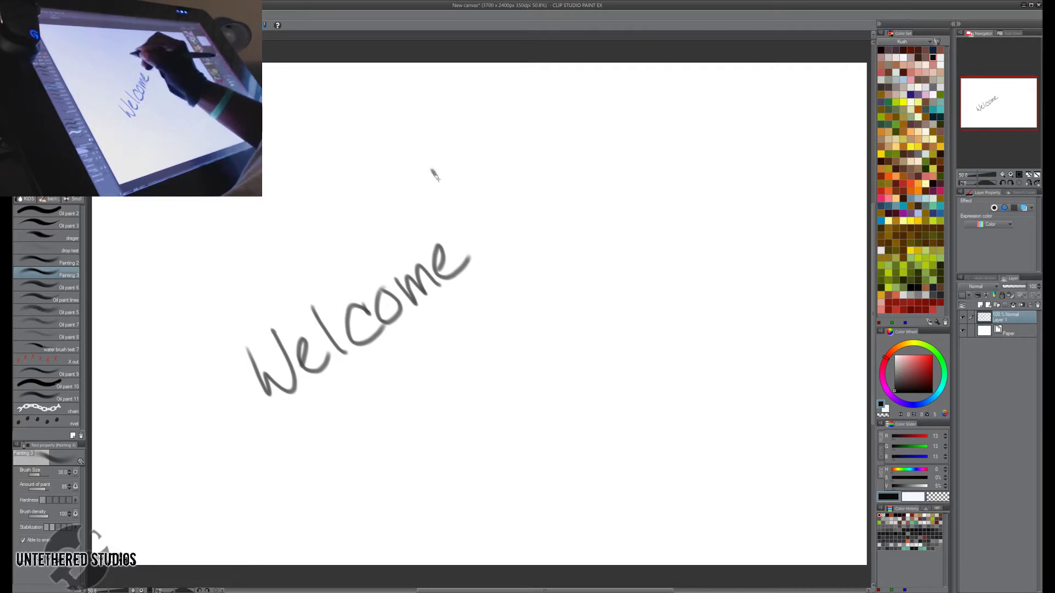
# Handwrite "TEST 1!!" below the word "Welcome" and finish its exclamation mark.
pyautogui.click(484, 241)
pyautogui.moveTo(343, 439); pyautogui.dragTo(407, 370)
pyautogui.moveTo(374, 406); pyautogui.dragTo(416, 462)
pyautogui.moveTo(417, 409); pyautogui.dragTo(459, 434)
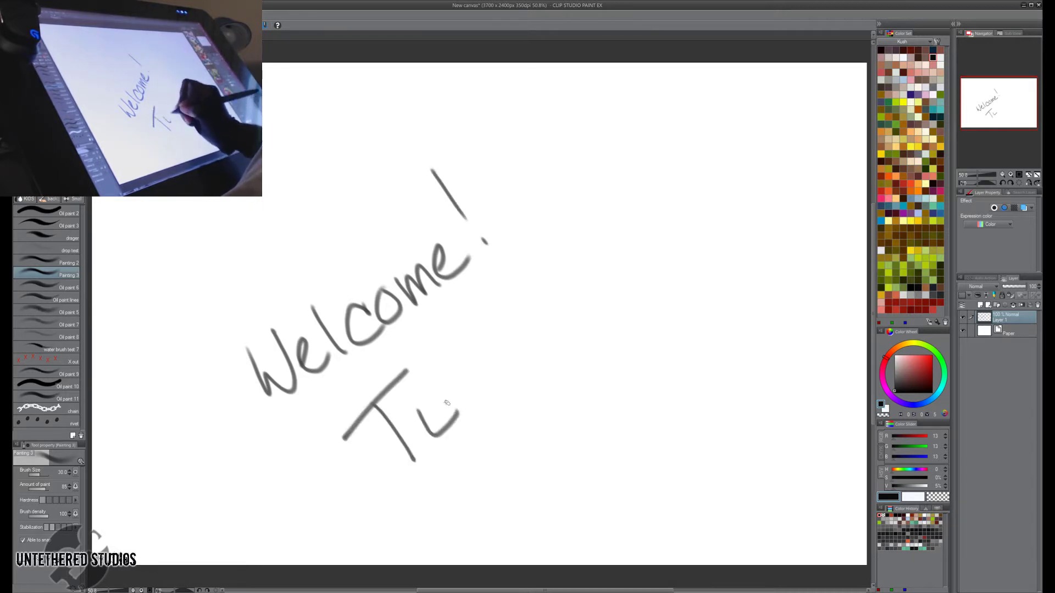
pyautogui.moveTo(417, 387)
pyautogui.mouseDown()
pyautogui.moveTo(473, 374)
pyautogui.moveTo(510, 321)
pyautogui.moveTo(536, 311)
pyautogui.mouseUp()
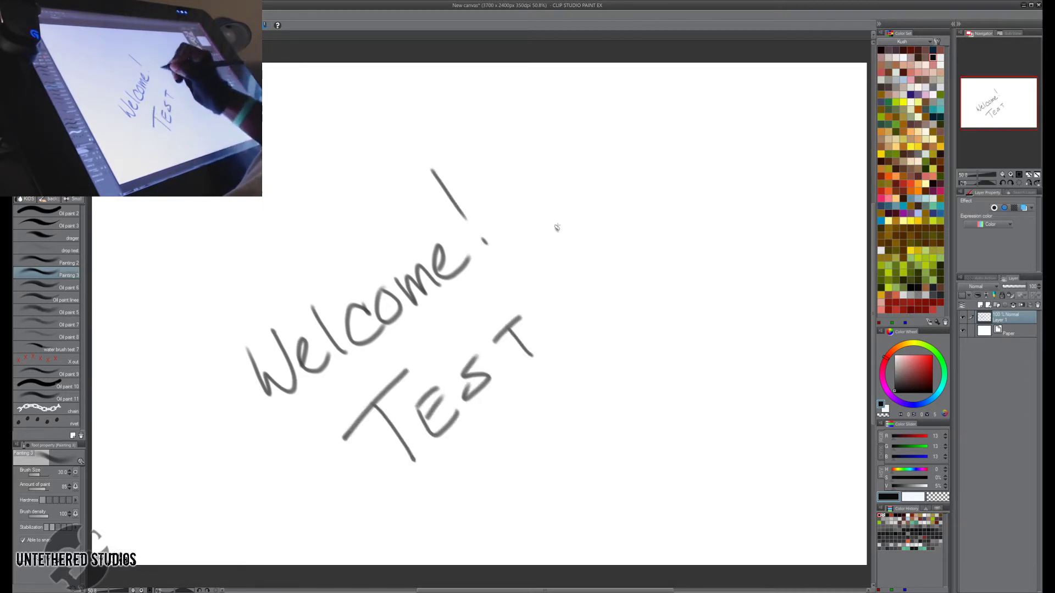
pyautogui.moveTo(556, 228)
pyautogui.mouseDown()
pyautogui.moveTo(602, 241)
pyautogui.moveTo(614, 287)
pyautogui.moveTo(662, 245)
pyautogui.mouseUp()
pyautogui.moveTo(624, 143); pyautogui.dragTo(662, 215)
pyautogui.click(682, 236)
pyautogui.moveTo(658, 126); pyautogui.dragTo(697, 208)
pyautogui.click(714, 224)
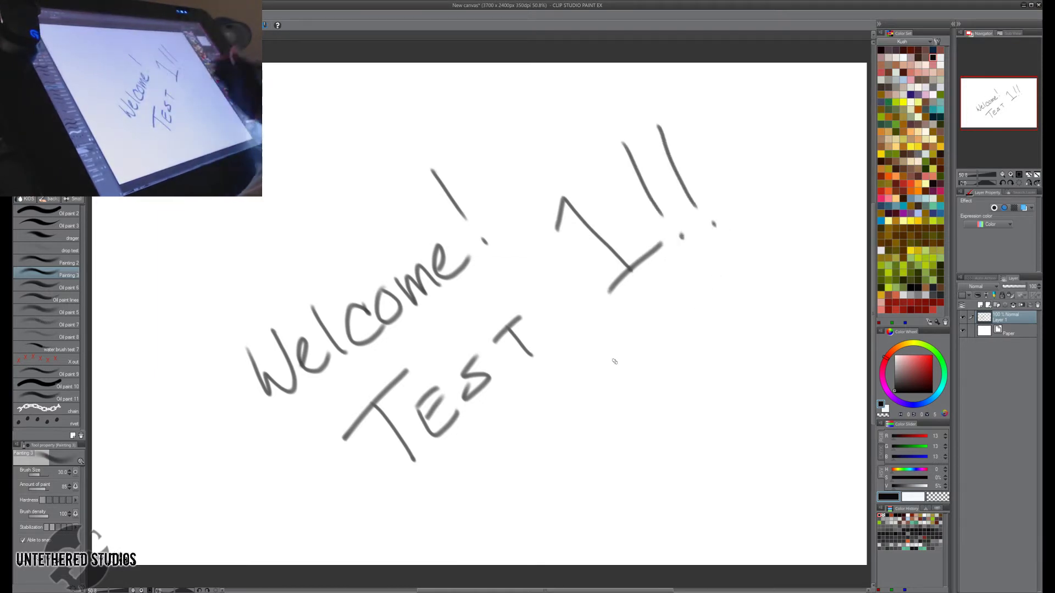
# Clear the handwriting from Layer 1 and choose the Rough pencil smoother 8 brush.
pyautogui.press('Delete')
pyautogui.press('p')
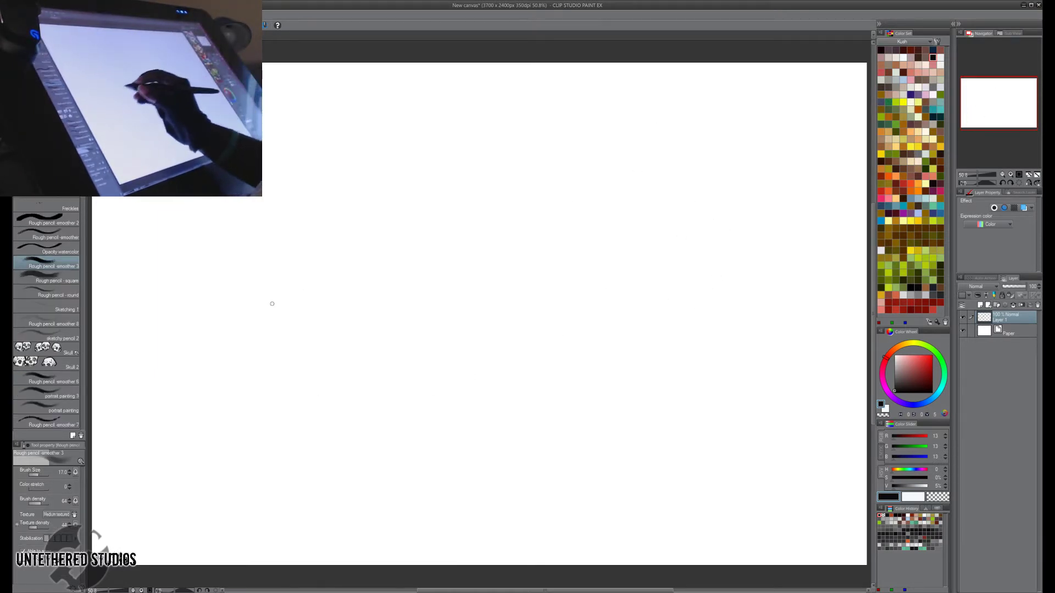
pyautogui.click(46, 320)
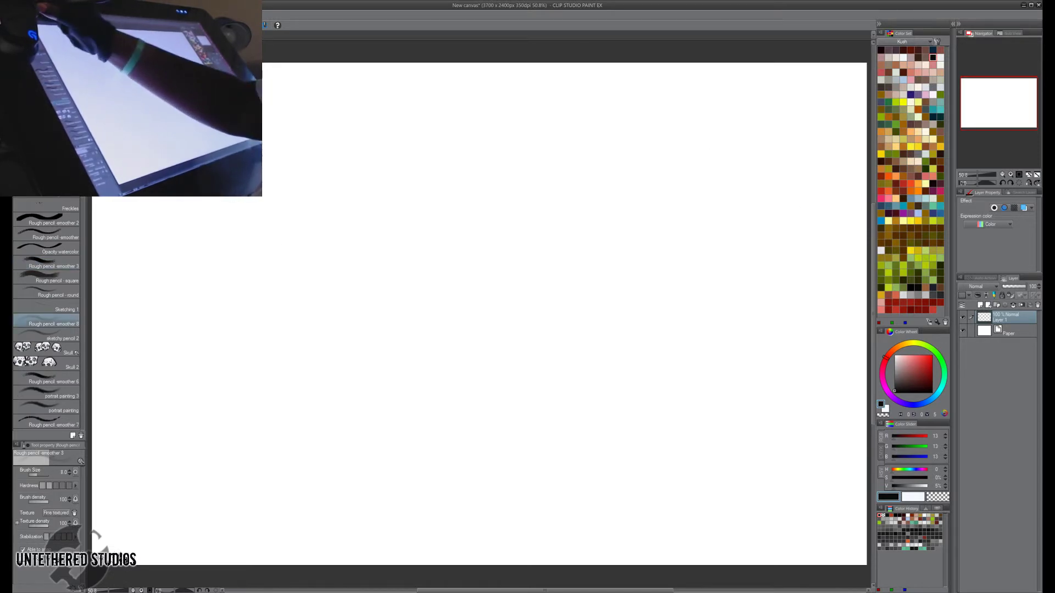
# Import the reference image of the two girls and place it in the canvas's upper-left corner.
pyautogui.click(22, 15)
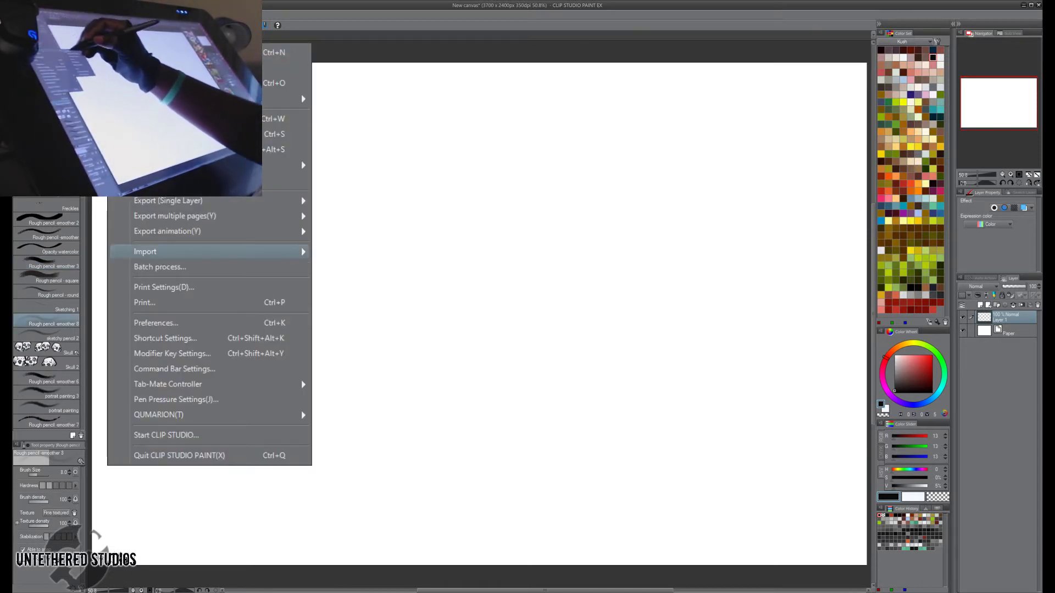
pyautogui.click(330, 252)
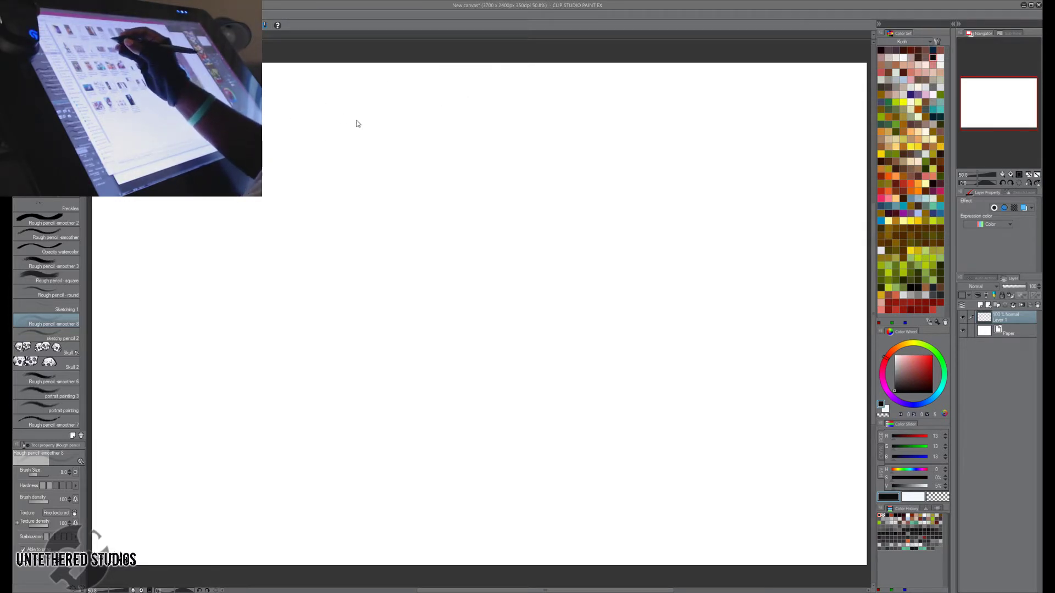
pyautogui.click(713, 535)
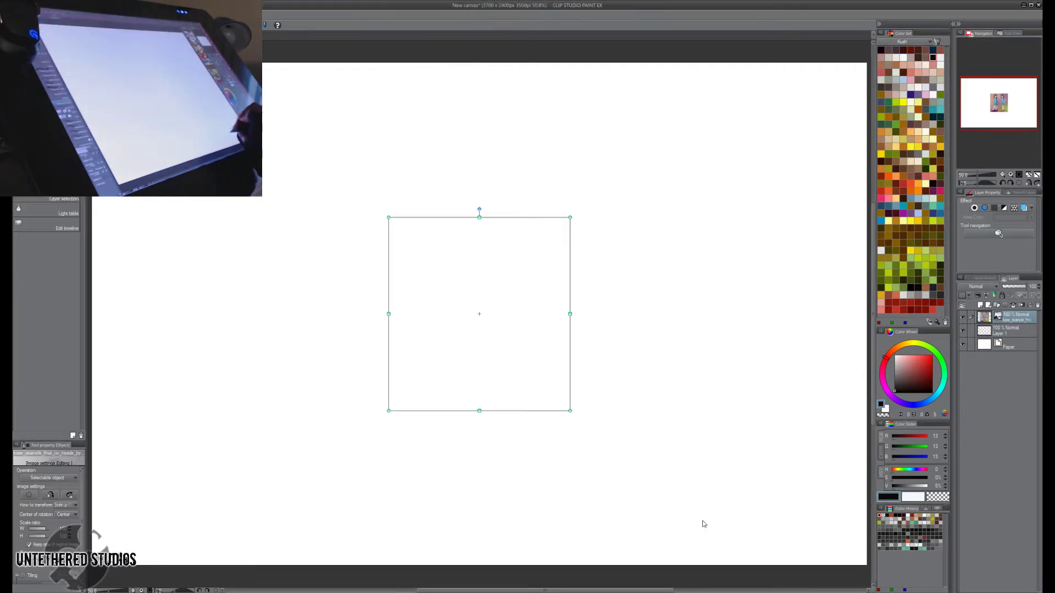
pyautogui.moveTo(522, 363)
pyautogui.mouseDown()
pyautogui.moveTo(387, 310)
pyautogui.moveTo(233, 217)
pyautogui.mouseUp()
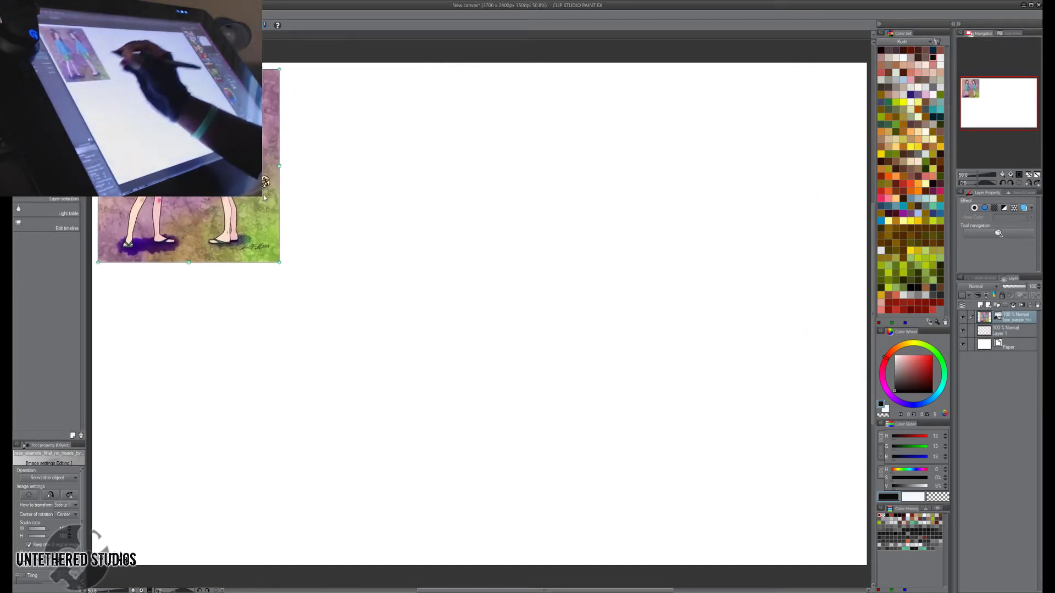
# Sketch a light head circle with a horizontal eye guideline on Layer 1, beside the reference image.
pyautogui.press('p')
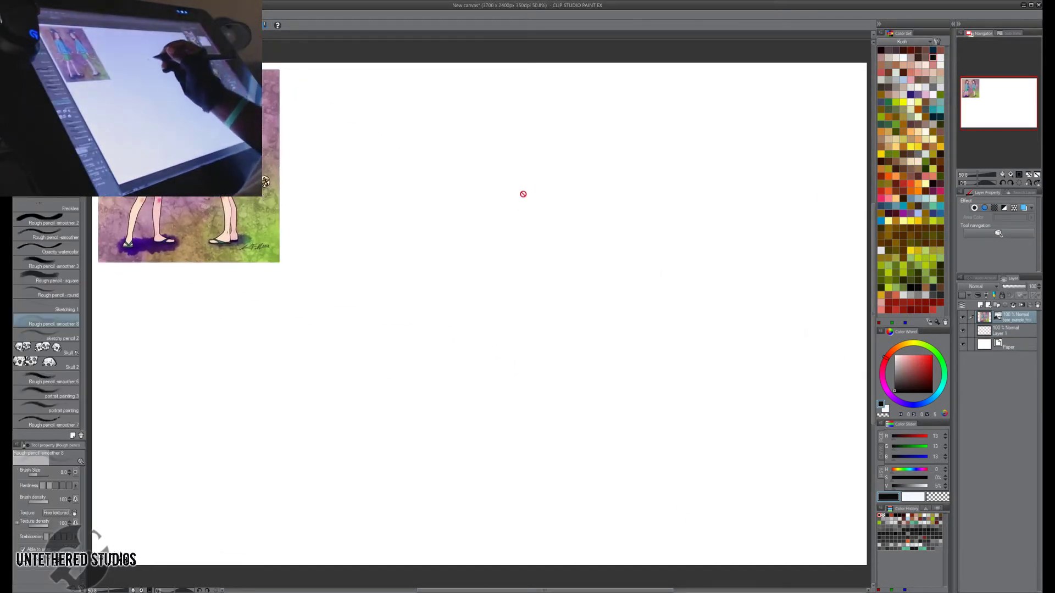
pyautogui.click(1010, 330)
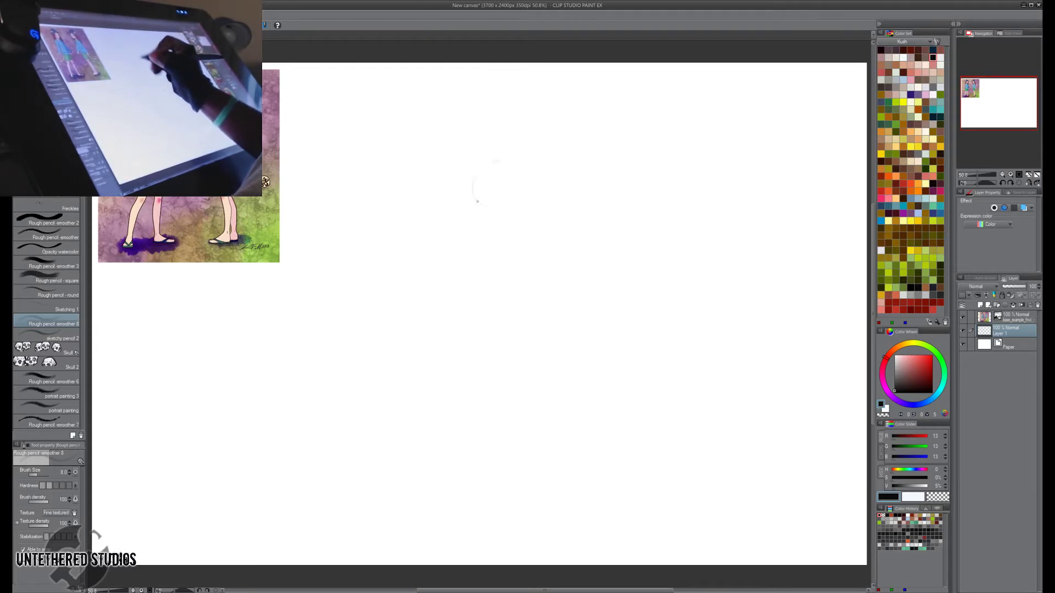
pyautogui.moveTo(459, 185)
pyautogui.mouseDown()
pyautogui.moveTo(552, 175)
pyautogui.moveTo(518, 200)
pyautogui.moveTo(524, 183)
pyautogui.moveTo(549, 191)
pyautogui.moveTo(556, 175)
pyautogui.mouseUp()
pyautogui.hotkey('ctrl', 'z')
pyautogui.hotkey('ctrl', 'z')
pyautogui.hotkey('ctrl', 'z')
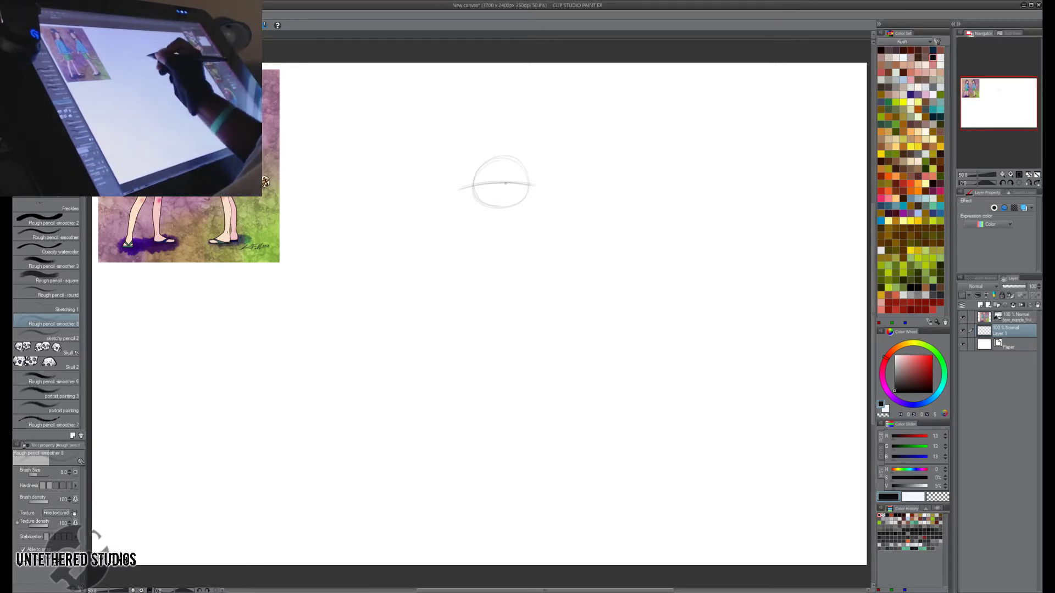
pyautogui.press('h')
pyautogui.press('h')
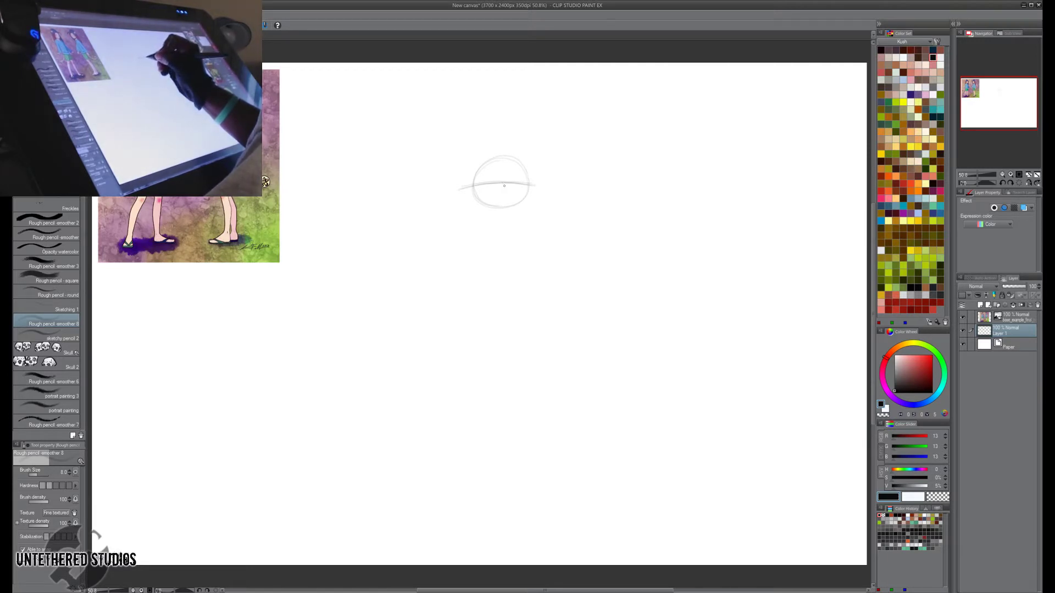
# Sketch two eyes beneath the guideline and erase the overlapping lines between them, working partly in mirrored view.
pyautogui.moveTo(499, 185); pyautogui.dragTo(511, 191)
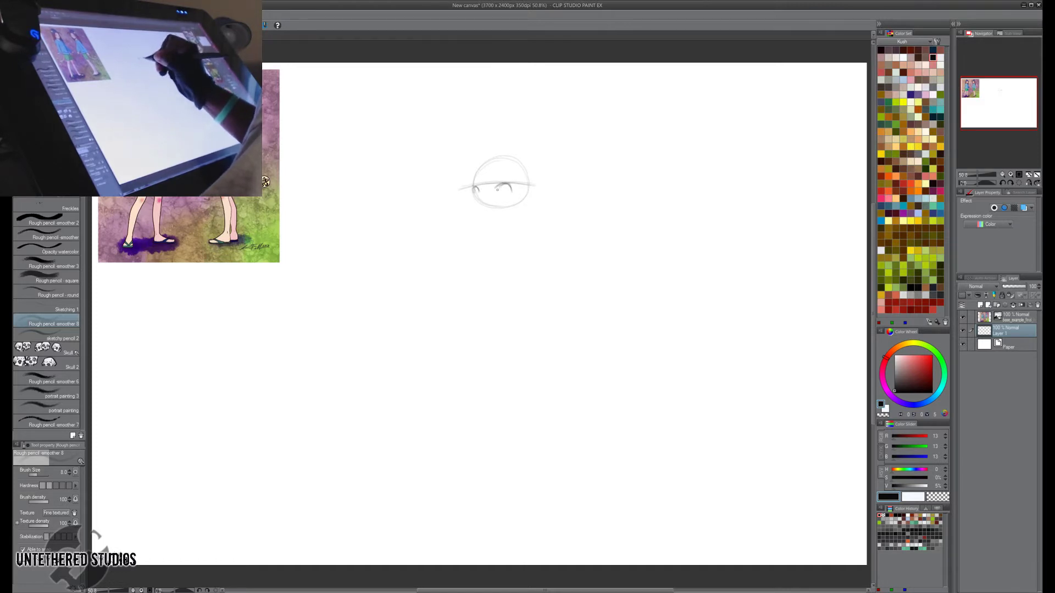
pyautogui.moveTo(497, 188)
pyautogui.mouseDown()
pyautogui.moveTo(507, 185)
pyautogui.moveTo(494, 199)
pyautogui.moveTo(509, 189)
pyautogui.mouseUp()
pyautogui.hotkey('ctrl', 'z')
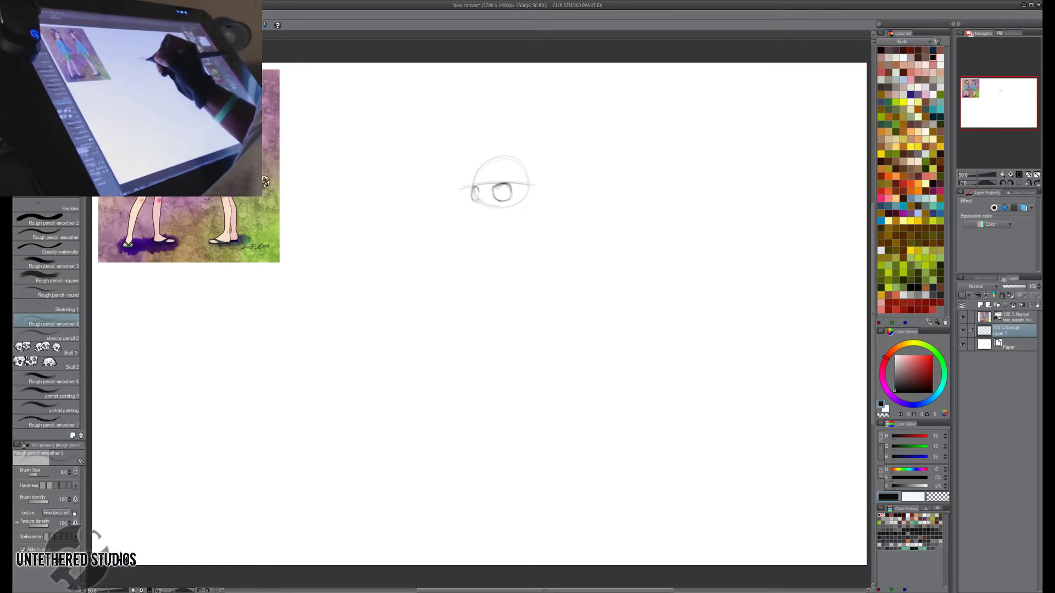
pyautogui.press('h')
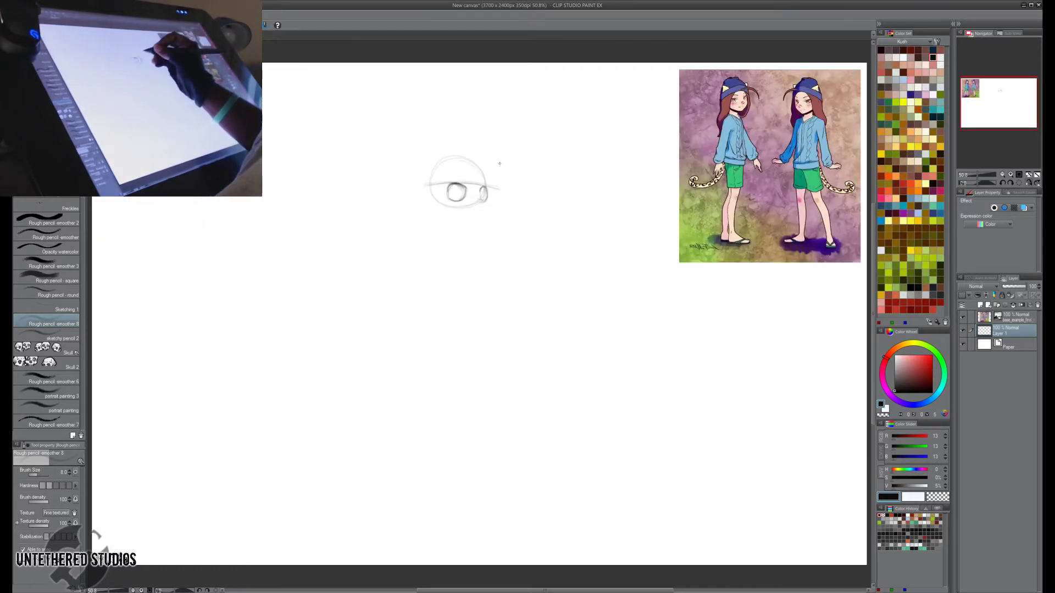
pyautogui.press('e')
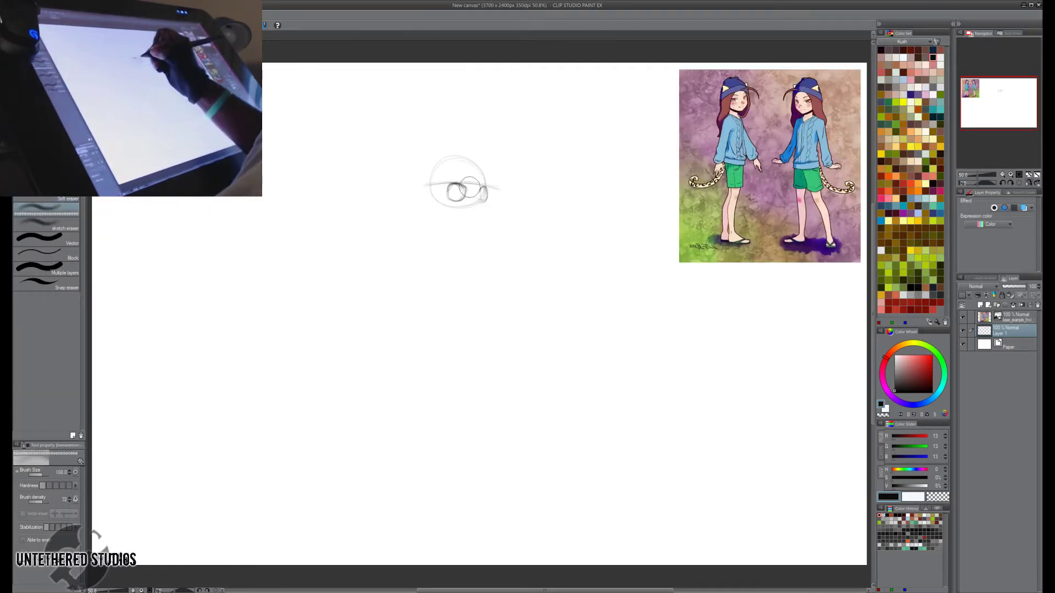
pyautogui.moveTo(470, 187); pyautogui.dragTo(455, 185)
pyautogui.press('p')
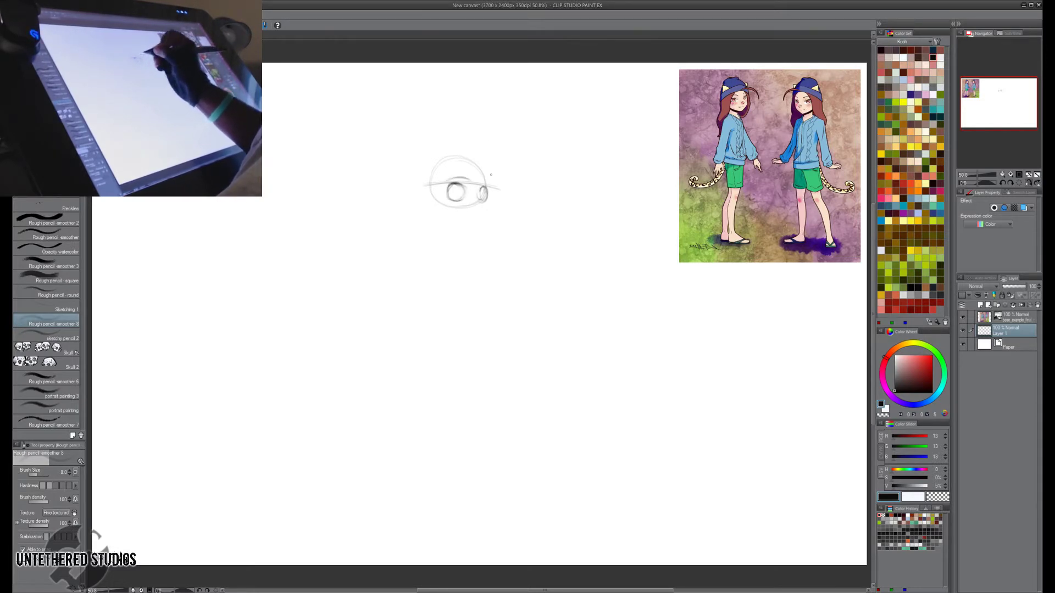
# Restore the unmirrored view, darken the eyelids and brow area, and add a small nose and a mouth line.
pyautogui.press('h')
pyautogui.moveTo(518, 92); pyautogui.dragTo(537, 118)
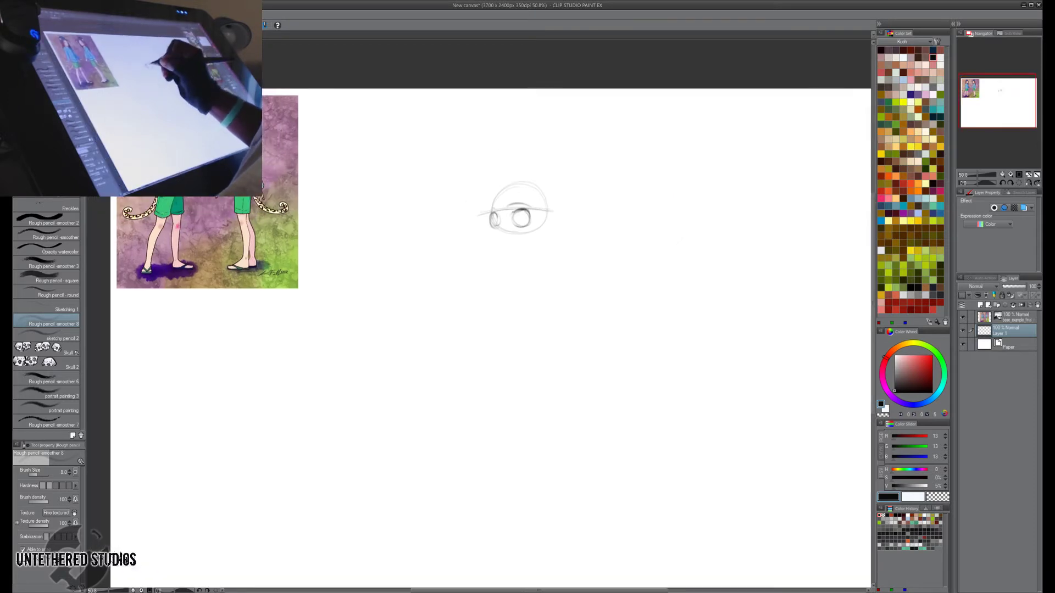
pyautogui.moveTo(523, 223); pyautogui.dragTo(519, 225)
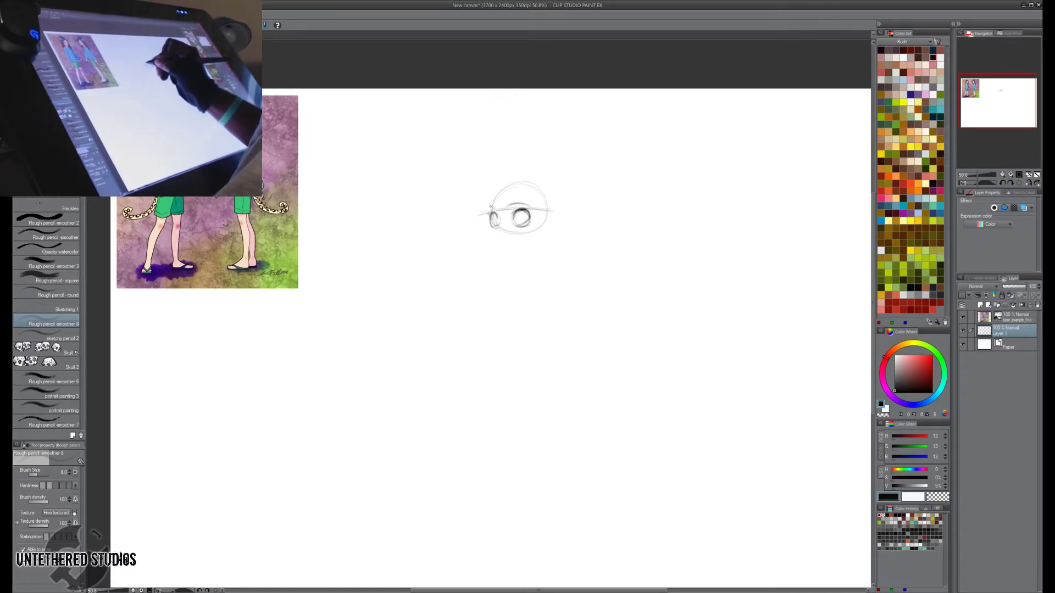
pyautogui.moveTo(508, 208)
pyautogui.mouseDown()
pyautogui.moveTo(533, 211)
pyautogui.moveTo(494, 209)
pyautogui.moveTo(515, 224)
pyautogui.mouseUp()
pyautogui.press('e')
pyautogui.press('p')
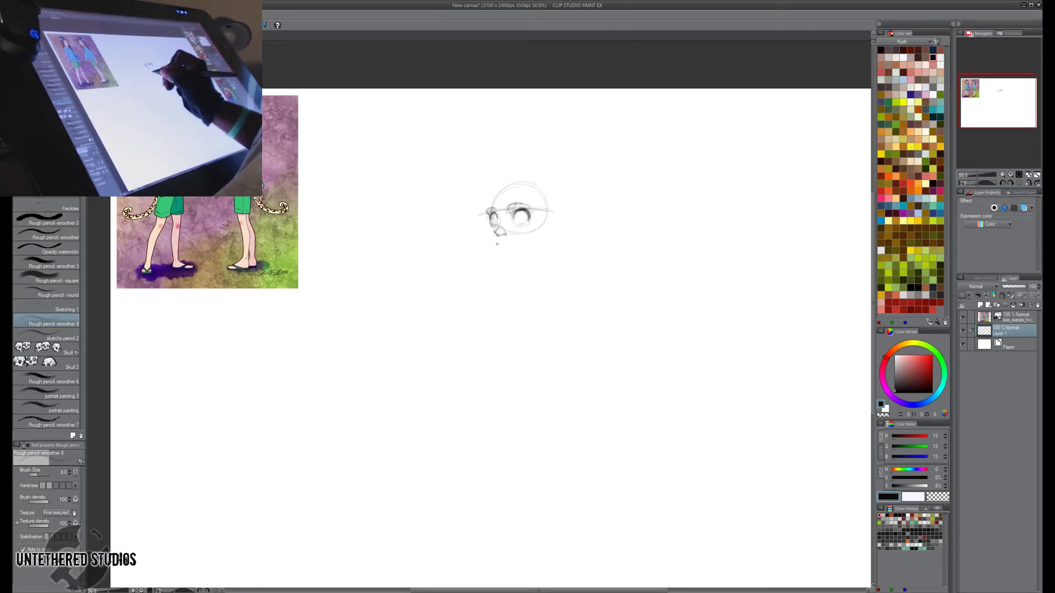
pyautogui.moveTo(507, 243); pyautogui.dragTo(514, 242)
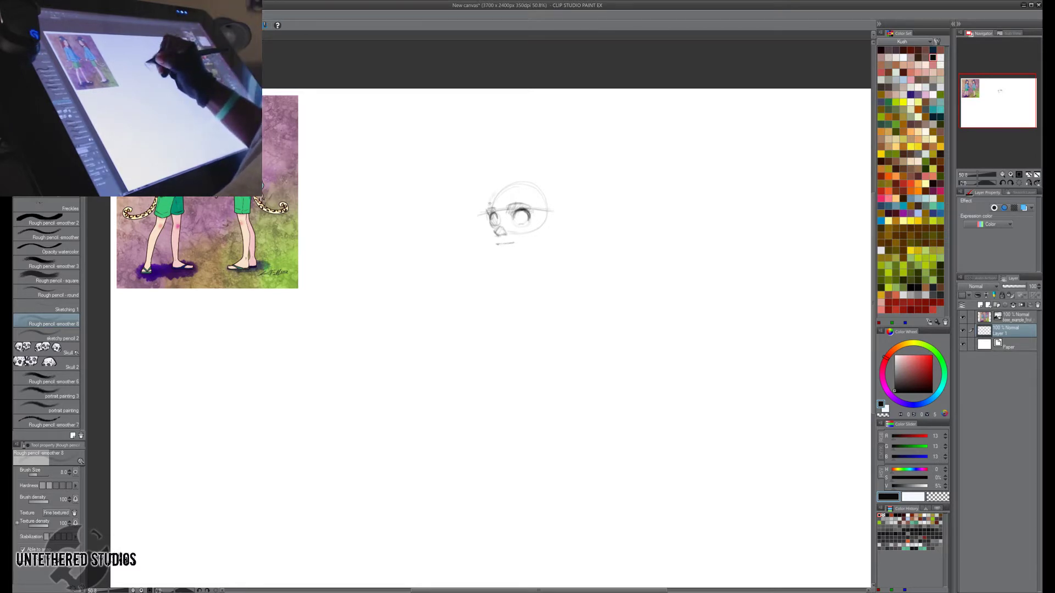
# Sketch the forehead, cheek, jaw and pointed chin to form the face outline around the features.
pyautogui.moveTo(490, 203)
pyautogui.mouseDown()
pyautogui.moveTo(532, 183)
pyautogui.moveTo(507, 186)
pyautogui.moveTo(537, 188)
pyautogui.mouseUp()
pyautogui.moveTo(517, 253)
pyautogui.mouseDown()
pyautogui.moveTo(540, 228)
pyautogui.moveTo(503, 255)
pyautogui.mouseUp()
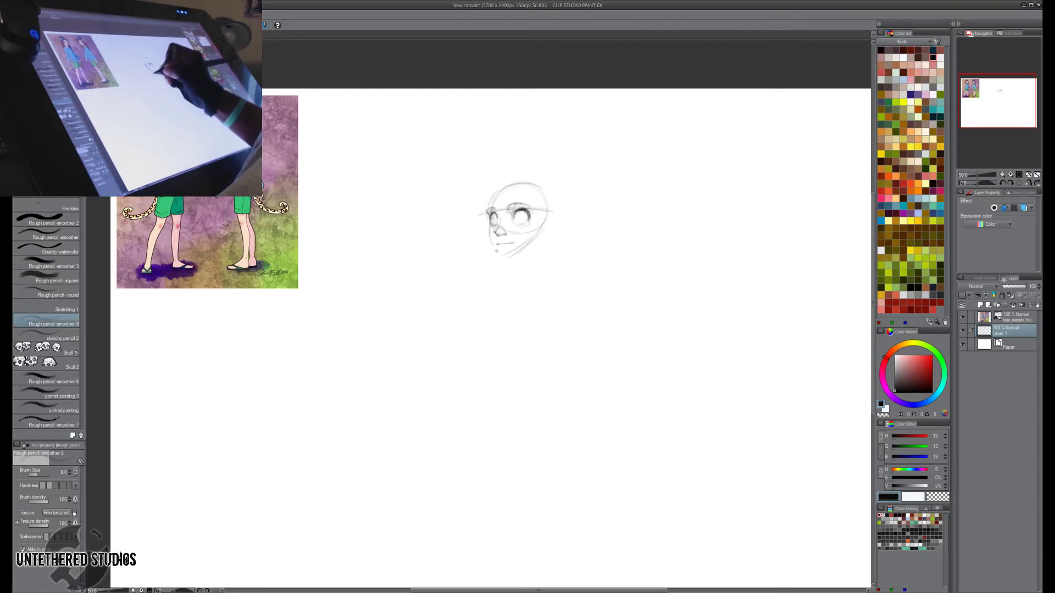
pyautogui.moveTo(485, 236)
pyautogui.mouseDown()
pyautogui.moveTo(500, 258)
pyautogui.moveTo(525, 247)
pyautogui.moveTo(502, 259)
pyautogui.mouseUp()
pyautogui.moveTo(539, 227)
pyautogui.mouseDown()
pyautogui.moveTo(525, 251)
pyautogui.moveTo(551, 198)
pyautogui.moveTo(540, 241)
pyautogui.mouseUp()
pyautogui.press('e')
pyautogui.press('p')
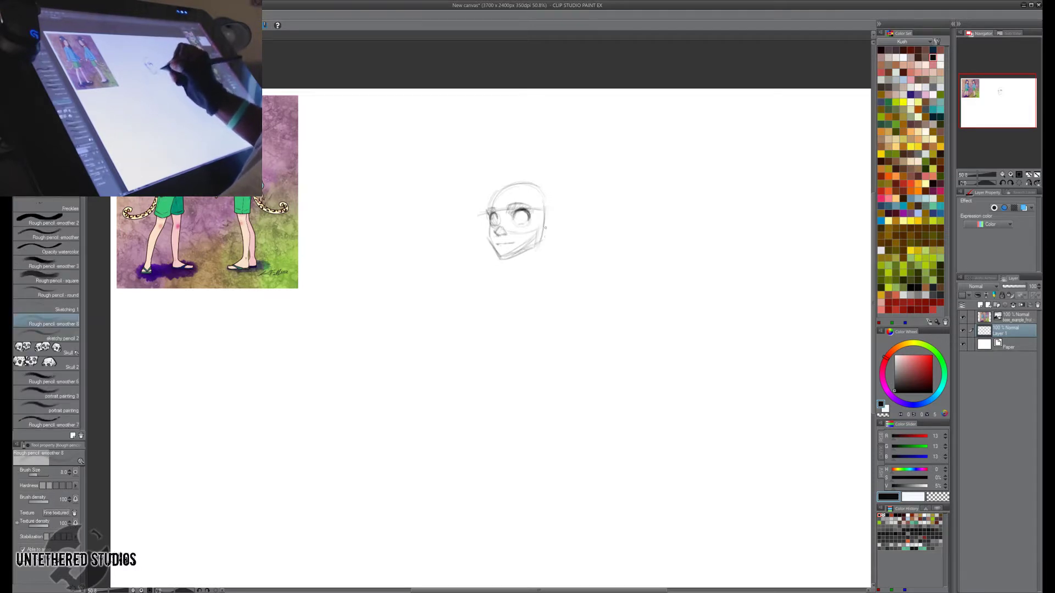
# Lighten the stray skull and jaw lines, firm up the jaw, and sketch an ear beside the head.
pyautogui.press('e')
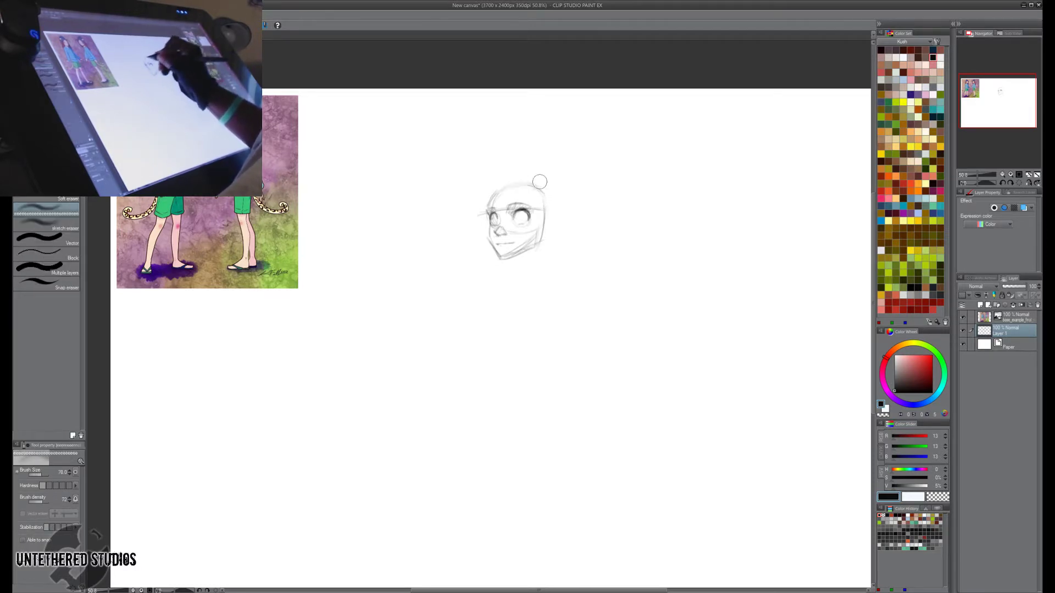
pyautogui.moveTo(540, 181)
pyautogui.mouseDown()
pyautogui.moveTo(489, 206)
pyautogui.moveTo(497, 258)
pyautogui.moveTo(527, 252)
pyautogui.moveTo(543, 225)
pyautogui.moveTo(533, 250)
pyautogui.mouseUp()
pyautogui.press('p')
pyautogui.press('e')
pyautogui.press('p')
pyautogui.moveTo(548, 215); pyautogui.dragTo(554, 216)
pyautogui.press('e')
pyautogui.press('p')
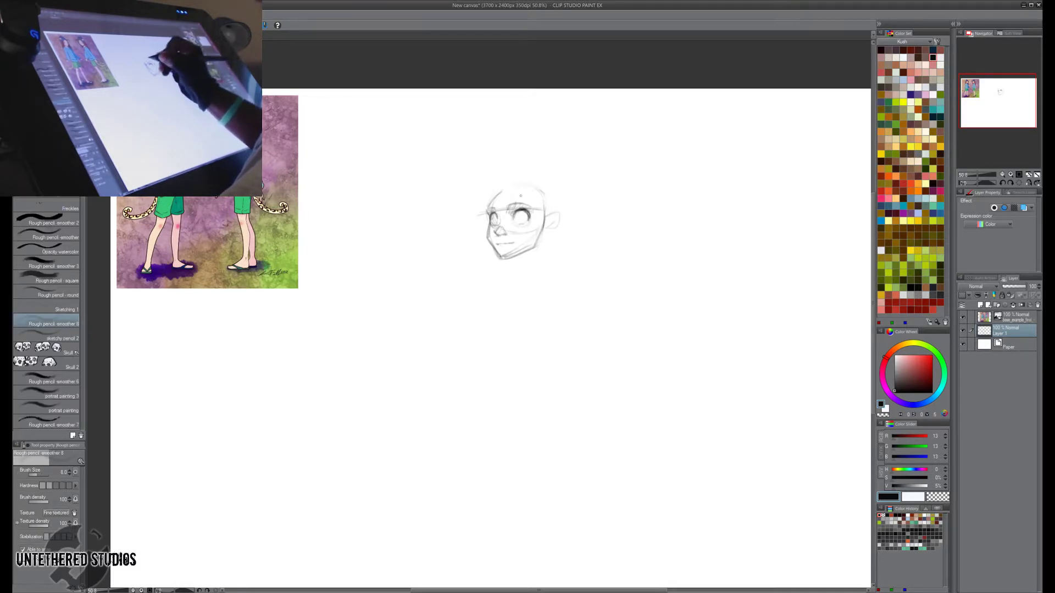
# Shade the irises, then erase excess construction lines and redraw the top of the head.
pyautogui.moveTo(519, 211); pyautogui.dragTo(523, 218)
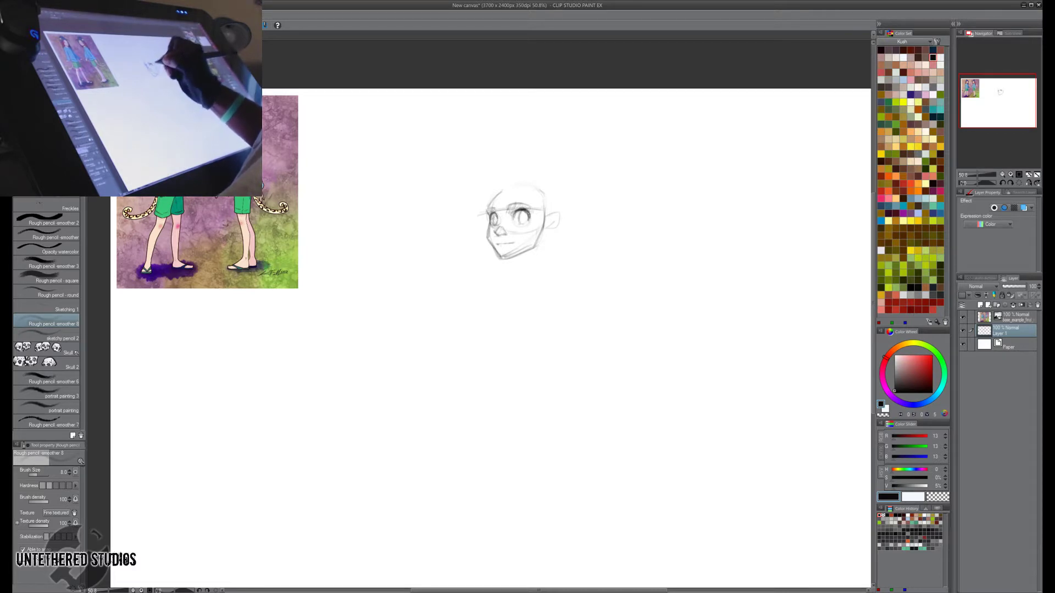
pyautogui.moveTo(520, 211); pyautogui.dragTo(529, 224)
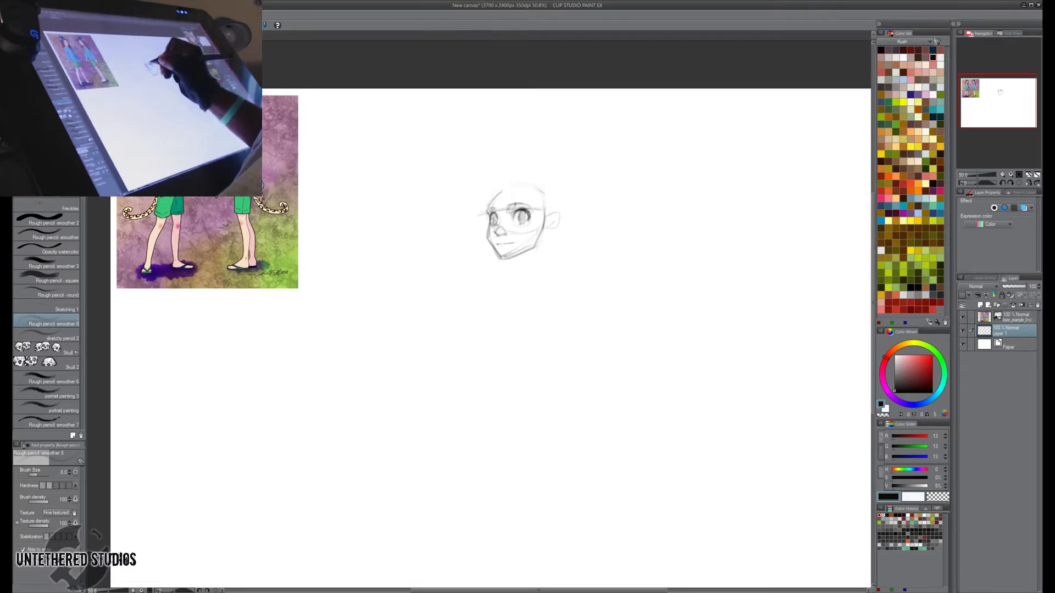
pyautogui.press('e')
pyautogui.moveTo(492, 194)
pyautogui.mouseDown()
pyautogui.moveTo(487, 209)
pyautogui.moveTo(520, 187)
pyautogui.moveTo(544, 202)
pyautogui.moveTo(542, 221)
pyautogui.moveTo(501, 257)
pyautogui.moveTo(541, 236)
pyautogui.mouseUp()
pyautogui.press('e')
pyautogui.press('p')
pyautogui.press('e')
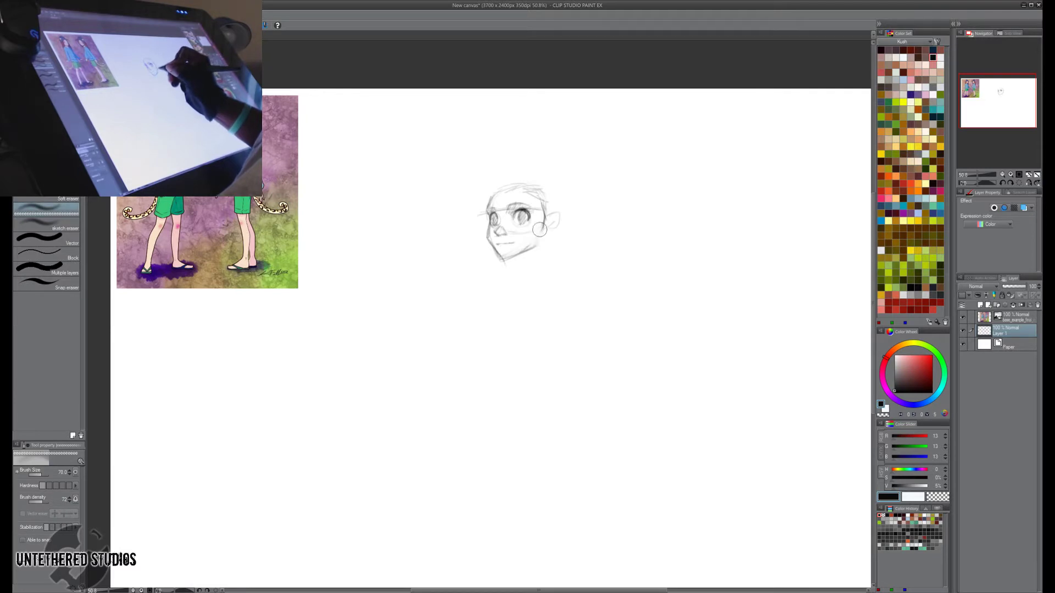
# Sketch two pointed cat ears on top of the head and add strokes down its side to the ear.
pyautogui.press('p')
pyautogui.moveTo(543, 235)
pyautogui.mouseDown()
pyautogui.moveTo(560, 218)
pyautogui.moveTo(552, 195)
pyautogui.moveTo(549, 210)
pyautogui.moveTo(520, 181)
pyautogui.moveTo(543, 171)
pyautogui.moveTo(546, 186)
pyautogui.moveTo(496, 171)
pyautogui.mouseUp()
pyautogui.moveTo(509, 176)
pyautogui.mouseDown()
pyautogui.moveTo(494, 169)
pyautogui.moveTo(552, 167)
pyautogui.moveTo(549, 190)
pyautogui.mouseUp()
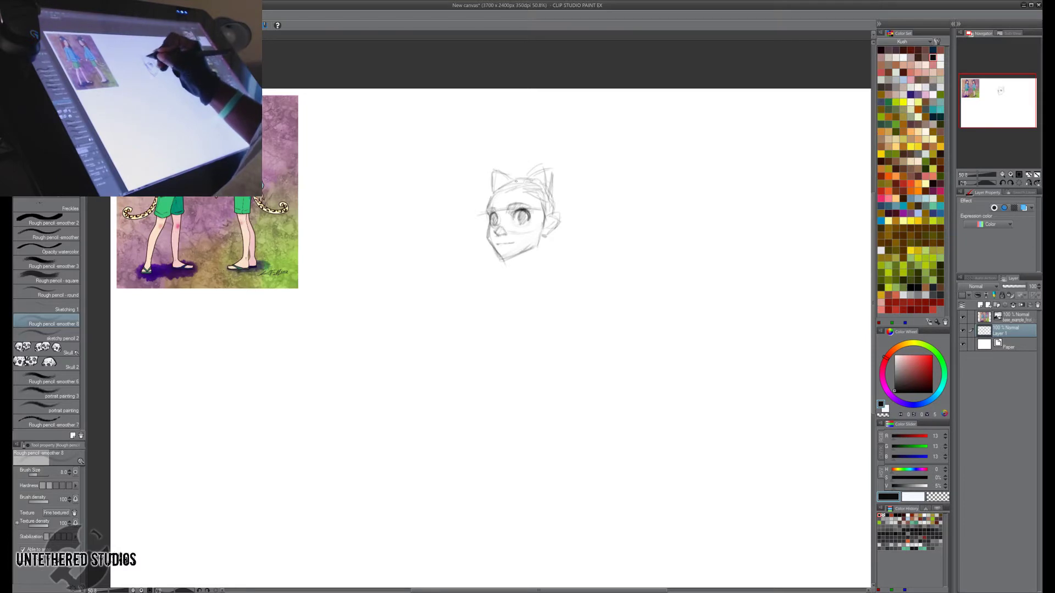
pyautogui.moveTo(550, 193); pyautogui.dragTo(556, 216)
pyautogui.press('e')
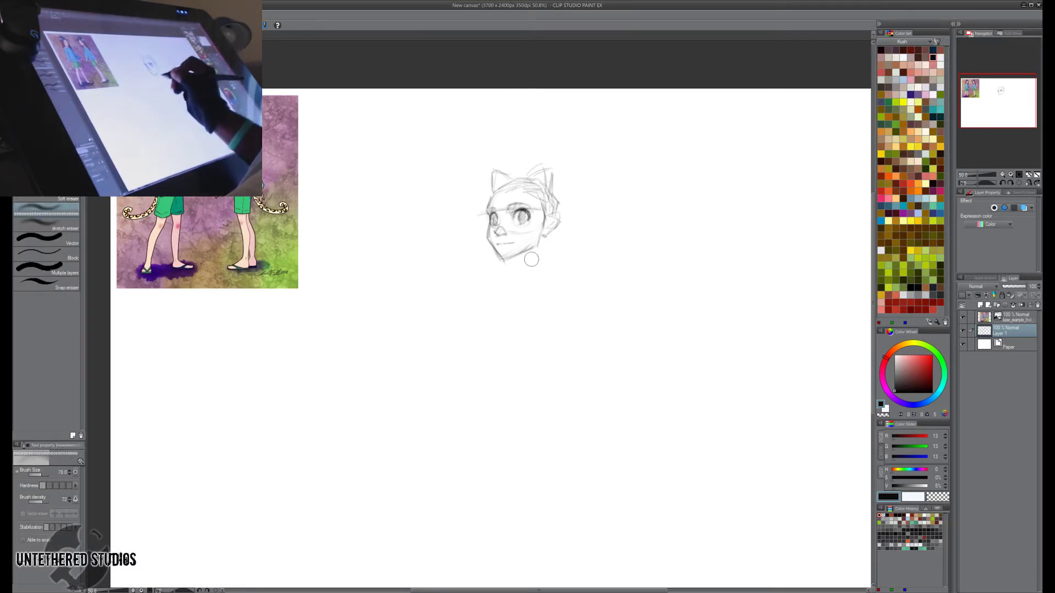
# Refine the jaw, chin and mouth by alternately erasing and redrawing their lines.
pyautogui.press('p')
pyautogui.moveTo(536, 252)
pyautogui.mouseDown()
pyautogui.moveTo(503, 261)
pyautogui.moveTo(540, 248)
pyautogui.moveTo(494, 252)
pyautogui.moveTo(529, 251)
pyautogui.moveTo(500, 259)
pyautogui.moveTo(535, 278)
pyautogui.mouseUp()
pyautogui.press('e')
pyautogui.press('p')
pyautogui.press('e')
pyautogui.press('p')
pyautogui.press('e')
pyautogui.press('p')
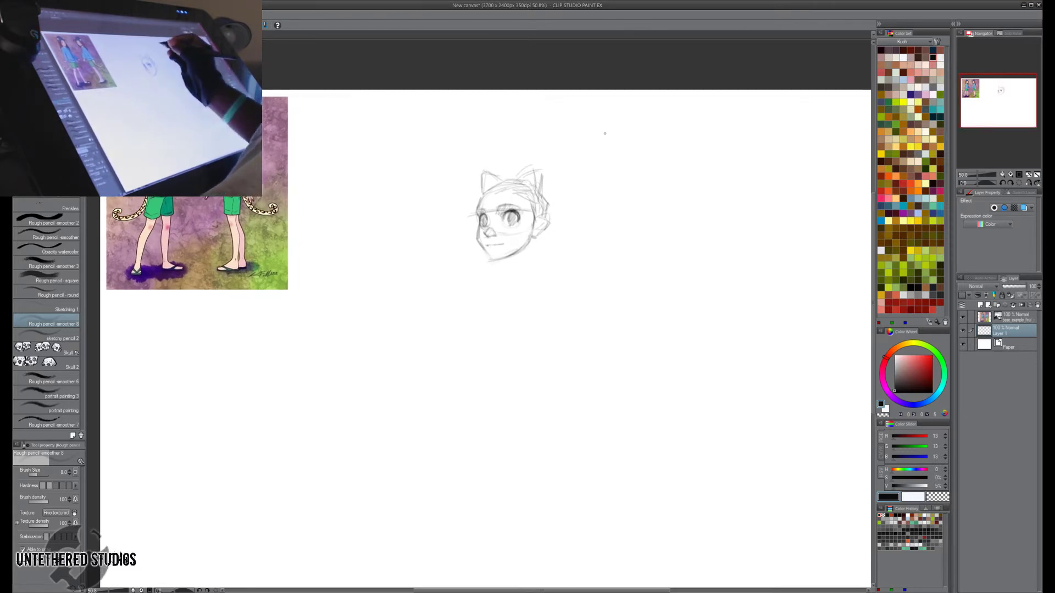
# Transform the head sketch by pulling its lower-left corner slightly inward to narrow the chin side.
pyautogui.hotkey('ctrl', 't')
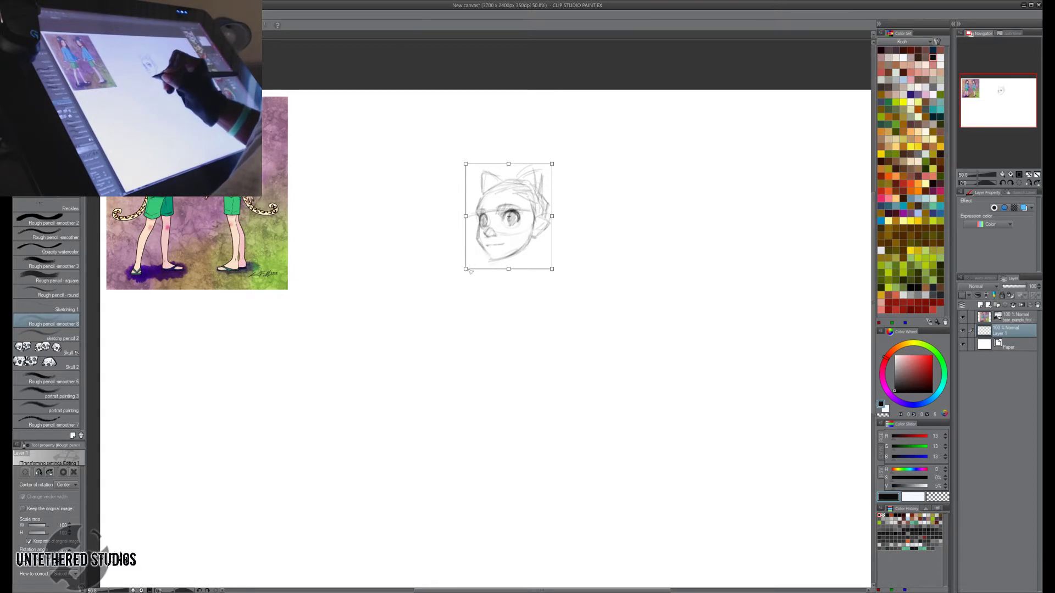
pyautogui.moveTo(470, 271); pyautogui.dragTo(472, 266)
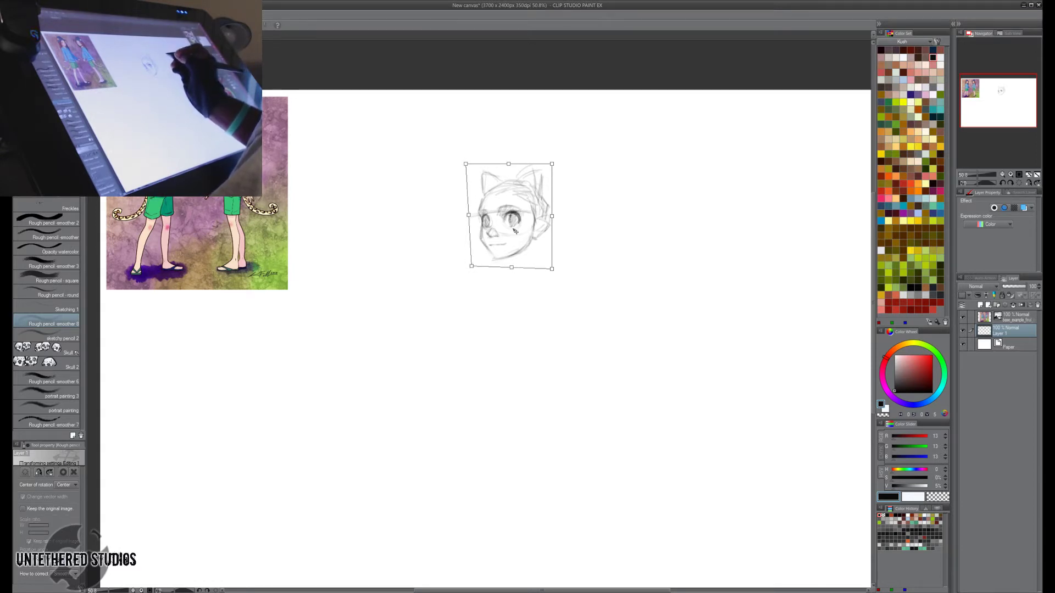
pyautogui.press('Return')
pyautogui.moveTo(561, 257); pyautogui.dragTo(560, 253)
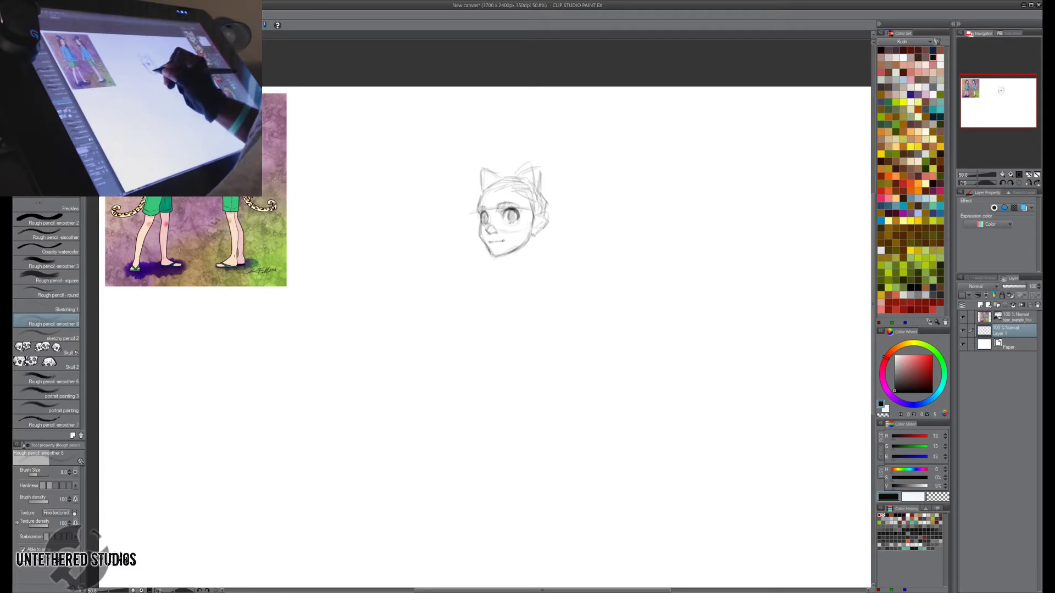
# Lengthen the mouth line and sketch the neck, sloping shoulders and a boxy upper chest below the head.
pyautogui.moveTo(493, 240); pyautogui.dragTo(510, 240)
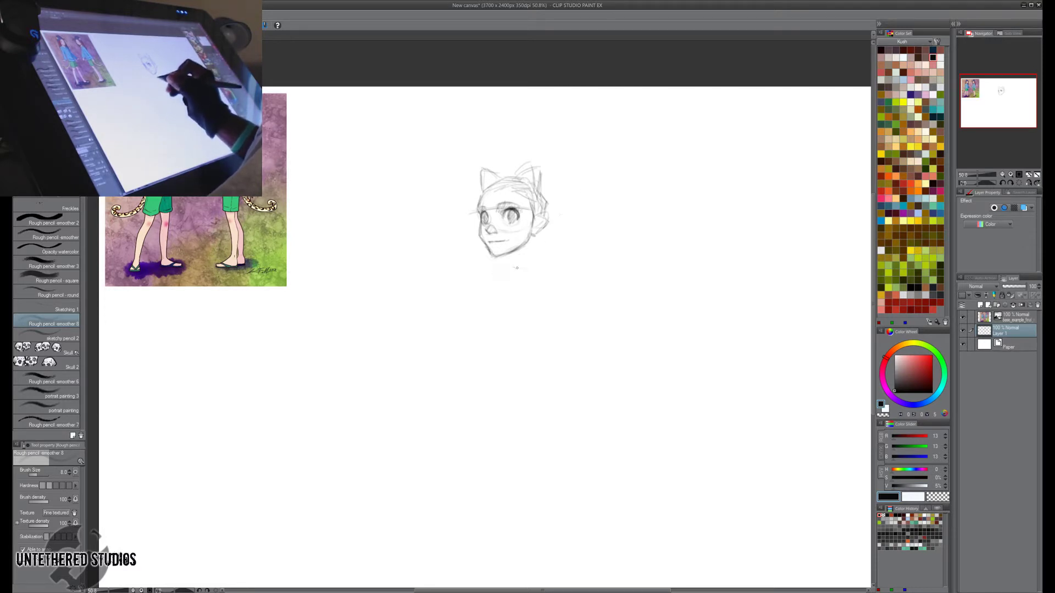
pyautogui.moveTo(509, 256)
pyautogui.mouseDown()
pyautogui.moveTo(538, 232)
pyautogui.moveTo(536, 252)
pyautogui.moveTo(506, 271)
pyautogui.mouseUp()
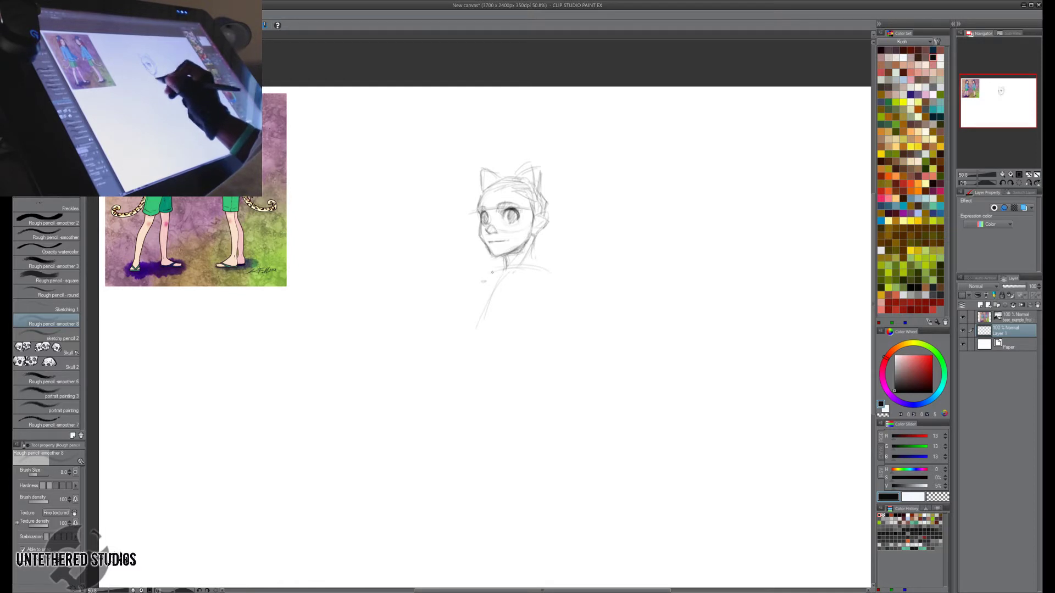
pyautogui.moveTo(517, 273); pyautogui.dragTo(529, 275)
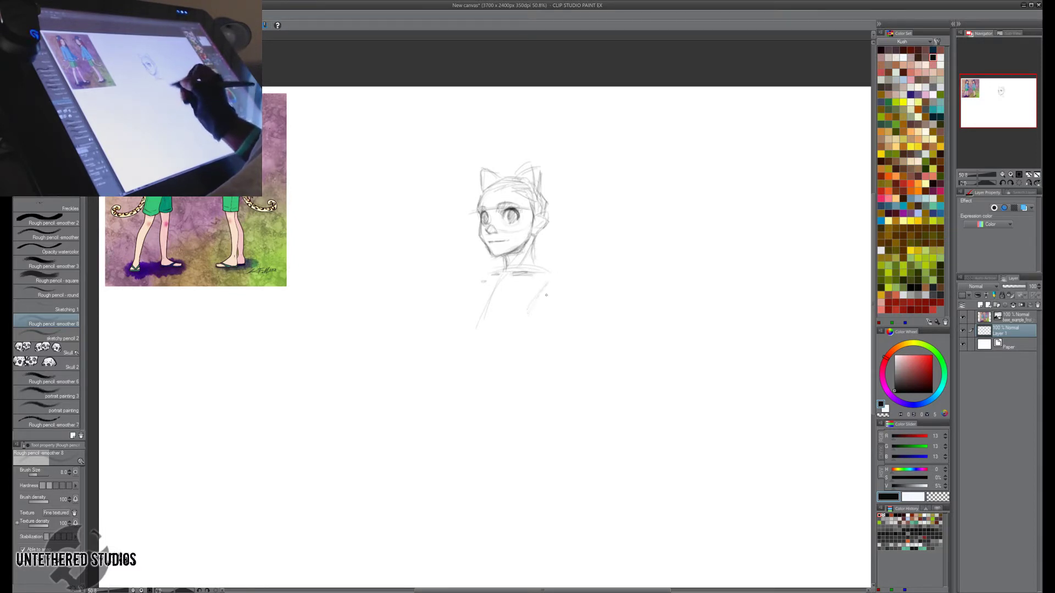
pyautogui.moveTo(485, 285)
pyautogui.mouseDown()
pyautogui.moveTo(478, 313)
pyautogui.moveTo(551, 280)
pyautogui.moveTo(524, 313)
pyautogui.mouseUp()
pyautogui.moveTo(549, 284); pyautogui.dragTo(535, 298)
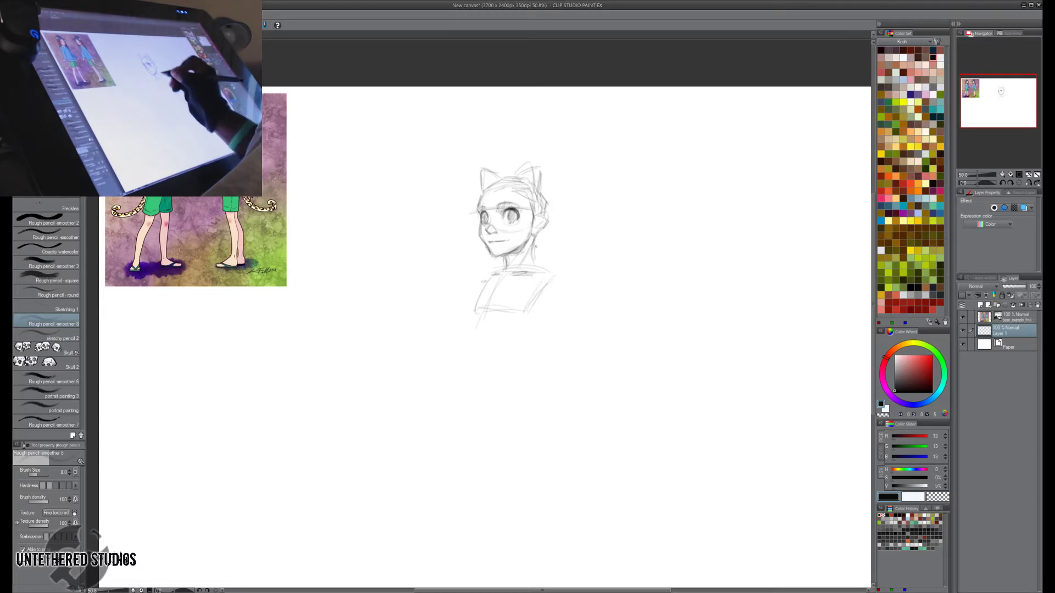
pyautogui.moveTo(536, 243); pyautogui.dragTo(540, 266)
pyautogui.press('h')
pyautogui.moveTo(421, 258); pyautogui.dragTo(400, 275)
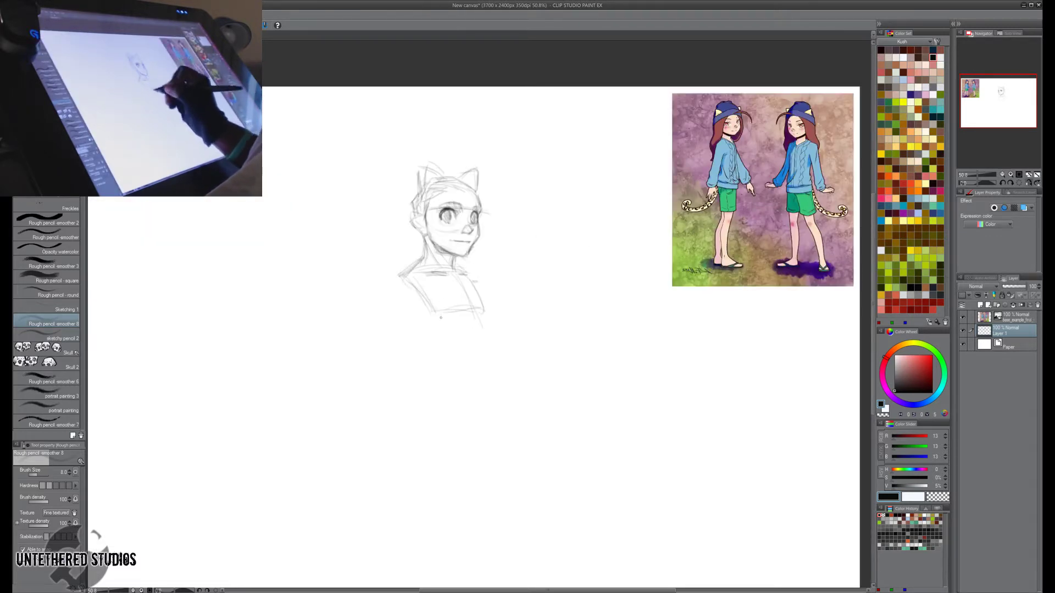
# Sketch the rounded shoulder curve and lower chest edge, erasing the stray waist lines and redrawing the shoulder's underside.
pyautogui.moveTo(408, 321); pyautogui.dragTo(437, 347)
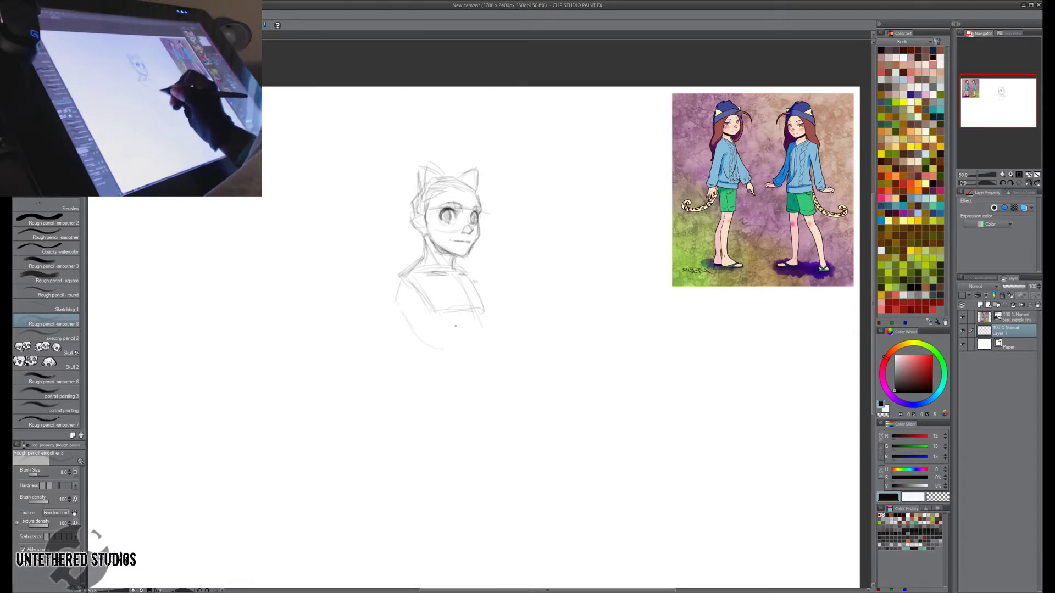
pyautogui.moveTo(479, 308)
pyautogui.mouseDown()
pyautogui.moveTo(484, 325)
pyautogui.moveTo(460, 321)
pyautogui.moveTo(484, 326)
pyautogui.moveTo(424, 340)
pyautogui.moveTo(488, 374)
pyautogui.mouseUp()
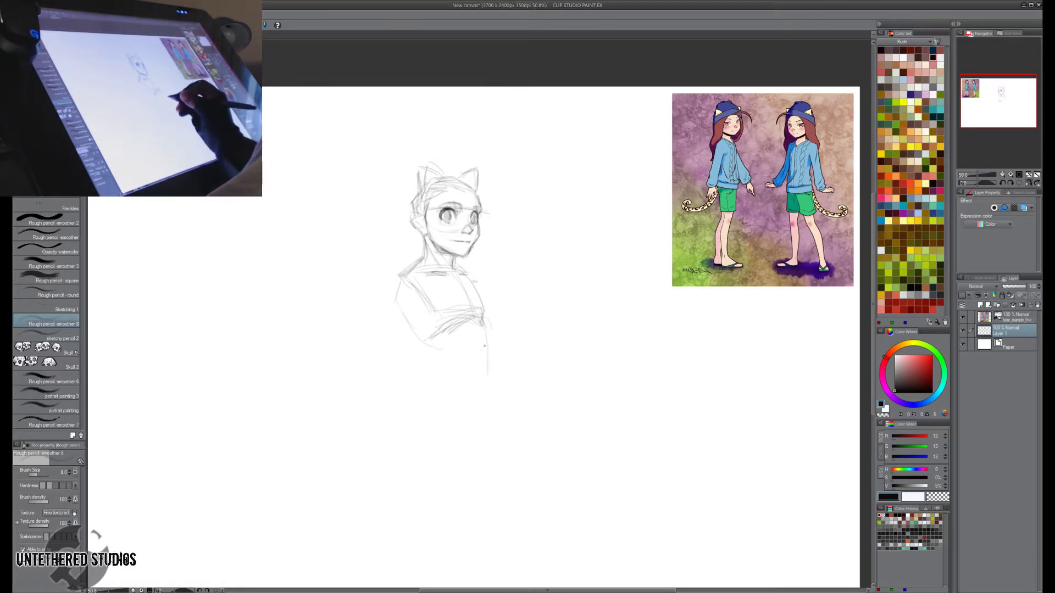
pyautogui.press('e')
pyautogui.moveTo(410, 357)
pyautogui.mouseDown()
pyautogui.moveTo(491, 353)
pyautogui.moveTo(500, 321)
pyautogui.moveTo(485, 384)
pyautogui.mouseUp()
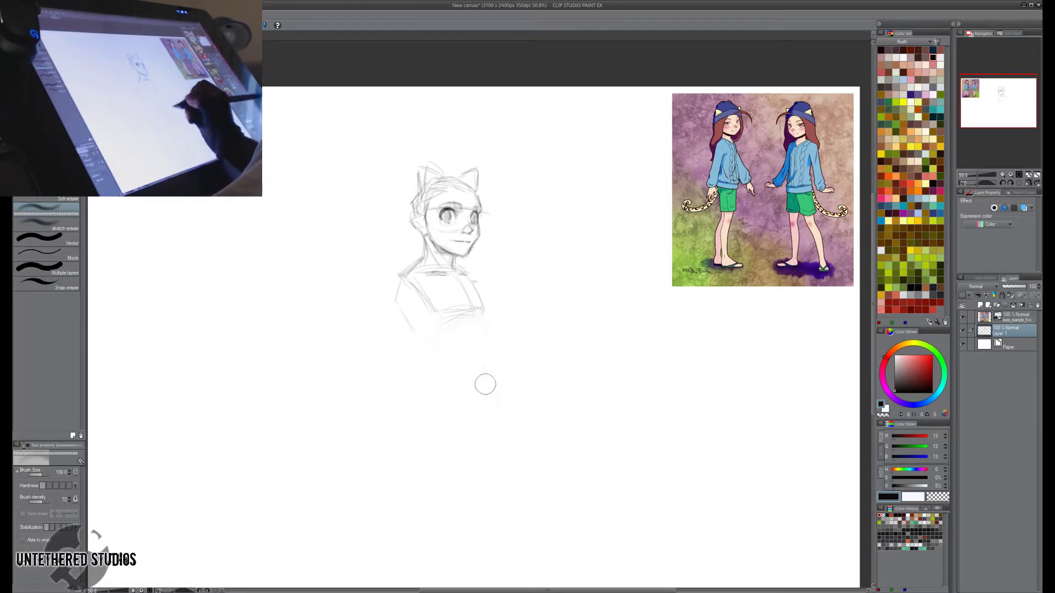
pyautogui.press('p')
pyautogui.moveTo(406, 330); pyautogui.dragTo(466, 314)
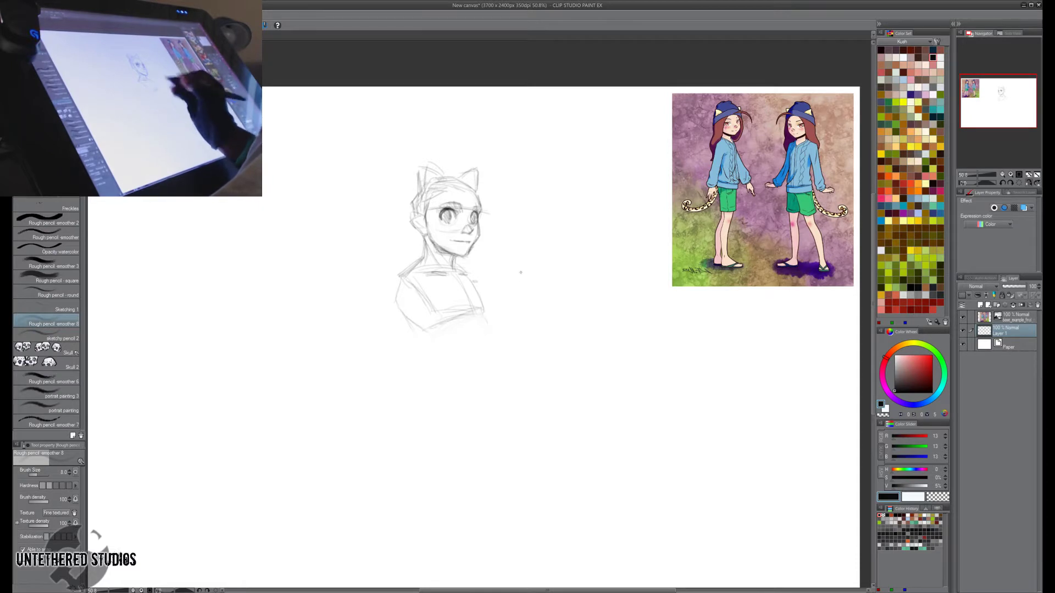
# Draw and correct the torso's front contour as one curve from the chest down to the pelvis.
pyautogui.press('h')
pyautogui.press('e')
pyautogui.moveTo(565, 325)
pyautogui.mouseDown()
pyautogui.moveTo(476, 358)
pyautogui.moveTo(551, 318)
pyautogui.mouseUp()
pyautogui.press('p')
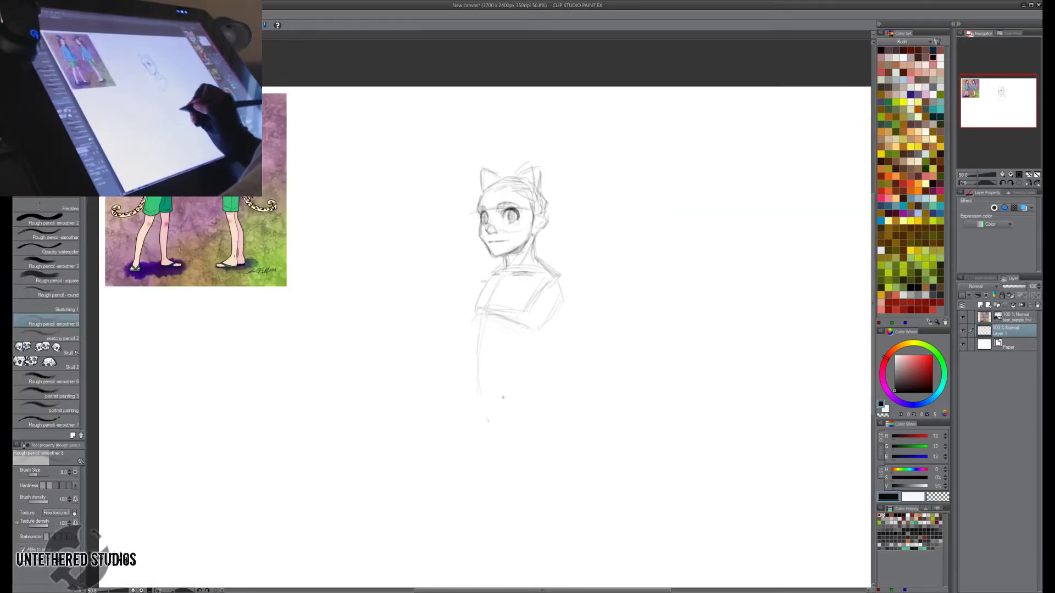
pyautogui.press('e')
pyautogui.press('p')
pyautogui.moveTo(479, 382)
pyautogui.mouseDown()
pyautogui.moveTo(496, 422)
pyautogui.moveTo(492, 348)
pyautogui.mouseUp()
pyautogui.press('h')
pyautogui.press('e')
pyautogui.press('p')
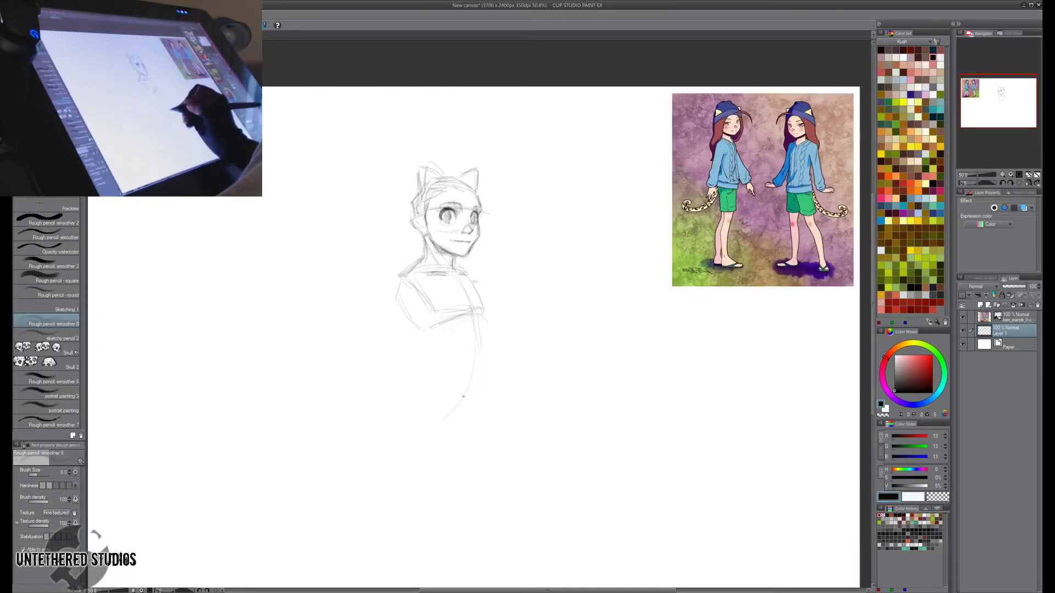
pyautogui.press('e')
pyautogui.press('p')
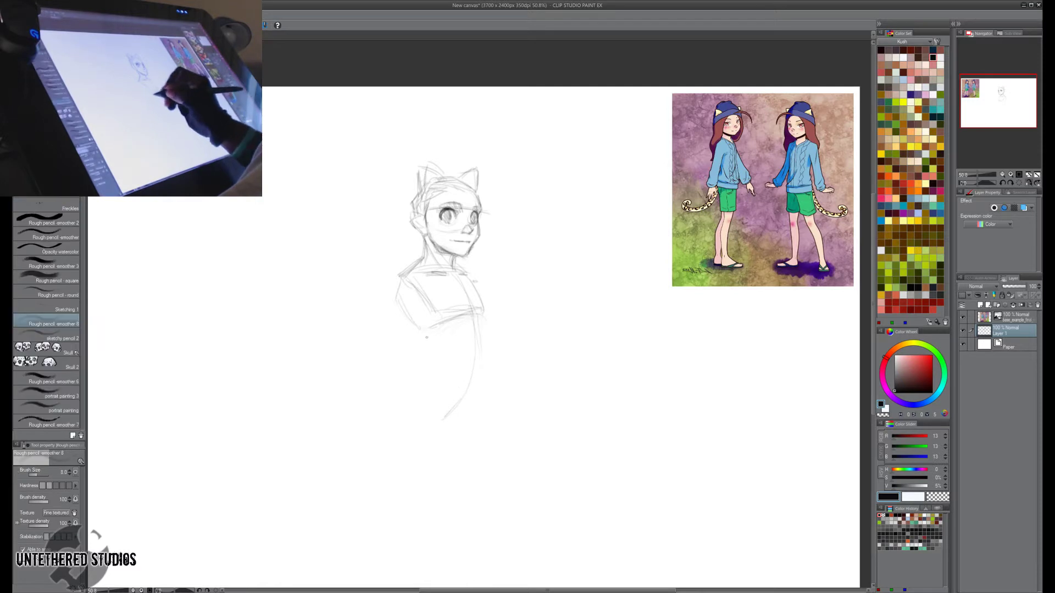
# Sketch the torso's back contour and side plane, tapering both down to the pelvis point.
pyautogui.moveTo(420, 328)
pyautogui.mouseDown()
pyautogui.moveTo(431, 334)
pyautogui.moveTo(423, 350)
pyautogui.moveTo(483, 373)
pyautogui.moveTo(435, 384)
pyautogui.moveTo(456, 411)
pyautogui.mouseUp()
pyautogui.moveTo(480, 384); pyautogui.dragTo(460, 413)
pyautogui.press('e')
pyautogui.press('p')
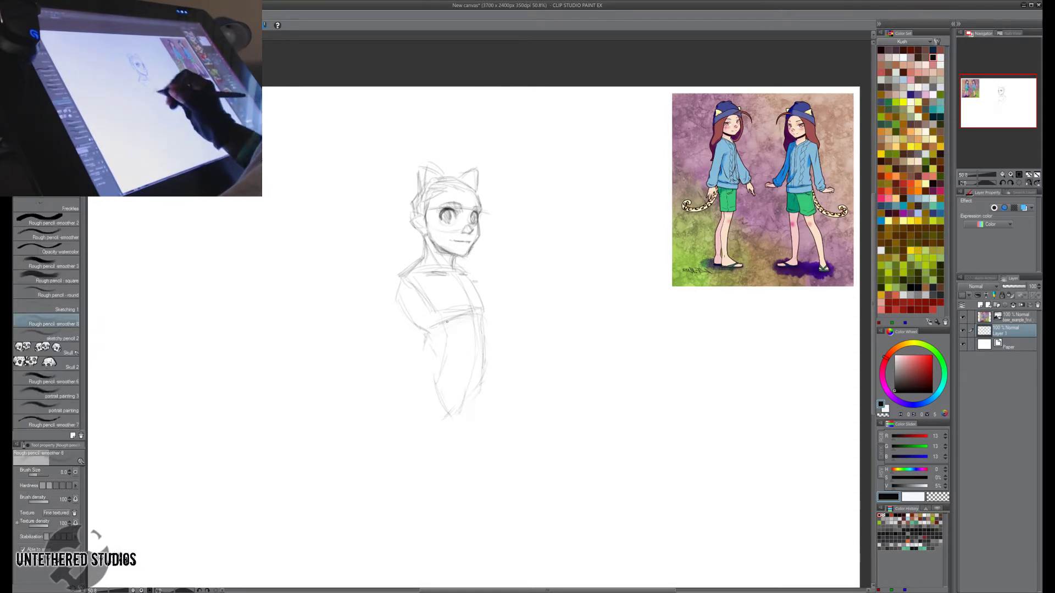
pyautogui.moveTo(446, 330); pyautogui.dragTo(441, 356)
pyautogui.press('h')
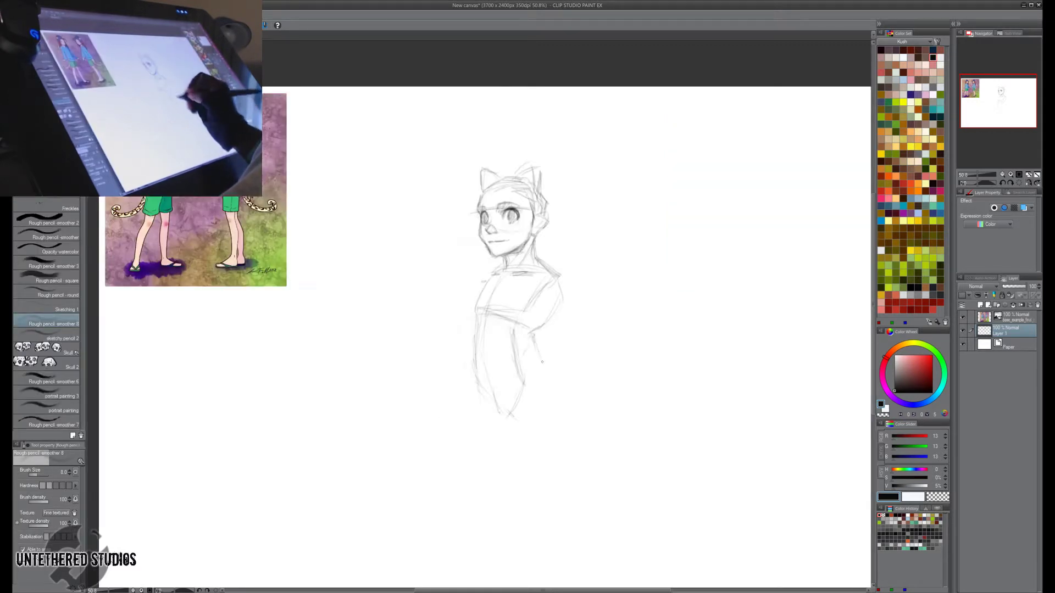
pyautogui.moveTo(532, 338)
pyautogui.mouseDown()
pyautogui.moveTo(541, 356)
pyautogui.moveTo(507, 412)
pyautogui.mouseUp()
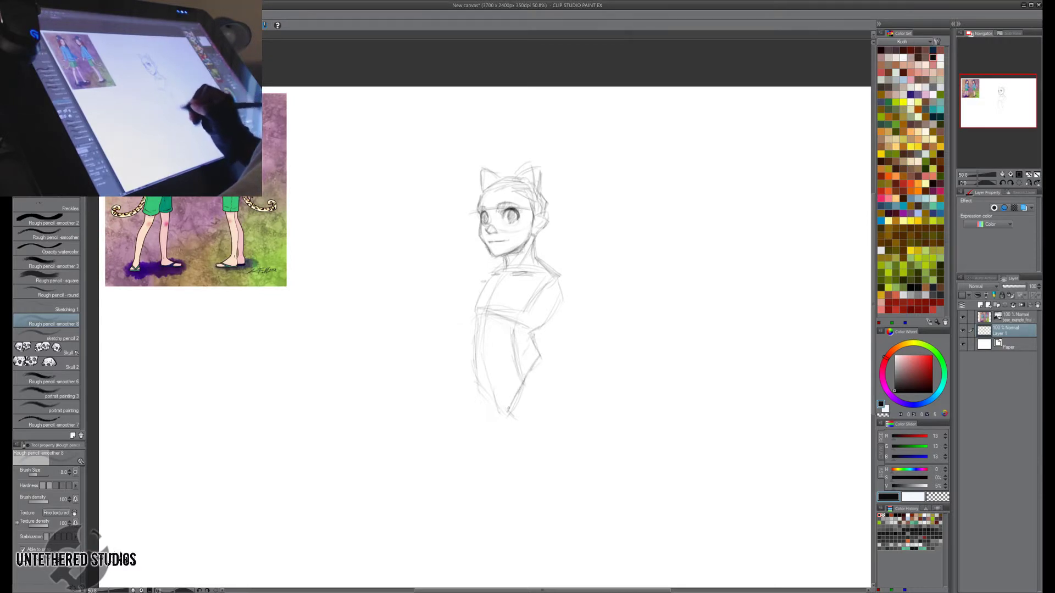
# Erase the lower pelvis lines and redraw a shorter point with an angled back hip edge.
pyautogui.press('e')
pyautogui.moveTo(539, 356)
pyautogui.mouseDown()
pyautogui.moveTo(509, 427)
pyautogui.moveTo(529, 366)
pyautogui.moveTo(501, 408)
pyautogui.mouseUp()
pyautogui.press('p')
pyautogui.moveTo(510, 376); pyautogui.dragTo(498, 404)
pyautogui.moveTo(542, 356); pyautogui.dragTo(526, 366)
pyautogui.press('h')
pyautogui.press('e')
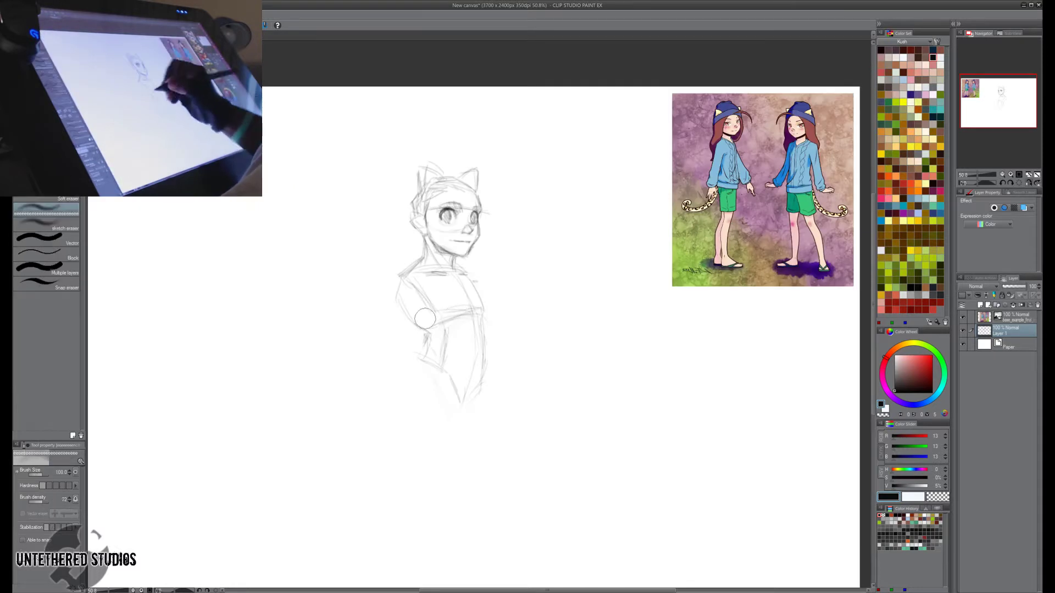
# Reinforce the back waist line and the lines around the near shoulder.
pyautogui.press('p')
pyautogui.moveTo(428, 321)
pyautogui.mouseDown()
pyautogui.moveTo(408, 299)
pyautogui.moveTo(431, 321)
pyautogui.moveTo(425, 352)
pyautogui.mouseUp()
pyautogui.moveTo(418, 286); pyautogui.dragTo(433, 304)
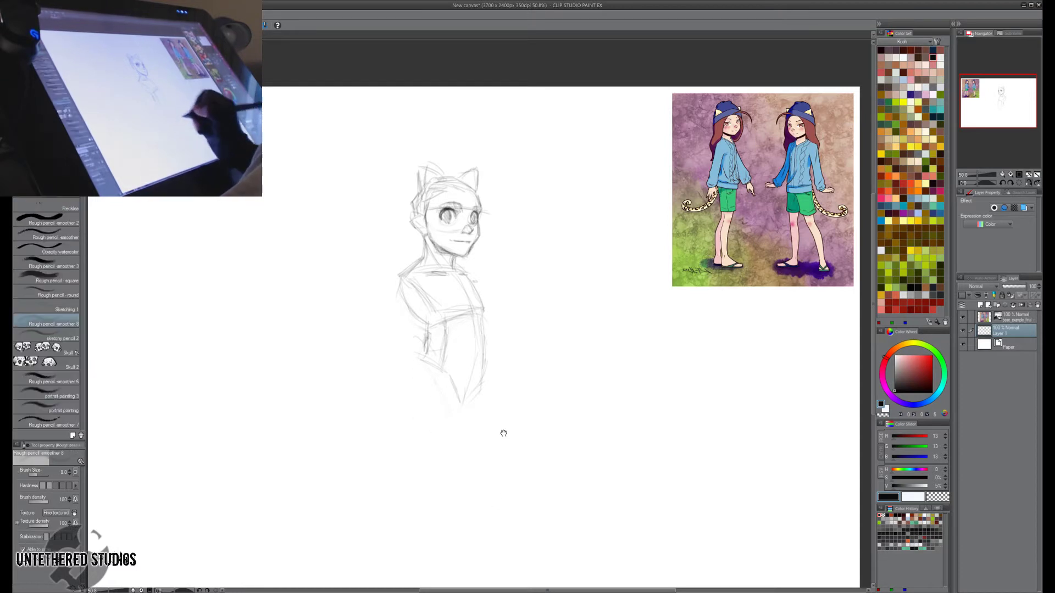
# Save the drawing under the file name girlie.
pyautogui.moveTo(503, 434)
pyautogui.mouseDown()
pyautogui.moveTo(494, 393)
pyautogui.moveTo(490, 432)
pyautogui.mouseUp()
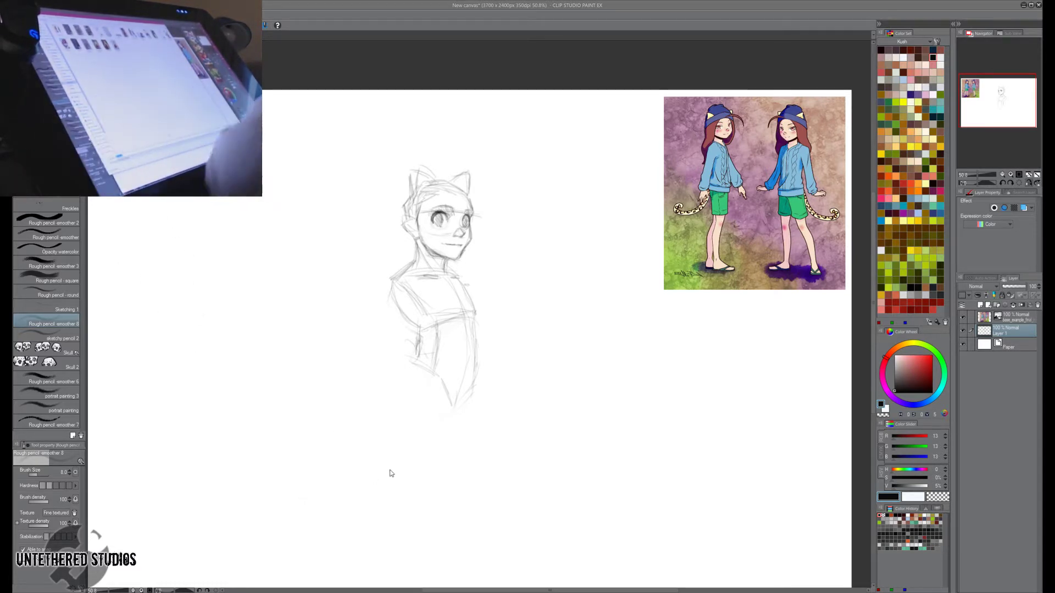
pyautogui.press('Return')
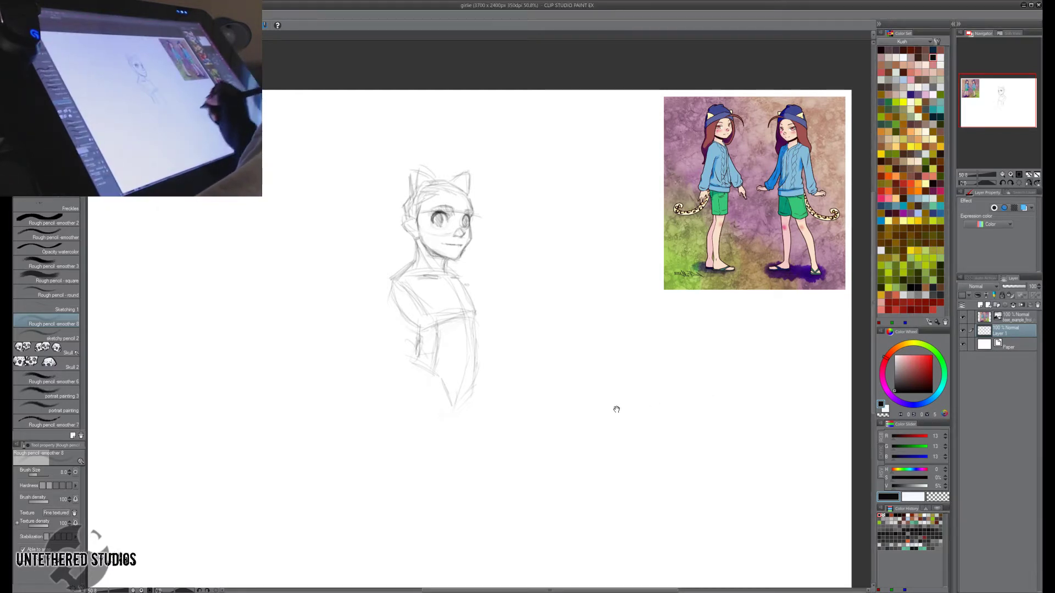
pyautogui.moveTo(615, 407)
pyautogui.mouseDown()
pyautogui.moveTo(605, 391)
pyautogui.moveTo(616, 404)
pyautogui.mouseUp()
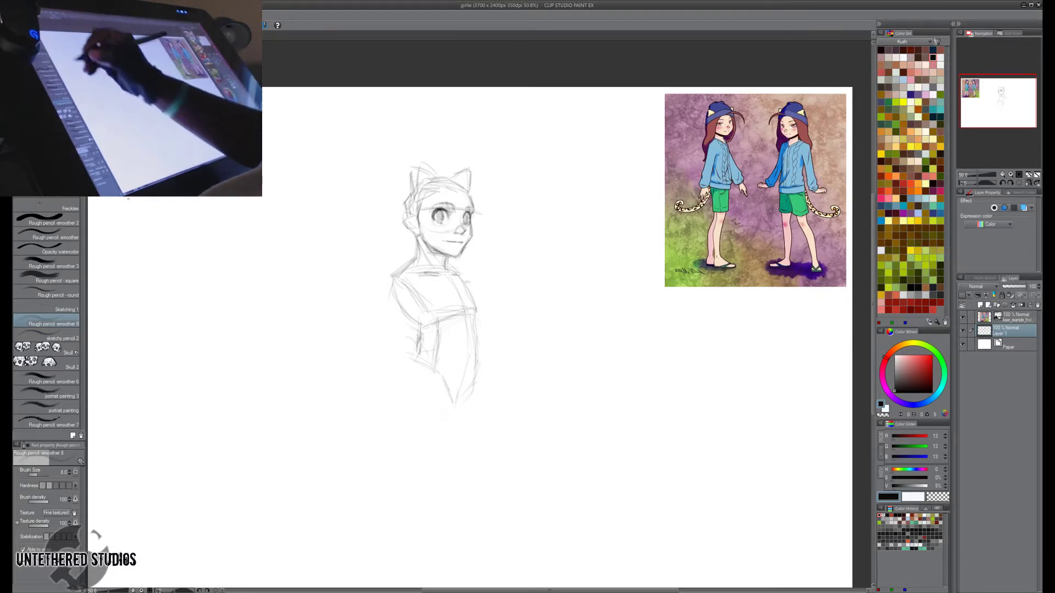
pyautogui.moveTo(358, 260); pyautogui.dragTo(367, 240)
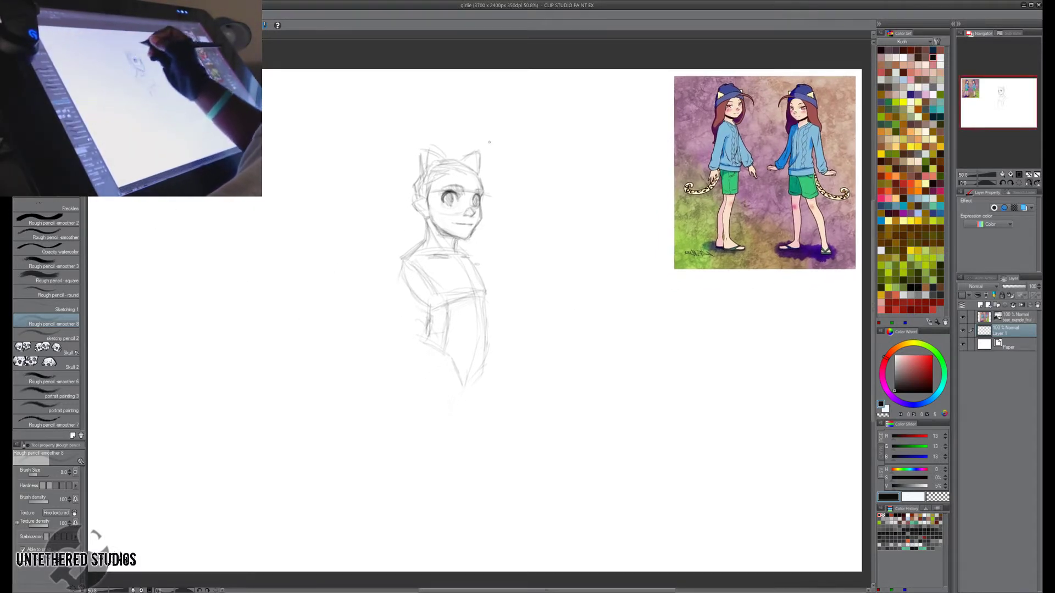
# Move the sketch layer higher on the canvas and redraw the pointed pelvis at the torso's base.
pyautogui.press('j')
pyautogui.press('k')
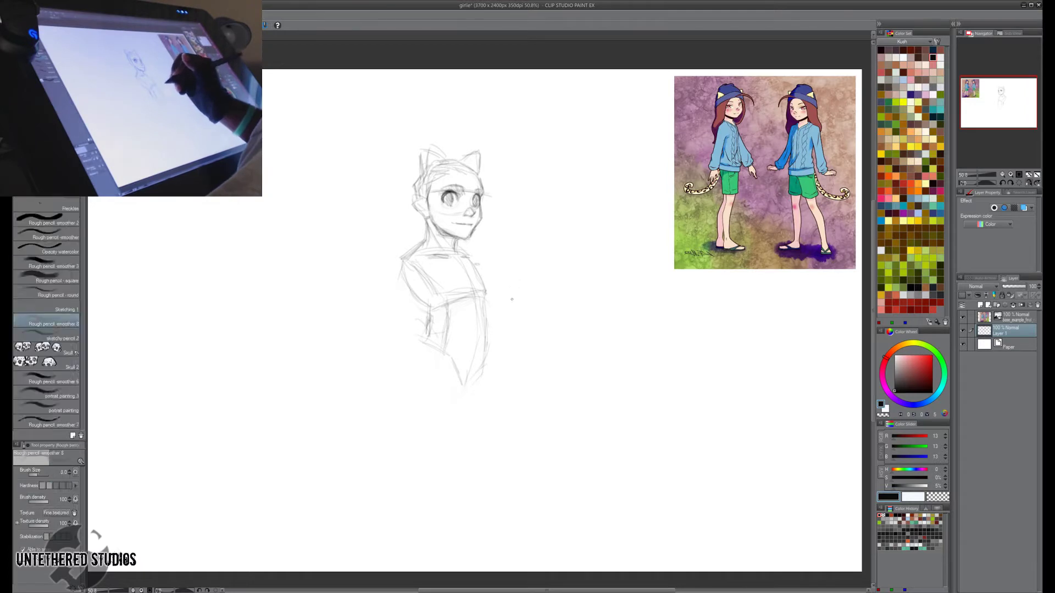
pyautogui.moveTo(514, 294)
pyautogui.mouseDown()
pyautogui.moveTo(513, 255)
pyautogui.moveTo(467, 324)
pyautogui.mouseUp()
pyautogui.press('p')
pyautogui.press('e')
pyautogui.press('p')
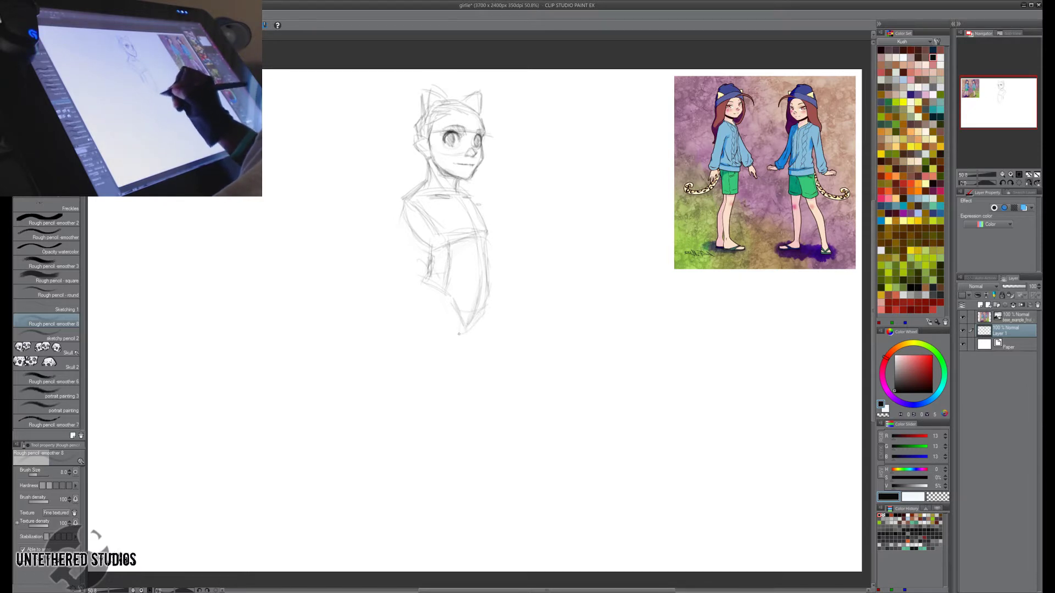
pyautogui.press('h')
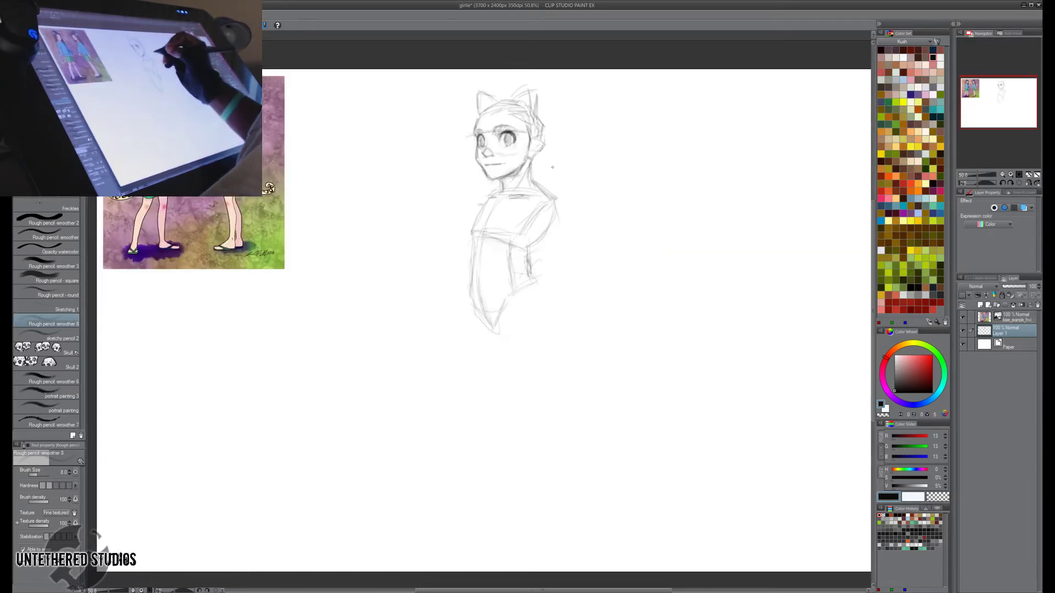
pyautogui.press('h')
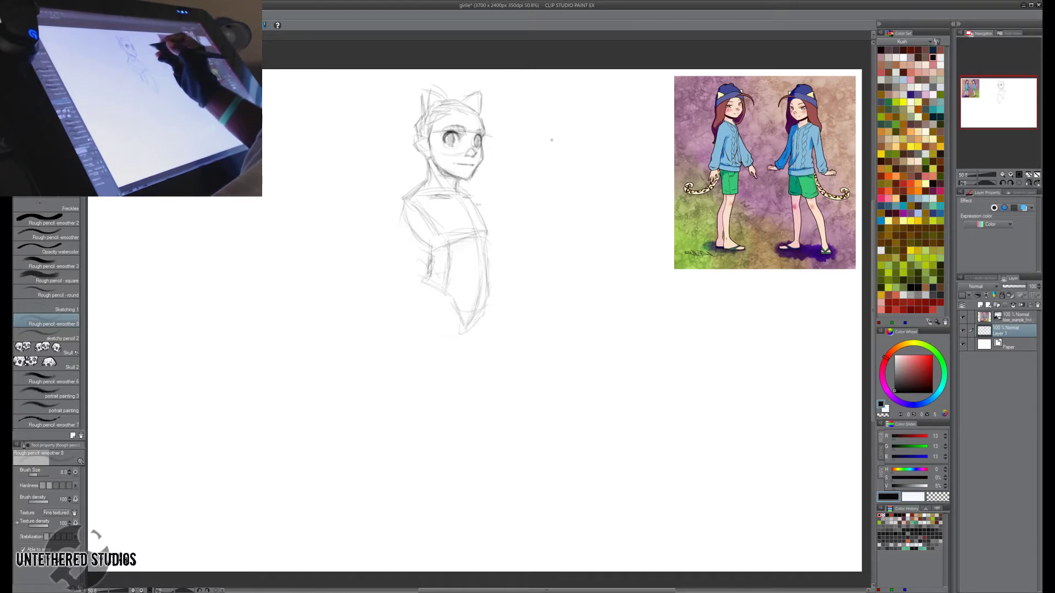
# Erase the near shoulder's sharp corner and redraw it with a rounder outline.
pyautogui.press('e')
pyautogui.moveTo(419, 193)
pyautogui.mouseDown()
pyautogui.moveTo(409, 215)
pyautogui.moveTo(399, 203)
pyautogui.moveTo(405, 222)
pyautogui.mouseUp()
pyautogui.press('p')
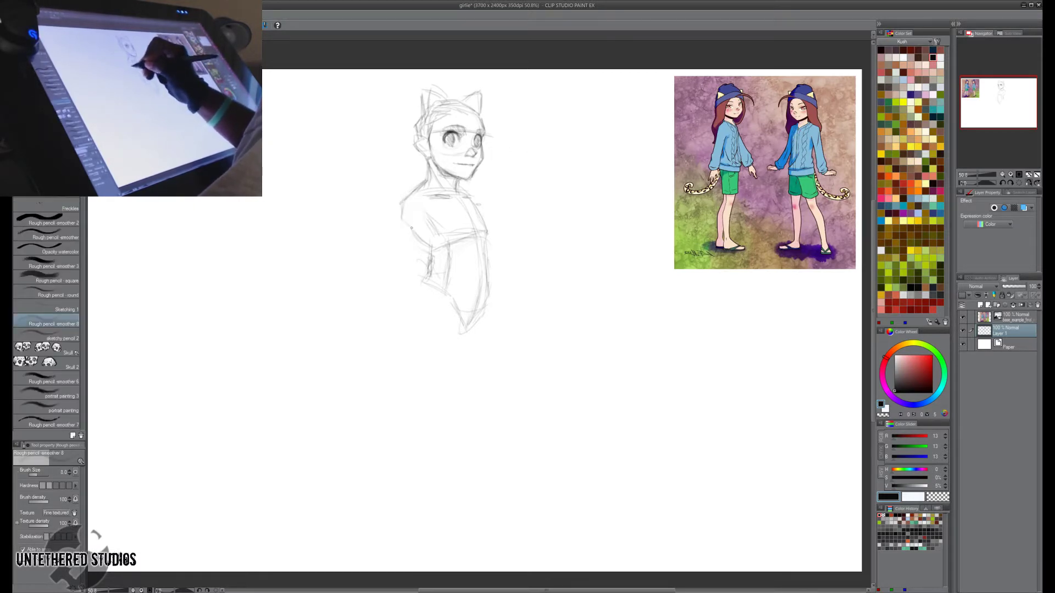
# Erase the rough strokes behind the waist and redraw a cleaner back contour below the shoulder.
pyautogui.press('h')
pyautogui.press('e')
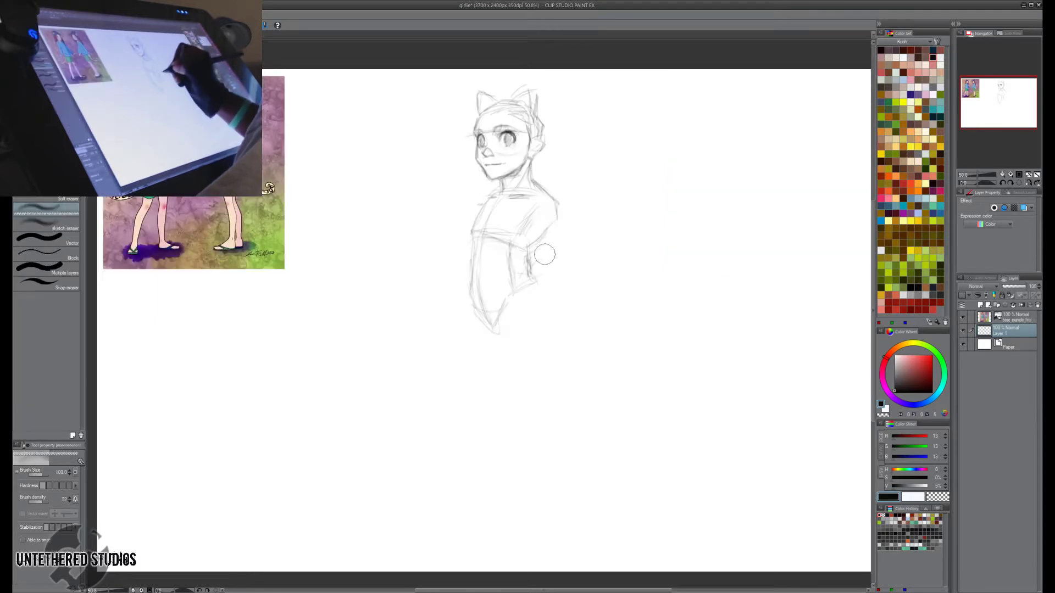
pyautogui.moveTo(544, 254)
pyautogui.mouseDown()
pyautogui.moveTo(565, 221)
pyautogui.moveTo(557, 216)
pyautogui.moveTo(528, 248)
pyautogui.moveTo(530, 274)
pyautogui.mouseUp()
pyautogui.press('p')
pyautogui.press('e')
pyautogui.press('p')
pyautogui.press('h')
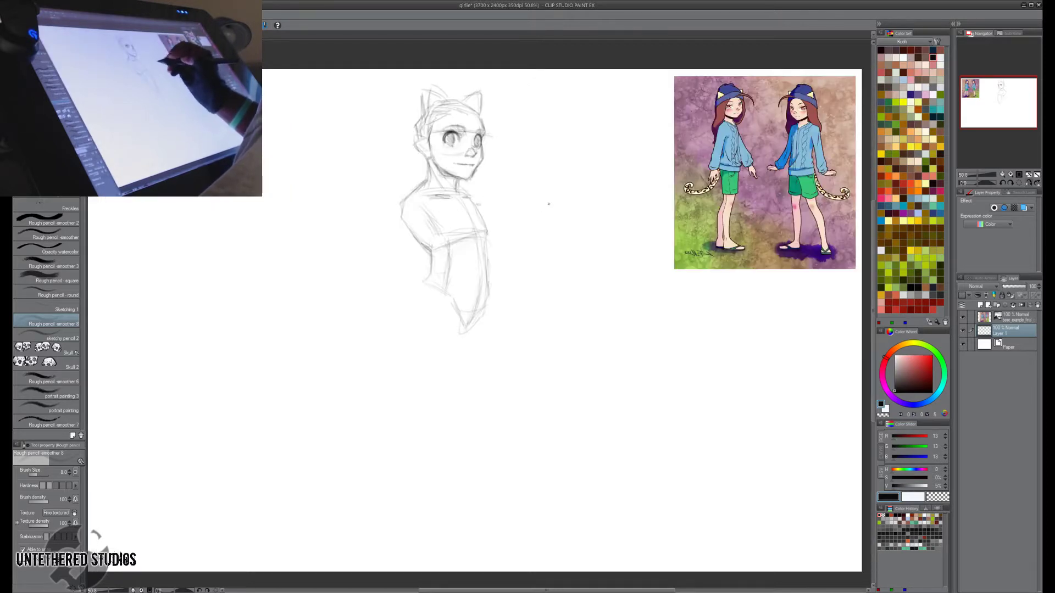
# Retouch the lower back line and erase the stray mark beside the front shoulder.
pyautogui.press('h')
pyautogui.press('e')
pyautogui.press('p')
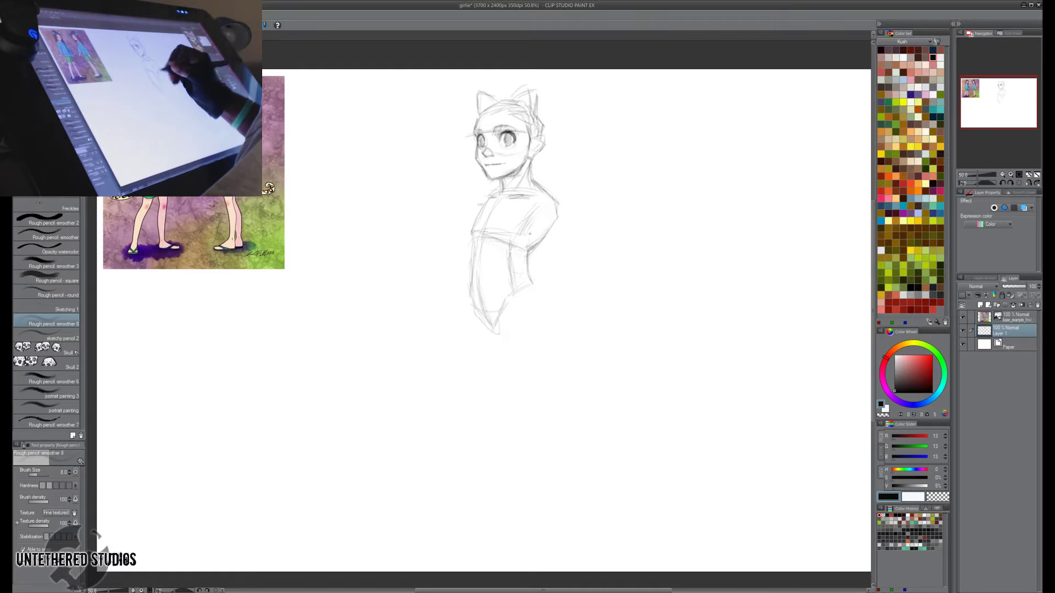
pyautogui.press('h')
pyautogui.press('e')
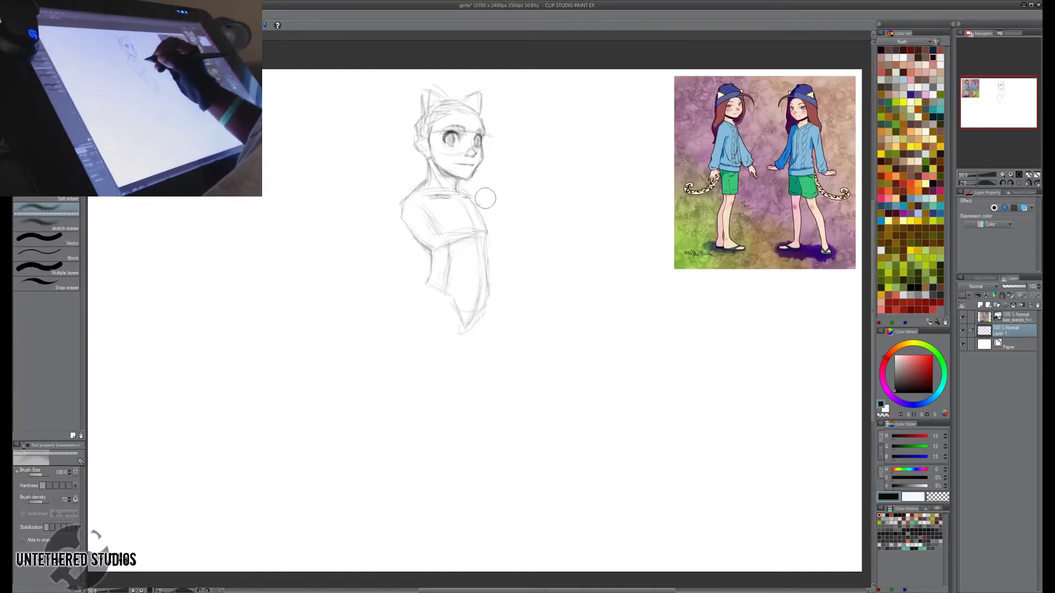
pyautogui.press('p')
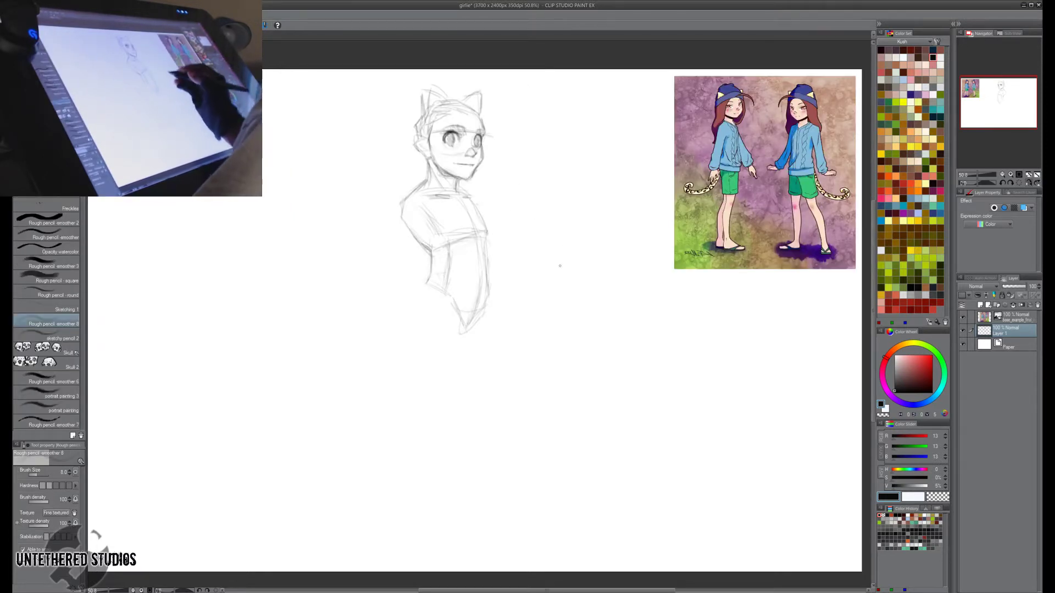
# Sketch the hip curve and long guide lines for the back leg, undoing a misplaced hip stroke.
pyautogui.press('h')
pyautogui.press('h')
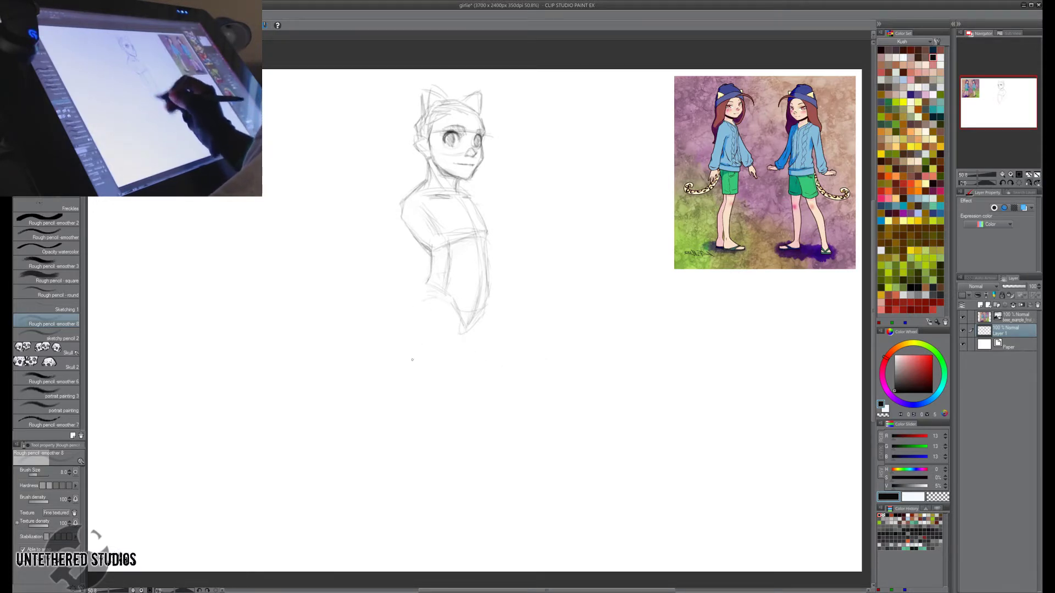
pyautogui.press('e')
pyautogui.press('p')
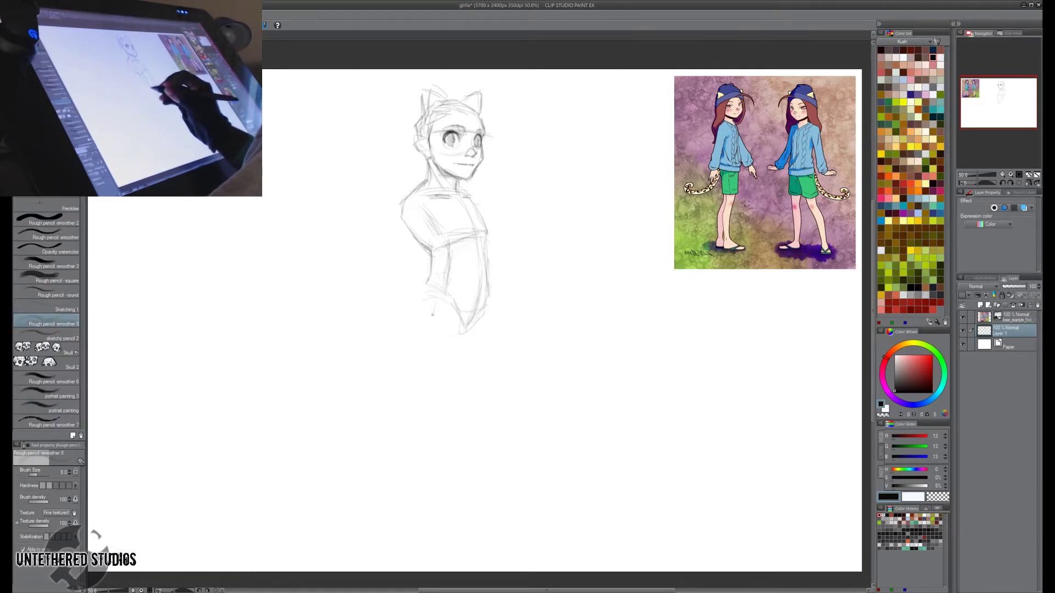
pyautogui.hotkey('ctrl', 'z')
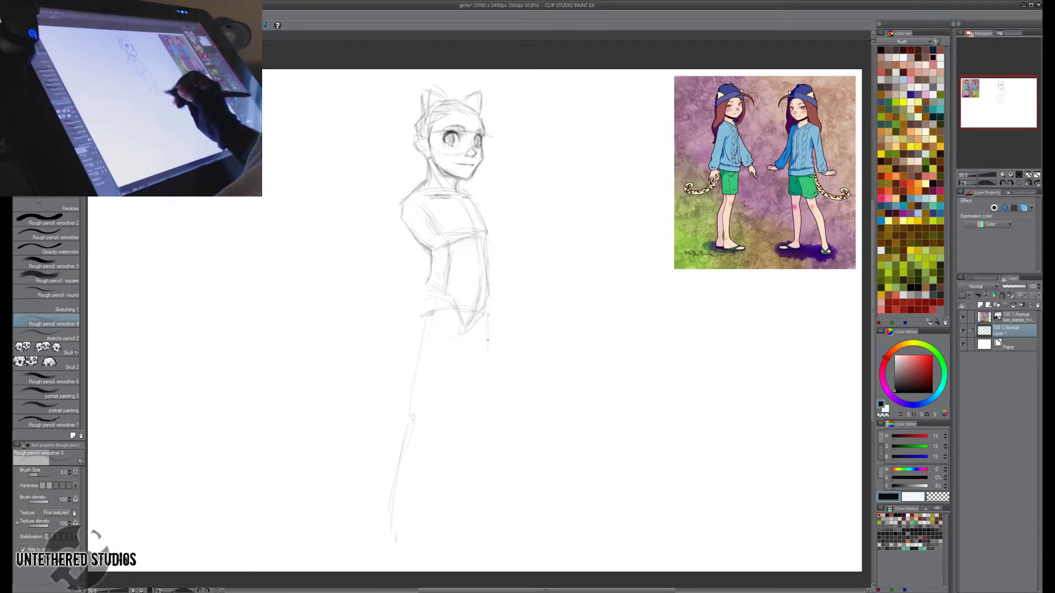
# Erase the front leg's misplaced guide line and redraw it running straighter down from the hip.
pyautogui.press('e')
pyautogui.moveTo(493, 364)
pyautogui.mouseDown()
pyautogui.moveTo(488, 387)
pyautogui.moveTo(485, 370)
pyautogui.mouseUp()
pyautogui.press('p')
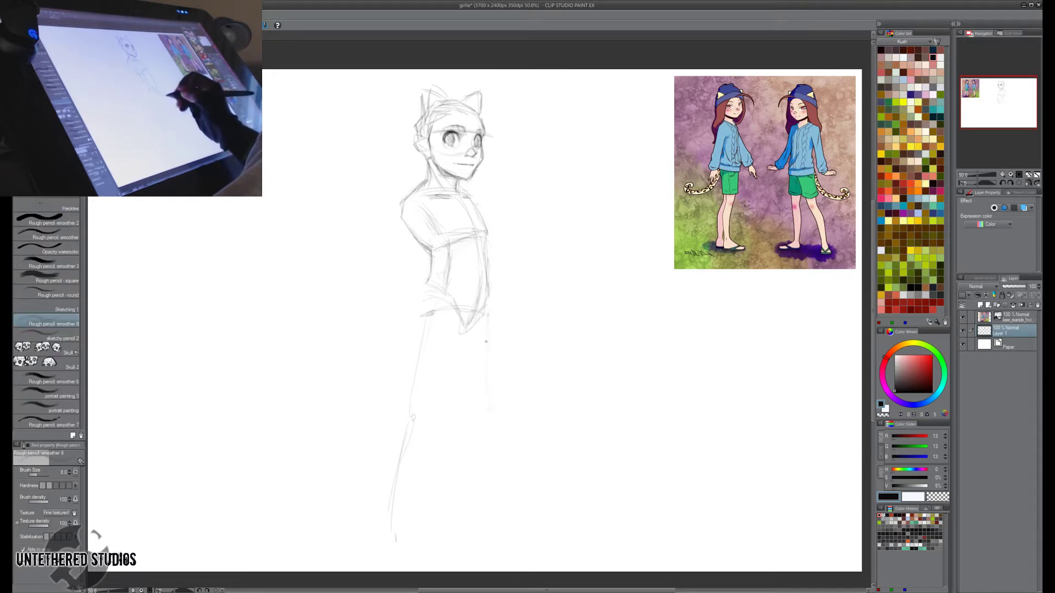
pyautogui.moveTo(487, 330); pyautogui.dragTo(483, 380)
# Lighten the guide lines of both legs and sketch the front leg's line through the knee to the ankle.
pyautogui.press('e')
pyautogui.moveTo(397, 484); pyautogui.dragTo(410, 377)
pyautogui.moveTo(484, 407); pyautogui.dragTo(497, 328)
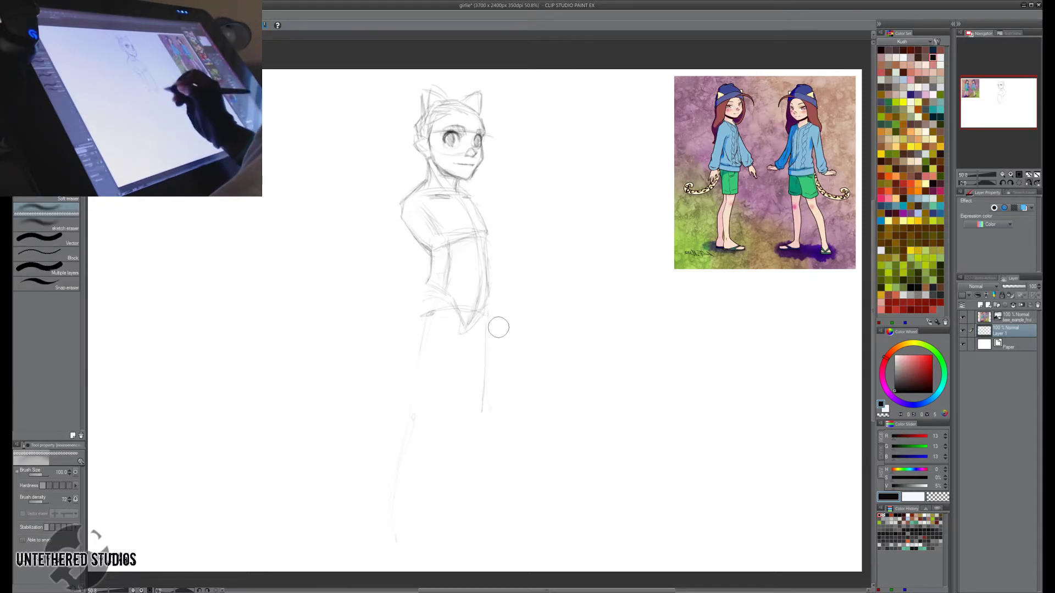
pyautogui.press('p')
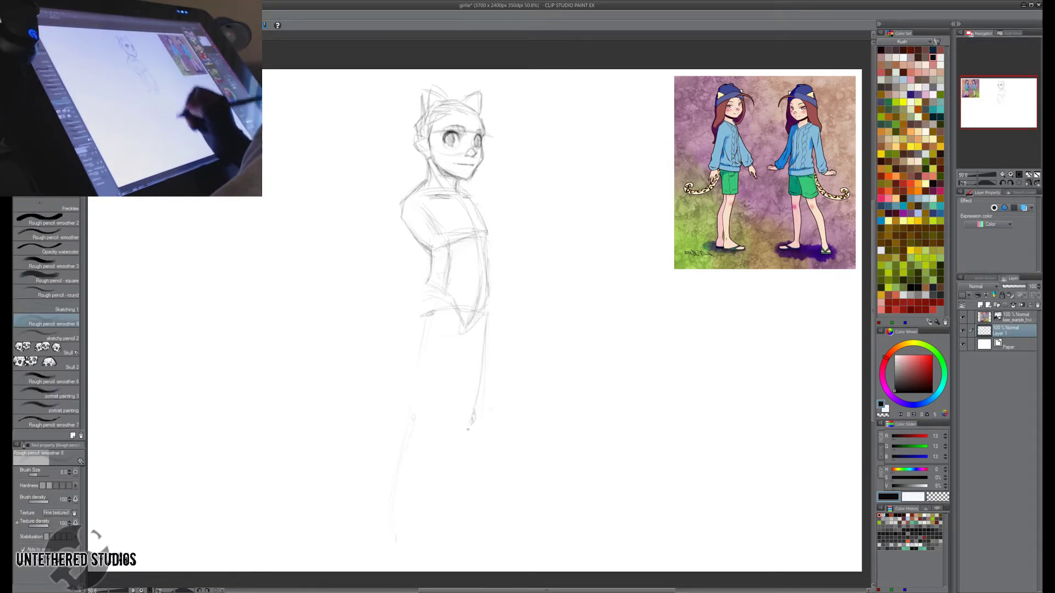
pyautogui.press('e')
pyautogui.press('p')
pyautogui.moveTo(470, 426); pyautogui.dragTo(466, 450)
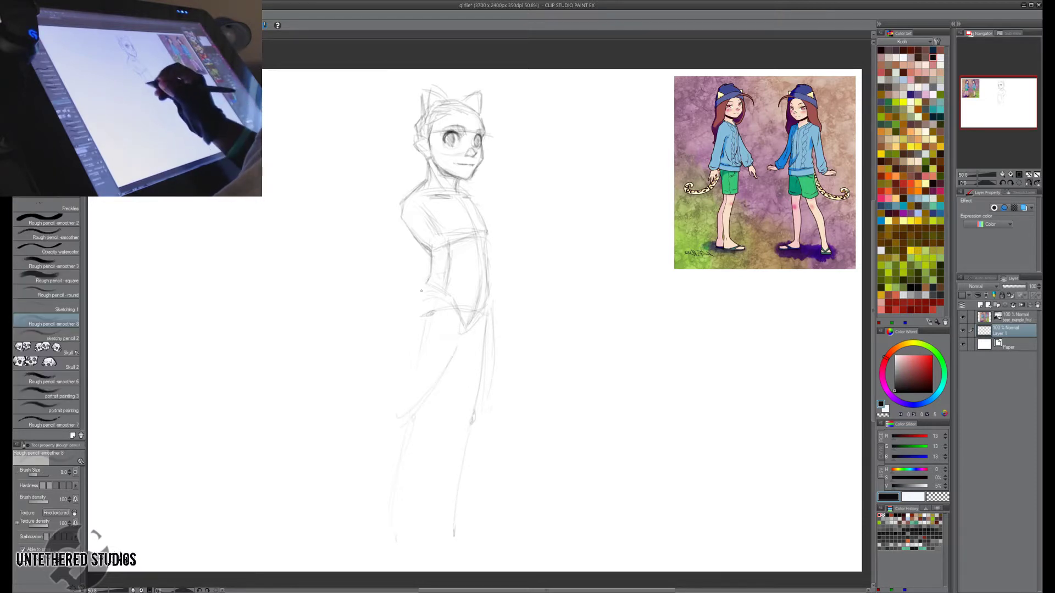
# Block in the back leg's thigh, round knee and oval calf, and outline the front thigh down to the knee.
pyautogui.moveTo(400, 346)
pyautogui.mouseDown()
pyautogui.moveTo(410, 401)
pyautogui.moveTo(436, 381)
pyautogui.moveTo(386, 419)
pyautogui.mouseUp()
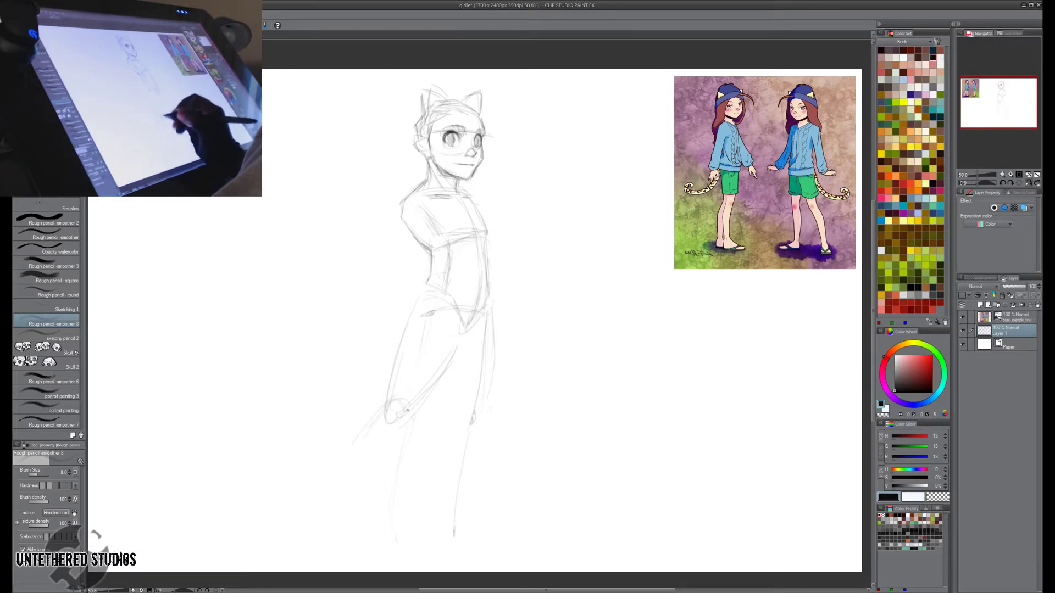
pyautogui.moveTo(360, 472); pyautogui.dragTo(389, 404)
pyautogui.moveTo(358, 461)
pyautogui.mouseDown()
pyautogui.moveTo(327, 525)
pyautogui.moveTo(336, 513)
pyautogui.mouseUp()
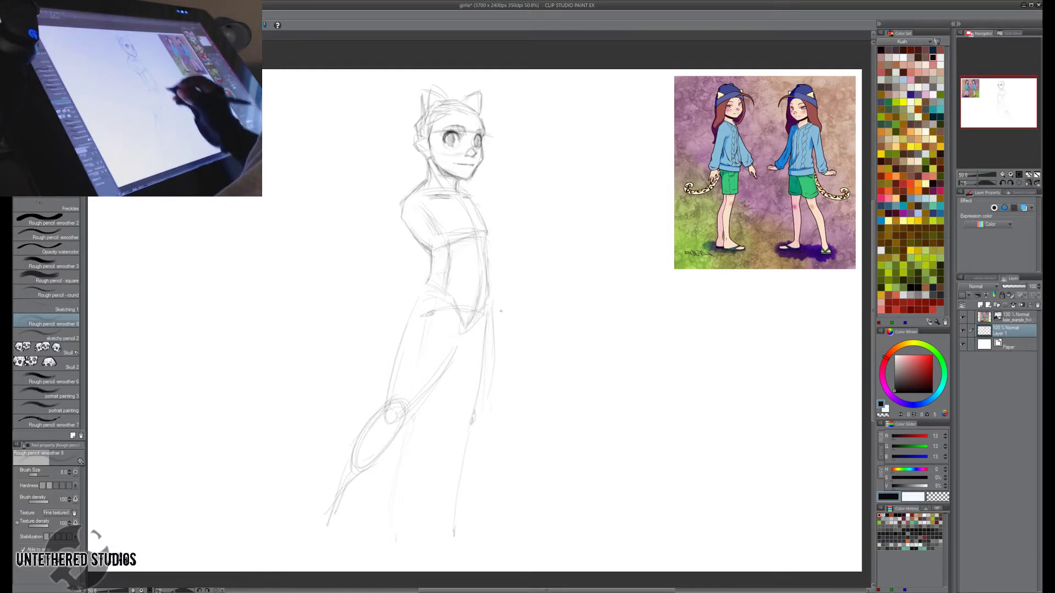
pyautogui.moveTo(493, 374); pyautogui.dragTo(465, 432)
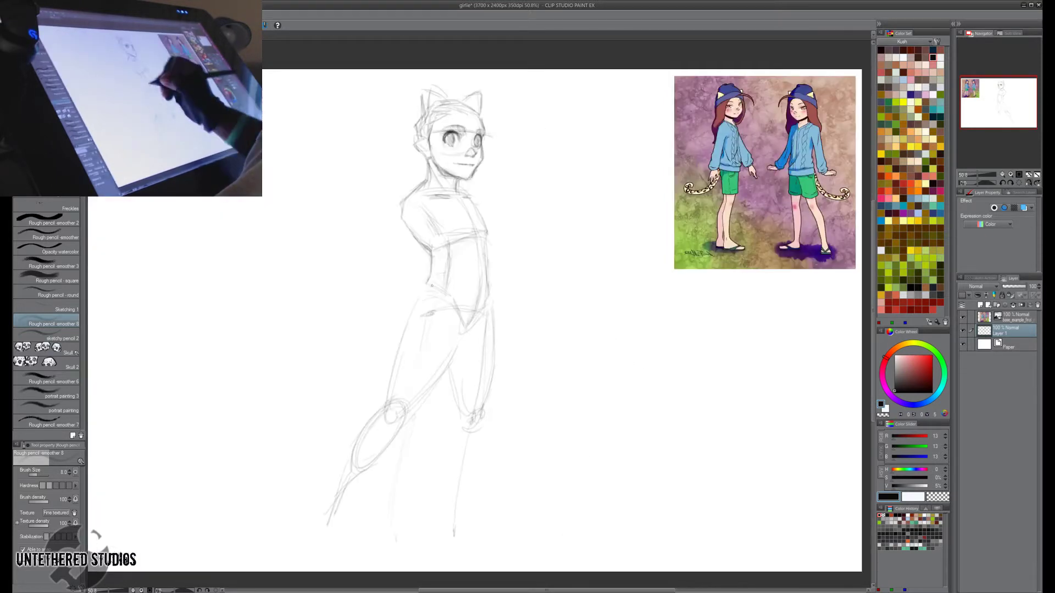
# Redraw the back contour from waist to hip and add rough foot lines below the back leg's ankle.
pyautogui.moveTo(434, 267); pyautogui.dragTo(418, 294)
pyautogui.moveTo(426, 283); pyautogui.dragTo(409, 325)
pyautogui.moveTo(443, 294); pyautogui.dragTo(429, 307)
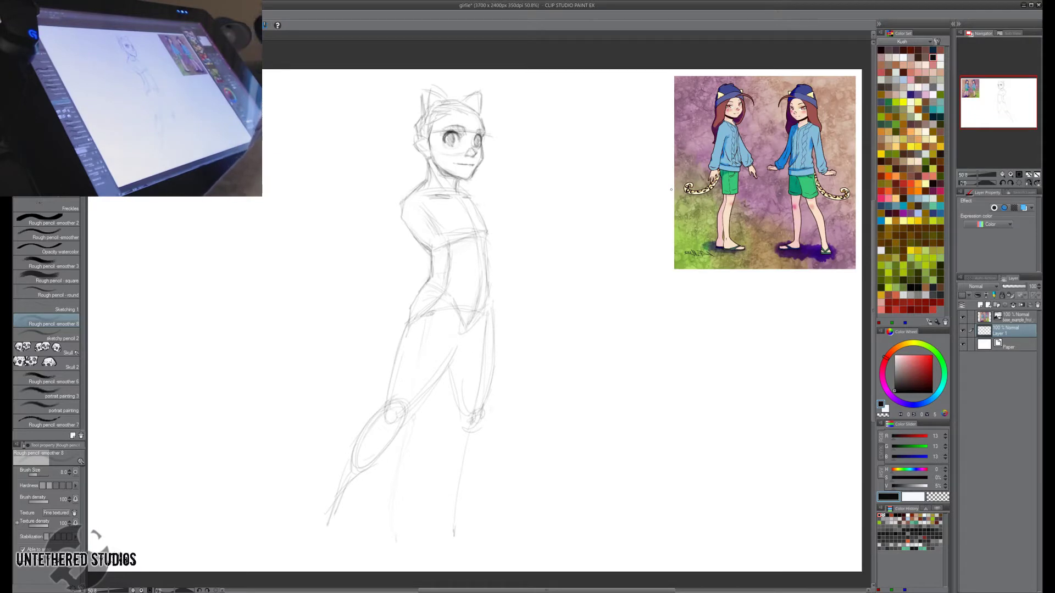
pyautogui.press('h')
pyautogui.press('h')
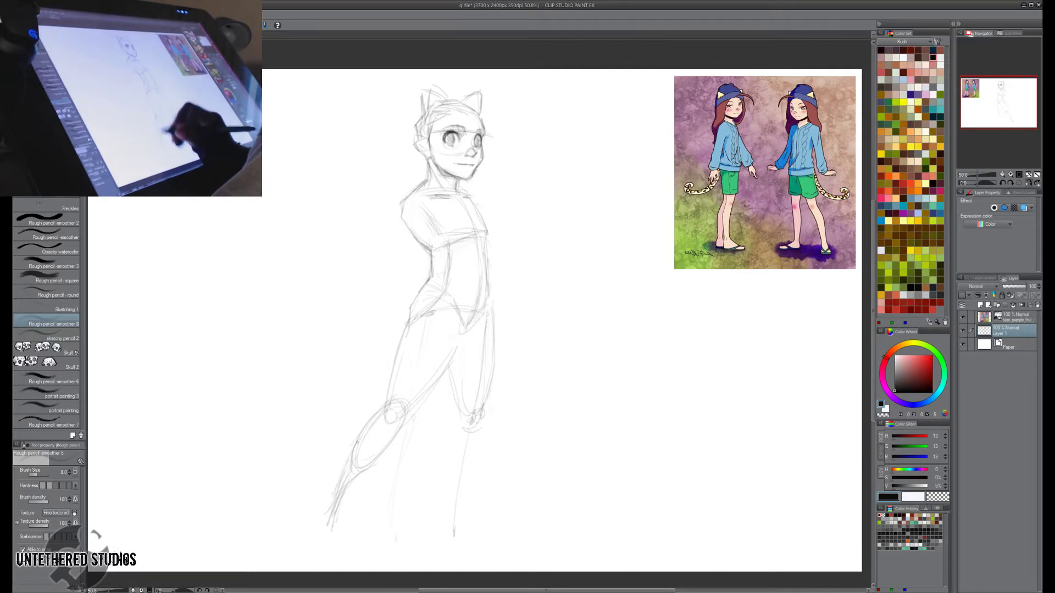
pyautogui.moveTo(341, 506); pyautogui.dragTo(348, 521)
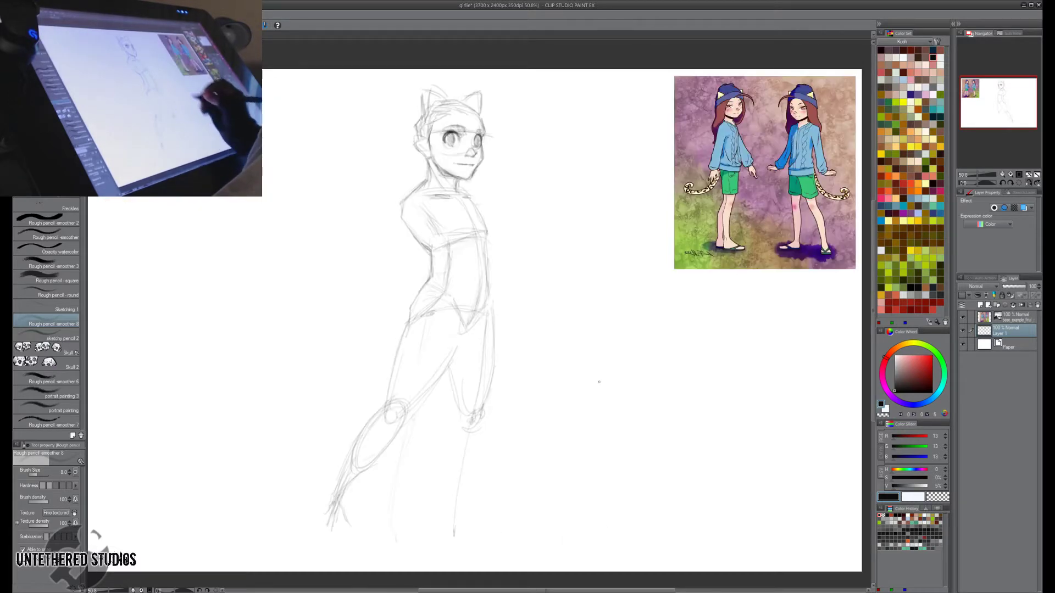
# Lasso the head and torso in the mirrored view, shrink them slightly with a transform, and deselect.
pyautogui.press('h')
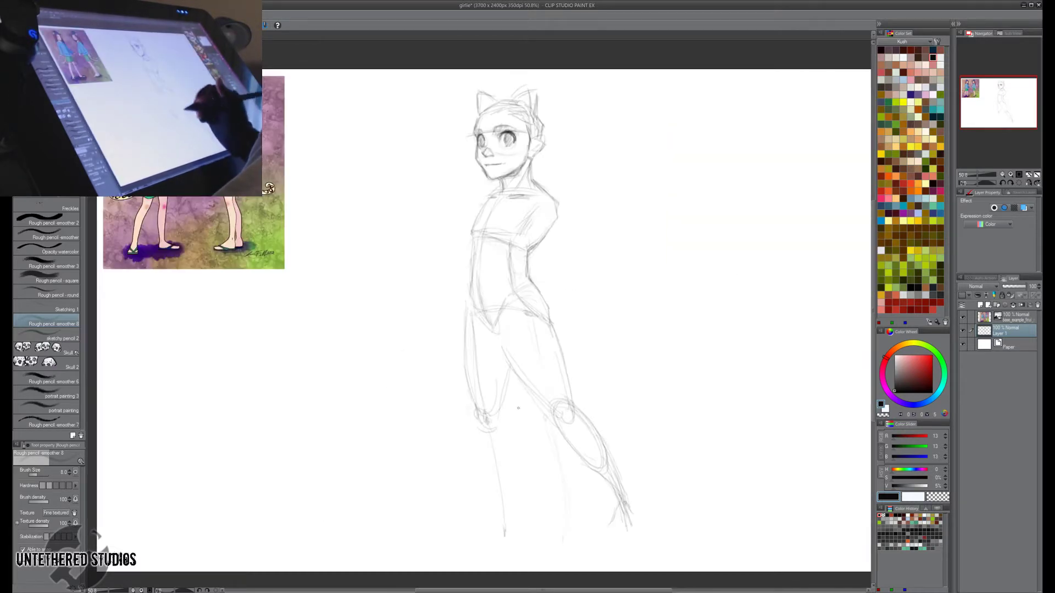
pyautogui.press('e')
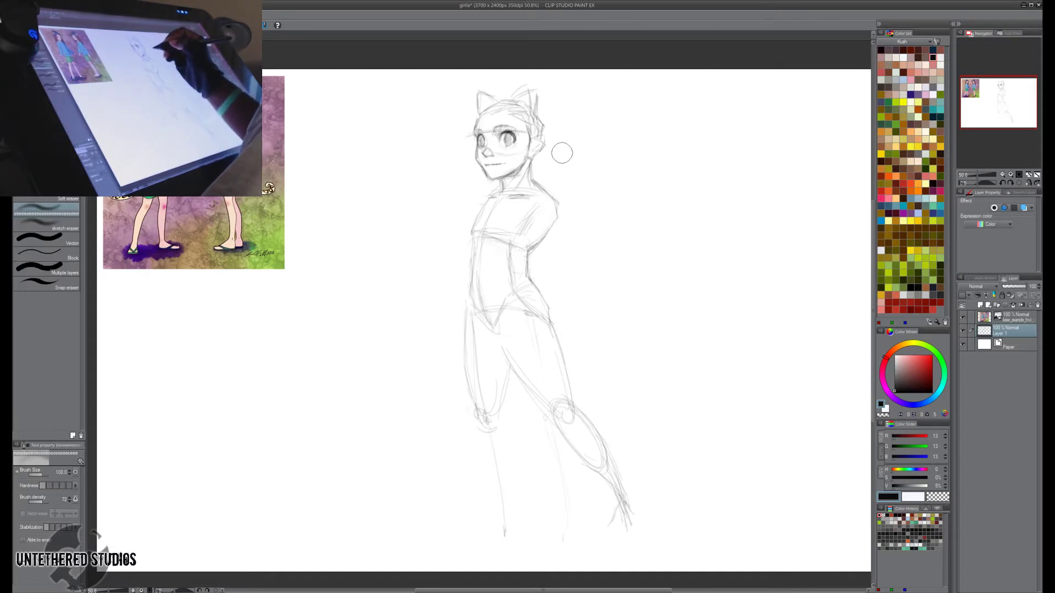
pyautogui.press('p')
pyautogui.press('m')
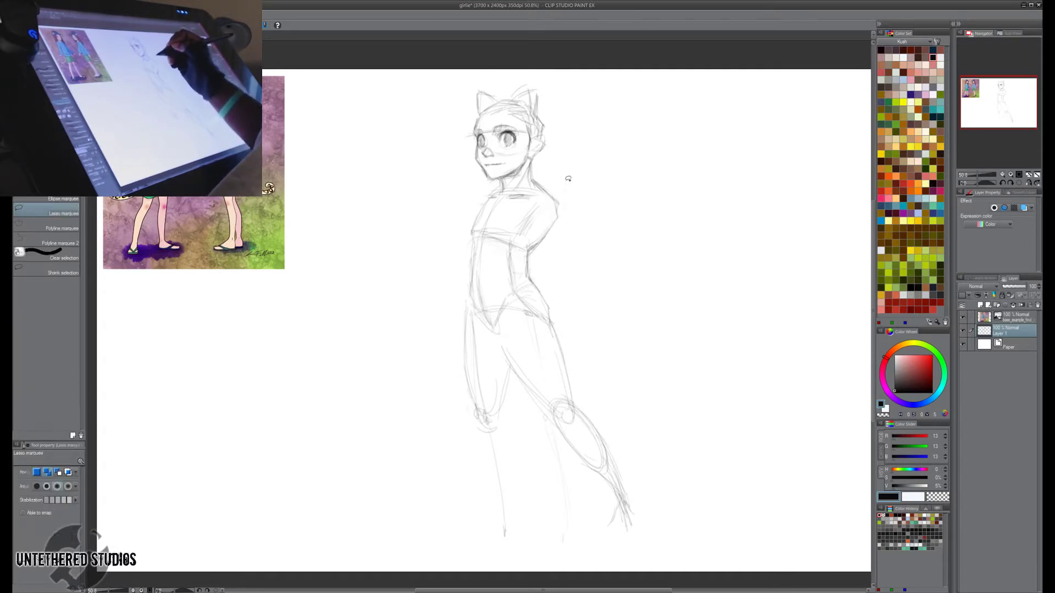
pyautogui.moveTo(583, 175)
pyautogui.mouseDown()
pyautogui.moveTo(464, 91)
pyautogui.moveTo(475, 304)
pyautogui.moveTo(526, 315)
pyautogui.moveTo(591, 242)
pyautogui.moveTo(583, 176)
pyautogui.mouseUp()
pyautogui.press('p')
pyautogui.hotkey('ctrl', 't')
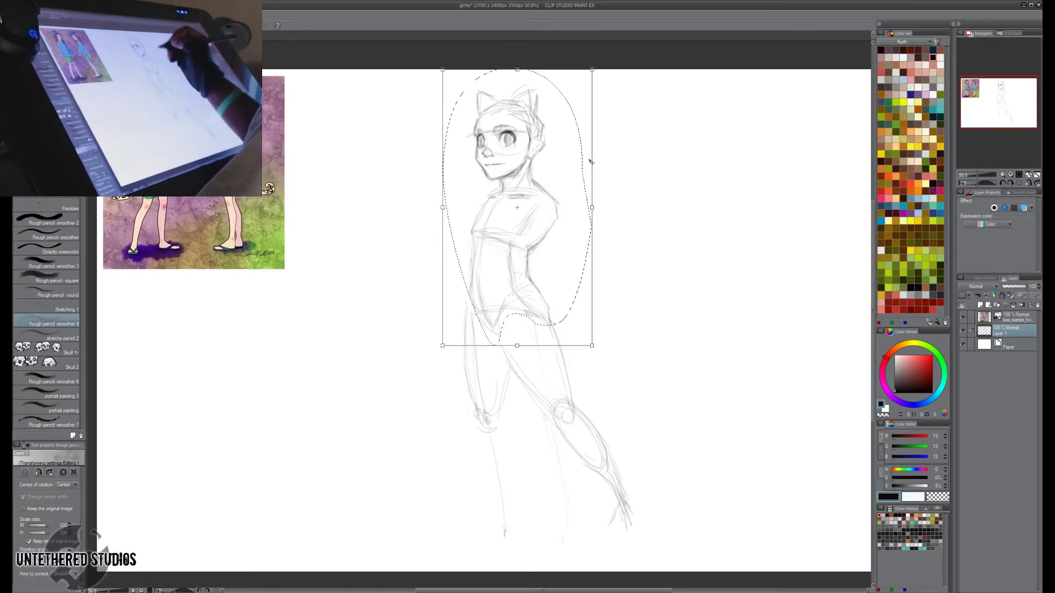
pyautogui.moveTo(517, 346); pyautogui.dragTo(517, 340)
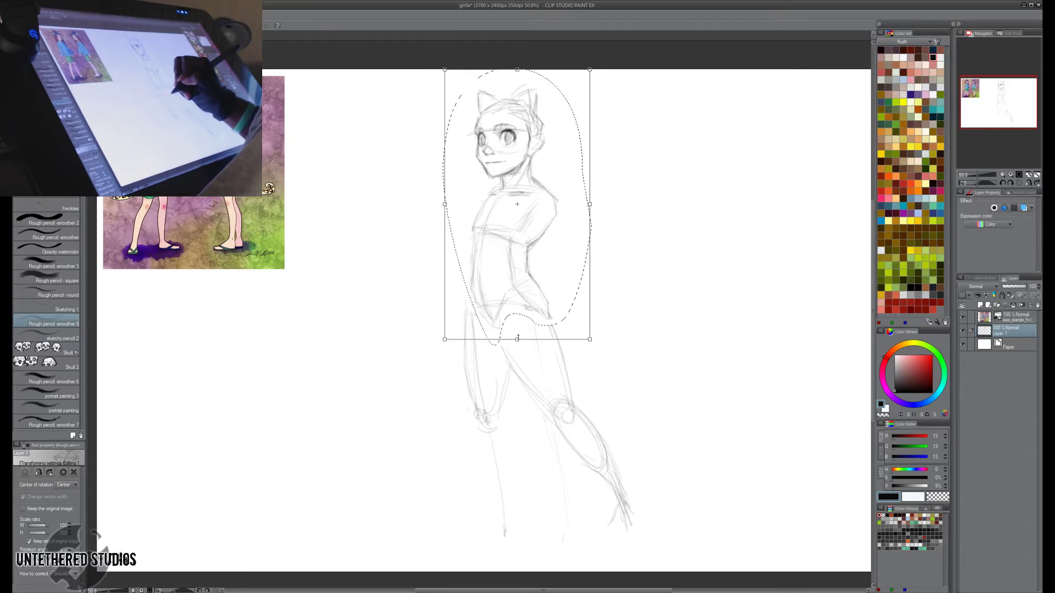
pyautogui.press('Return')
pyautogui.press('h')
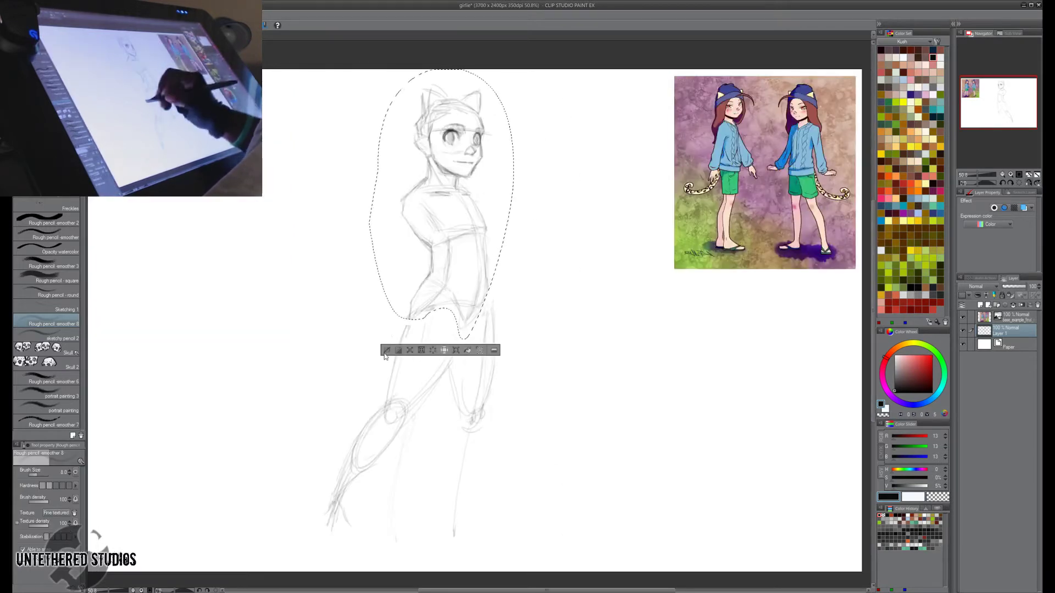
pyautogui.hotkey('ctrl', 'd')
# Reinforce the back thigh's outer contour and sketch the crotch and inner-thigh lines.
pyautogui.moveTo(399, 352); pyautogui.dragTo(394, 366)
pyautogui.moveTo(408, 330); pyautogui.dragTo(395, 361)
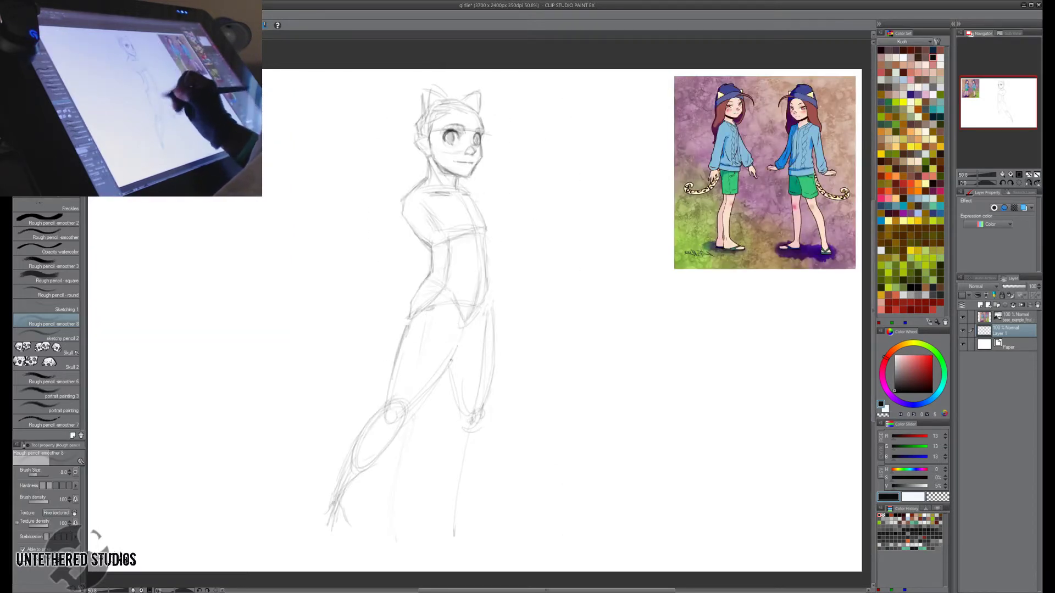
pyautogui.moveTo(450, 304); pyautogui.dragTo(452, 333)
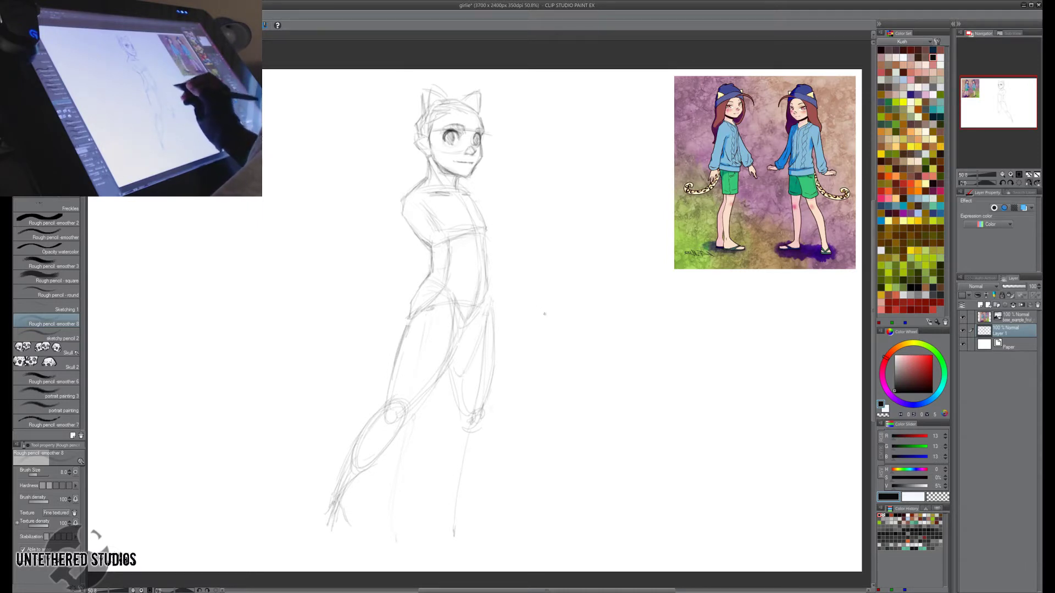
# Fade the front leg's sketch lines from the hip to the ankle with the eraser.
pyautogui.press('e')
pyautogui.moveTo(452, 500); pyautogui.dragTo(489, 307)
pyautogui.press('p')
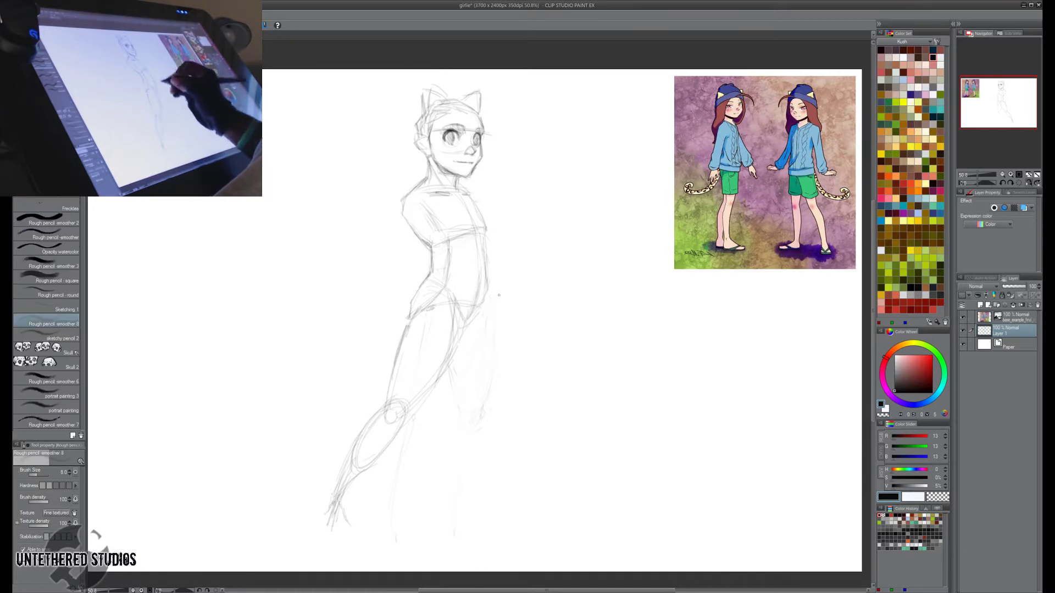
# Fade the back leg's lower half and redraw its knee, calf and foot in a steeper position.
pyautogui.press('e')
pyautogui.moveTo(391, 404)
pyautogui.mouseDown()
pyautogui.moveTo(328, 519)
pyautogui.moveTo(387, 414)
pyautogui.moveTo(405, 427)
pyautogui.moveTo(413, 419)
pyautogui.moveTo(359, 443)
pyautogui.moveTo(370, 482)
pyautogui.mouseUp()
pyautogui.press('p')
pyautogui.moveTo(359, 442); pyautogui.dragTo(351, 509)
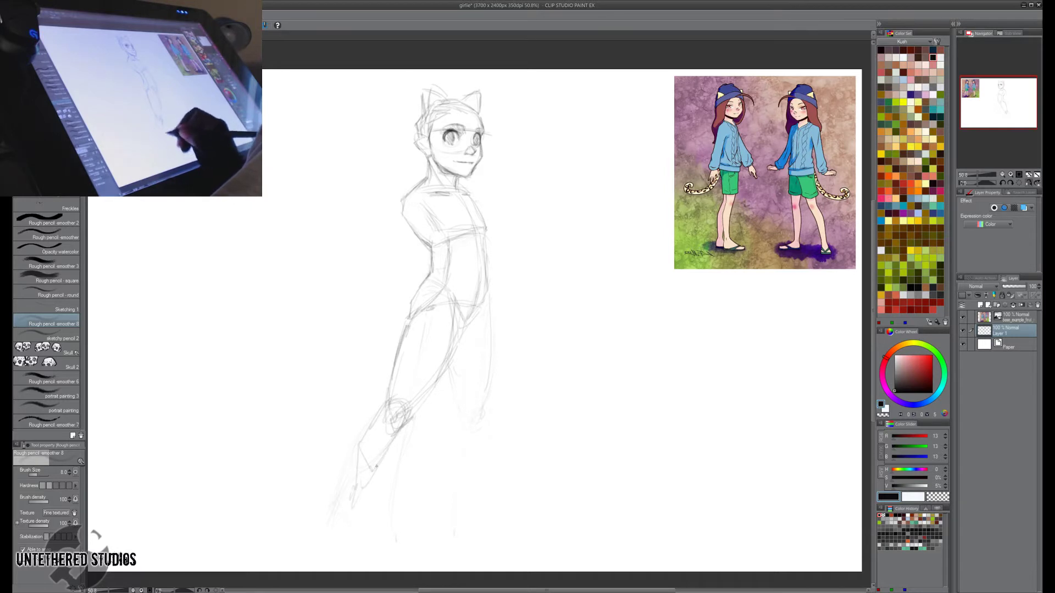
pyautogui.moveTo(374, 469)
pyautogui.mouseDown()
pyautogui.moveTo(339, 526)
pyautogui.moveTo(360, 516)
pyautogui.moveTo(369, 533)
pyautogui.moveTo(354, 512)
pyautogui.mouseUp()
pyautogui.moveTo(356, 494)
pyautogui.mouseDown()
pyautogui.moveTo(365, 538)
pyautogui.moveTo(333, 525)
pyautogui.moveTo(381, 551)
pyautogui.mouseUp()
# Erase the remains of the front thigh and resketch it with a wider outer curve down to the knee.
pyautogui.press('h')
pyautogui.press('e')
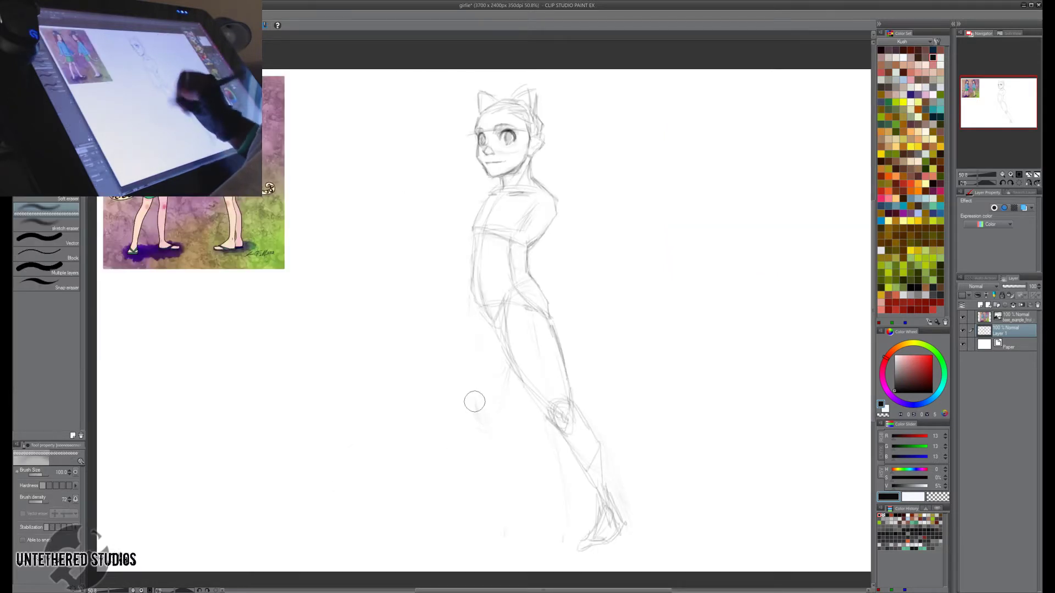
pyautogui.moveTo(475, 401); pyautogui.dragTo(463, 363)
pyautogui.press('p')
pyautogui.moveTo(468, 299)
pyautogui.mouseDown()
pyautogui.moveTo(459, 373)
pyautogui.moveTo(487, 395)
pyautogui.mouseUp()
pyautogui.moveTo(460, 345)
pyautogui.mouseDown()
pyautogui.moveTo(463, 393)
pyautogui.moveTo(500, 377)
pyautogui.moveTo(462, 399)
pyautogui.mouseUp()
pyautogui.moveTo(466, 394)
pyautogui.mouseDown()
pyautogui.moveTo(466, 422)
pyautogui.moveTo(489, 395)
pyautogui.moveTo(470, 430)
pyautogui.mouseUp()
pyautogui.press('h')
pyautogui.moveTo(467, 368); pyautogui.dragTo(451, 410)
# Fade the back foot and redraw its heel, toes and ankle pointing more toward the viewer.
pyautogui.press('e')
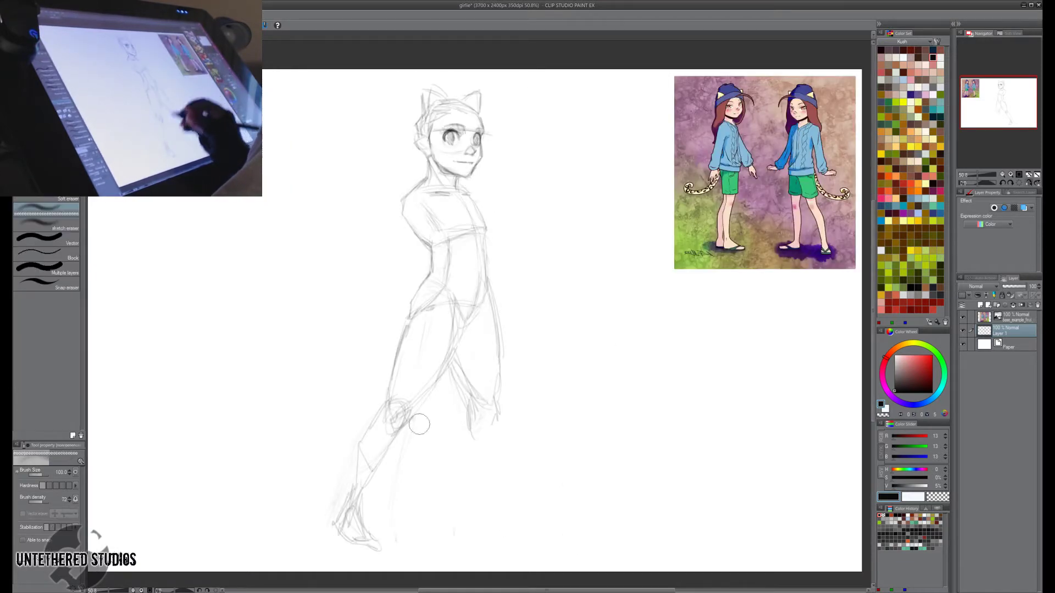
pyautogui.moveTo(346, 544); pyautogui.dragTo(393, 535)
pyautogui.press('p')
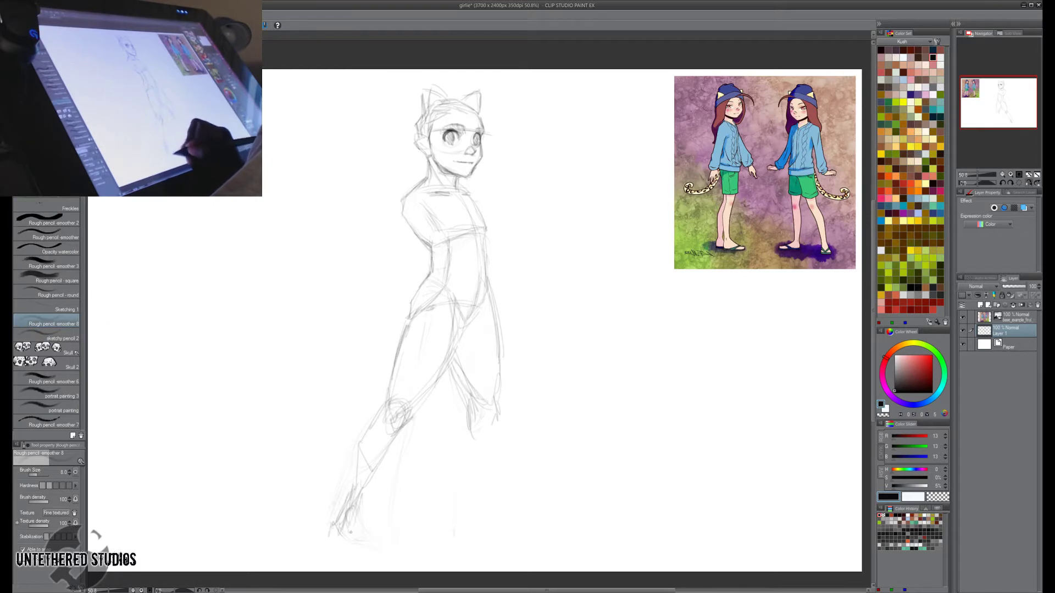
pyautogui.moveTo(352, 536)
pyautogui.mouseDown()
pyautogui.moveTo(358, 552)
pyautogui.moveTo(338, 554)
pyautogui.mouseUp()
pyautogui.moveTo(343, 530); pyautogui.dragTo(329, 544)
pyautogui.moveTo(342, 505)
pyautogui.mouseDown()
pyautogui.moveTo(356, 473)
pyautogui.moveTo(354, 514)
pyautogui.moveTo(382, 463)
pyautogui.mouseUp()
# Erase the wide front thigh and redraw it narrower, tapering down to the knee.
pyautogui.press('h')
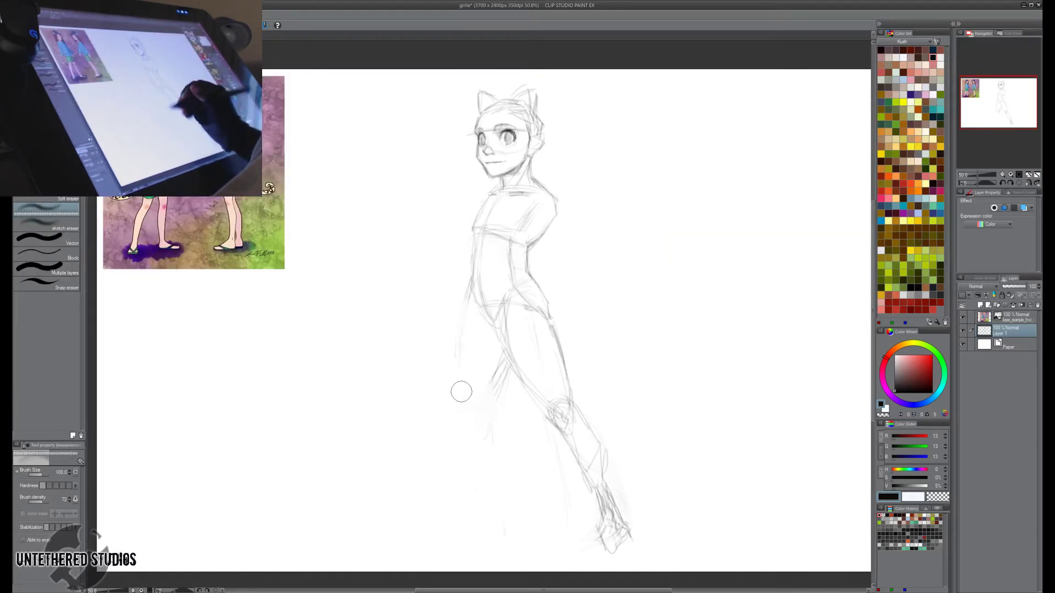
pyautogui.press('h')
pyautogui.moveTo(490, 308)
pyautogui.mouseDown()
pyautogui.moveTo(476, 407)
pyautogui.moveTo(451, 419)
pyautogui.mouseUp()
pyautogui.moveTo(439, 381)
pyautogui.mouseDown()
pyautogui.moveTo(467, 419)
pyautogui.moveTo(457, 423)
pyautogui.moveTo(467, 360)
pyautogui.mouseUp()
pyautogui.press('e')
pyautogui.press('p')
pyautogui.press('e')
# Clean up the front knee and sketch the first calf lines angling back below it.
pyautogui.moveTo(453, 418)
pyautogui.mouseDown()
pyautogui.moveTo(445, 369)
pyautogui.moveTo(448, 419)
pyautogui.moveTo(479, 395)
pyautogui.moveTo(439, 433)
pyautogui.mouseUp()
pyautogui.press('p')
pyautogui.moveTo(436, 437); pyautogui.dragTo(423, 467)
pyautogui.moveTo(424, 465)
pyautogui.mouseDown()
pyautogui.moveTo(442, 518)
pyautogui.moveTo(440, 483)
pyautogui.mouseUp()
pyautogui.press('e')
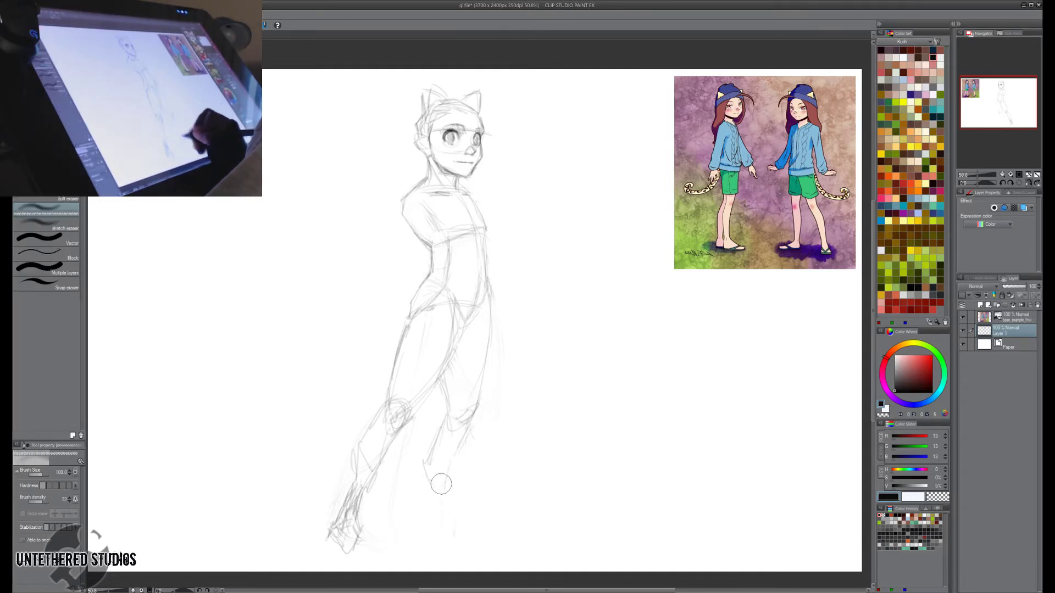
# Sketch the front leg's calf and shin contours from the knee down to the ankle.
pyautogui.press('p')
pyautogui.moveTo(446, 418); pyautogui.dragTo(428, 455)
pyautogui.moveTo(431, 469)
pyautogui.mouseDown()
pyautogui.moveTo(469, 429)
pyautogui.moveTo(429, 465)
pyautogui.moveTo(436, 513)
pyautogui.mouseUp()
pyautogui.moveTo(455, 459)
pyautogui.mouseDown()
pyautogui.moveTo(427, 475)
pyautogui.moveTo(444, 491)
pyautogui.mouseUp()
pyautogui.moveTo(427, 474); pyautogui.dragTo(429, 525)
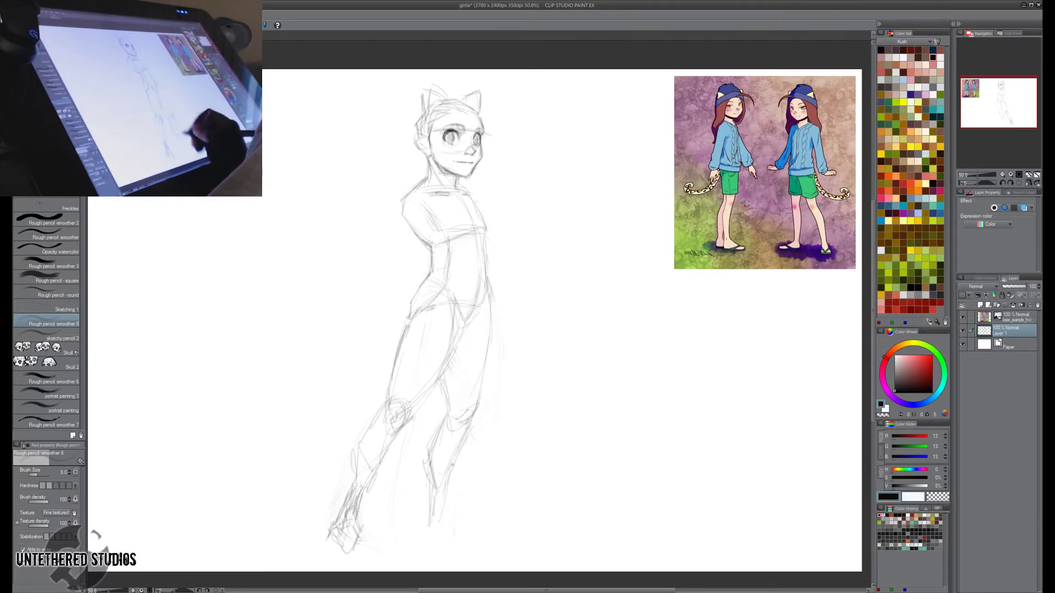
pyautogui.moveTo(454, 462); pyautogui.dragTo(444, 517)
# Strengthen the front leg's shin and calf outlines and narrow them toward the heel.
pyautogui.press('h')
pyautogui.moveTo(479, 404); pyautogui.dragTo(506, 471)
pyautogui.moveTo(502, 459); pyautogui.dragTo(515, 519)
pyautogui.press('h')
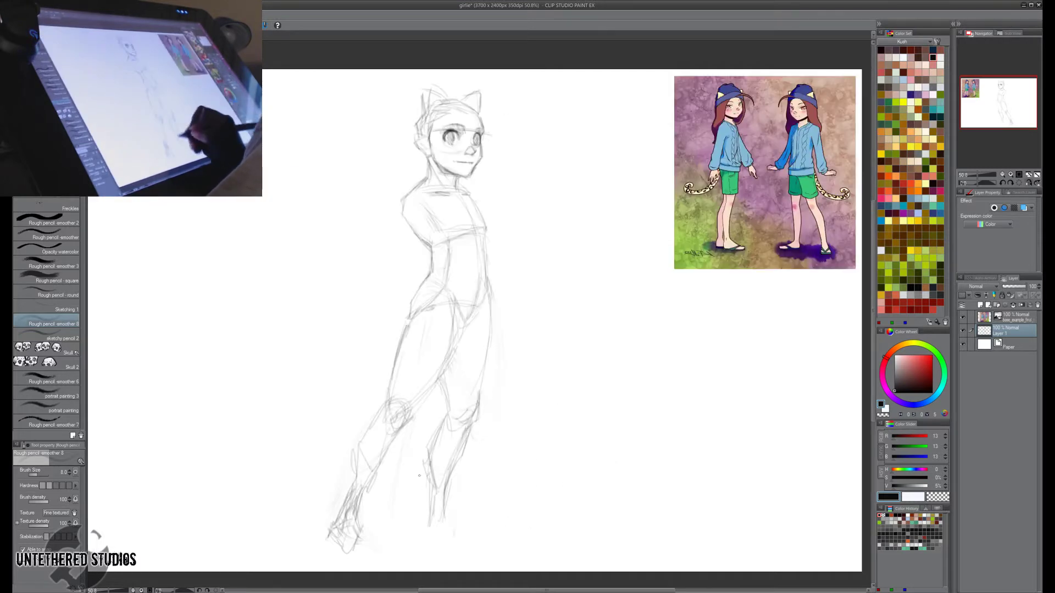
pyautogui.moveTo(430, 470)
pyautogui.mouseDown()
pyautogui.moveTo(426, 525)
pyautogui.moveTo(437, 500)
pyautogui.moveTo(440, 518)
pyautogui.moveTo(426, 535)
pyautogui.mouseUp()
pyautogui.moveTo(445, 499); pyautogui.dragTo(434, 519)
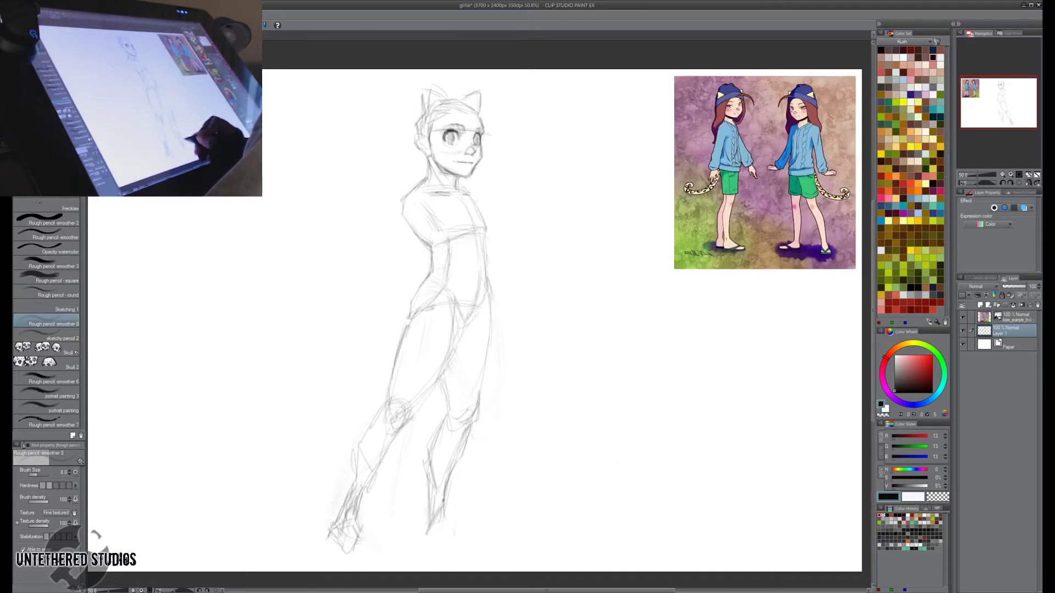
# Rough in the front foot, erase the first lines, and redraw it as a flat wedge-shaped foot.
pyautogui.press('h')
pyautogui.moveTo(516, 505); pyautogui.dragTo(486, 535)
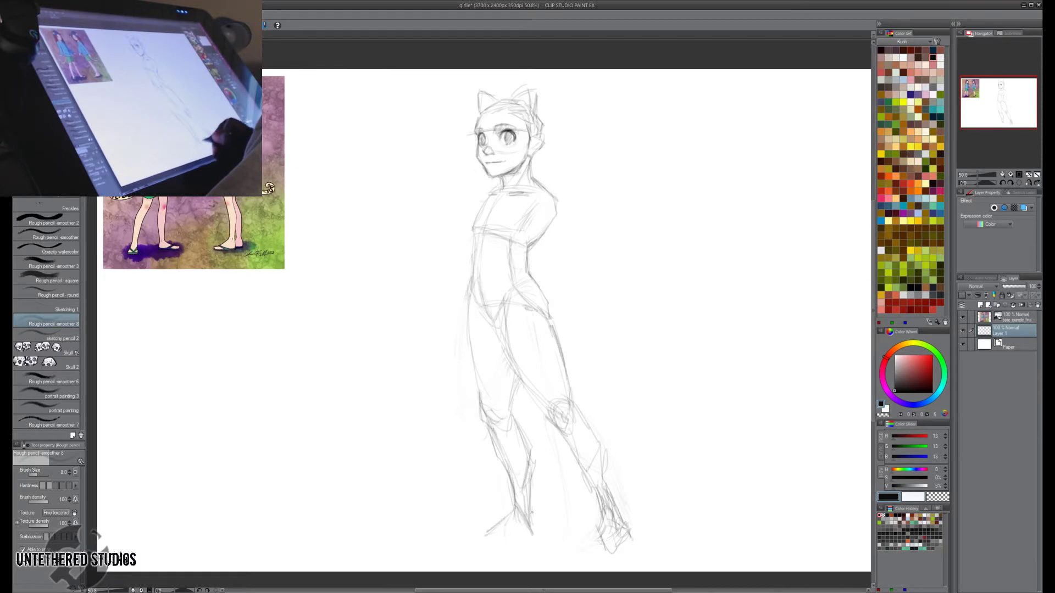
pyautogui.press('h')
pyautogui.press('e')
pyautogui.moveTo(428, 518)
pyautogui.mouseDown()
pyautogui.moveTo(452, 527)
pyautogui.moveTo(456, 515)
pyautogui.moveTo(483, 543)
pyautogui.mouseUp()
pyautogui.press('p')
pyautogui.moveTo(460, 526); pyautogui.dragTo(476, 540)
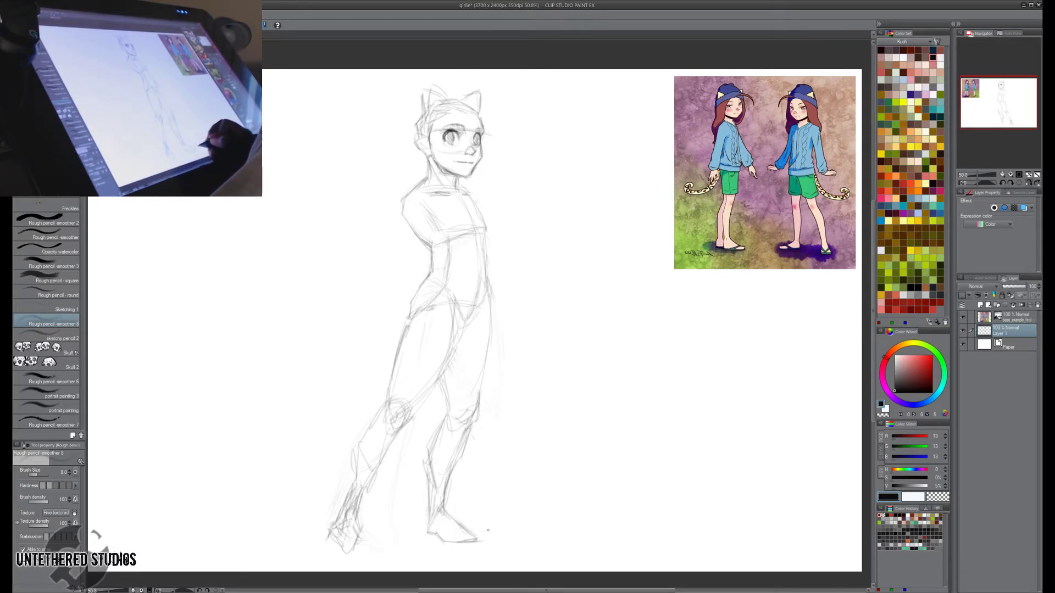
# Lasso both lower legs below the knees and stretch them downward with a transform to lengthen them.
pyautogui.press('h')
pyautogui.press('h')
pyautogui.press('h')
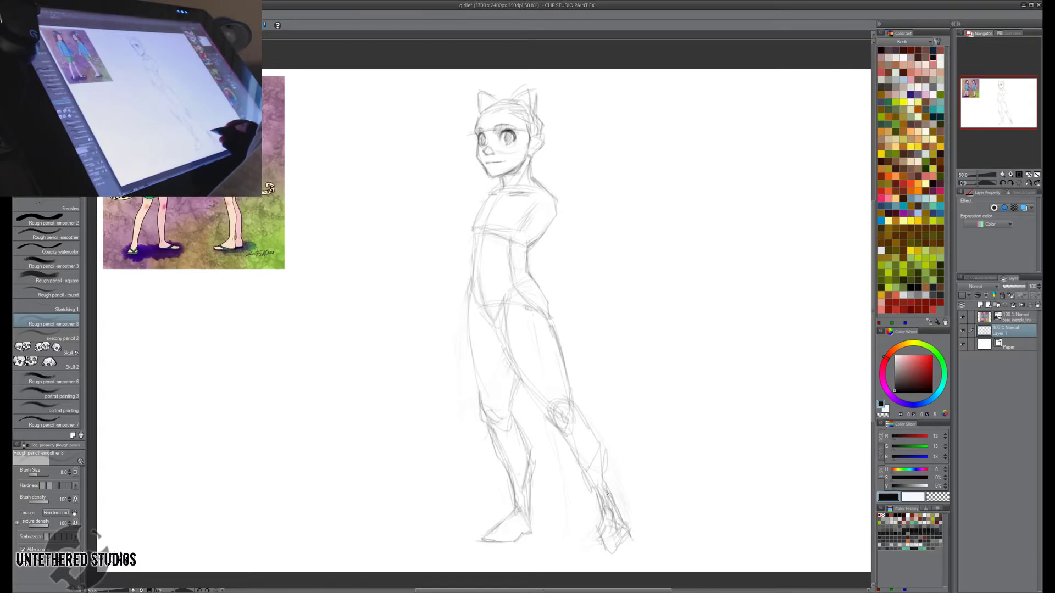
pyautogui.moveTo(973, 175); pyautogui.dragTo(975, 174)
pyautogui.press('m')
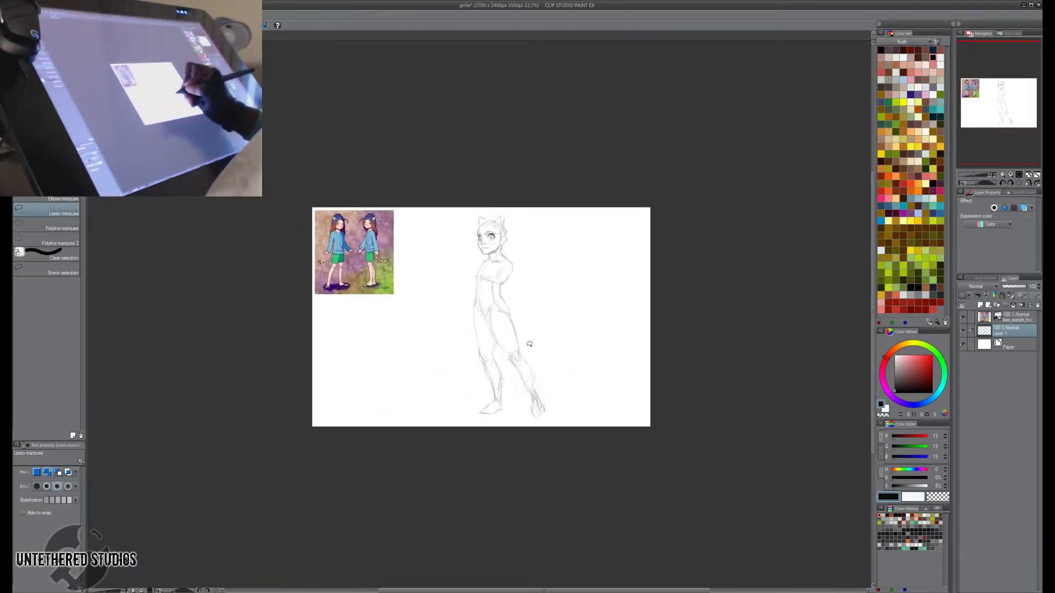
pyautogui.moveTo(530, 355)
pyautogui.mouseDown()
pyautogui.moveTo(471, 347)
pyautogui.moveTo(551, 438)
pyautogui.moveTo(557, 374)
pyautogui.mouseUp()
pyautogui.press('p')
pyautogui.hotkey('ctrl', 't')
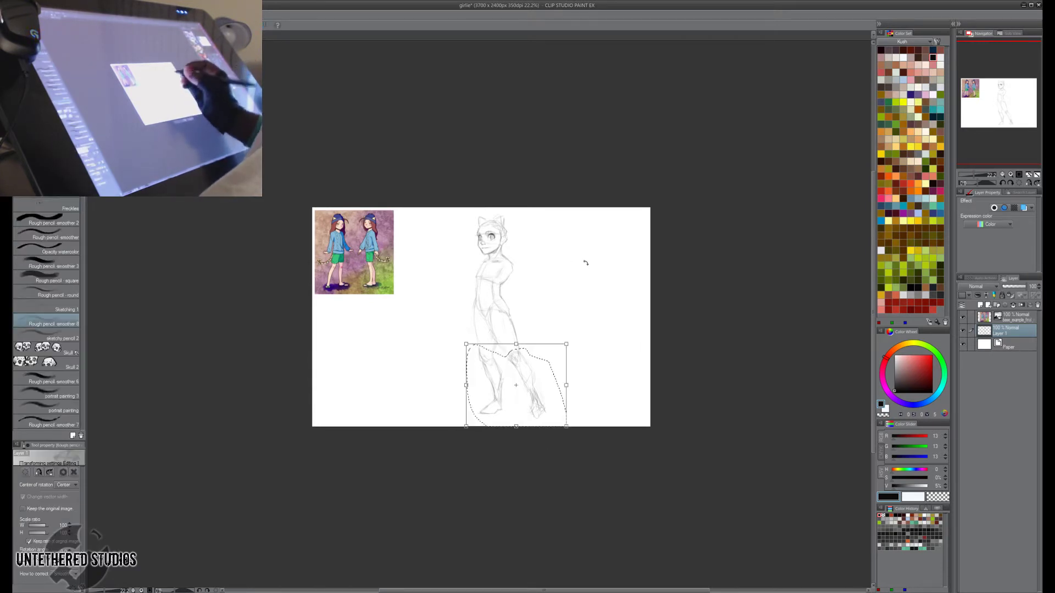
pyautogui.moveTo(516, 426); pyautogui.dragTo(516, 437)
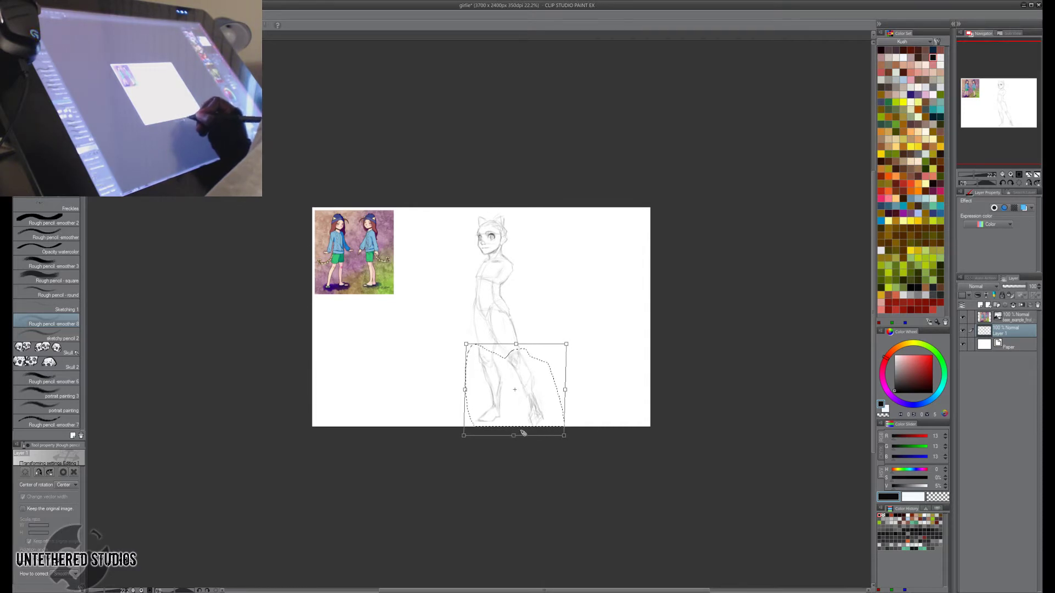
pyautogui.press('h')
pyautogui.press('Return')
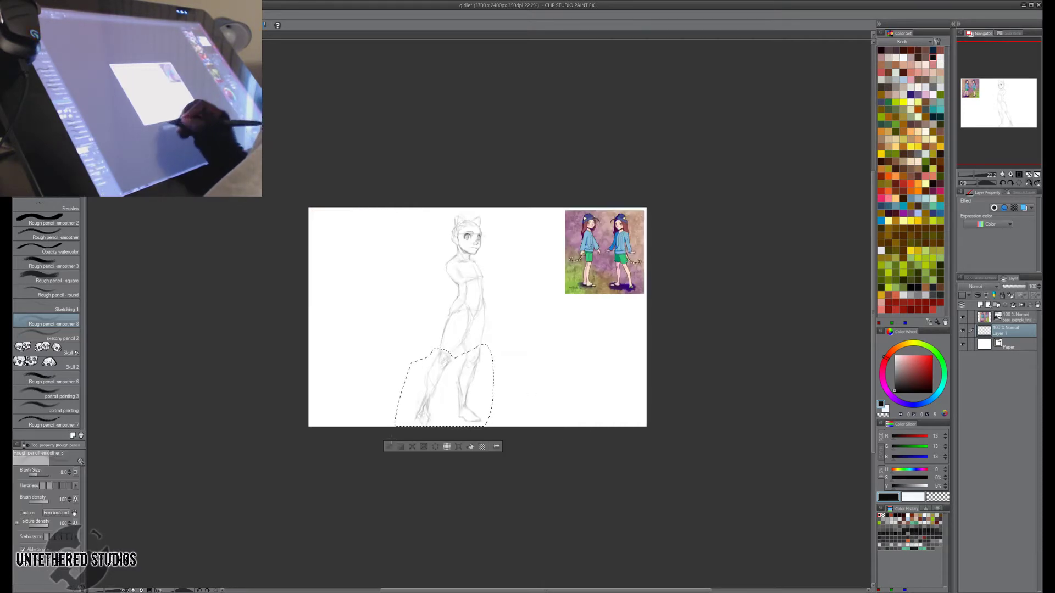
# Deselect the lengthened lower legs and shift the whole figure sketch slightly toward the reference illustration.
pyautogui.hotkey('ctrl', 'd')
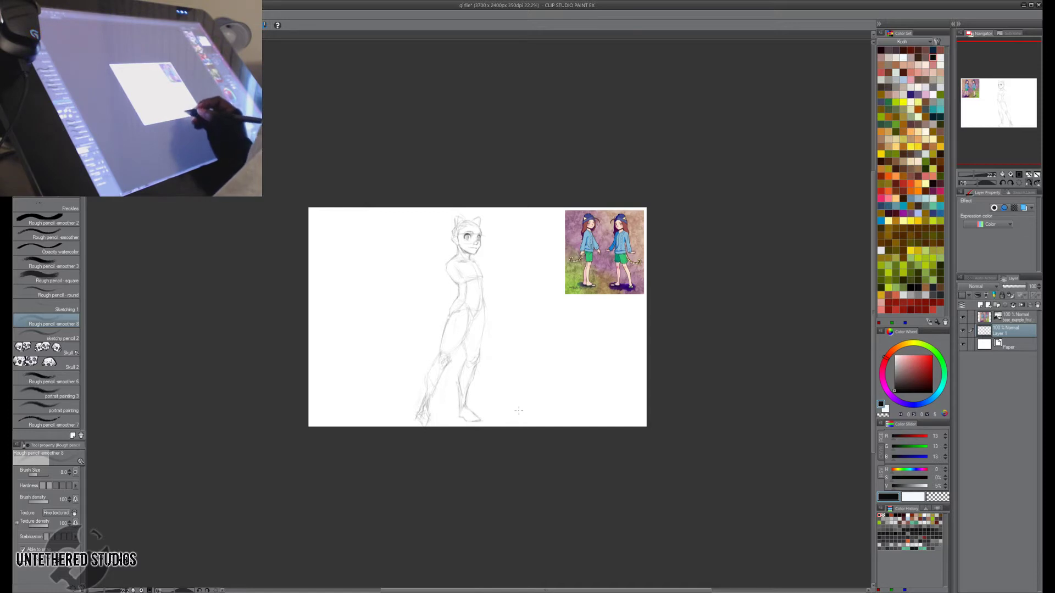
pyautogui.press('k')
pyautogui.moveTo(499, 415); pyautogui.dragTo(506, 413)
pyautogui.press('p')
# Rough in the lowered arm's guide line beside the hip, working on the mirrored canvas.
pyautogui.press('h')
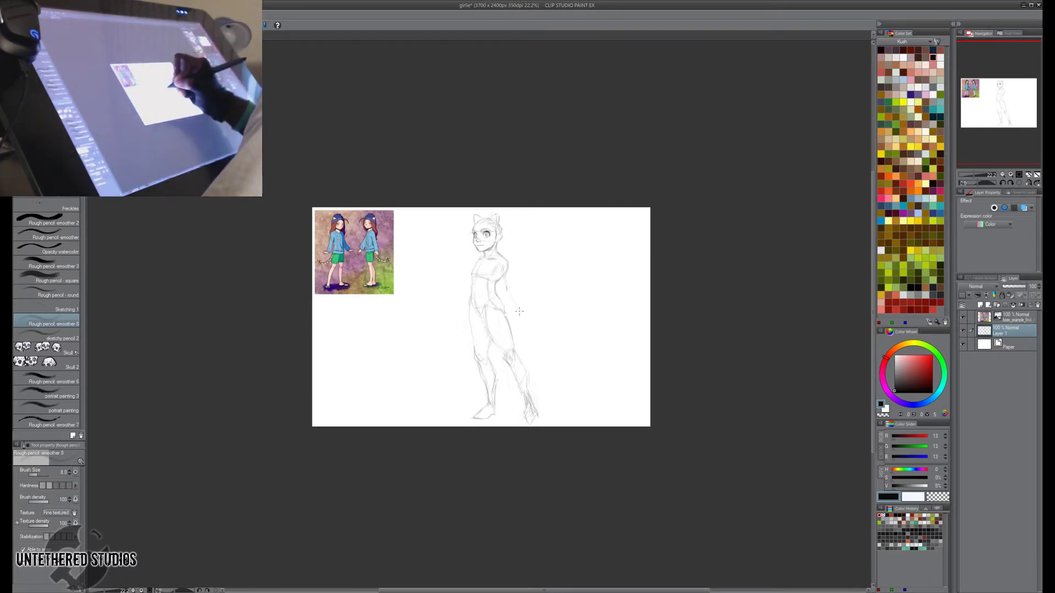
pyautogui.moveTo(512, 305); pyautogui.dragTo(527, 309)
pyautogui.press('h')
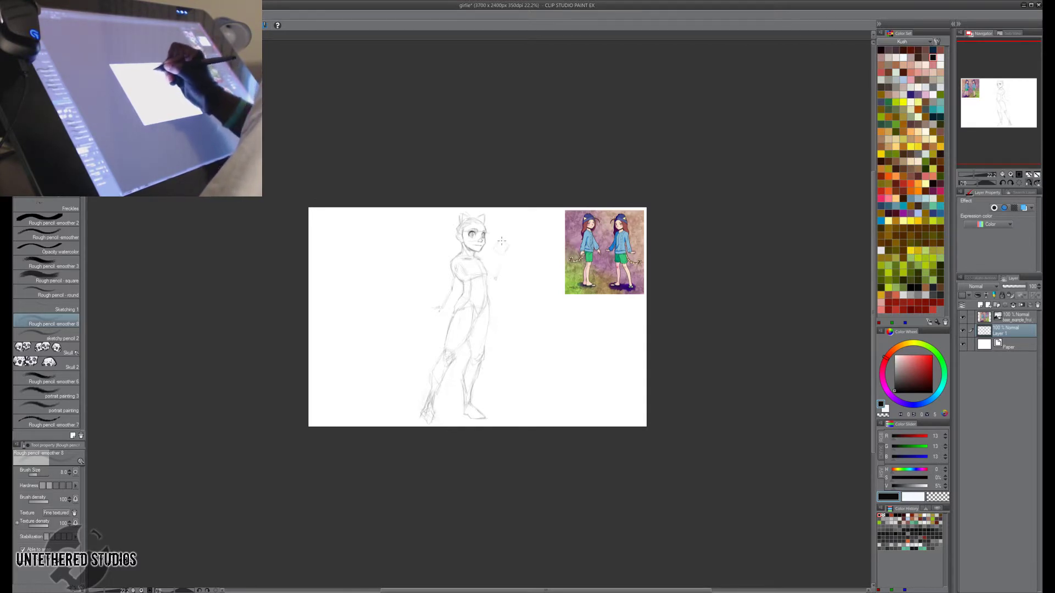
# Sketch a raised open hand with spread fingers beside the face and check it in mirrored view.
pyautogui.moveTo(504, 233)
pyautogui.mouseDown()
pyautogui.moveTo(498, 242)
pyautogui.moveTo(507, 237)
pyautogui.mouseUp()
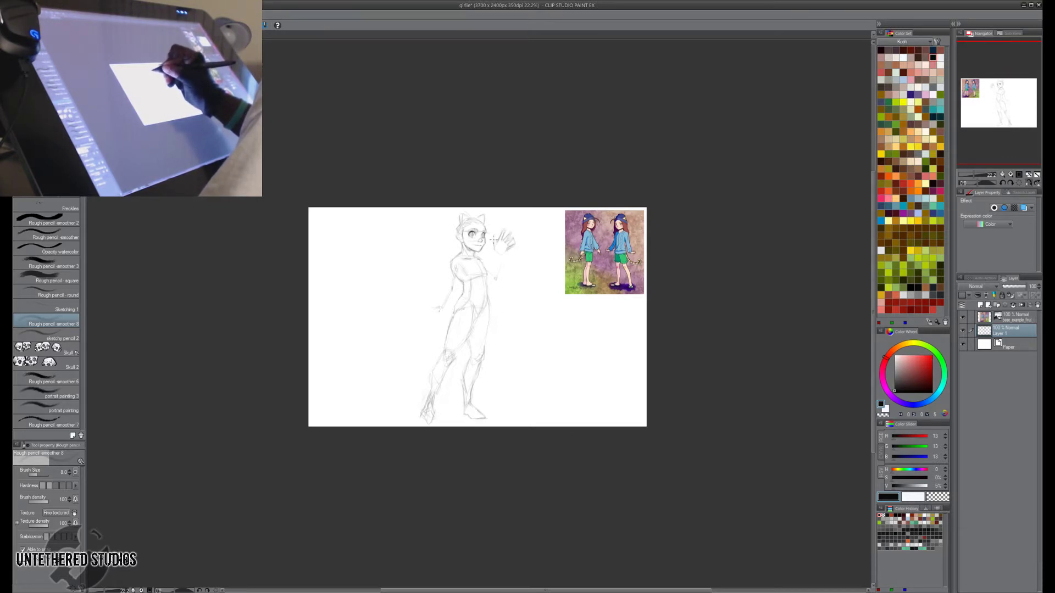
pyautogui.press('h')
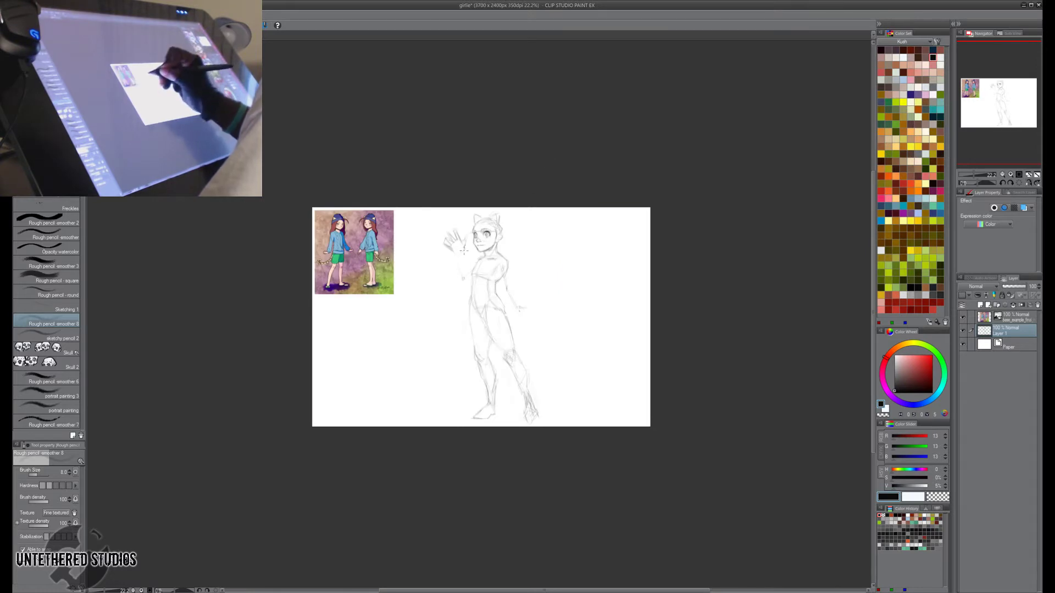
pyautogui.press('h')
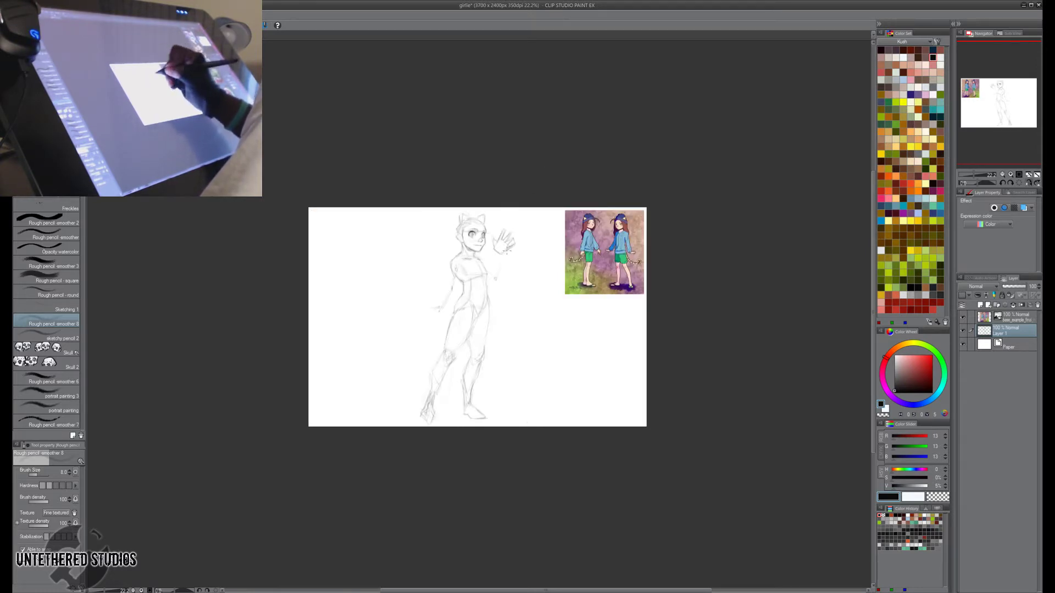
# Lasso the raised hand and shrink it slightly with a transform.
pyautogui.press('m')
pyautogui.moveTo(517, 228)
pyautogui.mouseDown()
pyautogui.moveTo(491, 227)
pyautogui.moveTo(521, 247)
pyautogui.moveTo(526, 222)
pyautogui.moveTo(511, 255)
pyautogui.mouseUp()
pyautogui.hotkey('ctrl', 't')
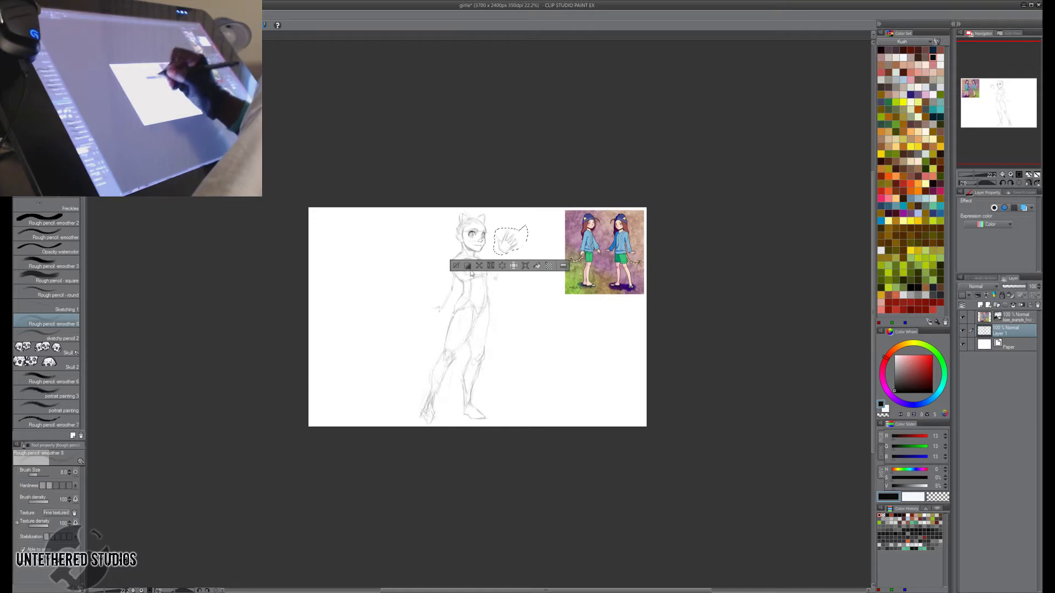
pyautogui.press('Return')
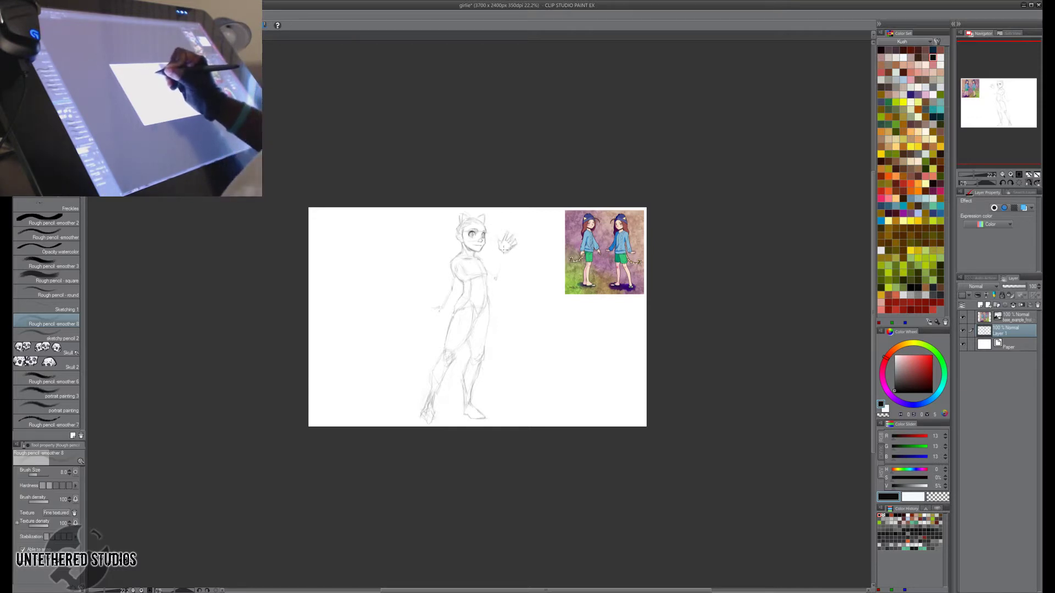
# Erase the raised hand's fingers and redraw them more compactly above the palm.
pyautogui.press('h')
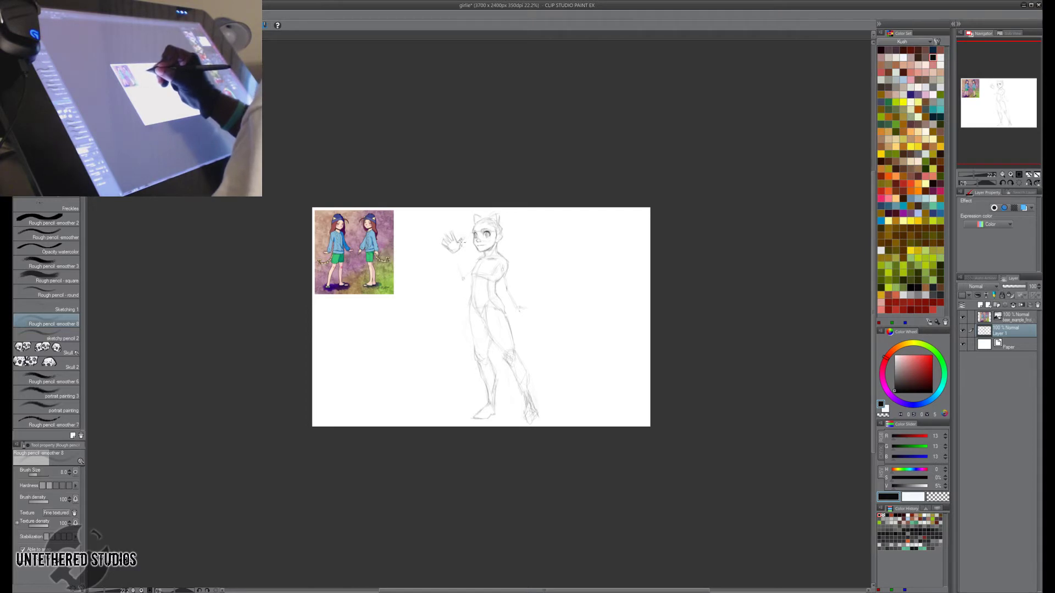
pyautogui.press('h')
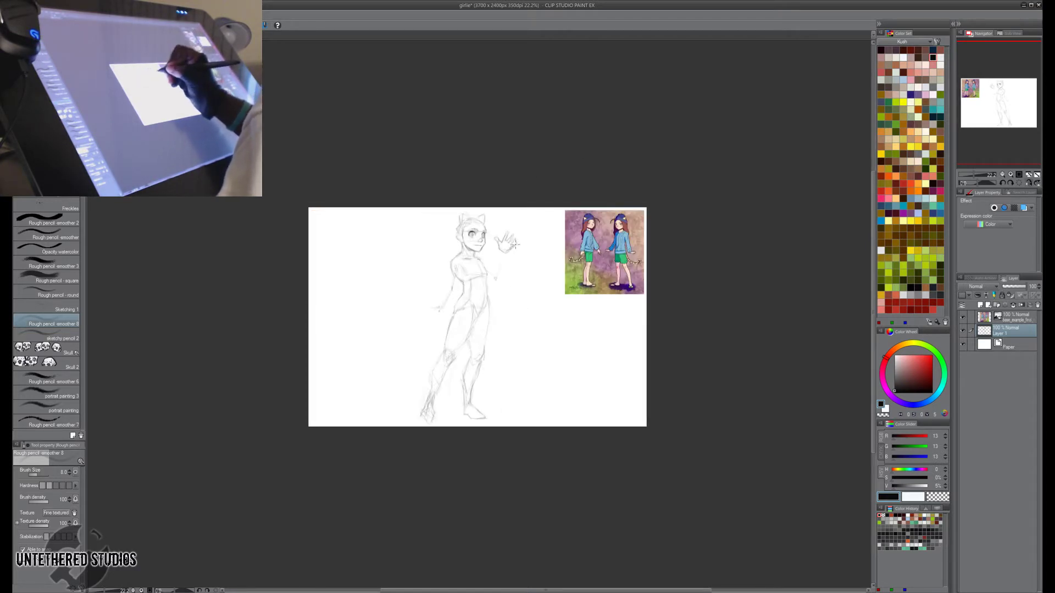
pyautogui.press('e')
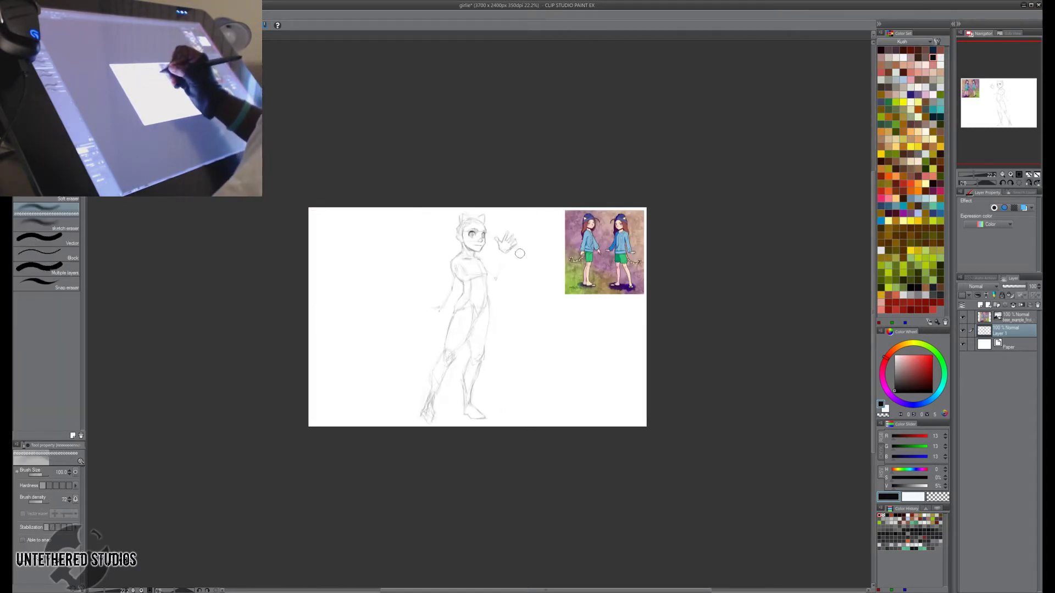
pyautogui.press('p')
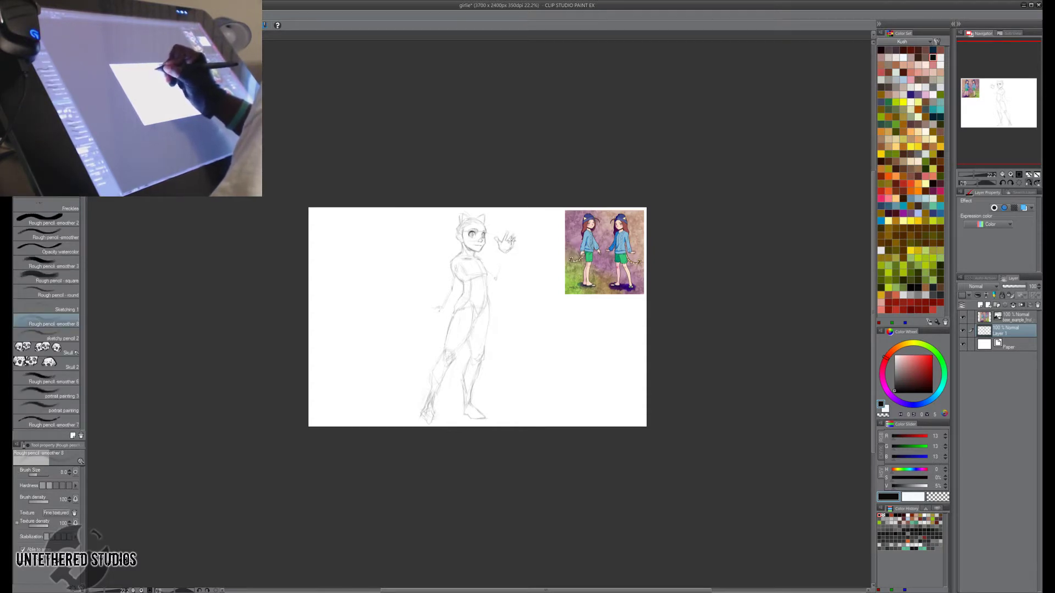
pyautogui.press('e')
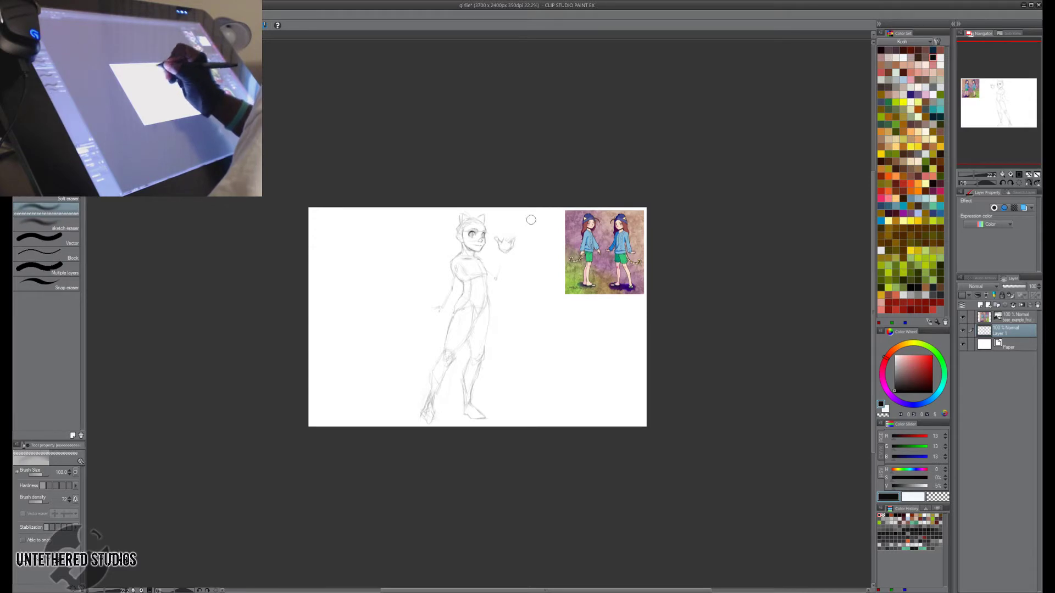
pyautogui.press('p')
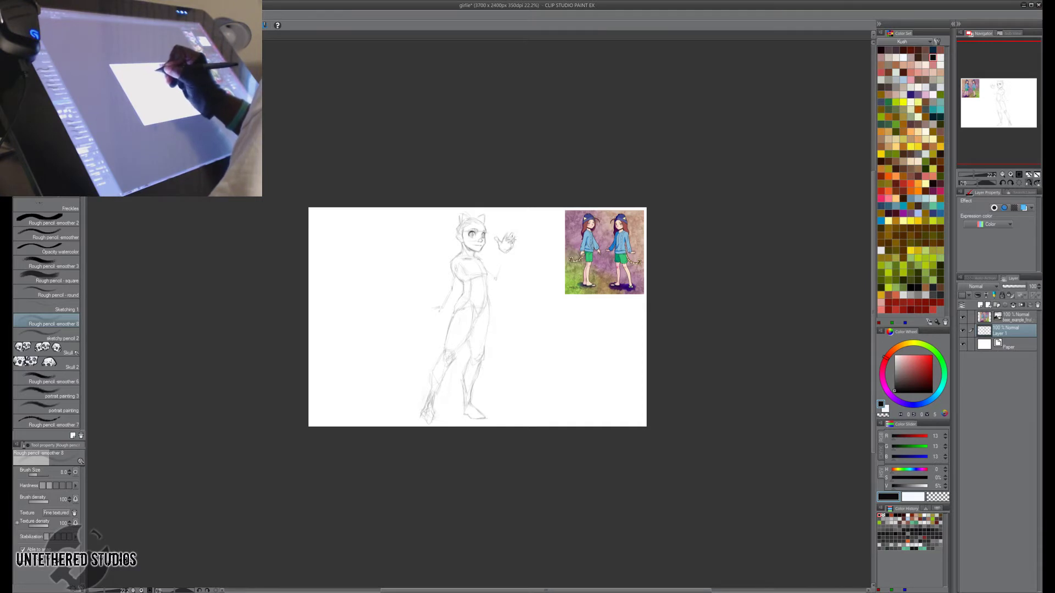
pyautogui.press('h')
pyautogui.press('h')
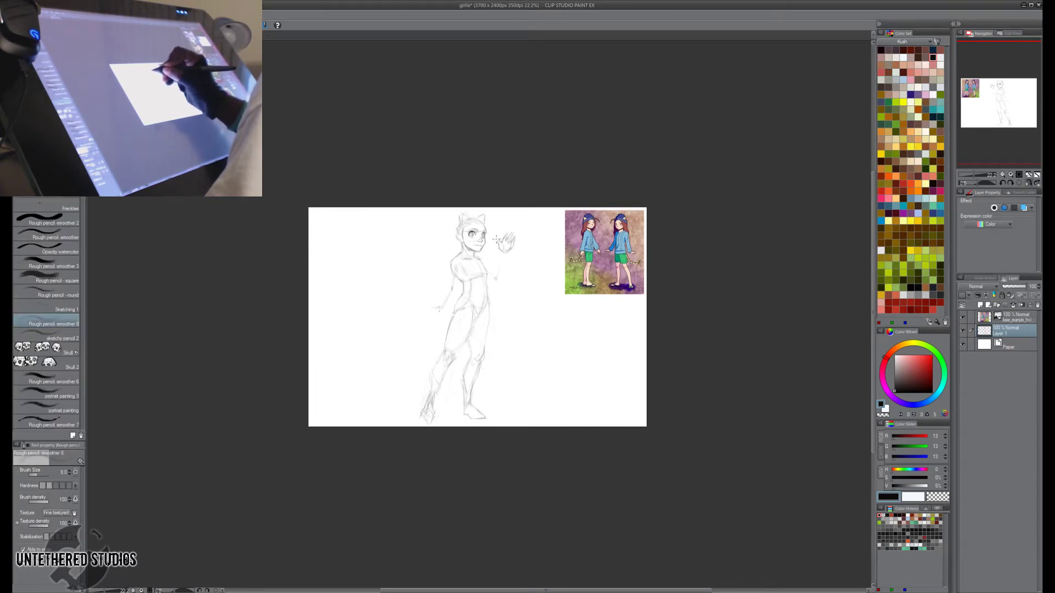
# Sketch the raised arm's forearm below the hand and connect its elbow to the shoulder.
pyautogui.press('h')
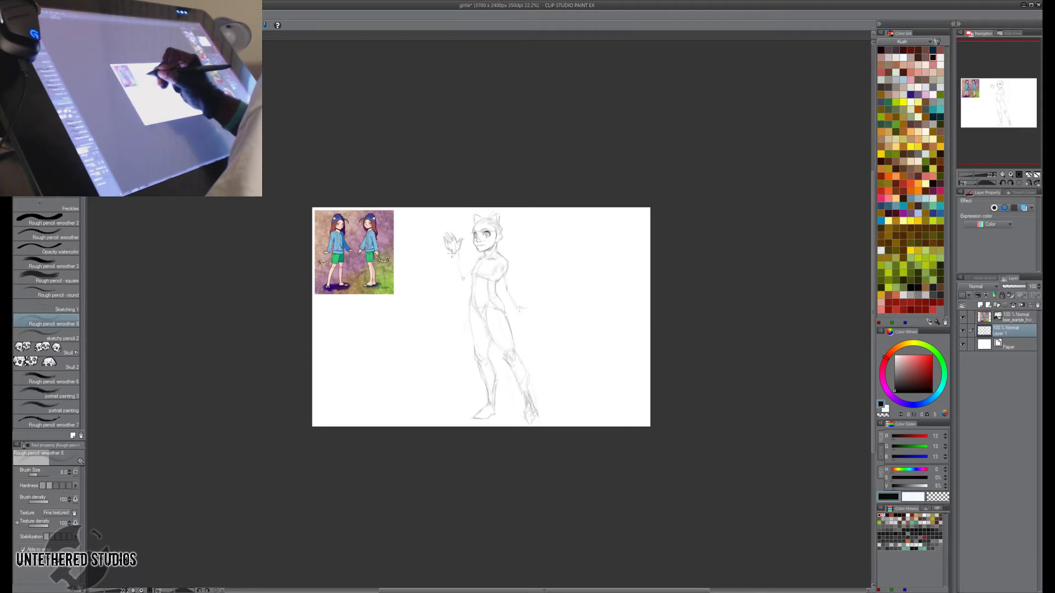
pyautogui.press('h')
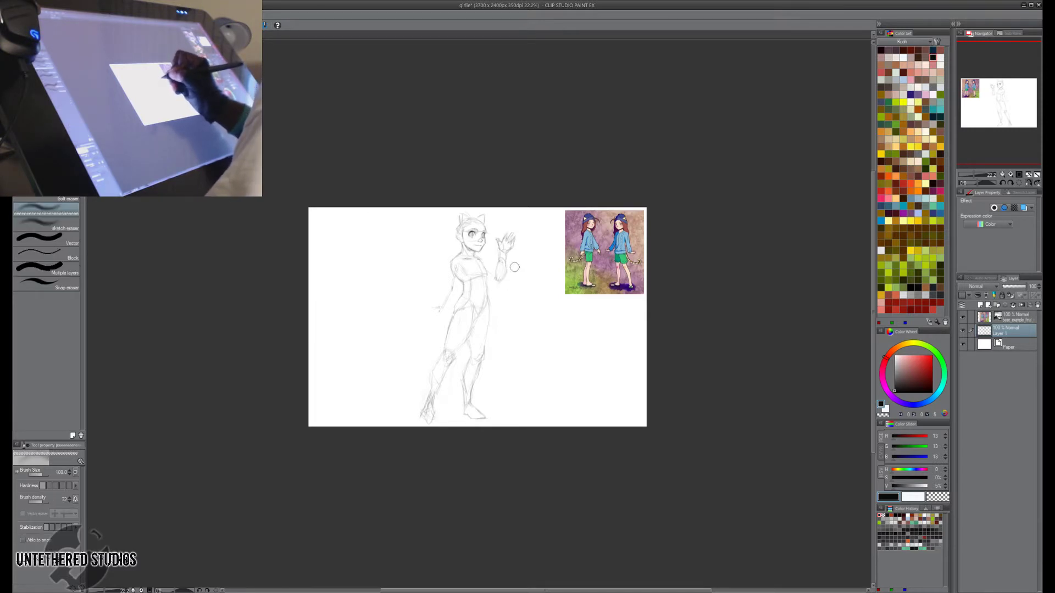
pyautogui.press('h')
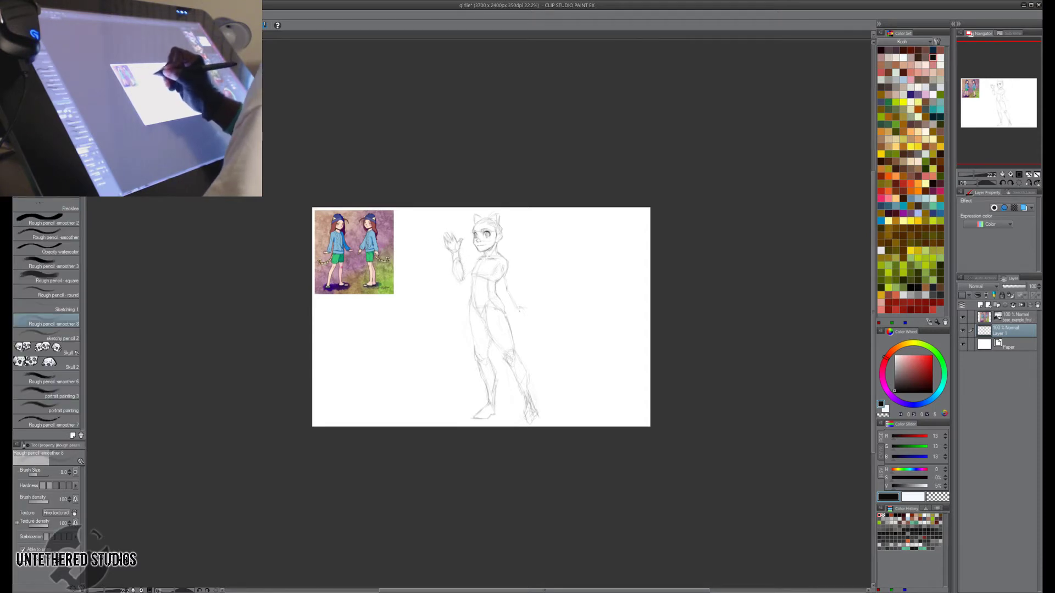
pyautogui.press('h')
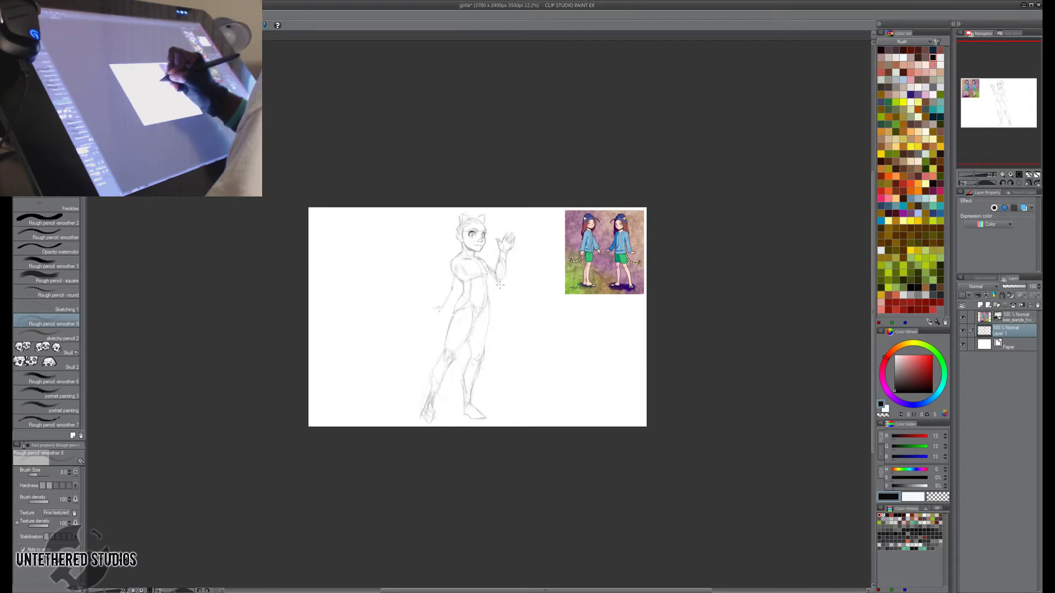
pyautogui.press('h')
pyautogui.press('h')
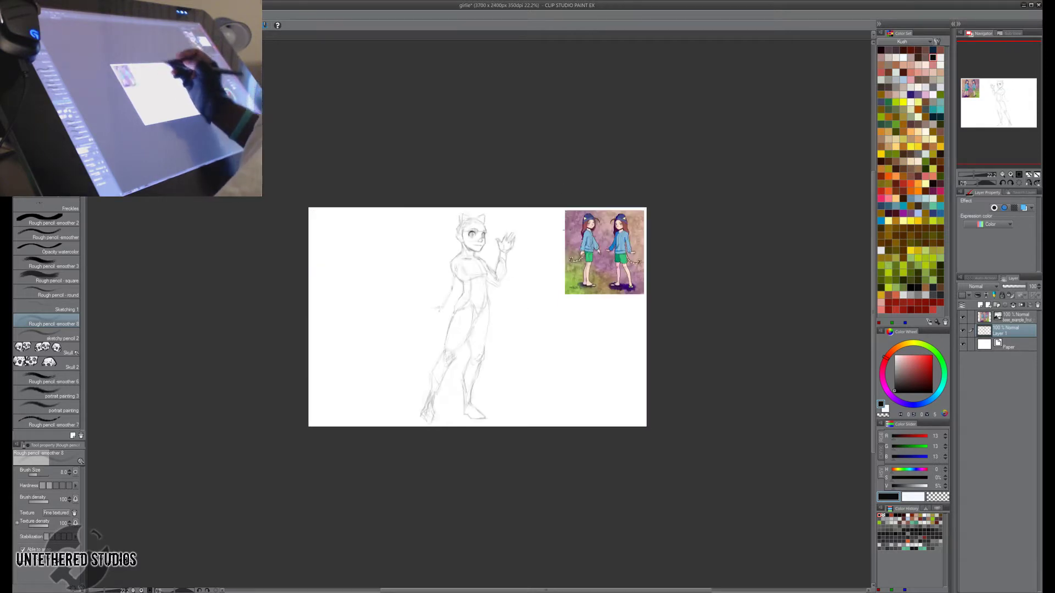
# Erase the raised arm's elbow and upper-arm lines and try a new forearm line toward the torso.
pyautogui.press('e')
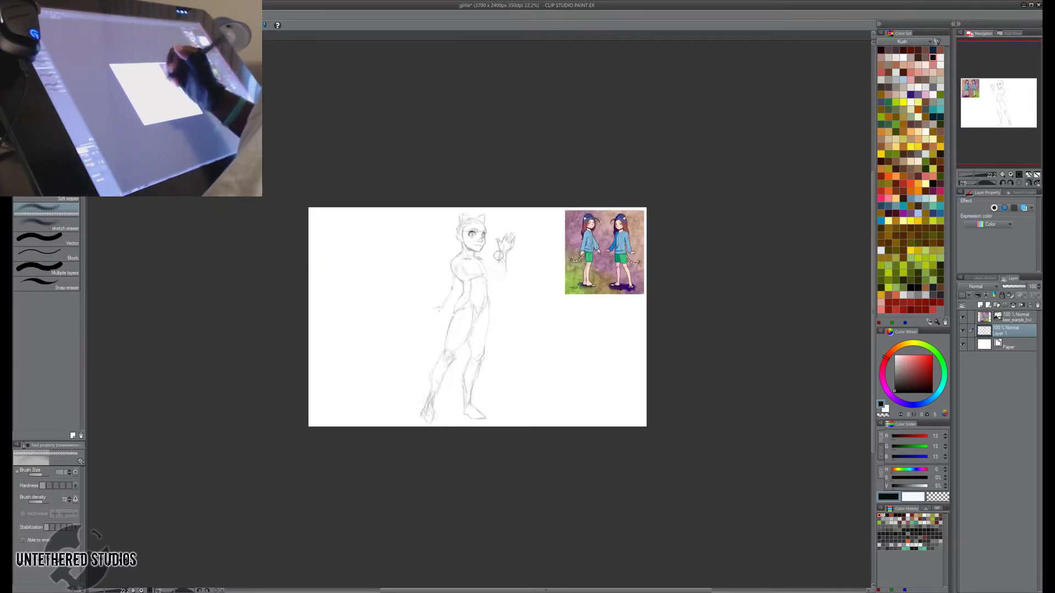
pyautogui.press('p')
pyautogui.press('h')
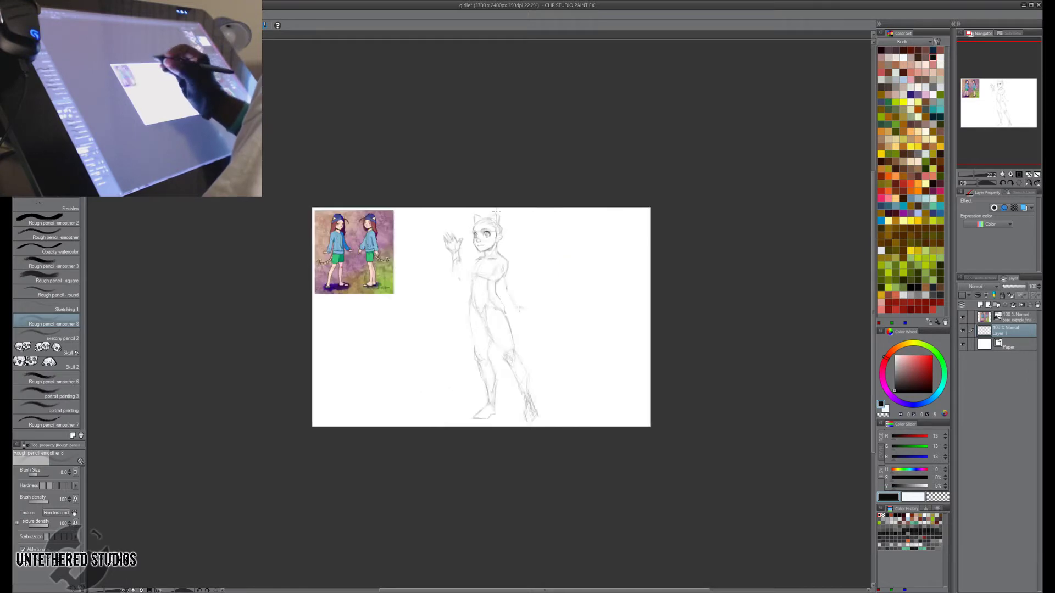
pyautogui.press('e')
pyautogui.press('p')
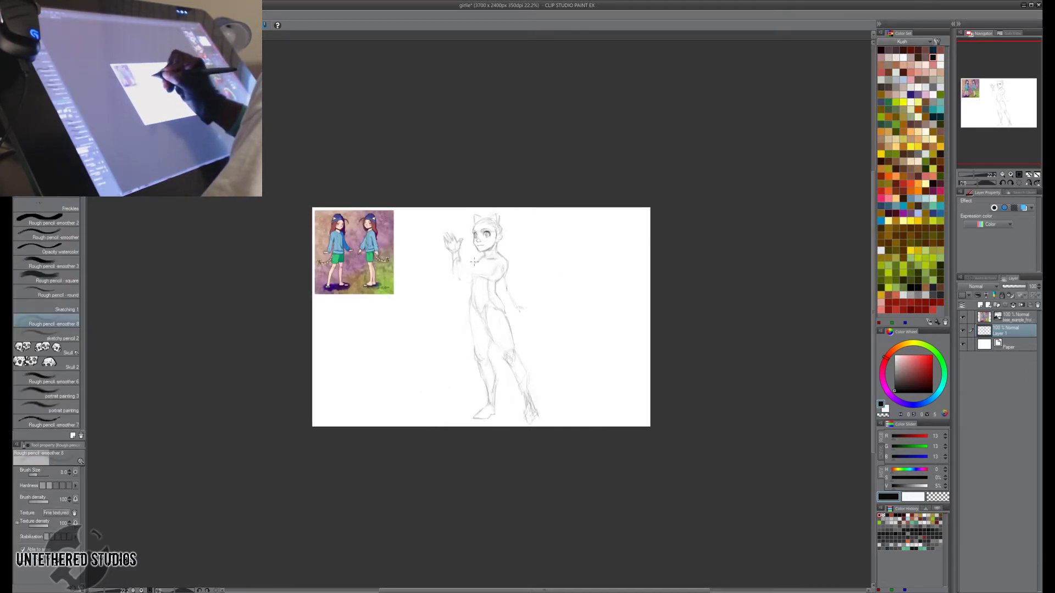
pyautogui.press('h')
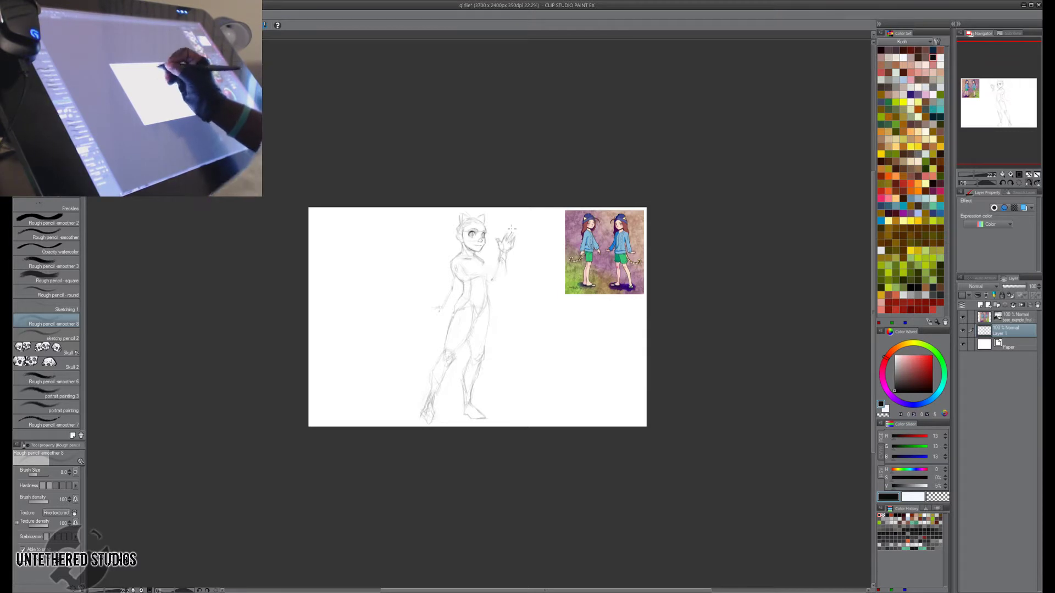
# Erase the old forearm lines and redraw the raised arm bent at the elbow, from wrist to shoulder.
pyautogui.press('e')
pyautogui.moveTo(506, 254)
pyautogui.mouseDown()
pyautogui.moveTo(503, 268)
pyautogui.moveTo(500, 259)
pyautogui.mouseUp()
pyautogui.press('p')
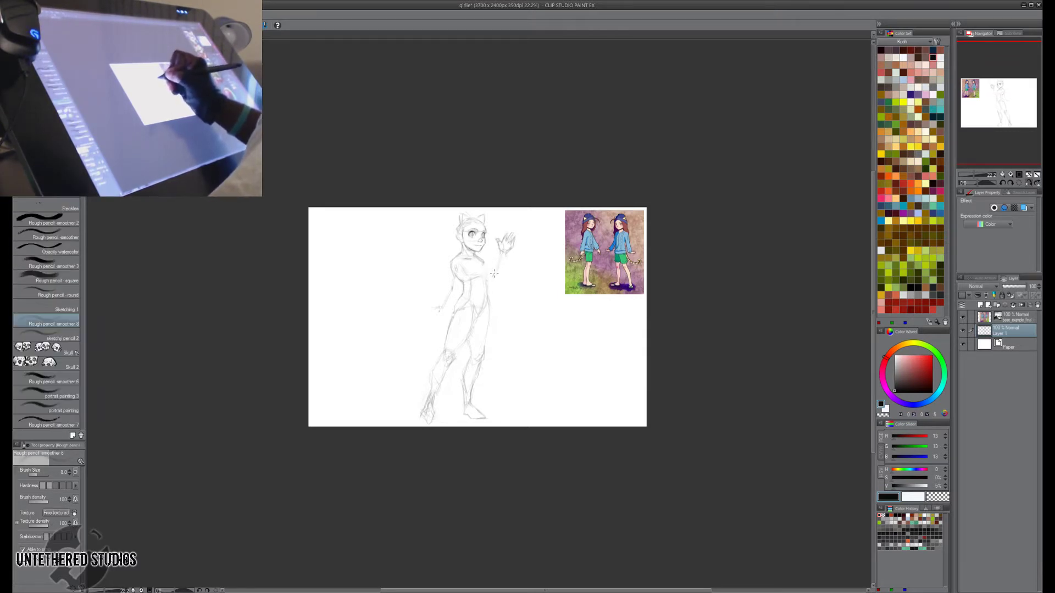
pyautogui.moveTo(494, 274); pyautogui.dragTo(498, 269)
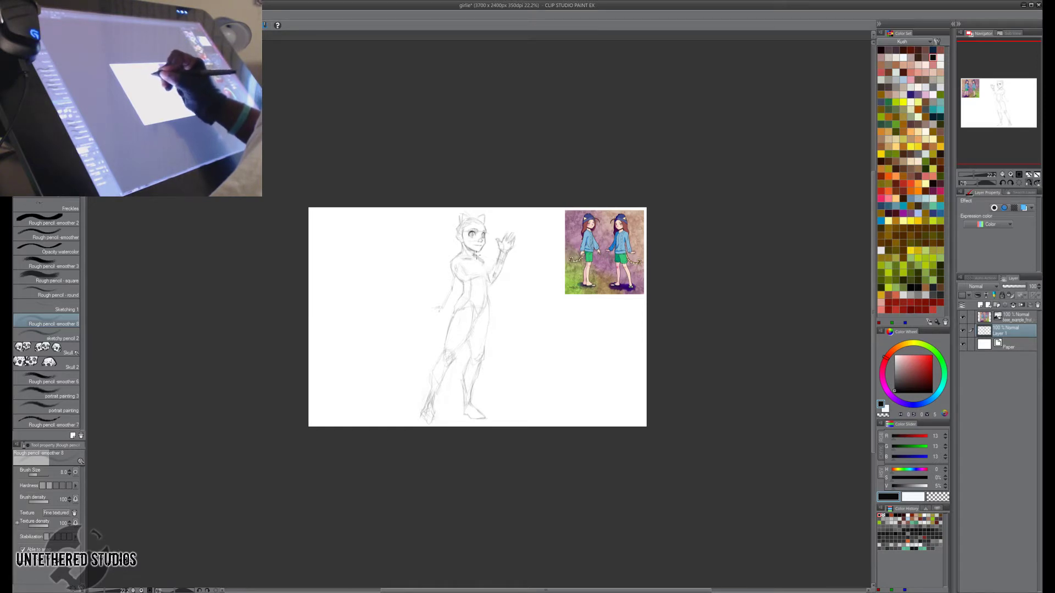
pyautogui.moveTo(481, 260); pyautogui.dragTo(488, 271)
pyautogui.press('h')
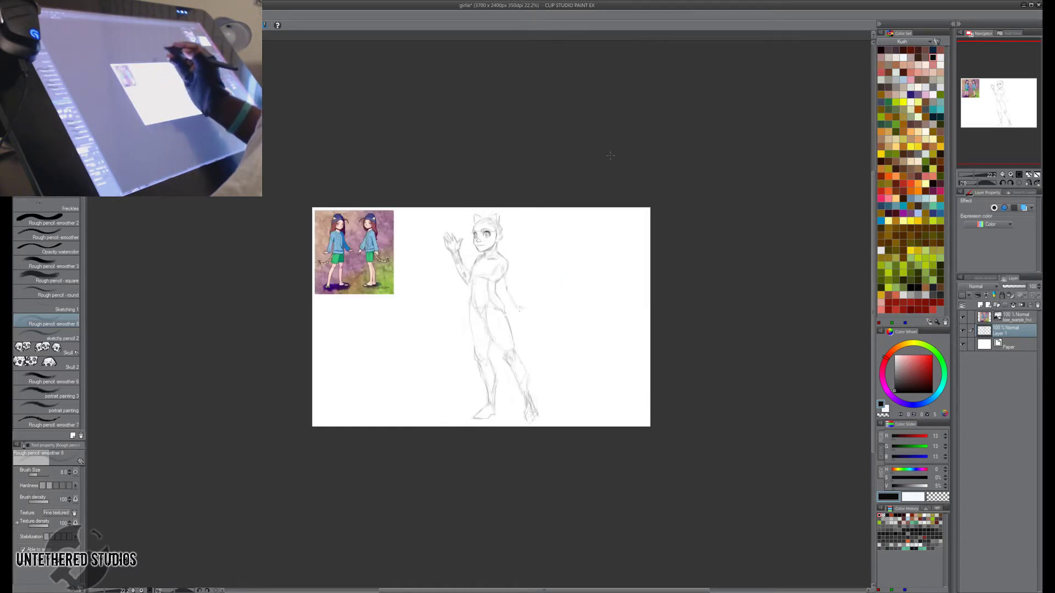
pyautogui.press('h')
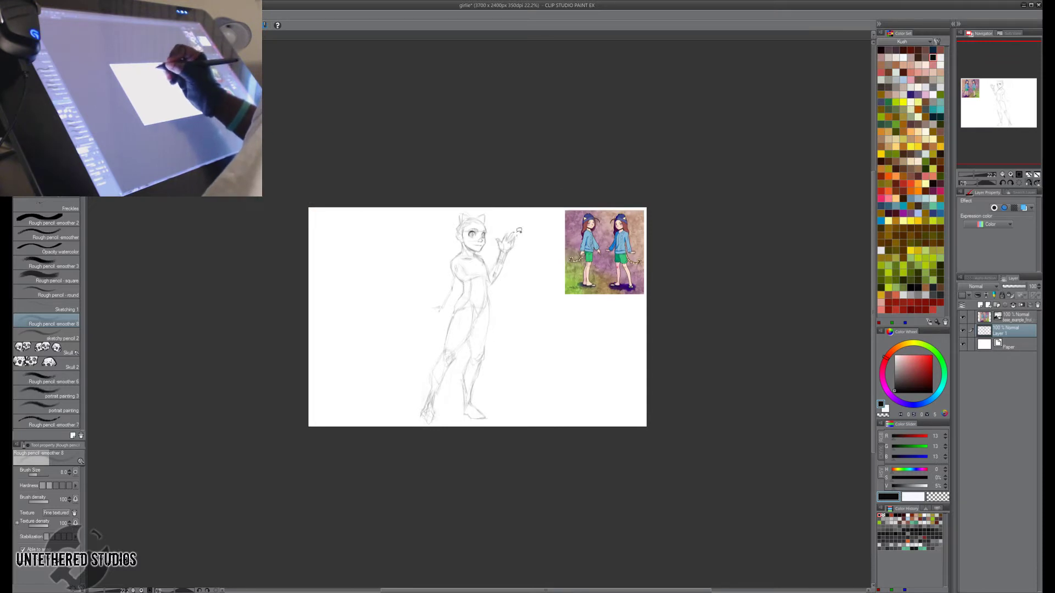
# Lasso the raised hand, rotate it outward away from the face with a transform, and deselect it.
pyautogui.press('m')
pyautogui.moveTo(496, 242)
pyautogui.mouseDown()
pyautogui.moveTo(516, 229)
pyautogui.moveTo(499, 244)
pyautogui.moveTo(538, 244)
pyautogui.mouseUp()
pyautogui.hotkey('ctrl', 't')
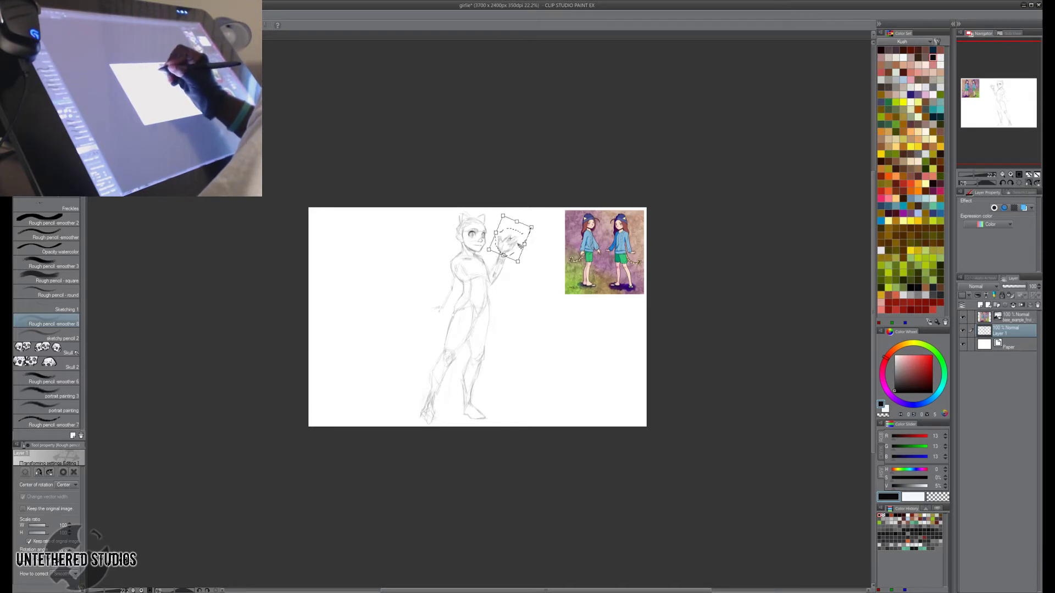
pyautogui.press('Return')
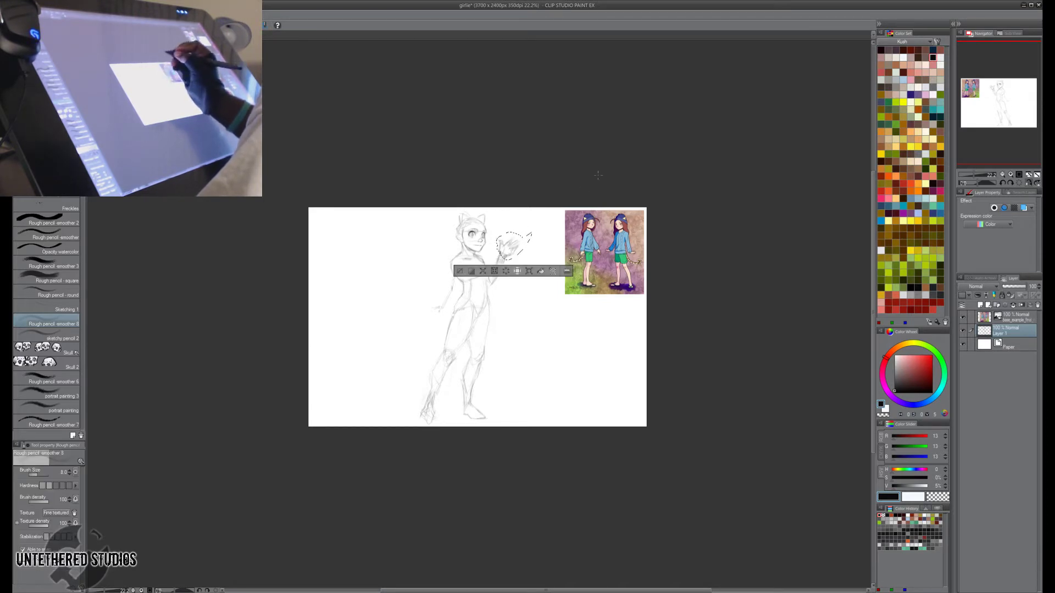
pyautogui.hotkey('ctrl', 'd')
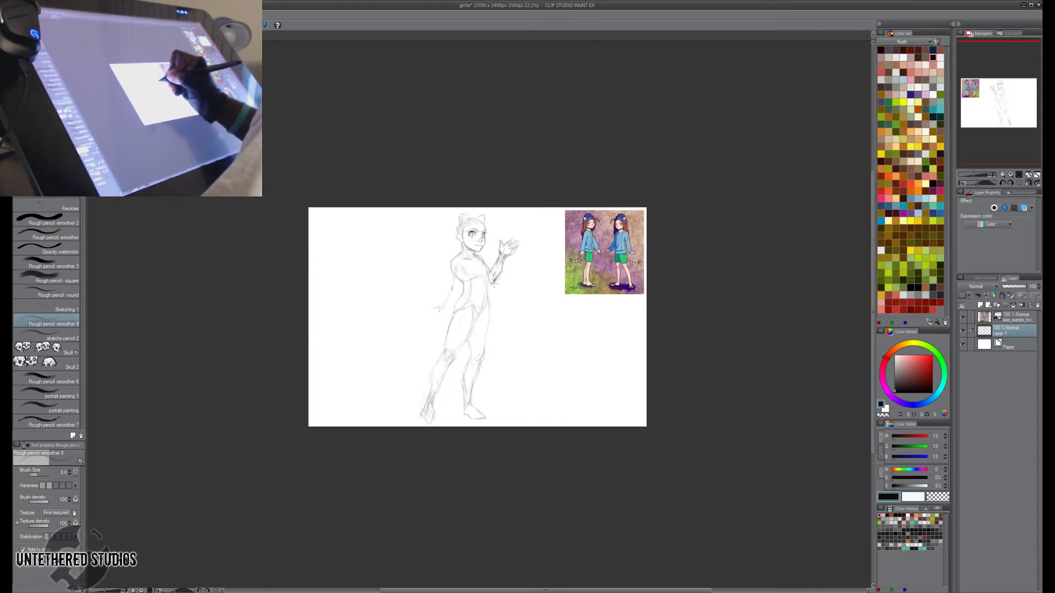
# Sketch the lowered arm's forearm contours and its hand beside the hip, checking them in mirrored view.
pyautogui.press('h')
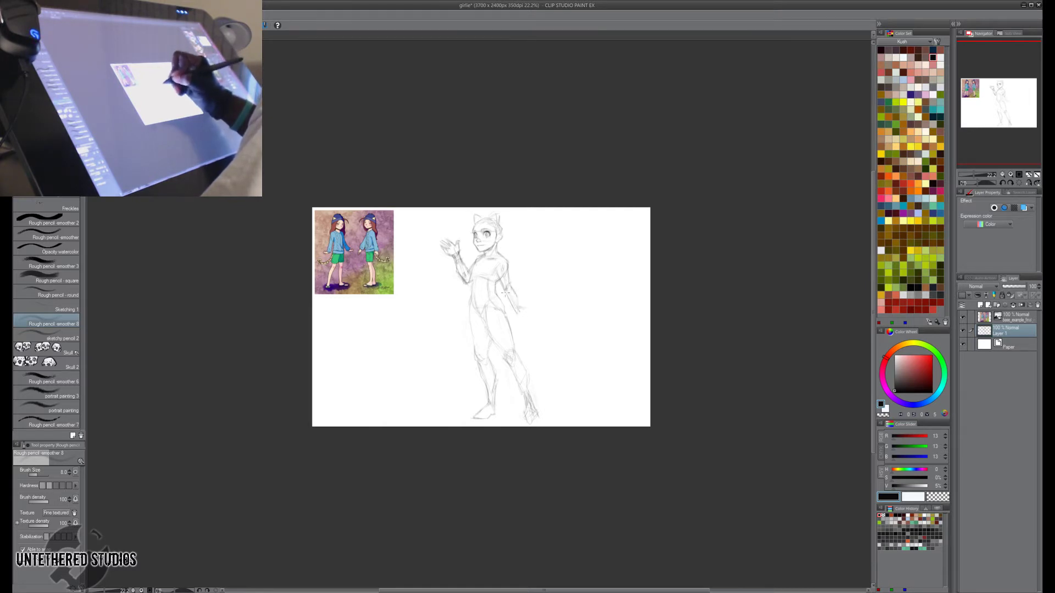
pyautogui.press('h')
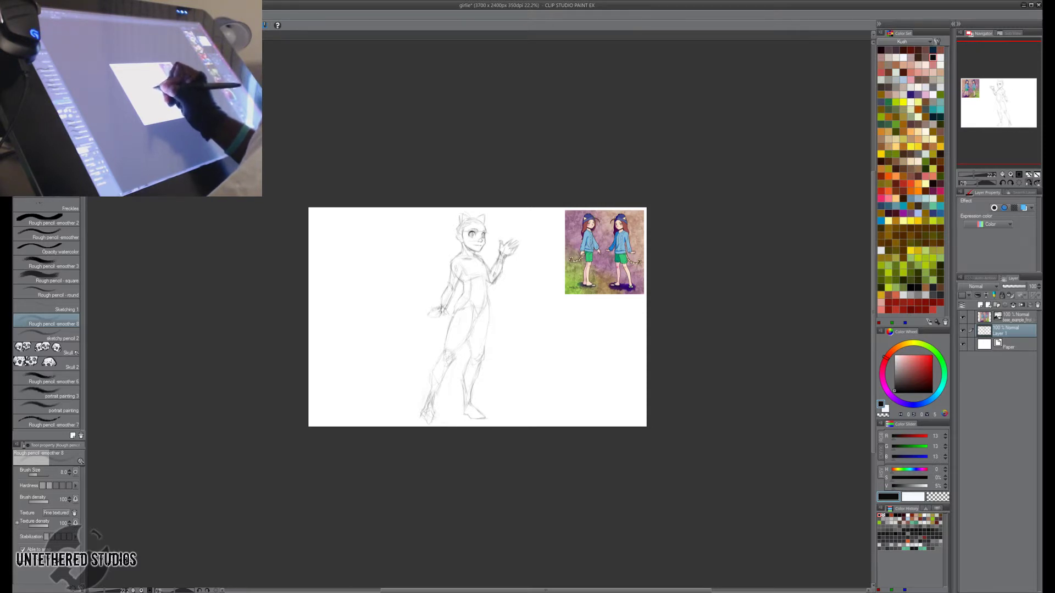
pyautogui.press('h')
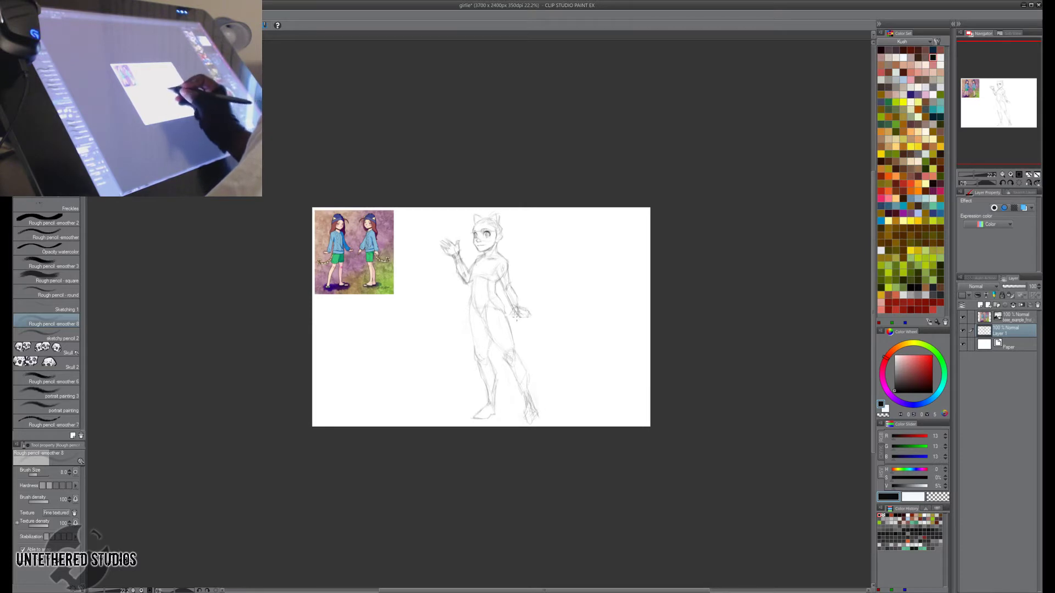
pyautogui.press('h')
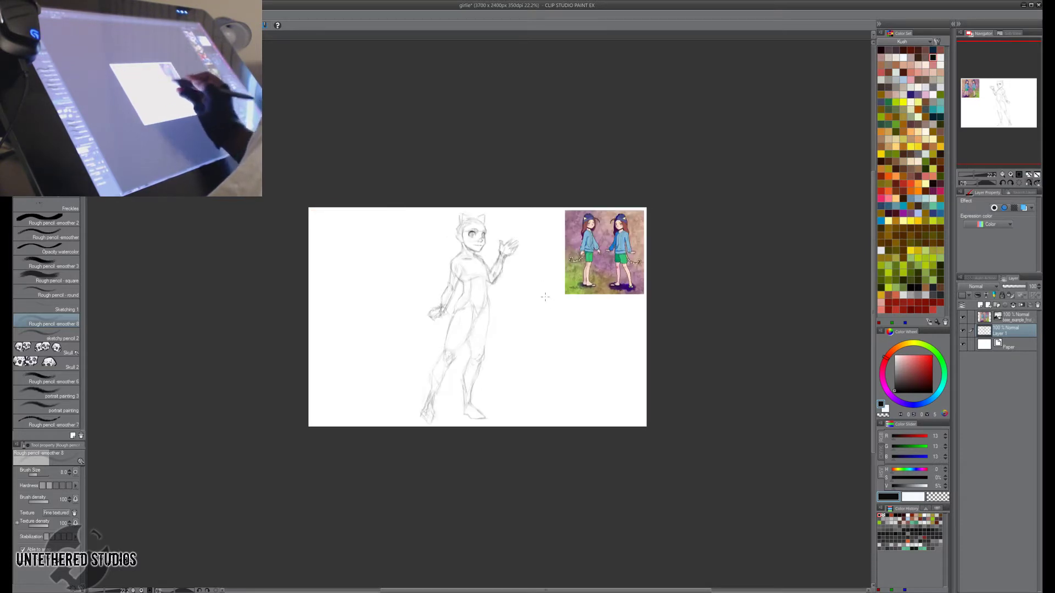
# Lasso the lowered forearm and hand, shift them slightly down and away from the hip, deselect, and check the pose in mirrored view.
pyautogui.press('h')
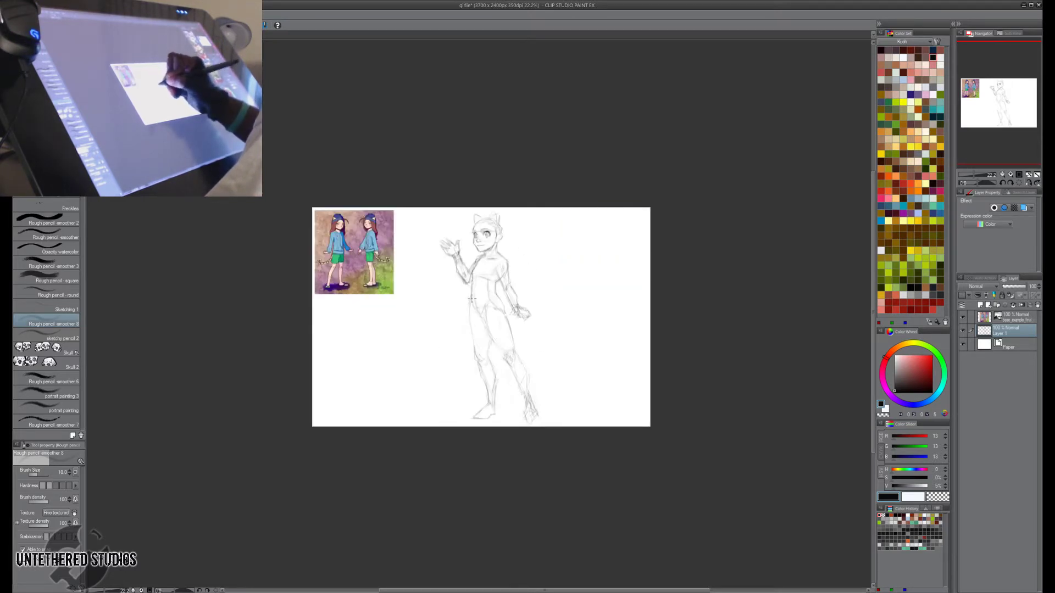
pyautogui.press('h')
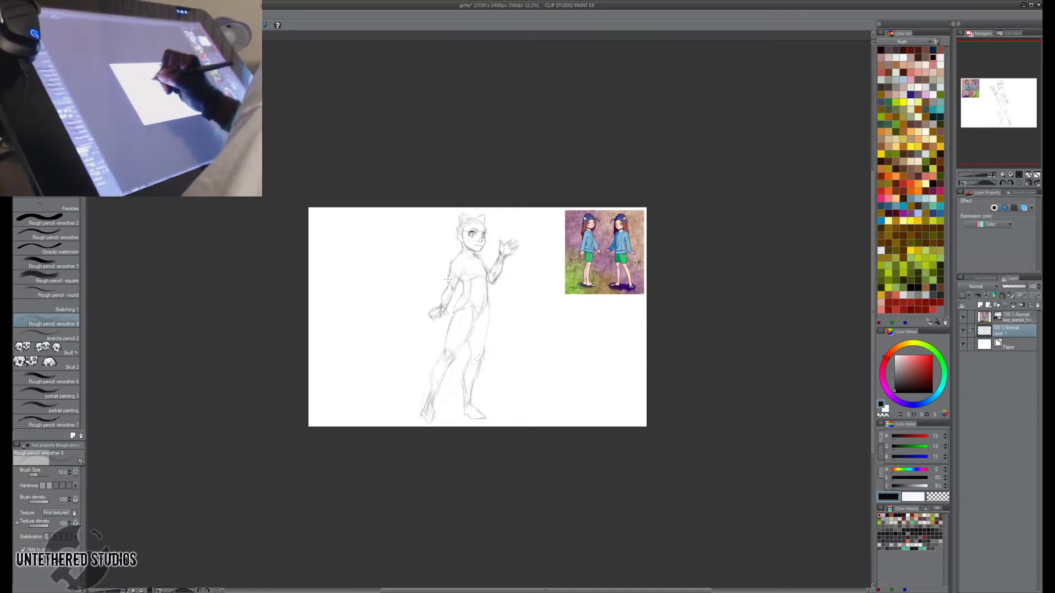
pyautogui.press('m')
pyautogui.moveTo(456, 278)
pyautogui.mouseDown()
pyautogui.moveTo(423, 338)
pyautogui.moveTo(450, 314)
pyautogui.mouseUp()
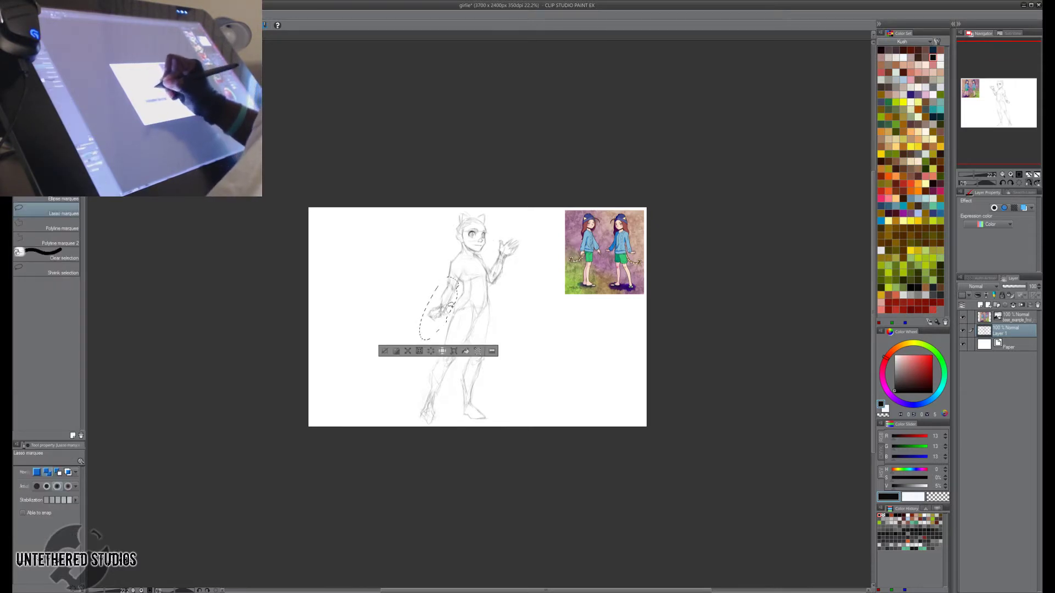
pyautogui.press('b')
pyautogui.press('e')
pyautogui.press('k')
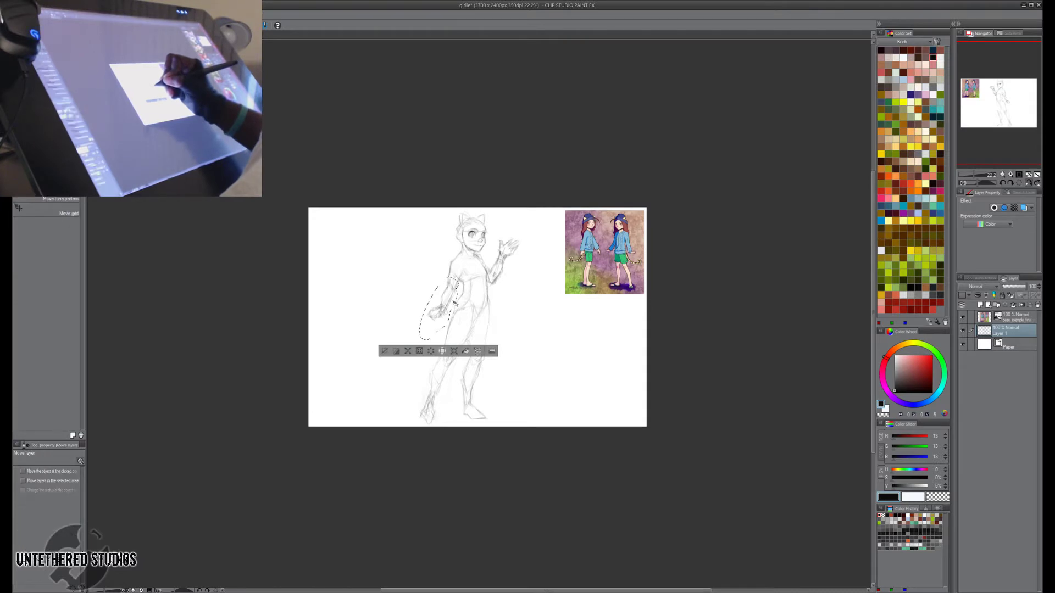
pyautogui.moveTo(453, 302); pyautogui.dragTo(451, 305)
pyautogui.press('p')
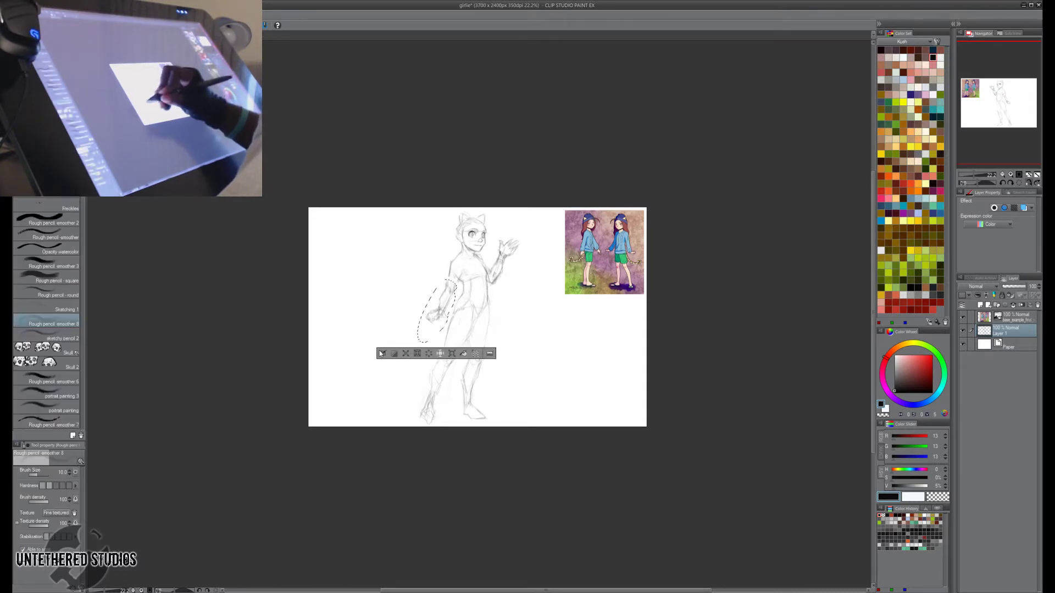
pyautogui.hotkey('ctrl', 'd')
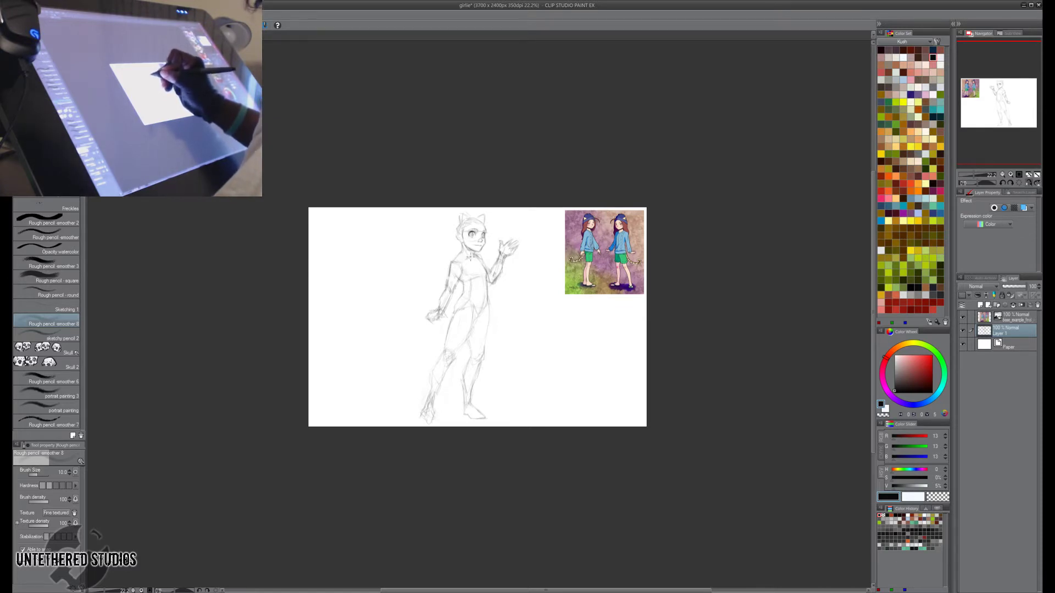
pyautogui.press('h')
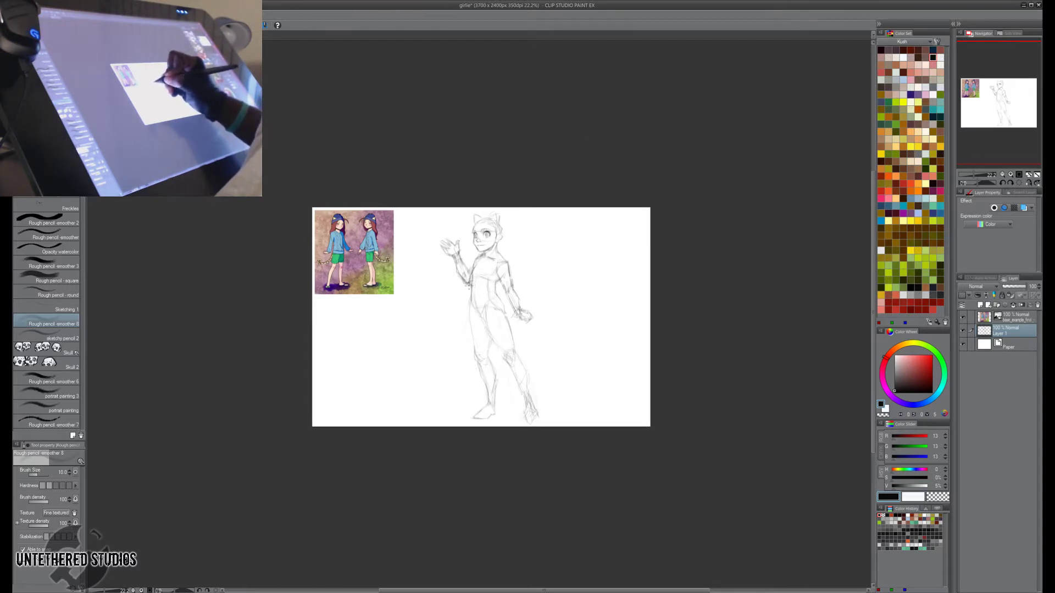
pyautogui.press('h')
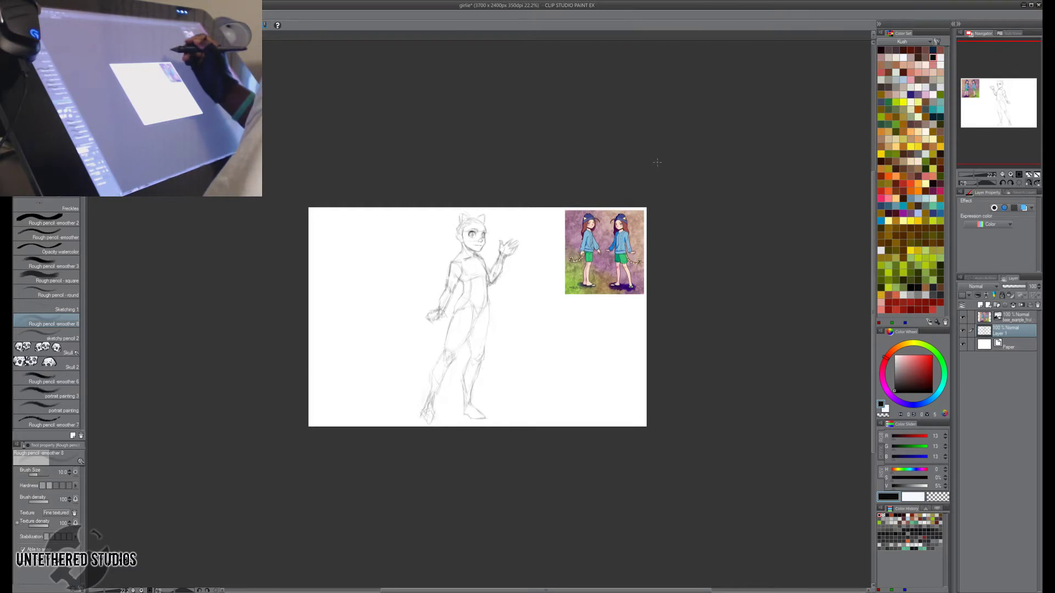
# Lasso the raised forearm and hand, move them slightly outward from the torso, and deselect.
pyautogui.moveTo(530, 237)
pyautogui.mouseDown()
pyautogui.moveTo(501, 232)
pyautogui.moveTo(490, 281)
pyautogui.moveTo(536, 226)
pyautogui.mouseUp()
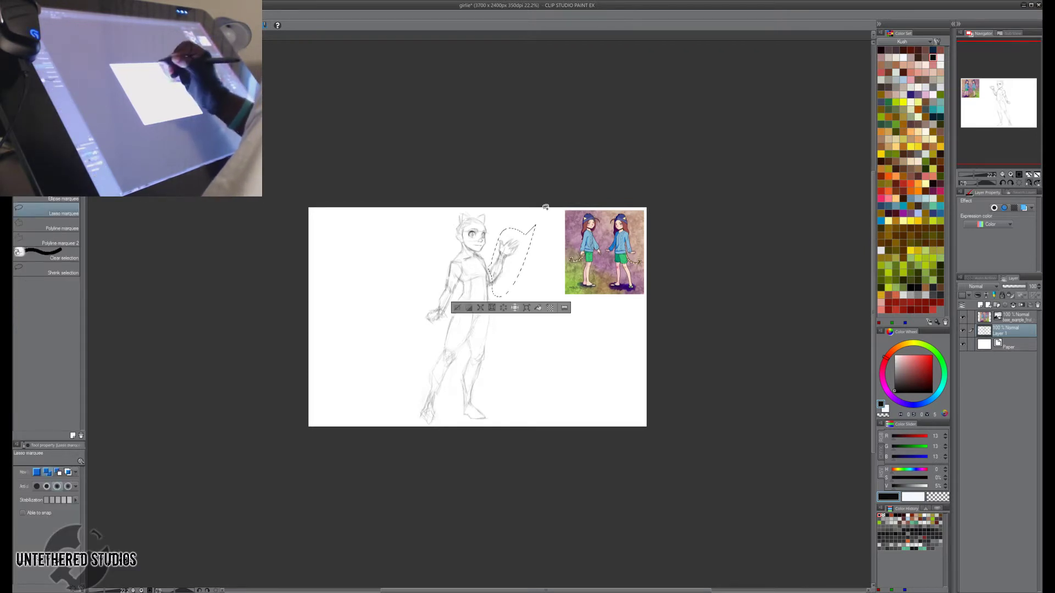
pyautogui.click(518, 268)
pyautogui.hotkey('ctrl', 'z')
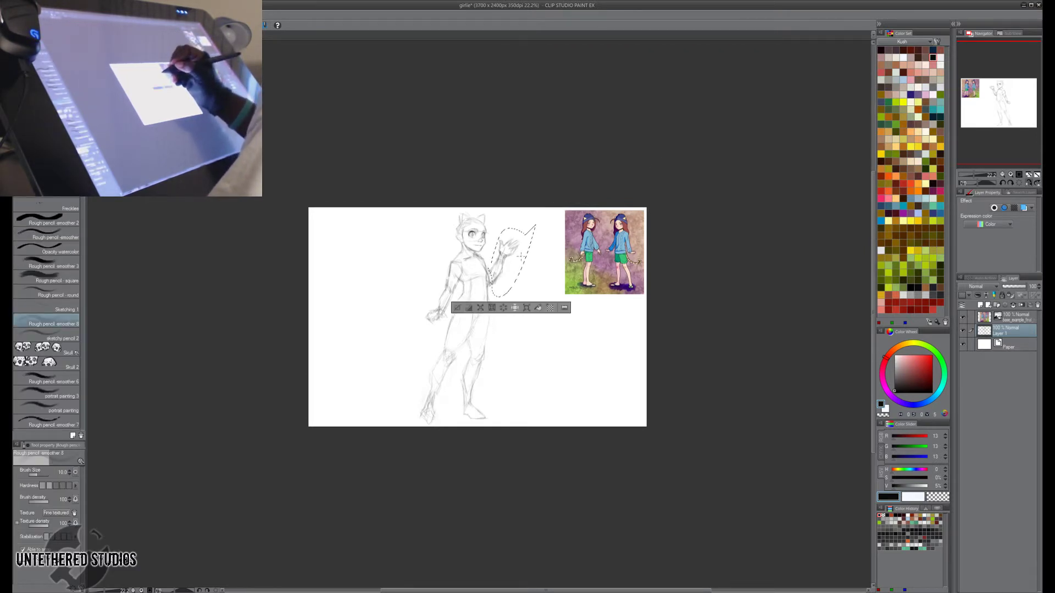
pyautogui.press('k')
pyautogui.moveTo(519, 258); pyautogui.dragTo(523, 270)
pyautogui.press('p')
pyautogui.hotkey('ctrl', 'd')
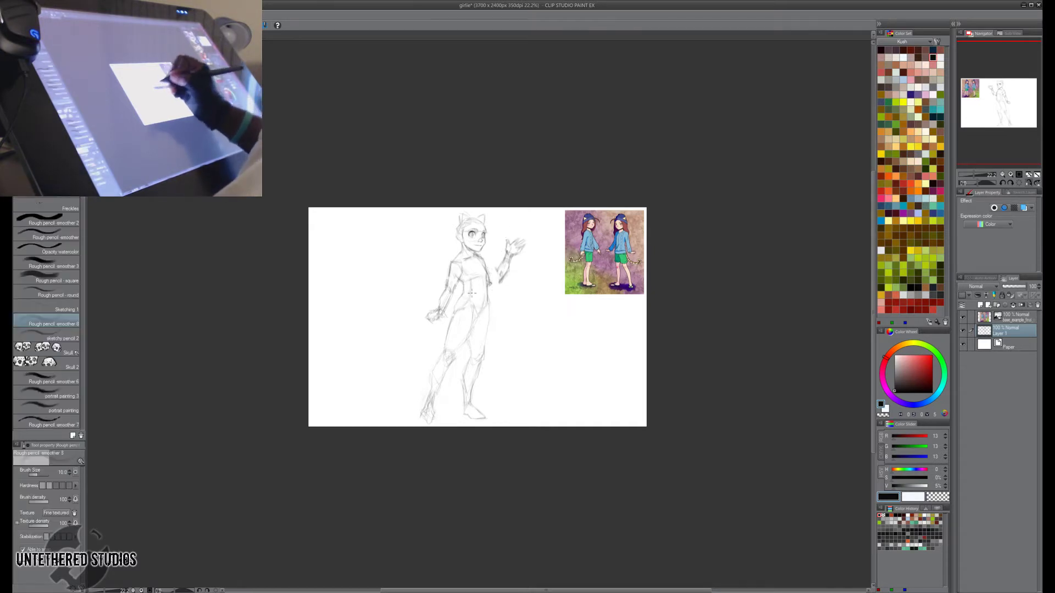
# Restore the selection around the raised forearm and hand, move it to the blank area beside the reference illustration, and deselect.
pyautogui.hotkey('ctrl', 'z')
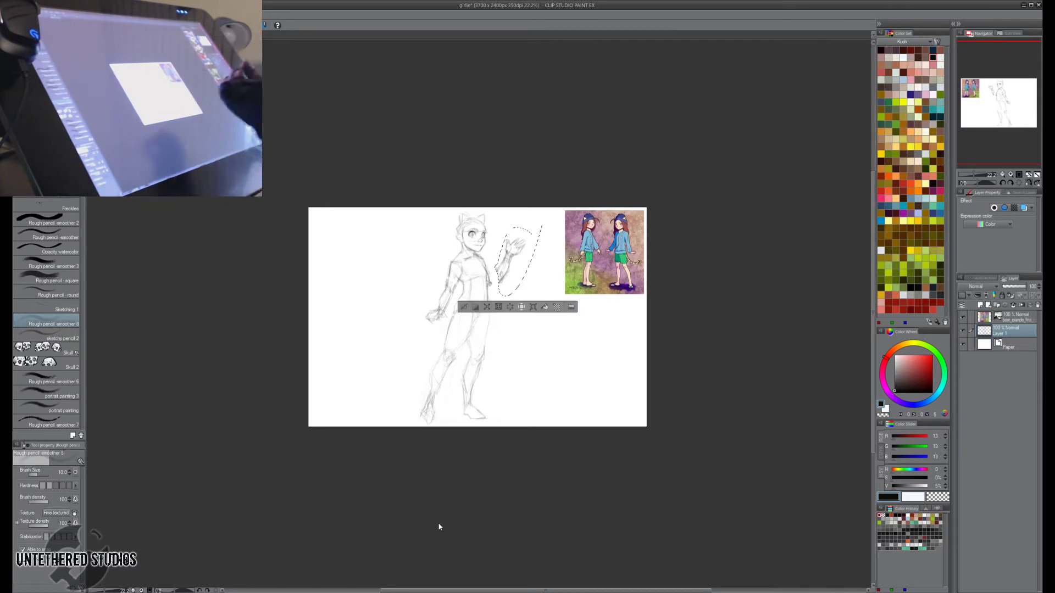
pyautogui.press('k')
pyautogui.moveTo(529, 286); pyautogui.dragTo(541, 279)
pyautogui.press('p')
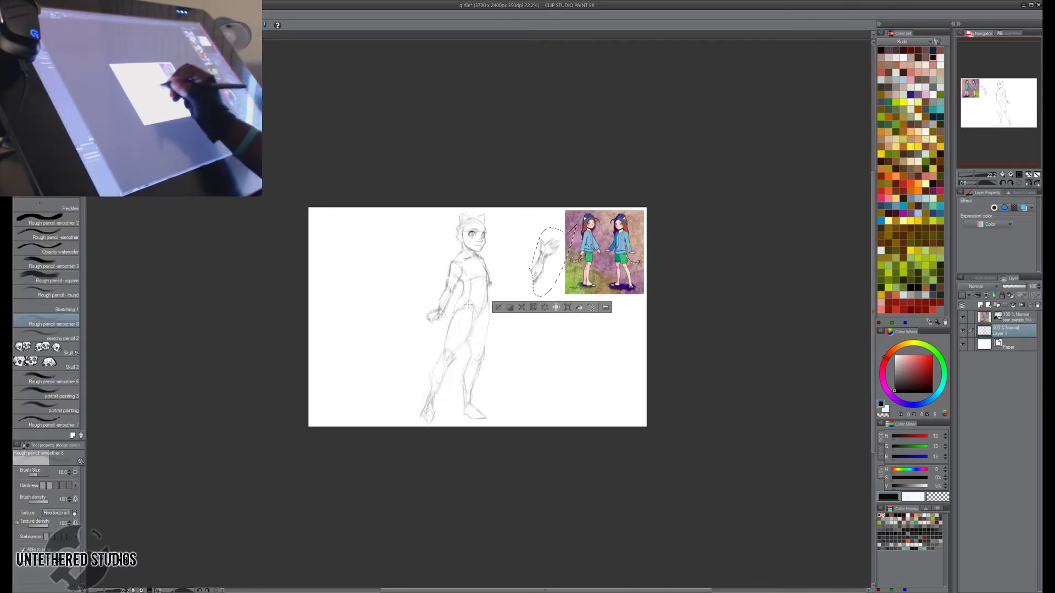
pyautogui.hotkey('ctrl', 'd')
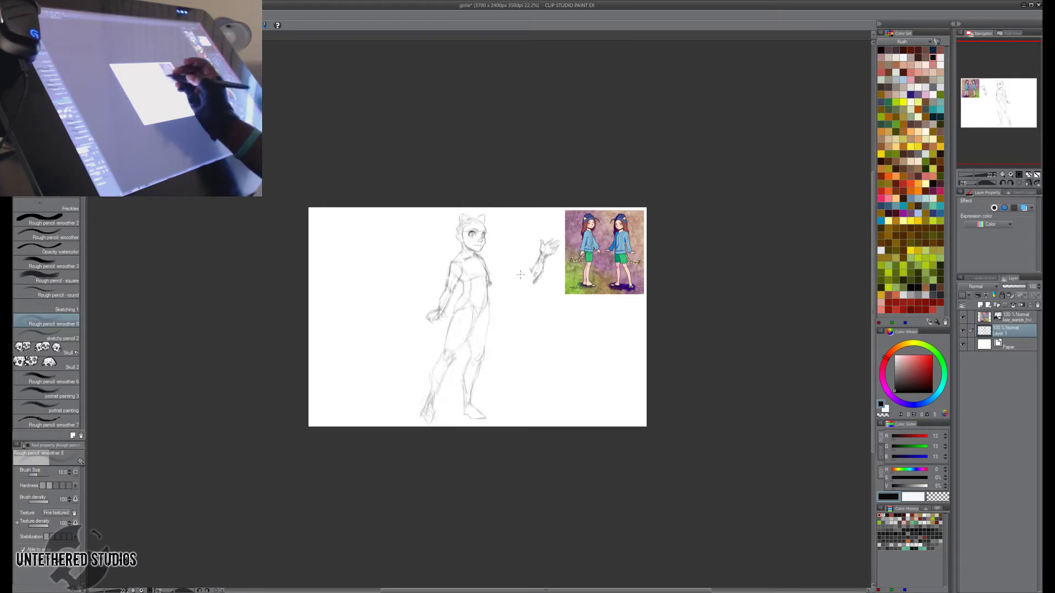
# Erase the leftover elbow lines and redraw the raised arm's upper arm and bent elbow, checking the shape in mirrored view.
pyautogui.press('h')
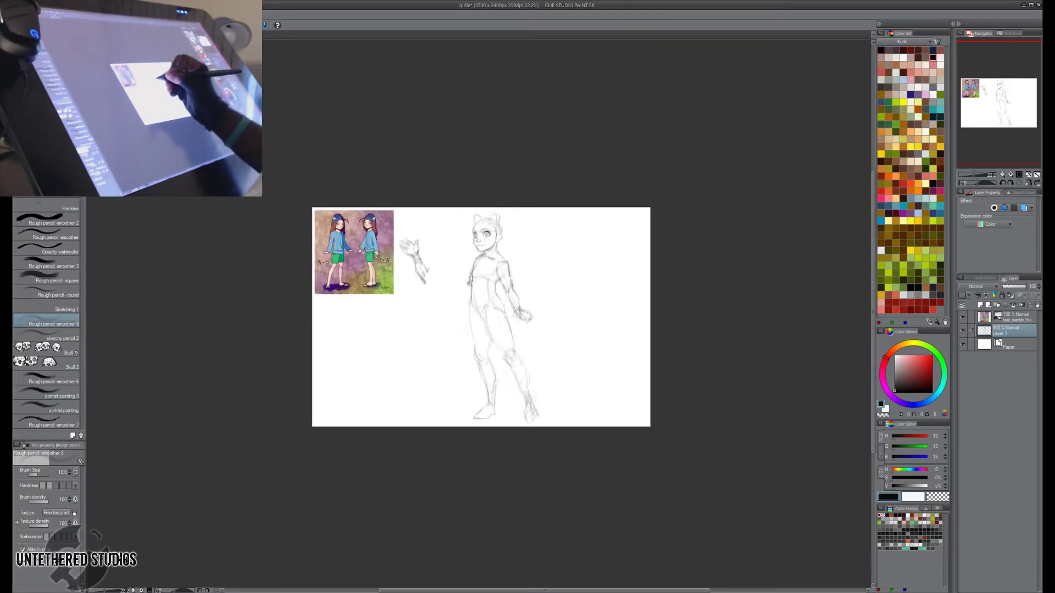
pyautogui.press('e')
pyautogui.press('p')
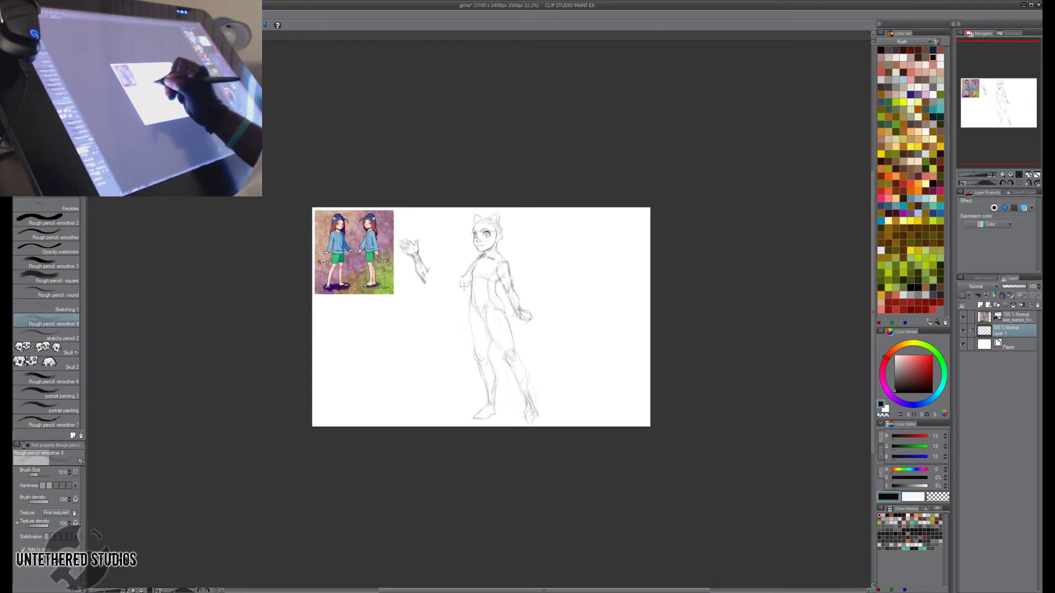
pyautogui.press('h')
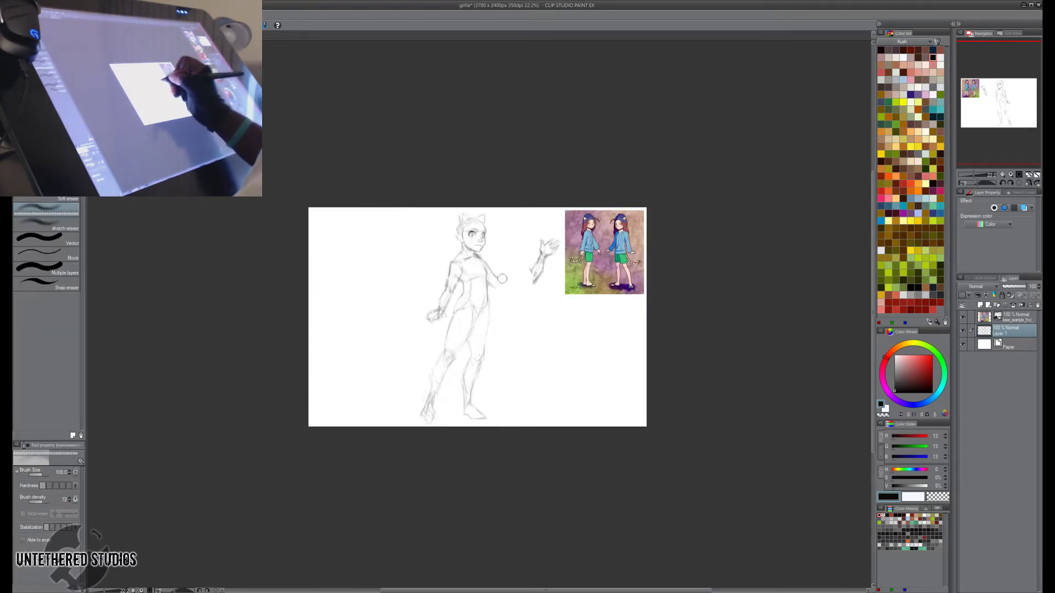
pyautogui.press('e')
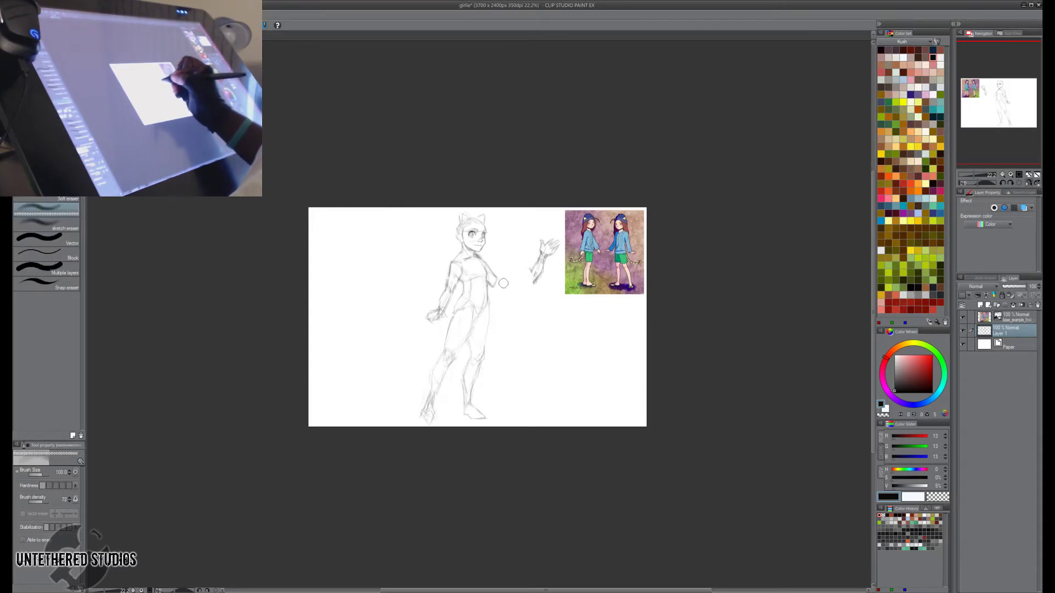
pyautogui.press('p')
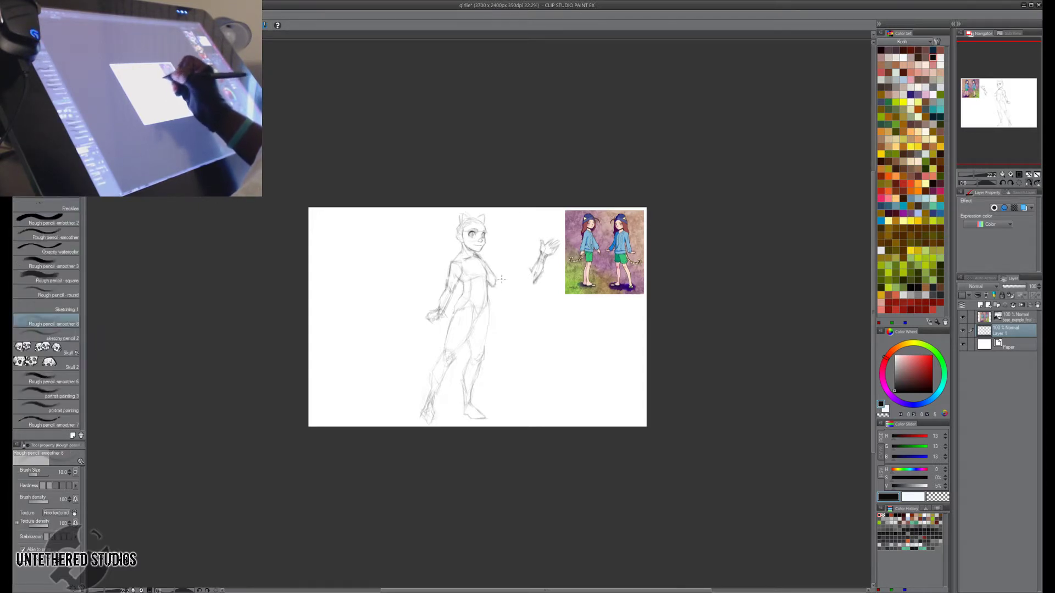
pyautogui.press('h')
pyautogui.press('e')
pyautogui.press('p')
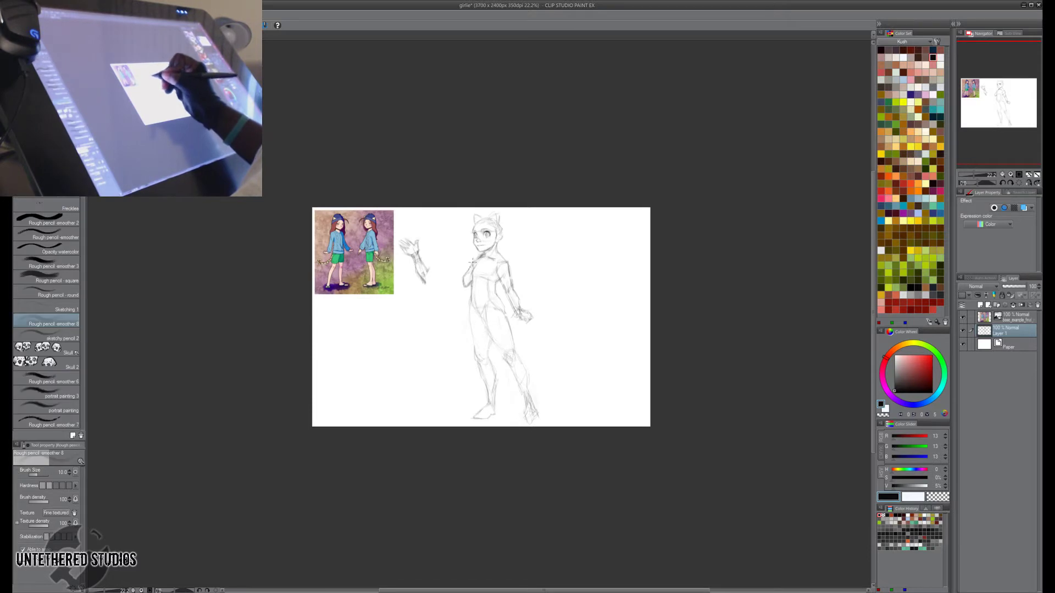
pyautogui.press('h')
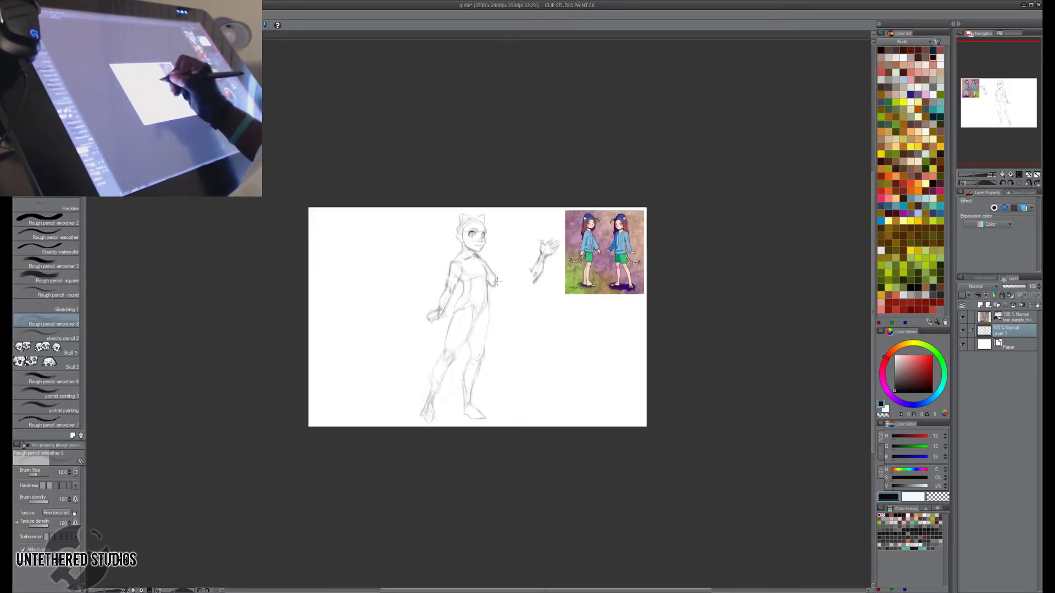
# Fade the lowered arm's old lines with the eraser and redraw its contour from the shoulder toward the forearm.
pyautogui.press('e')
pyautogui.moveTo(459, 266); pyautogui.dragTo(429, 327)
pyautogui.press('p')
pyautogui.press('e')
pyautogui.press('p')
pyautogui.moveTo(462, 274); pyautogui.dragTo(449, 295)
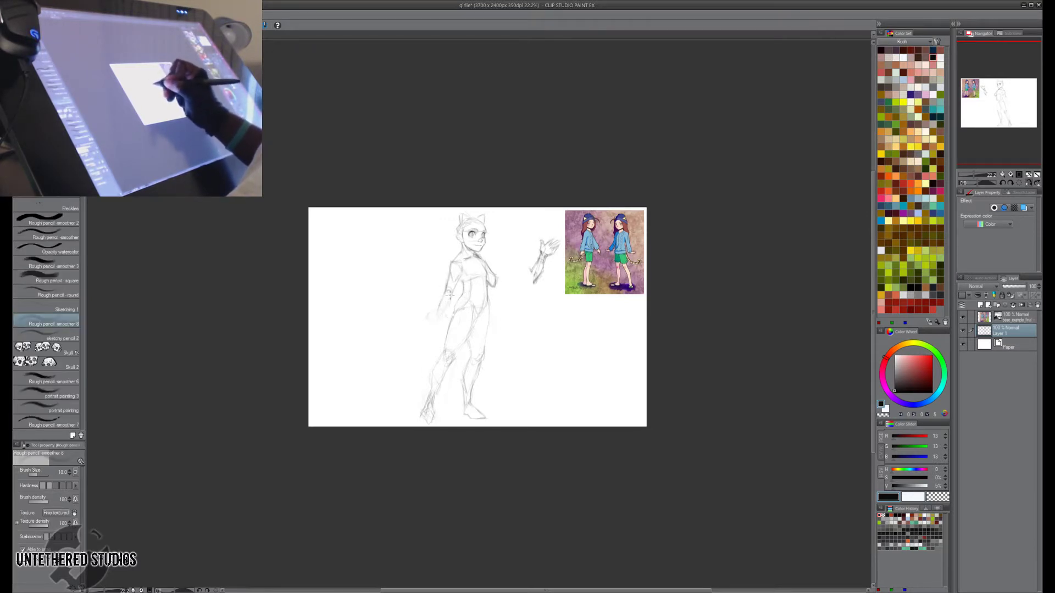
# Redraw the lowered arm's wrist and hand with extended fingers beside the hip, erasing stray lines around it.
pyautogui.press('h')
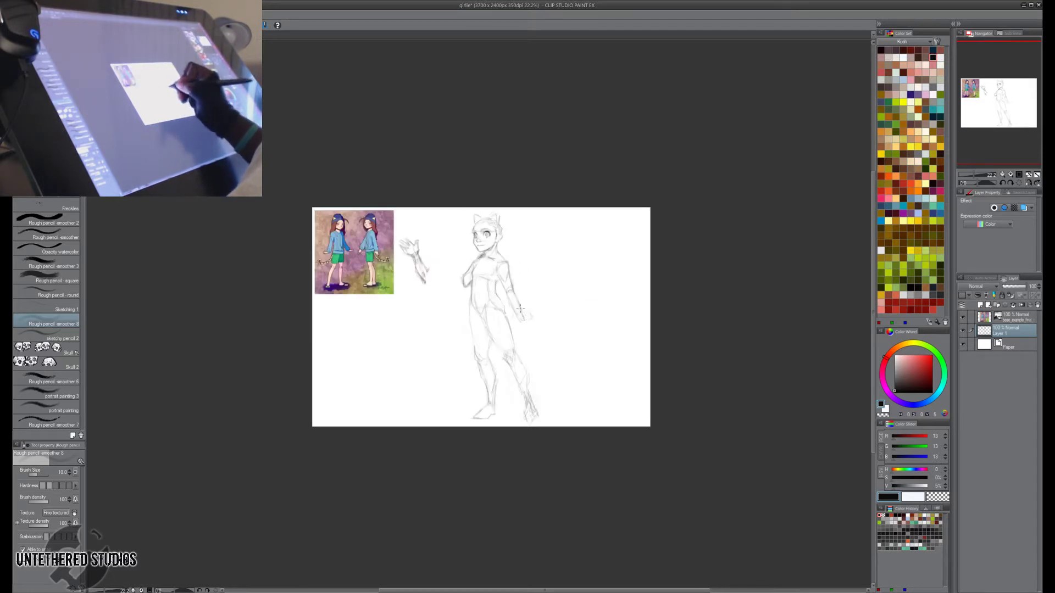
pyautogui.moveTo(525, 324); pyautogui.dragTo(525, 321)
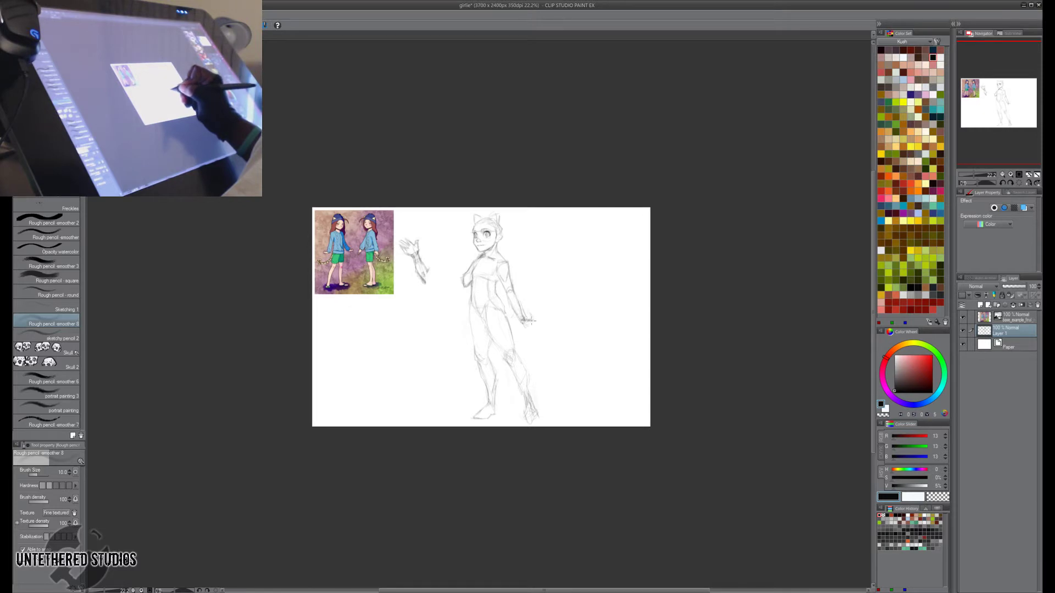
pyautogui.moveTo(531, 321)
pyautogui.mouseDown()
pyautogui.moveTo(548, 321)
pyautogui.moveTo(538, 324)
pyautogui.mouseUp()
pyautogui.press('h')
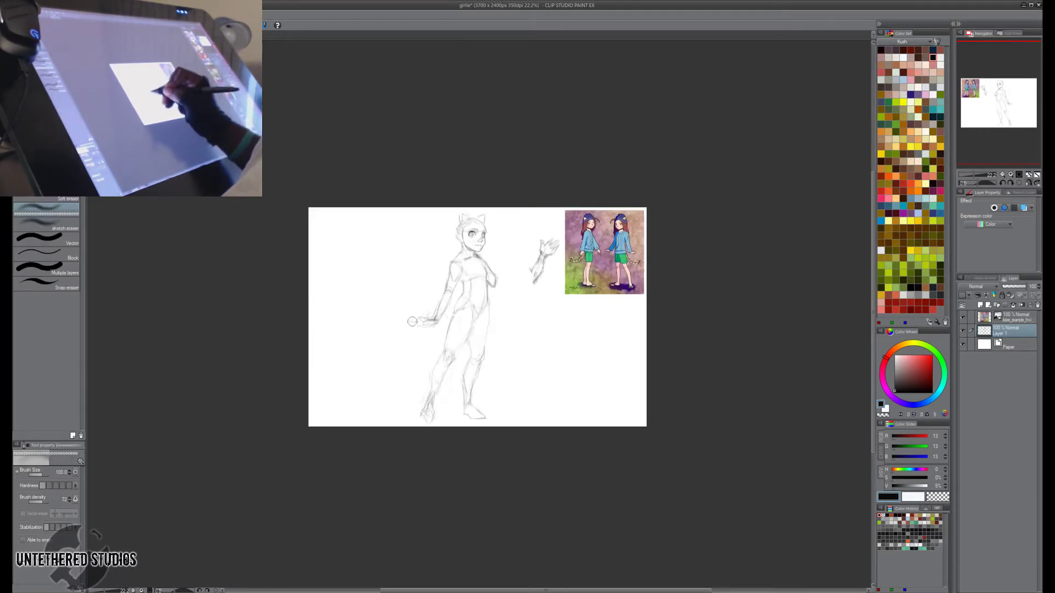
pyautogui.moveTo(411, 328)
pyautogui.mouseDown()
pyautogui.moveTo(428, 314)
pyautogui.moveTo(424, 336)
pyautogui.mouseUp()
pyautogui.press('h')
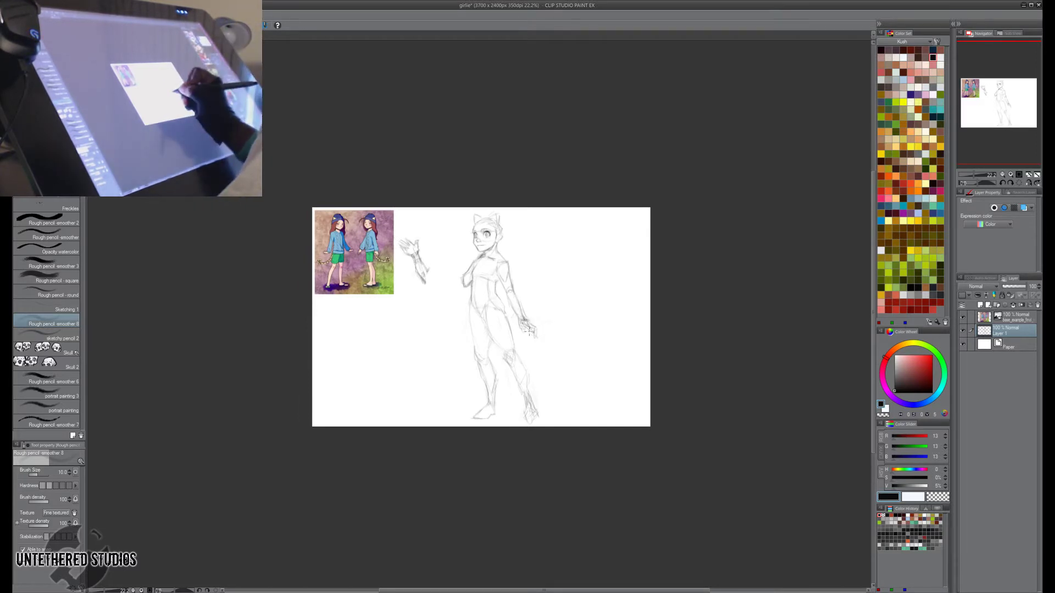
pyautogui.press('h')
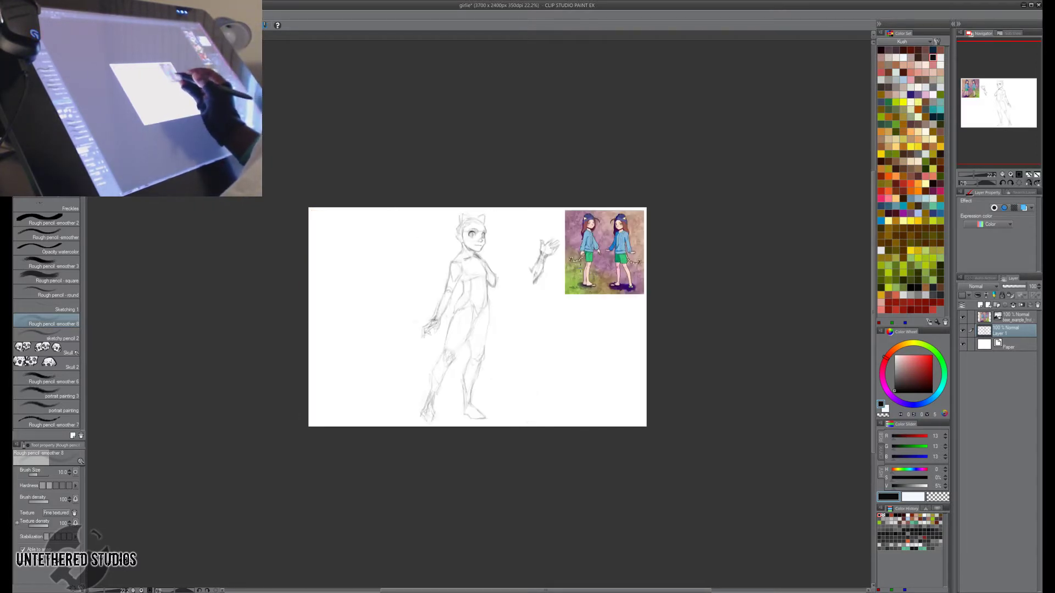
# Erase the detached forearm below the separated hand and sketch a new forearm line rising from the raised arm's elbow.
pyautogui.press('h')
pyautogui.press('e')
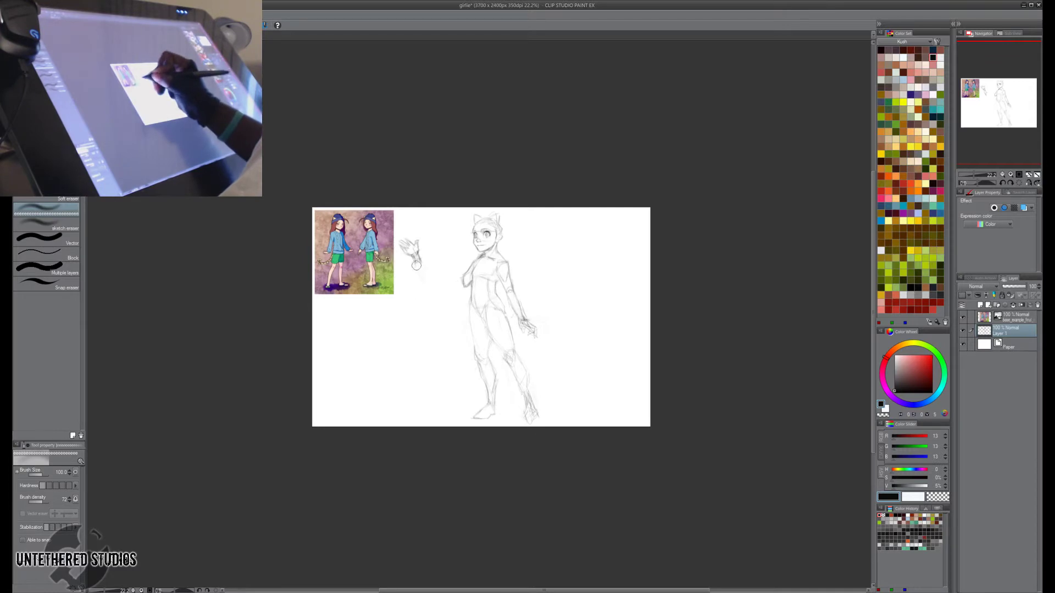
pyautogui.press('p')
pyautogui.press('h')
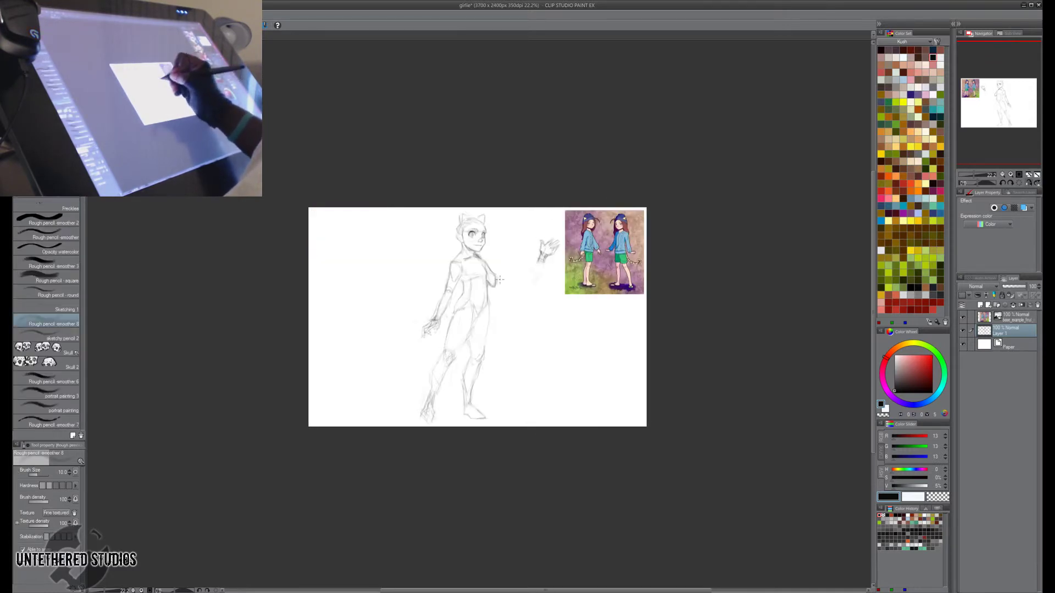
pyautogui.moveTo(496, 281); pyautogui.dragTo(513, 252)
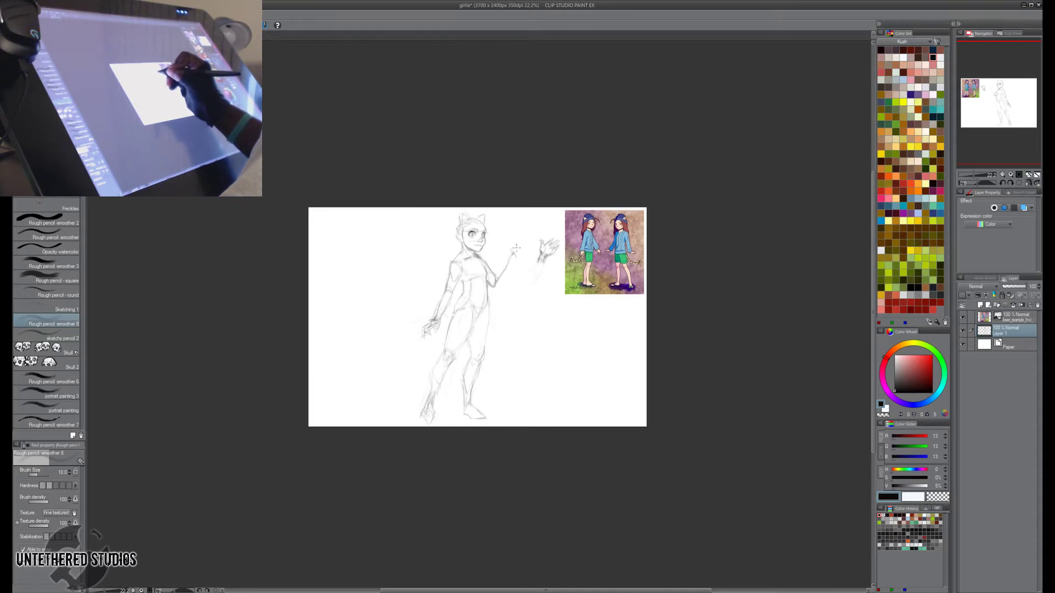
# Erase the marks at the end of the new forearm line and the remaining wrist lines under the detached hand.
pyautogui.press('e')
pyautogui.press('p')
pyautogui.press('e')
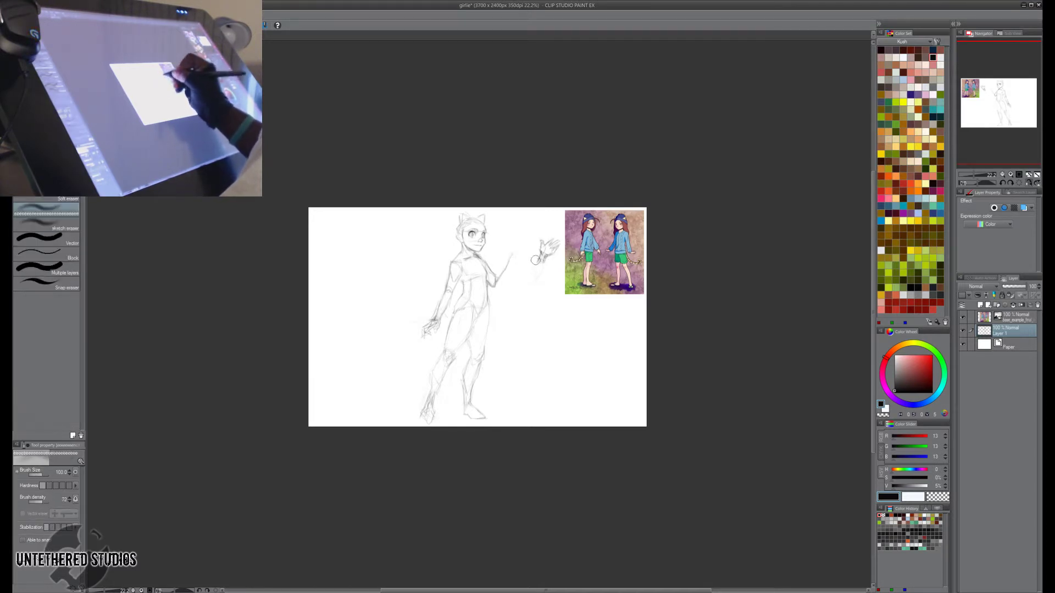
pyautogui.moveTo(538, 258)
pyautogui.mouseDown()
pyautogui.moveTo(547, 261)
pyautogui.moveTo(539, 276)
pyautogui.mouseUp()
pyautogui.press('p')
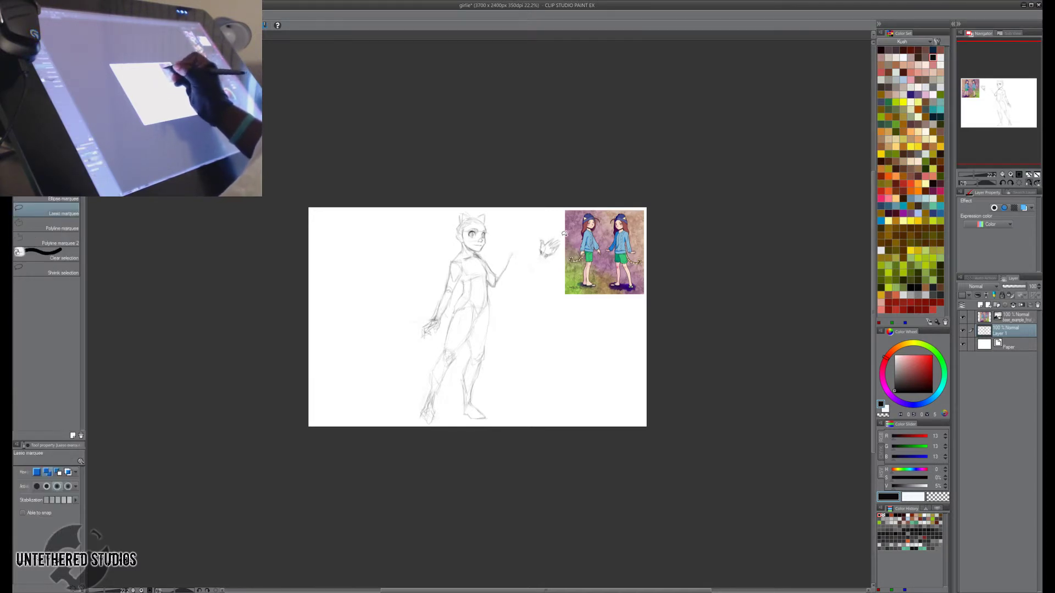
# Lasso the detached hand, move it onto the end of the new forearm line, and check it in mirrored view.
pyautogui.moveTo(561, 235); pyautogui.dragTo(561, 246)
pyautogui.press('j')
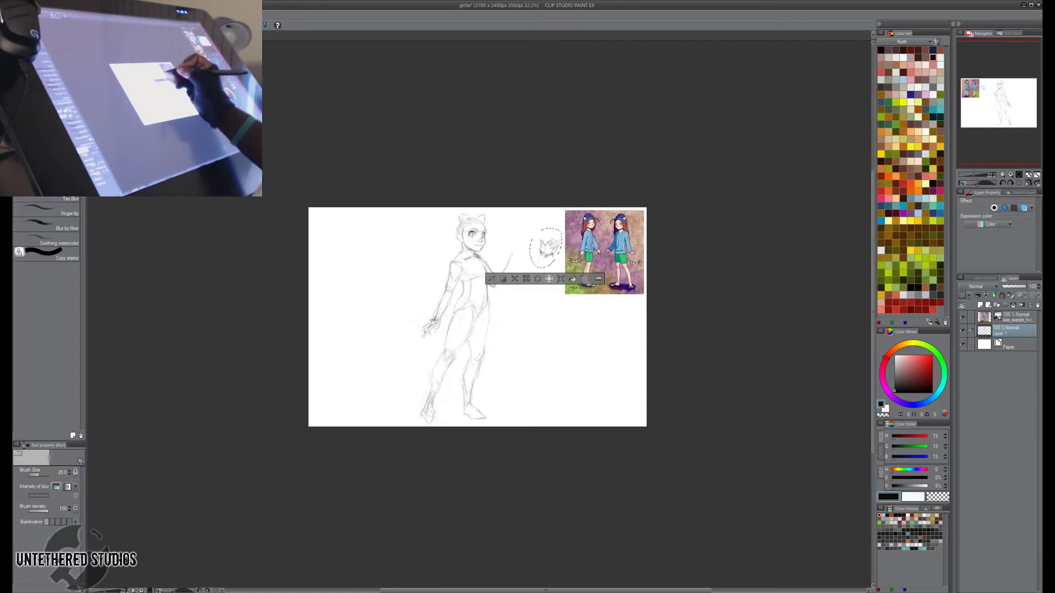
pyautogui.press('k')
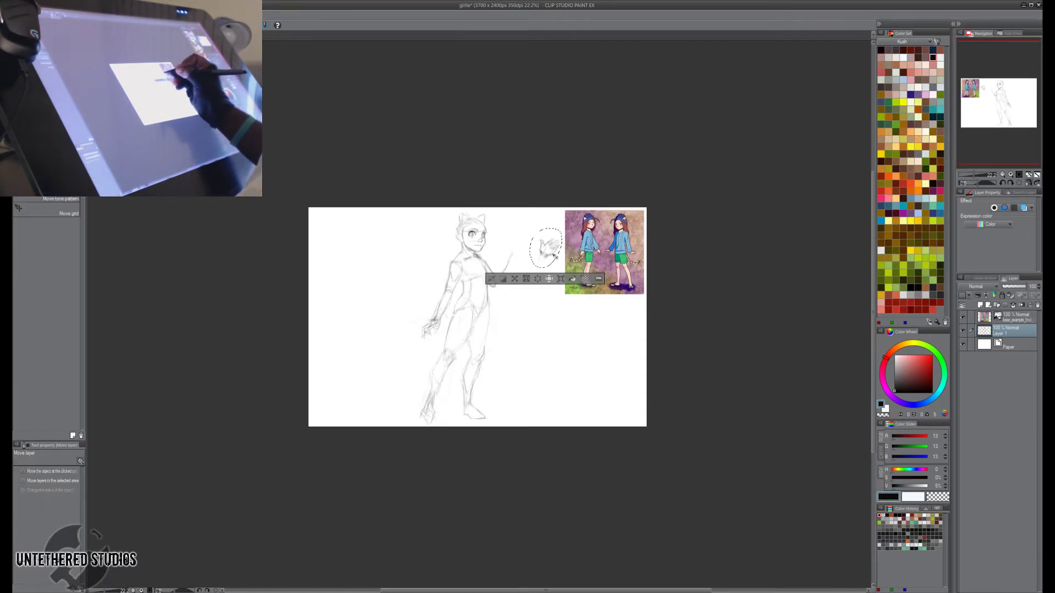
pyautogui.moveTo(555, 256); pyautogui.dragTo(523, 251)
pyautogui.press('p')
pyautogui.press('h')
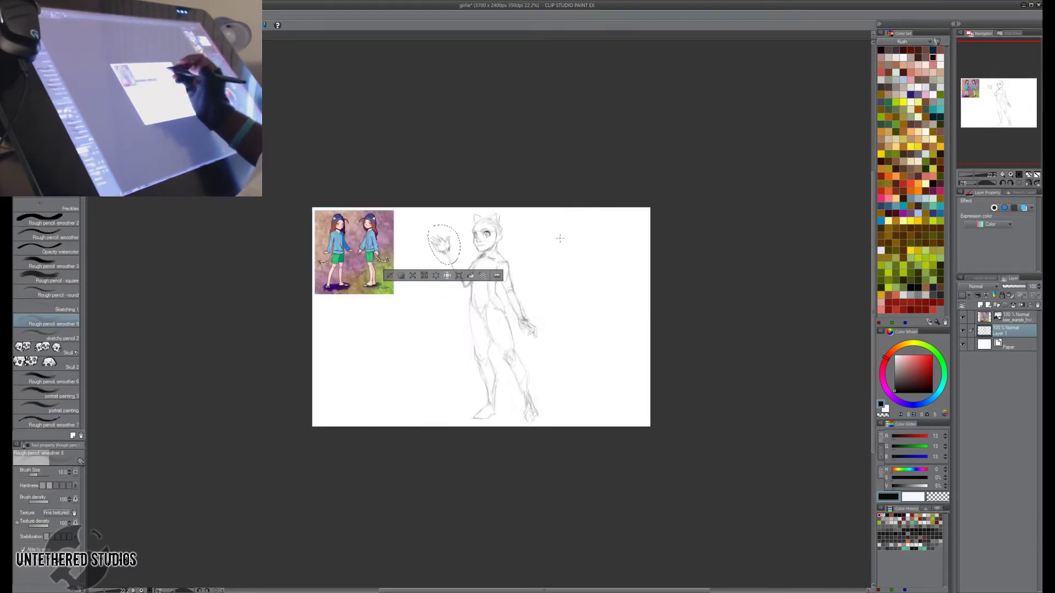
# Nudge the selected raised hand slightly closer to the forearm line and clear the selection.
pyautogui.hotkey('ctrl', 'd')
pyautogui.press('h')
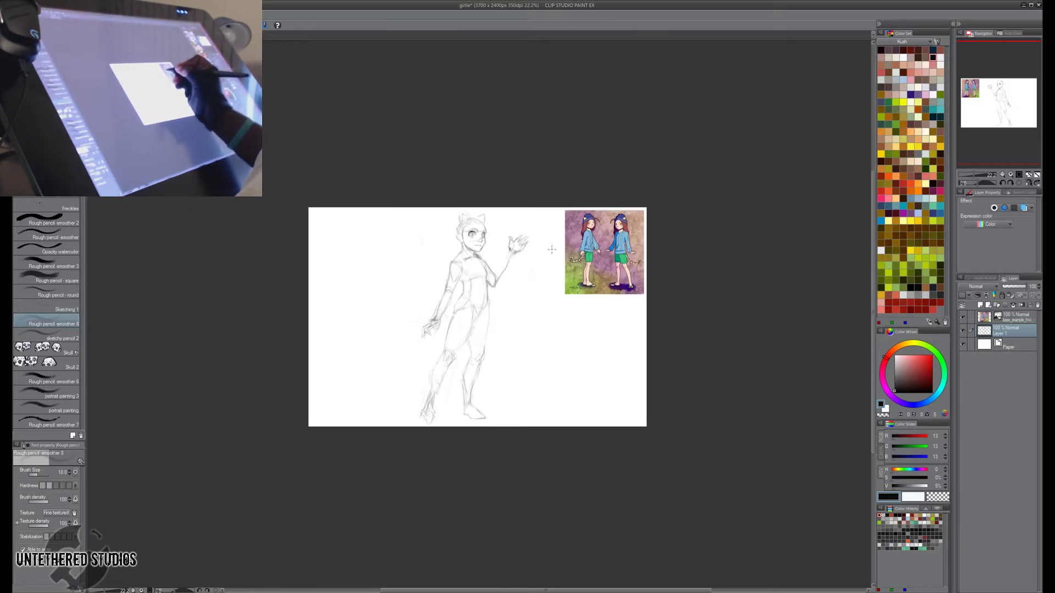
pyautogui.hotkey('ctrl', 'z')
pyautogui.press('m')
pyautogui.press('k')
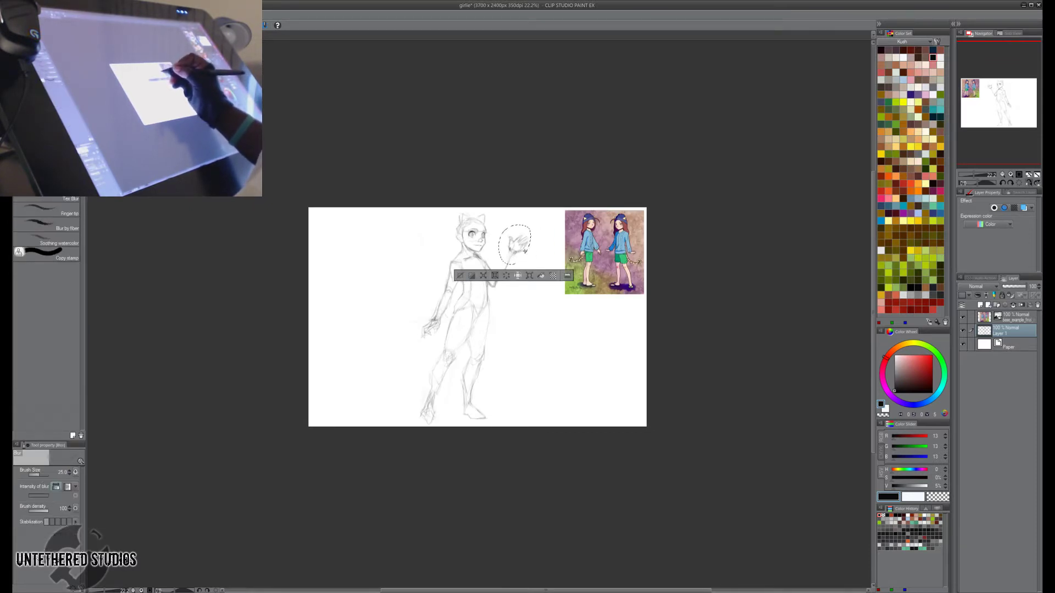
pyautogui.moveTo(521, 256); pyautogui.dragTo(520, 261)
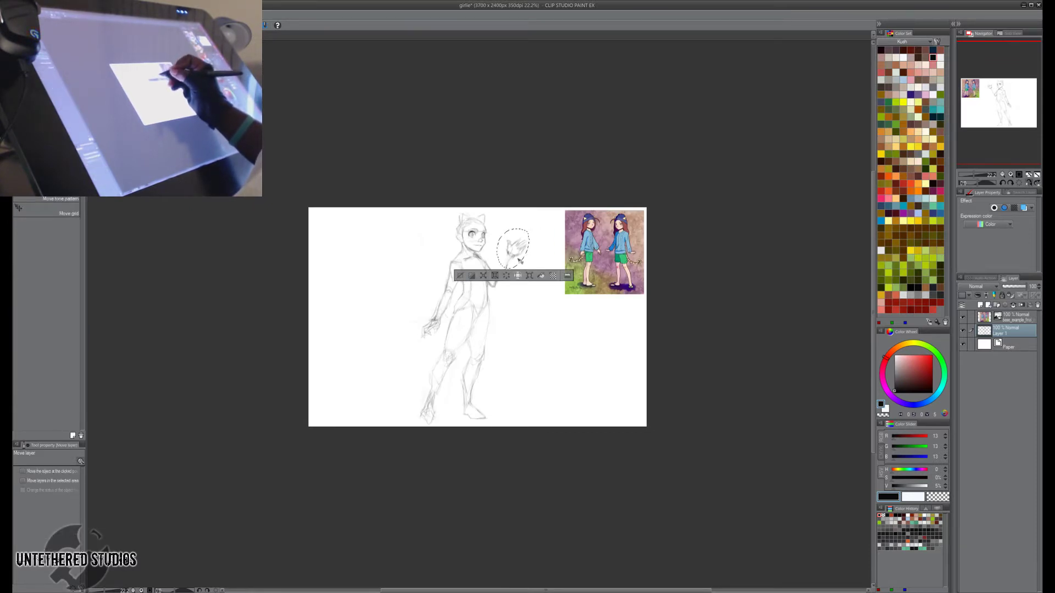
pyautogui.press('p')
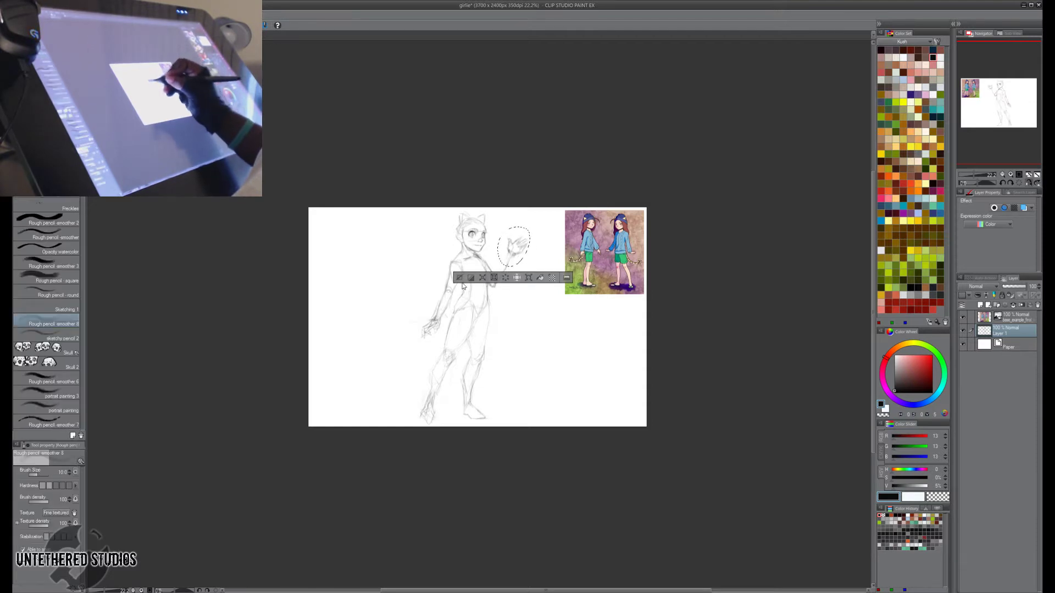
pyautogui.hotkey('ctrl', 'd')
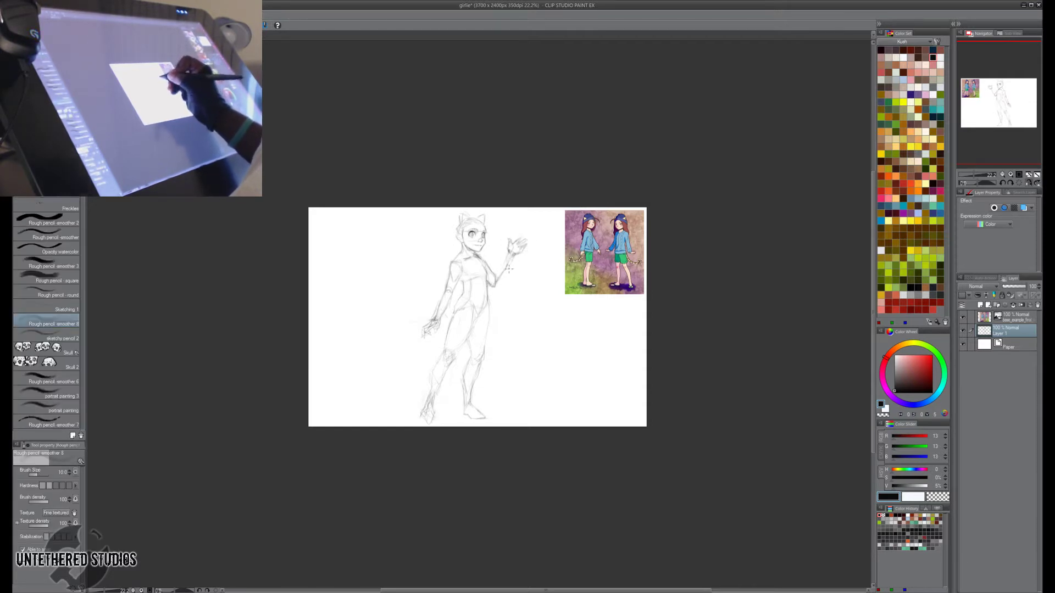
# Sketch the raised forearm's contours between elbow and wrist, and shift the lassoed hand and forearm slightly toward the elbow.
pyautogui.moveTo(502, 265)
pyautogui.mouseDown()
pyautogui.moveTo(493, 275)
pyautogui.moveTo(510, 251)
pyautogui.mouseUp()
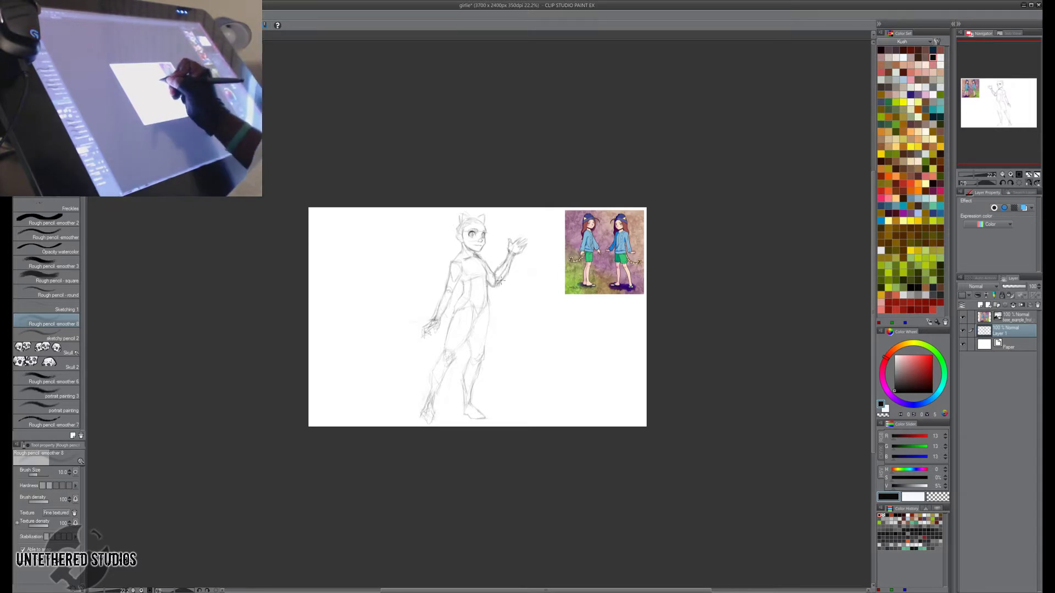
pyautogui.press('m')
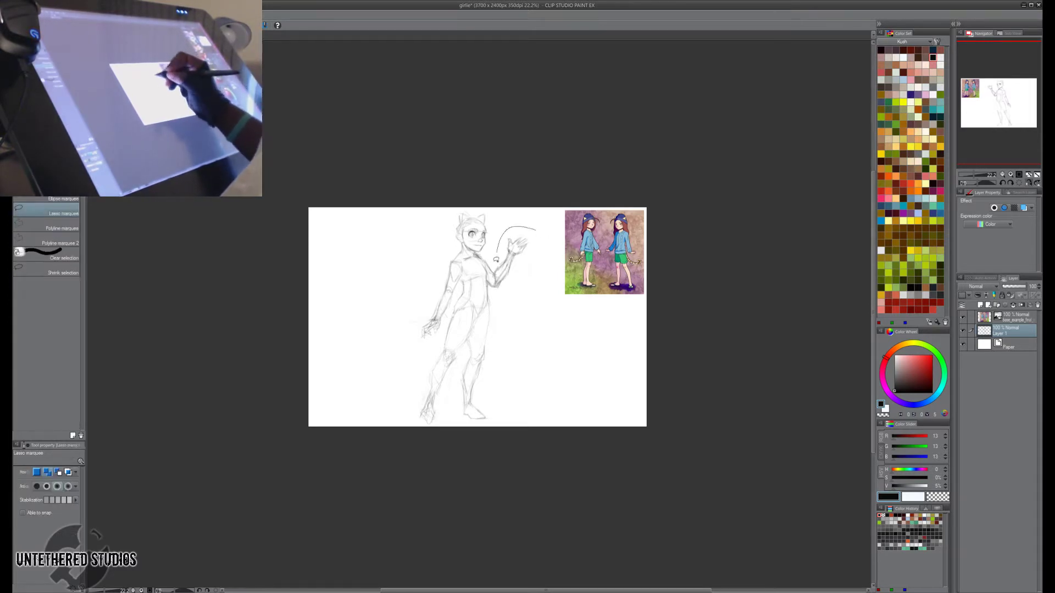
pyautogui.moveTo(513, 308)
pyautogui.mouseDown()
pyautogui.moveTo(496, 249)
pyautogui.moveTo(509, 276)
pyautogui.moveTo(547, 240)
pyautogui.mouseUp()
pyautogui.press('p')
pyautogui.hotkey('ctrl', 'd')
pyautogui.press('m')
pyautogui.press('p')
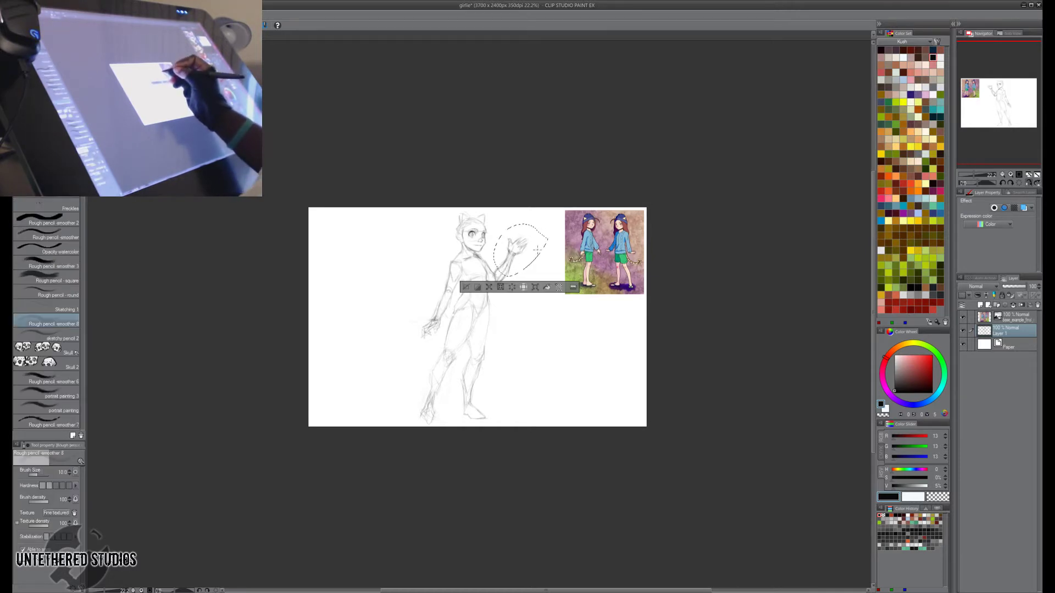
pyautogui.press('k')
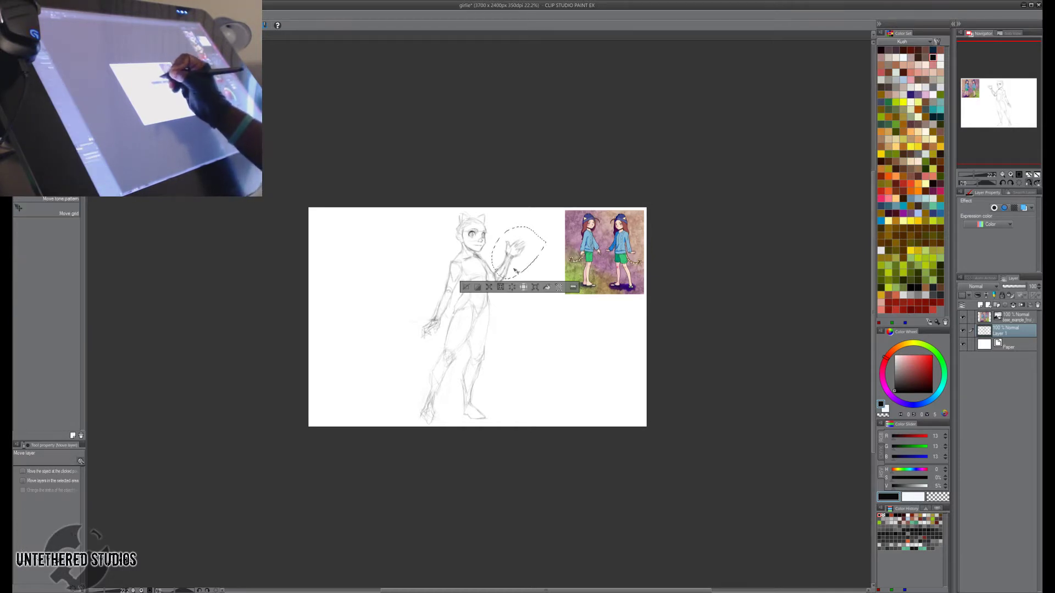
pyautogui.press('p')
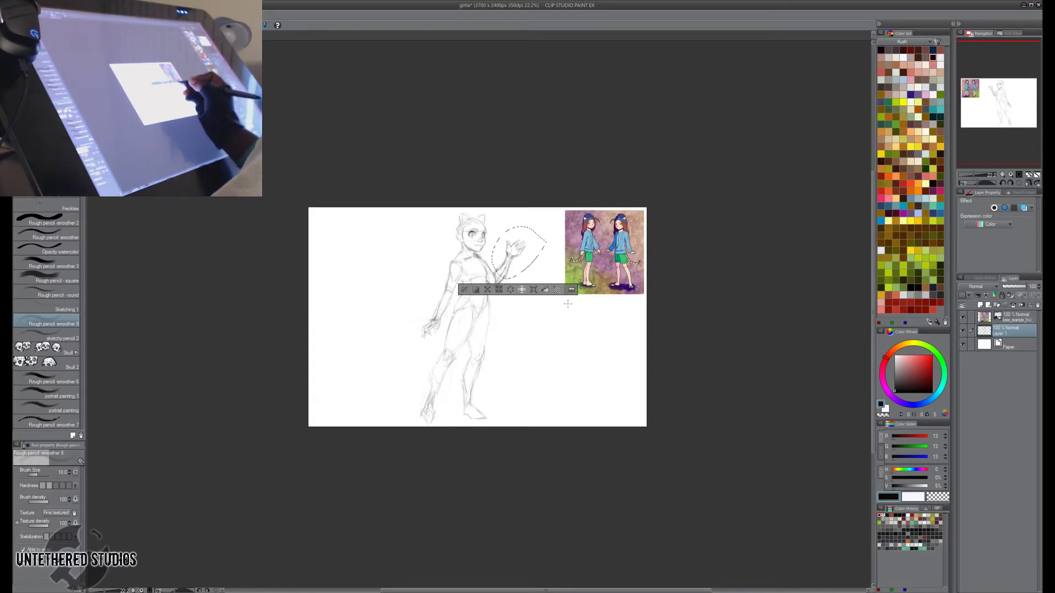
# Lasso the raised hand and upper forearm again, adjust their position above the elbow, and clear the selection.
pyautogui.press('m')
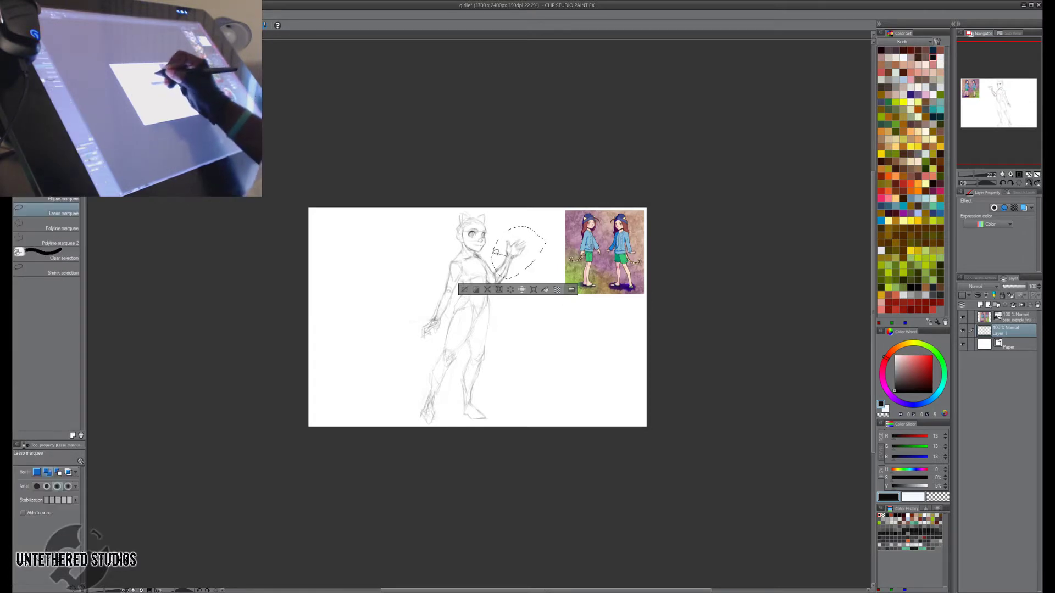
pyautogui.moveTo(491, 289); pyautogui.dragTo(525, 261)
pyautogui.press('p')
pyautogui.press('k')
pyautogui.press('p')
pyautogui.hotkey('ctrl', 'd')
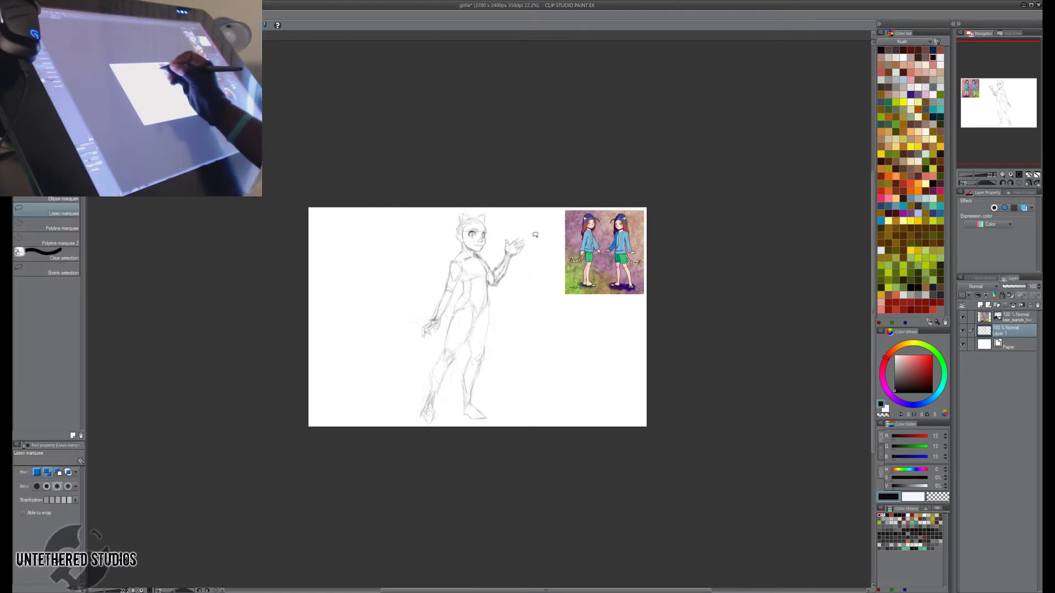
# Lighten the raised forearm with the eraser, redraw its lower contour from the elbow, and check the figure in mirrored view.
pyautogui.press('e')
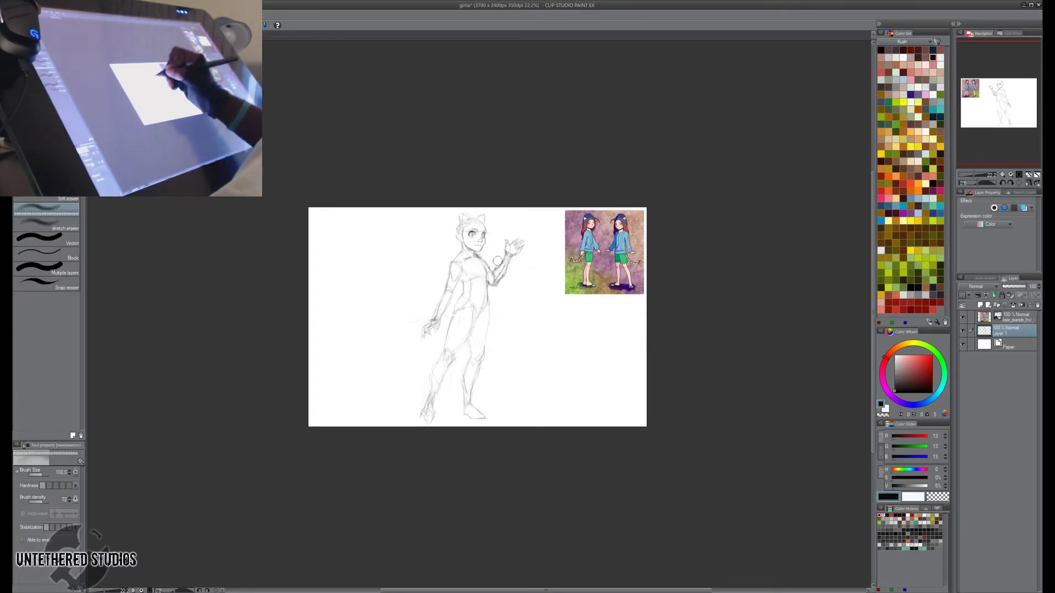
pyautogui.press('p')
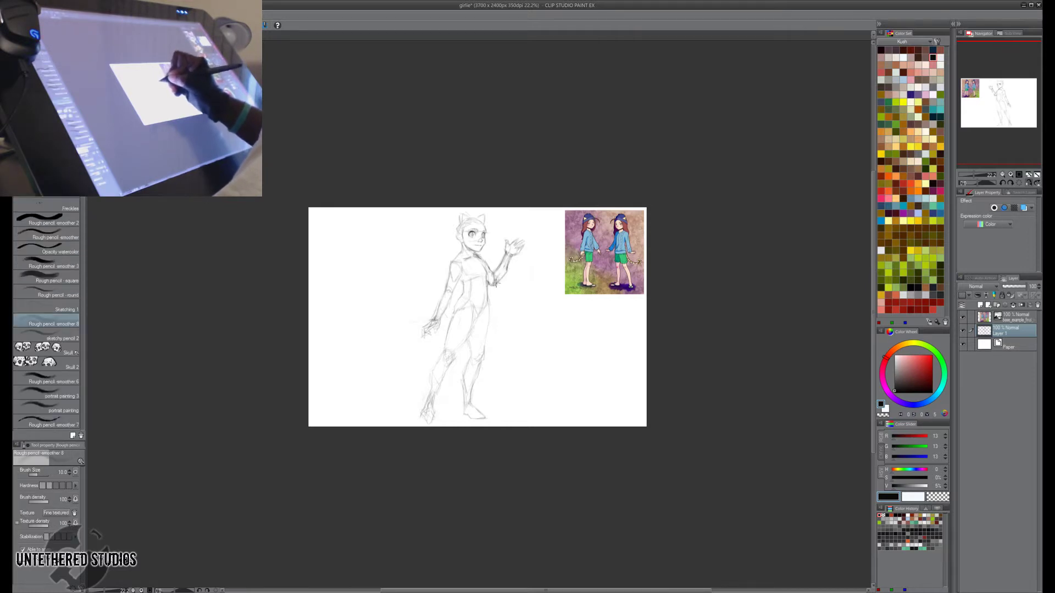
pyautogui.moveTo(495, 285); pyautogui.dragTo(504, 274)
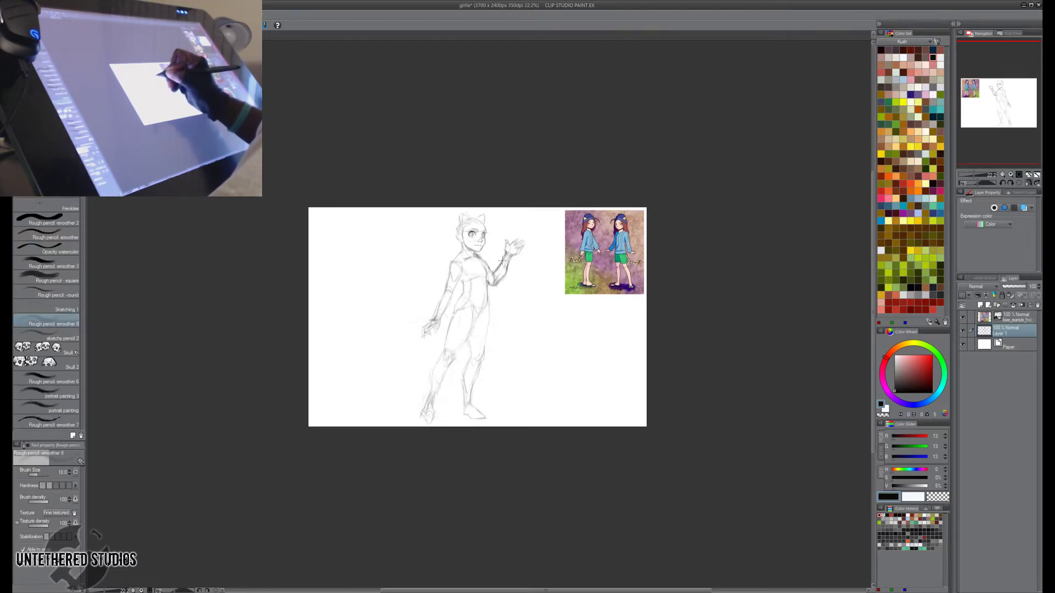
pyautogui.press('h')
pyautogui.press('h')
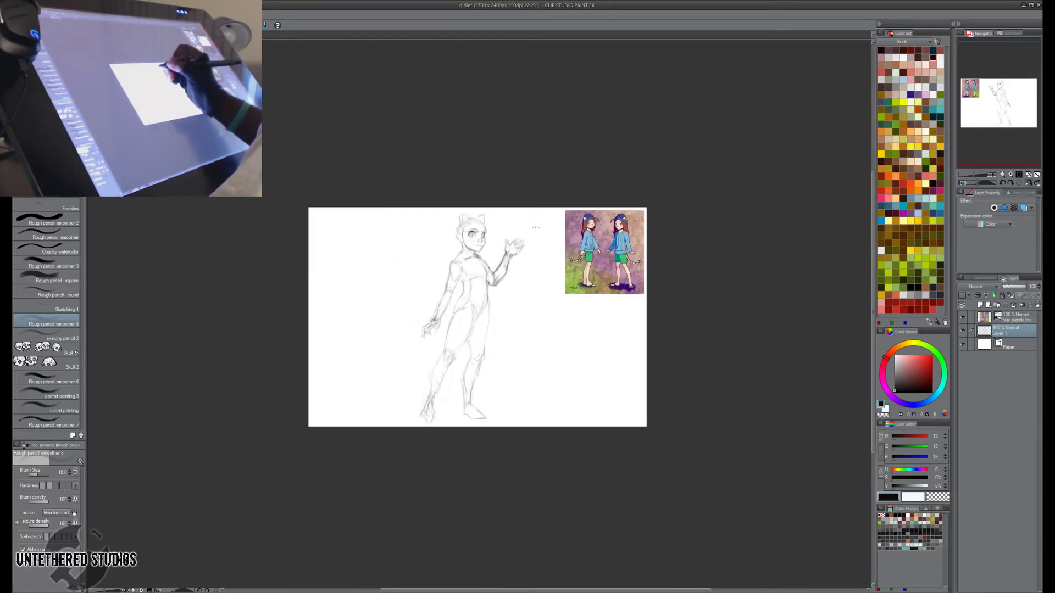
# Lasso the raised hand, transform it to adjust its shape on the wrist, and clear the selection.
pyautogui.press('m')
pyautogui.moveTo(524, 233)
pyautogui.mouseDown()
pyautogui.moveTo(504, 251)
pyautogui.moveTo(537, 226)
pyautogui.mouseUp()
pyautogui.hotkey('ctrl', 't')
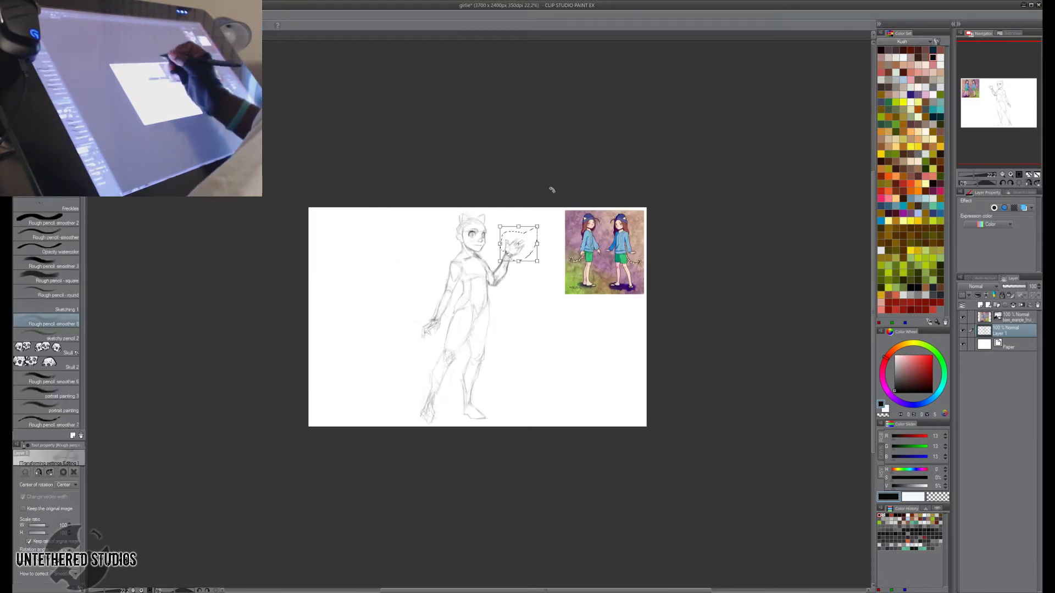
pyautogui.moveTo(518, 261); pyautogui.dragTo(518, 263)
pyautogui.moveTo(518, 226); pyautogui.dragTo(529, 230)
pyautogui.press('Return')
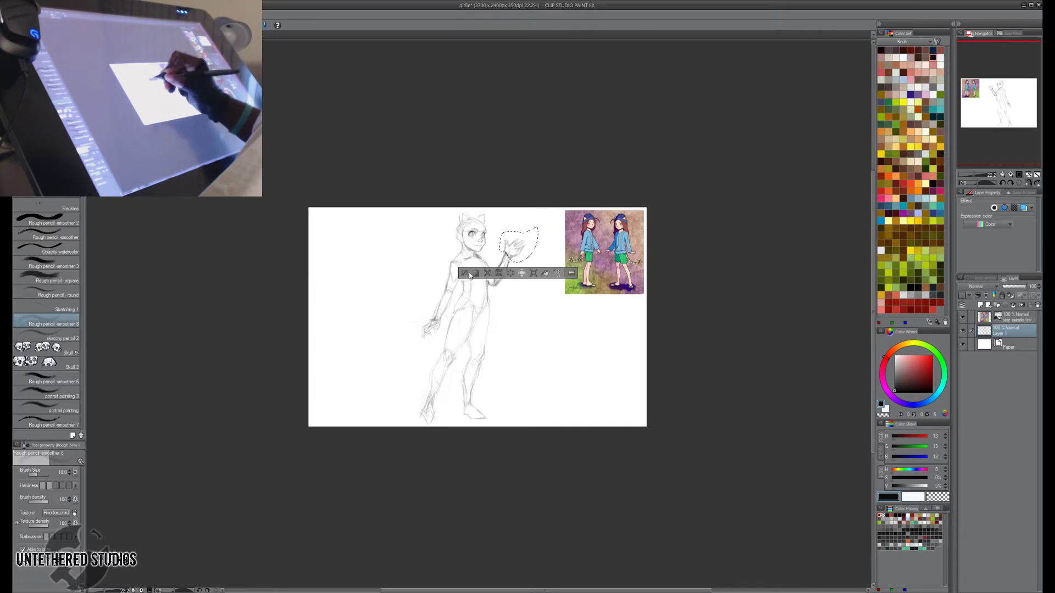
pyautogui.click(469, 274)
# Erase the rough wrist and thumb lines of the raised hand and redraw the thumb and fingers, working partly in mirrored view.
pyautogui.press('e')
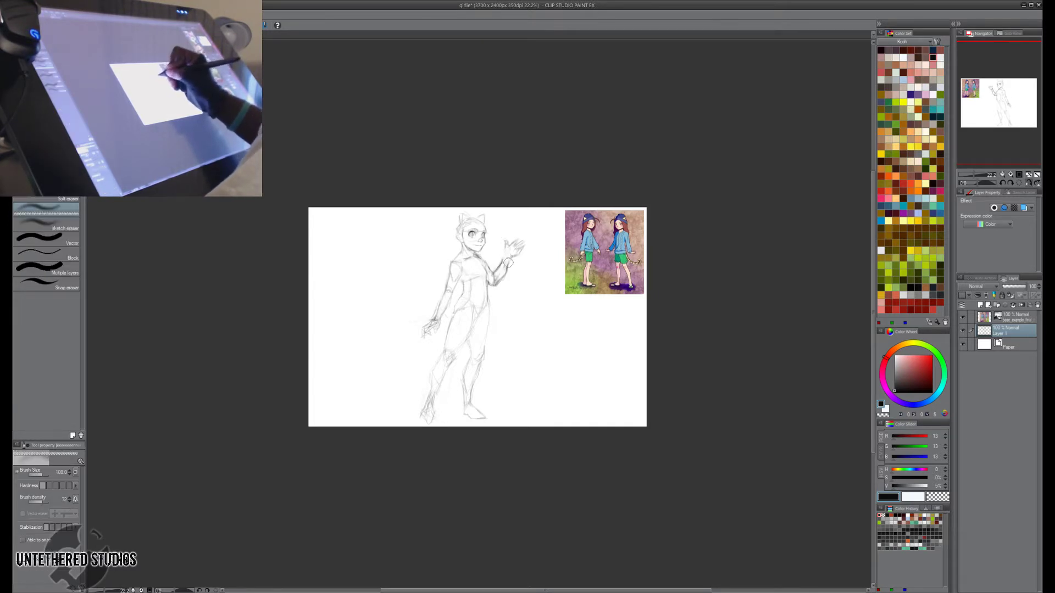
pyautogui.press('p')
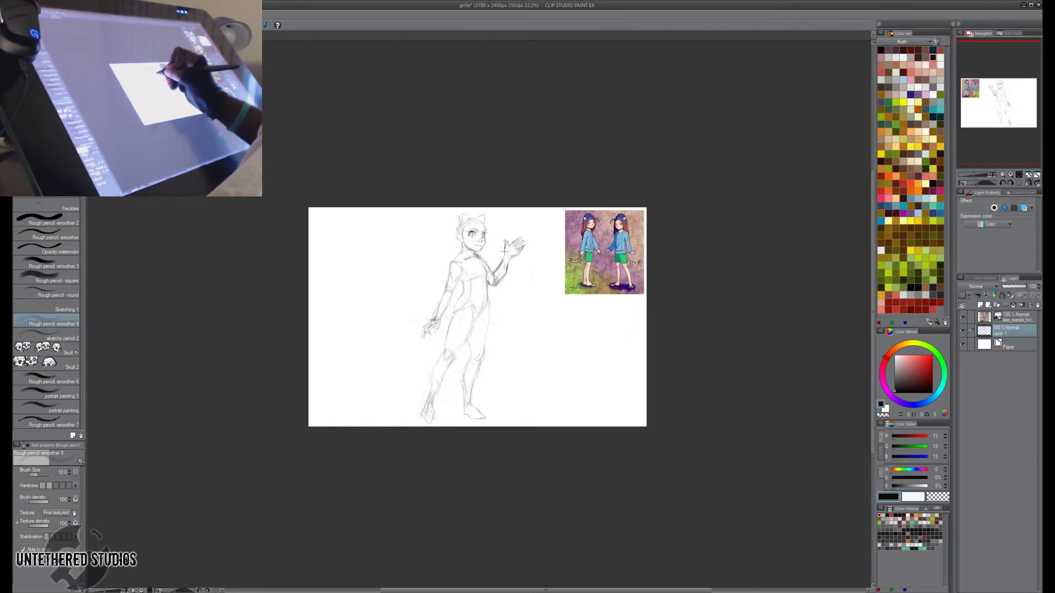
pyautogui.press('e')
pyautogui.moveTo(505, 241); pyautogui.dragTo(509, 247)
pyautogui.press('p')
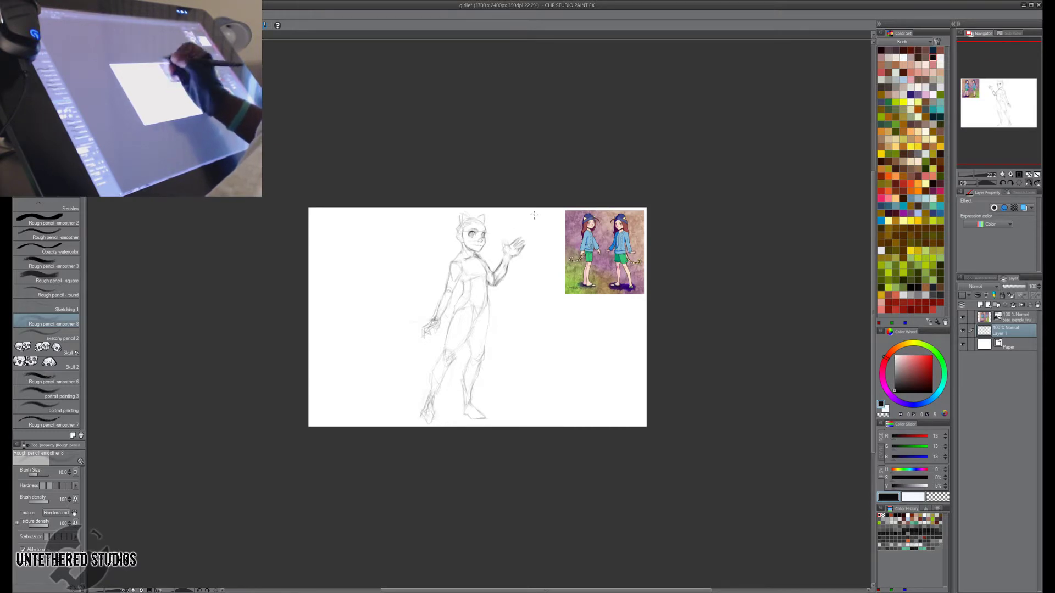
pyautogui.press('h')
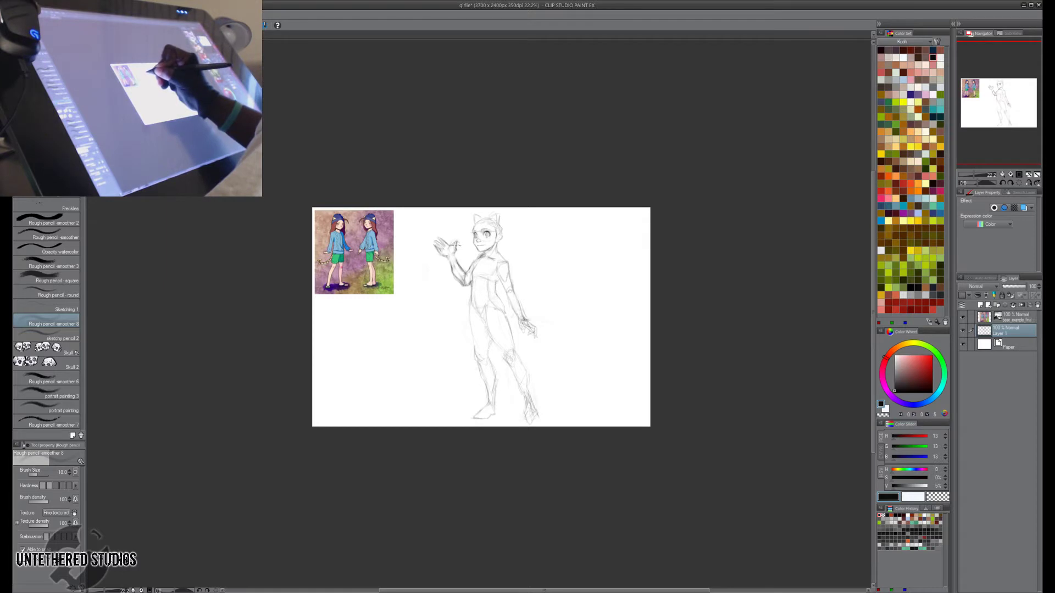
pyautogui.press('h')
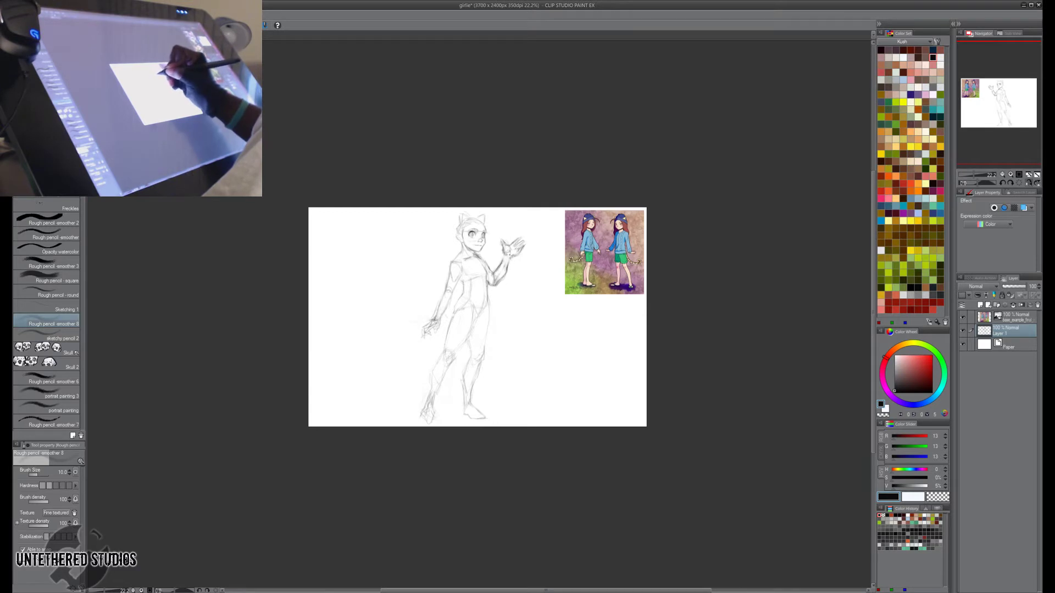
# Erase excess lines around the raised wrist and redraw the thumb and palm base, comparing normal and mirrored views.
pyautogui.press('e')
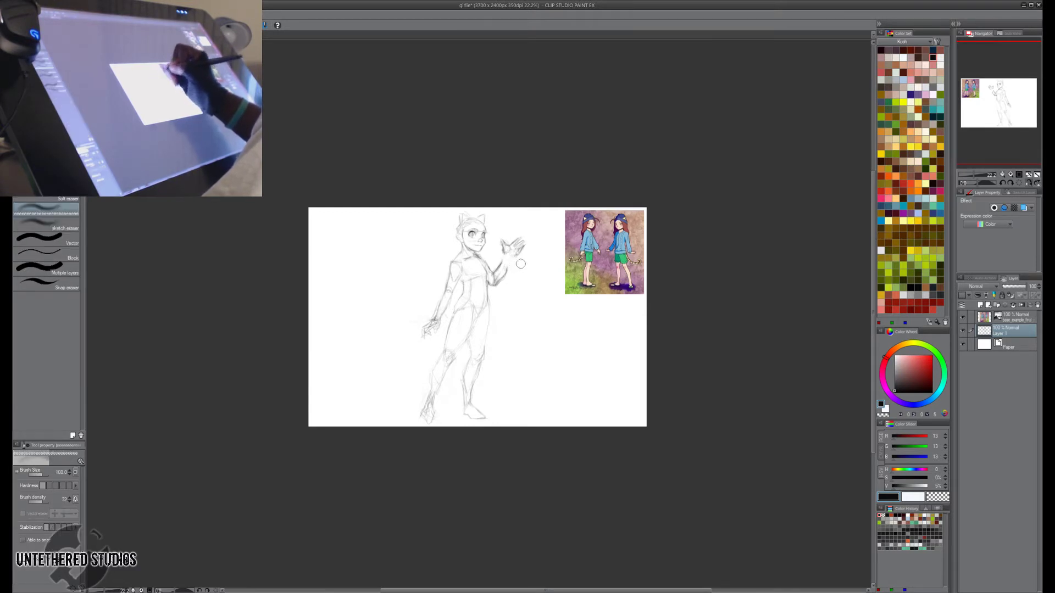
pyautogui.press('p')
pyautogui.press('h')
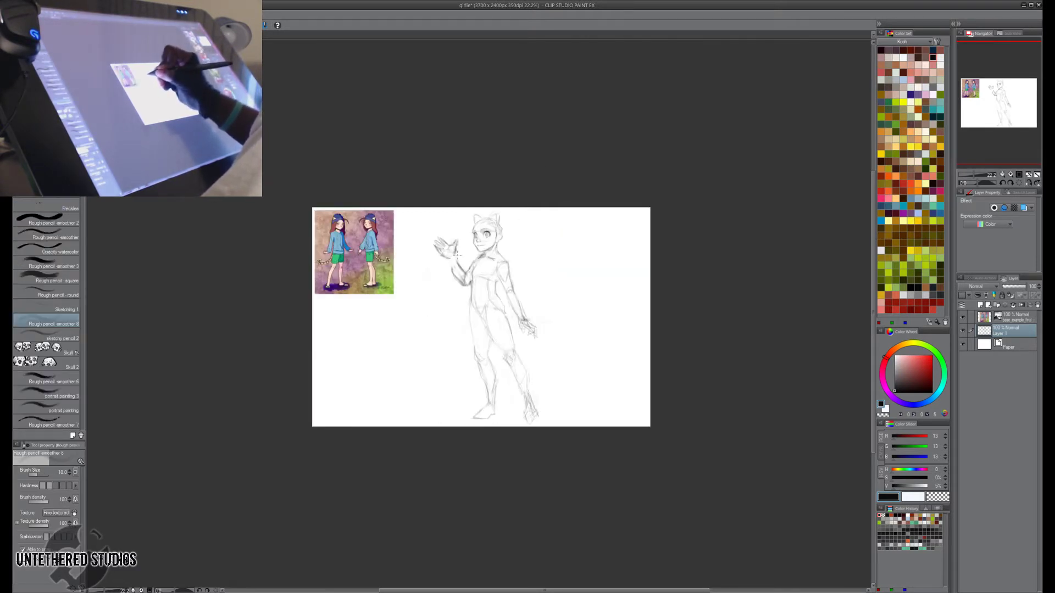
pyautogui.press('h')
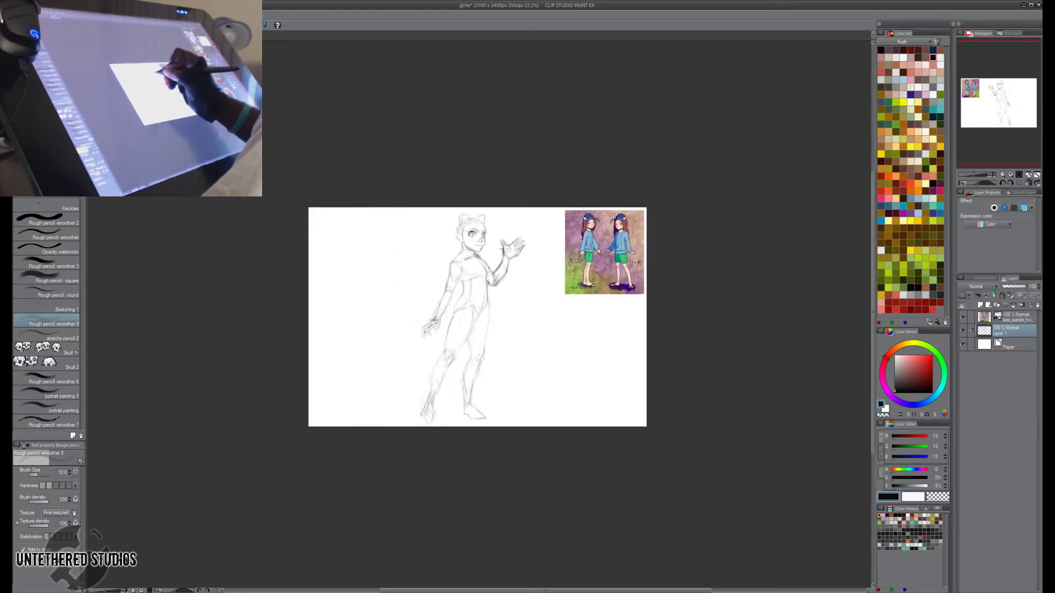
pyautogui.press('h')
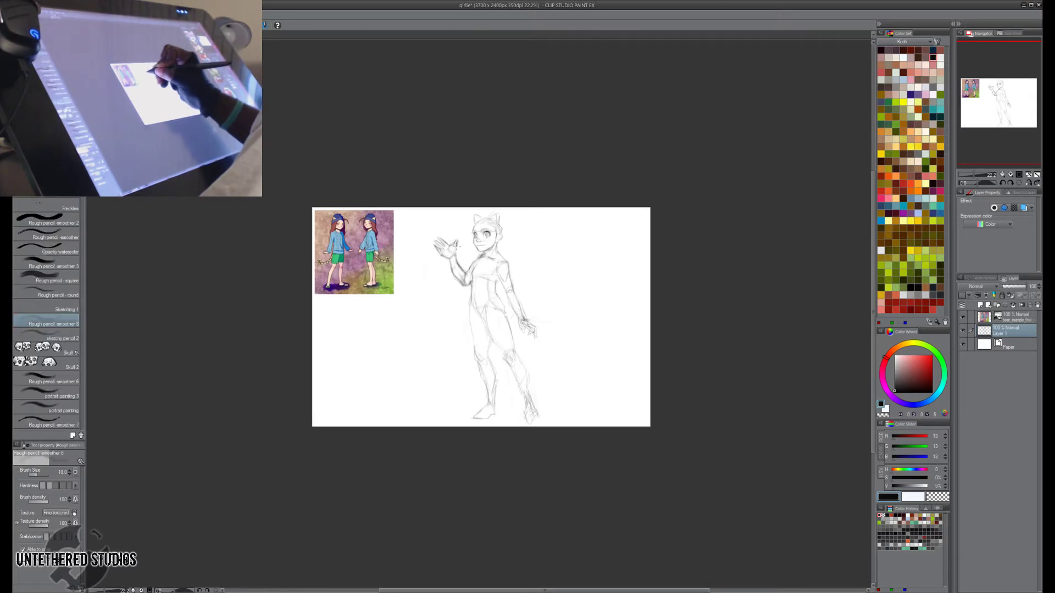
pyautogui.press('h')
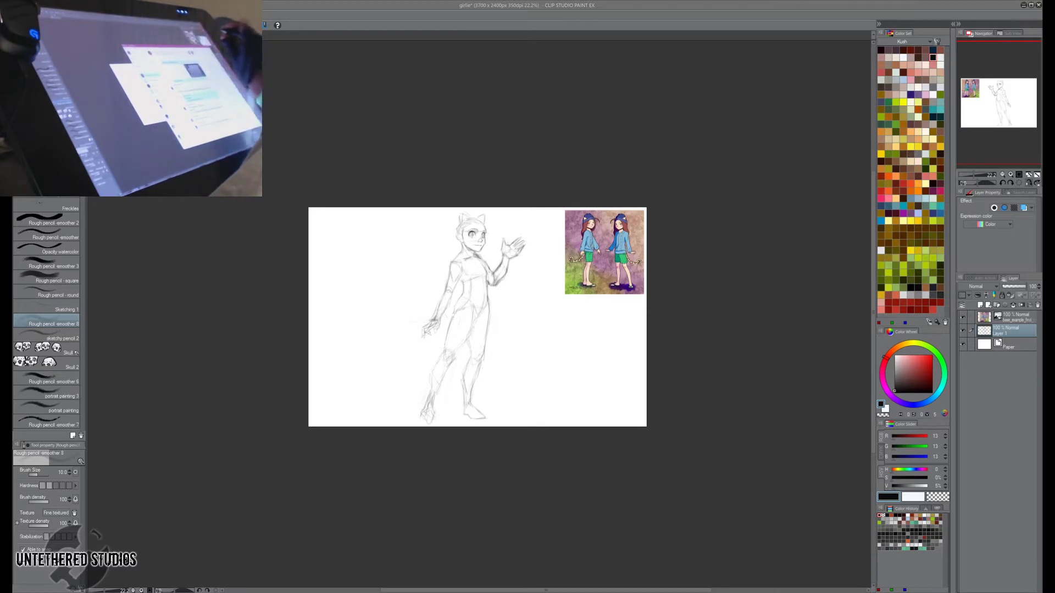
# Set the pencil's brush size to 12 and darken the inner thigh contour of the outstretched leg.
pyautogui.click(1010, 150)
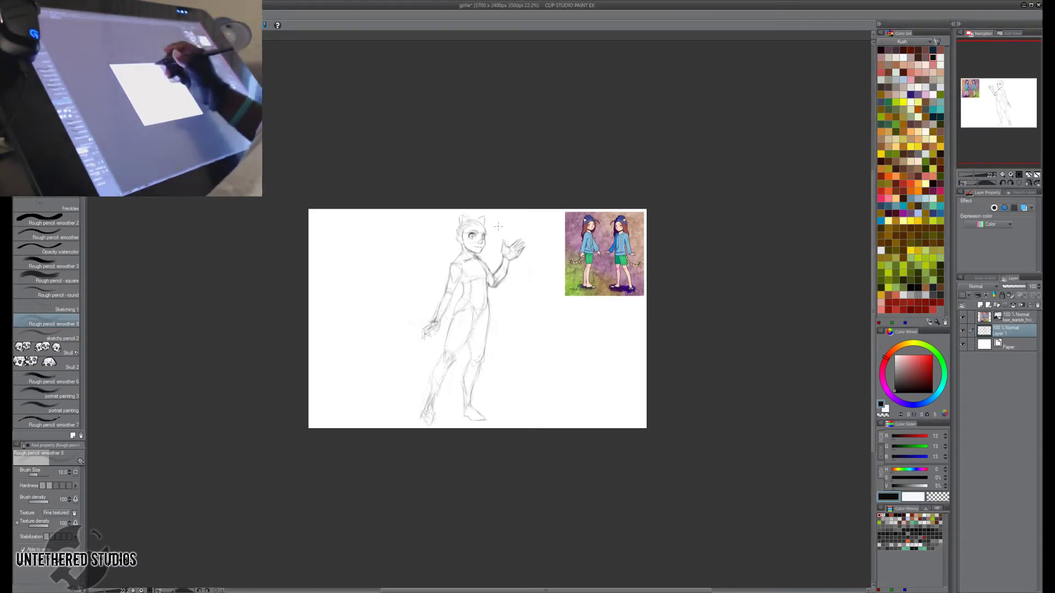
pyautogui.press(']')
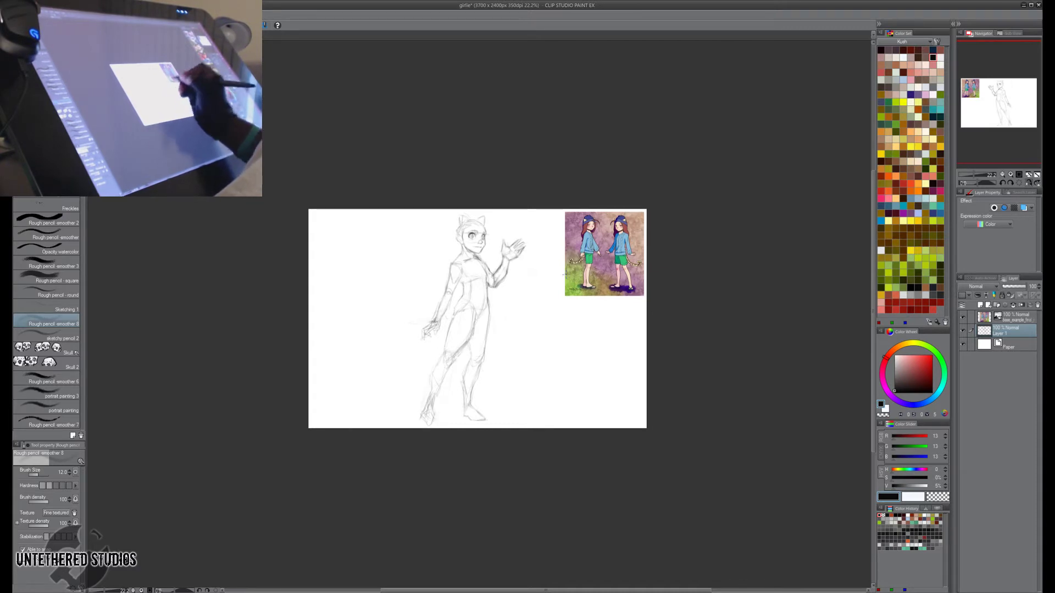
pyautogui.click(1037, 176)
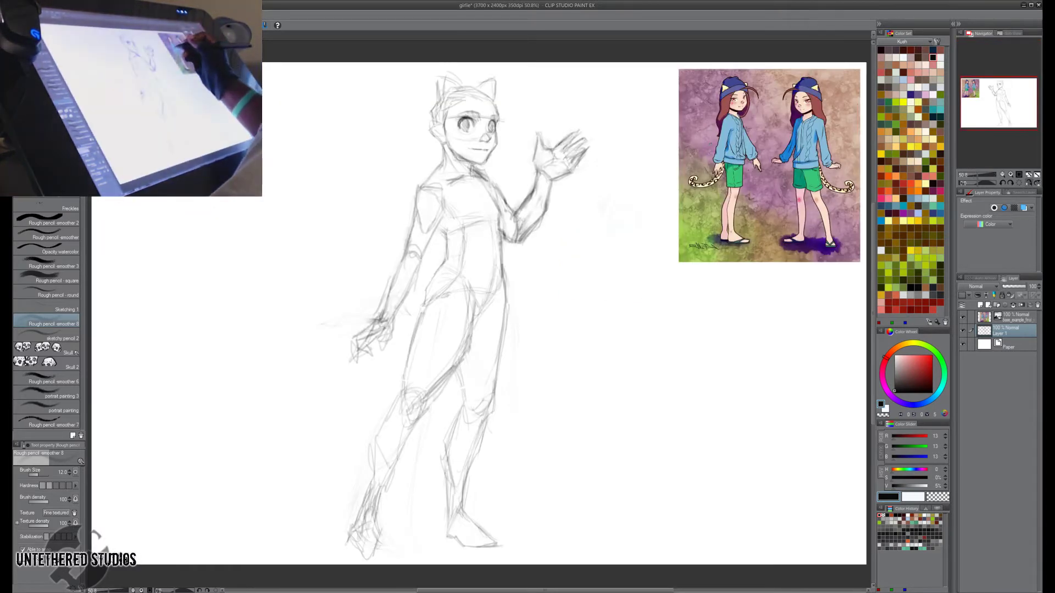
pyautogui.press('e')
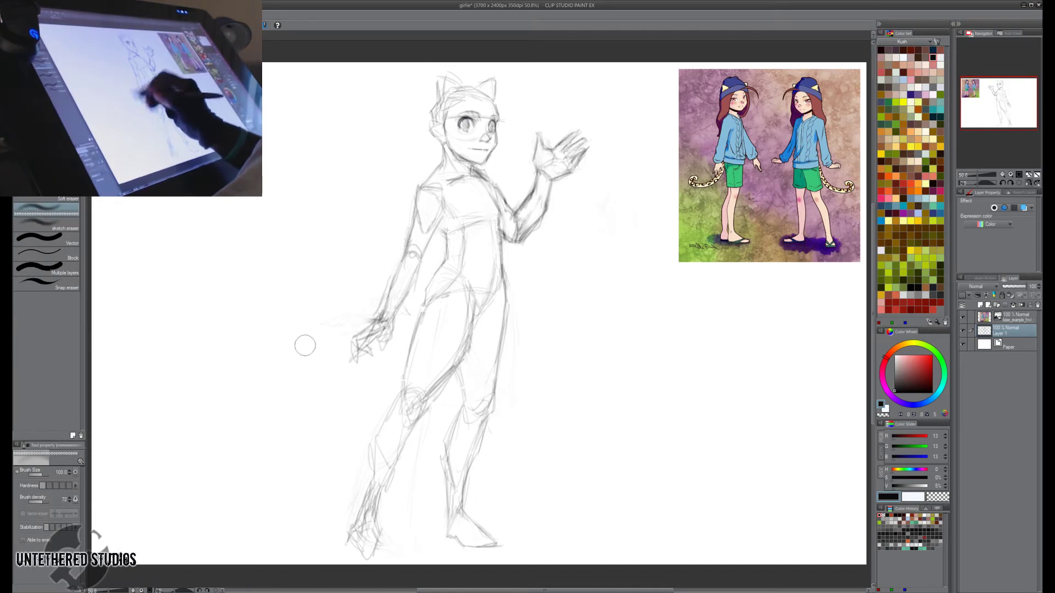
pyautogui.press('p')
pyautogui.press('m')
pyautogui.moveTo(596, 115)
pyautogui.mouseDown()
pyautogui.moveTo(544, 111)
pyautogui.moveTo(593, 117)
pyautogui.mouseUp()
pyautogui.press('p')
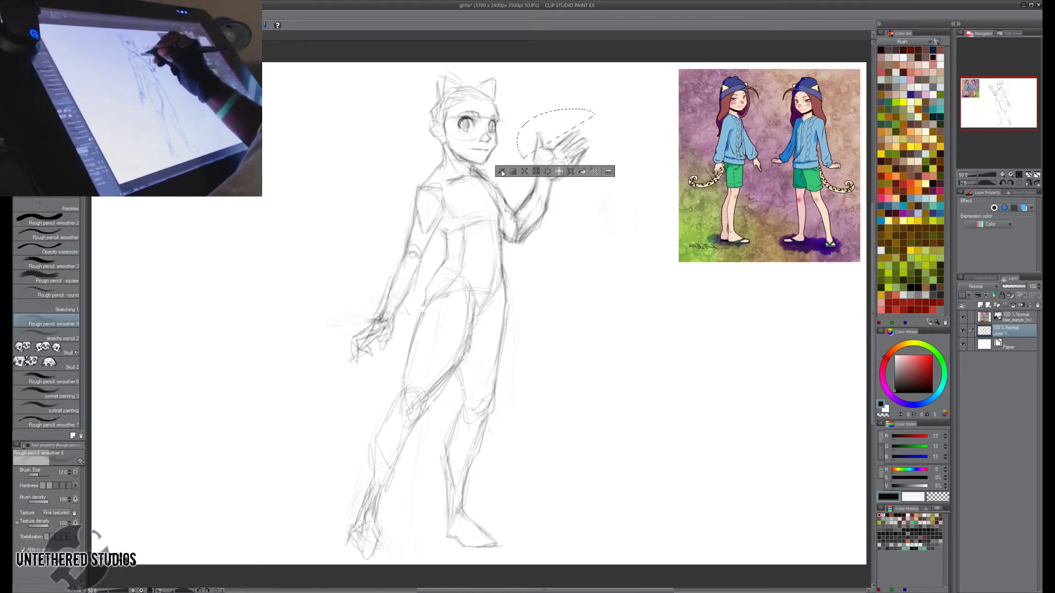
pyautogui.hotkey('ctrl', 'd')
# Fade the raised forearm with the eraser and redraw the wrist lines just below the hand.
pyautogui.press('e')
pyautogui.moveTo(546, 177); pyautogui.dragTo(517, 235)
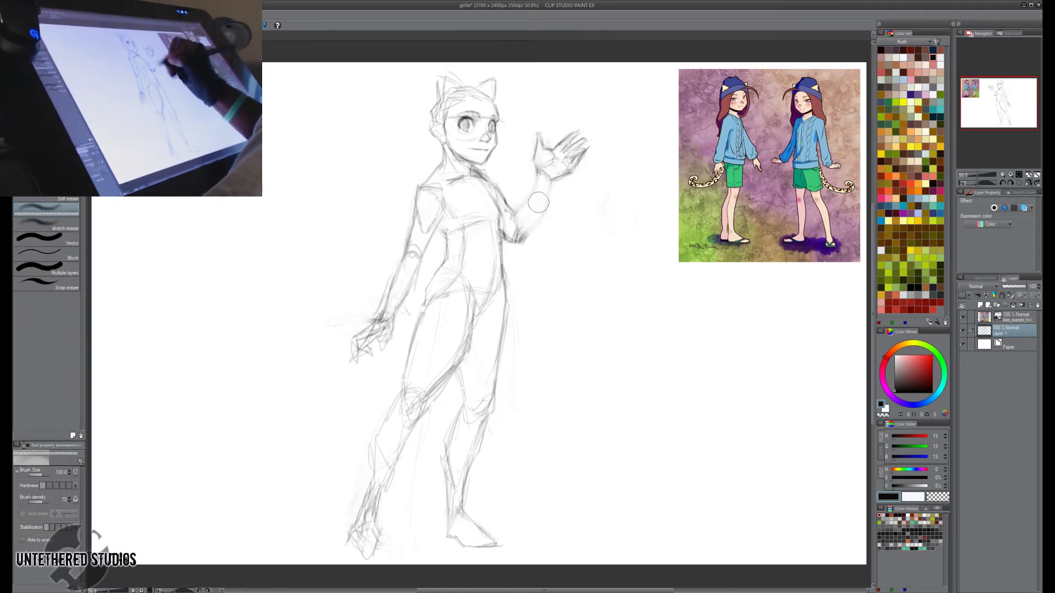
pyautogui.press('p')
pyautogui.moveTo(529, 198)
pyautogui.mouseDown()
pyautogui.moveTo(537, 167)
pyautogui.moveTo(528, 194)
pyautogui.moveTo(544, 201)
pyautogui.moveTo(526, 193)
pyautogui.moveTo(543, 202)
pyautogui.moveTo(519, 195)
pyautogui.moveTo(543, 190)
pyautogui.mouseUp()
pyautogui.press('e')
pyautogui.press('p')
# Lasso the raised hand, scale it down slightly with a free transform, and deselect it.
pyautogui.press('m')
pyautogui.moveTo(594, 117)
pyautogui.mouseDown()
pyautogui.moveTo(544, 111)
pyautogui.moveTo(527, 170)
pyautogui.moveTo(614, 145)
pyautogui.moveTo(610, 114)
pyautogui.mouseUp()
pyautogui.press('p')
pyautogui.hotkey('ctrl', 't')
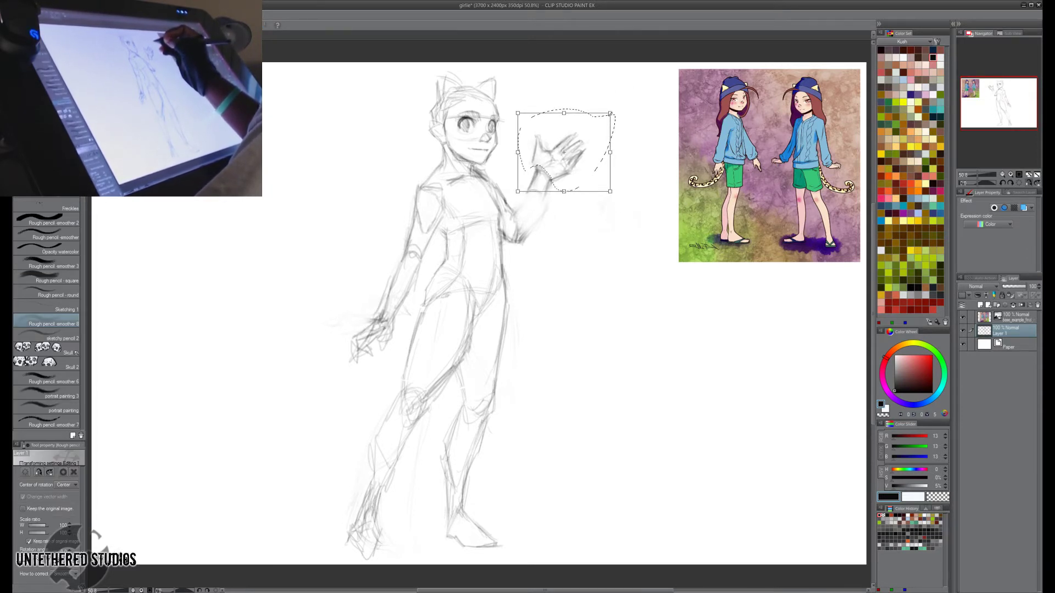
pyautogui.press('Return')
pyautogui.click(510, 202)
# Redraw the raised forearm's contours from wrist to elbow, checking the proportions in mirrored view.
pyautogui.moveTo(527, 190)
pyautogui.mouseDown()
pyautogui.moveTo(518, 243)
pyautogui.moveTo(540, 230)
pyautogui.moveTo(523, 239)
pyautogui.moveTo(530, 233)
pyautogui.mouseUp()
pyautogui.moveTo(526, 196)
pyautogui.mouseDown()
pyautogui.moveTo(516, 239)
pyautogui.moveTo(536, 227)
pyautogui.moveTo(520, 238)
pyautogui.mouseUp()
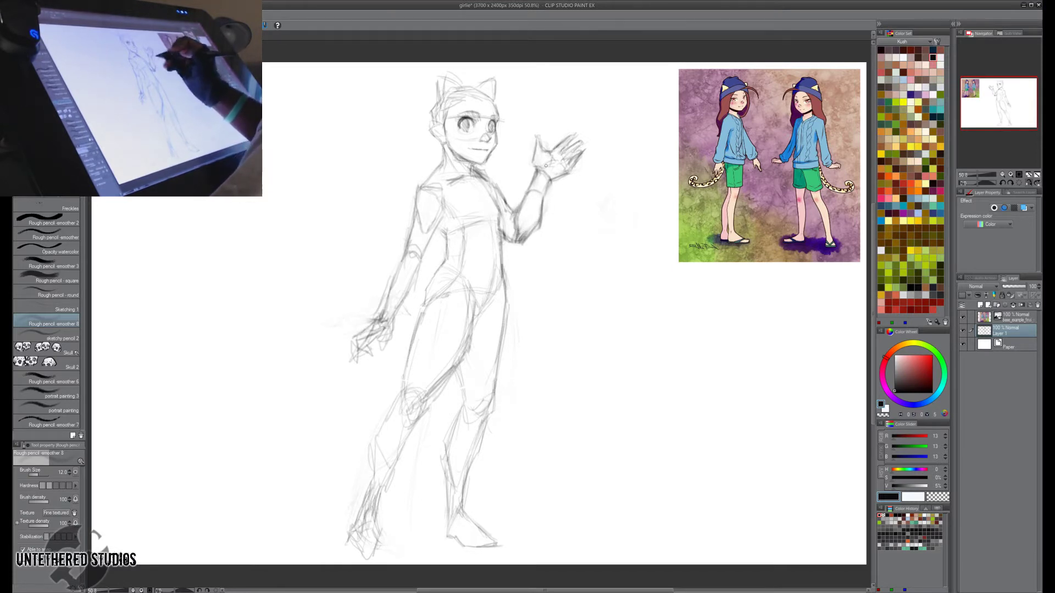
pyautogui.press('h')
pyautogui.press('h')
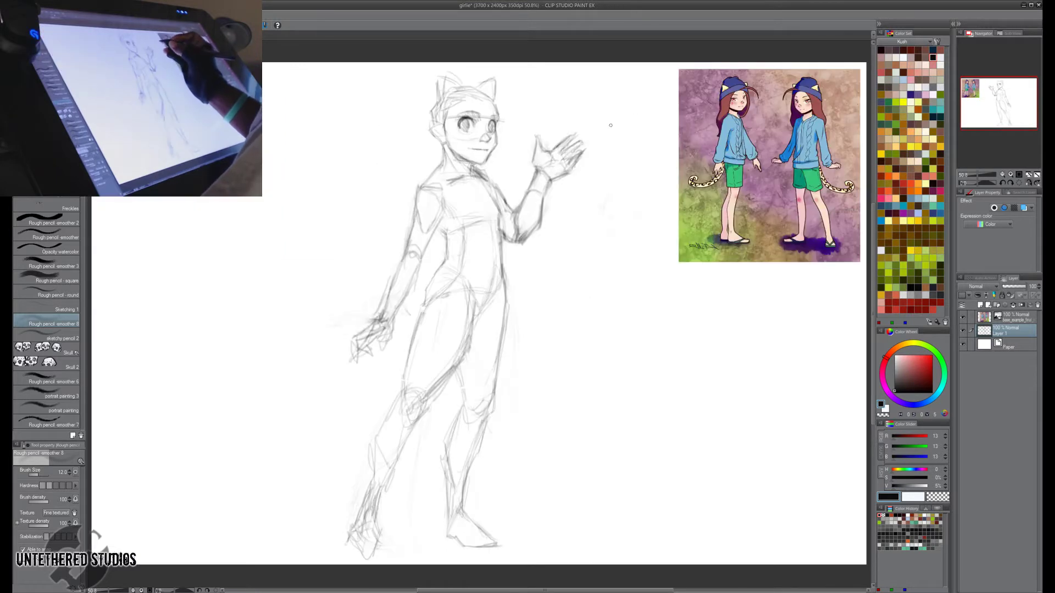
pyautogui.moveTo(523, 211)
pyautogui.mouseDown()
pyautogui.moveTo(516, 241)
pyautogui.moveTo(499, 198)
pyautogui.moveTo(517, 238)
pyautogui.mouseUp()
pyautogui.press('e')
pyautogui.press('p')
pyautogui.moveTo(518, 222); pyautogui.dragTo(515, 242)
# Darken the raised arm's elbow and upper-arm contours beside the chest while working in mirrored view.
pyautogui.press('h')
pyautogui.moveTo(556, 151); pyautogui.dragTo(558, 175)
pyautogui.moveTo(430, 253)
pyautogui.mouseDown()
pyautogui.moveTo(442, 263)
pyautogui.moveTo(443, 249)
pyautogui.moveTo(440, 274)
pyautogui.moveTo(448, 269)
pyautogui.mouseUp()
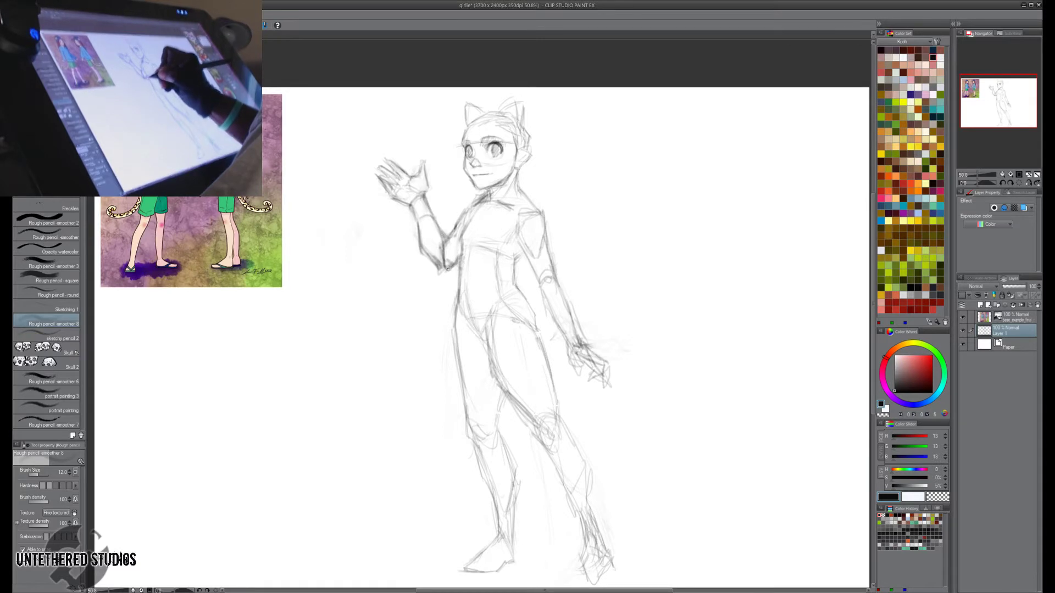
pyautogui.moveTo(457, 234); pyautogui.dragTo(446, 243)
pyautogui.moveTo(463, 220); pyautogui.dragTo(442, 259)
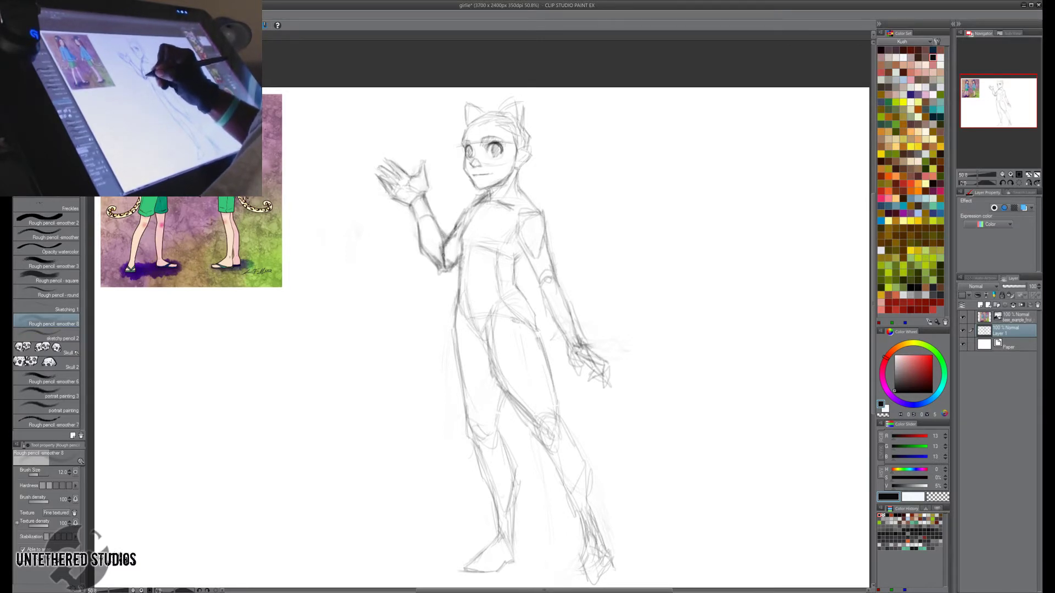
pyautogui.moveTo(463, 222)
pyautogui.mouseDown()
pyautogui.moveTo(456, 237)
pyautogui.moveTo(461, 222)
pyautogui.moveTo(419, 209)
pyautogui.mouseUp()
# Clean up and redraw the shoulder line from the neck to the raised arm, comparing normal and mirrored views.
pyautogui.press('h')
pyautogui.press('e')
pyautogui.press('p')
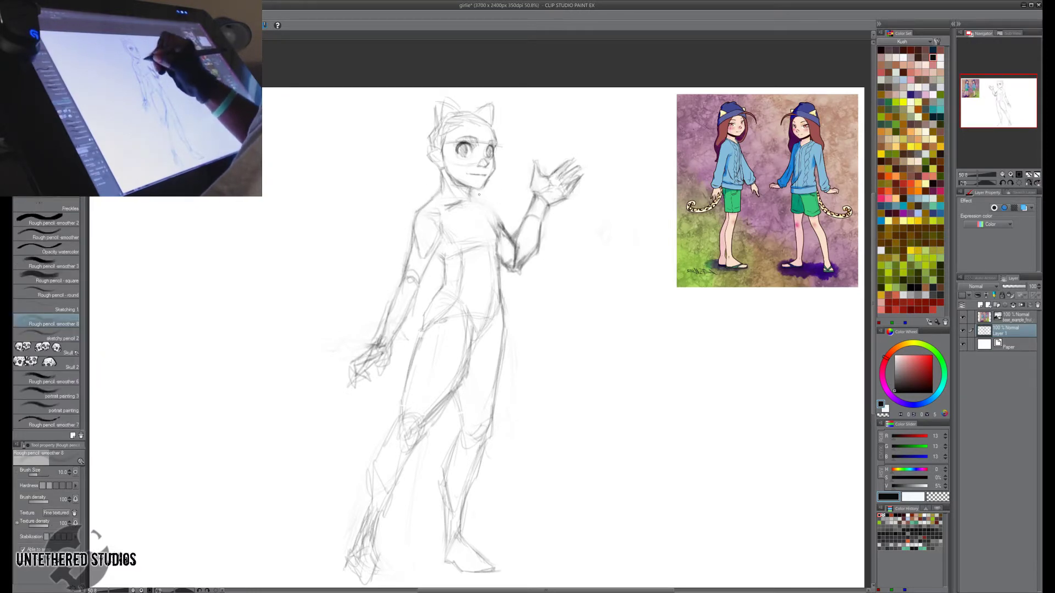
pyautogui.moveTo(484, 213)
pyautogui.mouseDown()
pyautogui.moveTo(500, 236)
pyautogui.moveTo(462, 215)
pyautogui.moveTo(487, 192)
pyautogui.mouseUp()
pyautogui.press('h')
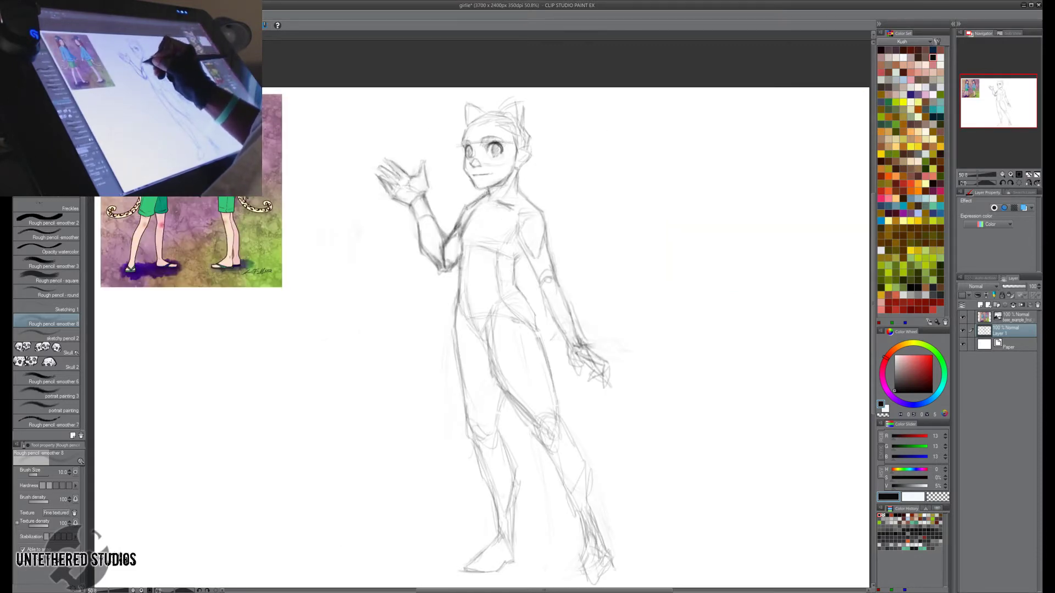
pyautogui.press('h')
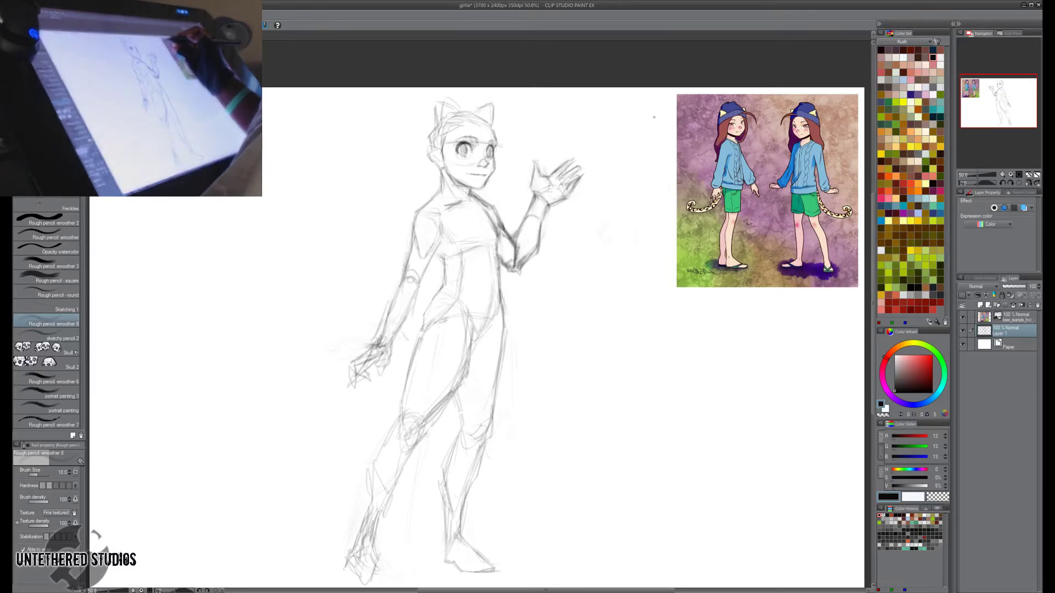
# Lasso the whole raised arm with its shoulder, scale it down slightly toward the body, and deselect it.
pyautogui.moveTo(632, 223); pyautogui.dragTo(628, 187)
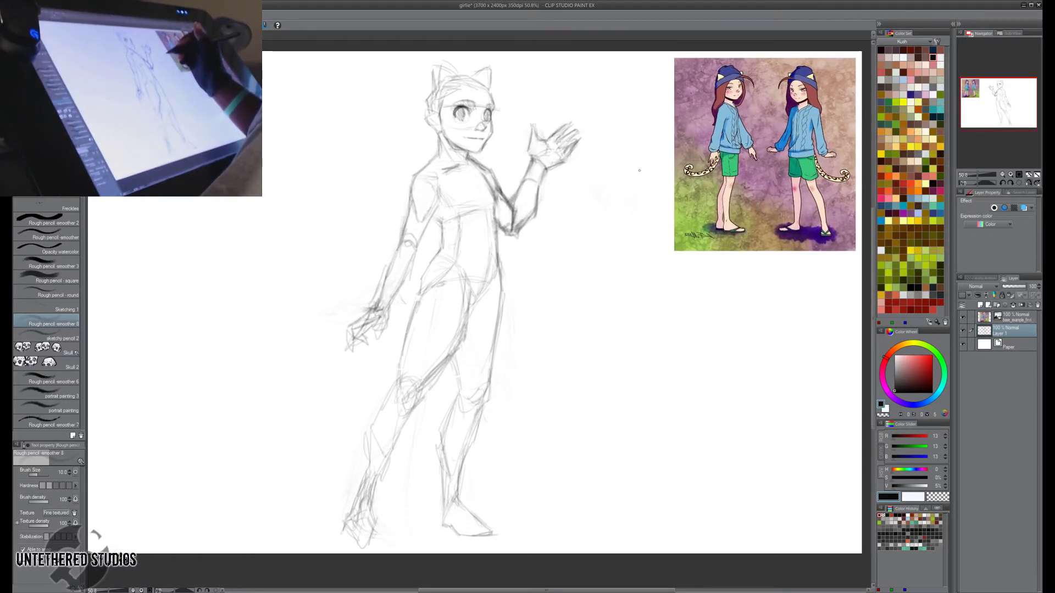
pyautogui.press('m')
pyautogui.moveTo(602, 108)
pyautogui.mouseDown()
pyautogui.moveTo(518, 117)
pyautogui.moveTo(480, 163)
pyautogui.mouseUp()
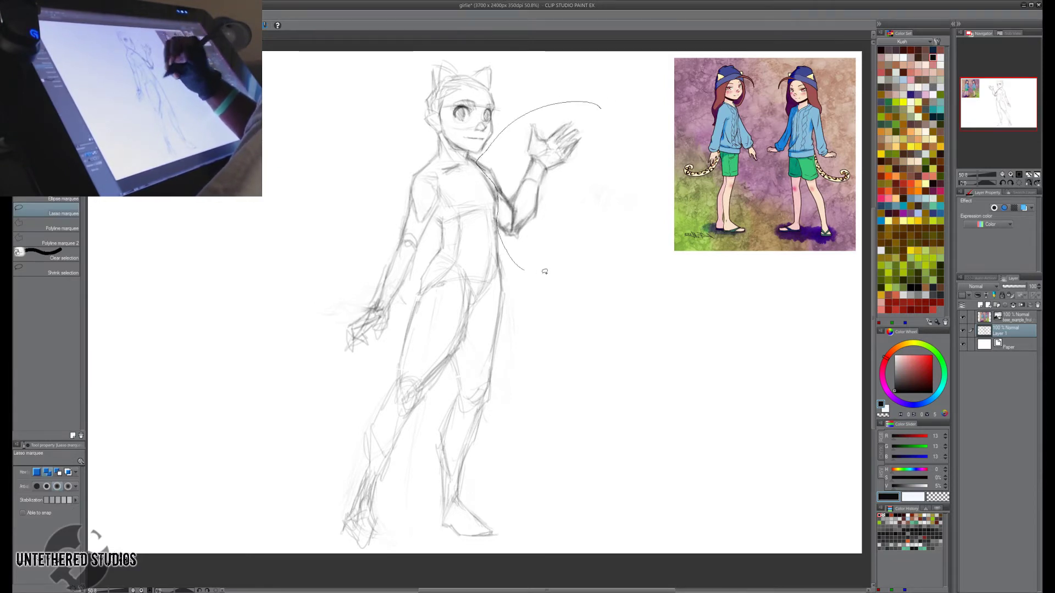
pyautogui.moveTo(544, 271); pyautogui.dragTo(601, 105)
pyautogui.press('p')
pyautogui.hotkey('ctrl', 't')
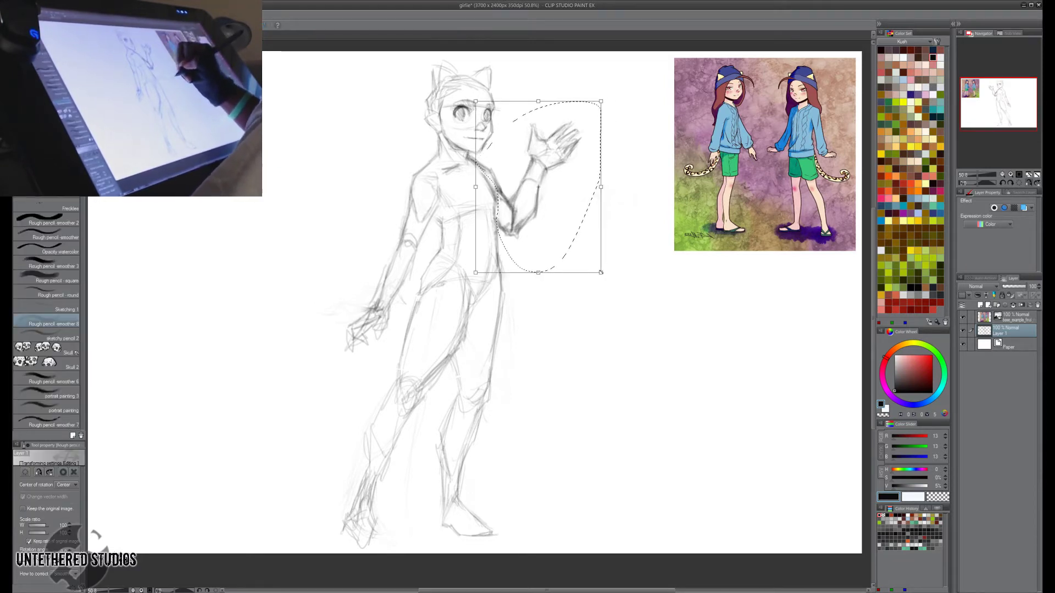
pyautogui.moveTo(602, 272); pyautogui.dragTo(599, 270)
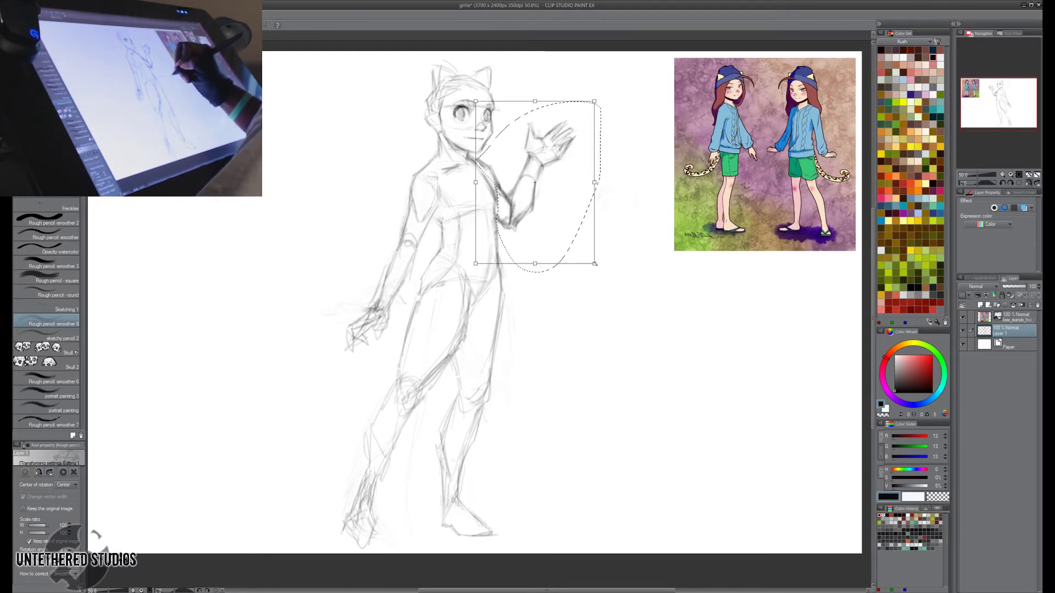
pyautogui.moveTo(595, 264); pyautogui.dragTo(591, 259)
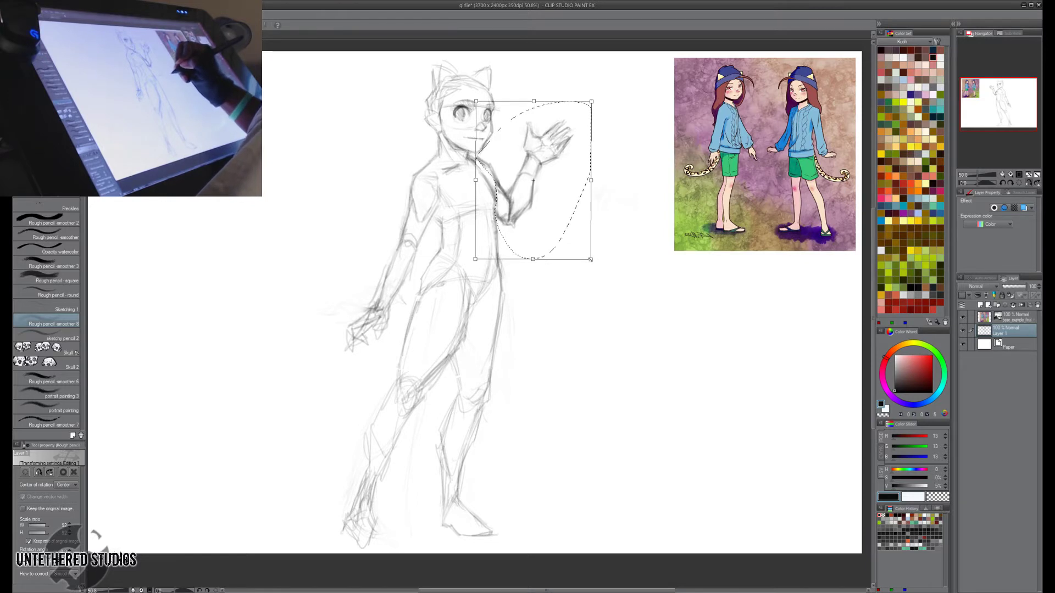
pyautogui.moveTo(591, 259); pyautogui.dragTo(591, 259)
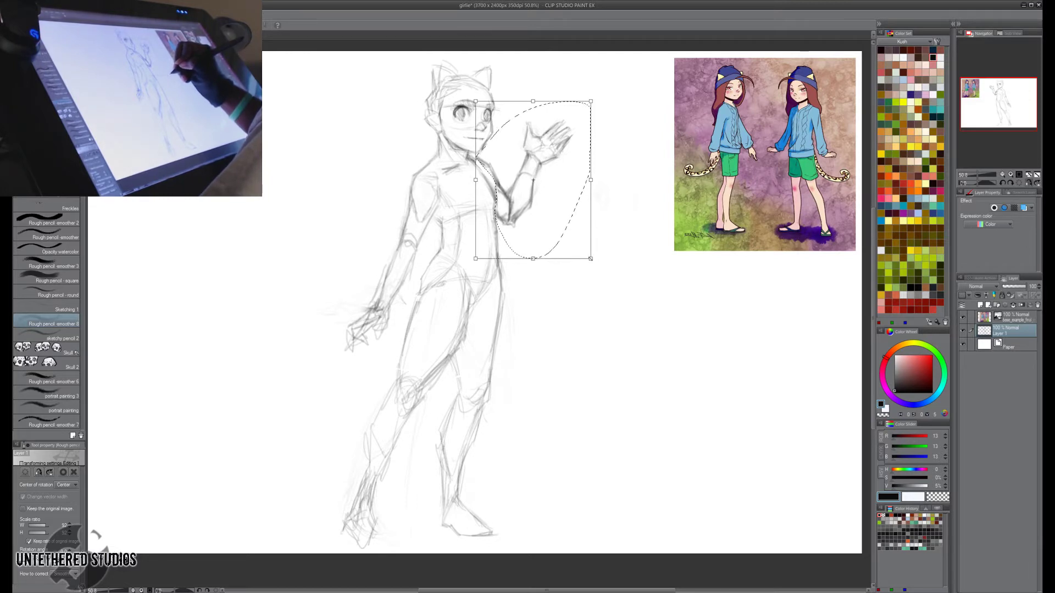
pyautogui.moveTo(590, 257); pyautogui.dragTo(588, 256)
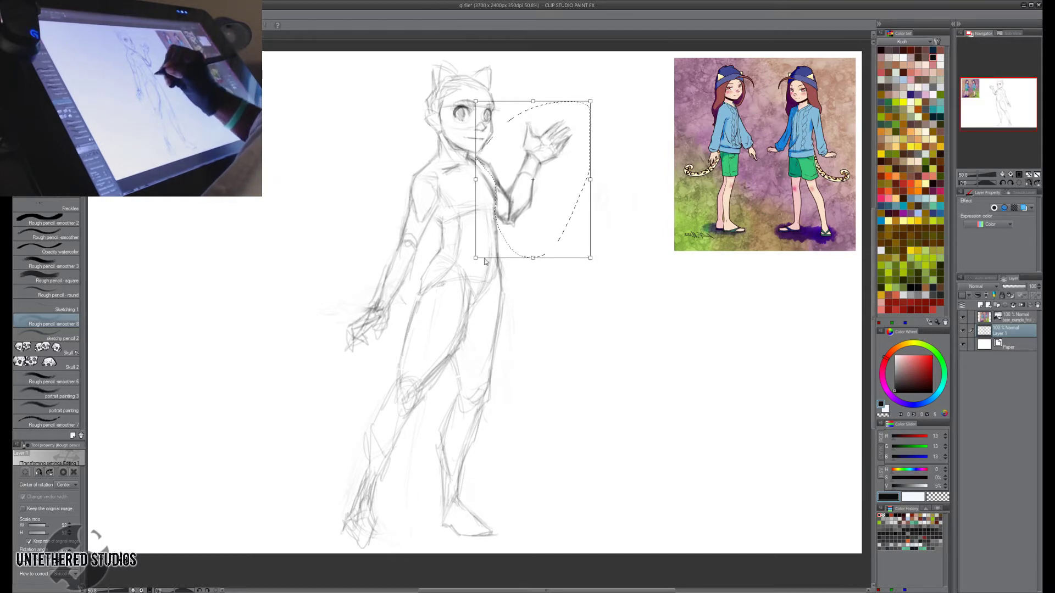
pyautogui.press('Return')
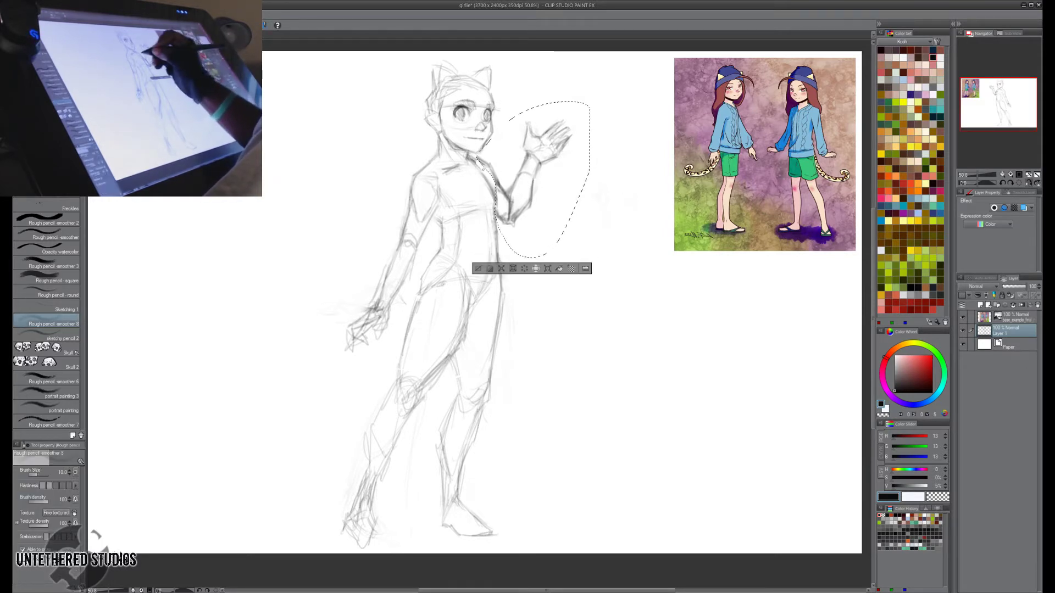
pyautogui.hotkey('ctrl', 'd')
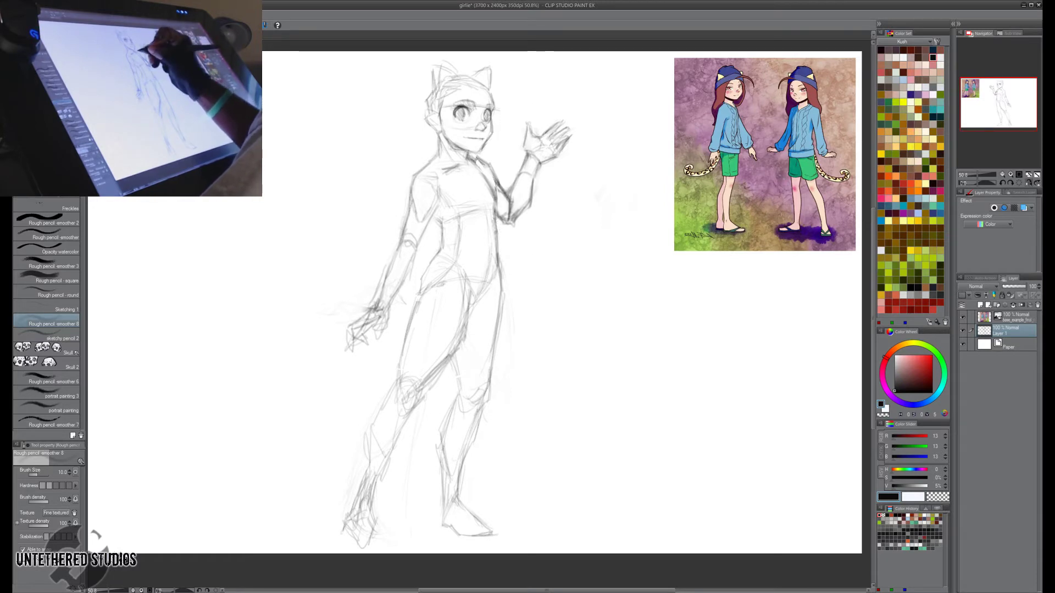
# Erase the stray lines where the neck meets the raised arm and redraw the shoulder contour, checking it in mirrored view.
pyautogui.press('e')
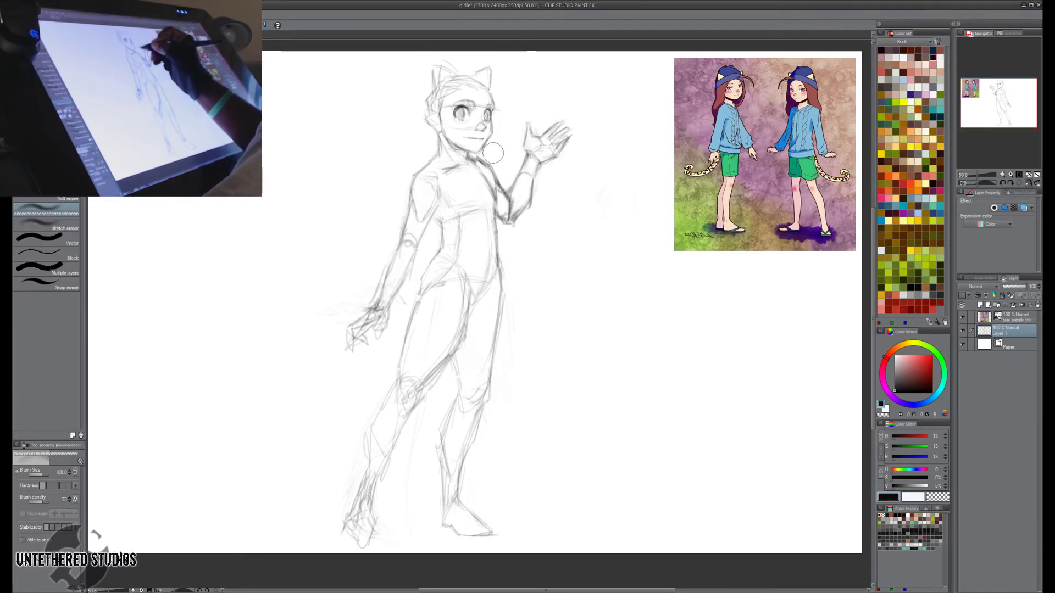
pyautogui.moveTo(489, 154); pyautogui.dragTo(474, 166)
pyautogui.press('p')
pyautogui.press('h')
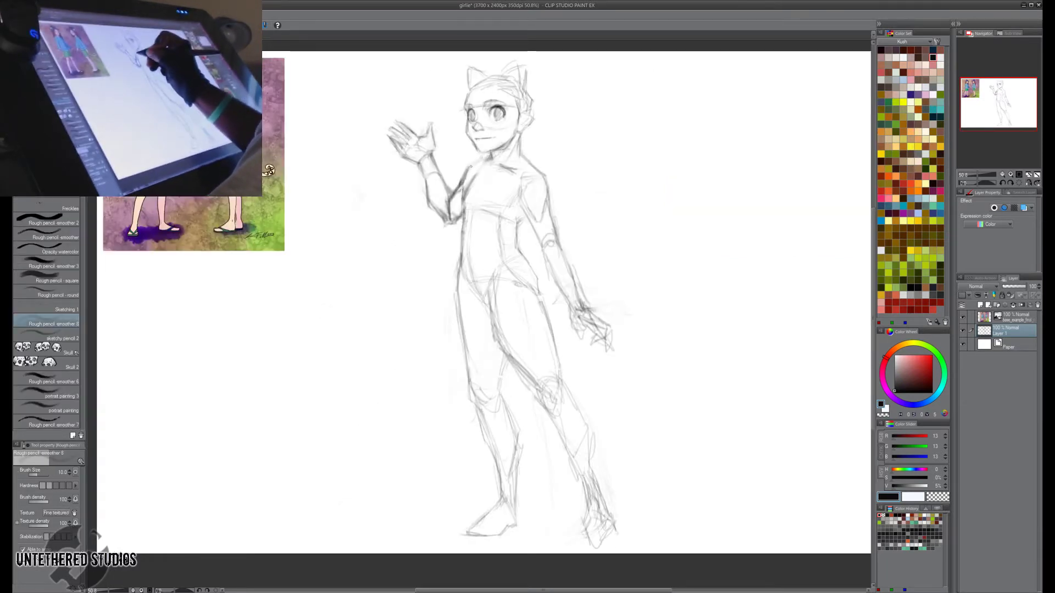
pyautogui.press('h')
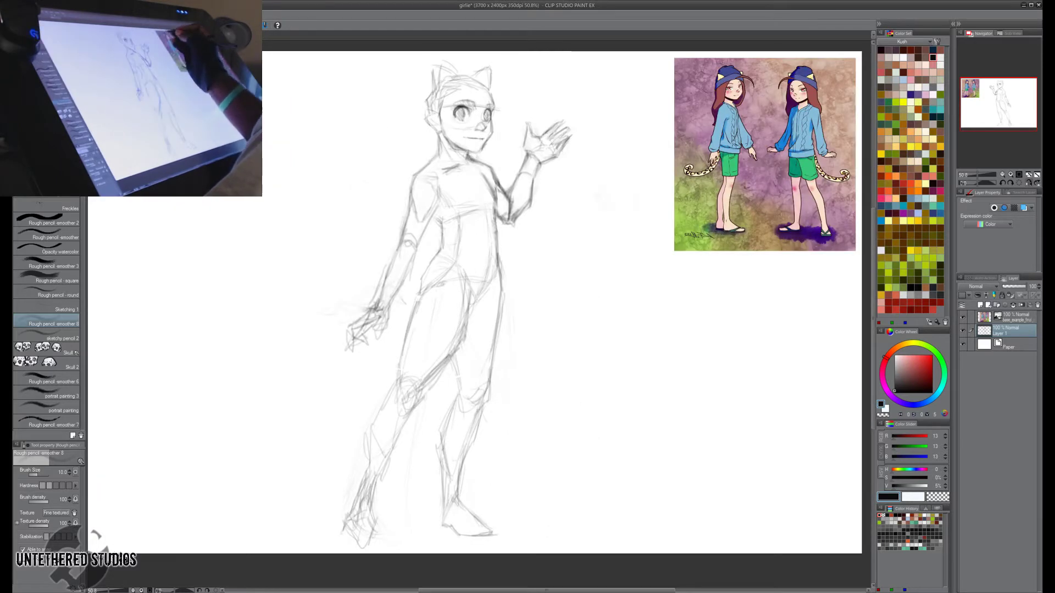
pyautogui.press('e')
pyautogui.press('p')
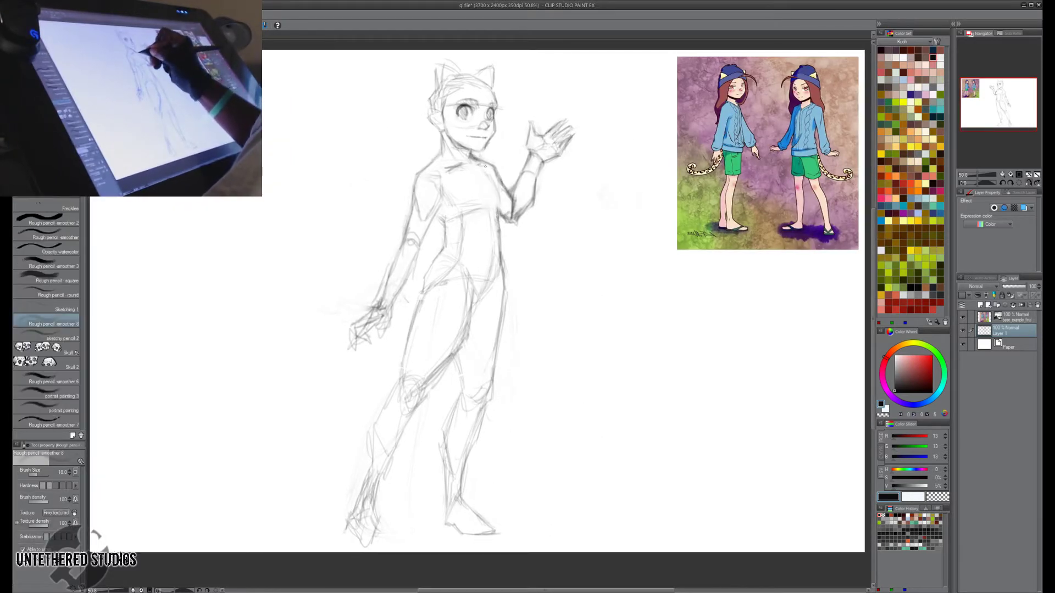
pyautogui.press('h')
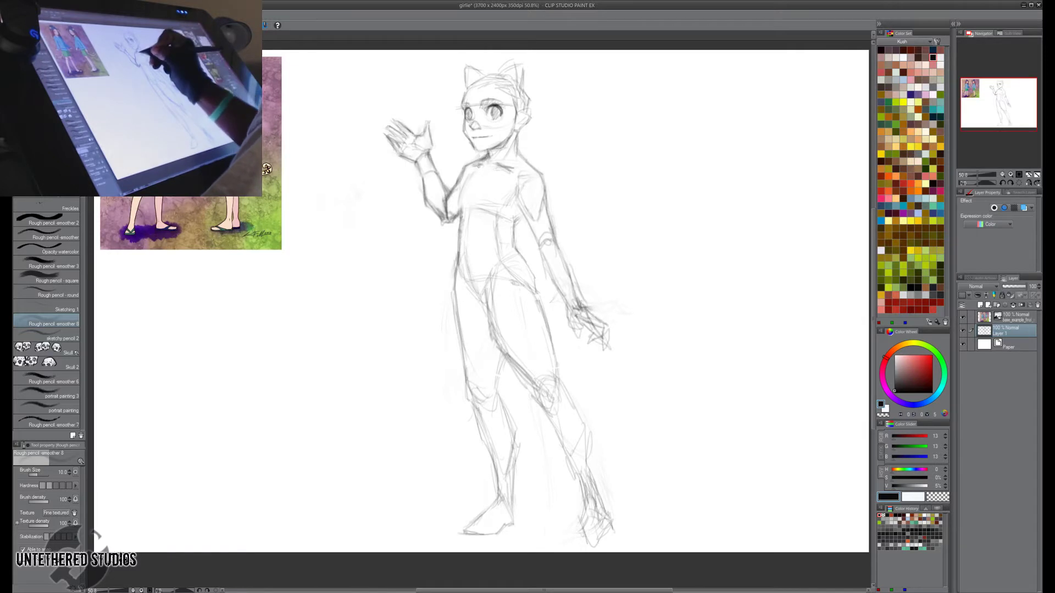
pyautogui.press('h')
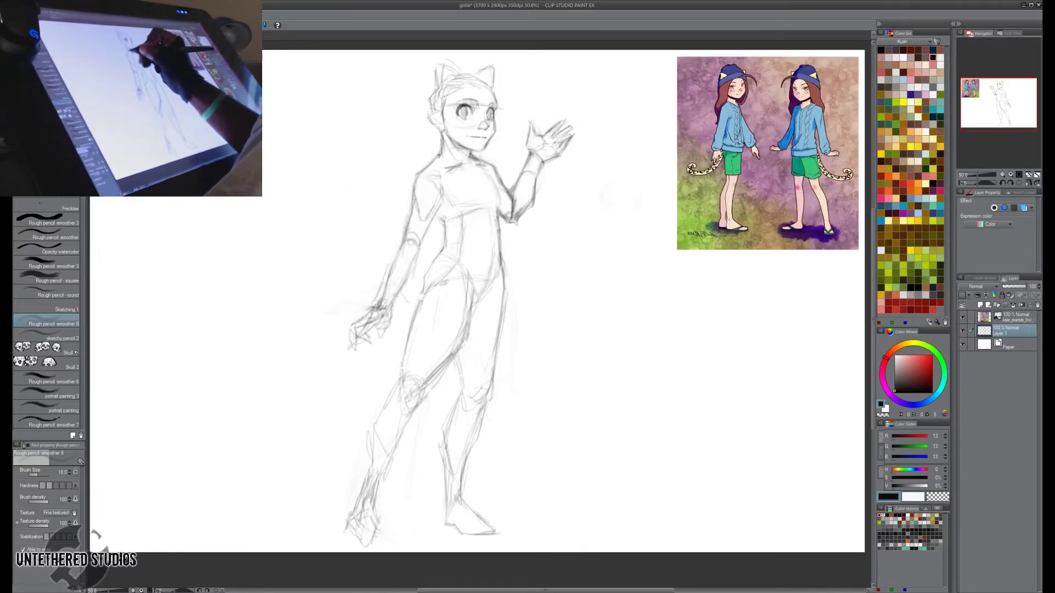
# Lasso the lowered forearm and hand, shorten and skew them slightly toward the body, and deselect them.
pyautogui.press('m')
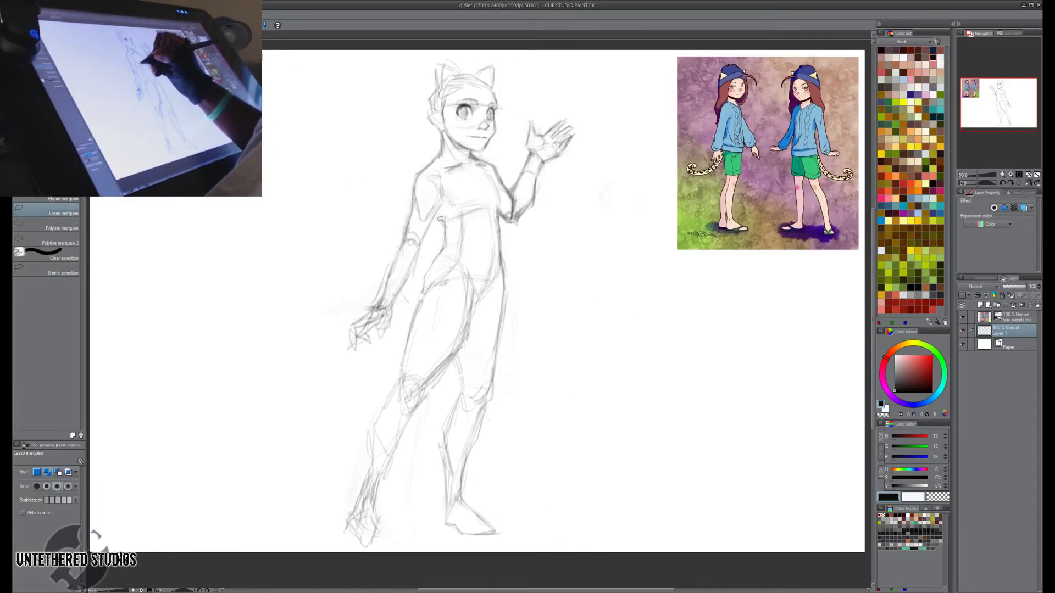
pyautogui.moveTo(420, 276)
pyautogui.mouseDown()
pyautogui.moveTo(387, 264)
pyautogui.moveTo(328, 365)
pyautogui.moveTo(400, 338)
pyautogui.moveTo(429, 256)
pyautogui.moveTo(410, 237)
pyautogui.moveTo(359, 299)
pyautogui.mouseUp()
pyautogui.press('p')
pyautogui.press('m')
pyautogui.press('p')
pyautogui.hotkey('ctrl', 't')
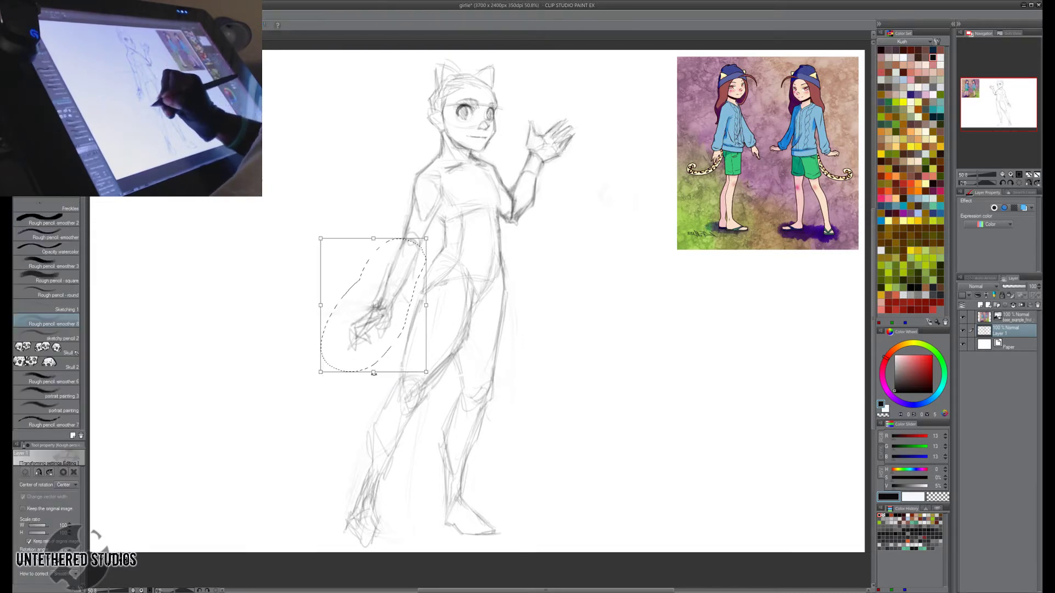
pyautogui.moveTo(373, 372); pyautogui.dragTo(381, 358)
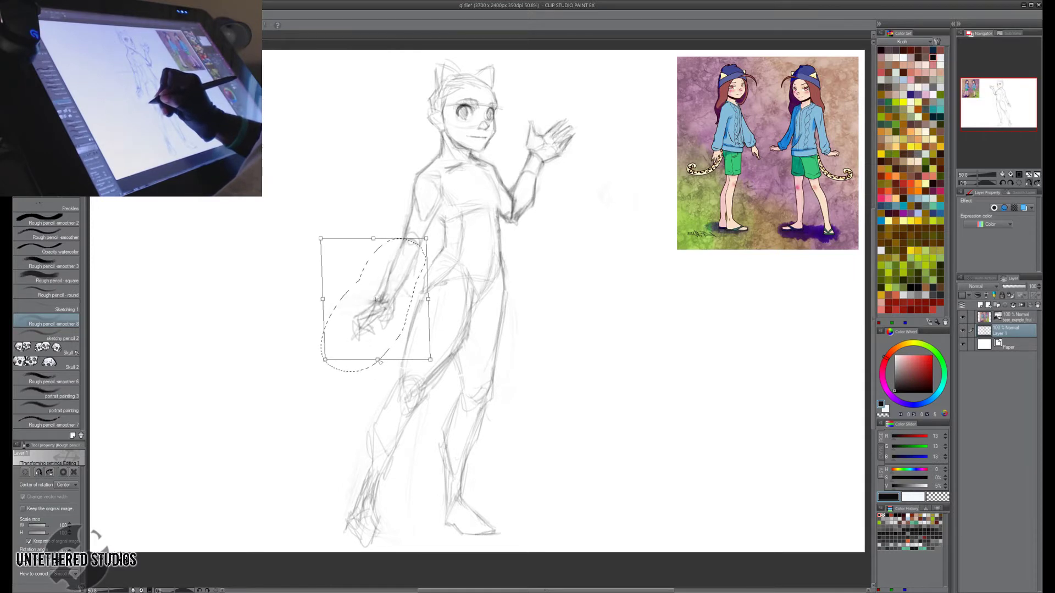
pyautogui.press('Return')
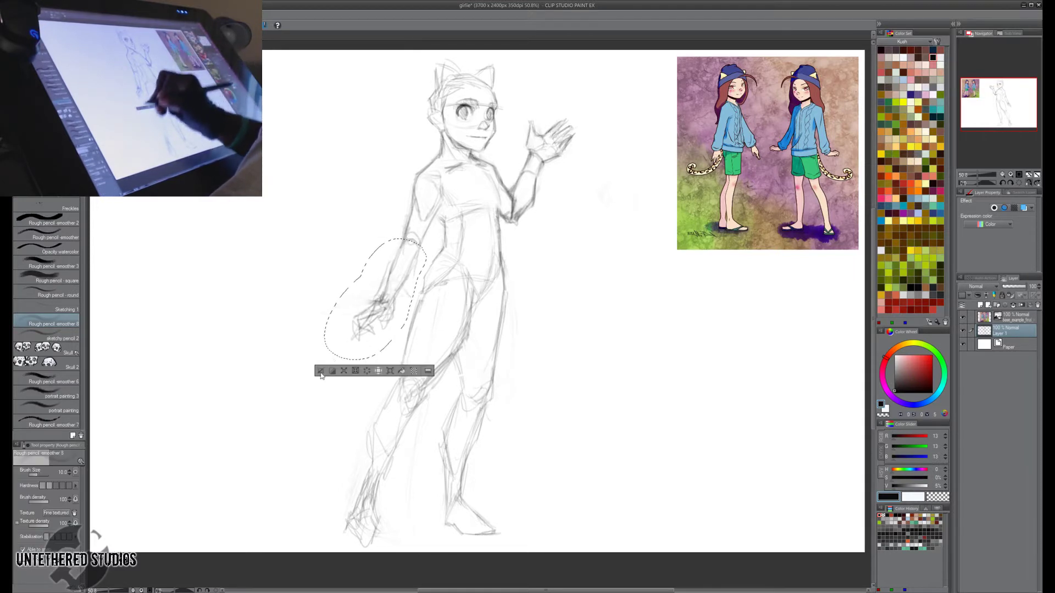
pyautogui.press('h')
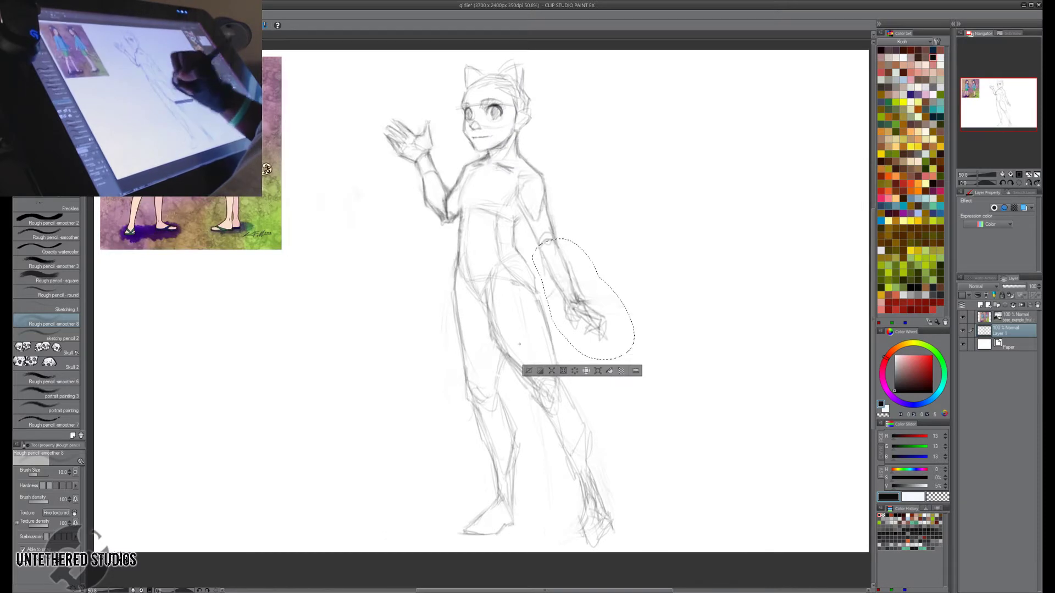
pyautogui.hotkey('ctrl', 'd')
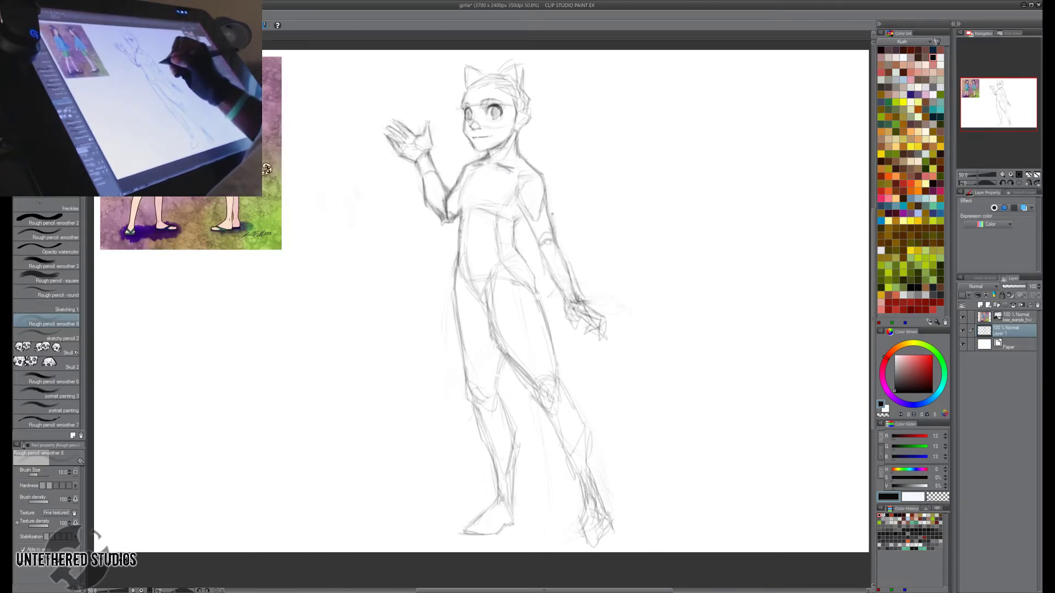
# Redraw the lowered arm from shoulder to a shorter wrist in mirrored view and fade the old hand with the eraser.
pyautogui.moveTo(552, 214); pyautogui.dragTo(541, 245)
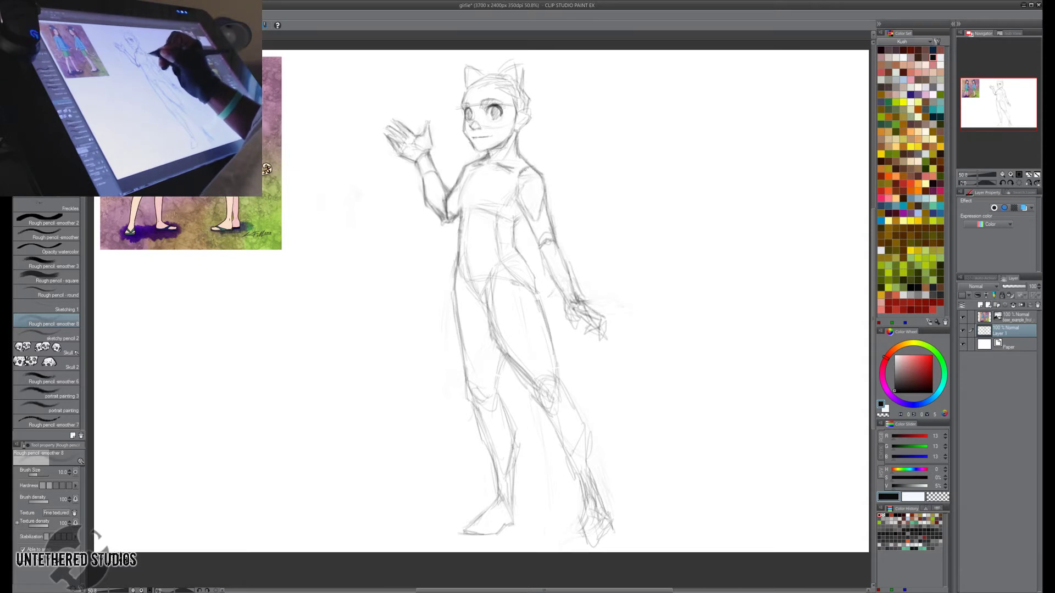
pyautogui.moveTo(518, 180)
pyautogui.mouseDown()
pyautogui.moveTo(516, 202)
pyautogui.moveTo(551, 230)
pyautogui.moveTo(562, 287)
pyautogui.moveTo(596, 329)
pyautogui.mouseUp()
pyautogui.press('e')
pyautogui.press('p')
pyautogui.moveTo(545, 196)
pyautogui.mouseDown()
pyautogui.moveTo(551, 233)
pyautogui.moveTo(537, 236)
pyautogui.moveTo(550, 225)
pyautogui.moveTo(549, 277)
pyautogui.mouseUp()
pyautogui.moveTo(549, 226); pyautogui.dragTo(560, 251)
pyautogui.moveTo(565, 266); pyautogui.dragTo(569, 285)
pyautogui.press('h')
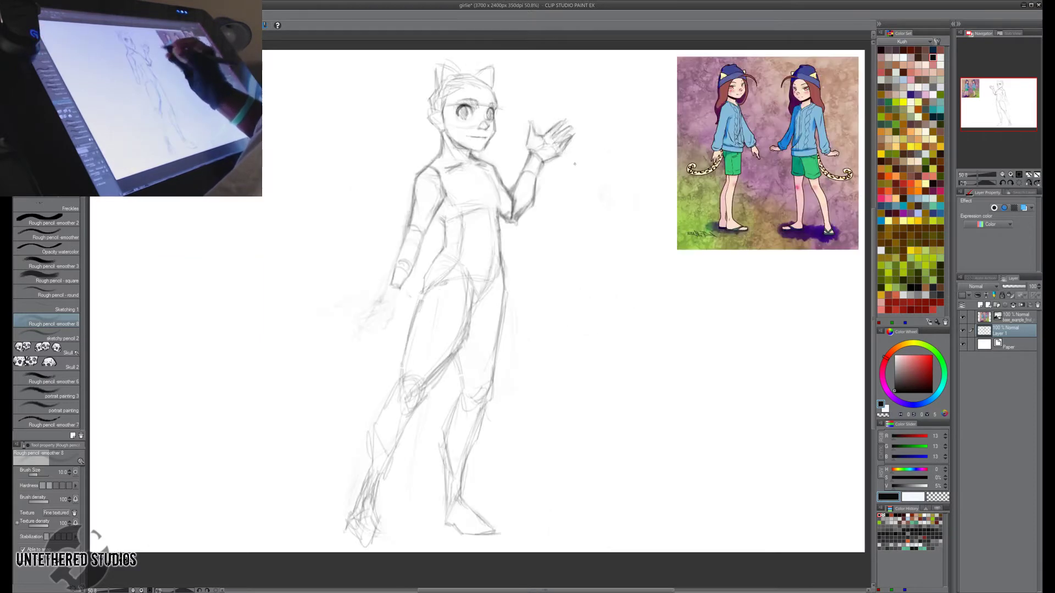
# Rough in the lowered hand's position below the new wrist and erase the leftover hand lines.
pyautogui.moveTo(398, 288)
pyautogui.mouseDown()
pyautogui.moveTo(402, 301)
pyautogui.moveTo(367, 309)
pyautogui.moveTo(401, 295)
pyautogui.moveTo(399, 306)
pyautogui.moveTo(369, 325)
pyautogui.mouseUp()
pyautogui.moveTo(387, 302); pyautogui.dragTo(365, 324)
pyautogui.moveTo(371, 314)
pyautogui.mouseDown()
pyautogui.moveTo(363, 327)
pyautogui.moveTo(388, 318)
pyautogui.moveTo(384, 303)
pyautogui.moveTo(392, 311)
pyautogui.mouseUp()
pyautogui.press('e')
pyautogui.press('p')
pyautogui.press('e')
pyautogui.press('p')
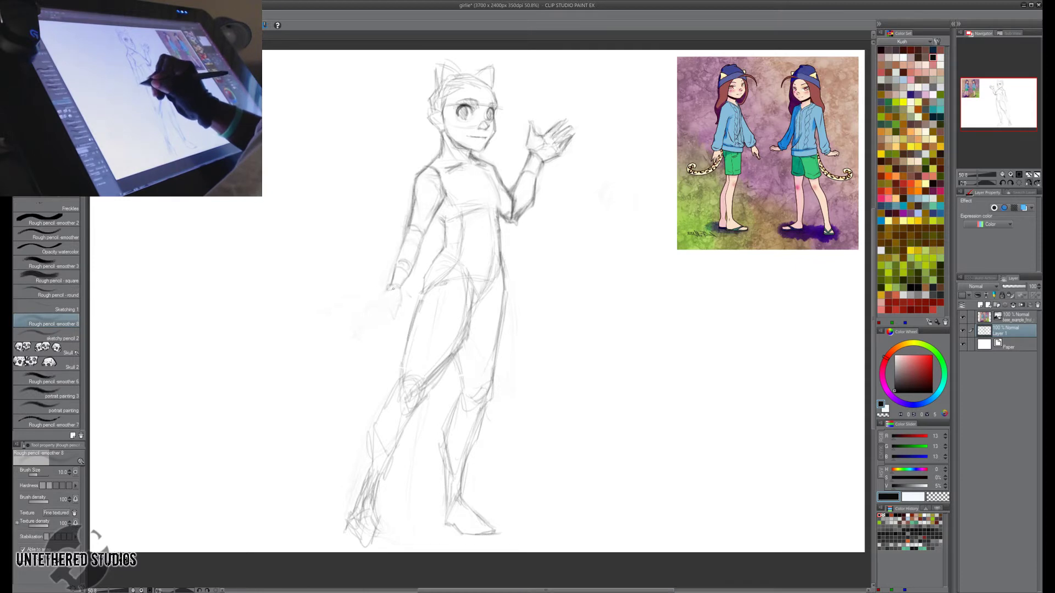
# Sketch a smaller lowered hand with a blocky palm, thumb and curled fingers, refining it in mirrored view.
pyautogui.moveTo(379, 294)
pyautogui.mouseDown()
pyautogui.moveTo(401, 285)
pyautogui.moveTo(400, 300)
pyautogui.moveTo(403, 291)
pyautogui.moveTo(411, 299)
pyautogui.moveTo(380, 311)
pyautogui.mouseUp()
pyautogui.moveTo(388, 296)
pyautogui.mouseDown()
pyautogui.moveTo(383, 310)
pyautogui.moveTo(402, 303)
pyautogui.mouseUp()
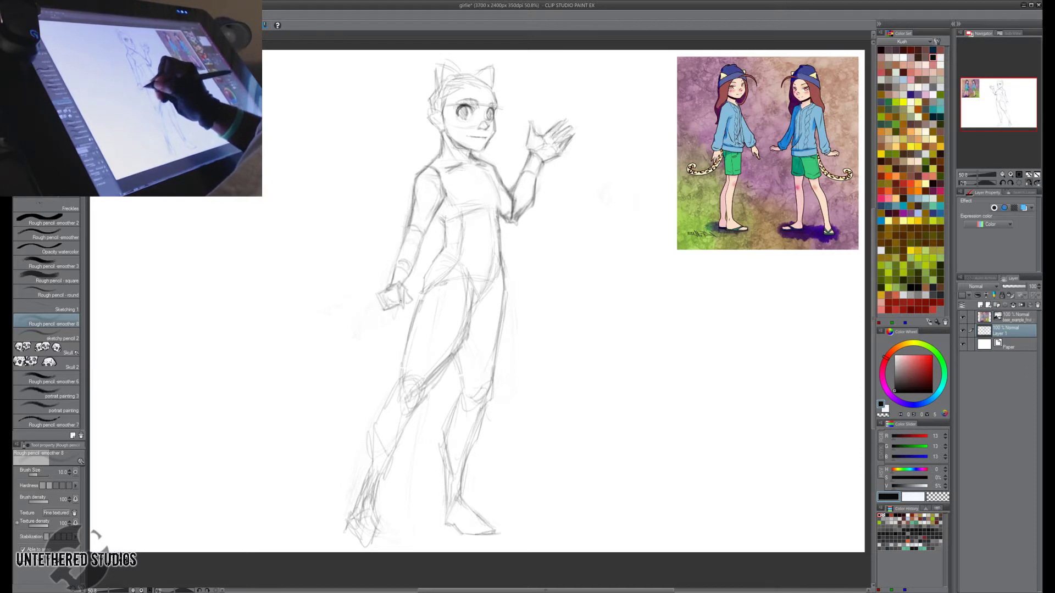
pyautogui.press('h')
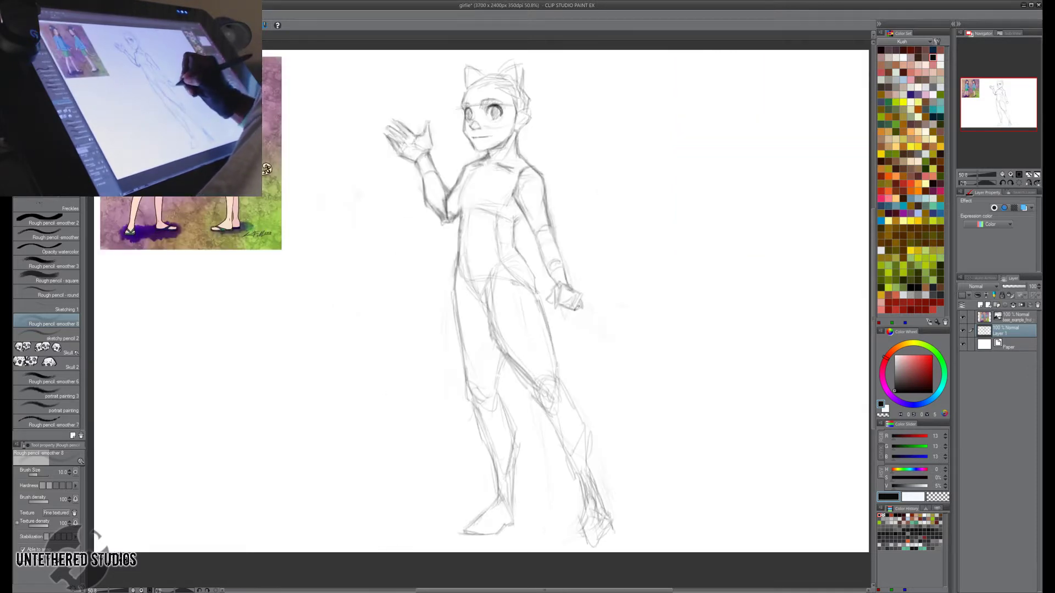
pyautogui.moveTo(577, 306)
pyautogui.mouseDown()
pyautogui.moveTo(582, 297)
pyautogui.moveTo(557, 308)
pyautogui.mouseUp()
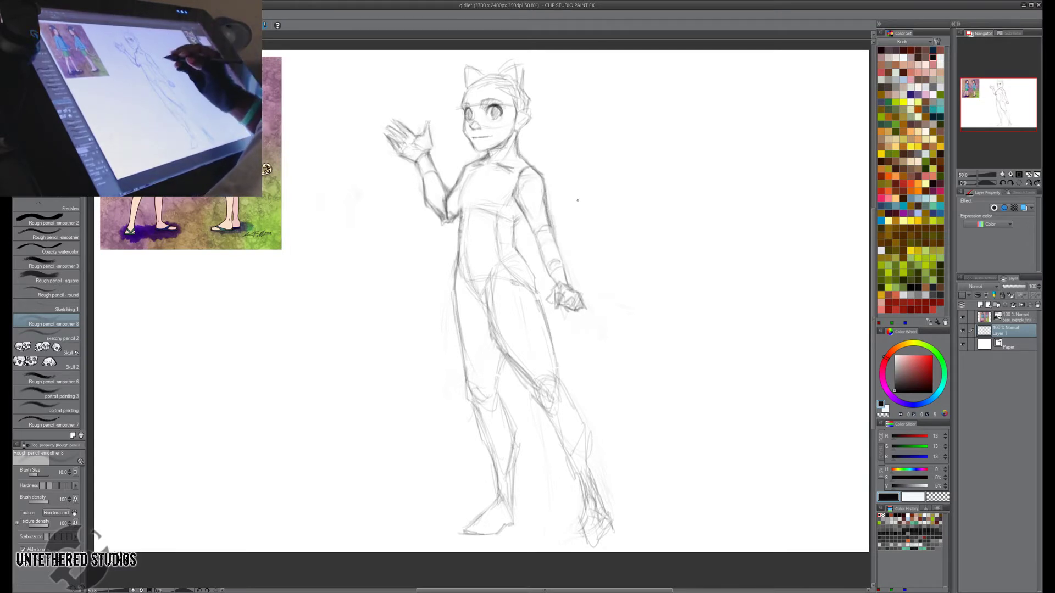
# Add a new layer above the body sketch and lower the sketch layer's opacity to 50%.
pyautogui.press('h')
pyautogui.moveTo(614, 236); pyautogui.dragTo(614, 235)
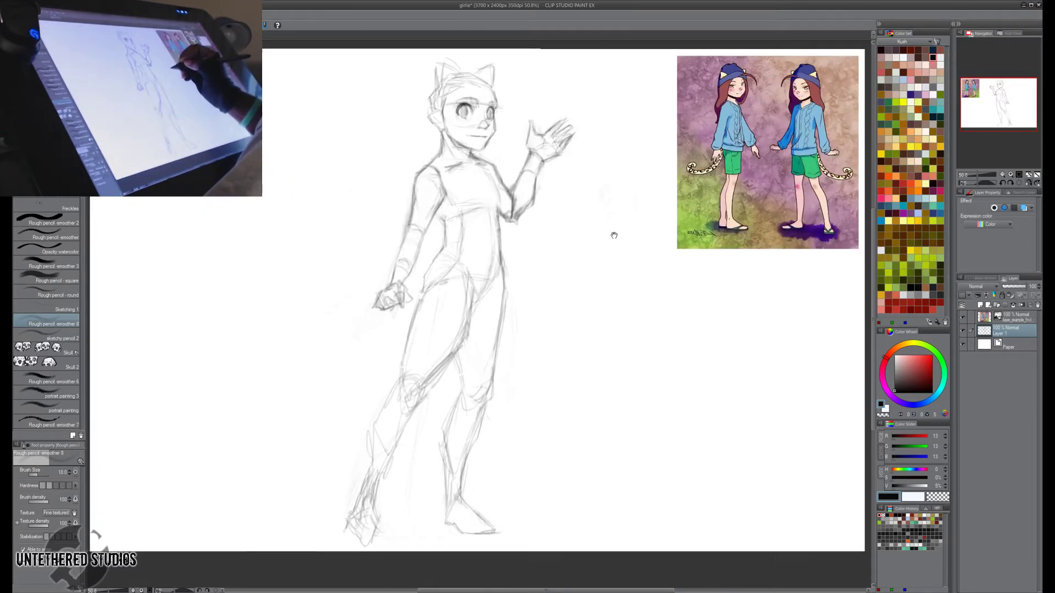
pyautogui.click(1011, 286)
pyautogui.moveTo(1011, 289); pyautogui.dragTo(1009, 288)
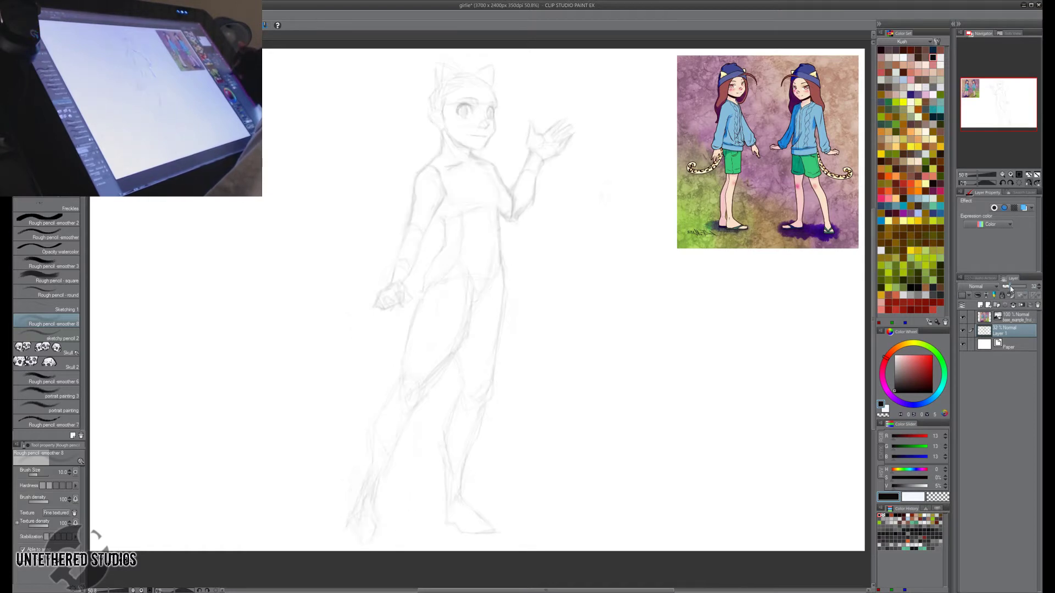
pyautogui.click(981, 306)
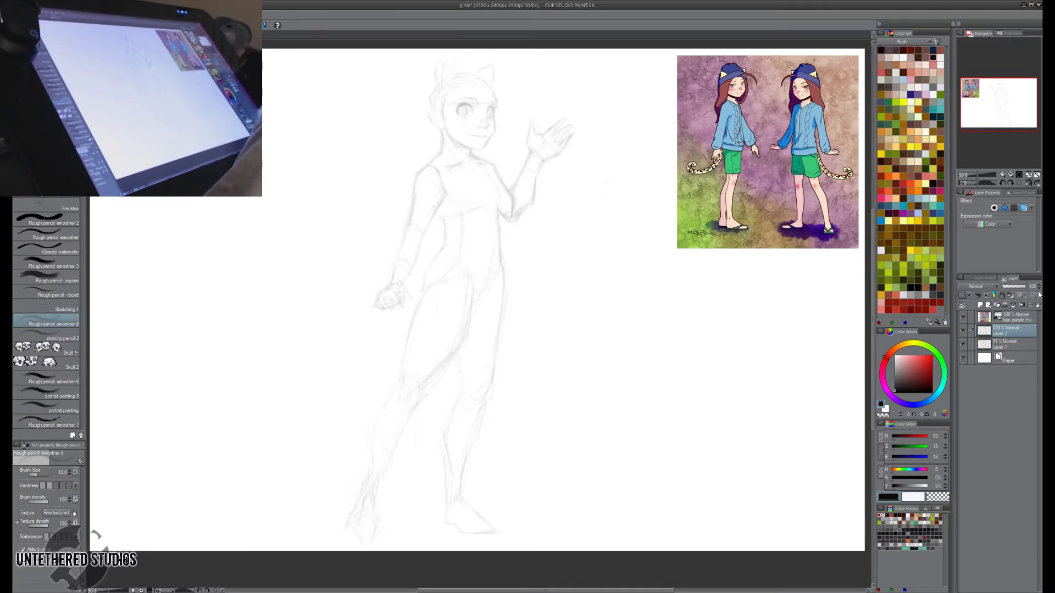
pyautogui.click(1009, 287)
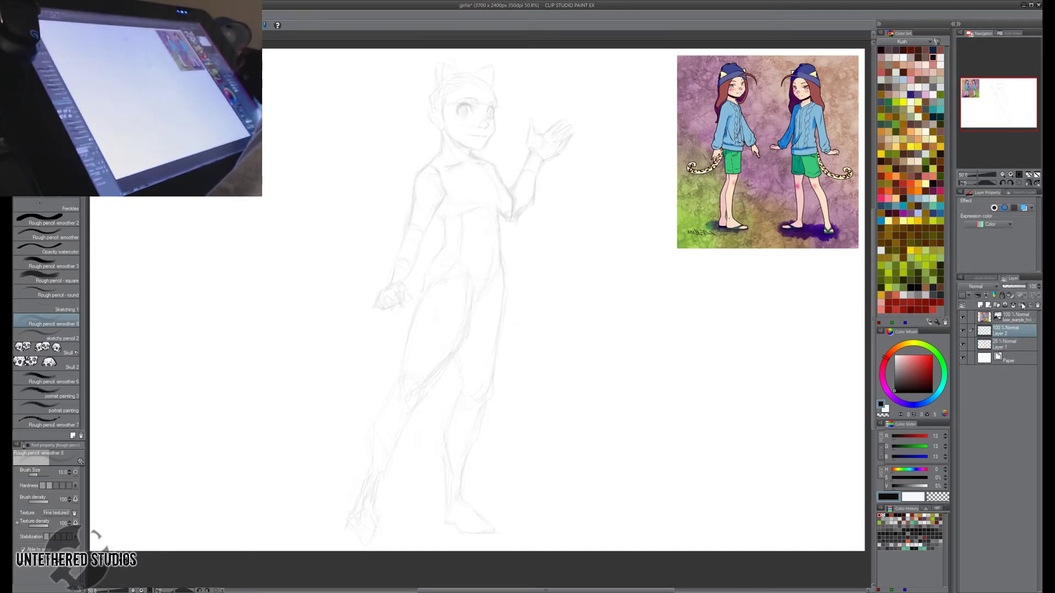
pyautogui.moveTo(1008, 286); pyautogui.dragTo(1017, 287)
pyautogui.click(1039, 290)
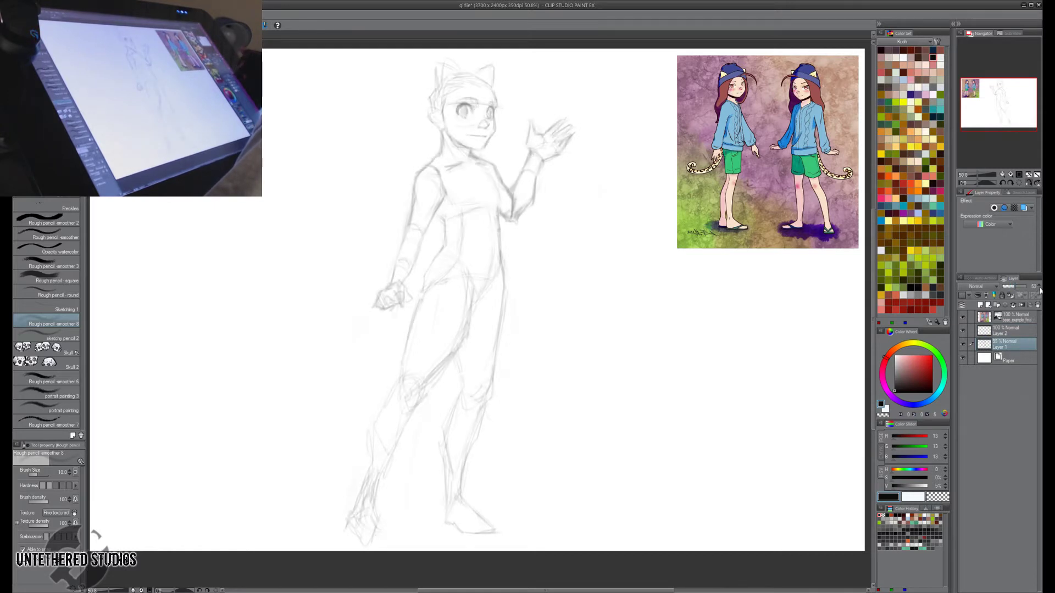
pyautogui.click(1008, 330)
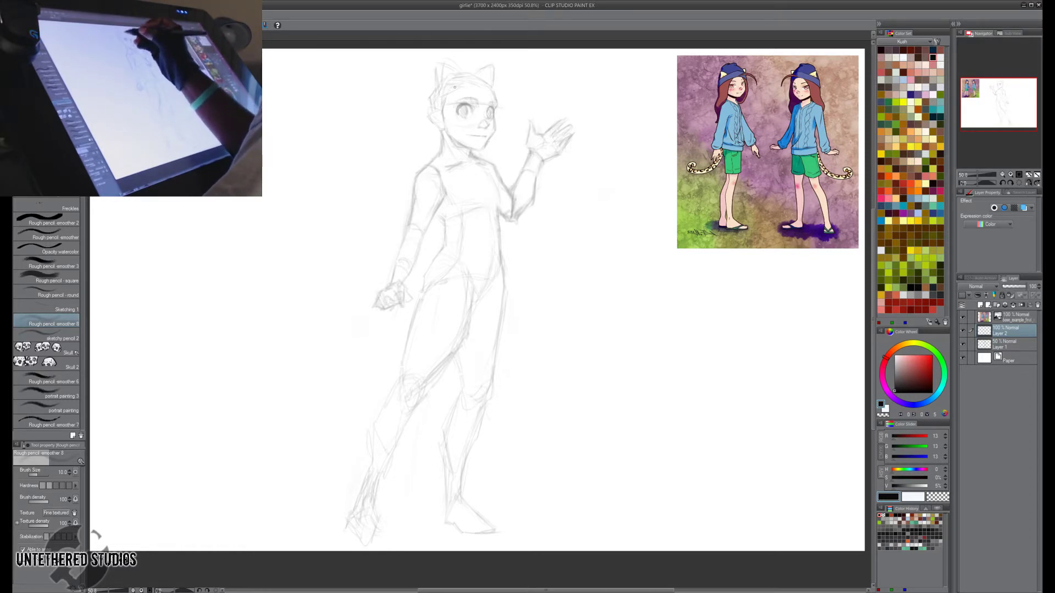
# Sketch swept bangs across the forehead and long hair flowing behind the shoulders, checking them in mirrored view.
pyautogui.moveTo(483, 88)
pyautogui.mouseDown()
pyautogui.moveTo(527, 96)
pyautogui.moveTo(514, 88)
pyautogui.mouseUp()
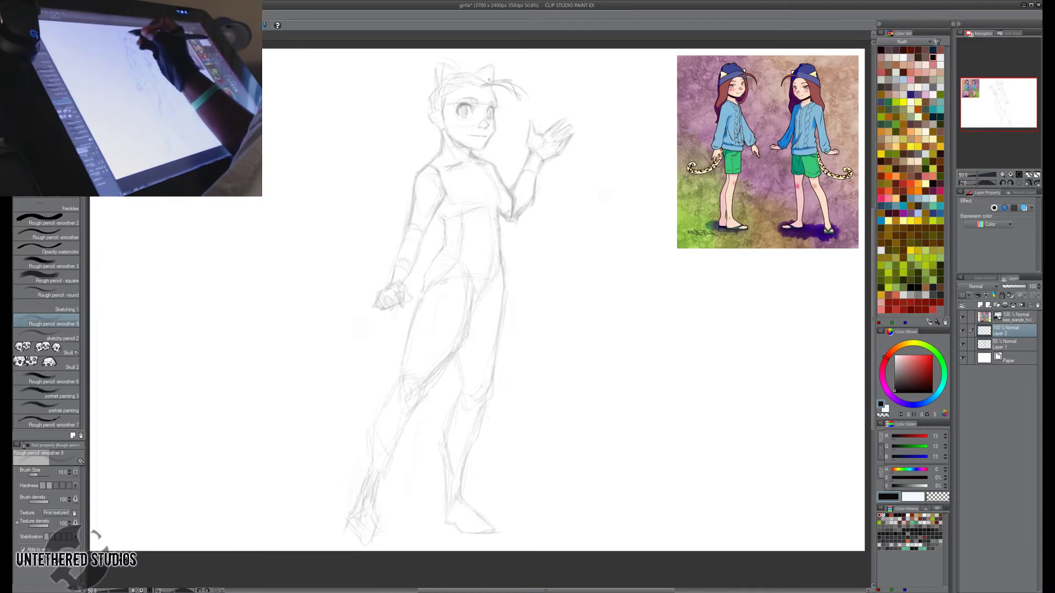
pyautogui.moveTo(470, 83)
pyautogui.mouseDown()
pyautogui.moveTo(442, 100)
pyautogui.moveTo(446, 112)
pyautogui.moveTo(424, 113)
pyautogui.moveTo(422, 140)
pyautogui.moveTo(394, 171)
pyautogui.moveTo(410, 226)
pyautogui.mouseUp()
pyautogui.press('h')
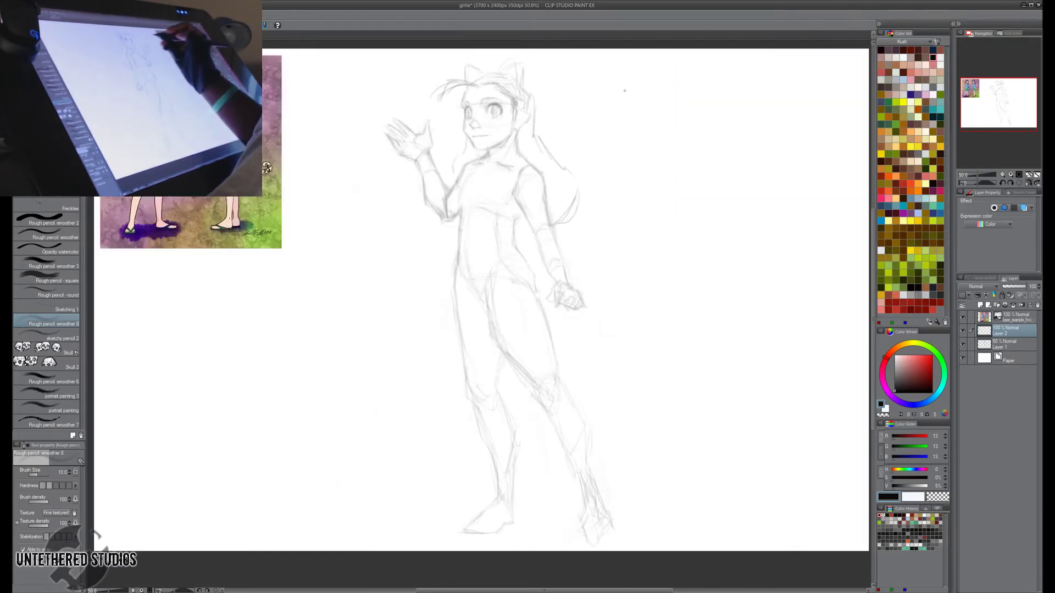
pyautogui.moveTo(563, 176); pyautogui.dragTo(558, 200)
pyautogui.moveTo(529, 247); pyautogui.dragTo(532, 230)
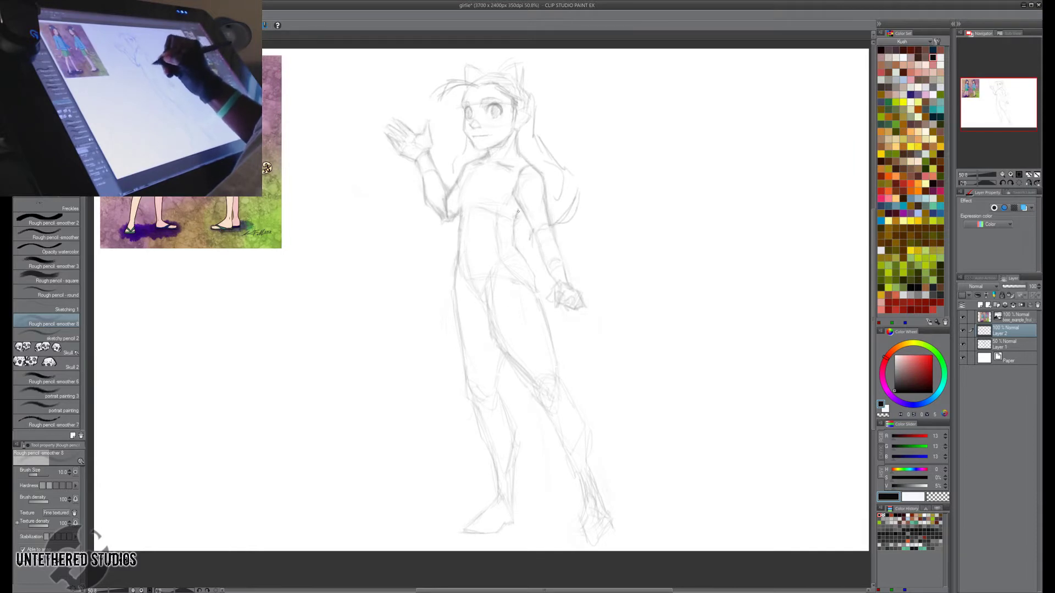
pyautogui.press('h')
pyautogui.press('e')
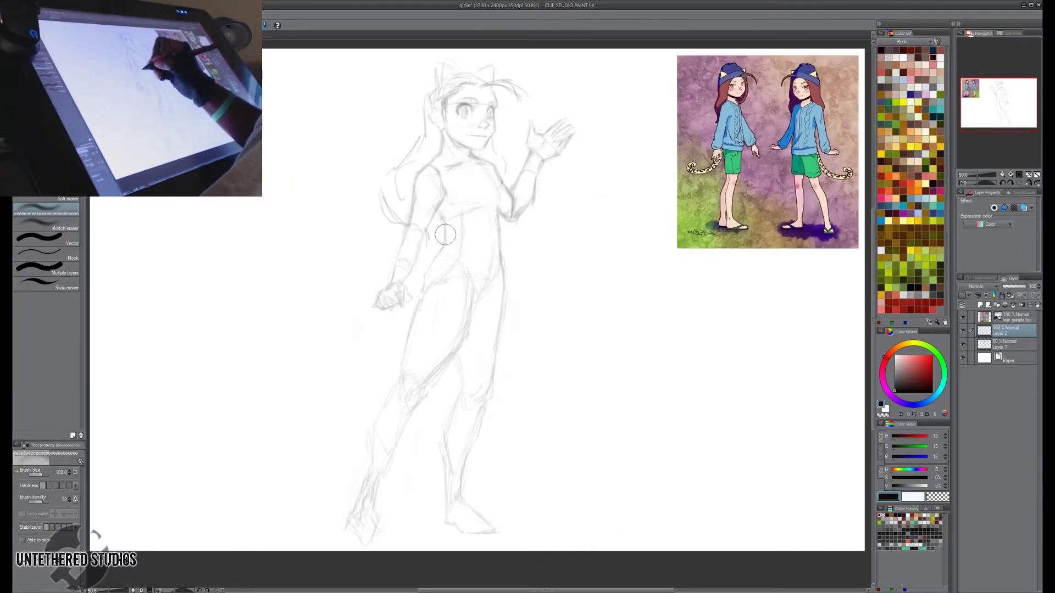
pyautogui.press('p')
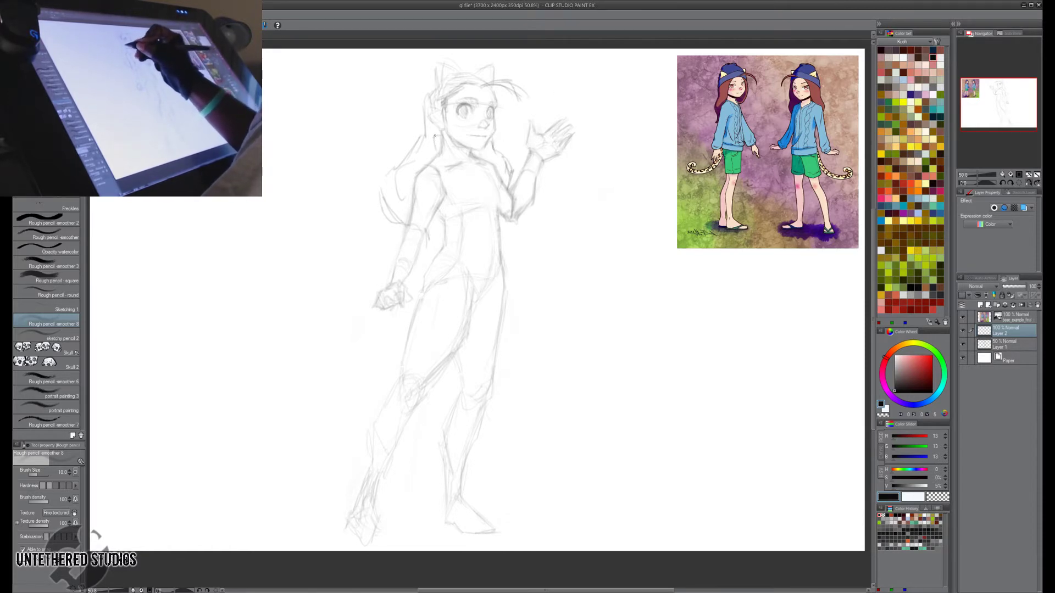
# Rough in the sweater's high collar, pointed neckline, shoulder and short sleeve lines over the upper body.
pyautogui.moveTo(437, 134)
pyautogui.mouseDown()
pyautogui.moveTo(429, 168)
pyautogui.moveTo(460, 139)
pyautogui.moveTo(484, 157)
pyautogui.moveTo(483, 171)
pyautogui.moveTo(447, 158)
pyautogui.moveTo(482, 204)
pyautogui.mouseUp()
pyautogui.moveTo(494, 166); pyautogui.dragTo(479, 201)
pyautogui.moveTo(430, 162)
pyautogui.mouseDown()
pyautogui.moveTo(410, 187)
pyautogui.moveTo(408, 216)
pyautogui.moveTo(431, 226)
pyautogui.mouseUp()
pyautogui.moveTo(447, 181); pyautogui.dragTo(440, 225)
pyautogui.moveTo(452, 194); pyautogui.dragTo(445, 223)
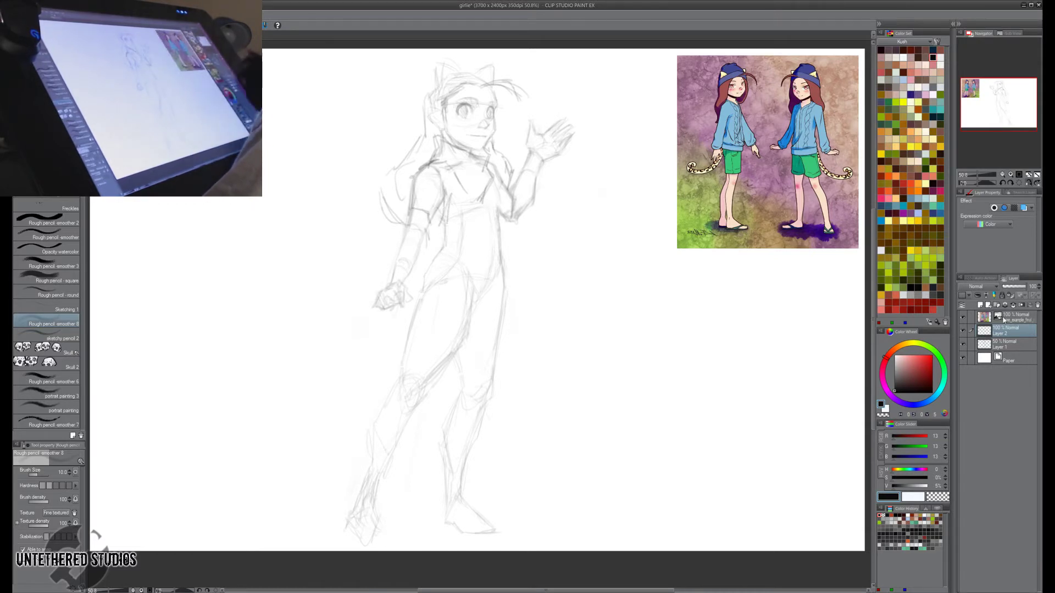
# Turn on the blue layer color for the Layer 1 body sketch and make Layer 2 active again.
pyautogui.click(1023, 208)
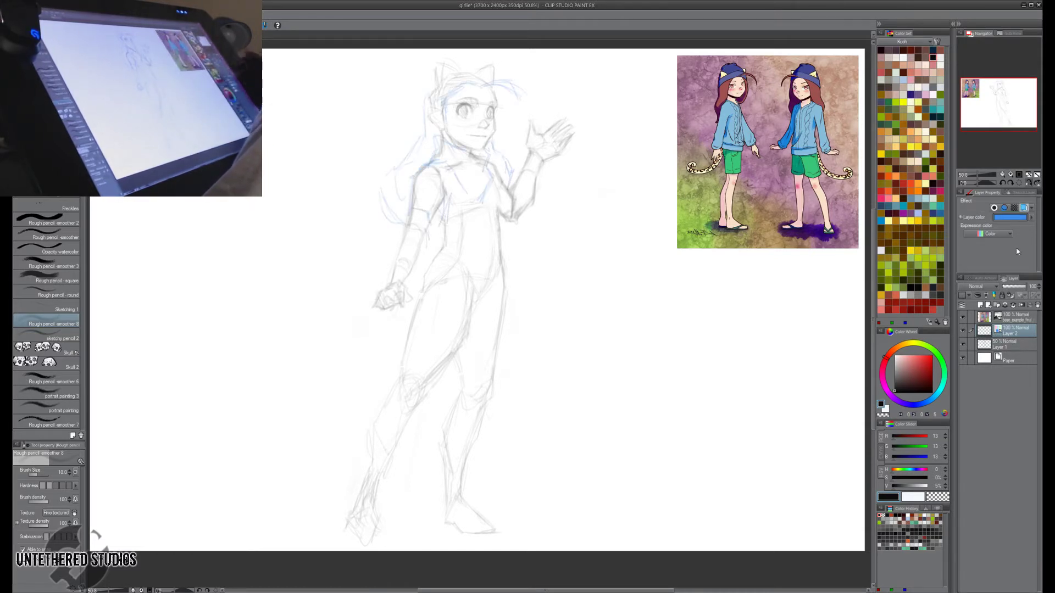
pyautogui.click(1023, 208)
pyautogui.click(1008, 347)
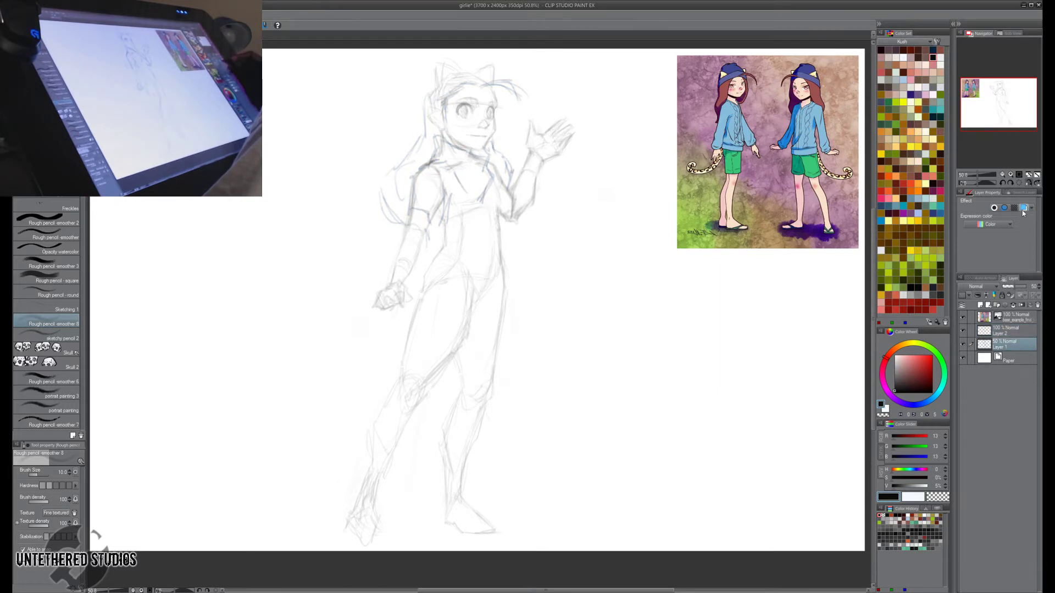
pyautogui.click(1023, 208)
pyautogui.hotkey('alt', ']')
# Erase the upper sleeve lines and sketch a long loose sleeve with a wide cuff around the lowered arm.
pyautogui.press('e')
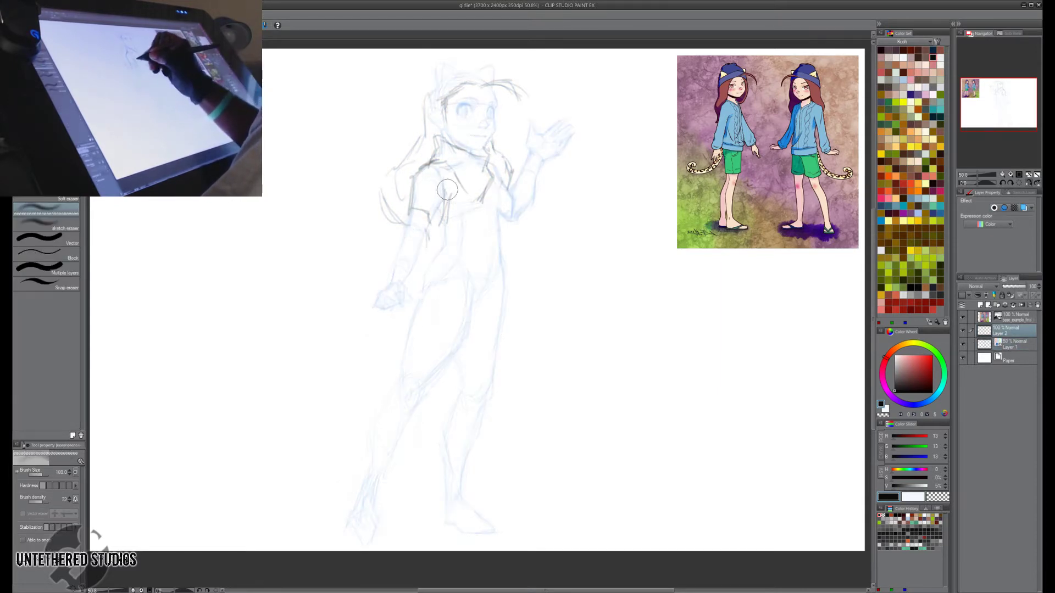
pyautogui.moveTo(447, 190); pyautogui.dragTo(404, 236)
pyautogui.press('p')
pyautogui.moveTo(412, 182)
pyautogui.mouseDown()
pyautogui.moveTo(408, 213)
pyautogui.moveTo(436, 214)
pyautogui.moveTo(407, 215)
pyautogui.moveTo(382, 286)
pyautogui.mouseUp()
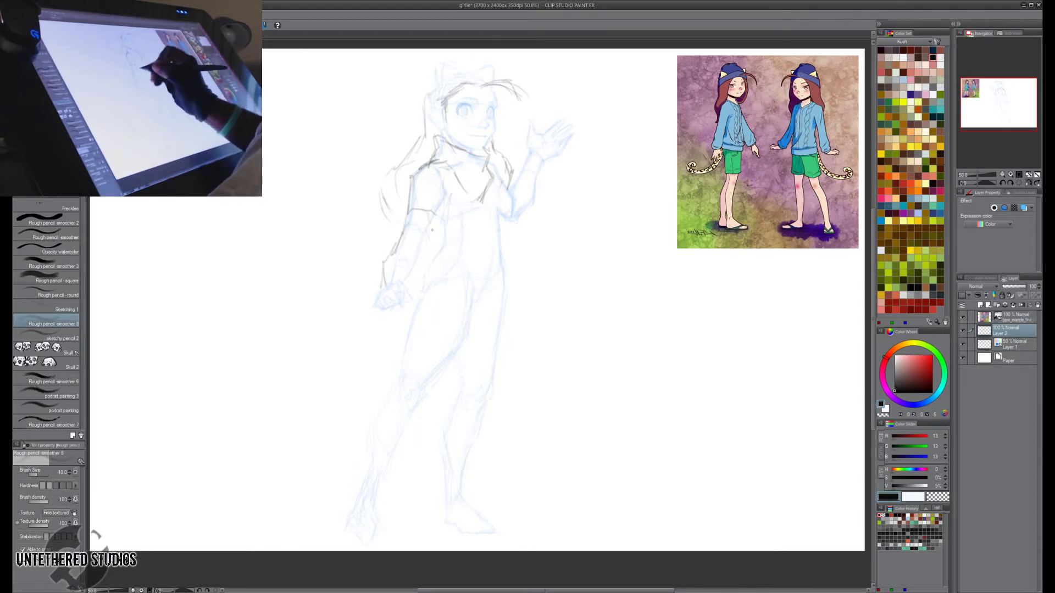
pyautogui.moveTo(433, 223); pyautogui.dragTo(413, 318)
pyautogui.moveTo(416, 312); pyautogui.dragTo(383, 329)
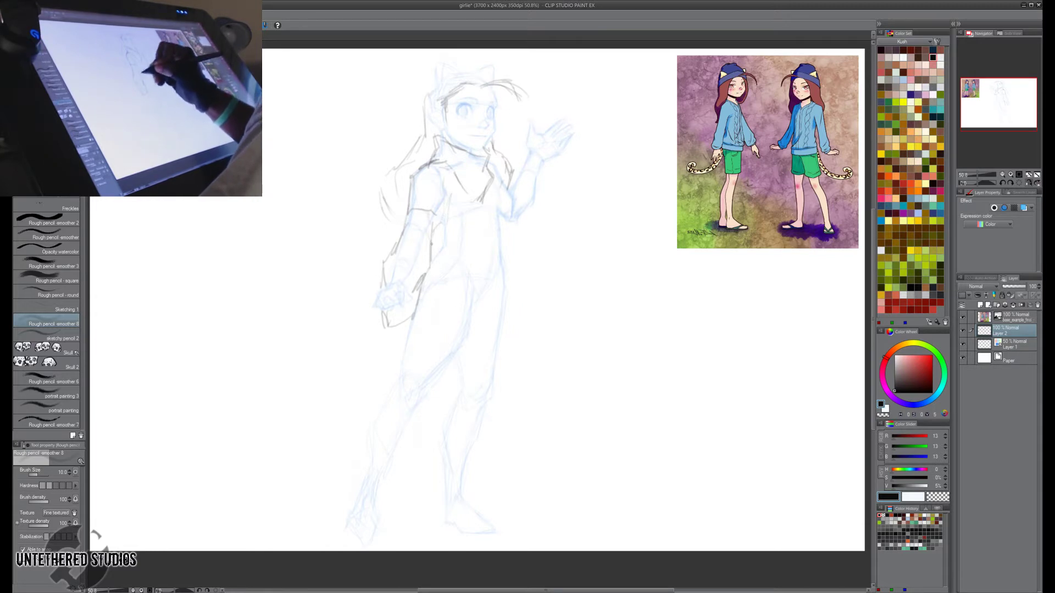
# Try sketching the sweater's torso edges and underarm folds beside the lowered arm, and erase them.
pyautogui.moveTo(439, 219); pyautogui.dragTo(434, 275)
pyautogui.moveTo(433, 270)
pyautogui.mouseDown()
pyautogui.moveTo(422, 293)
pyautogui.moveTo(432, 234)
pyautogui.moveTo(433, 275)
pyautogui.mouseUp()
pyautogui.press('e')
pyautogui.press('p')
pyautogui.moveTo(445, 202)
pyautogui.mouseDown()
pyautogui.moveTo(436, 263)
pyautogui.moveTo(416, 302)
pyautogui.mouseUp()
pyautogui.moveTo(444, 222); pyautogui.dragTo(438, 246)
pyautogui.moveTo(440, 238)
pyautogui.mouseDown()
pyautogui.moveTo(448, 195)
pyautogui.moveTo(445, 259)
pyautogui.mouseUp()
pyautogui.moveTo(453, 212); pyautogui.dragTo(451, 231)
pyautogui.moveTo(499, 179)
pyautogui.mouseDown()
pyautogui.moveTo(506, 206)
pyautogui.moveTo(437, 275)
pyautogui.mouseUp()
pyautogui.press('e')
pyautogui.moveTo(451, 192)
pyautogui.mouseDown()
pyautogui.moveTo(437, 247)
pyautogui.moveTo(427, 212)
pyautogui.mouseUp()
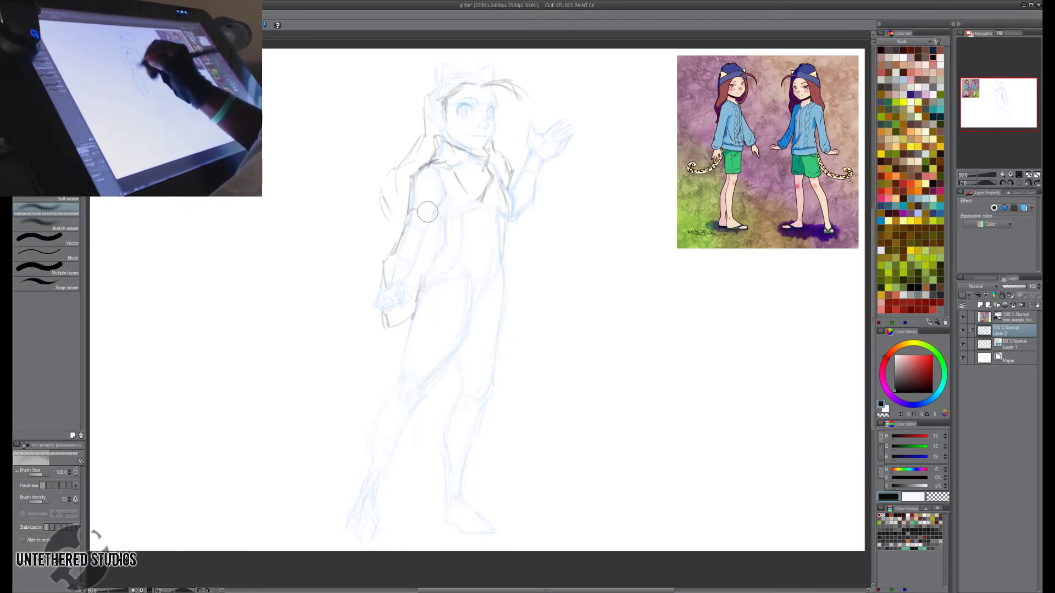
# Sketch a folded turtleneck collar around the neck and the sweater's seam toward the raised arm.
pyautogui.press('p')
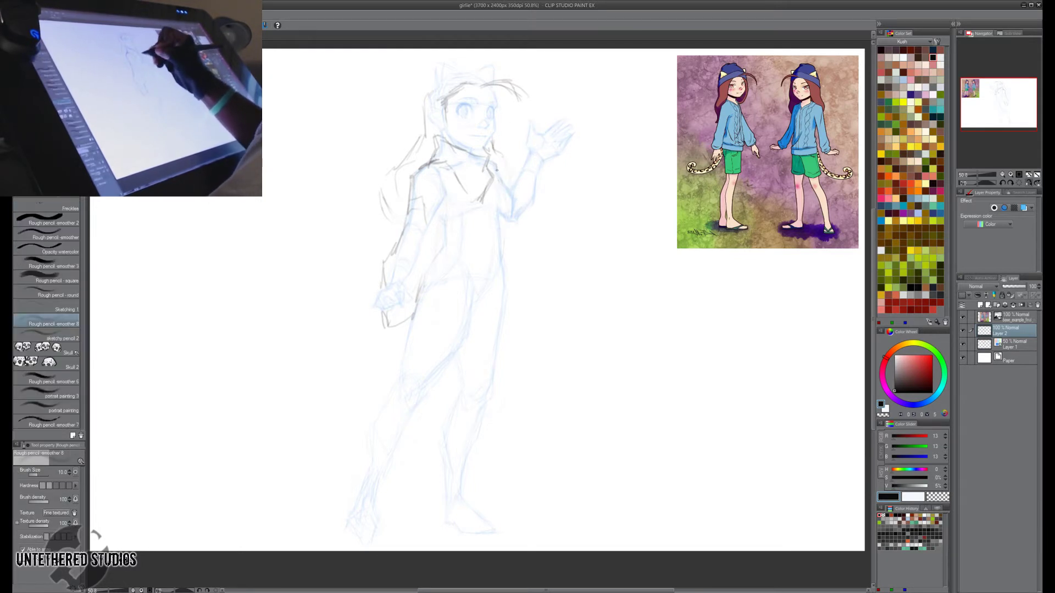
pyautogui.moveTo(451, 156)
pyautogui.mouseDown()
pyautogui.moveTo(481, 168)
pyautogui.moveTo(456, 173)
pyautogui.mouseUp()
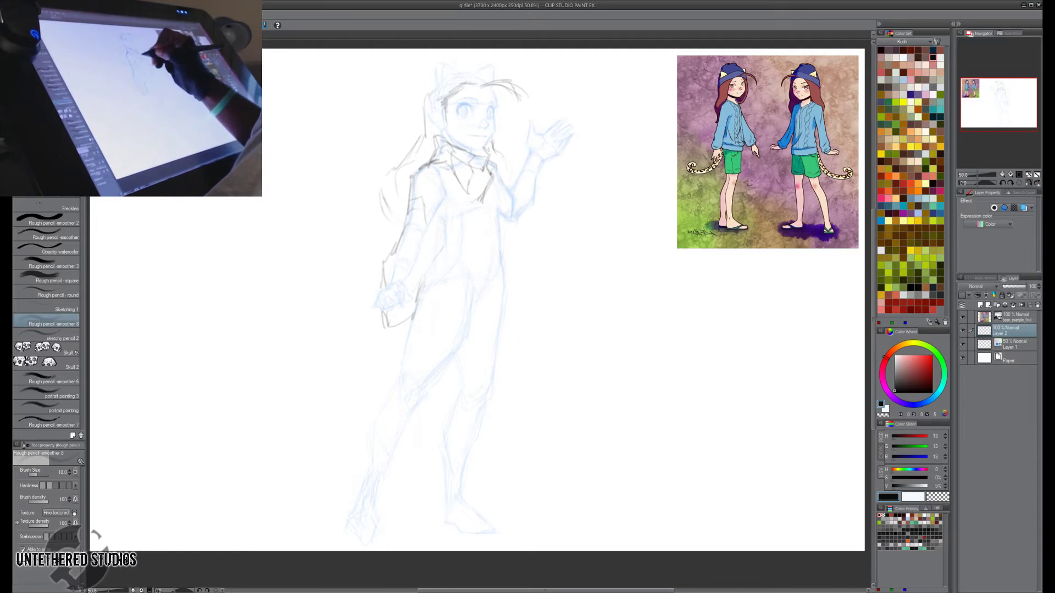
pyautogui.moveTo(487, 155)
pyautogui.mouseDown()
pyautogui.moveTo(492, 171)
pyautogui.moveTo(488, 148)
pyautogui.moveTo(457, 158)
pyautogui.mouseUp()
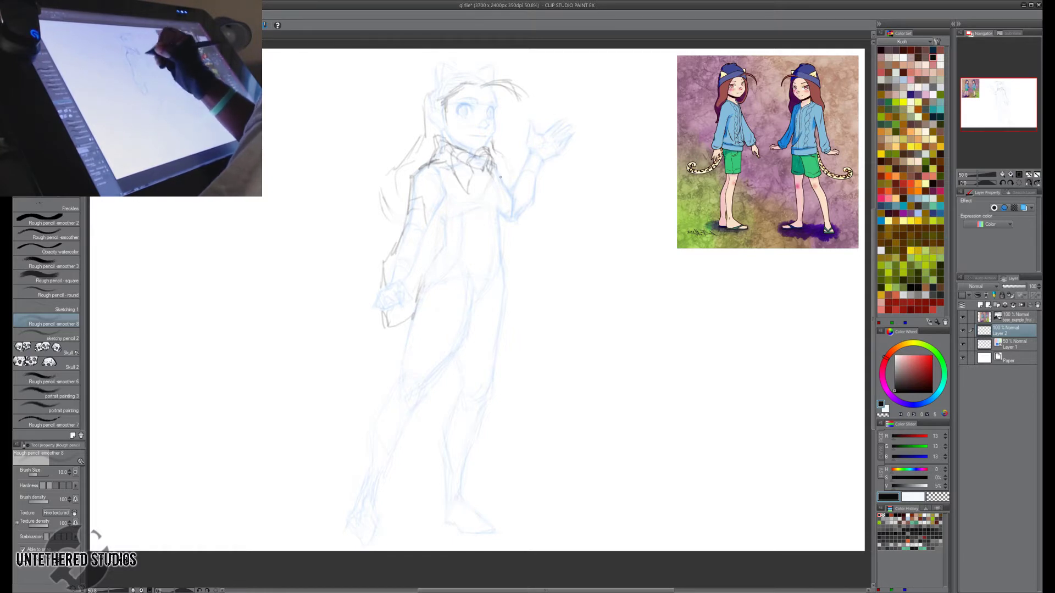
pyautogui.moveTo(450, 171)
pyautogui.mouseDown()
pyautogui.moveTo(490, 184)
pyautogui.moveTo(503, 158)
pyautogui.moveTo(515, 205)
pyautogui.mouseUp()
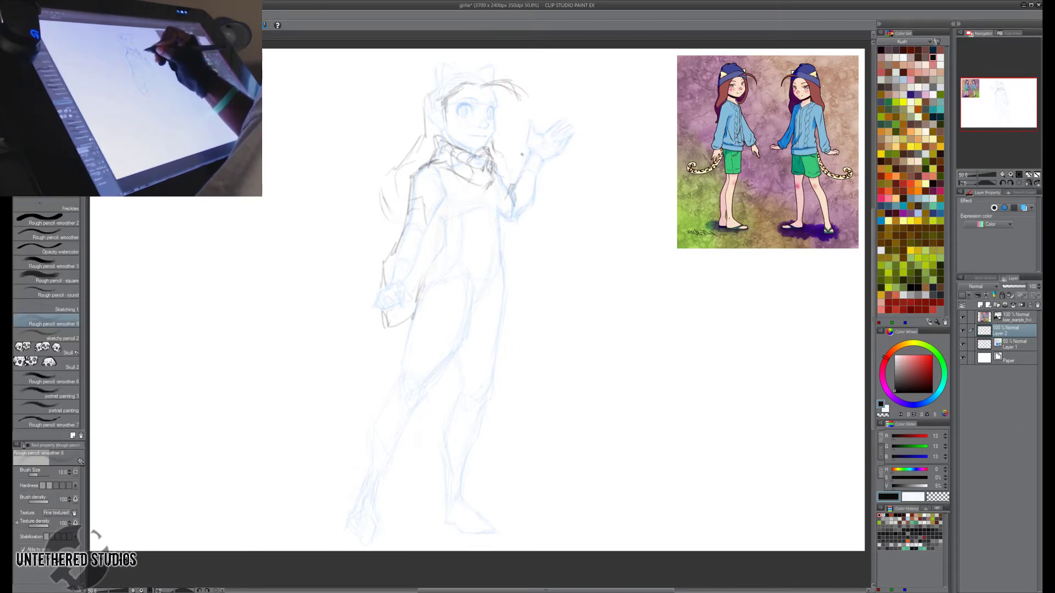
# Sketch the raised arm's baggy sleeve with a bunched cuff, hanging elbow and underarm folds.
pyautogui.moveTo(520, 170)
pyautogui.mouseDown()
pyautogui.moveTo(543, 173)
pyautogui.moveTo(544, 192)
pyautogui.moveTo(518, 174)
pyautogui.moveTo(546, 179)
pyautogui.moveTo(546, 190)
pyautogui.moveTo(516, 237)
pyautogui.mouseUp()
pyautogui.moveTo(518, 234); pyautogui.dragTo(501, 230)
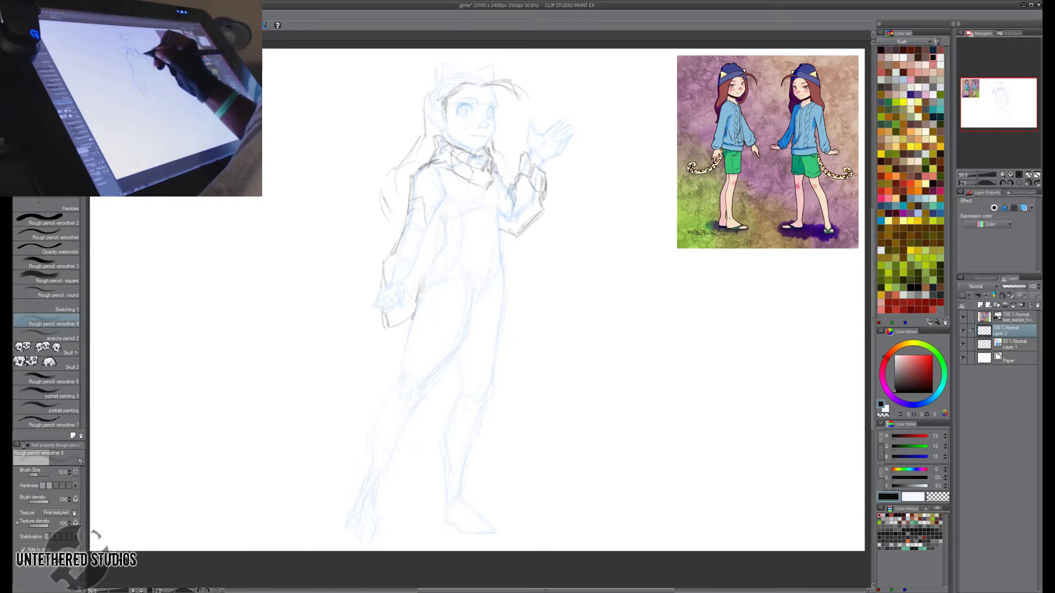
pyautogui.moveTo(505, 181); pyautogui.dragTo(508, 194)
pyautogui.press('e')
pyautogui.moveTo(425, 204); pyautogui.dragTo(417, 244)
pyautogui.press('p')
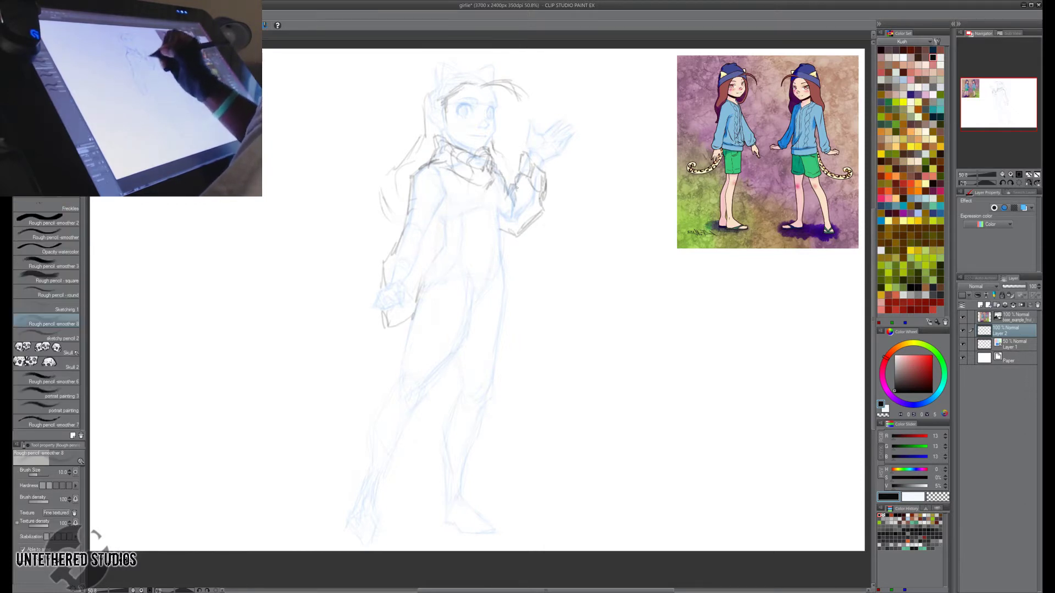
pyautogui.moveTo(501, 187); pyautogui.dragTo(506, 198)
# Try a short sleeve edge across the lowered upper arm and erase it together with the long loose sleeve.
pyautogui.press('e')
pyautogui.press('p')
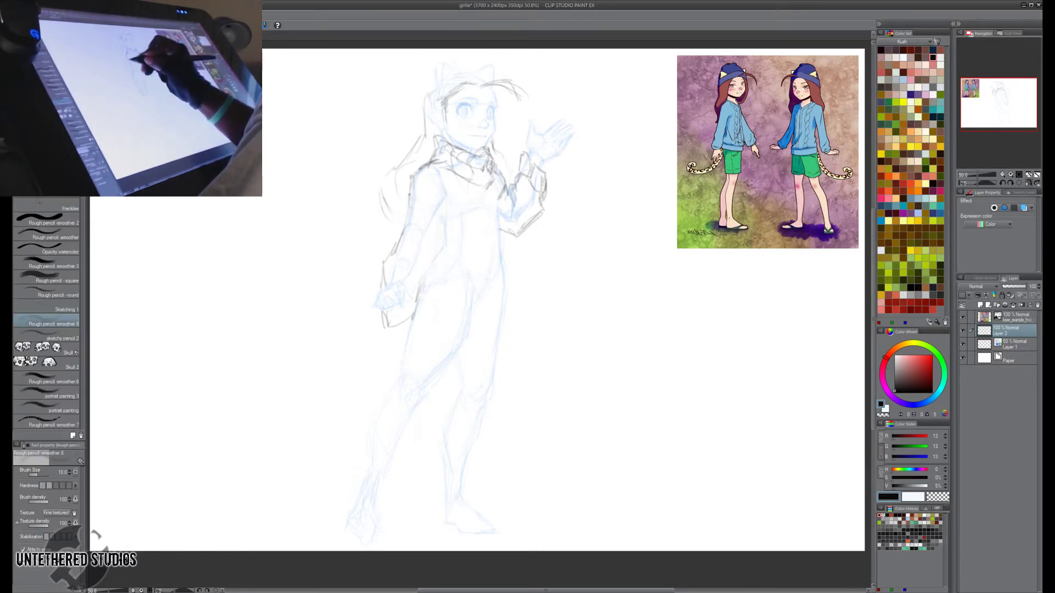
pyautogui.moveTo(411, 196)
pyautogui.mouseDown()
pyautogui.moveTo(422, 227)
pyautogui.moveTo(446, 225)
pyautogui.mouseUp()
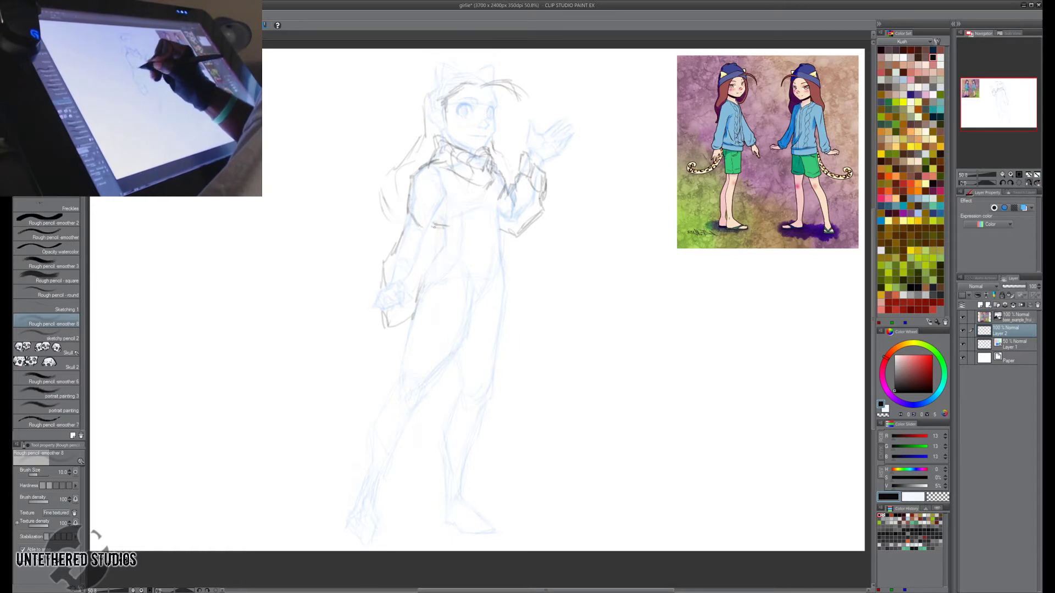
pyautogui.press('e')
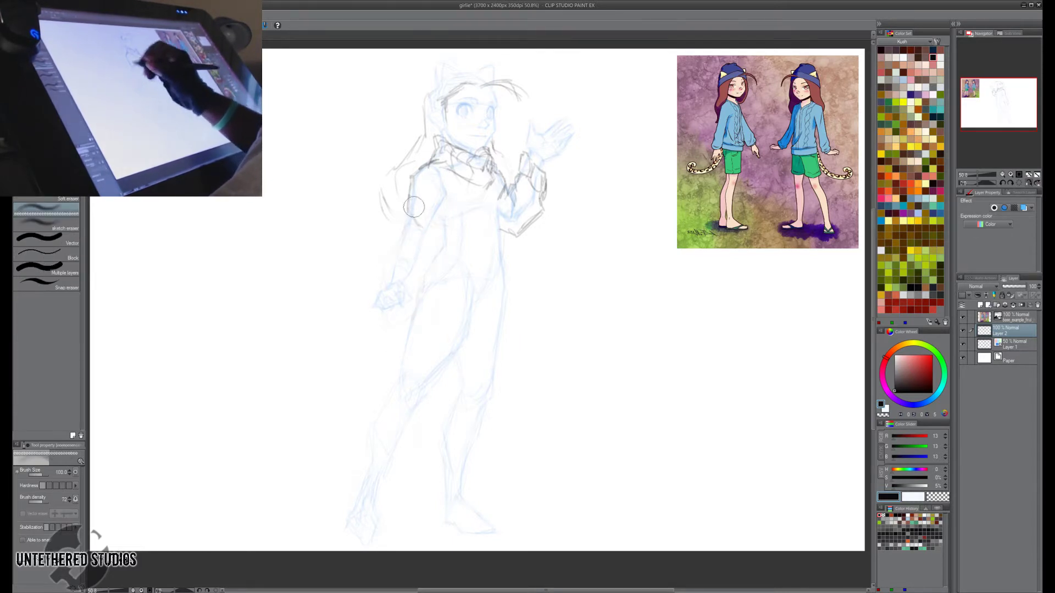
pyautogui.press('p')
pyautogui.click(1028, 183)
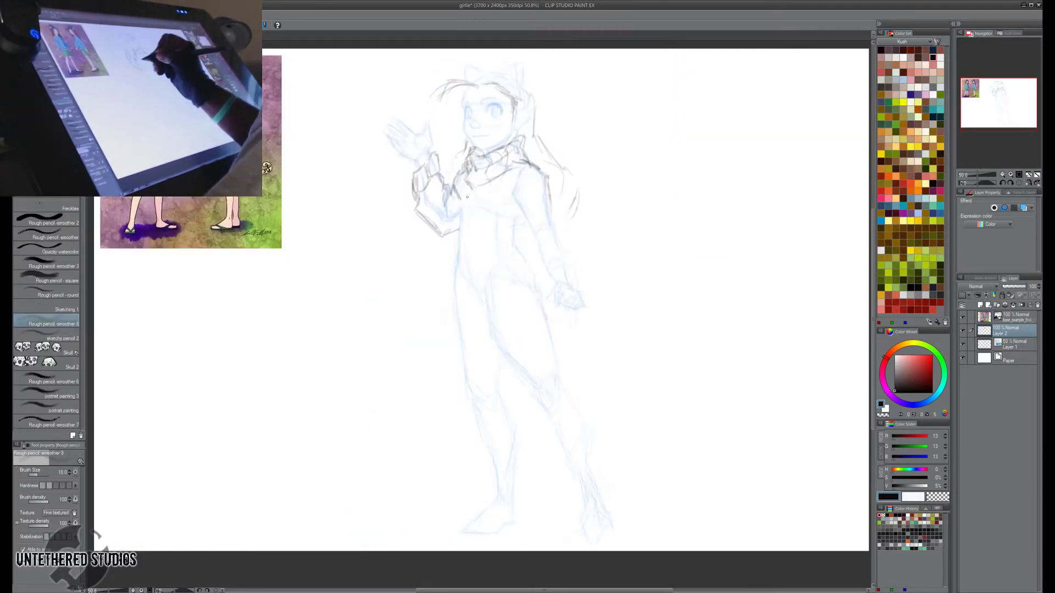
pyautogui.moveTo(464, 189); pyautogui.dragTo(446, 345)
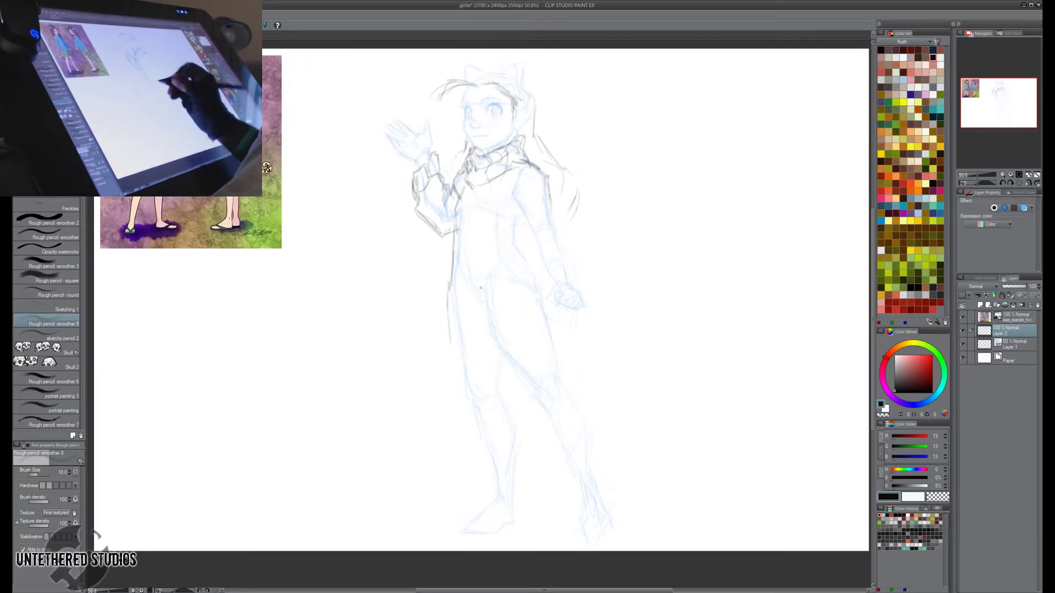
pyautogui.press('h')
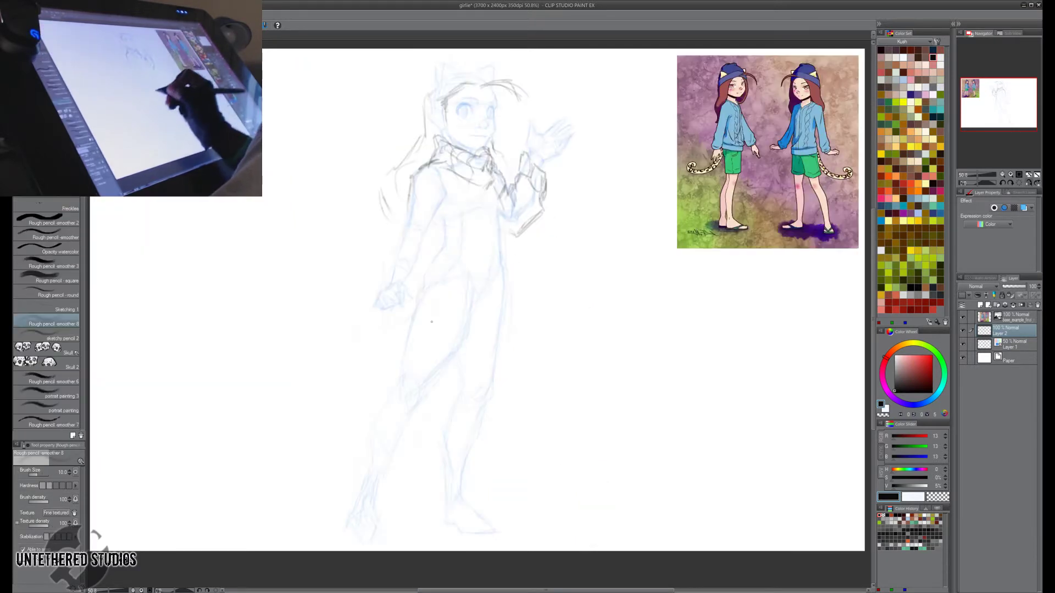
# Sketch a wide sweater hem band across the upper thighs and the torso's side edge under the raised arm.
pyautogui.moveTo(413, 307)
pyautogui.mouseDown()
pyautogui.moveTo(406, 332)
pyautogui.moveTo(416, 341)
pyautogui.mouseUp()
pyautogui.moveTo(413, 312); pyautogui.dragTo(440, 322)
pyautogui.moveTo(510, 317); pyautogui.dragTo(469, 323)
pyautogui.moveTo(404, 341)
pyautogui.mouseDown()
pyautogui.moveTo(511, 334)
pyautogui.moveTo(520, 314)
pyautogui.mouseUp()
pyautogui.moveTo(518, 316); pyautogui.dragTo(517, 332)
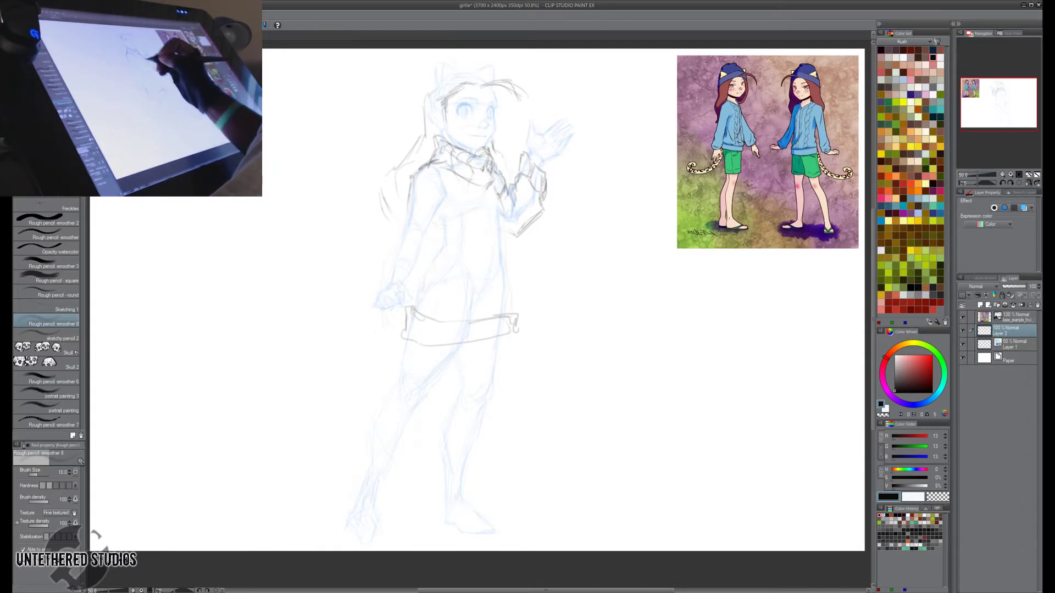
pyautogui.moveTo(498, 194); pyautogui.dragTo(515, 314)
# Erase the hem band's end beside the lowered hand and save the drawing.
pyautogui.press('e')
pyautogui.moveTo(415, 315); pyautogui.dragTo(401, 324)
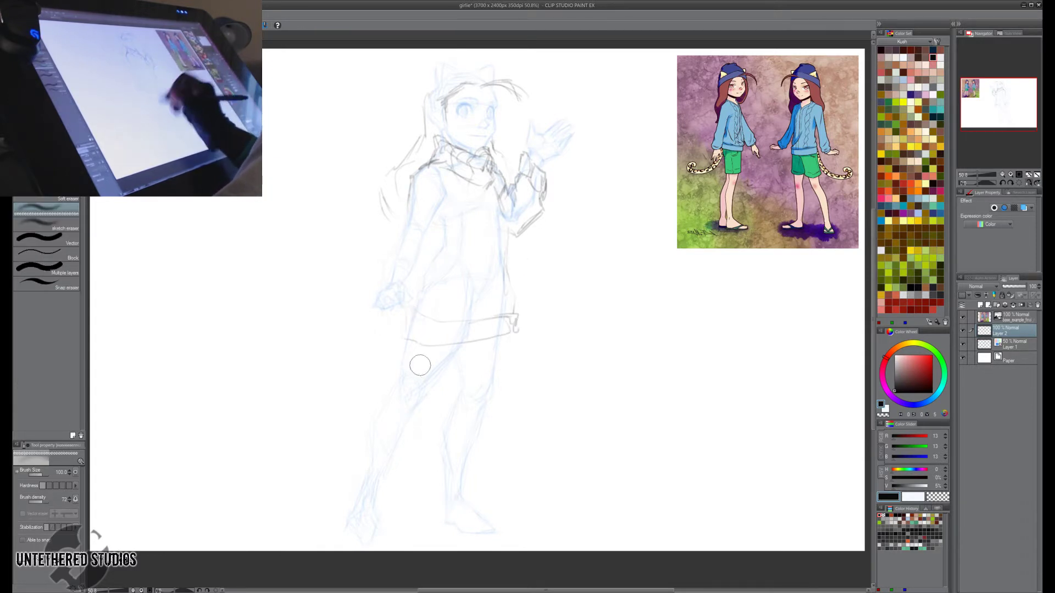
pyautogui.press('p')
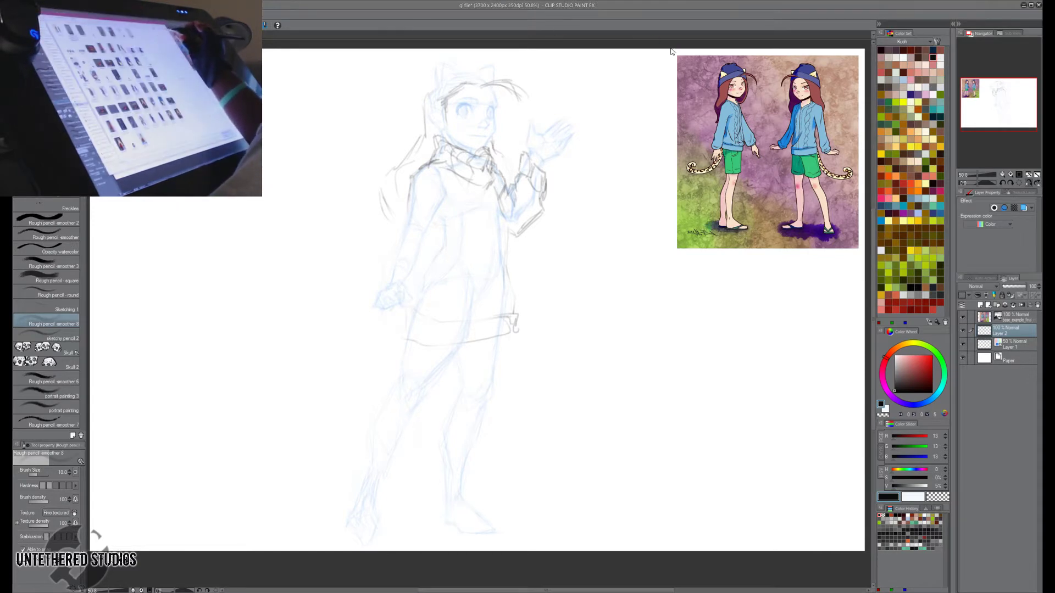
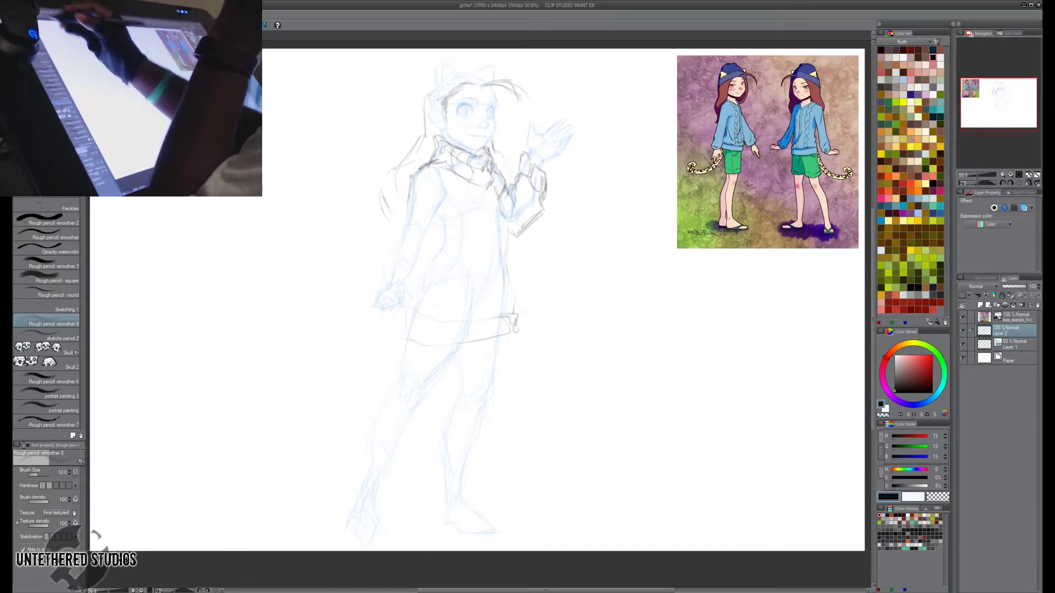
pyautogui.hotkey('ctrl', 's')
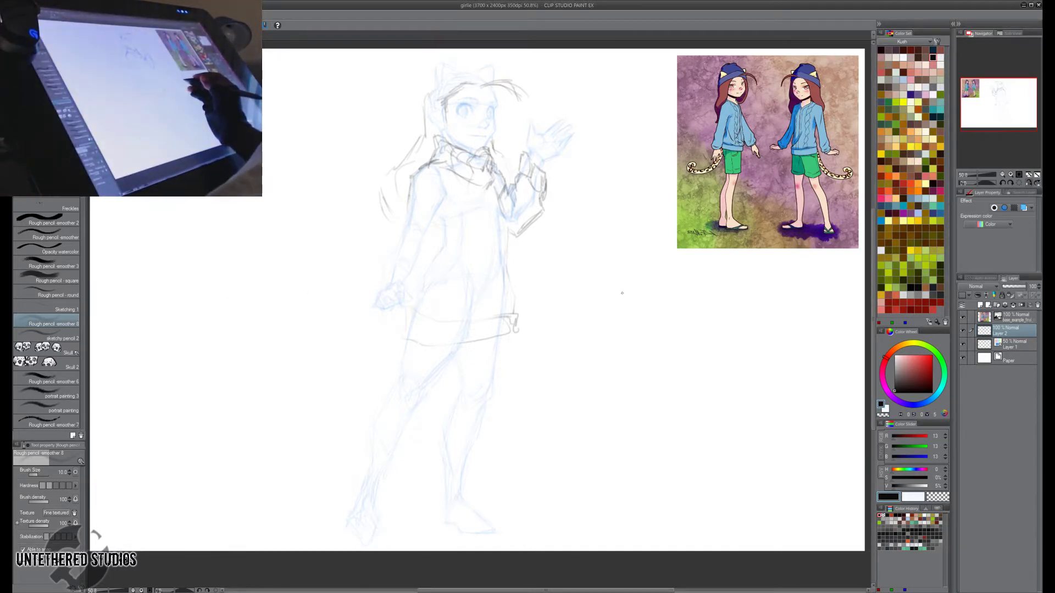
# Erase the wide sweater hem band across the thighs and the hairline strokes on the forehead.
pyautogui.press('e')
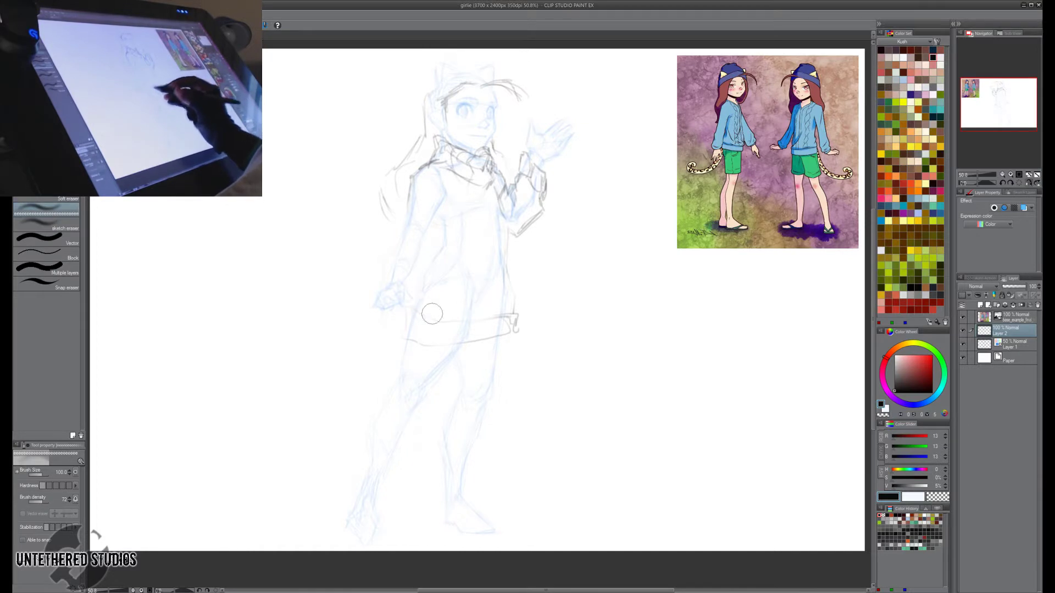
pyautogui.moveTo(517, 323); pyautogui.dragTo(452, 337)
pyautogui.moveTo(474, 74)
pyautogui.mouseDown()
pyautogui.moveTo(422, 116)
pyautogui.moveTo(434, 112)
pyautogui.mouseUp()
pyautogui.press('p')
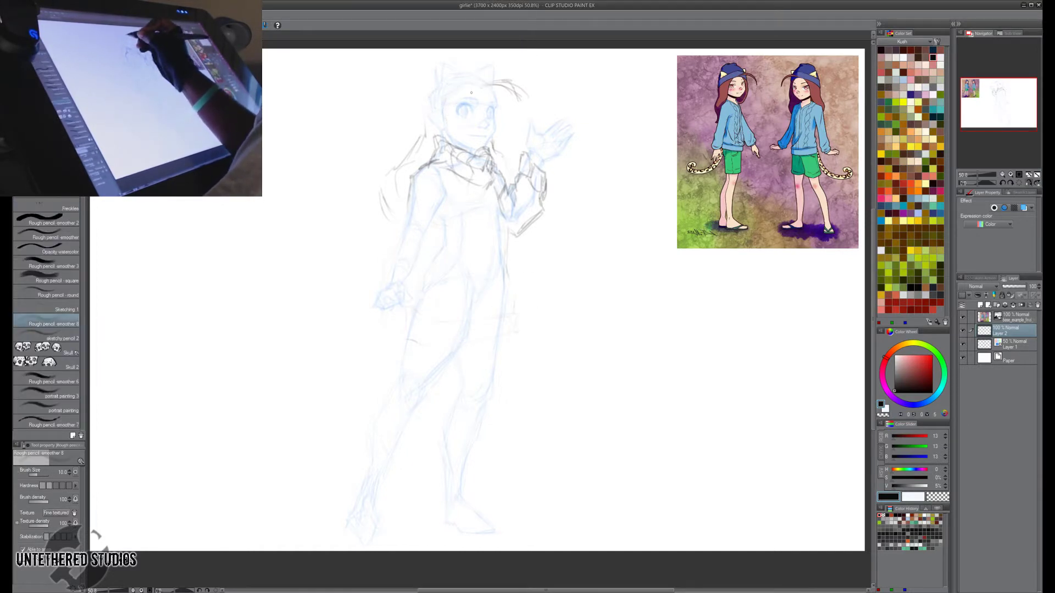
# Sketch a knit hat's curved lower edge across the forehead, with hair falling along the side of the face.
pyautogui.moveTo(428, 116)
pyautogui.mouseDown()
pyautogui.moveTo(508, 80)
pyautogui.moveTo(430, 156)
pyautogui.moveTo(456, 151)
pyautogui.mouseUp()
pyautogui.press('e')
pyautogui.press('p')
pyautogui.press('e')
pyautogui.press('p')
pyautogui.moveTo(462, 104)
pyautogui.mouseDown()
pyautogui.moveTo(443, 171)
pyautogui.moveTo(433, 156)
pyautogui.mouseUp()
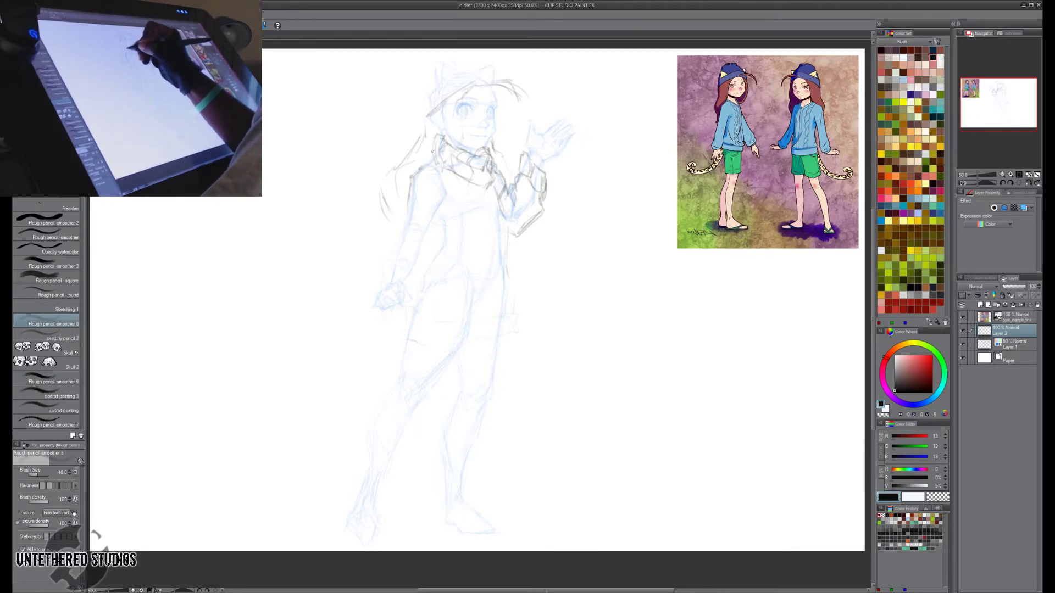
pyautogui.moveTo(467, 94); pyautogui.dragTo(459, 125)
pyautogui.press('e')
pyautogui.press('p')
# Sketch the hat's brim band over the forehead and a slouchy crown sagging behind the head.
pyautogui.moveTo(473, 80)
pyautogui.mouseDown()
pyautogui.moveTo(432, 112)
pyautogui.moveTo(448, 115)
pyautogui.moveTo(448, 129)
pyautogui.moveTo(420, 139)
pyautogui.moveTo(477, 83)
pyautogui.mouseUp()
pyautogui.moveTo(428, 117)
pyautogui.mouseDown()
pyautogui.moveTo(474, 86)
pyautogui.moveTo(436, 97)
pyautogui.mouseUp()
pyautogui.moveTo(432, 102); pyautogui.dragTo(427, 111)
pyautogui.moveTo(471, 76)
pyautogui.mouseDown()
pyautogui.moveTo(437, 97)
pyautogui.moveTo(491, 81)
pyautogui.moveTo(501, 100)
pyautogui.mouseUp()
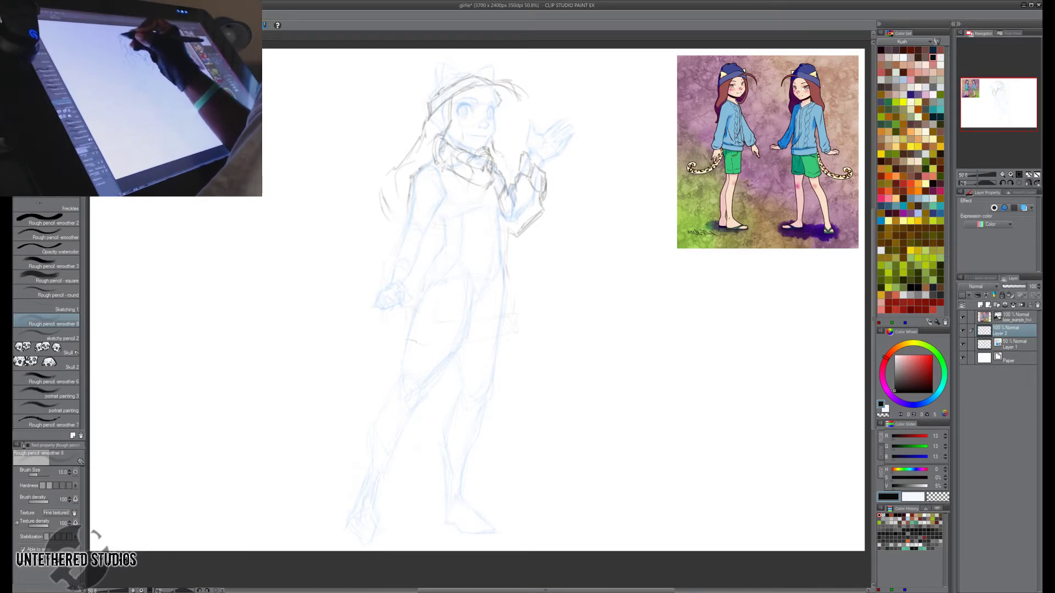
pyautogui.moveTo(447, 77)
pyautogui.mouseDown()
pyautogui.moveTo(424, 91)
pyautogui.moveTo(421, 124)
pyautogui.mouseUp()
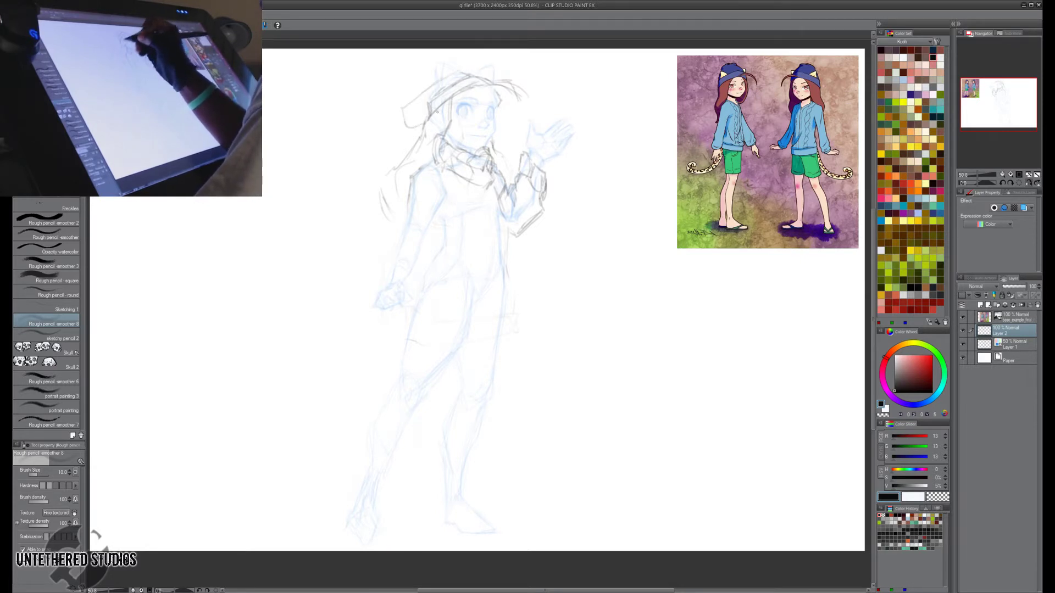
# Refine the hat in a mirrored view, strengthening the brim band and rounding the slouchy back of the crown.
pyautogui.press('h')
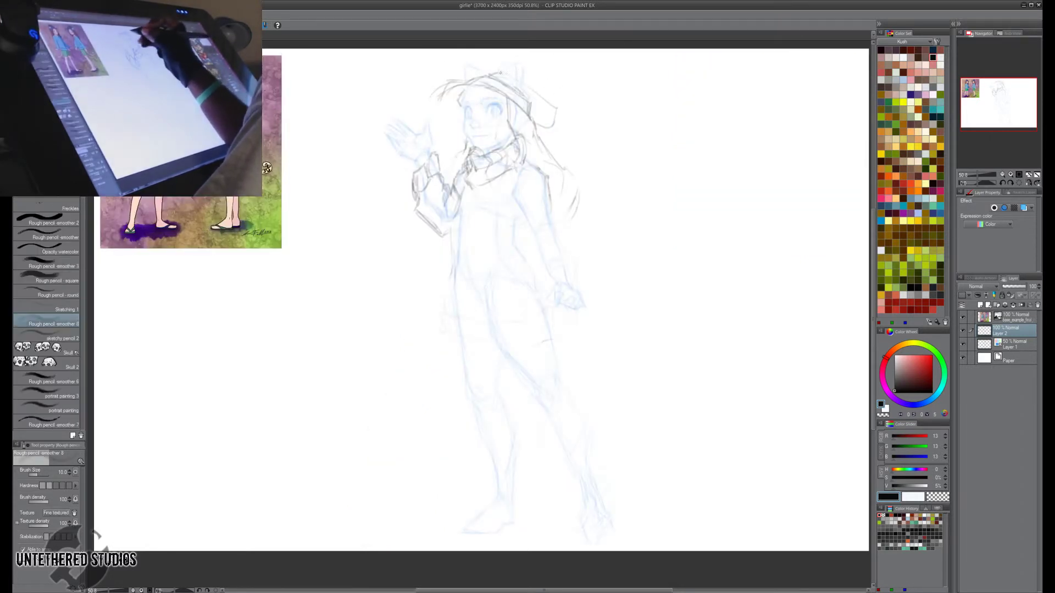
pyautogui.moveTo(471, 78)
pyautogui.mouseDown()
pyautogui.moveTo(532, 73)
pyautogui.moveTo(549, 94)
pyautogui.moveTo(535, 118)
pyautogui.moveTo(552, 127)
pyautogui.moveTo(537, 83)
pyautogui.moveTo(518, 71)
pyautogui.moveTo(539, 122)
pyautogui.mouseUp()
pyautogui.press('e')
pyautogui.press('p')
pyautogui.moveTo(527, 82); pyautogui.dragTo(552, 116)
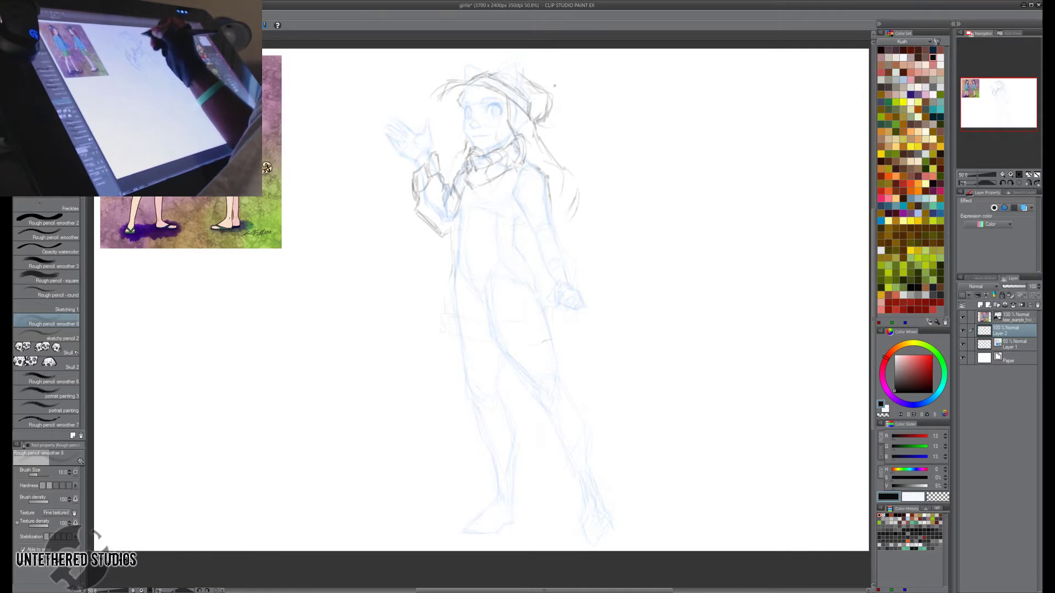
pyautogui.press('h')
# Erase the leftover hem mark on the upper thigh.
pyautogui.press('e')
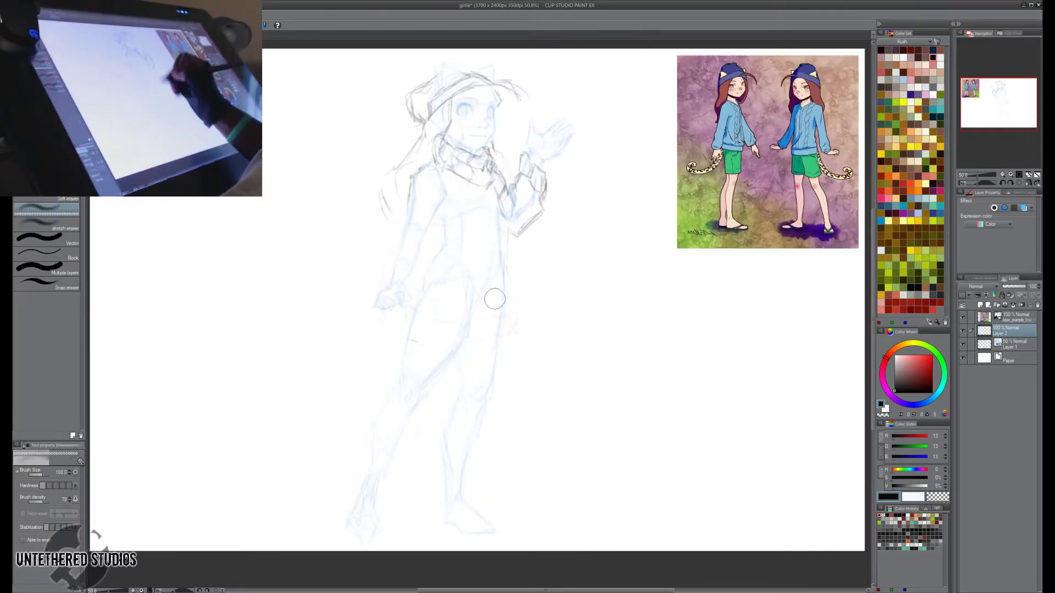
pyautogui.press('p')
pyautogui.press('e')
pyautogui.press('p')
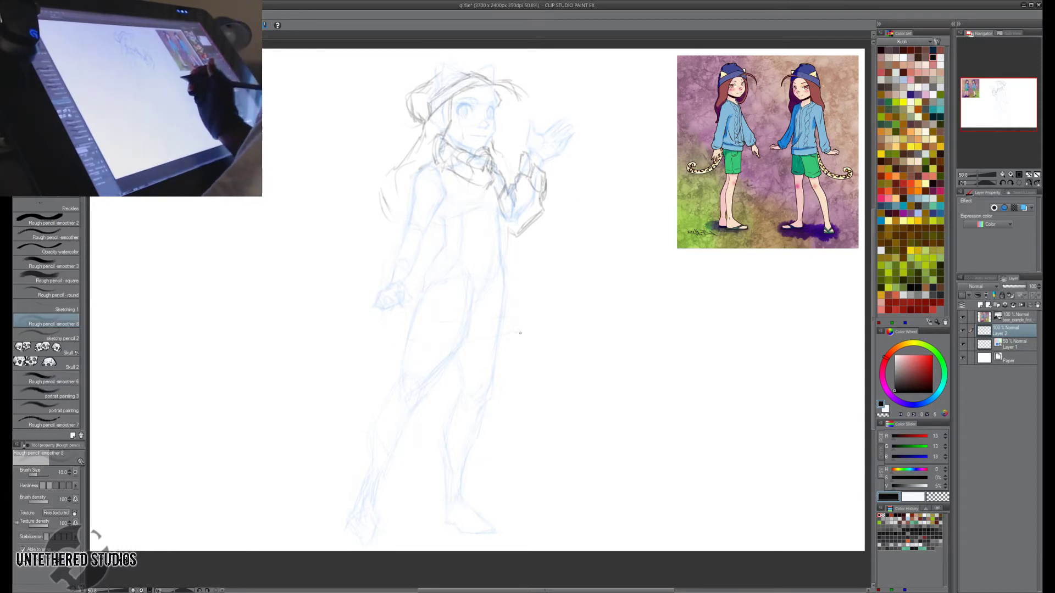
# Redraw the lowered hand flat and pointing outward on Layer 1, check it mirrored, and return to Layer 2.
pyautogui.click(1017, 352)
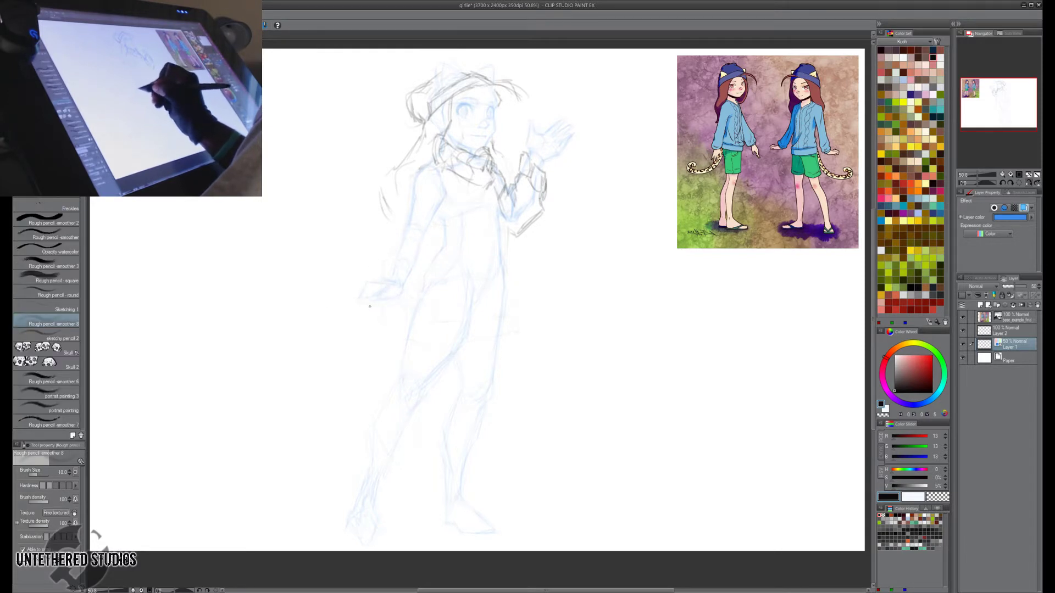
pyautogui.press('h')
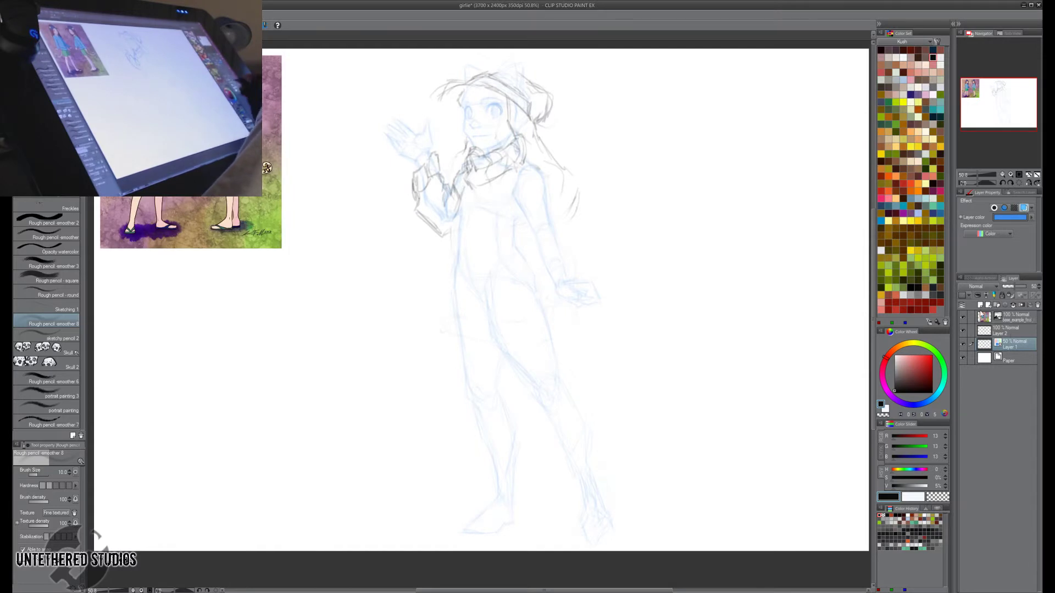
pyautogui.click(1010, 329)
pyautogui.press('h')
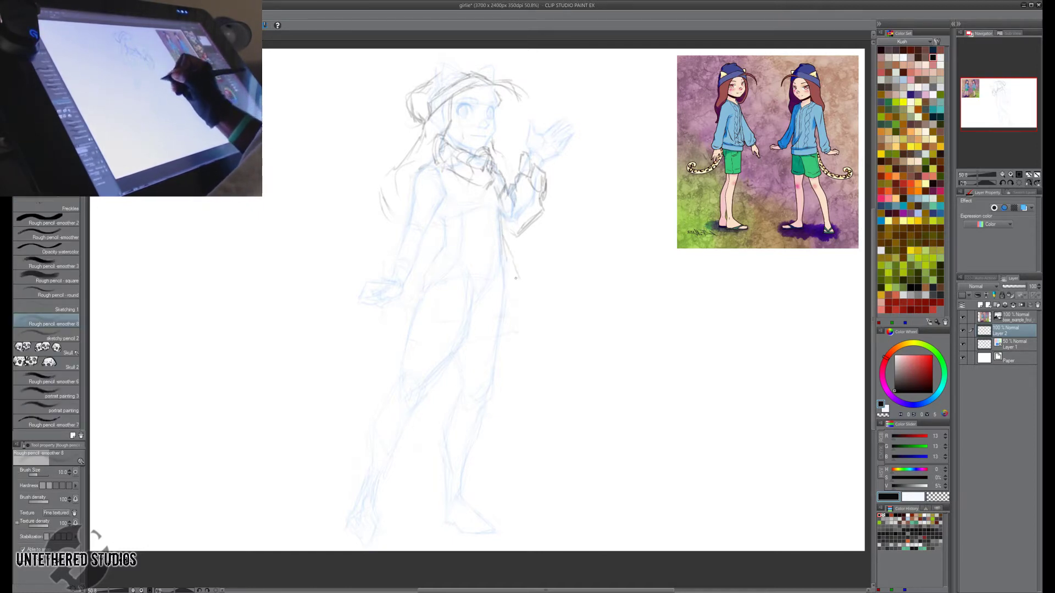
# Sketch sock-top lines across both calves and erase the trial sweater edge beside the hip.
pyautogui.moveTo(519, 285); pyautogui.dragTo(504, 310)
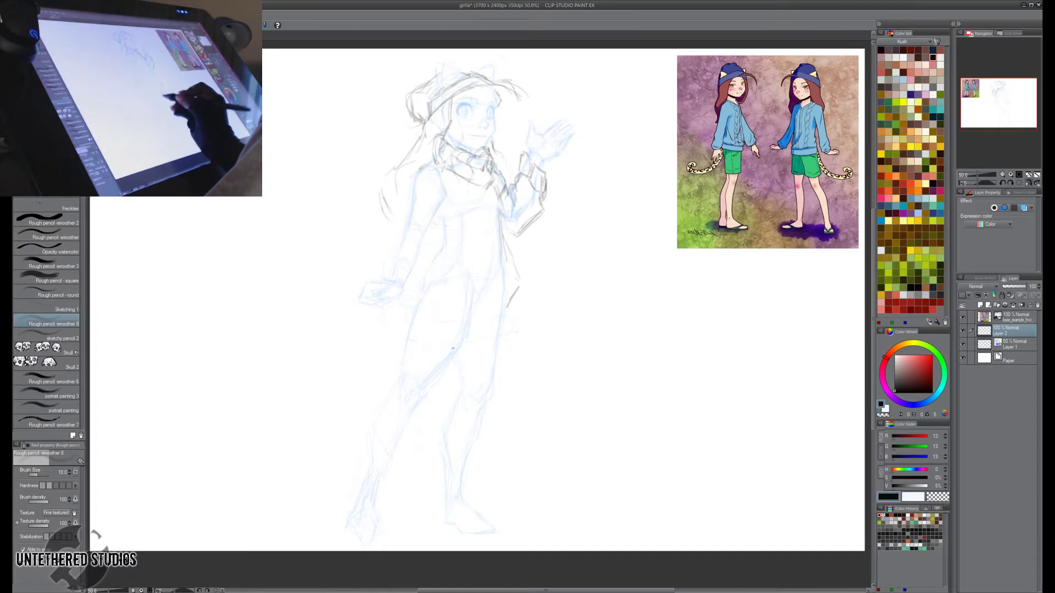
pyautogui.moveTo(378, 430); pyautogui.dragTo(468, 442)
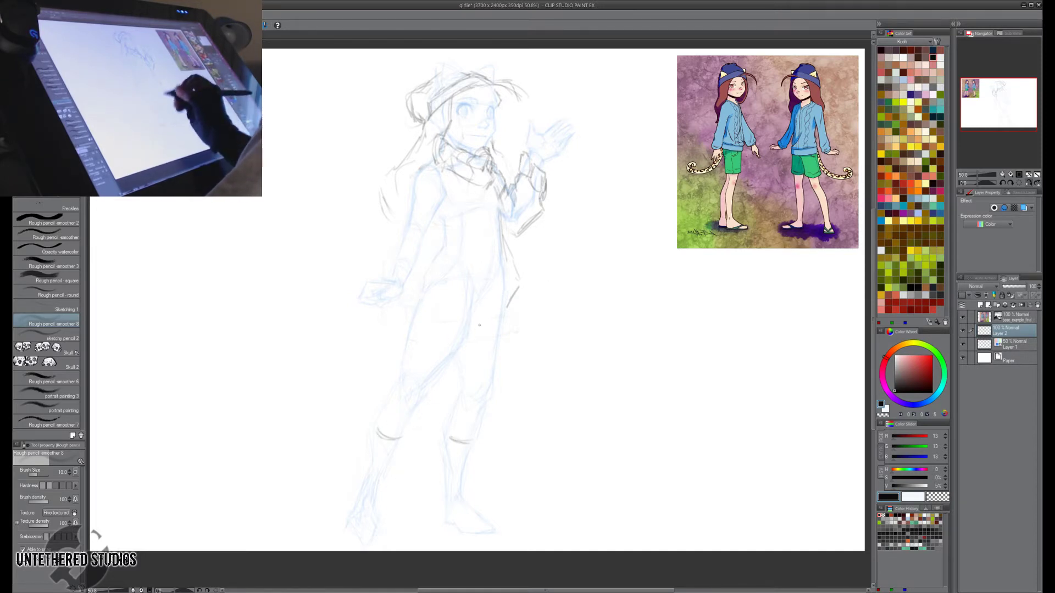
pyautogui.press('e')
pyautogui.moveTo(519, 286); pyautogui.dragTo(508, 307)
pyautogui.press('p')
pyautogui.press('e')
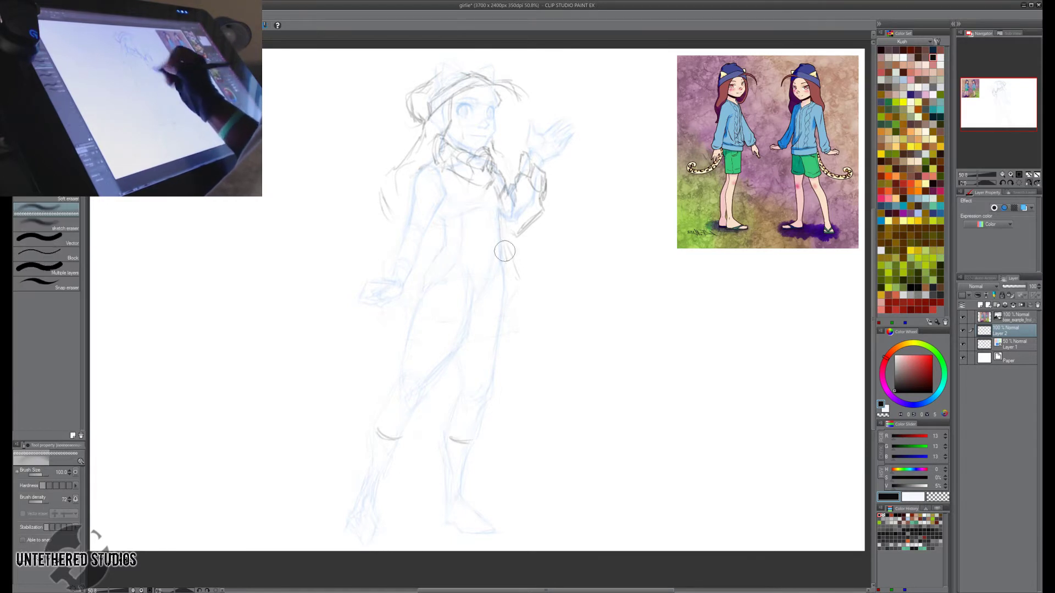
pyautogui.moveTo(504, 250); pyautogui.dragTo(500, 225)
# Sketch a long flared sweater side edge and a wide ribbed hem band across the mid-thighs.
pyautogui.press('p')
pyautogui.moveTo(514, 259); pyautogui.dragTo(524, 329)
pyautogui.moveTo(522, 331)
pyautogui.mouseDown()
pyautogui.moveTo(470, 342)
pyautogui.moveTo(462, 334)
pyautogui.moveTo(502, 334)
pyautogui.moveTo(506, 348)
pyautogui.moveTo(525, 333)
pyautogui.moveTo(511, 355)
pyautogui.mouseUp()
pyautogui.press('e')
pyautogui.press('p')
pyautogui.press('e')
pyautogui.press('p')
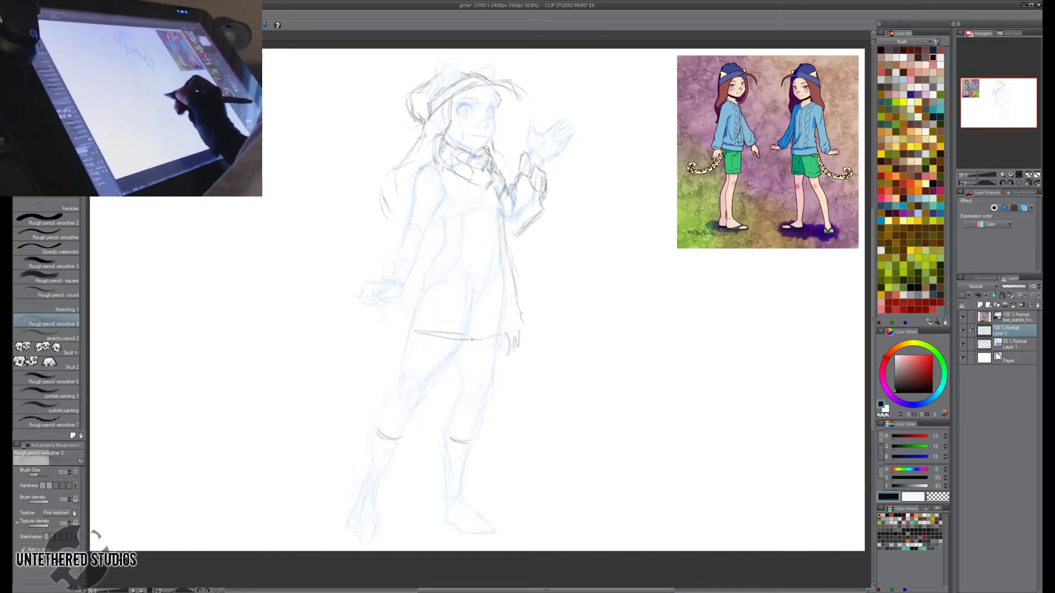
pyautogui.moveTo(421, 328); pyautogui.dragTo(402, 355)
pyautogui.moveTo(415, 332)
pyautogui.mouseDown()
pyautogui.moveTo(464, 345)
pyautogui.moveTo(496, 367)
pyautogui.mouseUp()
pyautogui.moveTo(483, 364)
pyautogui.mouseDown()
pyautogui.moveTo(470, 365)
pyautogui.moveTo(517, 360)
pyautogui.mouseUp()
pyautogui.moveTo(518, 358); pyautogui.dragTo(418, 358)
# Check the figure mirrored and erase the wide ribbed hem band and the lower side edge.
pyautogui.press('h')
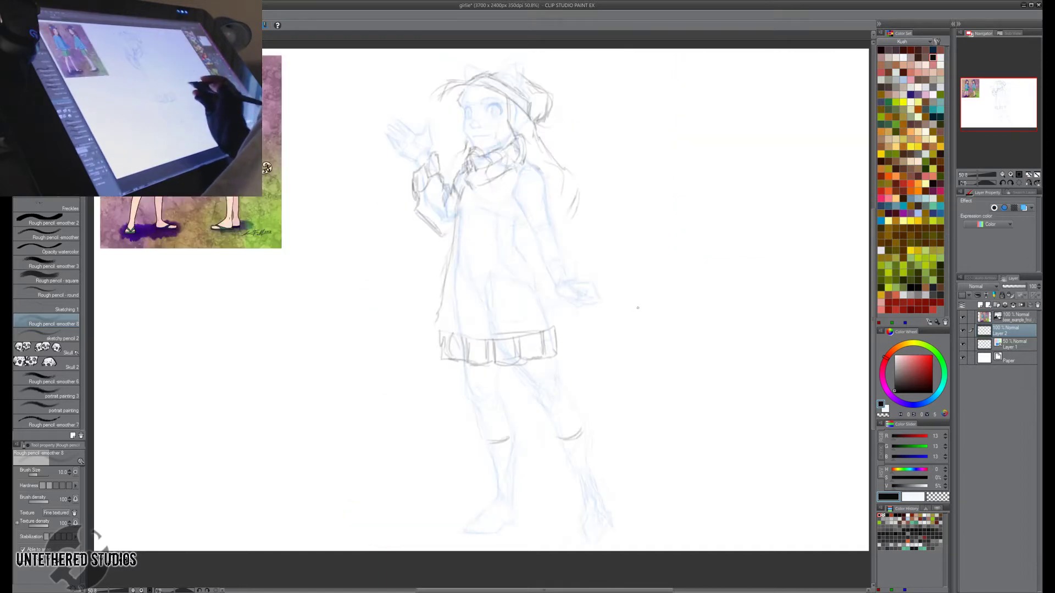
pyautogui.press('h')
pyautogui.press('h')
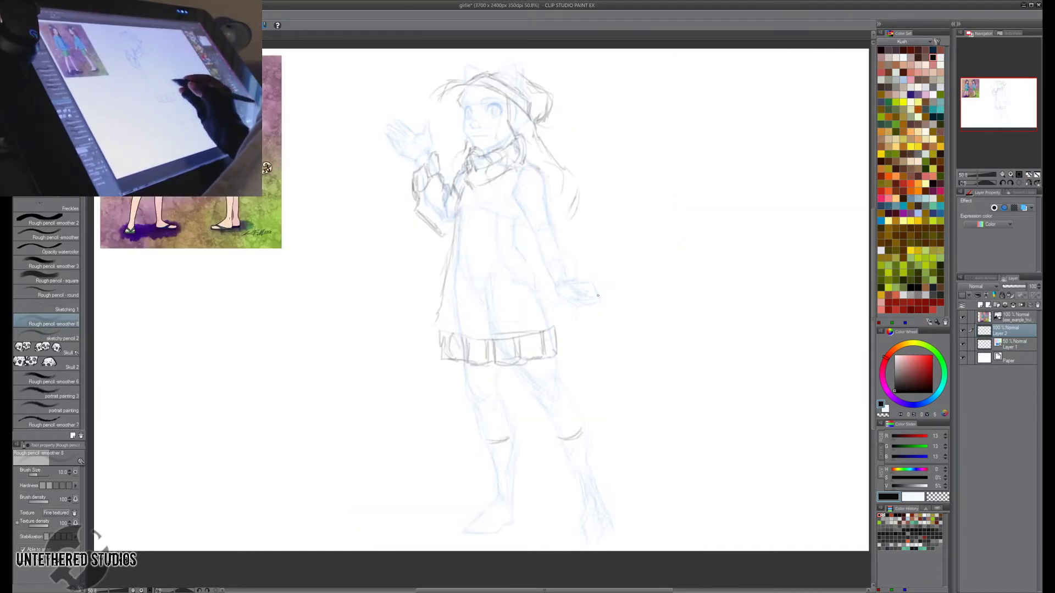
pyautogui.press('e')
pyautogui.moveTo(440, 320)
pyautogui.mouseDown()
pyautogui.moveTo(451, 295)
pyautogui.moveTo(561, 329)
pyautogui.mouseUp()
pyautogui.press('p')
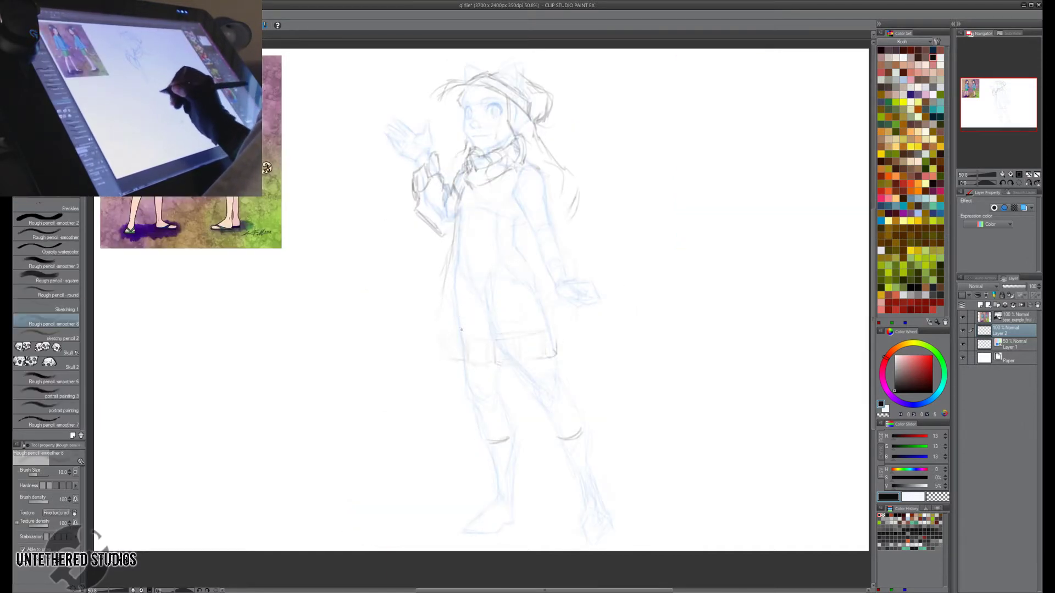
# Sketch a narrower ribbed hem band slightly higher across the upper thighs in the mirrored view.
pyautogui.moveTo(454, 322)
pyautogui.mouseDown()
pyautogui.moveTo(456, 349)
pyautogui.moveTo(518, 349)
pyautogui.moveTo(554, 330)
pyautogui.mouseUp()
pyautogui.moveTo(454, 323)
pyautogui.mouseDown()
pyautogui.moveTo(550, 314)
pyautogui.moveTo(470, 351)
pyautogui.mouseUp()
pyautogui.moveTo(470, 329)
pyautogui.mouseDown()
pyautogui.moveTo(487, 349)
pyautogui.moveTo(502, 324)
pyautogui.moveTo(508, 348)
pyautogui.mouseUp()
pyautogui.moveTo(524, 322)
pyautogui.mouseDown()
pyautogui.moveTo(526, 345)
pyautogui.moveTo(530, 339)
pyautogui.mouseUp()
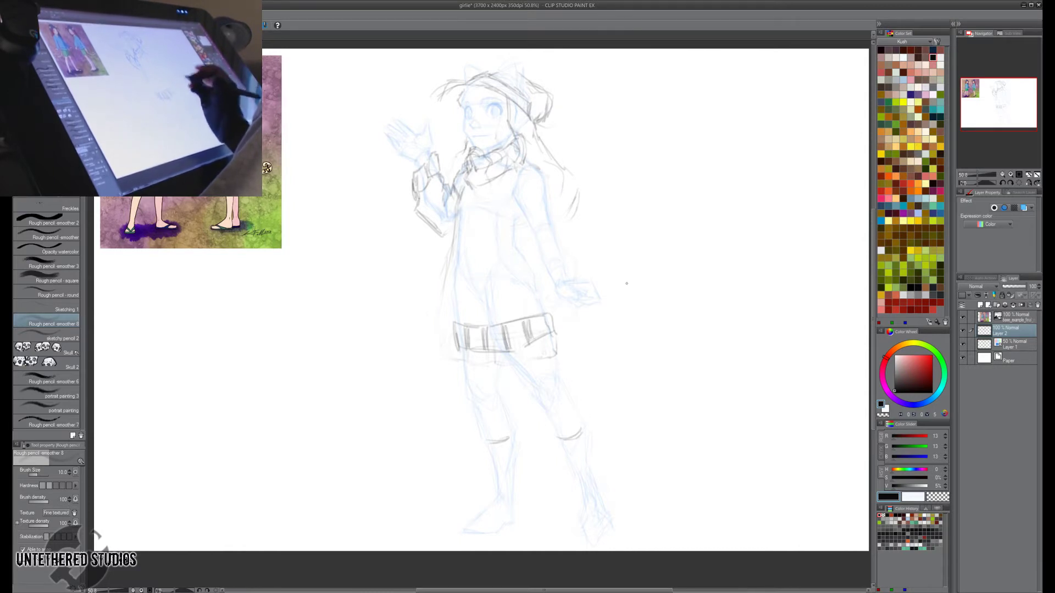
# Sketch both sweater sides down to the hem band, adding bunched folds at the waist.
pyautogui.press('h')
pyautogui.press('e')
pyautogui.press('p')
pyautogui.moveTo(516, 274)
pyautogui.mouseDown()
pyautogui.moveTo(506, 252)
pyautogui.moveTo(518, 281)
pyautogui.moveTo(510, 322)
pyautogui.moveTo(511, 262)
pyautogui.moveTo(520, 298)
pyautogui.moveTo(514, 324)
pyautogui.moveTo(494, 324)
pyautogui.mouseUp()
pyautogui.press('e')
pyautogui.press('p')
pyautogui.moveTo(438, 222)
pyautogui.mouseDown()
pyautogui.moveTo(444, 240)
pyautogui.moveTo(457, 242)
pyautogui.moveTo(450, 274)
pyautogui.moveTo(432, 255)
pyautogui.moveTo(411, 314)
pyautogui.mouseUp()
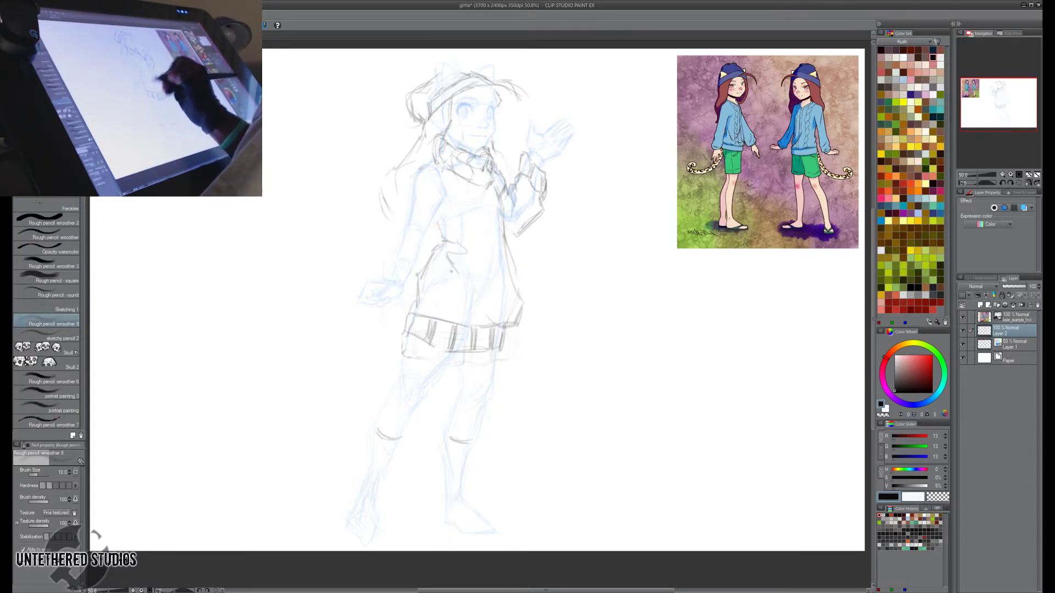
# Erase the bulging sweater side below the raised arm and redraw it closer to the body down to the hem.
pyautogui.press('e')
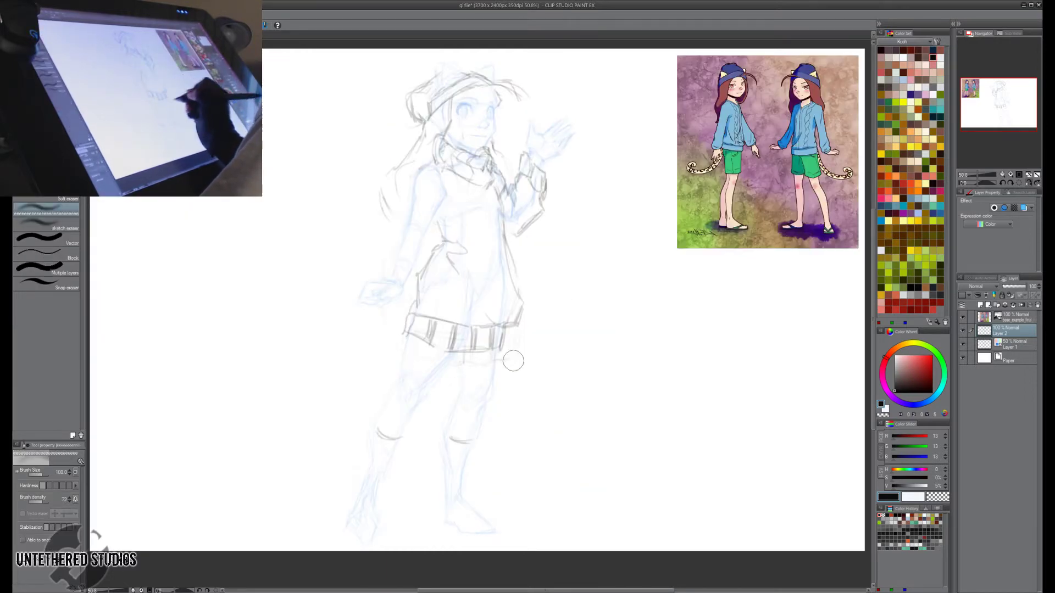
pyautogui.press('p')
pyautogui.press('e')
pyautogui.press('p')
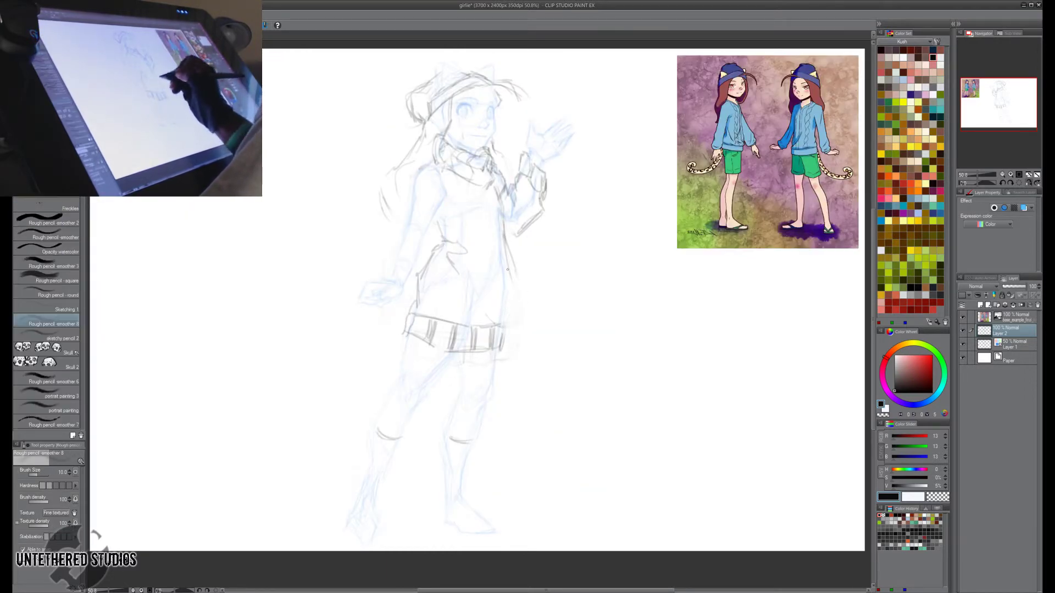
pyautogui.moveTo(508, 269); pyautogui.dragTo(506, 316)
pyautogui.moveTo(510, 302); pyautogui.dragTo(505, 341)
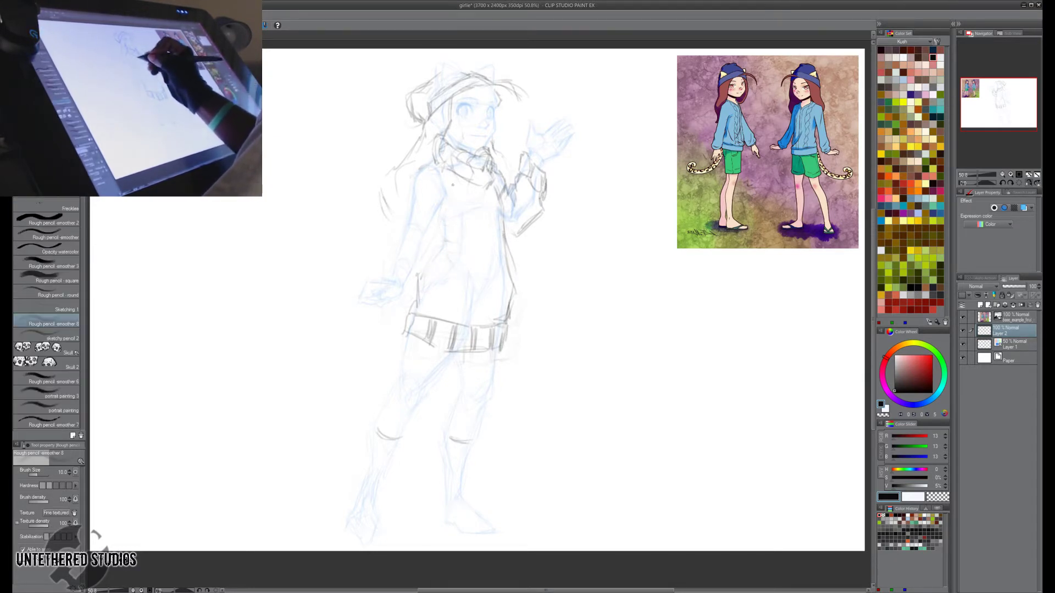
# Sketch two converging lines down the chest and lighten the sweater's hem band and side edges.
pyautogui.moveTo(448, 184); pyautogui.dragTo(472, 230)
pyautogui.moveTo(496, 191); pyautogui.dragTo(487, 216)
pyautogui.press('e')
pyautogui.moveTo(428, 335)
pyautogui.mouseDown()
pyautogui.moveTo(436, 281)
pyautogui.moveTo(514, 278)
pyautogui.mouseUp()
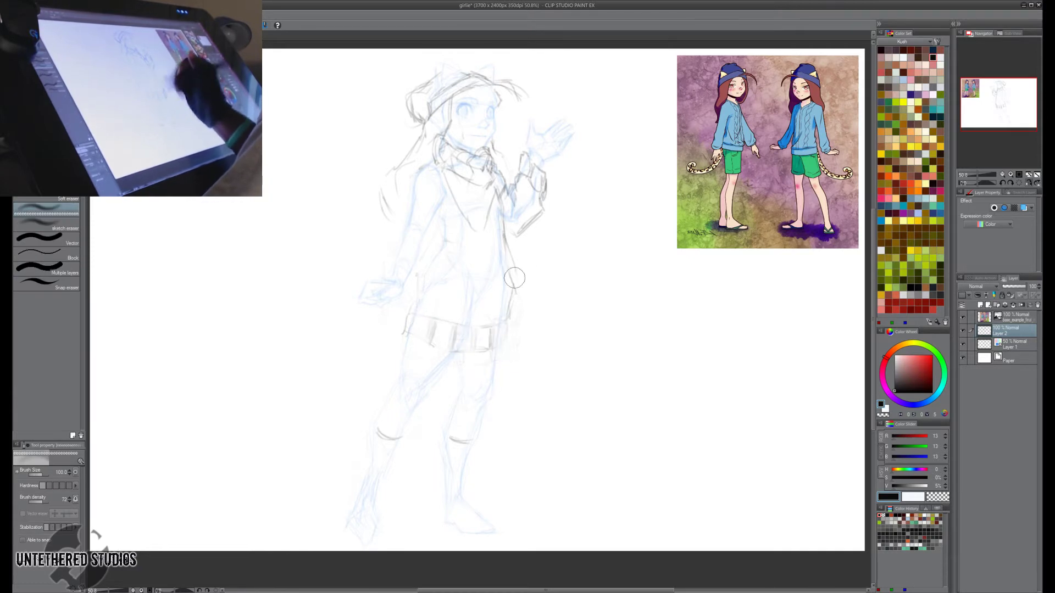
# Sketch the lowered arm's loose sleeve with an elbow fold, outer forearm edge and hanging underside.
pyautogui.press('p')
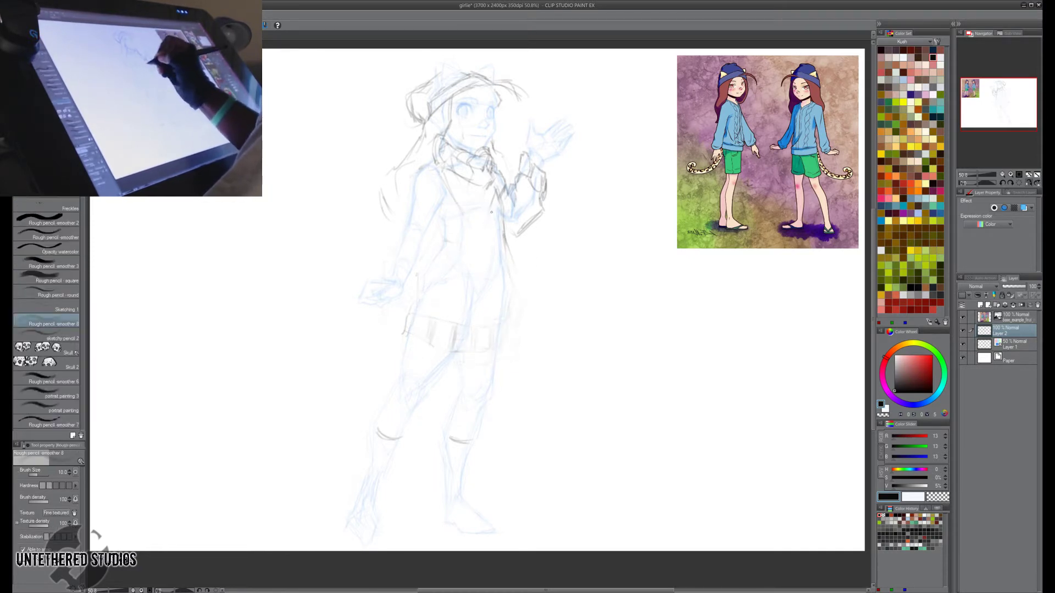
pyautogui.moveTo(424, 166)
pyautogui.mouseDown()
pyautogui.moveTo(408, 189)
pyautogui.moveTo(406, 225)
pyautogui.moveTo(449, 254)
pyautogui.mouseUp()
pyautogui.moveTo(407, 223)
pyautogui.mouseDown()
pyautogui.moveTo(377, 272)
pyautogui.moveTo(400, 299)
pyautogui.mouseUp()
pyautogui.moveTo(433, 265); pyautogui.dragTo(420, 312)
pyautogui.moveTo(442, 263); pyautogui.dragTo(425, 319)
pyautogui.moveTo(426, 319); pyautogui.dragTo(405, 331)
# Sketch a baggy cuff around the lowered wrist with stacked folds and a drooping opening below the hand.
pyautogui.press('e')
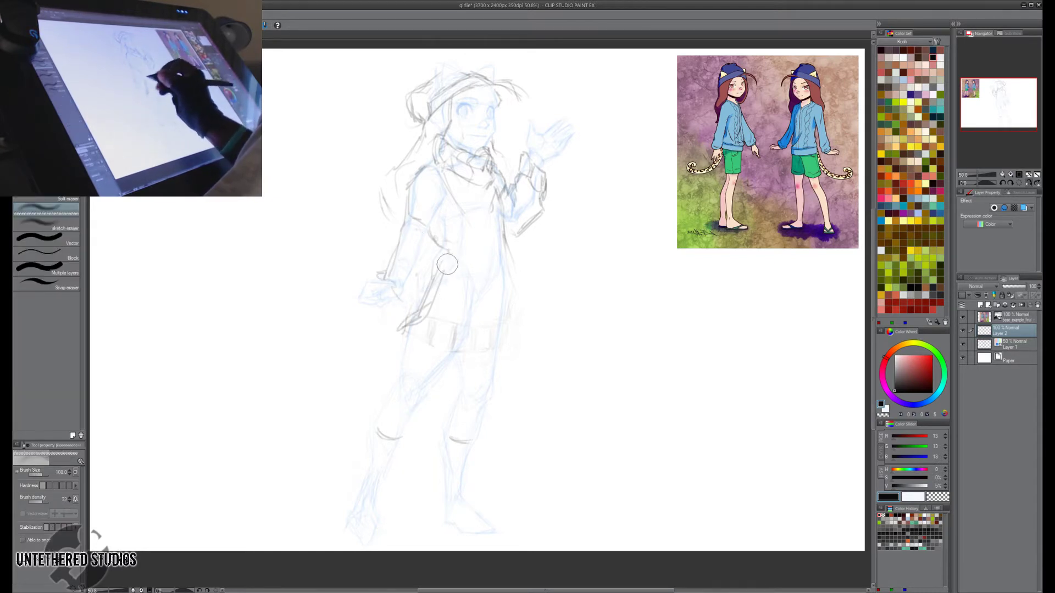
pyautogui.press('p')
pyautogui.moveTo(440, 266)
pyautogui.mouseDown()
pyautogui.moveTo(428, 303)
pyautogui.moveTo(403, 329)
pyautogui.mouseUp()
pyautogui.moveTo(415, 273)
pyautogui.mouseDown()
pyautogui.moveTo(391, 304)
pyautogui.moveTo(409, 333)
pyautogui.mouseUp()
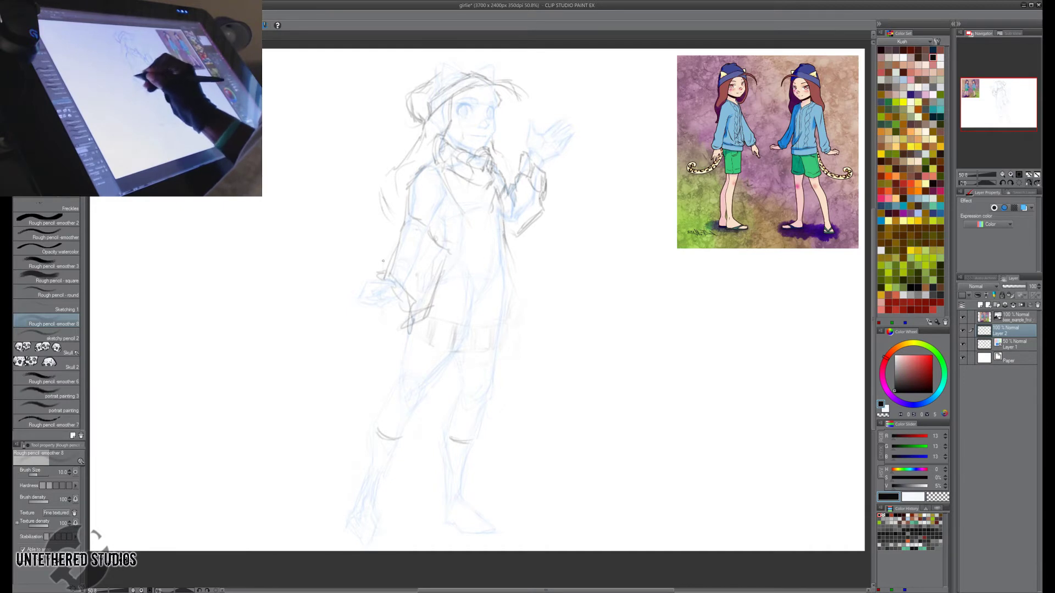
pyautogui.moveTo(379, 259)
pyautogui.mouseDown()
pyautogui.moveTo(409, 282)
pyautogui.moveTo(421, 311)
pyautogui.mouseUp()
pyautogui.moveTo(422, 270); pyautogui.dragTo(394, 295)
pyautogui.moveTo(424, 304)
pyautogui.mouseDown()
pyautogui.moveTo(392, 268)
pyautogui.moveTo(389, 329)
pyautogui.mouseUp()
pyautogui.moveTo(390, 302)
pyautogui.mouseDown()
pyautogui.moveTo(377, 329)
pyautogui.moveTo(405, 320)
pyautogui.mouseUp()
# Erase the raised arm's bunched cuff and redraw the sleeve with a wide, drooping opening.
pyautogui.press('h')
pyautogui.press('e')
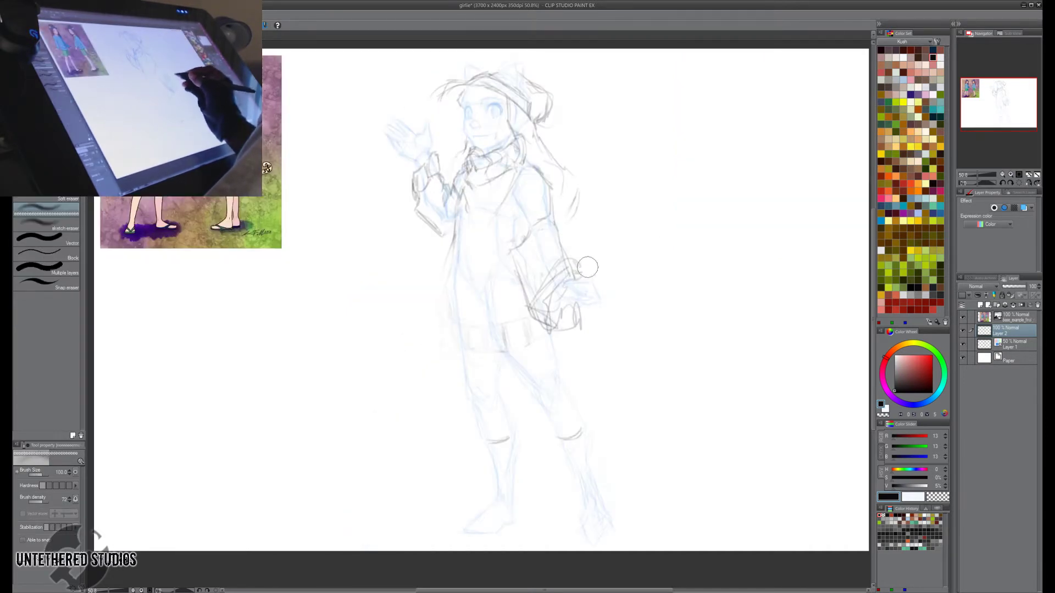
pyautogui.moveTo(428, 165)
pyautogui.mouseDown()
pyautogui.moveTo(425, 213)
pyautogui.moveTo(439, 184)
pyautogui.moveTo(412, 191)
pyautogui.moveTo(398, 225)
pyautogui.moveTo(444, 162)
pyautogui.moveTo(415, 217)
pyautogui.mouseUp()
pyautogui.press('p')
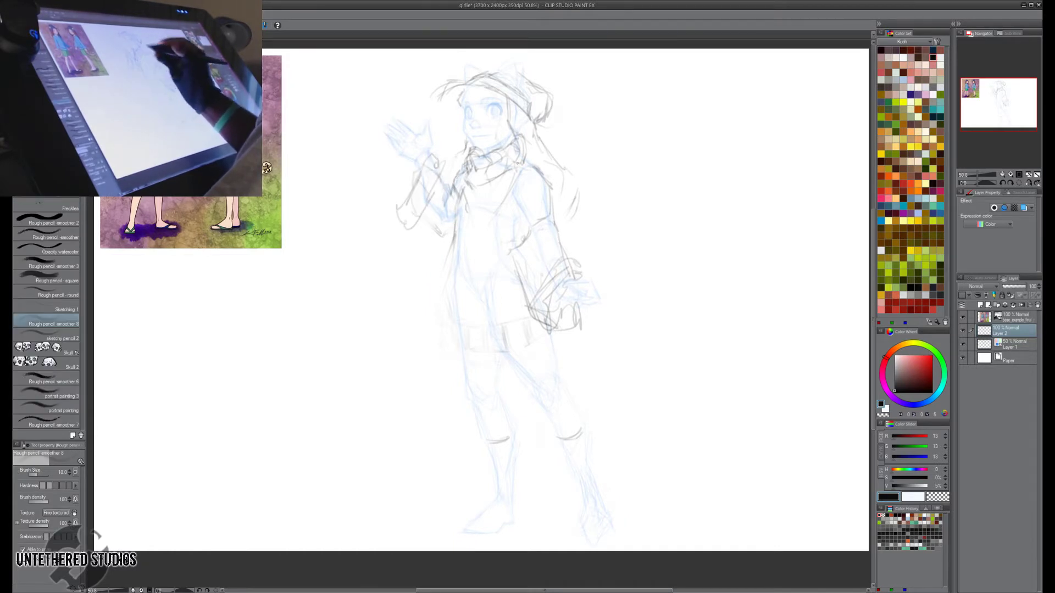
pyautogui.press('h')
pyautogui.press('e')
pyautogui.moveTo(558, 200)
pyautogui.mouseDown()
pyautogui.moveTo(524, 225)
pyautogui.moveTo(547, 219)
pyautogui.mouseUp()
pyautogui.press('p')
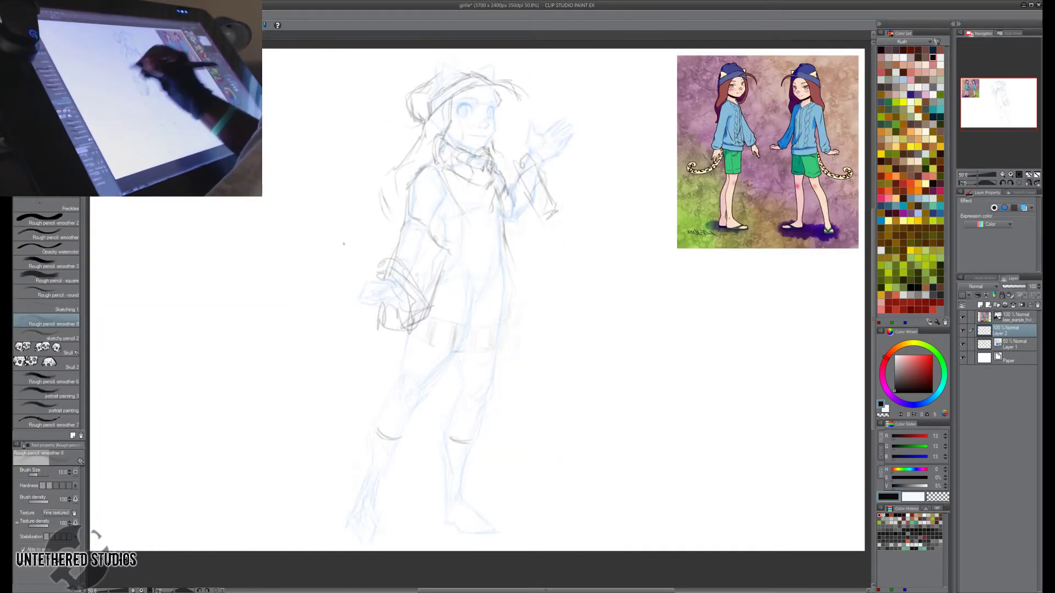
# Handwrite the note "Totes forgot I was in the middle of cooking dinner..." in the empty space beside the figure.
pyautogui.moveTo(128, 306); pyautogui.dragTo(141, 295)
pyautogui.moveTo(134, 299)
pyautogui.mouseDown()
pyautogui.moveTo(143, 311)
pyautogui.moveTo(163, 277)
pyautogui.moveTo(185, 306)
pyautogui.moveTo(187, 287)
pyautogui.moveTo(202, 303)
pyautogui.moveTo(199, 279)
pyautogui.mouseUp()
pyautogui.moveTo(193, 299)
pyautogui.mouseDown()
pyautogui.moveTo(192, 266)
pyautogui.moveTo(212, 253)
pyautogui.moveTo(218, 267)
pyautogui.moveTo(241, 220)
pyautogui.mouseUp()
pyautogui.click(216, 253)
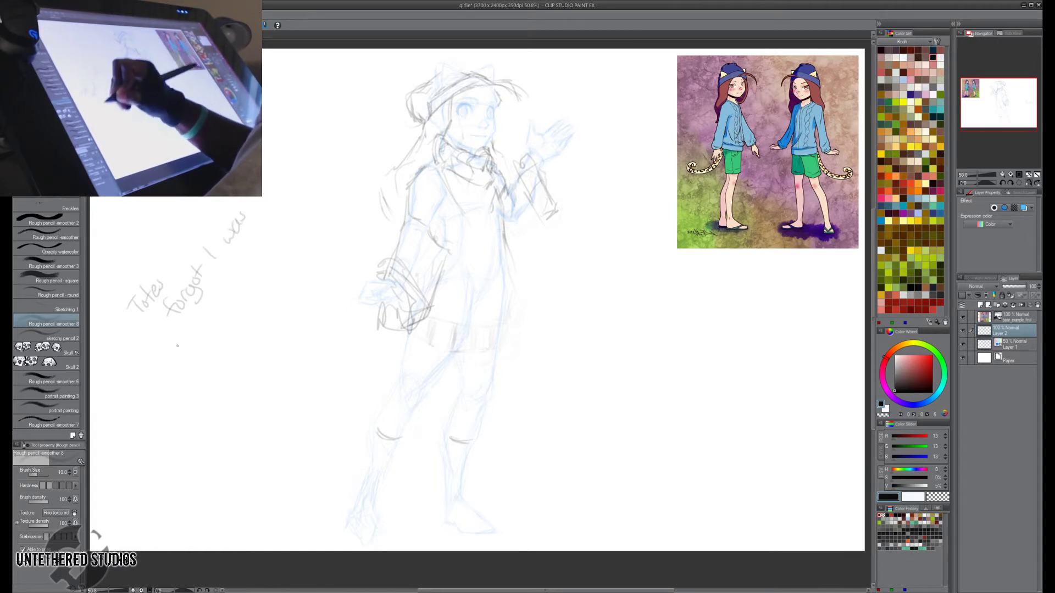
pyautogui.moveTo(174, 348); pyautogui.dragTo(182, 345)
pyautogui.moveTo(193, 327); pyautogui.dragTo(253, 246)
pyautogui.moveTo(250, 256); pyautogui.dragTo(279, 204)
pyautogui.moveTo(225, 346)
pyautogui.mouseDown()
pyautogui.moveTo(216, 358)
pyautogui.moveTo(223, 353)
pyautogui.mouseUp()
pyautogui.moveTo(229, 336)
pyautogui.mouseDown()
pyautogui.moveTo(256, 300)
pyautogui.moveTo(265, 308)
pyautogui.moveTo(298, 237)
pyautogui.mouseUp()
pyautogui.moveTo(292, 237); pyautogui.dragTo(297, 223)
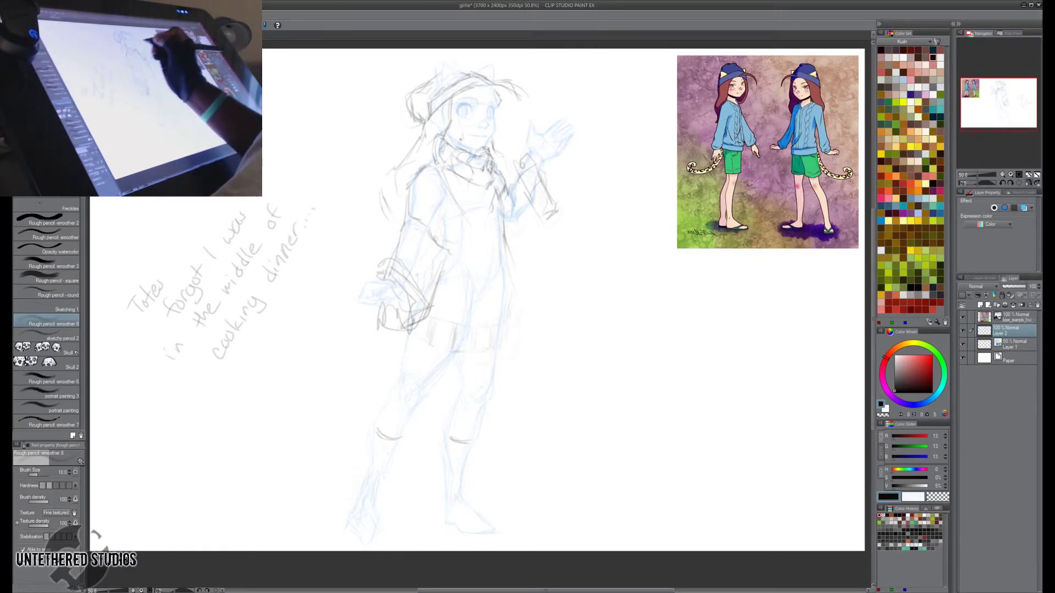
# Sketch the raised sleeve's hanging lower edge and inner fold, and toggle Layer 1's visibility off and on.
pyautogui.moveTo(543, 227)
pyautogui.mouseDown()
pyautogui.moveTo(522, 257)
pyautogui.moveTo(509, 249)
pyautogui.mouseUp()
pyautogui.moveTo(516, 179); pyautogui.dragTo(514, 218)
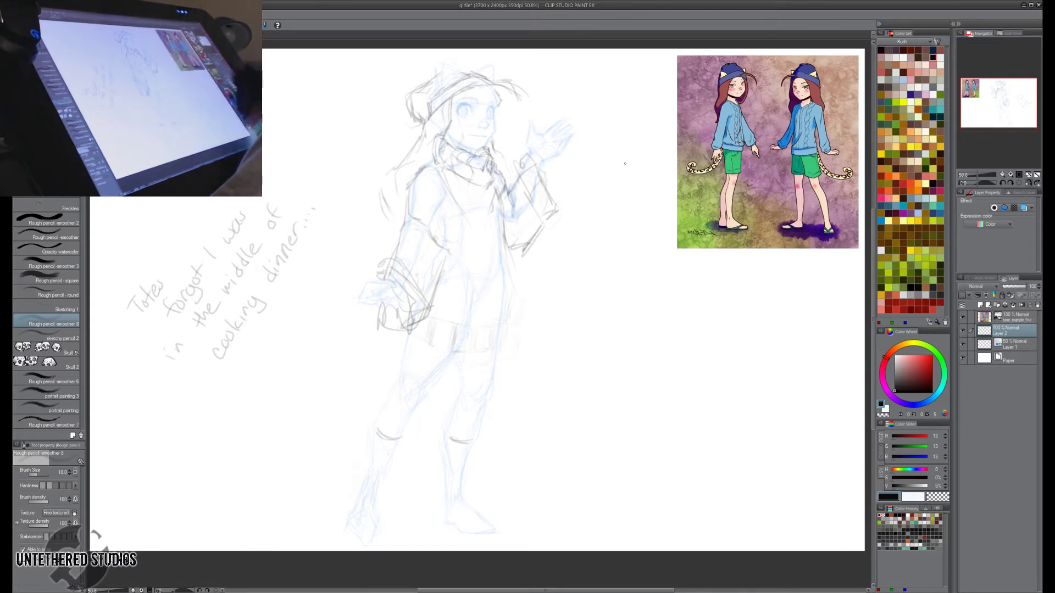
pyautogui.click(963, 345)
pyautogui.click(963, 346)
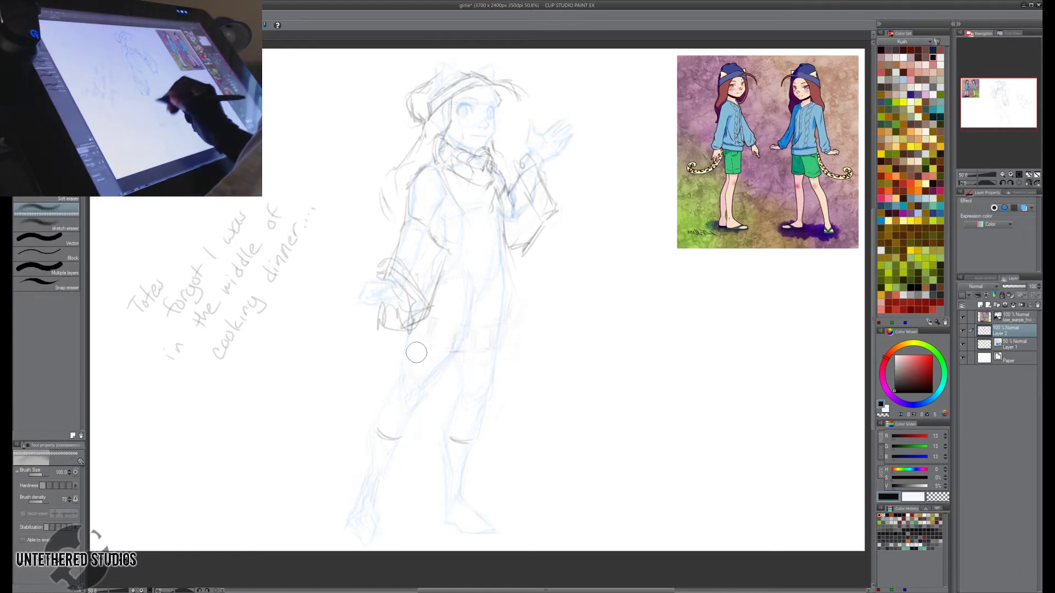
# Sketch the sweater's flared sides and a banded lower hem across the upper thighs.
pyautogui.moveTo(439, 305)
pyautogui.mouseDown()
pyautogui.moveTo(507, 340)
pyautogui.moveTo(520, 330)
pyautogui.mouseUp()
pyautogui.moveTo(510, 246)
pyautogui.mouseDown()
pyautogui.moveTo(526, 283)
pyautogui.moveTo(517, 324)
pyautogui.mouseUp()
pyautogui.moveTo(526, 306)
pyautogui.mouseDown()
pyautogui.moveTo(509, 342)
pyautogui.moveTo(518, 316)
pyautogui.mouseUp()
pyautogui.press('e')
pyautogui.press('p')
pyautogui.moveTo(520, 280)
pyautogui.mouseDown()
pyautogui.moveTo(525, 303)
pyautogui.moveTo(513, 332)
pyautogui.mouseUp()
pyautogui.moveTo(526, 299)
pyautogui.mouseDown()
pyautogui.moveTo(515, 333)
pyautogui.moveTo(462, 338)
pyautogui.moveTo(506, 349)
pyautogui.moveTo(471, 352)
pyautogui.moveTo(426, 329)
pyautogui.moveTo(434, 317)
pyautogui.moveTo(424, 314)
pyautogui.mouseUp()
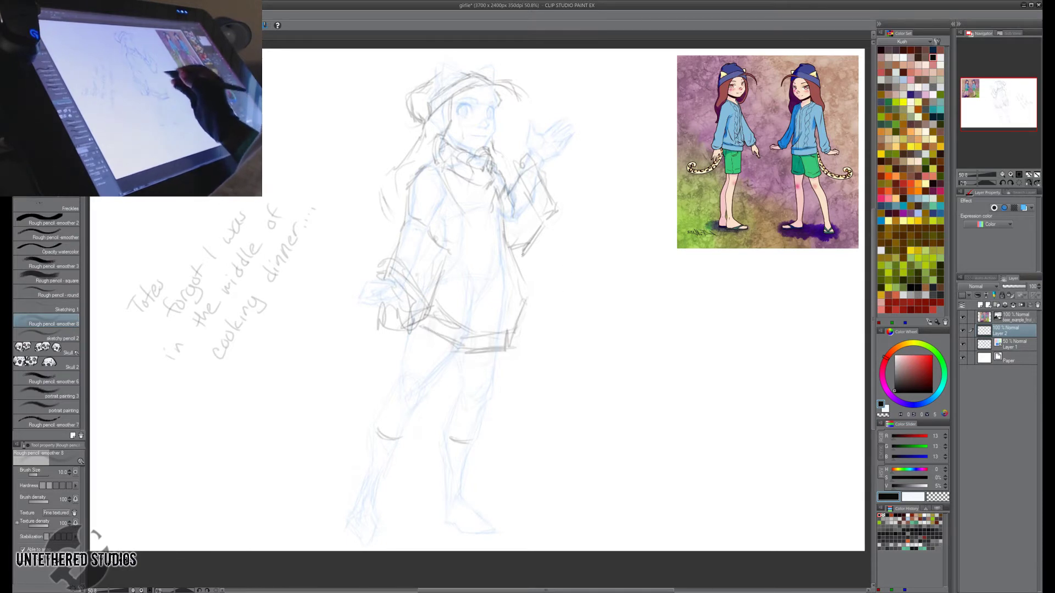
# Add fold lines beside the lowered arm, erase the hem, and redraw it as a ribbed band with a straighter sweater side.
pyautogui.moveTo(457, 249)
pyautogui.mouseDown()
pyautogui.moveTo(440, 283)
pyautogui.moveTo(446, 271)
pyautogui.mouseUp()
pyautogui.moveTo(452, 204)
pyautogui.mouseDown()
pyautogui.moveTo(456, 250)
pyautogui.moveTo(457, 231)
pyautogui.mouseUp()
pyautogui.moveTo(464, 214); pyautogui.dragTo(458, 255)
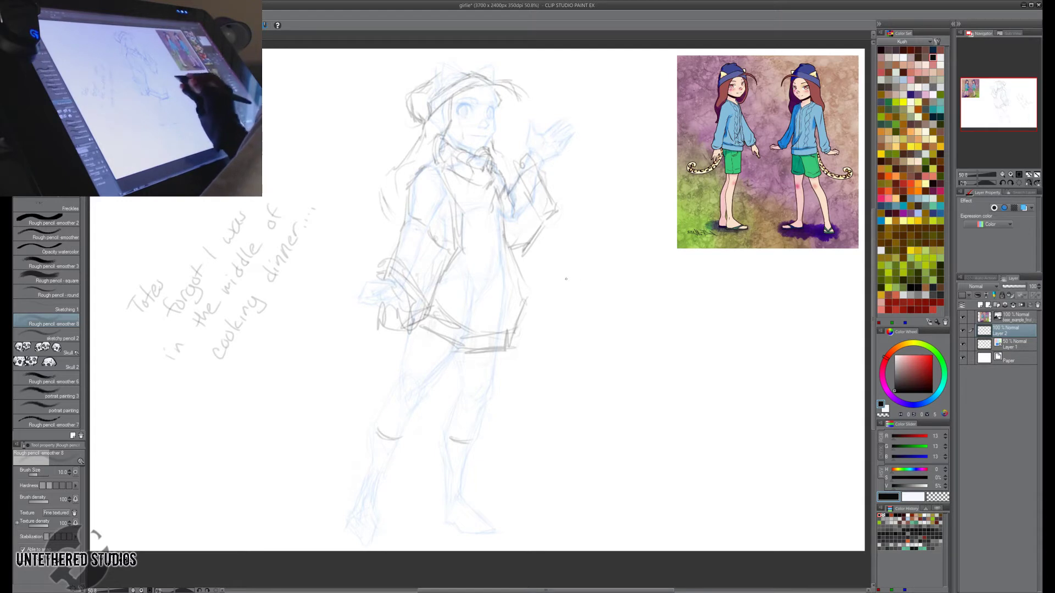
pyautogui.press('e')
pyautogui.moveTo(426, 329)
pyautogui.mouseDown()
pyautogui.moveTo(447, 345)
pyautogui.moveTo(519, 326)
pyautogui.moveTo(431, 322)
pyautogui.moveTo(500, 313)
pyautogui.moveTo(514, 331)
pyautogui.mouseUp()
pyautogui.press('p')
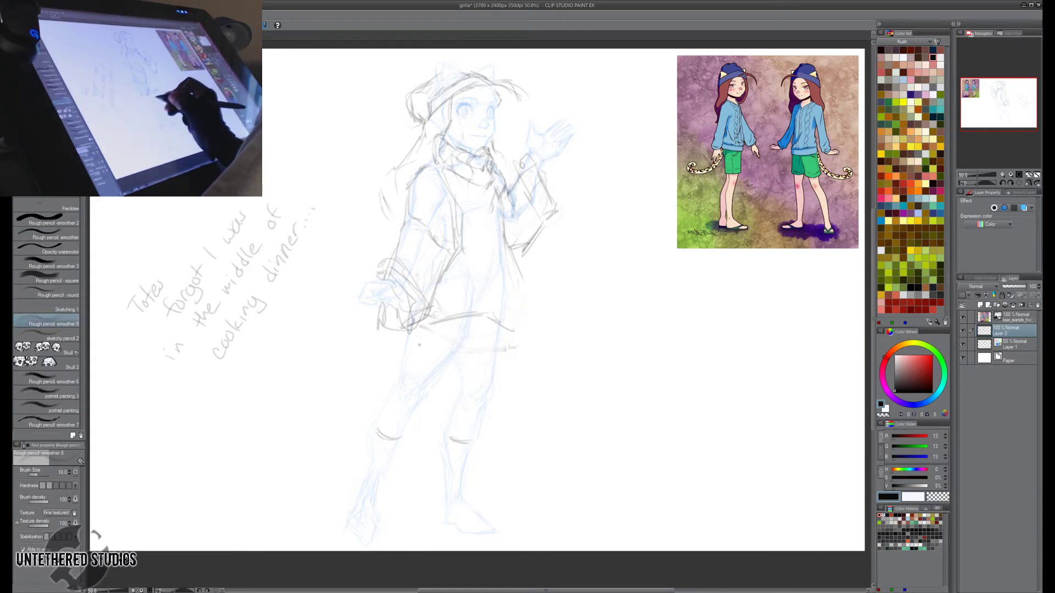
pyautogui.moveTo(409, 349)
pyautogui.mouseDown()
pyautogui.moveTo(486, 334)
pyautogui.moveTo(510, 352)
pyautogui.moveTo(491, 326)
pyautogui.moveTo(490, 339)
pyautogui.mouseUp()
pyautogui.moveTo(470, 319)
pyautogui.mouseDown()
pyautogui.moveTo(461, 341)
pyautogui.moveTo(415, 349)
pyautogui.mouseUp()
pyautogui.moveTo(407, 330); pyautogui.dragTo(403, 353)
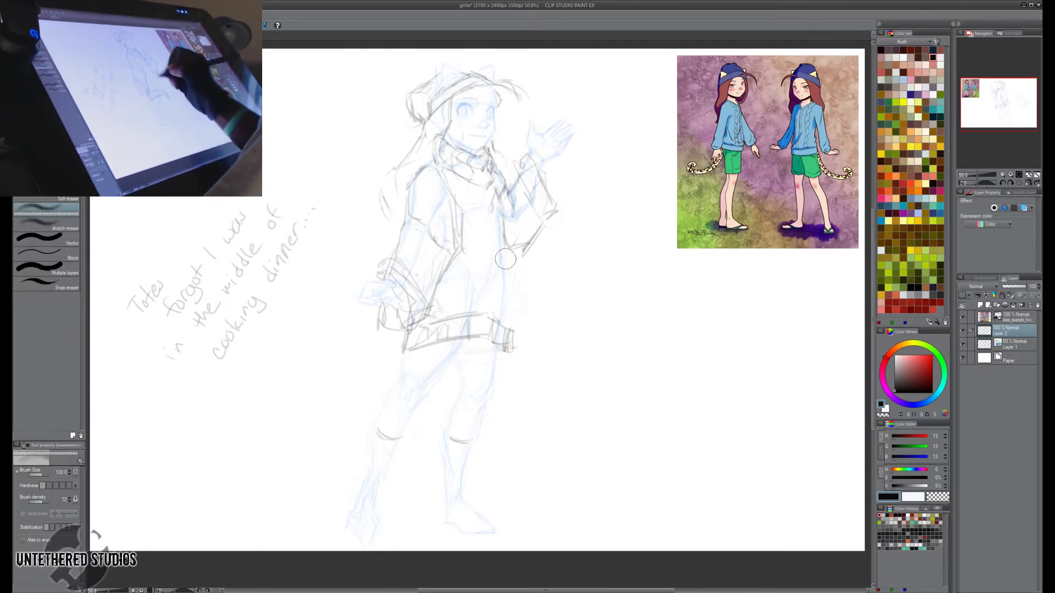
pyautogui.moveTo(508, 231); pyautogui.dragTo(509, 331)
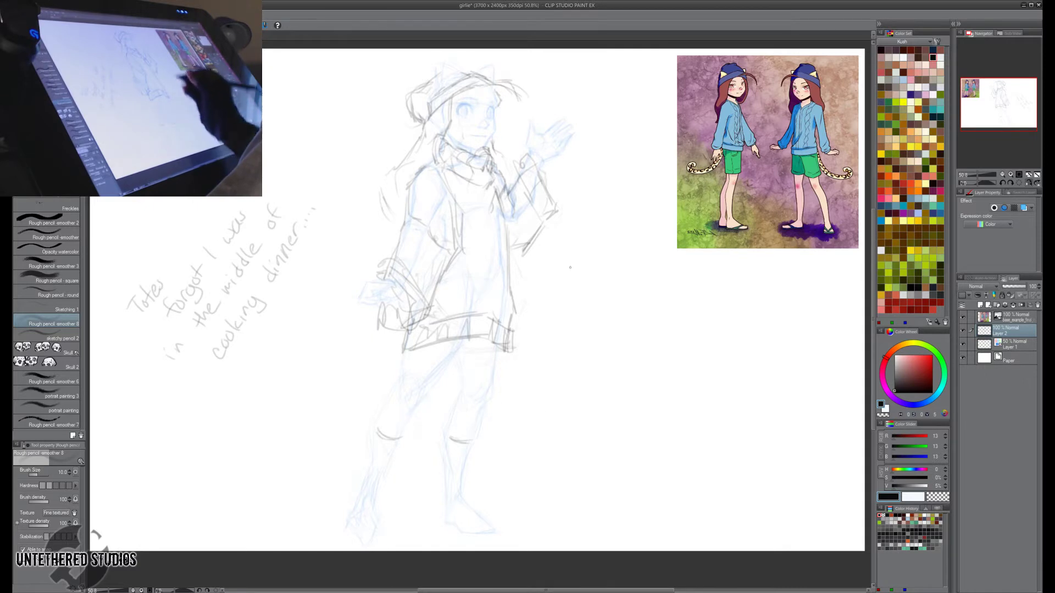
# Handwrite the note "BRB..." in the empty space below the reference illustration and save the file.
pyautogui.moveTo(599, 407)
pyautogui.mouseDown()
pyautogui.moveTo(588, 367)
pyautogui.moveTo(599, 407)
pyautogui.mouseUp()
pyautogui.moveTo(609, 339)
pyautogui.mouseDown()
pyautogui.moveTo(667, 359)
pyautogui.moveTo(706, 330)
pyautogui.moveTo(660, 360)
pyautogui.mouseUp()
pyautogui.moveTo(715, 324); pyautogui.dragTo(714, 332)
pyautogui.moveTo(723, 317); pyautogui.dragTo(730, 322)
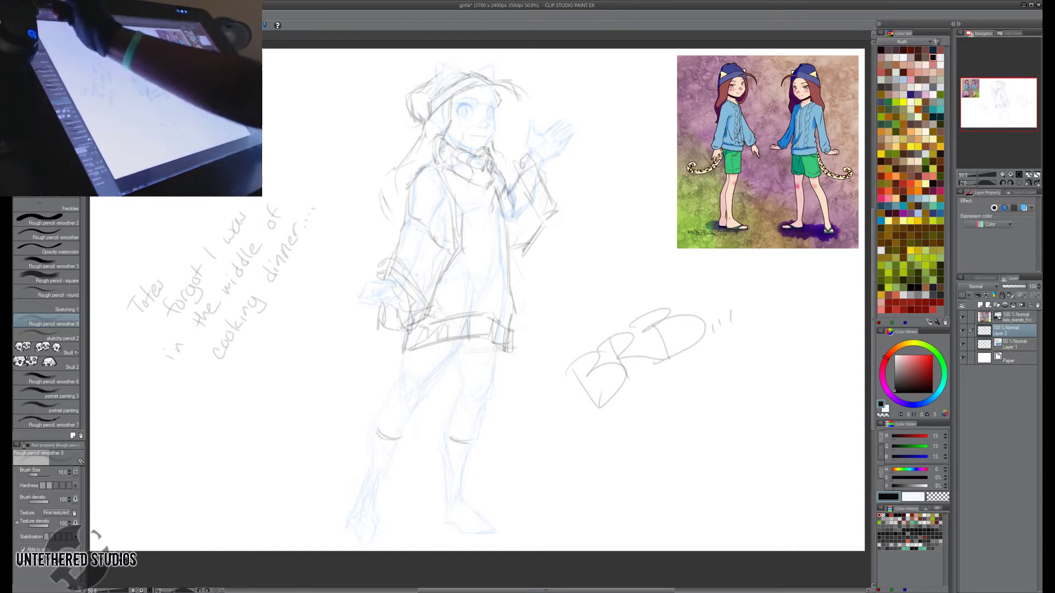
pyautogui.hotkey('ctrl', 's')
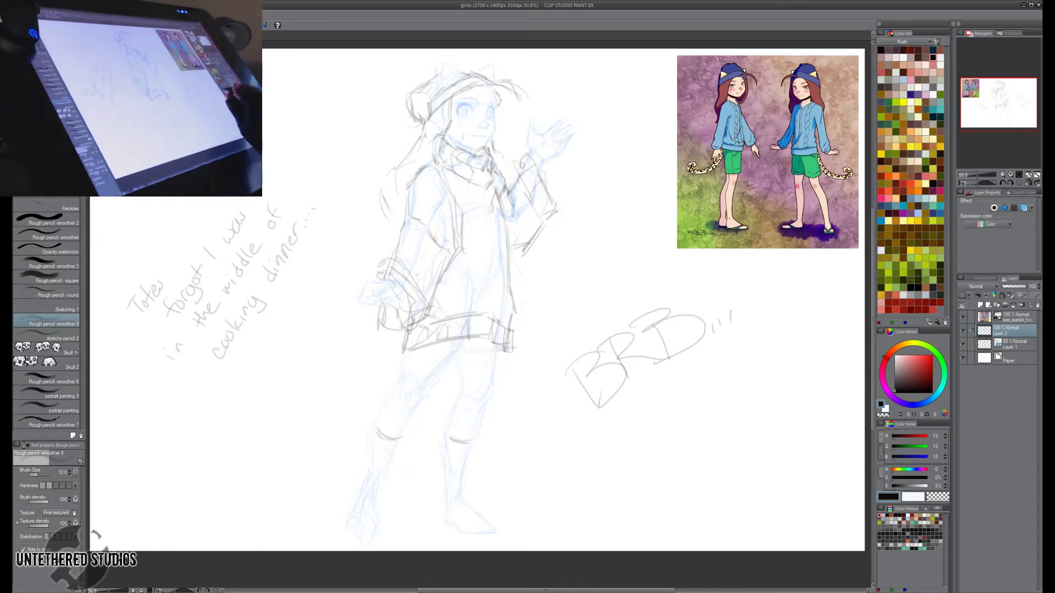
# Check the sketch in mirrored view, restore the view, and lasso-select both handwritten notes together.
pyautogui.press('h')
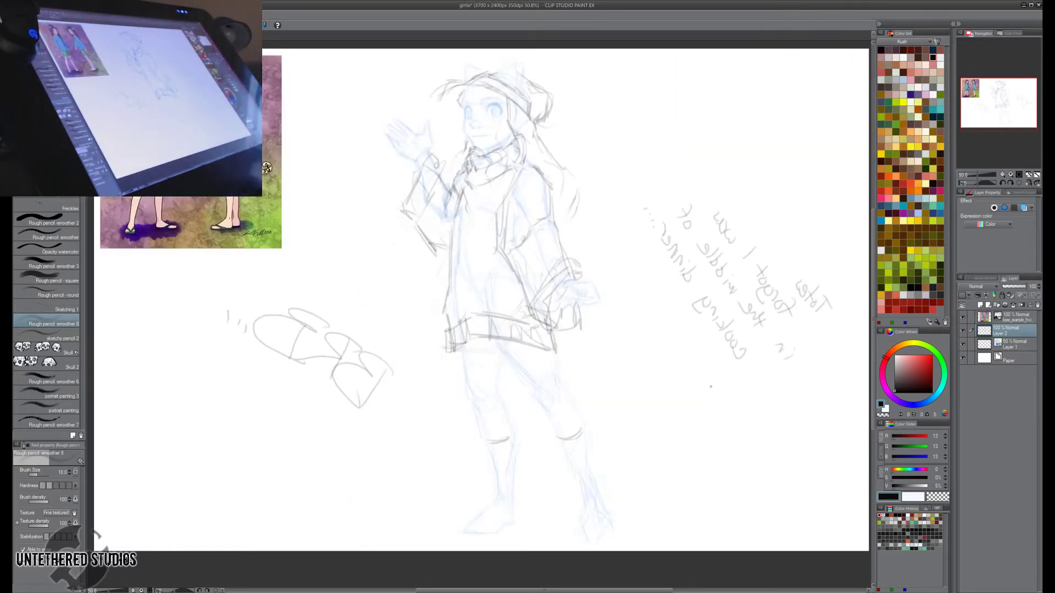
pyautogui.press('m')
pyautogui.press('p')
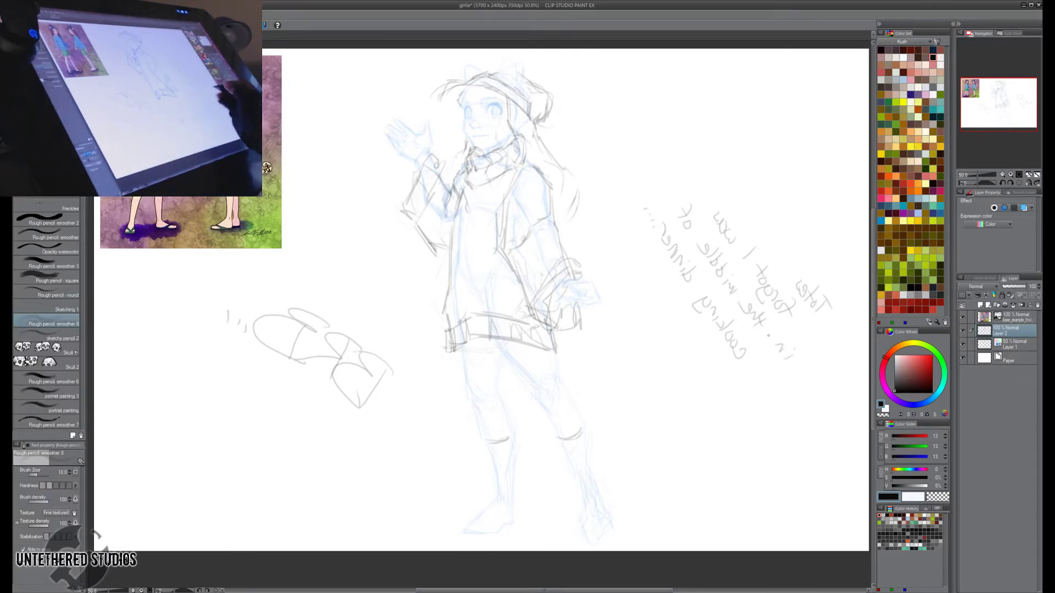
pyautogui.press('h')
pyautogui.press('m')
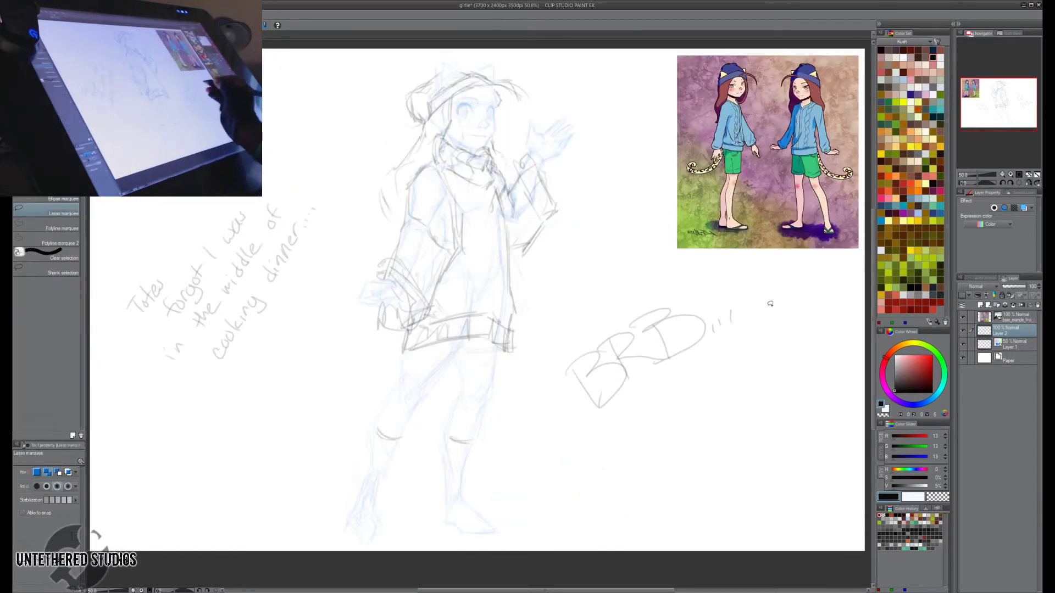
pyautogui.moveTo(770, 303)
pyautogui.mouseDown()
pyautogui.moveTo(632, 434)
pyautogui.moveTo(761, 363)
pyautogui.mouseUp()
pyautogui.moveTo(348, 257)
pyautogui.mouseDown()
pyautogui.moveTo(114, 319)
pyautogui.moveTo(348, 263)
pyautogui.mouseUp()
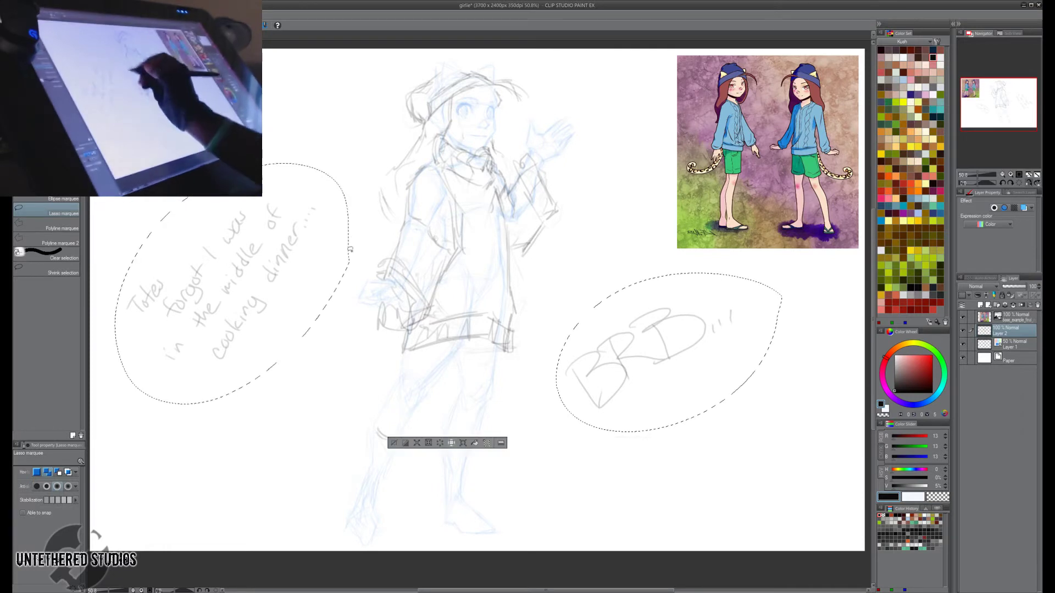
# Cut and paste the selected notes onto their own layer, deselect, hide that layer and make Layer 2 active.
pyautogui.press('p')
pyautogui.hotkey('ctrl', 'x')
pyautogui.hotkey('ctrl', 'v')
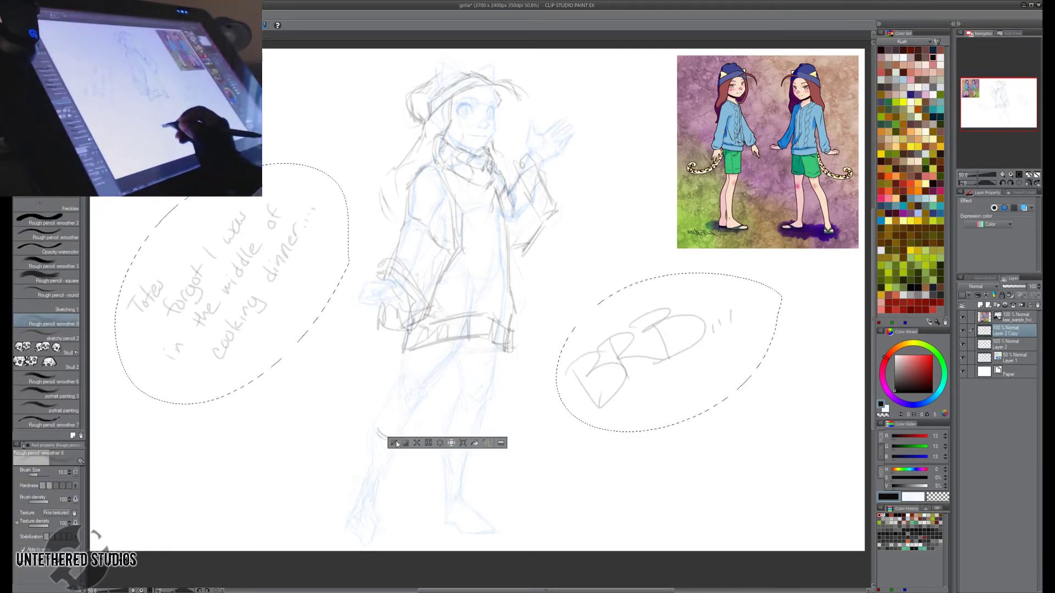
pyautogui.hotkey('ctrl', 'd')
pyautogui.click(963, 331)
pyautogui.click(1011, 344)
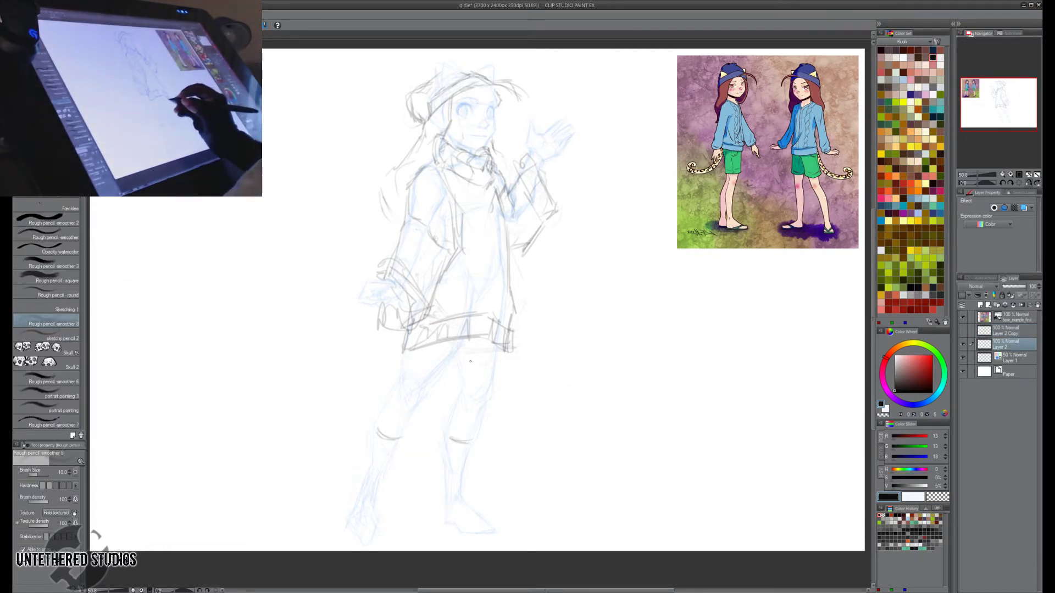
# Sketch a curling tail with stripe bands extending from beneath the back of the sweater hem, and check it in mirrored view.
pyautogui.moveTo(543, 365); pyautogui.dragTo(537, 357)
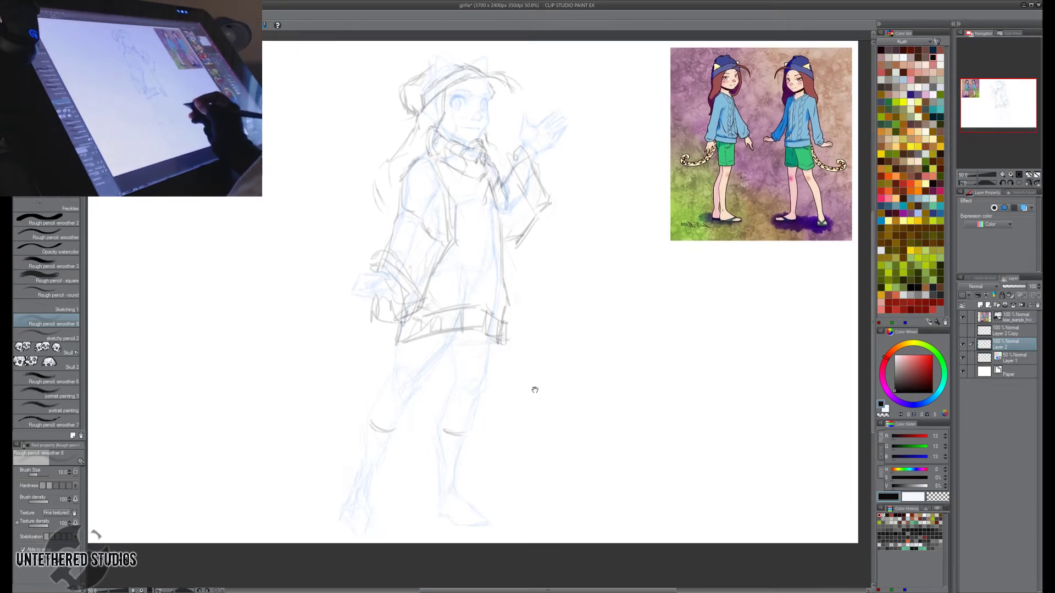
pyautogui.moveTo(524, 407); pyautogui.dragTo(516, 428)
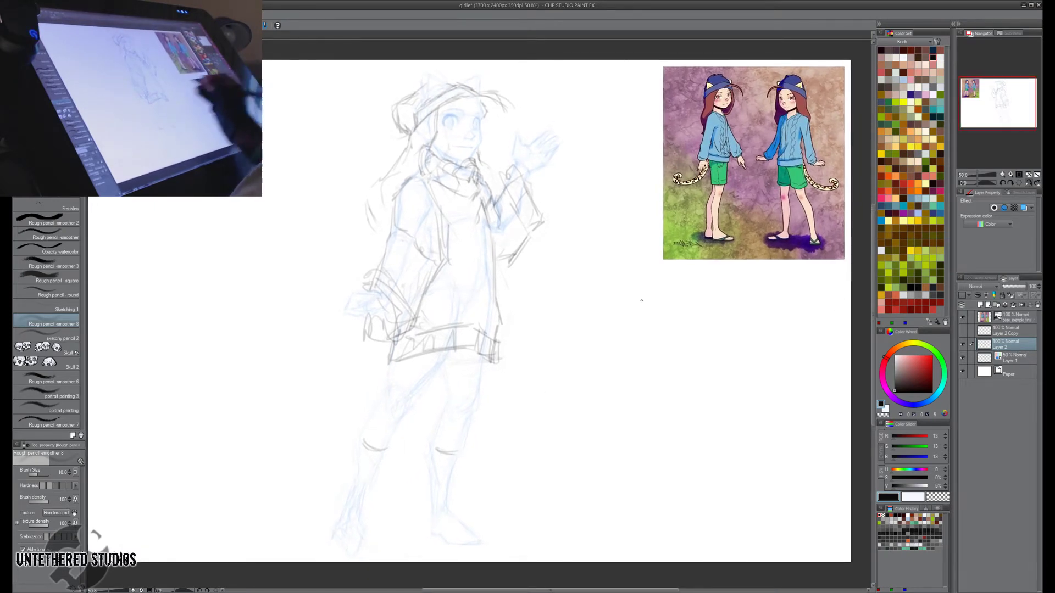
pyautogui.moveTo(383, 342); pyautogui.dragTo(290, 420)
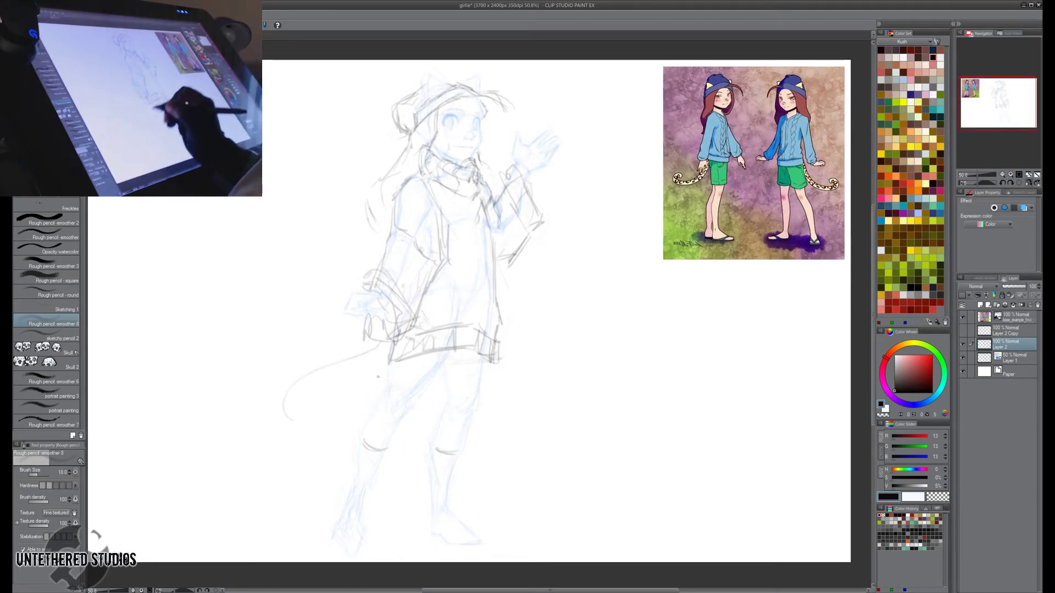
pyautogui.moveTo(362, 366)
pyautogui.mouseDown()
pyautogui.moveTo(309, 390)
pyautogui.moveTo(299, 413)
pyautogui.mouseUp()
pyautogui.moveTo(325, 370); pyautogui.dragTo(333, 380)
pyautogui.moveTo(314, 376)
pyautogui.mouseDown()
pyautogui.moveTo(368, 372)
pyautogui.moveTo(378, 344)
pyautogui.moveTo(305, 380)
pyautogui.moveTo(316, 389)
pyautogui.moveTo(305, 409)
pyautogui.moveTo(304, 380)
pyautogui.moveTo(290, 396)
pyautogui.moveTo(311, 400)
pyautogui.moveTo(312, 416)
pyautogui.moveTo(298, 425)
pyautogui.moveTo(304, 409)
pyautogui.moveTo(296, 412)
pyautogui.moveTo(324, 421)
pyautogui.mouseUp()
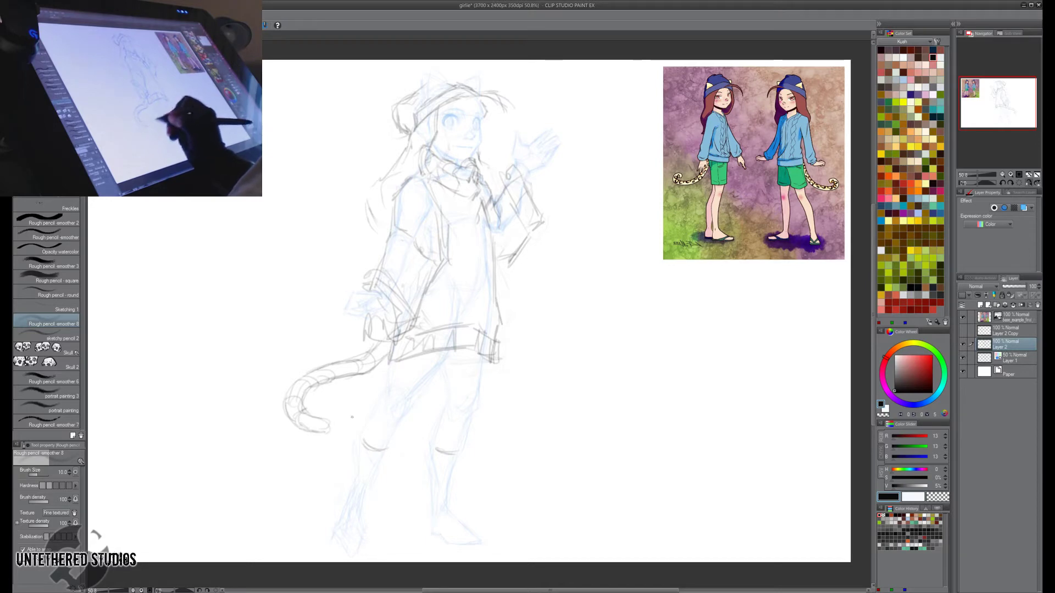
pyautogui.press('h')
pyautogui.press('h')
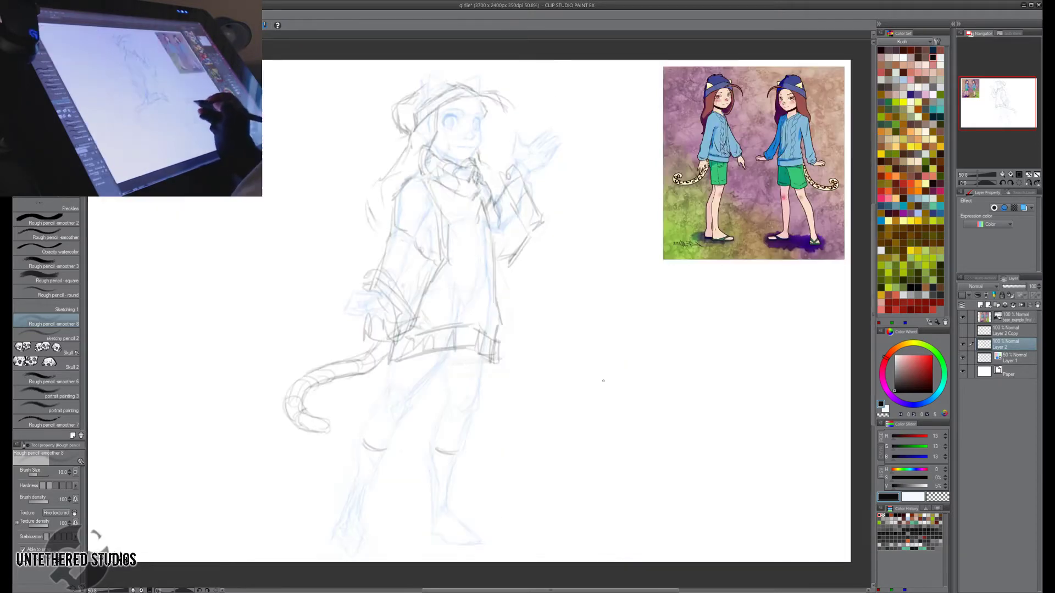
# Duplicate the blue body sketch on Layer 1 and hide the original layer.
pyautogui.moveTo(561, 392); pyautogui.dragTo(550, 398)
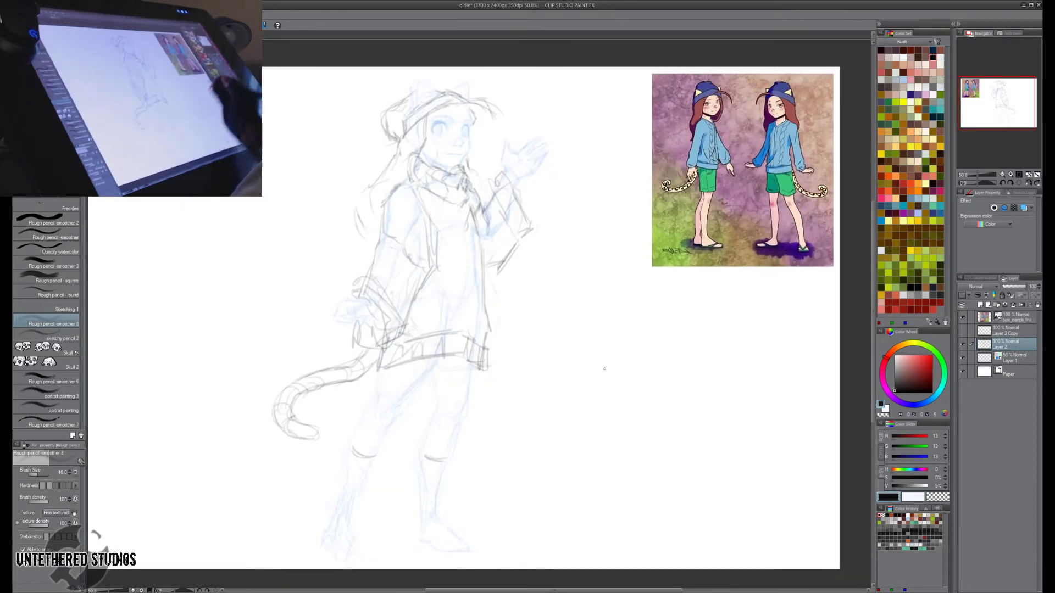
pyautogui.click(1015, 361)
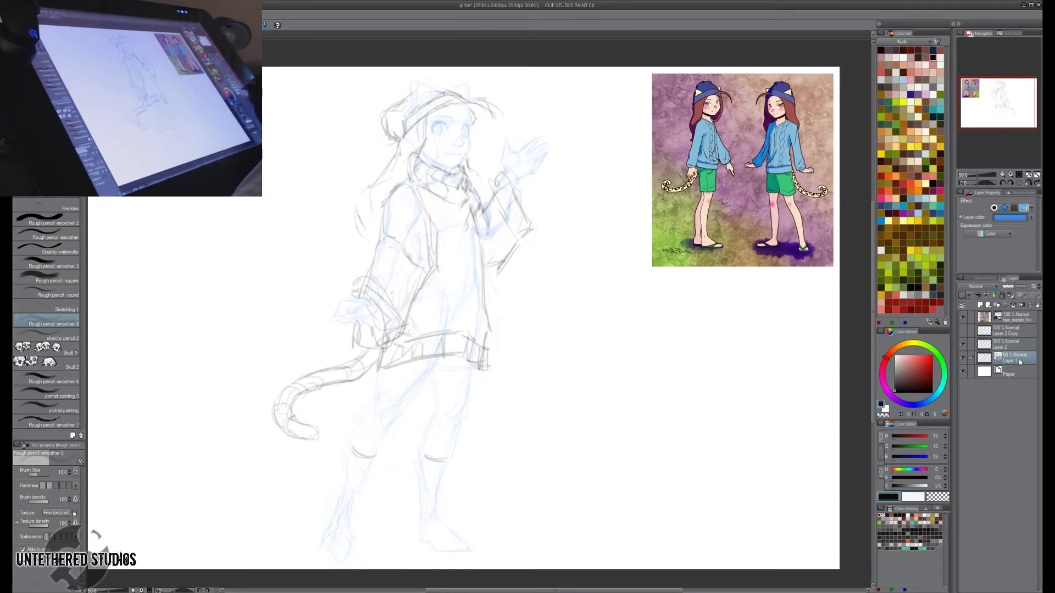
pyautogui.hotkey('ctrl', 'v')
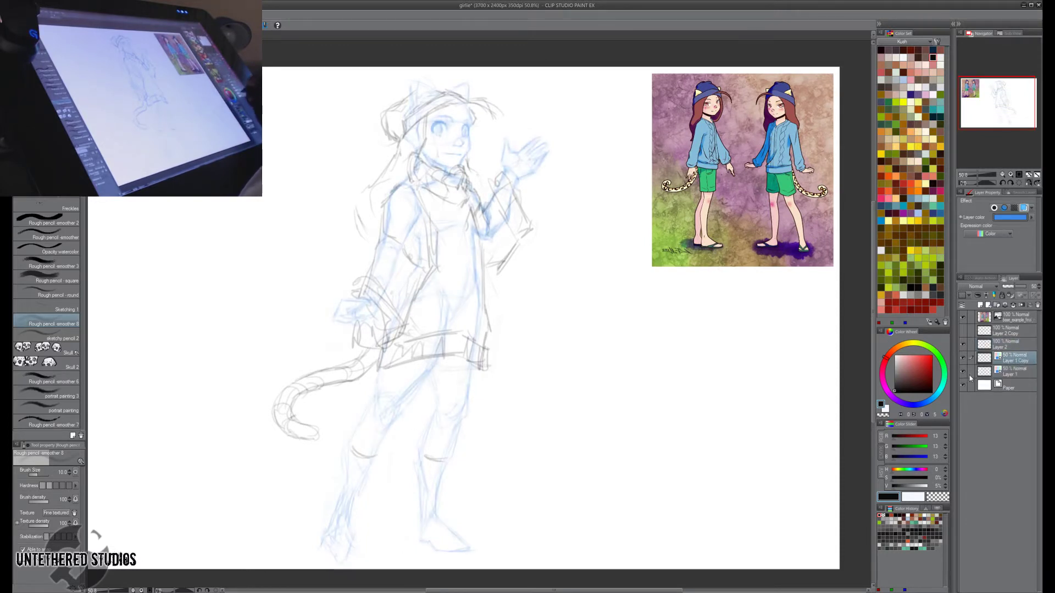
pyautogui.click(962, 372)
# Erase the body lines covered by the hat, sweater and sleeves on the Layer 1 copy, adjusting the eraser size as needed.
pyautogui.press('e')
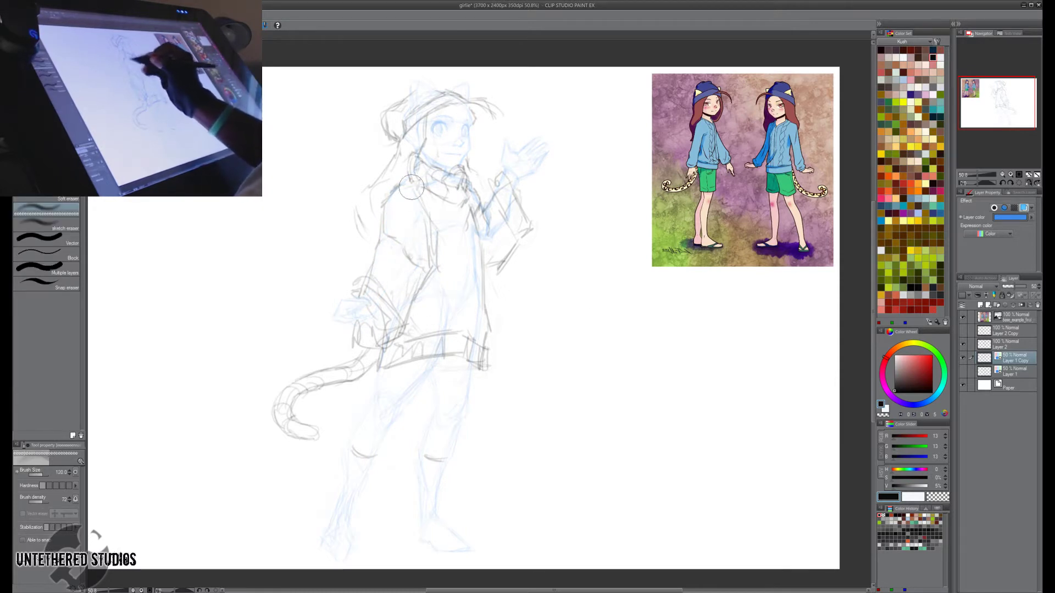
pyautogui.press('[')
pyautogui.press('[')
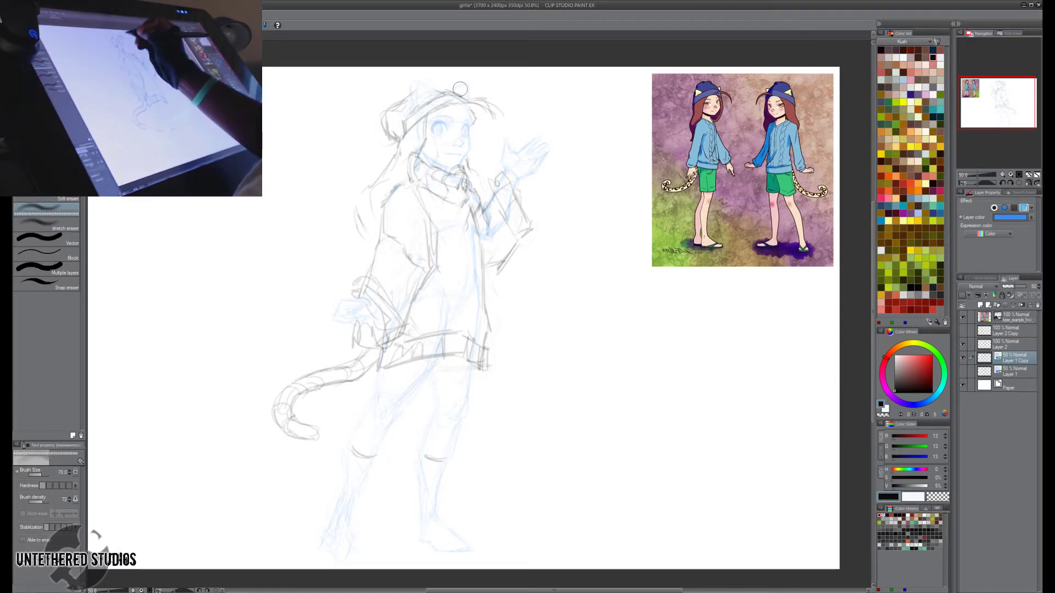
pyautogui.press('[')
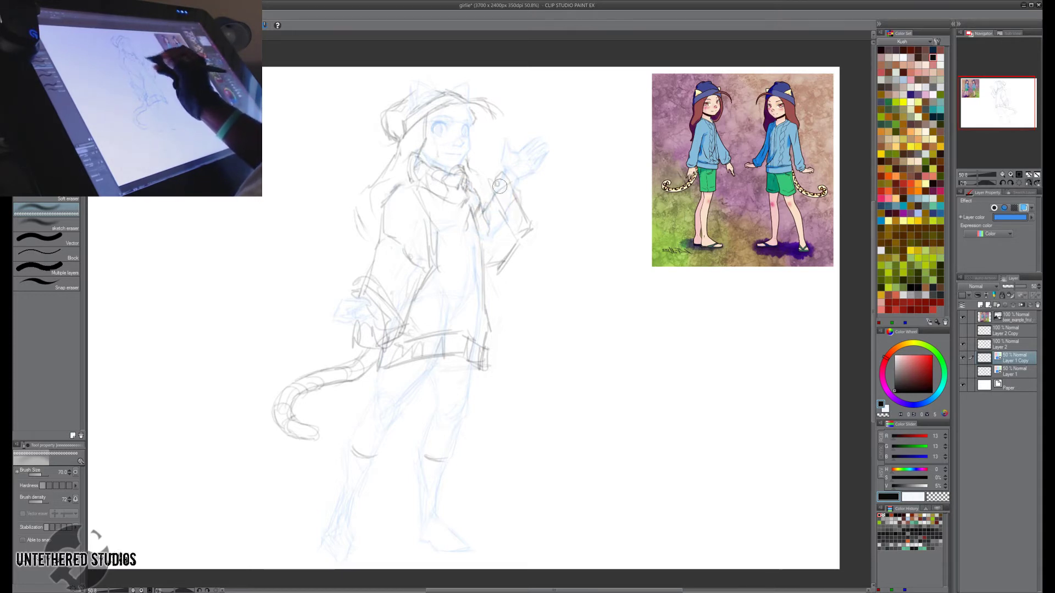
pyautogui.press(']')
pyautogui.press(']')
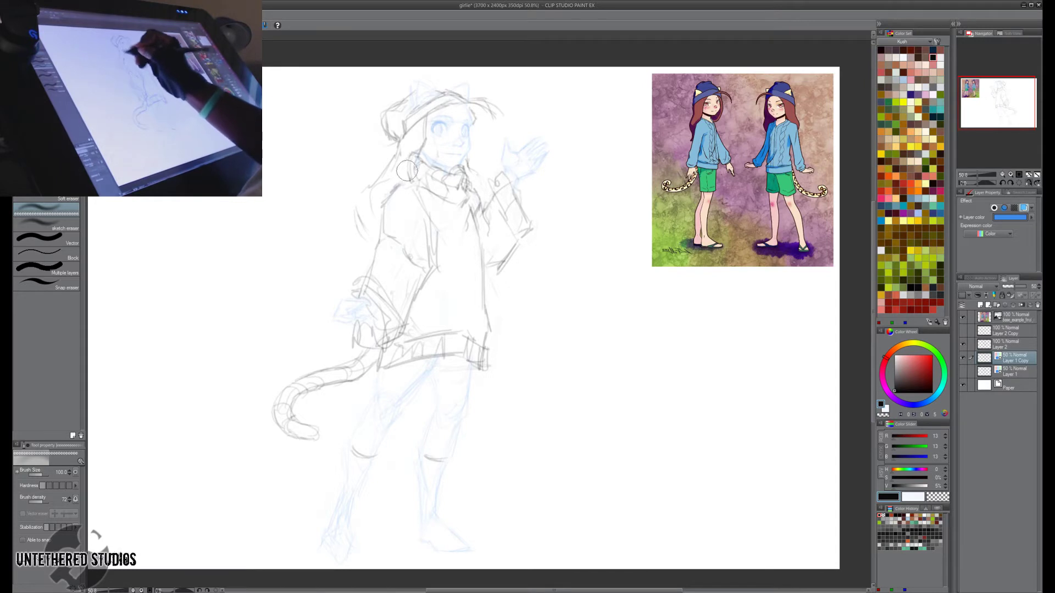
pyautogui.press('p')
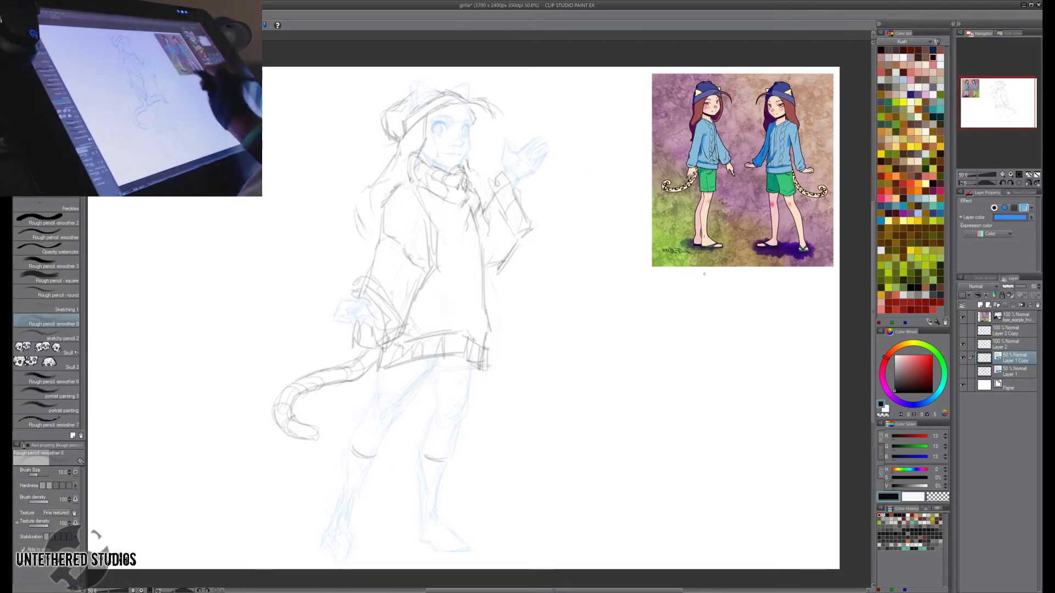
pyautogui.press('e')
pyautogui.press('p')
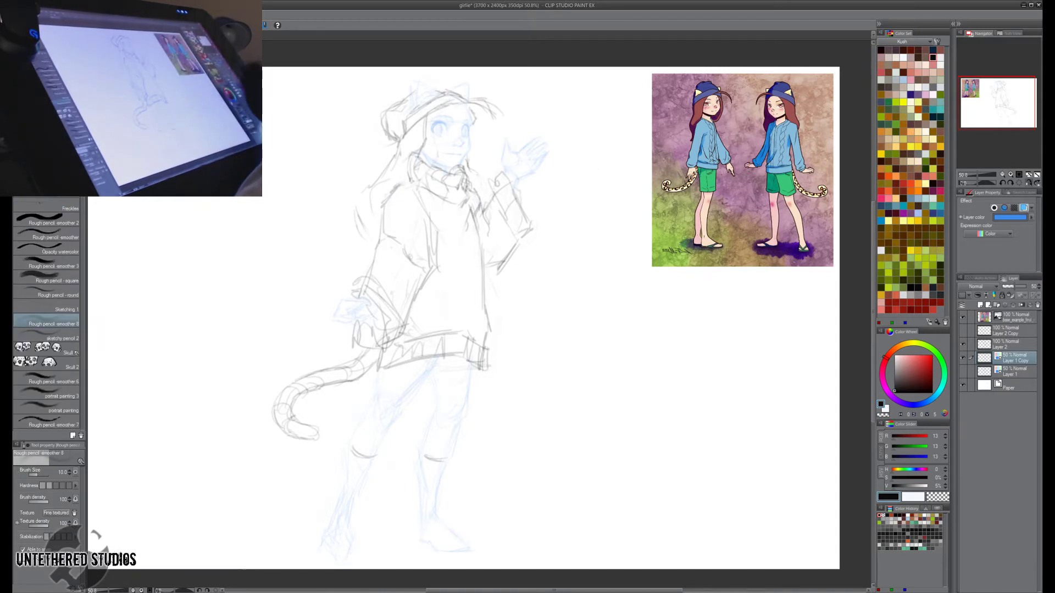
# Set the Layer 1 copy to 100% opacity, turn off its blue layer color, and merge Layer 2 down into it.
pyautogui.click(1023, 286)
pyautogui.click(1023, 208)
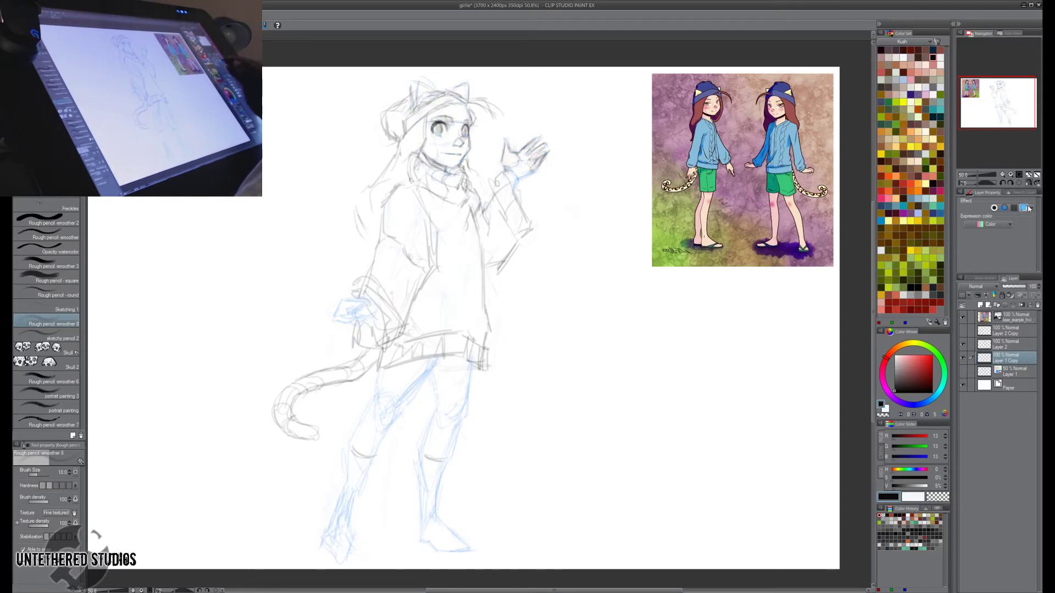
pyautogui.click(1011, 344)
pyautogui.click(1013, 305)
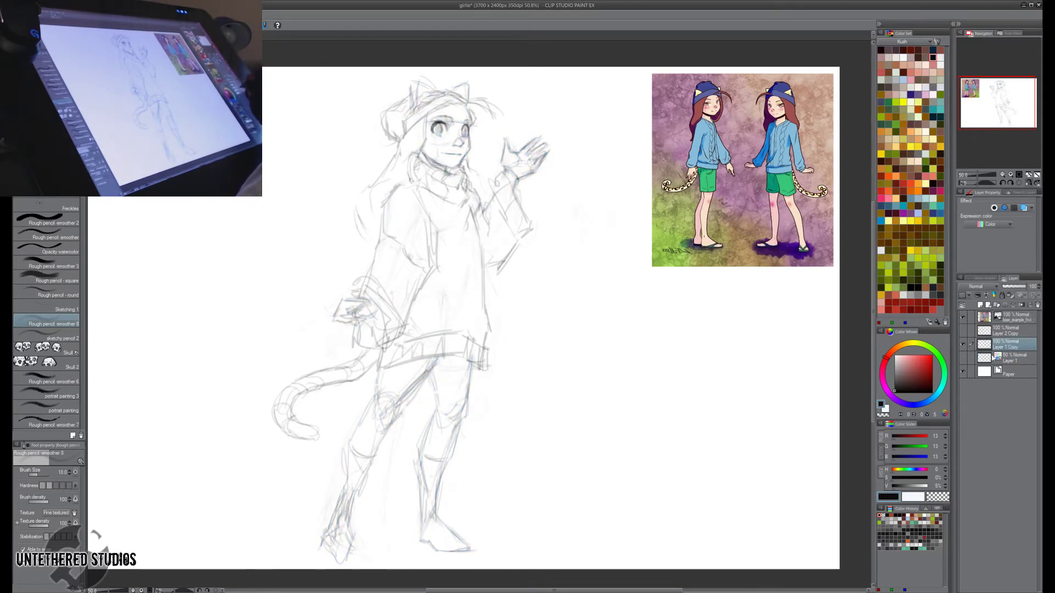
# Show the original Layer 1 again and lower its opacity to a faint blue underdrawing.
pyautogui.click(1015, 359)
pyautogui.click(1013, 346)
pyautogui.click(1021, 360)
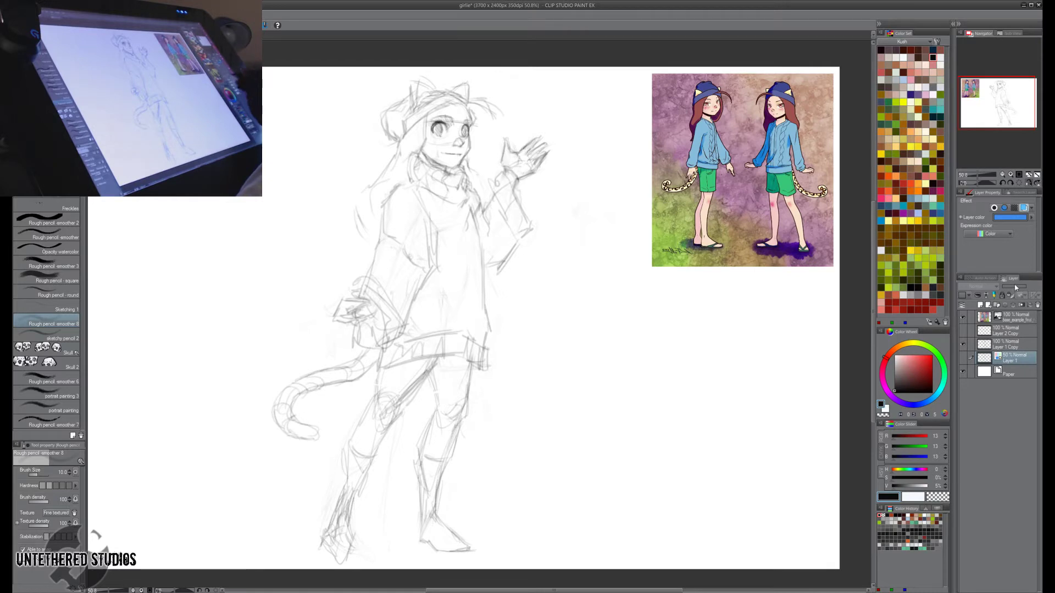
pyautogui.click(963, 358)
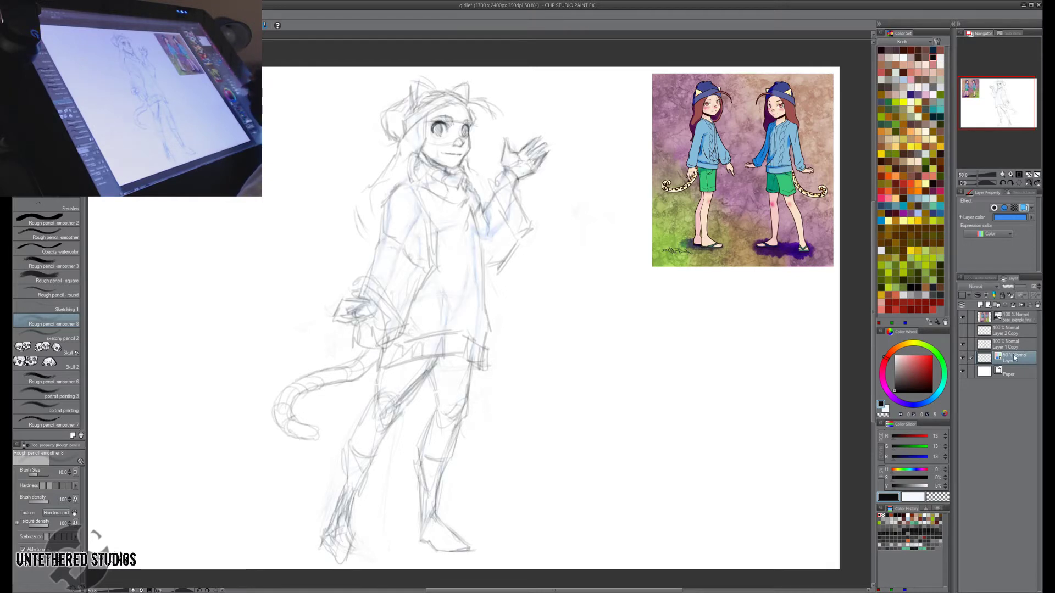
pyautogui.click(1014, 287)
pyautogui.moveTo(1014, 287); pyautogui.dragTo(1008, 289)
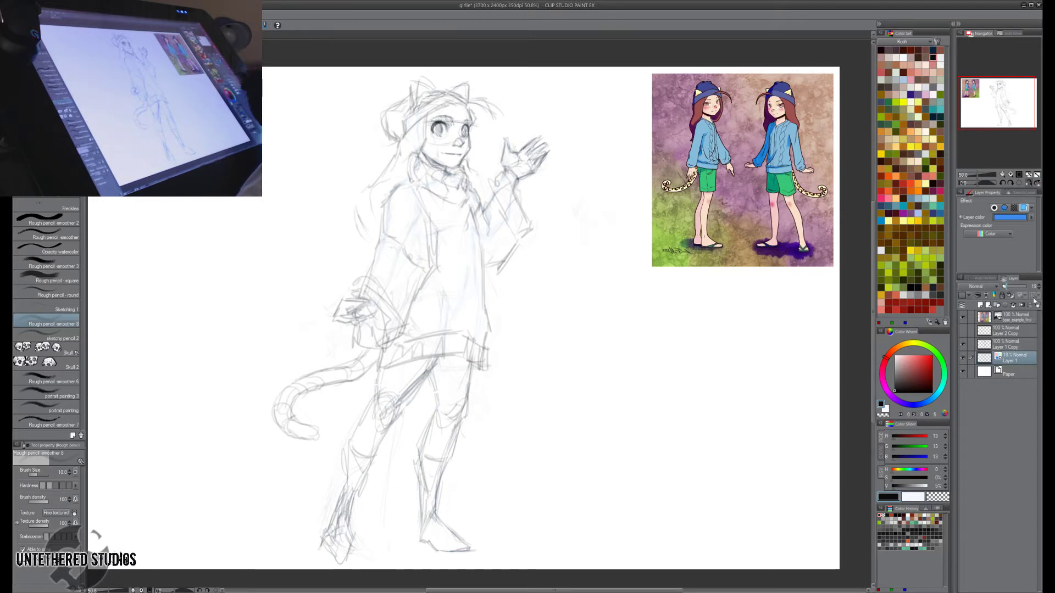
# Merge the Layer 1 copy down into Layer 1 and lower the combined sketch's opacity to about 25%.
pyautogui.click(1011, 344)
pyautogui.click(1013, 305)
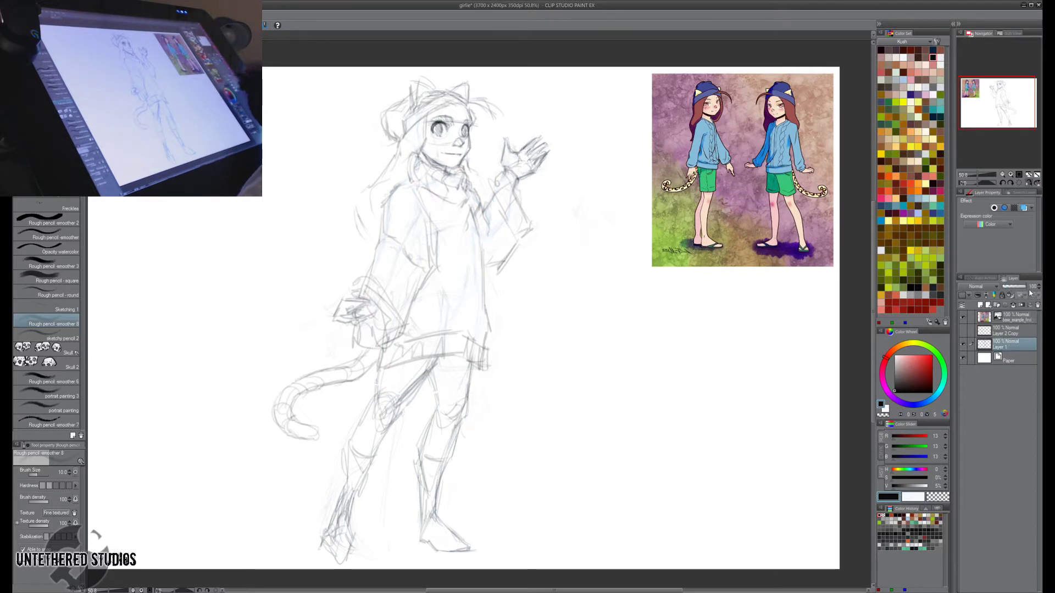
pyautogui.moveTo(1030, 287); pyautogui.dragTo(1007, 287)
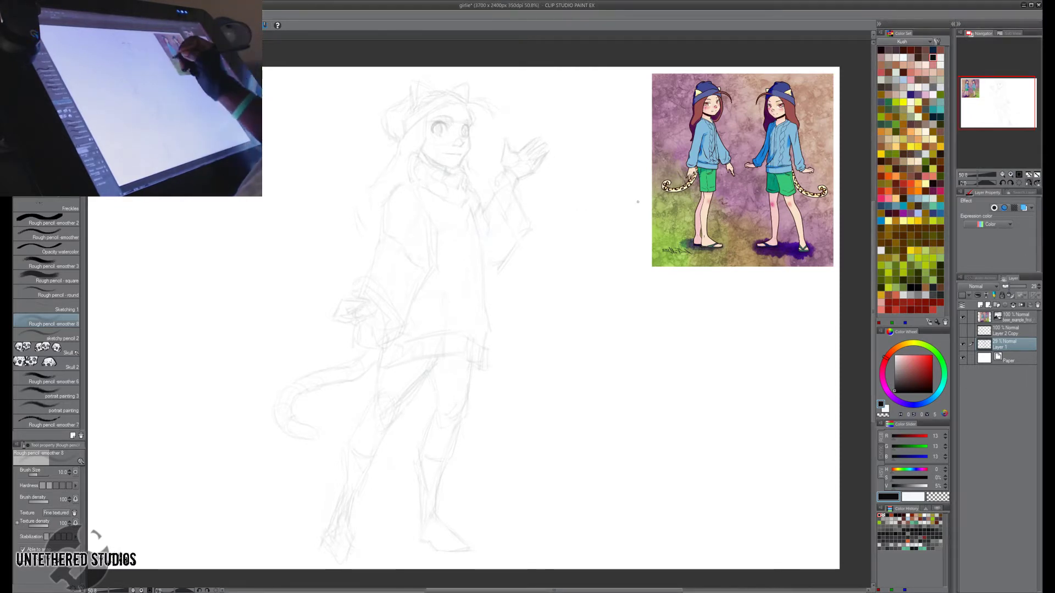
pyautogui.moveTo(628, 217); pyautogui.dragTo(657, 220)
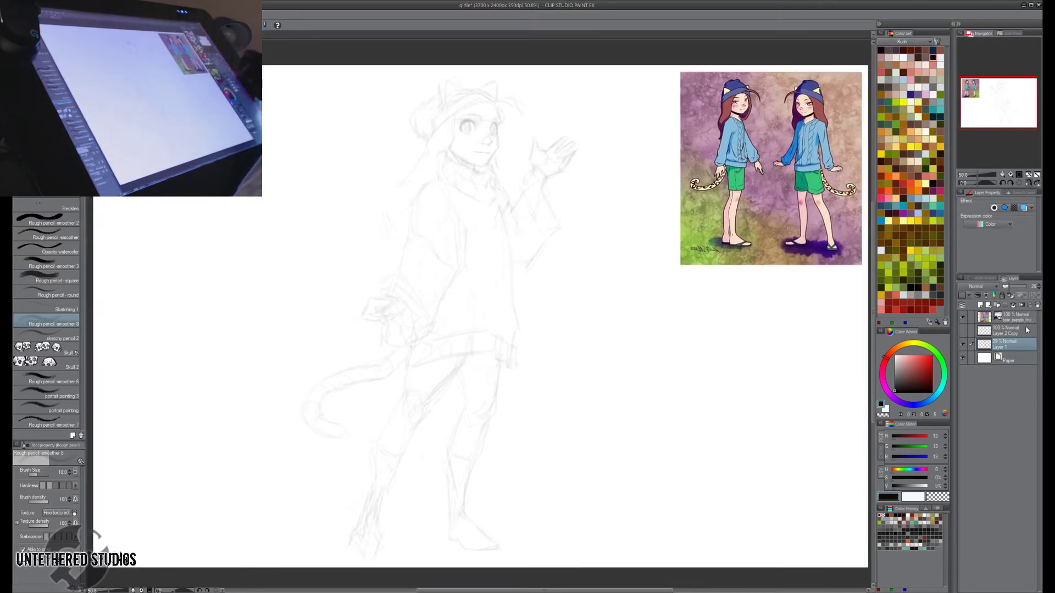
# Add a new layer above Layer 1, keep the Layer 2 Copy notes hidden, and choose the sketchy pencil 2 brush.
pyautogui.click(1023, 330)
pyautogui.click(963, 331)
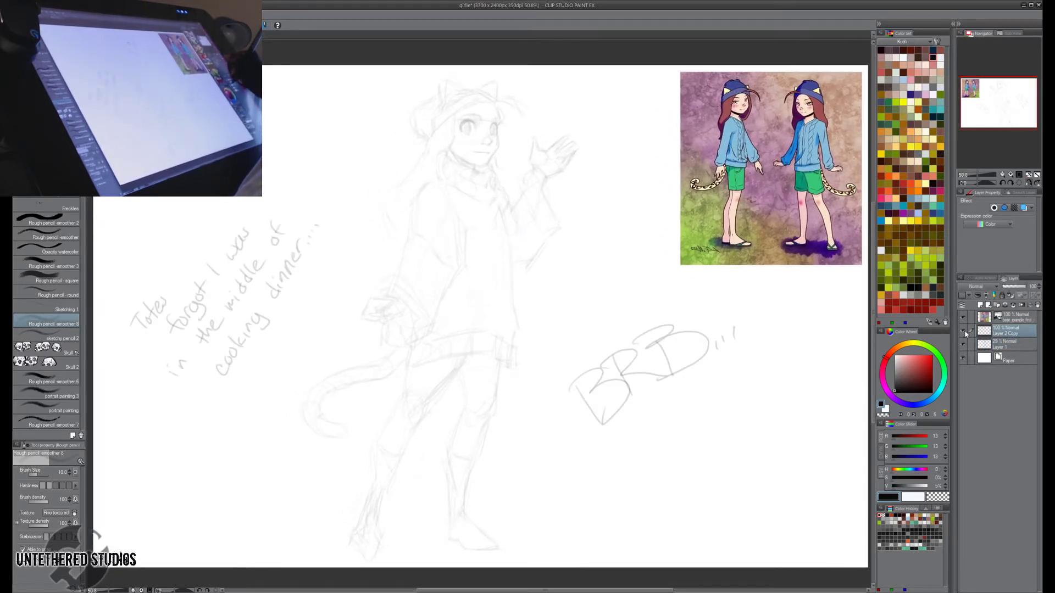
pyautogui.click(963, 331)
pyautogui.click(1010, 344)
pyautogui.click(980, 304)
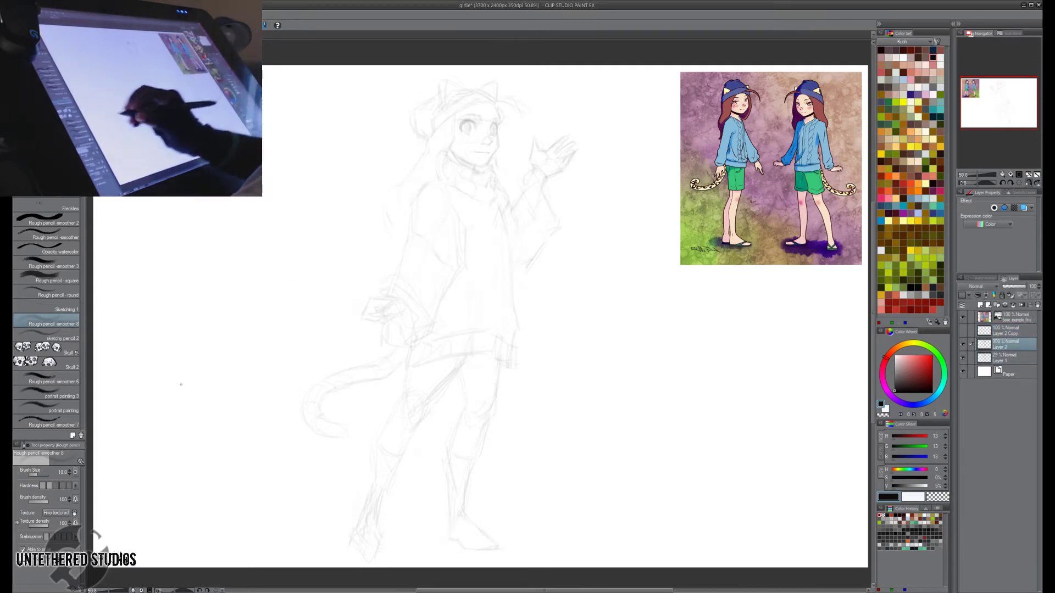
pyautogui.click(65, 338)
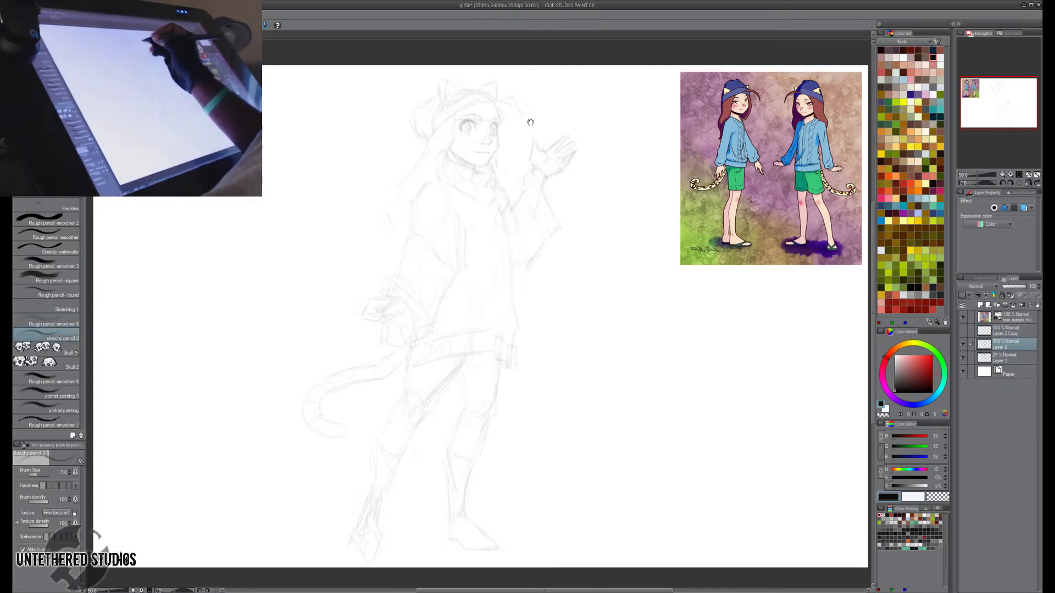
# Draw dark upper lash lines for both eyes over the faded rough sketch.
pyautogui.moveTo(530, 123); pyautogui.dragTo(528, 124)
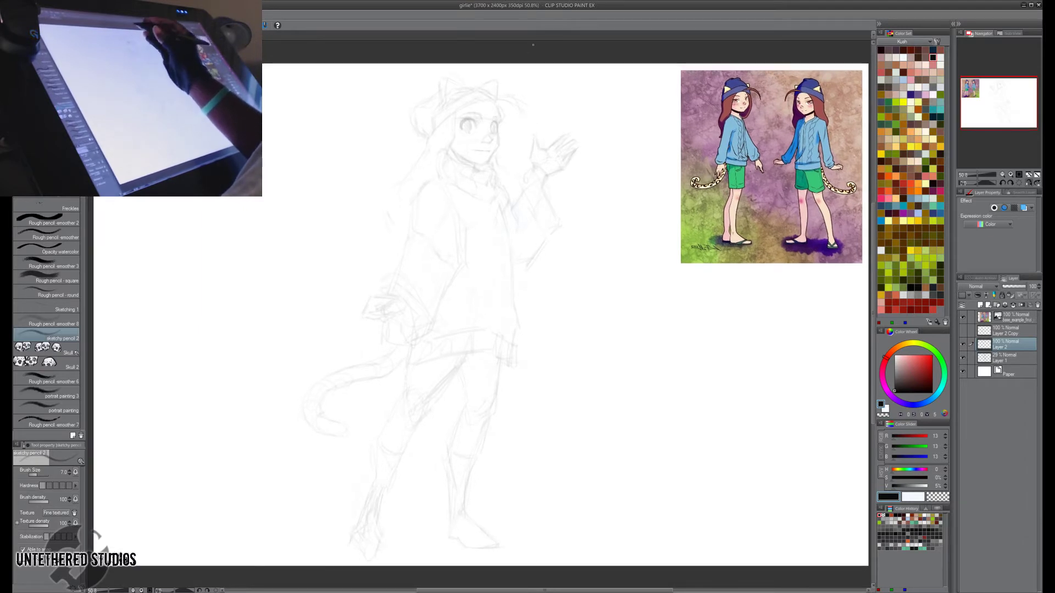
pyautogui.press('h')
pyautogui.moveTo(516, 124); pyautogui.dragTo(505, 171)
pyautogui.moveTo(587, 134); pyautogui.dragTo(695, 185)
pyautogui.click(1011, 175)
pyautogui.click(1010, 175)
pyautogui.click(1019, 175)
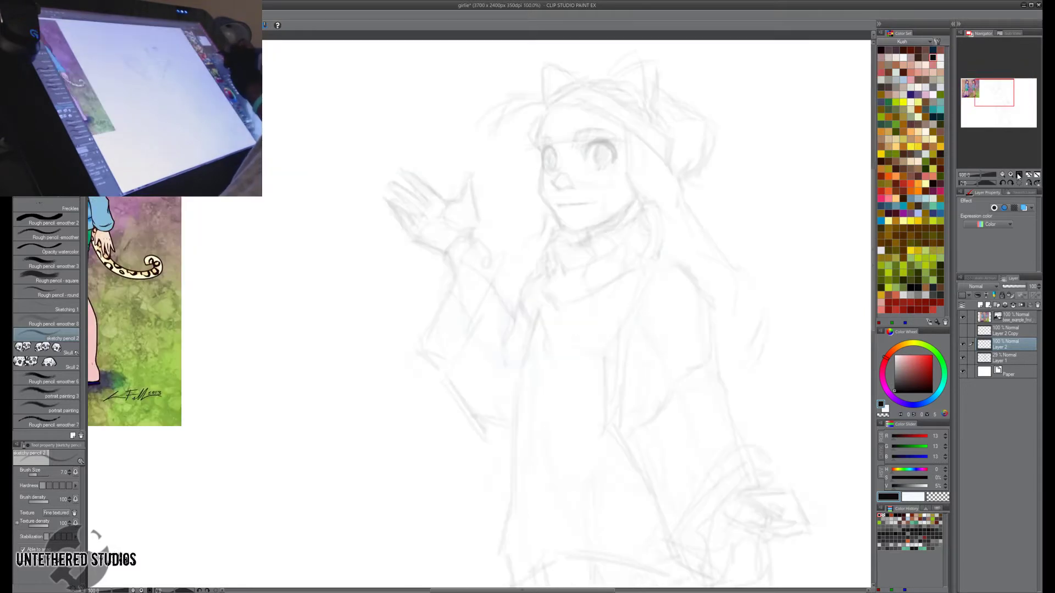
pyautogui.moveTo(777, 167); pyautogui.dragTo(657, 219)
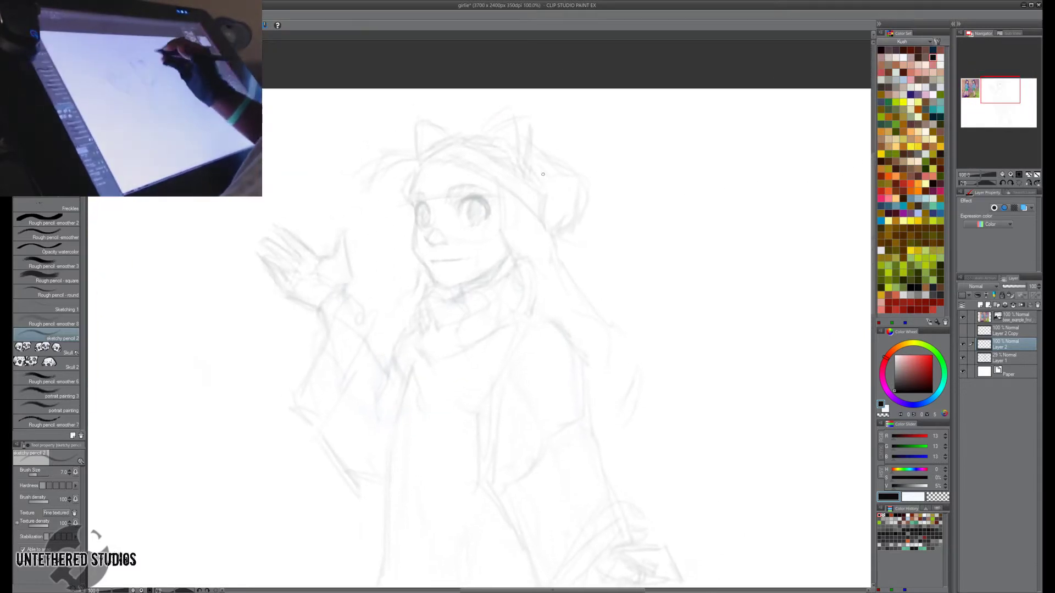
pyautogui.press('h')
pyautogui.moveTo(549, 198); pyautogui.dragTo(553, 218)
pyautogui.moveTo(471, 228)
pyautogui.mouseDown()
pyautogui.moveTo(492, 215)
pyautogui.moveTo(500, 226)
pyautogui.moveTo(546, 225)
pyautogui.moveTo(544, 233)
pyautogui.mouseUp()
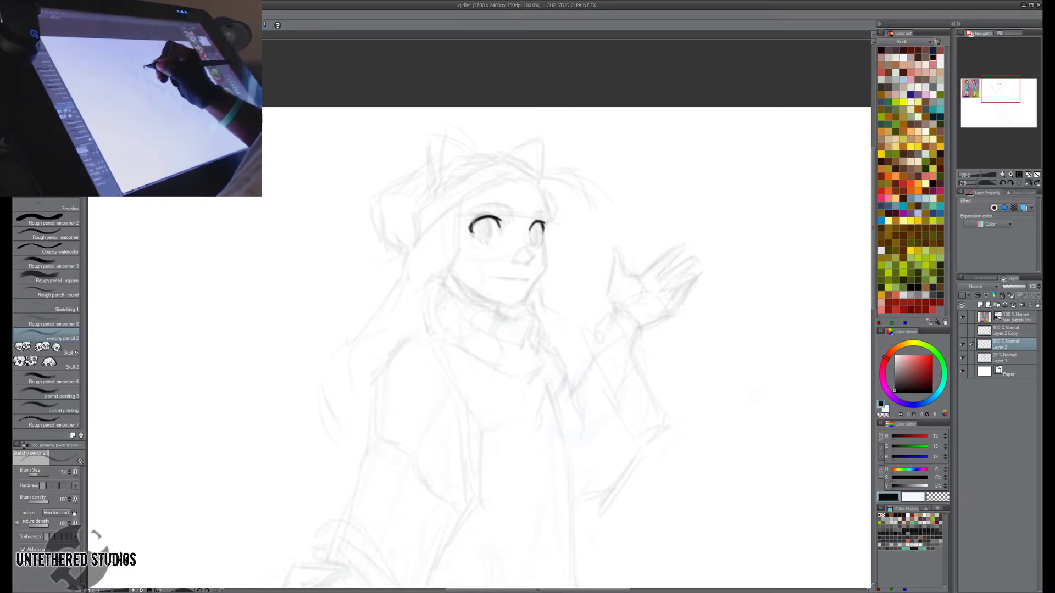
# Extend the outer side of the larger eye and outline the side of the smaller, far eye.
pyautogui.press('h')
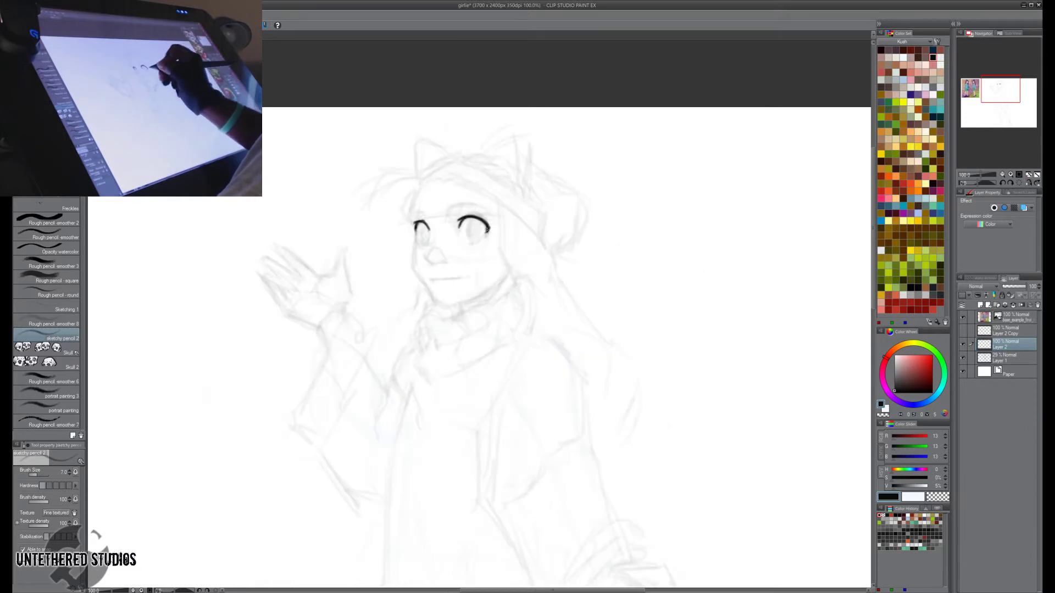
pyautogui.moveTo(488, 227); pyautogui.dragTo(482, 238)
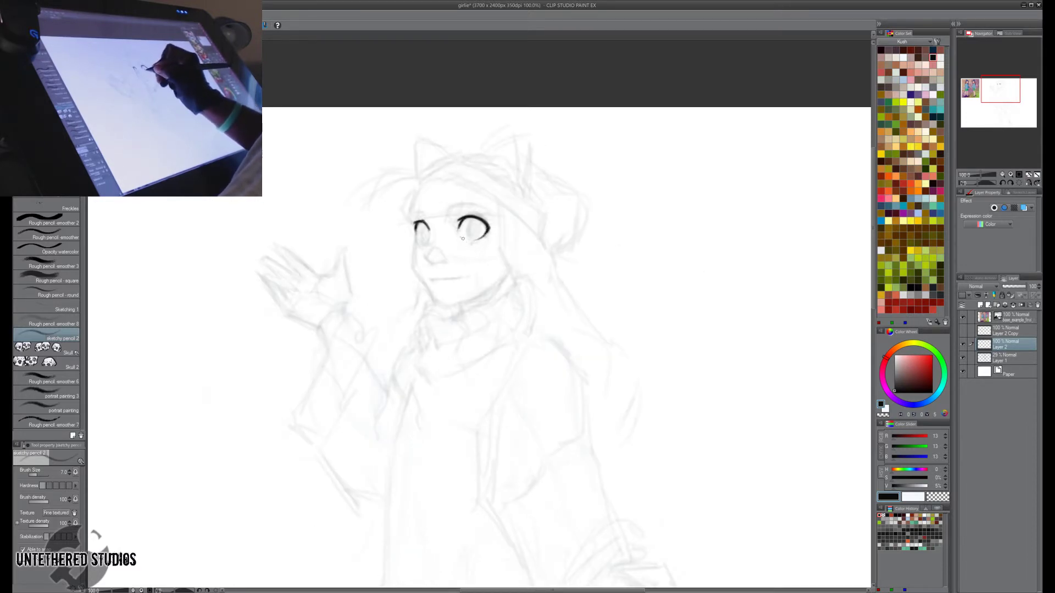
pyautogui.press('h')
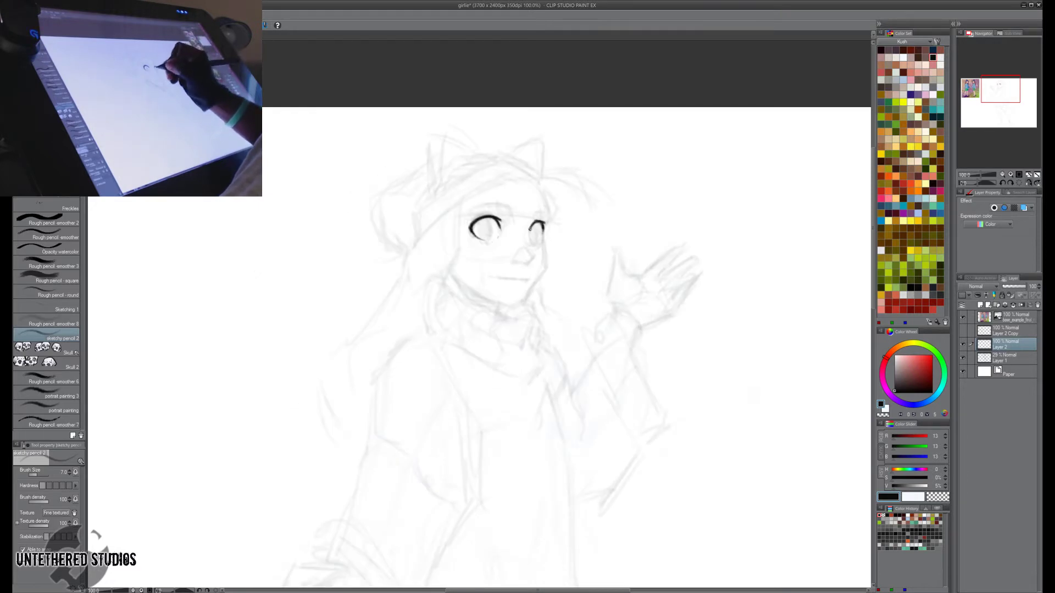
pyautogui.moveTo(530, 226); pyautogui.dragTo(532, 242)
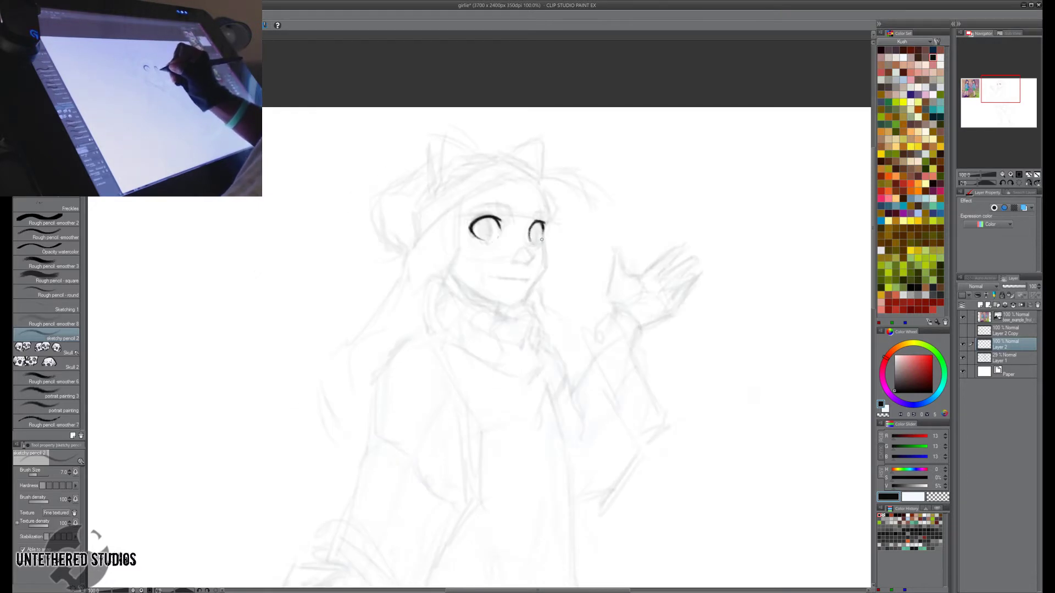
# Draw both eyebrows and mark the underside of the nose with small strokes.
pyautogui.press('h')
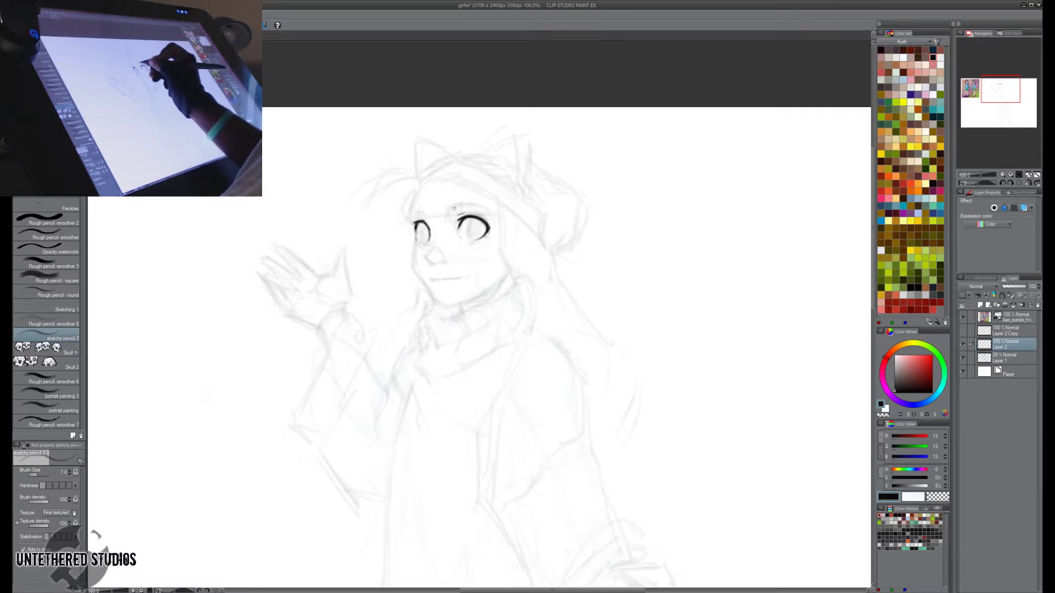
pyautogui.moveTo(447, 206); pyautogui.dragTo(488, 210)
pyautogui.press('h')
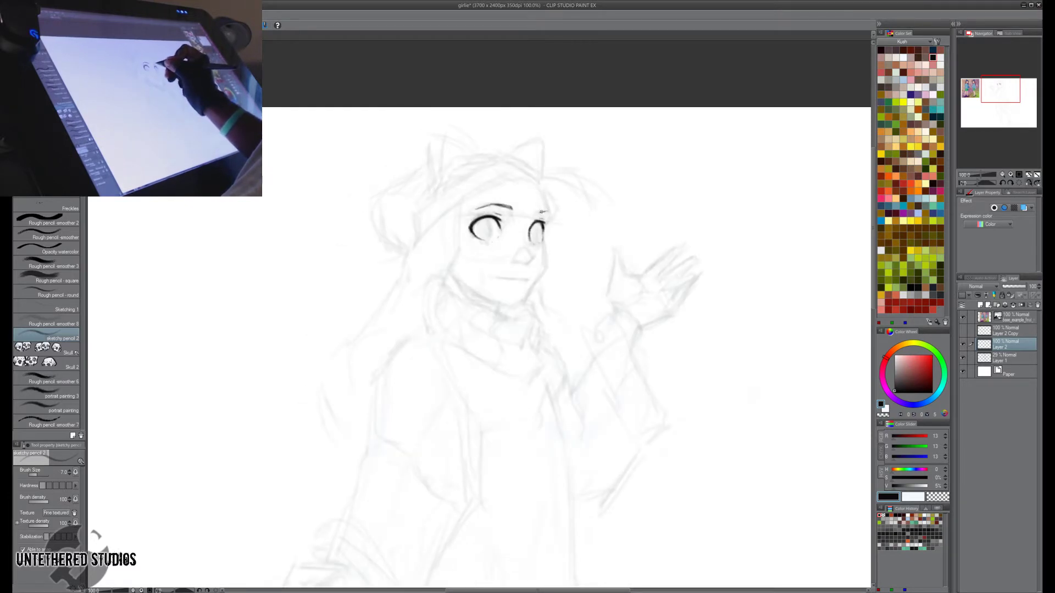
pyautogui.moveTo(541, 214); pyautogui.dragTo(549, 211)
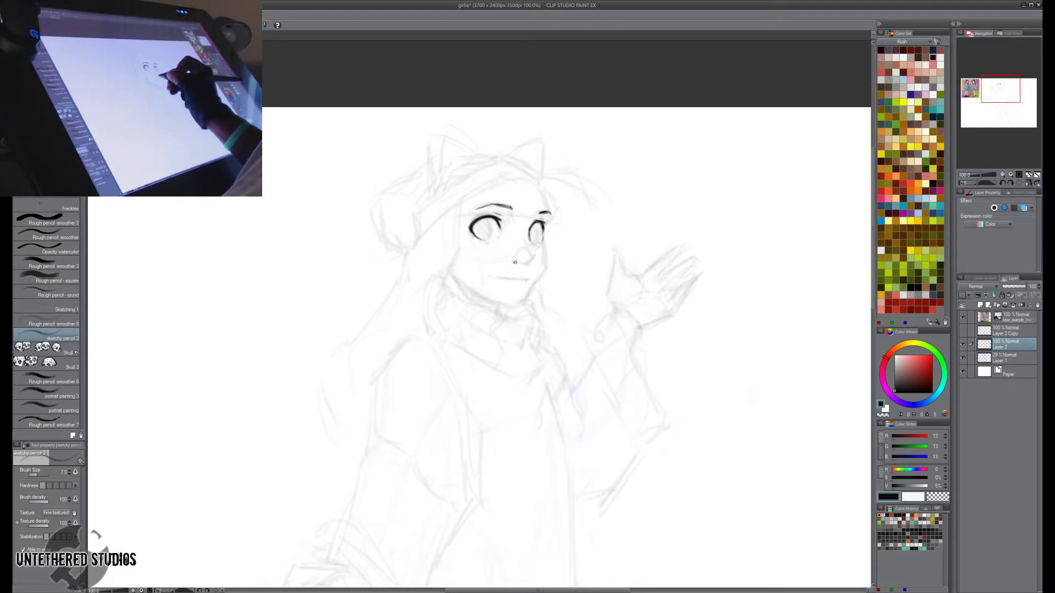
pyautogui.moveTo(516, 262); pyautogui.dragTo(528, 264)
pyautogui.press('h')
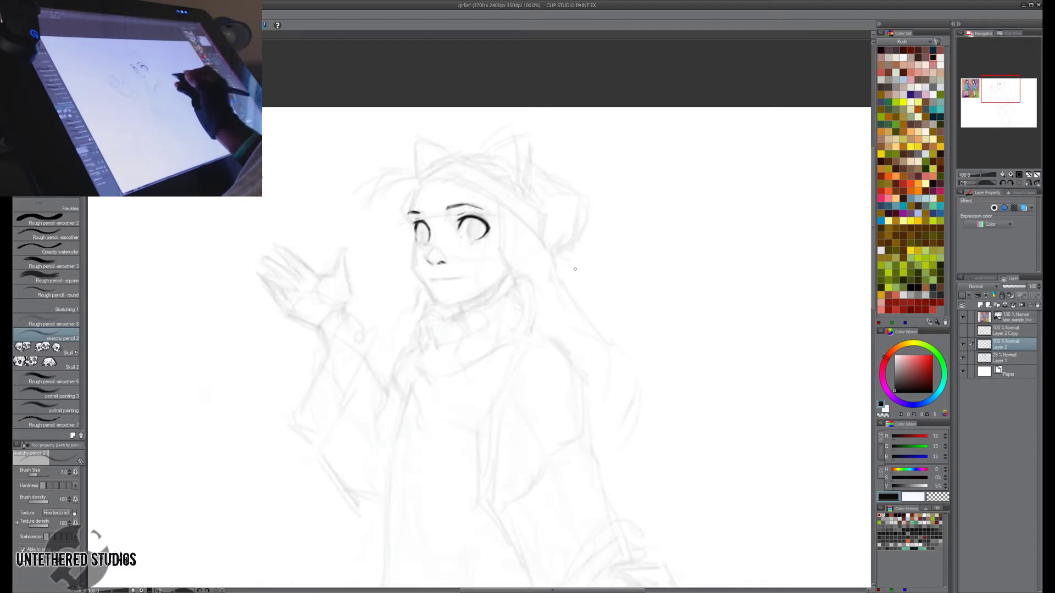
# Draw the mouth as a slightly smiling line over the rough.
pyautogui.press('h')
pyautogui.moveTo(564, 320); pyautogui.dragTo(571, 335)
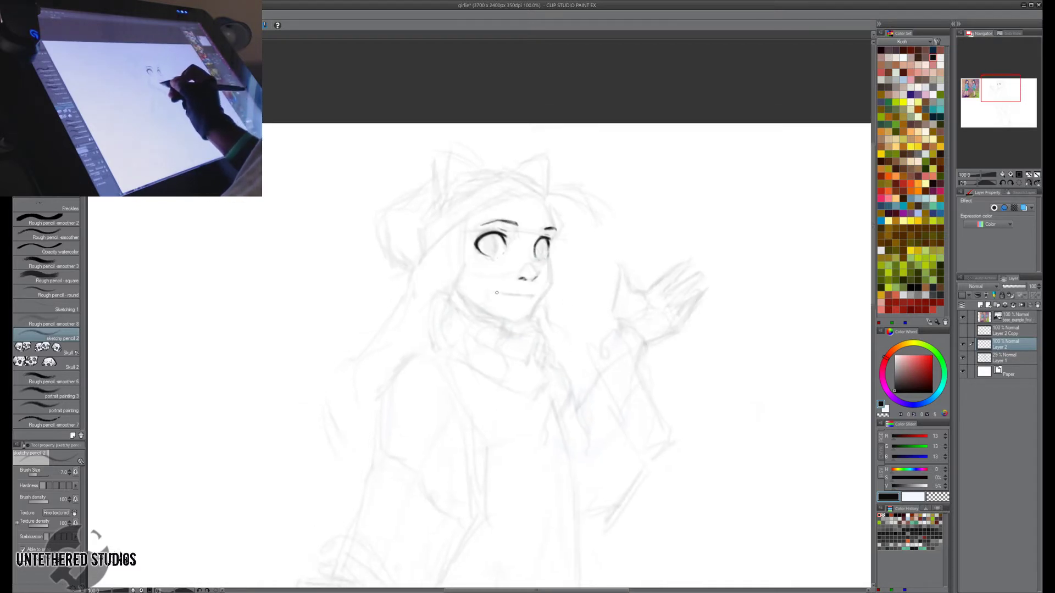
pyautogui.moveTo(497, 293); pyautogui.dragTo(532, 296)
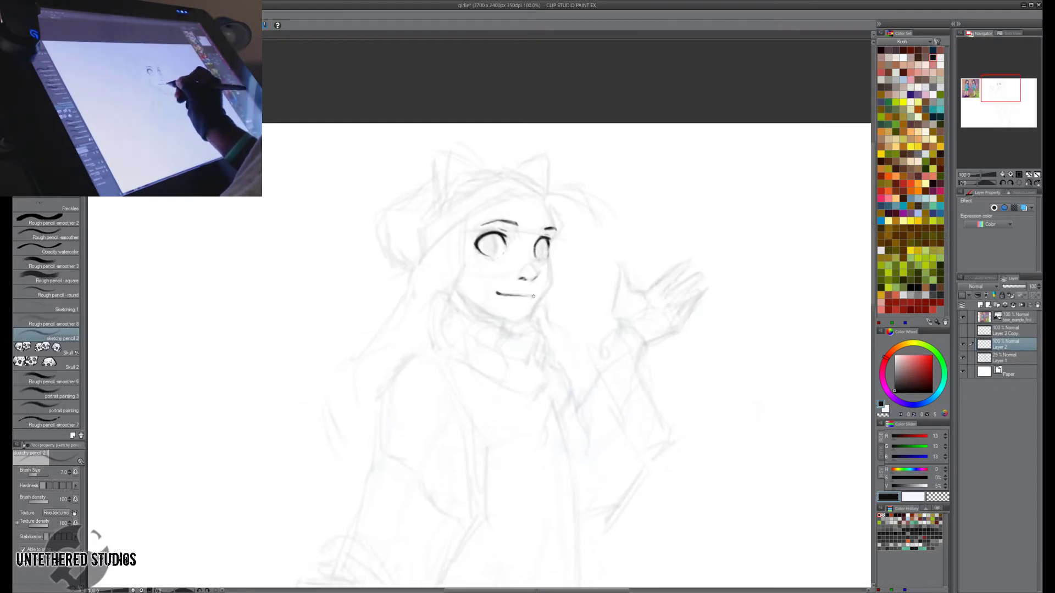
pyautogui.press('h')
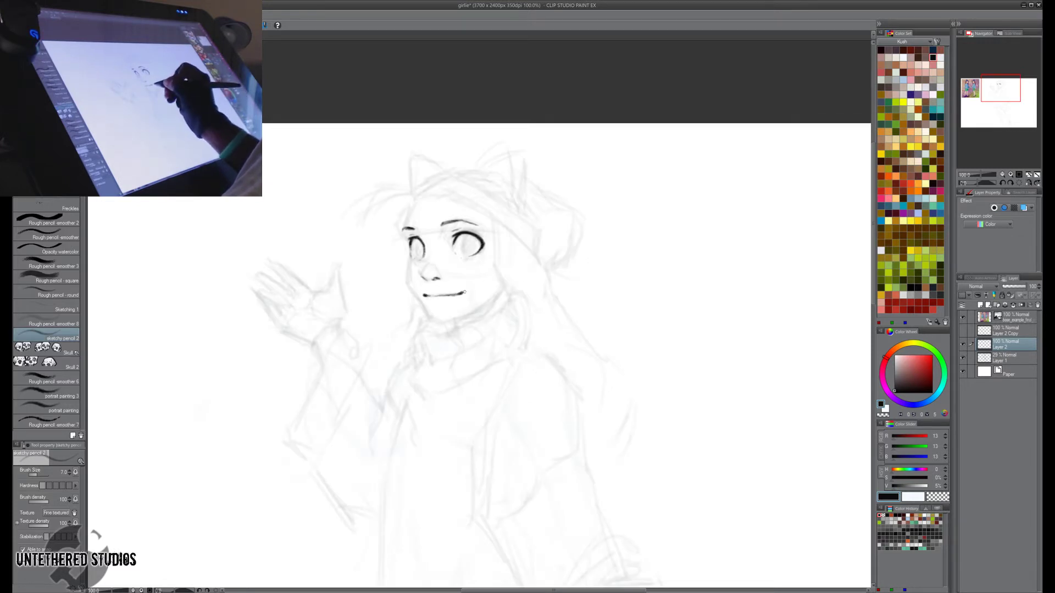
# Draw the face edge beside the far eye and the forehead line up to the hat, adjusting the brush size.
pyautogui.press('h')
pyautogui.moveTo(582, 292); pyautogui.dragTo(548, 281)
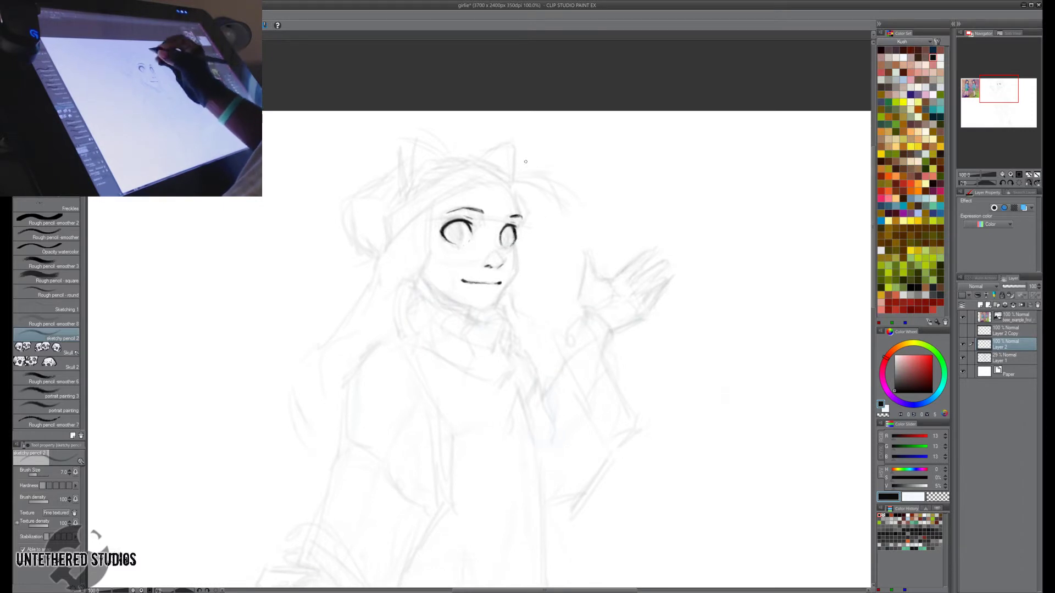
pyautogui.moveTo(521, 215); pyautogui.dragTo(518, 231)
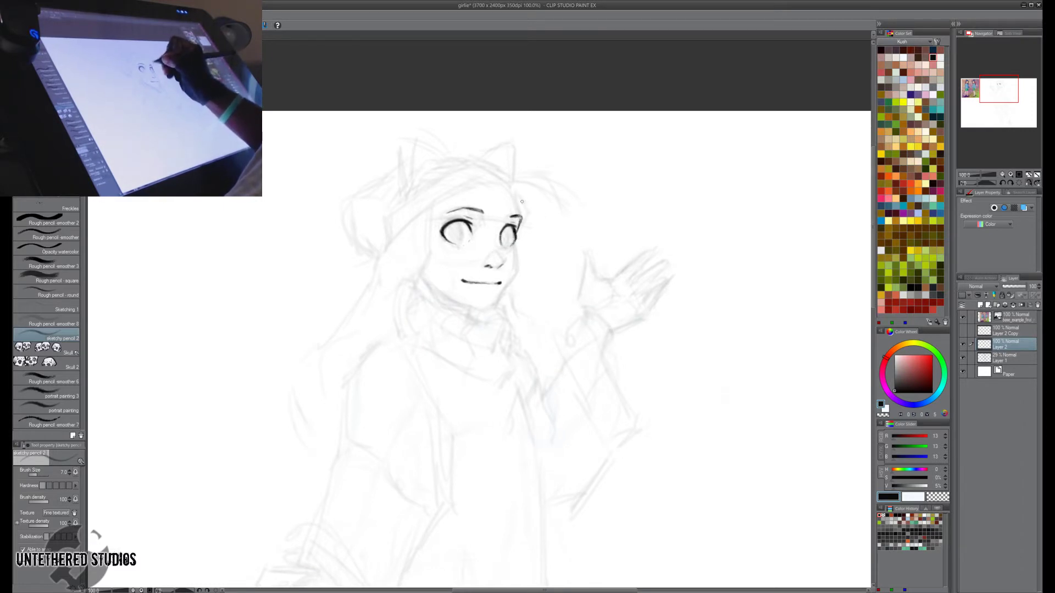
pyautogui.moveTo(512, 192)
pyautogui.mouseDown()
pyautogui.moveTo(522, 218)
pyautogui.moveTo(520, 194)
pyautogui.mouseUp()
pyautogui.press('r')
pyautogui.moveTo(525, 203); pyautogui.dragTo(531, 205)
pyautogui.hotkey('ctrl', '@')
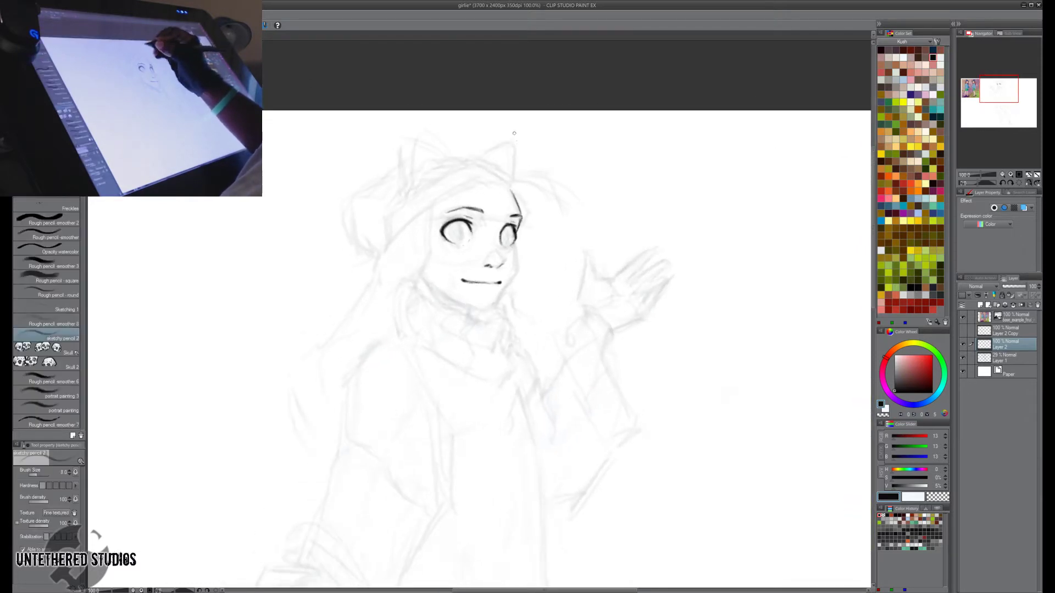
# Soften the forehead line below the hat brim with the Soft eraser and return to the sketchy pencil.
pyautogui.press('e')
pyautogui.click(46, 199)
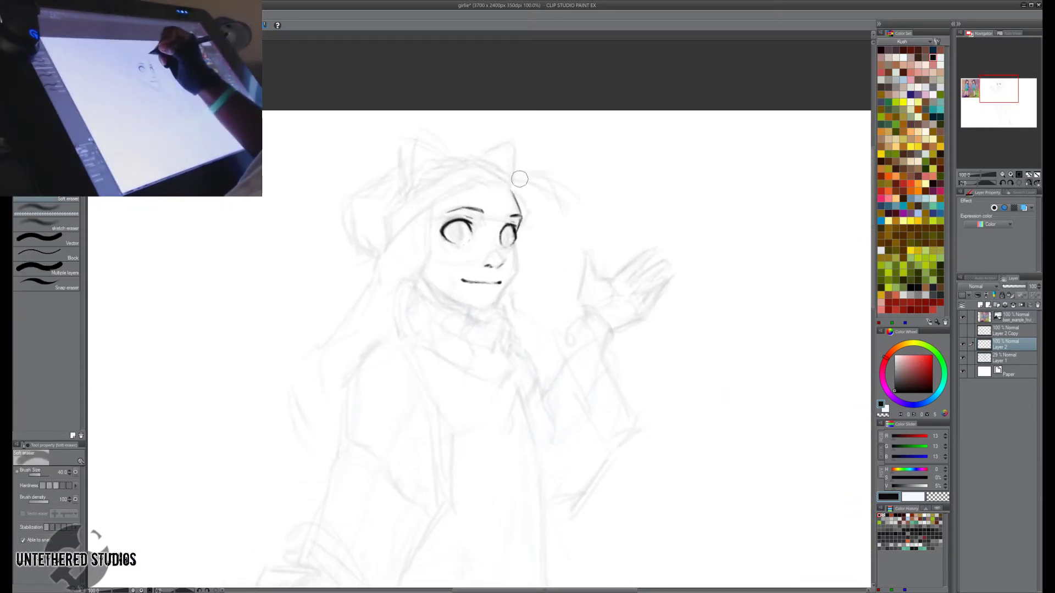
pyautogui.moveTo(509, 186); pyautogui.dragTo(519, 208)
pyautogui.press('p')
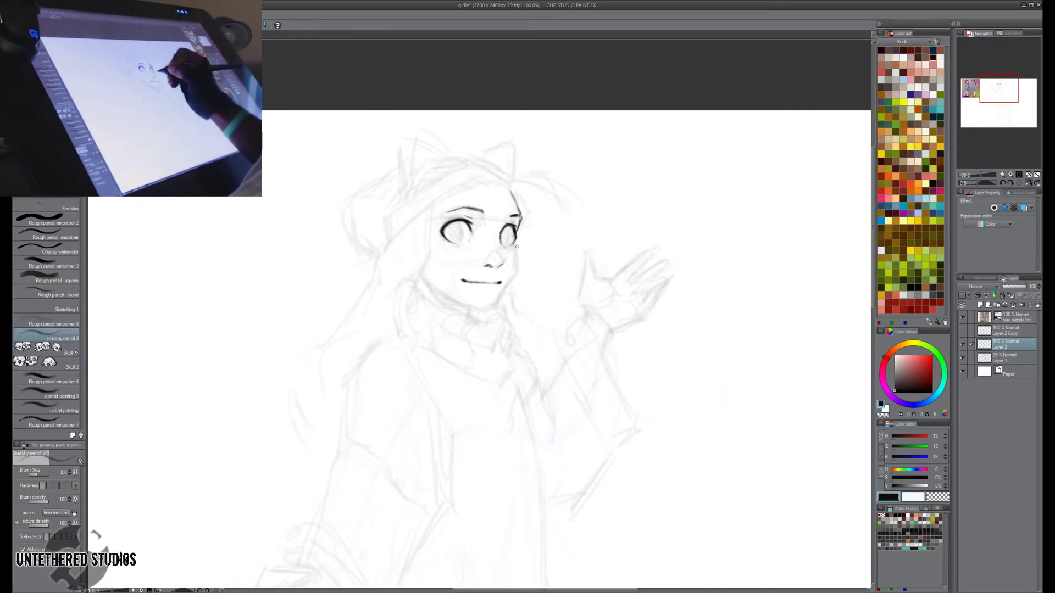
# Draw the cheek, chin and jaw outline with a short neck line below the chin.
pyautogui.moveTo(517, 247)
pyautogui.mouseDown()
pyautogui.moveTo(518, 273)
pyautogui.moveTo(494, 305)
pyautogui.moveTo(468, 310)
pyautogui.moveTo(535, 279)
pyautogui.mouseUp()
pyautogui.press('h')
pyautogui.press('e')
pyautogui.press('p')
pyautogui.press('h')
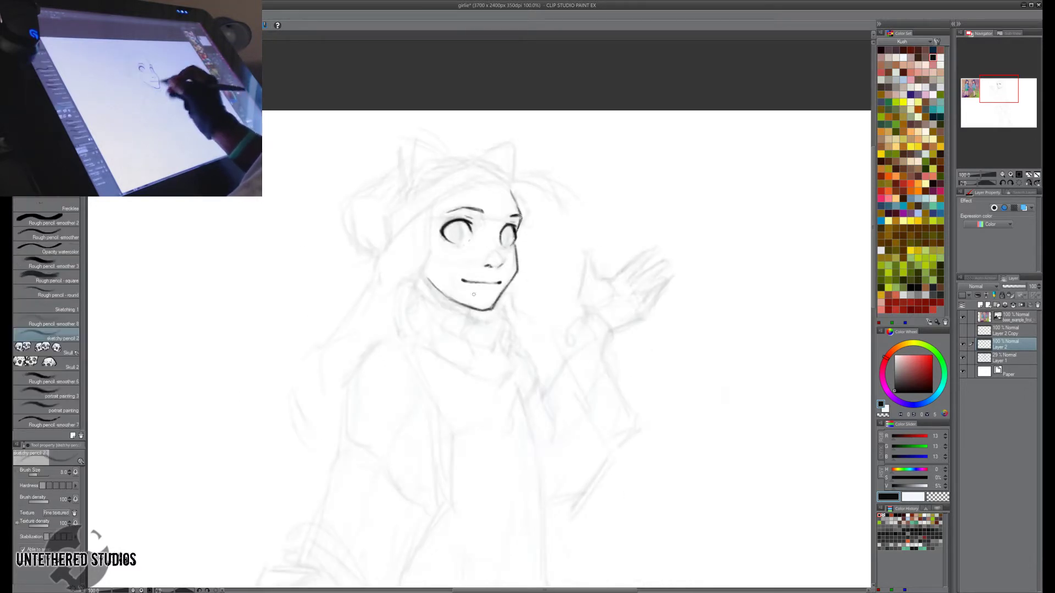
pyautogui.press('h')
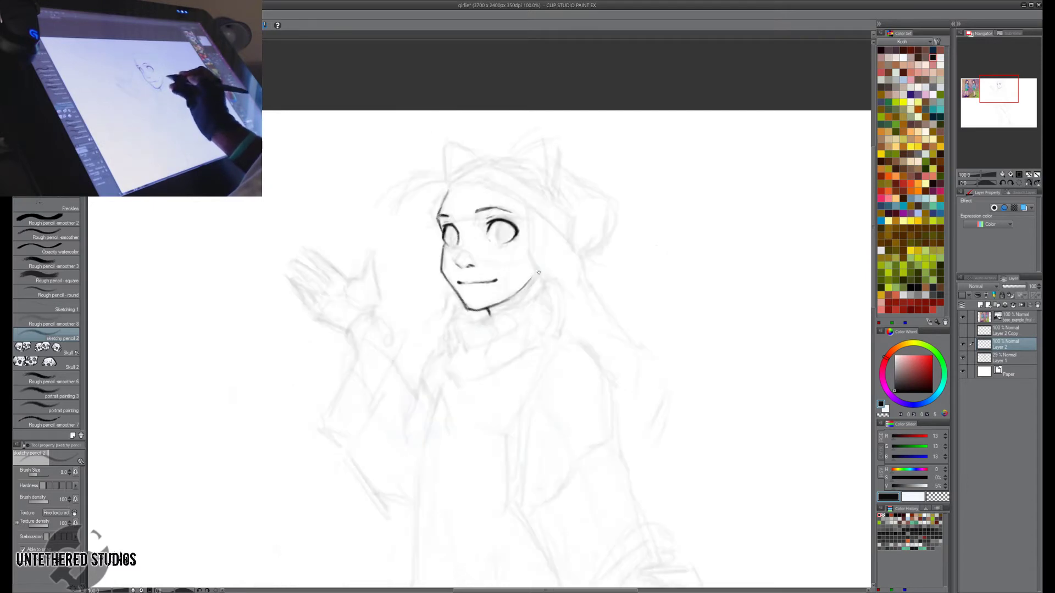
pyautogui.moveTo(537, 286); pyautogui.dragTo(532, 308)
pyautogui.click(963, 359)
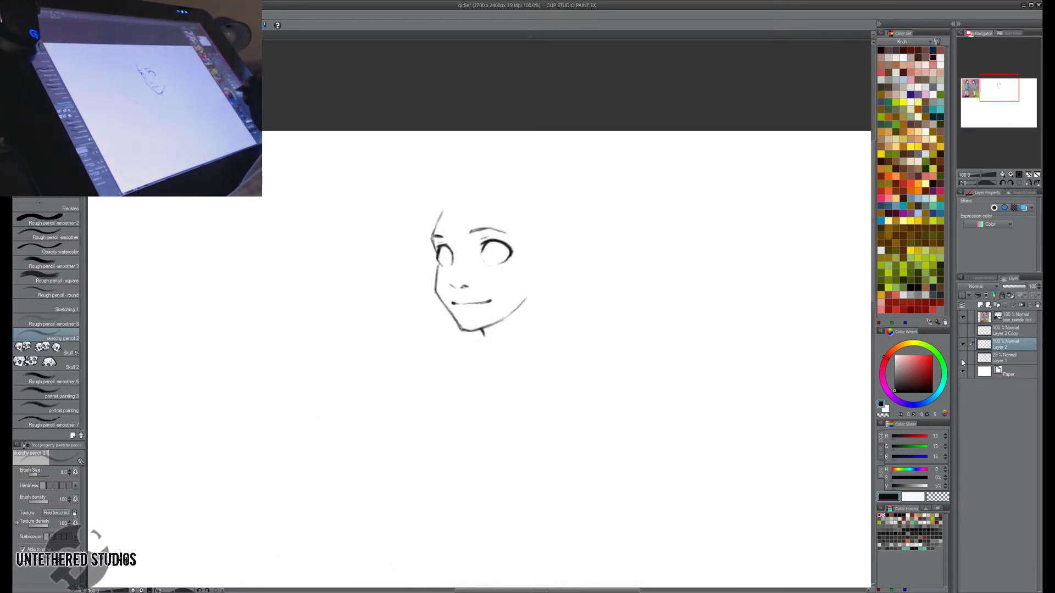
pyautogui.click(963, 359)
pyautogui.press('m')
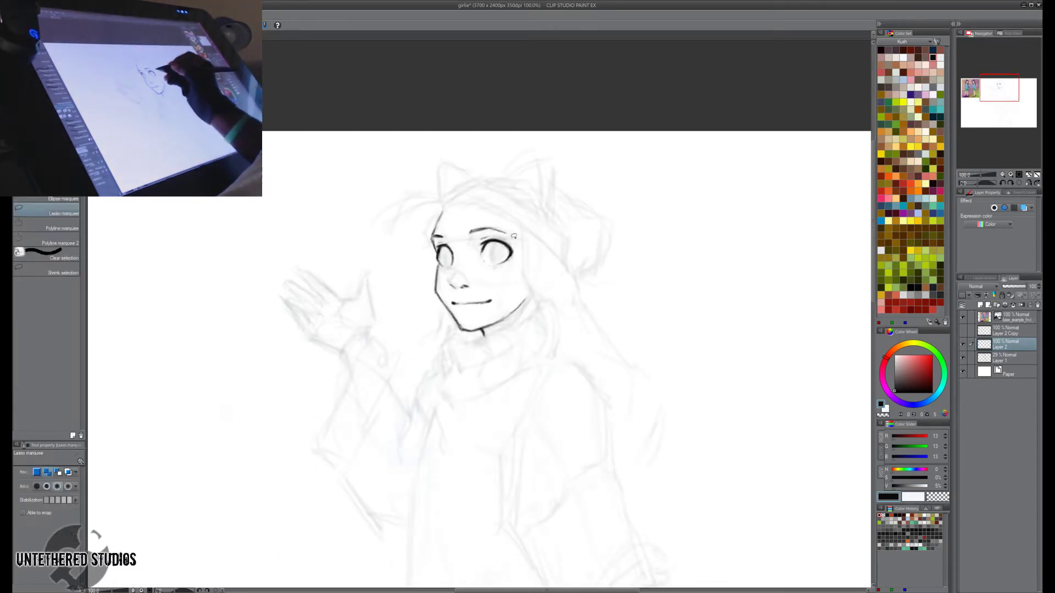
pyautogui.moveTo(499, 218)
pyautogui.mouseDown()
pyautogui.moveTo(539, 247)
pyautogui.moveTo(531, 228)
pyautogui.mouseUp()
pyautogui.press('p')
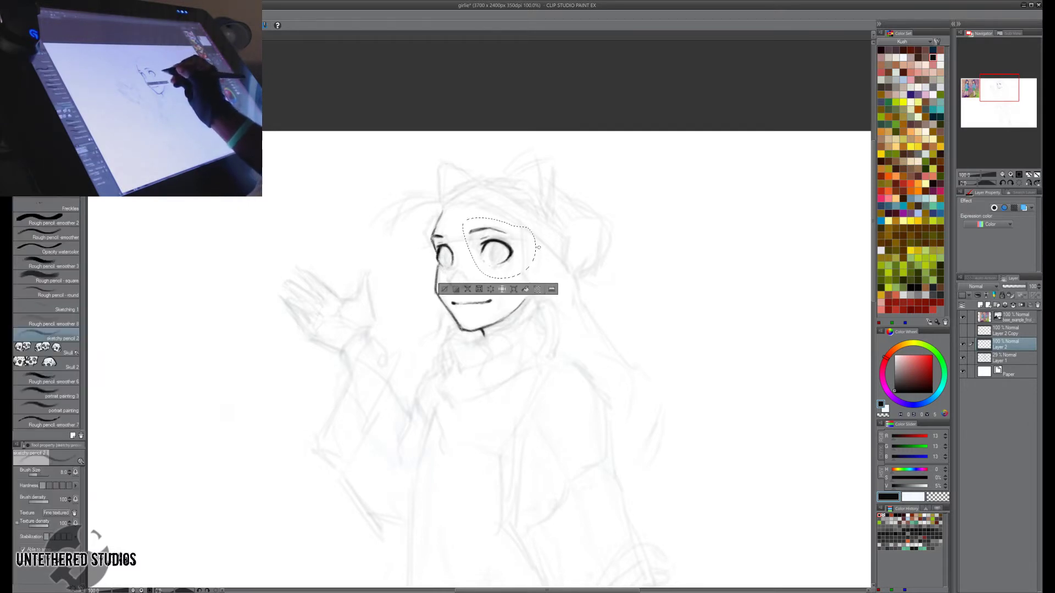
pyautogui.hotkey('ctrl', 'd')
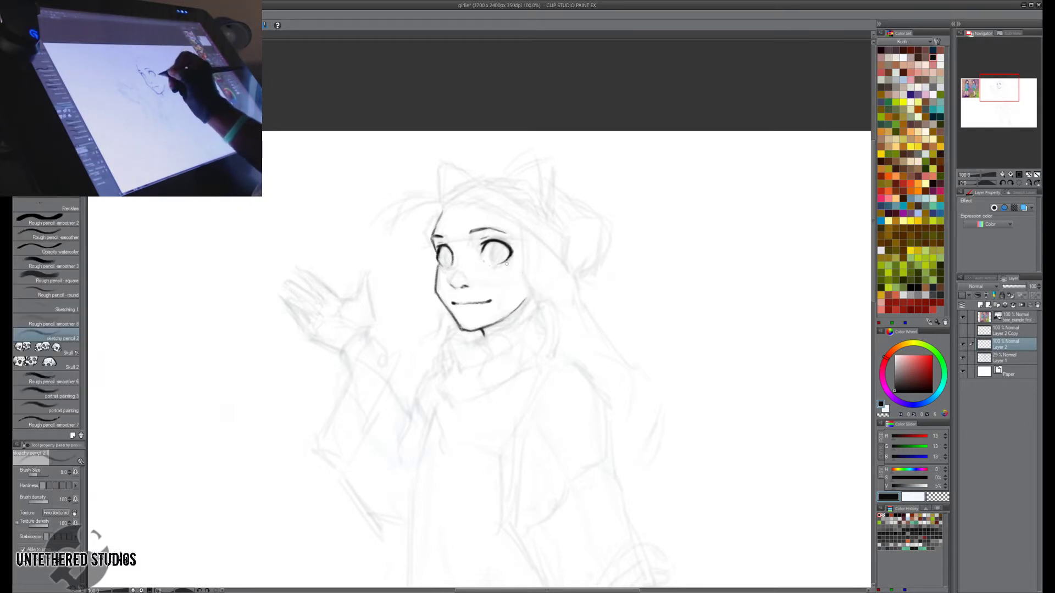
# Draw the iris outline inside the larger, near eye.
pyautogui.press('m')
pyautogui.press('p')
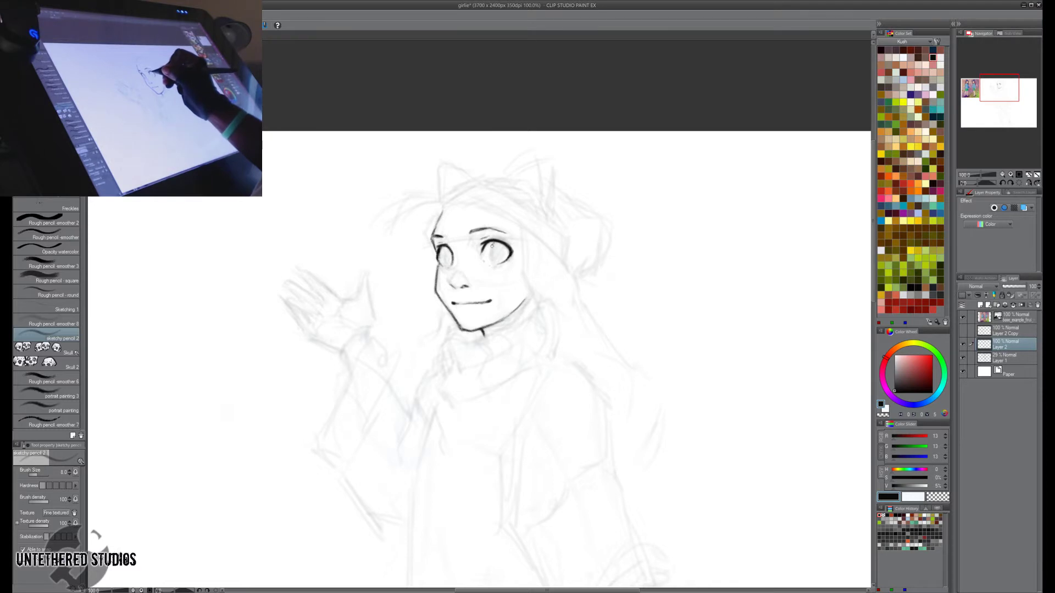
pyautogui.moveTo(491, 252); pyautogui.dragTo(492, 267)
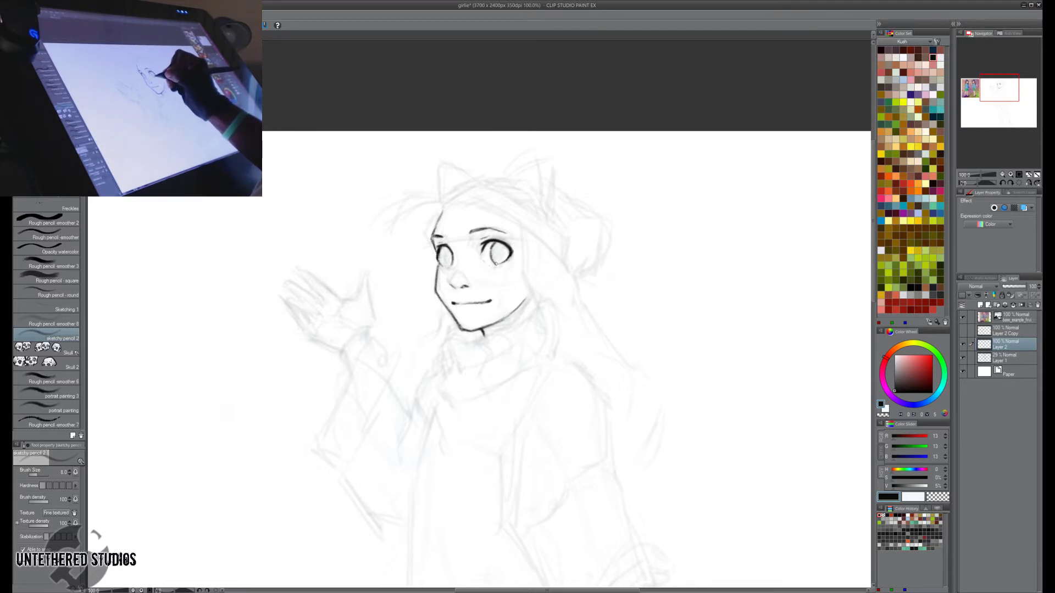
# Lasso the near eye and its eyebrow, nudge them slightly toward the nose, and deselect with the Layer 1 rough hidden.
pyautogui.press('m')
pyautogui.moveTo(546, 217)
pyautogui.mouseDown()
pyautogui.moveTo(463, 220)
pyautogui.moveTo(528, 280)
pyautogui.moveTo(516, 271)
pyautogui.mouseUp()
pyautogui.press('k')
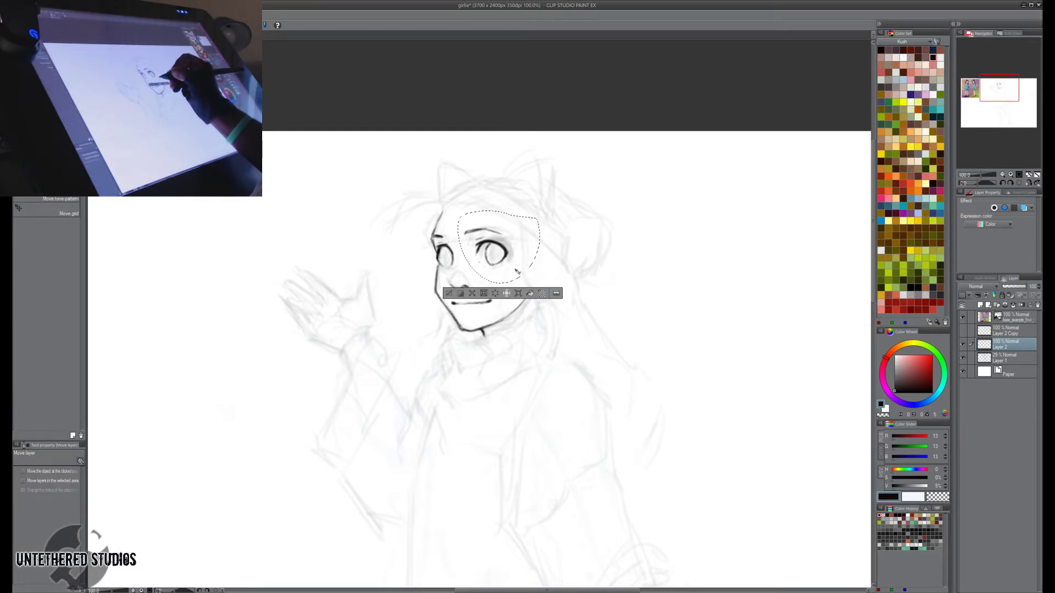
pyautogui.press('p')
pyautogui.click(963, 357)
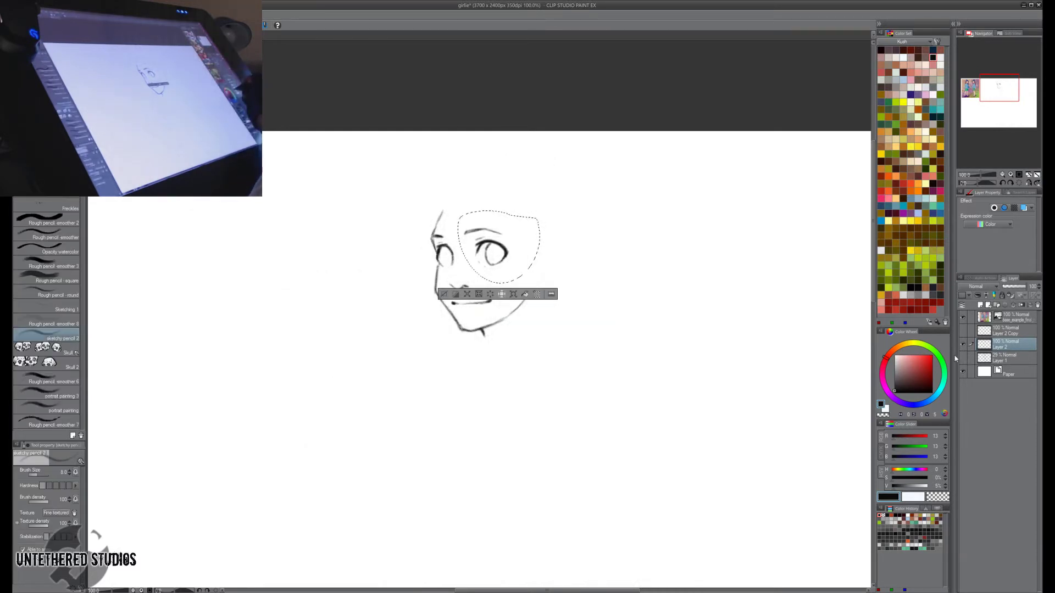
pyautogui.click(443, 295)
# Lasso the near eyebrow in the mirrored view, stretch it slightly toward the nose, deselect it and restore the unmirrored view.
pyautogui.press('h')
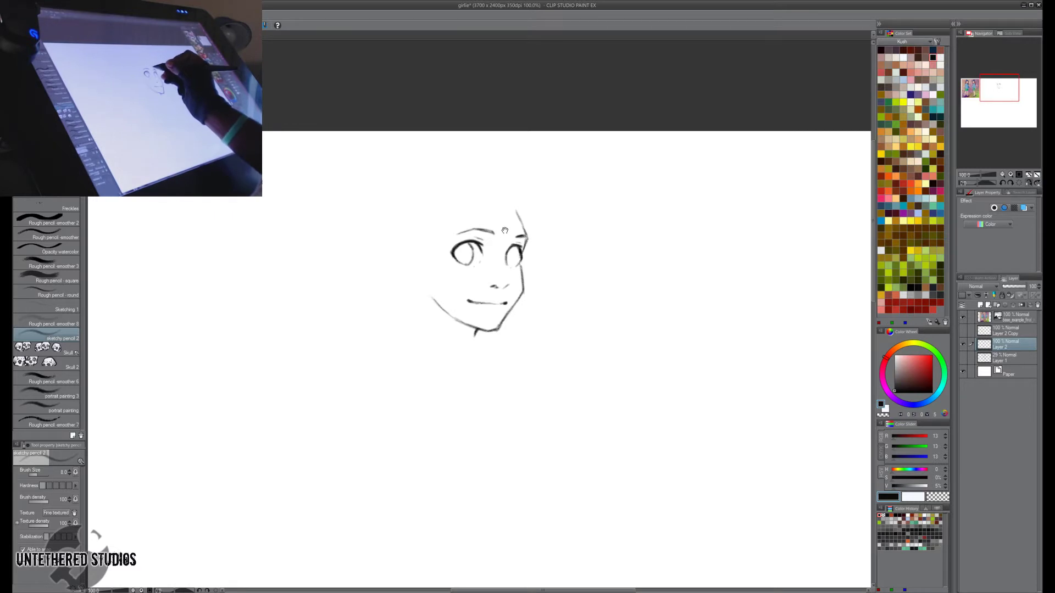
pyautogui.press('m')
pyautogui.moveTo(499, 226)
pyautogui.mouseDown()
pyautogui.moveTo(465, 235)
pyautogui.moveTo(506, 236)
pyautogui.mouseUp()
pyautogui.press('b')
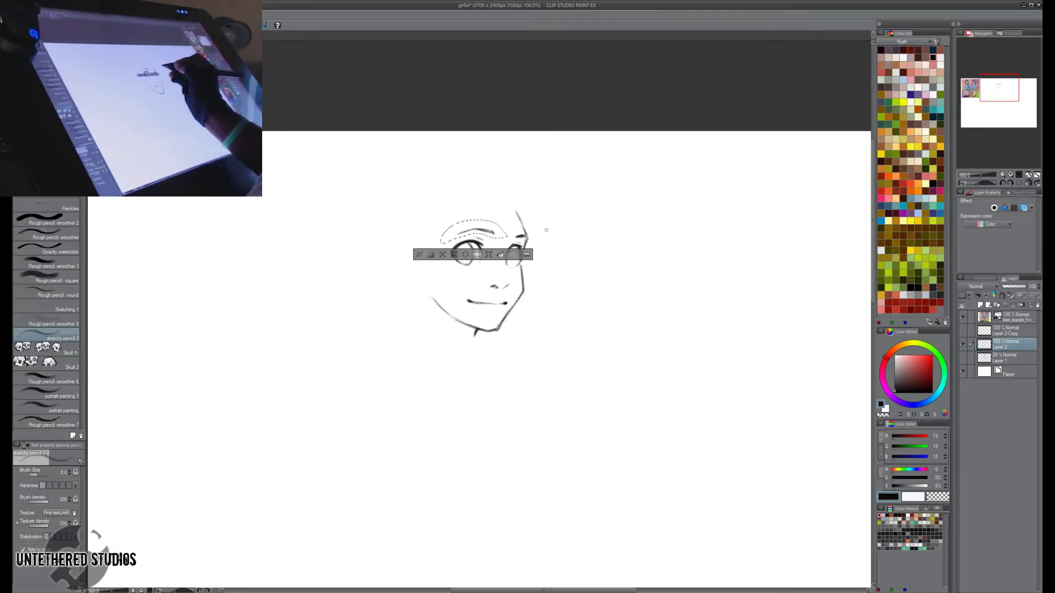
pyautogui.hotkey('ctrl', 't')
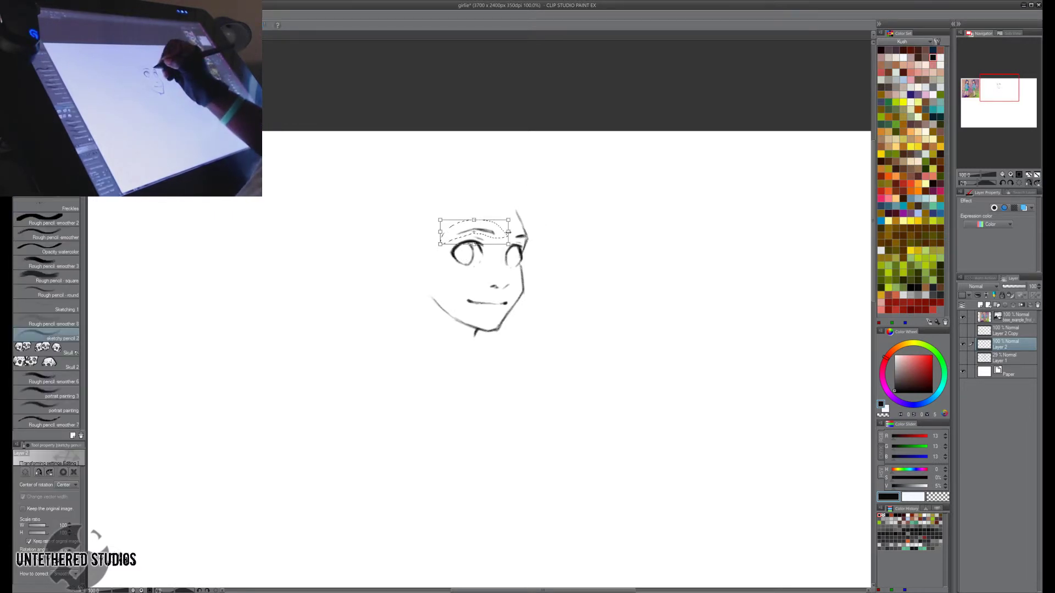
pyautogui.moveTo(509, 233); pyautogui.dragTo(511, 231)
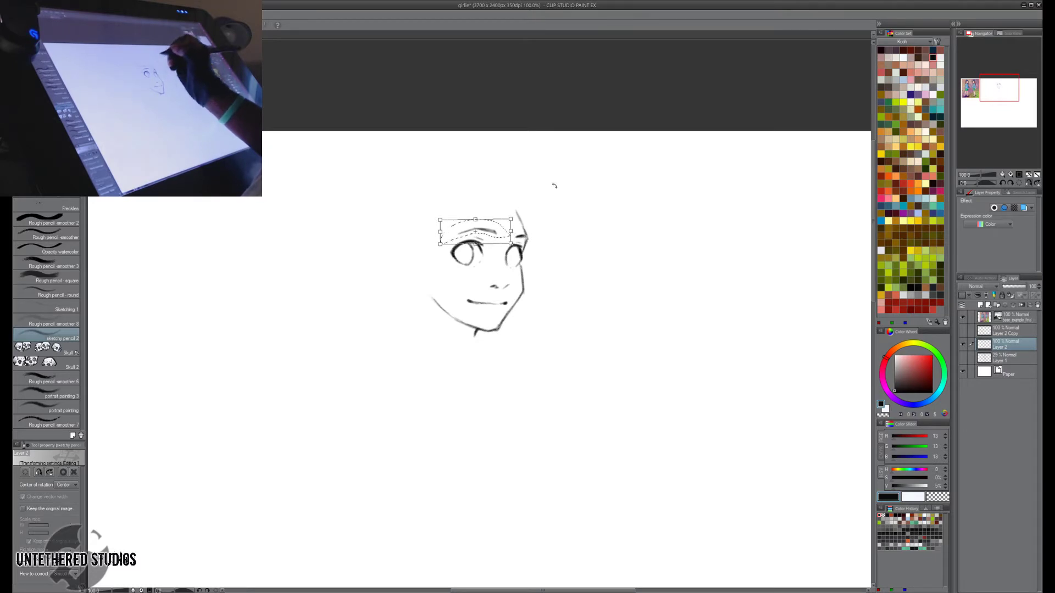
pyautogui.press('Return')
pyautogui.click(419, 254)
pyautogui.press('h')
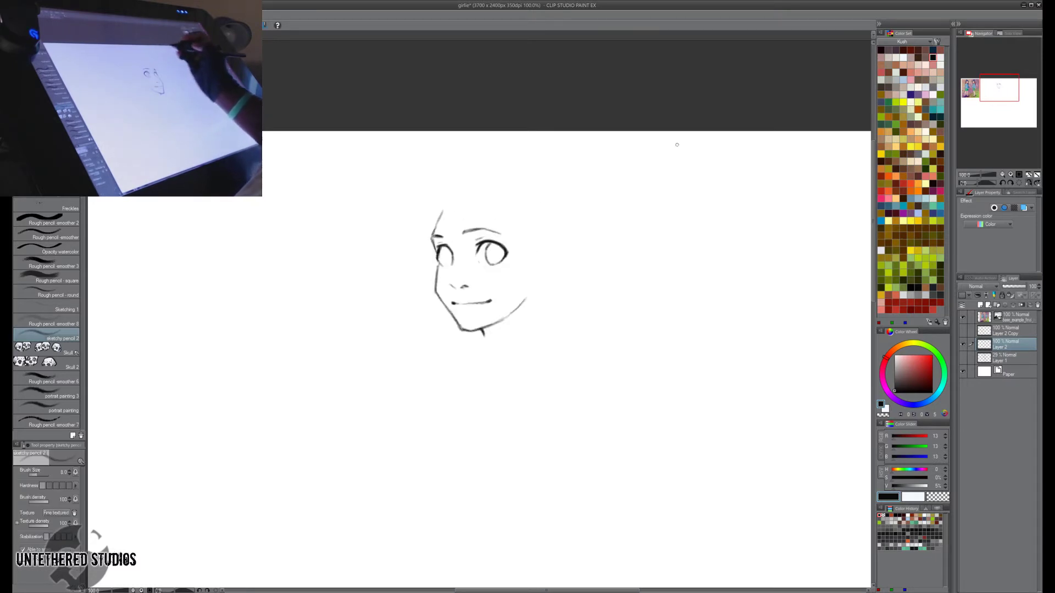
# Show the Layer 1 rough again and refine the iris outline of the smaller, far eye on Layer 2.
pyautogui.click(963, 358)
pyautogui.hotkey('ctrl', 'y')
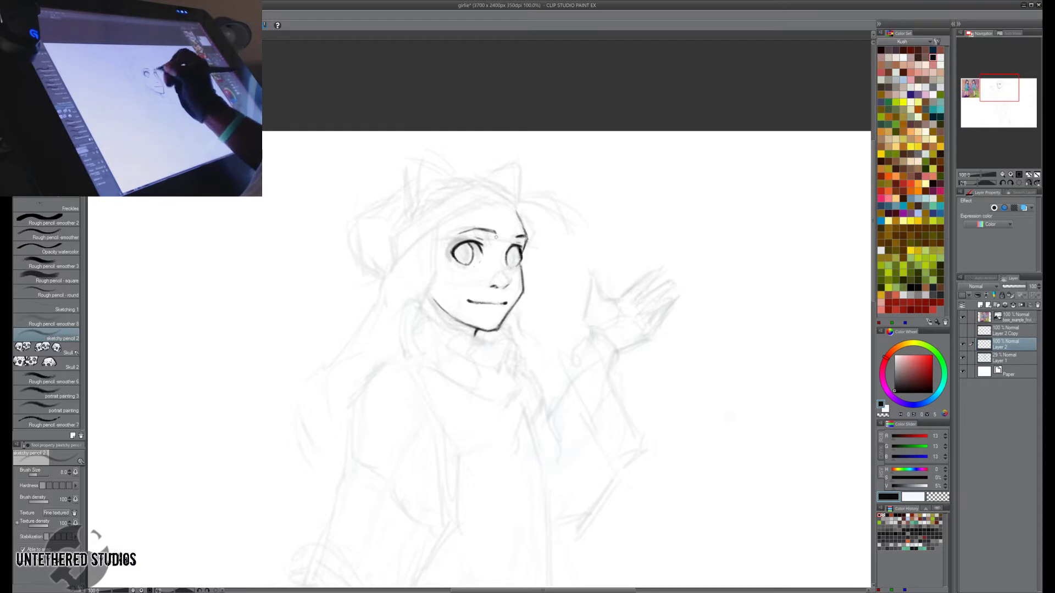
pyautogui.moveTo(511, 247); pyautogui.dragTo(517, 260)
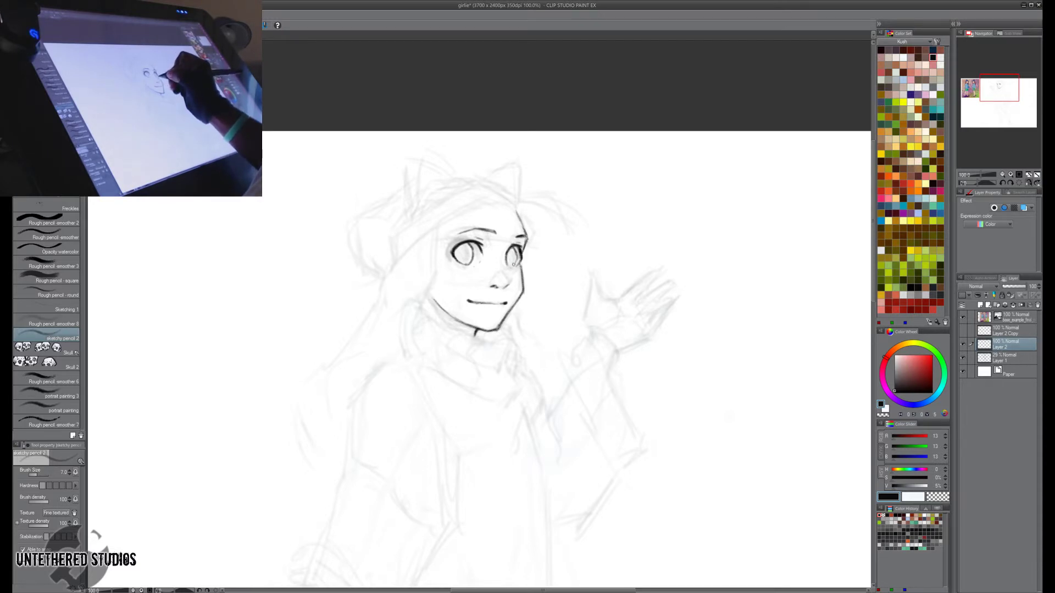
pyautogui.press('h')
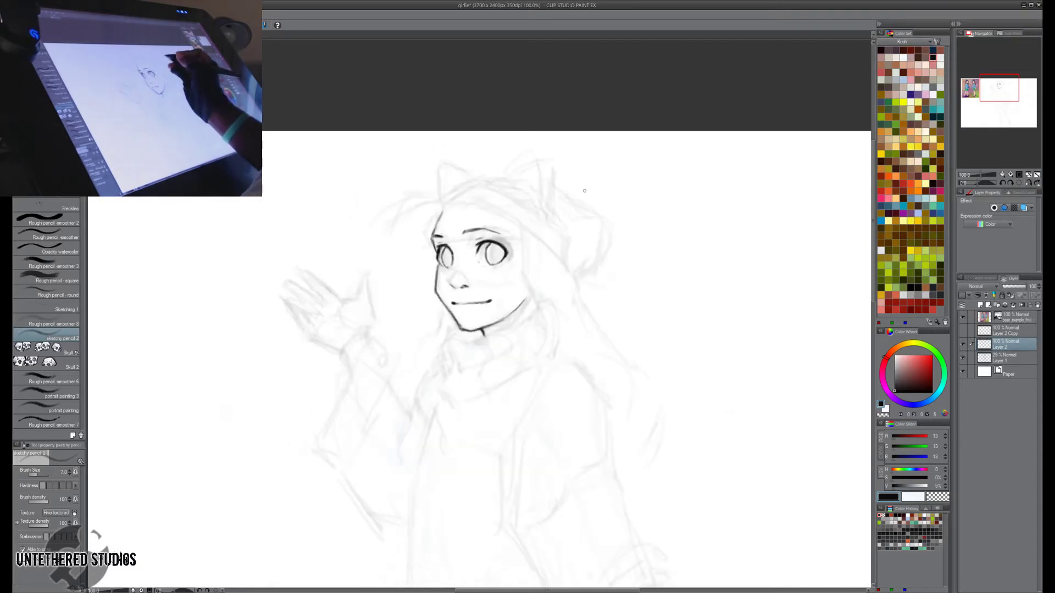
# Soften the inner edge of the far eye with the Soft eraser and return to the sketchy pencil.
pyautogui.press('e')
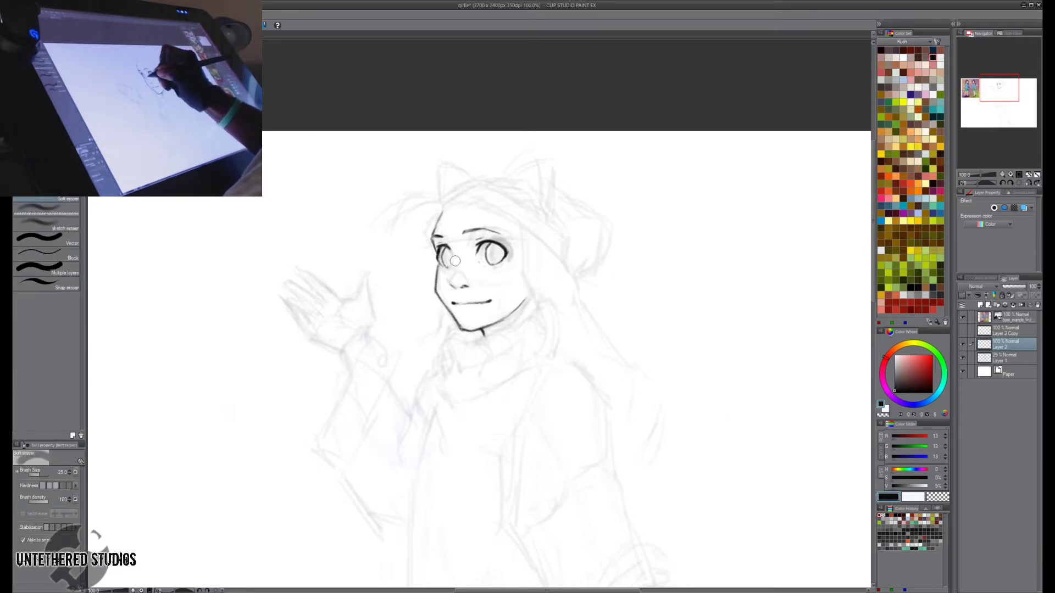
pyautogui.press('p')
pyautogui.press('h')
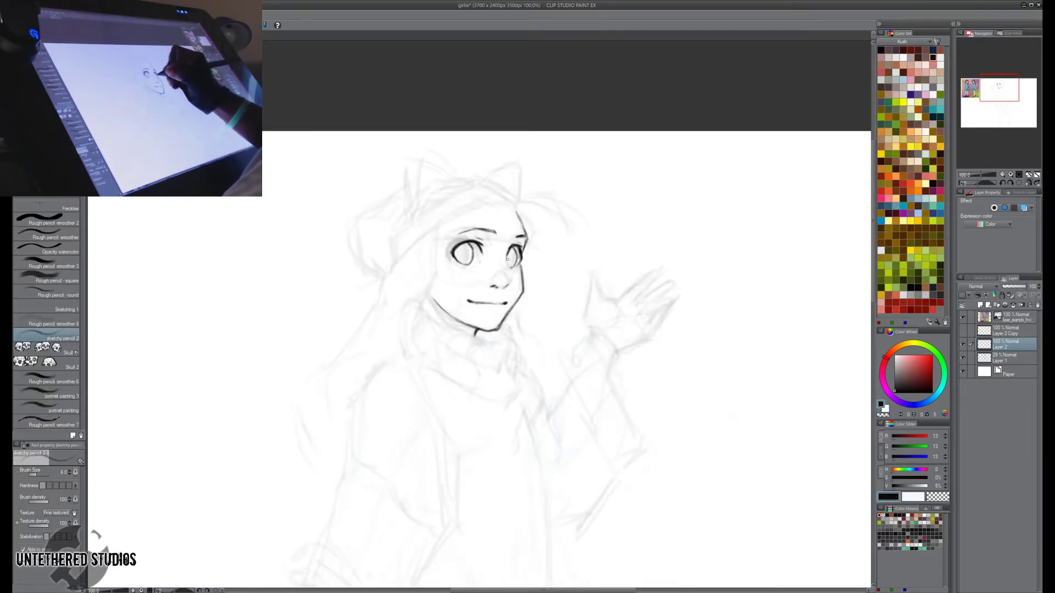
# Draw small pupils inside the irises of both eyes, checking their alignment in the mirrored view.
pyautogui.press('h')
pyautogui.press('h')
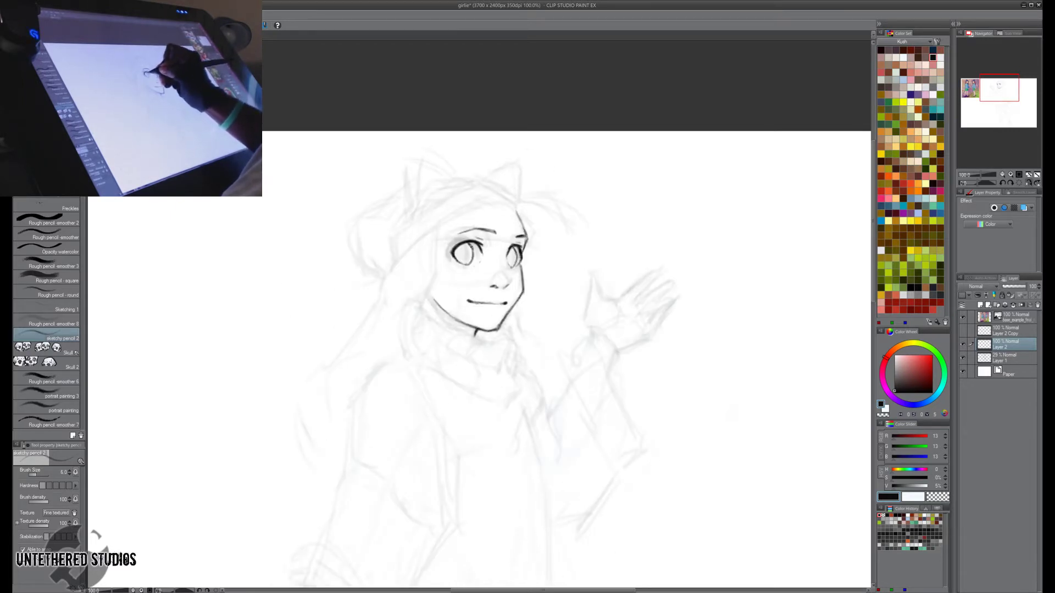
pyautogui.press('h')
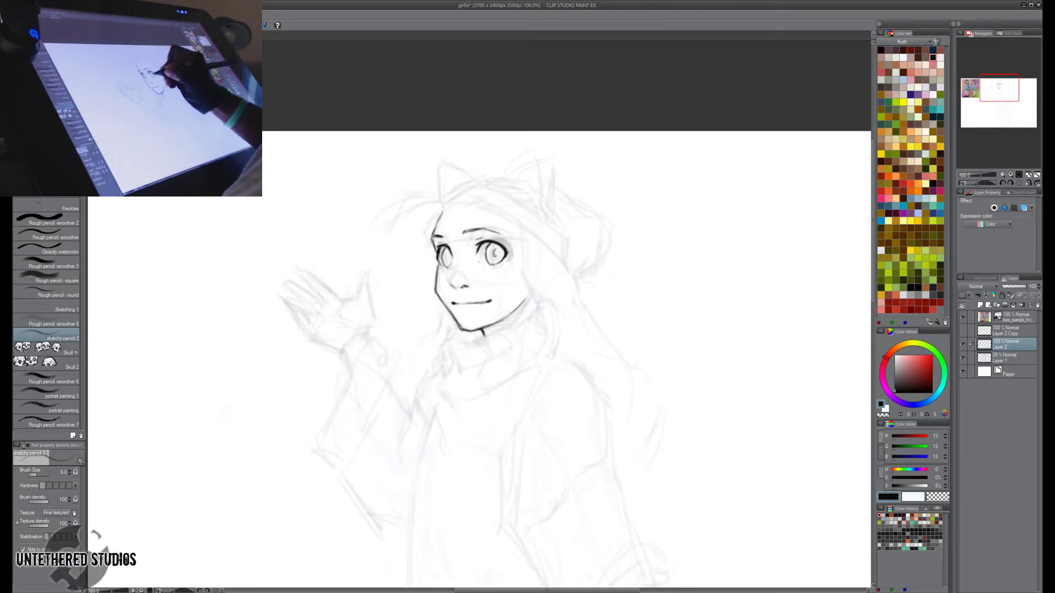
pyautogui.press('h')
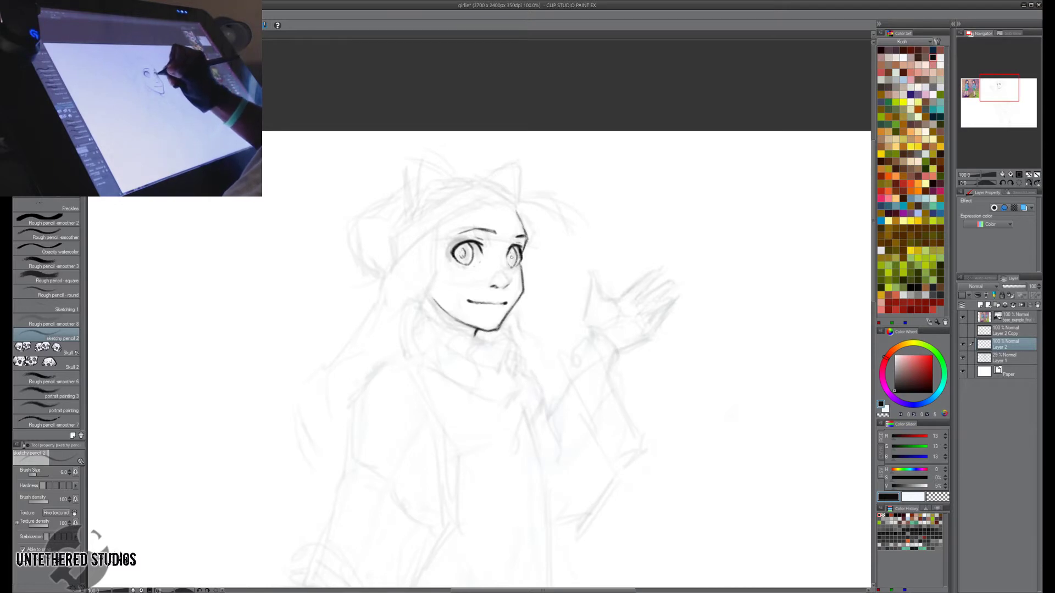
pyautogui.press('h')
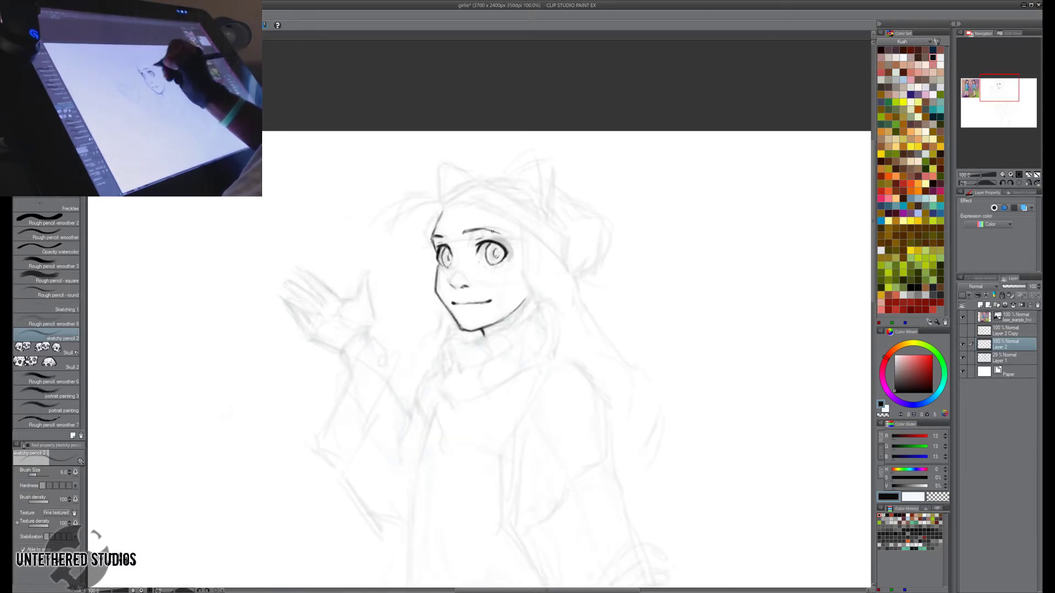
# Reinforce the rear jawline of the girl's face with dark sketch strokes above the neck.
pyautogui.moveTo(491, 245)
pyautogui.mouseDown()
pyautogui.moveTo(492, 265)
pyautogui.moveTo(444, 257)
pyautogui.mouseUp()
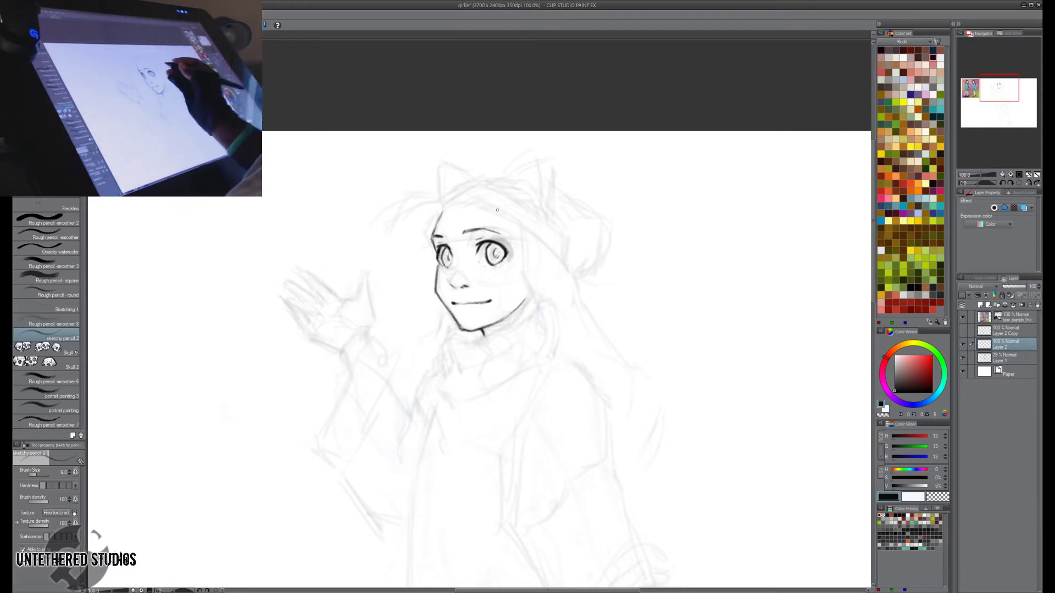
pyautogui.moveTo(576, 358); pyautogui.dragTo(544, 315)
pyautogui.press('h')
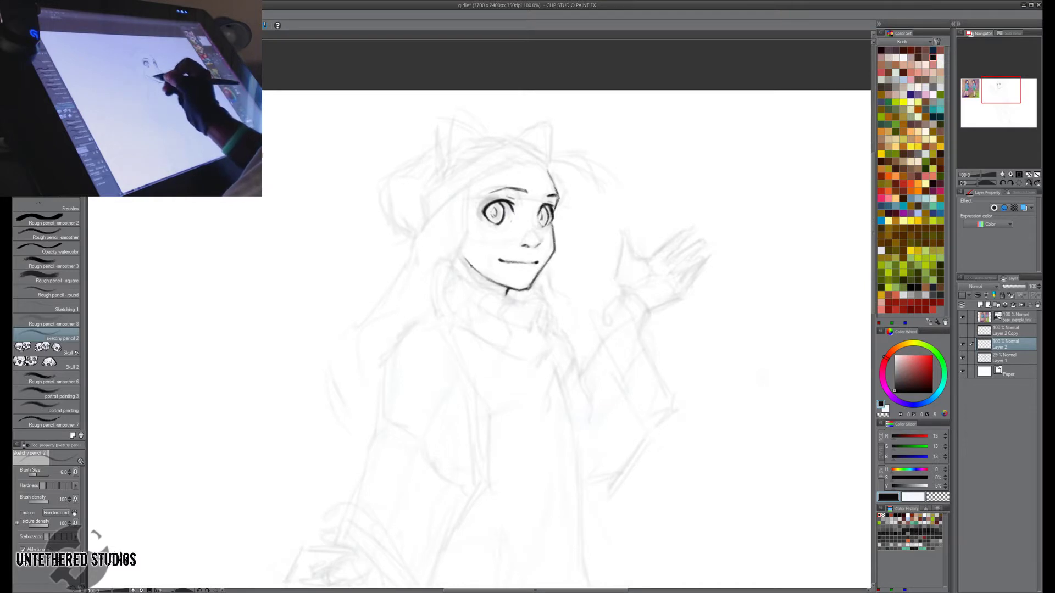
pyautogui.moveTo(465, 259); pyautogui.dragTo(479, 284)
pyautogui.press('h')
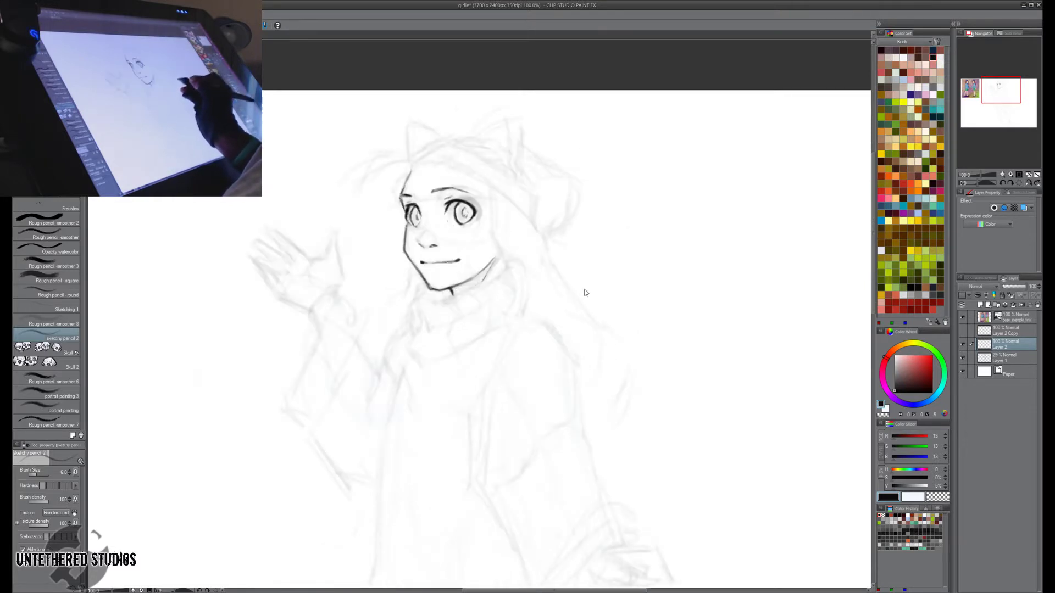
# Draw the thick scarf around the neck, with its upper and lower edges, bunched front and vertical fold lines.
pyautogui.moveTo(454, 290)
pyautogui.mouseDown()
pyautogui.moveTo(484, 283)
pyautogui.moveTo(432, 301)
pyautogui.moveTo(495, 279)
pyautogui.mouseUp()
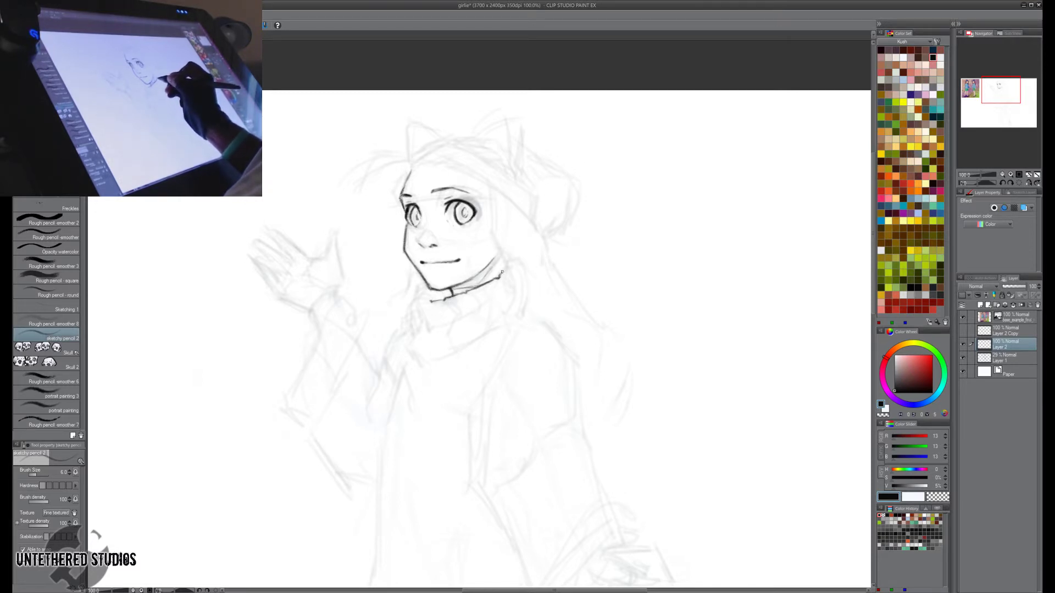
pyautogui.press('h')
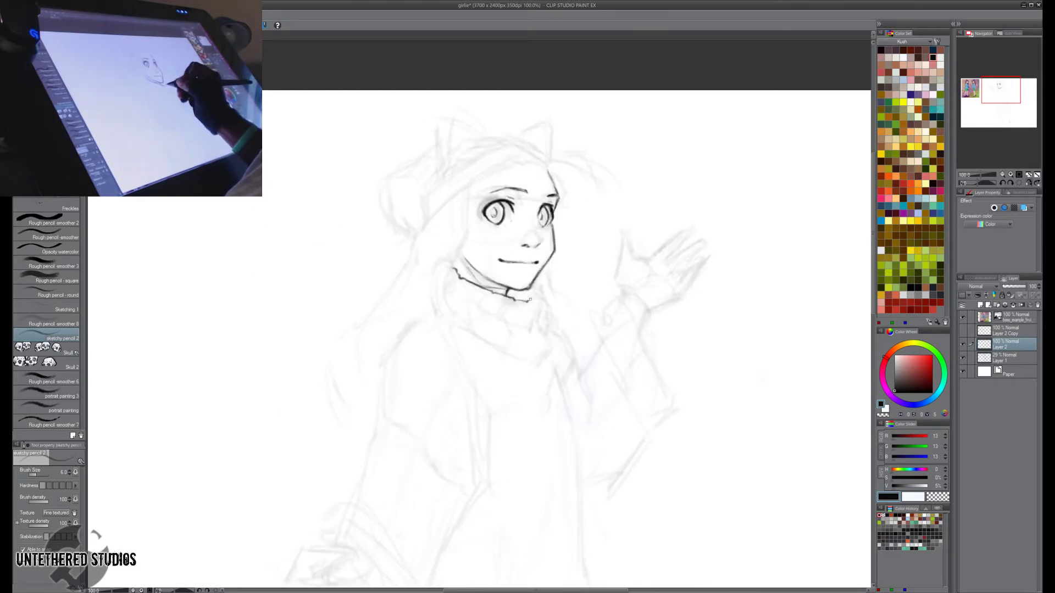
pyautogui.moveTo(530, 300)
pyautogui.mouseDown()
pyautogui.moveTo(544, 294)
pyautogui.moveTo(547, 325)
pyautogui.moveTo(502, 316)
pyautogui.moveTo(507, 347)
pyautogui.mouseUp()
pyautogui.moveTo(535, 303)
pyautogui.mouseDown()
pyautogui.moveTo(542, 356)
pyautogui.moveTo(510, 354)
pyautogui.moveTo(533, 366)
pyautogui.moveTo(550, 330)
pyautogui.mouseUp()
pyautogui.press('h')
pyautogui.moveTo(469, 294)
pyautogui.mouseDown()
pyautogui.moveTo(482, 335)
pyautogui.moveTo(455, 352)
pyautogui.moveTo(502, 325)
pyautogui.mouseUp()
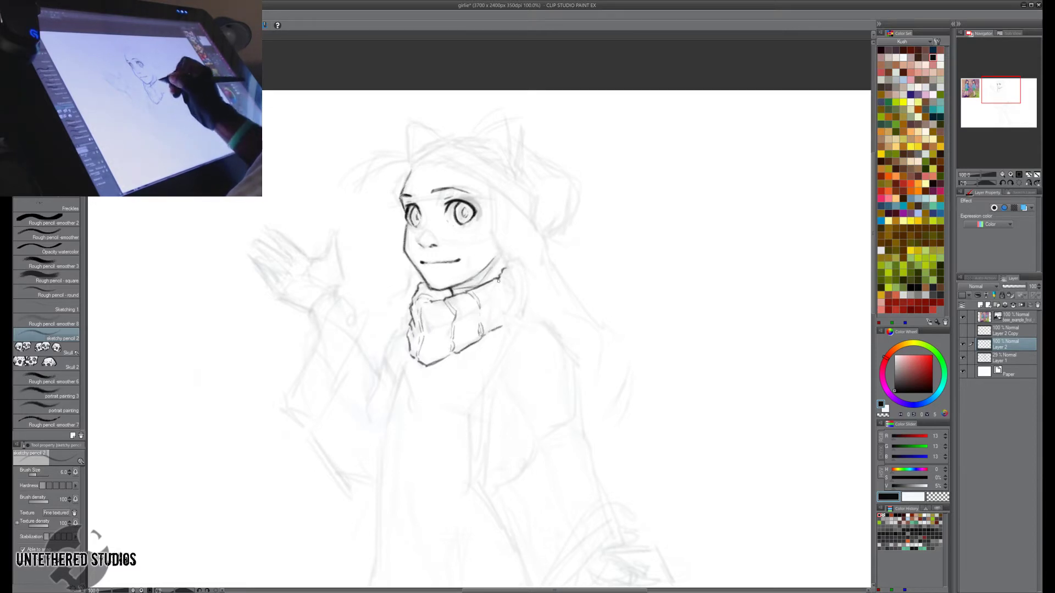
pyautogui.moveTo(503, 288); pyautogui.dragTo(505, 302)
pyautogui.press('h')
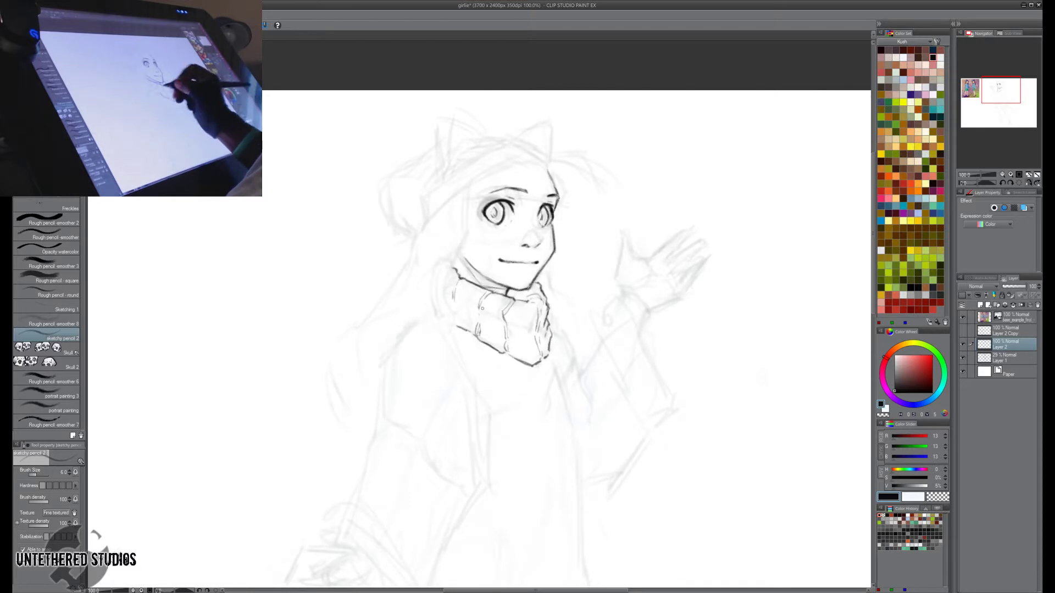
pyautogui.press('h')
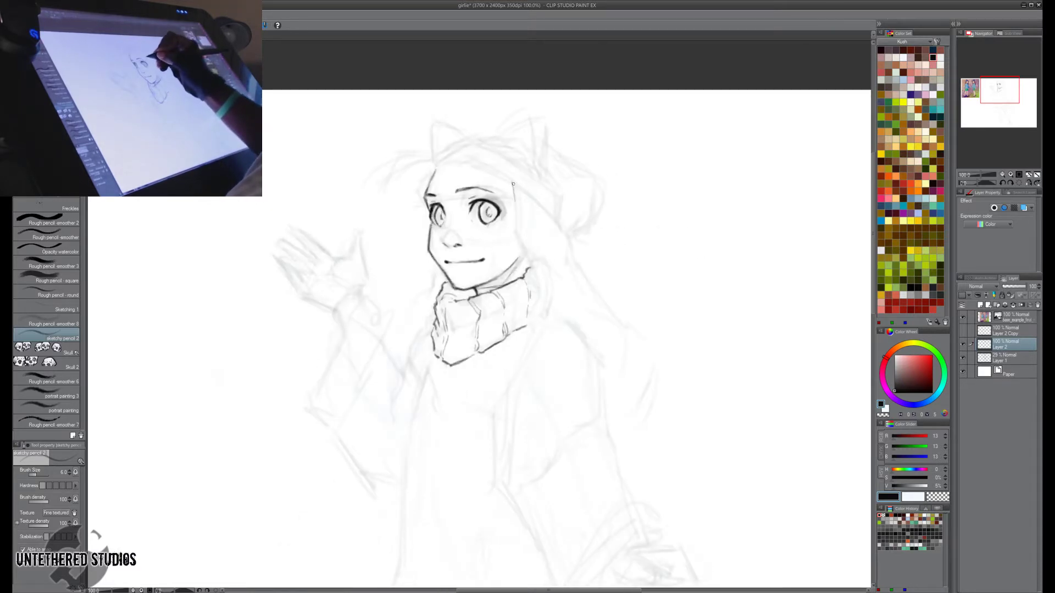
# Draw the hairline across the top of the forehead, cleaning up stray strokes with the eraser.
pyautogui.press('e')
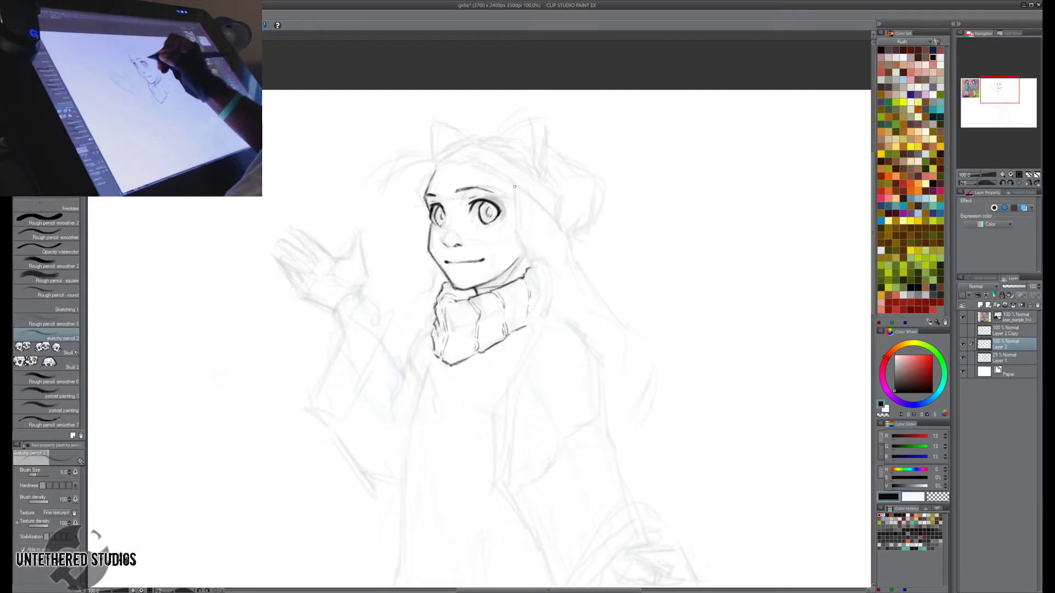
pyautogui.press('h')
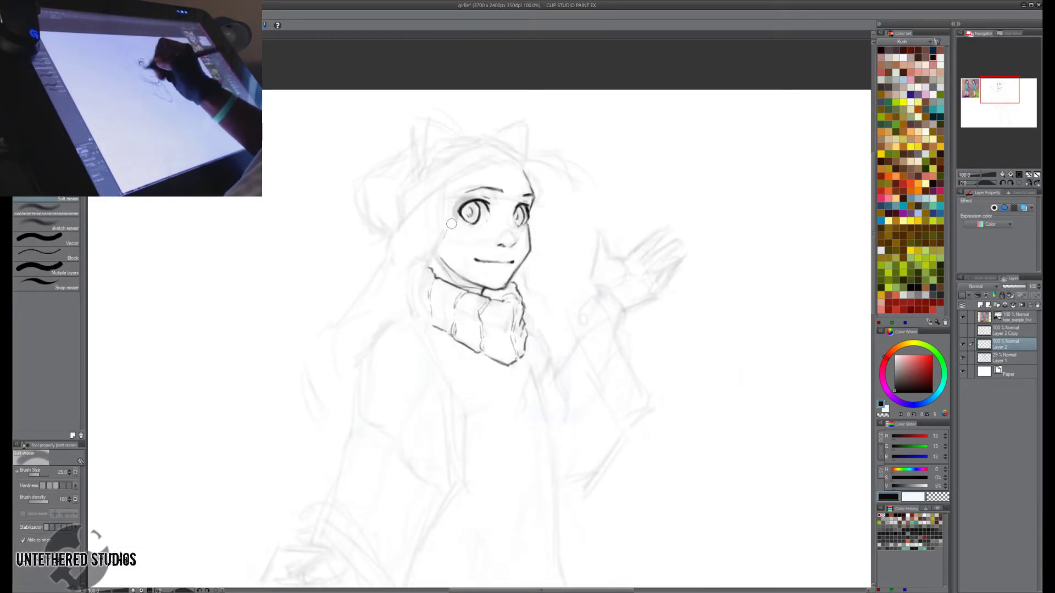
pyautogui.press('p')
pyautogui.moveTo(514, 166)
pyautogui.mouseDown()
pyautogui.moveTo(469, 163)
pyautogui.moveTo(453, 175)
pyautogui.moveTo(500, 171)
pyautogui.moveTo(478, 163)
pyautogui.moveTo(497, 166)
pyautogui.moveTo(484, 155)
pyautogui.moveTo(517, 180)
pyautogui.mouseUp()
pyautogui.press('h')
pyautogui.press('e')
pyautogui.press('p')
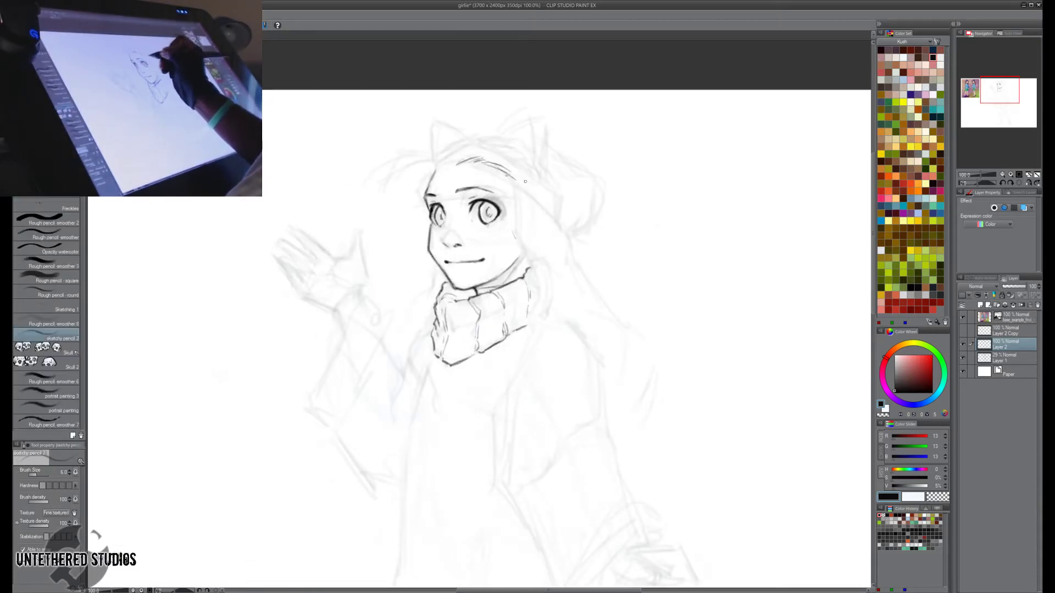
# Extend the hairline to the front of the forehead and draw the side-of-face line down to the scarf.
pyautogui.moveTo(453, 161)
pyautogui.mouseDown()
pyautogui.moveTo(468, 151)
pyautogui.moveTo(475, 159)
pyautogui.moveTo(446, 157)
pyautogui.moveTo(524, 166)
pyautogui.moveTo(493, 170)
pyautogui.moveTo(481, 154)
pyautogui.mouseUp()
pyautogui.press('h')
pyautogui.press('e')
pyautogui.press('p')
pyautogui.press('h')
pyautogui.press('e')
pyautogui.press('p')
pyautogui.moveTo(465, 160)
pyautogui.mouseDown()
pyautogui.moveTo(446, 169)
pyautogui.moveTo(476, 156)
pyautogui.moveTo(517, 174)
pyautogui.moveTo(537, 268)
pyautogui.mouseUp()
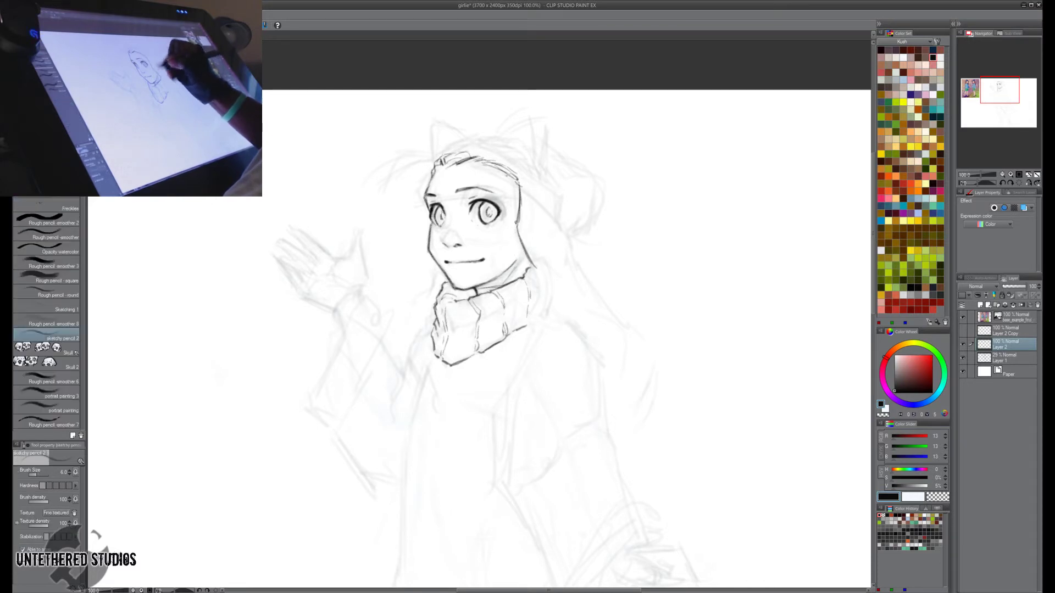
# Hatch a shadow on the neck between jaw and scarf, undoing the wide shading and redrawing it narrower under the chin.
pyautogui.press('h')
pyautogui.press('h')
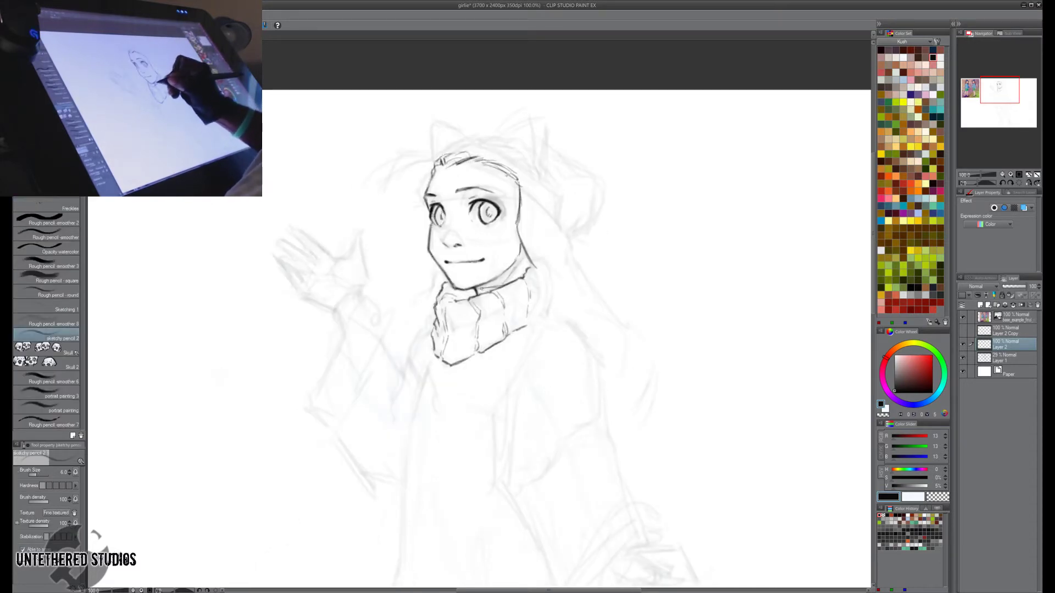
pyautogui.moveTo(477, 293)
pyautogui.mouseDown()
pyautogui.moveTo(523, 255)
pyautogui.moveTo(532, 261)
pyautogui.moveTo(531, 249)
pyautogui.mouseUp()
pyautogui.click(1028, 182)
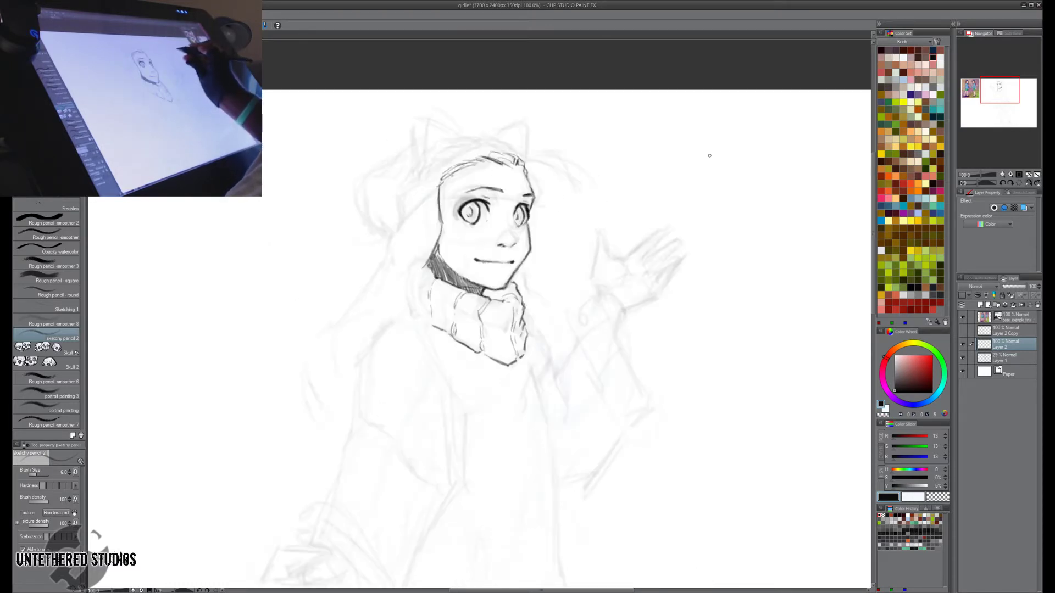
pyautogui.press('h')
pyautogui.hotkey('ctrl', 'z')
pyautogui.moveTo(523, 253)
pyautogui.mouseDown()
pyautogui.moveTo(503, 281)
pyautogui.moveTo(477, 289)
pyautogui.moveTo(516, 264)
pyautogui.mouseUp()
pyautogui.press('h')
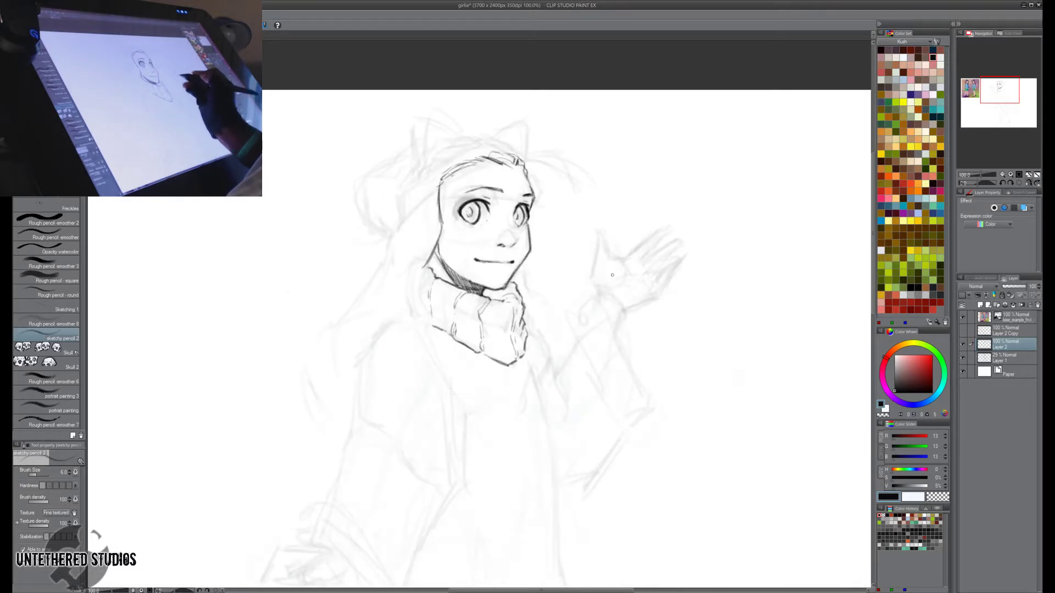
# Erase part of the hairline and draw the headband's lower edge from the forehead to behind the temple.
pyautogui.press('h')
pyautogui.press('h')
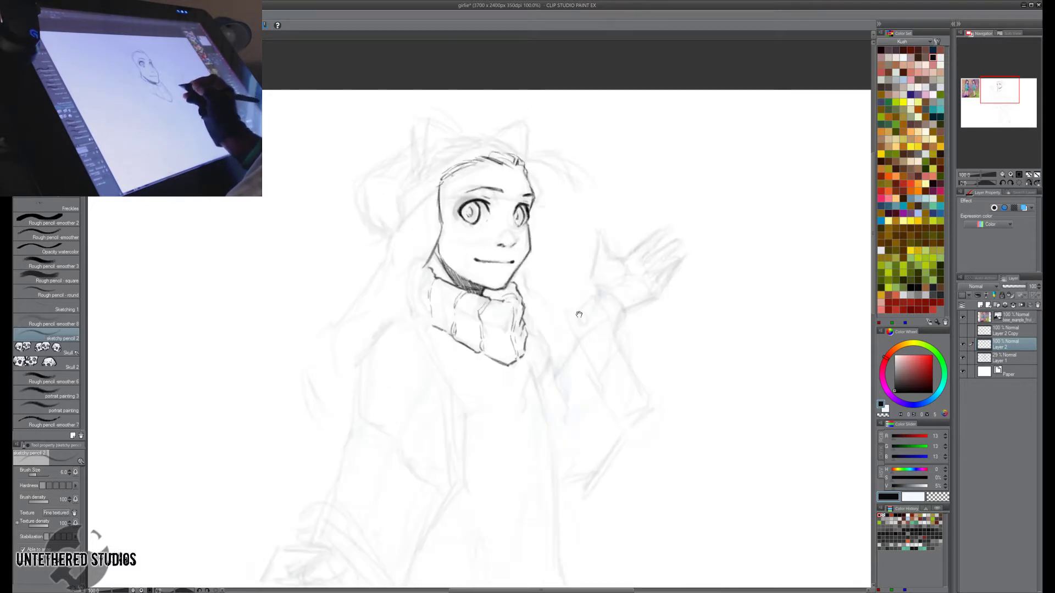
pyautogui.moveTo(579, 316)
pyautogui.mouseDown()
pyautogui.moveTo(566, 313)
pyautogui.moveTo(570, 294)
pyautogui.mouseUp()
pyautogui.press('h')
pyautogui.press('h')
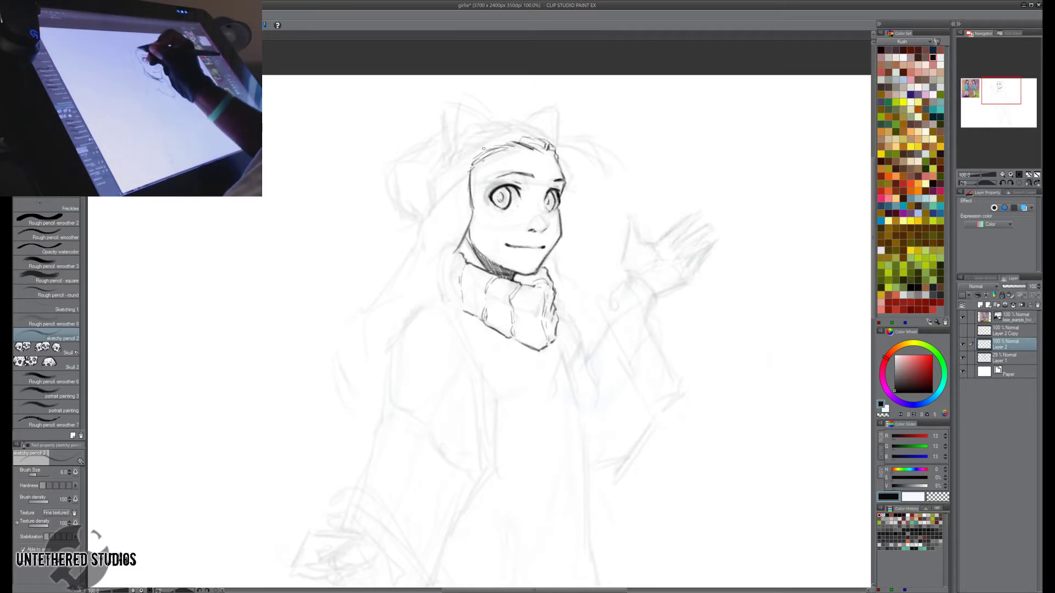
pyautogui.press('e')
pyautogui.moveTo(497, 148)
pyautogui.mouseDown()
pyautogui.moveTo(436, 196)
pyautogui.moveTo(514, 142)
pyautogui.mouseUp()
pyautogui.press('p')
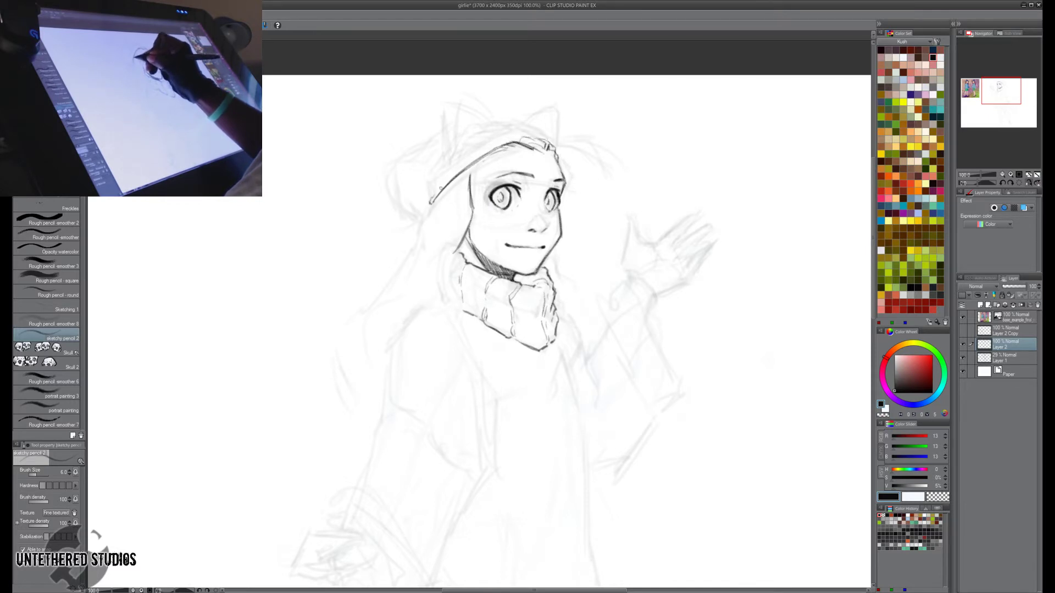
# Close the headband with its rear end and upper edge over the head, and add detail strokes at the front.
pyautogui.moveTo(431, 192)
pyautogui.mouseDown()
pyautogui.moveTo(428, 202)
pyautogui.moveTo(427, 176)
pyautogui.moveTo(440, 170)
pyautogui.mouseUp()
pyautogui.moveTo(438, 171)
pyautogui.mouseDown()
pyautogui.moveTo(492, 132)
pyautogui.moveTo(536, 129)
pyautogui.mouseUp()
pyautogui.press('h')
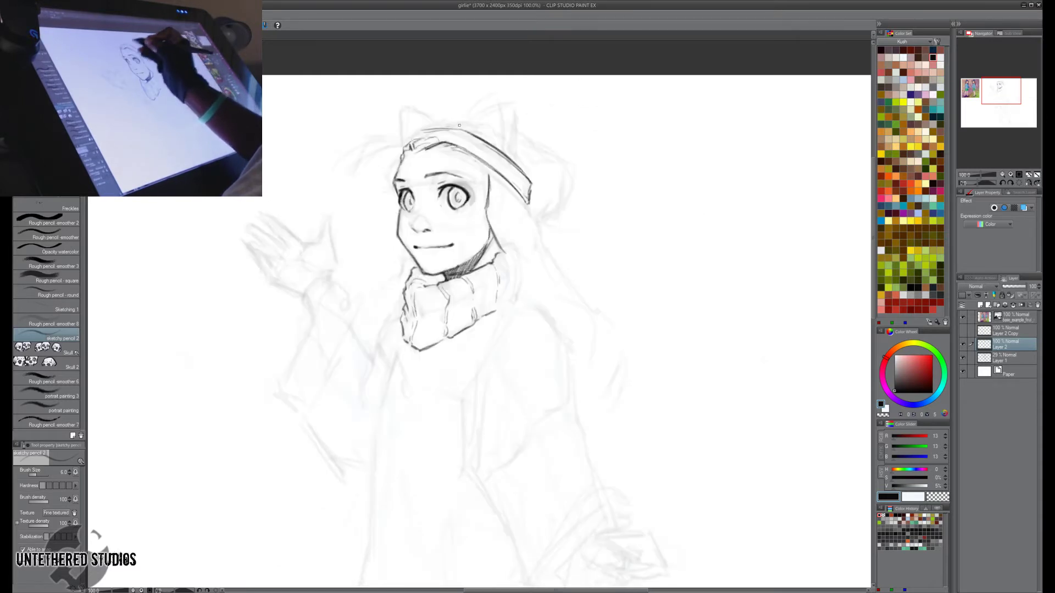
pyautogui.moveTo(411, 137); pyautogui.dragTo(395, 166)
pyautogui.press('h')
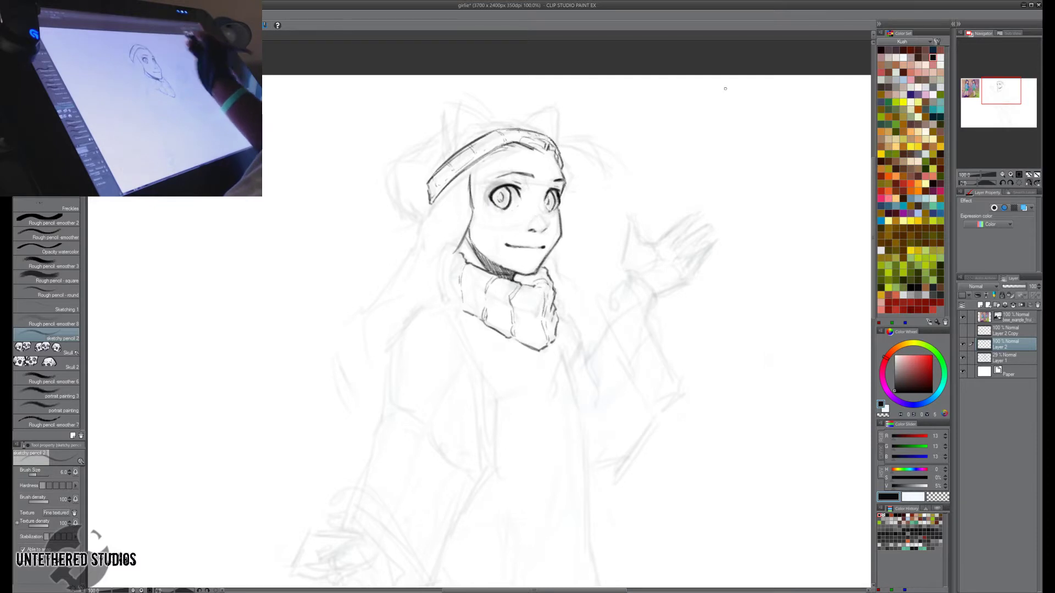
# Show the Layer 2 Copy layer with the handwritten break note and save the drawing.
pyautogui.click(962, 330)
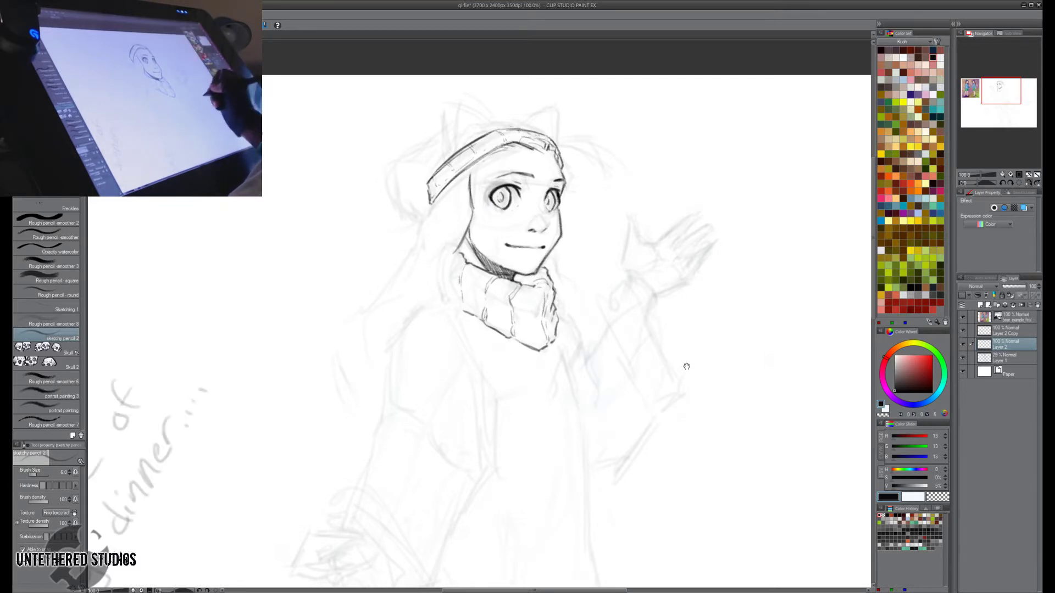
pyautogui.moveTo(687, 367); pyautogui.dragTo(522, 199)
pyautogui.moveTo(586, 291); pyautogui.dragTo(534, 184)
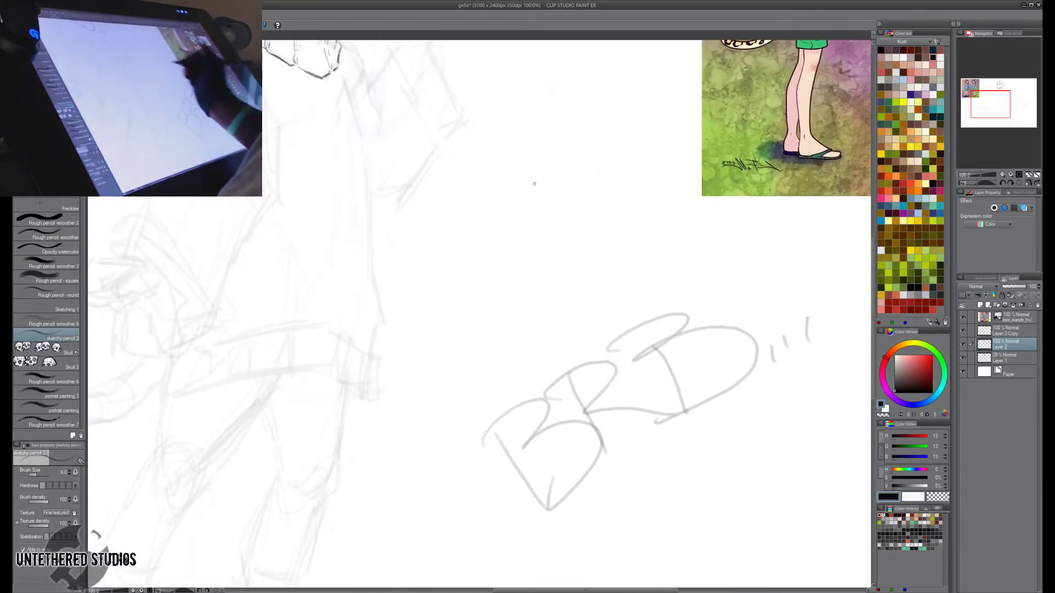
pyautogui.hotkey('ctrl', 's')
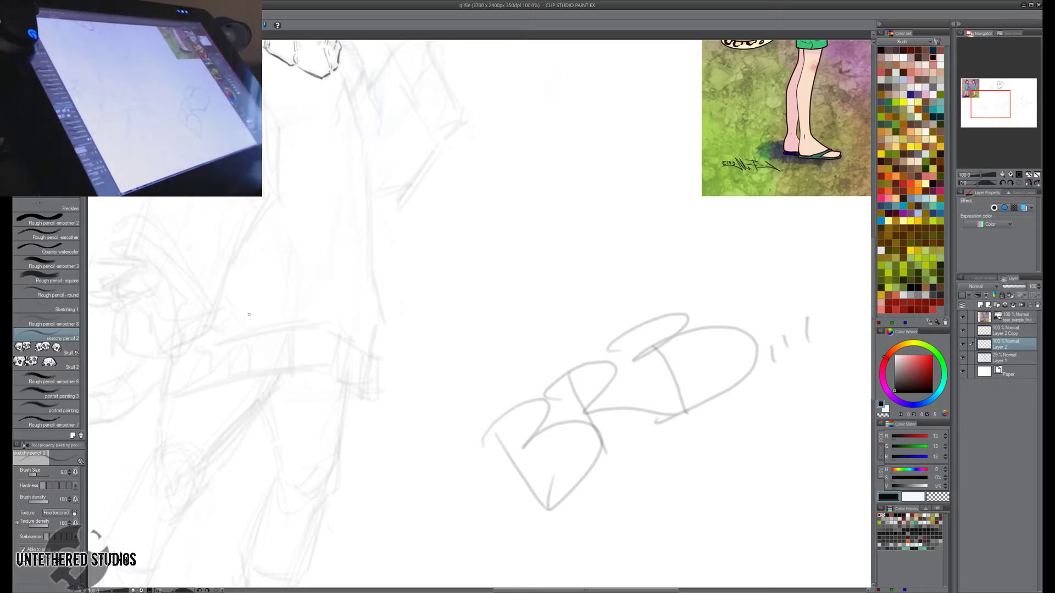
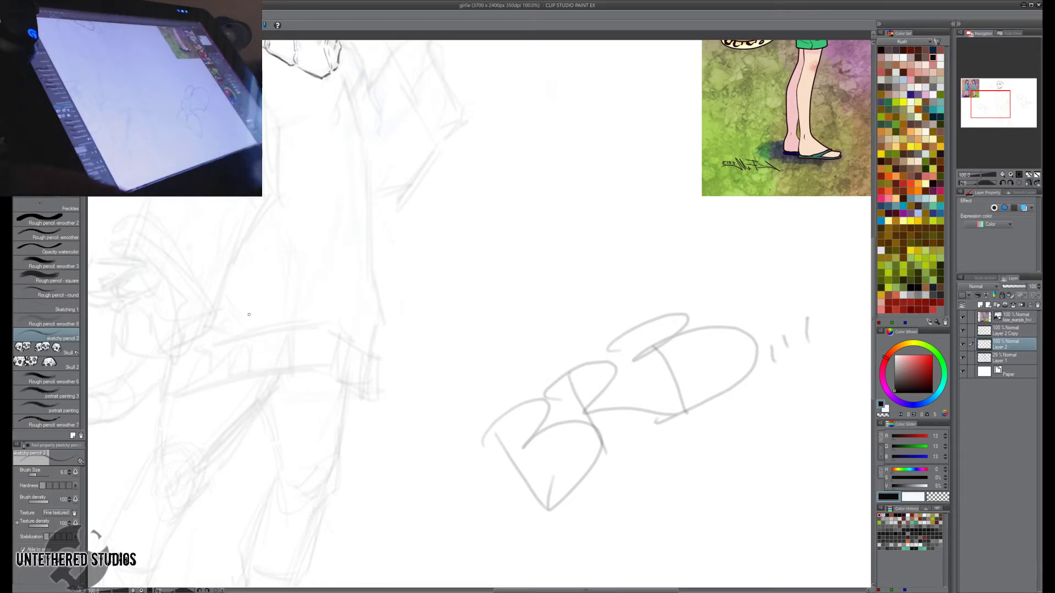
# Hide the Layer 2 Copy note layer and add hair strokes at the temple beneath the headband.
pyautogui.click(963, 330)
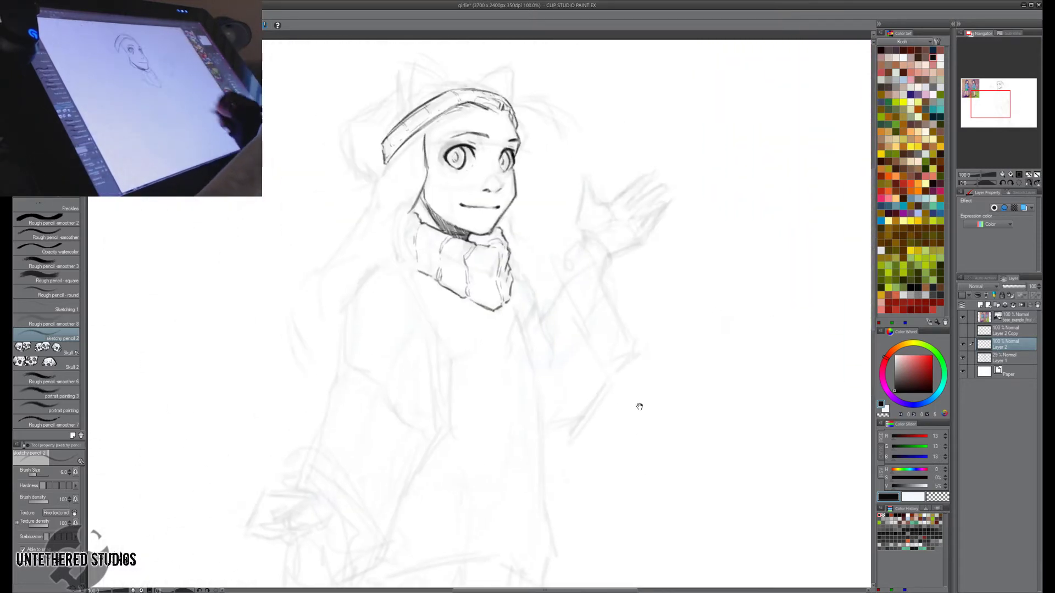
pyautogui.moveTo(525, 288); pyautogui.dragTo(514, 324)
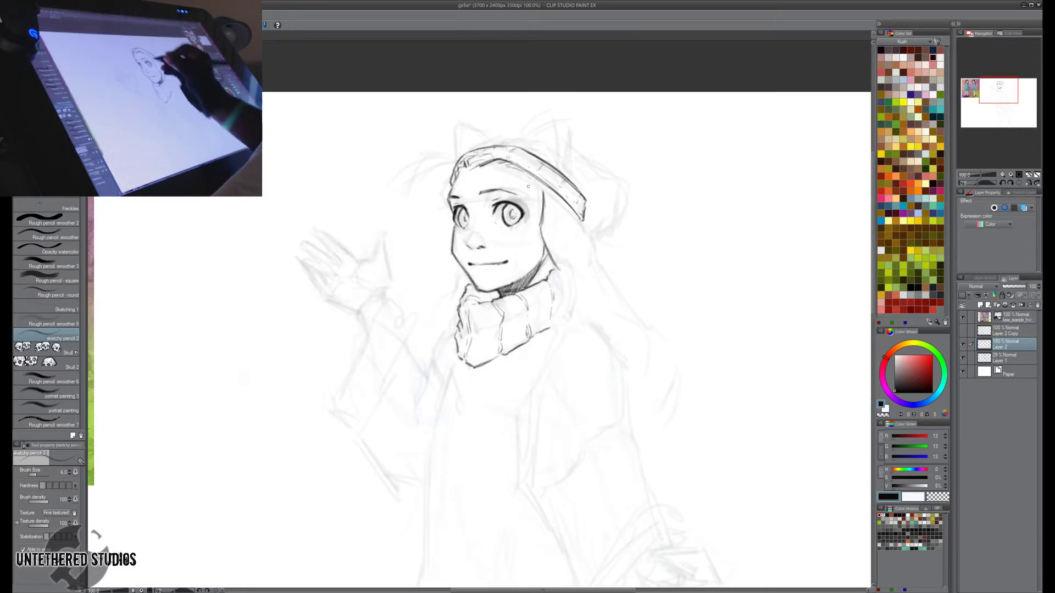
pyautogui.moveTo(511, 170)
pyautogui.mouseDown()
pyautogui.moveTo(546, 192)
pyautogui.moveTo(520, 164)
pyautogui.moveTo(548, 188)
pyautogui.moveTo(527, 176)
pyautogui.moveTo(544, 209)
pyautogui.mouseUp()
pyautogui.press('h')
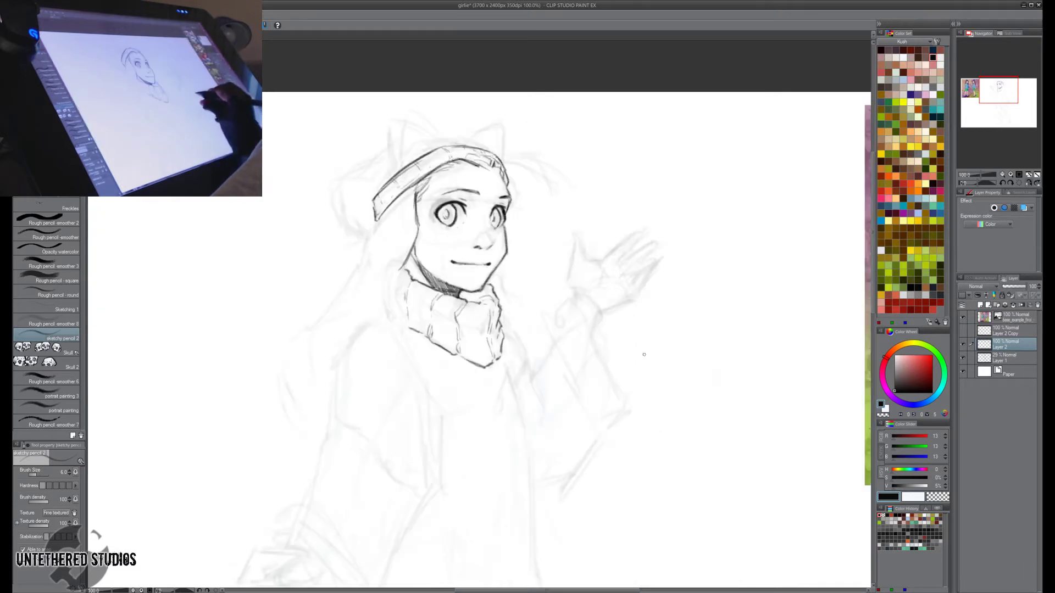
pyautogui.press('h')
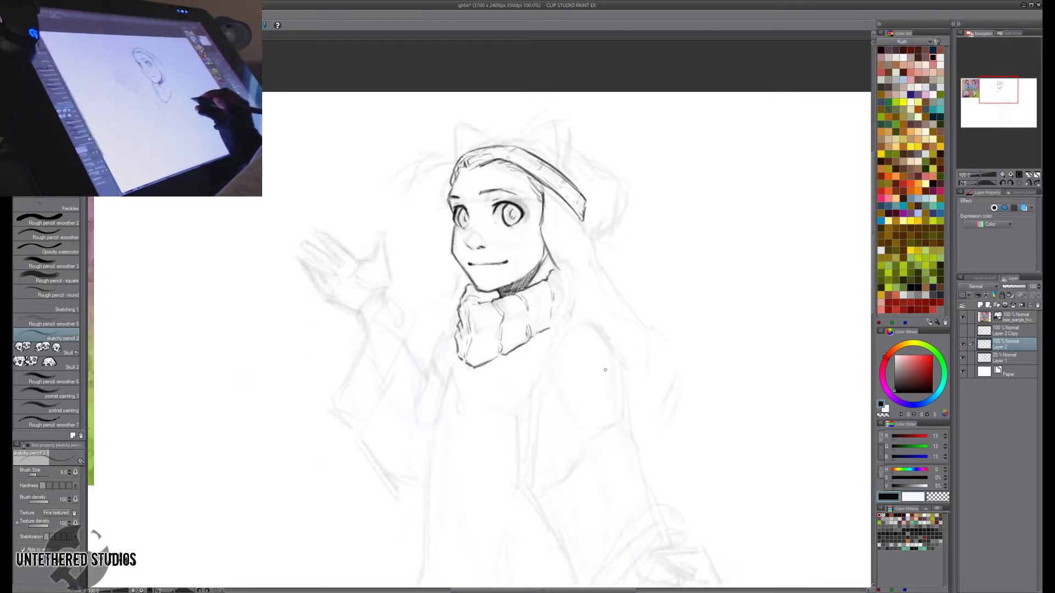
# Draw the long hair outline from the headband down behind the shoulder, plus a short strand beside the chin.
pyautogui.press('h')
pyautogui.moveTo(582, 391); pyautogui.dragTo(606, 322)
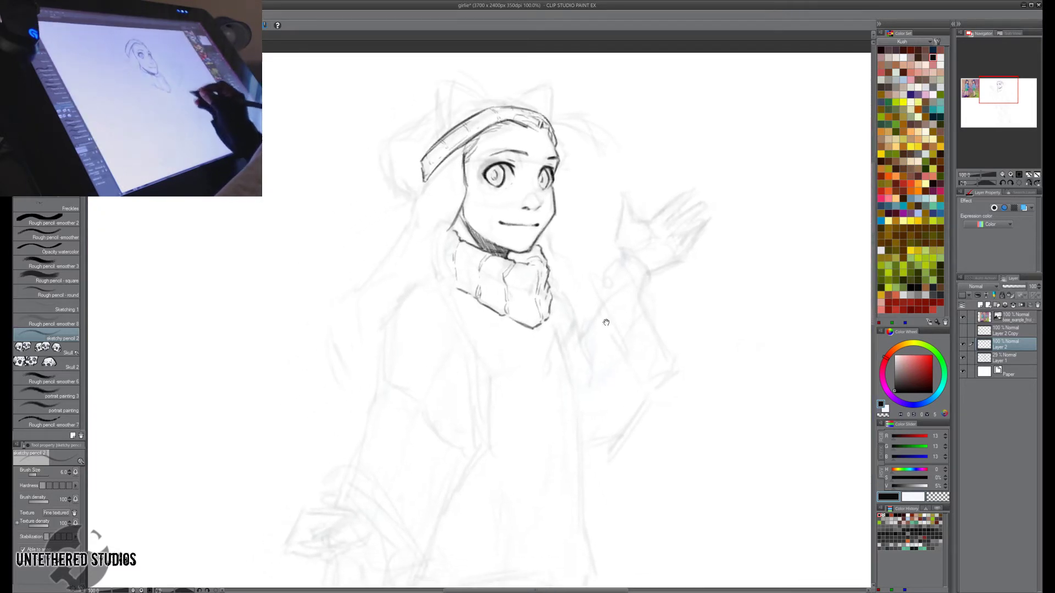
pyautogui.moveTo(427, 180)
pyautogui.mouseDown()
pyautogui.moveTo(409, 226)
pyautogui.moveTo(370, 275)
pyautogui.mouseUp()
pyautogui.moveTo(405, 233)
pyautogui.mouseDown()
pyautogui.moveTo(336, 316)
pyautogui.moveTo(350, 382)
pyautogui.mouseUp()
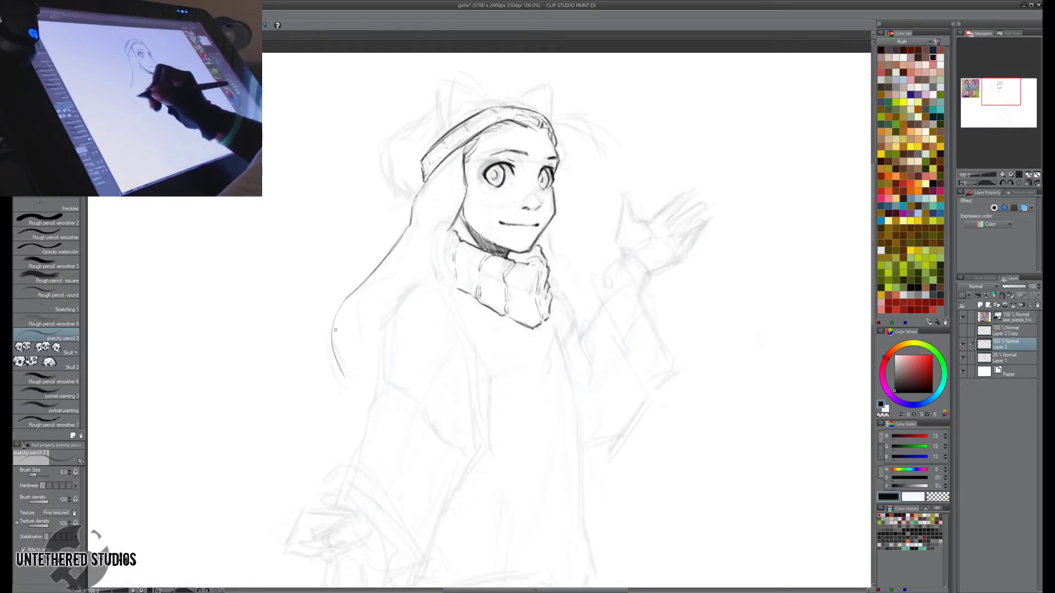
pyautogui.moveTo(341, 308)
pyautogui.mouseDown()
pyautogui.moveTo(354, 386)
pyautogui.moveTo(370, 394)
pyautogui.mouseUp()
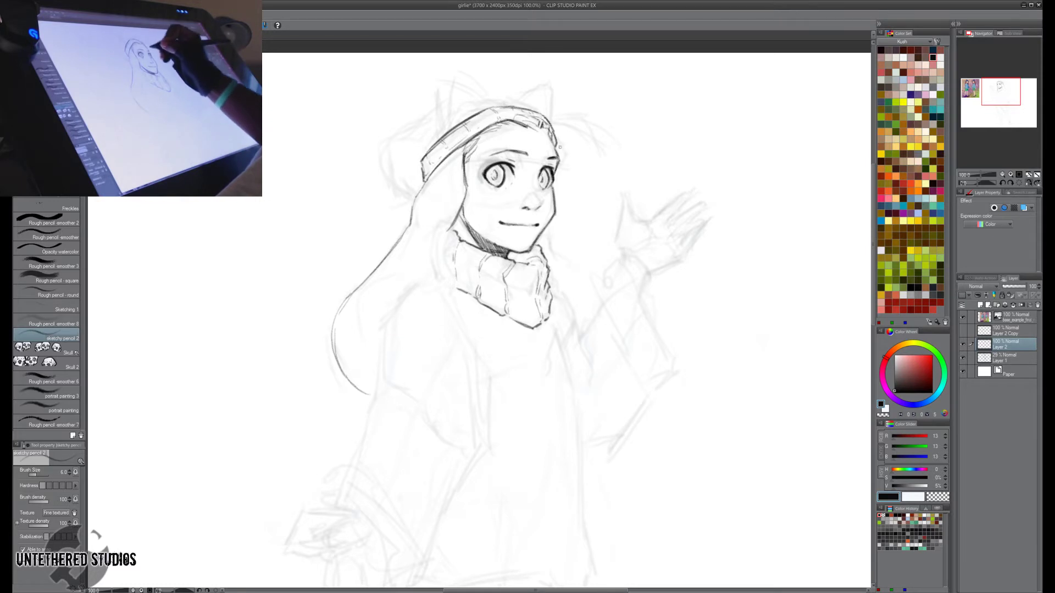
pyautogui.moveTo(548, 226); pyautogui.dragTo(559, 259)
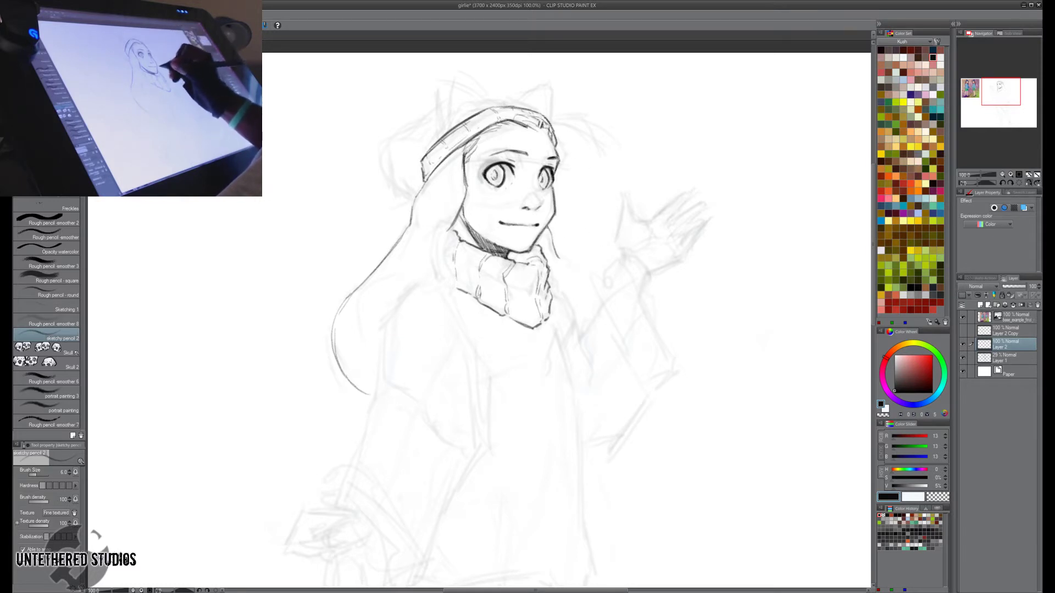
# Lasso-select the mouth and slightly adjust its placement on the face with a transform.
pyautogui.press('h')
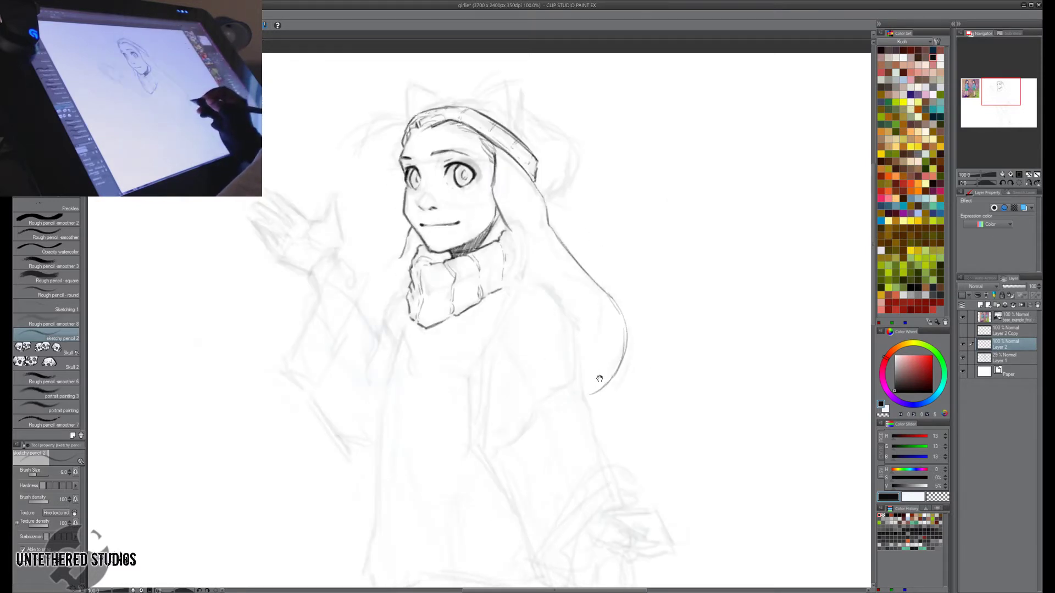
pyautogui.moveTo(599, 377); pyautogui.dragTo(635, 446)
pyautogui.press('h')
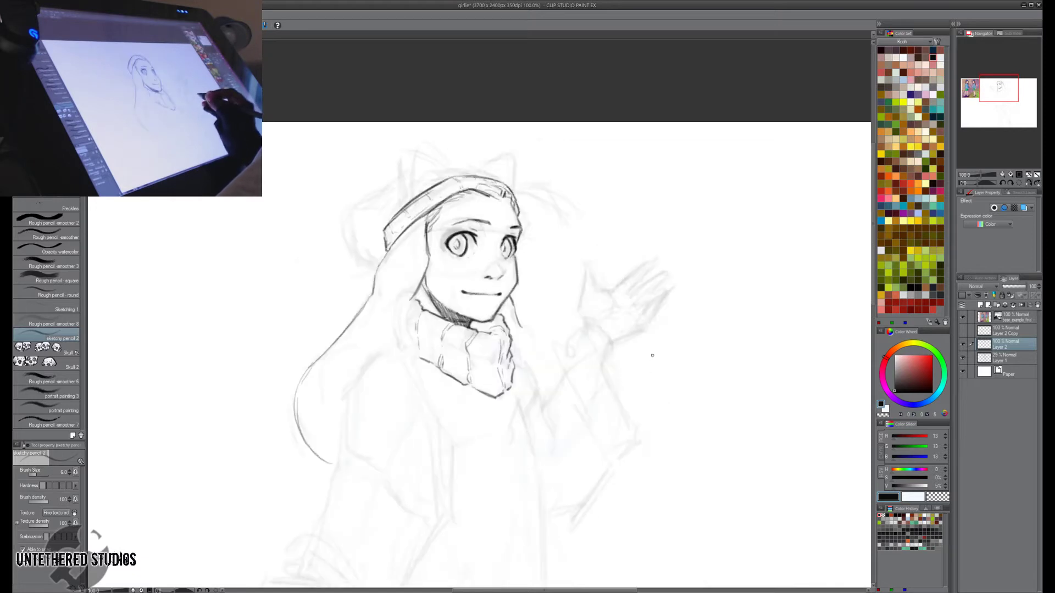
pyautogui.press('m')
pyautogui.moveTo(513, 287)
pyautogui.mouseDown()
pyautogui.moveTo(501, 301)
pyautogui.moveTo(456, 282)
pyautogui.moveTo(493, 301)
pyautogui.mouseUp()
pyautogui.press('p')
pyautogui.press('h')
pyautogui.hotkey('ctrl', 't')
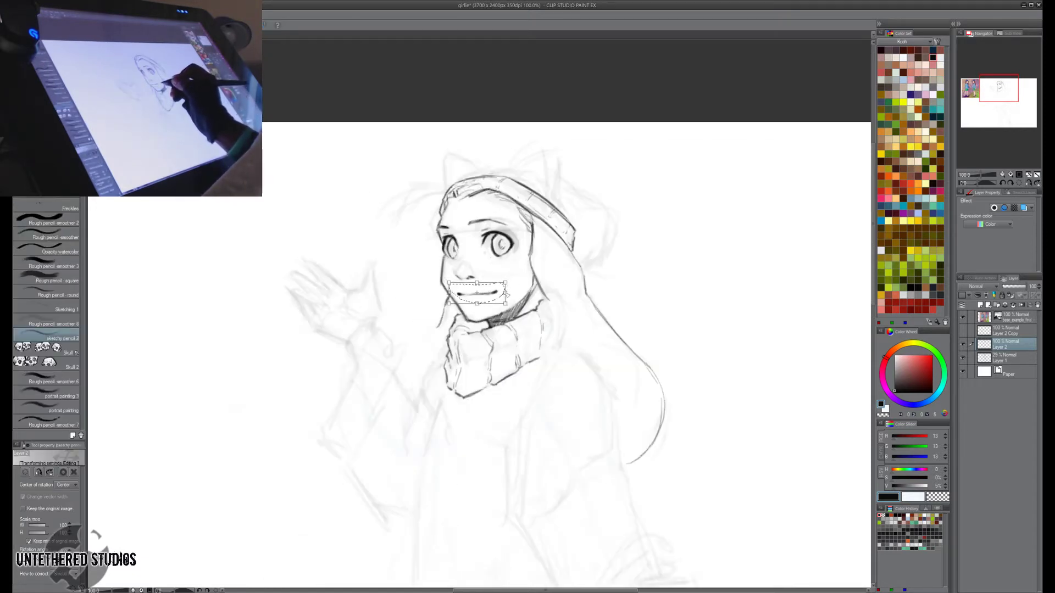
pyautogui.moveTo(501, 300); pyautogui.dragTo(499, 298)
pyautogui.press('Return')
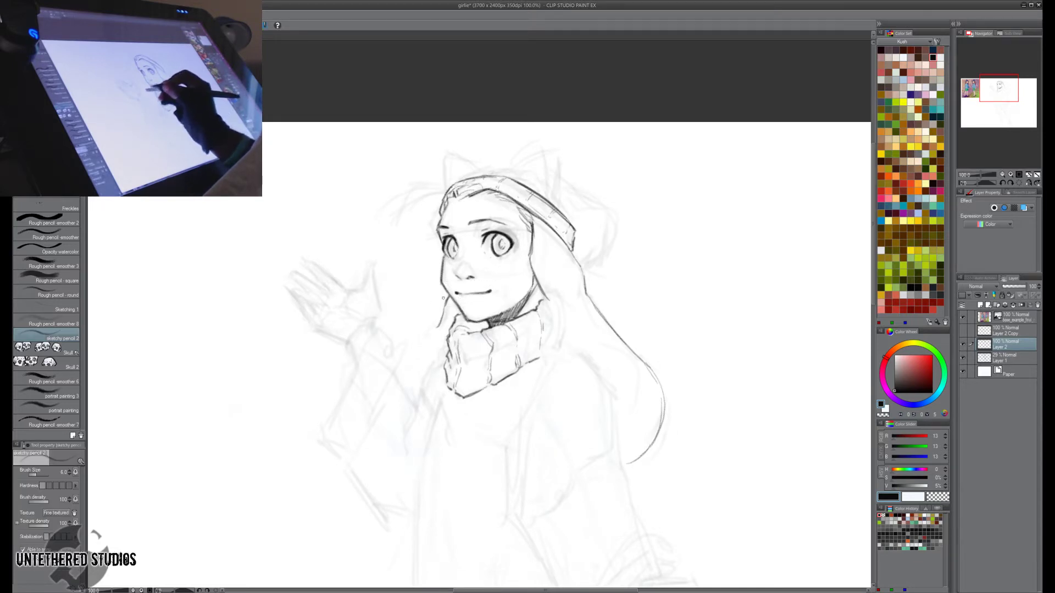
pyautogui.press('h')
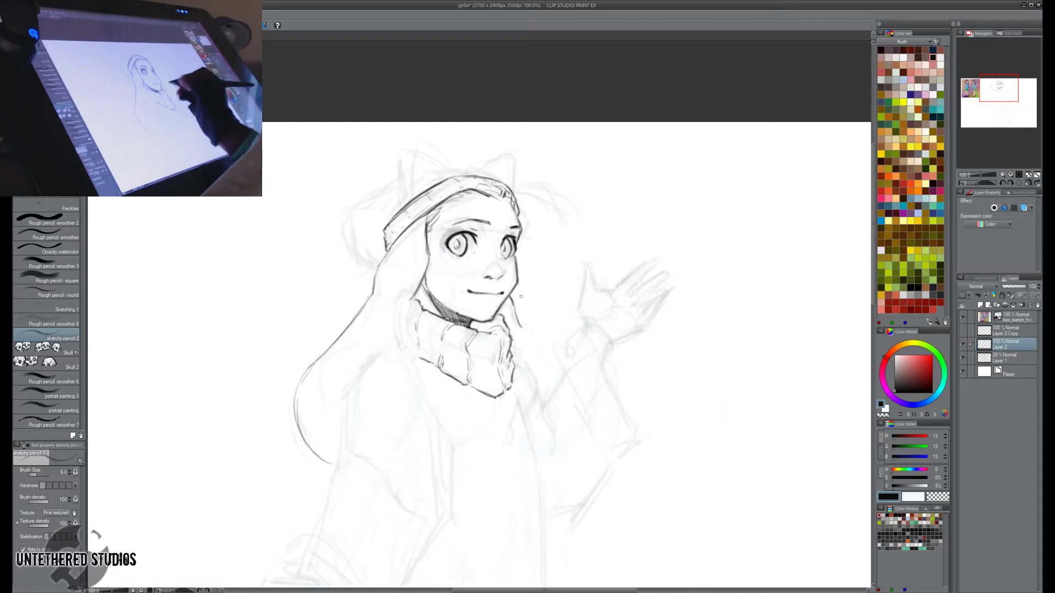
# Erase parts of the transformed mouth and redraw it as a cleaner, subtle smile line.
pyautogui.press('e')
pyautogui.moveTo(470, 292); pyautogui.dragTo(498, 294)
pyautogui.press('p')
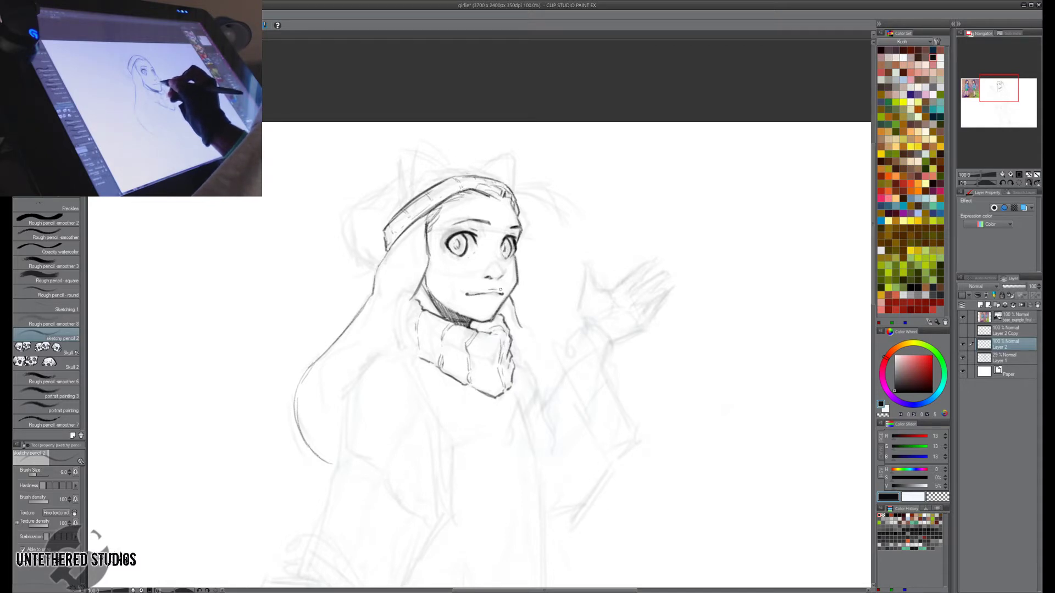
pyautogui.press('e')
pyautogui.moveTo(482, 289)
pyautogui.mouseDown()
pyautogui.moveTo(505, 288)
pyautogui.moveTo(492, 294)
pyautogui.mouseUp()
pyautogui.press('p')
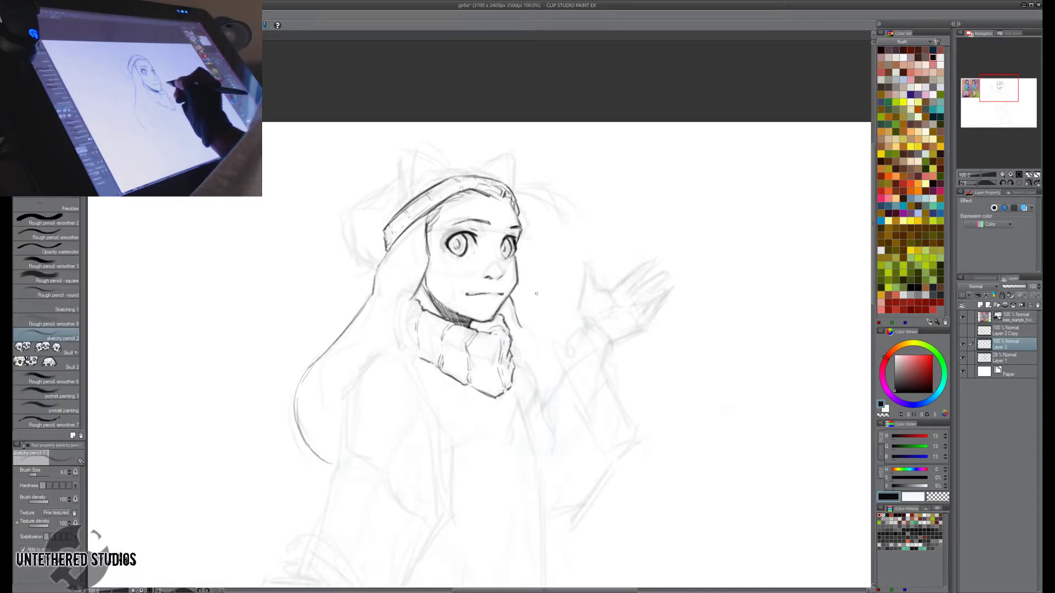
# Hide the Layer 1 rough sketch and add blush hatching under the near eye and lashes at the outer eye corners.
pyautogui.moveTo(442, 260); pyautogui.dragTo(456, 264)
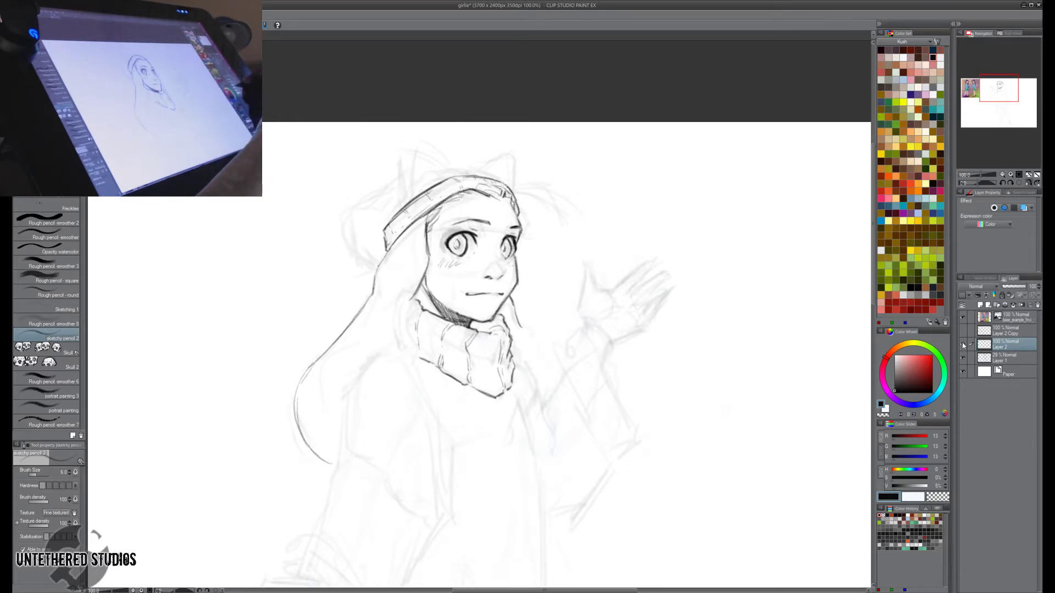
pyautogui.click(963, 357)
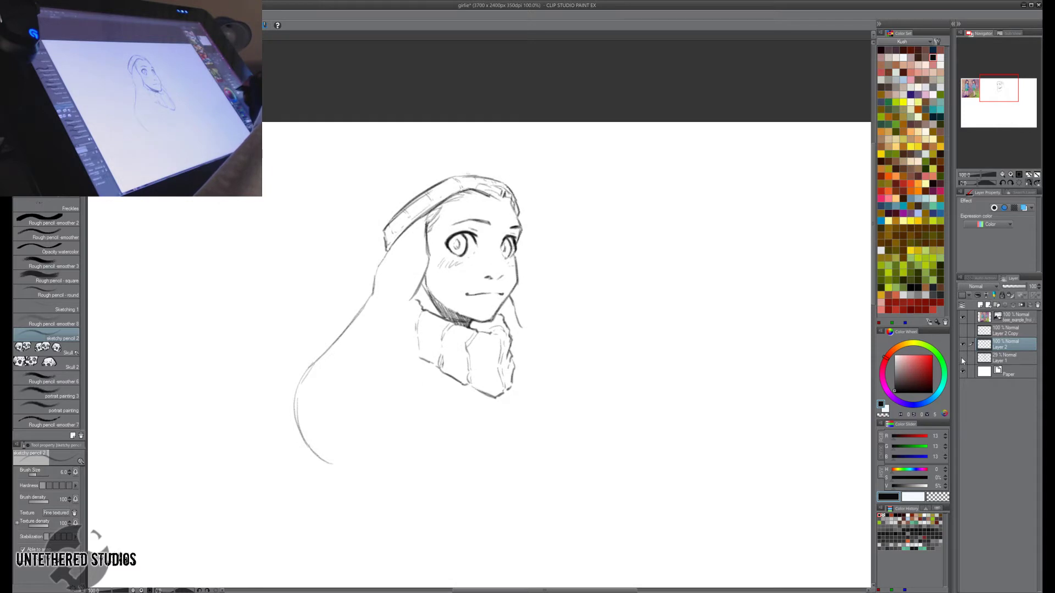
pyautogui.moveTo(447, 242); pyautogui.dragTo(525, 235)
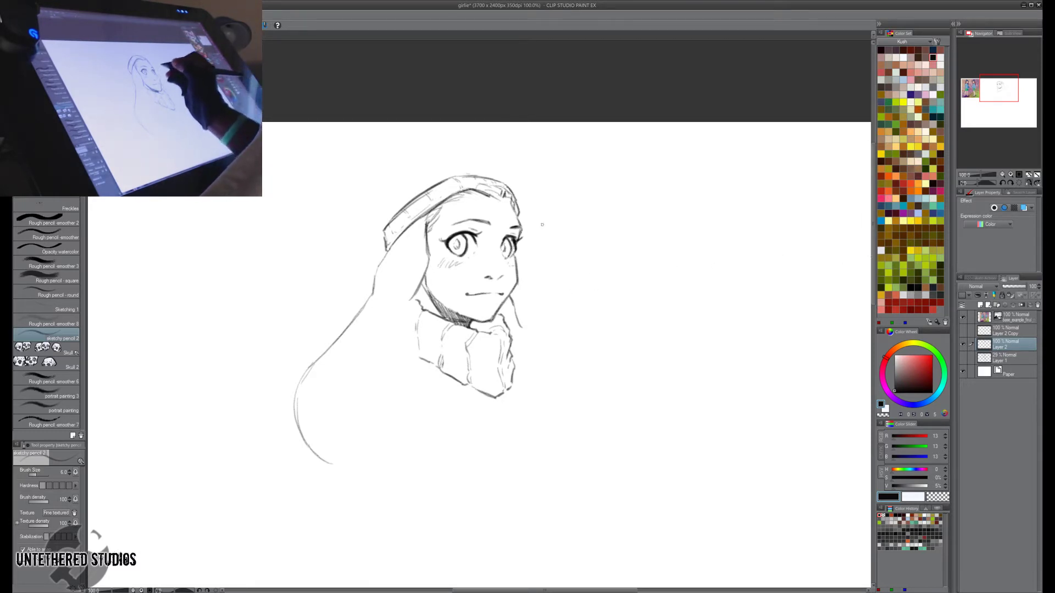
# Lasso-select both eyes with the cheek hatching, nudge them slightly lower on the face, and deselect.
pyautogui.press('h')
pyautogui.press('h')
pyautogui.press('m')
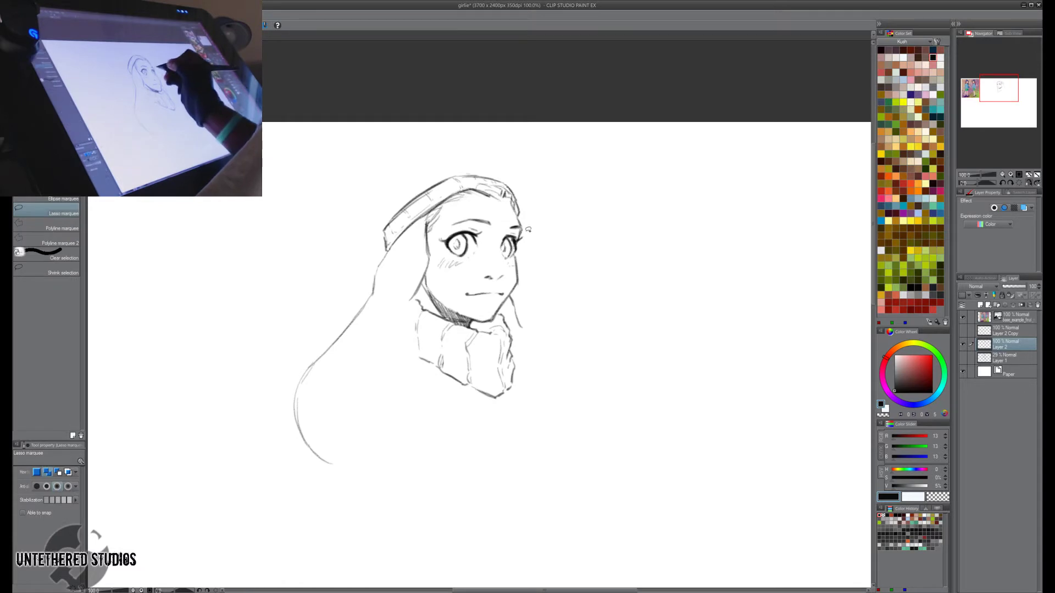
pyautogui.moveTo(528, 229)
pyautogui.mouseDown()
pyautogui.moveTo(439, 233)
pyautogui.moveTo(438, 268)
pyautogui.moveTo(513, 270)
pyautogui.moveTo(540, 240)
pyautogui.mouseUp()
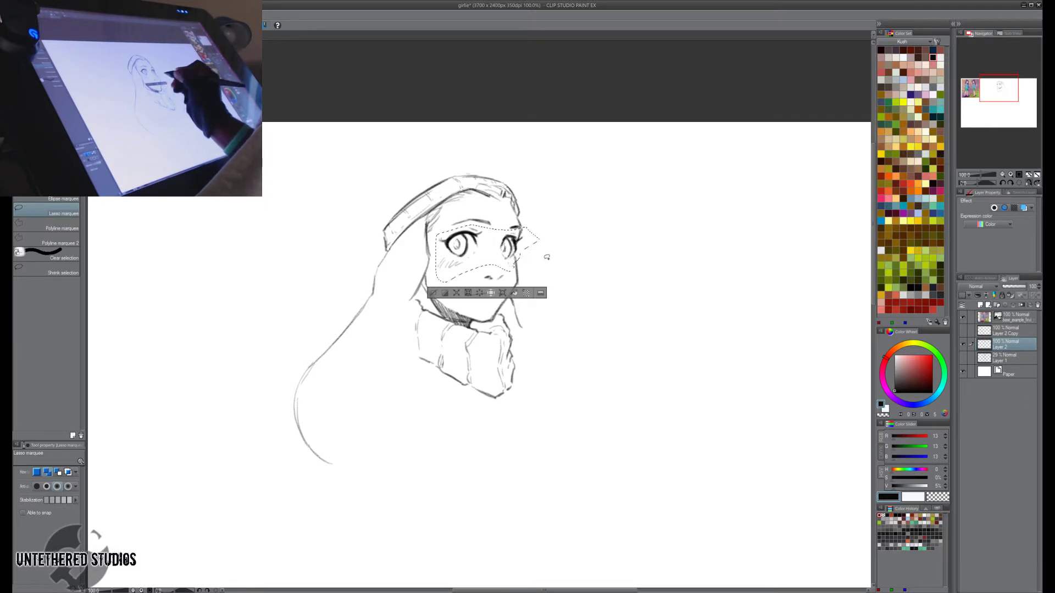
pyautogui.press('p')
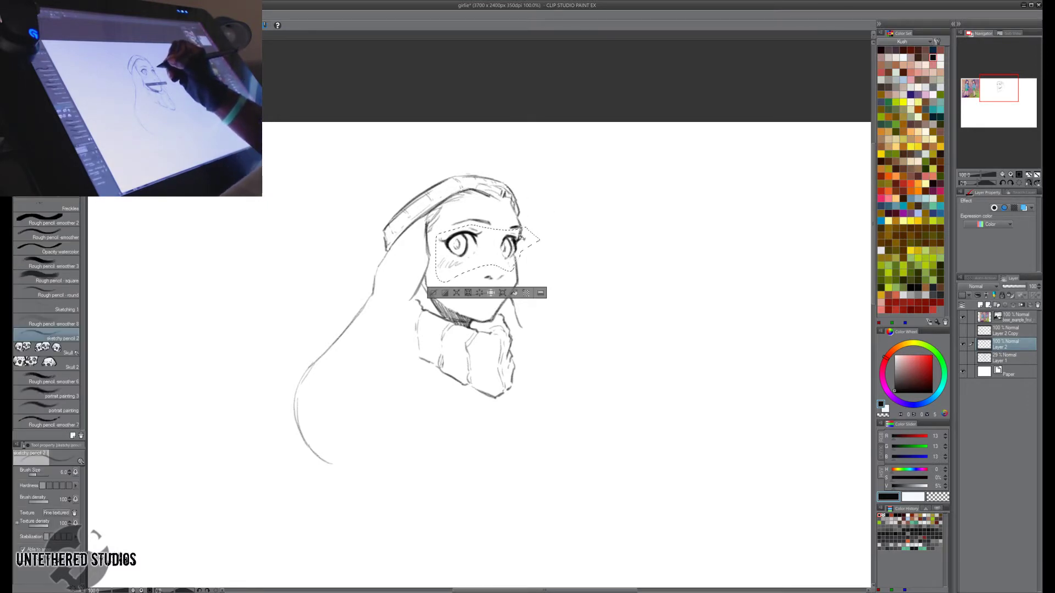
pyautogui.press('k')
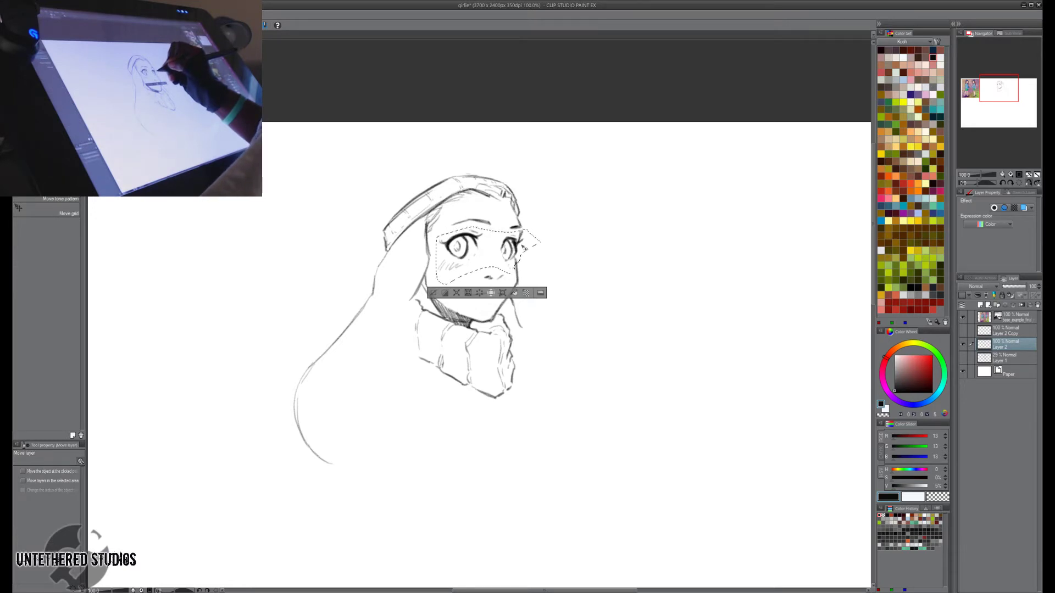
pyautogui.press('p')
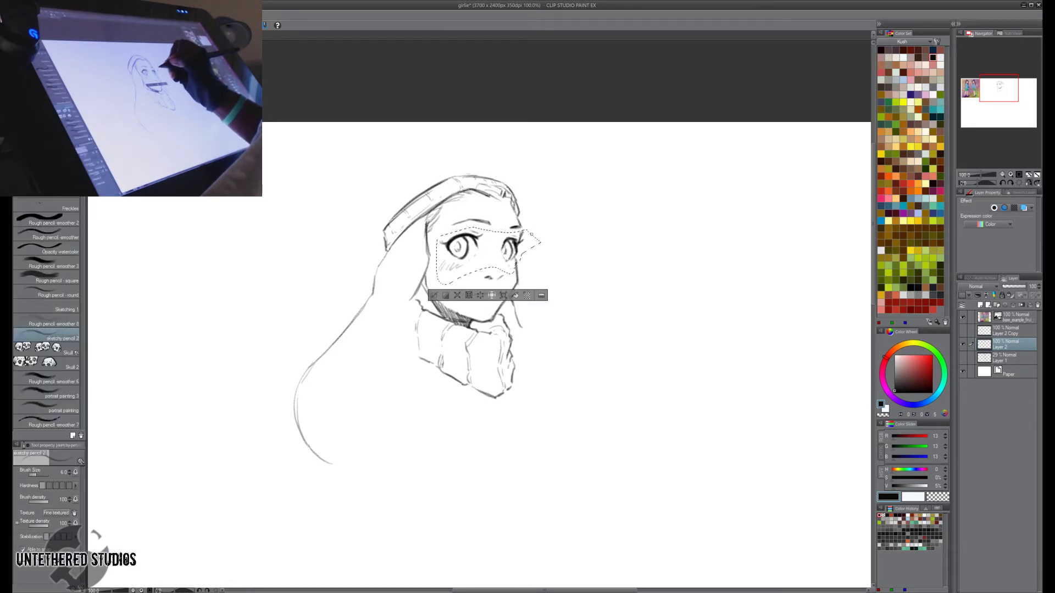
pyautogui.press('h')
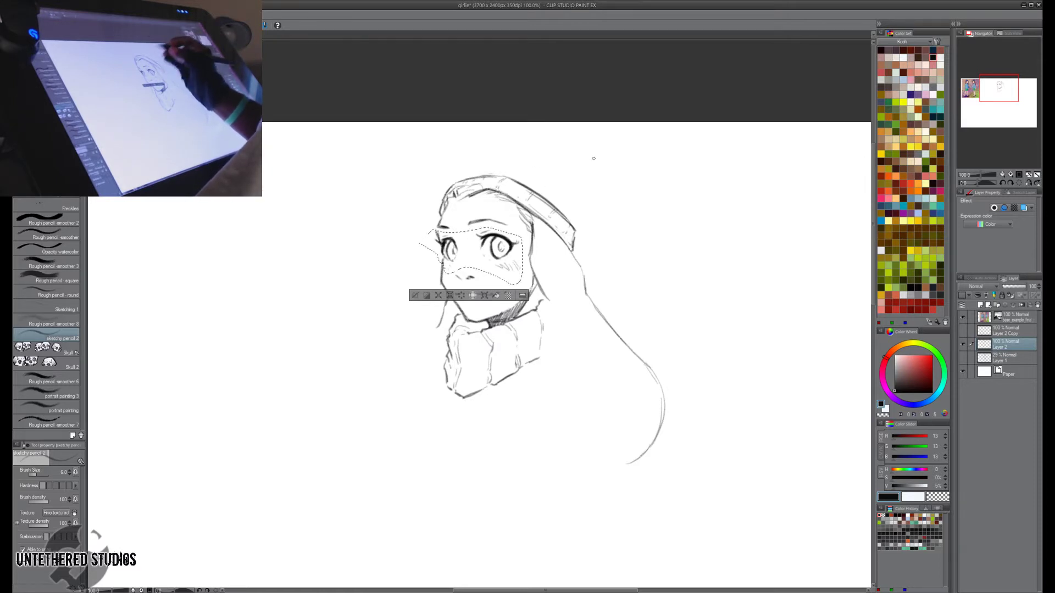
pyautogui.hotkey('ctrl', 'd')
pyautogui.press('h')
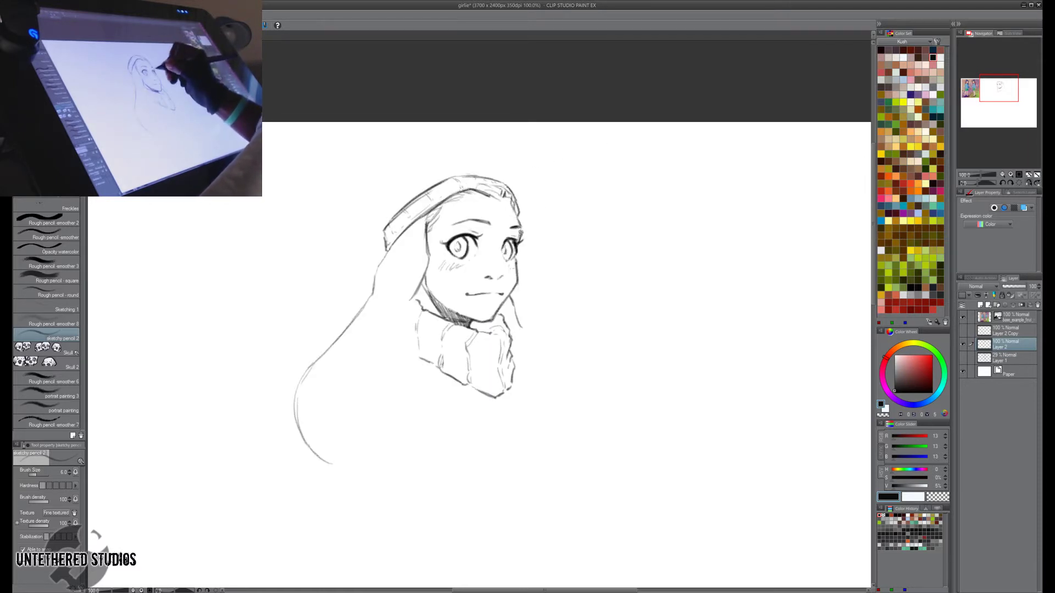
# Erase and redraw the far cheek and jaw contour down to the chin, and clean up the lower jaw edge.
pyautogui.moveTo(519, 253); pyautogui.dragTo(515, 263)
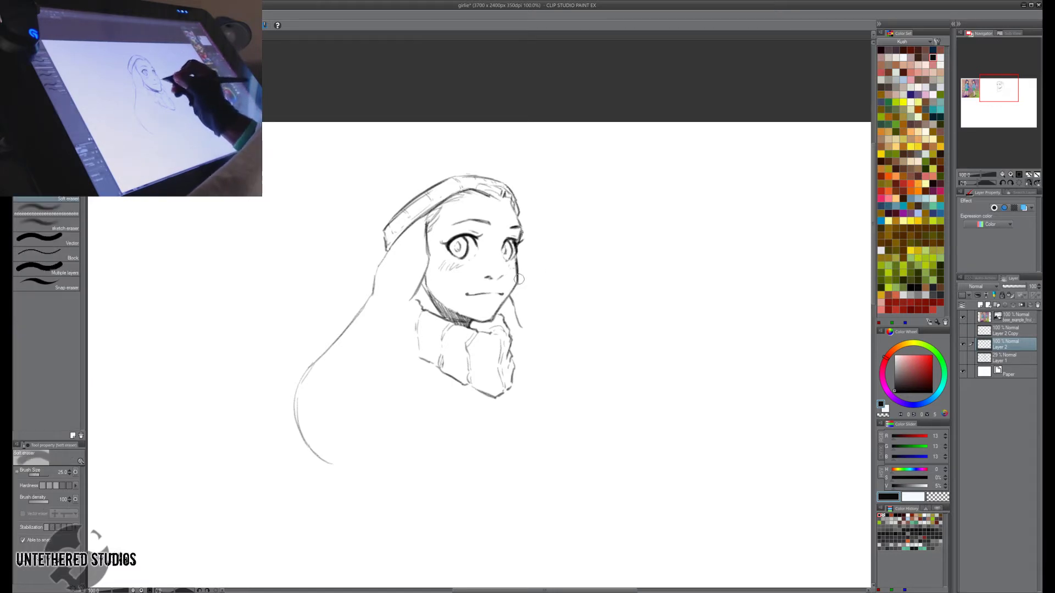
pyautogui.press('h')
pyautogui.press('h')
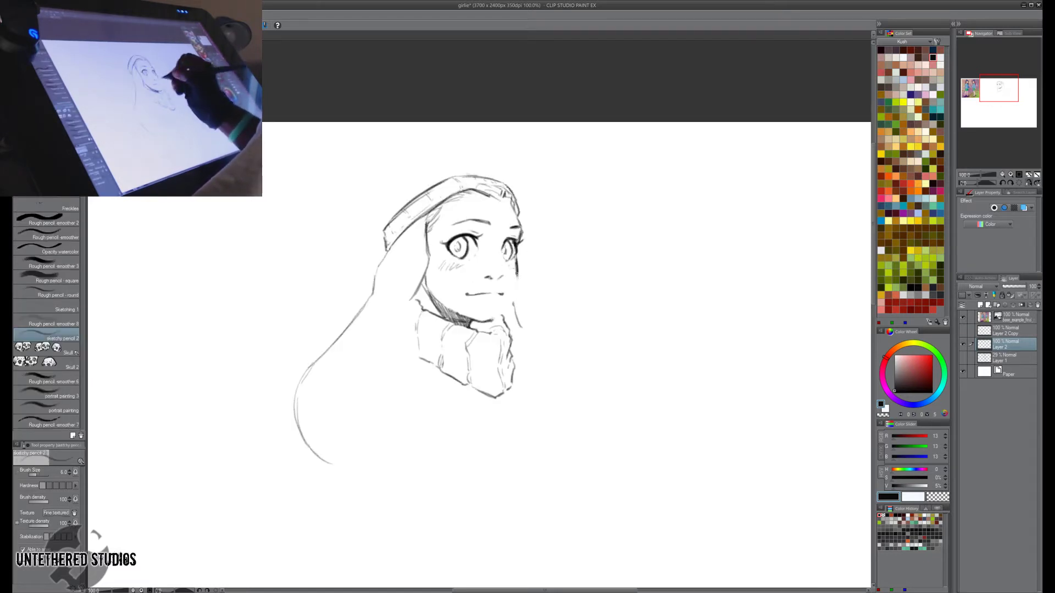
pyautogui.moveTo(518, 259); pyautogui.dragTo(495, 320)
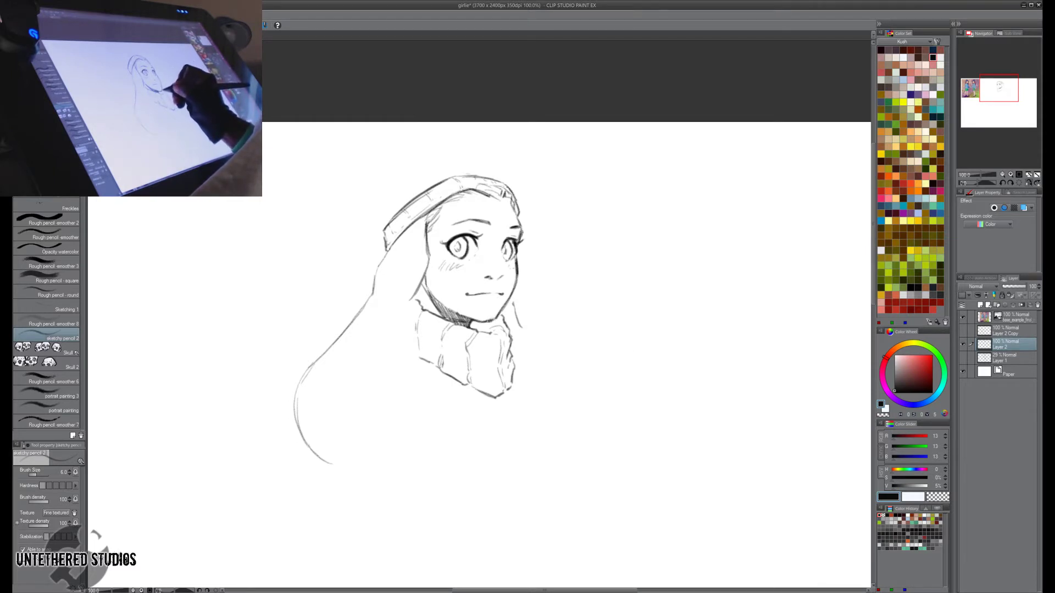
pyautogui.press('h')
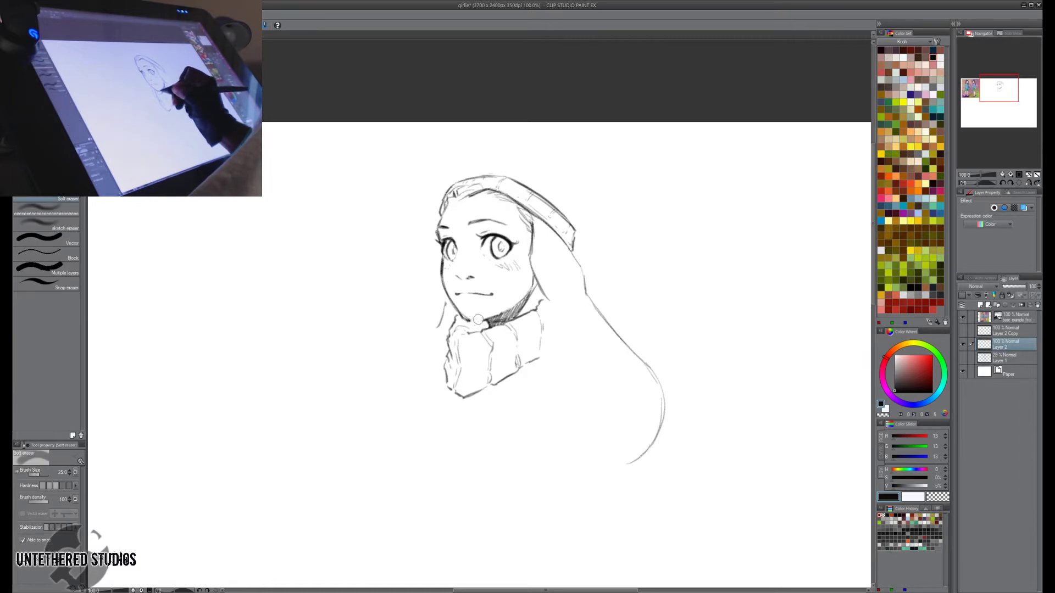
pyautogui.moveTo(468, 319); pyautogui.dragTo(530, 289)
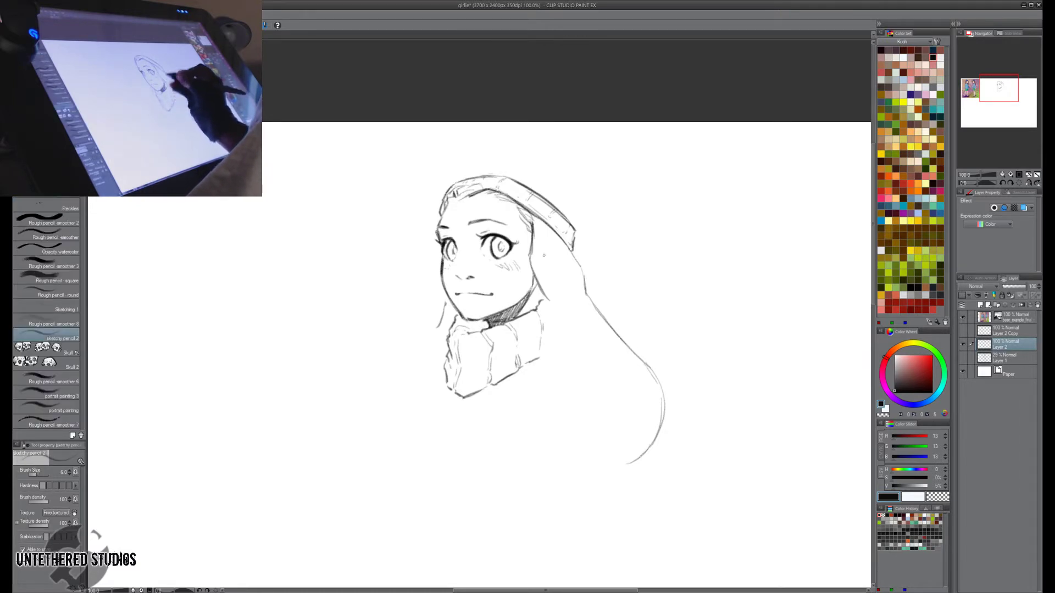
# Erase the near corner of the mouth and redraw it with a small accent at the end of the smile.
pyautogui.press('h')
pyautogui.press('e')
pyautogui.click(467, 295)
pyautogui.press('p')
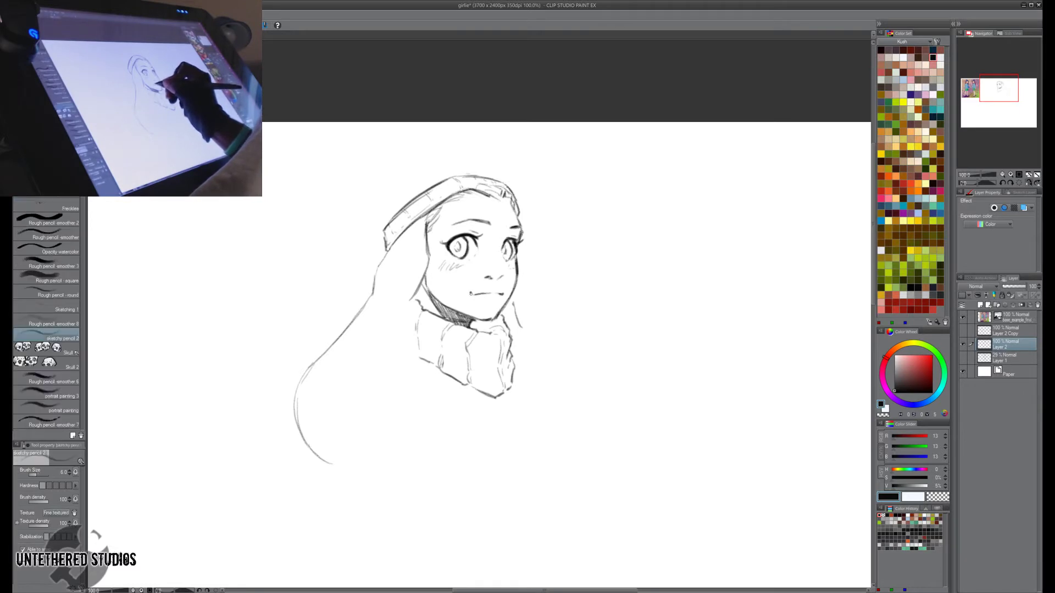
pyautogui.moveTo(469, 292); pyautogui.dragTo(542, 282)
pyautogui.press('h')
pyautogui.press('h')
pyautogui.press('h')
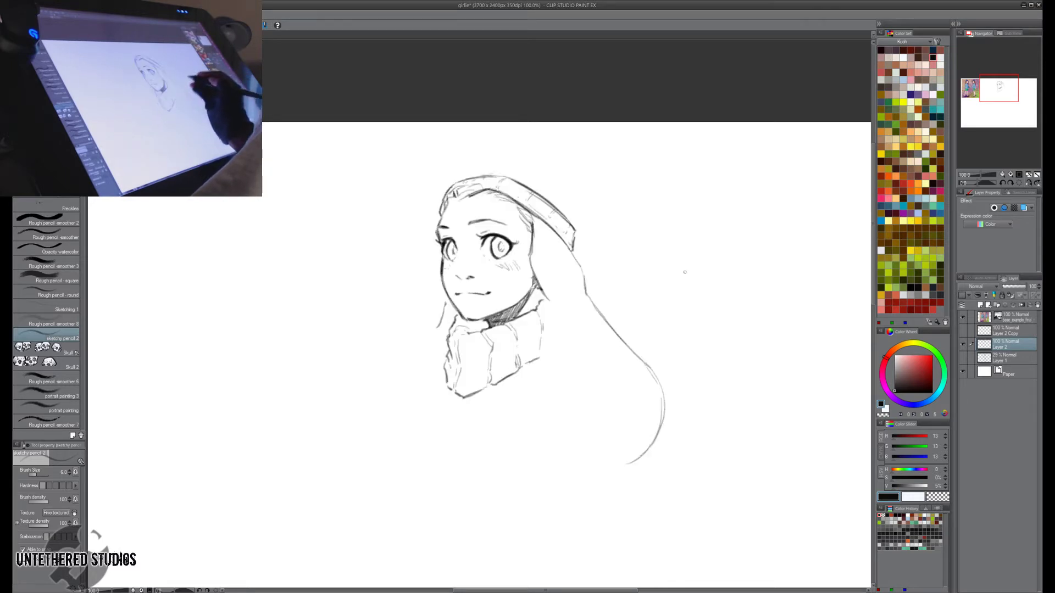
# Show the Layer 1 rough sketch and draw the scarf's rear fold rising behind the neck, with knit detail strokes.
pyautogui.click(962, 358)
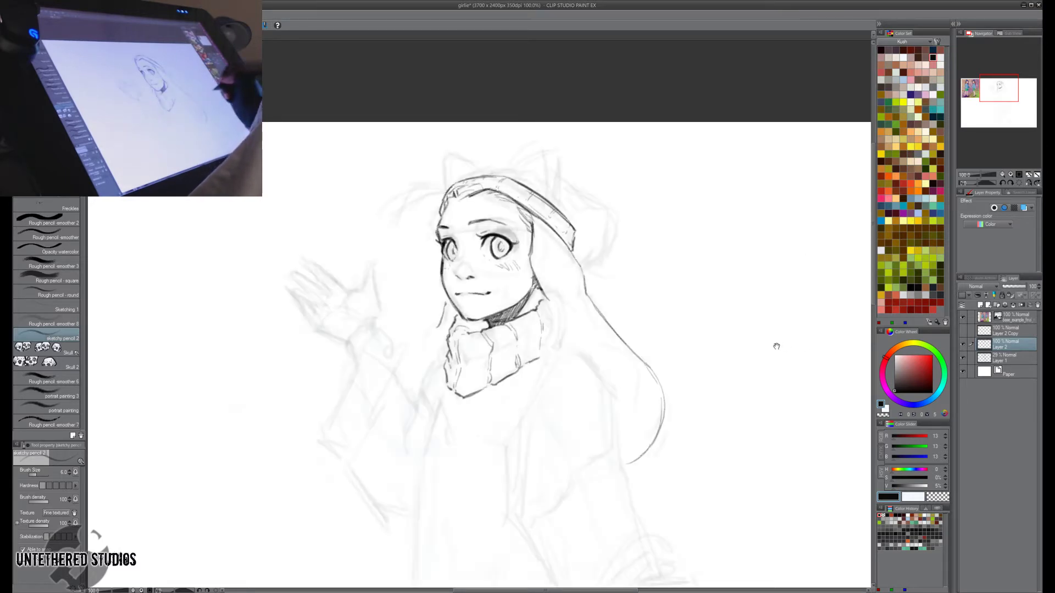
pyautogui.scroll(-2, 775, 346)
pyautogui.press('h')
pyautogui.scroll(-2, 635, 324)
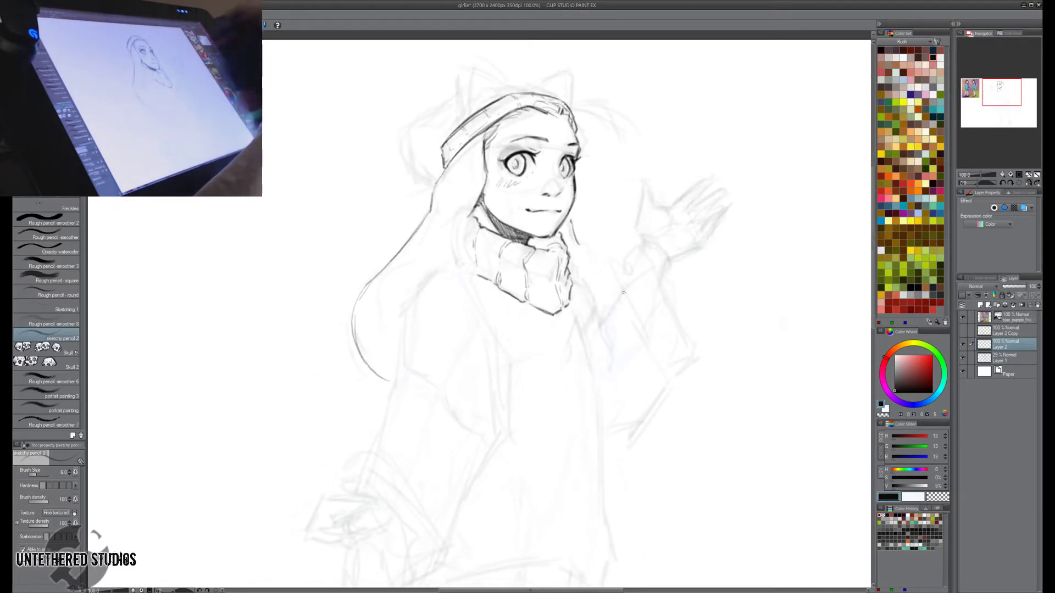
pyautogui.moveTo(475, 211)
pyautogui.mouseDown()
pyautogui.moveTo(441, 250)
pyautogui.moveTo(471, 209)
pyautogui.moveTo(458, 224)
pyautogui.moveTo(505, 190)
pyautogui.moveTo(487, 207)
pyautogui.moveTo(503, 217)
pyautogui.moveTo(489, 216)
pyautogui.moveTo(496, 256)
pyautogui.mouseUp()
pyautogui.press('e')
pyautogui.press('p')
pyautogui.press('e')
pyautogui.press('p')
pyautogui.press('h')
pyautogui.moveTo(503, 217); pyautogui.dragTo(515, 256)
# Restore the dark drawing color and close the lower edge of the scarf's rear fold.
pyautogui.keyDown('alt'); pyautogui.click(515, 256); pyautogui.keyUp('alt')
pyautogui.press('h')
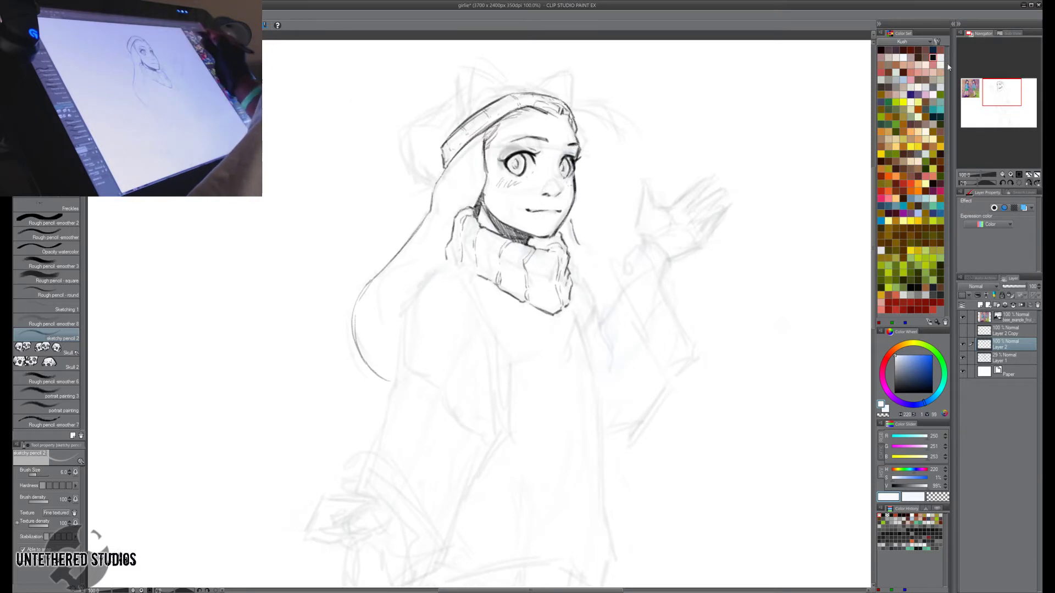
pyautogui.click(933, 58)
pyautogui.moveTo(446, 260); pyautogui.dragTo(460, 265)
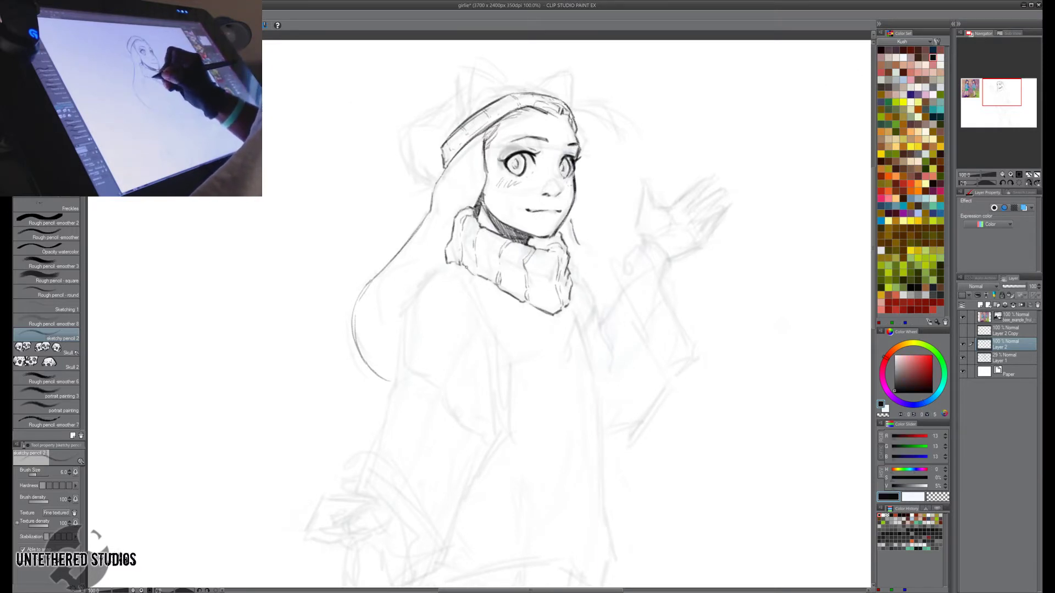
# Erase the short hair strand beside the chin and draw a garment line from under the scarf down the chest.
pyautogui.press('h')
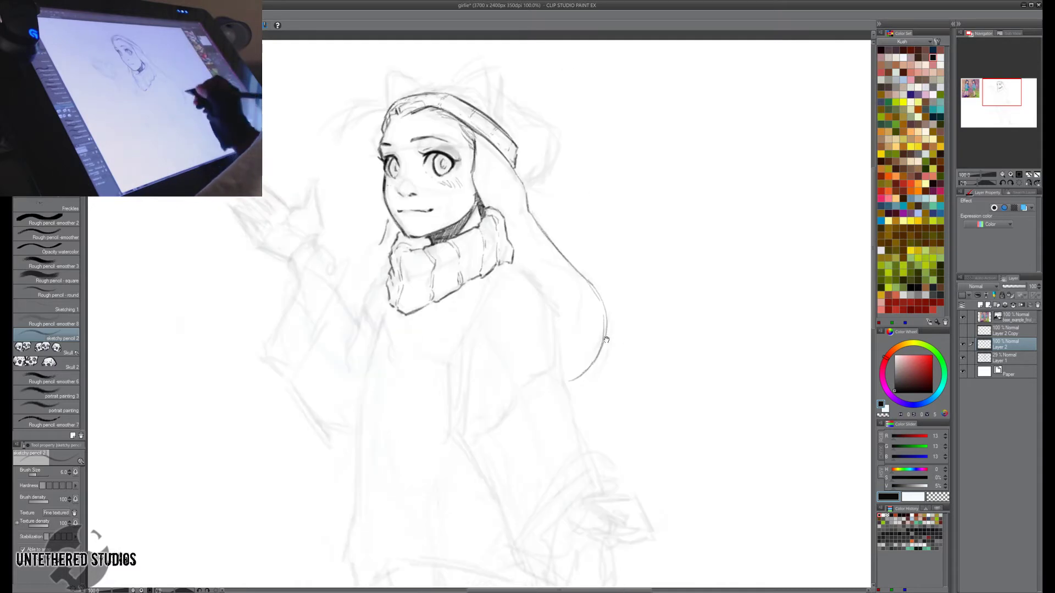
pyautogui.press('h')
pyautogui.press('e')
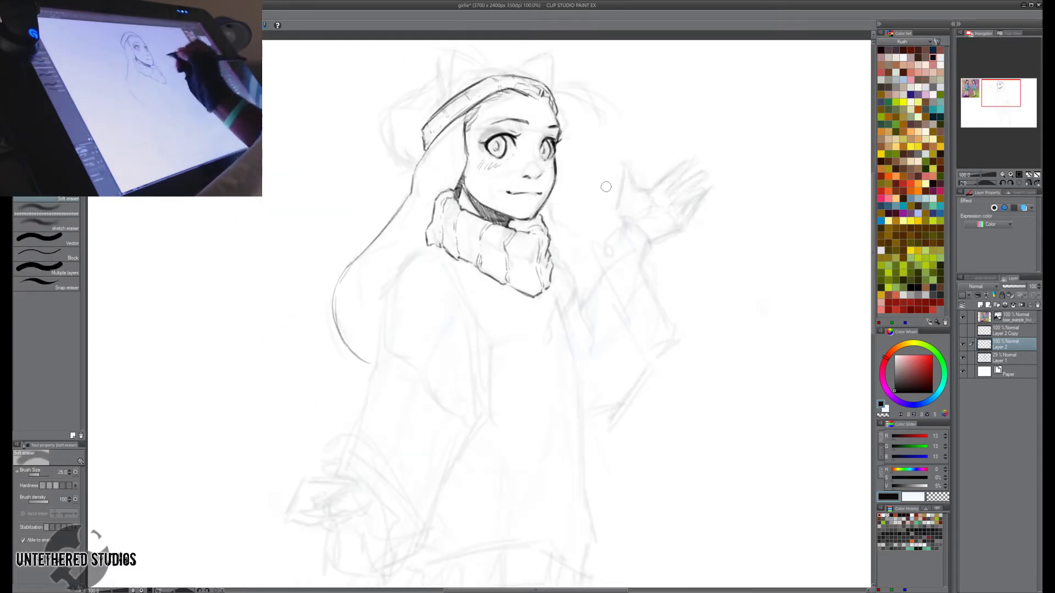
pyautogui.press('p')
pyautogui.moveTo(648, 351)
pyautogui.mouseDown()
pyautogui.moveTo(630, 381)
pyautogui.moveTo(660, 320)
pyautogui.mouseUp()
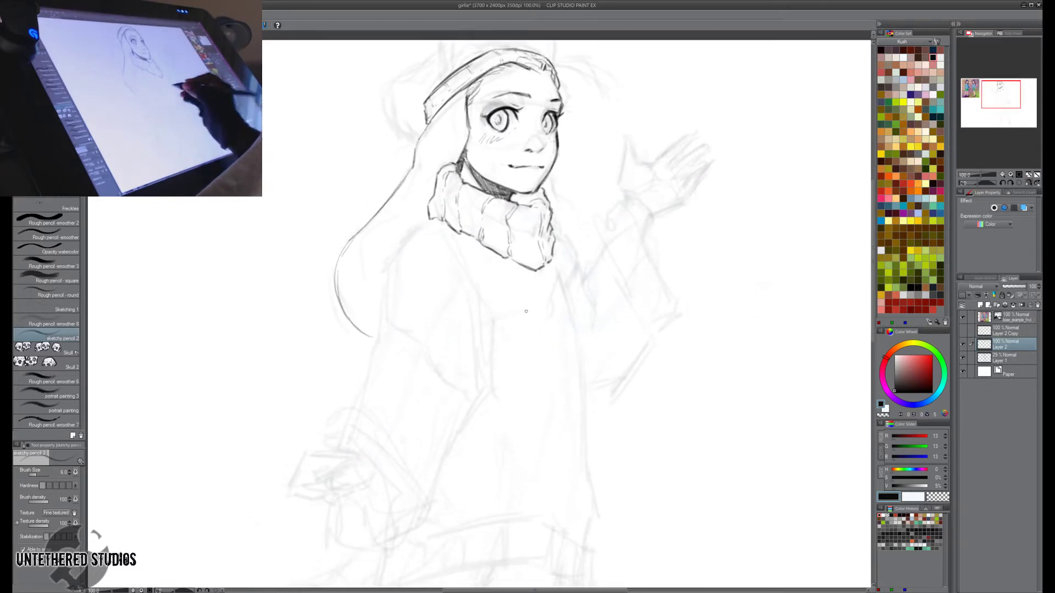
pyautogui.moveTo(449, 248); pyautogui.dragTo(481, 302)
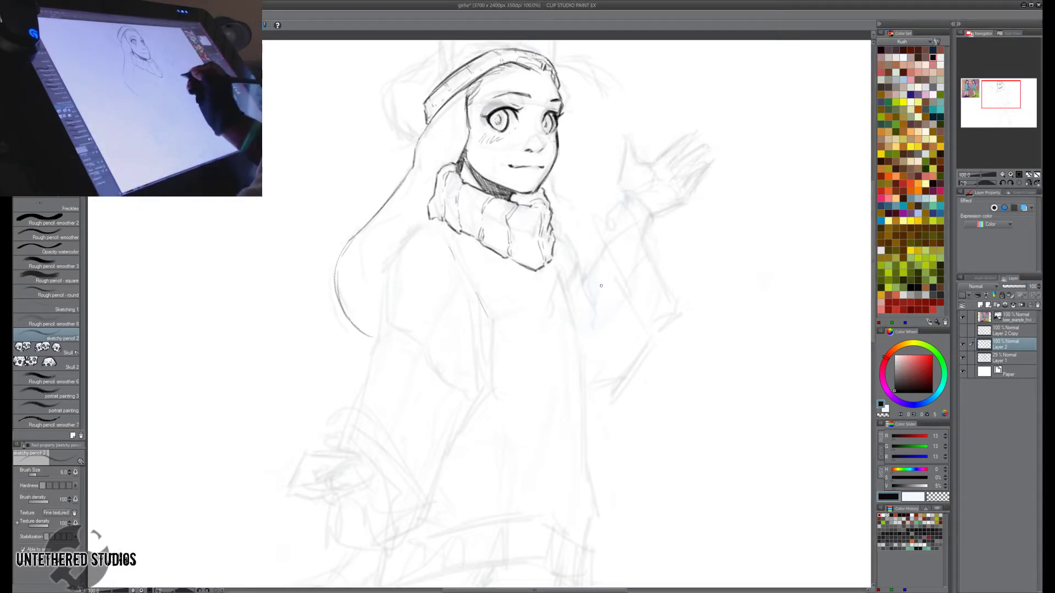
# Add a new layer above Layer 2.
pyautogui.hotkey('ctrl', 'shift', 'n')
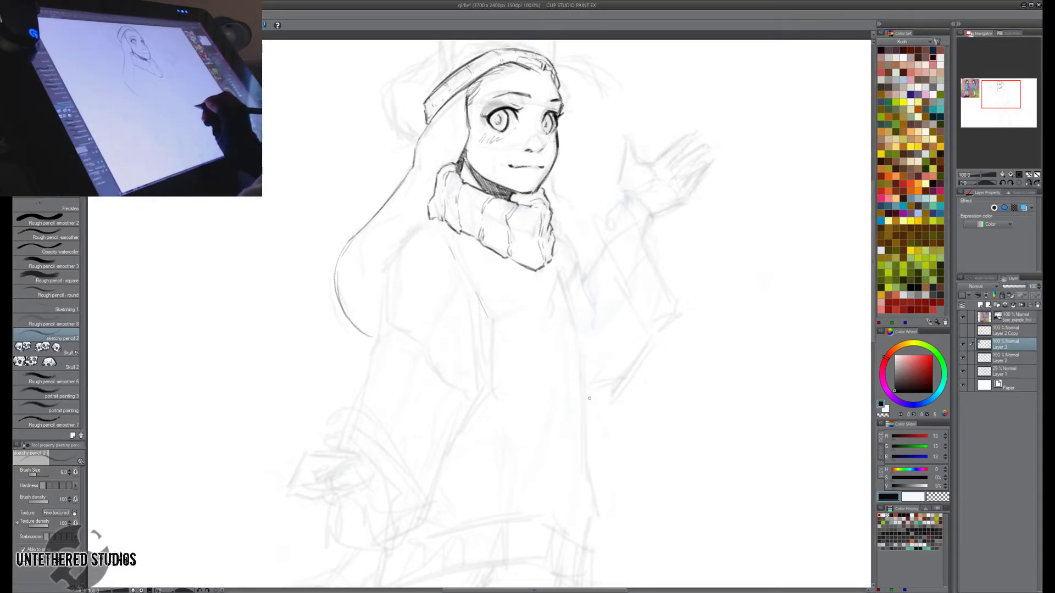
pyautogui.press('k')
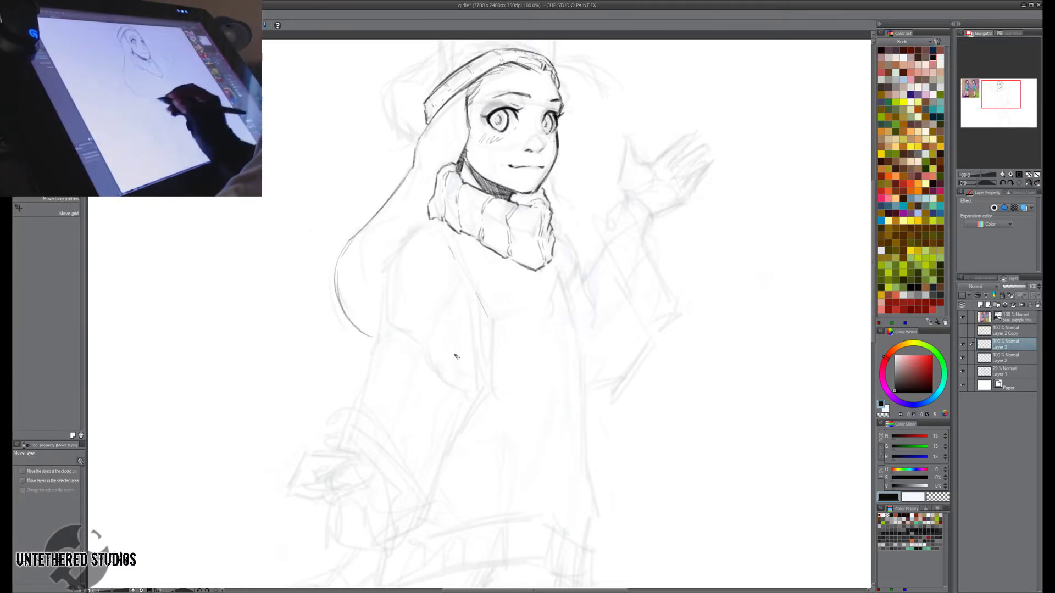
pyautogui.press('h')
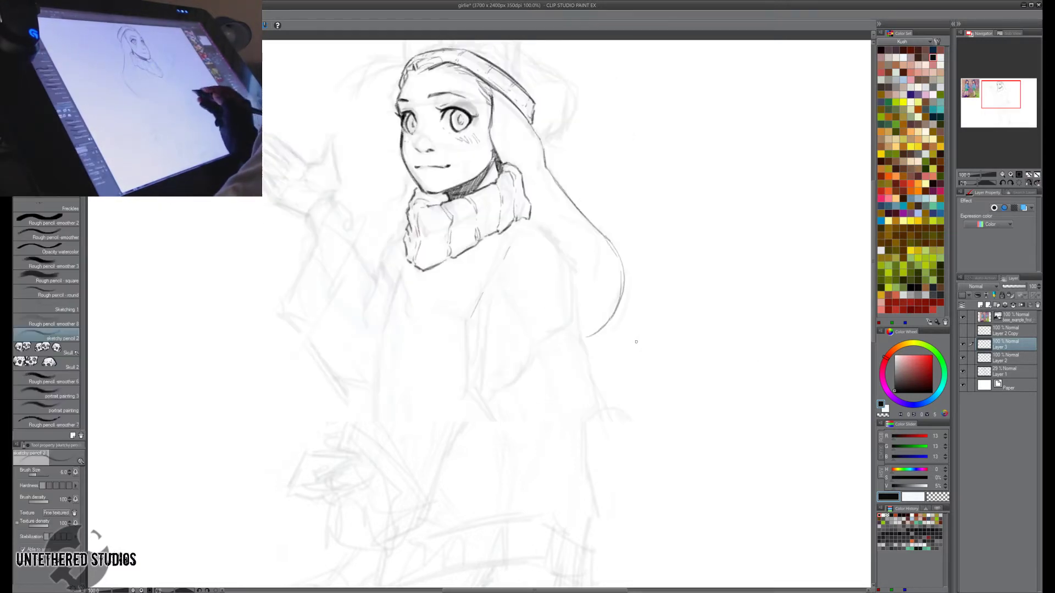
# Bring the sweater reference photo onto Layer 3 and move it clear of the canvas edge so the whole image shows.
pyautogui.press('p')
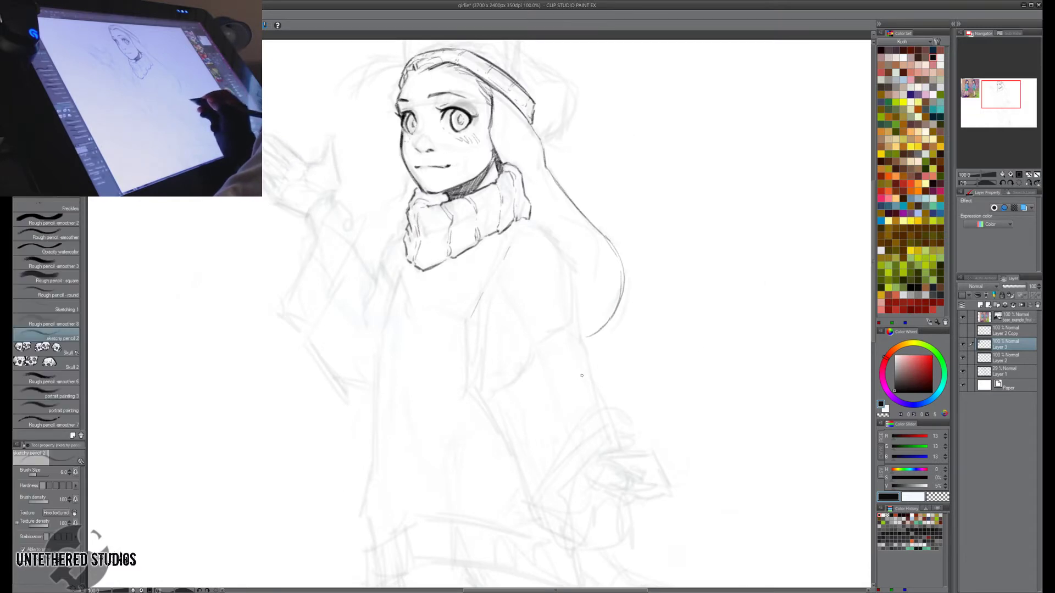
pyautogui.press('k')
pyautogui.moveTo(332, 229); pyautogui.dragTo(767, 405)
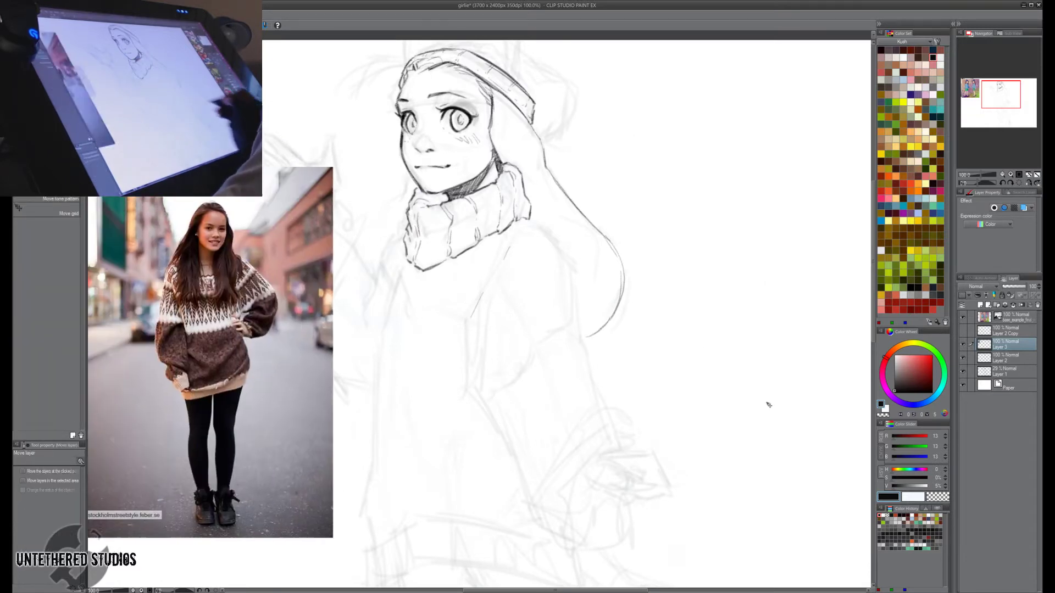
pyautogui.moveTo(380, 385)
pyautogui.mouseDown()
pyautogui.moveTo(424, 393)
pyautogui.moveTo(824, 336)
pyautogui.moveTo(393, 401)
pyautogui.moveTo(351, 472)
pyautogui.moveTo(269, 500)
pyautogui.mouseUp()
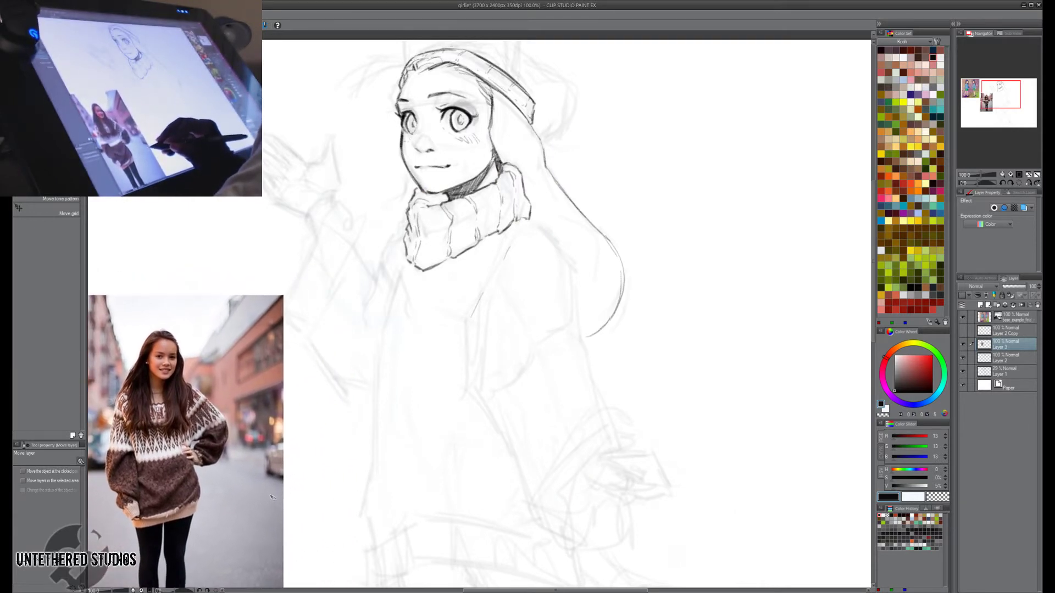
pyautogui.press('p')
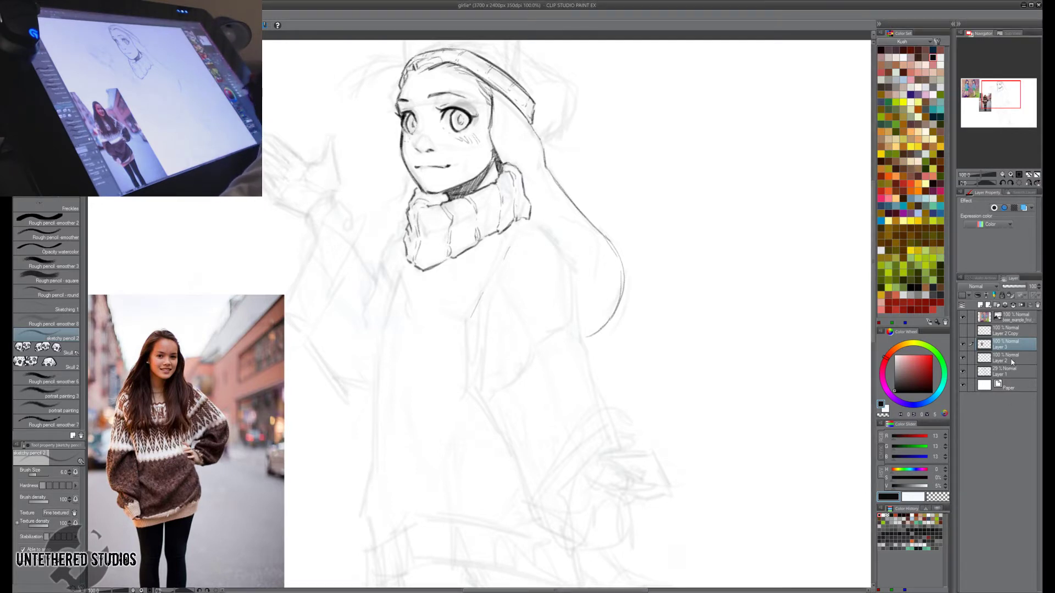
pyautogui.press('k')
pyautogui.moveTo(317, 485); pyautogui.dragTo(487, 365)
pyautogui.press('p')
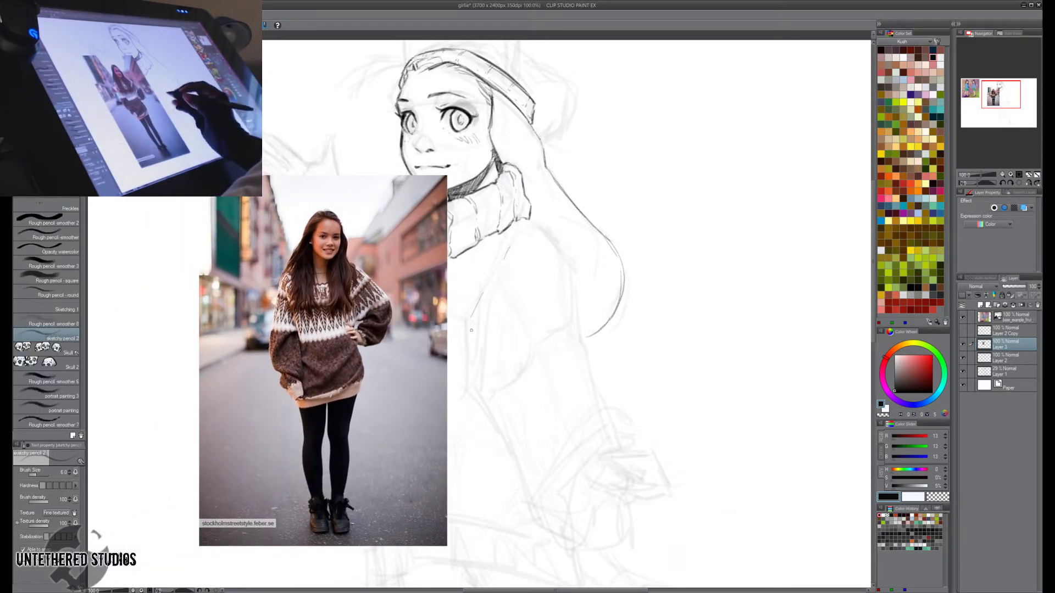
# Crop the sweater photo to a narrow strip around the model, scale it down and place it beside the sketched figure.
pyautogui.press('m')
pyautogui.moveTo(261, 186)
pyautogui.mouseDown()
pyautogui.moveTo(274, 242)
pyautogui.moveTo(391, 470)
pyautogui.moveTo(401, 540)
pyautogui.mouseUp()
pyautogui.press('p')
pyautogui.click(333, 550)
pyautogui.hotkey('ctrl', 't')
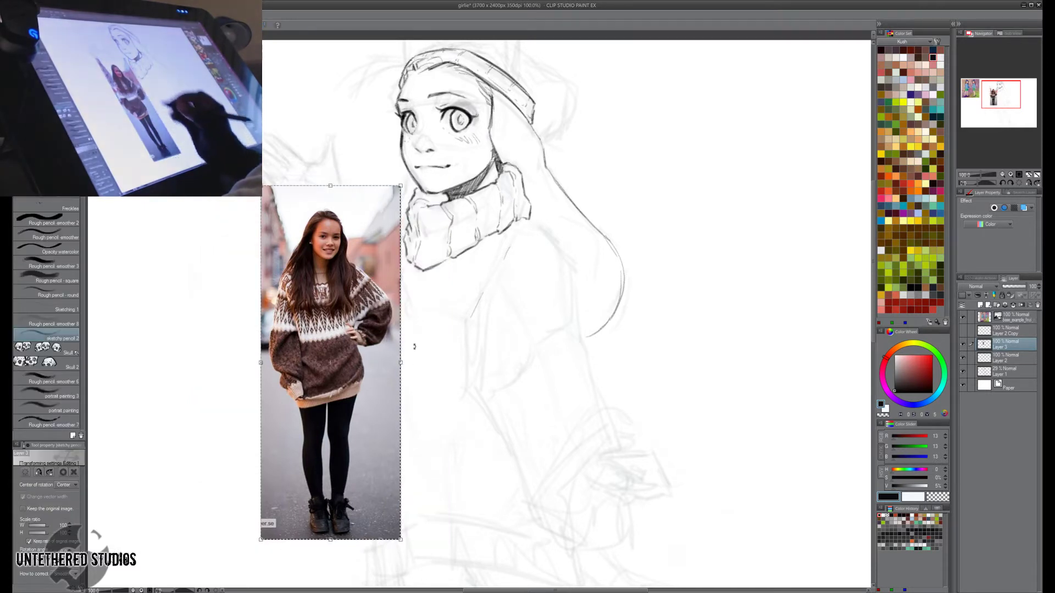
pyautogui.moveTo(401, 363); pyautogui.dragTo(356, 362)
pyautogui.moveTo(317, 419); pyautogui.dragTo(164, 452)
pyautogui.press('Return')
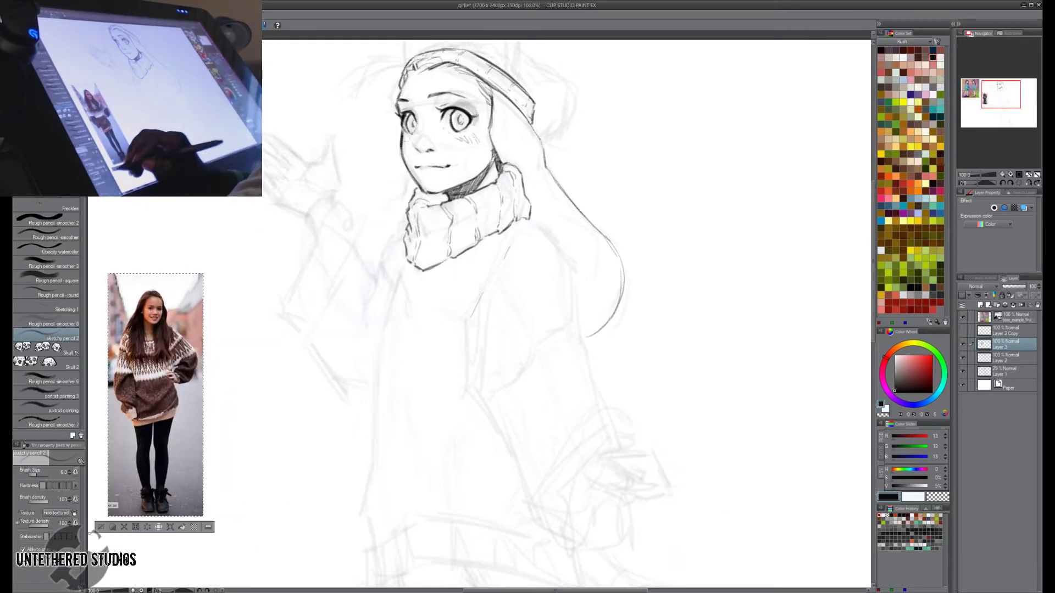
# Move Layer 3 with the sweater photo above Layer 2 Copy and delete the older reference image layer.
pyautogui.moveTo(1012, 345); pyautogui.dragTo(1014, 326)
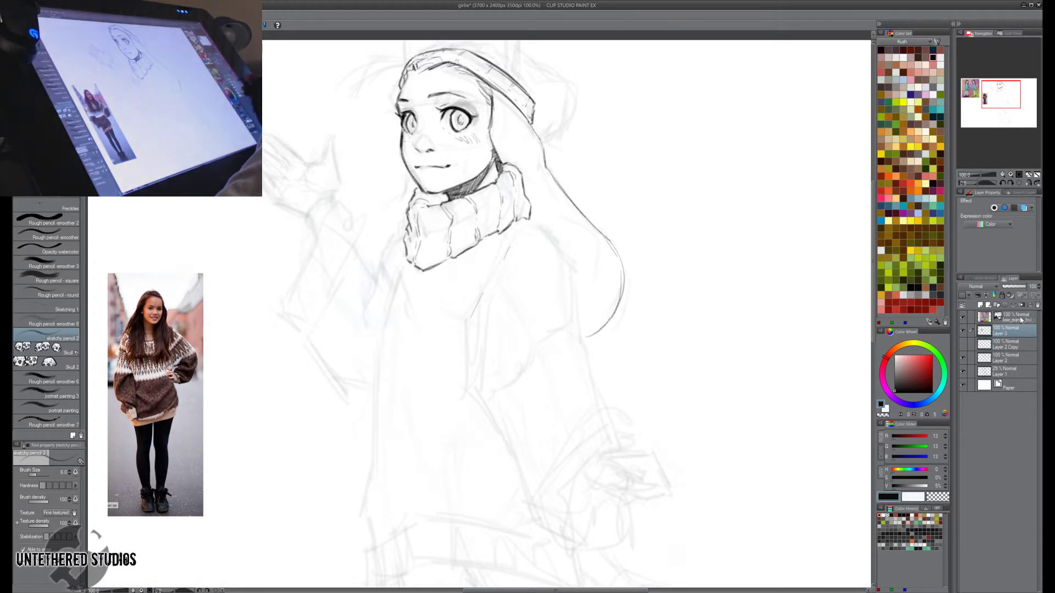
pyautogui.click(1015, 317)
pyautogui.click(1037, 305)
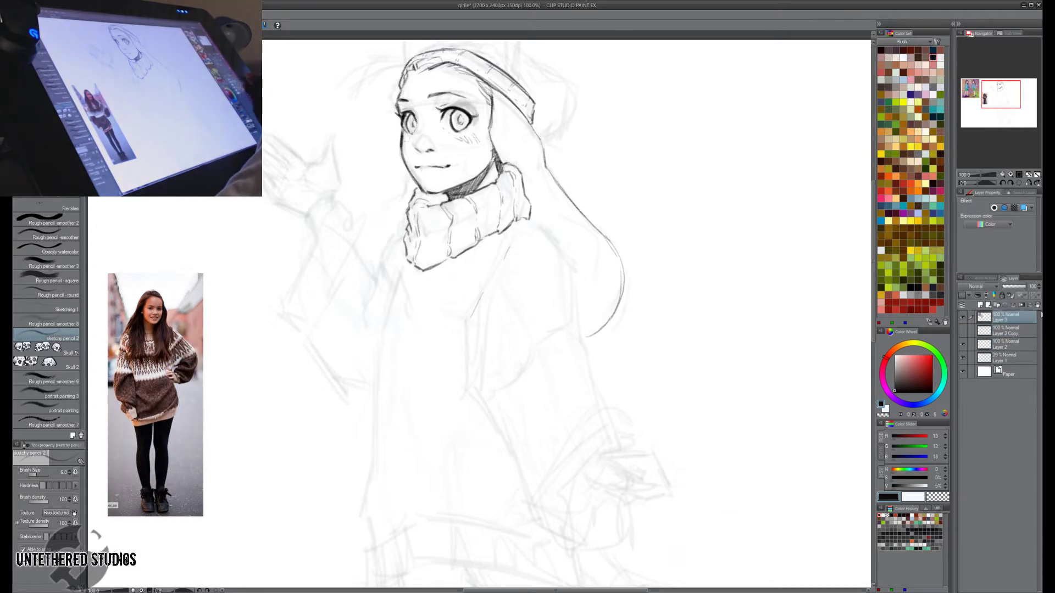
# On Layer 2, draw the curved shoulder seam below the scarf and a garment line beside the chest, trimming its upper part.
pyautogui.click(1011, 345)
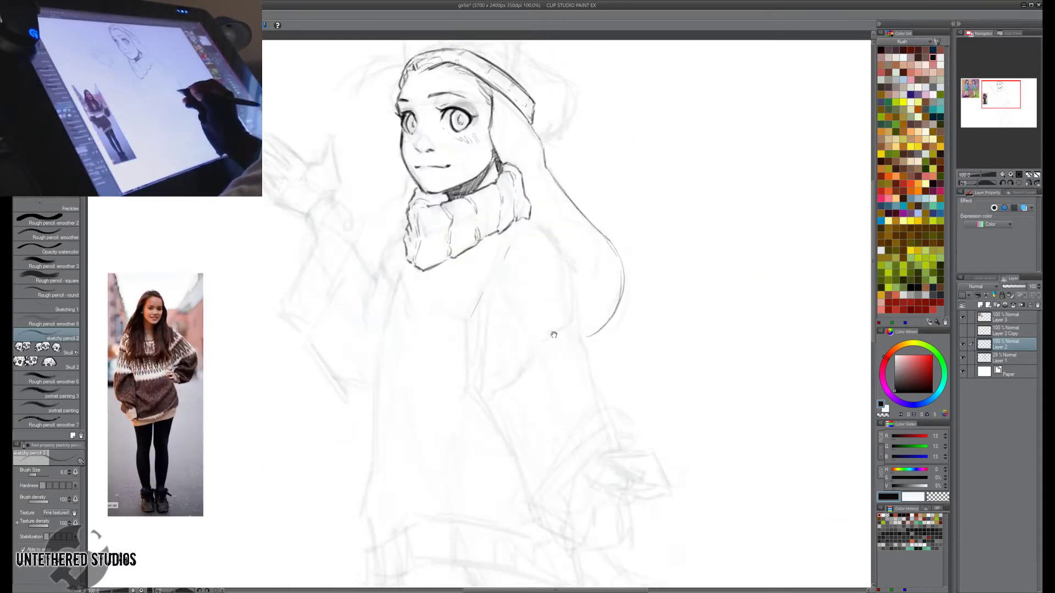
pyautogui.moveTo(554, 334); pyautogui.dragTo(557, 340)
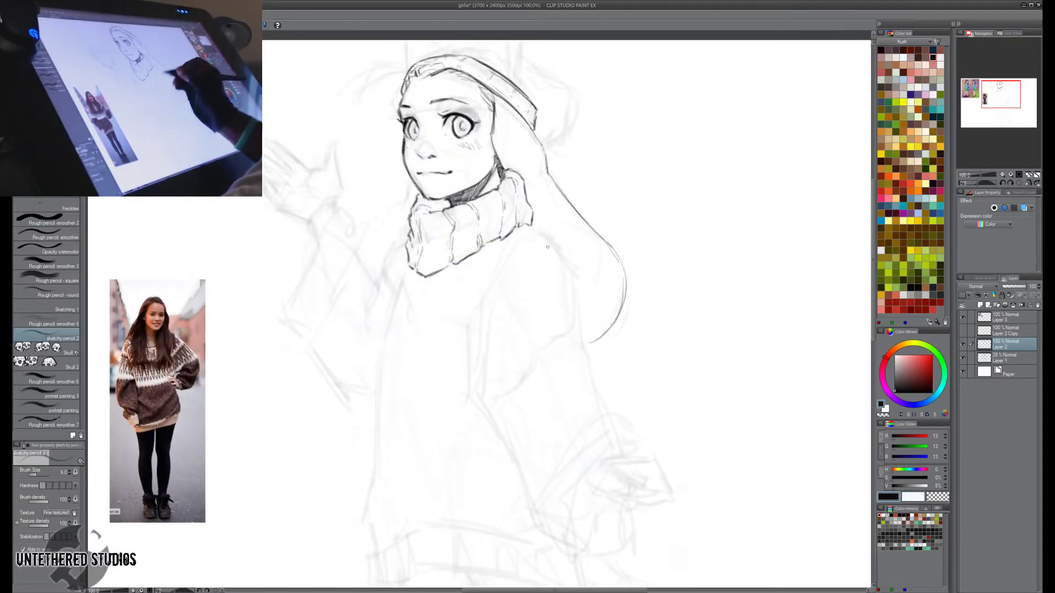
pyautogui.moveTo(523, 236)
pyautogui.mouseDown()
pyautogui.moveTo(560, 287)
pyautogui.moveTo(567, 329)
pyautogui.mouseUp()
pyautogui.press('h')
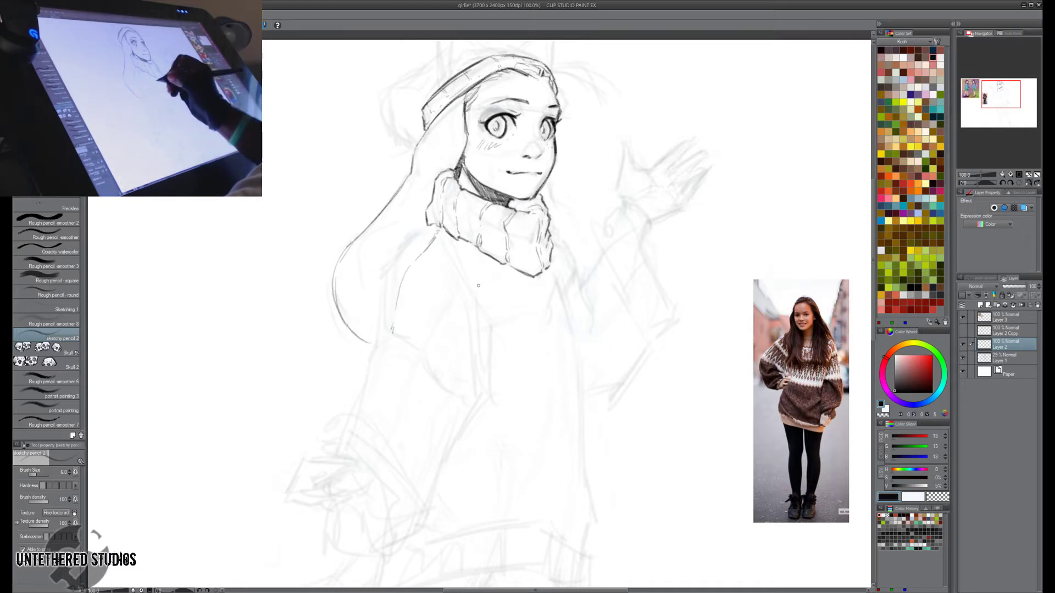
pyautogui.moveTo(488, 326); pyautogui.dragTo(486, 381)
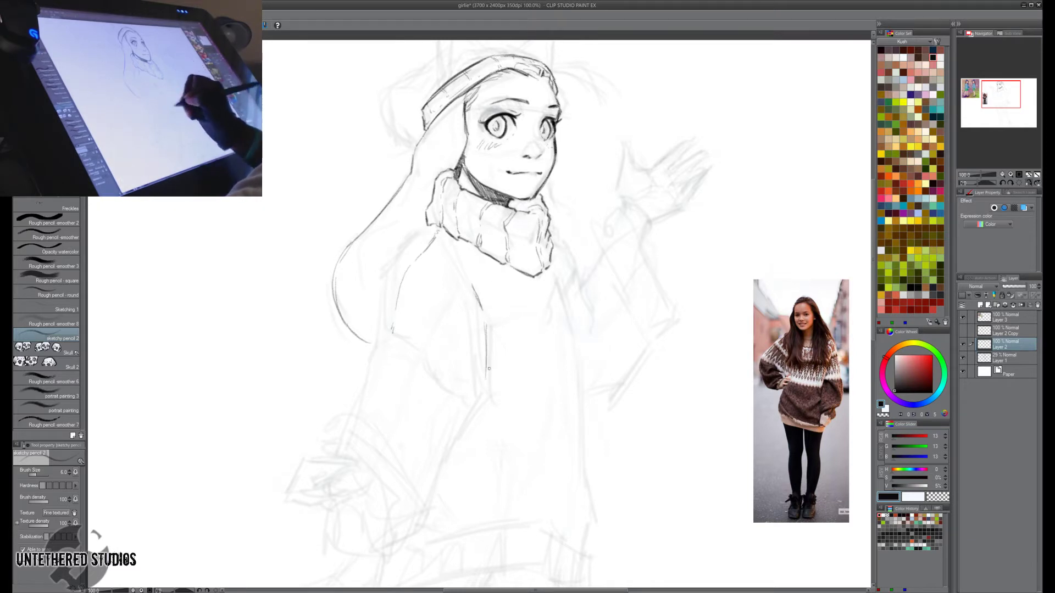
pyautogui.press('e')
pyautogui.press('p')
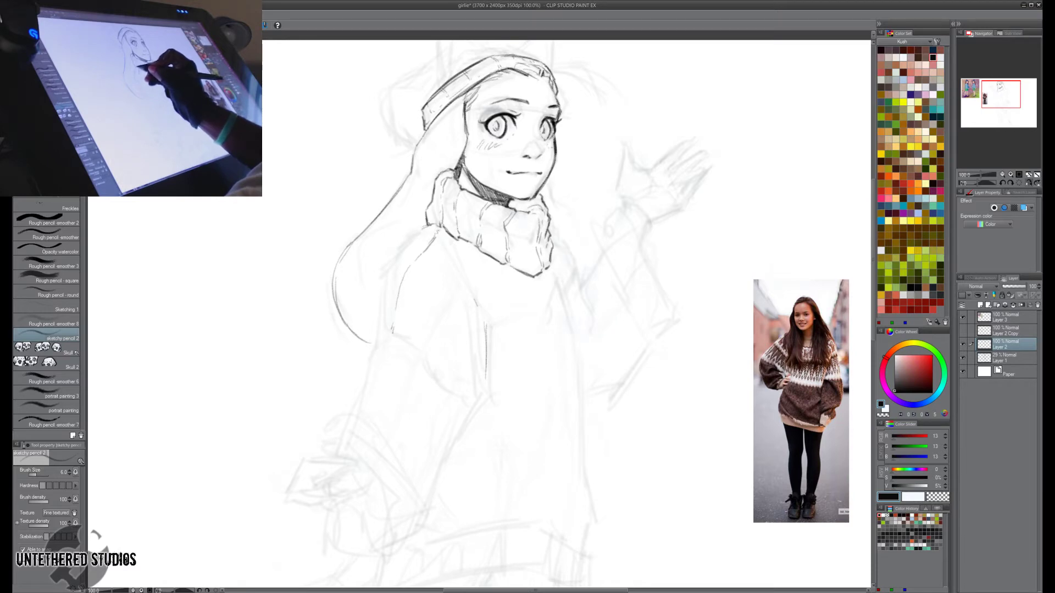
pyautogui.moveTo(430, 224); pyautogui.dragTo(382, 269)
pyautogui.moveTo(381, 281); pyautogui.dragTo(377, 300)
pyautogui.press('h')
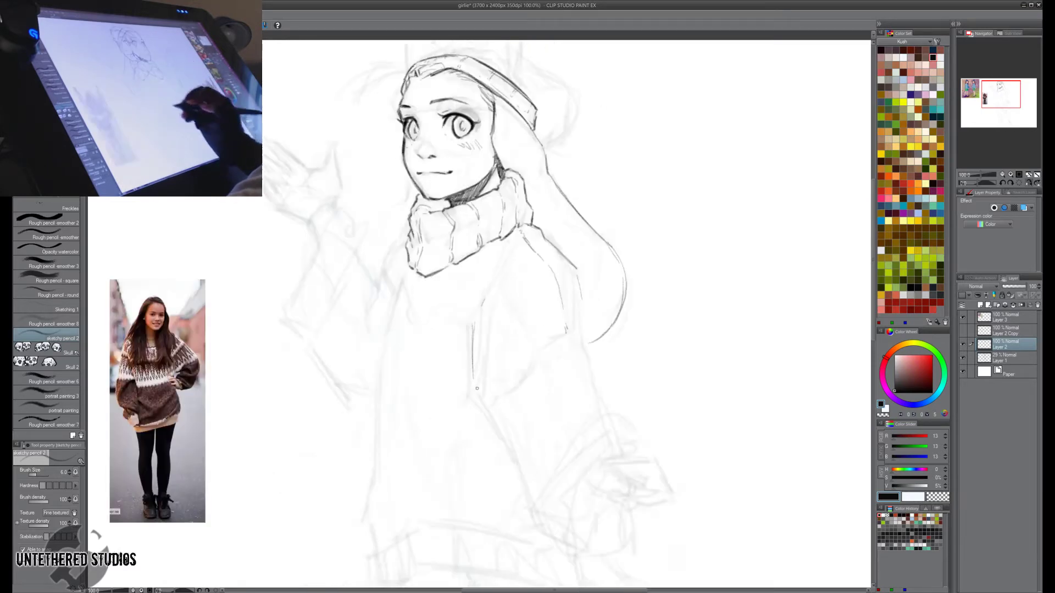
pyautogui.press('h')
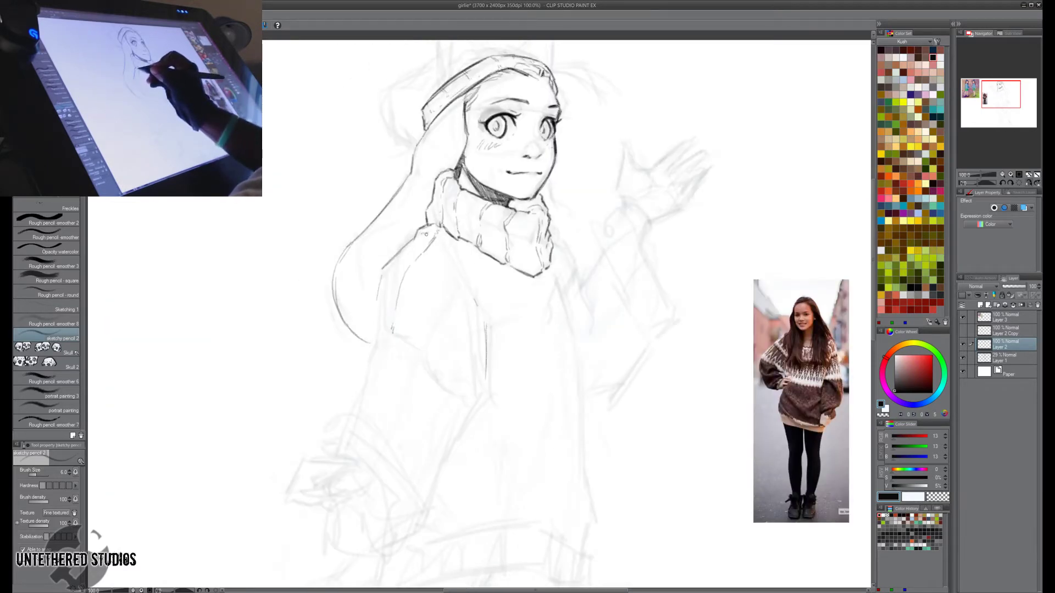
pyautogui.press('e')
pyautogui.moveTo(388, 268); pyautogui.dragTo(380, 278)
pyautogui.press('p')
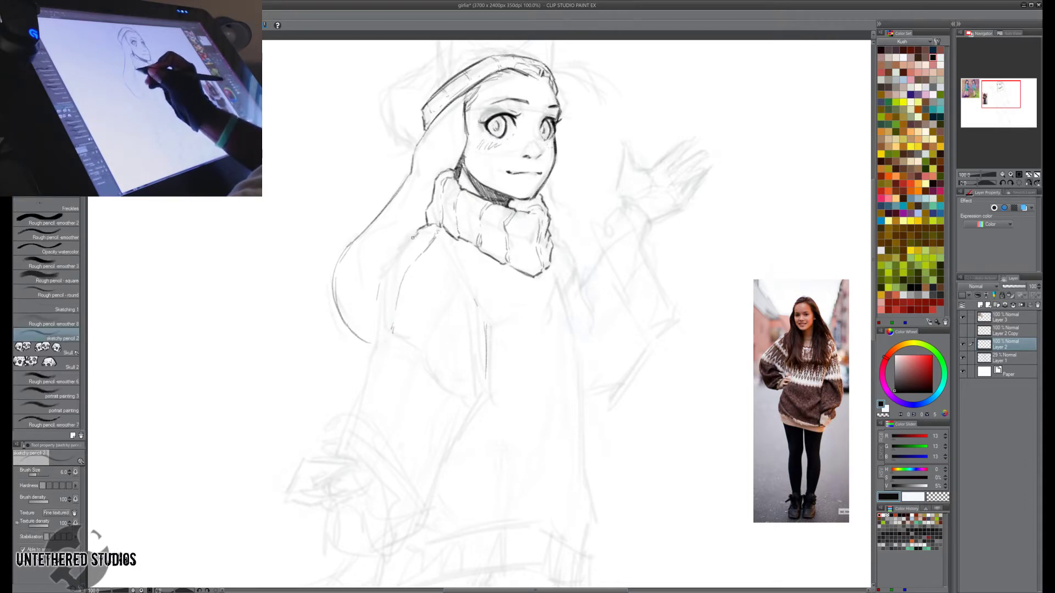
pyautogui.press('e')
pyautogui.press('p')
# Draw the sleeve's outer contour from the scarf over the shoulder and down the lowered arm towards the cuff.
pyautogui.moveTo(426, 225)
pyautogui.mouseDown()
pyautogui.moveTo(390, 254)
pyautogui.moveTo(376, 330)
pyautogui.mouseUp()
pyautogui.moveTo(380, 283); pyautogui.dragTo(360, 390)
pyautogui.press('e')
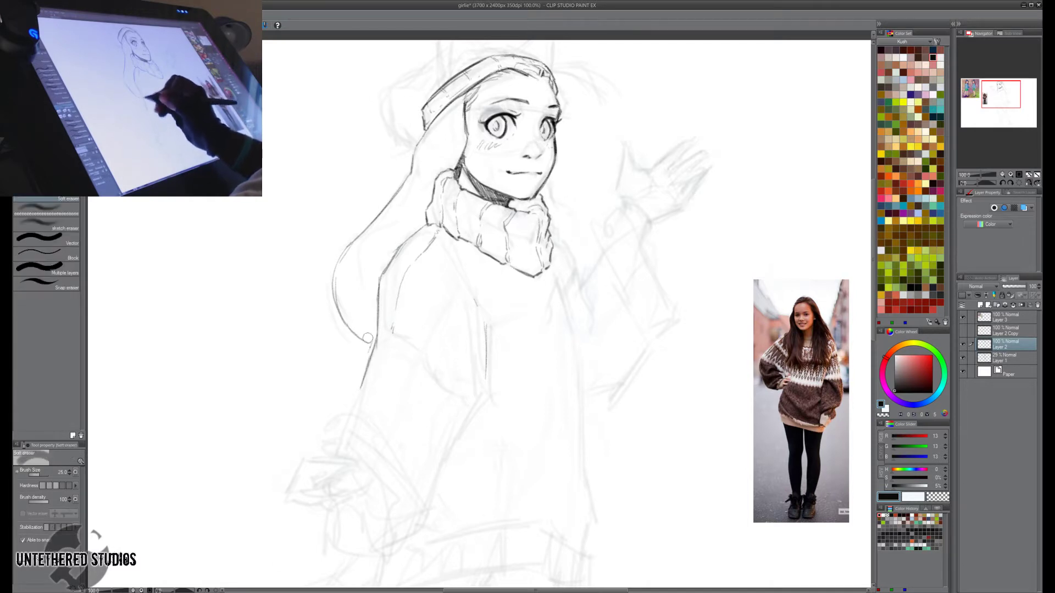
pyautogui.moveTo(374, 330)
pyautogui.mouseDown()
pyautogui.moveTo(360, 392)
pyautogui.moveTo(340, 419)
pyautogui.mouseUp()
pyautogui.press('p')
pyautogui.press('h')
pyautogui.moveTo(695, 408); pyautogui.dragTo(638, 350)
pyautogui.press('e')
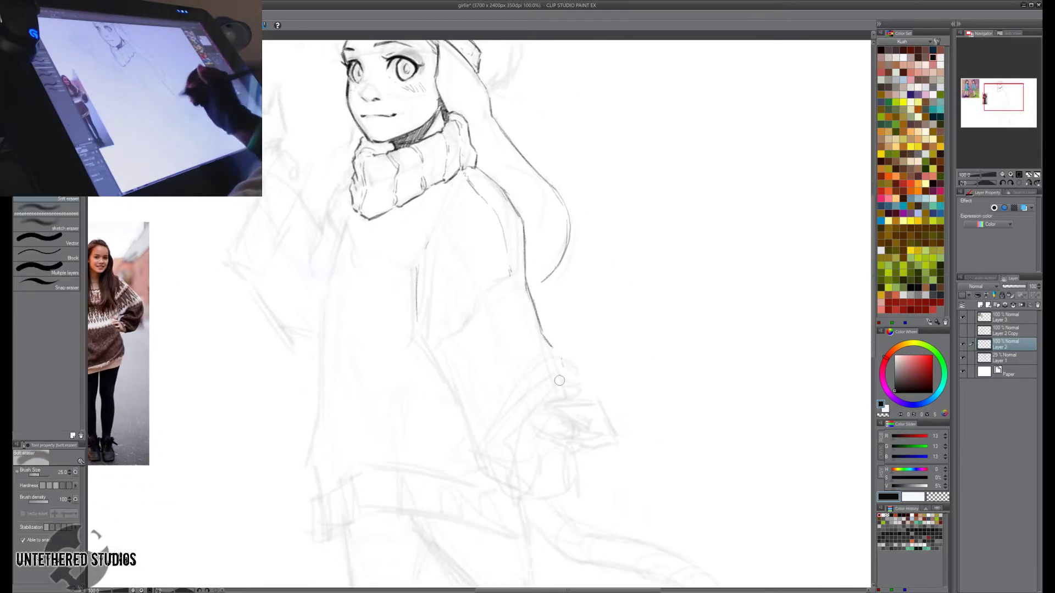
pyautogui.press('p')
pyautogui.moveTo(555, 375)
pyautogui.mouseDown()
pyautogui.moveTo(545, 344)
pyautogui.moveTo(563, 375)
pyautogui.mouseUp()
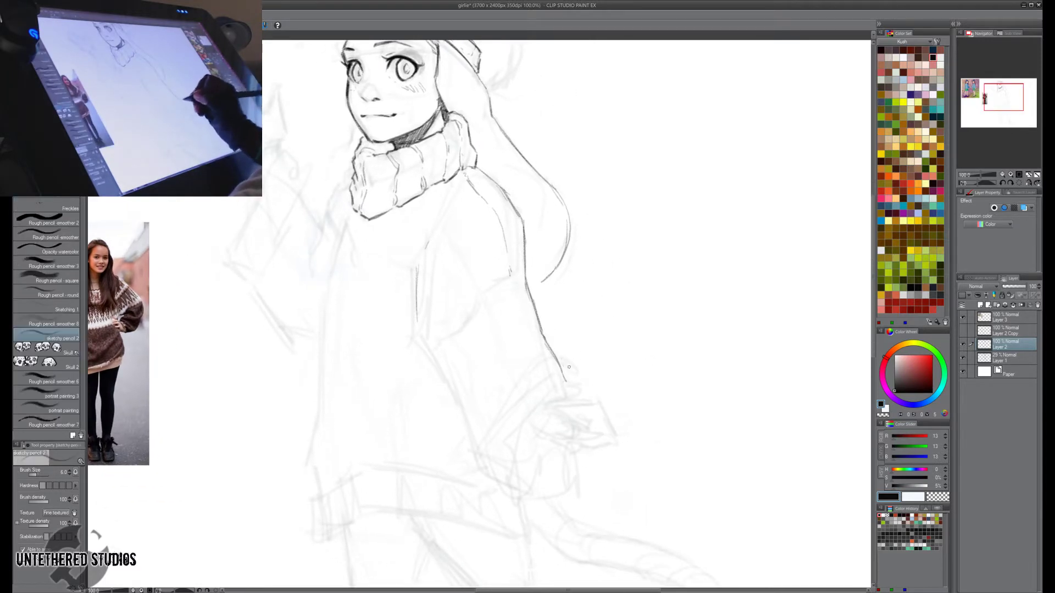
pyautogui.hotkey('ctrl', 'z')
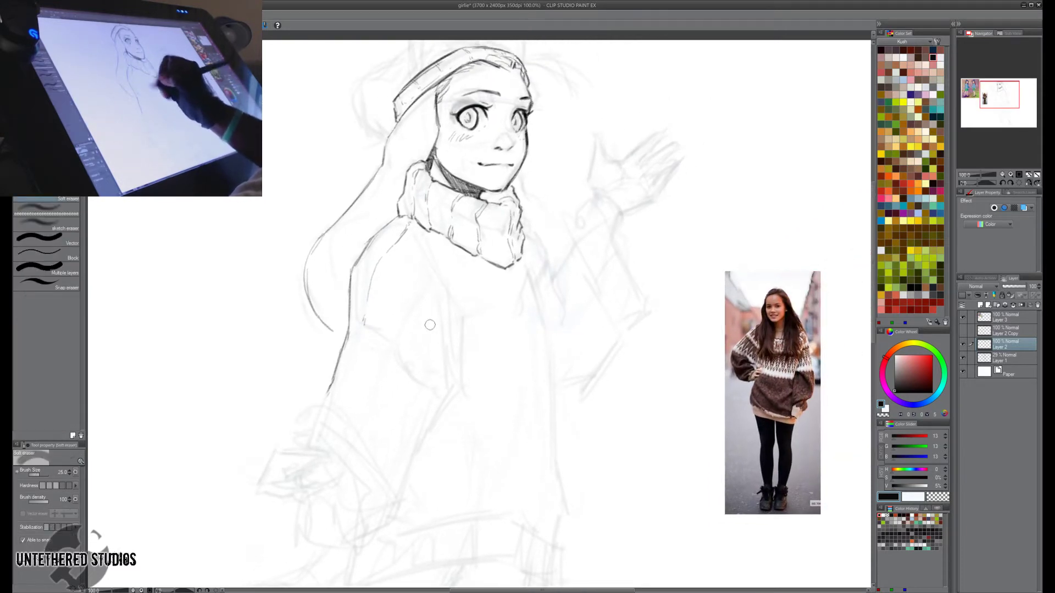
# Redraw the lines between the lowered sleeve and chest, and draw the sweater's opposite side from under the scarf to the waist.
pyautogui.press('p')
pyautogui.moveTo(425, 255); pyautogui.dragTo(431, 360)
pyautogui.moveTo(432, 311); pyautogui.dragTo(437, 366)
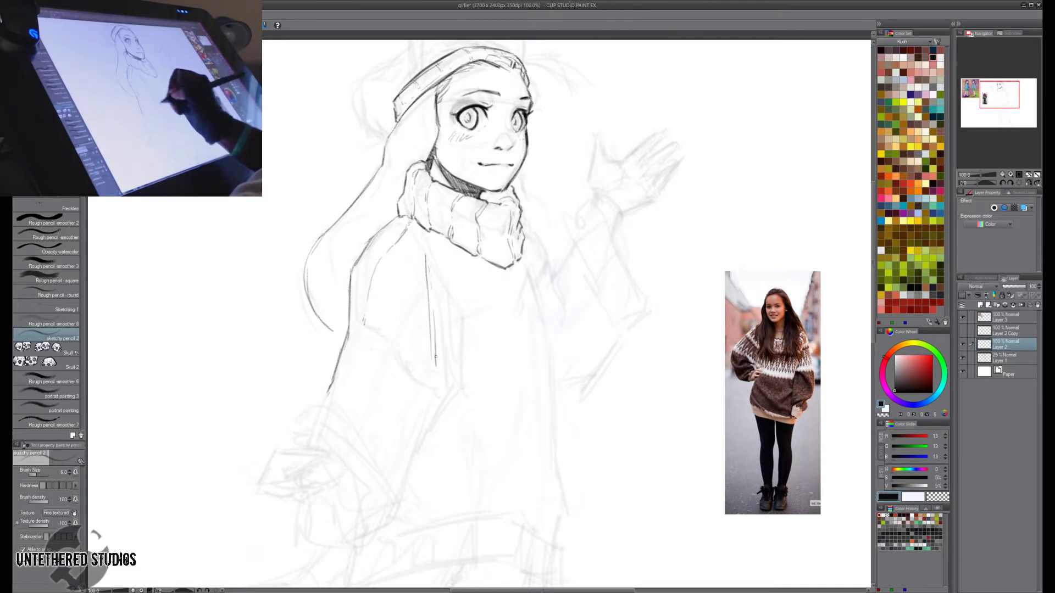
pyautogui.press('e')
pyautogui.moveTo(424, 258); pyautogui.dragTo(431, 279)
pyautogui.press('p')
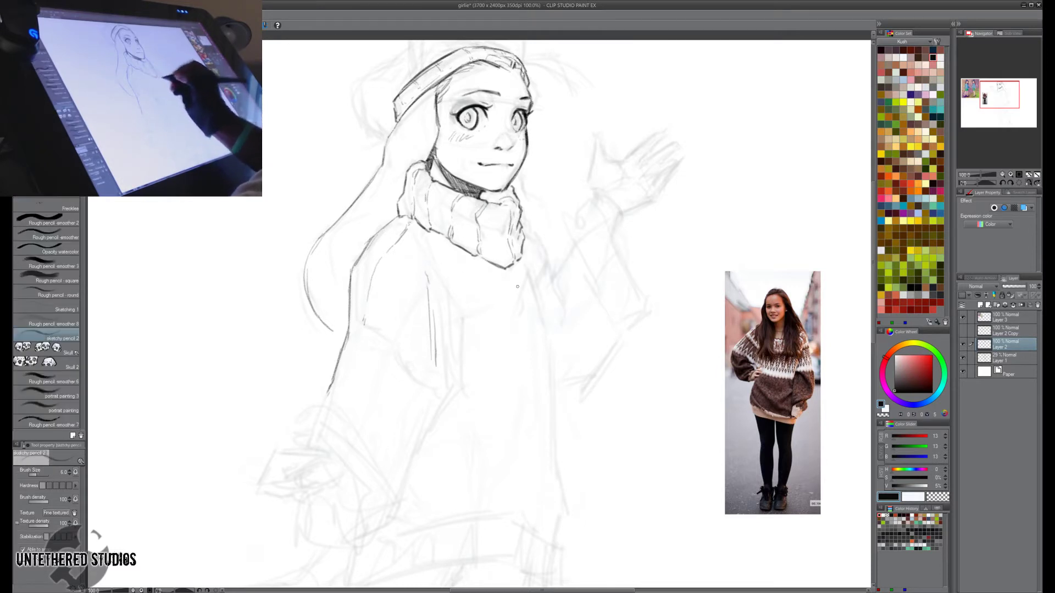
pyautogui.moveTo(531, 281); pyautogui.dragTo(551, 344)
pyautogui.moveTo(534, 284); pyautogui.dragTo(556, 413)
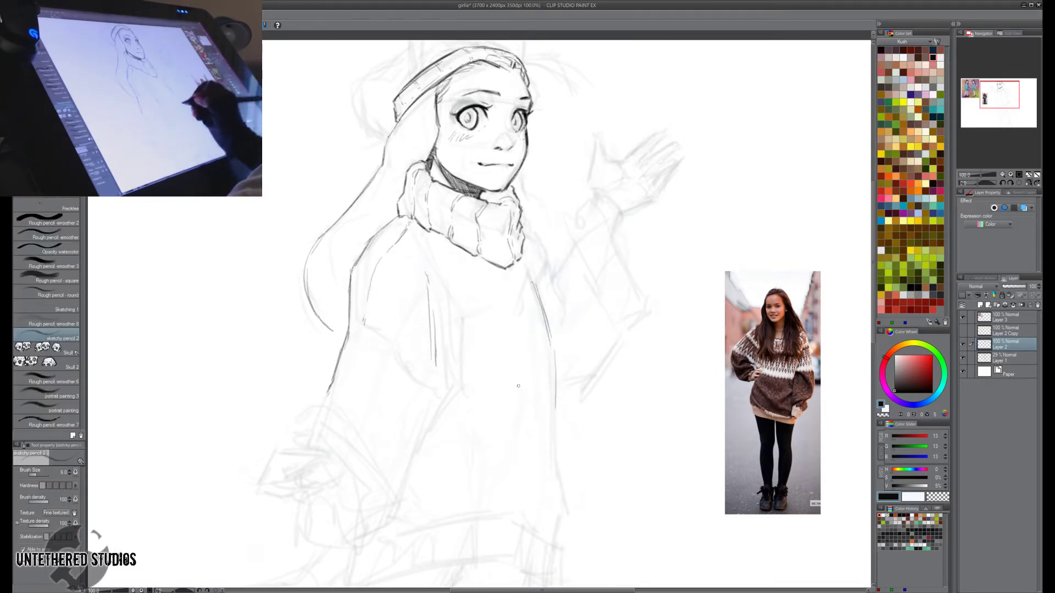
pyautogui.moveTo(506, 464); pyautogui.dragTo(518, 474)
pyautogui.moveTo(541, 400); pyautogui.dragTo(526, 432)
pyautogui.moveTo(599, 417); pyautogui.dragTo(594, 372)
pyautogui.moveTo(549, 342); pyautogui.dragTo(555, 427)
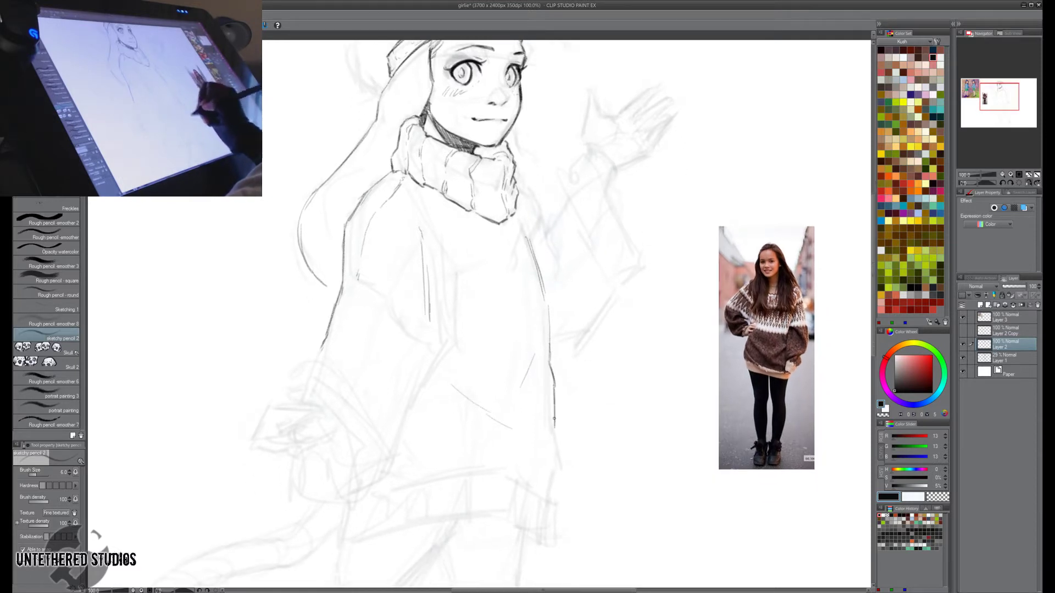
pyautogui.moveTo(553, 388)
pyautogui.mouseDown()
pyautogui.moveTo(560, 465)
pyautogui.moveTo(554, 438)
pyautogui.mouseUp()
pyautogui.moveTo(545, 352); pyautogui.dragTo(554, 378)
pyautogui.moveTo(613, 441); pyautogui.dragTo(610, 393)
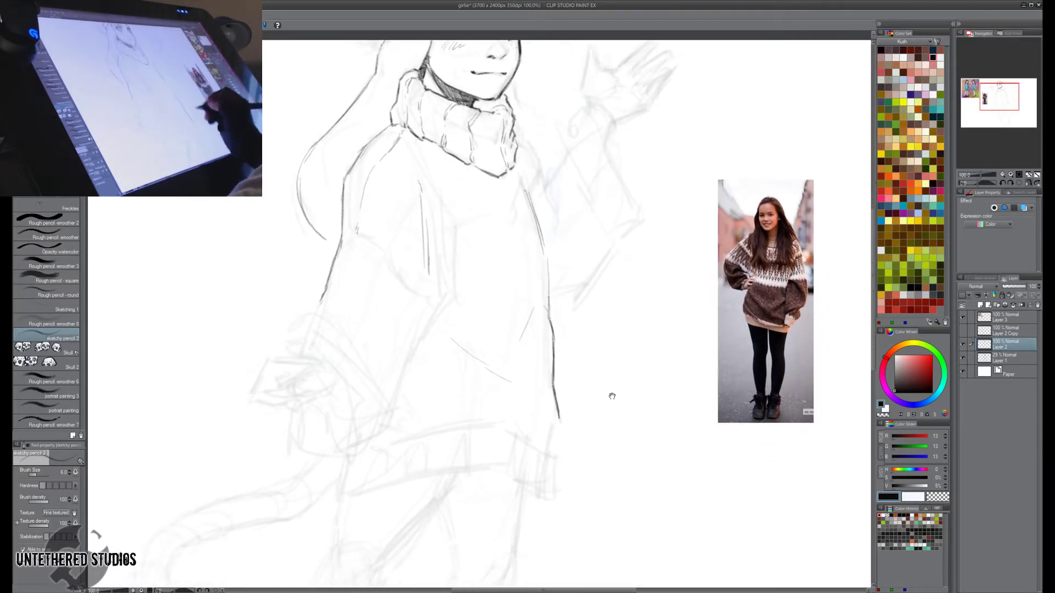
pyautogui.press('e')
pyautogui.moveTo(529, 301)
pyautogui.mouseDown()
pyautogui.moveTo(449, 321)
pyautogui.moveTo(446, 331)
pyautogui.moveTo(497, 365)
pyautogui.mouseUp()
pyautogui.moveTo(541, 293)
pyautogui.mouseDown()
pyautogui.moveTo(557, 297)
pyautogui.moveTo(557, 407)
pyautogui.mouseUp()
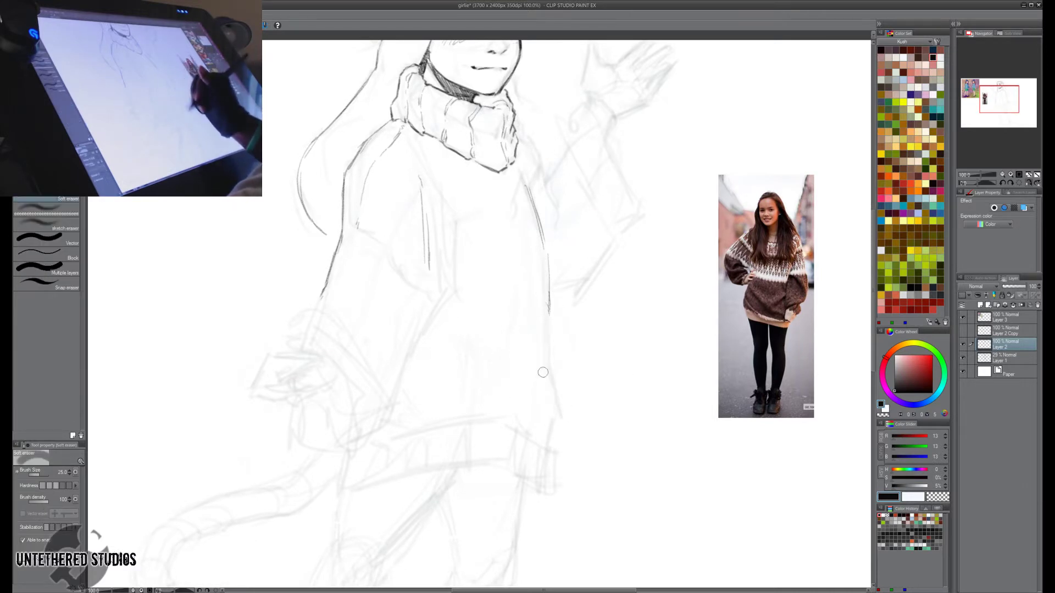
# Continue the sweater's side contour from the waist down, bulging out above the hem band and tapering in to its lower corner.
pyautogui.press('p')
pyautogui.moveTo(549, 301); pyautogui.dragTo(550, 371)
pyautogui.moveTo(549, 316)
pyautogui.mouseDown()
pyautogui.moveTo(562, 407)
pyautogui.moveTo(553, 449)
pyautogui.mouseUp()
pyautogui.moveTo(561, 405)
pyautogui.mouseDown()
pyautogui.moveTo(555, 441)
pyautogui.moveTo(605, 408)
pyautogui.moveTo(565, 455)
pyautogui.mouseUp()
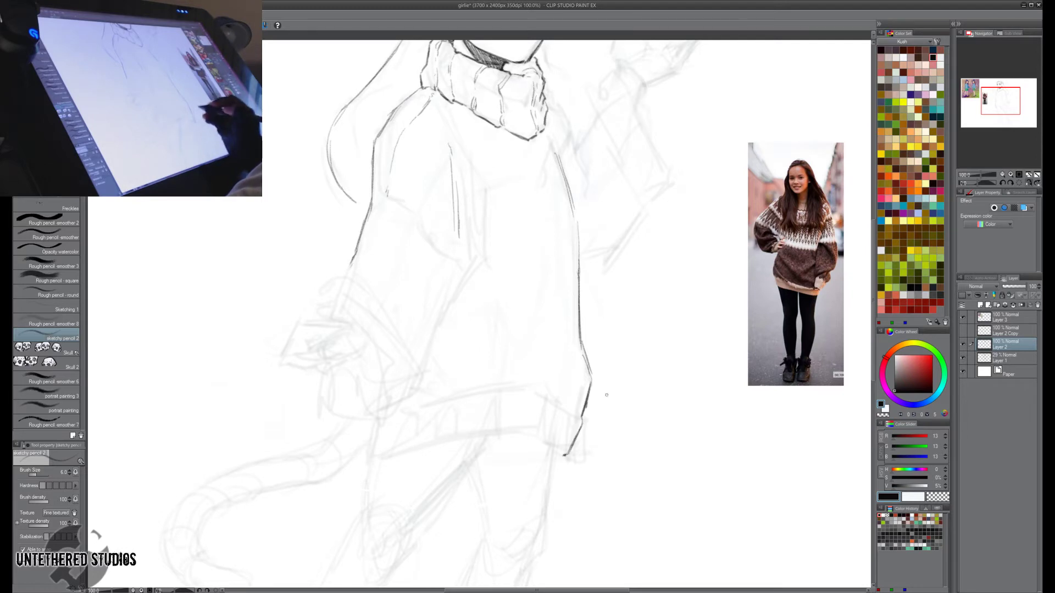
# Draw spaced vertical rib lines across the sweater's hem band.
pyautogui.press('h')
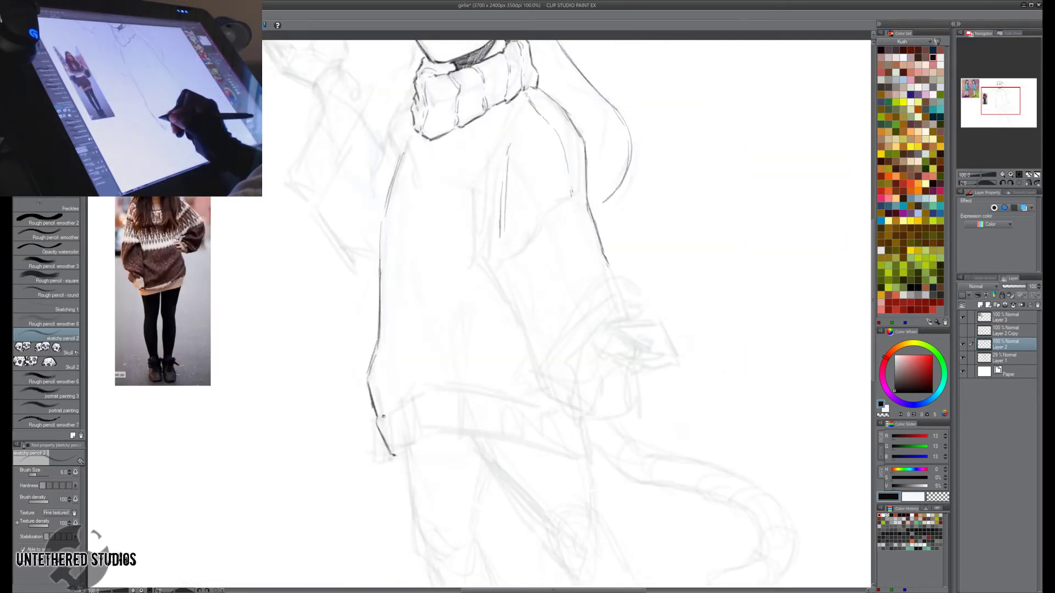
pyautogui.moveTo(387, 415); pyautogui.dragTo(400, 444)
pyautogui.moveTo(406, 399); pyautogui.dragTo(421, 431)
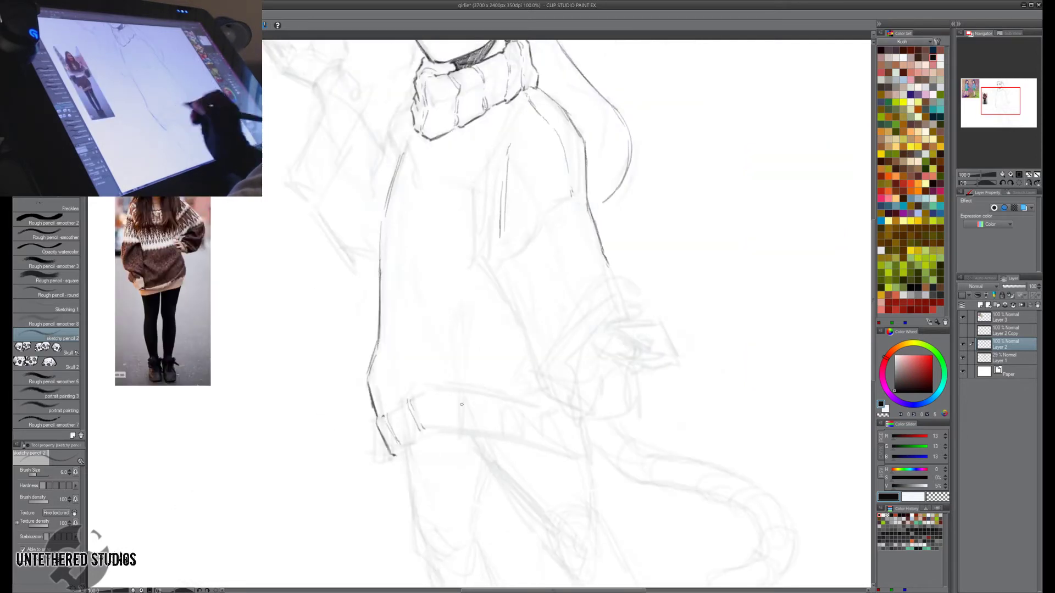
pyautogui.press('h')
pyautogui.moveTo(494, 406); pyautogui.dragTo(494, 432)
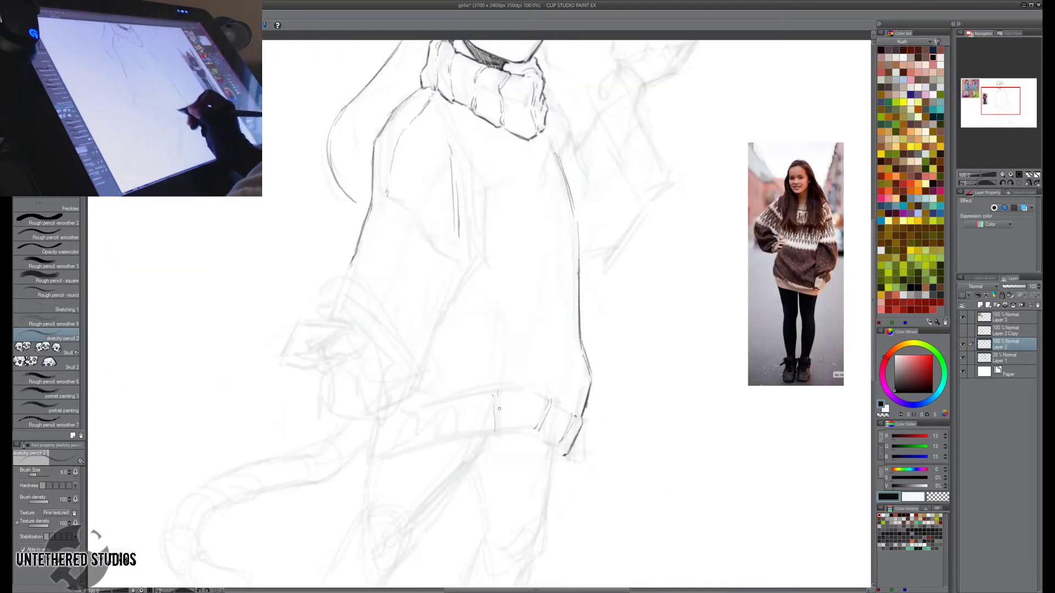
pyautogui.moveTo(456, 400); pyautogui.dragTo(460, 440)
pyautogui.moveTo(457, 401)
pyautogui.mouseDown()
pyautogui.moveTo(432, 440)
pyautogui.moveTo(397, 446)
pyautogui.mouseUp()
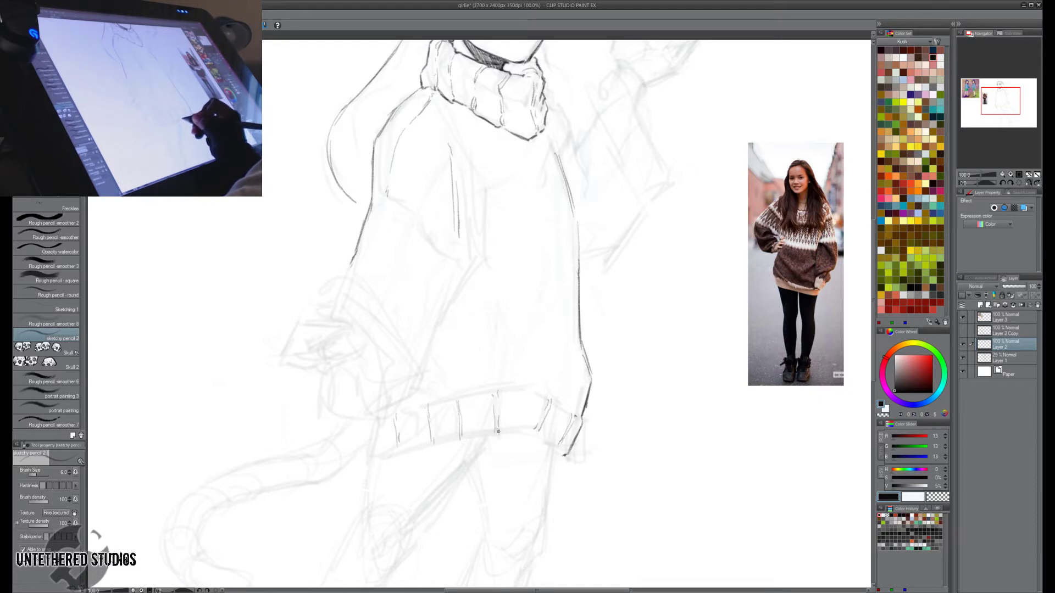
# Outline the upper and lower edges of the ribbed hem band and close its end below the lowered arm.
pyautogui.moveTo(497, 432); pyautogui.dragTo(561, 452)
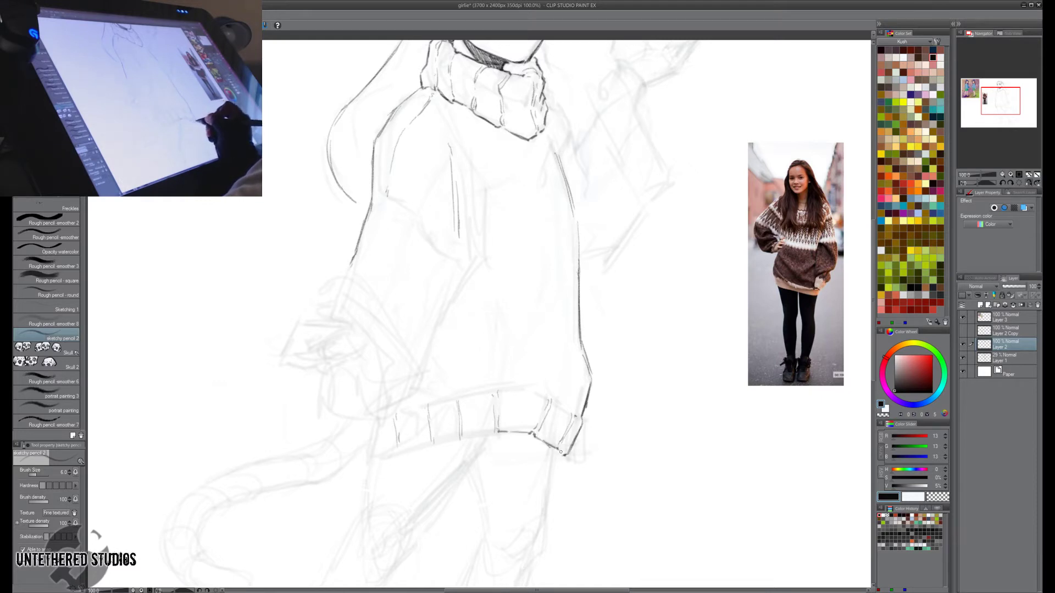
pyautogui.moveTo(539, 395)
pyautogui.mouseDown()
pyautogui.moveTo(503, 390)
pyautogui.moveTo(382, 420)
pyautogui.moveTo(376, 452)
pyautogui.moveTo(392, 453)
pyautogui.moveTo(369, 422)
pyautogui.moveTo(373, 455)
pyautogui.mouseUp()
pyautogui.press('h')
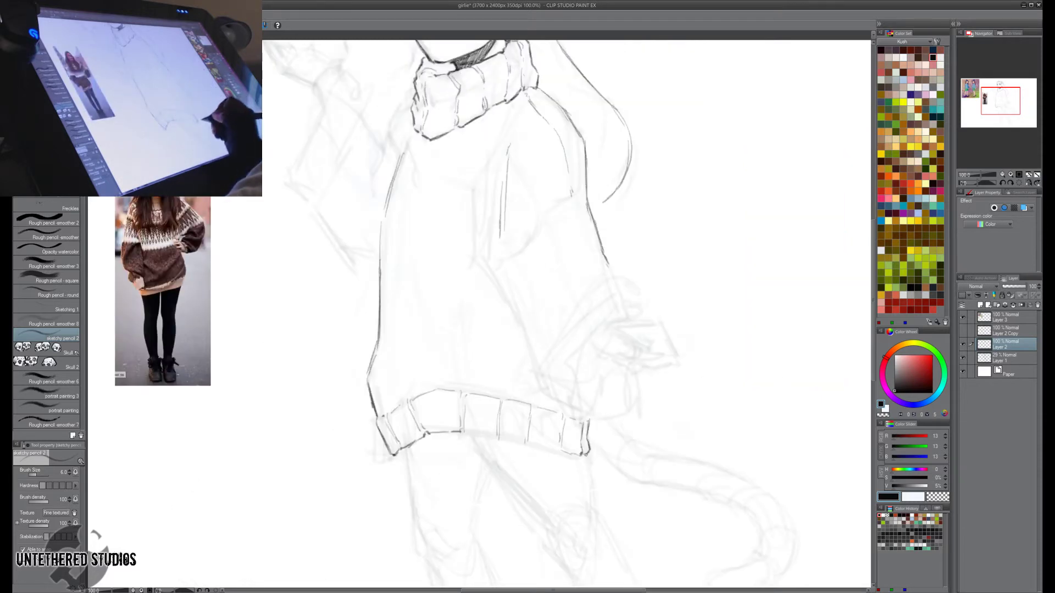
pyautogui.press('h')
pyautogui.moveTo(377, 456); pyautogui.dragTo(534, 432)
pyautogui.press('h')
pyautogui.press('h')
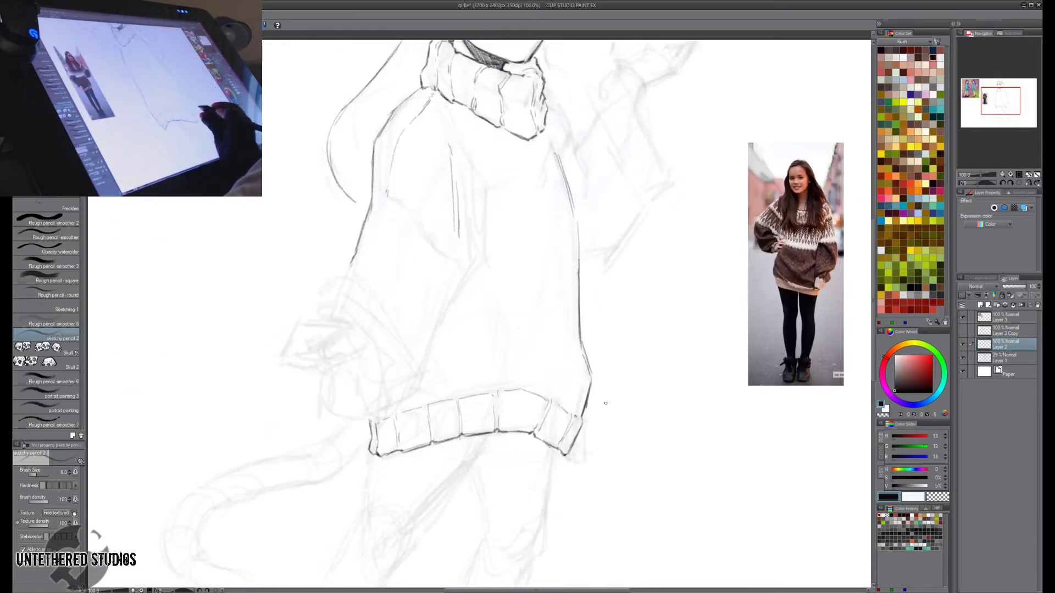
# Erase the sweater's ribbed hem band and the side contour above it, checking the figure in a mirrored full view.
pyautogui.moveTo(638, 393)
pyautogui.mouseDown()
pyautogui.moveTo(588, 448)
pyautogui.moveTo(605, 415)
pyautogui.moveTo(589, 431)
pyautogui.moveTo(598, 407)
pyautogui.mouseUp()
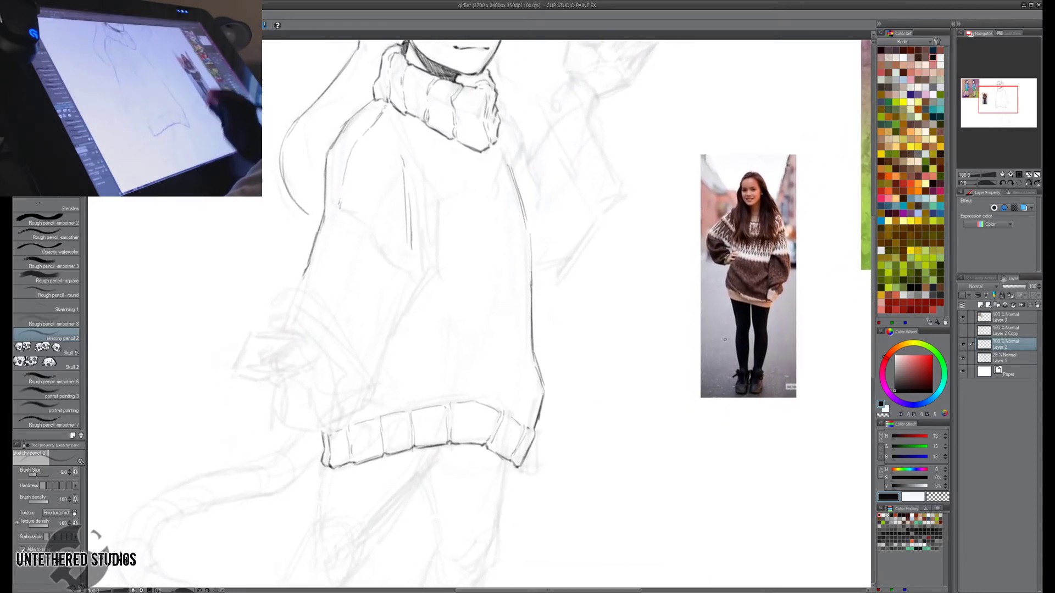
pyautogui.click(1035, 178)
pyautogui.press('e')
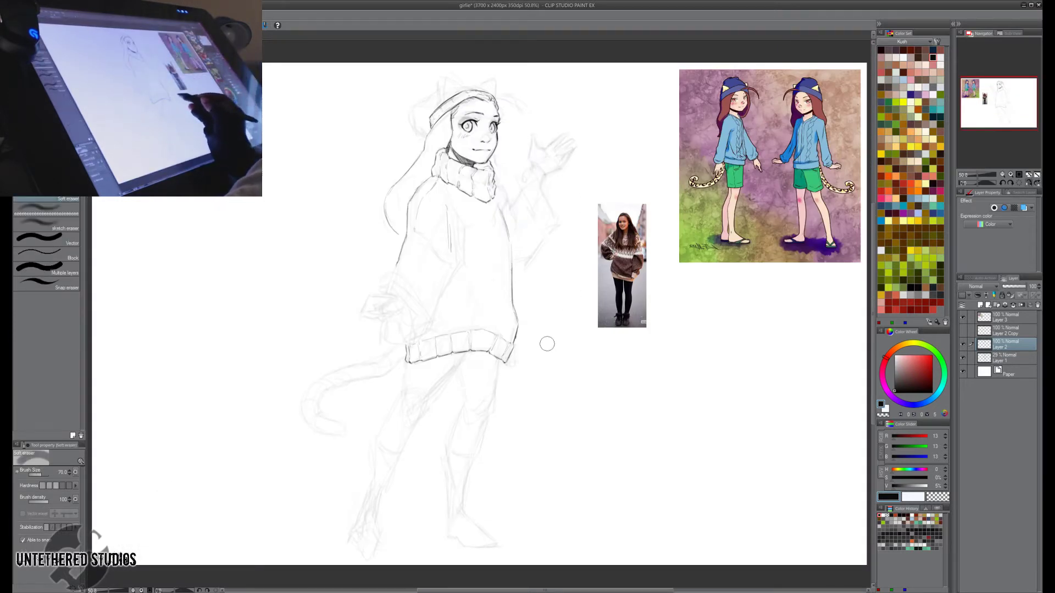
pyautogui.press('p')
pyautogui.press('h')
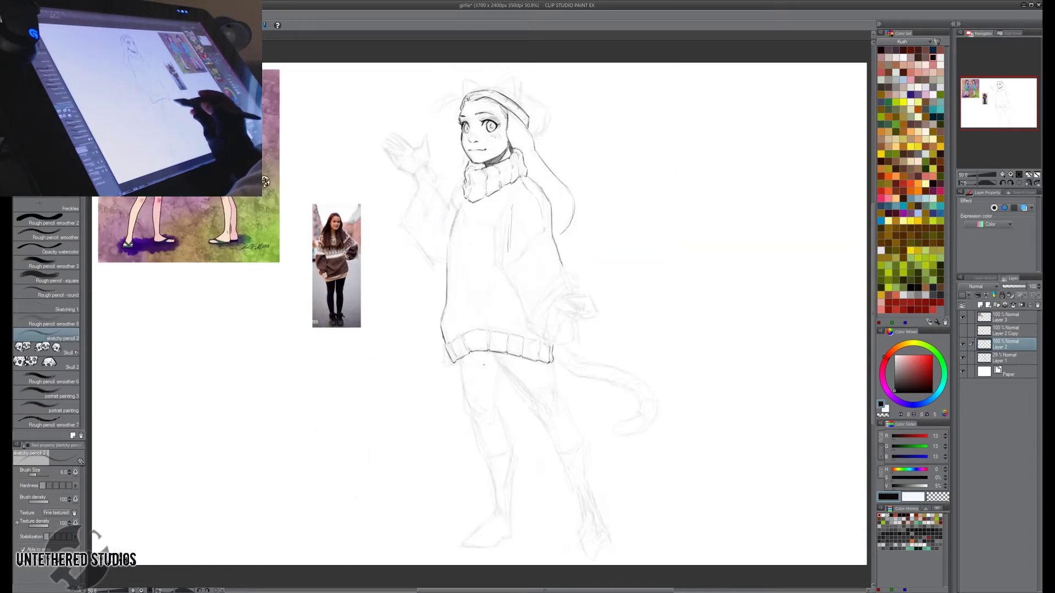
pyautogui.press('e')
pyautogui.moveTo(520, 313); pyautogui.dragTo(501, 388)
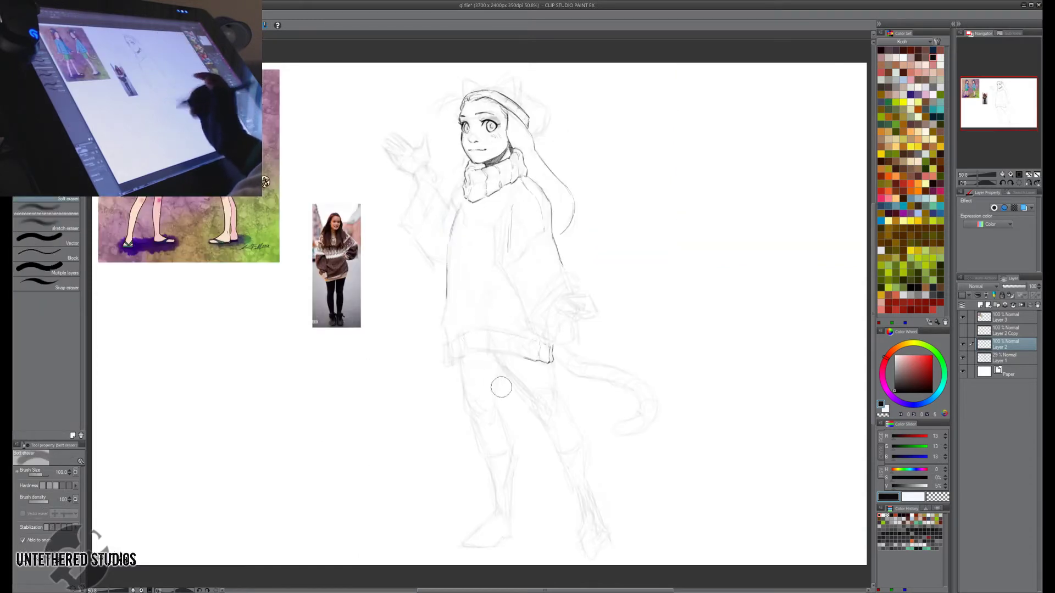
pyautogui.press('p')
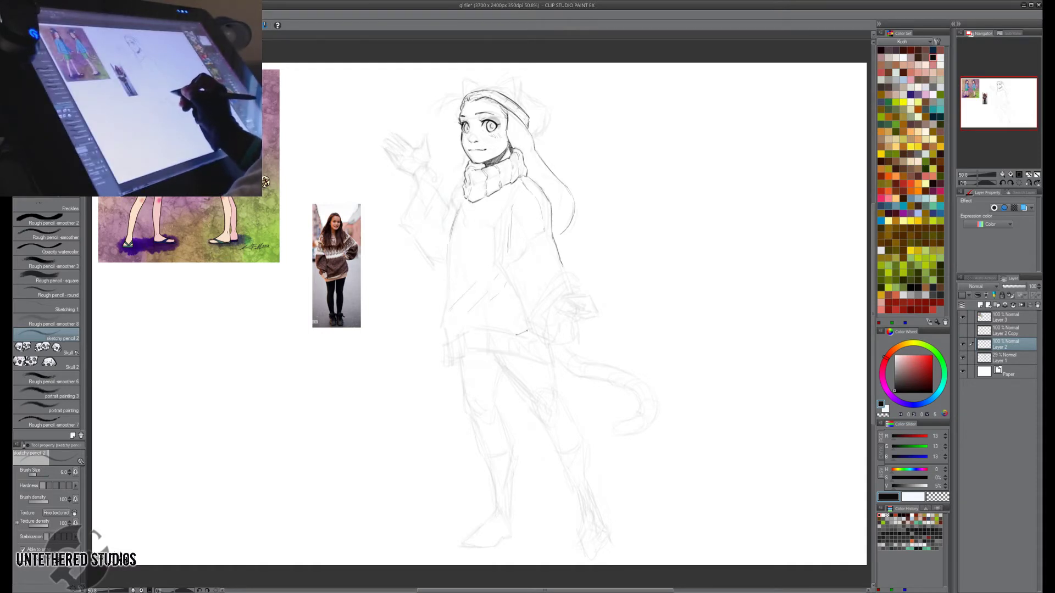
# Try rough fold and hem lines across the lower sweater, and undo the latest hem strokes.
pyautogui.moveTo(529, 332)
pyautogui.mouseDown()
pyautogui.moveTo(482, 361)
pyautogui.moveTo(545, 348)
pyautogui.moveTo(432, 325)
pyautogui.moveTo(510, 342)
pyautogui.mouseUp()
pyautogui.hotkey('ctrl', 'z')
pyautogui.press('h')
pyautogui.press('e')
pyautogui.press('p')
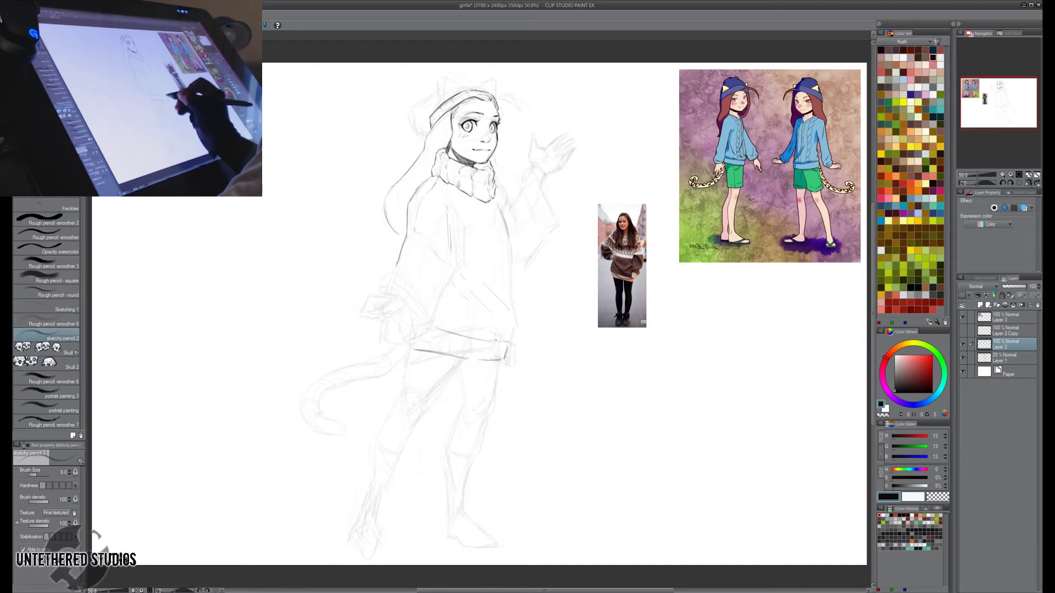
pyautogui.hotkey('ctrl', 'z')
pyautogui.hotkey('ctrl', 'z')
pyautogui.hotkey('ctrl', 'z')
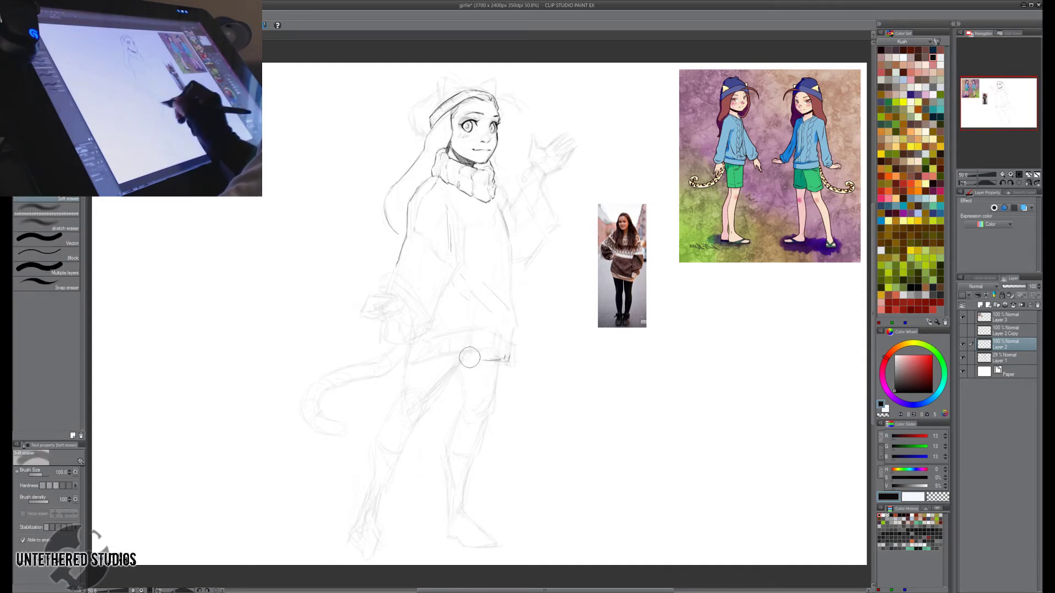
# Clear the leftover hem strokes and sketch a curved hem band with a looser side contour running down to it.
pyautogui.moveTo(436, 335)
pyautogui.mouseDown()
pyautogui.moveTo(481, 334)
pyautogui.moveTo(512, 352)
pyautogui.moveTo(508, 378)
pyautogui.mouseUp()
pyautogui.moveTo(471, 360); pyautogui.dragTo(503, 372)
pyautogui.moveTo(400, 371); pyautogui.dragTo(458, 355)
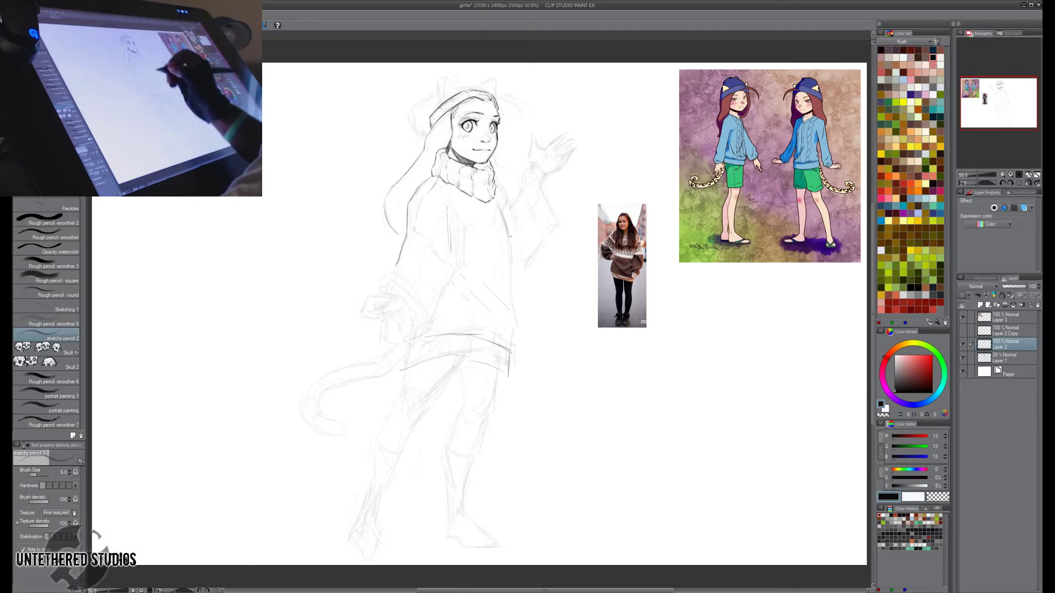
pyautogui.moveTo(511, 237); pyautogui.dragTo(507, 302)
pyautogui.moveTo(510, 290); pyautogui.dragTo(515, 323)
# Soften the upper side contour with the eraser, and try a short shoulder line beside the scarf before erasing it.
pyautogui.press('h')
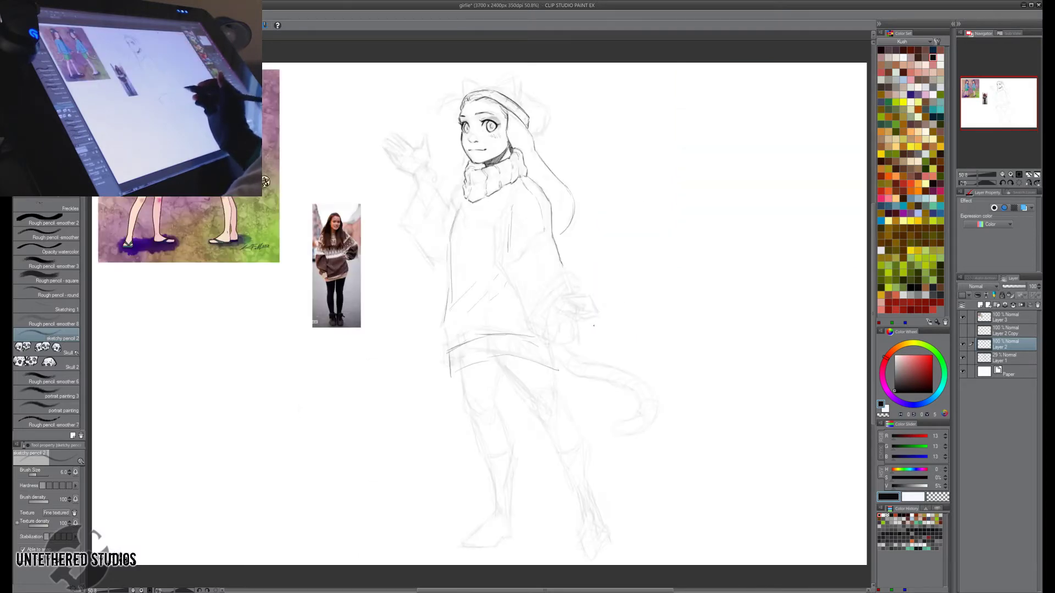
pyautogui.press('h')
pyautogui.press('e')
pyautogui.moveTo(509, 217); pyautogui.dragTo(509, 269)
pyautogui.press('p')
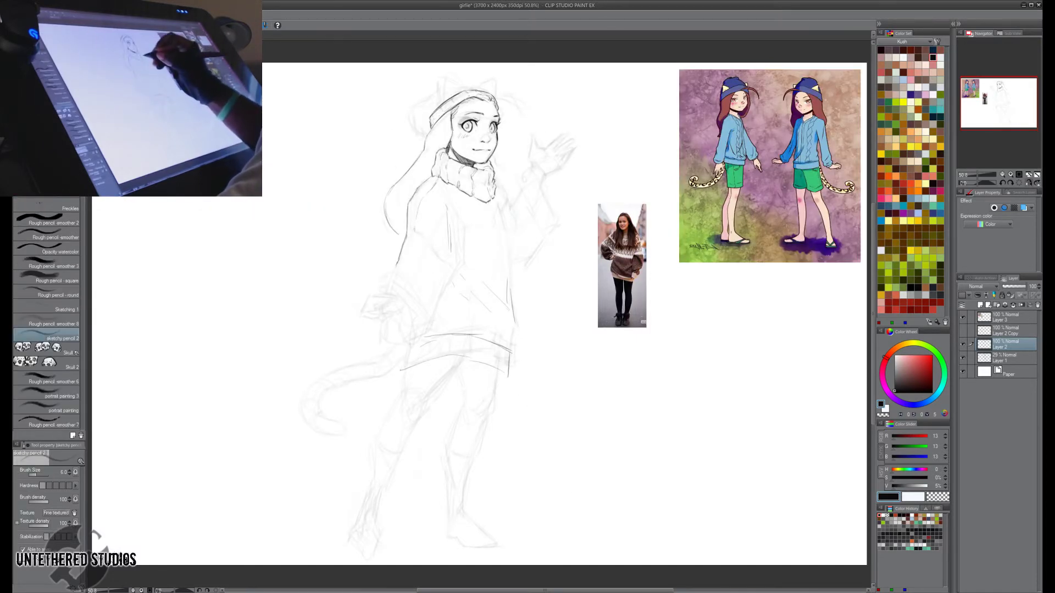
pyautogui.moveTo(497, 180); pyautogui.dragTo(515, 205)
pyautogui.press('e')
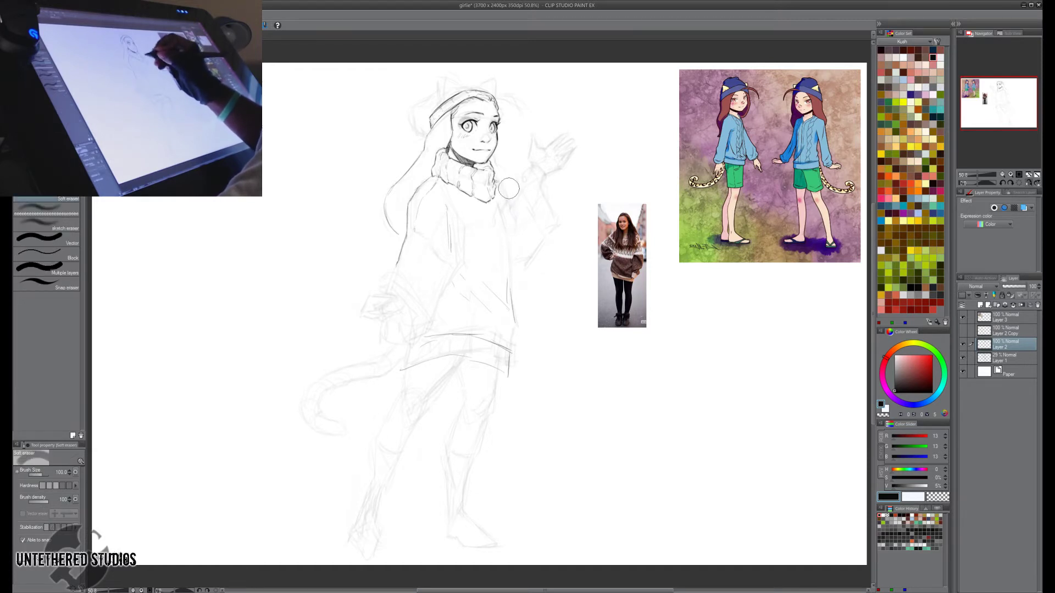
pyautogui.press('p')
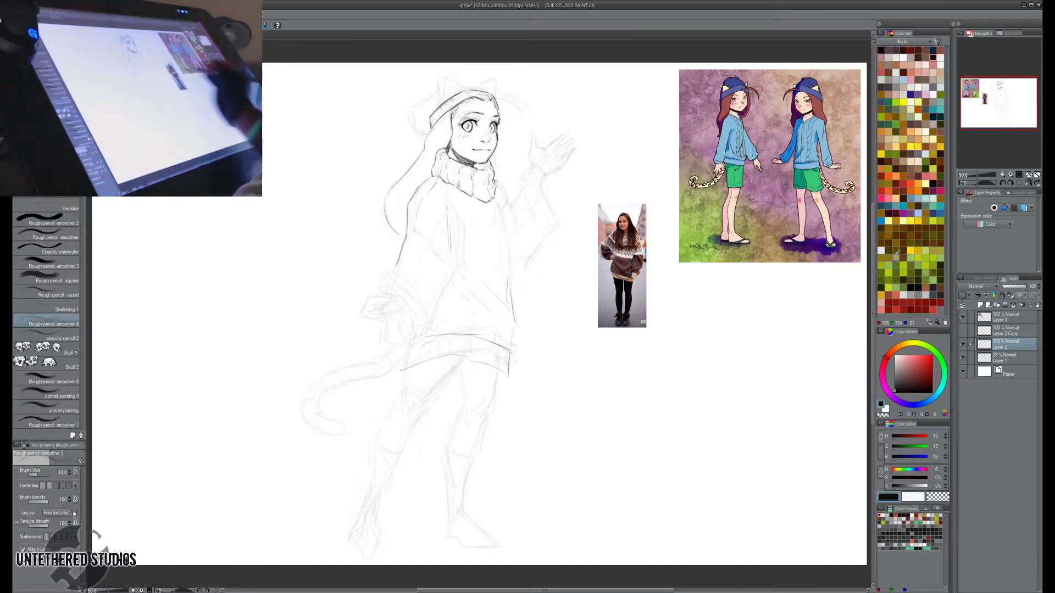
# Tint the linework layer purple with the layer color effect, and return the drawing color to near-black.
pyautogui.click(1023, 208)
pyautogui.click(903, 213)
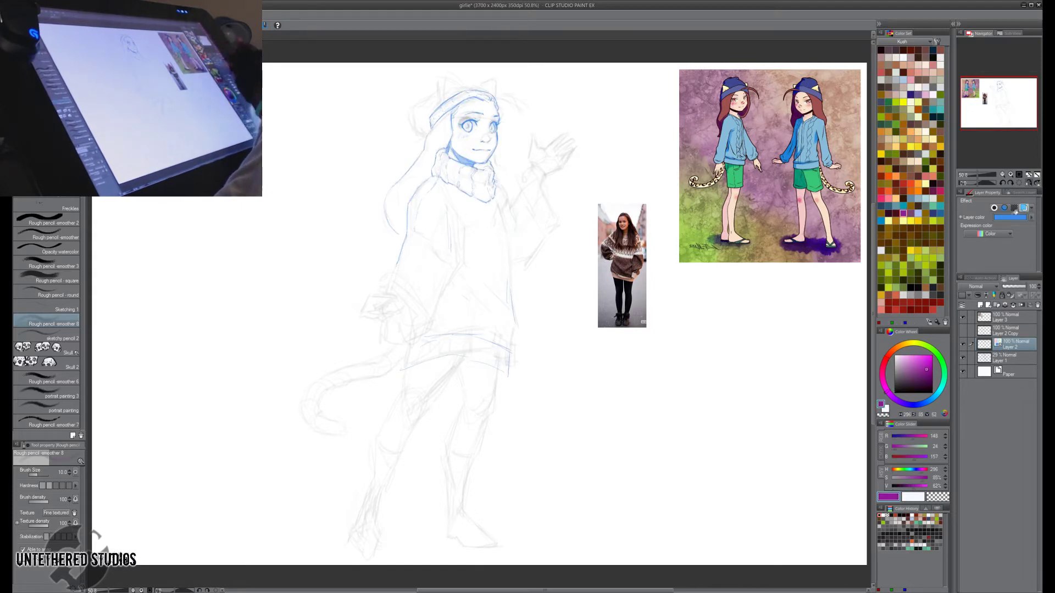
pyautogui.click(1031, 217)
pyautogui.click(933, 57)
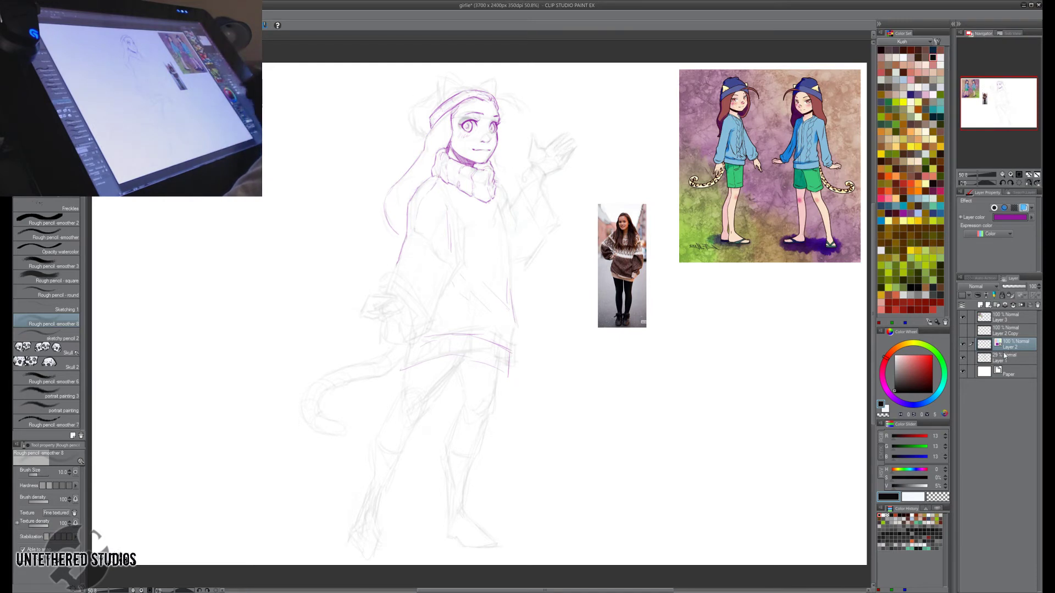
# Erase the sweater linework below the scarf on the purple layer.
pyautogui.press('e')
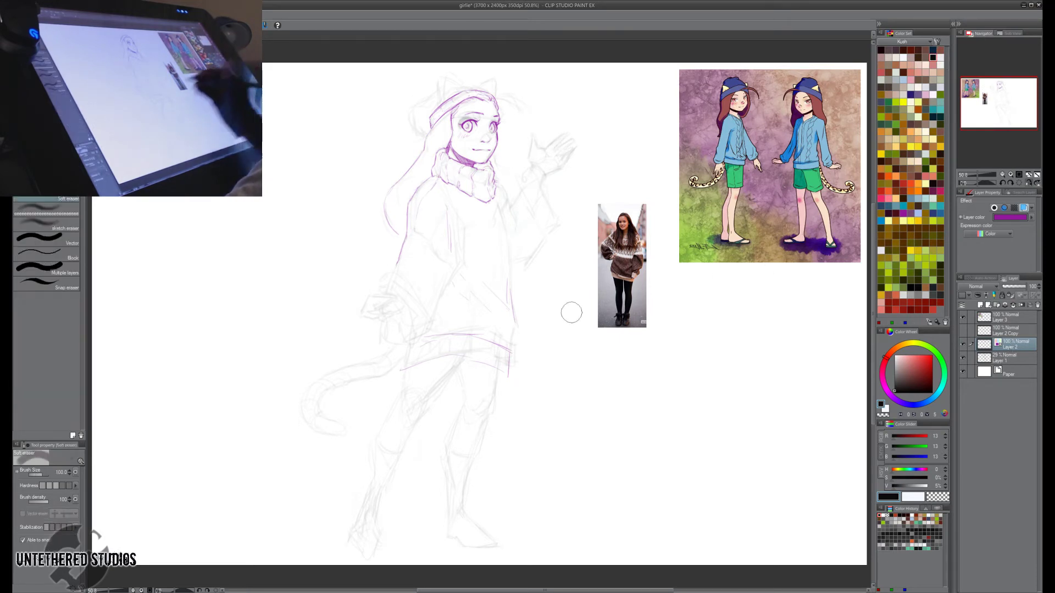
pyautogui.moveTo(403, 247)
pyautogui.mouseDown()
pyautogui.moveTo(422, 369)
pyautogui.moveTo(488, 350)
pyautogui.moveTo(508, 369)
pyautogui.moveTo(488, 310)
pyautogui.moveTo(412, 399)
pyautogui.moveTo(515, 330)
pyautogui.mouseUp()
pyautogui.press('p')
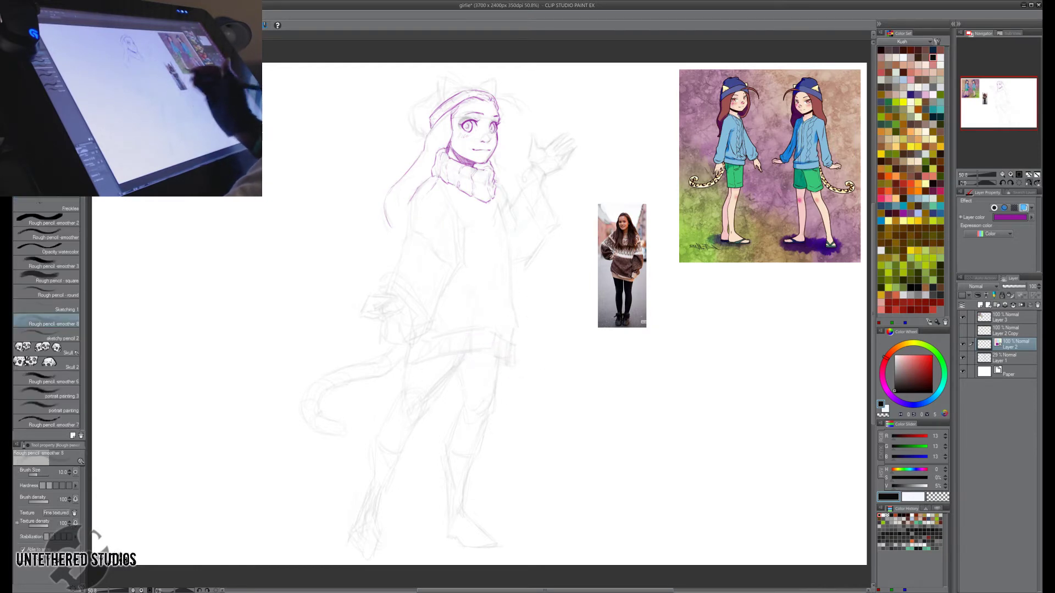
# Add a new raster layer directly above the purple linework layer.
pyautogui.click(980, 305)
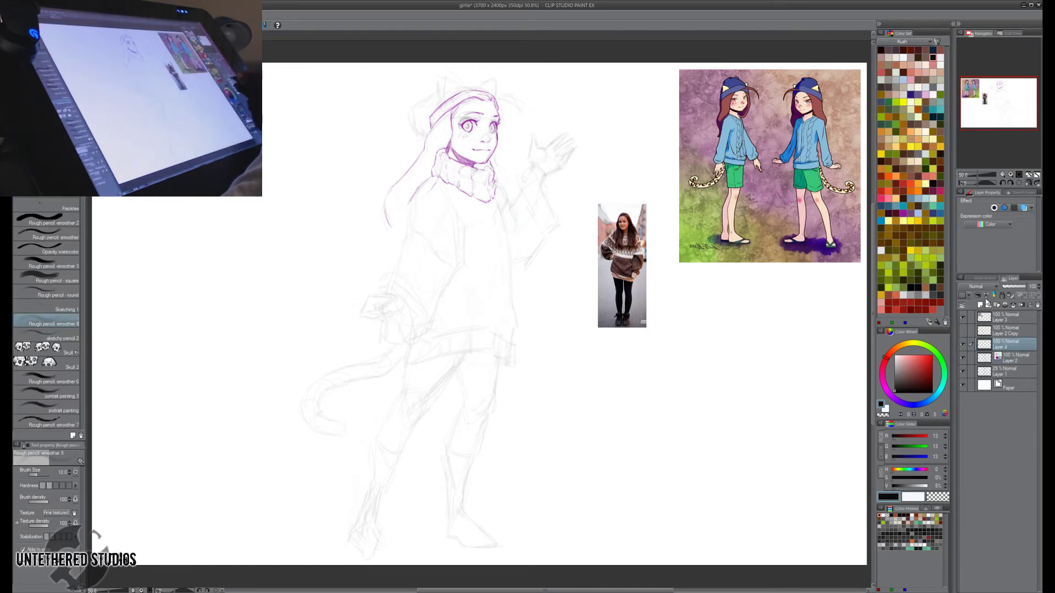
pyautogui.click(1028, 175)
pyautogui.click(1028, 175)
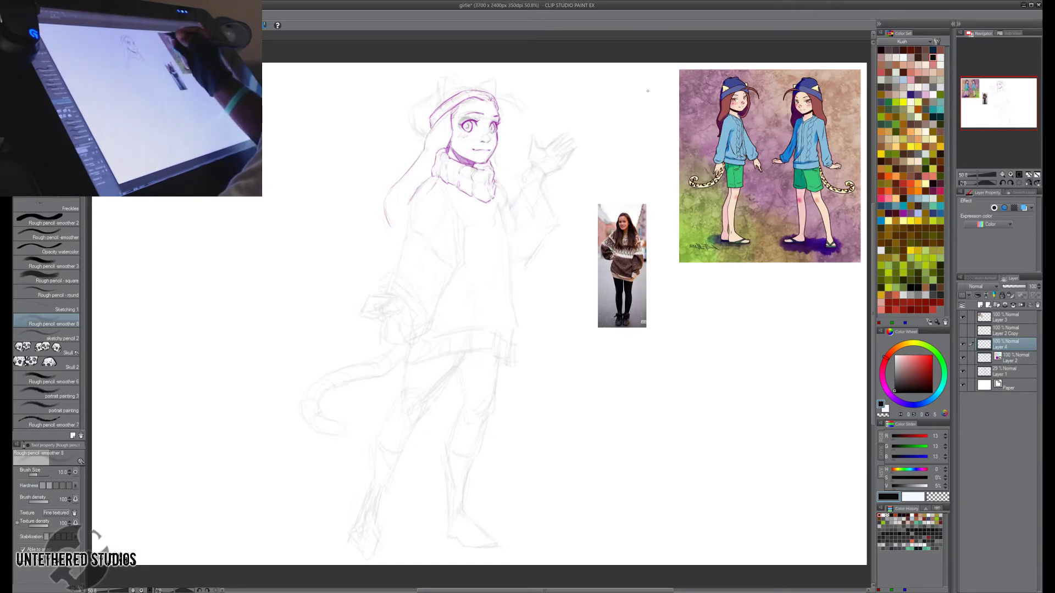
# Try the raised arm's sleeve outline and the adjoining sweater side in dark strokes, and erase them.
pyautogui.moveTo(522, 186)
pyautogui.mouseDown()
pyautogui.moveTo(549, 216)
pyautogui.moveTo(511, 193)
pyautogui.moveTo(549, 237)
pyautogui.moveTo(514, 264)
pyautogui.mouseUp()
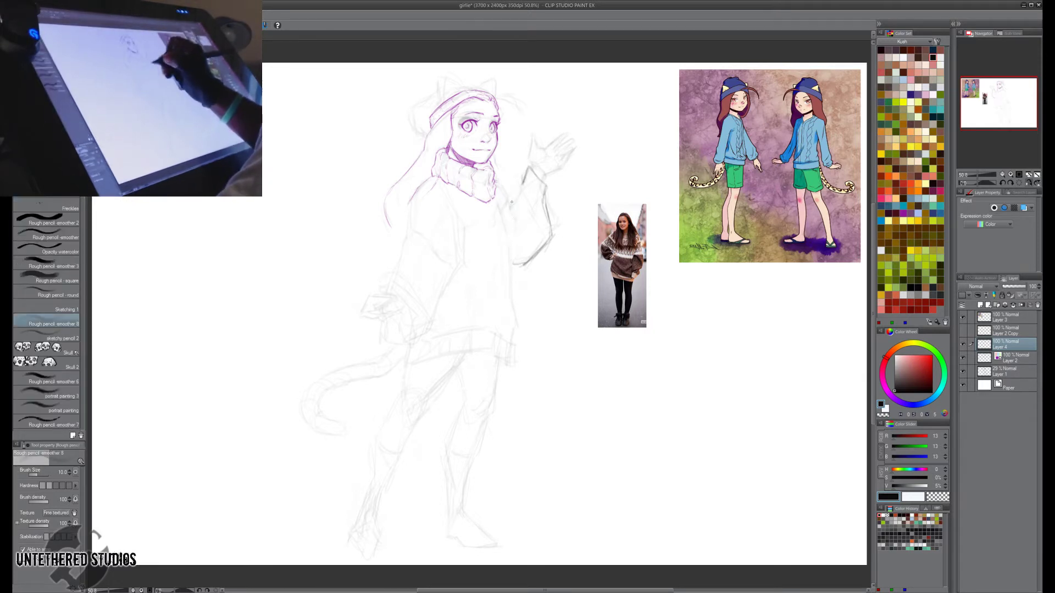
pyautogui.moveTo(510, 196); pyautogui.dragTo(514, 300)
pyautogui.press('h')
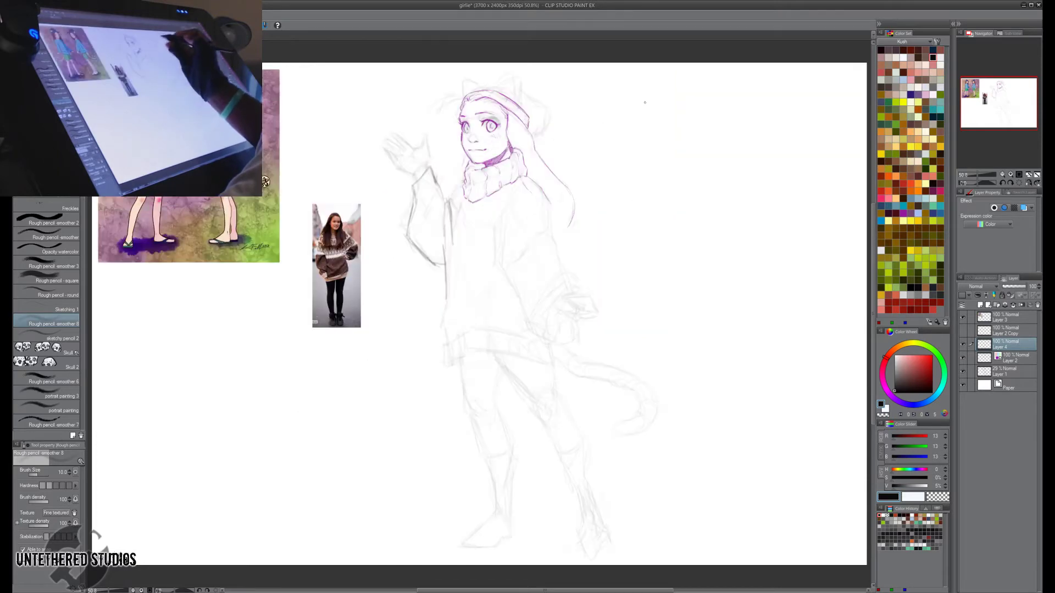
pyautogui.press('h')
pyautogui.press('e')
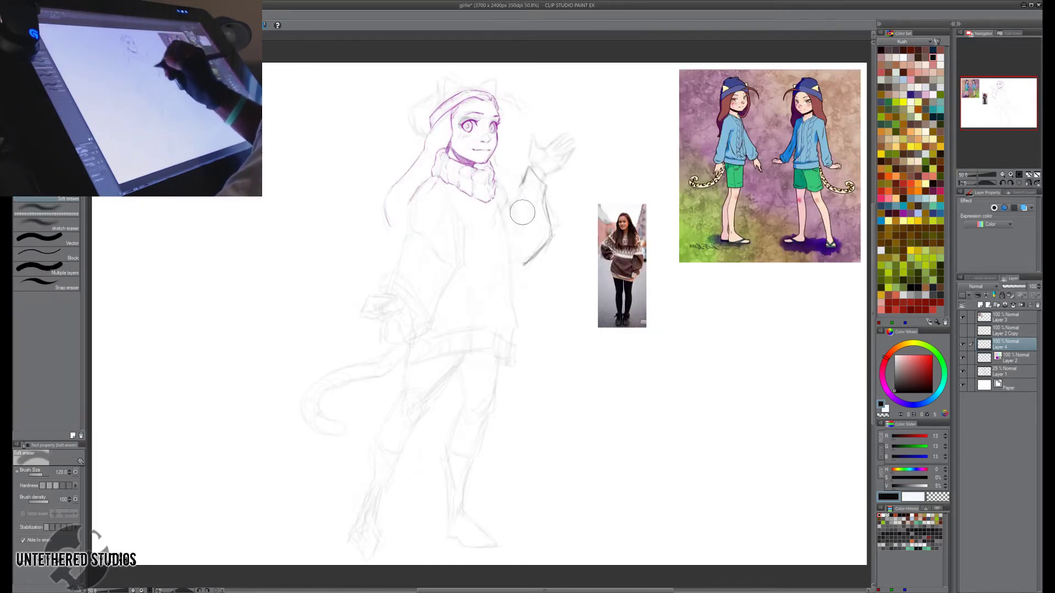
pyautogui.moveTo(549, 203); pyautogui.dragTo(513, 276)
pyautogui.press('p')
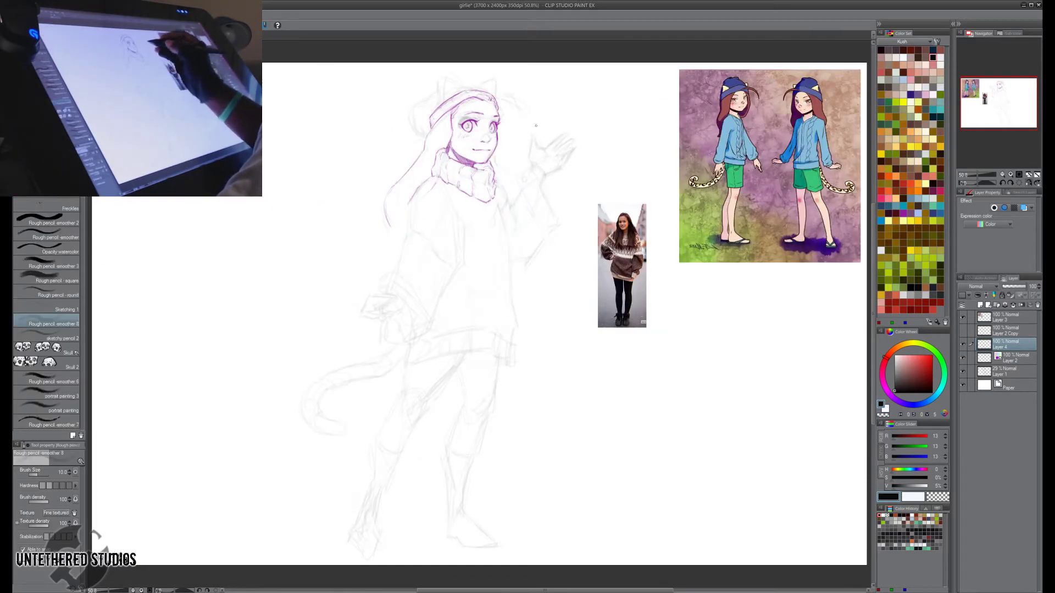
# Draw the lowered arm's sleeve from the shoulder to the gathered cuff, including its inner edge and the fold at the elbow.
pyautogui.moveTo(407, 208)
pyautogui.mouseDown()
pyautogui.moveTo(378, 296)
pyautogui.moveTo(430, 323)
pyautogui.moveTo(417, 323)
pyautogui.mouseUp()
pyautogui.press('h')
pyautogui.press('e')
pyautogui.press('p')
pyautogui.moveTo(512, 246)
pyautogui.mouseDown()
pyautogui.moveTo(499, 265)
pyautogui.moveTo(518, 297)
pyautogui.mouseUp()
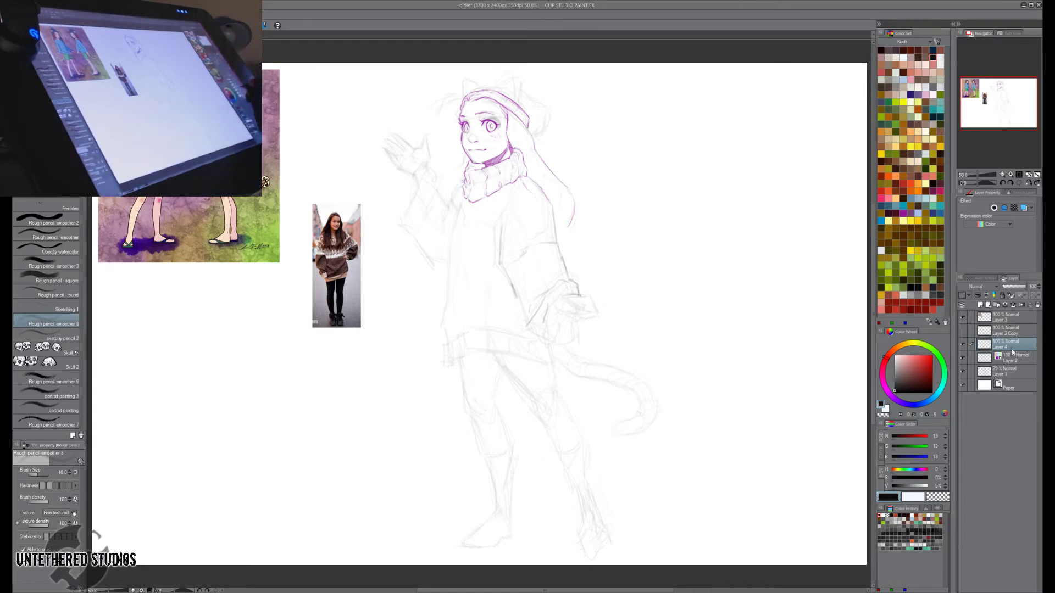
# Create a perspective ruler from two guide lines converging behind the figure's hips.
pyautogui.press('u')
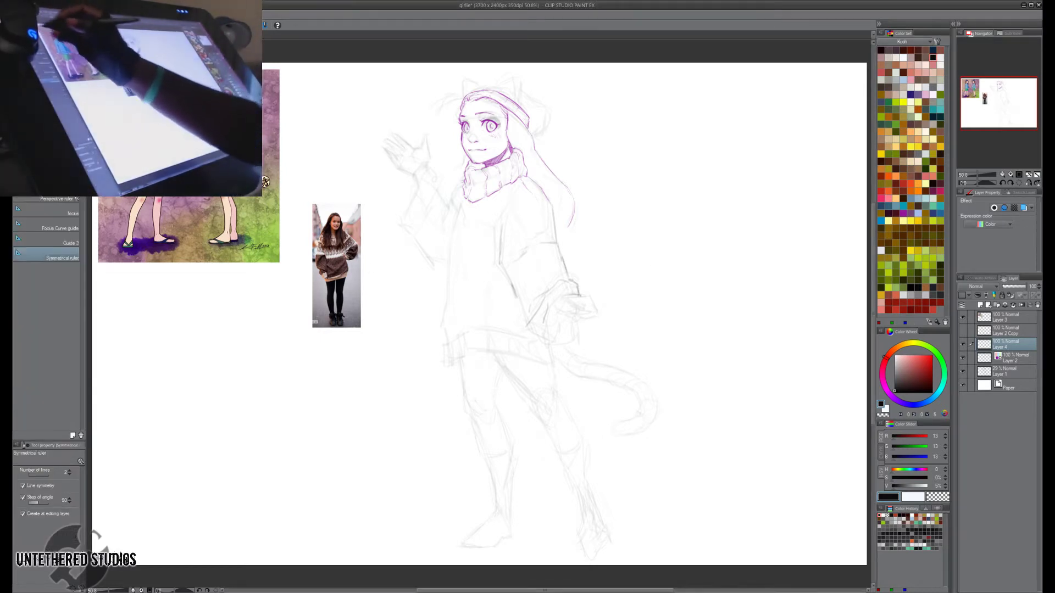
pyautogui.click(47, 199)
pyautogui.moveTo(263, 508); pyautogui.dragTo(352, 455)
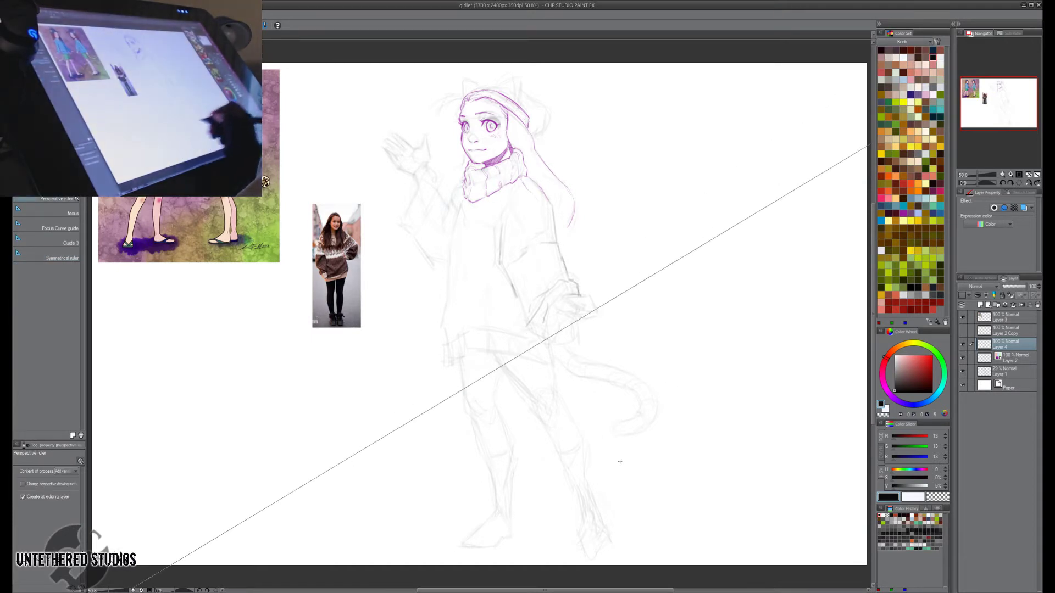
pyautogui.moveTo(623, 418); pyautogui.dragTo(720, 471)
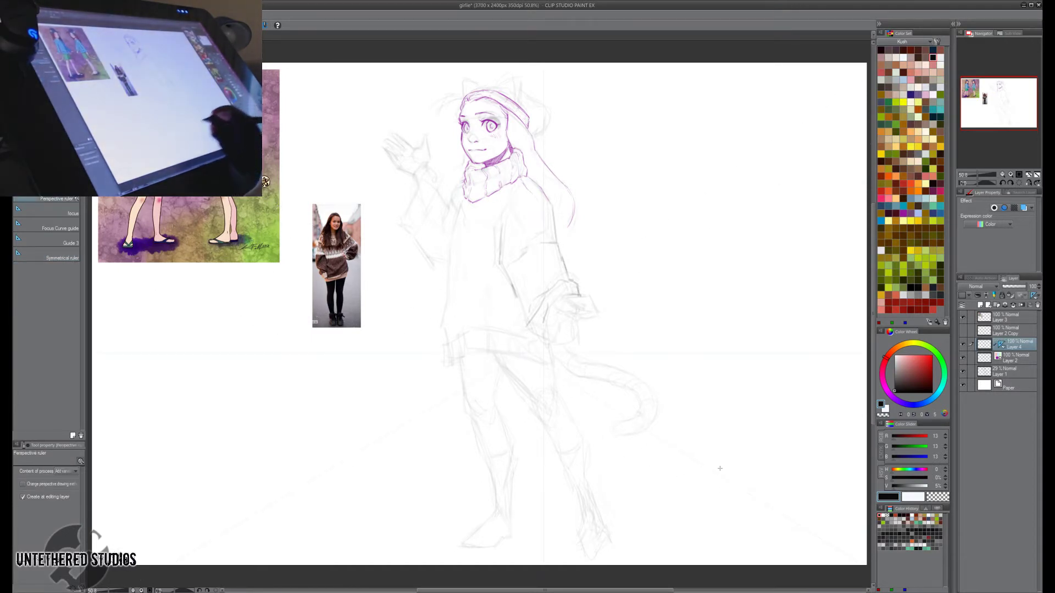
# Select the perspective ruler and adjust its ground grid and vanishing point, placing the eye level at the lowered hand's height.
pyautogui.press('m')
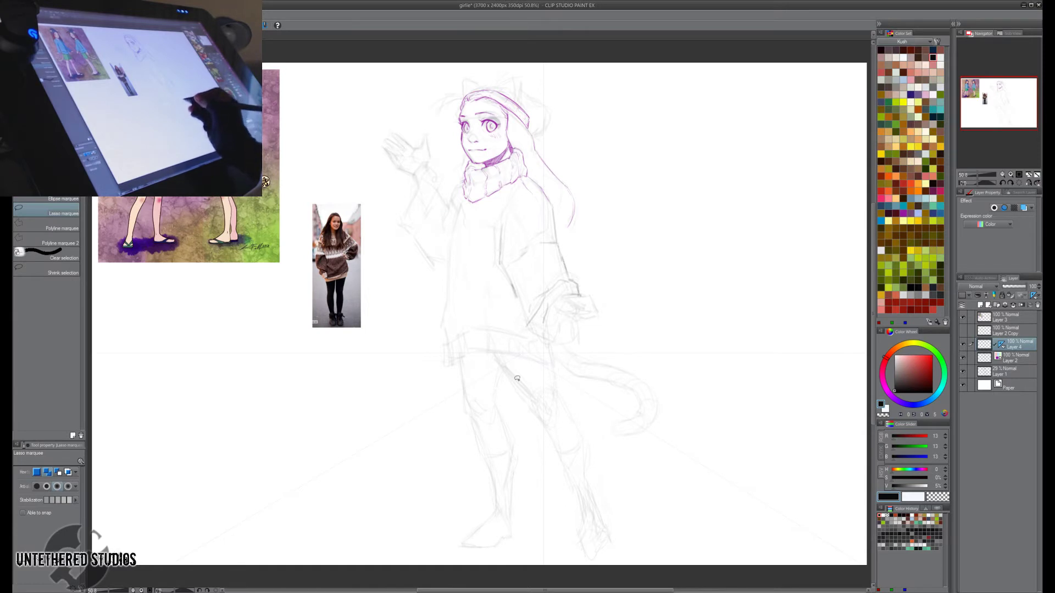
pyautogui.press('o')
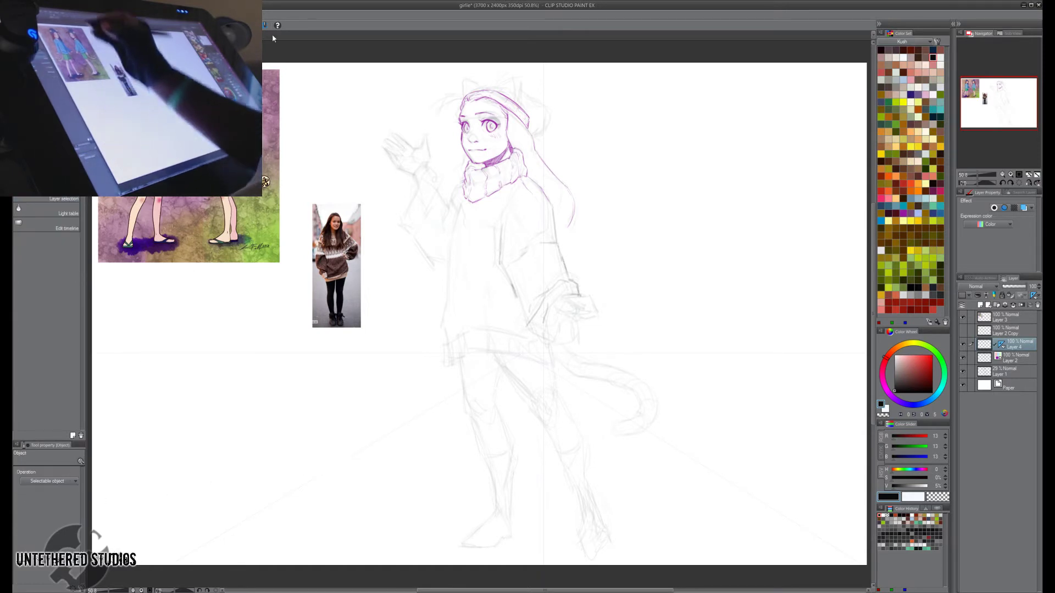
pyautogui.click(546, 354)
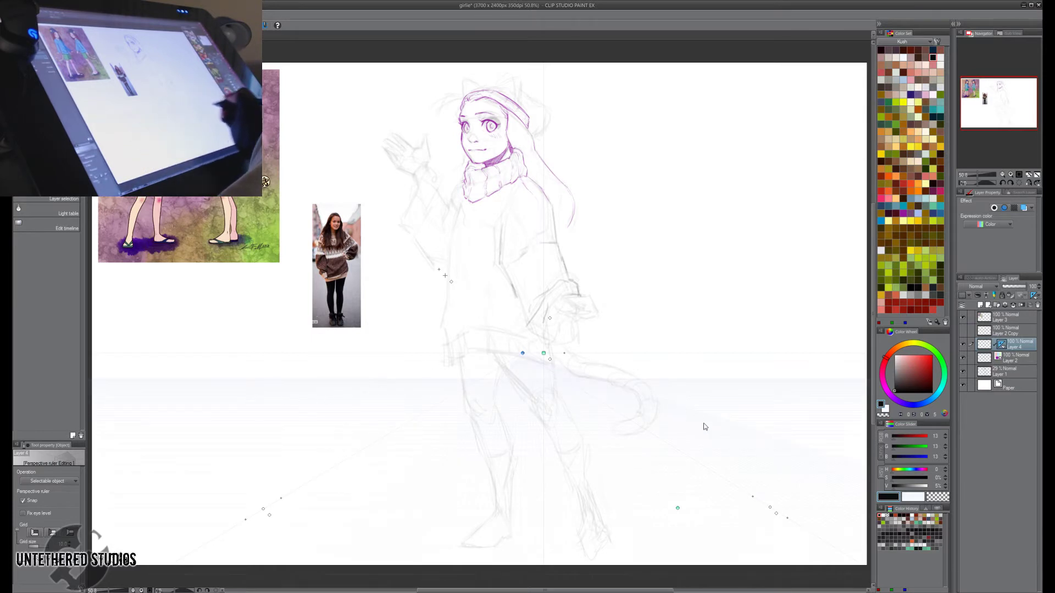
pyautogui.moveTo(677, 507); pyautogui.dragTo(524, 398)
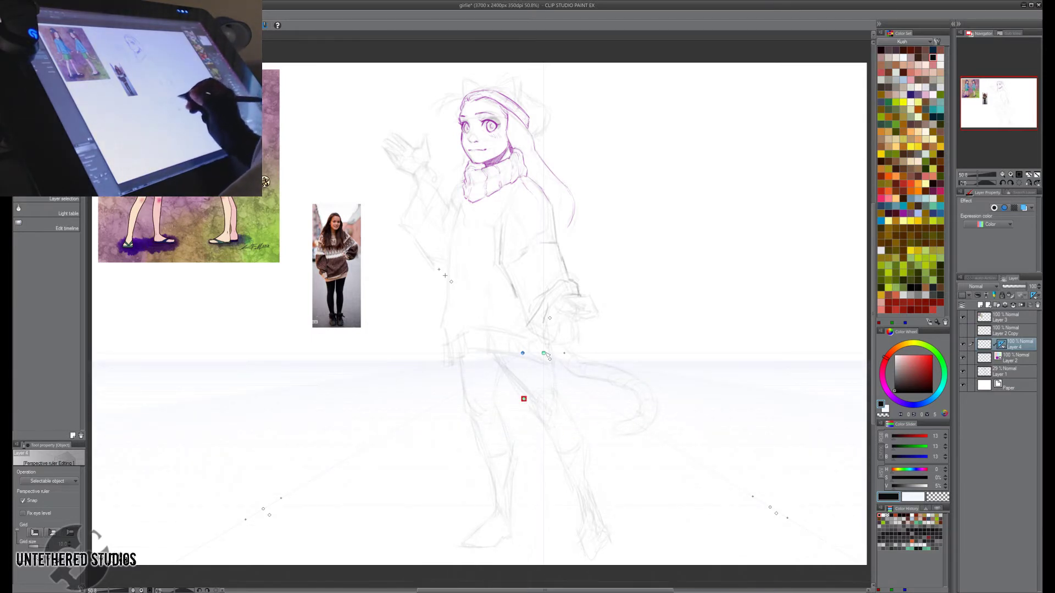
pyautogui.moveTo(544, 354); pyautogui.dragTo(570, 395)
pyautogui.moveTo(503, 531); pyautogui.dragTo(509, 427)
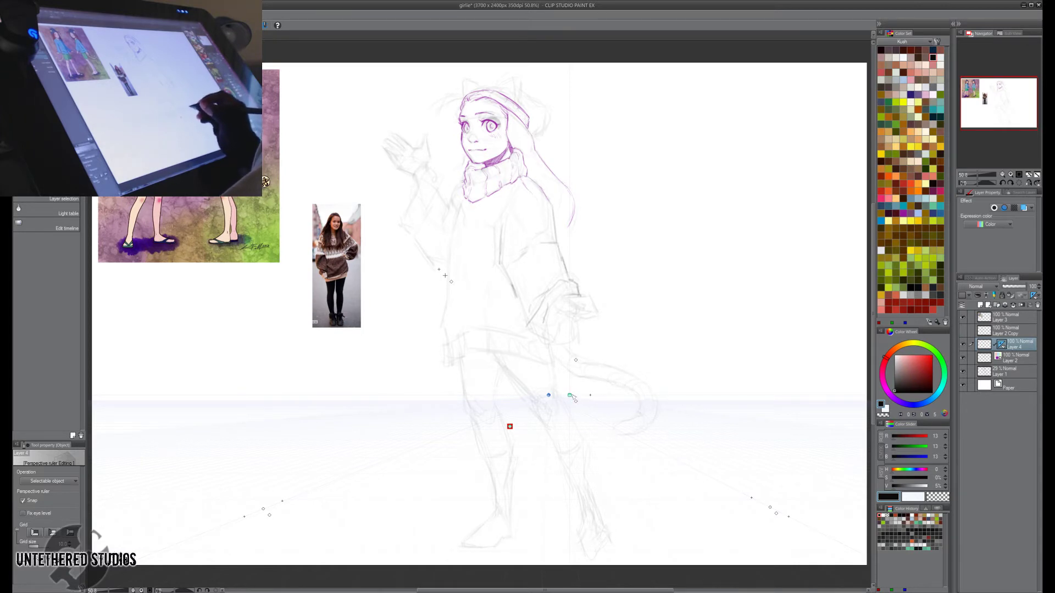
pyautogui.moveTo(570, 395); pyautogui.dragTo(570, 305)
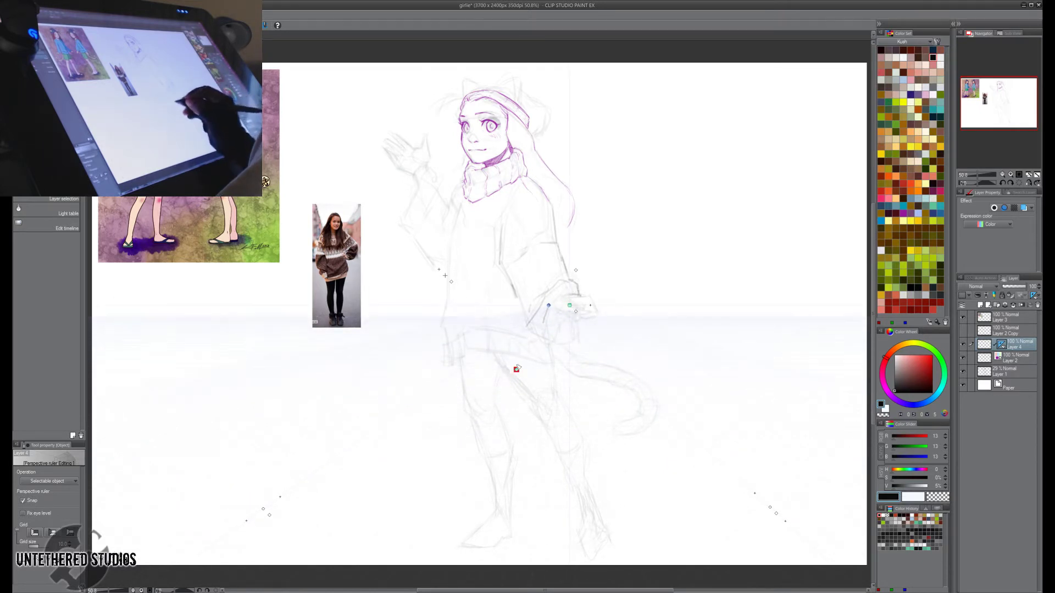
pyautogui.press('u')
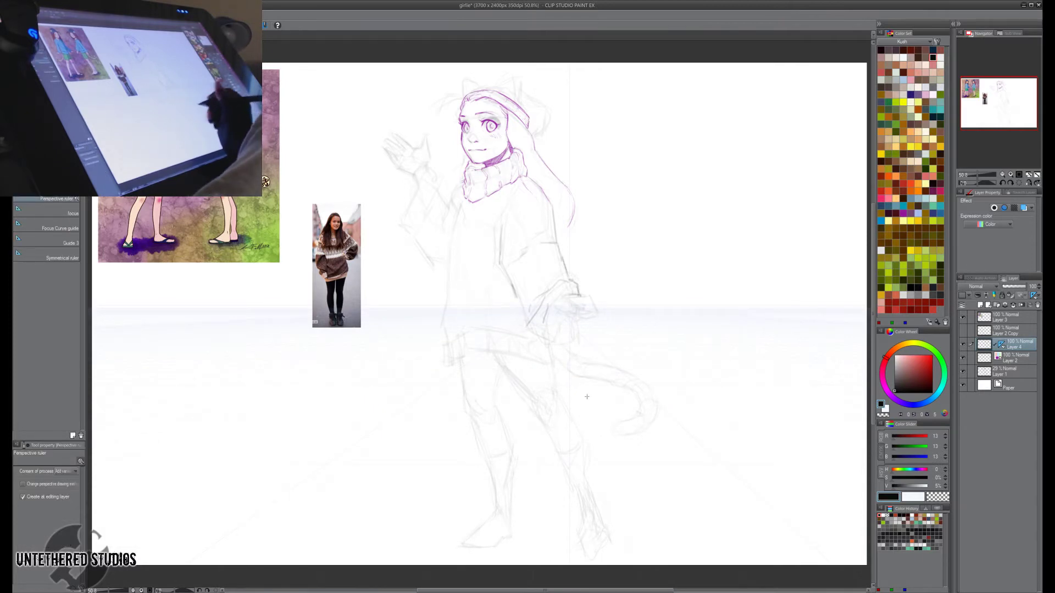
pyautogui.press('h')
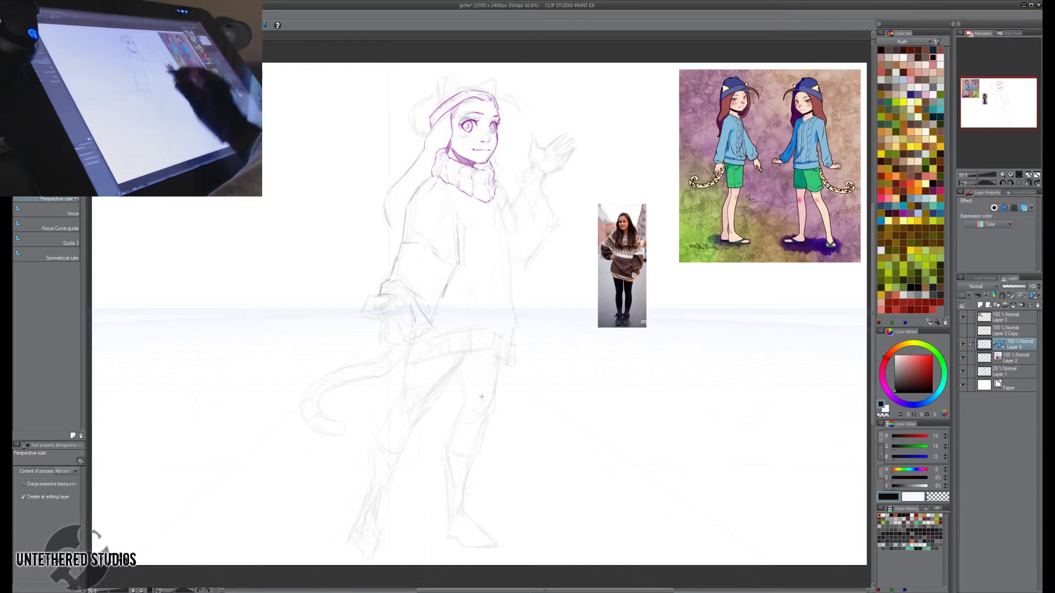
pyautogui.press('h')
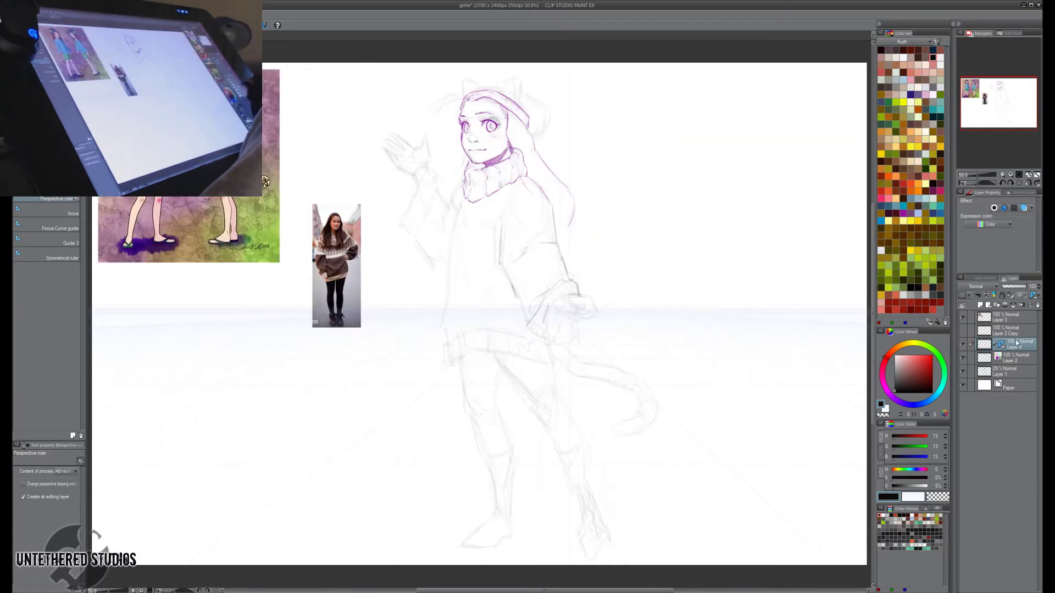
# Clear the sweater strokes from the perspective ruler's layer and mirror the canvas view horizontally.
pyautogui.press('p')
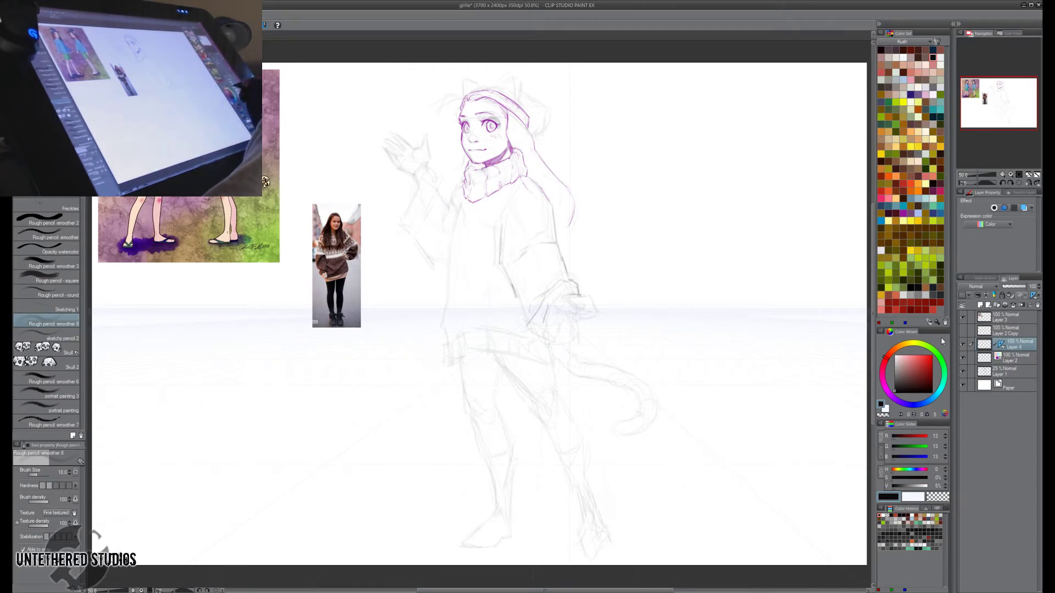
pyautogui.press('Delete')
pyautogui.press('h')
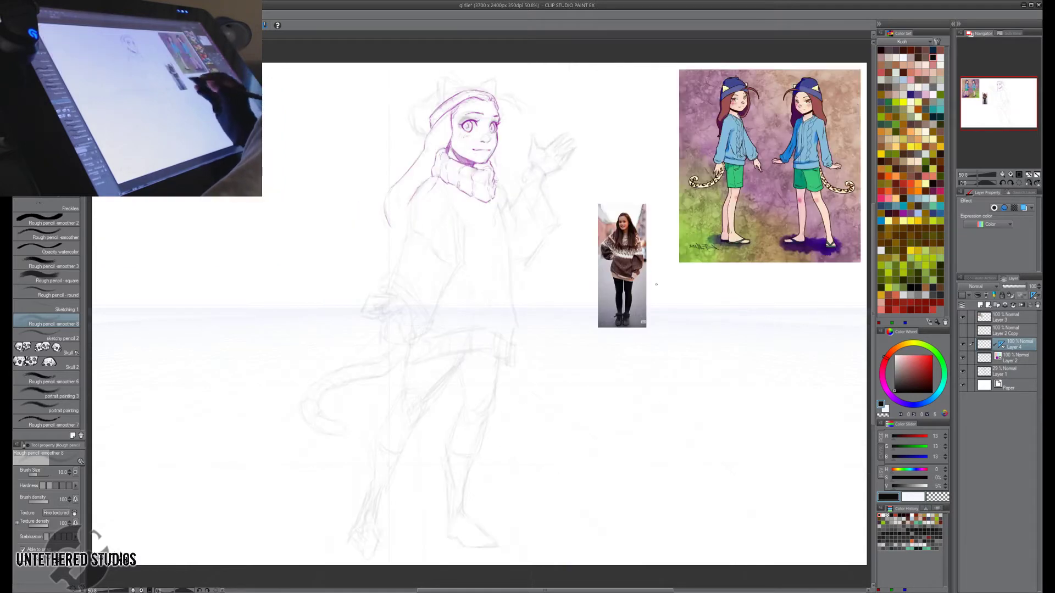
# Draw the sweater hem band's lower and upper edges across the hips, following the perspective ruler.
pyautogui.moveTo(413, 353)
pyautogui.mouseDown()
pyautogui.moveTo(466, 361)
pyautogui.moveTo(511, 353)
pyautogui.mouseUp()
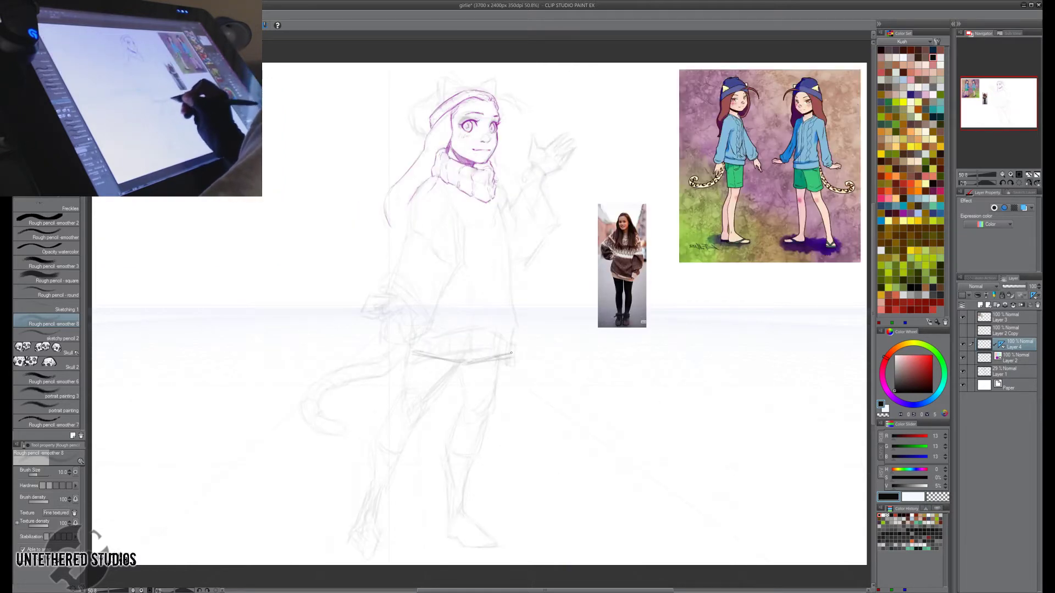
pyautogui.moveTo(409, 367)
pyautogui.mouseDown()
pyautogui.moveTo(462, 383)
pyautogui.moveTo(503, 379)
pyautogui.moveTo(391, 367)
pyautogui.mouseUp()
pyautogui.press('e')
pyautogui.press('p')
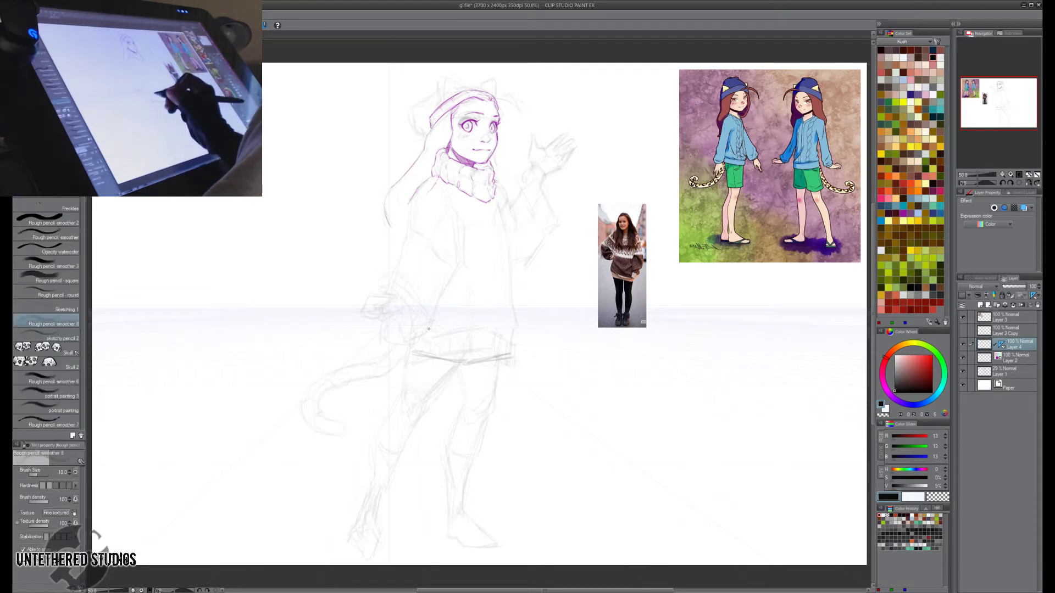
pyautogui.moveTo(432, 332); pyautogui.dragTo(515, 335)
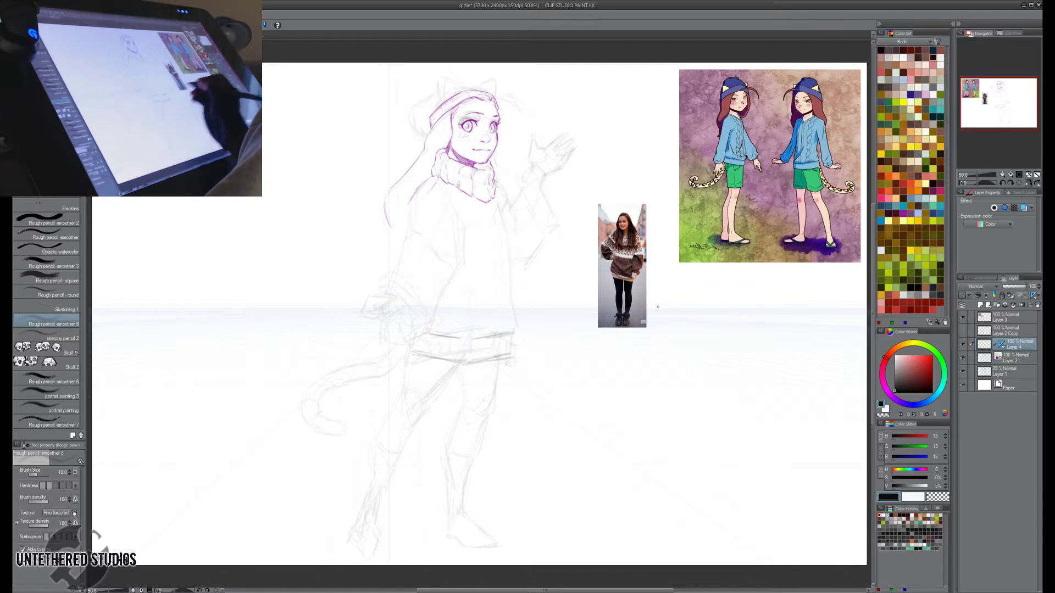
# Raise the opacity of the rough sketch on Layer 1 and tint it with a blue layer color.
pyautogui.click(1004, 375)
pyautogui.moveTo(1015, 290); pyautogui.dragTo(1018, 289)
pyautogui.click(1024, 207)
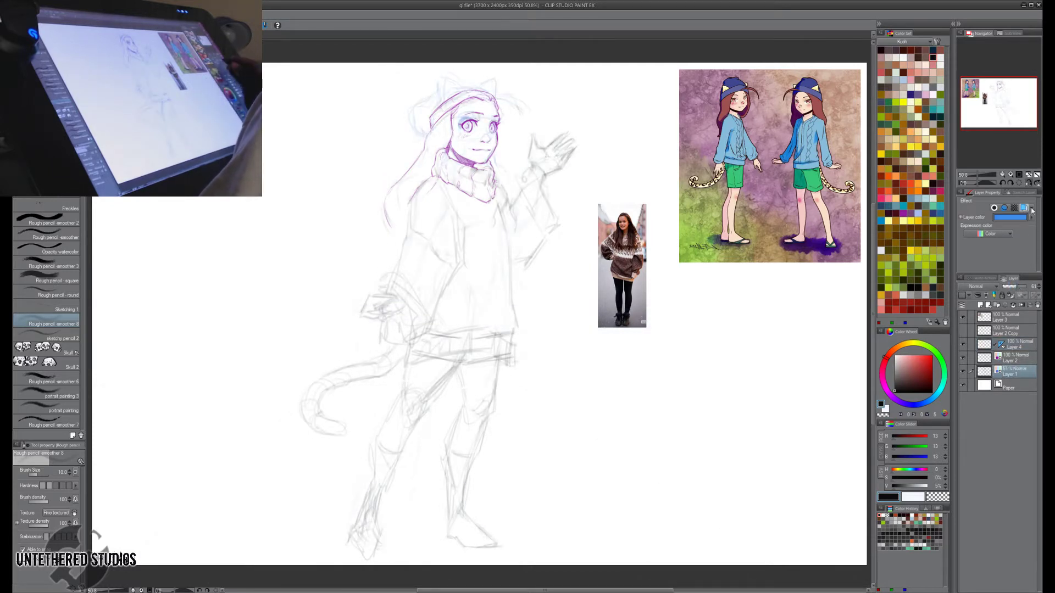
pyautogui.moveTo(1022, 290); pyautogui.dragTo(1027, 289)
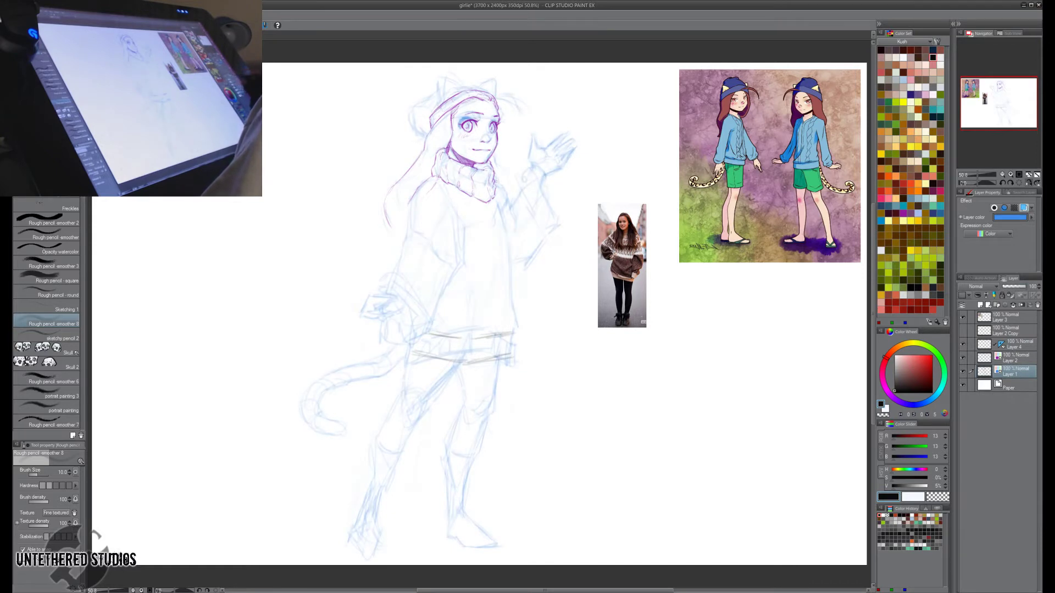
# On Layer 4, draw vertical ribbing inside the sweater's hem band and close its side edge.
pyautogui.click(1016, 344)
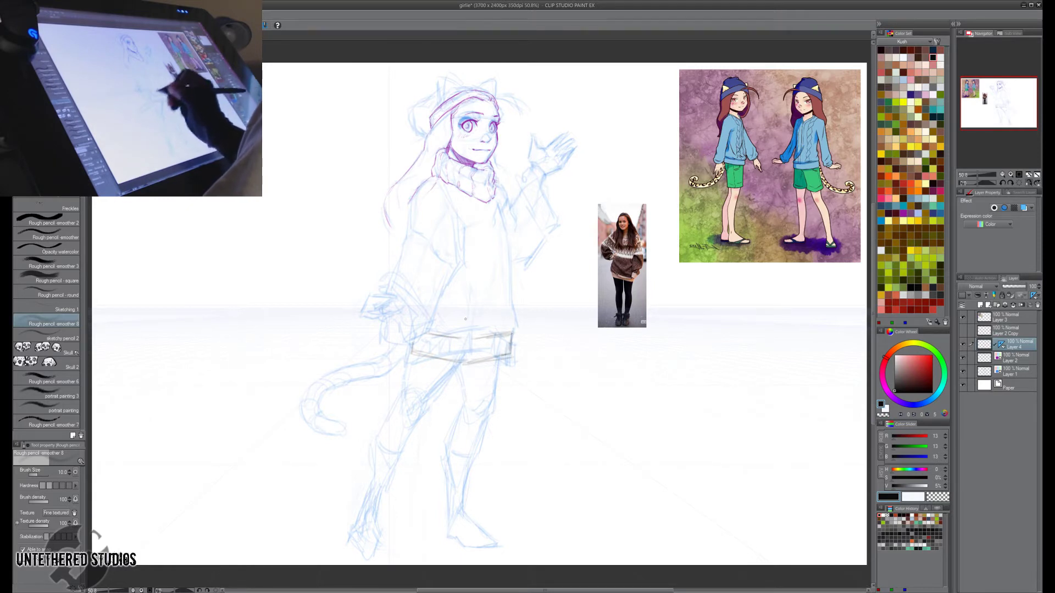
pyautogui.moveTo(497, 335)
pyautogui.mouseDown()
pyautogui.moveTo(476, 336)
pyautogui.moveTo(471, 349)
pyautogui.moveTo(458, 345)
pyautogui.moveTo(433, 359)
pyautogui.mouseUp()
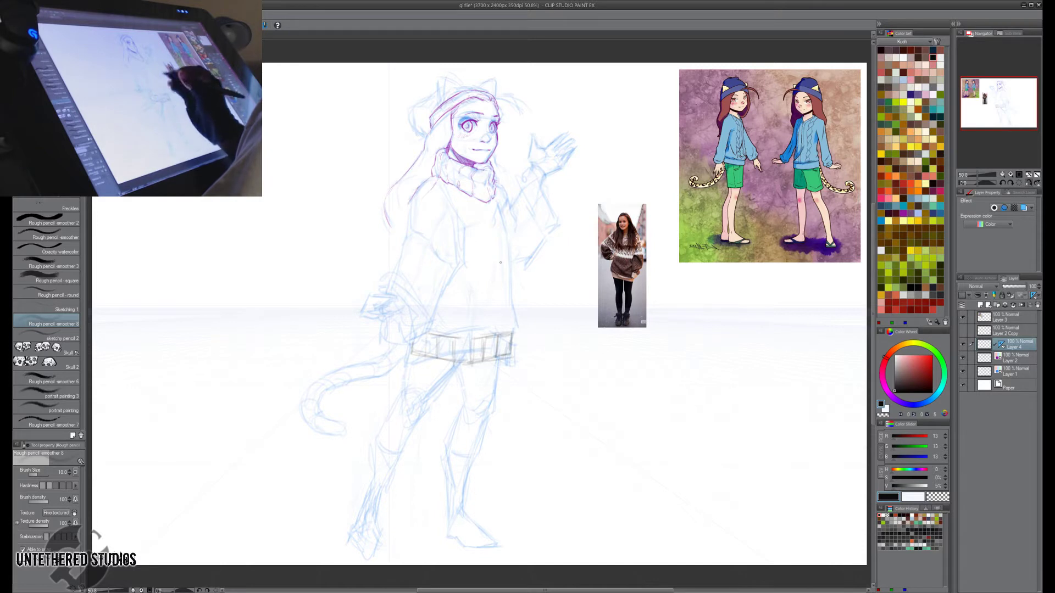
pyautogui.moveTo(511, 334); pyautogui.dragTo(514, 352)
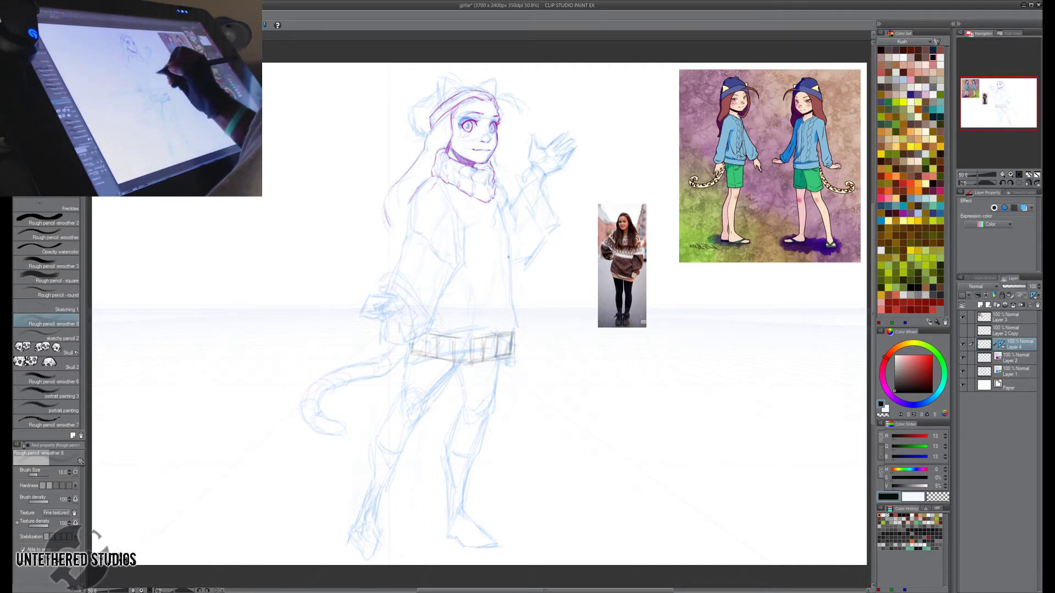
# Draw the horizontal chest line below the turtleneck collar, undoing the stray last stroke.
pyautogui.moveTo(486, 232)
pyautogui.mouseDown()
pyautogui.moveTo(485, 302)
pyautogui.moveTo(466, 228)
pyautogui.mouseUp()
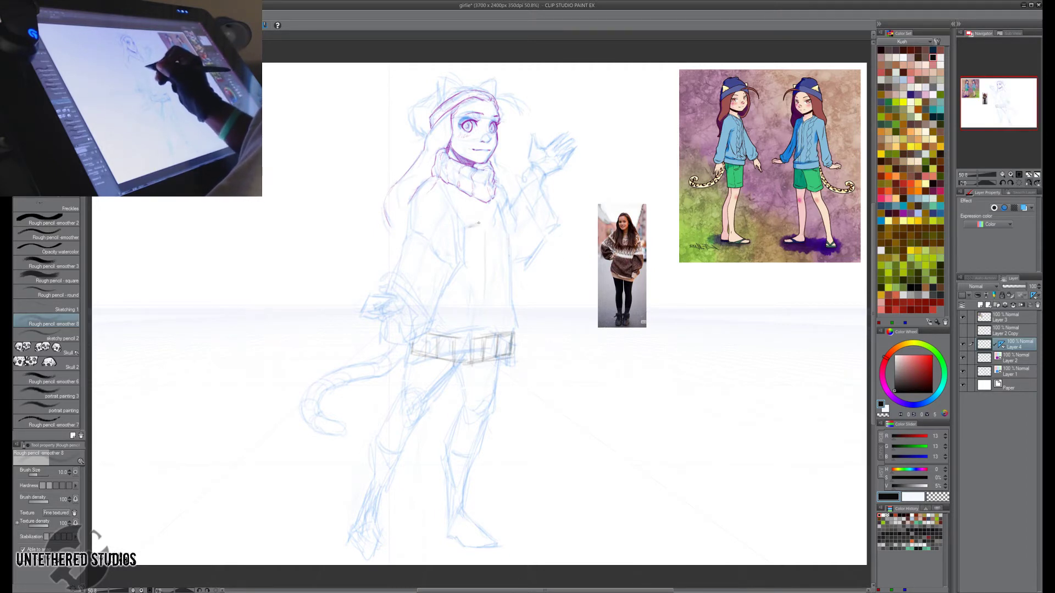
pyautogui.press('e')
pyautogui.press('p')
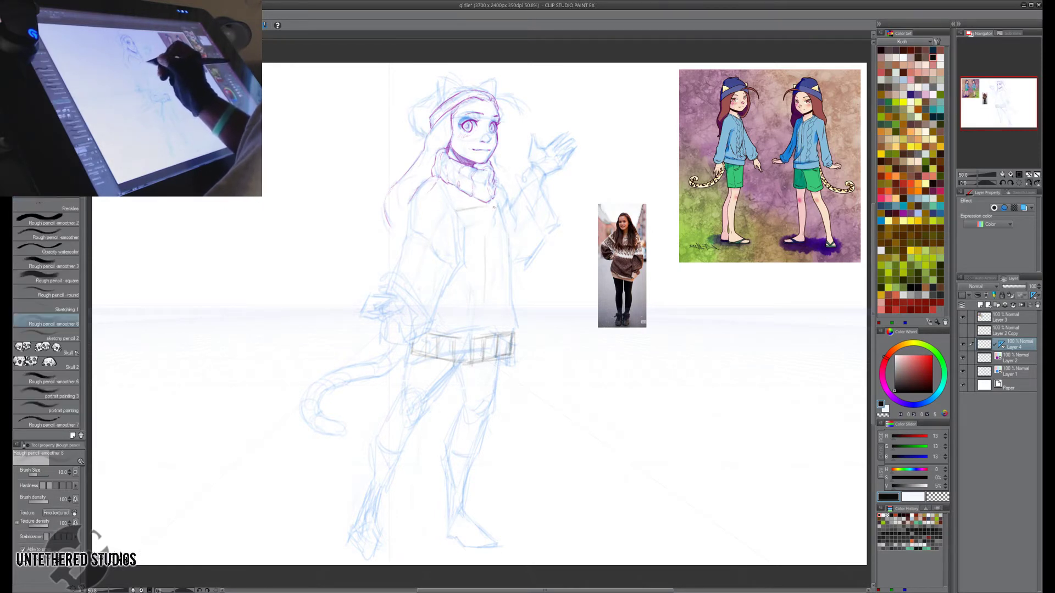
pyautogui.moveTo(454, 210)
pyautogui.mouseDown()
pyautogui.moveTo(510, 208)
pyautogui.moveTo(455, 209)
pyautogui.moveTo(506, 215)
pyautogui.moveTo(507, 261)
pyautogui.mouseUp()
pyautogui.hotkey('ctrl', 'z')
# Draw the sweater's side edge below the raised arm, from the chest line to the hem, and clean up the torso strokes.
pyautogui.moveTo(504, 216)
pyautogui.mouseDown()
pyautogui.moveTo(513, 335)
pyautogui.moveTo(513, 324)
pyautogui.mouseUp()
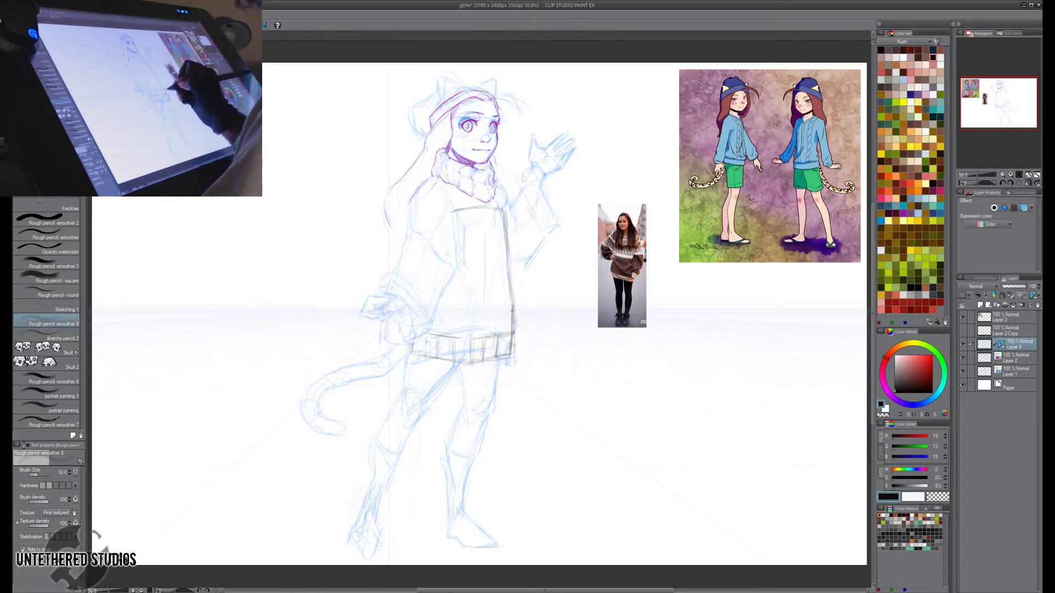
pyautogui.press('h')
pyautogui.press('e')
pyautogui.moveTo(447, 302)
pyautogui.mouseDown()
pyautogui.moveTo(451, 281)
pyautogui.moveTo(447, 347)
pyautogui.mouseUp()
pyautogui.press('h')
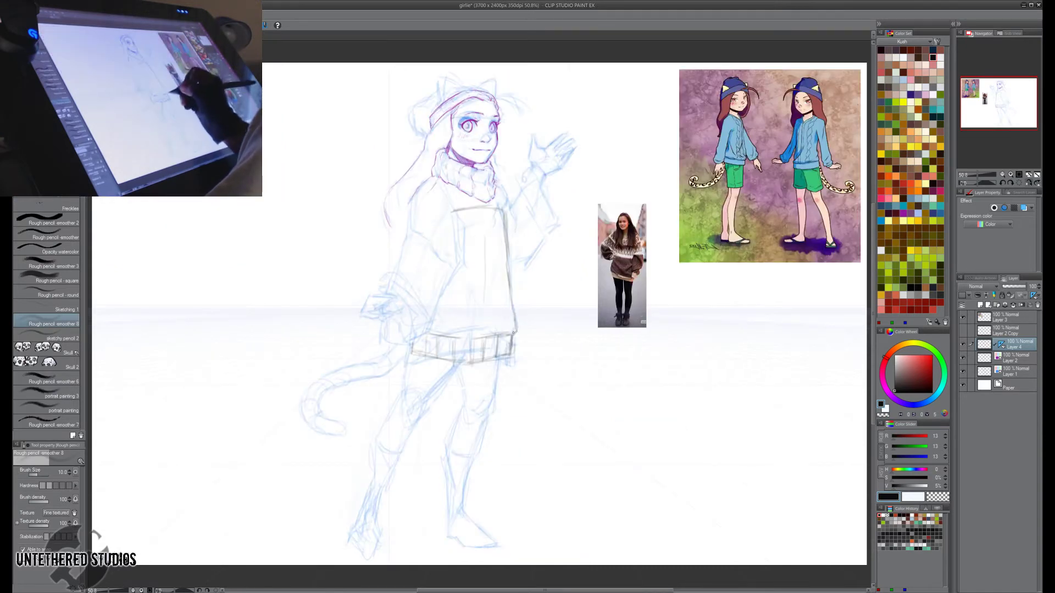
pyautogui.moveTo(506, 257); pyautogui.dragTo(512, 282)
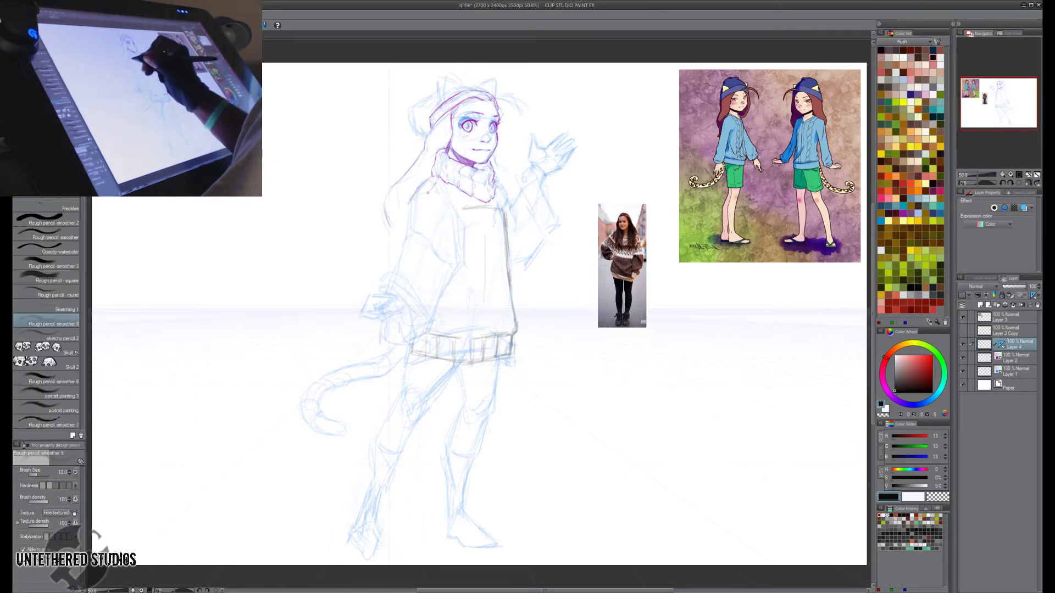
# Draw the lowered arm's sleeve edges and the adjoining side of the sweater down to the hem.
pyautogui.press('h')
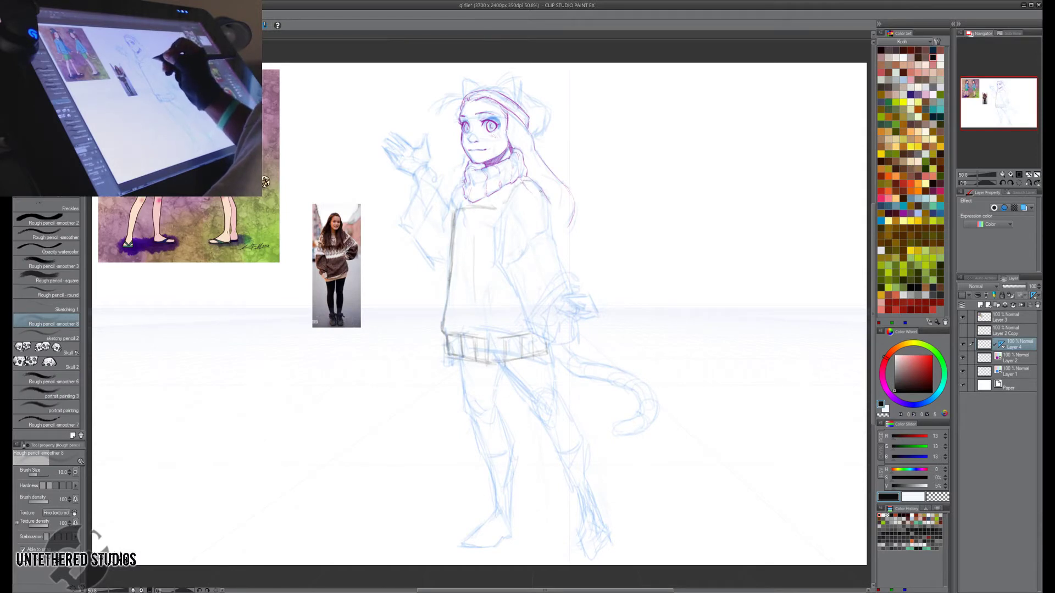
pyautogui.moveTo(525, 211); pyautogui.dragTo(515, 269)
pyautogui.moveTo(539, 229); pyautogui.dragTo(522, 309)
pyautogui.moveTo(546, 203)
pyautogui.mouseDown()
pyautogui.moveTo(573, 288)
pyautogui.moveTo(528, 301)
pyautogui.moveTo(522, 293)
pyautogui.moveTo(548, 335)
pyautogui.mouseUp()
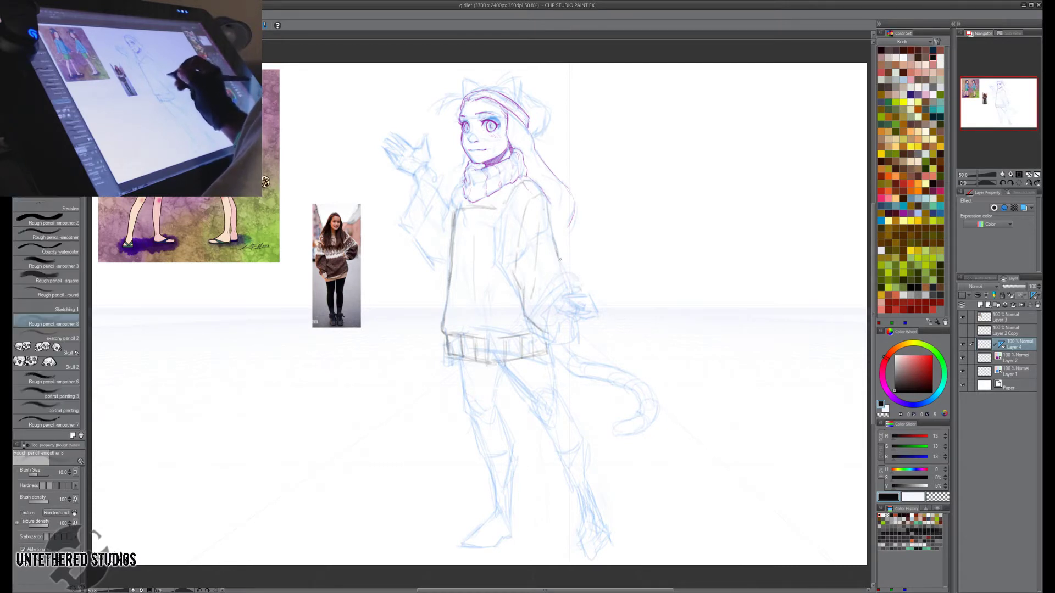
pyautogui.press('h')
pyautogui.moveTo(449, 272); pyautogui.dragTo(440, 294)
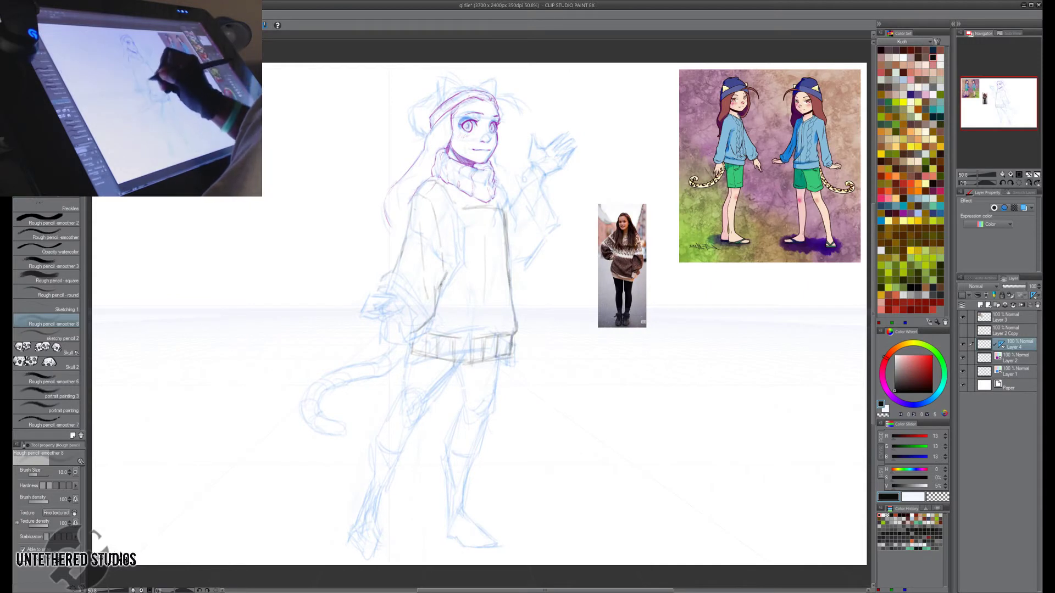
# Hatch the shadow between the lowered arm's sleeve and the sweater body, from the armpit to the elbow.
pyautogui.moveTo(452, 258); pyautogui.dragTo(446, 272)
pyautogui.moveTo(452, 204)
pyautogui.mouseDown()
pyautogui.moveTo(465, 253)
pyautogui.moveTo(450, 289)
pyautogui.mouseUp()
pyautogui.moveTo(458, 259); pyautogui.dragTo(453, 278)
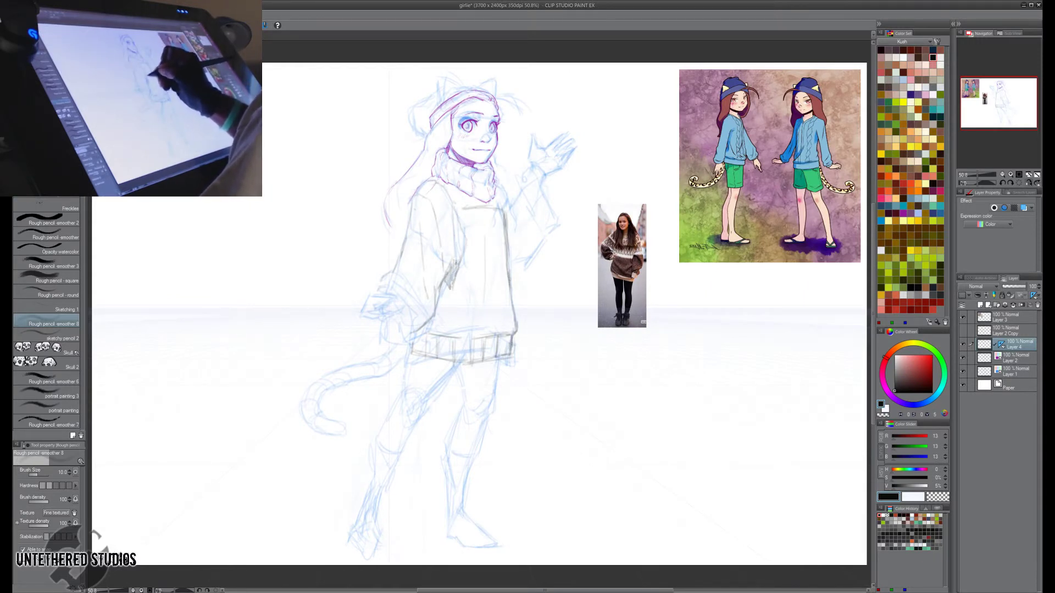
pyautogui.moveTo(456, 238); pyautogui.dragTo(467, 270)
pyautogui.moveTo(453, 210); pyautogui.dragTo(459, 236)
pyautogui.moveTo(455, 229); pyautogui.dragTo(464, 250)
pyautogui.moveTo(457, 237); pyautogui.dragTo(465, 258)
pyautogui.press('h')
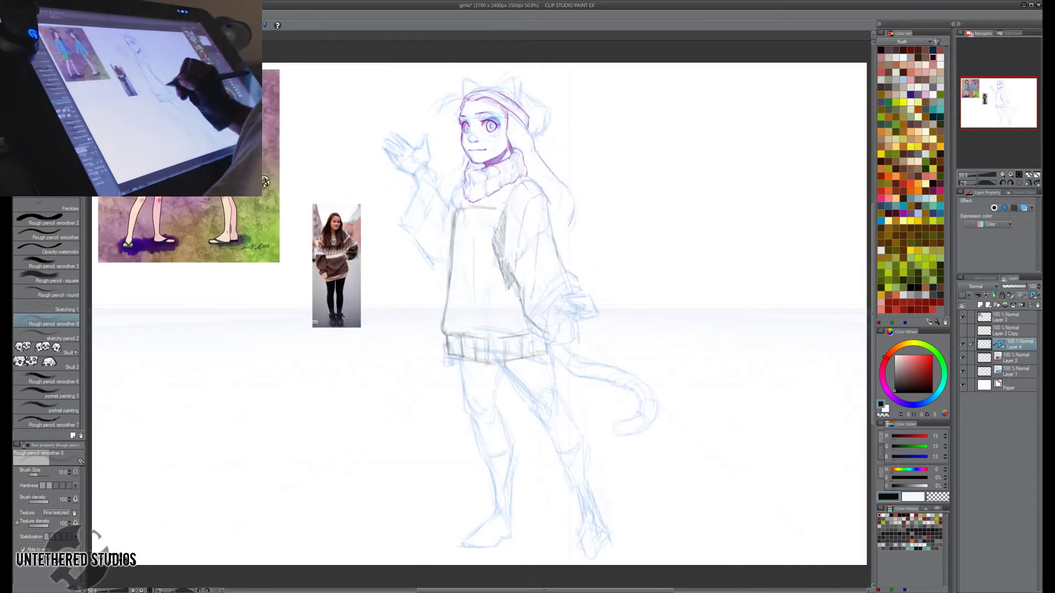
pyautogui.press('h')
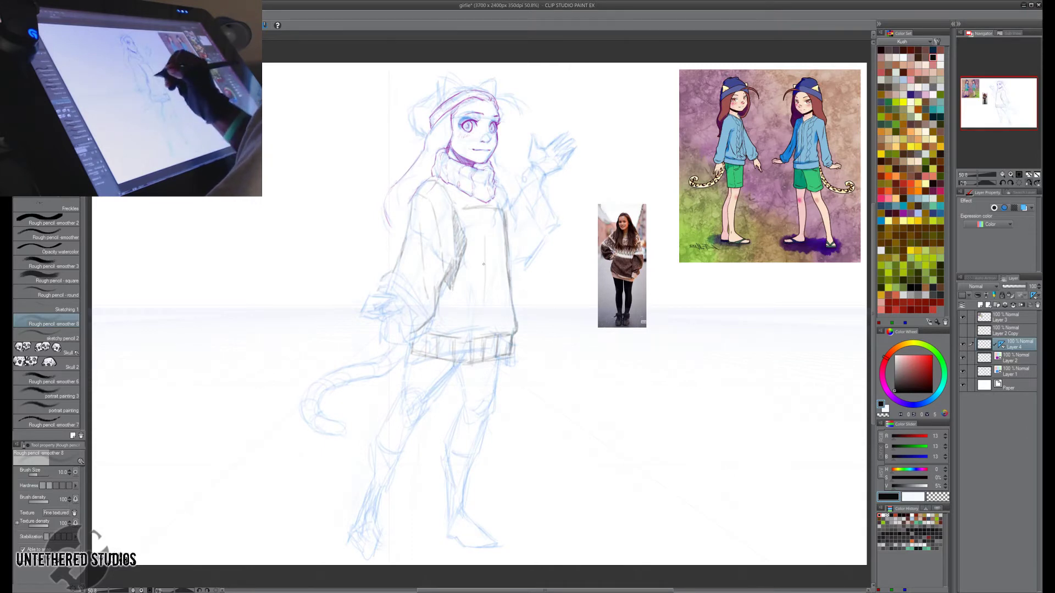
# Try hatching a fold shadow just above the hem band on the raised arm's side.
pyautogui.moveTo(474, 335); pyautogui.dragTo(488, 322)
pyautogui.moveTo(482, 331); pyautogui.dragTo(497, 322)
pyautogui.moveTo(488, 338)
pyautogui.mouseDown()
pyautogui.moveTo(502, 323)
pyautogui.moveTo(517, 330)
pyautogui.mouseUp()
pyautogui.moveTo(476, 339); pyautogui.dragTo(534, 320)
pyautogui.press('h')
pyautogui.press('h')
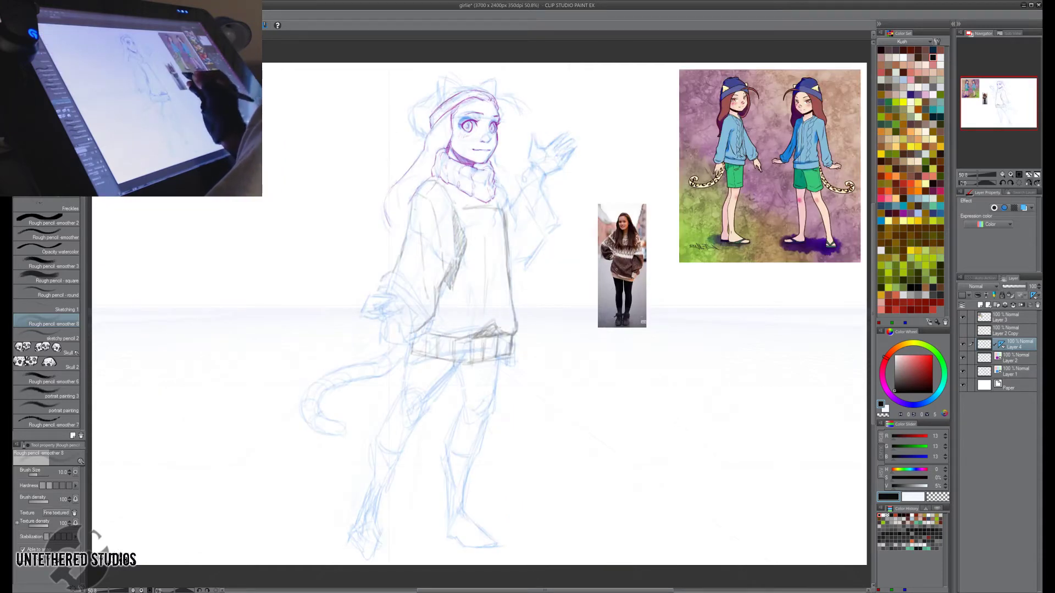
# Erase the fold shading above the hem and redraw the hem band's upper edge.
pyautogui.moveTo(434, 332)
pyautogui.mouseDown()
pyautogui.moveTo(418, 334)
pyautogui.moveTo(420, 319)
pyautogui.moveTo(465, 321)
pyautogui.mouseUp()
pyautogui.press('e')
pyautogui.press('p')
pyautogui.press('h')
pyautogui.press('e')
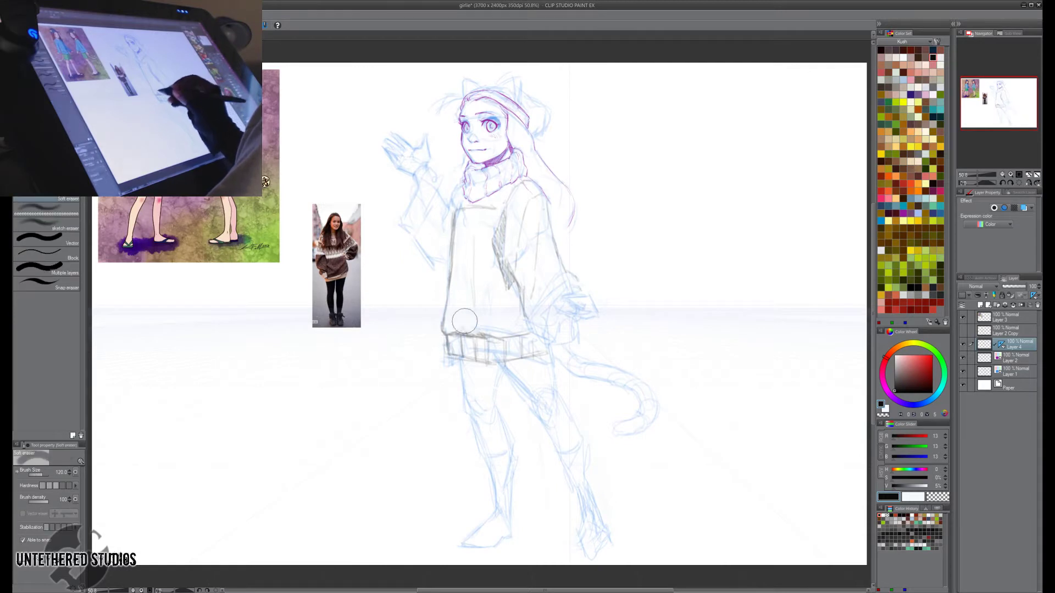
pyautogui.press('p')
pyautogui.press('e')
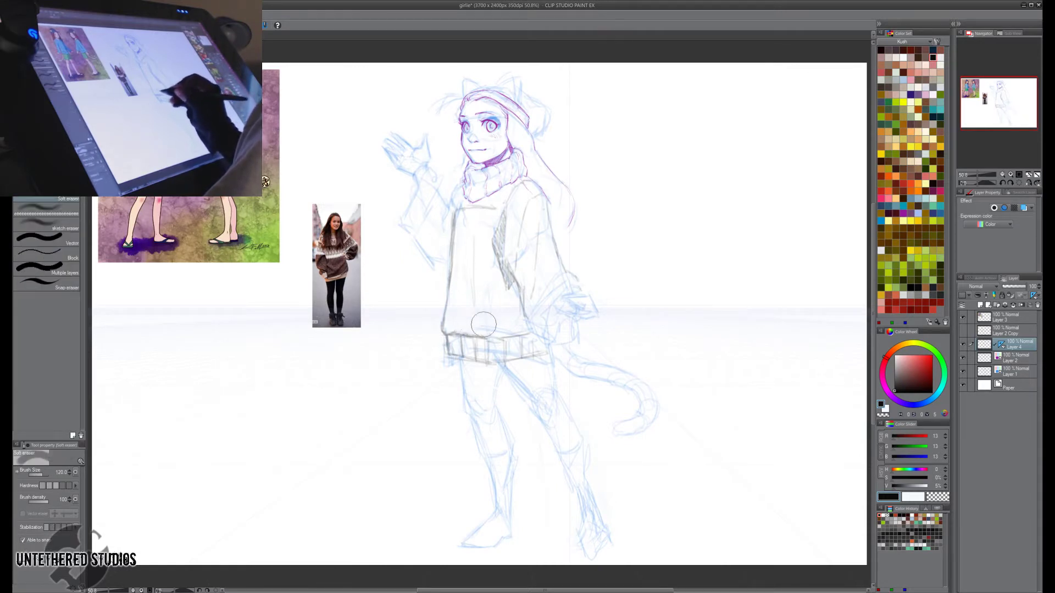
pyautogui.press('p')
pyautogui.press('h')
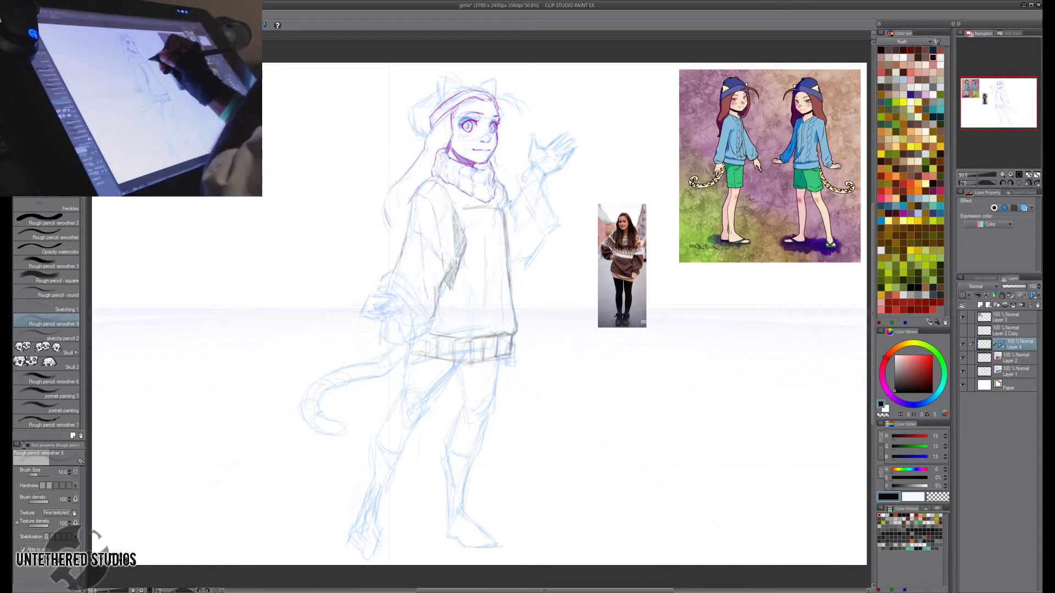
# Draw the raised arm's shoulder edge, and shift the sketched raised forearm and hand on Layer 1 slightly outward.
pyautogui.moveTo(509, 200)
pyautogui.mouseDown()
pyautogui.moveTo(531, 199)
pyautogui.moveTo(515, 202)
pyautogui.moveTo(525, 223)
pyautogui.mouseUp()
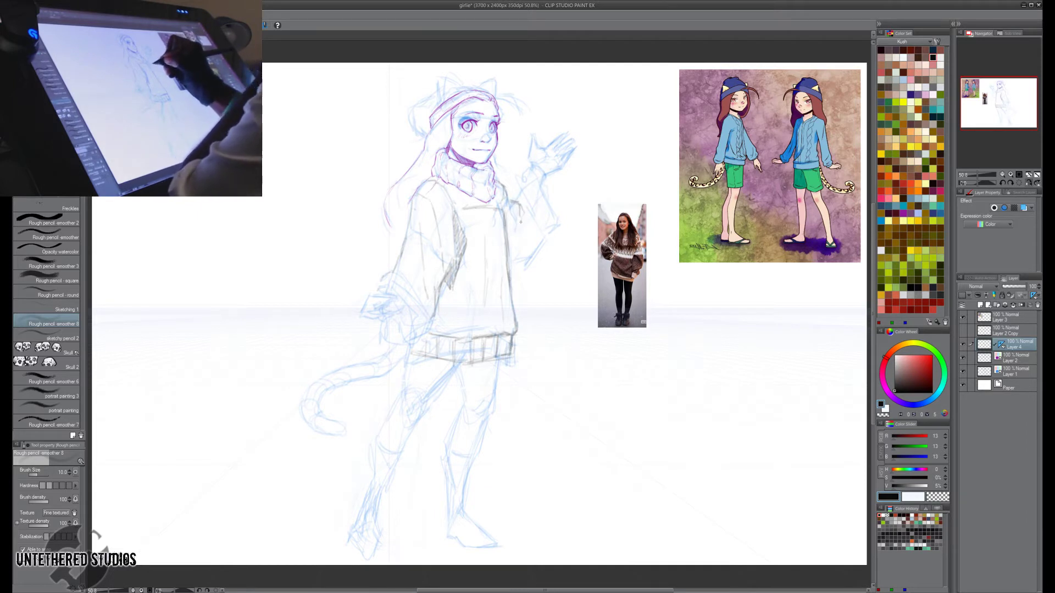
pyautogui.click(1016, 371)
pyautogui.press('m')
pyautogui.moveTo(595, 126)
pyautogui.mouseDown()
pyautogui.moveTo(526, 119)
pyautogui.moveTo(516, 251)
pyautogui.moveTo(579, 233)
pyautogui.moveTo(598, 143)
pyautogui.mouseUp()
pyautogui.press('p')
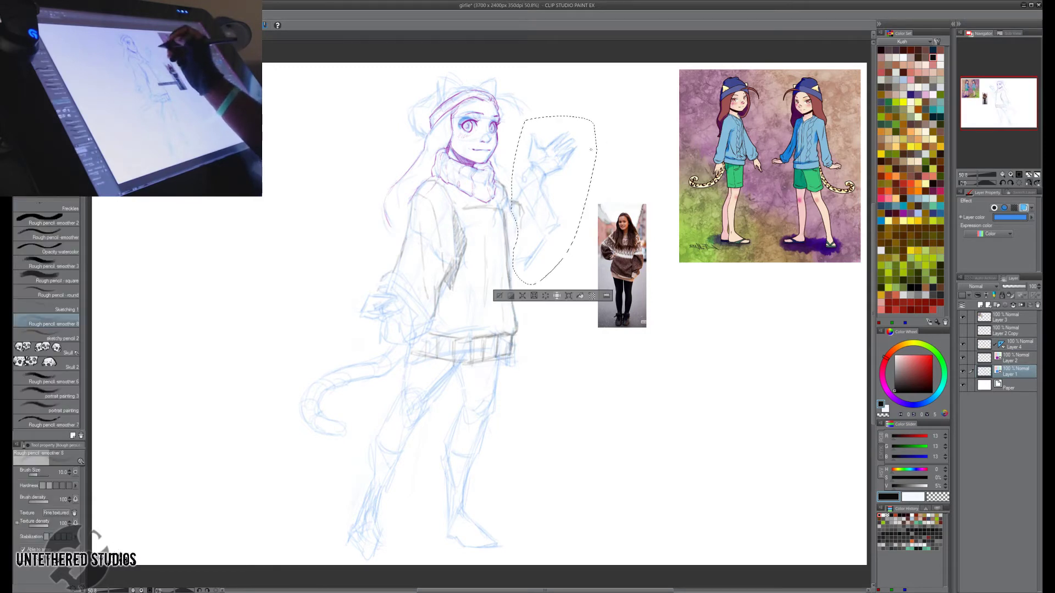
pyautogui.press('k')
pyautogui.moveTo(568, 217); pyautogui.dragTo(574, 218)
pyautogui.press('p')
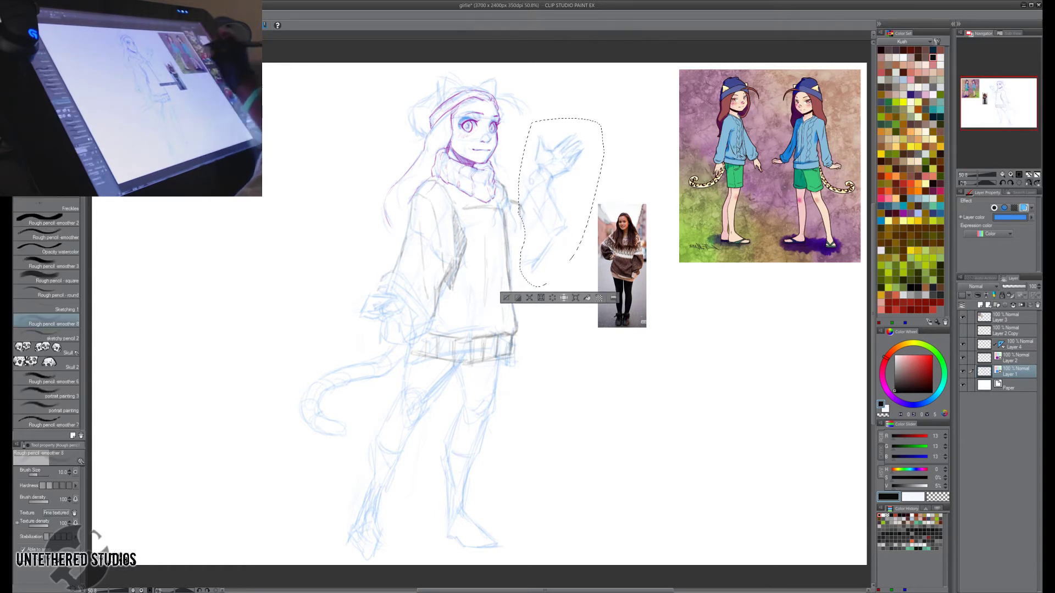
pyautogui.hotkey('ctrl', 'd')
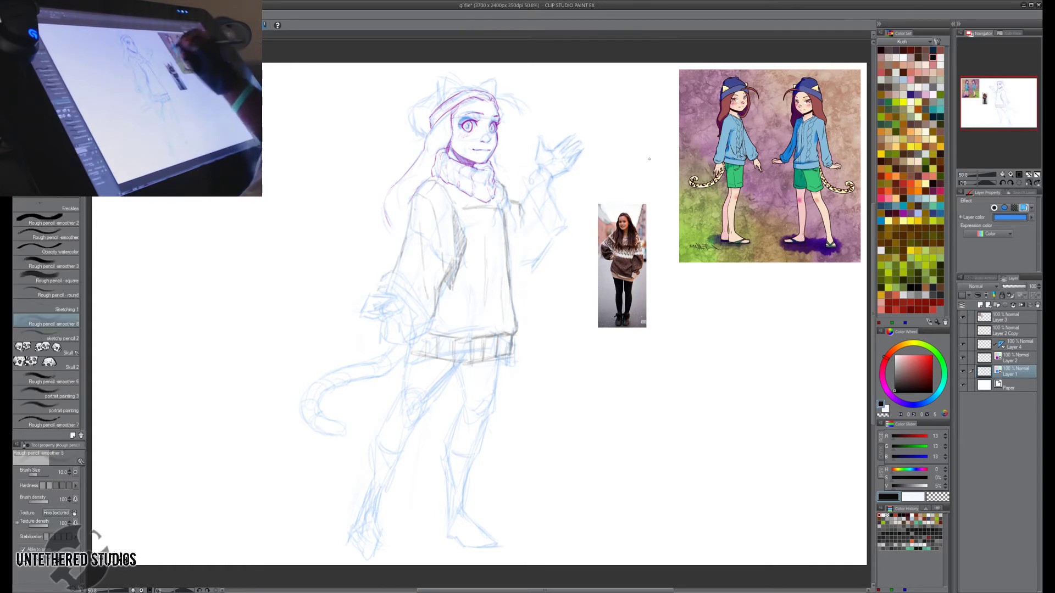
# On Layer 4, draw the raised arm's loose sleeve opening around the wrist and the sleeve's inner edge towards the shoulder.
pyautogui.click(1014, 345)
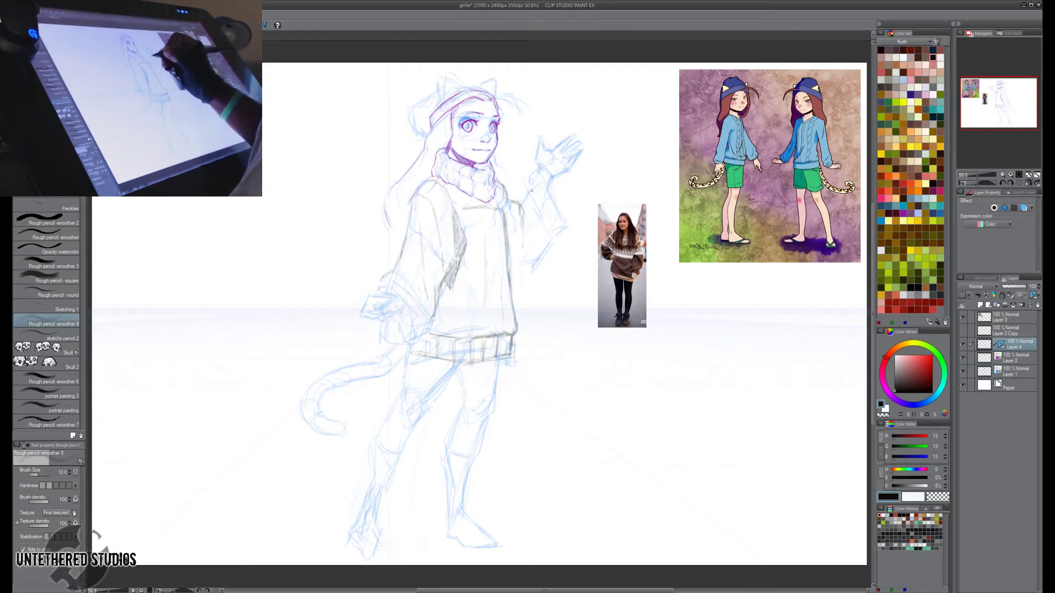
pyautogui.moveTo(519, 204)
pyautogui.mouseDown()
pyautogui.moveTo(538, 172)
pyautogui.moveTo(538, 199)
pyautogui.moveTo(544, 179)
pyautogui.moveTo(555, 195)
pyautogui.moveTo(551, 226)
pyautogui.moveTo(527, 185)
pyautogui.moveTo(551, 235)
pyautogui.mouseUp()
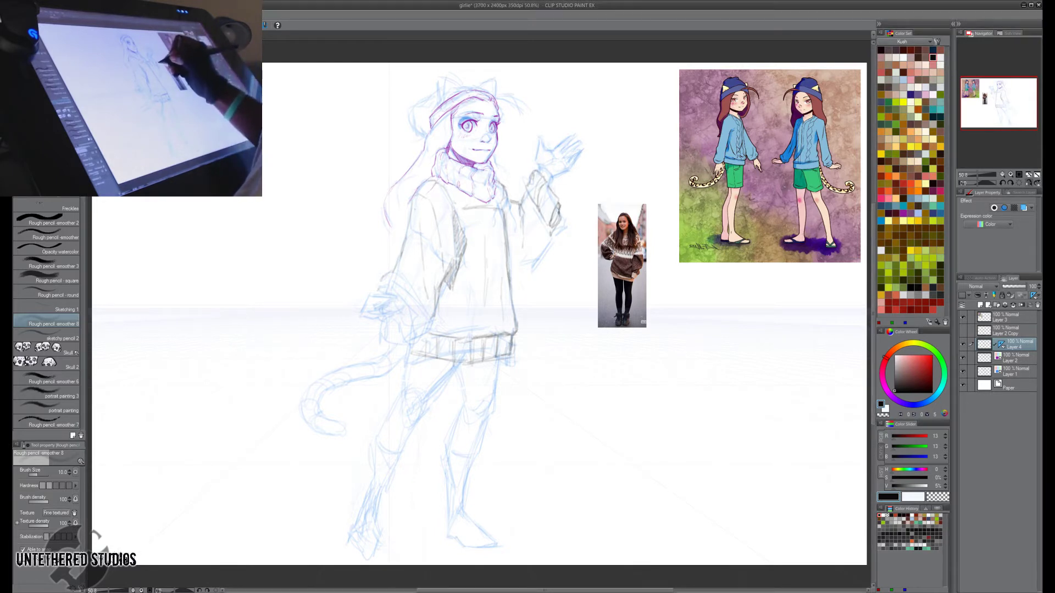
pyautogui.moveTo(560, 212); pyautogui.dragTo(550, 243)
pyautogui.moveTo(562, 191)
pyautogui.mouseDown()
pyautogui.moveTo(552, 202)
pyautogui.moveTo(547, 192)
pyautogui.moveTo(516, 235)
pyautogui.mouseUp()
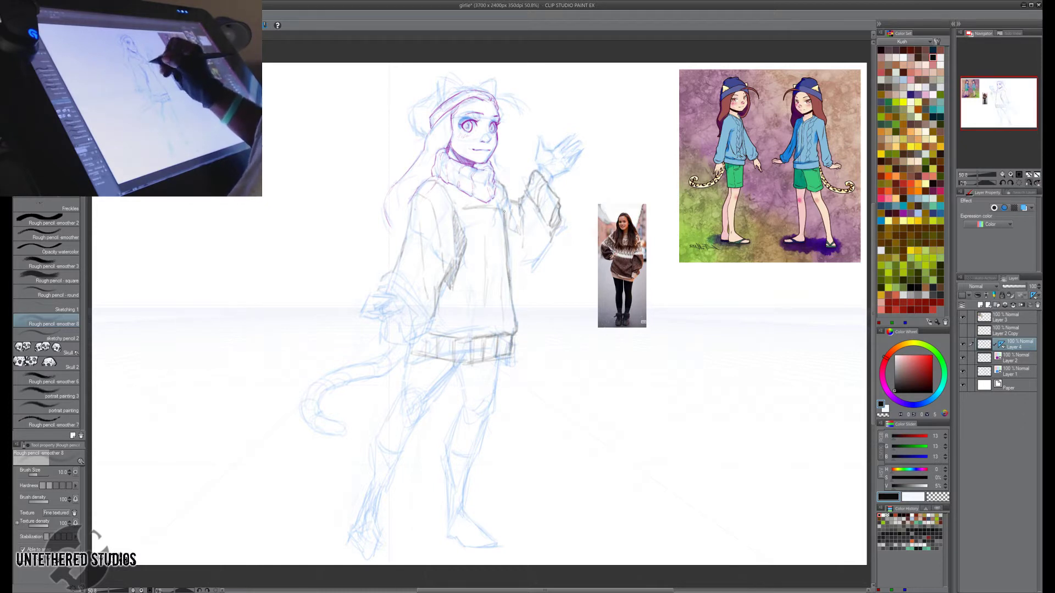
# Hatch the shoulder fold beside the collar and draw the raised sleeve's underside from the cuff to the sweater body.
pyautogui.moveTo(500, 191)
pyautogui.mouseDown()
pyautogui.moveTo(515, 234)
pyautogui.moveTo(506, 194)
pyautogui.moveTo(493, 199)
pyautogui.moveTo(496, 182)
pyautogui.moveTo(501, 204)
pyautogui.mouseUp()
pyautogui.press('h')
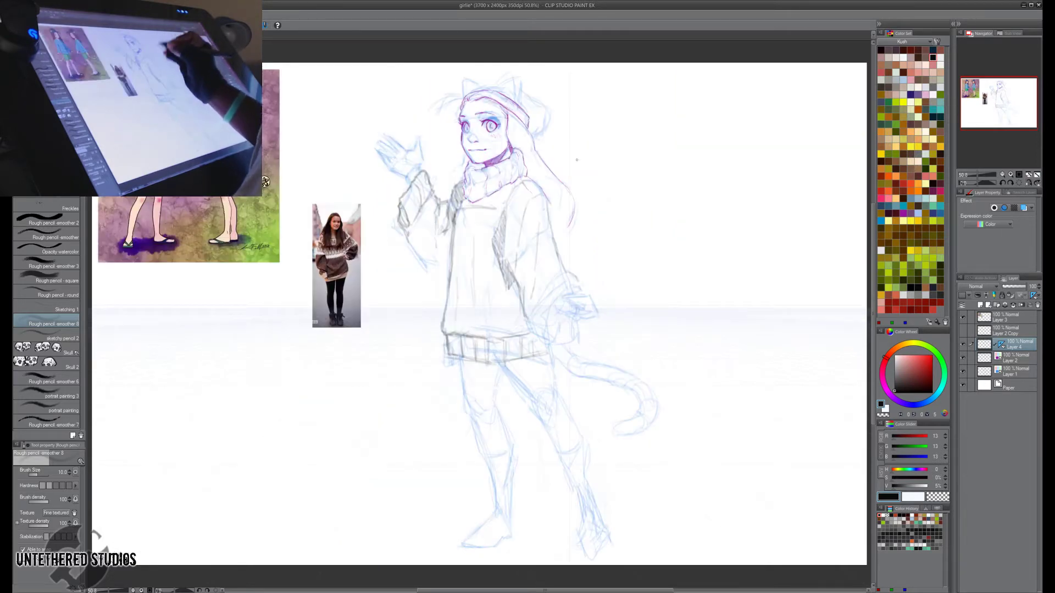
pyautogui.press('h')
pyautogui.moveTo(552, 237)
pyautogui.mouseDown()
pyautogui.moveTo(533, 266)
pyautogui.moveTo(508, 272)
pyautogui.mouseUp()
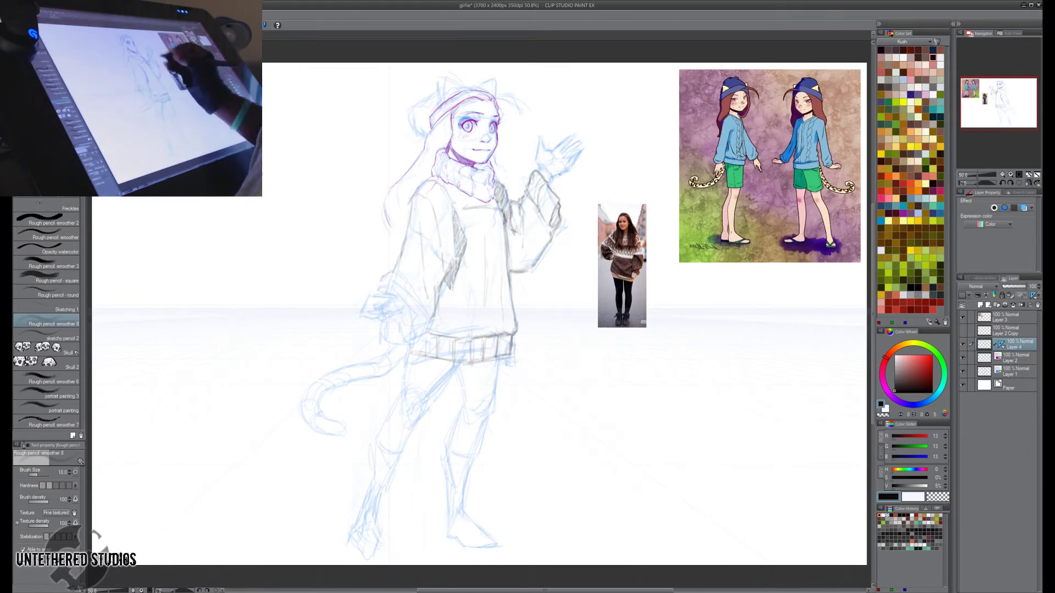
pyautogui.press('h')
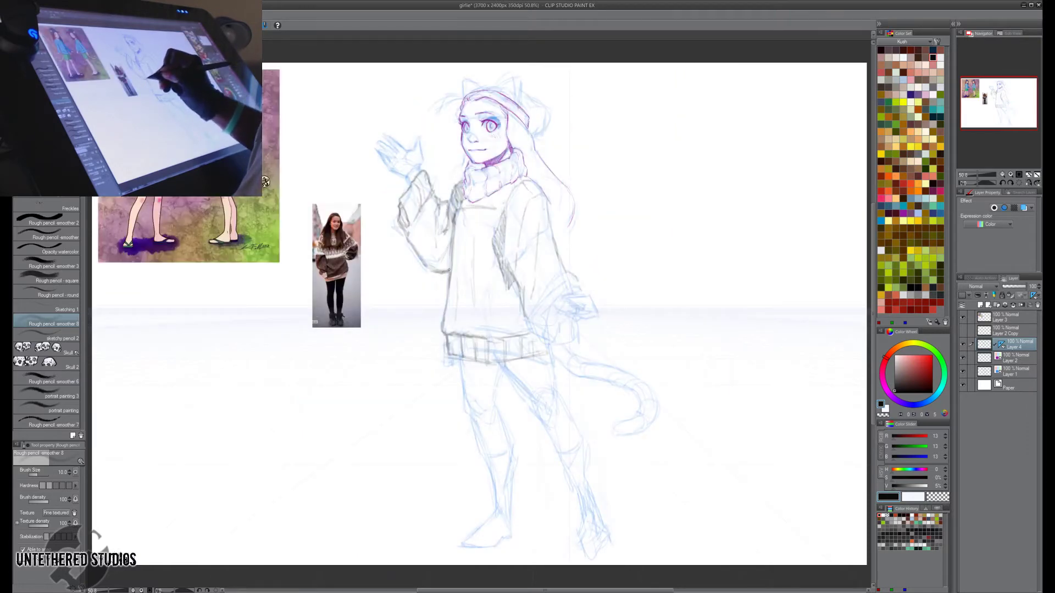
# Erase and redraw the raised sleeve's underside where it meets the sweater body, and check the linework with the Layer 1 sketch hidden.
pyautogui.press('h')
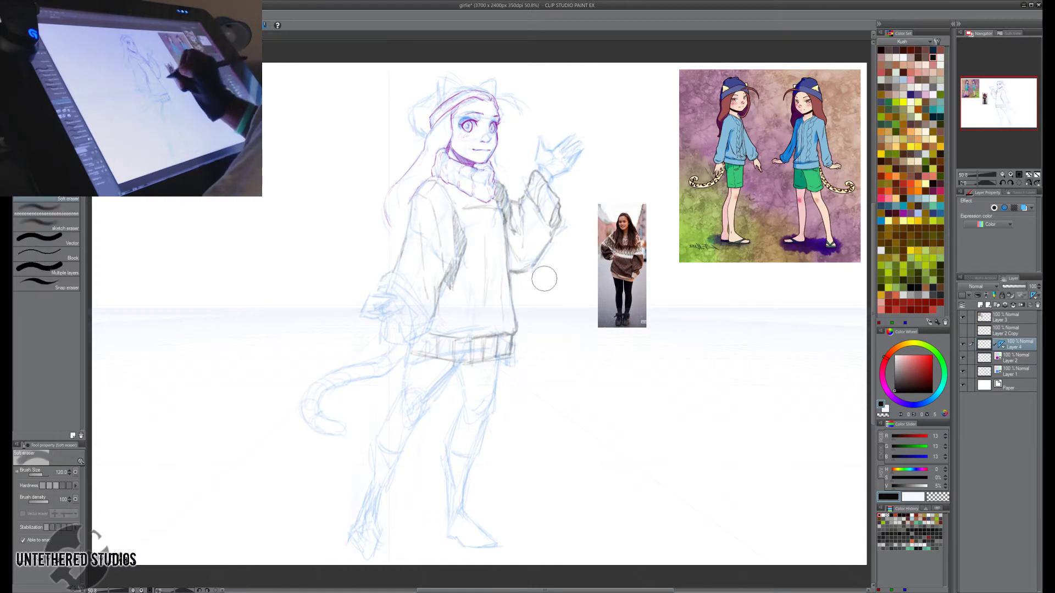
pyautogui.press('e')
pyautogui.moveTo(530, 256)
pyautogui.mouseDown()
pyautogui.moveTo(522, 266)
pyautogui.moveTo(544, 244)
pyautogui.moveTo(508, 266)
pyautogui.mouseUp()
pyautogui.press('p')
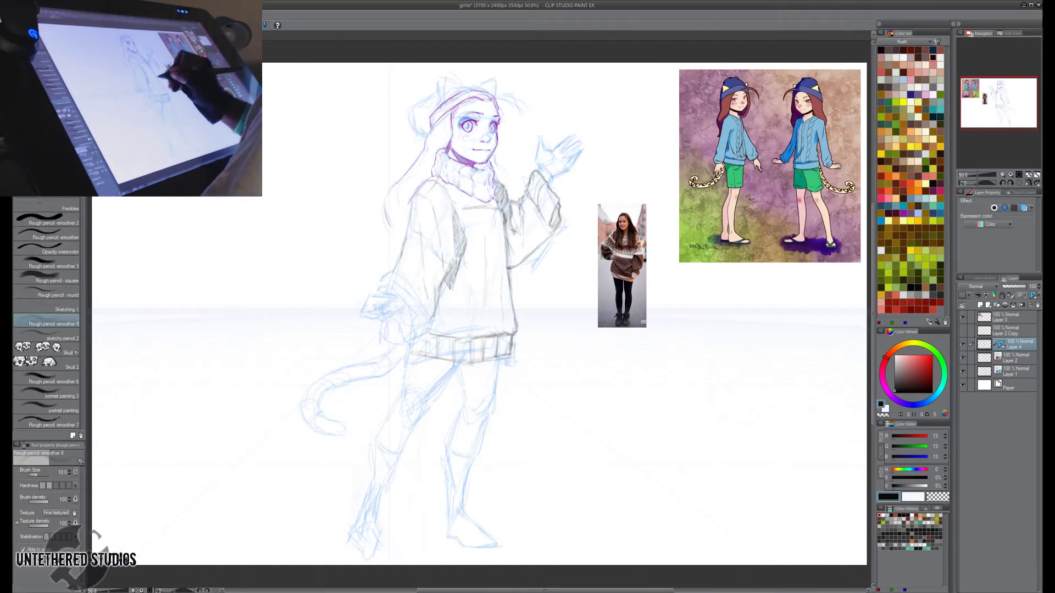
pyautogui.click(963, 372)
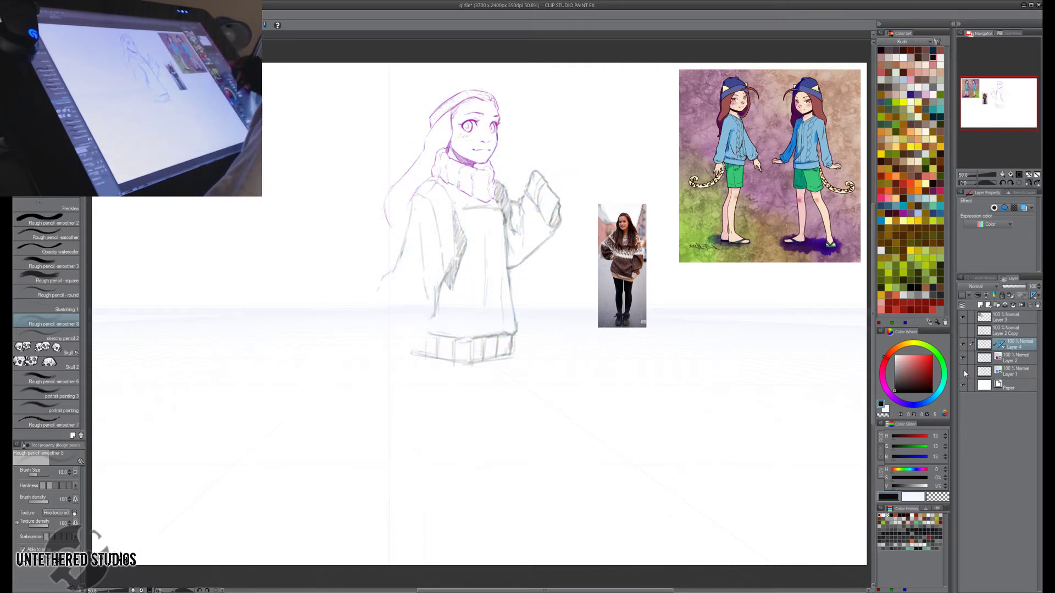
pyautogui.click(963, 372)
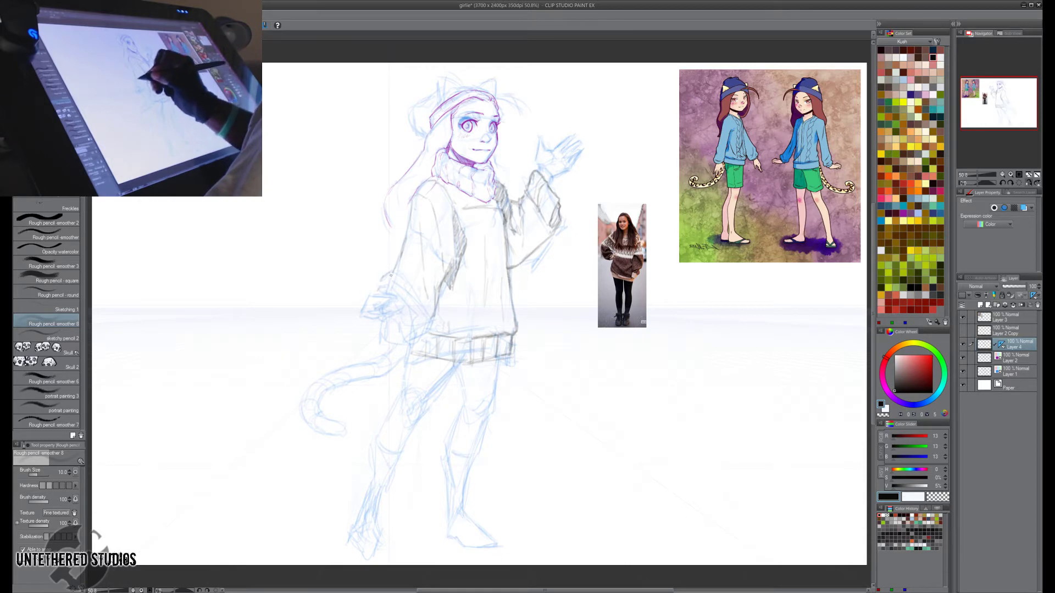
pyautogui.press('h')
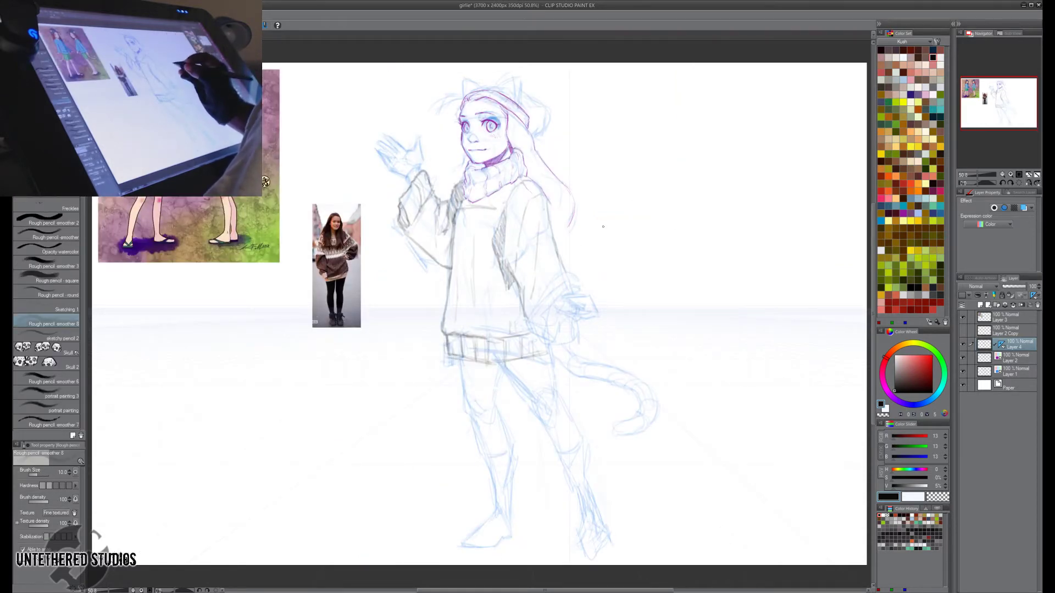
pyautogui.press('h')
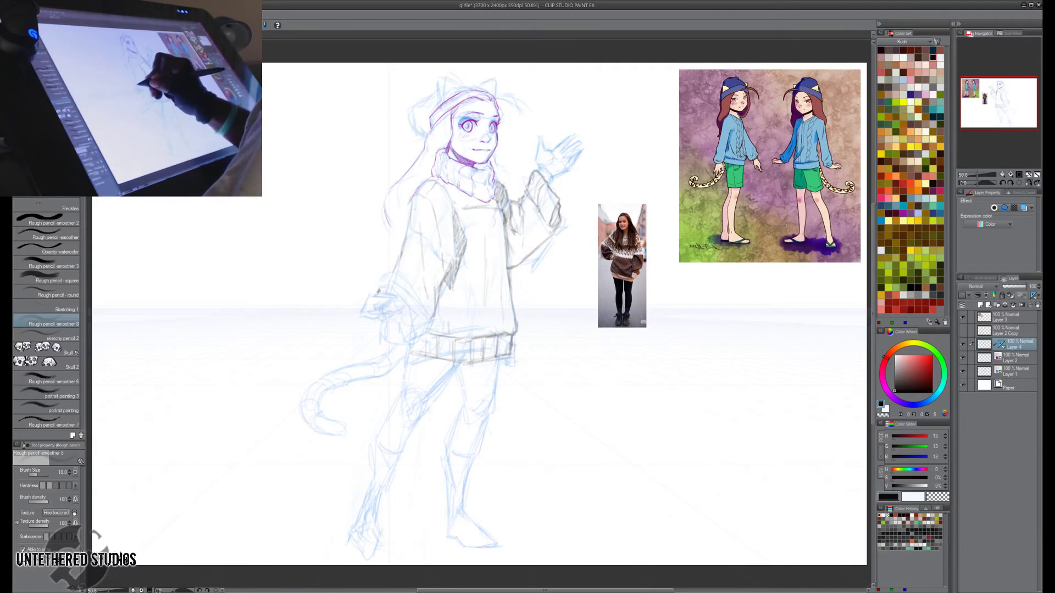
# Draw the lowered arm's sleeve cuff around the hand at the hip, shade its folds, and check it without the Layer 1 sketch.
pyautogui.moveTo(378, 292)
pyautogui.mouseDown()
pyautogui.moveTo(393, 274)
pyautogui.moveTo(378, 293)
pyautogui.moveTo(400, 337)
pyautogui.mouseUp()
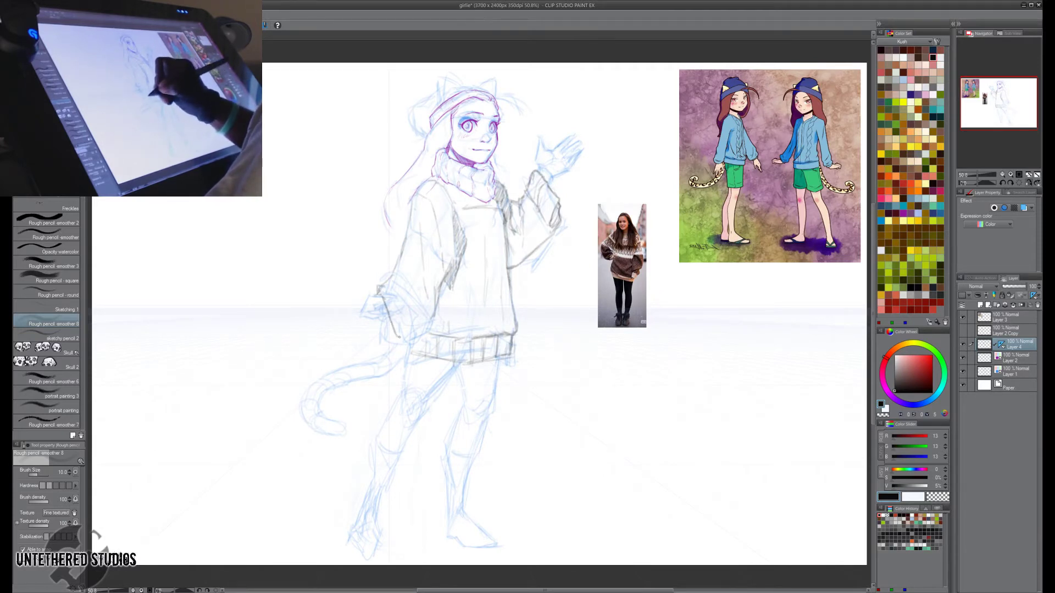
pyautogui.press('h')
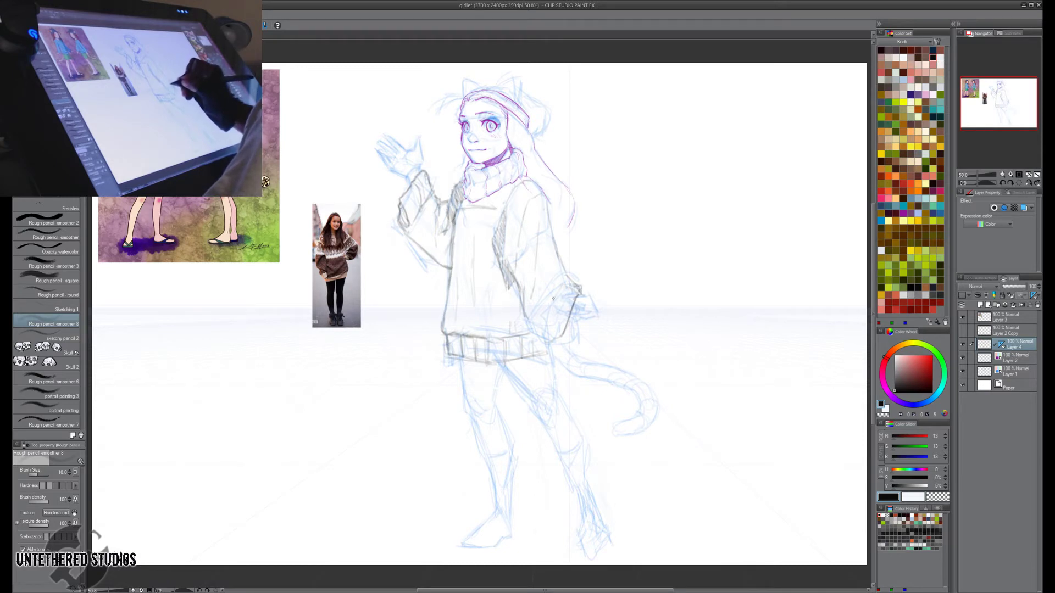
pyautogui.moveTo(554, 306)
pyautogui.mouseDown()
pyautogui.moveTo(539, 332)
pyautogui.moveTo(561, 336)
pyautogui.moveTo(530, 334)
pyautogui.moveTo(549, 343)
pyautogui.mouseUp()
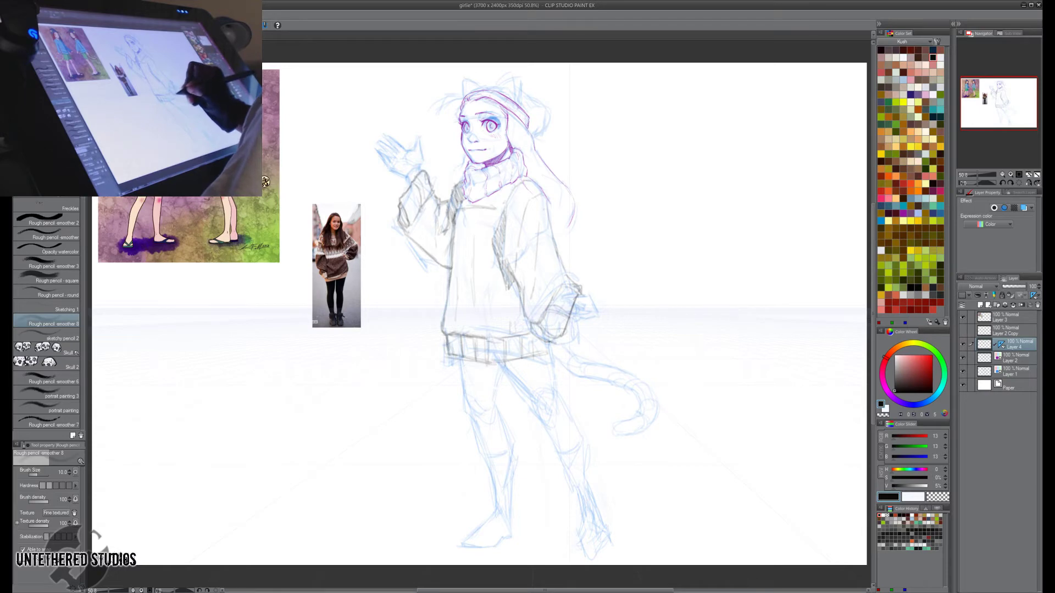
pyautogui.press('h')
pyautogui.moveTo(383, 283)
pyautogui.mouseDown()
pyautogui.moveTo(380, 295)
pyautogui.moveTo(401, 252)
pyautogui.mouseUp()
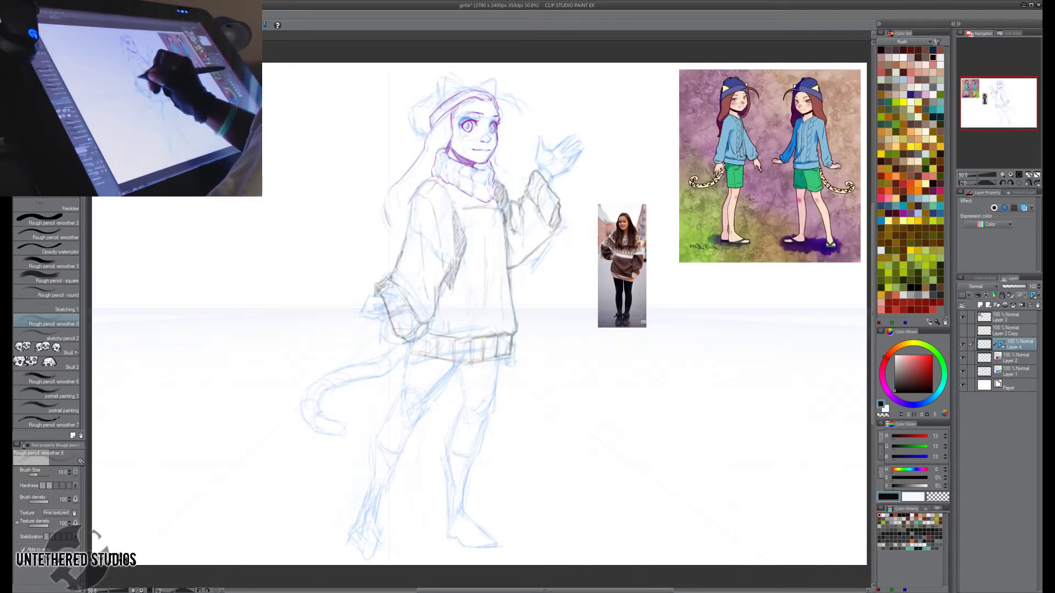
pyautogui.press('h')
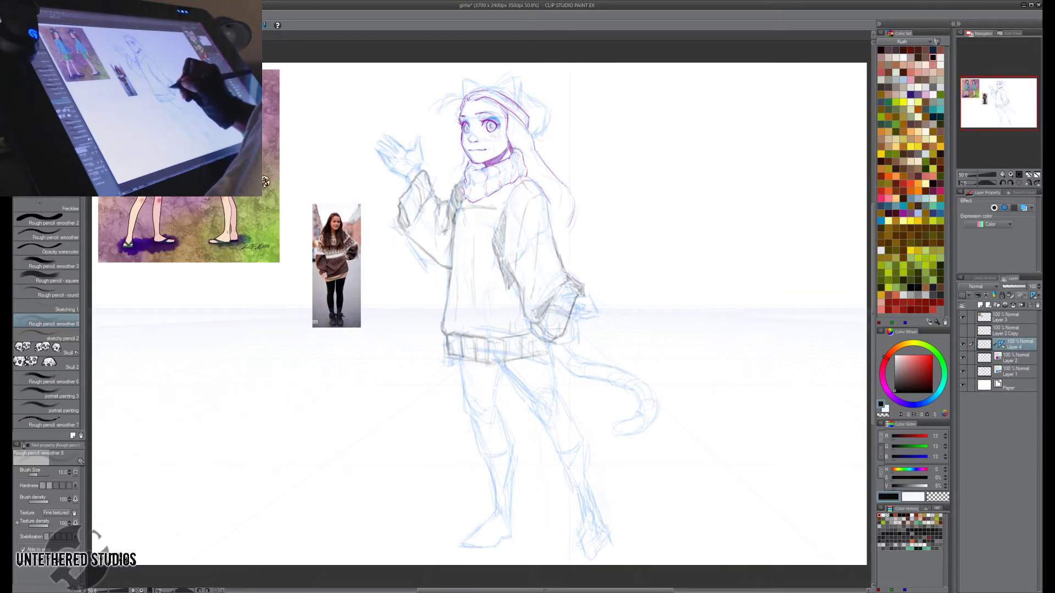
pyautogui.press('h')
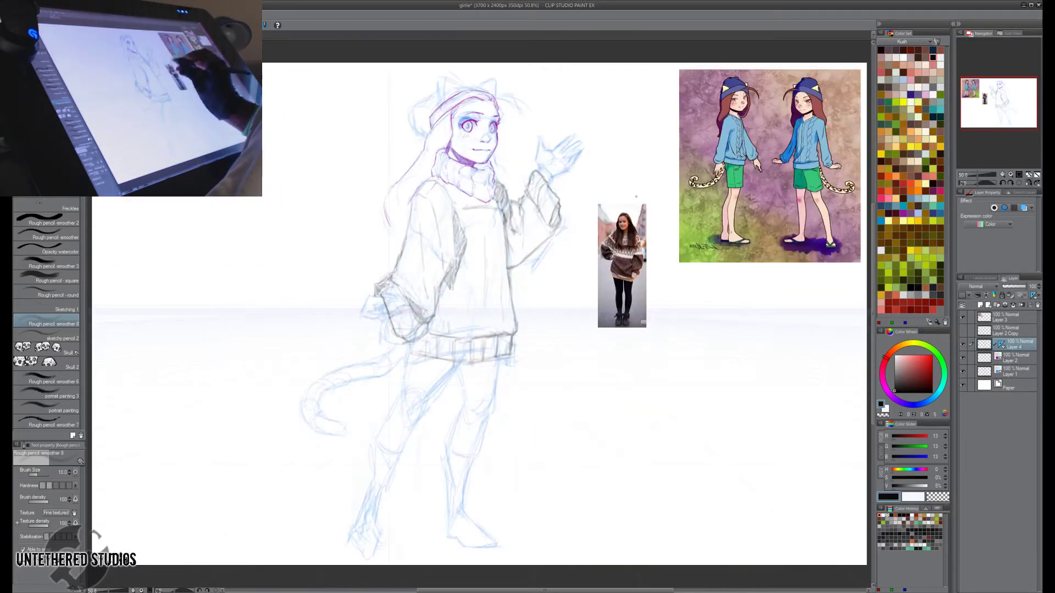
pyautogui.click(962, 372)
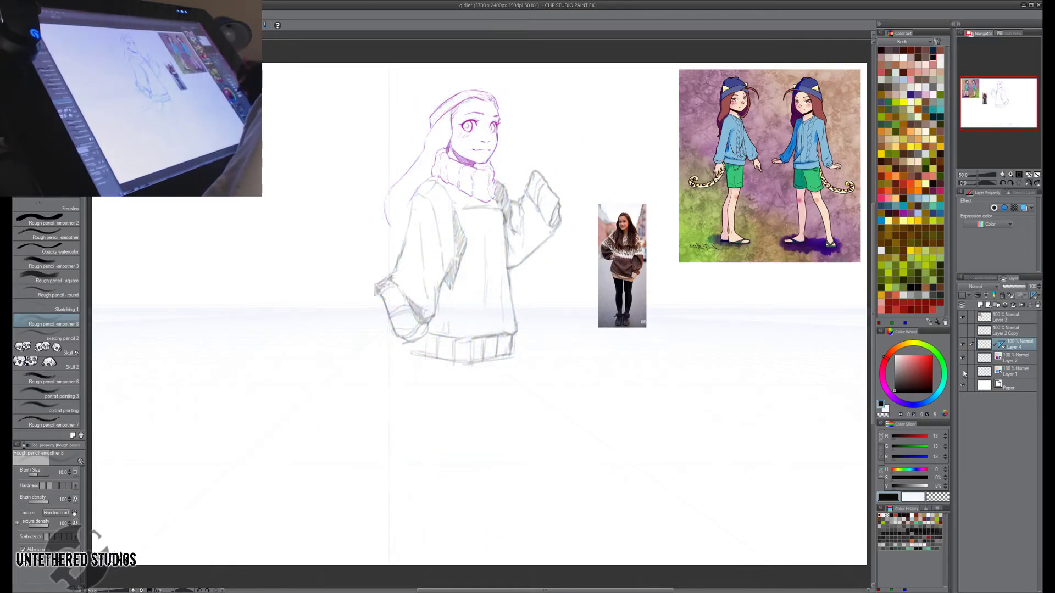
pyautogui.click(963, 372)
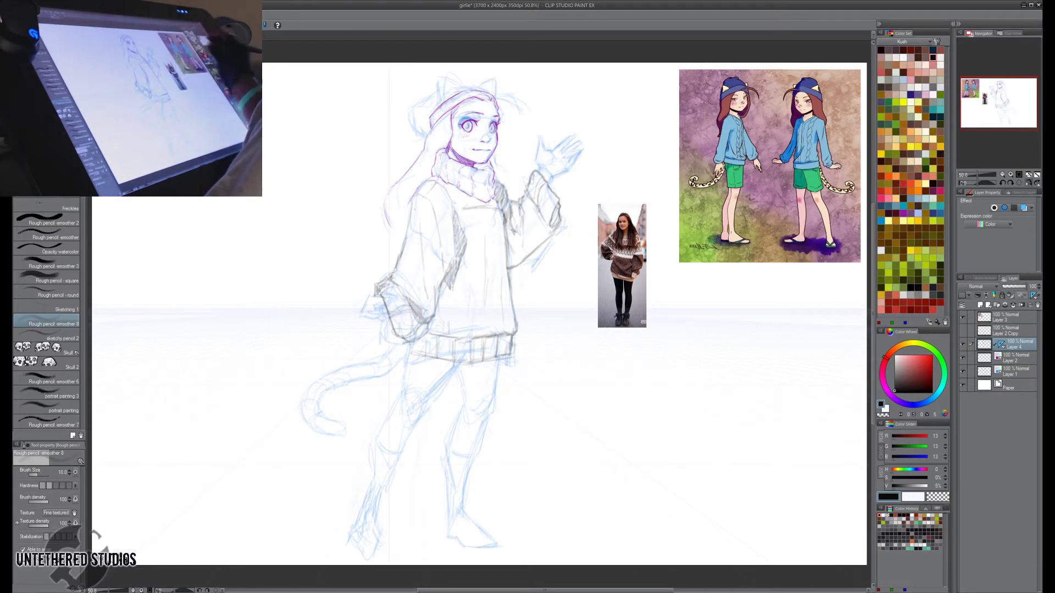
# On Layer 2, lasso the headband and crown of the head, nudge them slightly, and clear the selection.
pyautogui.click(1019, 361)
pyautogui.press('m')
pyautogui.moveTo(501, 76)
pyautogui.mouseDown()
pyautogui.moveTo(420, 109)
pyautogui.moveTo(430, 132)
pyautogui.moveTo(463, 104)
pyautogui.moveTo(506, 108)
pyautogui.moveTo(510, 81)
pyautogui.mouseUp()
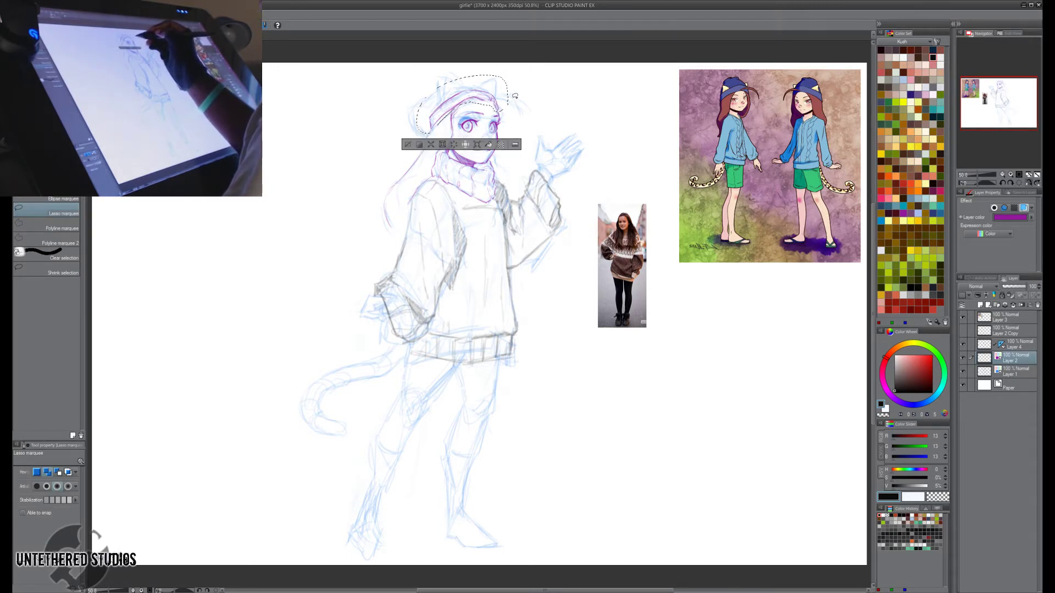
pyautogui.press('p')
pyautogui.press('k')
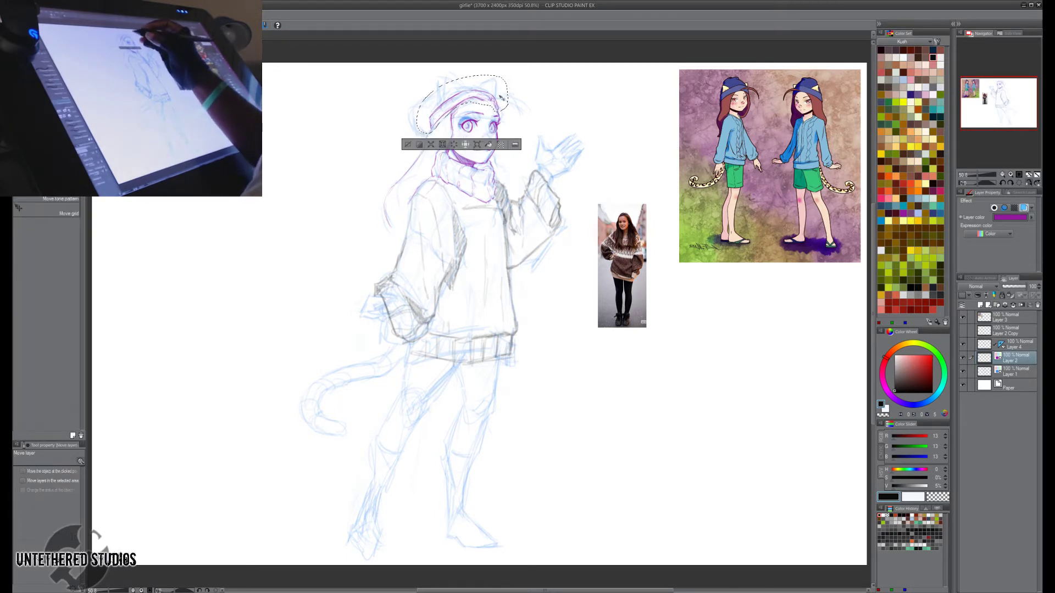
pyautogui.moveTo(503, 107); pyautogui.dragTo(504, 108)
pyautogui.press('p')
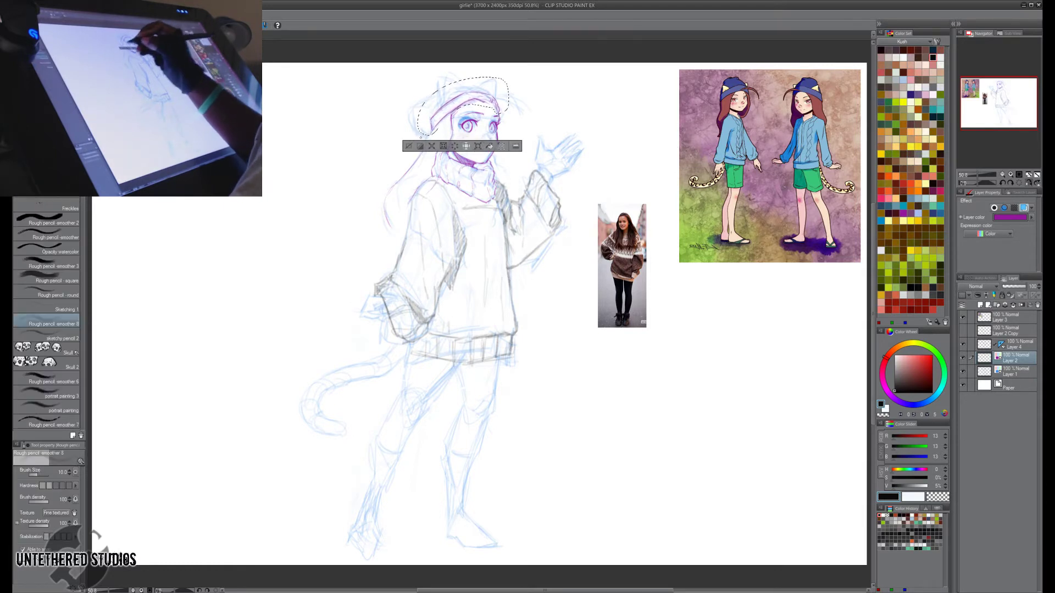
pyautogui.hotkey('ctrl', 'd')
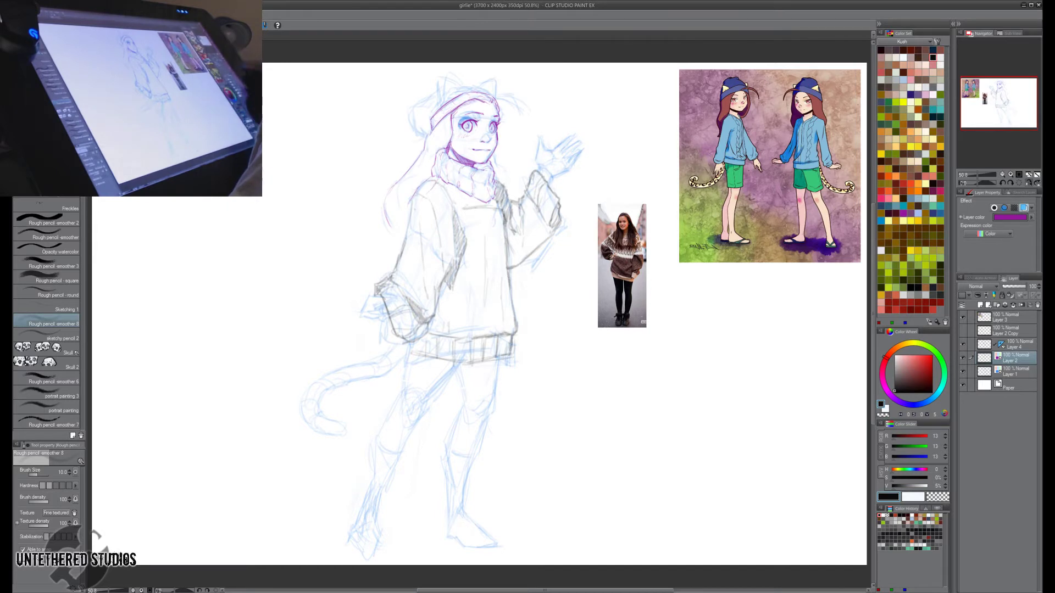
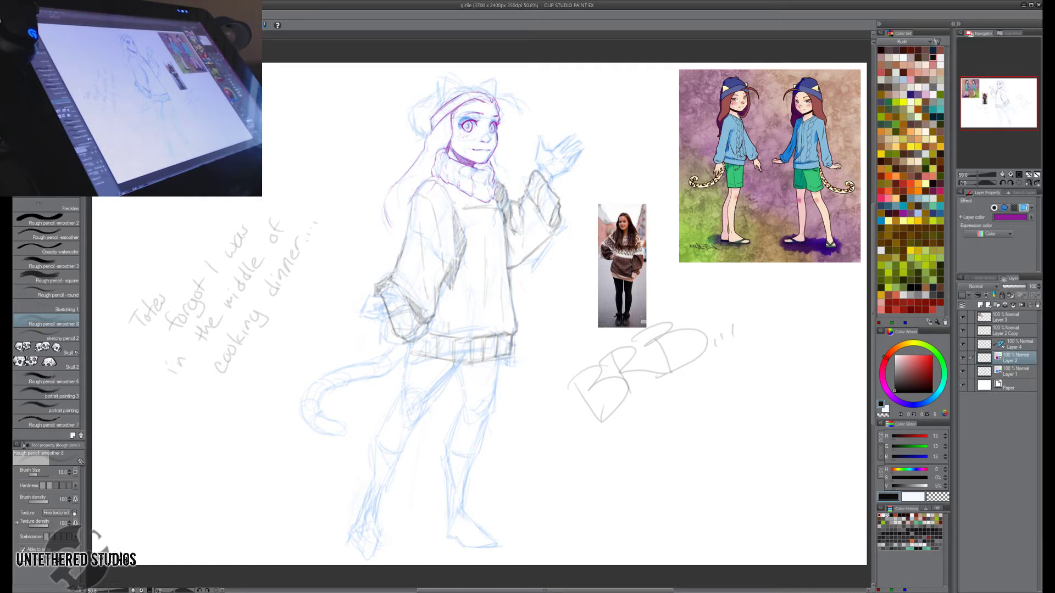
# Lasso the sweater reference photo beside the figure, delete it from Layer 3, and clear the selection.
pyautogui.press('m')
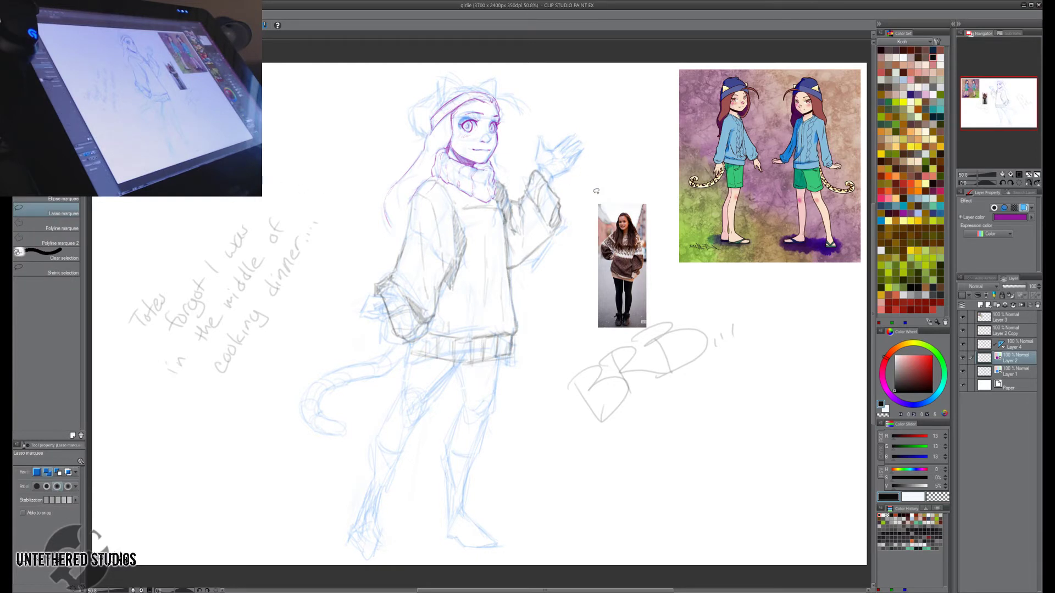
pyautogui.moveTo(584, 178)
pyautogui.mouseDown()
pyautogui.moveTo(596, 316)
pyautogui.moveTo(623, 358)
pyautogui.moveTo(671, 341)
pyautogui.moveTo(657, 195)
pyautogui.moveTo(619, 161)
pyautogui.mouseUp()
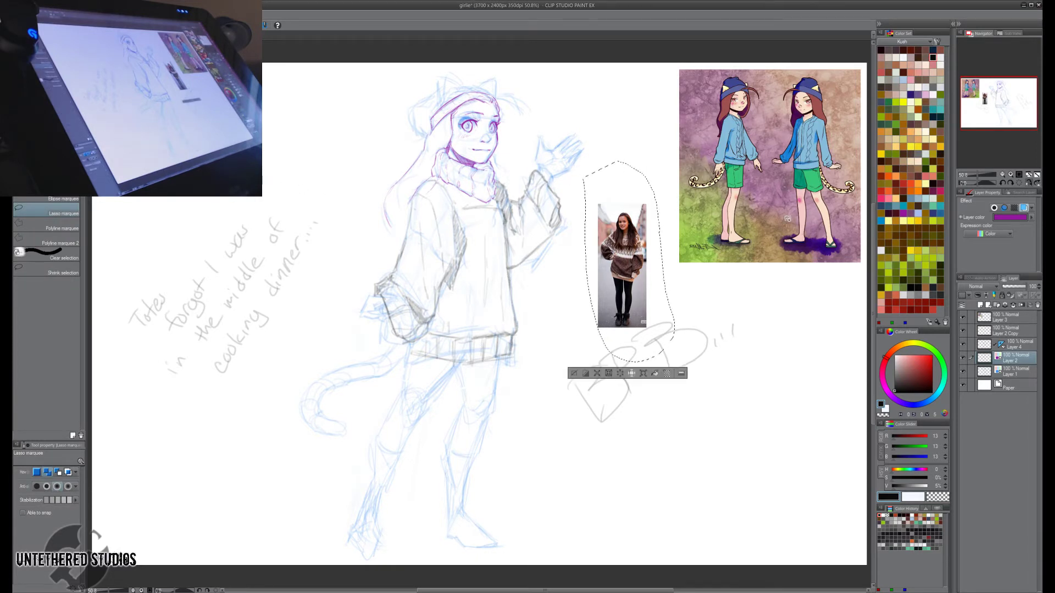
pyautogui.click(1005, 317)
pyautogui.click(620, 373)
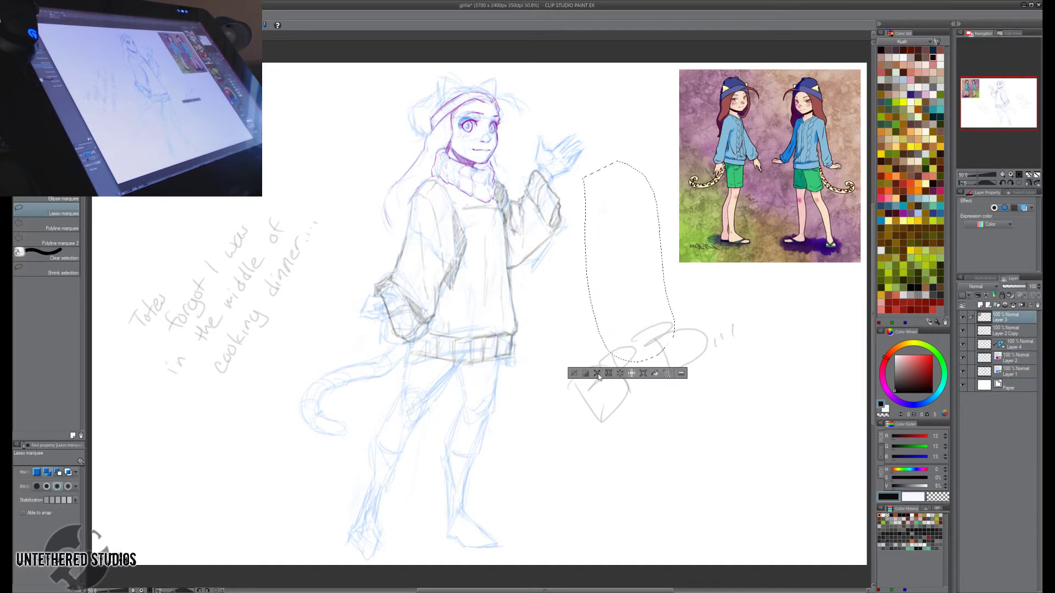
pyautogui.click(575, 373)
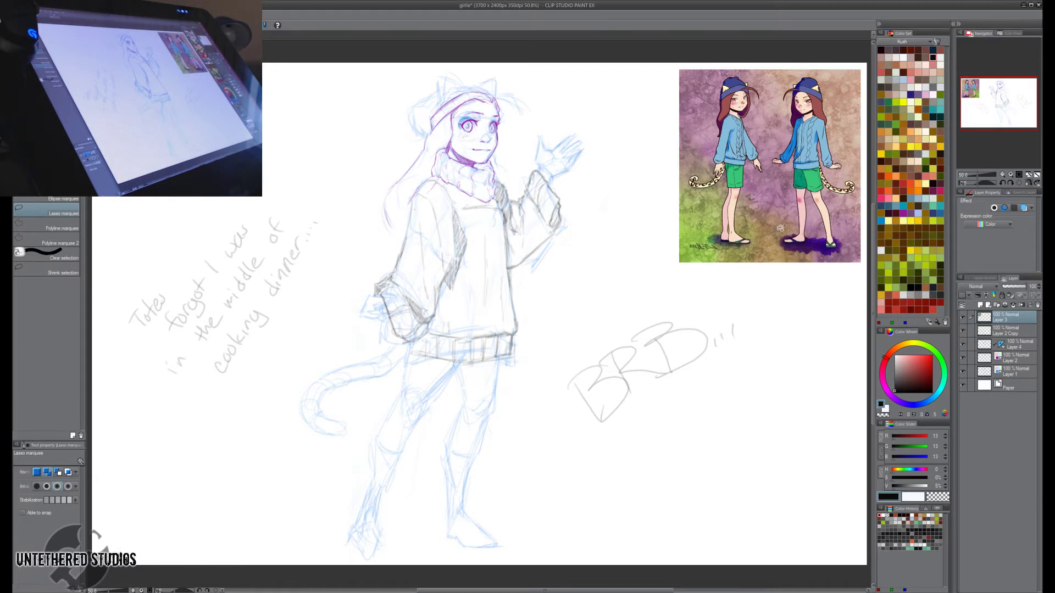
# Clear the handwritten notes on Layer 2 Copy, return to Layer 4, and compare the linework with Layer 1 hidden and shown.
pyautogui.click(962, 373)
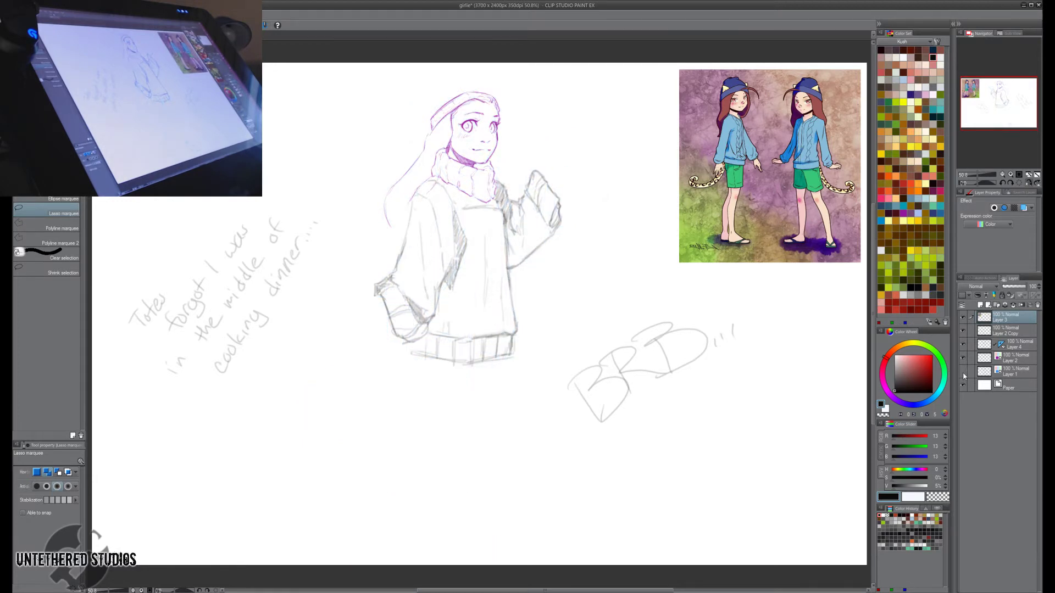
pyautogui.click(963, 372)
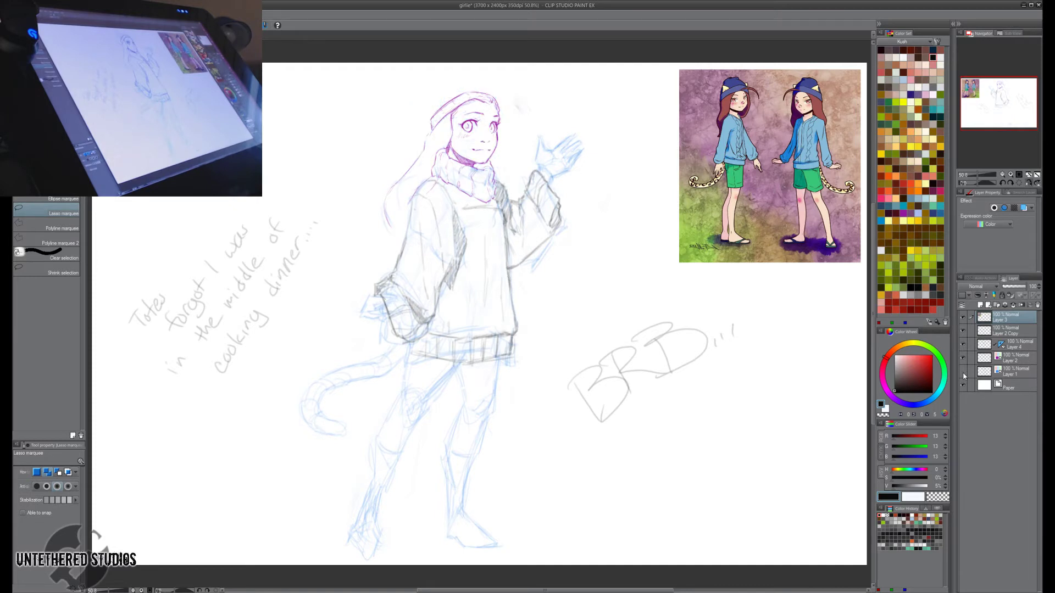
pyautogui.click(963, 373)
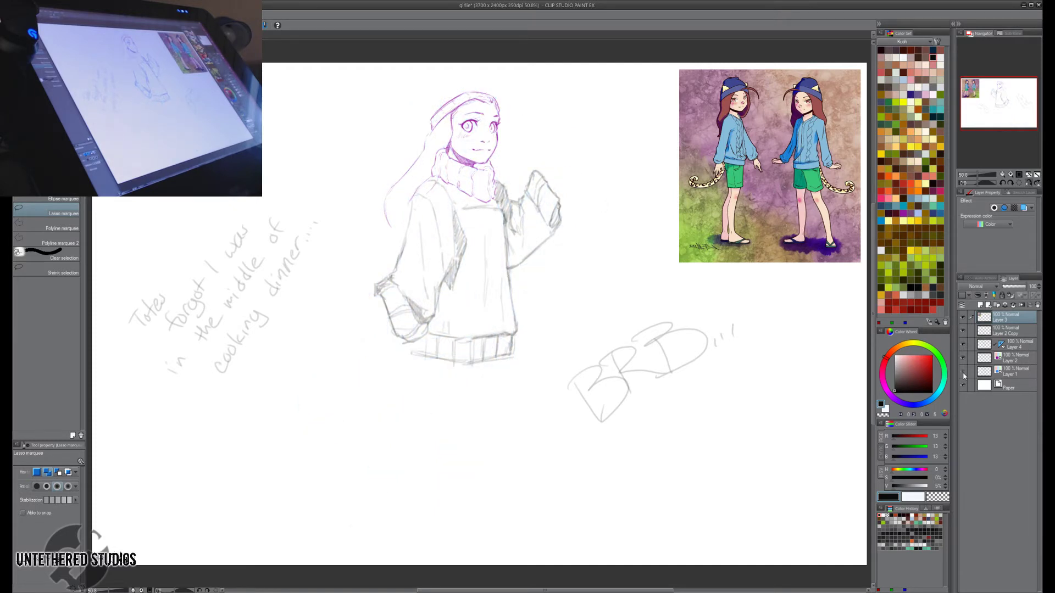
pyautogui.click(963, 373)
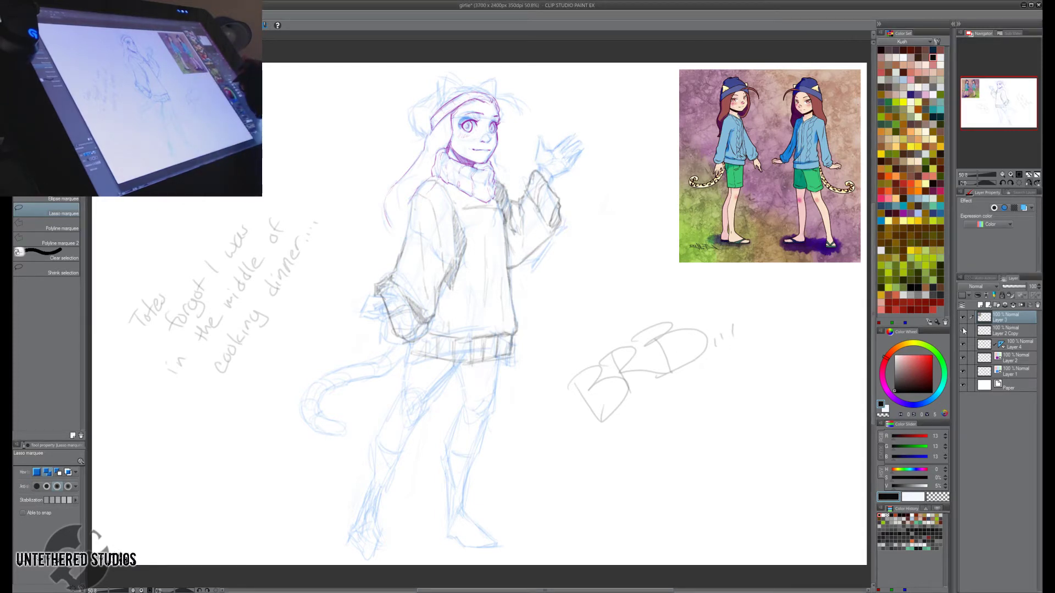
pyautogui.click(1010, 333)
pyautogui.press('Delete')
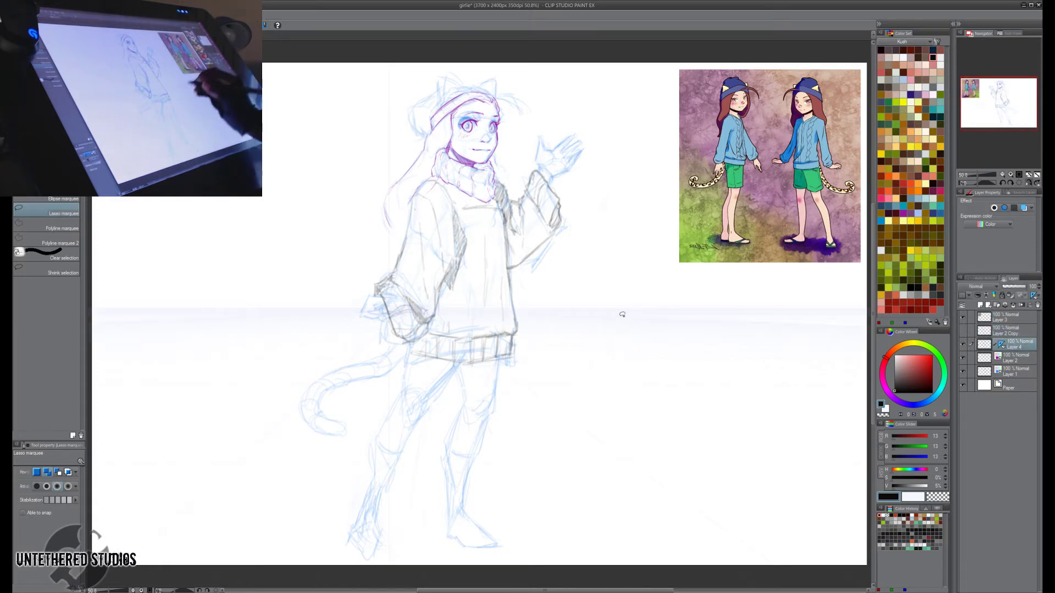
pyautogui.press('p')
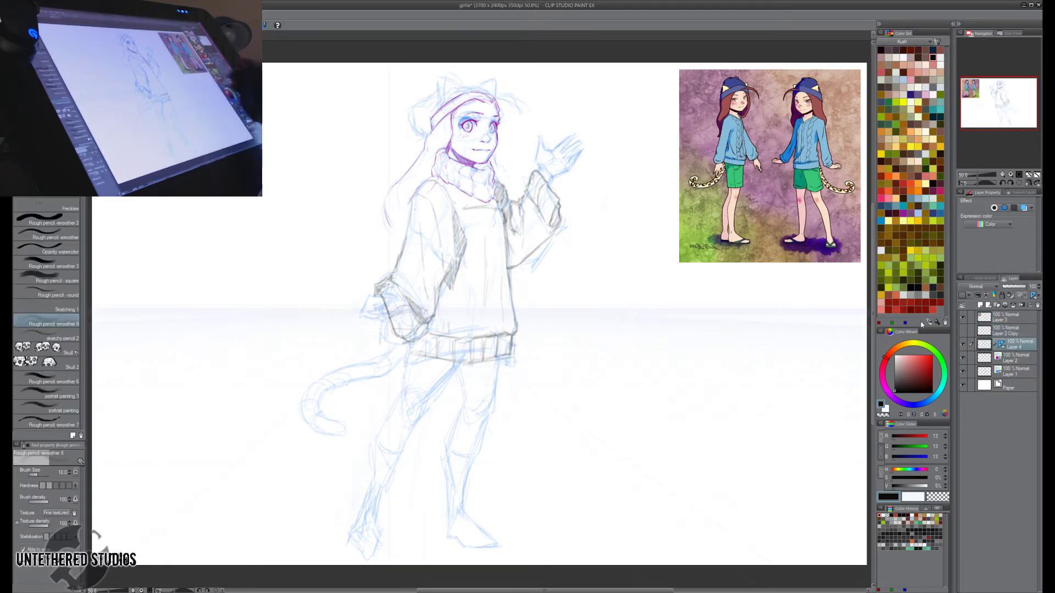
pyautogui.click(963, 372)
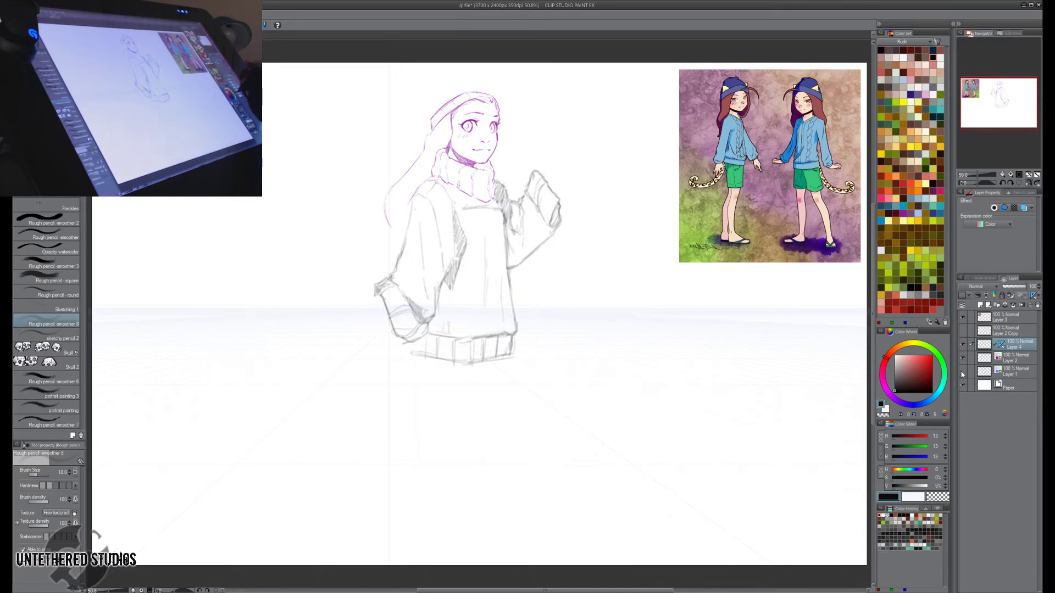
pyautogui.click(962, 372)
pyautogui.click(963, 372)
pyautogui.click(963, 372)
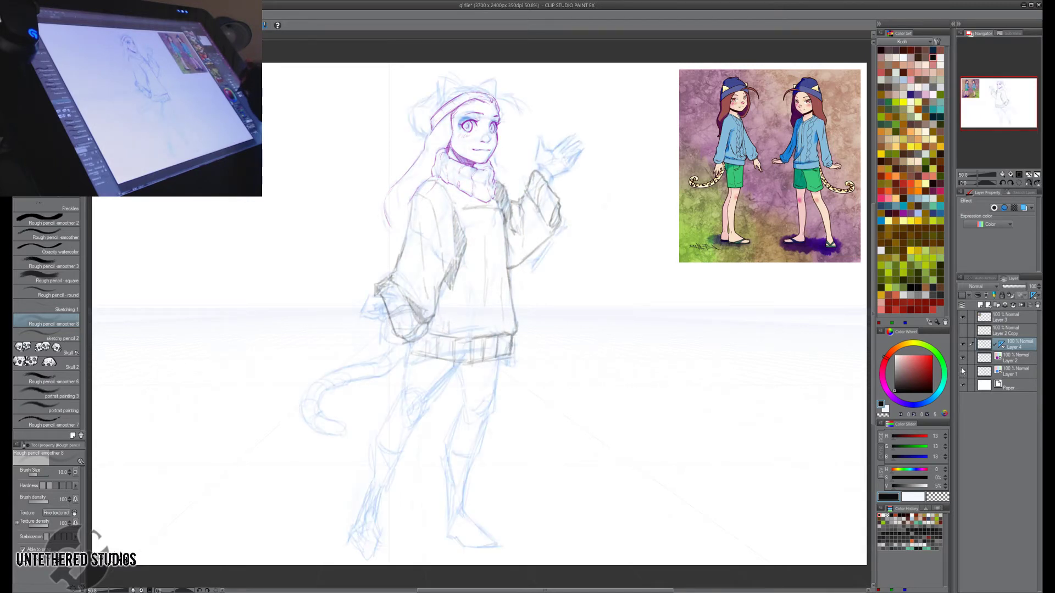
# Erase the hem band's end beneath the lowered sleeve cuff and redraw its edges angling up towards the cuff.
pyautogui.press('h')
pyautogui.press('e')
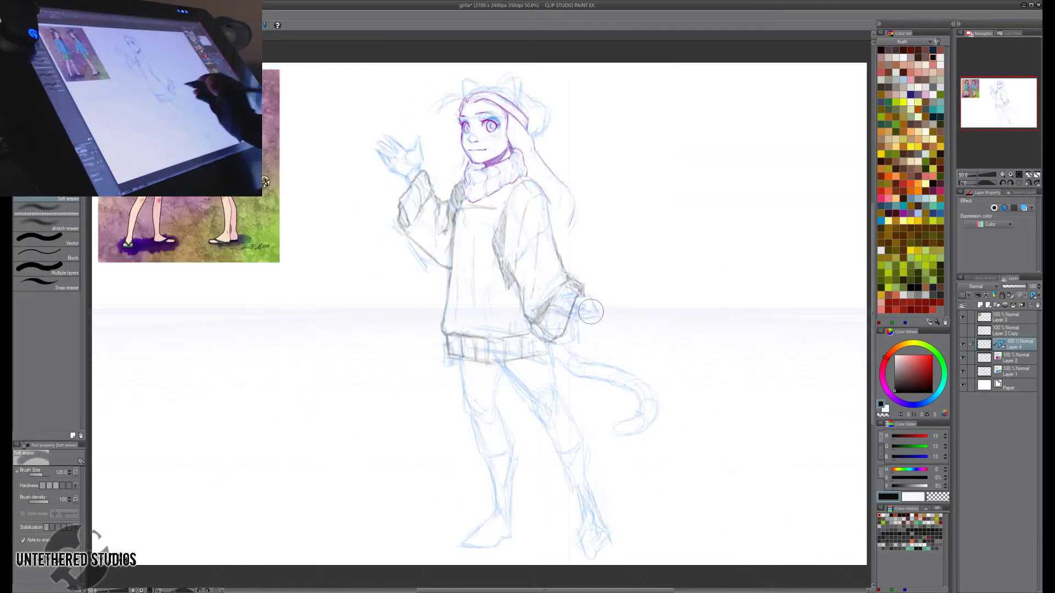
pyautogui.moveTo(531, 333)
pyautogui.mouseDown()
pyautogui.moveTo(506, 351)
pyautogui.moveTo(538, 370)
pyautogui.mouseUp()
pyautogui.press('p')
pyautogui.moveTo(491, 337)
pyautogui.mouseDown()
pyautogui.moveTo(510, 363)
pyautogui.moveTo(526, 351)
pyautogui.moveTo(489, 364)
pyautogui.moveTo(548, 344)
pyautogui.moveTo(496, 361)
pyautogui.moveTo(544, 345)
pyautogui.moveTo(502, 343)
pyautogui.moveTo(506, 358)
pyautogui.moveTo(519, 342)
pyautogui.mouseUp()
pyautogui.press('e')
pyautogui.press('p')
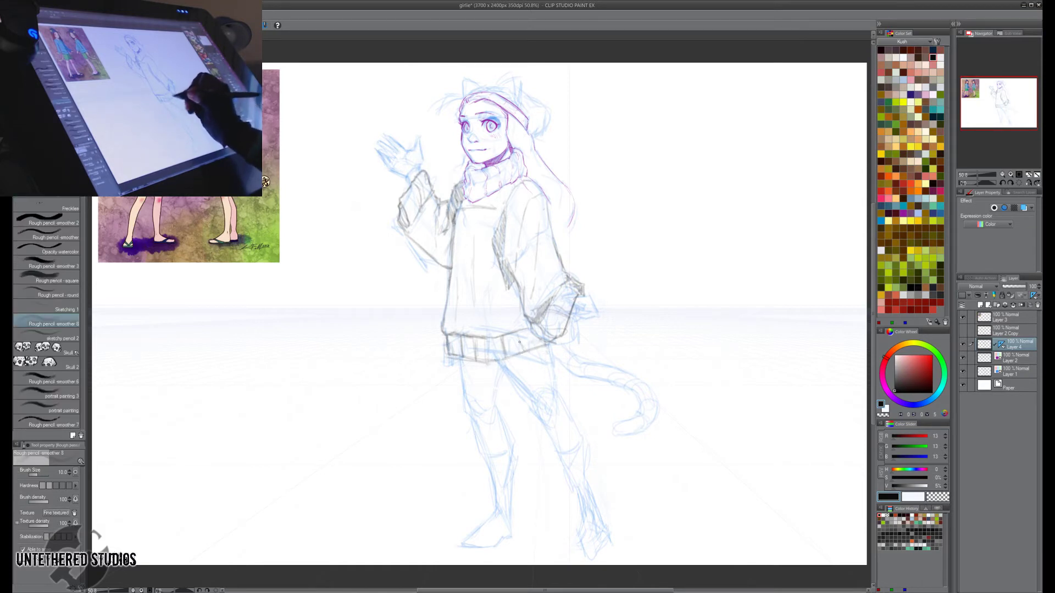
pyautogui.press('h')
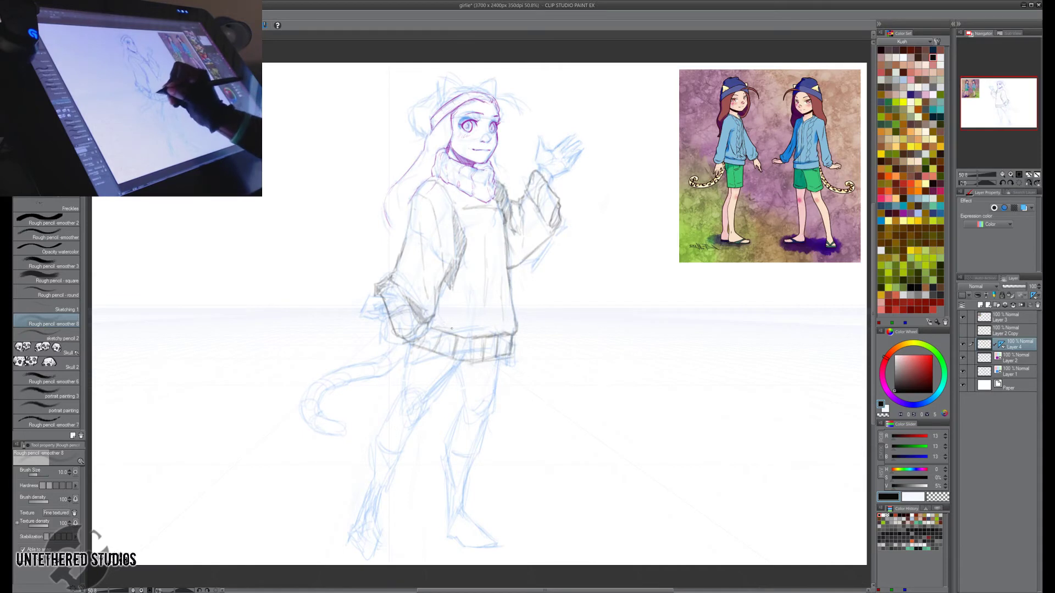
pyautogui.moveTo(435, 329); pyautogui.dragTo(444, 327)
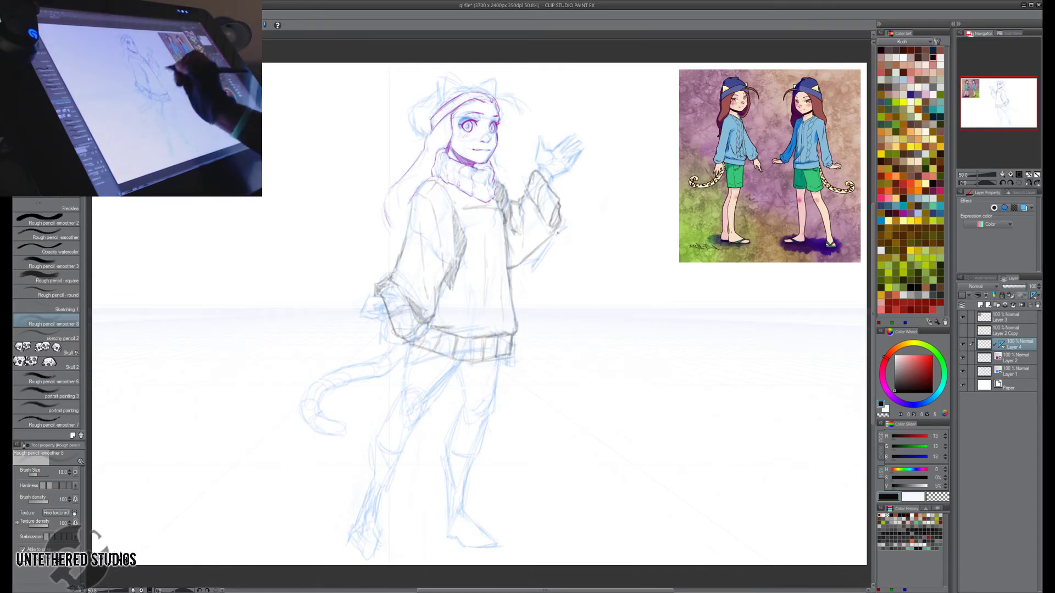
# Hide Layer 1, erase stray marks around the ends of the sweater's hem band, and check the linework in mirrored view.
pyautogui.click(962, 373)
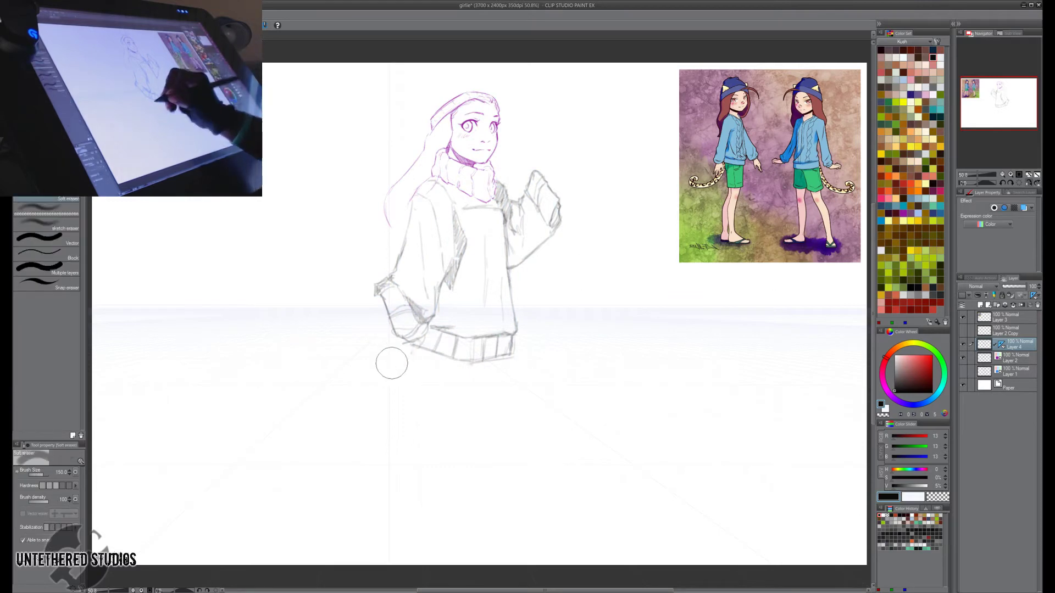
pyautogui.press('e')
pyautogui.moveTo(505, 357); pyautogui.dragTo(540, 342)
pyautogui.press('p')
pyautogui.press('h')
pyautogui.press('h')
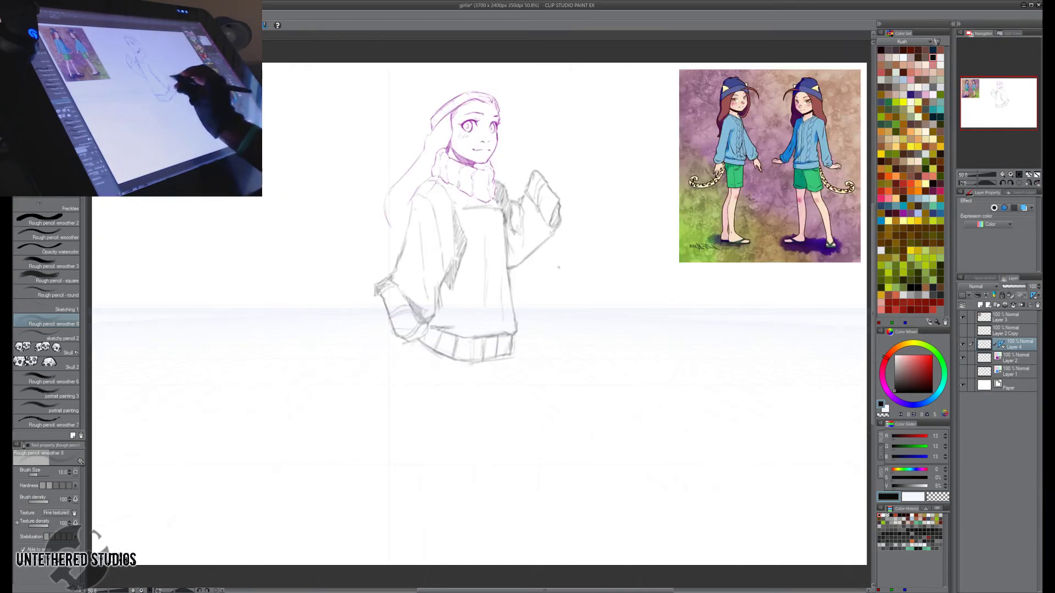
pyautogui.press('h')
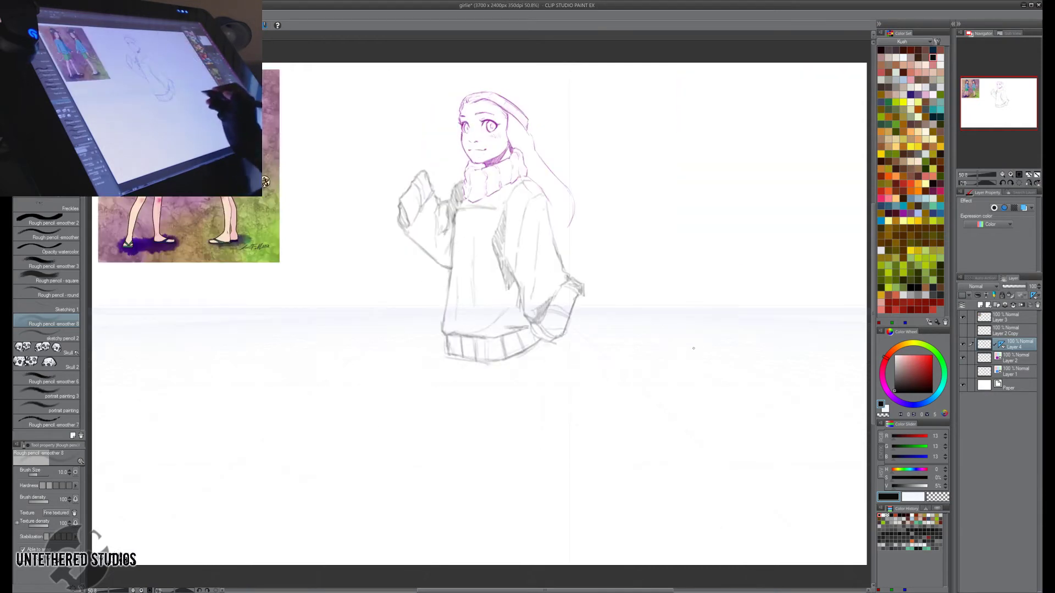
pyautogui.press('h')
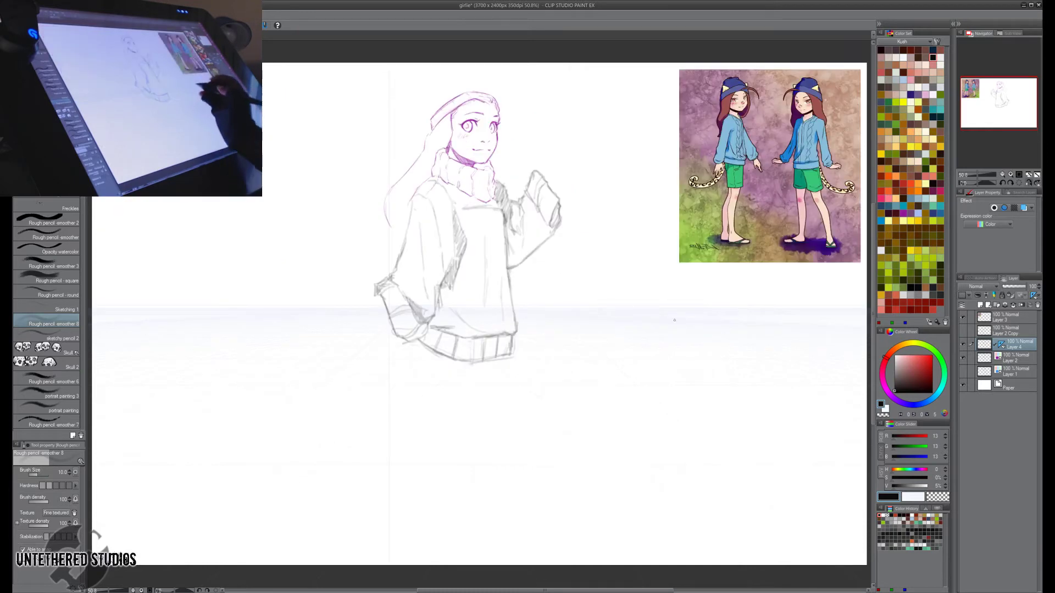
# Redraw the sweater's side edge below the raised arm and clean up the folds above the hem, checking the shape mirrored.
pyautogui.press('e')
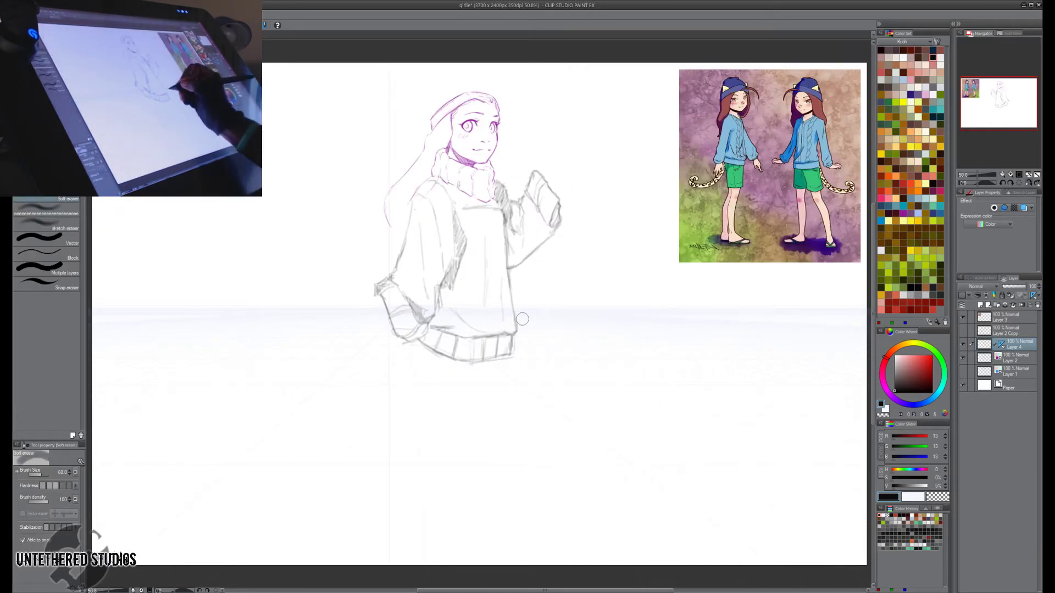
pyautogui.press('p')
pyautogui.moveTo(510, 275); pyautogui.dragTo(516, 330)
pyautogui.press('e')
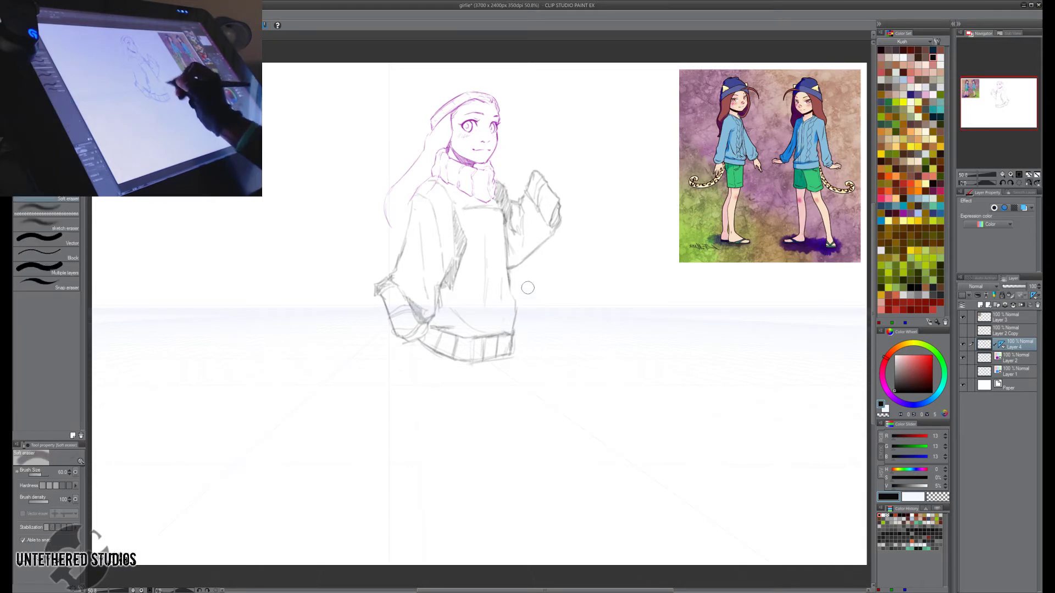
pyautogui.press('p')
pyautogui.press('h')
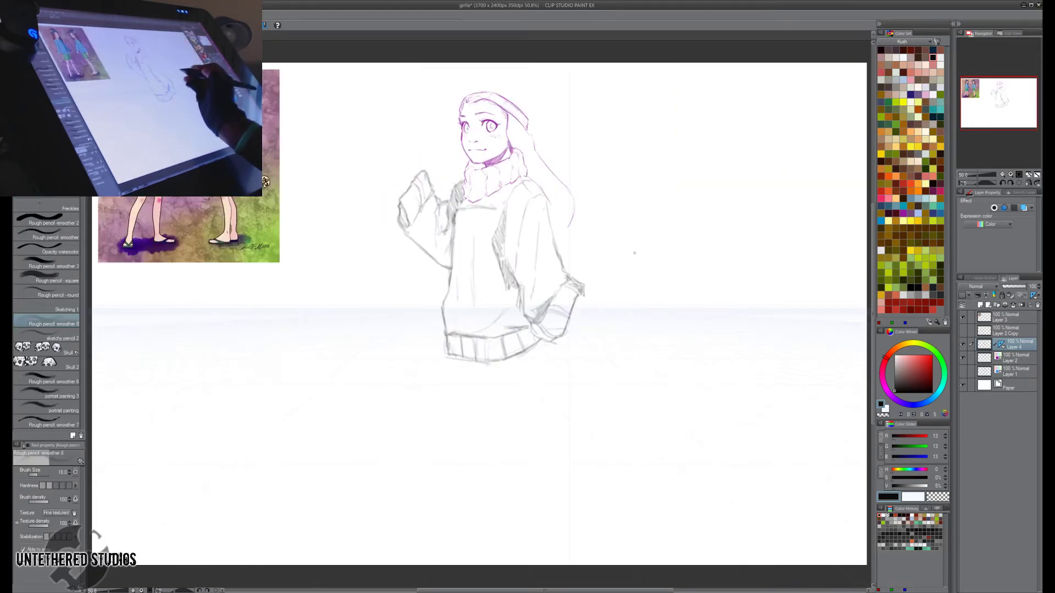
pyautogui.press('h')
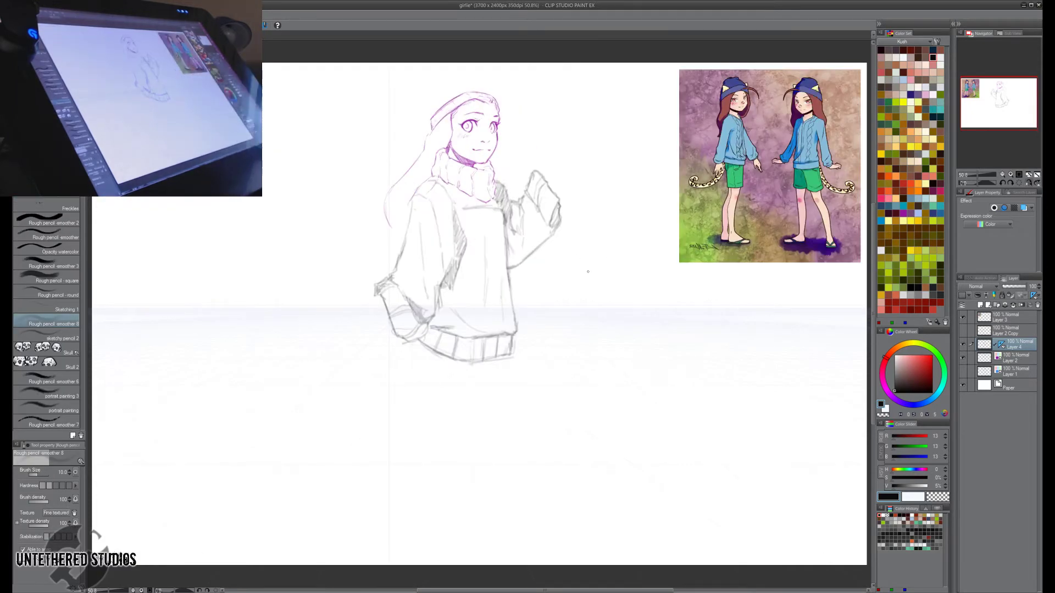
pyautogui.press('e')
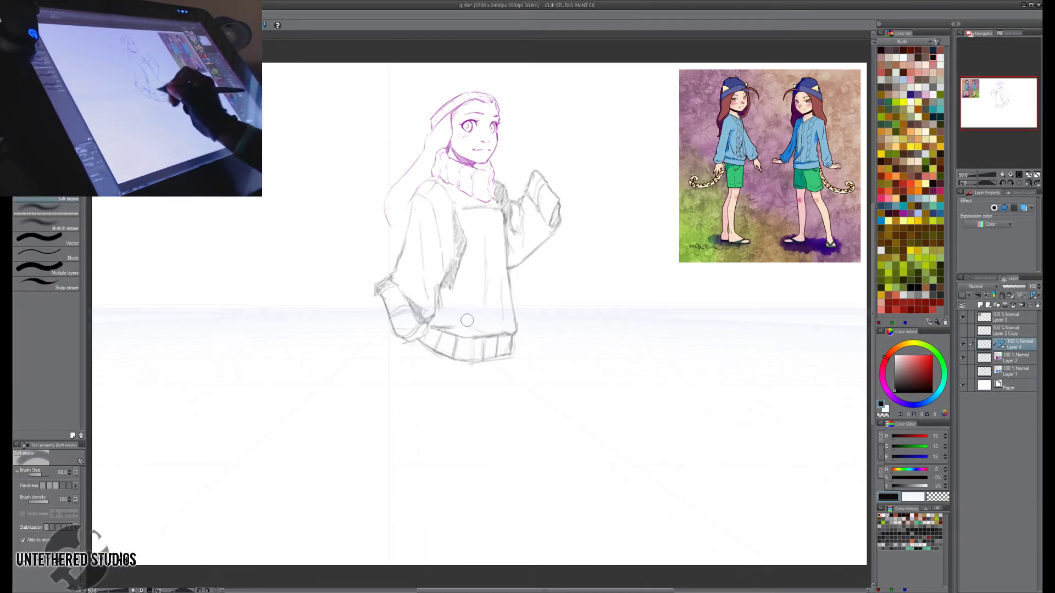
pyautogui.press('p')
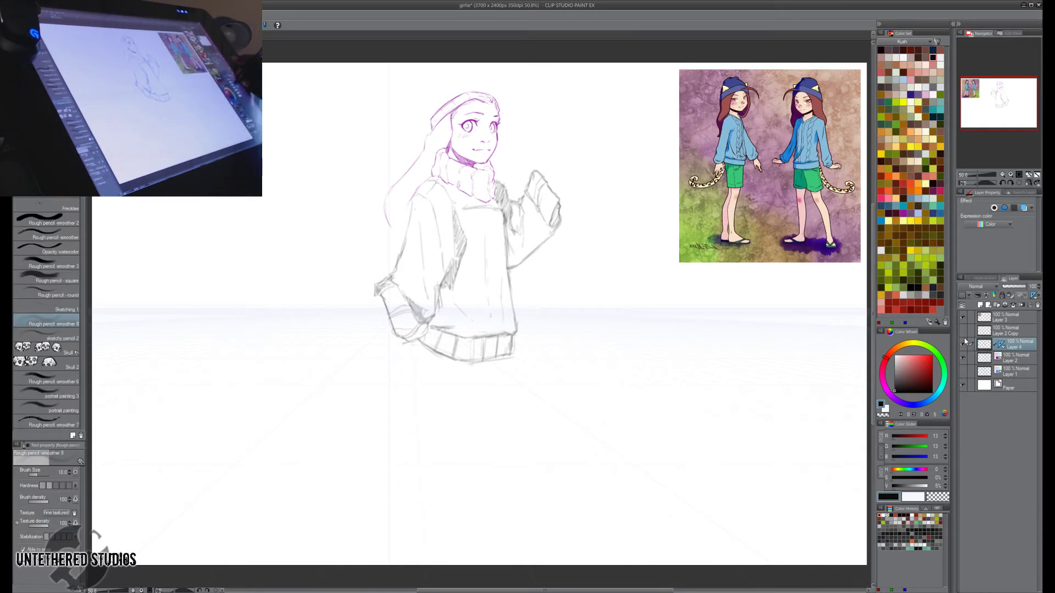
# Show Layer 1 again, touch up the sweater's lower corner, and reduce Layer 1's opacity to fade the blue rough sketch.
pyautogui.click(963, 372)
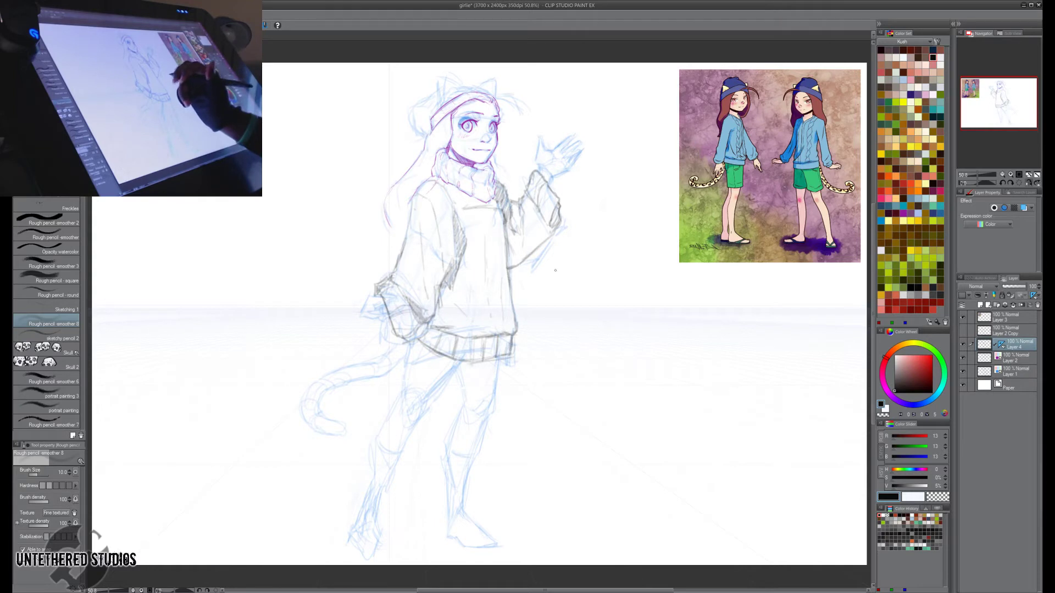
pyautogui.moveTo(510, 324); pyautogui.dragTo(513, 319)
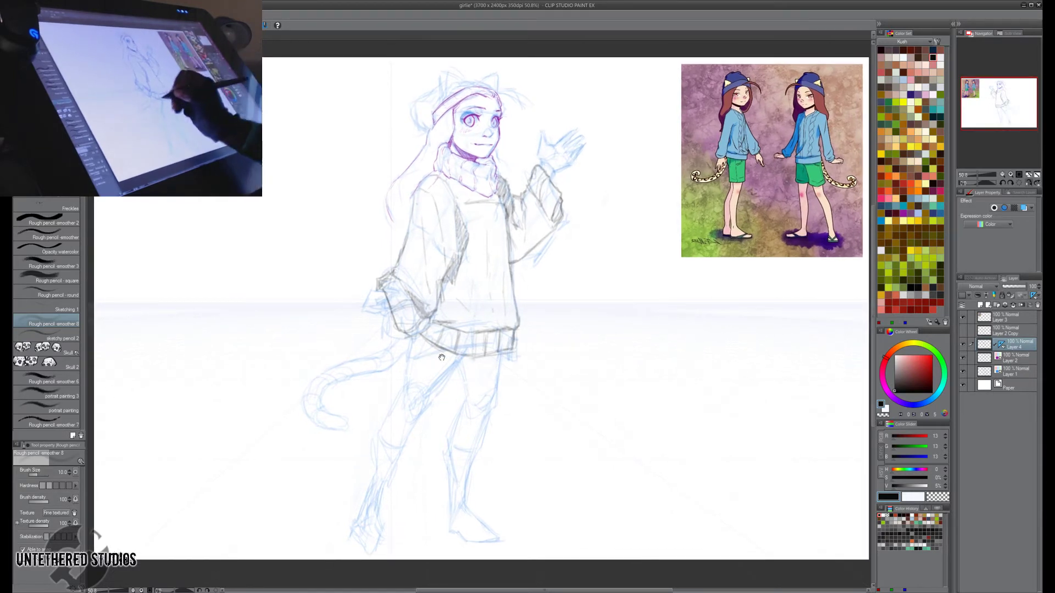
pyautogui.moveTo(549, 359); pyautogui.dragTo(552, 378)
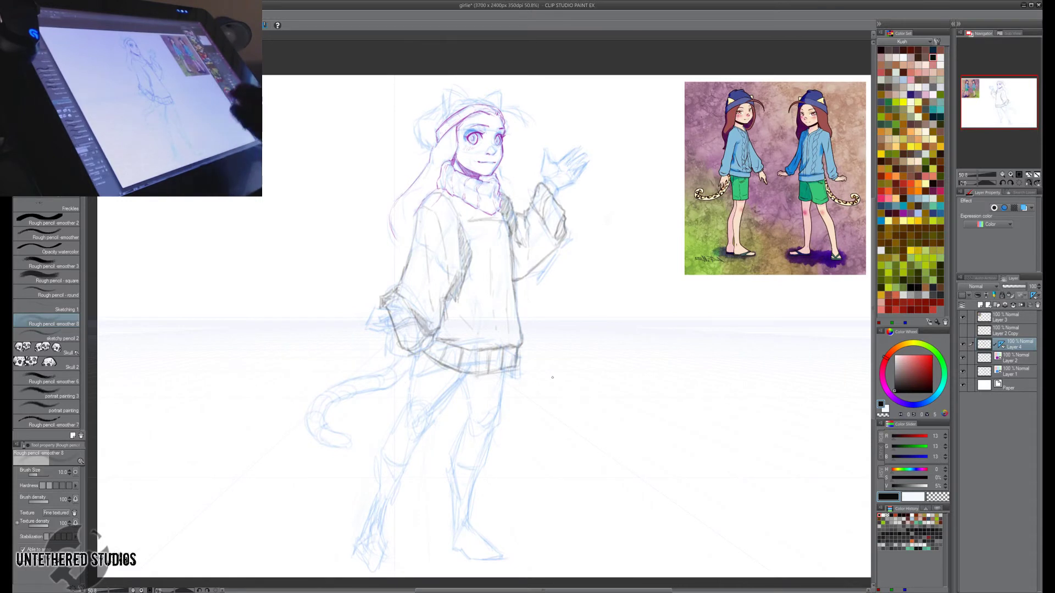
pyautogui.click(1021, 368)
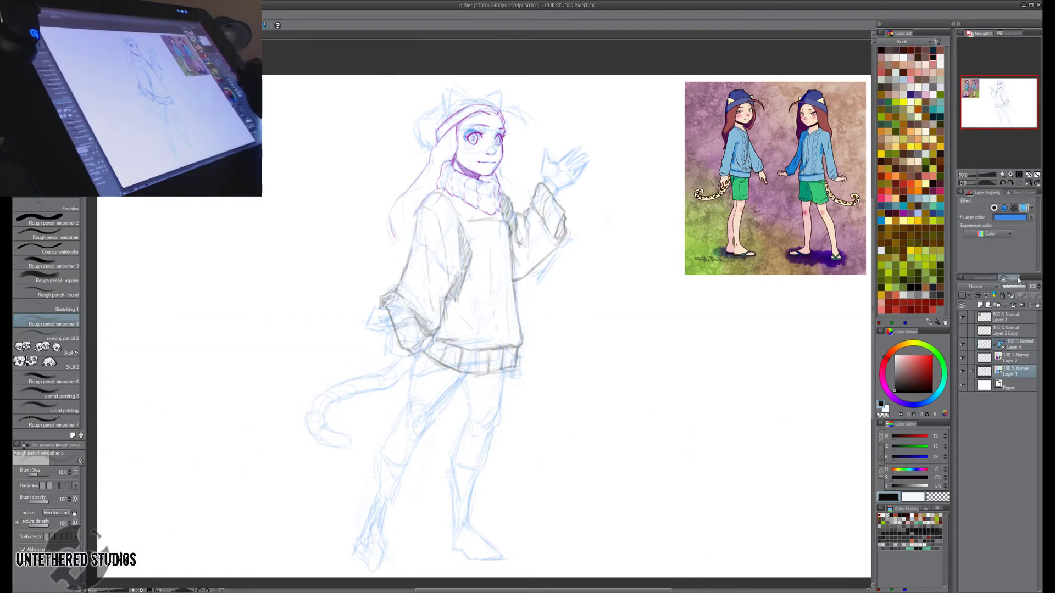
pyautogui.moveTo(1024, 287); pyautogui.dragTo(1013, 286)
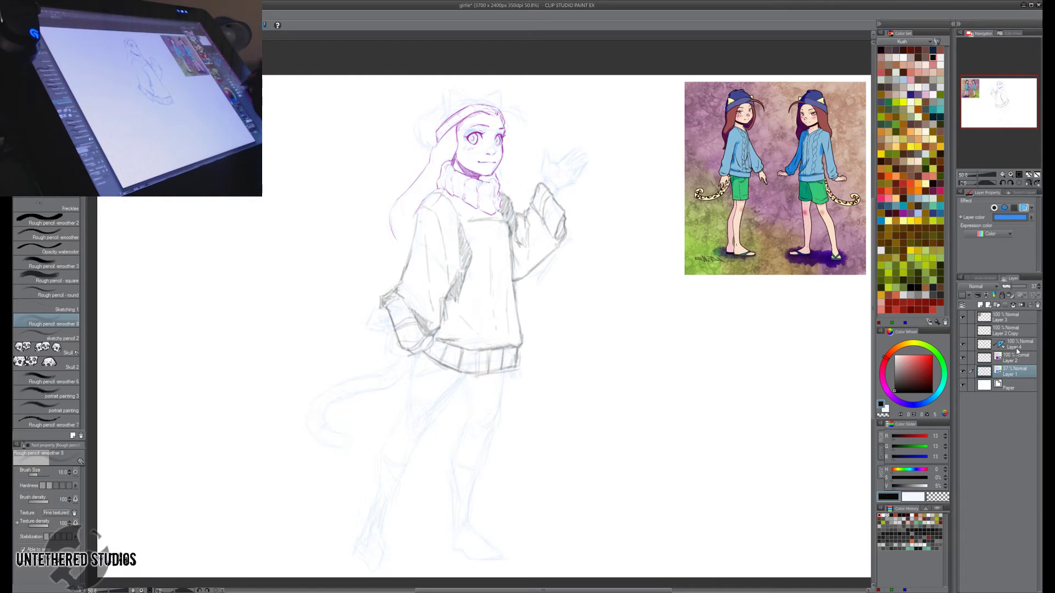
# On Layer 4, outline both thighs from the sweater hem to rounded edges below the knees and check them in mirrored view.
pyautogui.click(1016, 347)
pyautogui.moveTo(413, 357)
pyautogui.mouseDown()
pyautogui.moveTo(384, 457)
pyautogui.moveTo(405, 464)
pyautogui.mouseUp()
pyautogui.moveTo(467, 375)
pyautogui.mouseDown()
pyautogui.moveTo(412, 434)
pyautogui.moveTo(422, 433)
pyautogui.moveTo(406, 461)
pyautogui.mouseUp()
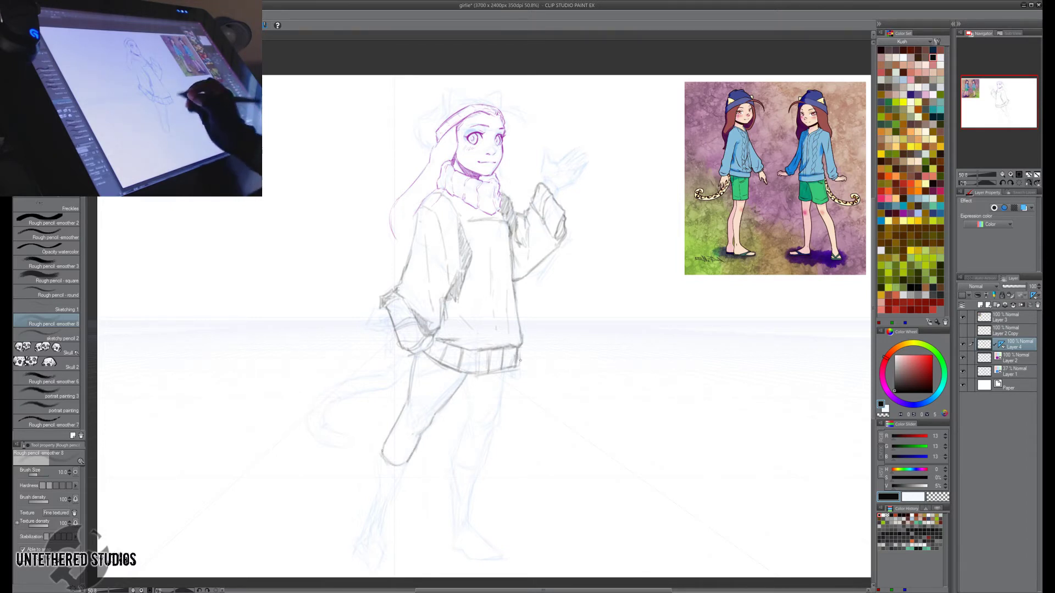
pyautogui.moveTo(506, 375); pyautogui.dragTo(484, 463)
pyautogui.moveTo(463, 384)
pyautogui.mouseDown()
pyautogui.moveTo(458, 466)
pyautogui.moveTo(451, 452)
pyautogui.moveTo(482, 465)
pyautogui.moveTo(456, 446)
pyautogui.mouseUp()
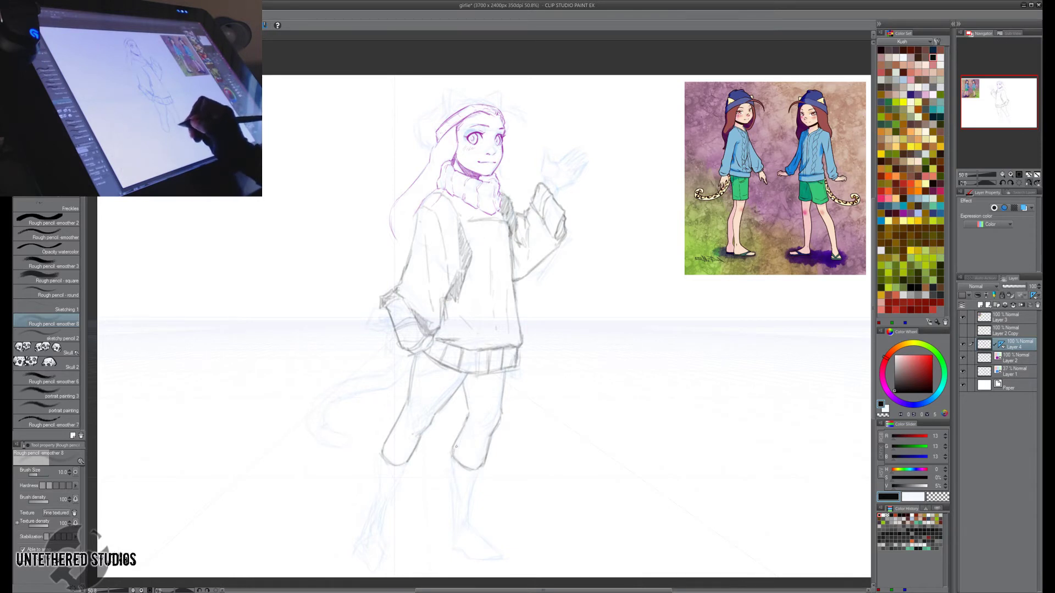
pyautogui.press('h')
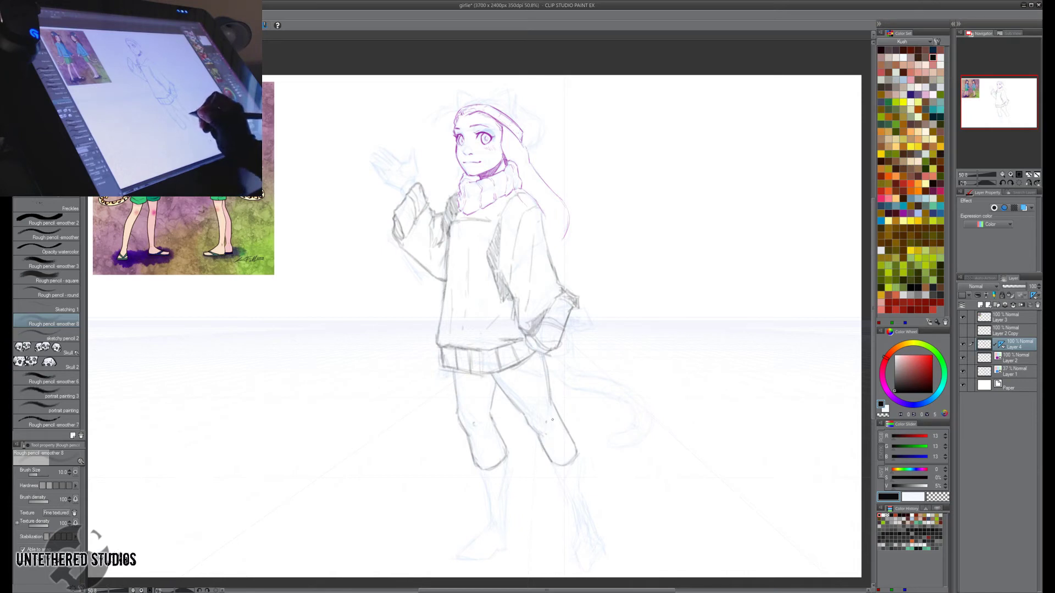
pyautogui.press('h')
# Sketch the lower leg beneath the lowered sleeve from the knee towards the ankle and erase the unsatisfactory calf lines.
pyautogui.moveTo(593, 412); pyautogui.dragTo(600, 397)
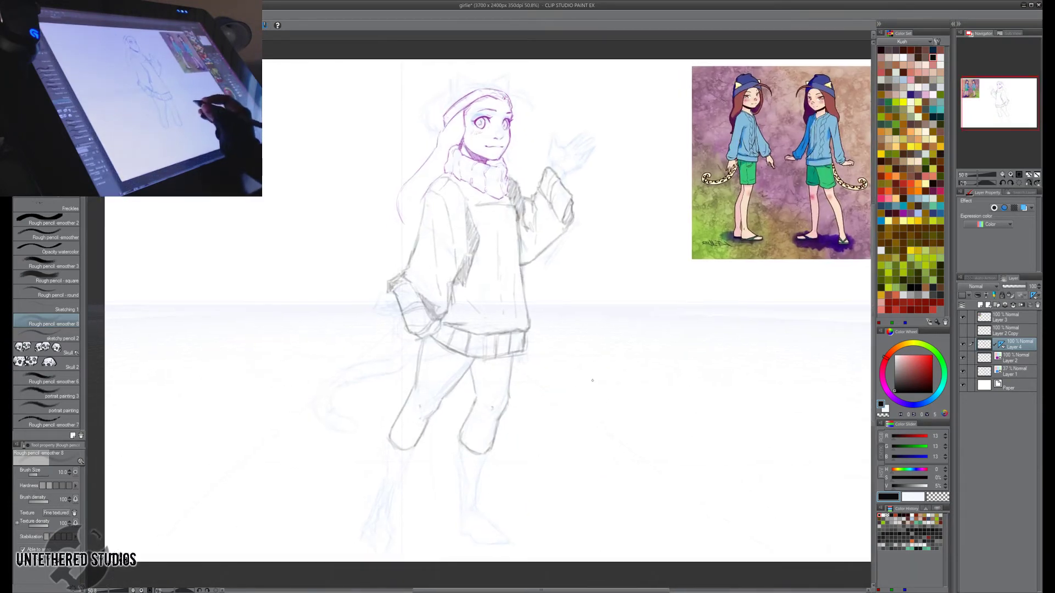
pyautogui.moveTo(388, 436); pyautogui.dragTo(379, 508)
pyautogui.moveTo(412, 455); pyautogui.dragTo(393, 498)
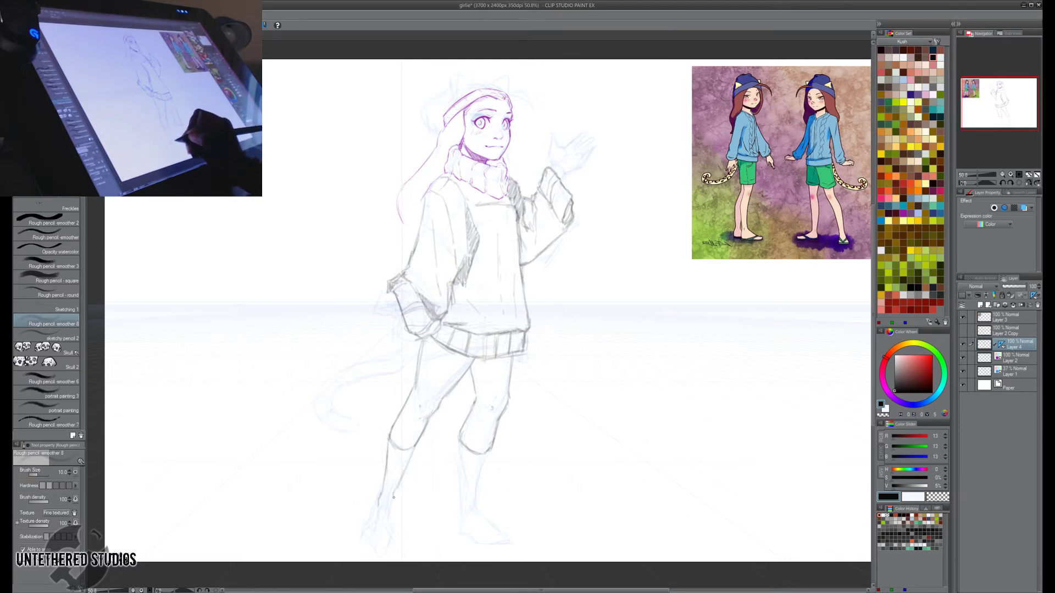
pyautogui.moveTo(410, 458)
pyautogui.mouseDown()
pyautogui.moveTo(396, 493)
pyautogui.moveTo(420, 435)
pyautogui.moveTo(385, 479)
pyautogui.mouseUp()
pyautogui.press('e')
pyautogui.press('p')
pyautogui.press('e')
pyautogui.press('p')
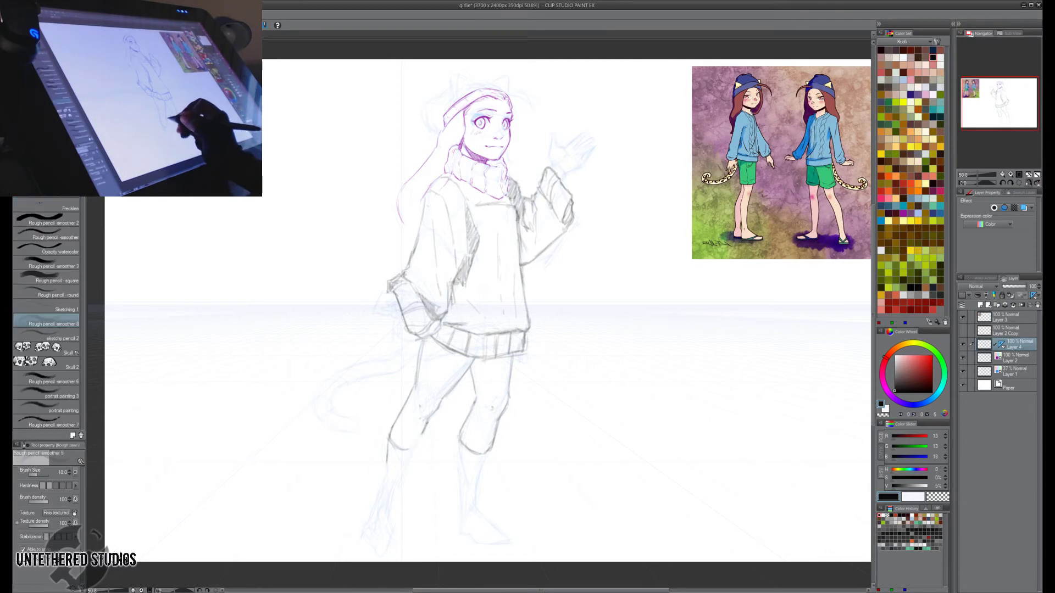
# Redraw the calf beneath the lowered sleeve down to the ankle, outline the sides of its foot, and check the mirrored view.
pyautogui.moveTo(423, 430); pyautogui.dragTo(387, 508)
pyautogui.moveTo(390, 457)
pyautogui.mouseDown()
pyautogui.moveTo(366, 526)
pyautogui.moveTo(388, 506)
pyautogui.moveTo(391, 528)
pyautogui.moveTo(389, 503)
pyautogui.moveTo(389, 534)
pyautogui.mouseUp()
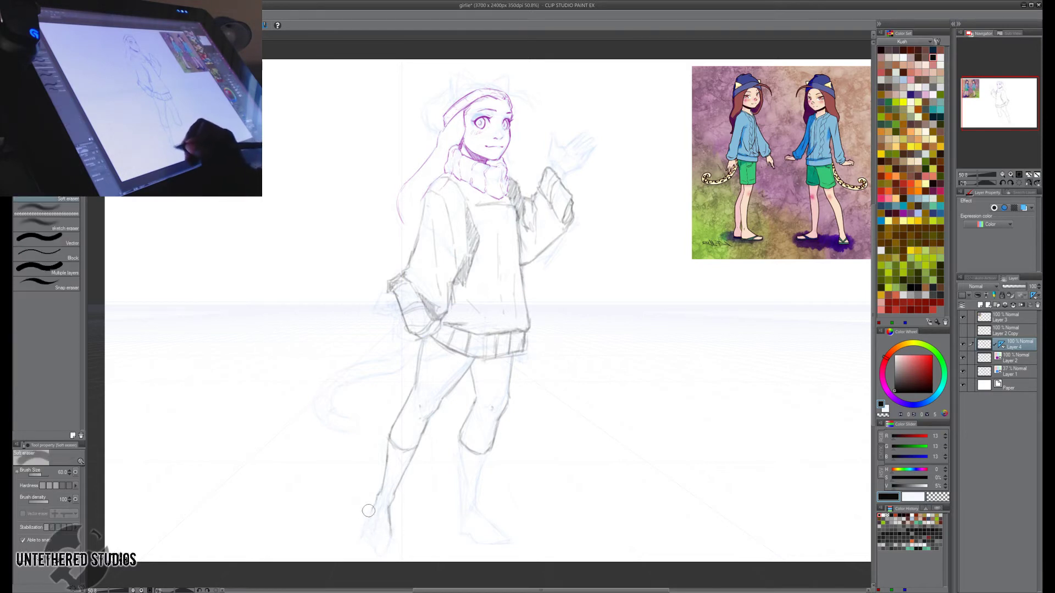
pyautogui.moveTo(372, 512); pyautogui.dragTo(367, 533)
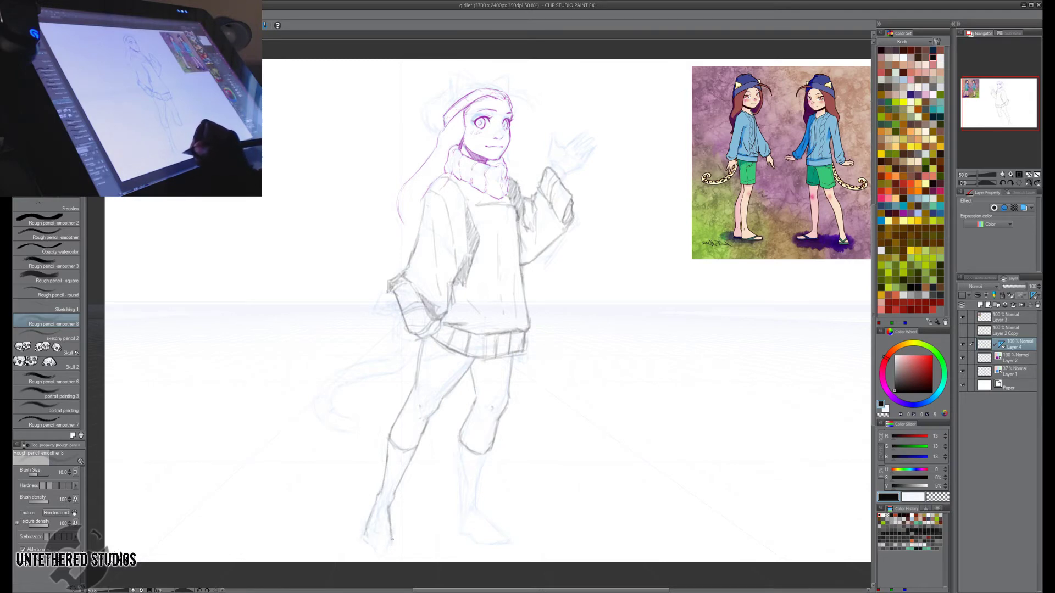
pyautogui.press('h')
pyautogui.press('h')
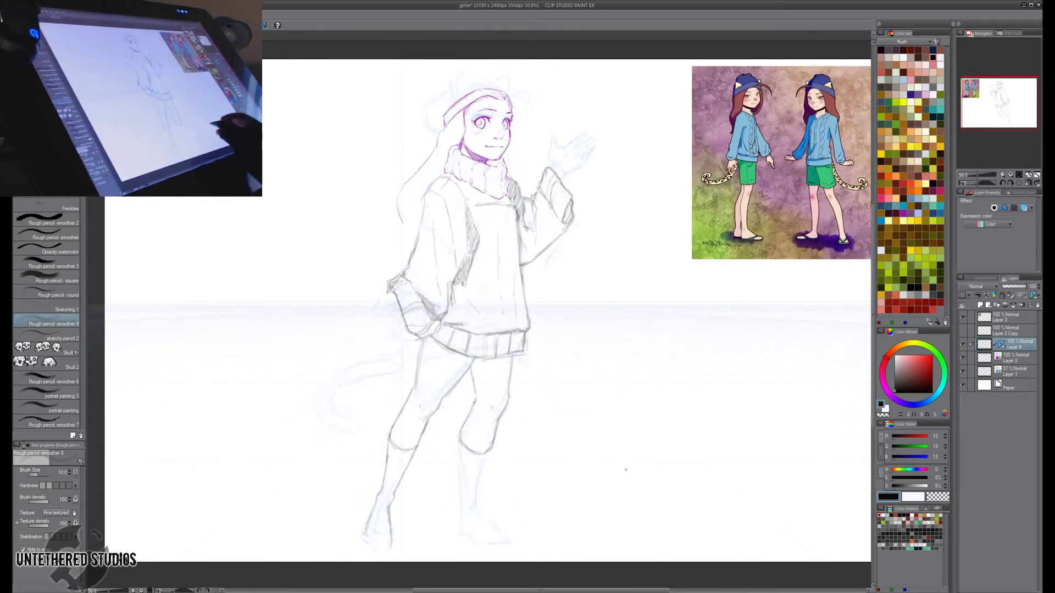
# Outline the other leg's calf from the knee to the ankle, clean up its lines, and mirror the view.
pyautogui.moveTo(487, 443)
pyautogui.mouseDown()
pyautogui.moveTo(475, 486)
pyautogui.moveTo(461, 445)
pyautogui.moveTo(463, 480)
pyautogui.moveTo(459, 440)
pyautogui.moveTo(462, 485)
pyautogui.moveTo(451, 445)
pyautogui.moveTo(462, 424)
pyautogui.moveTo(460, 513)
pyautogui.mouseUp()
pyautogui.press('e')
pyautogui.press('p')
pyautogui.press('h')
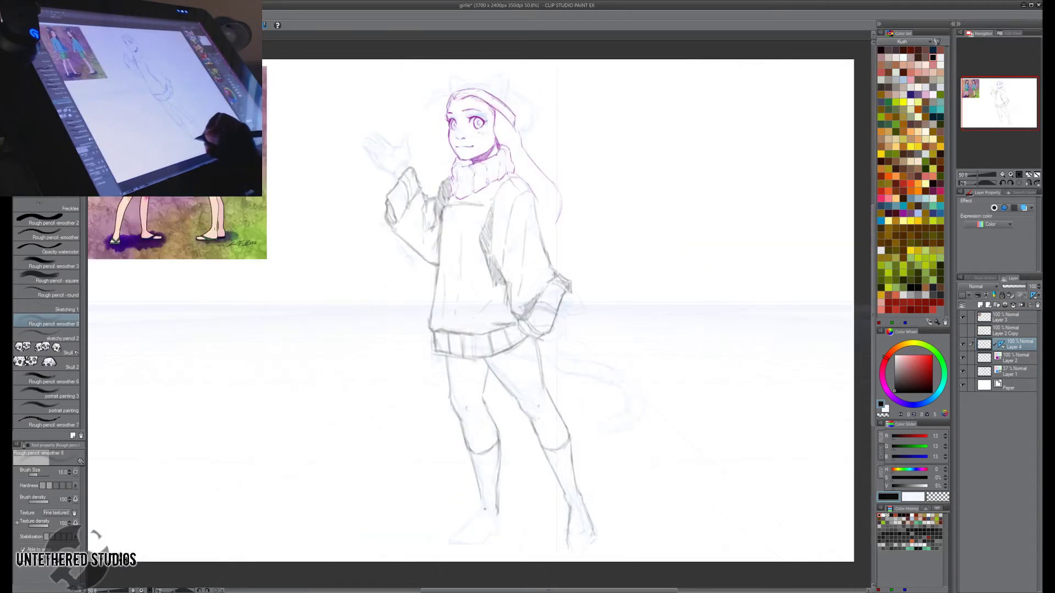
# Outline the instep, heel and sole of the foot beneath the raised arm, checking its shape in mirrored view.
pyautogui.moveTo(480, 505); pyautogui.dragTo(472, 518)
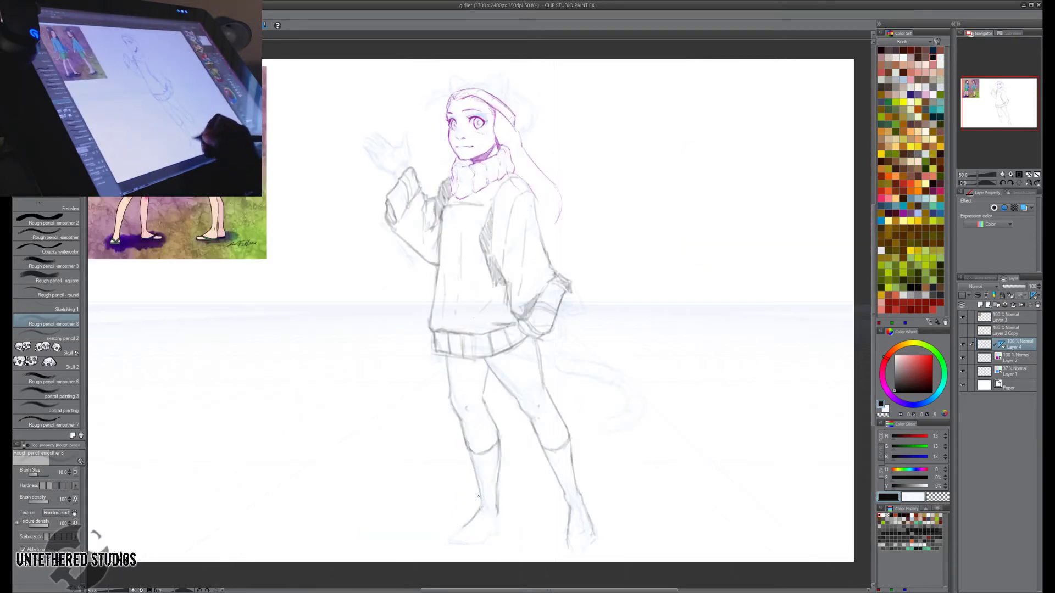
pyautogui.press('h')
pyautogui.moveTo(568, 452); pyautogui.dragTo(602, 406)
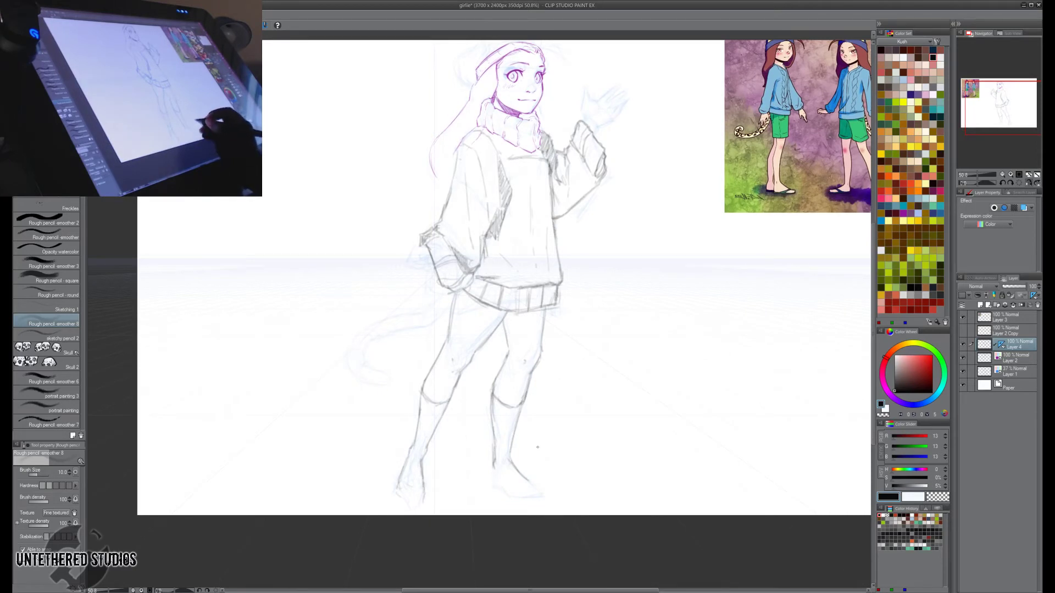
pyautogui.moveTo(494, 471); pyautogui.dragTo(495, 487)
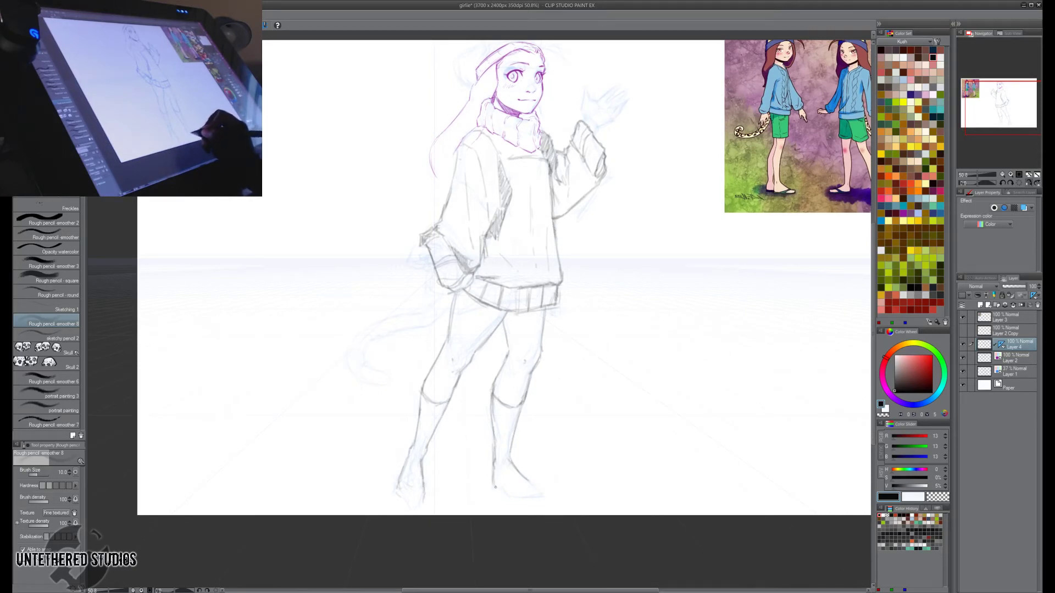
pyautogui.press('h')
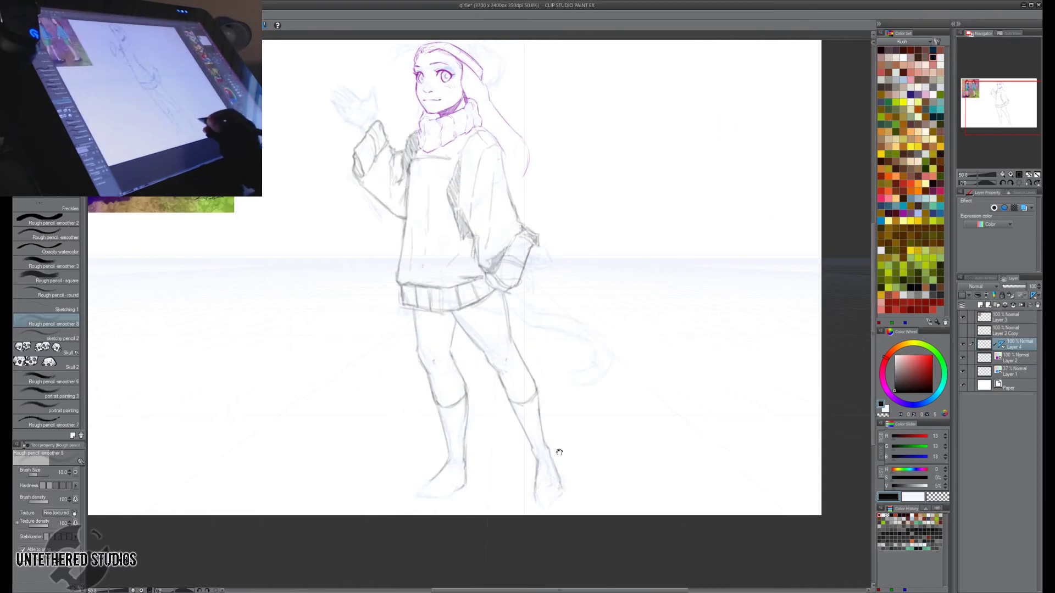
pyautogui.moveTo(455, 488); pyautogui.dragTo(481, 482)
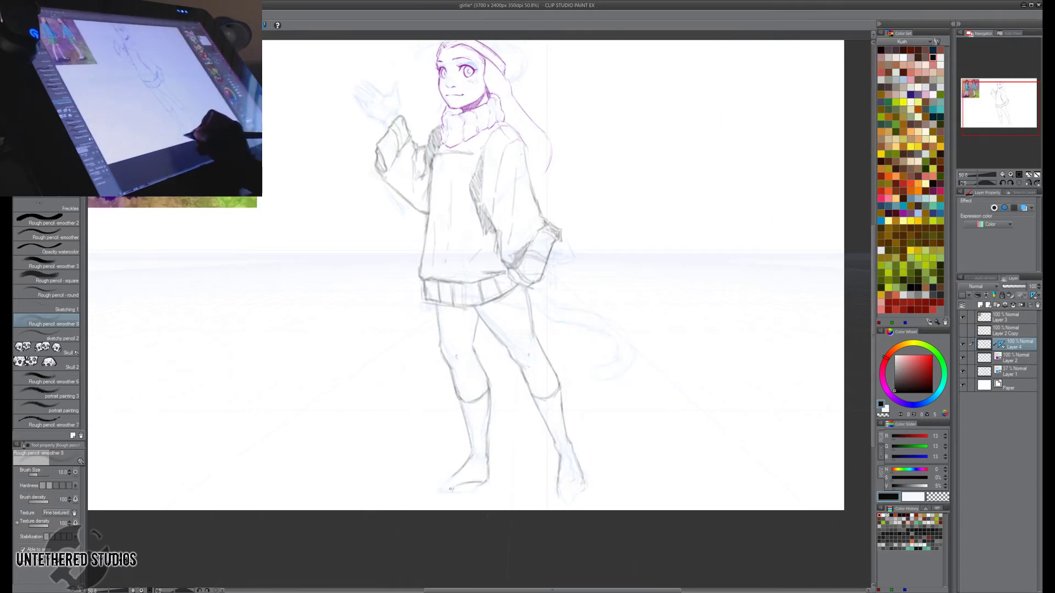
pyautogui.press('h')
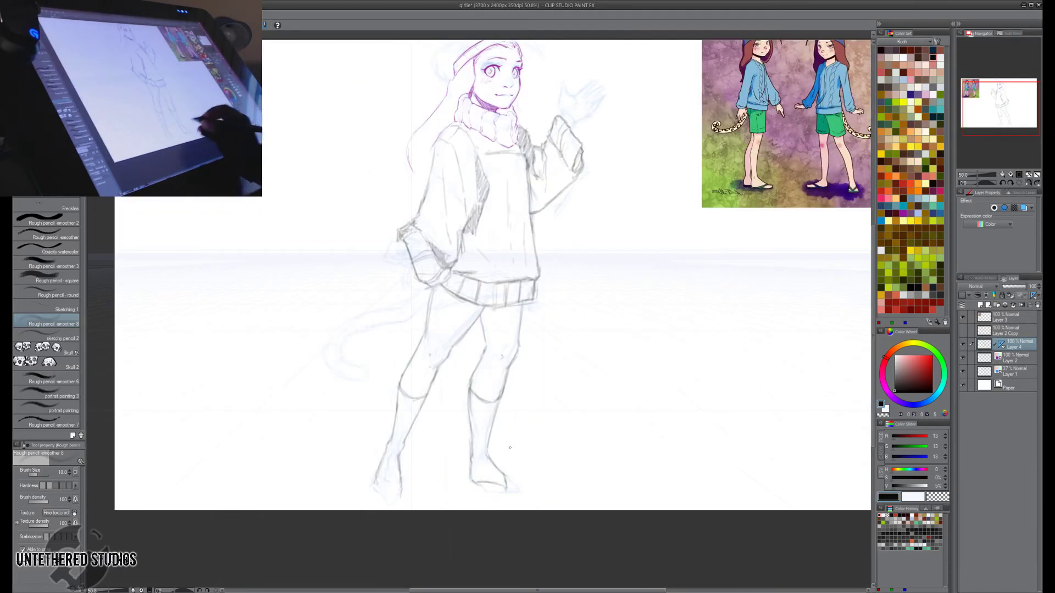
# Close the outline of the foot beneath the lowered sleeve and sketch toes on the foot beneath the raised arm.
pyautogui.moveTo(383, 461)
pyautogui.mouseDown()
pyautogui.moveTo(390, 492)
pyautogui.moveTo(400, 477)
pyautogui.moveTo(394, 491)
pyautogui.moveTo(383, 470)
pyautogui.moveTo(390, 490)
pyautogui.moveTo(398, 475)
pyautogui.moveTo(390, 492)
pyautogui.moveTo(400, 499)
pyautogui.moveTo(390, 502)
pyautogui.mouseUp()
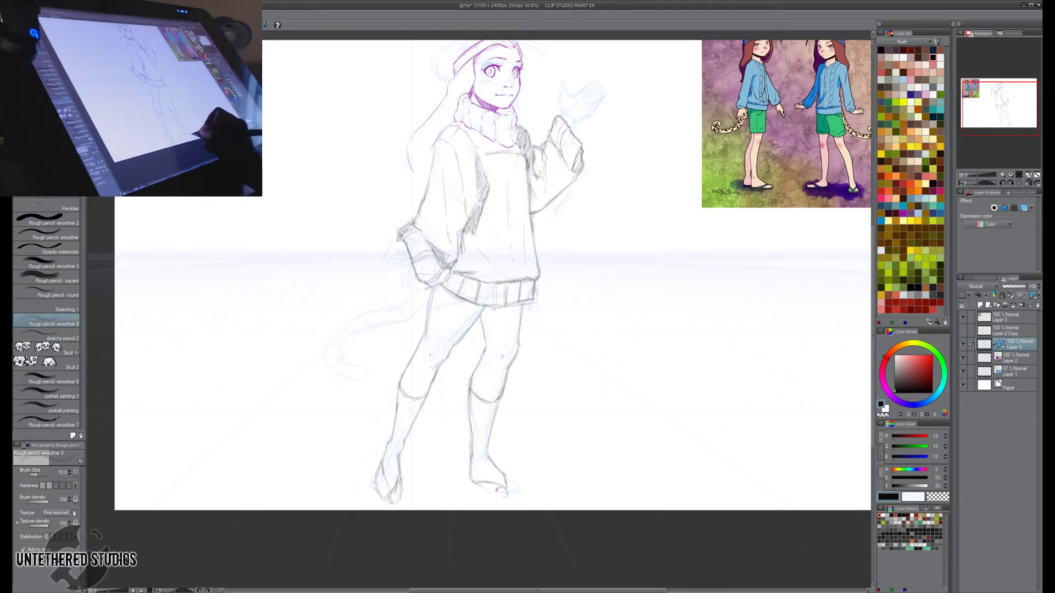
pyautogui.moveTo(490, 494); pyautogui.dragTo(508, 497)
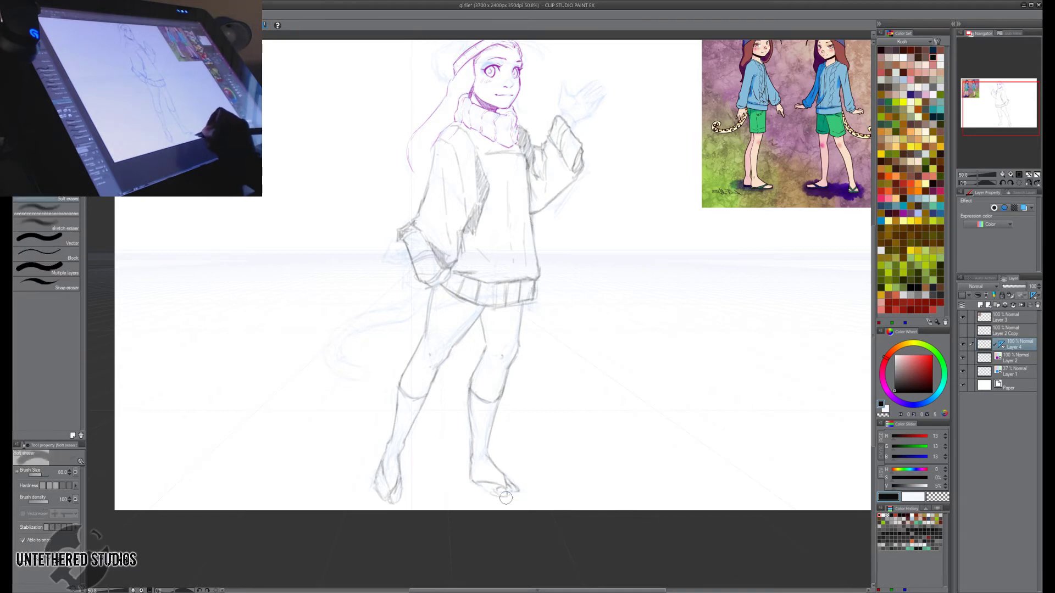
pyautogui.hotkey('ctrl', 'z')
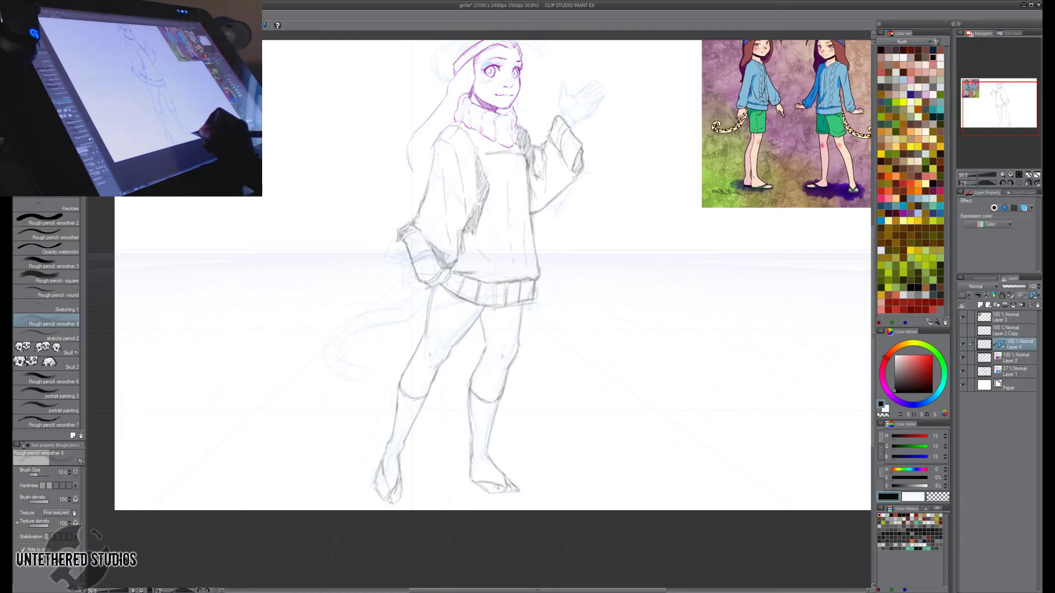
pyautogui.press('e')
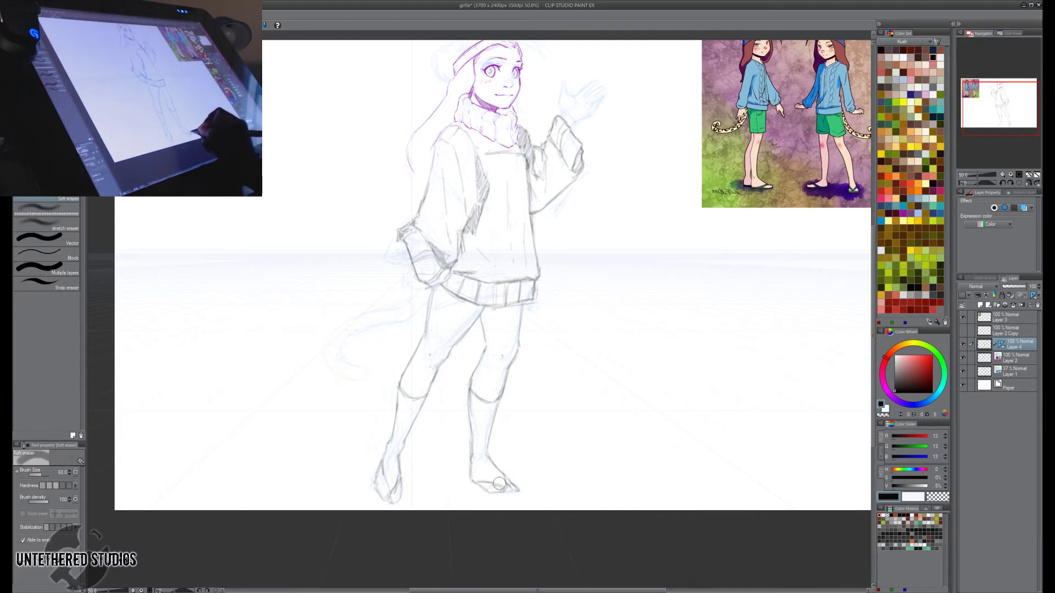
pyautogui.press('p')
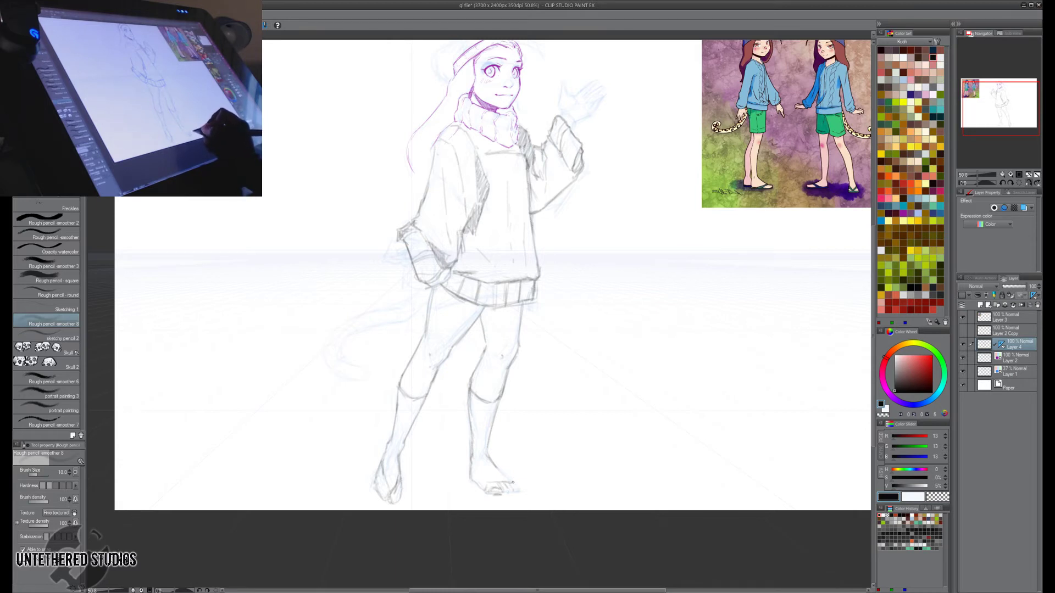
# Draw a sandal strap across the foot beneath the raised arm, checking it in mirrored view.
pyautogui.press('h')
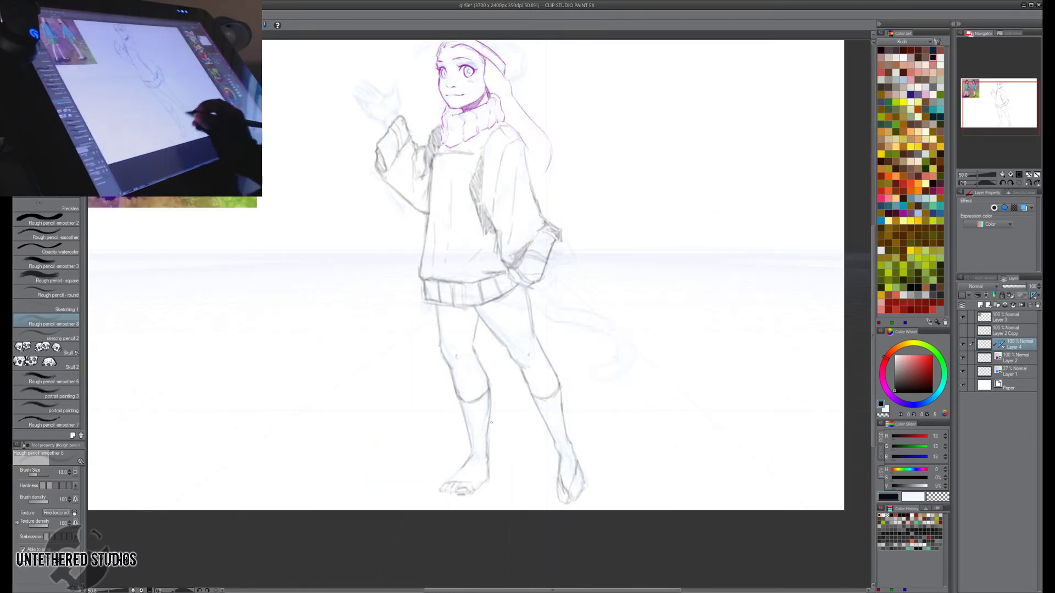
pyautogui.moveTo(459, 471)
pyautogui.mouseDown()
pyautogui.moveTo(459, 484)
pyautogui.moveTo(476, 480)
pyautogui.mouseUp()
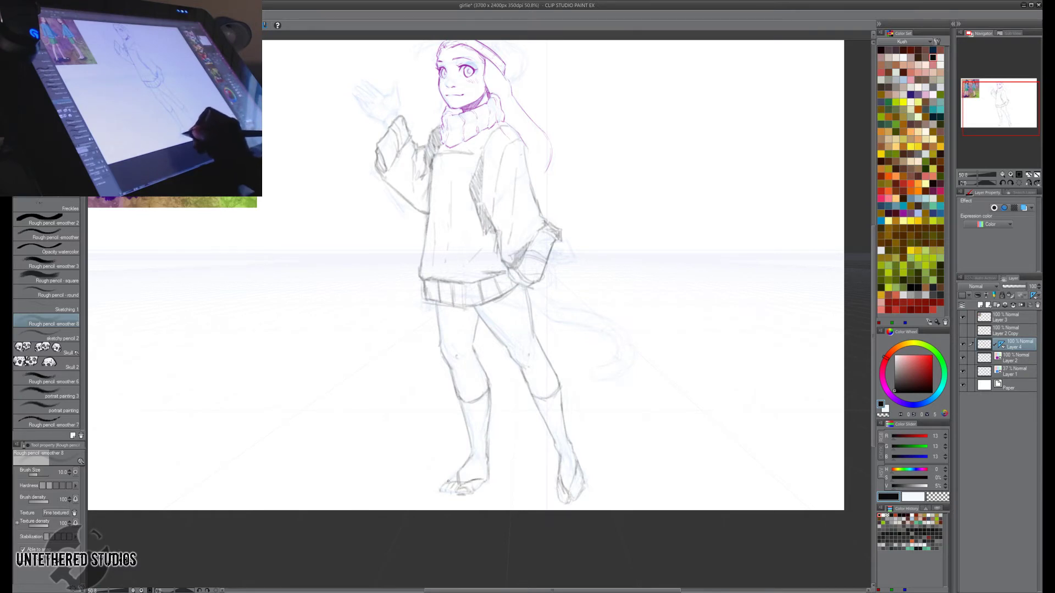
pyautogui.press('h')
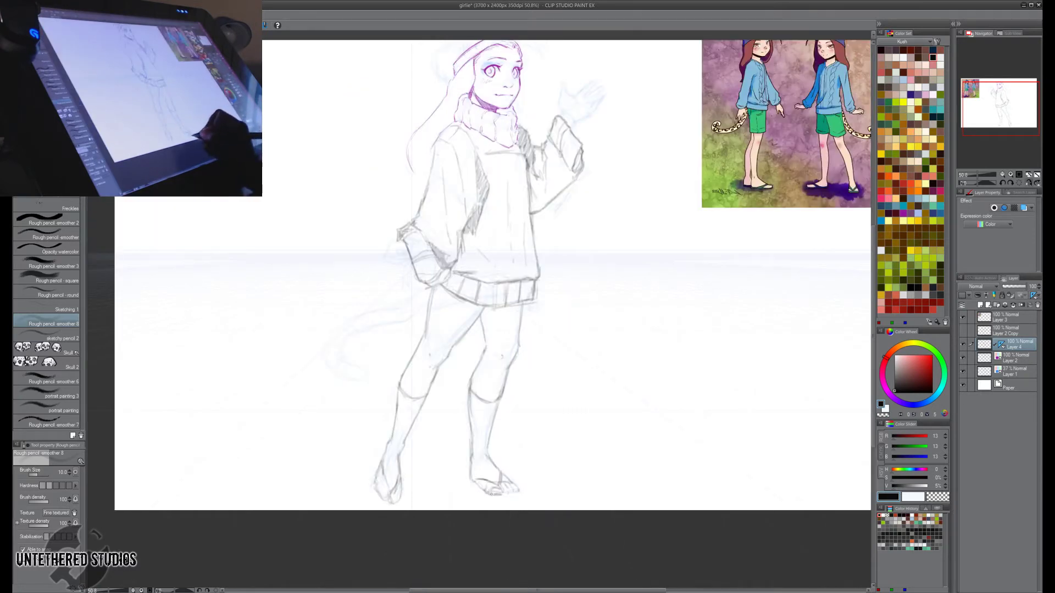
pyautogui.press('e')
pyautogui.press('p')
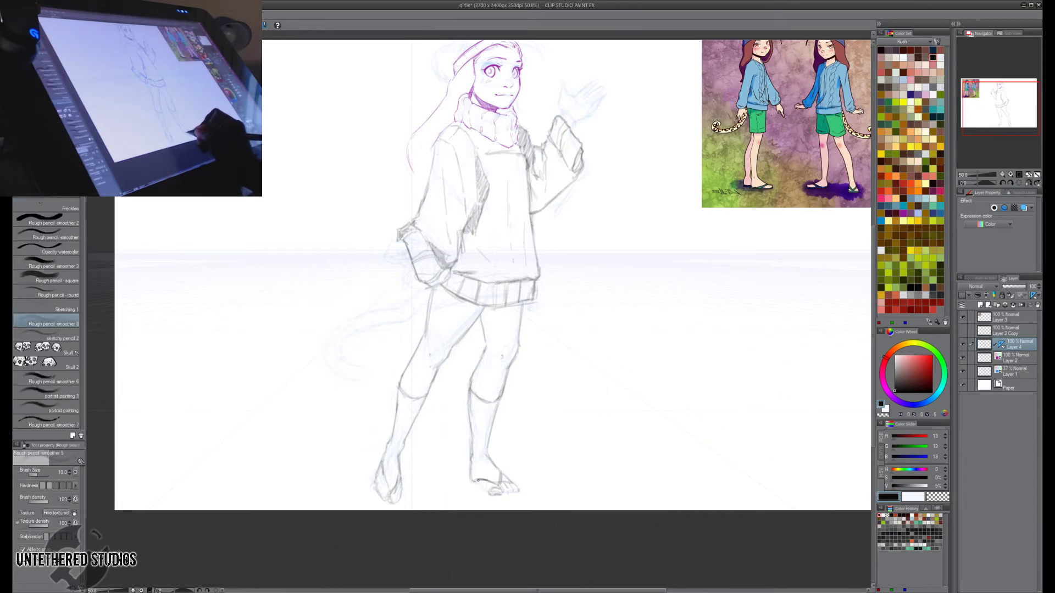
# Add the sandal sole under the heel and toes of the foot beneath the raised arm, cleaning up its lines.
pyautogui.press('h')
pyautogui.press('e')
pyautogui.press('p')
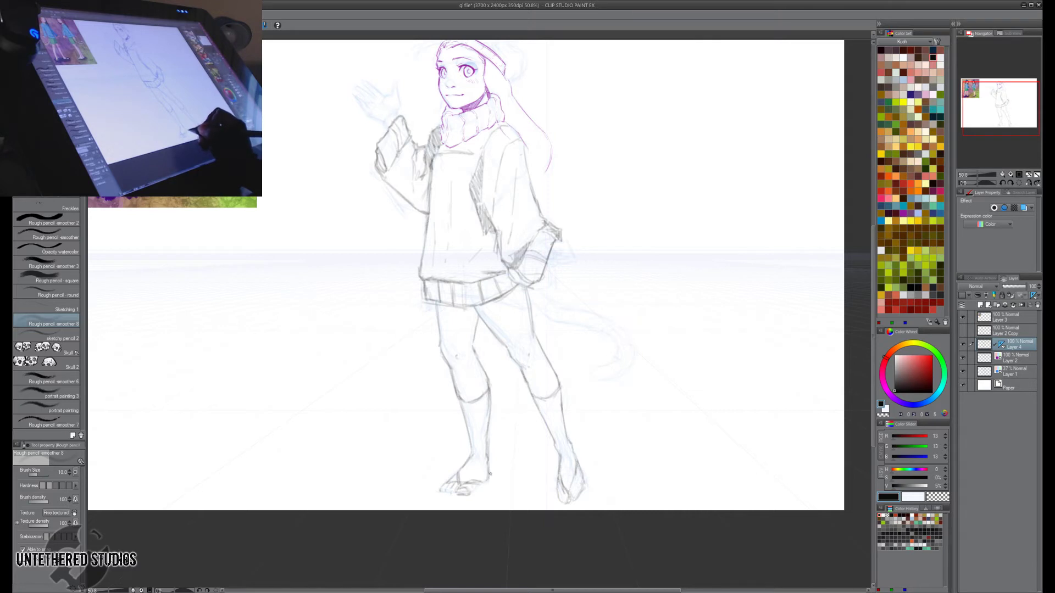
pyautogui.moveTo(490, 477); pyautogui.dragTo(473, 487)
pyautogui.press('h')
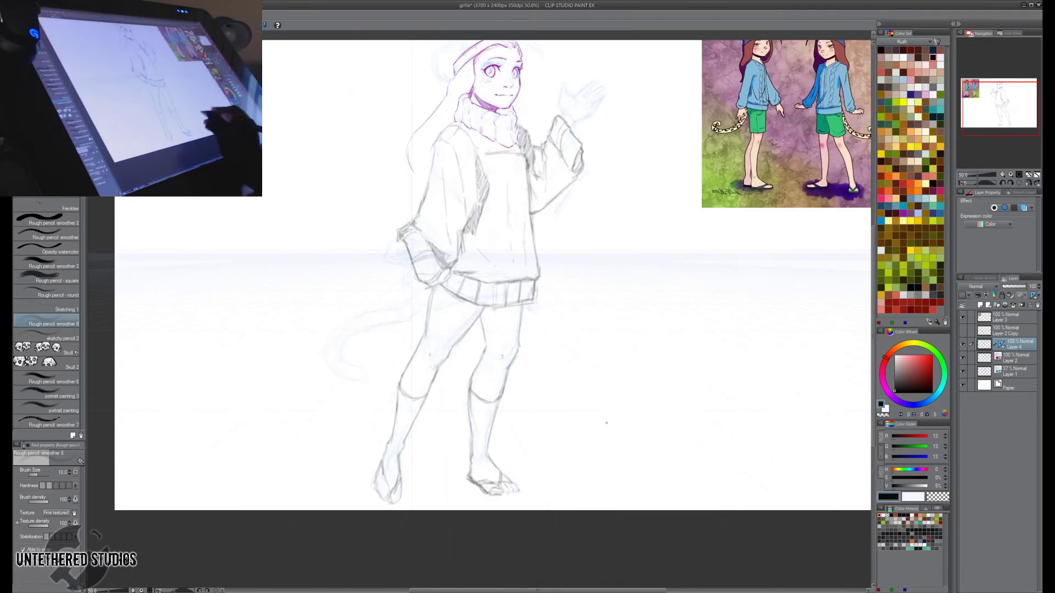
pyautogui.press('e')
pyautogui.press('p')
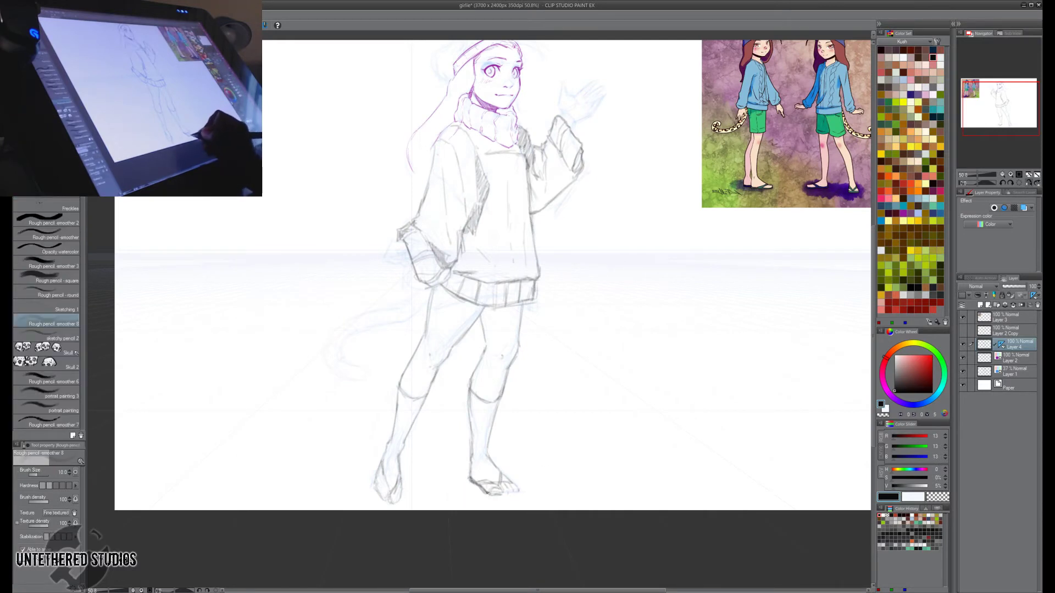
pyautogui.moveTo(486, 492); pyautogui.dragTo(515, 494)
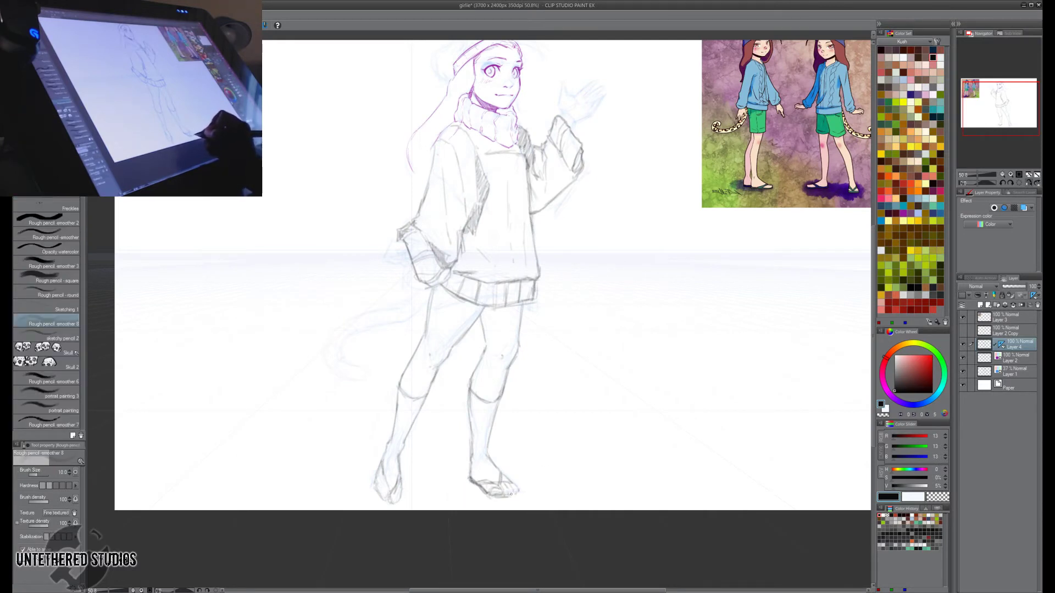
pyautogui.press('h')
pyautogui.press('h')
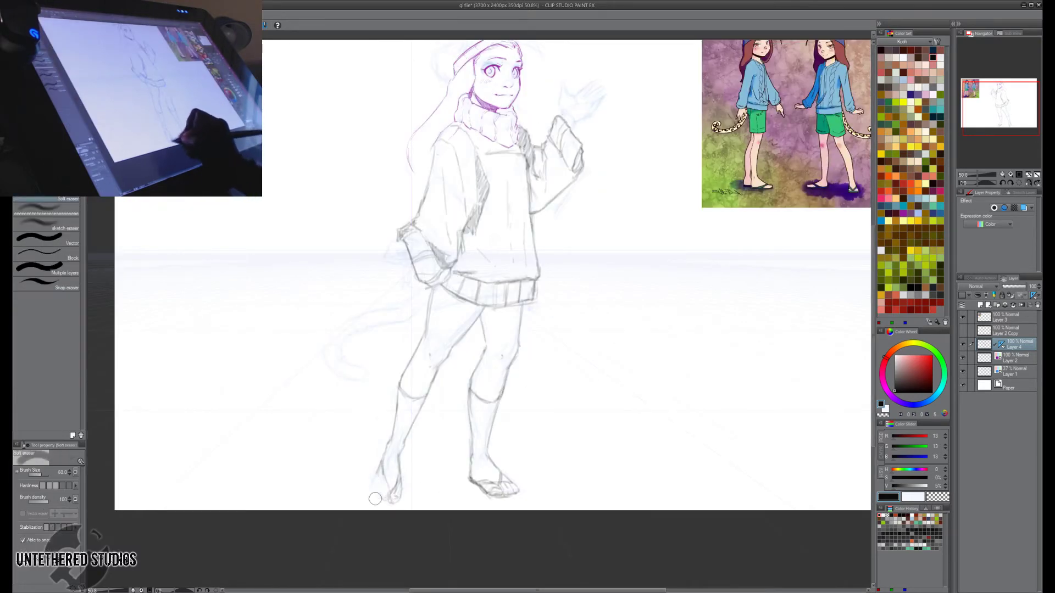
# Erase the elongated foot outline beneath the lowered sleeve up to the ankle, checking both view orientations.
pyautogui.moveTo(377, 488); pyautogui.dragTo(378, 471)
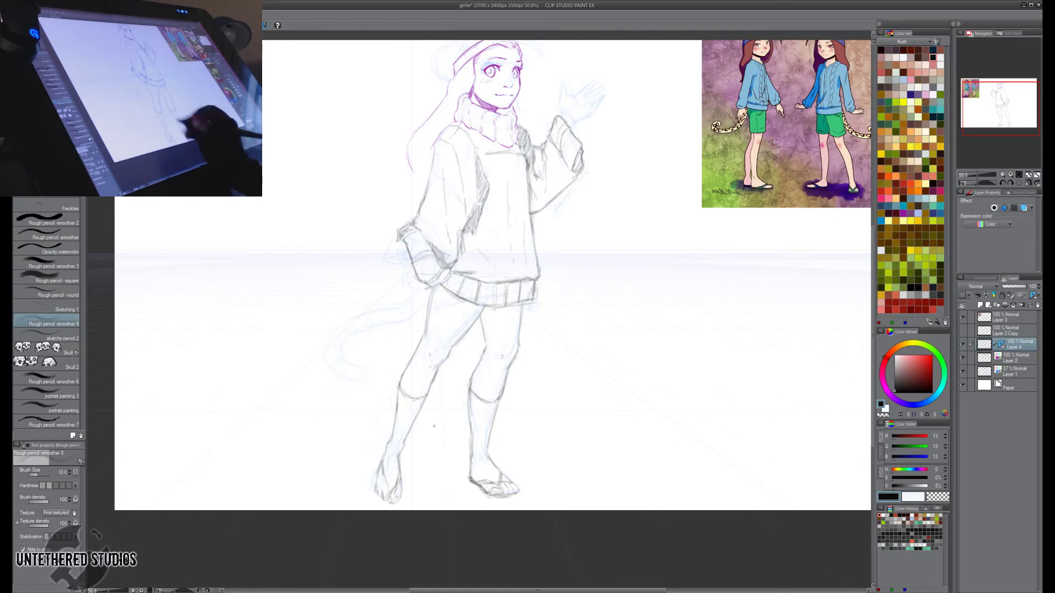
pyautogui.press('h')
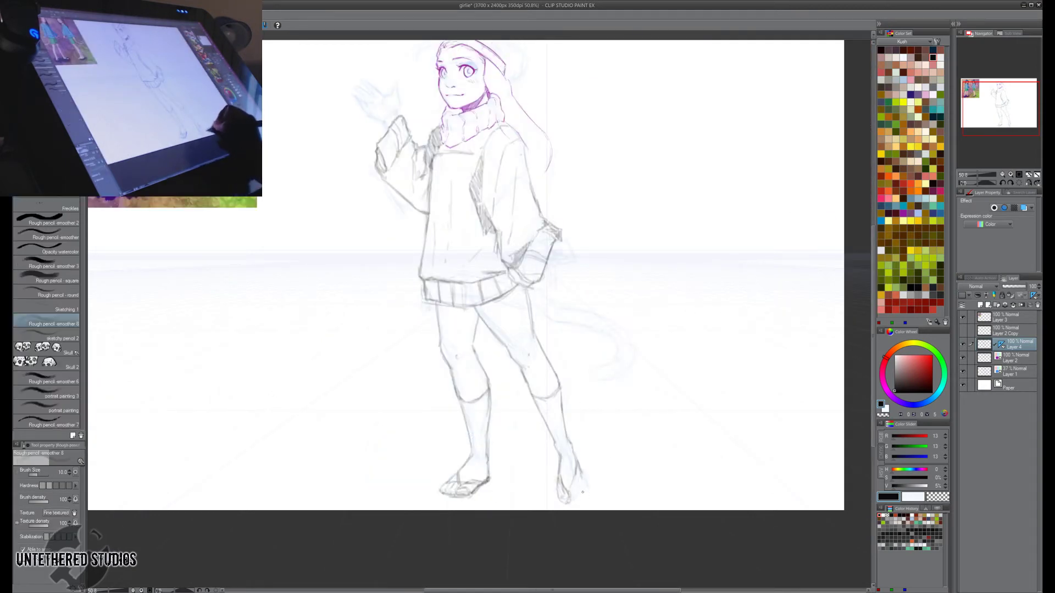
pyautogui.moveTo(583, 484); pyautogui.dragTo(581, 466)
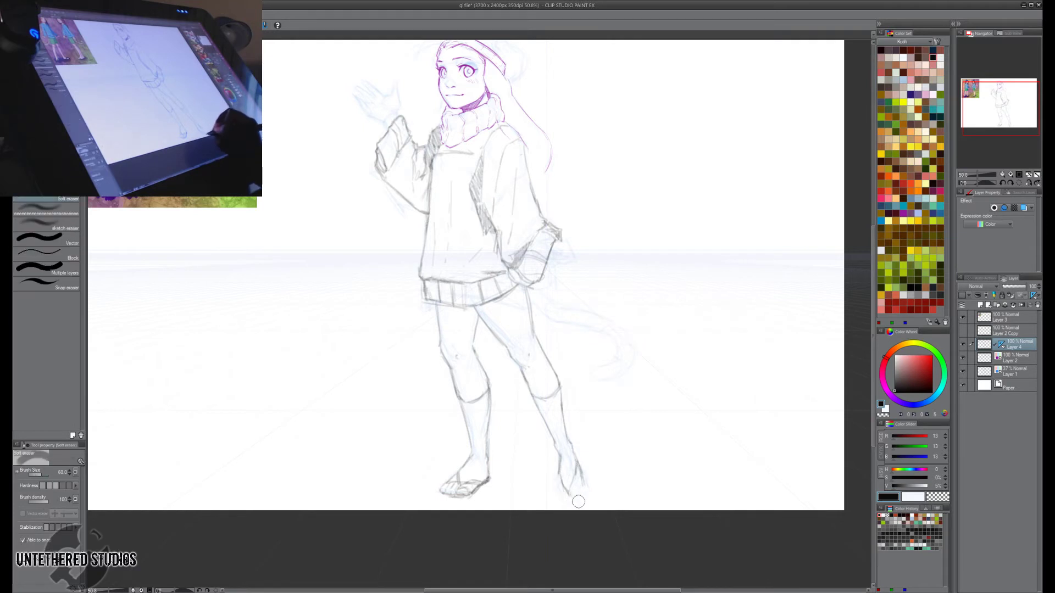
pyautogui.press('h')
pyautogui.press('e')
pyautogui.moveTo(389, 470)
pyautogui.mouseDown()
pyautogui.moveTo(385, 502)
pyautogui.moveTo(379, 471)
pyautogui.moveTo(377, 489)
pyautogui.mouseUp()
pyautogui.press('p')
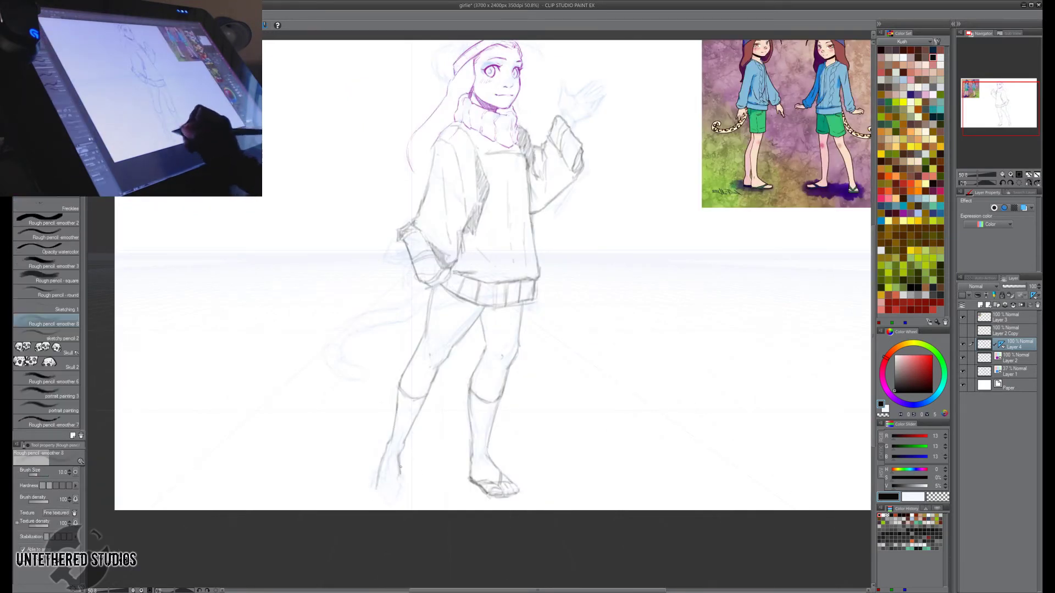
pyautogui.press('h')
pyautogui.press('e')
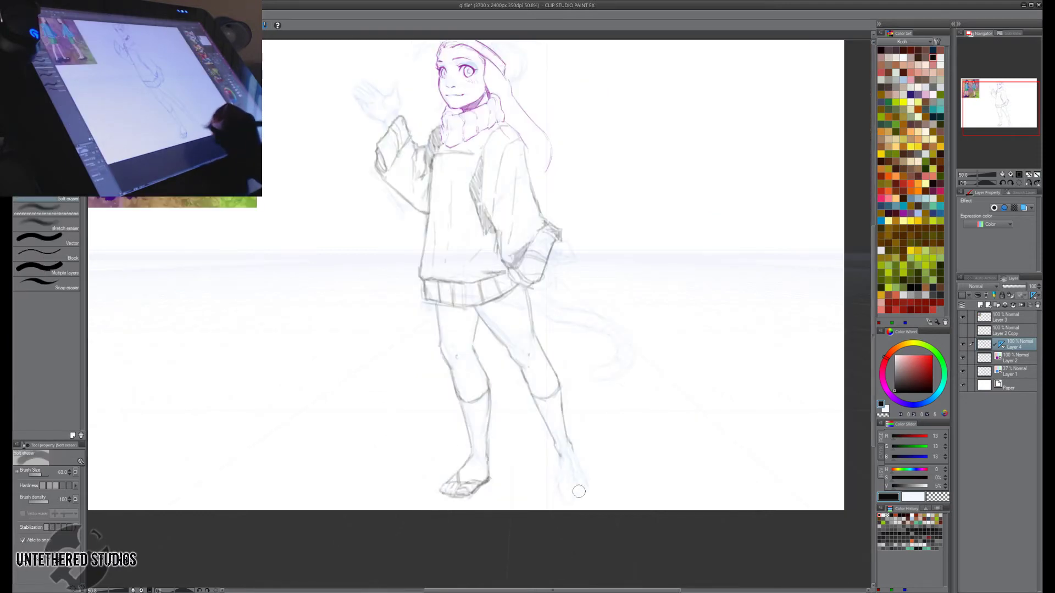
# Redraw the foot beneath the lowered sleeve shorter, with flared sides, toes and a sandal strap.
pyautogui.press('p')
pyautogui.press('h')
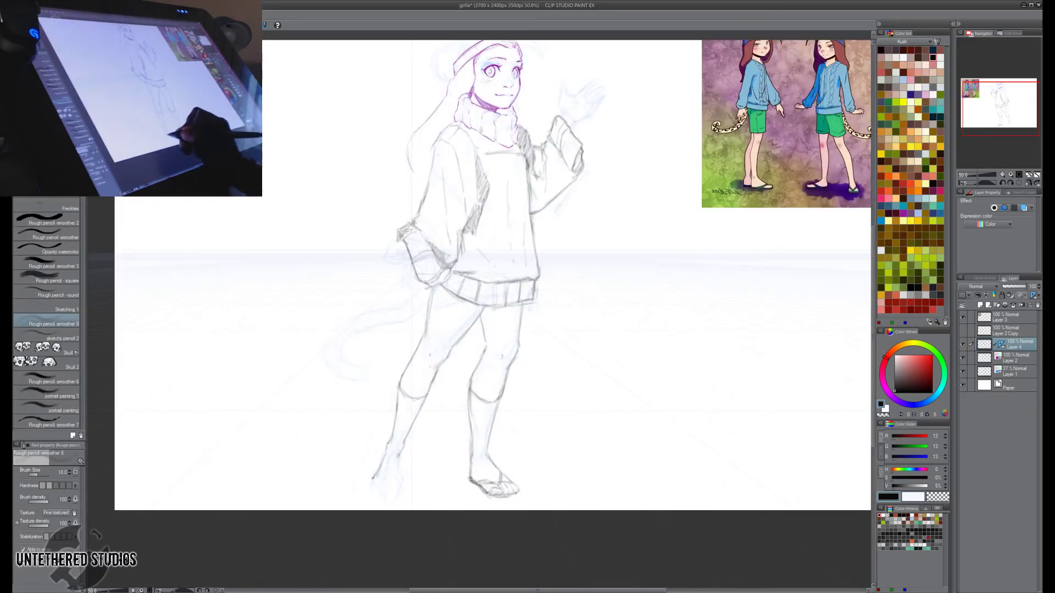
pyautogui.moveTo(399, 466); pyautogui.dragTo(403, 483)
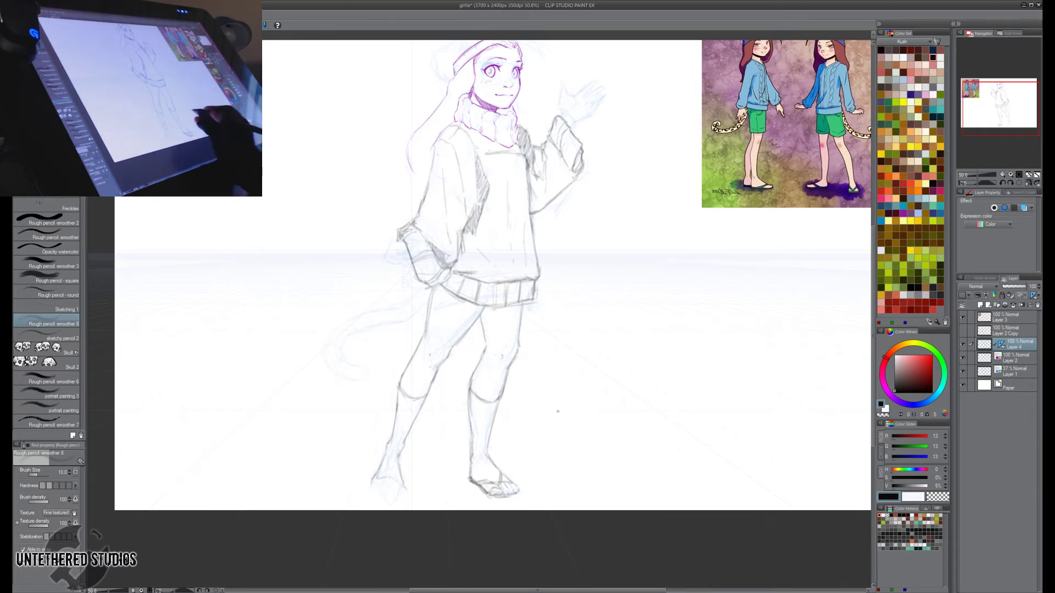
pyautogui.press('h')
pyautogui.moveTo(565, 483)
pyautogui.mouseDown()
pyautogui.moveTo(555, 491)
pyautogui.moveTo(591, 488)
pyautogui.moveTo(566, 477)
pyautogui.moveTo(580, 472)
pyautogui.moveTo(559, 485)
pyautogui.mouseUp()
pyautogui.press('h')
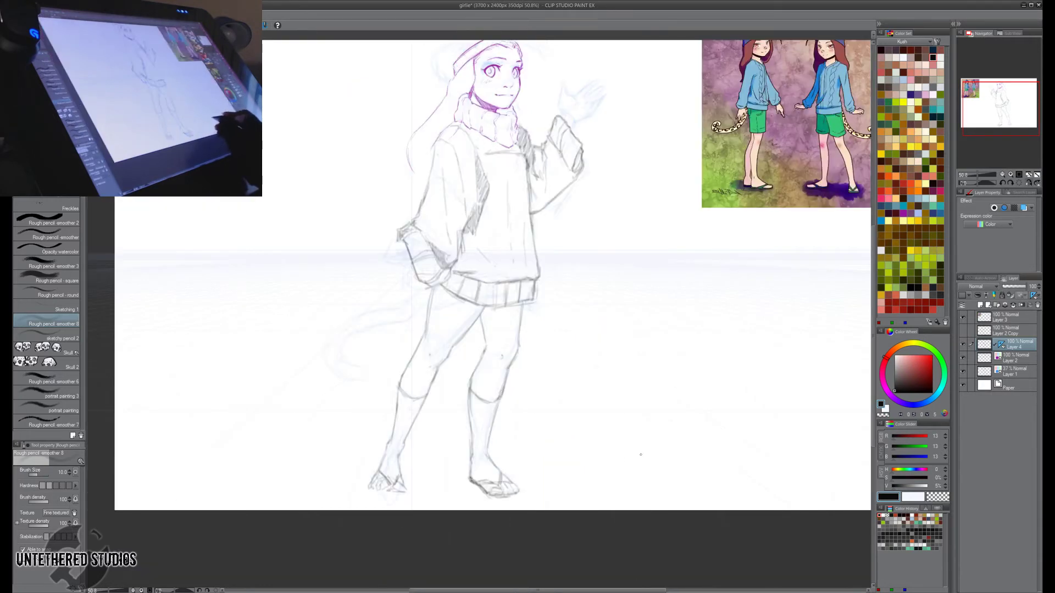
# Examine the whole figure with the Layer 1 rough sketch hidden and shown, and in mirrored view.
pyautogui.moveTo(653, 513); pyautogui.dragTo(599, 563)
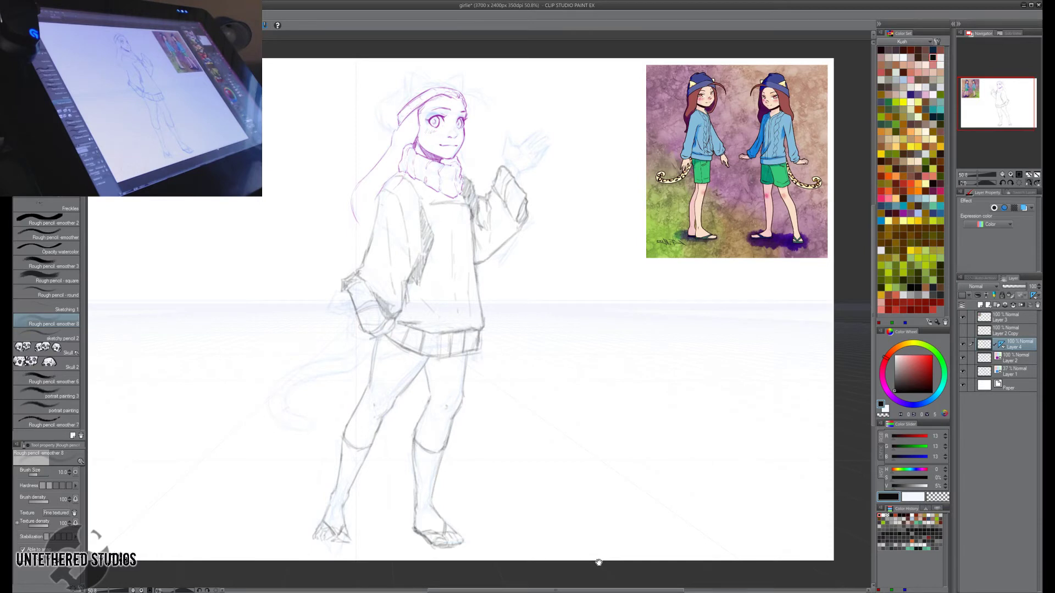
pyautogui.click(962, 373)
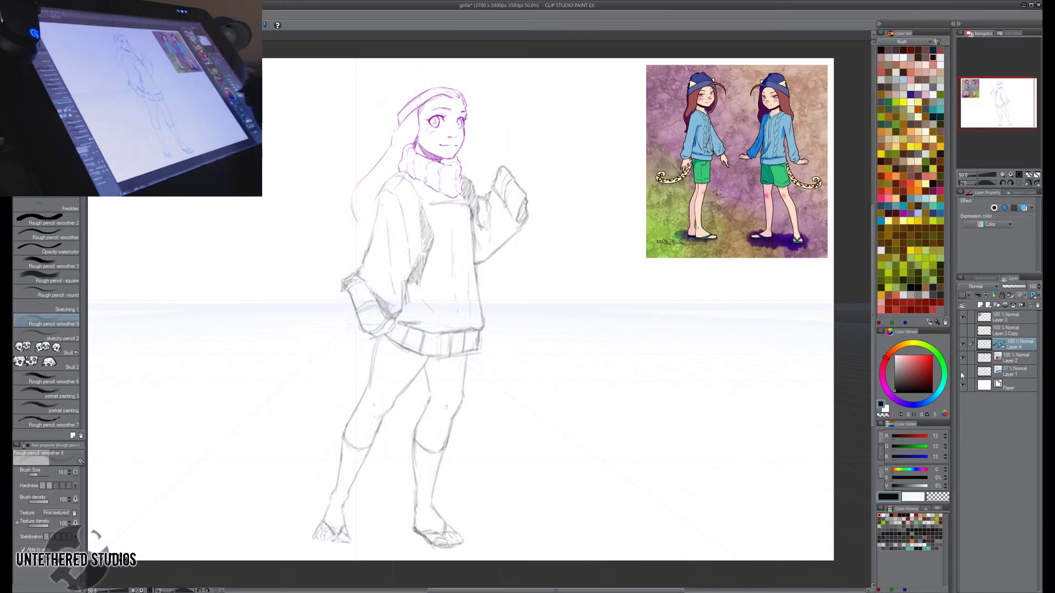
pyautogui.click(963, 372)
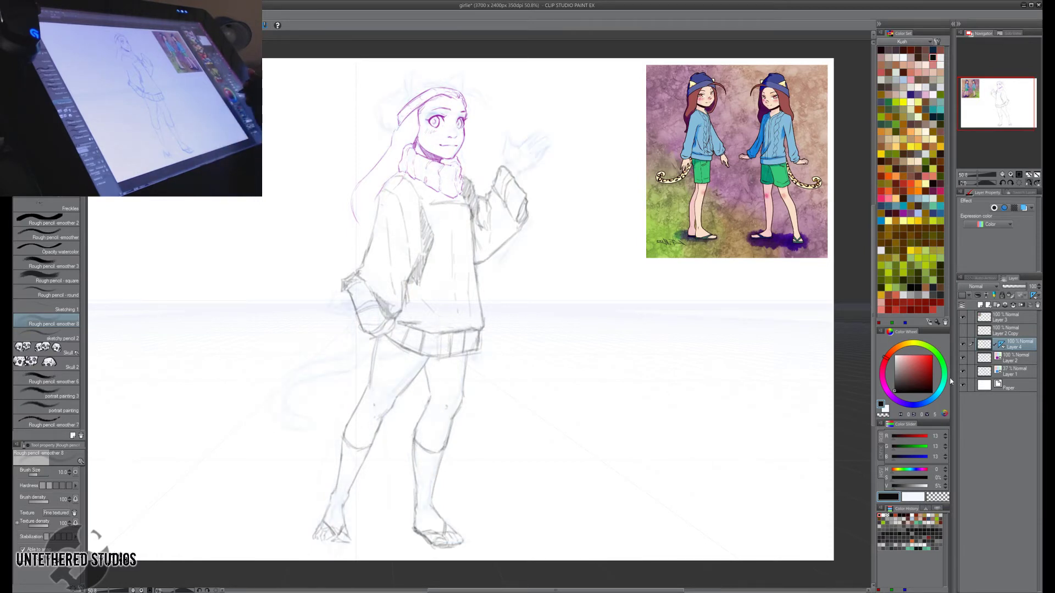
pyautogui.press('h')
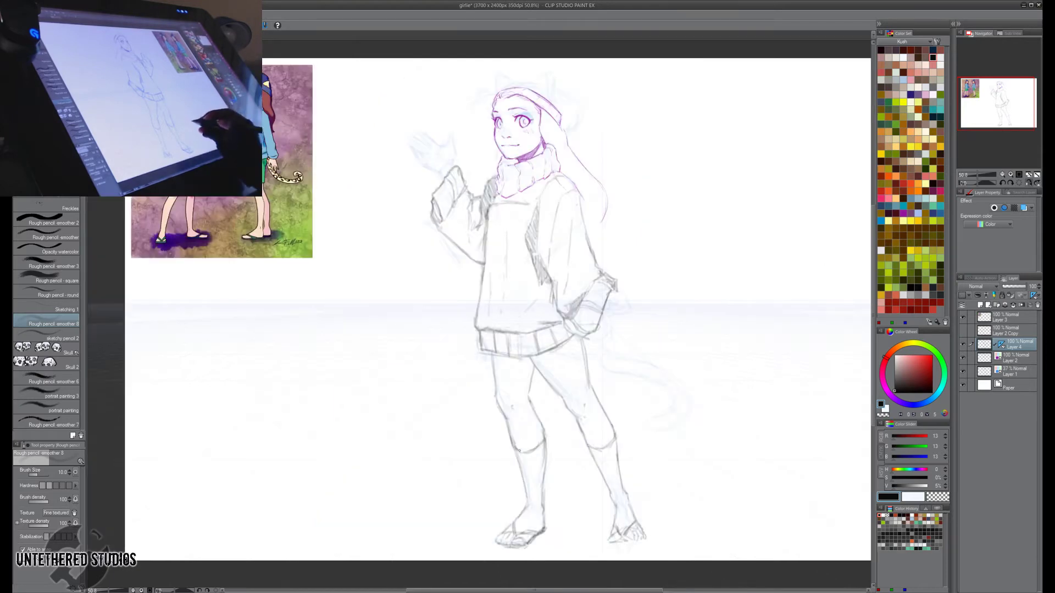
pyautogui.press('h')
# Fade Layer 4 to about 36% opacity and choose the sketchy pencil 2 brush for drawing the upper body.
pyautogui.moveTo(530, 395); pyautogui.dragTo(562, 409)
pyautogui.moveTo(1025, 286); pyautogui.dragTo(1011, 287)
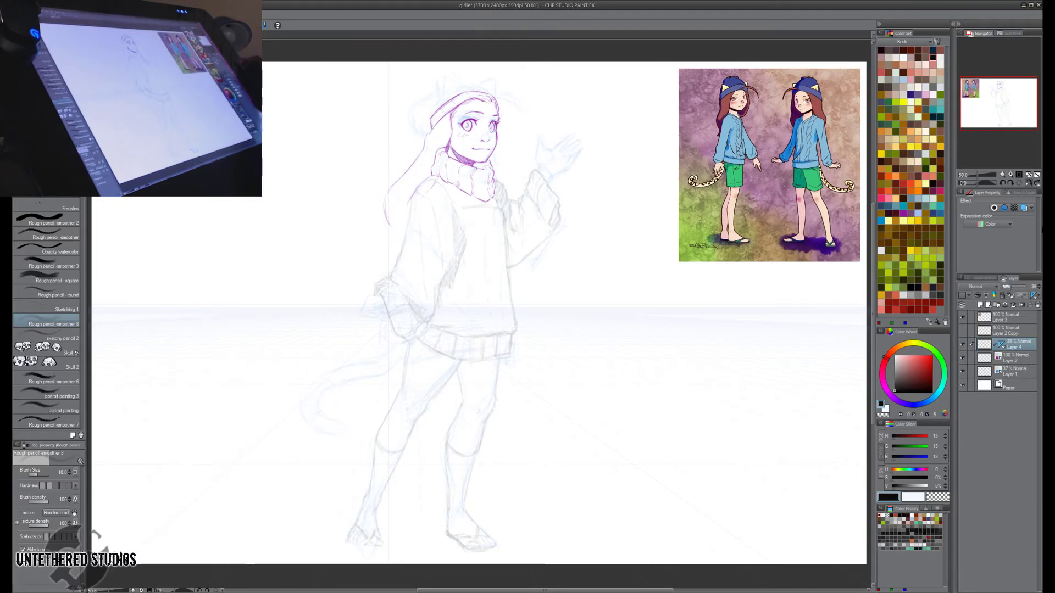
pyautogui.click(1020, 175)
pyautogui.moveTo(659, 294); pyautogui.dragTo(641, 456)
pyautogui.click(60, 336)
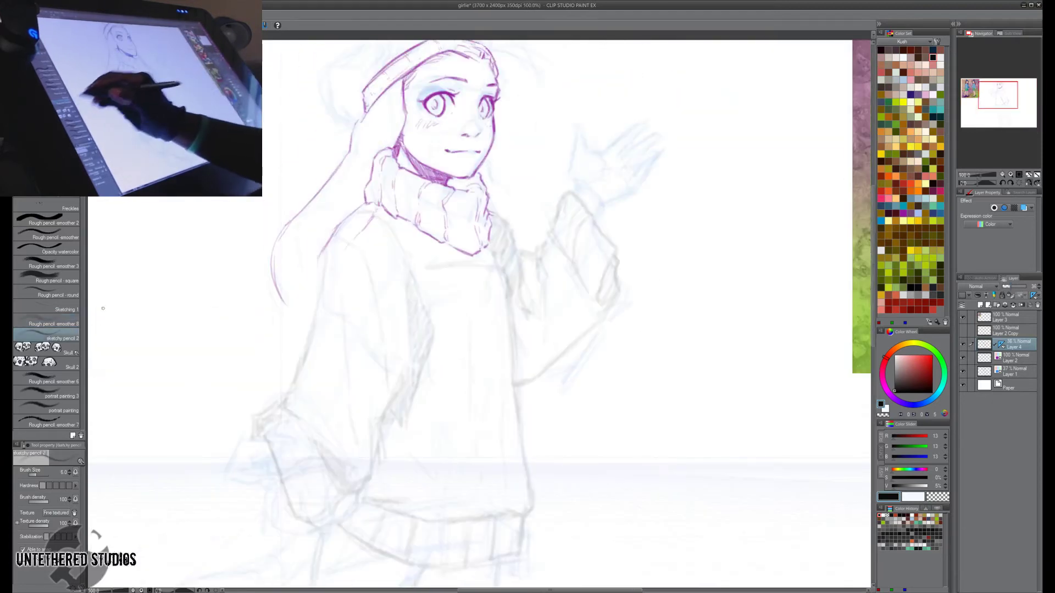
# Move Layer 2 above Layer 4 and erase its rough purple shoulder line with an enlarged soft eraser.
pyautogui.moveTo(589, 315); pyautogui.dragTo(594, 327)
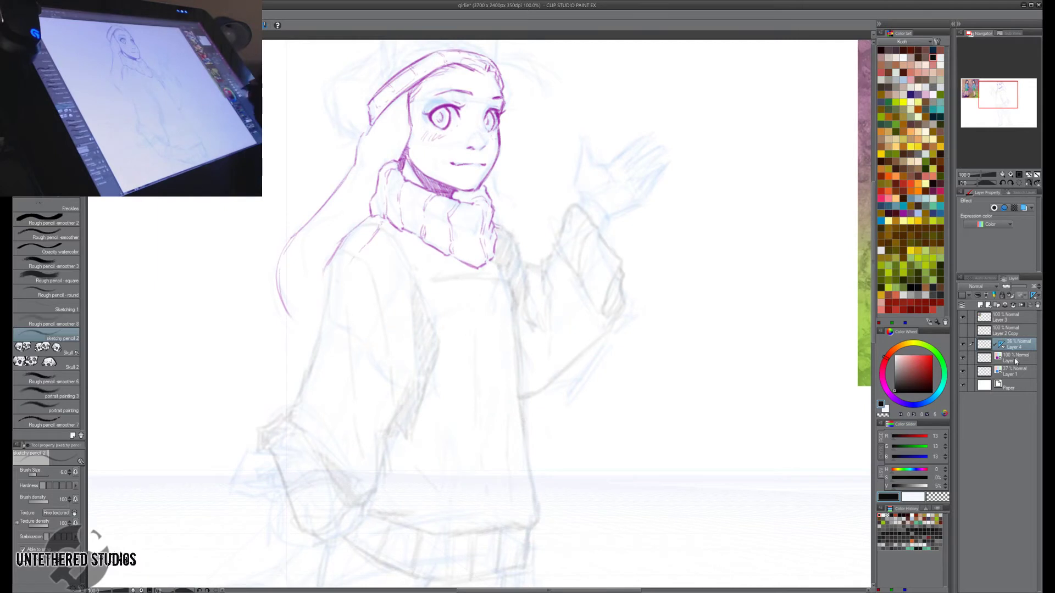
pyautogui.moveTo(1012, 357); pyautogui.dragTo(1013, 343)
pyautogui.press('e')
pyautogui.press(']')
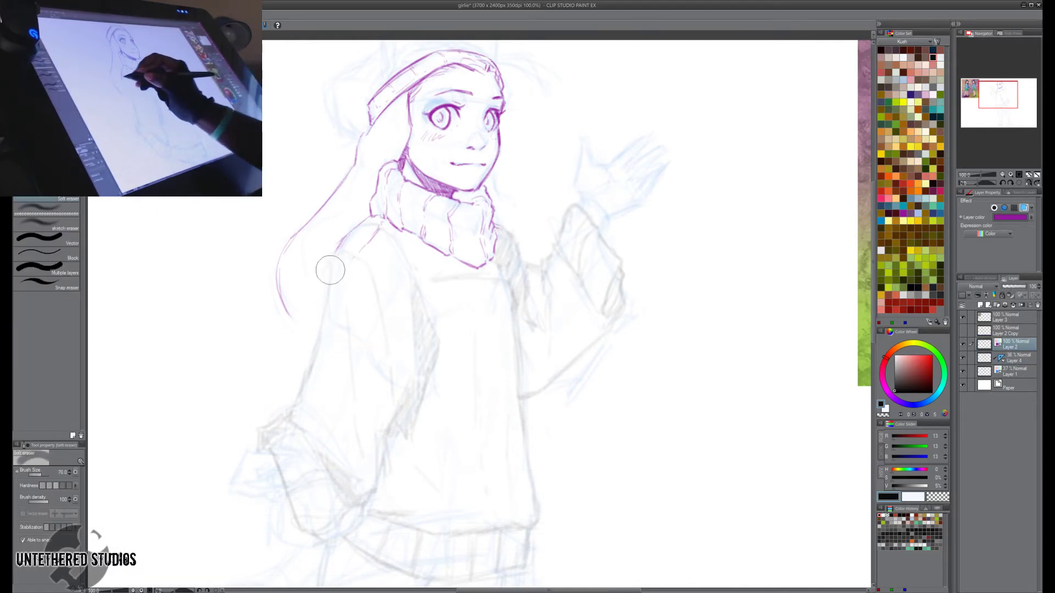
pyautogui.moveTo(330, 270); pyautogui.dragTo(382, 236)
pyautogui.press('p')
# Draw the purple outer contour of the lowered arm's sleeve from the shoulder to the cuff in mirrored view.
pyautogui.press('h')
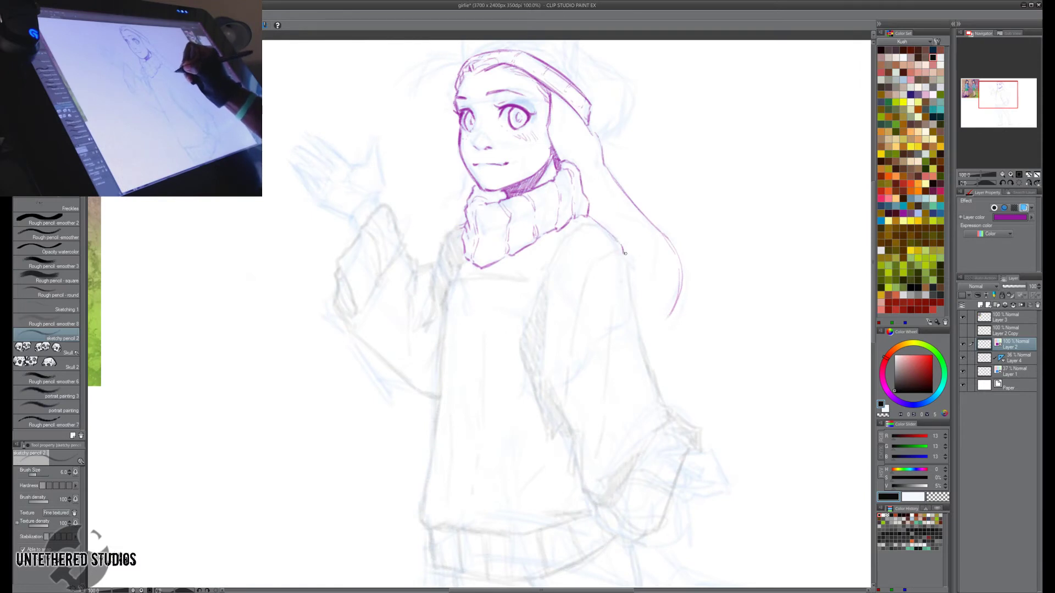
pyautogui.moveTo(629, 259); pyautogui.dragTo(629, 194)
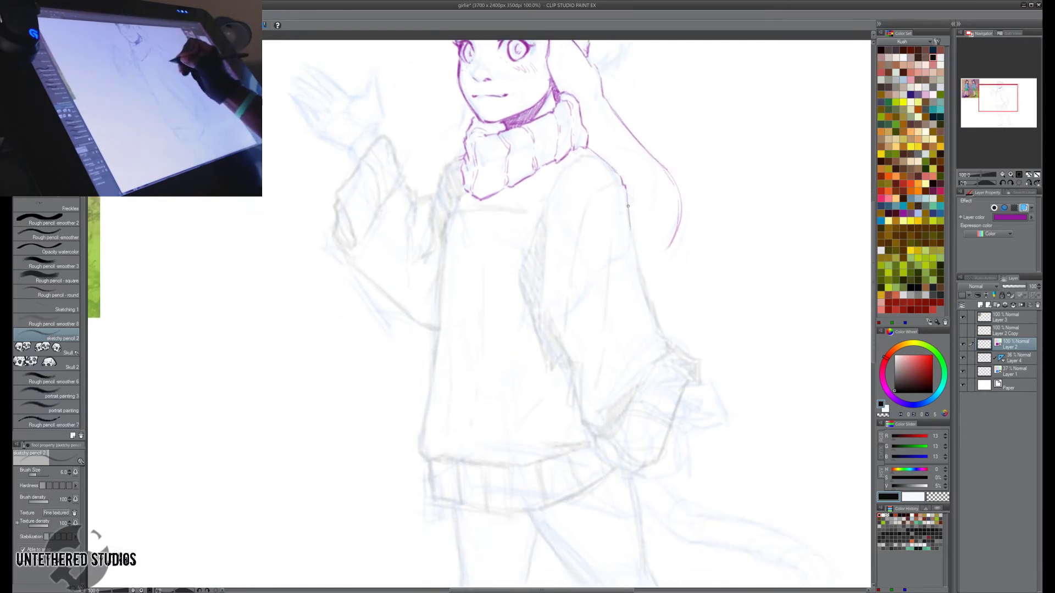
pyautogui.moveTo(643, 282); pyautogui.dragTo(661, 332)
pyautogui.press('h')
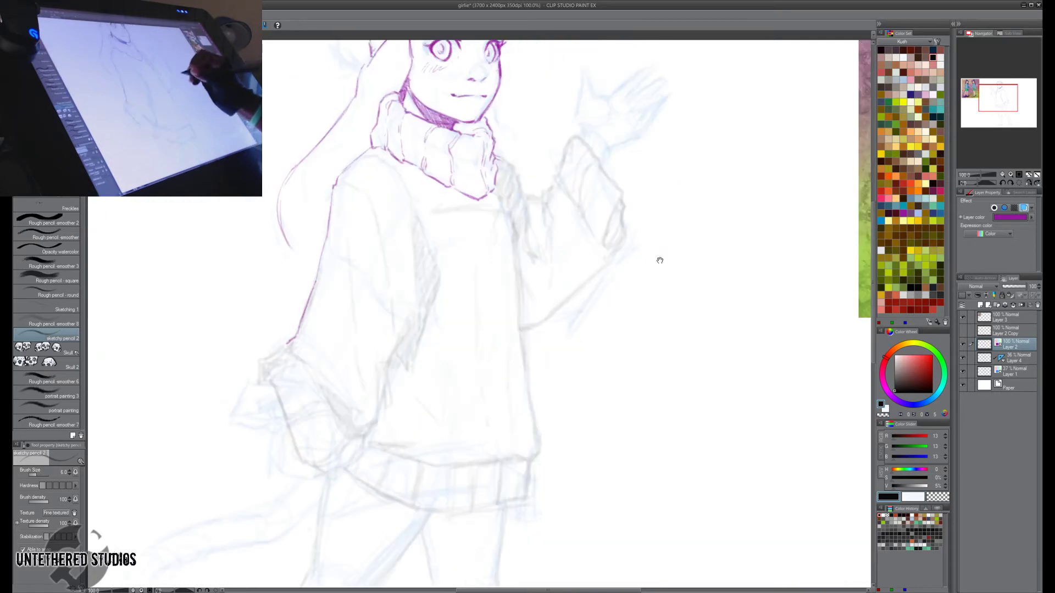
# Outline the outer corner of the lowered sleeve's cuff and extend the long hair strand to the sleeve edge.
pyautogui.moveTo(660, 259); pyautogui.dragTo(799, 208)
pyautogui.moveTo(425, 295); pyautogui.dragTo(397, 331)
pyautogui.moveTo(507, 253); pyautogui.dragTo(505, 283)
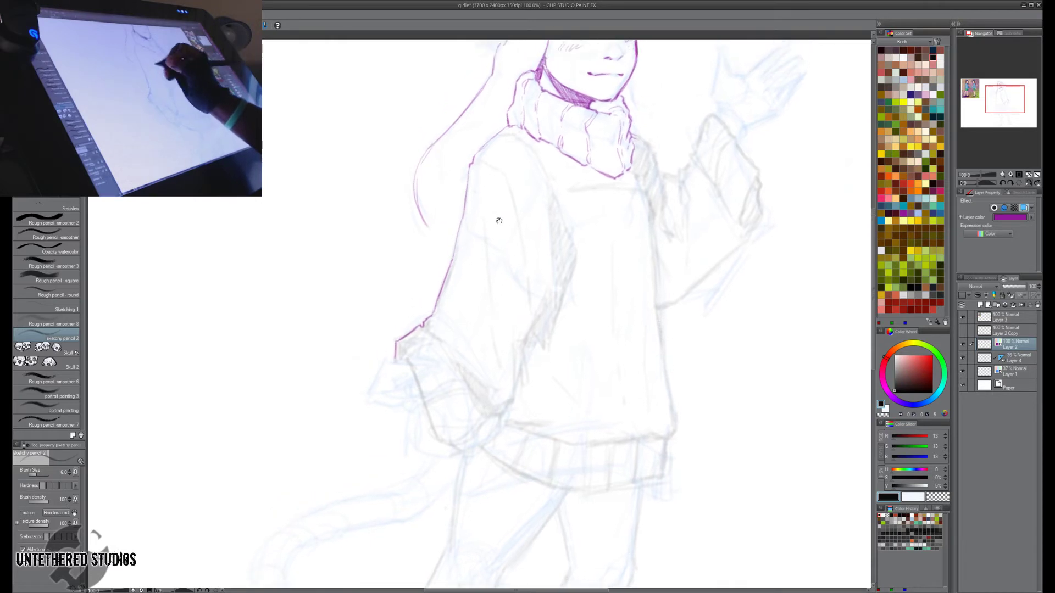
pyautogui.moveTo(424, 172)
pyautogui.mouseDown()
pyautogui.moveTo(417, 197)
pyautogui.moveTo(450, 262)
pyautogui.mouseUp()
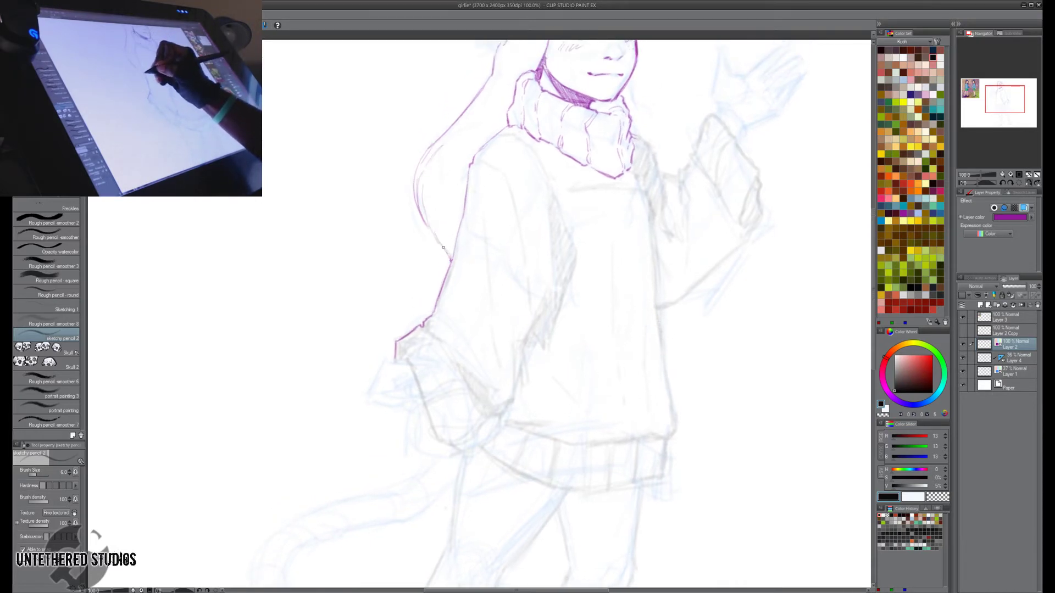
# Redraw the tip of the long hair strand so it curves down to meet the lowered sleeve's outer edge.
pyautogui.hotkey('ctrl', 'z')
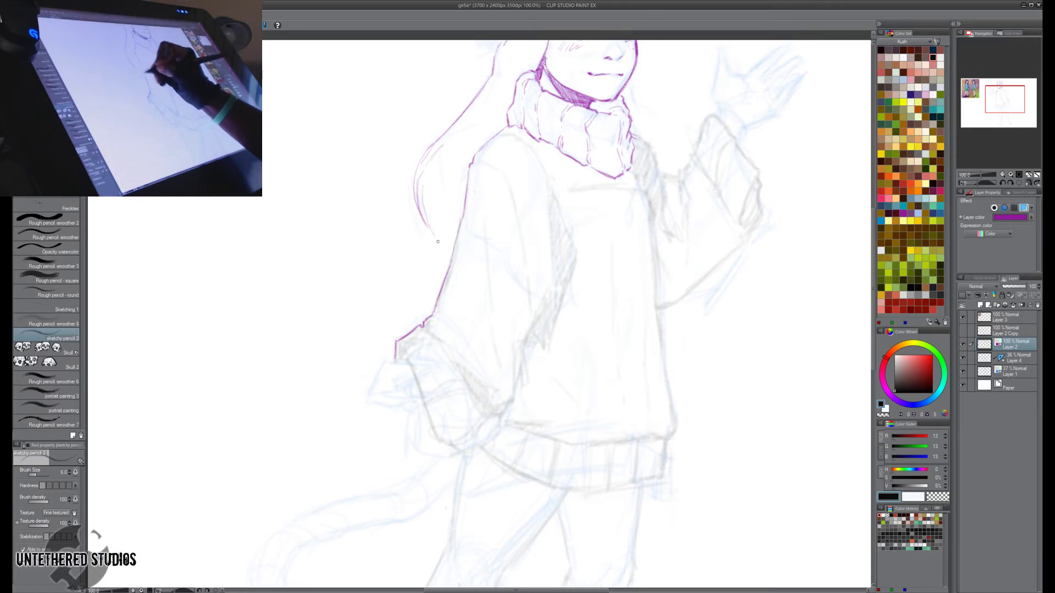
pyautogui.moveTo(434, 235); pyautogui.dragTo(444, 253)
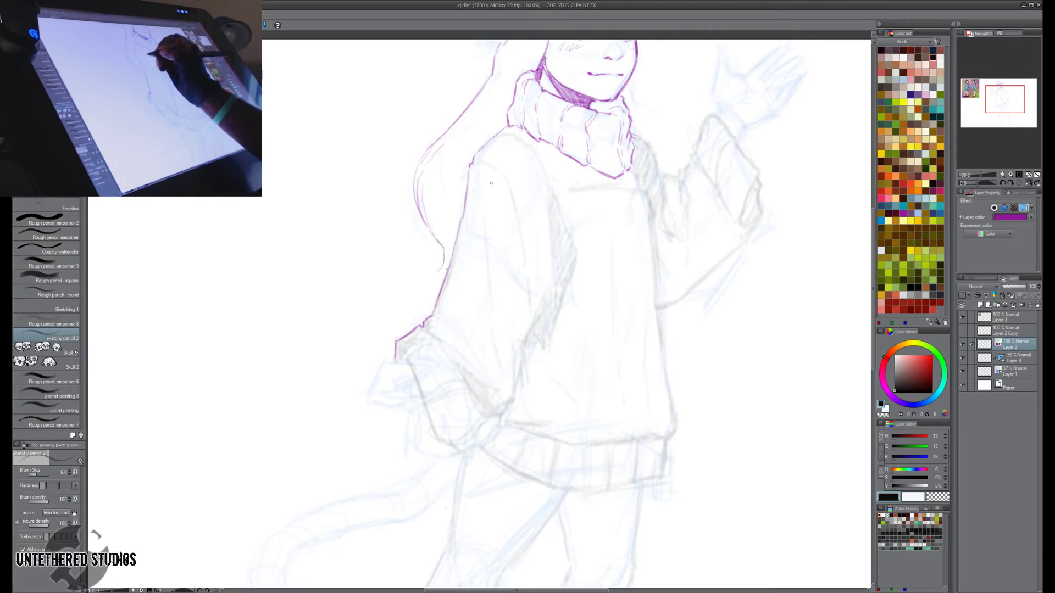
pyautogui.hotkey('ctrl', 'z')
pyautogui.moveTo(433, 234); pyautogui.dragTo(452, 257)
# Outline the raised arm in purple from the shoulder along the upper sleeve to the inner edge of its cuff.
pyautogui.moveTo(738, 145); pyautogui.dragTo(604, 198)
pyautogui.keyDown('shift'); pyautogui.moveTo(593, 262); pyautogui.dragTo(603, 302); pyautogui.keyUp('shift')
pyautogui.moveTo(543, 203)
pyautogui.mouseDown()
pyautogui.moveTo(553, 264)
pyautogui.moveTo(544, 296)
pyautogui.mouseUp()
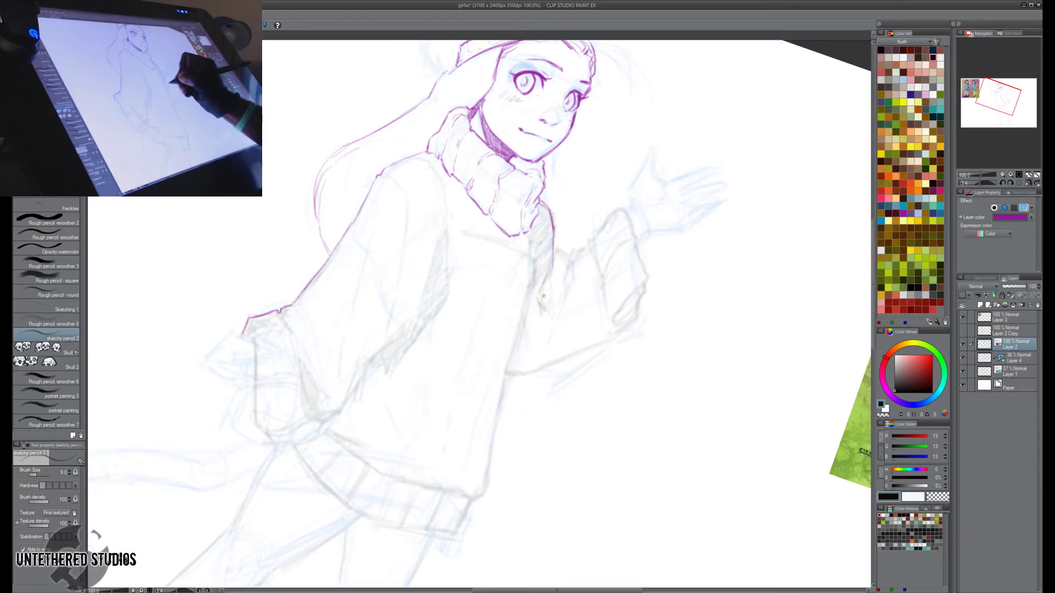
pyautogui.moveTo(558, 250)
pyautogui.mouseDown()
pyautogui.moveTo(594, 245)
pyautogui.moveTo(571, 254)
pyautogui.moveTo(616, 212)
pyautogui.moveTo(635, 211)
pyautogui.moveTo(590, 246)
pyautogui.moveTo(620, 233)
pyautogui.mouseUp()
pyautogui.moveTo(600, 274)
pyautogui.mouseDown()
pyautogui.moveTo(633, 237)
pyautogui.moveTo(604, 271)
pyautogui.moveTo(592, 249)
pyautogui.moveTo(602, 277)
pyautogui.mouseUp()
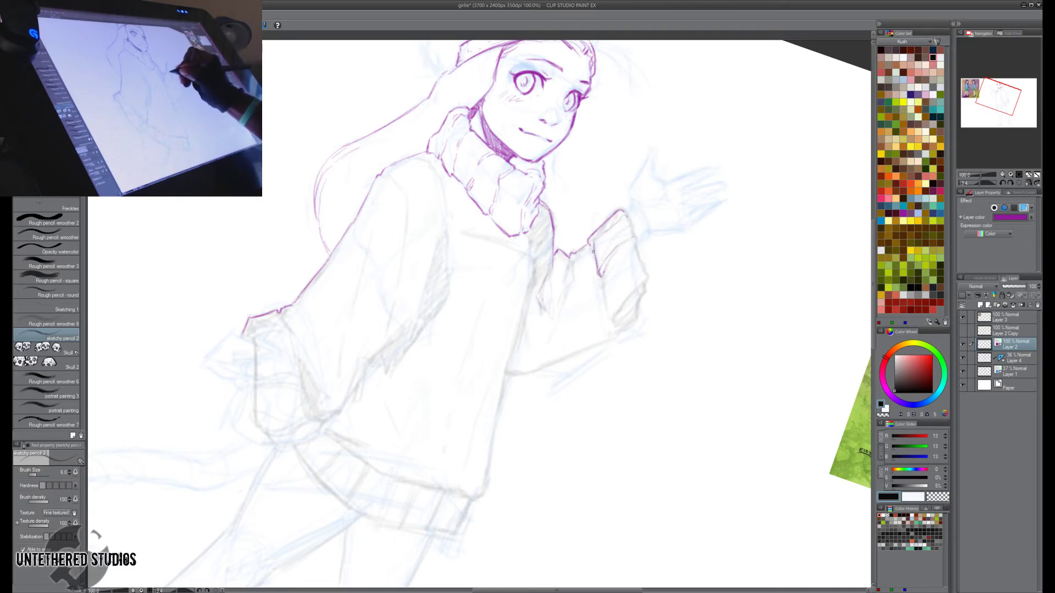
pyautogui.moveTo(589, 242); pyautogui.dragTo(594, 253)
# Complete the raised sleeve's cuff outline along its inner and outer edges, closing it at the lower corner.
pyautogui.moveTo(659, 241); pyautogui.dragTo(653, 206)
pyautogui.moveTo(595, 251)
pyautogui.mouseDown()
pyautogui.moveTo(605, 284)
pyautogui.moveTo(637, 246)
pyautogui.mouseUp()
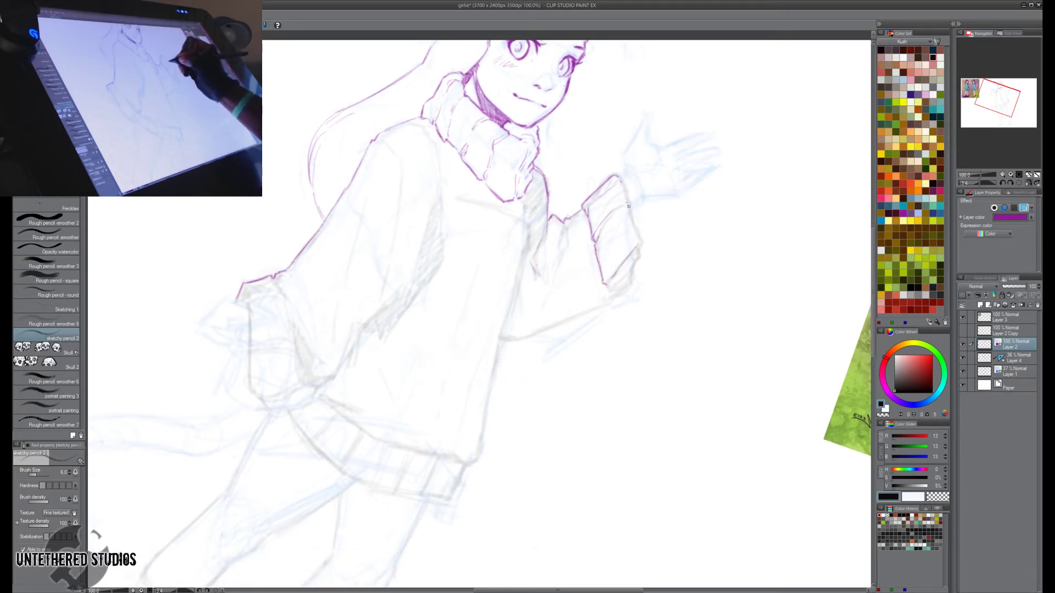
pyautogui.moveTo(629, 206); pyautogui.dragTo(640, 243)
pyautogui.moveTo(620, 182)
pyautogui.mouseDown()
pyautogui.moveTo(629, 204)
pyautogui.moveTo(659, 175)
pyautogui.mouseUp()
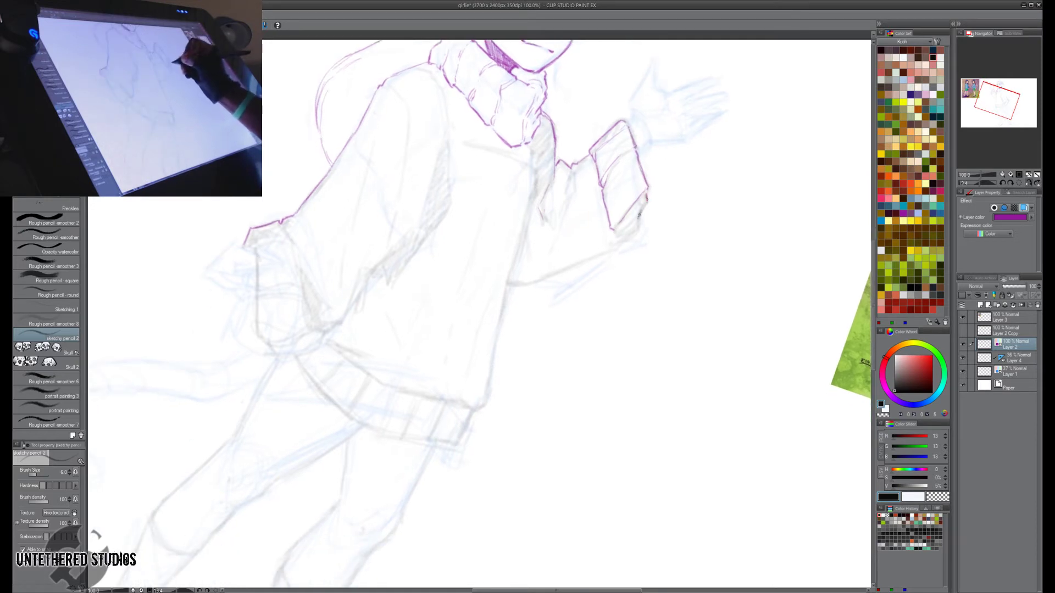
pyautogui.moveTo(630, 212)
pyautogui.mouseDown()
pyautogui.moveTo(632, 234)
pyautogui.moveTo(614, 249)
pyautogui.moveTo(647, 192)
pyautogui.mouseUp()
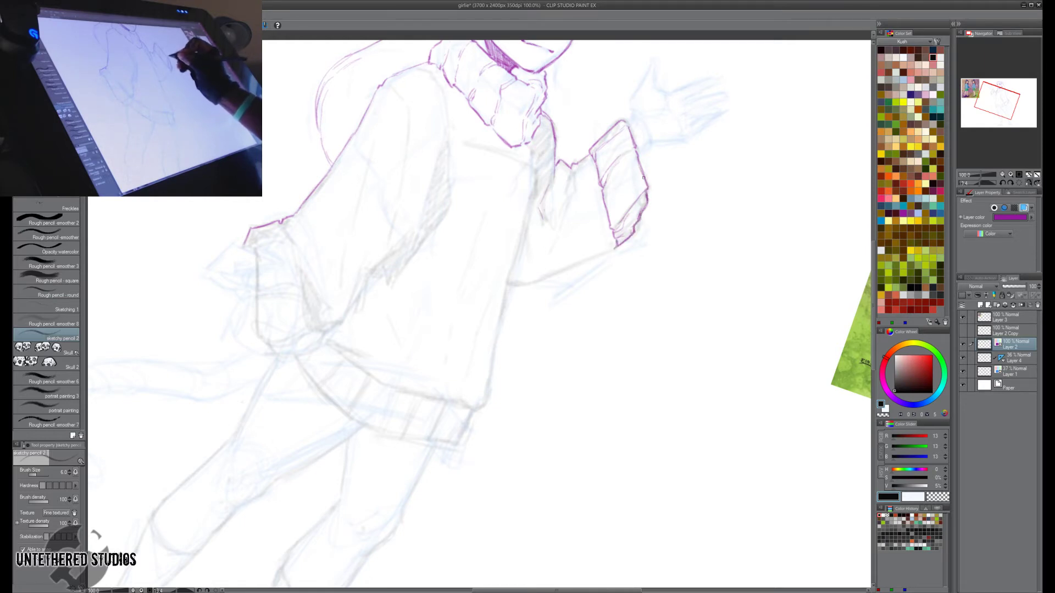
# Reset the canvas rotation and draw small fold lines in the elbow crease of the raised sleeve.
pyautogui.moveTo(728, 135); pyautogui.dragTo(676, 233)
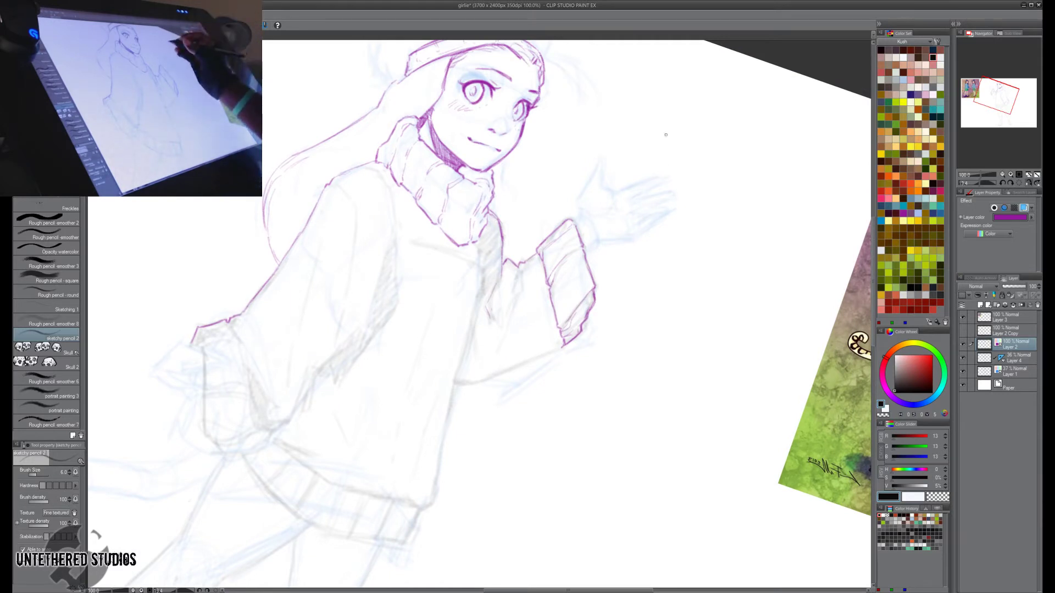
pyautogui.hotkey('ctrl', '@')
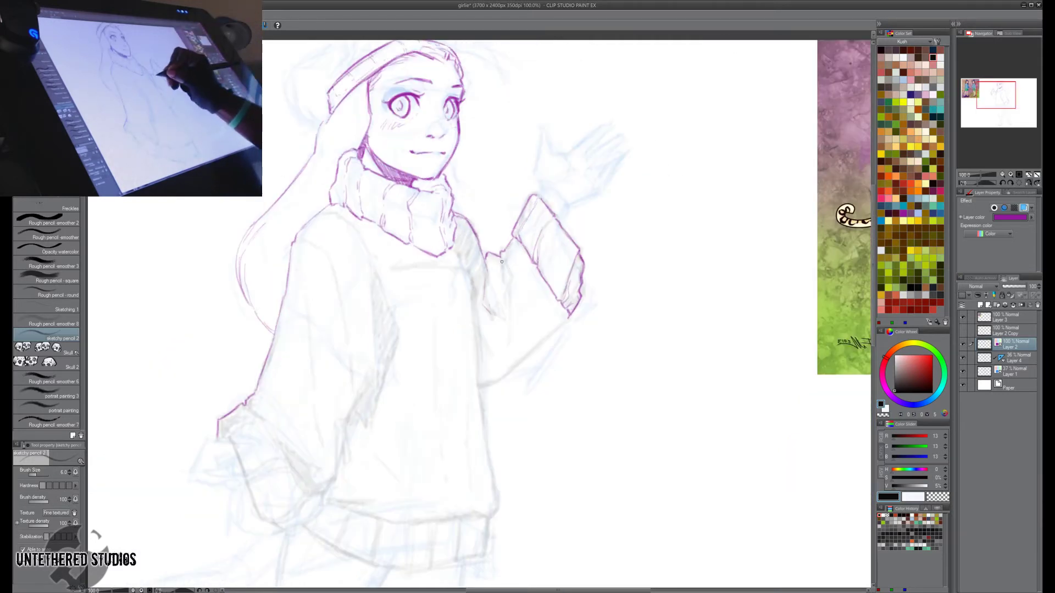
pyautogui.moveTo(501, 269)
pyautogui.mouseDown()
pyautogui.moveTo(508, 327)
pyautogui.moveTo(503, 290)
pyautogui.mouseUp()
pyautogui.moveTo(605, 239); pyautogui.dragTo(618, 226)
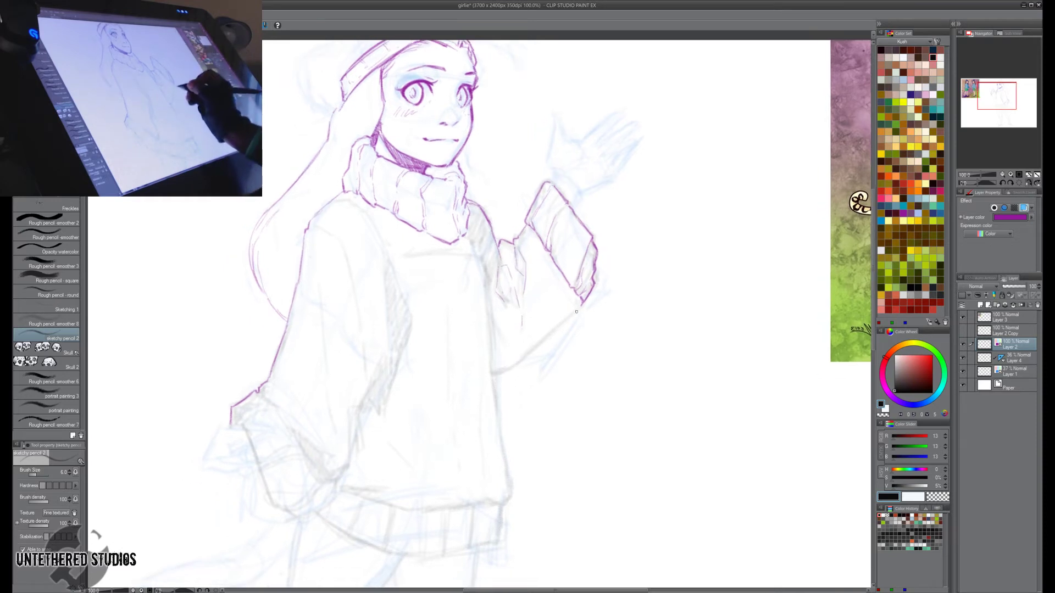
# Erase the overshooting stroke at the raised cuff's lower corner and redraw the corner cleanly with the pencil.
pyautogui.press('e')
pyautogui.moveTo(585, 305); pyautogui.dragTo(576, 312)
pyautogui.press('p')
pyautogui.press('e')
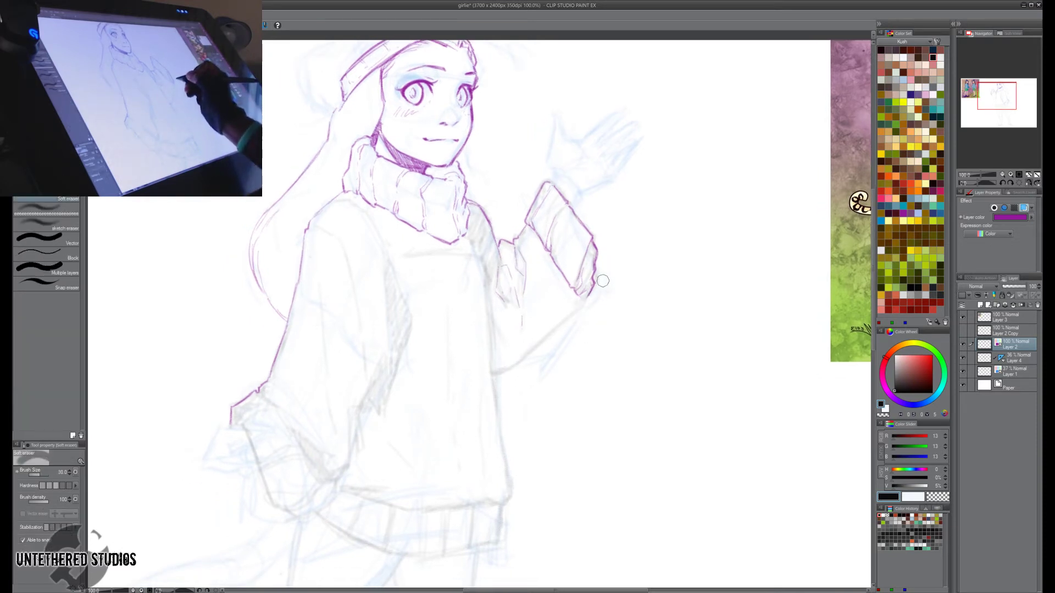
pyautogui.press('p')
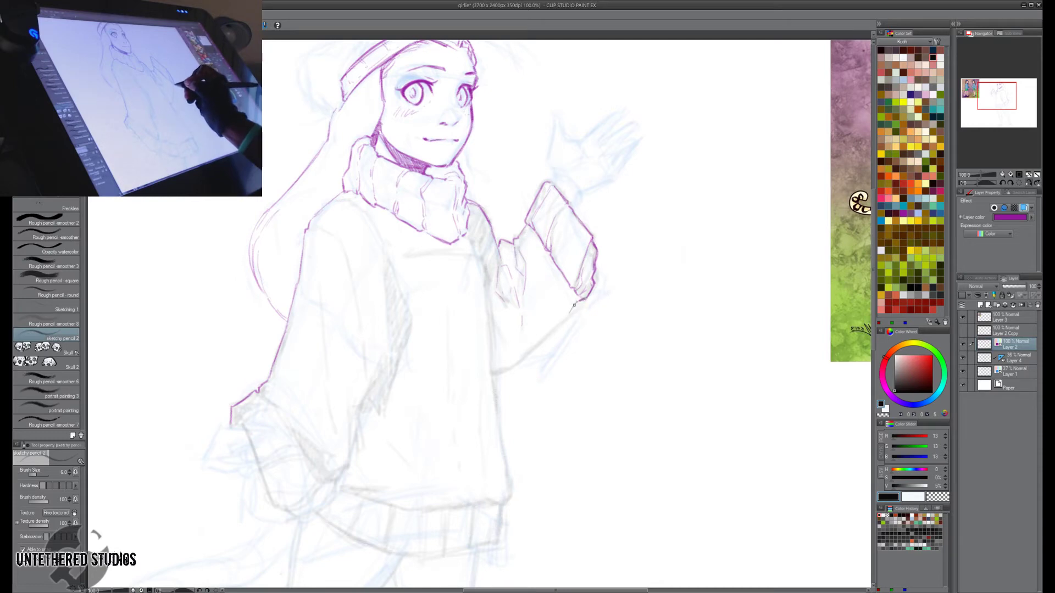
pyautogui.moveTo(567, 318); pyautogui.dragTo(577, 299)
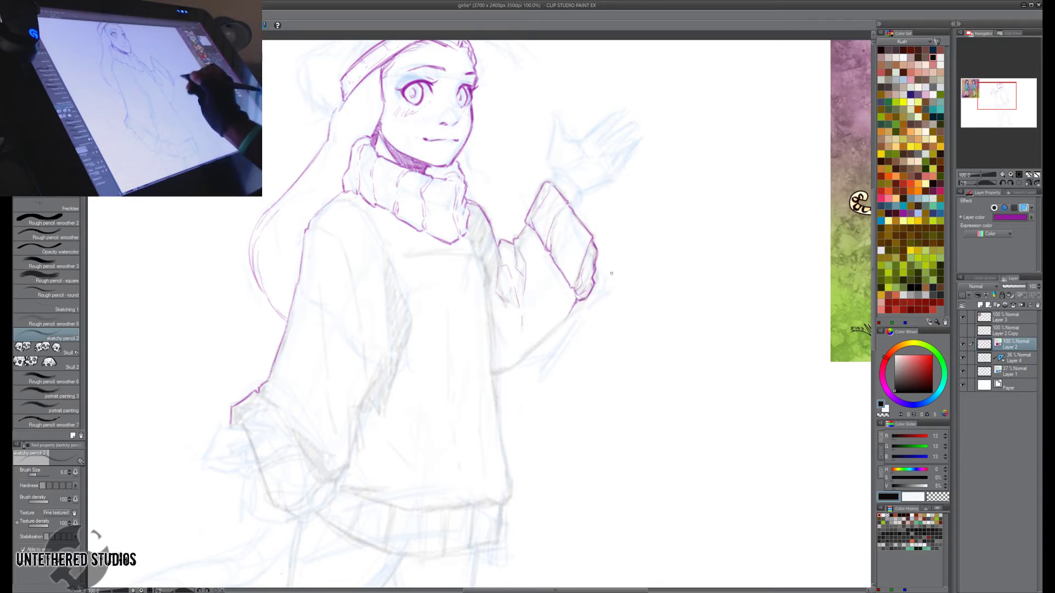
# Trace the underside of the raised sleeve in one curve from the cuff to the side of the torso.
pyautogui.press('h')
pyautogui.press('h')
pyautogui.moveTo(575, 304); pyautogui.dragTo(520, 362)
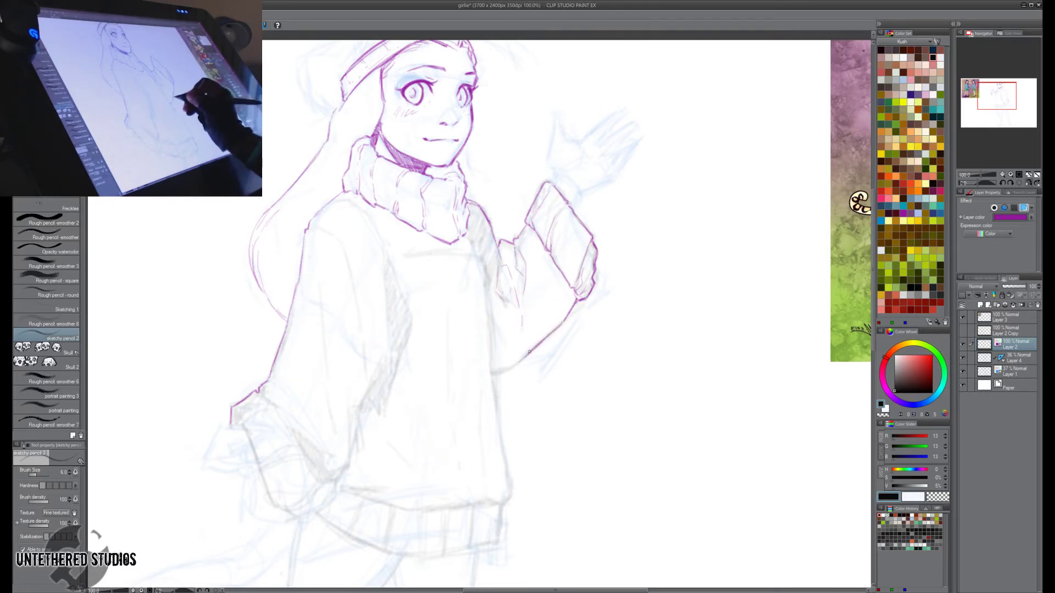
pyautogui.press('r')
pyautogui.moveTo(638, 314)
pyautogui.mouseDown()
pyautogui.moveTo(495, 479)
pyautogui.moveTo(477, 479)
pyautogui.mouseUp()
pyautogui.press('p')
pyautogui.press('r')
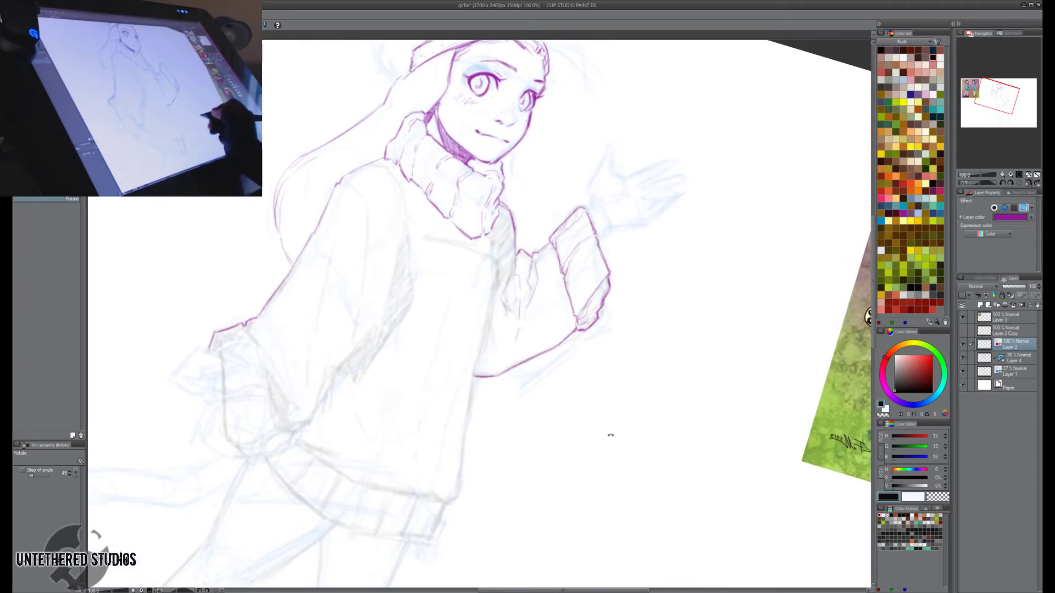
# Draw the sweater's side contour below the raised arm down to the hem and outline the hem band's outer corner.
pyautogui.moveTo(610, 436); pyautogui.dragTo(635, 405)
pyautogui.press('p')
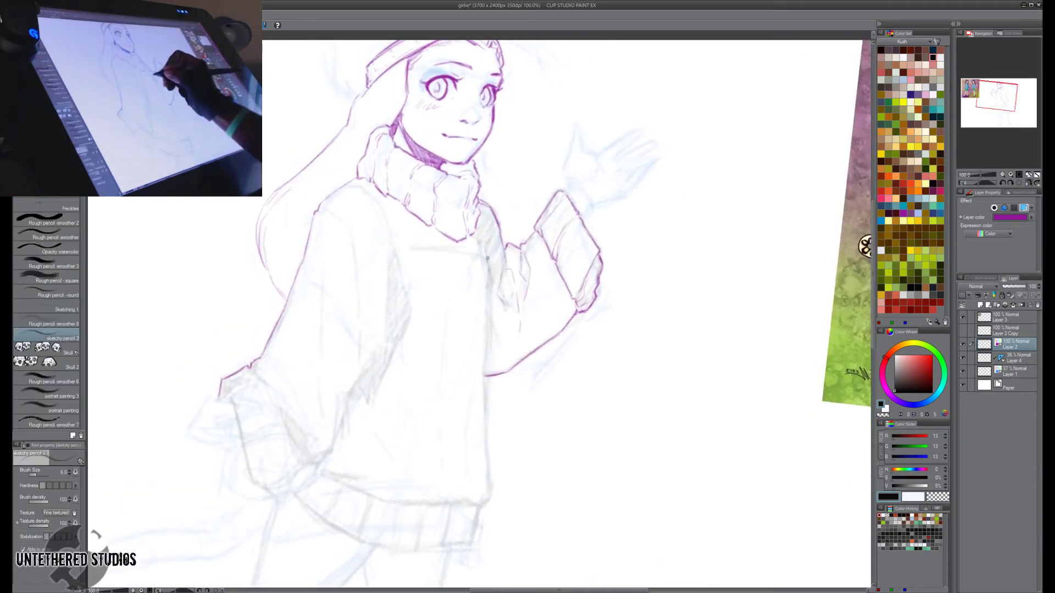
pyautogui.moveTo(488, 258)
pyautogui.mouseDown()
pyautogui.moveTo(486, 351)
pyautogui.moveTo(557, 347)
pyautogui.moveTo(530, 314)
pyautogui.moveTo(533, 323)
pyautogui.moveTo(531, 303)
pyautogui.moveTo(525, 427)
pyautogui.mouseUp()
pyautogui.press('space')
pyautogui.hotkey('shift', 'space')
pyautogui.moveTo(621, 385); pyautogui.dragTo(627, 350)
pyautogui.moveTo(546, 418); pyautogui.dragTo(544, 452)
pyautogui.hotkey('shift', 'space')
pyautogui.moveTo(574, 341); pyautogui.dragTo(552, 260)
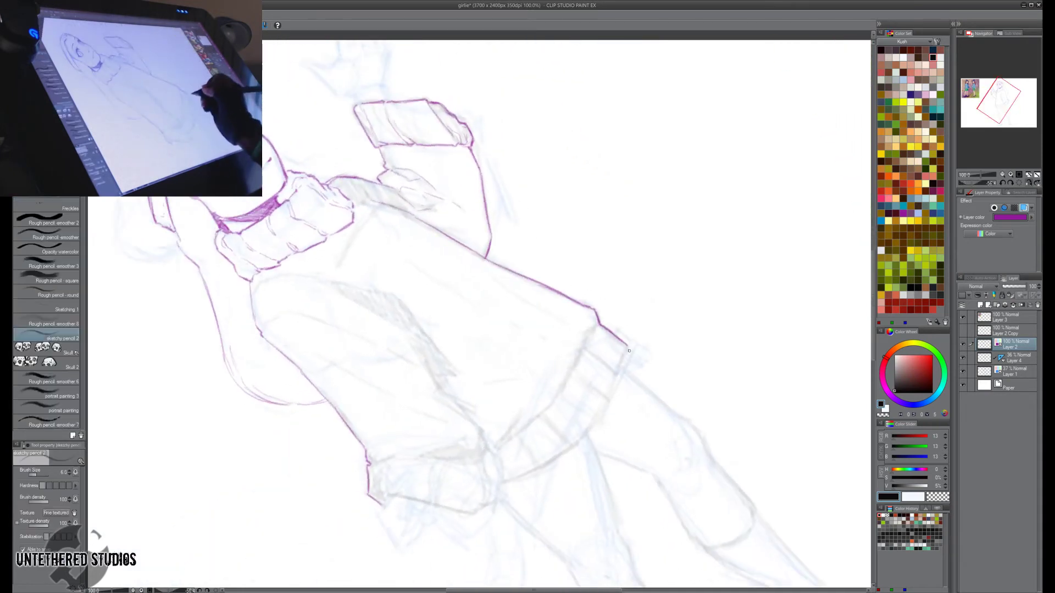
pyautogui.moveTo(627, 346); pyautogui.dragTo(619, 374)
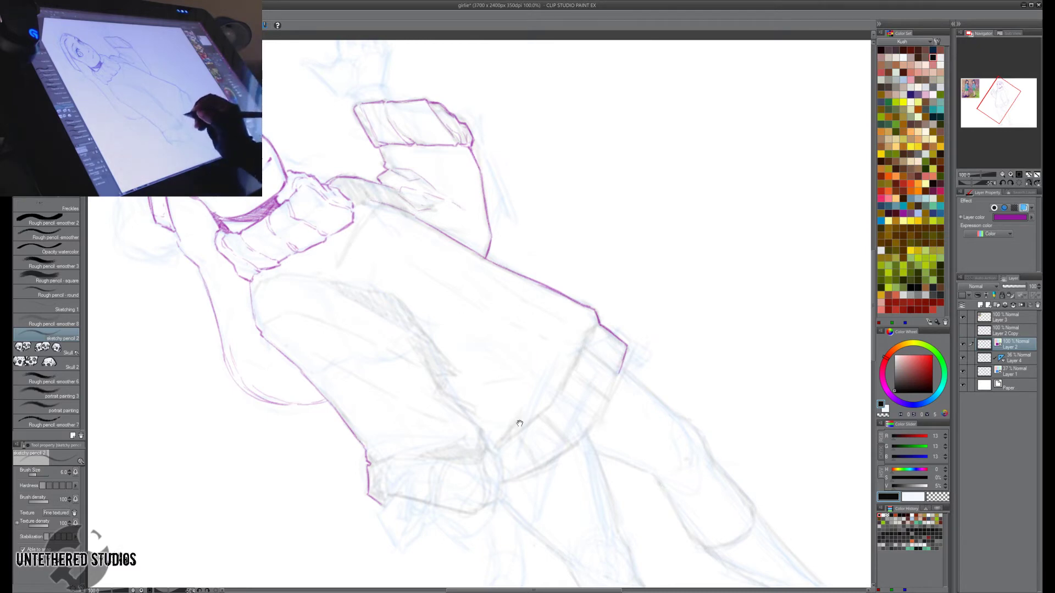
# Draw vertical rib lines across the sweater's hem band, working inward from the side under the raised arm.
pyautogui.moveTo(521, 424); pyautogui.dragTo(502, 379)
pyautogui.press('r')
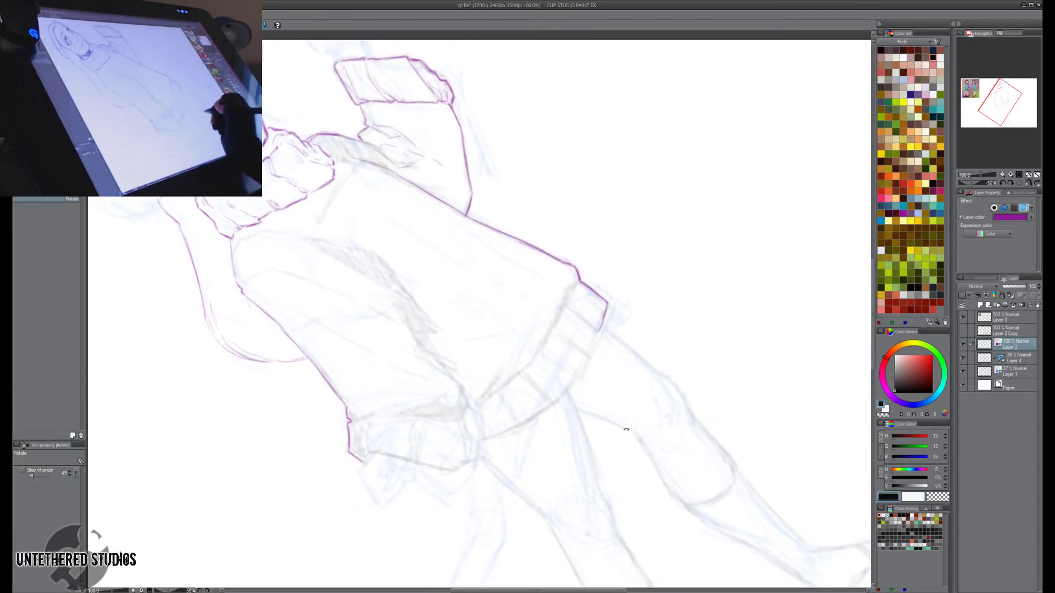
pyautogui.moveTo(627, 428)
pyautogui.mouseDown()
pyautogui.moveTo(596, 490)
pyautogui.moveTo(562, 517)
pyautogui.moveTo(605, 493)
pyautogui.mouseUp()
pyautogui.press('r')
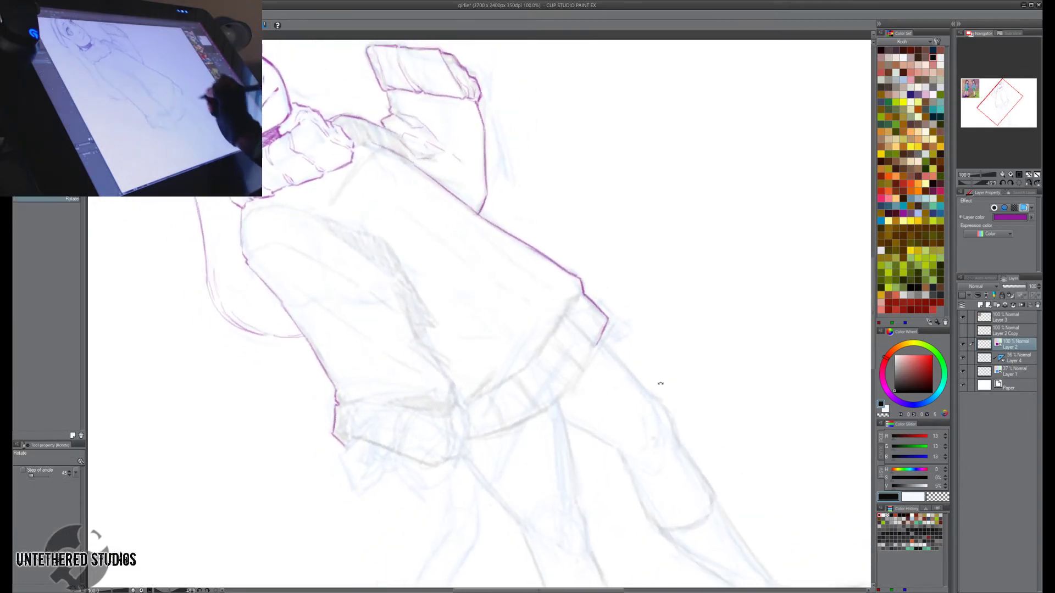
pyautogui.moveTo(659, 381); pyautogui.dragTo(602, 462)
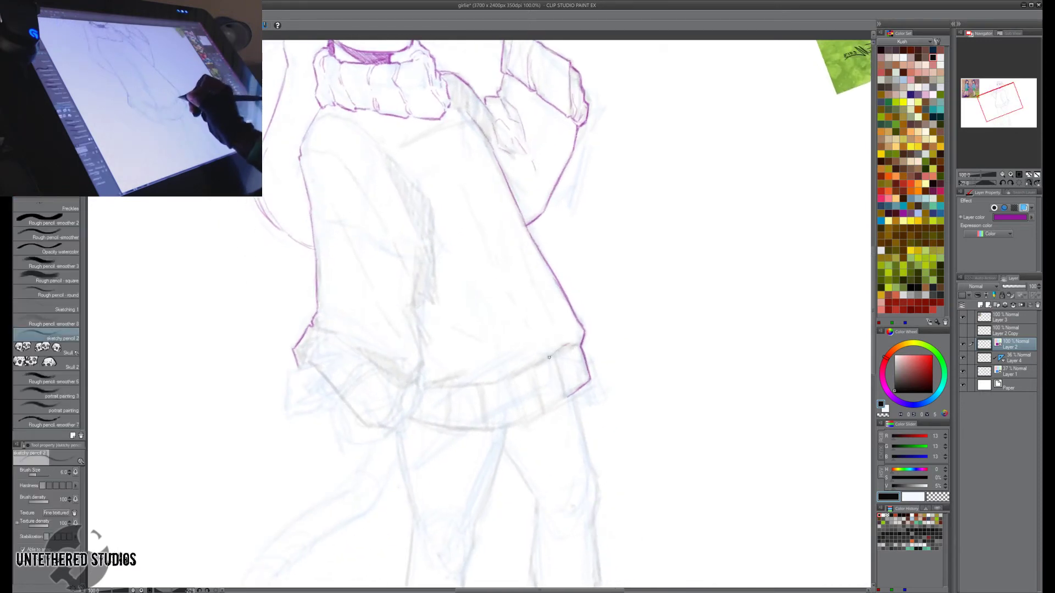
pyautogui.moveTo(567, 396); pyautogui.dragTo(553, 359)
pyautogui.press('r')
pyautogui.moveTo(639, 387); pyautogui.dragTo(614, 426)
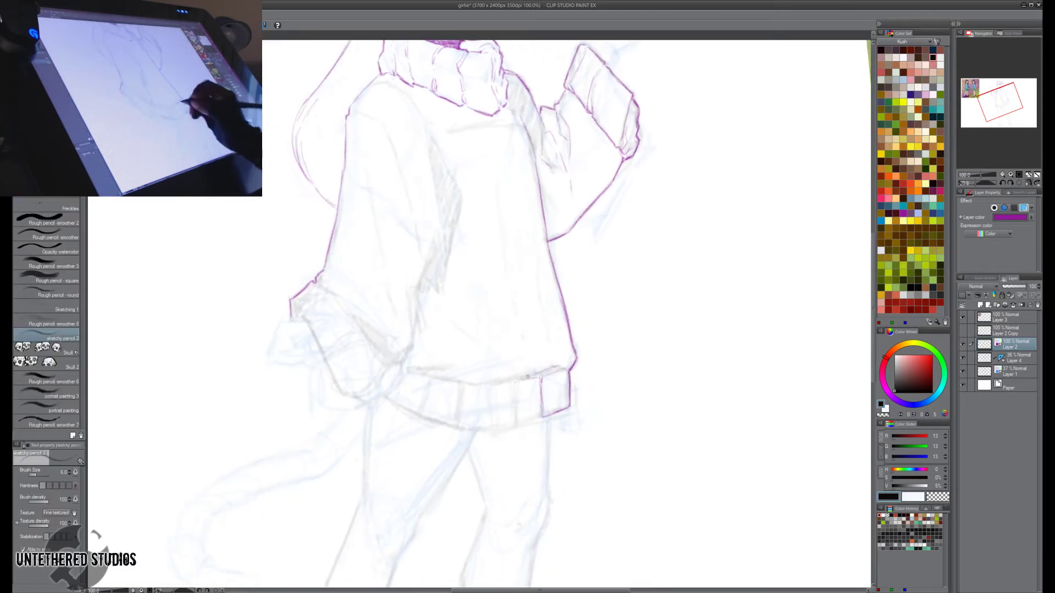
pyautogui.moveTo(515, 385); pyautogui.dragTo(515, 421)
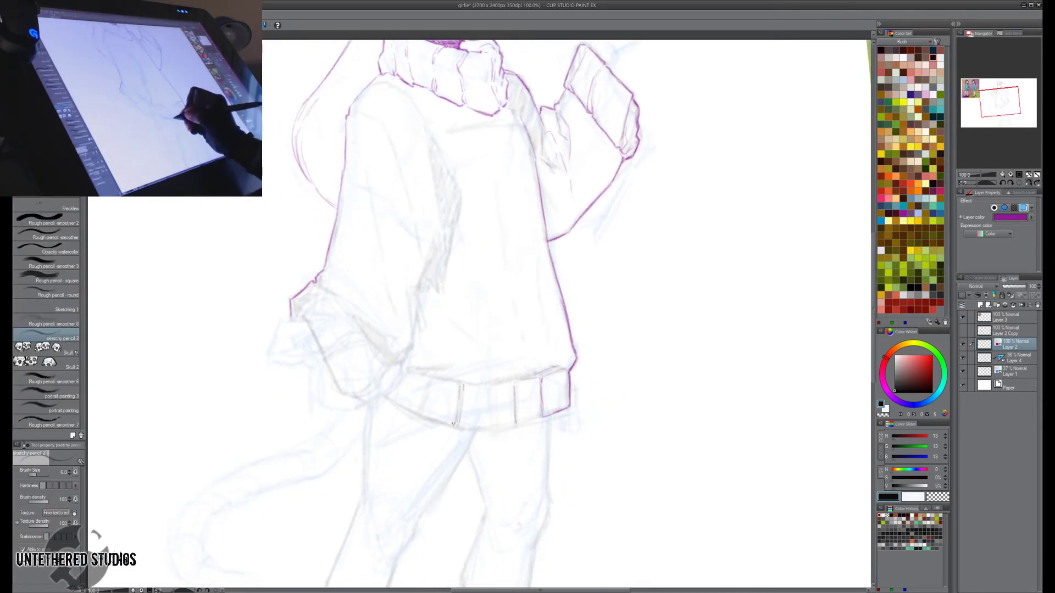
# Add the rib near the lowered arm, trace the hem band's lower edge and tidy its end with the eraser.
pyautogui.moveTo(419, 399)
pyautogui.mouseDown()
pyautogui.moveTo(413, 414)
pyautogui.moveTo(389, 400)
pyautogui.moveTo(424, 398)
pyautogui.moveTo(416, 413)
pyautogui.moveTo(451, 427)
pyautogui.moveTo(505, 432)
pyautogui.moveTo(539, 421)
pyautogui.mouseUp()
pyautogui.press('e')
pyautogui.click(415, 418)
pyautogui.press('p')
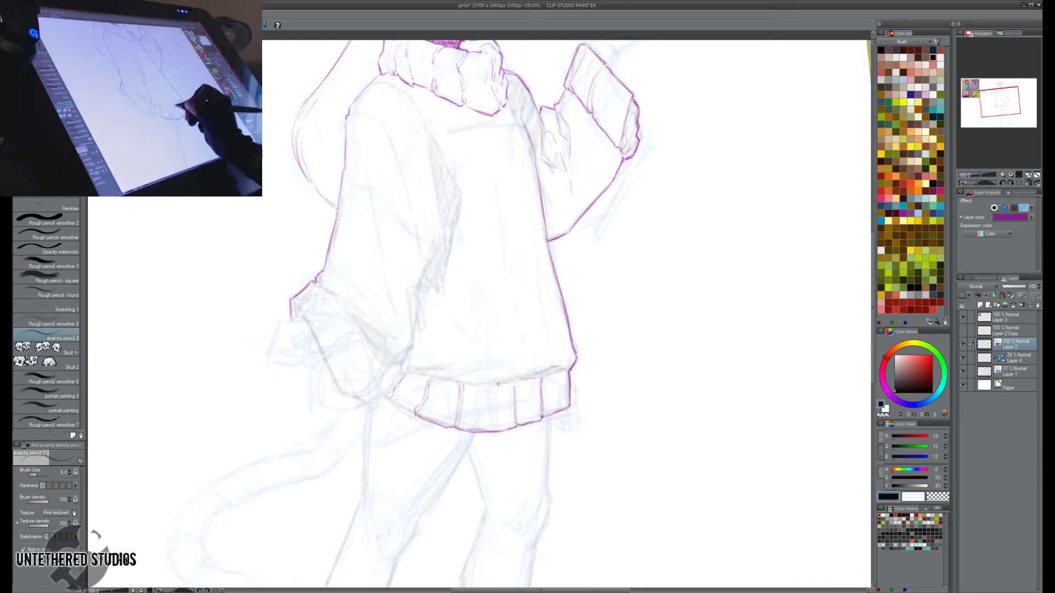
# Trace the upper seam of the hem band across the ribs to the lowered arm's cuff.
pyautogui.moveTo(498, 385)
pyautogui.mouseDown()
pyautogui.moveTo(473, 386)
pyautogui.moveTo(537, 376)
pyautogui.moveTo(517, 380)
pyautogui.mouseUp()
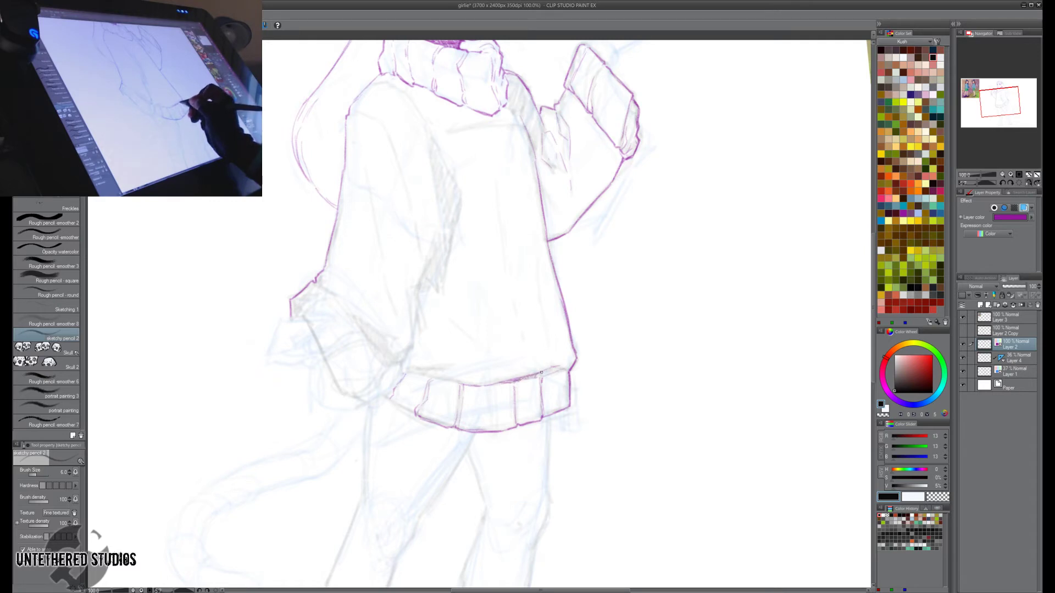
pyautogui.moveTo(649, 359); pyautogui.dragTo(685, 367)
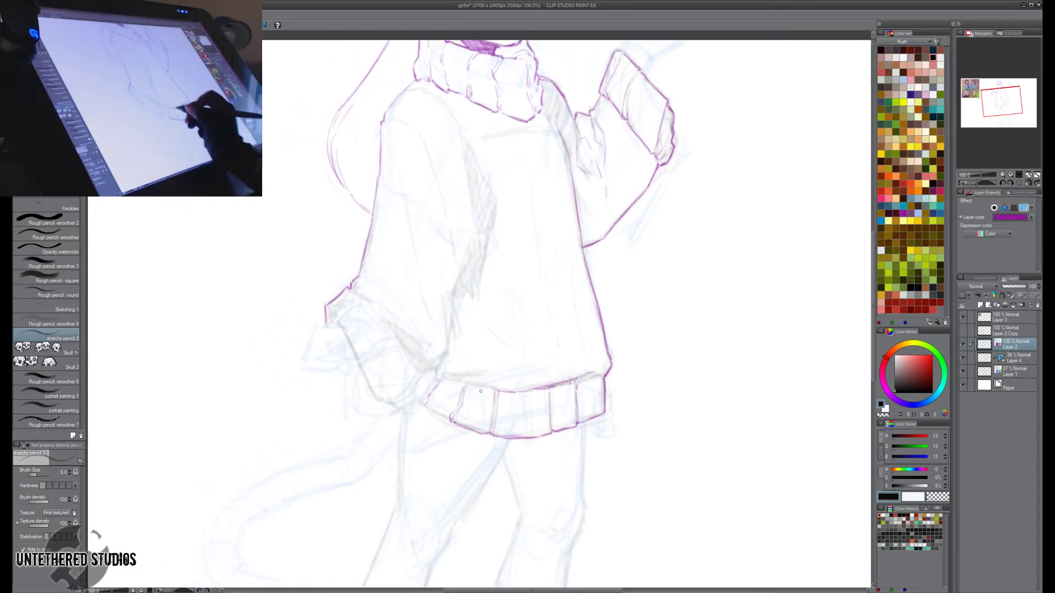
pyautogui.moveTo(461, 381); pyautogui.dragTo(506, 391)
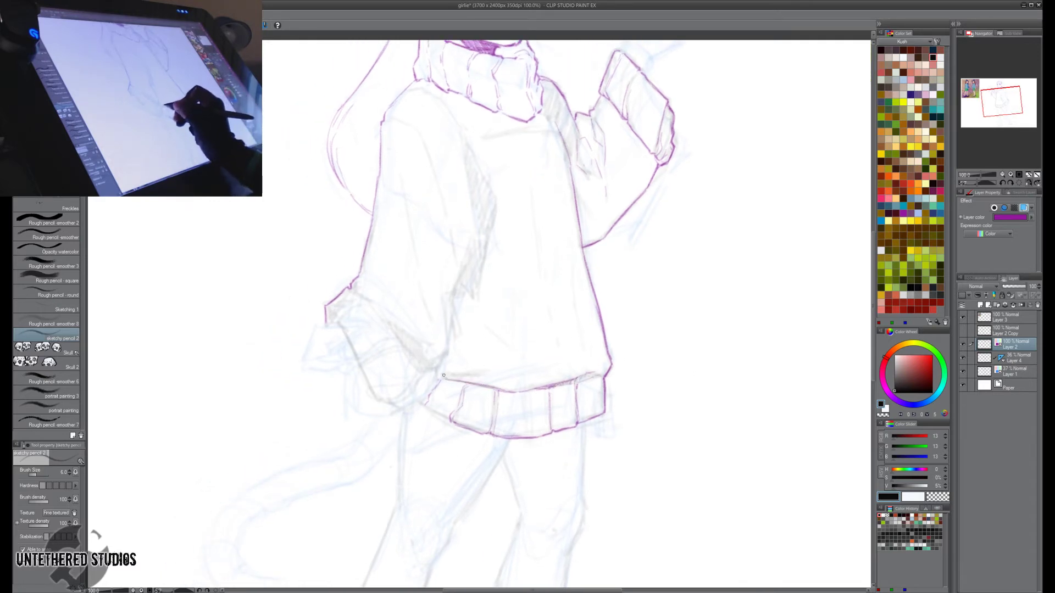
pyautogui.moveTo(443, 375); pyautogui.dragTo(483, 375)
# Extend the hem band's lower edge toward the lowered cuff, strengthen its opposite corner and check it in mirrored view.
pyautogui.moveTo(561, 405); pyautogui.dragTo(544, 395)
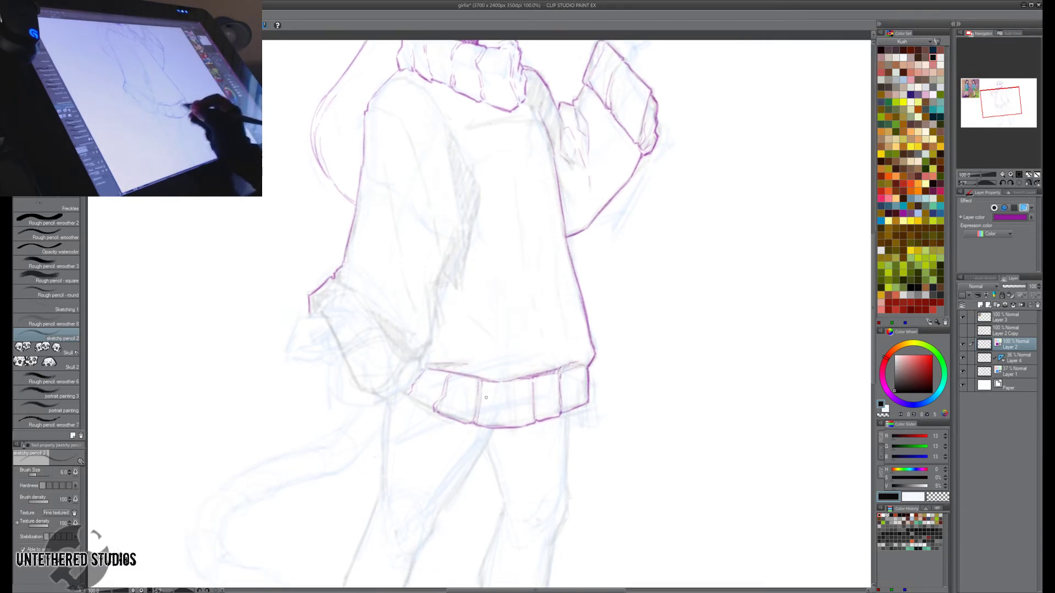
pyautogui.moveTo(409, 399); pyautogui.dragTo(434, 412)
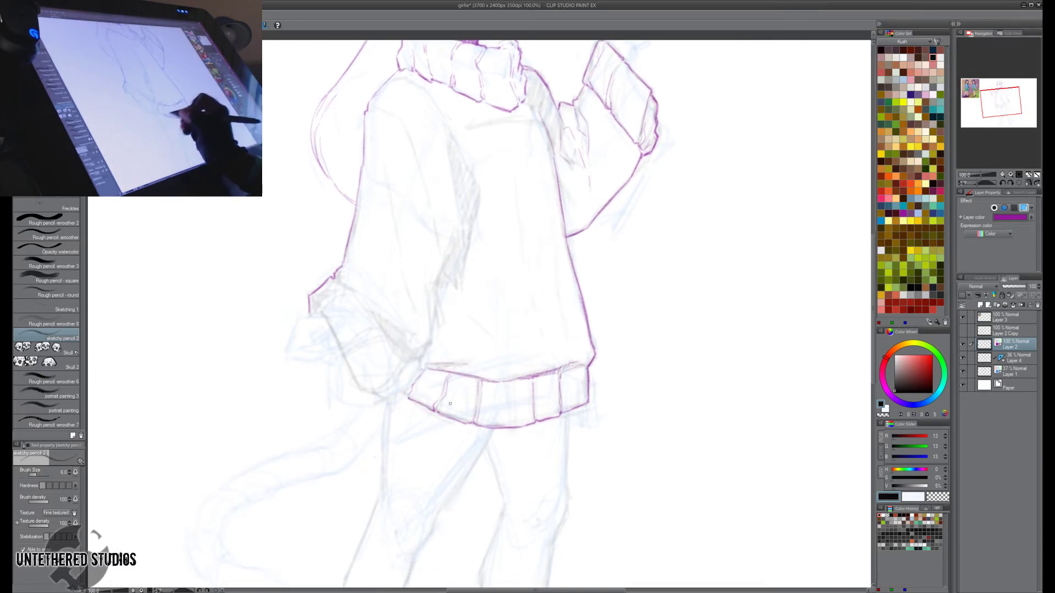
pyautogui.moveTo(561, 413); pyautogui.dragTo(588, 401)
pyautogui.press('h')
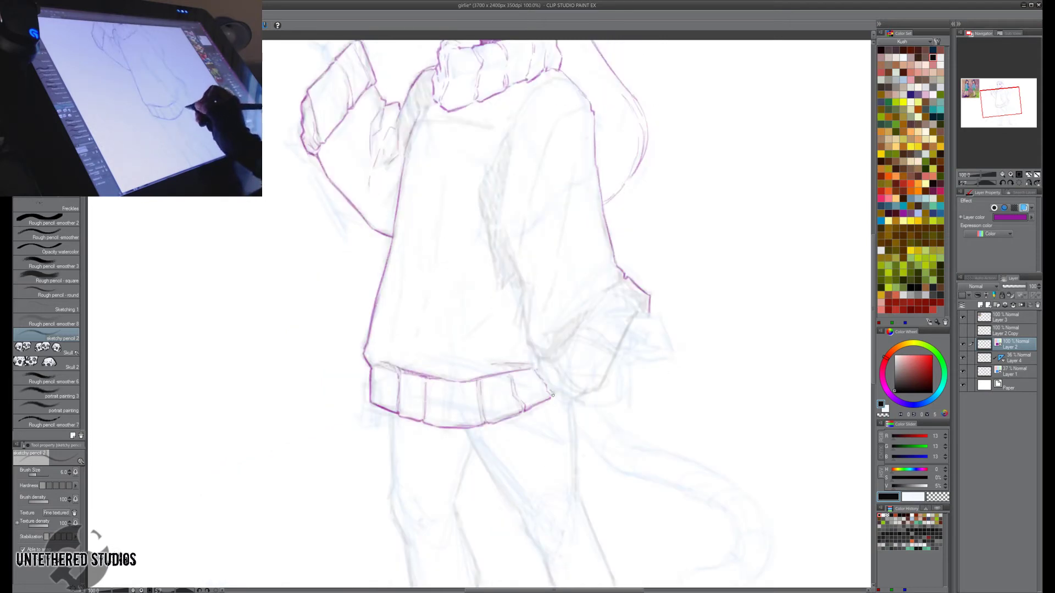
pyautogui.press('h')
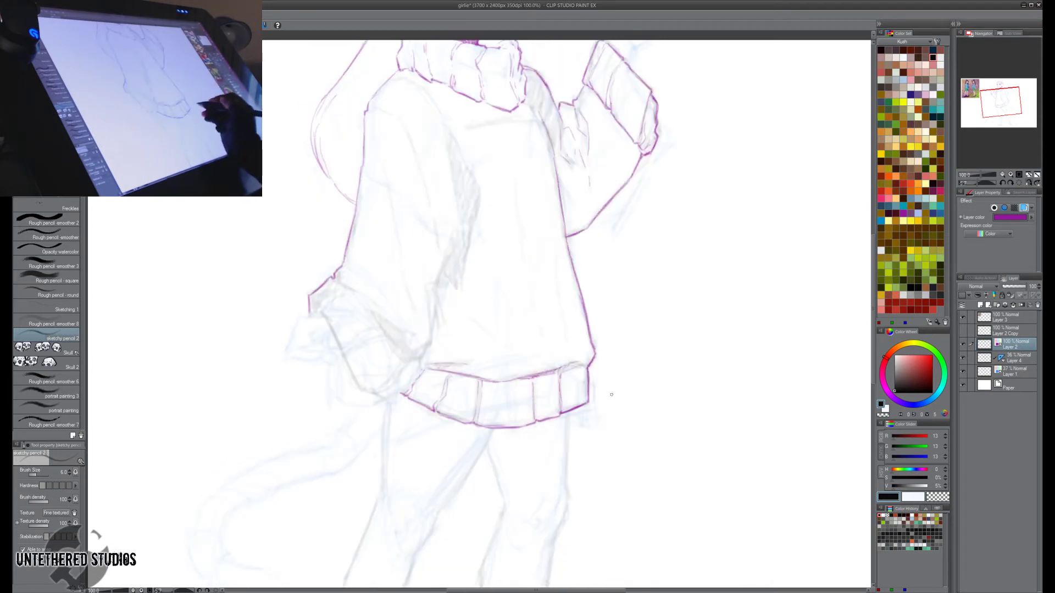
# Draw the lowered sleeve's inner contour from the chest down to the cuff and add a short line inside the cuff's outer corner.
pyautogui.moveTo(595, 430); pyautogui.dragTo(596, 337)
pyautogui.moveTo(567, 206); pyautogui.dragTo(627, 412)
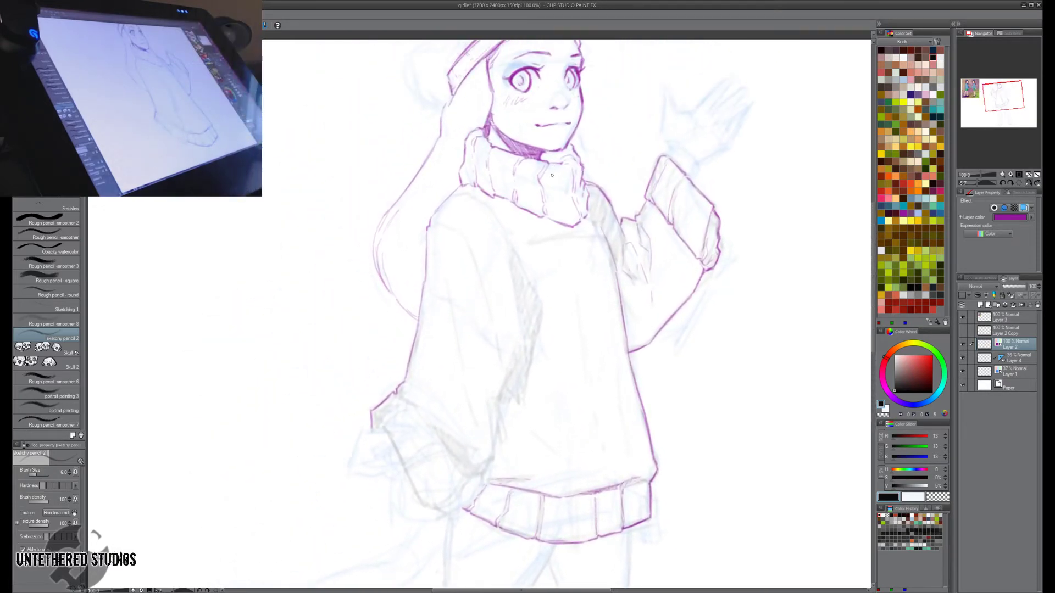
pyautogui.press('e')
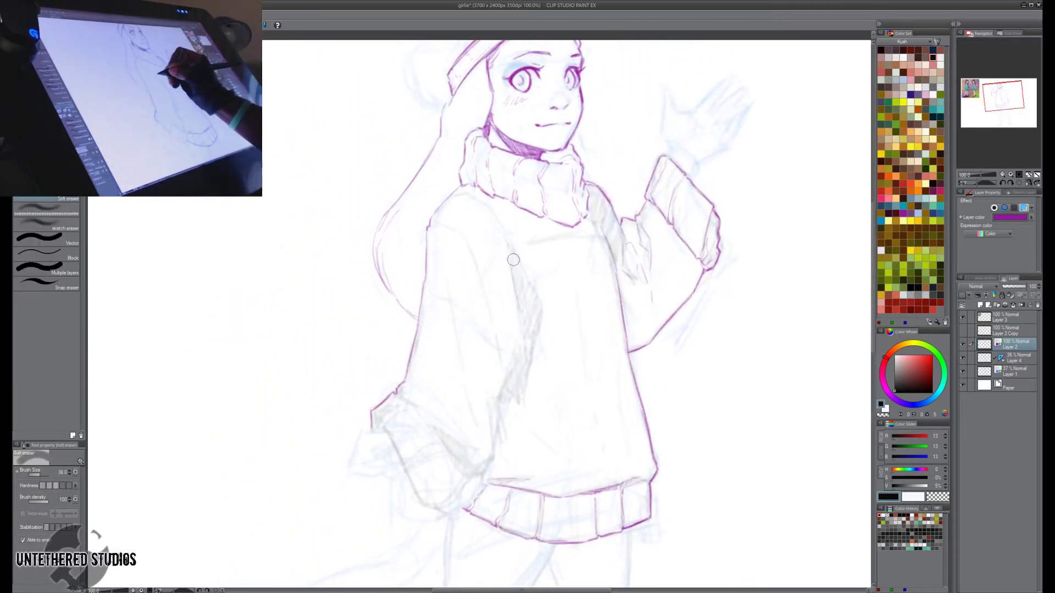
pyautogui.moveTo(509, 256)
pyautogui.mouseDown()
pyautogui.moveTo(522, 337)
pyautogui.moveTo(491, 465)
pyautogui.moveTo(454, 515)
pyautogui.mouseUp()
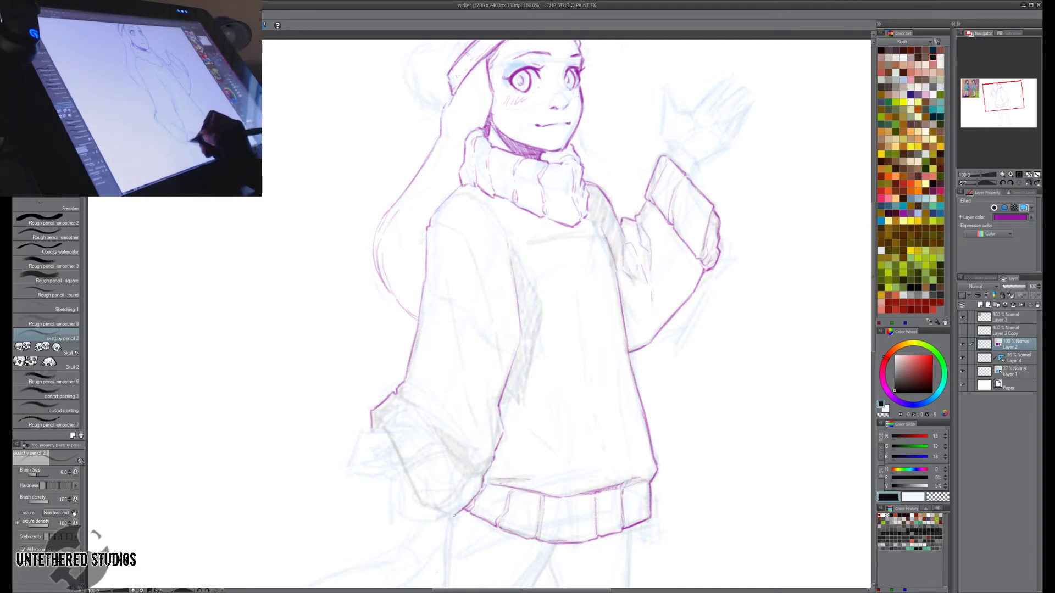
pyautogui.moveTo(377, 416)
pyautogui.mouseDown()
pyautogui.moveTo(377, 426)
pyautogui.moveTo(405, 407)
pyautogui.mouseUp()
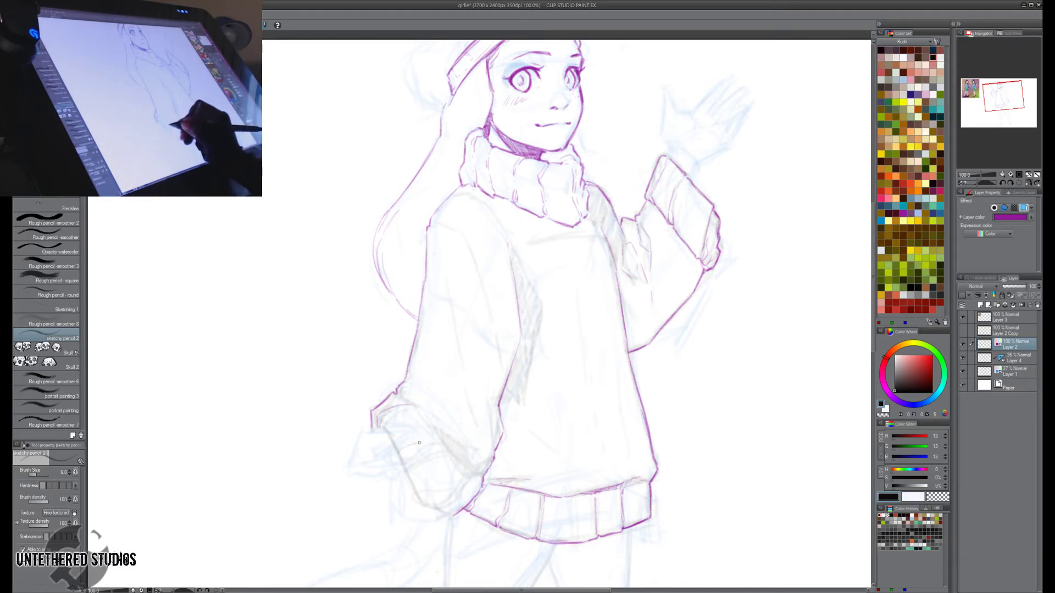
# Draw ribs across the lowered sleeve's cuff and trace the cuff's outer edge down to the hem band.
pyautogui.moveTo(433, 440)
pyautogui.mouseDown()
pyautogui.moveTo(412, 449)
pyautogui.moveTo(431, 442)
pyautogui.mouseUp()
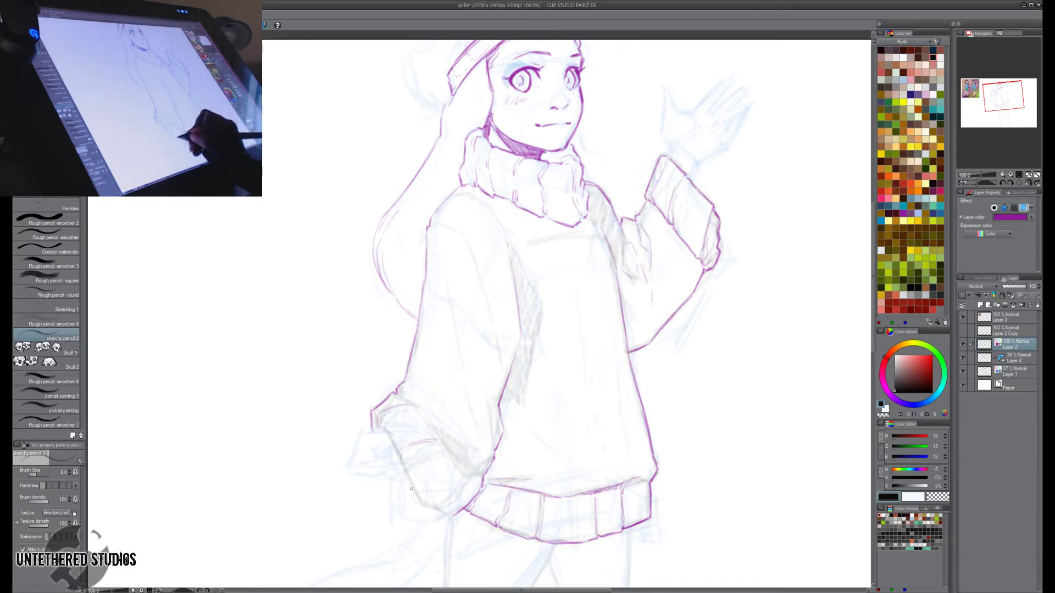
pyautogui.moveTo(415, 493)
pyautogui.mouseDown()
pyautogui.moveTo(460, 472)
pyautogui.moveTo(421, 490)
pyautogui.moveTo(451, 502)
pyautogui.moveTo(470, 494)
pyautogui.mouseUp()
pyautogui.moveTo(461, 500); pyautogui.dragTo(440, 505)
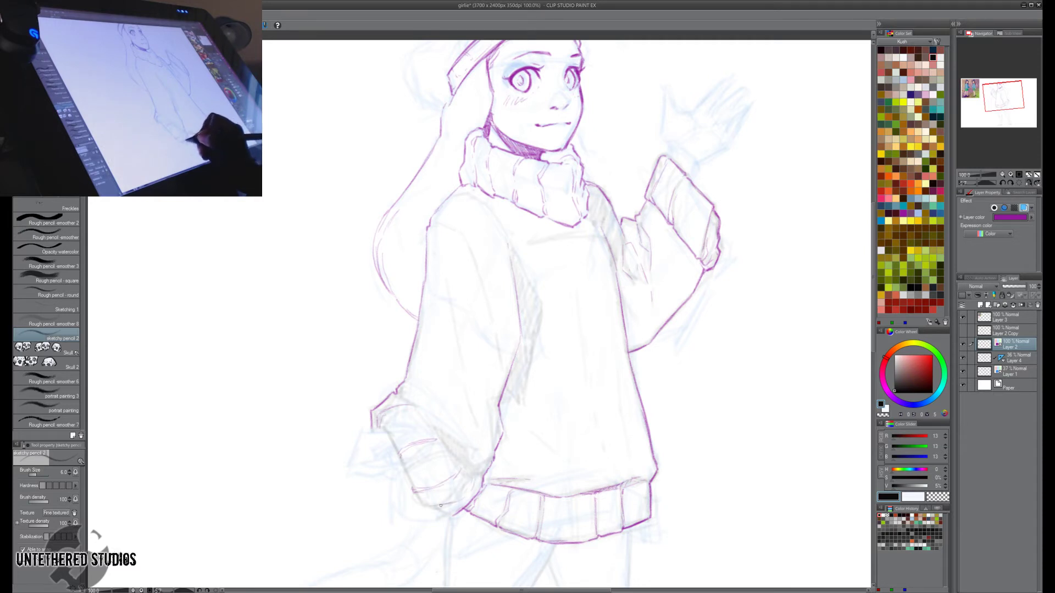
pyautogui.press('h')
pyautogui.moveTo(677, 452)
pyautogui.mouseDown()
pyautogui.moveTo(641, 443)
pyautogui.moveTo(644, 414)
pyautogui.mouseUp()
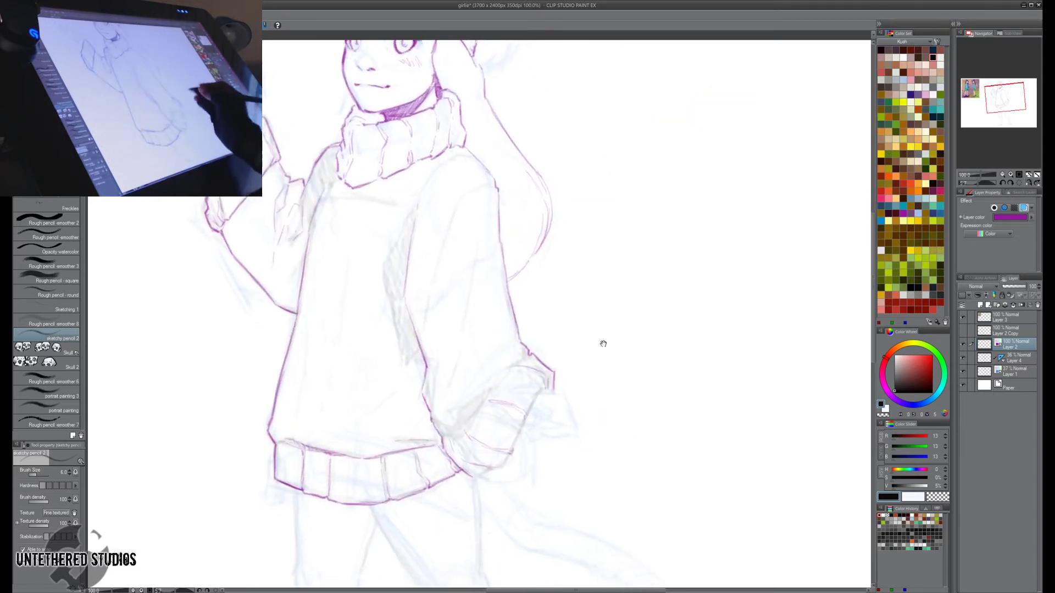
pyautogui.moveTo(542, 389)
pyautogui.mouseDown()
pyautogui.moveTo(510, 453)
pyautogui.moveTo(473, 477)
pyautogui.mouseUp()
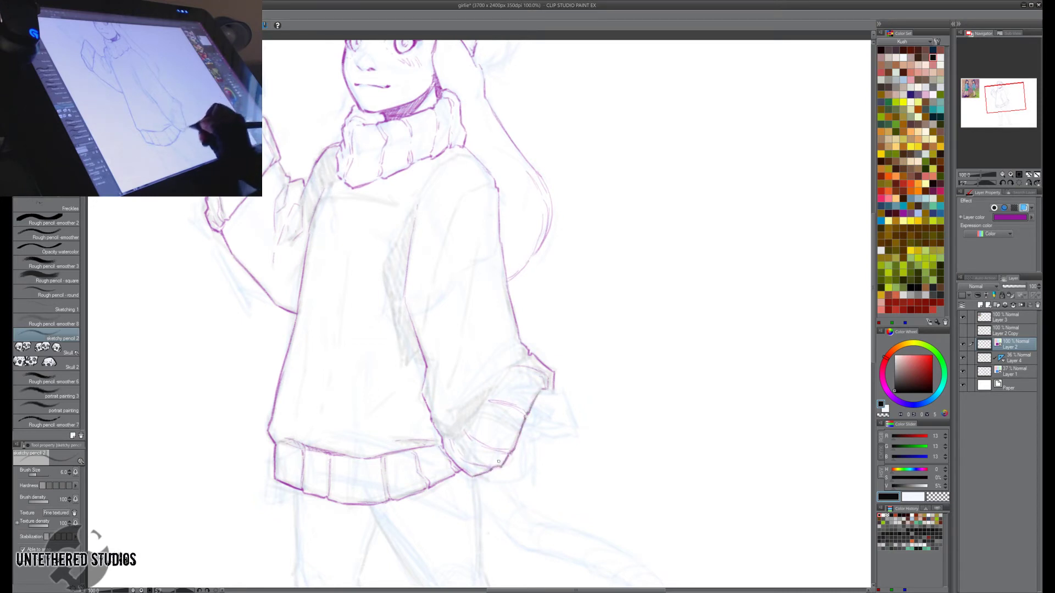
pyautogui.press('h')
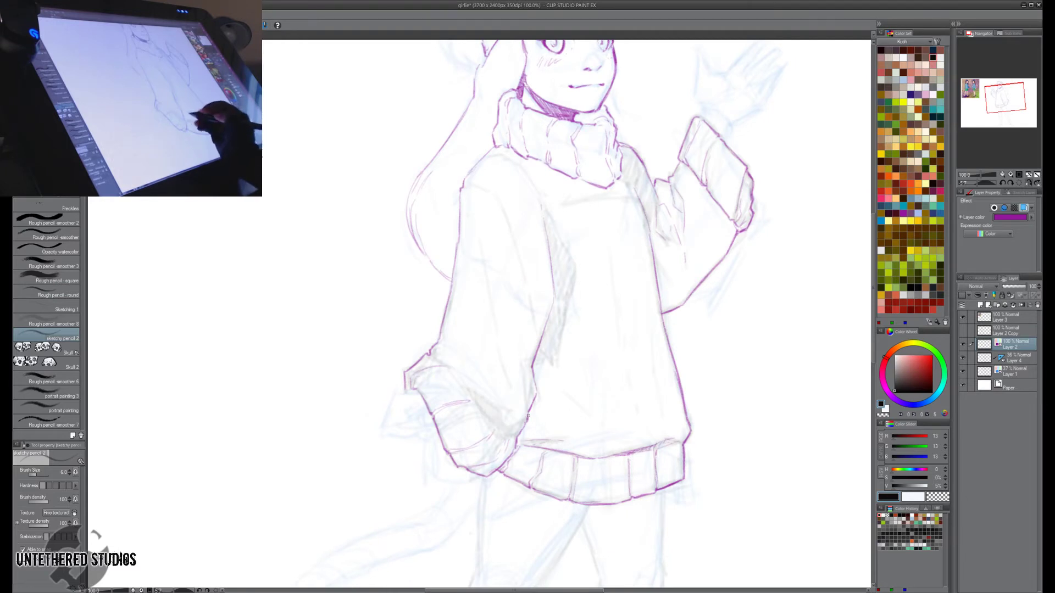
# Trace the lowered cuff's inner edge where the baggy sleeve meets the ribbing, and check it in mirrored view.
pyautogui.press('h')
pyautogui.moveTo(532, 355); pyautogui.dragTo(486, 399)
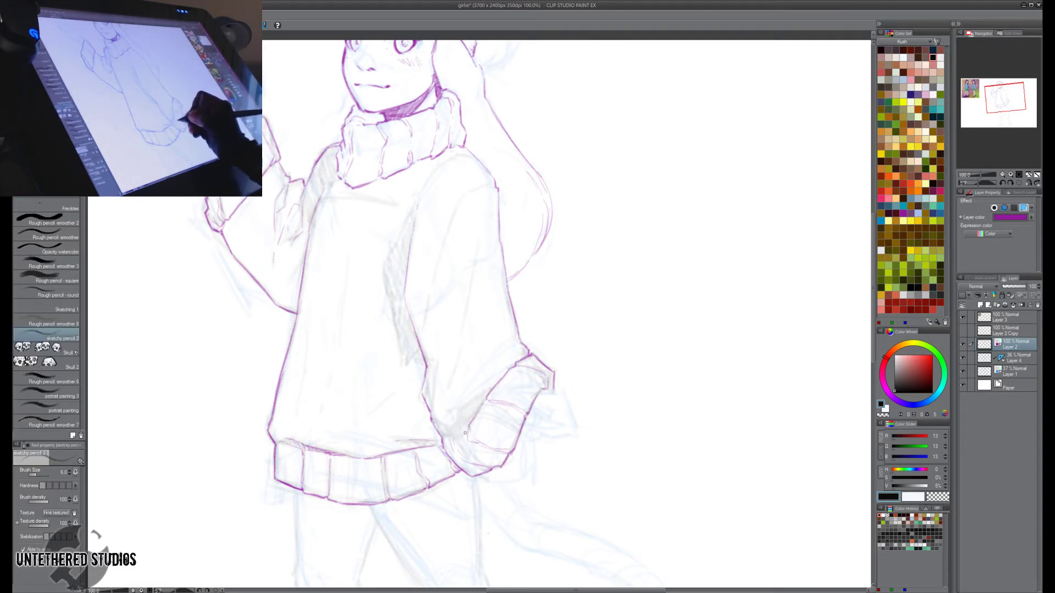
pyautogui.moveTo(466, 432); pyautogui.dragTo(480, 445)
pyautogui.press('h')
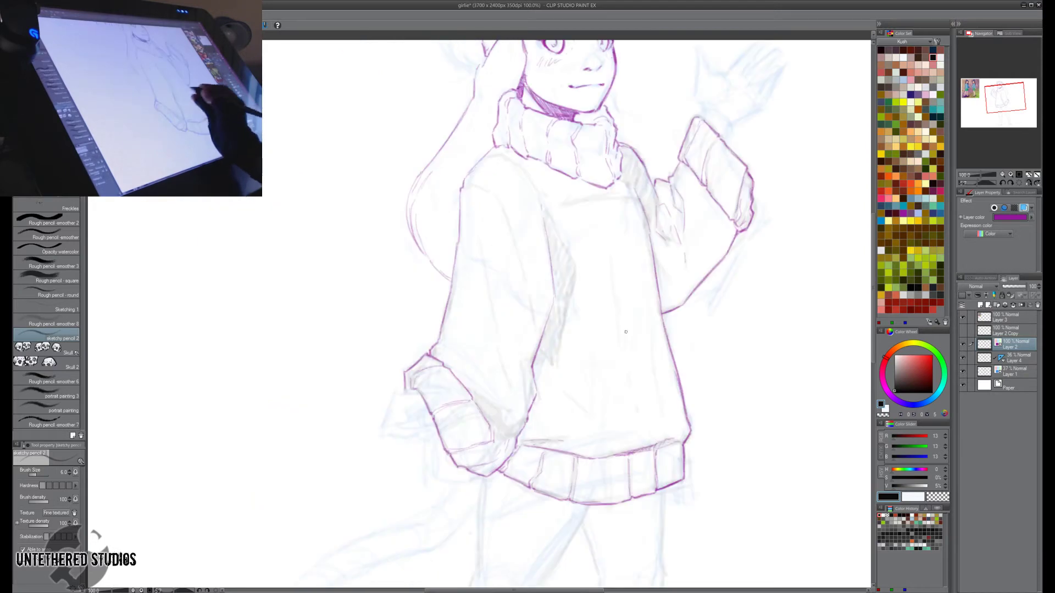
# Draw the small folded corner of the lowered cuff beside the hem band and compare it in normal and mirrored views.
pyautogui.moveTo(500, 435)
pyautogui.mouseDown()
pyautogui.moveTo(500, 461)
pyautogui.moveTo(506, 448)
pyautogui.mouseUp()
pyautogui.press('e')
pyautogui.press('p')
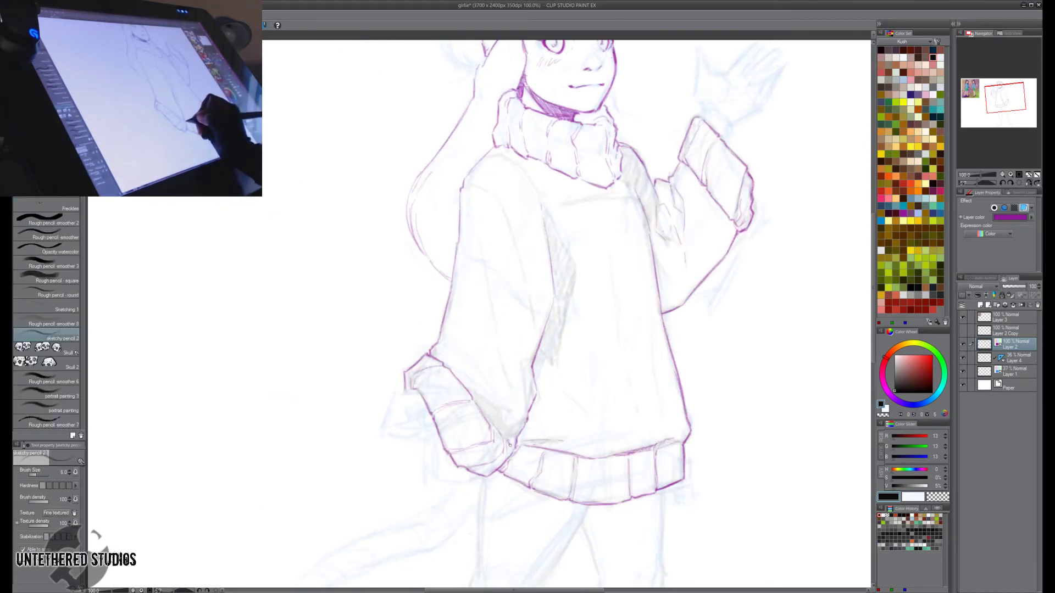
pyautogui.press('h')
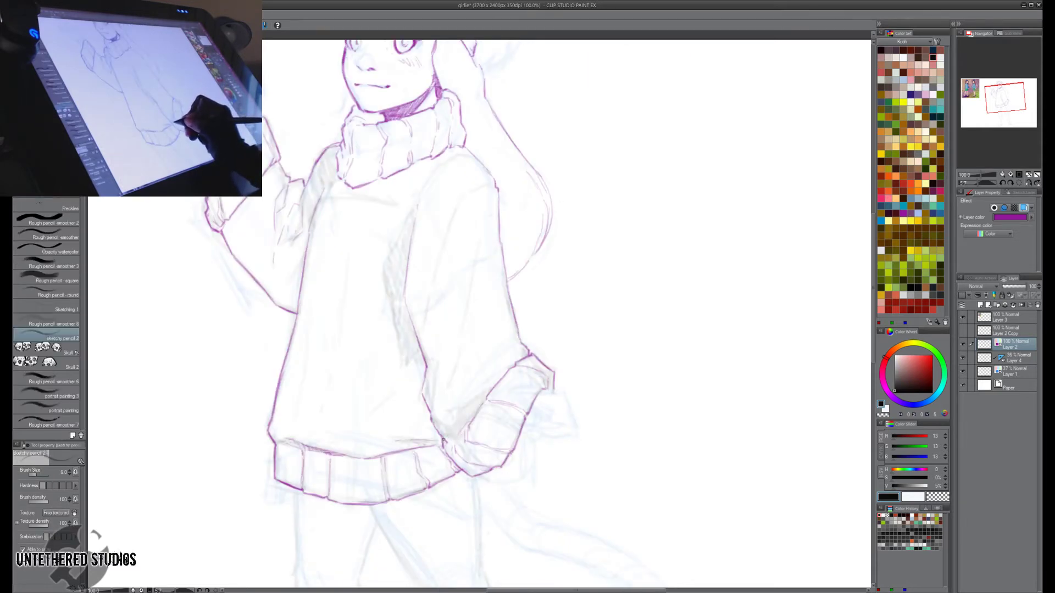
pyautogui.moveTo(443, 440); pyautogui.dragTo(448, 444)
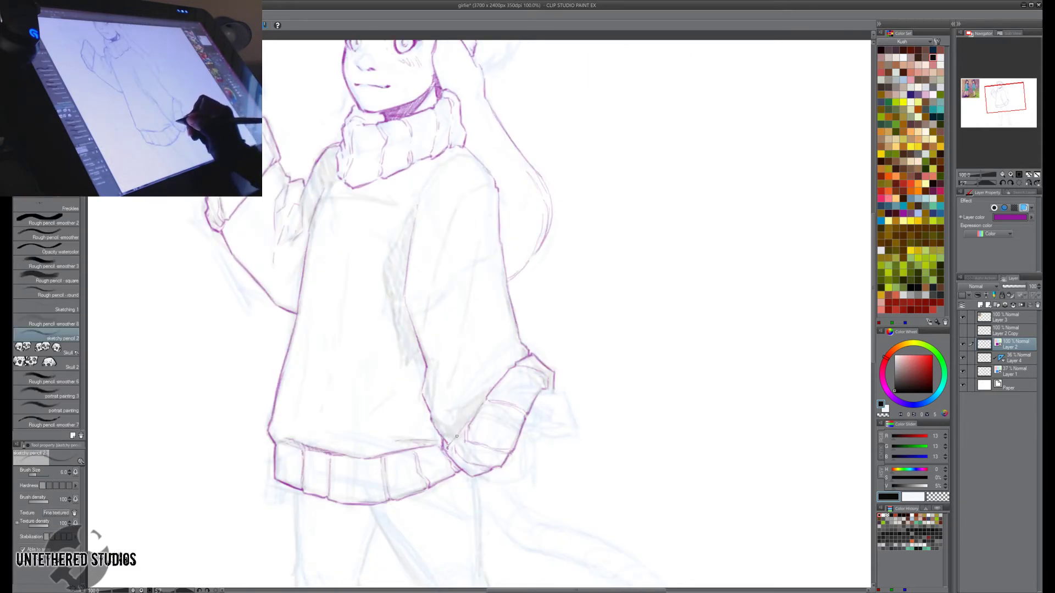
pyautogui.press('h')
pyautogui.press('h')
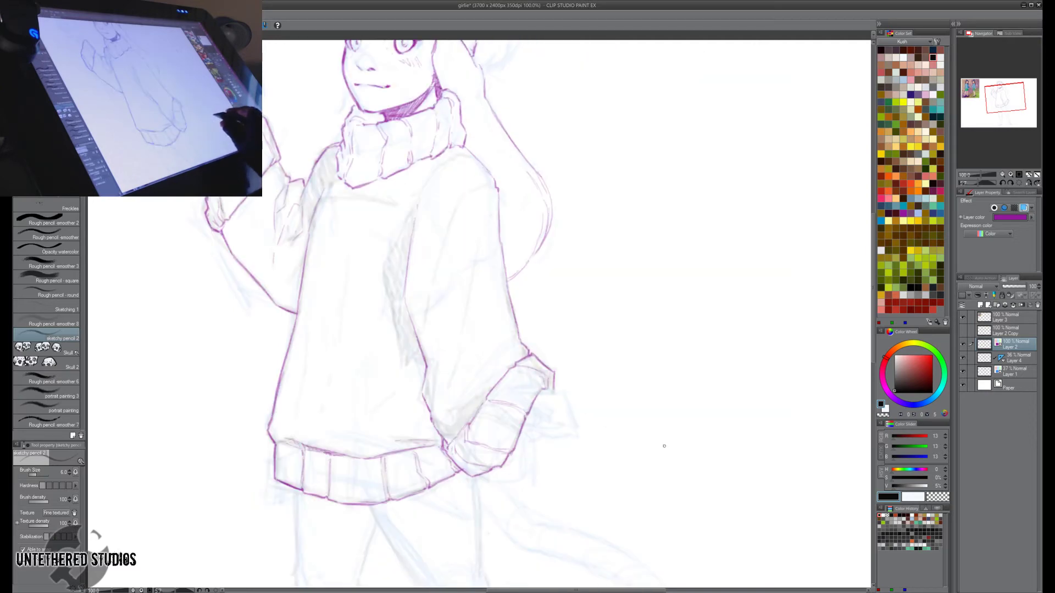
pyautogui.press('h')
pyautogui.press('h')
pyautogui.press('h')
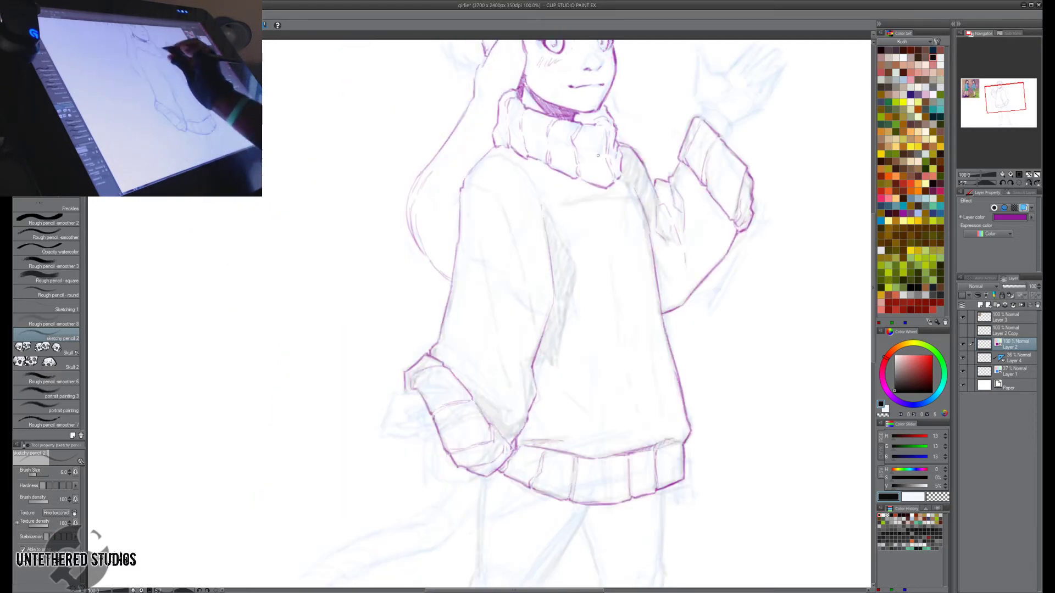
# Retrace the shoulder line of the lowered arm up to the turtleneck collar.
pyautogui.press('h')
pyautogui.press('e')
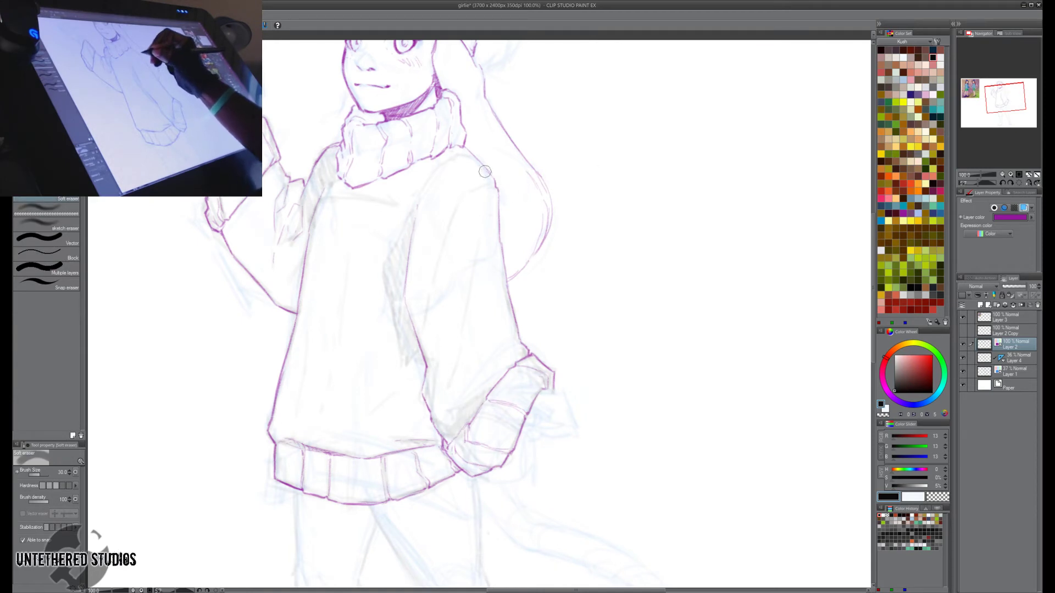
pyautogui.press('h')
pyautogui.press('p')
pyautogui.press('e')
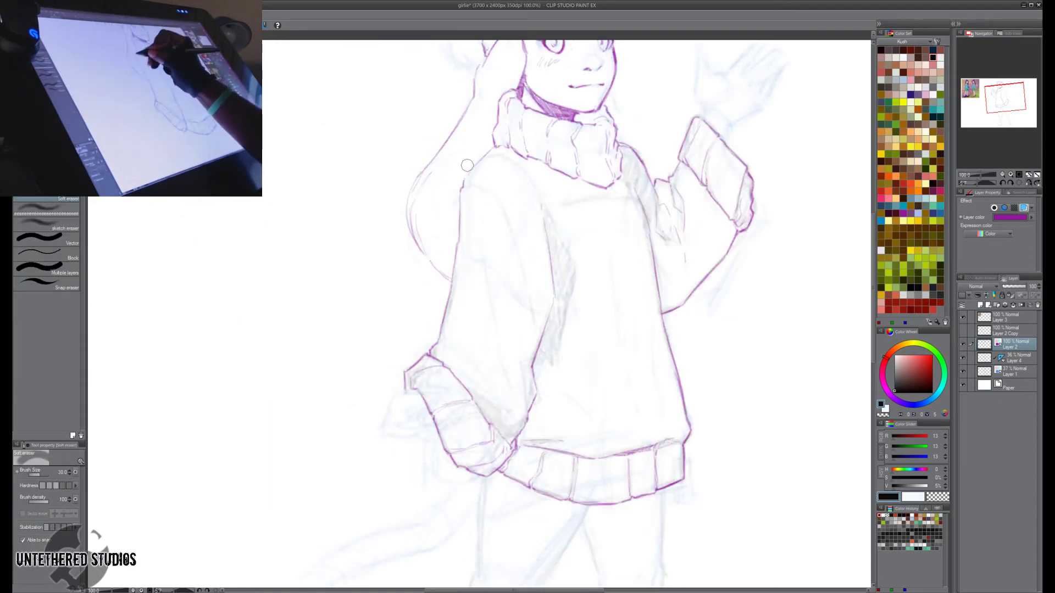
pyautogui.press('p')
pyautogui.moveTo(469, 176); pyautogui.dragTo(494, 147)
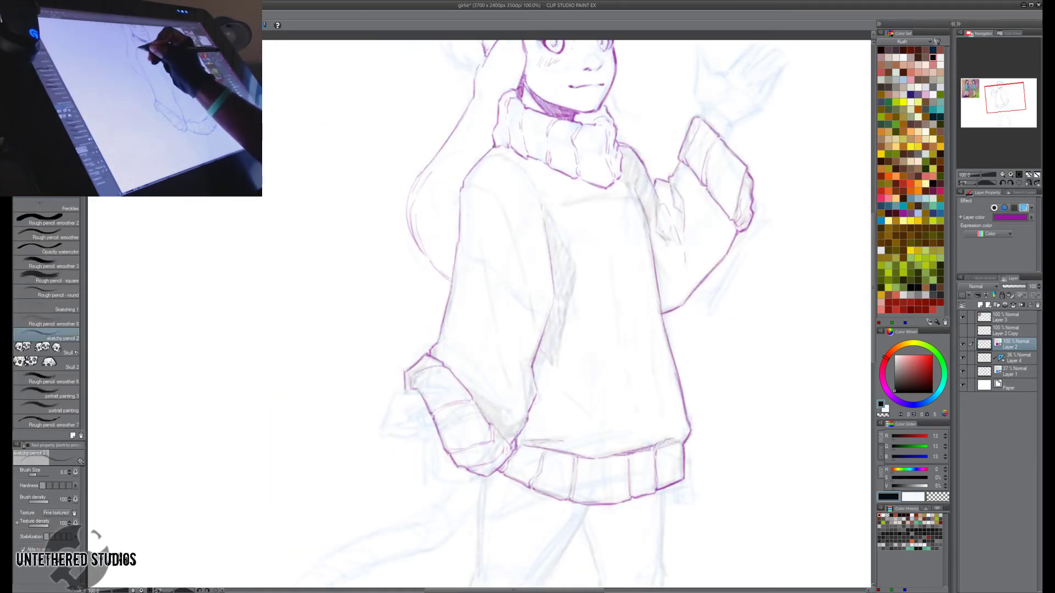
# Clean up the chin contour above the turtleneck collar with the eraser and pencil.
pyautogui.moveTo(659, 101); pyautogui.dragTo(612, 147)
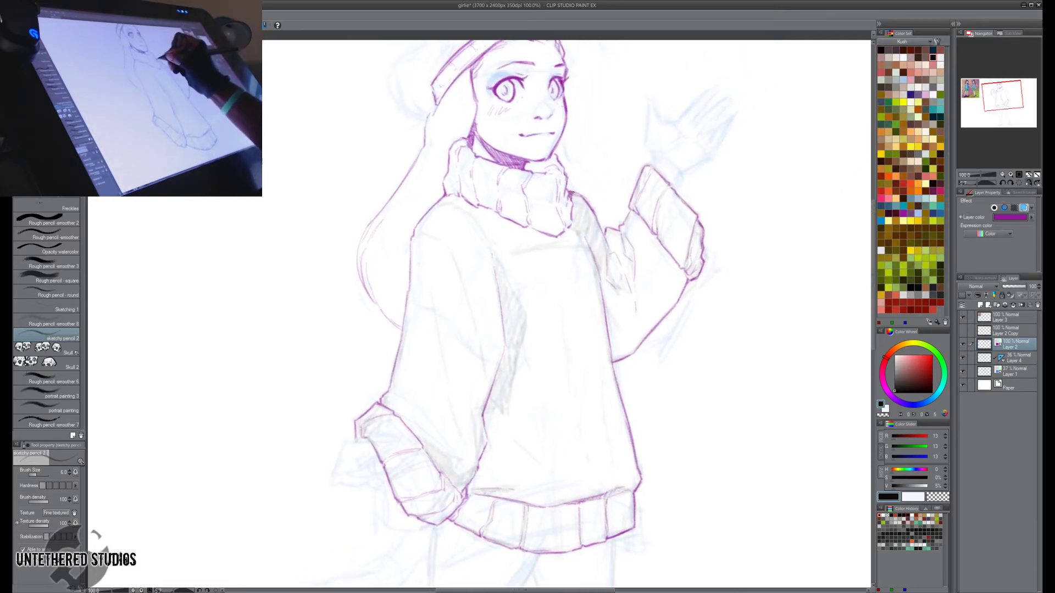
pyautogui.moveTo(653, 180); pyautogui.dragTo(649, 245)
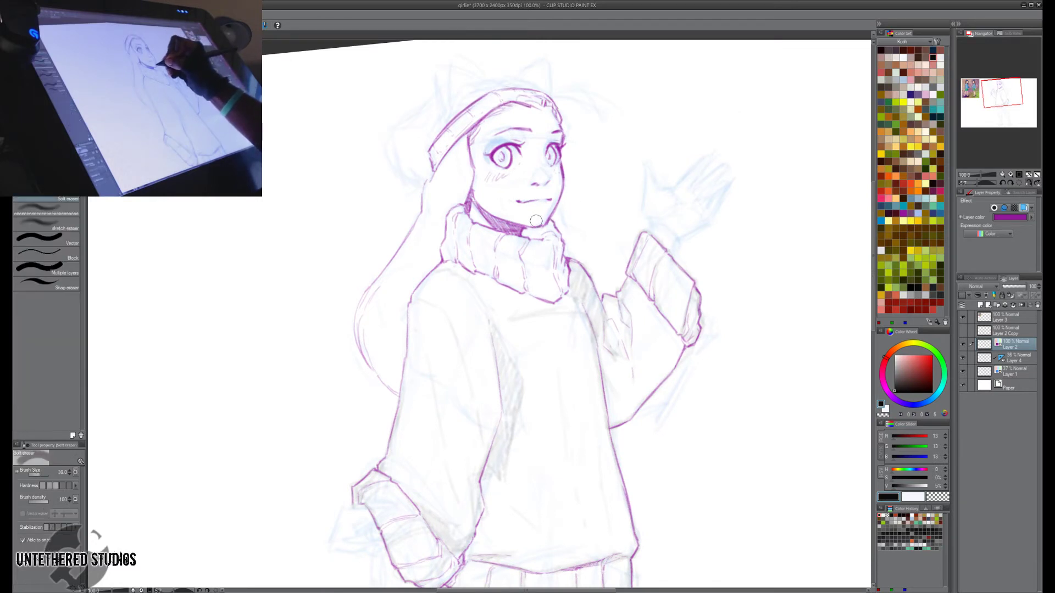
pyautogui.moveTo(546, 216); pyautogui.dragTo(528, 230)
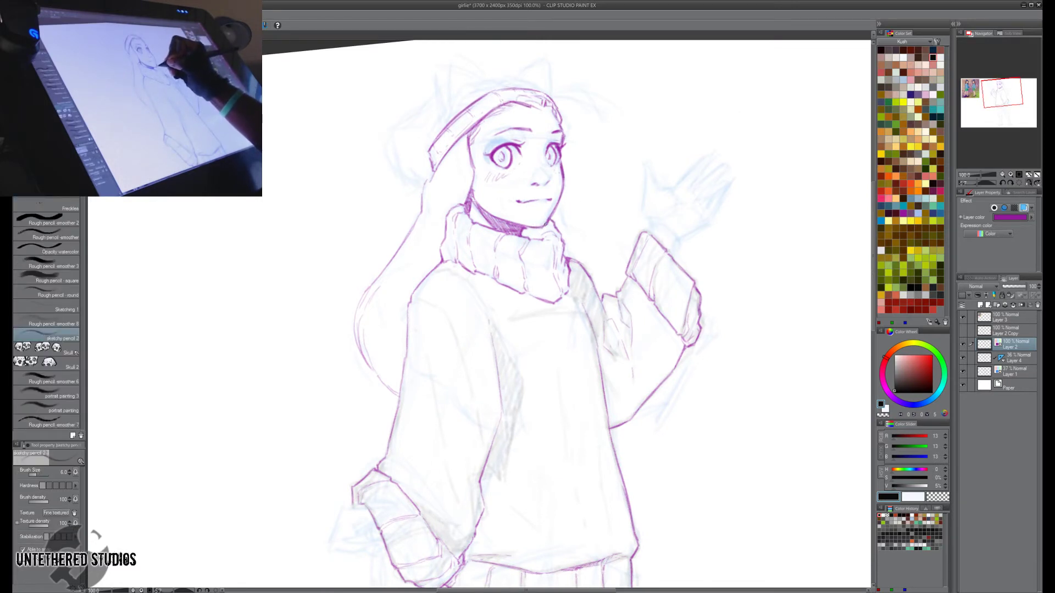
# Rotate the canvas and strengthen the raised arm's shoulder line beside the collar.
pyautogui.moveTo(598, 203); pyautogui.dragTo(642, 112)
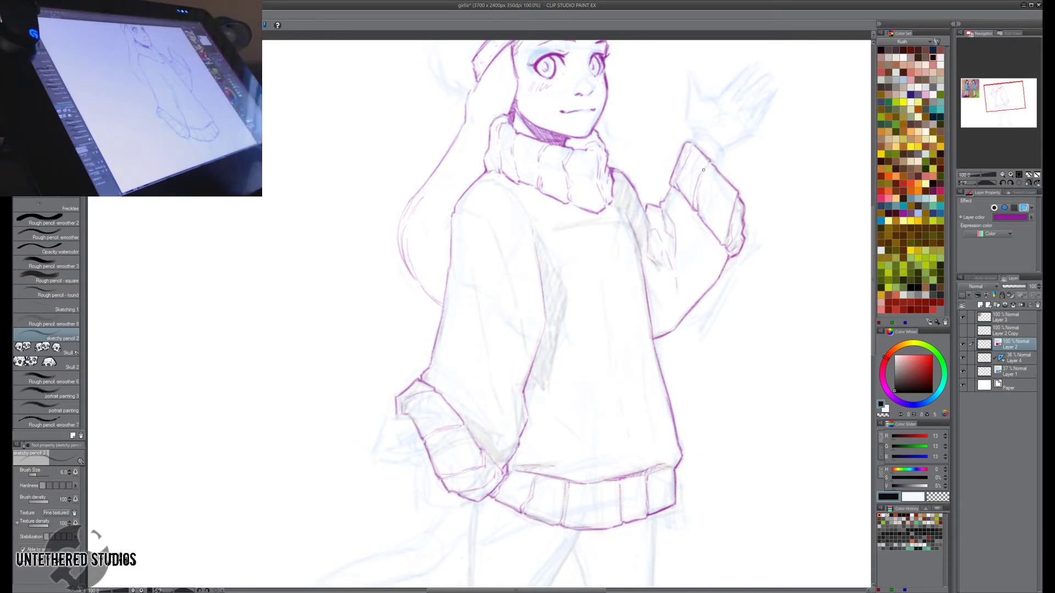
pyautogui.moveTo(701, 186)
pyautogui.mouseDown()
pyautogui.moveTo(680, 151)
pyautogui.moveTo(632, 174)
pyautogui.moveTo(671, 170)
pyautogui.moveTo(681, 160)
pyautogui.moveTo(600, 191)
pyautogui.mouseUp()
pyautogui.press('r')
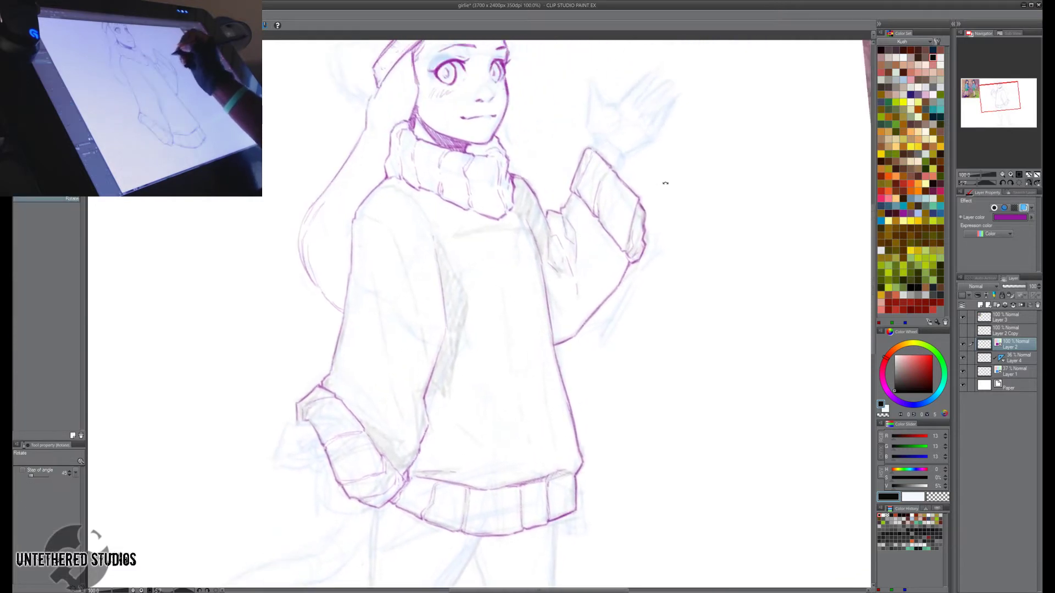
pyautogui.moveTo(665, 183)
pyautogui.mouseDown()
pyautogui.moveTo(578, 180)
pyautogui.moveTo(614, 258)
pyautogui.mouseUp()
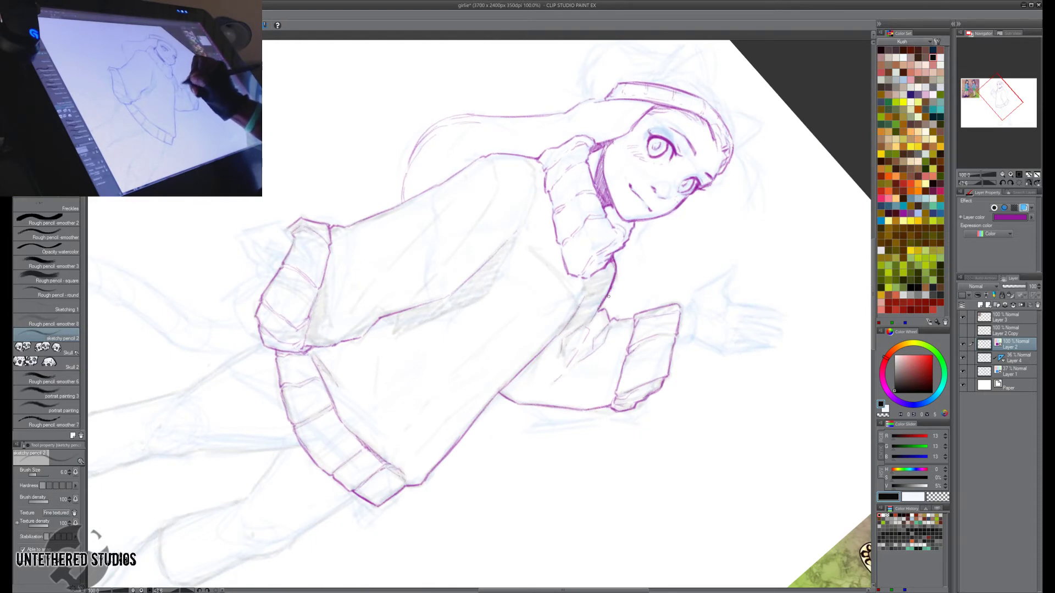
pyautogui.moveTo(602, 305)
pyautogui.mouseDown()
pyautogui.moveTo(697, 172)
pyautogui.moveTo(687, 162)
pyautogui.moveTo(673, 171)
pyautogui.mouseUp()
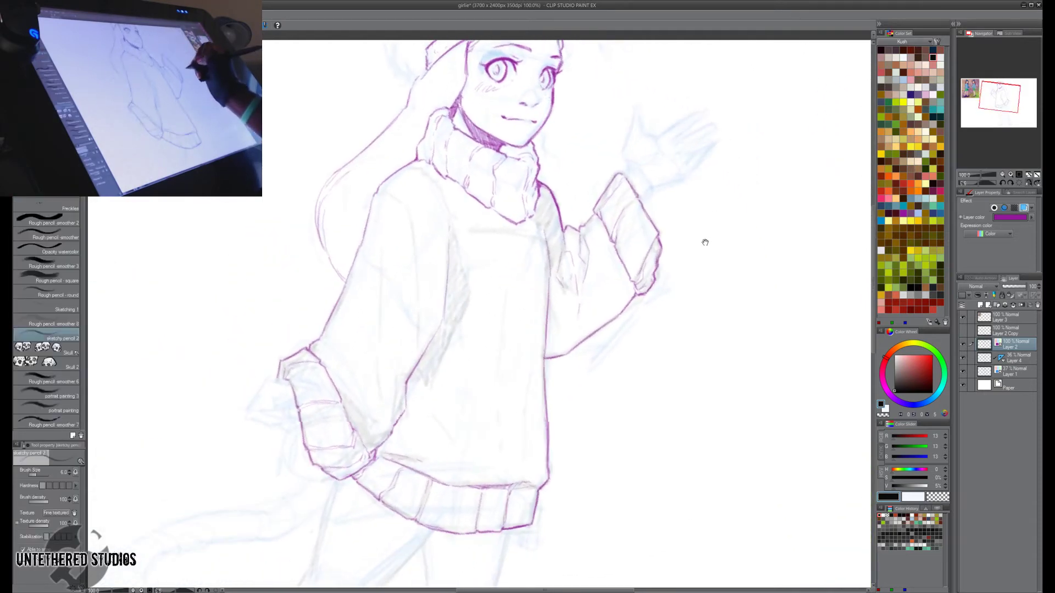
# Examine the coloured reference artwork beside the sketch, with the canvas rotation reset and the view mirrored.
pyautogui.moveTo(703, 242)
pyautogui.mouseDown()
pyautogui.moveTo(644, 280)
pyautogui.moveTo(677, 425)
pyautogui.mouseUp()
pyautogui.moveTo(666, 273)
pyautogui.mouseDown()
pyautogui.moveTo(641, 210)
pyautogui.moveTo(655, 231)
pyautogui.moveTo(721, 219)
pyautogui.mouseUp()
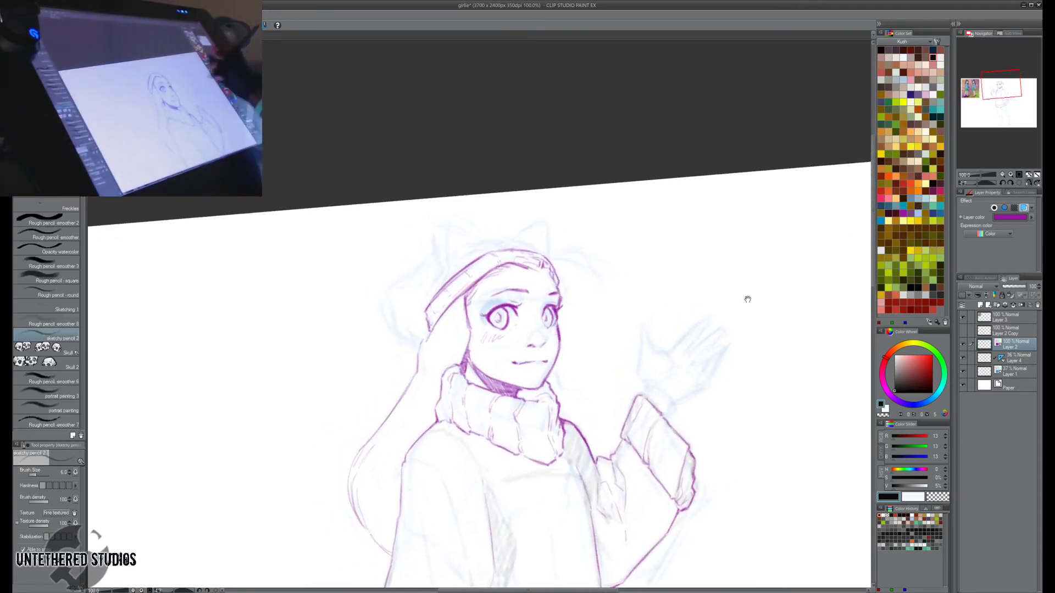
pyautogui.moveTo(450, 354)
pyautogui.mouseDown()
pyautogui.moveTo(527, 322)
pyautogui.moveTo(764, 259)
pyautogui.moveTo(610, 285)
pyautogui.moveTo(783, 208)
pyautogui.moveTo(271, 331)
pyautogui.mouseUp()
pyautogui.moveTo(631, 278); pyautogui.dragTo(569, 242)
pyautogui.press('o')
pyautogui.moveTo(779, 236)
pyautogui.mouseDown()
pyautogui.moveTo(585, 255)
pyautogui.moveTo(644, 247)
pyautogui.mouseUp()
pyautogui.press('p')
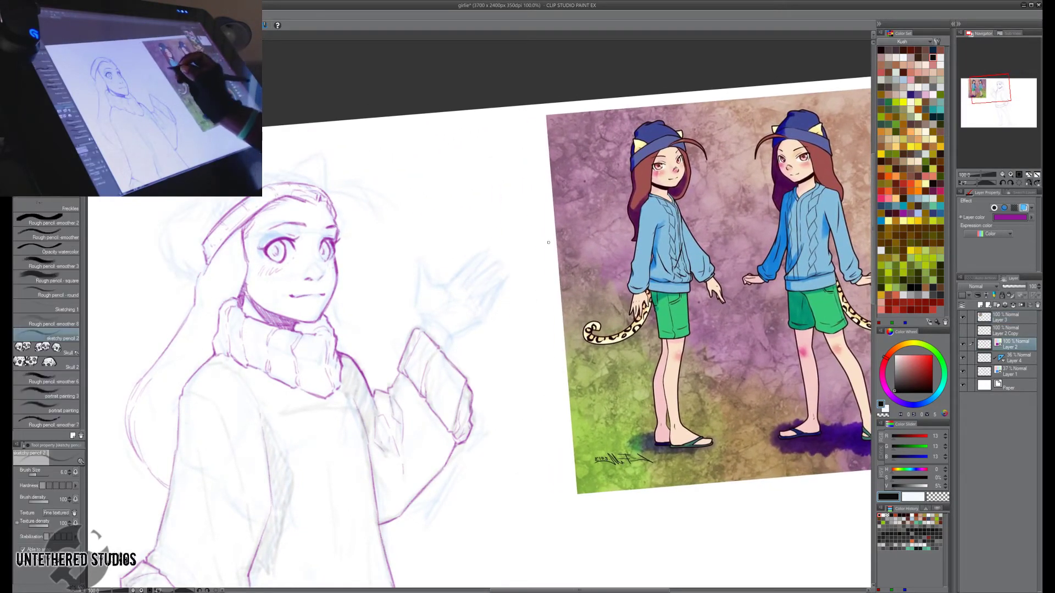
pyautogui.click(1018, 183)
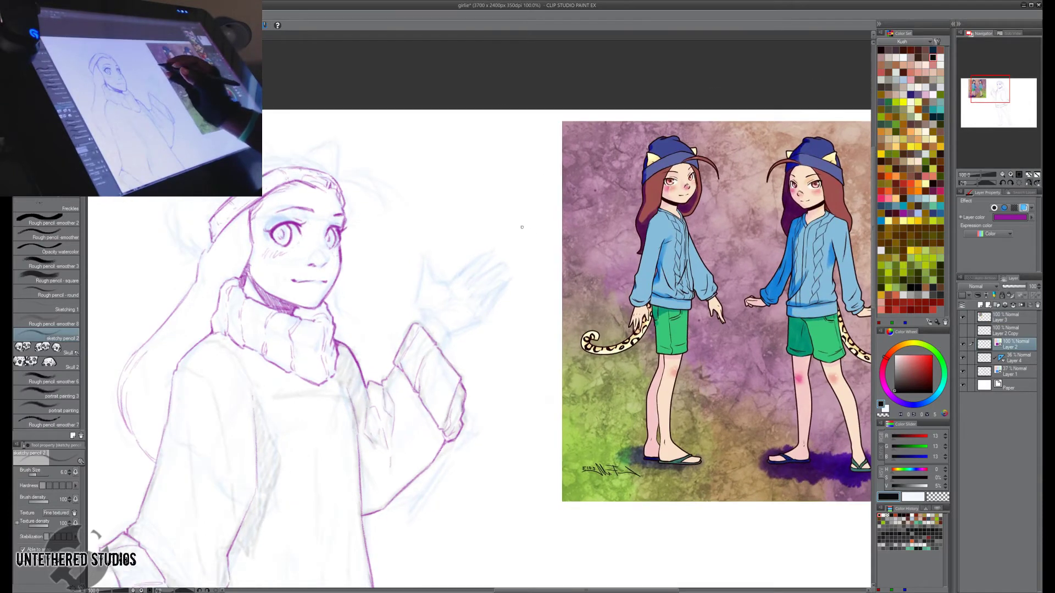
pyautogui.click(1029, 183)
pyautogui.moveTo(769, 213); pyautogui.dragTo(691, 232)
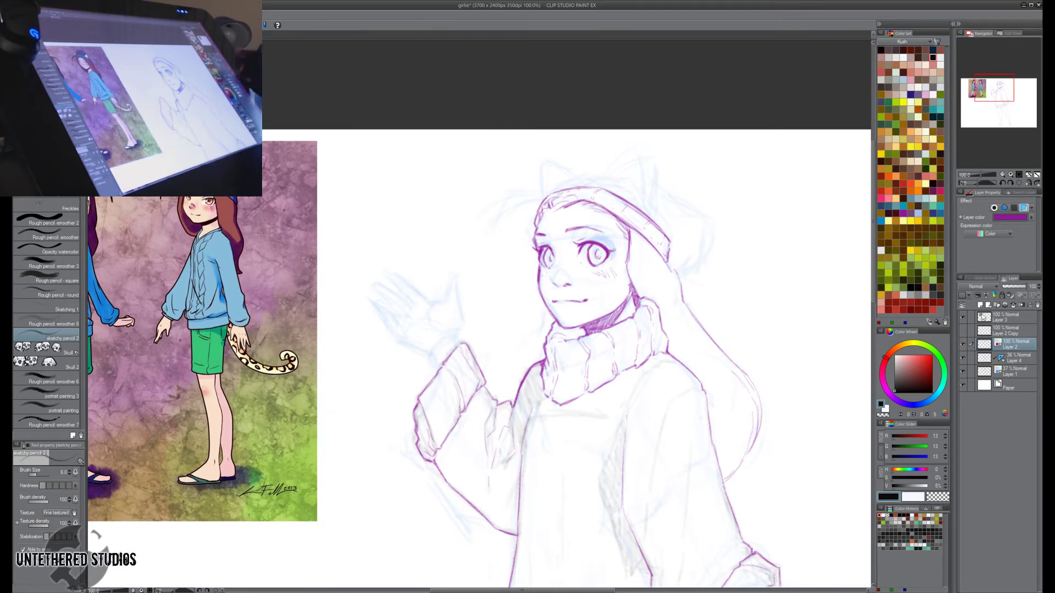
# Draw the near pointed cat ear with its inner detail on the hat band and check it in mirrored view.
pyautogui.moveTo(648, 211)
pyautogui.mouseDown()
pyautogui.moveTo(642, 164)
pyautogui.moveTo(598, 183)
pyautogui.moveTo(649, 194)
pyautogui.mouseUp()
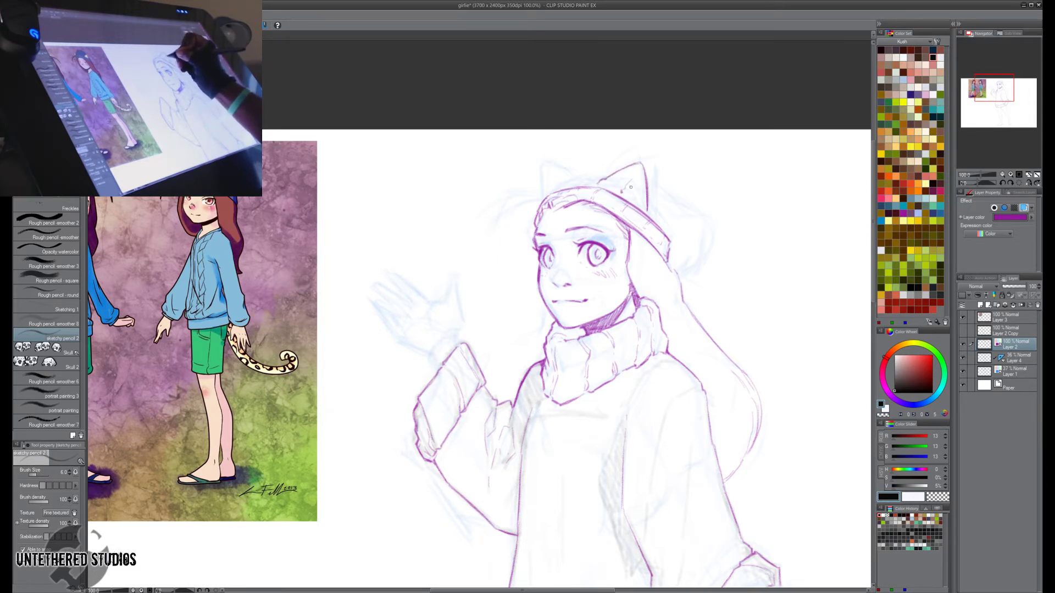
pyautogui.press('h')
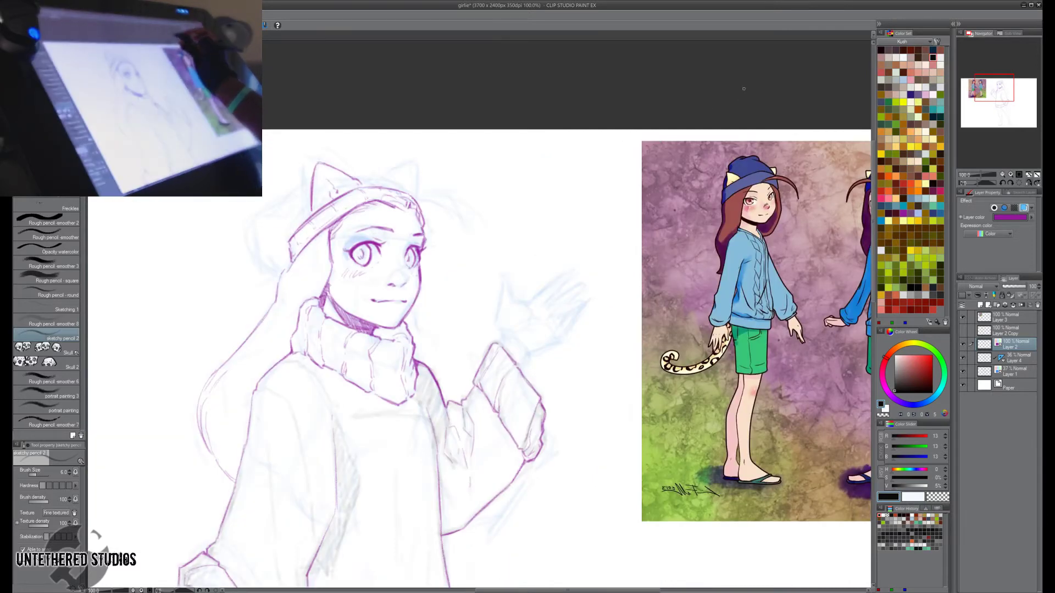
pyautogui.press('h')
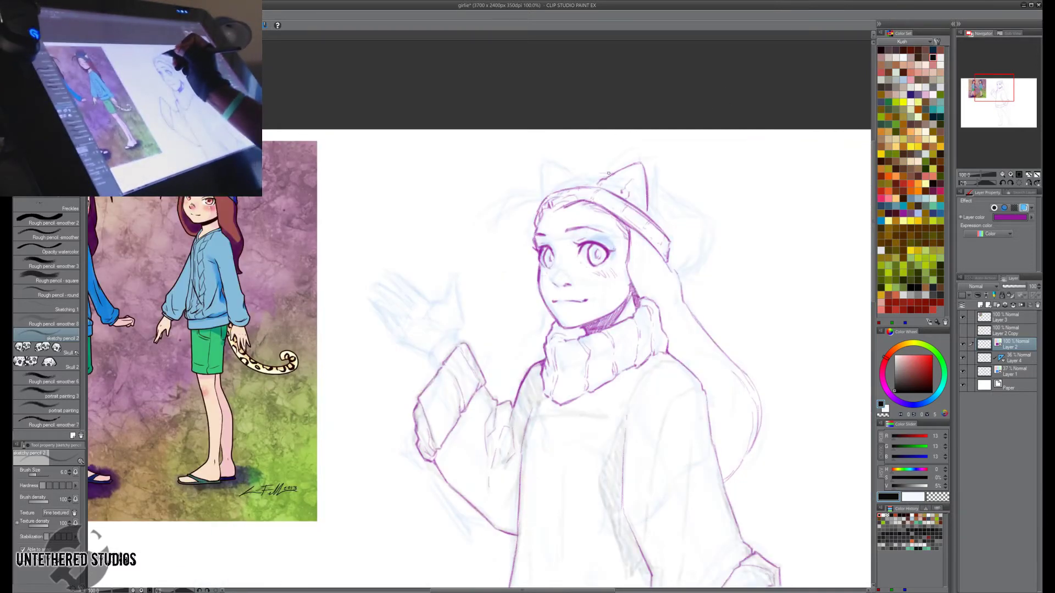
# Trace the hat's crown from the cat ear over to the far side of the forehead and check it mirrored.
pyautogui.moveTo(608, 174)
pyautogui.mouseDown()
pyautogui.moveTo(557, 185)
pyautogui.moveTo(568, 180)
pyautogui.moveTo(532, 230)
pyautogui.mouseUp()
pyautogui.press('h')
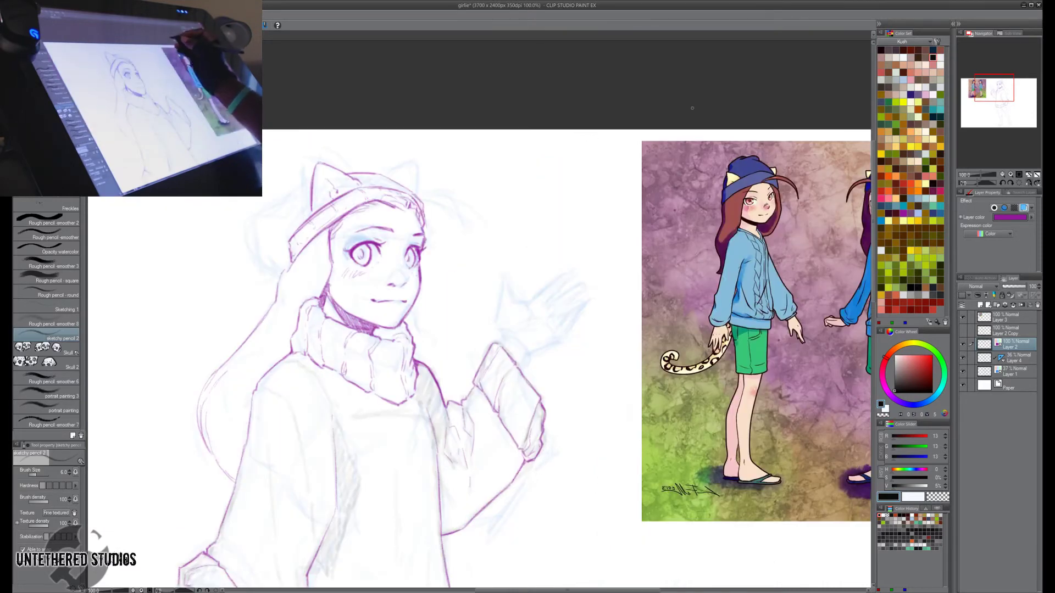
pyautogui.press('h')
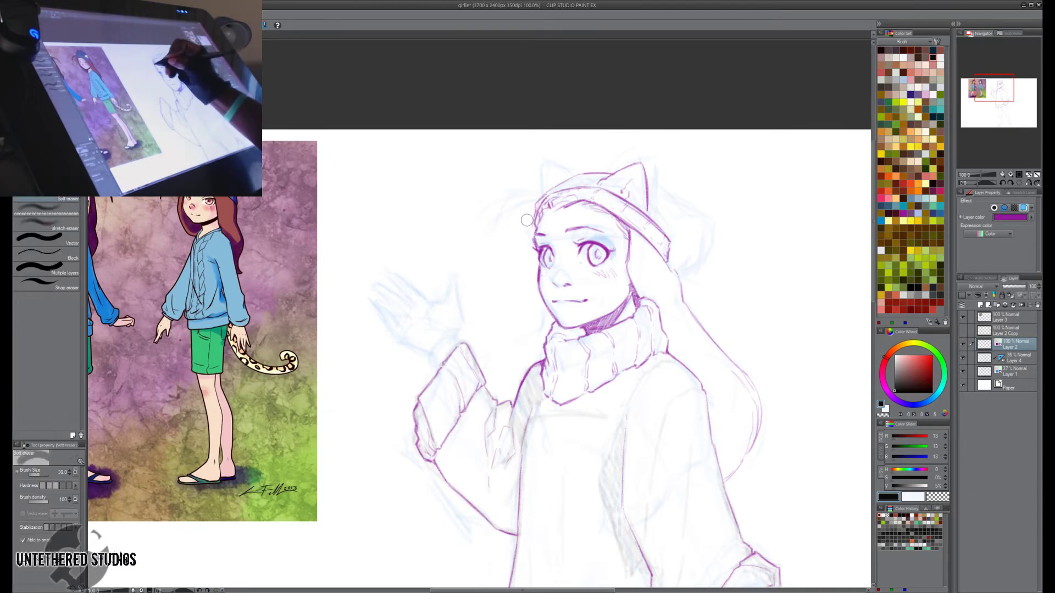
# Rotate the canvas and refine the hair contour just below the hat band with the eraser and pencil.
pyautogui.moveTo(726, 173); pyautogui.dragTo(688, 151)
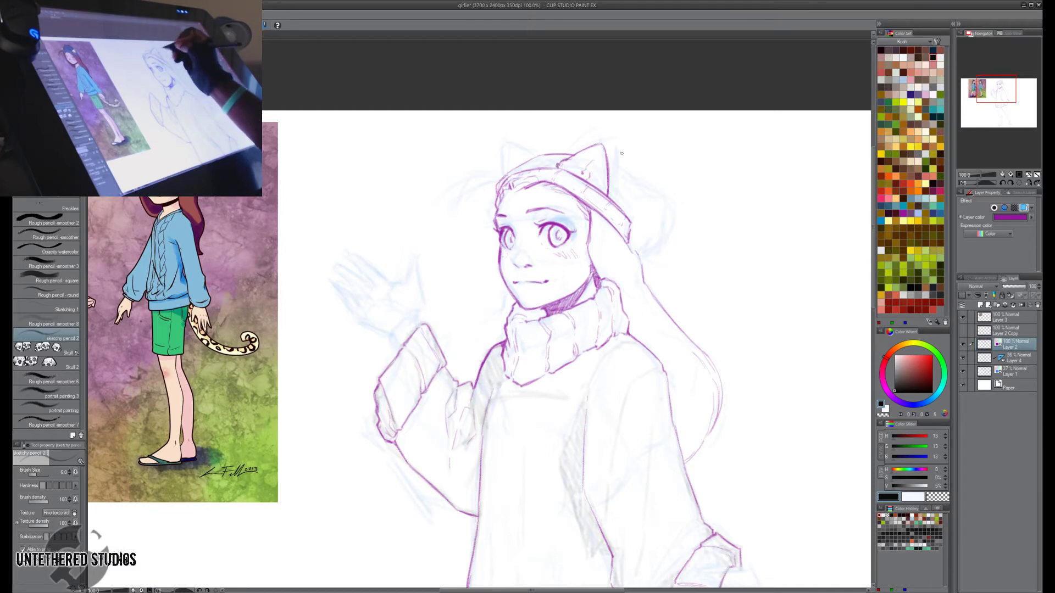
pyautogui.press('r')
pyautogui.moveTo(718, 160)
pyautogui.mouseDown()
pyautogui.moveTo(729, 214)
pyautogui.moveTo(676, 314)
pyautogui.mouseUp()
pyautogui.press('e')
pyautogui.moveTo(642, 350)
pyautogui.mouseDown()
pyautogui.moveTo(640, 339)
pyautogui.moveTo(639, 364)
pyautogui.mouseUp()
pyautogui.press('p')
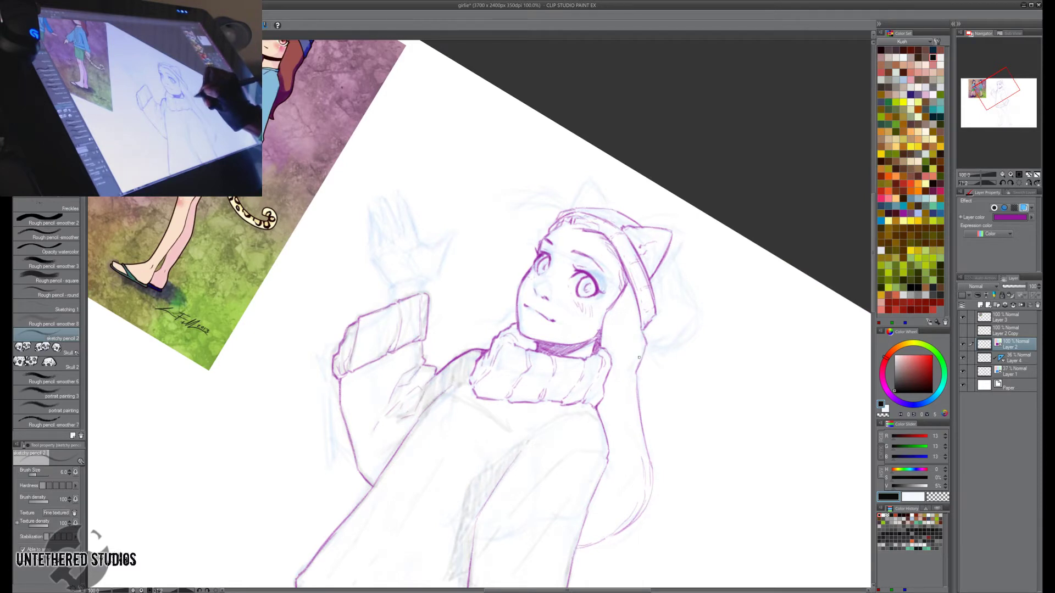
pyautogui.moveTo(709, 302); pyautogui.dragTo(678, 308)
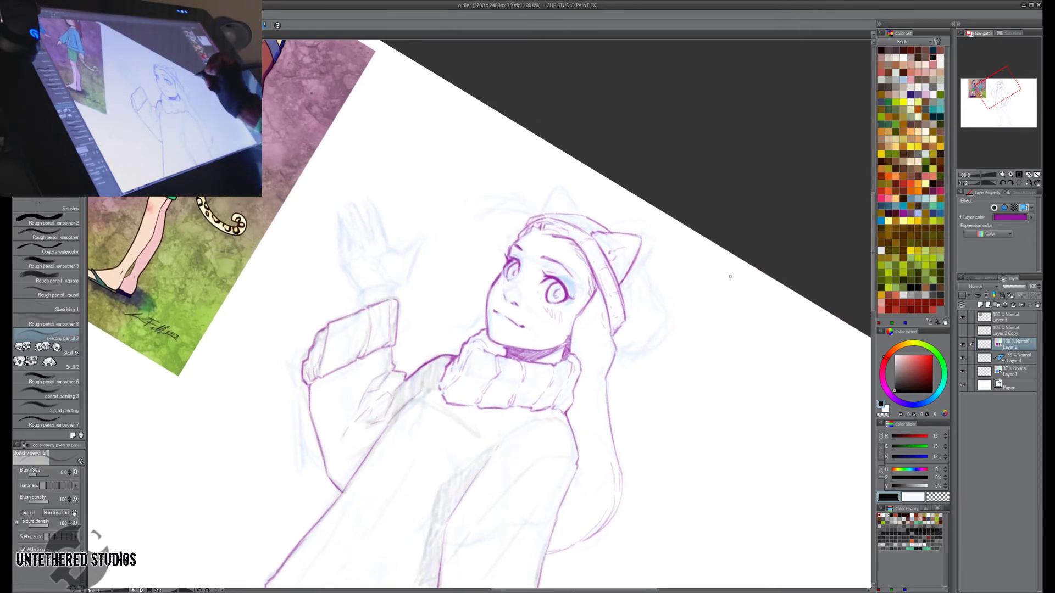
pyautogui.moveTo(730, 276); pyautogui.dragTo(726, 250)
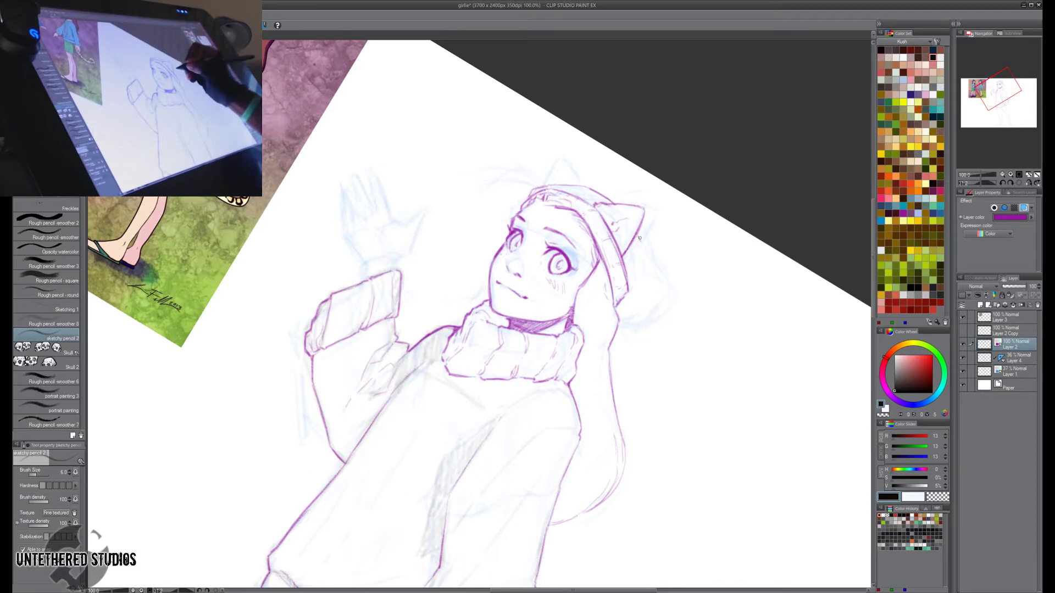
# Draw the slouching back of the hat behind the band and check it in mirrored view.
pyautogui.moveTo(646, 247)
pyautogui.mouseDown()
pyautogui.moveTo(655, 320)
pyautogui.moveTo(661, 187)
pyautogui.moveTo(640, 181)
pyautogui.moveTo(633, 246)
pyautogui.moveTo(607, 270)
pyautogui.mouseUp()
pyautogui.moveTo(658, 222)
pyautogui.mouseDown()
pyautogui.moveTo(791, 202)
pyautogui.moveTo(725, 234)
pyautogui.mouseUp()
pyautogui.press('h')
pyautogui.moveTo(610, 178); pyautogui.dragTo(753, 203)
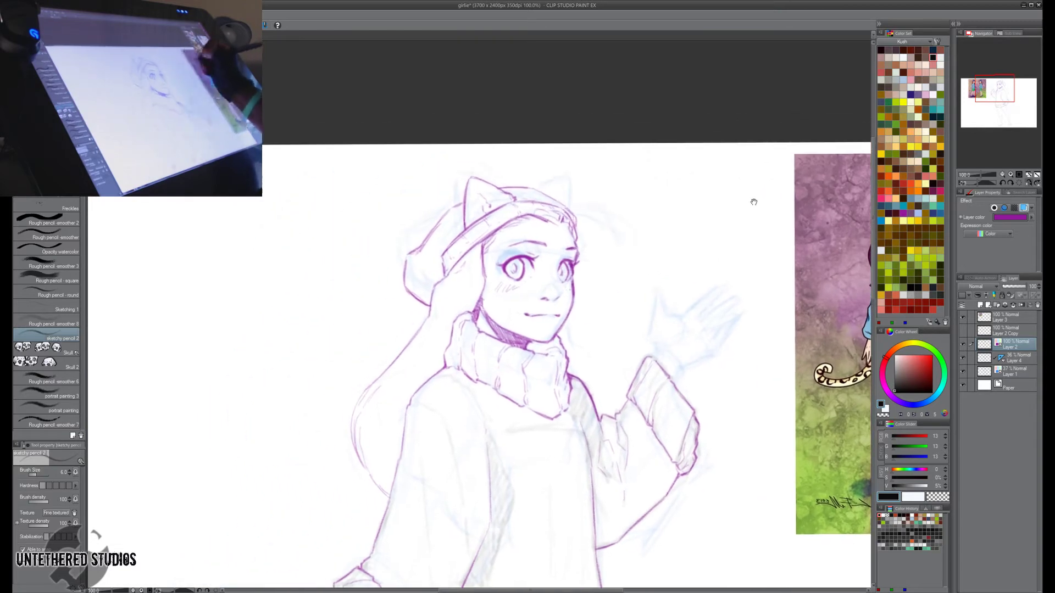
# Draw the far pointed cat ear on the hat's crown and compare it with the near ear in both view orientations.
pyautogui.moveTo(539, 189)
pyautogui.mouseDown()
pyautogui.moveTo(557, 178)
pyautogui.moveTo(571, 201)
pyautogui.mouseUp()
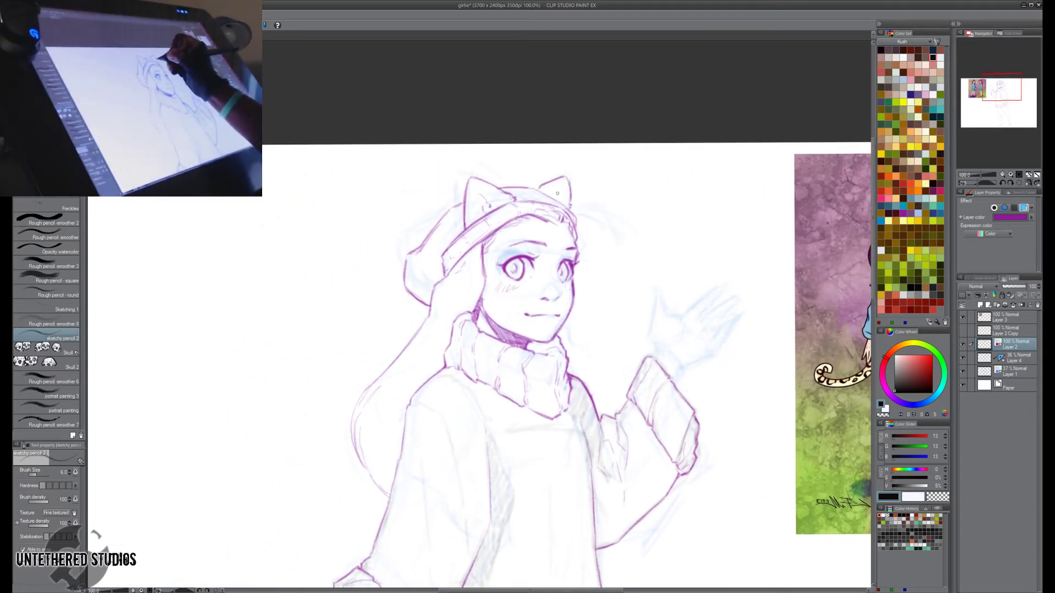
pyautogui.moveTo(663, 185); pyautogui.dragTo(668, 123)
pyautogui.press('h')
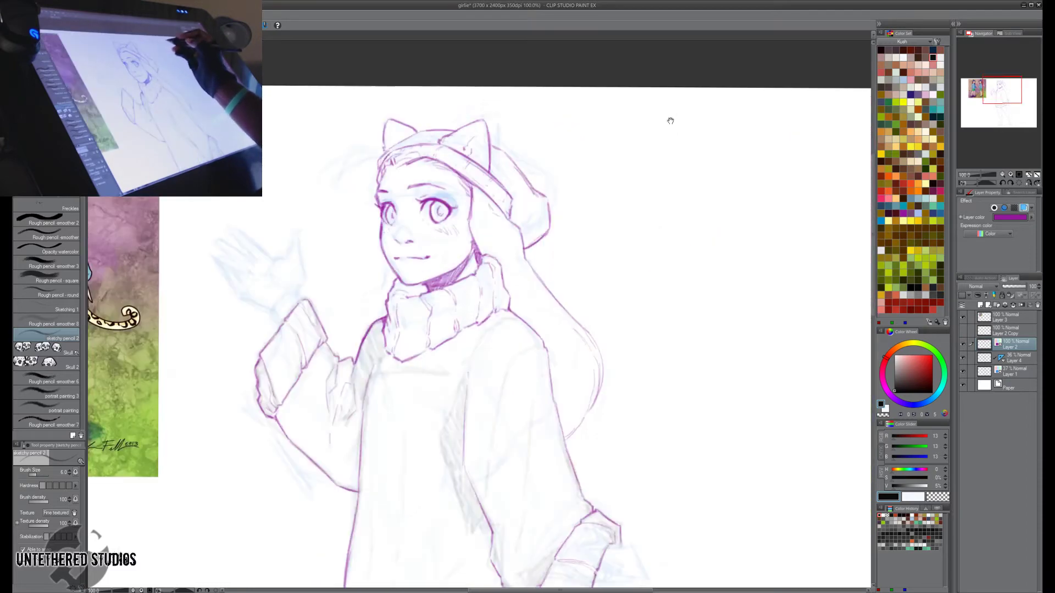
pyautogui.moveTo(627, 155); pyautogui.dragTo(741, 158)
pyautogui.moveTo(623, 124); pyautogui.dragTo(641, 146)
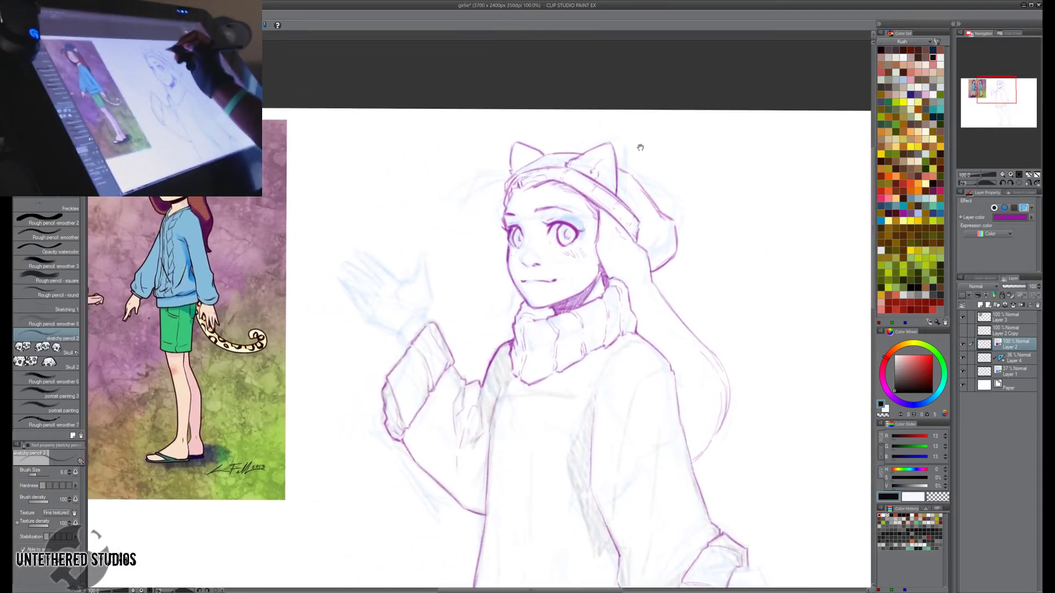
pyautogui.press('h')
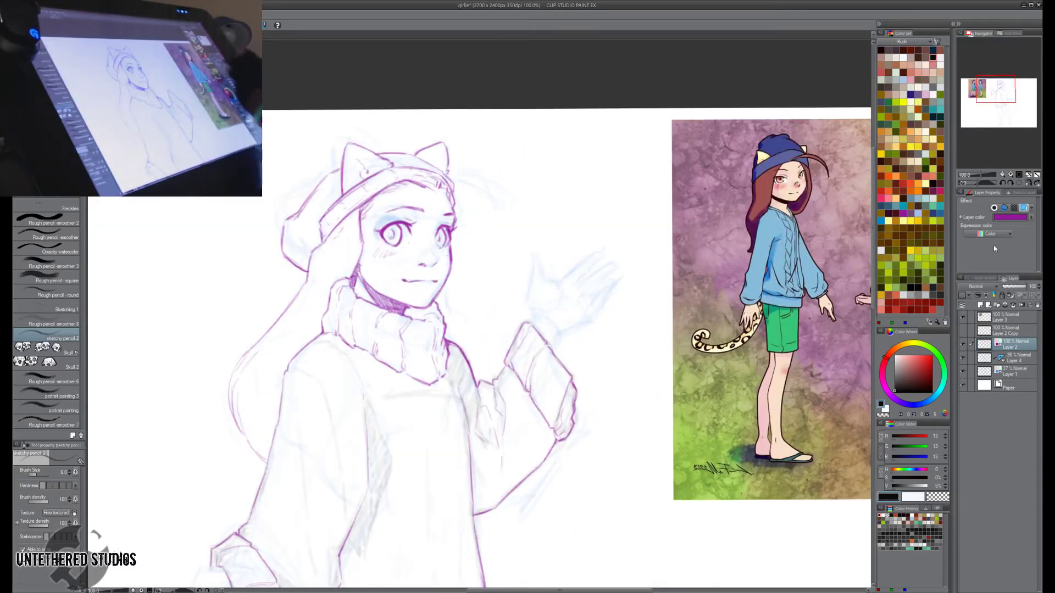
# Draw a long curved hair strand on Layer 2, arching out from the hat's front edge and drooping at its tip.
pyautogui.click(981, 309)
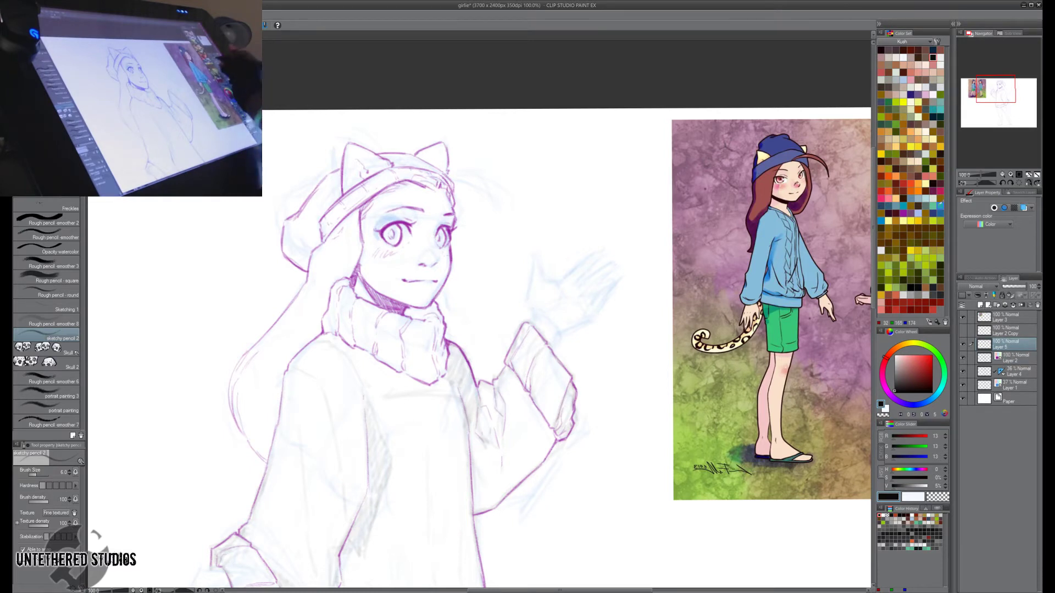
pyautogui.click(1037, 305)
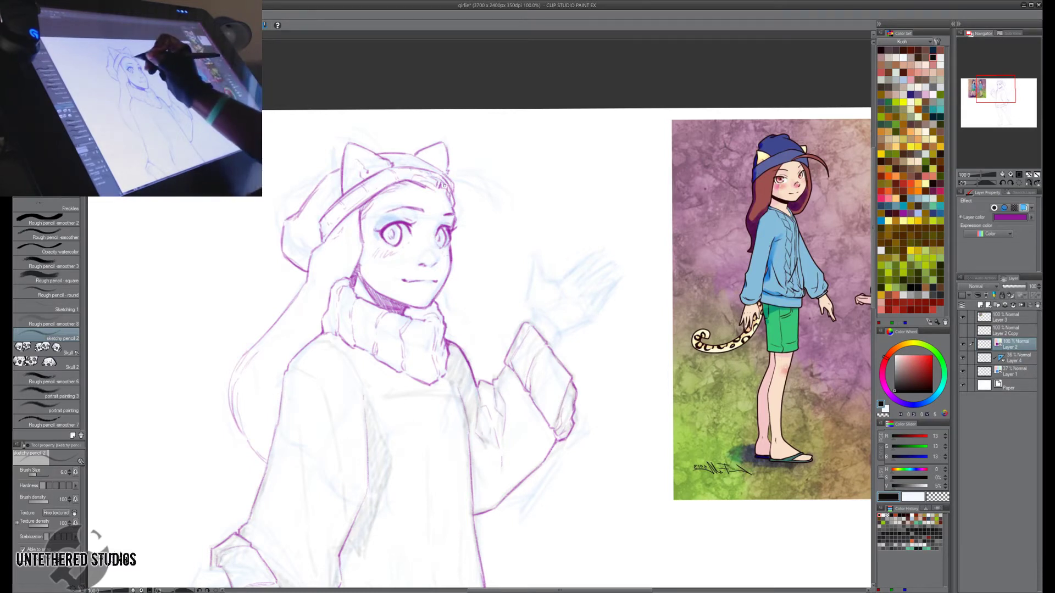
pyautogui.moveTo(450, 181)
pyautogui.mouseDown()
pyautogui.moveTo(484, 175)
pyautogui.moveTo(439, 188)
pyautogui.moveTo(470, 179)
pyautogui.moveTo(454, 195)
pyautogui.moveTo(480, 180)
pyautogui.moveTo(441, 234)
pyautogui.mouseUp()
pyautogui.press('h')
pyautogui.press('h')
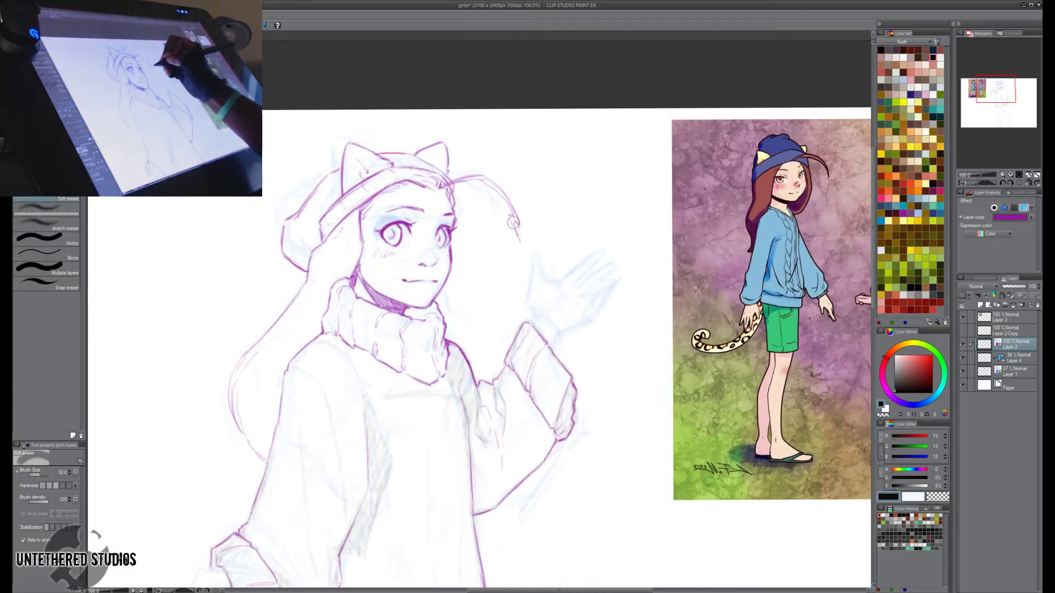
pyautogui.press('h')
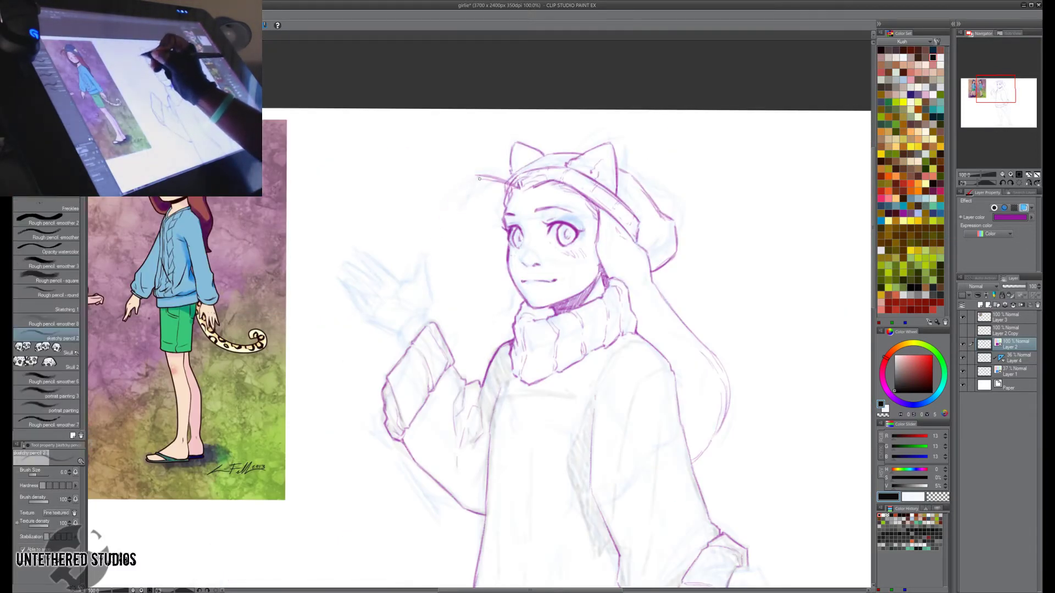
pyautogui.moveTo(477, 179)
pyautogui.mouseDown()
pyautogui.moveTo(442, 221)
pyautogui.moveTo(467, 187)
pyautogui.moveTo(448, 225)
pyautogui.moveTo(446, 251)
pyautogui.mouseUp()
pyautogui.press('h')
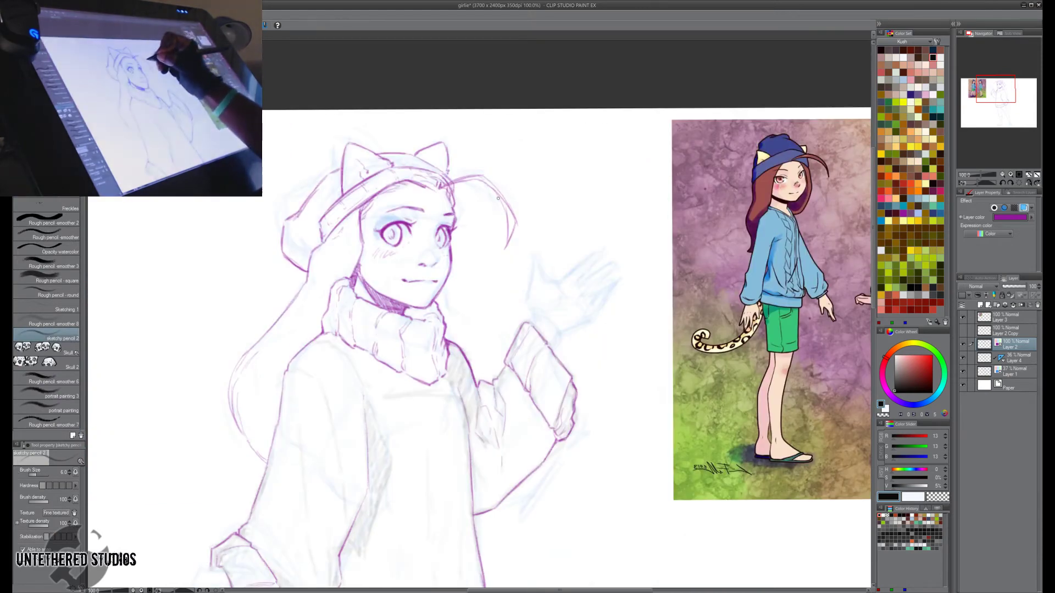
# Thicken the bend and the drooping tip of the curved hair strand with a second pencil contour.
pyautogui.moveTo(512, 221)
pyautogui.mouseDown()
pyautogui.moveTo(506, 248)
pyautogui.moveTo(514, 226)
pyautogui.mouseUp()
pyautogui.press('h')
pyautogui.press('e')
pyautogui.press('p')
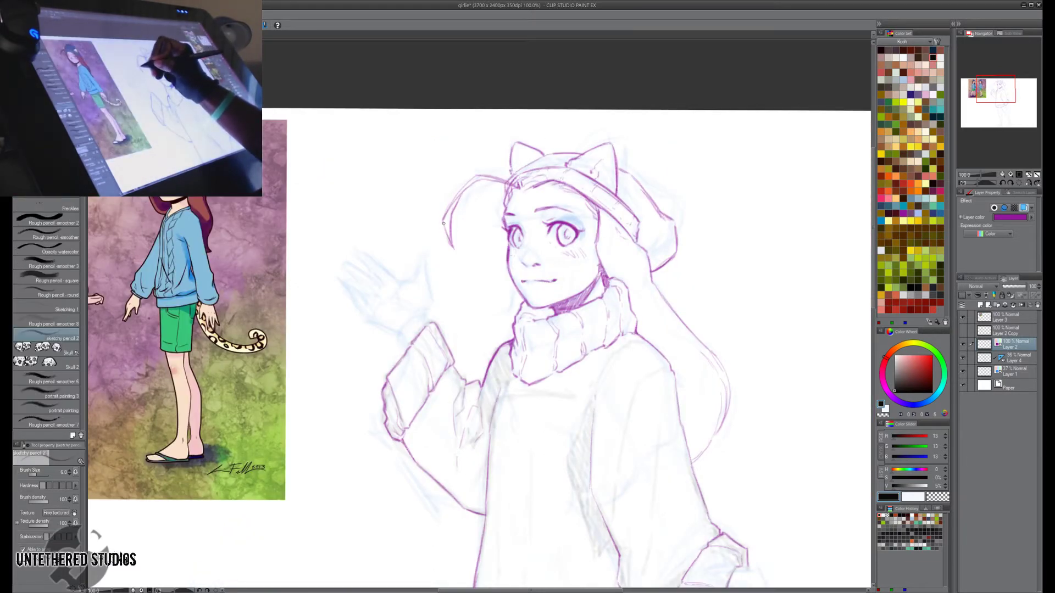
pyautogui.moveTo(446, 211); pyautogui.dragTo(472, 185)
pyautogui.press('h')
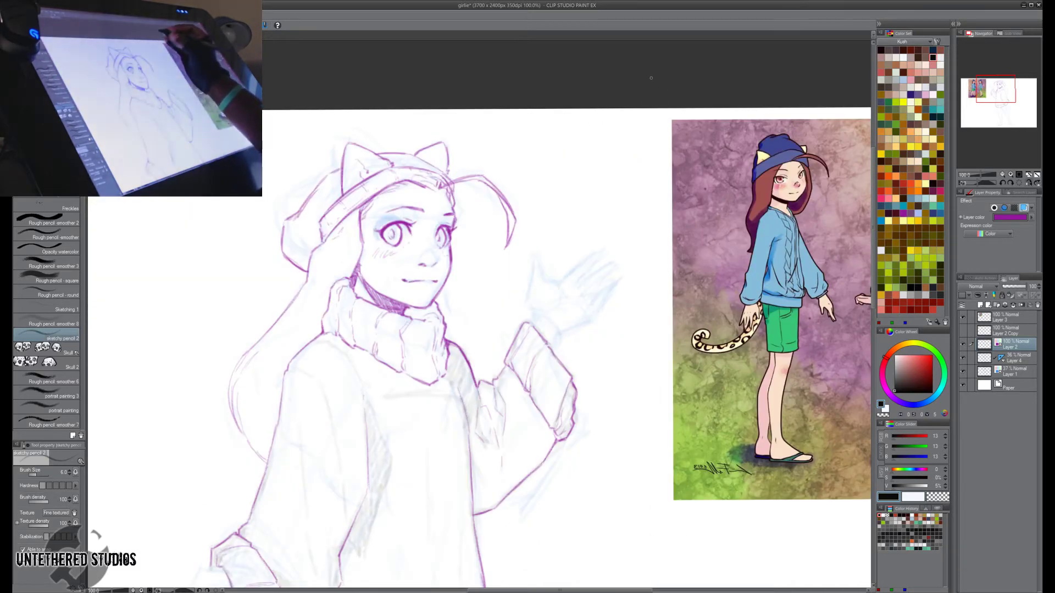
# Clean up the hair strand's upper curve with the soft eraser reduced to size 2.5, finishing with the pencil.
pyautogui.press('h')
pyautogui.press('e')
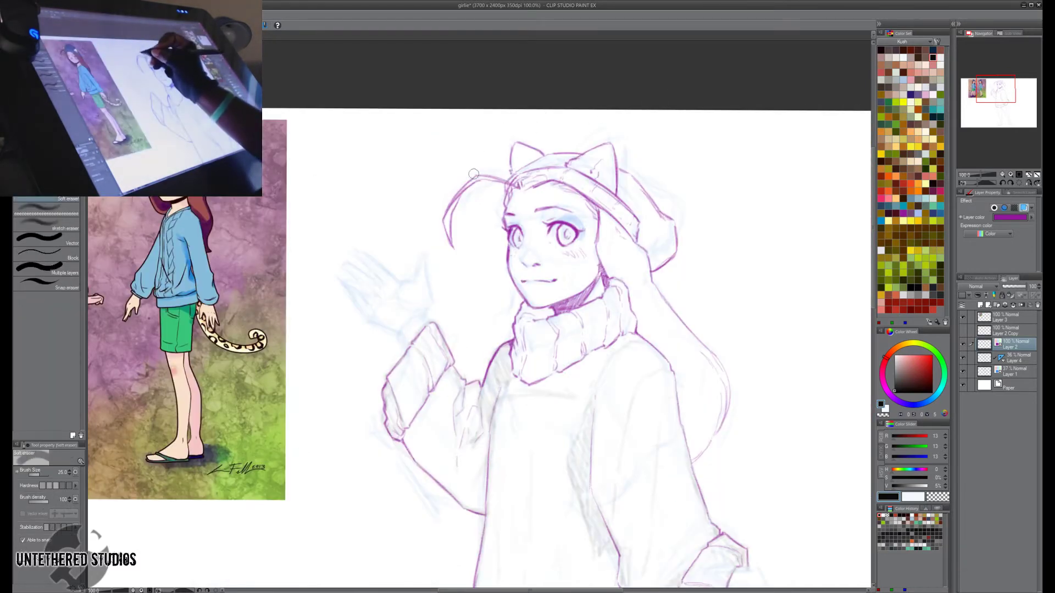
pyautogui.press('[')
pyautogui.press('[')
pyautogui.press('[')
pyautogui.press('[')
pyautogui.press('[')
pyautogui.press('[')
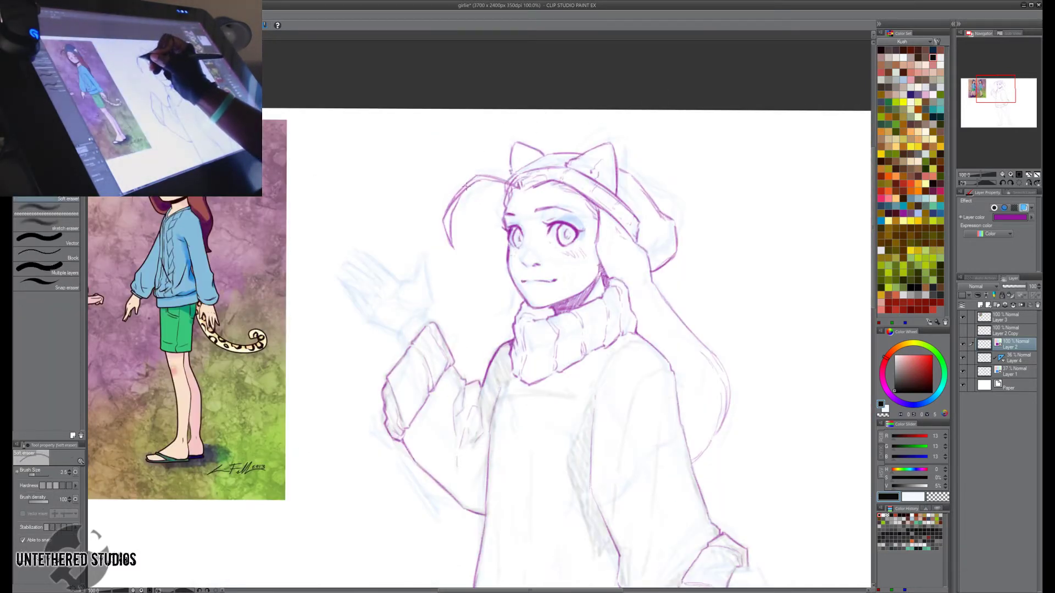
pyautogui.press('p')
pyautogui.press('h')
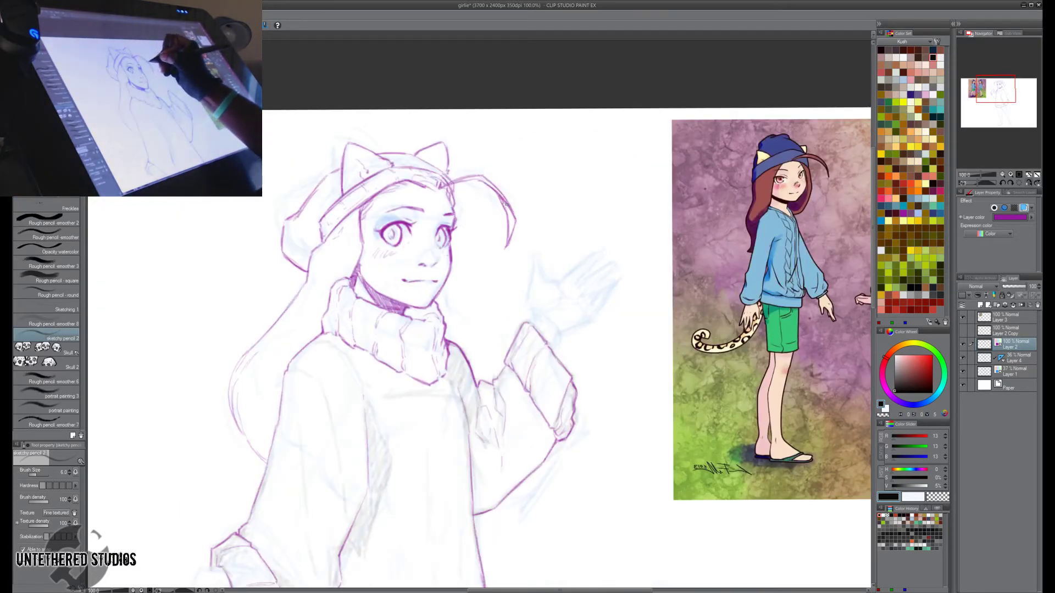
# Examine the hat, face and curved hair strand by repeatedly comparing the normal and mirrored views.
pyautogui.press('h')
pyautogui.press('h')
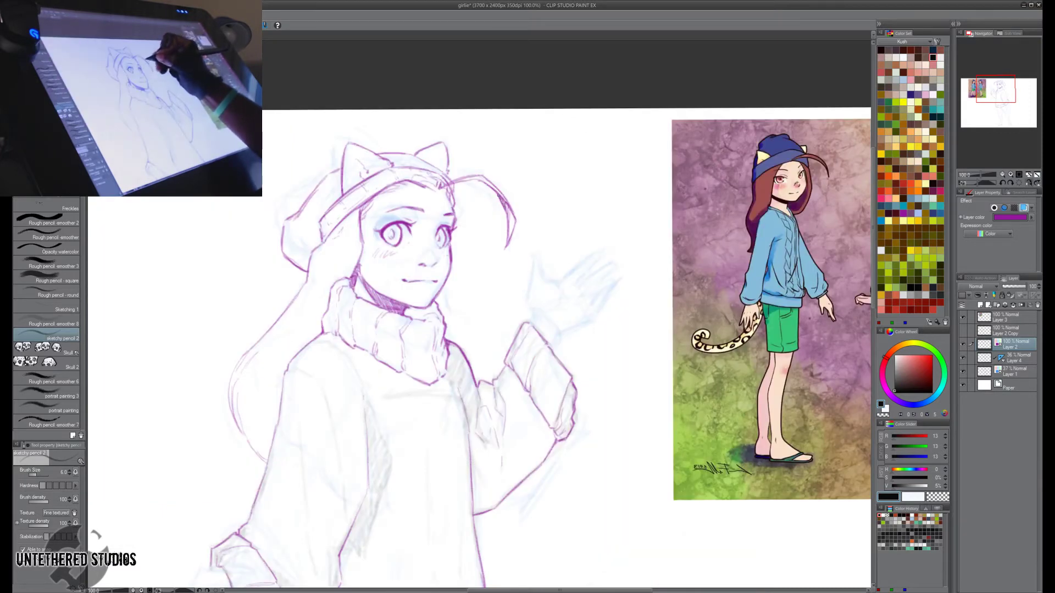
pyautogui.press('h')
pyautogui.press('h')
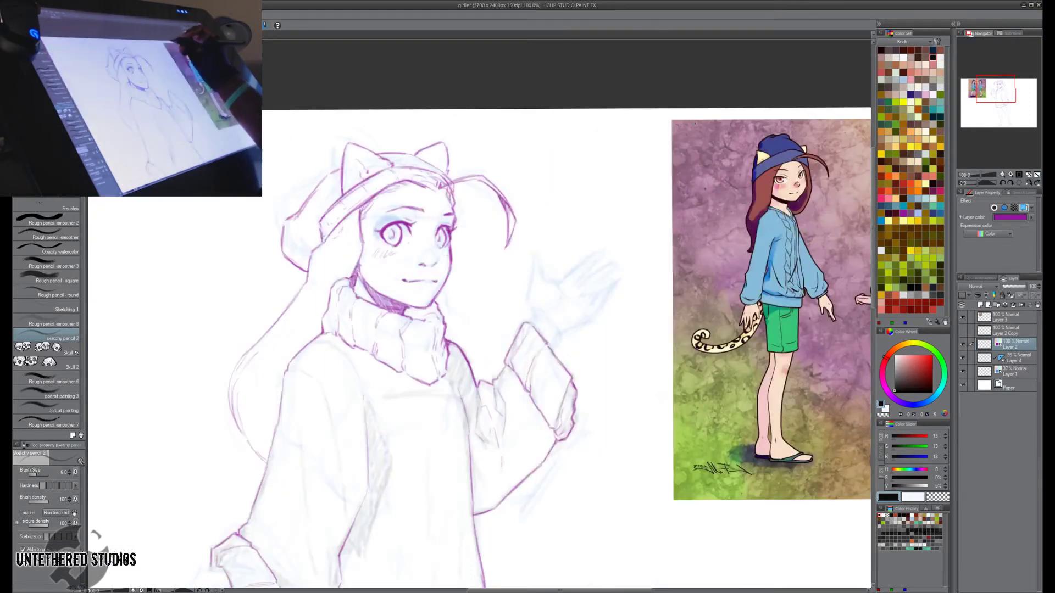
pyautogui.press('h')
pyautogui.press('h')
pyautogui.moveTo(624, 188); pyautogui.dragTo(665, 103)
pyautogui.press('e')
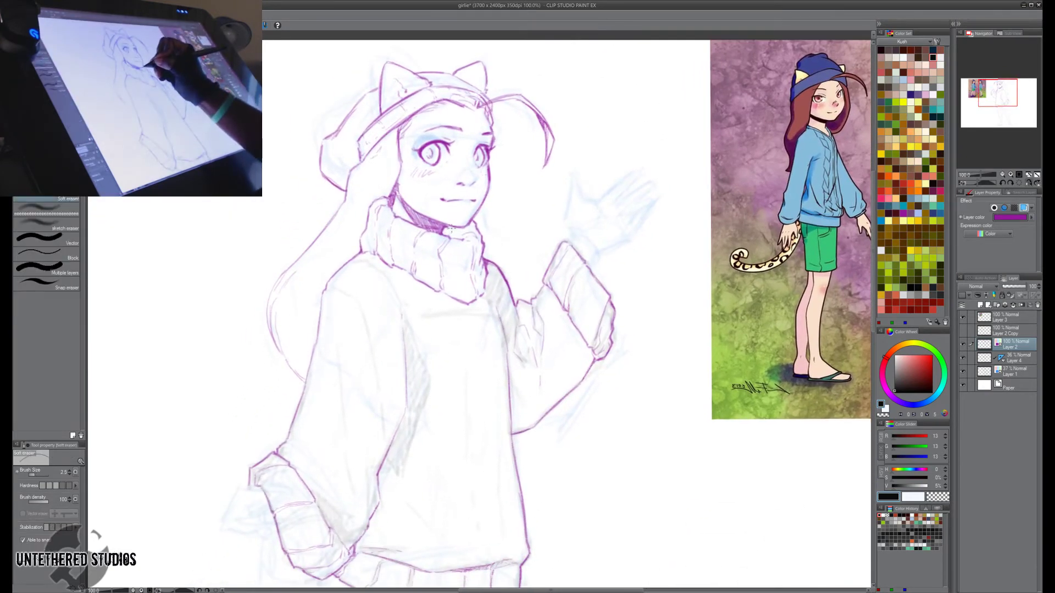
pyautogui.press('p')
pyautogui.press('h')
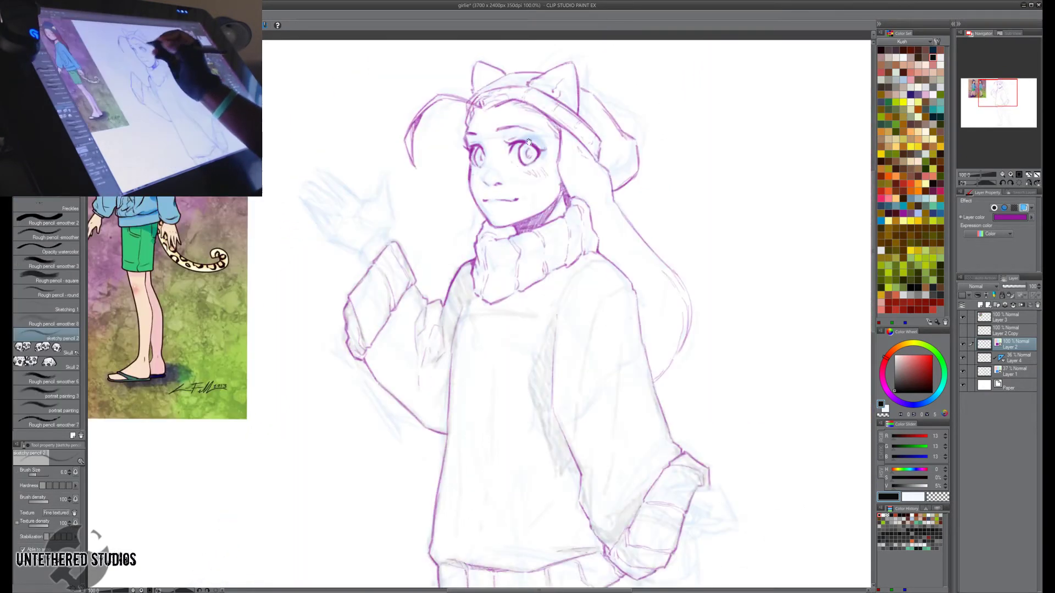
pyautogui.moveTo(529, 142); pyautogui.dragTo(534, 148)
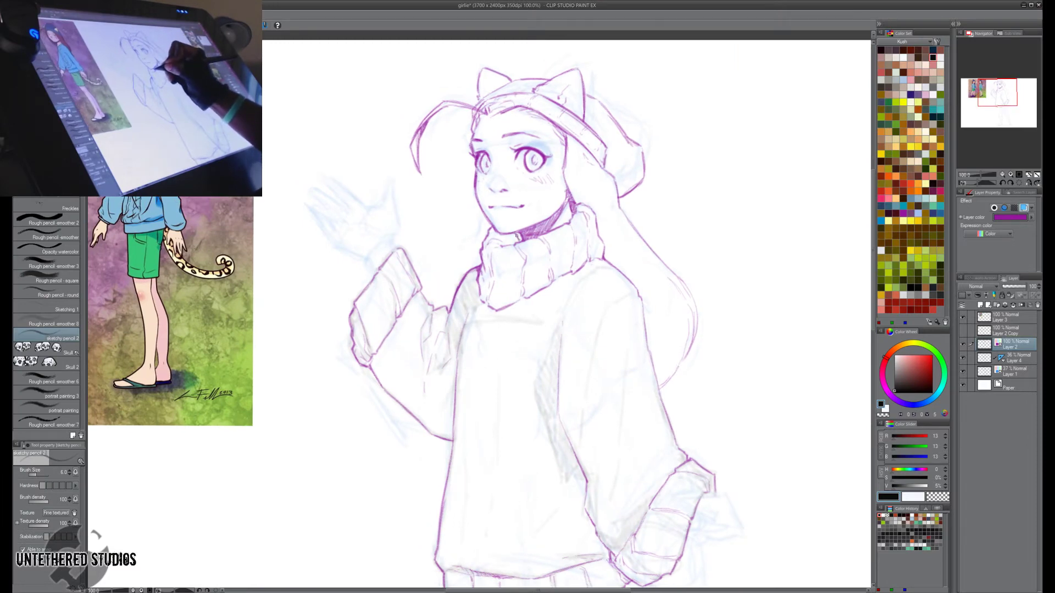
pyautogui.press('h')
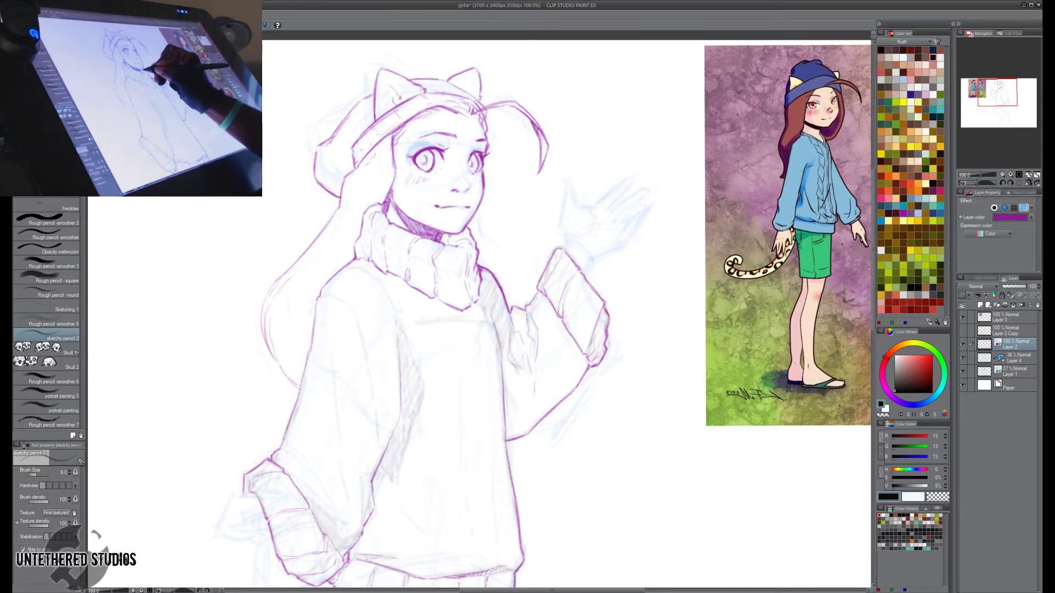
pyautogui.press('h')
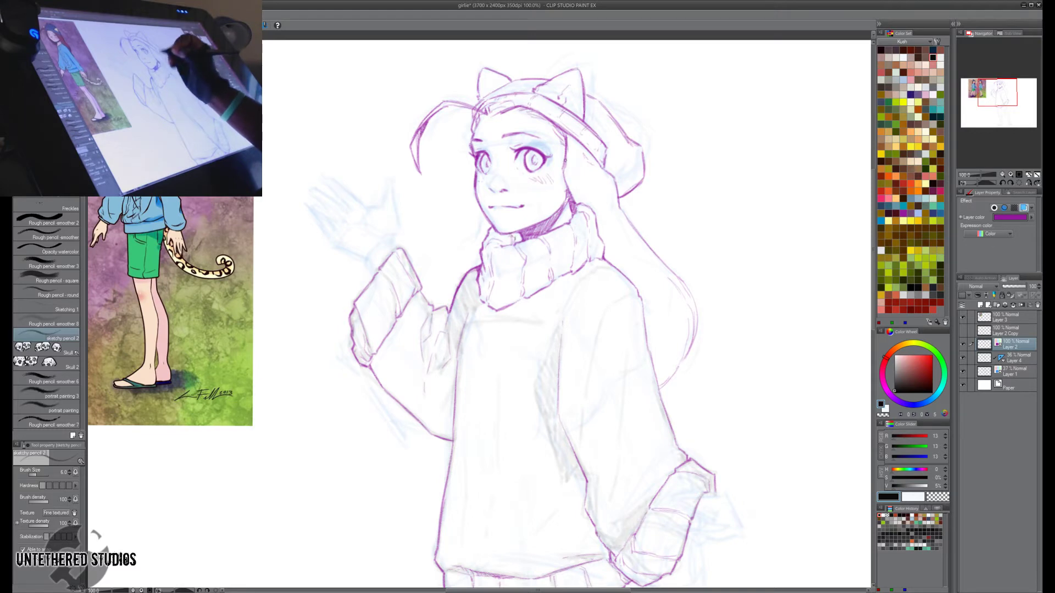
pyautogui.press('h')
# Trace the outer contour of the leg beneath the lowered sleeve, from the cuff down to the ankle.
pyautogui.moveTo(627, 182); pyautogui.dragTo(648, 141)
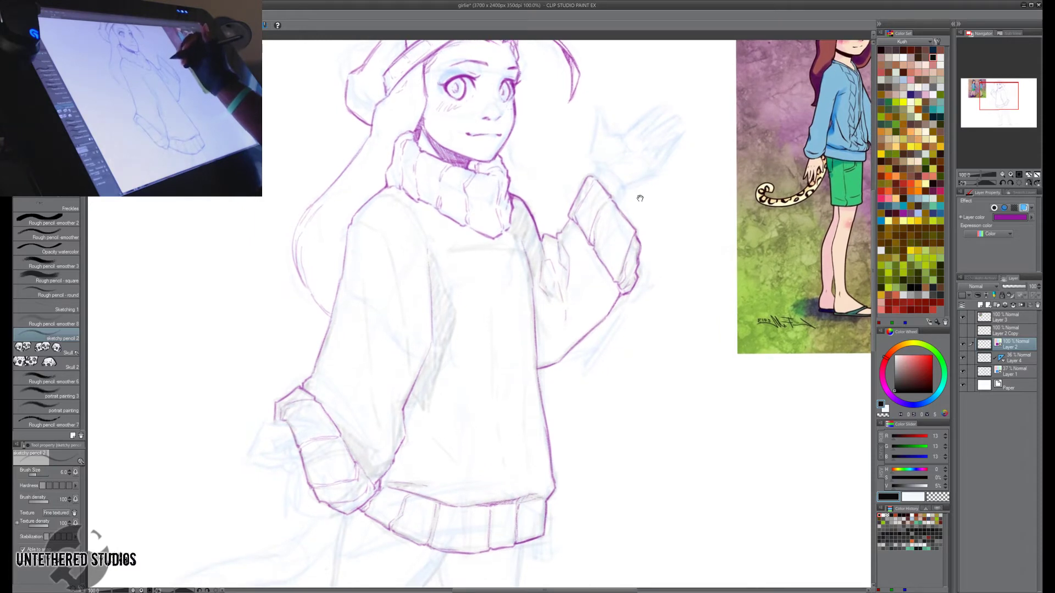
pyautogui.moveTo(641, 198); pyautogui.dragTo(648, 151)
pyautogui.moveTo(638, 220); pyautogui.dragTo(644, 126)
pyautogui.moveTo(643, 206); pyautogui.dragTo(646, 122)
pyautogui.moveTo(636, 238)
pyautogui.mouseDown()
pyautogui.moveTo(640, 176)
pyautogui.moveTo(662, 227)
pyautogui.moveTo(649, 240)
pyautogui.mouseUp()
pyautogui.moveTo(660, 177); pyautogui.dragTo(692, 132)
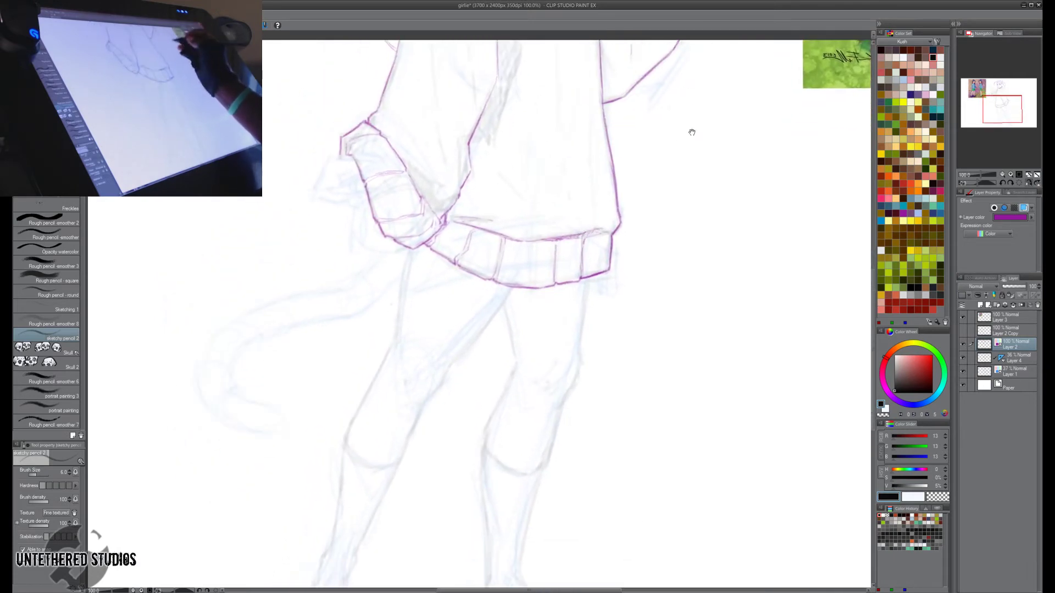
pyautogui.moveTo(407, 249)
pyautogui.mouseDown()
pyautogui.moveTo(394, 337)
pyautogui.moveTo(348, 433)
pyautogui.moveTo(459, 309)
pyautogui.moveTo(428, 316)
pyautogui.moveTo(416, 401)
pyautogui.mouseUp()
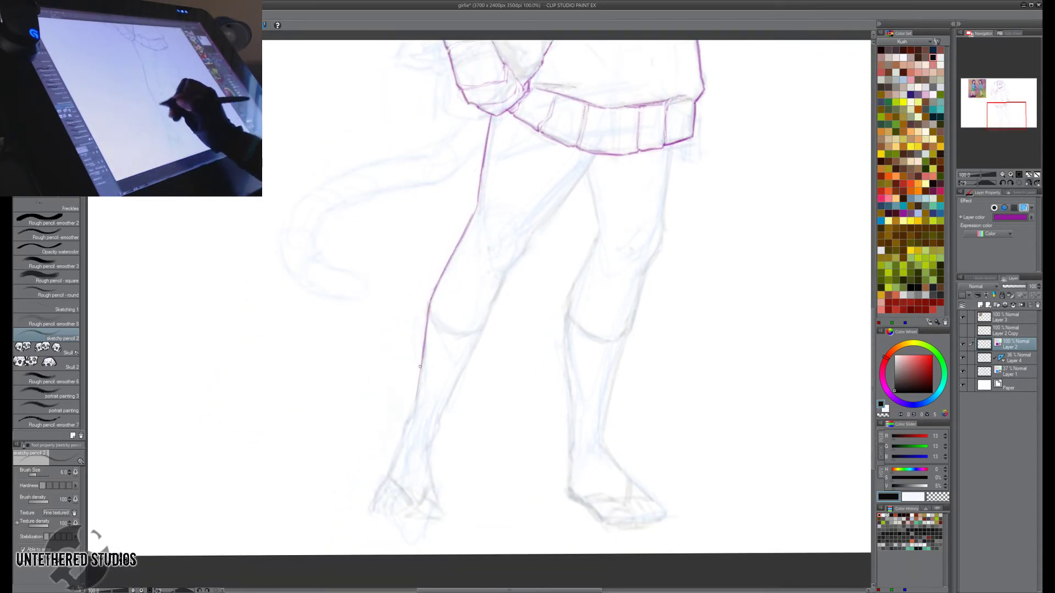
pyautogui.moveTo(422, 364); pyautogui.dragTo(387, 479)
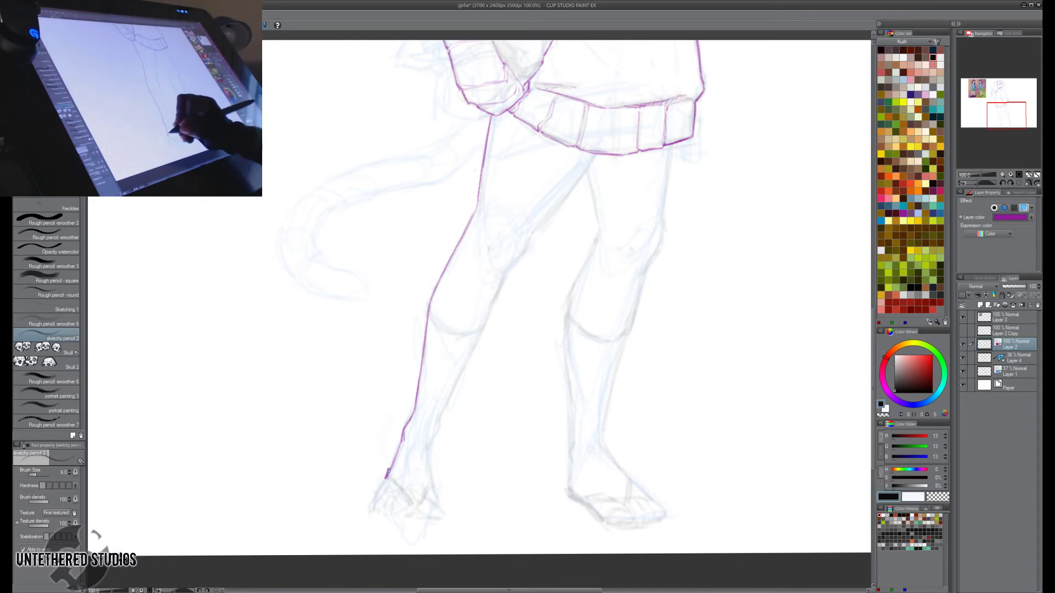
# Outline the ankle and the angled strap edges on that leg's foot, and start the inner contour of the lower shin.
pyautogui.moveTo(386, 476)
pyautogui.mouseDown()
pyautogui.moveTo(414, 504)
pyautogui.moveTo(434, 482)
pyautogui.moveTo(426, 447)
pyautogui.moveTo(438, 427)
pyautogui.mouseUp()
pyautogui.press('r')
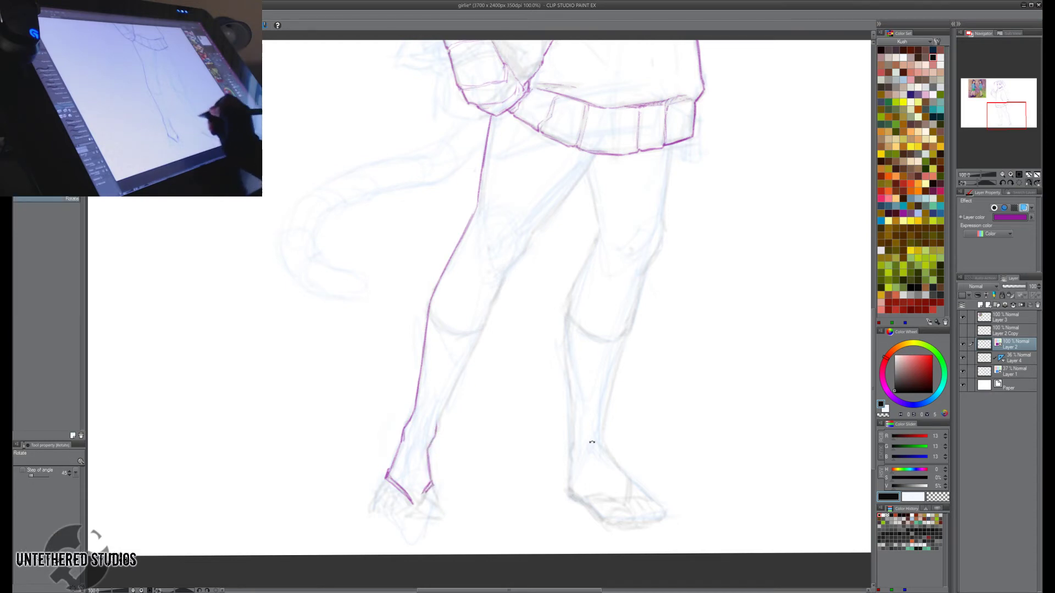
pyautogui.moveTo(591, 443); pyautogui.dragTo(537, 149)
pyautogui.press('p')
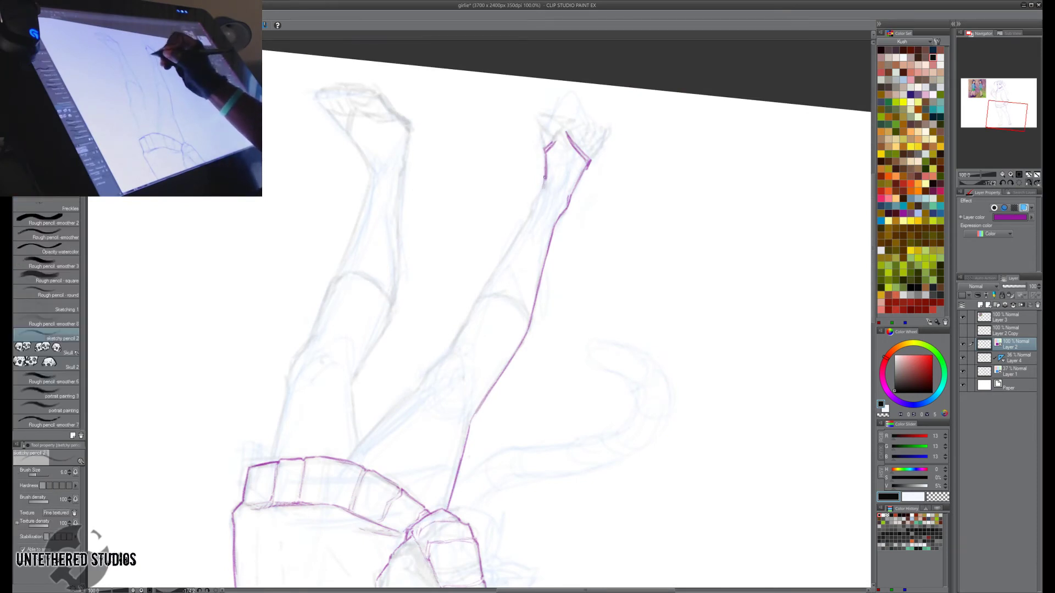
pyautogui.moveTo(537, 201); pyautogui.dragTo(513, 250)
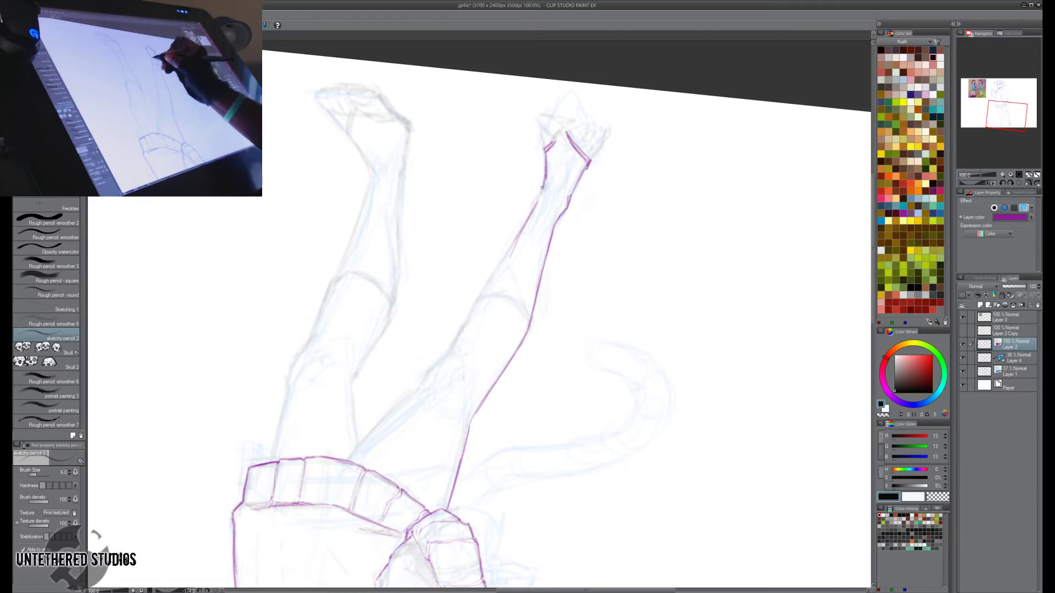
pyautogui.moveTo(541, 187); pyautogui.dragTo(538, 199)
# Erase the rough line join above the ankle and trace the inner calf contour up towards the knee.
pyautogui.moveTo(605, 171)
pyautogui.mouseDown()
pyautogui.moveTo(638, 142)
pyautogui.moveTo(275, 334)
pyautogui.moveTo(341, 397)
pyautogui.mouseUp()
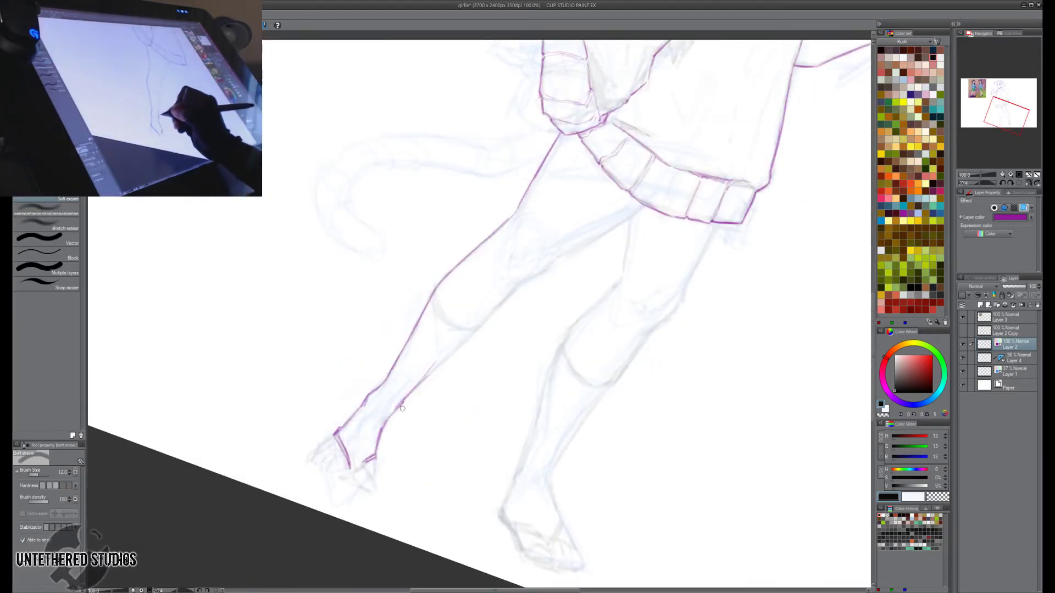
pyautogui.moveTo(409, 403); pyautogui.dragTo(392, 416)
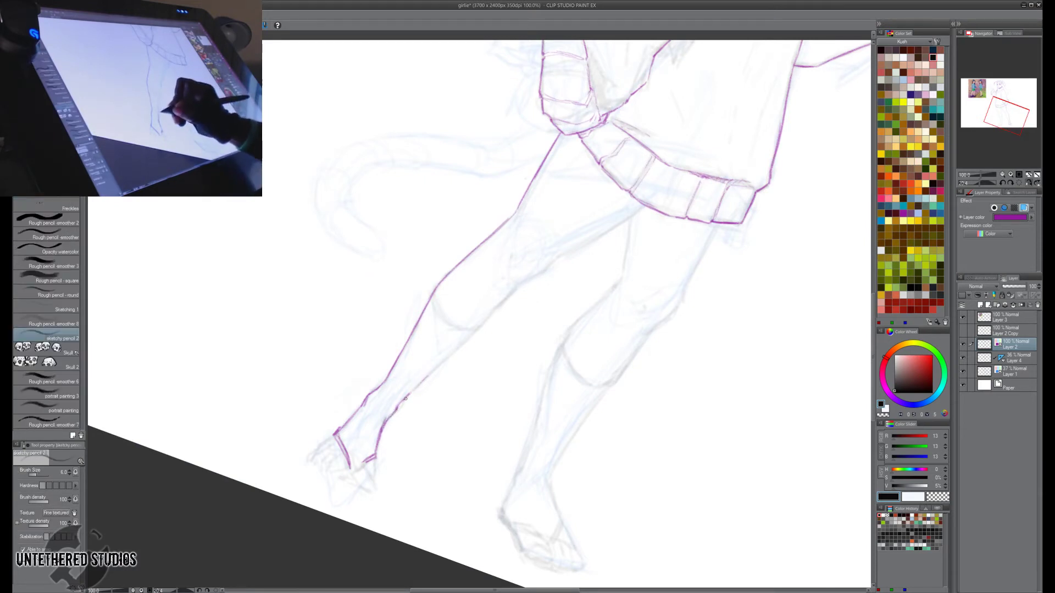
pyautogui.moveTo(405, 400); pyautogui.dragTo(485, 322)
pyautogui.moveTo(447, 359); pyautogui.dragTo(516, 290)
pyautogui.moveTo(479, 326); pyautogui.dragTo(517, 288)
# Draw the curved line wrapping across the same leg below the knee, joining its outer and inner contours.
pyautogui.press('space')
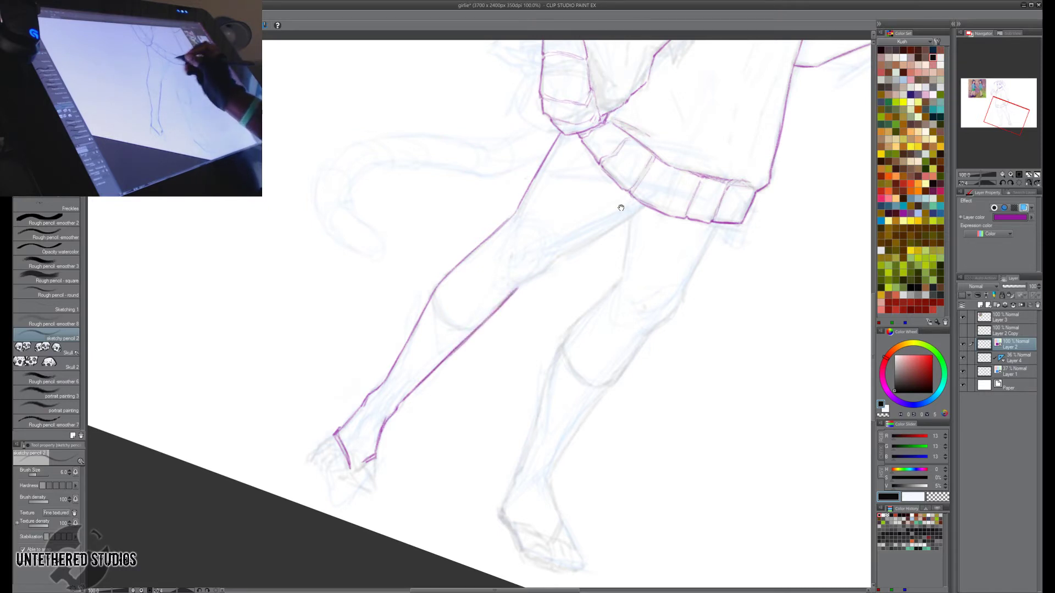
pyautogui.hotkey('shift', 'space')
pyautogui.moveTo(622, 207)
pyautogui.mouseDown()
pyautogui.moveTo(610, 303)
pyautogui.moveTo(592, 319)
pyautogui.moveTo(414, 261)
pyautogui.moveTo(502, 316)
pyautogui.moveTo(503, 342)
pyautogui.mouseUp()
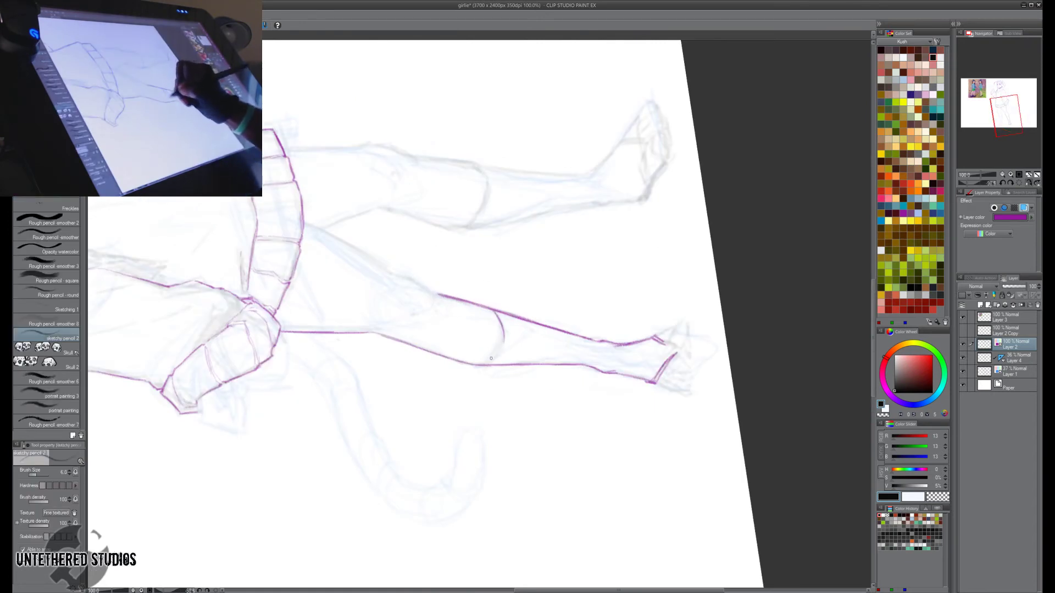
pyautogui.hotkey('shift', 'space')
pyautogui.moveTo(615, 324)
pyautogui.mouseDown()
pyautogui.moveTo(610, 344)
pyautogui.moveTo(435, 275)
pyautogui.moveTo(447, 275)
pyautogui.mouseUp()
pyautogui.press('space')
pyautogui.moveTo(698, 211)
pyautogui.mouseDown()
pyautogui.moveTo(681, 175)
pyautogui.moveTo(663, 176)
pyautogui.mouseUp()
pyautogui.hotkey('shift', 'space')
pyautogui.moveTo(689, 148)
pyautogui.mouseDown()
pyautogui.moveTo(685, 139)
pyautogui.moveTo(472, 184)
pyautogui.mouseUp()
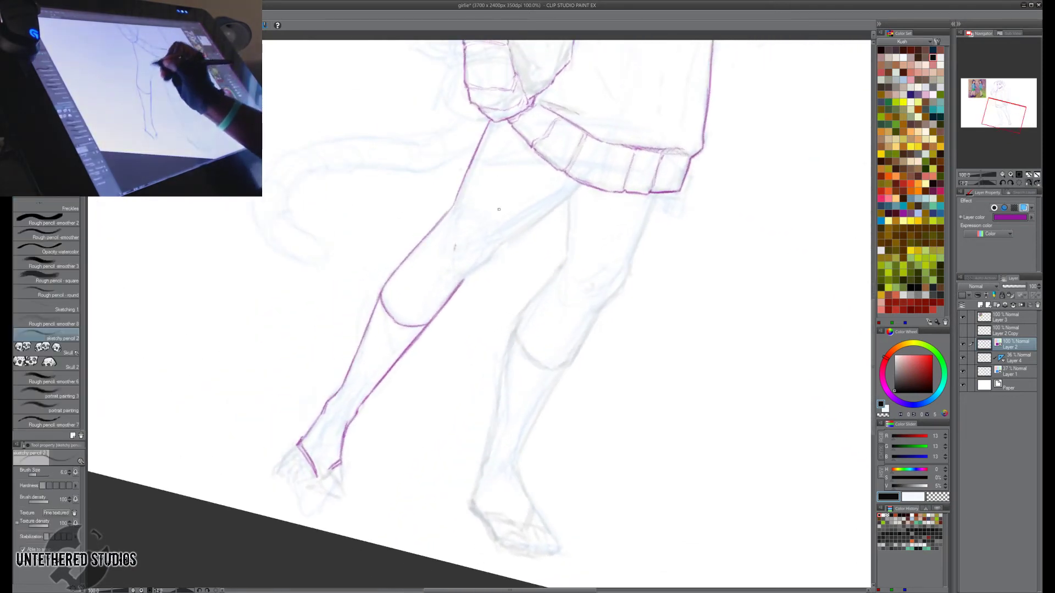
# Trace the same leg's inner thigh from the sweater hem down to the knee, with a small mark for the kneecap.
pyautogui.hotkey('shift', 'space')
pyautogui.moveTo(607, 112); pyautogui.dragTo(443, 197)
pyautogui.moveTo(441, 257); pyautogui.dragTo(438, 303)
pyautogui.press('space')
pyautogui.moveTo(461, 170)
pyautogui.mouseDown()
pyautogui.moveTo(471, 228)
pyautogui.moveTo(455, 260)
pyautogui.mouseUp()
pyautogui.moveTo(456, 210); pyautogui.dragTo(451, 314)
pyautogui.moveTo(455, 260); pyautogui.dragTo(454, 278)
pyautogui.hotkey('shift', 'space')
pyautogui.moveTo(685, 168)
pyautogui.mouseDown()
pyautogui.moveTo(627, 284)
pyautogui.moveTo(636, 291)
pyautogui.mouseUp()
pyautogui.press('p')
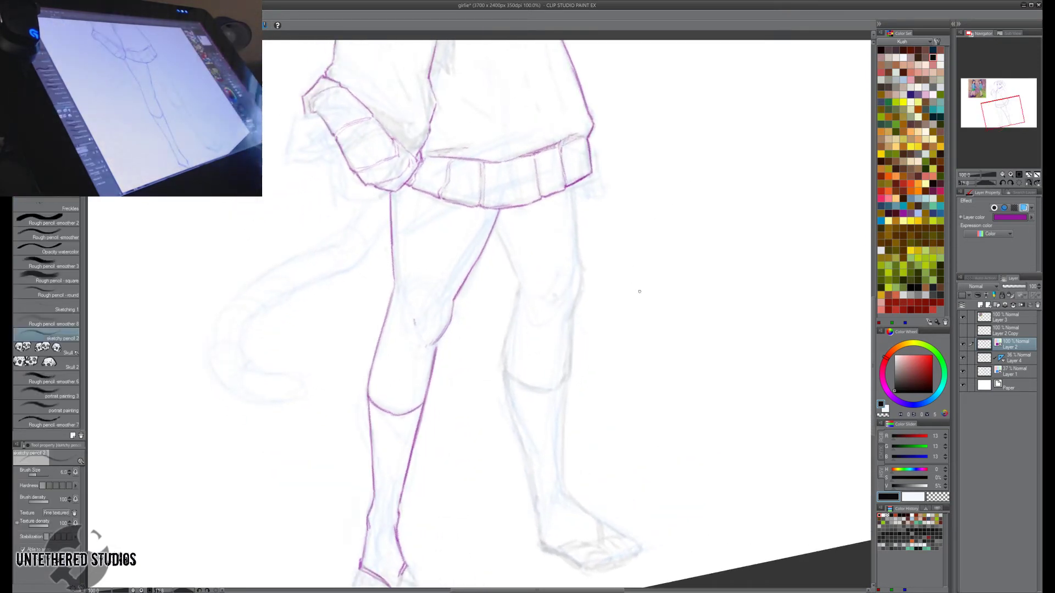
# Trace the other leg's outer thigh from the sweater hem to the knee, and its inner thigh down past the knee.
pyautogui.press('space')
pyautogui.moveTo(620, 187)
pyautogui.mouseDown()
pyautogui.moveTo(590, 171)
pyautogui.moveTo(559, 206)
pyautogui.moveTo(569, 305)
pyautogui.moveTo(560, 330)
pyautogui.mouseUp()
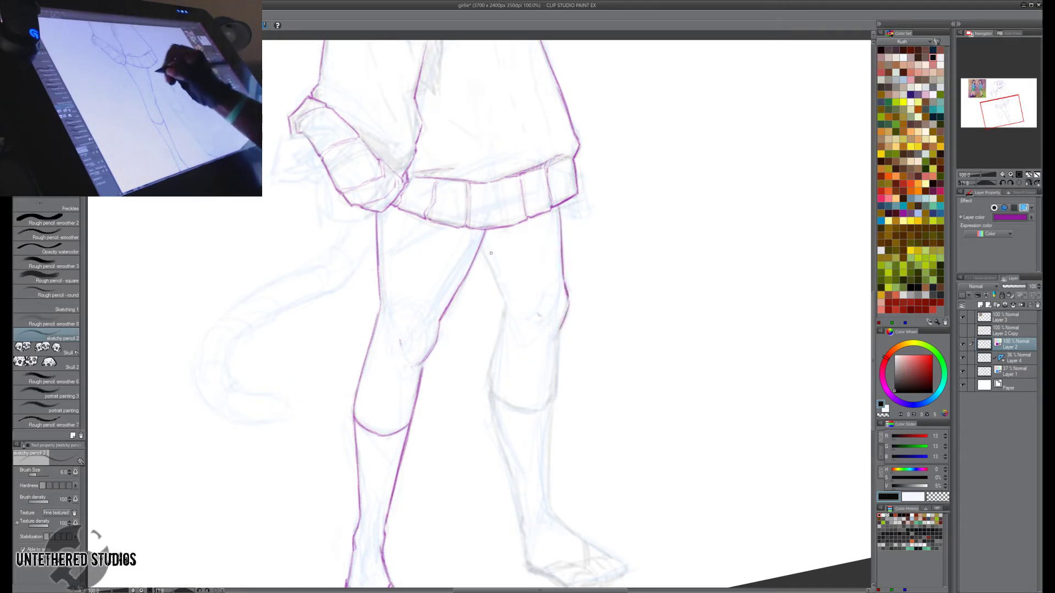
pyautogui.moveTo(481, 245)
pyautogui.mouseDown()
pyautogui.moveTo(500, 291)
pyautogui.moveTo(496, 264)
pyautogui.moveTo(507, 311)
pyautogui.moveTo(503, 302)
pyautogui.moveTo(490, 367)
pyautogui.mouseUp()
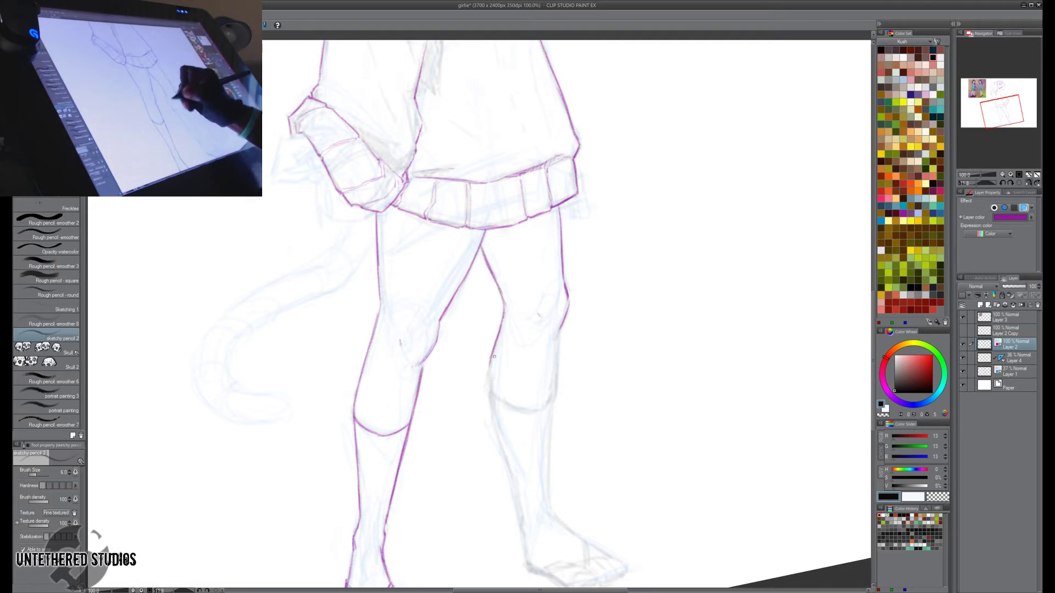
# Trace both sides of that leg's calf and shin from below the knee down to the ankle.
pyautogui.moveTo(486, 328)
pyautogui.mouseDown()
pyautogui.moveTo(502, 264)
pyautogui.moveTo(509, 352)
pyautogui.mouseUp()
pyautogui.moveTo(506, 305)
pyautogui.mouseDown()
pyautogui.moveTo(513, 377)
pyautogui.moveTo(540, 452)
pyautogui.mouseUp()
pyautogui.moveTo(526, 405); pyautogui.dragTo(540, 466)
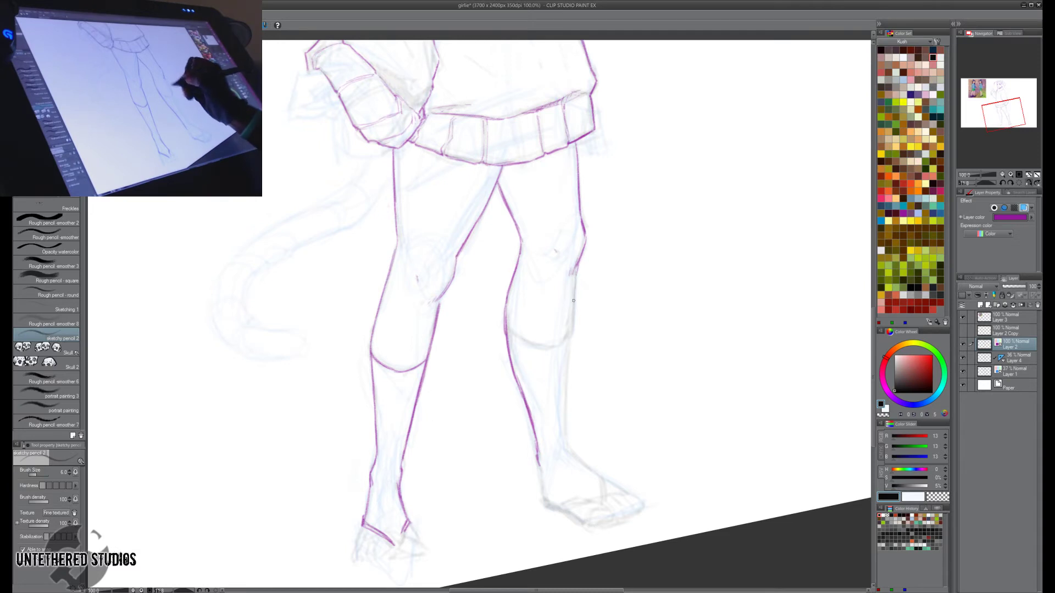
pyautogui.moveTo(575, 276)
pyautogui.mouseDown()
pyautogui.moveTo(569, 445)
pyautogui.moveTo(539, 459)
pyautogui.mouseUp()
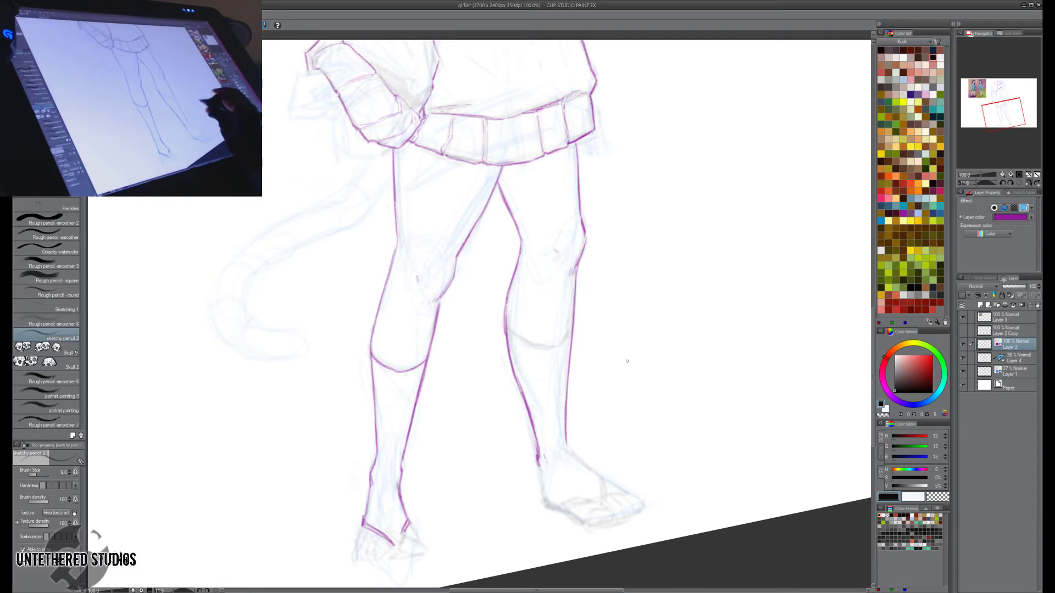
# Erase the rough, thick end of the inner calf line just above the ankle.
pyautogui.press('h')
pyautogui.press('h')
pyautogui.press('e')
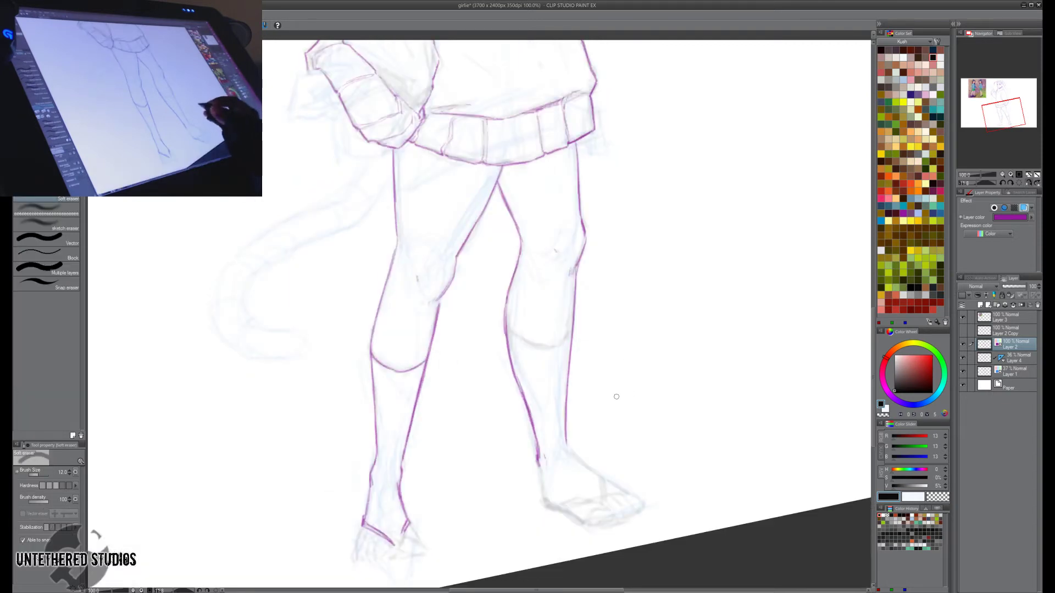
pyautogui.moveTo(542, 448); pyautogui.dragTo(543, 468)
pyautogui.press('p')
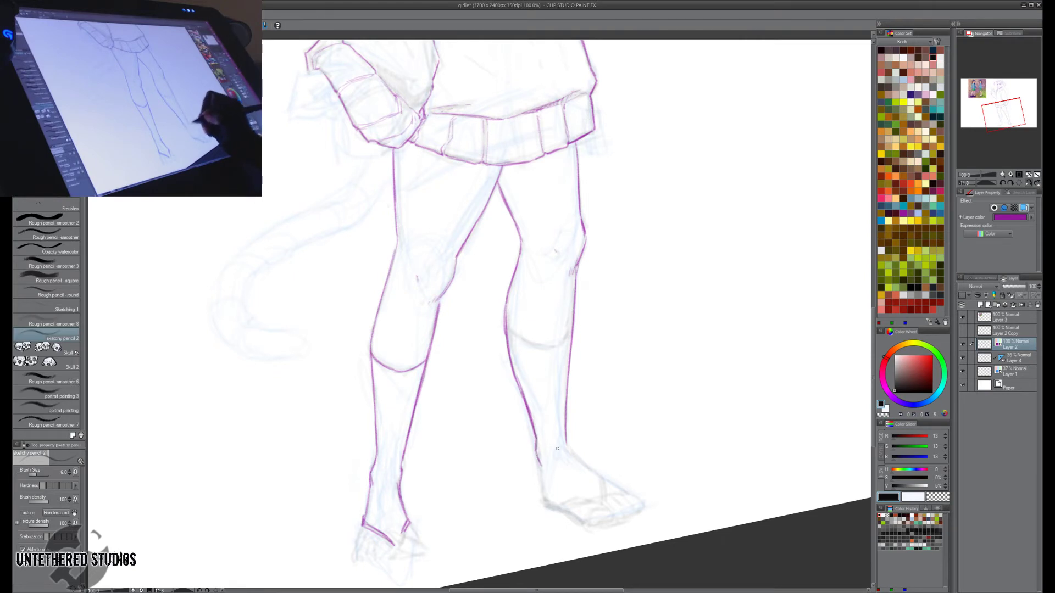
# Extend the same leg's outline past the ankle down to the heel and along the top of the foot.
pyautogui.press('h')
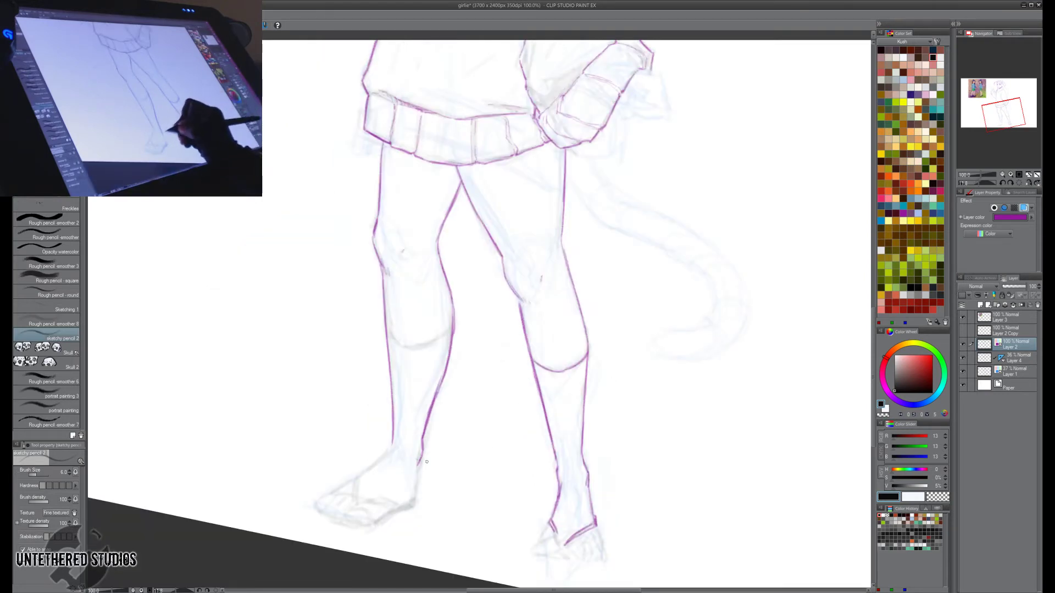
pyautogui.press('h')
pyautogui.moveTo(541, 469); pyautogui.dragTo(542, 494)
pyautogui.moveTo(686, 477)
pyautogui.mouseDown()
pyautogui.moveTo(678, 434)
pyautogui.moveTo(648, 509)
pyautogui.moveTo(593, 544)
pyautogui.mouseUp()
pyautogui.moveTo(521, 454); pyautogui.dragTo(512, 427)
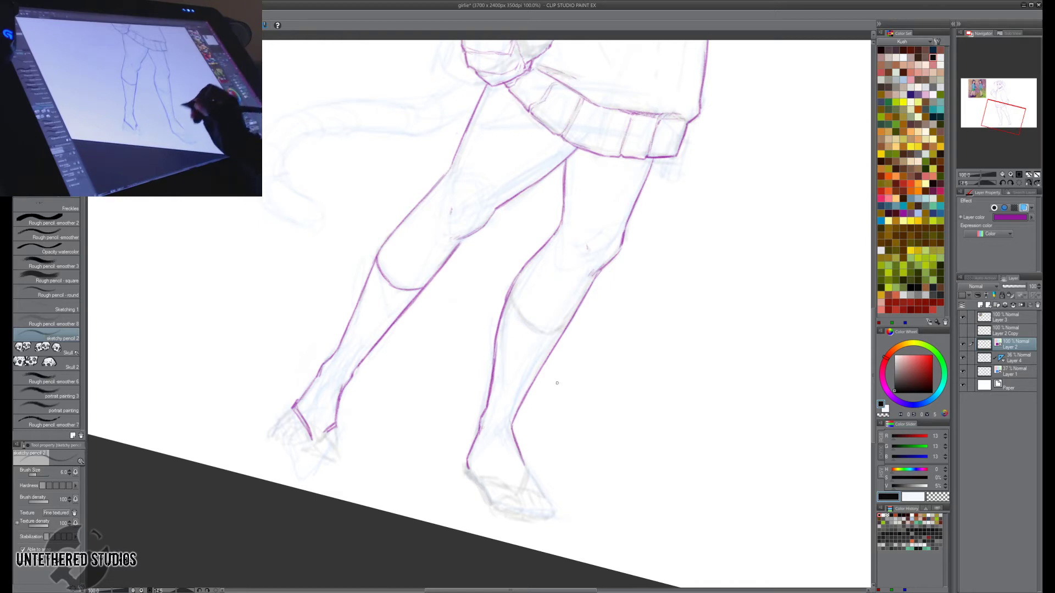
# Draw the curved line wrapping across this leg below the knee, joining its inner and outer contours.
pyautogui.moveTo(557, 383)
pyautogui.mouseDown()
pyautogui.moveTo(494, 354)
pyautogui.moveTo(493, 364)
pyautogui.mouseUp()
pyautogui.hotkey('shift', 'space')
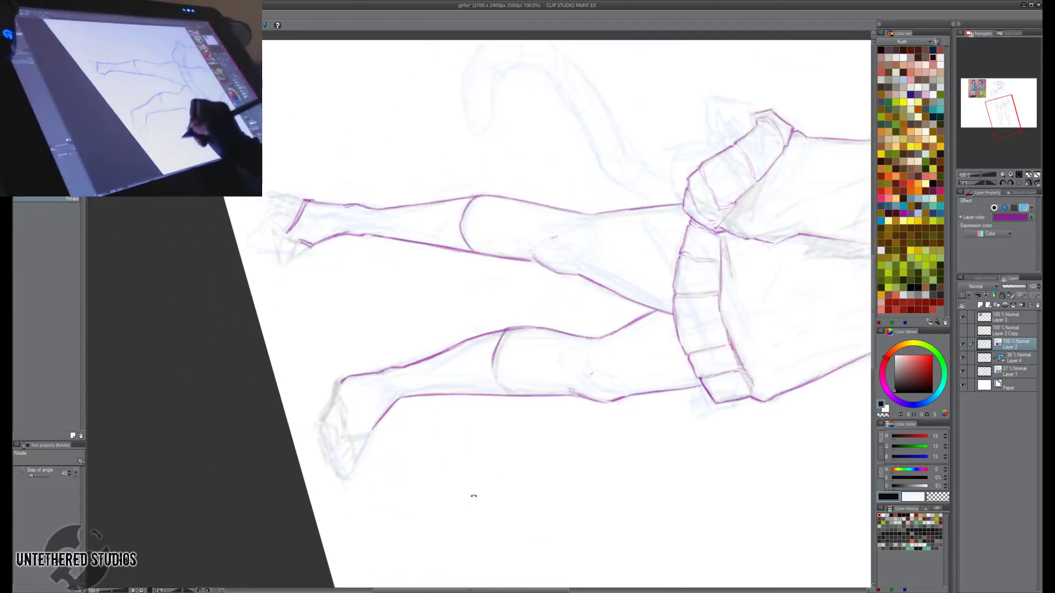
pyautogui.moveTo(474, 496)
pyautogui.mouseDown()
pyautogui.moveTo(393, 474)
pyautogui.moveTo(652, 439)
pyautogui.moveTo(654, 198)
pyautogui.moveTo(642, 227)
pyautogui.mouseUp()
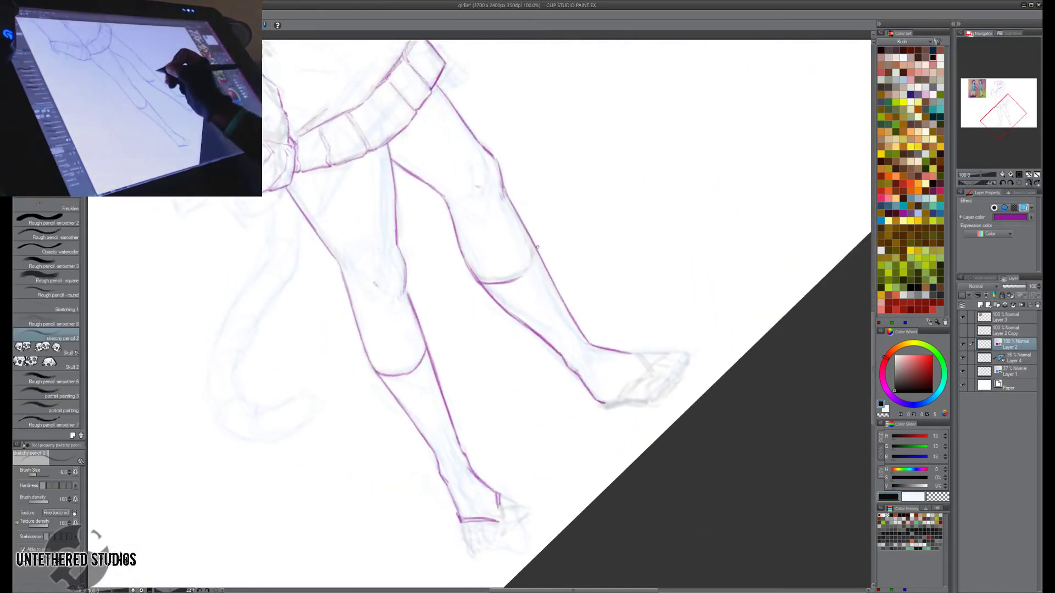
pyautogui.moveTo(534, 247); pyautogui.dragTo(517, 281)
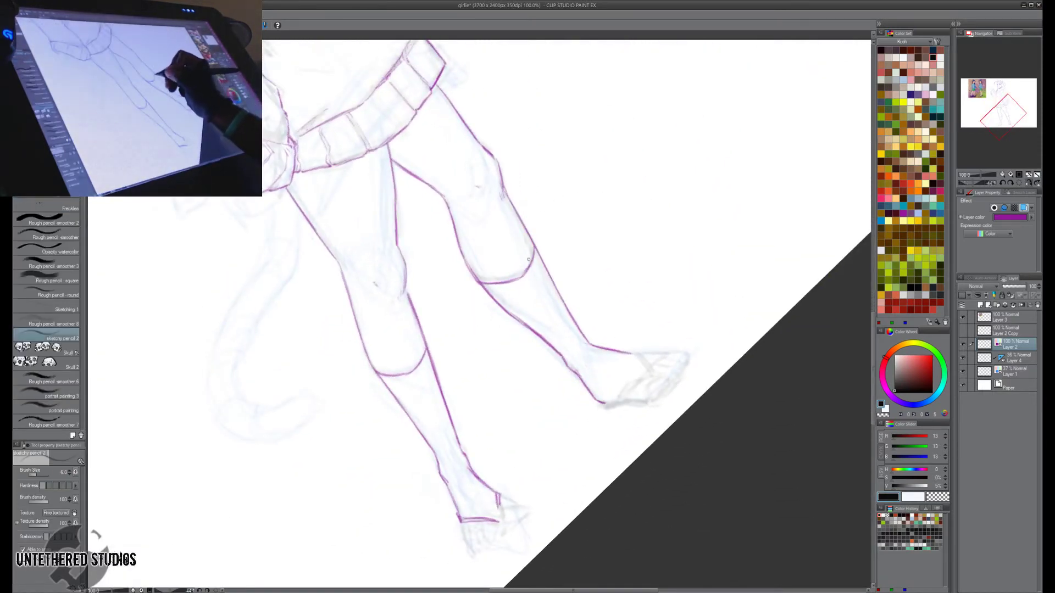
# Trace the lower edge of this leg's foot from the heel towards the toes.
pyautogui.press('r')
pyautogui.moveTo(686, 324)
pyautogui.mouseDown()
pyautogui.moveTo(588, 457)
pyautogui.moveTo(624, 438)
pyautogui.mouseUp()
pyautogui.press('p')
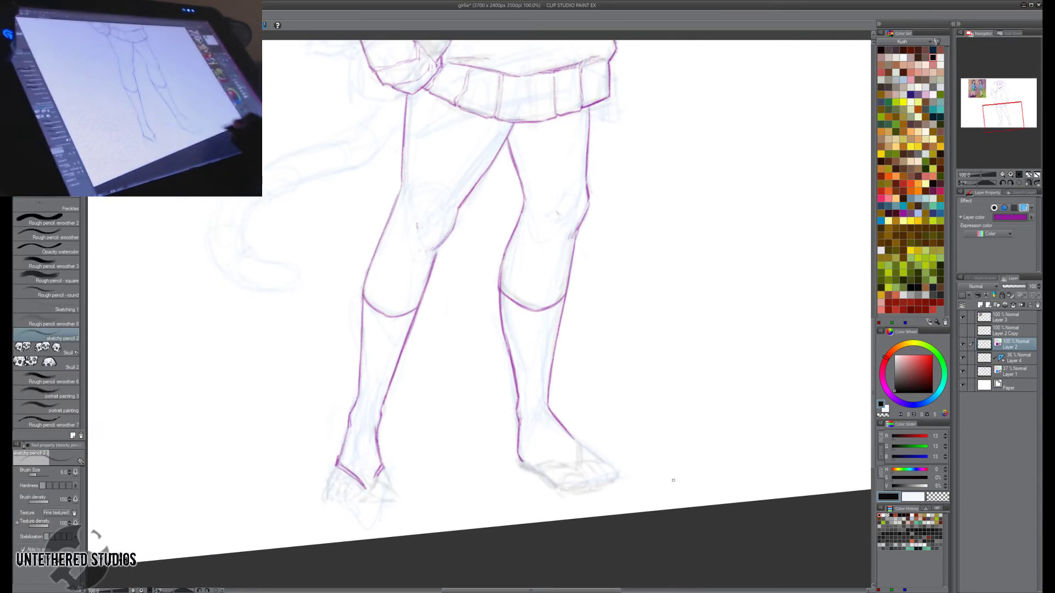
pyautogui.press('e')
pyautogui.press('p')
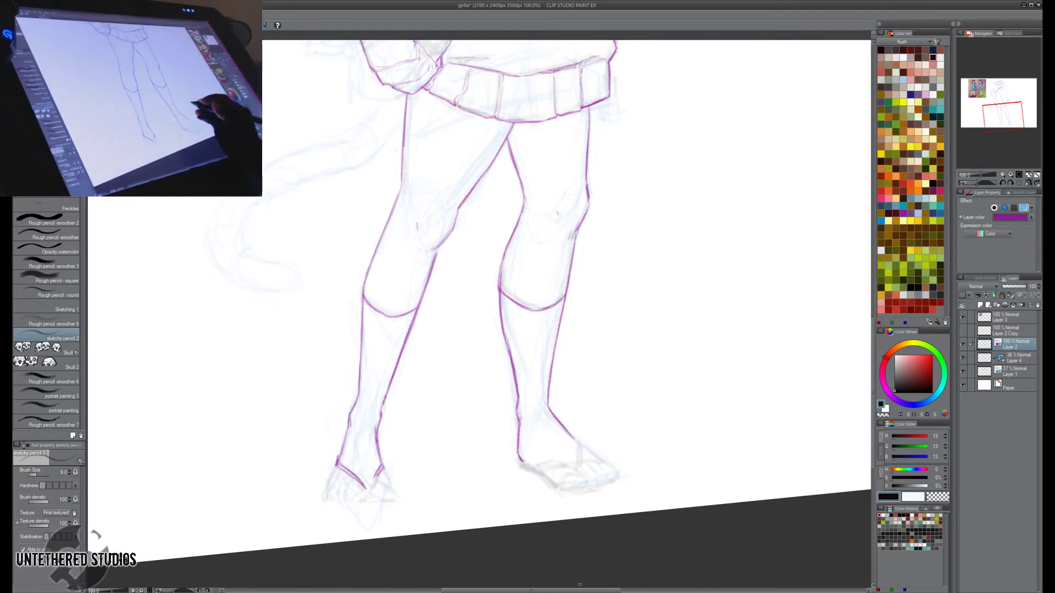
pyautogui.press('h')
pyautogui.moveTo(654, 443); pyautogui.dragTo(660, 371)
pyautogui.moveTo(484, 467); pyautogui.dragTo(465, 495)
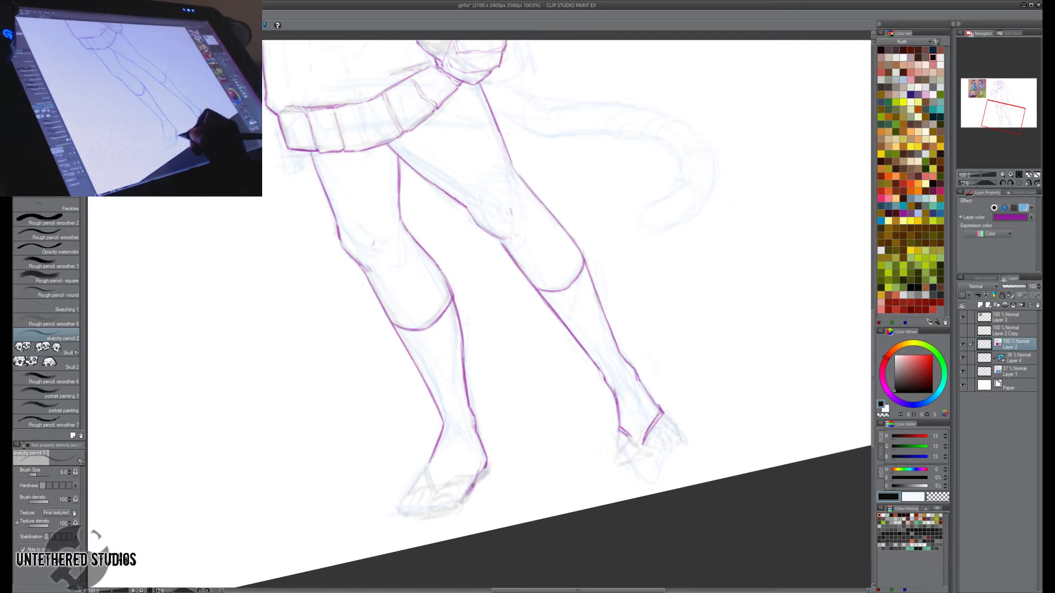
# Erase the sole line in front of the heel, leaving only the short heel corner.
pyautogui.press('h')
pyautogui.moveTo(730, 430); pyautogui.dragTo(696, 377)
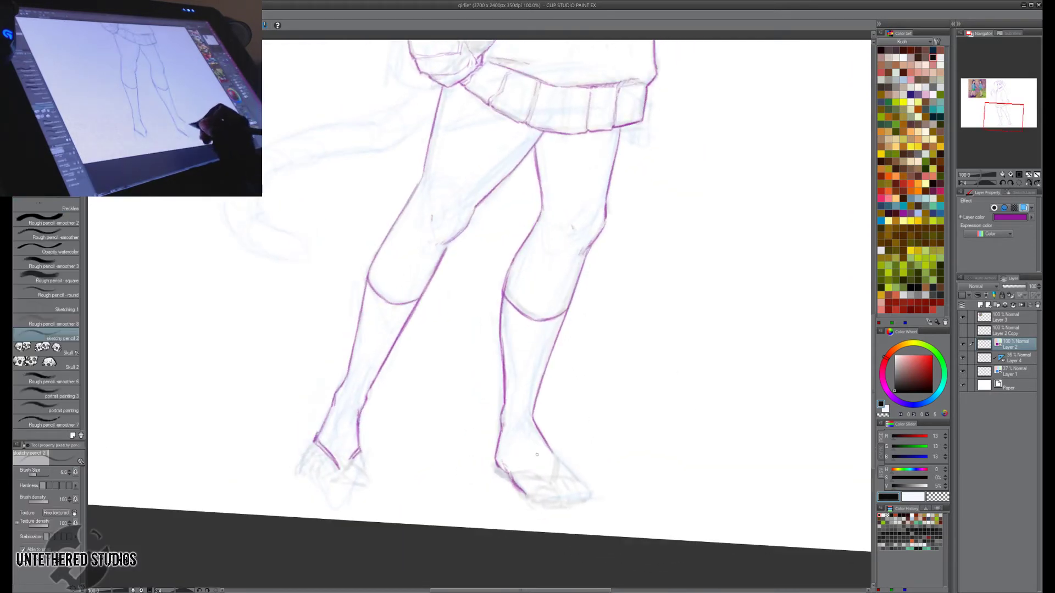
pyautogui.press('e')
pyautogui.moveTo(507, 474); pyautogui.dragTo(521, 491)
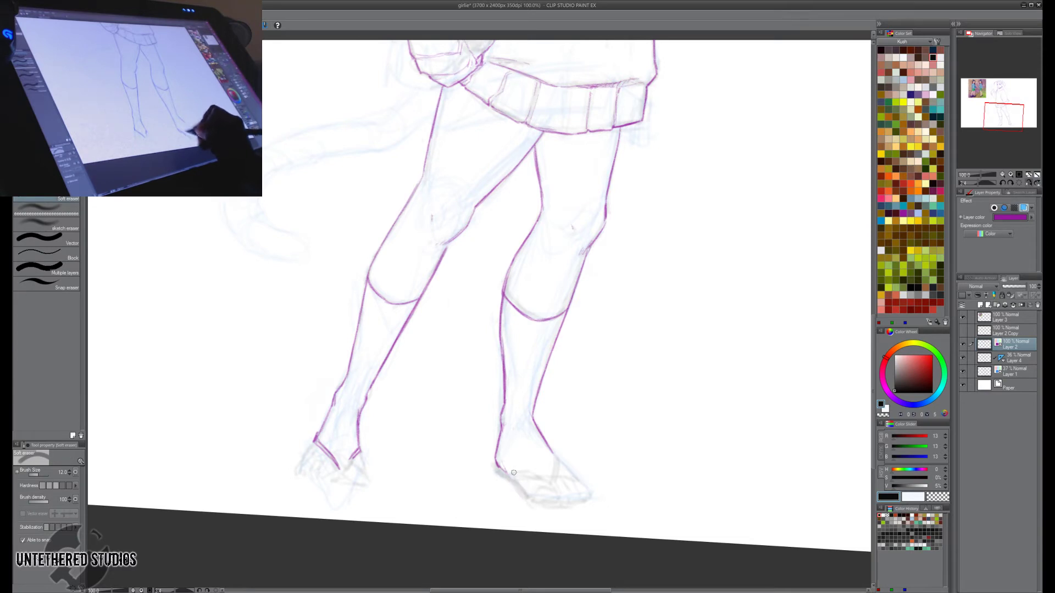
pyautogui.press('p')
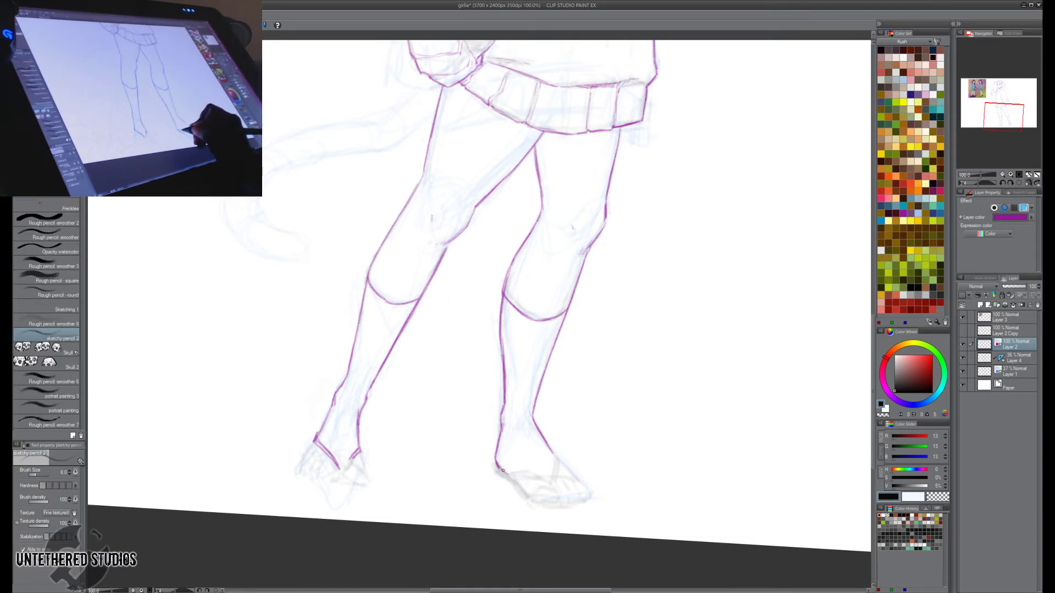
# Outline the heel and outer sole edge of the bare foot with the sketchy pencil.
pyautogui.moveTo(502, 471)
pyautogui.mouseDown()
pyautogui.moveTo(517, 471)
pyautogui.moveTo(527, 495)
pyautogui.mouseUp()
pyautogui.press('h')
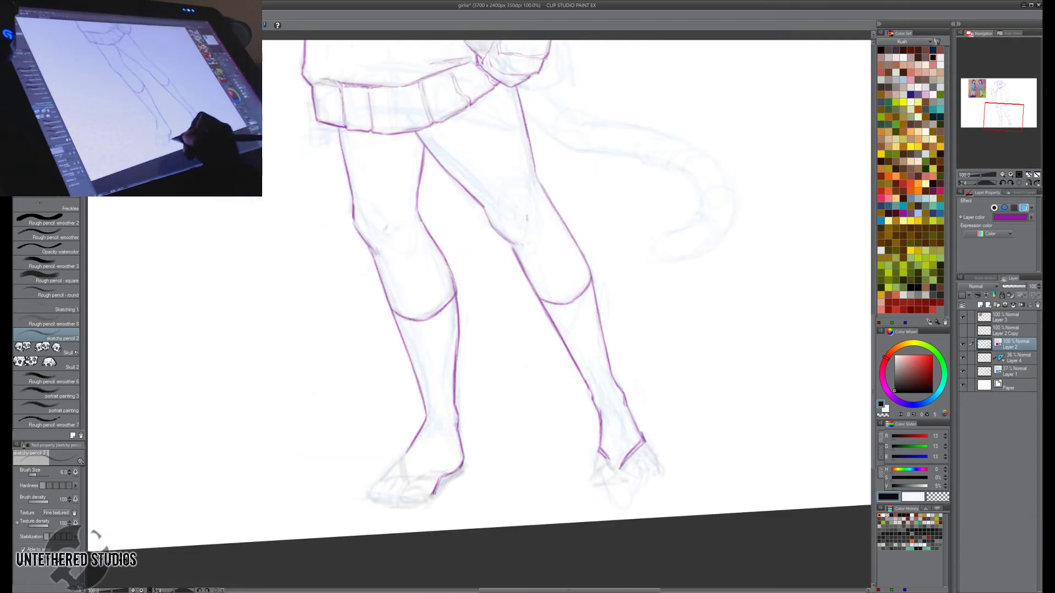
pyautogui.moveTo(434, 493); pyautogui.dragTo(418, 502)
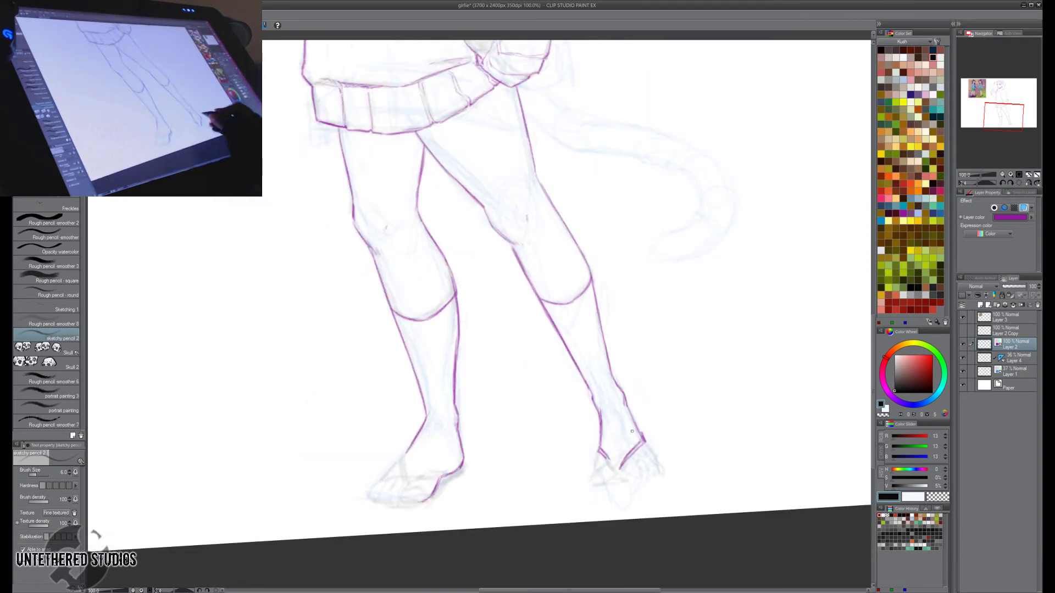
# Sketch the small toes below the V-shaped sandal strap on the front-facing foot, erasing stray marks.
pyautogui.moveTo(599, 454)
pyautogui.mouseDown()
pyautogui.moveTo(595, 480)
pyautogui.moveTo(651, 469)
pyautogui.mouseUp()
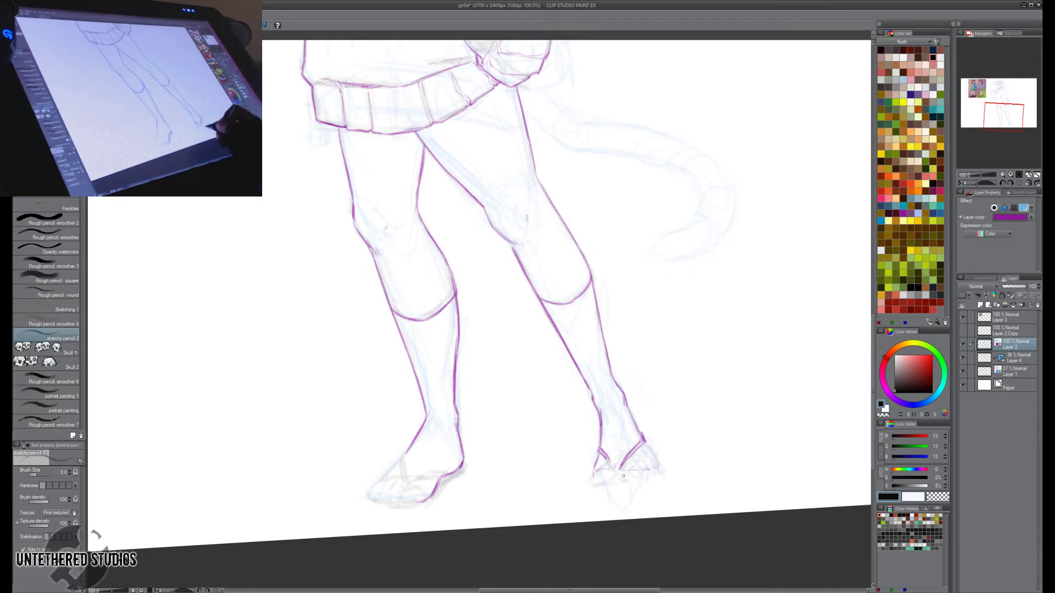
pyautogui.press('e')
pyautogui.moveTo(658, 469); pyautogui.dragTo(628, 470)
pyautogui.press('p')
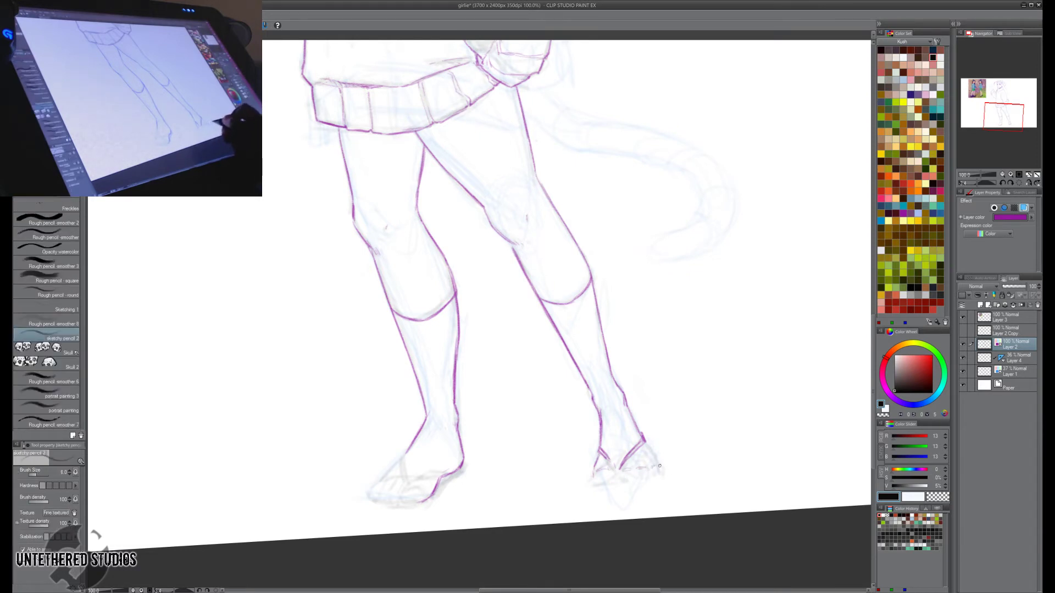
pyautogui.moveTo(621, 479)
pyautogui.mouseDown()
pyautogui.moveTo(663, 467)
pyautogui.moveTo(623, 455)
pyautogui.mouseUp()
pyautogui.press('r')
pyautogui.press('p')
pyautogui.moveTo(584, 496)
pyautogui.mouseDown()
pyautogui.moveTo(588, 522)
pyautogui.moveTo(564, 506)
pyautogui.moveTo(575, 513)
pyautogui.mouseUp()
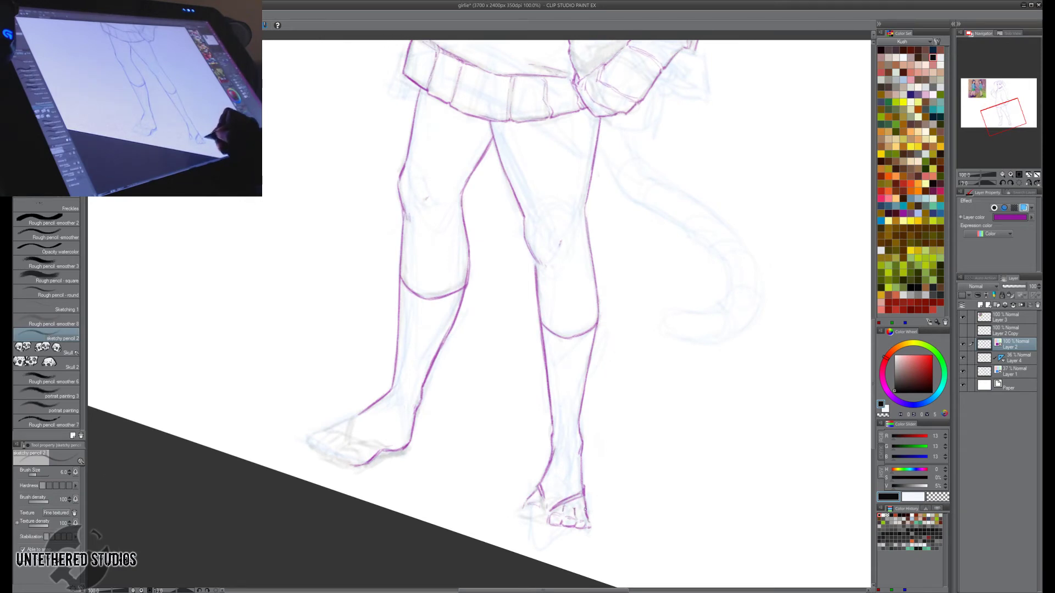
# Outline the big toe on the inner side of the sandal strap.
pyautogui.press('r')
pyautogui.moveTo(681, 454); pyautogui.dragTo(707, 406)
pyautogui.press('p')
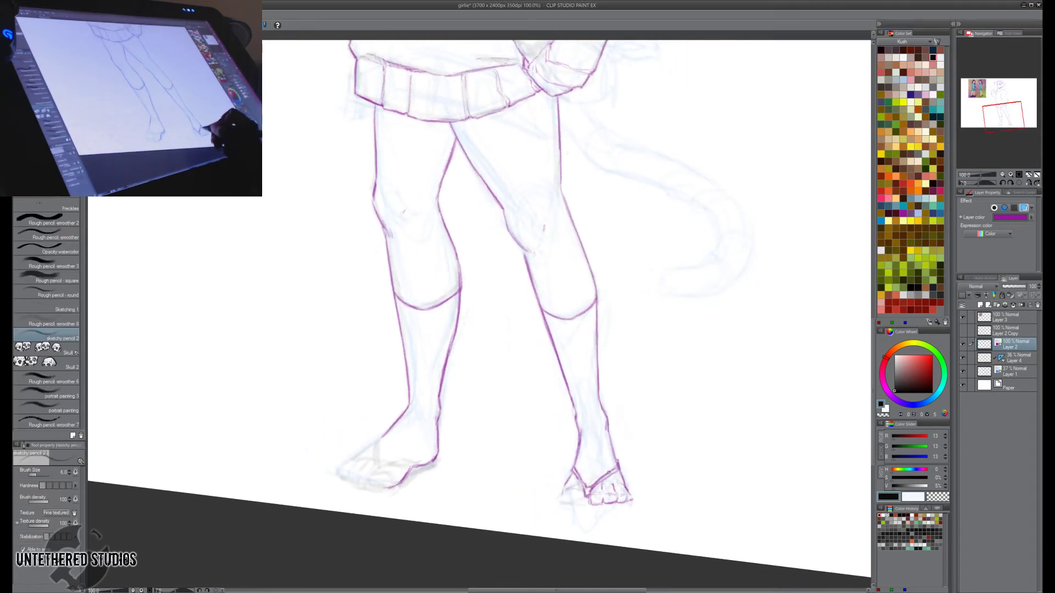
pyautogui.moveTo(704, 446); pyautogui.dragTo(721, 413)
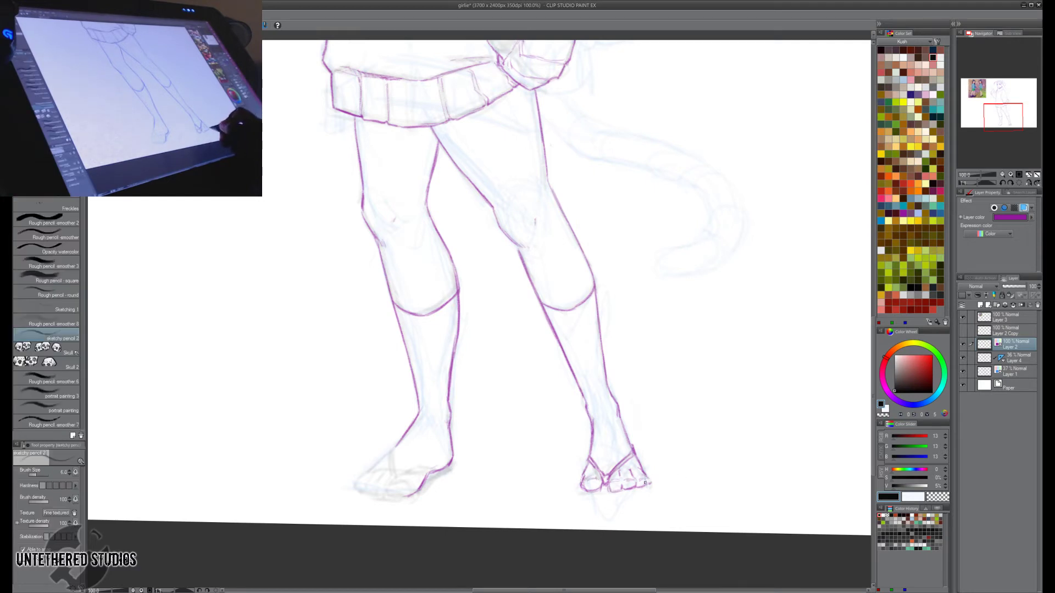
# Clean up beside the sandalled foot's toes and draw the curved sandal sole beneath them with a doubled edge.
pyautogui.hotkey('shift', 'space')
pyautogui.moveTo(705, 446); pyautogui.dragTo(734, 400)
pyautogui.press('e')
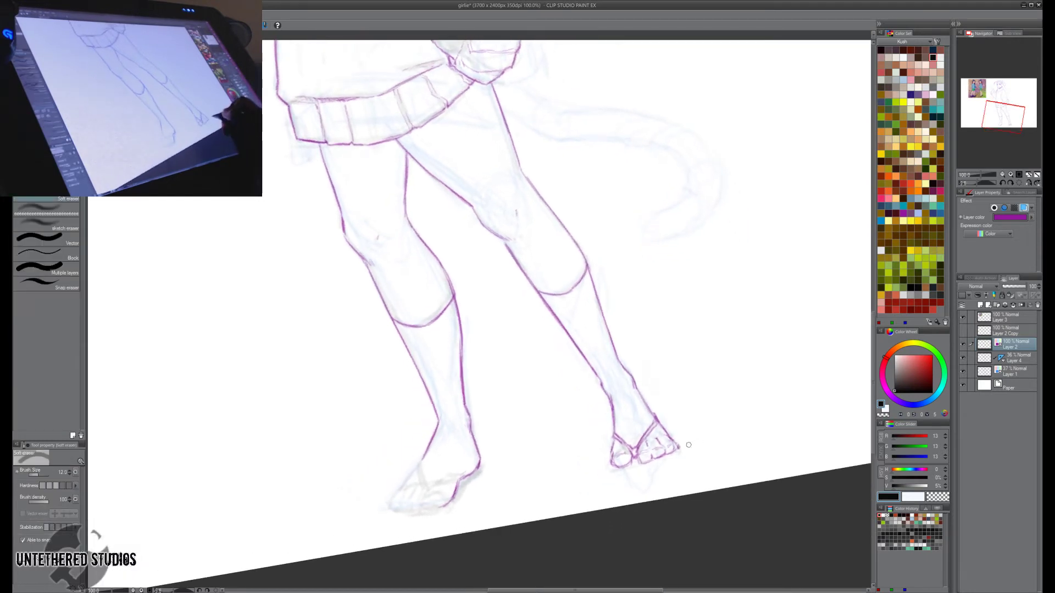
pyautogui.press('p')
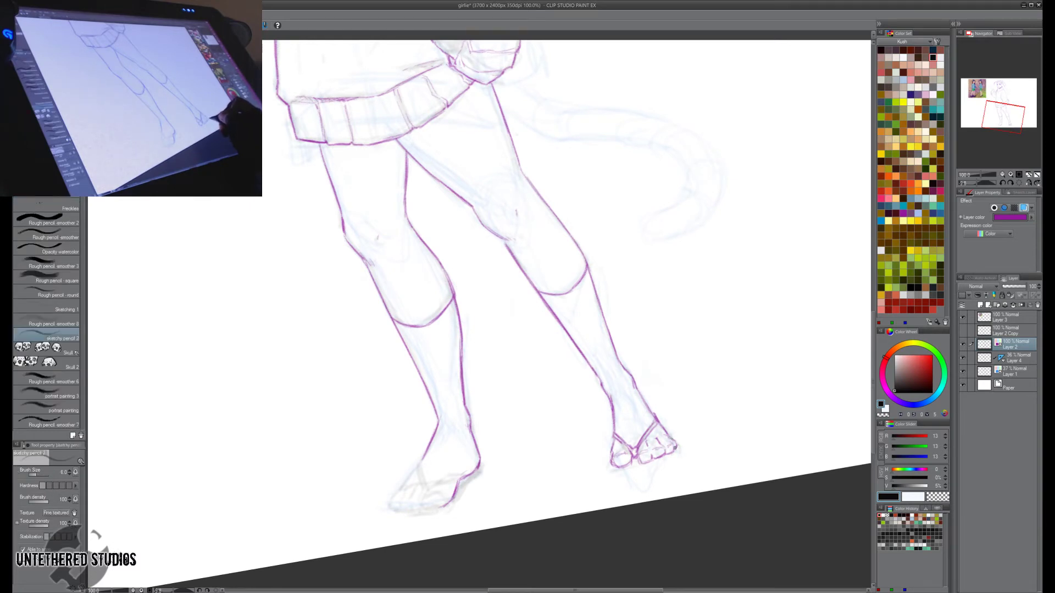
pyautogui.moveTo(737, 431)
pyautogui.mouseDown()
pyautogui.moveTo(733, 375)
pyautogui.moveTo(675, 438)
pyautogui.moveTo(683, 432)
pyautogui.moveTo(633, 444)
pyautogui.mouseUp()
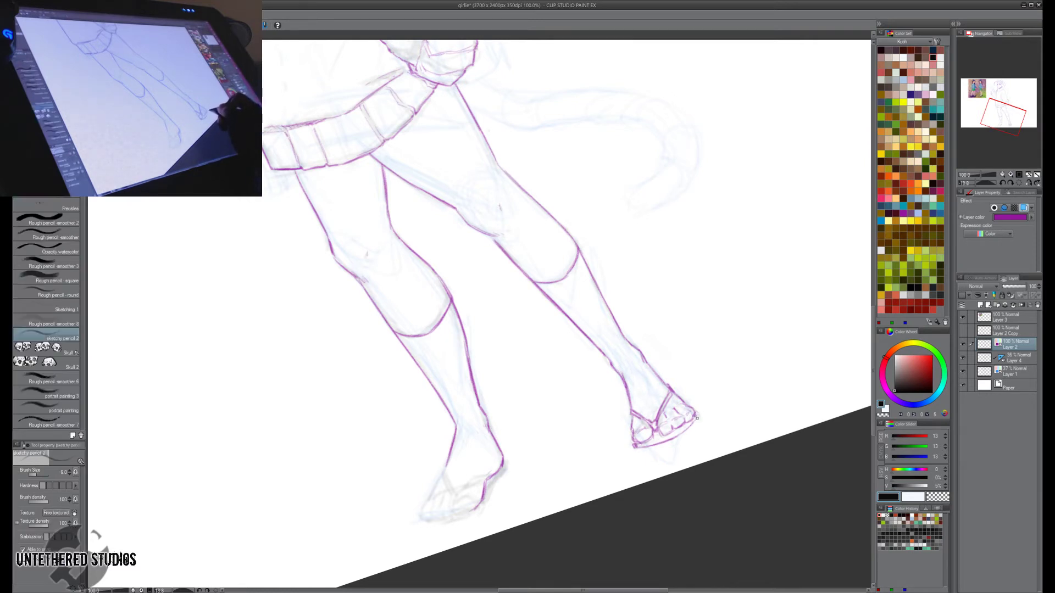
pyautogui.moveTo(636, 443); pyautogui.dragTo(669, 437)
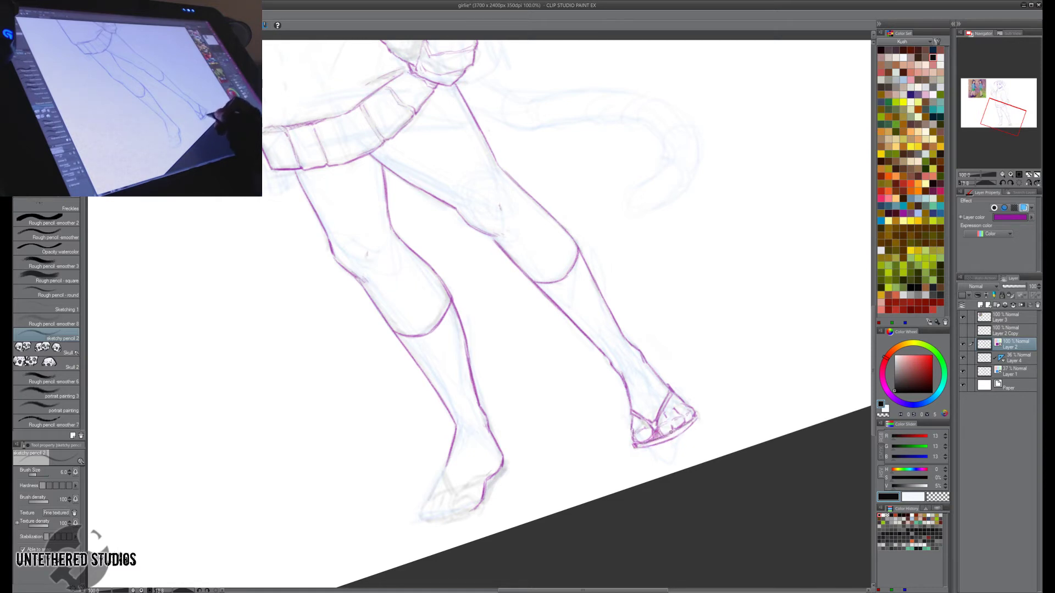
# Erase the rough end of the bare foot's sole line and draw the rounded big toe there.
pyautogui.press('r')
pyautogui.moveTo(784, 405)
pyautogui.mouseDown()
pyautogui.moveTo(704, 495)
pyautogui.moveTo(722, 480)
pyautogui.moveTo(784, 490)
pyautogui.mouseUp()
pyautogui.press('b')
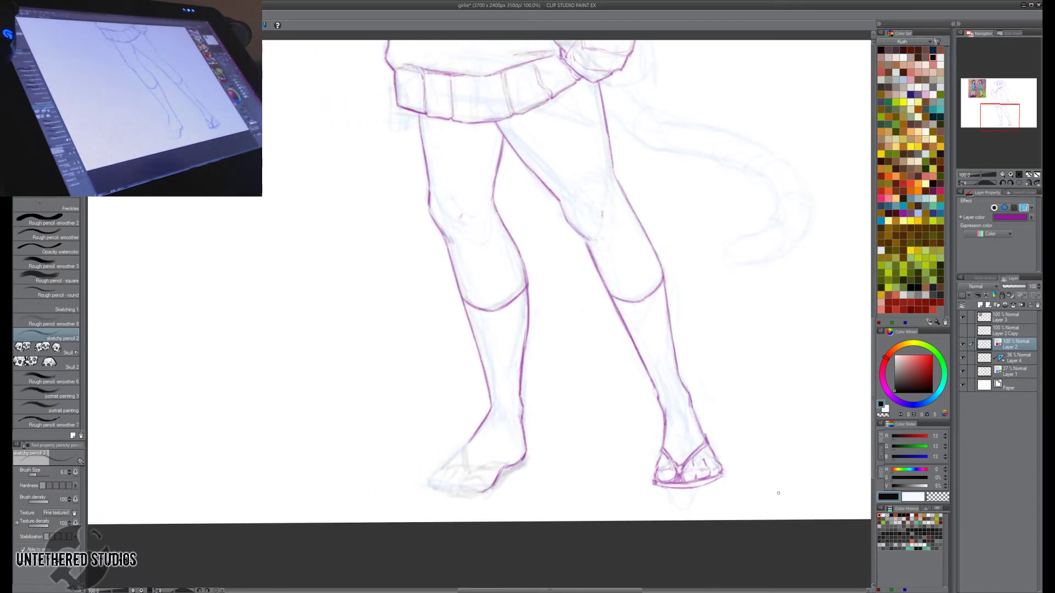
pyautogui.moveTo(661, 484); pyautogui.dragTo(746, 480)
pyautogui.press('h')
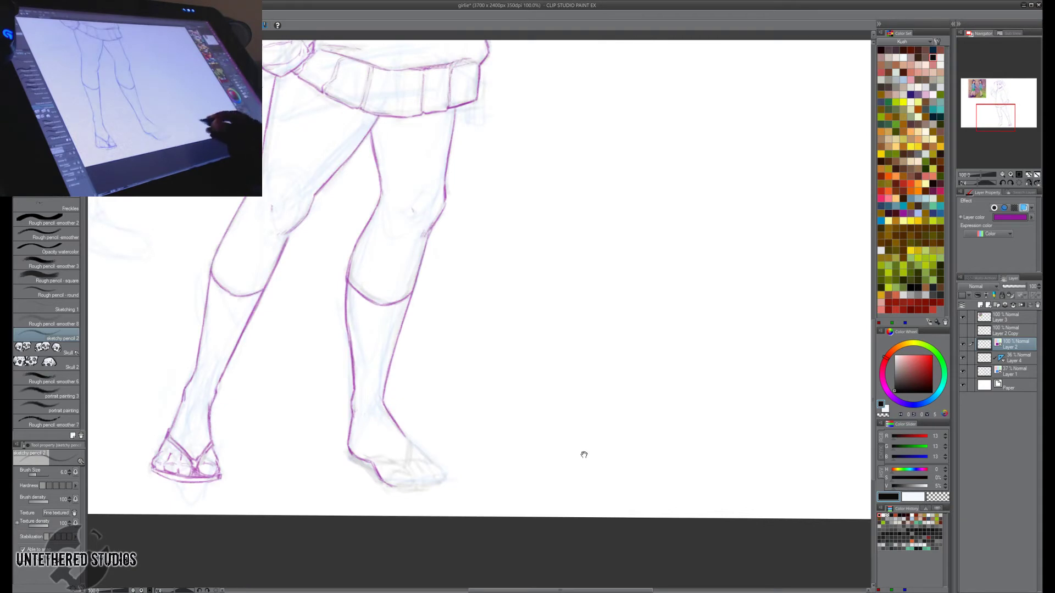
pyautogui.moveTo(582, 452); pyautogui.dragTo(678, 450)
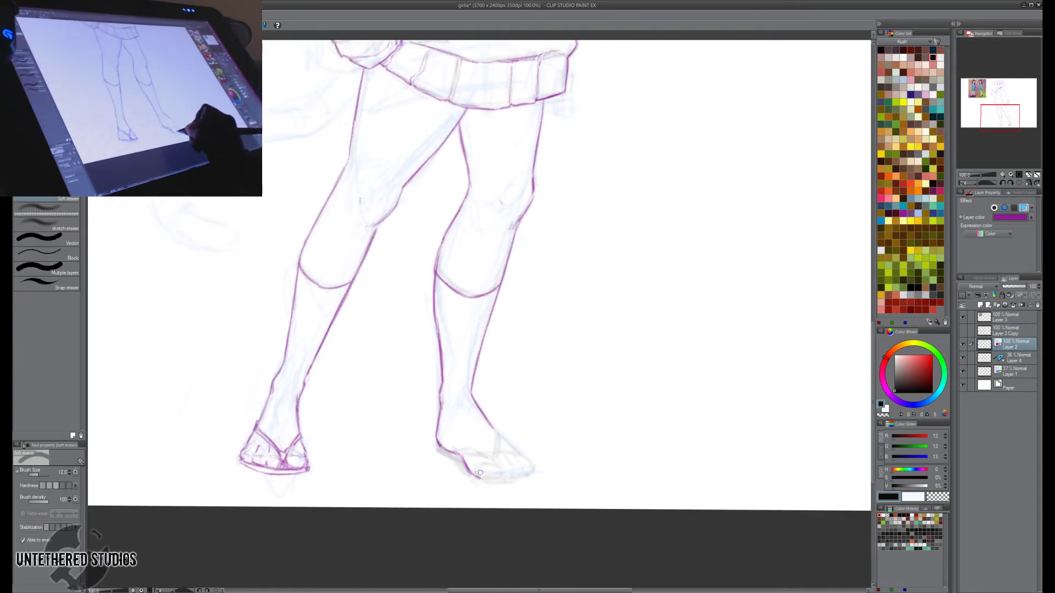
pyautogui.moveTo(488, 468)
pyautogui.mouseDown()
pyautogui.moveTo(503, 470)
pyautogui.moveTo(488, 478)
pyautogui.mouseUp()
# Outline the bare foot's remaining toes and add short separating lines between them.
pyautogui.press('h')
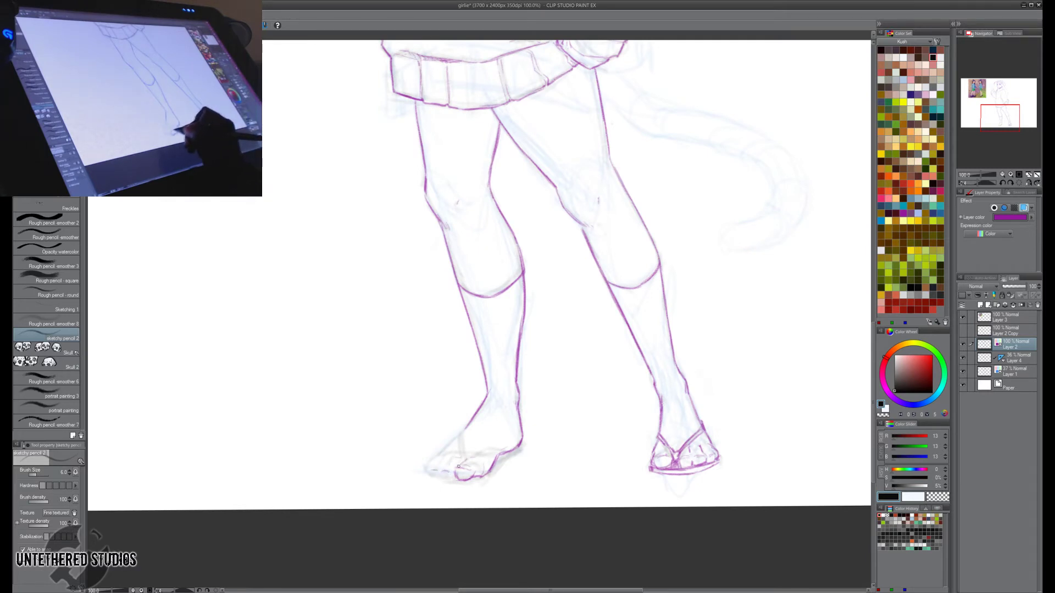
pyautogui.press('h')
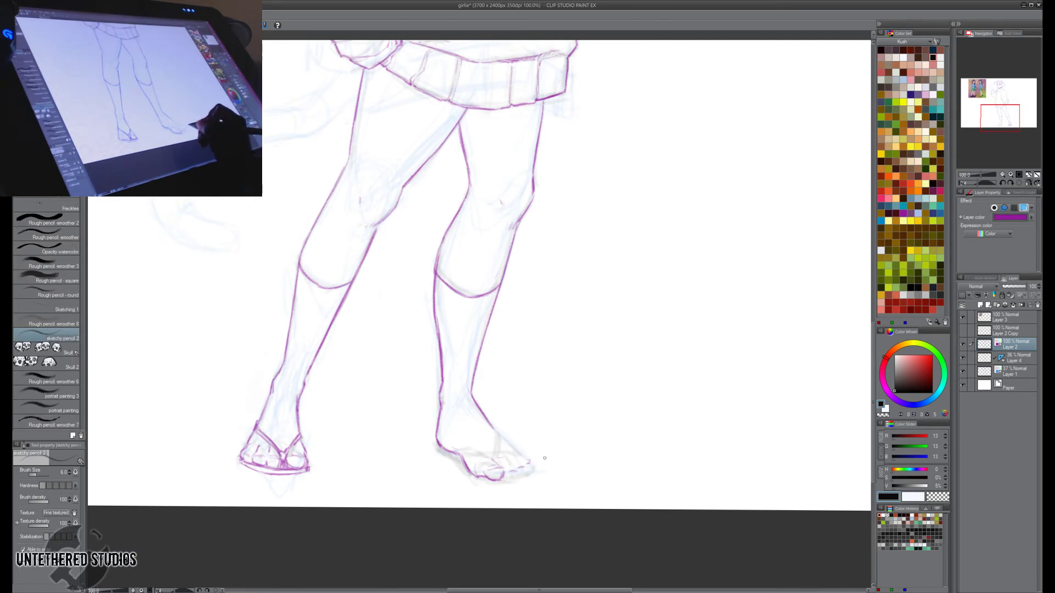
pyautogui.moveTo(512, 478); pyautogui.dragTo(525, 471)
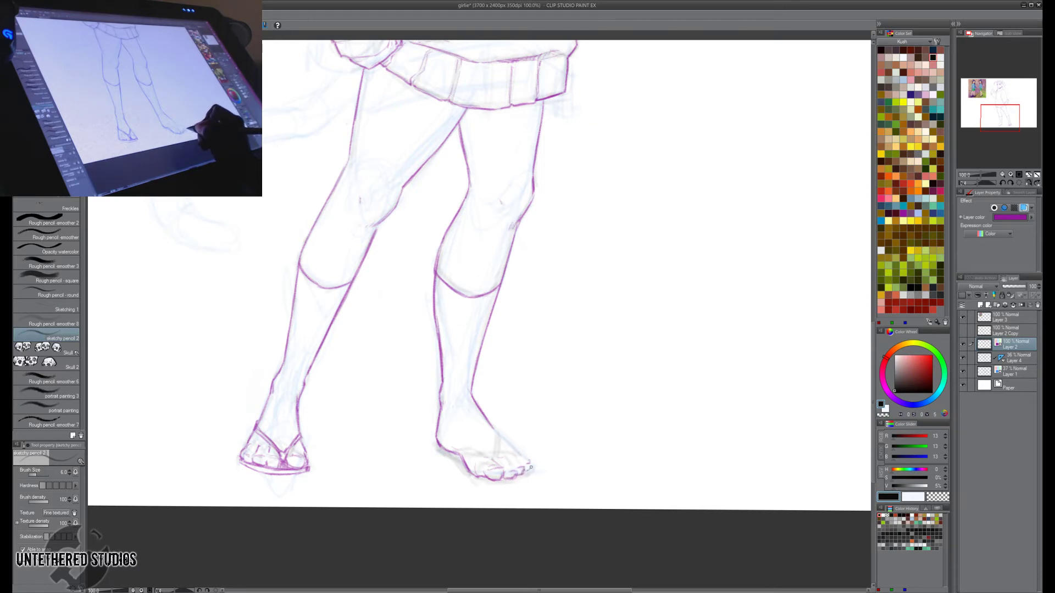
pyautogui.press('h')
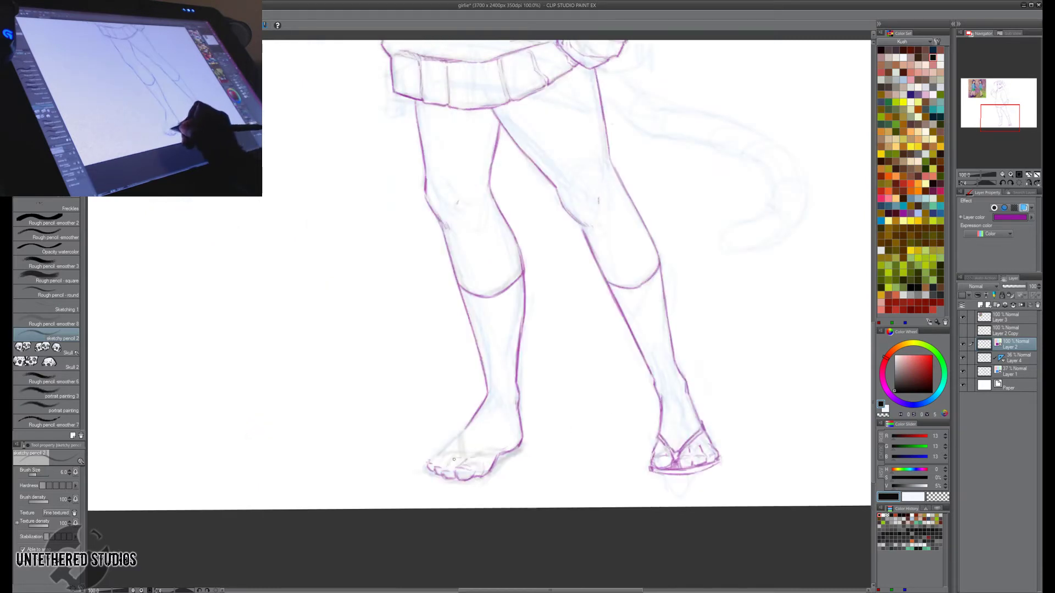
pyautogui.moveTo(447, 467); pyautogui.dragTo(444, 458)
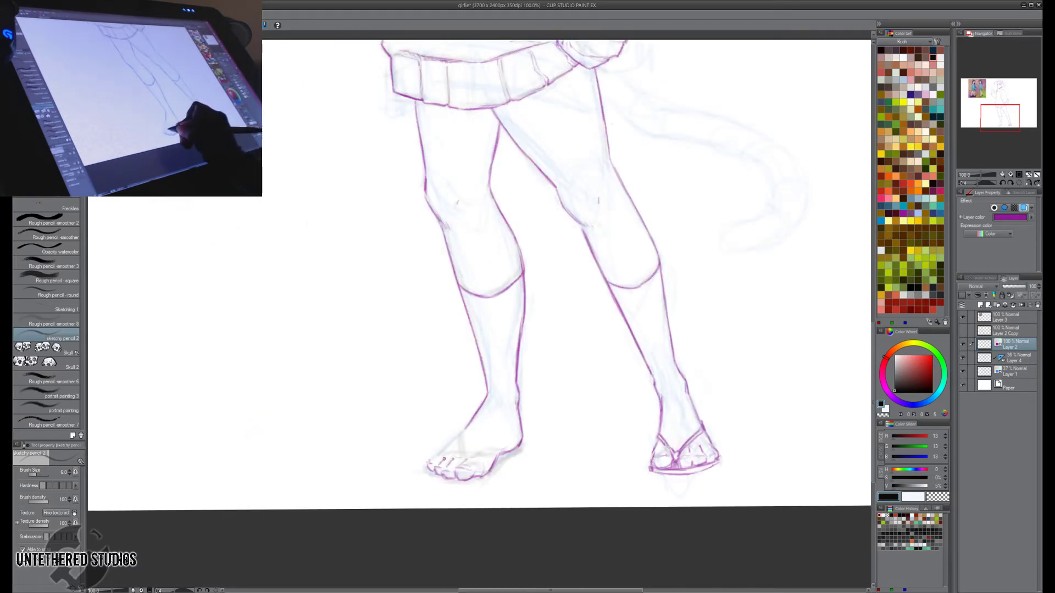
pyautogui.press('h')
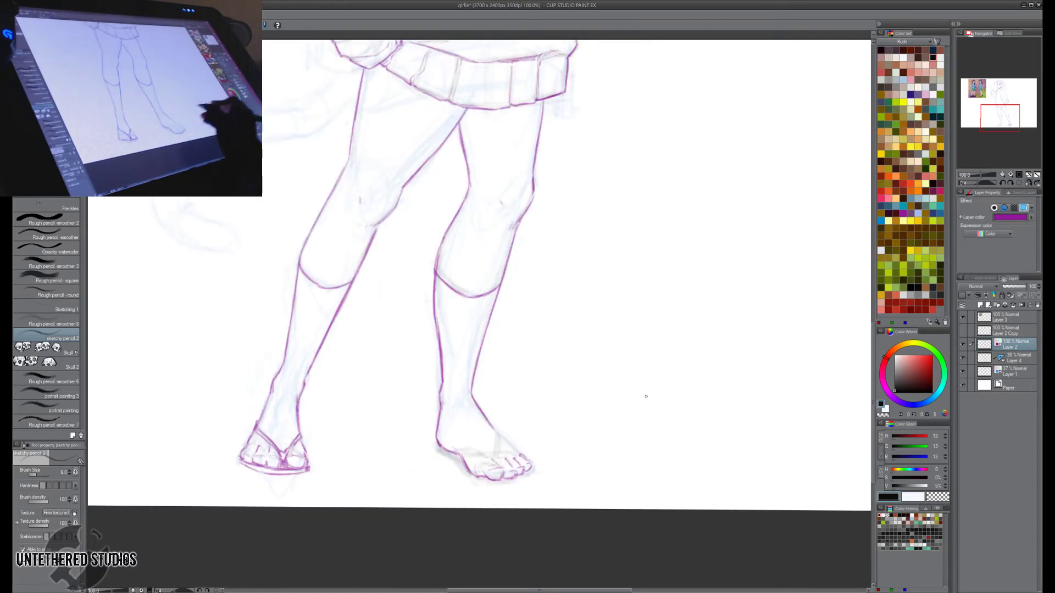
# Refine the bare foot's instep contour from the ankle to the toes, erasing and redrawing the line.
pyautogui.moveTo(673, 456); pyautogui.dragTo(577, 544)
pyautogui.moveTo(430, 409)
pyautogui.mouseDown()
pyautogui.moveTo(438, 454)
pyautogui.moveTo(433, 428)
pyautogui.moveTo(428, 435)
pyautogui.mouseUp()
pyautogui.press('e')
pyautogui.press('p')
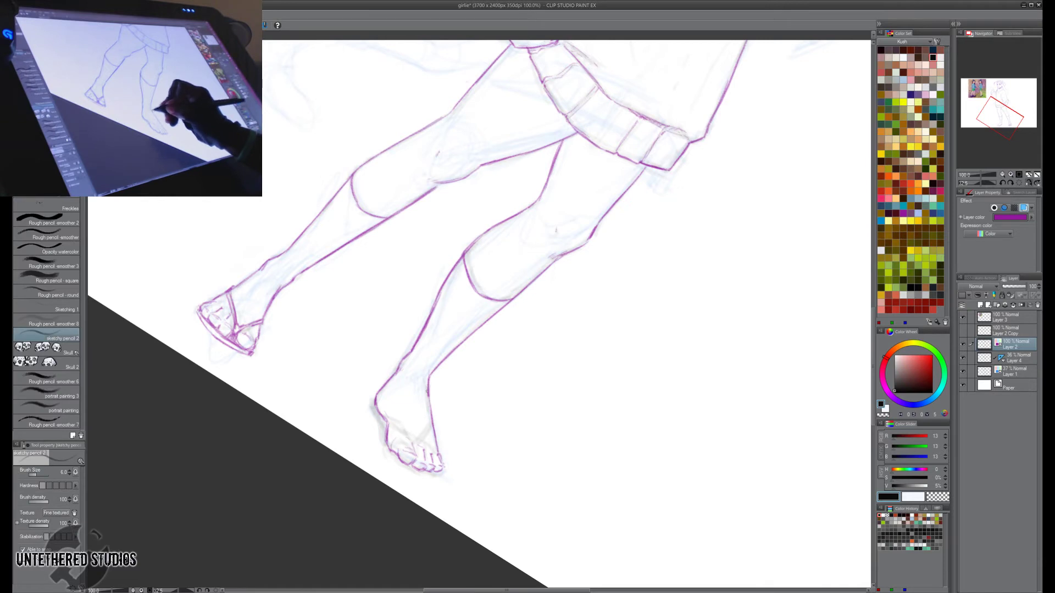
pyautogui.press('h')
pyautogui.press('h')
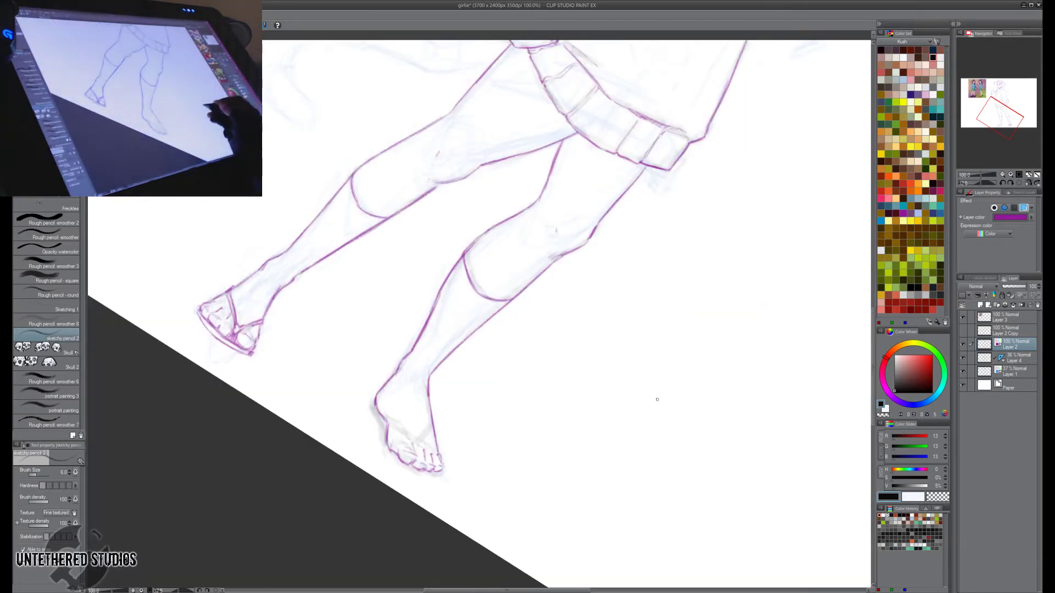
pyautogui.press('r')
pyautogui.moveTo(645, 409); pyautogui.dragTo(660, 402)
pyautogui.press('e')
pyautogui.moveTo(430, 401)
pyautogui.mouseDown()
pyautogui.moveTo(439, 442)
pyautogui.moveTo(431, 392)
pyautogui.moveTo(440, 453)
pyautogui.moveTo(431, 413)
pyautogui.mouseUp()
pyautogui.press('p')
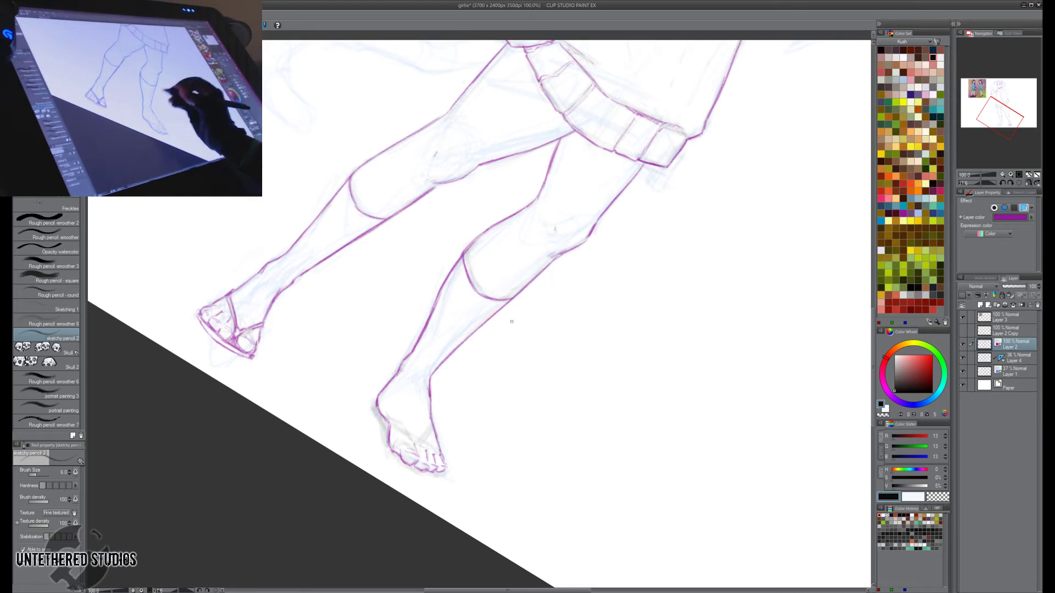
# Erase the rough gray underdrawing in and around the bare foot on Layer 4, using a larger soft eraser.
pyautogui.press('r')
pyautogui.moveTo(610, 340)
pyautogui.mouseDown()
pyautogui.moveTo(624, 281)
pyautogui.moveTo(591, 254)
pyautogui.mouseUp()
pyautogui.press('p')
pyautogui.press('h')
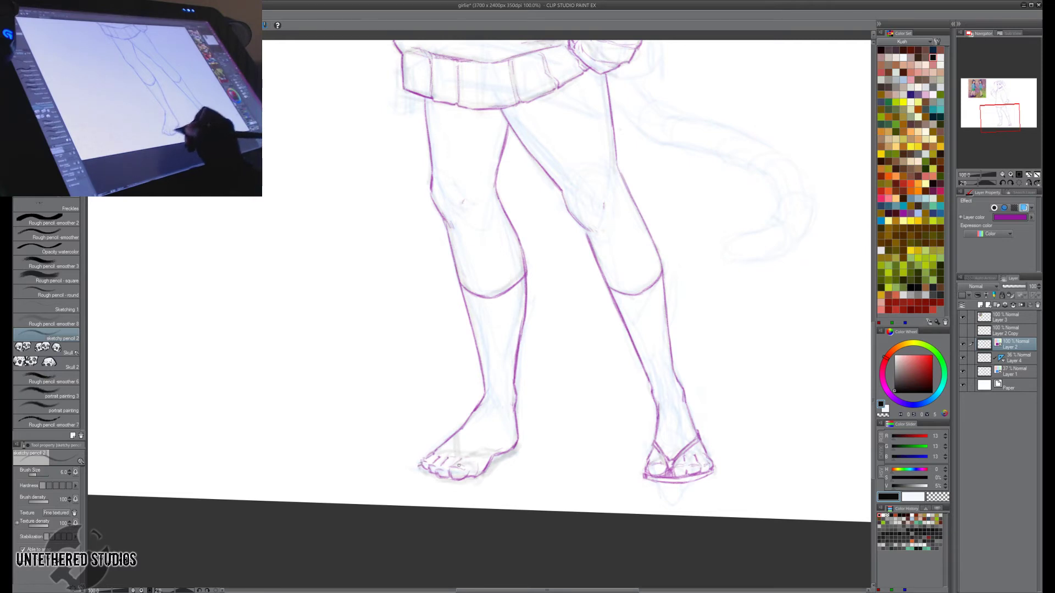
pyautogui.press('h')
pyautogui.moveTo(733, 428); pyautogui.dragTo(780, 427)
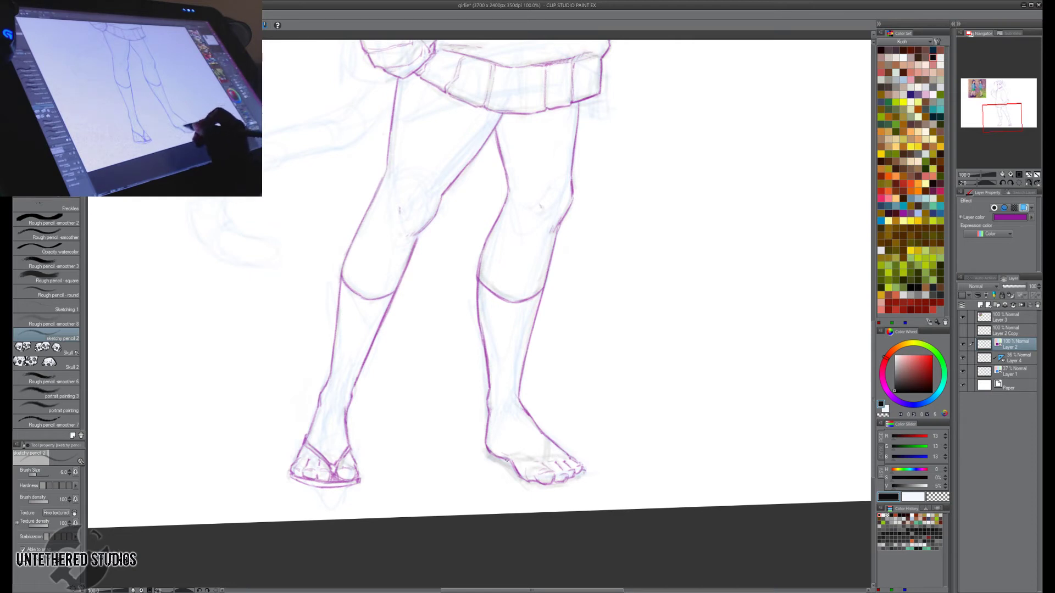
pyautogui.click(1007, 363)
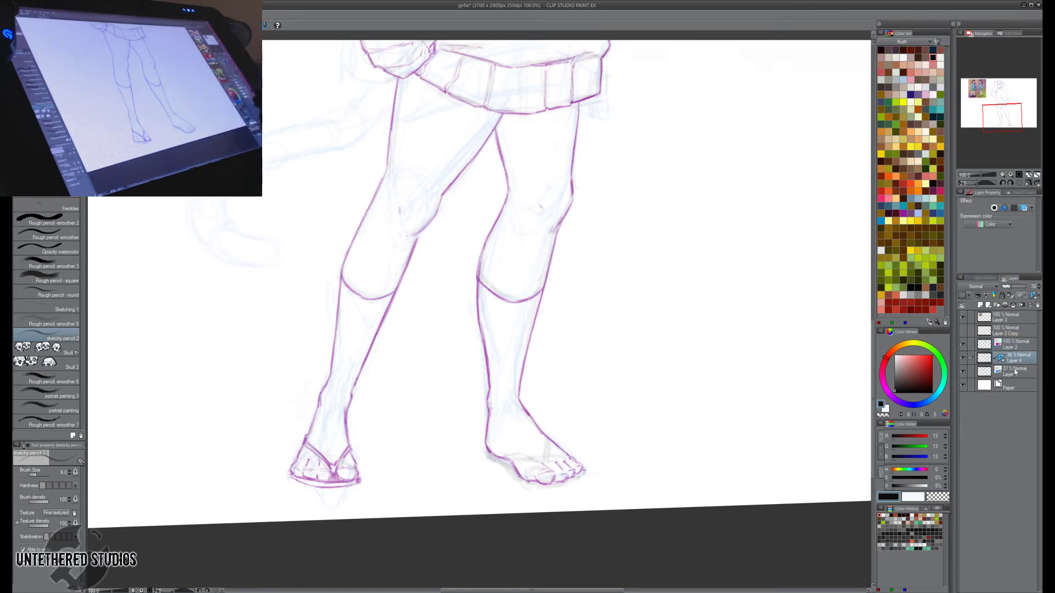
pyautogui.press('e')
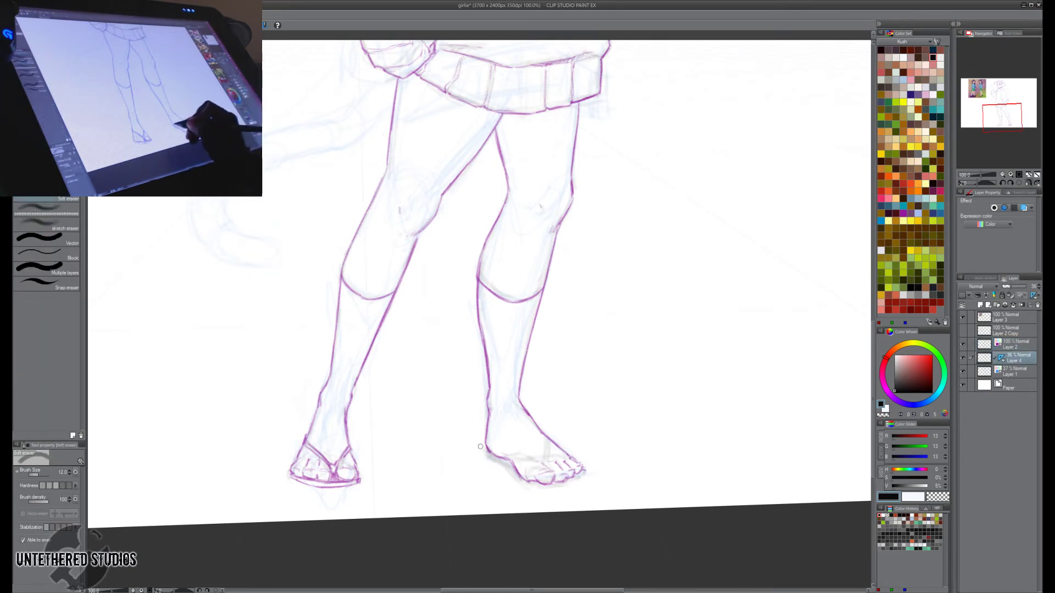
pyautogui.press('p')
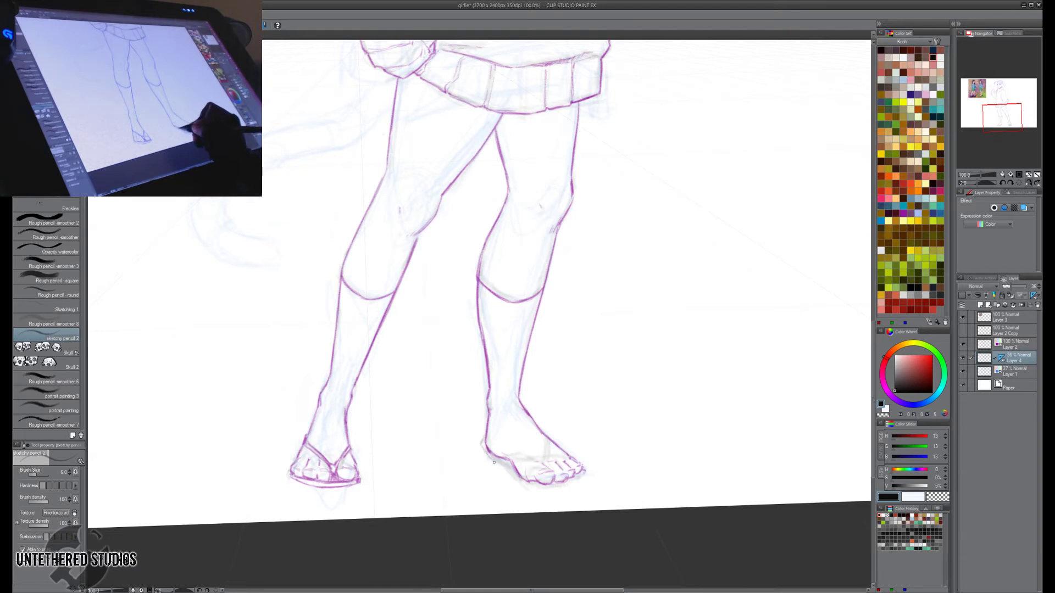
pyautogui.press('h')
pyautogui.press('e')
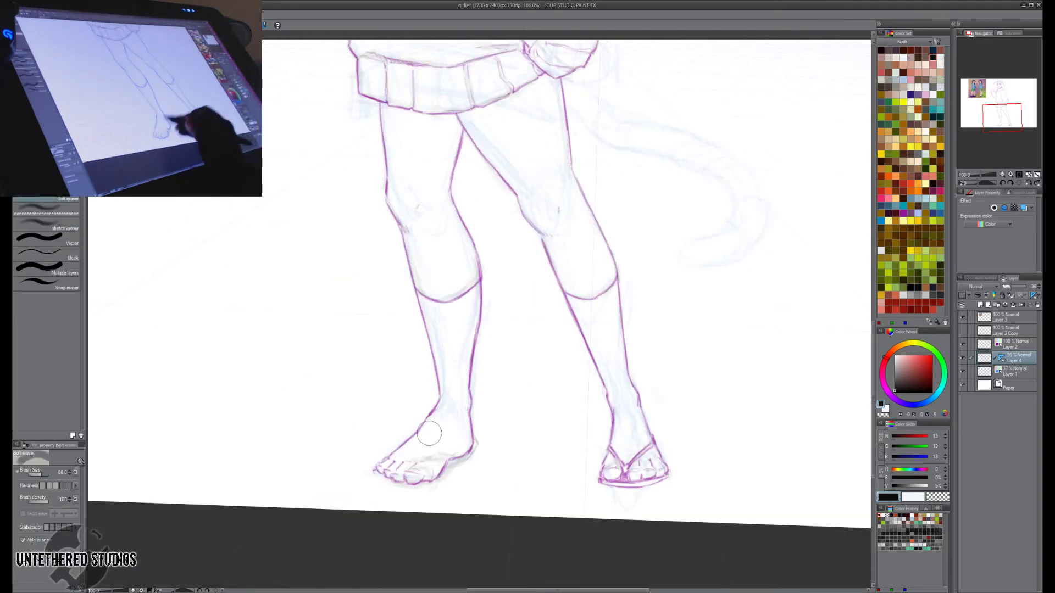
pyautogui.press('p')
pyautogui.press('h')
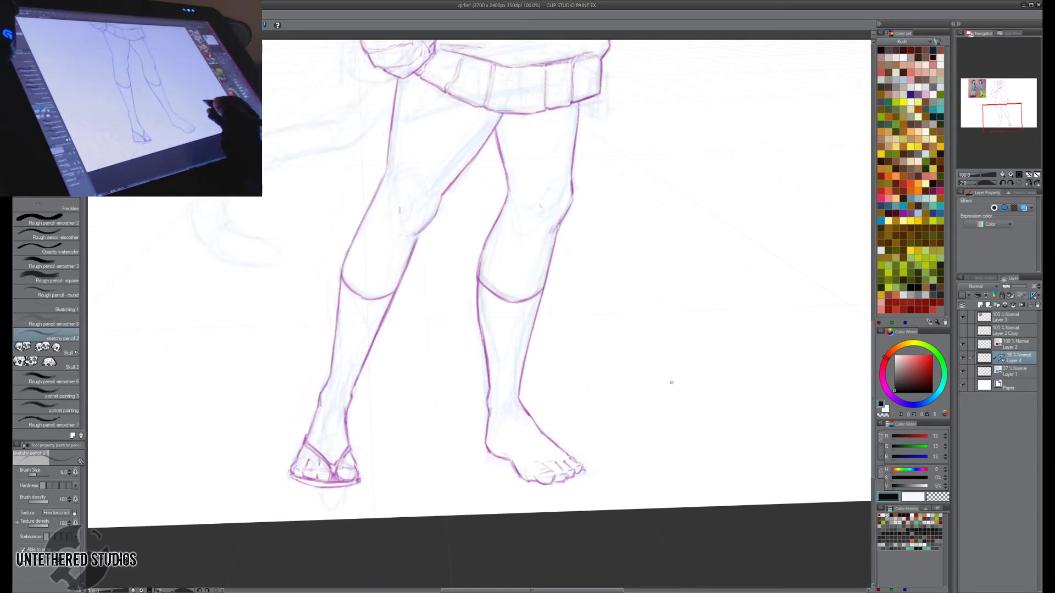
# Erase the bare foot's heel and rear sole line on Layer 2 with the large soft eraser.
pyautogui.moveTo(635, 394); pyautogui.dragTo(612, 430)
pyautogui.click(1012, 344)
pyautogui.press('e')
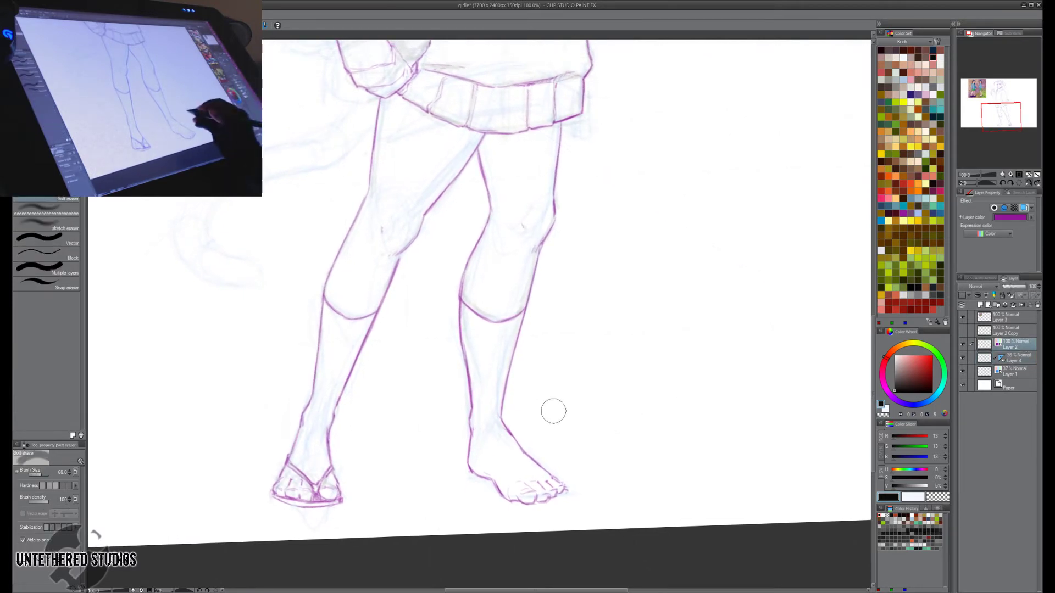
pyautogui.press('h')
pyautogui.moveTo(485, 478)
pyautogui.mouseDown()
pyautogui.moveTo(498, 459)
pyautogui.moveTo(490, 449)
pyautogui.moveTo(509, 438)
pyautogui.mouseUp()
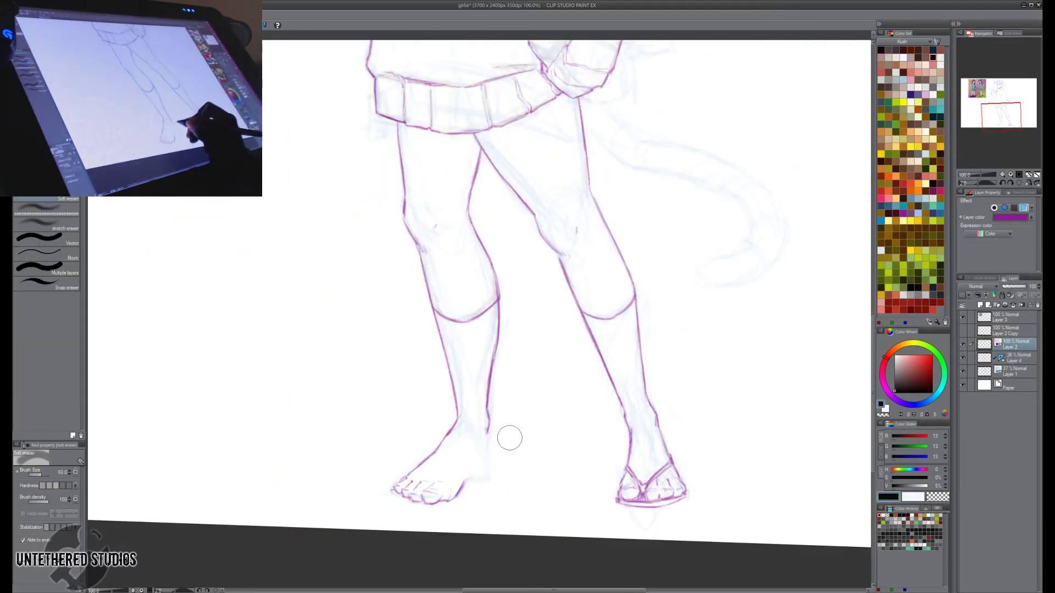
# Redraw the bare foot's heel contour from the ankle down to the sole with the sketchy pencil on Layer 4.
pyautogui.press('p')
pyautogui.hotkey('alt', '[')
pyautogui.press('h')
pyautogui.press('h')
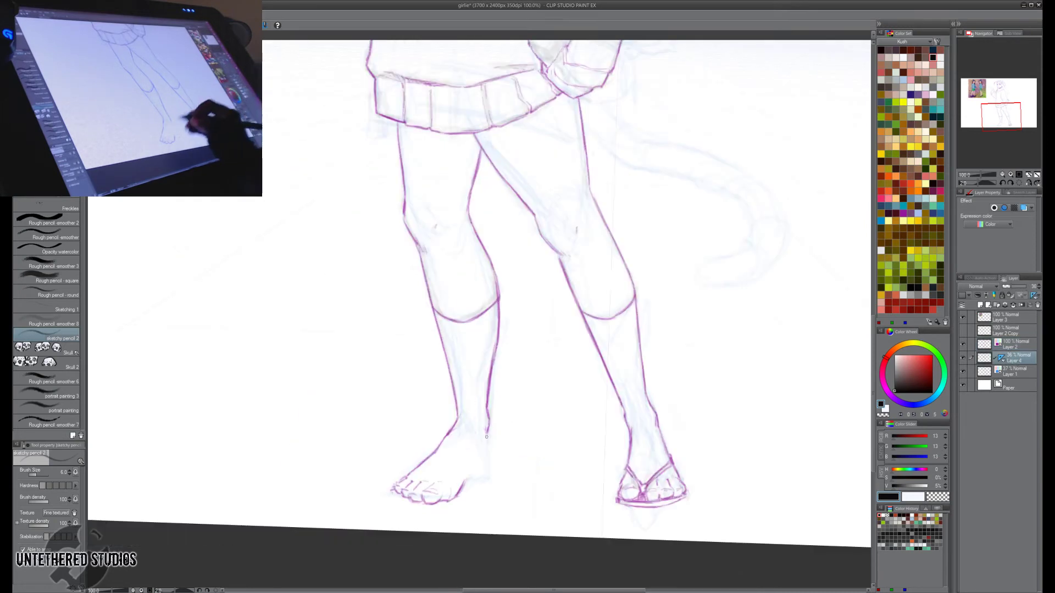
pyautogui.moveTo(487, 435)
pyautogui.mouseDown()
pyautogui.moveTo(487, 466)
pyautogui.moveTo(476, 473)
pyautogui.mouseUp()
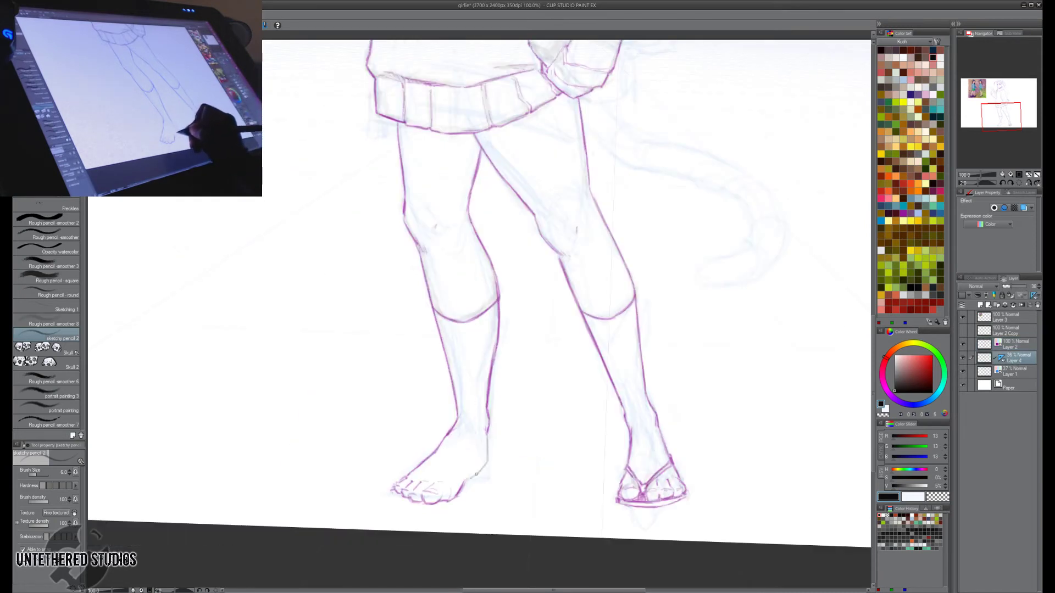
pyautogui.press('h')
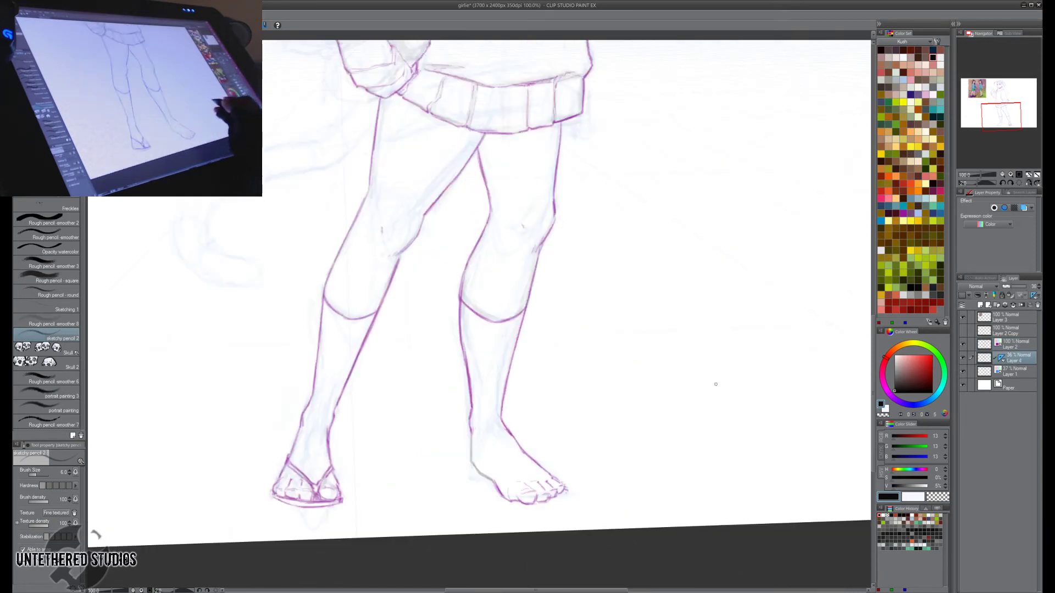
# Erase the lower back-of-ankle line above the bare foot's heel on Layer 2 and redraw it on Layer 4 with the sketchy pencil.
pyautogui.click(1011, 343)
pyautogui.press('e')
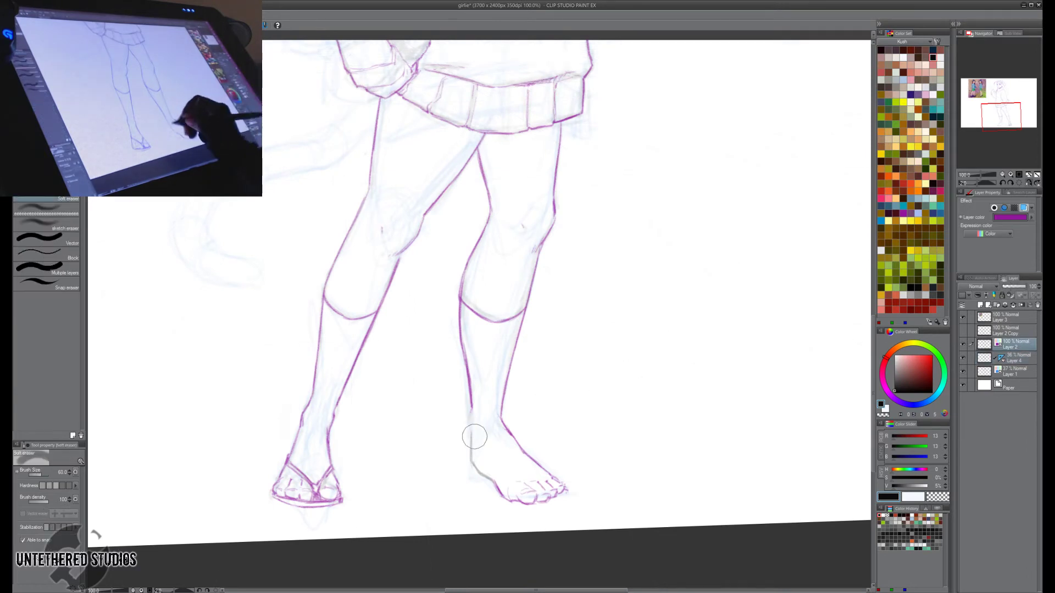
pyautogui.press('p')
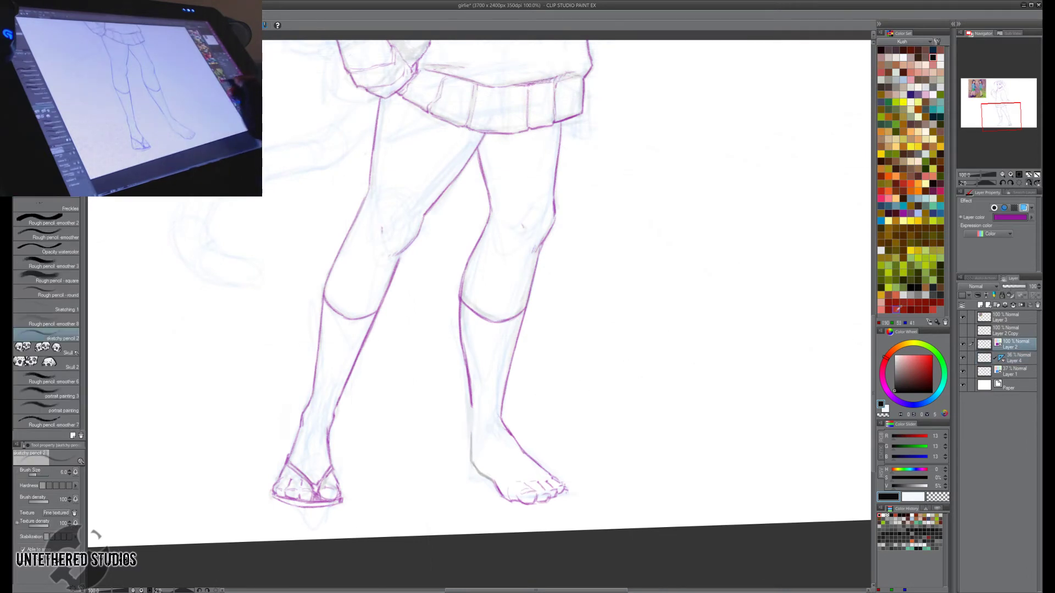
pyautogui.click(1016, 360)
pyautogui.press('h')
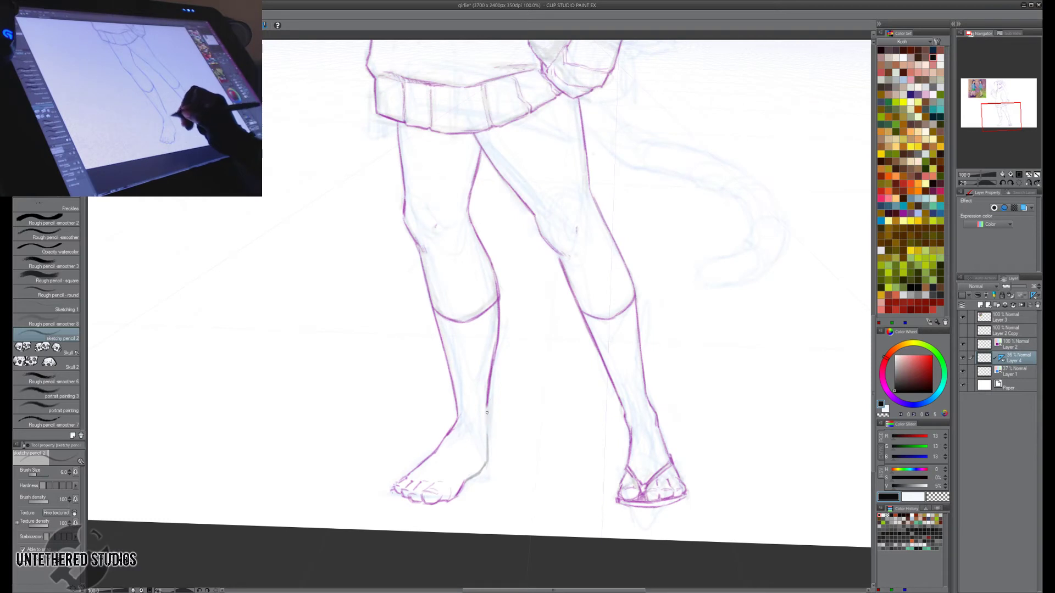
pyautogui.moveTo(487, 413)
pyautogui.mouseDown()
pyautogui.moveTo(488, 434)
pyautogui.moveTo(467, 419)
pyautogui.mouseUp()
# Erase the front ankle line of the bare foot on Layer 2 and redraw it down to the instep on Layer 4.
pyautogui.click(1023, 345)
pyautogui.press('e')
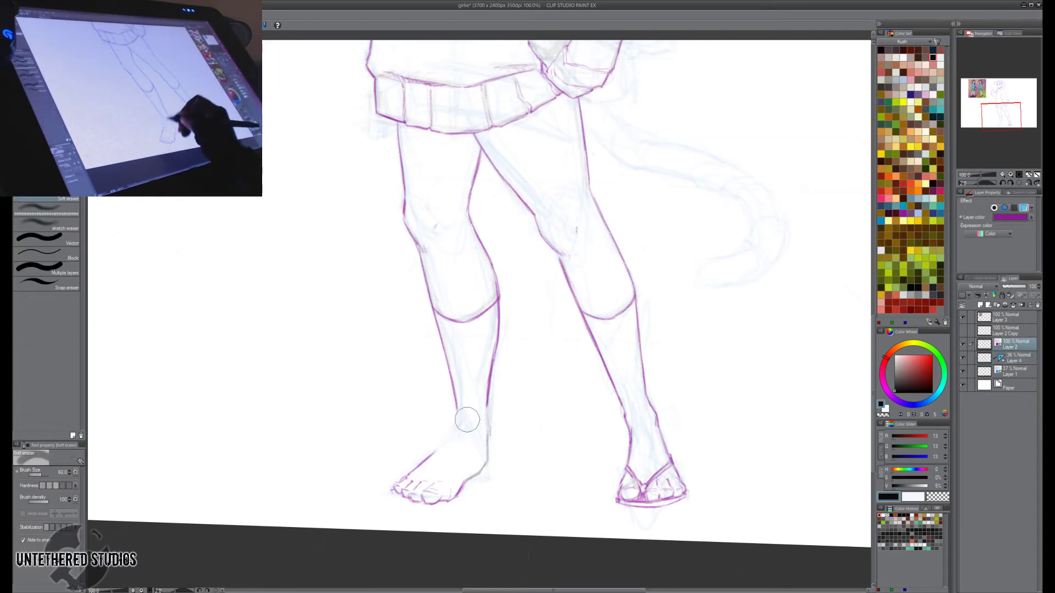
pyautogui.press('p')
pyautogui.press('h')
pyautogui.click(1021, 357)
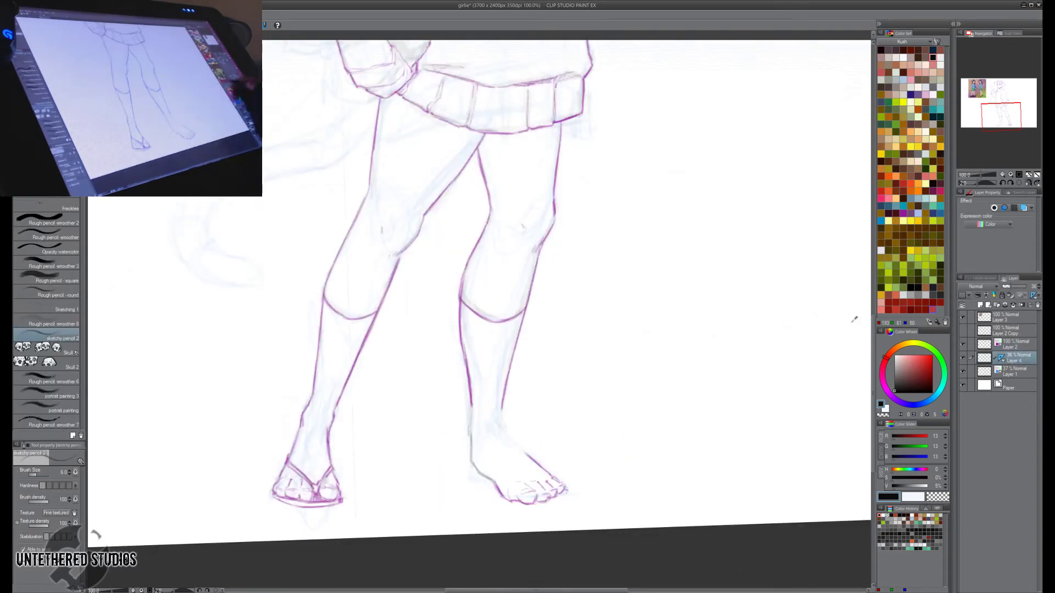
pyautogui.press('h')
pyautogui.moveTo(457, 401)
pyautogui.mouseDown()
pyautogui.moveTo(454, 432)
pyautogui.moveTo(432, 461)
pyautogui.mouseUp()
pyautogui.press('h')
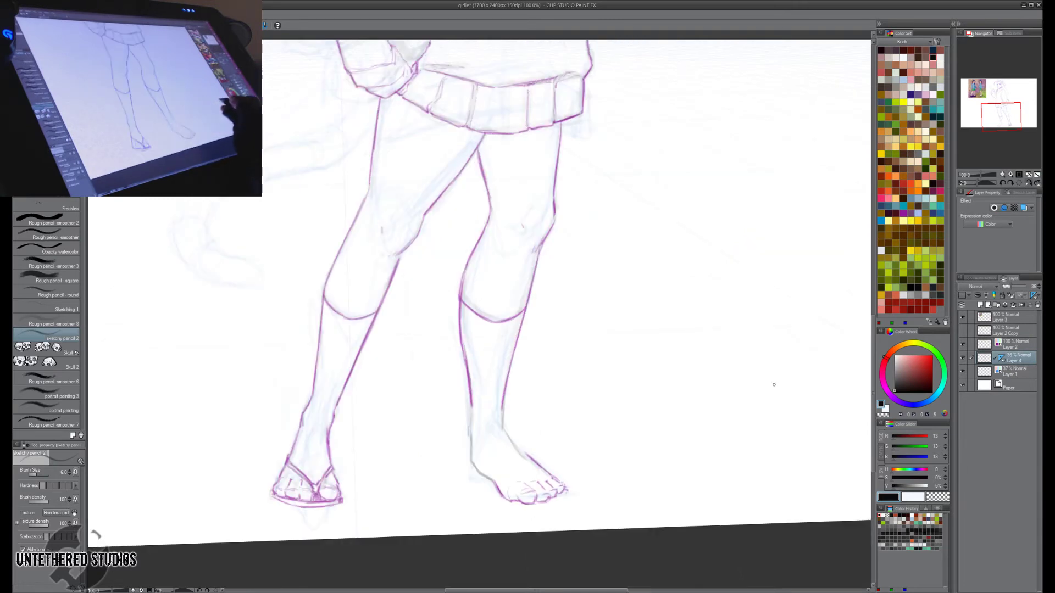
# Lasso the front of the bare foot, shift its Layer 2 toe lines slightly up and toward the heel, and deselect.
pyautogui.moveTo(525, 457)
pyautogui.mouseDown()
pyautogui.moveTo(541, 469)
pyautogui.moveTo(620, 471)
pyautogui.moveTo(609, 449)
pyautogui.mouseUp()
pyautogui.click(1018, 345)
pyautogui.press('m')
pyautogui.press('p')
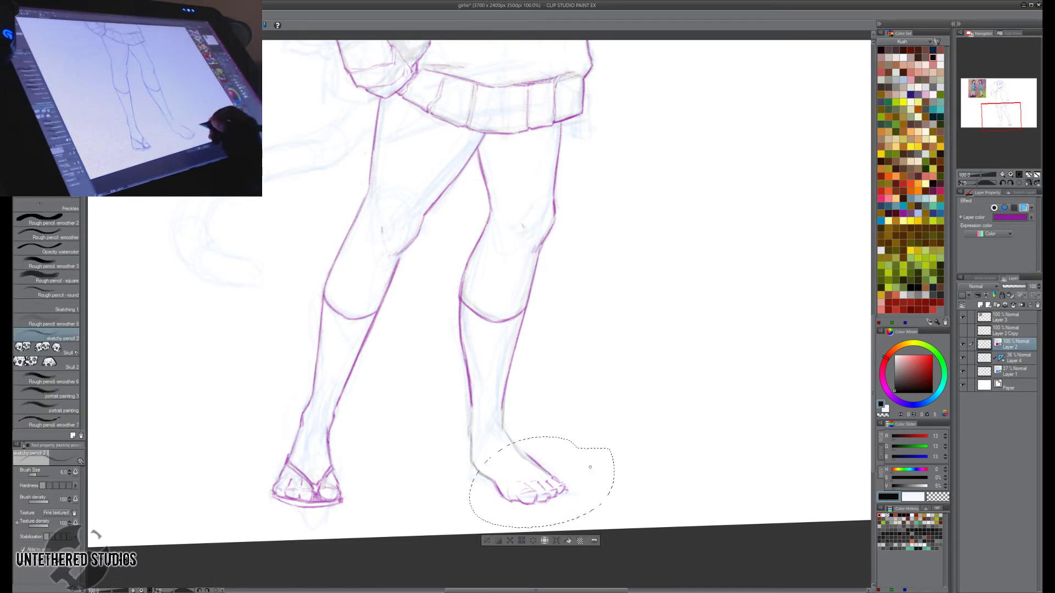
pyautogui.press('p')
pyautogui.press('p')
pyautogui.press('k')
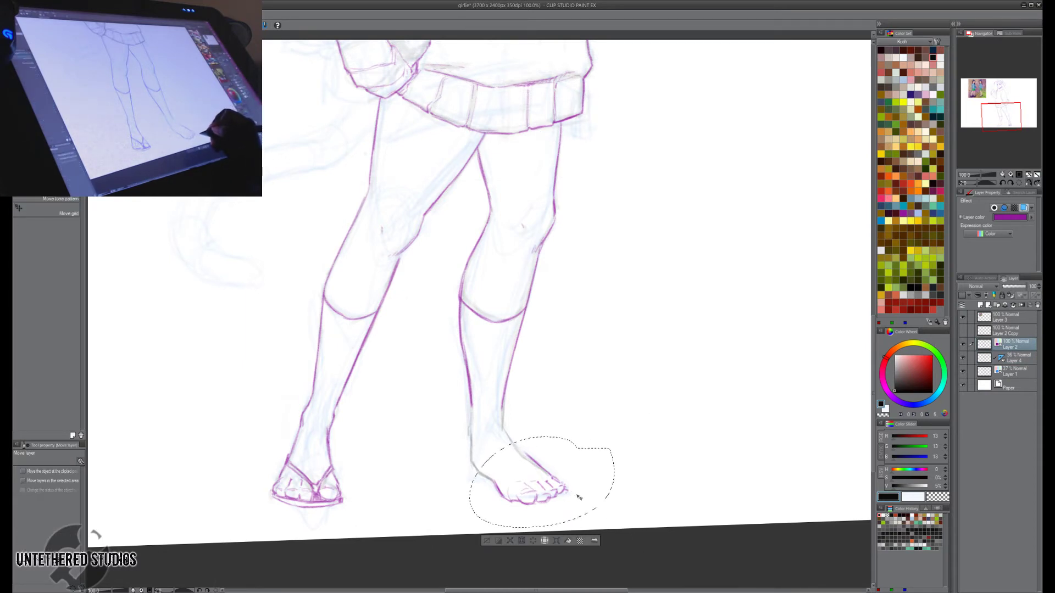
pyautogui.moveTo(577, 498); pyautogui.dragTo(572, 494)
pyautogui.press('p')
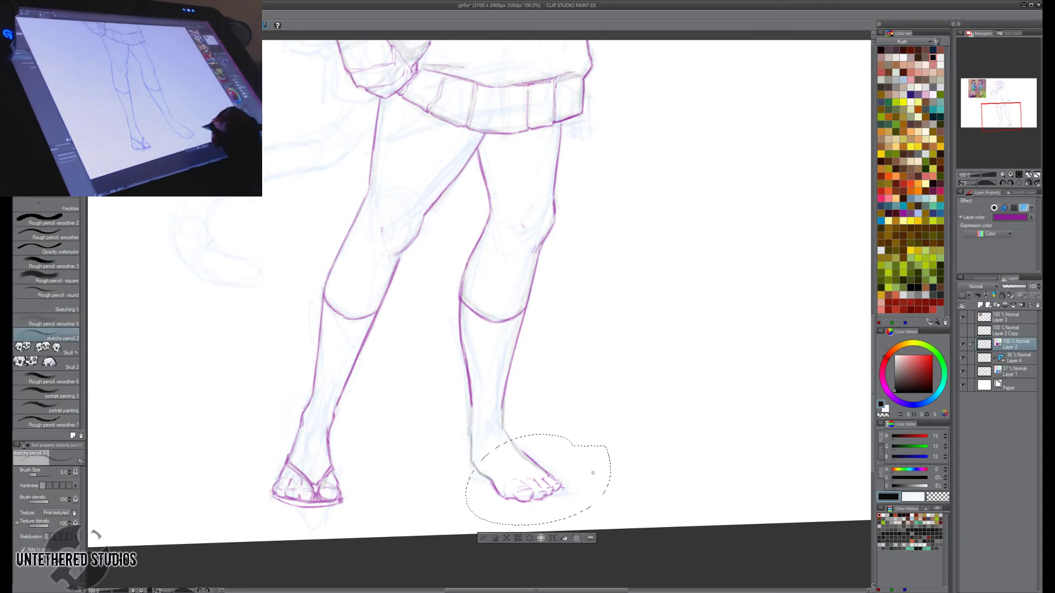
pyautogui.click(485, 539)
# Refine the bare foot's instep line on Layer 4 and erase the old instep line above the toes on Layer 2.
pyautogui.click(1011, 357)
pyautogui.press('h')
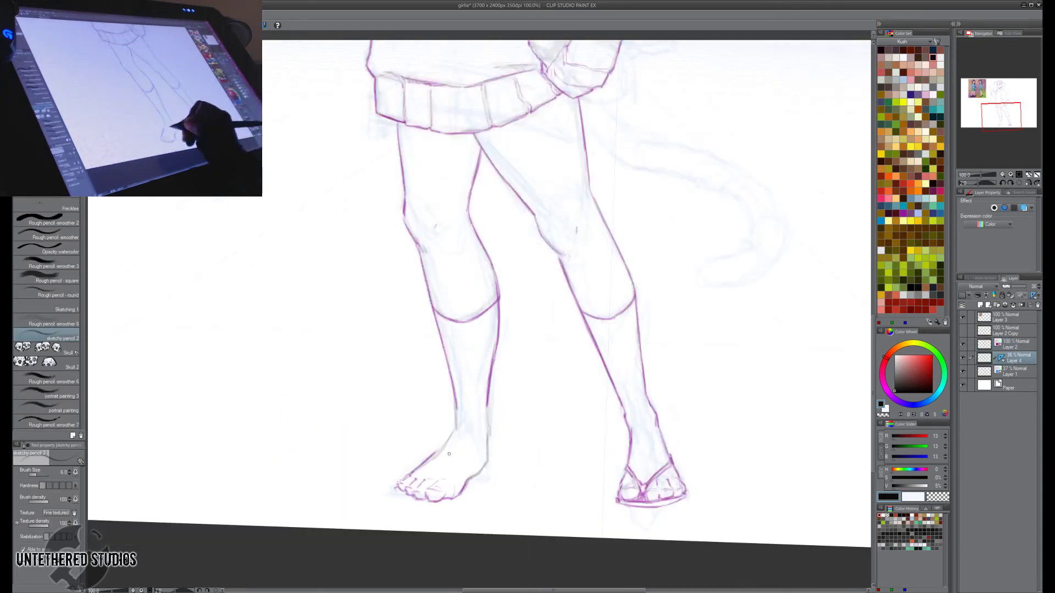
pyautogui.press('e')
pyautogui.press('p')
pyautogui.click(1011, 344)
pyautogui.press('e')
pyautogui.moveTo(448, 452); pyautogui.dragTo(428, 456)
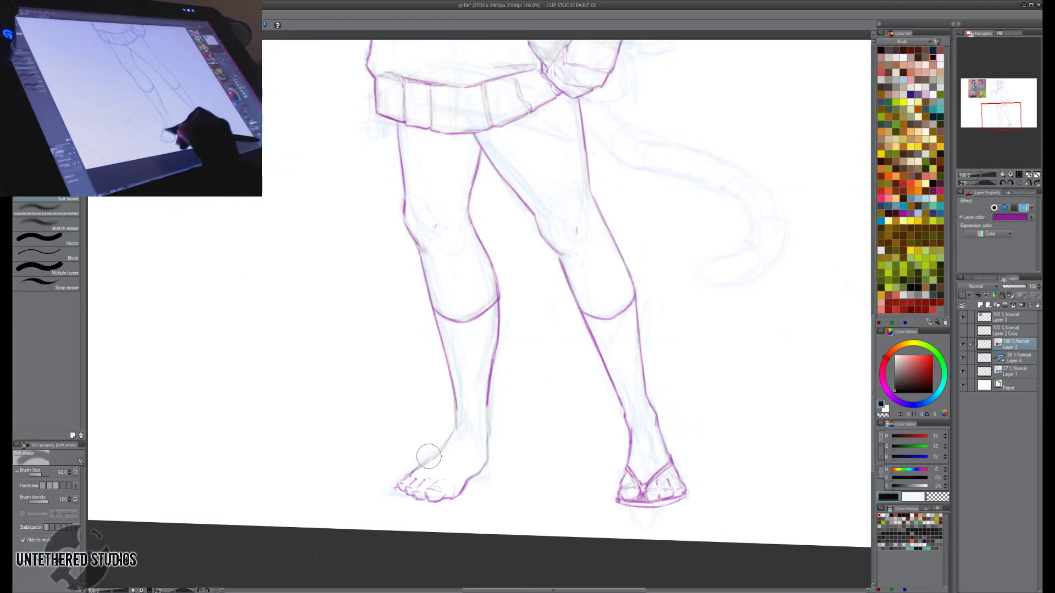
pyautogui.press('p')
pyautogui.press('h')
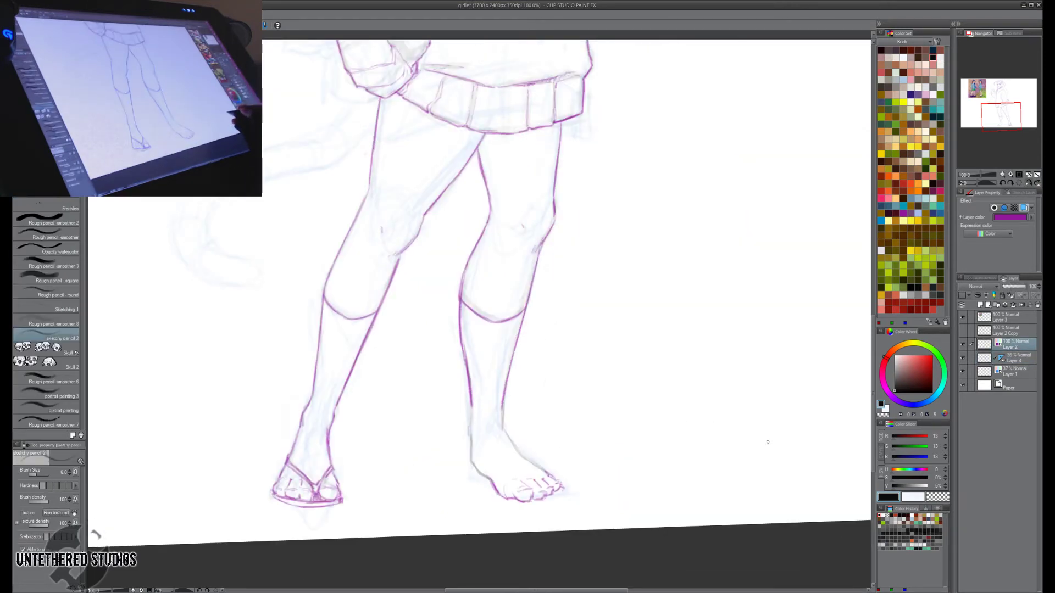
# Erase the bare foot's heel line on Layer 4 and redraw it as a rounder heel bulging backward.
pyautogui.click(1016, 334)
pyautogui.click(1016, 360)
pyautogui.press('e')
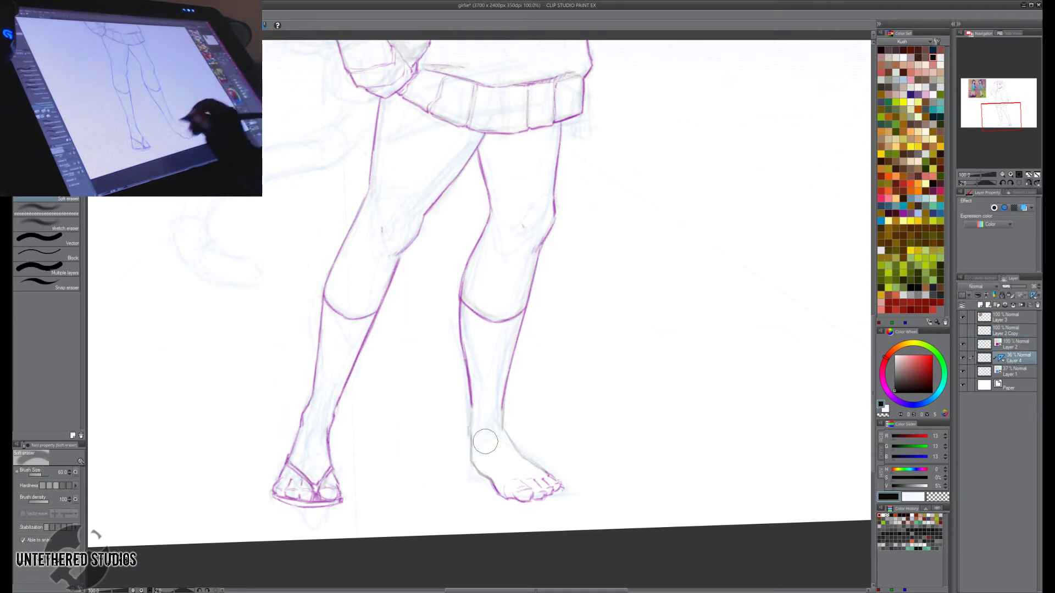
pyautogui.press('p')
pyautogui.moveTo(485, 440)
pyautogui.mouseDown()
pyautogui.moveTo(468, 458)
pyautogui.moveTo(467, 442)
pyautogui.moveTo(469, 467)
pyautogui.moveTo(483, 465)
pyautogui.moveTo(469, 478)
pyautogui.moveTo(490, 464)
pyautogui.moveTo(471, 479)
pyautogui.mouseUp()
pyautogui.press('h')
pyautogui.press('e')
pyautogui.press('p')
pyautogui.press('h')
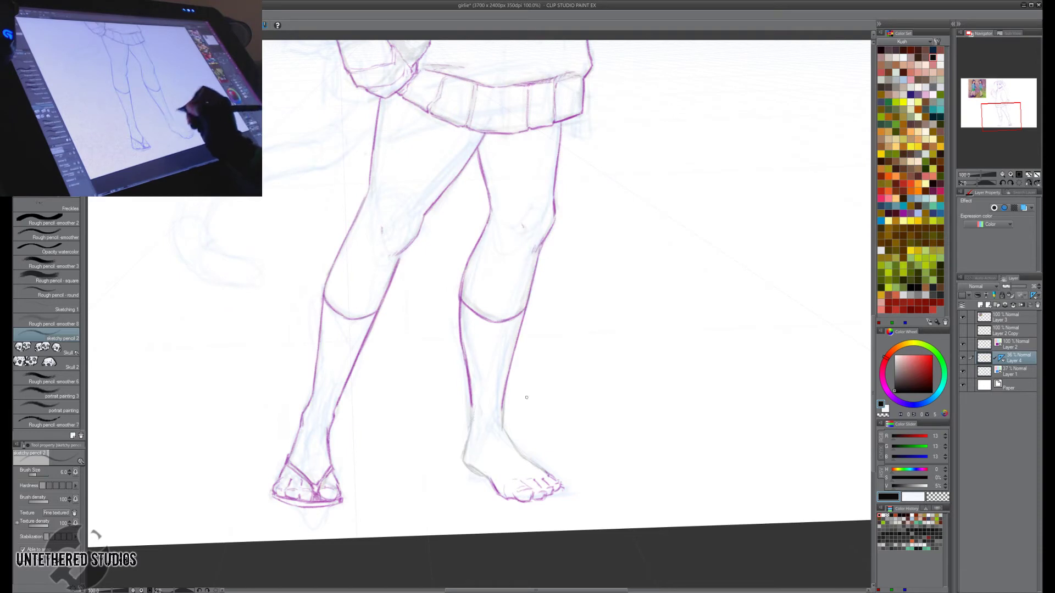
# Sketch the flip-flop strap across the bare foot on Layer 4, from between the toes to the heel, cleaning it with a smaller soft eraser.
pyautogui.press('h')
pyautogui.moveTo(681, 403)
pyautogui.mouseDown()
pyautogui.moveTo(669, 471)
pyautogui.moveTo(677, 405)
pyautogui.mouseUp()
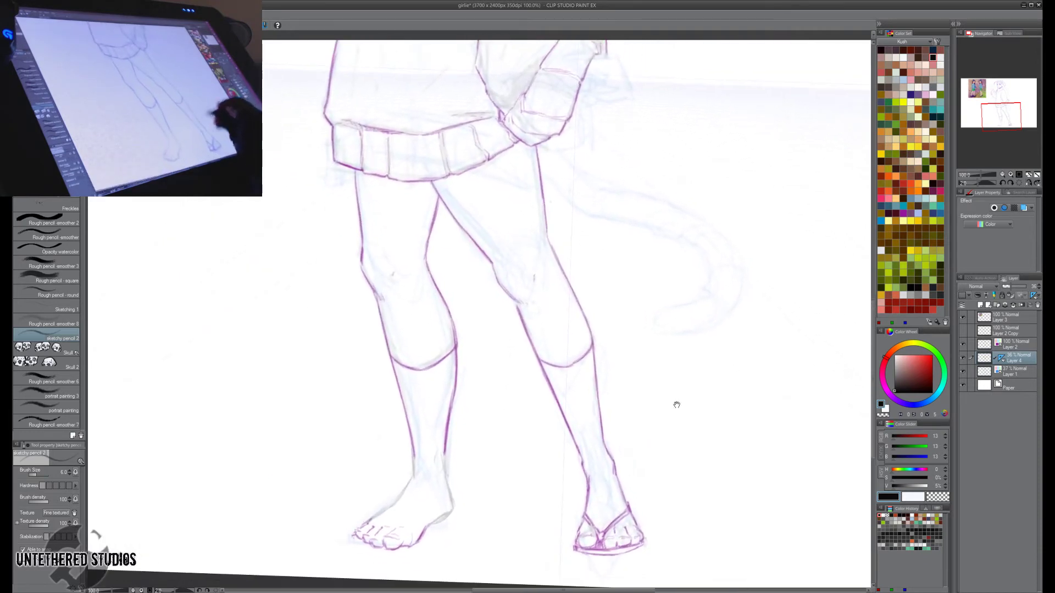
pyautogui.press('h')
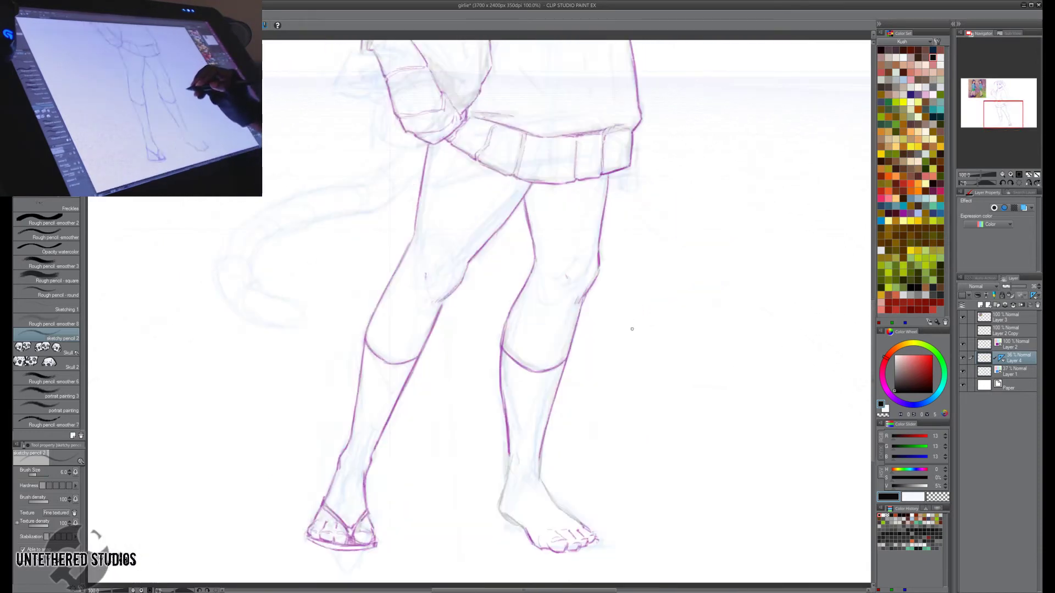
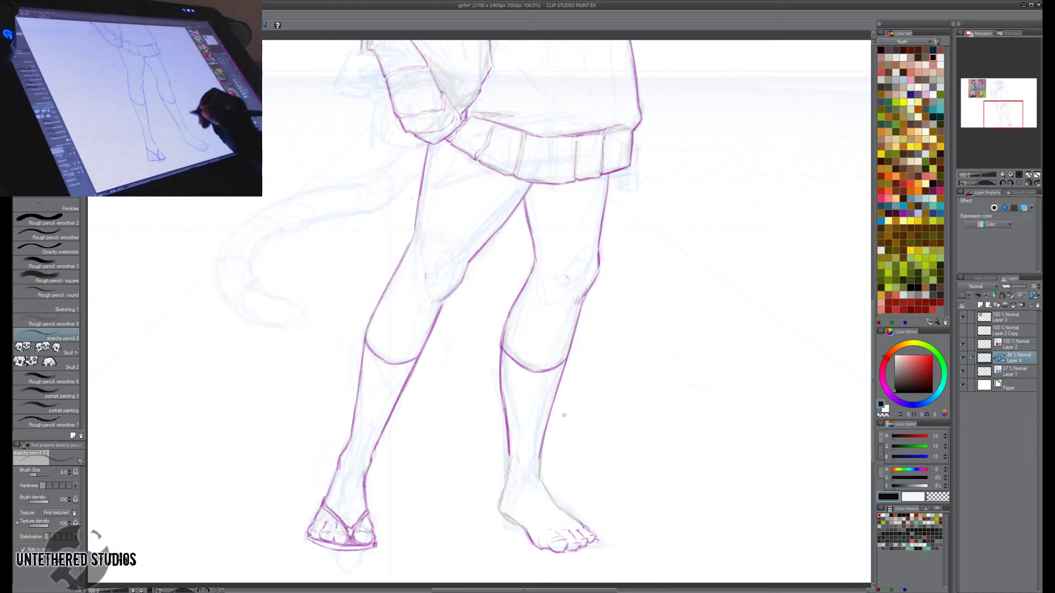
pyautogui.moveTo(564, 516)
pyautogui.mouseDown()
pyautogui.moveTo(561, 534)
pyautogui.moveTo(559, 506)
pyautogui.mouseUp()
pyautogui.press('h')
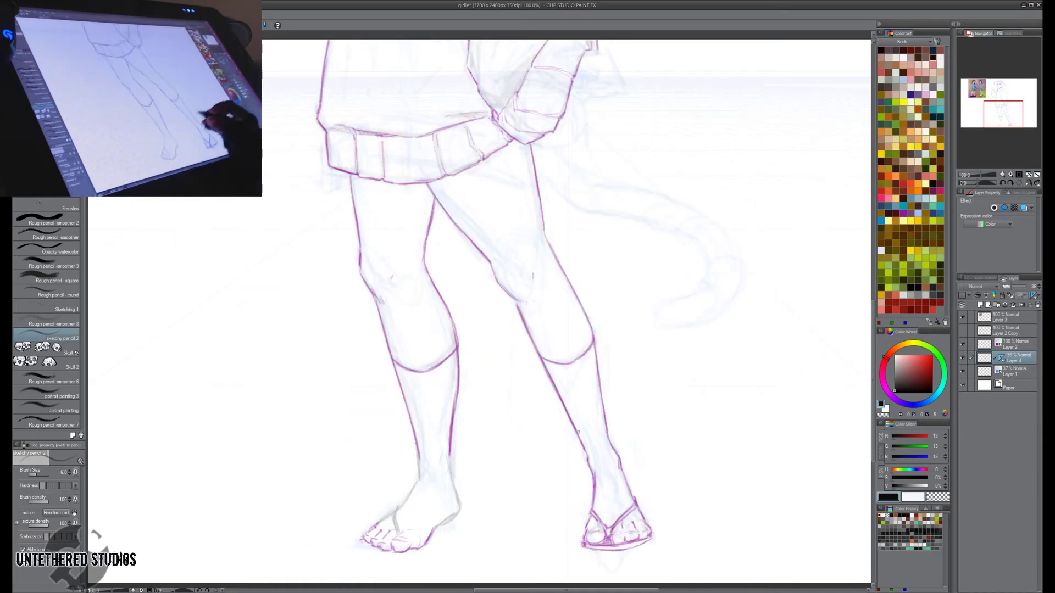
pyautogui.moveTo(399, 535)
pyautogui.mouseDown()
pyautogui.moveTo(448, 516)
pyautogui.moveTo(397, 522)
pyautogui.mouseUp()
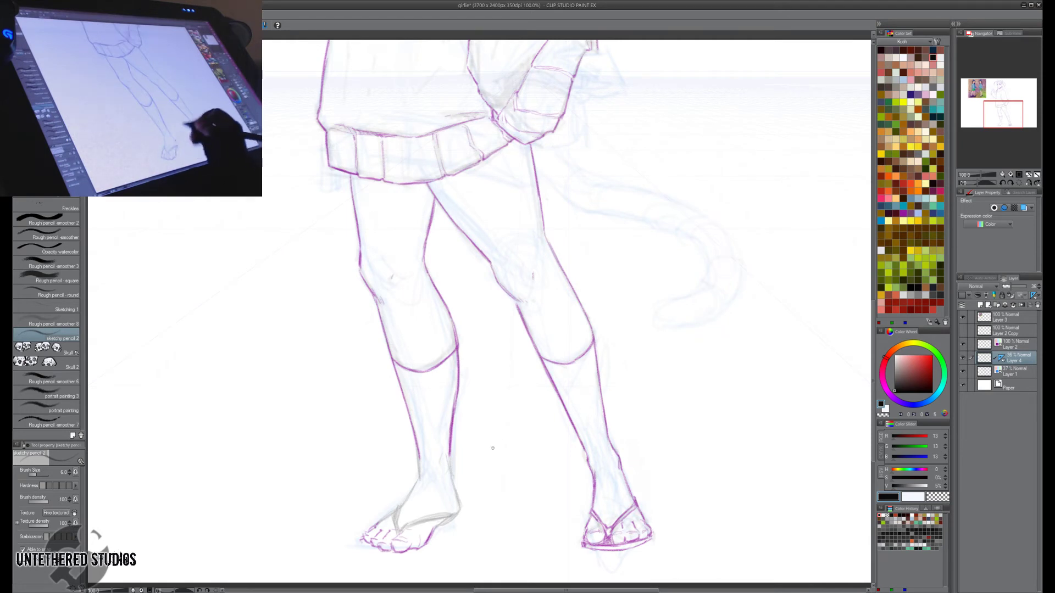
pyautogui.press('h')
pyautogui.press('e')
pyautogui.moveTo(559, 524)
pyautogui.mouseDown()
pyautogui.moveTo(572, 507)
pyautogui.moveTo(561, 516)
pyautogui.mouseUp()
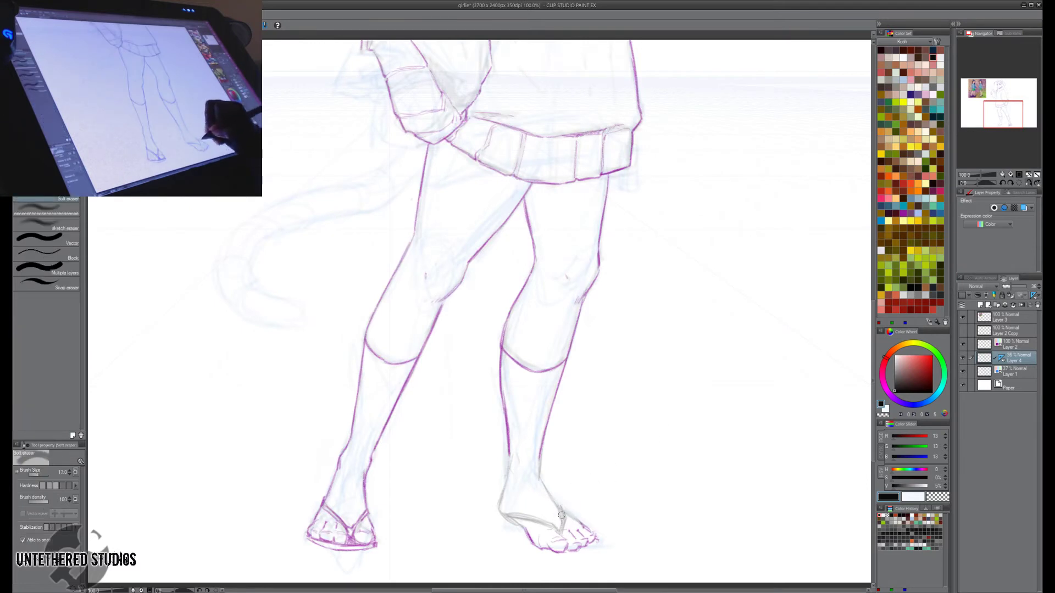
pyautogui.press('p')
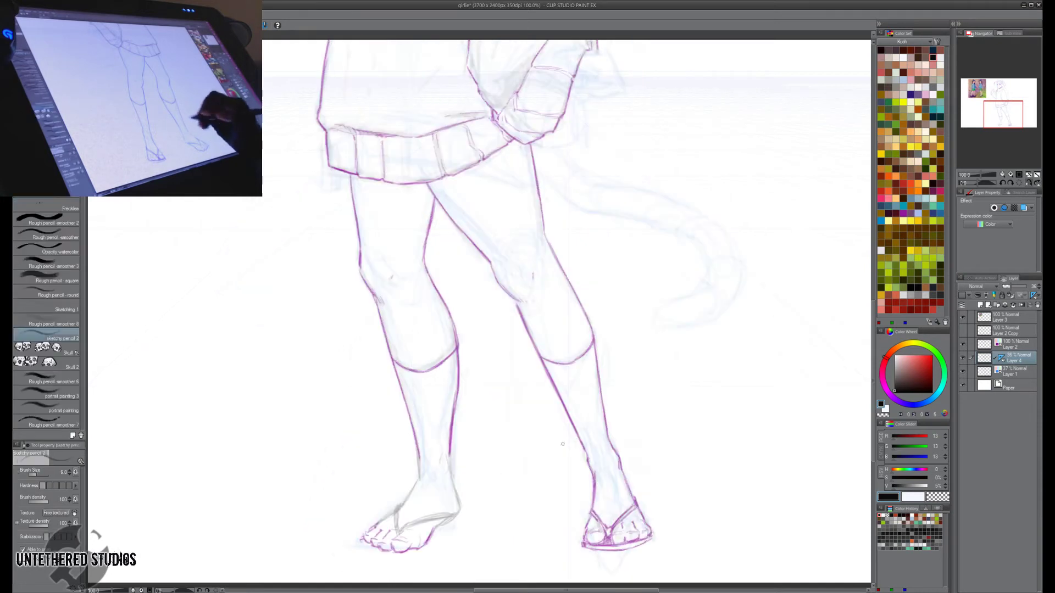
pyautogui.press('h')
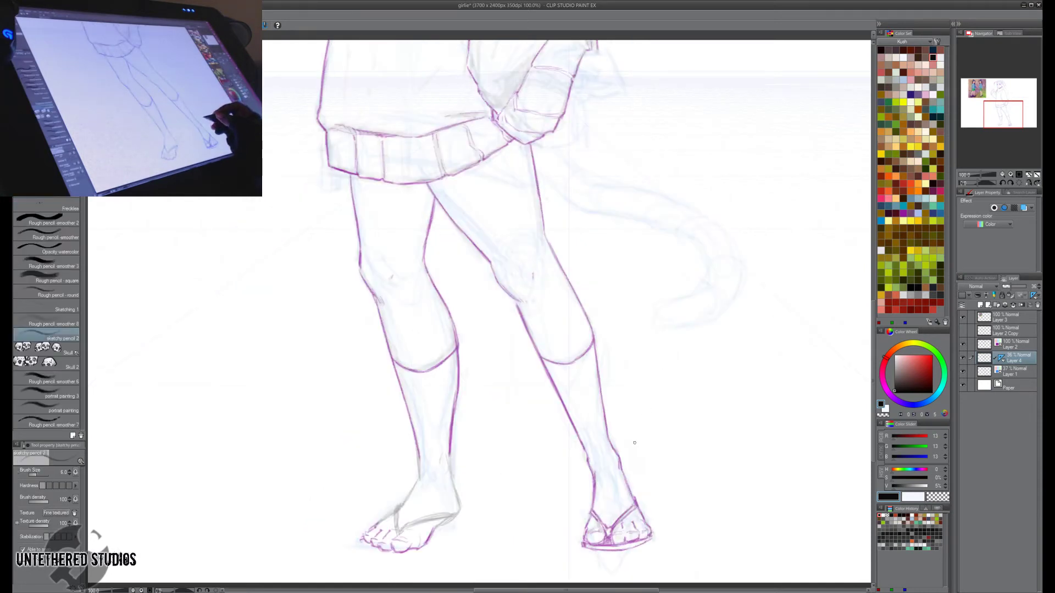
pyautogui.press('h')
# Draw the toenail details on the bare foot's toes on Layer 2, tidying them with the soft eraser.
pyautogui.click(1005, 344)
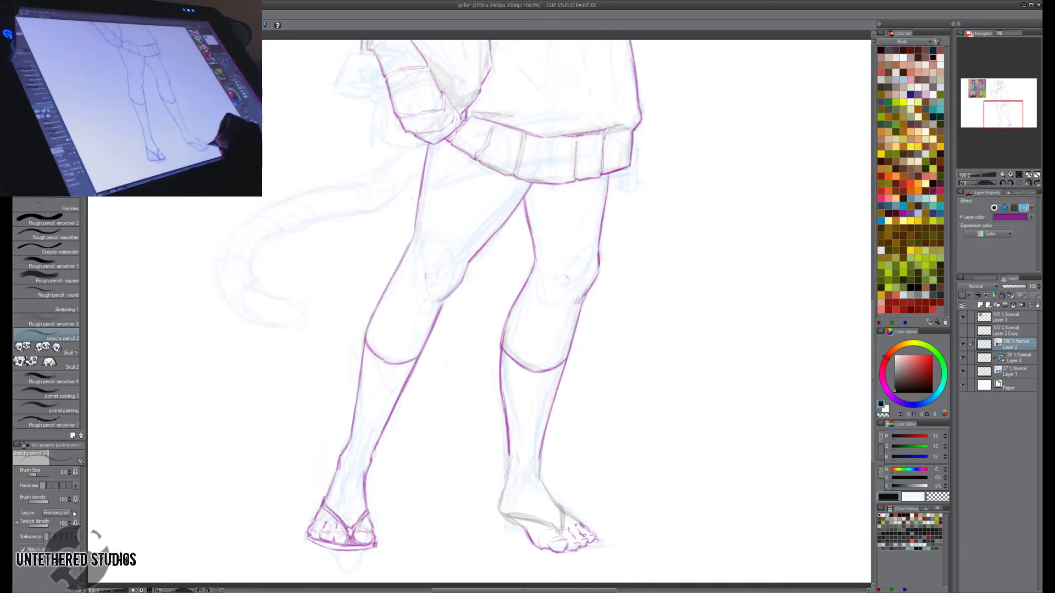
pyautogui.press('e')
pyautogui.press('p')
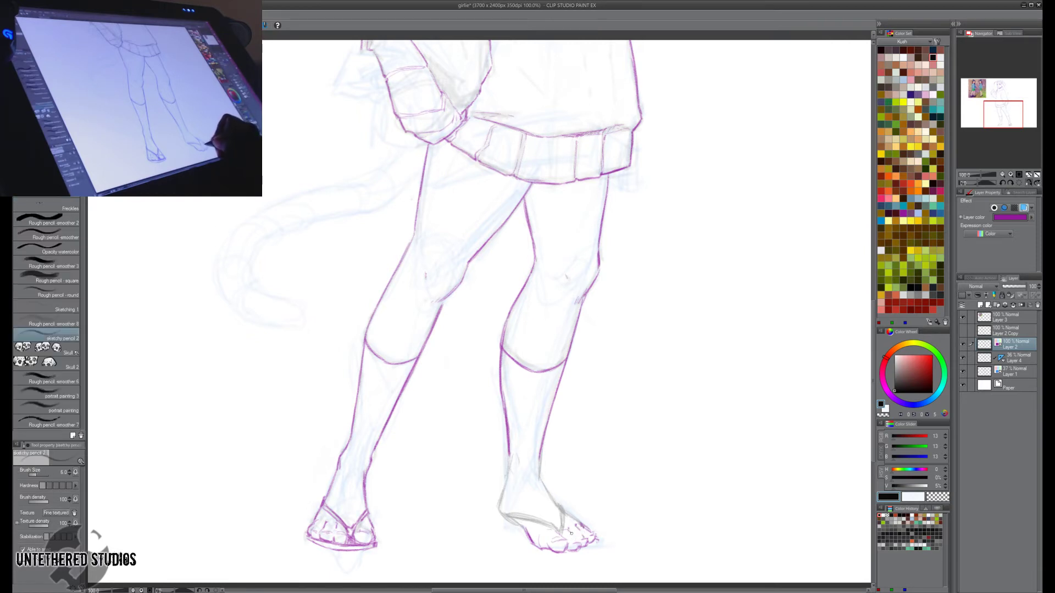
pyautogui.press('h')
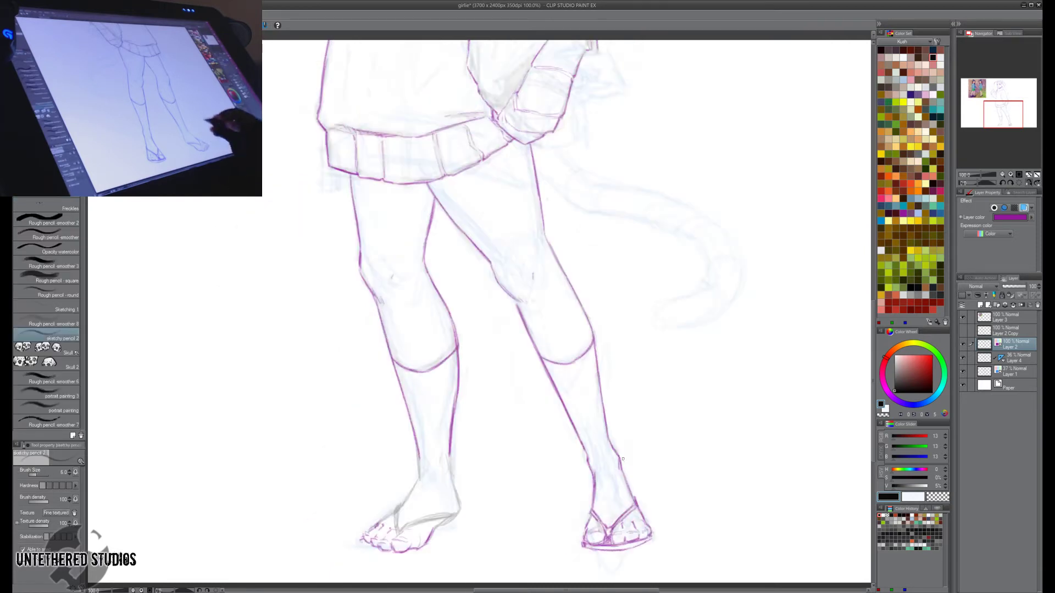
pyautogui.press('h')
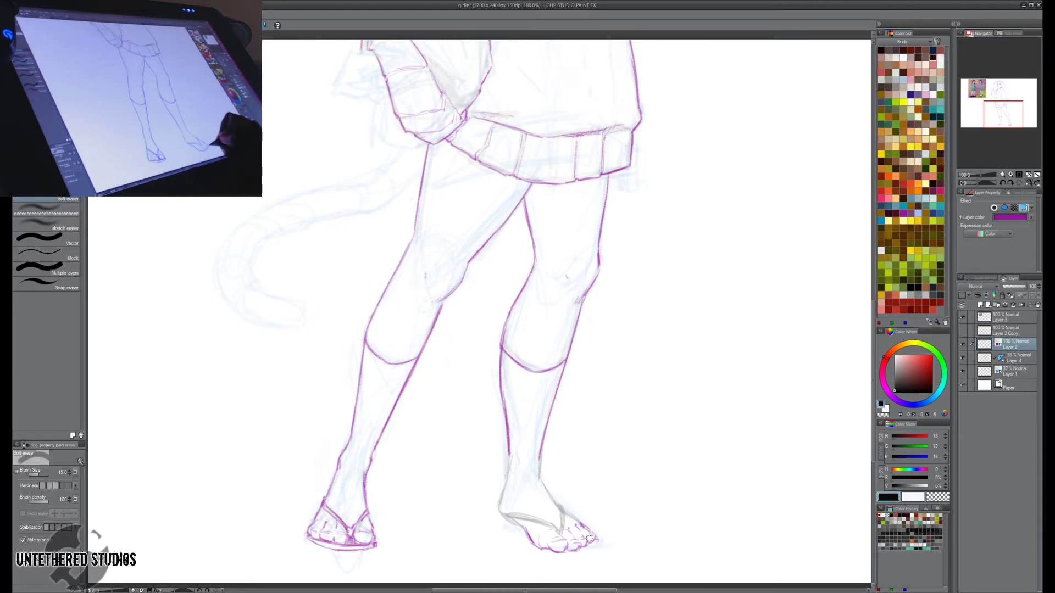
pyautogui.press('p')
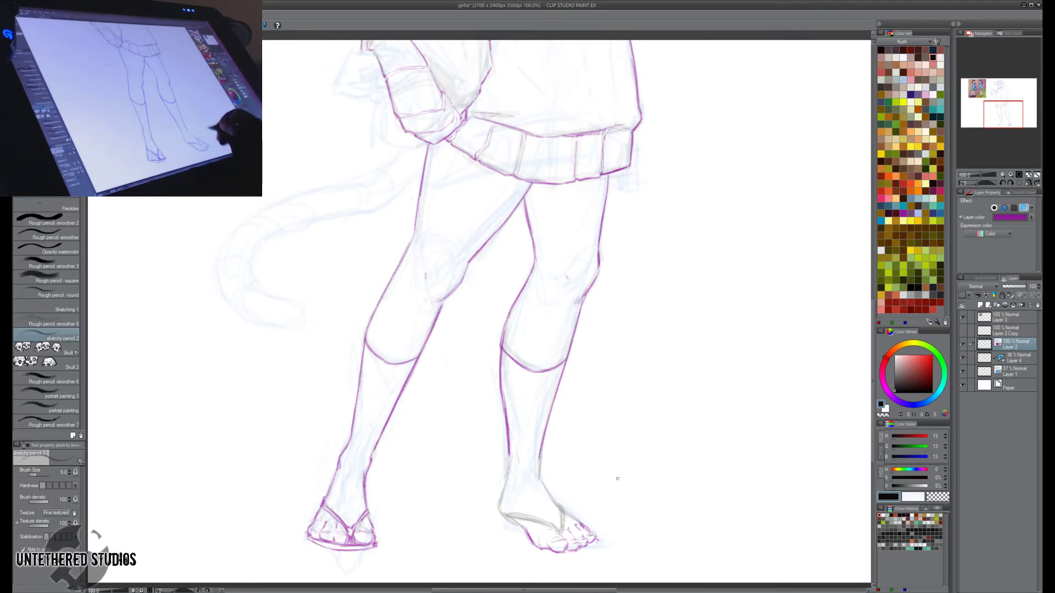
pyautogui.press('h')
# Sketch the sandal sole outline on Layer 4, under the toes and back around the heel of the bare foot.
pyautogui.click(1014, 358)
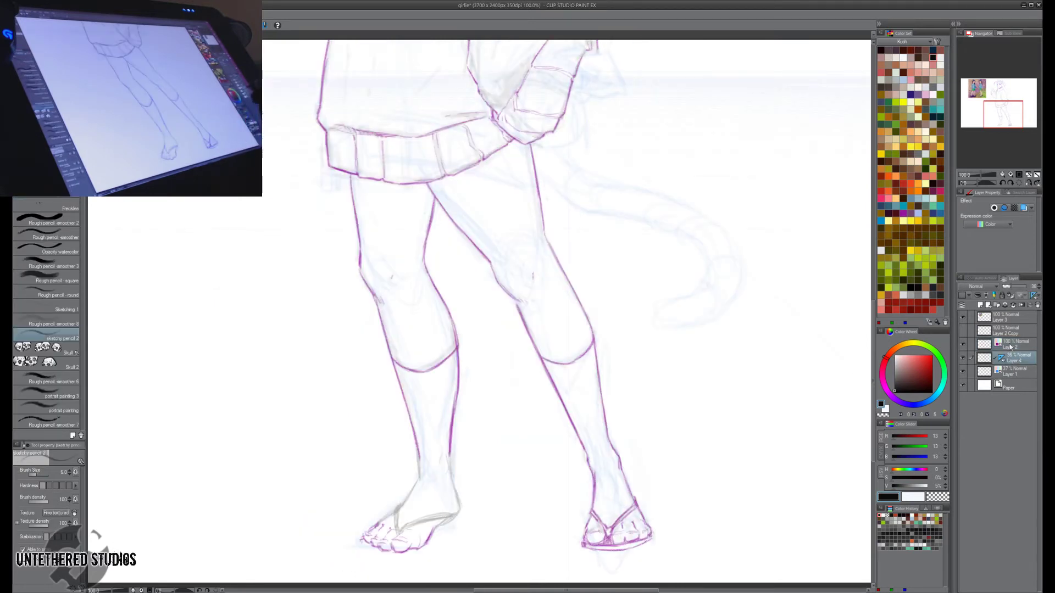
pyautogui.press('h')
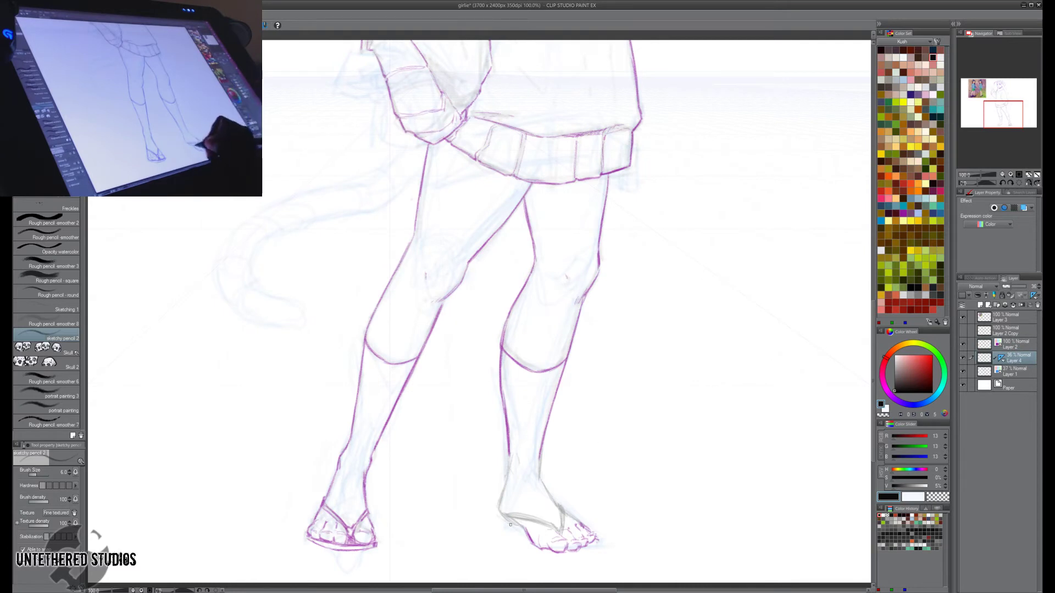
pyautogui.moveTo(501, 517)
pyautogui.mouseDown()
pyautogui.moveTo(541, 553)
pyautogui.moveTo(595, 543)
pyautogui.moveTo(553, 558)
pyautogui.moveTo(597, 539)
pyautogui.moveTo(574, 556)
pyautogui.mouseUp()
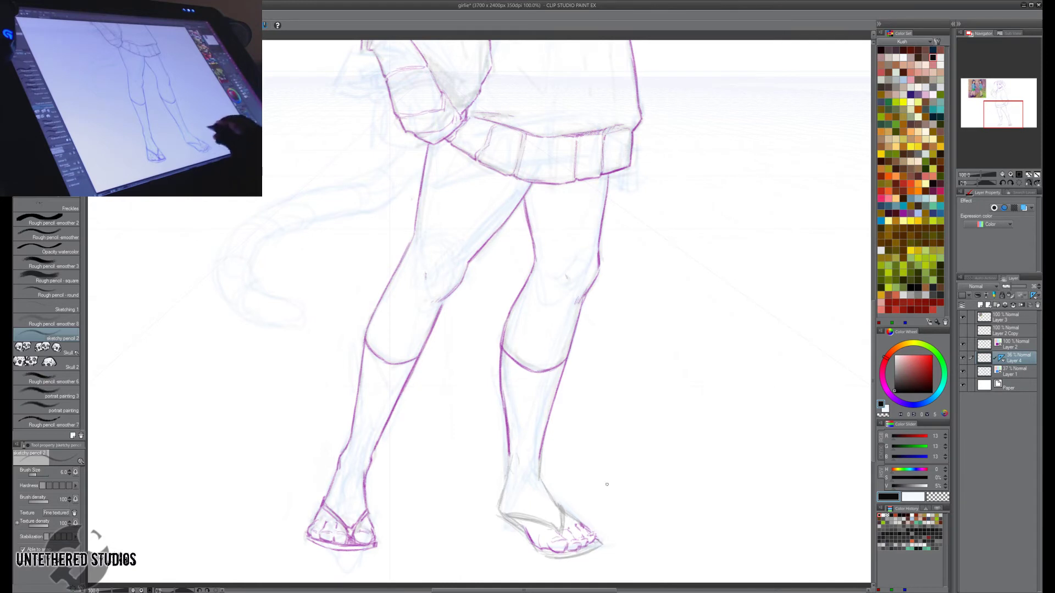
pyautogui.press('h')
pyautogui.moveTo(363, 540)
pyautogui.mouseDown()
pyautogui.moveTo(422, 550)
pyautogui.moveTo(399, 560)
pyautogui.moveTo(360, 541)
pyautogui.moveTo(406, 557)
pyautogui.moveTo(465, 510)
pyautogui.mouseUp()
pyautogui.press('e')
pyautogui.press('p')
pyautogui.press('h')
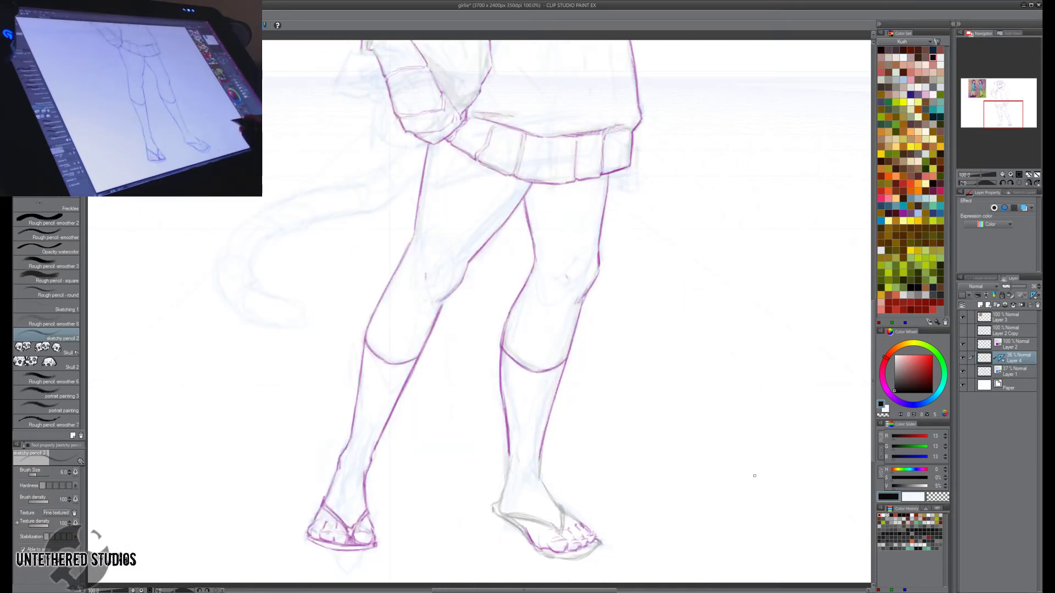
# Trace the ankle, instep, heel and sandal strap over the gray sketch on Layer 2 and add an ankle bone mark.
pyautogui.click(1013, 345)
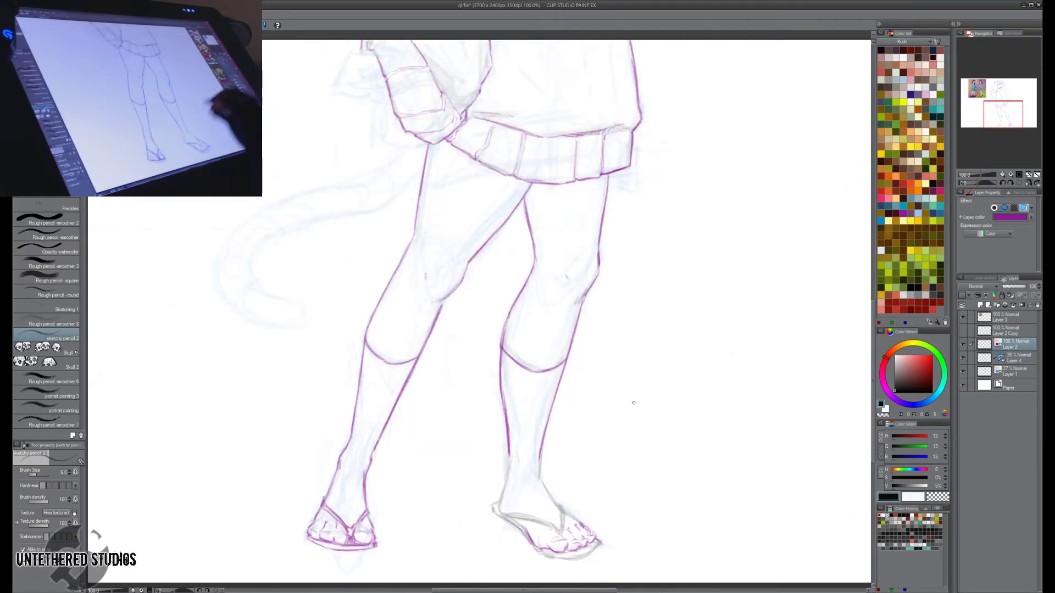
pyautogui.moveTo(542, 445)
pyautogui.mouseDown()
pyautogui.moveTo(541, 476)
pyautogui.moveTo(512, 466)
pyautogui.moveTo(508, 476)
pyautogui.moveTo(508, 466)
pyautogui.moveTo(501, 510)
pyautogui.mouseUp()
pyautogui.press('h')
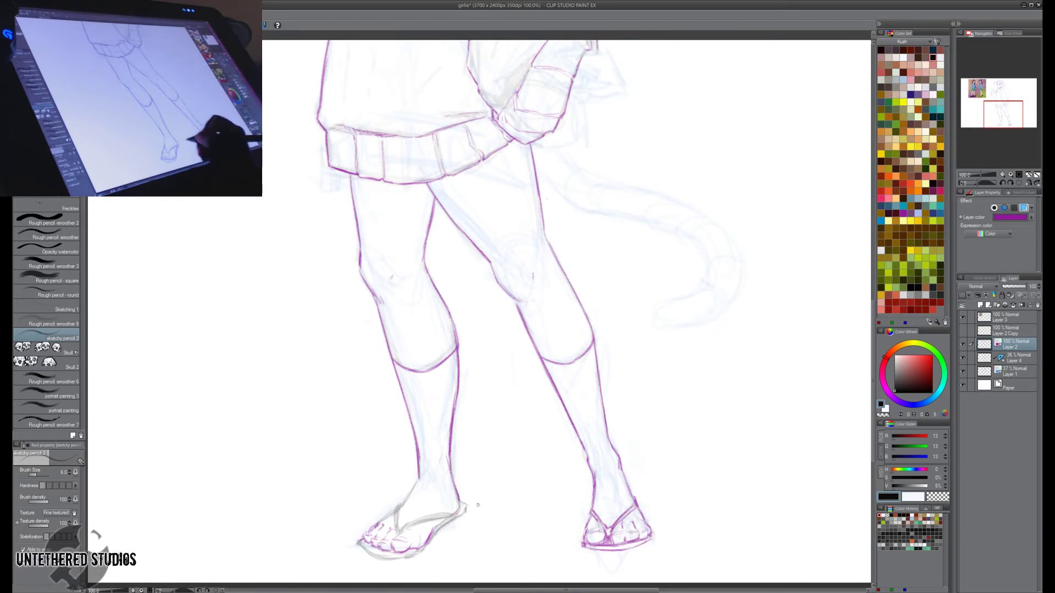
pyautogui.moveTo(457, 515)
pyautogui.mouseDown()
pyautogui.moveTo(395, 517)
pyautogui.moveTo(396, 533)
pyautogui.moveTo(419, 479)
pyautogui.mouseUp()
pyautogui.press('h')
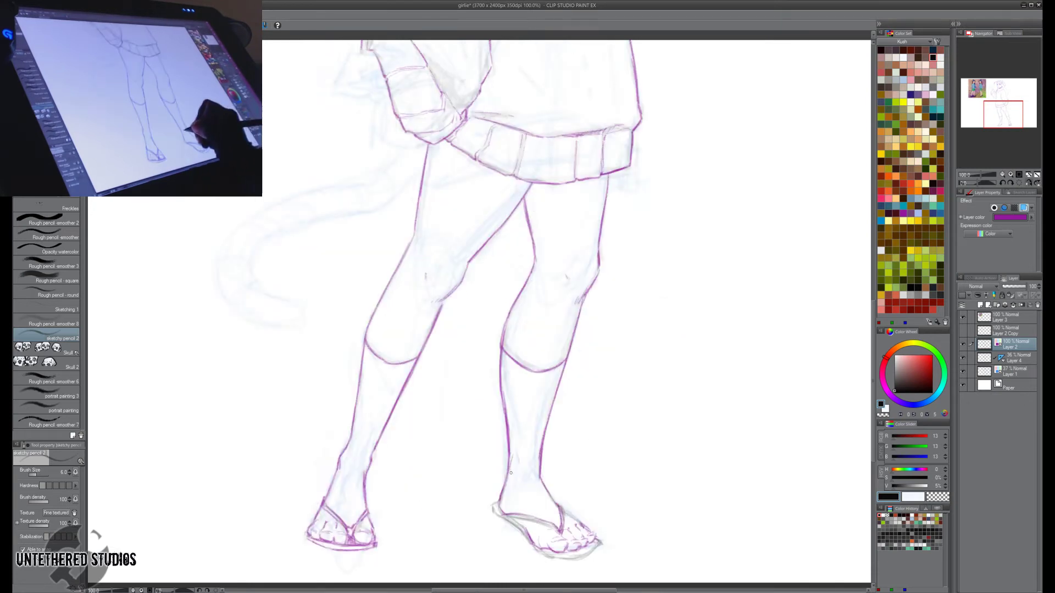
pyautogui.moveTo(511, 472); pyautogui.dragTo(514, 482)
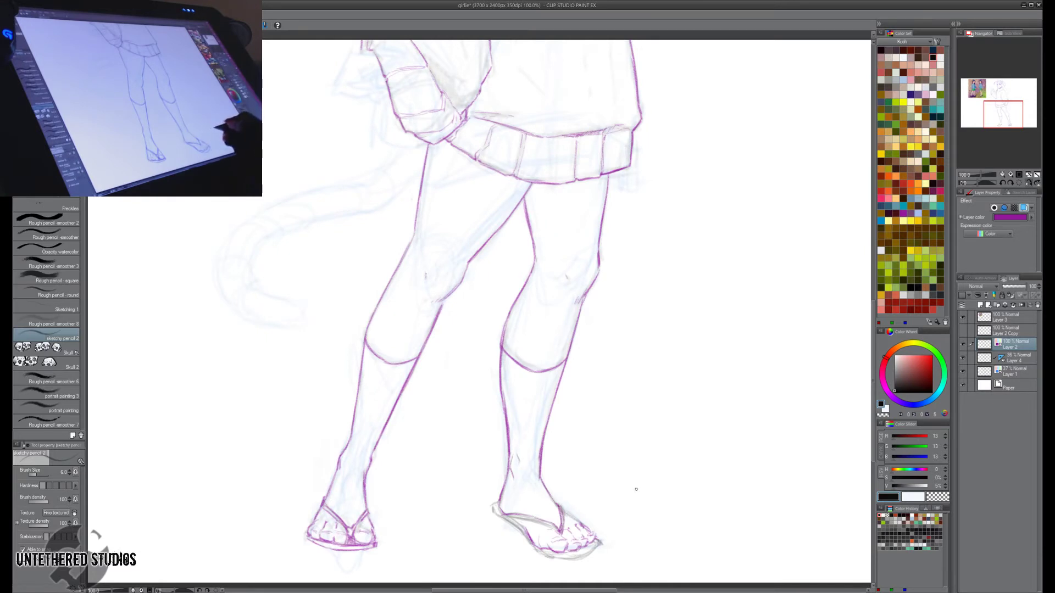
# Trace the sandal sole's outline around the heel of the bare foot on Layer 2, following the gray sketch.
pyautogui.hotkey('shift', 'space')
pyautogui.moveTo(643, 537)
pyautogui.mouseDown()
pyautogui.moveTo(499, 537)
pyautogui.moveTo(511, 536)
pyautogui.moveTo(509, 450)
pyautogui.moveTo(526, 411)
pyautogui.moveTo(531, 443)
pyautogui.mouseUp()
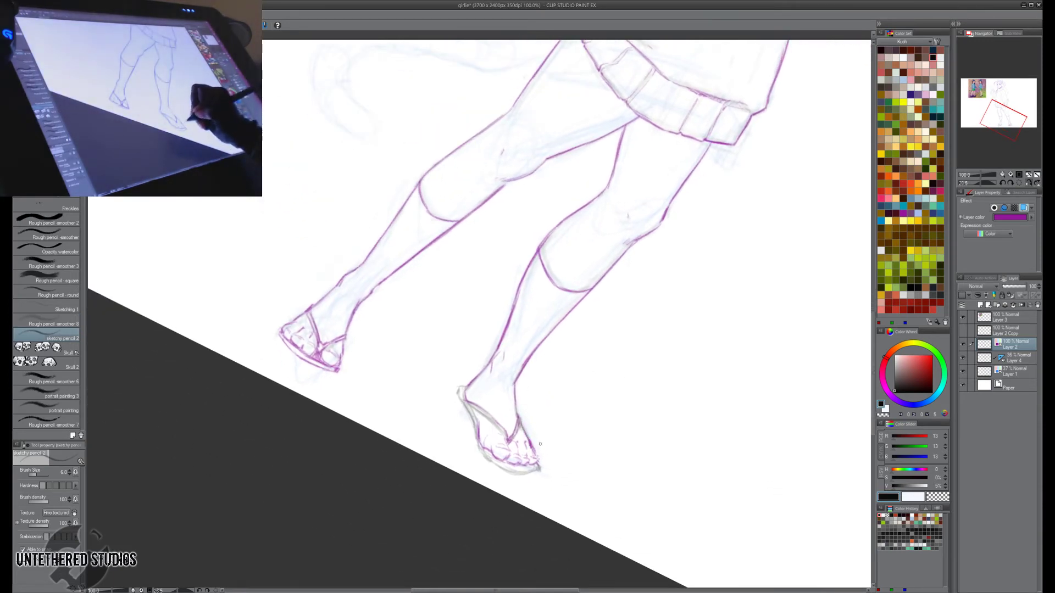
pyautogui.hotkey('shift', 'space')
pyautogui.moveTo(662, 415); pyautogui.dragTo(637, 284)
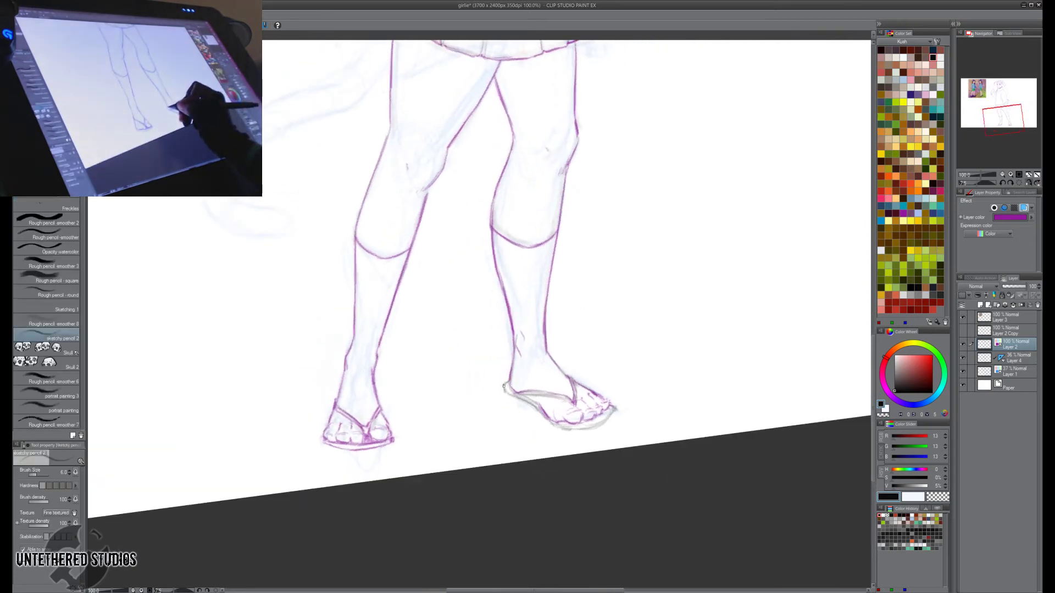
pyautogui.moveTo(503, 387)
pyautogui.mouseDown()
pyautogui.moveTo(438, 394)
pyautogui.moveTo(462, 439)
pyautogui.mouseUp()
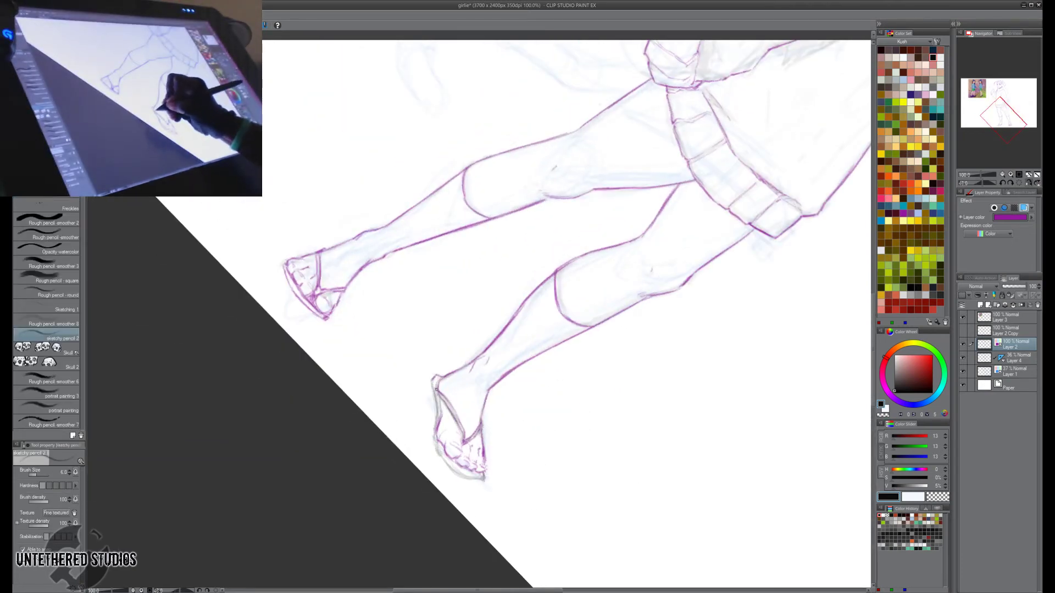
pyautogui.moveTo(433, 378)
pyautogui.mouseDown()
pyautogui.moveTo(438, 415)
pyautogui.moveTo(441, 398)
pyautogui.moveTo(434, 385)
pyautogui.moveTo(434, 427)
pyautogui.moveTo(438, 395)
pyautogui.mouseUp()
pyautogui.press('r')
pyautogui.moveTo(551, 336)
pyautogui.mouseDown()
pyautogui.moveTo(553, 310)
pyautogui.moveTo(466, 322)
pyautogui.mouseUp()
pyautogui.moveTo(661, 285)
pyautogui.mouseDown()
pyautogui.moveTo(558, 499)
pyautogui.moveTo(528, 510)
pyautogui.mouseUp()
# Trace the rest of the sandal sole on Layer 2, along the foot's side and around the front of the toes.
pyautogui.press('space')
pyautogui.moveTo(596, 414); pyautogui.dragTo(550, 579)
pyautogui.moveTo(529, 368)
pyautogui.mouseDown()
pyautogui.moveTo(522, 392)
pyautogui.moveTo(524, 374)
pyautogui.mouseUp()
pyautogui.hotkey('shift', 'space')
pyautogui.moveTo(562, 449); pyautogui.dragTo(478, 472)
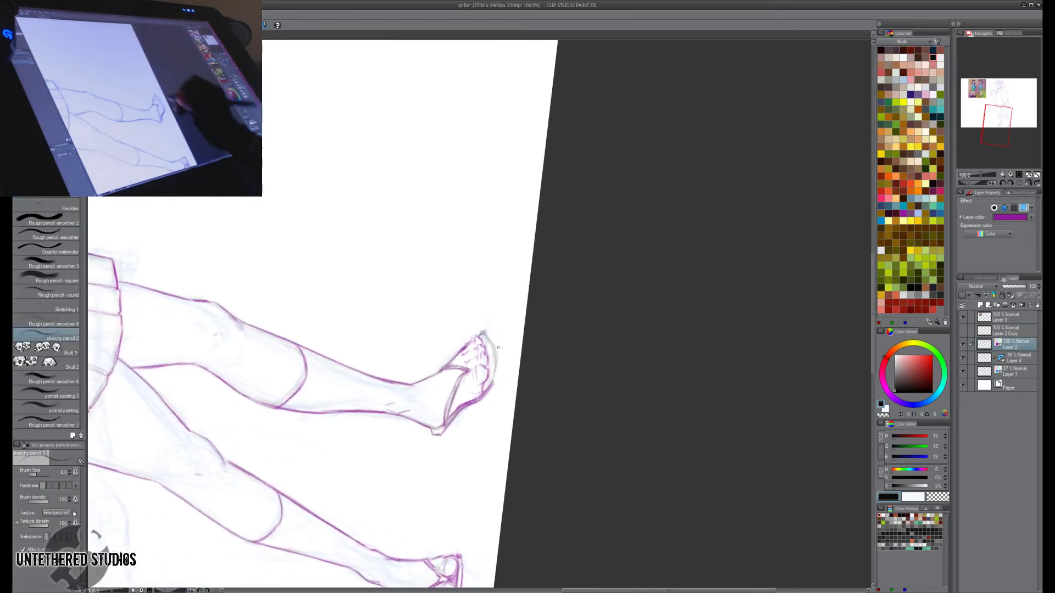
pyautogui.moveTo(487, 333)
pyautogui.mouseDown()
pyautogui.moveTo(497, 381)
pyautogui.moveTo(492, 360)
pyautogui.moveTo(483, 391)
pyautogui.moveTo(489, 364)
pyautogui.moveTo(489, 378)
pyautogui.mouseUp()
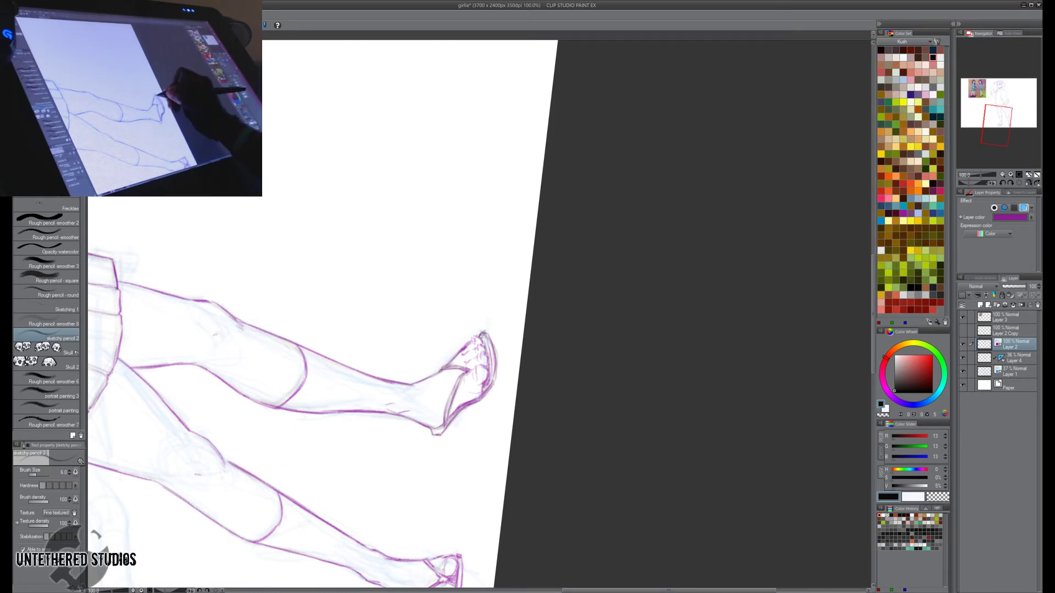
pyautogui.hotkey('ctrl', '@')
pyautogui.moveTo(584, 435); pyautogui.dragTo(685, 514)
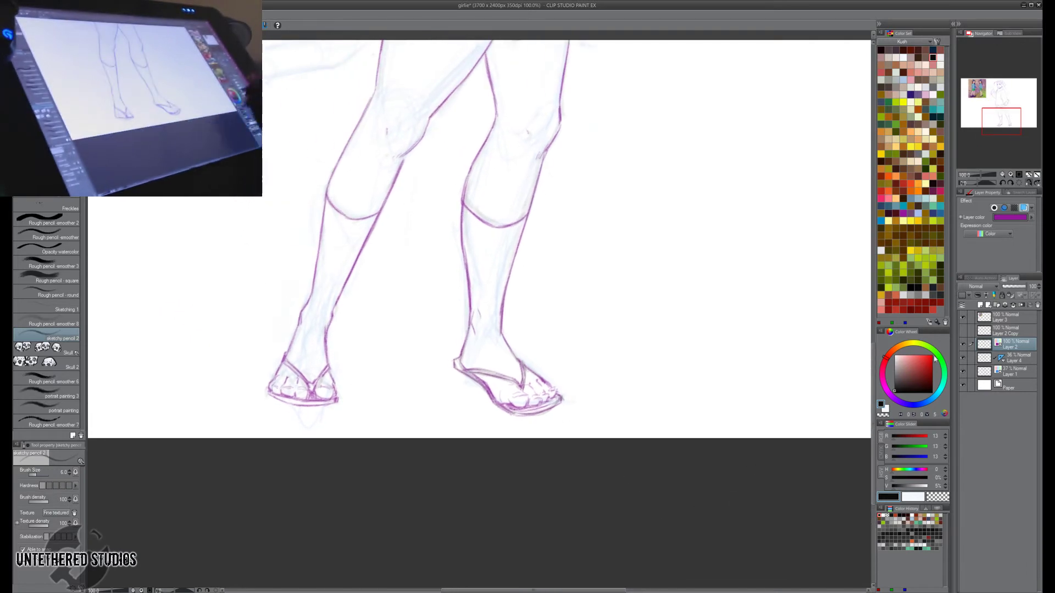
# Hide Layer 4 and draw the rear edge of the lowered arm's sleeve cuff on Layer 2.
pyautogui.click(963, 358)
pyautogui.moveTo(821, 371); pyautogui.dragTo(815, 450)
pyautogui.moveTo(811, 321); pyautogui.dragTo(813, 453)
pyautogui.moveTo(781, 302); pyautogui.dragTo(785, 450)
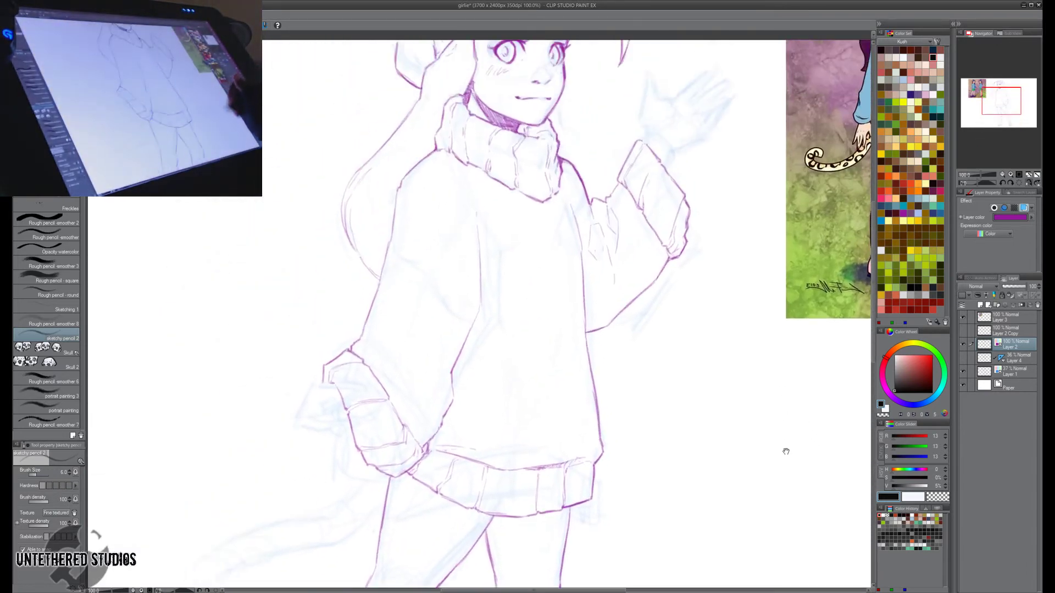
pyautogui.moveTo(775, 336); pyautogui.dragTo(798, 362)
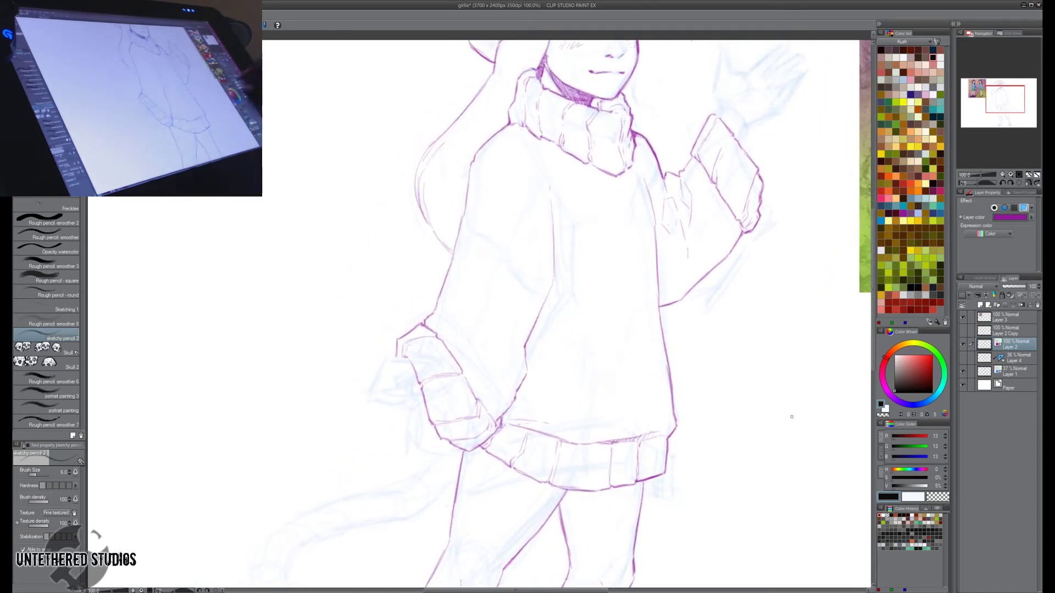
pyautogui.moveTo(671, 385)
pyautogui.mouseDown()
pyautogui.moveTo(681, 318)
pyautogui.moveTo(711, 303)
pyautogui.mouseUp()
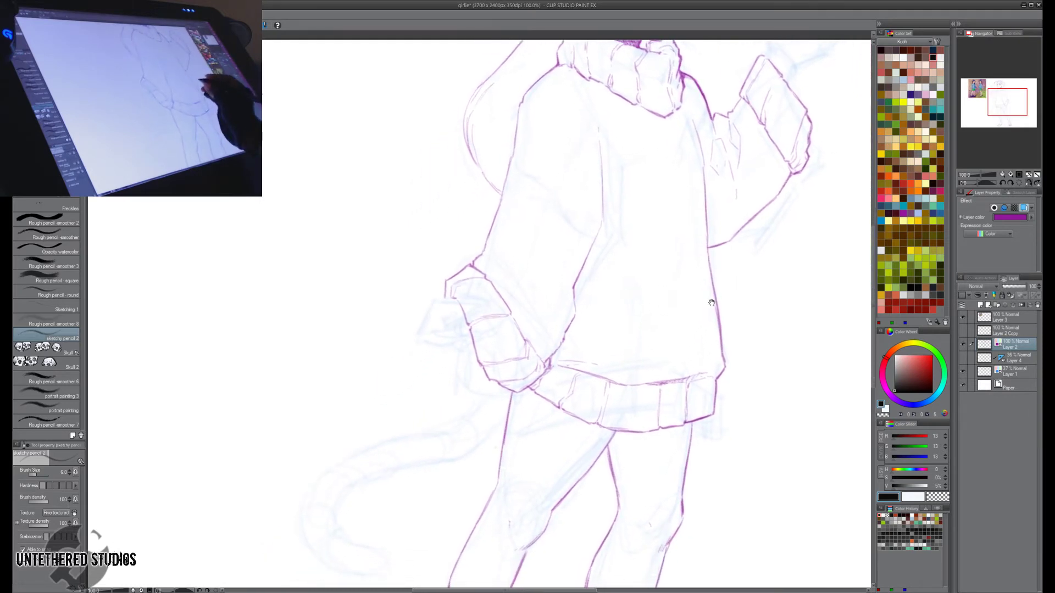
pyautogui.press('h')
pyautogui.moveTo(509, 346)
pyautogui.mouseDown()
pyautogui.moveTo(486, 376)
pyautogui.moveTo(449, 390)
pyautogui.mouseUp()
pyautogui.press('h')
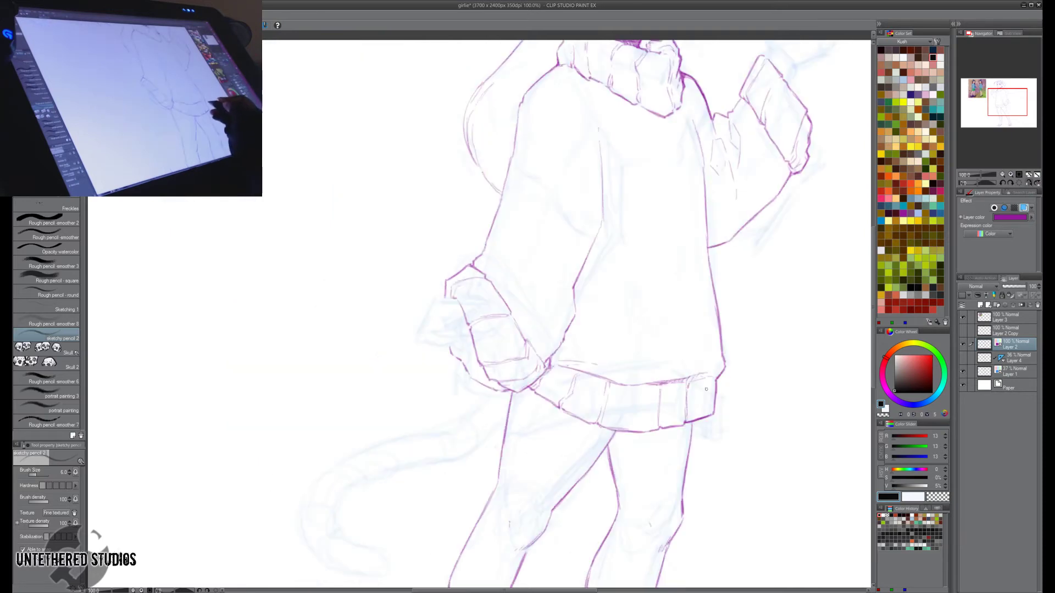
# Refine the rear edge of the lowered sleeve cuff with short strokes, checking it in a mirrored view.
pyautogui.press('h')
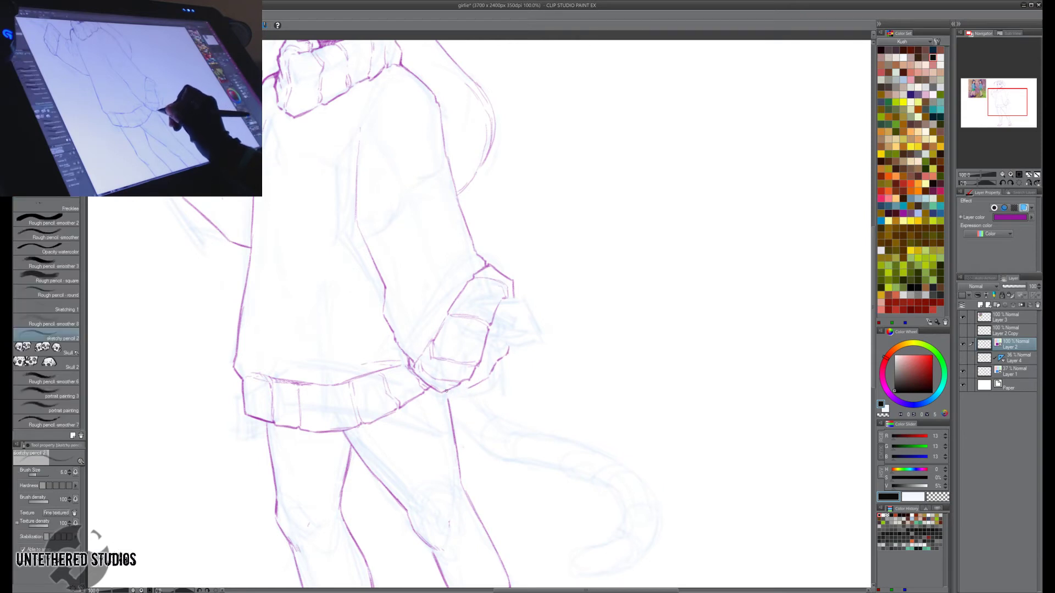
pyautogui.moveTo(451, 391)
pyautogui.mouseDown()
pyautogui.moveTo(476, 387)
pyautogui.moveTo(451, 405)
pyautogui.mouseUp()
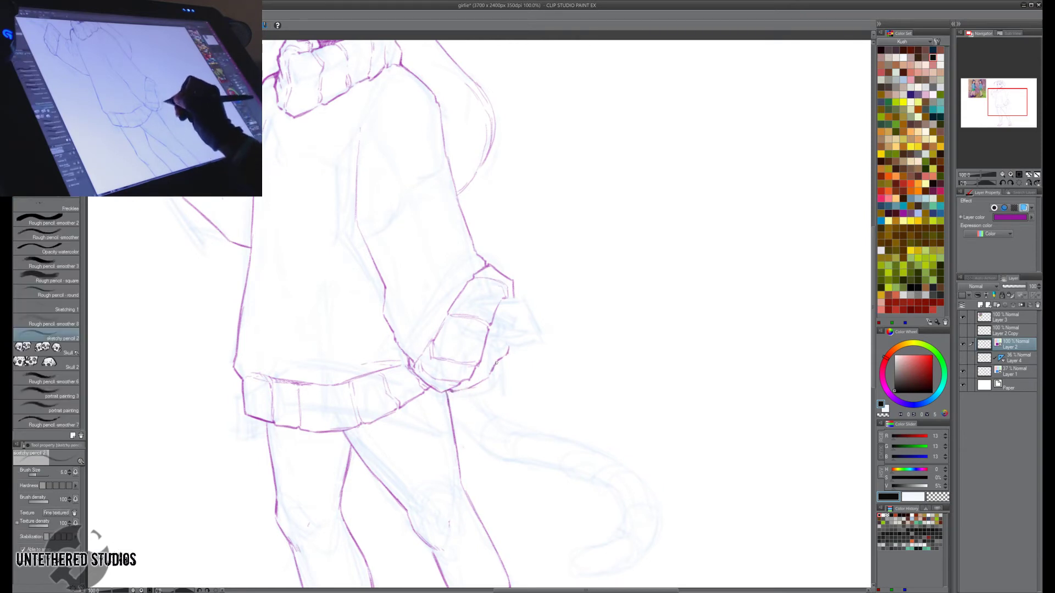
pyautogui.moveTo(500, 359); pyautogui.dragTo(508, 349)
pyautogui.press('h')
pyautogui.press('h')
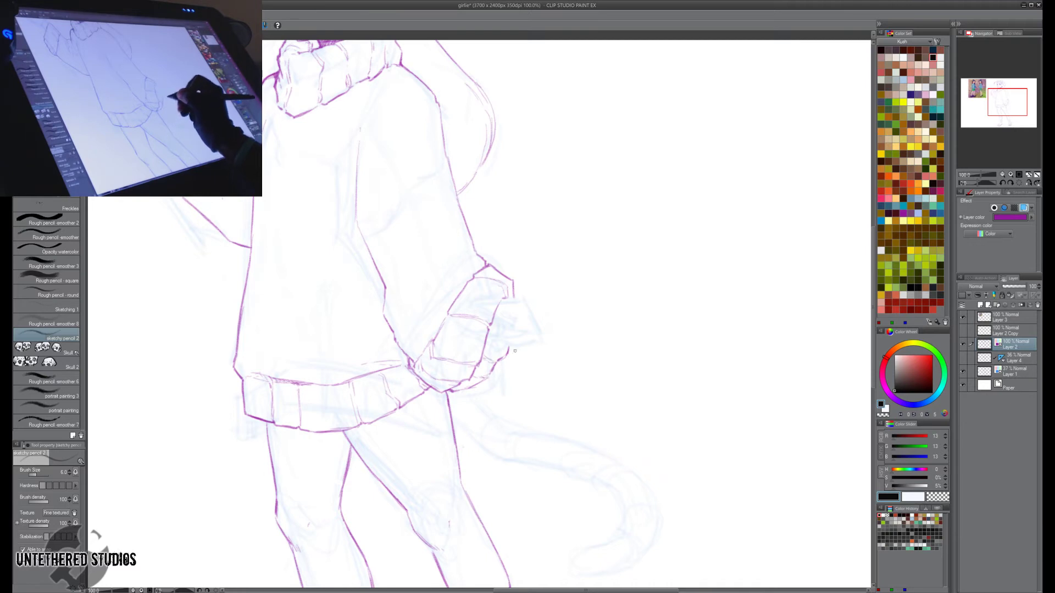
pyautogui.press('h')
pyautogui.press('h')
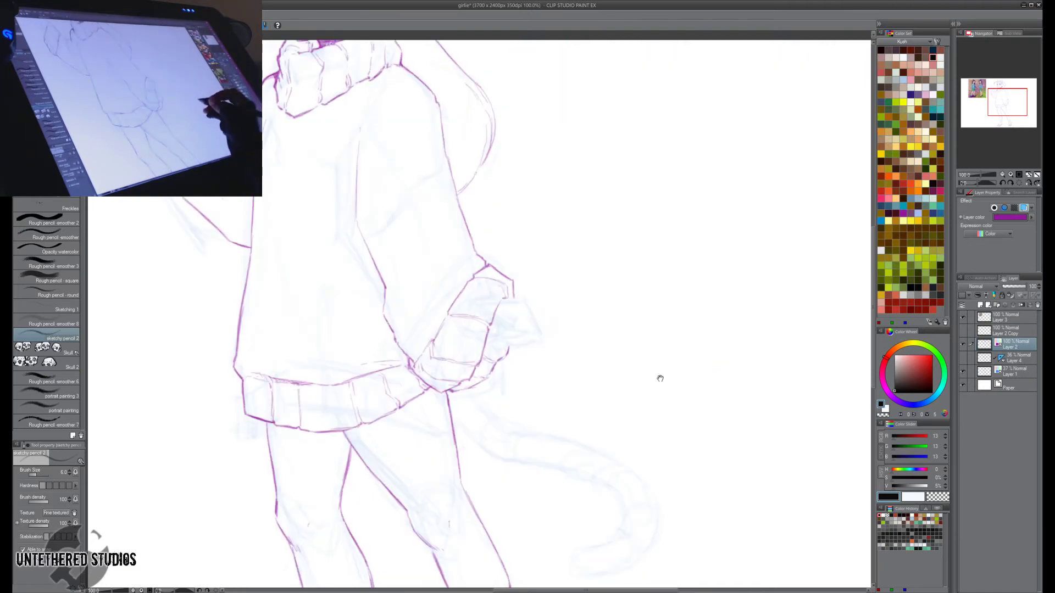
# Try a diagonal fold line across the lowered arm's upper sleeve and remove it with the soft eraser.
pyautogui.moveTo(659, 372)
pyautogui.mouseDown()
pyautogui.moveTo(703, 405)
pyautogui.moveTo(669, 420)
pyautogui.mouseUp()
pyautogui.moveTo(610, 320); pyautogui.dragTo(648, 365)
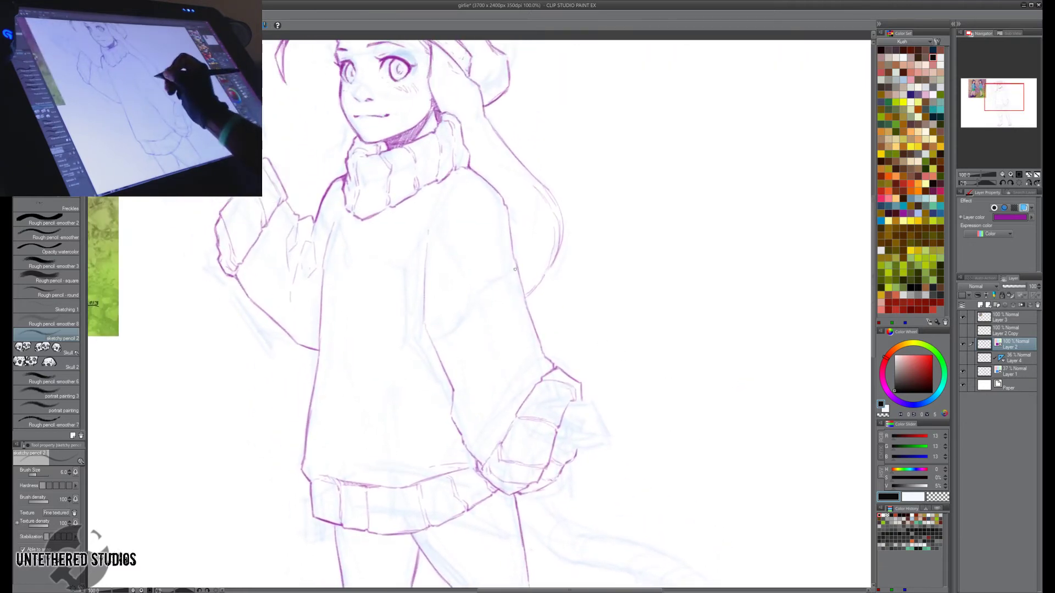
pyautogui.moveTo(515, 262); pyautogui.dragTo(462, 318)
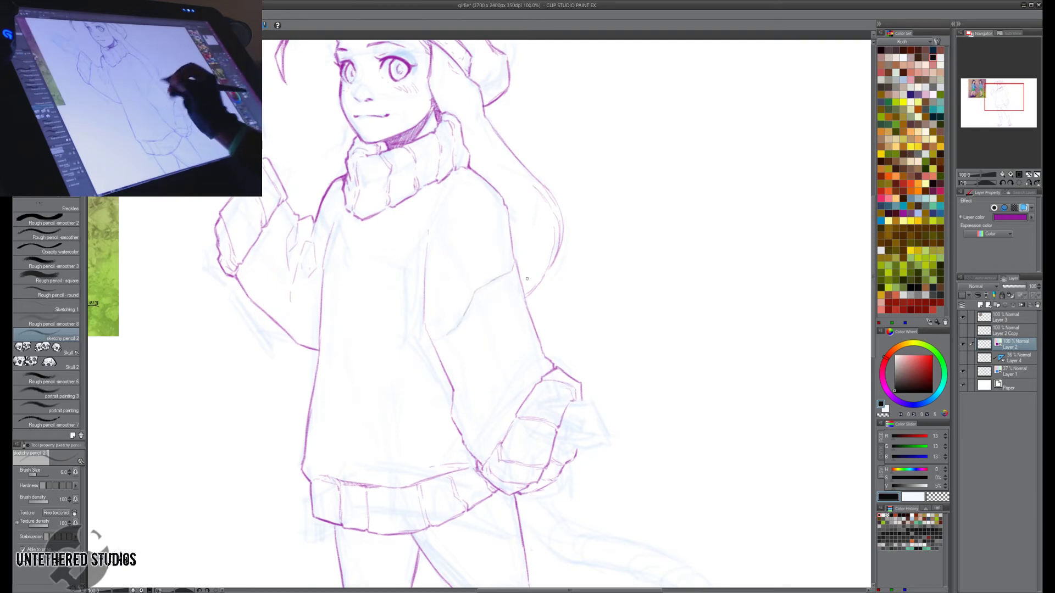
pyautogui.press('h')
pyautogui.press('e')
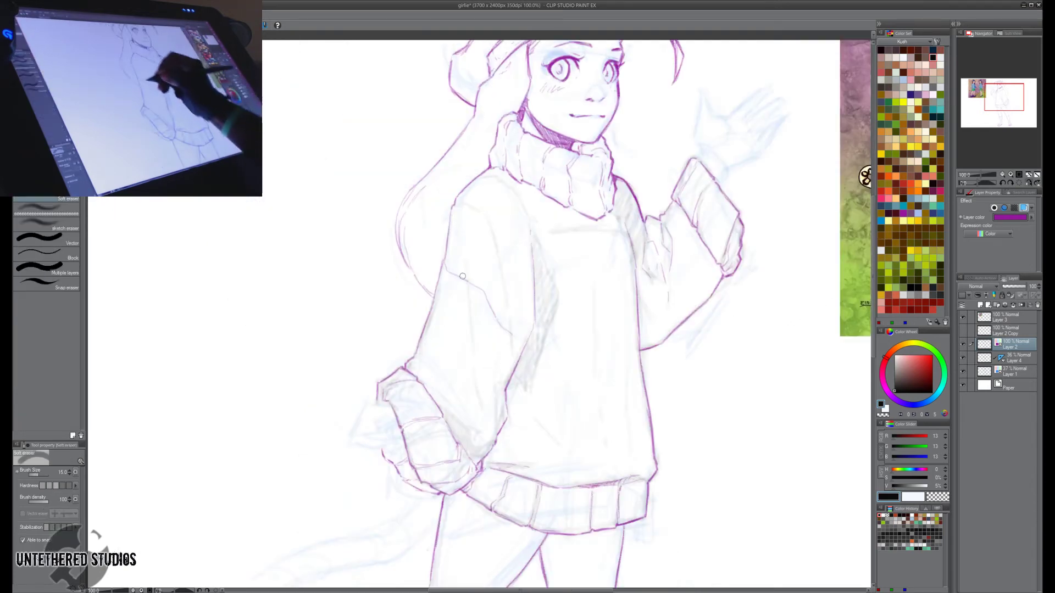
pyautogui.press('h')
pyautogui.press('p')
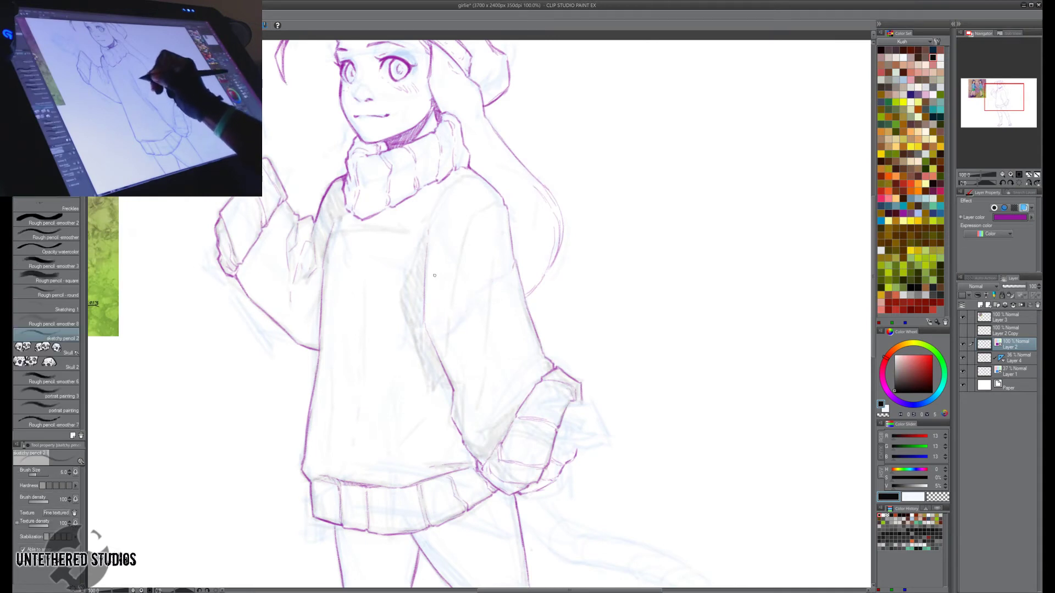
# Draw the loose fold beside the armpit and the long vertical folds down the lowered arm's sleeve on Layer 2.
pyautogui.press('h')
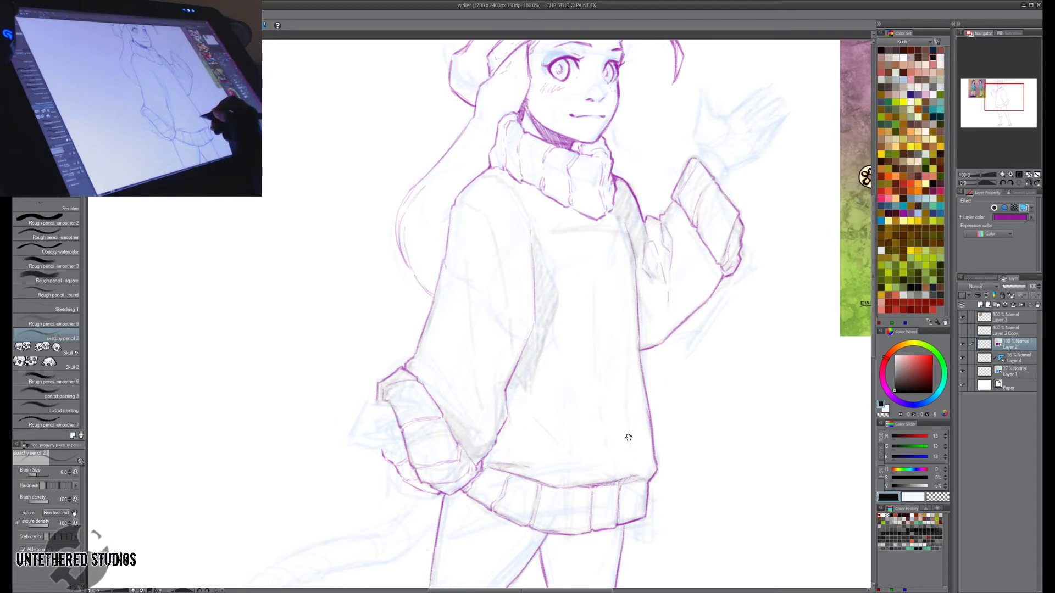
pyautogui.moveTo(631, 436); pyautogui.dragTo(643, 428)
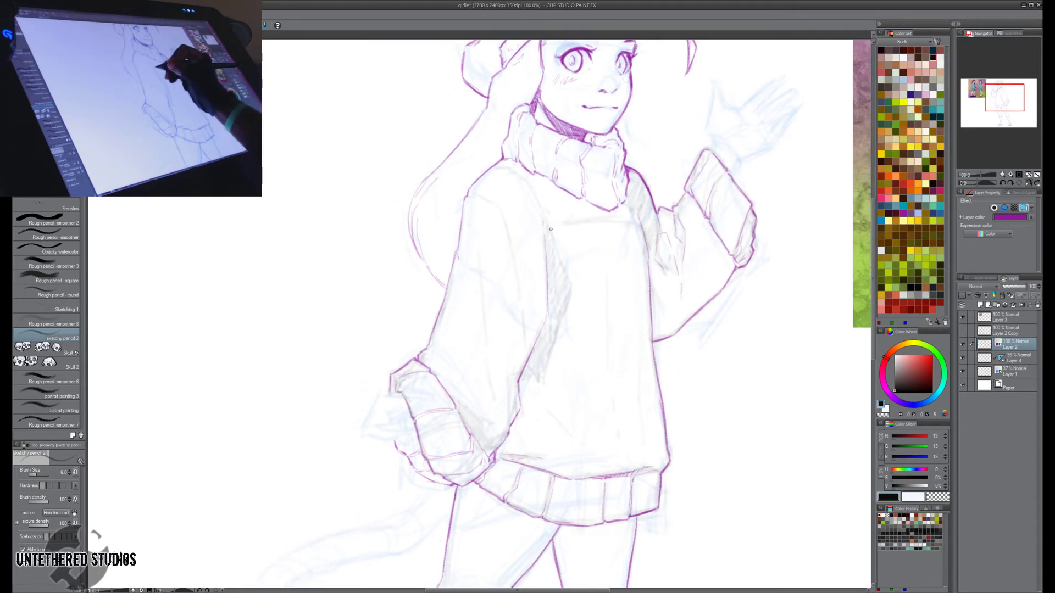
pyautogui.moveTo(550, 229); pyautogui.dragTo(569, 286)
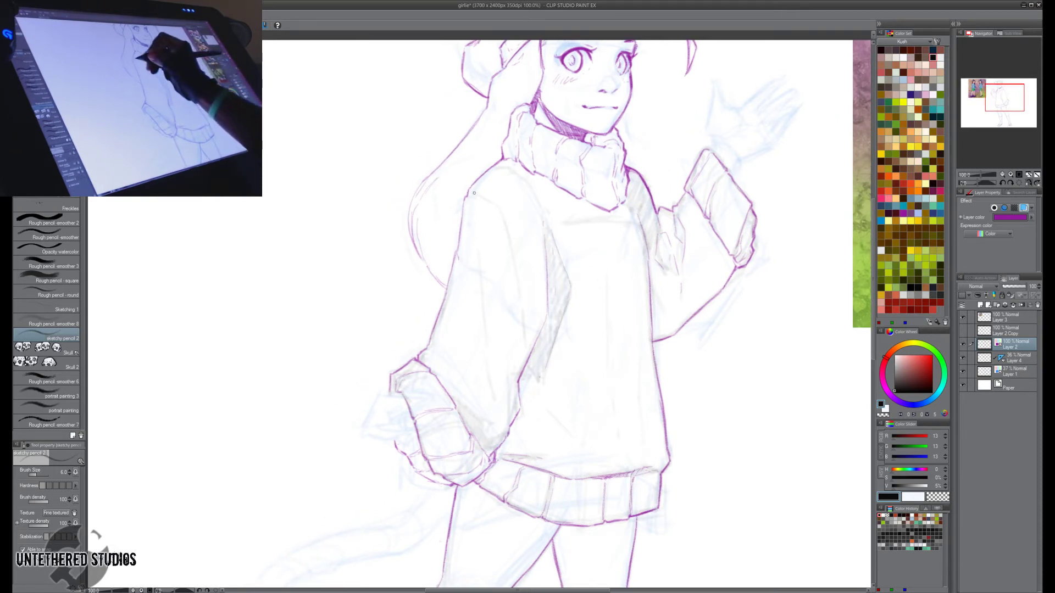
pyautogui.moveTo(517, 279); pyautogui.dragTo(522, 310)
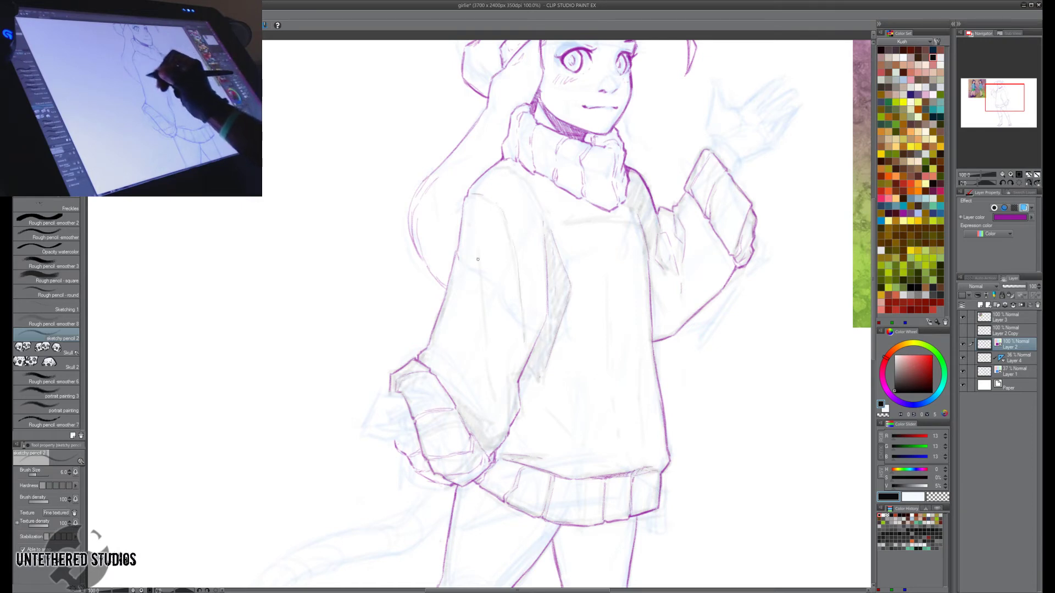
pyautogui.moveTo(486, 368); pyautogui.dragTo(489, 399)
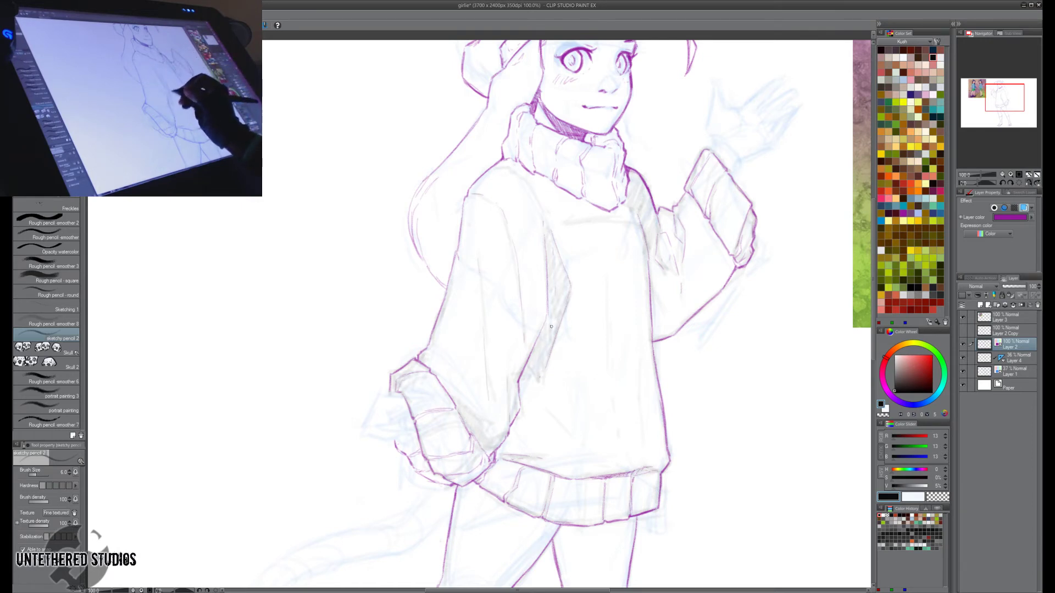
# Examine the upper body line art in a mirrored view with Layer 1 and Layer 4 hidden, and restore both layers.
pyautogui.moveTo(664, 322); pyautogui.dragTo(648, 424)
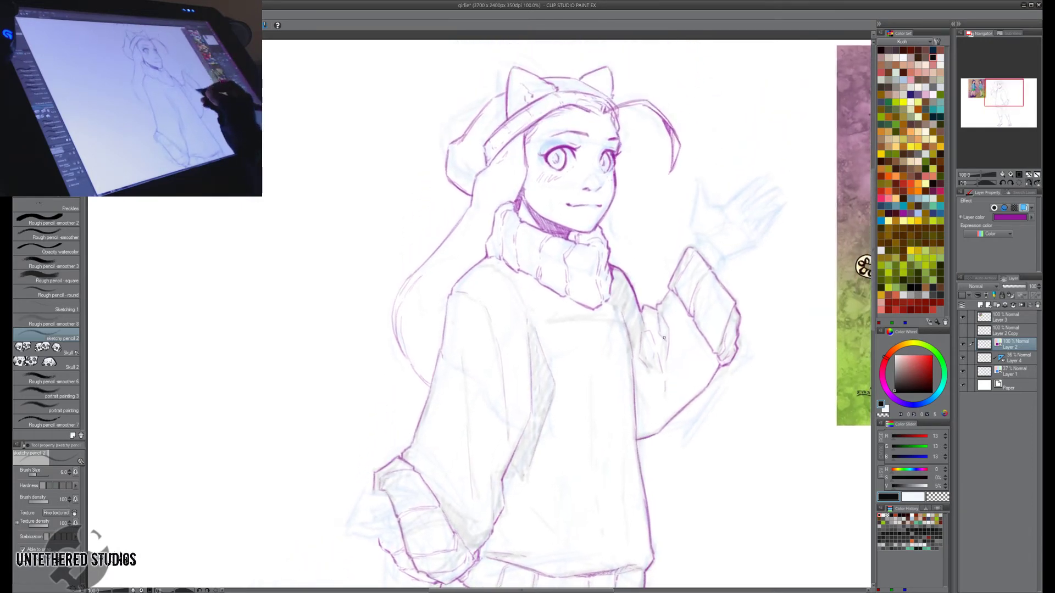
pyautogui.press('h')
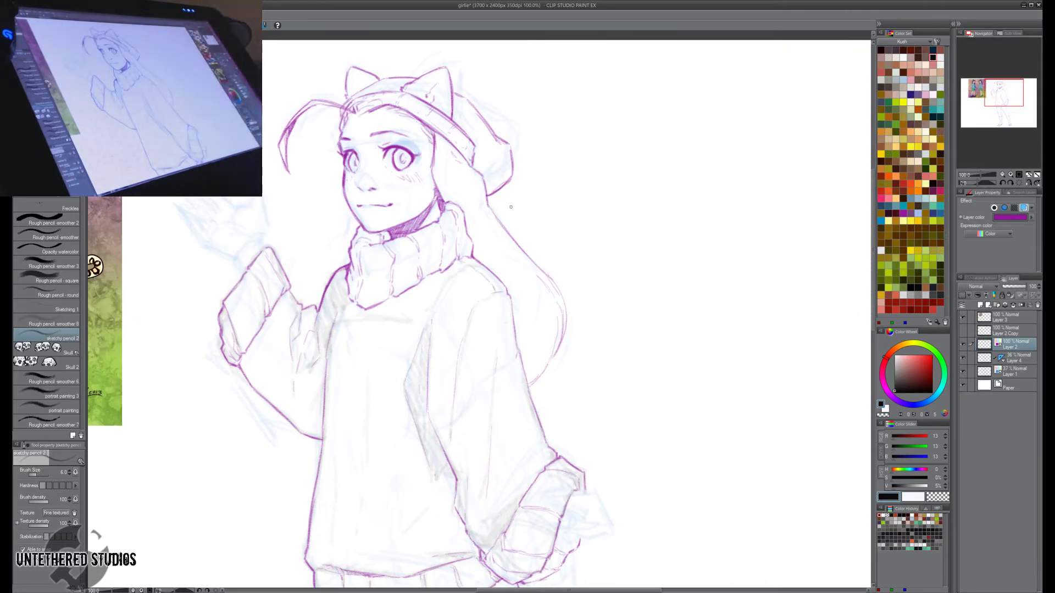
pyautogui.click(964, 372)
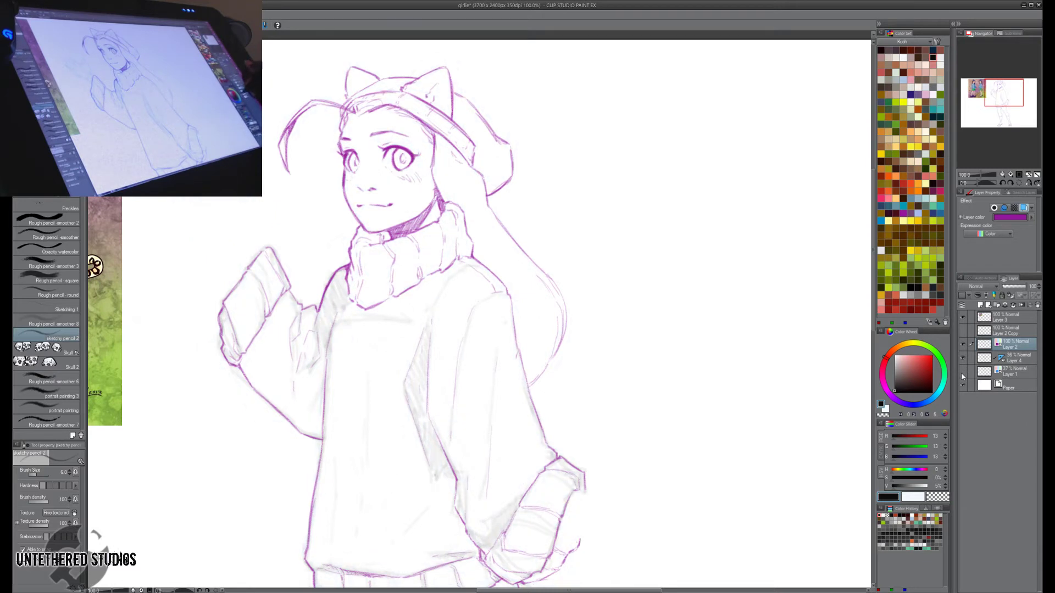
pyautogui.click(962, 359)
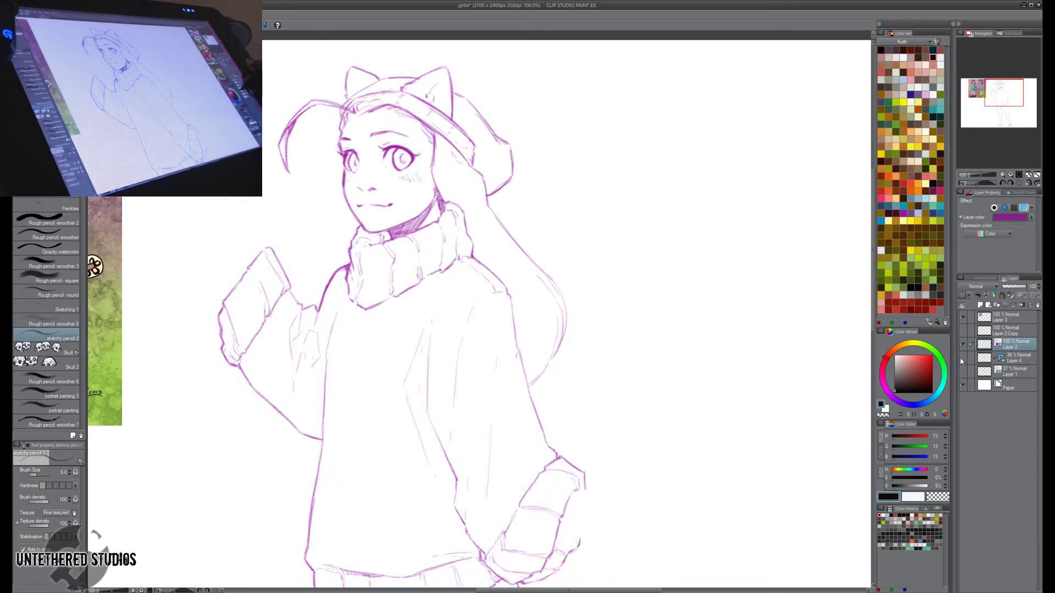
pyautogui.click(963, 358)
pyautogui.click(963, 372)
pyautogui.press('h')
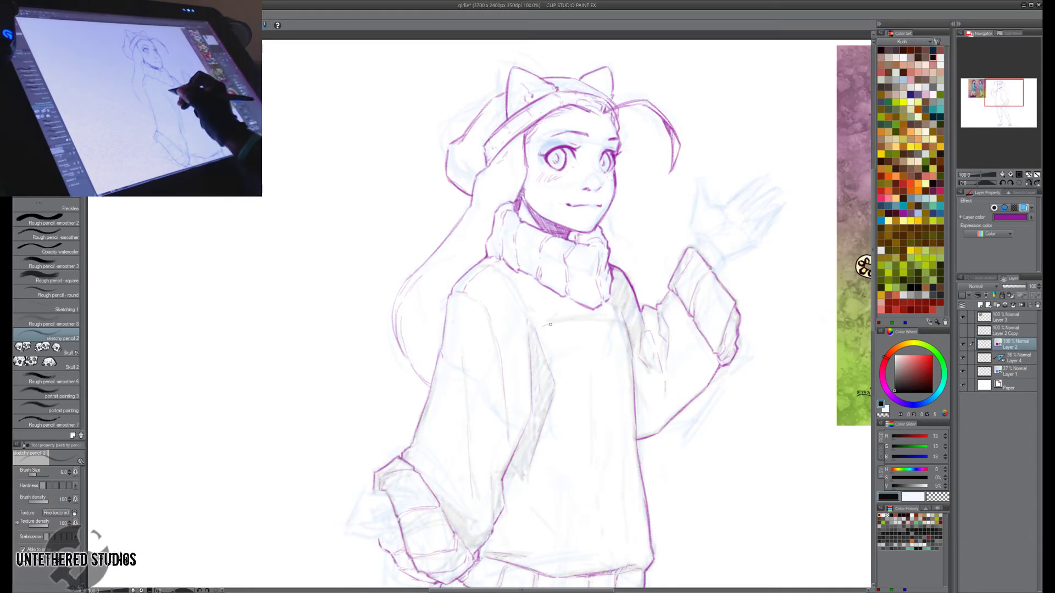
# Draw a horizontal seam with small stitch marks across the sweater's chest, turning down toward the armpit.
pyautogui.moveTo(553, 323)
pyautogui.mouseDown()
pyautogui.moveTo(622, 320)
pyautogui.moveTo(550, 326)
pyautogui.moveTo(625, 325)
pyautogui.mouseUp()
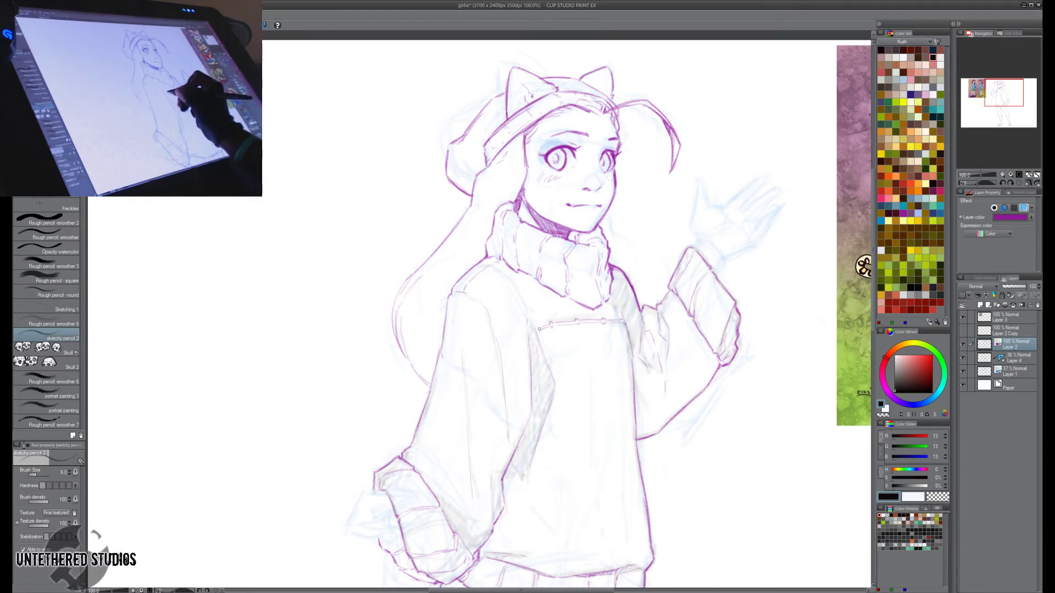
pyautogui.press('h')
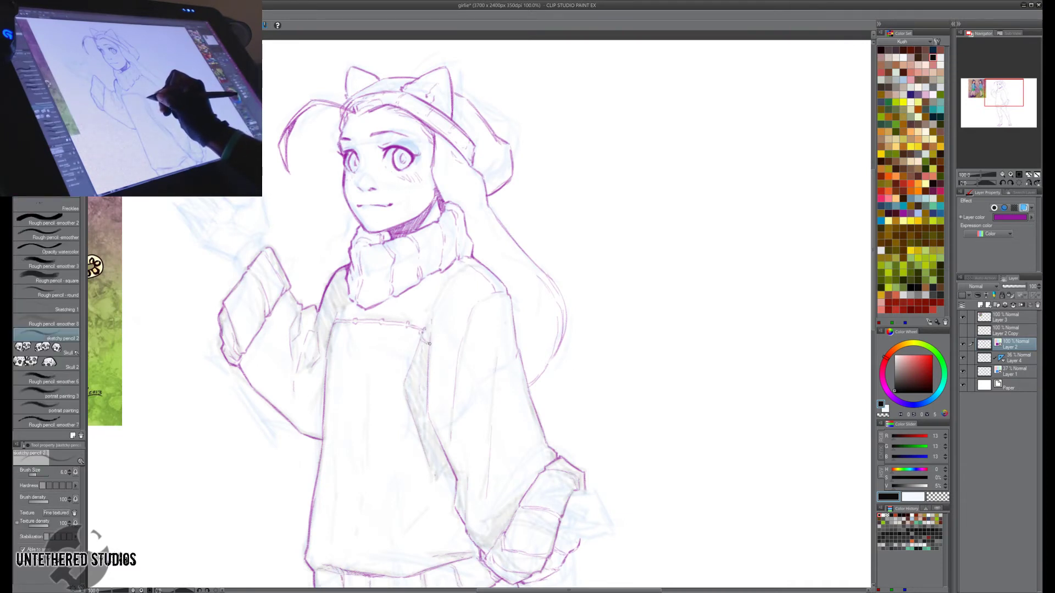
pyautogui.press('h')
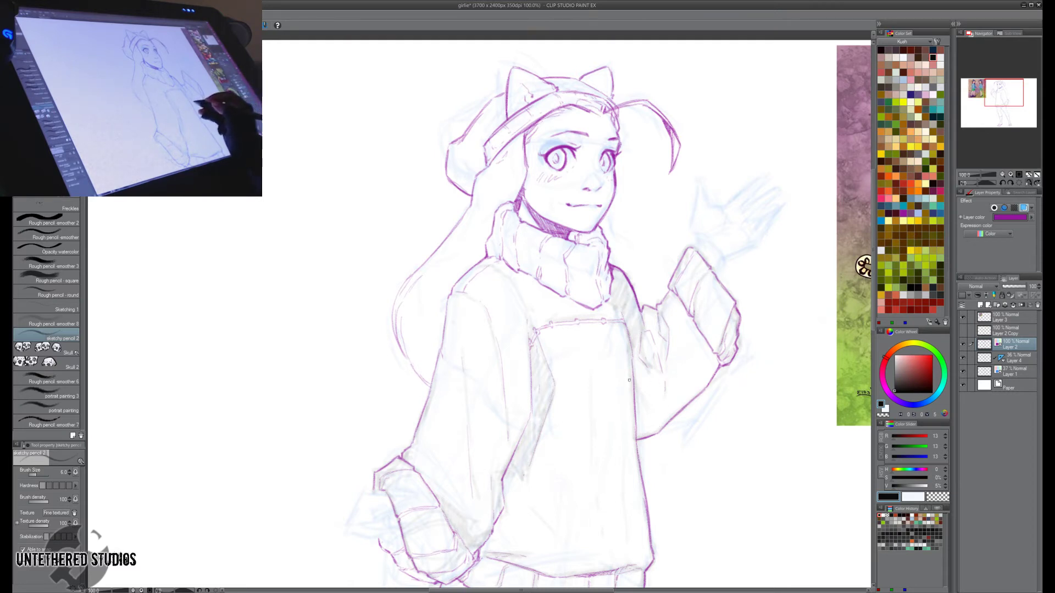
# Try a short stitched seam across the lowered arm's sleeve below the armpit and remove it with the soft eraser.
pyautogui.press('h')
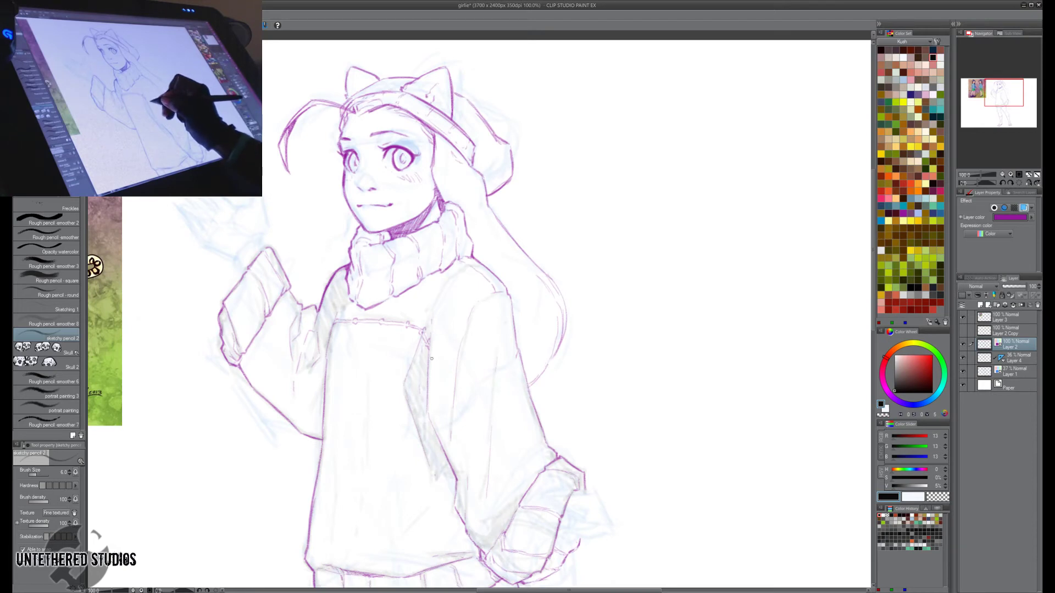
pyautogui.moveTo(433, 358); pyautogui.dragTo(451, 366)
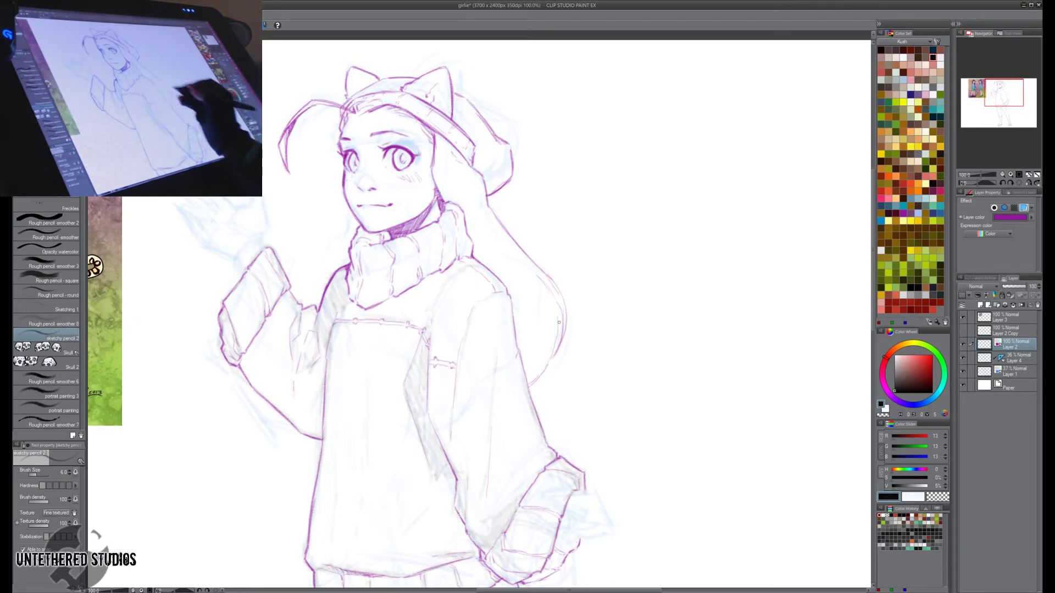
pyautogui.press('h')
pyautogui.moveTo(744, 400); pyautogui.dragTo(721, 389)
pyautogui.press('e')
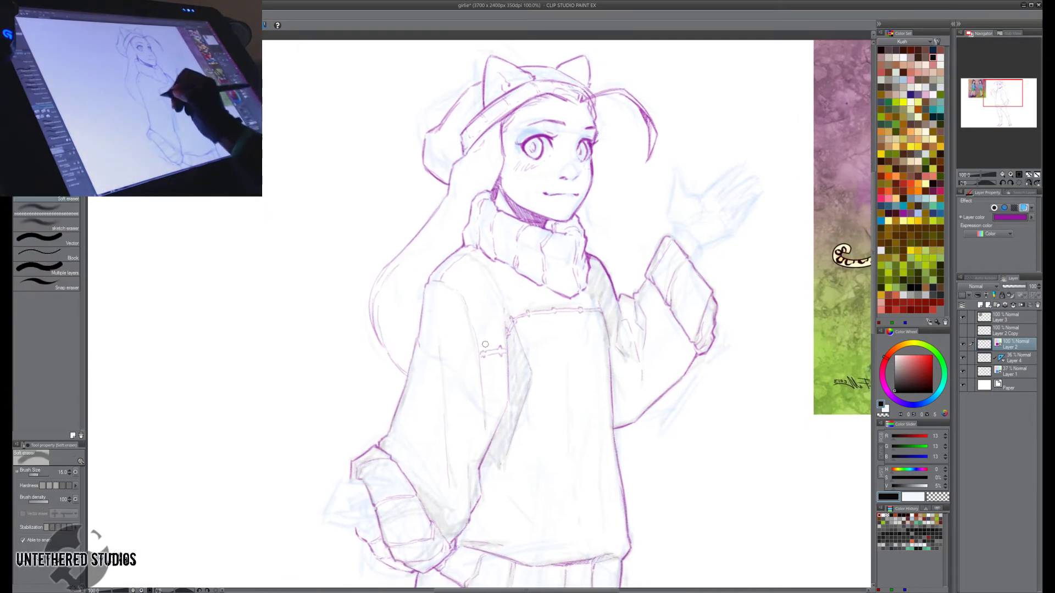
pyautogui.press('p')
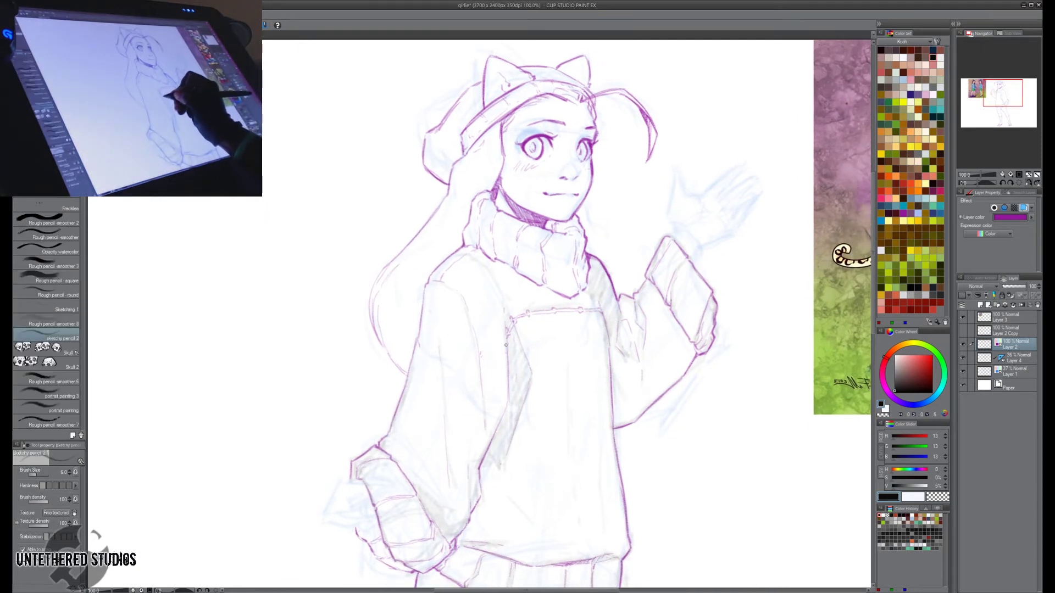
# Try a slanted seam with small stitch marks across the lowered arm's sleeve below the armpit, comparing it in mirrored view.
pyautogui.moveTo(498, 352)
pyautogui.mouseDown()
pyautogui.moveTo(484, 359)
pyautogui.moveTo(506, 349)
pyautogui.mouseUp()
pyautogui.press('e')
pyautogui.press('p')
pyautogui.press('h')
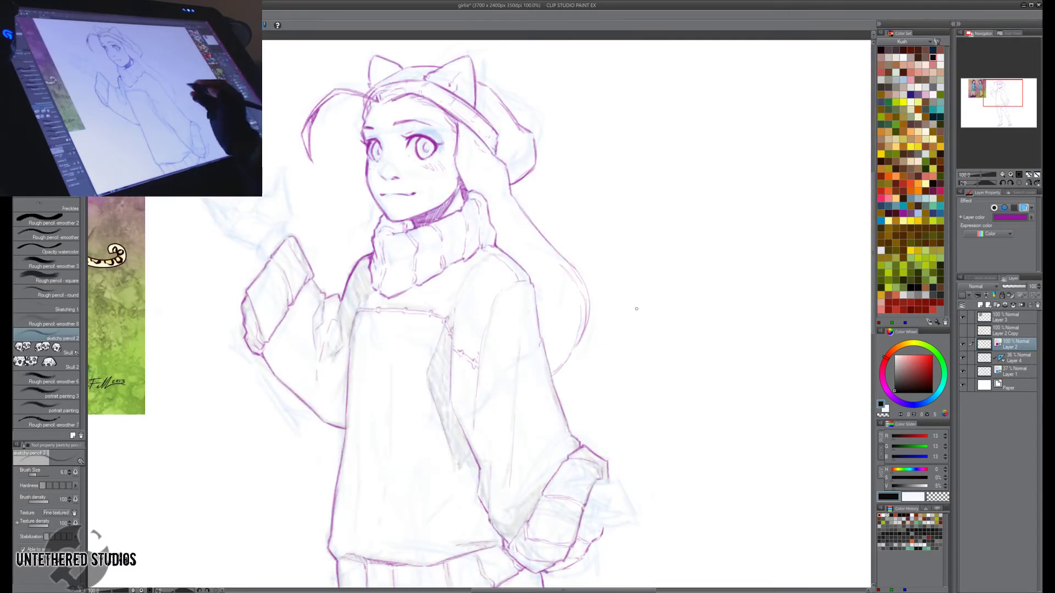
pyautogui.press('e')
pyautogui.press('p')
pyautogui.press('h')
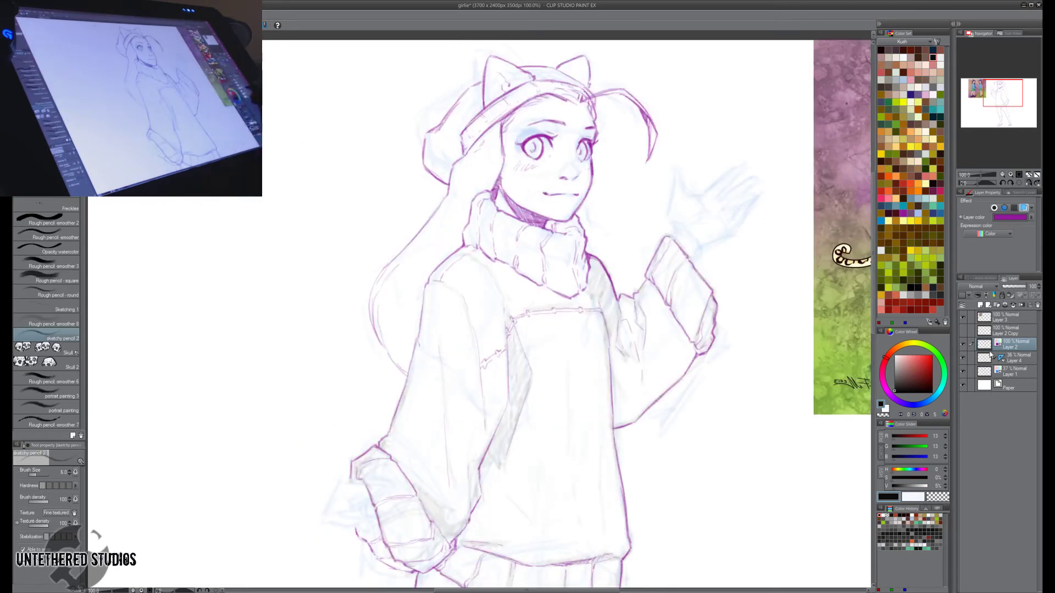
# Hide Layer 4 and Layer 1 and extend the stitched chest seam to the raised arm's armpit on Layer 2.
pyautogui.click(963, 359)
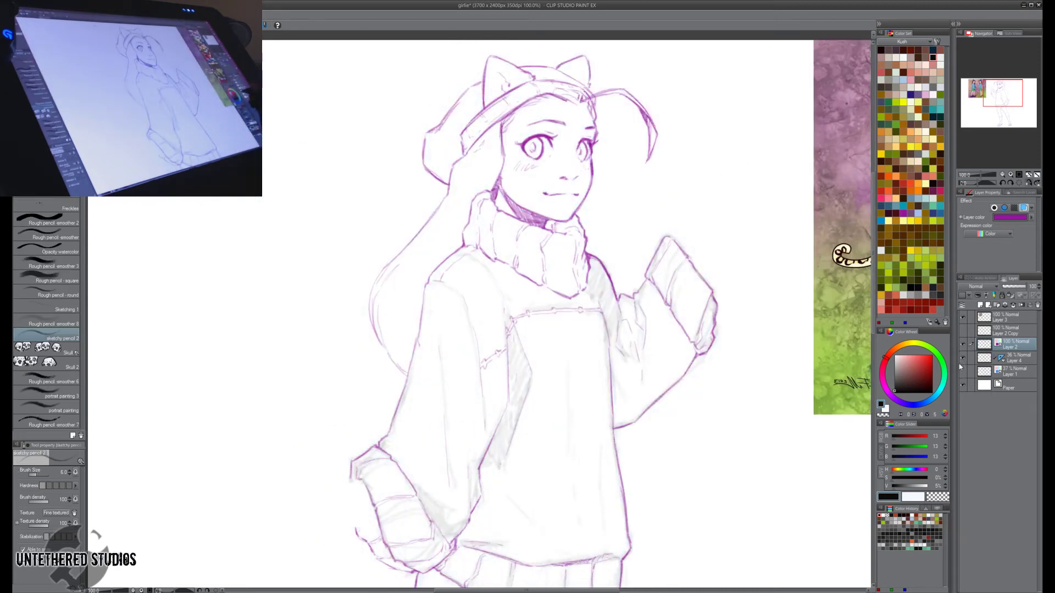
pyautogui.click(962, 363)
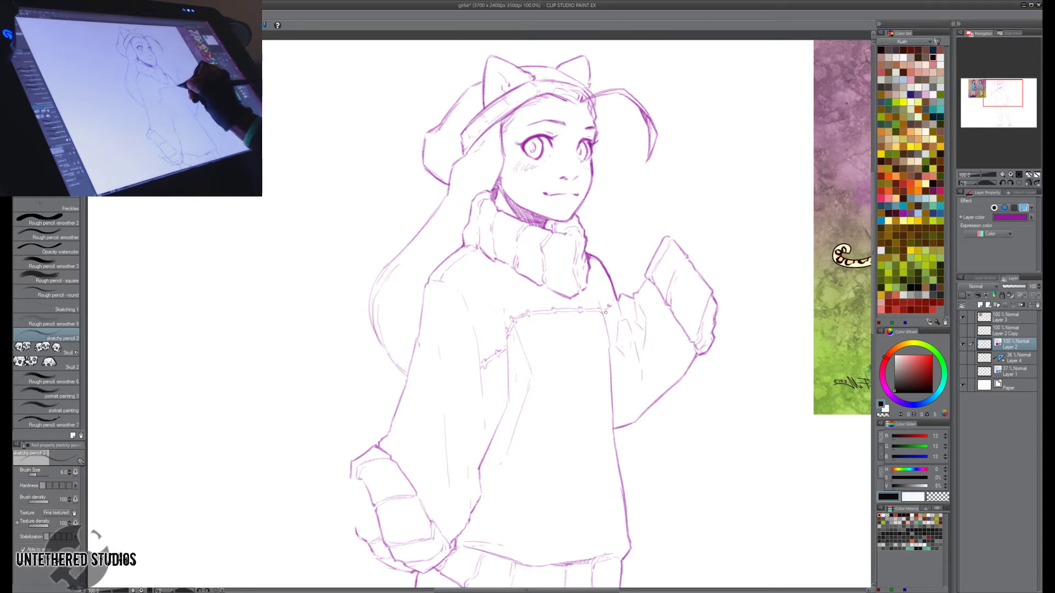
pyautogui.press('h')
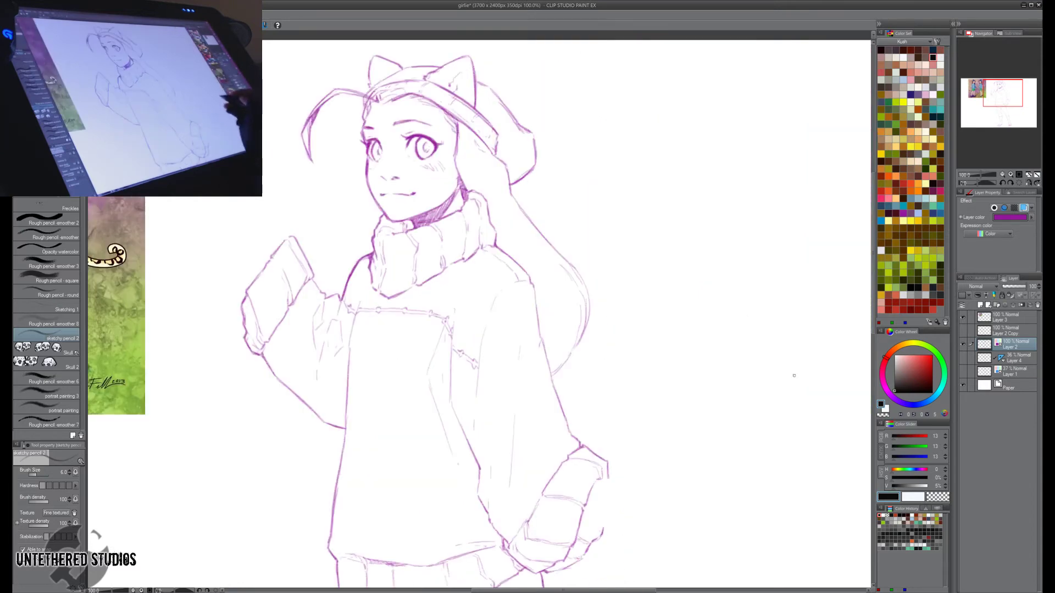
pyautogui.press('h')
# Erase the slanted sleeve seam with the soft eraser and redraw it as a short horizontal stitched seam below the armpit.
pyautogui.press('e')
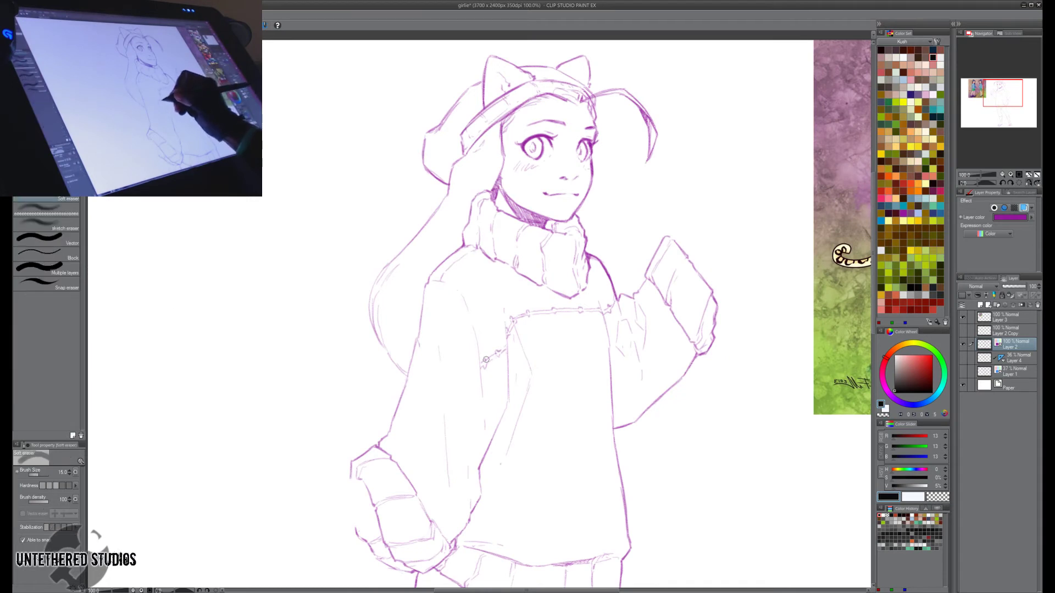
pyautogui.press('p')
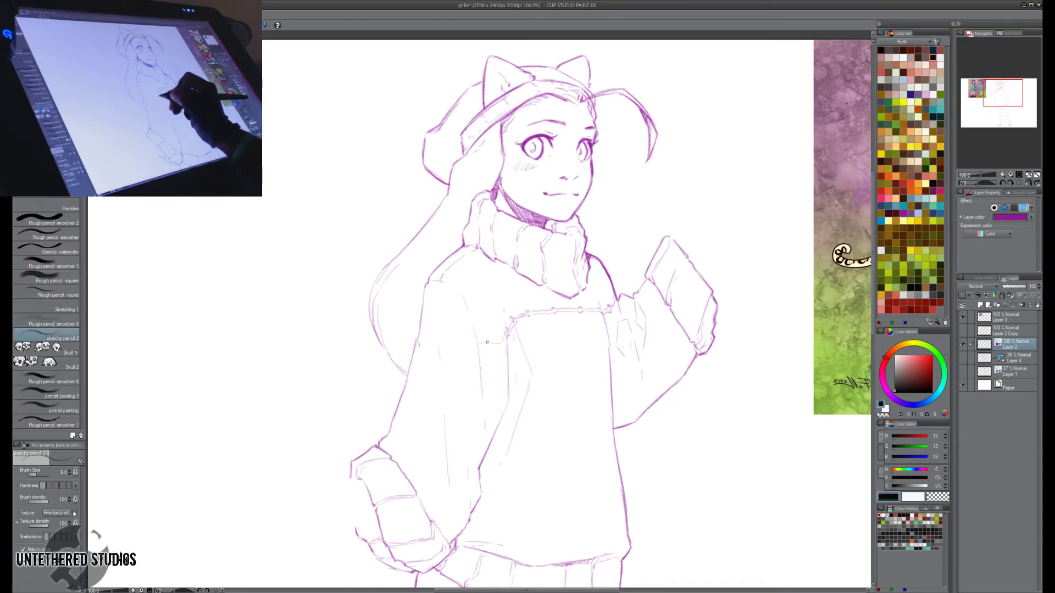
pyautogui.moveTo(482, 349); pyautogui.dragTo(499, 346)
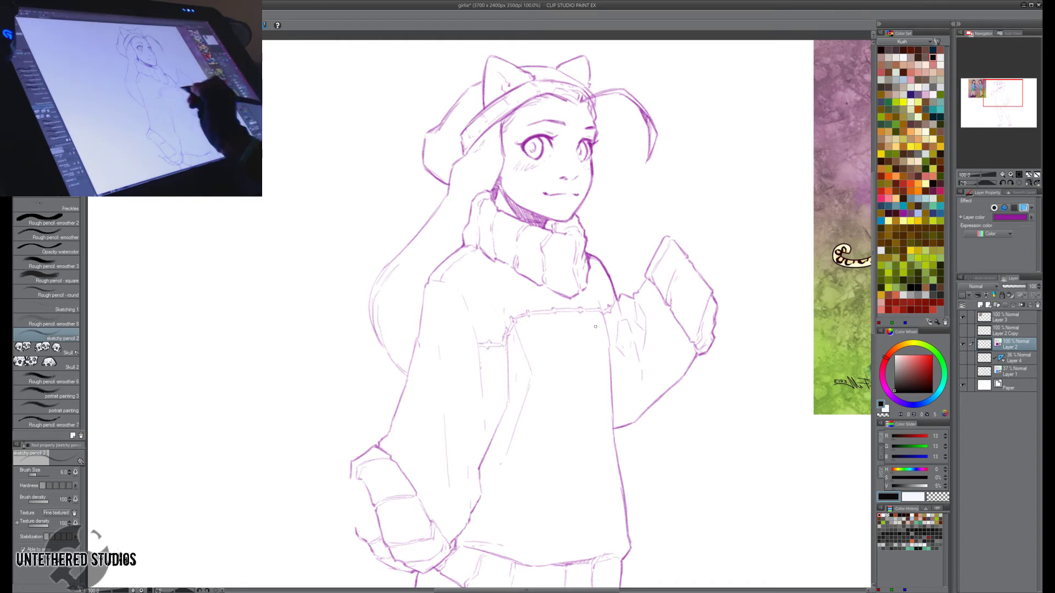
pyautogui.press('e')
pyautogui.press('p')
pyautogui.press('h')
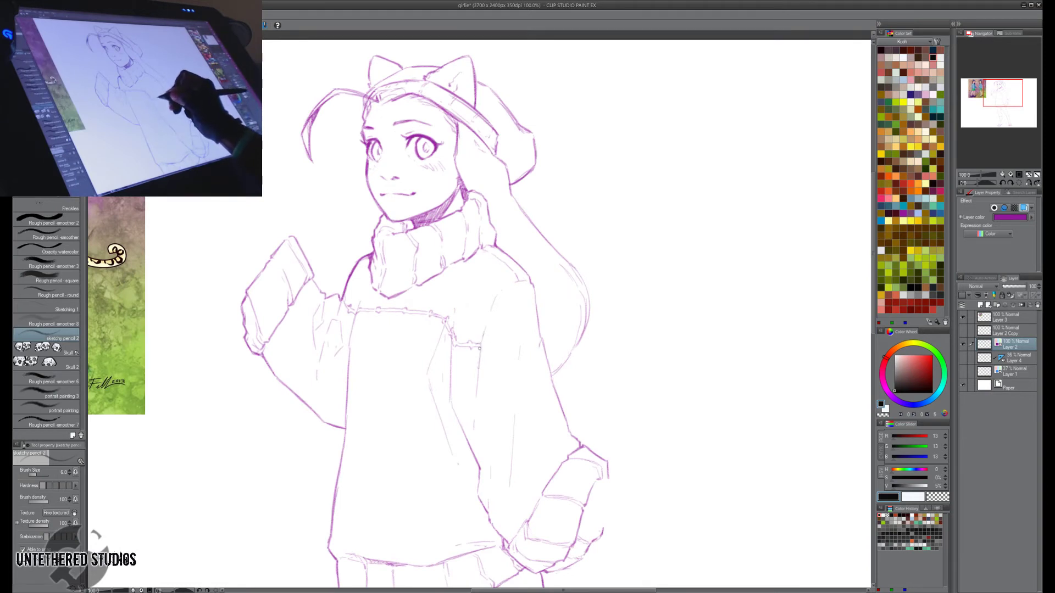
# Draw the long line down the lowered arm's sleeve from the stitched seam, checking it in mirrored view.
pyautogui.moveTo(478, 354); pyautogui.dragTo(474, 401)
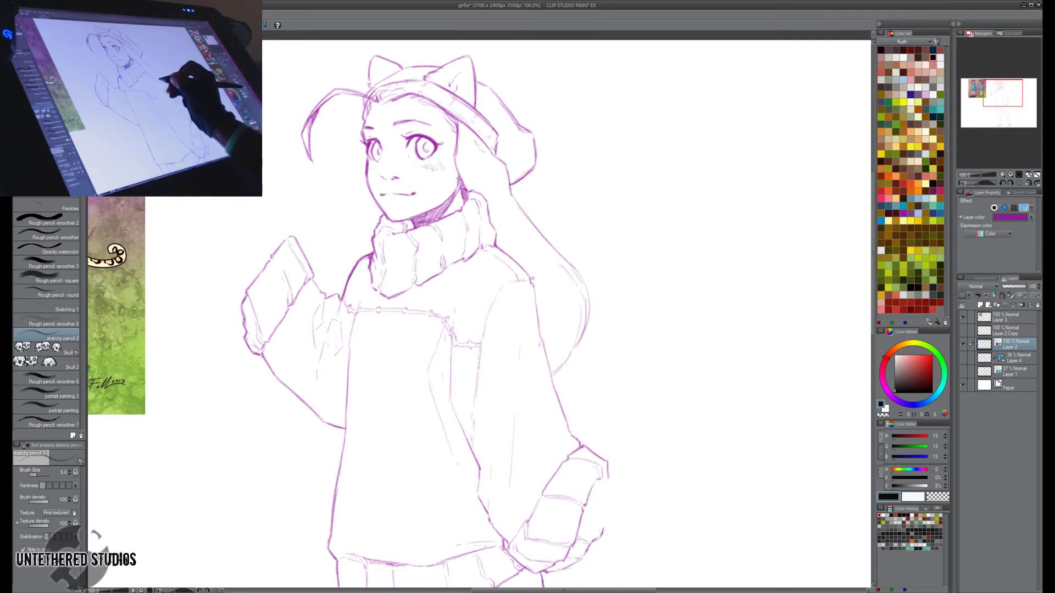
pyautogui.press('h')
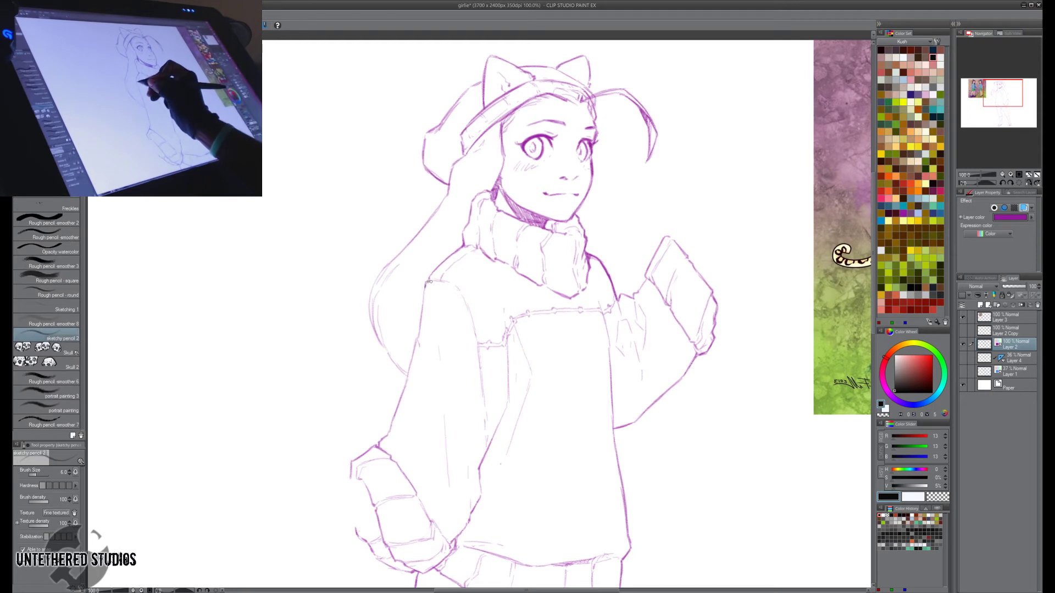
pyautogui.press('h')
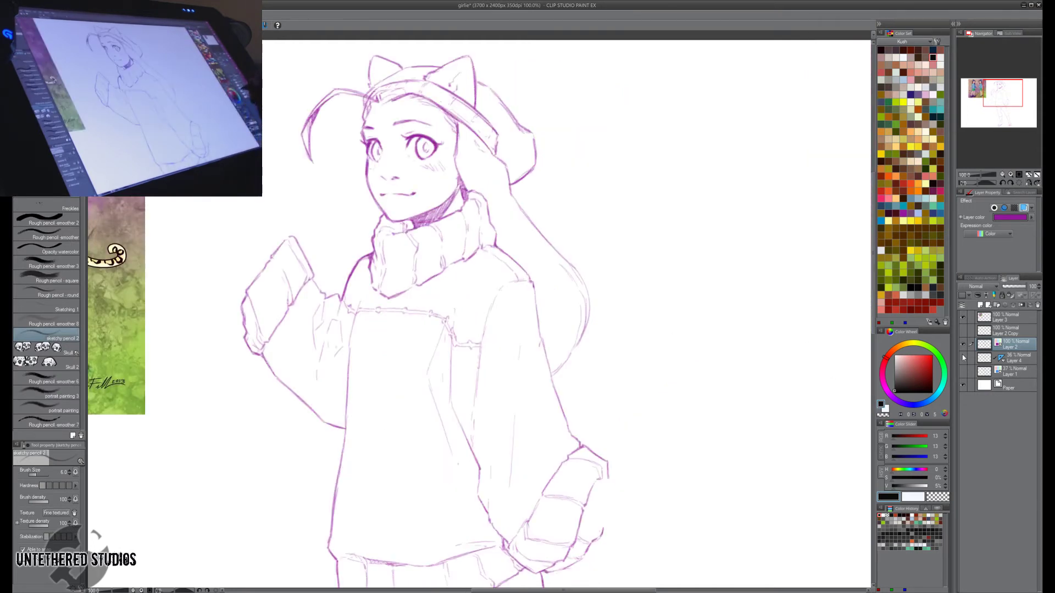
# Compare the line art with the sketch layers toggled, restoring the visibility of Layer 1 and Layer 4.
pyautogui.click(963, 359)
pyautogui.click(963, 358)
pyautogui.click(963, 359)
pyautogui.click(964, 359)
pyautogui.click(963, 372)
pyautogui.moveTo(797, 416); pyautogui.dragTo(780, 359)
pyautogui.press('h')
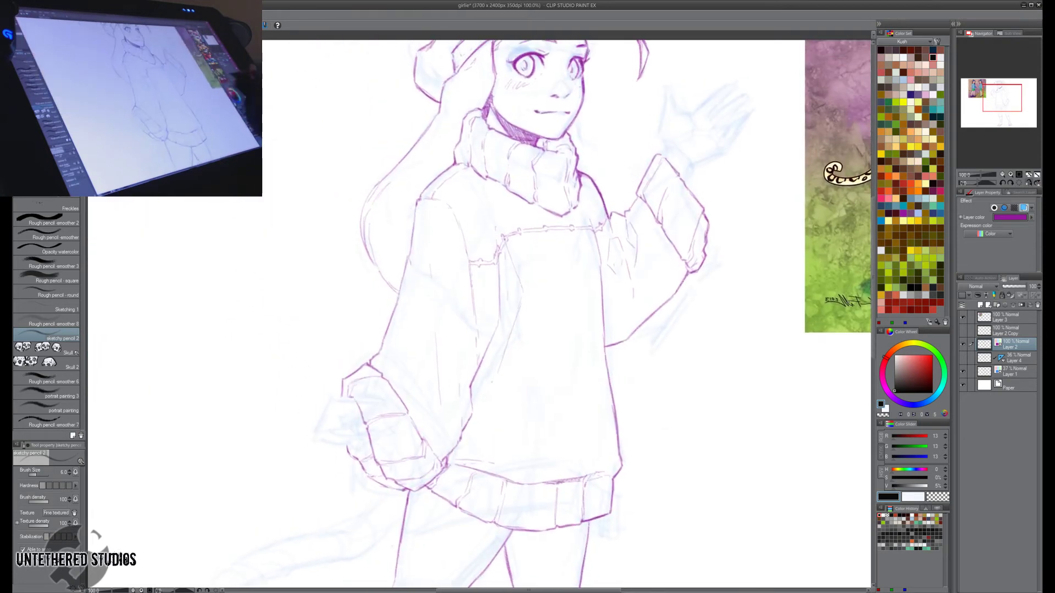
pyautogui.click(963, 358)
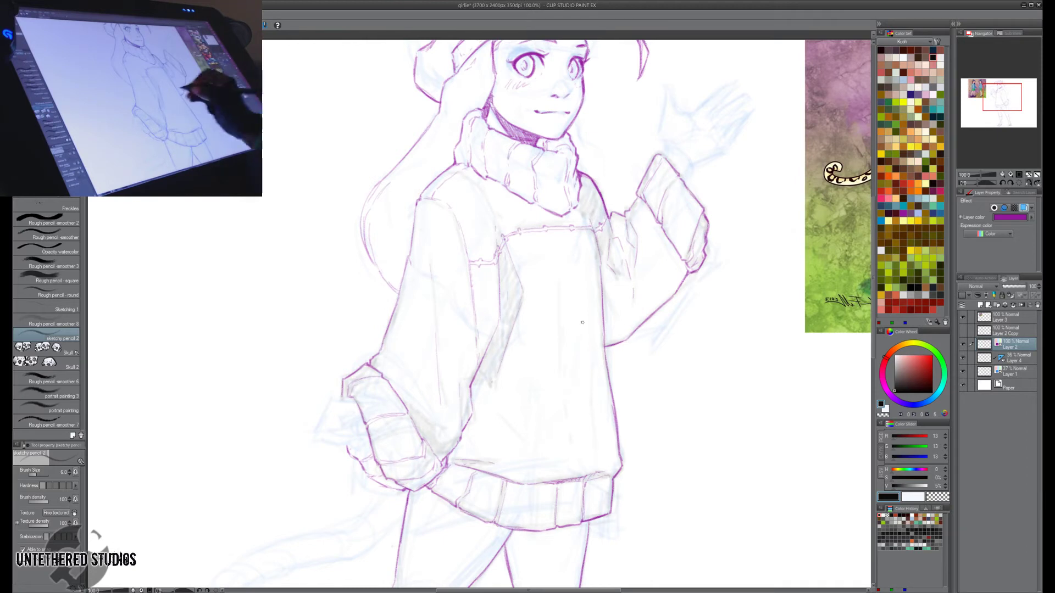
# Draw long vertical folds and a short diagonal fold on the sweater's front, and hide Layer 4.
pyautogui.moveTo(560, 319)
pyautogui.mouseDown()
pyautogui.moveTo(563, 345)
pyautogui.moveTo(593, 381)
pyautogui.moveTo(599, 459)
pyautogui.mouseUp()
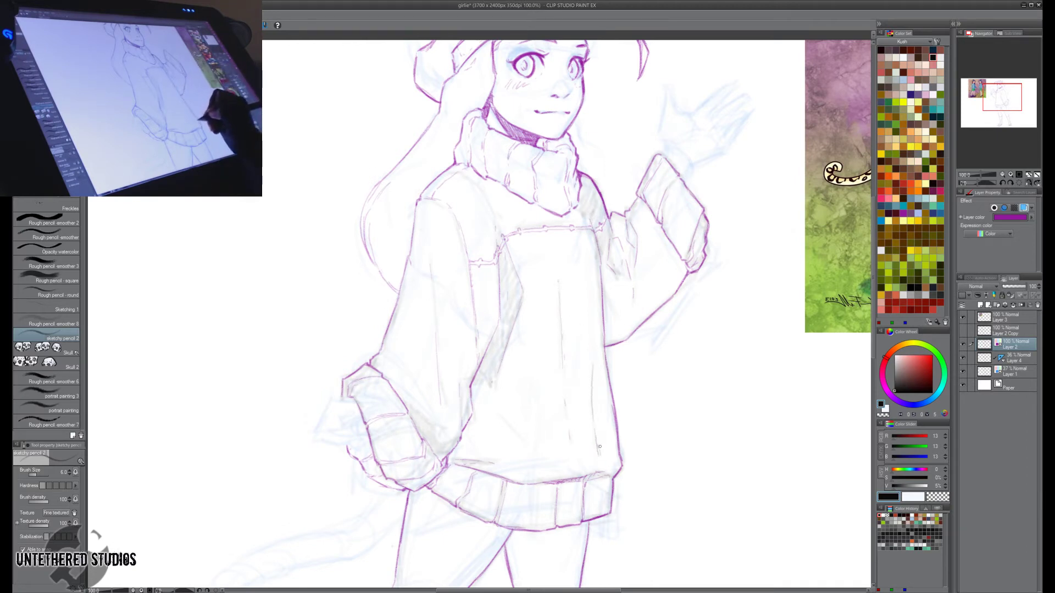
pyautogui.moveTo(497, 415); pyautogui.dragTo(525, 439)
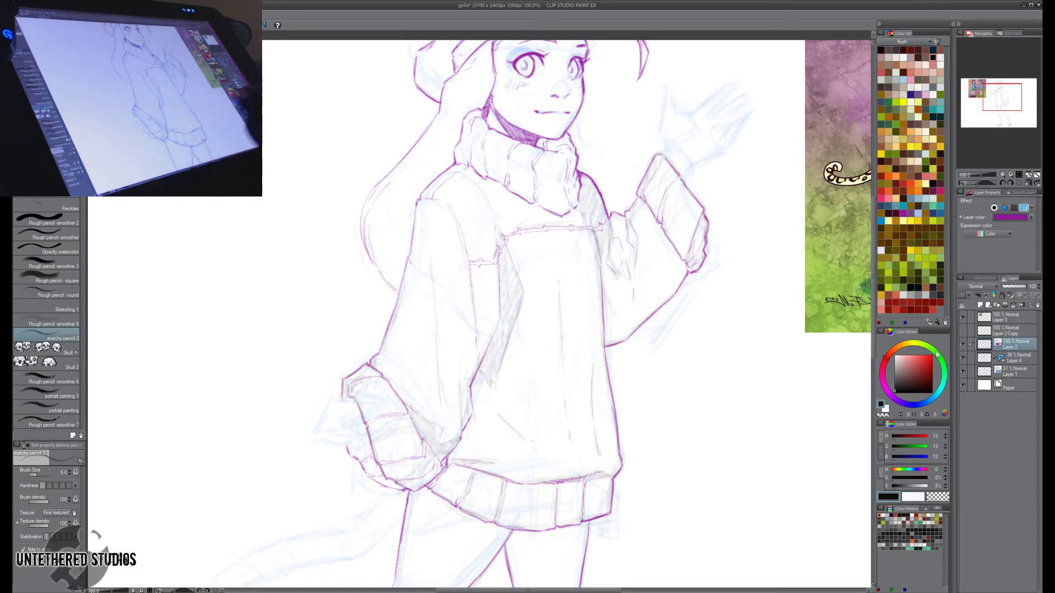
pyautogui.click(962, 359)
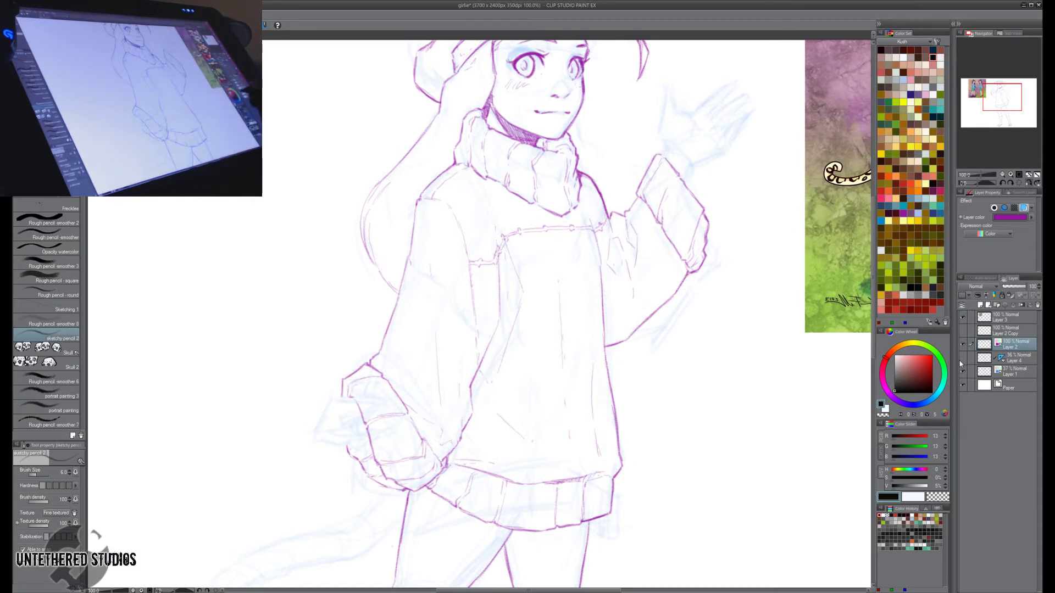
# Try dark shading in the small gap between the lowered arm's cuff and the sweater hem, comparing normal and mirrored views.
pyautogui.press('e')
pyautogui.press('p')
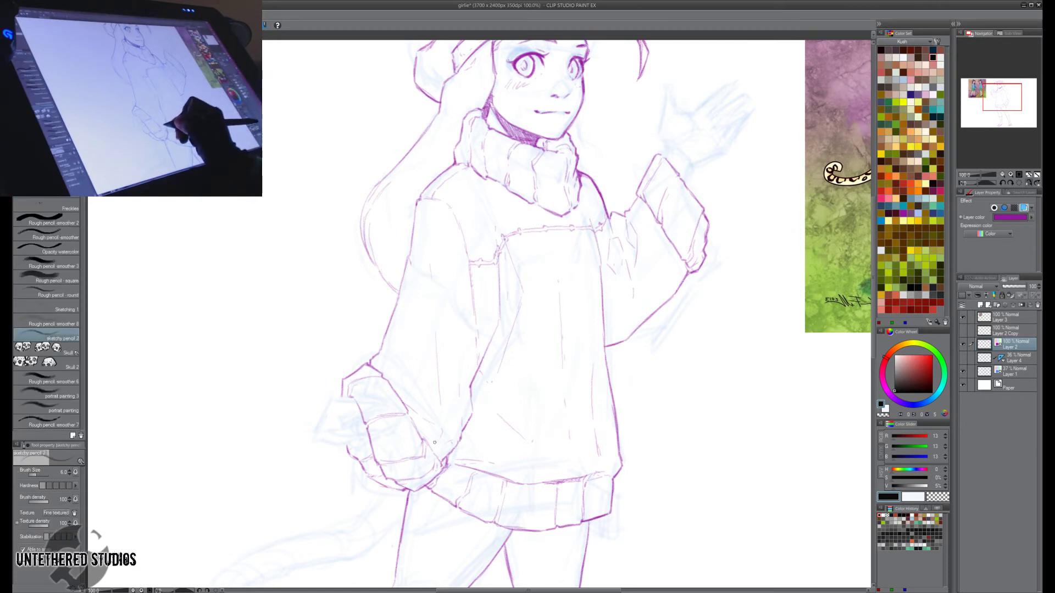
pyautogui.press('h')
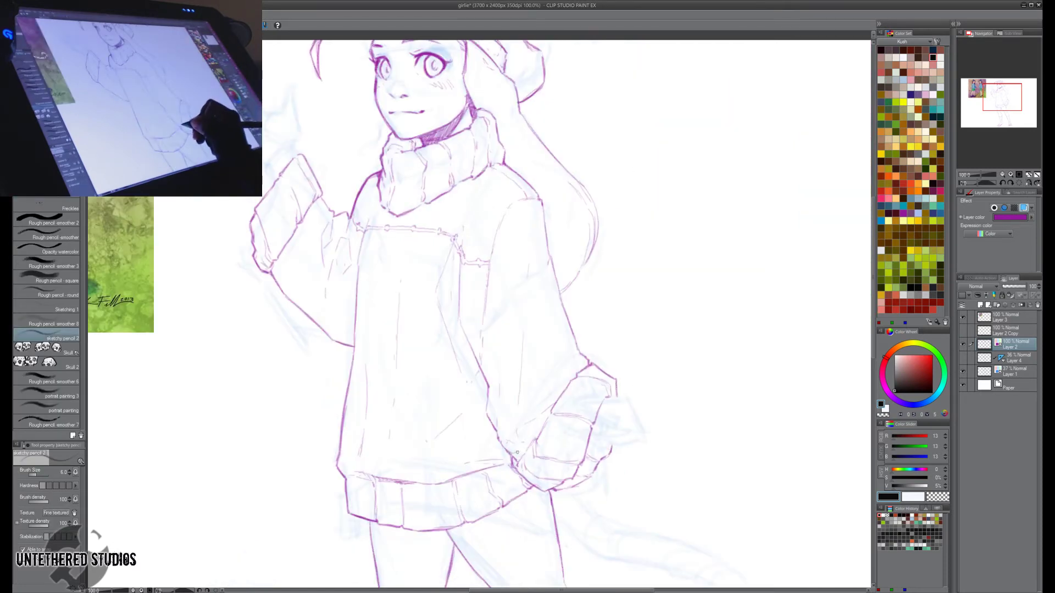
pyautogui.moveTo(513, 455); pyautogui.dragTo(521, 456)
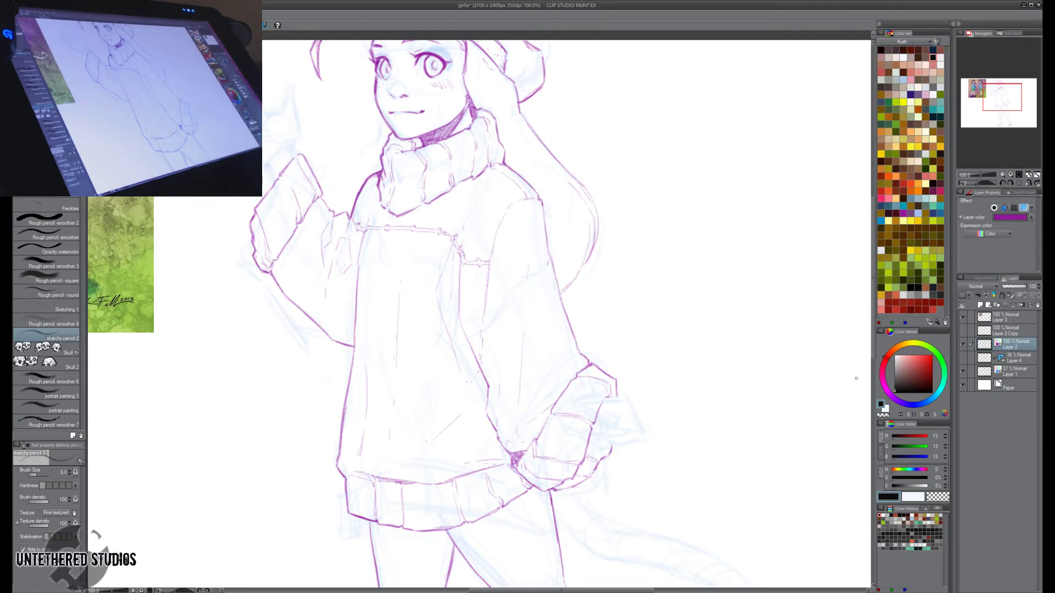
pyautogui.press('h')
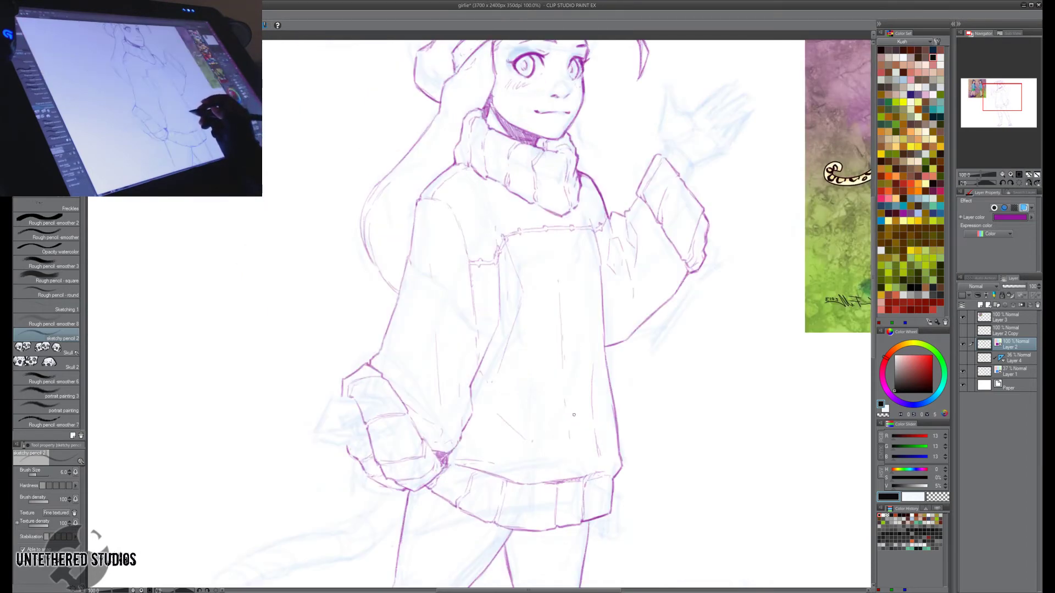
pyautogui.press('h')
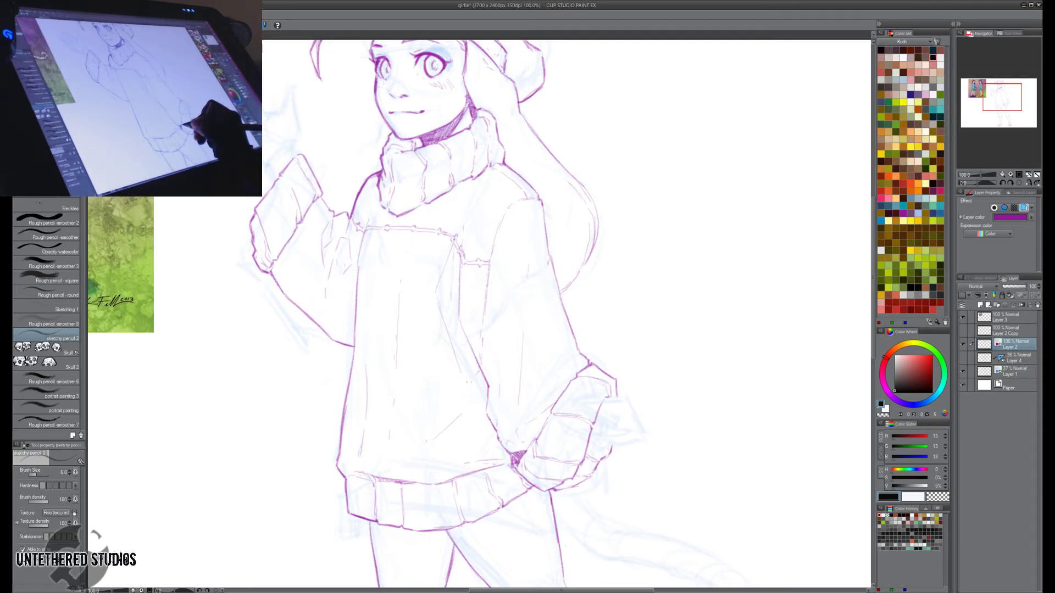
pyautogui.press('h')
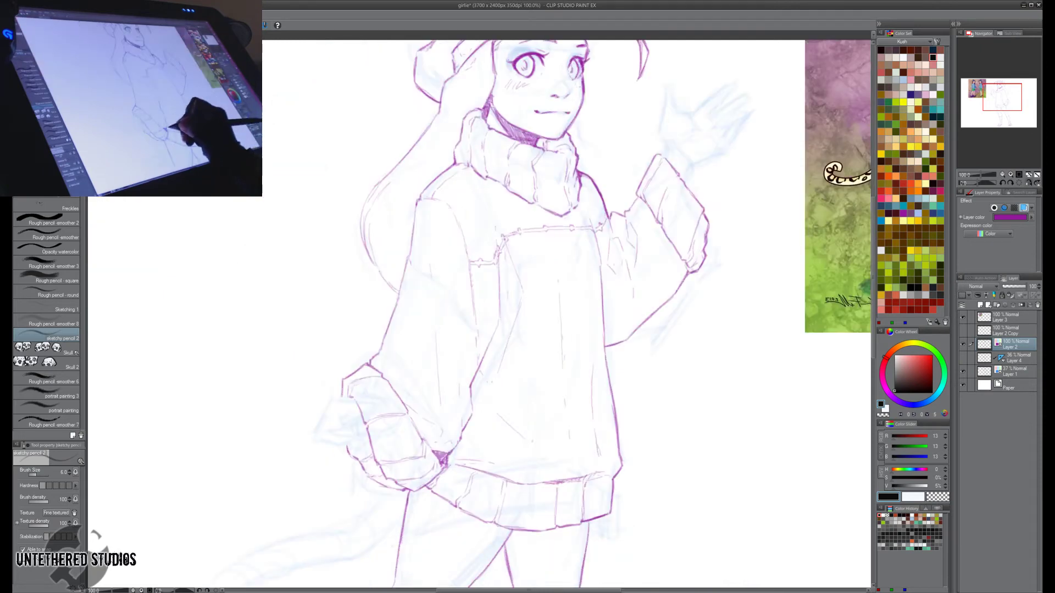
pyautogui.moveTo(448, 456); pyautogui.dragTo(459, 442)
pyautogui.press('h')
pyautogui.press('h')
pyautogui.press('h')
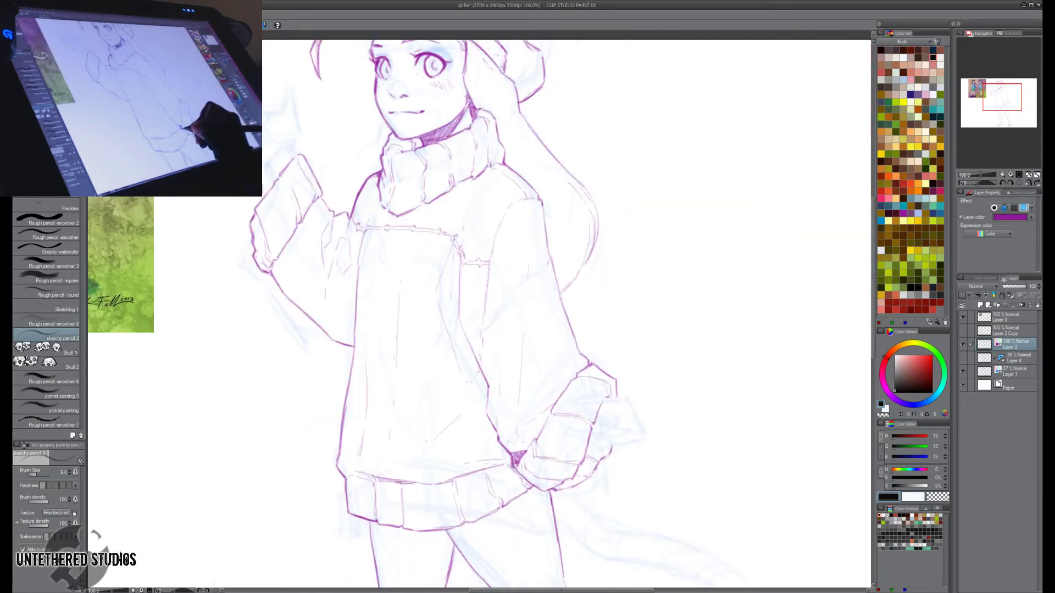
pyautogui.moveTo(523, 480); pyautogui.dragTo(515, 469)
pyautogui.press('h')
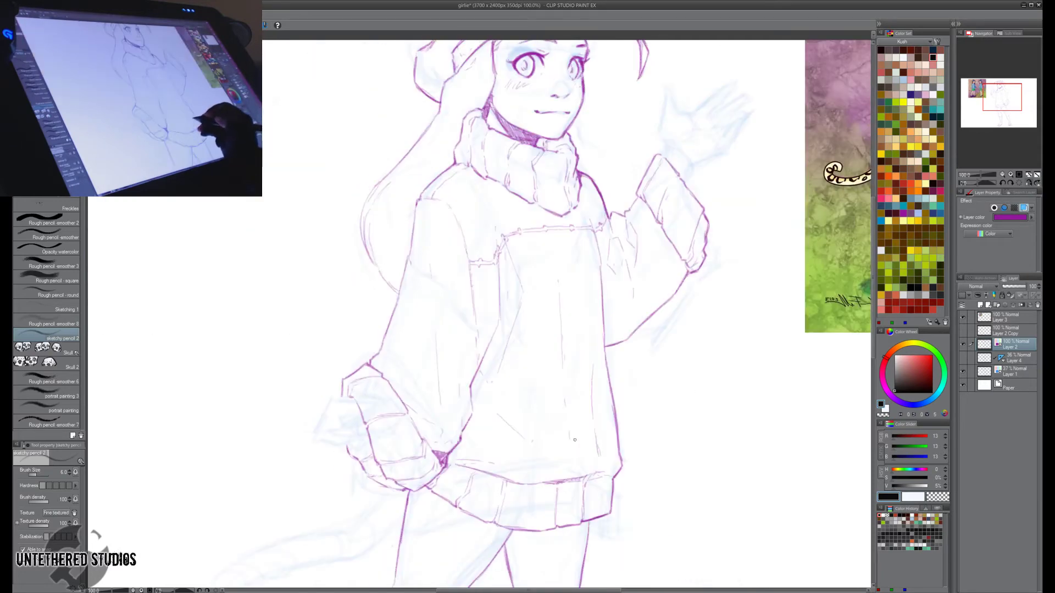
pyautogui.press('h')
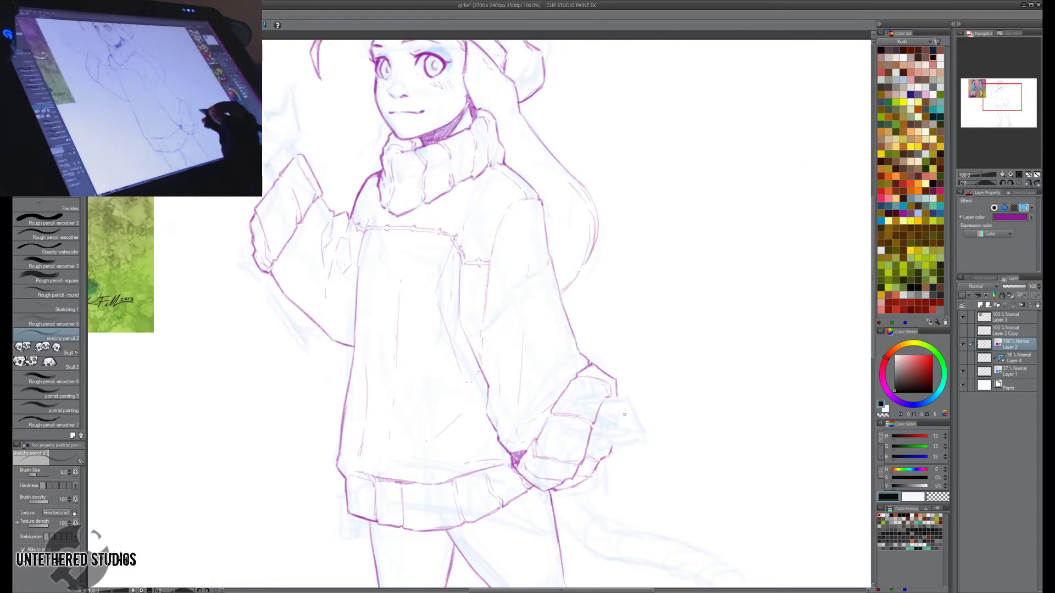
pyautogui.press('h')
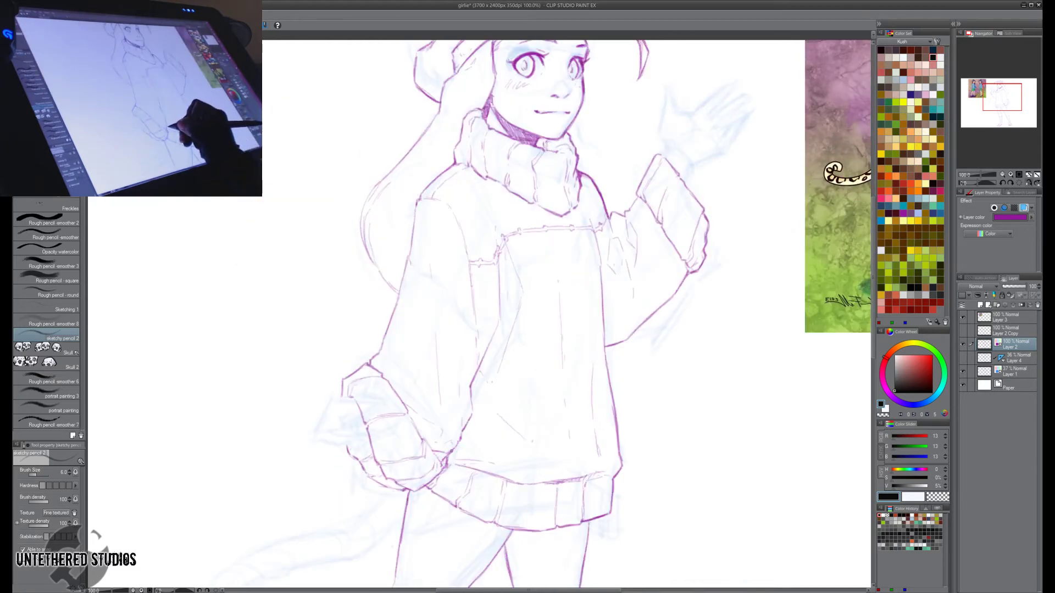
# Refine the lines where the lowered arm's cuff meets the sweater hem with the pencil and soft eraser.
pyautogui.moveTo(451, 451); pyautogui.dragTo(445, 461)
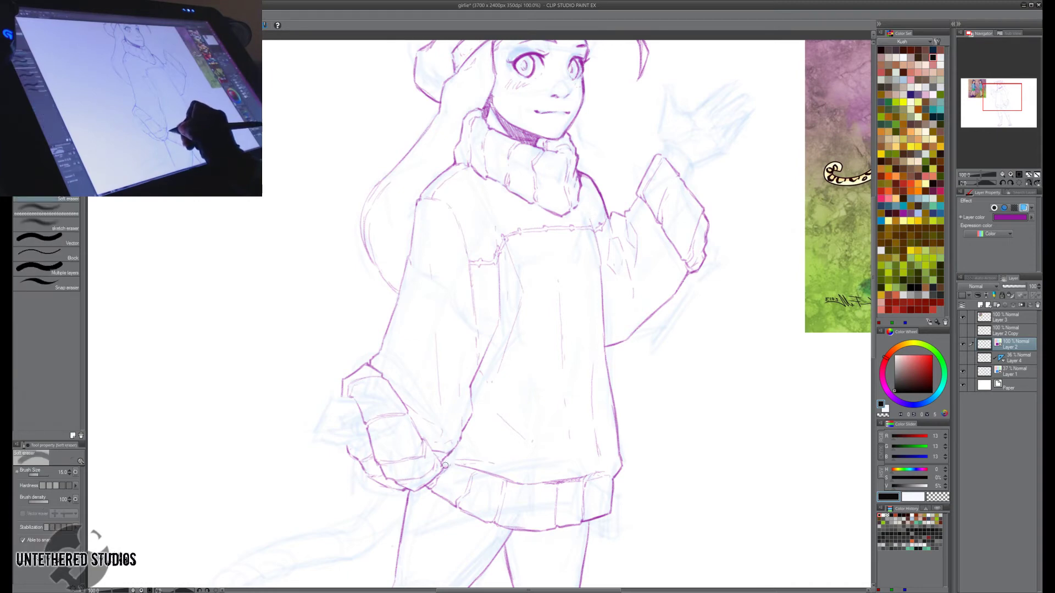
pyautogui.press('h')
pyautogui.press('h')
pyautogui.press('h')
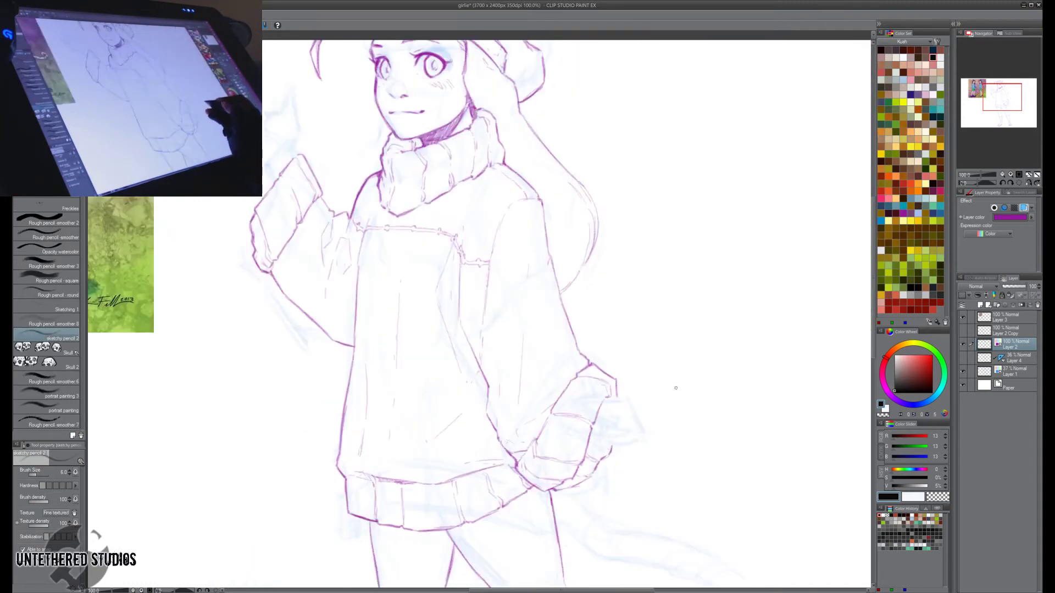
pyautogui.press('h')
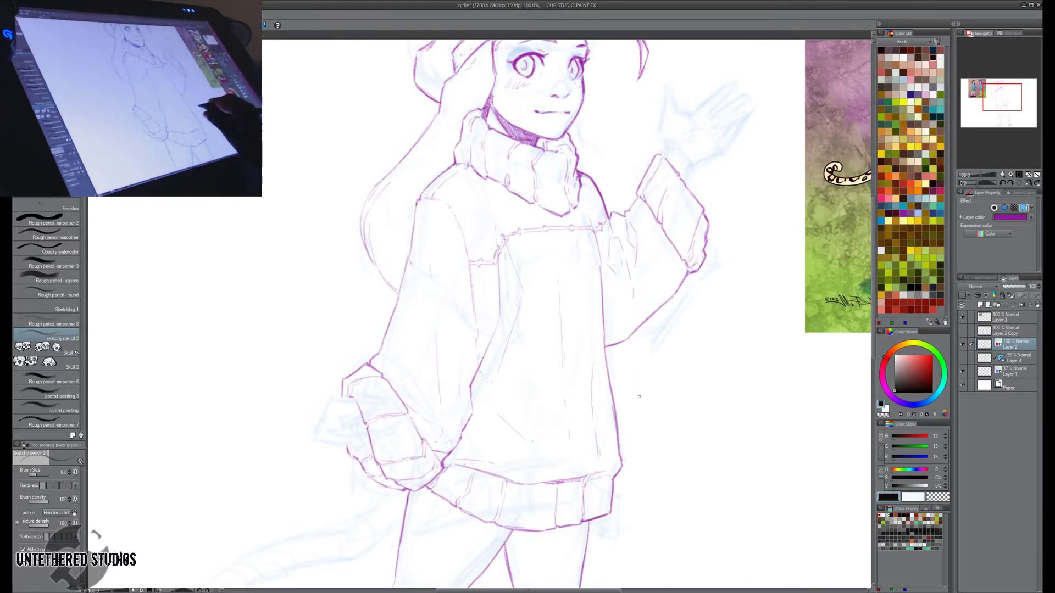
# Examine the sweater, cuff and hem lines in normal and mirrored views.
pyautogui.press('h')
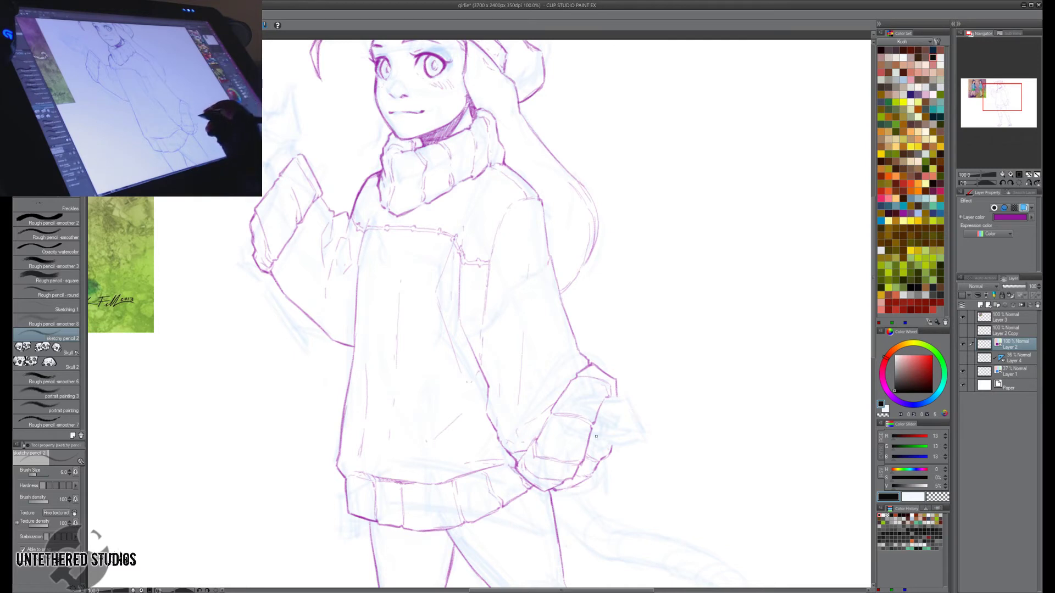
pyautogui.press('h')
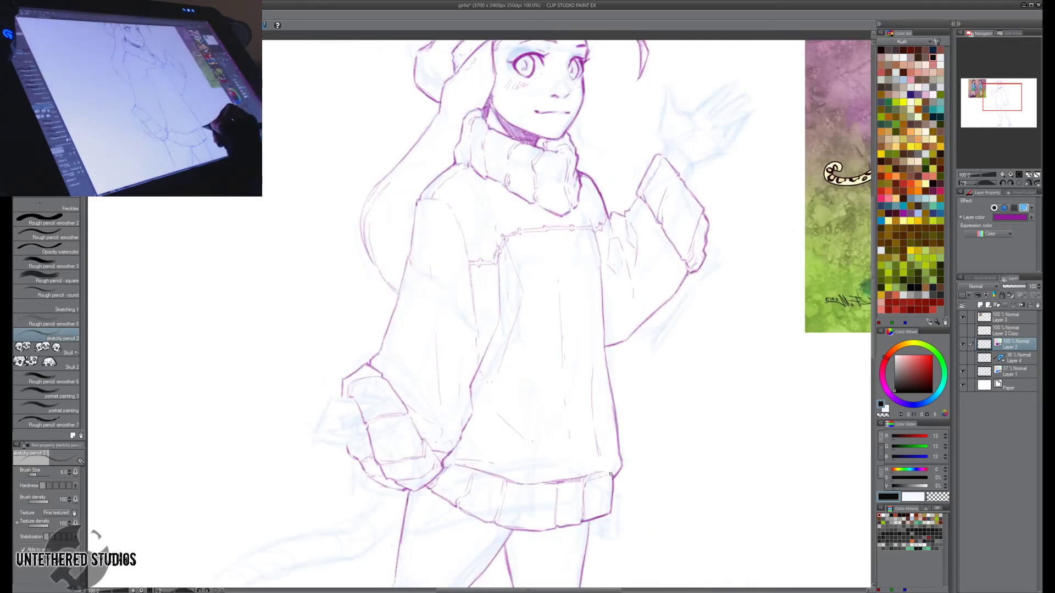
pyautogui.press('h')
pyautogui.press('h')
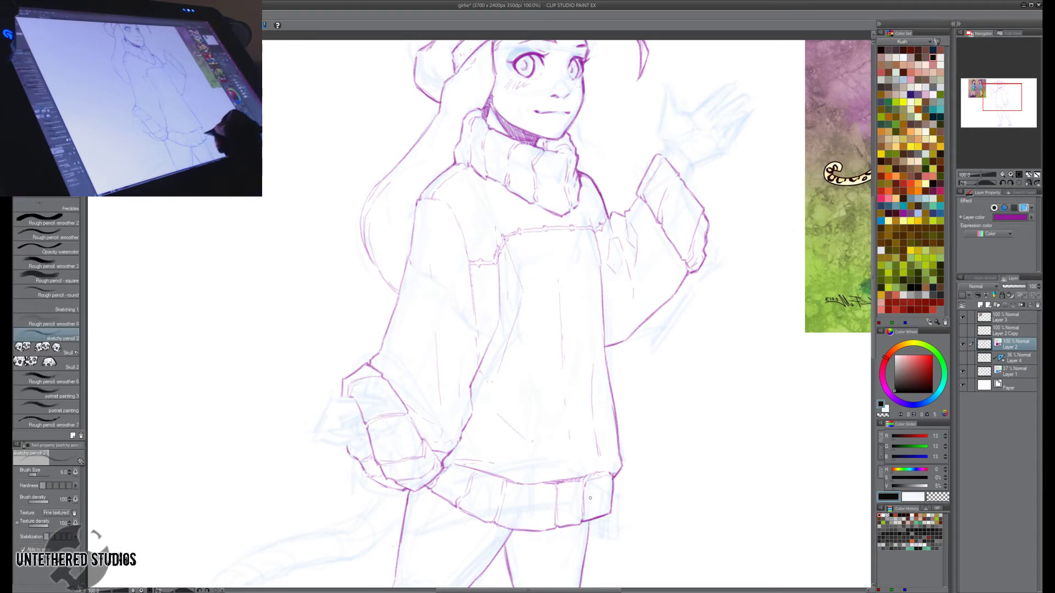
pyautogui.press('e')
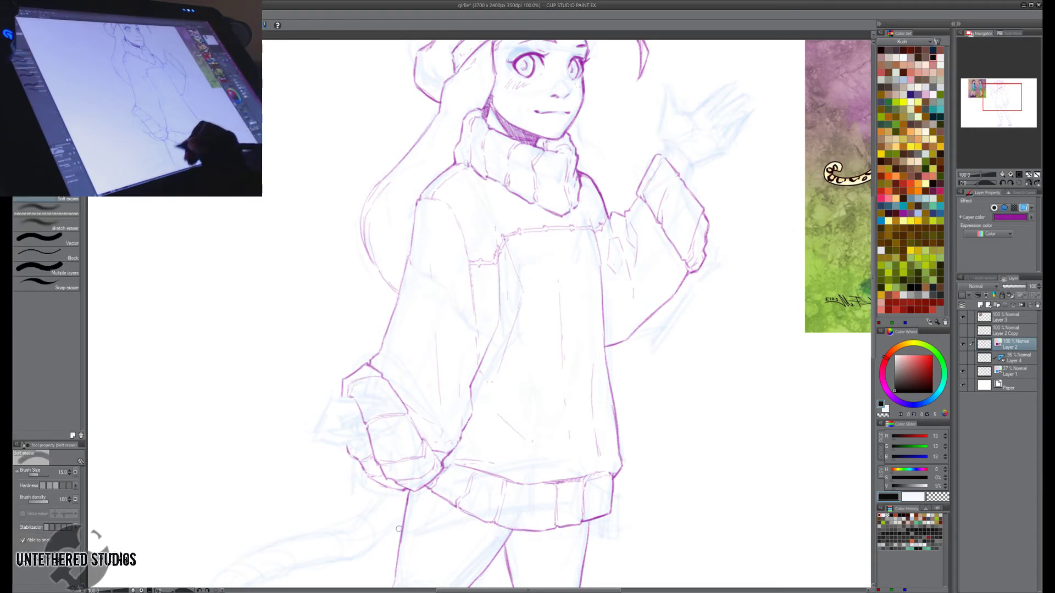
pyautogui.press('p')
pyautogui.press('h')
pyautogui.press('h')
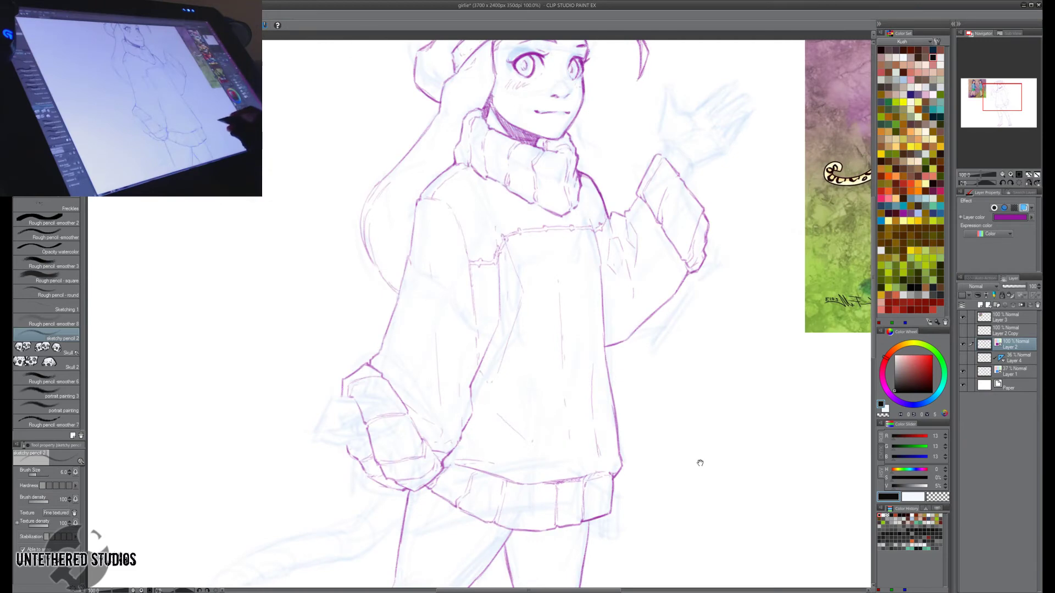
# Compare the sweater in mirrored and normal views, then make Layer 4 visible and active for sketching.
pyautogui.moveTo(700, 464); pyautogui.dragTo(717, 443)
pyautogui.press('h')
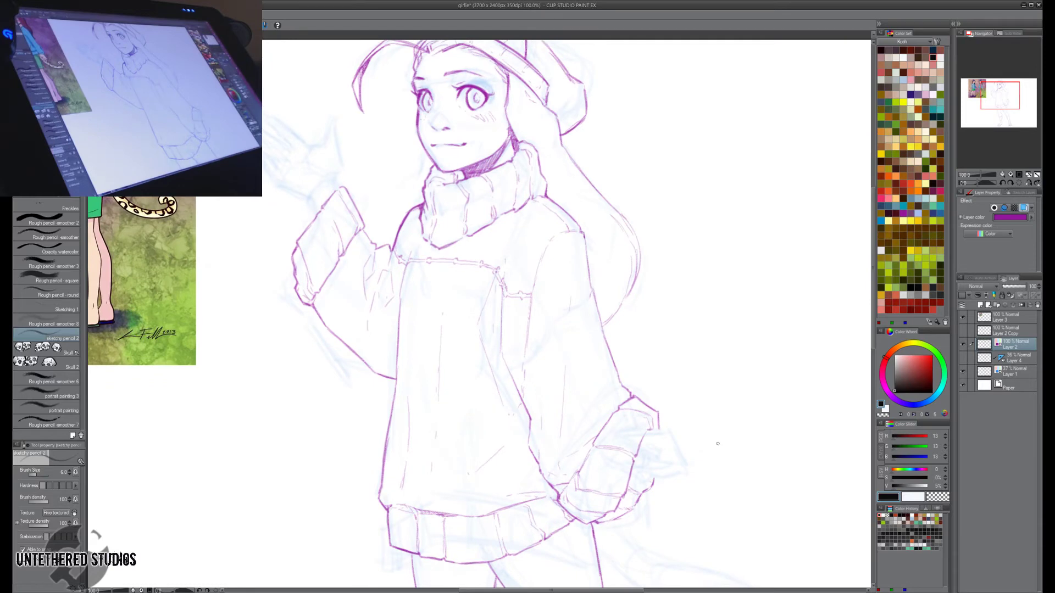
pyautogui.press('h')
pyautogui.moveTo(688, 324); pyautogui.dragTo(664, 461)
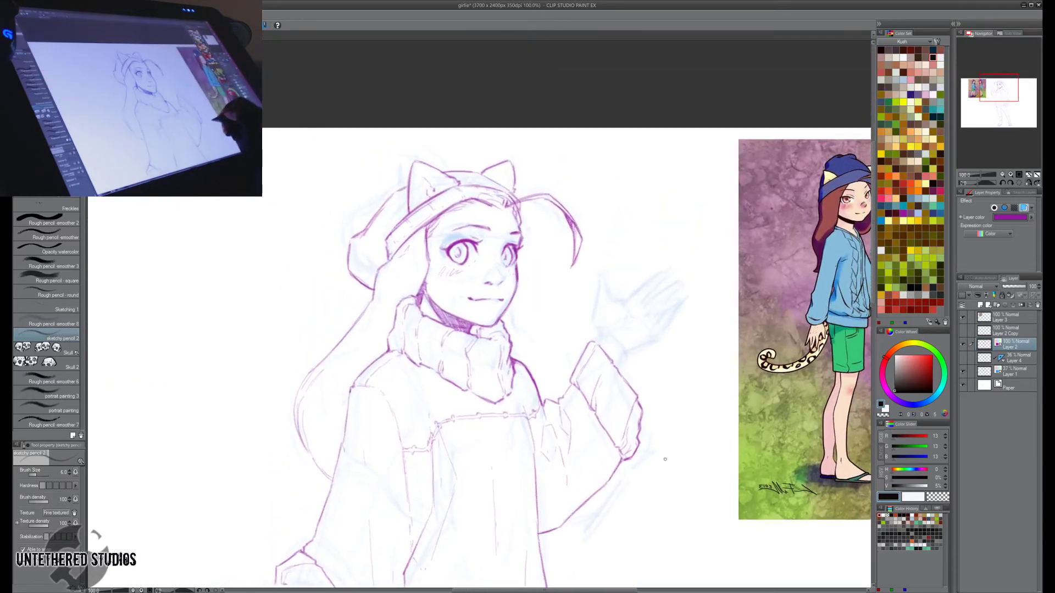
pyautogui.click(1014, 360)
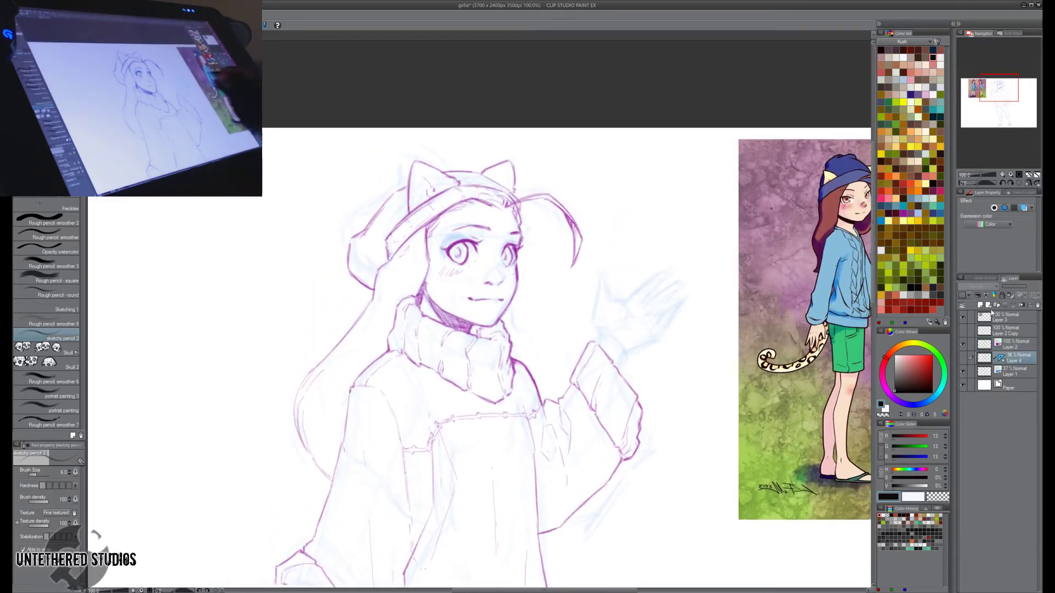
pyautogui.moveTo(519, 369); pyautogui.dragTo(544, 572)
pyautogui.moveTo(456, 473); pyautogui.dragTo(417, 583)
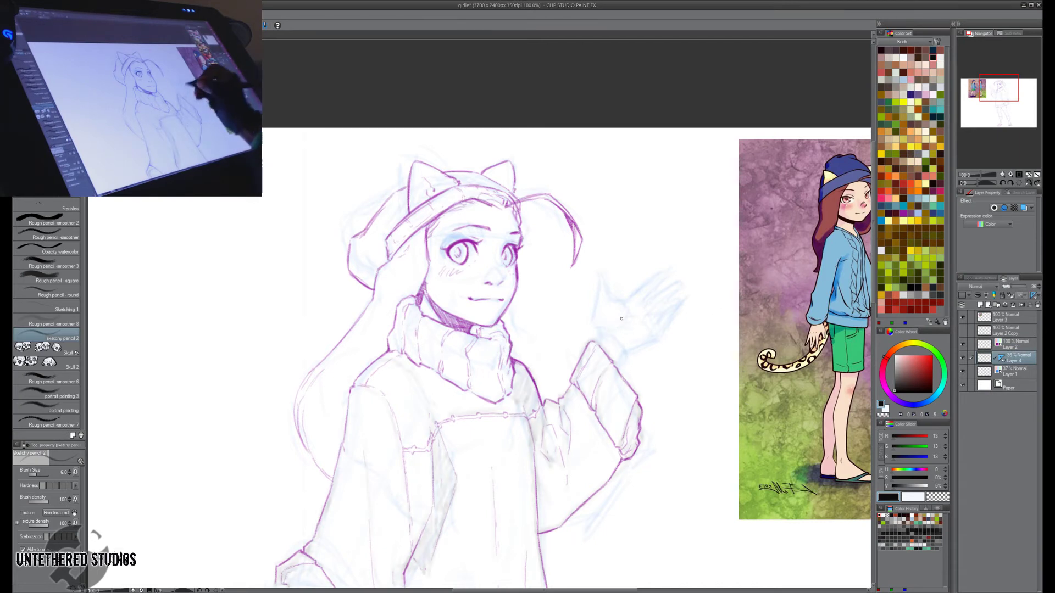
# Sketch the raised hand's wrist, palm and upright thumb in pencil on Layer 4.
pyautogui.moveTo(597, 341)
pyautogui.mouseDown()
pyautogui.moveTo(604, 333)
pyautogui.moveTo(623, 355)
pyautogui.moveTo(620, 373)
pyautogui.moveTo(624, 351)
pyautogui.mouseUp()
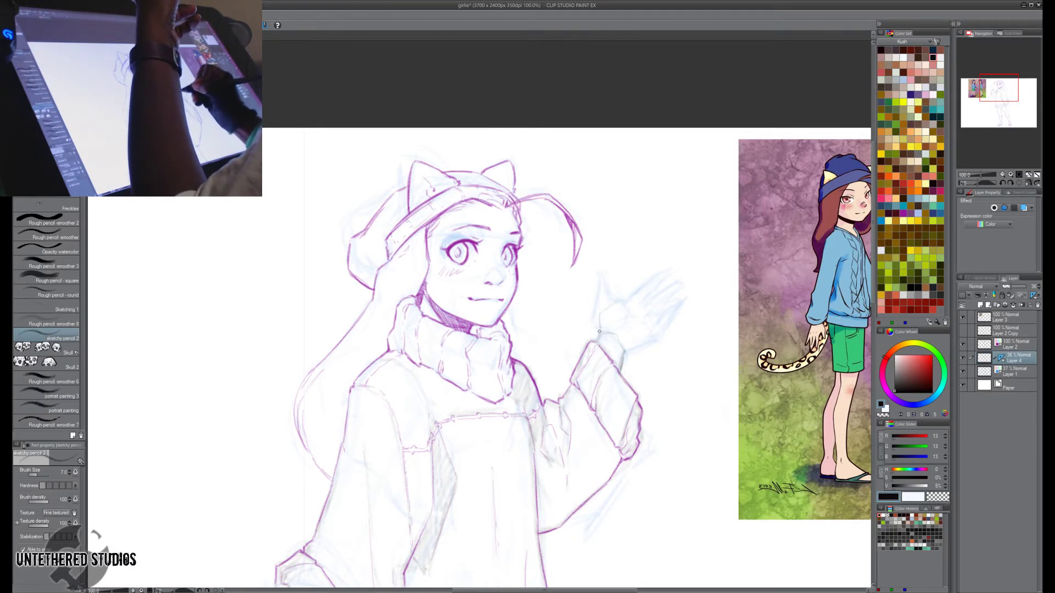
pyautogui.moveTo(598, 333)
pyautogui.mouseDown()
pyautogui.moveTo(613, 301)
pyautogui.moveTo(628, 310)
pyautogui.moveTo(622, 339)
pyautogui.mouseUp()
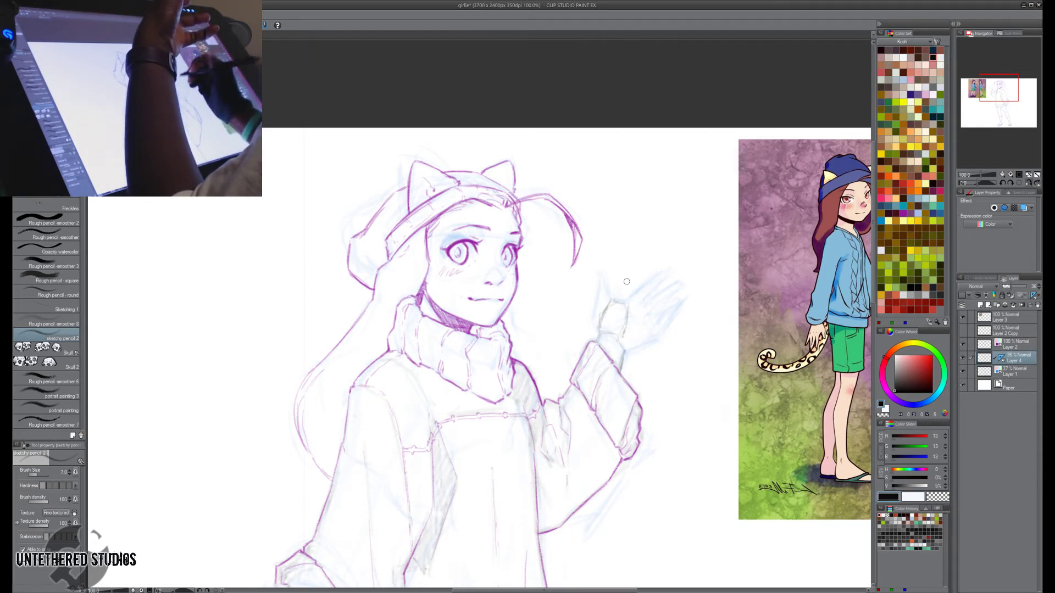
pyautogui.moveTo(615, 301)
pyautogui.mouseDown()
pyautogui.moveTo(605, 315)
pyautogui.moveTo(628, 313)
pyautogui.mouseUp()
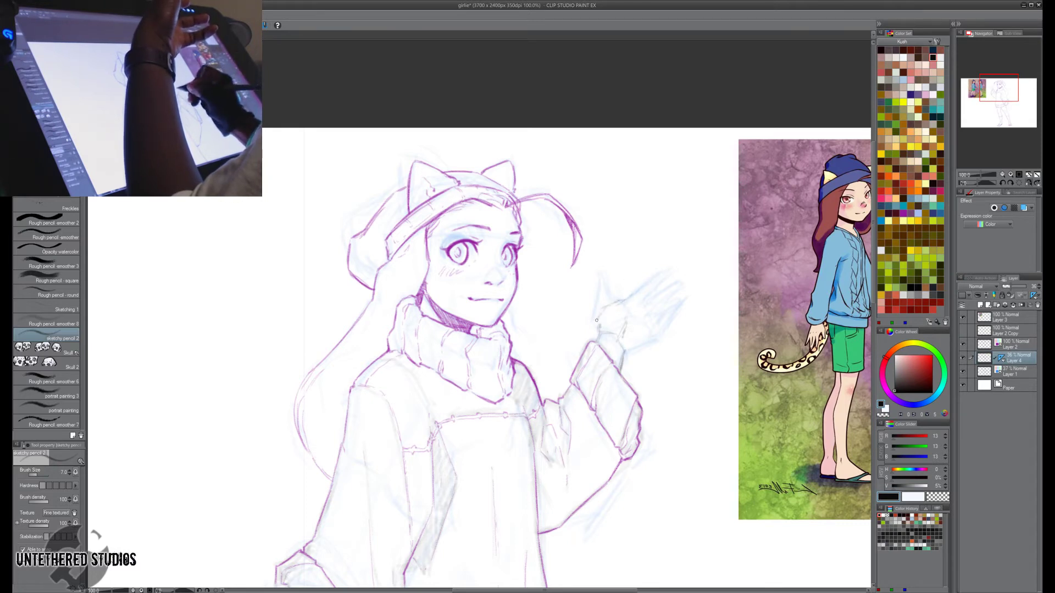
pyautogui.moveTo(600, 314); pyautogui.dragTo(599, 328)
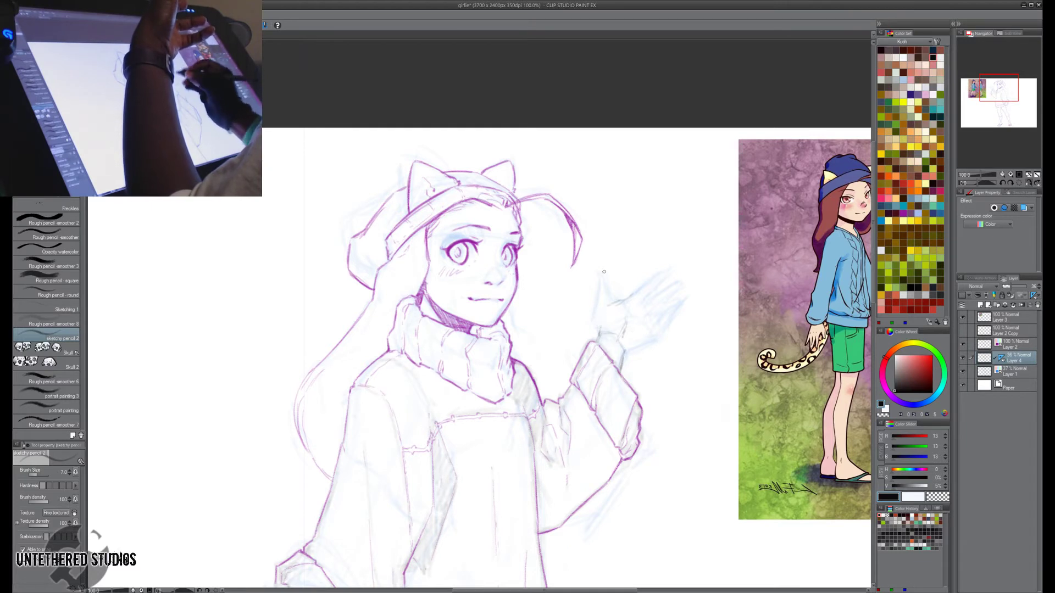
pyautogui.moveTo(598, 318)
pyautogui.mouseDown()
pyautogui.moveTo(599, 333)
pyautogui.moveTo(598, 323)
pyautogui.mouseUp()
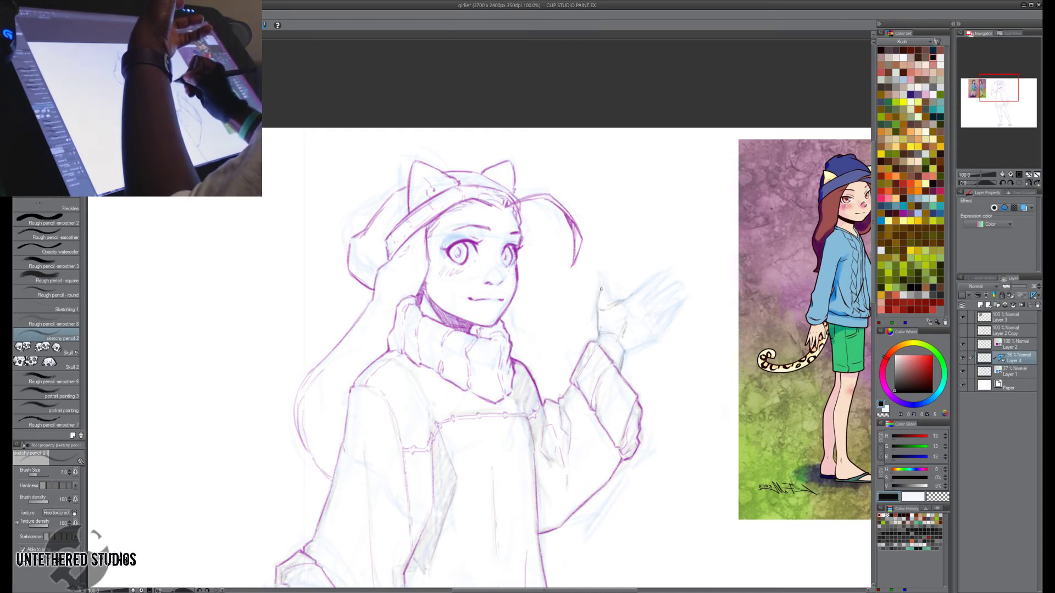
pyautogui.moveTo(605, 286)
pyautogui.mouseDown()
pyautogui.moveTo(613, 306)
pyautogui.moveTo(616, 283)
pyautogui.moveTo(614, 304)
pyautogui.moveTo(619, 287)
pyautogui.moveTo(633, 295)
pyautogui.moveTo(637, 290)
pyautogui.mouseUp()
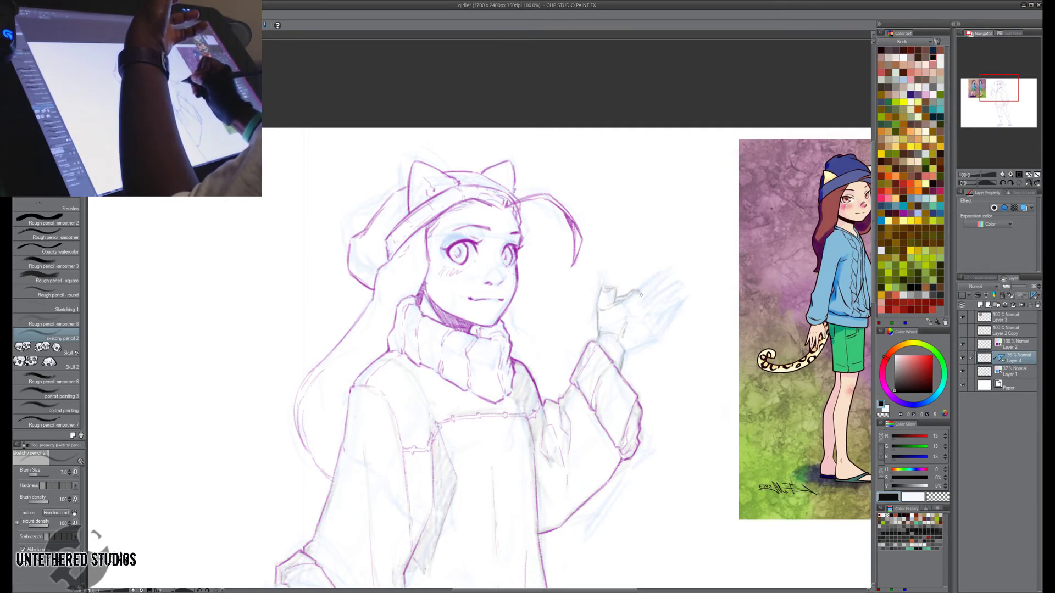
pyautogui.moveTo(606, 274); pyautogui.dragTo(602, 286)
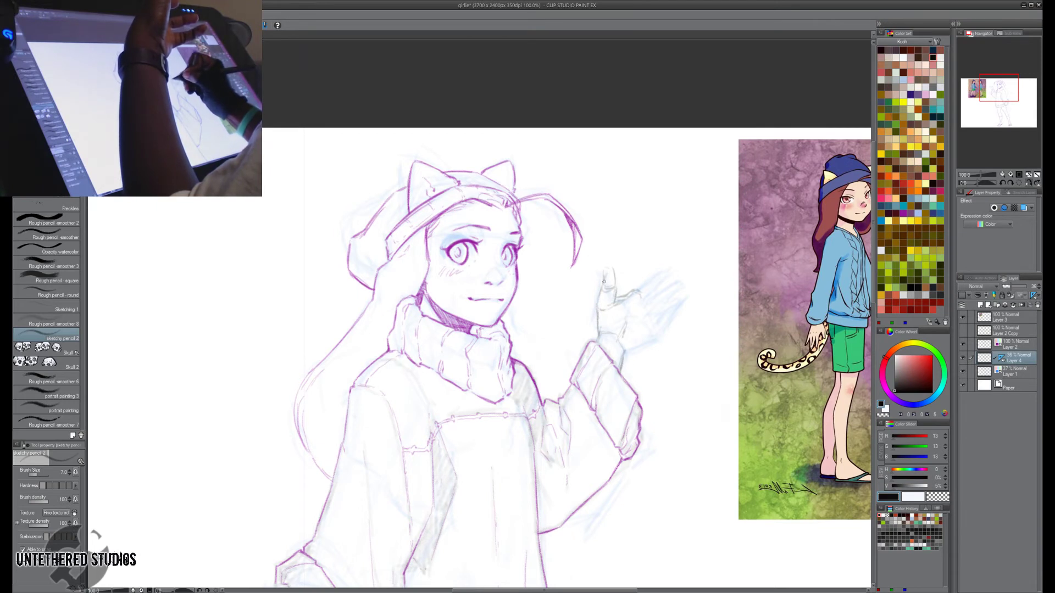
pyautogui.moveTo(606, 276); pyautogui.dragTo(608, 264)
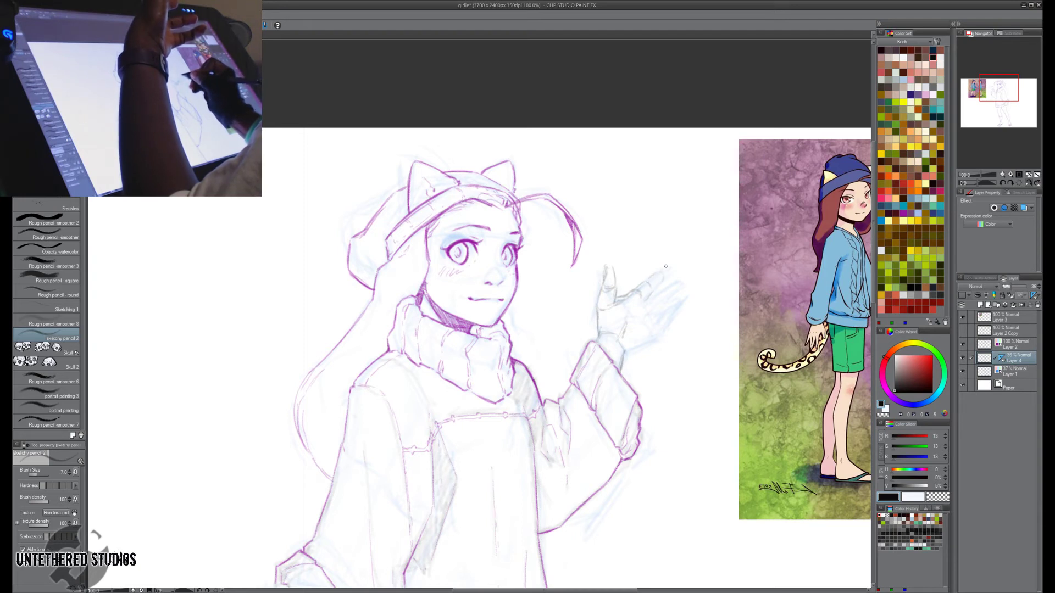
# Sketch the four spread fingers of the raised hand on Layer 4, following the rough underdrawing.
pyautogui.moveTo(640, 287)
pyautogui.mouseDown()
pyautogui.moveTo(668, 270)
pyautogui.moveTo(645, 302)
pyautogui.mouseUp()
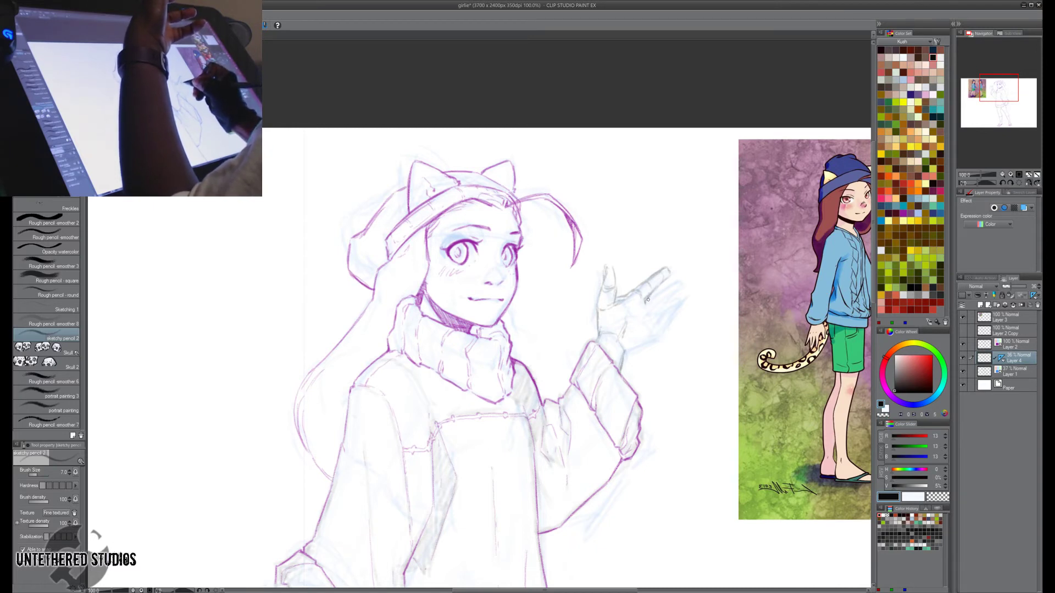
pyautogui.moveTo(664, 291); pyautogui.dragTo(648, 300)
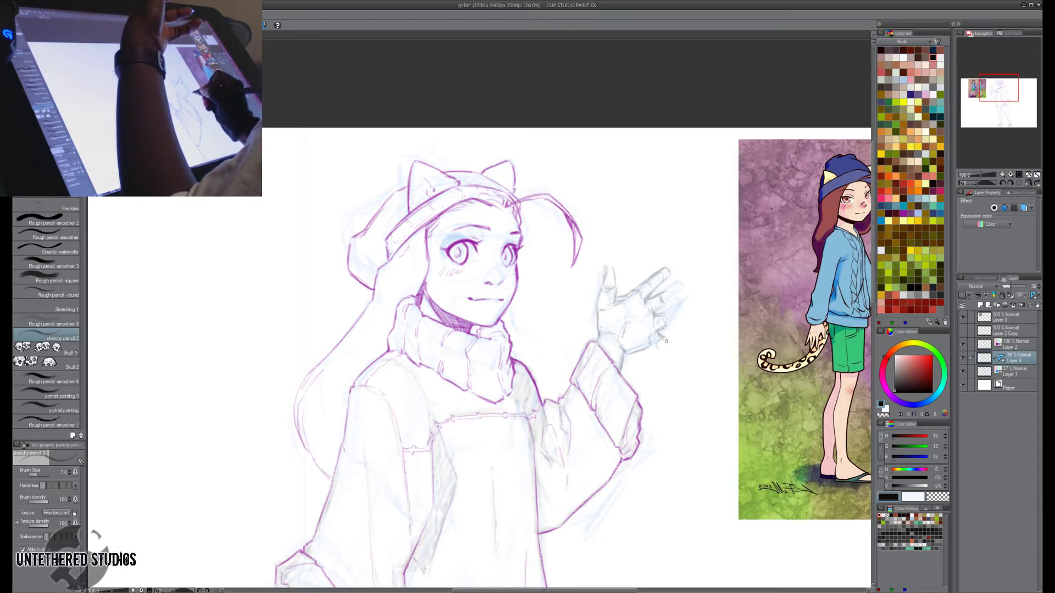
pyautogui.moveTo(661, 338); pyautogui.dragTo(649, 351)
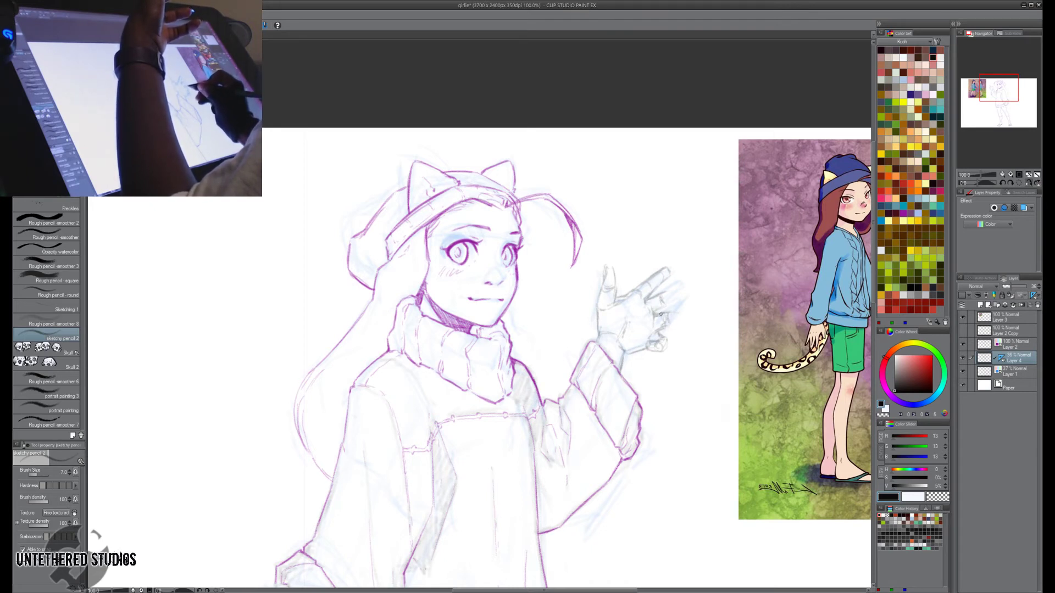
pyautogui.moveTo(667, 326); pyautogui.dragTo(692, 316)
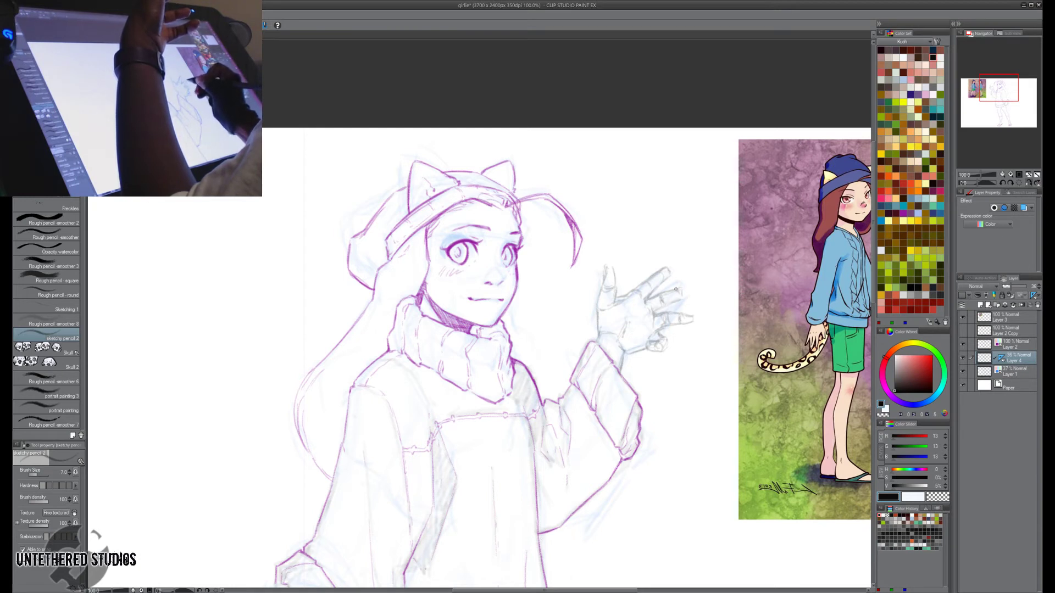
pyautogui.moveTo(683, 288); pyautogui.dragTo(695, 287)
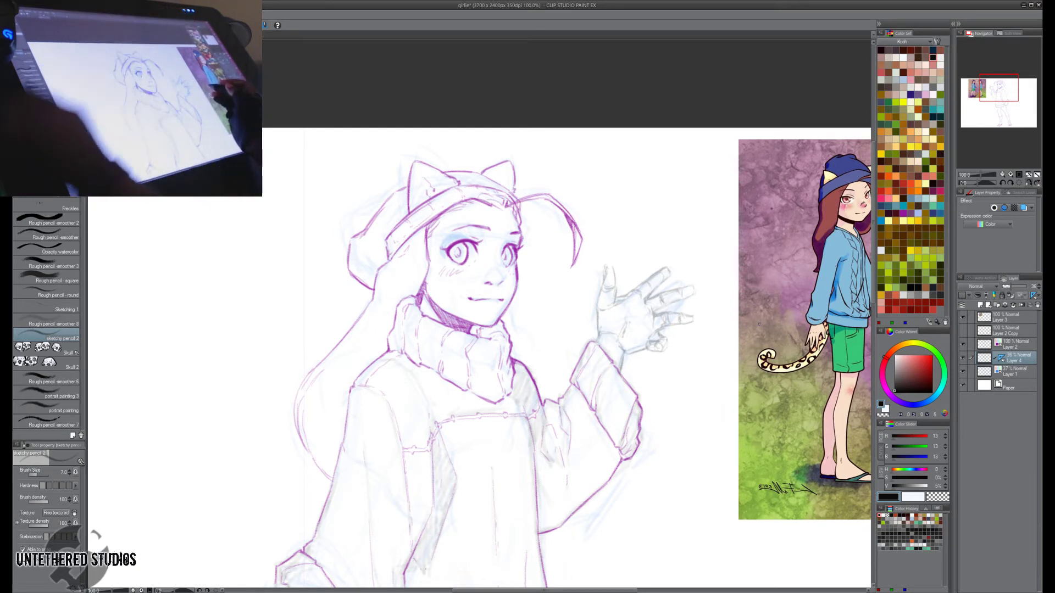
# Sketch the lowered hand's fingers emerging from the sweater cuff on Layer 4, working in the mirrored view.
pyautogui.moveTo(679, 409); pyautogui.dragTo(725, 357)
pyautogui.moveTo(711, 408); pyautogui.dragTo(744, 374)
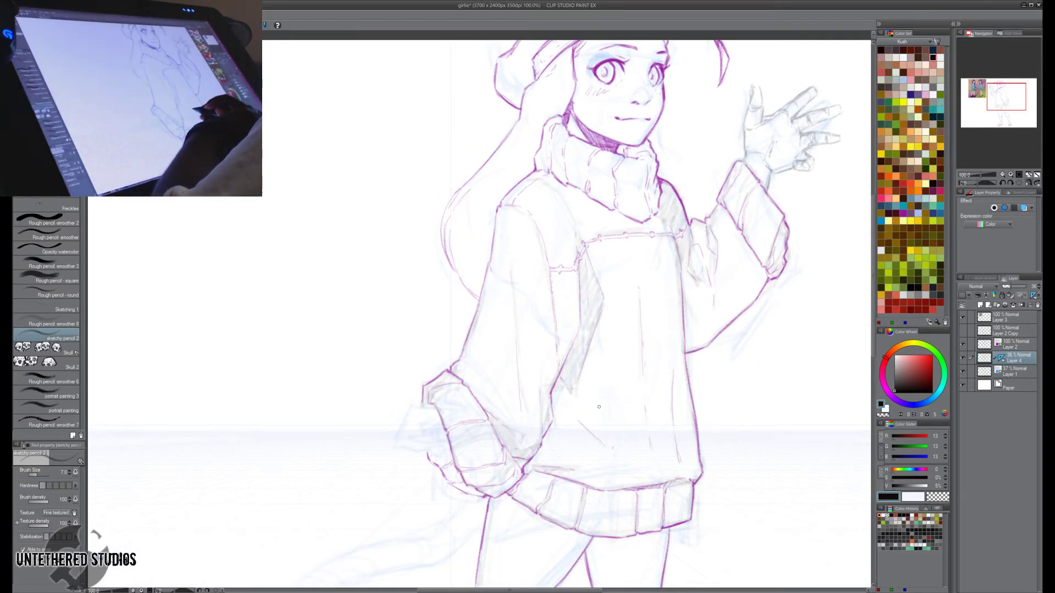
pyautogui.press('h')
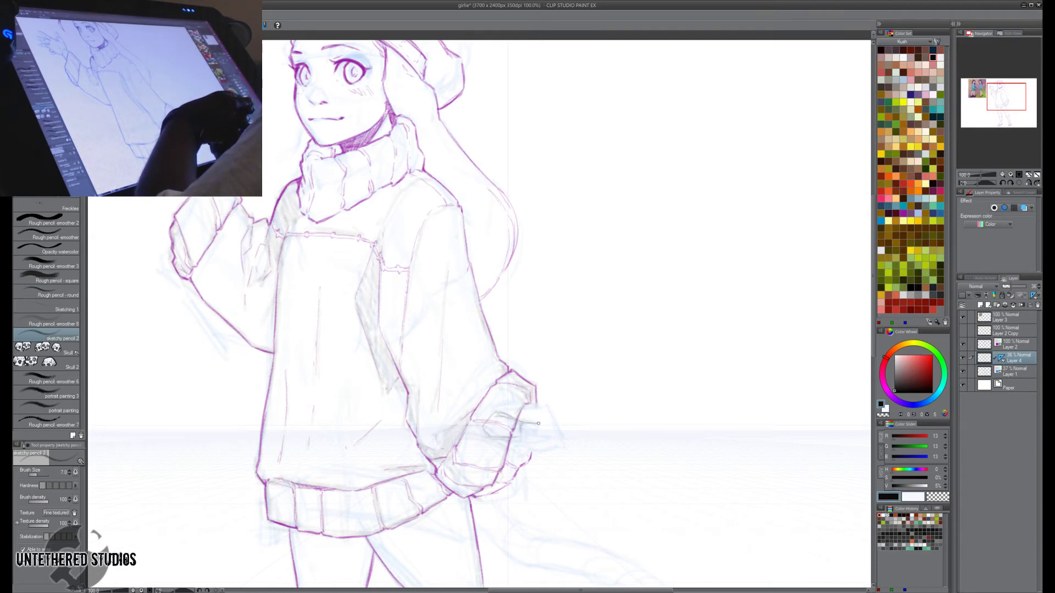
pyautogui.moveTo(539, 424); pyautogui.dragTo(536, 435)
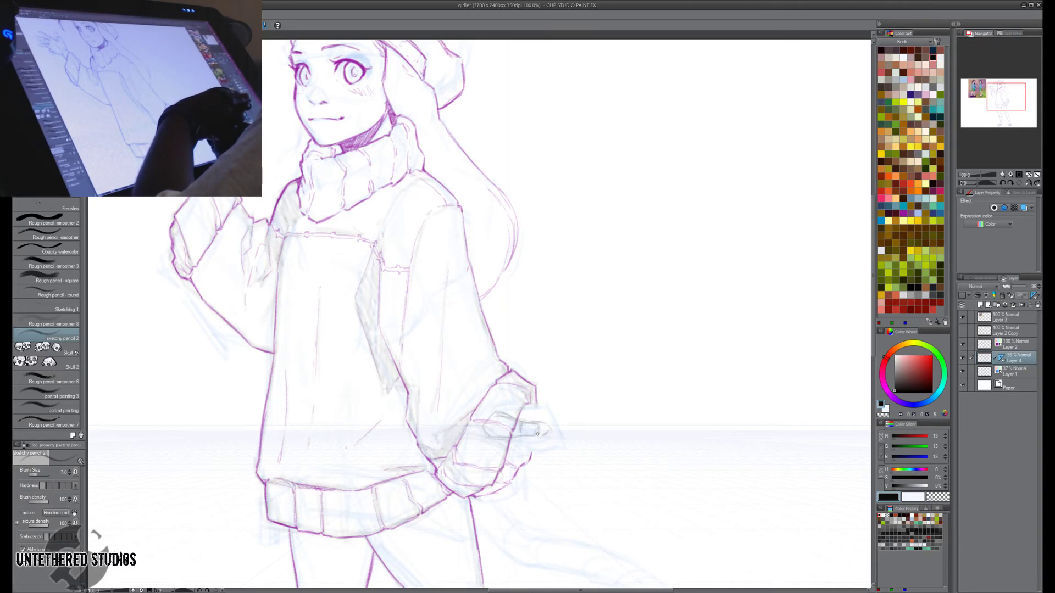
pyautogui.moveTo(535, 423); pyautogui.dragTo(552, 430)
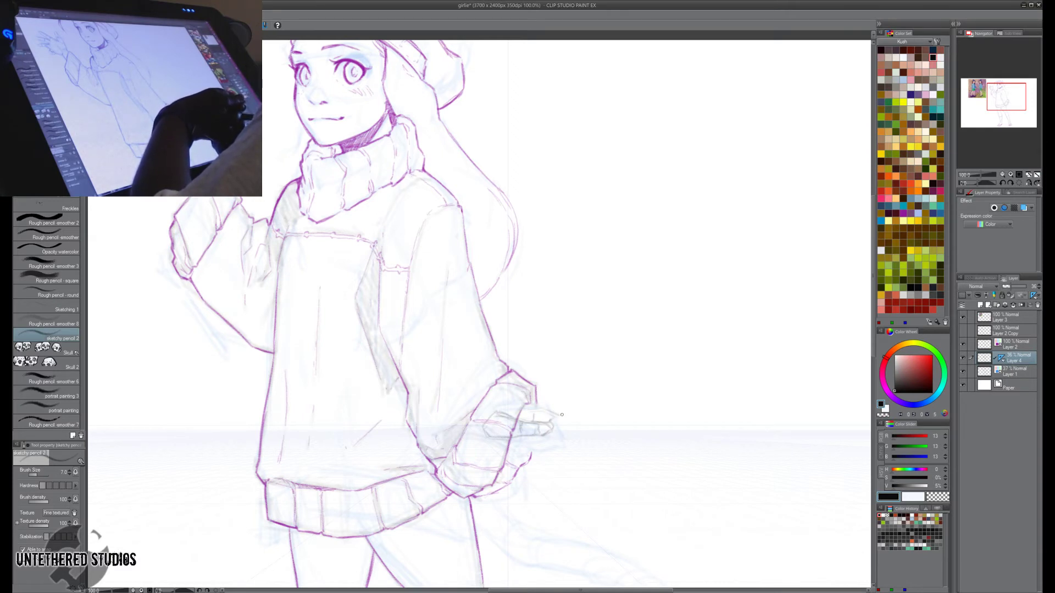
pyautogui.moveTo(559, 415); pyautogui.dragTo(560, 427)
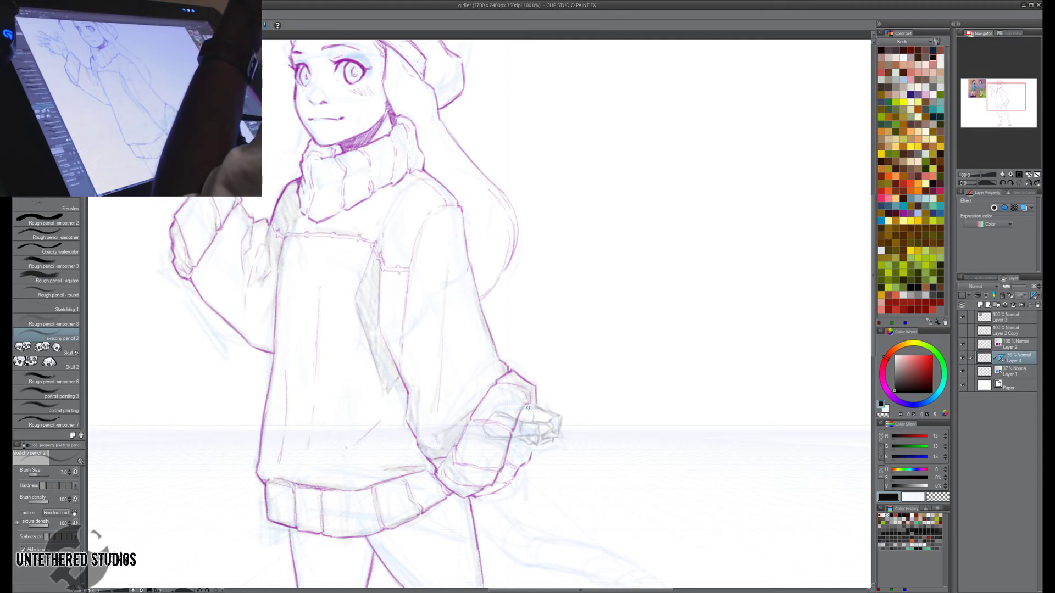
pyautogui.press('h')
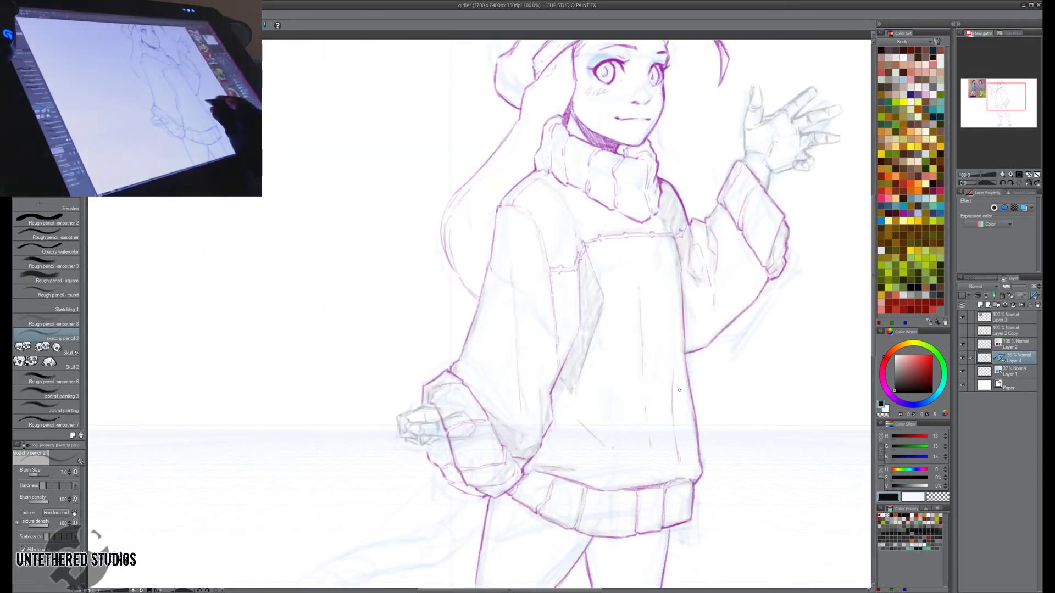
# Lasso the lowered hand sketch, enlarge it slightly with a free transform, and clear the selection.
pyautogui.moveTo(647, 414); pyautogui.dragTo(640, 438)
pyautogui.press('m')
pyautogui.moveTo(440, 417)
pyautogui.mouseDown()
pyautogui.moveTo(374, 433)
pyautogui.moveTo(470, 466)
pyautogui.moveTo(440, 416)
pyautogui.mouseUp()
pyautogui.hotkey('ctrl', 't')
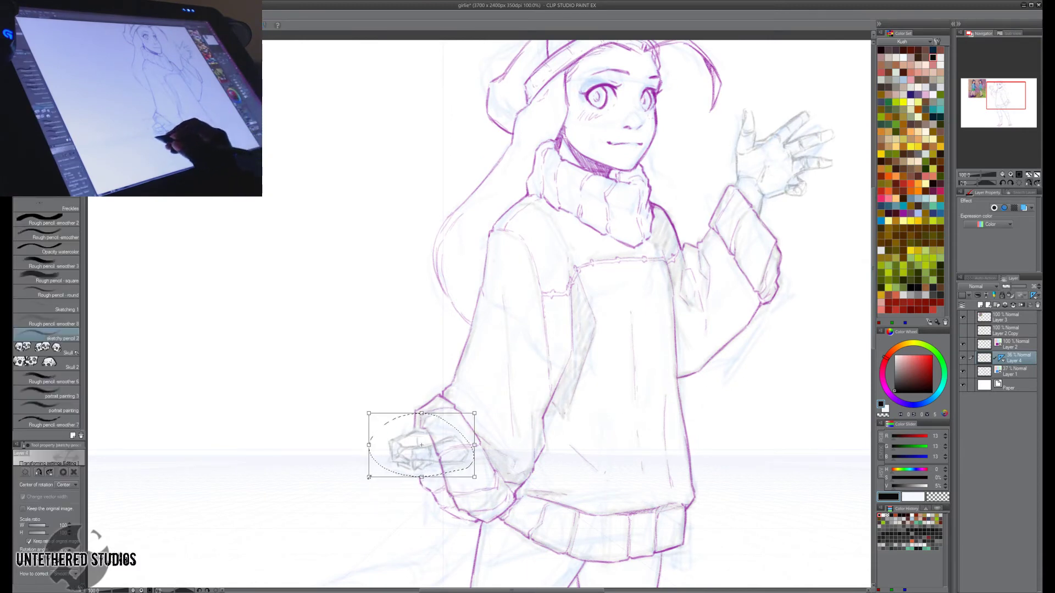
pyautogui.moveTo(369, 477); pyautogui.dragTo(361, 482)
pyautogui.click(1028, 175)
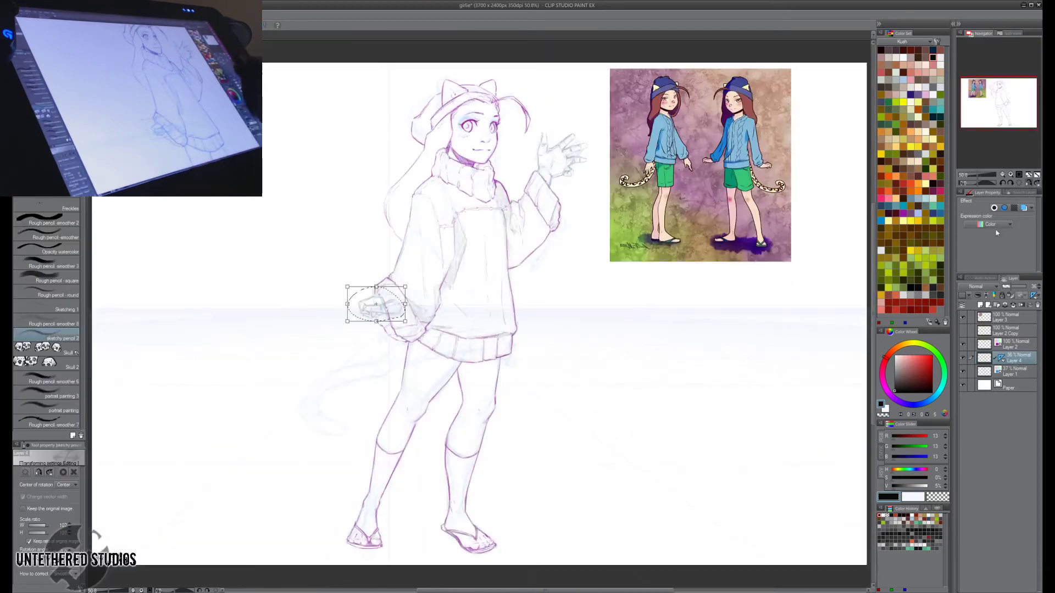
pyautogui.press('Return')
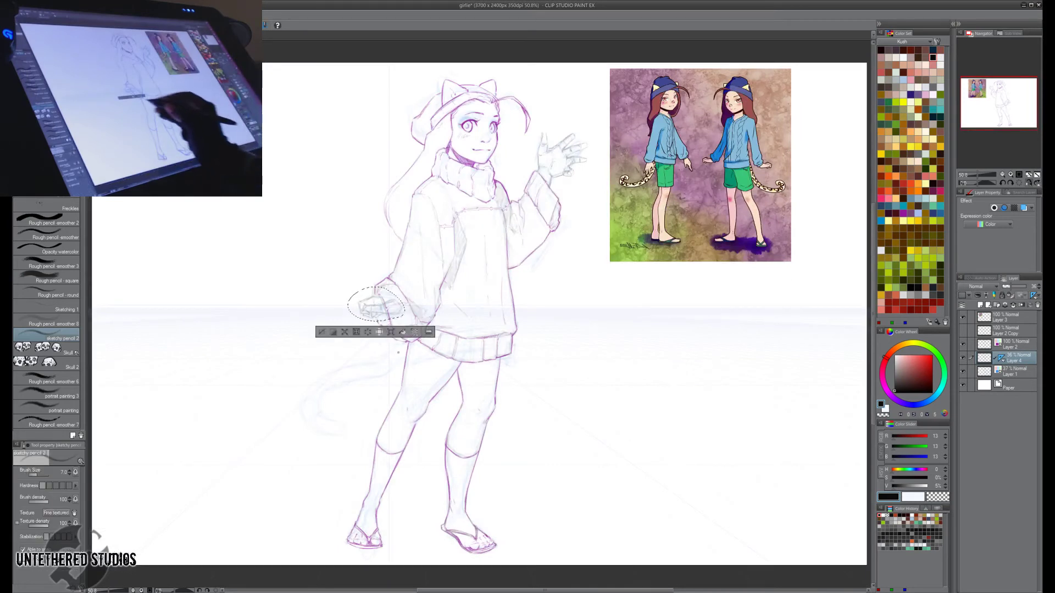
pyautogui.click(322, 332)
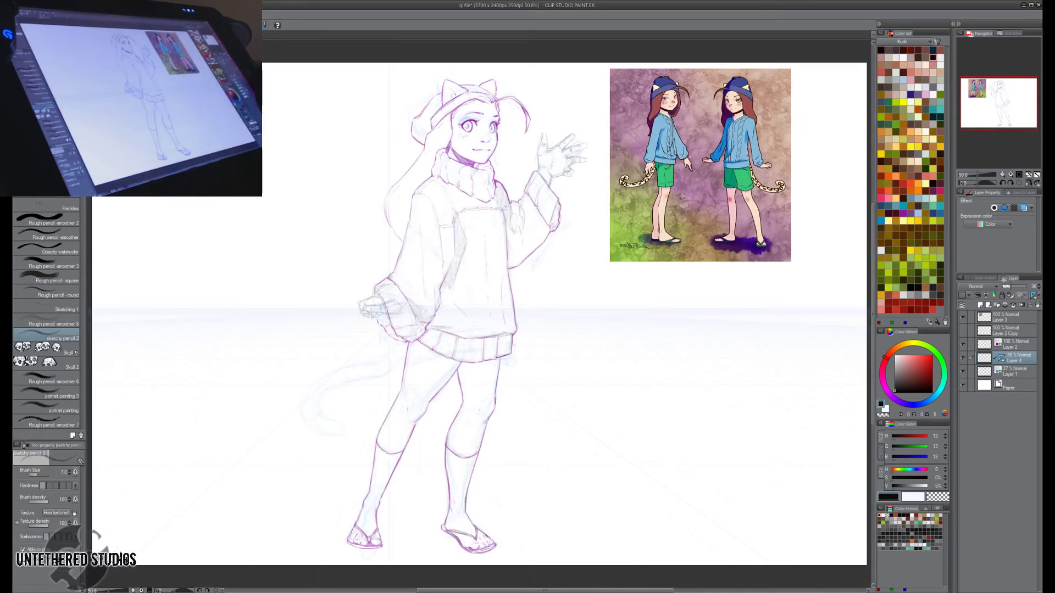
# Reduce the opacity of Layer 4 to 22%.
pyautogui.click(1011, 344)
pyautogui.click(1019, 175)
pyautogui.moveTo(633, 230); pyautogui.dragTo(627, 507)
pyautogui.click(1015, 358)
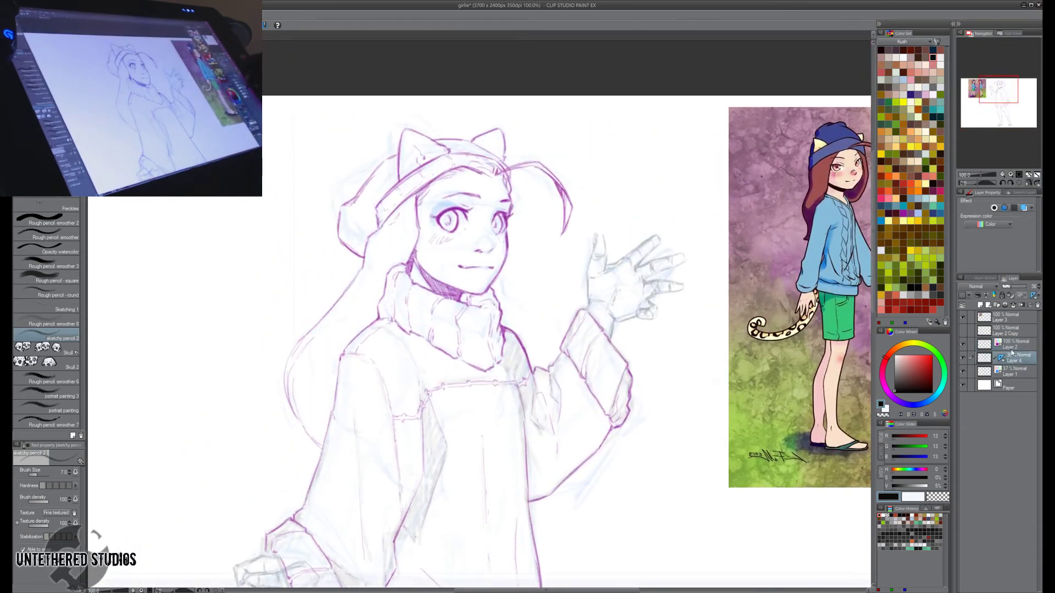
pyautogui.moveTo(1014, 286); pyautogui.dragTo(1008, 288)
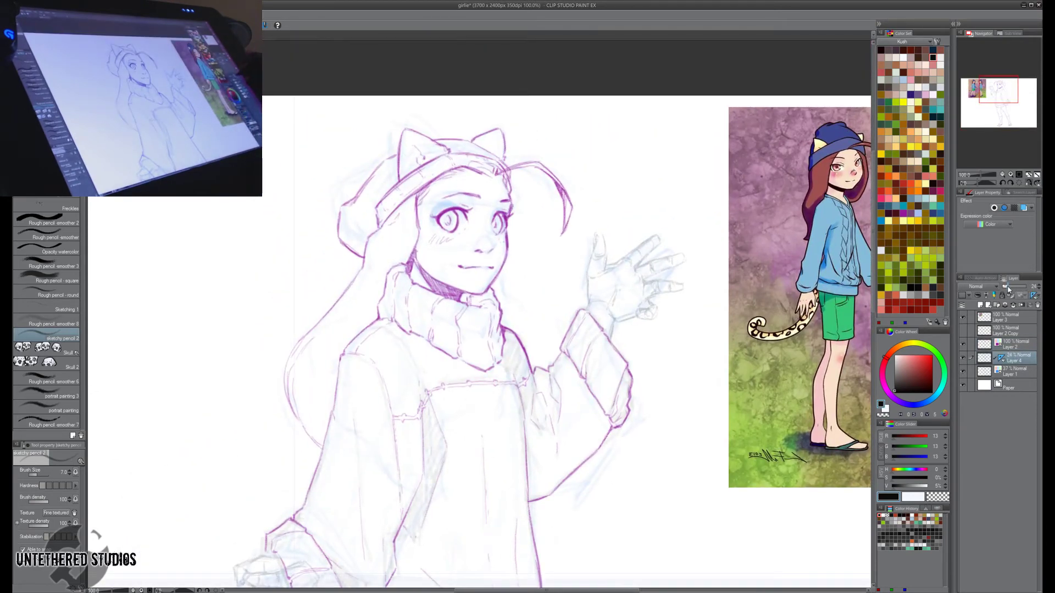
# Outline the raised hand's thumb, upper palm edge and index finger on Layer 2 with the pencil at size 6.
pyautogui.click(1017, 346)
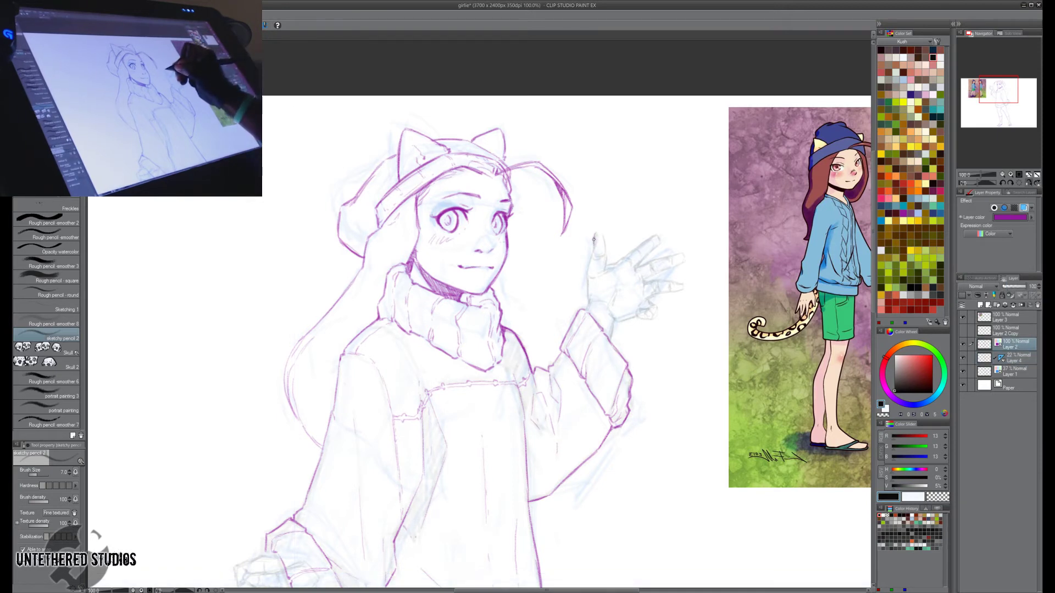
pyautogui.moveTo(593, 239); pyautogui.dragTo(588, 302)
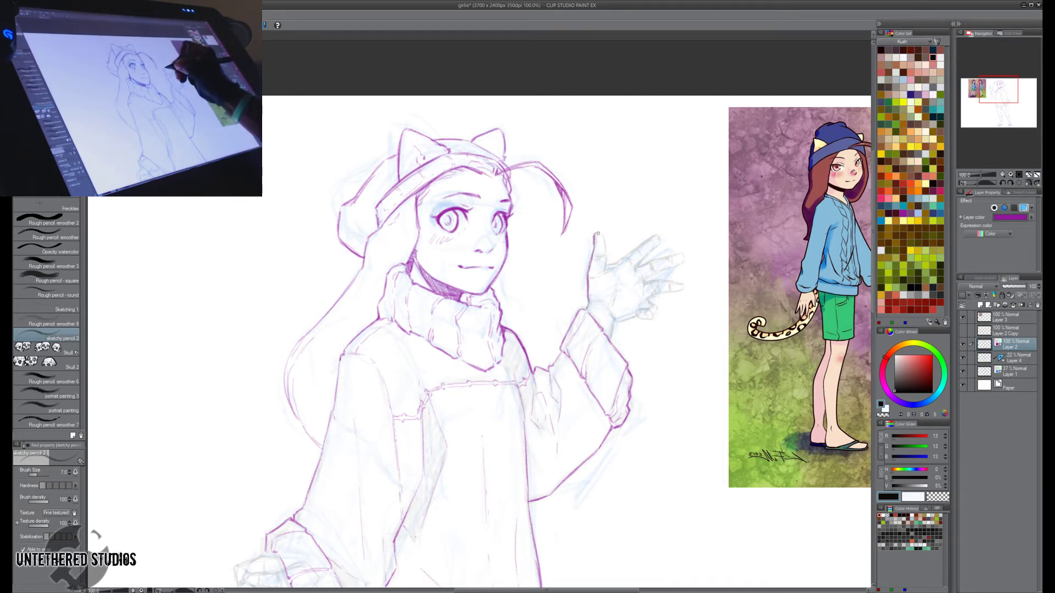
pyautogui.moveTo(598, 233); pyautogui.dragTo(605, 245)
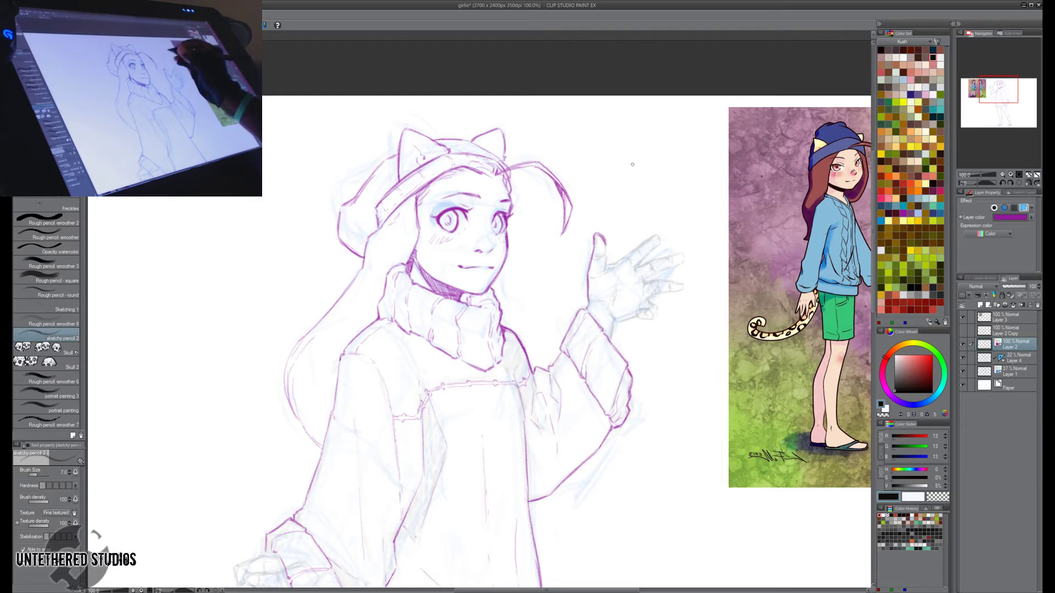
pyautogui.press('[')
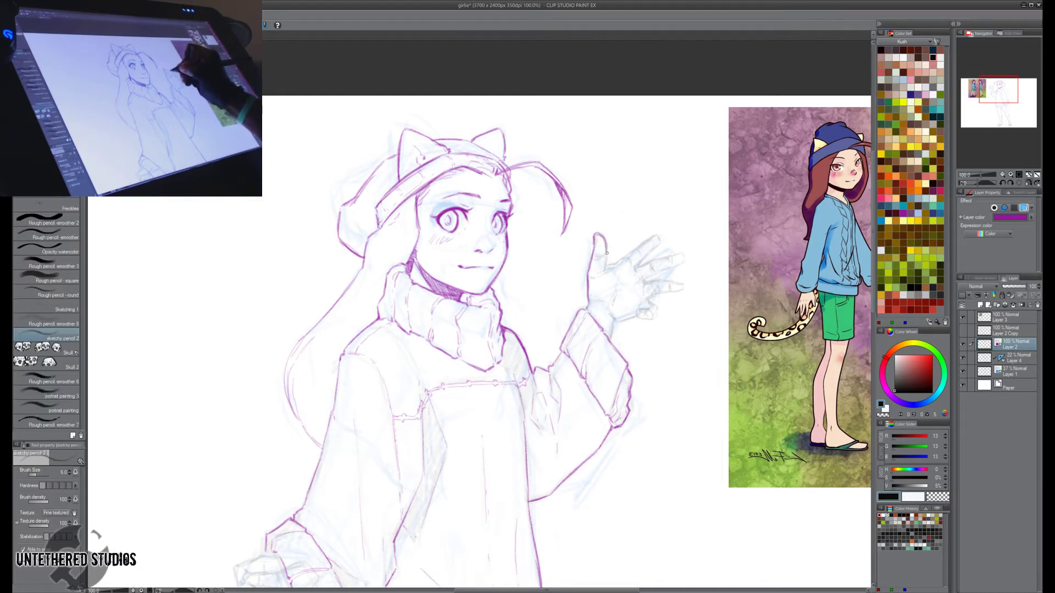
pyautogui.moveTo(606, 247)
pyautogui.mouseDown()
pyautogui.moveTo(727, 214)
pyautogui.moveTo(643, 249)
pyautogui.moveTo(631, 280)
pyautogui.moveTo(673, 252)
pyautogui.moveTo(651, 282)
pyautogui.mouseUp()
pyautogui.press('e')
pyautogui.press('p')
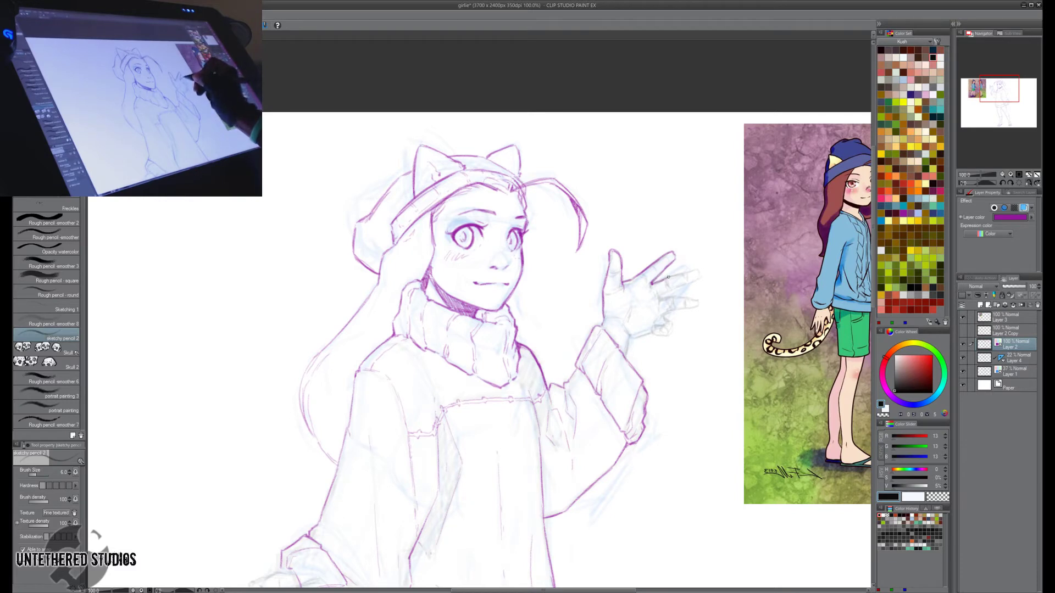
# Outline the raised hand's middle finger and clean up the finger lines, checking them in the mirrored view.
pyautogui.moveTo(668, 277)
pyautogui.mouseDown()
pyautogui.moveTo(700, 277)
pyautogui.moveTo(665, 292)
pyautogui.moveTo(659, 299)
pyautogui.moveTo(674, 291)
pyautogui.moveTo(664, 305)
pyautogui.moveTo(715, 292)
pyautogui.moveTo(719, 271)
pyautogui.moveTo(721, 293)
pyautogui.moveTo(756, 303)
pyautogui.mouseUp()
pyautogui.press('h')
pyautogui.press('h')
pyautogui.press('e')
pyautogui.press('p')
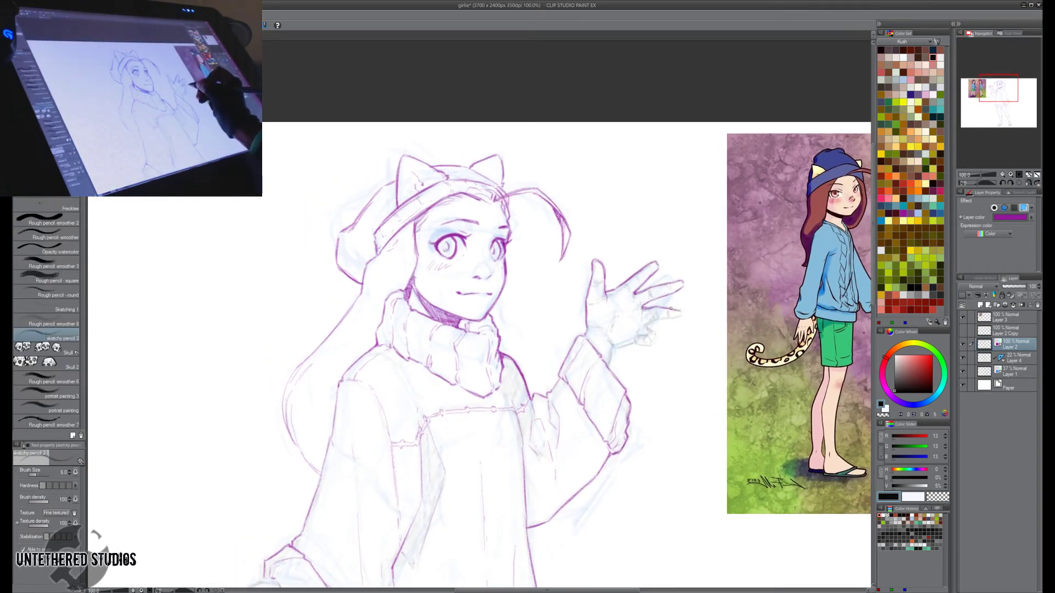
# Outline the raised hand's ring finger and little finger on Layer 2, checking the hand in the mirrored view.
pyautogui.moveTo(681, 314); pyautogui.dragTo(651, 322)
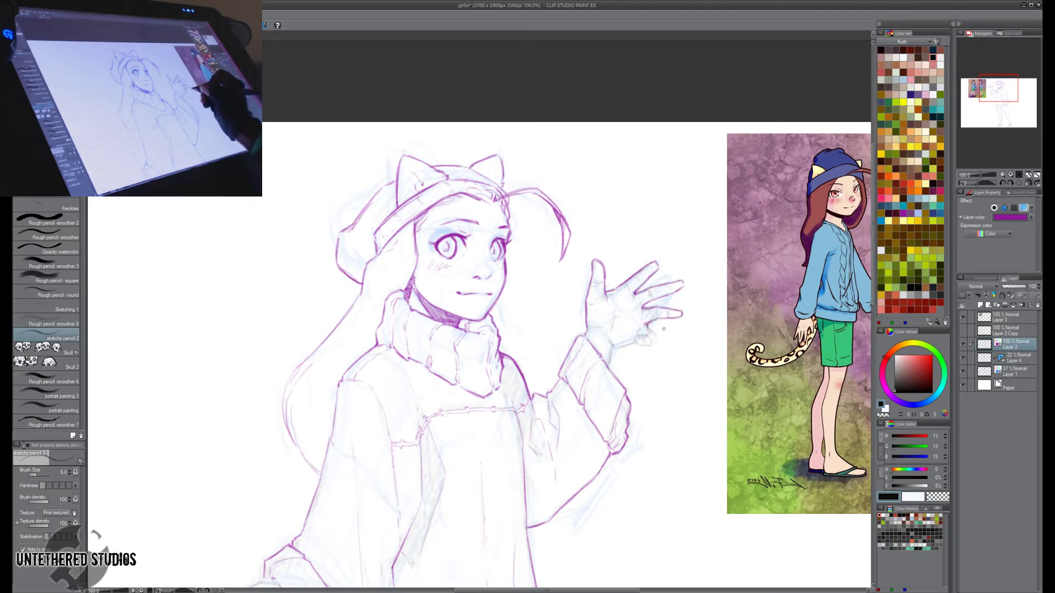
pyautogui.moveTo(647, 328)
pyautogui.mouseDown()
pyautogui.moveTo(655, 338)
pyautogui.moveTo(636, 339)
pyautogui.moveTo(653, 345)
pyautogui.mouseUp()
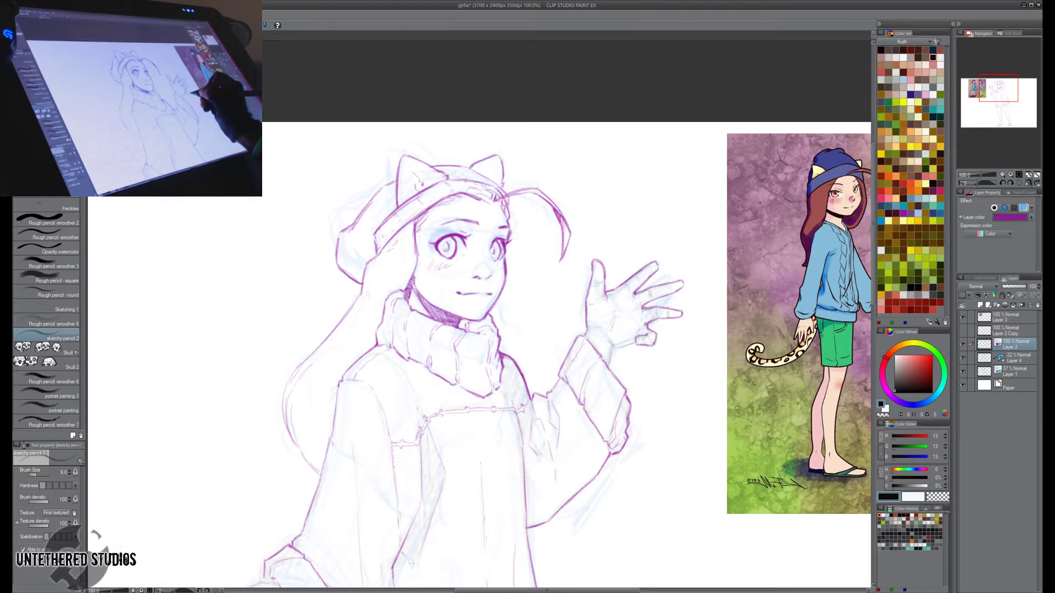
pyautogui.press('h')
pyautogui.press('h')
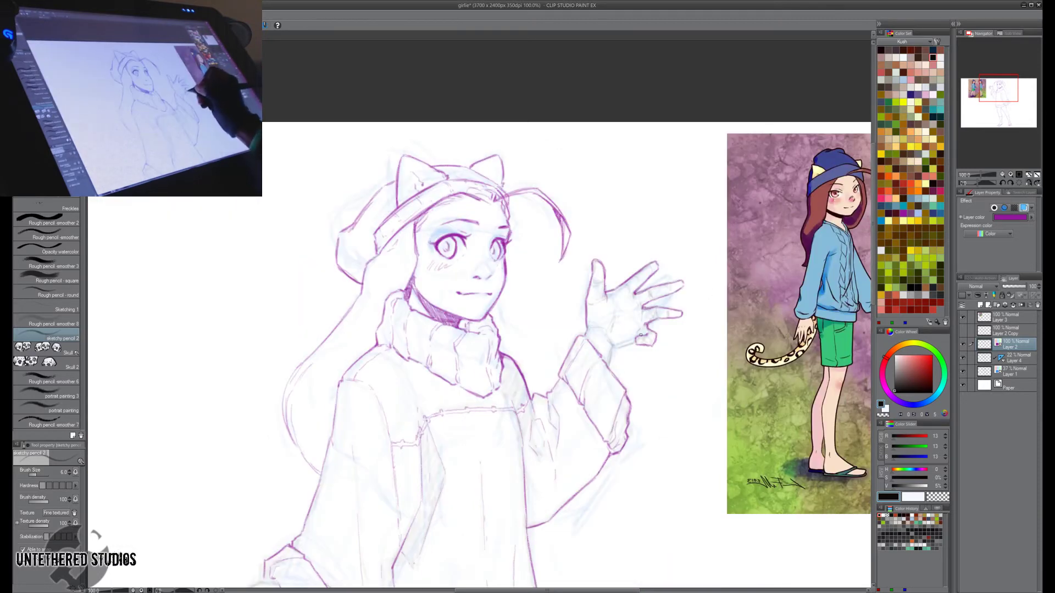
pyautogui.press('h')
pyautogui.press('h')
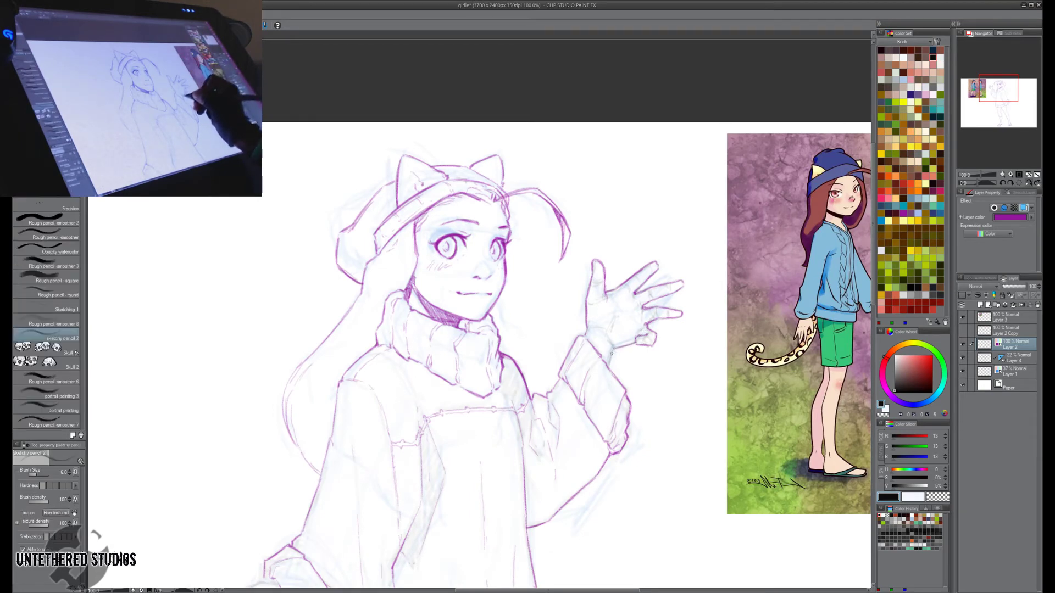
pyautogui.press('h')
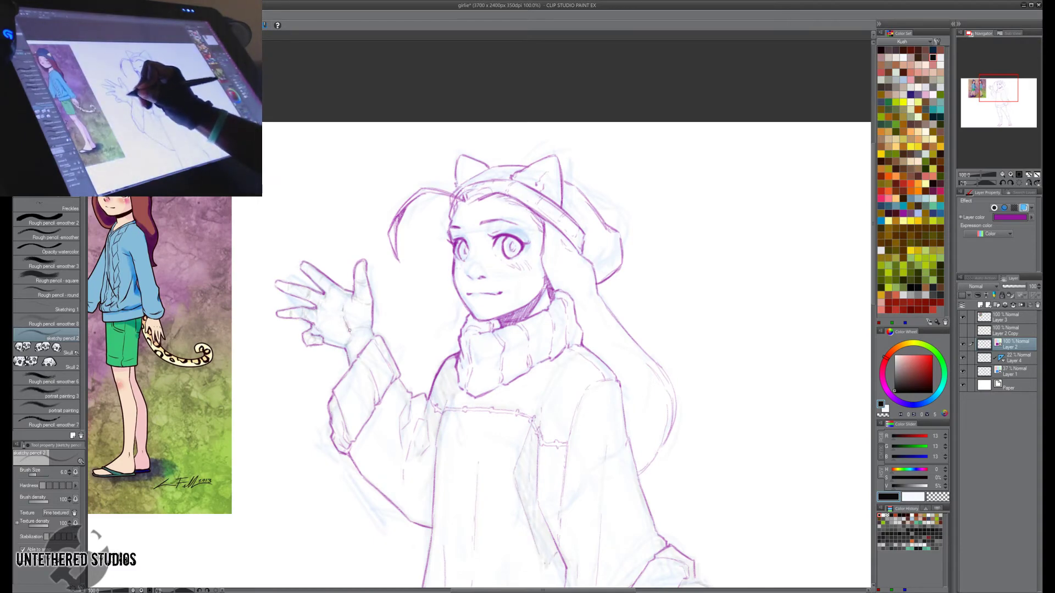
pyautogui.press('h')
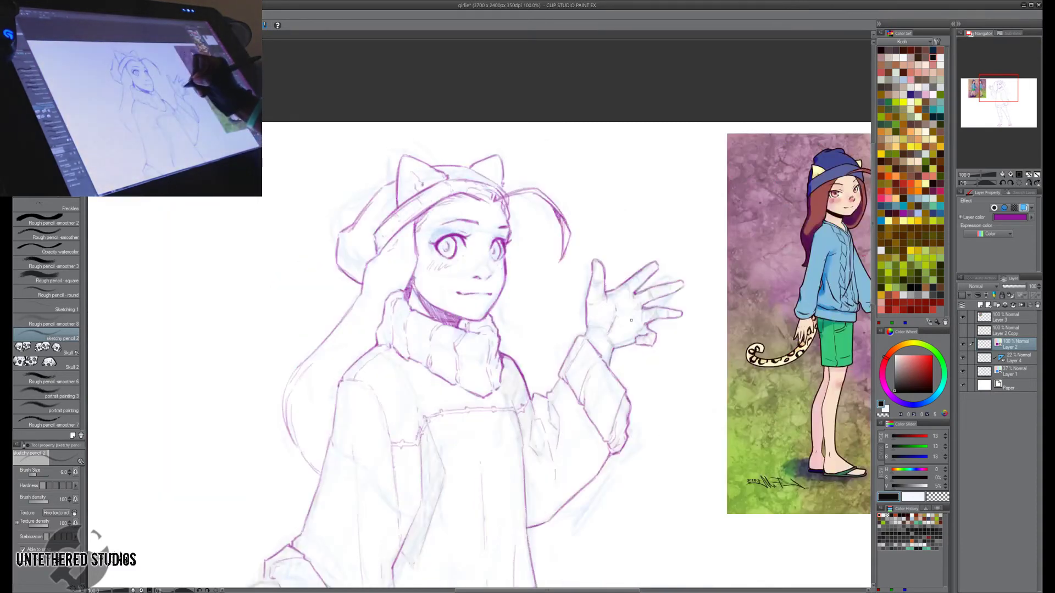
# Outline the lowered hand's back, thumb and curled fingers over the sketch in the mirrored view, checking it in both orientations.
pyautogui.moveTo(624, 322)
pyautogui.mouseDown()
pyautogui.moveTo(634, 263)
pyautogui.moveTo(718, 225)
pyautogui.mouseUp()
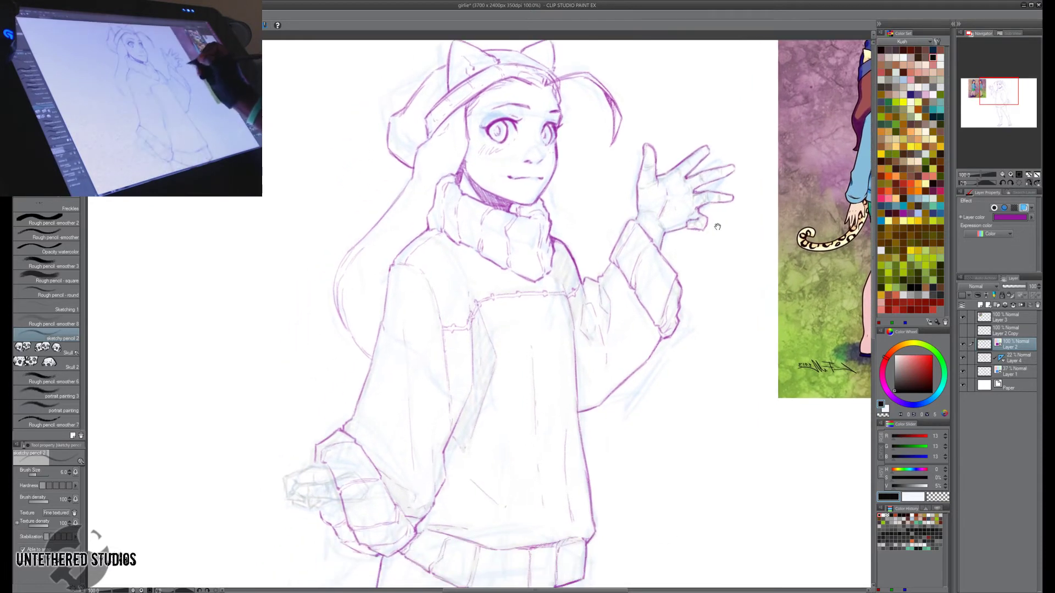
pyautogui.moveTo(760, 257); pyautogui.dragTo(855, 180)
pyautogui.moveTo(639, 239); pyautogui.dragTo(669, 238)
pyautogui.press('h')
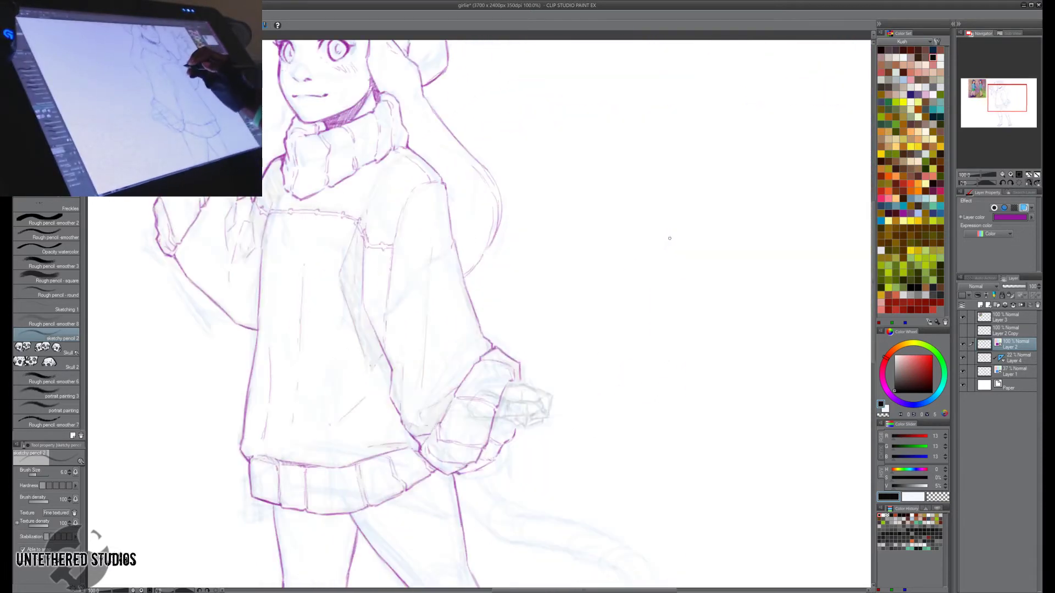
pyautogui.moveTo(636, 392); pyautogui.dragTo(694, 415)
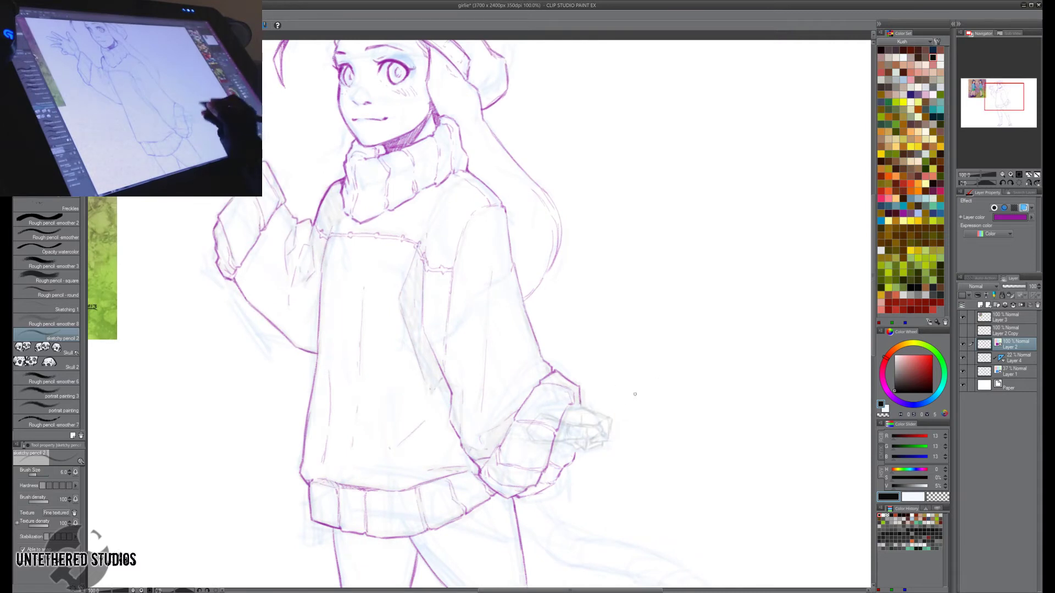
pyautogui.moveTo(569, 409); pyautogui.dragTo(584, 409)
pyautogui.moveTo(585, 408)
pyautogui.mouseDown()
pyautogui.moveTo(612, 420)
pyautogui.moveTo(609, 432)
pyautogui.mouseUp()
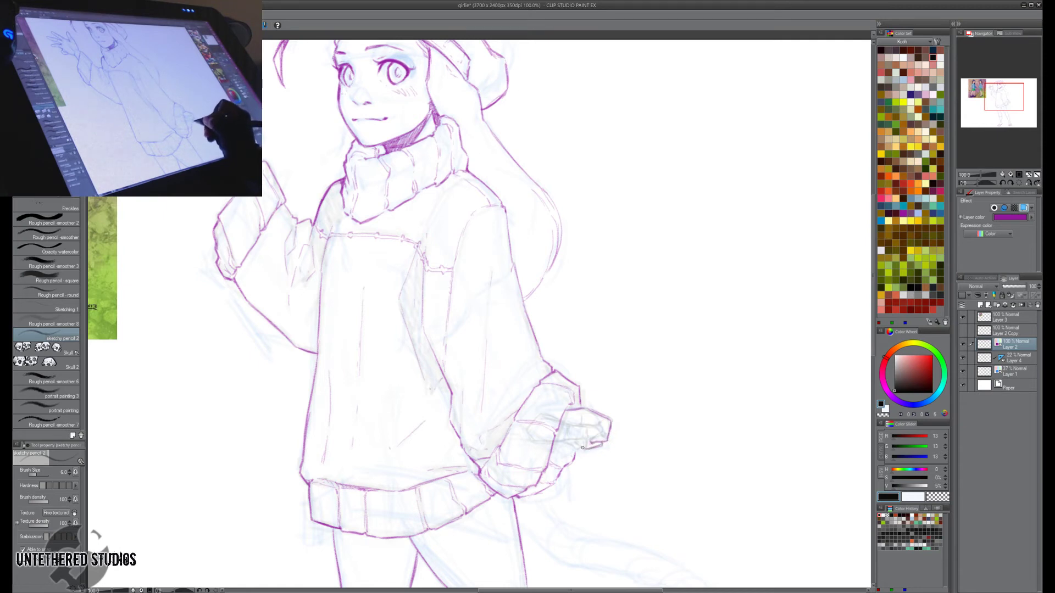
pyautogui.moveTo(559, 444)
pyautogui.mouseDown()
pyautogui.moveTo(592, 437)
pyautogui.moveTo(587, 427)
pyautogui.mouseUp()
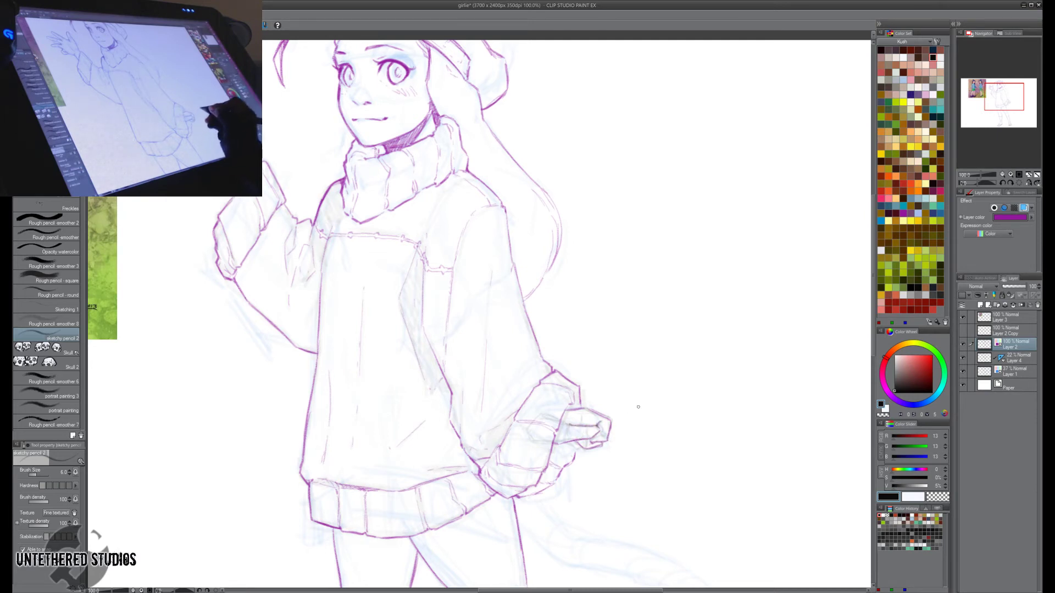
pyautogui.press('h')
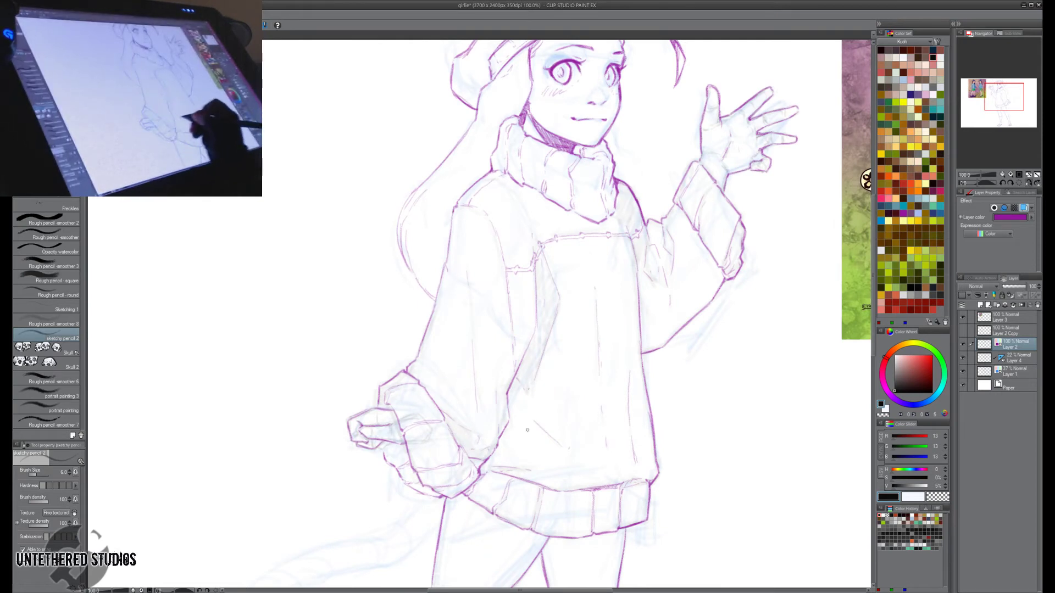
pyautogui.press('h')
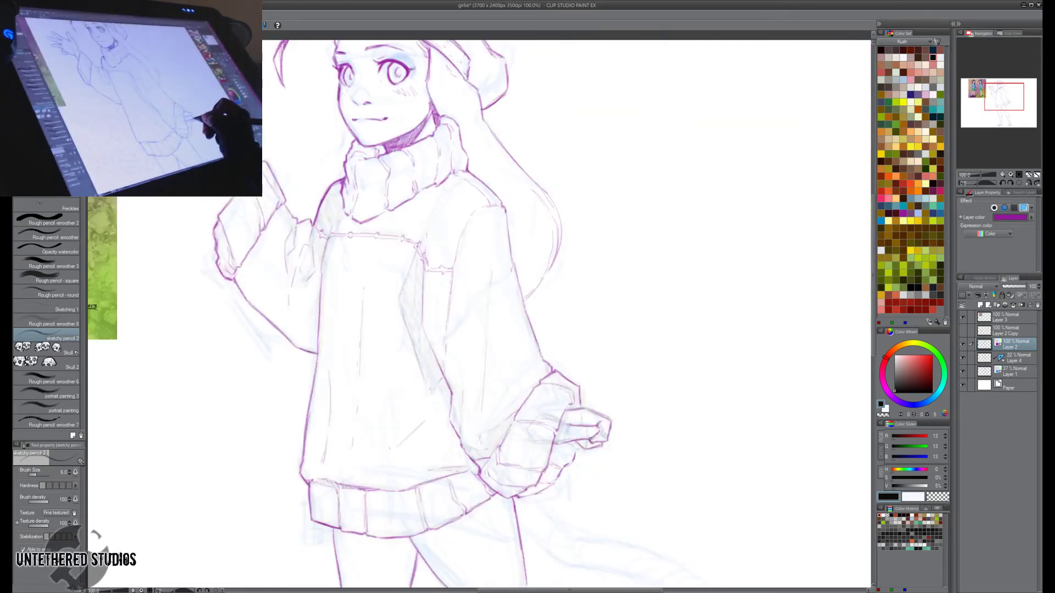
# Refine the sweater cuff around the lowered hand on Layer 2, erasing and redrawing its edges with the pencil.
pyautogui.moveTo(574, 439)
pyautogui.mouseDown()
pyautogui.moveTo(587, 442)
pyautogui.moveTo(575, 457)
pyautogui.mouseUp()
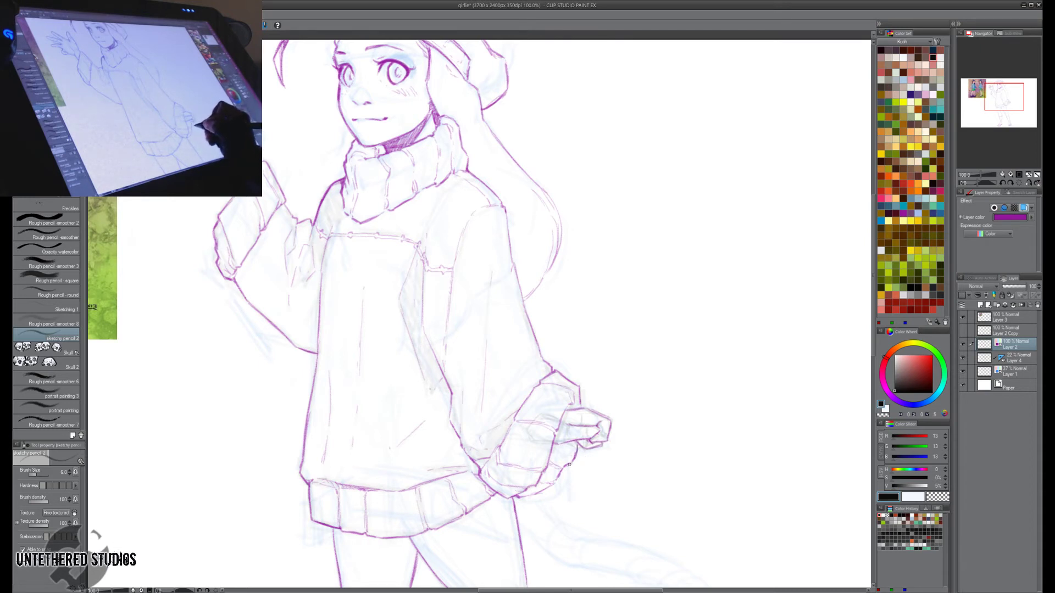
pyautogui.click(1020, 359)
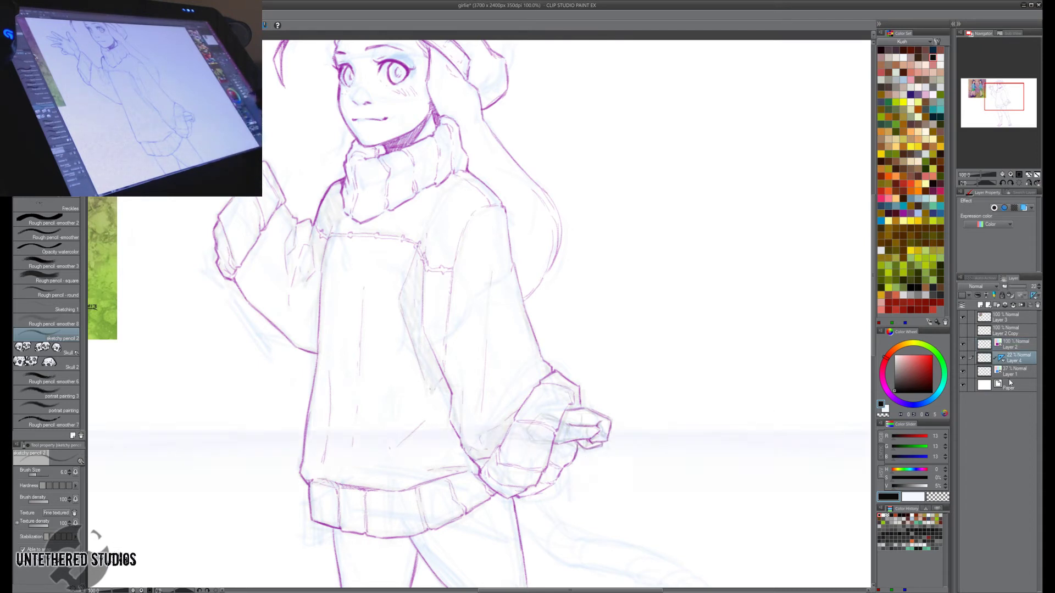
pyautogui.click(1016, 344)
pyautogui.press('e')
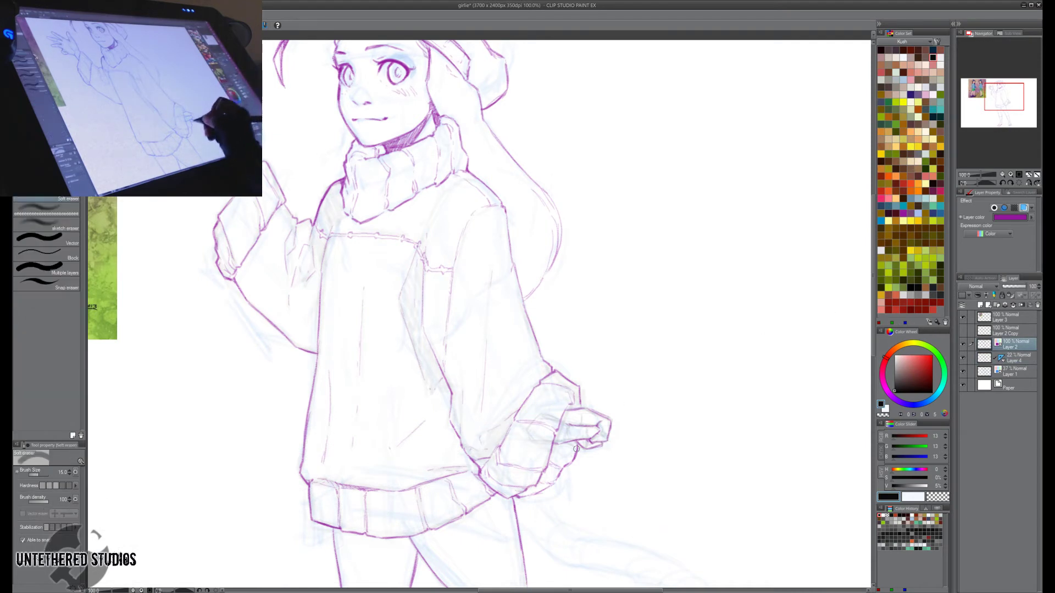
pyautogui.press('p')
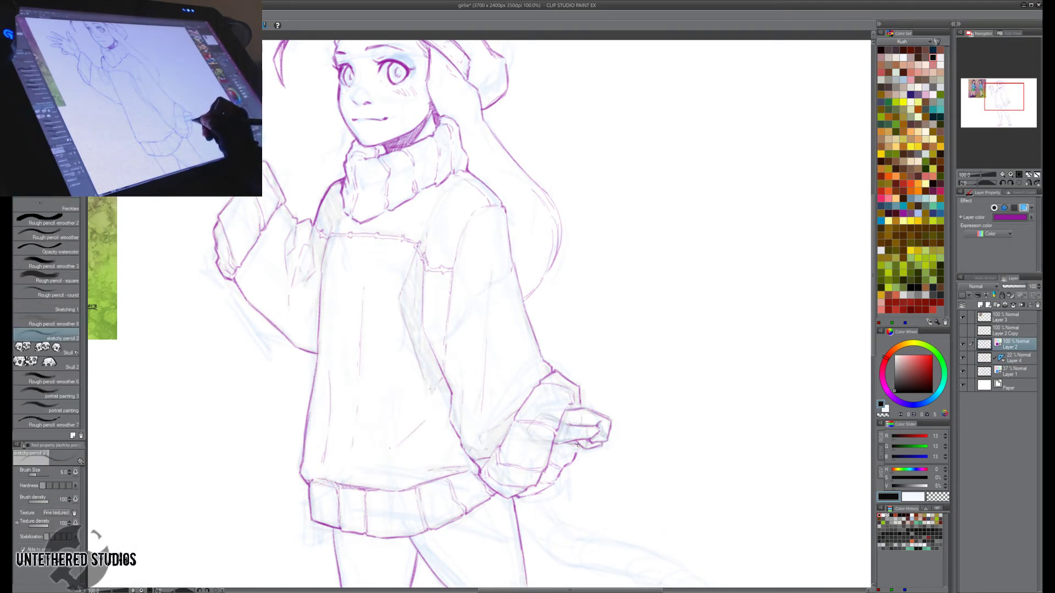
pyautogui.press('e')
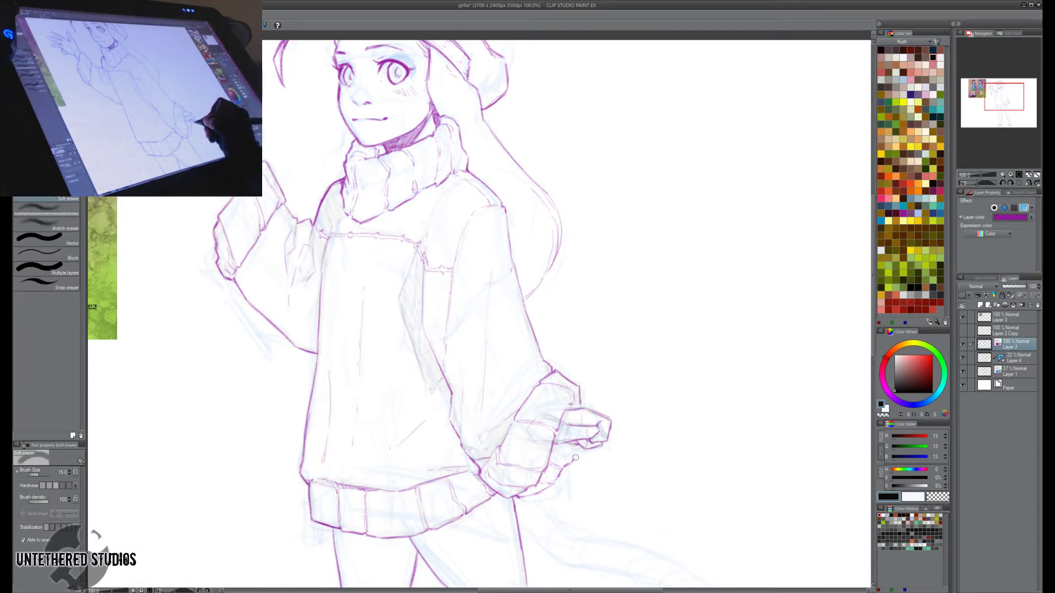
pyautogui.press('p')
pyautogui.press('e')
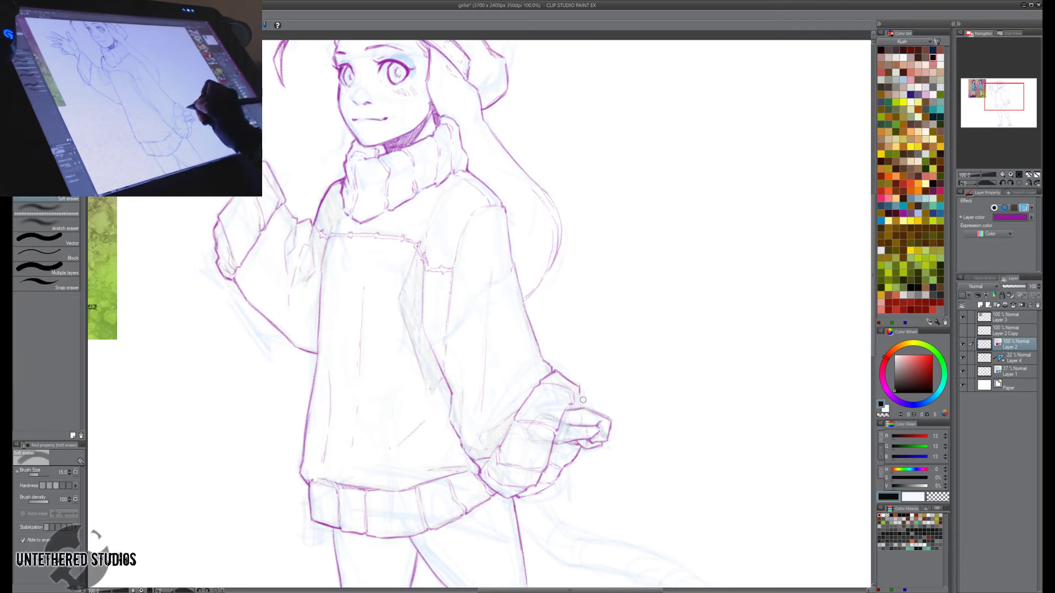
pyautogui.press('p')
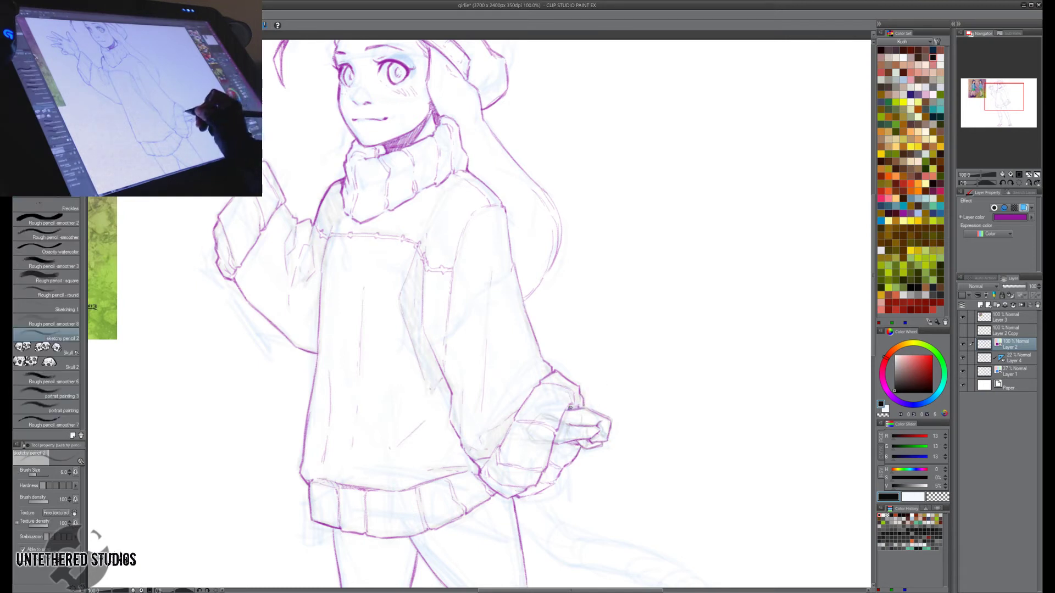
pyautogui.press('h')
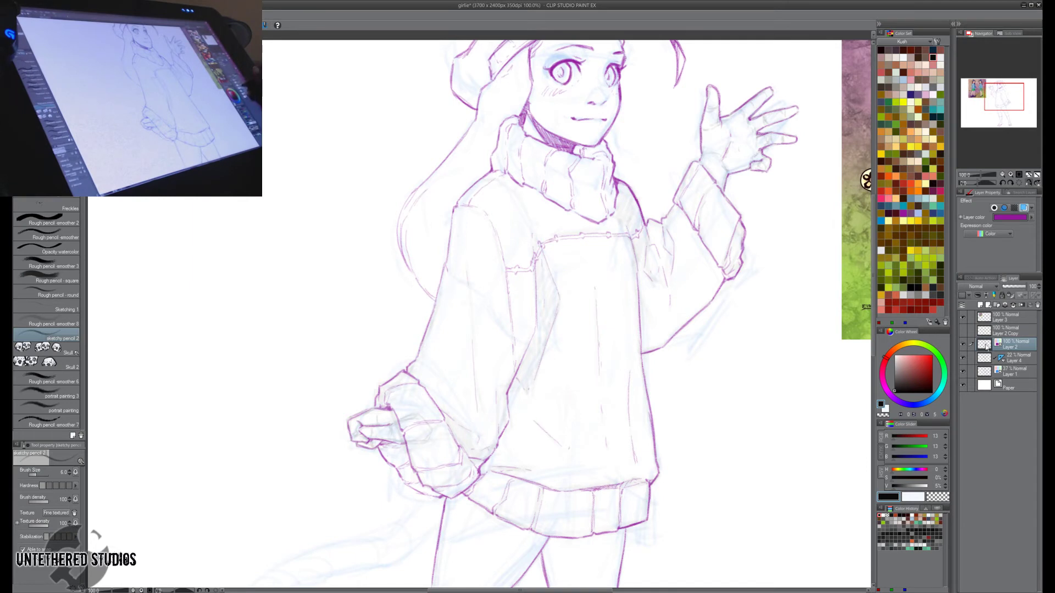
# Review the whole figure's line art with sketch layers Layer 4 and Layer 1 hidden, and show both layers again.
pyautogui.click(963, 359)
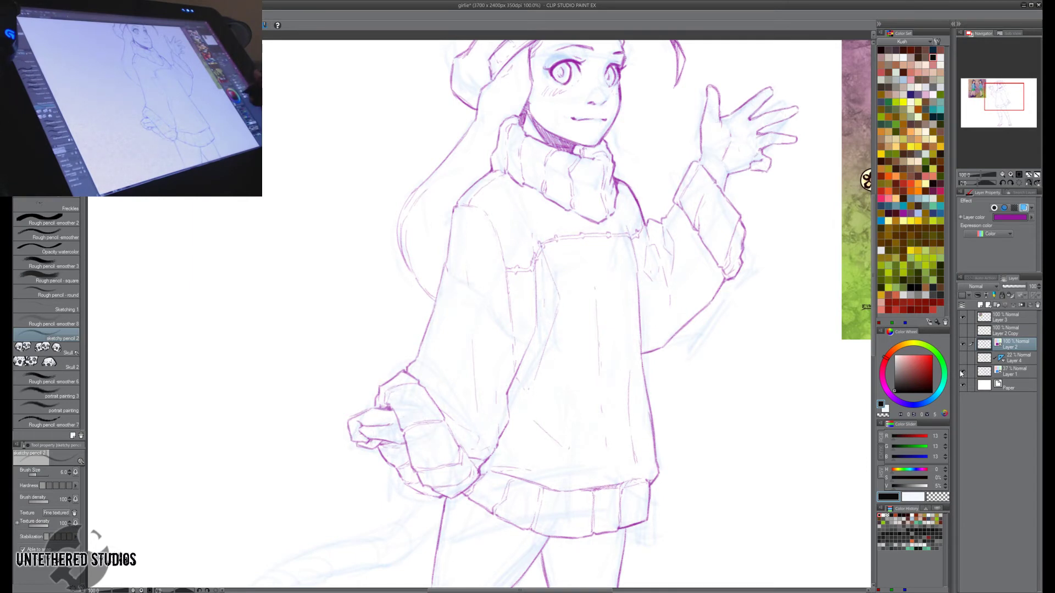
pyautogui.hotkey('ctrl', '0')
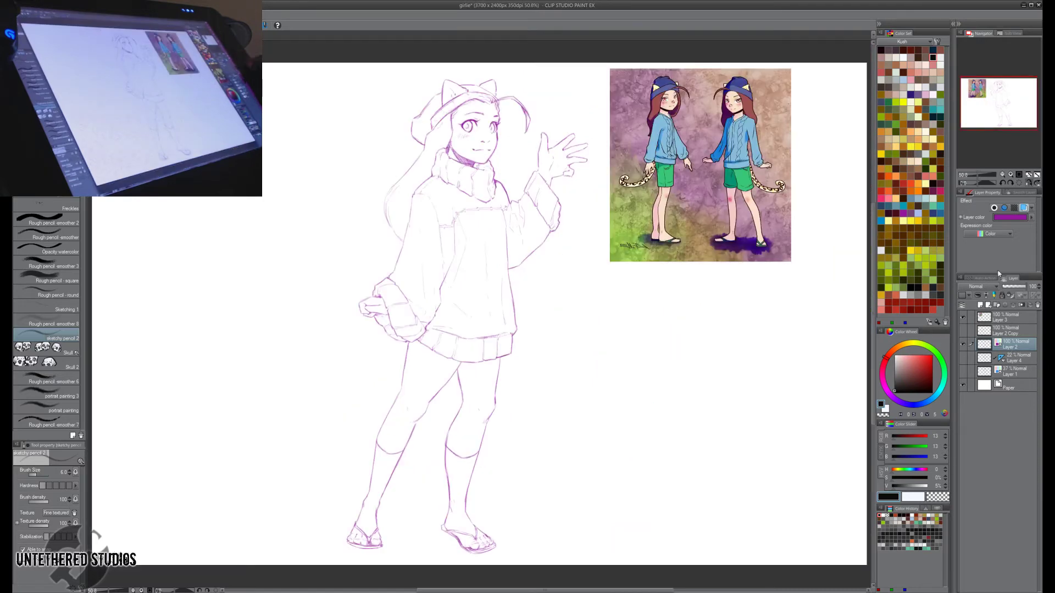
pyautogui.click(971, 358)
pyautogui.click(962, 360)
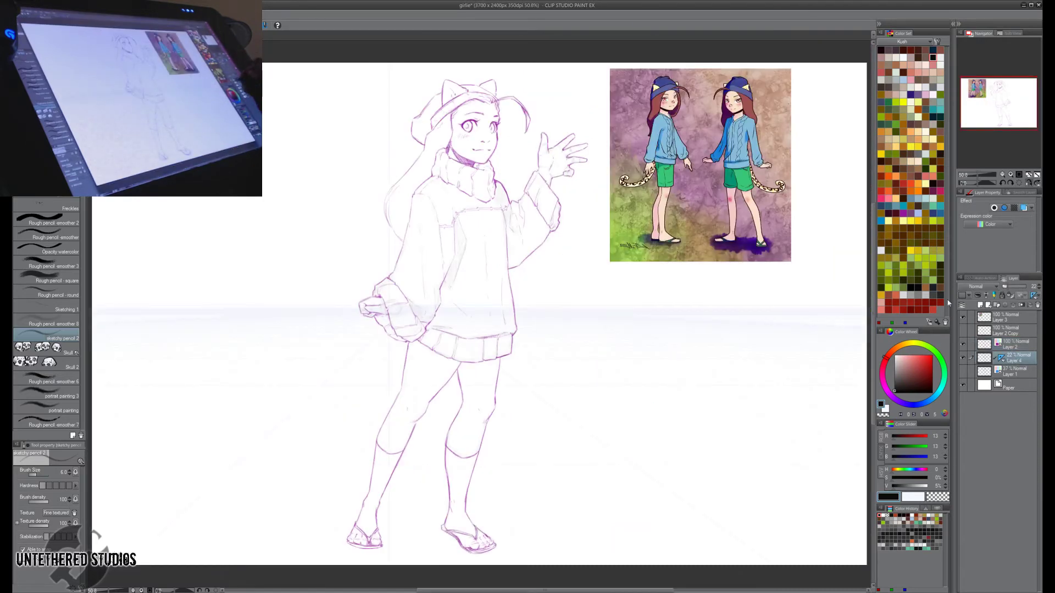
pyautogui.press('h')
pyautogui.press('h')
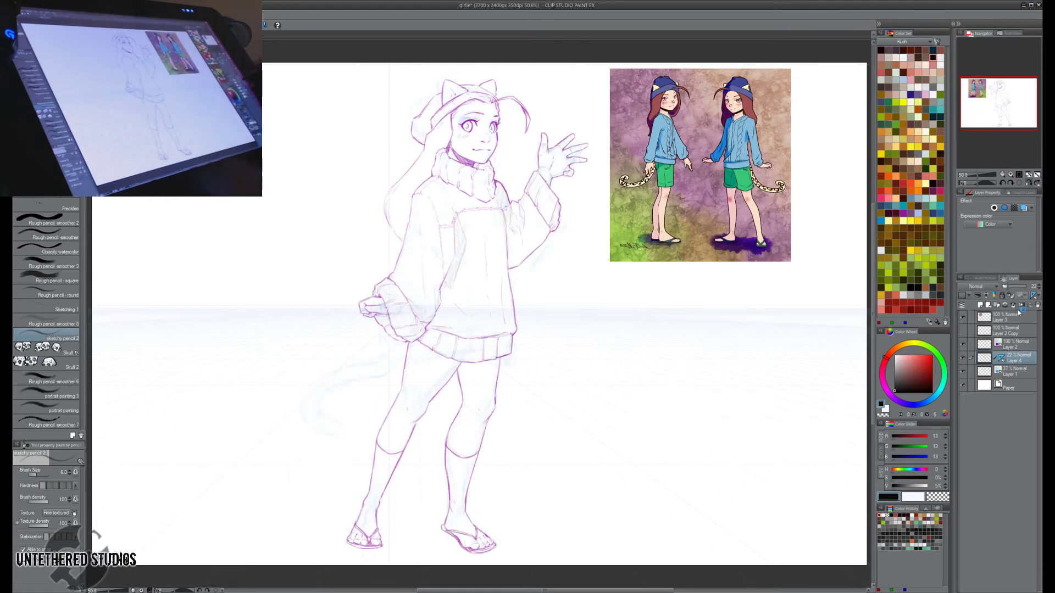
# Outline the tail's upper and lower edges and its inner curl to the tip on Layer 2, following the sketch.
pyautogui.click(1011, 344)
pyautogui.moveTo(698, 399); pyautogui.dragTo(768, 402)
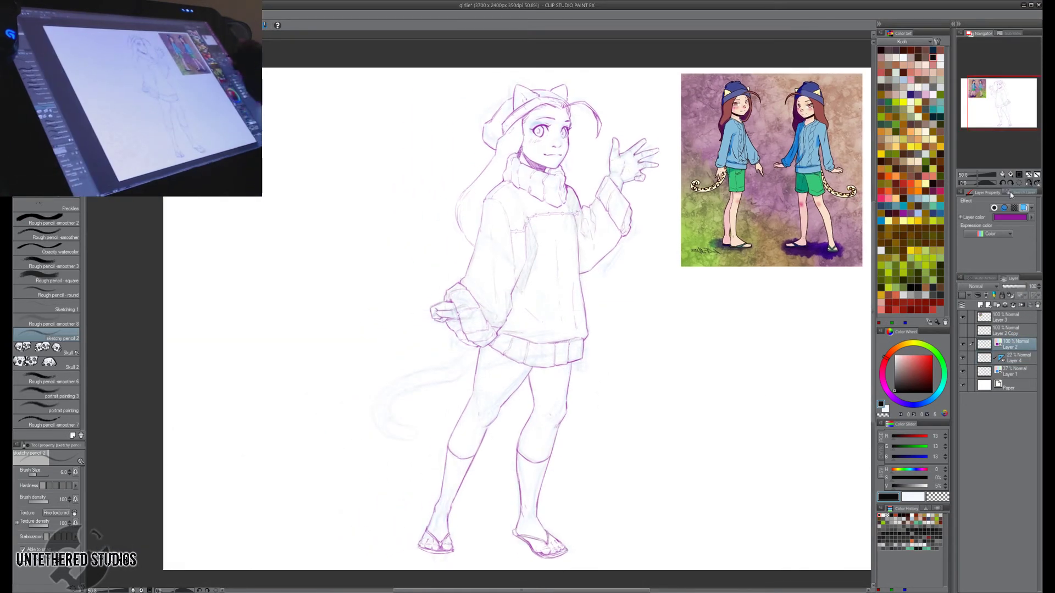
pyautogui.click(1019, 175)
pyautogui.moveTo(594, 301); pyautogui.dragTo(770, 236)
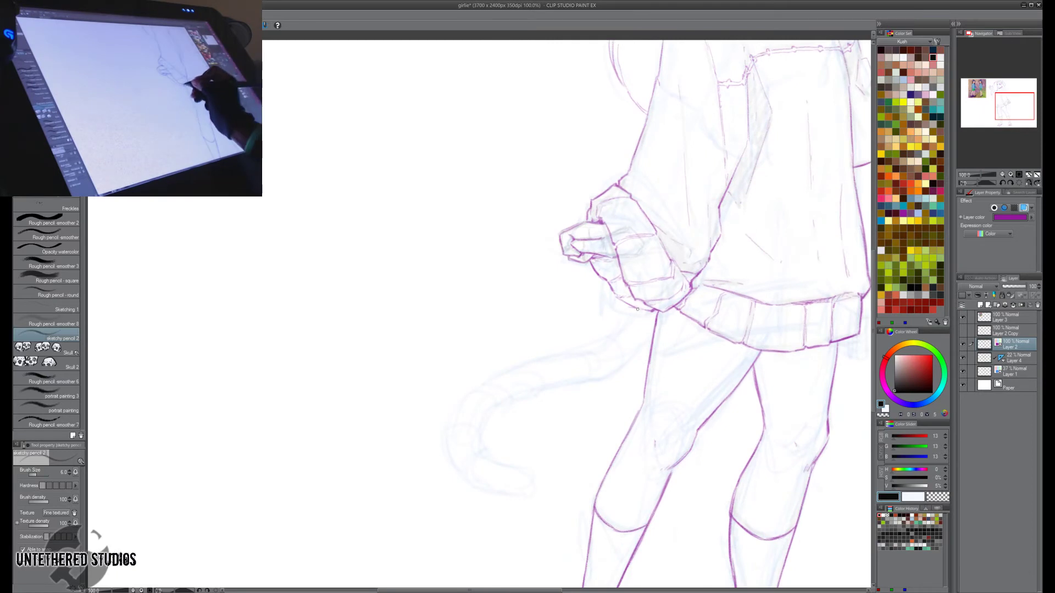
pyautogui.moveTo(635, 314)
pyautogui.mouseDown()
pyautogui.moveTo(473, 391)
pyautogui.moveTo(504, 373)
pyautogui.moveTo(503, 404)
pyautogui.moveTo(614, 373)
pyautogui.moveTo(651, 339)
pyautogui.moveTo(624, 328)
pyautogui.mouseUp()
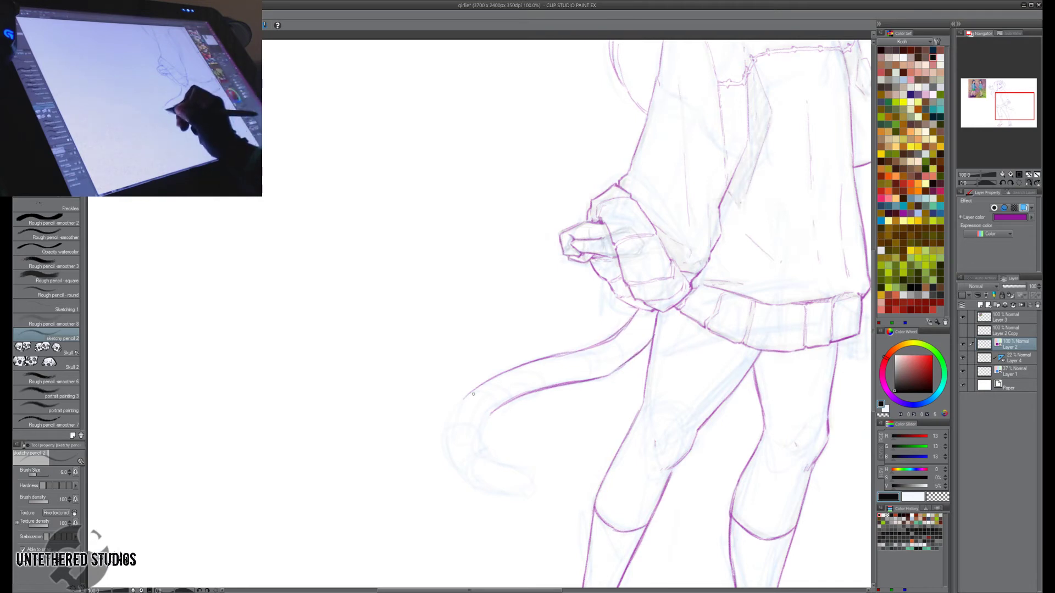
pyautogui.moveTo(473, 394)
pyautogui.mouseDown()
pyautogui.moveTo(454, 410)
pyautogui.moveTo(469, 394)
pyautogui.moveTo(460, 421)
pyautogui.moveTo(504, 405)
pyautogui.moveTo(471, 456)
pyautogui.moveTo(436, 468)
pyautogui.moveTo(454, 466)
pyautogui.moveTo(425, 492)
pyautogui.mouseUp()
pyautogui.press('h')
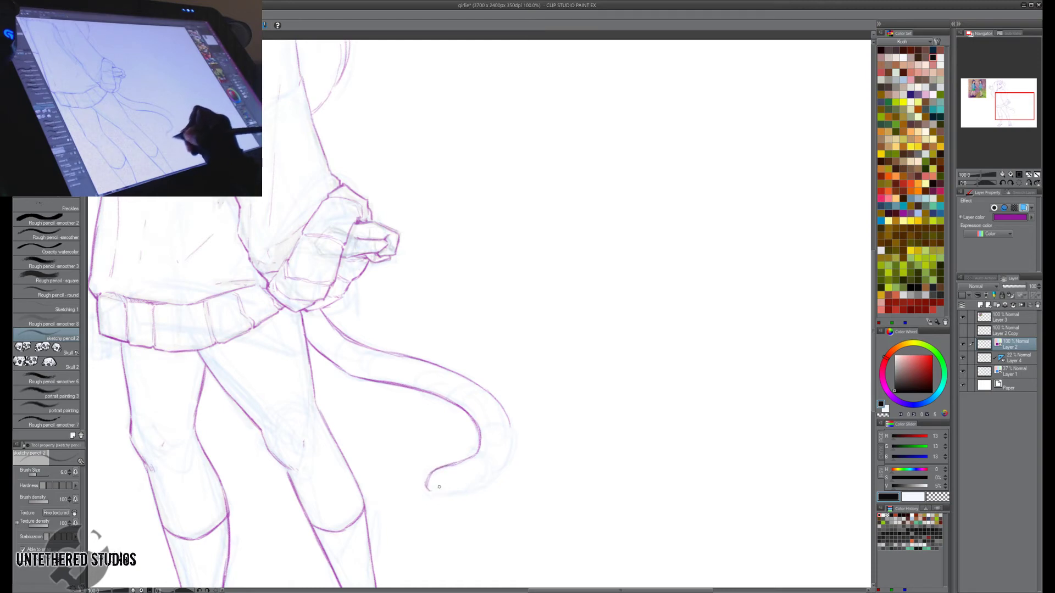
pyautogui.press('h')
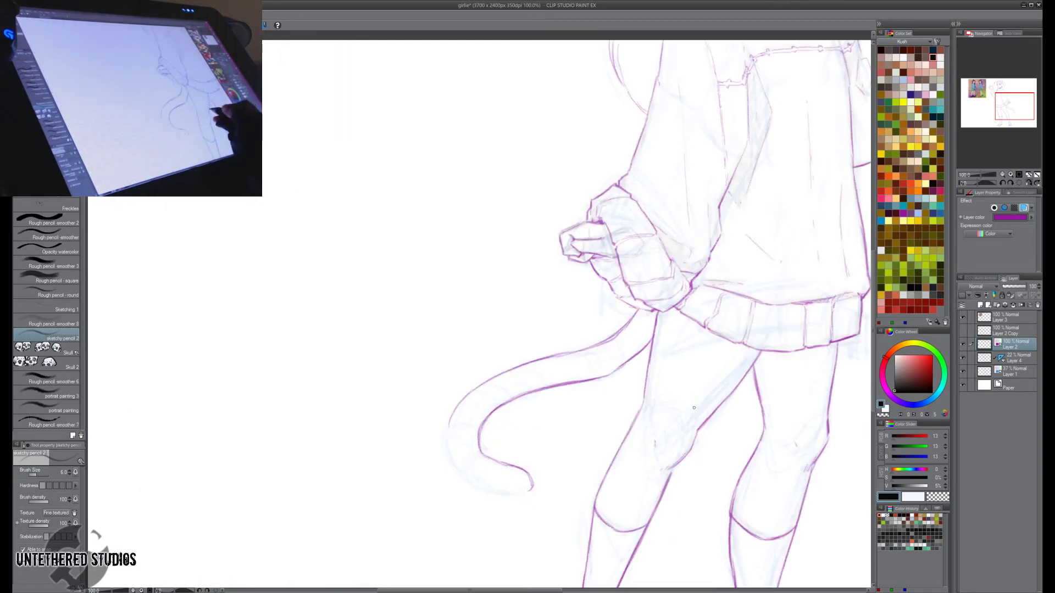
# Complete the tail's outer curve down to the tip with the canvas rotated, and reset the canvas rotation.
pyautogui.press('r')
pyautogui.moveTo(694, 407); pyautogui.dragTo(422, 494)
pyautogui.moveTo(530, 378); pyautogui.dragTo(656, 371)
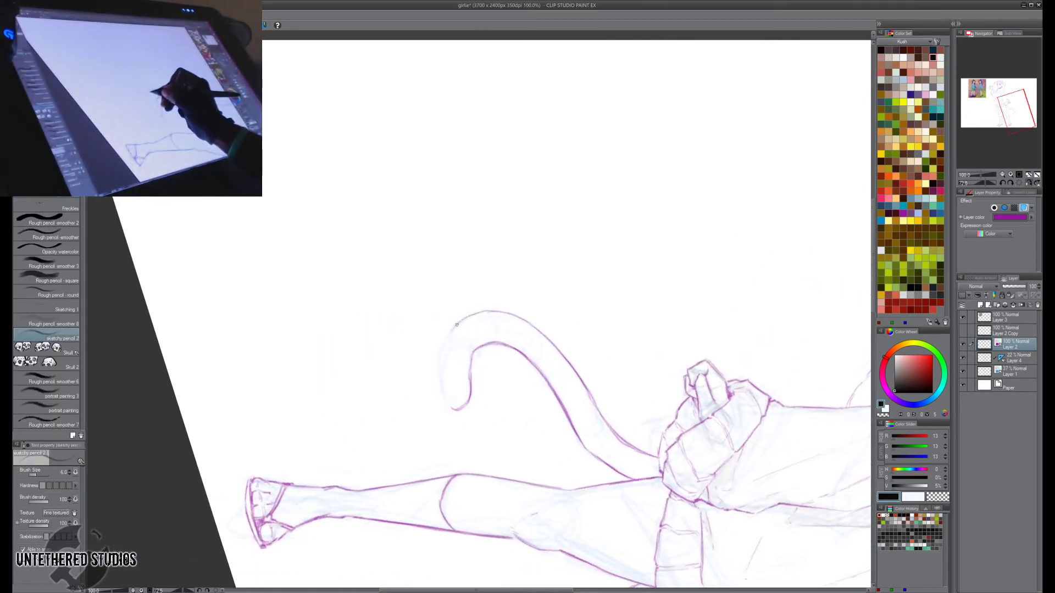
pyautogui.moveTo(459, 324)
pyautogui.mouseDown()
pyautogui.moveTo(448, 409)
pyautogui.moveTo(438, 369)
pyautogui.moveTo(466, 407)
pyautogui.mouseUp()
pyautogui.hotkey('ctrl', '@')
pyautogui.press('[')
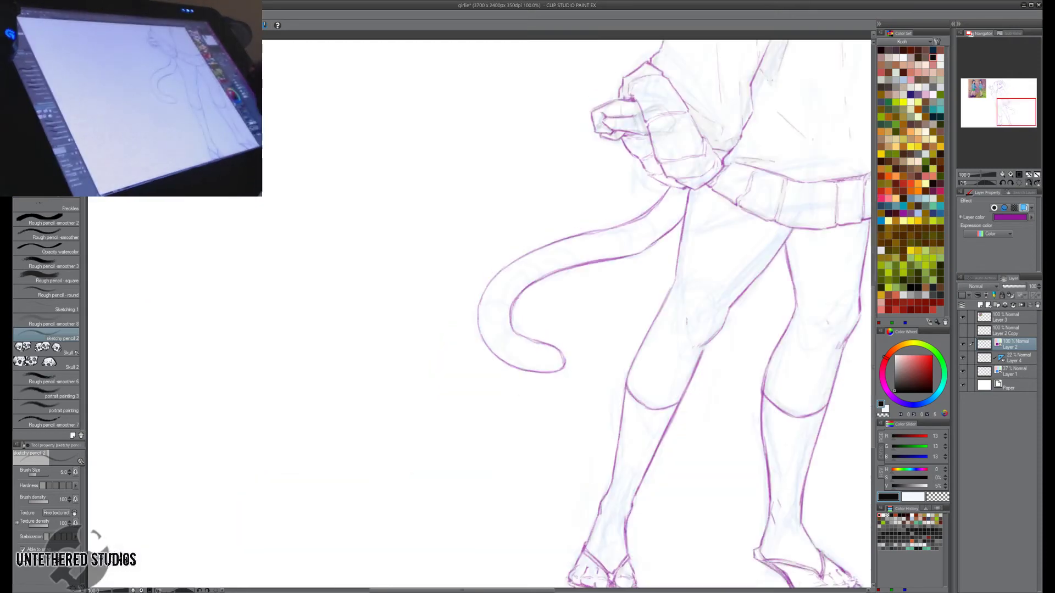
# Hide sketch layers Layer 4 and Layer 1 and check the full line art in the mirrored view.
pyautogui.hotkey('ctrl', '0')
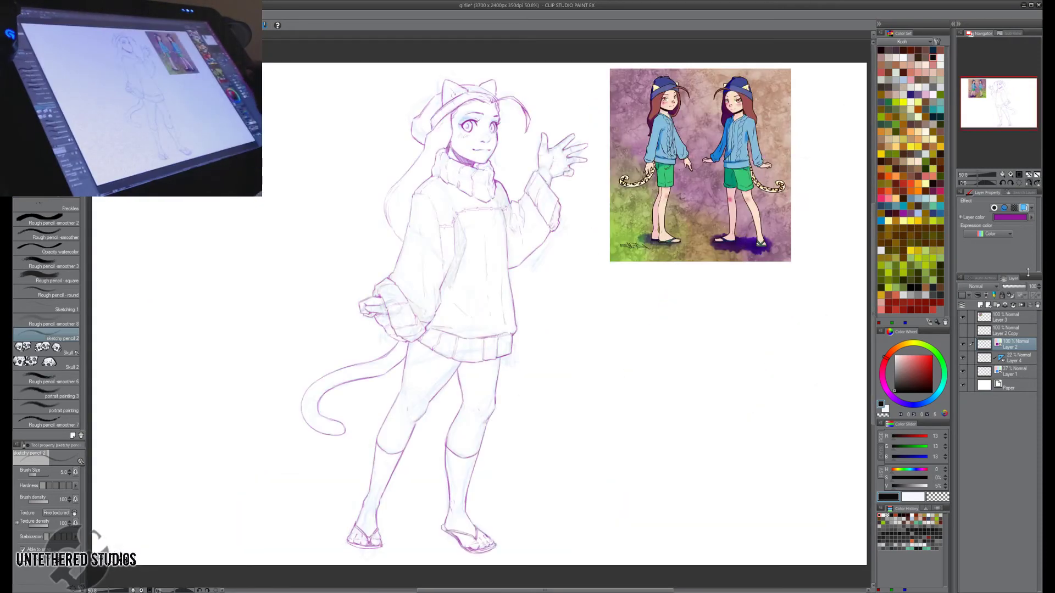
pyautogui.click(963, 372)
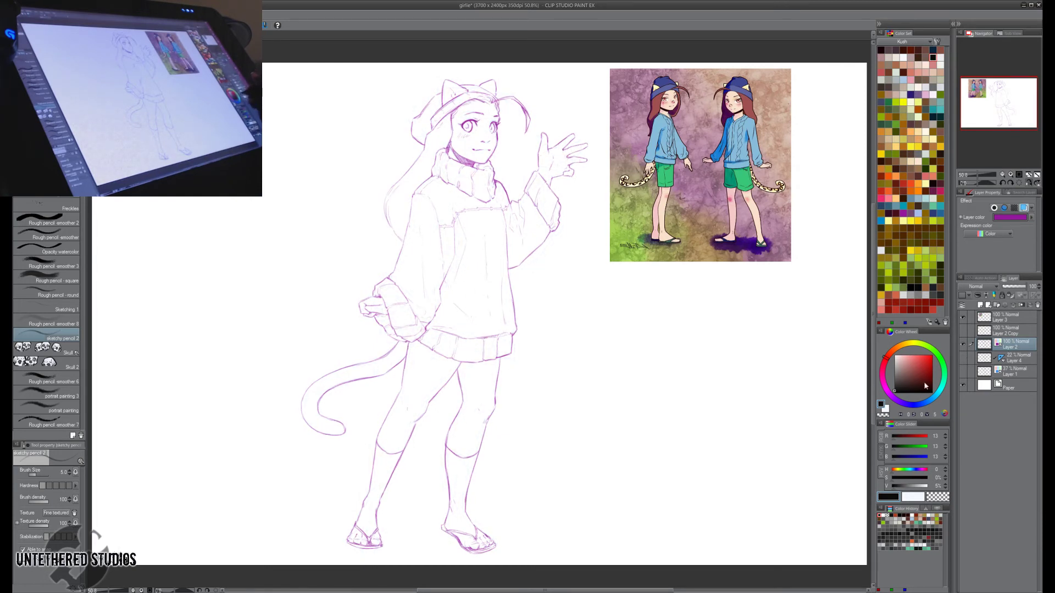
pyautogui.moveTo(727, 476); pyautogui.dragTo(733, 478)
pyautogui.press('h')
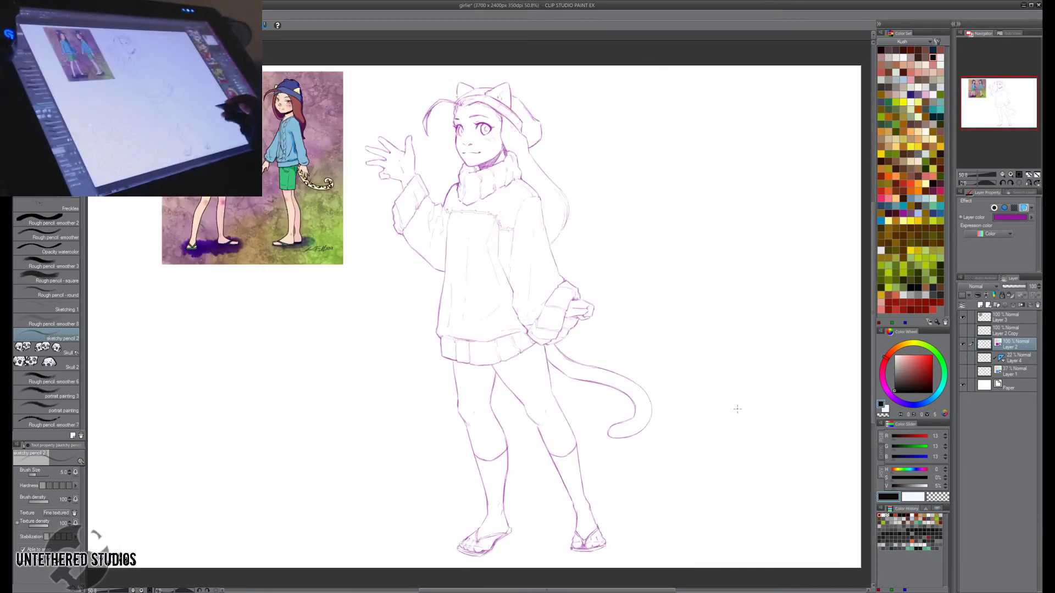
# Turn off the mirrored view and darken the raised hand's thumb and finger outlines on Layer 2.
pyautogui.press('h')
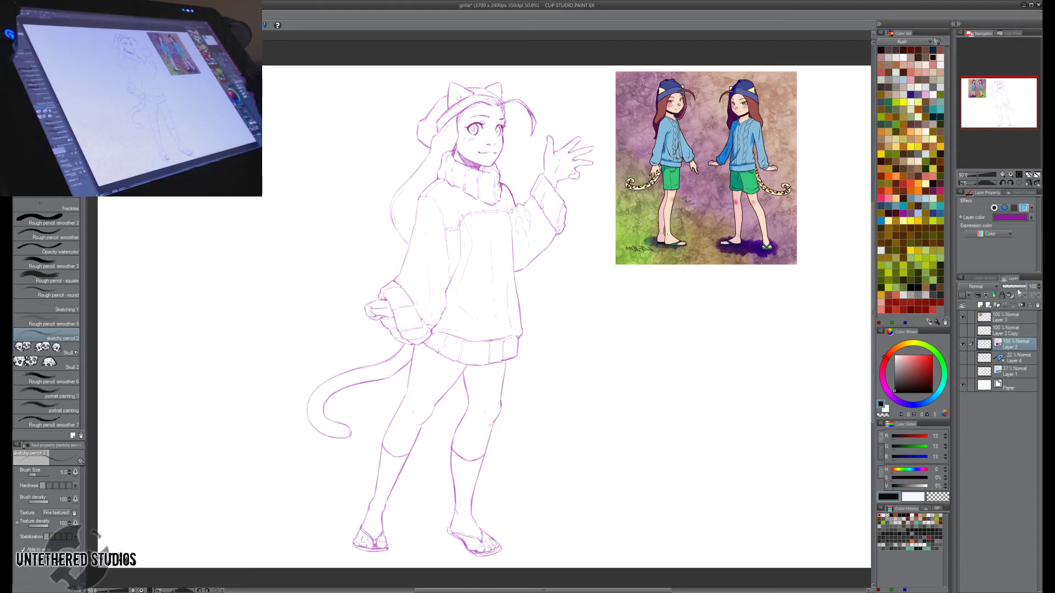
pyautogui.click(1019, 175)
pyautogui.moveTo(683, 238); pyautogui.dragTo(671, 516)
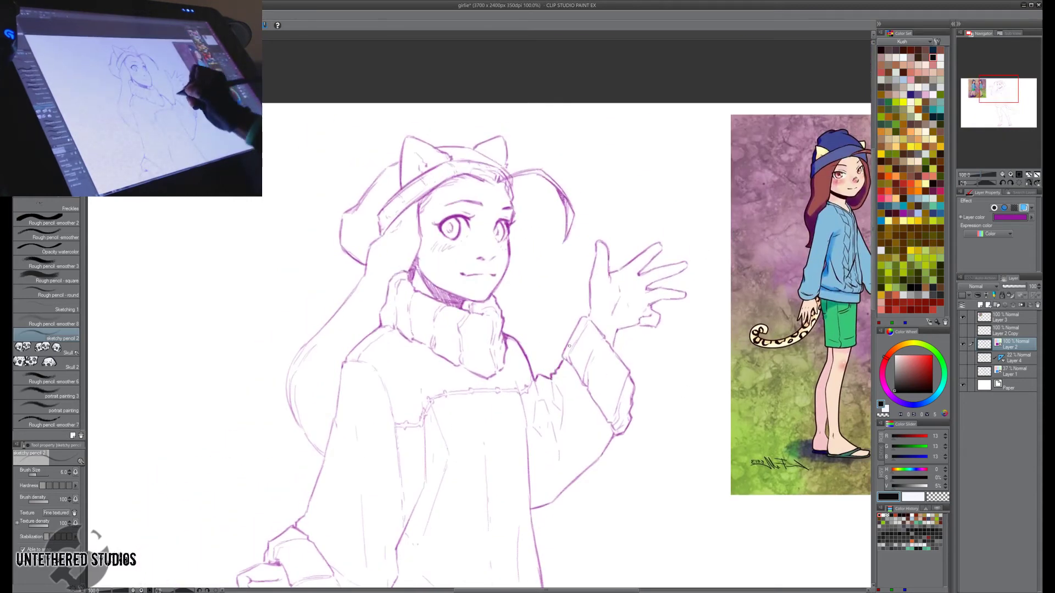
pyautogui.moveTo(563, 357); pyautogui.dragTo(581, 321)
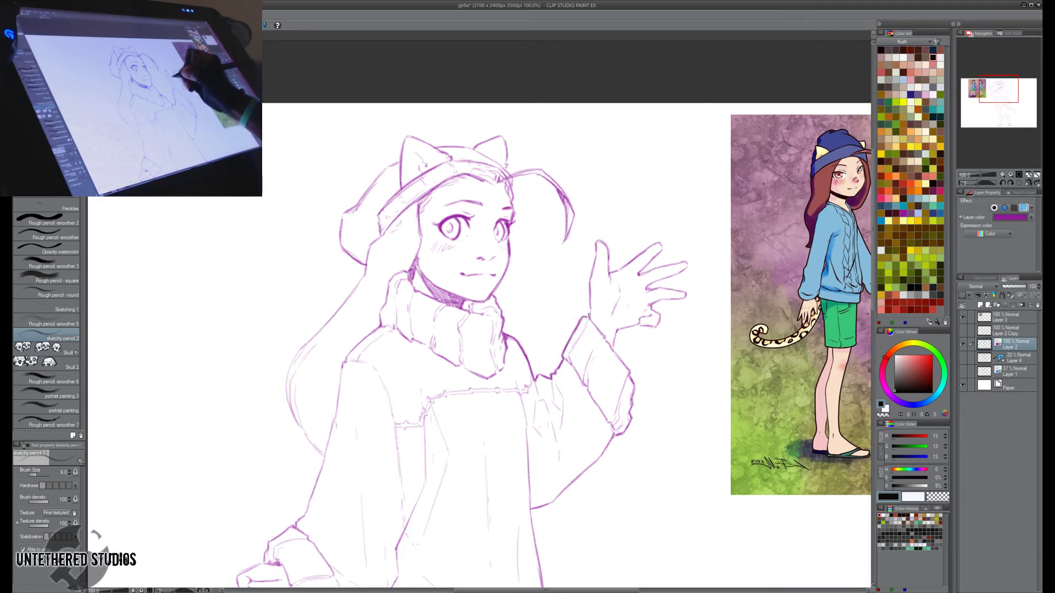
pyautogui.moveTo(593, 264); pyautogui.dragTo(590, 312)
pyautogui.moveTo(598, 259)
pyautogui.mouseDown()
pyautogui.moveTo(591, 275)
pyautogui.moveTo(597, 246)
pyautogui.moveTo(619, 275)
pyautogui.moveTo(661, 242)
pyautogui.moveTo(664, 250)
pyautogui.moveTo(647, 204)
pyautogui.mouseUp()
pyautogui.press('r')
pyautogui.press('p')
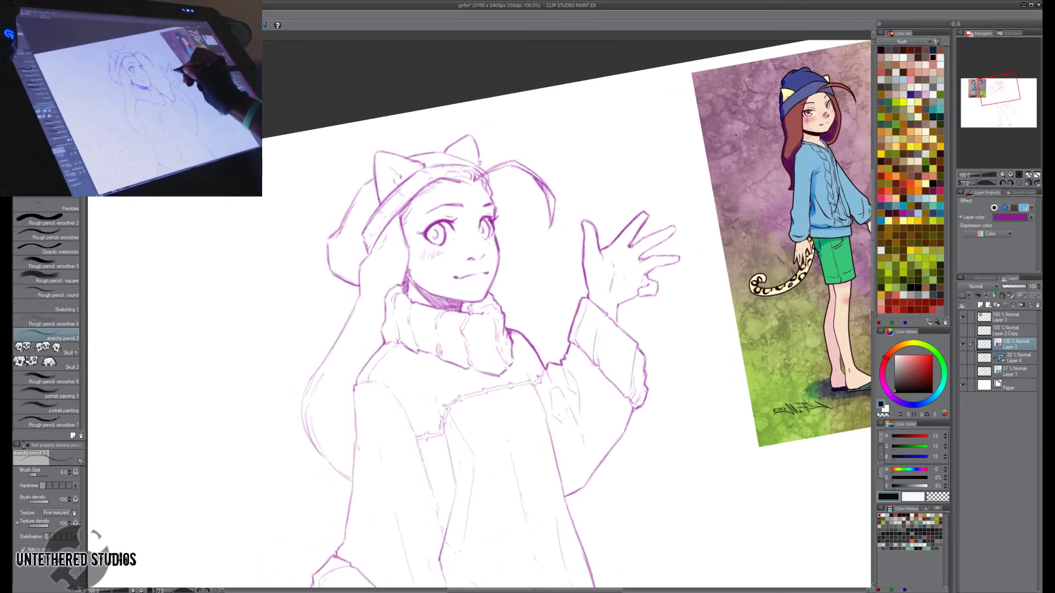
pyautogui.moveTo(644, 241)
pyautogui.mouseDown()
pyautogui.moveTo(672, 224)
pyautogui.moveTo(670, 237)
pyautogui.mouseUp()
# Thicken the remaining finger outlines of the raised hand with the canvas rotated, redoing one stroke.
pyautogui.press('r')
pyautogui.moveTo(622, 315)
pyautogui.mouseDown()
pyautogui.moveTo(603, 254)
pyautogui.moveTo(622, 199)
pyautogui.moveTo(650, 257)
pyautogui.moveTo(605, 440)
pyautogui.moveTo(506, 482)
pyautogui.moveTo(511, 516)
pyautogui.mouseUp()
pyautogui.press('p')
pyautogui.hotkey('ctrl', 'z')
pyautogui.hotkey('shift', 'space')
pyautogui.hotkey('shift', 'space')
pyautogui.moveTo(518, 480); pyautogui.dragTo(517, 508)
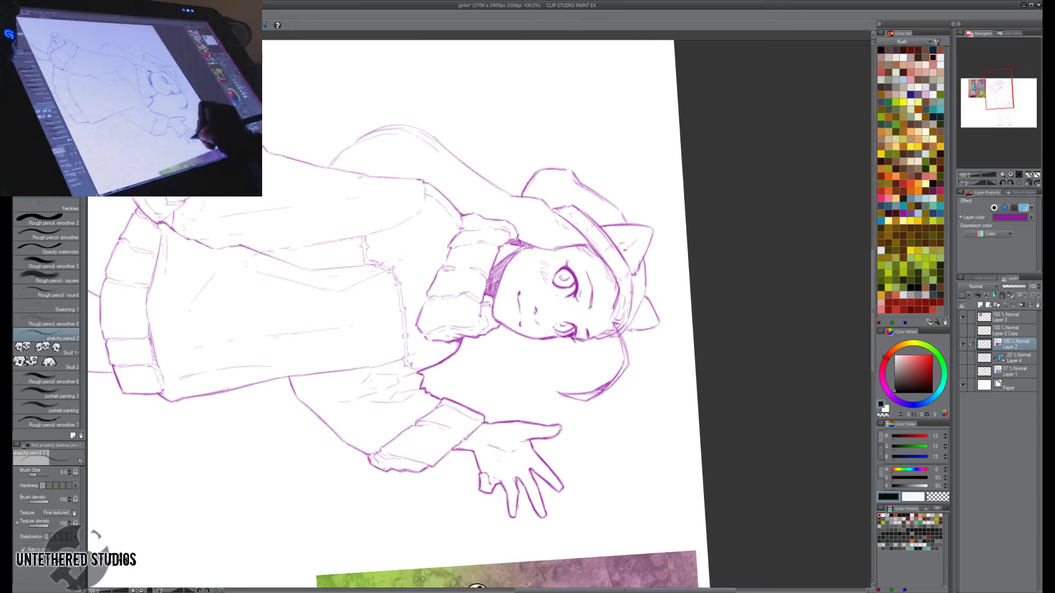
# Reinforce the outer outlines of the cat ears on the hat with the canvas rotated.
pyautogui.hotkey('shift', 'space')
pyautogui.moveTo(736, 305)
pyautogui.mouseDown()
pyautogui.moveTo(657, 148)
pyautogui.moveTo(645, 365)
pyautogui.moveTo(441, 520)
pyautogui.moveTo(416, 513)
pyautogui.mouseUp()
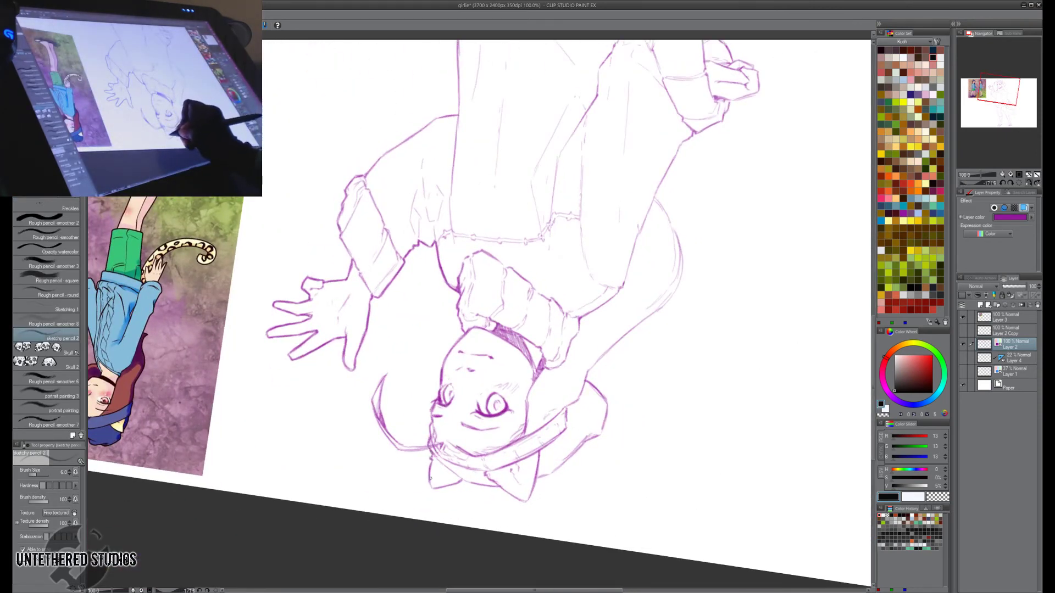
pyautogui.press('r')
pyautogui.moveTo(432, 464); pyautogui.dragTo(413, 256)
pyautogui.press('space')
pyautogui.moveTo(413, 256); pyautogui.dragTo(559, 386)
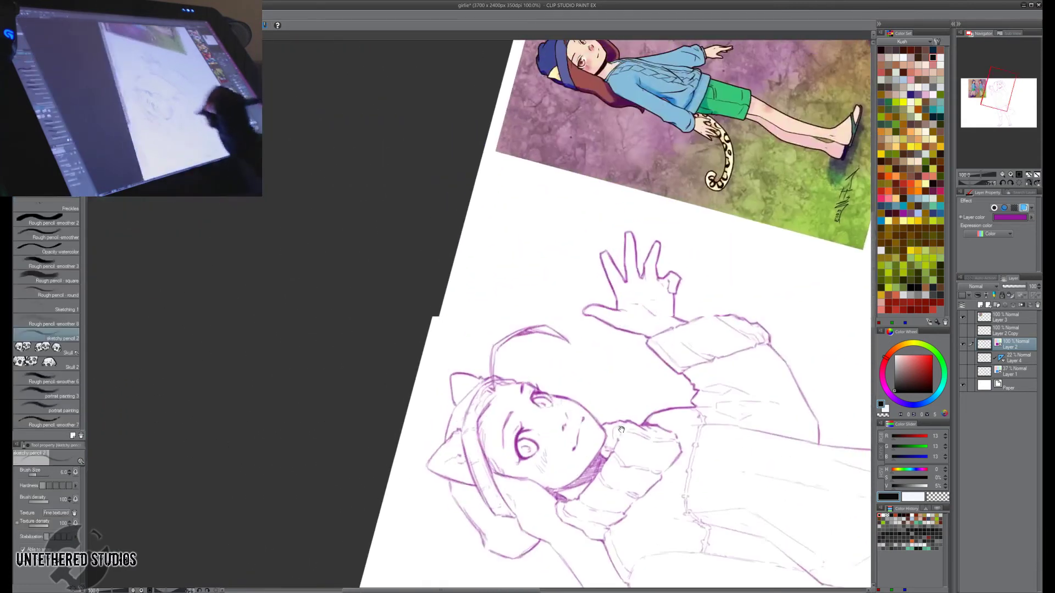
pyautogui.moveTo(459, 378); pyautogui.dragTo(452, 444)
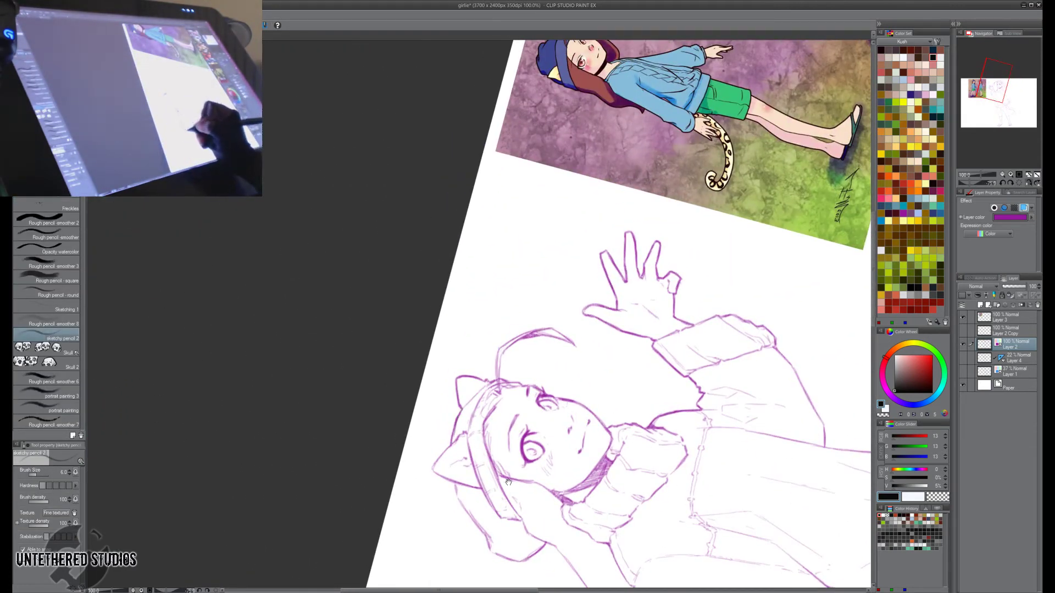
pyautogui.press('space')
pyautogui.moveTo(509, 483); pyautogui.dragTo(550, 414)
pyautogui.moveTo(476, 397); pyautogui.dragTo(497, 375)
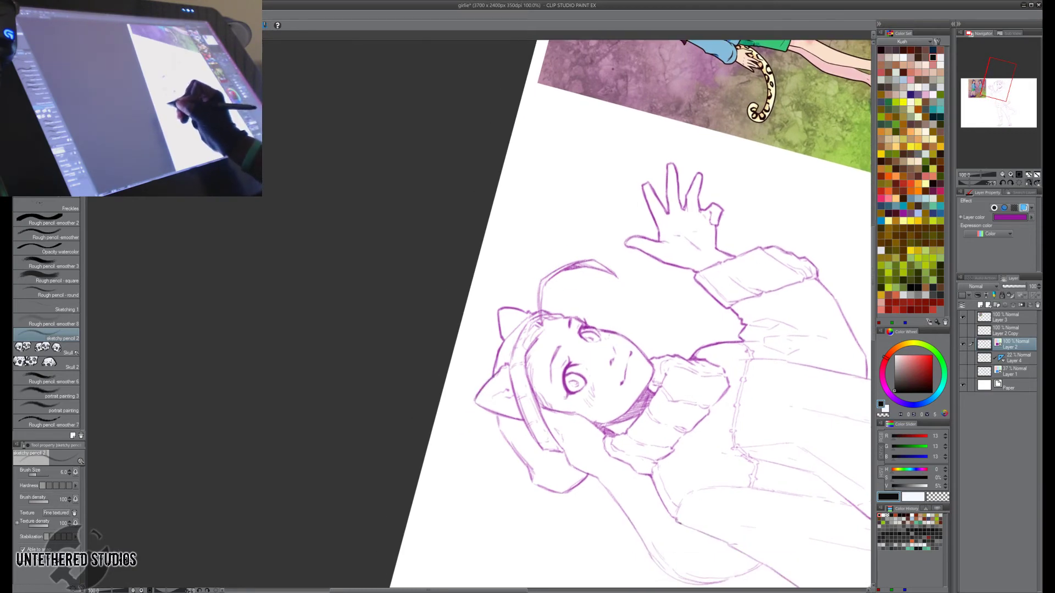
# Darken the upper back edge of the slouchy hat up to the near cat ear.
pyautogui.hotkey('shift', 'space')
pyautogui.moveTo(587, 469)
pyautogui.mouseDown()
pyautogui.moveTo(360, 461)
pyautogui.moveTo(343, 446)
pyautogui.mouseUp()
pyautogui.press('space')
pyautogui.moveTo(402, 323)
pyautogui.mouseDown()
pyautogui.moveTo(489, 292)
pyautogui.moveTo(473, 305)
pyautogui.mouseUp()
pyautogui.press('space')
pyautogui.moveTo(568, 385); pyautogui.dragTo(672, 320)
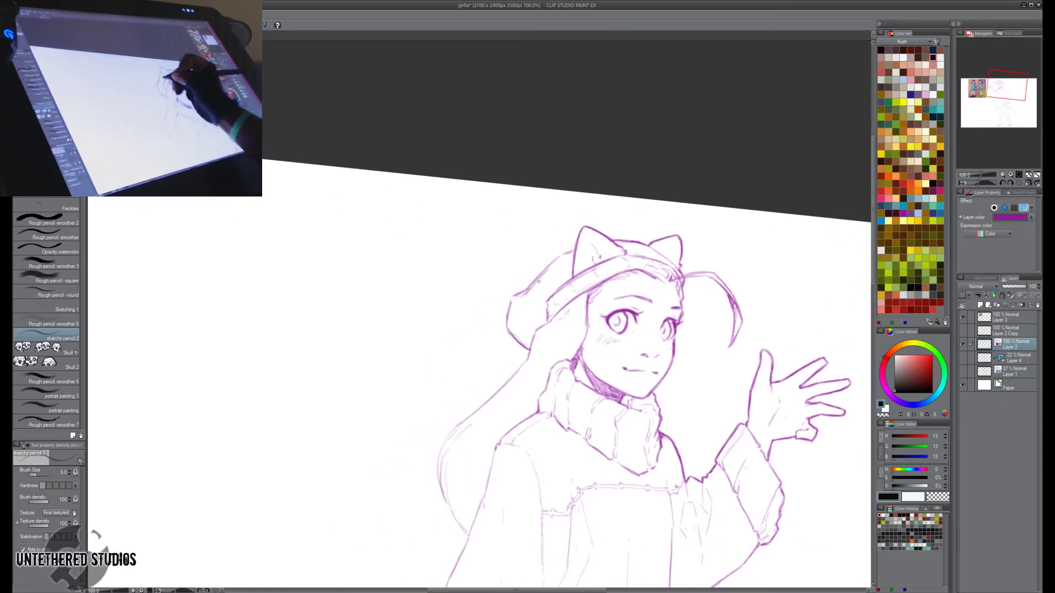
pyautogui.moveTo(513, 296); pyautogui.dragTo(575, 250)
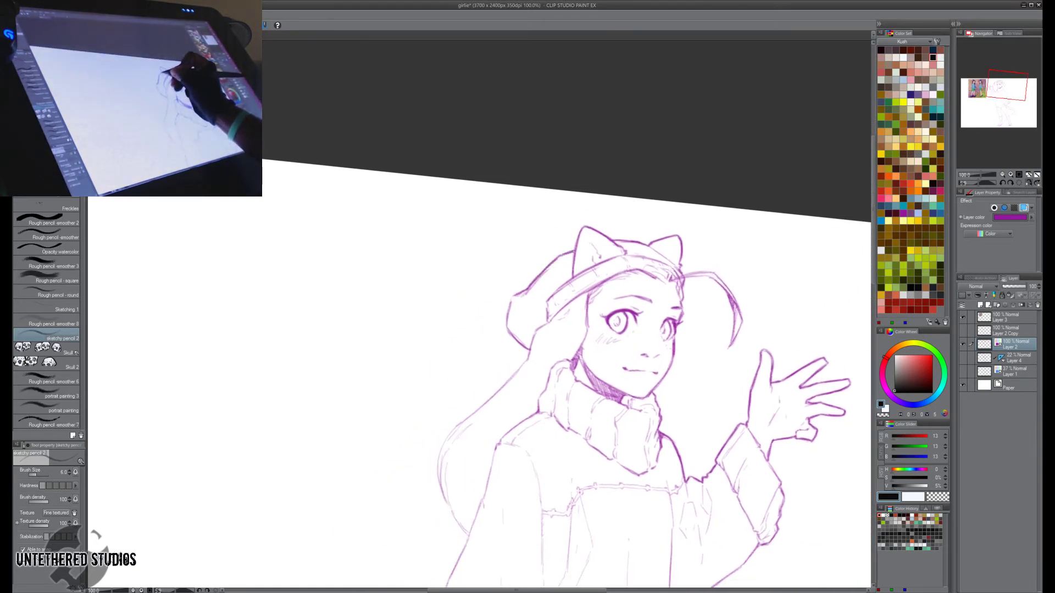
# Darken the hat's rear edge and its underside down to where it meets the hair.
pyautogui.moveTo(648, 263); pyautogui.dragTo(648, 219)
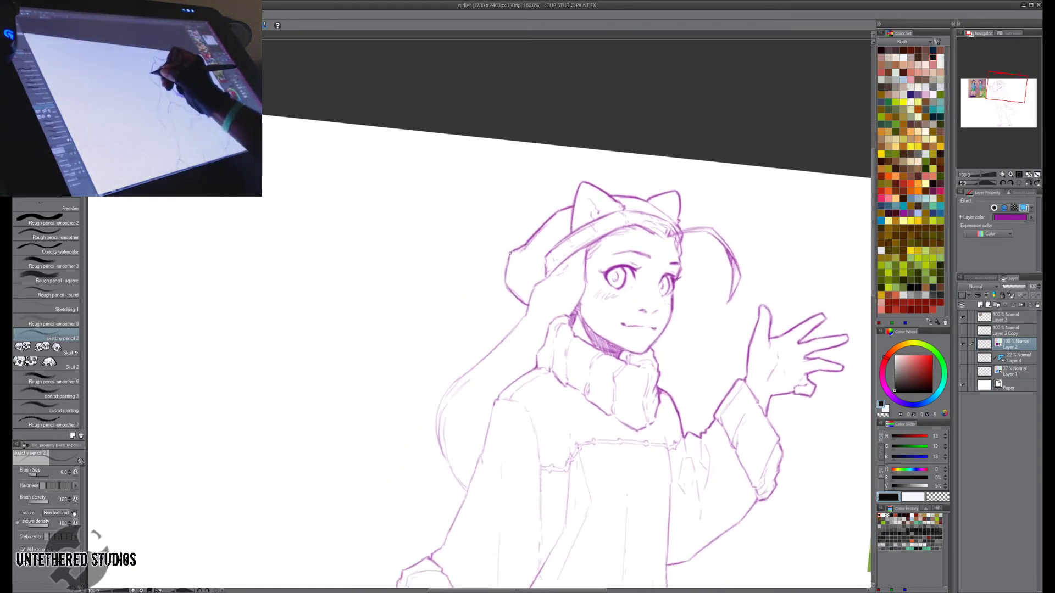
pyautogui.moveTo(510, 253); pyautogui.dragTo(507, 285)
pyautogui.hotkey('shift', 'space')
pyautogui.moveTo(649, 247); pyautogui.dragTo(649, 385)
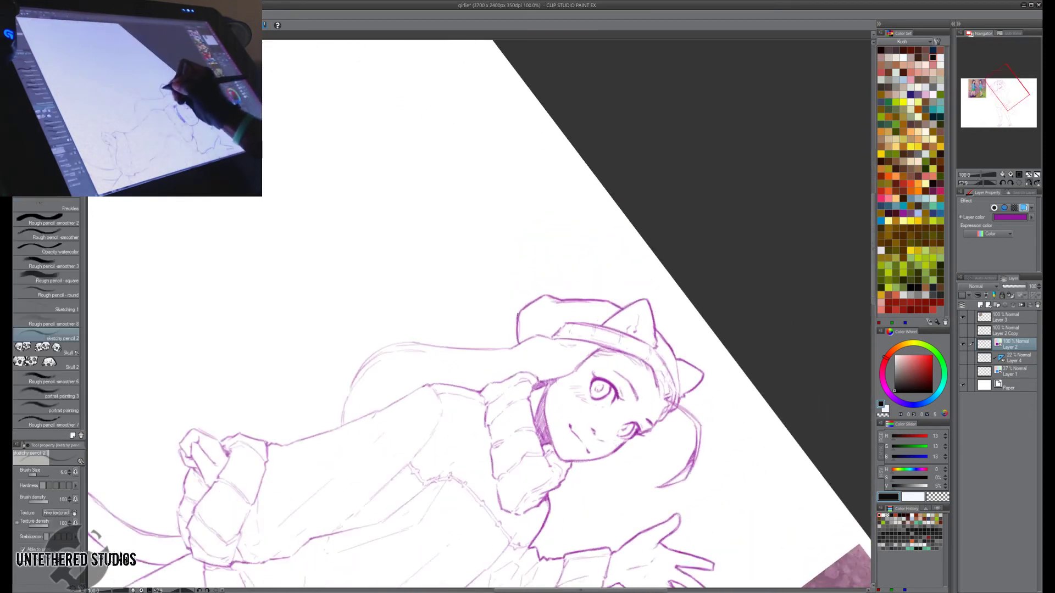
pyautogui.moveTo(518, 316); pyautogui.dragTo(517, 344)
pyautogui.hotkey('shift', 'space')
pyautogui.moveTo(633, 233); pyautogui.dragTo(426, 147)
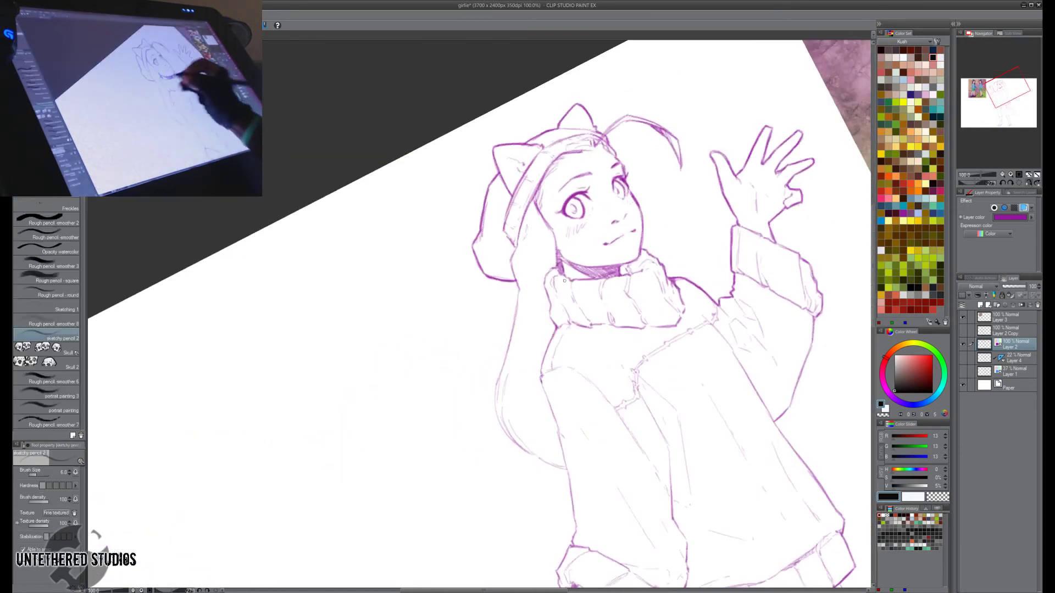
pyautogui.moveTo(514, 269)
pyautogui.mouseDown()
pyautogui.moveTo(517, 286)
pyautogui.moveTo(512, 259)
pyautogui.mouseUp()
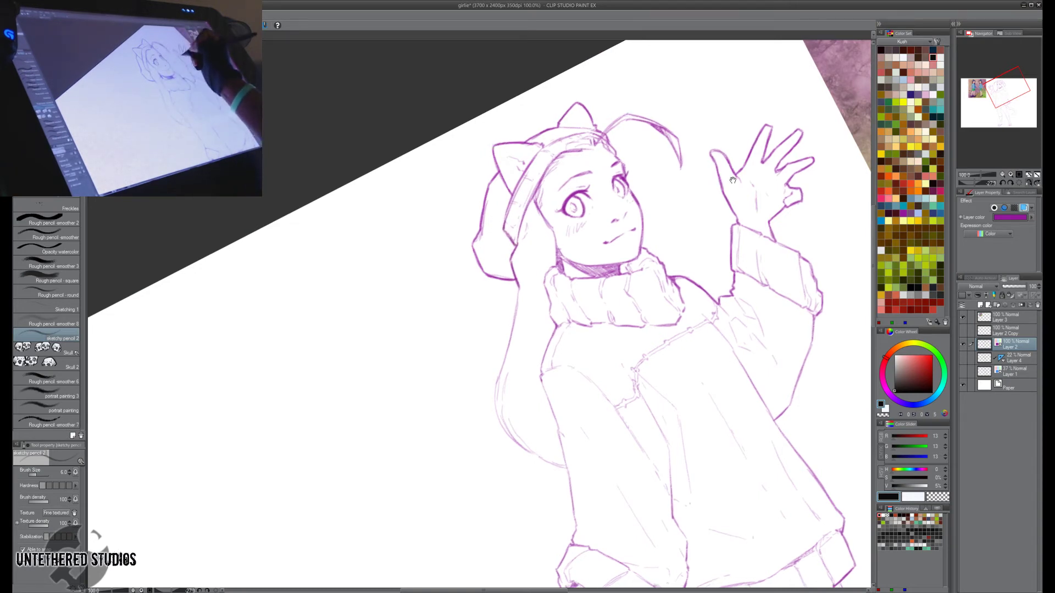
# Thicken the outer contour of the long hair from the hat down to where it meets the sleeve.
pyautogui.moveTo(504, 222); pyautogui.dragTo(557, 218)
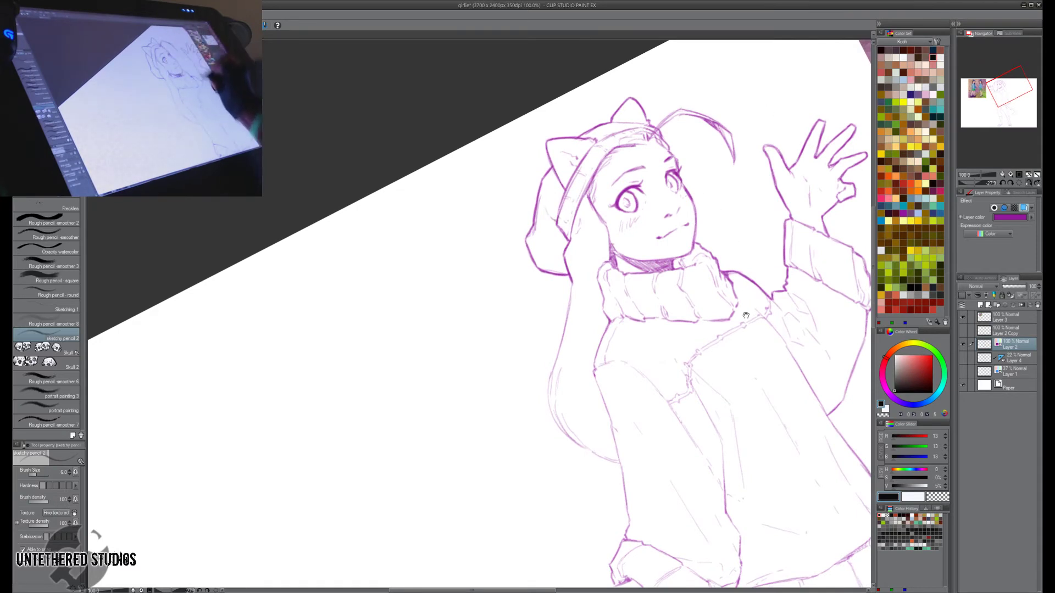
pyautogui.moveTo(713, 428); pyautogui.dragTo(688, 380)
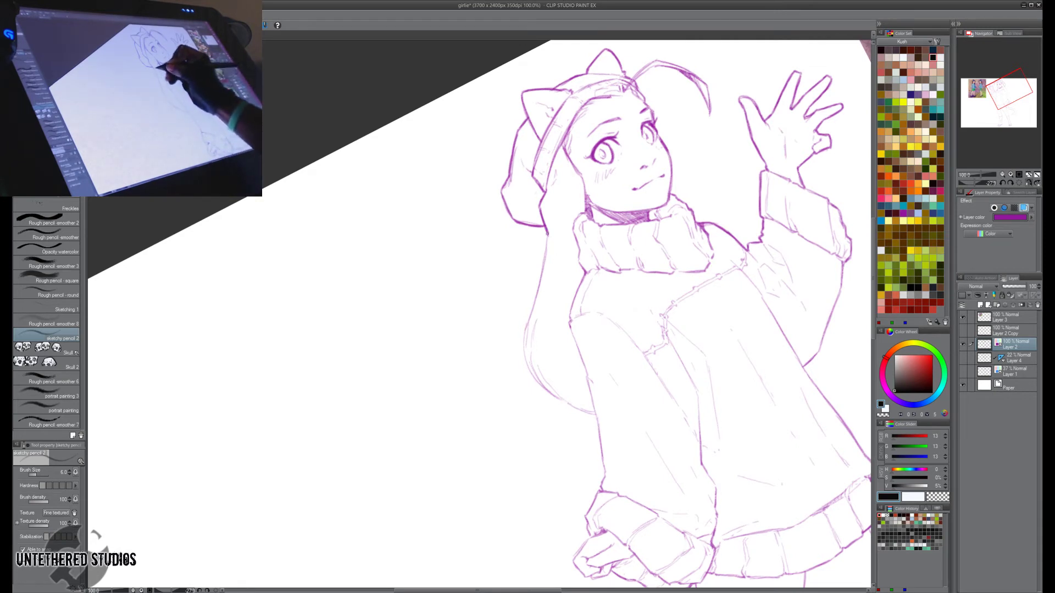
pyautogui.moveTo(547, 233); pyautogui.dragTo(523, 351)
pyautogui.press('r')
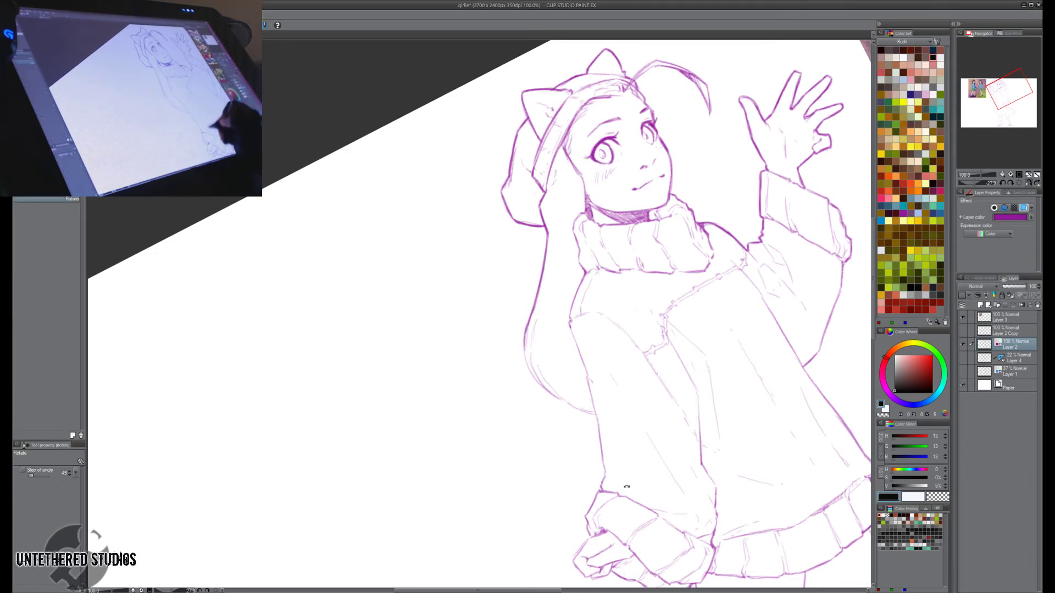
pyautogui.moveTo(627, 487); pyautogui.dragTo(501, 540)
pyautogui.moveTo(499, 363)
pyautogui.mouseDown()
pyautogui.moveTo(487, 409)
pyautogui.moveTo(497, 428)
pyautogui.mouseUp()
pyautogui.moveTo(491, 405)
pyautogui.mouseDown()
pyautogui.moveTo(522, 350)
pyautogui.moveTo(496, 405)
pyautogui.moveTo(499, 384)
pyautogui.moveTo(496, 429)
pyautogui.moveTo(498, 391)
pyautogui.moveTo(499, 431)
pyautogui.moveTo(516, 462)
pyautogui.moveTo(499, 438)
pyautogui.moveTo(517, 463)
pyautogui.mouseUp()
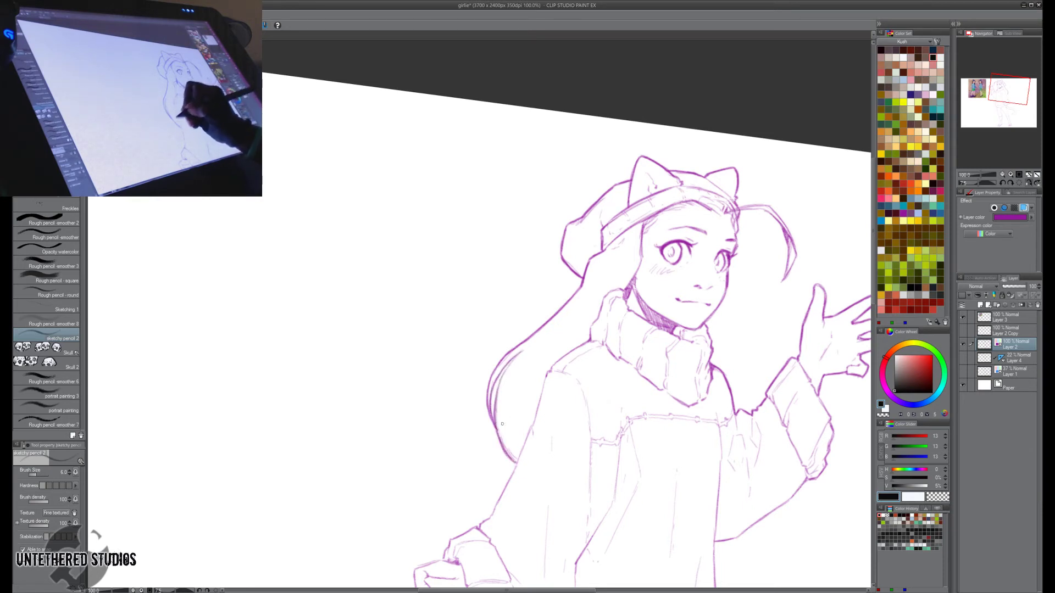
# Darken the sweater's near shoulder line and the outer edge of the lowered arm's sleeve down to the cuff.
pyautogui.moveTo(578, 455); pyautogui.dragTo(600, 366)
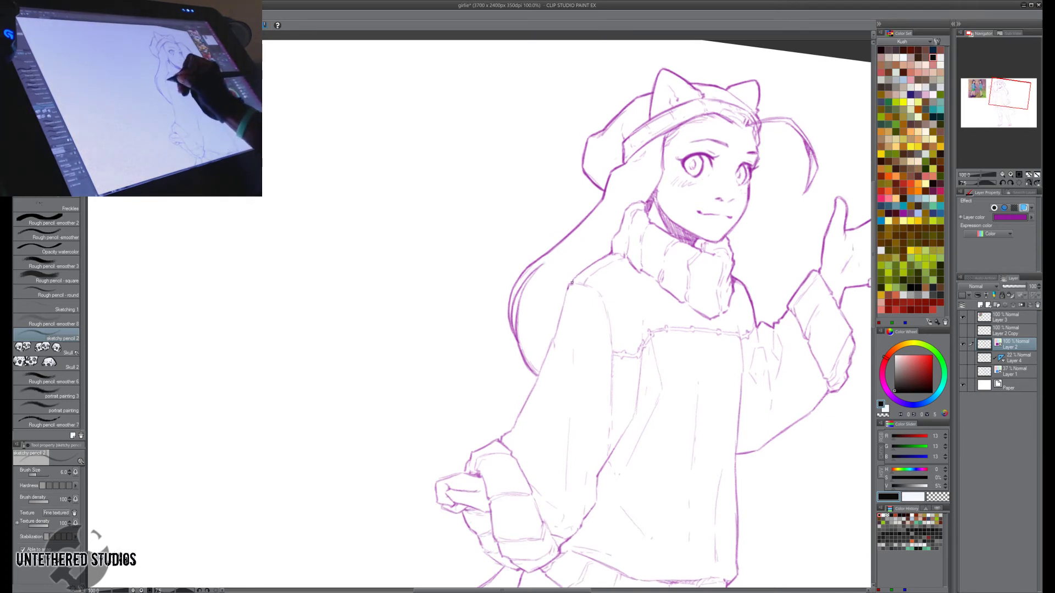
pyautogui.moveTo(571, 284)
pyautogui.mouseDown()
pyautogui.moveTo(614, 254)
pyautogui.moveTo(639, 200)
pyautogui.mouseUp()
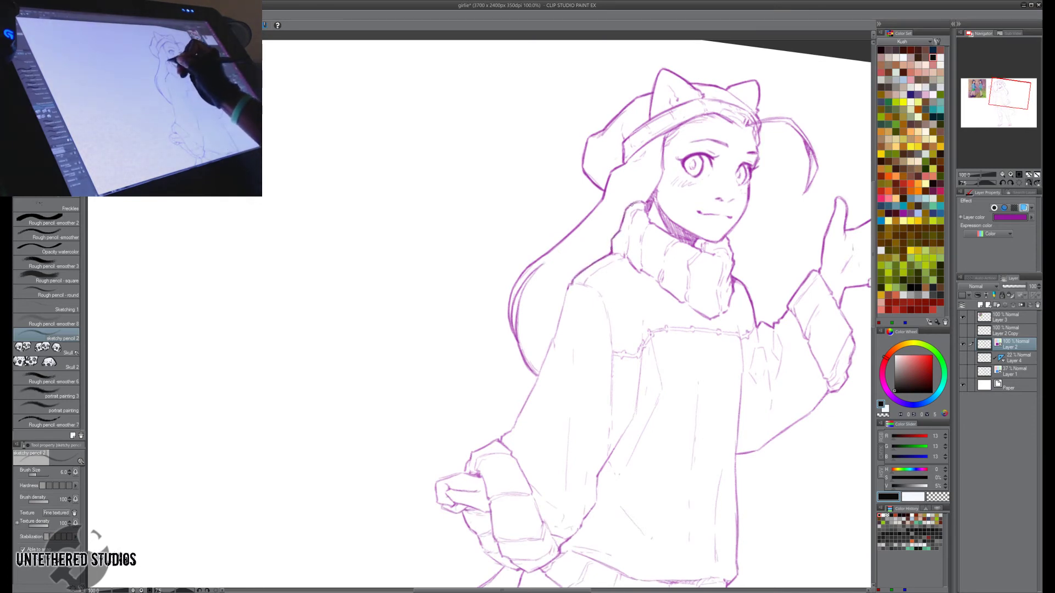
pyautogui.moveTo(761, 302); pyautogui.dragTo(754, 278)
pyautogui.moveTo(726, 393); pyautogui.dragTo(732, 314)
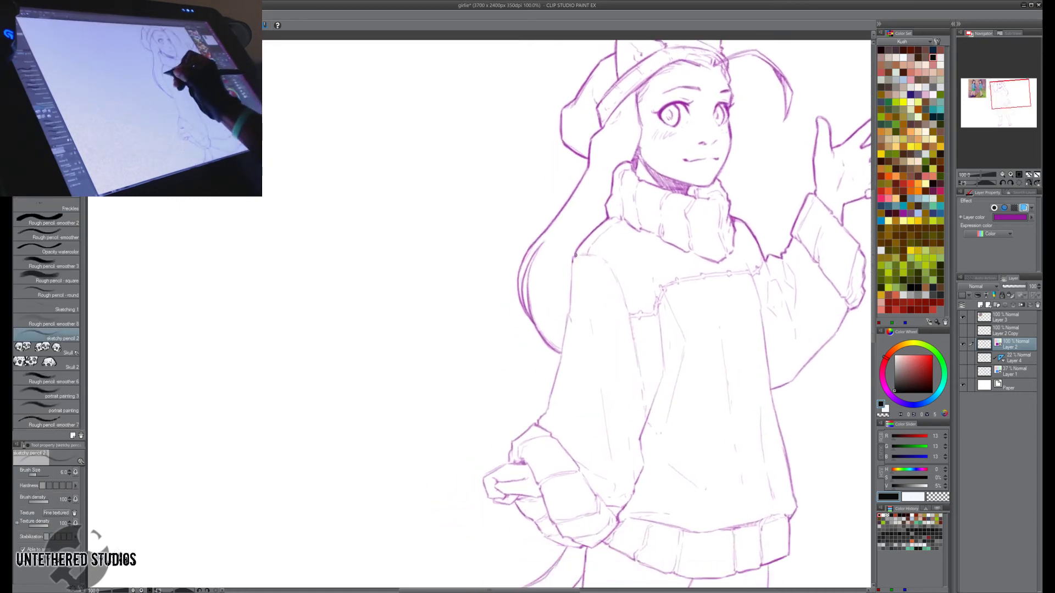
pyautogui.moveTo(574, 257); pyautogui.dragTo(570, 312)
pyautogui.moveTo(666, 400)
pyautogui.mouseDown()
pyautogui.moveTo(686, 248)
pyautogui.moveTo(439, 121)
pyautogui.mouseUp()
pyautogui.moveTo(435, 296); pyautogui.dragTo(523, 542)
pyautogui.moveTo(505, 447)
pyautogui.mouseDown()
pyautogui.moveTo(599, 427)
pyautogui.moveTo(617, 485)
pyautogui.moveTo(338, 430)
pyautogui.mouseUp()
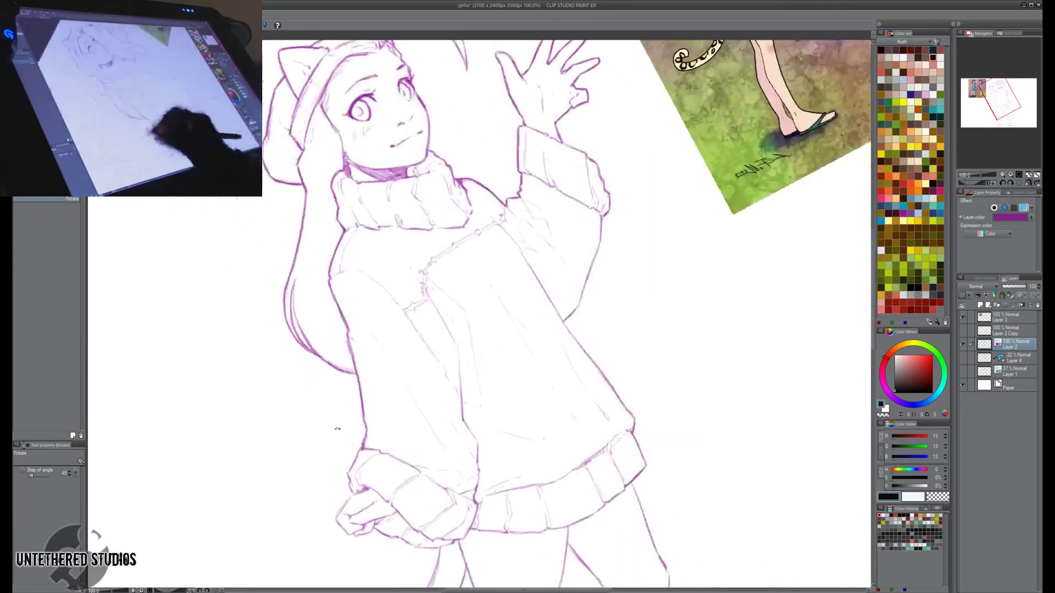
# Darken the outer outlines of the lowered hand and its sweater cuff.
pyautogui.moveTo(457, 325); pyautogui.dragTo(587, 264)
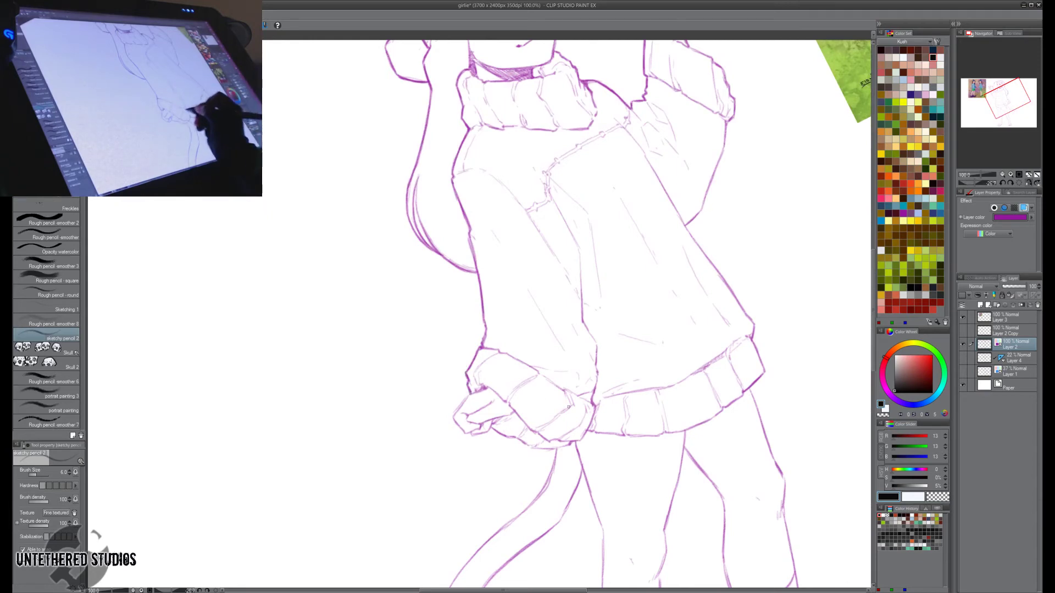
pyautogui.moveTo(569, 407)
pyautogui.mouseDown()
pyautogui.moveTo(520, 387)
pyautogui.moveTo(513, 416)
pyautogui.mouseUp()
pyautogui.hotkey('shift', 'space')
pyautogui.moveTo(534, 462)
pyautogui.mouseDown()
pyautogui.moveTo(287, 448)
pyautogui.moveTo(278, 431)
pyautogui.mouseUp()
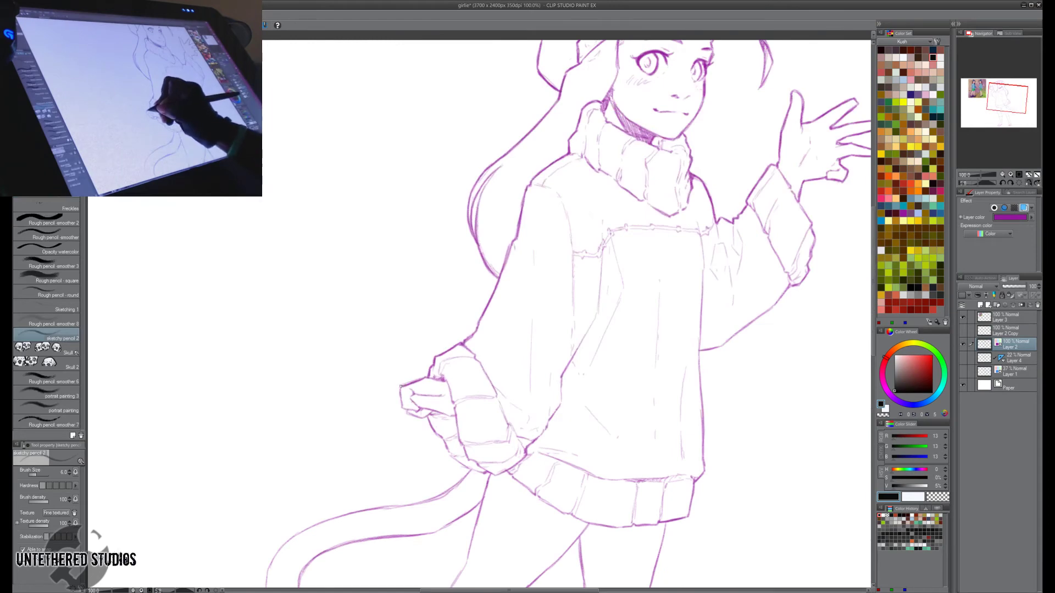
pyautogui.moveTo(400, 385); pyautogui.dragTo(404, 402)
pyautogui.hotkey('shift', 'space')
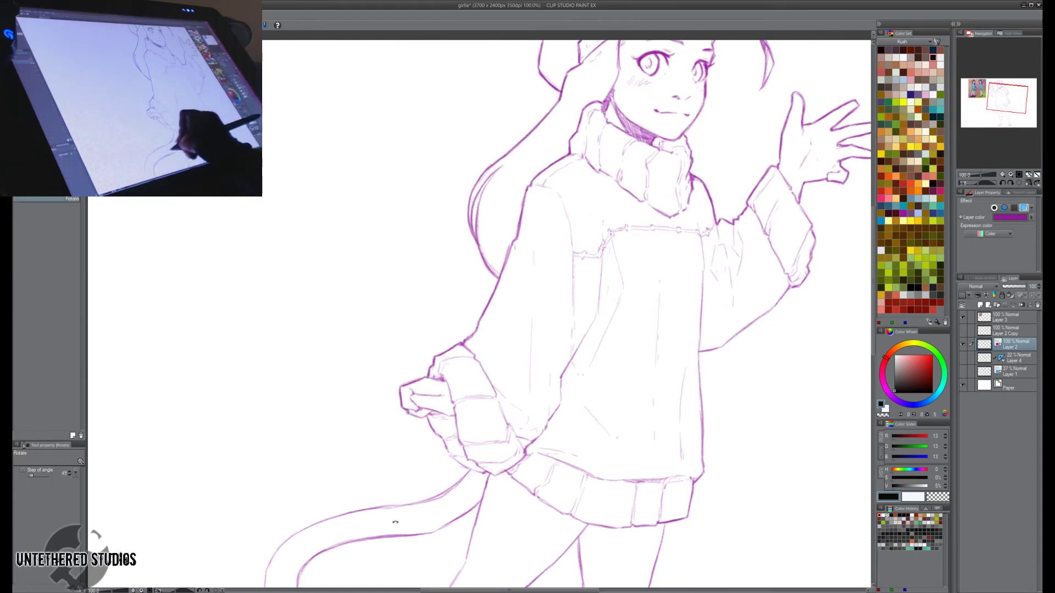
pyautogui.moveTo(396, 520); pyautogui.dragTo(285, 388)
pyautogui.moveTo(358, 332); pyautogui.dragTo(364, 346)
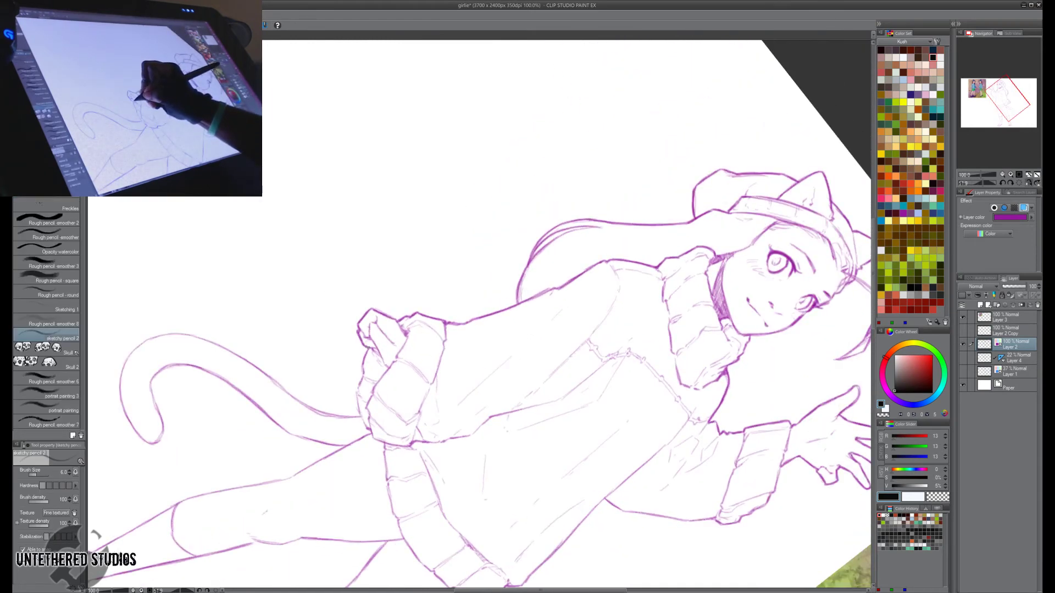
# Thicken the underside of the lowered sleeve's cuff up to where it meets the sweater hem.
pyautogui.hotkey('shift', 'space')
pyautogui.moveTo(418, 267); pyautogui.dragTo(396, 332)
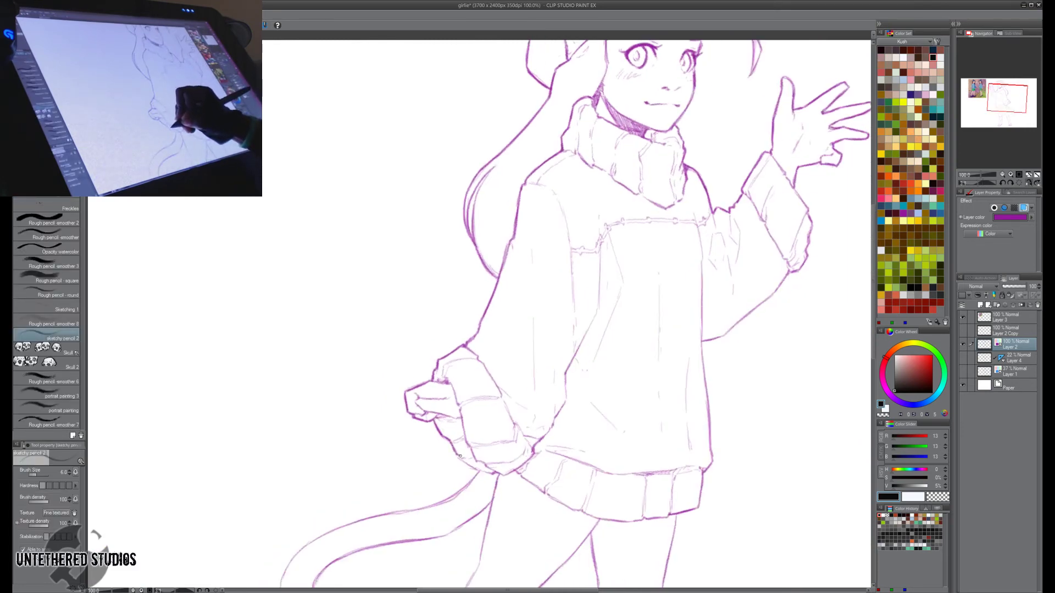
pyautogui.hotkey('shift', 'space')
pyautogui.moveTo(455, 454)
pyautogui.mouseDown()
pyautogui.moveTo(370, 404)
pyautogui.moveTo(383, 441)
pyautogui.mouseUp()
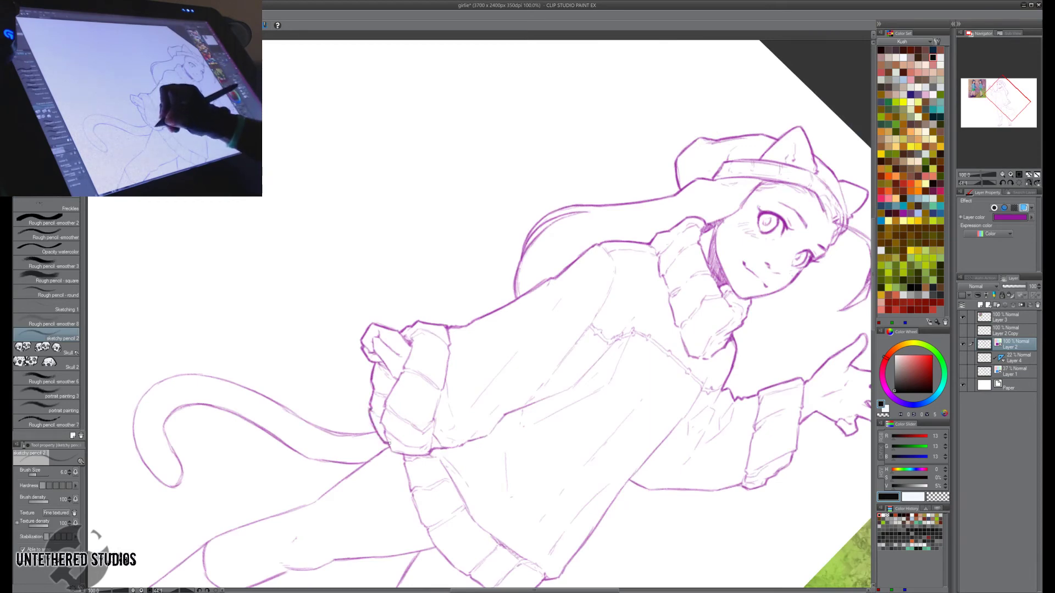
pyautogui.hotkey('shift', 'space')
pyautogui.moveTo(580, 394)
pyautogui.mouseDown()
pyautogui.moveTo(605, 316)
pyautogui.moveTo(584, 231)
pyautogui.mouseUp()
pyautogui.moveTo(611, 405); pyautogui.dragTo(606, 418)
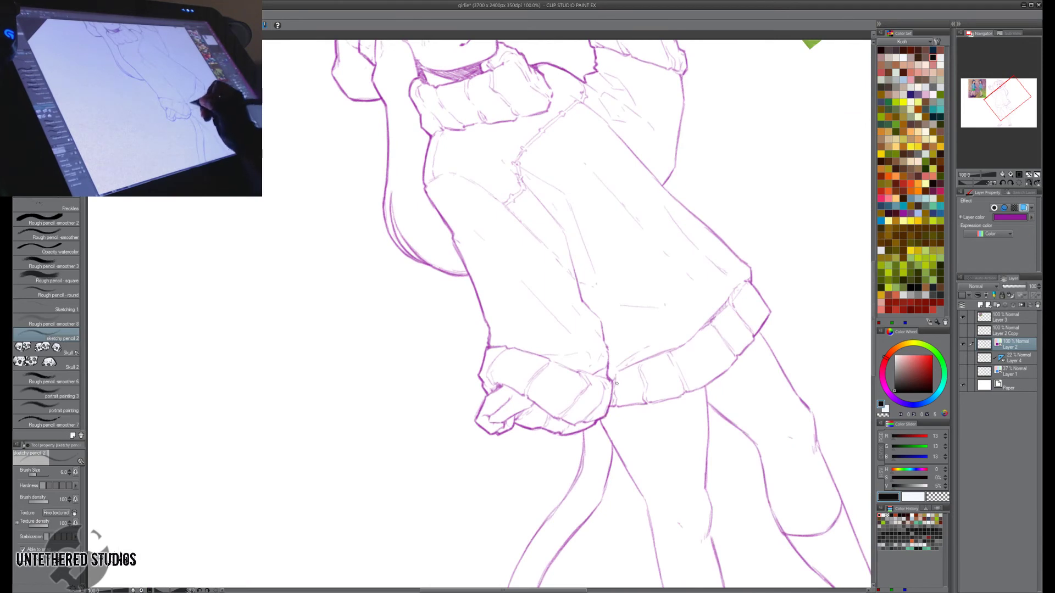
pyautogui.moveTo(613, 381); pyautogui.dragTo(608, 417)
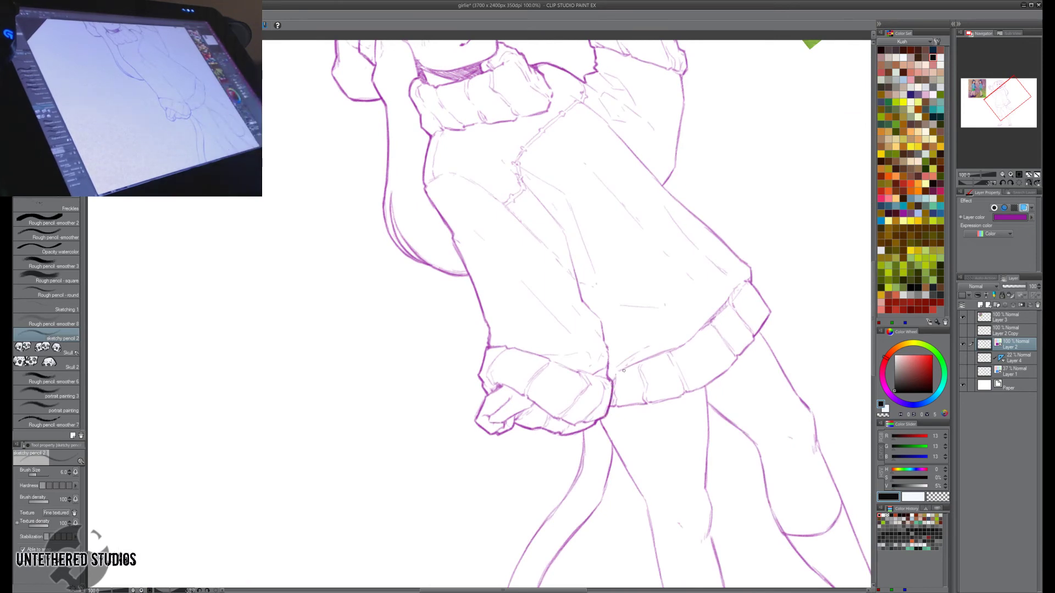
# Reset the canvas rotation, show sketch Layer 1, and draw the hair edge behind the far side of the collar.
pyautogui.moveTo(694, 424); pyautogui.dragTo(655, 590)
pyautogui.hotkey('ctrl', '@')
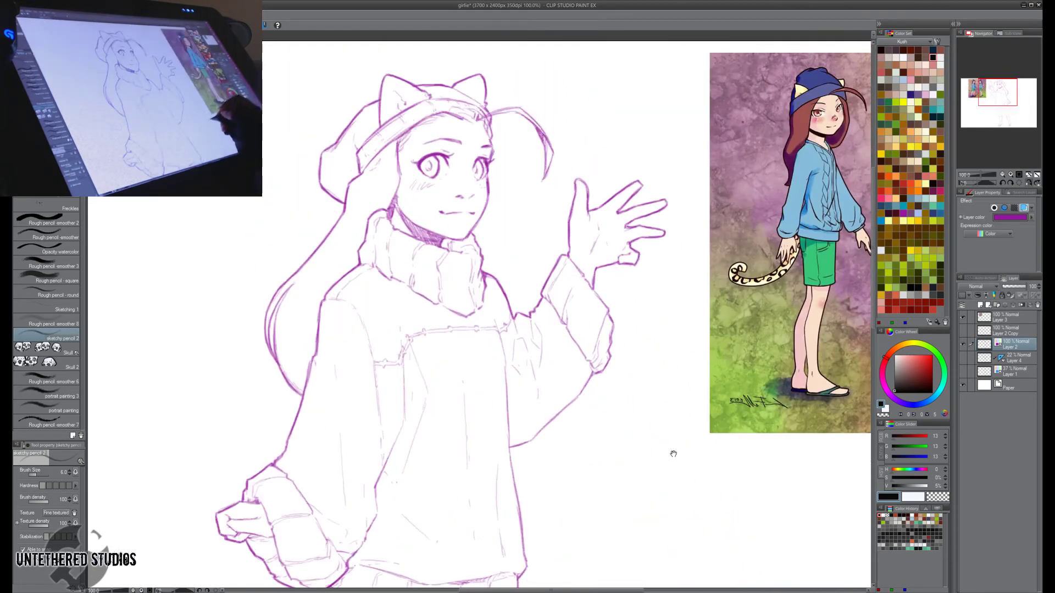
pyautogui.moveTo(674, 453); pyautogui.dragTo(667, 515)
pyautogui.click(962, 371)
pyautogui.moveTo(644, 362); pyautogui.dragTo(676, 393)
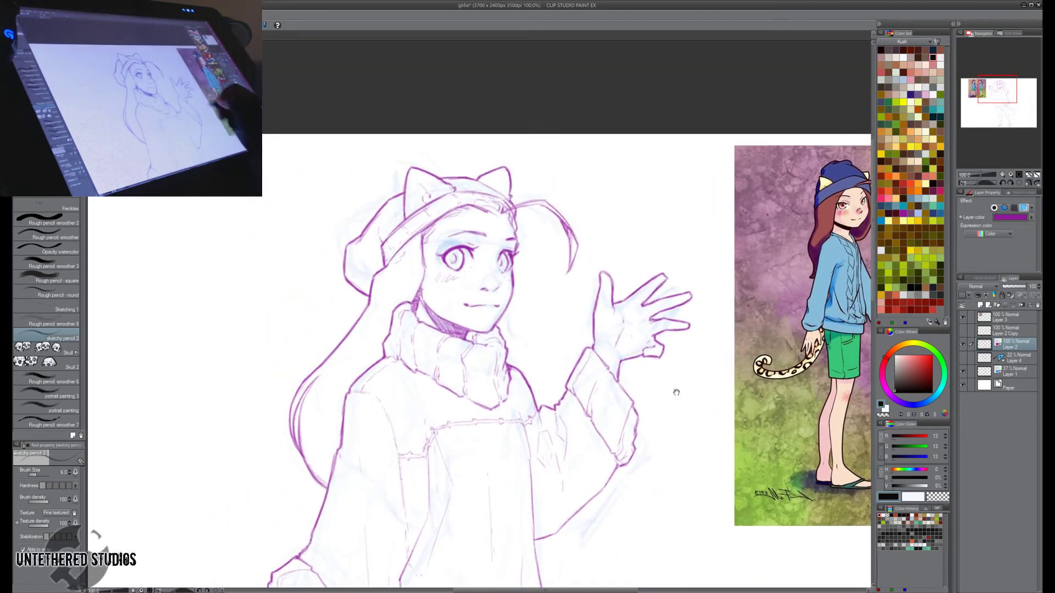
pyautogui.moveTo(505, 314); pyautogui.dragTo(517, 362)
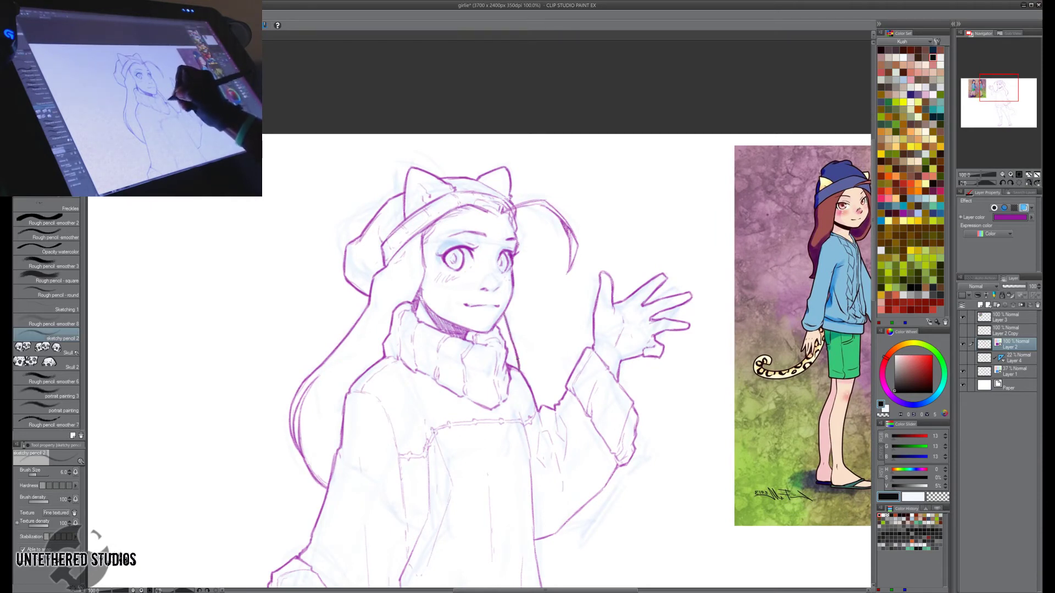
pyautogui.moveTo(625, 466); pyautogui.dragTo(654, 383)
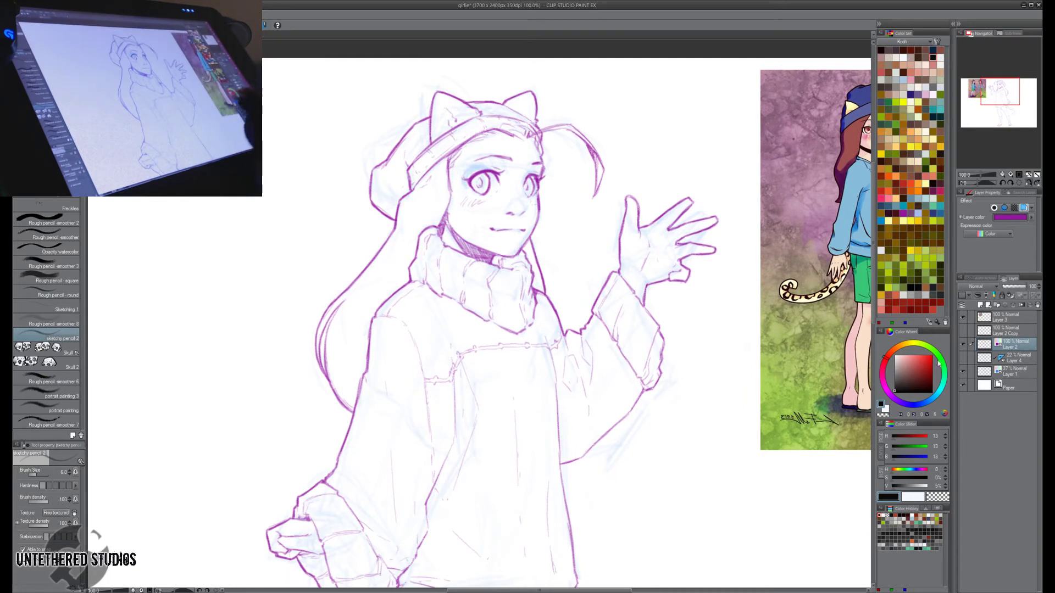
# Hide sketch Layer 1 and check the line art in a mirrored view.
pyautogui.click(963, 372)
pyautogui.moveTo(620, 488); pyautogui.dragTo(712, 400)
pyautogui.moveTo(678, 452)
pyautogui.mouseDown()
pyautogui.moveTo(719, 410)
pyautogui.moveTo(637, 513)
pyautogui.mouseUp()
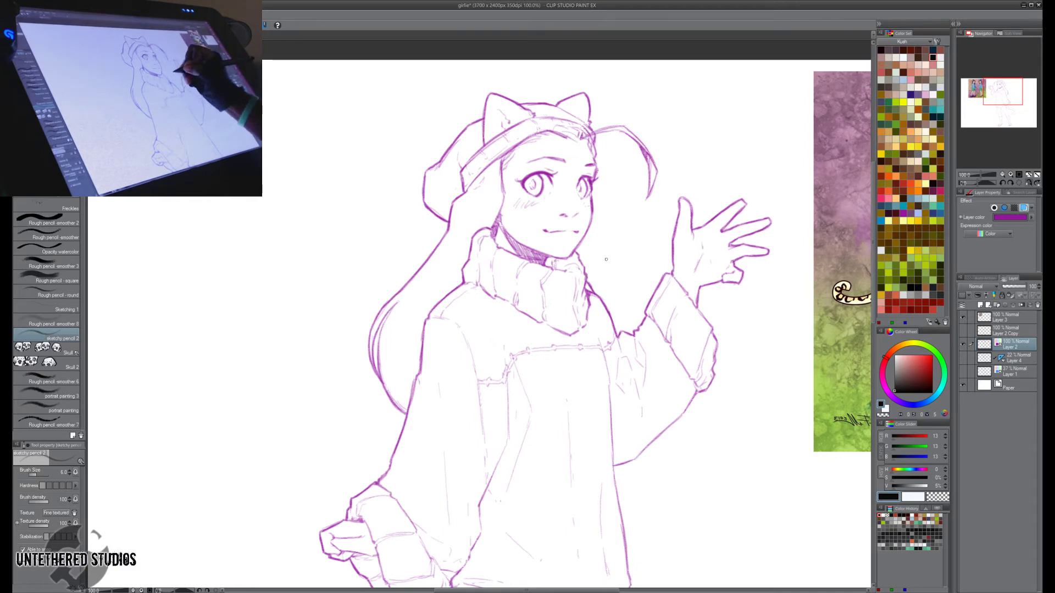
pyautogui.press('h')
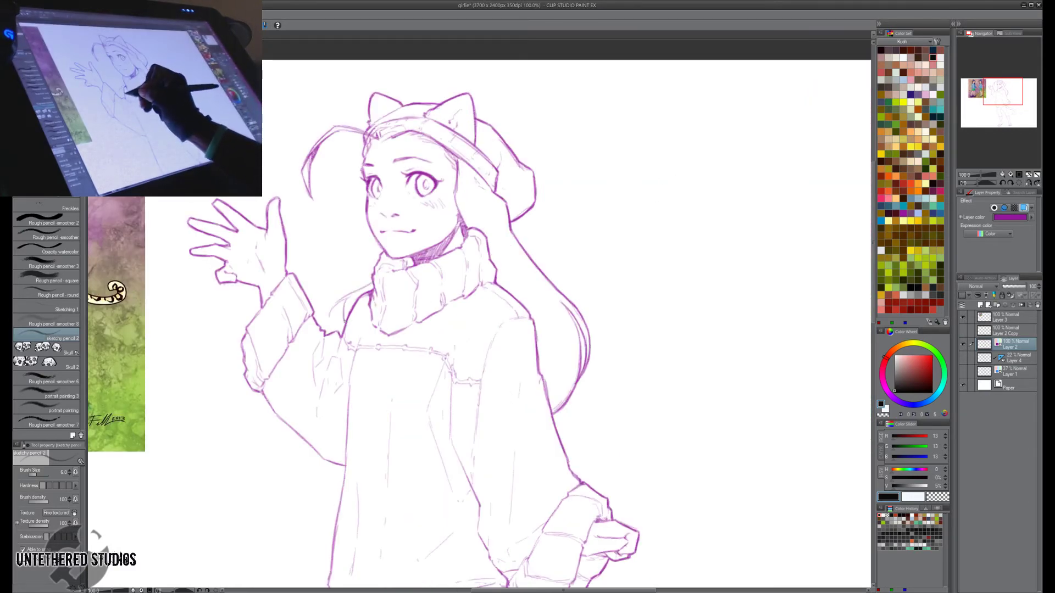
pyautogui.press('h')
pyautogui.moveTo(682, 380); pyautogui.dragTo(674, 416)
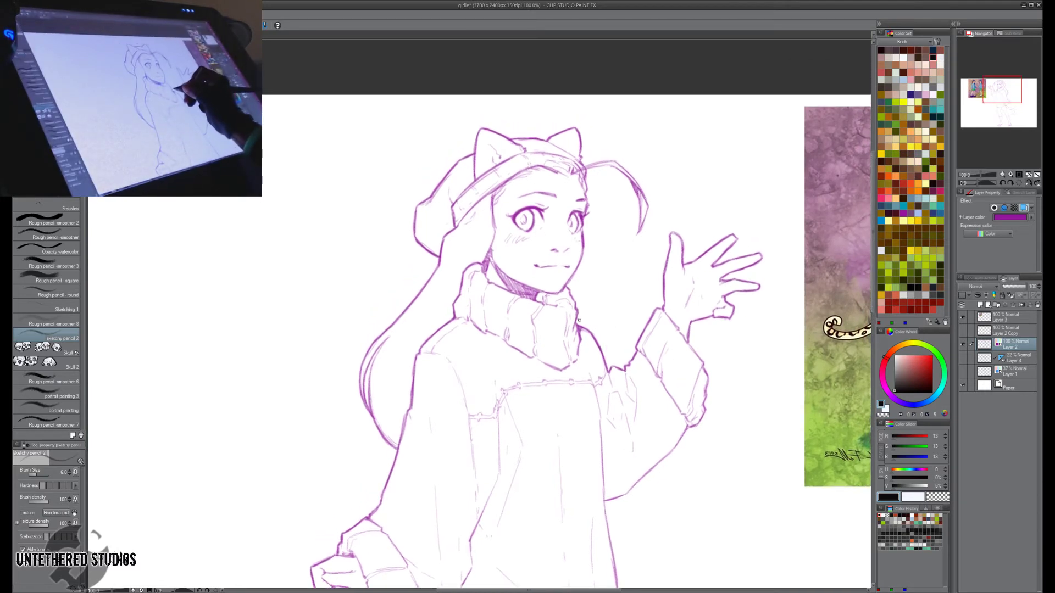
# Try a short curve of hair from the far side of the collar to the raised sleeve, checking it mirrored.
pyautogui.moveTo(578, 320)
pyautogui.mouseDown()
pyautogui.moveTo(621, 337)
pyautogui.moveTo(621, 367)
pyautogui.mouseUp()
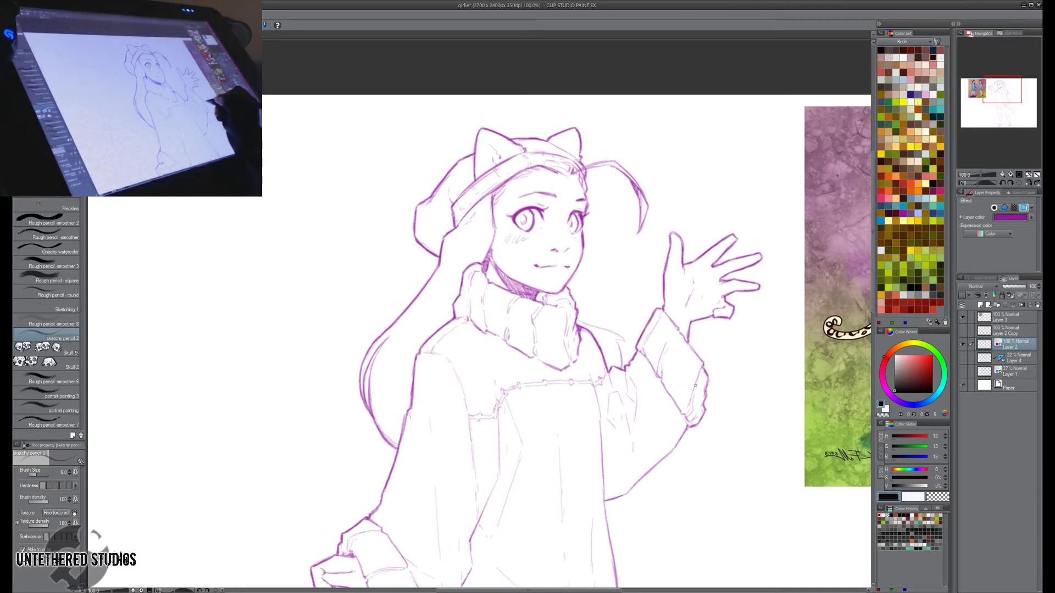
pyautogui.press('h')
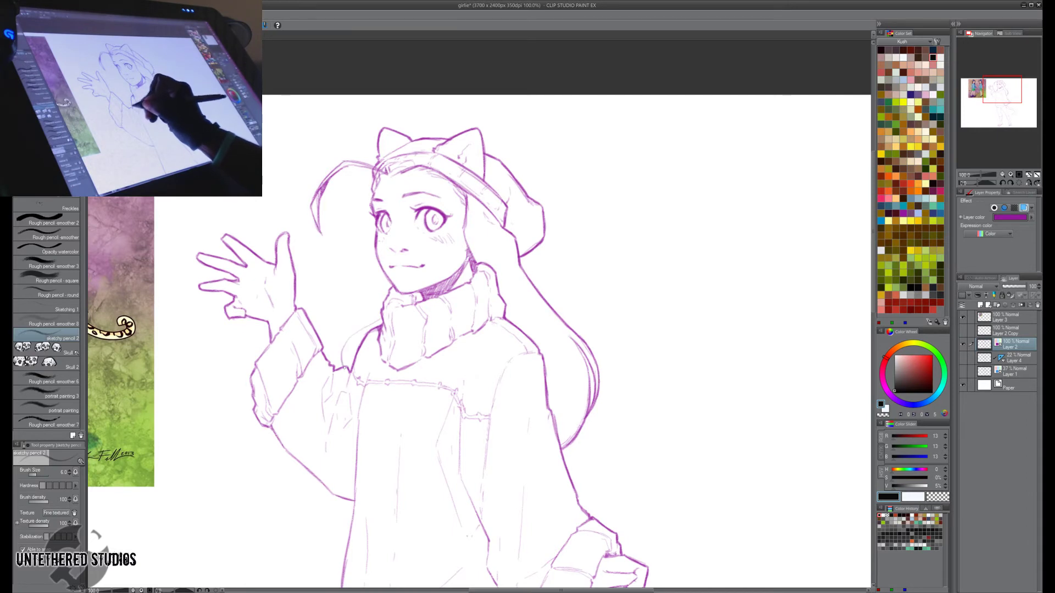
pyautogui.press('h')
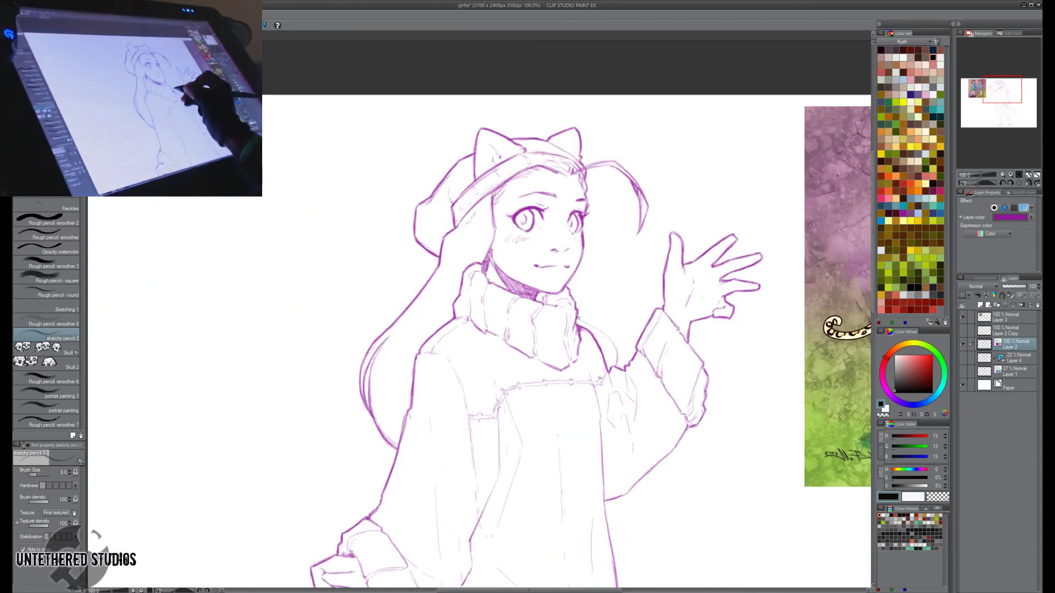
pyautogui.moveTo(578, 318); pyautogui.dragTo(620, 336)
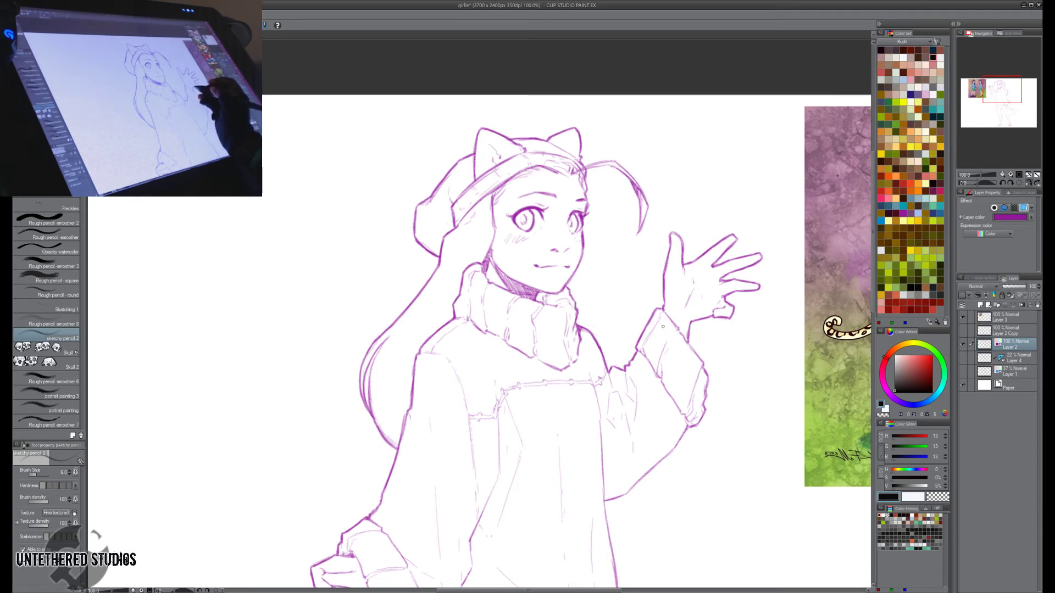
# Draw a long lock of hair falling from the far side of the jaw, behind the collar, to the raised arm's shoulder.
pyautogui.press('h')
pyautogui.moveTo(383, 268); pyautogui.dragTo(378, 280)
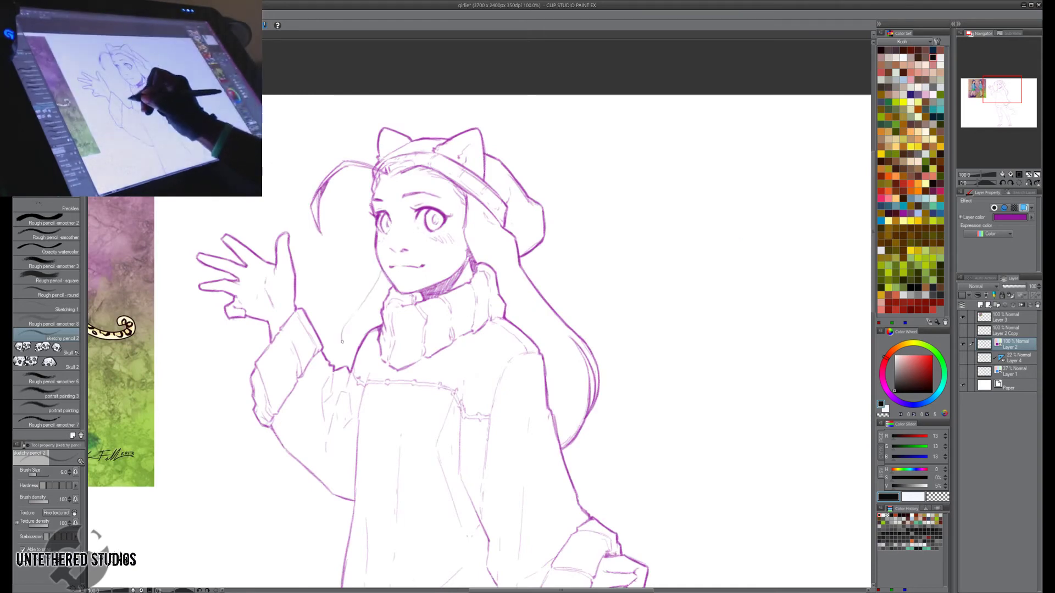
pyautogui.press('h')
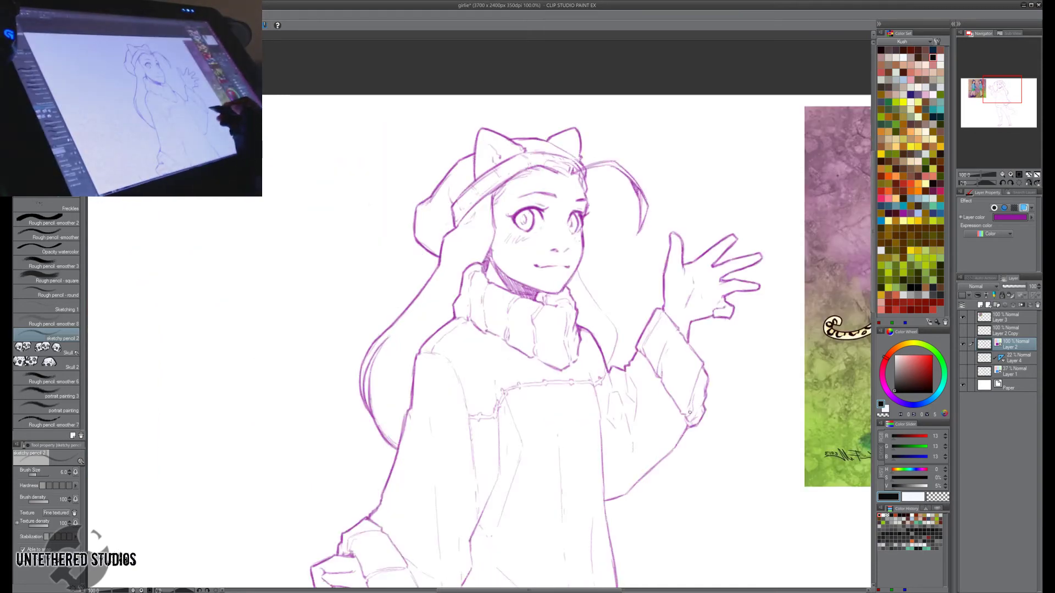
# Darken the far-side hair lock and add an inner strand at its tip, with the canvas rotated, and reset the rotation.
pyautogui.press('r')
pyautogui.moveTo(667, 275); pyautogui.dragTo(654, 414)
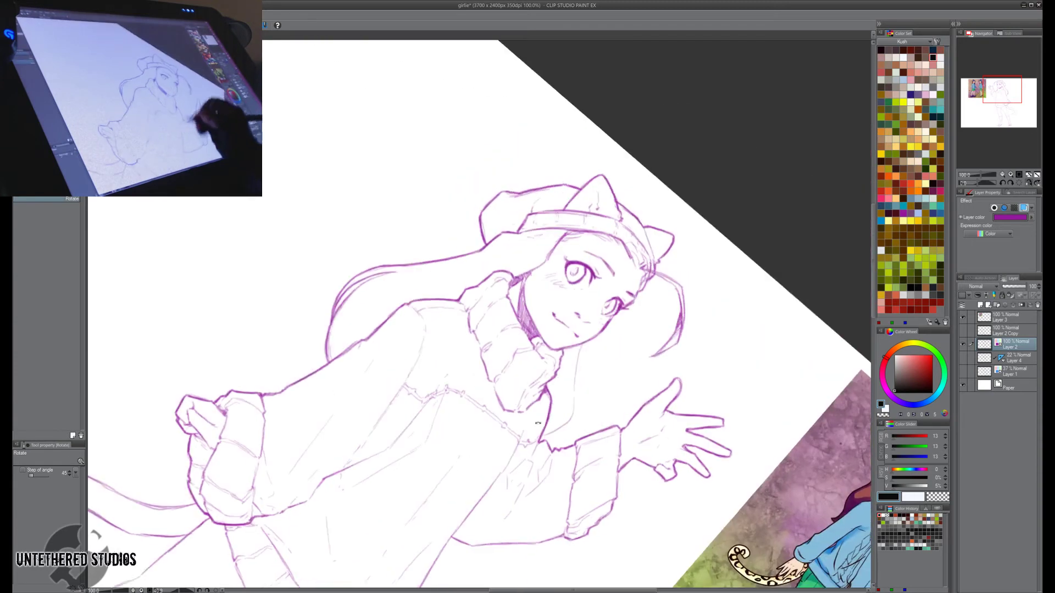
pyautogui.moveTo(579, 347)
pyautogui.mouseDown()
pyautogui.moveTo(574, 411)
pyautogui.moveTo(599, 313)
pyautogui.moveTo(600, 382)
pyautogui.moveTo(579, 409)
pyautogui.mouseUp()
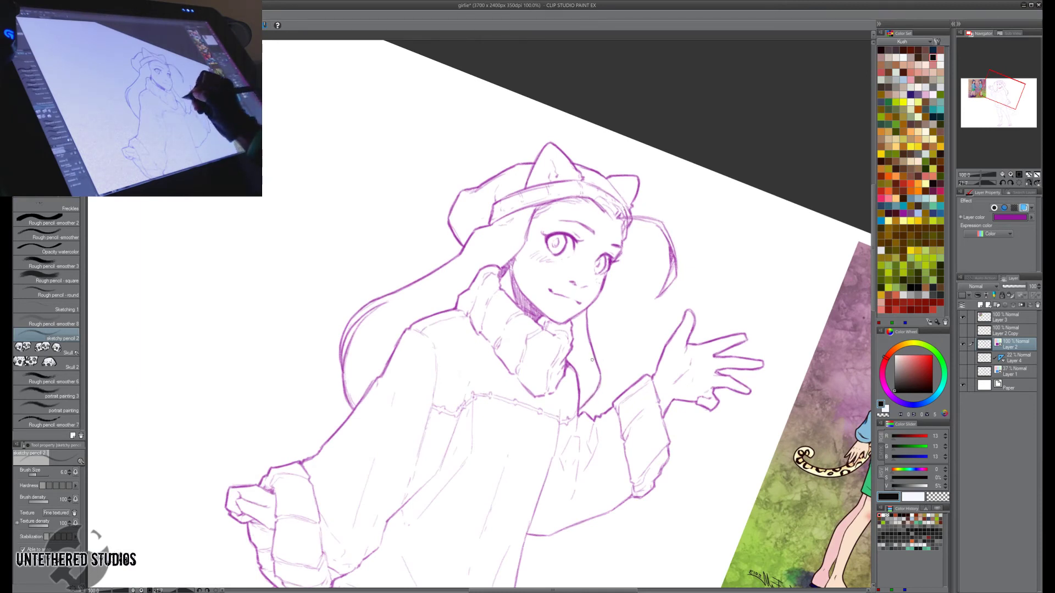
pyautogui.moveTo(589, 351); pyautogui.dragTo(592, 389)
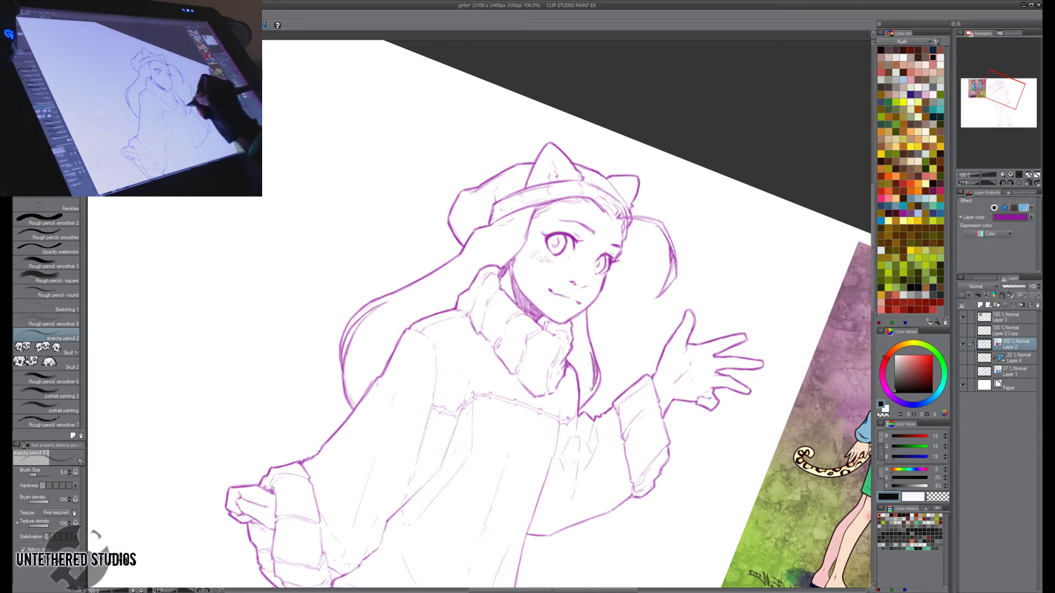
pyautogui.hotkey('ctrl', '@')
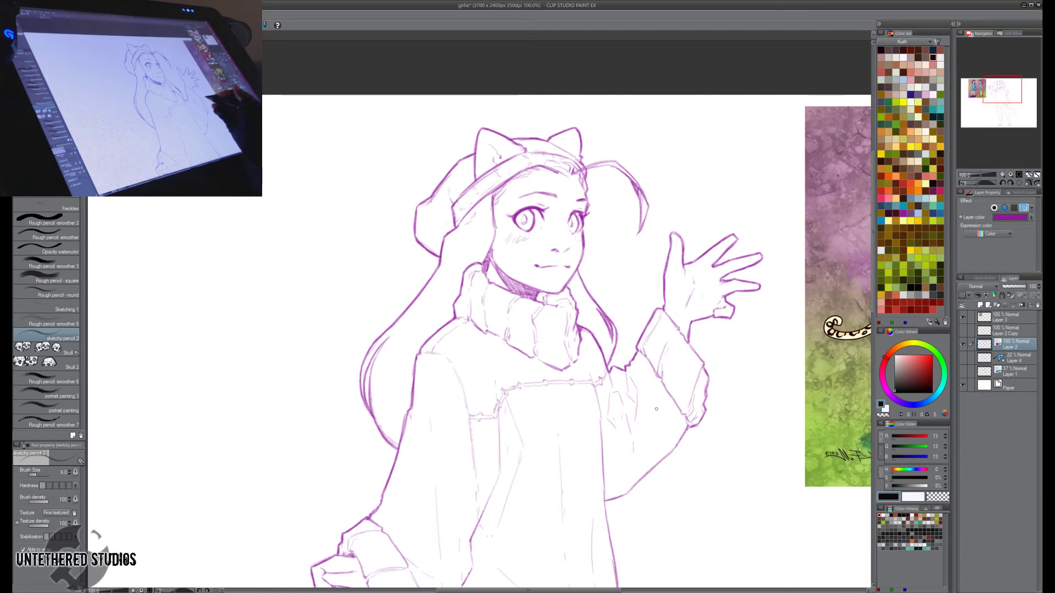
# Add interior strand lines to the lower part of the long near-side hair.
pyautogui.moveTo(509, 284); pyautogui.dragTo(587, 287)
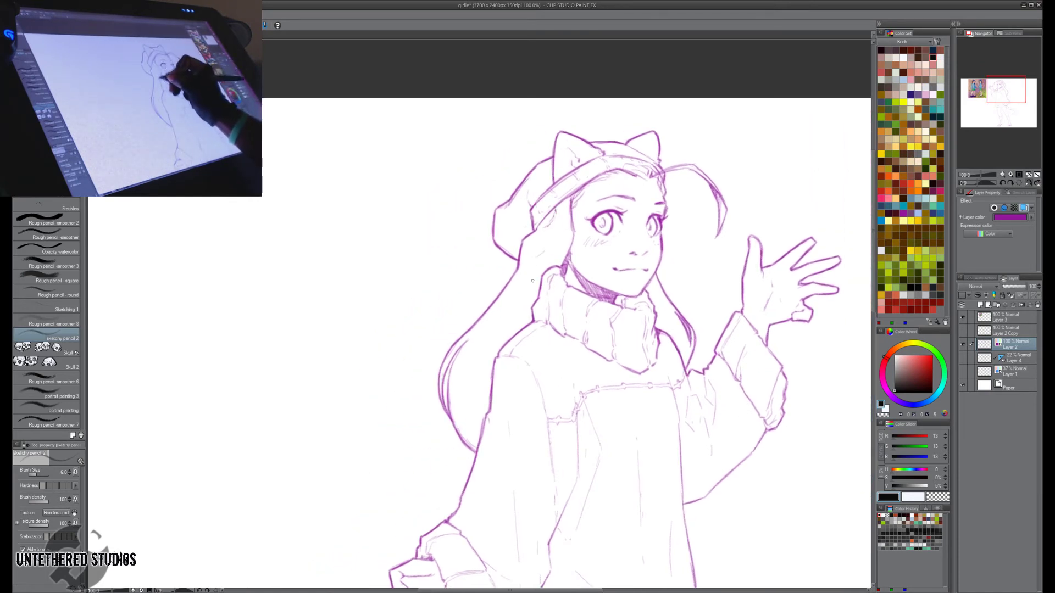
pyautogui.moveTo(477, 360); pyautogui.dragTo(466, 417)
pyautogui.moveTo(475, 407)
pyautogui.mouseDown()
pyautogui.moveTo(472, 386)
pyautogui.moveTo(478, 439)
pyautogui.mouseUp()
# Erase and redraw the hair edge beside the near cheek above the collar, checking it in a mirrored view.
pyautogui.moveTo(614, 447); pyautogui.dragTo(604, 408)
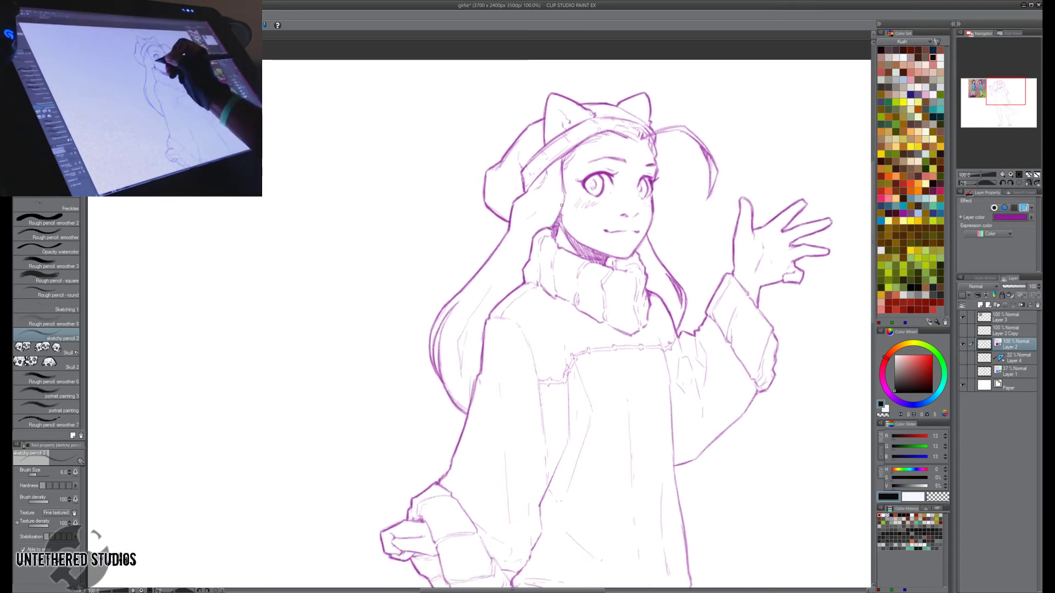
pyautogui.press('e')
pyautogui.moveTo(556, 221)
pyautogui.mouseDown()
pyautogui.moveTo(563, 204)
pyautogui.moveTo(559, 211)
pyautogui.mouseUp()
pyautogui.press('p')
pyautogui.press('e')
pyautogui.press('p')
pyautogui.press('h')
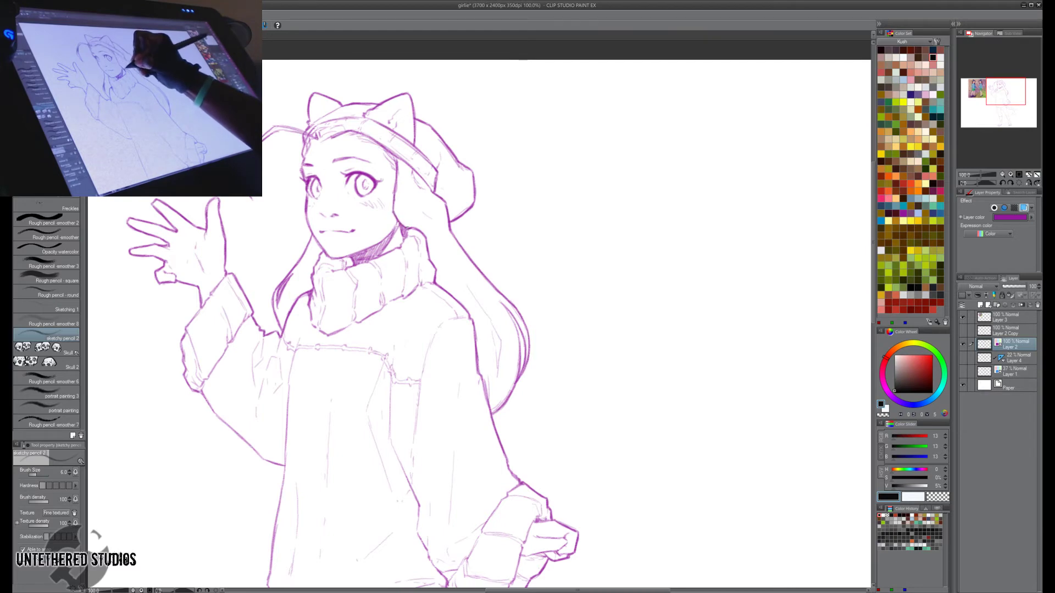
pyautogui.press('h')
# Add a short hair strand beside the near side of the collar and compare the mirrored and normal views.
pyautogui.moveTo(530, 243); pyautogui.dragTo(517, 264)
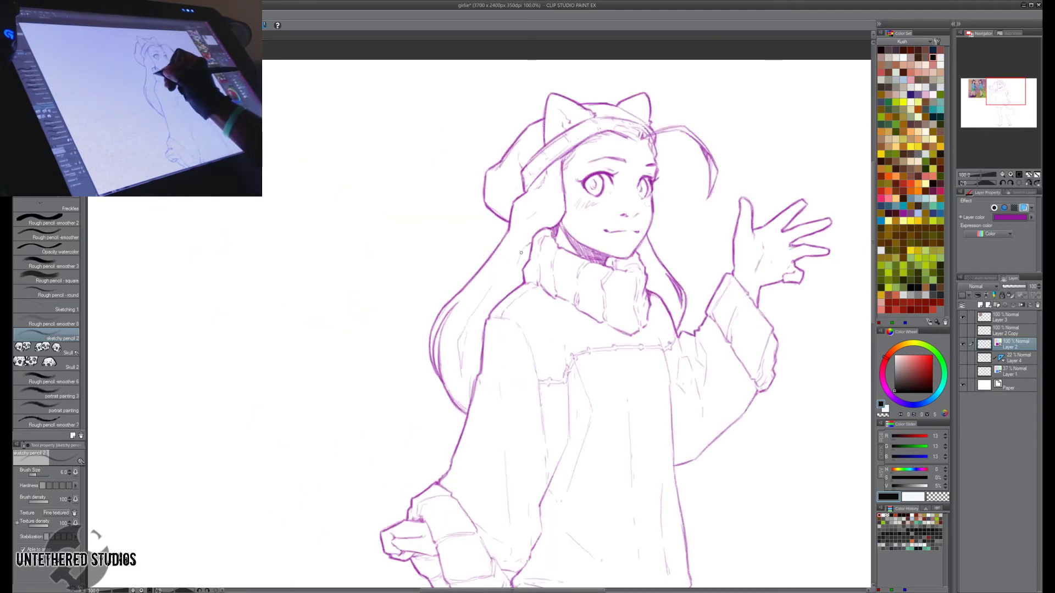
pyautogui.press('h')
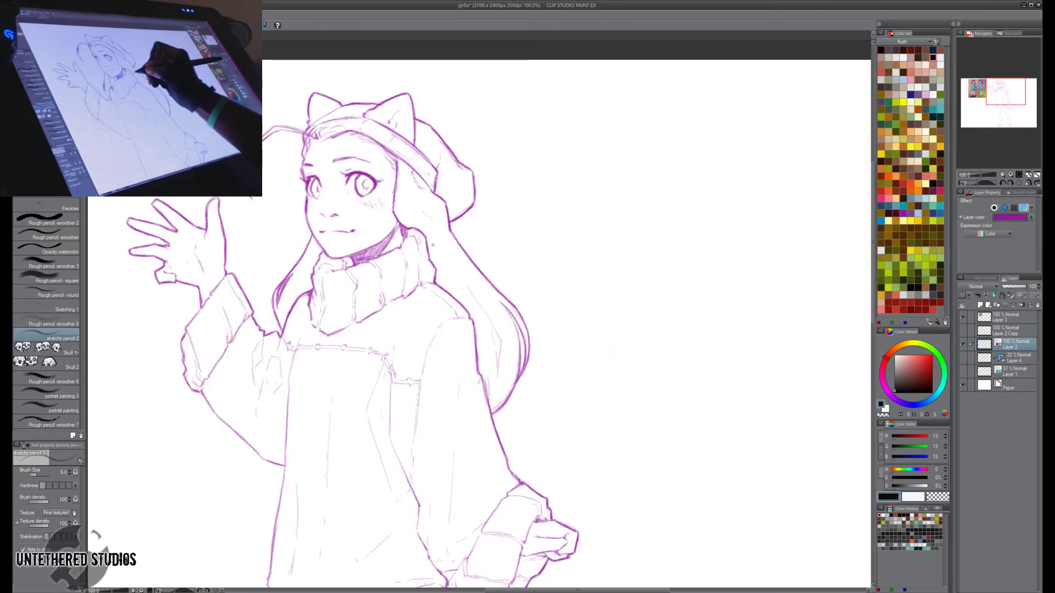
pyautogui.press('h')
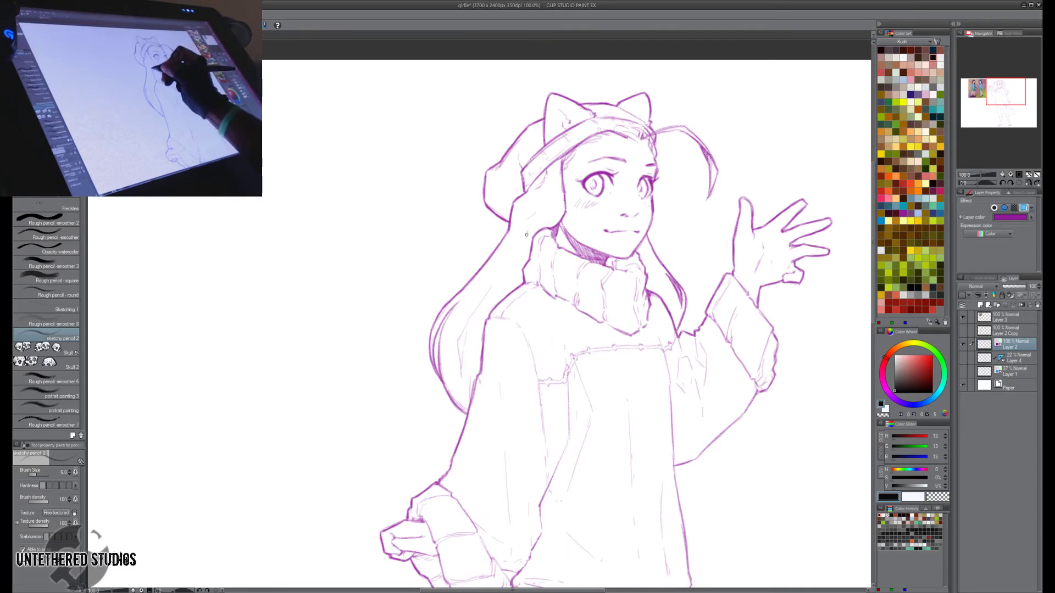
pyautogui.press('h')
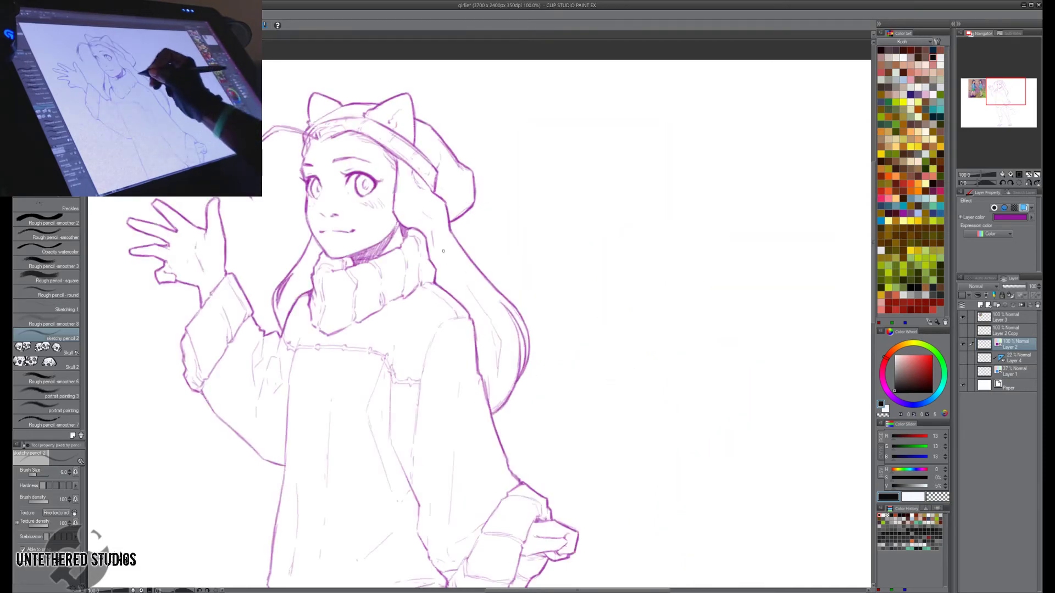
pyautogui.press('h')
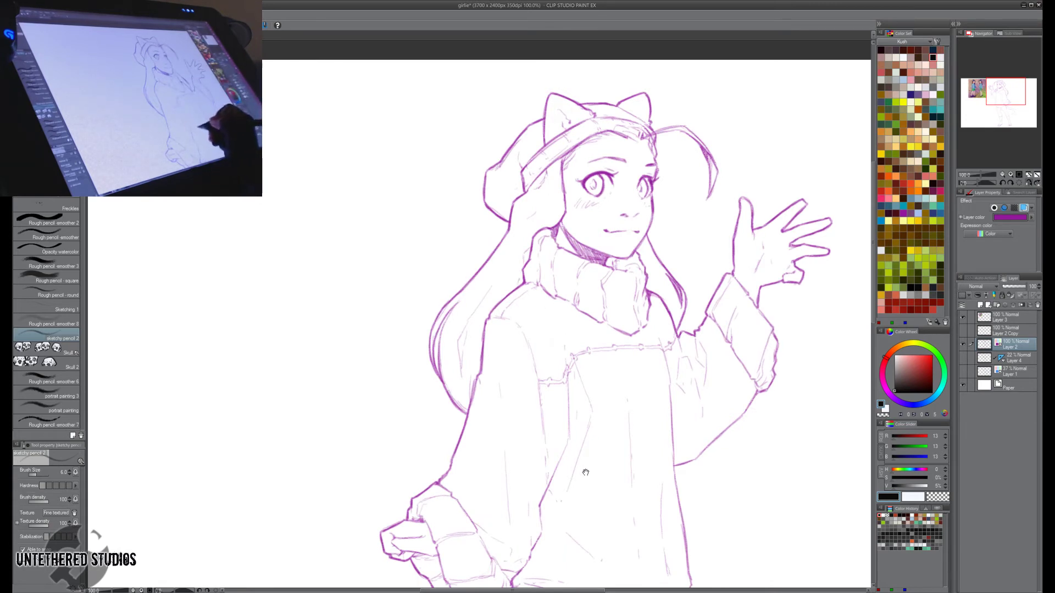
# Darken the outer edge of the raised sleeve's cuff, working on a rotated canvas.
pyautogui.moveTo(601, 476); pyautogui.dragTo(587, 448)
pyautogui.moveTo(567, 522); pyautogui.dragTo(538, 536)
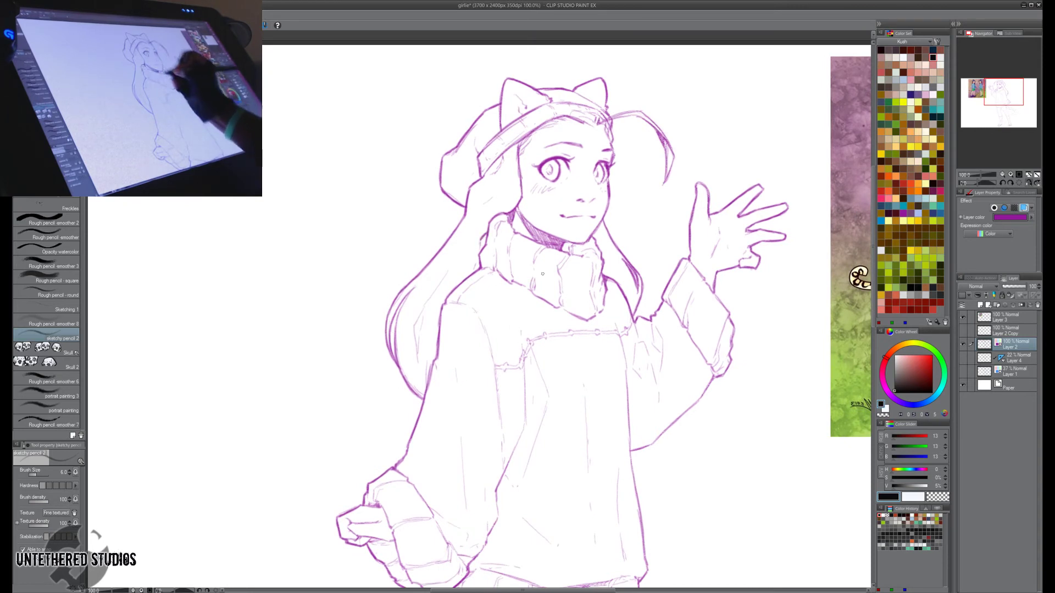
pyautogui.moveTo(647, 471)
pyautogui.mouseDown()
pyautogui.moveTo(679, 325)
pyautogui.moveTo(583, 462)
pyautogui.moveTo(576, 439)
pyautogui.mouseUp()
pyautogui.moveTo(700, 379)
pyautogui.mouseDown()
pyautogui.moveTo(690, 406)
pyautogui.moveTo(598, 510)
pyautogui.mouseUp()
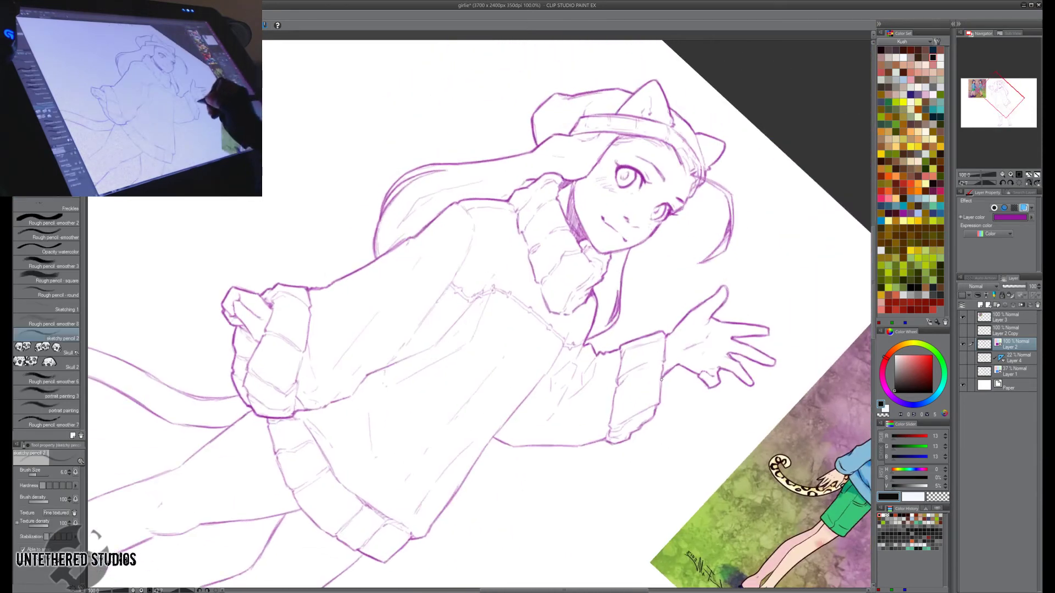
pyautogui.moveTo(661, 379); pyautogui.dragTo(659, 404)
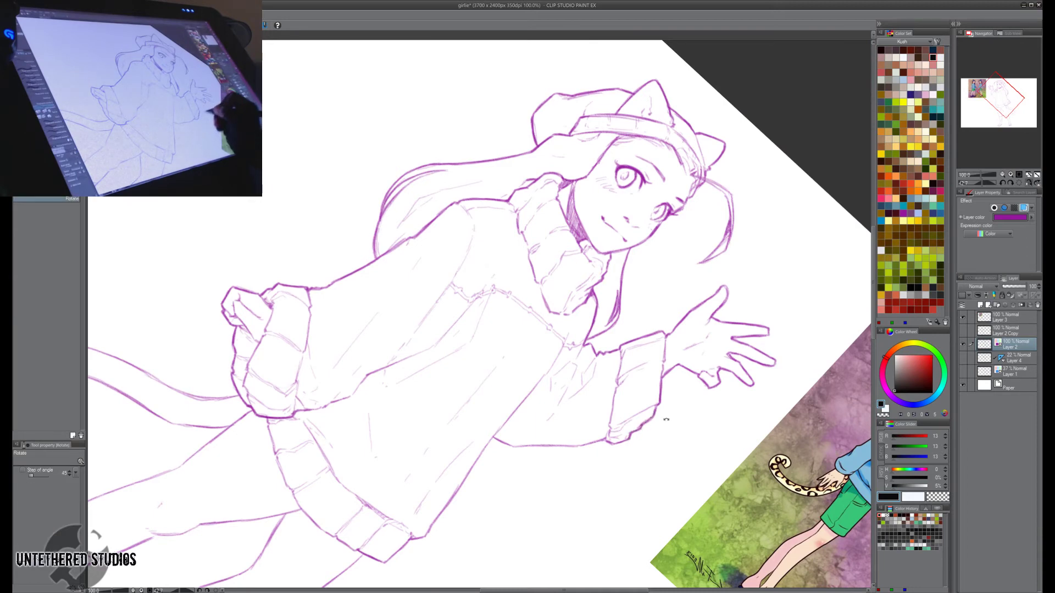
pyautogui.moveTo(667, 421)
pyautogui.mouseDown()
pyautogui.moveTo(693, 324)
pyautogui.moveTo(686, 288)
pyautogui.mouseUp()
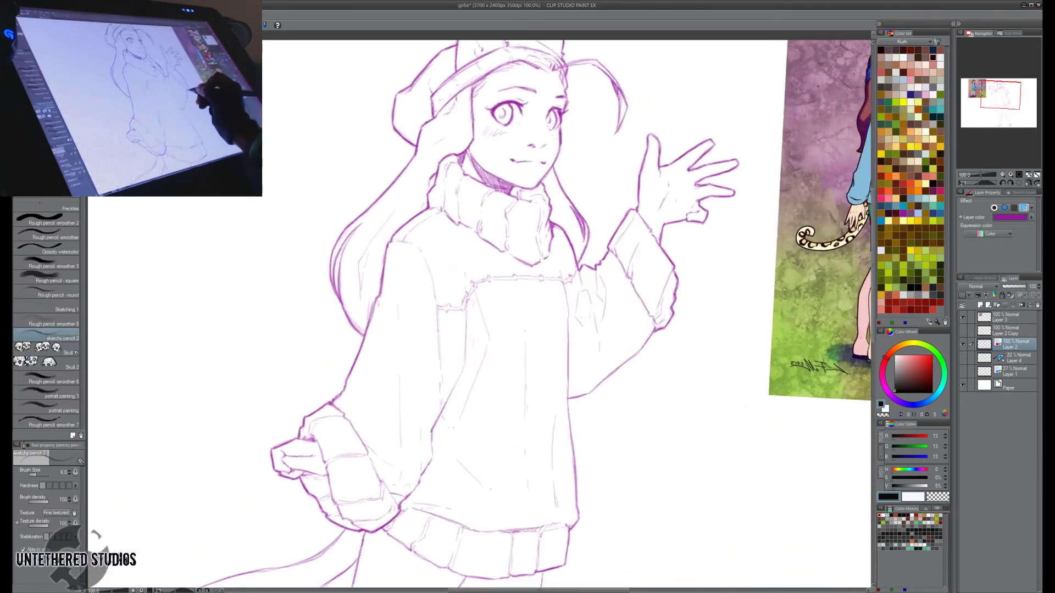
# Darken the underside of the raised arm's sleeve from the cuff around the elbow.
pyautogui.moveTo(648, 341); pyautogui.dragTo(636, 273)
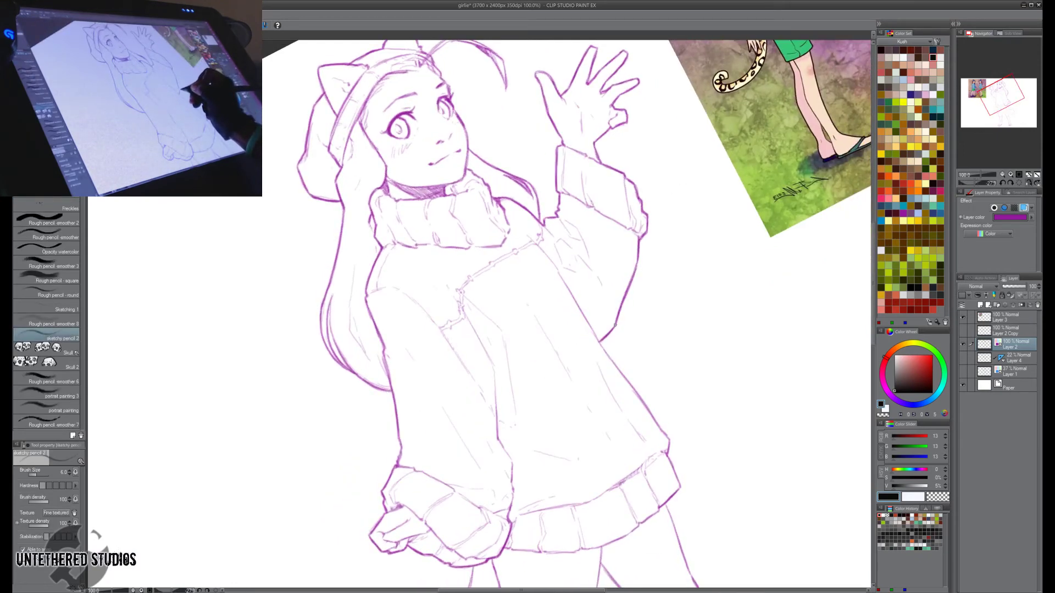
pyautogui.moveTo(672, 371); pyautogui.dragTo(614, 476)
pyautogui.moveTo(620, 470); pyautogui.dragTo(645, 376)
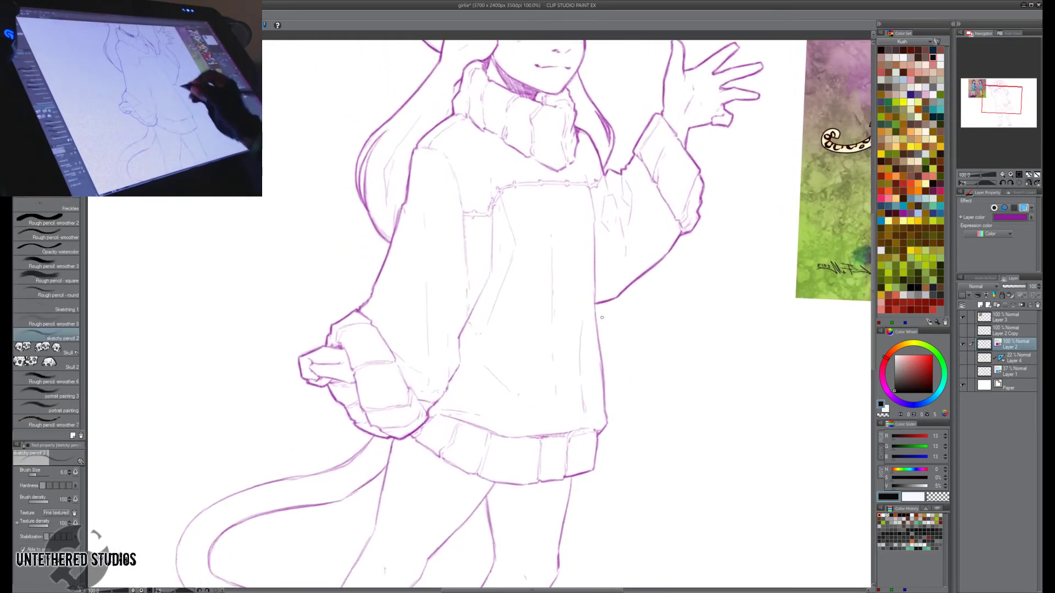
# Darken the sweater's side outline below the raised arm, rotating the canvas to extend the line up over the chest.
pyautogui.moveTo(596, 310); pyautogui.dragTo(601, 358)
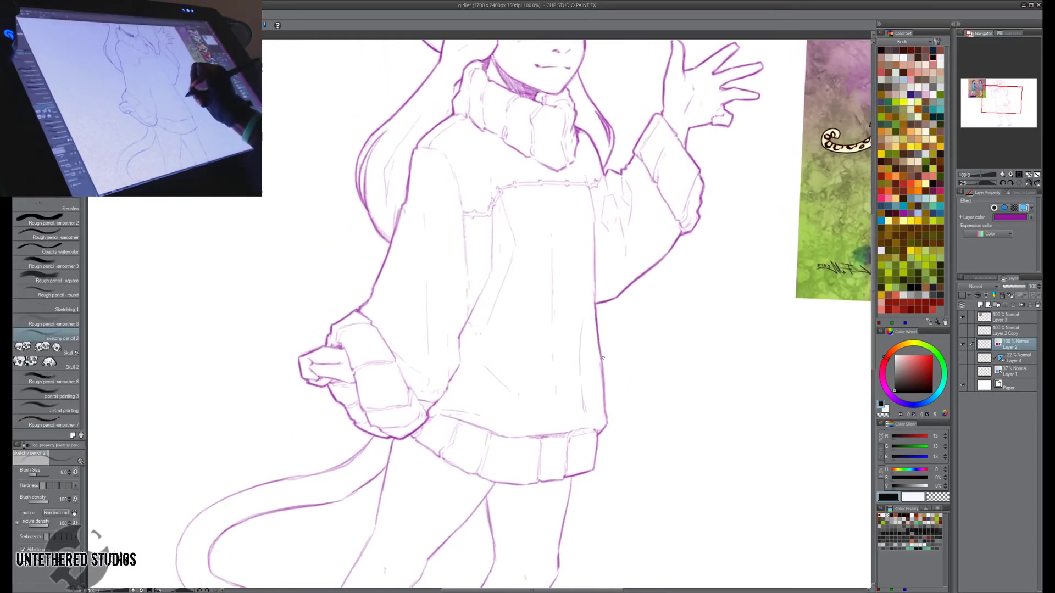
pyautogui.hotkey('shift', 'space')
pyautogui.moveTo(652, 422)
pyautogui.mouseDown()
pyautogui.moveTo(558, 501)
pyautogui.moveTo(447, 515)
pyautogui.mouseUp()
pyautogui.press('p')
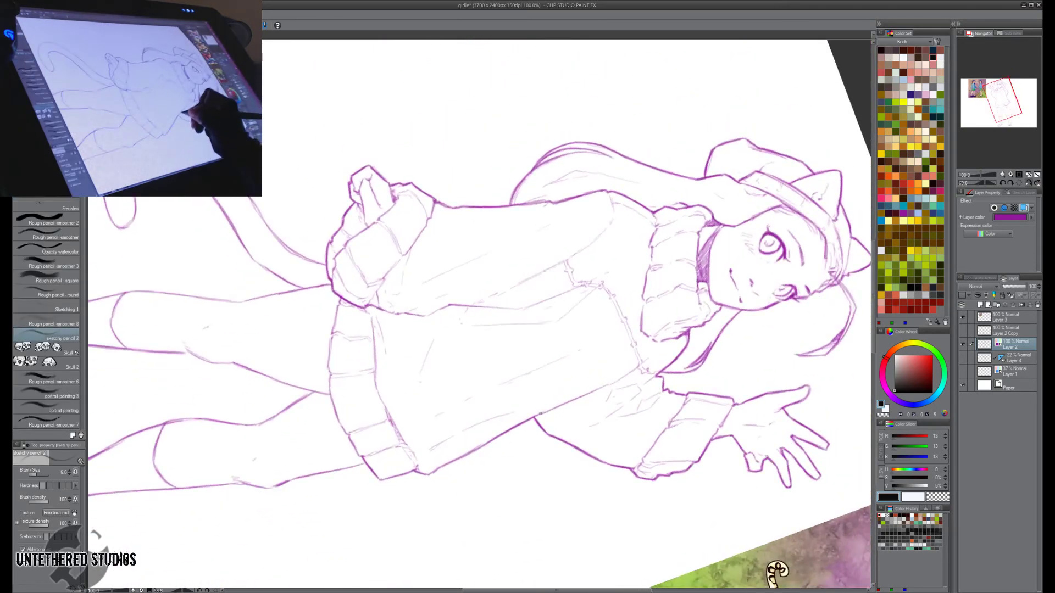
pyautogui.moveTo(531, 419); pyautogui.dragTo(606, 387)
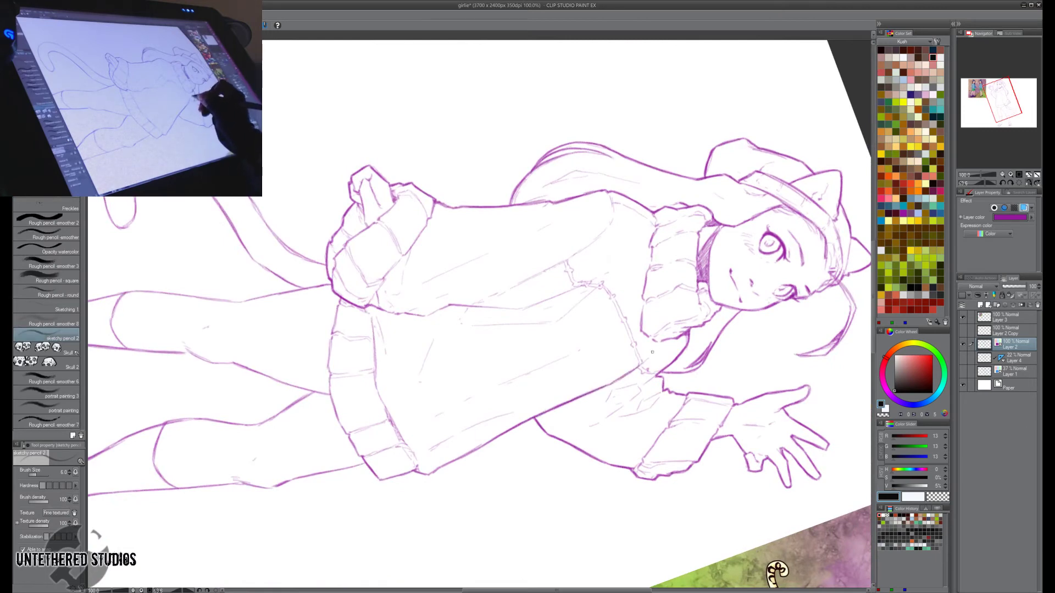
# Darken the outer contour of the leg on the raised-arm side from the sweater hem down past the knee.
pyautogui.press('r')
pyautogui.moveTo(678, 312)
pyautogui.mouseDown()
pyautogui.moveTo(629, 184)
pyautogui.moveTo(507, 117)
pyautogui.mouseUp()
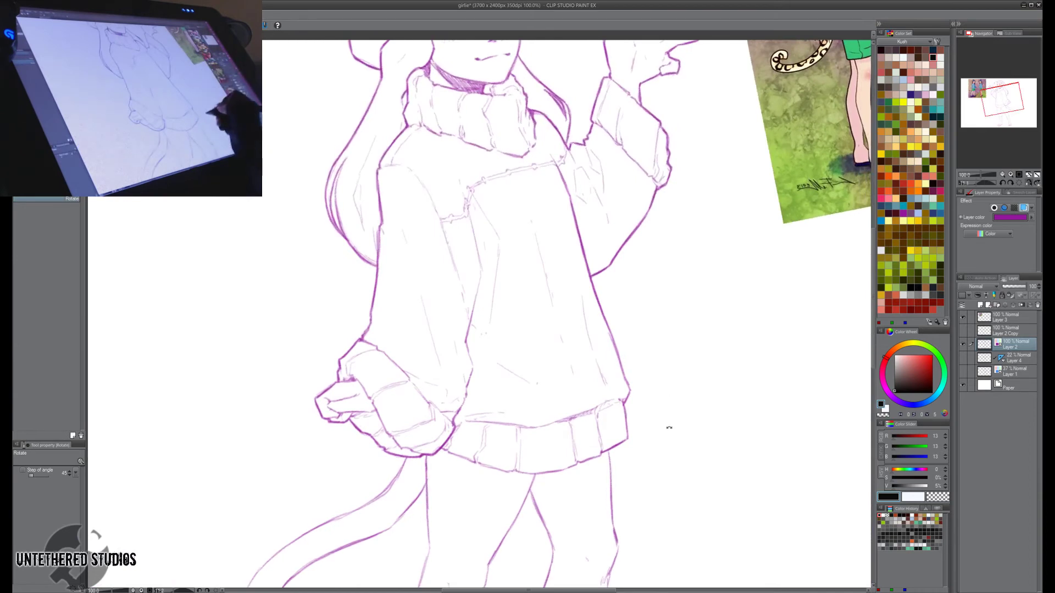
pyautogui.press('p')
pyautogui.press('space')
pyautogui.moveTo(681, 445)
pyautogui.mouseDown()
pyautogui.moveTo(669, 305)
pyautogui.moveTo(721, 230)
pyautogui.mouseUp()
pyautogui.press('space')
pyautogui.moveTo(732, 299); pyautogui.dragTo(658, 307)
pyautogui.moveTo(615, 249); pyautogui.dragTo(627, 342)
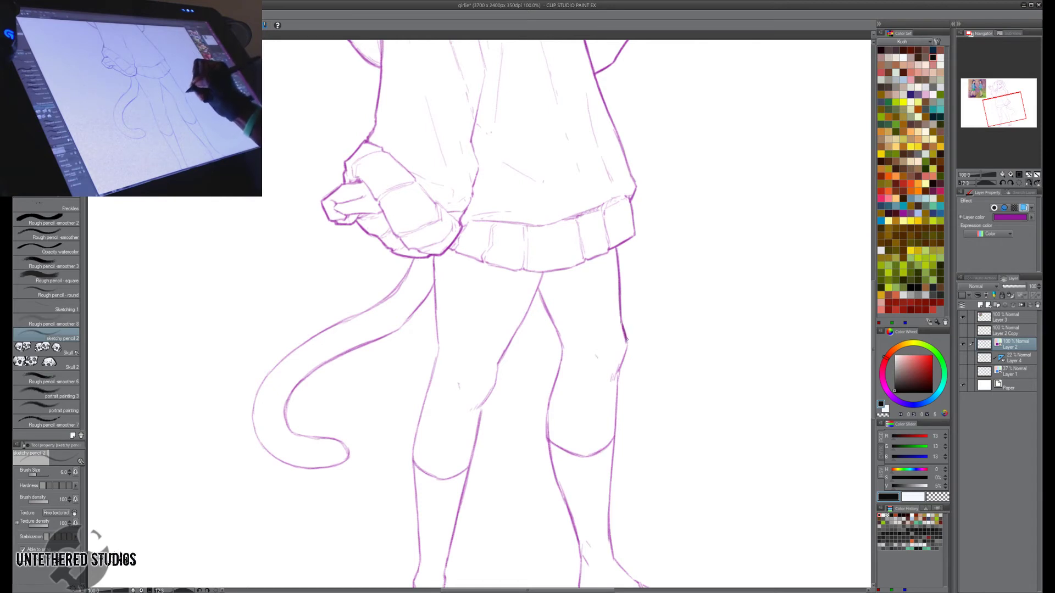
pyautogui.moveTo(627, 345)
pyautogui.mouseDown()
pyautogui.moveTo(614, 443)
pyautogui.moveTo(633, 366)
pyautogui.moveTo(612, 403)
pyautogui.mouseUp()
# Darken the outer calf line and the inner thigh line of the leg on the raised-arm side.
pyautogui.moveTo(616, 368)
pyautogui.mouseDown()
pyautogui.moveTo(613, 464)
pyautogui.moveTo(408, 498)
pyautogui.mouseUp()
pyautogui.moveTo(744, 389)
pyautogui.mouseDown()
pyautogui.moveTo(620, 279)
pyautogui.moveTo(592, 326)
pyautogui.mouseUp()
pyautogui.moveTo(597, 315); pyautogui.dragTo(571, 348)
pyautogui.moveTo(602, 273); pyautogui.dragTo(555, 210)
# Clean up the top of the inner thigh line and darken that leg's inner contour from the knee down the calf.
pyautogui.press('e')
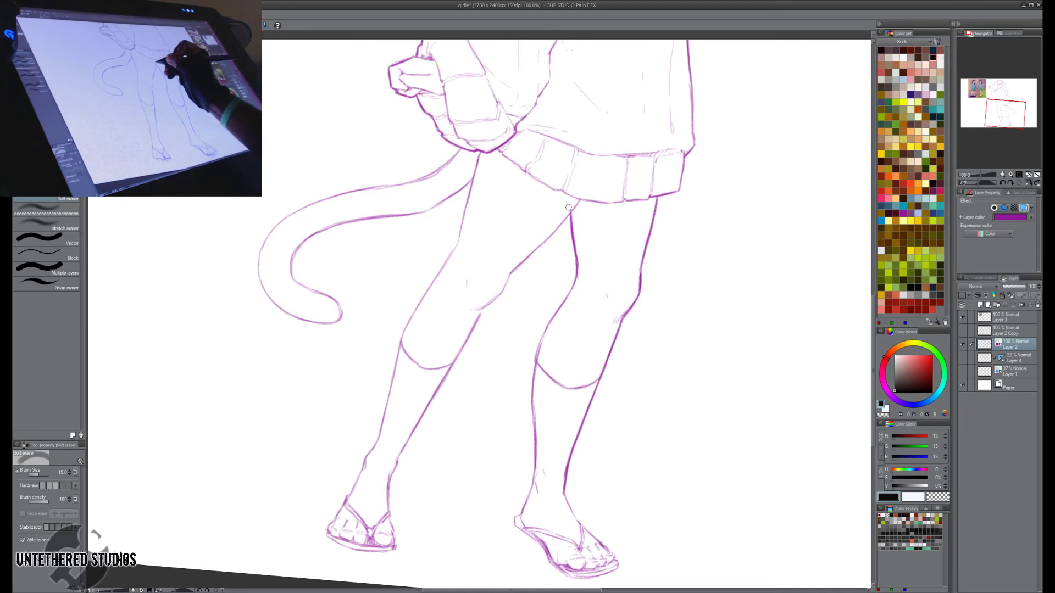
pyautogui.press('p')
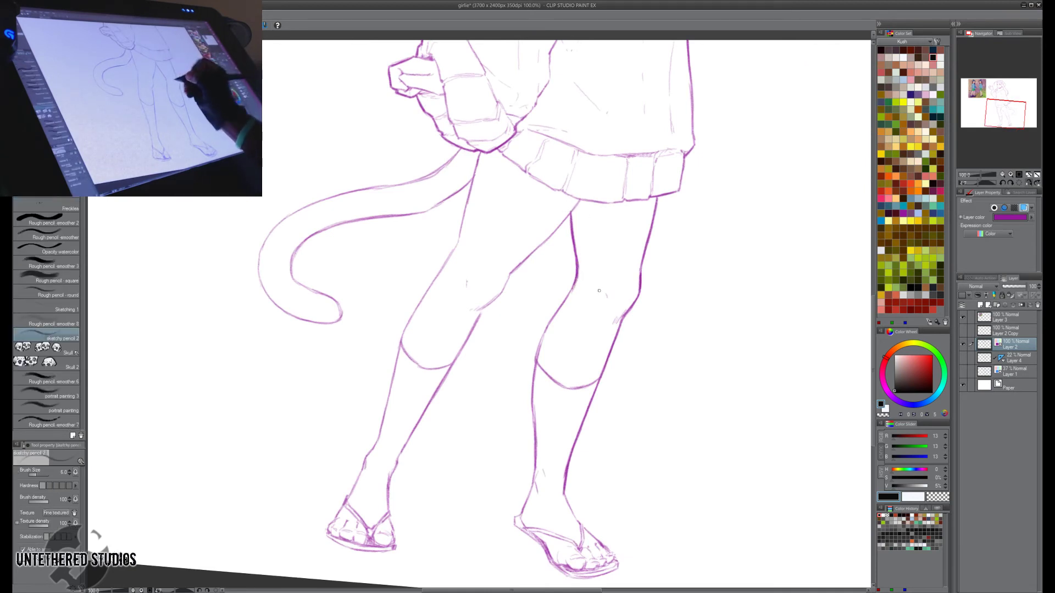
pyautogui.moveTo(599, 291)
pyautogui.mouseDown()
pyautogui.moveTo(603, 214)
pyautogui.moveTo(593, 204)
pyautogui.mouseUp()
pyautogui.moveTo(559, 256); pyautogui.dragTo(547, 342)
pyautogui.hotkey('shift', 'space')
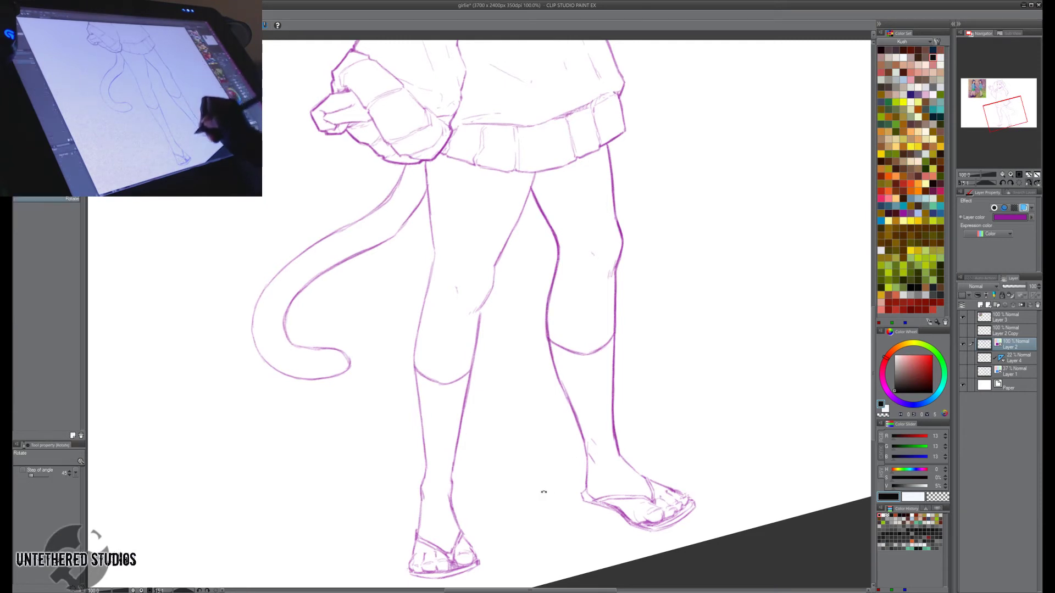
# Darken the back ankle line down to the heel on the leg on the raised-arm side.
pyautogui.moveTo(544, 490); pyautogui.dragTo(496, 500)
pyautogui.moveTo(537, 385); pyautogui.dragTo(544, 438)
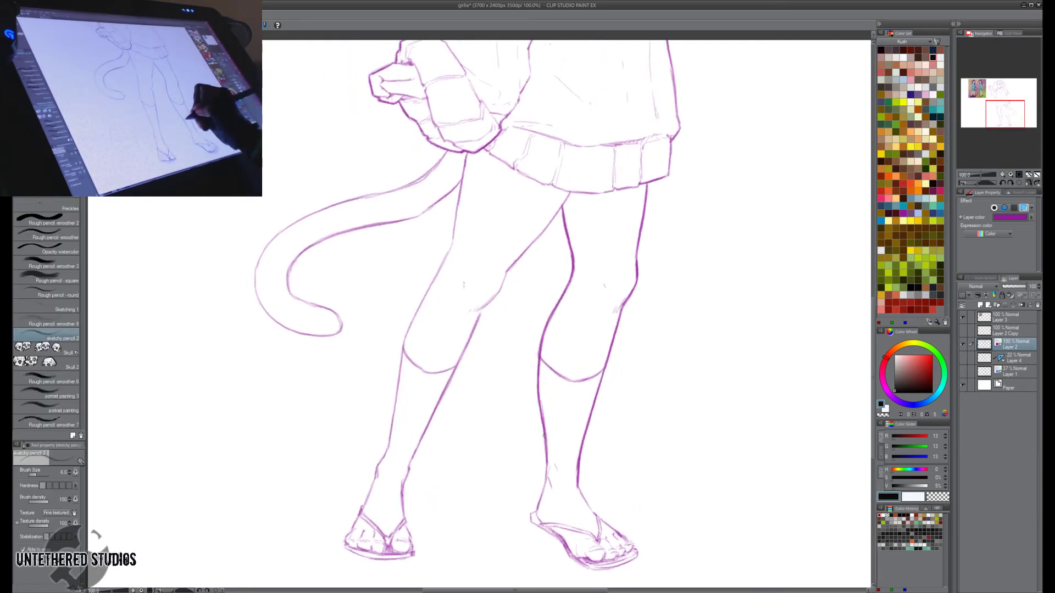
pyautogui.moveTo(606, 462)
pyautogui.mouseDown()
pyautogui.moveTo(588, 413)
pyautogui.moveTo(598, 449)
pyautogui.moveTo(661, 432)
pyautogui.mouseUp()
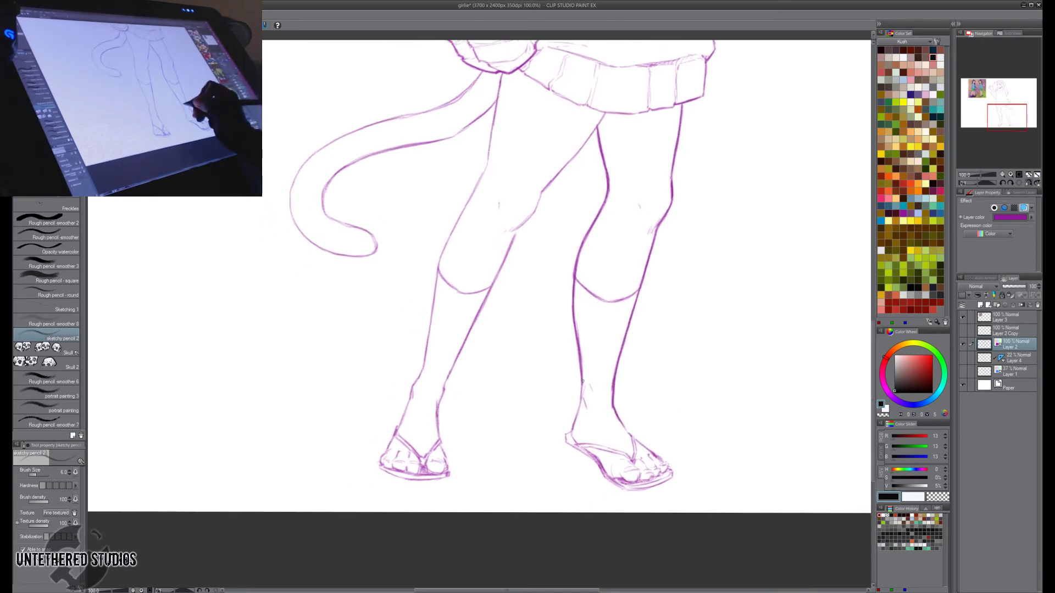
pyautogui.moveTo(582, 384); pyautogui.dragTo(571, 431)
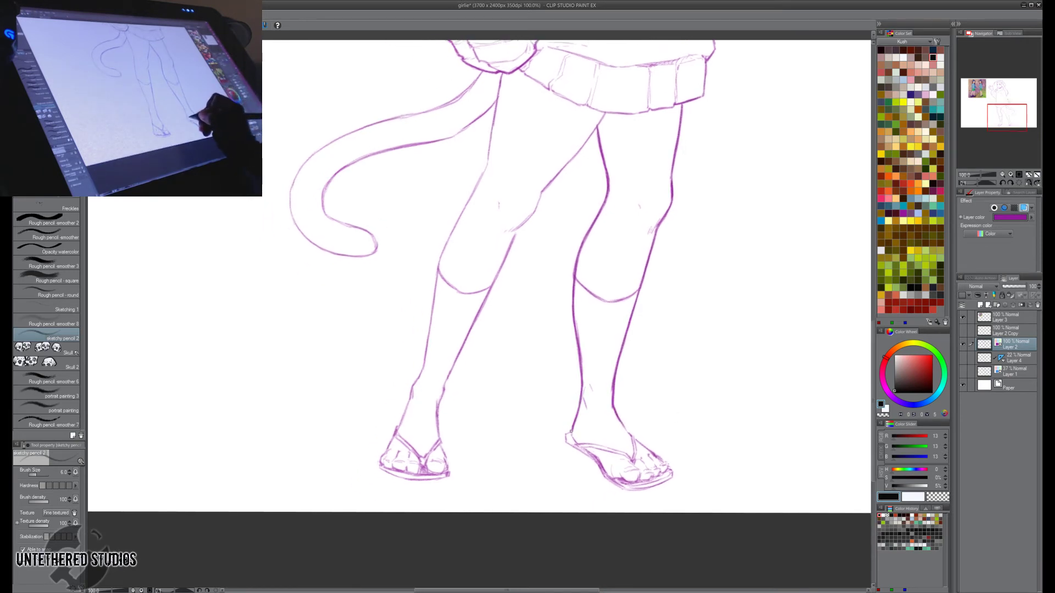
# Darken the sandal sole and the toe contour of the foot on the raised-arm side.
pyautogui.moveTo(717, 389); pyautogui.dragTo(697, 203)
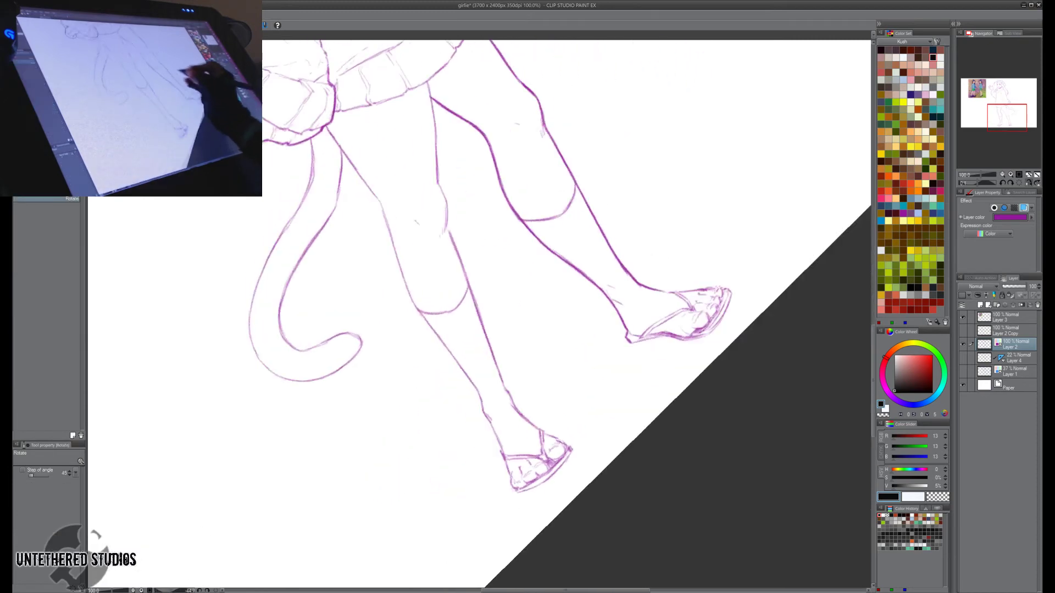
pyautogui.moveTo(682, 247); pyautogui.dragTo(599, 354)
pyautogui.moveTo(543, 436)
pyautogui.mouseDown()
pyautogui.moveTo(621, 425)
pyautogui.moveTo(513, 495)
pyautogui.moveTo(327, 363)
pyautogui.mouseUp()
pyautogui.hotkey('shift', 'space')
pyautogui.press('space')
pyautogui.moveTo(465, 354); pyautogui.dragTo(552, 337)
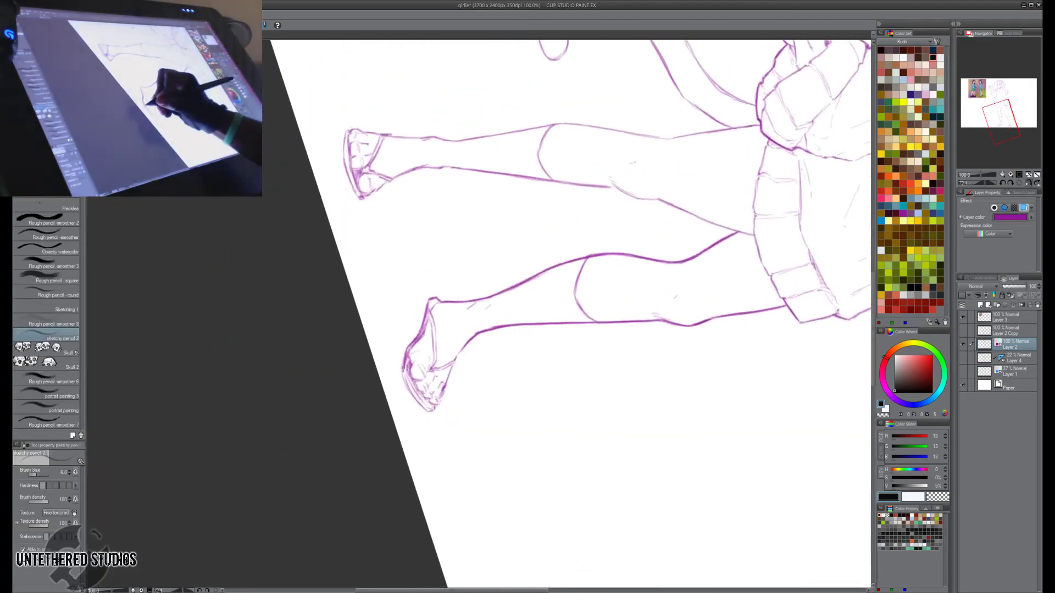
pyautogui.moveTo(403, 372); pyautogui.dragTo(422, 406)
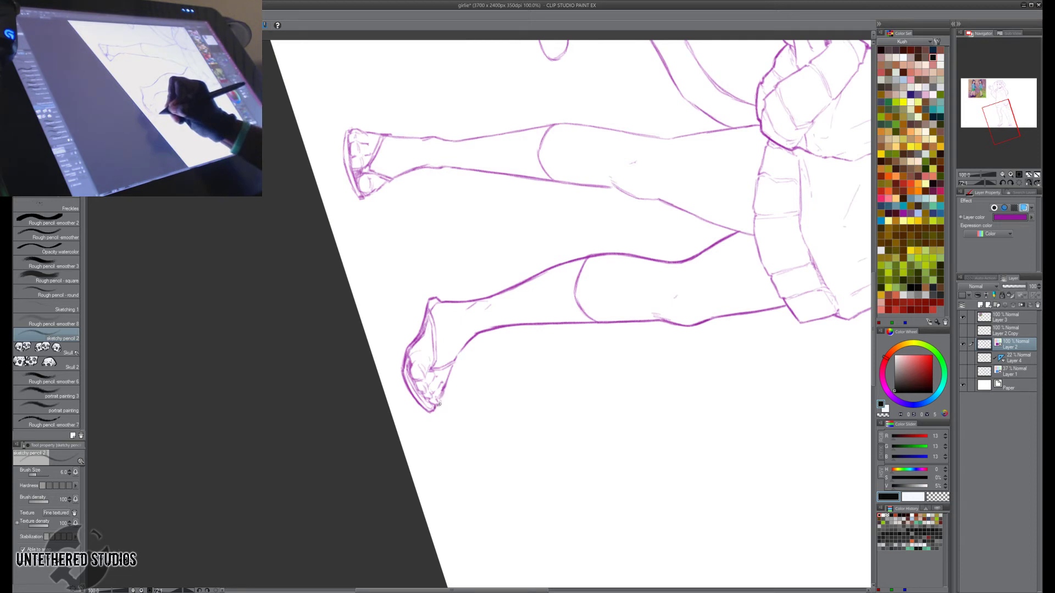
pyautogui.moveTo(440, 397); pyautogui.dragTo(454, 366)
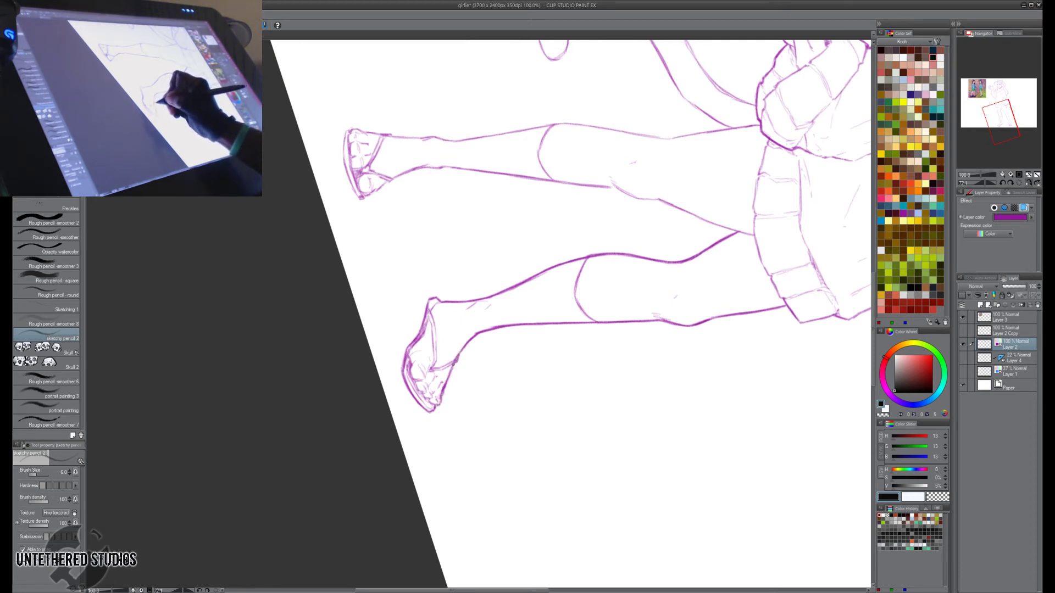
# Darken the sandal sole and outer edge of the foot on the tail side.
pyautogui.hotkey('shift', 'space')
pyautogui.moveTo(666, 405); pyautogui.dragTo(573, 229)
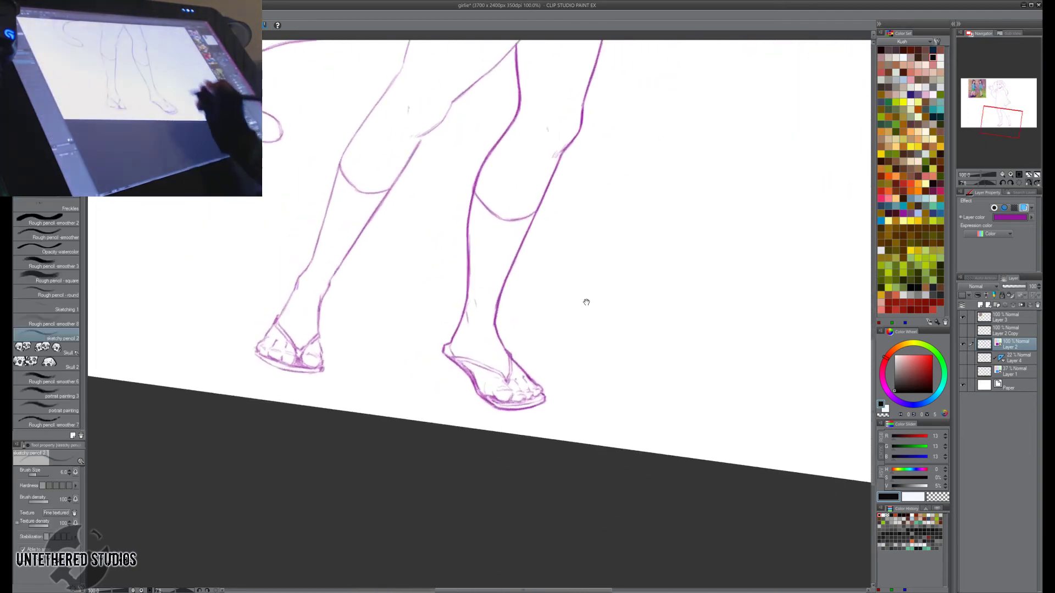
pyautogui.press('space')
pyautogui.moveTo(581, 449); pyautogui.dragTo(754, 514)
pyautogui.moveTo(492, 405); pyautogui.dragTo(494, 420)
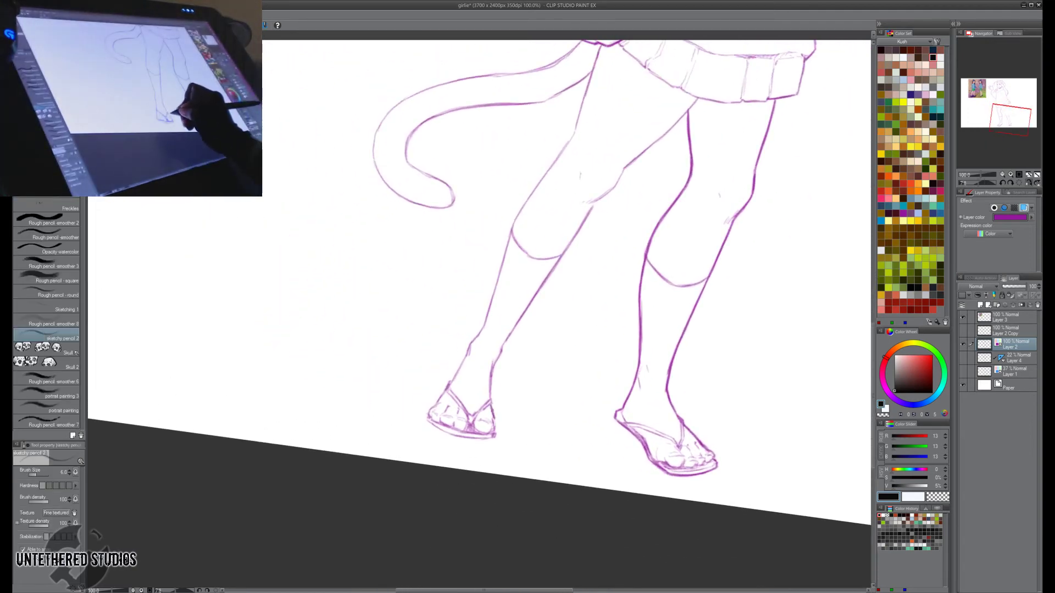
pyautogui.hotkey('shift', 'space')
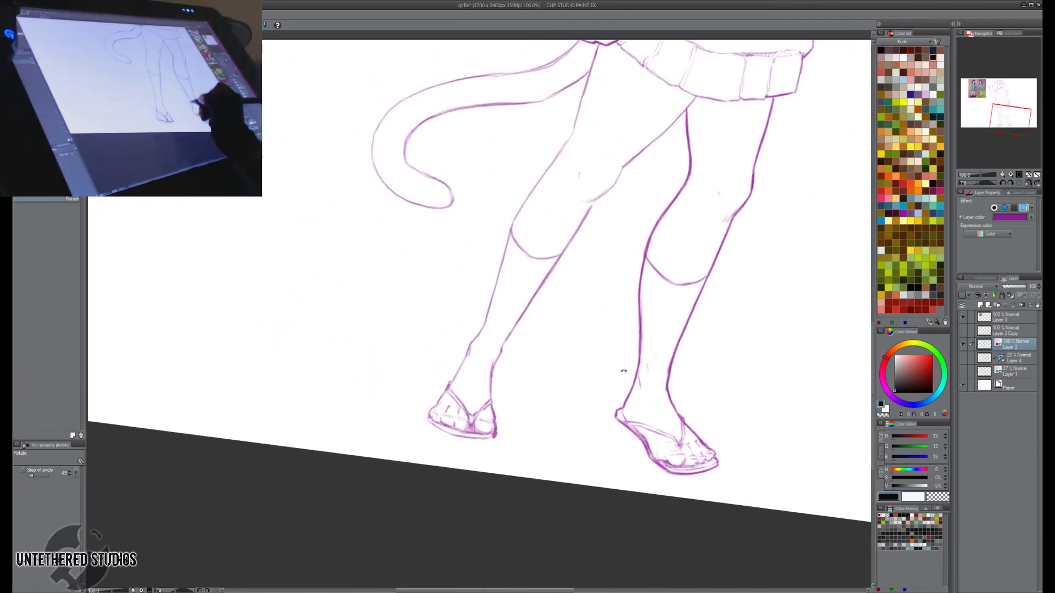
pyautogui.moveTo(621, 369); pyautogui.dragTo(525, 290)
pyautogui.moveTo(583, 383); pyautogui.dragTo(529, 421)
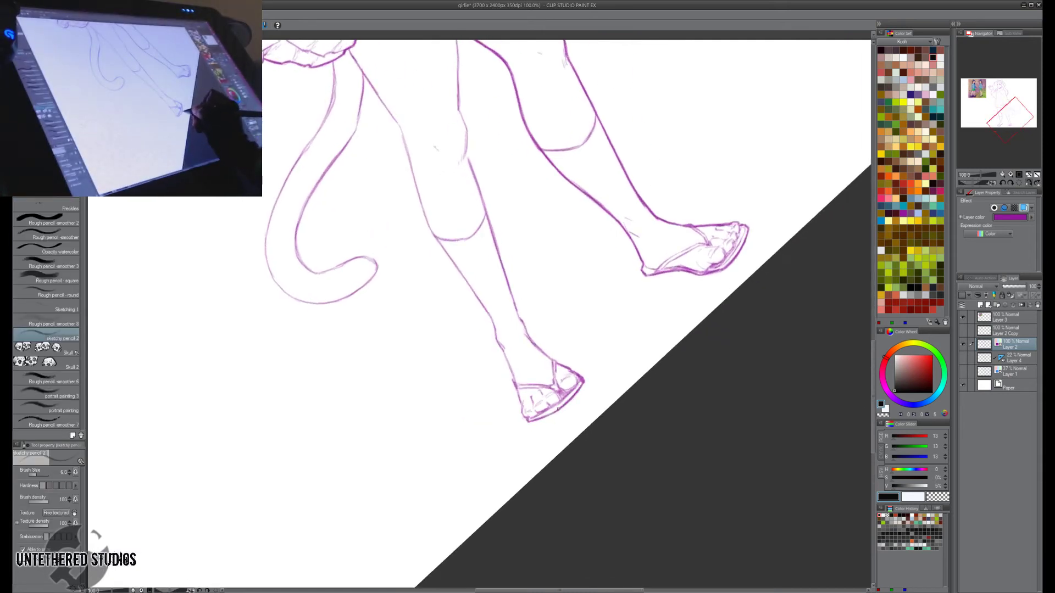
# Darken the outer ankle line and the inner contour from foot to knee on the tail-side leg.
pyautogui.hotkey('shift', 'space')
pyautogui.moveTo(577, 478)
pyautogui.mouseDown()
pyautogui.moveTo(414, 528)
pyautogui.moveTo(368, 474)
pyautogui.mouseUp()
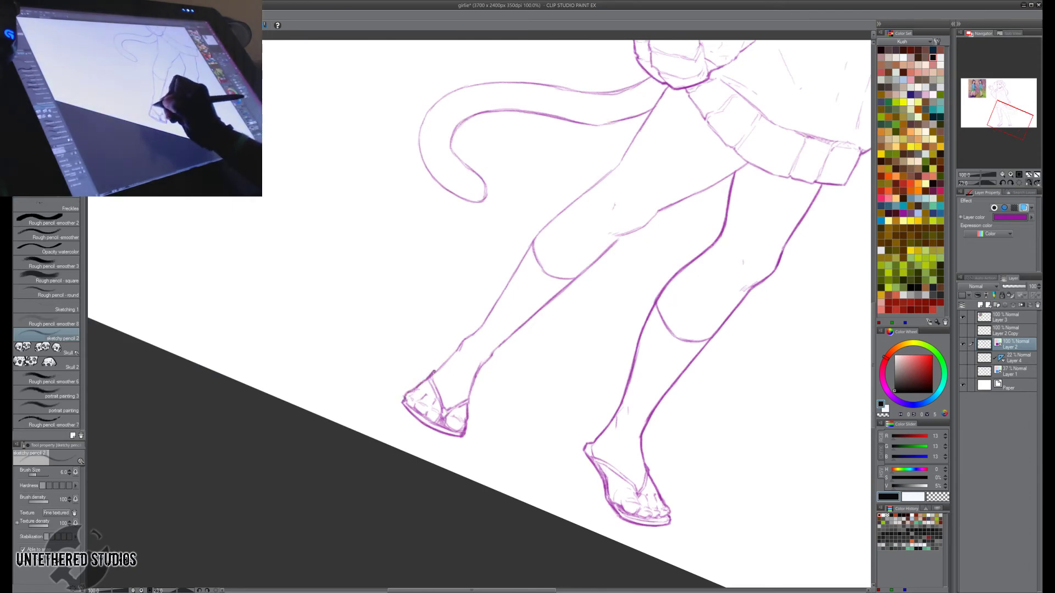
pyautogui.hotkey('shift', 'space')
pyautogui.moveTo(500, 440); pyautogui.dragTo(450, 438)
pyautogui.press('space')
pyautogui.moveTo(492, 433); pyautogui.dragTo(476, 549)
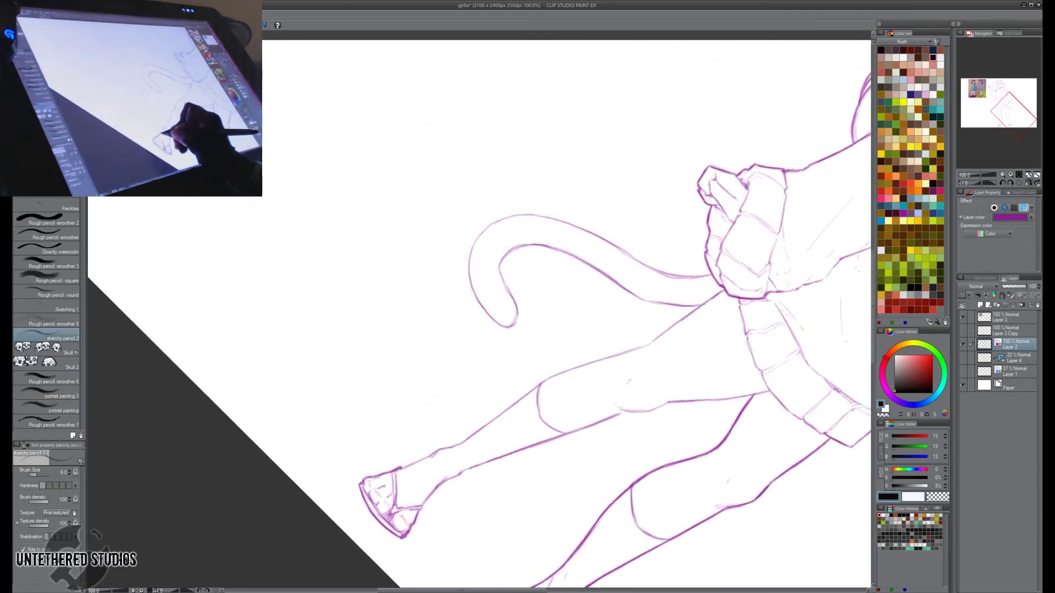
pyautogui.moveTo(400, 468); pyautogui.dragTo(452, 448)
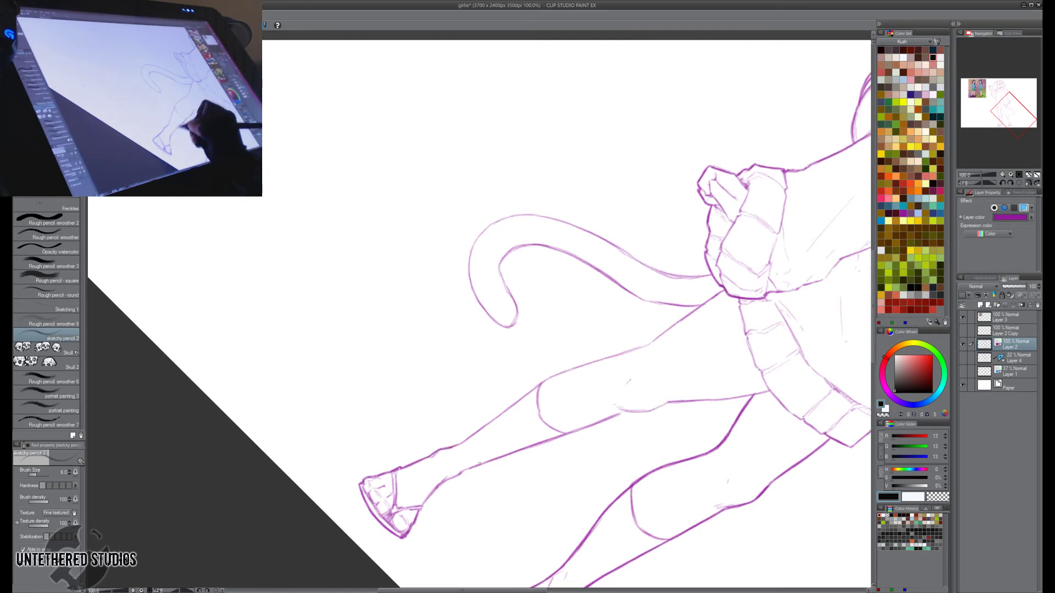
pyautogui.moveTo(421, 511)
pyautogui.mouseDown()
pyautogui.moveTo(438, 482)
pyautogui.moveTo(497, 456)
pyautogui.moveTo(460, 474)
pyautogui.moveTo(476, 465)
pyautogui.moveTo(670, 403)
pyautogui.mouseUp()
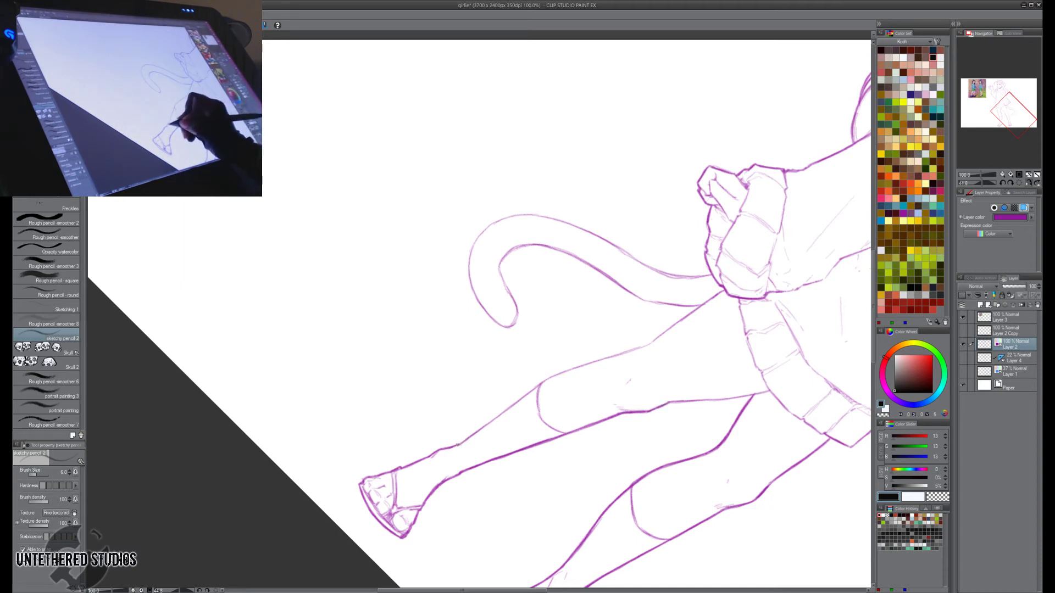
# Darken the outer contour of the tail-side leg from the ankle up the calf and thigh.
pyautogui.moveTo(455, 447)
pyautogui.mouseDown()
pyautogui.moveTo(569, 369)
pyautogui.moveTo(558, 375)
pyautogui.moveTo(638, 350)
pyautogui.mouseUp()
pyautogui.press('r')
pyautogui.moveTo(689, 403)
pyautogui.mouseDown()
pyautogui.moveTo(685, 427)
pyautogui.moveTo(313, 408)
pyautogui.moveTo(308, 398)
pyautogui.mouseUp()
pyautogui.press('space')
pyautogui.moveTo(509, 437)
pyautogui.mouseDown()
pyautogui.moveTo(575, 381)
pyautogui.moveTo(692, 357)
pyautogui.mouseUp()
pyautogui.moveTo(526, 333)
pyautogui.mouseDown()
pyautogui.moveTo(520, 421)
pyautogui.moveTo(575, 373)
pyautogui.moveTo(417, 264)
pyautogui.moveTo(406, 283)
pyautogui.mouseUp()
# Darken the inner thigh line of the tail-side leg up to the sweater hem.
pyautogui.hotkey('shift', 'space')
pyautogui.moveTo(641, 402); pyautogui.dragTo(528, 476)
pyautogui.press('space')
pyautogui.moveTo(535, 388); pyautogui.dragTo(513, 525)
pyautogui.moveTo(449, 466); pyautogui.dragTo(566, 423)
pyautogui.press('e')
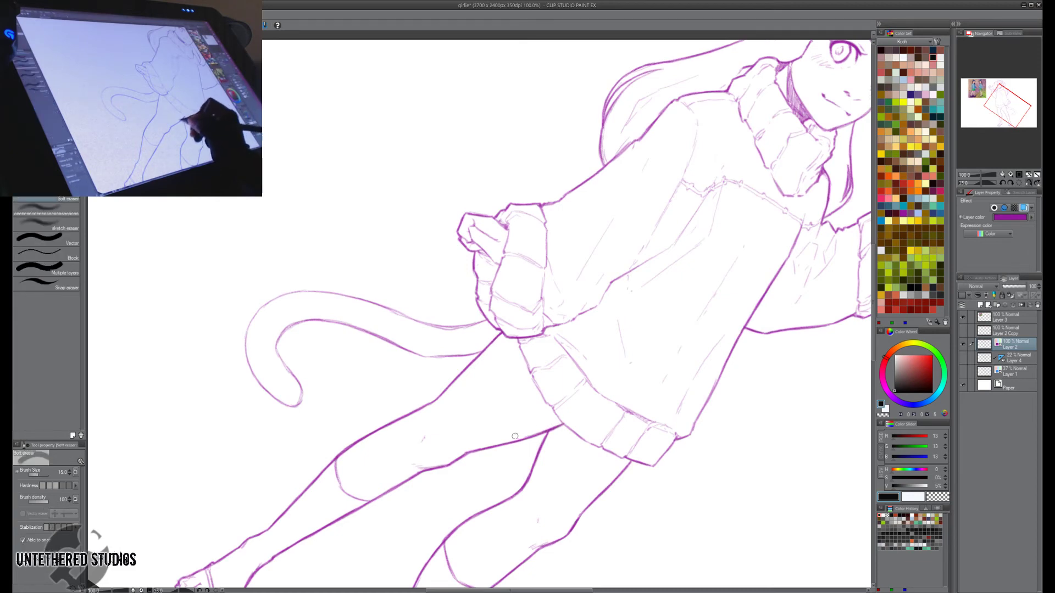
pyautogui.press('p')
# Darken the lower edge of the ribbed sweater hem between the inner thighs and the lowered cuff.
pyautogui.hotkey('shift', 'space')
pyautogui.moveTo(697, 478)
pyautogui.mouseDown()
pyautogui.moveTo(690, 490)
pyautogui.moveTo(747, 362)
pyautogui.mouseUp()
pyautogui.press('p')
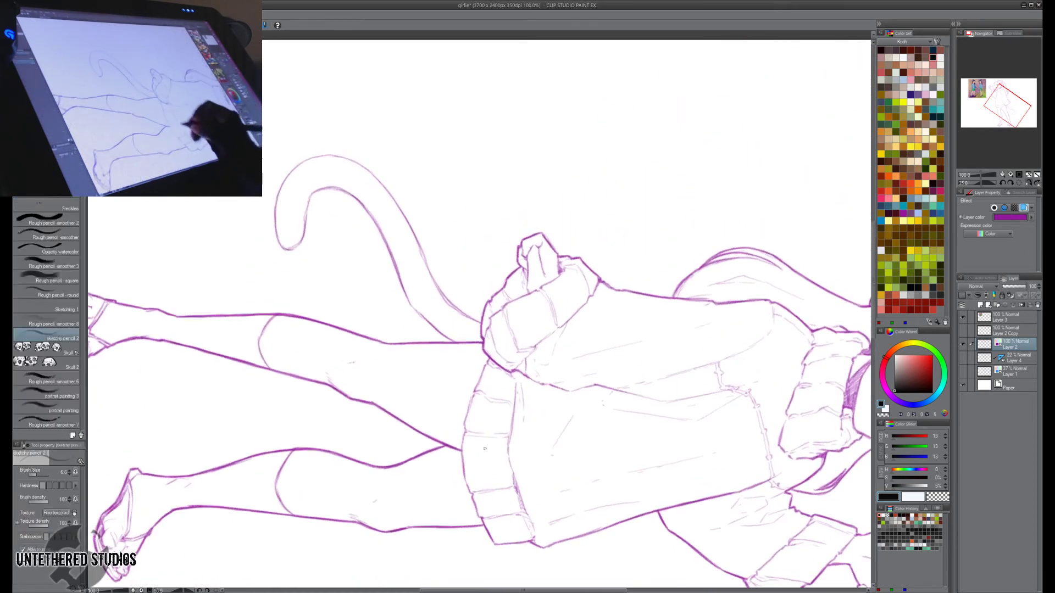
pyautogui.moveTo(460, 443)
pyautogui.mouseDown()
pyautogui.moveTo(463, 473)
pyautogui.moveTo(555, 473)
pyautogui.moveTo(737, 297)
pyautogui.moveTo(756, 267)
pyautogui.moveTo(717, 174)
pyautogui.mouseUp()
pyautogui.press('r')
pyautogui.press('space')
pyautogui.moveTo(577, 412); pyautogui.dragTo(352, 473)
pyautogui.press('r')
pyautogui.press('p')
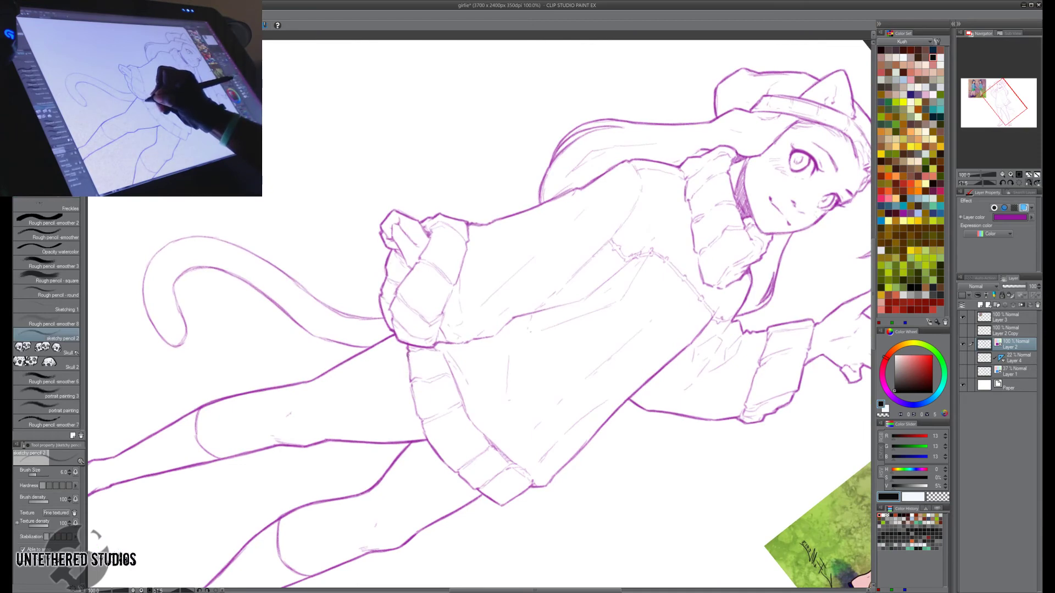
pyautogui.moveTo(408, 355); pyautogui.dragTo(412, 370)
# Darken the rest of the ribbed hem's lower edge and its side corner on the raised-arm side.
pyautogui.press('r')
pyautogui.moveTo(452, 441)
pyautogui.mouseDown()
pyautogui.moveTo(388, 454)
pyautogui.moveTo(380, 445)
pyautogui.mouseUp()
pyautogui.press('p')
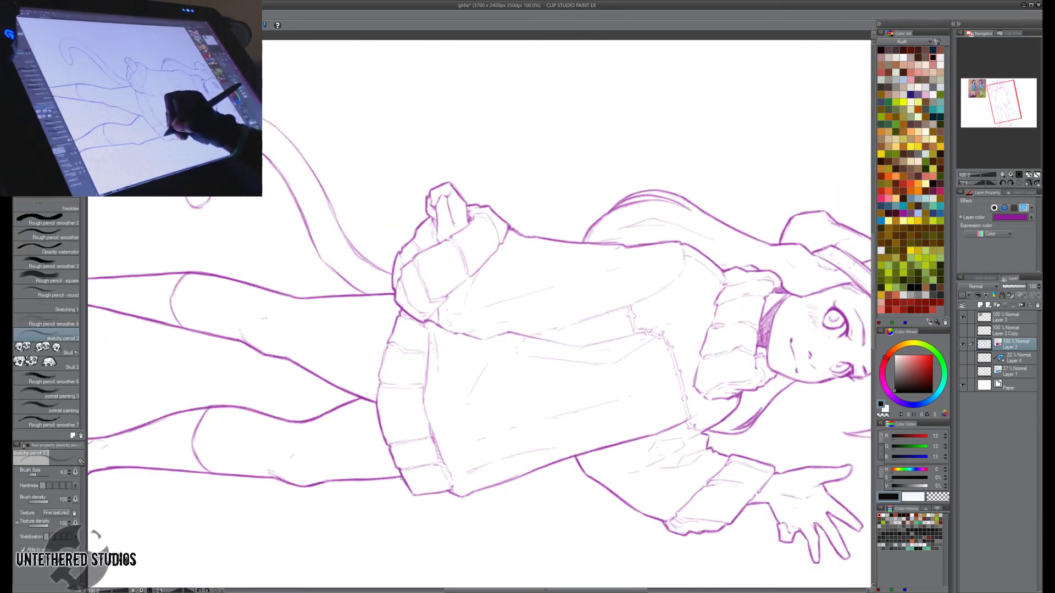
pyautogui.press('r')
pyautogui.moveTo(626, 388); pyautogui.dragTo(638, 353)
pyautogui.press('p')
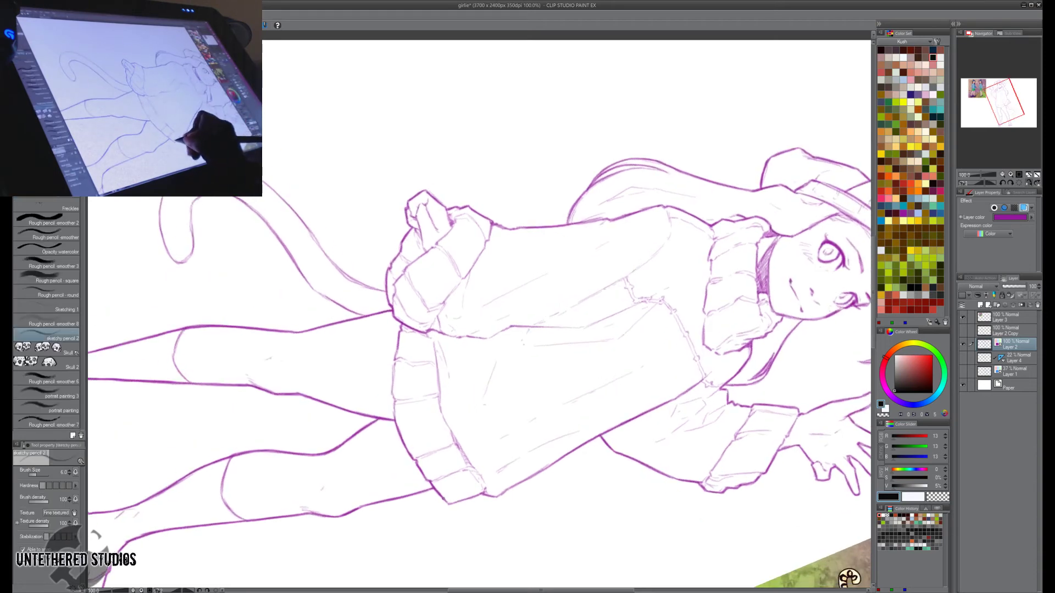
pyautogui.moveTo(453, 502); pyautogui.dragTo(483, 495)
# Darken both edges of the tail at its base, just below the lowered sleeve cuff.
pyautogui.press('r')
pyautogui.moveTo(617, 410)
pyautogui.mouseDown()
pyautogui.moveTo(634, 379)
pyautogui.moveTo(634, 245)
pyautogui.moveTo(614, 213)
pyautogui.mouseUp()
pyautogui.press('p')
pyautogui.press('r')
pyautogui.moveTo(709, 451); pyautogui.dragTo(607, 361)
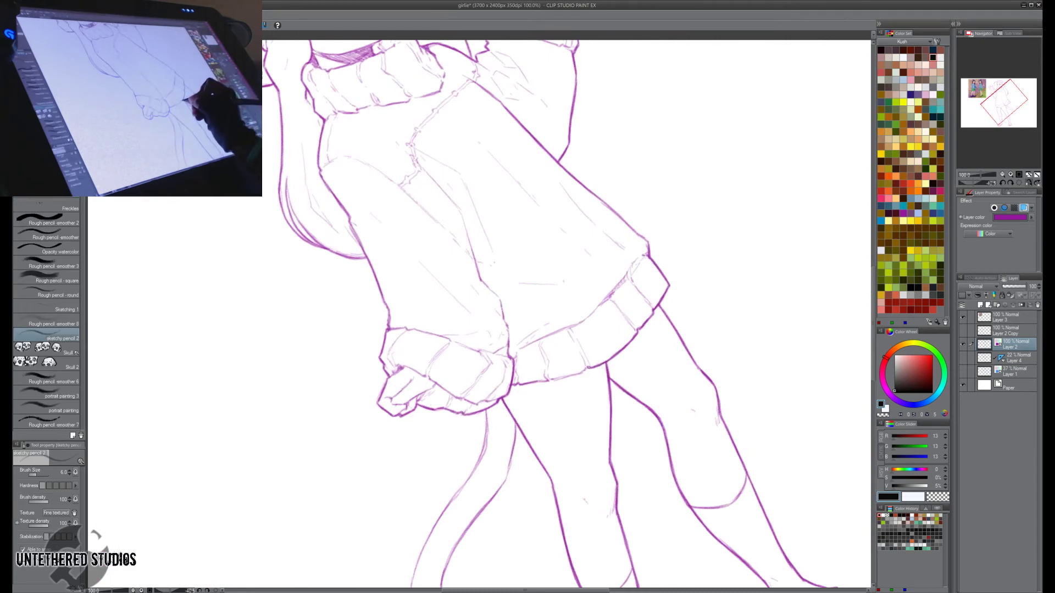
pyautogui.moveTo(638, 416)
pyautogui.mouseDown()
pyautogui.moveTo(659, 372)
pyautogui.moveTo(683, 368)
pyautogui.mouseUp()
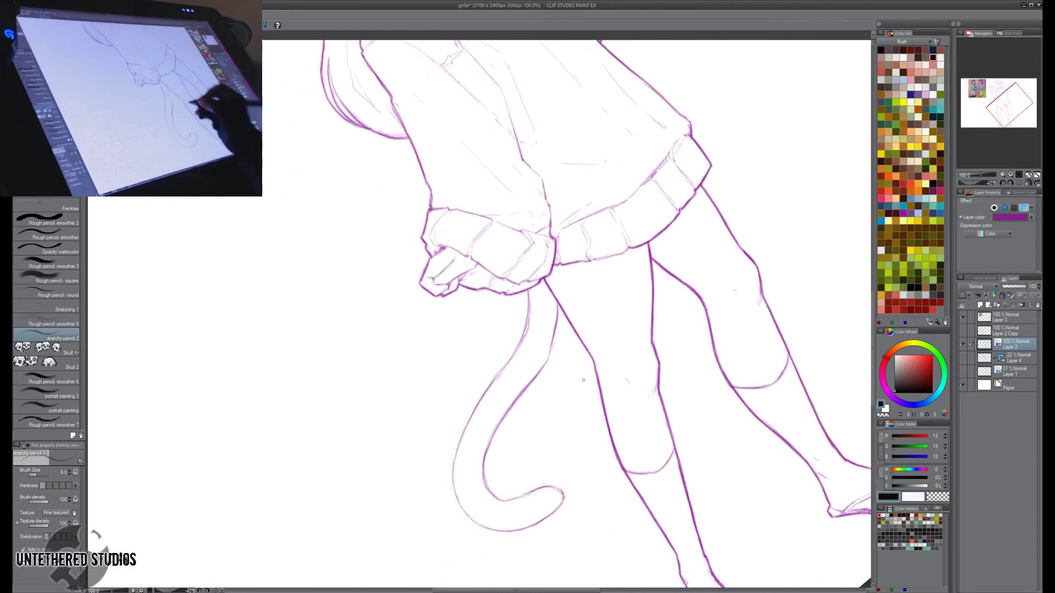
pyautogui.moveTo(559, 306); pyautogui.dragTo(534, 379)
pyautogui.moveTo(527, 292); pyautogui.dragTo(525, 333)
pyautogui.moveTo(529, 316); pyautogui.dragTo(519, 350)
# Darken the outer and inner edges along the middle stretch of the tail.
pyautogui.hotkey('shift', 'space')
pyautogui.moveTo(563, 473); pyautogui.dragTo(504, 494)
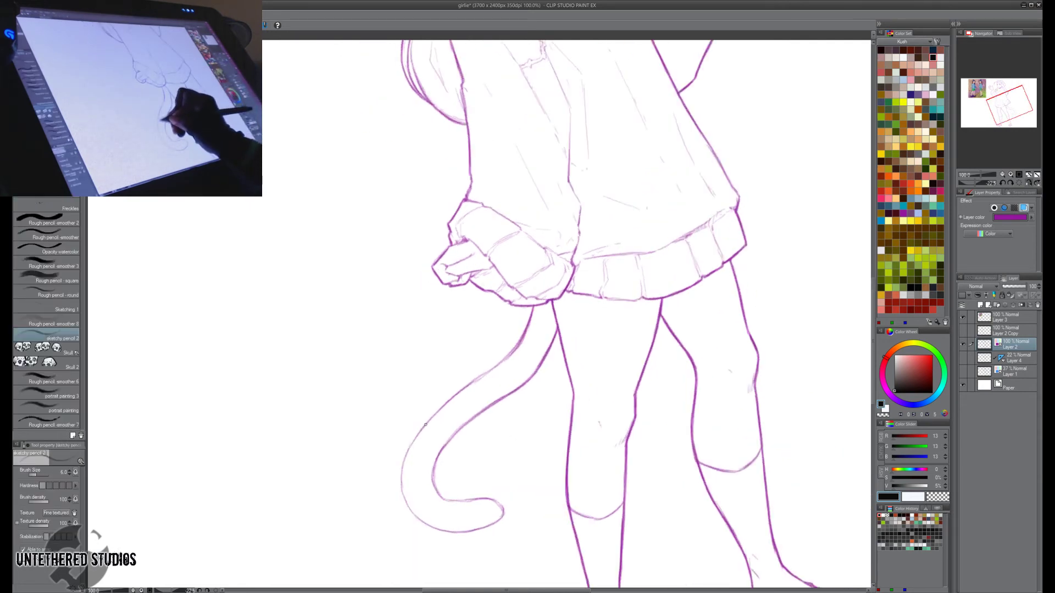
pyautogui.moveTo(425, 424); pyautogui.dragTo(491, 368)
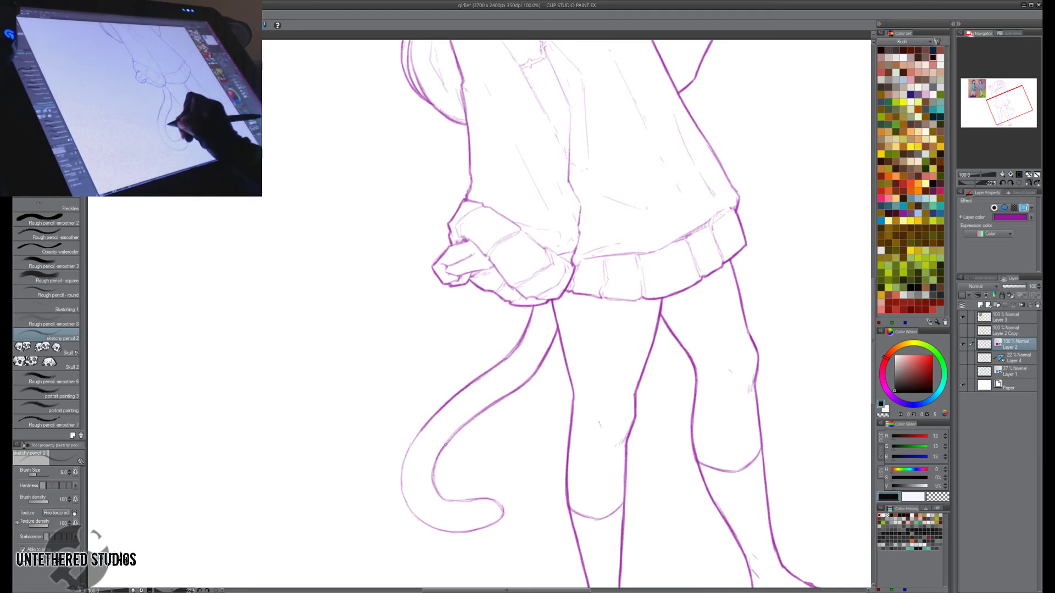
pyautogui.moveTo(445, 445); pyautogui.dragTo(519, 390)
# Darken both edges around the tail's curl and close the contour at its rounded tip.
pyautogui.hotkey('shift', 'space')
pyautogui.moveTo(638, 438); pyautogui.dragTo(610, 477)
pyautogui.moveTo(411, 438)
pyautogui.mouseDown()
pyautogui.moveTo(397, 480)
pyautogui.moveTo(366, 455)
pyautogui.moveTo(412, 402)
pyautogui.mouseUp()
pyautogui.moveTo(549, 405)
pyautogui.mouseDown()
pyautogui.moveTo(401, 530)
pyautogui.moveTo(371, 504)
pyautogui.mouseUp()
pyautogui.moveTo(489, 461); pyautogui.dragTo(619, 487)
pyautogui.moveTo(427, 344); pyautogui.dragTo(431, 386)
pyautogui.moveTo(417, 316)
pyautogui.mouseDown()
pyautogui.moveTo(397, 335)
pyautogui.moveTo(391, 364)
pyautogui.moveTo(412, 410)
pyautogui.moveTo(371, 350)
pyautogui.moveTo(391, 341)
pyautogui.mouseUp()
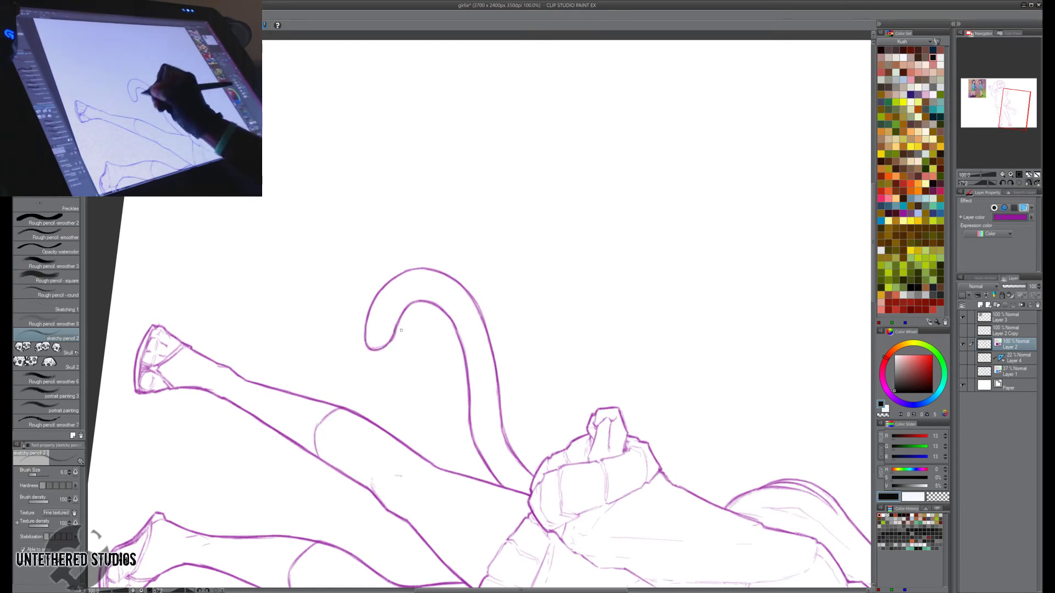
# Add a new layer above the line art and sketch a rosette spot near the base of the tail.
pyautogui.click(1019, 176)
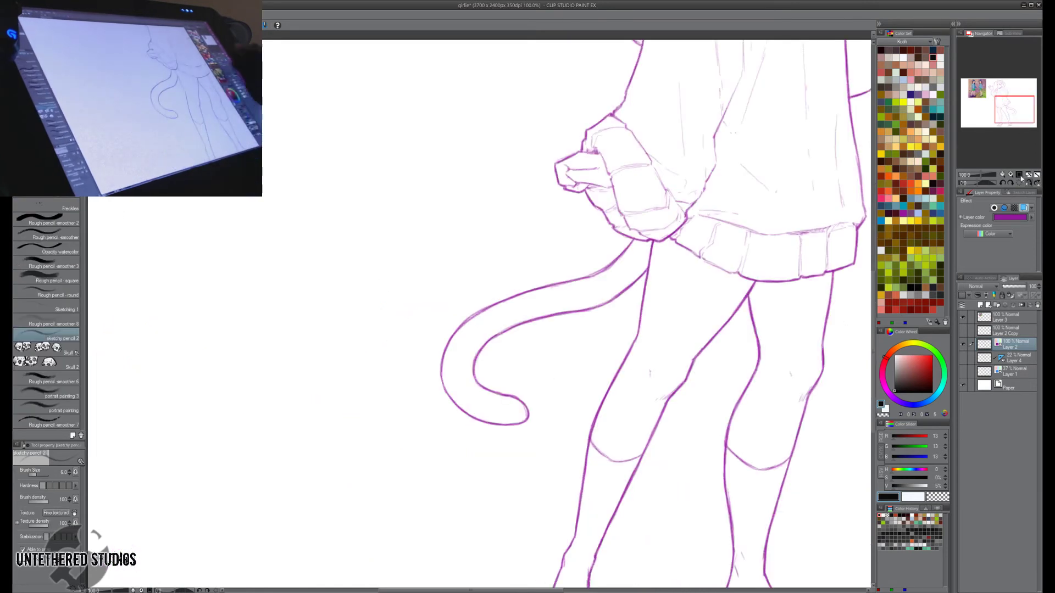
pyautogui.moveTo(1016, 108)
pyautogui.mouseDown()
pyautogui.moveTo(999, 96)
pyautogui.moveTo(999, 113)
pyautogui.mouseUp()
pyautogui.moveTo(541, 275)
pyautogui.mouseDown()
pyautogui.moveTo(662, 365)
pyautogui.moveTo(742, 473)
pyautogui.mouseUp()
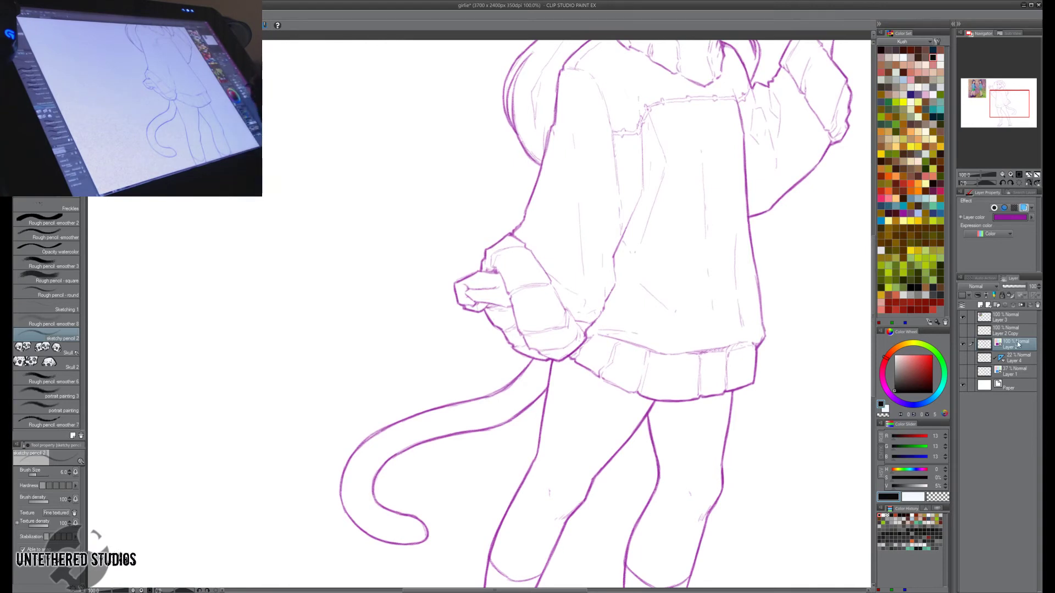
pyautogui.click(981, 305)
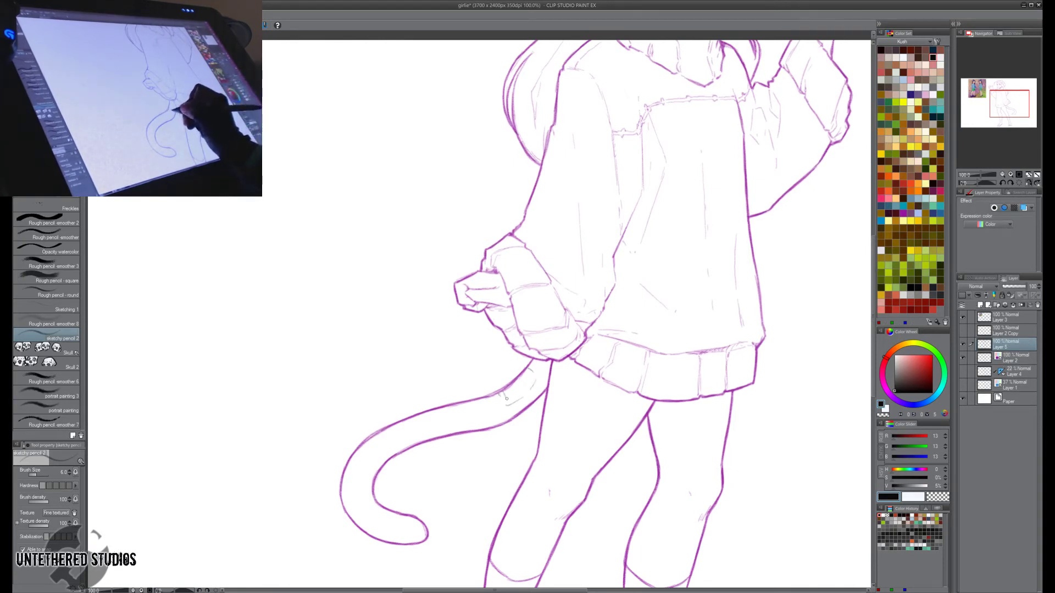
pyautogui.moveTo(513, 386)
pyautogui.mouseDown()
pyautogui.moveTo(503, 401)
pyautogui.moveTo(510, 395)
pyautogui.mouseUp()
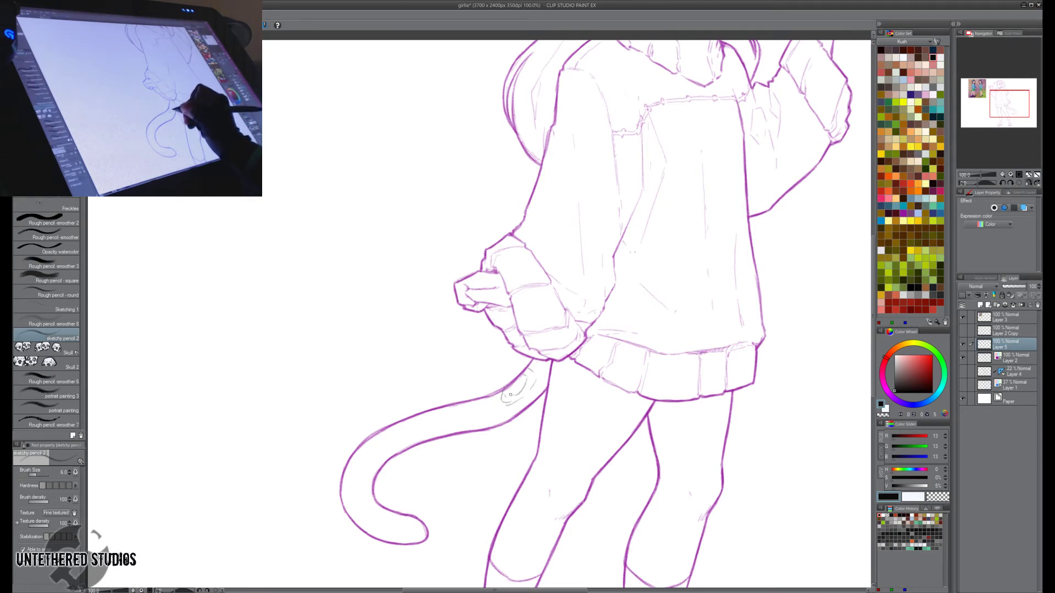
# Sketch a cluster of small spots farther along the tail and reinforce the rosette at its base.
pyautogui.press('e')
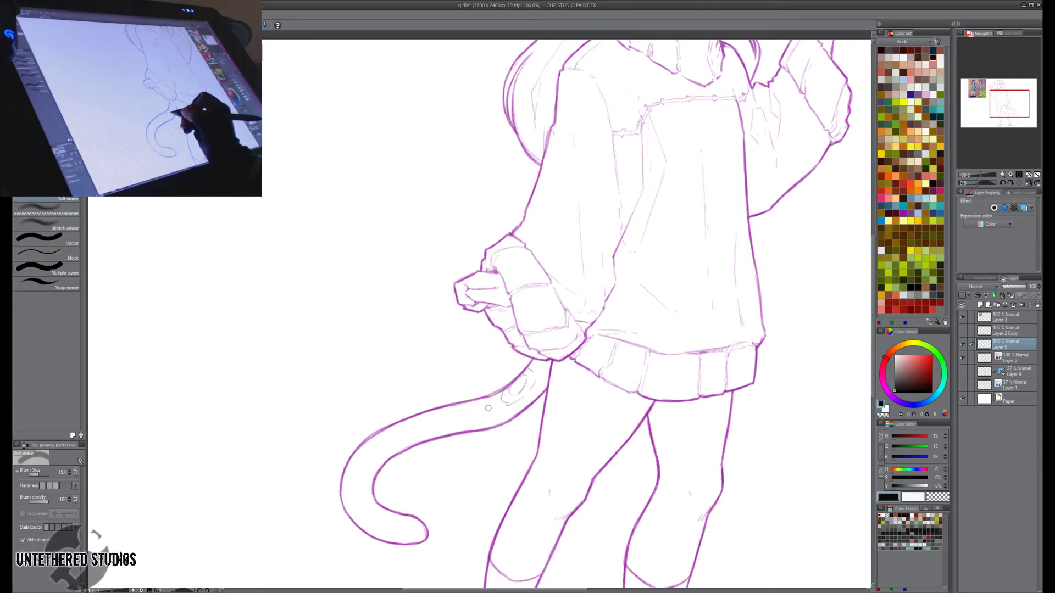
pyautogui.press('p')
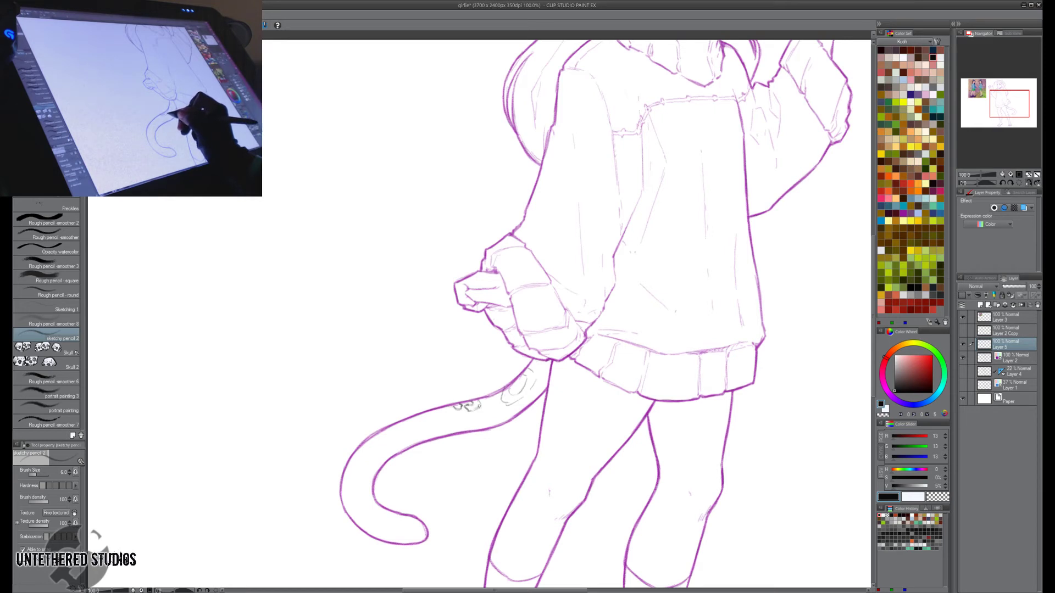
pyautogui.moveTo(508, 404)
pyautogui.mouseDown()
pyautogui.moveTo(530, 391)
pyautogui.moveTo(528, 378)
pyautogui.mouseUp()
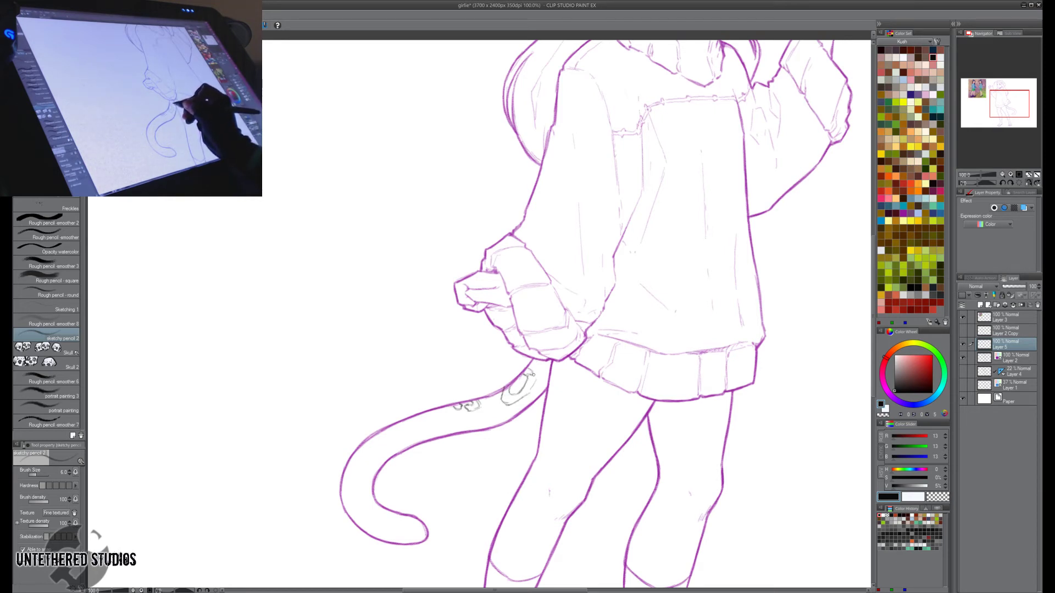
# Sketch more rosette spots along the tail toward its outer bend and mirror the canvas view.
pyautogui.moveTo(443, 411); pyautogui.dragTo(368, 449)
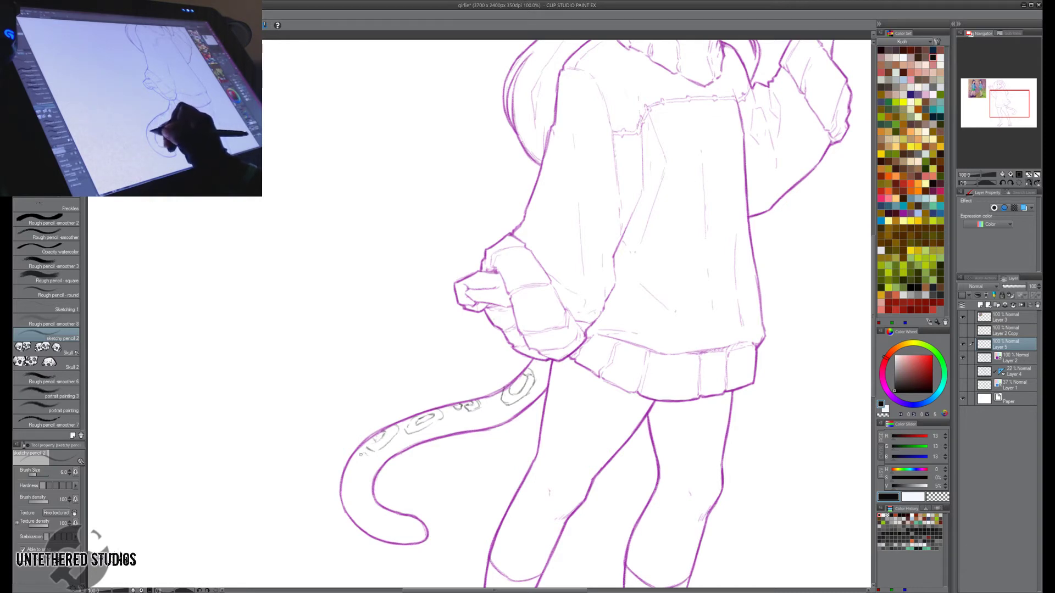
pyautogui.moveTo(361, 455); pyautogui.dragTo(355, 469)
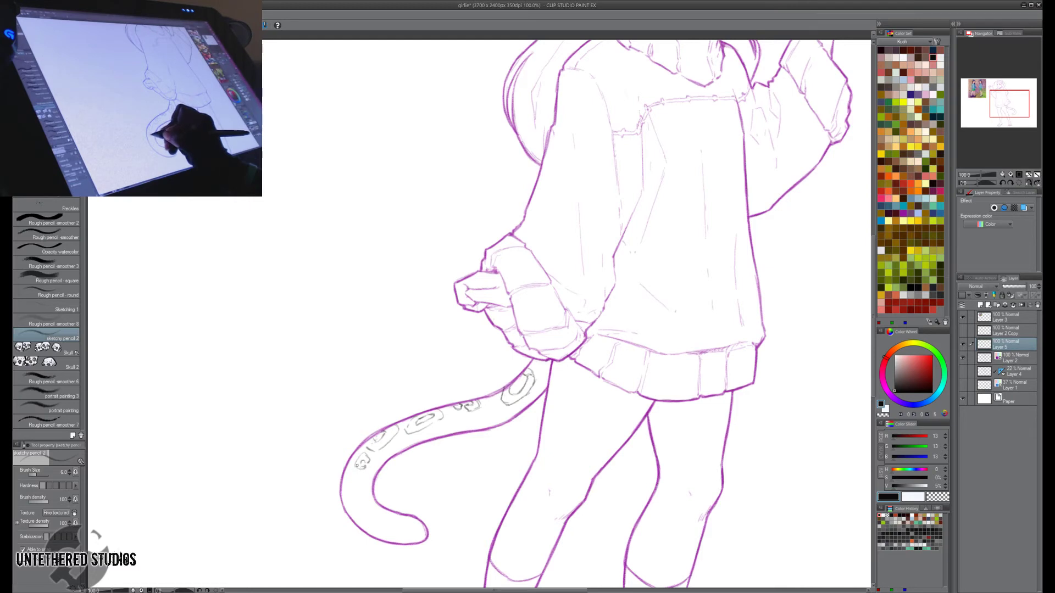
pyautogui.press('h')
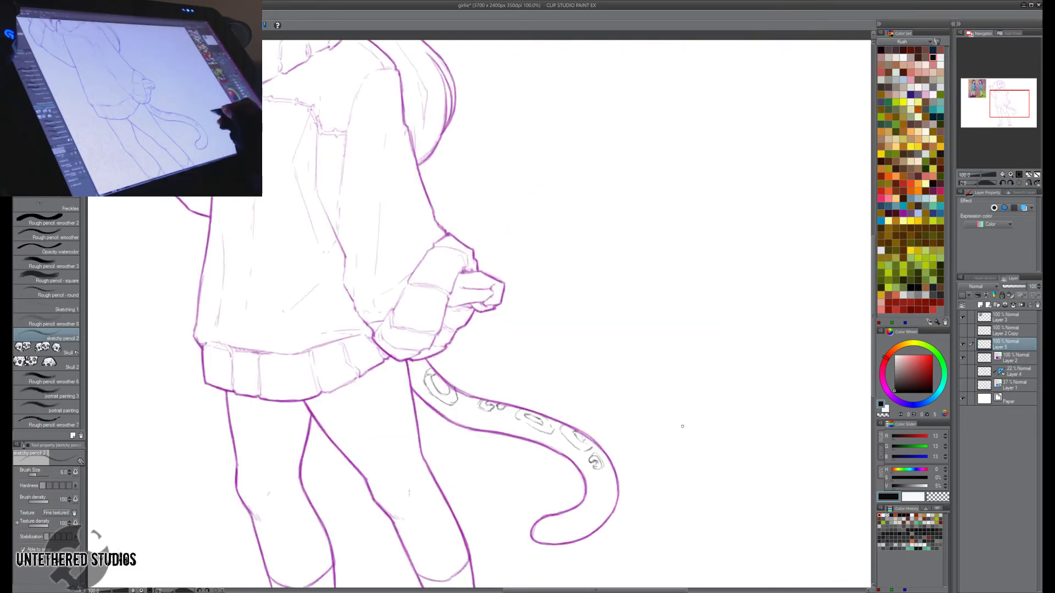
# Erase all the sketched rosette spots from the tail using an enlarged eraser.
pyautogui.press('e')
pyautogui.moveTo(598, 464)
pyautogui.mouseDown()
pyautogui.moveTo(584, 432)
pyautogui.moveTo(582, 467)
pyautogui.mouseUp()
pyautogui.press(']')
pyautogui.press(']')
pyautogui.press(']')
pyautogui.moveTo(560, 402)
pyautogui.mouseDown()
pyautogui.moveTo(536, 455)
pyautogui.moveTo(487, 406)
pyautogui.moveTo(449, 399)
pyautogui.mouseUp()
pyautogui.press('p')
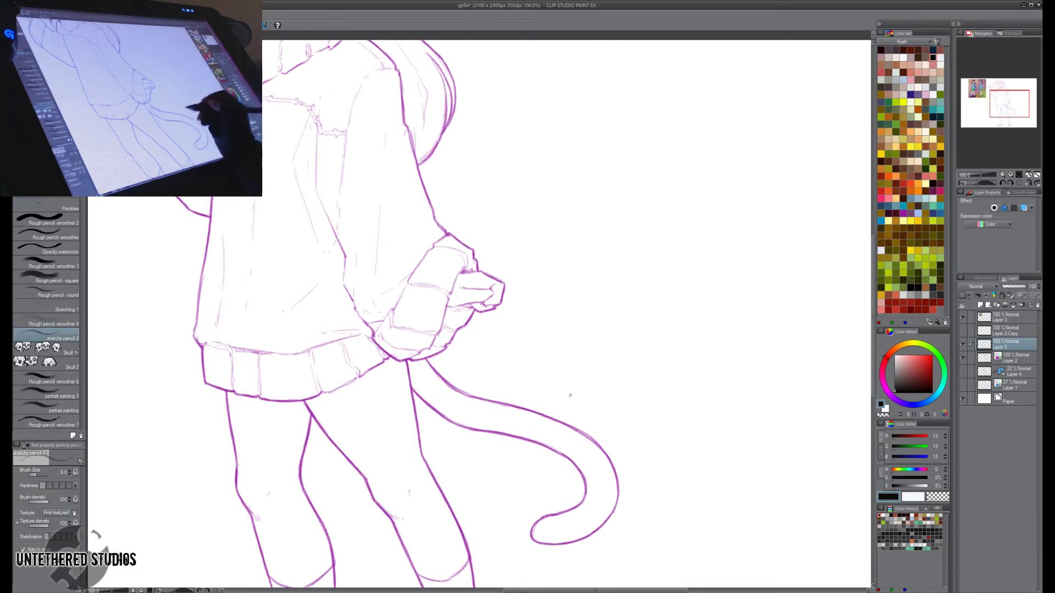
# Flip the canvas view back and sketch a fresh run of rosette spots along the whole tail, checking it mirrored.
pyautogui.click(1036, 175)
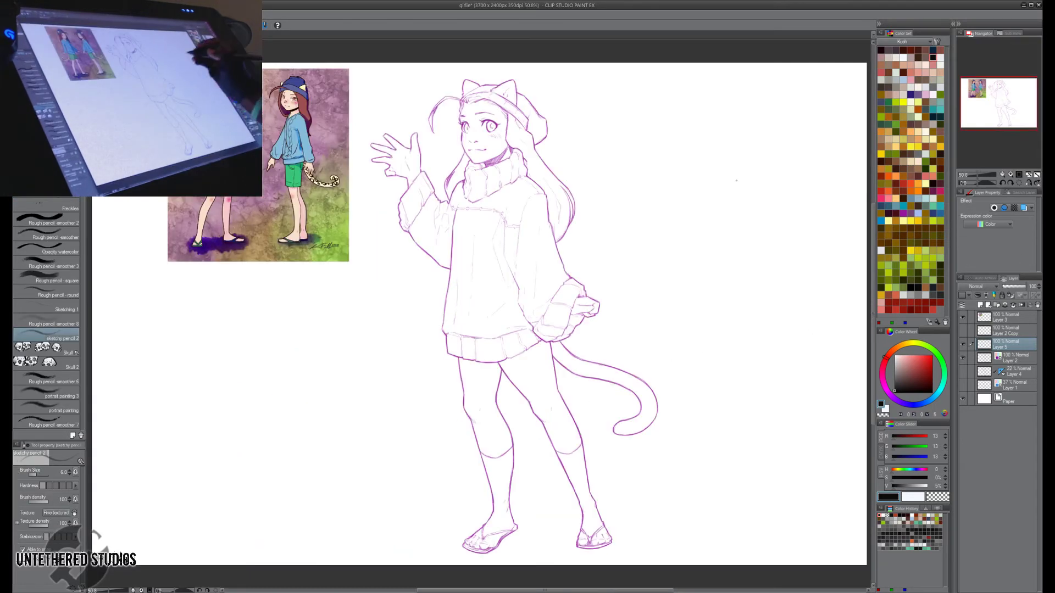
pyautogui.click(1029, 183)
pyautogui.moveTo(619, 375); pyautogui.dragTo(654, 405)
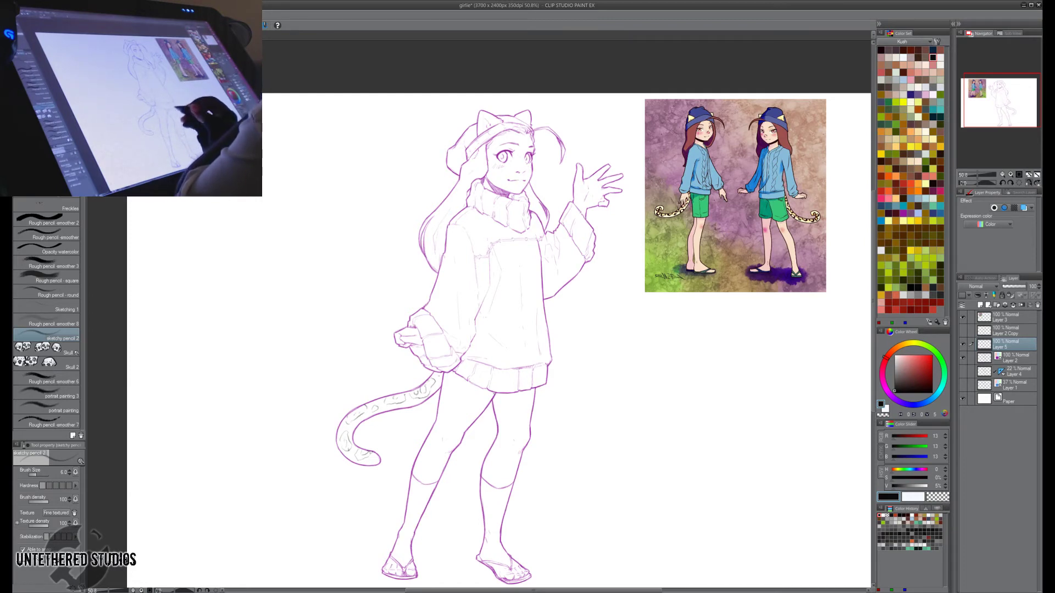
pyautogui.press('h')
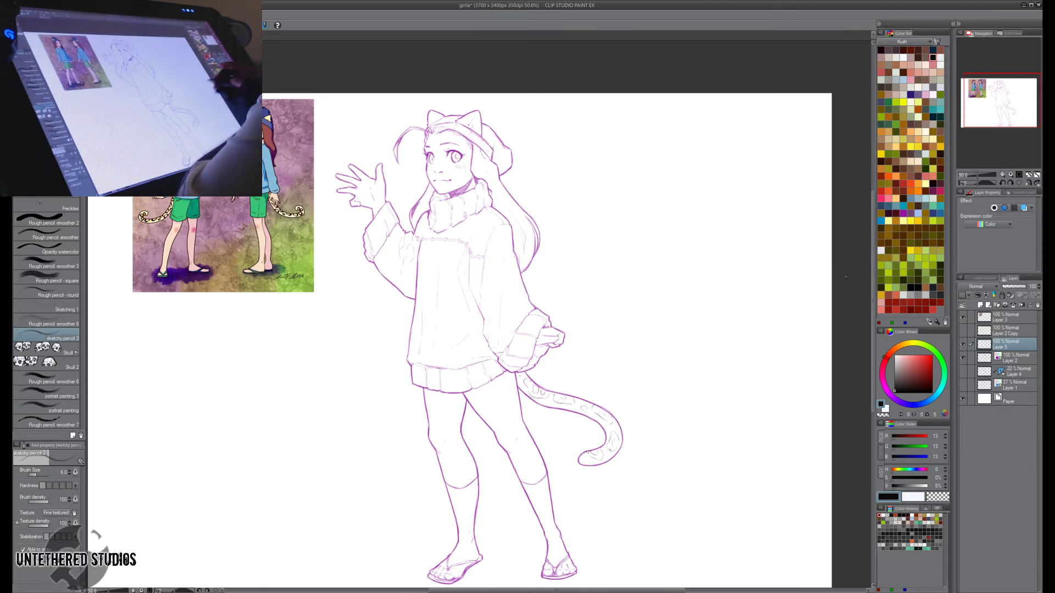
pyautogui.press('h')
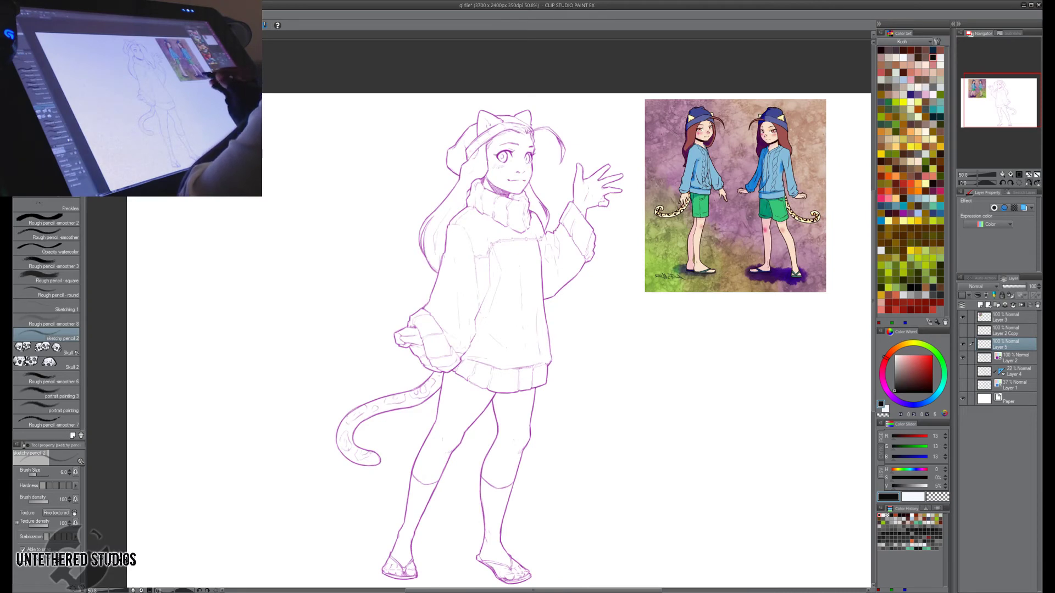
pyautogui.click(1038, 306)
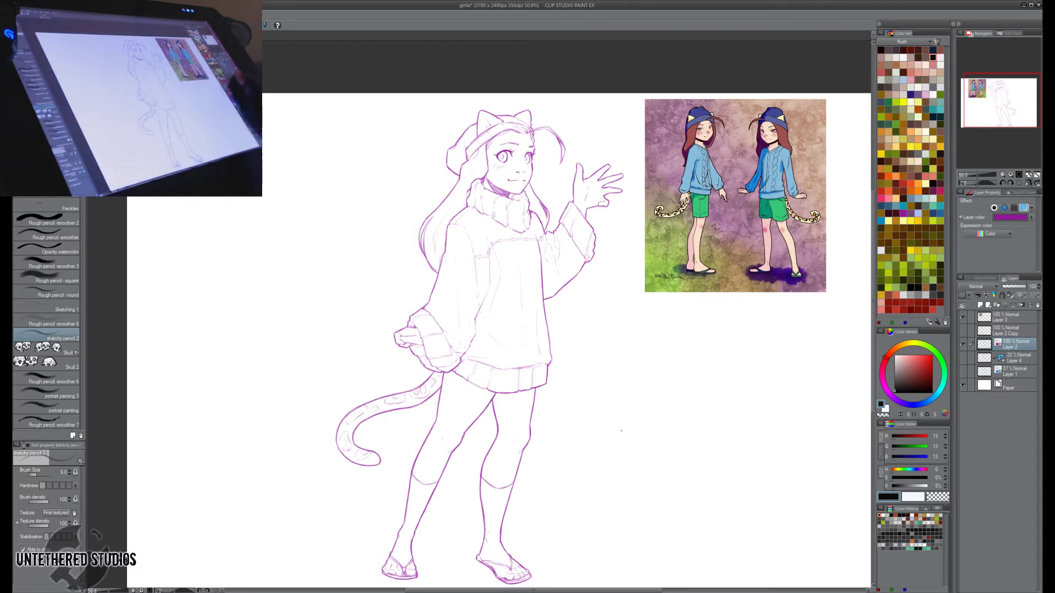
pyautogui.hotkey('ctrl', '+')
pyautogui.hotkey('ctrl', '+')
pyautogui.moveTo(412, 506); pyautogui.dragTo(582, 355)
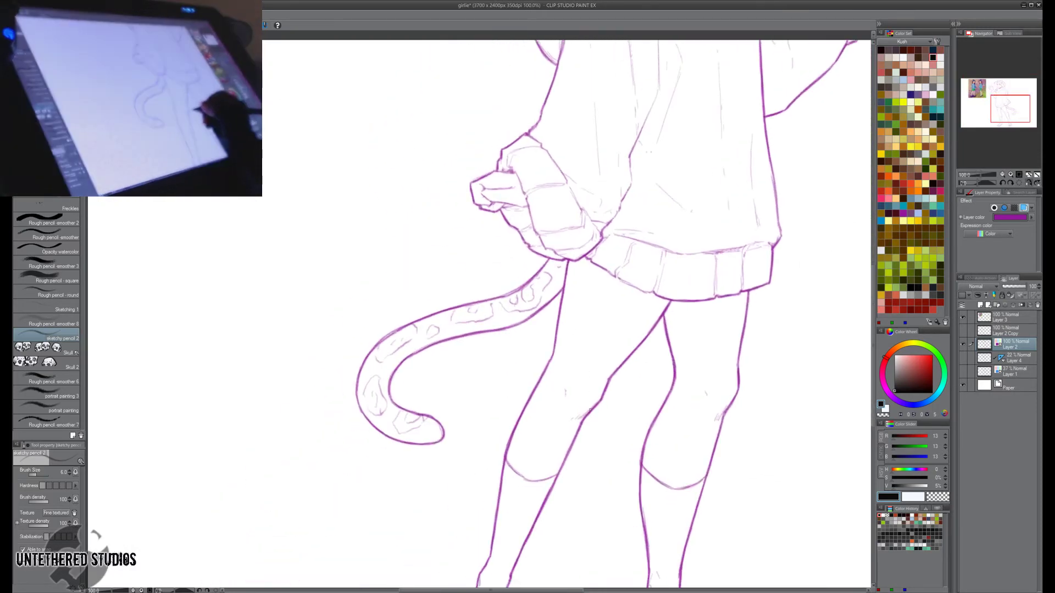
pyautogui.hotkey('ctrl', 'shift', 'n')
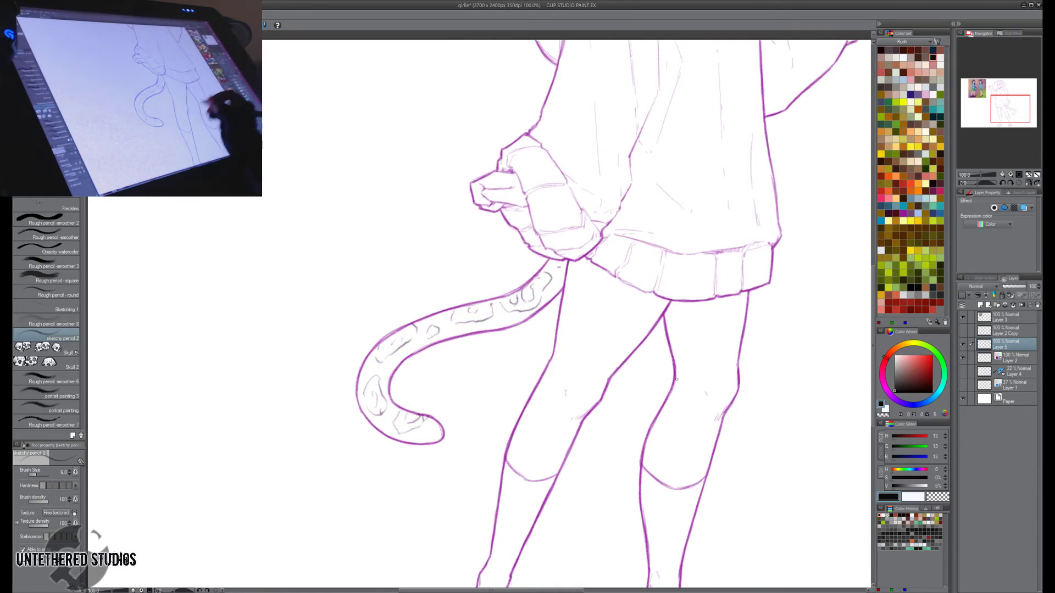
# Lower the spot sketch layer's opacity to 22% and trace cleaner rosettes along the tail on the line art layer, Layer 2.
pyautogui.moveTo(1025, 287); pyautogui.dragTo(1012, 286)
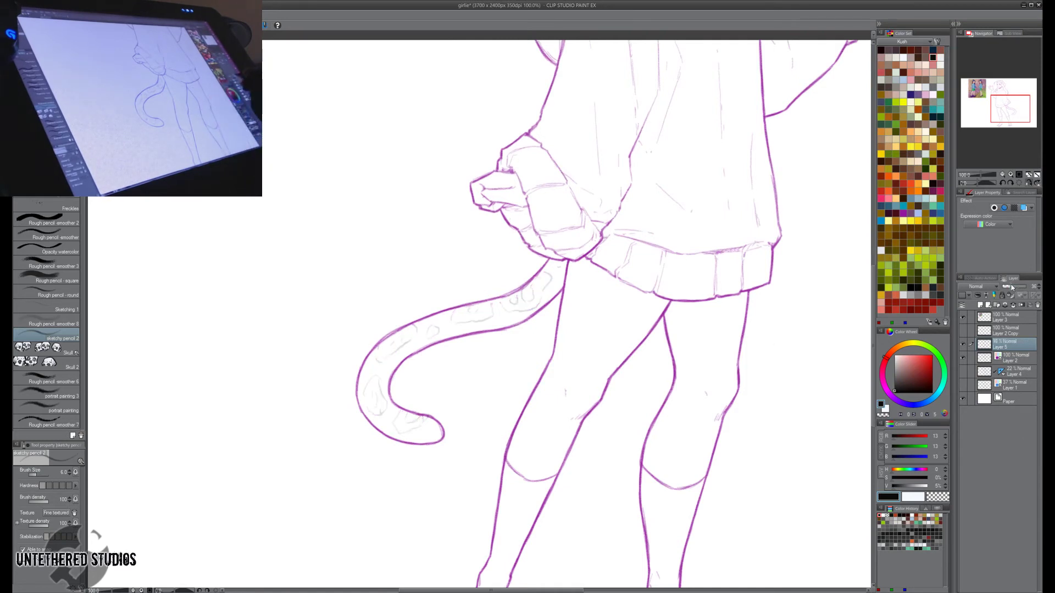
pyautogui.click(1014, 357)
pyautogui.moveTo(555, 272); pyautogui.dragTo(608, 316)
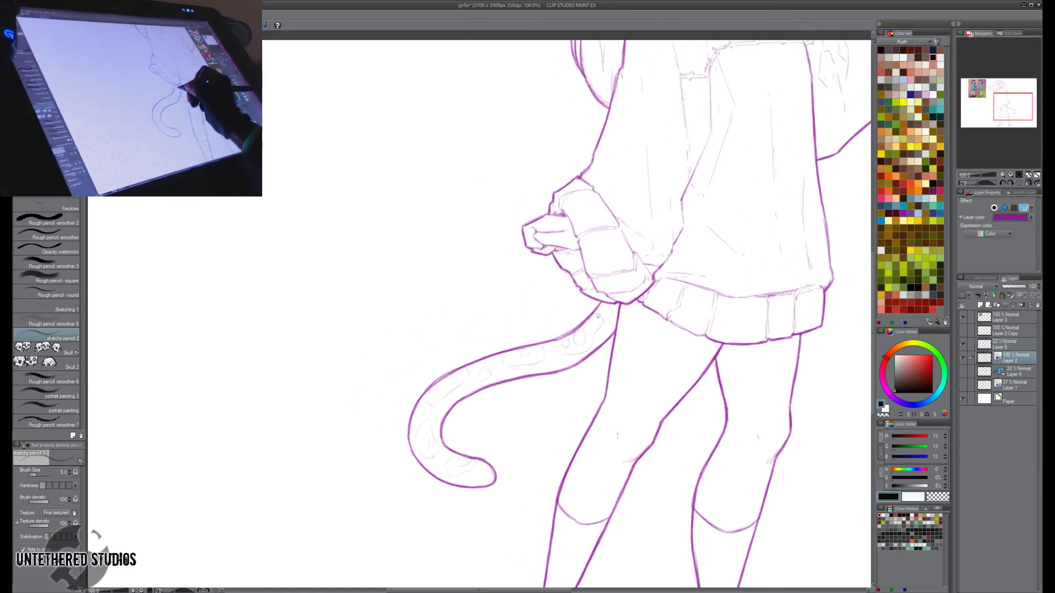
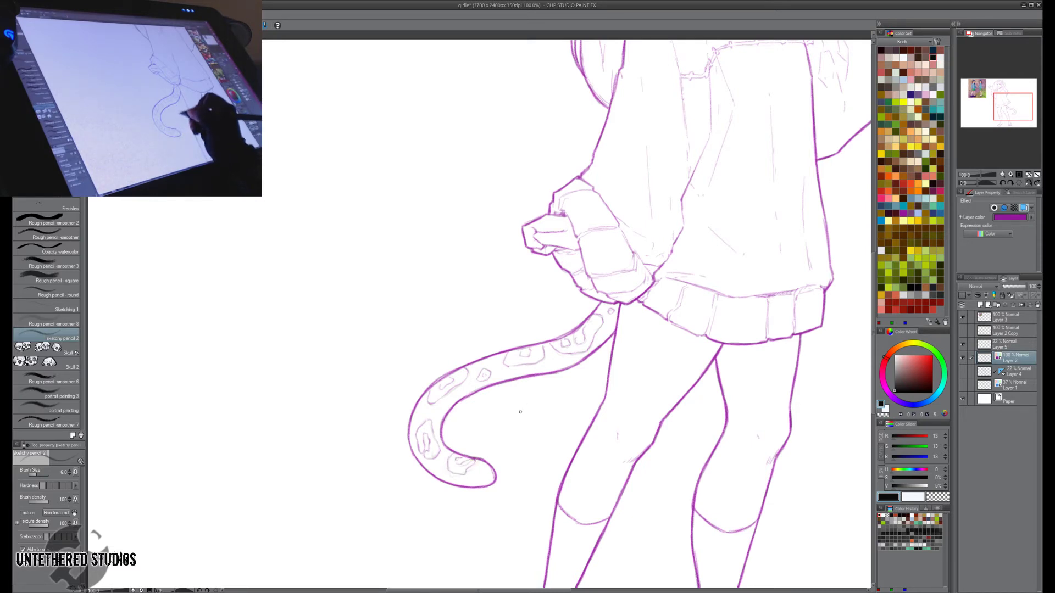
# Delete the faded spot sketch layer above the line art.
pyautogui.click(1015, 349)
pyautogui.click(1037, 305)
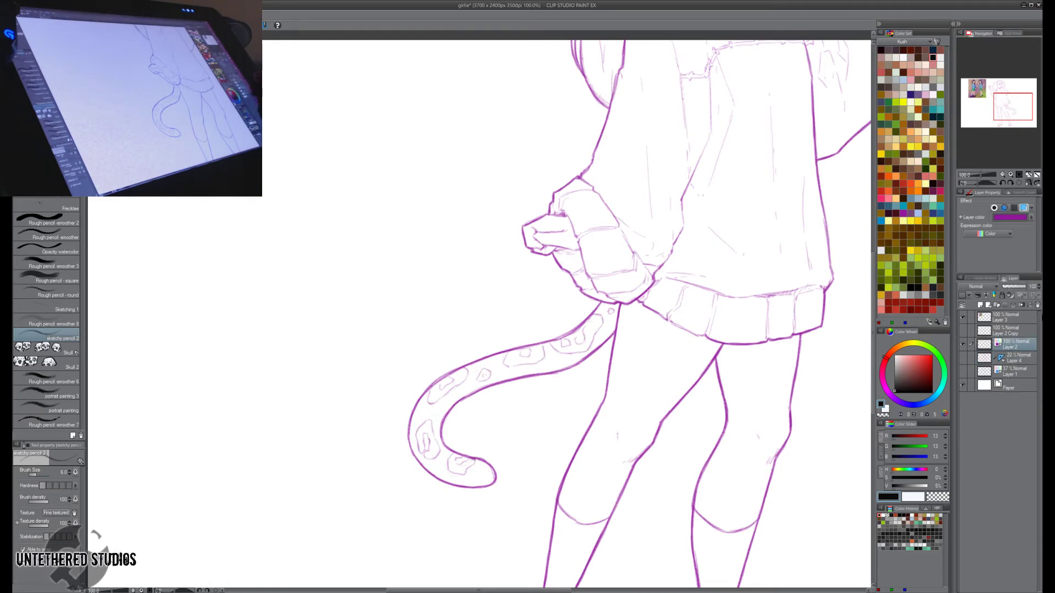
pyautogui.click(1037, 173)
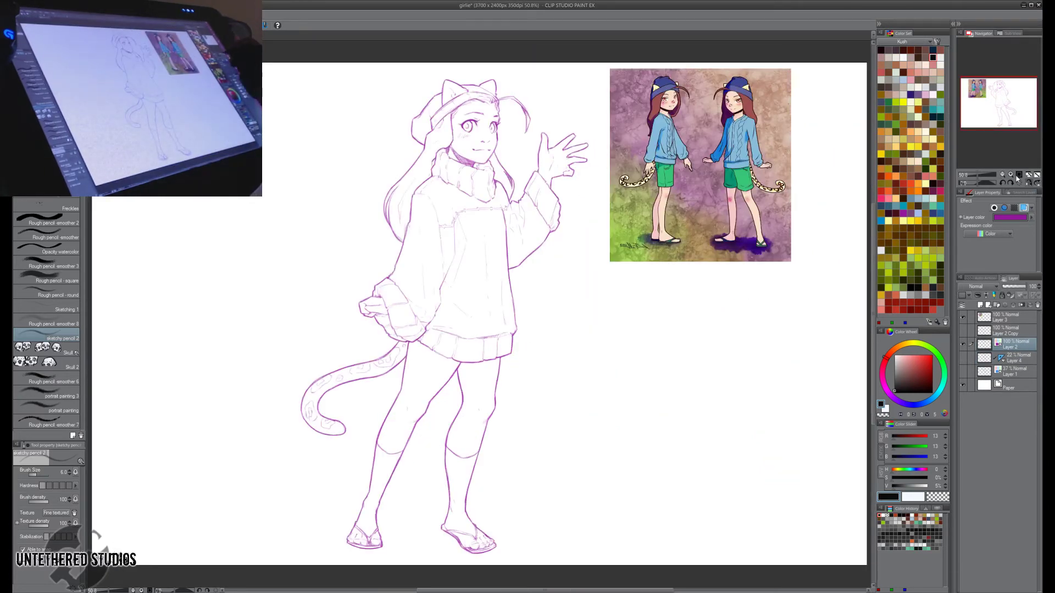
# Darken the inner edge of the lowered sleeve from the underarm down to the cuff, rotating the canvas for the strokes.
pyautogui.click(1019, 174)
pyautogui.moveTo(620, 229); pyautogui.dragTo(699, 322)
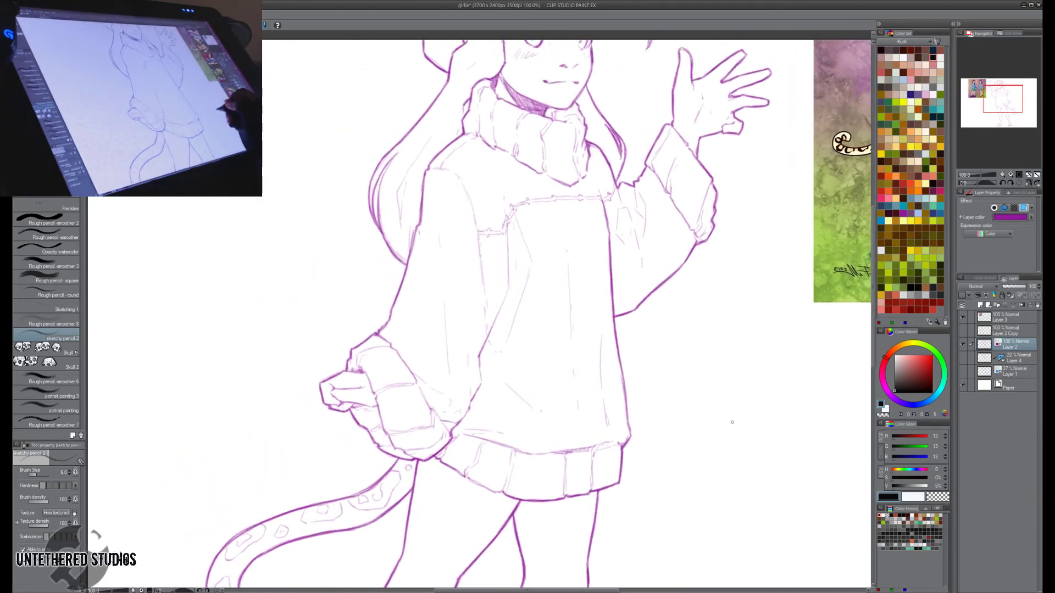
pyautogui.press('r')
pyautogui.moveTo(739, 432)
pyautogui.mouseDown()
pyautogui.moveTo(465, 523)
pyautogui.moveTo(272, 375)
pyautogui.mouseUp()
pyautogui.press('p')
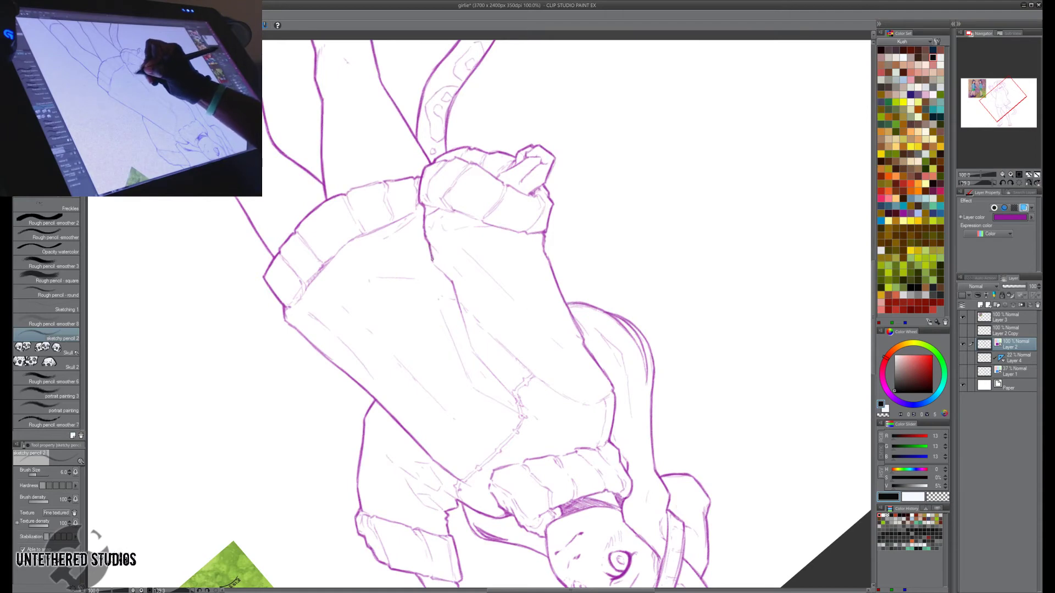
pyautogui.press('r')
pyautogui.moveTo(427, 240)
pyautogui.mouseDown()
pyautogui.moveTo(476, 258)
pyautogui.moveTo(477, 273)
pyautogui.moveTo(456, 295)
pyautogui.moveTo(468, 330)
pyautogui.mouseUp()
pyautogui.press('b')
pyautogui.press('r')
pyautogui.press('b')
pyautogui.moveTo(461, 318); pyautogui.dragTo(493, 375)
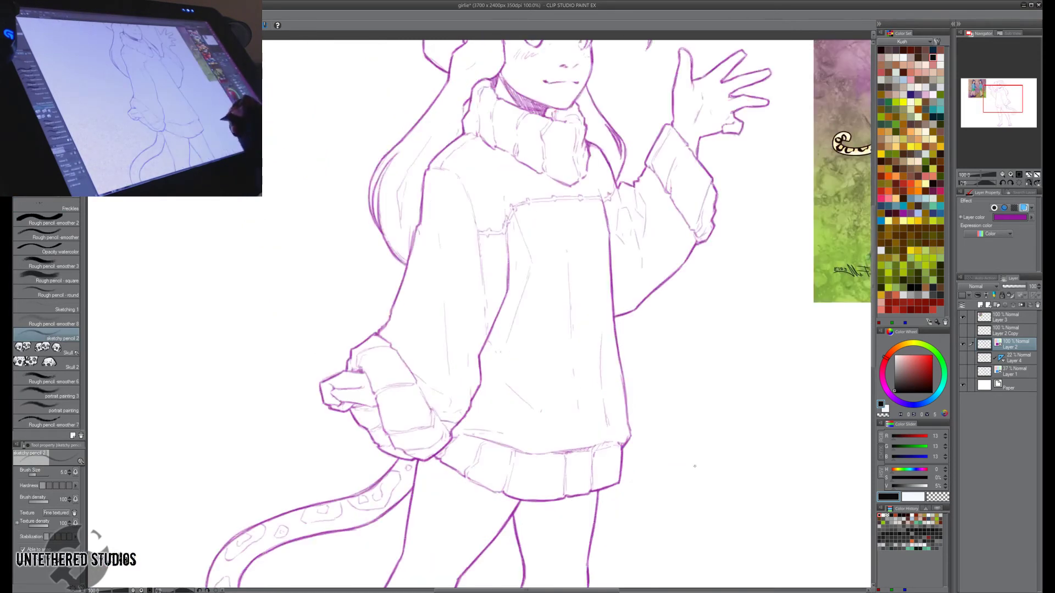
pyautogui.hotkey('shift', 'space')
pyautogui.moveTo(660, 421)
pyautogui.mouseDown()
pyautogui.moveTo(729, 355)
pyautogui.moveTo(734, 311)
pyautogui.mouseUp()
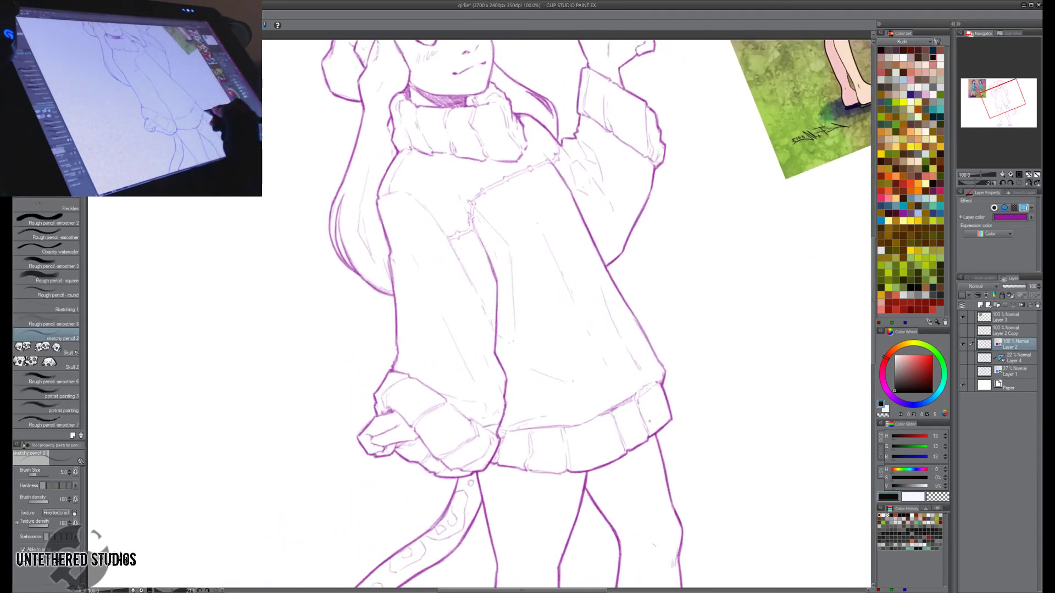
pyautogui.hotkey('ctrl', '@')
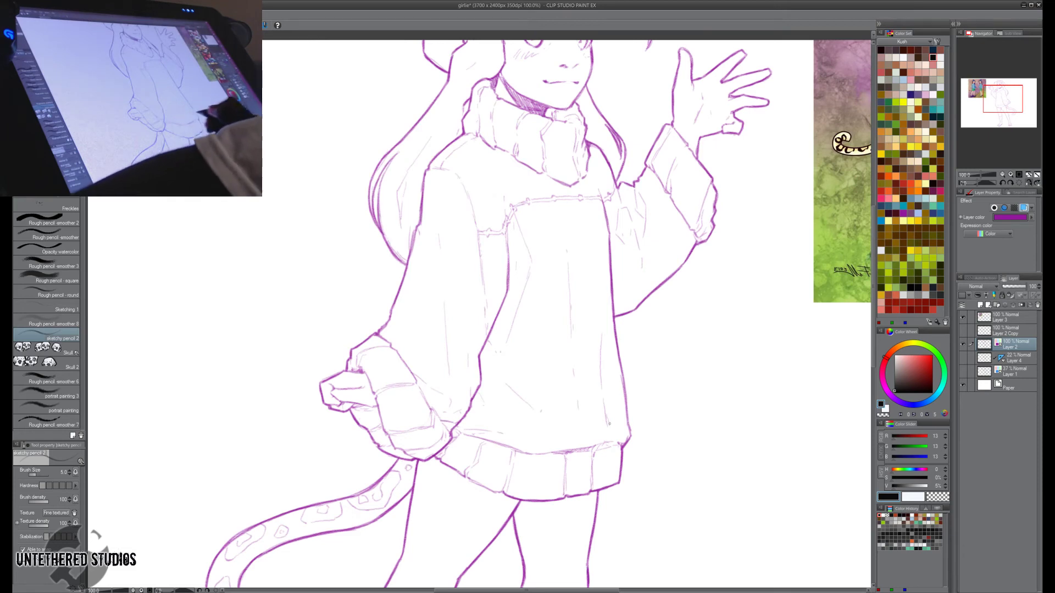
# Select the girl's mouth and adjust it with a transform, checking the face in the mirrored view.
pyautogui.click(1037, 174)
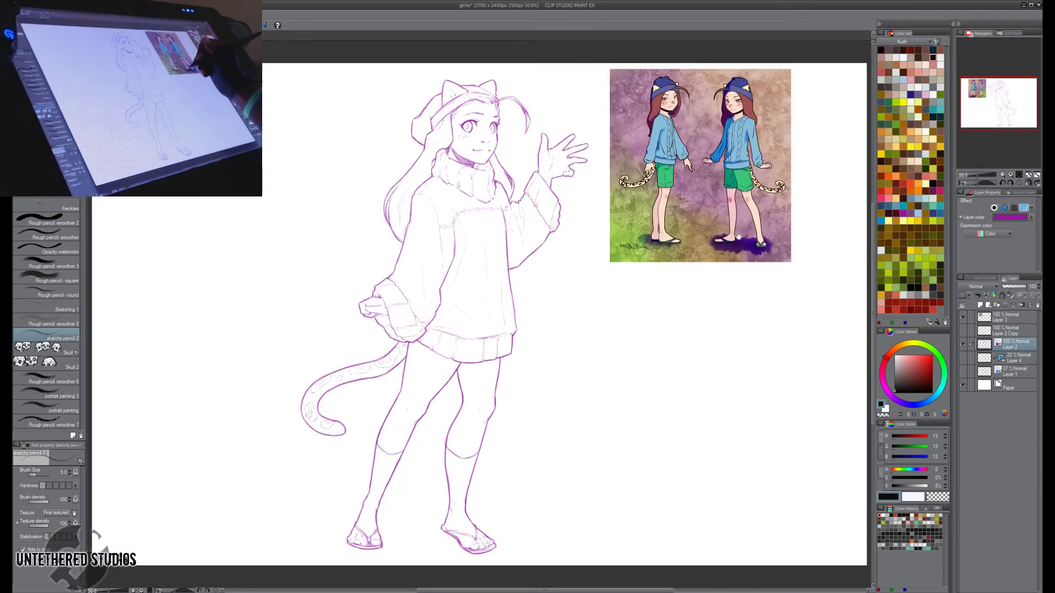
pyautogui.moveTo(752, 222); pyautogui.dragTo(799, 324)
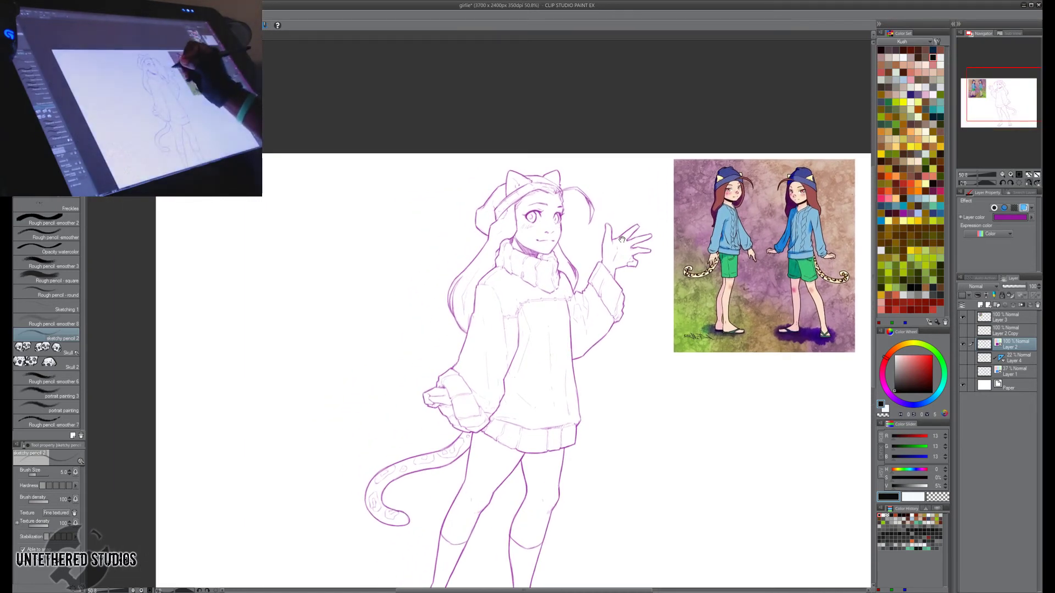
pyautogui.moveTo(600, 218)
pyautogui.mouseDown()
pyautogui.moveTo(604, 228)
pyautogui.moveTo(552, 247)
pyautogui.mouseUp()
pyautogui.press('m')
pyautogui.hotkey('ctrl', 't')
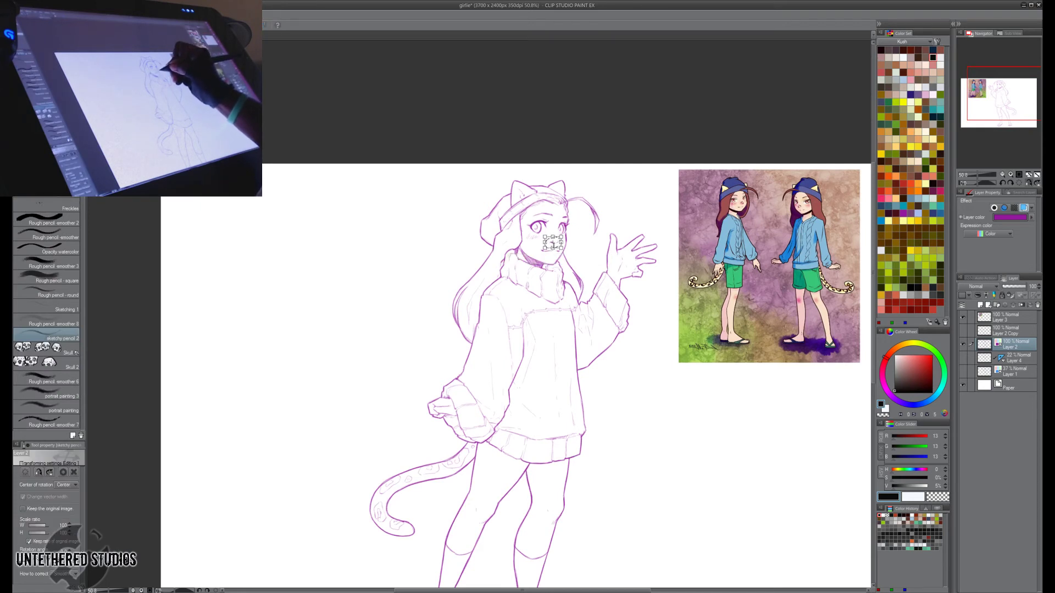
pyautogui.press('Return')
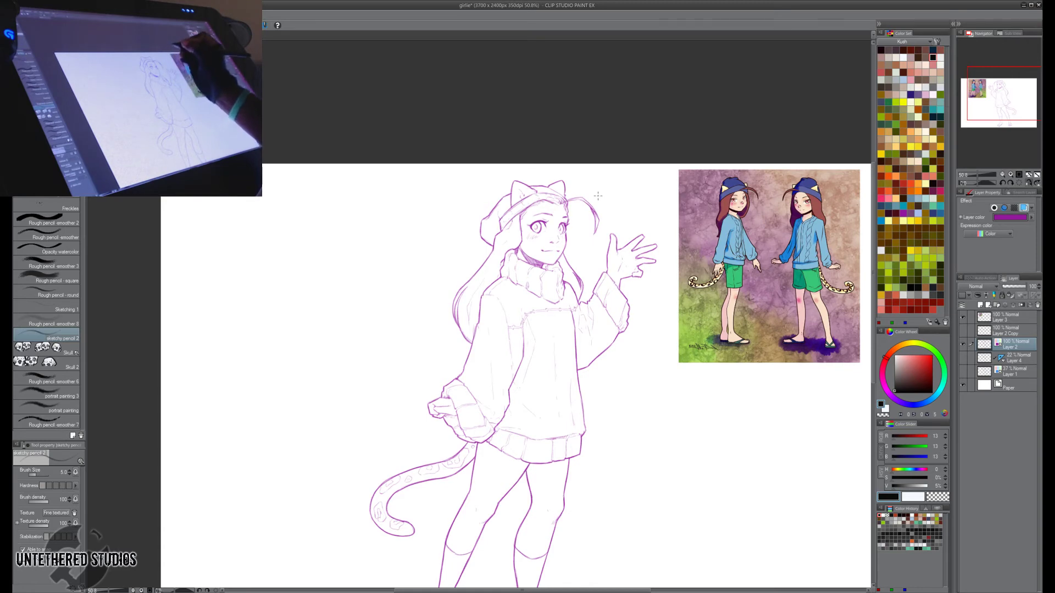
pyautogui.press('h')
pyautogui.press('h')
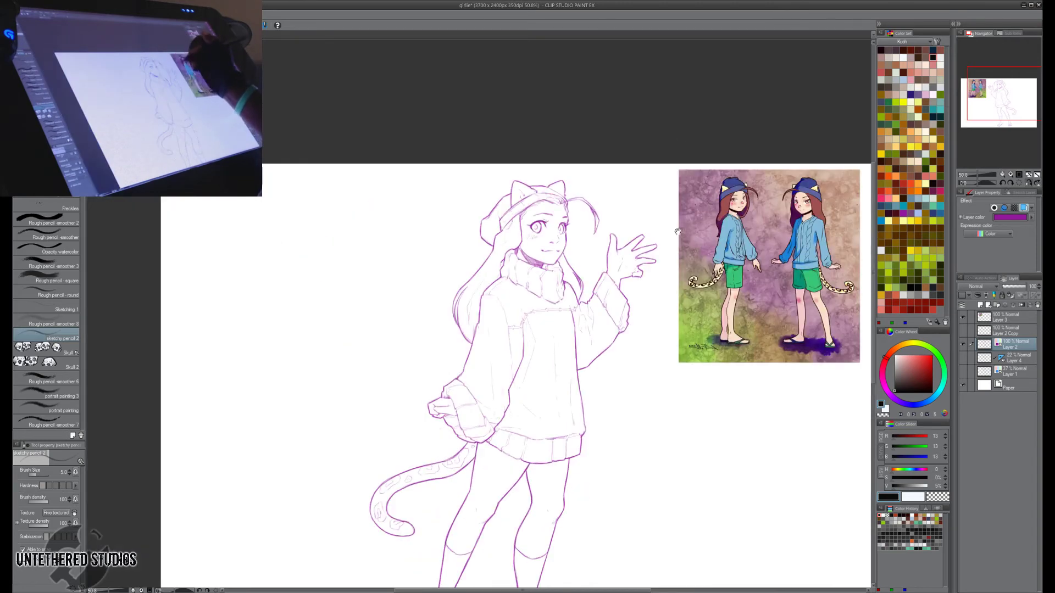
# Turn off the purple layer color effect on Layer 2 and recolor its lines with a very dark red swatch.
pyautogui.moveTo(678, 232); pyautogui.dragTo(675, 167)
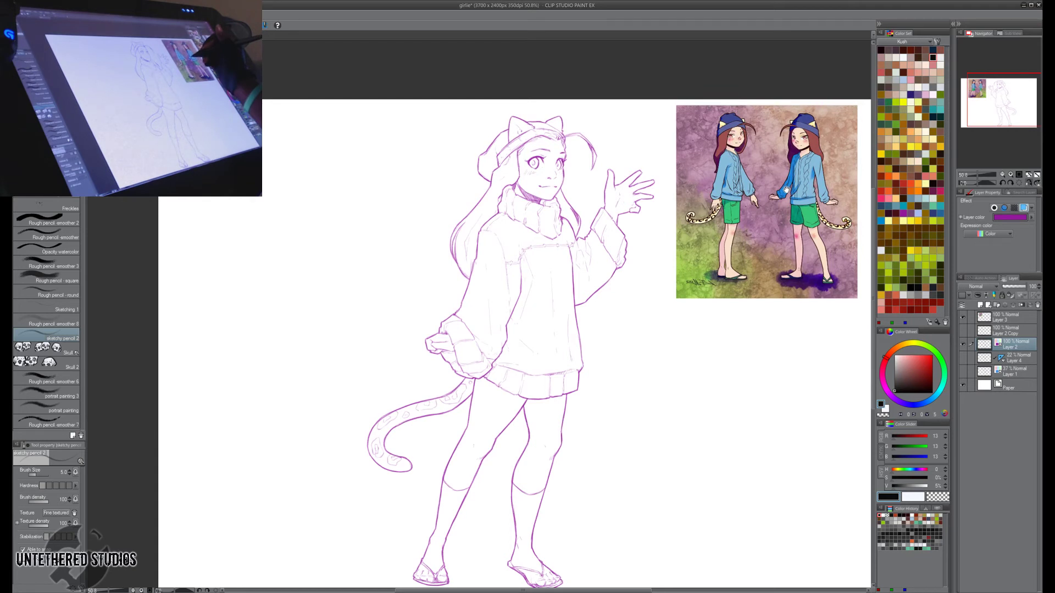
pyautogui.moveTo(786, 191); pyautogui.dragTo(768, 170)
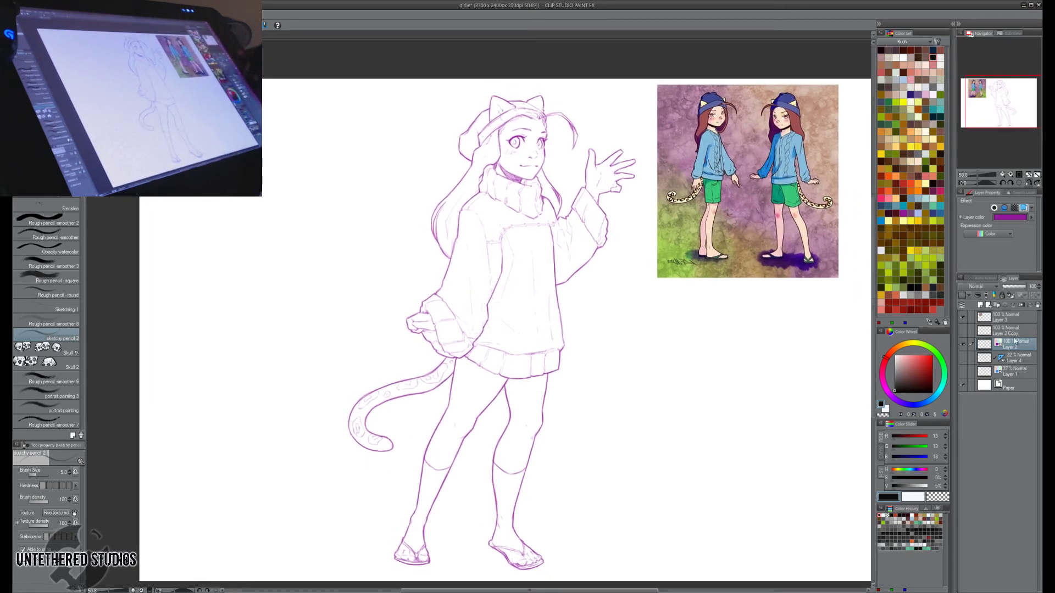
pyautogui.click(1024, 208)
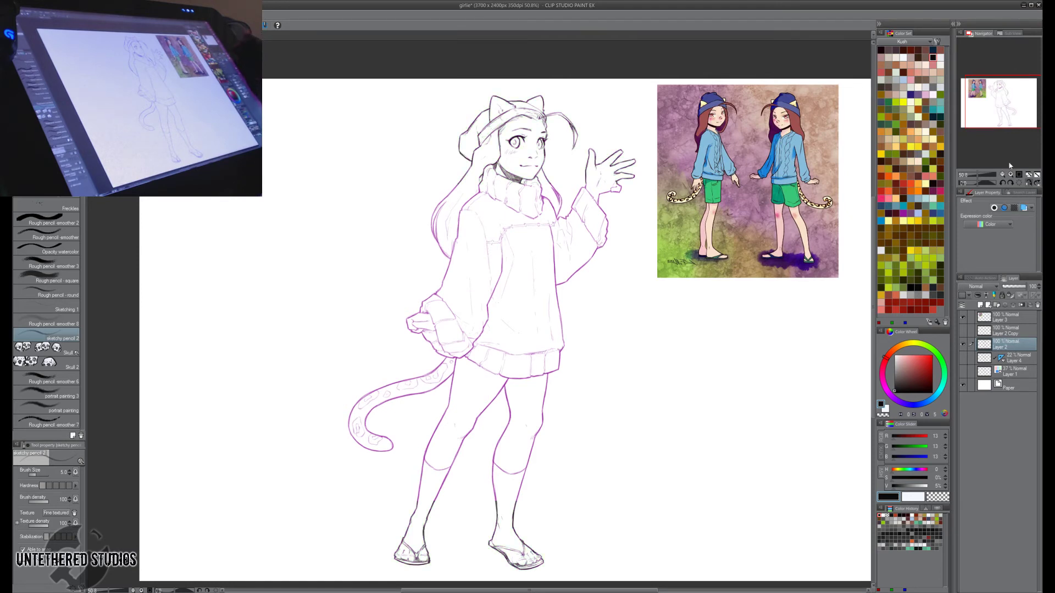
pyautogui.click(881, 50)
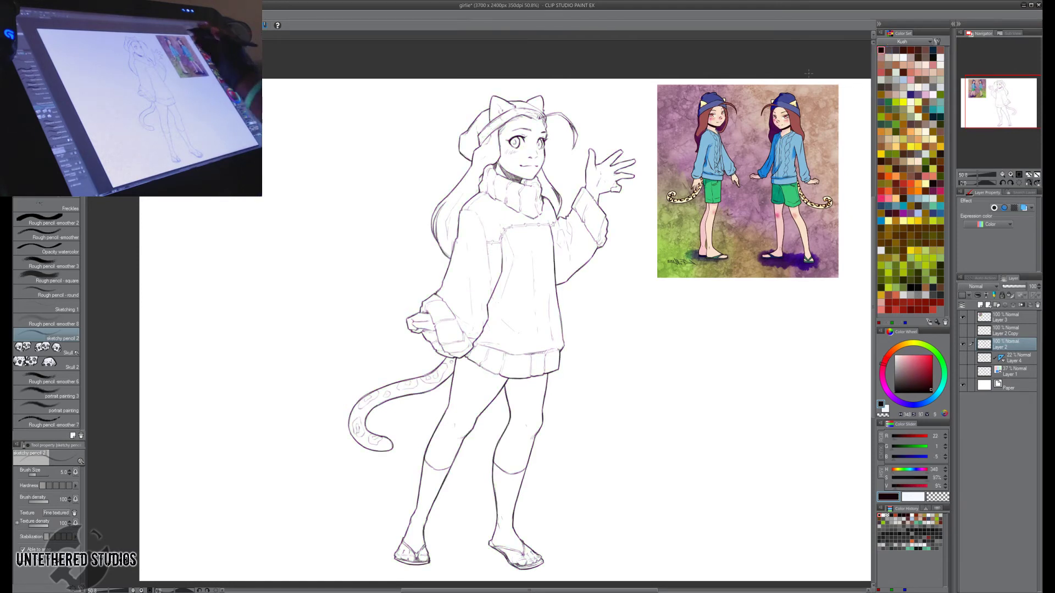
pyautogui.click(43, 14)
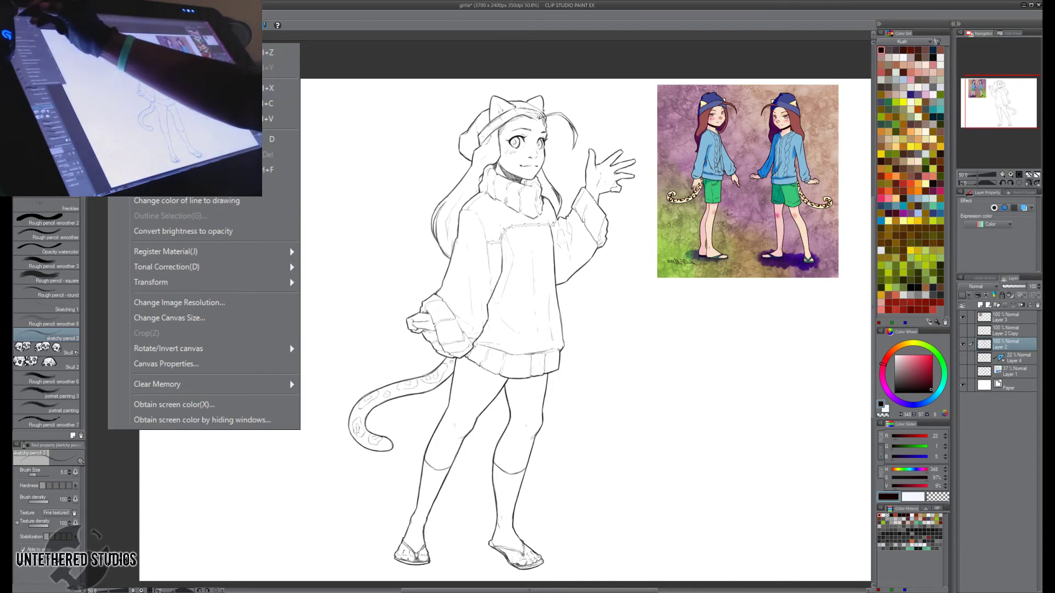
pyautogui.click(229, 205)
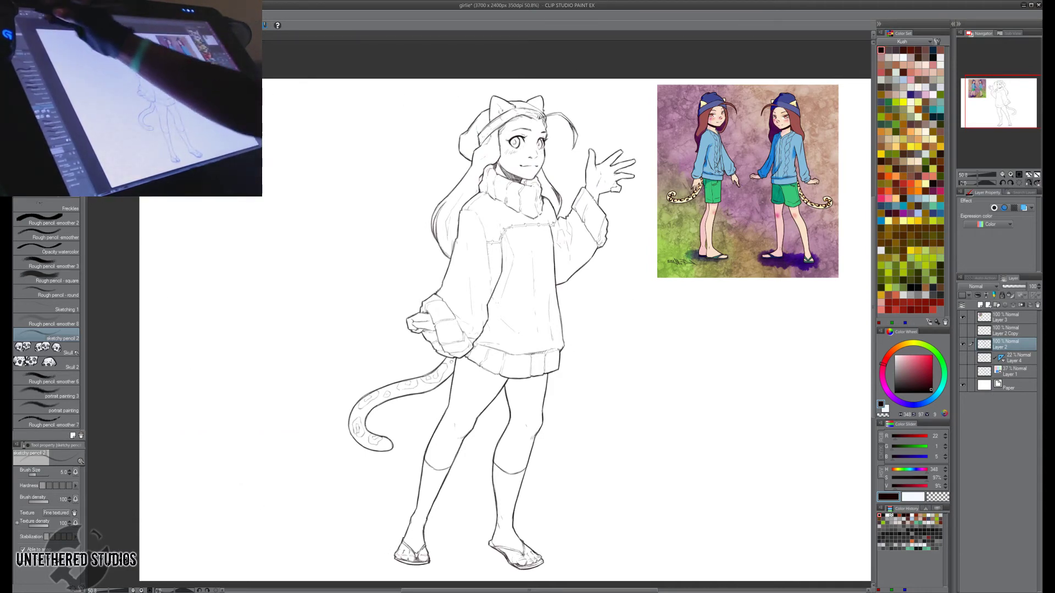
pyautogui.click(42, 15)
pyautogui.click(144, 201)
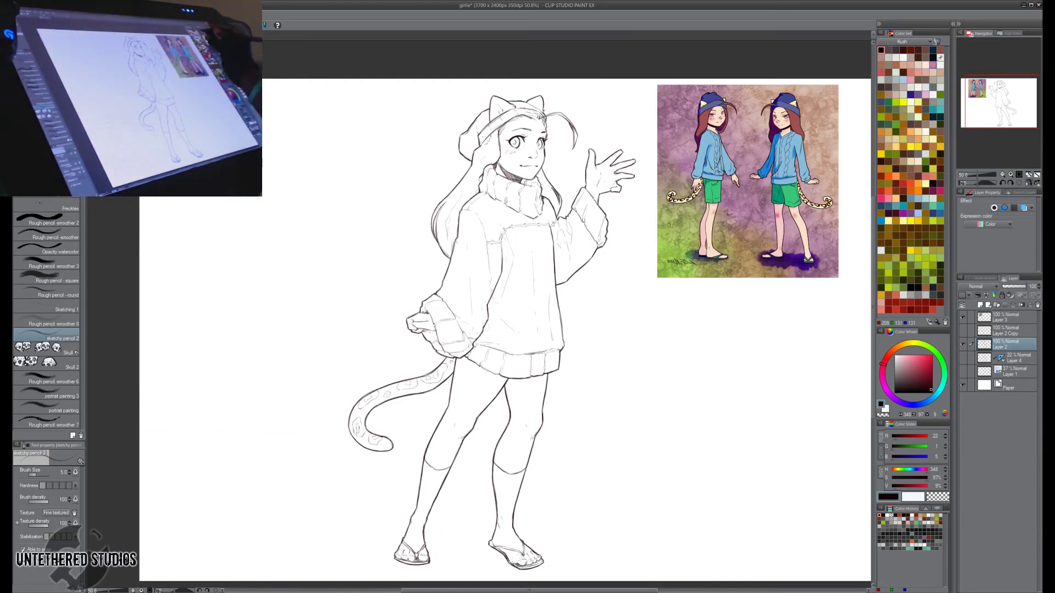
# Pick the near-black swatch and change the line color of the line art layer to it.
pyautogui.click(933, 57)
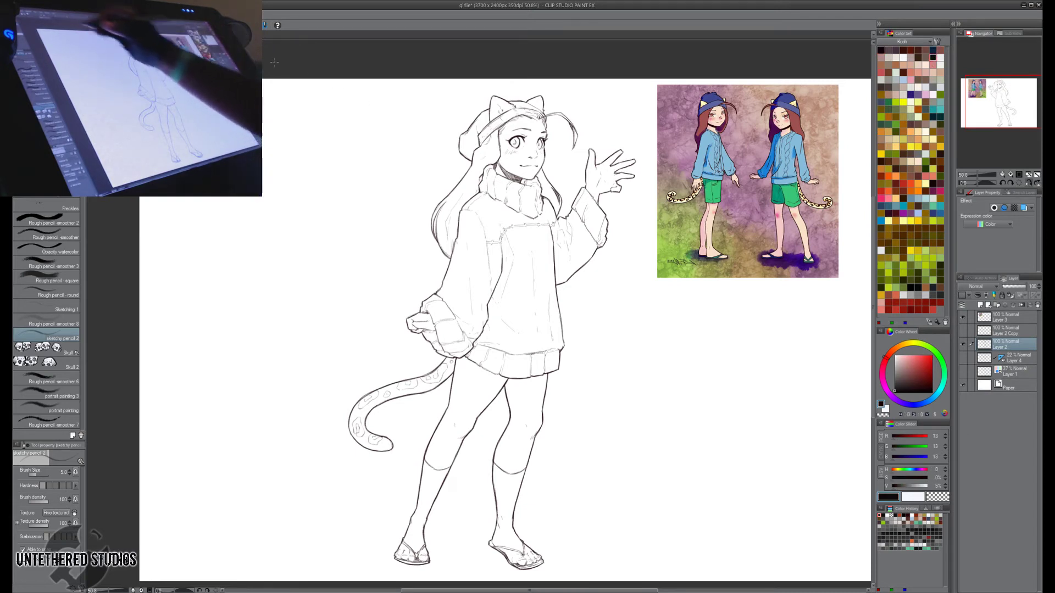
pyautogui.click(42, 15)
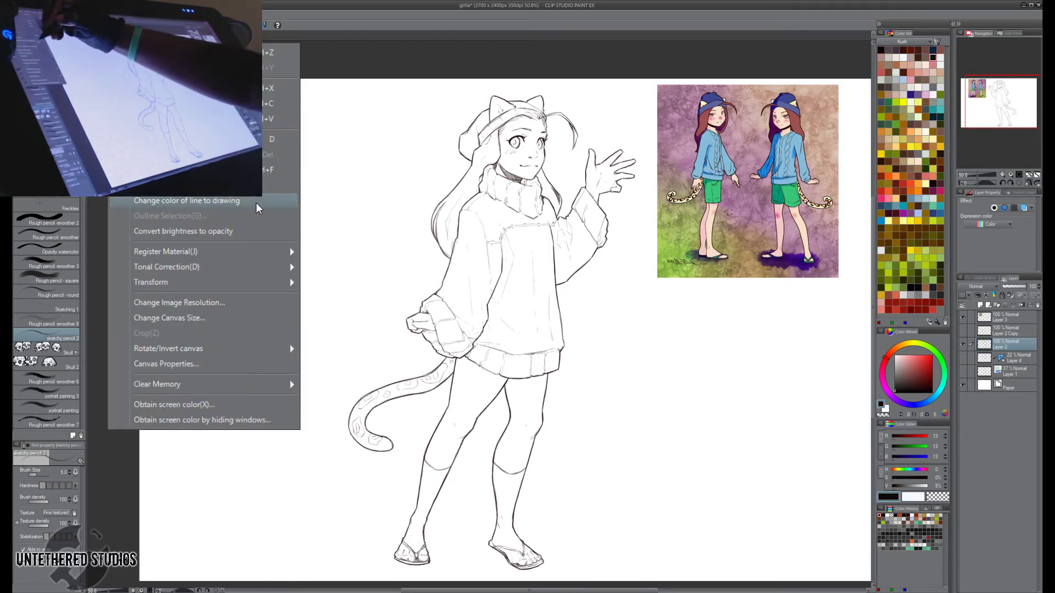
pyautogui.click(195, 202)
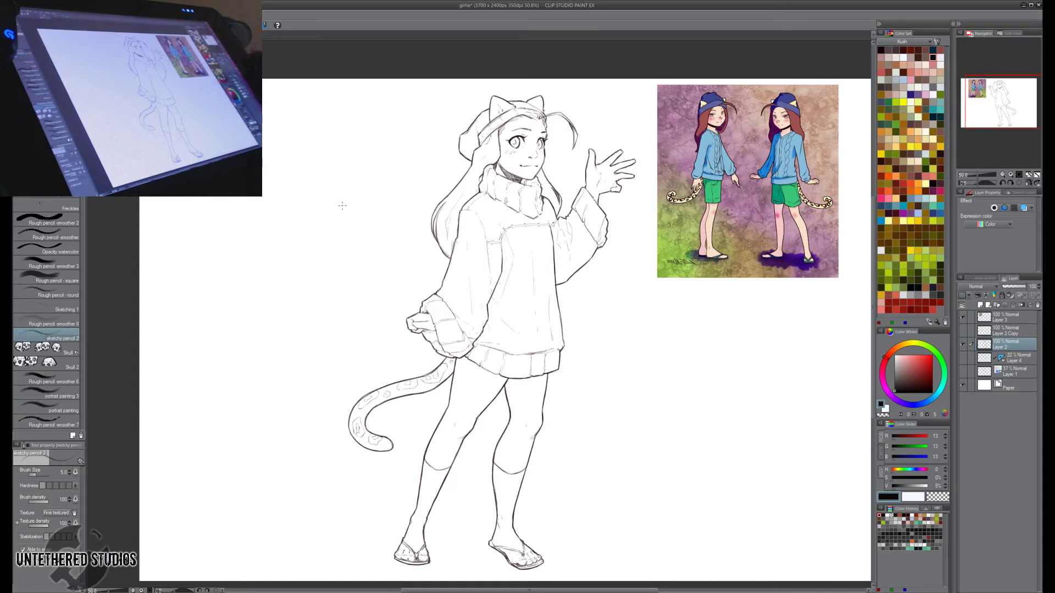
# Set the Paper layer's color to a very pale blue.
pyautogui.click(1012, 386)
pyautogui.click(903, 56)
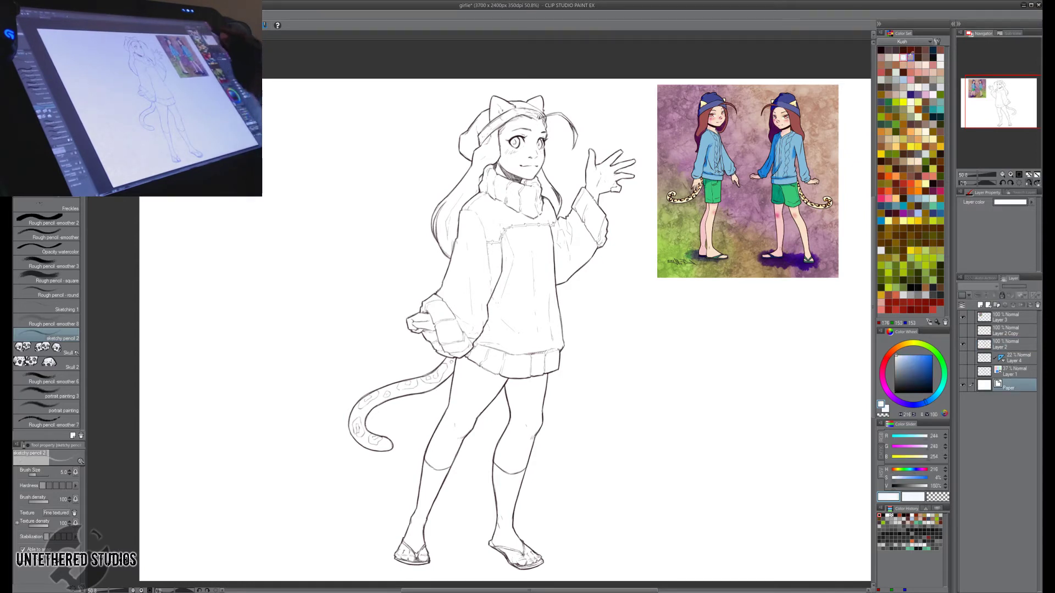
pyautogui.click(1011, 201)
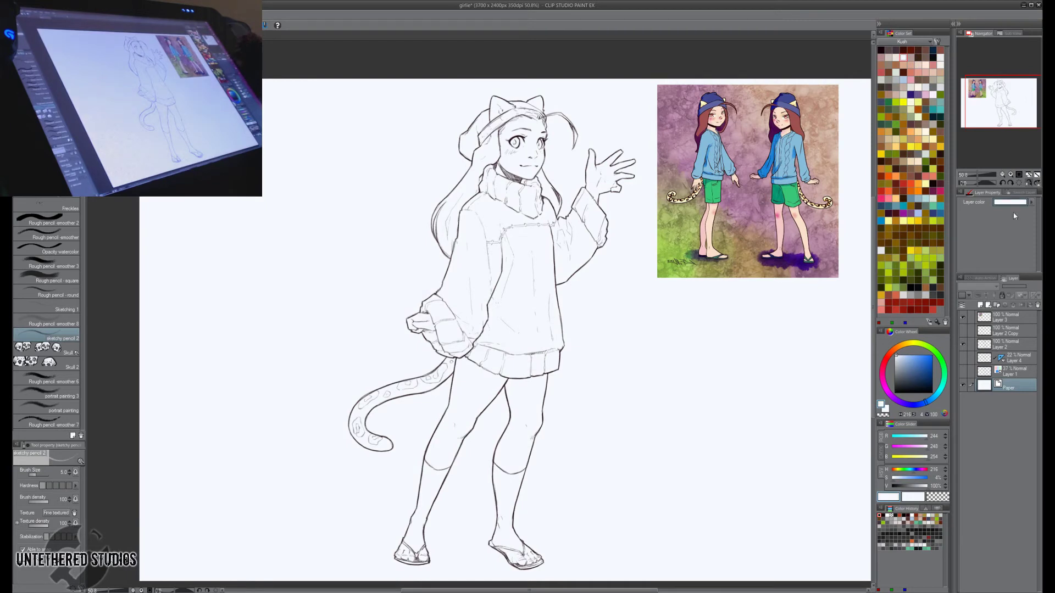
# Show Layer 2 Copy to check what it contains, and hide it again.
pyautogui.click(1016, 333)
pyautogui.click(963, 330)
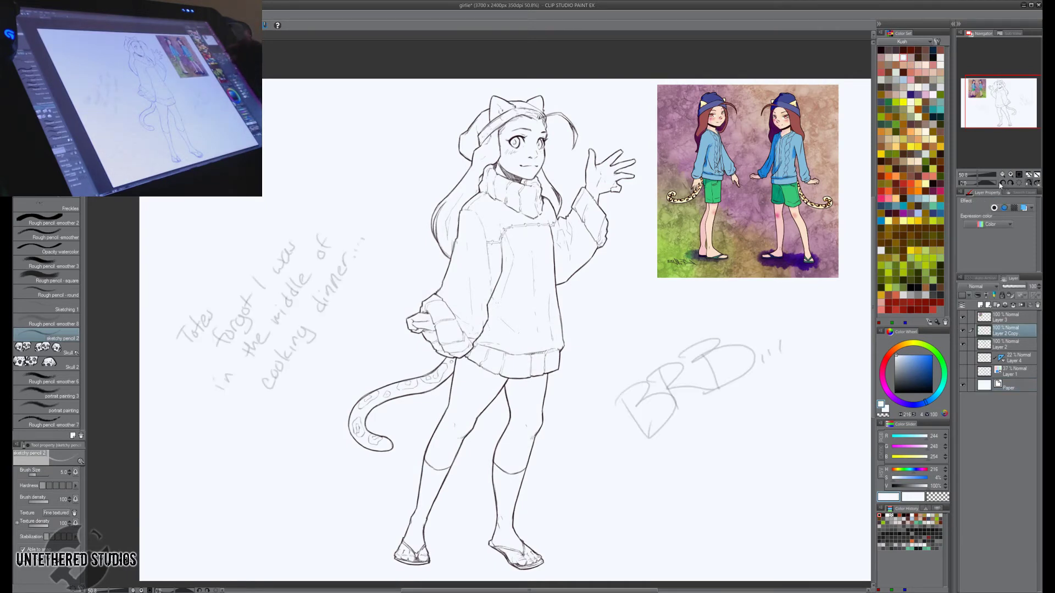
pyautogui.click(962, 331)
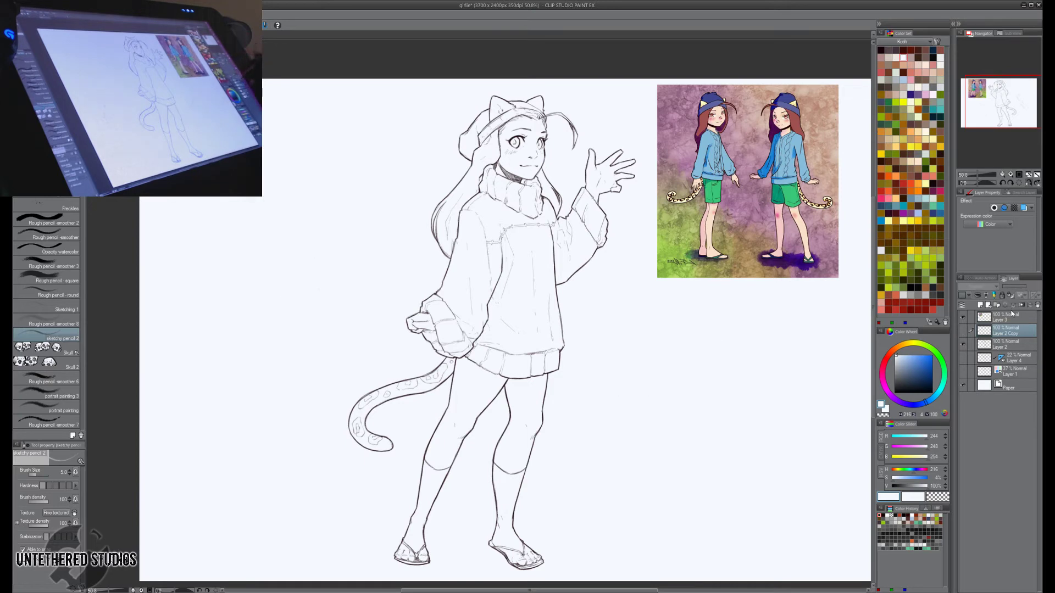
# Add a new layer directly beneath the Layer 2 line art and auto-select the empty background around the girl on Layer 2.
pyautogui.click(1012, 357)
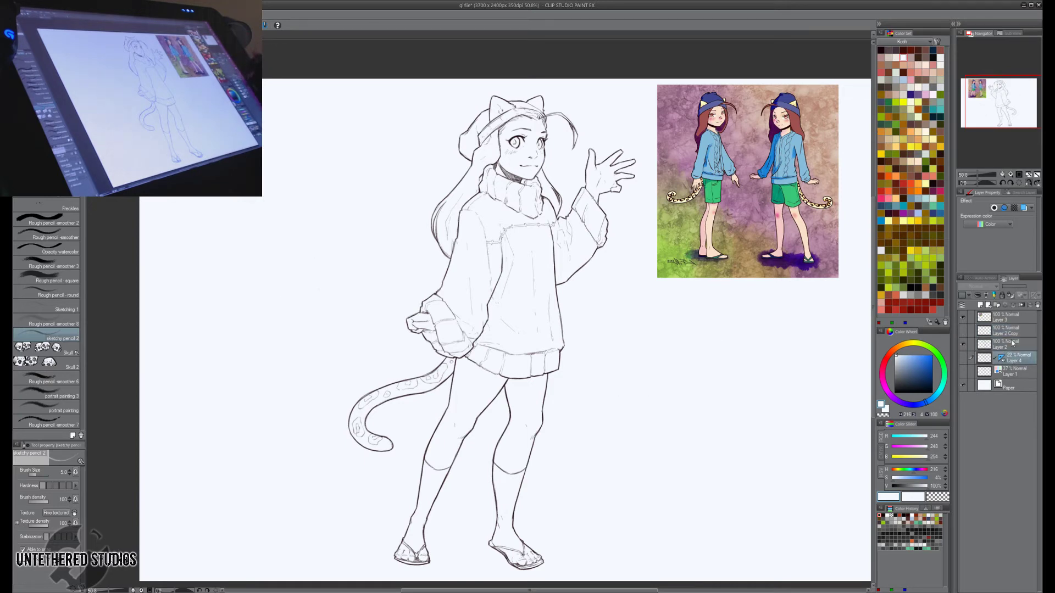
pyautogui.click(984, 305)
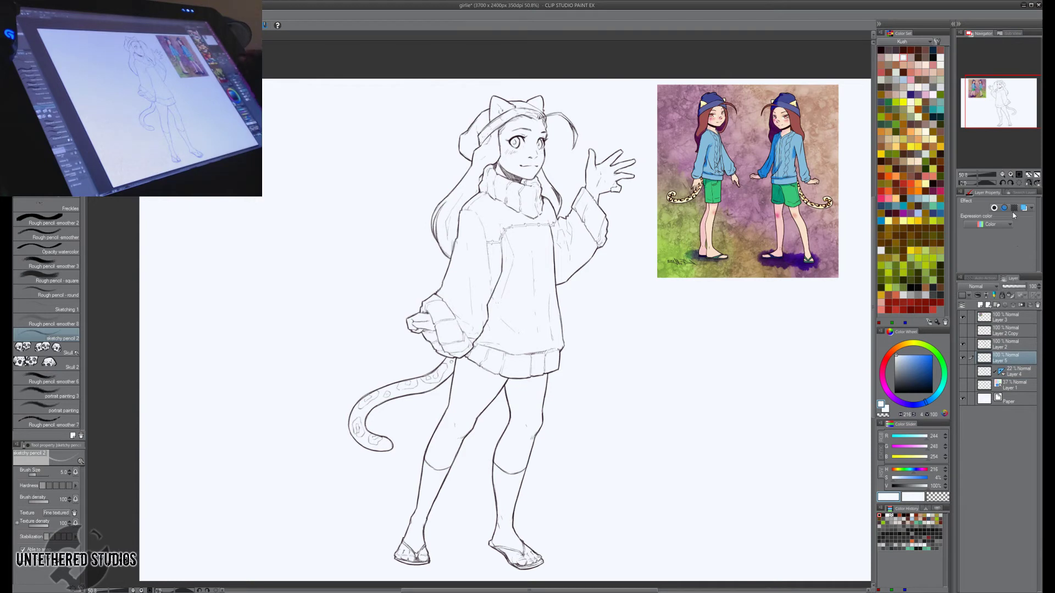
pyautogui.click(1011, 345)
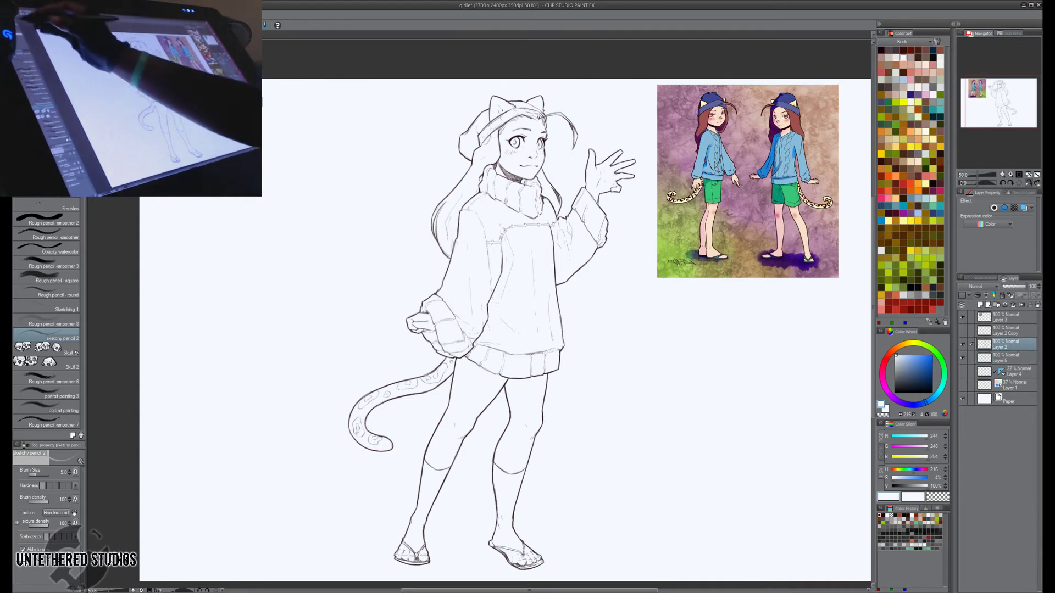
pyautogui.press('g')
pyautogui.click(558, 443)
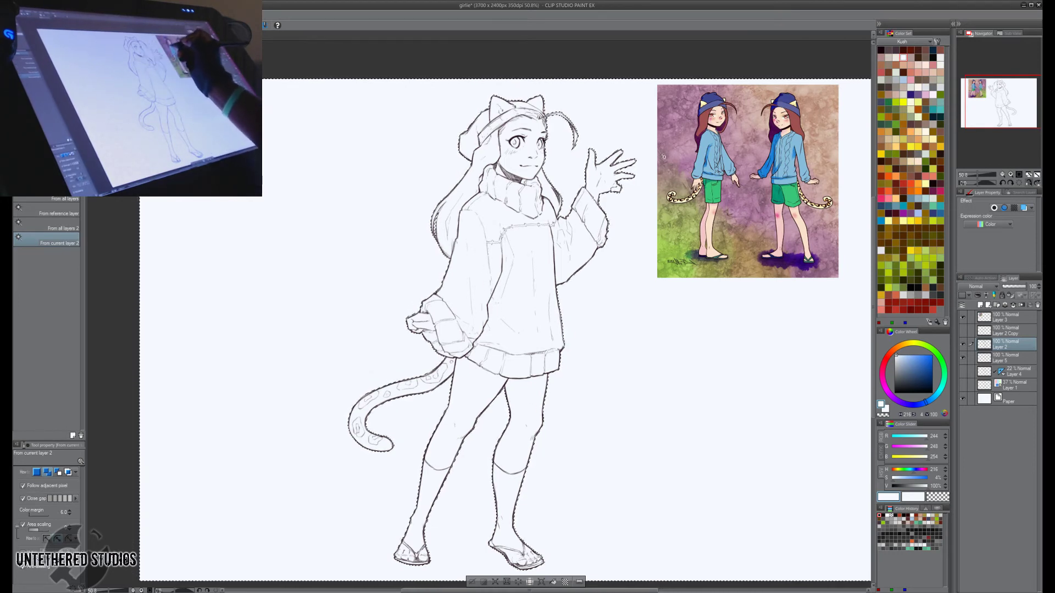
# Invert the selection to cover the girl's figure and adjust the extent of the selected area twice.
pyautogui.click(492, 582)
pyautogui.click(492, 582)
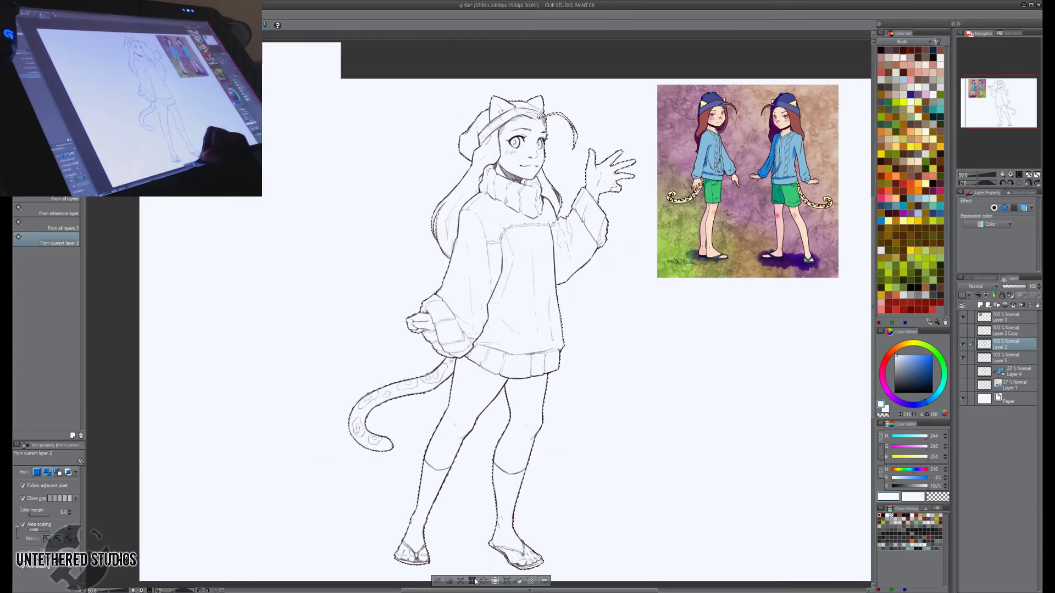
pyautogui.click(304, 74)
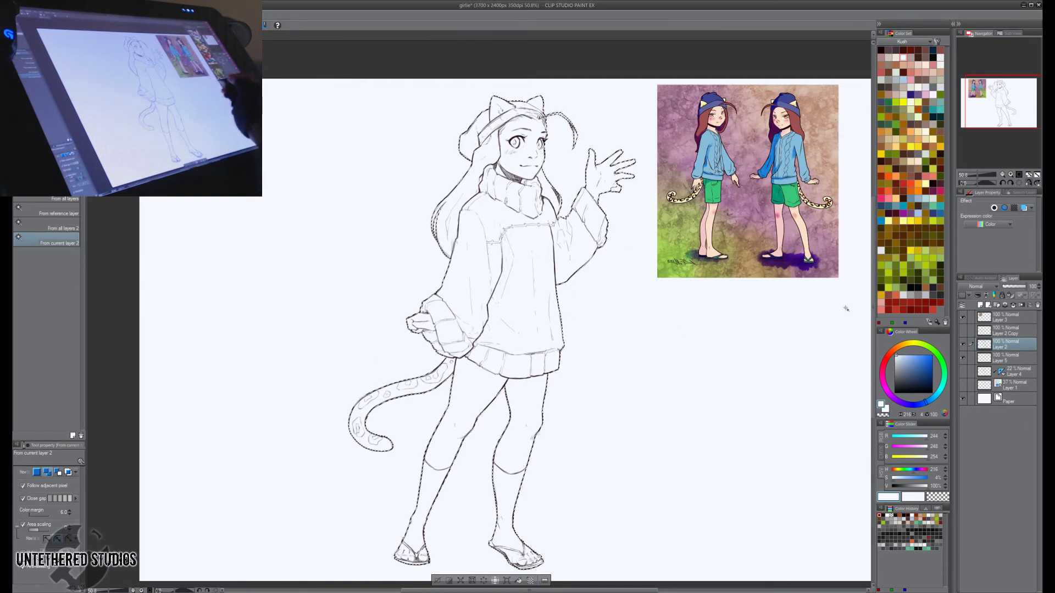
pyautogui.click(472, 581)
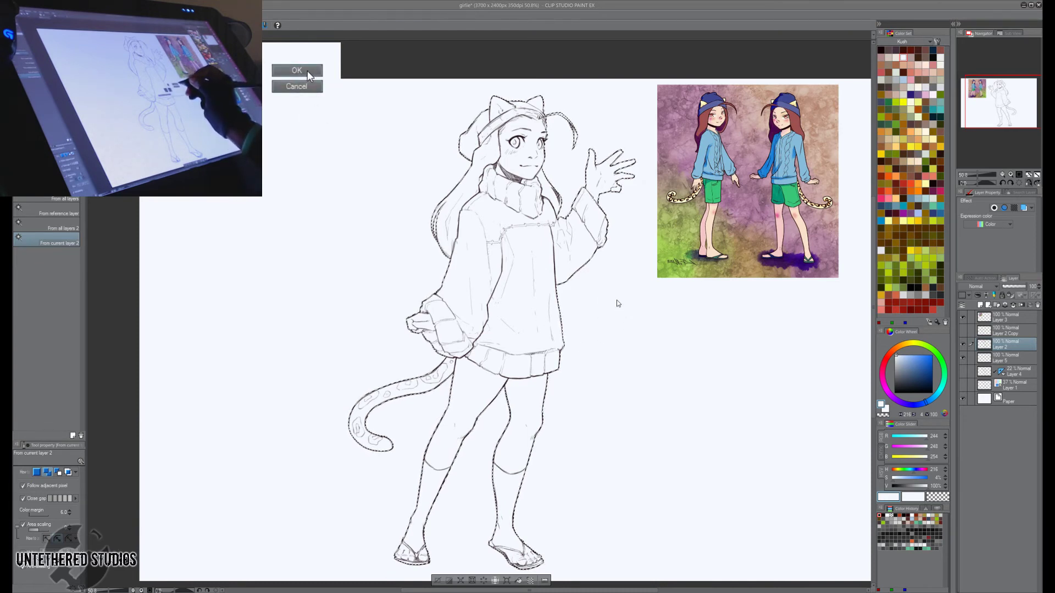
pyautogui.click(311, 72)
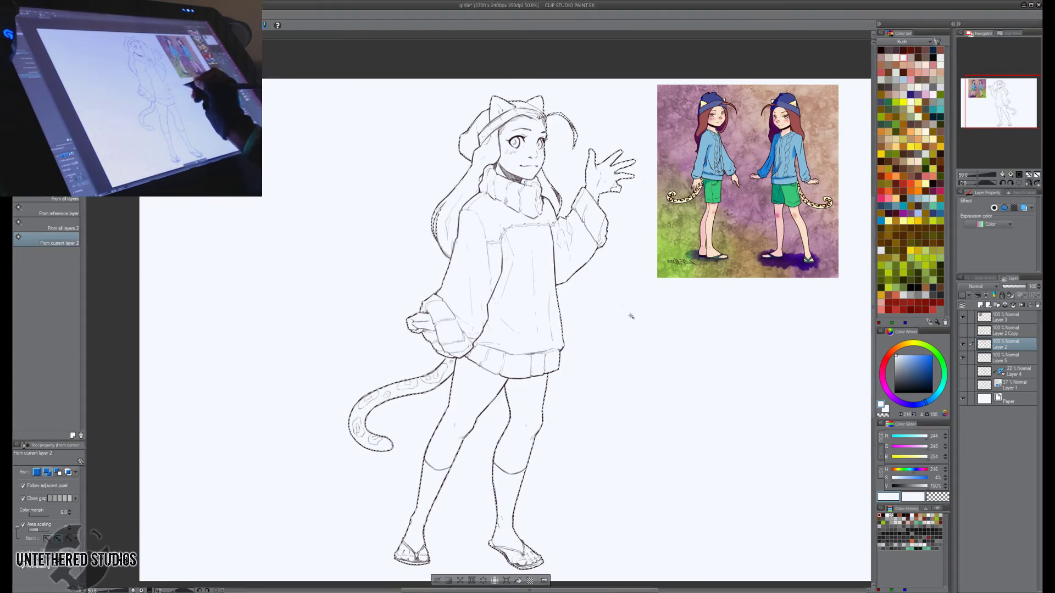
# Fill the selected figure on Layer 5 with the light skin tone sampled from the reference picture, and deselect.
pyautogui.click(1015, 360)
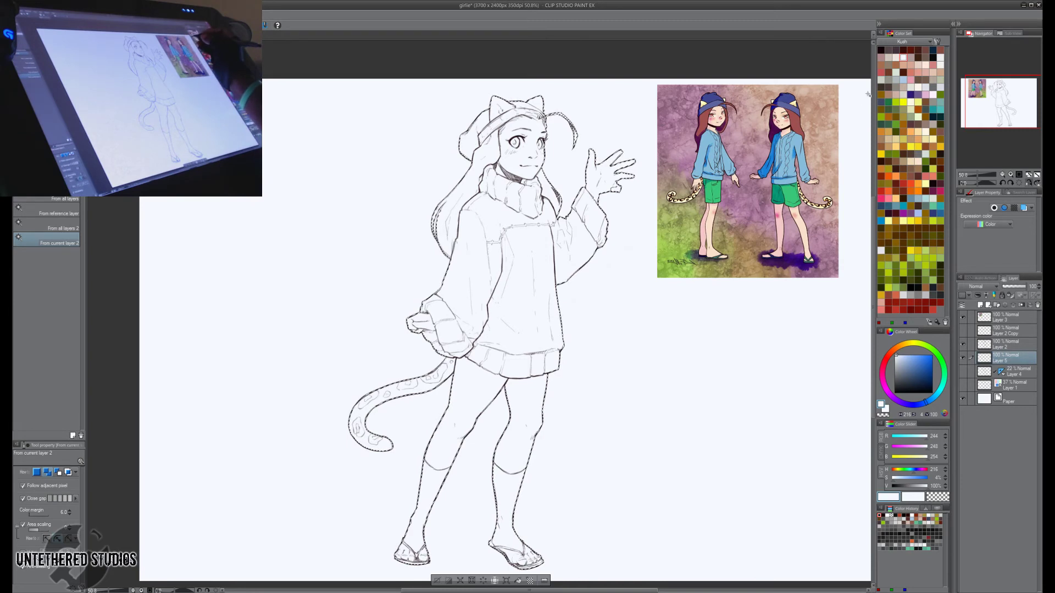
pyautogui.keyDown('alt'); pyautogui.click(788, 125); pyautogui.keyUp('alt')
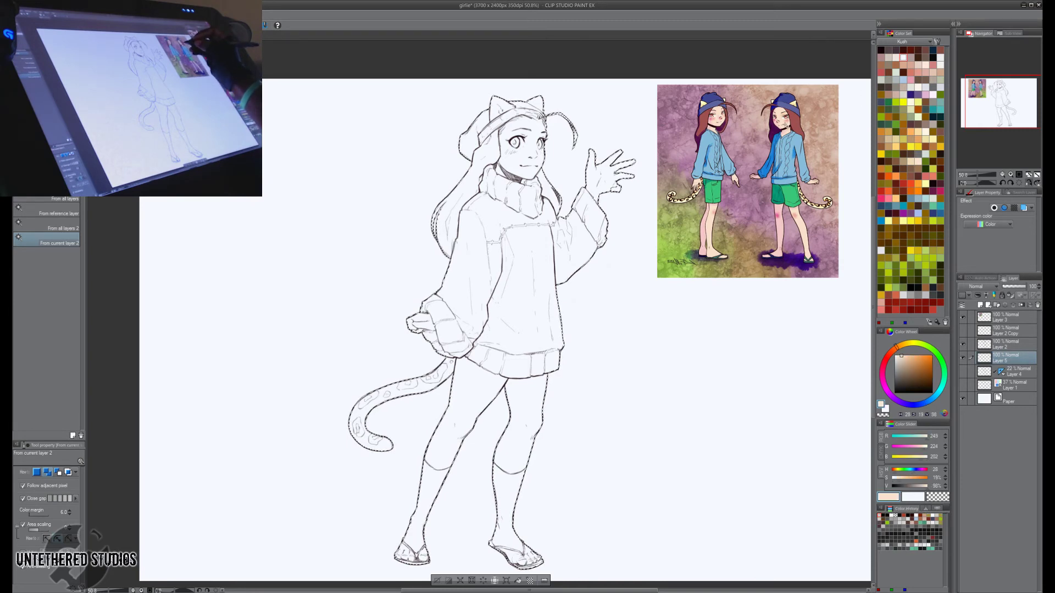
pyautogui.click(518, 580)
pyautogui.click(437, 580)
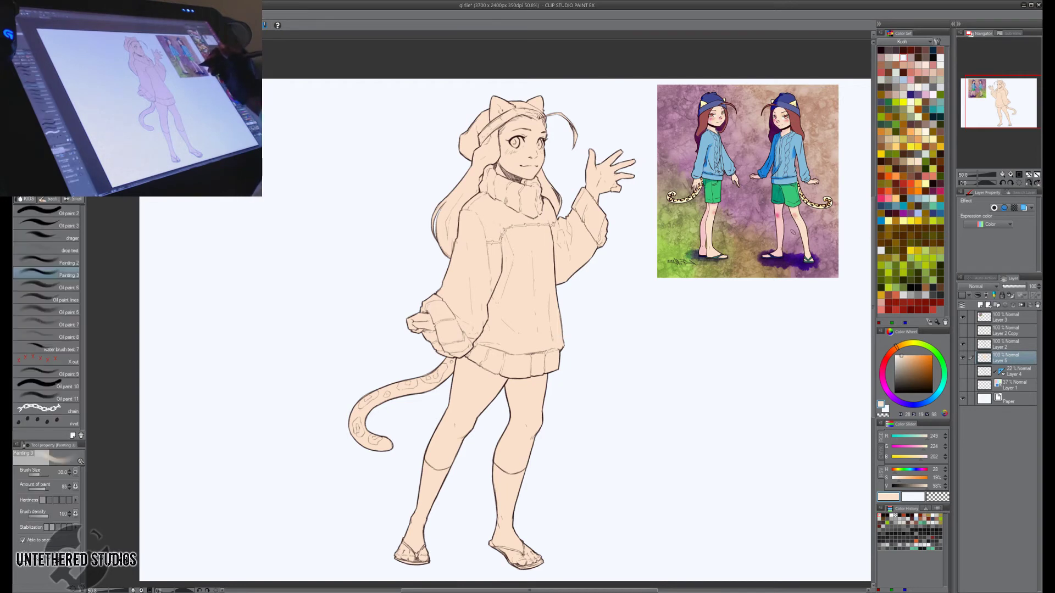
# Paint the back of the girl's hat with the Oil paint 2 brush in the dark blue sampled from the reference hat.
pyautogui.press('b')
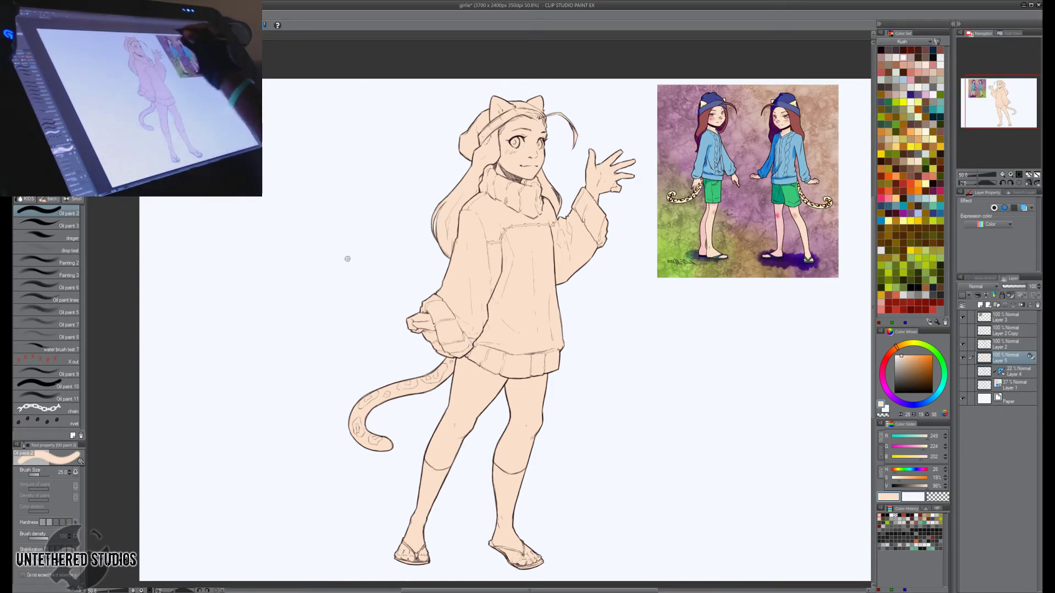
pyautogui.keyDown('alt'); pyautogui.click(713, 99); pyautogui.keyUp('alt')
pyautogui.moveTo(684, 122); pyautogui.dragTo(695, 152)
pyautogui.press(']')
pyautogui.press(']')
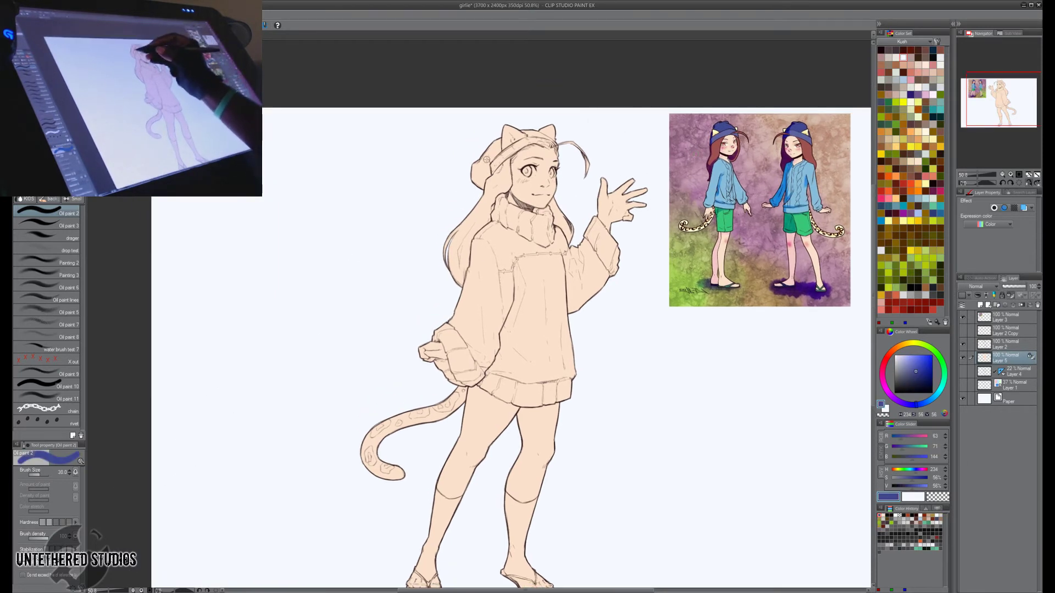
pyautogui.moveTo(476, 179)
pyautogui.mouseDown()
pyautogui.moveTo(481, 150)
pyautogui.moveTo(484, 181)
pyautogui.moveTo(496, 142)
pyautogui.moveTo(482, 186)
pyautogui.mouseUp()
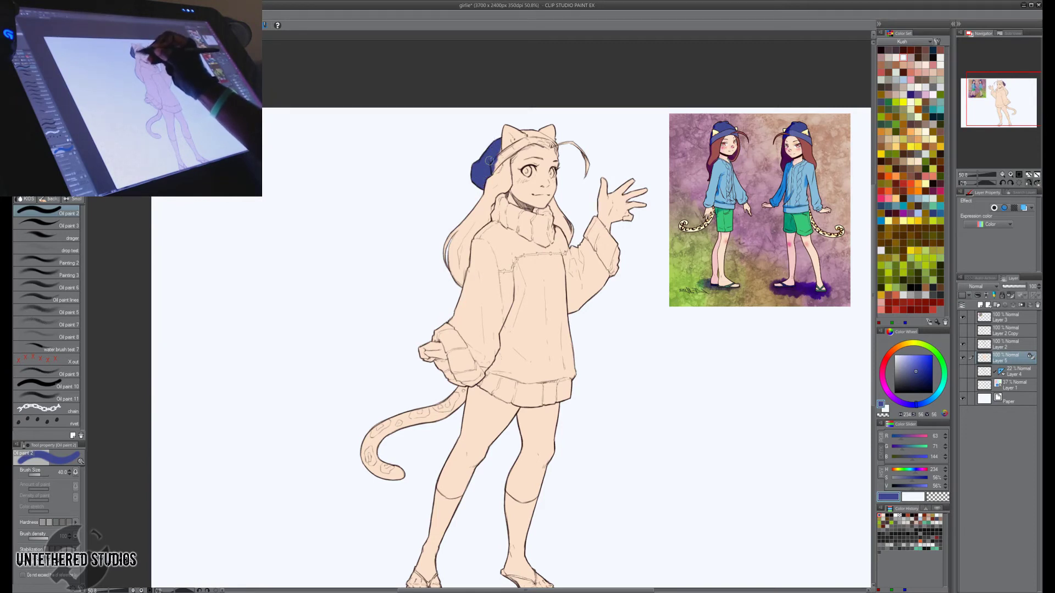
# Adjust the brush hardness and paint the crown of the hat around the cat ears dark blue with a smaller brush.
pyautogui.press('[')
pyautogui.press('[')
pyautogui.press('[')
pyautogui.click(42, 523)
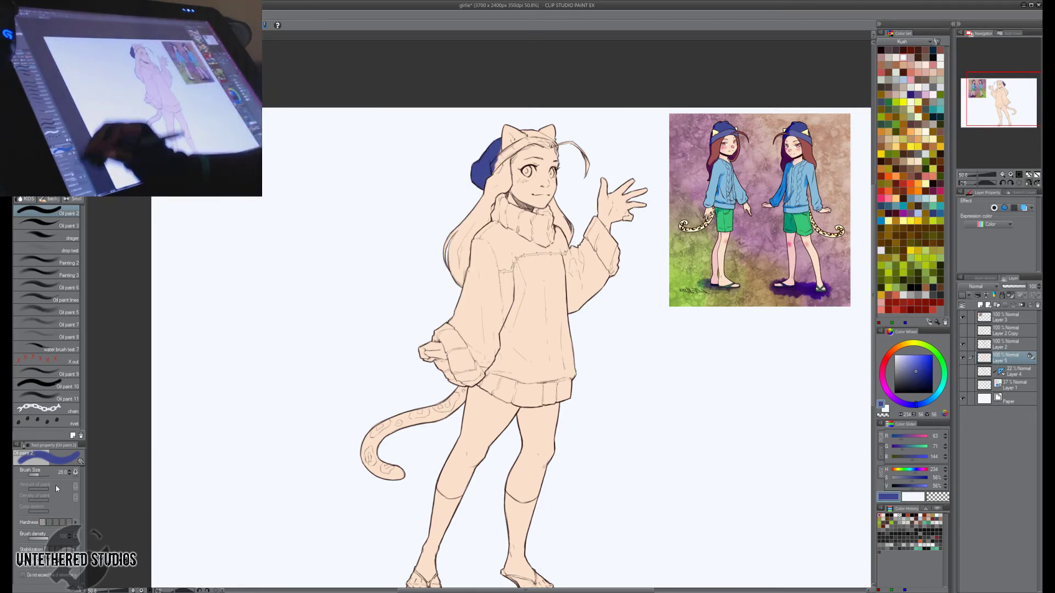
pyautogui.click(55, 522)
pyautogui.moveTo(441, 203); pyautogui.dragTo(507, 407)
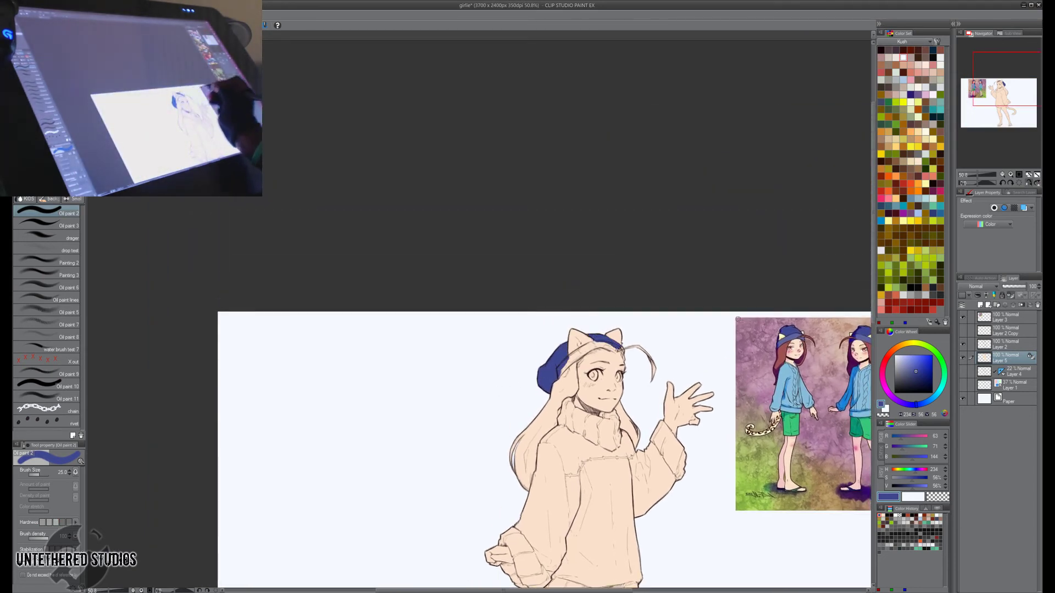
# Paint the hat's brim band in the lighter blue sampled from the reference hat.
pyautogui.moveTo(834, 306); pyautogui.dragTo(827, 291)
pyautogui.keyDown('alt'); pyautogui.click(784, 316); pyautogui.keyUp('alt')
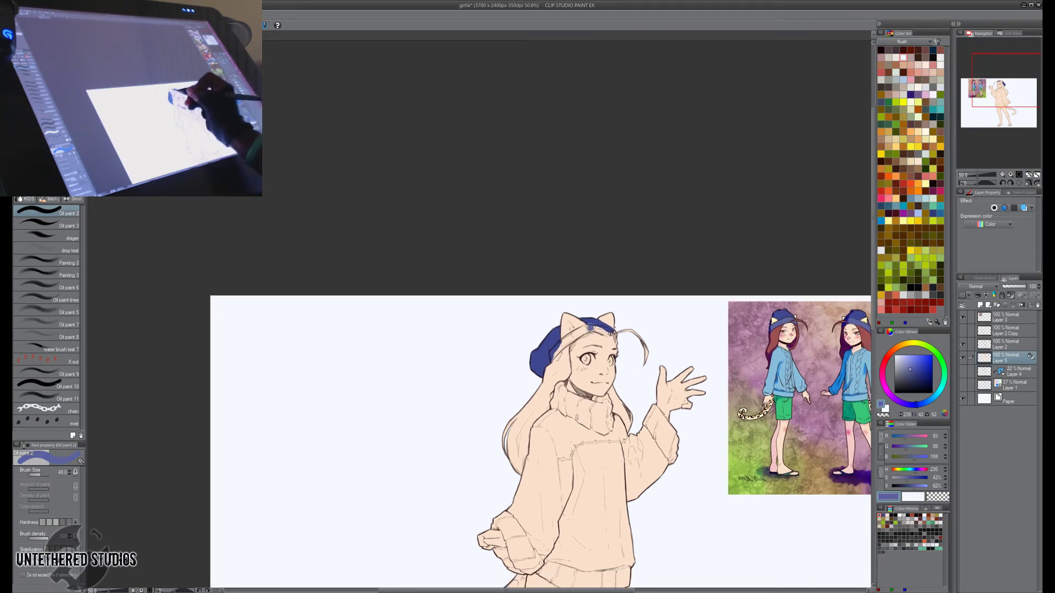
pyautogui.moveTo(591, 328)
pyautogui.mouseDown()
pyautogui.moveTo(552, 354)
pyautogui.moveTo(612, 336)
pyautogui.mouseUp()
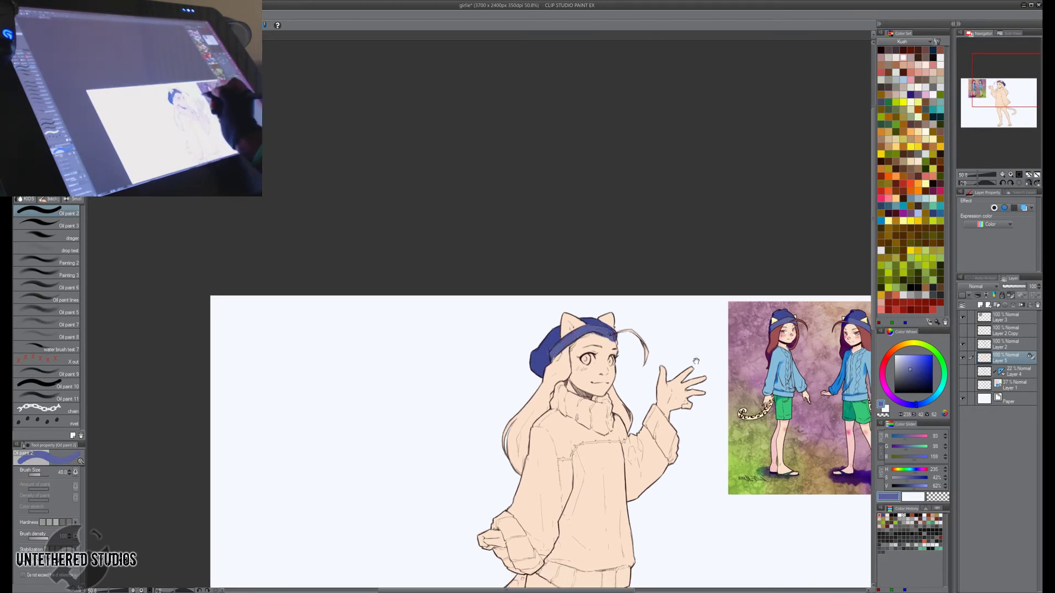
# Paint the long hair, bangs and loose antenna-like strand in the reddish brown sampled from the reference hair.
pyautogui.moveTo(695, 361); pyautogui.dragTo(643, 325)
pyautogui.keyDown('alt'); pyautogui.click(724, 299); pyautogui.keyUp('alt')
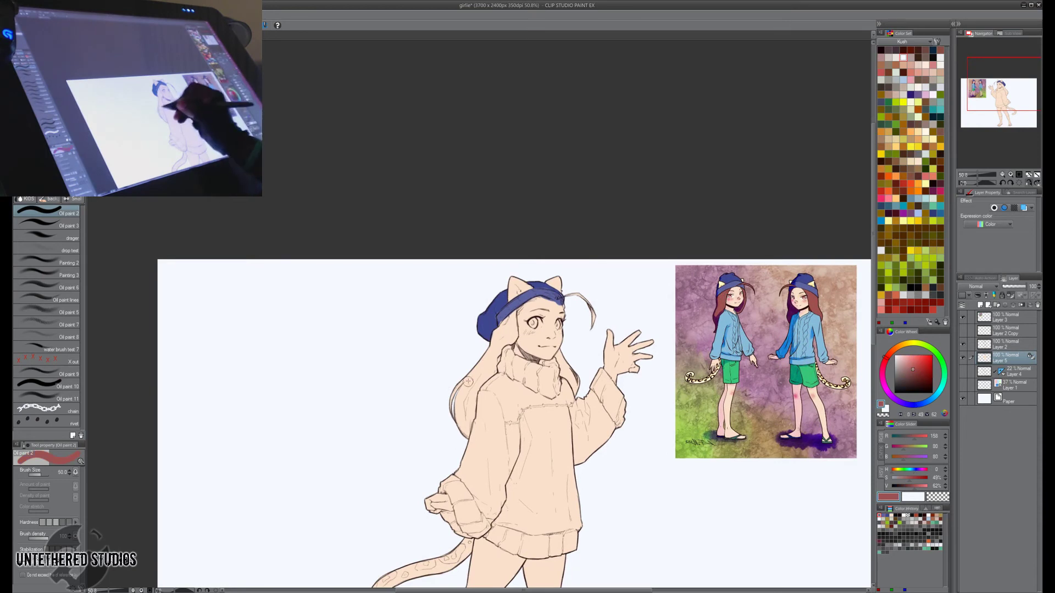
pyautogui.moveTo(468, 382)
pyautogui.mouseDown()
pyautogui.moveTo(454, 419)
pyautogui.moveTo(473, 393)
pyautogui.moveTo(467, 418)
pyautogui.moveTo(479, 361)
pyautogui.moveTo(494, 350)
pyautogui.moveTo(485, 375)
pyautogui.moveTo(513, 321)
pyautogui.moveTo(494, 369)
pyautogui.moveTo(511, 318)
pyautogui.mouseUp()
pyautogui.press('[')
pyautogui.moveTo(564, 361)
pyautogui.mouseDown()
pyautogui.moveTo(561, 353)
pyautogui.moveTo(577, 381)
pyautogui.moveTo(612, 372)
pyautogui.mouseUp()
pyautogui.press(']')
pyautogui.moveTo(574, 262); pyautogui.dragTo(593, 283)
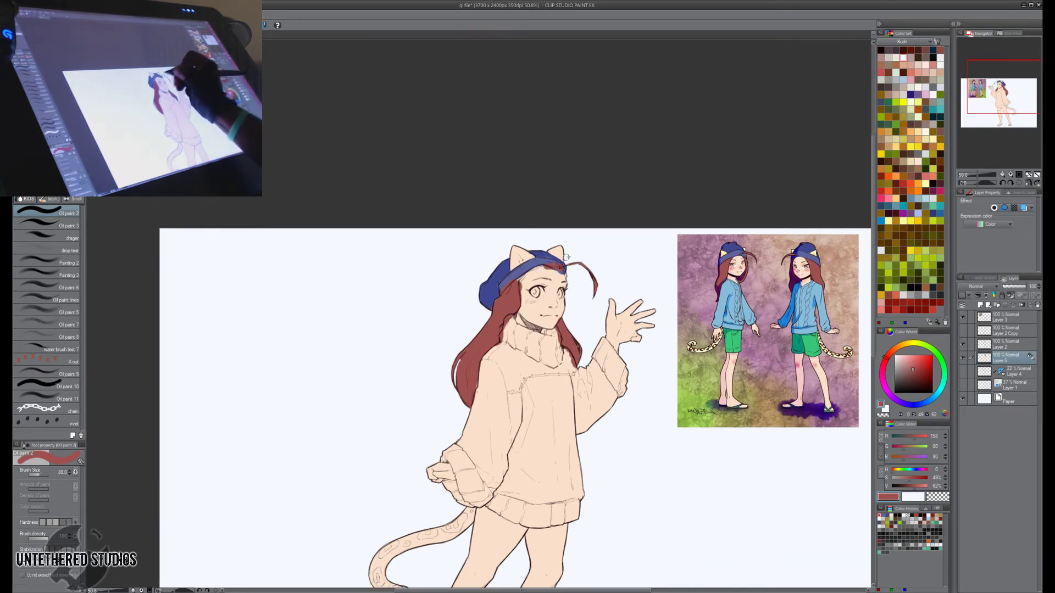
pyautogui.moveTo(519, 282); pyautogui.dragTo(535, 270)
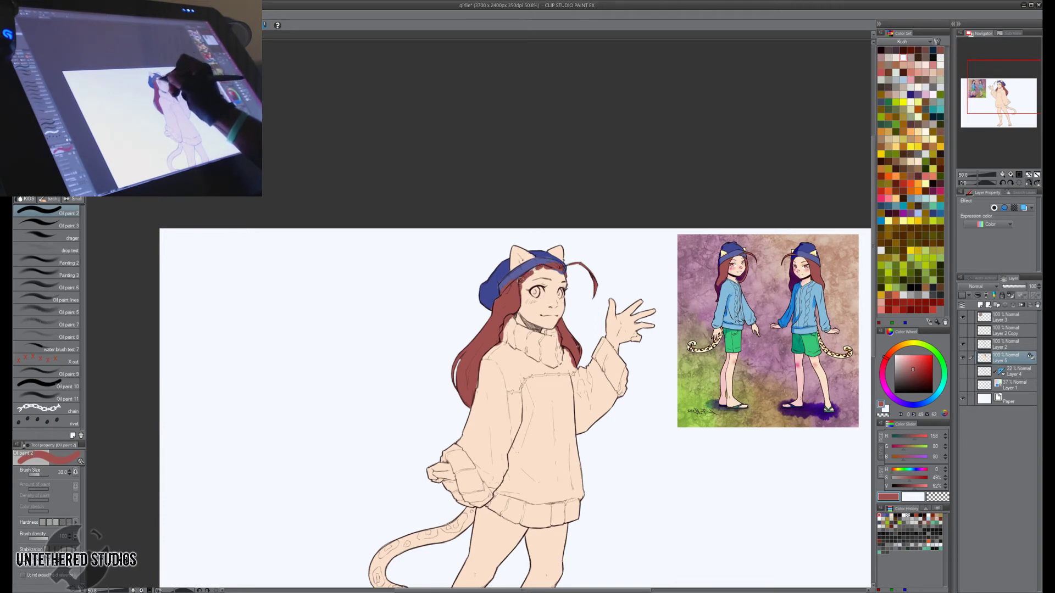
# Paint the whole sweater, including sleeves, hem and turtleneck collar, in the light blue sampled from the reference sweater.
pyautogui.moveTo(653, 375); pyautogui.dragTo(658, 330)
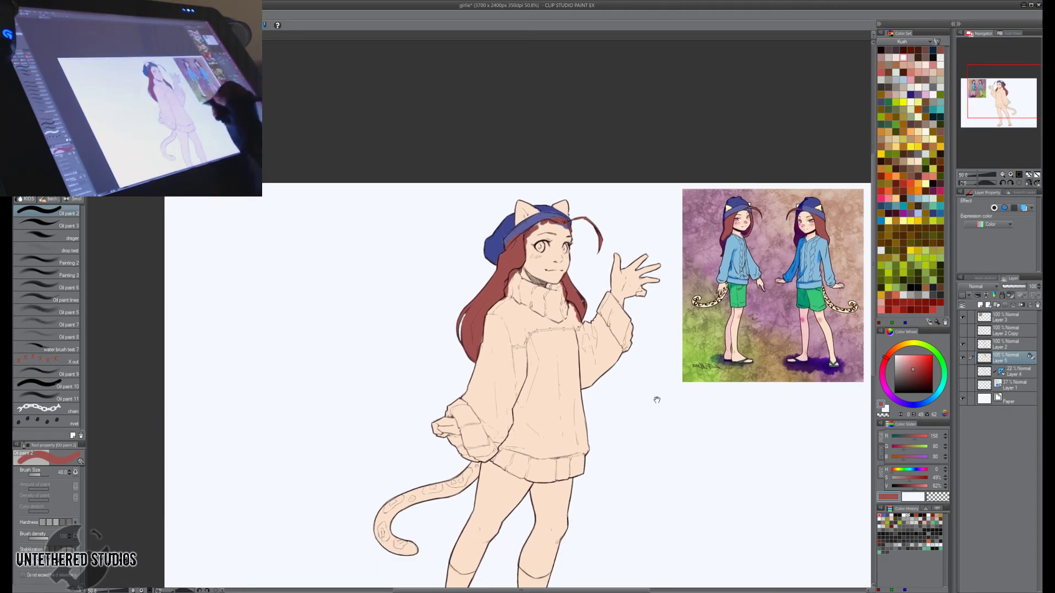
pyautogui.moveTo(657, 400); pyautogui.dragTo(660, 371)
pyautogui.keyDown('alt'); pyautogui.click(736, 213); pyautogui.keyUp('alt')
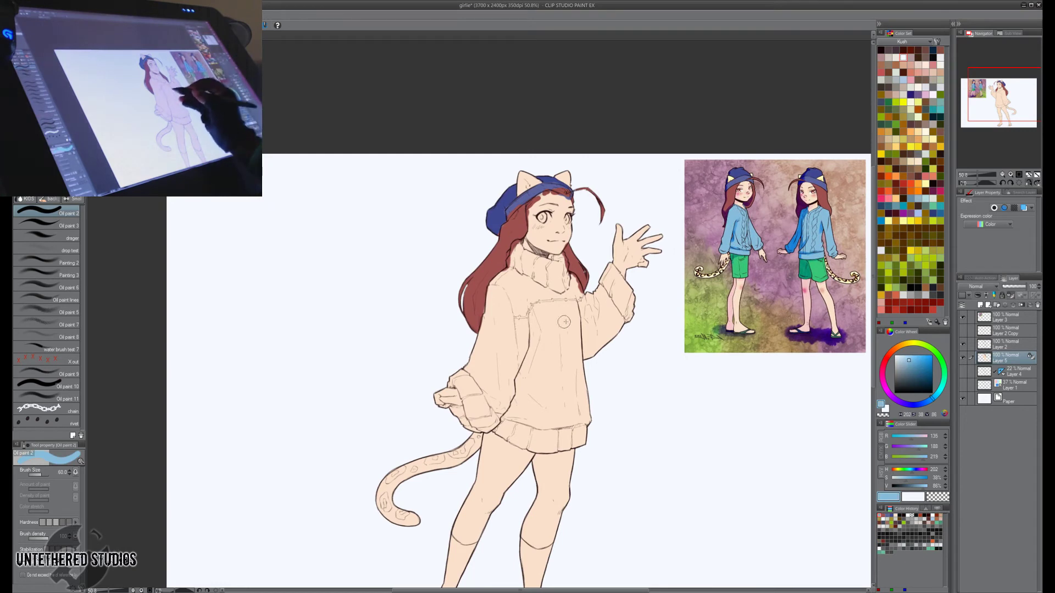
pyautogui.moveTo(565, 323)
pyautogui.mouseDown()
pyautogui.moveTo(533, 384)
pyautogui.moveTo(578, 347)
pyautogui.moveTo(534, 388)
pyautogui.moveTo(484, 420)
pyautogui.moveTo(478, 405)
pyautogui.moveTo(457, 415)
pyautogui.moveTo(473, 410)
pyautogui.moveTo(473, 428)
pyautogui.moveTo(499, 422)
pyautogui.moveTo(520, 431)
pyautogui.moveTo(532, 416)
pyautogui.moveTo(554, 417)
pyautogui.moveTo(573, 424)
pyautogui.moveTo(537, 440)
pyautogui.moveTo(592, 429)
pyautogui.mouseUp()
pyautogui.press(']')
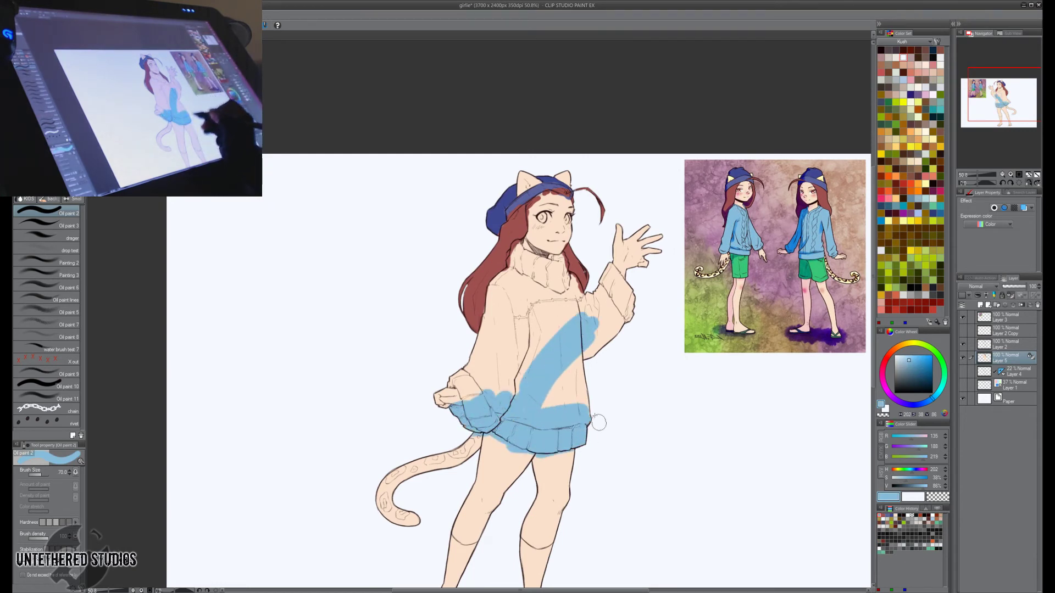
pyautogui.moveTo(535, 351)
pyautogui.mouseDown()
pyautogui.moveTo(478, 412)
pyautogui.moveTo(447, 378)
pyautogui.moveTo(483, 347)
pyautogui.moveTo(489, 374)
pyautogui.moveTo(510, 310)
pyautogui.moveTo(534, 388)
pyautogui.moveTo(558, 405)
pyautogui.moveTo(579, 325)
pyautogui.moveTo(600, 399)
pyautogui.moveTo(578, 357)
pyautogui.moveTo(599, 278)
pyautogui.moveTo(609, 282)
pyautogui.moveTo(601, 302)
pyautogui.moveTo(617, 293)
pyautogui.moveTo(617, 319)
pyautogui.mouseUp()
pyautogui.press('[')
pyautogui.press('[')
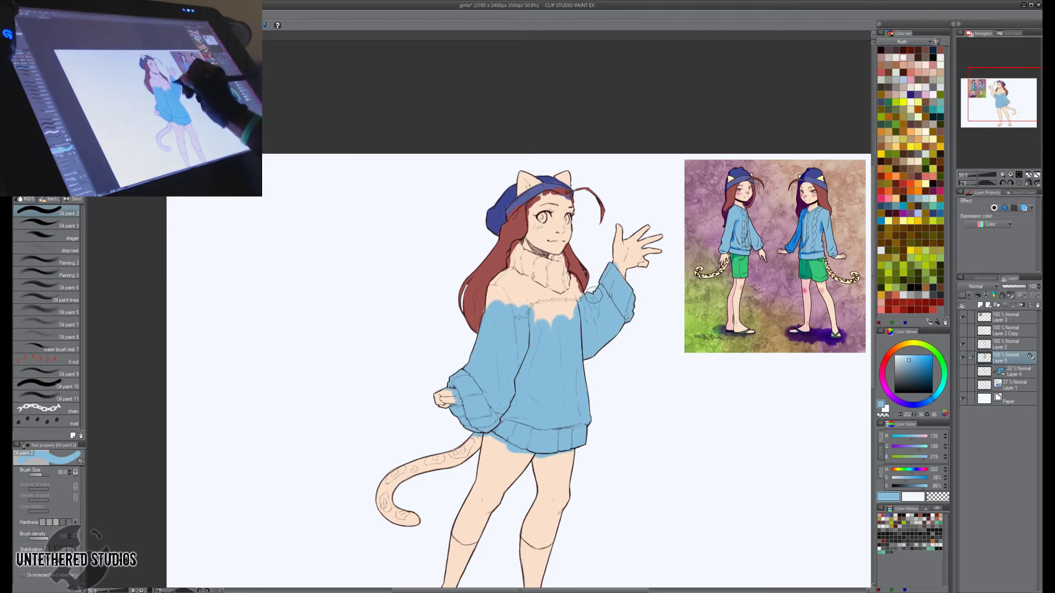
pyautogui.moveTo(491, 301)
pyautogui.mouseDown()
pyautogui.moveTo(518, 247)
pyautogui.moveTo(508, 303)
pyautogui.moveTo(547, 266)
pyautogui.moveTo(531, 257)
pyautogui.moveTo(554, 258)
pyautogui.moveTo(560, 266)
pyautogui.moveTo(523, 310)
pyautogui.moveTo(548, 280)
pyautogui.moveTo(580, 307)
pyautogui.mouseUp()
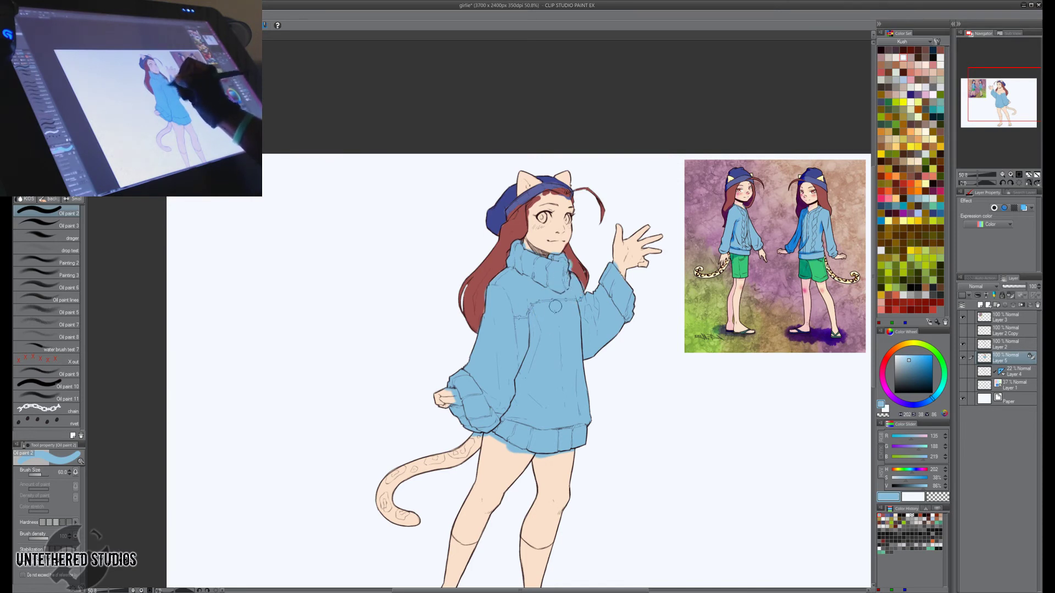
# Sample the green of the reference shorts, make it slightly less saturated, and paint both legs down to the line below the knees.
pyautogui.moveTo(585, 441)
pyautogui.mouseDown()
pyautogui.moveTo(608, 379)
pyautogui.moveTo(596, 327)
pyautogui.mouseUp()
pyautogui.press(']')
pyautogui.keyDown('alt'); pyautogui.click(803, 184); pyautogui.keyUp('alt')
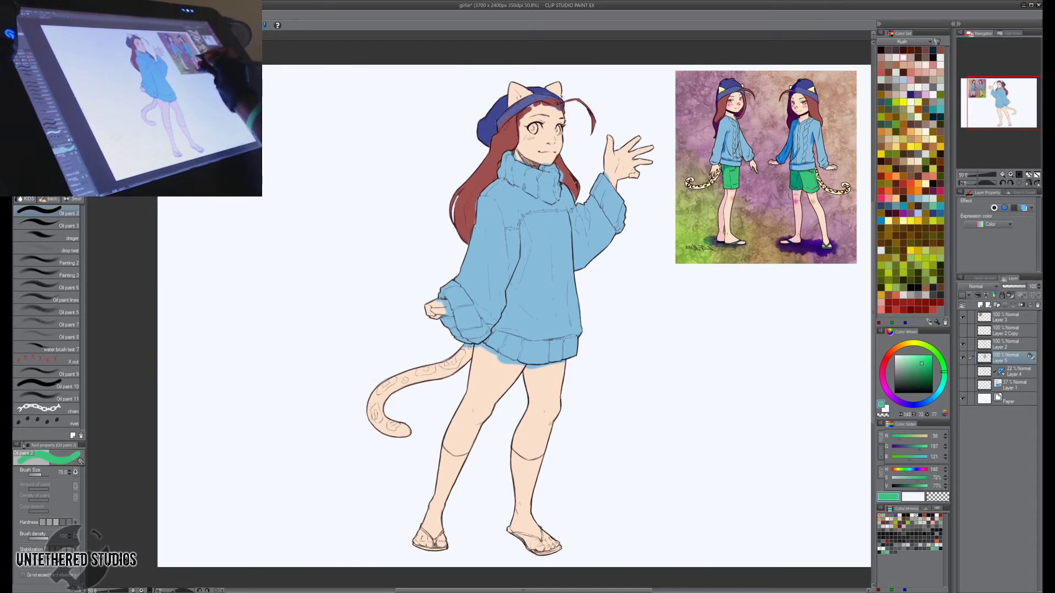
pyautogui.click(917, 372)
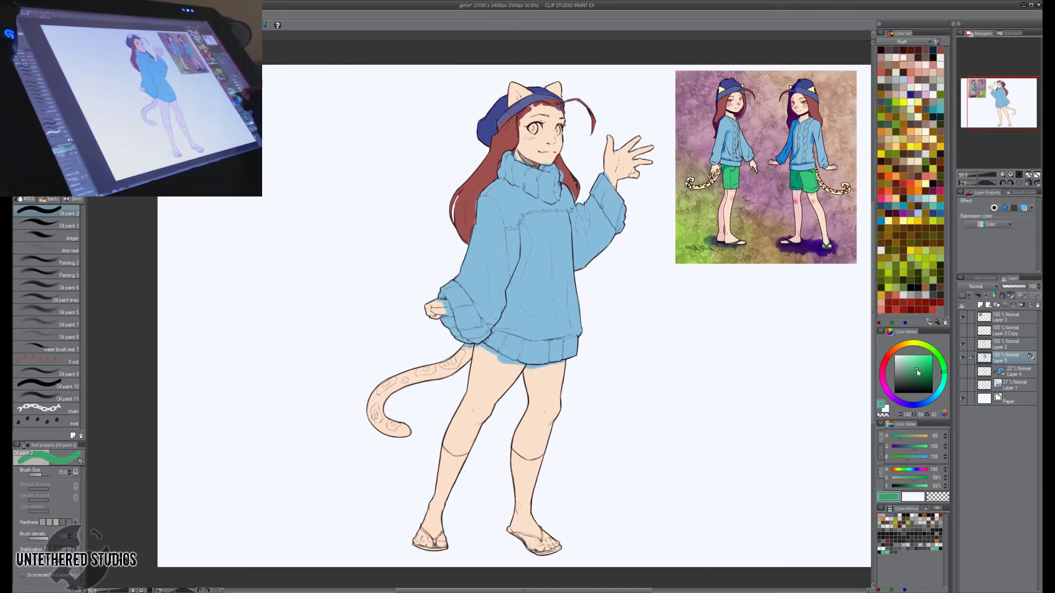
pyautogui.click(917, 366)
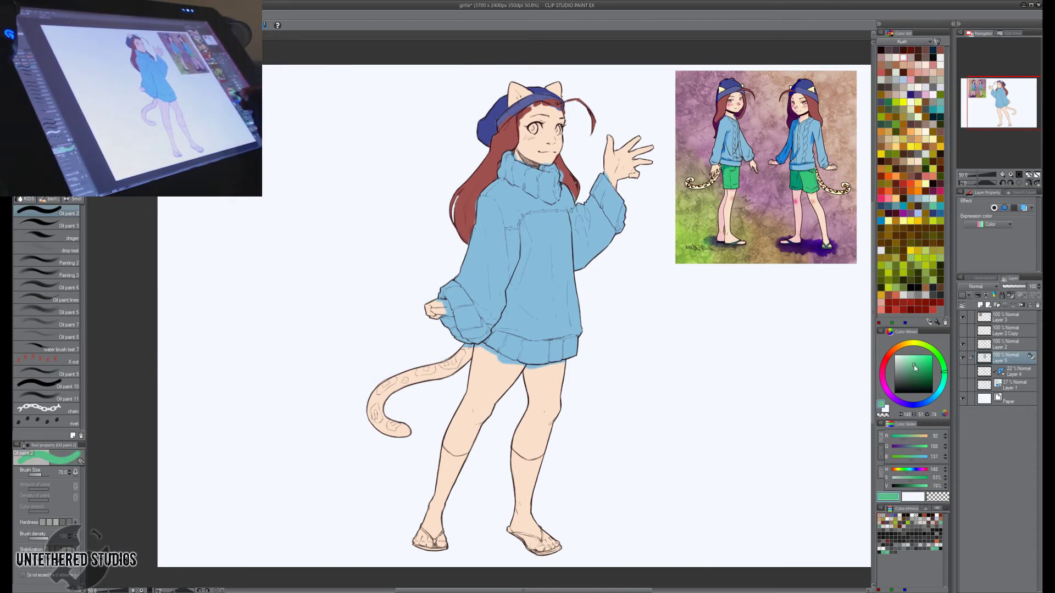
pyautogui.moveTo(509, 379)
pyautogui.mouseDown()
pyautogui.moveTo(472, 435)
pyautogui.moveTo(454, 421)
pyautogui.moveTo(453, 444)
pyautogui.mouseUp()
pyautogui.moveTo(490, 400)
pyautogui.mouseDown()
pyautogui.moveTo(484, 349)
pyautogui.moveTo(495, 374)
pyautogui.moveTo(556, 372)
pyautogui.moveTo(524, 431)
pyautogui.moveTo(561, 425)
pyautogui.moveTo(523, 447)
pyautogui.moveTo(533, 445)
pyautogui.mouseUp()
# Paint the tail in the pale yellow sampled from the reference tail.
pyautogui.moveTo(594, 388); pyautogui.dragTo(599, 455)
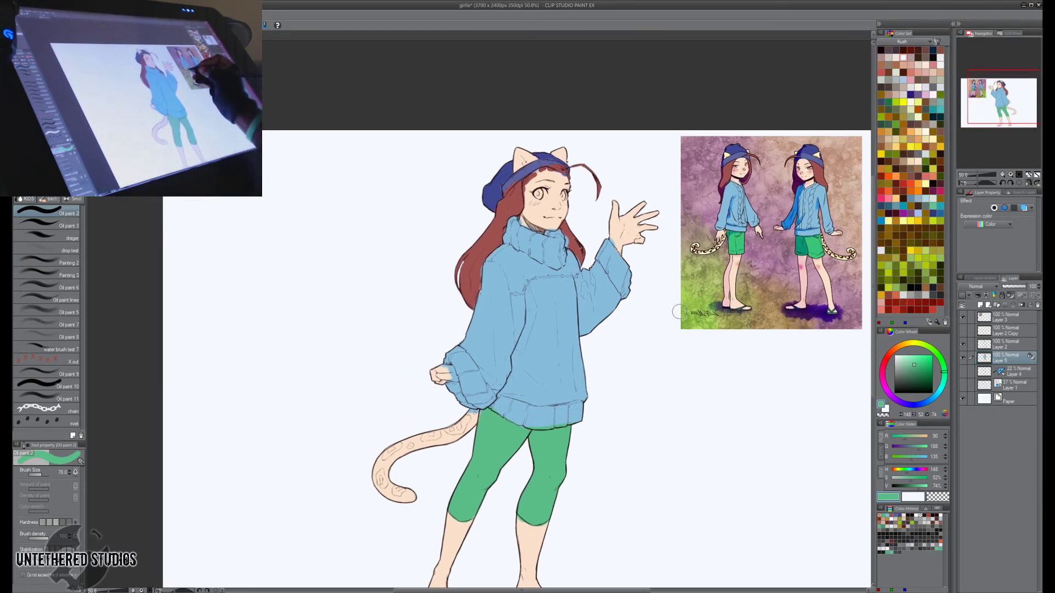
pyautogui.keyDown('alt'); pyautogui.click(708, 247); pyautogui.keyUp('alt')
pyautogui.keyDown('alt'); pyautogui.click(716, 242); pyautogui.keyUp('alt')
pyautogui.moveTo(445, 434)
pyautogui.mouseDown()
pyautogui.moveTo(395, 443)
pyautogui.moveTo(411, 486)
pyautogui.moveTo(468, 419)
pyautogui.mouseUp()
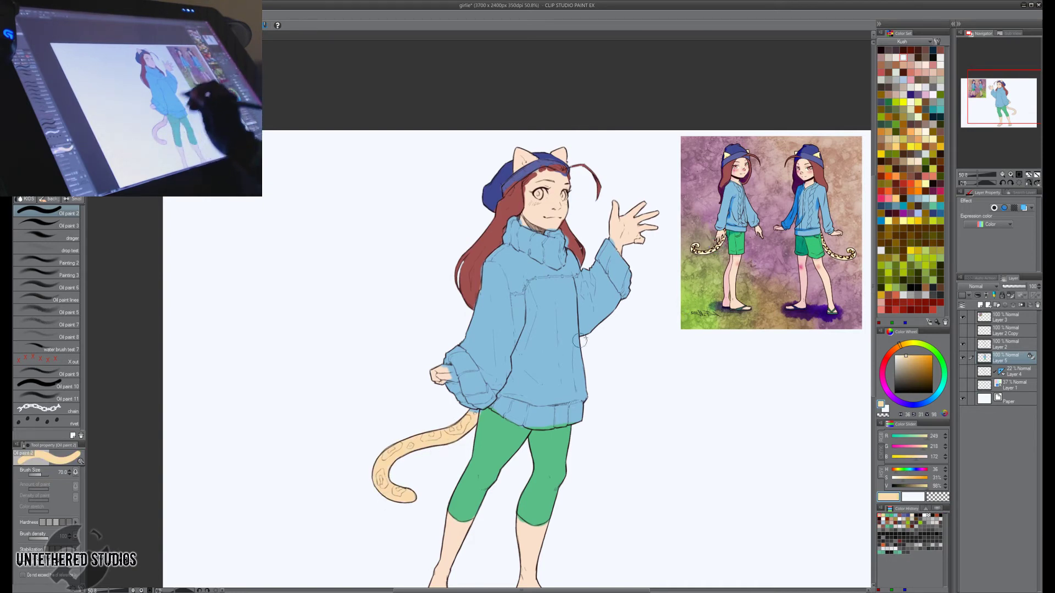
# Sample the peach orange near the base of the reference tail and repaint the girl's whole tail with it.
pyautogui.hotkey('ctrl', 'alt', '0')
pyautogui.moveTo(778, 265); pyautogui.dragTo(452, 493)
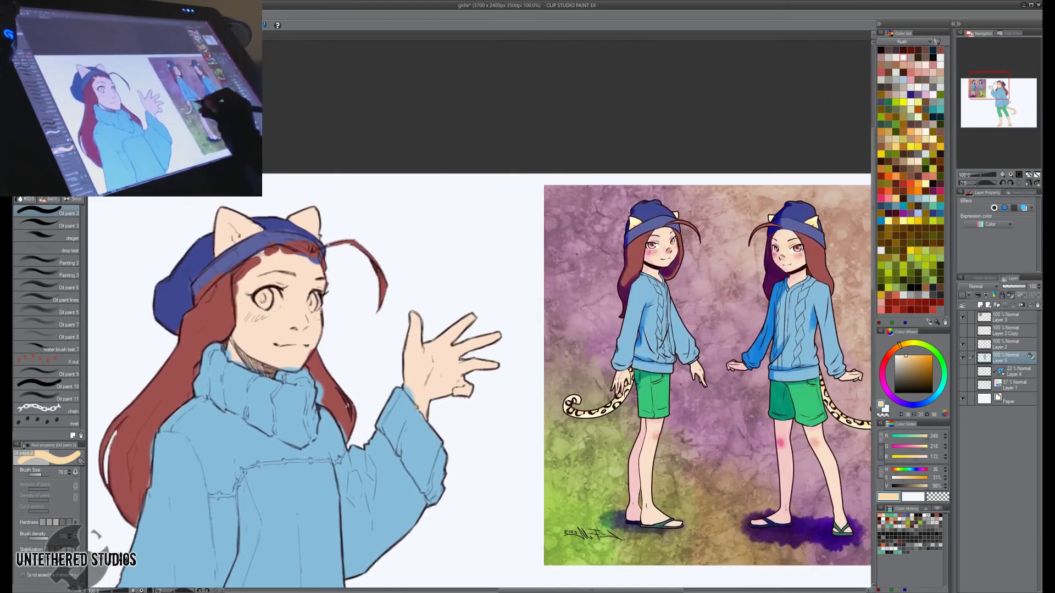
pyautogui.keyDown('alt'); pyautogui.click(623, 388); pyautogui.keyUp('alt')
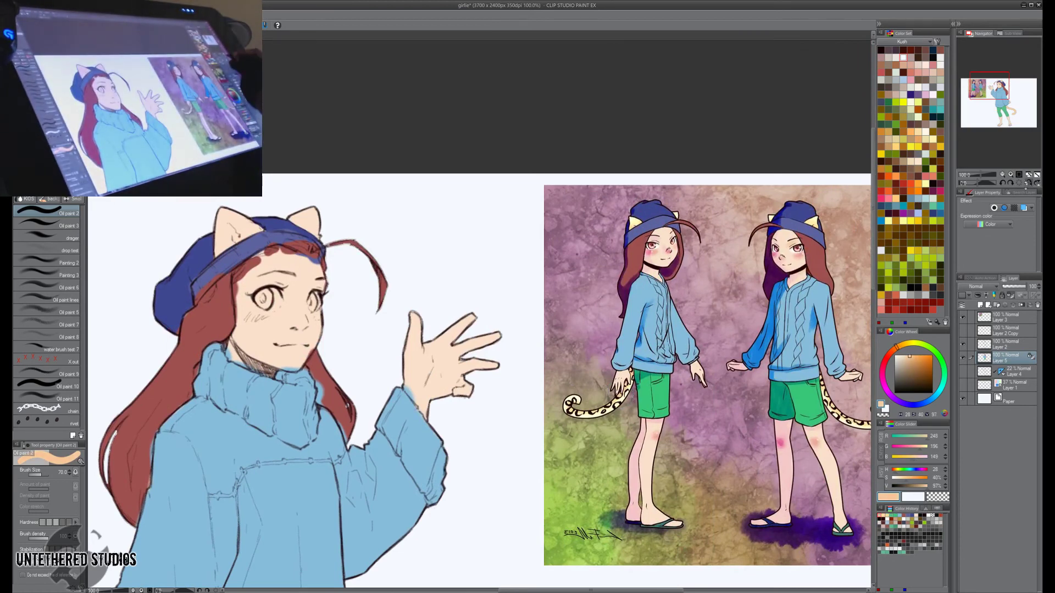
pyautogui.click(1037, 175)
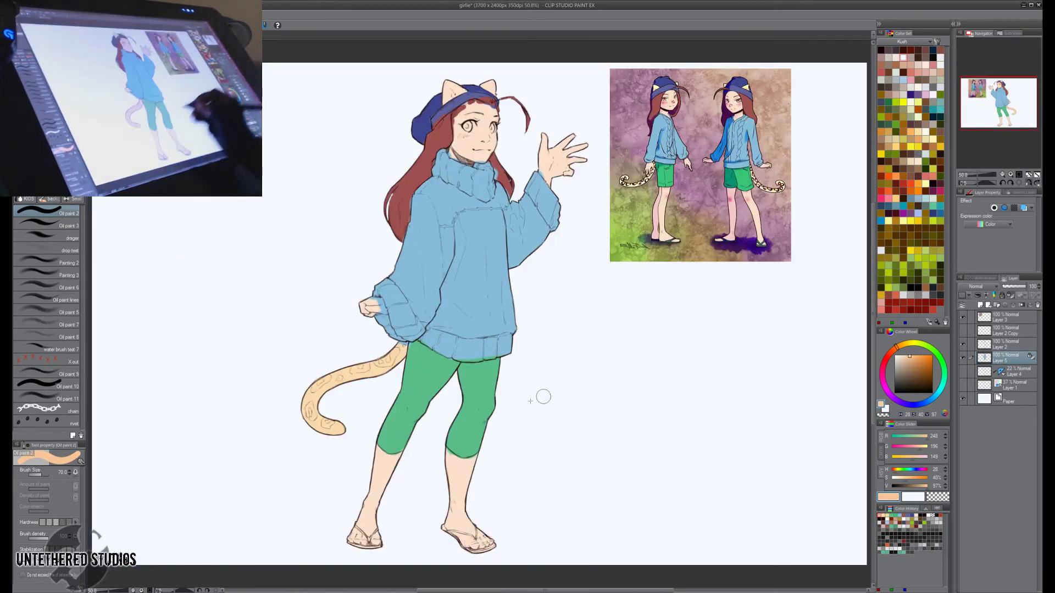
pyautogui.moveTo(358, 376)
pyautogui.mouseDown()
pyautogui.moveTo(397, 354)
pyautogui.moveTo(387, 364)
pyautogui.mouseUp()
pyautogui.moveTo(342, 411); pyautogui.dragTo(373, 501)
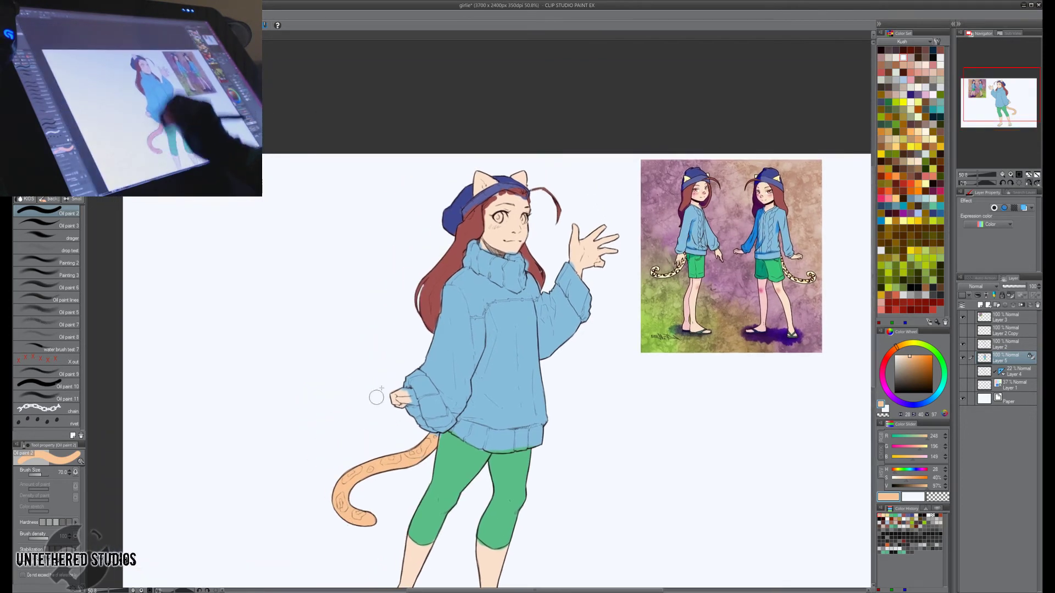
# Reduce the brush size to 50 and paint the cat ears in the same peach orange as the tail.
pyautogui.press('[')
pyautogui.press('[')
pyautogui.moveTo(478, 177); pyautogui.dragTo(486, 183)
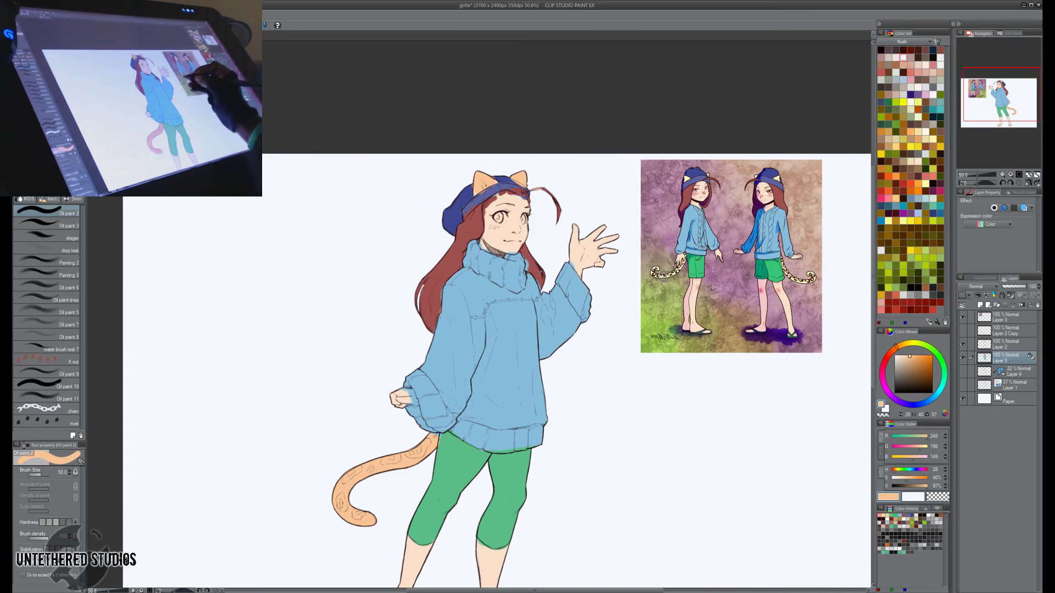
# Sample the pale yellow of the reference tail, lighten it to a cream, and paint it along the underside of the tail.
pyautogui.keyDown('alt'); pyautogui.click(662, 276); pyautogui.keyUp('alt')
pyautogui.moveTo(369, 519)
pyautogui.mouseDown()
pyautogui.moveTo(348, 523)
pyautogui.moveTo(337, 506)
pyautogui.mouseUp()
pyautogui.hotkey('ctrl', 'z')
pyautogui.click(902, 361)
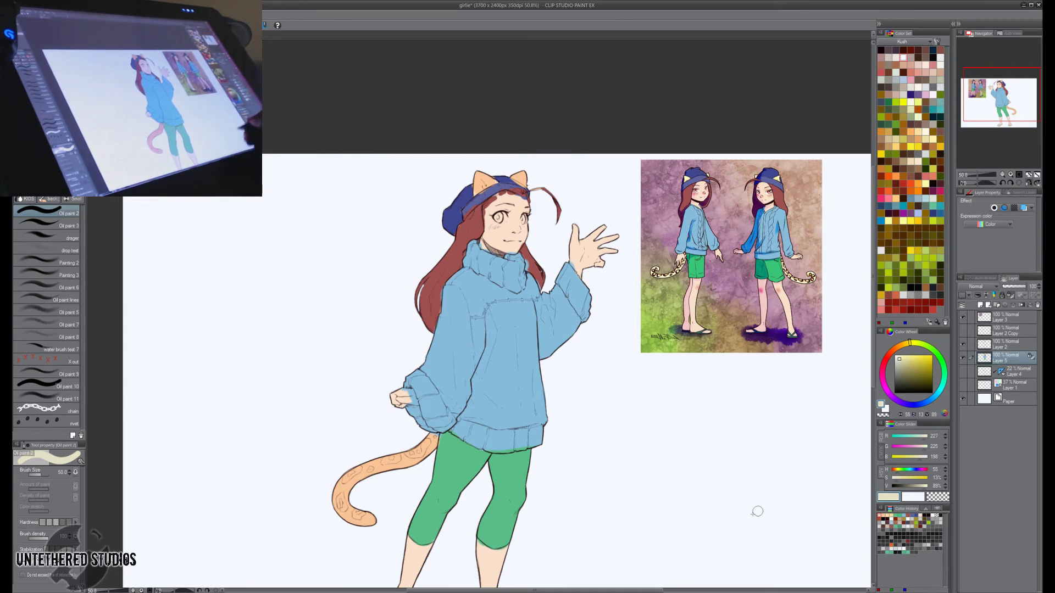
pyautogui.click(901, 357)
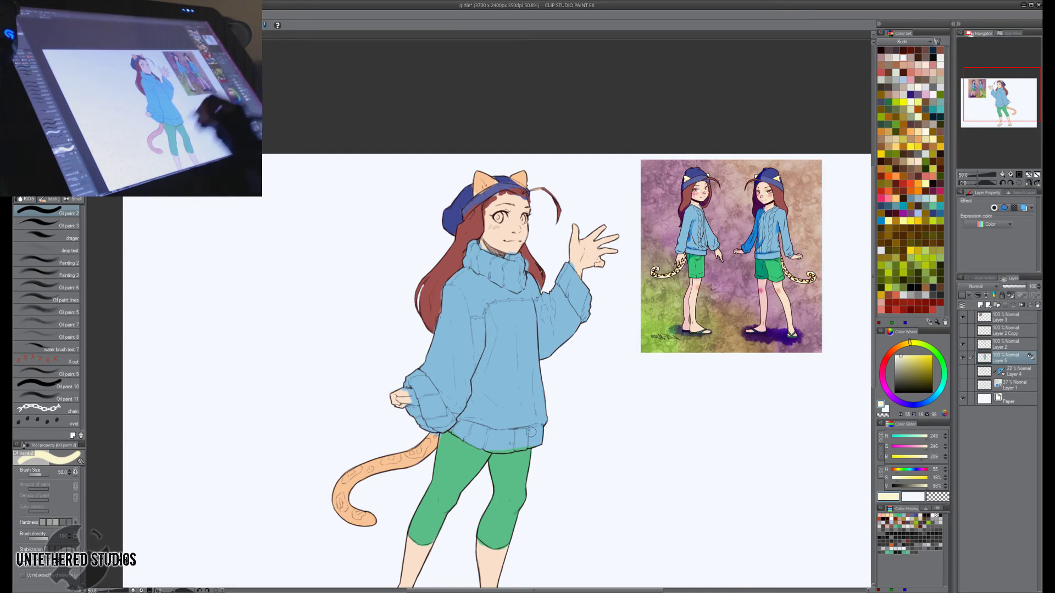
pyautogui.moveTo(333, 507)
pyautogui.mouseDown()
pyautogui.moveTo(376, 527)
pyautogui.moveTo(359, 490)
pyautogui.moveTo(352, 497)
pyautogui.moveTo(386, 477)
pyautogui.moveTo(368, 480)
pyautogui.moveTo(439, 449)
pyautogui.mouseUp()
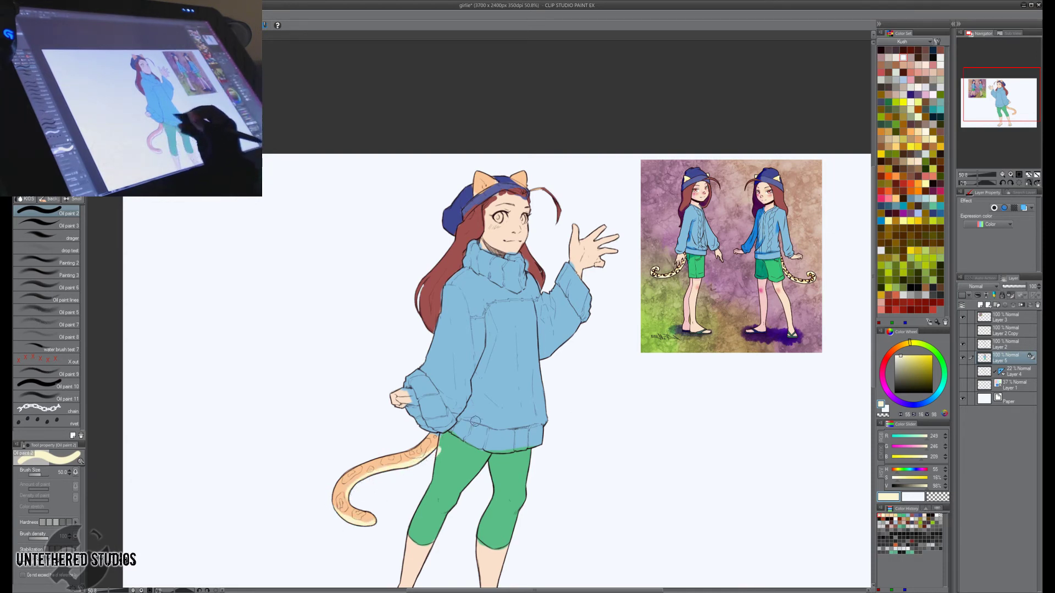
# Resample the tail's orange and cream, reduce the brush size to 40, and fill the inner cat ears with the cream.
pyautogui.keyDown('alt'); pyautogui.click(356, 514); pyautogui.keyUp('alt')
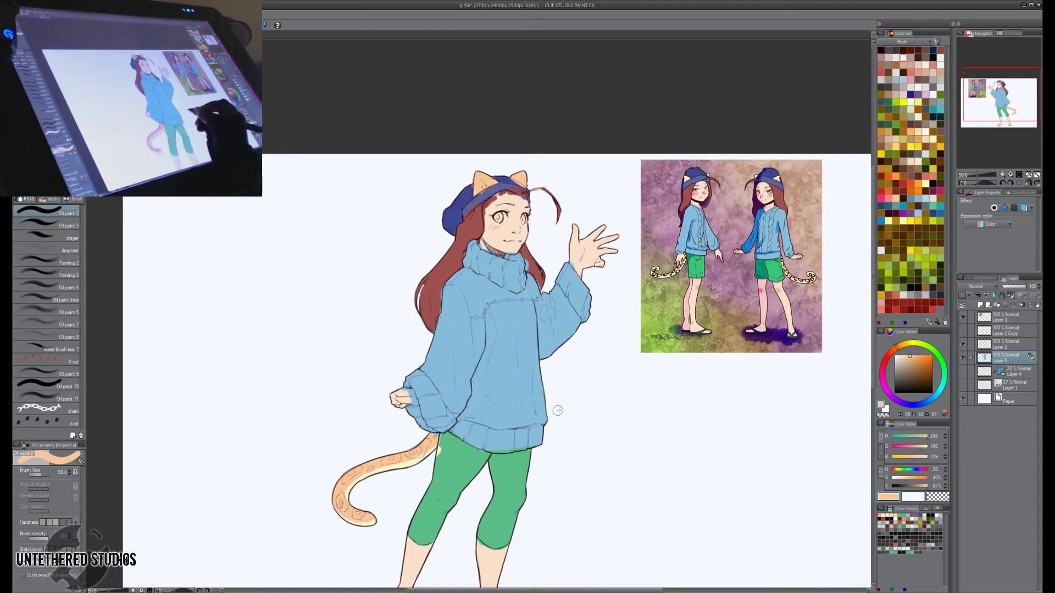
pyautogui.keyDown('alt'); pyautogui.click(410, 464); pyautogui.keyUp('alt')
pyautogui.press('[')
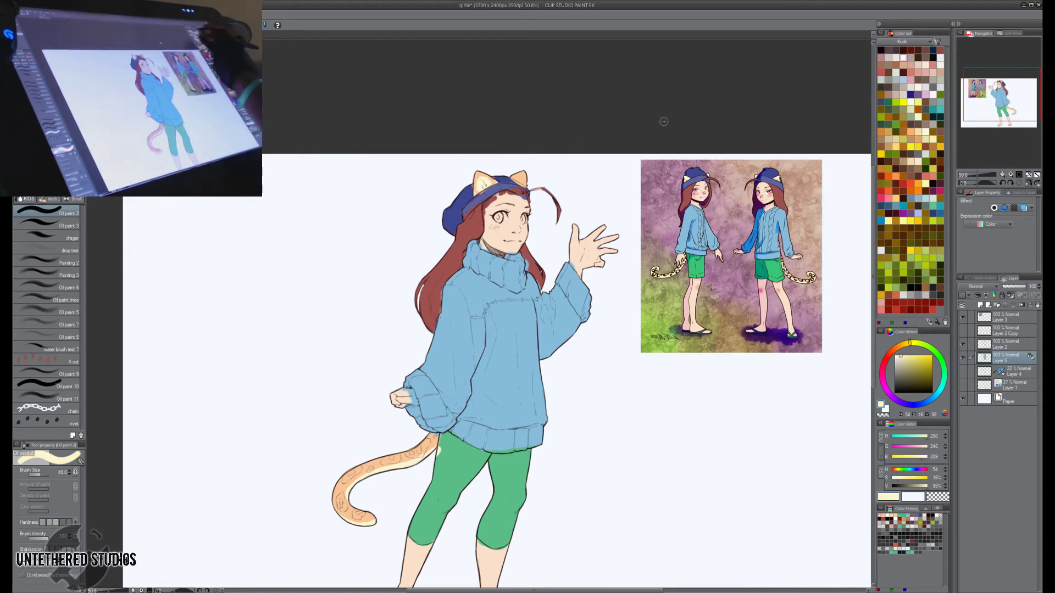
# Choose a very light grey and paint the whites of both eyes, reducing the brush size to 20.
pyautogui.click(940, 57)
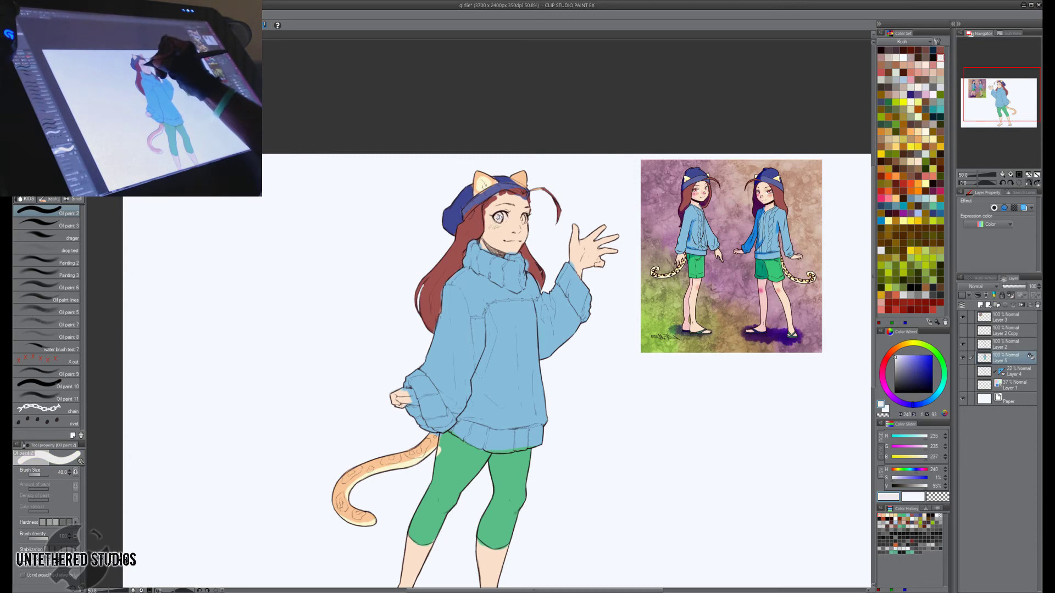
pyautogui.click(499, 218)
pyautogui.press('[')
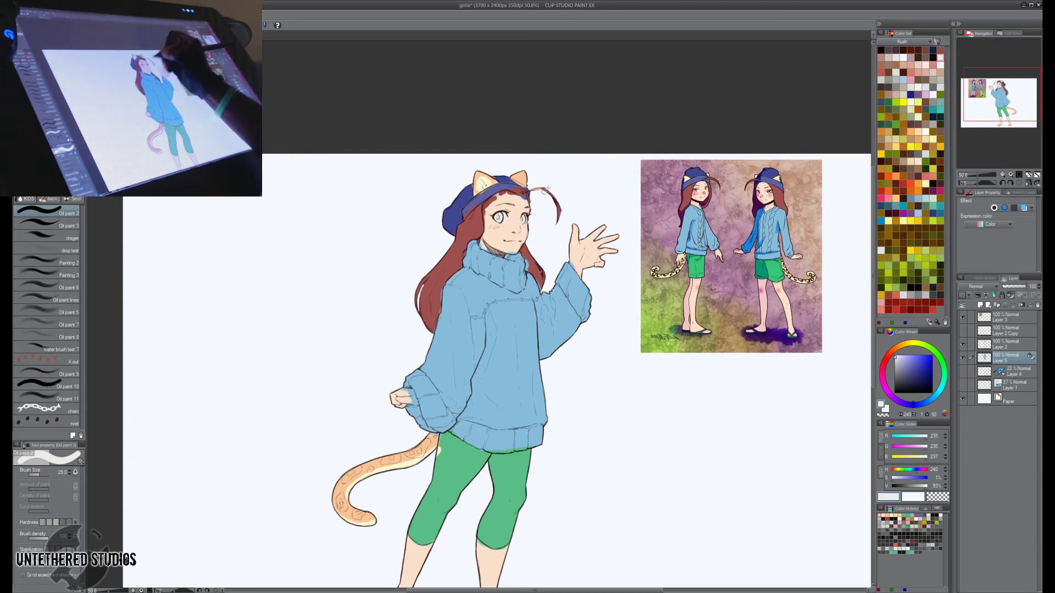
pyautogui.click(1018, 174)
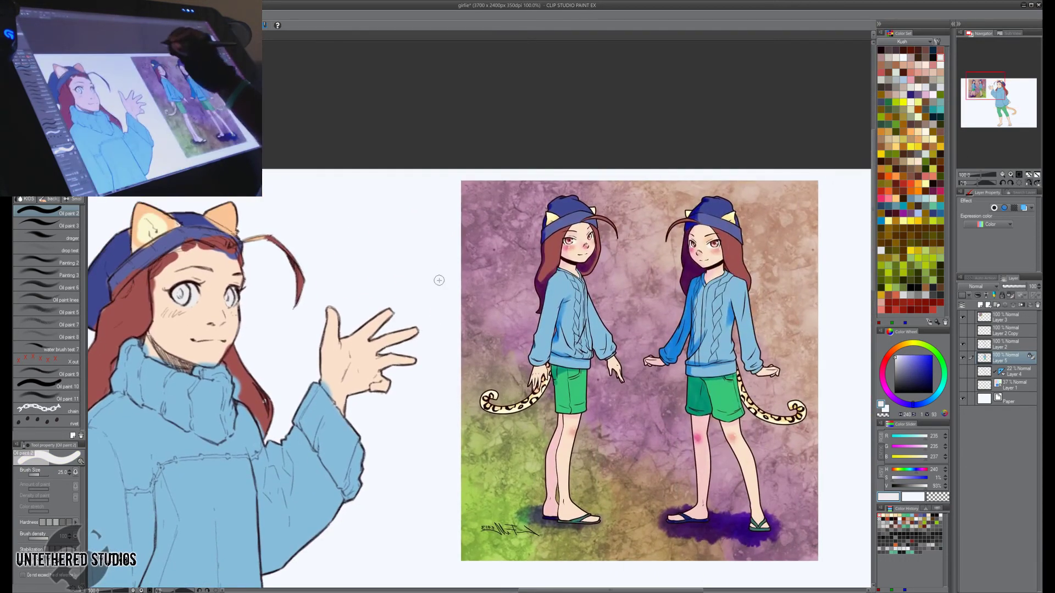
# Paint both of the girl's irises a muted pink, starting from the pink sampled on the reference character's face and darkening it.
pyautogui.keyDown('alt'); pyautogui.click(566, 243); pyautogui.keyUp('alt')
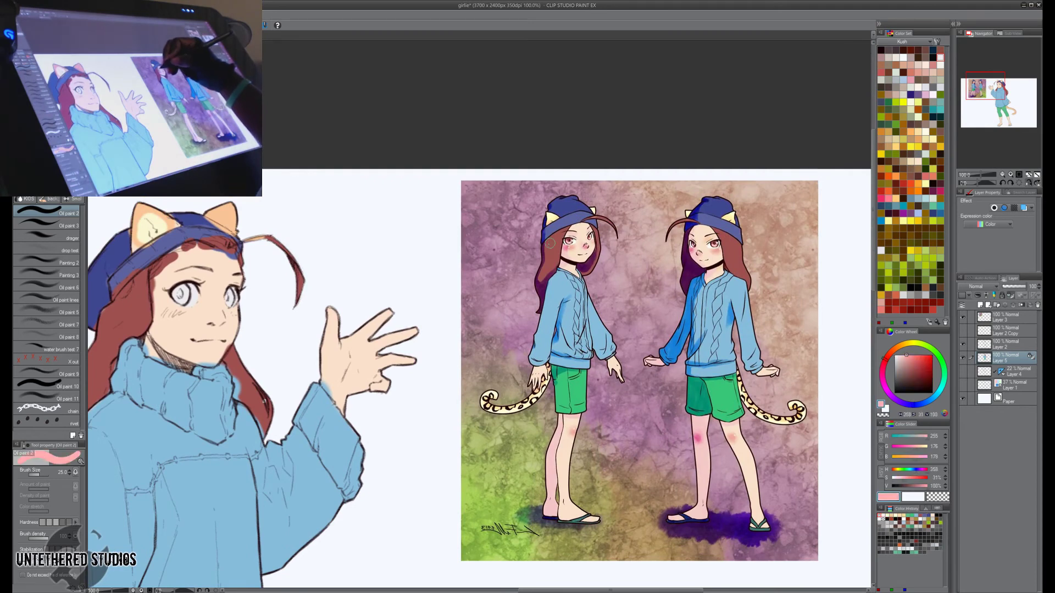
pyautogui.moveTo(385, 273); pyautogui.dragTo(558, 194)
pyautogui.press('[')
pyautogui.moveTo(358, 212); pyautogui.dragTo(354, 217)
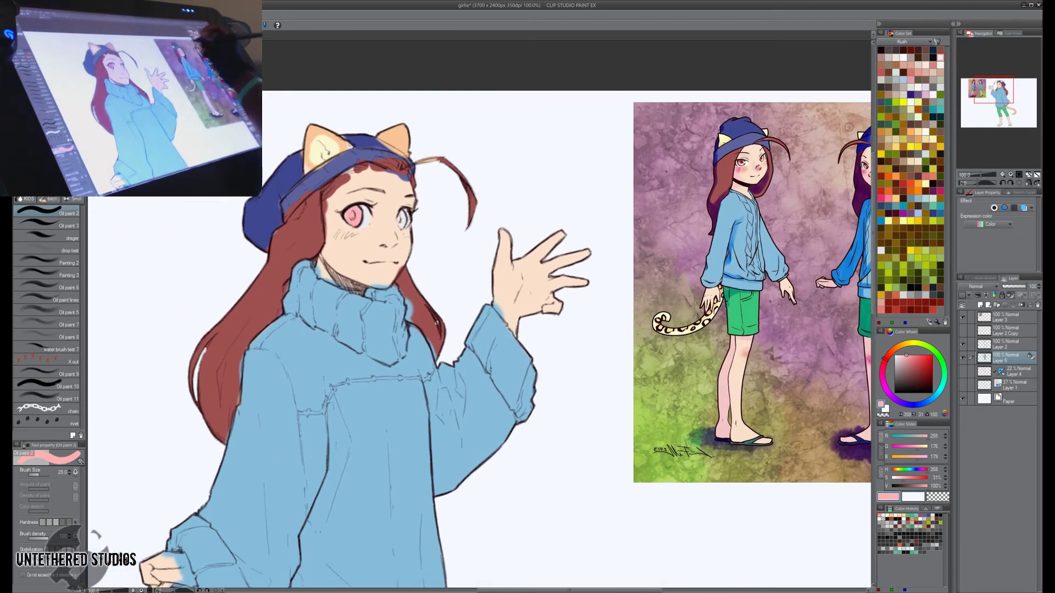
pyautogui.click(907, 361)
pyautogui.click(909, 366)
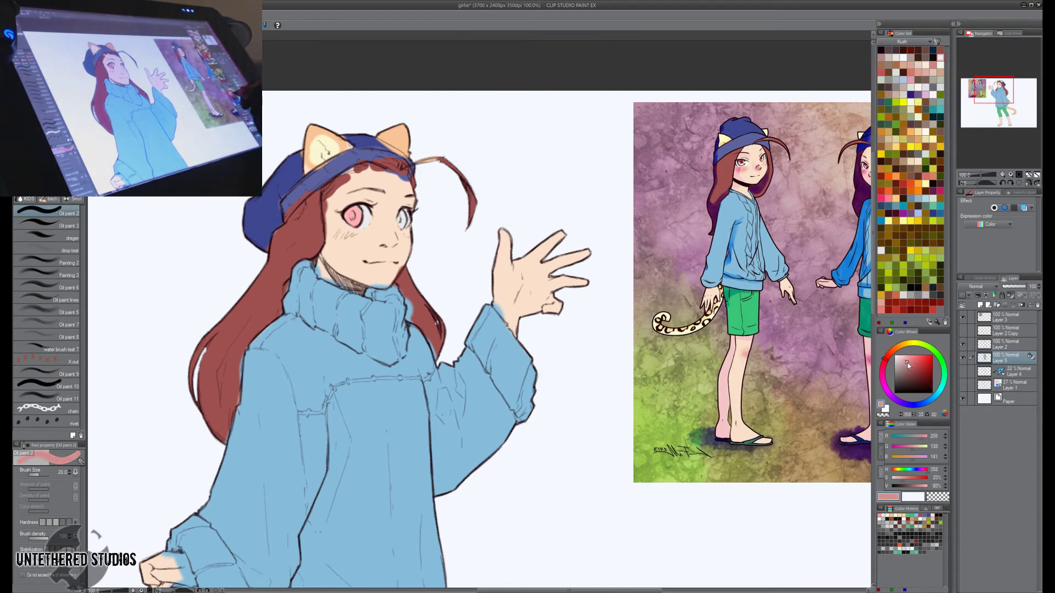
pyautogui.moveTo(355, 216); pyautogui.dragTo(348, 218)
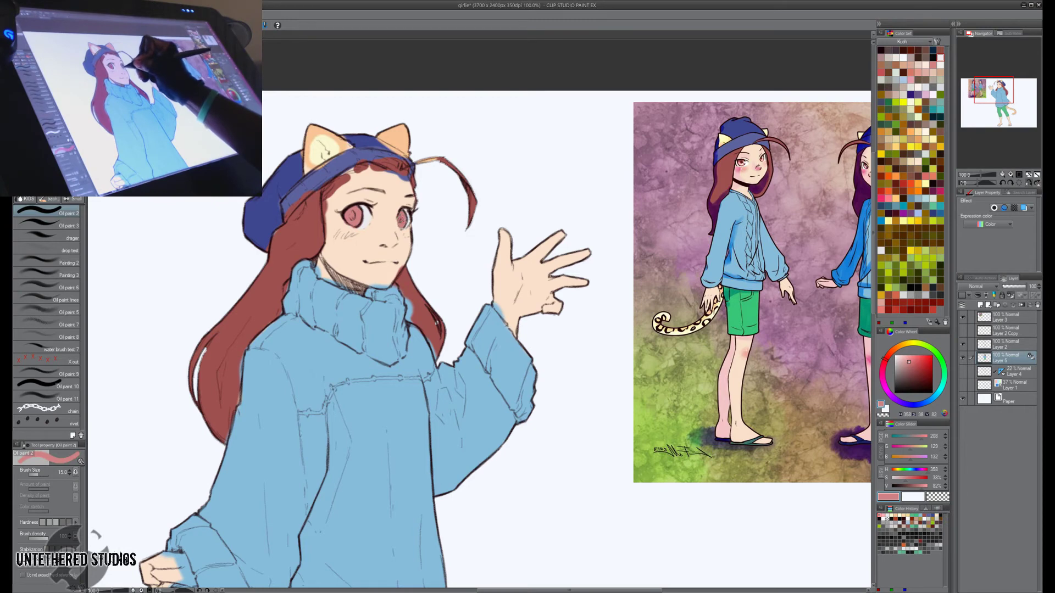
# Touch up the back of the beanie and its border with the brim using blues sampled from the hat.
pyautogui.moveTo(513, 460)
pyautogui.mouseDown()
pyautogui.moveTo(654, 400)
pyautogui.moveTo(670, 520)
pyautogui.mouseUp()
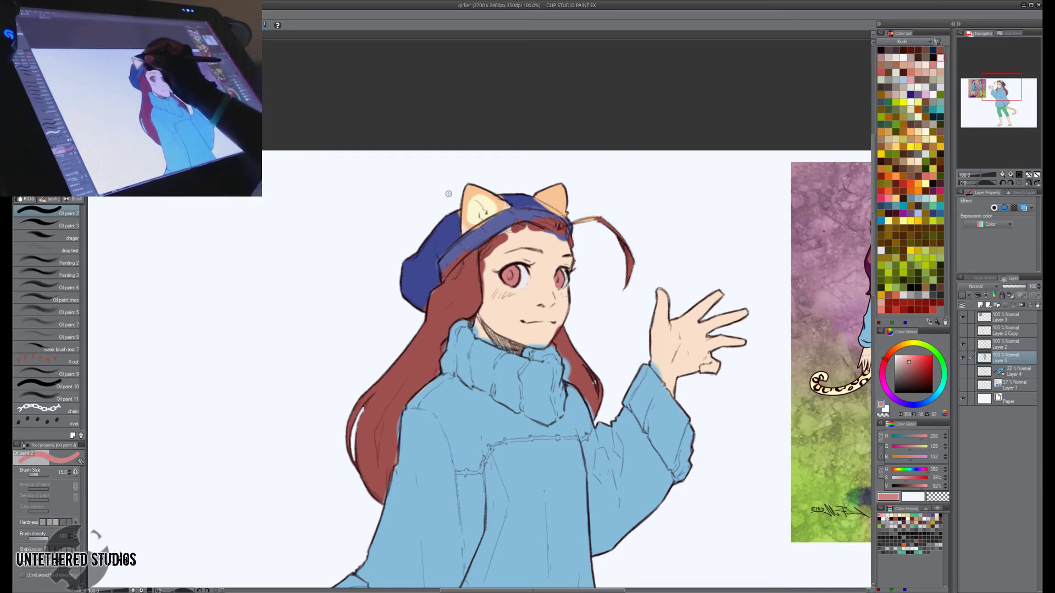
pyautogui.keyDown('alt'); pyautogui.click(454, 217); pyautogui.keyUp('alt')
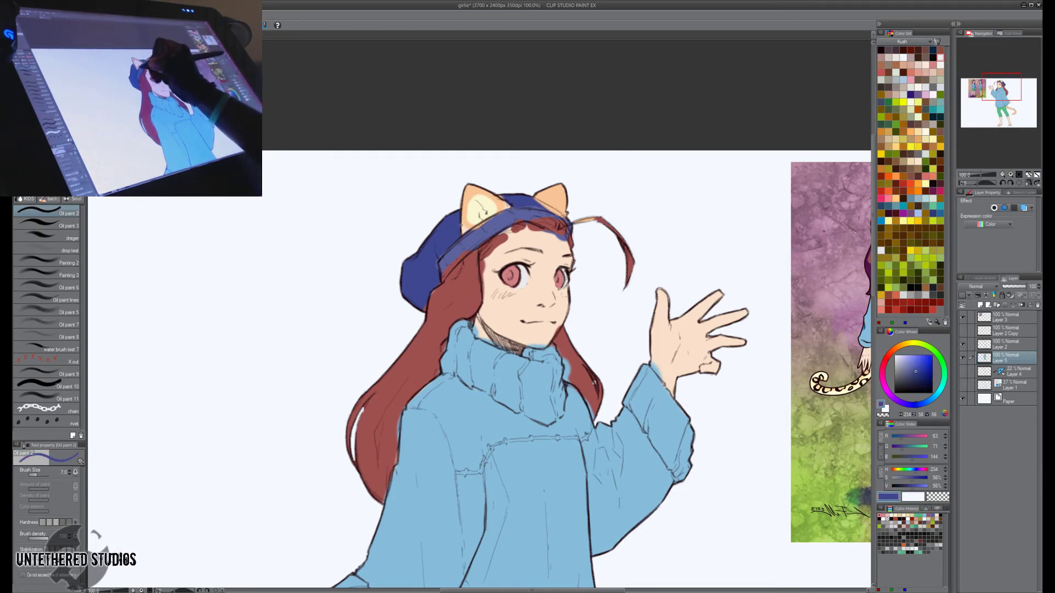
pyautogui.press(']')
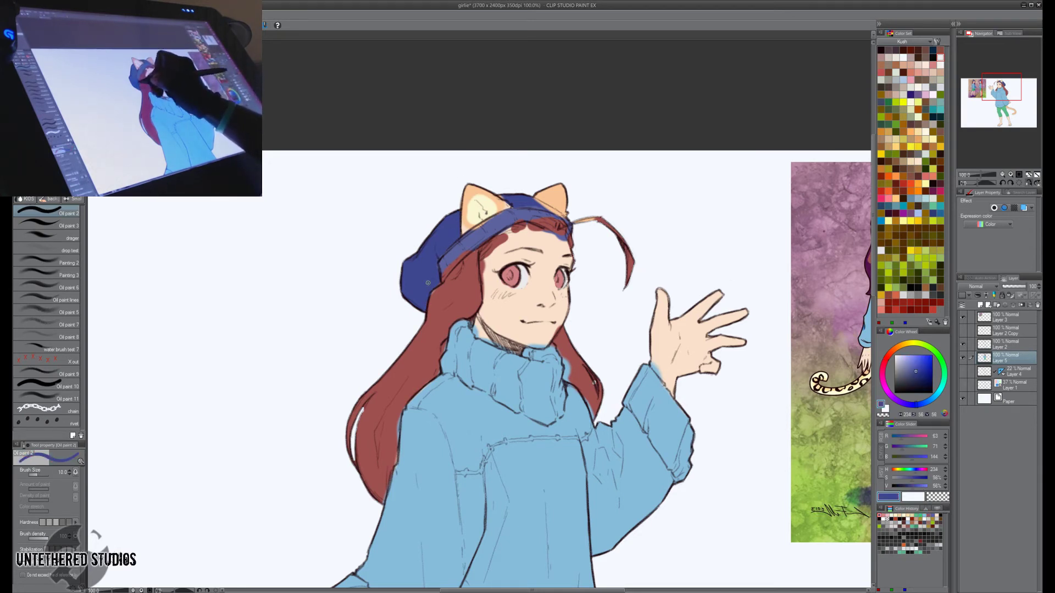
pyautogui.keyDown('alt'); pyautogui.click(436, 297); pyautogui.keyUp('alt')
pyautogui.keyDown('alt'); pyautogui.click(432, 270); pyautogui.keyUp('alt')
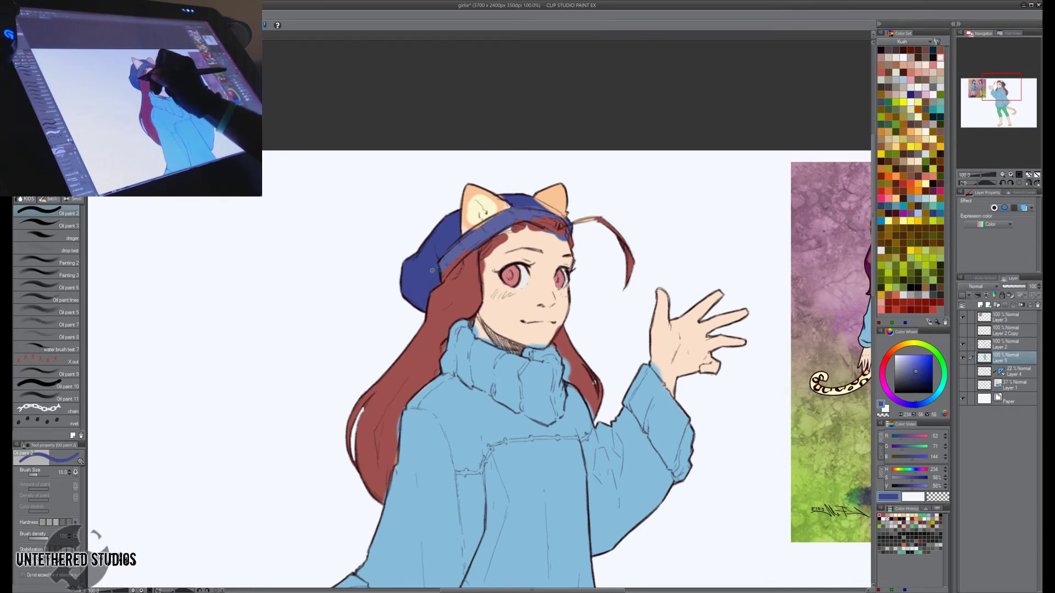
pyautogui.press(']')
pyautogui.keyDown('alt'); pyautogui.click(443, 263); pyautogui.keyUp('alt')
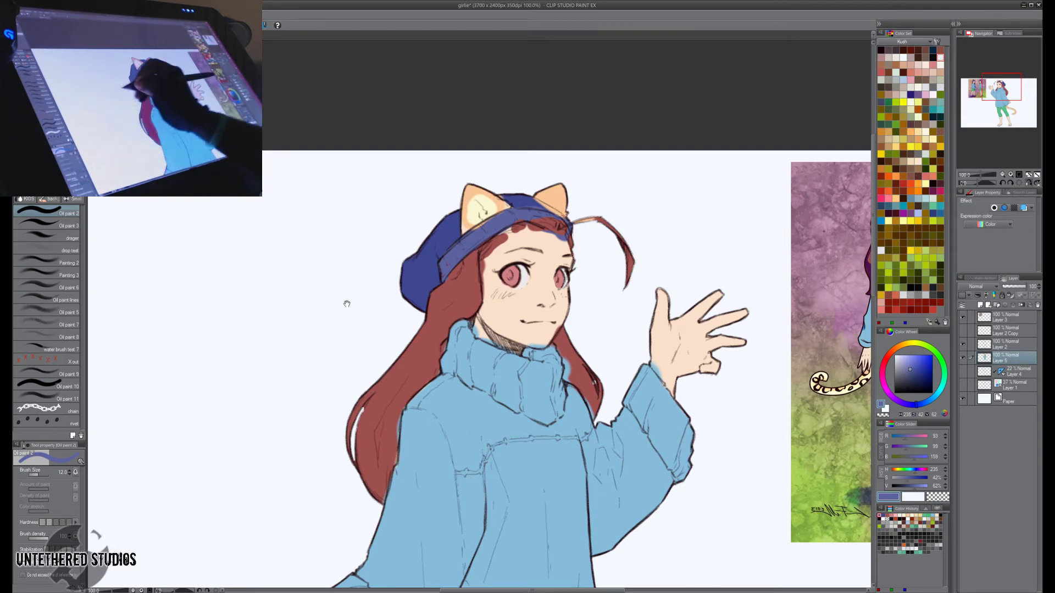
# Clean up the front of the beanie between the cat ears, alternating the crown's dark blue with the brim's lighter blue.
pyautogui.moveTo(346, 301); pyautogui.dragTo(356, 380)
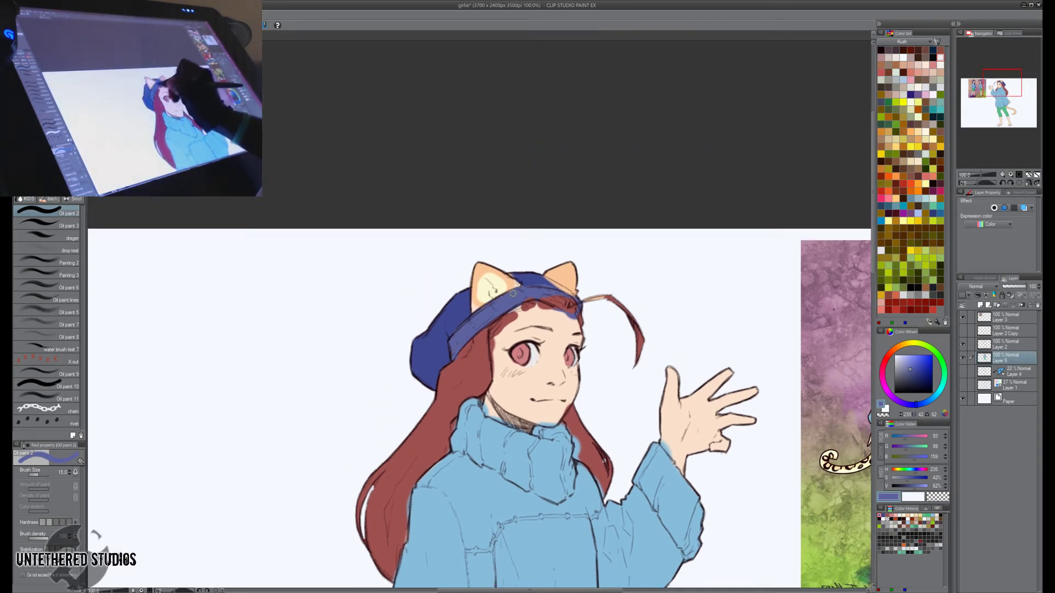
pyautogui.press('[')
pyautogui.press('[')
pyautogui.keyDown('alt'); pyautogui.click(536, 279); pyautogui.keyUp('alt')
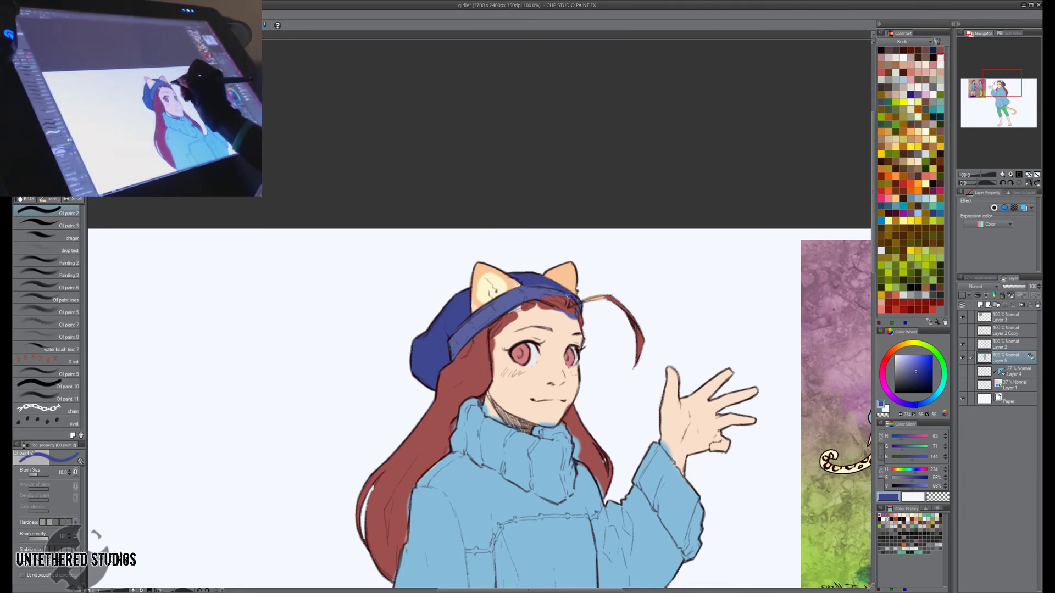
pyautogui.press(']')
pyautogui.press(']')
pyautogui.keyDown('alt'); pyautogui.click(536, 294); pyautogui.keyUp('alt')
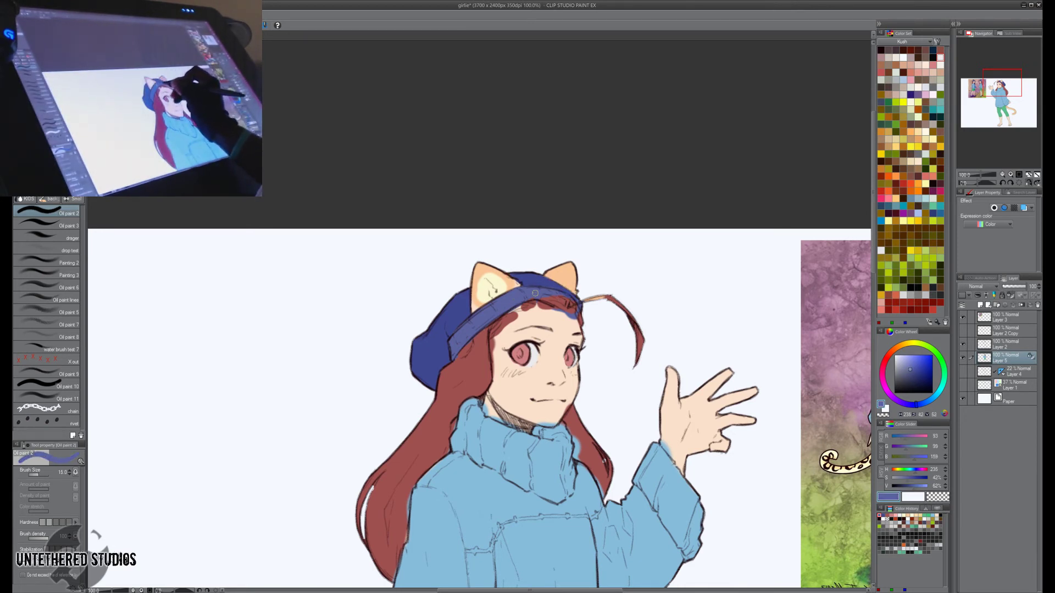
pyautogui.keyDown('alt'); pyautogui.click(541, 291); pyautogui.keyUp('alt')
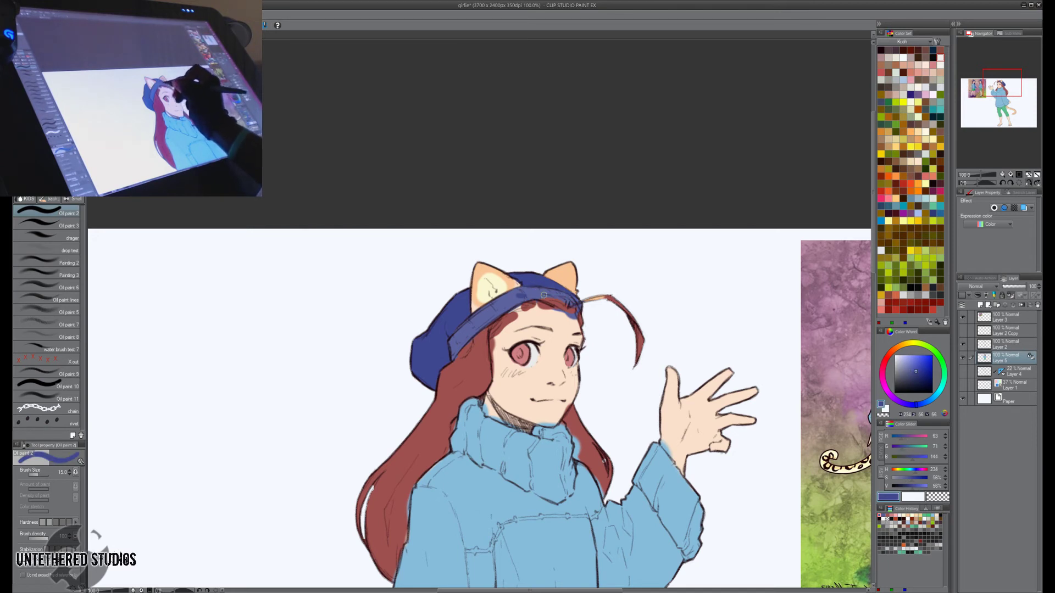
pyautogui.keyDown('alt'); pyautogui.click(534, 296); pyautogui.keyUp('alt')
# Refine the larger cat ear with its sampled orange and inner cream colors, and undo the last stroke.
pyautogui.keyDown('alt'); pyautogui.click(511, 283); pyautogui.keyUp('alt')
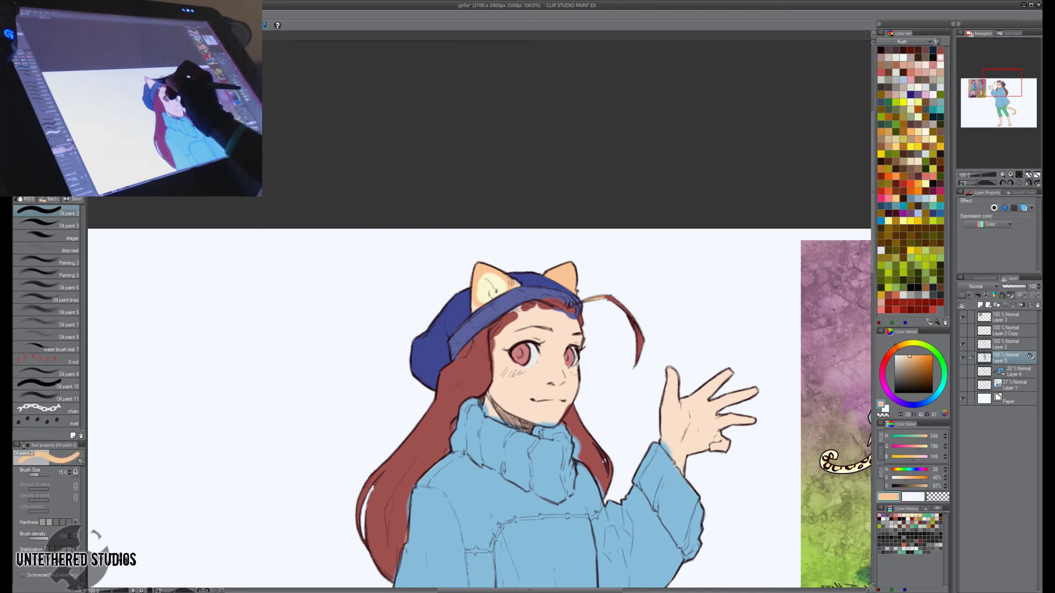
pyautogui.moveTo(477, 274); pyautogui.dragTo(474, 304)
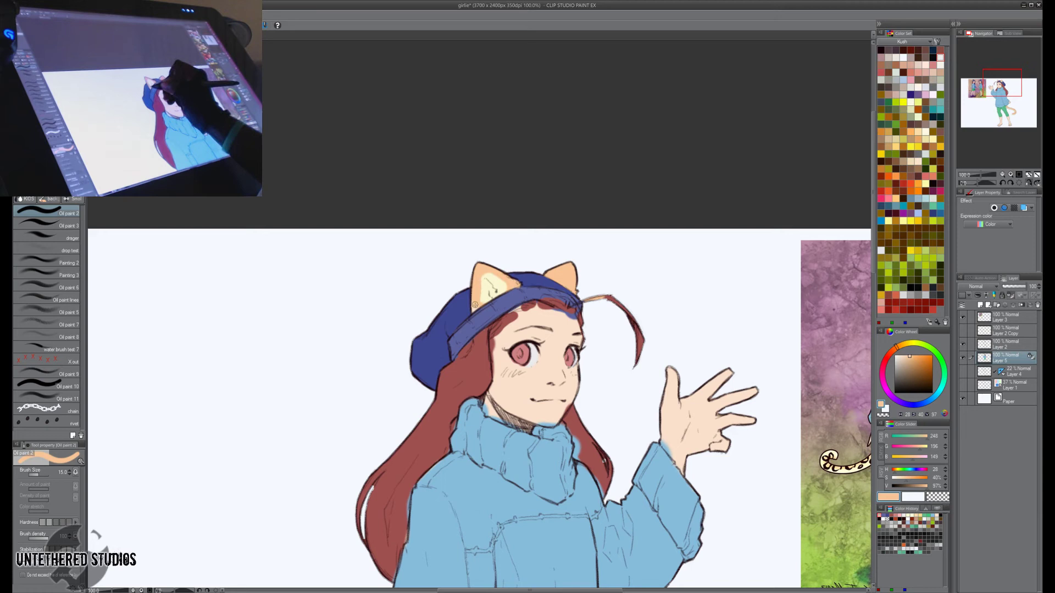
pyautogui.keyDown('alt'); pyautogui.click(498, 280); pyautogui.keyUp('alt')
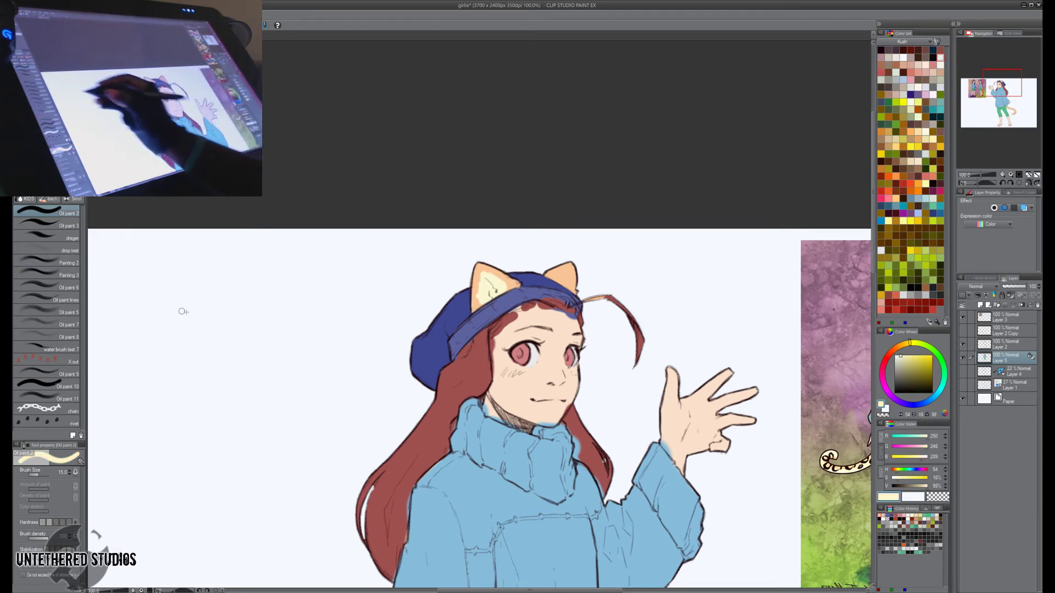
pyautogui.hotkey('ctrl', 'z')
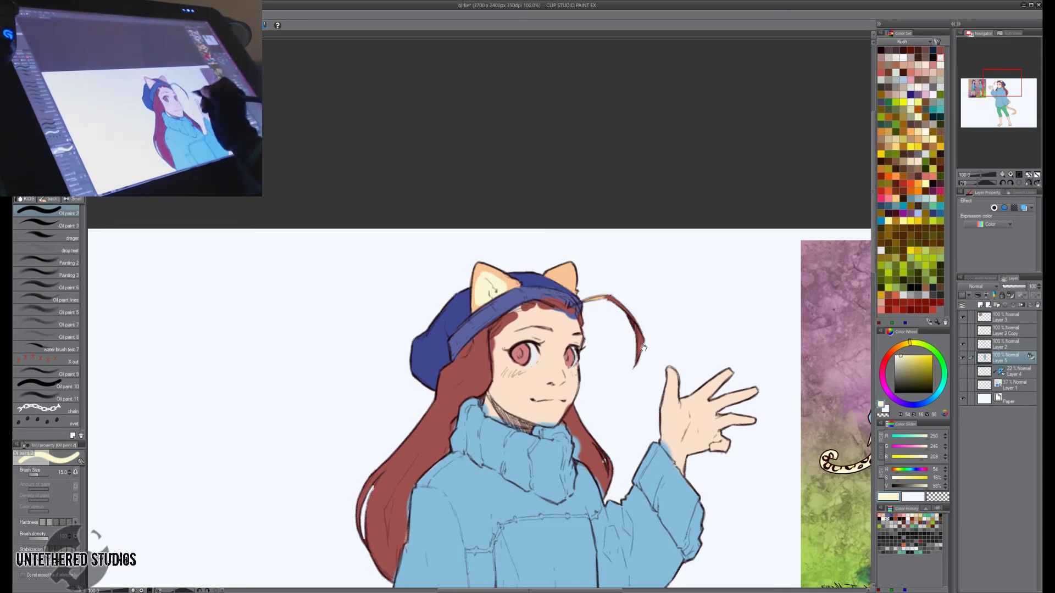
# Fill the loose curved hair strand and the gaps along the forehead hairline with the sampled reddish-brown hair color.
pyautogui.moveTo(643, 348); pyautogui.dragTo(649, 367)
pyautogui.keyDown('alt'); pyautogui.click(569, 336); pyautogui.keyUp('alt')
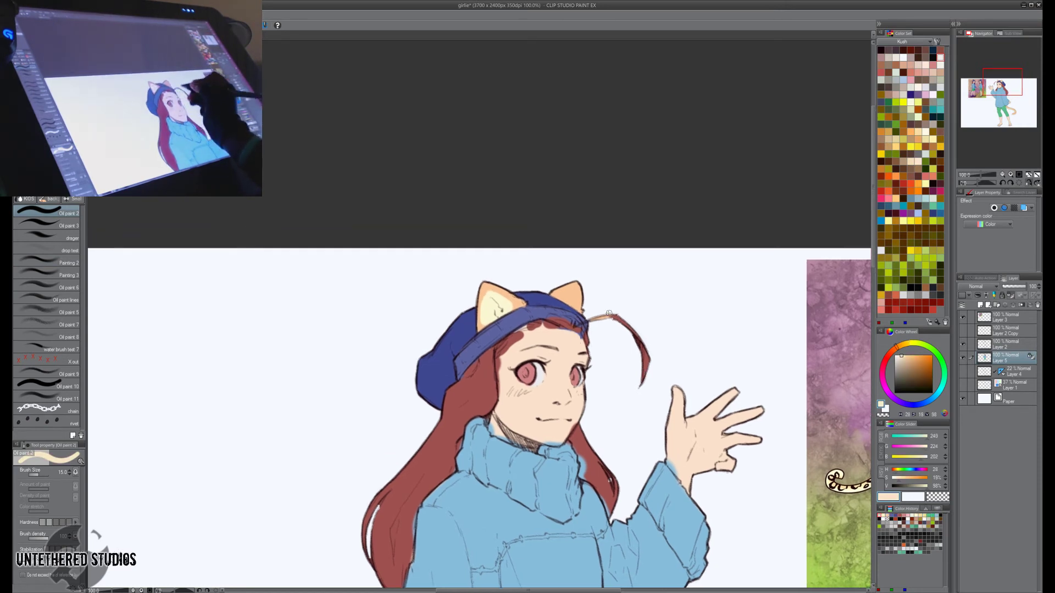
pyautogui.keyDown('alt'); pyautogui.click(477, 387); pyautogui.keyUp('alt')
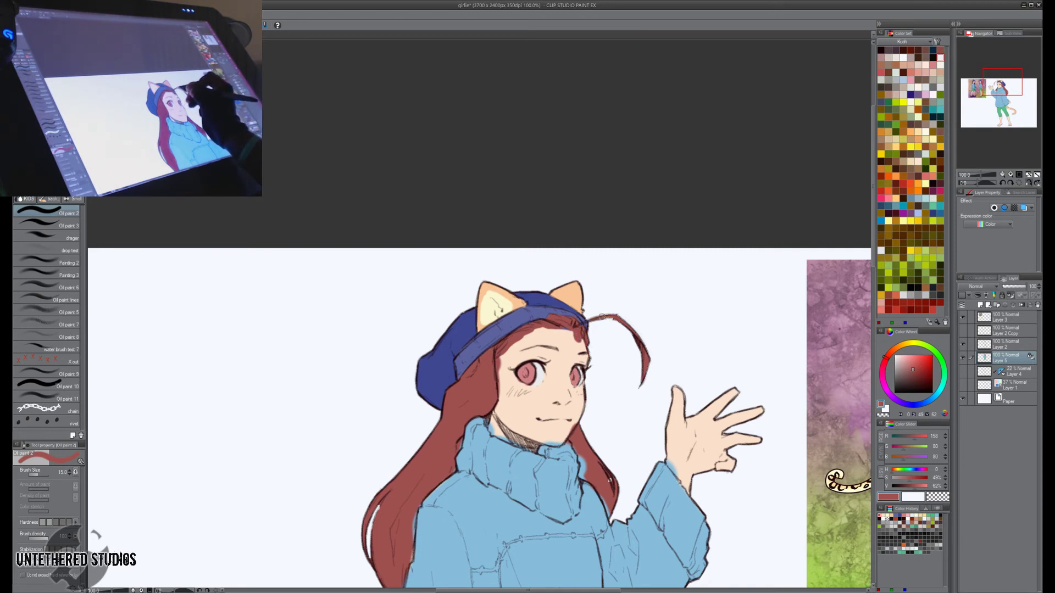
pyautogui.press('[')
pyautogui.press('[')
pyautogui.press('[')
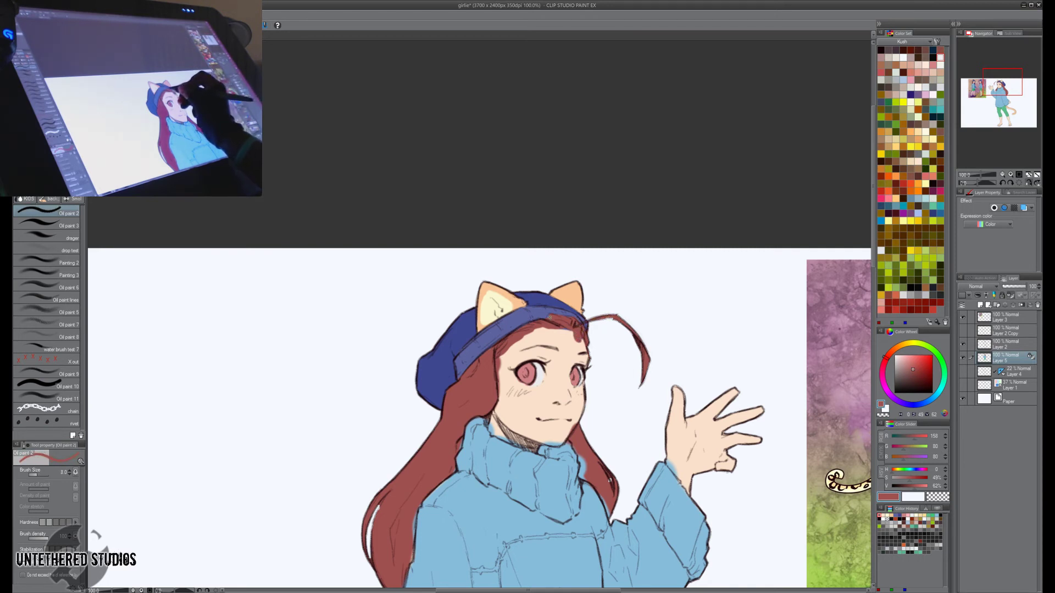
pyautogui.press(']')
# Clean the forehead hairline and face edges using the sampled skin tone, correcting the adjoining hair with its reddish brown.
pyautogui.keyDown('alt'); pyautogui.click(569, 335); pyautogui.keyUp('alt')
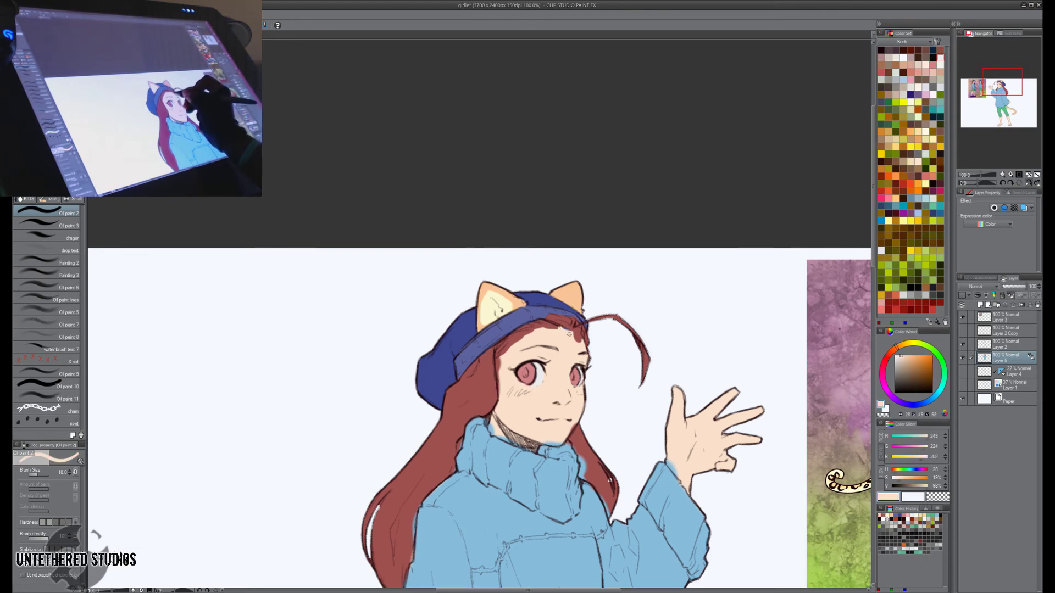
pyautogui.press(']')
pyautogui.press(']')
pyautogui.press(']')
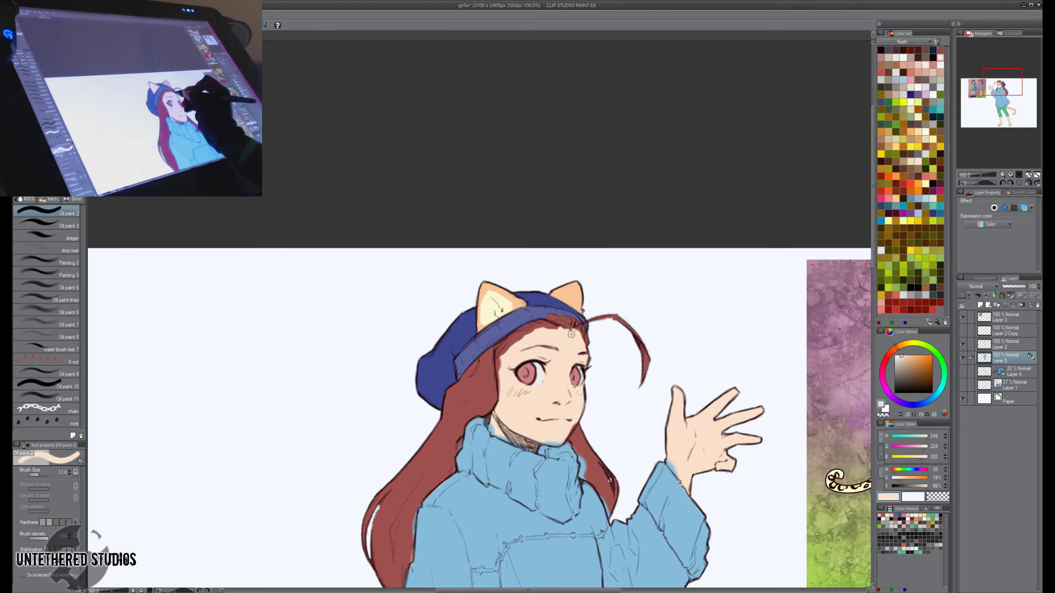
pyautogui.moveTo(574, 333)
pyautogui.mouseDown()
pyautogui.moveTo(515, 339)
pyautogui.moveTo(499, 366)
pyautogui.moveTo(504, 394)
pyautogui.mouseUp()
pyautogui.keyDown('alt'); pyautogui.click(492, 351); pyautogui.keyUp('alt')
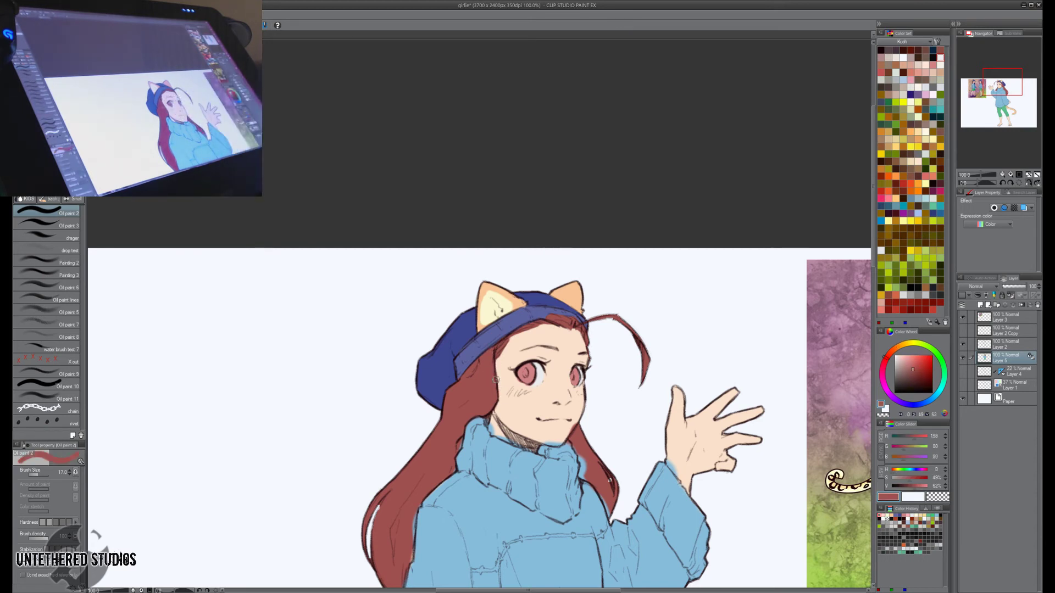
pyautogui.keyDown('alt'); pyautogui.click(530, 353); pyautogui.keyUp('alt')
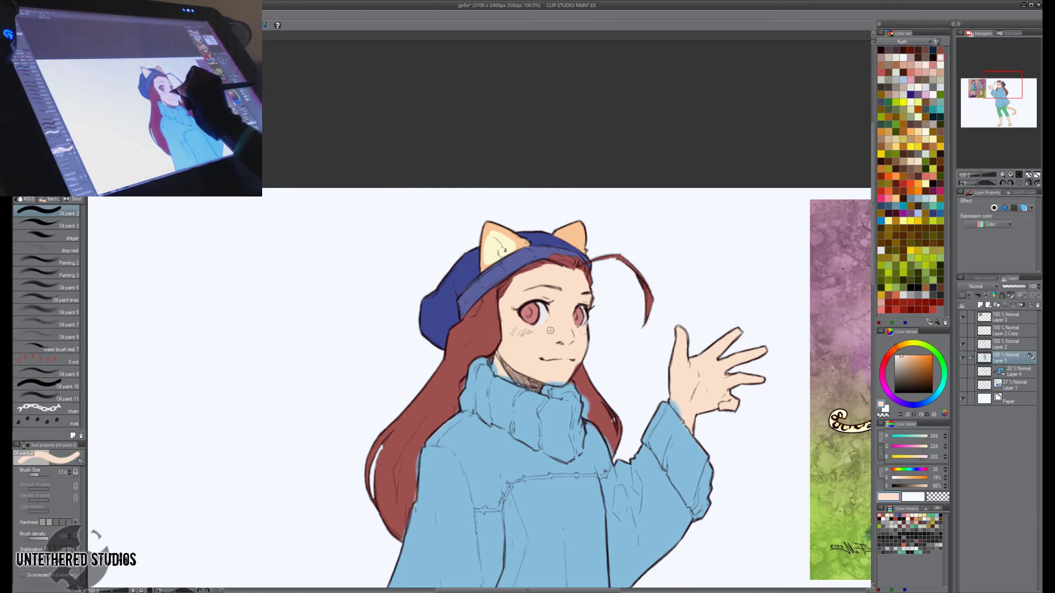
pyautogui.press('[')
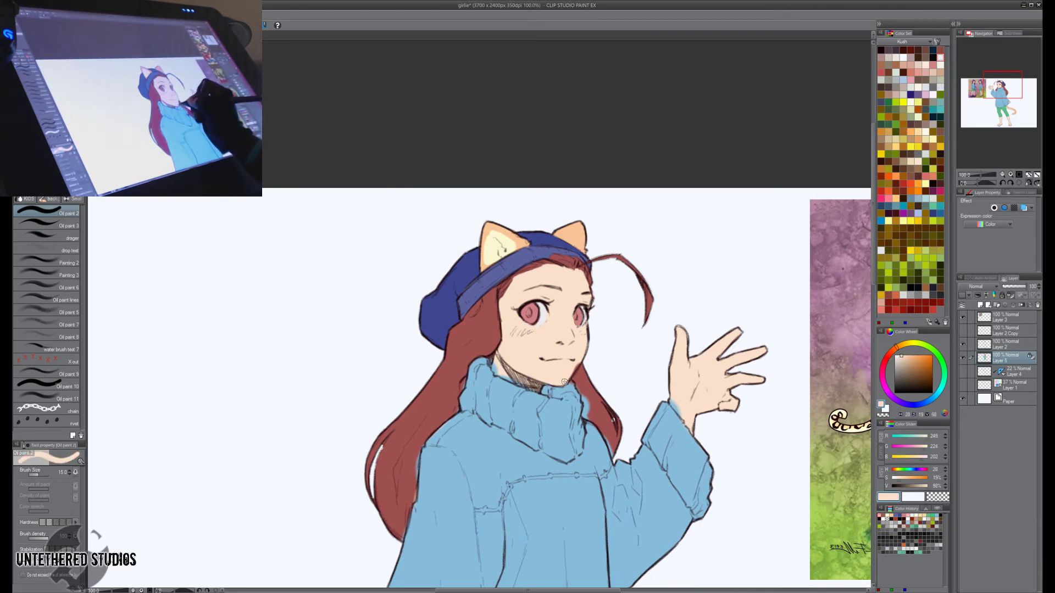
# Tidy the border between the turtleneck and the hair beneath the chin, alternating sampled reddish brown and sweater blue.
pyautogui.keyDown('alt'); pyautogui.click(577, 377); pyautogui.keyUp('alt')
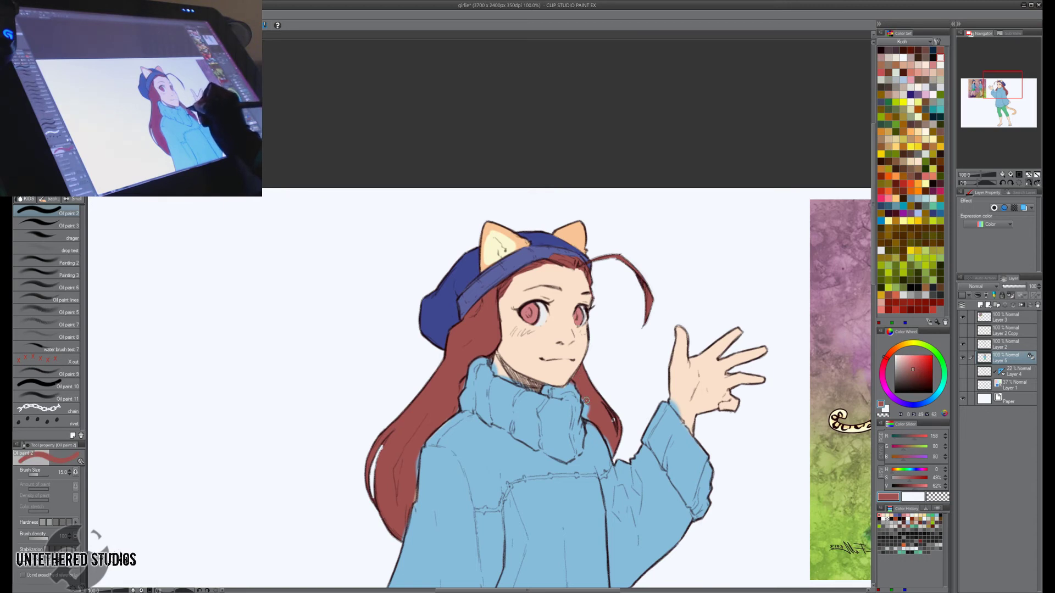
pyautogui.press(']')
pyautogui.press(']')
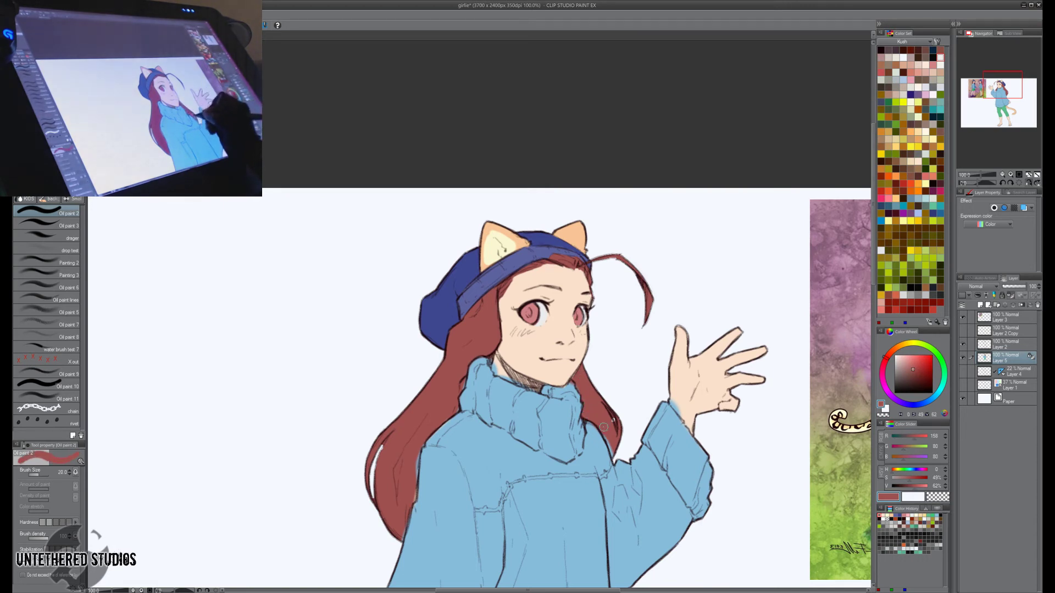
pyautogui.keyDown('alt'); pyautogui.click(584, 425); pyautogui.keyUp('alt')
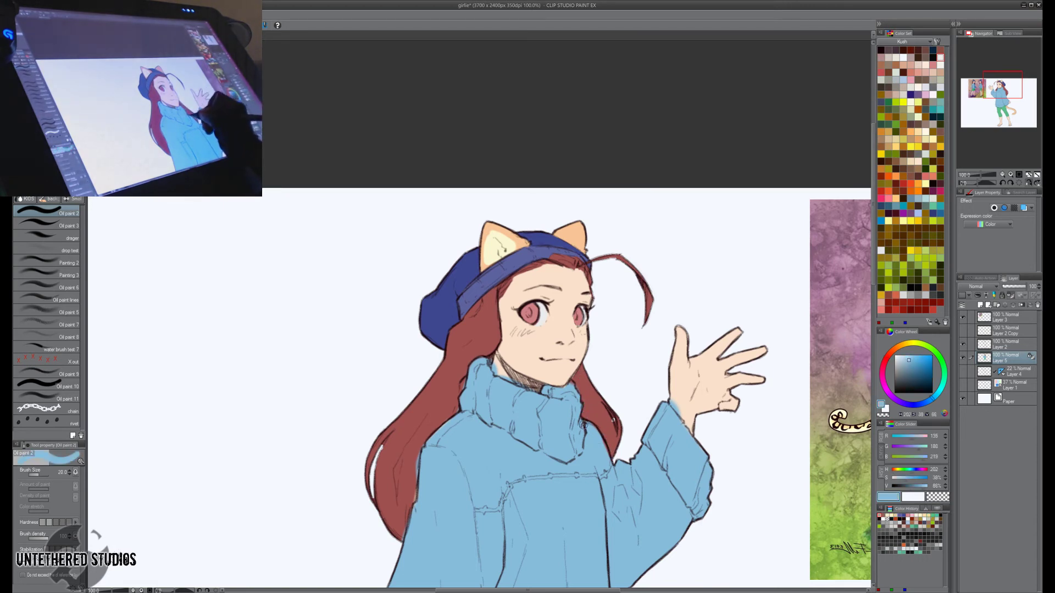
pyautogui.keyDown('alt'); pyautogui.click(615, 428); pyautogui.keyUp('alt')
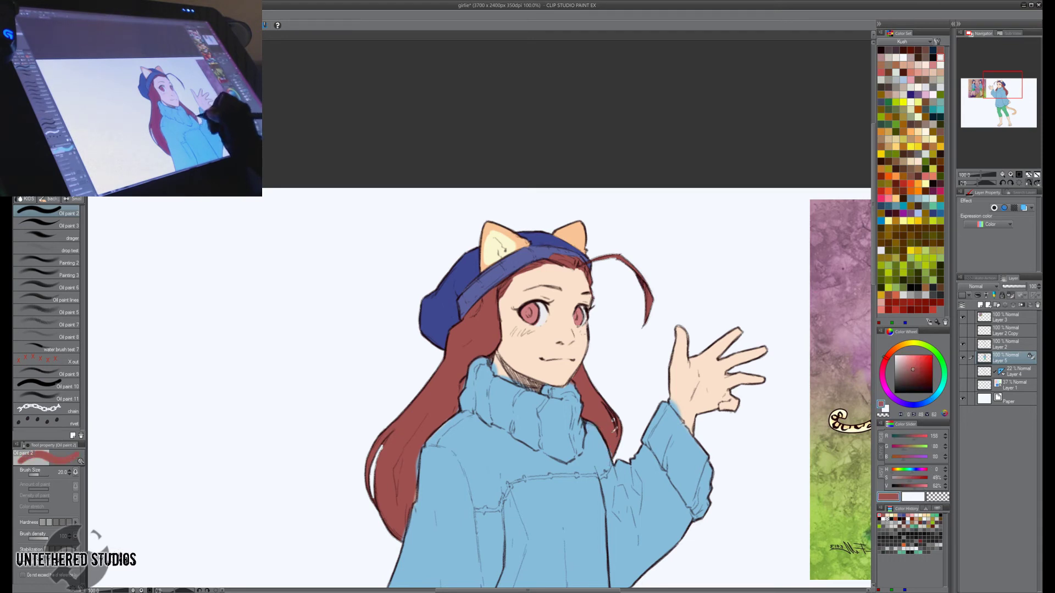
pyautogui.keyDown('alt'); pyautogui.click(569, 403); pyautogui.keyUp('alt')
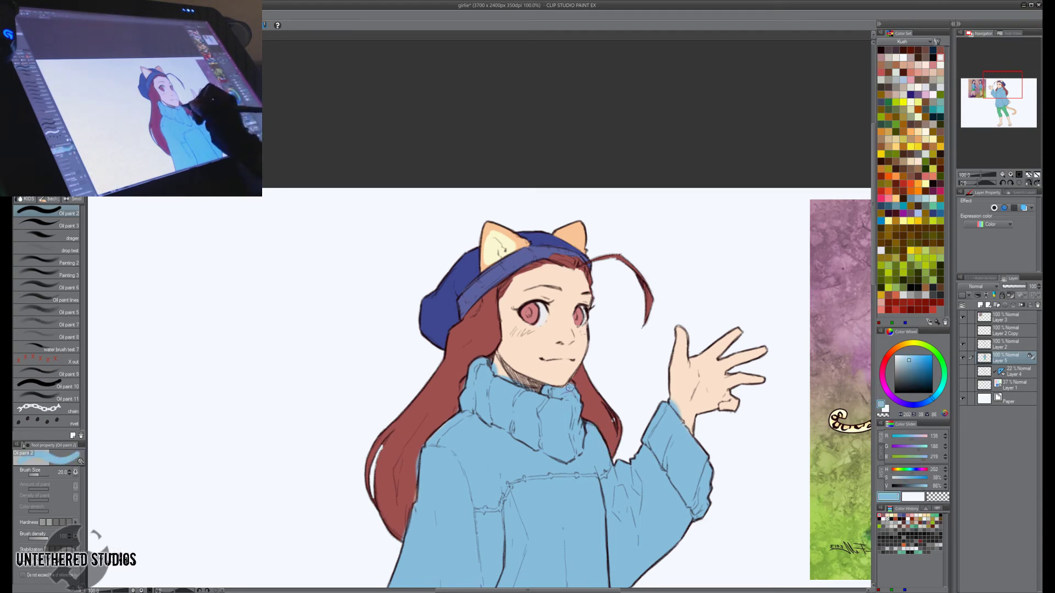
# Clean up the neck and the upper edge of the turtleneck with the sampled skin tone and sweater blue.
pyautogui.keyDown('alt'); pyautogui.click(516, 342); pyautogui.keyUp('alt')
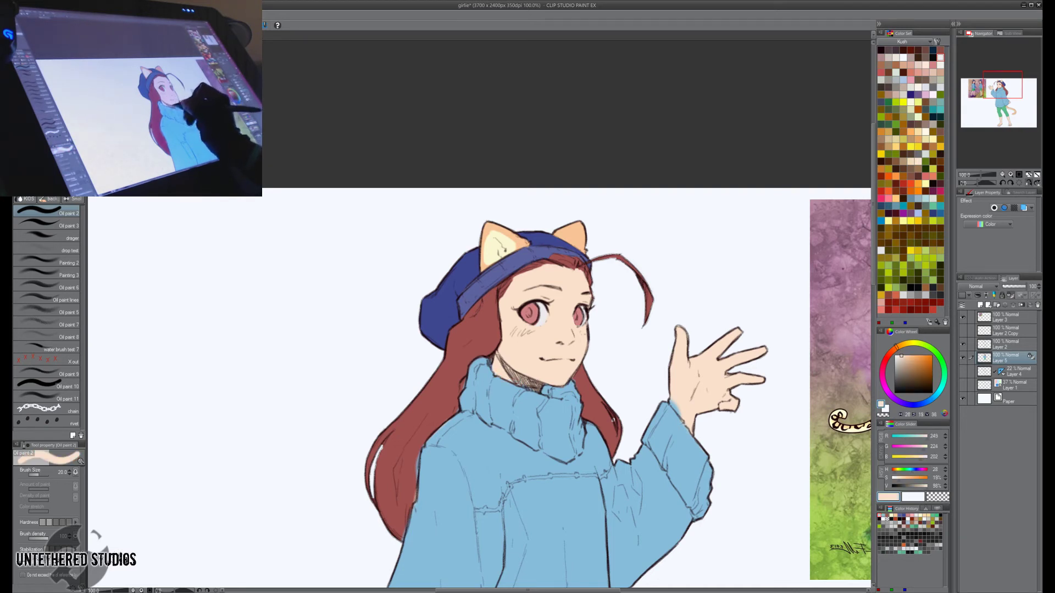
pyautogui.keyDown('alt'); pyautogui.click(544, 393); pyautogui.keyUp('alt')
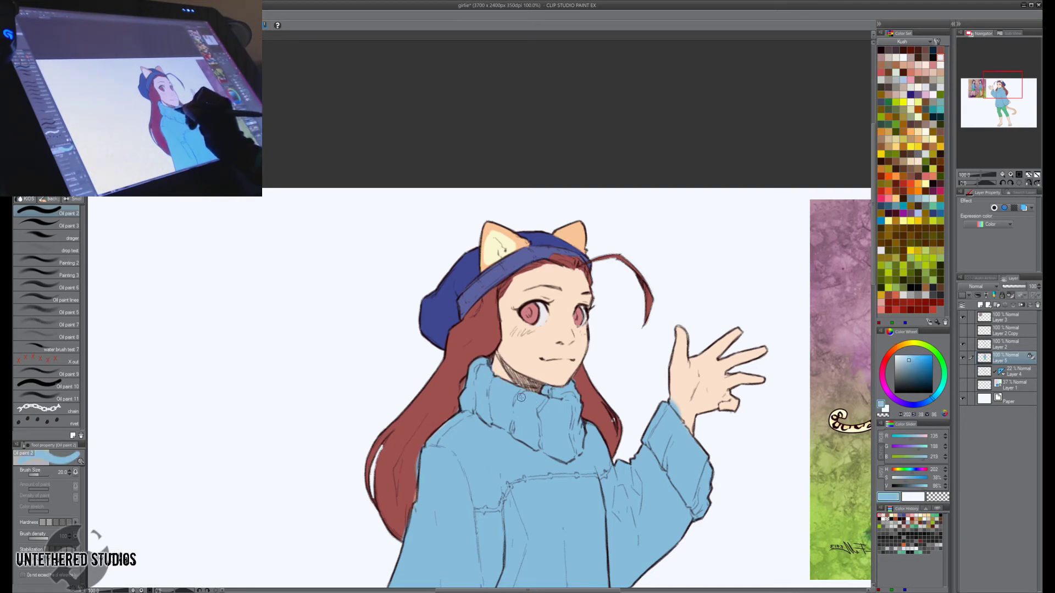
pyautogui.moveTo(555, 400)
pyautogui.mouseDown()
pyautogui.moveTo(562, 423)
pyautogui.moveTo(549, 441)
pyautogui.mouseUp()
# Clean the edges where the hair, turtleneck and jaw meet, alternating sampled reddish brown, sweater blue and skin tone.
pyautogui.keyDown('alt'); pyautogui.click(582, 402); pyautogui.keyUp('alt')
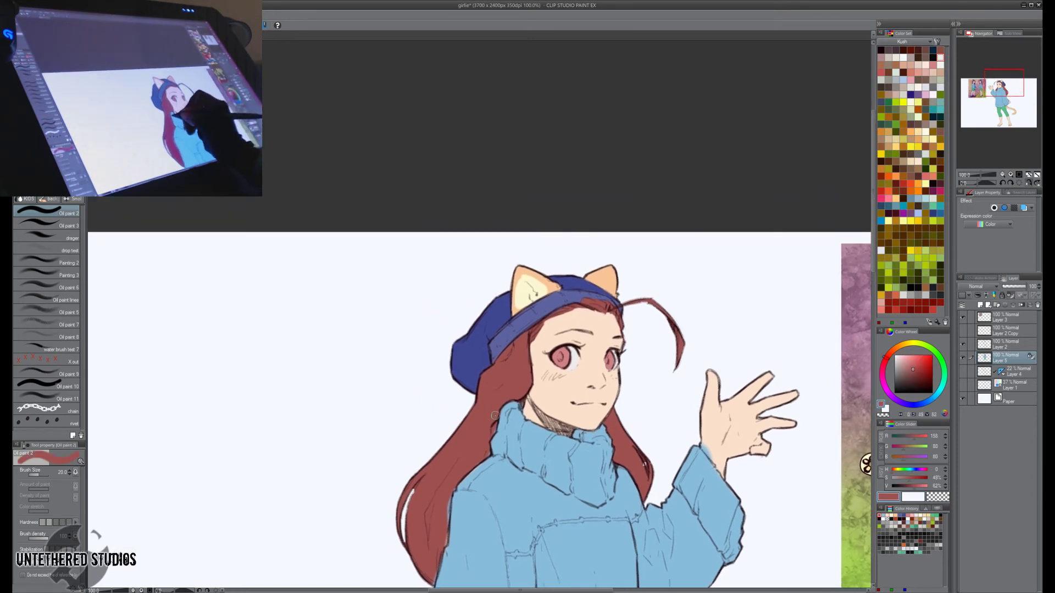
pyautogui.keyDown('alt'); pyautogui.click(516, 424); pyautogui.keyUp('alt')
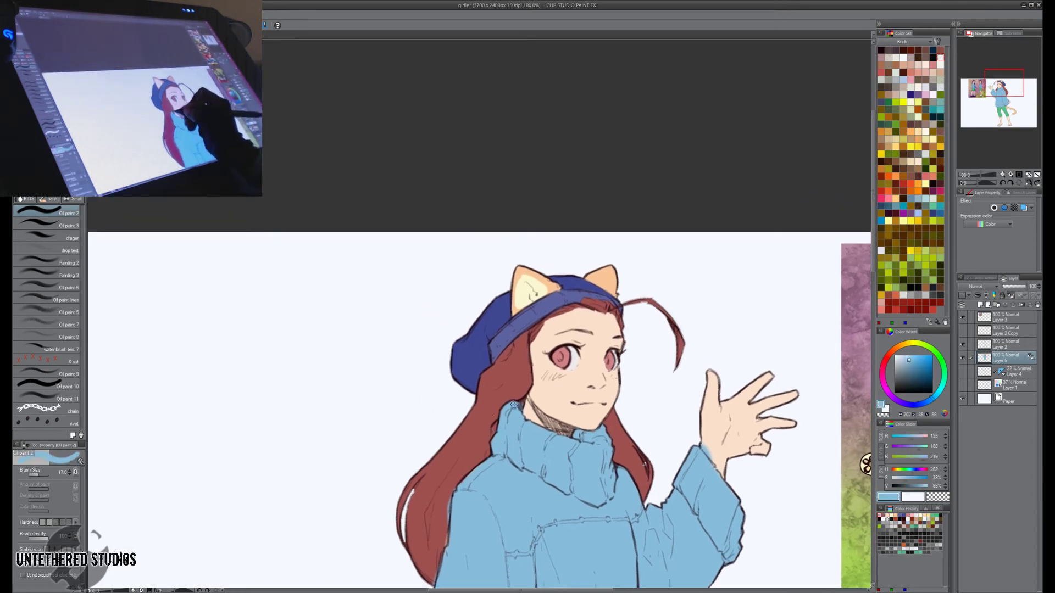
pyautogui.keyDown('alt'); pyautogui.click(526, 383); pyautogui.keyUp('alt')
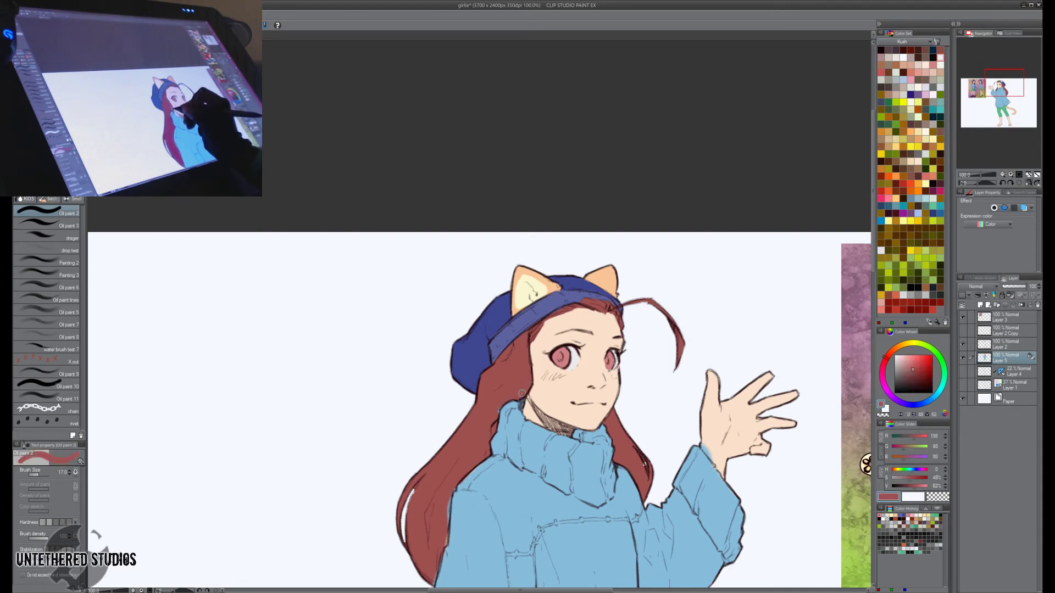
pyautogui.keyDown('alt'); pyautogui.click(544, 396); pyautogui.keyUp('alt')
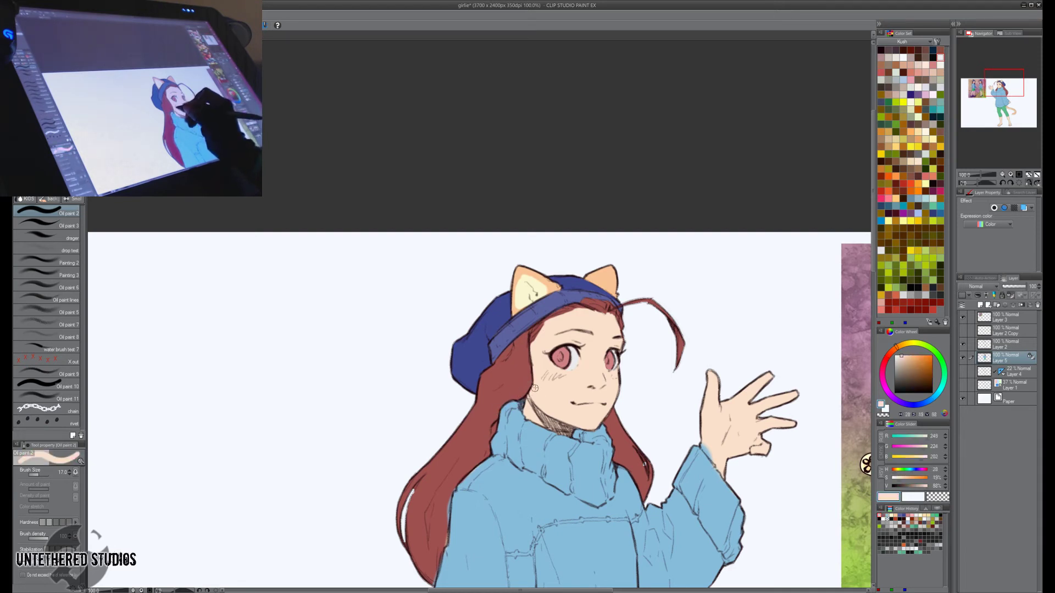
pyautogui.moveTo(549, 403); pyautogui.dragTo(573, 344)
# Tidy the border between the long hair and the sweater's shoulder and sleeve with sampled reddish brown and sweater blue.
pyautogui.keyDown('alt'); pyautogui.click(503, 396); pyautogui.keyUp('alt')
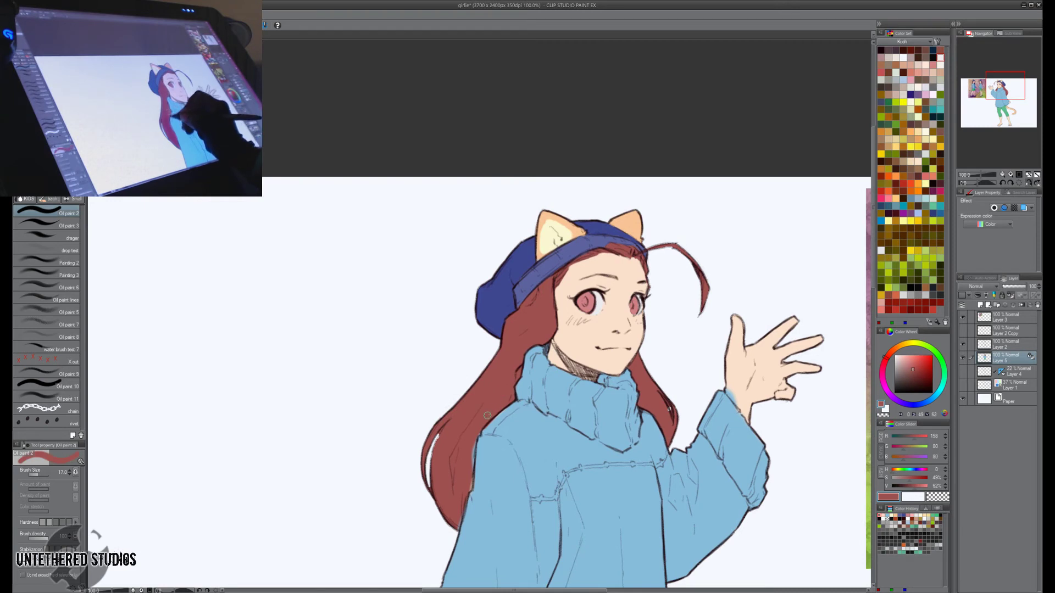
pyautogui.moveTo(473, 442); pyautogui.dragTo(470, 484)
pyautogui.keyDown('alt'); pyautogui.click(524, 417); pyautogui.keyUp('alt')
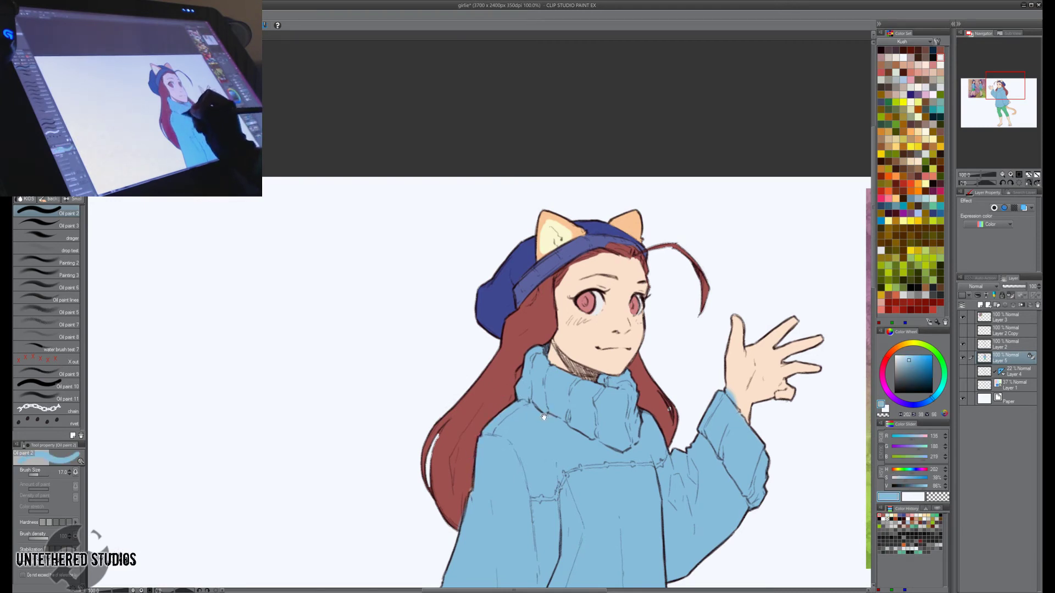
pyautogui.moveTo(540, 372); pyautogui.dragTo(558, 338)
# Refine the thin gap along the outer edge of the long hair with a reduced reddish-brown brush and a small soft eraser.
pyautogui.keyDown('alt'); pyautogui.click(480, 489); pyautogui.keyUp('alt')
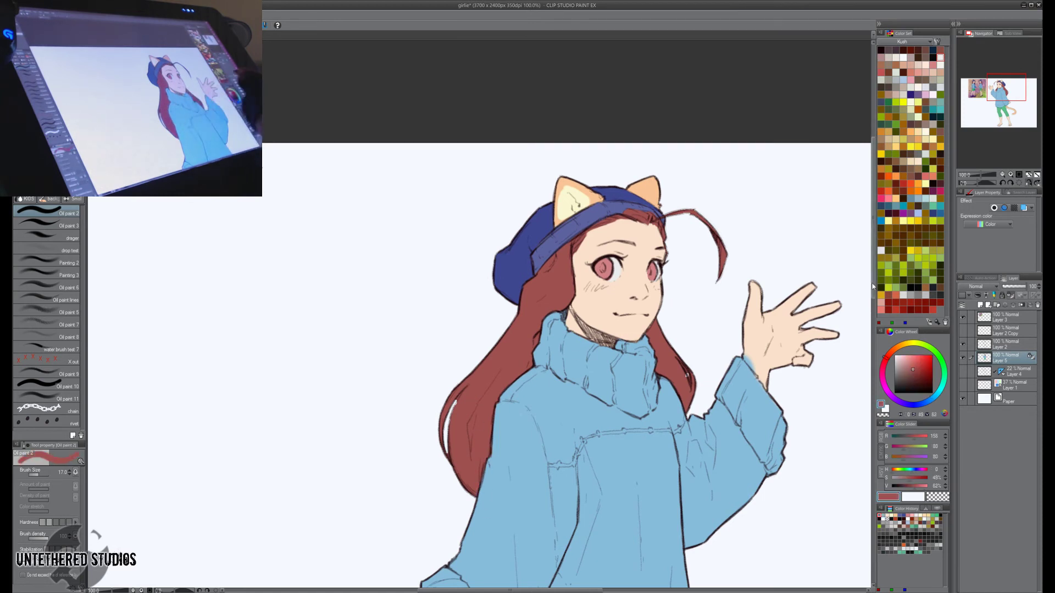
pyautogui.press('[')
pyautogui.press('[')
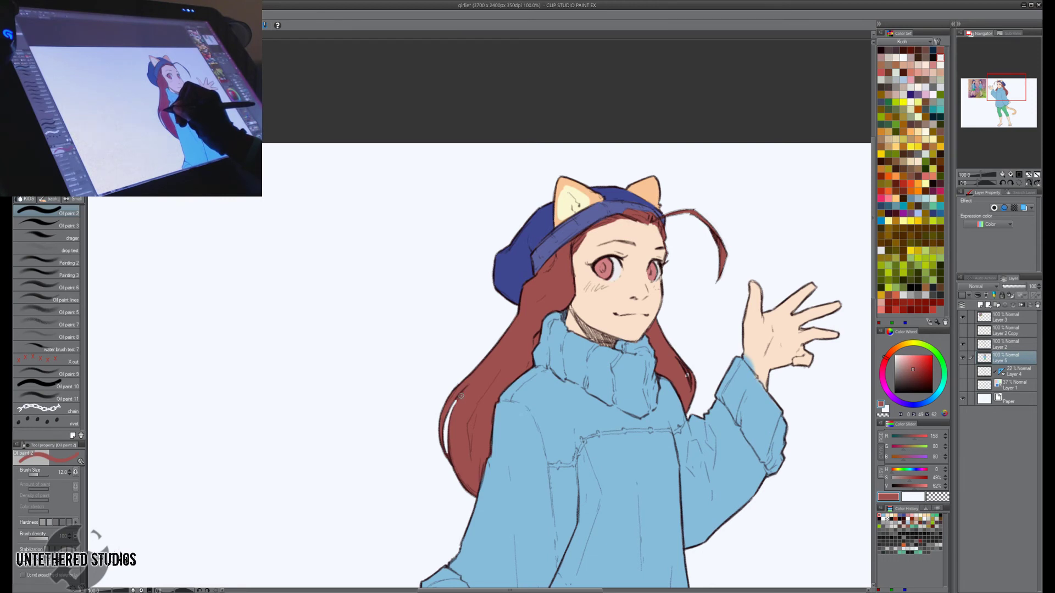
pyautogui.press('e')
pyautogui.press('[')
pyautogui.press('[')
pyautogui.press('[')
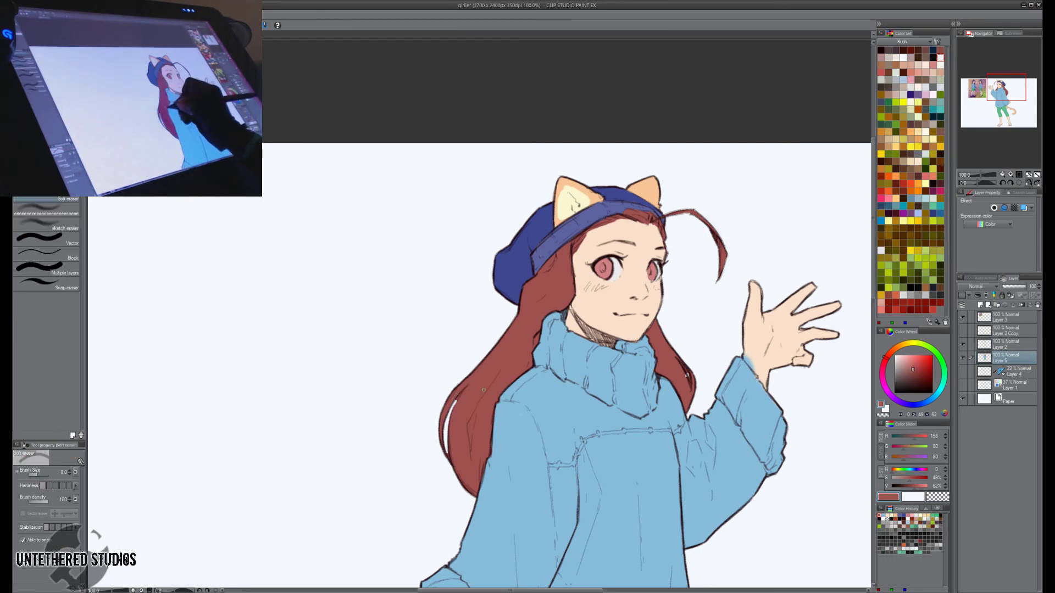
pyautogui.press('b')
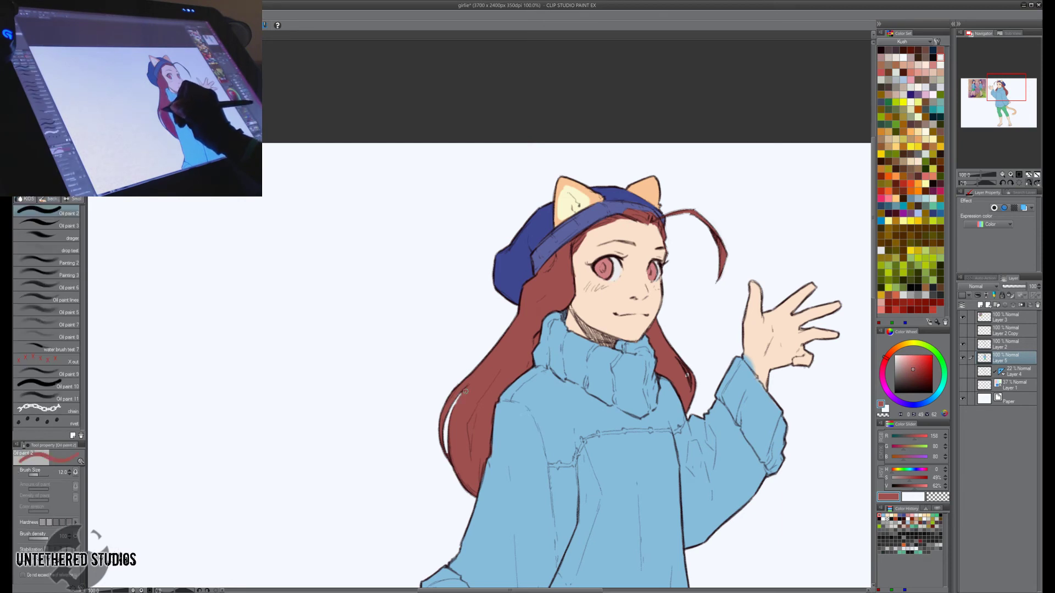
pyautogui.press('[')
pyautogui.press('[')
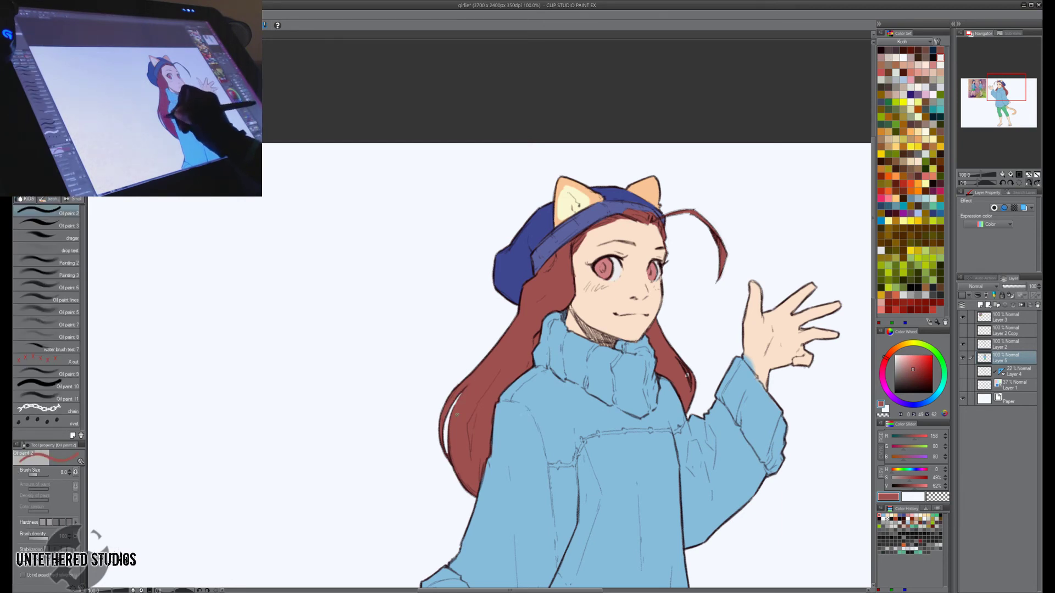
# Close the small gap in the hair beside the raised arm with reddish brown at brush size 7.
pyautogui.moveTo(550, 458); pyautogui.dragTo(501, 433)
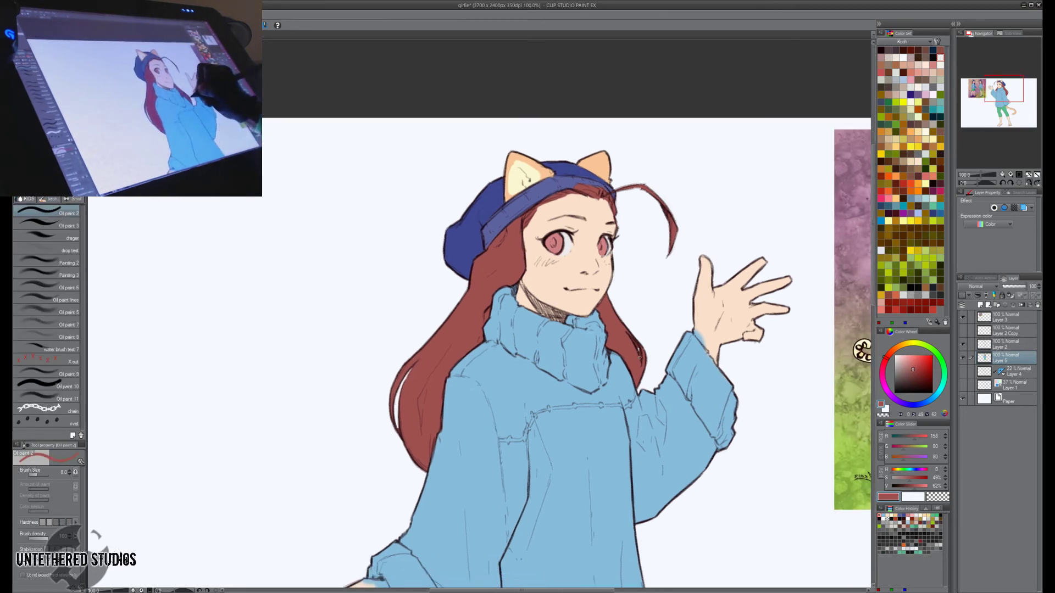
pyautogui.press('e')
pyautogui.press('b')
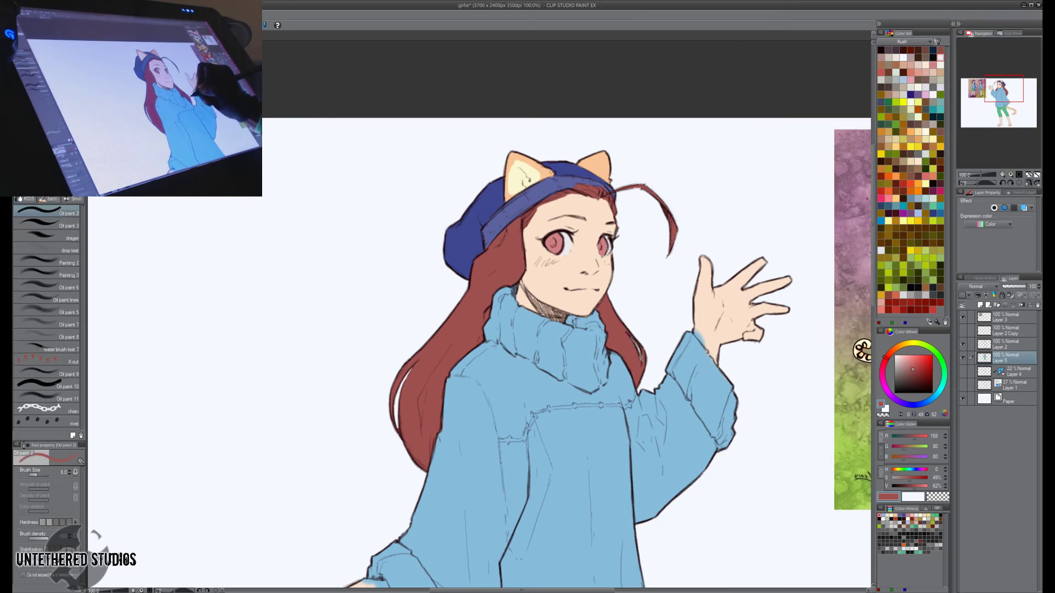
pyautogui.press('[')
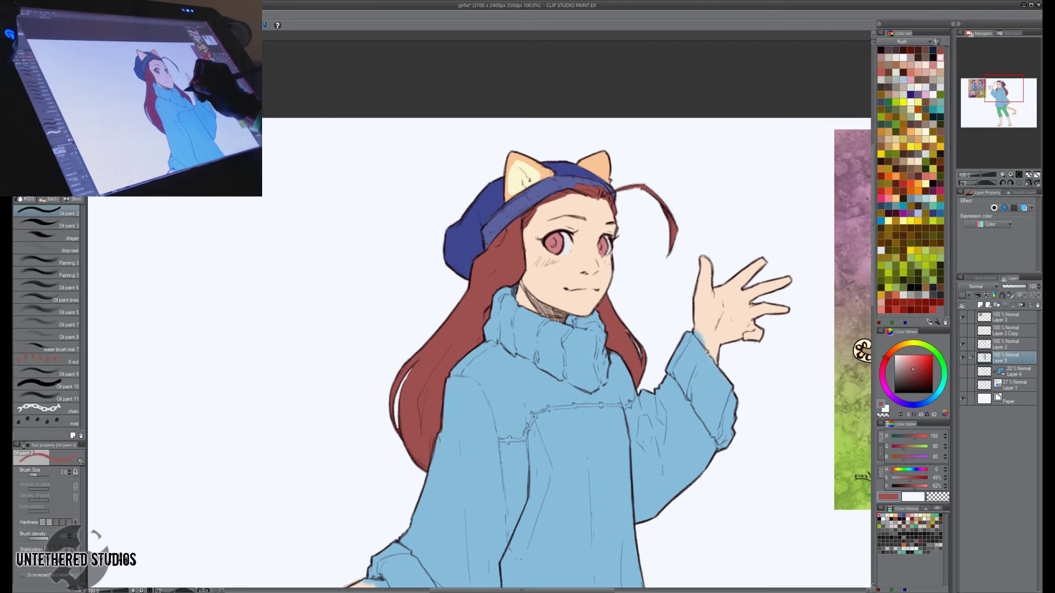
pyautogui.moveTo(754, 289); pyautogui.dragTo(751, 241)
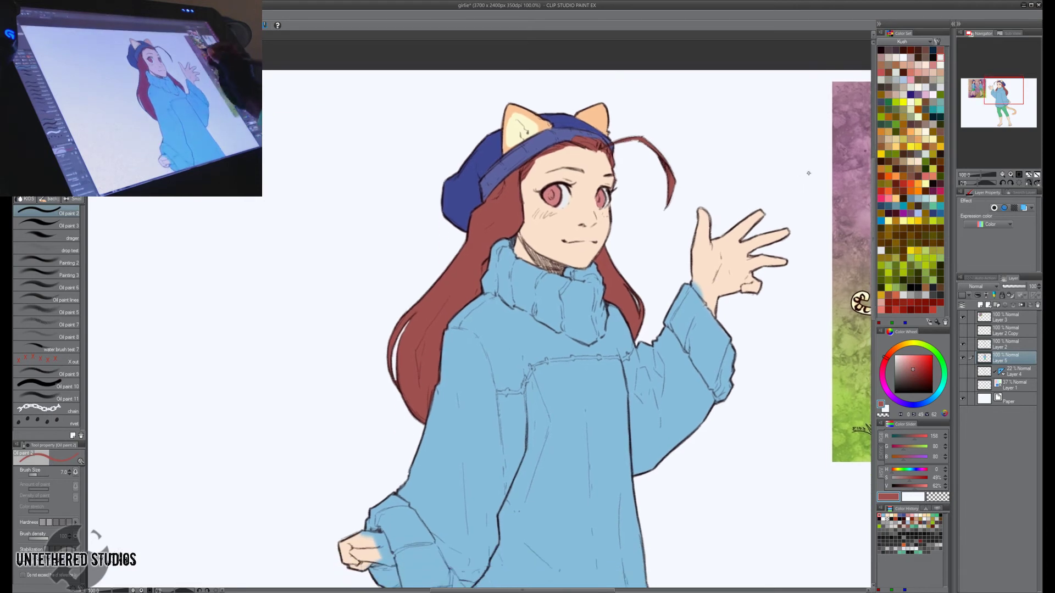
# Check the head in a mirrored view, restore the normal orientation, and refine the tip of the loose curved hair strand.
pyautogui.moveTo(677, 128); pyautogui.dragTo(663, 348)
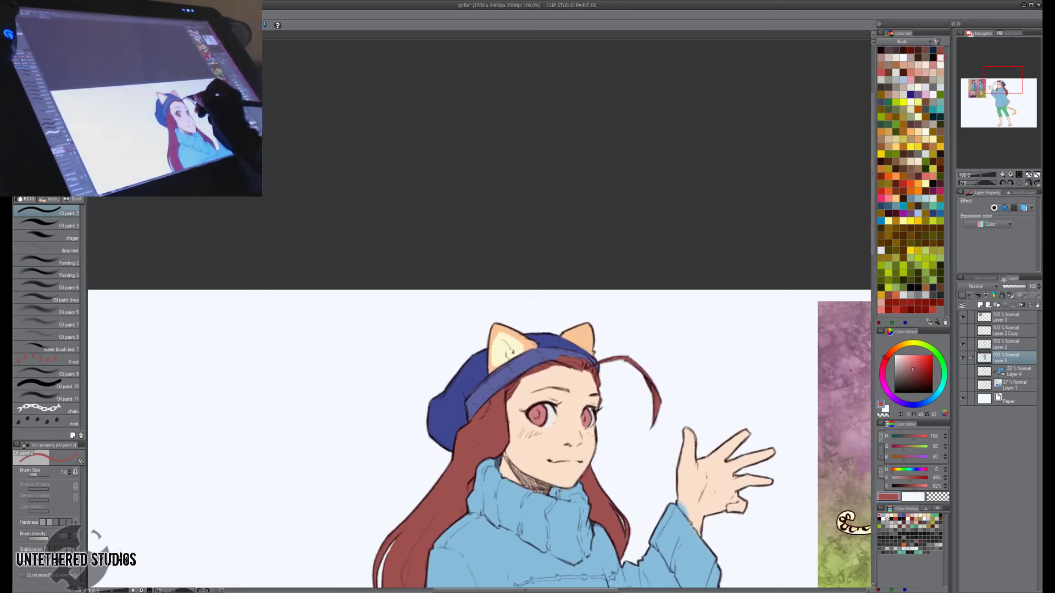
pyautogui.press('h')
pyautogui.moveTo(588, 364); pyautogui.dragTo(737, 370)
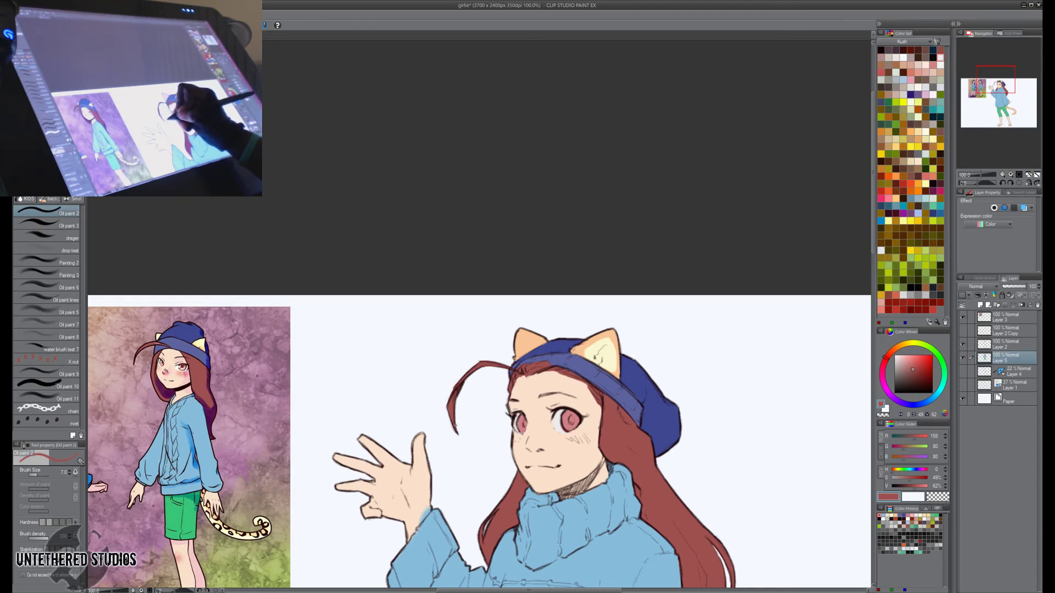
pyautogui.press('h')
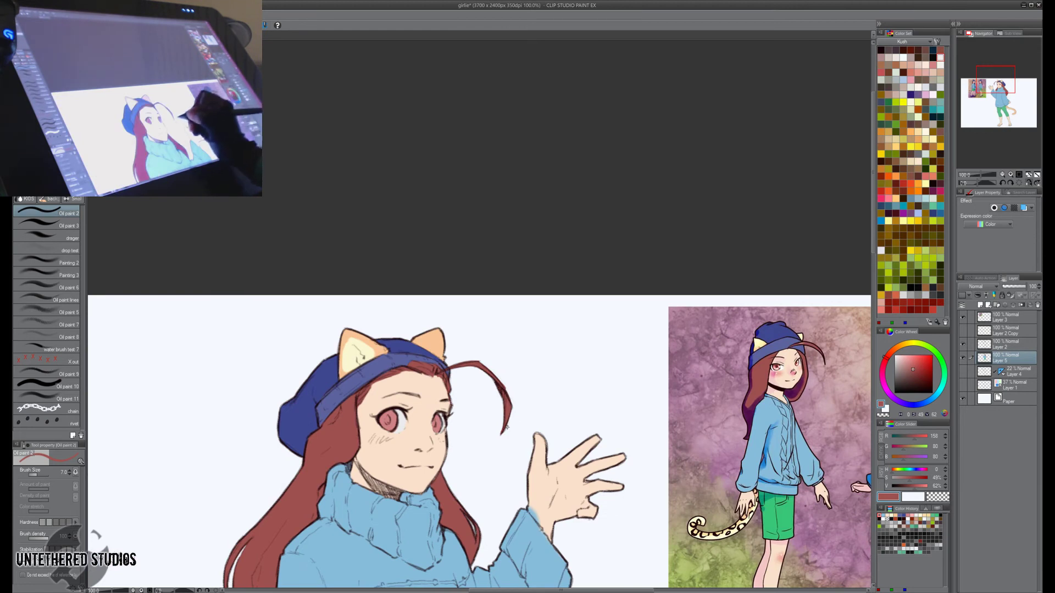
pyautogui.press('e')
pyautogui.press('b')
# Sample the skin tone from the raised hand and enlarge the brush to size 20 for touch-ups.
pyautogui.moveTo(545, 495); pyautogui.dragTo(582, 384)
pyautogui.keyDown('alt'); pyautogui.click(583, 384); pyautogui.keyUp('alt')
pyautogui.press(']')
pyautogui.press(']')
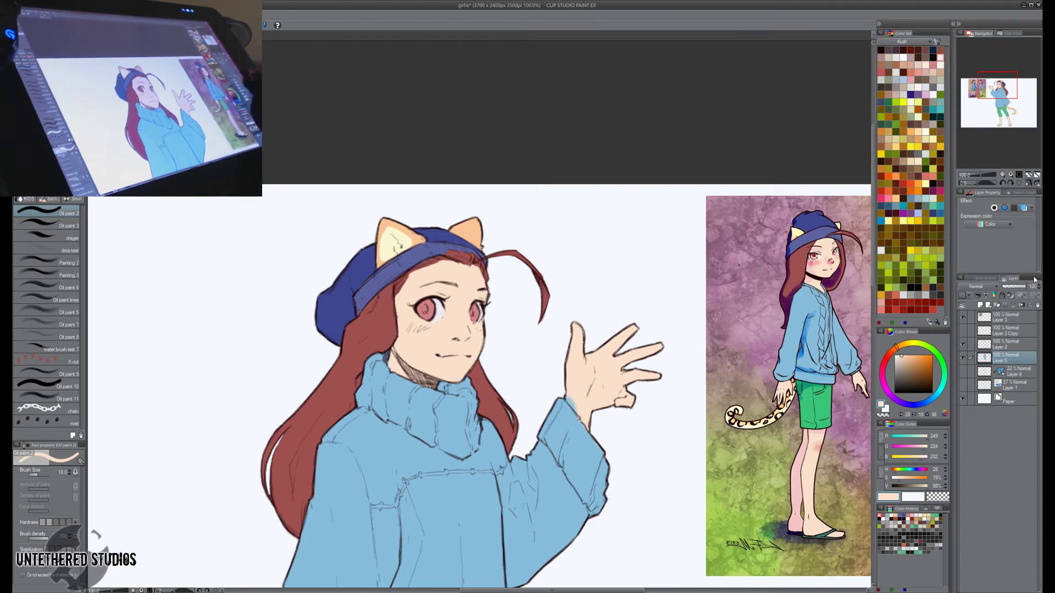
pyautogui.press(']')
pyautogui.press(']')
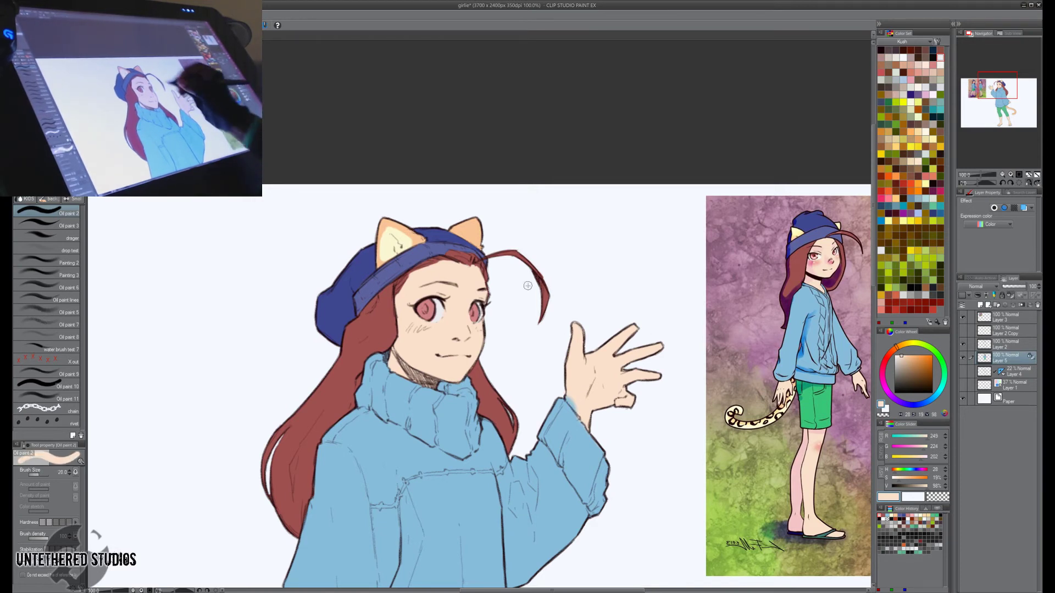
# Clean the beanie brim beside the far cat ear and the adjoining hair, using sampled beanie blues, dark outline color and reddish brown.
pyautogui.keyDown('alt'); pyautogui.click(480, 250); pyautogui.keyUp('alt')
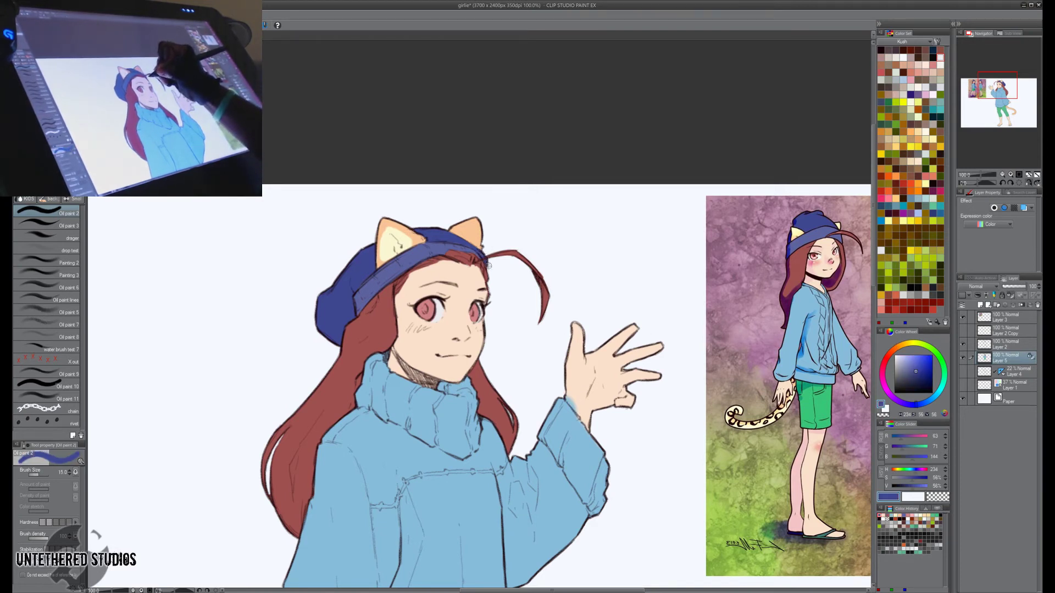
pyautogui.keyDown('alt'); pyautogui.click(467, 248); pyautogui.keyUp('alt')
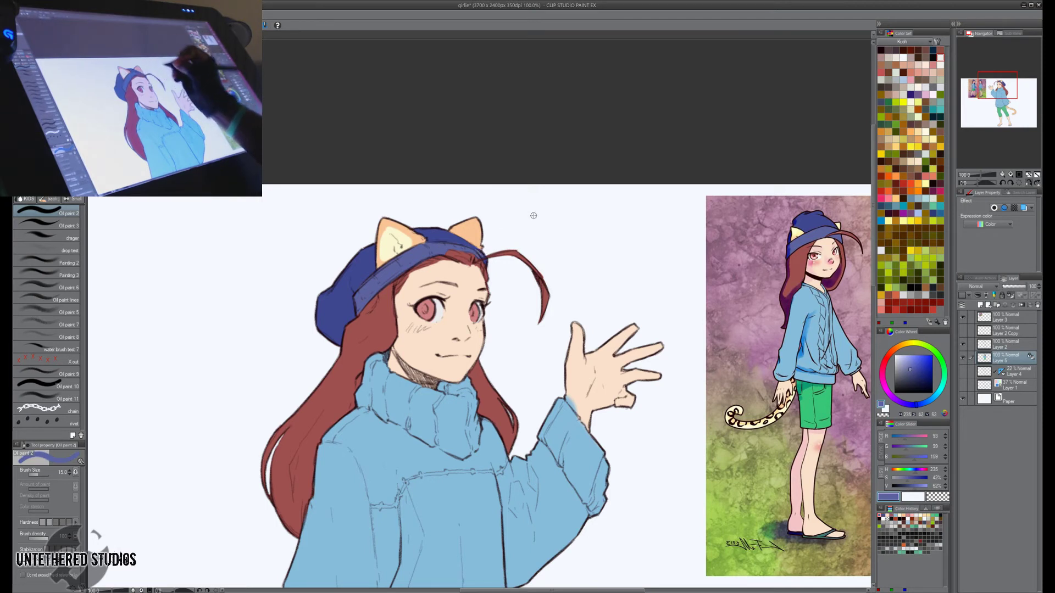
pyautogui.keyDown('alt'); pyautogui.click(464, 246); pyautogui.keyUp('alt')
pyautogui.press('[')
pyautogui.press('[')
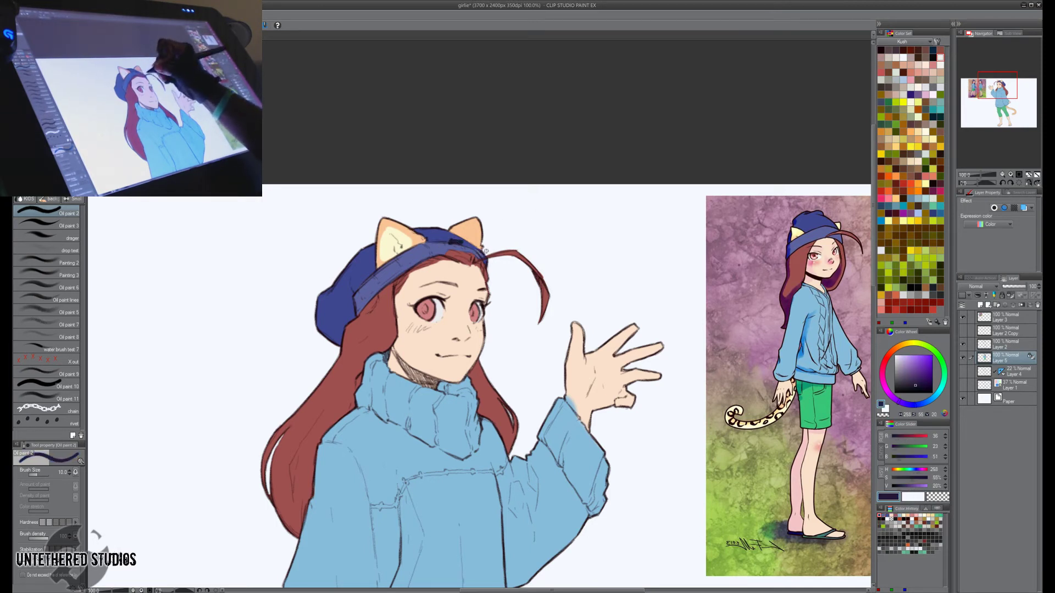
pyautogui.keyDown('alt'); pyautogui.click(455, 242); pyautogui.keyUp('alt')
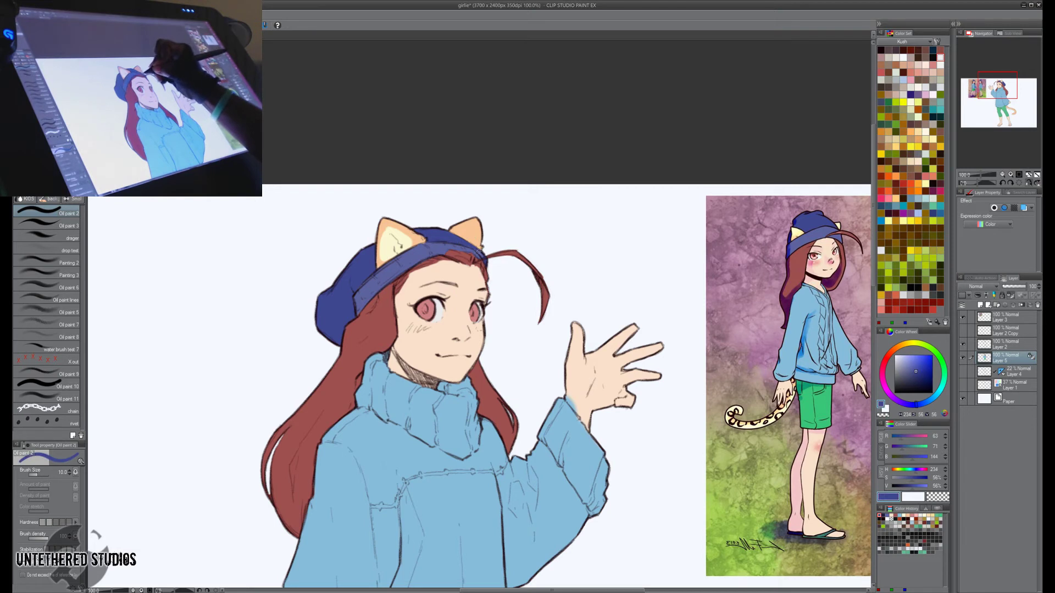
pyautogui.press(']')
pyautogui.keyDown('alt'); pyautogui.click(443, 256); pyautogui.keyUp('alt')
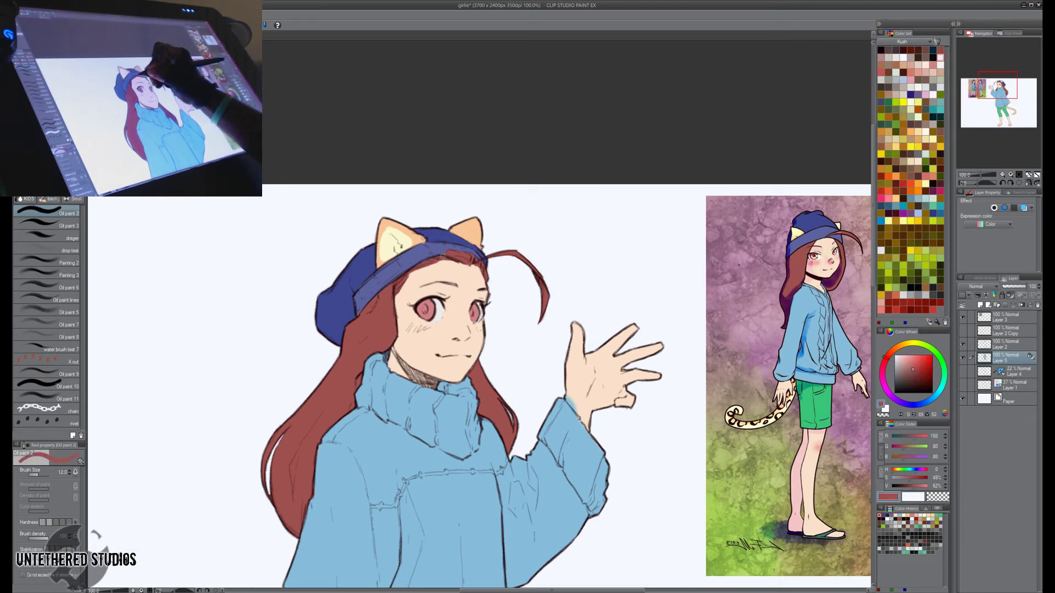
# Clean the raised wrist and its cuff edge, alternating sampled skin tone and sweater blue, and touch up the turtleneck with the blue.
pyautogui.moveTo(581, 407); pyautogui.dragTo(589, 362)
pyautogui.keyDown('alt'); pyautogui.click(589, 362); pyautogui.keyUp('alt')
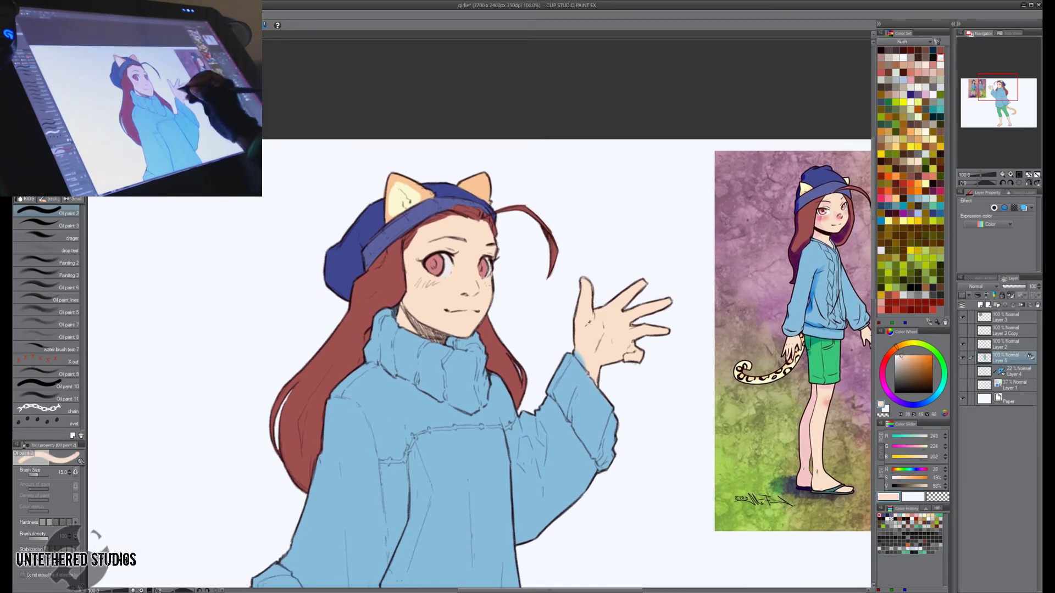
pyautogui.press(']')
pyautogui.press(']')
pyautogui.keyDown('alt'); pyautogui.click(593, 374); pyautogui.keyUp('alt')
pyautogui.press(']')
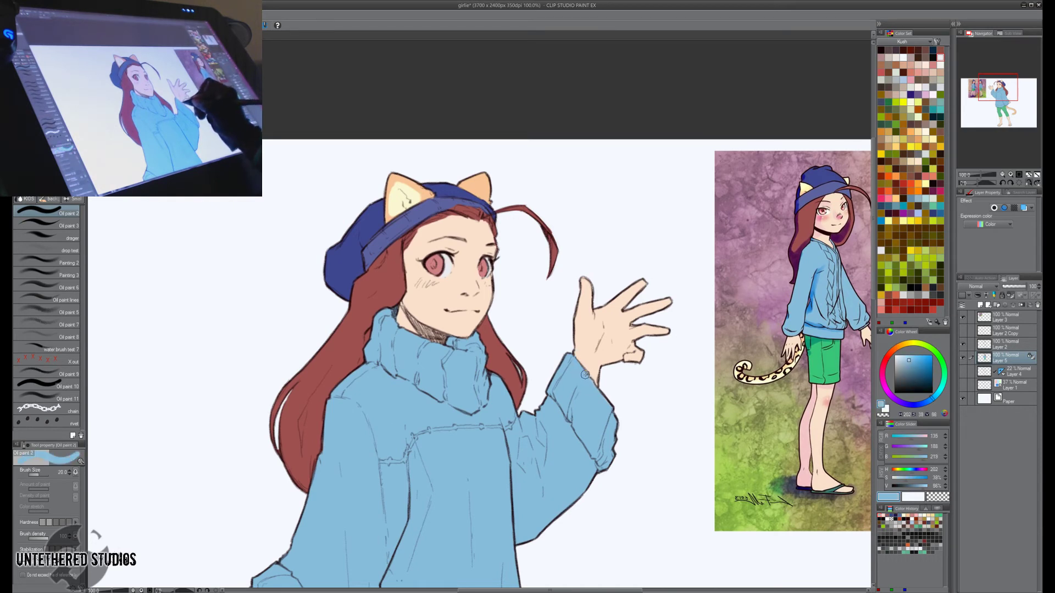
pyautogui.keyDown('alt'); pyautogui.click(596, 361); pyautogui.keyUp('alt')
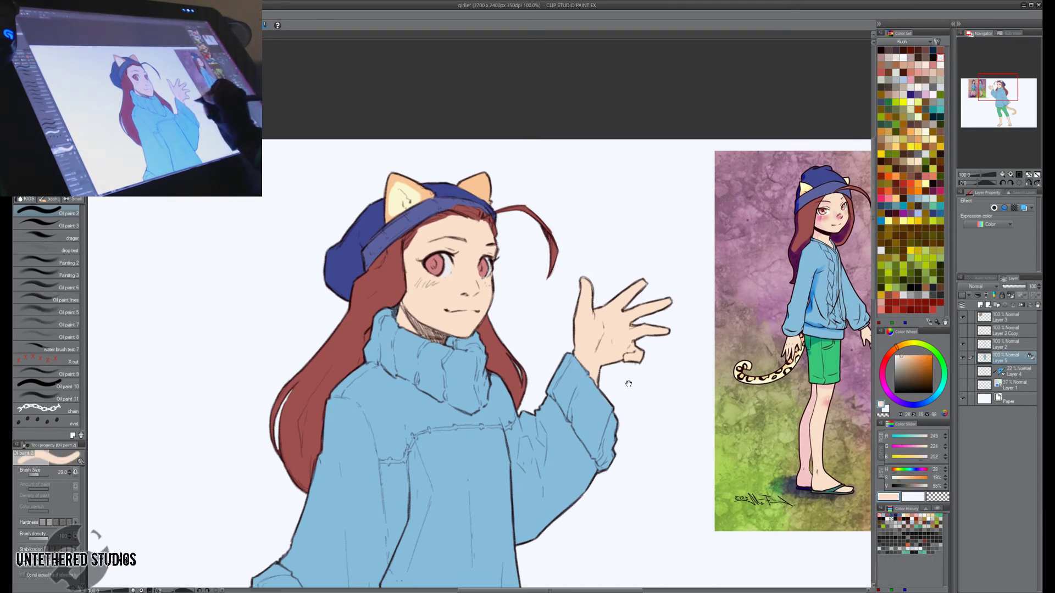
pyautogui.moveTo(654, 383); pyautogui.dragTo(723, 341)
pyautogui.keyDown('alt'); pyautogui.click(572, 354); pyautogui.keyUp('alt')
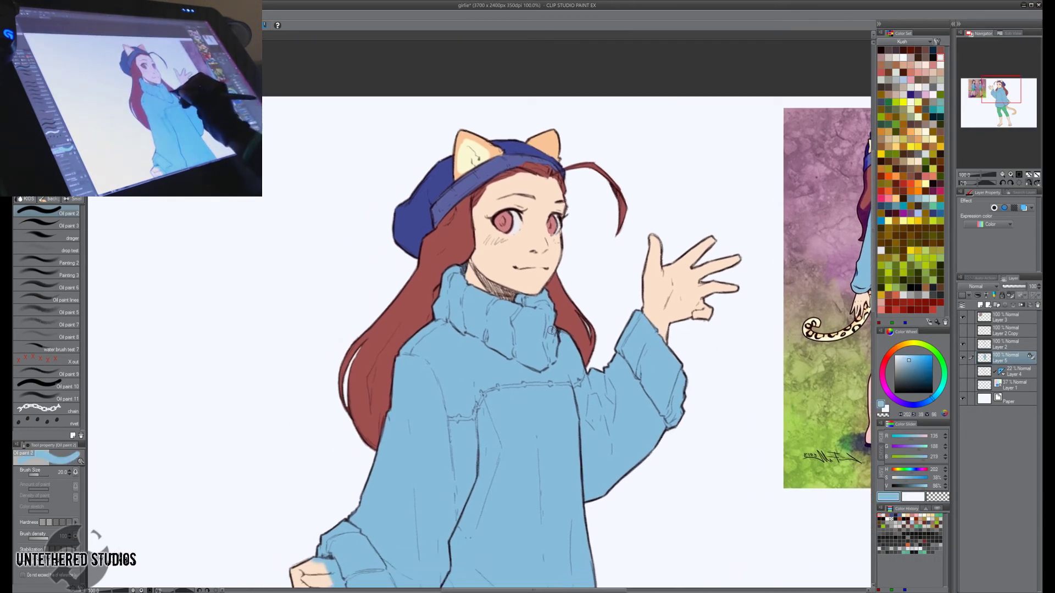
# Fill the lowered fist up to the cuff with sampled skin tone and correct the cuff edge with sweater blue.
pyautogui.moveTo(549, 432); pyautogui.dragTo(588, 389)
pyautogui.moveTo(484, 455); pyautogui.dragTo(516, 354)
pyautogui.keyDown('alt'); pyautogui.click(390, 428); pyautogui.keyUp('alt')
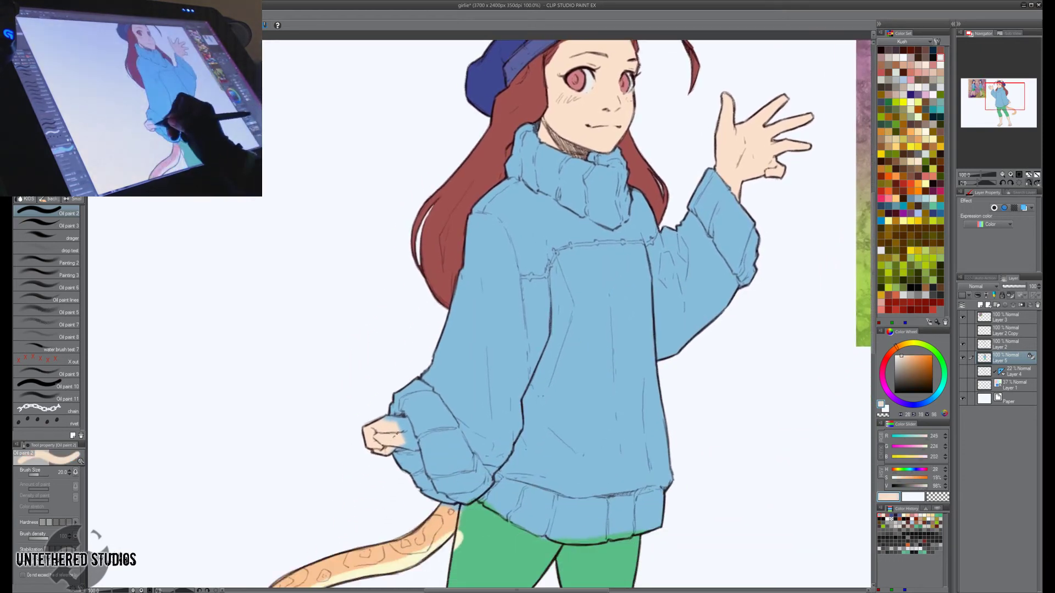
pyautogui.keyDown('alt'); pyautogui.click(396, 434); pyautogui.keyUp('alt')
pyautogui.moveTo(385, 426)
pyautogui.mouseDown()
pyautogui.moveTo(401, 422)
pyautogui.moveTo(410, 440)
pyautogui.moveTo(402, 427)
pyautogui.moveTo(393, 443)
pyautogui.moveTo(415, 449)
pyautogui.mouseUp()
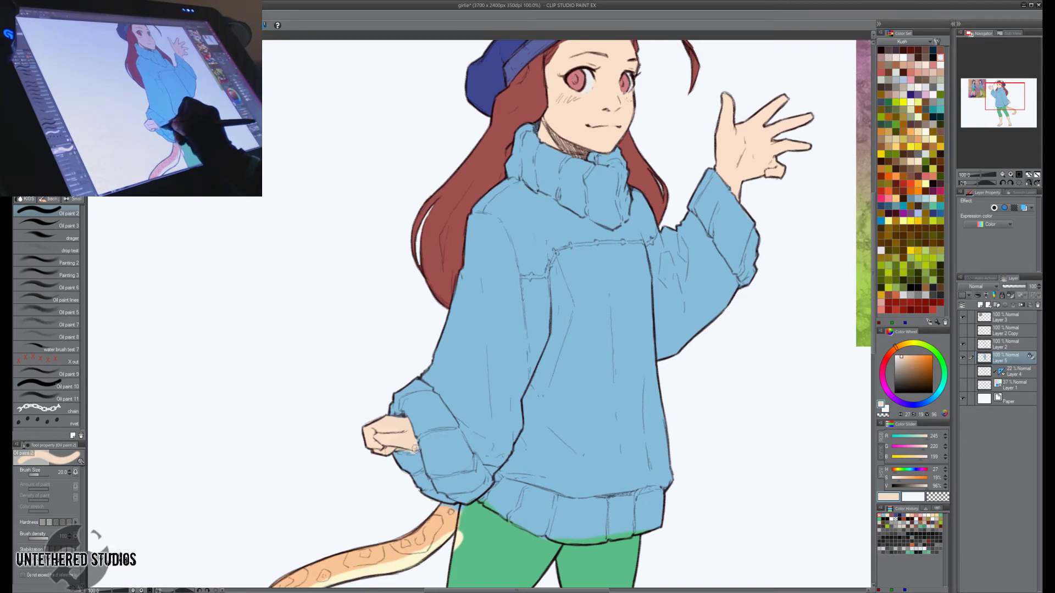
pyautogui.keyDown('alt'); pyautogui.click(408, 455); pyautogui.keyUp('alt')
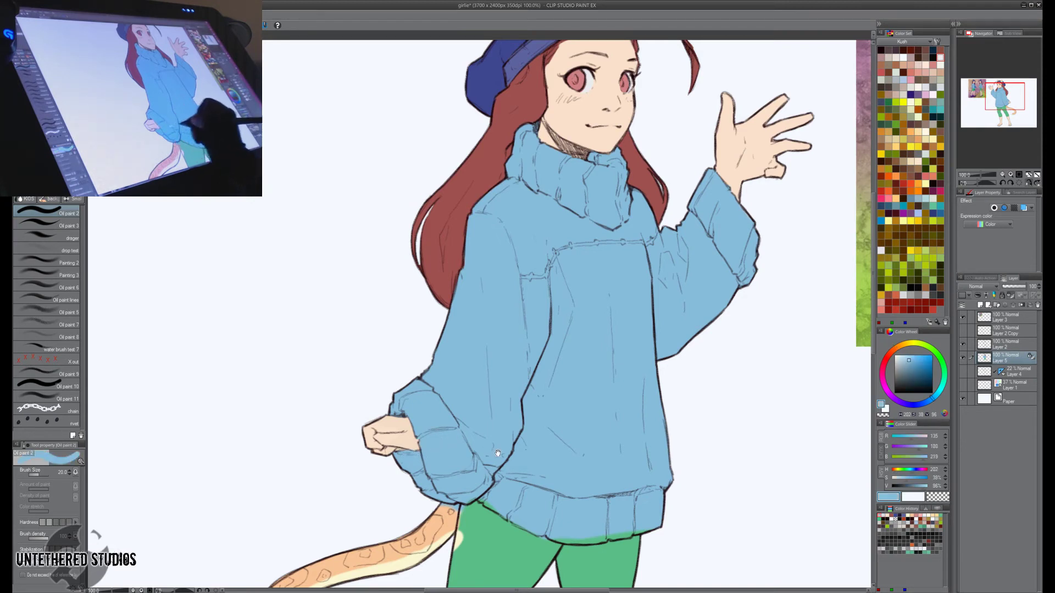
# Clean the border beneath the sweater hem with sampled green and sweater blue, and cover the pale patch at the hip with green.
pyautogui.moveTo(578, 434); pyautogui.dragTo(633, 320)
pyautogui.moveTo(707, 425)
pyautogui.mouseDown()
pyautogui.moveTo(651, 413)
pyautogui.moveTo(672, 407)
pyautogui.moveTo(590, 420)
pyautogui.moveTo(644, 408)
pyautogui.mouseUp()
pyautogui.press(']')
pyautogui.keyDown('alt'); pyautogui.click(629, 429); pyautogui.keyUp('alt')
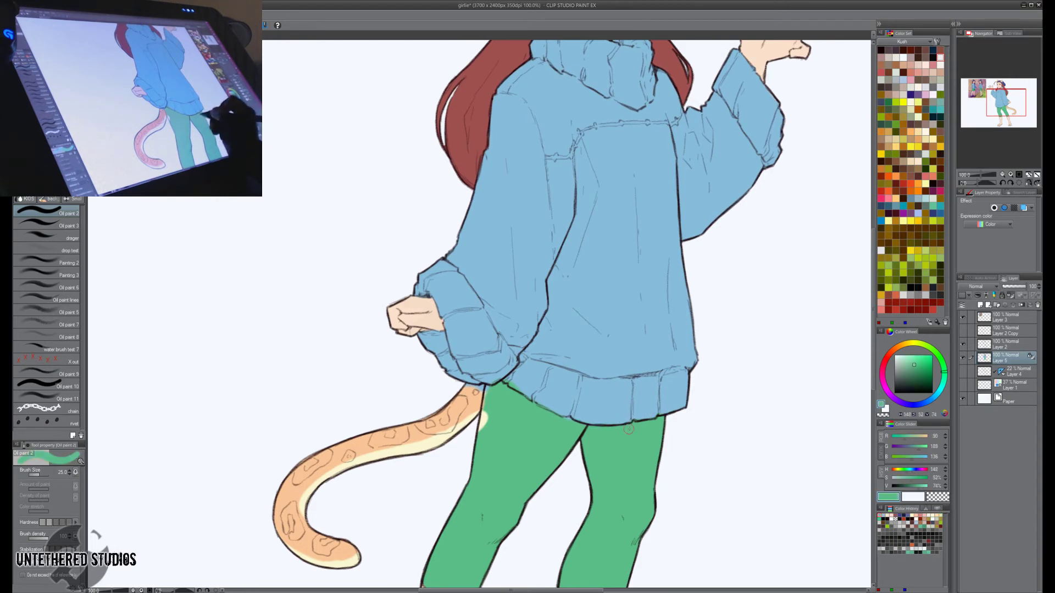
pyautogui.keyDown('alt'); pyautogui.click(582, 406); pyautogui.keyUp('alt')
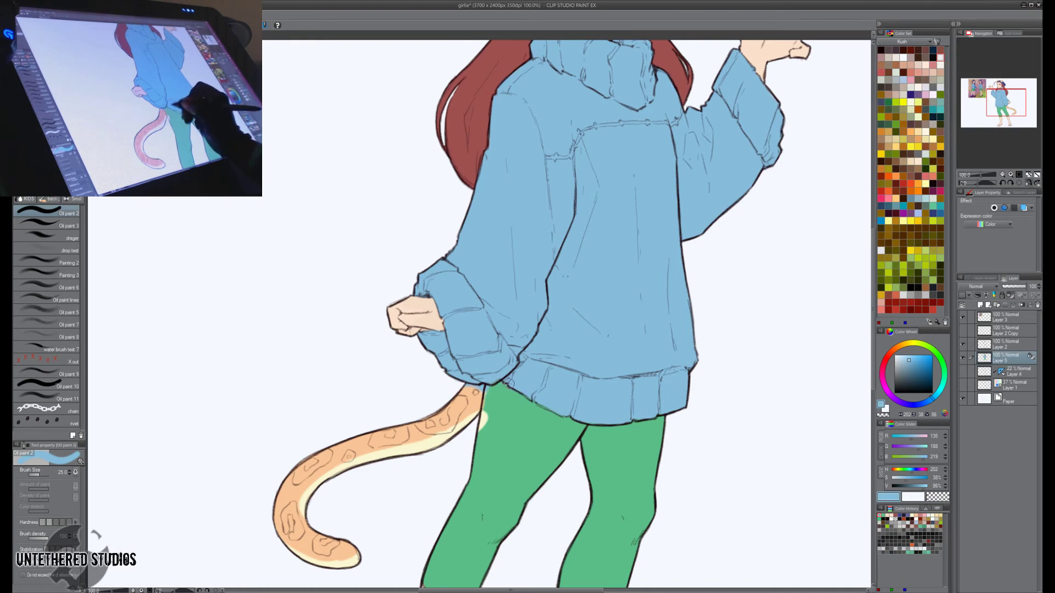
pyautogui.keyDown('alt'); pyautogui.click(494, 388); pyautogui.keyUp('alt')
pyautogui.moveTo(489, 401); pyautogui.dragTo(484, 441)
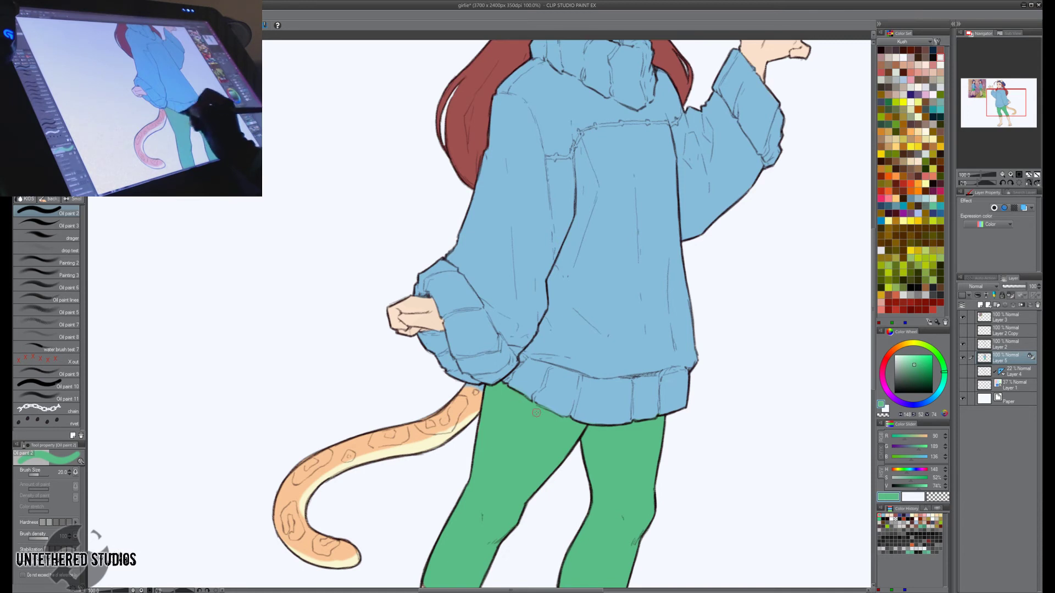
# Refine the sweater hem edge above the thigh nearest the tail, alternating sampled sweater blue and leggings green.
pyautogui.keyDown('alt'); pyautogui.click(563, 391); pyautogui.keyUp('alt')
pyautogui.keyDown('alt'); pyautogui.click(517, 408); pyautogui.keyUp('alt')
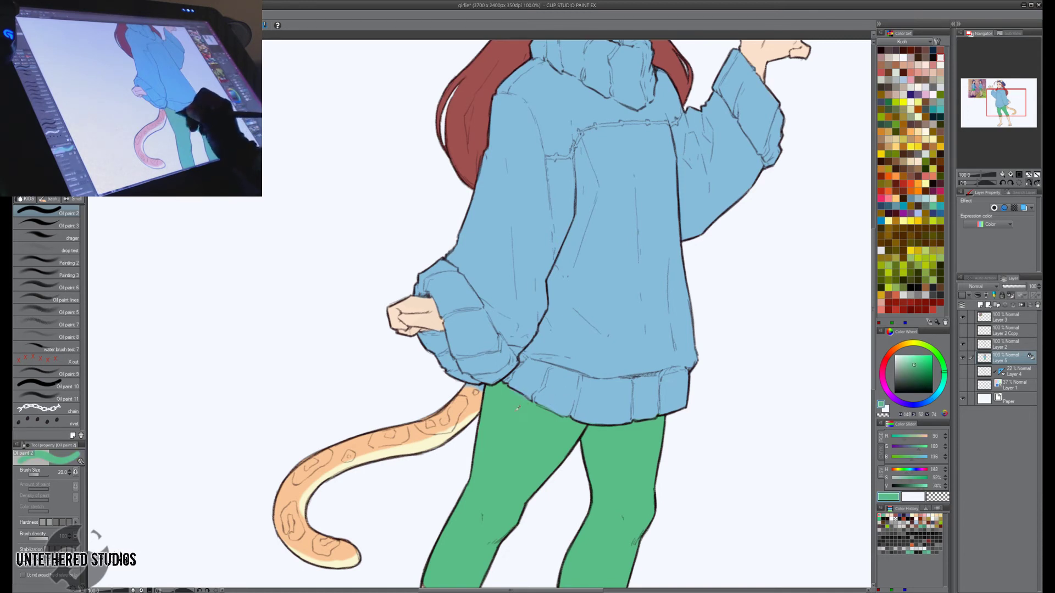
pyautogui.keyDown('alt'); pyautogui.click(568, 392); pyautogui.keyUp('alt')
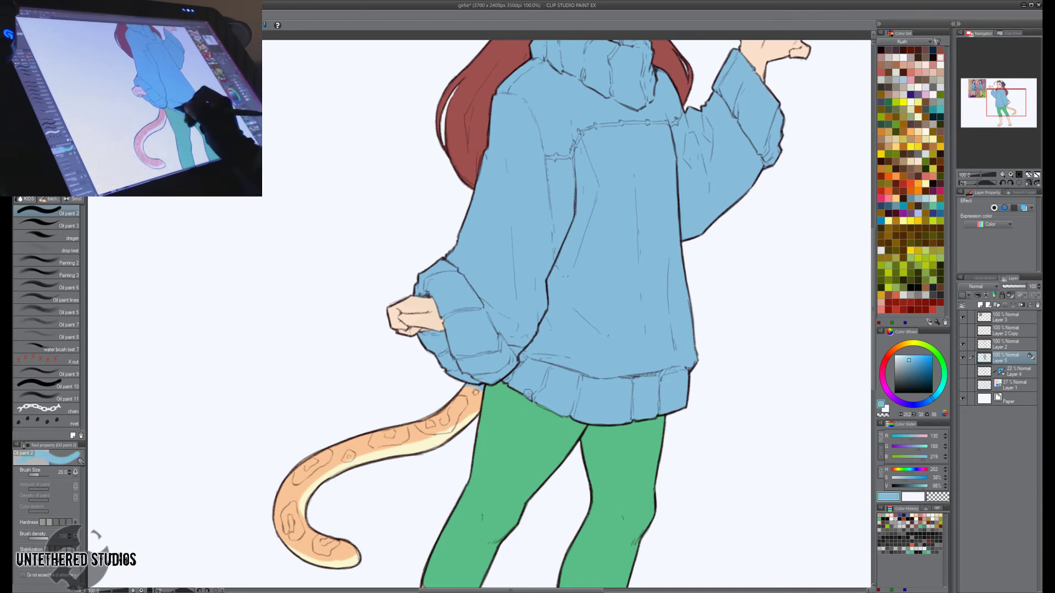
# Clean the tail's orange upper side and cream underside along their shared border, using colors sampled from the tail.
pyautogui.moveTo(646, 483)
pyautogui.mouseDown()
pyautogui.moveTo(686, 378)
pyautogui.moveTo(734, 434)
pyautogui.mouseUp()
pyautogui.keyDown('alt'); pyautogui.click(565, 361); pyautogui.keyUp('alt')
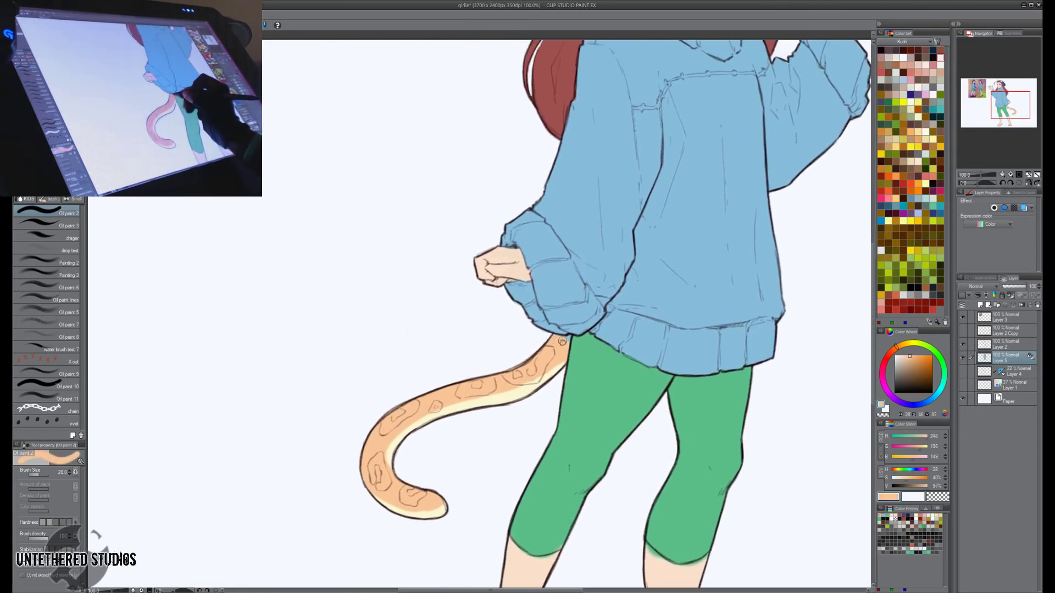
pyautogui.press('[')
pyautogui.keyDown('alt'); pyautogui.click(551, 375); pyautogui.keyUp('alt')
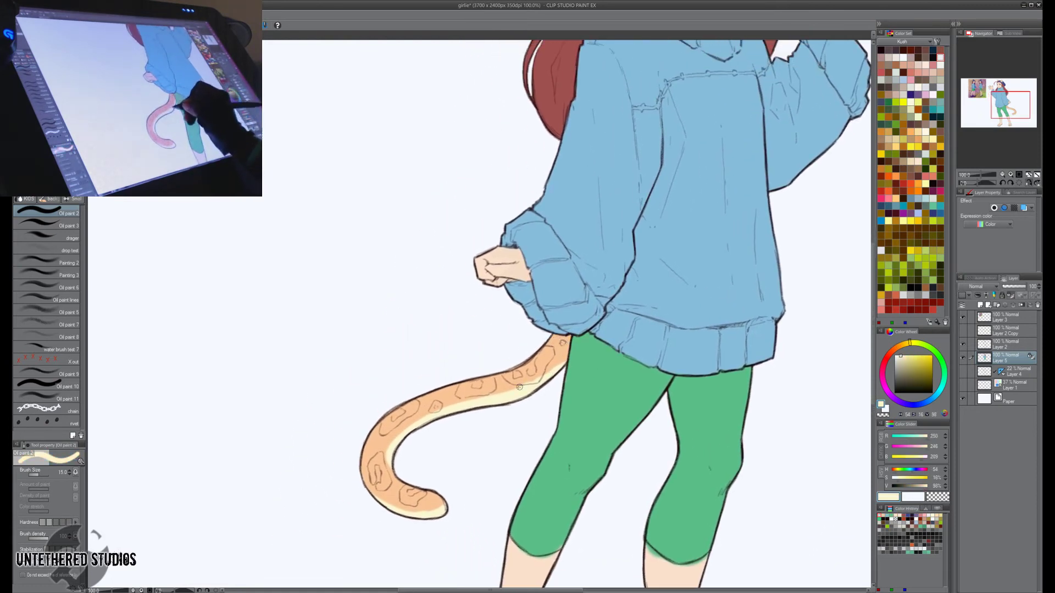
pyautogui.press(']')
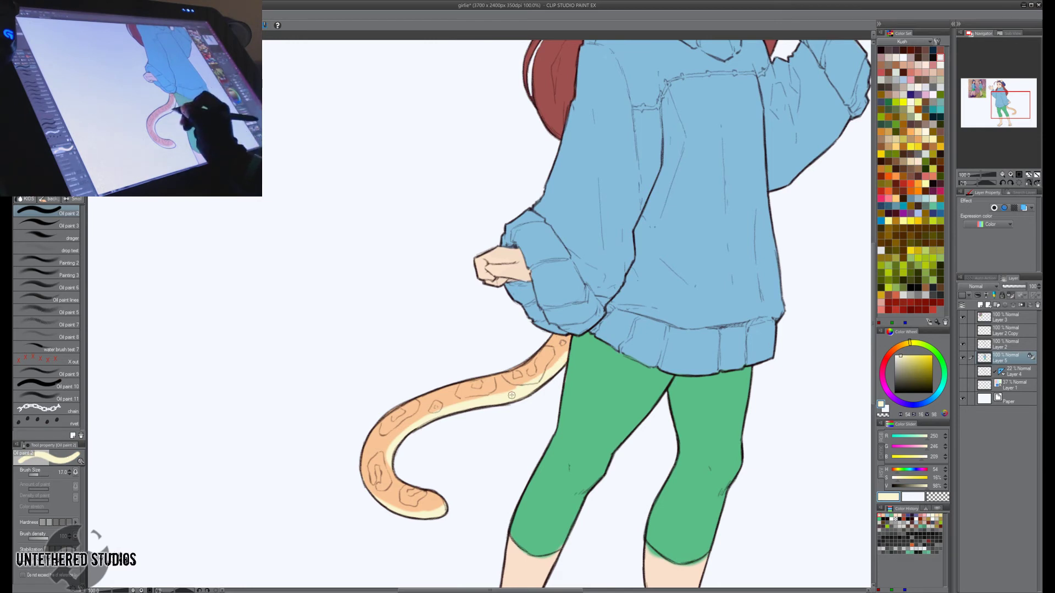
pyautogui.moveTo(512, 395); pyautogui.dragTo(408, 437)
pyautogui.keyDown('alt'); pyautogui.click(388, 451); pyautogui.keyUp('alt')
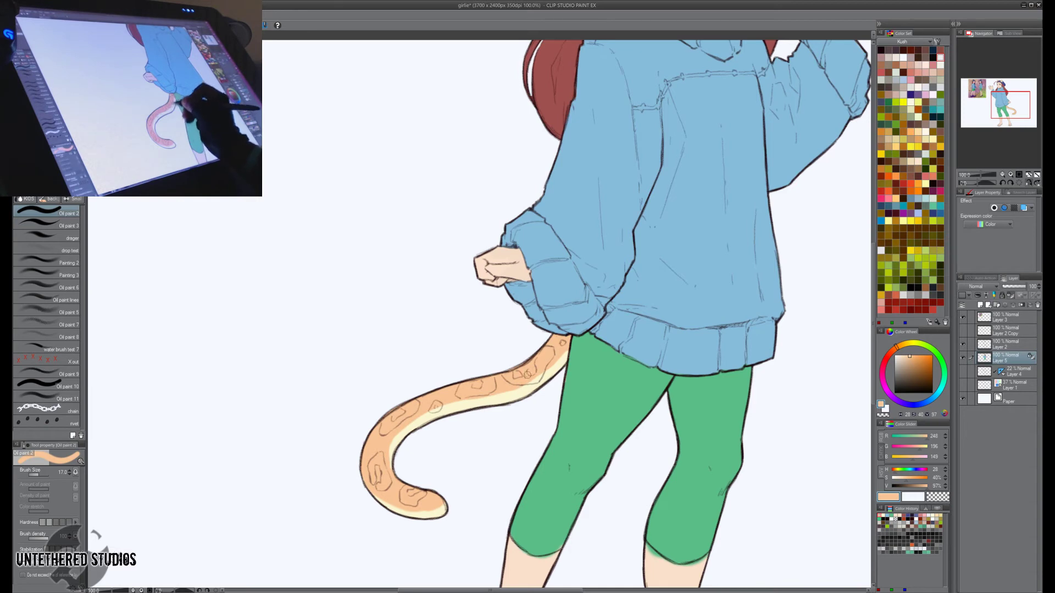
# Soften the transition between orange and cream along the whole tail with the Blur tool.
pyautogui.press('k')
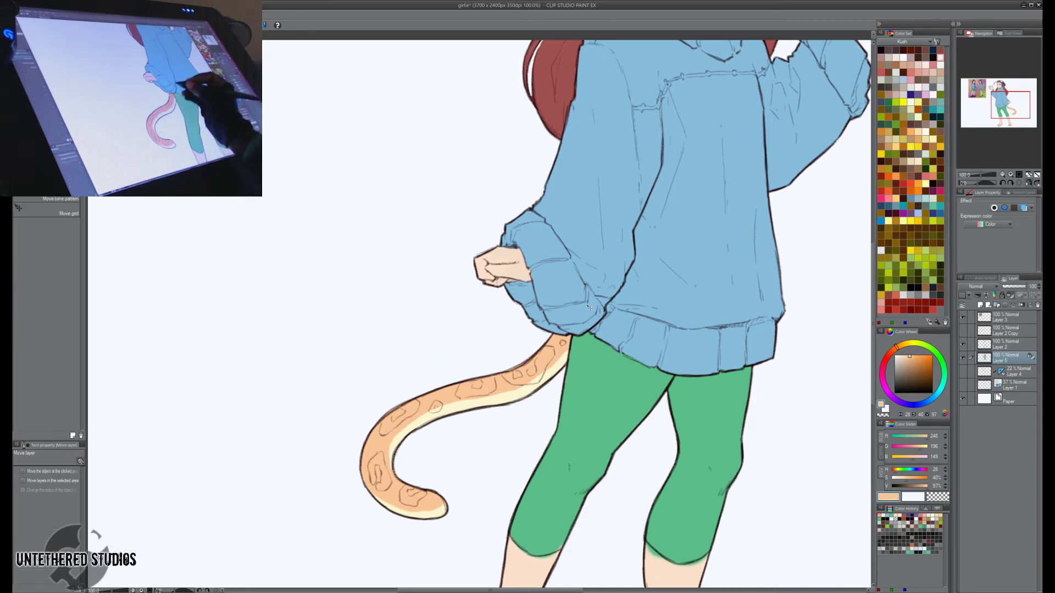
pyautogui.press('j')
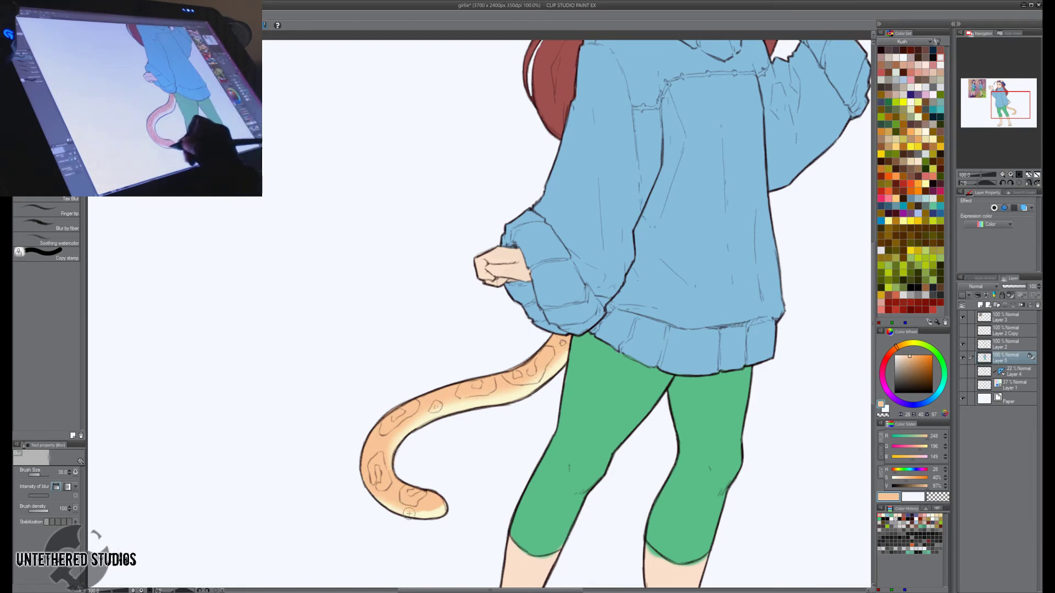
pyautogui.moveTo(409, 514); pyautogui.dragTo(446, 498)
pyautogui.press('b')
# Clean the leggings and sharpen their lower edges on both calves with sampled green and skin tone.
pyautogui.moveTo(633, 426); pyautogui.dragTo(607, 409)
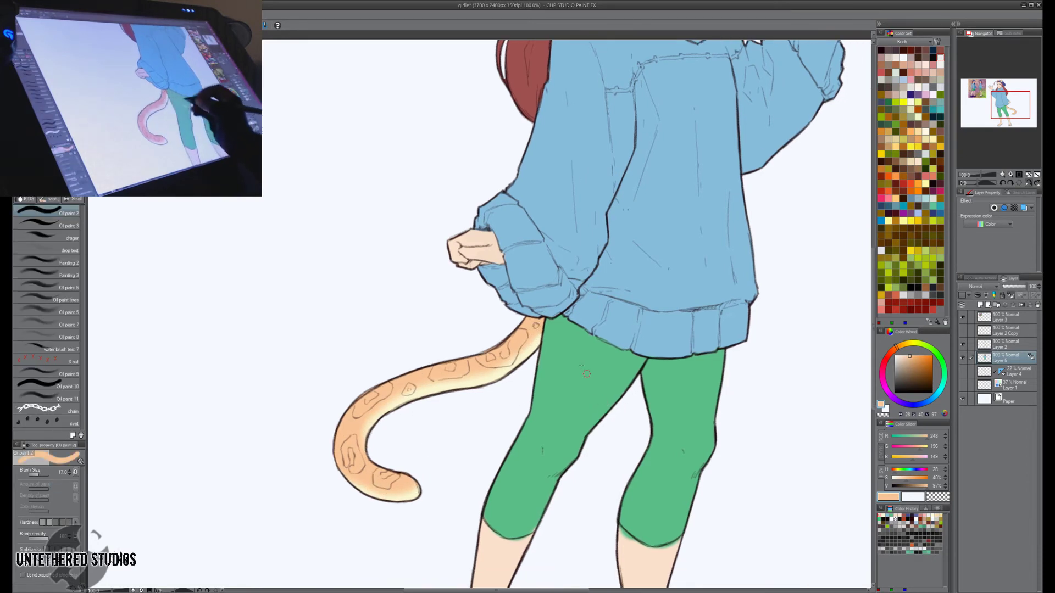
pyautogui.keyDown('alt'); pyautogui.click(587, 373); pyautogui.keyUp('alt')
pyautogui.moveTo(557, 432); pyautogui.dragTo(563, 305)
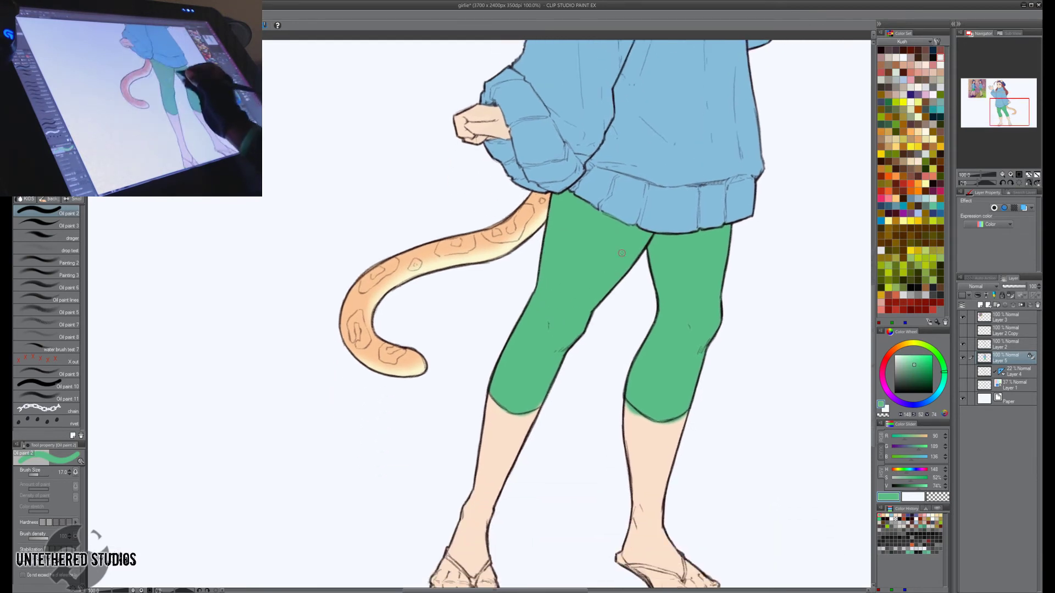
pyautogui.keyDown('alt'); pyautogui.click(625, 200); pyautogui.keyUp('alt')
pyautogui.keyDown('alt'); pyautogui.click(538, 394); pyautogui.keyUp('alt')
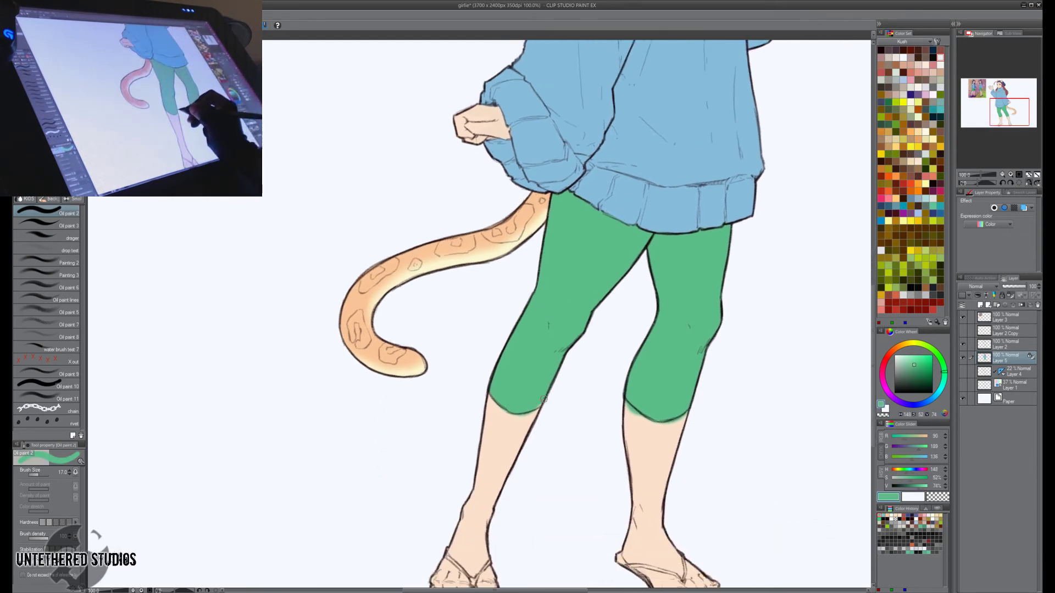
pyautogui.keyDown('alt'); pyautogui.click(500, 411); pyautogui.keyUp('alt')
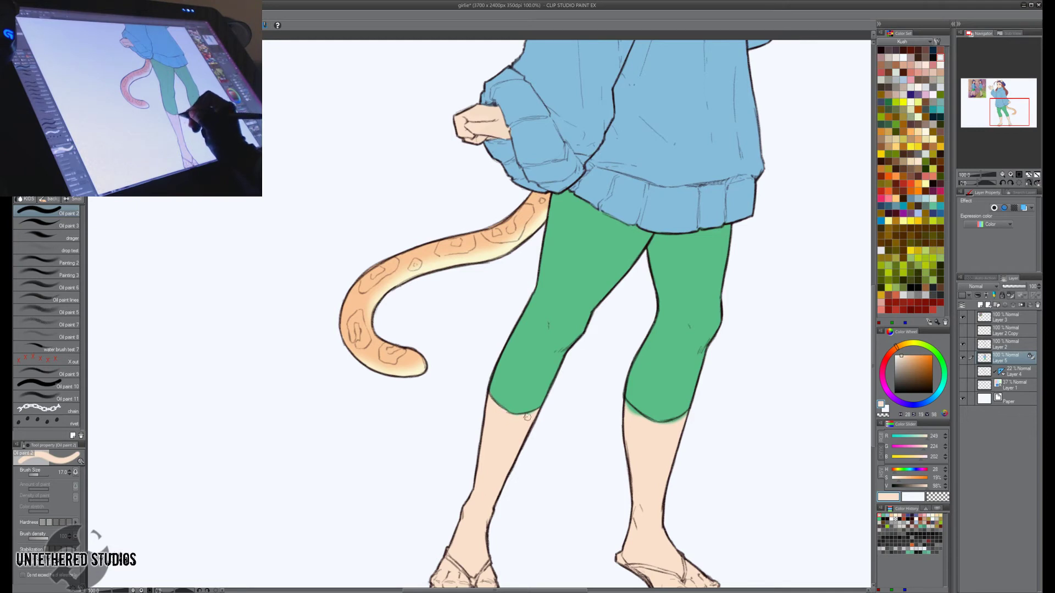
pyautogui.moveTo(625, 405)
pyautogui.mouseDown()
pyautogui.moveTo(655, 426)
pyautogui.moveTo(693, 414)
pyautogui.moveTo(639, 405)
pyautogui.moveTo(650, 418)
pyautogui.moveTo(642, 407)
pyautogui.moveTo(683, 399)
pyautogui.moveTo(706, 427)
pyautogui.moveTo(701, 371)
pyautogui.mouseUp()
pyautogui.keyDown('alt'); pyautogui.click(669, 414); pyautogui.keyUp('alt')
pyautogui.keyDown('alt'); pyautogui.click(659, 427); pyautogui.keyUp('alt')
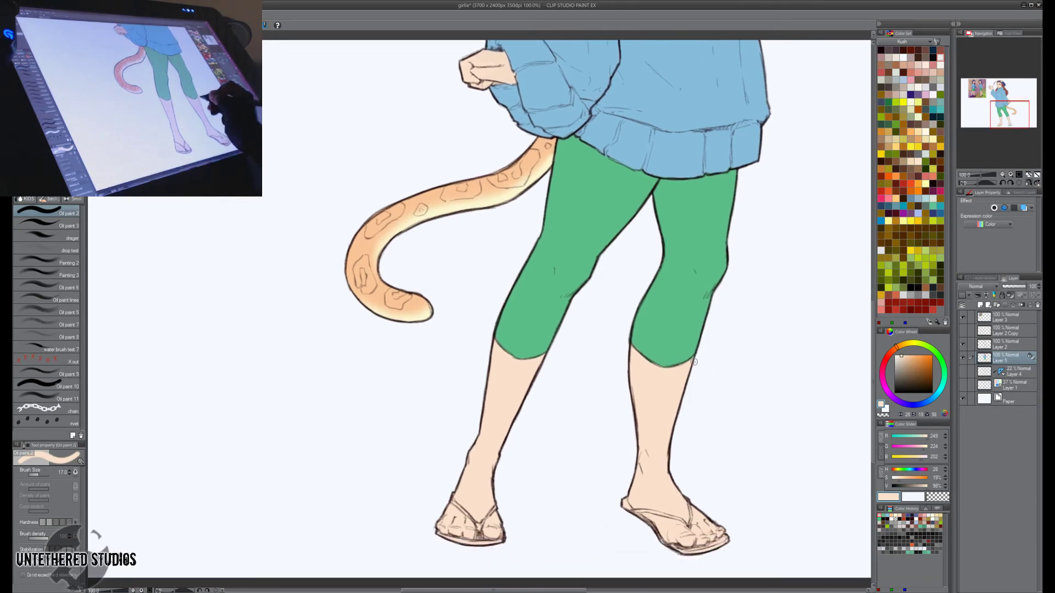
# Sample the dark teal of the flip-flops in the reference illustration.
pyautogui.click(987, 97)
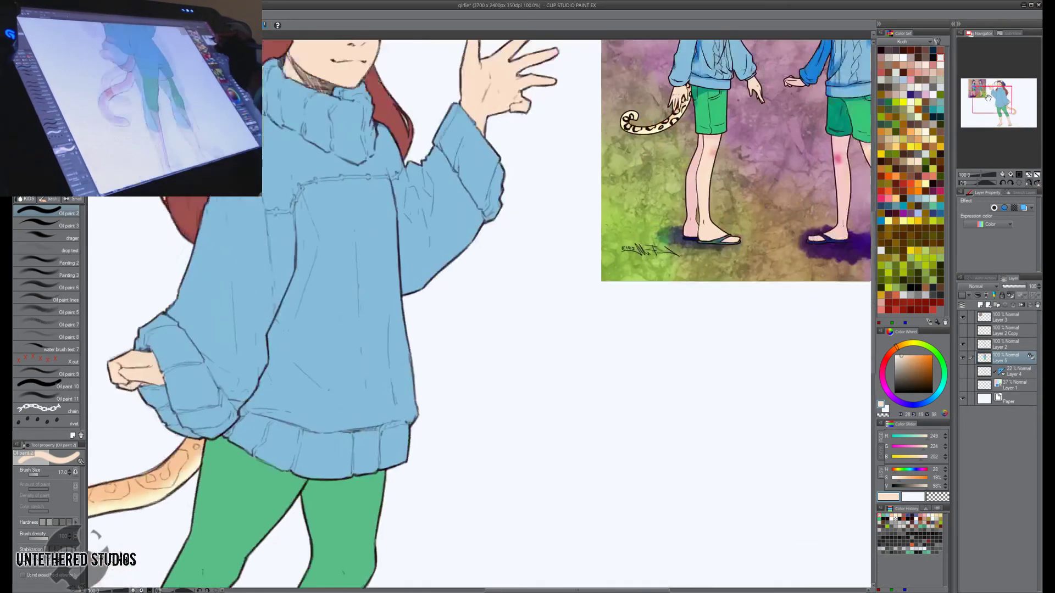
pyautogui.moveTo(988, 98); pyautogui.dragTo(982, 93)
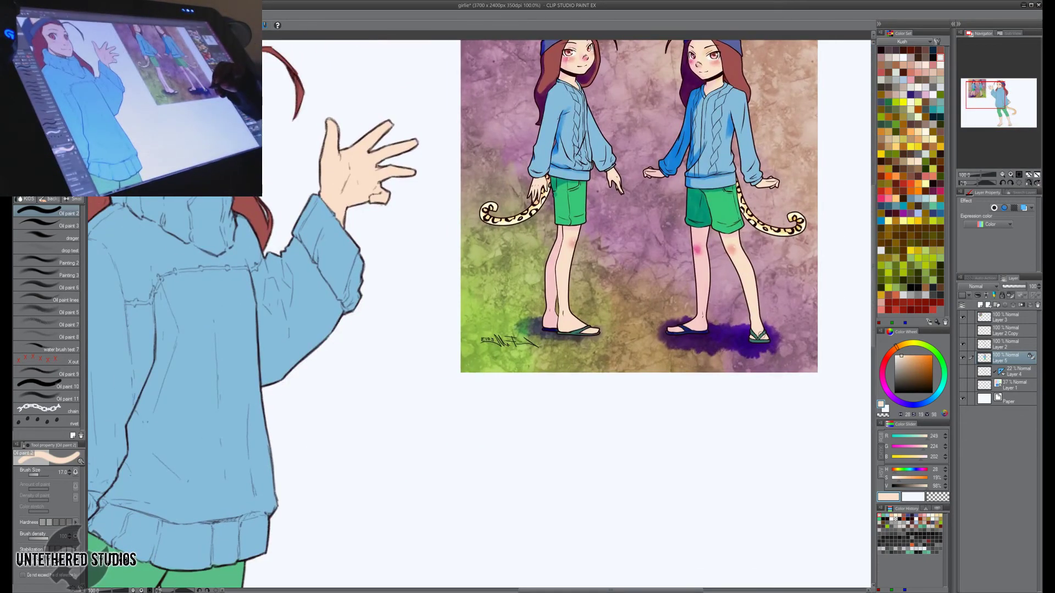
pyautogui.keyDown('alt'); pyautogui.click(762, 340); pyautogui.keyUp('alt')
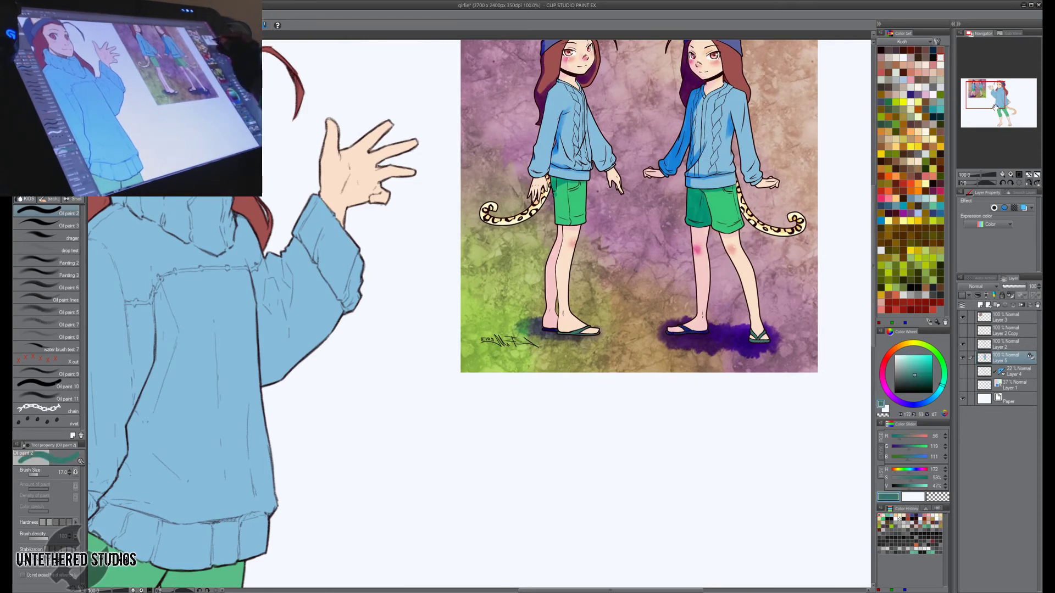
# Paint the outer strap of the flip-flop on the tail-side foot in teal with a much smaller brush.
pyautogui.moveTo(990, 108); pyautogui.dragTo(1016, 123)
pyautogui.press('[')
pyautogui.press('[')
pyautogui.press('[')
pyautogui.press('[')
pyautogui.press('[')
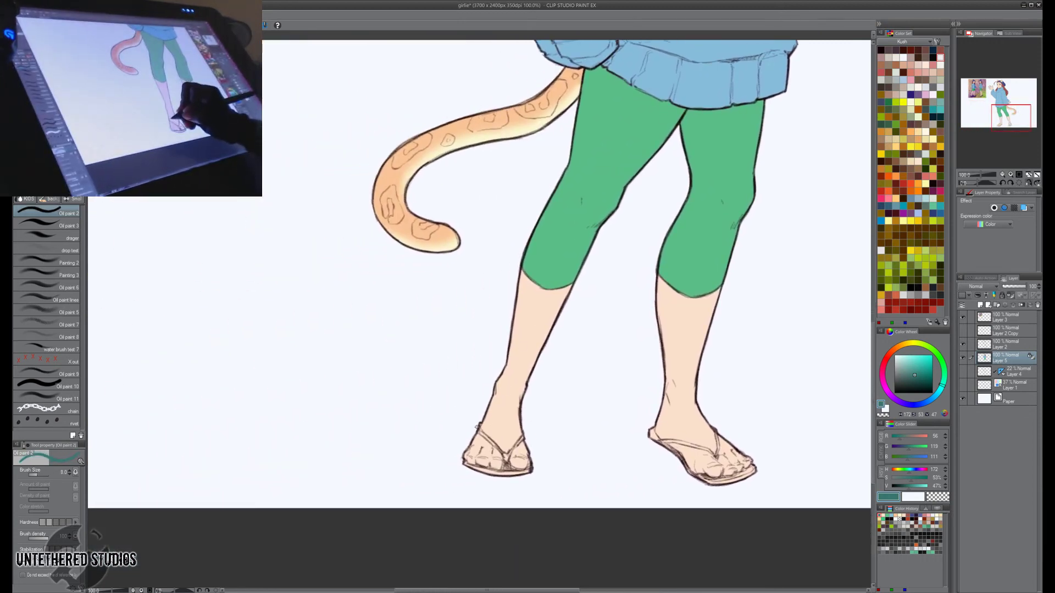
pyautogui.moveTo(479, 425); pyautogui.dragTo(498, 451)
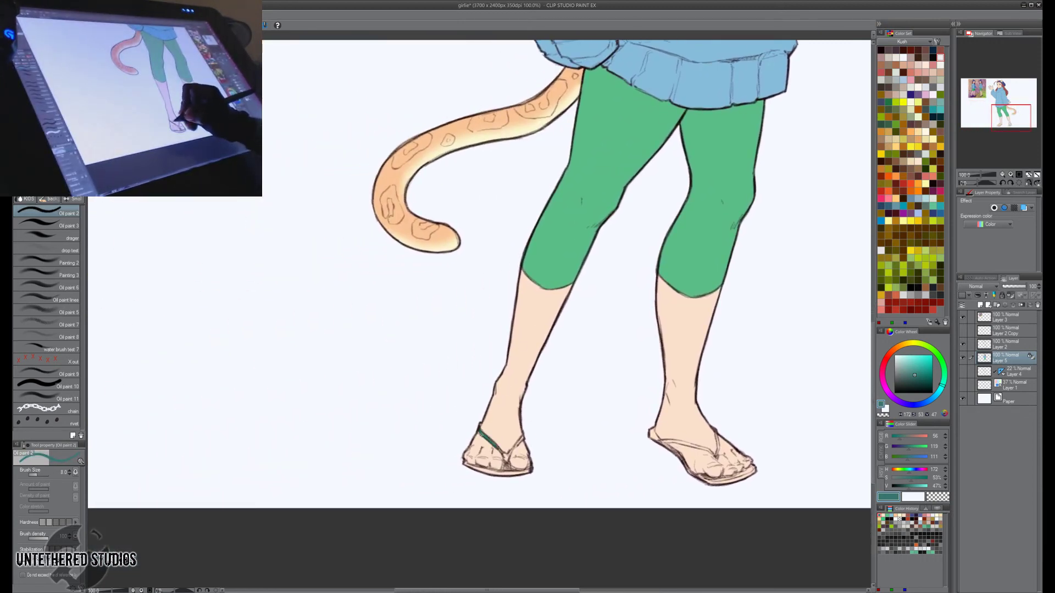
pyautogui.press(']')
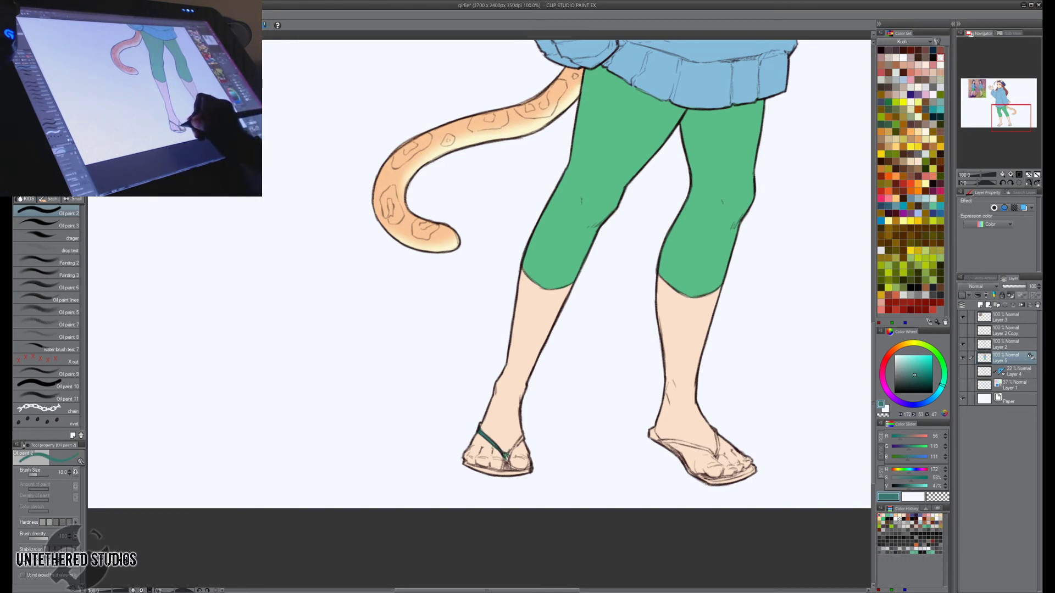
# Paint the remaining strap and the whole sole of the tail-side flip-flop in teal.
pyautogui.press('[')
pyautogui.moveTo(515, 446)
pyautogui.mouseDown()
pyautogui.moveTo(531, 429)
pyautogui.moveTo(525, 474)
pyautogui.mouseUp()
pyautogui.press(']')
pyautogui.press(']')
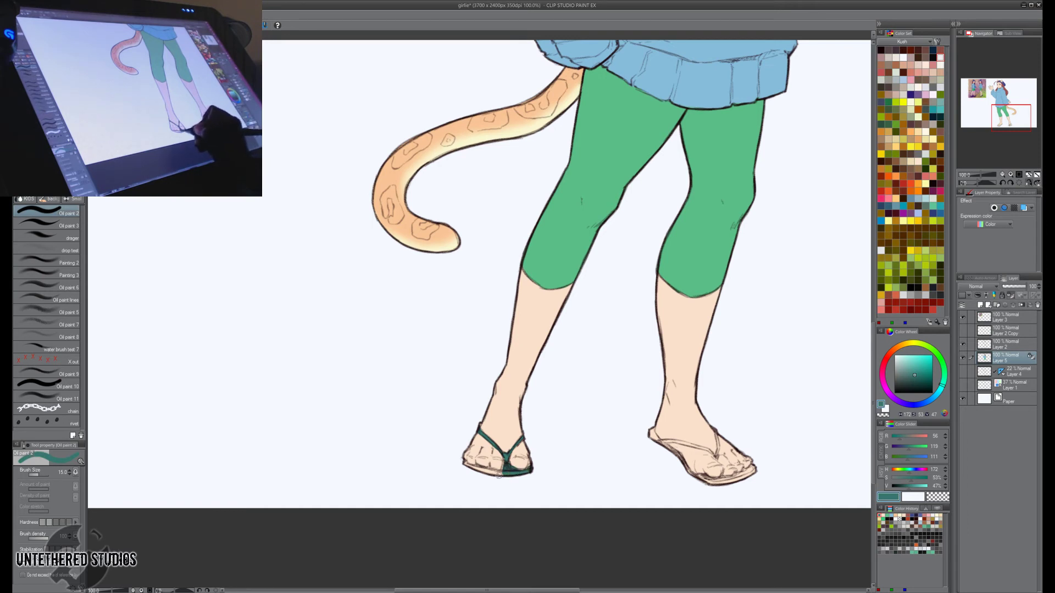
pyautogui.moveTo(463, 464); pyautogui.dragTo(502, 474)
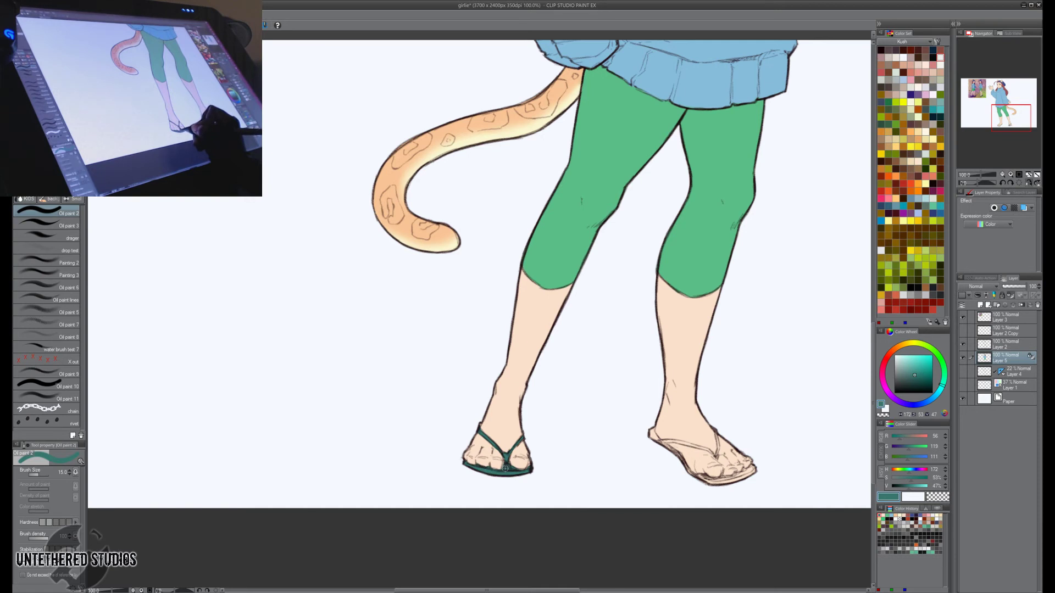
# Paint the sole of the other foot's flip-flop in teal, from heel to toes.
pyautogui.moveTo(660, 467)
pyautogui.mouseDown()
pyautogui.moveTo(592, 474)
pyautogui.moveTo(585, 431)
pyautogui.moveTo(754, 432)
pyautogui.mouseUp()
pyautogui.press('h')
pyautogui.moveTo(571, 437)
pyautogui.mouseDown()
pyautogui.moveTo(522, 479)
pyautogui.moveTo(480, 470)
pyautogui.moveTo(493, 478)
pyautogui.mouseUp()
pyautogui.moveTo(498, 473); pyautogui.dragTo(534, 470)
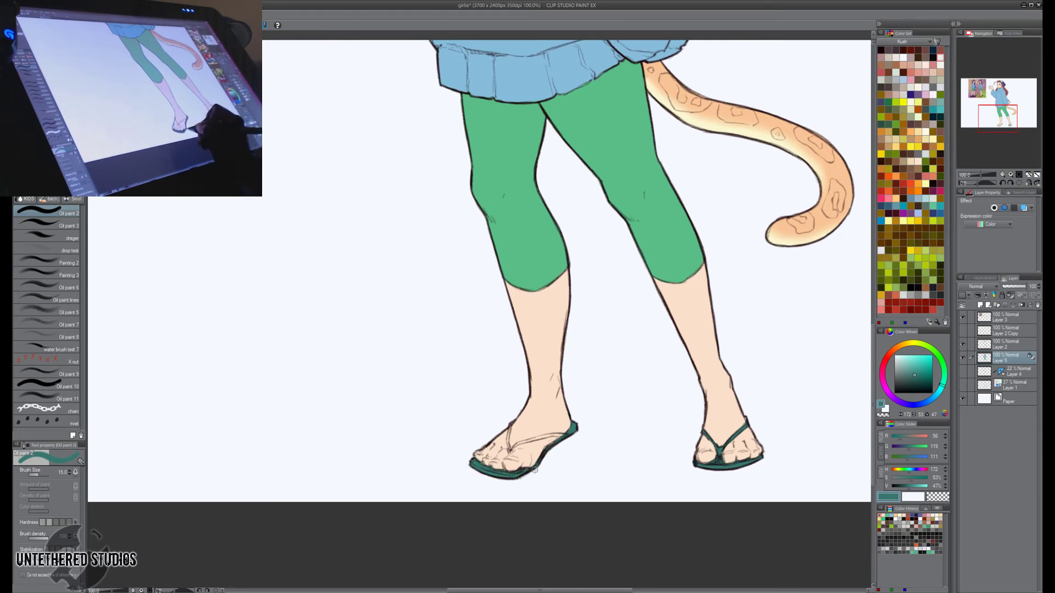
# Paint both straps of the second flip-flop in teal with a smaller brush.
pyautogui.press('[')
pyautogui.press('[')
pyautogui.press('[')
pyautogui.press('[')
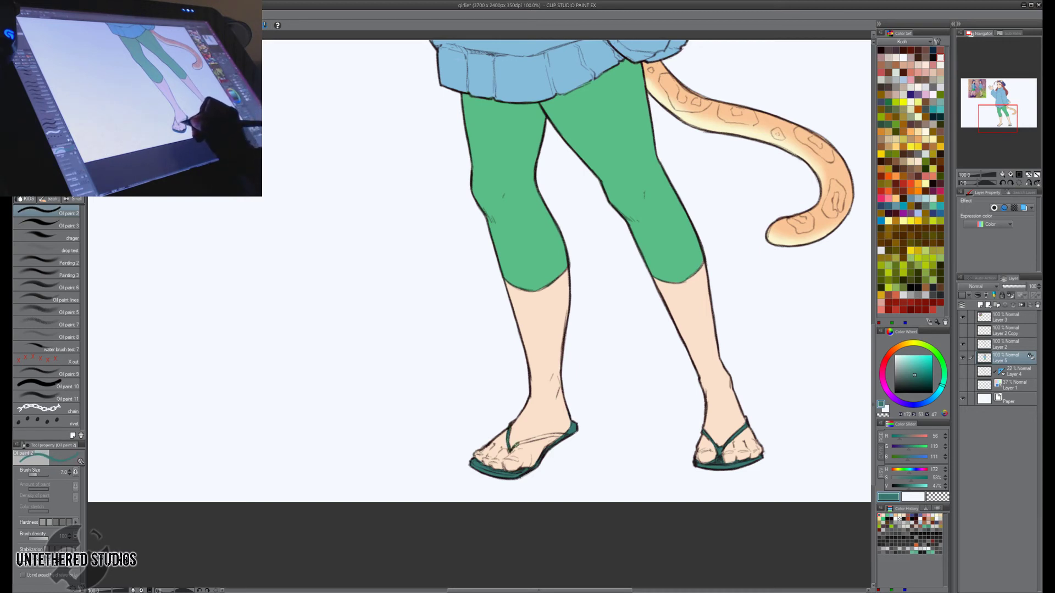
pyautogui.moveTo(517, 445); pyautogui.dragTo(555, 434)
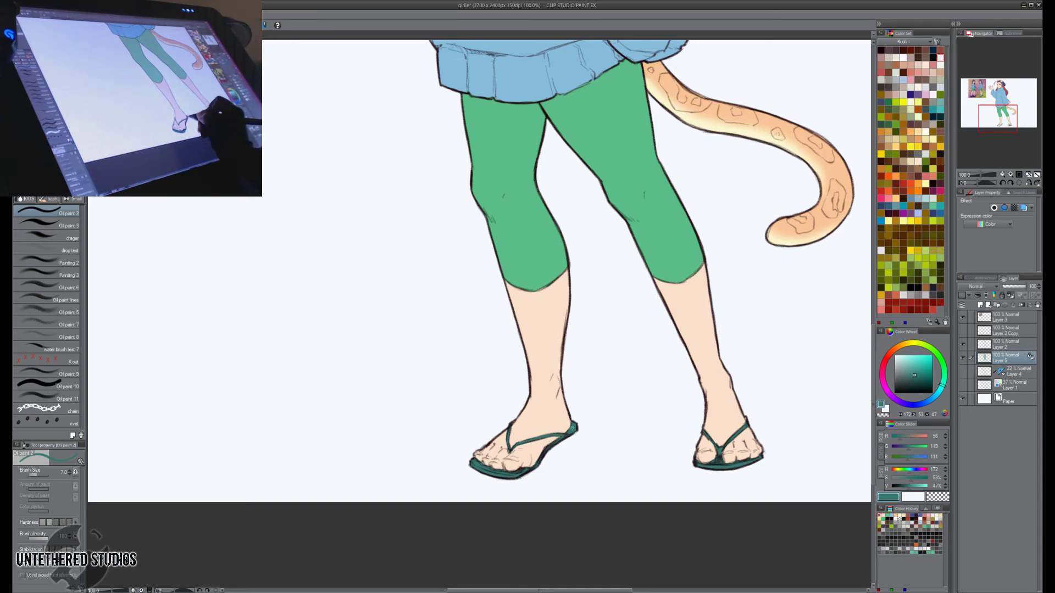
# Clean the edges of the flip-flop straps and the surrounding feet with sampled skin tone and teal.
pyautogui.keyDown('alt'); pyautogui.click(551, 422); pyautogui.keyUp('alt')
pyautogui.press(']')
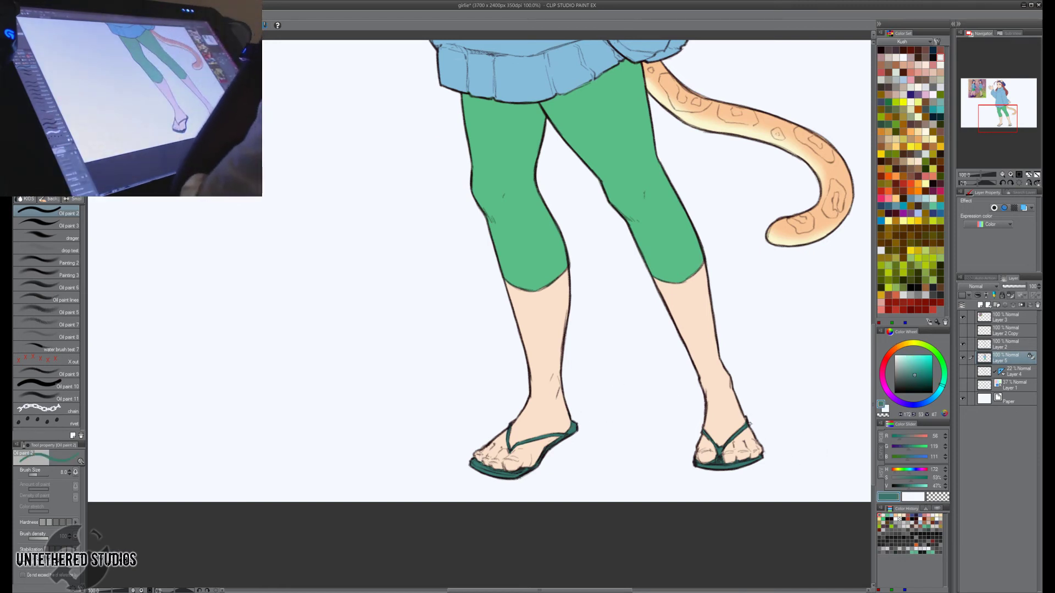
pyautogui.keyDown('alt'); pyautogui.click(746, 422); pyautogui.keyUp('alt')
pyautogui.keyDown('alt'); pyautogui.click(569, 411); pyautogui.keyUp('alt')
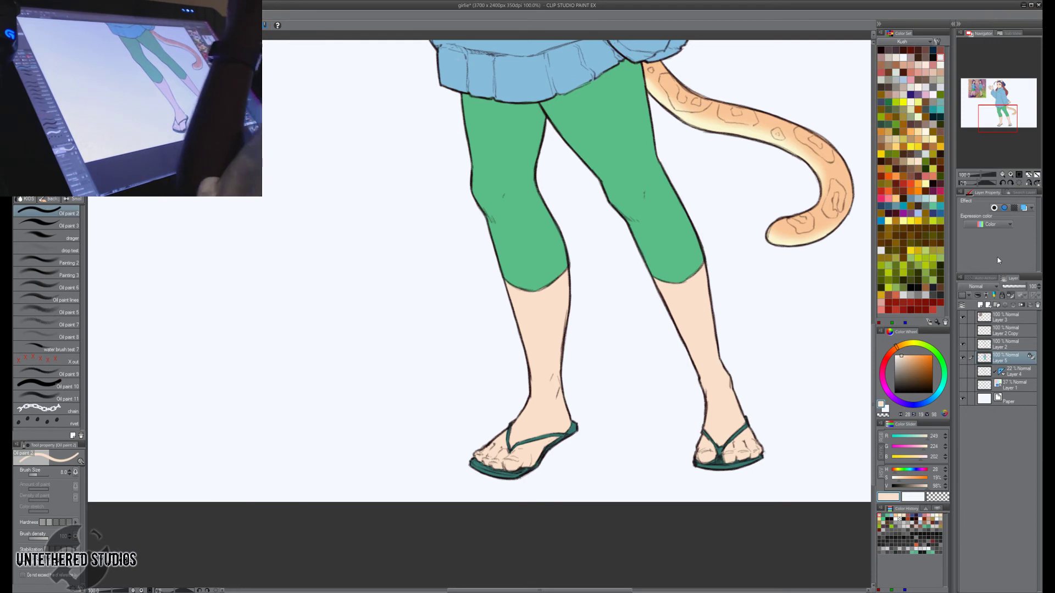
# Add a new layer above the flat colors and dab a near-black spot at the base of the tail.
pyautogui.click(980, 304)
pyautogui.moveTo(799, 98)
pyautogui.mouseDown()
pyautogui.moveTo(771, 247)
pyautogui.moveTo(771, 336)
pyautogui.mouseUp()
pyautogui.click(881, 50)
pyautogui.press(']')
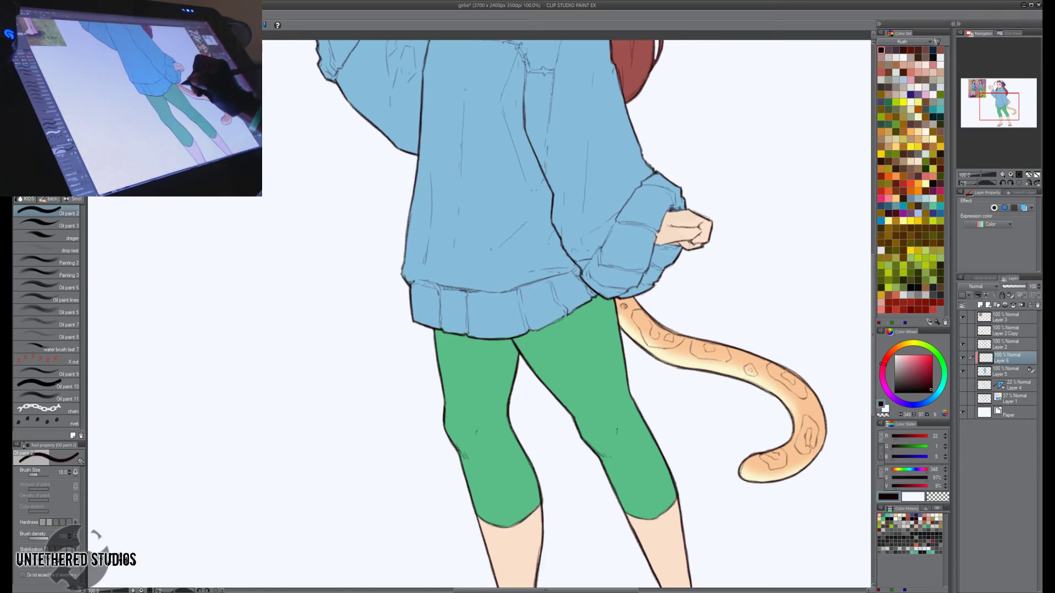
pyautogui.click(623, 306)
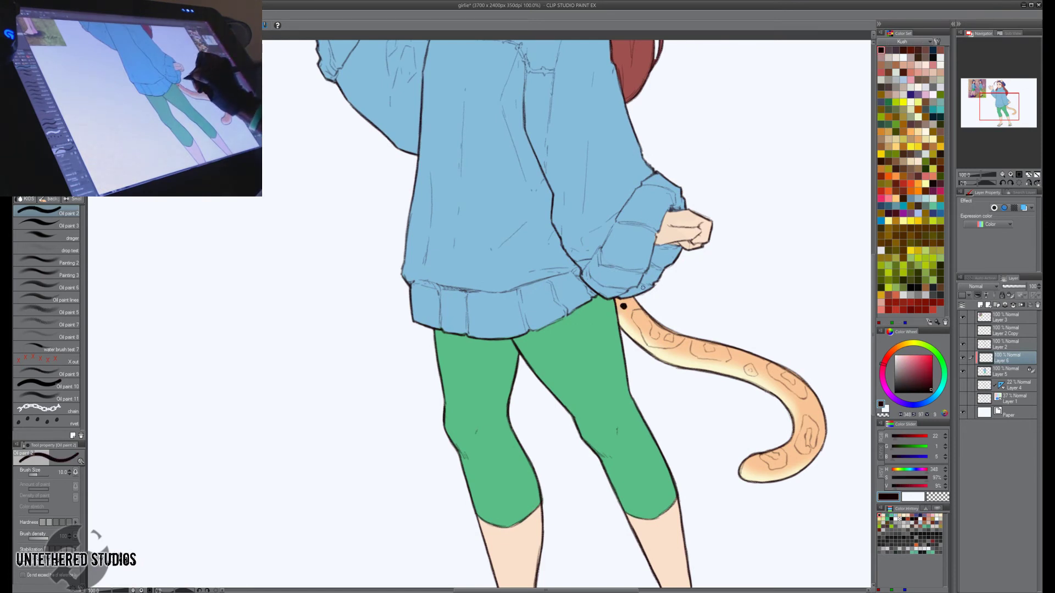
# Replace the spot at the tail's base with one in dark reddish brown, using a smaller brush.
pyautogui.press('h')
pyautogui.moveTo(632, 270); pyautogui.dragTo(808, 287)
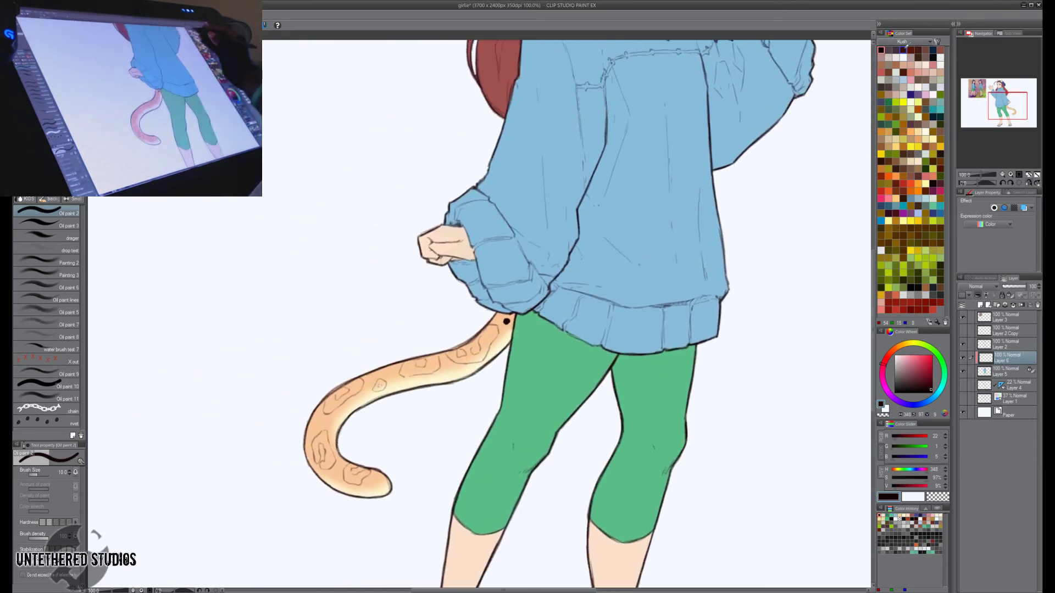
pyautogui.click(903, 49)
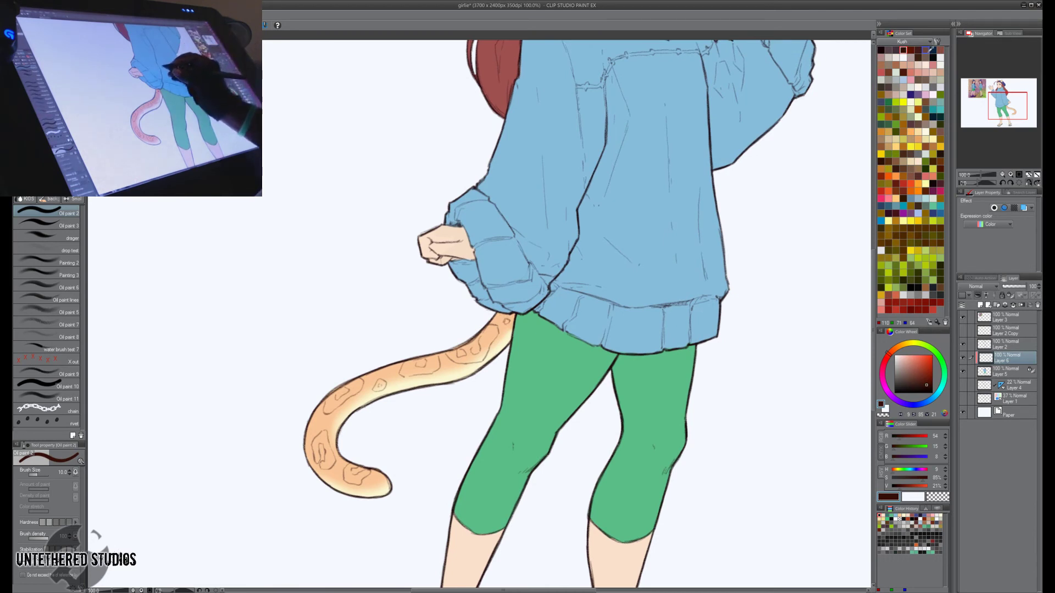
pyautogui.press('[')
pyautogui.click(506, 321)
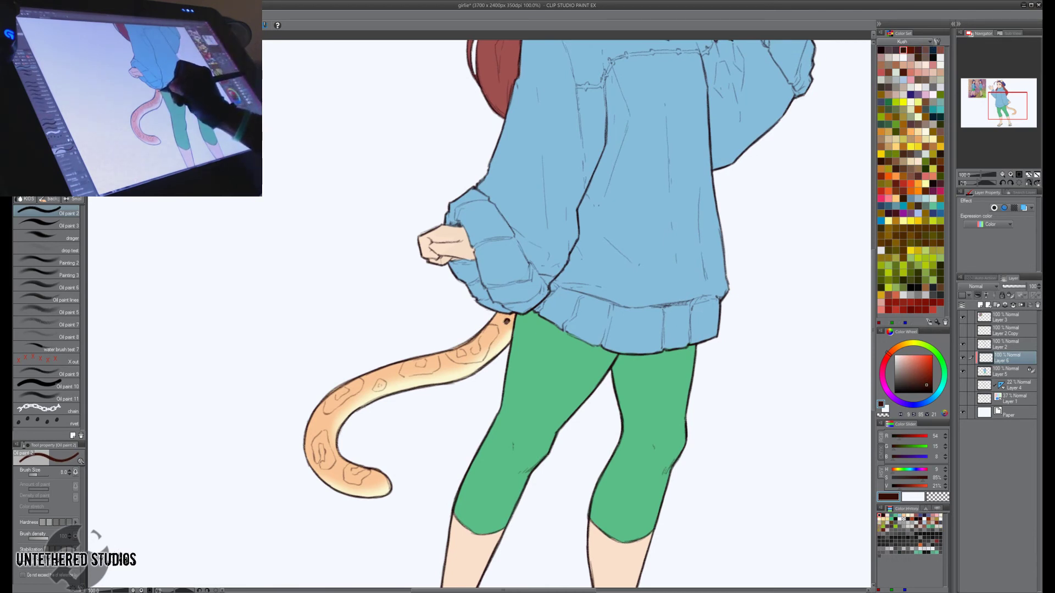
# Paint the large rosette nearest the tail's base in dark reddish brown, following the sketched outline and leaving its center light.
pyautogui.moveTo(533, 342); pyautogui.dragTo(619, 380)
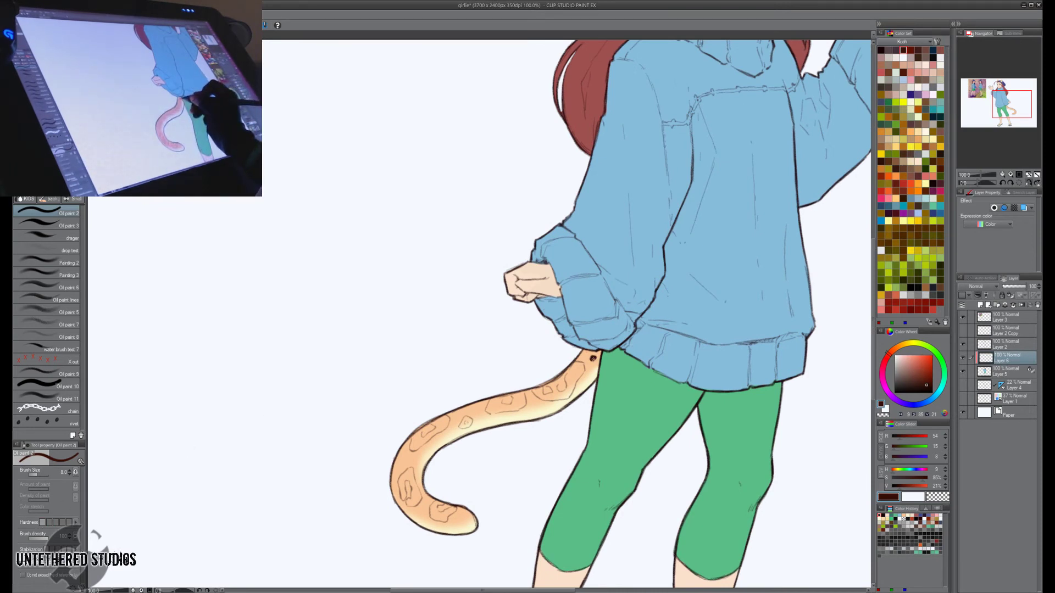
pyautogui.press(']')
pyautogui.press(']')
pyautogui.moveTo(575, 363)
pyautogui.mouseDown()
pyautogui.moveTo(572, 389)
pyautogui.moveTo(575, 369)
pyautogui.mouseUp()
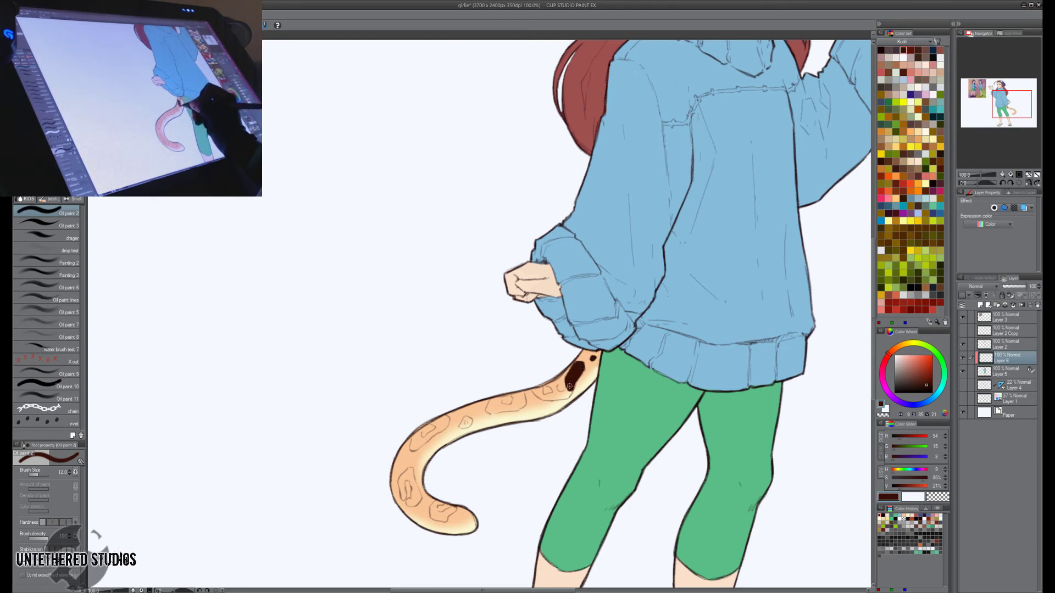
pyautogui.press('[')
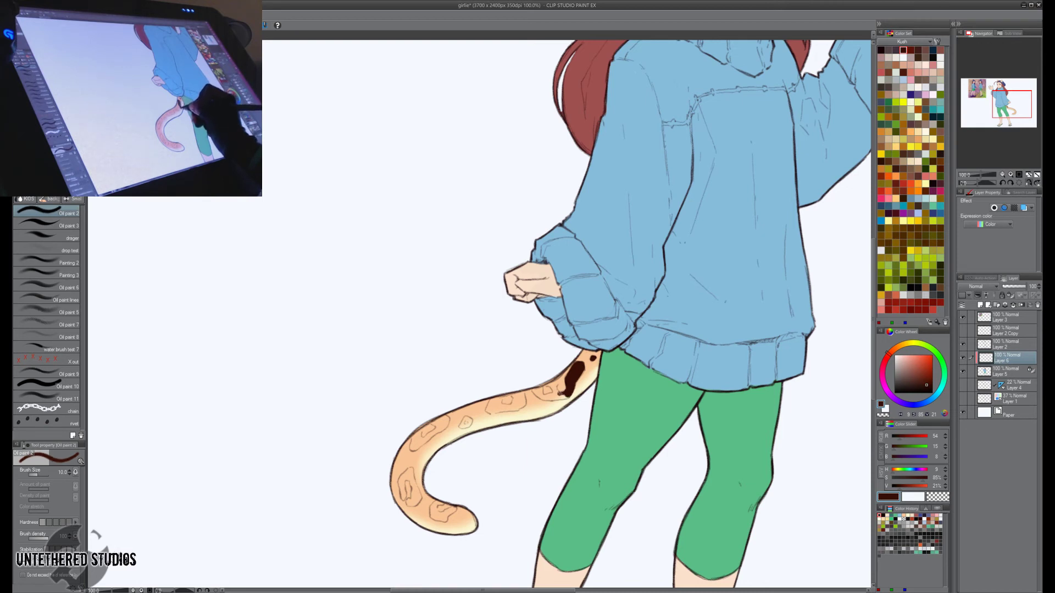
pyautogui.moveTo(555, 390); pyautogui.dragTo(570, 369)
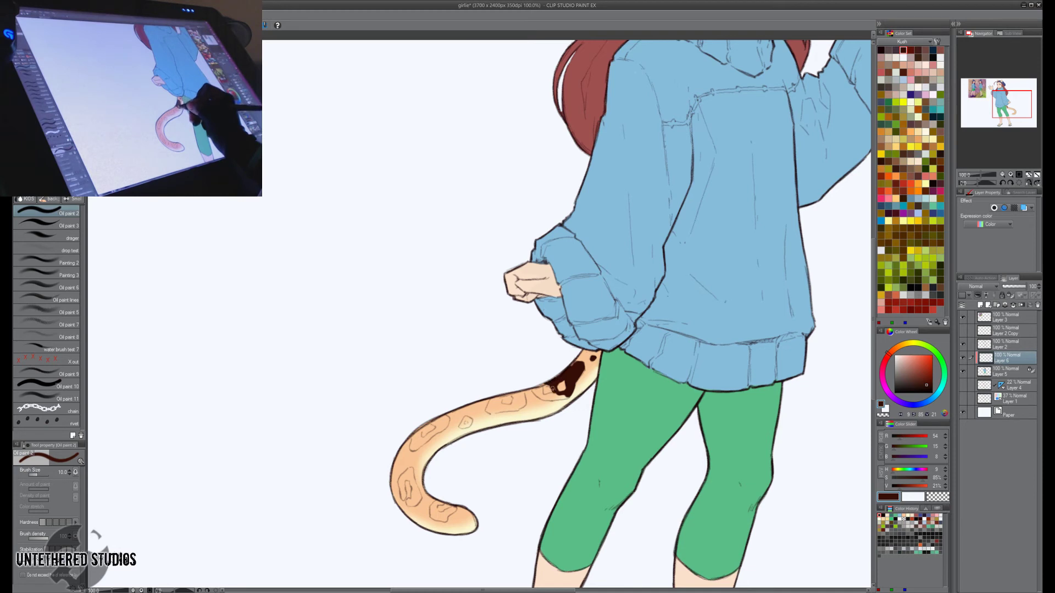
# Finish the large rosette and paint the next rosettes and small spot along the tail in dark reddish brown, following the sketched outlines.
pyautogui.moveTo(547, 396); pyautogui.dragTo(560, 397)
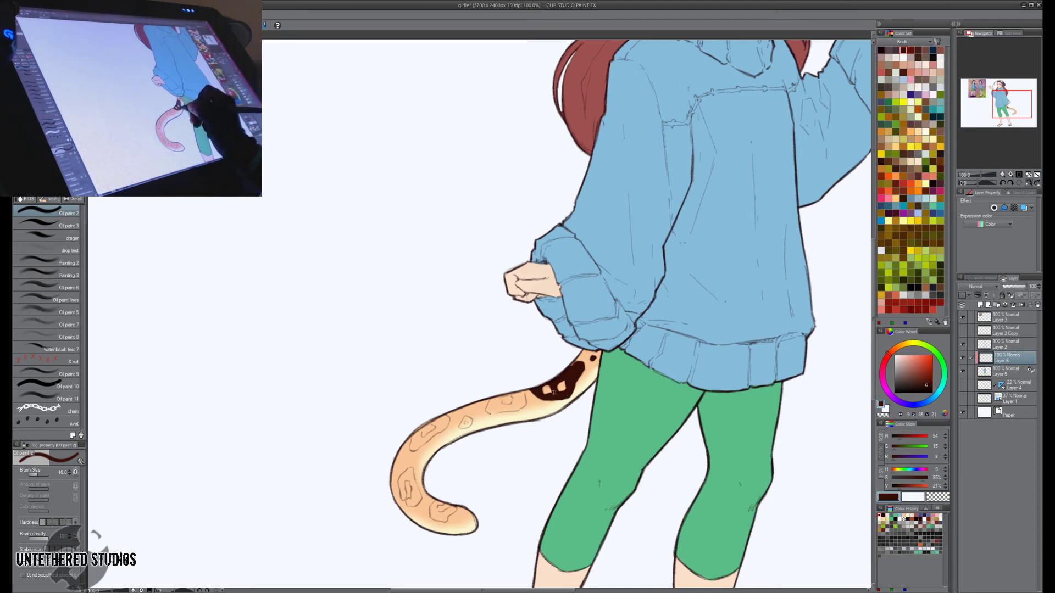
pyautogui.press(']')
pyautogui.moveTo(558, 399)
pyautogui.mouseDown()
pyautogui.moveTo(573, 393)
pyautogui.moveTo(505, 404)
pyautogui.moveTo(515, 391)
pyautogui.moveTo(504, 404)
pyautogui.moveTo(538, 394)
pyautogui.moveTo(533, 401)
pyautogui.mouseUp()
pyautogui.press('[')
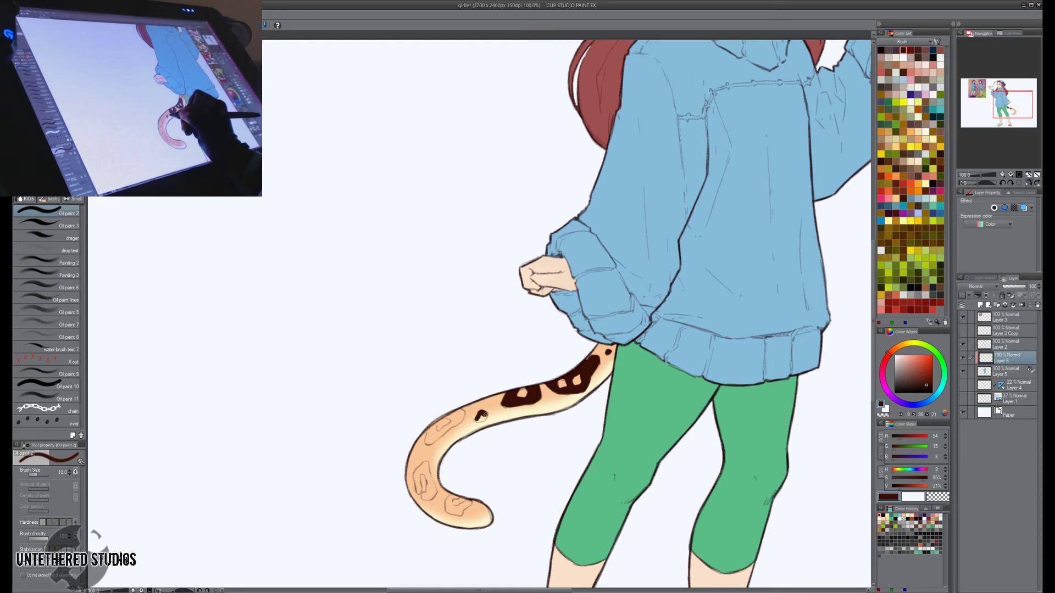
pyautogui.moveTo(484, 416)
pyautogui.mouseDown()
pyautogui.moveTo(505, 427)
pyautogui.moveTo(438, 435)
pyautogui.moveTo(436, 448)
pyautogui.moveTo(465, 417)
pyautogui.moveTo(445, 440)
pyautogui.mouseUp()
pyautogui.press(']')
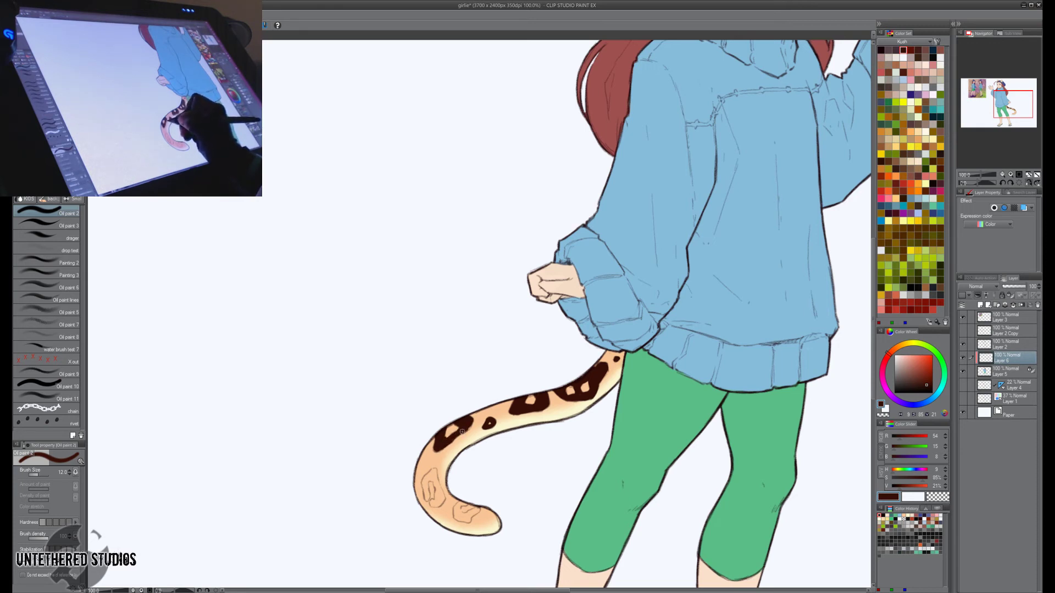
# Check the tail in mirrored view and paint the last two rosettes, at the tail's bend and near its tip, in dark reddish brown.
pyautogui.moveTo(523, 398); pyautogui.dragTo(532, 352)
pyautogui.press('h')
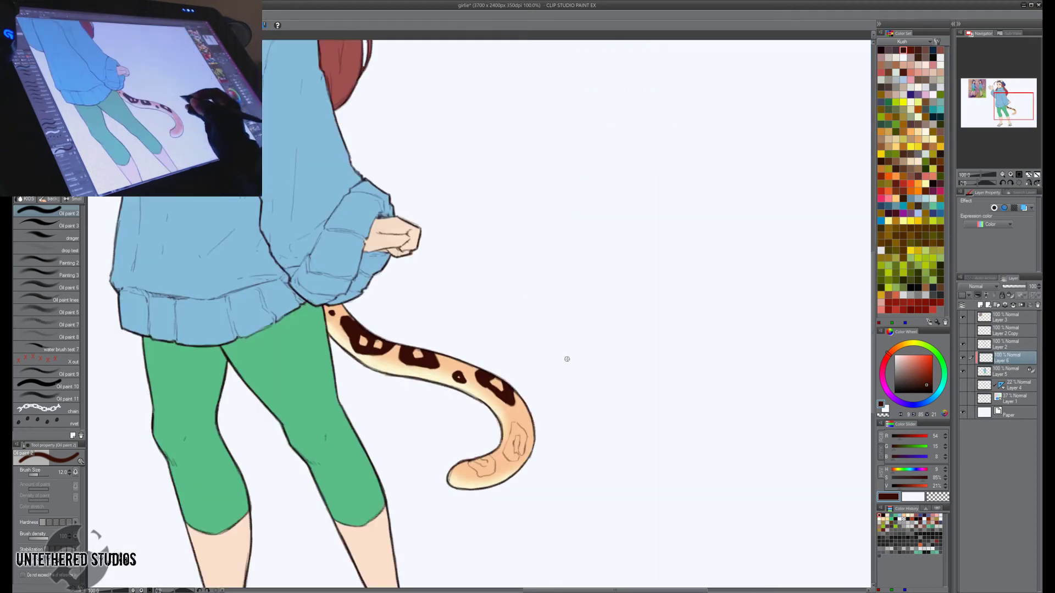
pyautogui.press('h')
pyautogui.moveTo(546, 415); pyautogui.dragTo(553, 377)
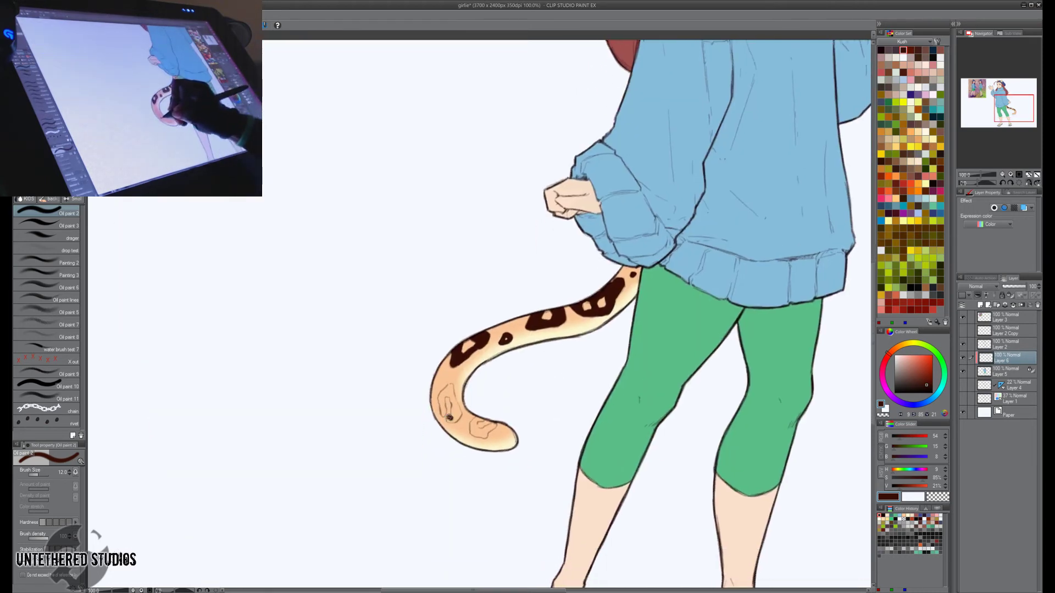
pyautogui.moveTo(452, 419)
pyautogui.mouseDown()
pyautogui.moveTo(450, 388)
pyautogui.moveTo(443, 412)
pyautogui.moveTo(442, 400)
pyautogui.mouseUp()
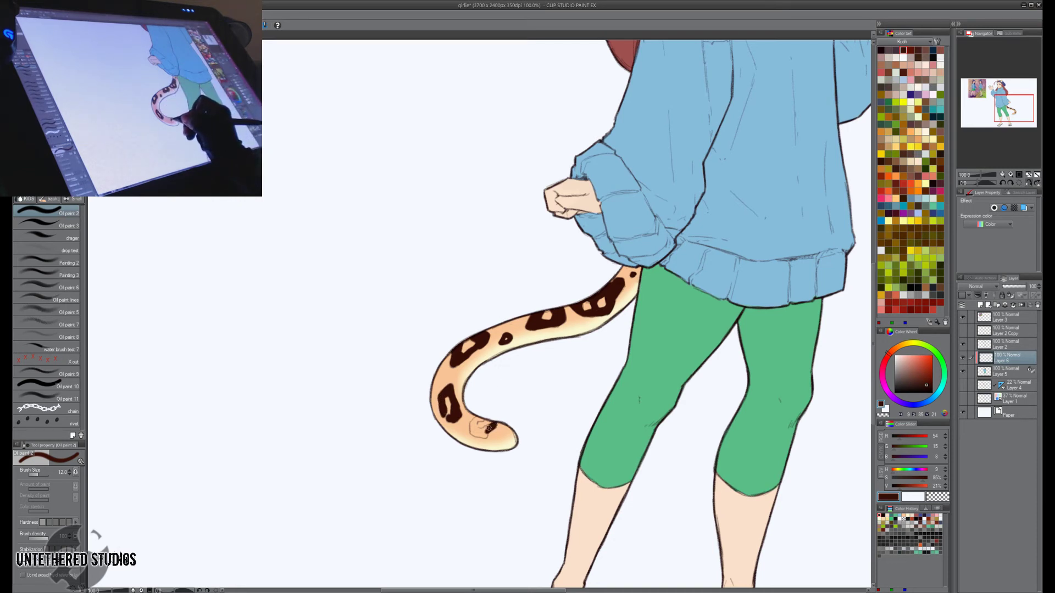
pyautogui.moveTo(488, 428)
pyautogui.mouseDown()
pyautogui.moveTo(477, 430)
pyautogui.moveTo(477, 419)
pyautogui.moveTo(471, 433)
pyautogui.moveTo(479, 435)
pyautogui.mouseUp()
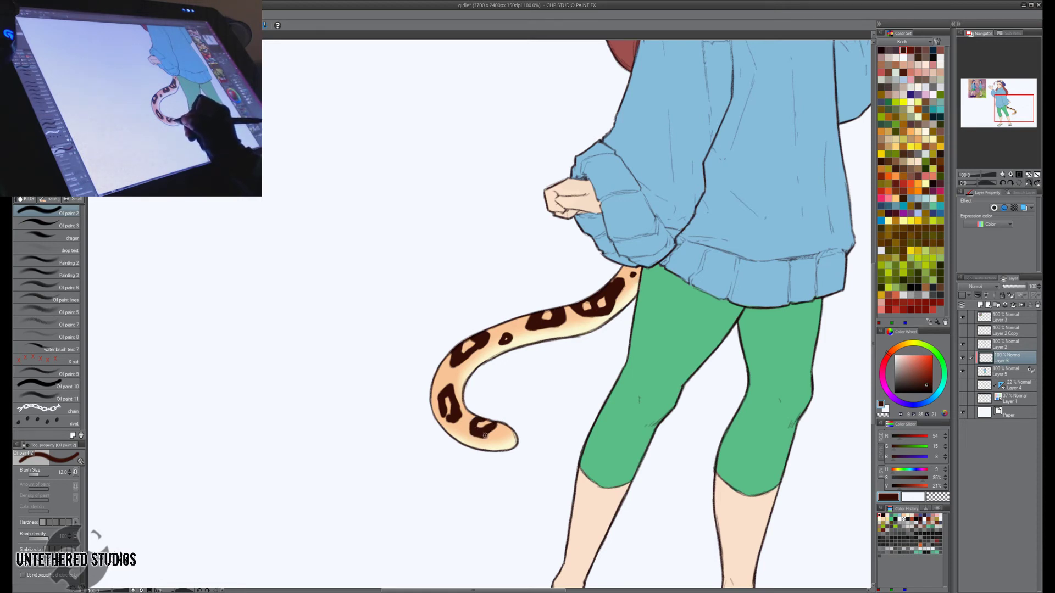
# Enclose the whole tail in a freehand lasso selection.
pyautogui.moveTo(770, 444); pyautogui.dragTo(702, 491)
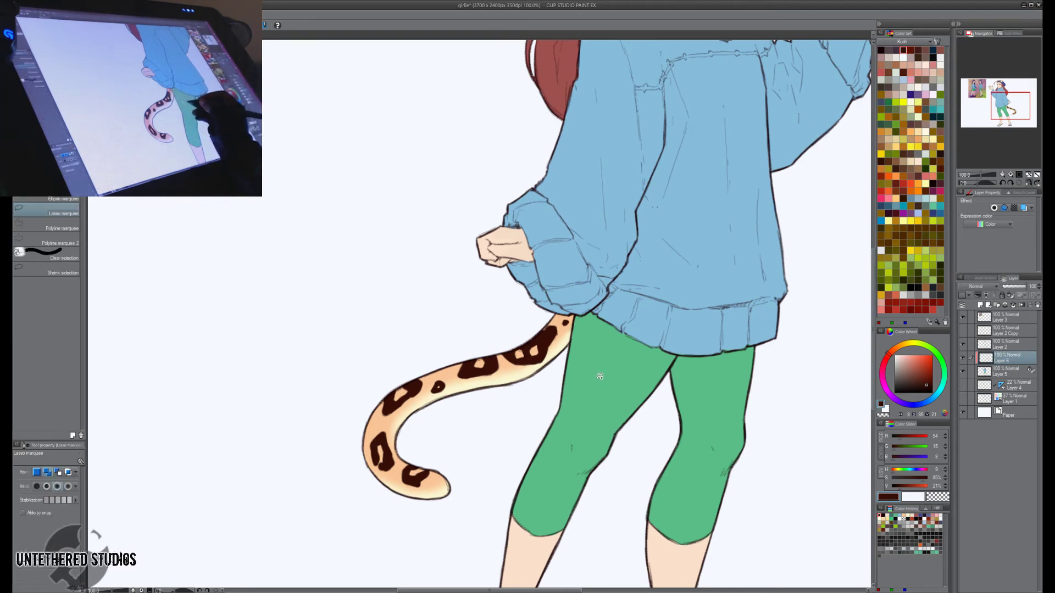
pyautogui.moveTo(627, 329)
pyautogui.mouseDown()
pyautogui.moveTo(427, 269)
pyautogui.moveTo(513, 524)
pyautogui.moveTo(618, 362)
pyautogui.mouseUp()
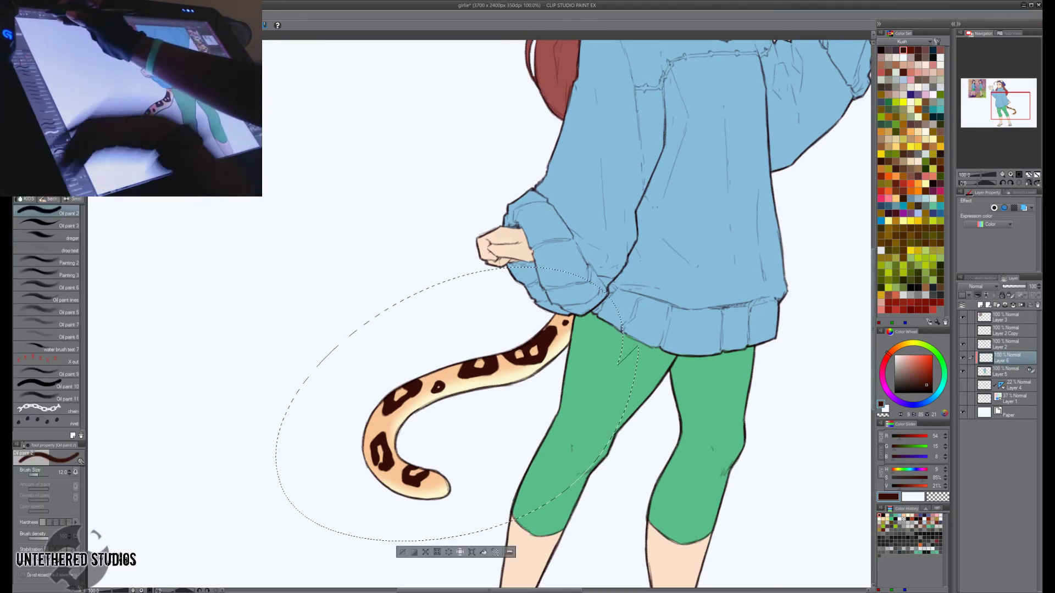
# Try a Gaussian blur of 21.48 on the selected tail spots, check it on the full figure, and undo it.
pyautogui.click(304, 49)
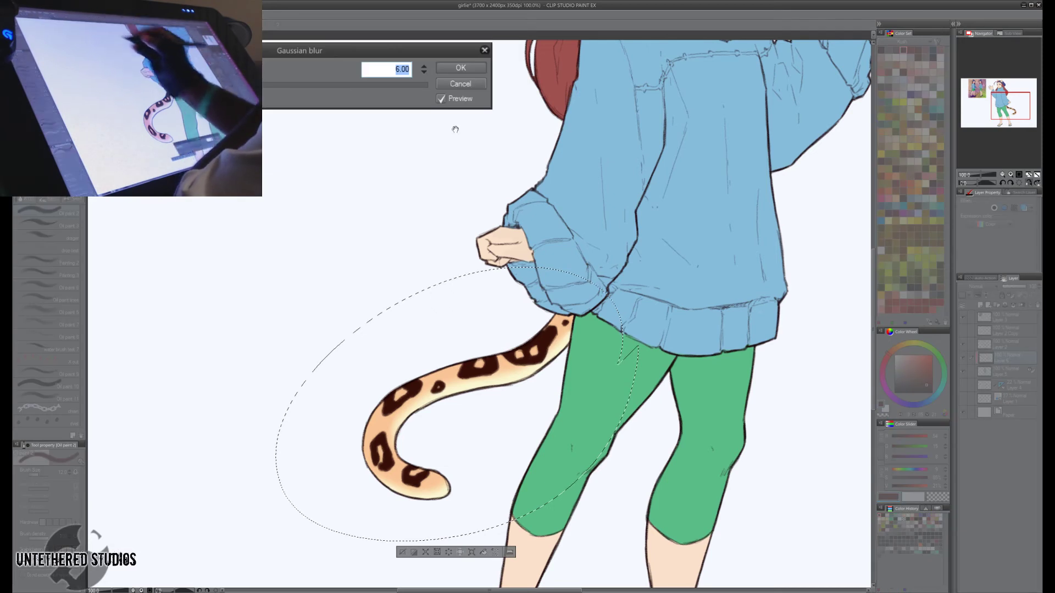
pyautogui.click(466, 533)
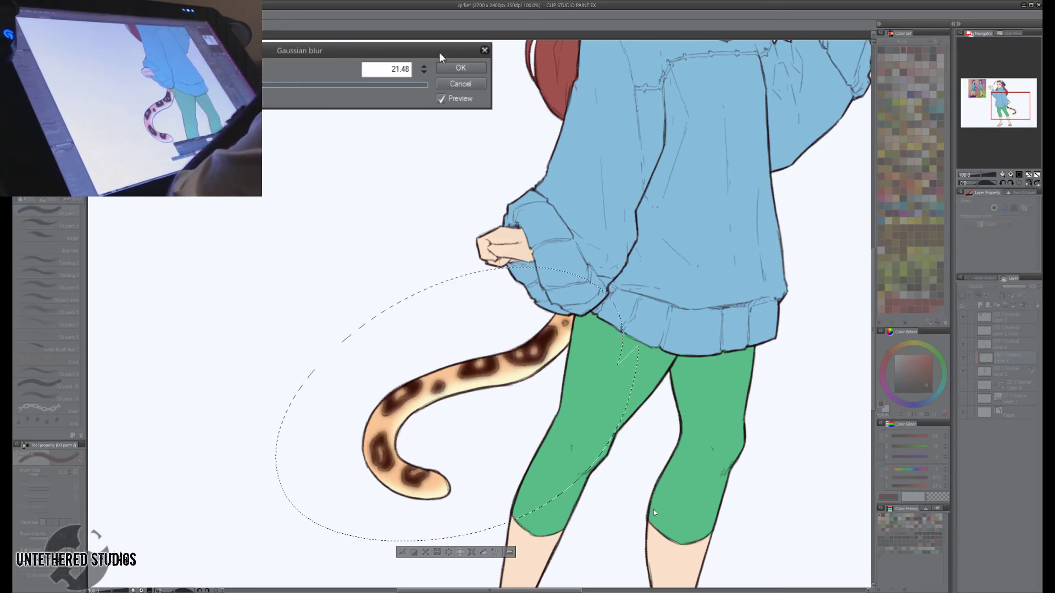
pyautogui.press('Return')
pyautogui.hotkey('ctrl', 'd')
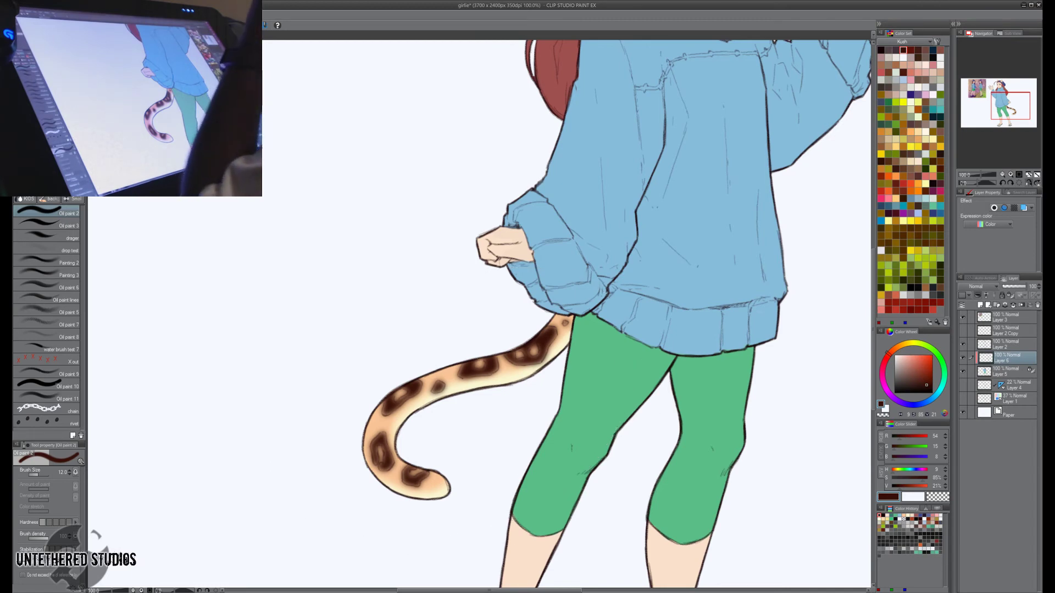
pyautogui.click(1037, 179)
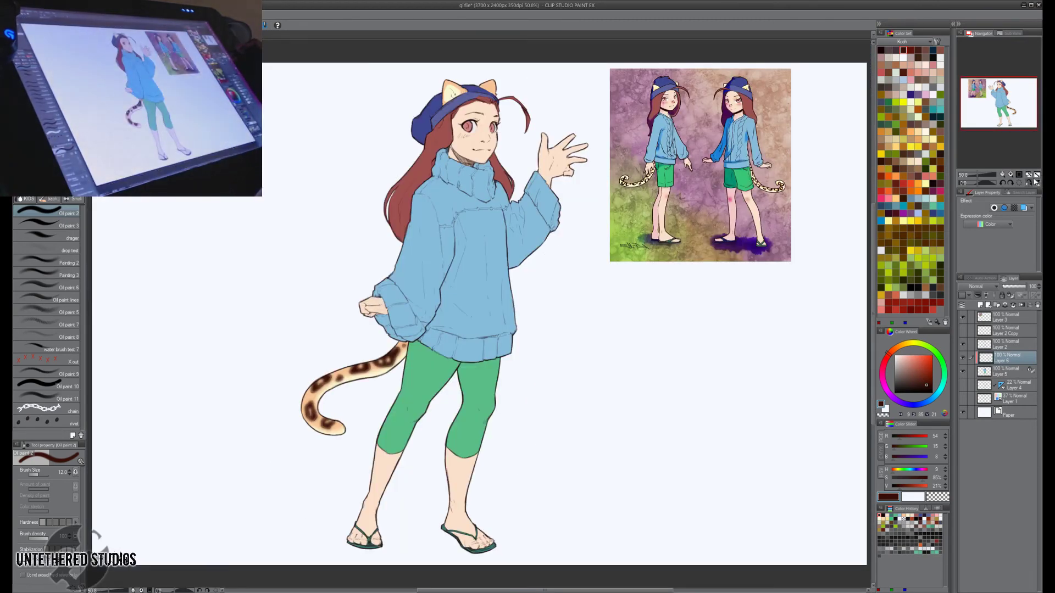
pyautogui.moveTo(374, 317); pyautogui.dragTo(434, 357)
pyautogui.hotkey('ctrl', 'z')
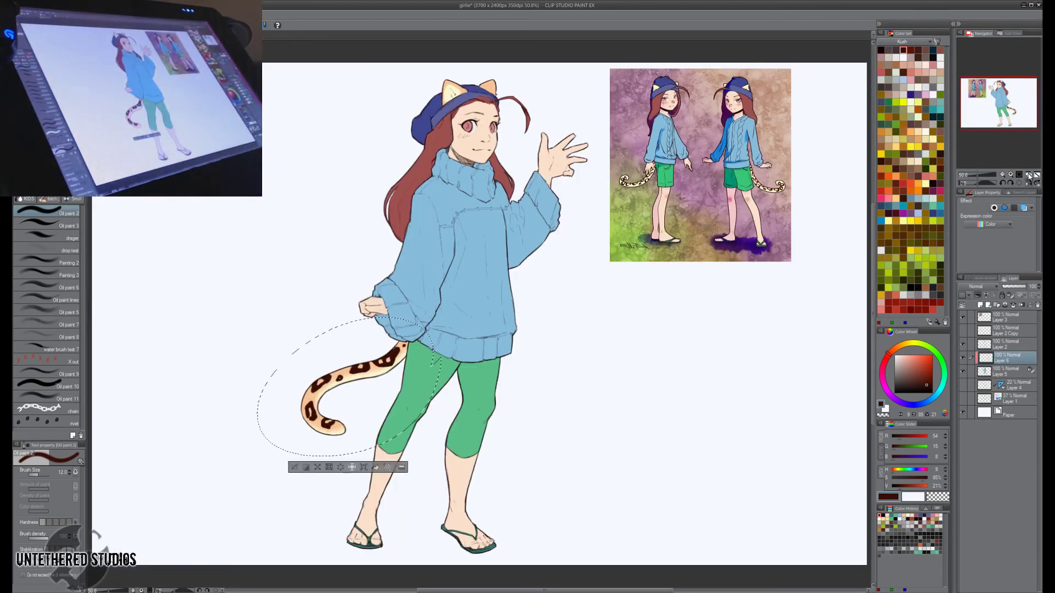
# Apply a Gaussian blur of 2.00 to the selected tail spots.
pyautogui.click(120, 15)
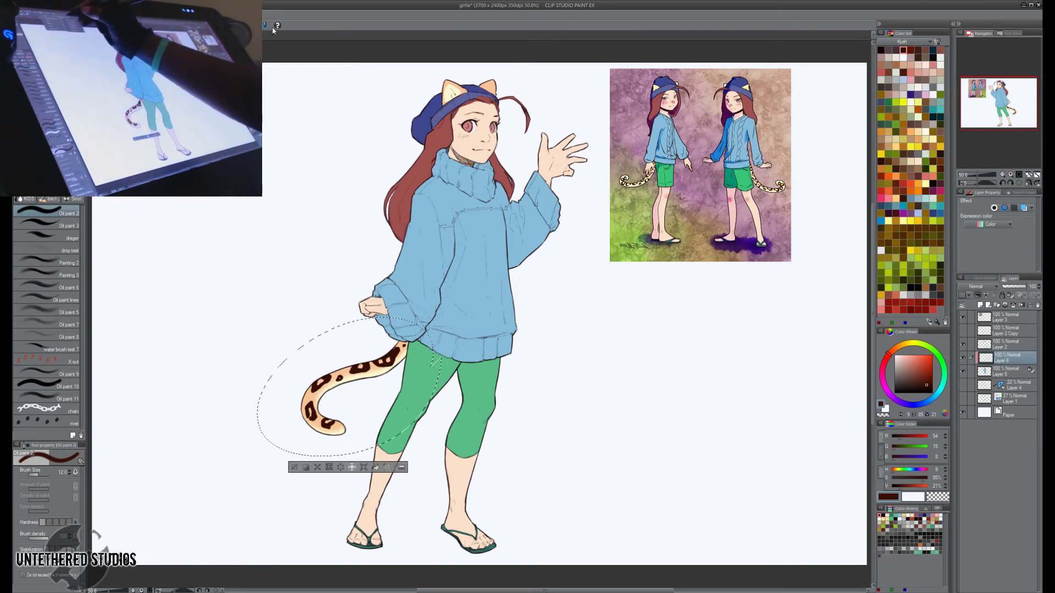
pyautogui.click(230, 46)
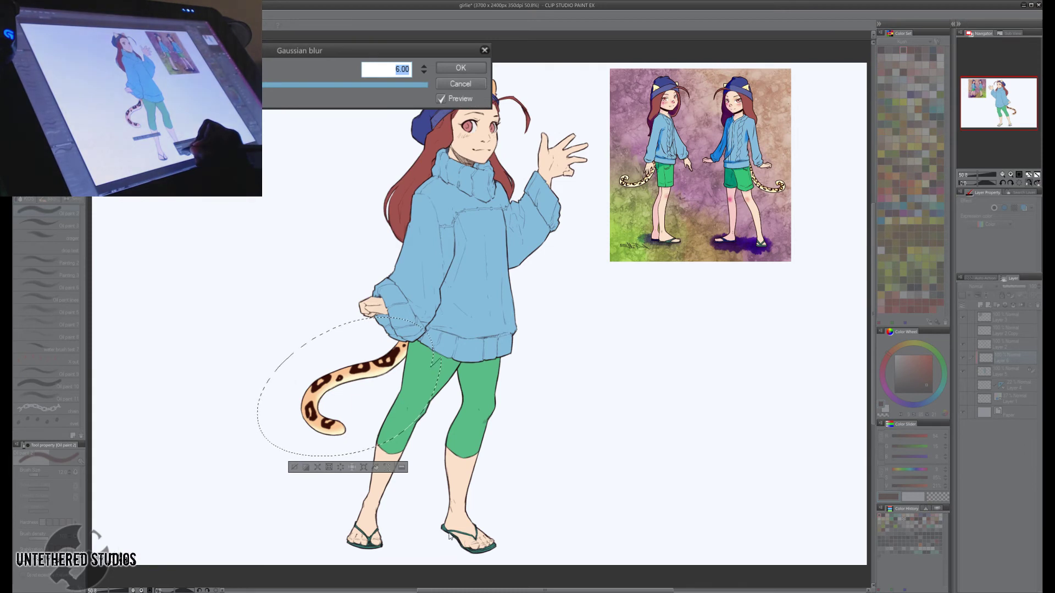
pyautogui.write('5.25')
pyautogui.moveTo(449, 534); pyautogui.dragTo(440, 534)
pyautogui.click(471, 70)
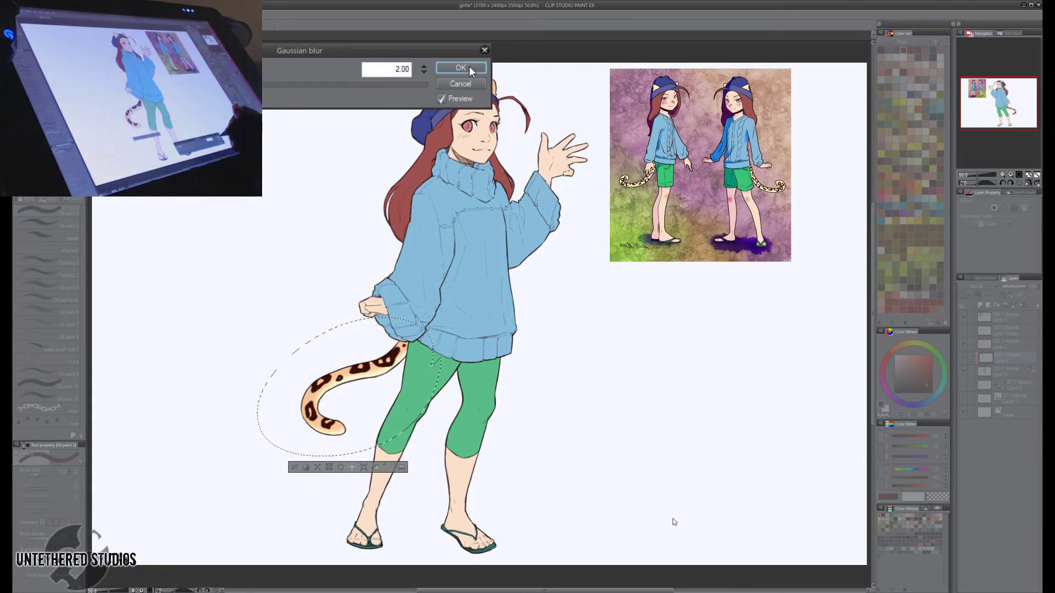
# Lower the opacity of the tail spots' layer and clear the selection around the tail.
pyautogui.moveTo(1027, 287); pyautogui.dragTo(1017, 285)
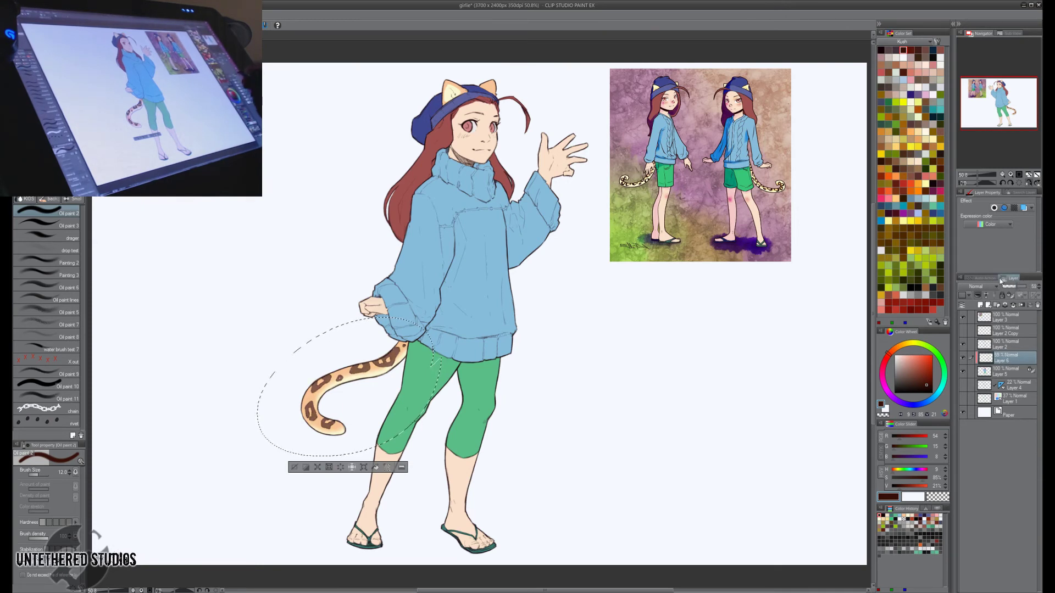
pyautogui.hotkey('ctrl', 'd')
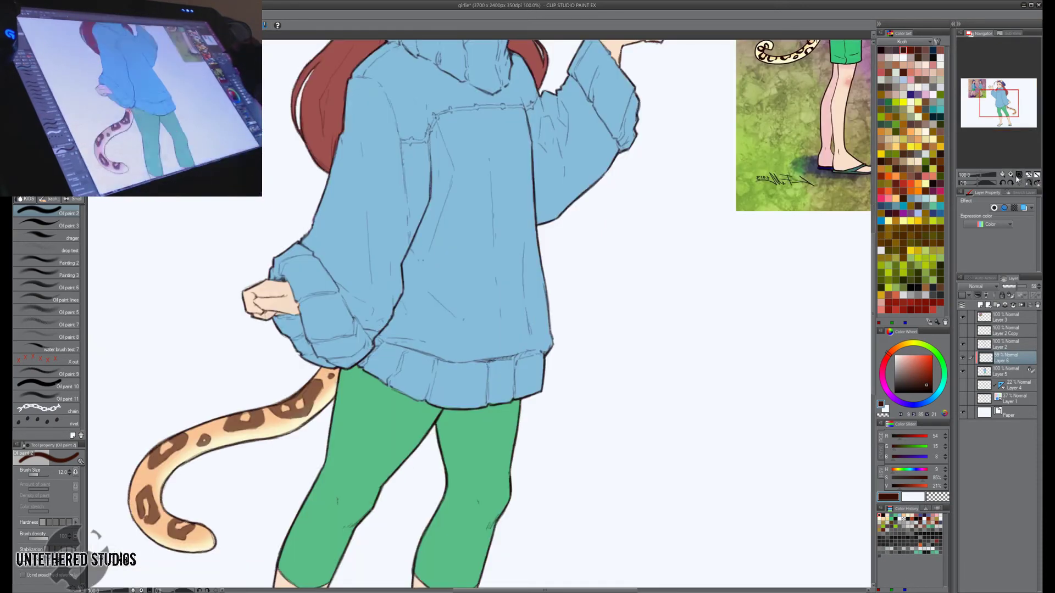
pyautogui.click(1009, 175)
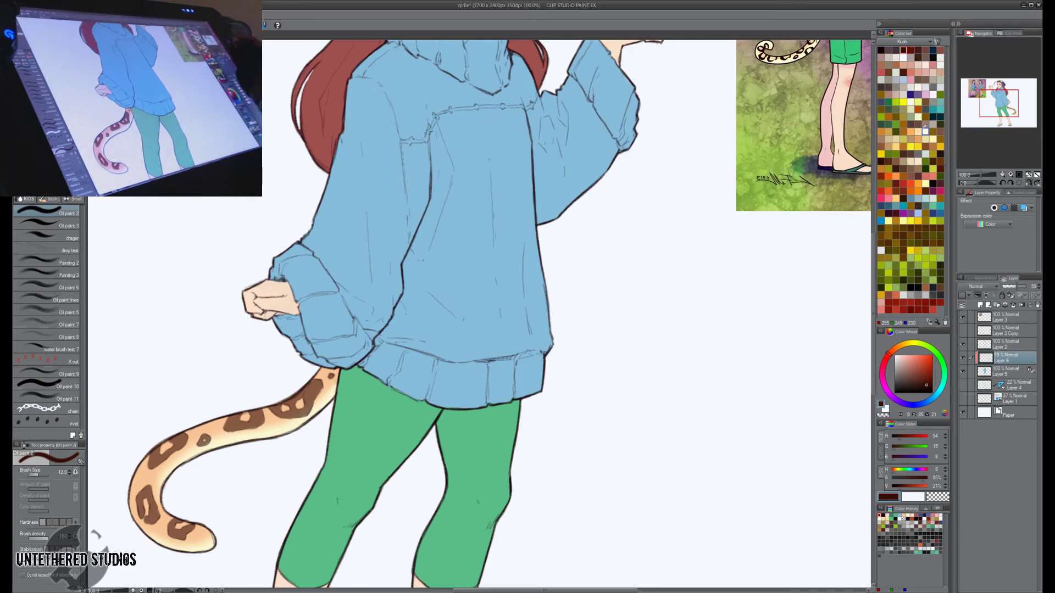
pyautogui.click(1038, 175)
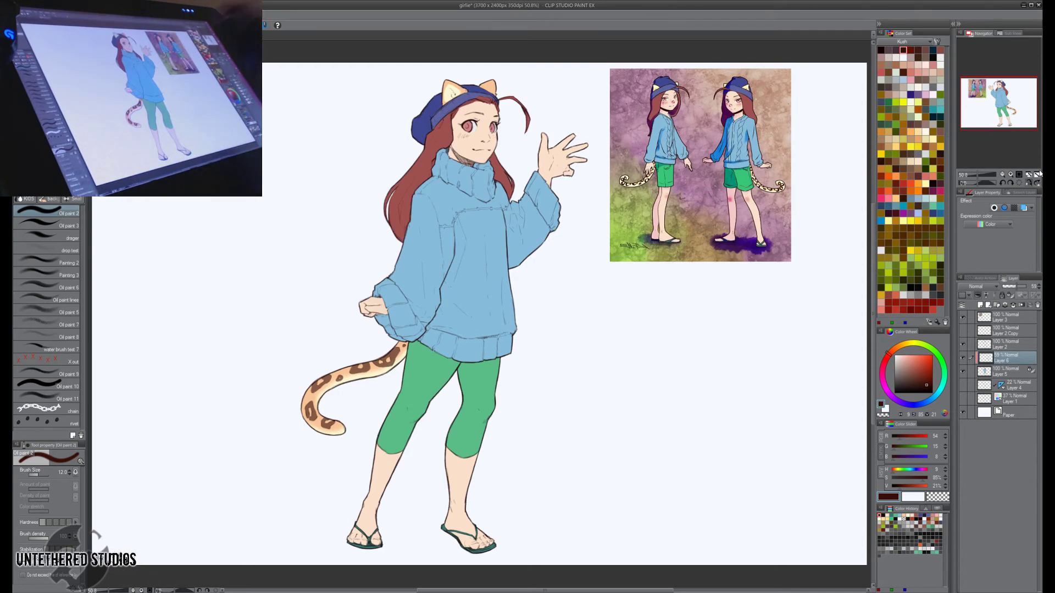
# Derive a darker muted red from the sampled iris color and ready a smaller brush on the flat color layer.
pyautogui.moveTo(618, 291); pyautogui.dragTo(661, 417)
pyautogui.keyDown('alt'); pyautogui.click(536, 253); pyautogui.keyUp('alt')
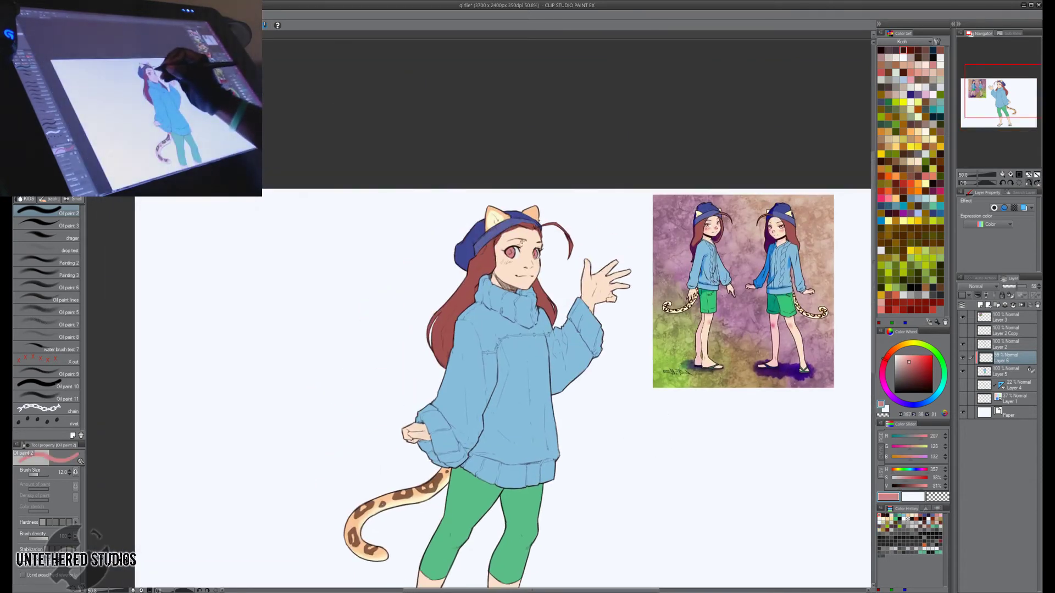
pyautogui.click(916, 374)
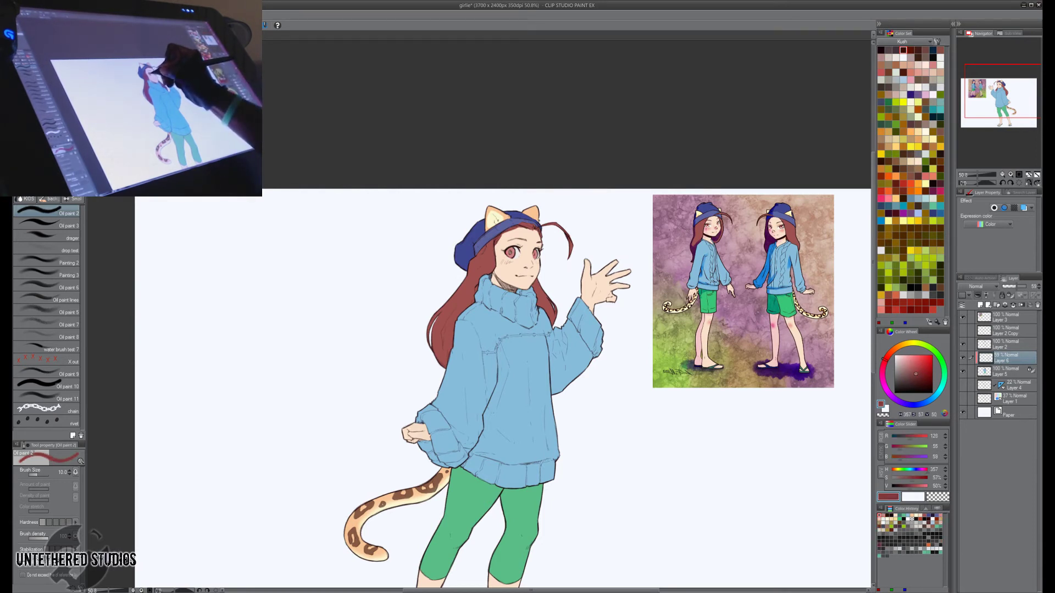
pyautogui.click(1005, 372)
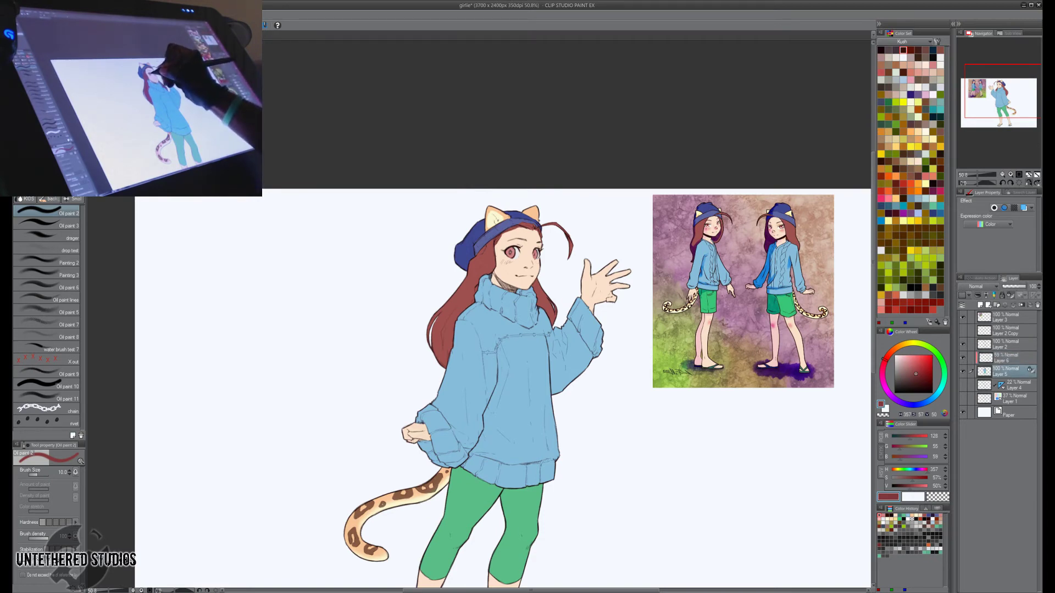
pyautogui.click(1020, 175)
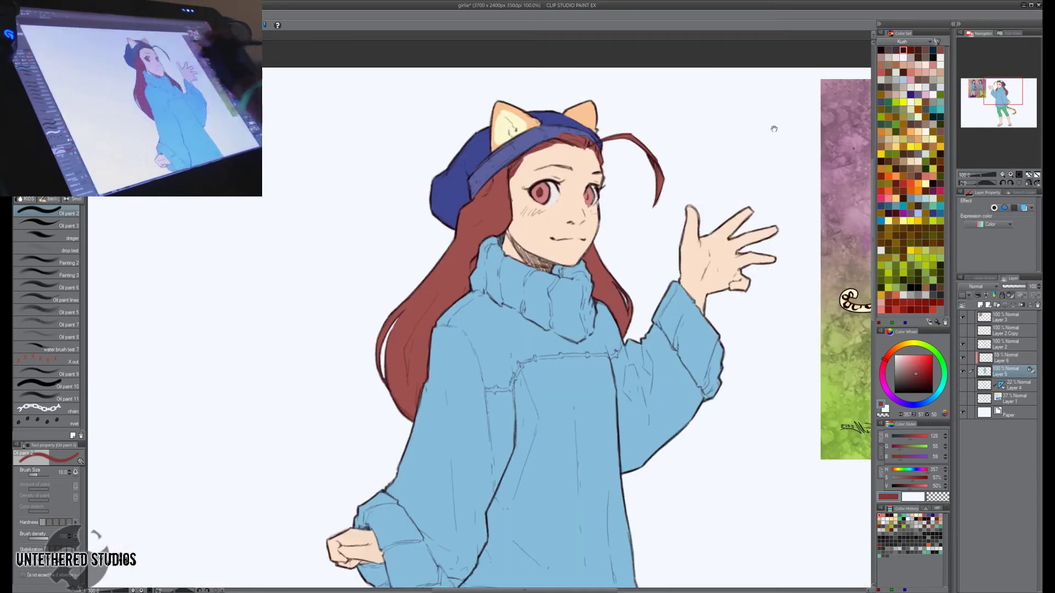
pyautogui.press('[')
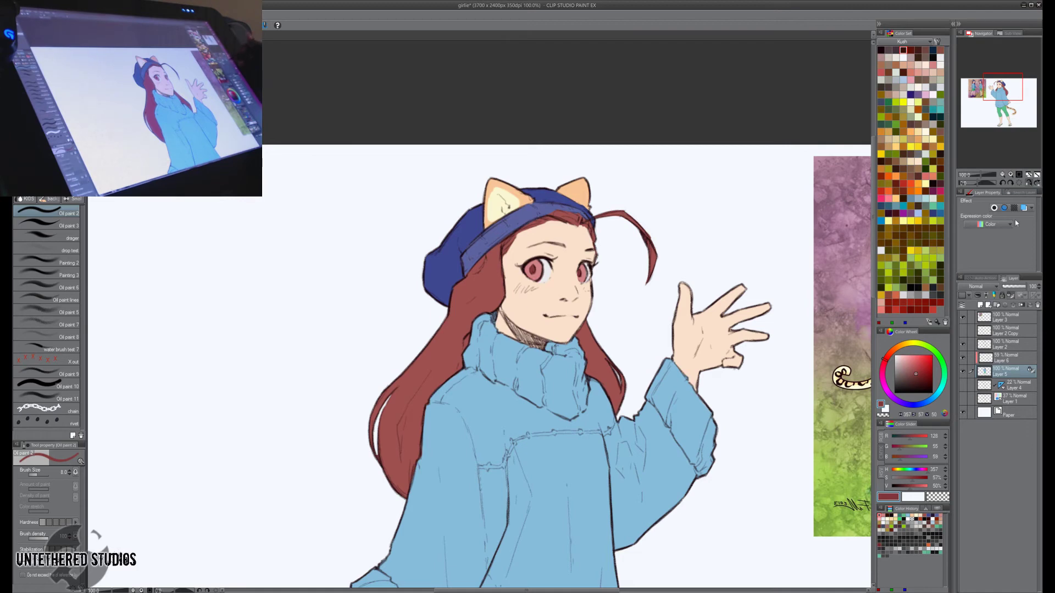
# Select all skin areas of the figure by color on the flat color layer: both legs, both hands and the face.
pyautogui.click(1028, 175)
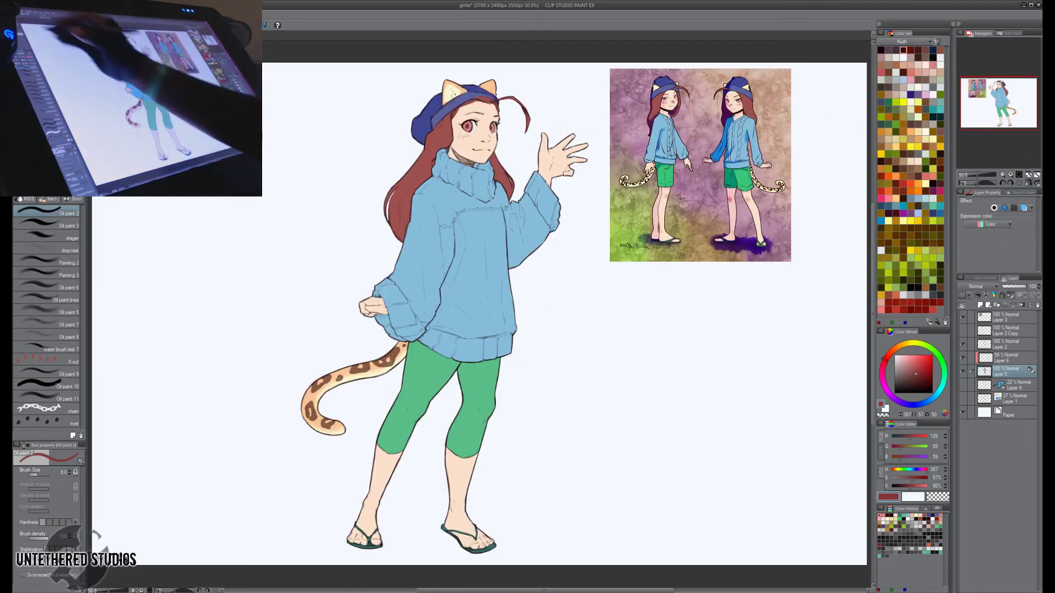
pyautogui.press('w')
pyautogui.click(383, 468)
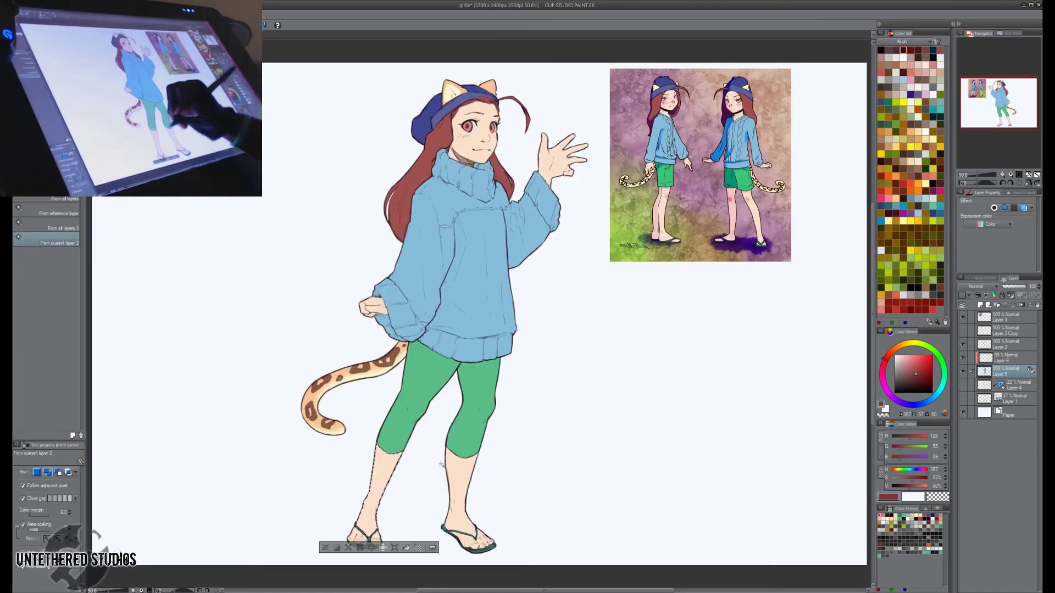
pyautogui.keyDown('shift'); pyautogui.click(457, 477); pyautogui.keyUp('shift')
pyautogui.keyDown('shift'); pyautogui.click(555, 158); pyautogui.keyUp('shift')
pyautogui.keyDown('shift'); pyautogui.click(374, 305); pyautogui.keyUp('shift')
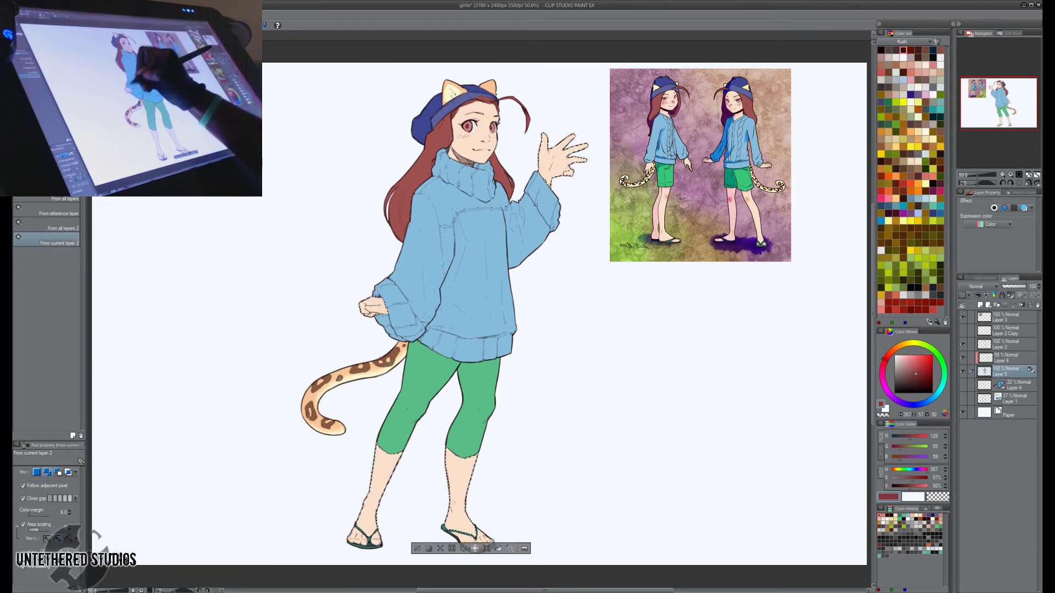
pyautogui.click(484, 137)
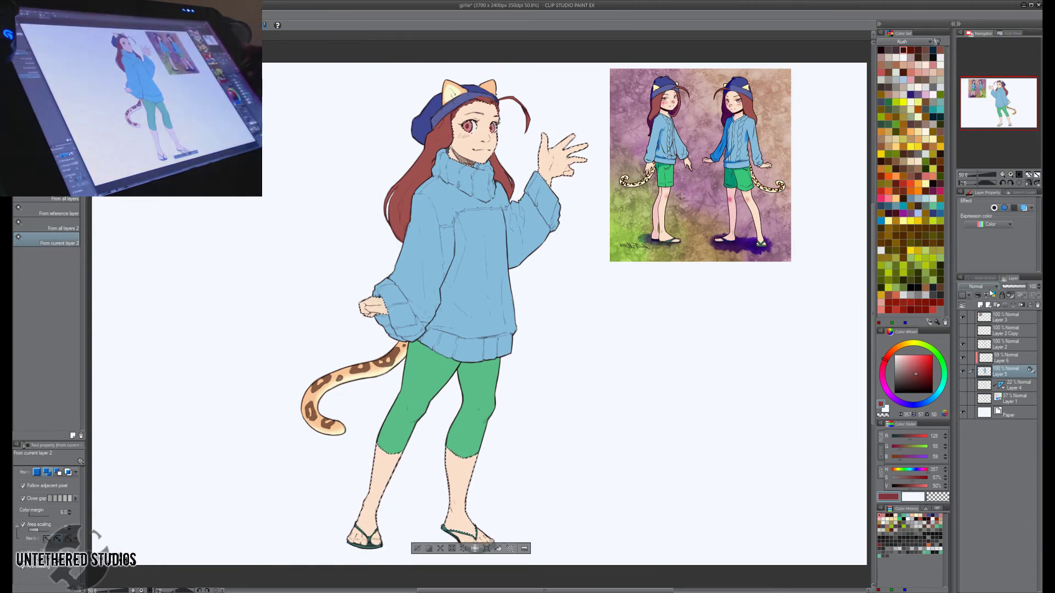
# Add a new layer above the flat colors and ready the soft airbrush at a size of 60.
pyautogui.click(981, 305)
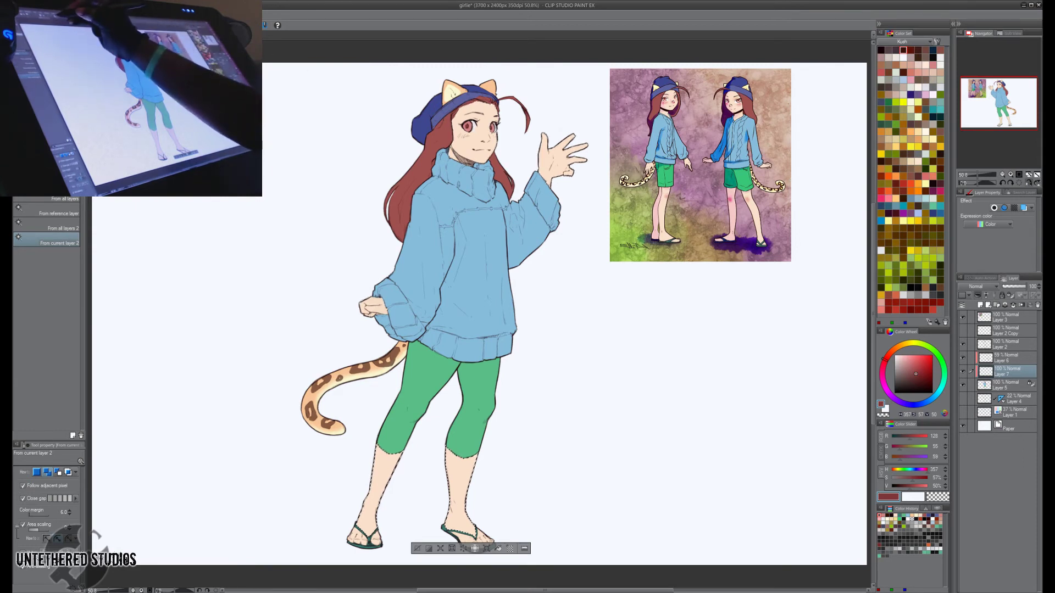
pyautogui.press('b')
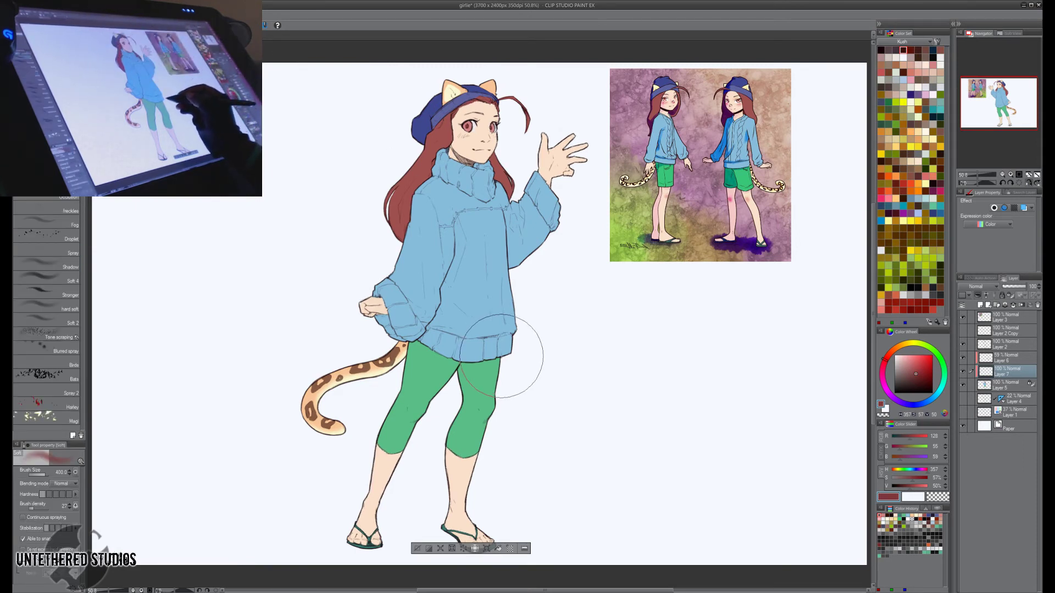
pyautogui.press('[')
pyautogui.press('[')
pyautogui.press('[')
pyautogui.press('[')
pyautogui.press('[')
pyautogui.press('[')
pyautogui.press('[')
pyautogui.press('[')
pyautogui.press('[')
pyautogui.press('[')
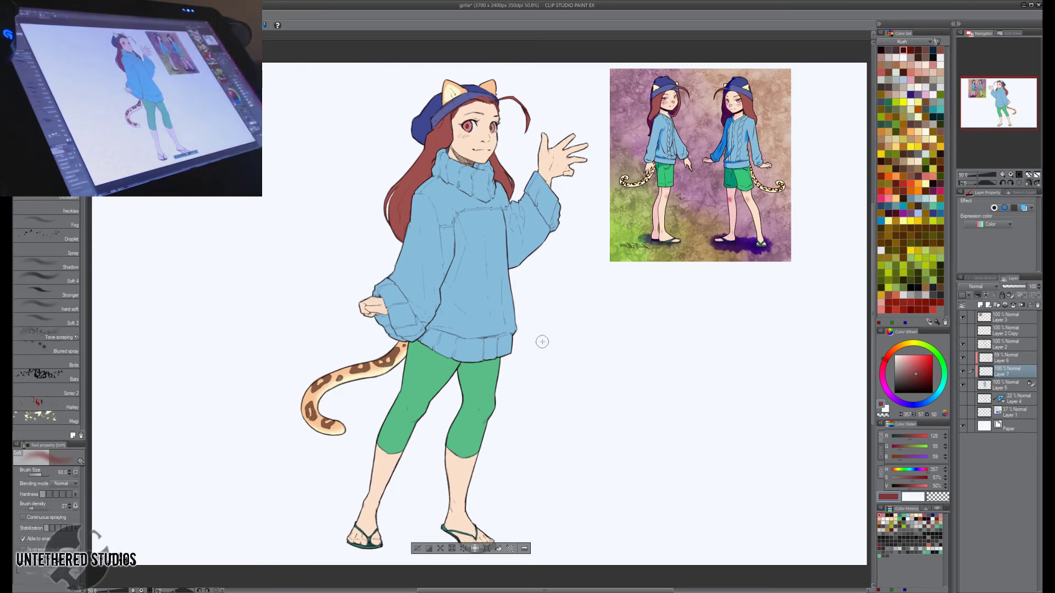
# Set the new layer's blending mode to Multiply and choose a salmon pink for the skin shading.
pyautogui.click(983, 286)
pyautogui.click(986, 298)
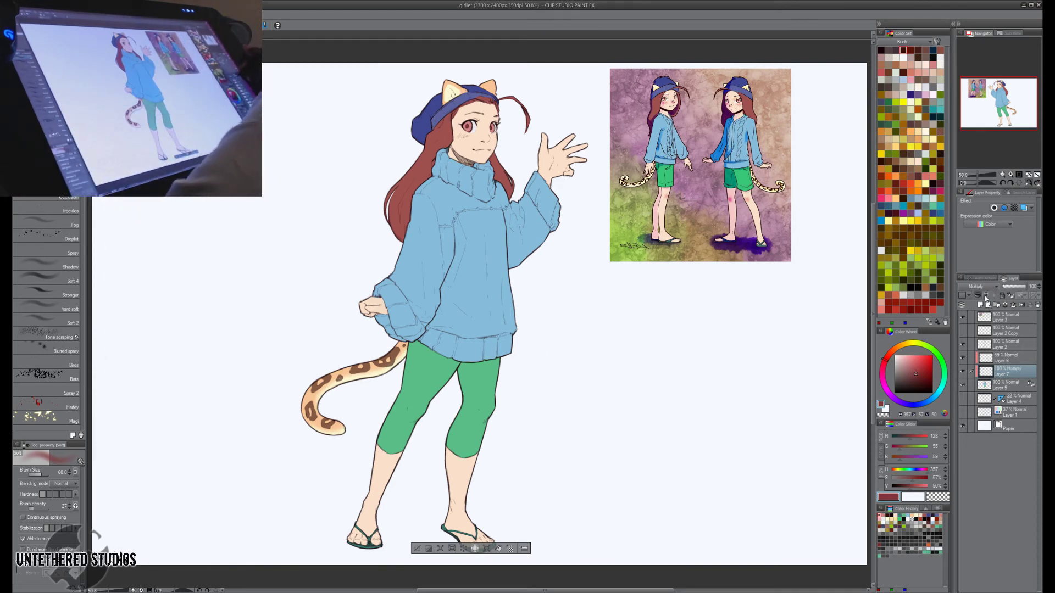
pyautogui.click(910, 72)
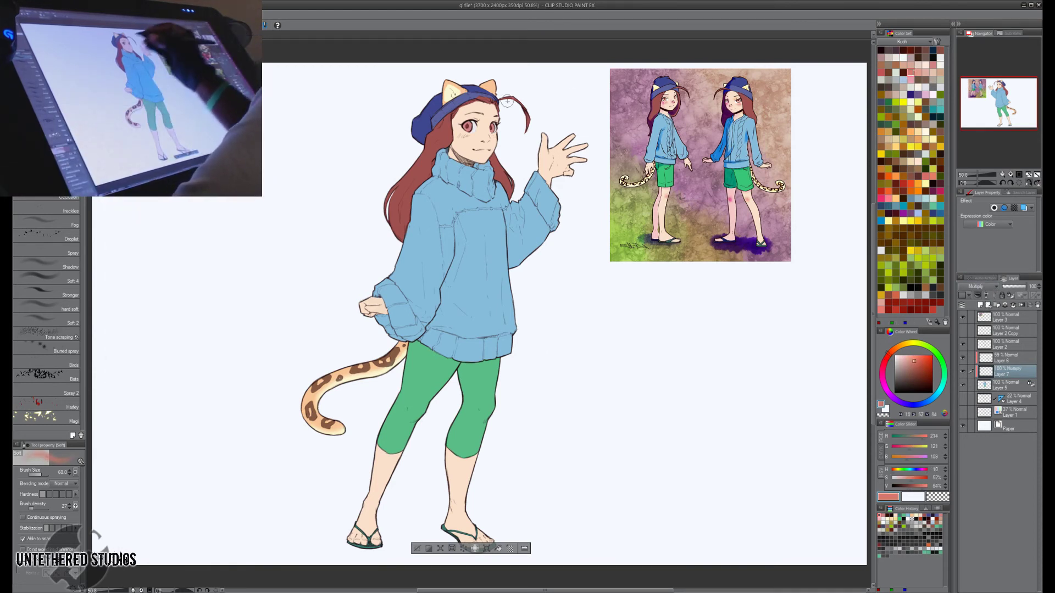
# Airbrush a salmon blush over the nose and cheeks, reduce the Multiply layer to 34% opacity, and soften it with a 120-size blur.
pyautogui.moveTo(483, 137); pyautogui.dragTo(483, 135)
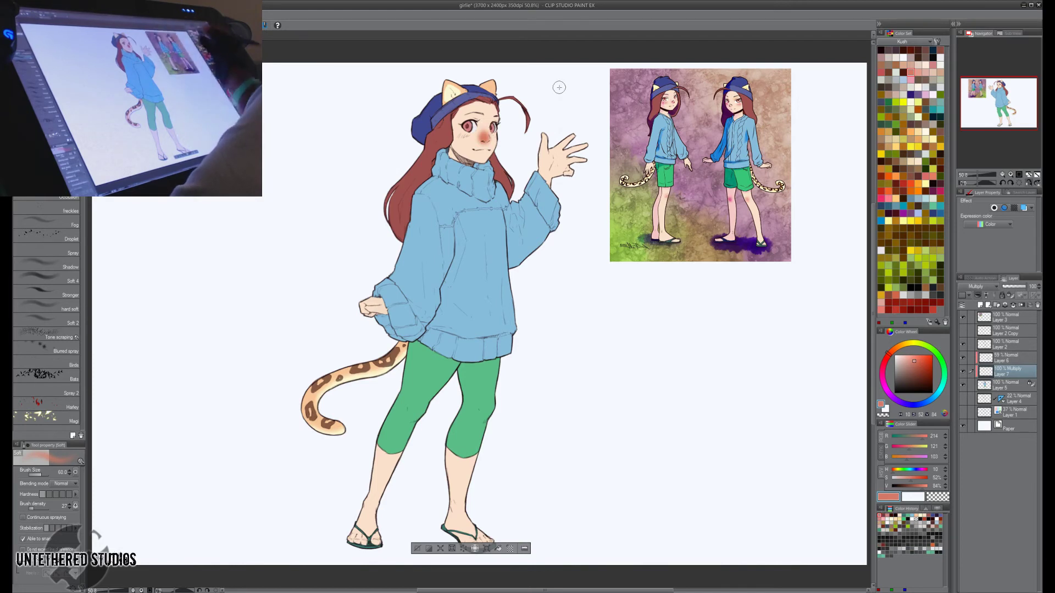
pyautogui.moveTo(1026, 286); pyautogui.dragTo(1014, 287)
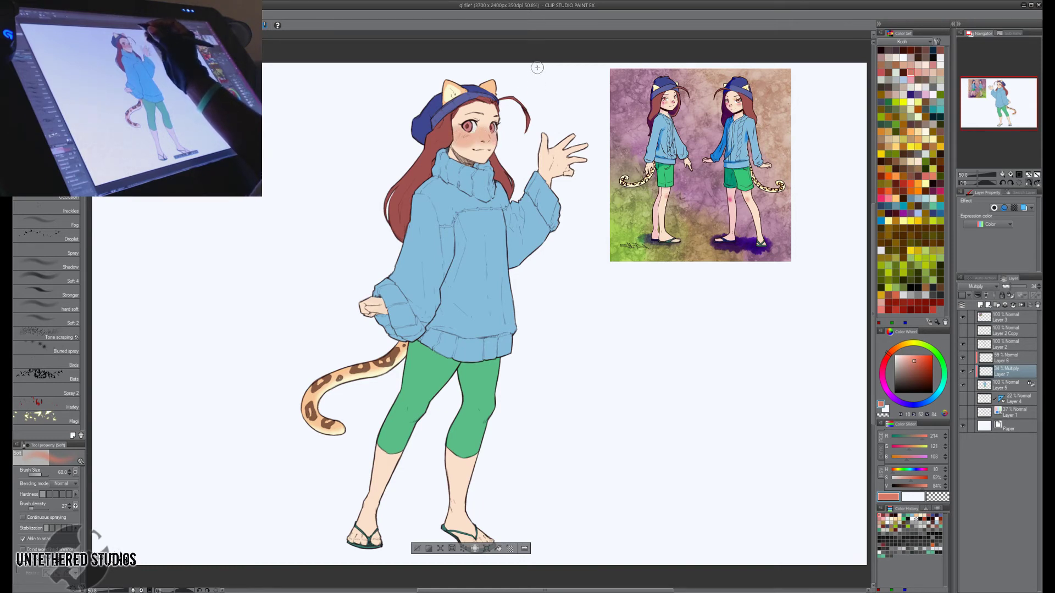
pyautogui.press('j')
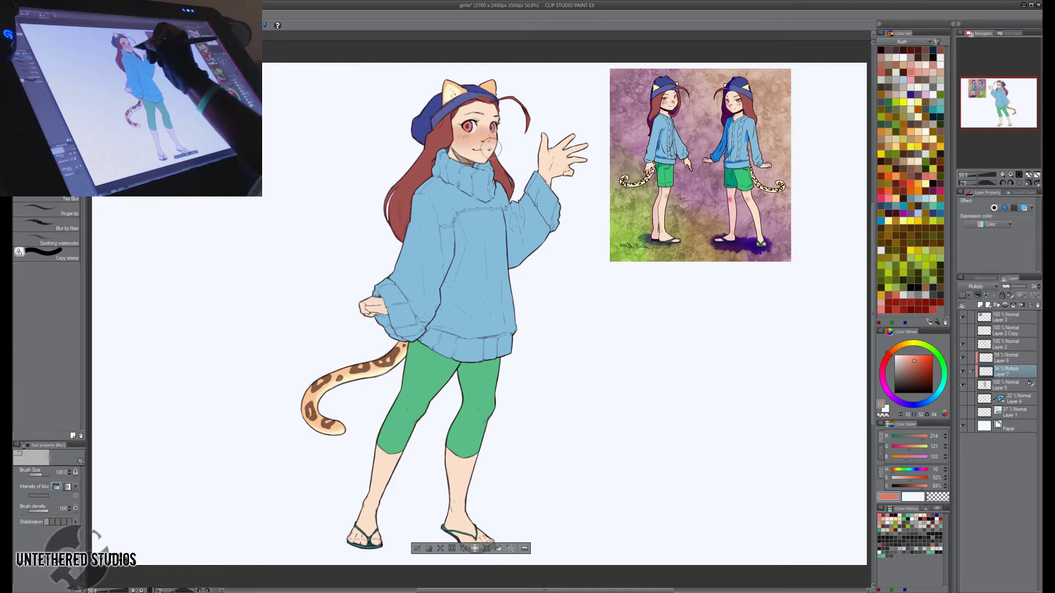
pyautogui.press(']')
pyautogui.press(']')
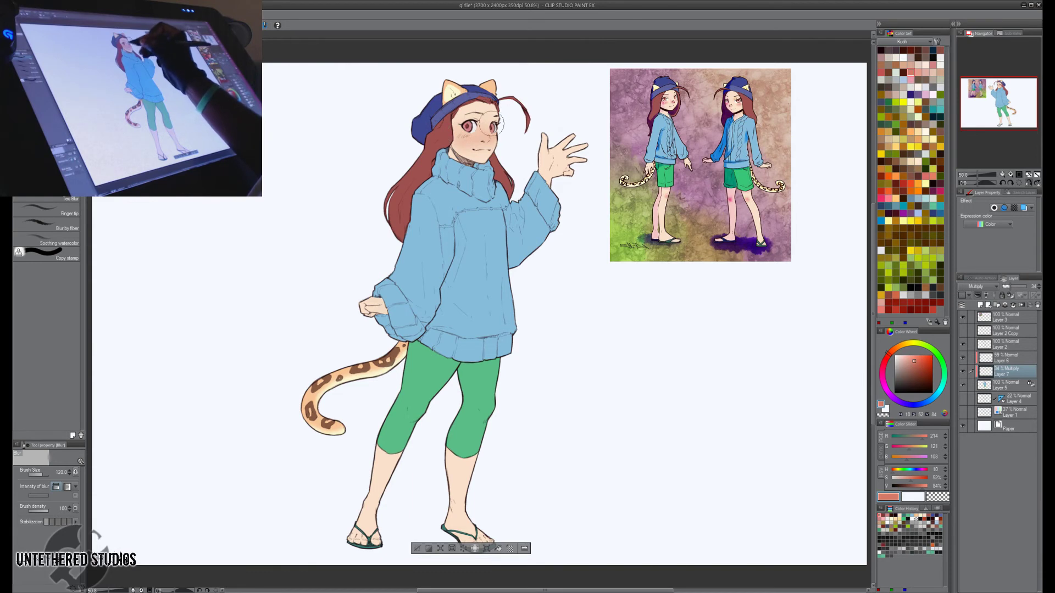
# Airbrush soft salmon shading onto the waving hand and the lowered hand, softening it with the blur tool at size 150.
pyautogui.press('b')
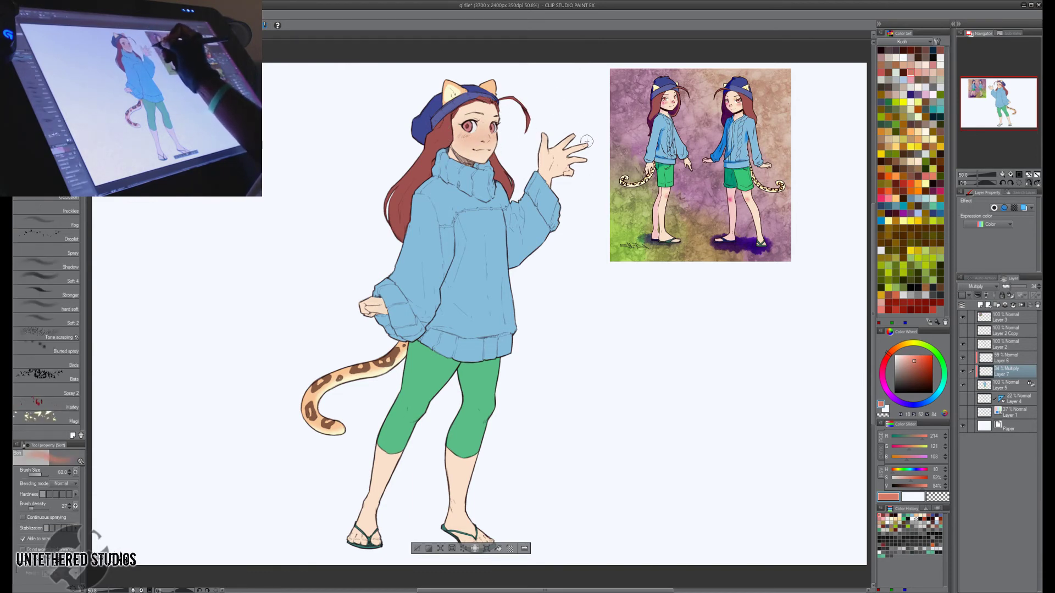
pyautogui.press(']')
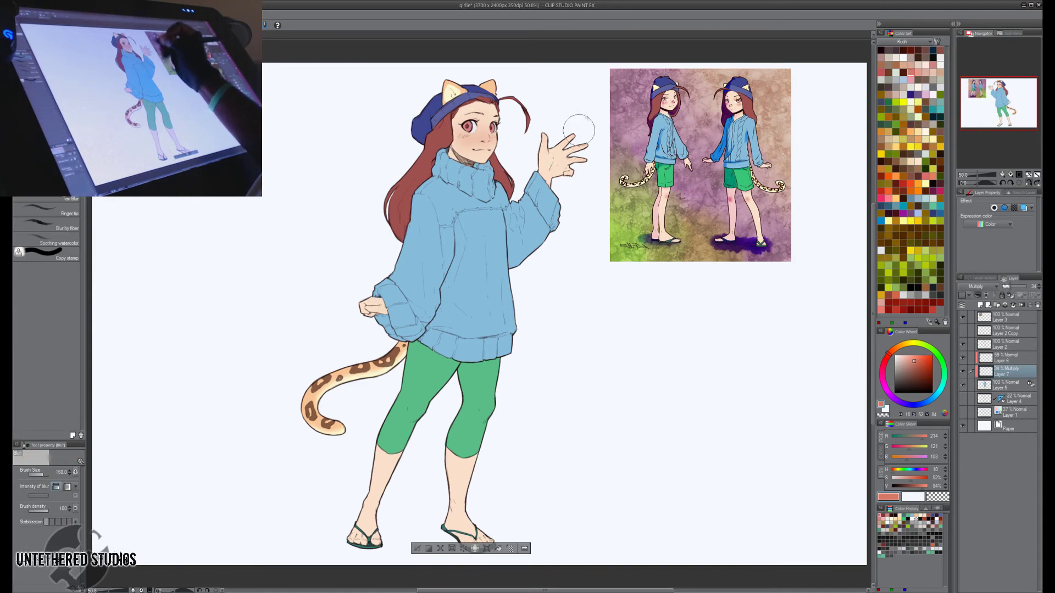
pyautogui.press(']')
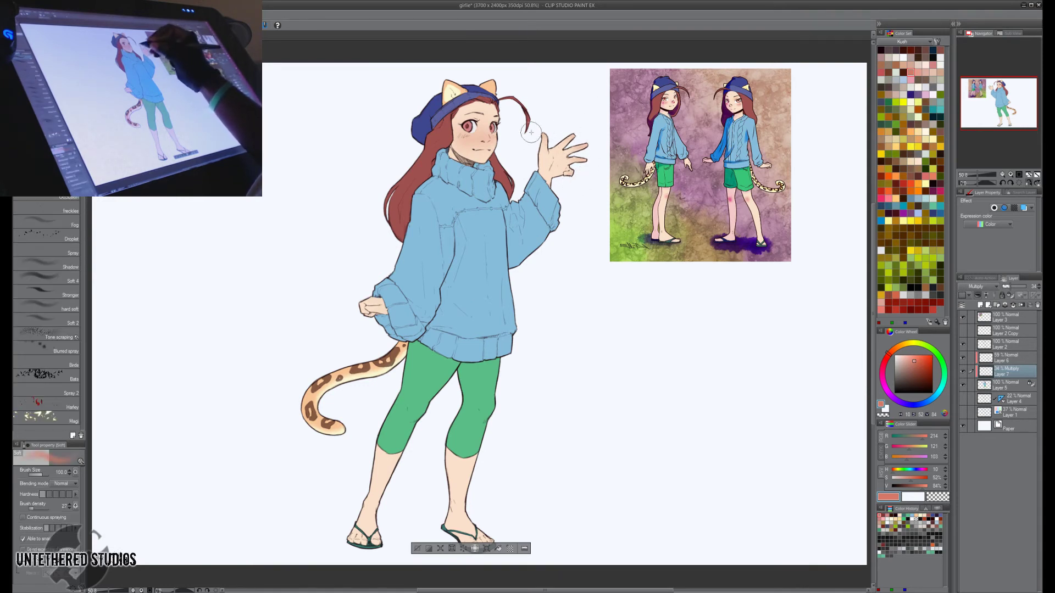
pyautogui.press('j')
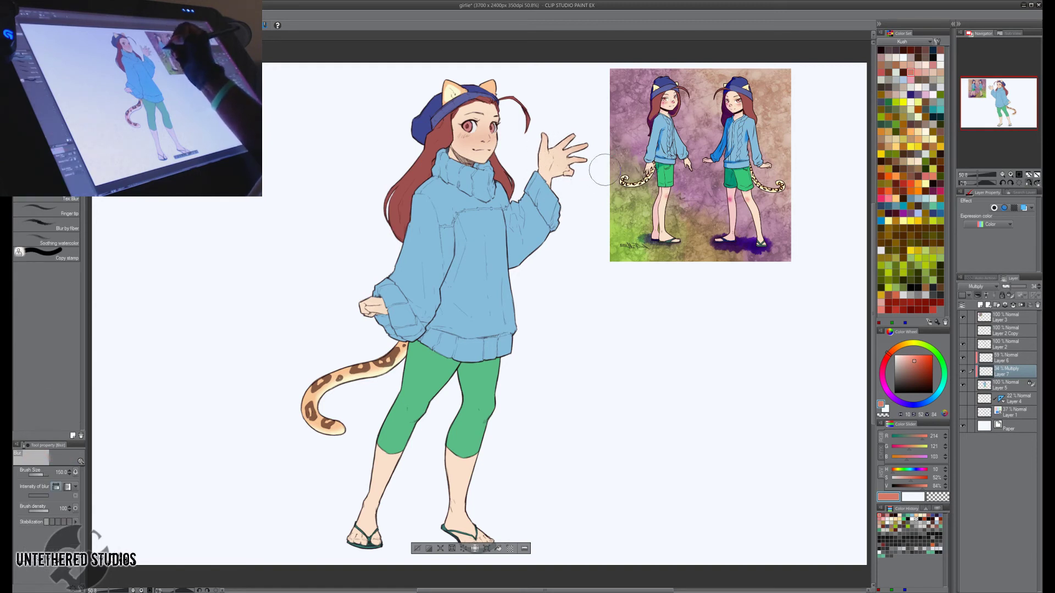
pyautogui.press('b')
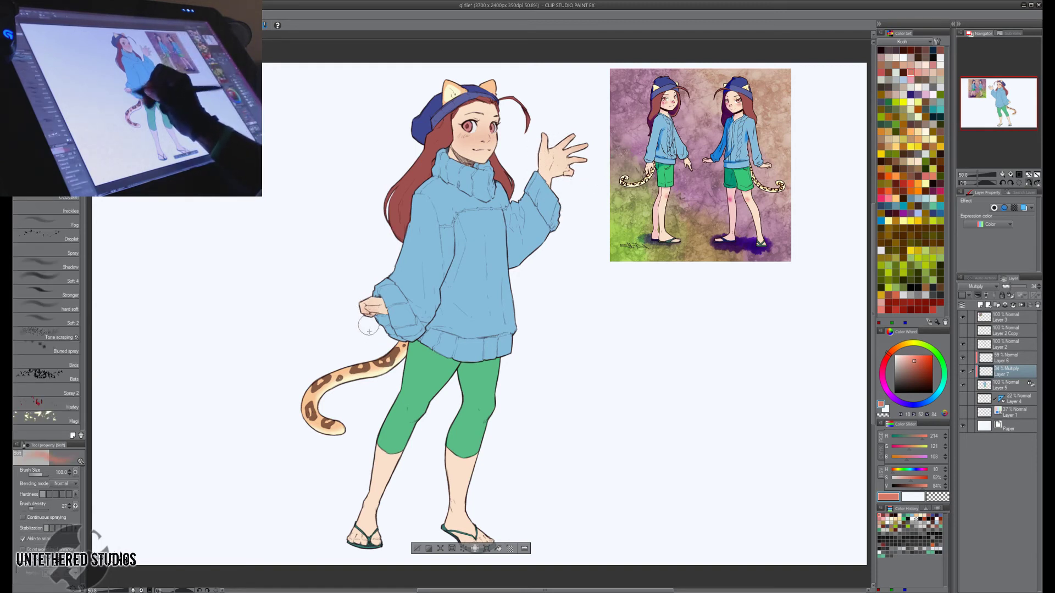
pyautogui.press('j')
pyautogui.press('b')
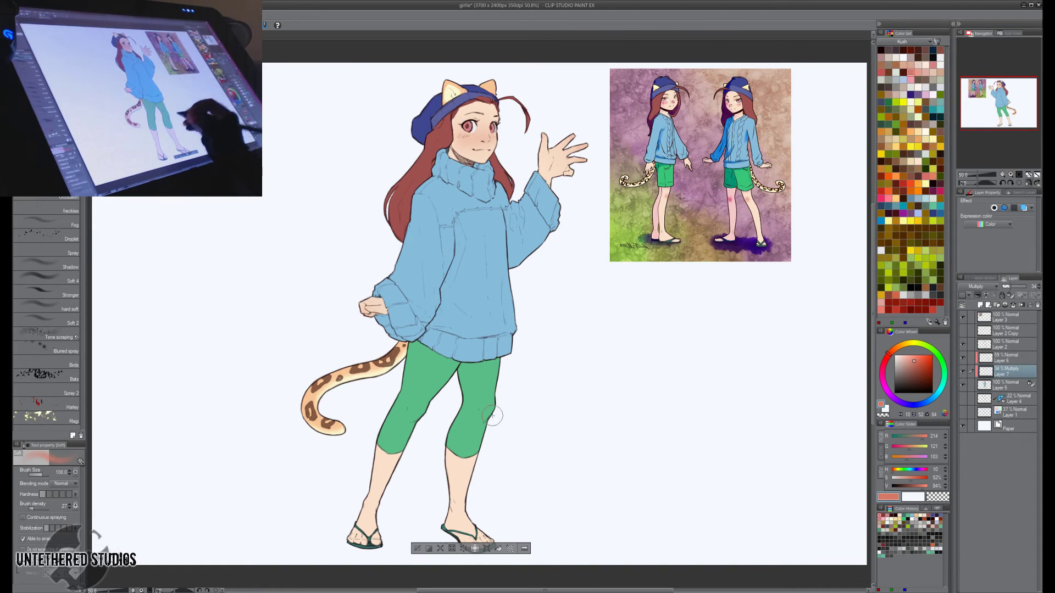
# Add soft salmon shading to both ankles with the airbrush at size 40, redoing the first mark and blurring the result.
pyautogui.press('[')
pyautogui.press('[')
pyautogui.press('[')
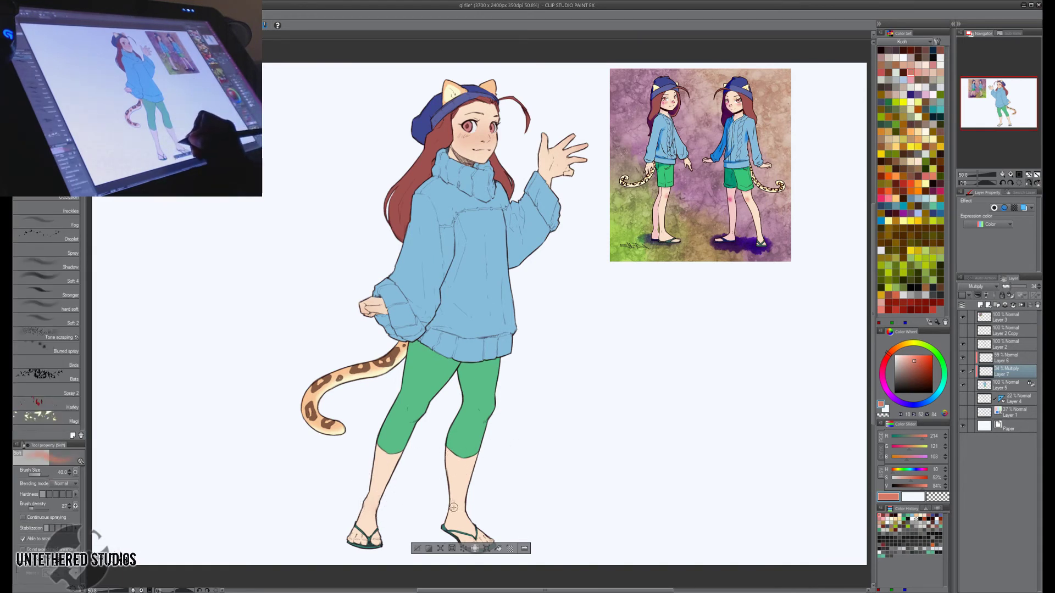
pyautogui.hotkey('ctrl', 'z')
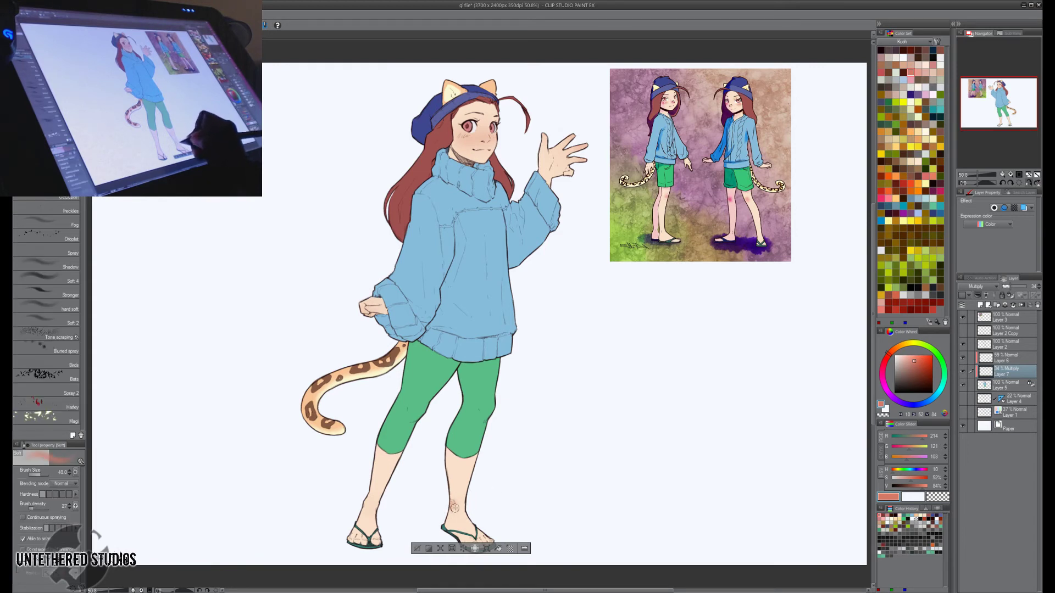
pyautogui.moveTo(454, 509)
pyautogui.mouseDown()
pyautogui.moveTo(473, 503)
pyautogui.moveTo(480, 485)
pyautogui.mouseUp()
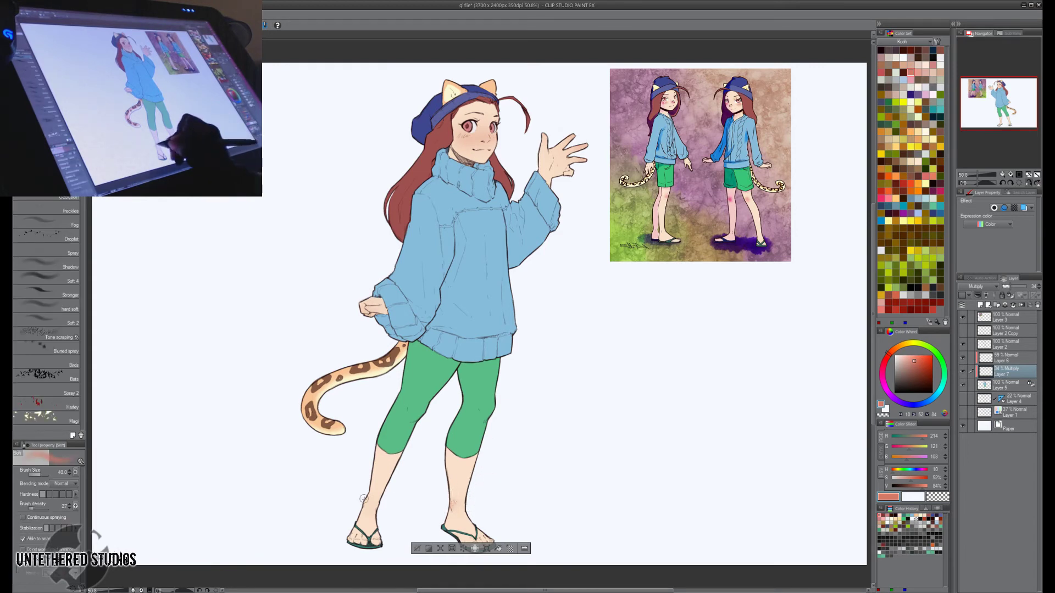
pyautogui.press('j')
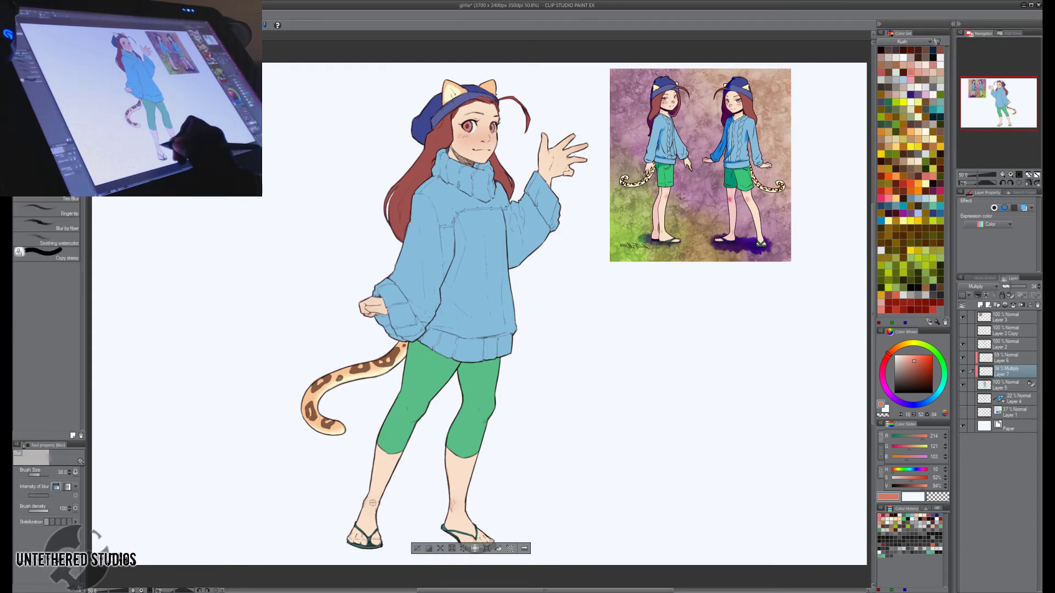
pyautogui.press('b')
# Select the skin areas of both feet on the flat color layer and return to the Multiply shading layer.
pyautogui.moveTo(524, 431); pyautogui.dragTo(545, 347)
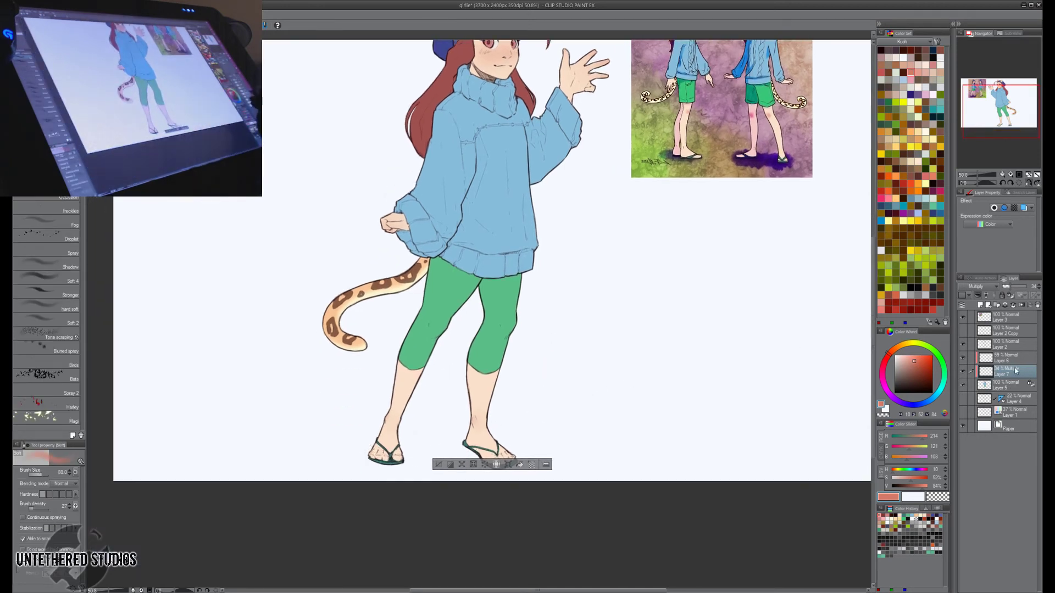
pyautogui.click(1017, 390)
pyautogui.press('w')
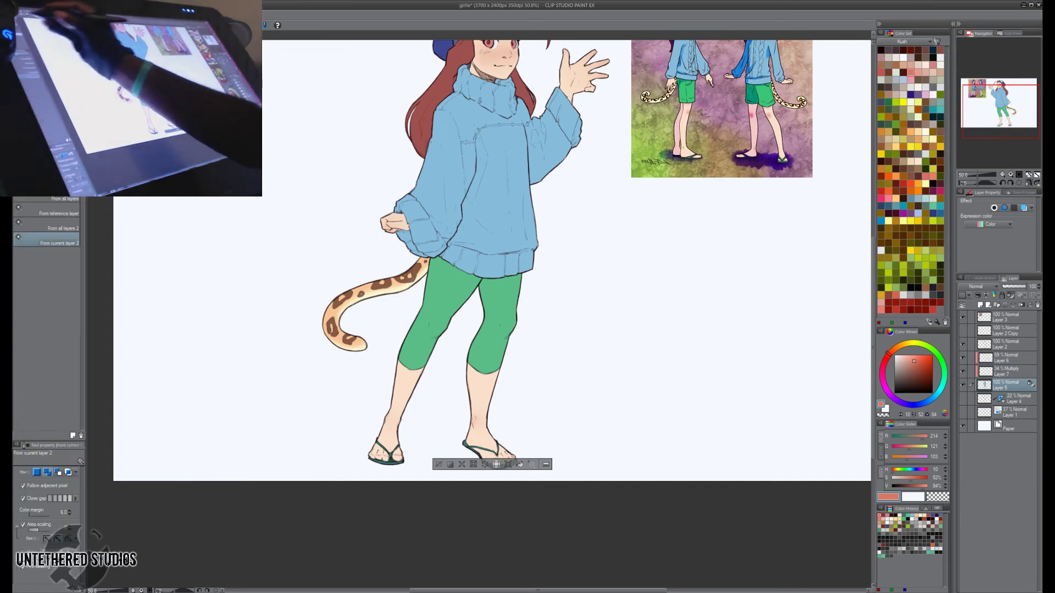
pyautogui.click(384, 455)
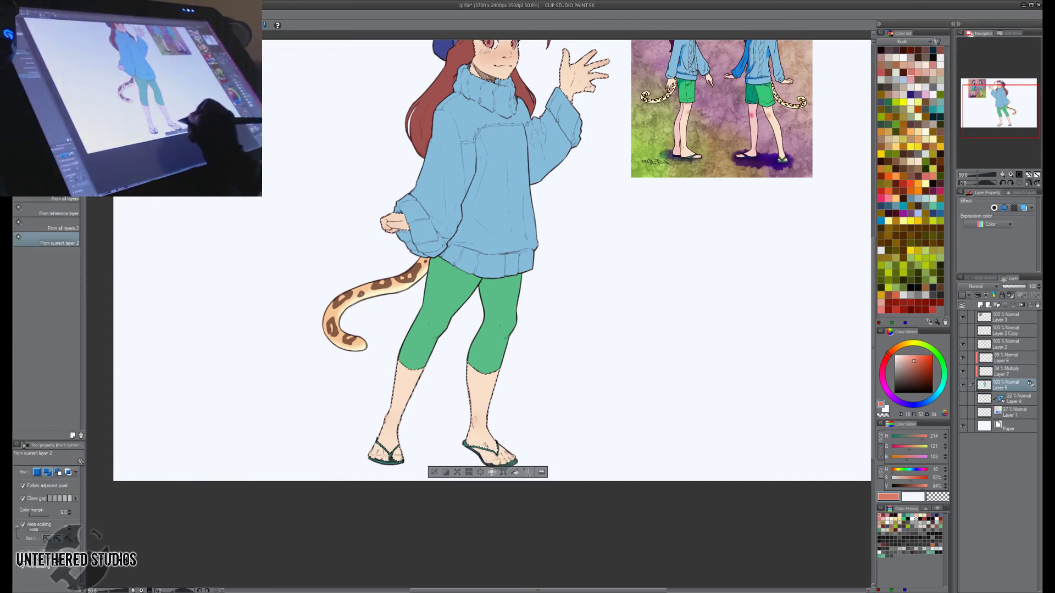
pyautogui.keyDown('shift'); pyautogui.click(502, 456); pyautogui.keyUp('shift')
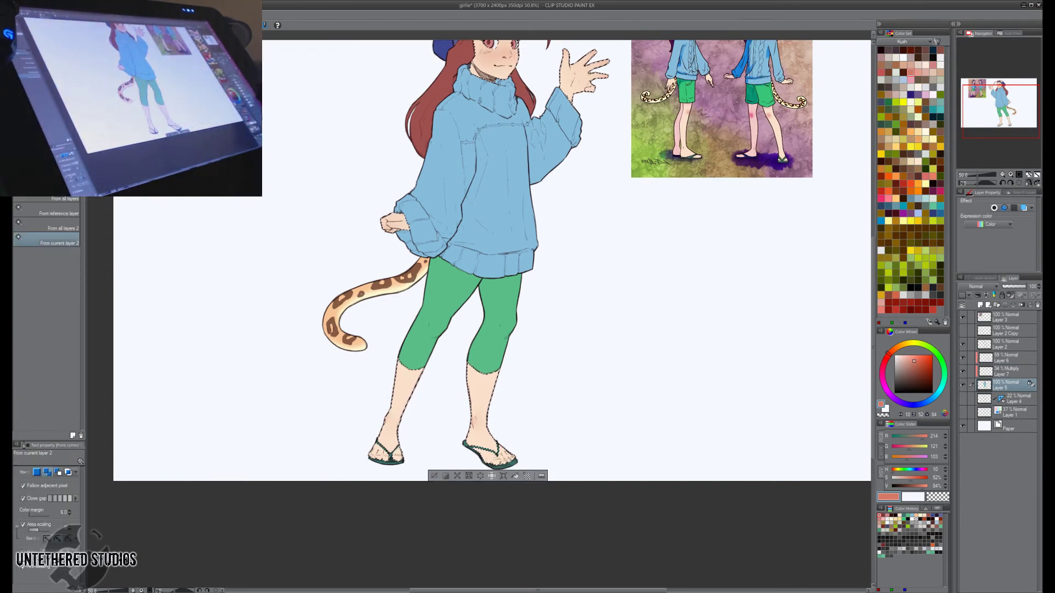
pyautogui.click(1011, 372)
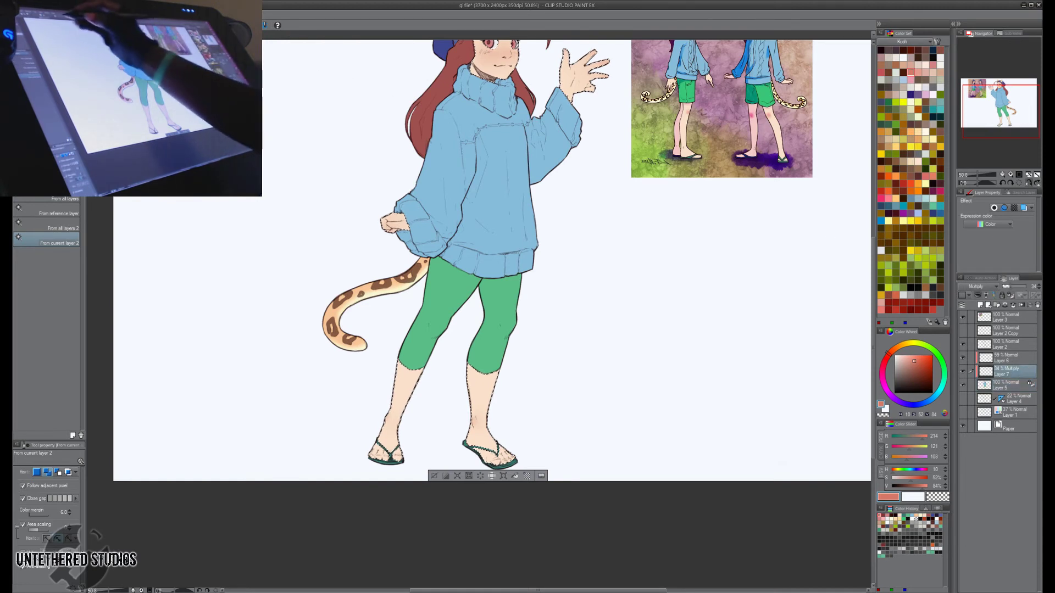
# Airbrush and blur soft salmon shading on the feet and toes within the selection, and clear the selection.
pyautogui.press('b')
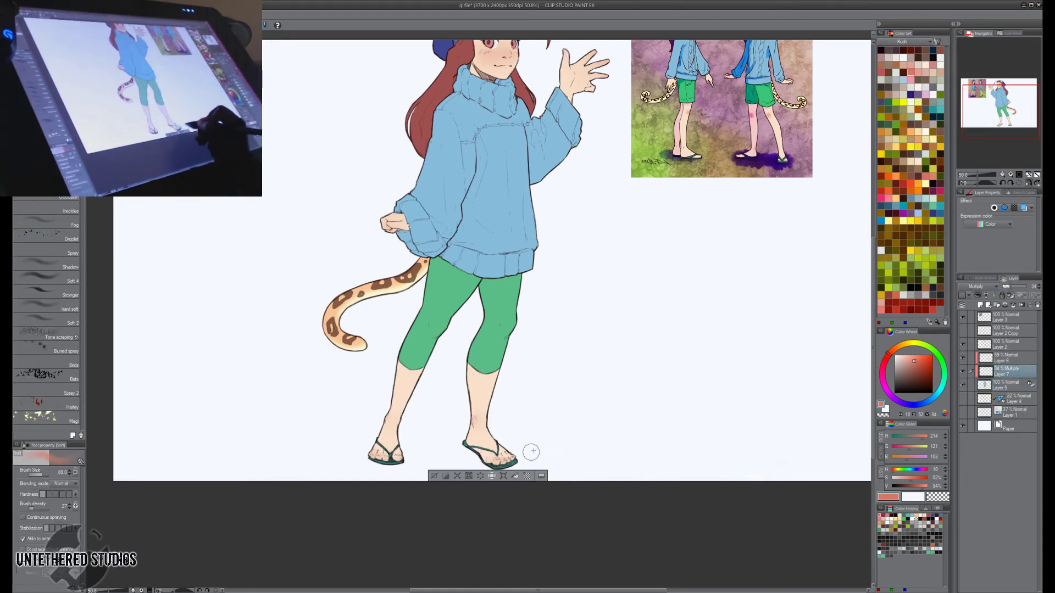
pyautogui.moveTo(647, 379)
pyautogui.mouseDown()
pyautogui.moveTo(650, 427)
pyautogui.moveTo(591, 412)
pyautogui.mouseUp()
pyautogui.press('j')
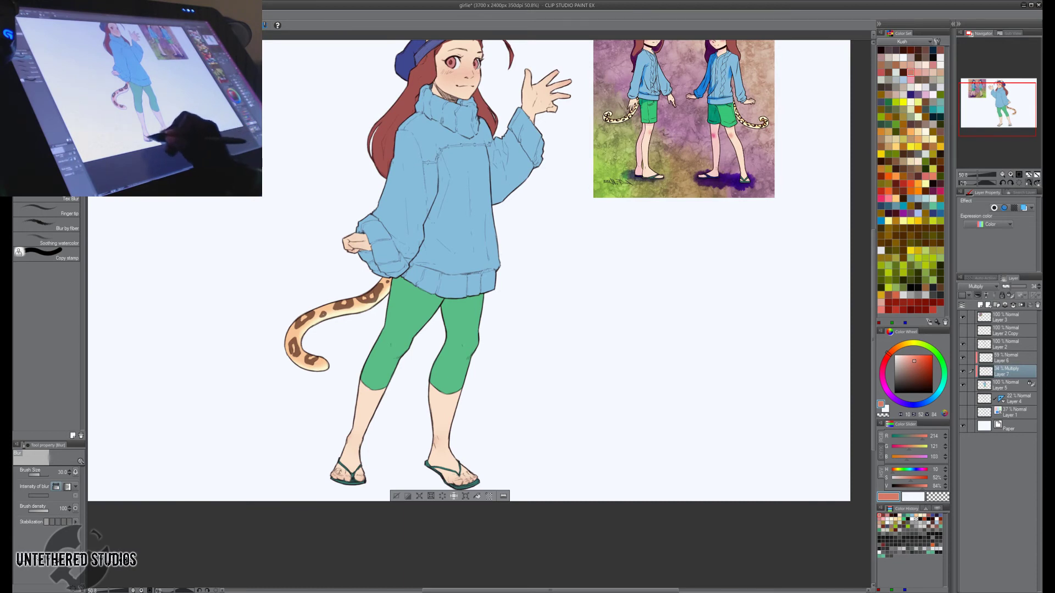
pyautogui.press('b')
pyautogui.moveTo(530, 440); pyautogui.dragTo(536, 512)
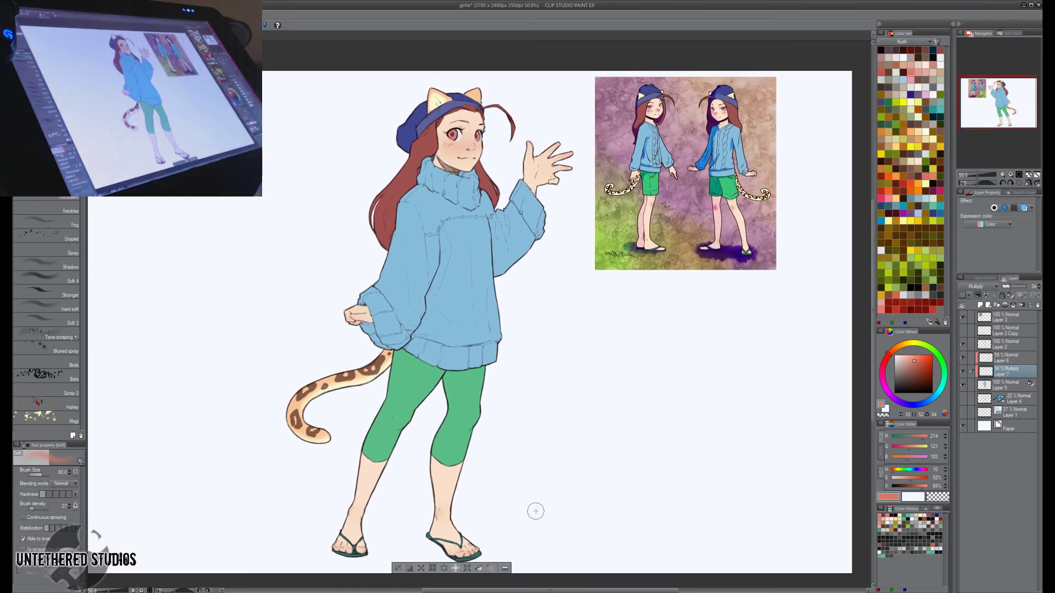
pyautogui.moveTo(671, 446)
pyautogui.mouseDown()
pyautogui.moveTo(675, 436)
pyautogui.moveTo(652, 440)
pyautogui.mouseUp()
pyautogui.click(399, 556)
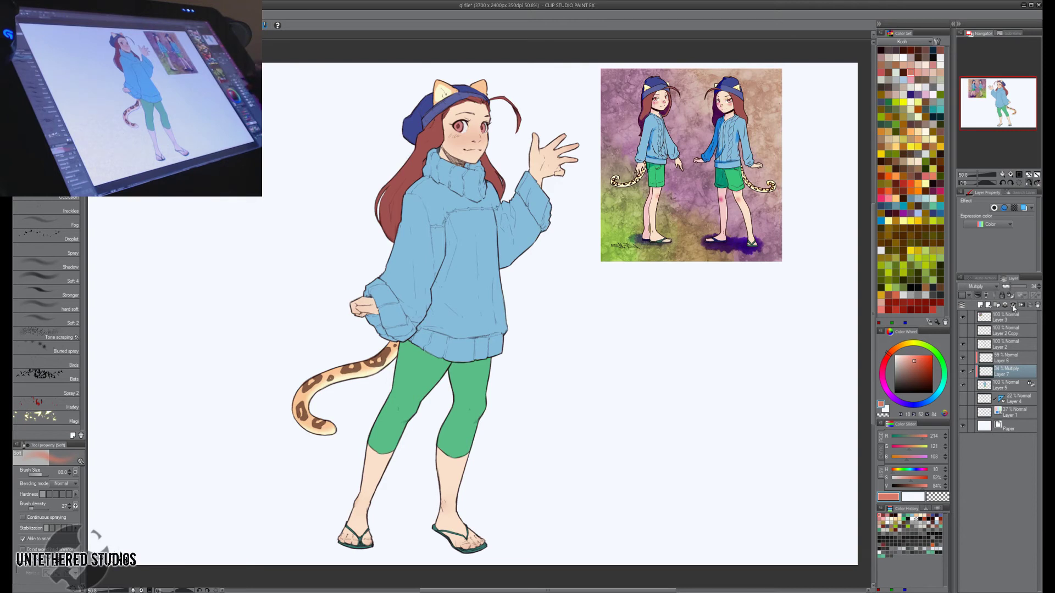
# Group the line art, blush, Multiply shading and flat color layers into one folder and toggle its visibility to check the contents.
pyautogui.click(971, 385)
pyautogui.click(971, 358)
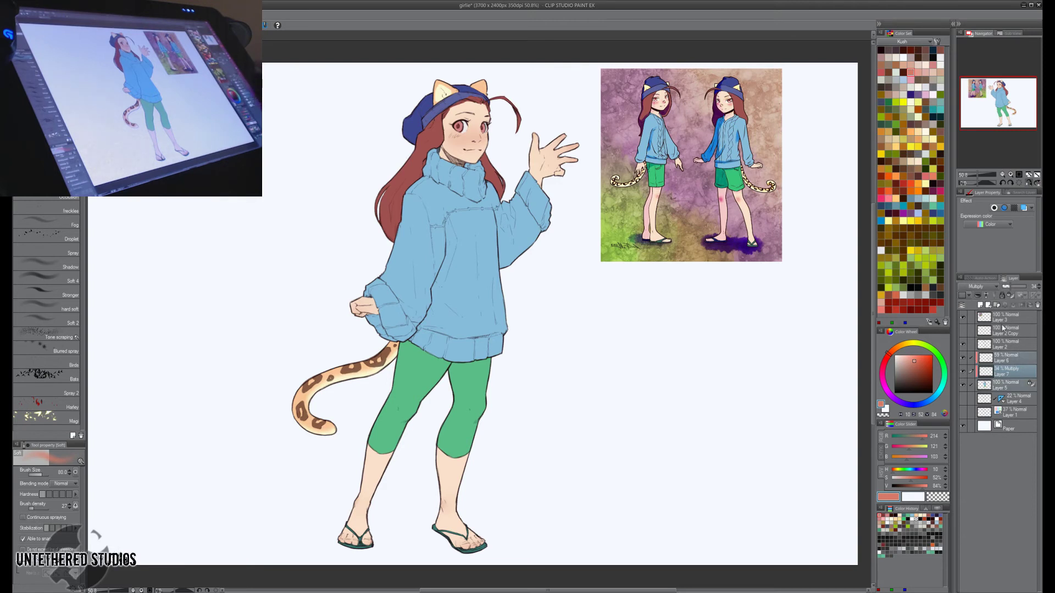
pyautogui.click(971, 345)
pyautogui.rightClick(1012, 339)
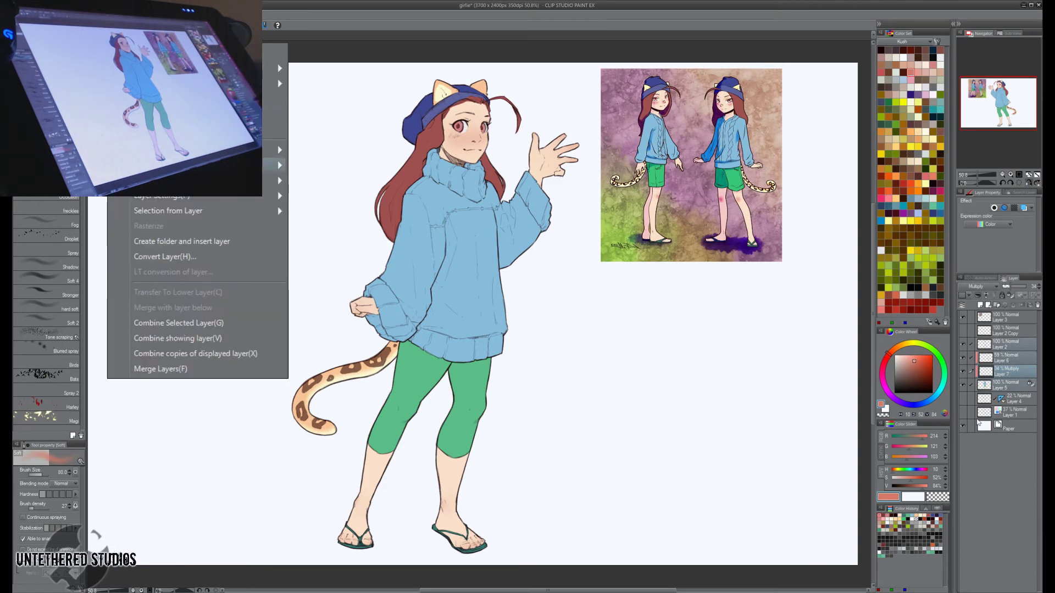
pyautogui.click(198, 242)
pyautogui.click(975, 345)
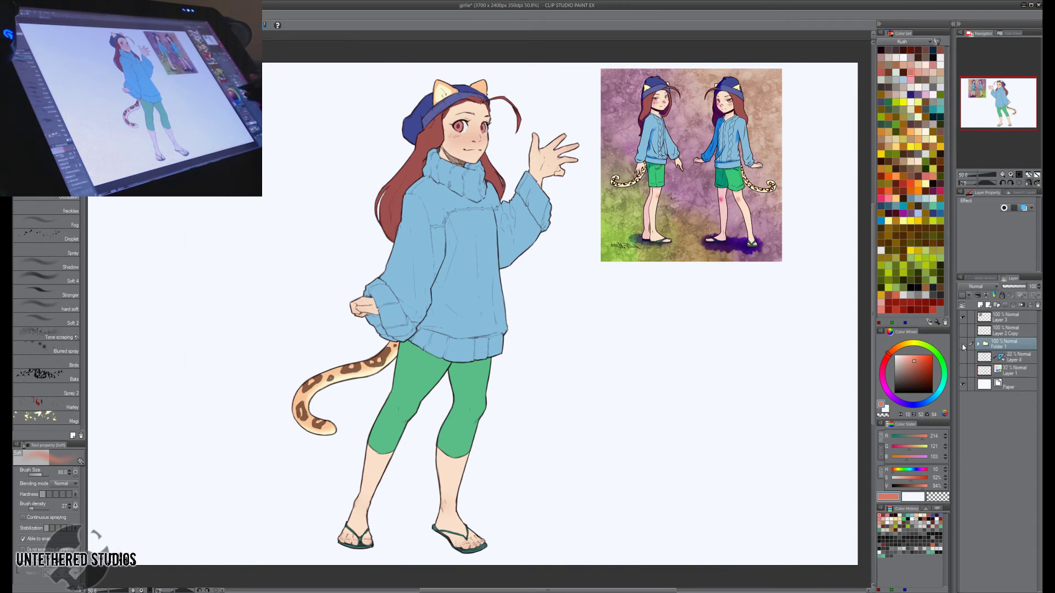
pyautogui.click(962, 345)
pyautogui.click(963, 345)
# Save the illustration and check the figure in a horizontally flipped view before restoring the normal orientation.
pyautogui.moveTo(791, 407); pyautogui.dragTo(799, 407)
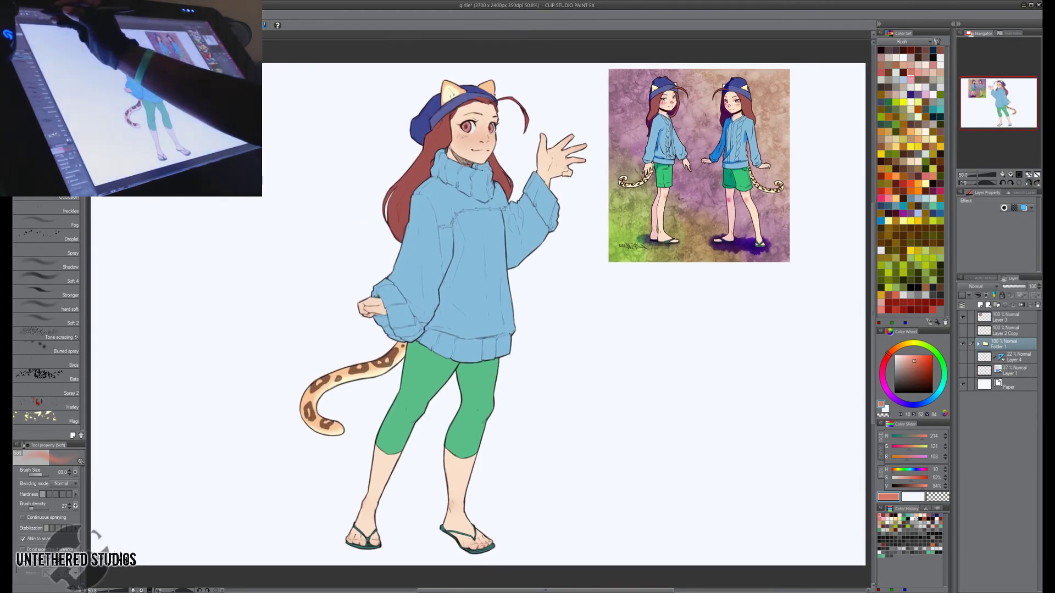
pyautogui.hotkey('ctrl', 's')
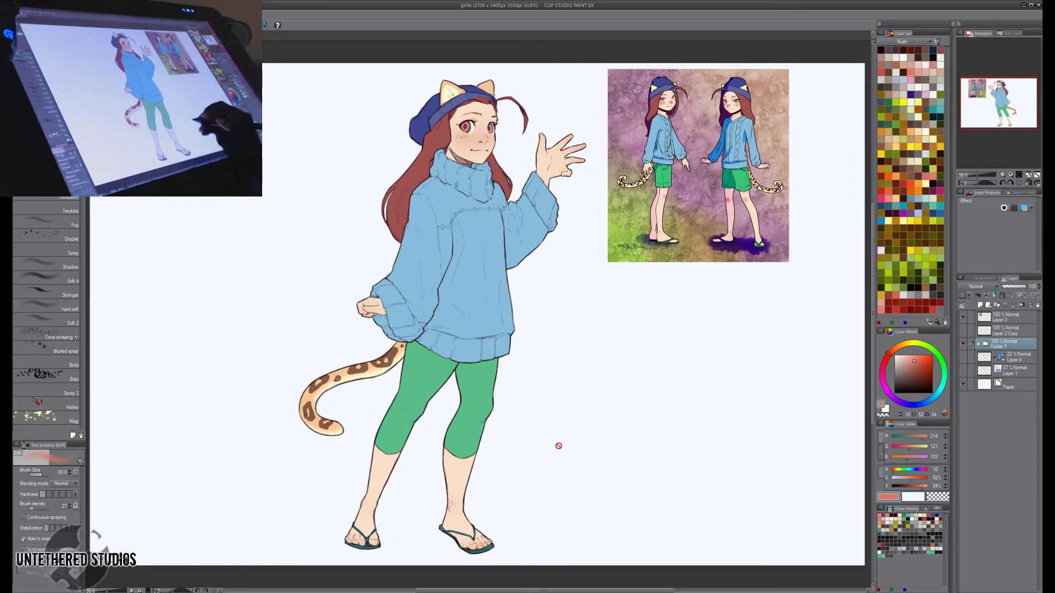
pyautogui.press('h')
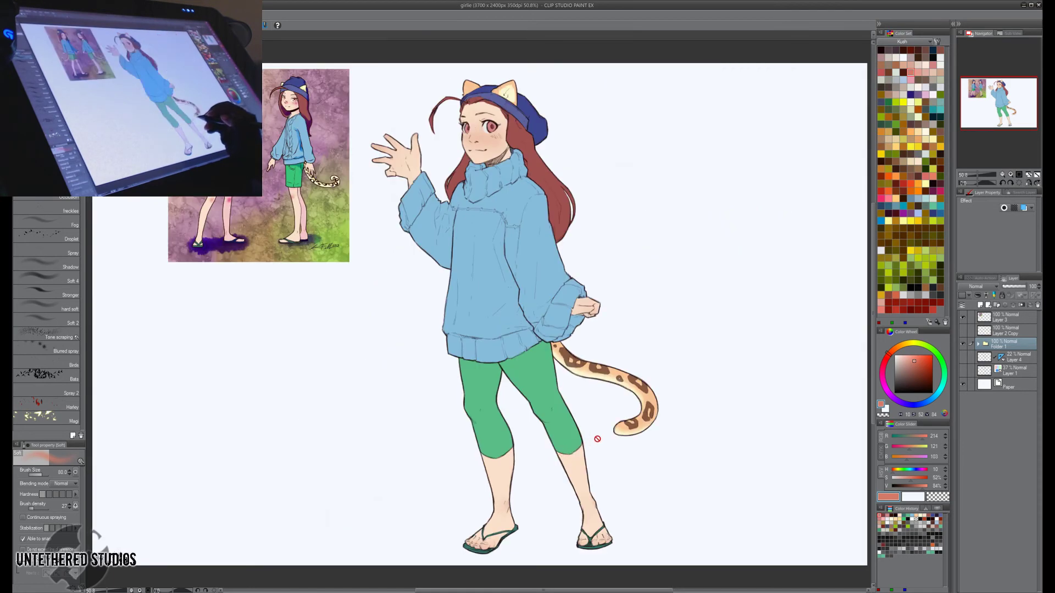
pyautogui.press('h')
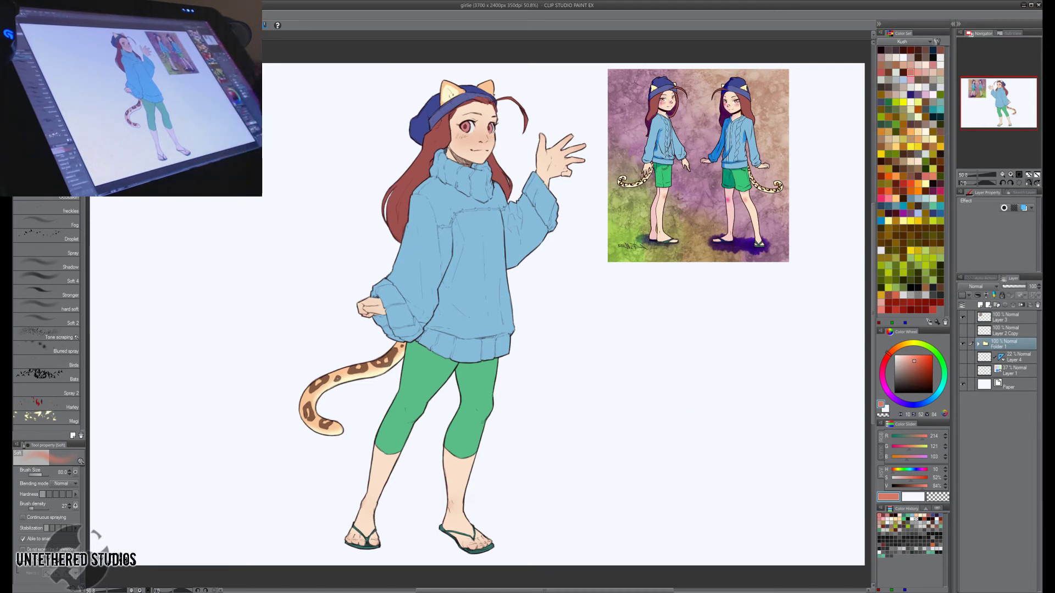
# Convert the character folder into a single flattened layer while keeping the original folder beneath it.
pyautogui.rightClick(1014, 348)
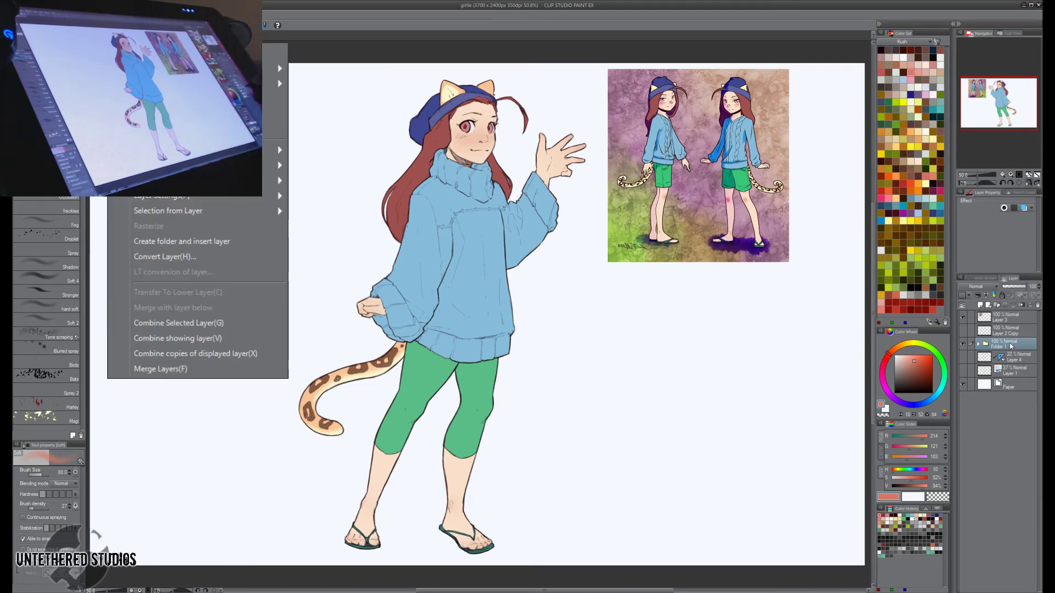
pyautogui.click(199, 263)
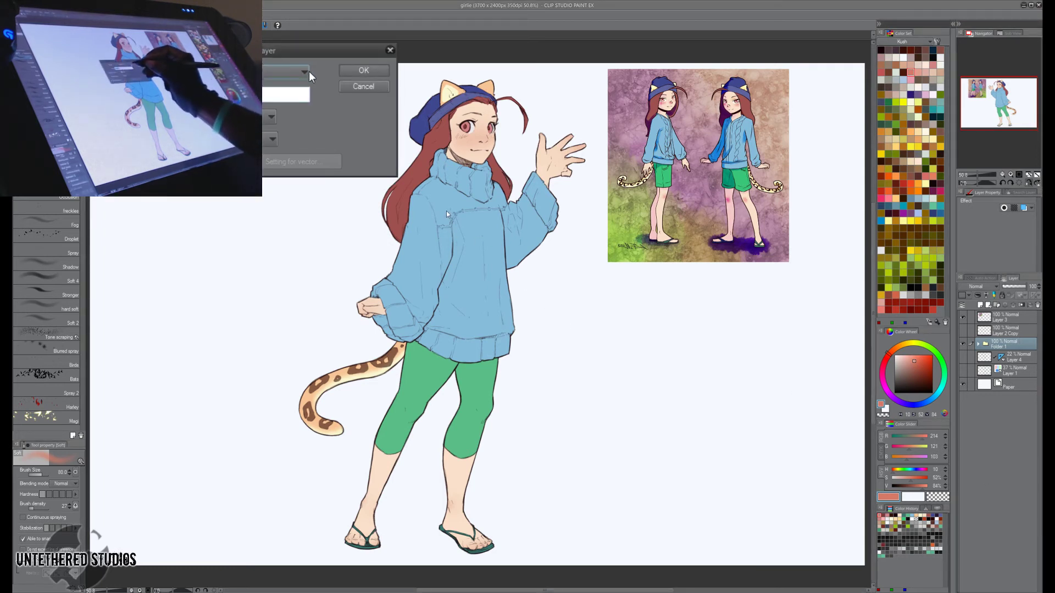
pyautogui.click(364, 69)
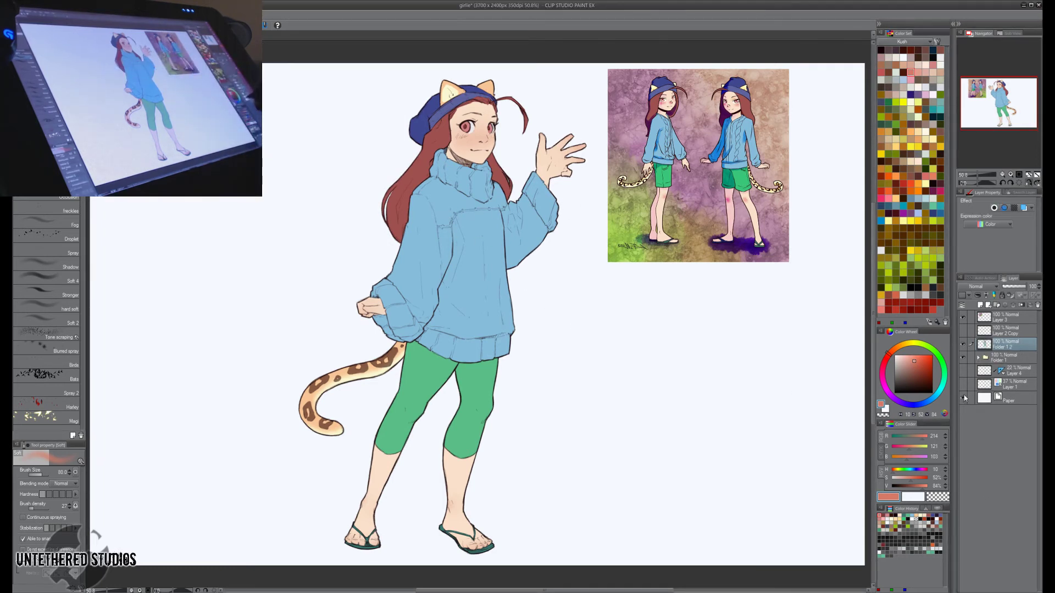
# Insert the black gradient image Layer 9 2 from the Untethered BGs materials as a layer directly above Paper.
pyautogui.click(1023, 400)
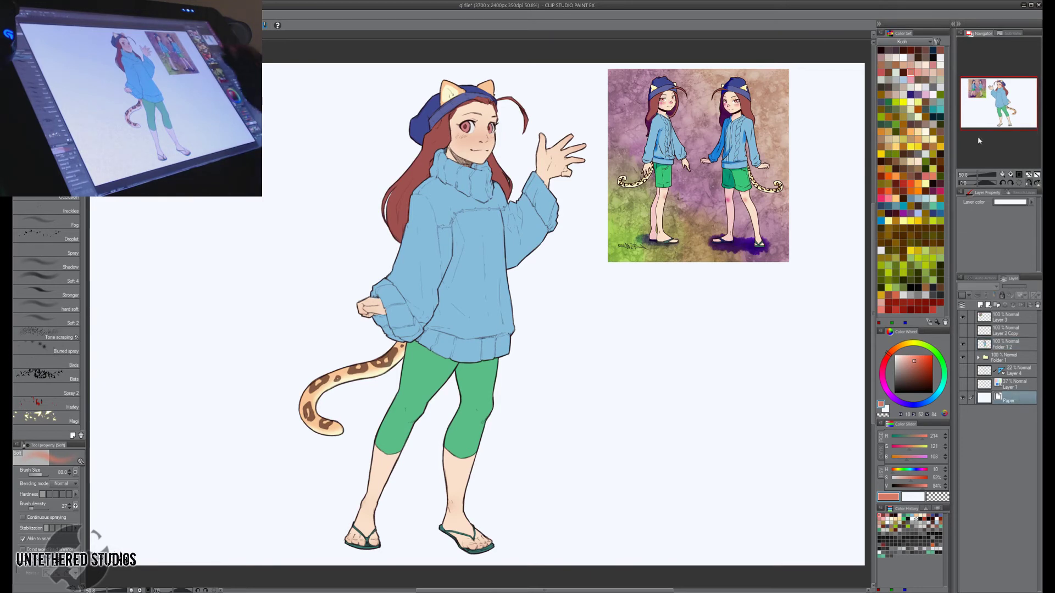
pyautogui.click(953, 25)
pyautogui.click(864, 177)
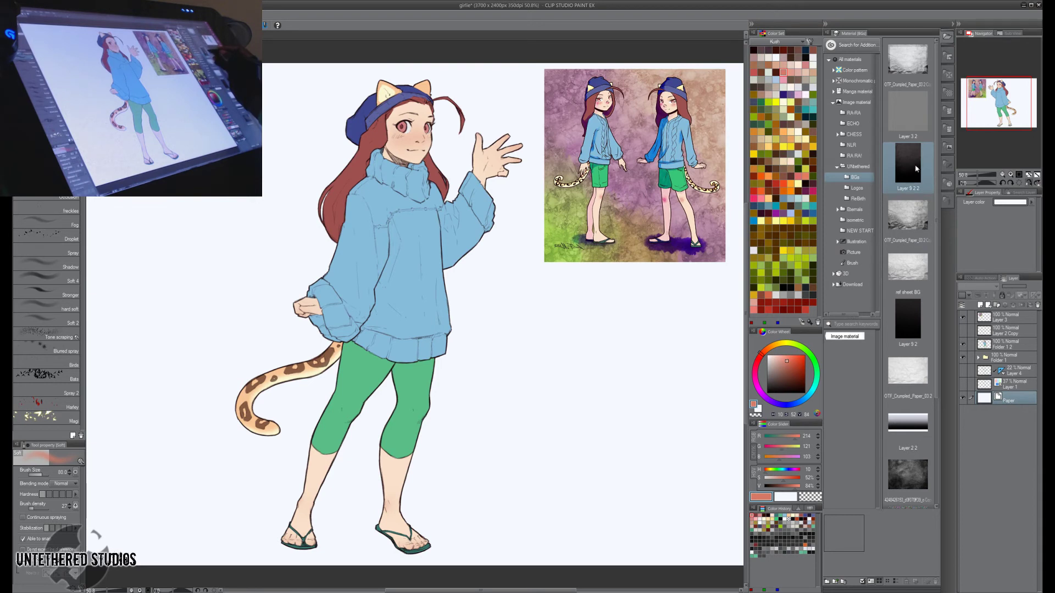
pyautogui.moveTo(908, 321); pyautogui.dragTo(1018, 397)
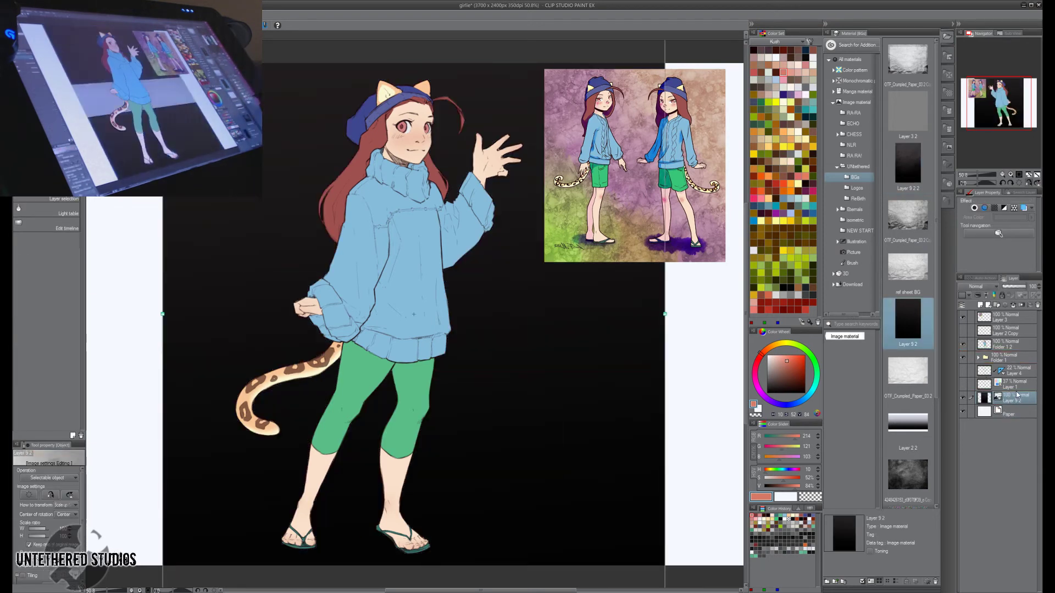
# Turn on tiling for the black background image, shift it downward behind the girl, and lock its layer.
pyautogui.click(23, 575)
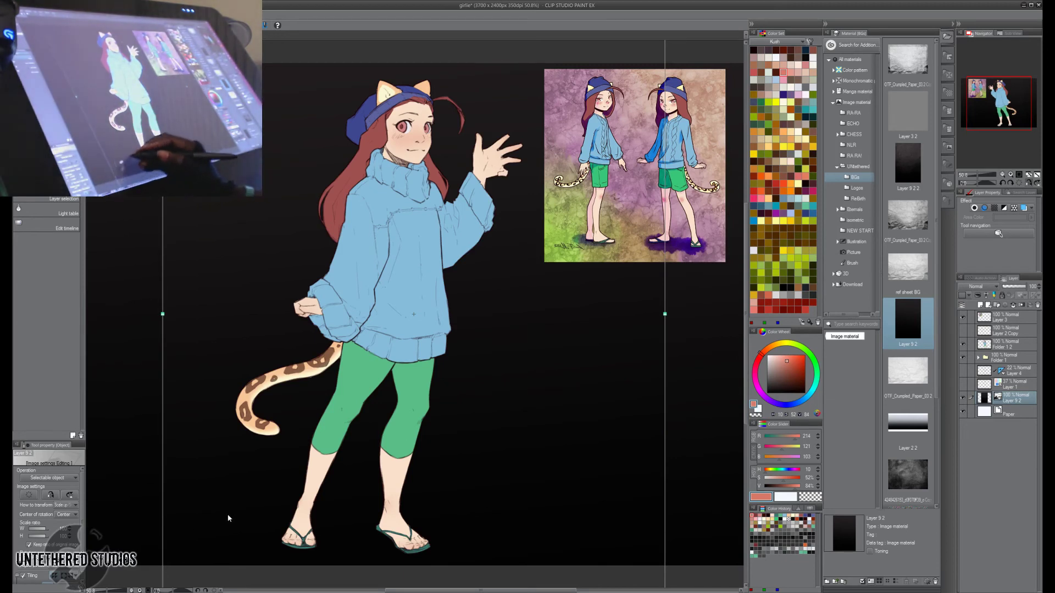
pyautogui.moveTo(662, 324); pyautogui.dragTo(652, 462)
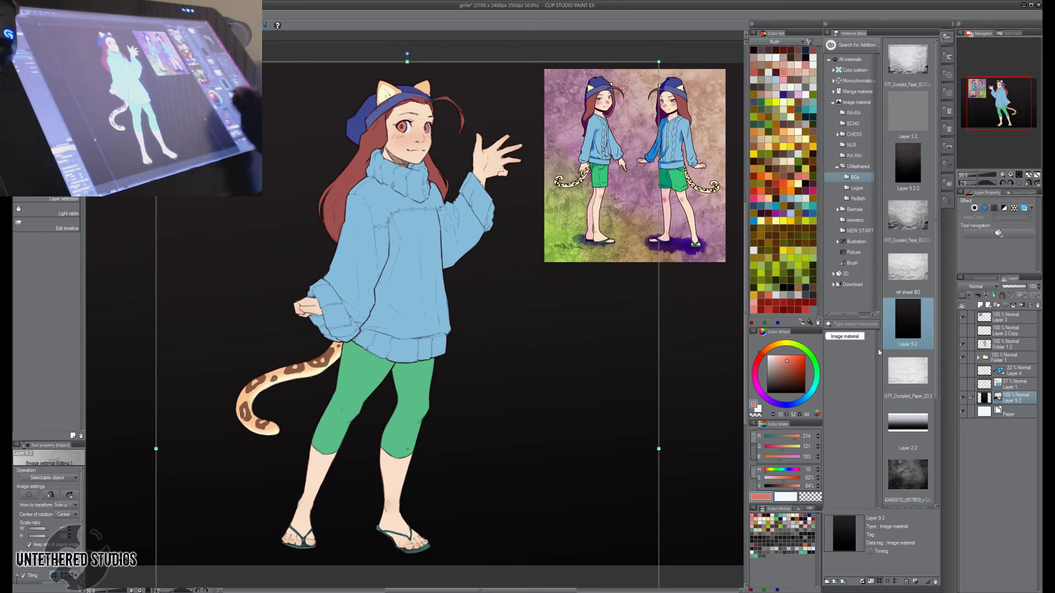
pyautogui.click(1003, 296)
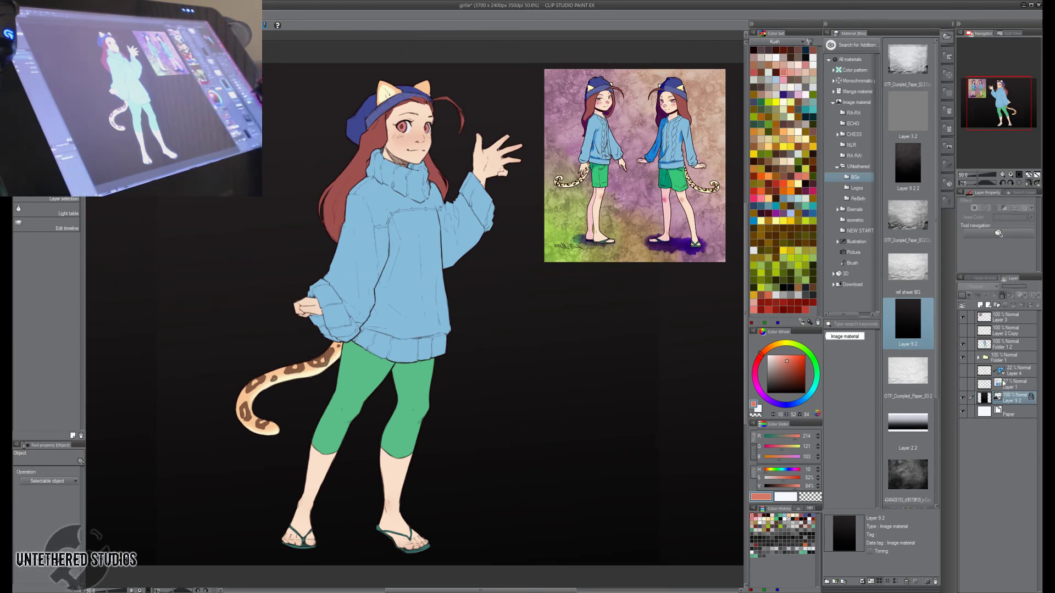
pyautogui.click(1004, 296)
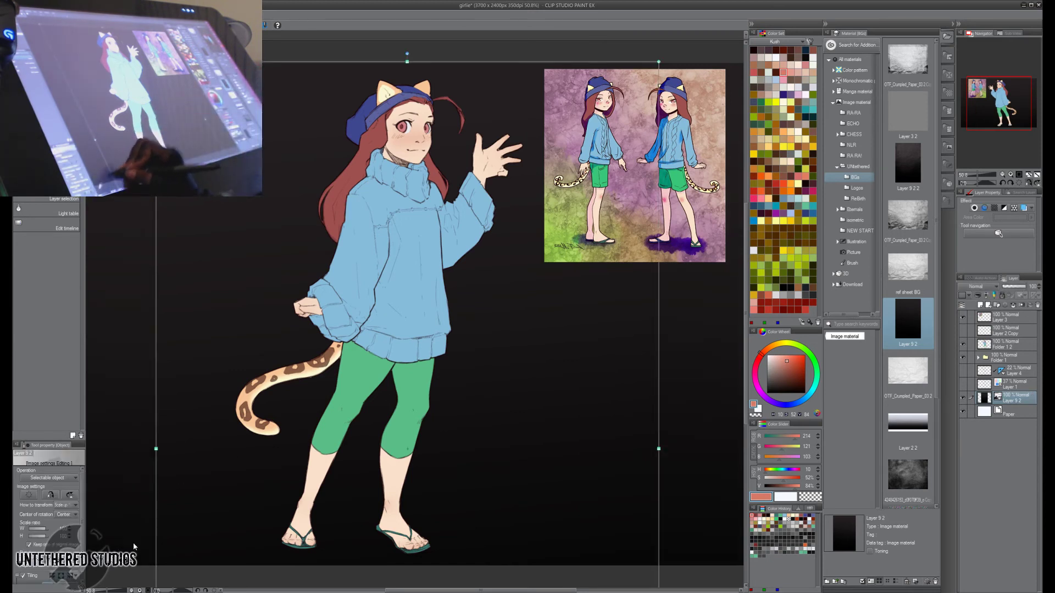
pyautogui.click(1004, 297)
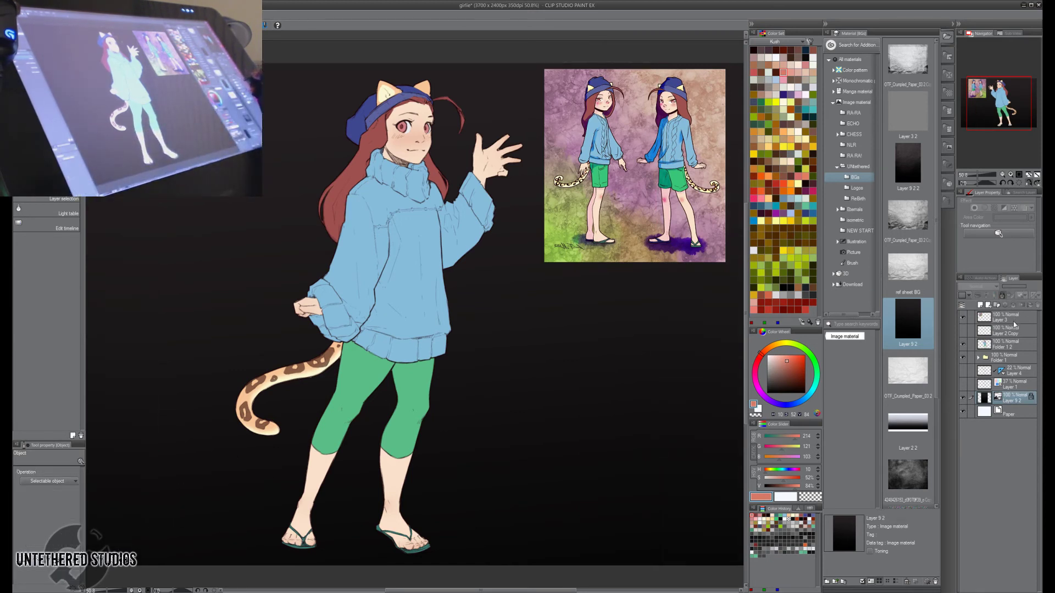
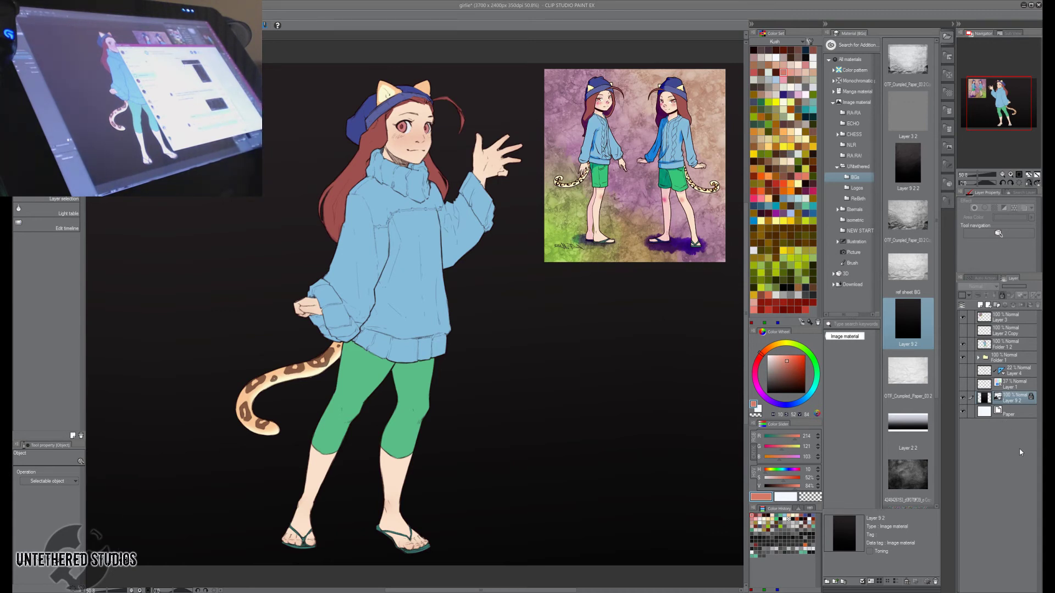
pyautogui.click(989, 356)
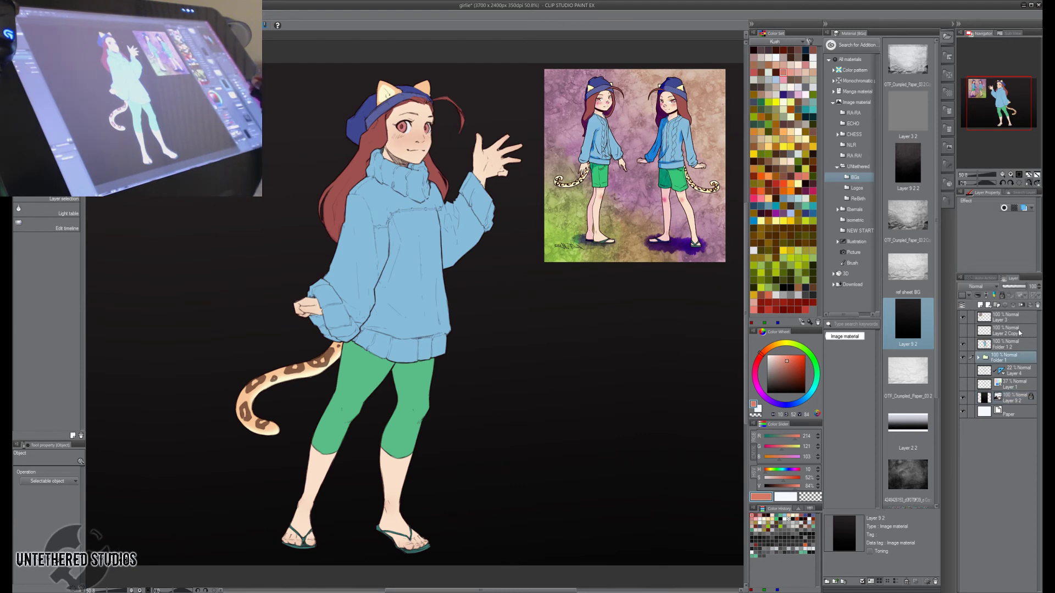
pyautogui.rightClick(1002, 360)
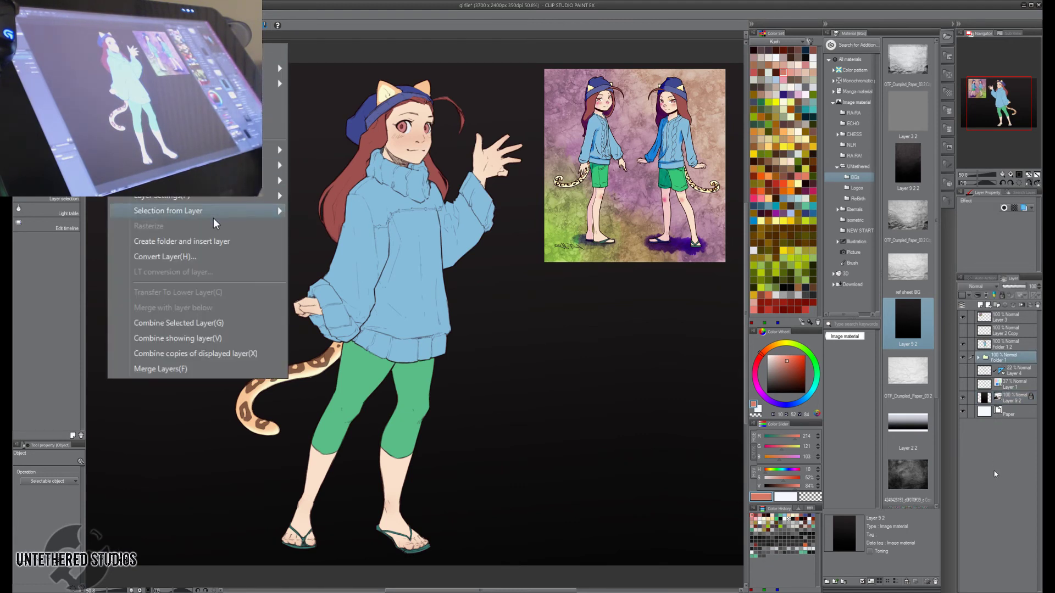
pyautogui.click(879, 464)
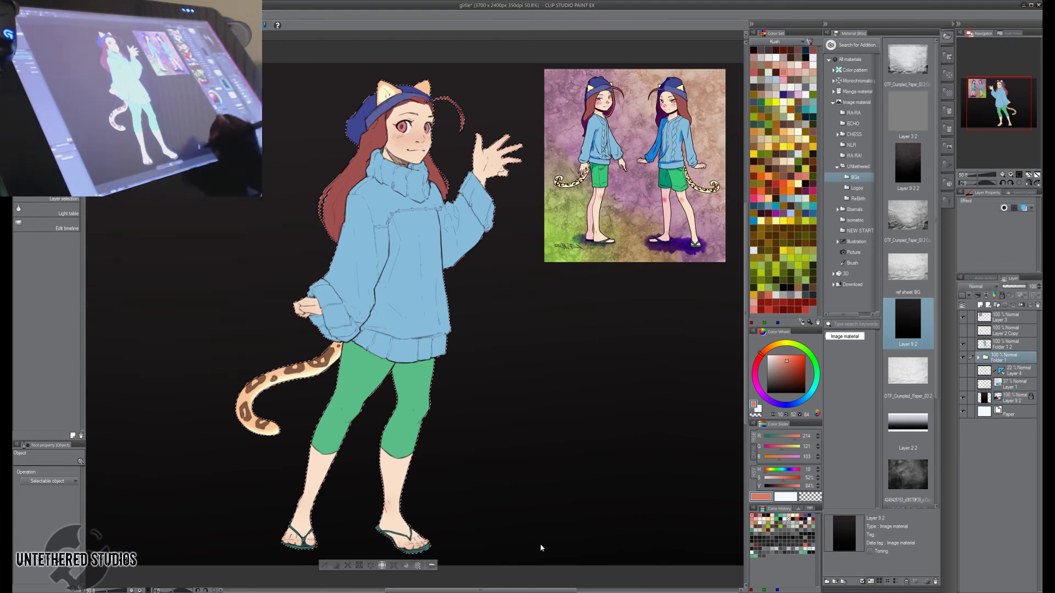
pyautogui.click(324, 565)
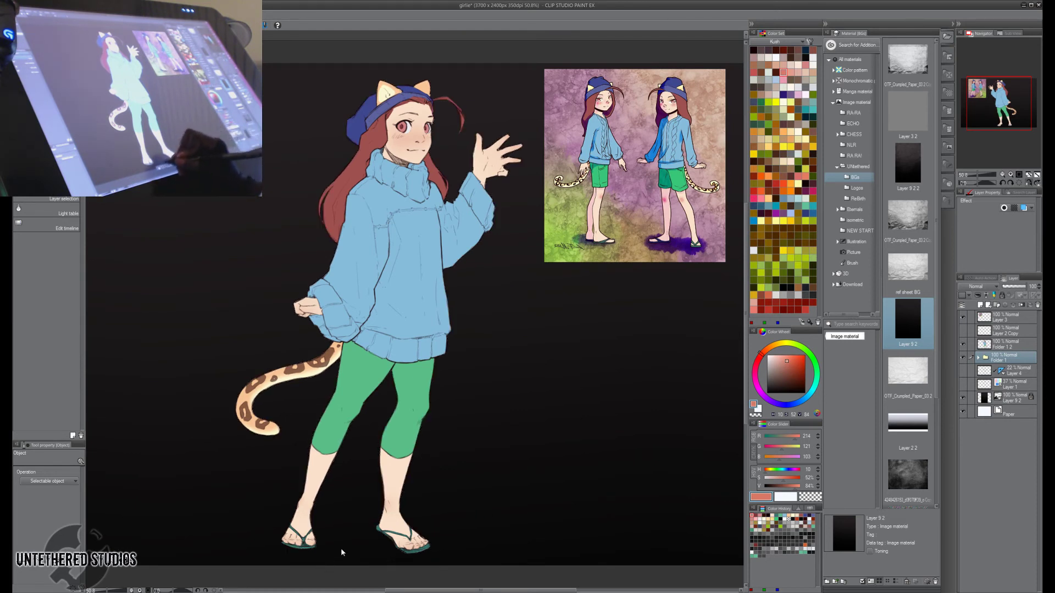
# Add a white border effect with an edge thickness of 1.0 to the character folder, Folder 1.
pyautogui.click(1004, 208)
pyautogui.click(1014, 216)
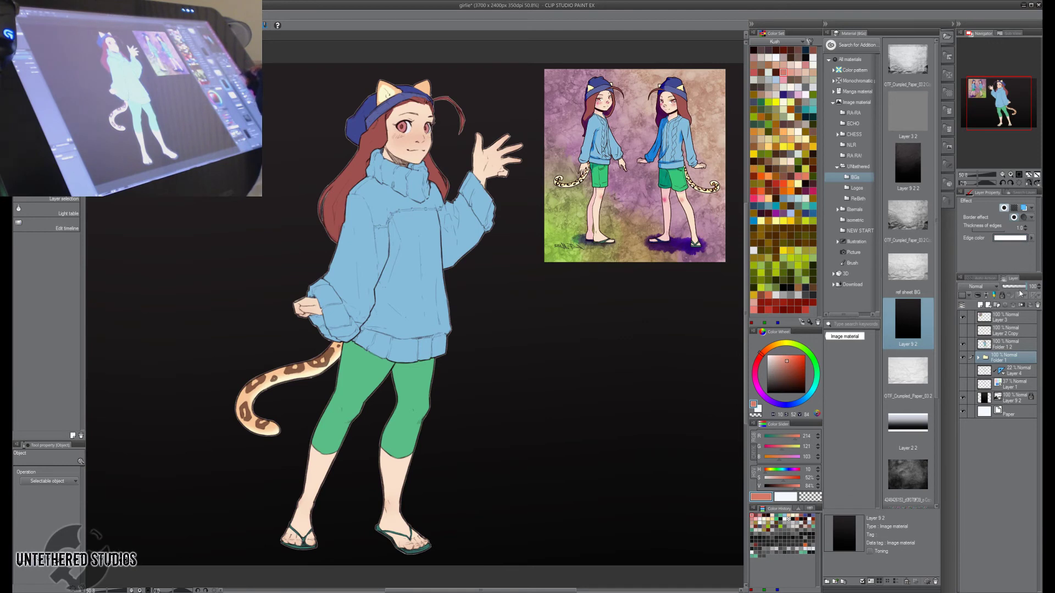
pyautogui.click(1027, 227)
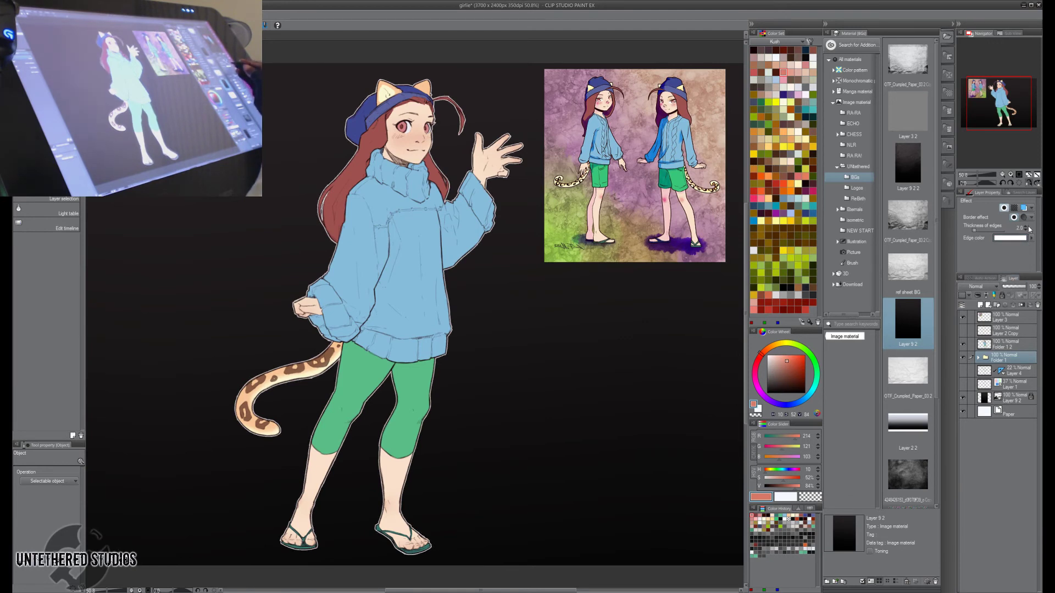
pyautogui.click(1027, 231)
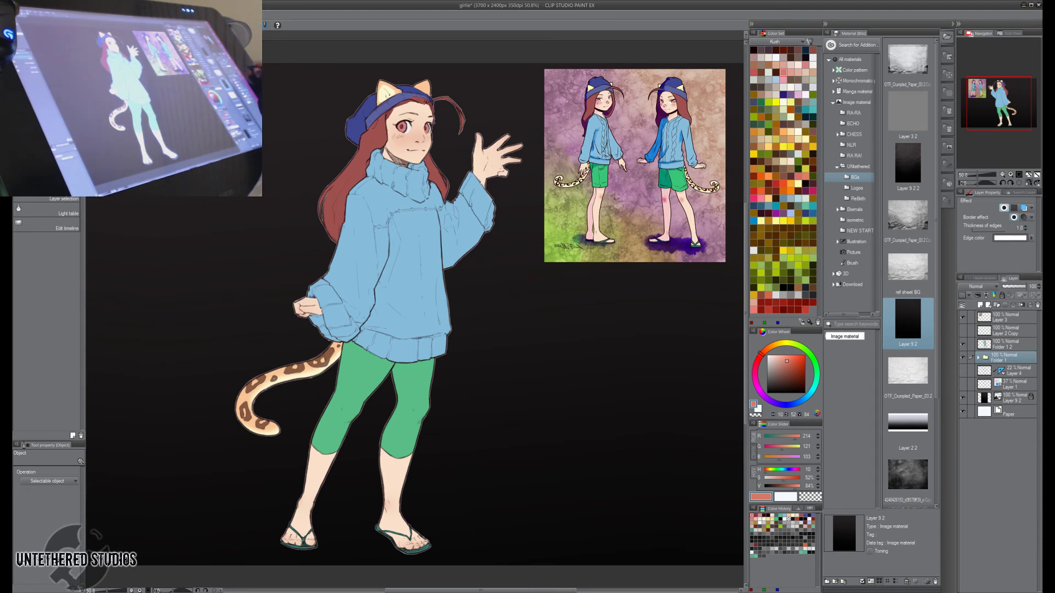
# Try moving the flattened character layer into the bordered folder and undo the move.
pyautogui.click(986, 359)
pyautogui.moveTo(1020, 343); pyautogui.dragTo(1014, 372)
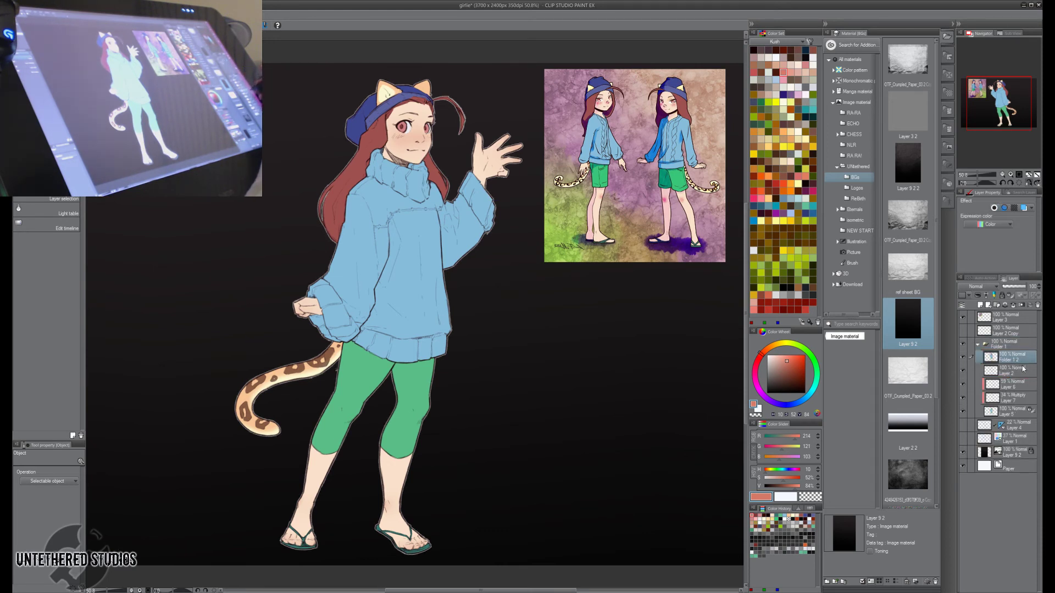
pyautogui.hotkey('ctrl', 'z')
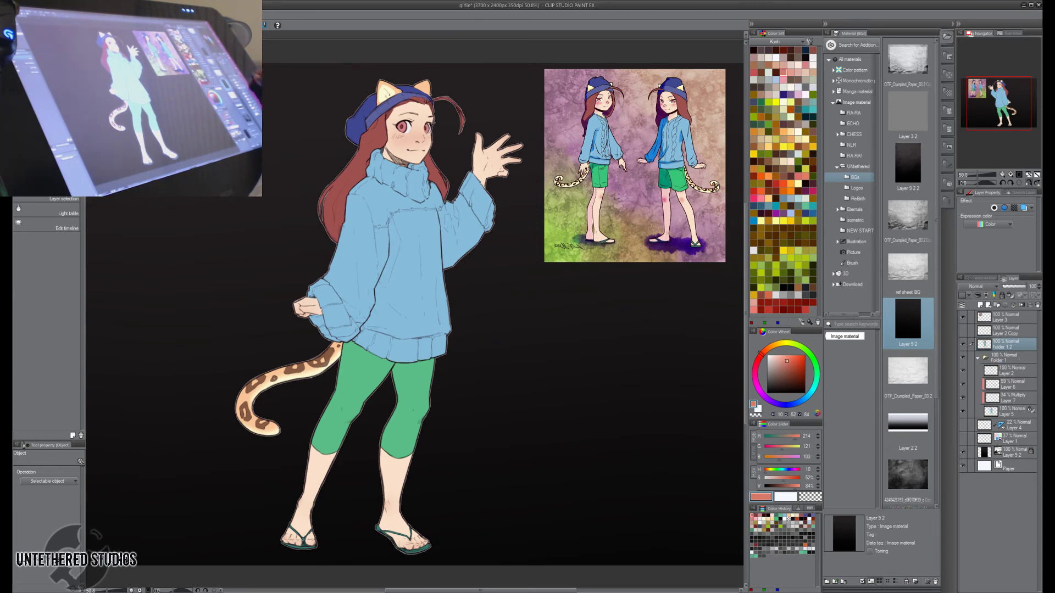
# Hide and show the flattened character layer, create a selection from it, and clear that selection.
pyautogui.click(961, 345)
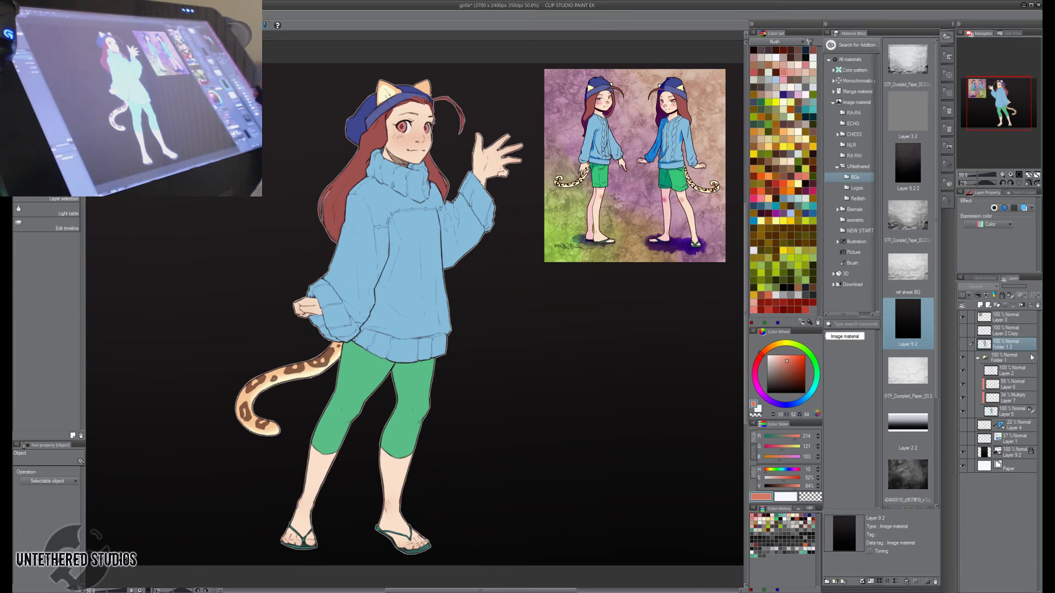
pyautogui.click(978, 358)
pyautogui.click(1007, 355)
pyautogui.rightClick(1008, 344)
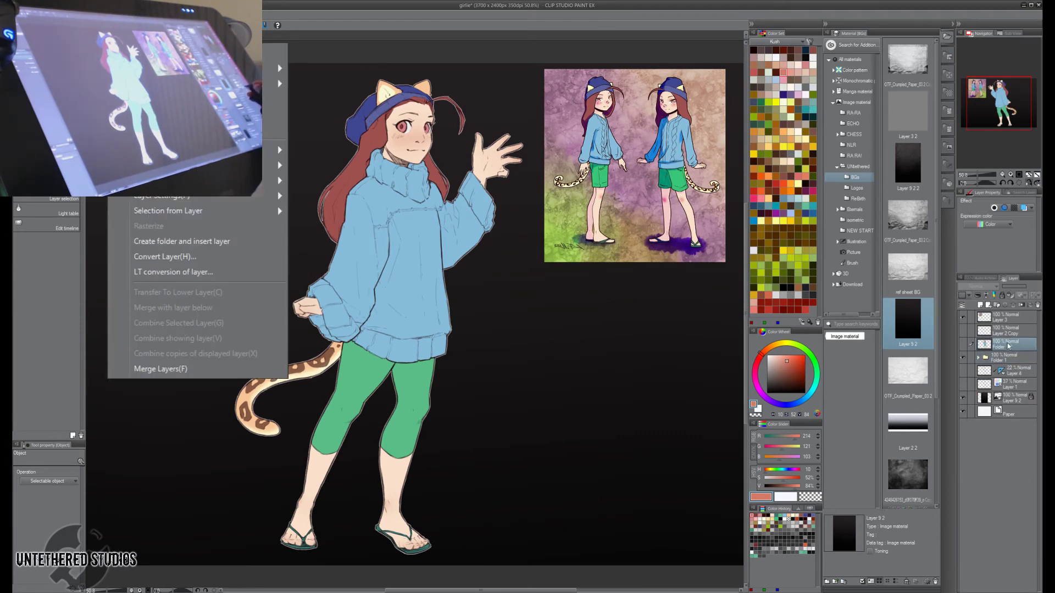
pyautogui.click(1013, 343)
pyautogui.click(964, 345)
pyautogui.rightClick(1008, 345)
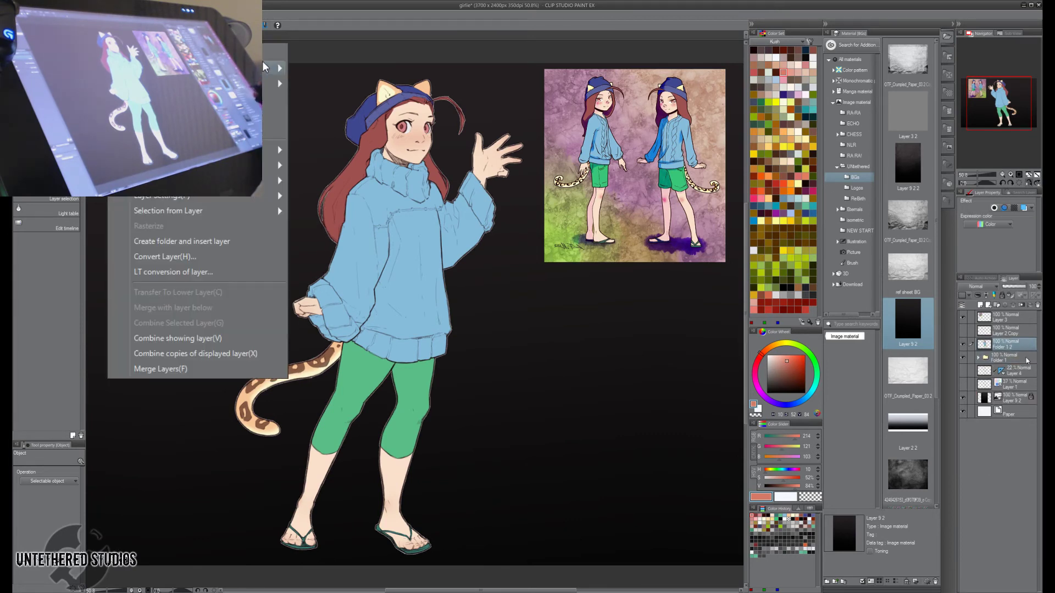
pyautogui.click(188, 210)
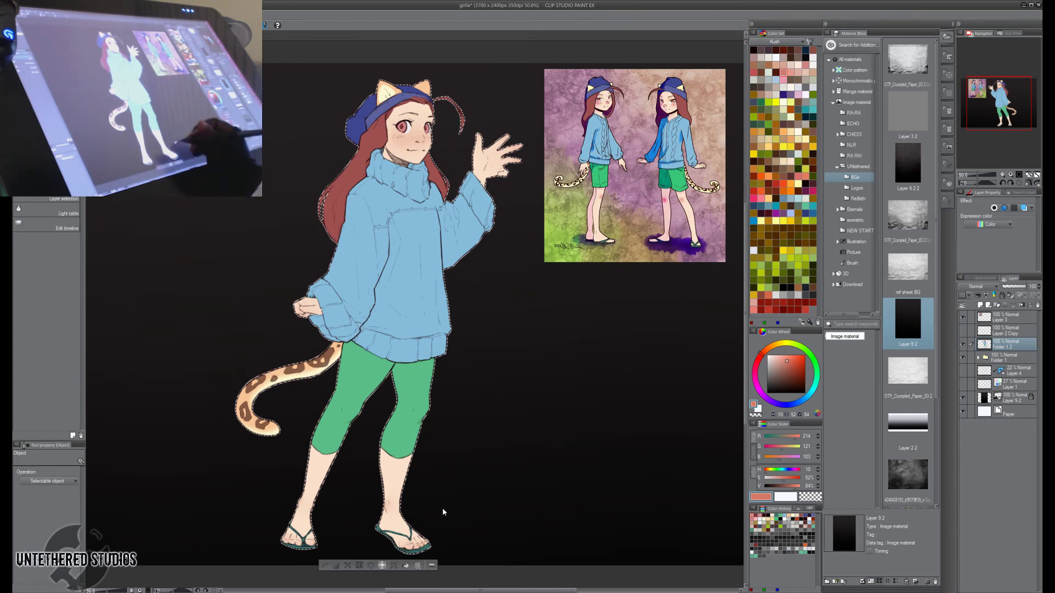
pyautogui.click(325, 566)
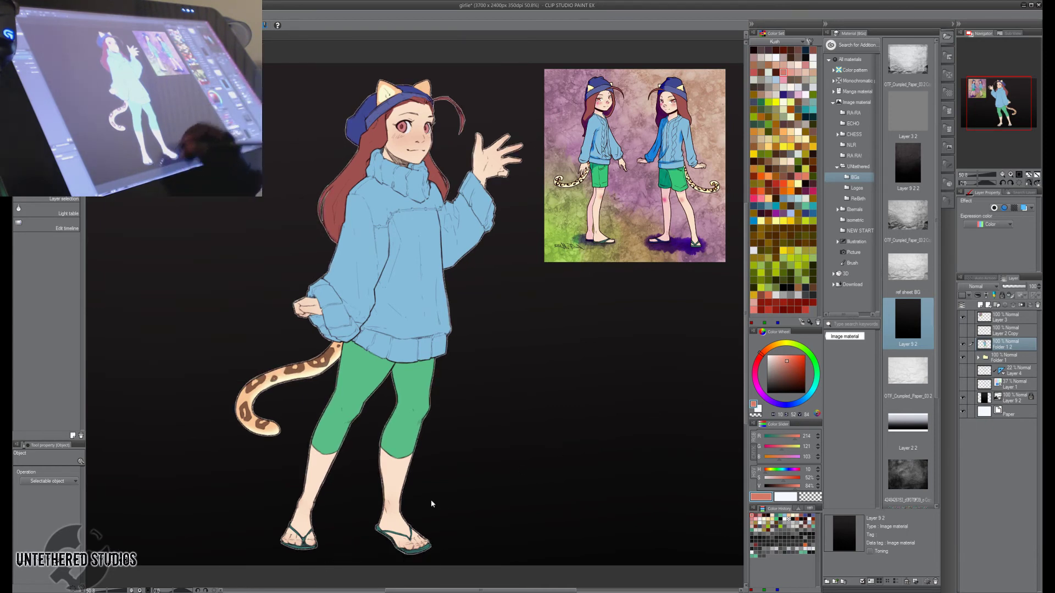
# Move the flattened character layer into the bordered folder and correct its tones with hue 0, saturation 50 and luminosity -50.
pyautogui.click(980, 359)
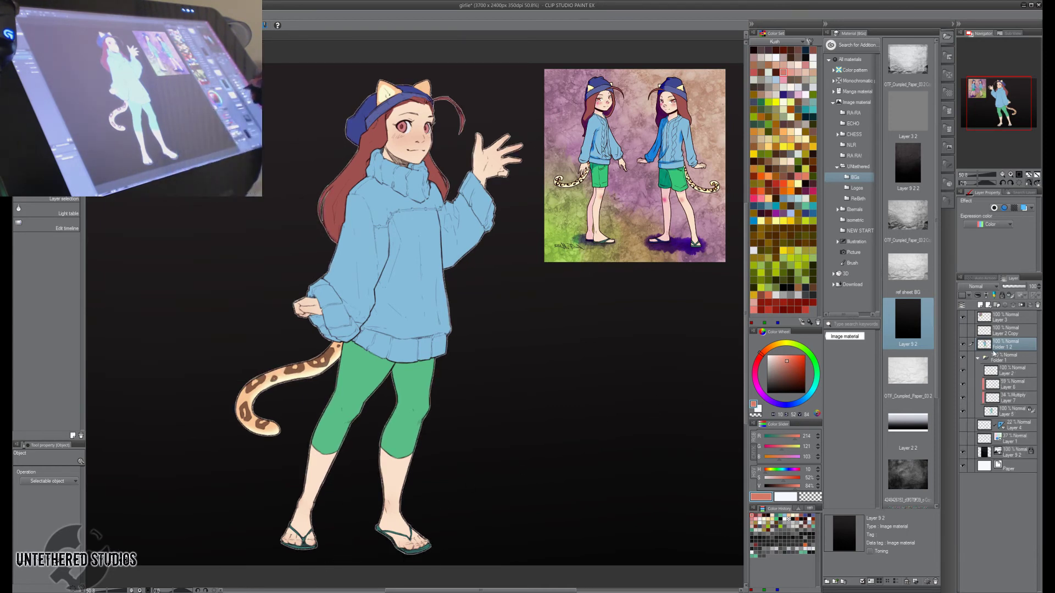
pyautogui.moveTo(1002, 366); pyautogui.dragTo(1005, 364)
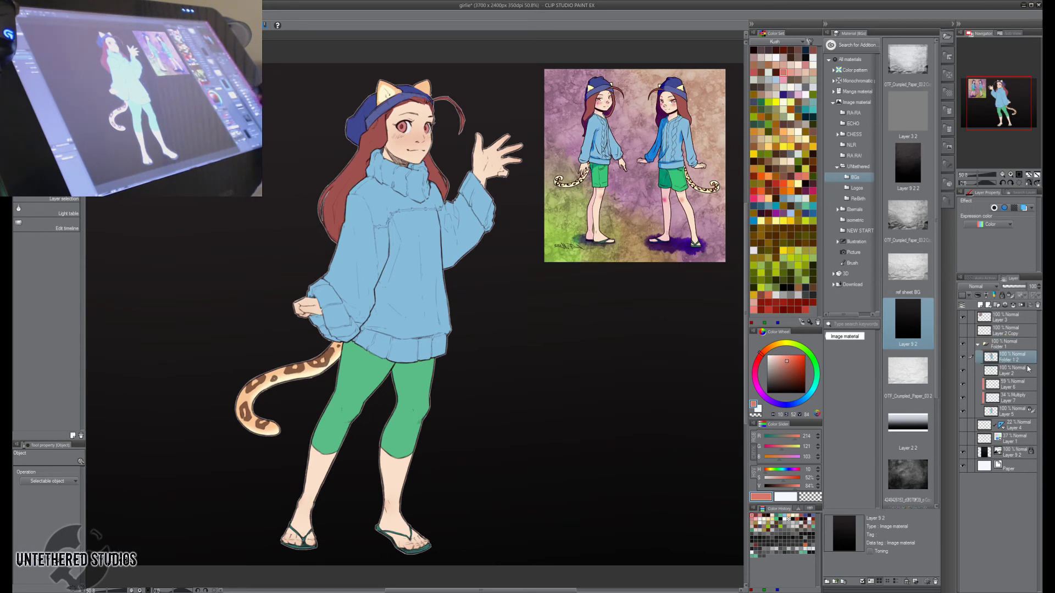
pyautogui.click(55, 15)
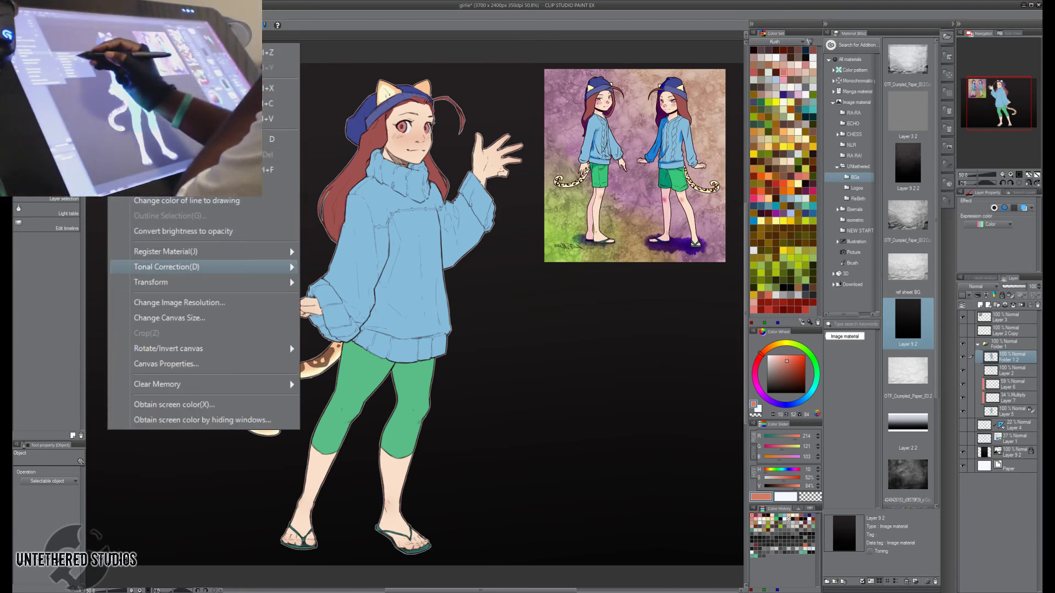
pyautogui.click(351, 268)
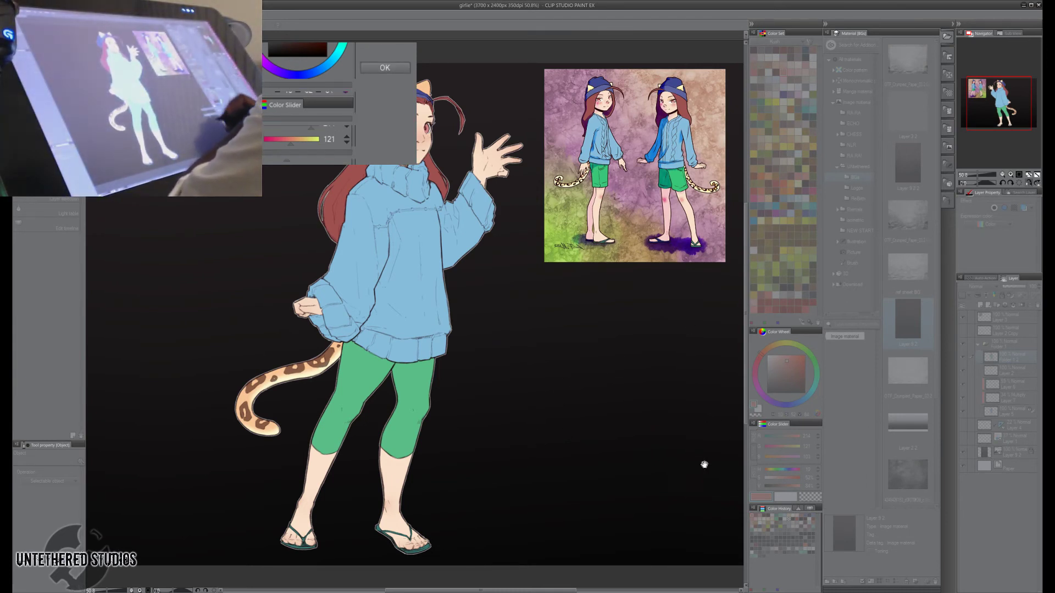
pyautogui.moveTo(704, 464); pyautogui.dragTo(712, 453)
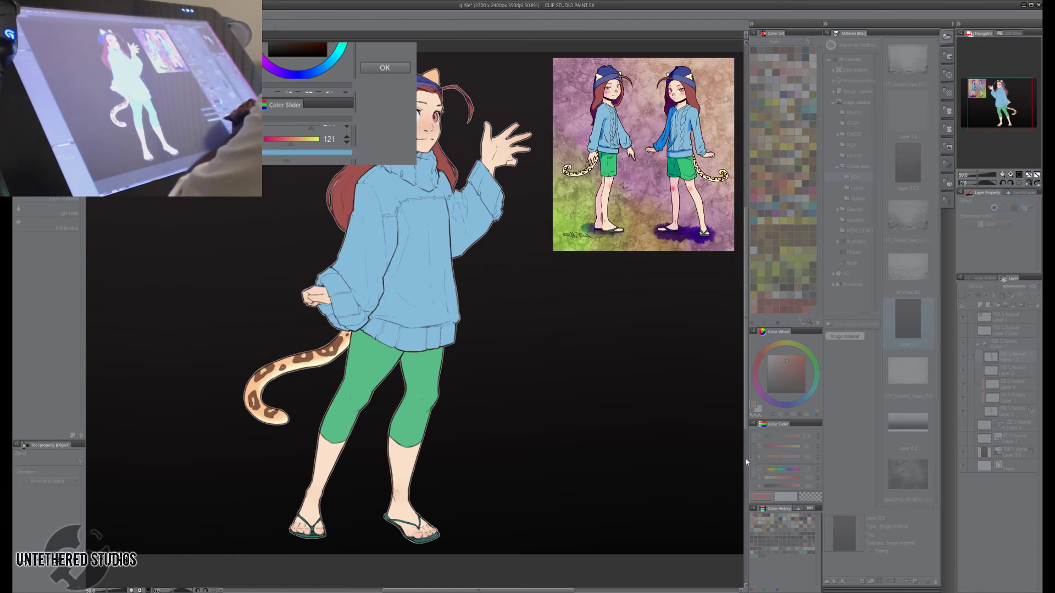
pyautogui.moveTo(745, 459); pyautogui.dragTo(706, 461)
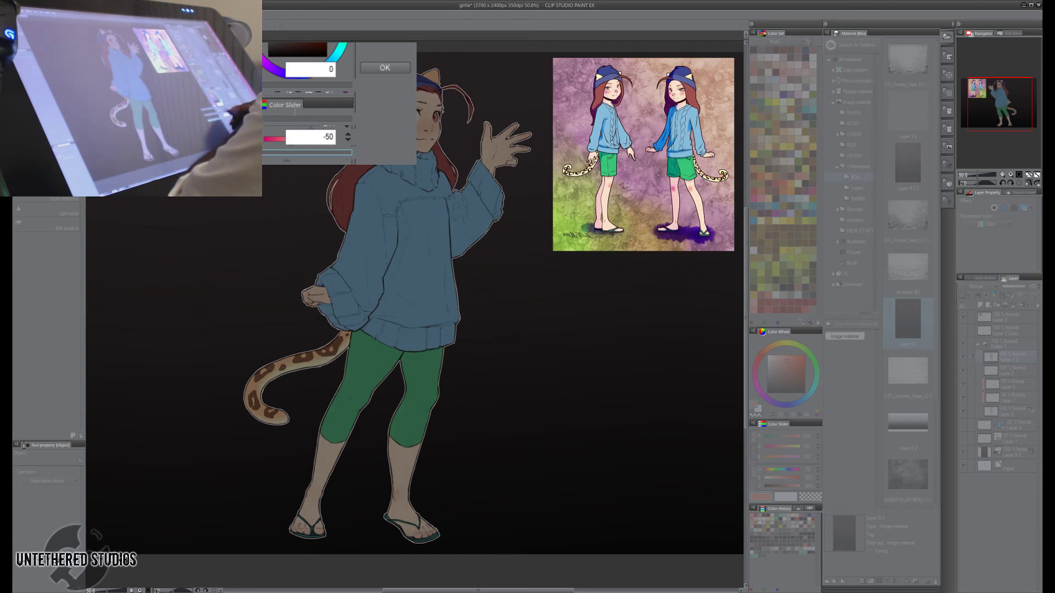
pyautogui.moveTo(746, 436); pyautogui.dragTo(759, 435)
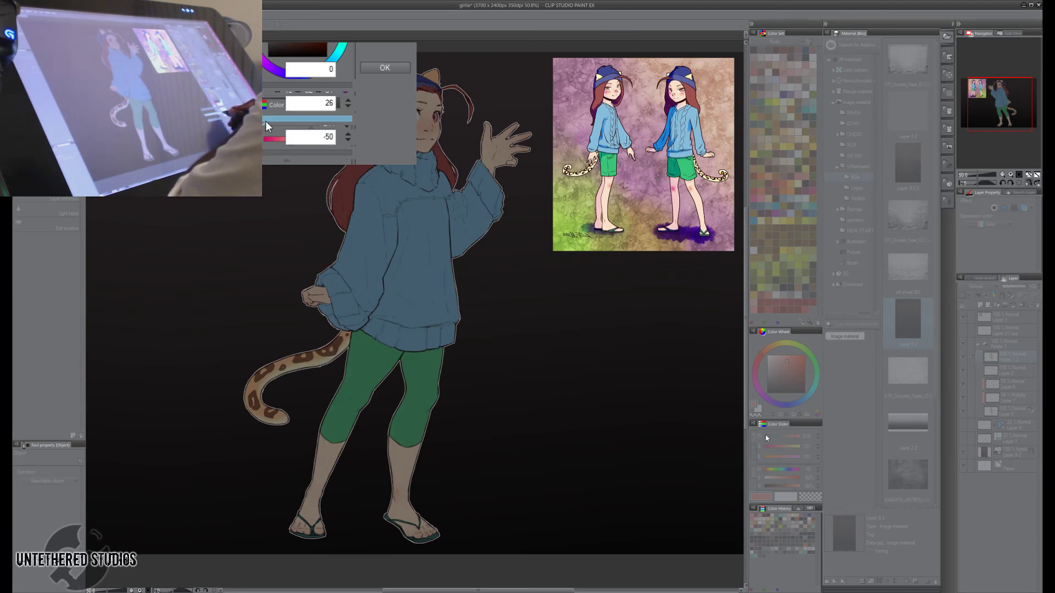
pyautogui.moveTo(266, 122); pyautogui.dragTo(290, 121)
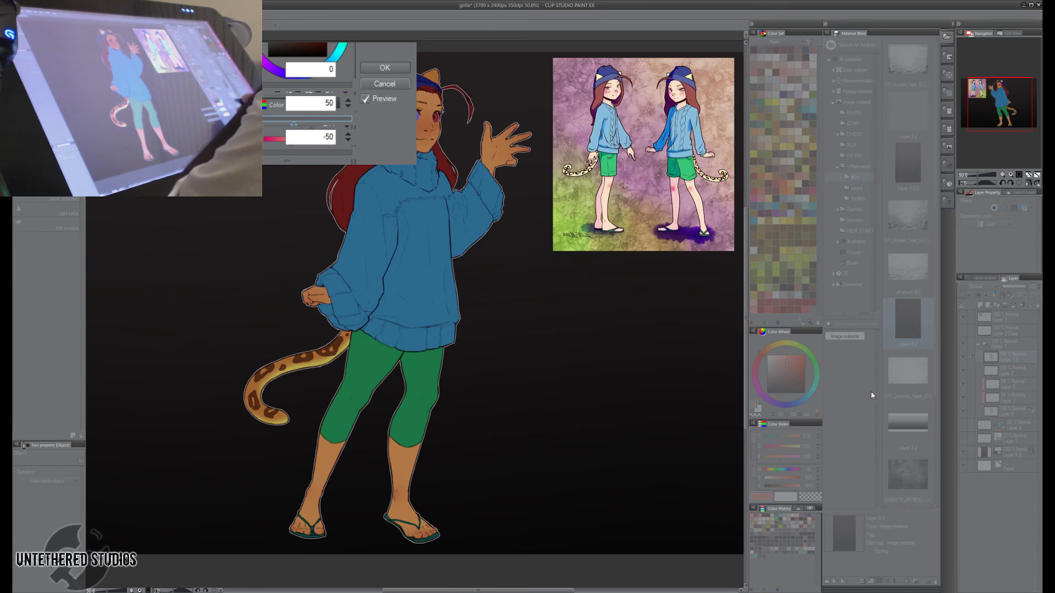
pyautogui.click(385, 67)
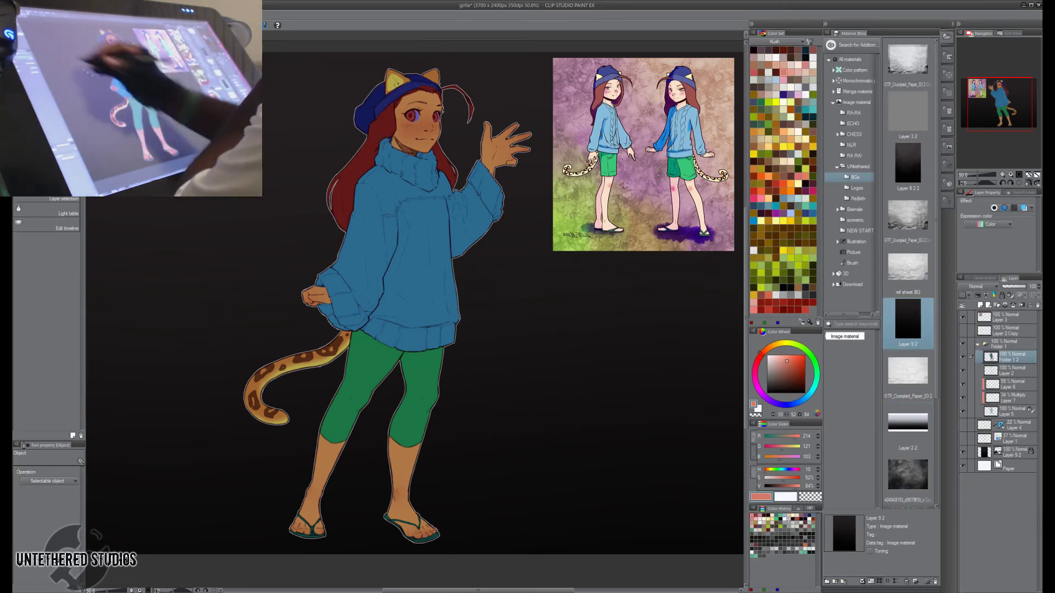
# Try selecting both eye whites on the darkened flattened layer, and clear that selection.
pyautogui.press('w')
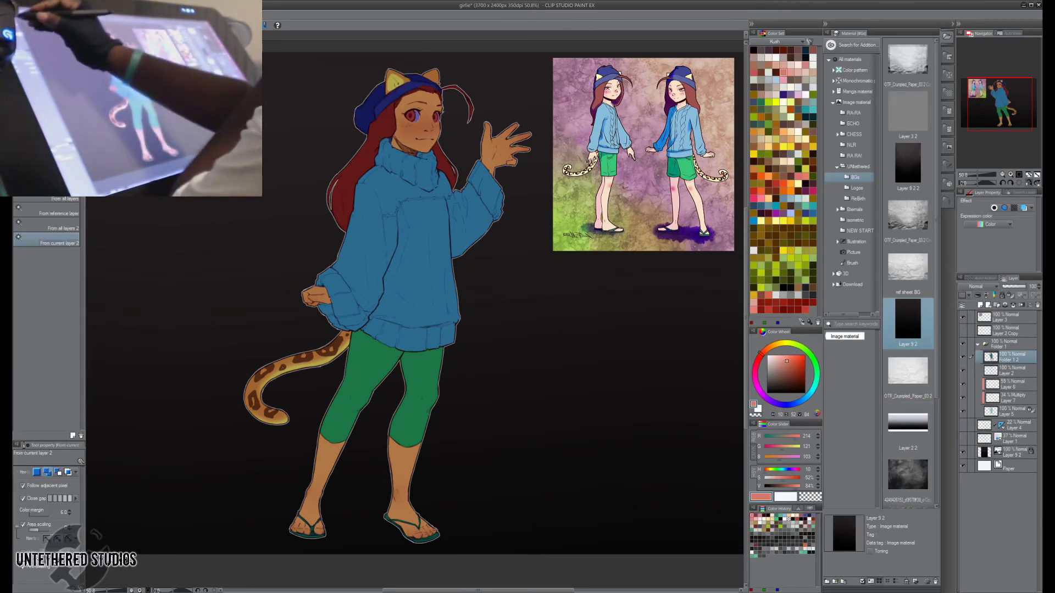
pyautogui.click(416, 116)
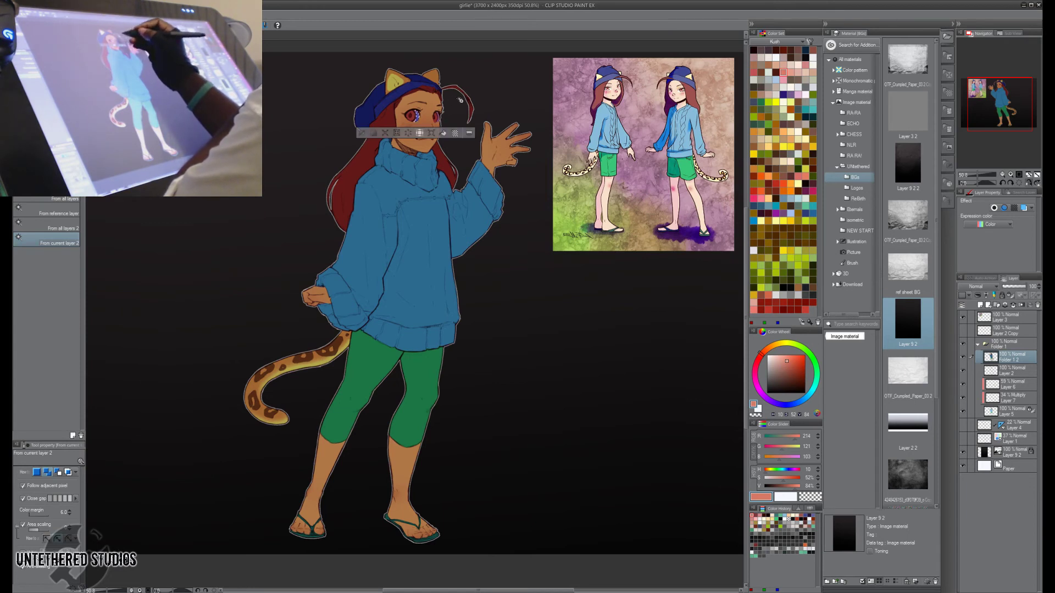
pyautogui.keyDown('shift'); pyautogui.click(437, 116); pyautogui.keyUp('shift')
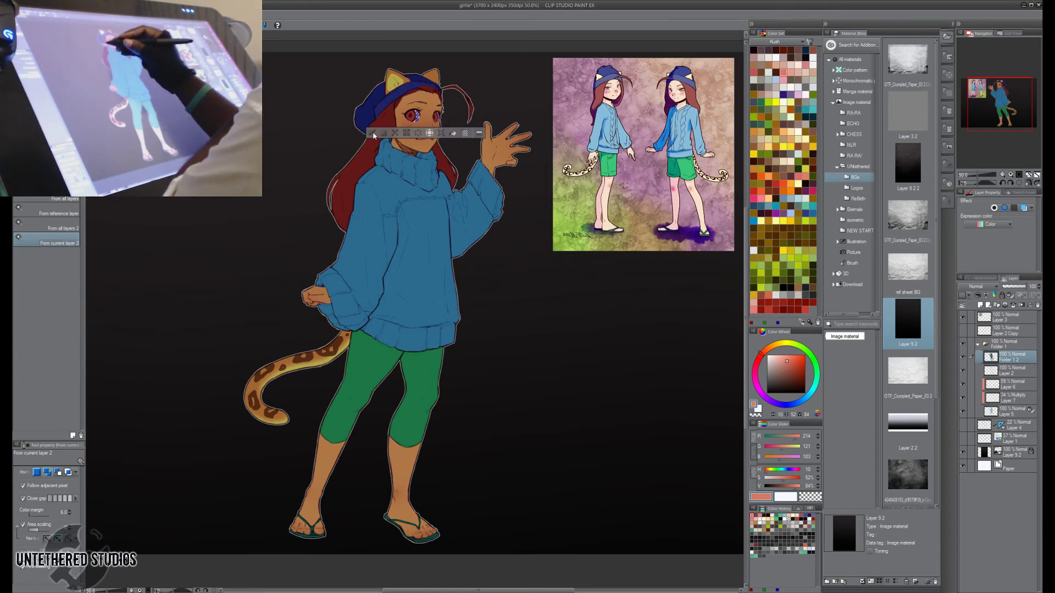
pyautogui.hotkey('ctrl', 'd')
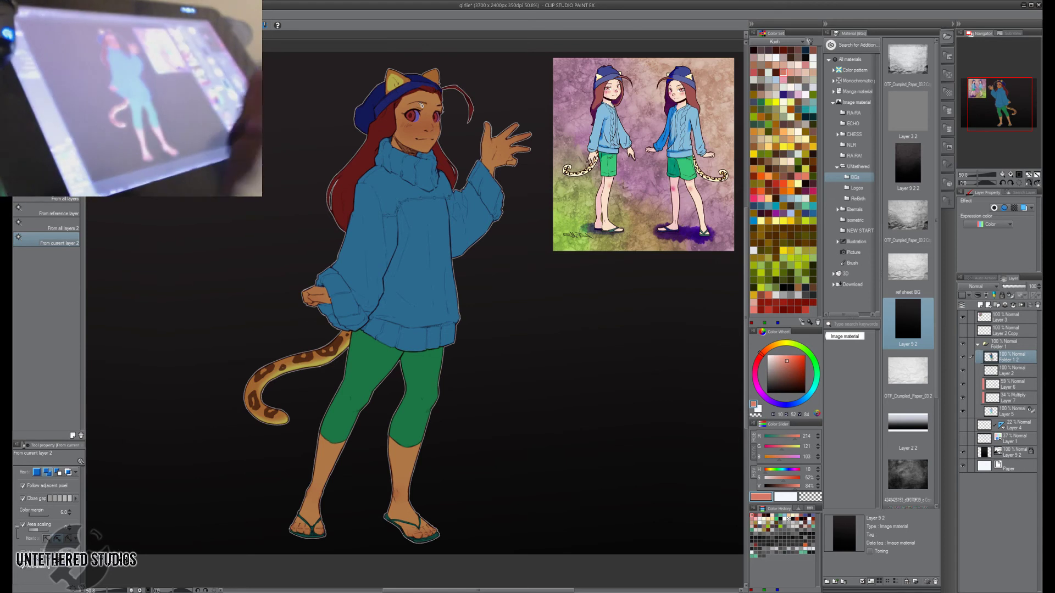
# Undo the tonal correction on the flattened character layer, keeping the layer inside Folder 1.
pyautogui.hotkey('ctrl', 'z')
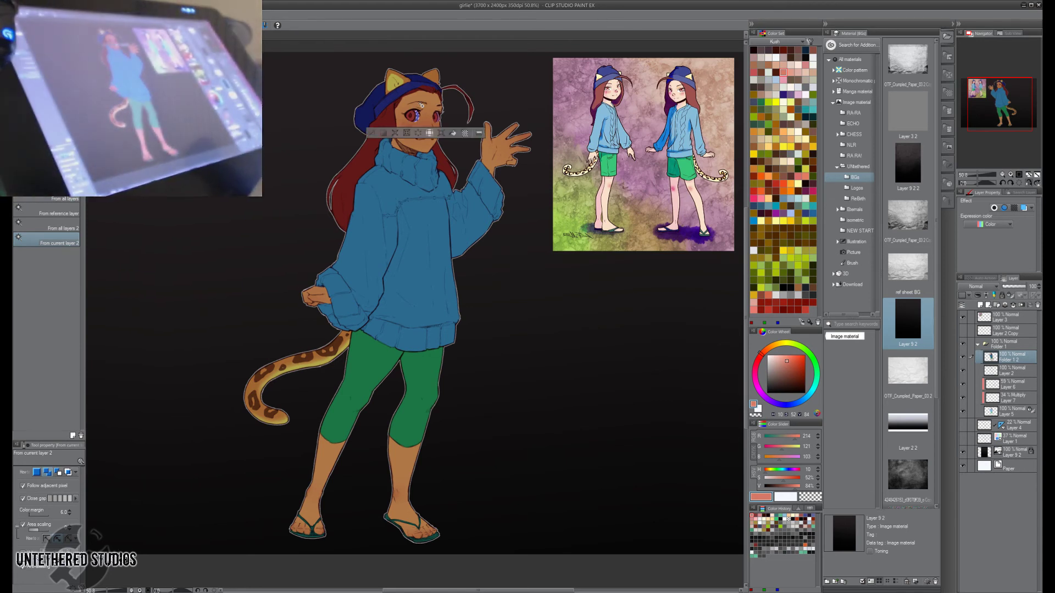
pyautogui.hotkey('ctrl', 'd')
pyautogui.hotkey('ctrl', 'z')
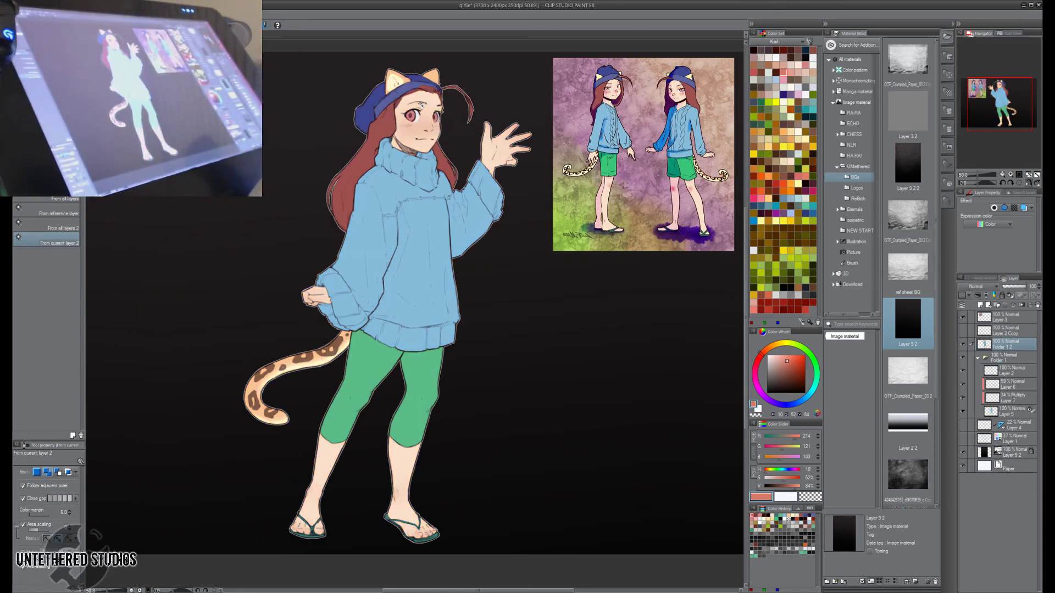
pyautogui.hotkey('ctrl', '[')
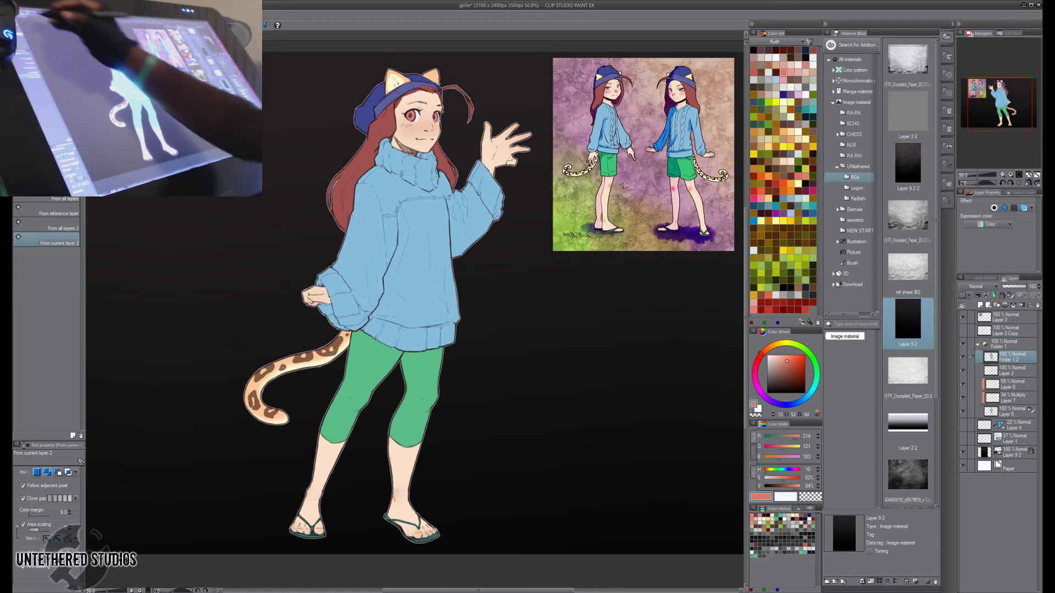
# Save the drawing and collapse the material library to widen the canvas area.
pyautogui.hotkey('ctrl', 's')
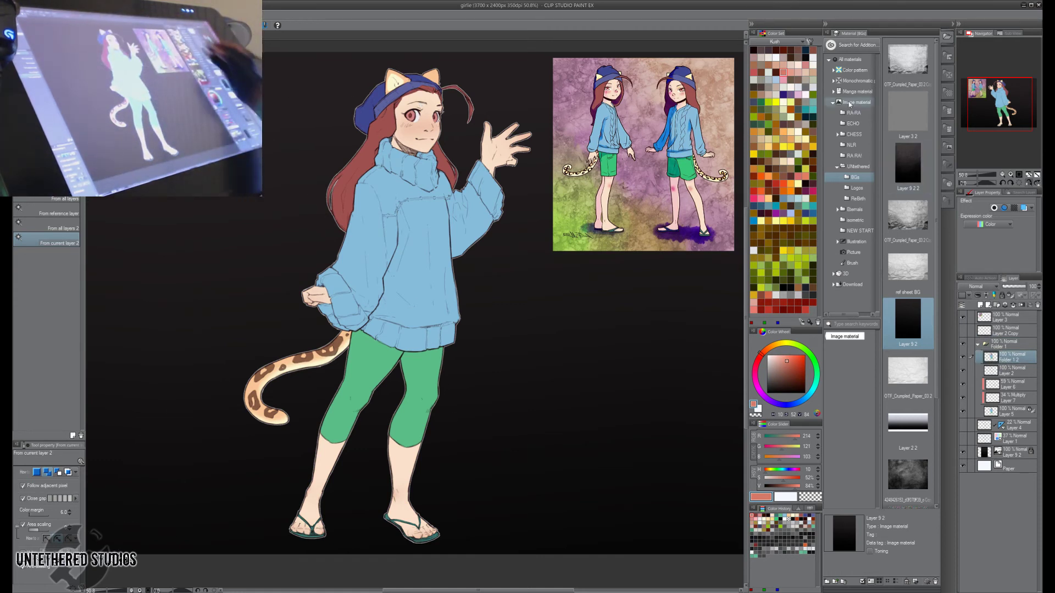
pyautogui.click(826, 23)
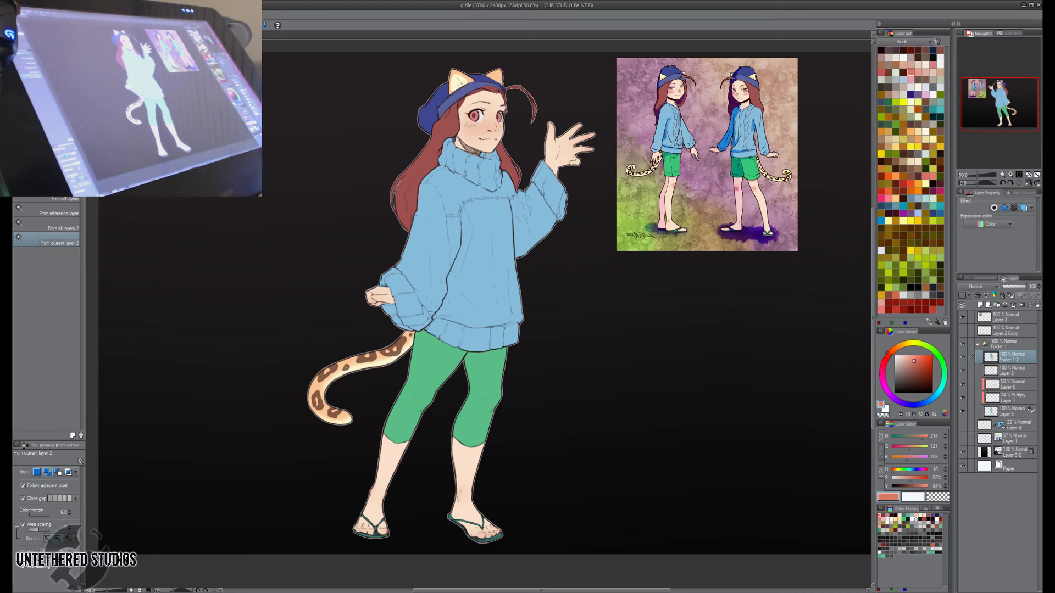
pyautogui.hotkey('ctrl', 'u')
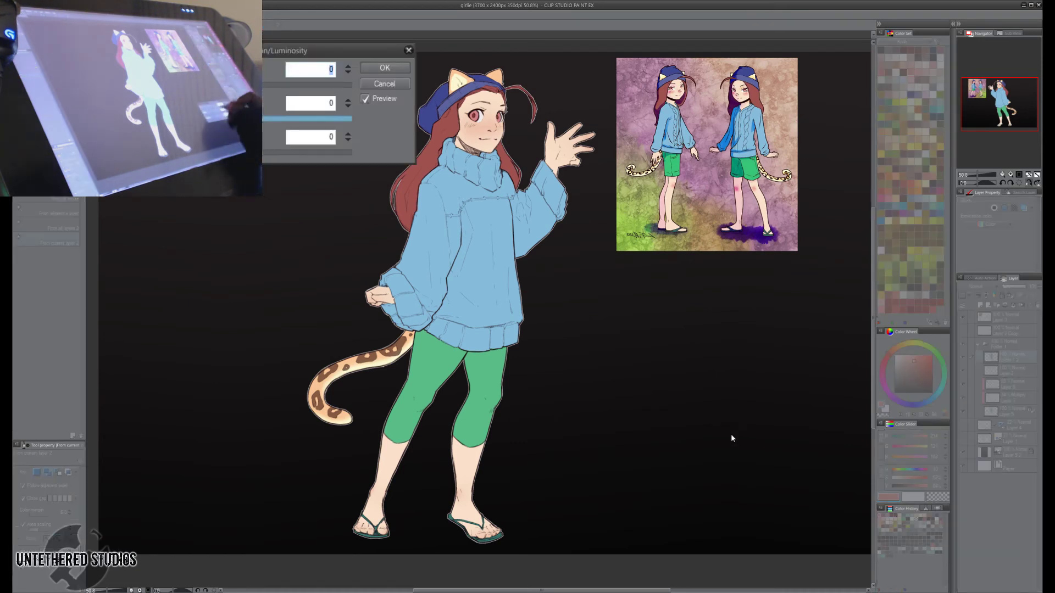
pyautogui.click(222, 151)
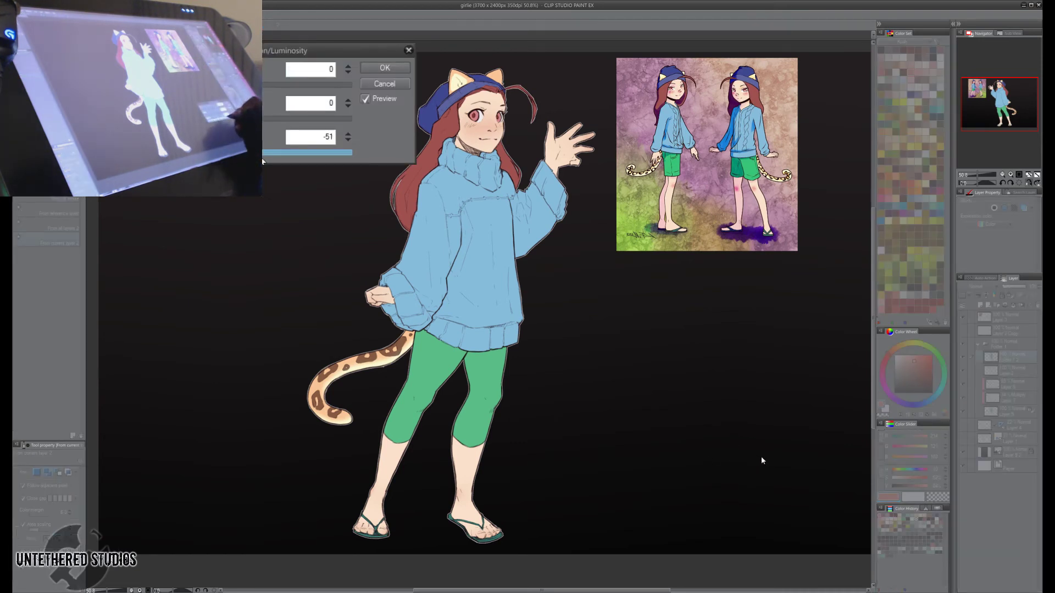
pyautogui.click(348, 134)
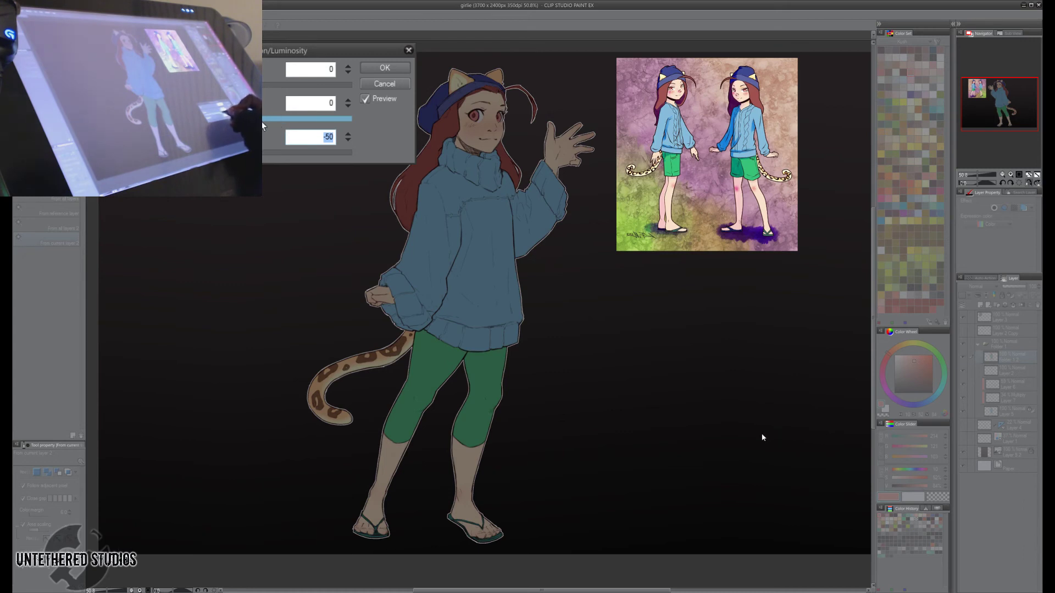
pyautogui.moveTo(262, 123); pyautogui.dragTo(264, 129)
pyautogui.click(385, 84)
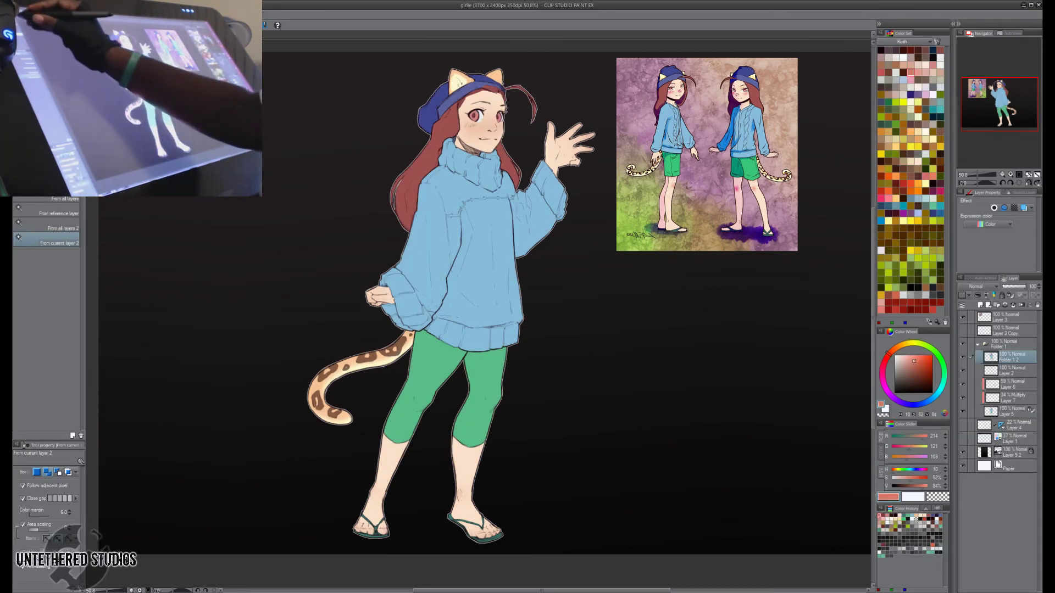
# Select the eye whites on Layer 5, make the flattened character layer active, and invert the selection.
pyautogui.click(1014, 414)
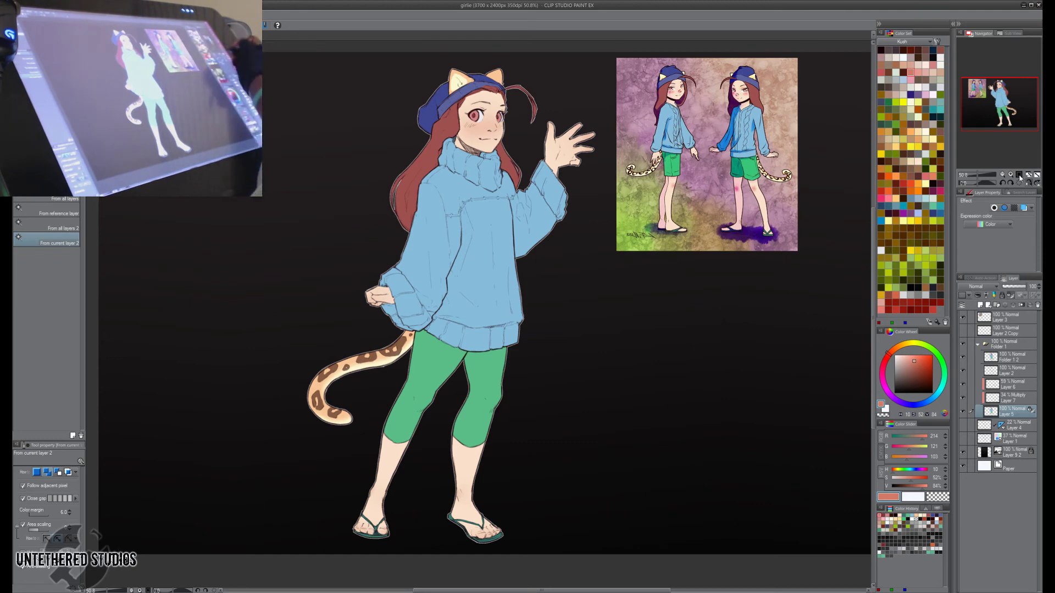
pyautogui.hotkey('ctrl', 'alt', '0')
pyautogui.moveTo(577, 82); pyautogui.dragTo(567, 519)
pyautogui.click(521, 356)
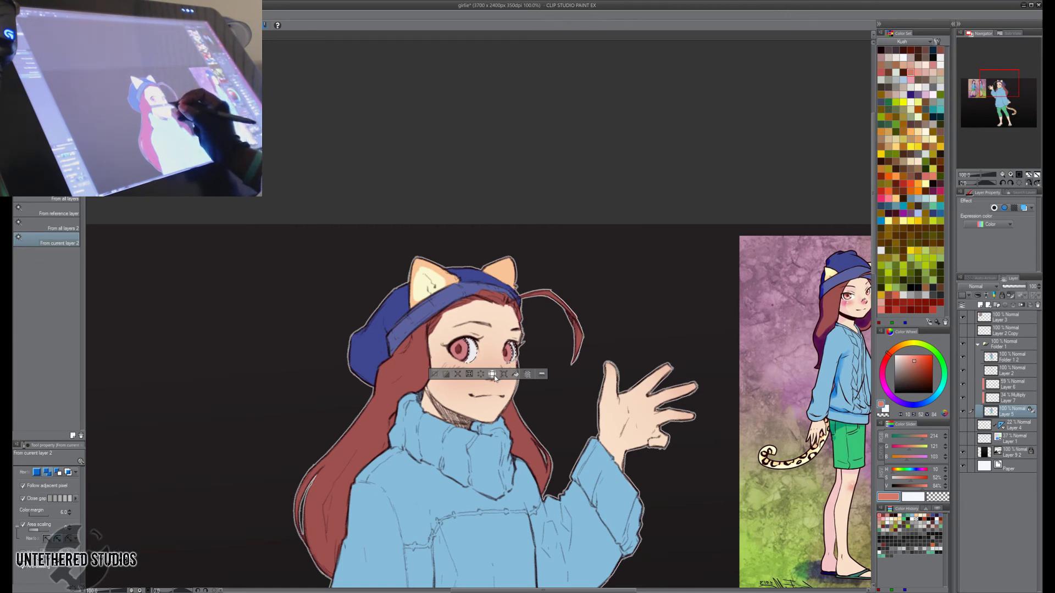
pyautogui.click(1025, 358)
pyautogui.click(446, 374)
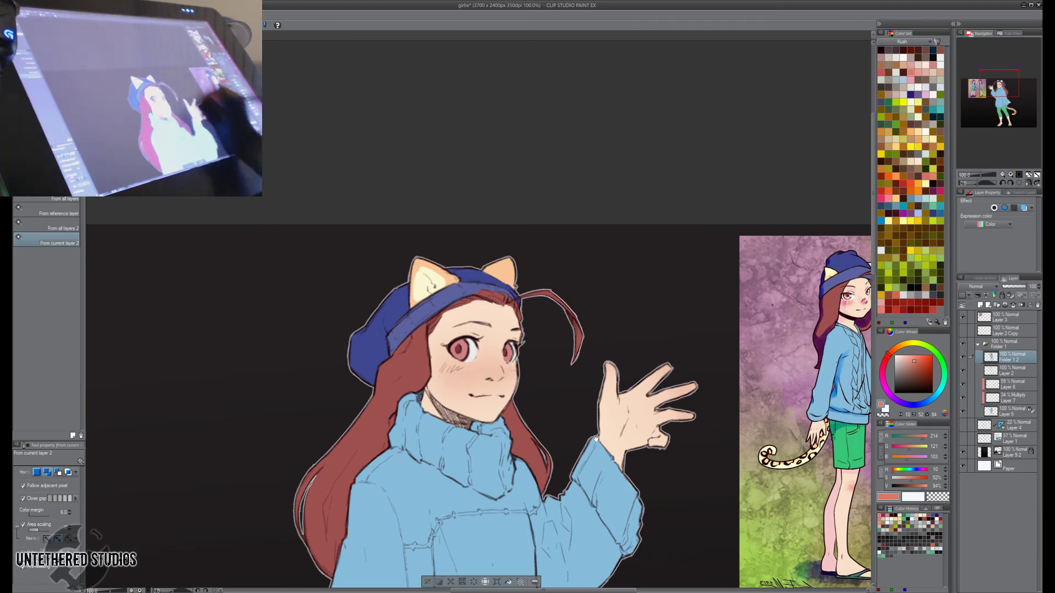
pyautogui.moveTo(999, 83); pyautogui.dragTo(998, 91)
pyautogui.click(1037, 175)
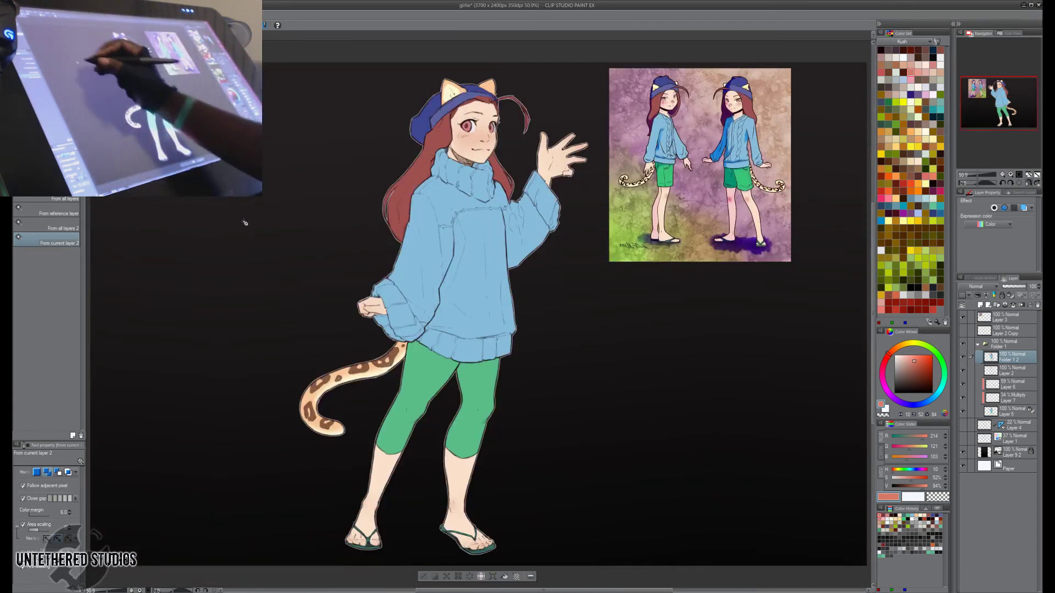
pyautogui.press('F7')
pyautogui.click(41, 15)
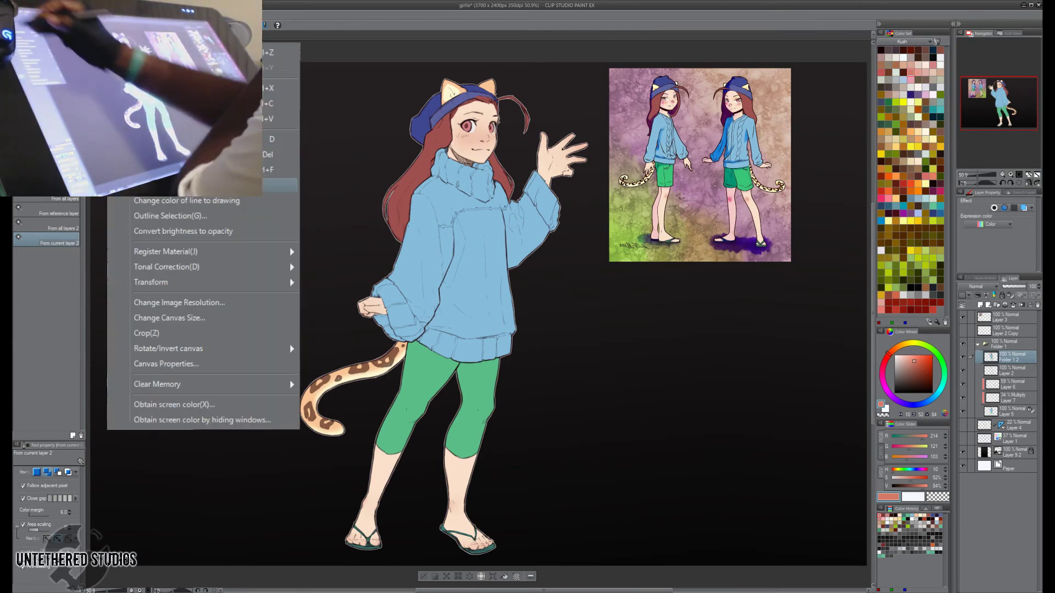
pyautogui.click(341, 282)
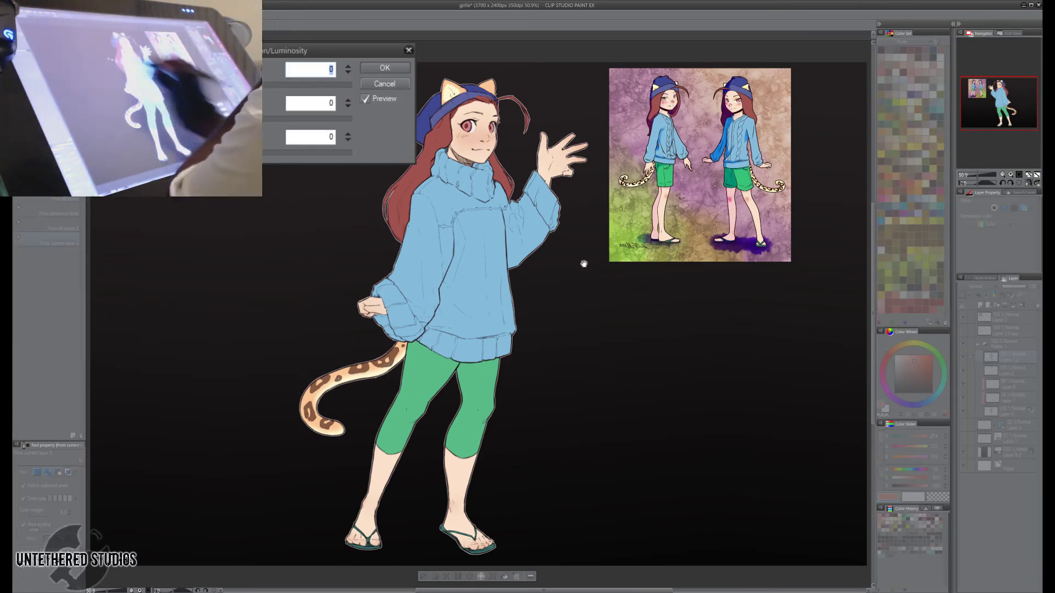
pyautogui.moveTo(711, 457); pyautogui.dragTo(707, 461)
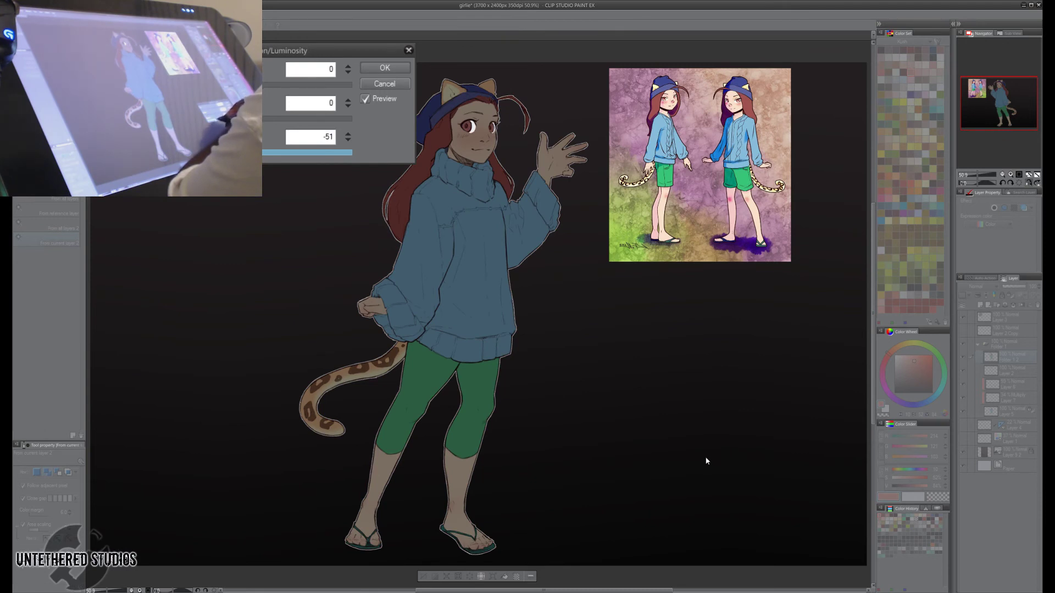
pyautogui.press('Escape')
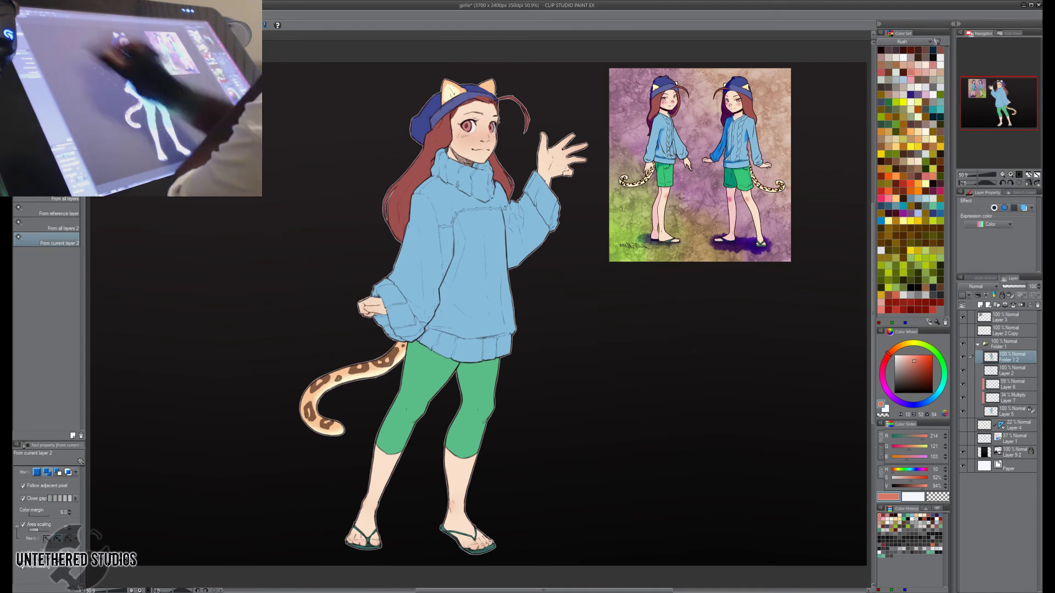
# Darken the whole flattened character layer with a Hue/Saturation/Luminosity correction, setting luminosity to -50.
pyautogui.hotkey('alt', 'e')
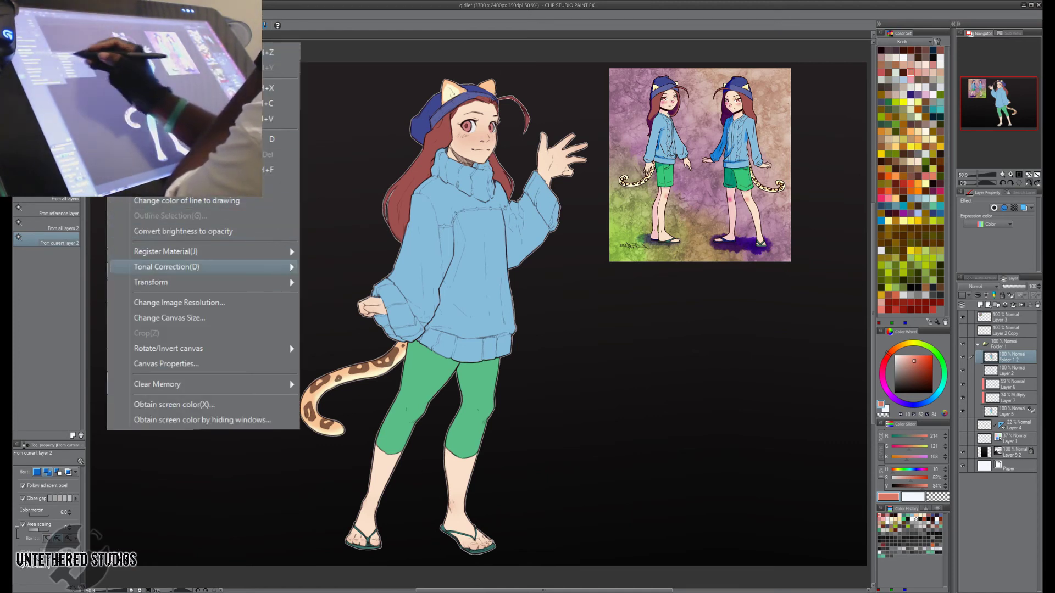
pyautogui.click(341, 282)
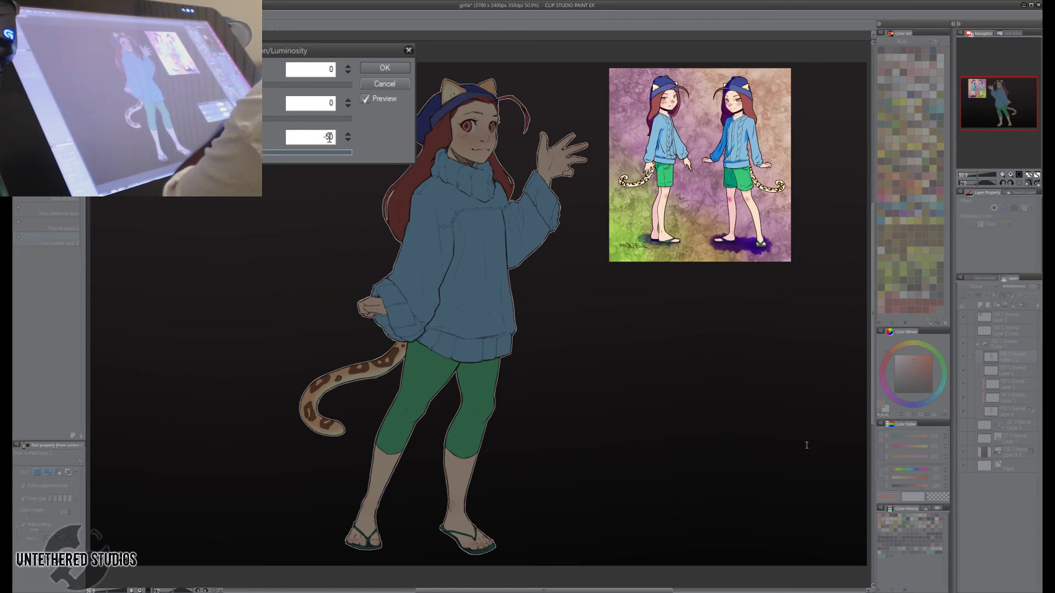
pyautogui.press('Return')
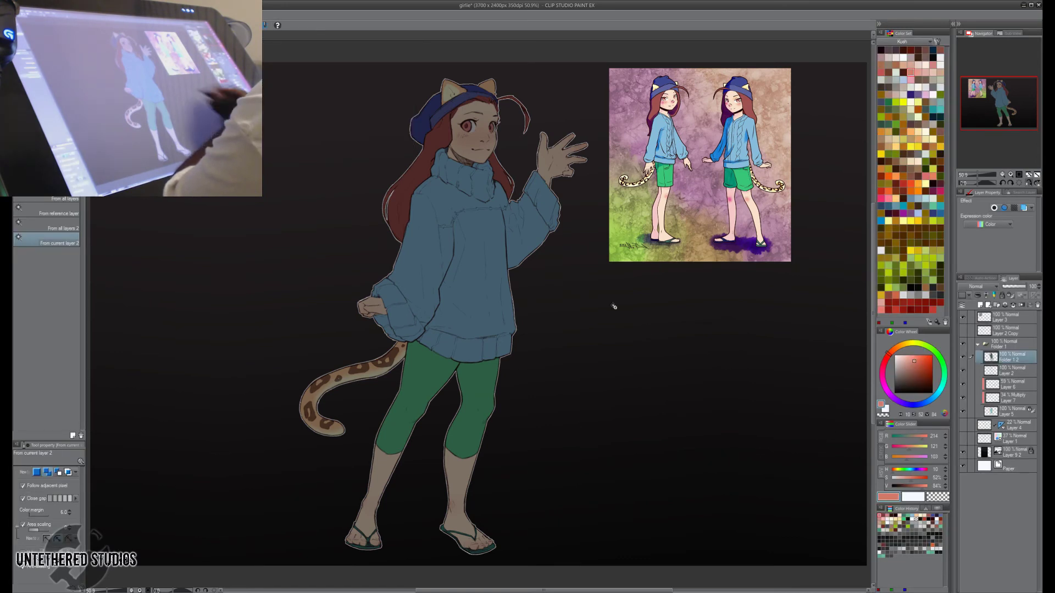
# Select both eye whites using Layer 5, expand the selected area, and invert the selection.
pyautogui.click(478, 128)
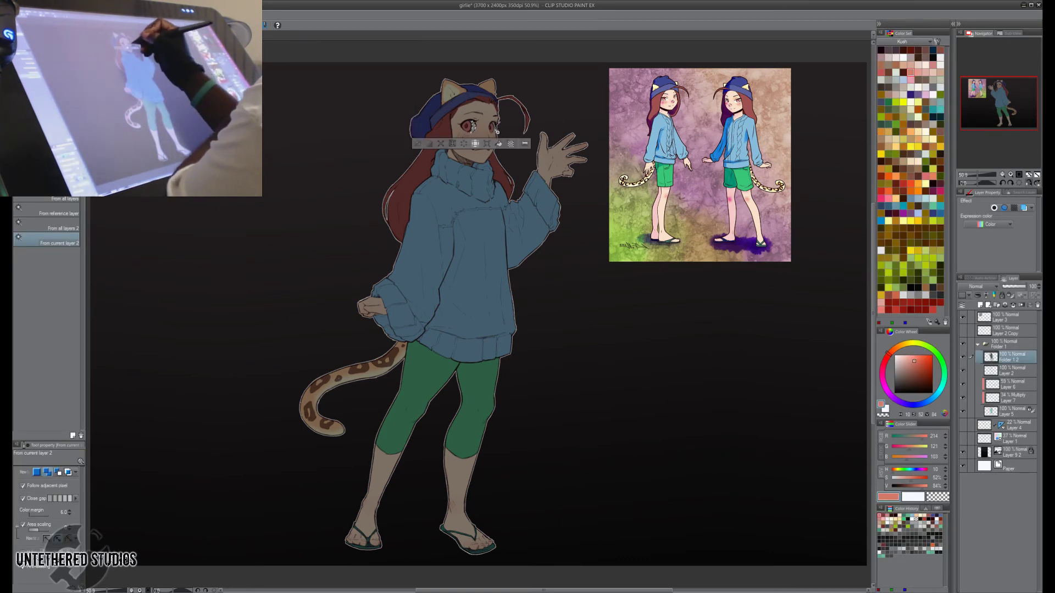
pyautogui.click(417, 143)
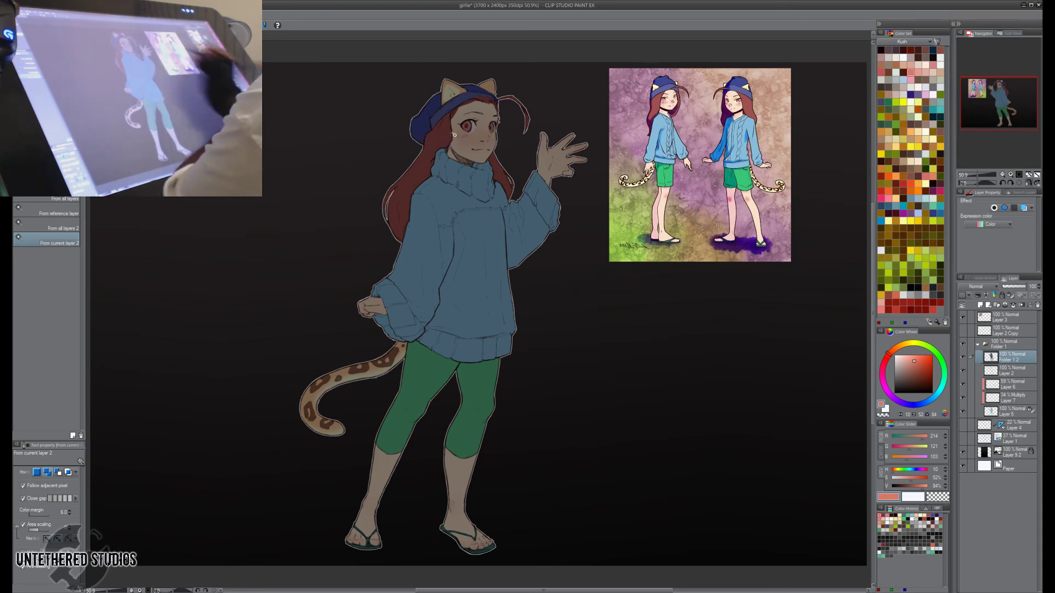
pyautogui.click(1011, 411)
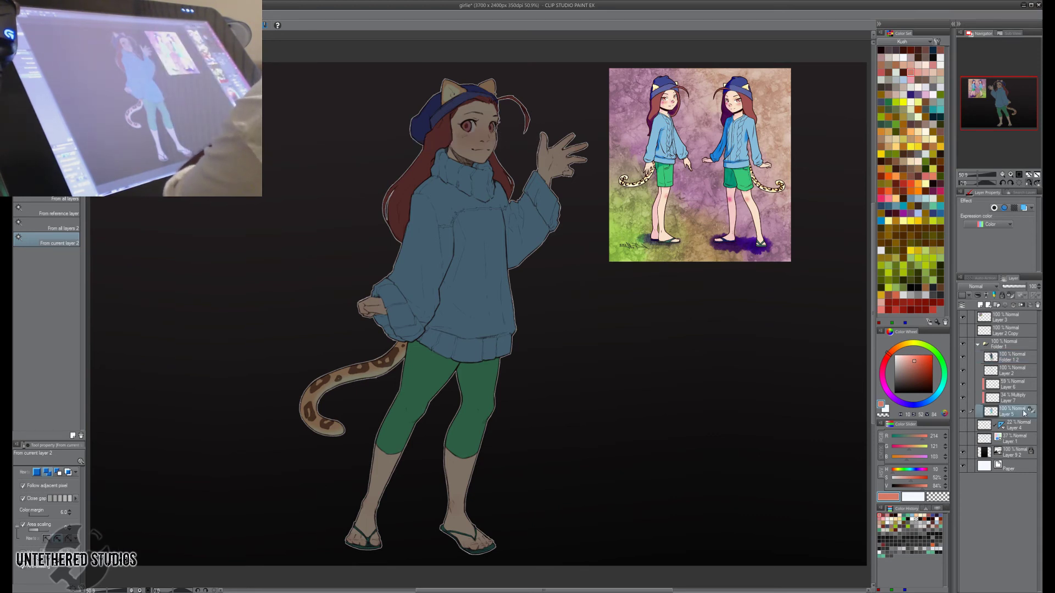
pyautogui.click(474, 128)
pyautogui.keyDown('shift'); pyautogui.click(499, 128); pyautogui.keyUp('shift')
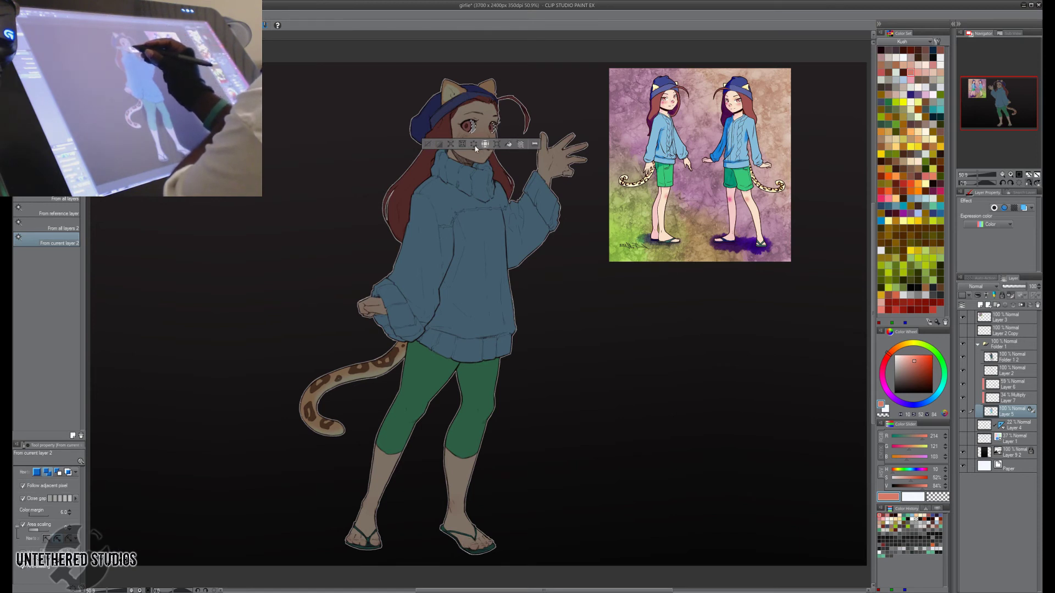
pyautogui.click(451, 145)
pyautogui.press('Return')
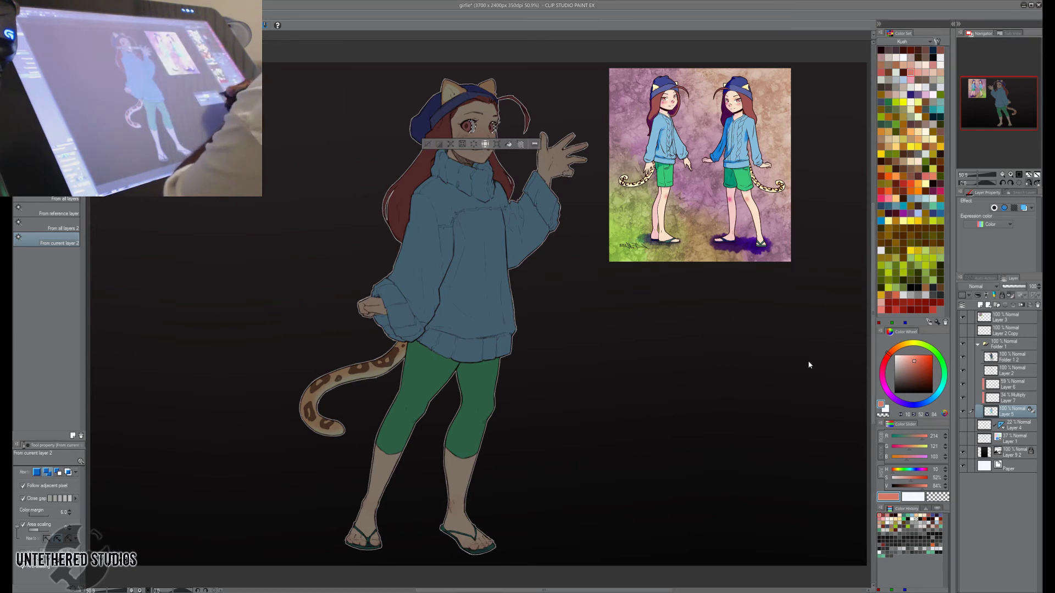
pyautogui.click(439, 145)
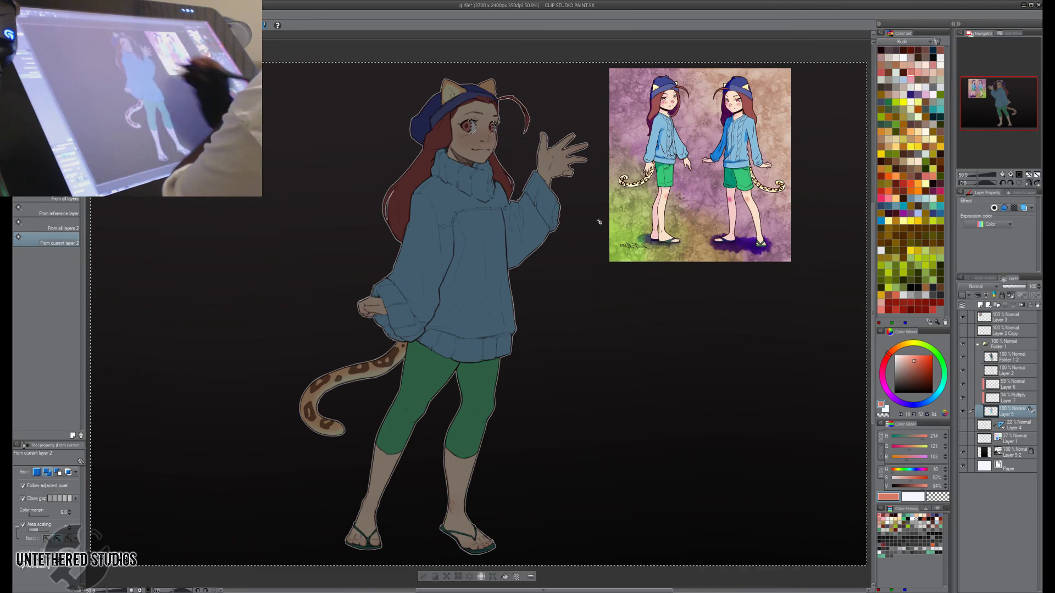
# Raise the saturation of the flattened character layer to about 26 within the inverted selection, and clear the selection.
pyautogui.click(1023, 357)
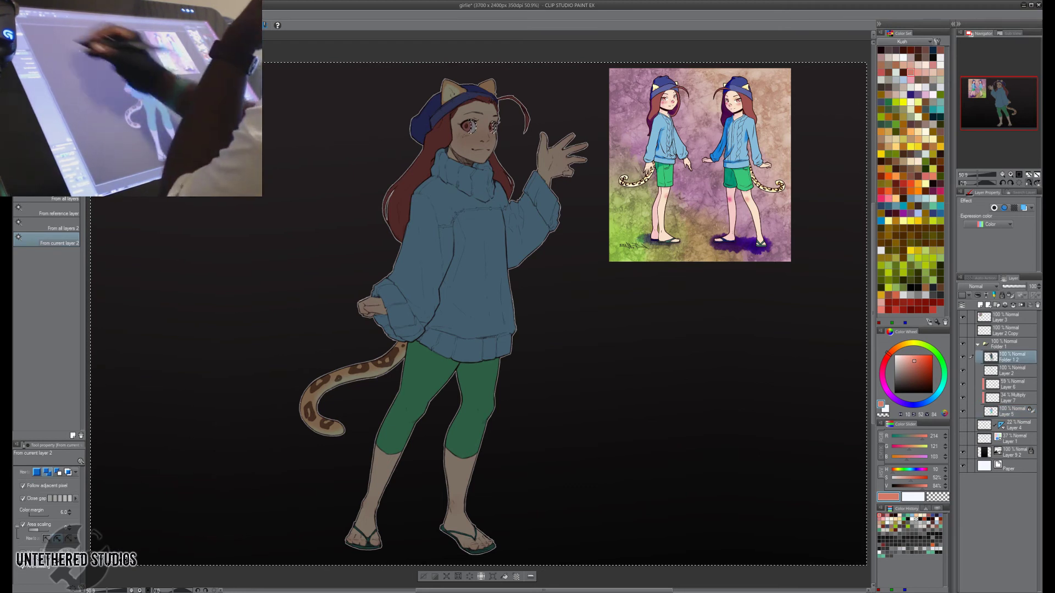
pyautogui.click(47, 15)
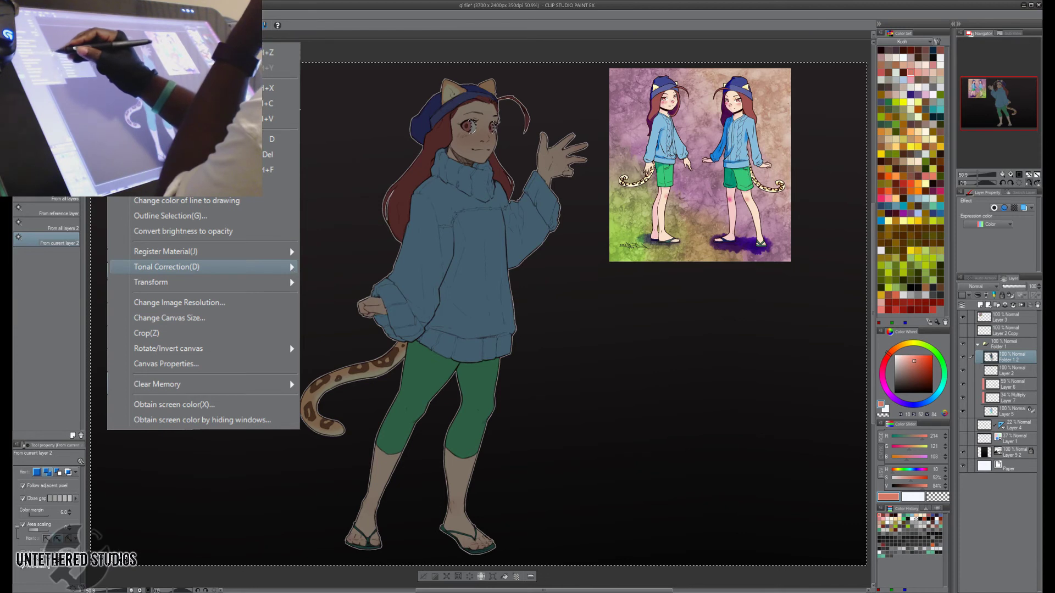
pyautogui.click(340, 282)
pyautogui.click(266, 121)
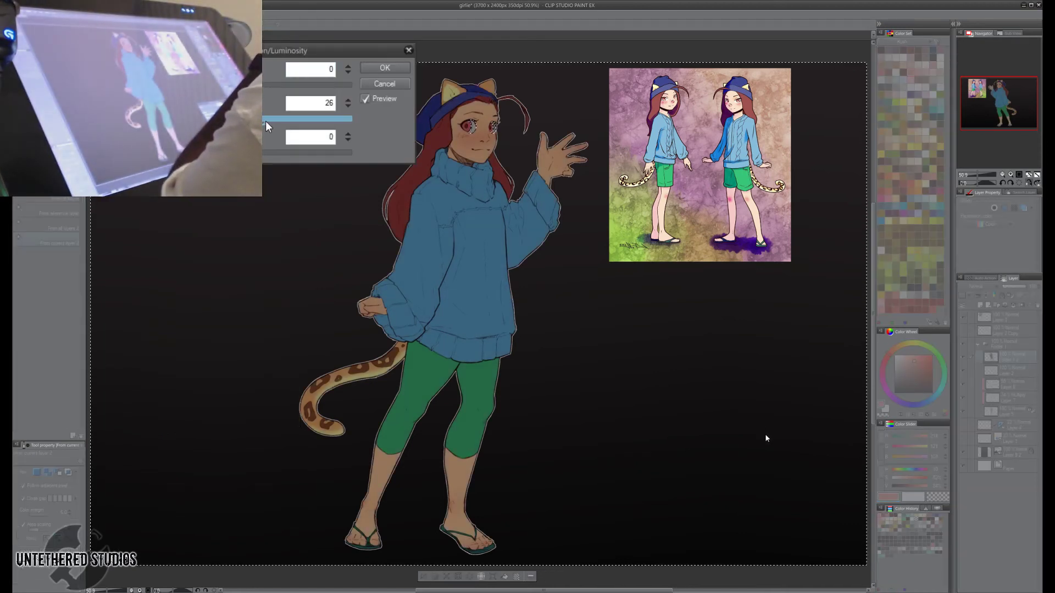
pyautogui.moveTo(265, 122); pyautogui.dragTo(268, 124)
pyautogui.press('Return')
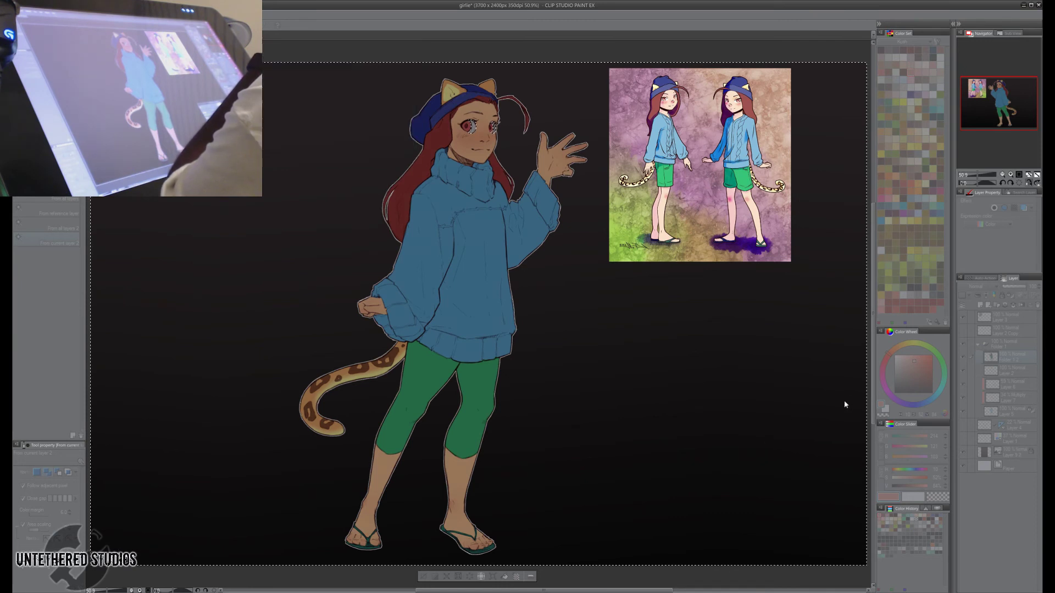
pyautogui.click(423, 577)
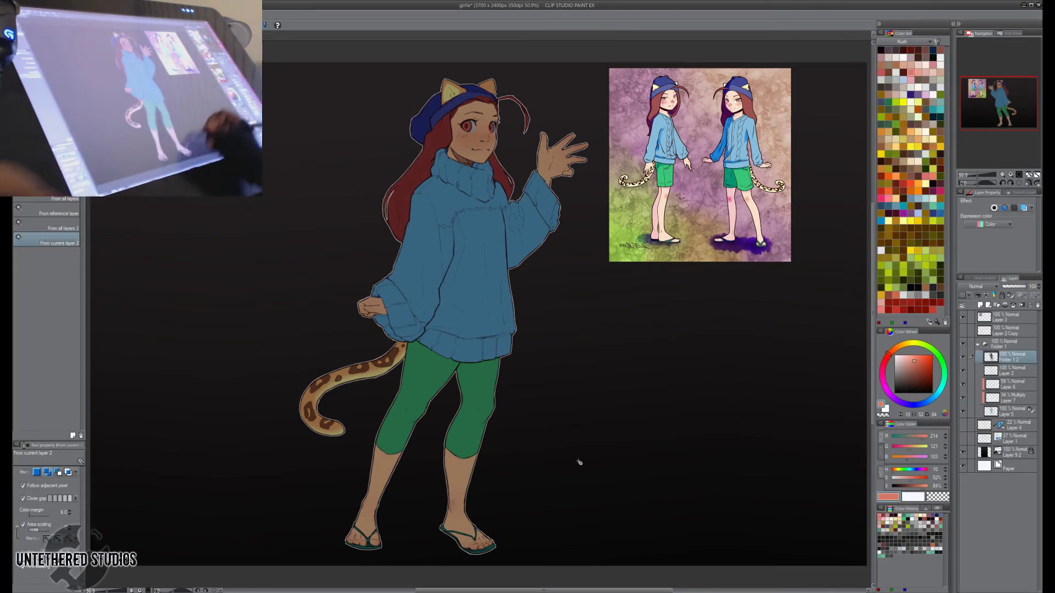
# Compare the drawing with and without the darkened character copy, add a layer mask to it, and clear the mask to conceal the copy.
pyautogui.click(963, 359)
pyautogui.click(963, 358)
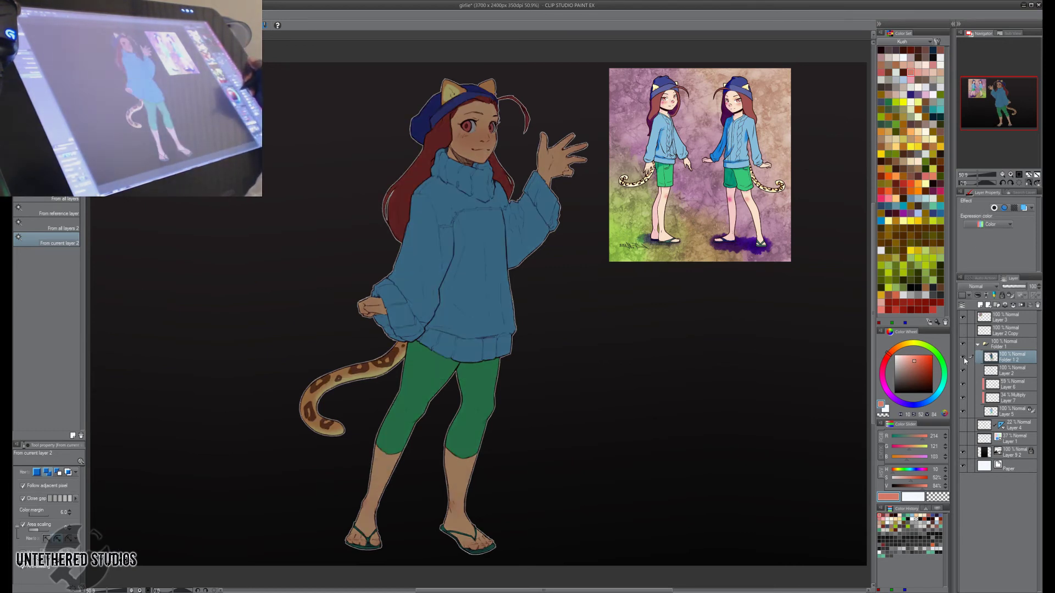
pyautogui.click(1021, 306)
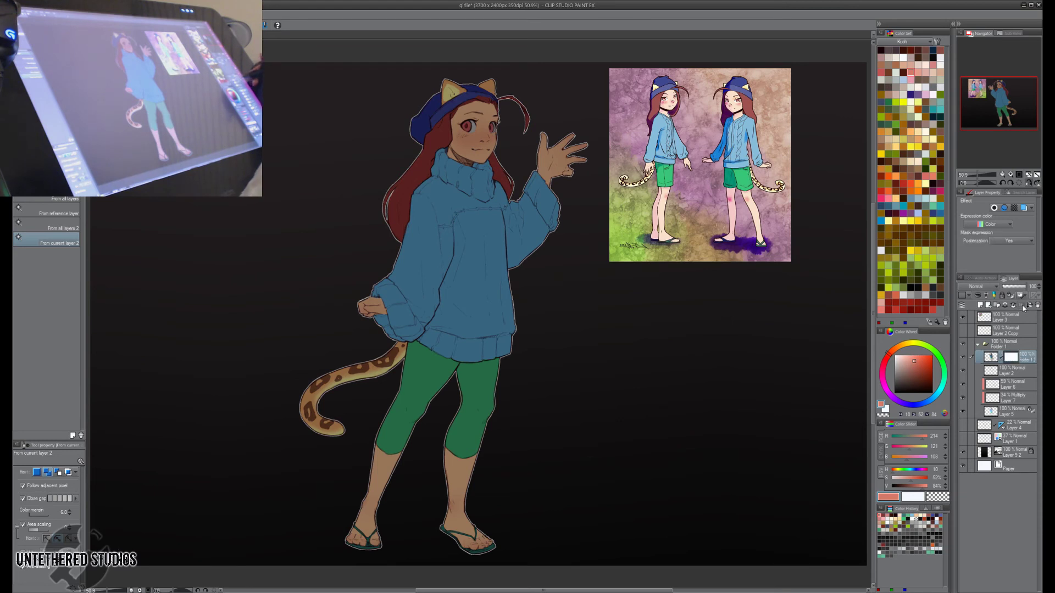
pyautogui.press('Delete')
# Paint the neck shadow below the chin on the mask with the oil paint brush at size 30, and lower the layer's opacity.
pyautogui.press('b')
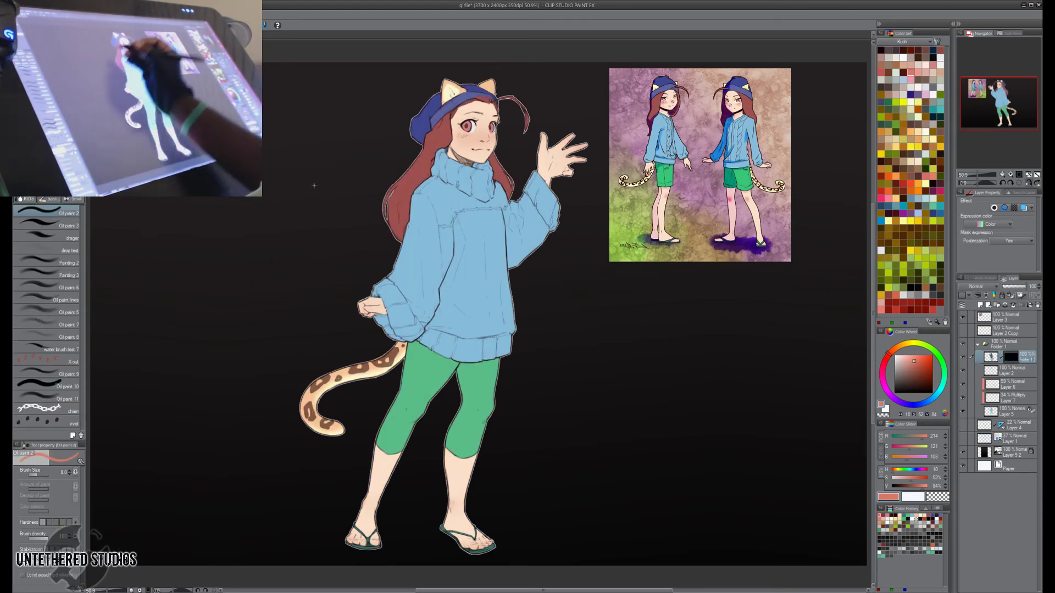
pyautogui.press(']')
pyautogui.press(']')
pyautogui.press(']')
pyautogui.press(']')
pyautogui.press(']')
pyautogui.press(']')
pyautogui.press(']')
pyautogui.press(']')
pyautogui.press(']')
pyautogui.press('[')
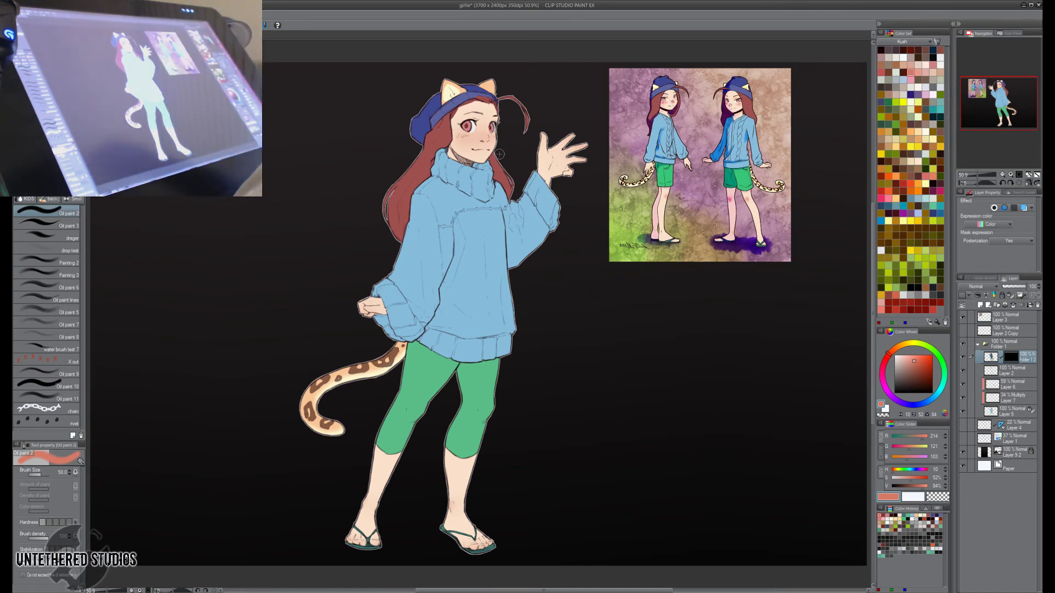
pyautogui.press('[')
pyautogui.moveTo(452, 151); pyautogui.dragTo(481, 166)
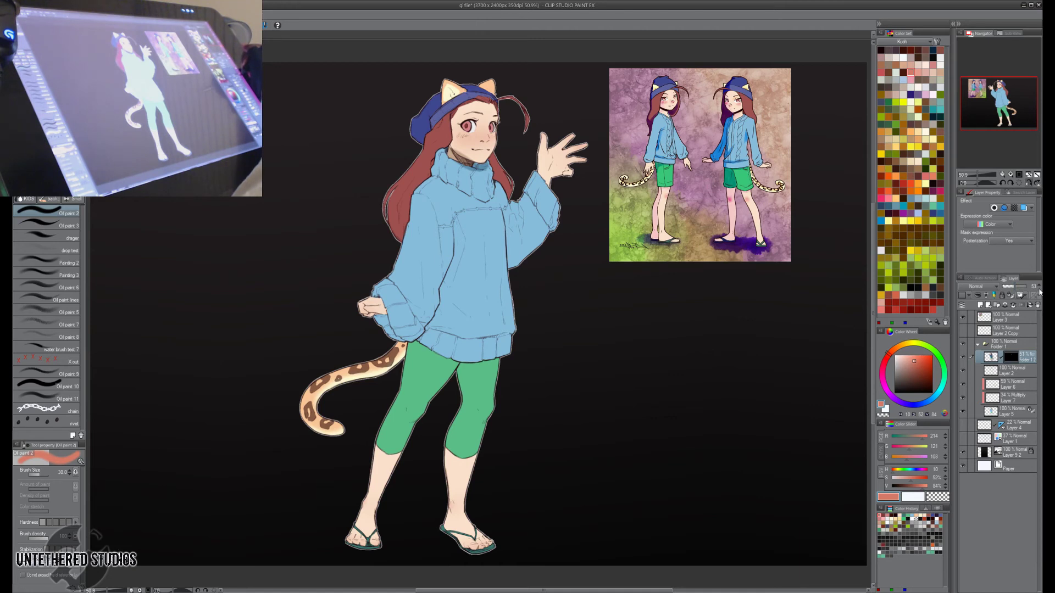
pyautogui.click(1039, 290)
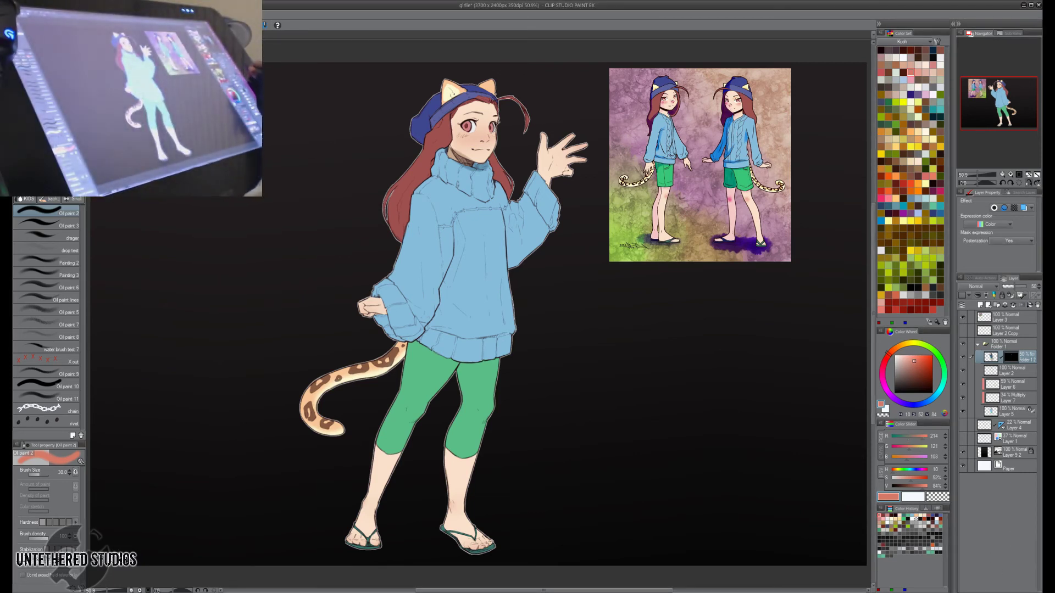
# Paint mask shadows on the raised arm's sleeve beside the torso with a size 50 brush, and shade the far cat ear with a smaller one.
pyautogui.press(']')
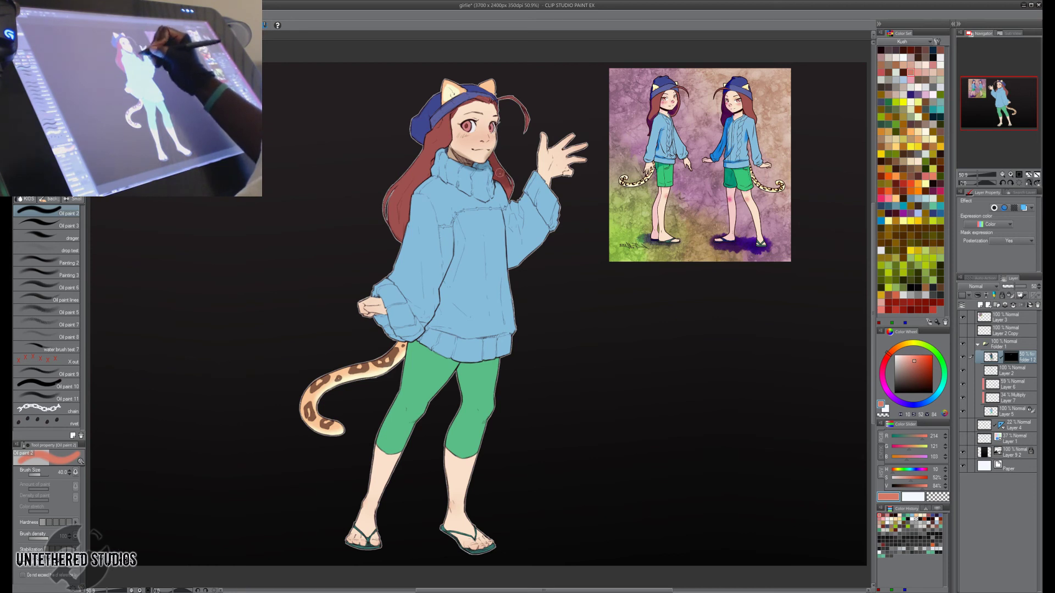
pyautogui.press(']')
pyautogui.moveTo(501, 184)
pyautogui.mouseDown()
pyautogui.moveTo(514, 261)
pyautogui.moveTo(514, 223)
pyautogui.moveTo(523, 254)
pyautogui.mouseUp()
pyautogui.press('[')
pyautogui.press('[')
pyautogui.press('[')
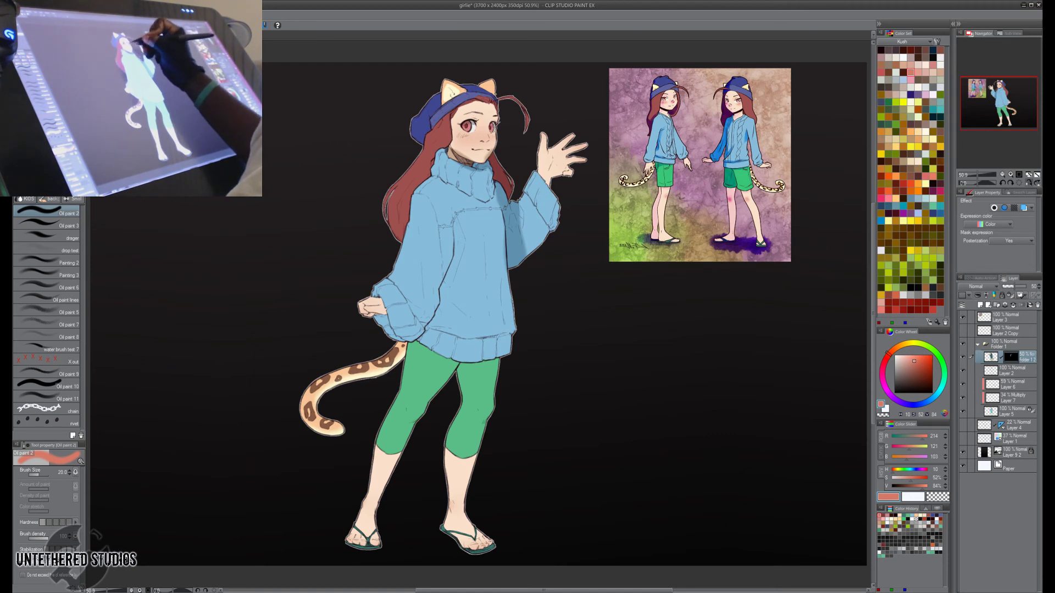
pyautogui.moveTo(495, 81); pyautogui.dragTo(489, 86)
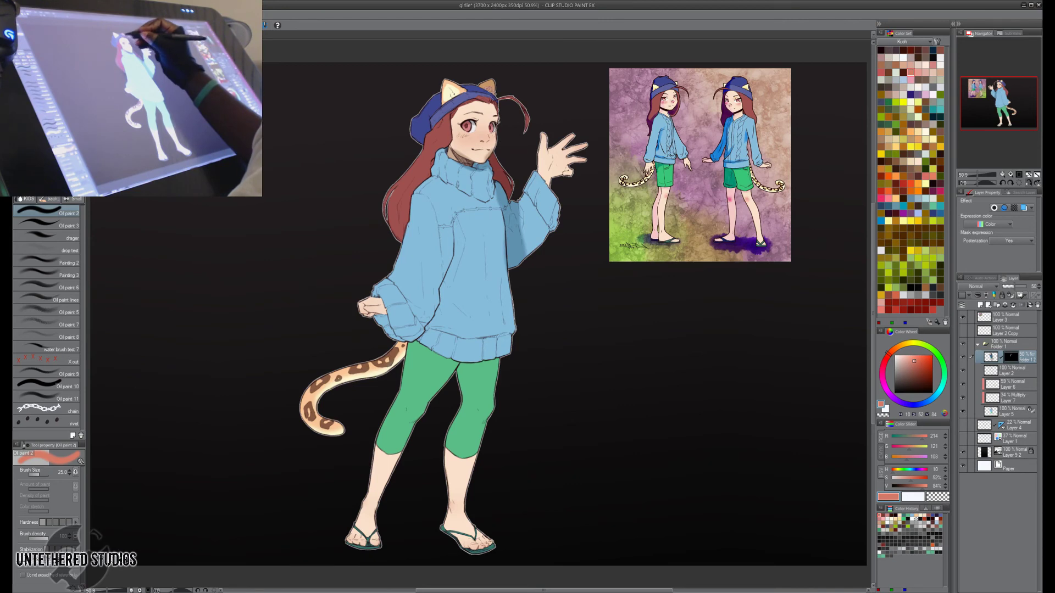
# Flip the canvas view and extend and refine the raised sleeve's shadow toward the cuff, alternating between painting and transparent colour.
pyautogui.press('h')
pyautogui.moveTo(542, 91); pyautogui.dragTo(578, 91)
pyautogui.press(']')
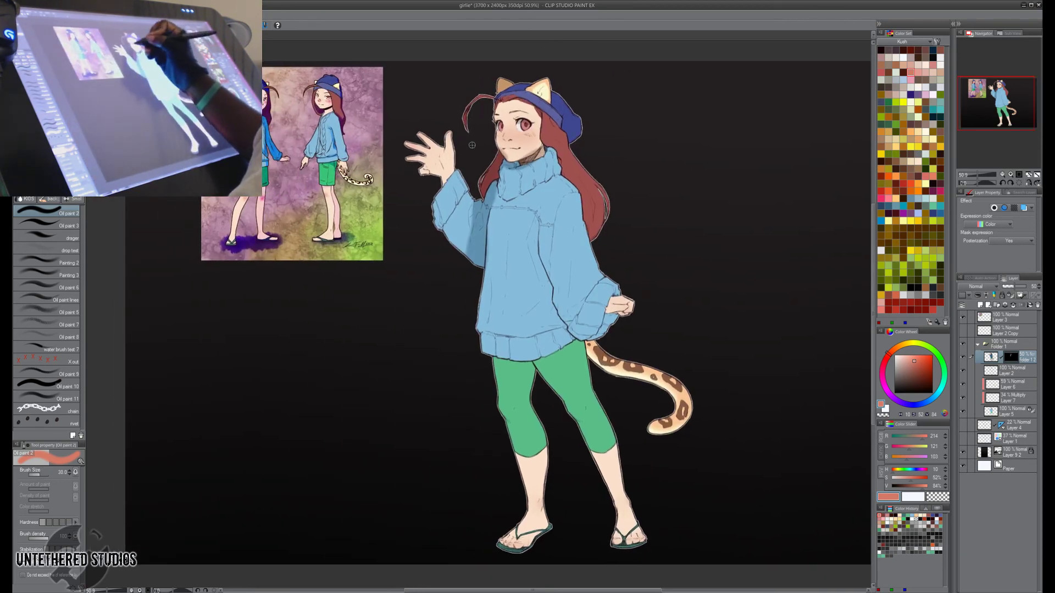
pyautogui.moveTo(464, 258); pyautogui.dragTo(452, 238)
pyautogui.press(']')
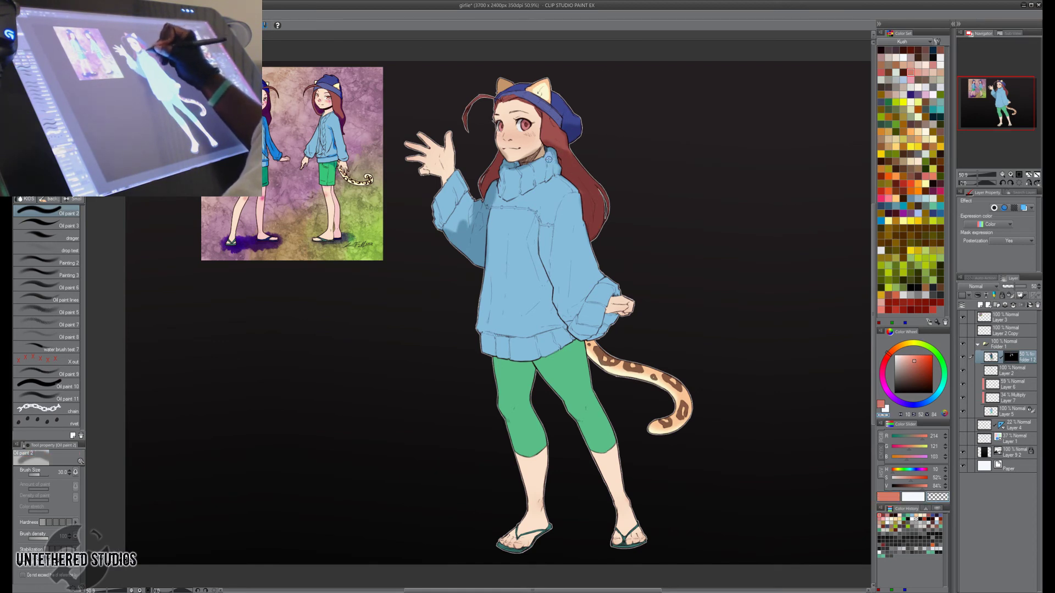
pyautogui.press('c')
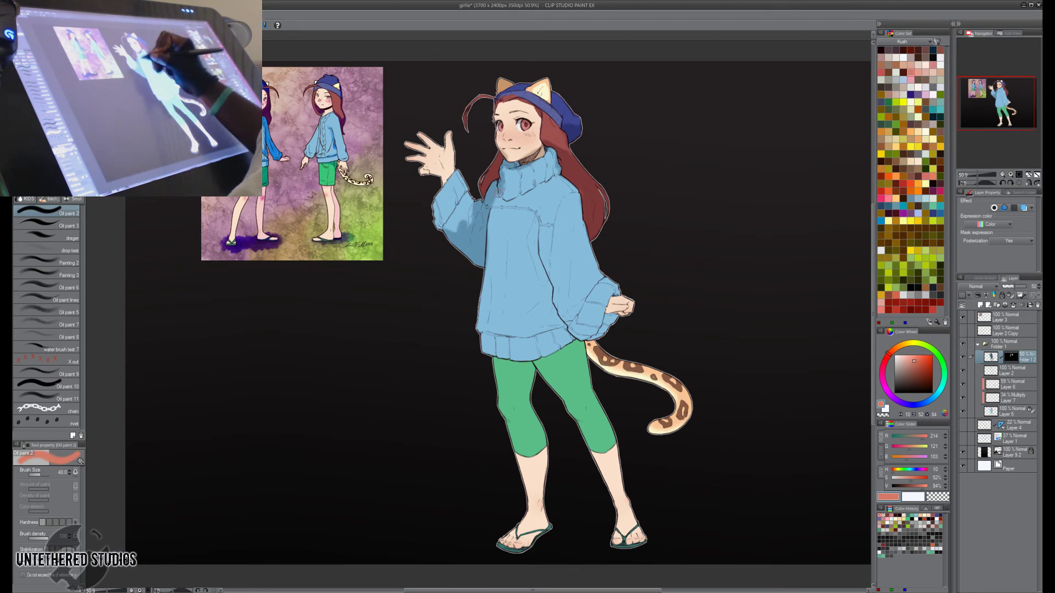
pyautogui.press(']')
pyautogui.moveTo(476, 228)
pyautogui.mouseDown()
pyautogui.moveTo(464, 201)
pyautogui.moveTo(461, 220)
pyautogui.mouseUp()
pyautogui.press(']')
pyautogui.moveTo(468, 181)
pyautogui.mouseDown()
pyautogui.moveTo(459, 192)
pyautogui.moveTo(449, 162)
pyautogui.moveTo(455, 212)
pyautogui.mouseUp()
# Shade the face around the nose with a small brush of about 20 to 25, checking it in mirrored view.
pyautogui.press('h')
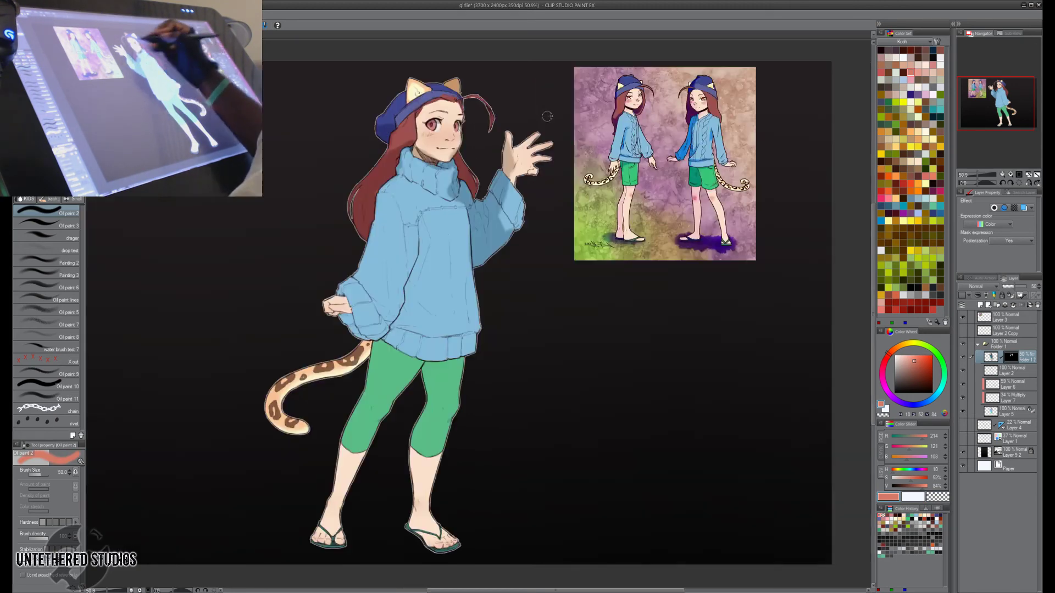
pyautogui.press('[')
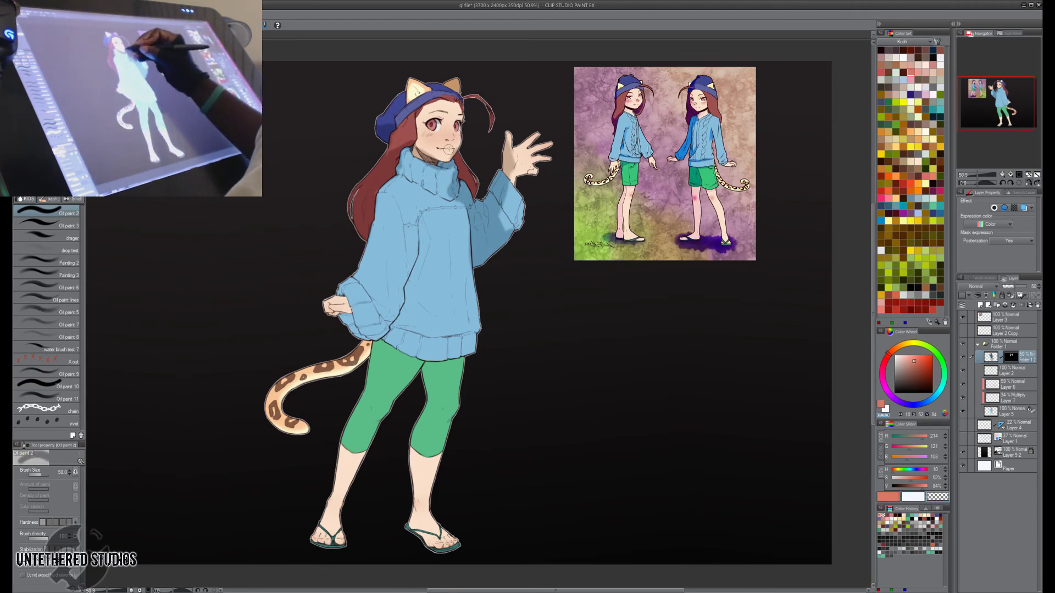
pyautogui.press('h')
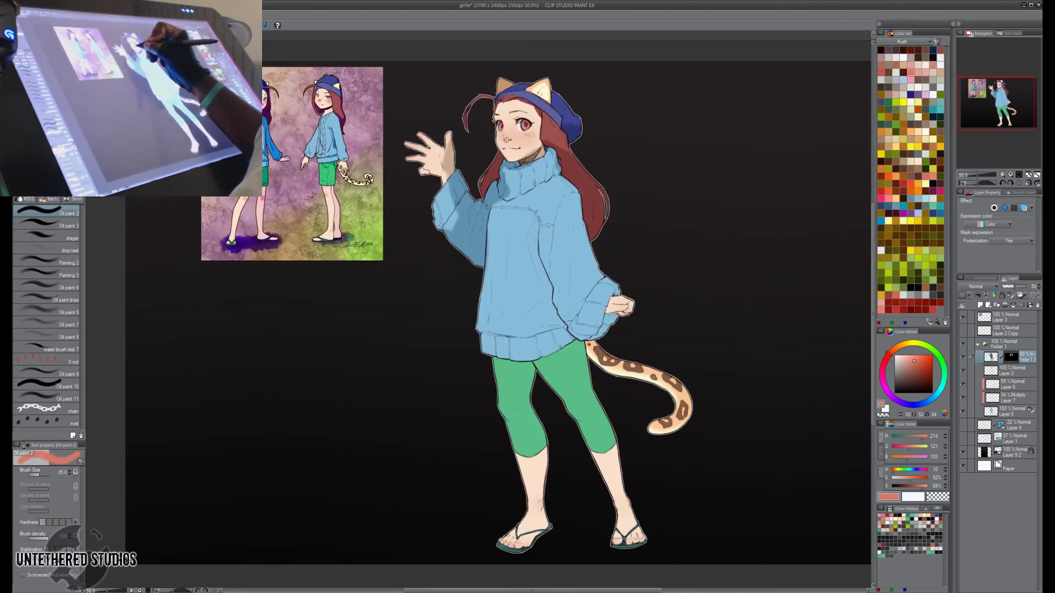
pyautogui.press('h')
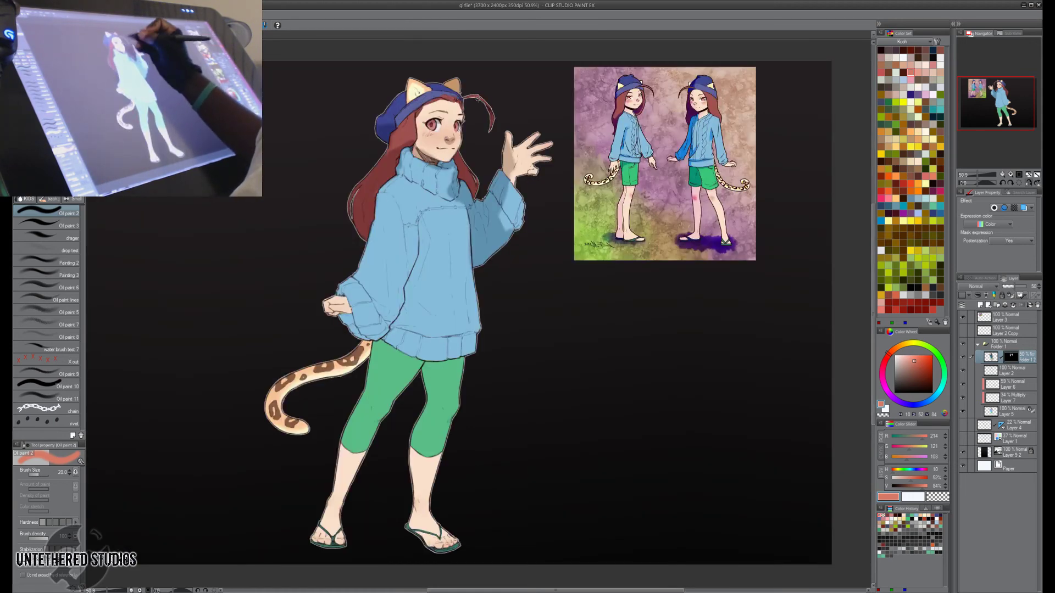
pyautogui.press('h')
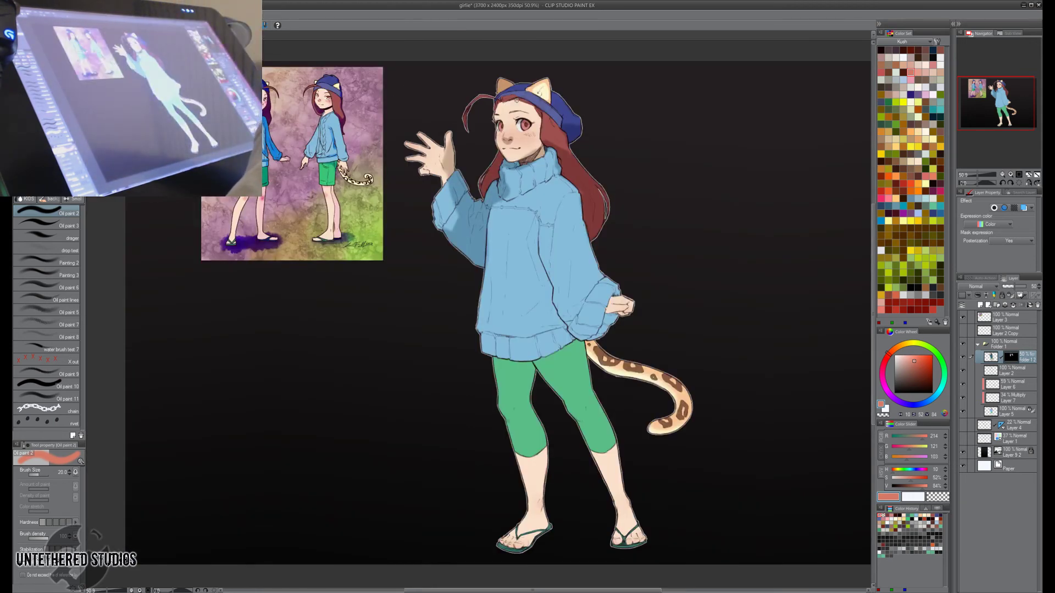
pyautogui.press(']')
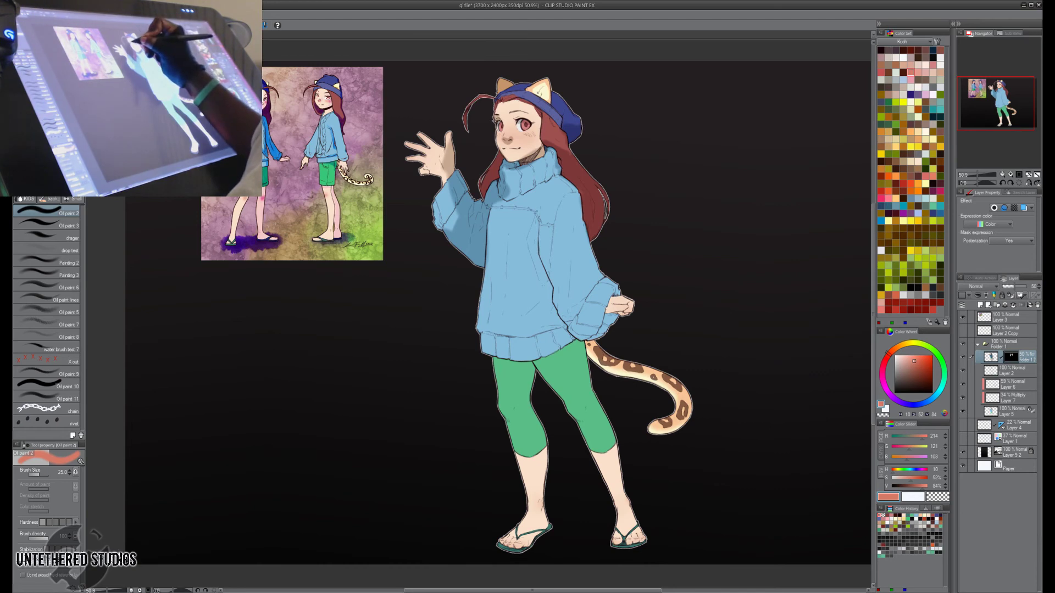
pyautogui.press('h')
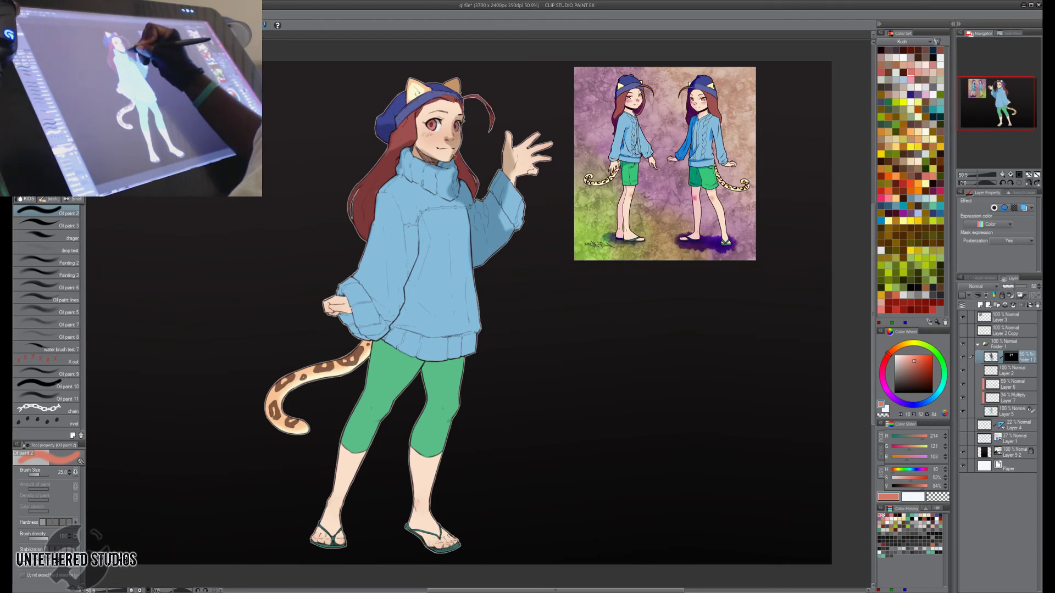
pyautogui.press('h')
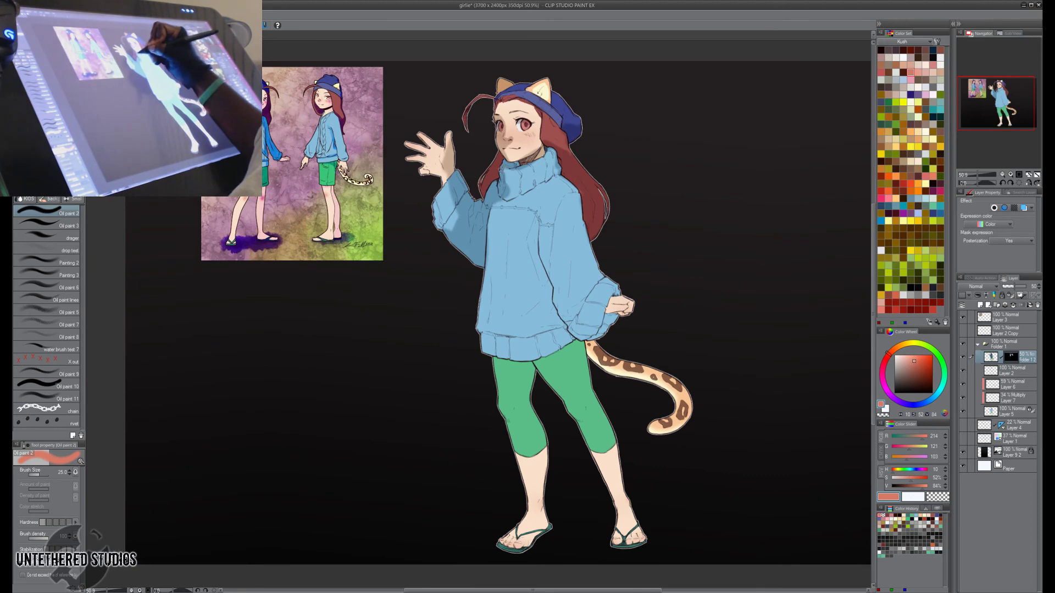
pyautogui.moveTo(538, 169); pyautogui.dragTo(540, 117)
pyautogui.press('h')
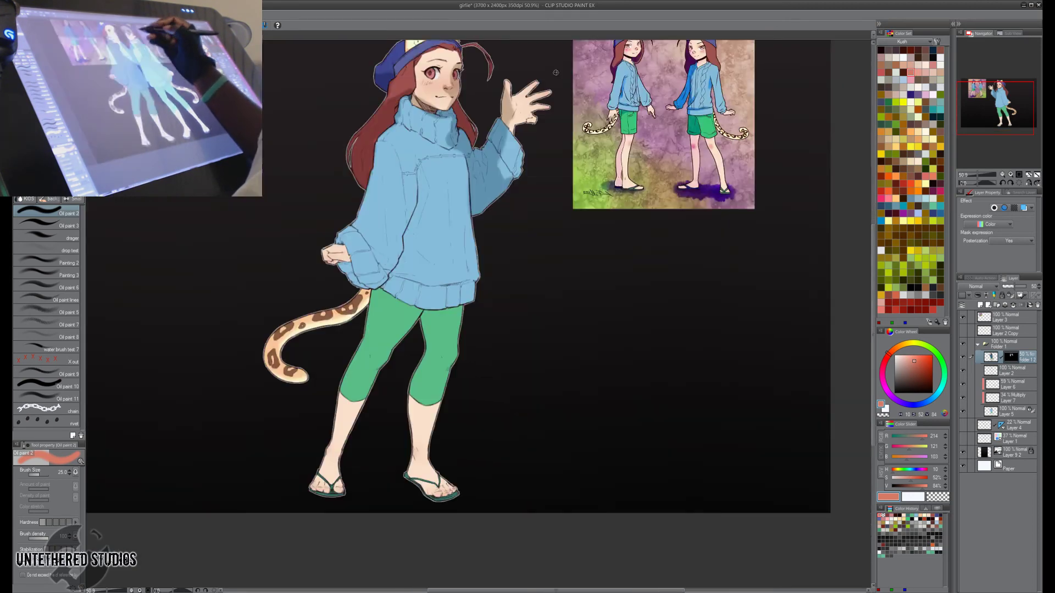
pyautogui.press('[')
pyautogui.press('h')
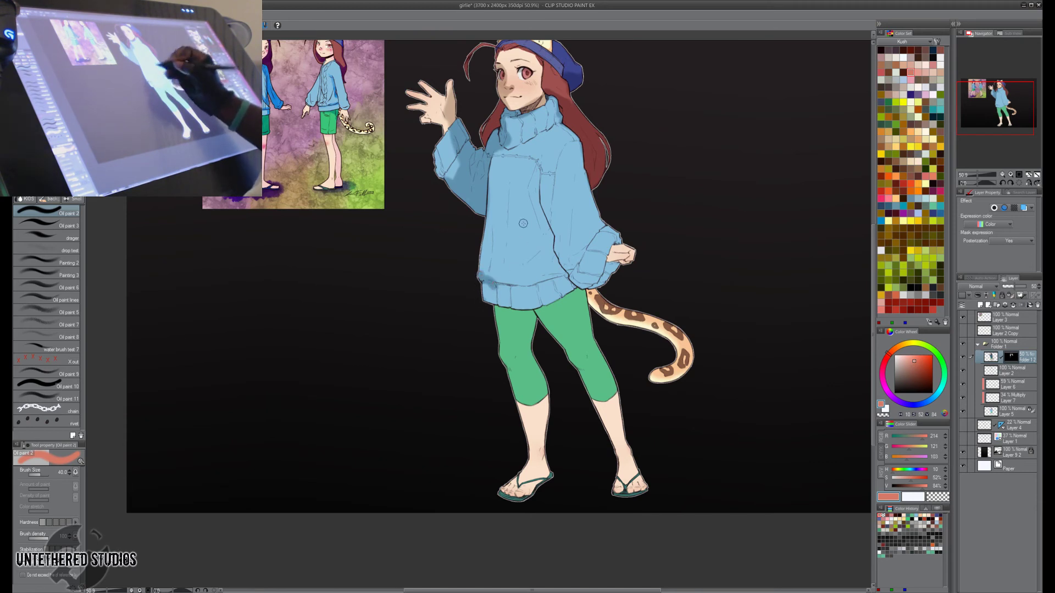
# Shade the sweater along its hem and on the torso beside the lowered arm with a progressively larger brush.
pyautogui.press(']')
pyautogui.moveTo(499, 309)
pyautogui.mouseDown()
pyautogui.moveTo(523, 315)
pyautogui.moveTo(511, 320)
pyautogui.moveTo(525, 328)
pyautogui.moveTo(580, 294)
pyautogui.mouseUp()
pyautogui.press(']')
pyautogui.moveTo(549, 239)
pyautogui.mouseDown()
pyautogui.moveTo(558, 291)
pyautogui.moveTo(561, 282)
pyautogui.moveTo(581, 296)
pyautogui.mouseUp()
# Shade the green leggings beneath the sweater hem and around the knees with a brush up to size 70, checking in mirrored view.
pyautogui.press('h')
pyautogui.moveTo(612, 353); pyautogui.dragTo(703, 414)
pyautogui.moveTo(449, 359)
pyautogui.mouseDown()
pyautogui.moveTo(437, 357)
pyautogui.moveTo(432, 332)
pyautogui.moveTo(446, 350)
pyautogui.mouseUp()
pyautogui.press('h')
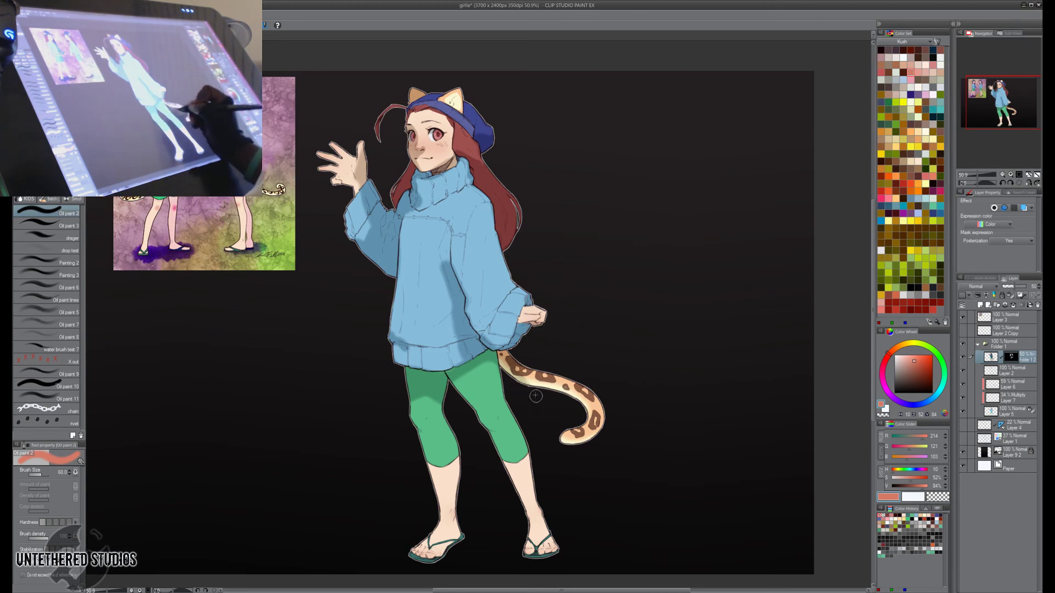
pyautogui.press(']')
pyautogui.moveTo(487, 364); pyautogui.dragTo(455, 382)
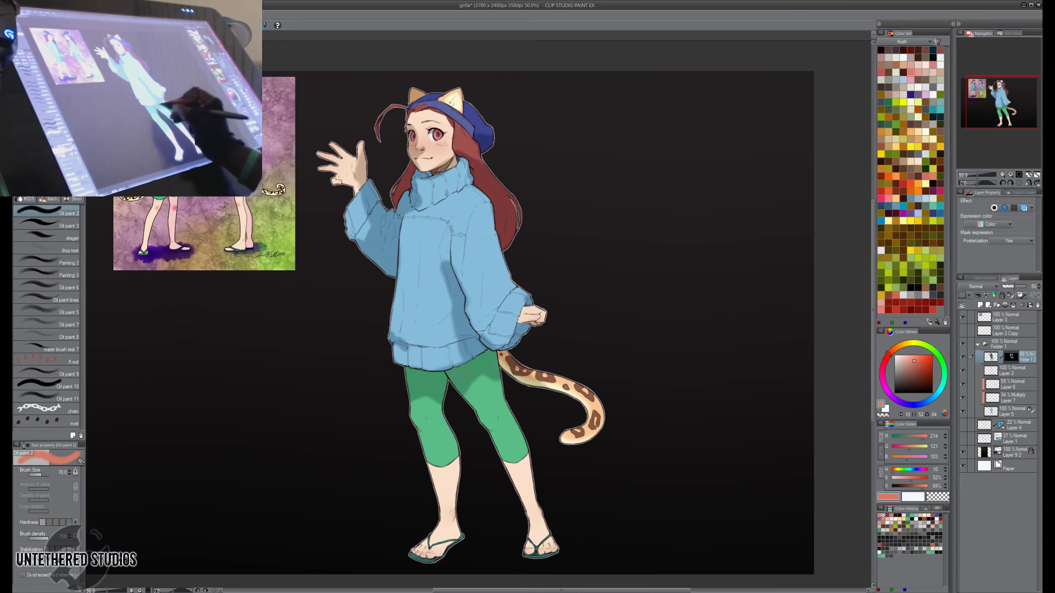
pyautogui.press('h')
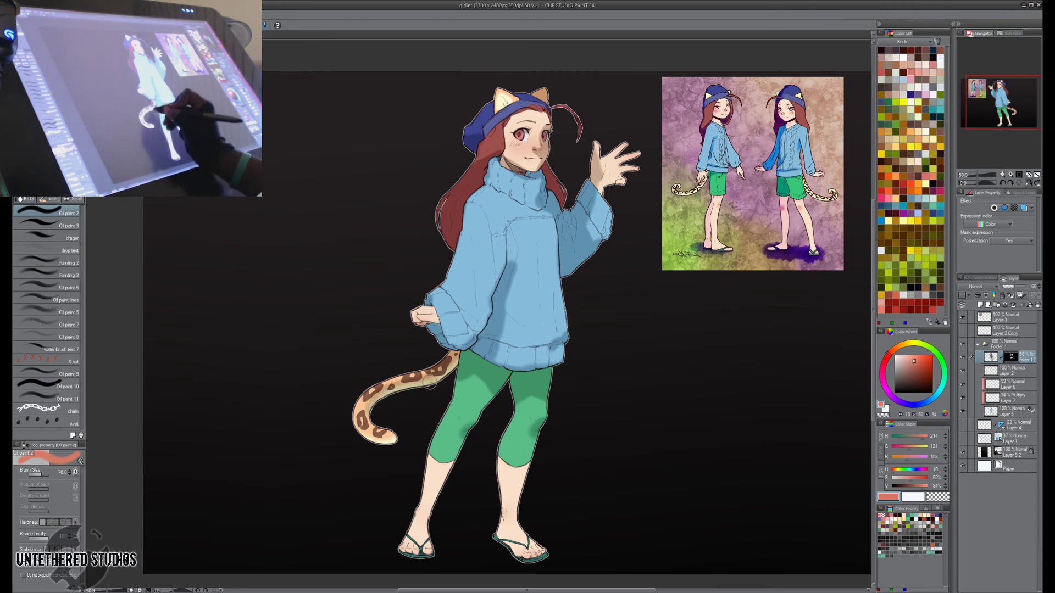
pyautogui.press('h')
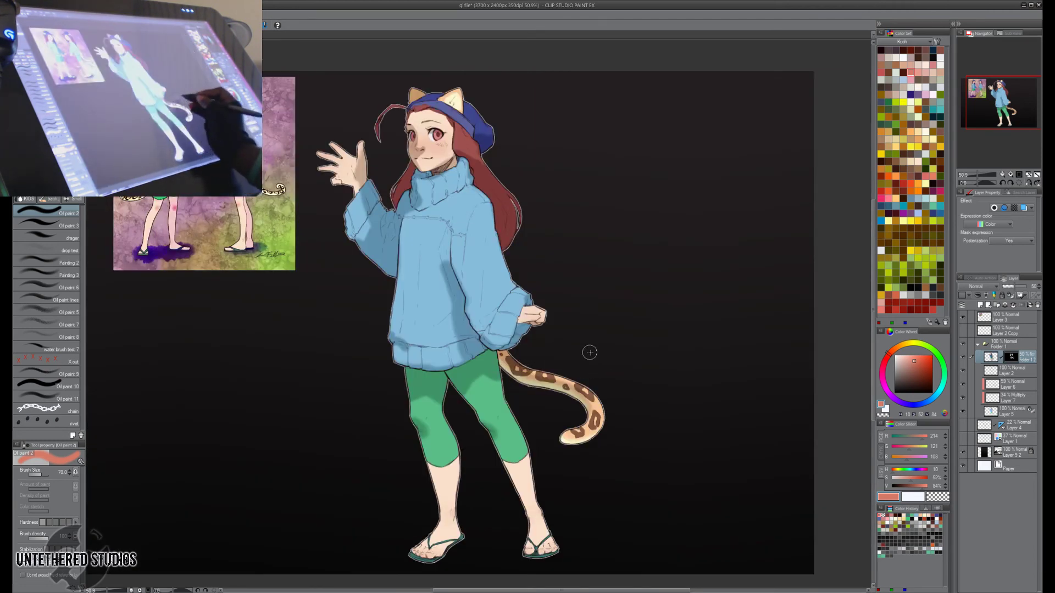
# Shade the lowered arm's cuff beside the fist with a smaller brush, and check the figure in mirrored view.
pyautogui.press('[')
pyautogui.press('[')
pyautogui.moveTo(522, 306); pyautogui.dragTo(515, 330)
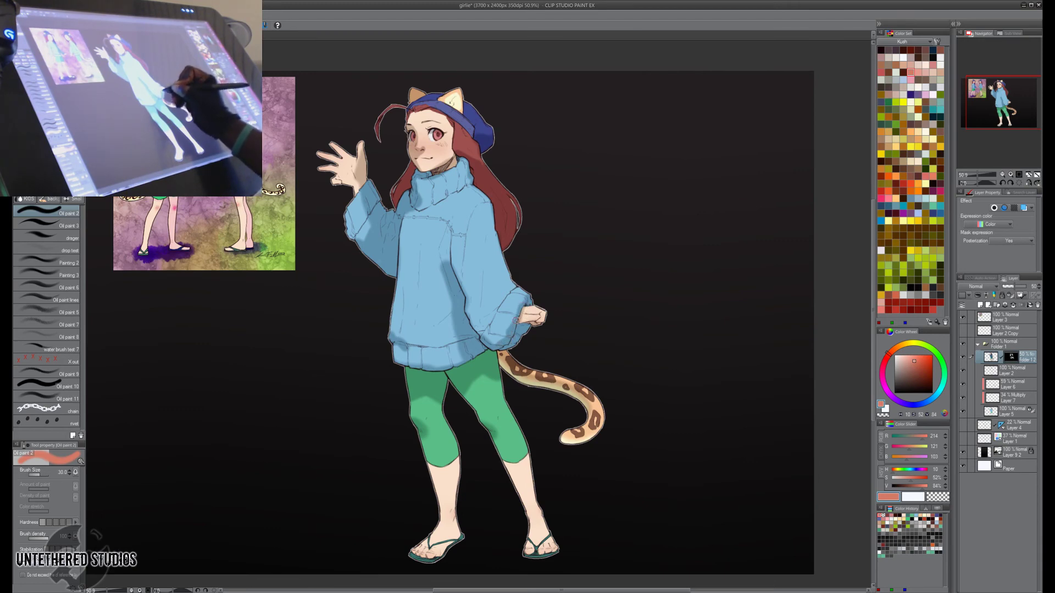
pyautogui.press('h')
pyautogui.press('h')
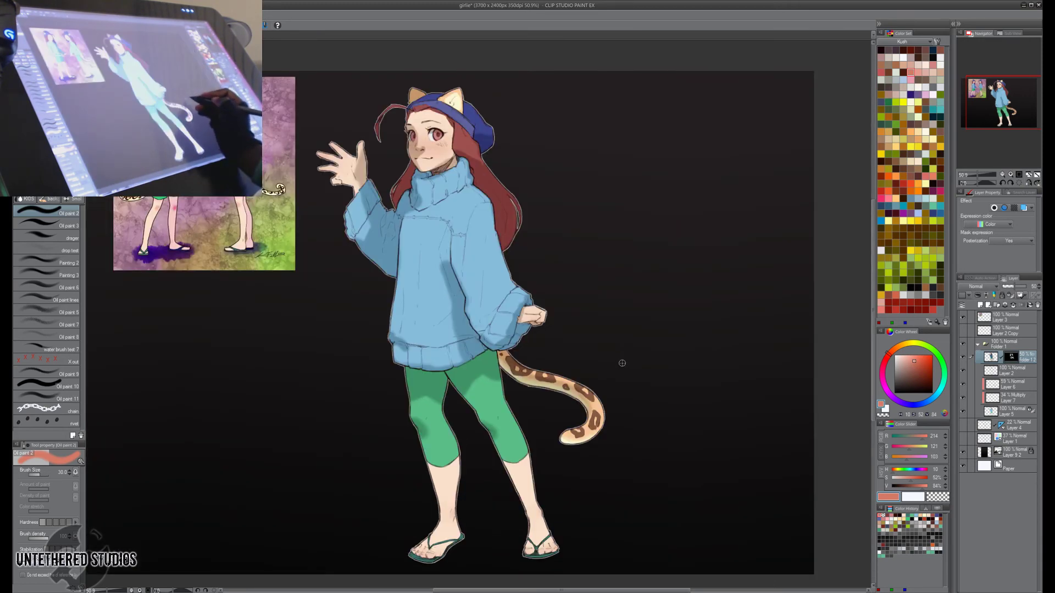
# Paint fold shadows down the lowered arm's sleeve, from the upper arm to the cuff, with brush sizes 40 to 50.
pyautogui.press(']')
pyautogui.moveTo(452, 269); pyautogui.dragTo(454, 226)
pyautogui.moveTo(454, 226); pyautogui.dragTo(477, 335)
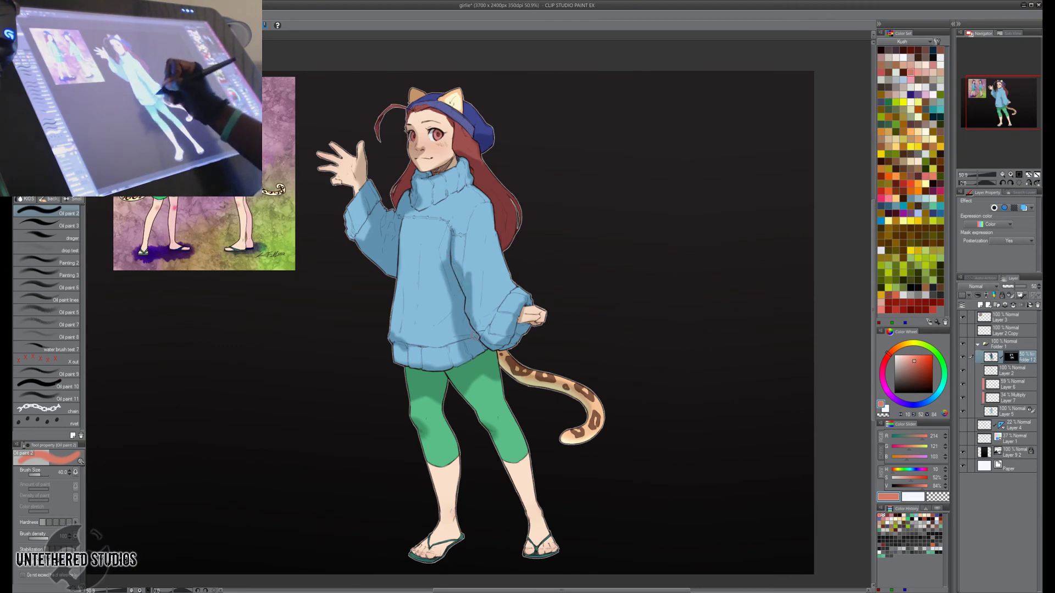
pyautogui.moveTo(494, 256); pyautogui.dragTo(499, 264)
pyautogui.press('h')
pyautogui.press(']')
pyautogui.moveTo(477, 311)
pyautogui.mouseDown()
pyautogui.moveTo(483, 322)
pyautogui.moveTo(465, 315)
pyautogui.moveTo(473, 322)
pyautogui.mouseUp()
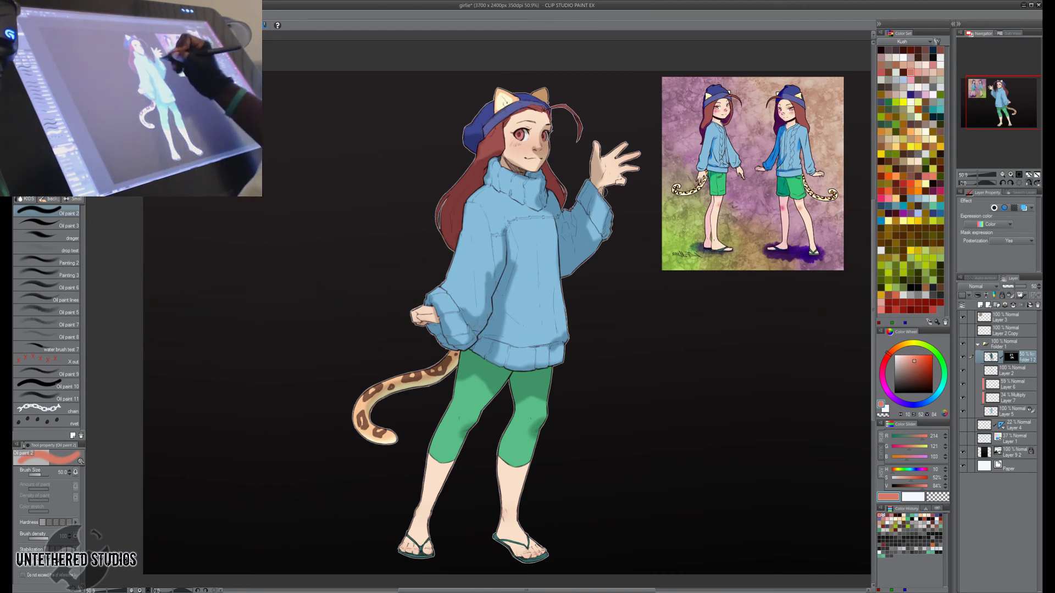
# Shade the raised arm's cuff just below the wrist with a size 30 brush.
pyautogui.press('[')
pyautogui.press('[')
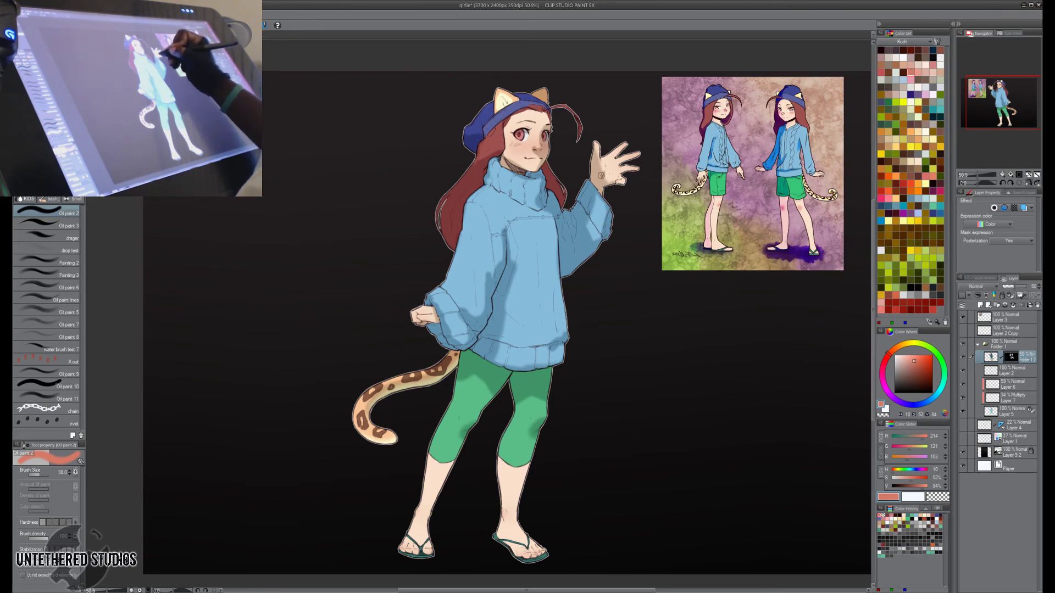
pyautogui.moveTo(600, 196); pyautogui.dragTo(605, 215)
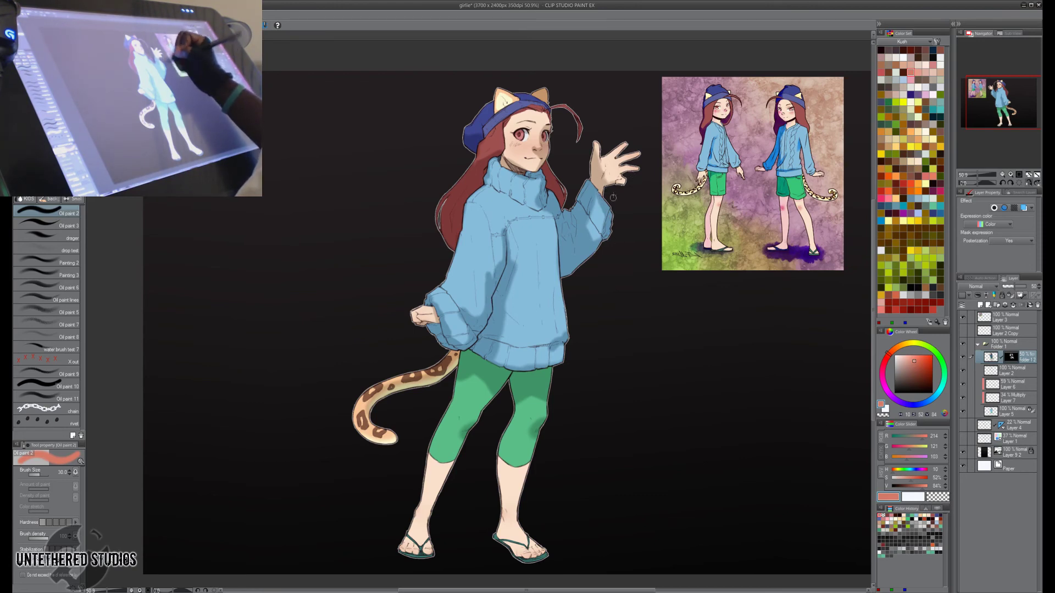
# Adjust the masked shadow layer's opacity, hide the dark background layer to expose the white paper, and check the figure in both view orientations.
pyautogui.press('h')
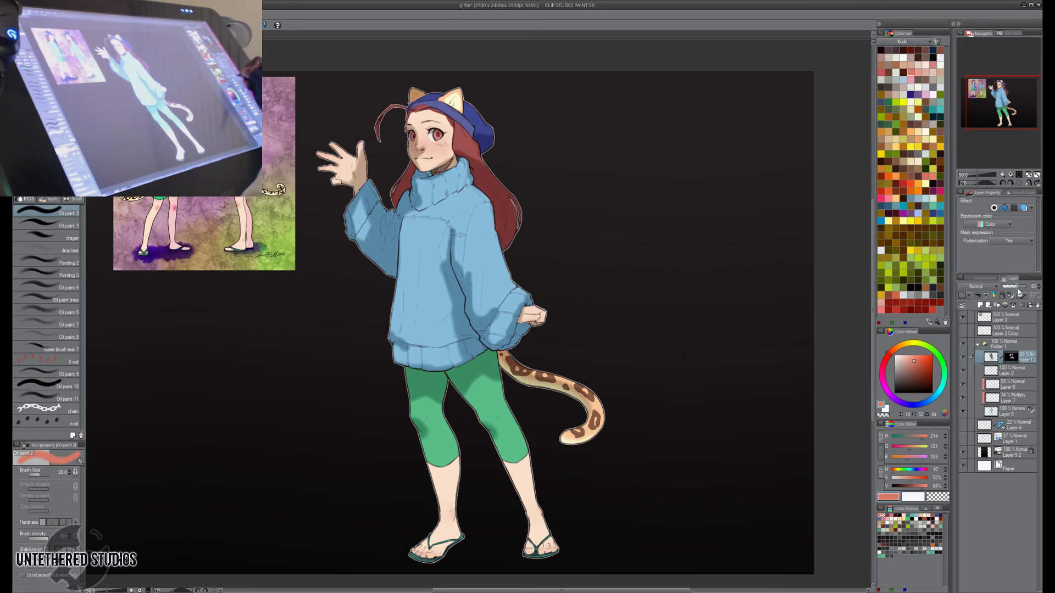
pyautogui.click(963, 452)
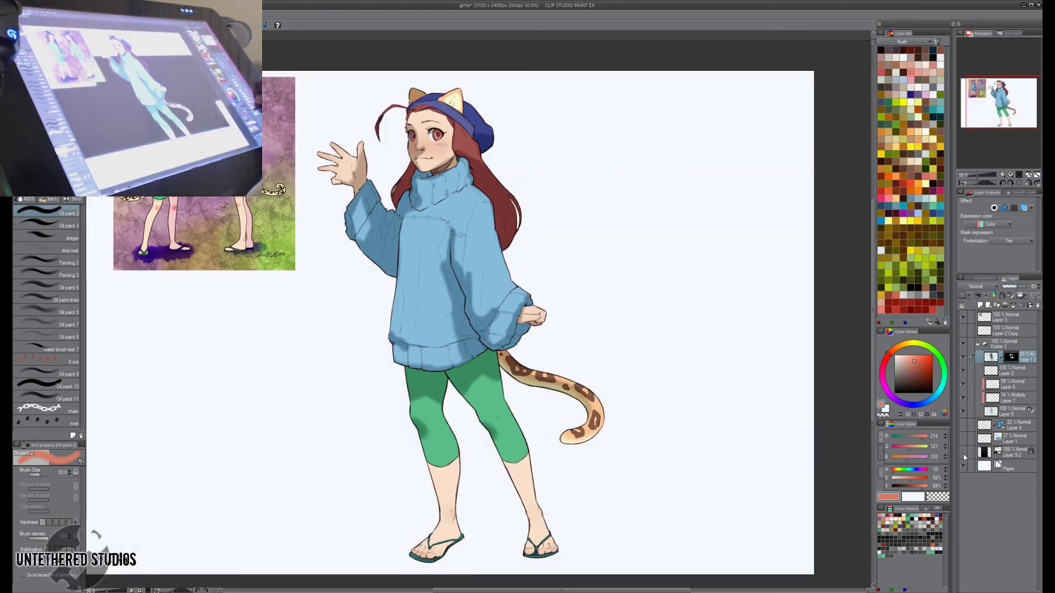
pyautogui.press('h')
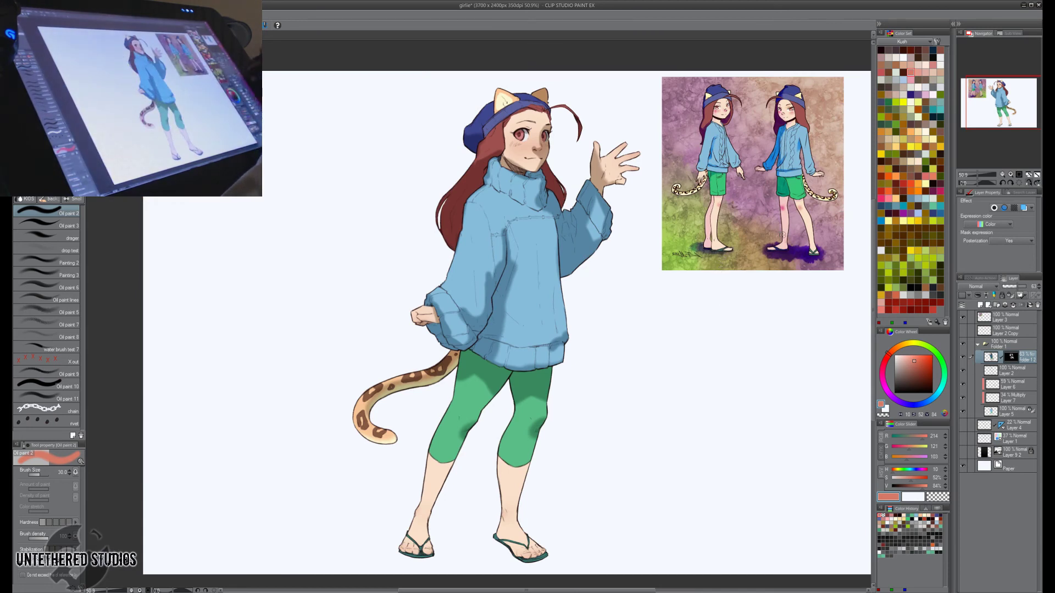
# Rotate the whole character folder slightly counterclockwise so the figure's stance tilts, checking the balance in mirrored view before applying.
pyautogui.click(1010, 345)
pyautogui.hotkey('ctrl', 't')
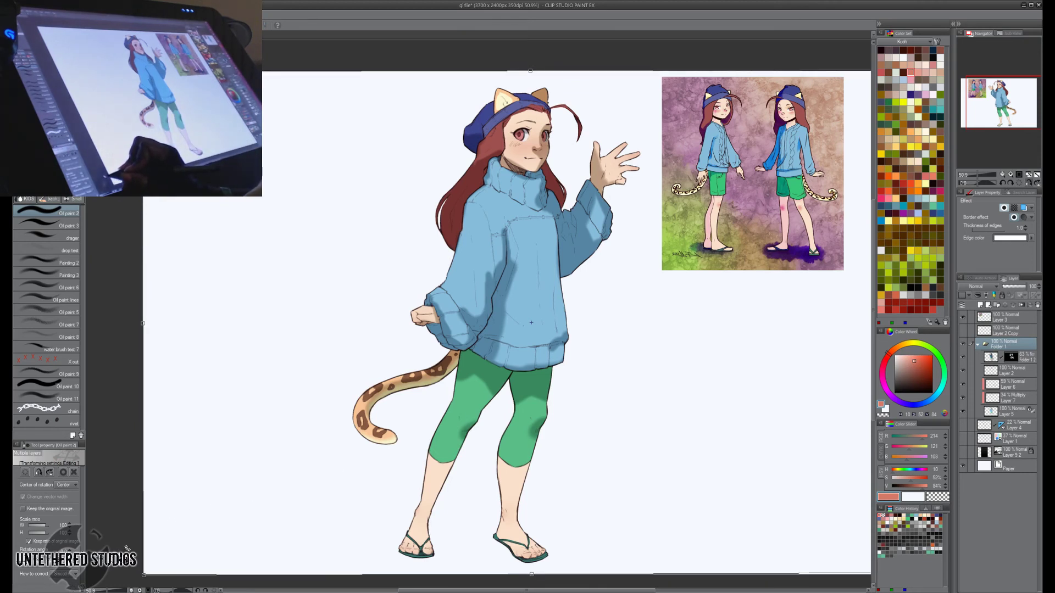
pyautogui.moveTo(125, 545)
pyautogui.mouseDown()
pyautogui.moveTo(129, 555)
pyautogui.moveTo(120, 549)
pyautogui.mouseUp()
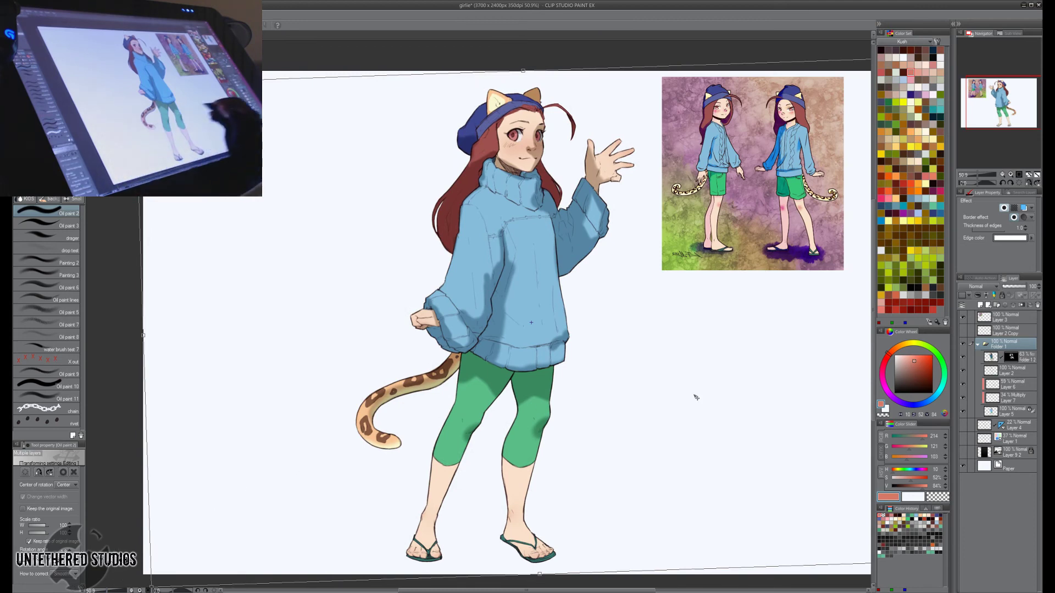
pyautogui.press('h')
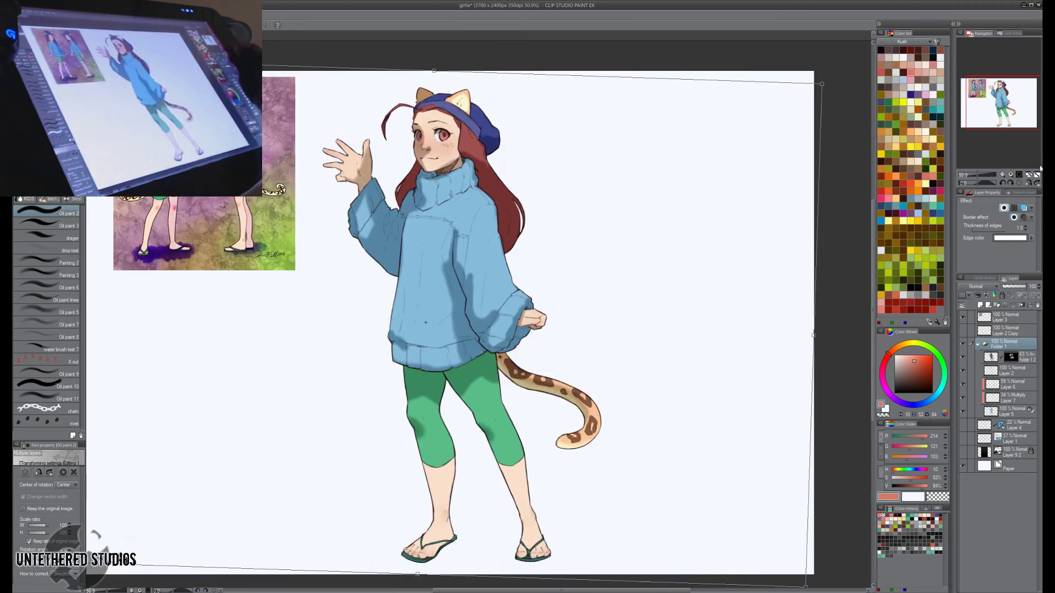
pyautogui.click(1019, 174)
pyautogui.press('h')
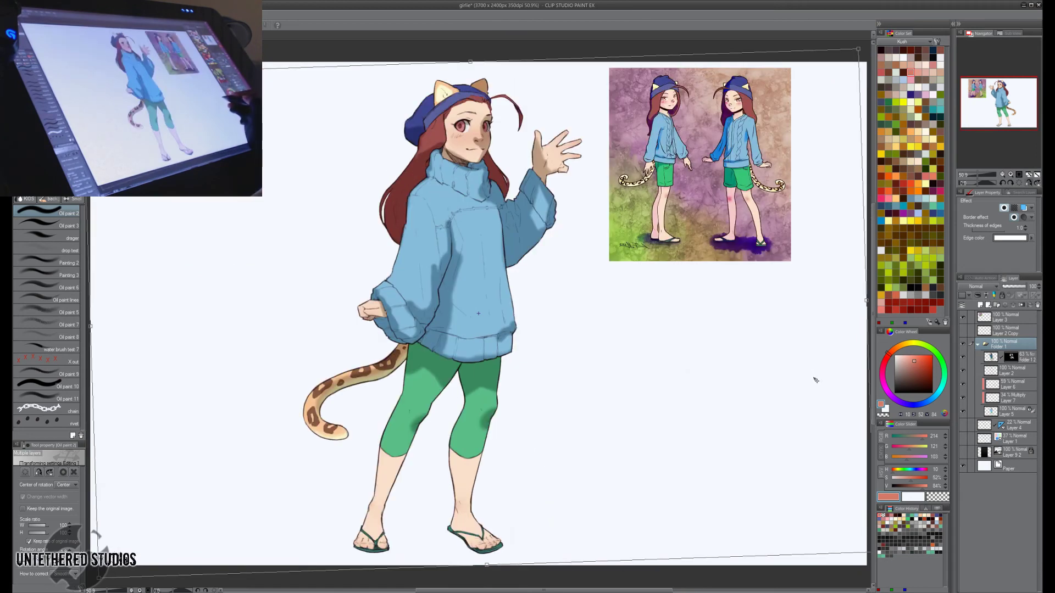
pyautogui.press('Return')
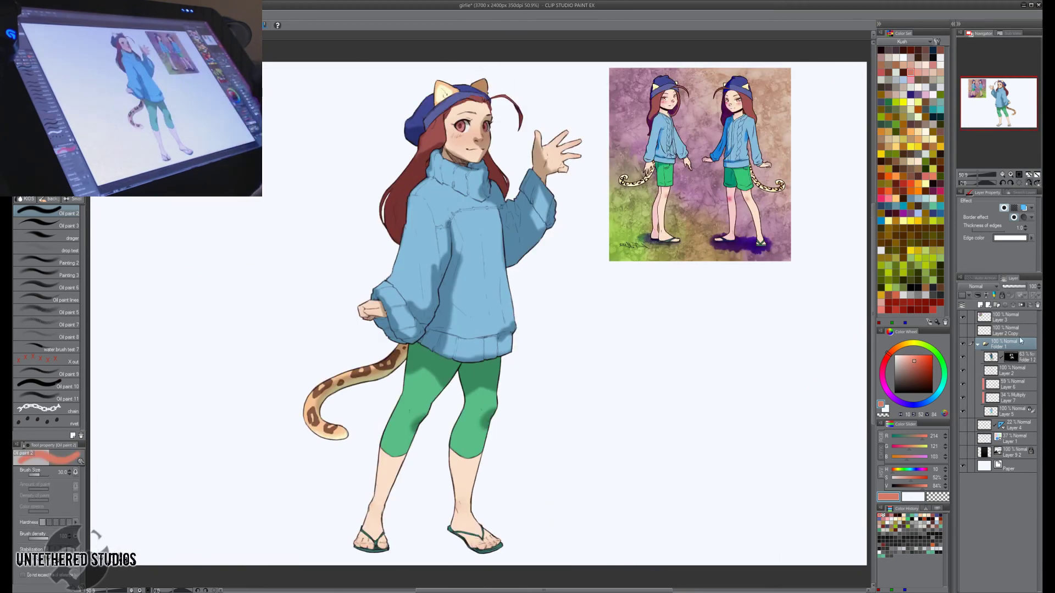
# Show the dark background layer again, select the masked shadow layer, and check the figure in mirrored view.
pyautogui.click(963, 453)
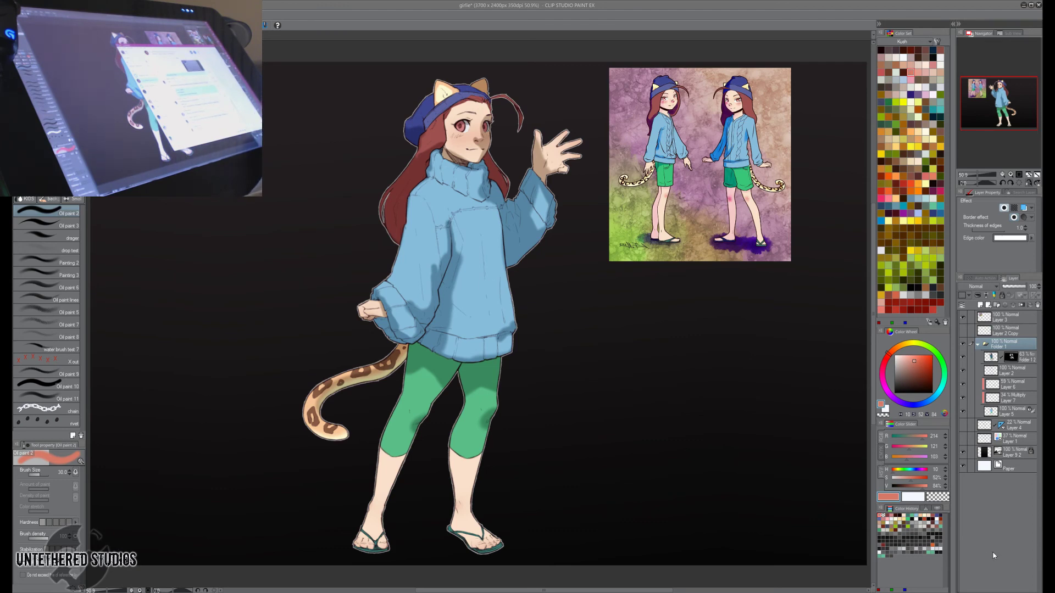
pyautogui.click(1010, 358)
pyautogui.press('h')
pyautogui.press('h')
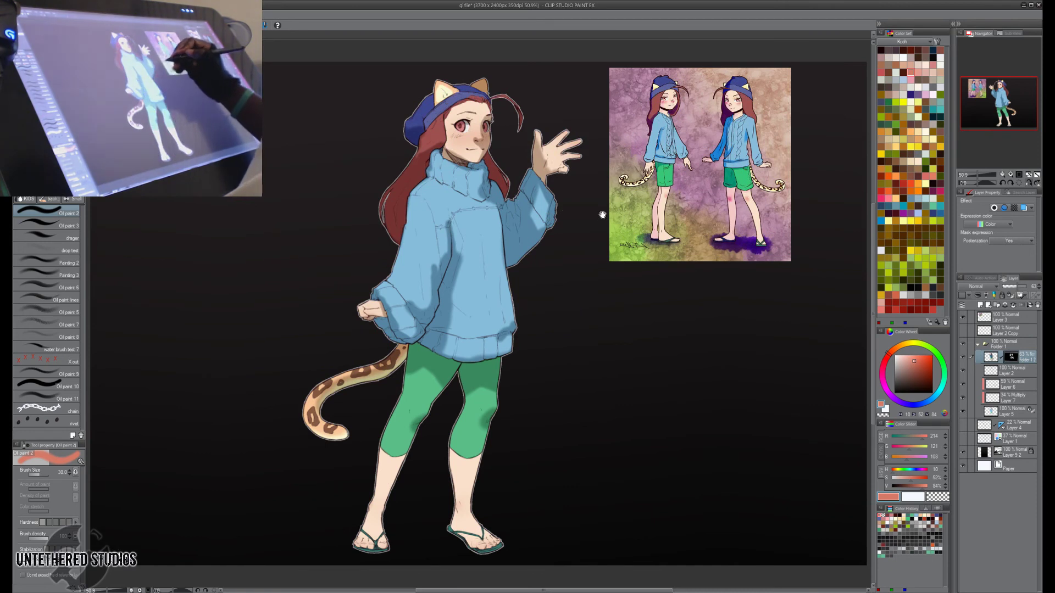
pyautogui.moveTo(594, 247)
pyautogui.mouseDown()
pyautogui.moveTo(603, 271)
pyautogui.moveTo(617, 253)
pyautogui.mouseUp()
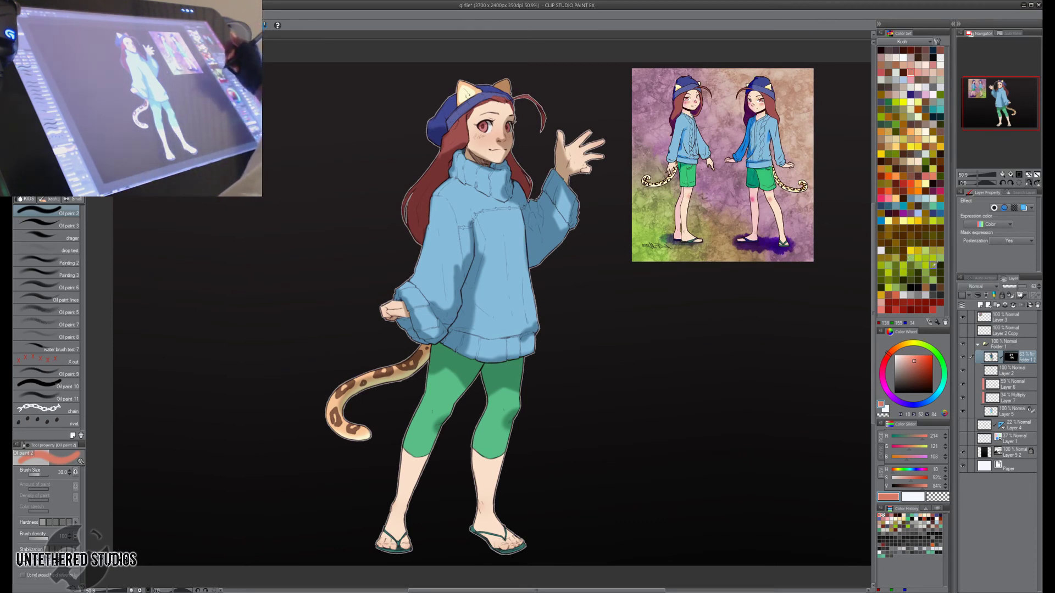
# Add a new layer above the masked shadow layer and set its blending mode to Multiply.
pyautogui.click(981, 305)
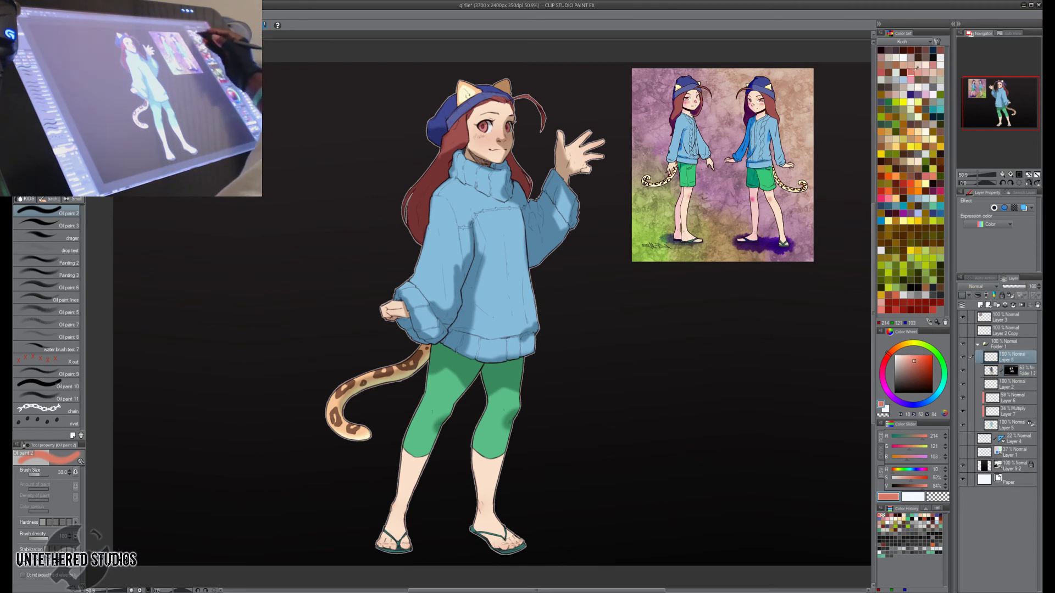
pyautogui.click(983, 286)
pyautogui.click(980, 312)
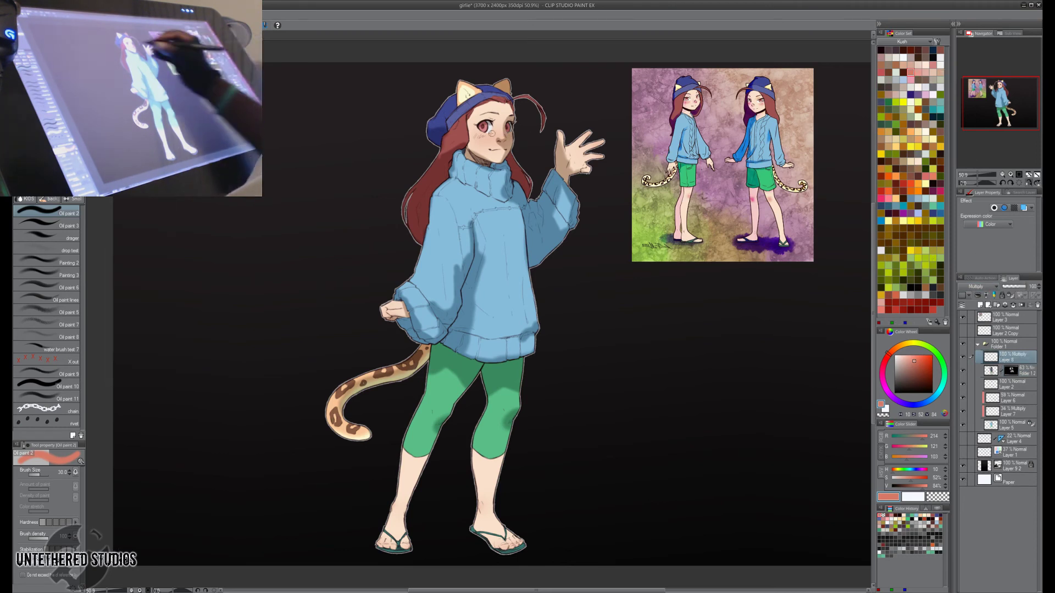
# Paint a salmon-red blush across the girl's cheeks on the Multiply layer and soften it with the Blur tool.
pyautogui.moveTo(475, 135)
pyautogui.mouseDown()
pyautogui.moveTo(491, 137)
pyautogui.moveTo(474, 146)
pyautogui.moveTo(510, 139)
pyautogui.mouseUp()
pyautogui.press('j')
pyautogui.press('b')
pyautogui.press('j')
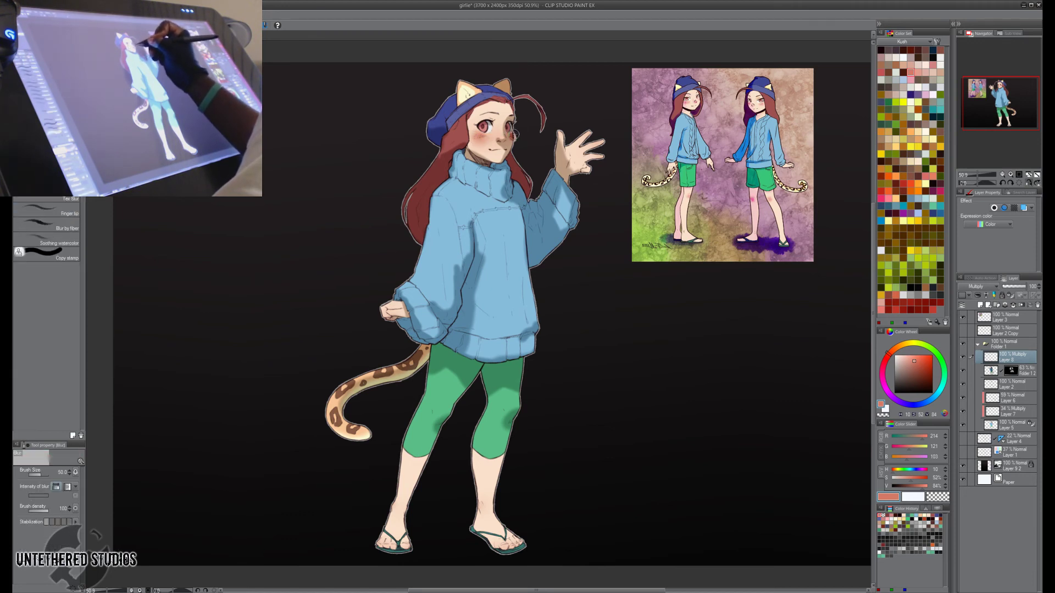
pyautogui.press(']')
pyautogui.press('b')
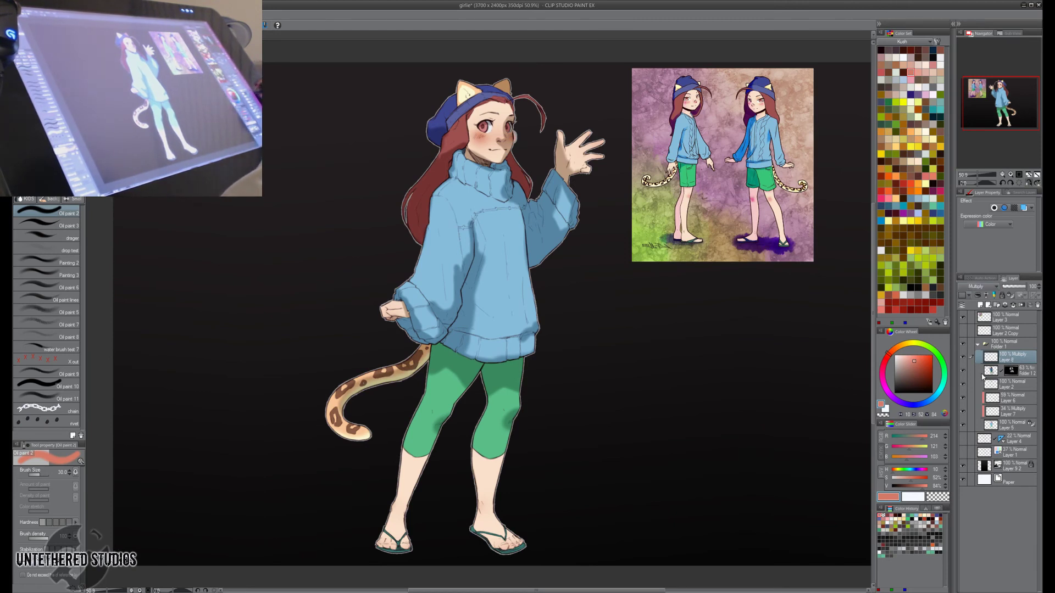
# Select the figure's silhouette from the base colour layer, use it to trim the blush layer, and release the selection.
pyautogui.rightClick(1012, 424)
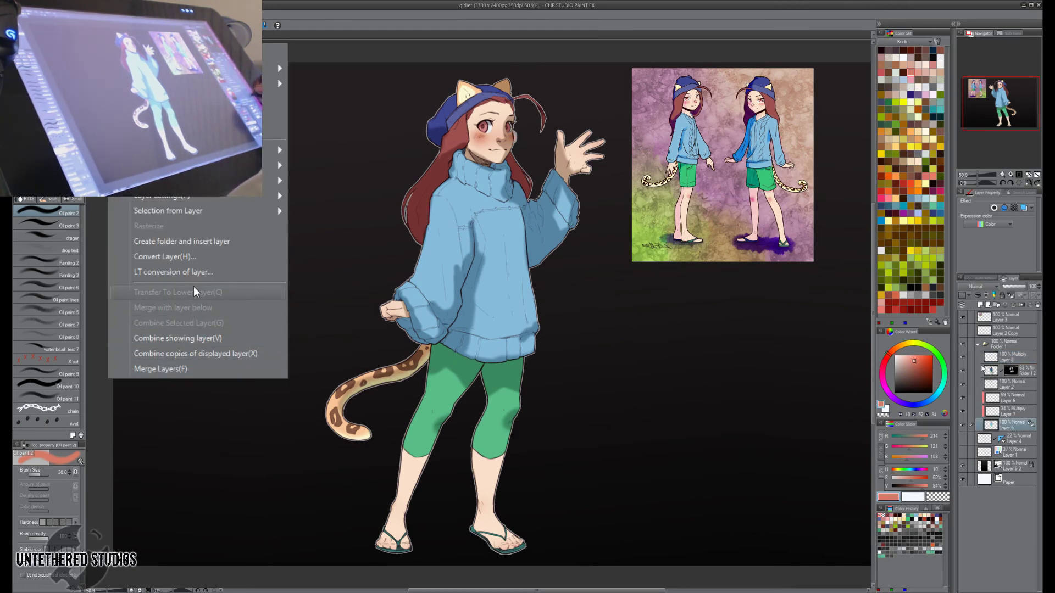
pyautogui.click(773, 311)
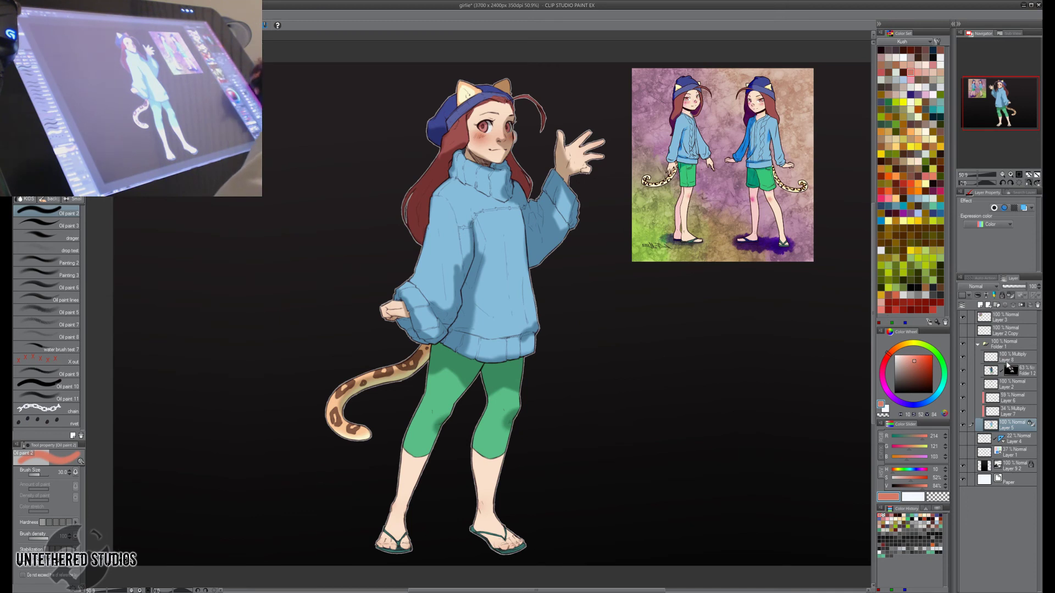
pyautogui.click(1006, 356)
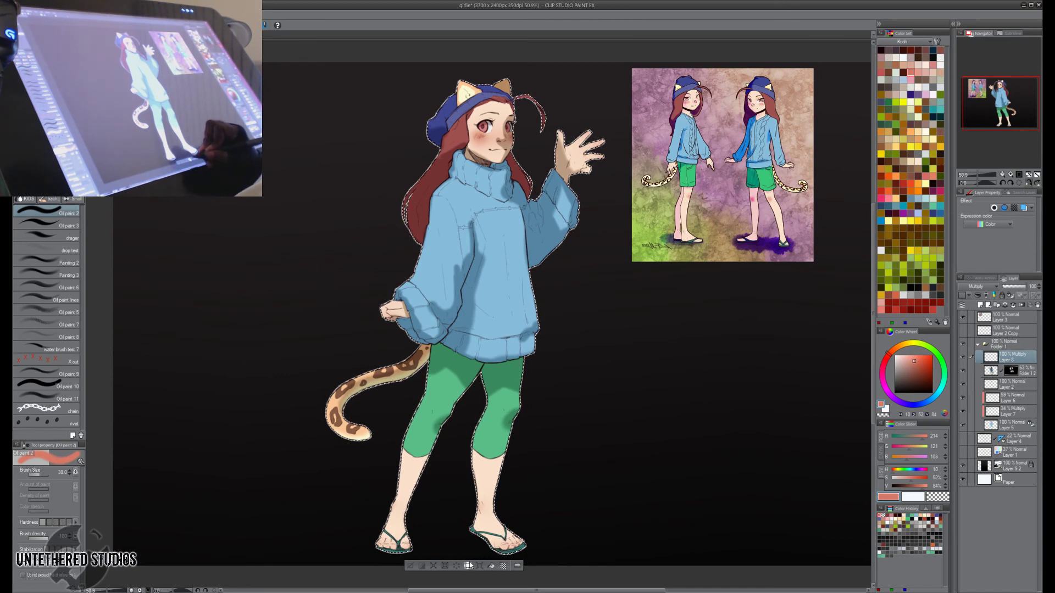
pyautogui.click(421, 569)
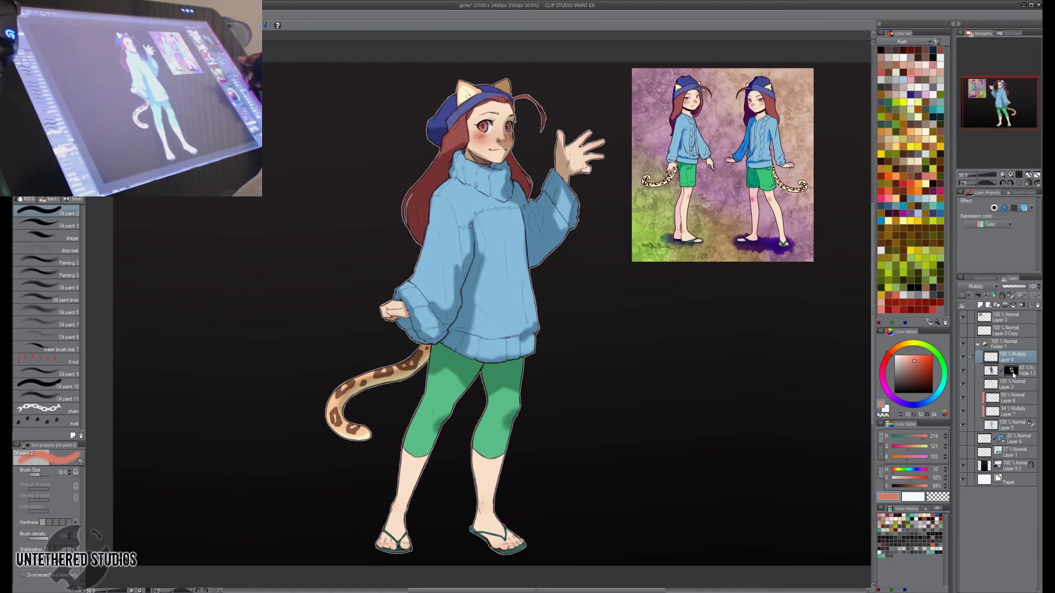
# Refine the face's shadows on the shadow layer's mask with a size 30 Painting brush, alternating between painting and erasing.
pyautogui.click(1010, 370)
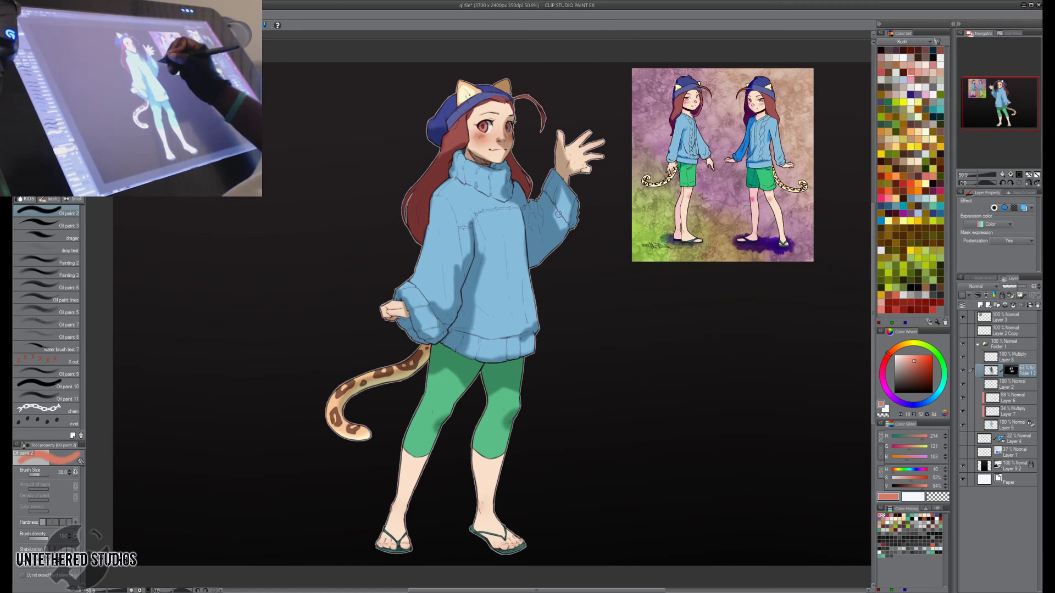
pyautogui.click(77, 275)
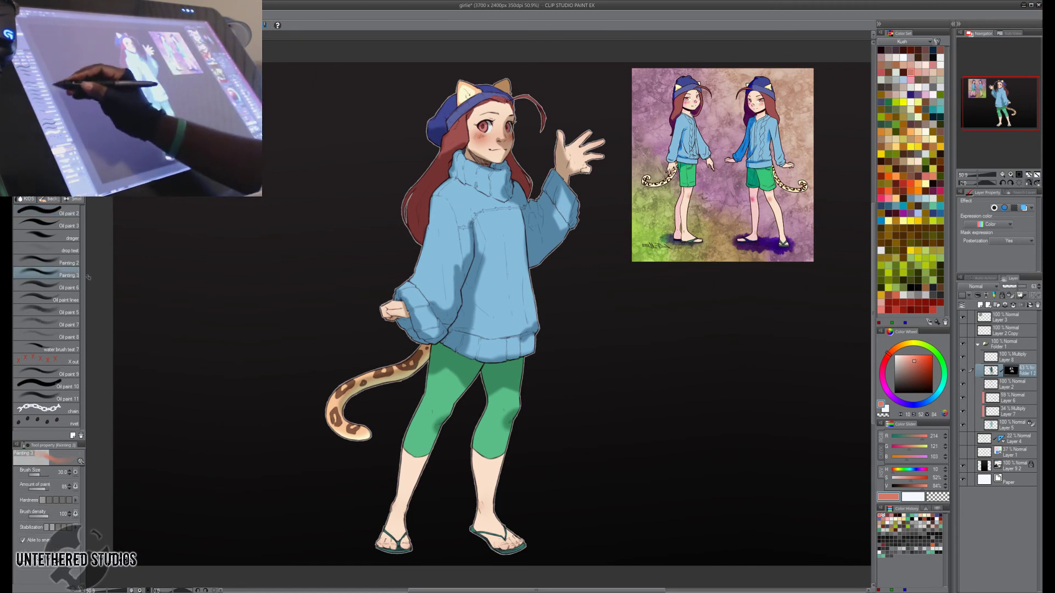
pyautogui.press(']')
pyautogui.press(']')
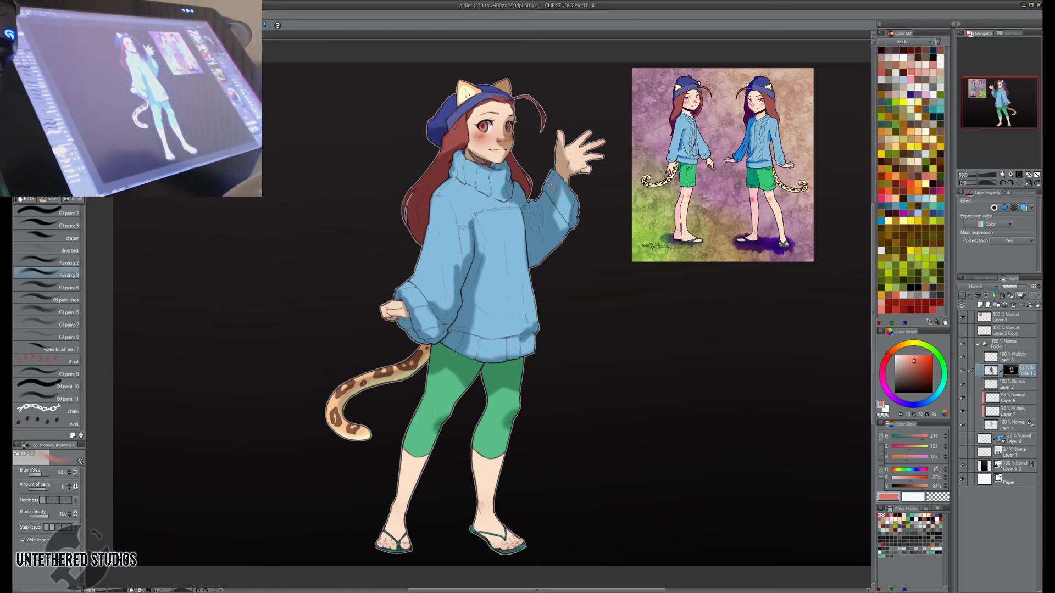
pyautogui.moveTo(481, 98); pyautogui.dragTo(499, 178)
pyautogui.press('[')
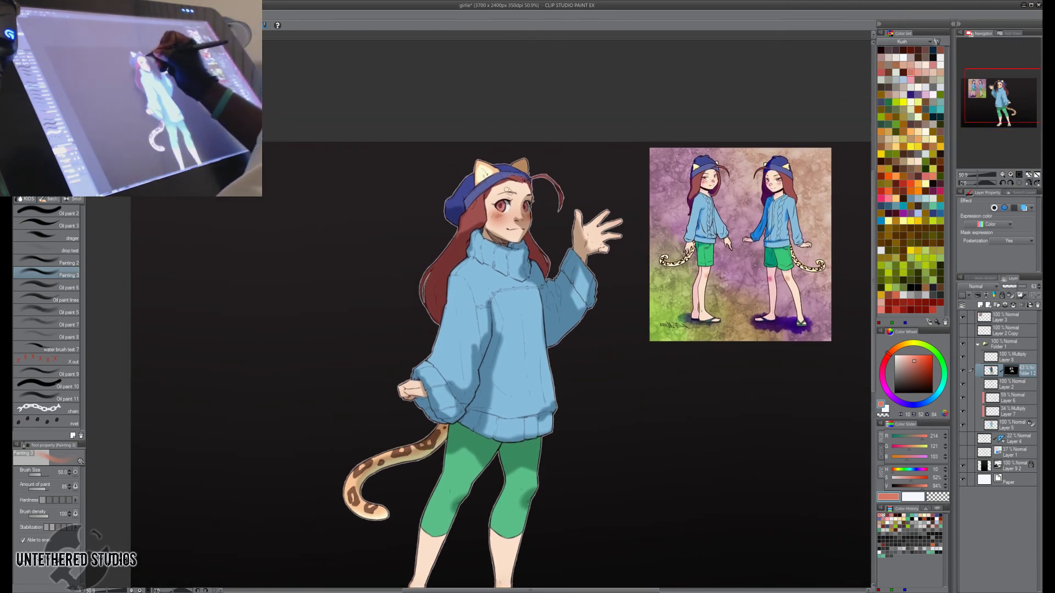
pyautogui.press('[')
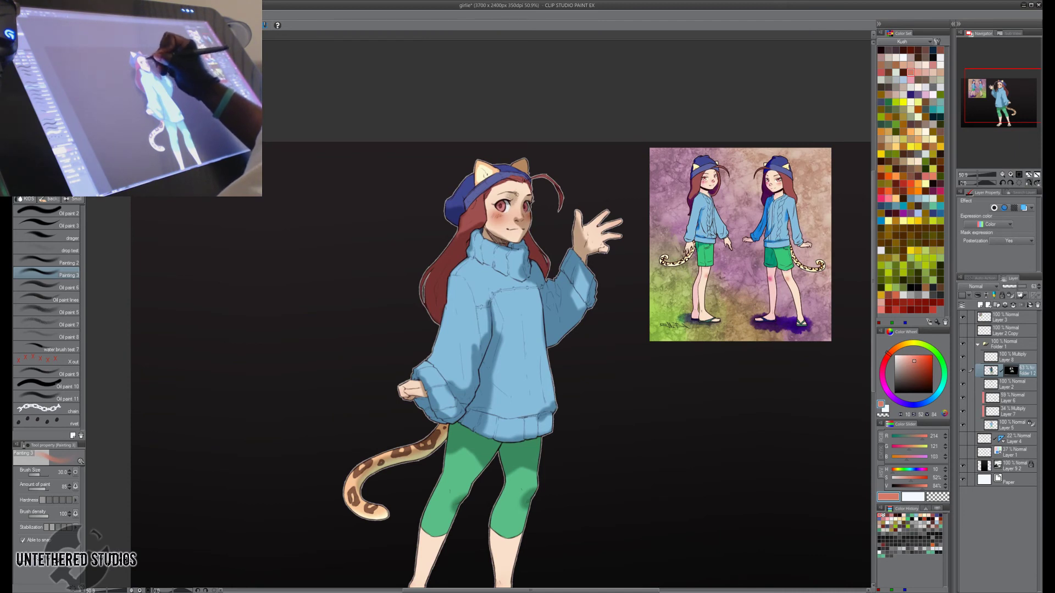
pyautogui.press('c')
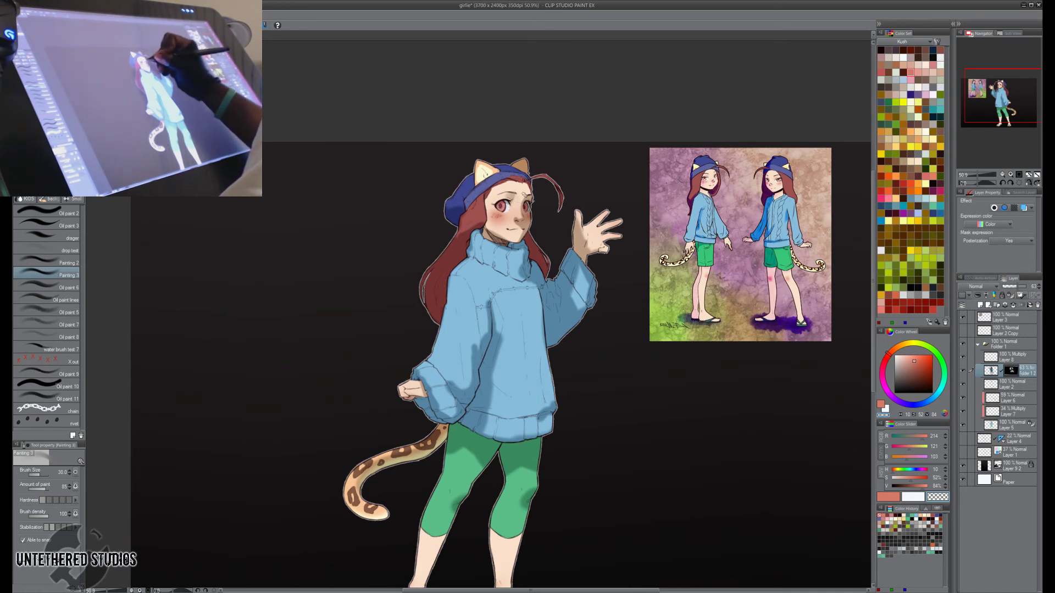
pyautogui.press('c')
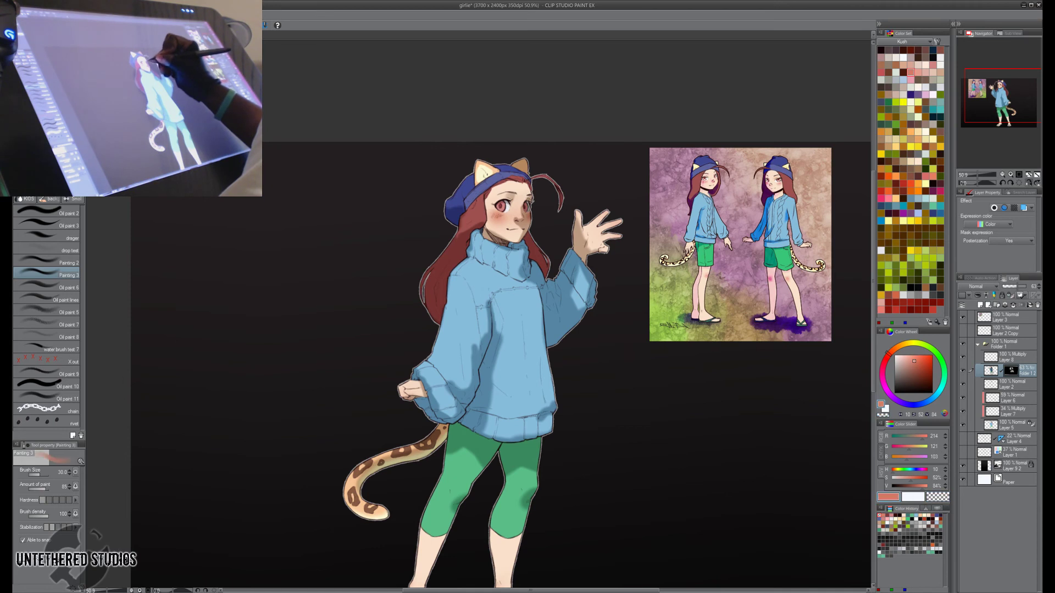
pyautogui.press('c')
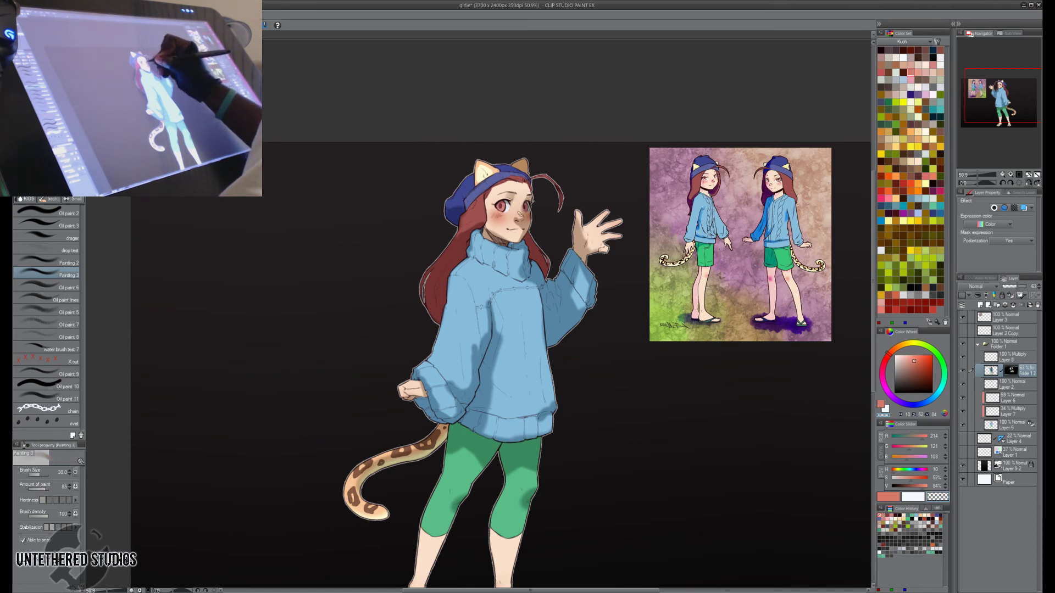
pyautogui.press('c')
pyautogui.press('c')
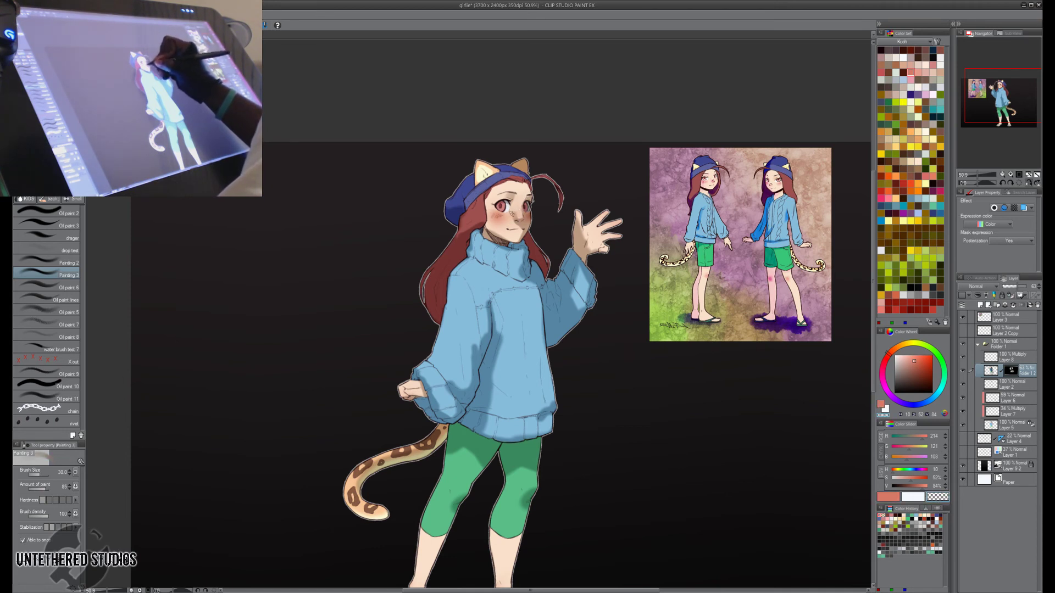
pyautogui.press('c')
# Continue refining the facial shadow edges on the mask with the same brush, working in both mirrored and normal view.
pyautogui.press('h')
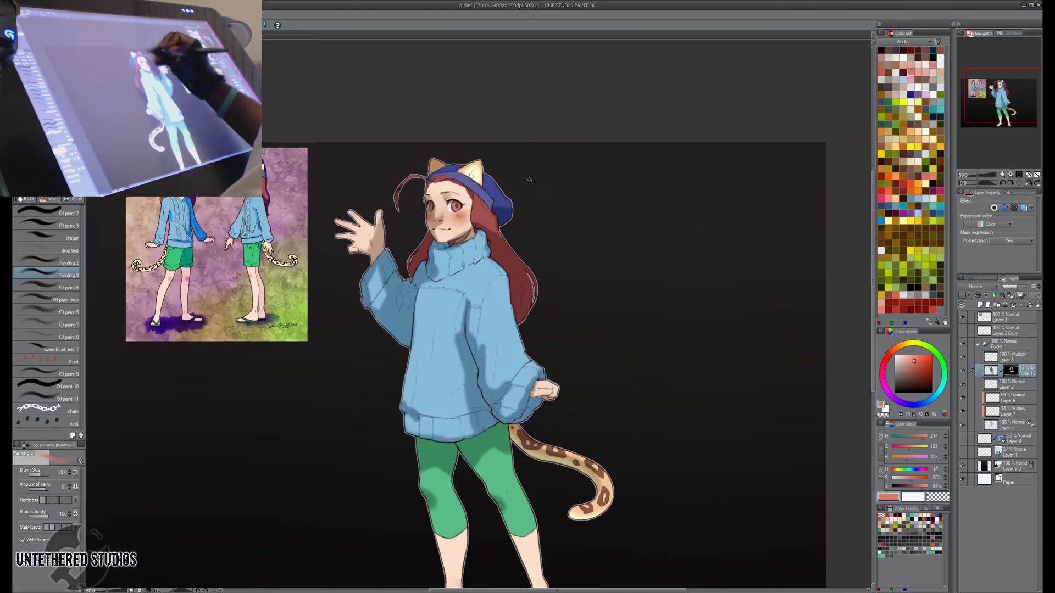
pyautogui.moveTo(537, 192); pyautogui.dragTo(589, 204)
pyautogui.press('c')
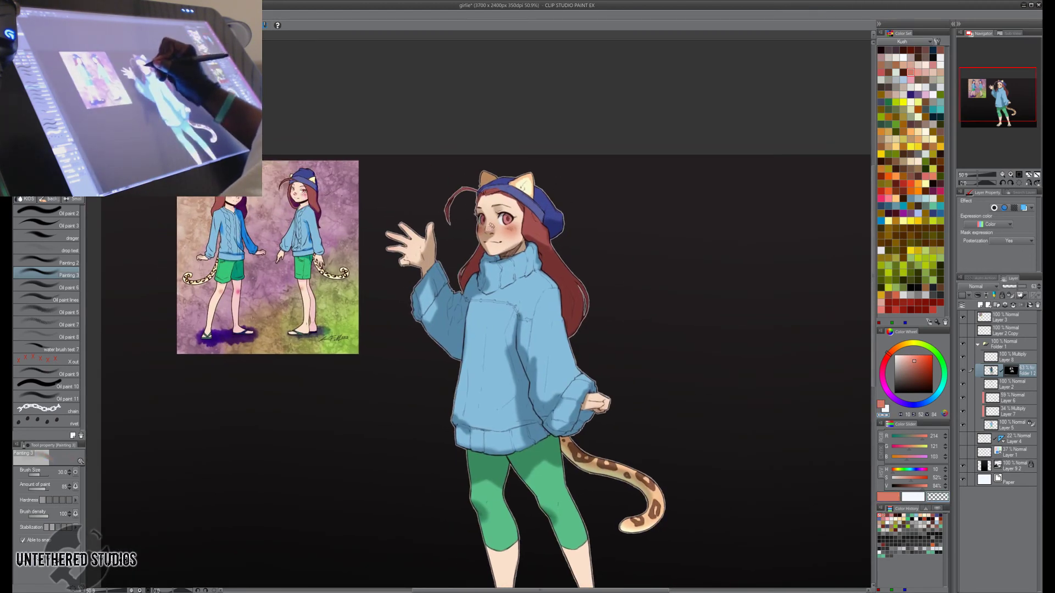
pyautogui.press('c')
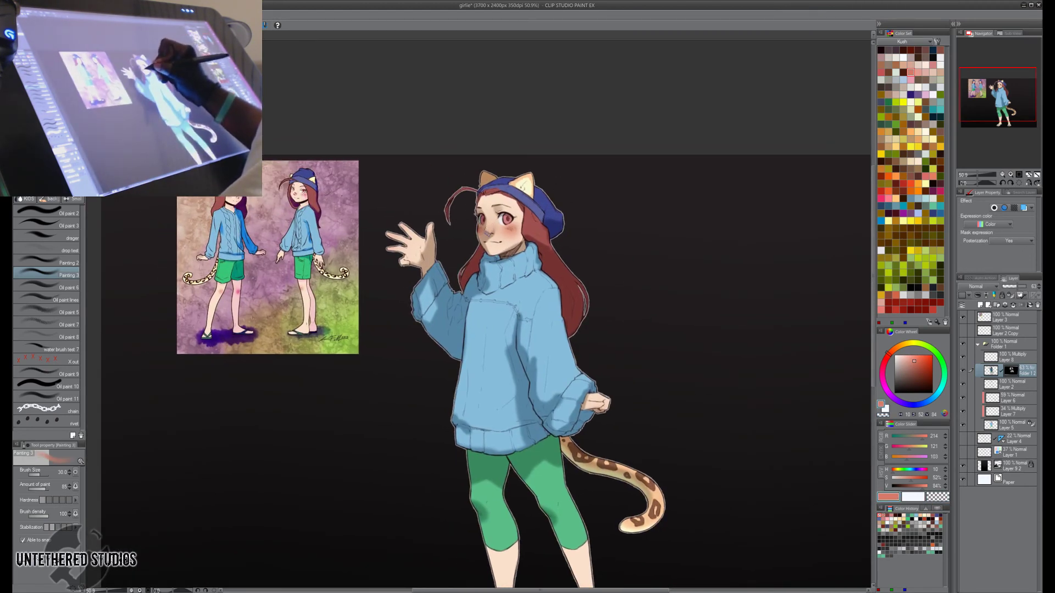
pyautogui.press('h')
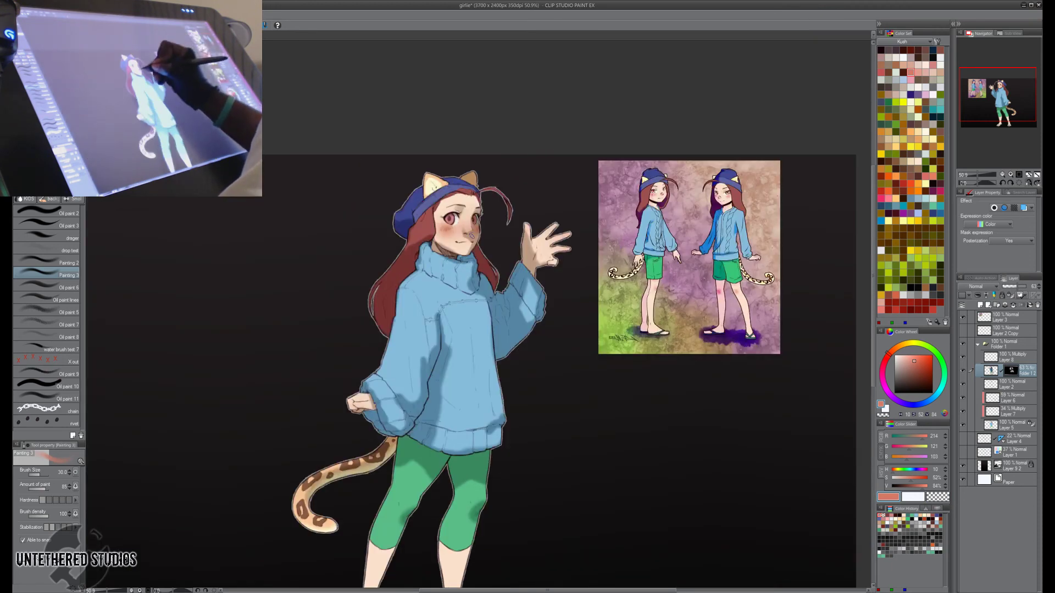
pyautogui.press('c')
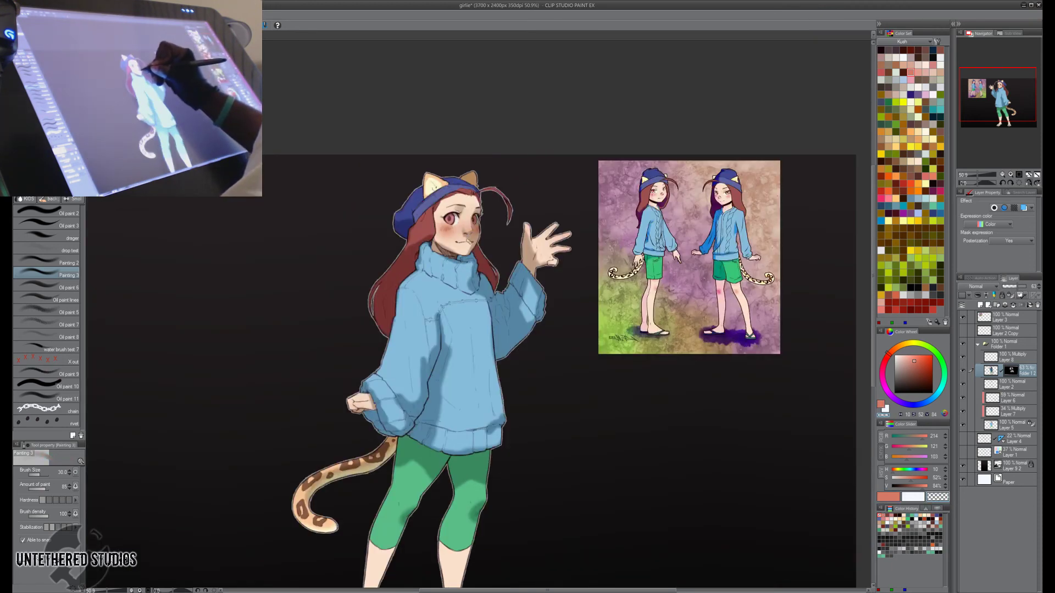
pyautogui.moveTo(488, 233); pyautogui.dragTo(521, 289)
pyautogui.press('c')
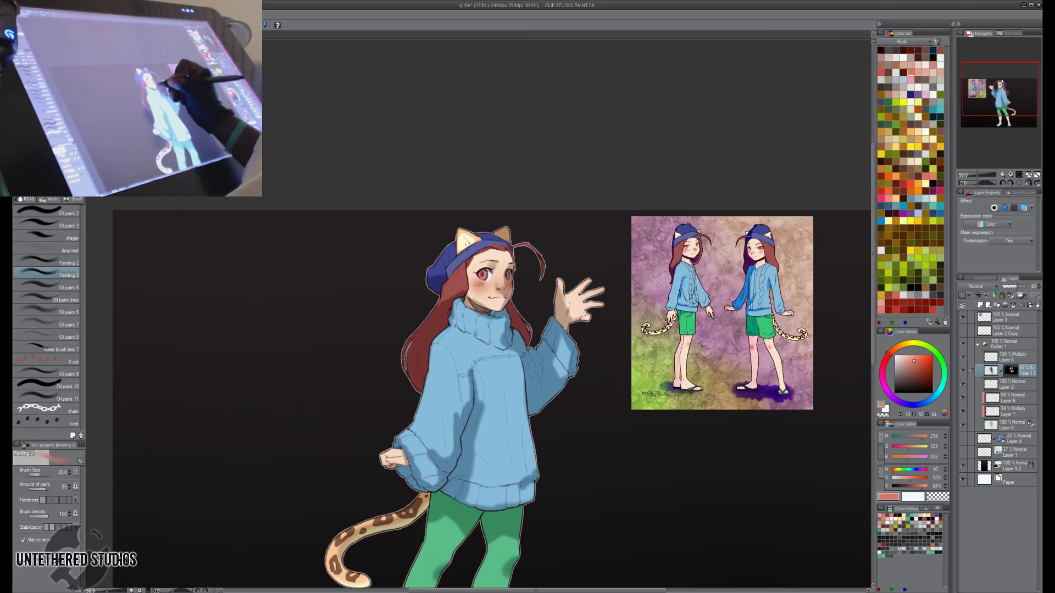
# Turn off the border effect on the character folder and hide the dark background layer, checking the upper body at 100% in both orientations.
pyautogui.click(1019, 175)
pyautogui.moveTo(676, 278); pyautogui.dragTo(623, 357)
pyautogui.press('h')
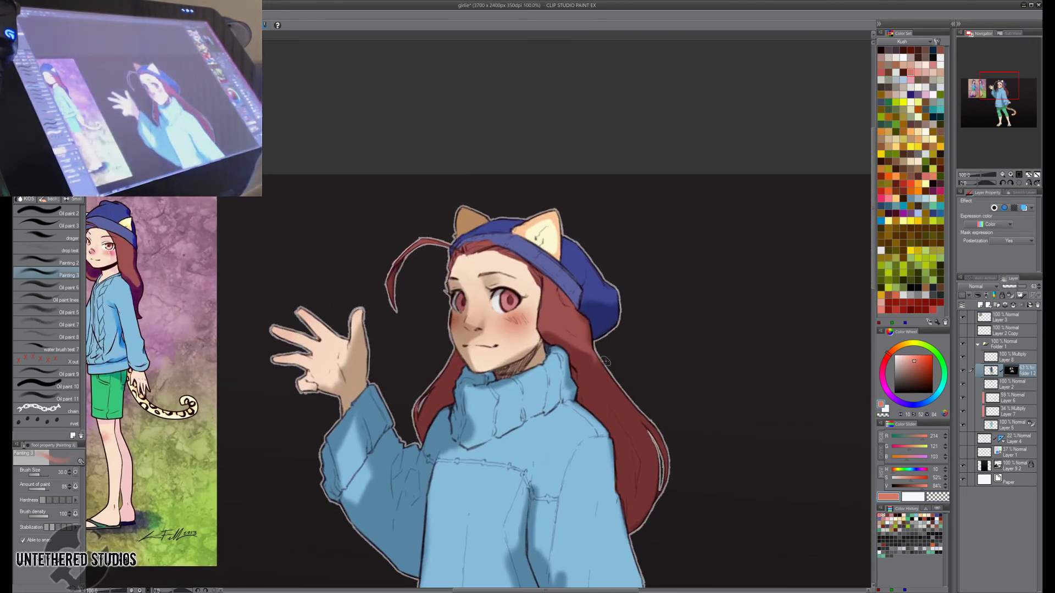
pyautogui.click(1005, 344)
pyautogui.click(1004, 208)
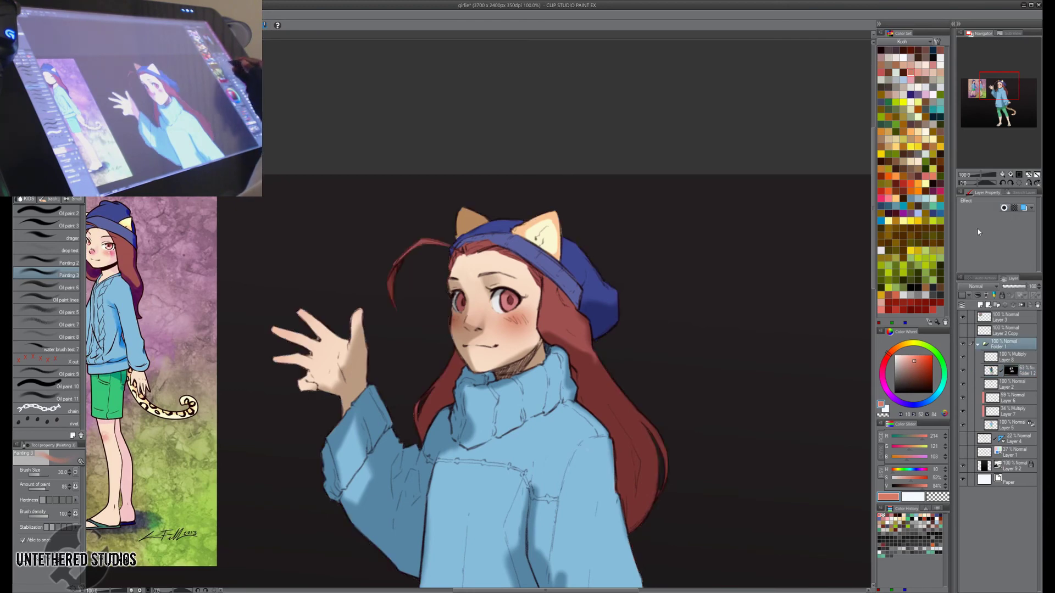
pyautogui.press('h')
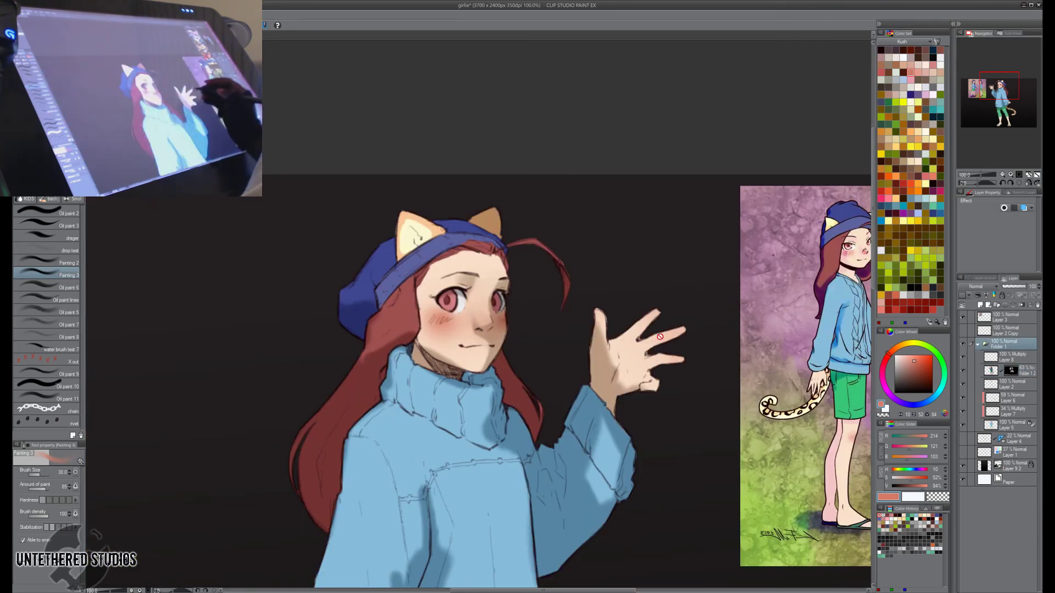
pyautogui.click(963, 466)
pyautogui.press('h')
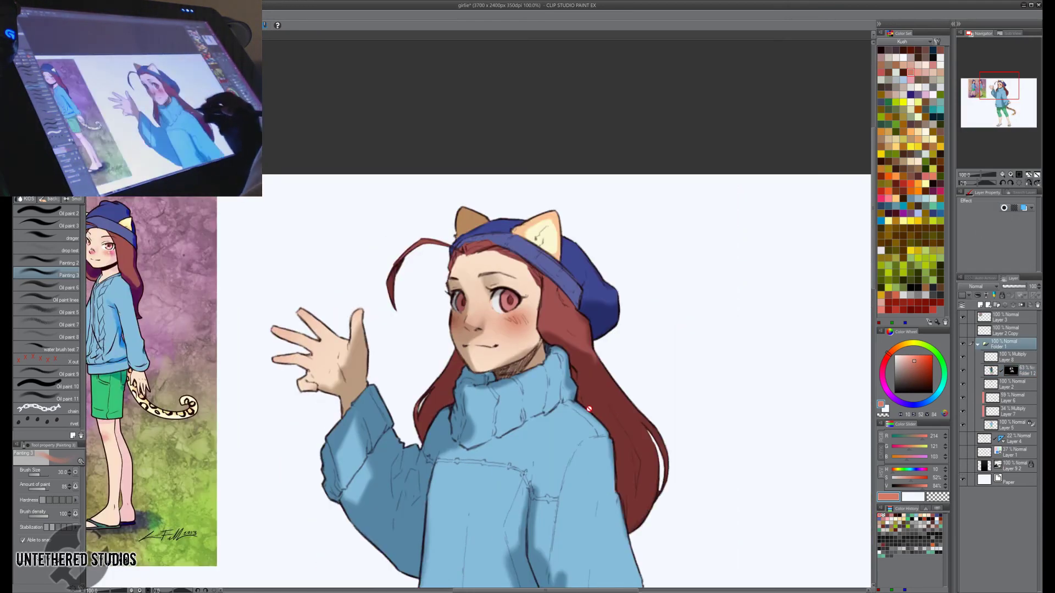
# Refine the shadows around the nose and cheek on the shadow folder's mask with the Painting brush at size 25, alternating painting and erasing.
pyautogui.click(1014, 370)
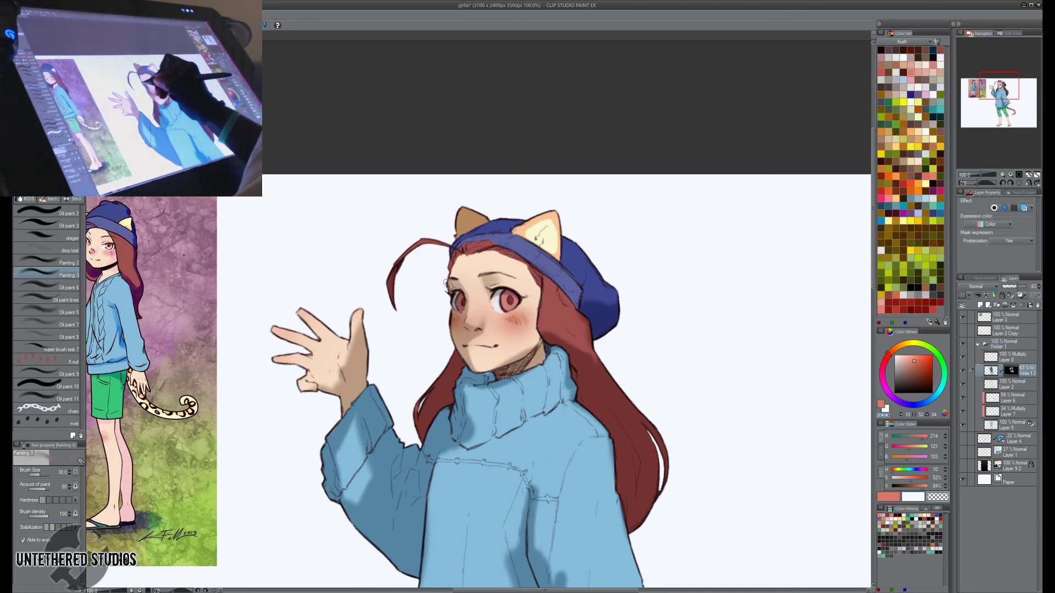
pyautogui.press('c')
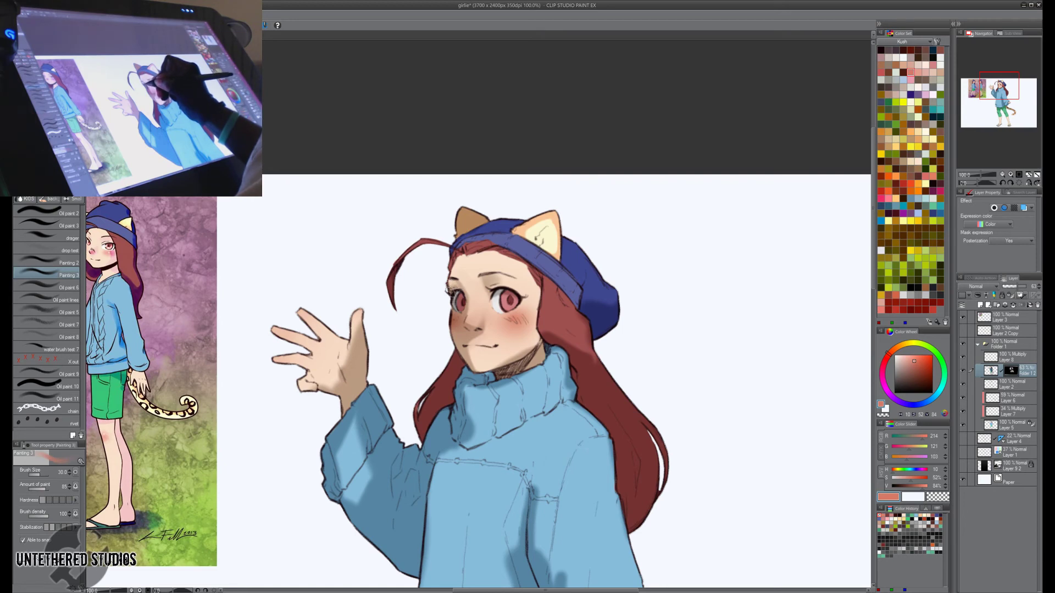
pyautogui.press('h')
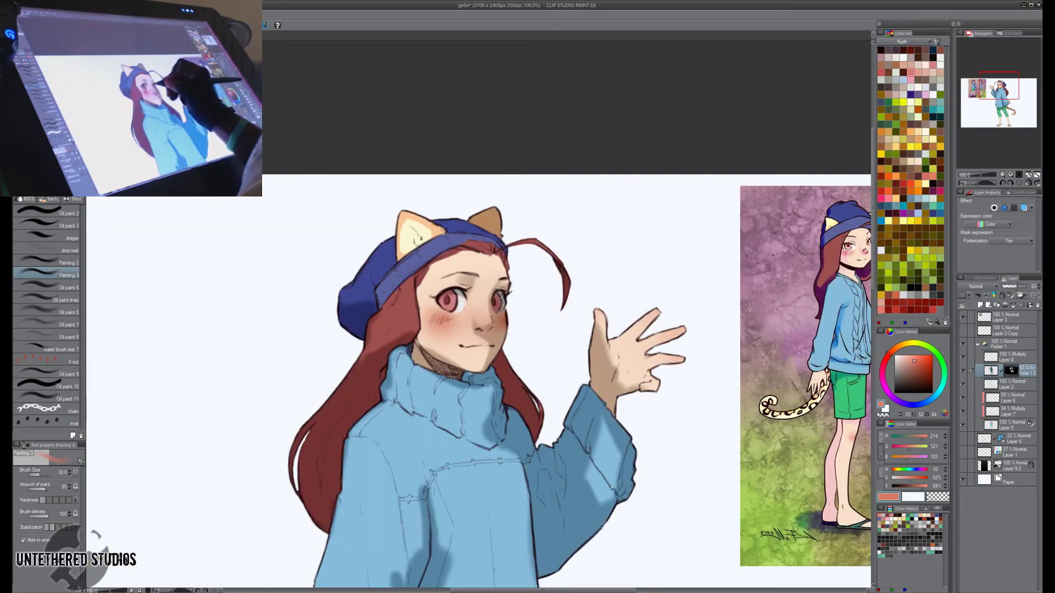
pyautogui.press('c')
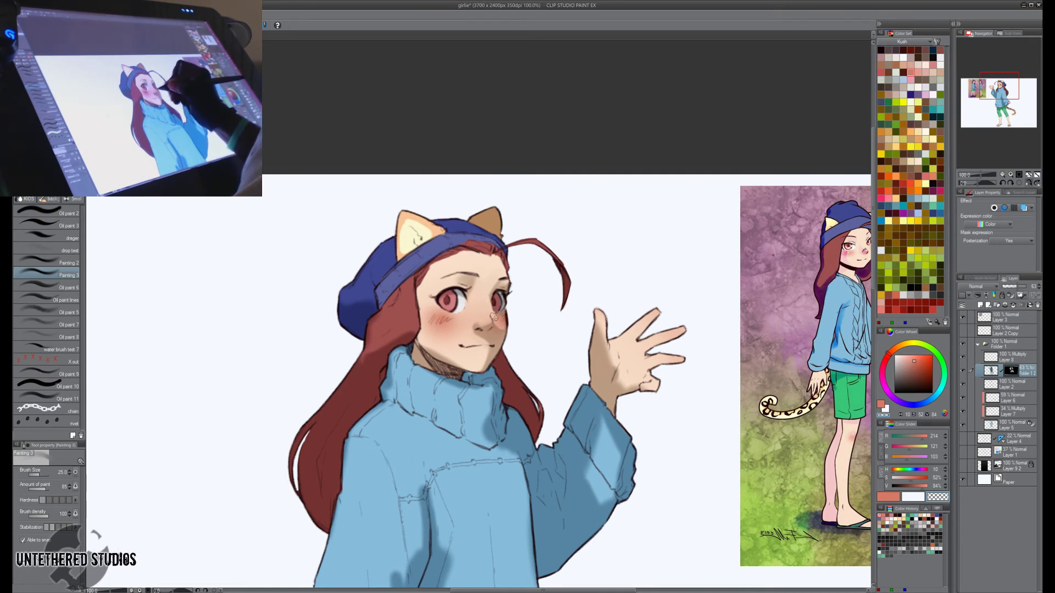
pyautogui.press('c')
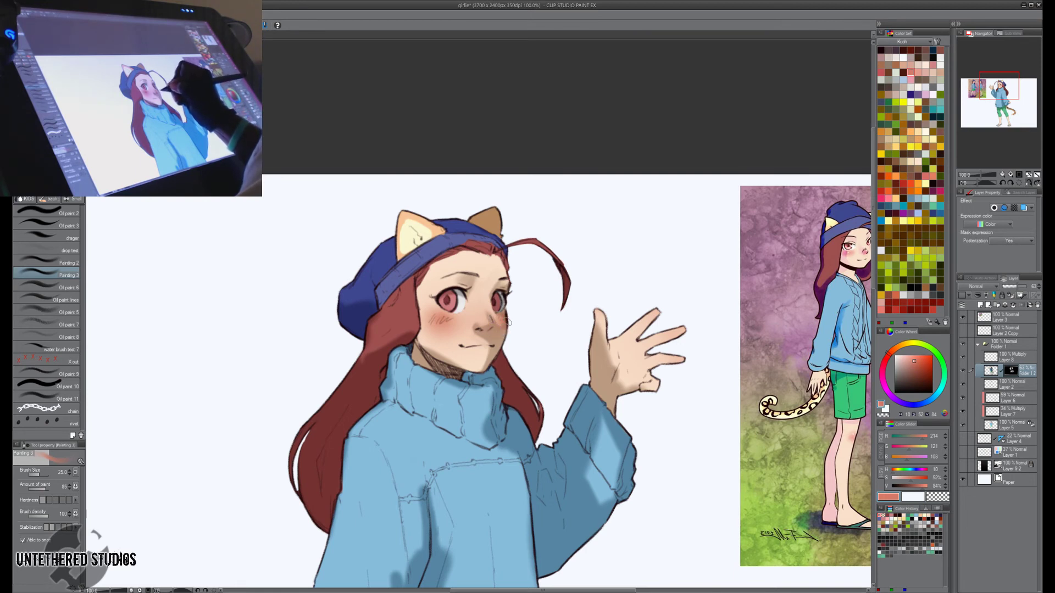
pyautogui.press('c')
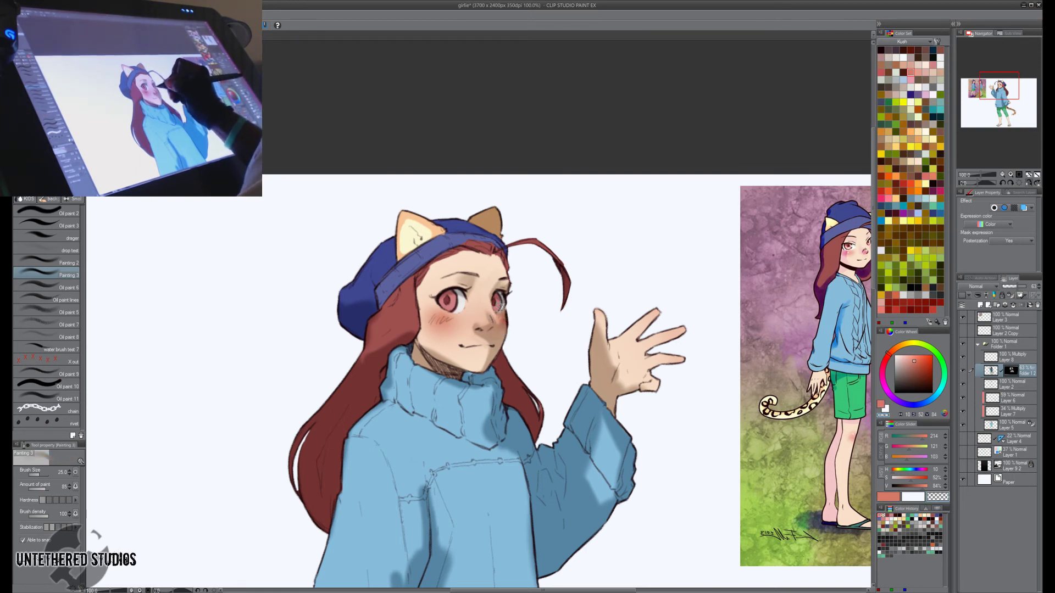
pyautogui.press('c')
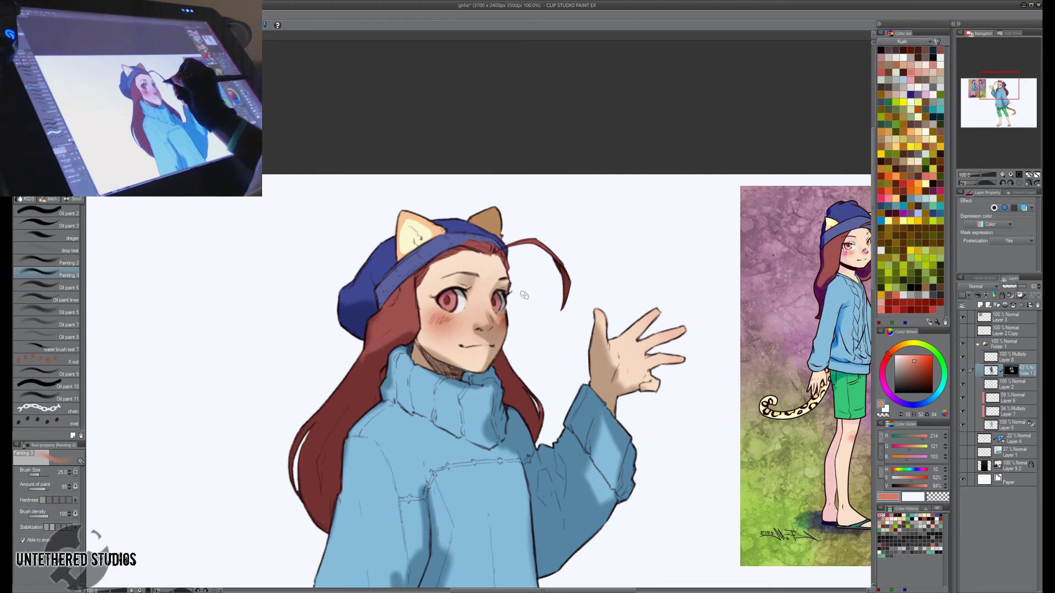
pyautogui.press('h')
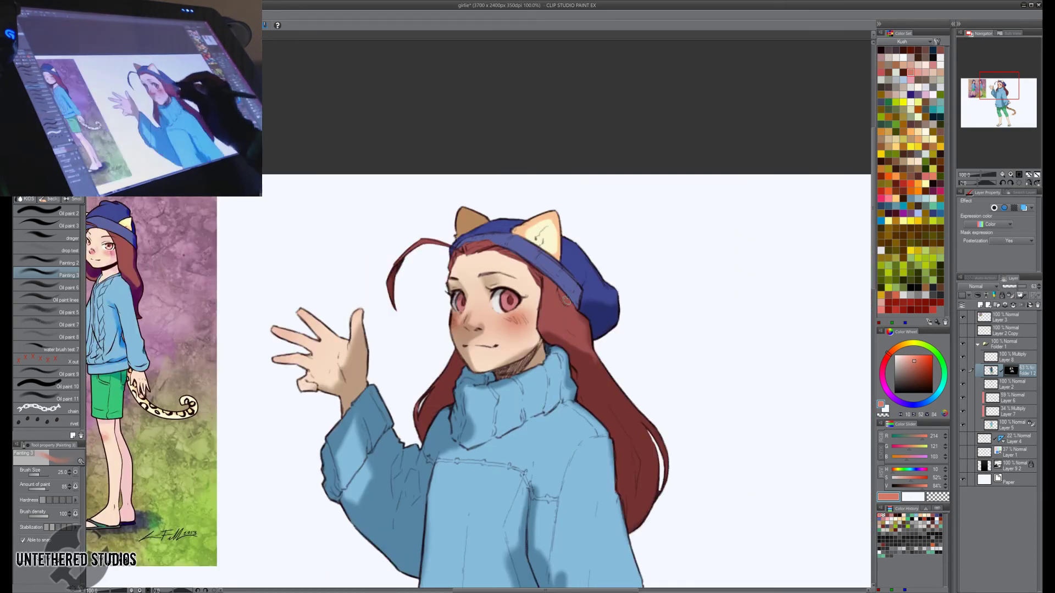
# Touch up the facial shadow edges on the mask with the brush at size 17, working in mirrored and normal view.
pyautogui.press('[')
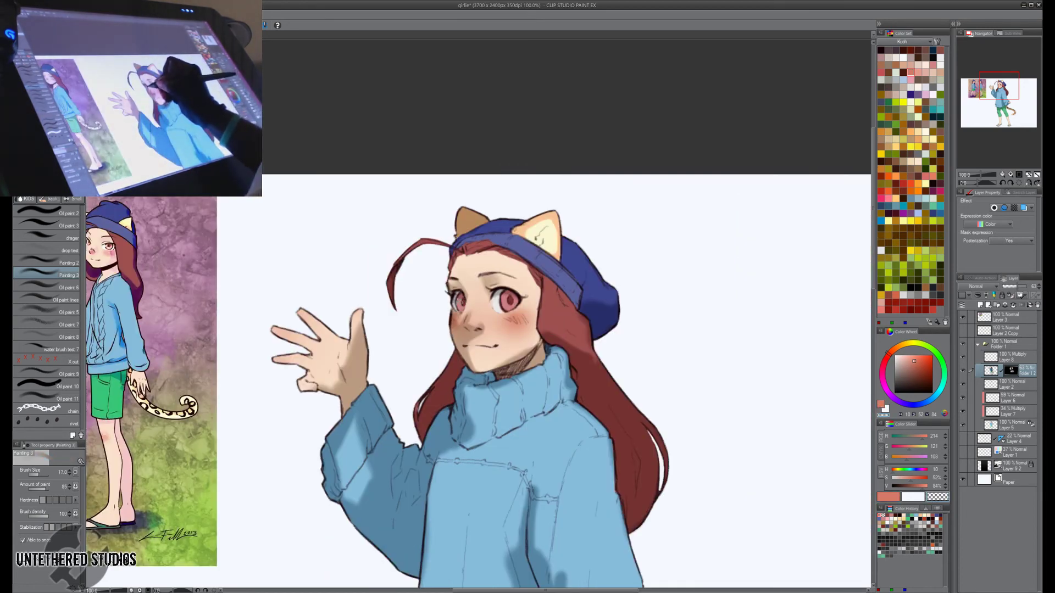
pyautogui.press('h')
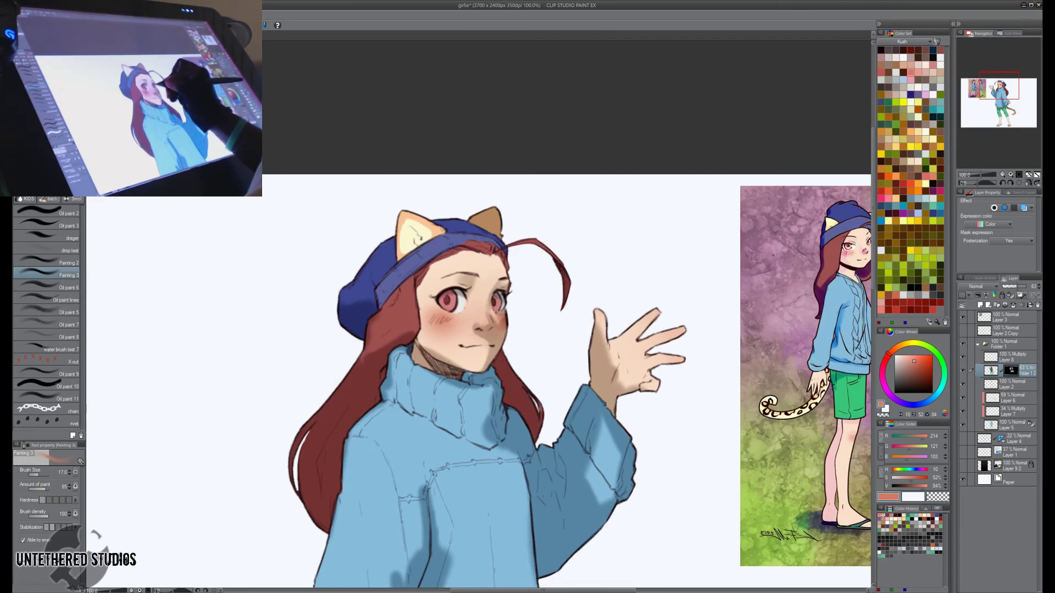
pyautogui.press('c')
pyautogui.press('h')
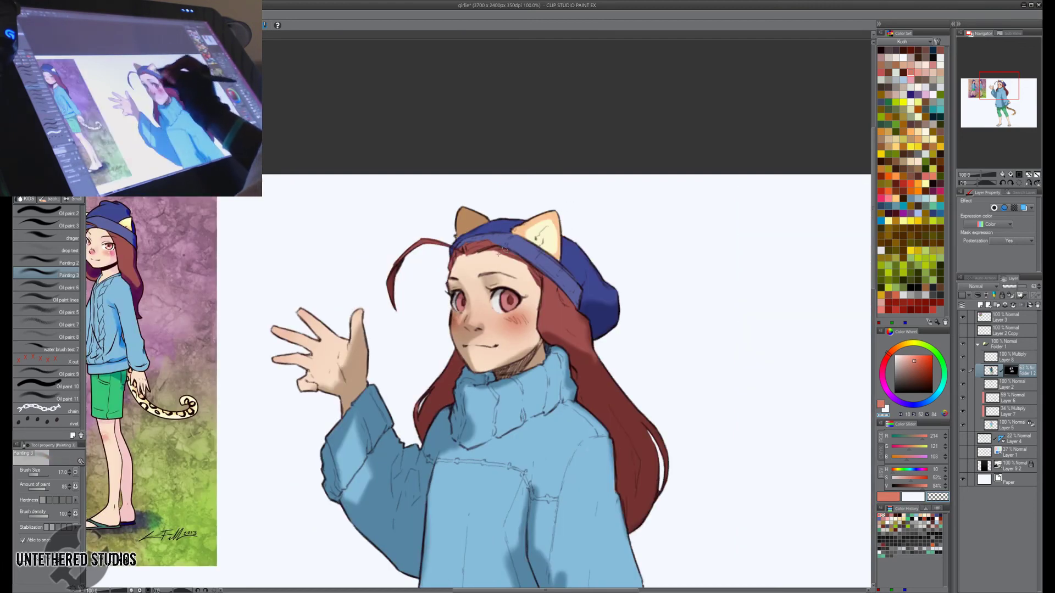
pyautogui.press('c')
pyautogui.press('h')
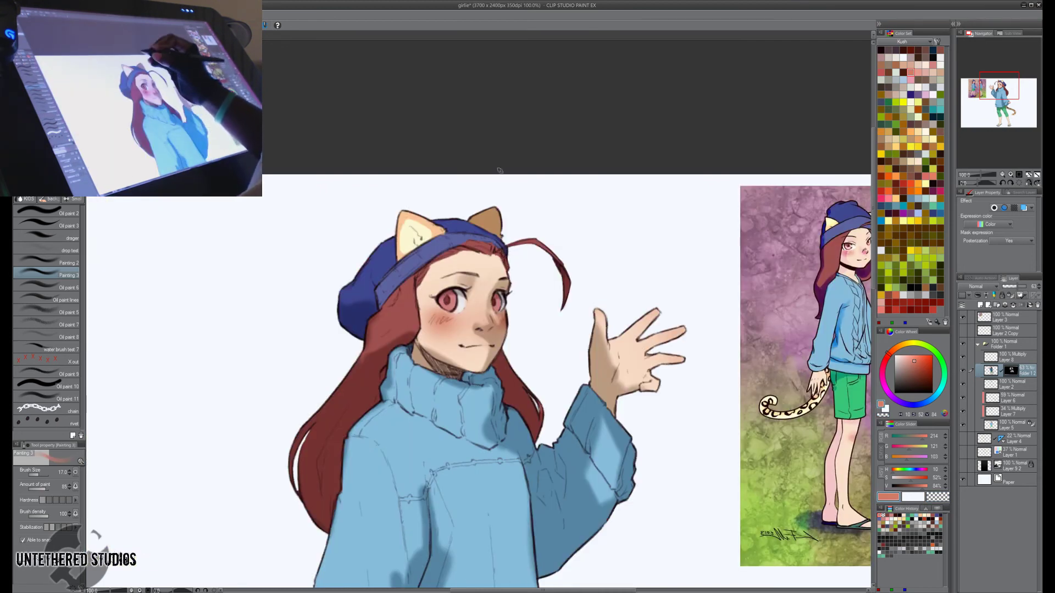
# Refine the hat's shadows along the brim on the mask with brush sizes from 15 to 30, checking both view orientations.
pyautogui.press(']')
pyautogui.press('h')
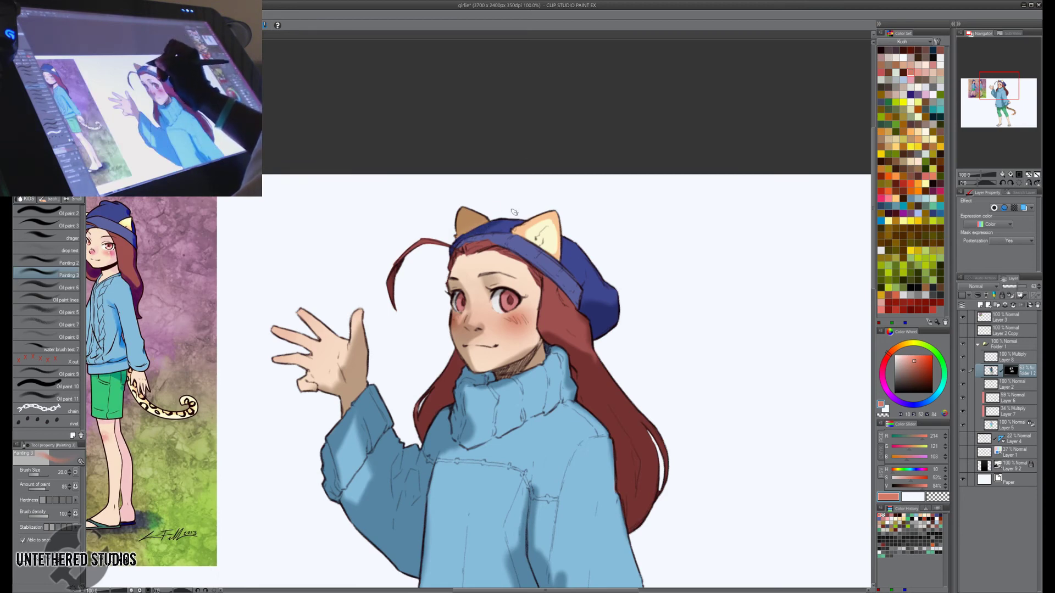
pyautogui.press('h')
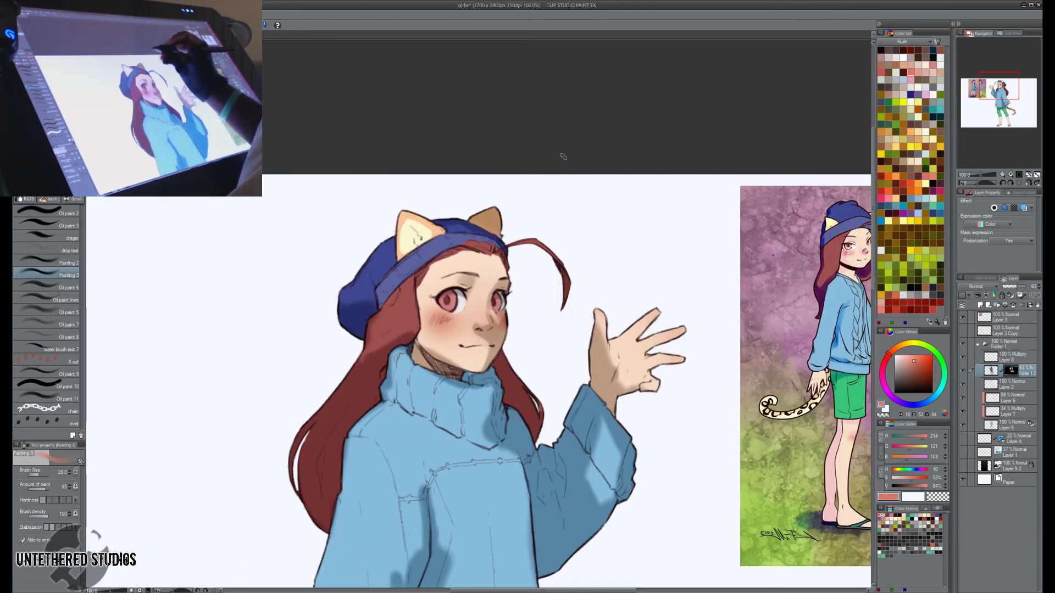
pyautogui.press('h')
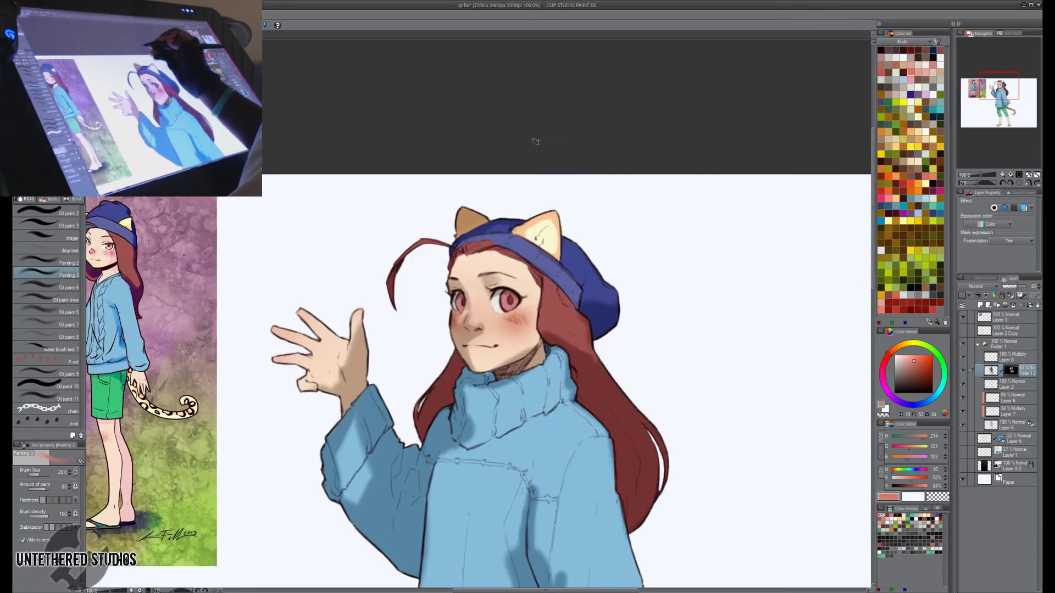
pyautogui.press('h')
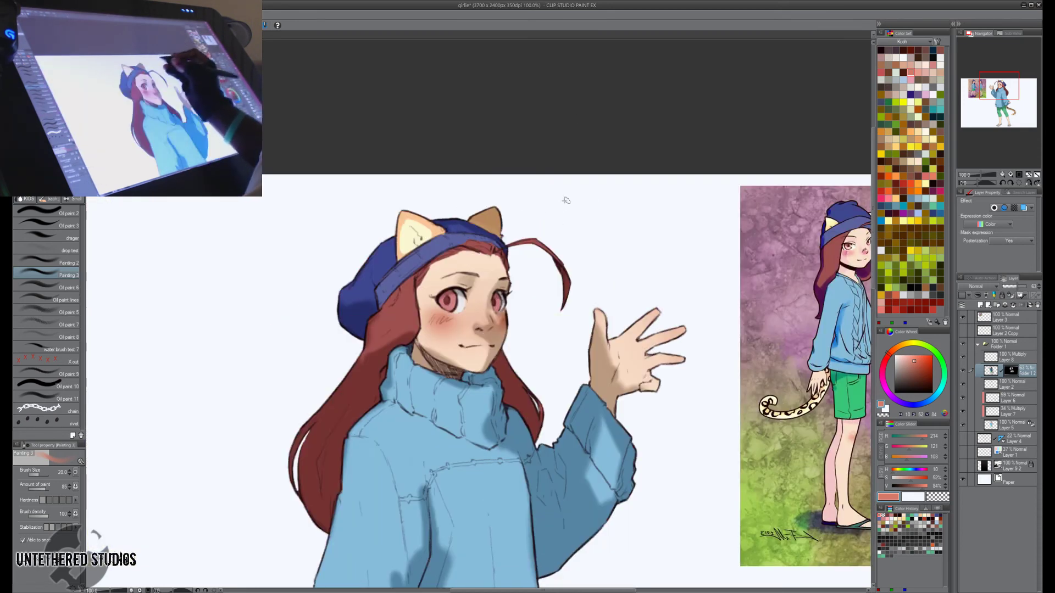
pyautogui.press('[')
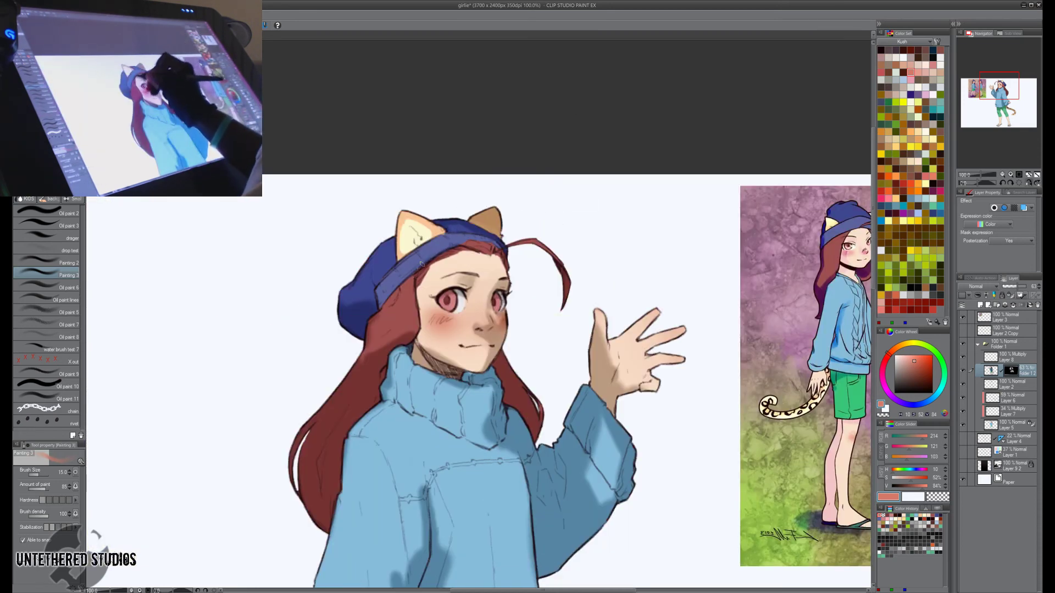
pyautogui.moveTo(422, 264); pyautogui.dragTo(383, 300)
pyautogui.press('h')
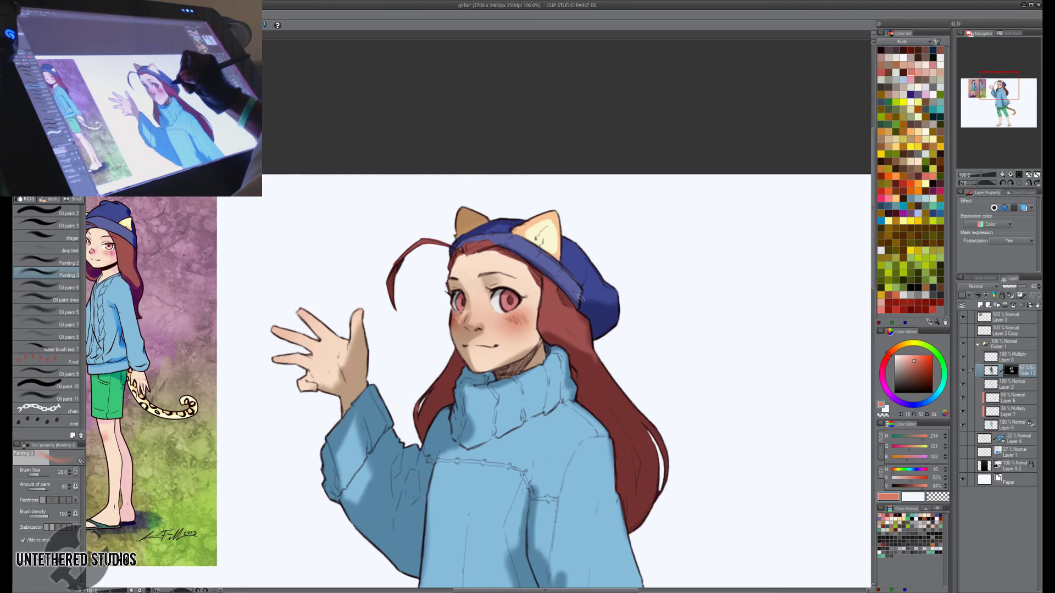
pyautogui.press('h')
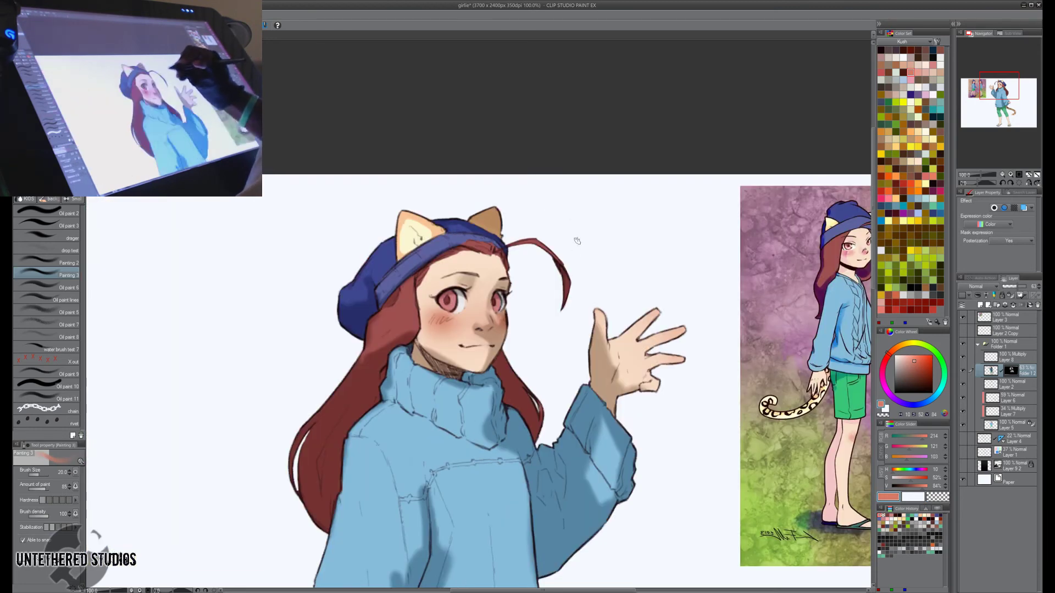
pyautogui.press(']')
pyautogui.press(']')
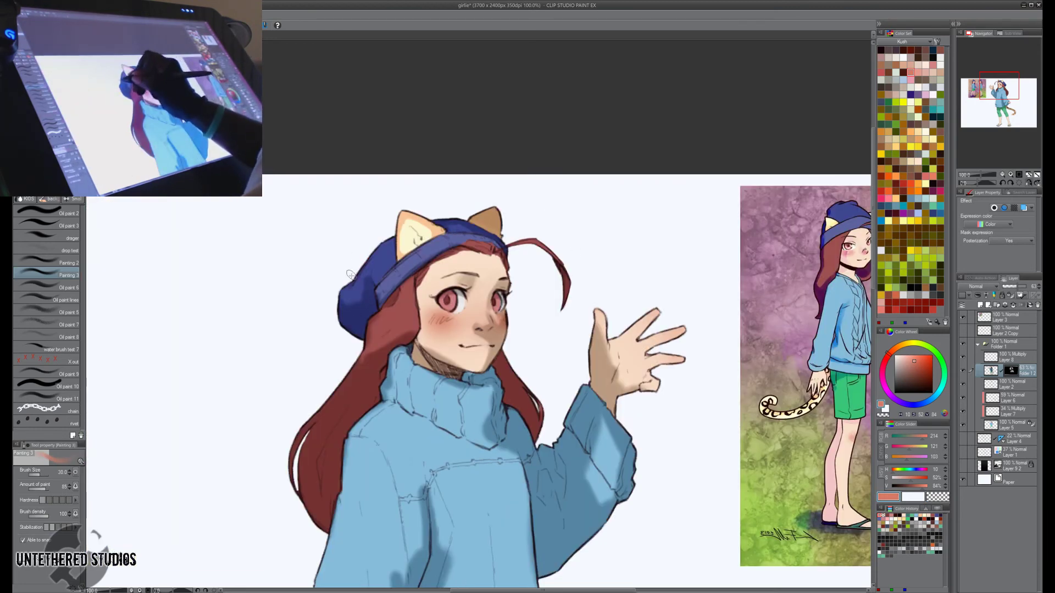
pyautogui.press('h')
# Set the shadow folder's opacity to 100% and check the upper body in both view orientations.
pyautogui.moveTo(641, 239); pyautogui.dragTo(641, 169)
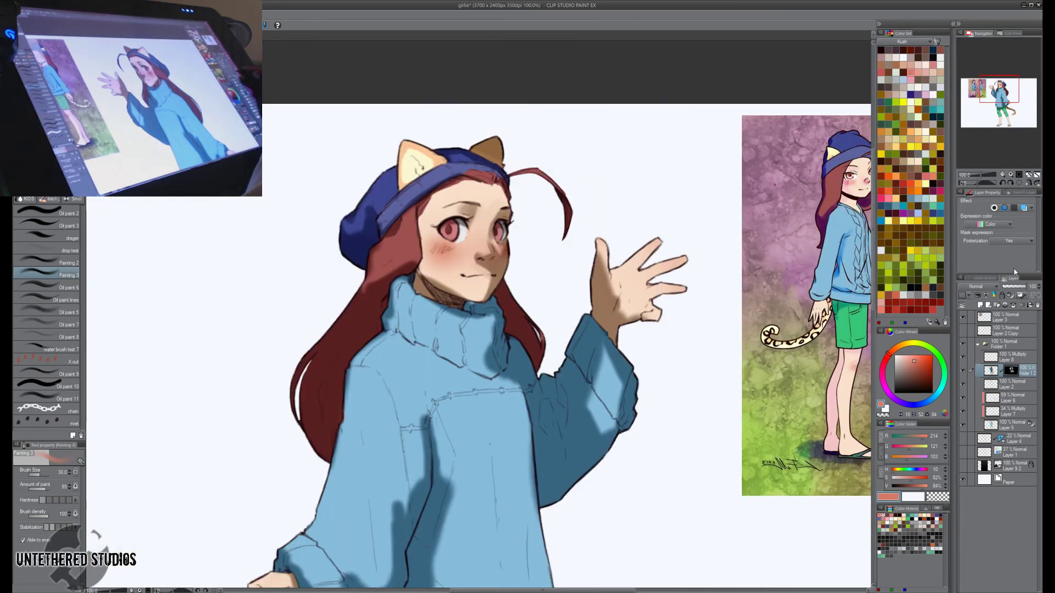
pyautogui.press('h')
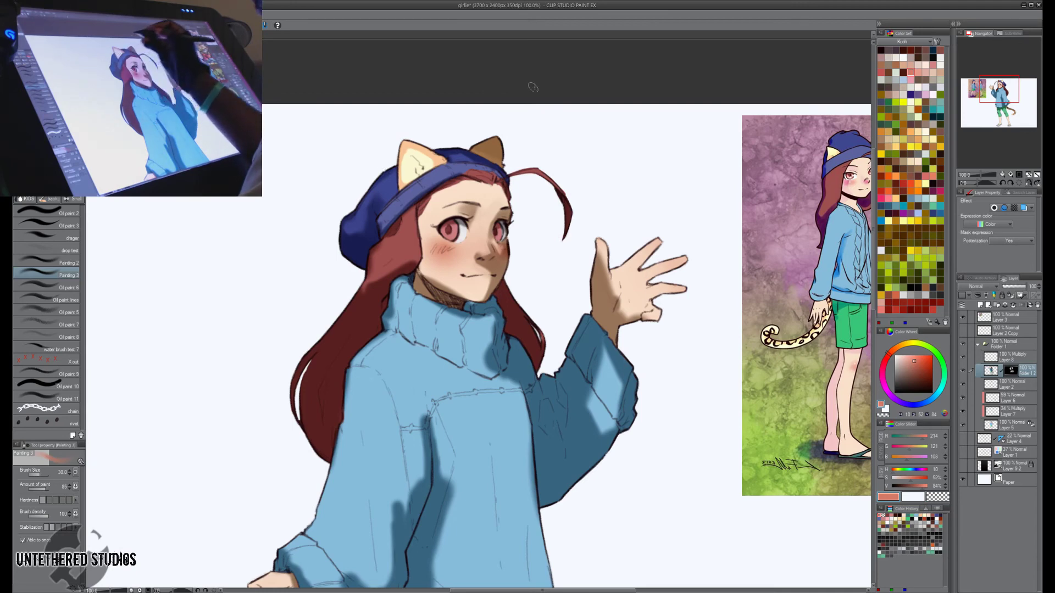
pyautogui.press('h')
# Rework the shadows on the hat brim and the hair beneath it on the mask with the brush at size 20, painting and erasing.
pyautogui.press('[')
pyautogui.press('[')
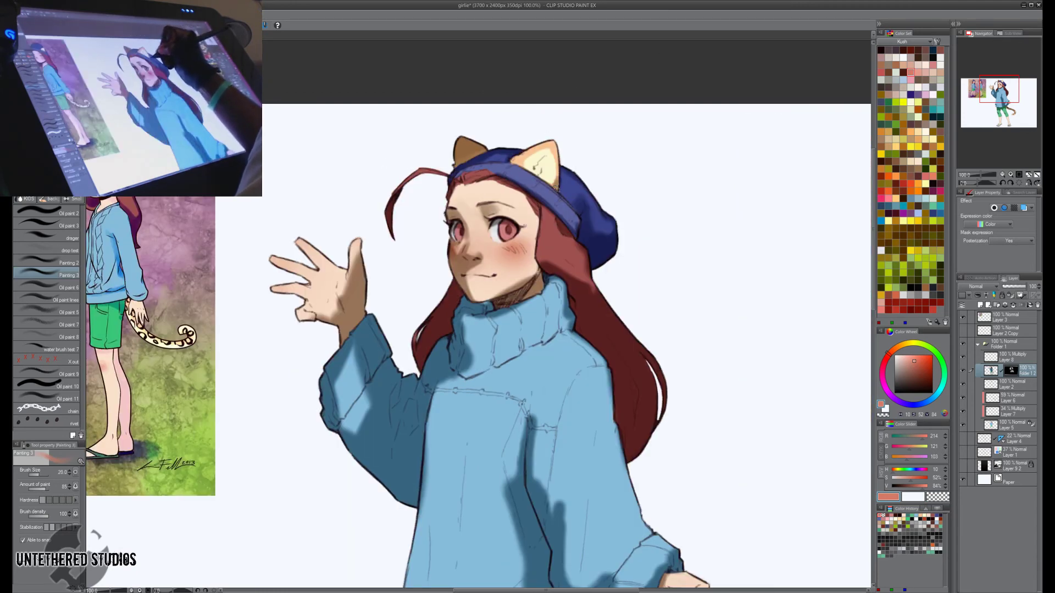
pyautogui.press('h')
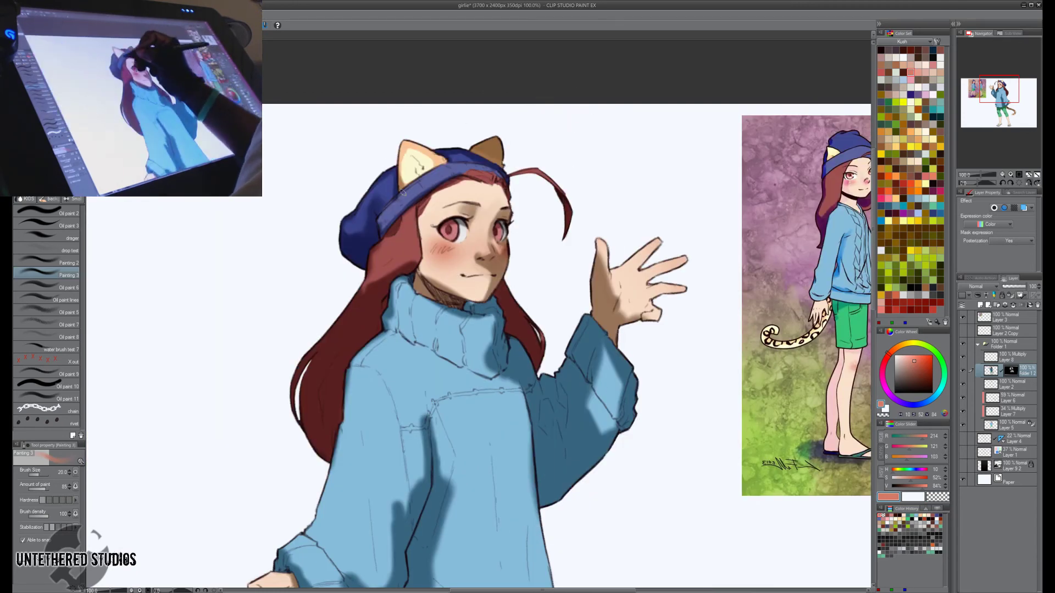
pyautogui.moveTo(388, 206)
pyautogui.mouseDown()
pyautogui.moveTo(372, 230)
pyautogui.moveTo(398, 213)
pyautogui.moveTo(382, 233)
pyautogui.mouseUp()
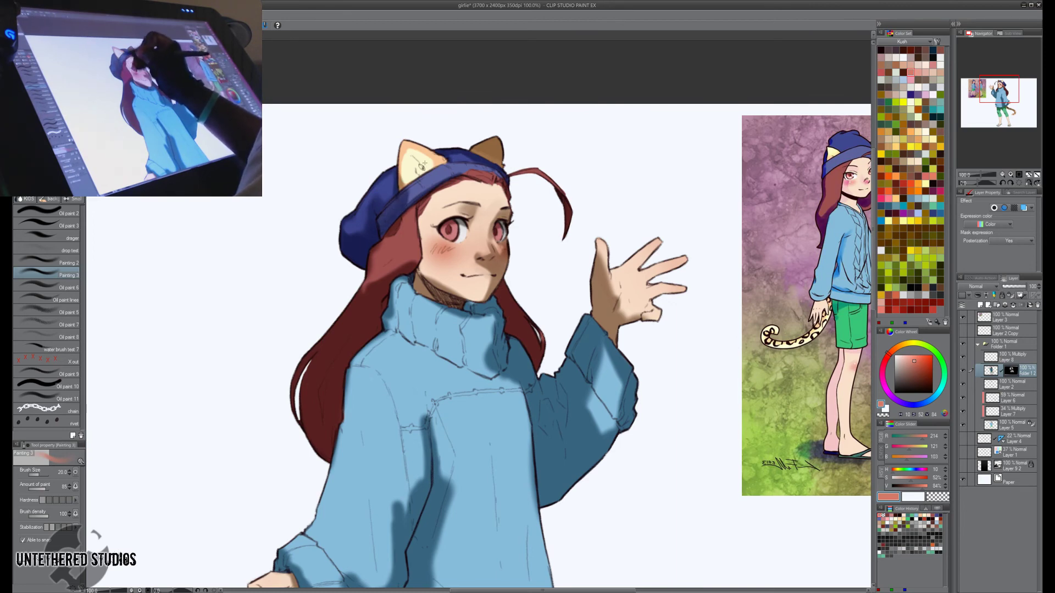
pyautogui.press('h')
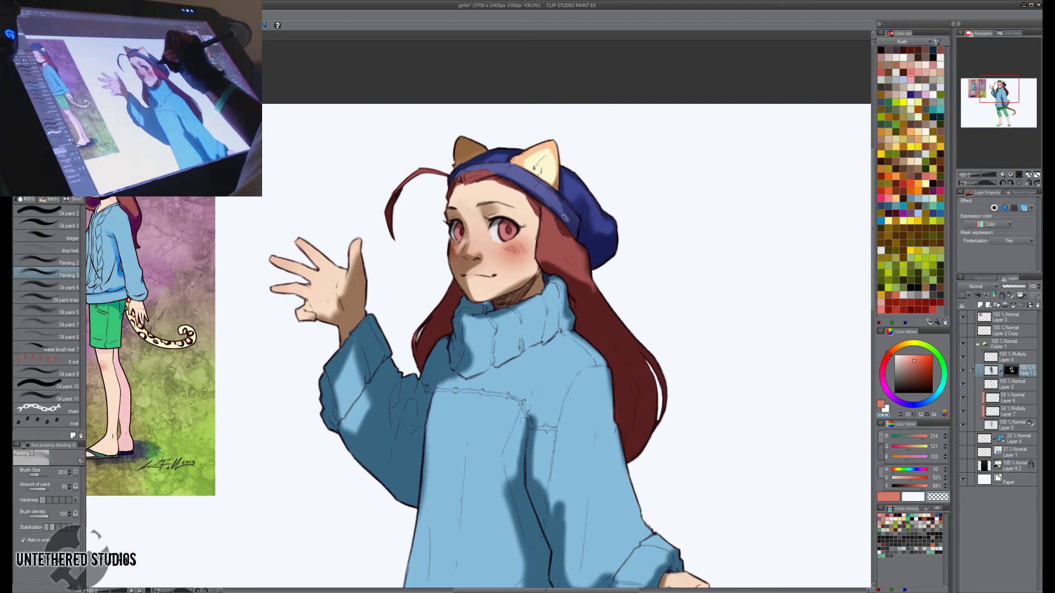
pyautogui.press('c')
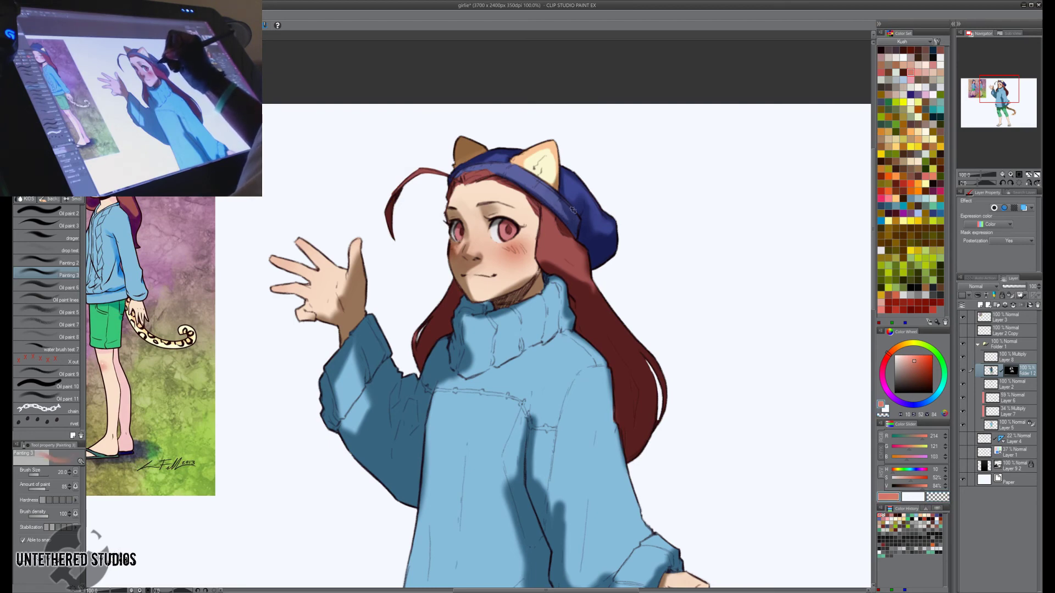
pyautogui.press('h')
pyautogui.moveTo(566, 149); pyautogui.dragTo(599, 277)
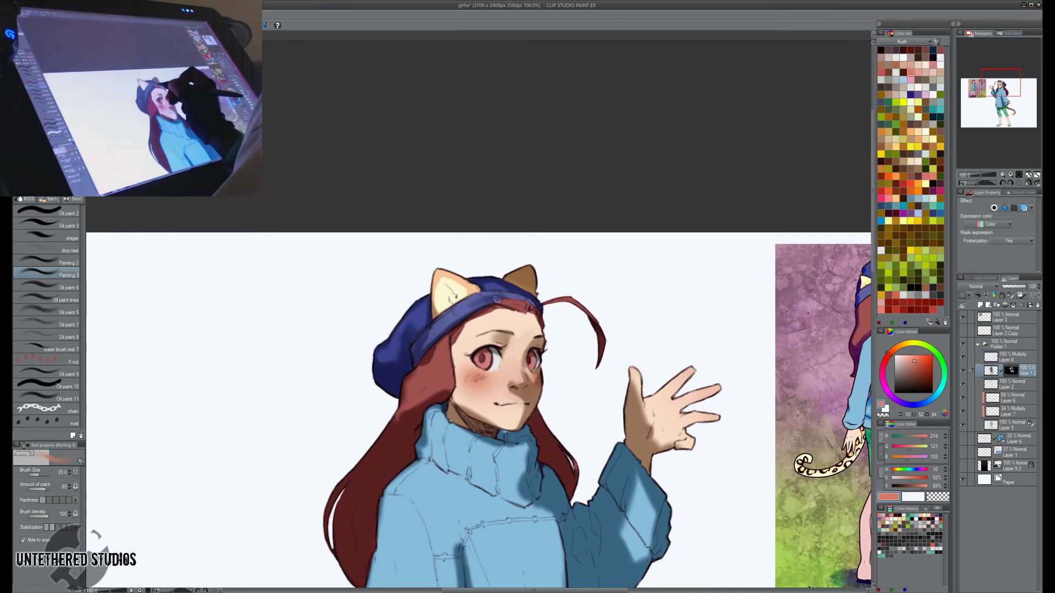
pyautogui.press('c')
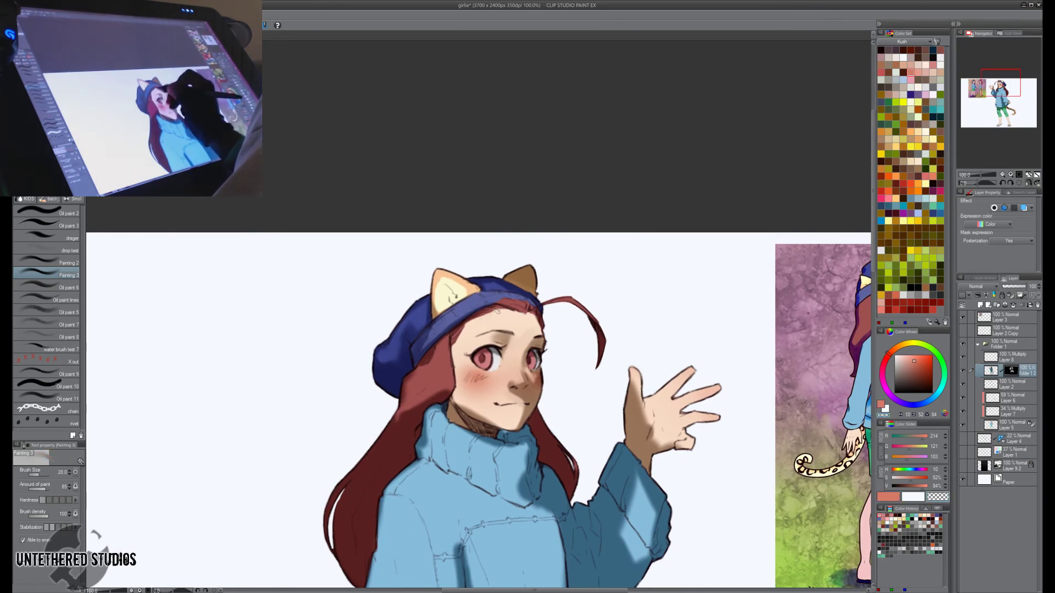
pyautogui.press('c')
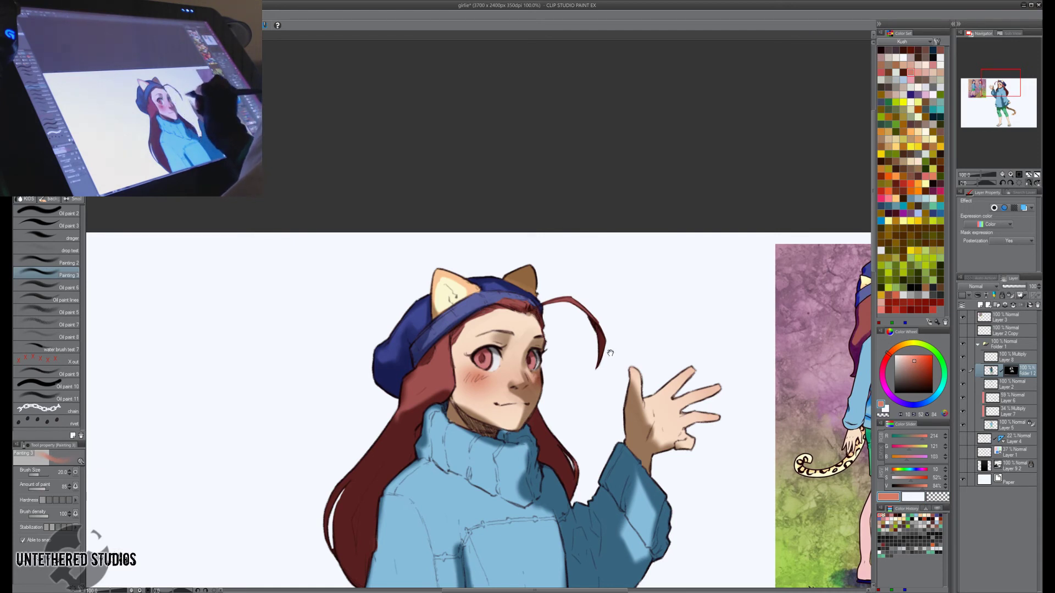
# Refine the shadows around the nose, cheek and mouth on the mask with brush sizes 20 and 15, in both view orientations.
pyautogui.moveTo(611, 354); pyautogui.dragTo(565, 295)
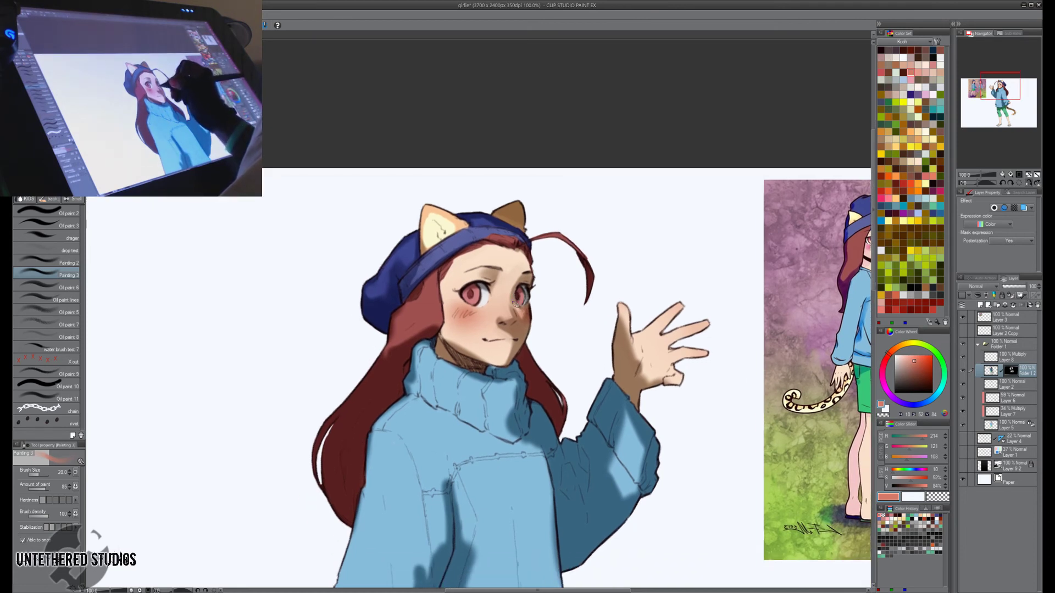
pyautogui.press('c')
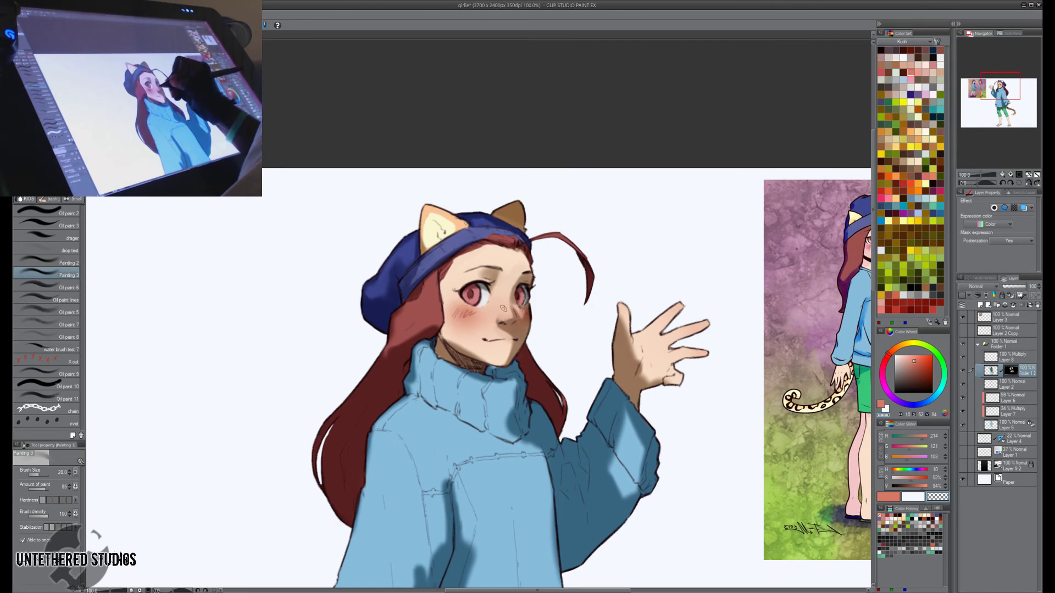
pyautogui.press('c')
pyautogui.press('h')
pyautogui.moveTo(515, 319); pyautogui.dragTo(570, 329)
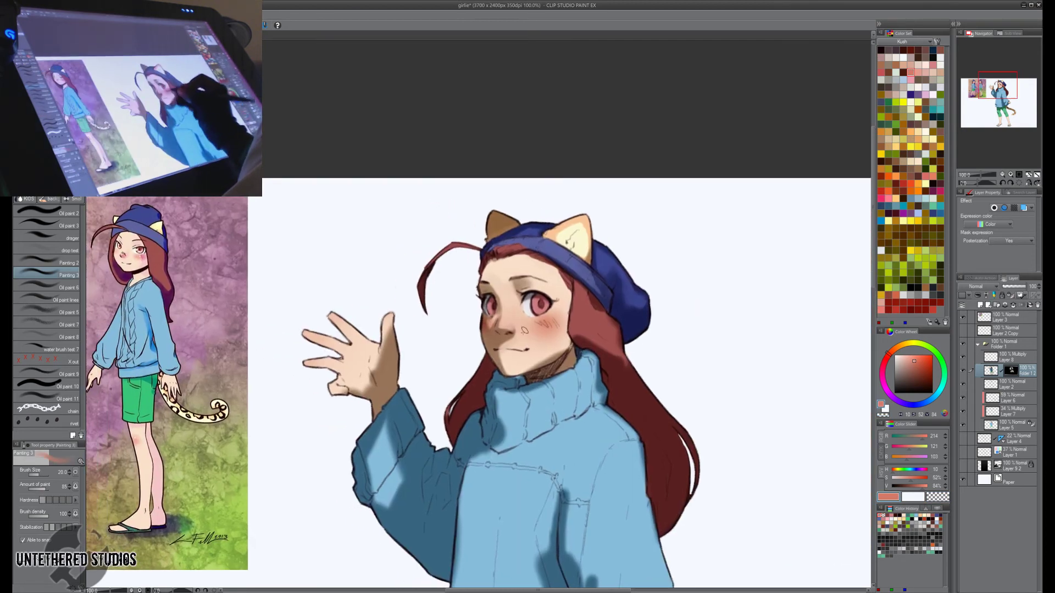
pyautogui.press('c')
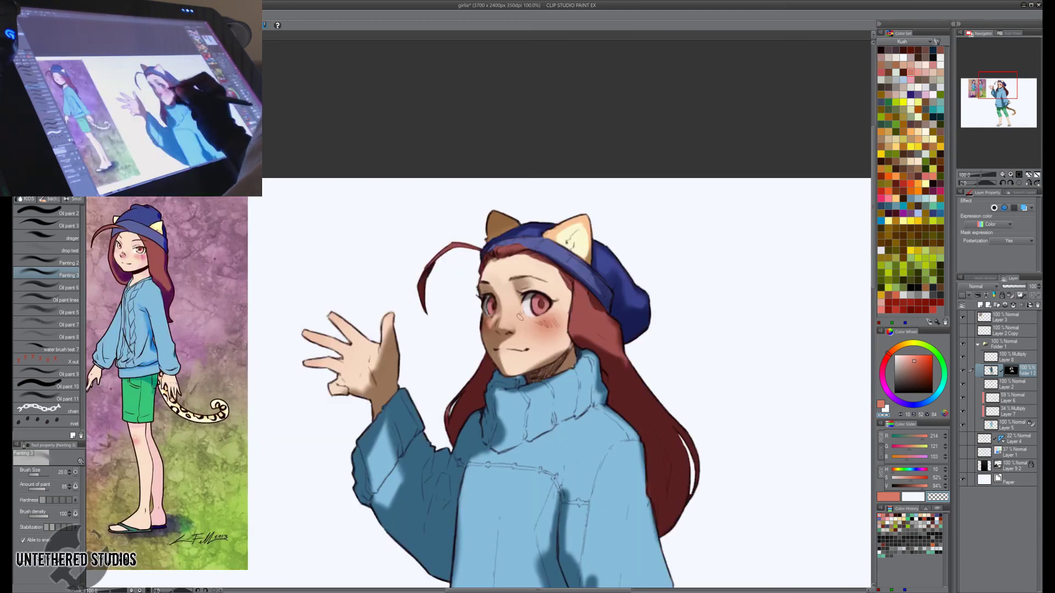
pyautogui.press('c')
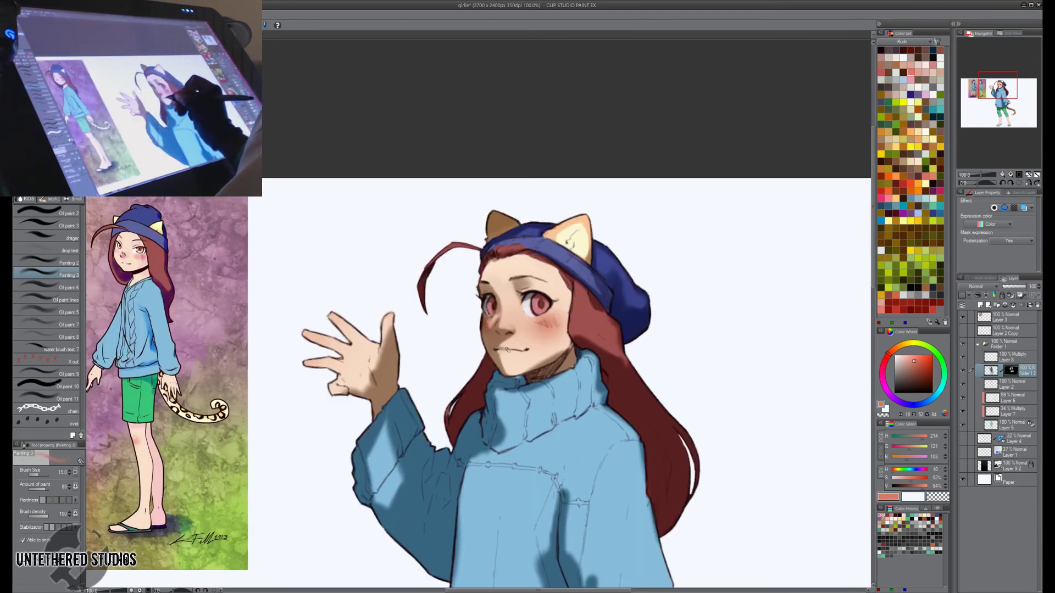
pyautogui.press('c')
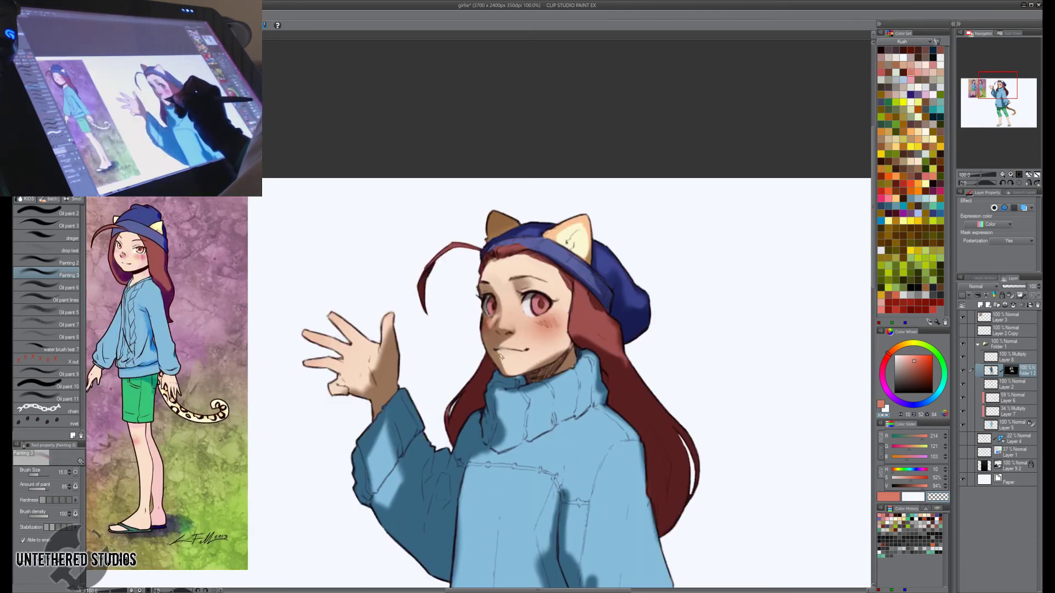
# Touch up the shadow edge around the mouth and chin on the mask, painting and erasing with the brush at size 17.
pyautogui.press('h')
pyautogui.press('c')
pyautogui.press(']')
pyautogui.press(']')
pyautogui.press(']')
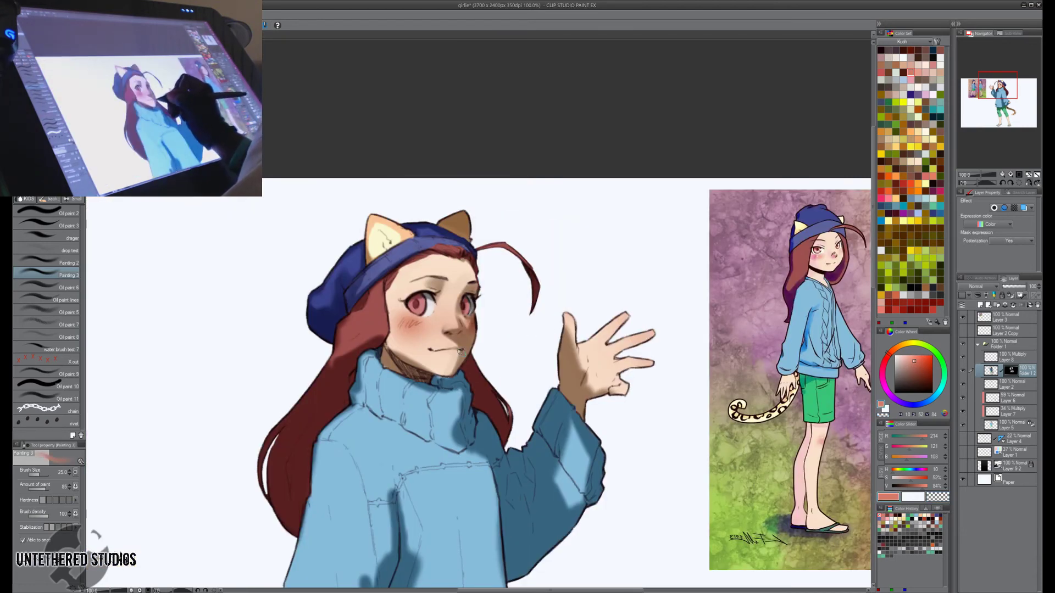
pyautogui.press('c')
pyautogui.press('[')
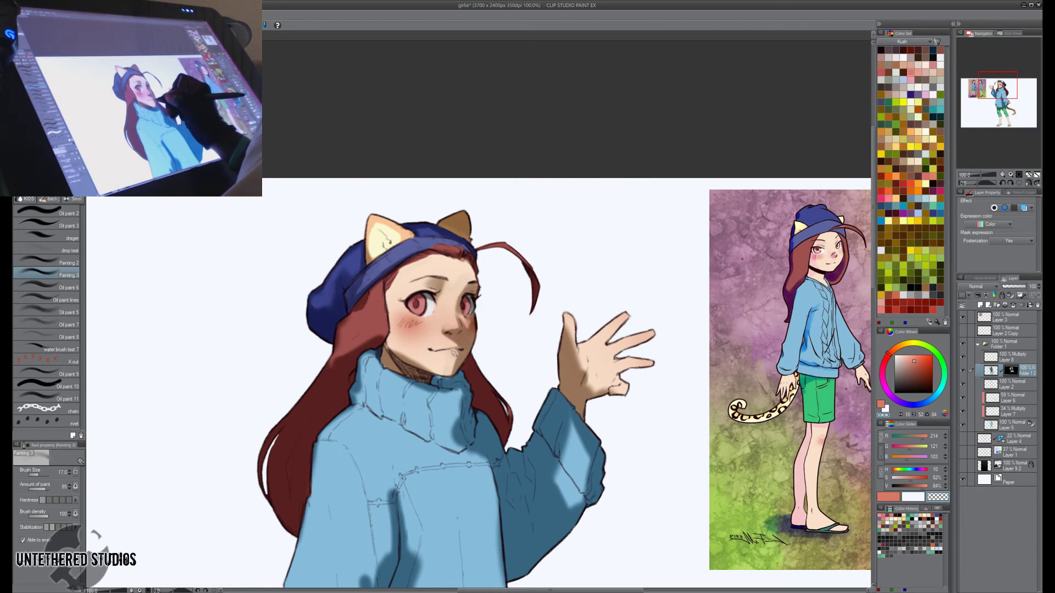
pyautogui.press('c')
pyautogui.moveTo(459, 351); pyautogui.dragTo(446, 358)
pyautogui.press('c')
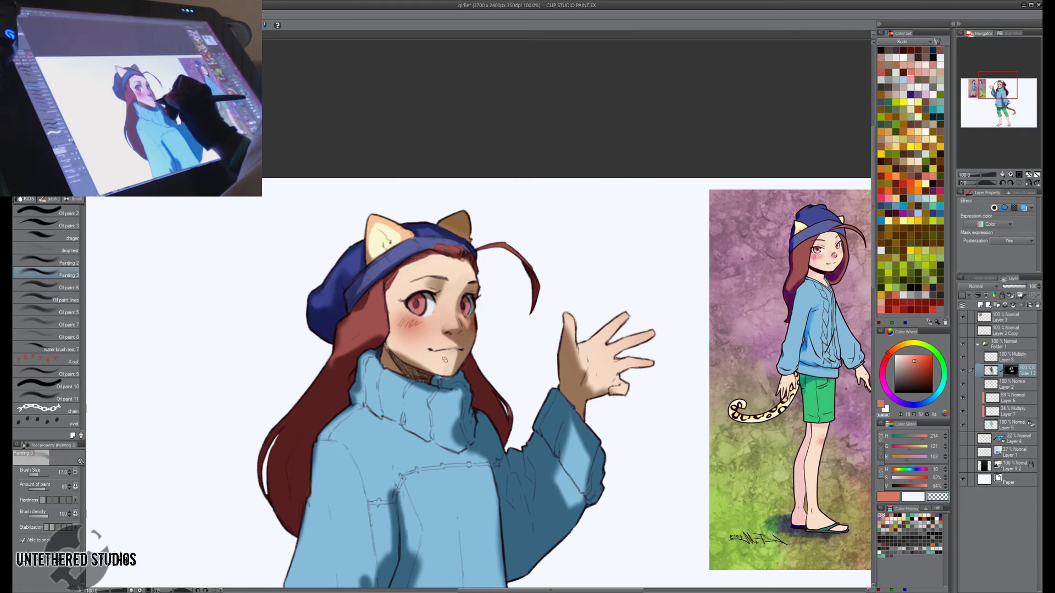
# Adjust the shadow on the neck and the hair beside it in mirrored view with the brush at size 17.
pyautogui.press('h')
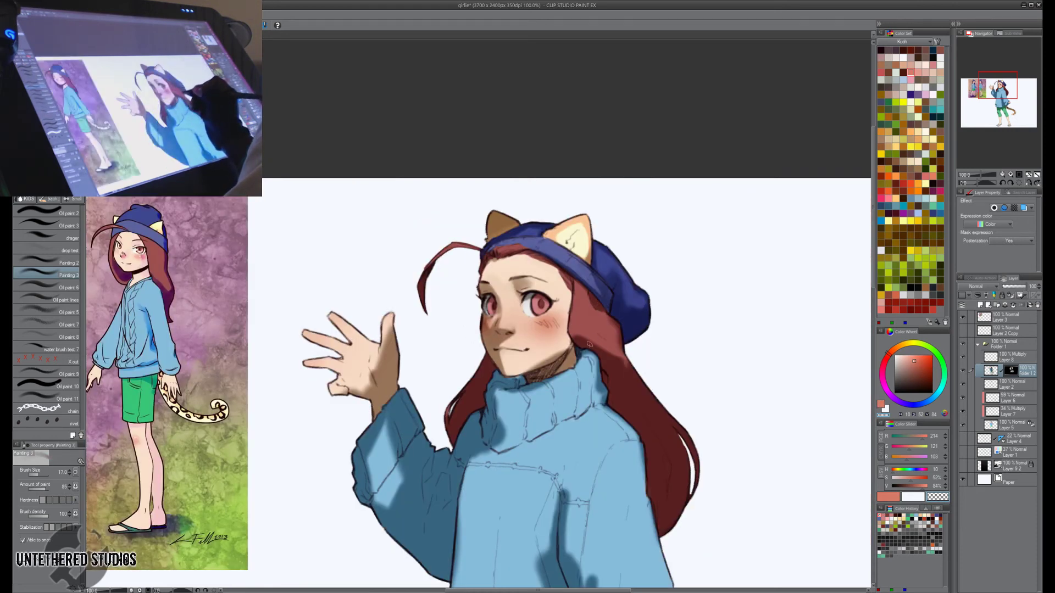
pyautogui.press('c')
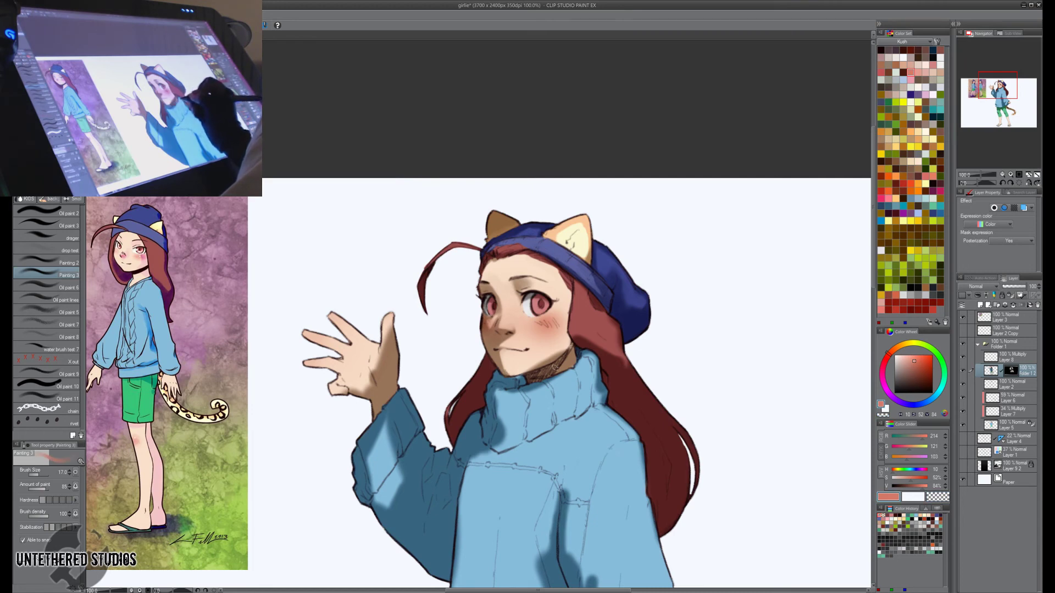
pyautogui.press('c')
pyautogui.moveTo(559, 347)
pyautogui.mouseDown()
pyautogui.moveTo(528, 368)
pyautogui.moveTo(587, 324)
pyautogui.mouseUp()
# Lower the shadow folder's opacity and check the upper body in both view orientations.
pyautogui.press('h')
pyautogui.moveTo(1025, 286); pyautogui.dragTo(1022, 287)
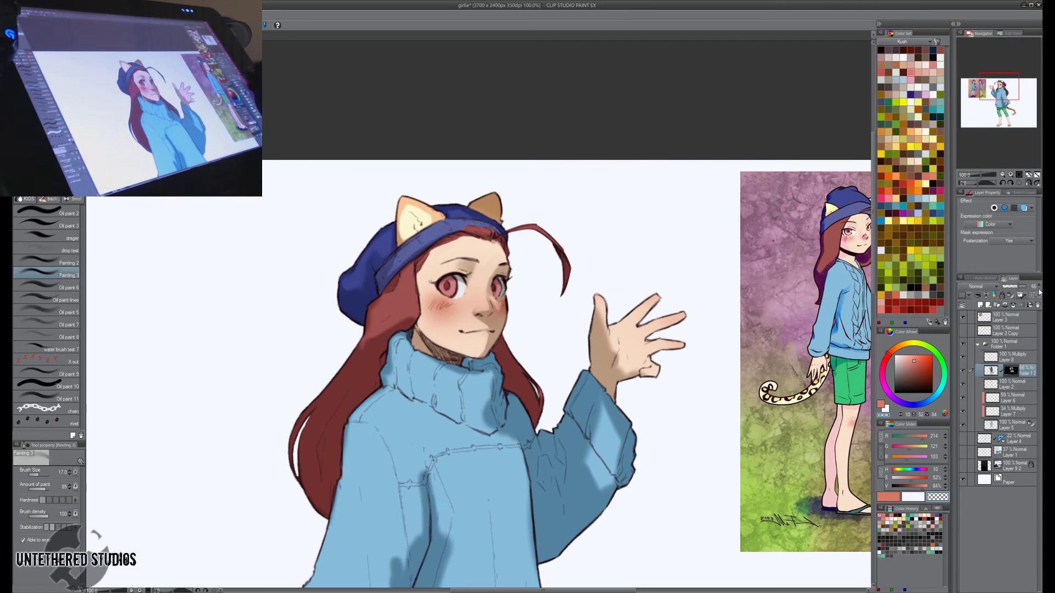
pyautogui.press('h')
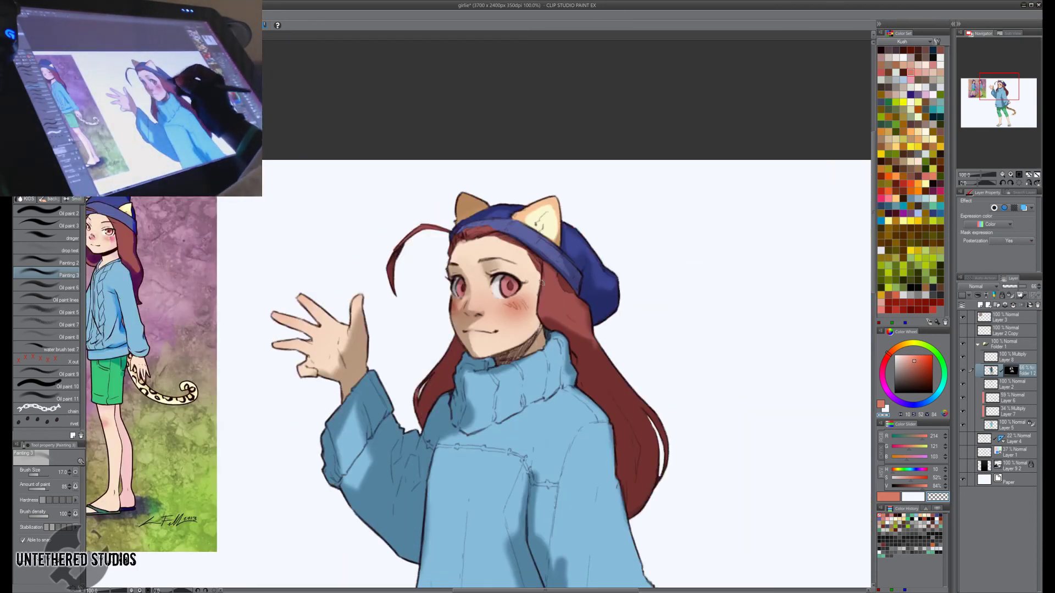
# Touch up the shadows on the hair framing the cheek and around the eyes on the mask with the brush at size 17.
pyautogui.press('c')
pyautogui.moveTo(542, 319); pyautogui.dragTo(536, 335)
pyautogui.moveTo(540, 268); pyautogui.dragTo(536, 323)
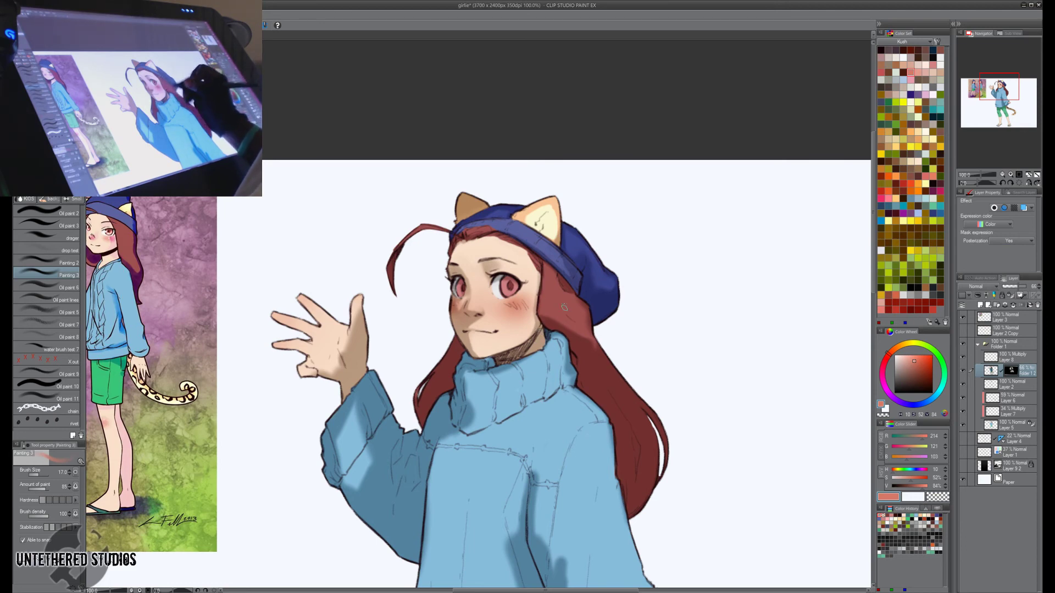
pyautogui.press('h')
pyautogui.press('c')
pyautogui.moveTo(445, 279); pyautogui.dragTo(460, 287)
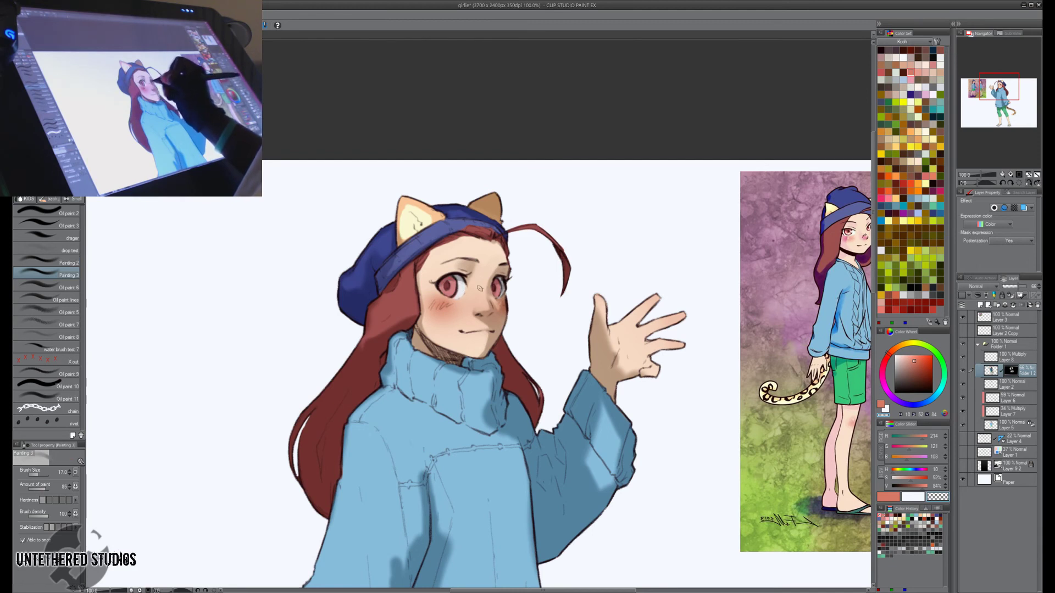
# Refine the shadows on the hair beside the face and on the hat brim with brush sizes 20 and 15.
pyautogui.moveTo(542, 352); pyautogui.dragTo(600, 325)
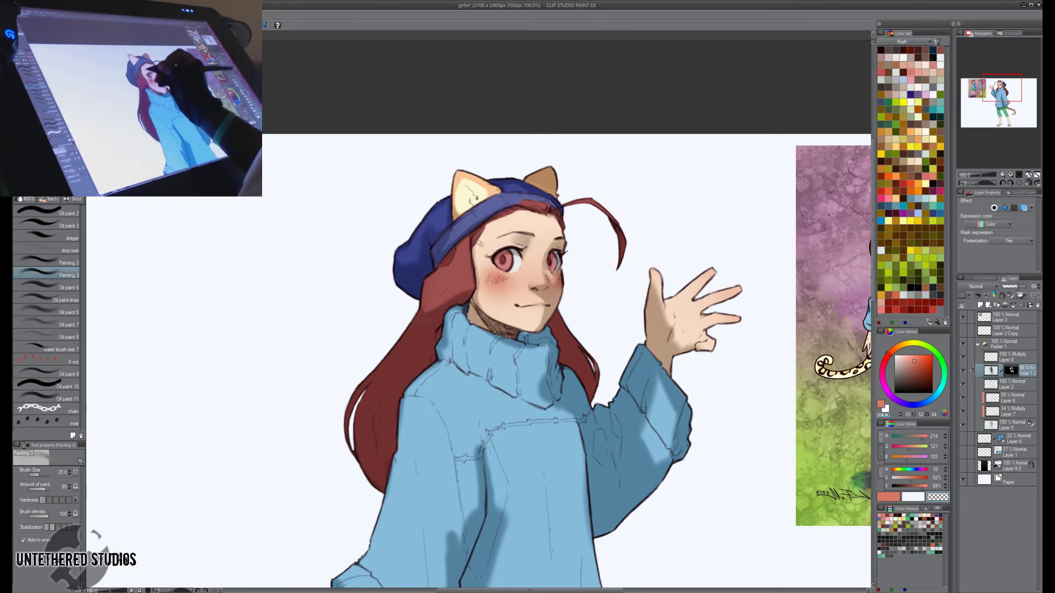
pyautogui.press('[')
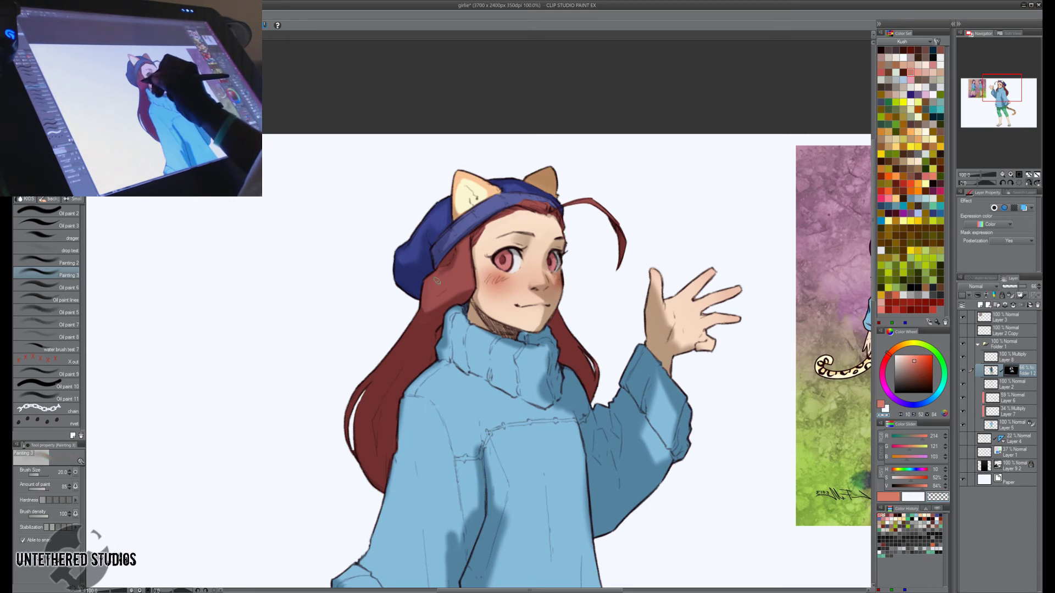
pyautogui.press('[')
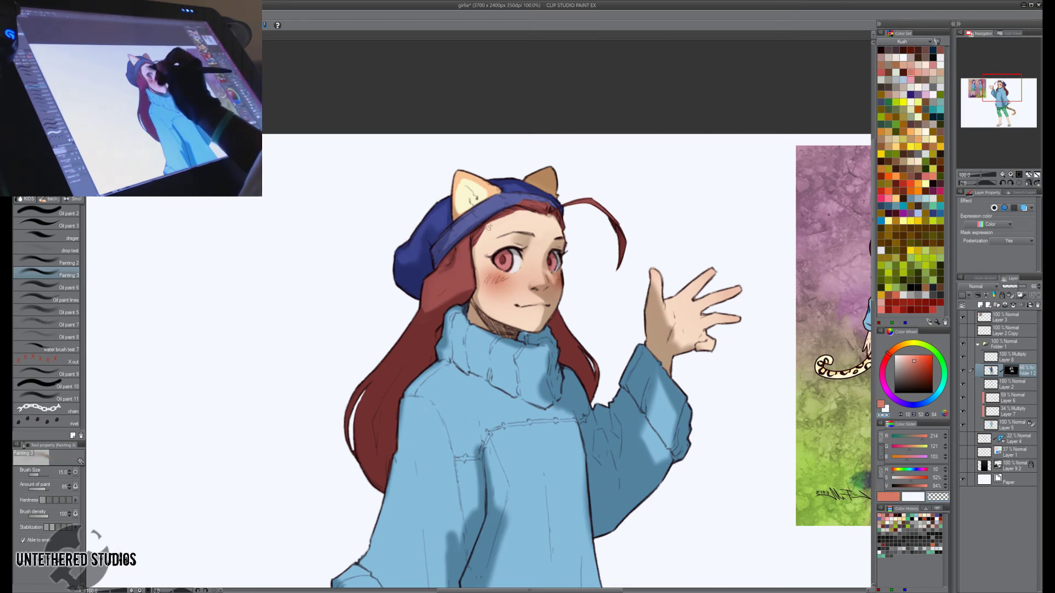
pyautogui.press('h')
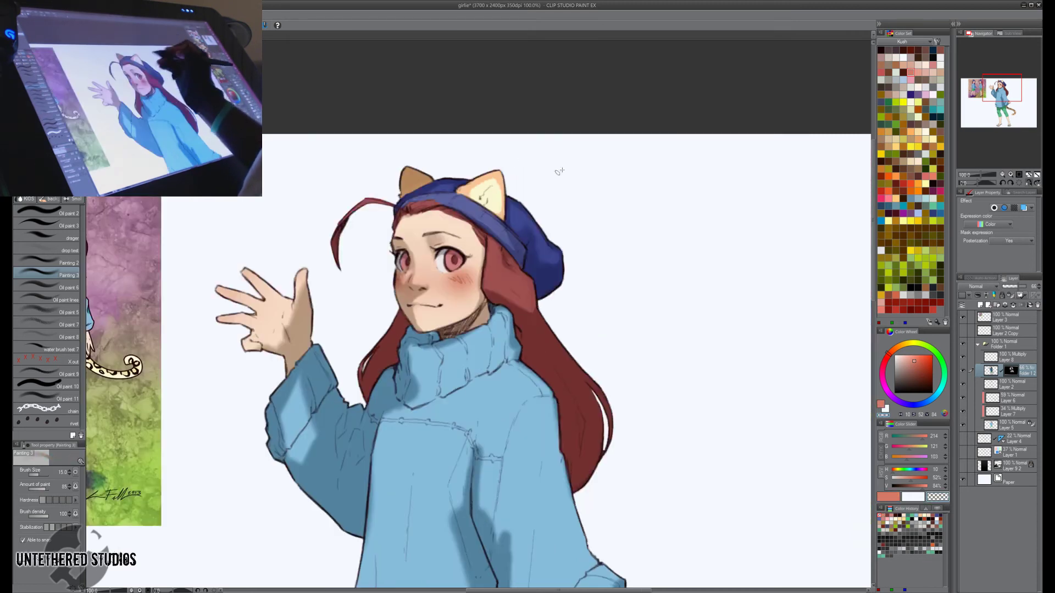
pyautogui.press('c')
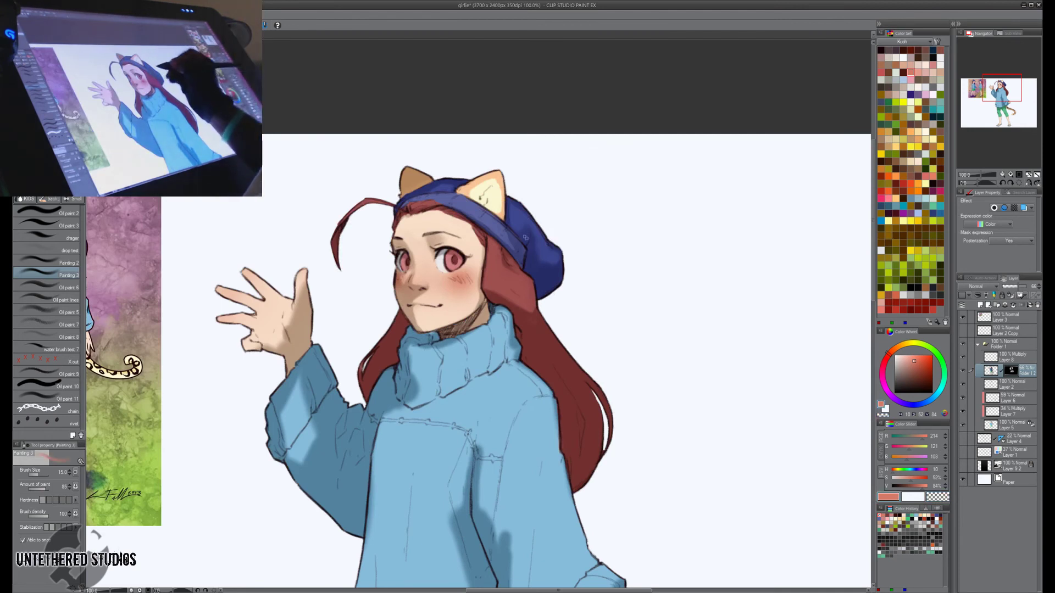
pyautogui.press('h')
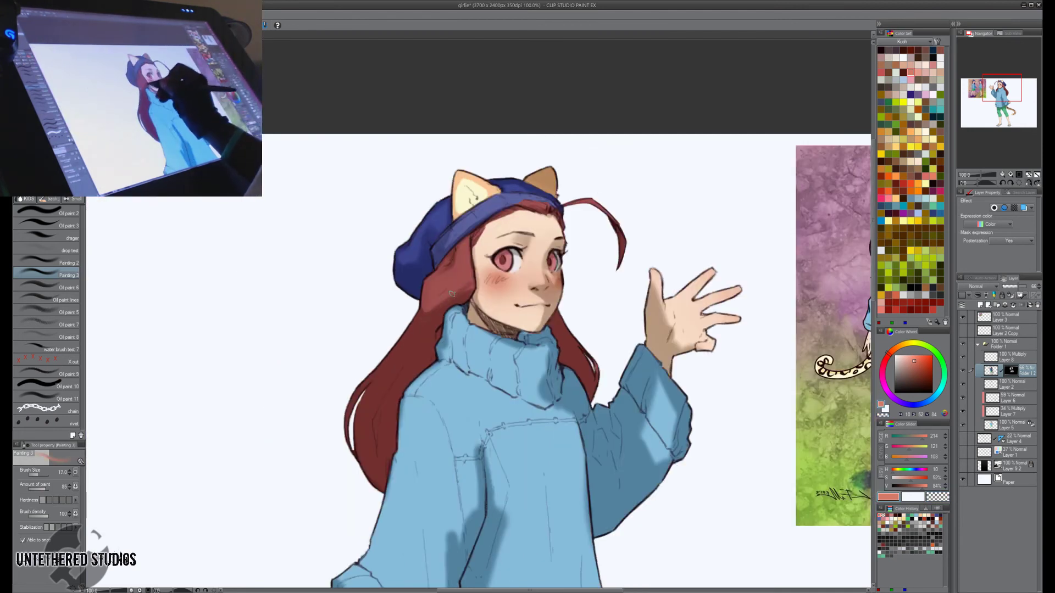
# Rework the hair shadow between the cheek and the sweater collar on the mask with the brush at size 17.
pyautogui.press('c')
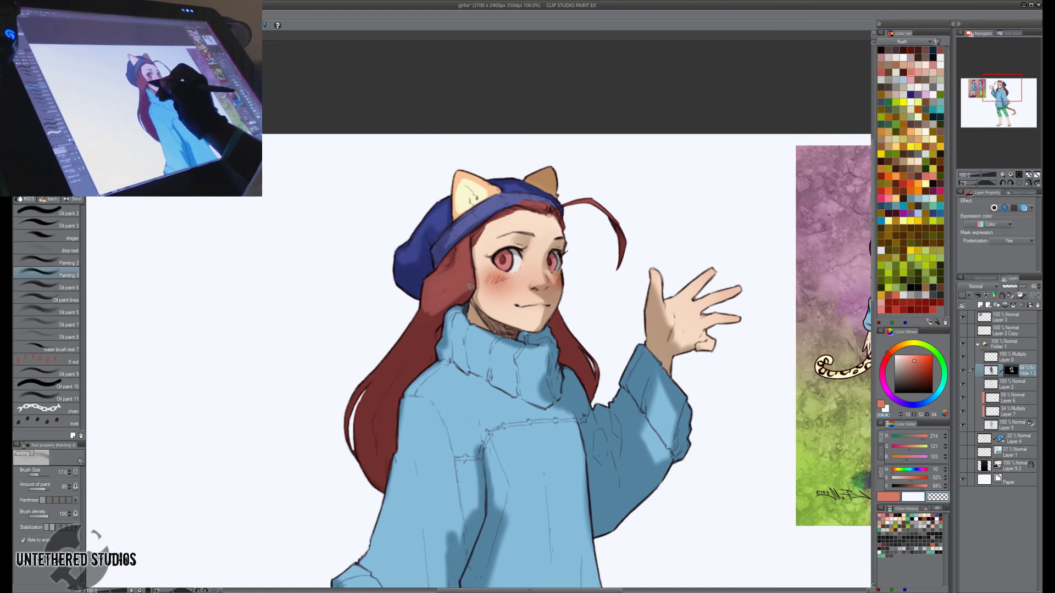
pyautogui.moveTo(454, 297); pyautogui.dragTo(429, 352)
pyautogui.press('c')
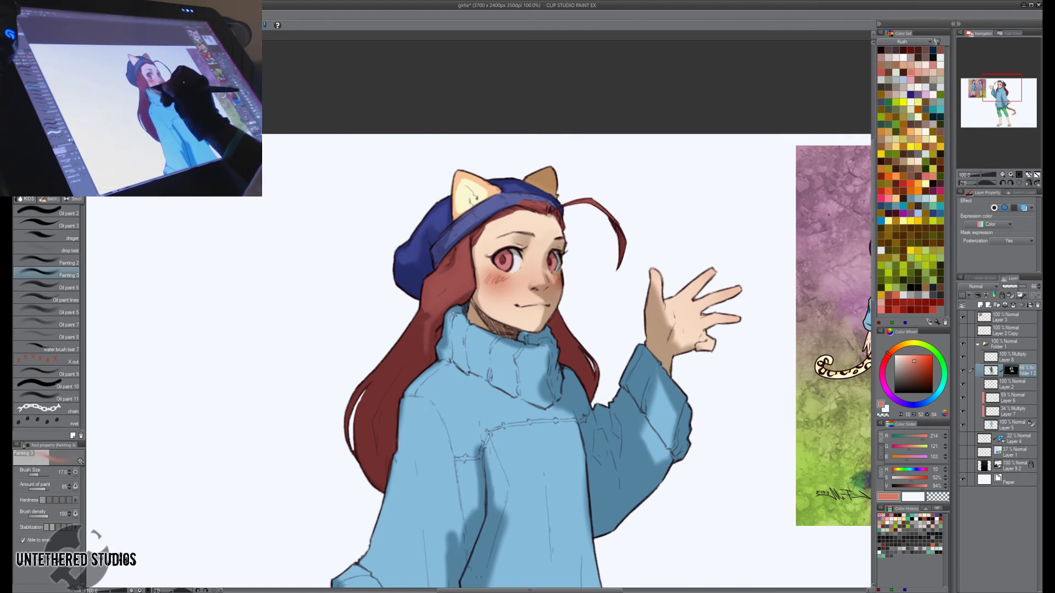
pyautogui.press('c')
pyautogui.moveTo(454, 314); pyautogui.dragTo(449, 331)
pyautogui.press('h')
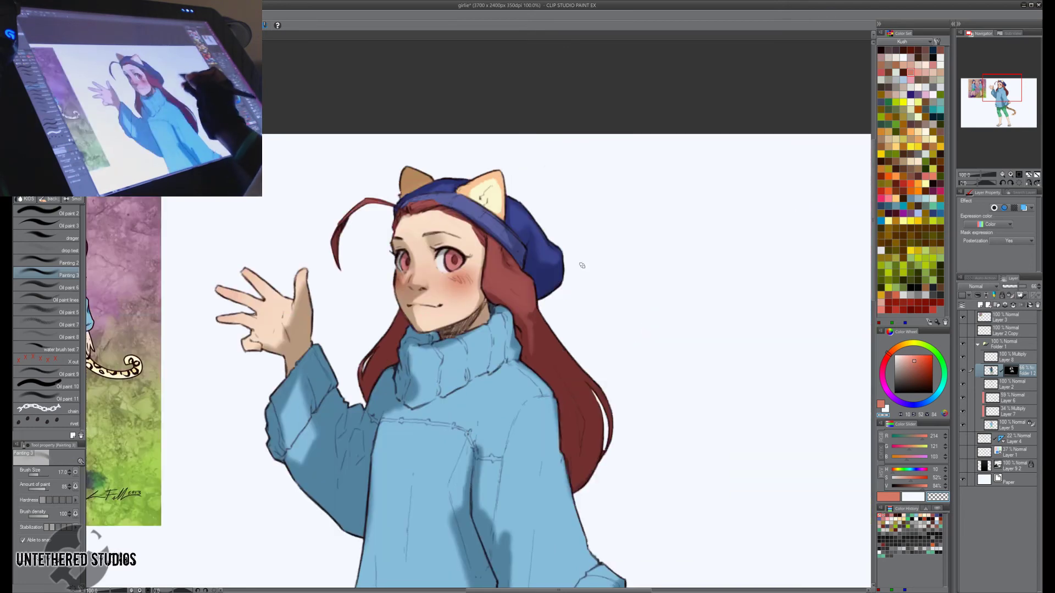
# Shape the light and shadow on the hair below the hat with the brush at size 25, painting and erasing in both view orientations.
pyautogui.press('c')
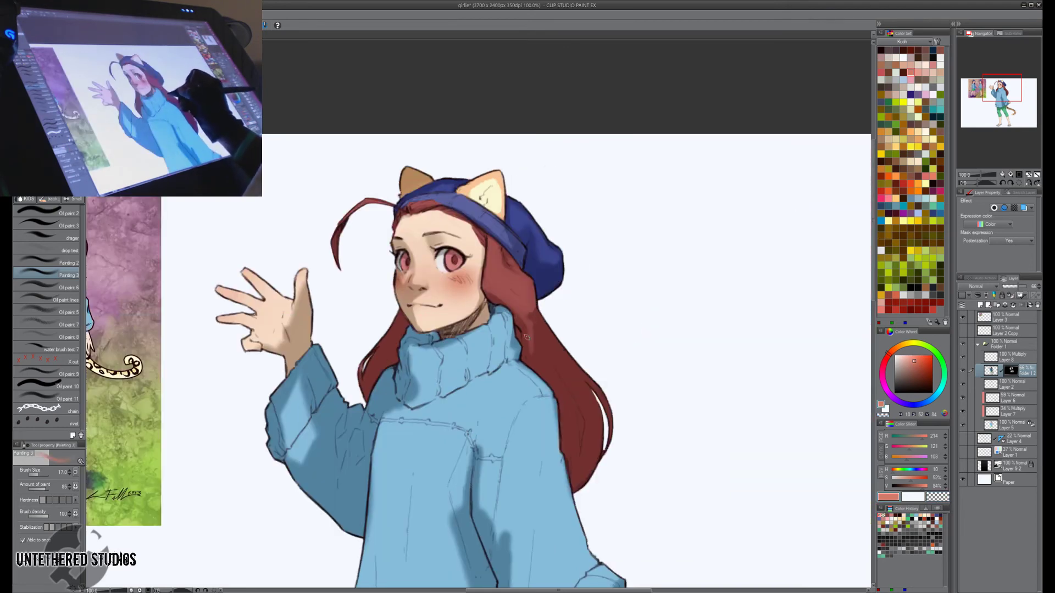
pyautogui.press('h')
pyautogui.press('c')
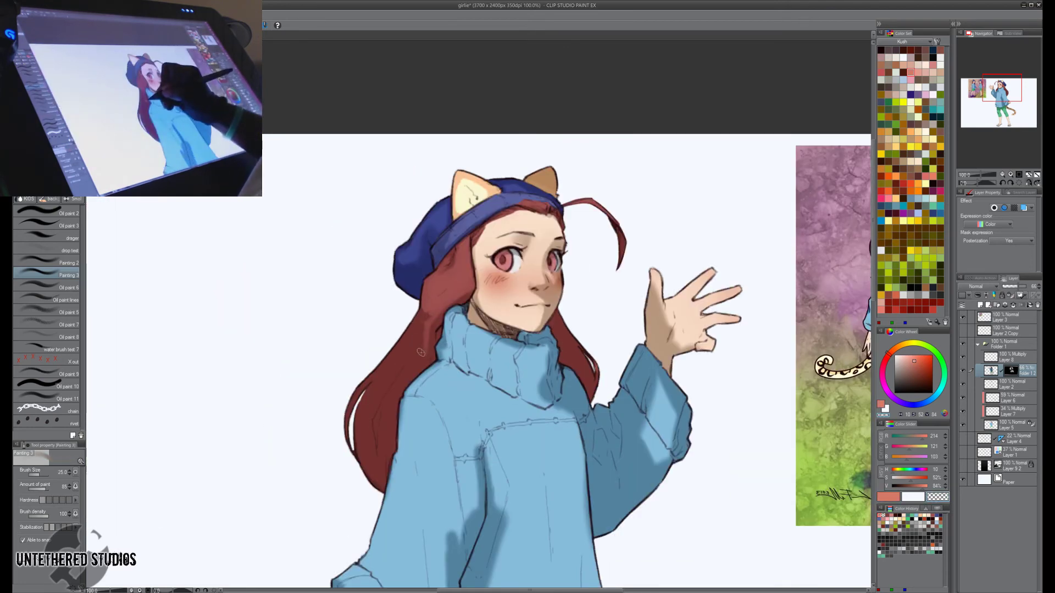
pyautogui.press('c')
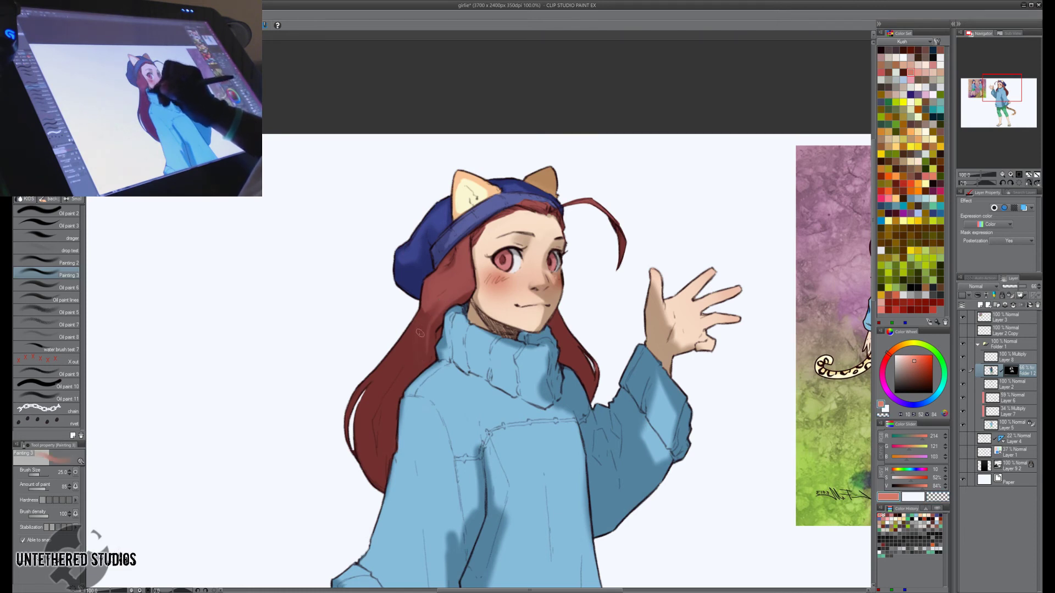
pyautogui.press('c')
pyautogui.press('c')
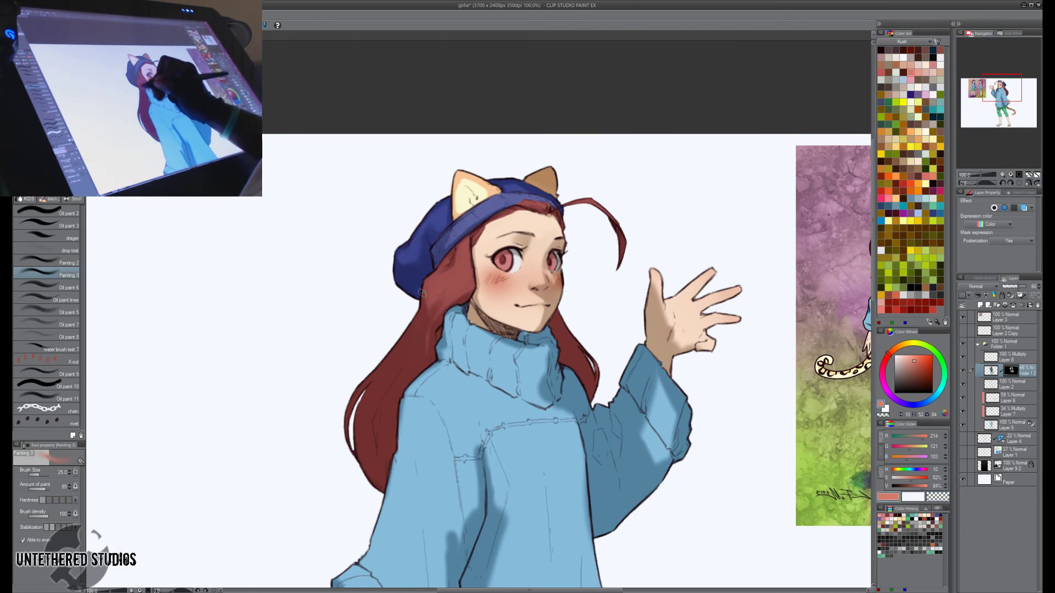
pyautogui.press('h')
pyautogui.press('c')
pyautogui.moveTo(523, 308); pyautogui.dragTo(535, 349)
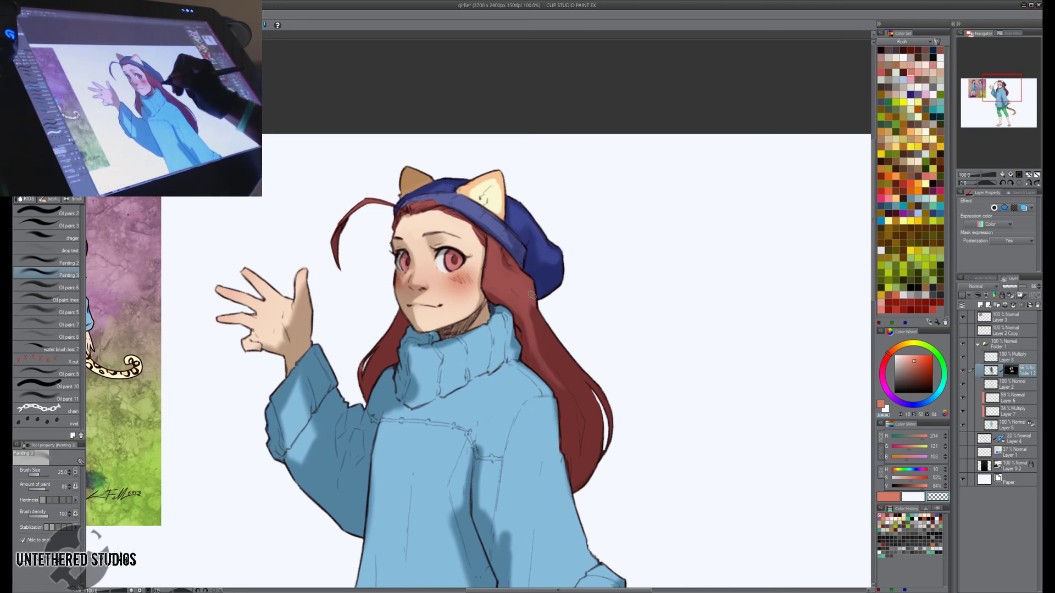
# Carve light strands into the shadow of the long hair behind the shoulder, reducing the brush to size 20.
pyautogui.press(']')
pyautogui.press('h')
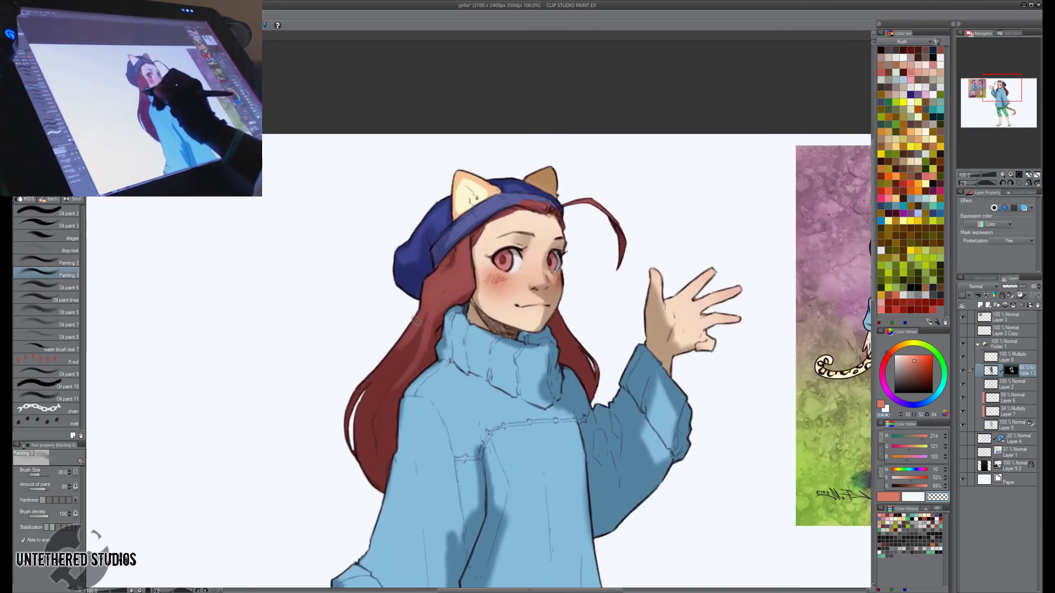
pyautogui.press('[')
pyautogui.press('[')
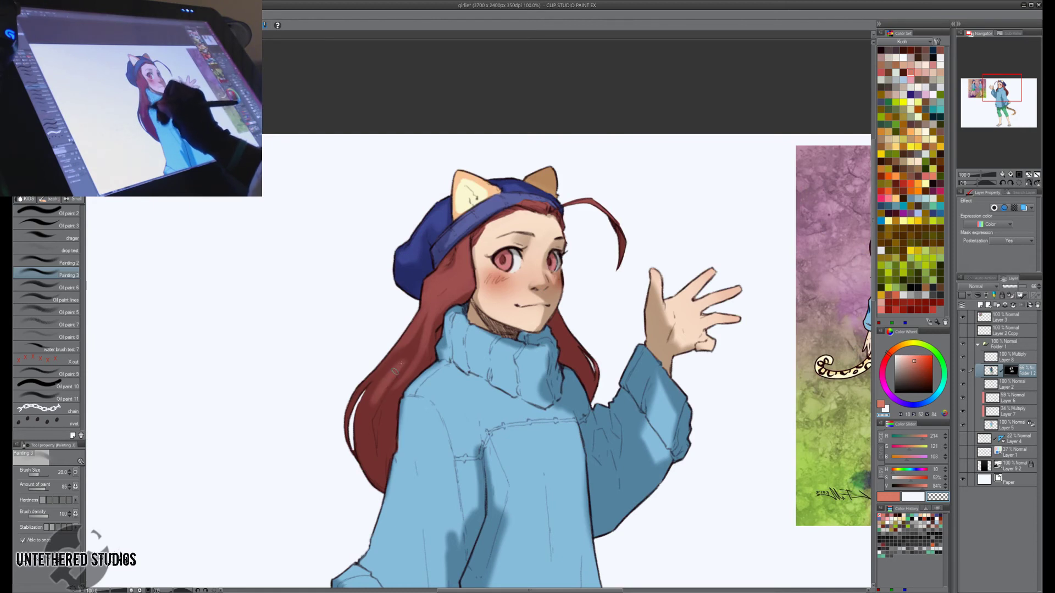
pyautogui.moveTo(395, 367)
pyautogui.mouseDown()
pyautogui.moveTo(366, 418)
pyautogui.moveTo(377, 464)
pyautogui.moveTo(366, 471)
pyautogui.moveTo(360, 413)
pyautogui.moveTo(411, 346)
pyautogui.mouseUp()
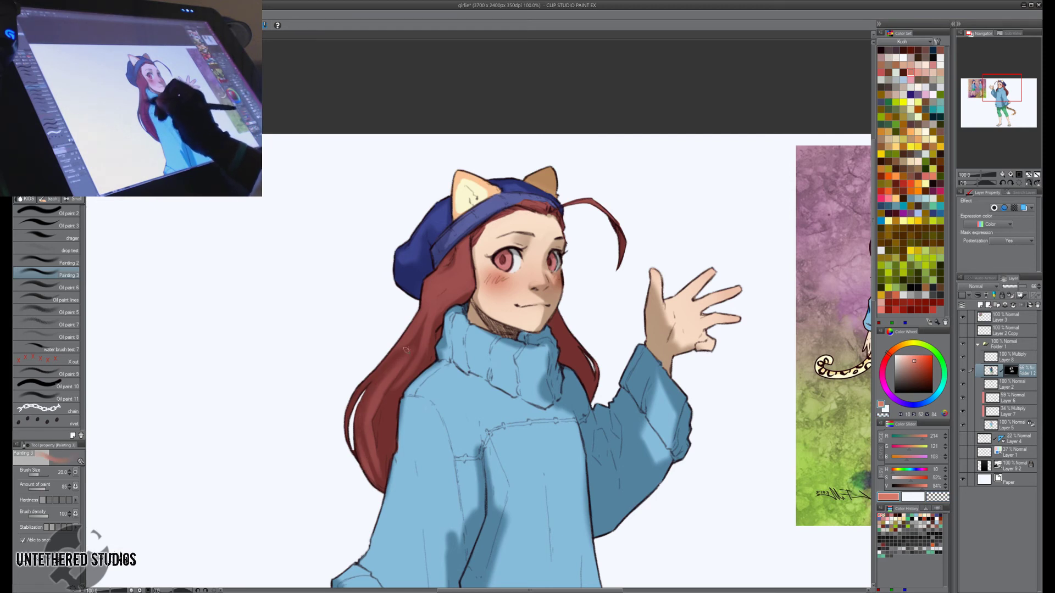
# Refine the light and dark strands in the long hair behind the shoulder on the mask with the brush at size 20.
pyautogui.press('c')
pyautogui.moveTo(355, 397); pyautogui.dragTo(409, 345)
pyautogui.moveTo(361, 383); pyautogui.dragTo(350, 461)
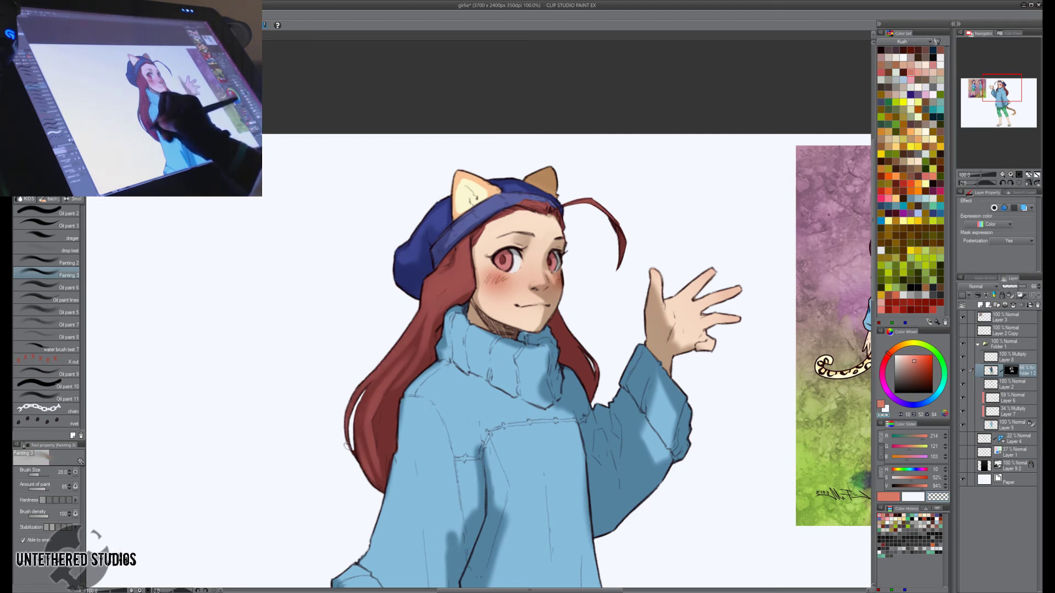
pyautogui.press('c')
pyautogui.moveTo(369, 391); pyautogui.dragTo(353, 454)
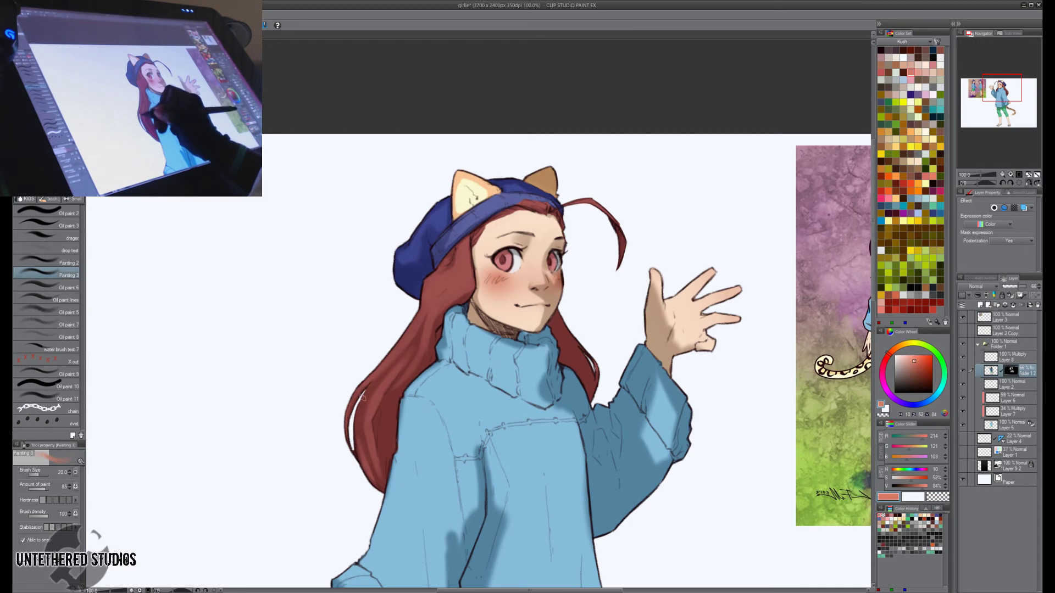
# Reshape the shadow toward the tips of the long hair in both view orientations, enlarging the brush to size 30.
pyautogui.press('h')
pyautogui.moveTo(625, 383); pyautogui.dragTo(606, 353)
pyautogui.press('c')
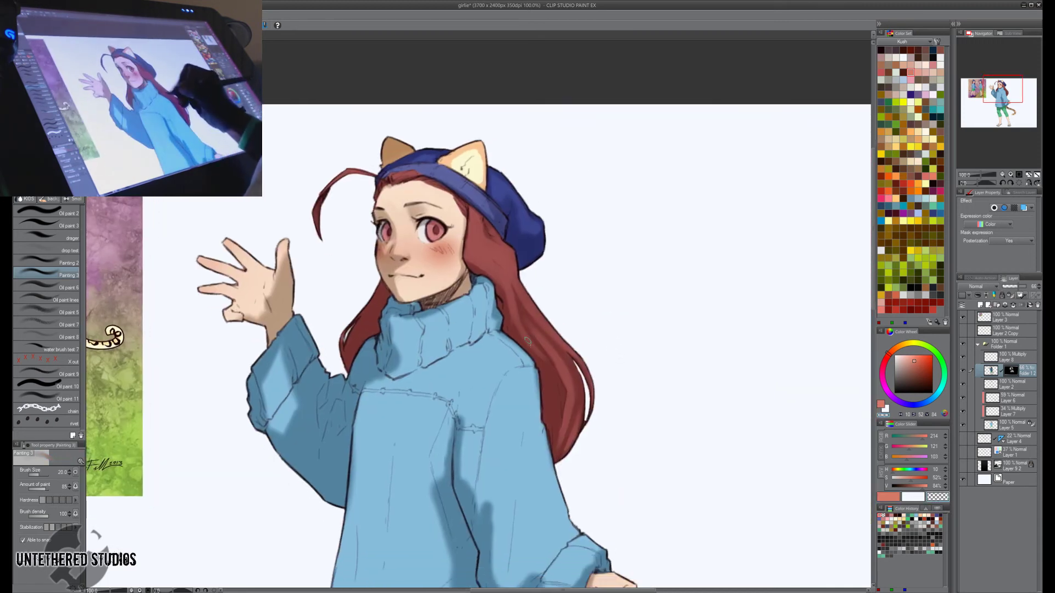
pyautogui.moveTo(527, 341)
pyautogui.mouseDown()
pyautogui.moveTo(557, 405)
pyautogui.moveTo(558, 396)
pyautogui.moveTo(562, 450)
pyautogui.moveTo(576, 405)
pyautogui.mouseUp()
pyautogui.press('h')
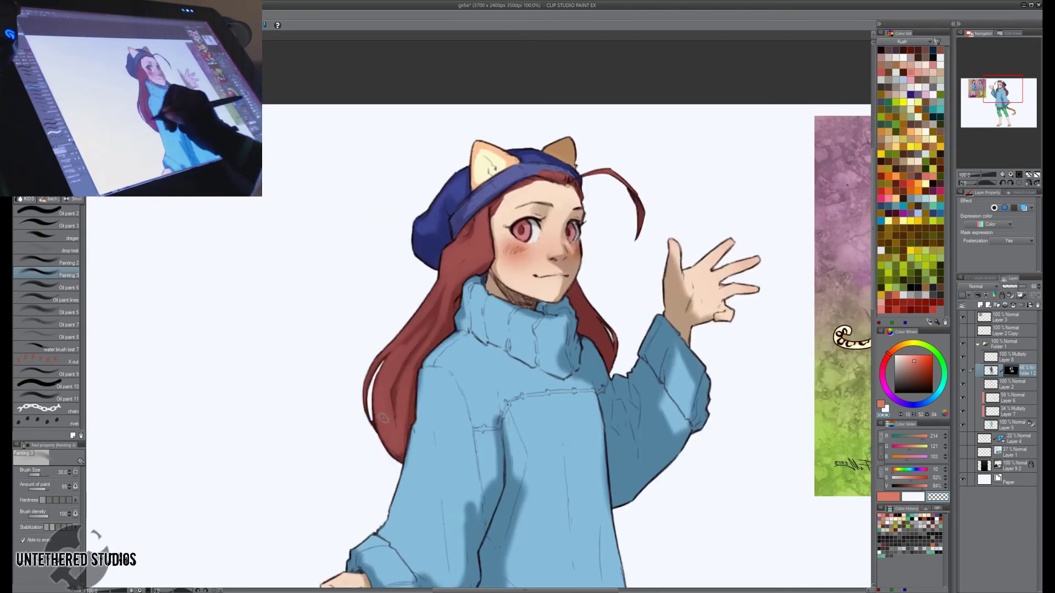
pyautogui.moveTo(410, 385)
pyautogui.mouseDown()
pyautogui.moveTo(400, 452)
pyautogui.moveTo(381, 411)
pyautogui.moveTo(400, 454)
pyautogui.mouseUp()
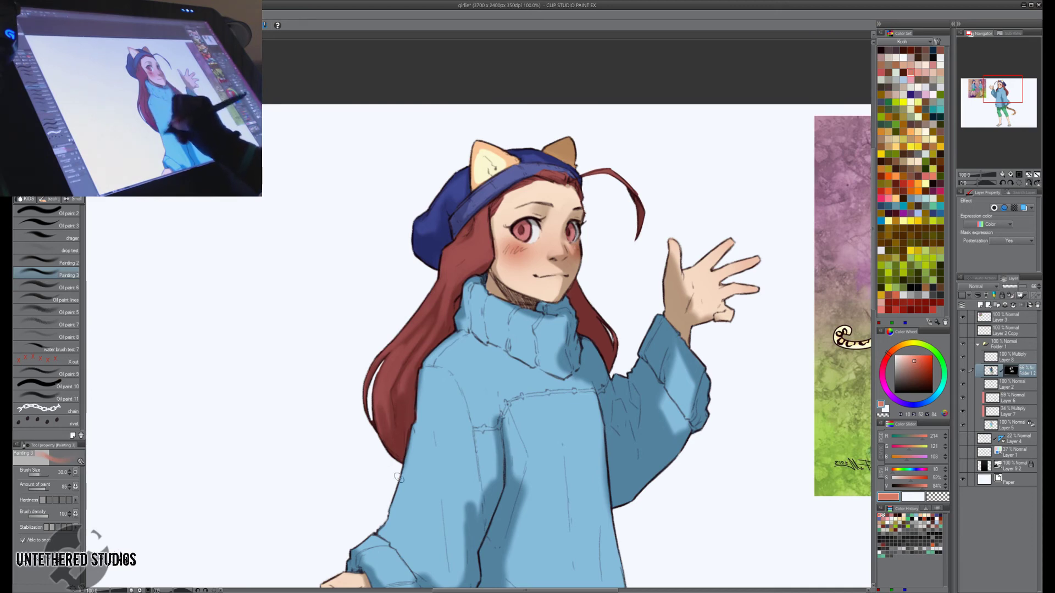
# Touch up the shading on the hair beside the neck and sweater collar in the flipped view, alternating painting and erasing.
pyautogui.press('h')
pyautogui.press('[')
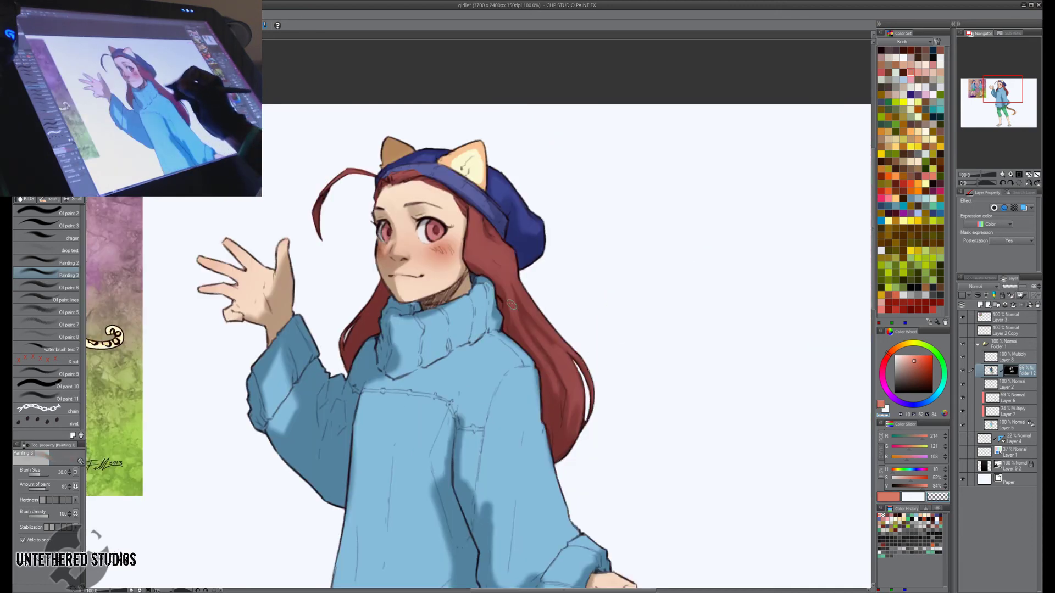
pyautogui.press('h')
pyautogui.press('[')
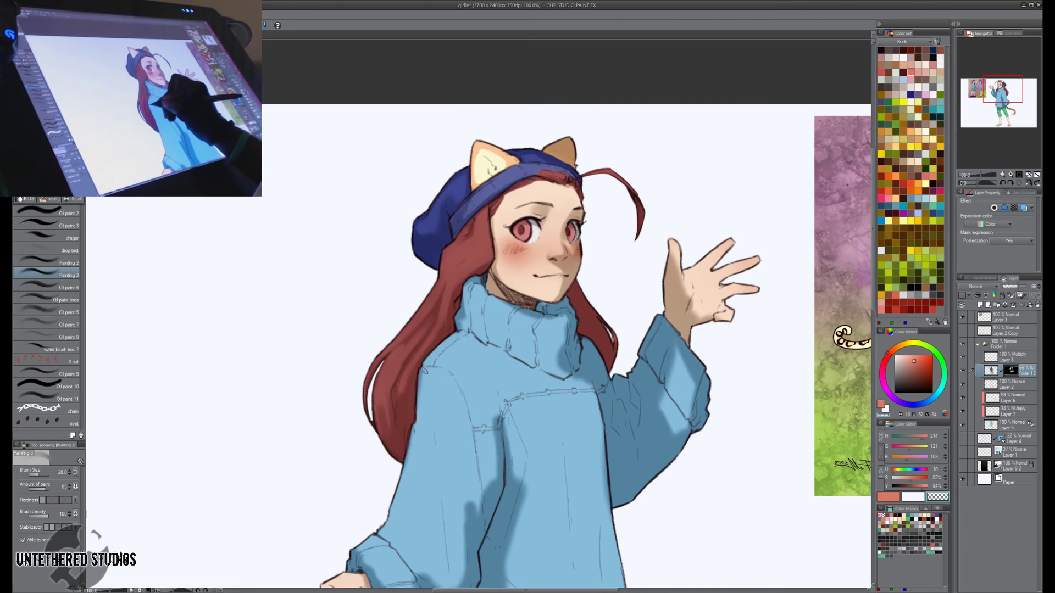
pyautogui.moveTo(471, 425); pyautogui.dragTo(466, 340)
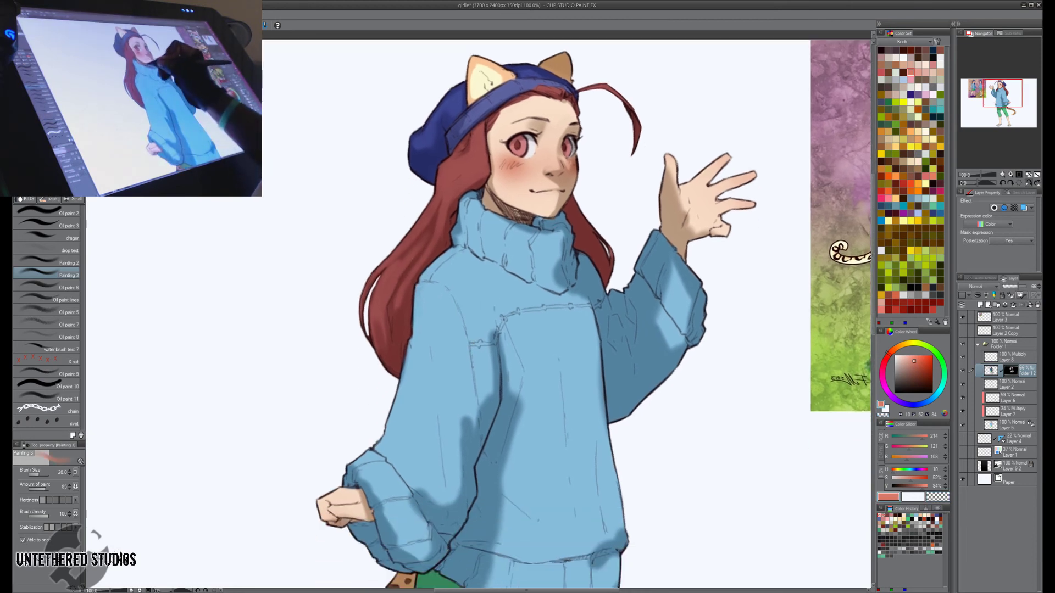
pyautogui.press('h')
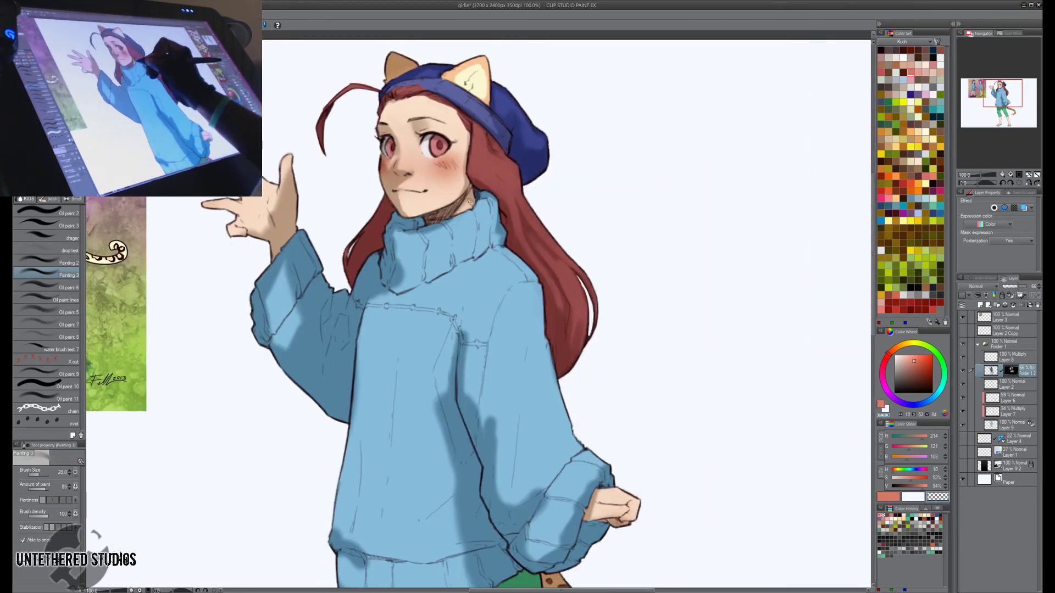
pyautogui.press('c')
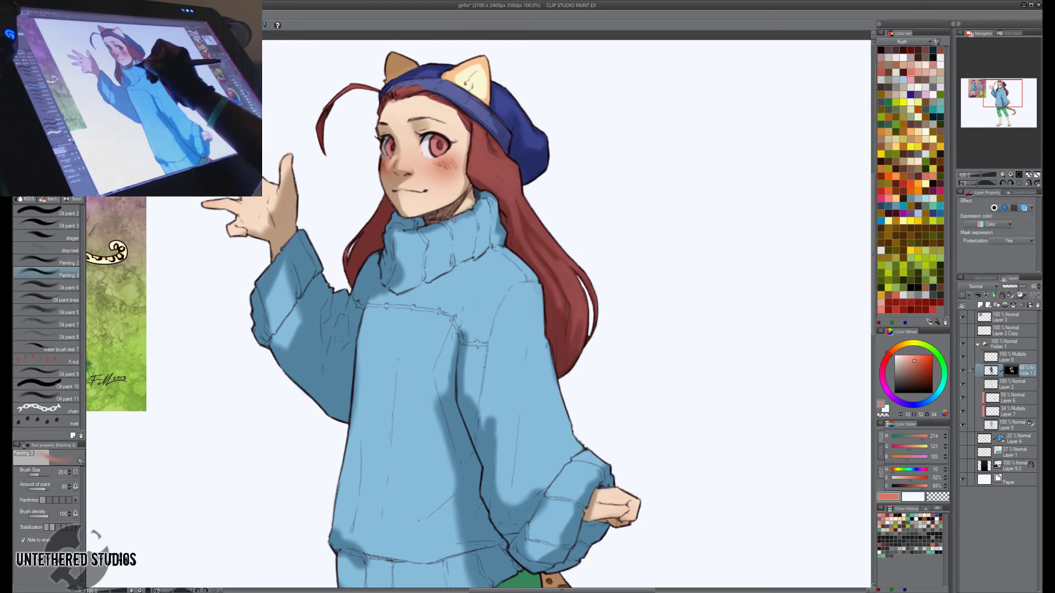
pyautogui.moveTo(470, 209)
pyautogui.mouseDown()
pyautogui.moveTo(469, 206)
pyautogui.moveTo(429, 233)
pyautogui.moveTo(452, 237)
pyautogui.moveTo(479, 330)
pyautogui.moveTo(452, 313)
pyautogui.moveTo(473, 290)
pyautogui.moveTo(452, 300)
pyautogui.moveTo(483, 298)
pyautogui.moveTo(425, 329)
pyautogui.mouseUp()
pyautogui.press('c')
pyautogui.press('c')
pyautogui.press('c')
pyautogui.press('c')
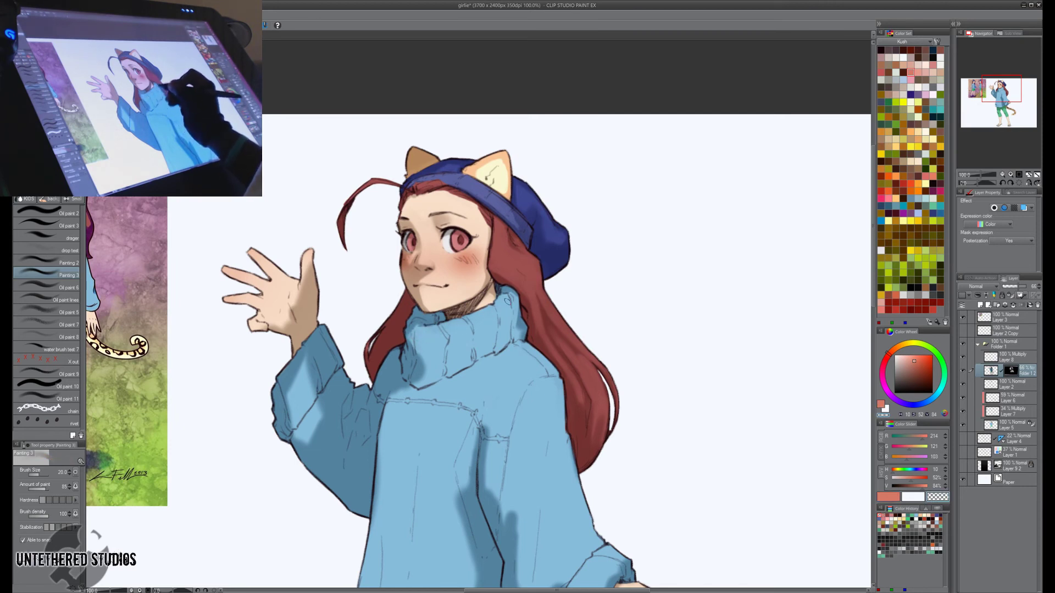
# Adjust the shadow on the hair falling behind the raised arm's shoulder with the brush at size 40.
pyautogui.press('h')
pyautogui.moveTo(515, 329); pyautogui.dragTo(524, 286)
pyautogui.press('c')
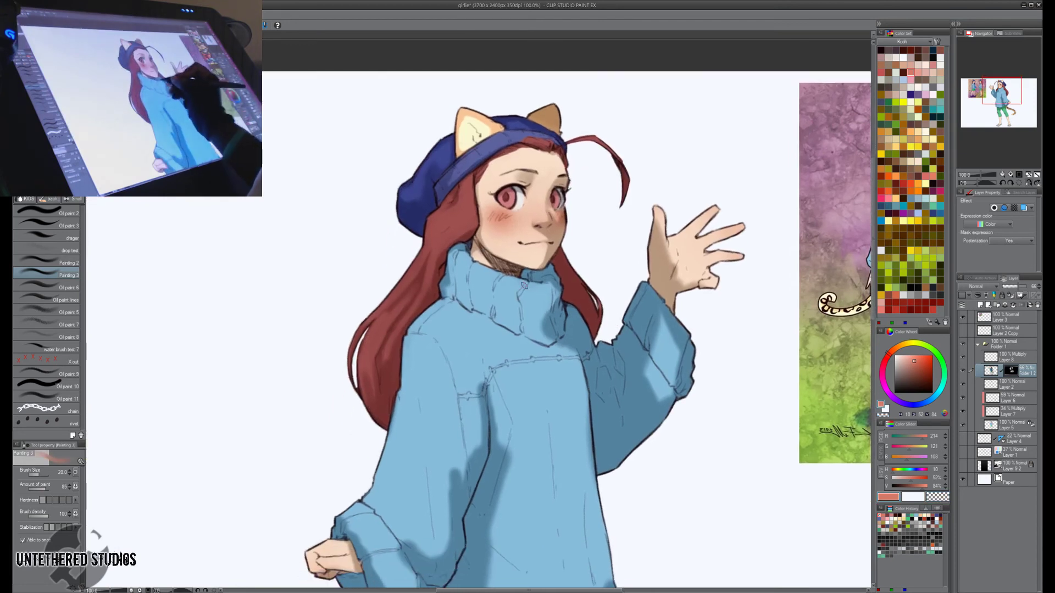
pyautogui.press(']')
pyautogui.press(']')
pyautogui.press('c')
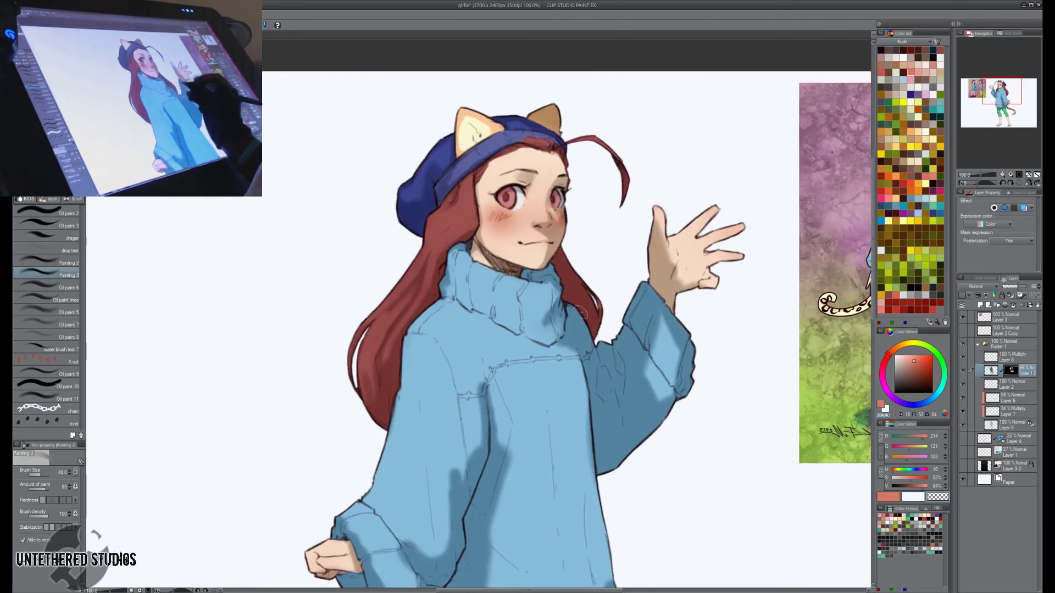
pyautogui.moveTo(557, 324); pyautogui.dragTo(618, 277)
pyautogui.press('h')
pyautogui.press('[')
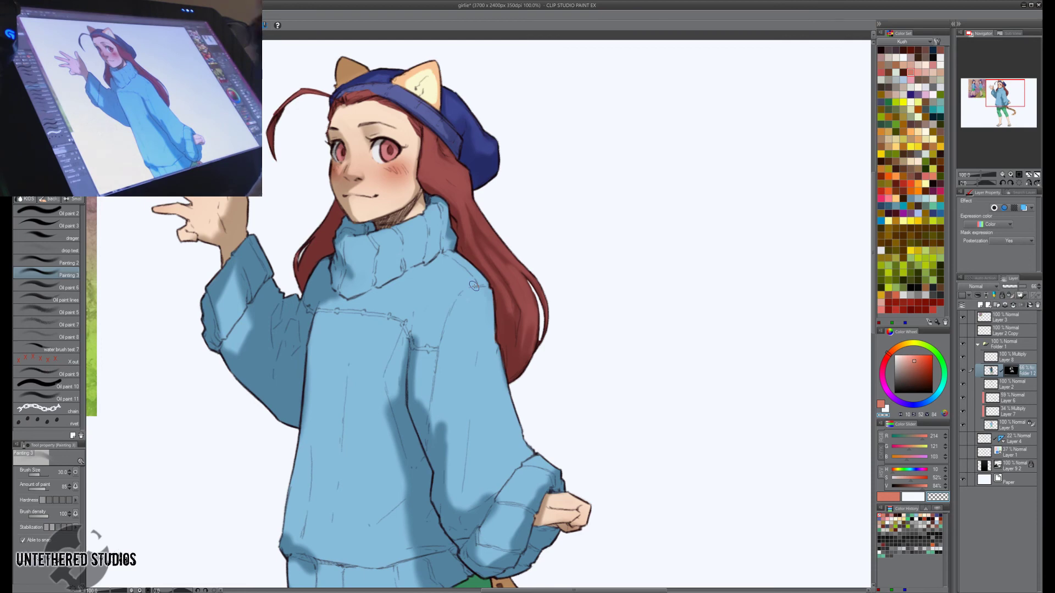
# Shade the thumb and palm of the waving hand on the mask with the brush at sizes 30 and 50.
pyautogui.press('h')
pyautogui.press('[')
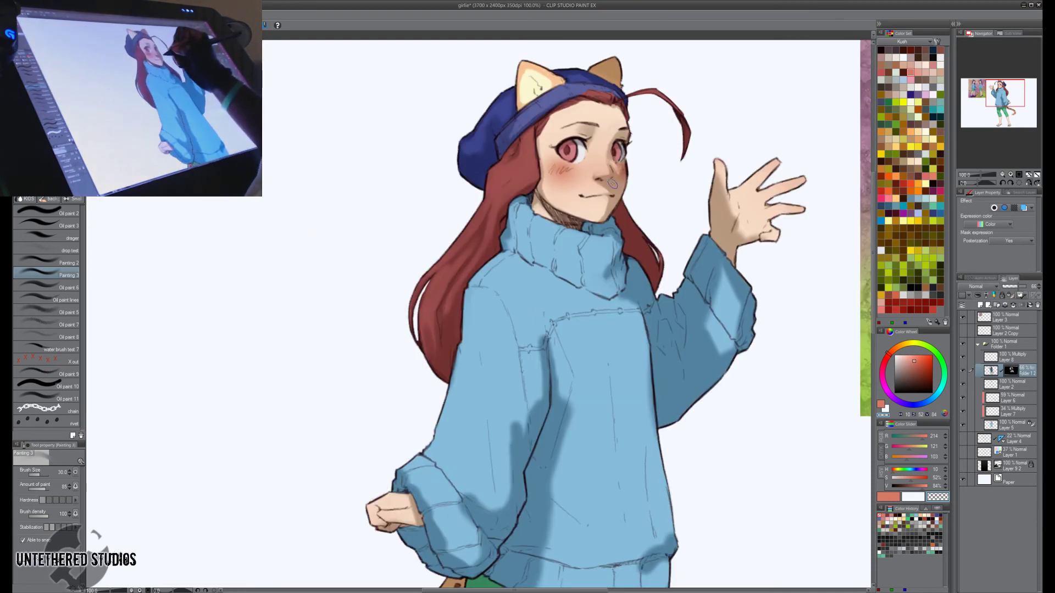
pyautogui.press('h')
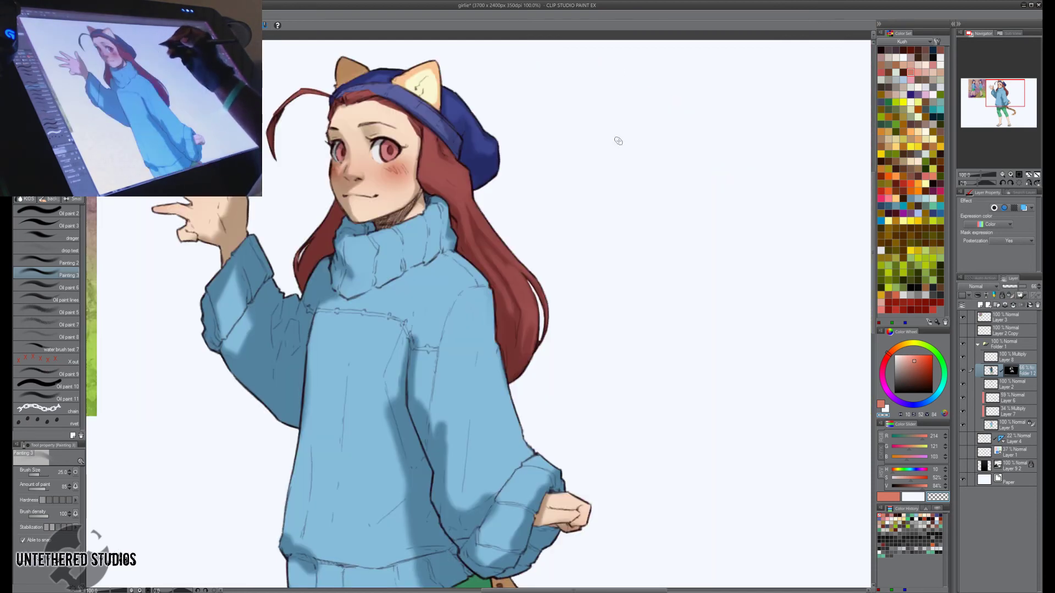
pyautogui.moveTo(608, 179); pyautogui.dragTo(687, 231)
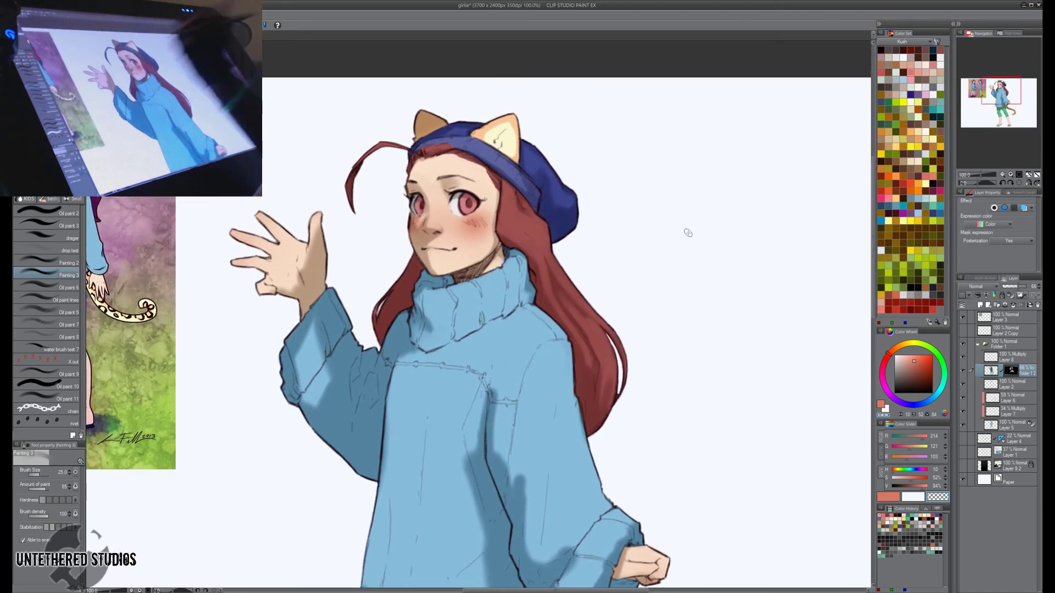
pyautogui.press('c')
pyautogui.press(']')
pyautogui.moveTo(317, 215); pyautogui.dragTo(298, 268)
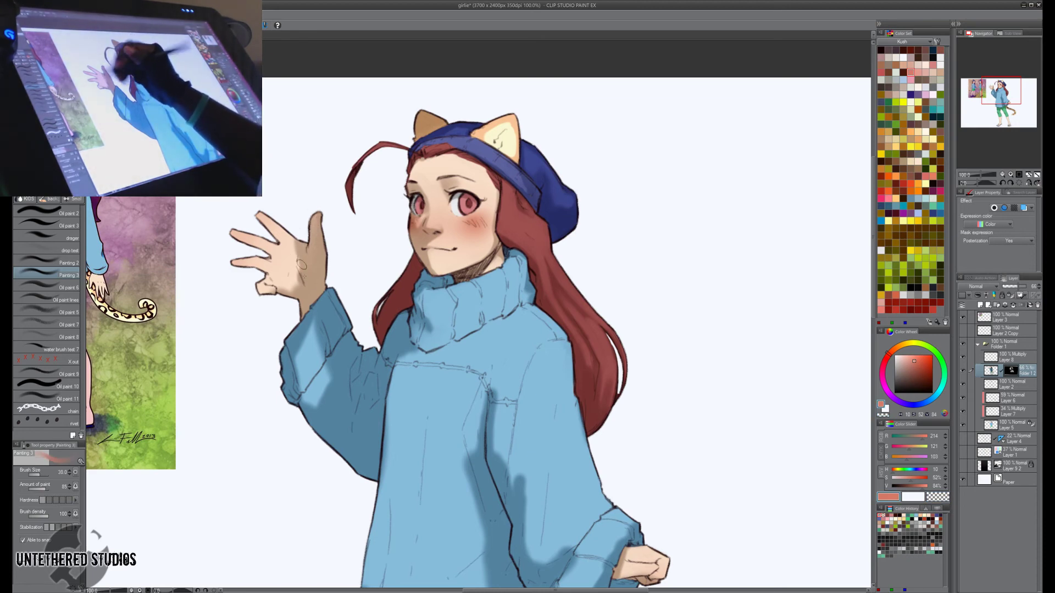
pyautogui.press('h')
pyautogui.press(']')
pyautogui.press(']')
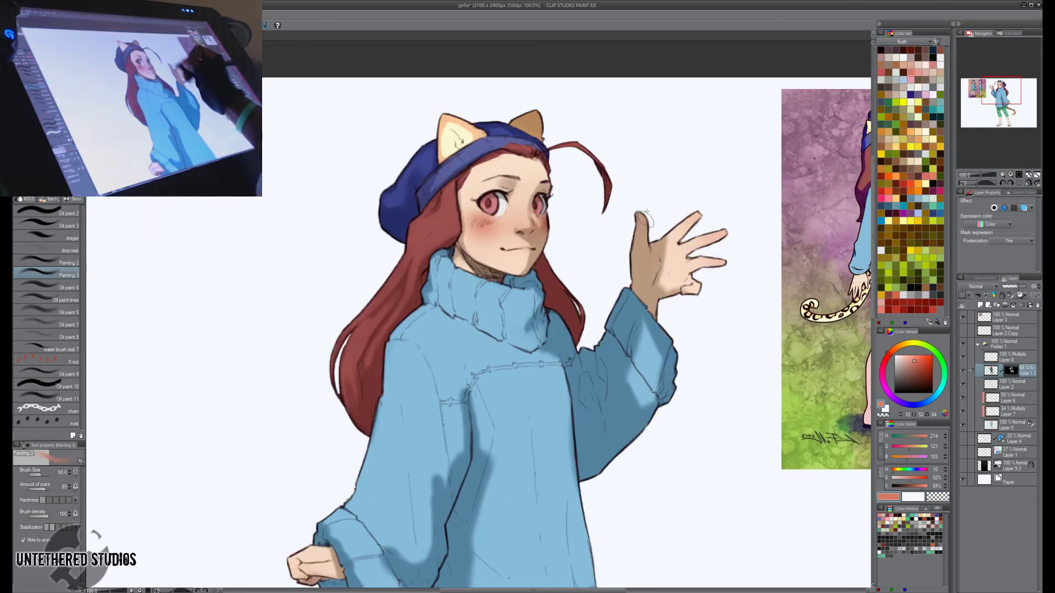
pyautogui.moveTo(646, 266); pyautogui.dragTo(663, 284)
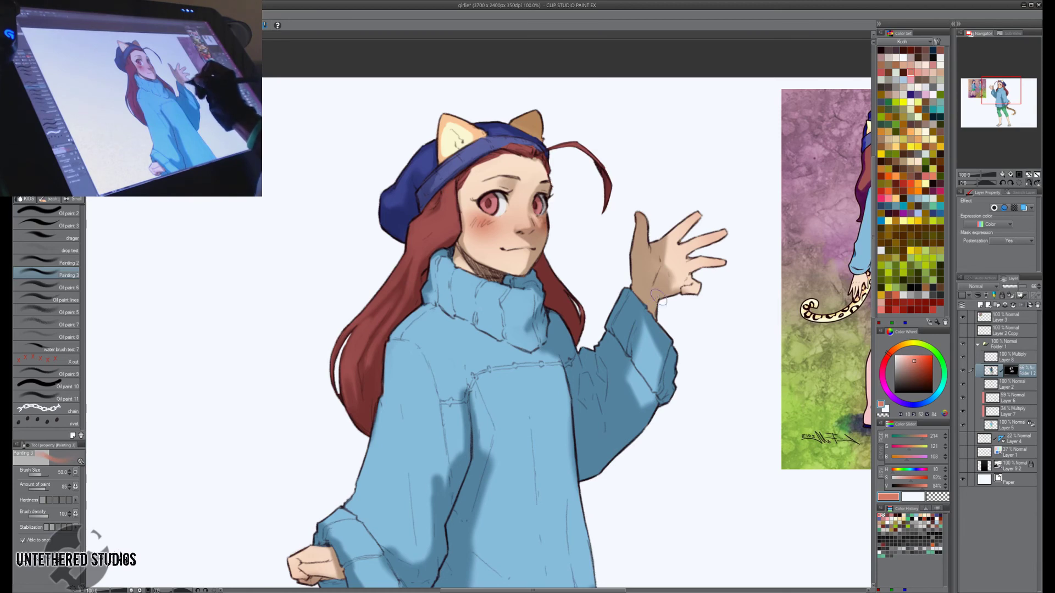
# Show Layer 2 Copy, lasso the BRB note, and clear the handwriting outside the selection.
pyautogui.moveTo(631, 431); pyautogui.dragTo(638, 316)
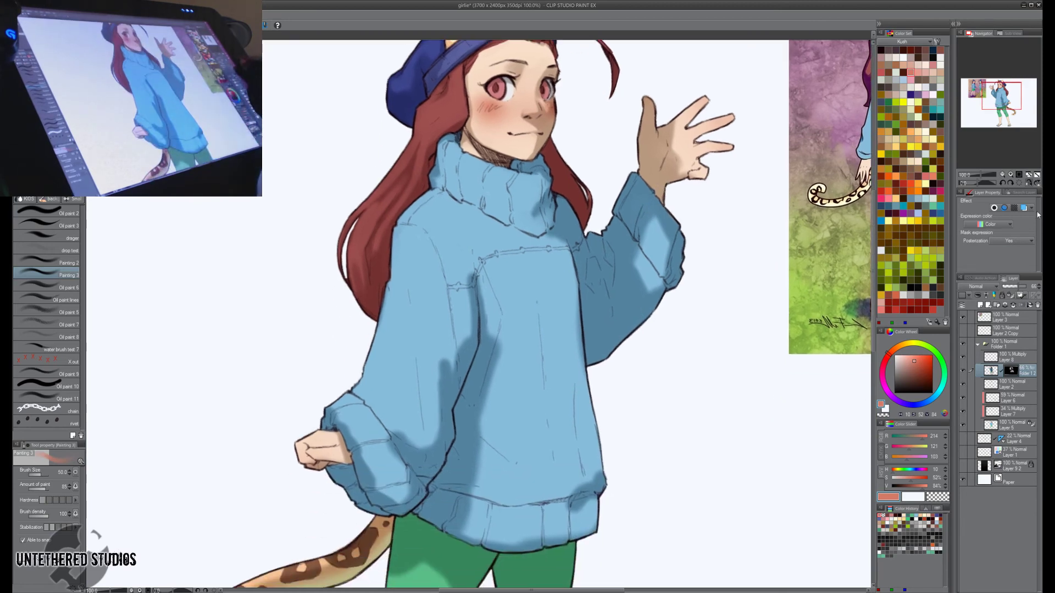
pyautogui.hotkey('ctrl', '0')
pyautogui.click(978, 333)
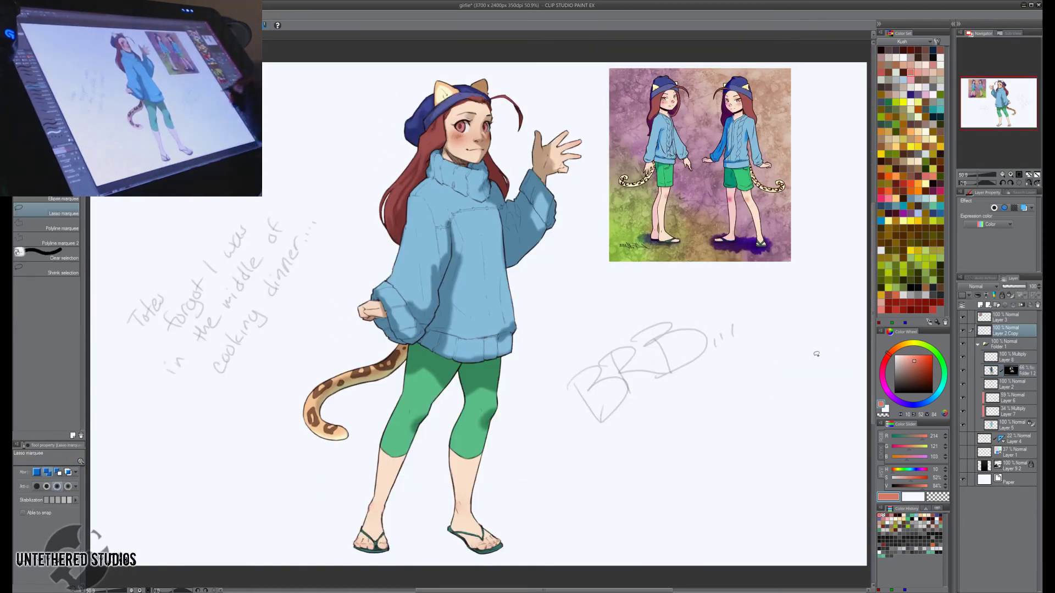
pyautogui.moveTo(763, 318)
pyautogui.mouseDown()
pyautogui.moveTo(555, 360)
pyautogui.moveTo(763, 319)
pyautogui.mouseUp()
pyautogui.press('b')
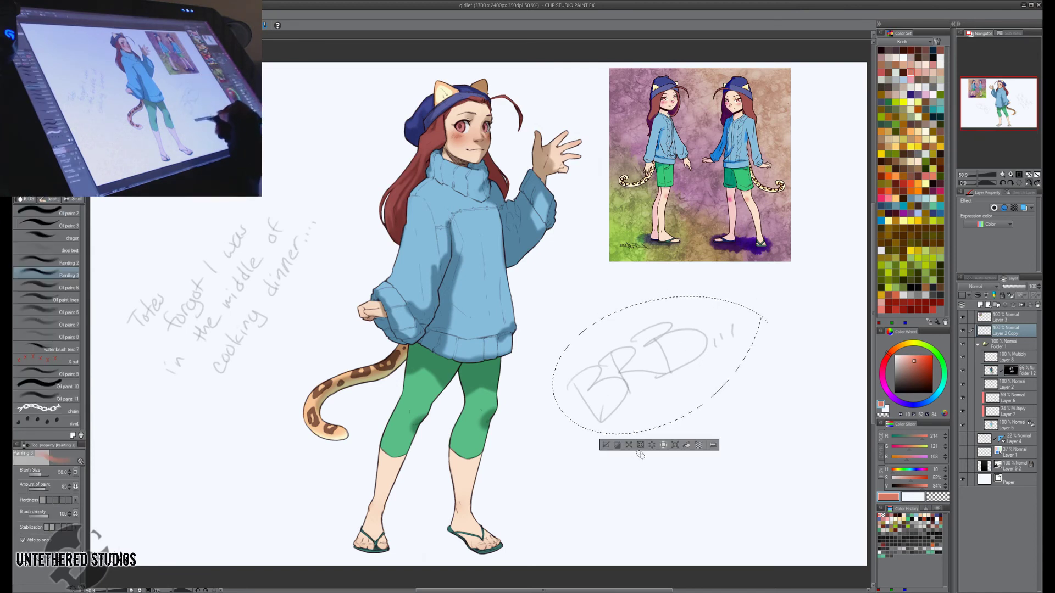
pyautogui.click(663, 446)
pyautogui.click(606, 445)
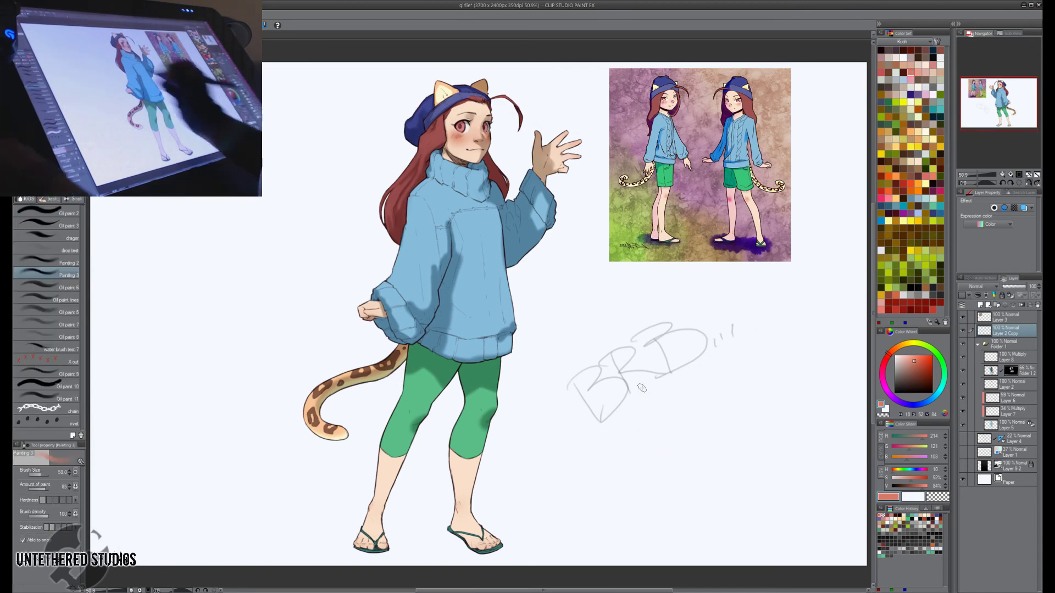
# Save the drawing and hide the layer with the BRB note.
pyautogui.hotkey('ctrl', 's')
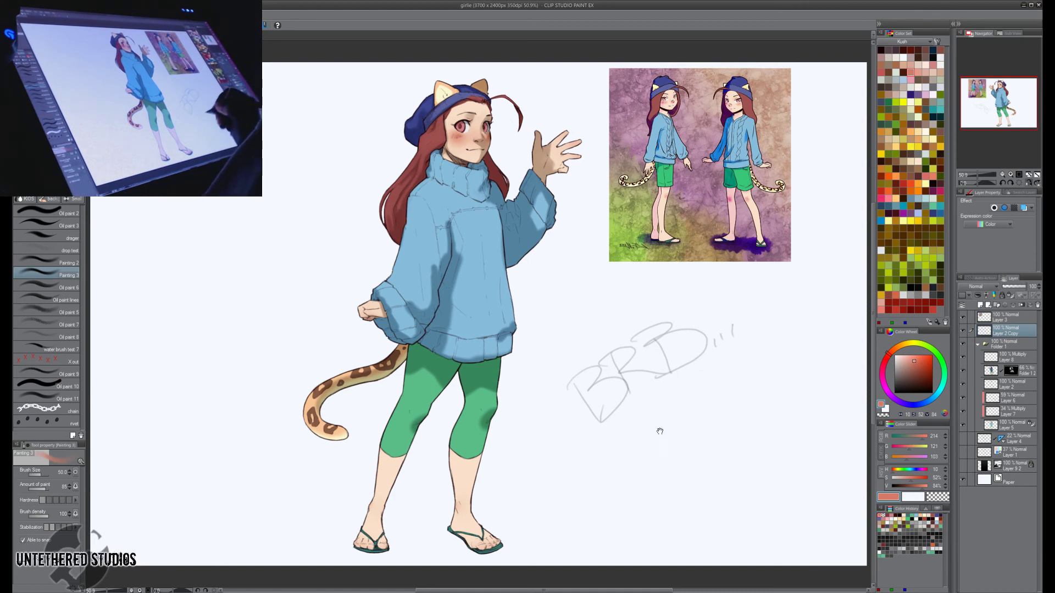
pyautogui.click(962, 330)
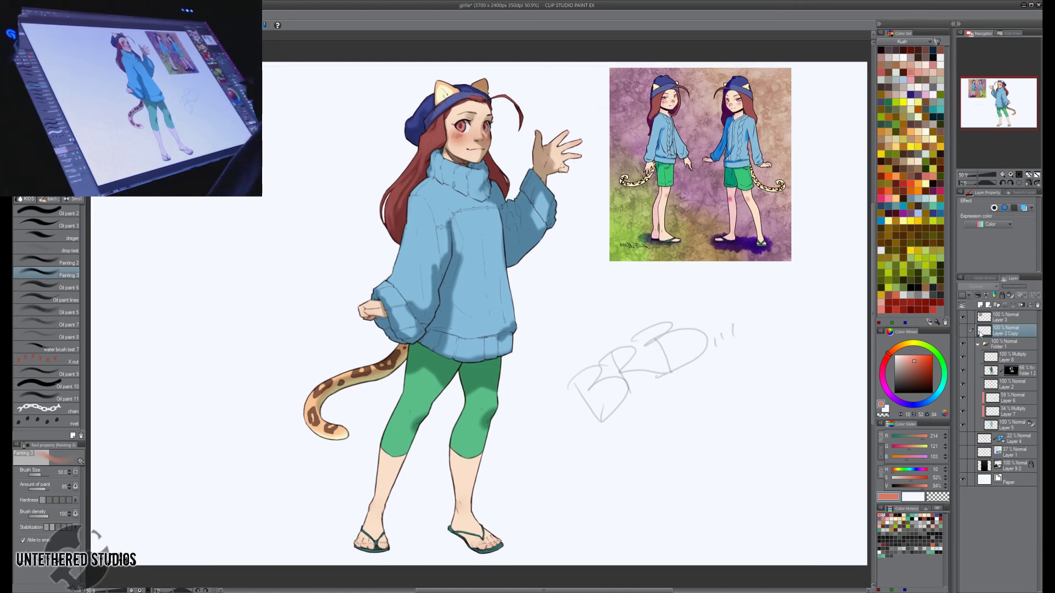
# Select the masked shading layer in Folder 1, sample the sweater's shadow blue and touch up the shading around the raised hand.
pyautogui.click(1024, 373)
pyautogui.press('h')
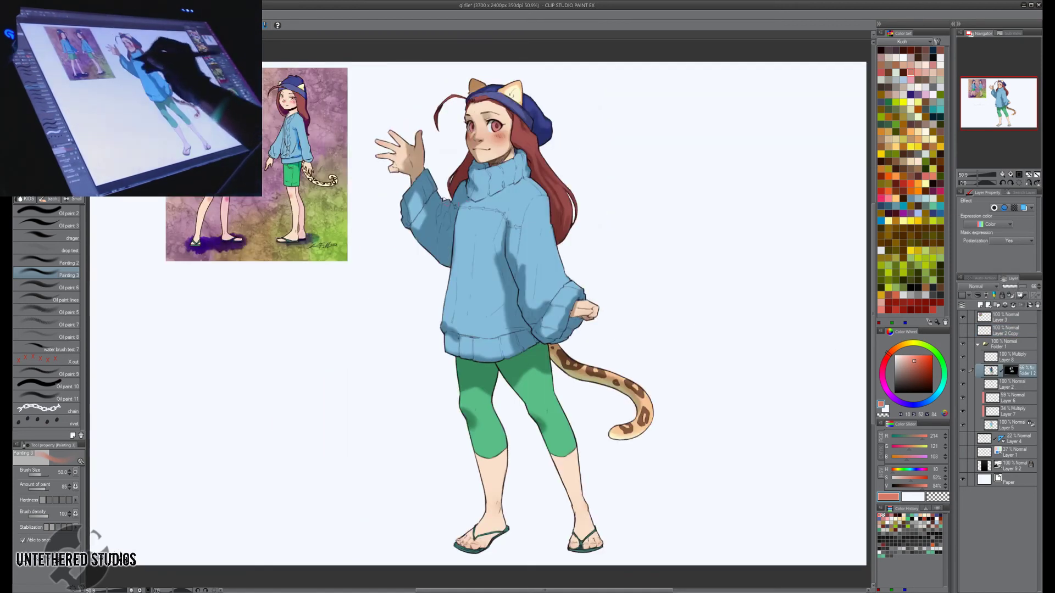
pyautogui.keyDown('alt'); pyautogui.click(443, 202); pyautogui.keyUp('alt')
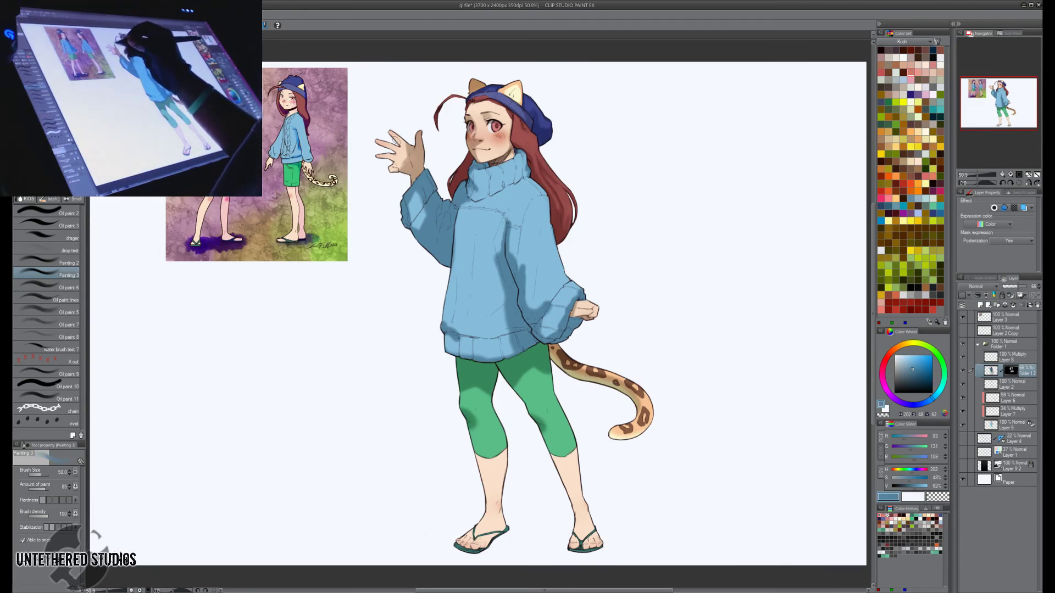
pyautogui.press('c')
pyautogui.moveTo(394, 165); pyautogui.dragTo(396, 156)
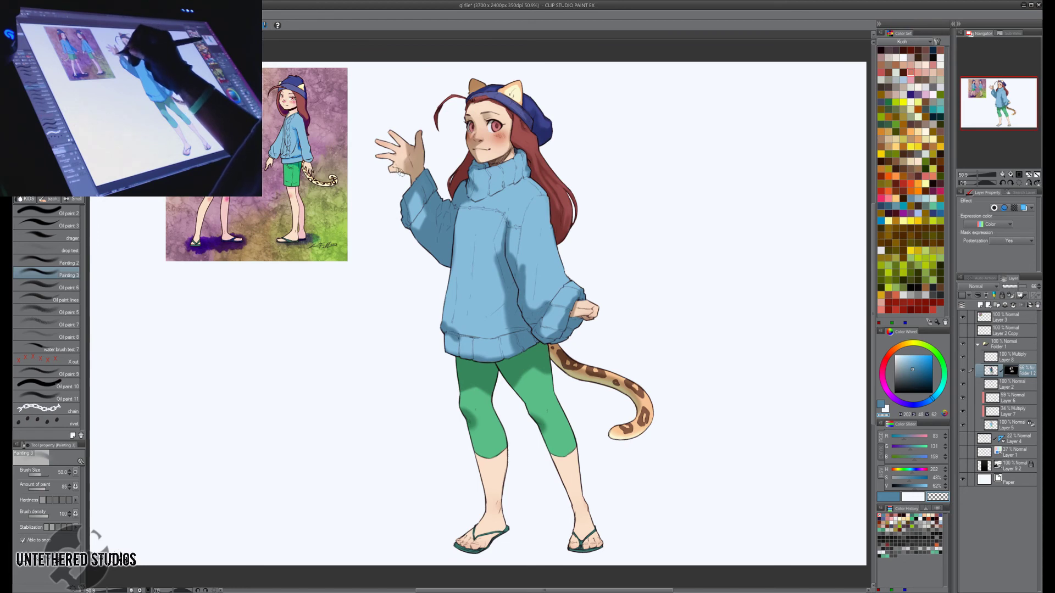
pyautogui.press('h')
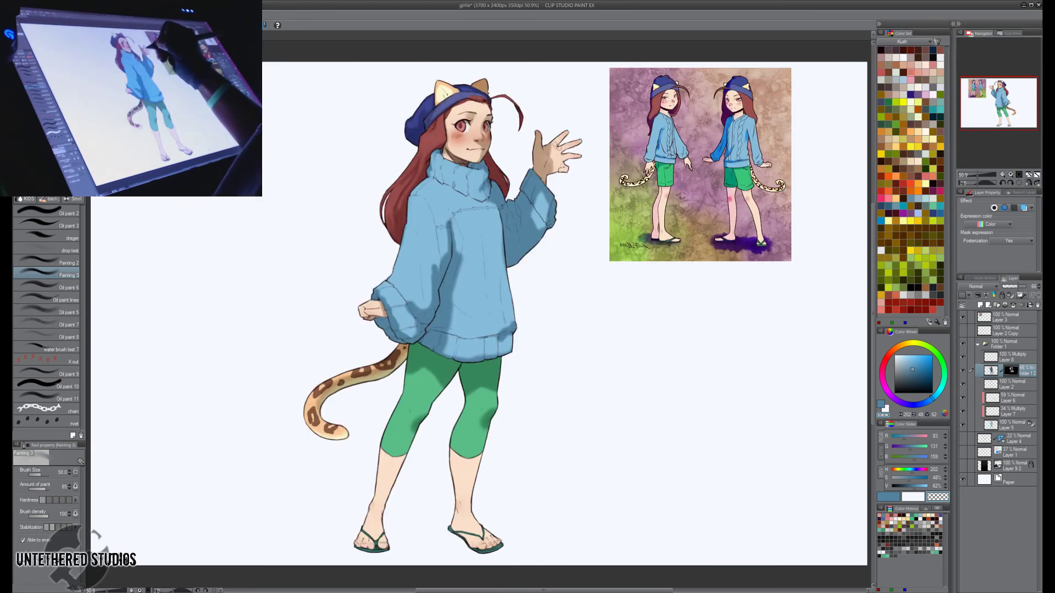
# Refine the shadow edge along the inner side of the lowered sweater sleeve, alternating between the blue and transparent colour.
pyautogui.press('c')
pyautogui.press('c')
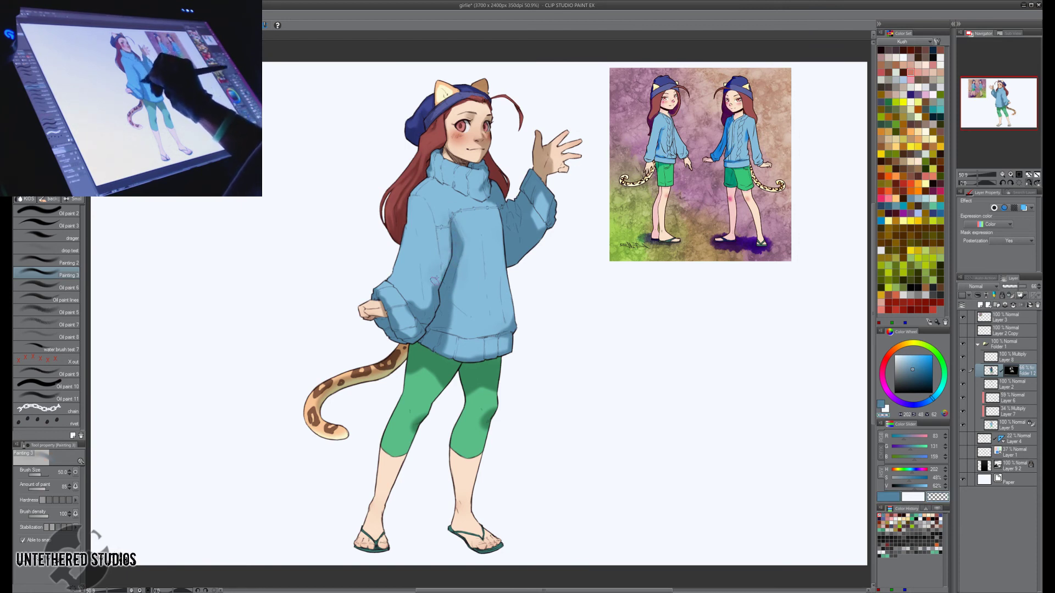
pyautogui.press('c')
pyautogui.moveTo(435, 285); pyautogui.dragTo(447, 256)
pyautogui.press('h')
pyautogui.press('c')
pyautogui.moveTo(518, 270); pyautogui.dragTo(518, 264)
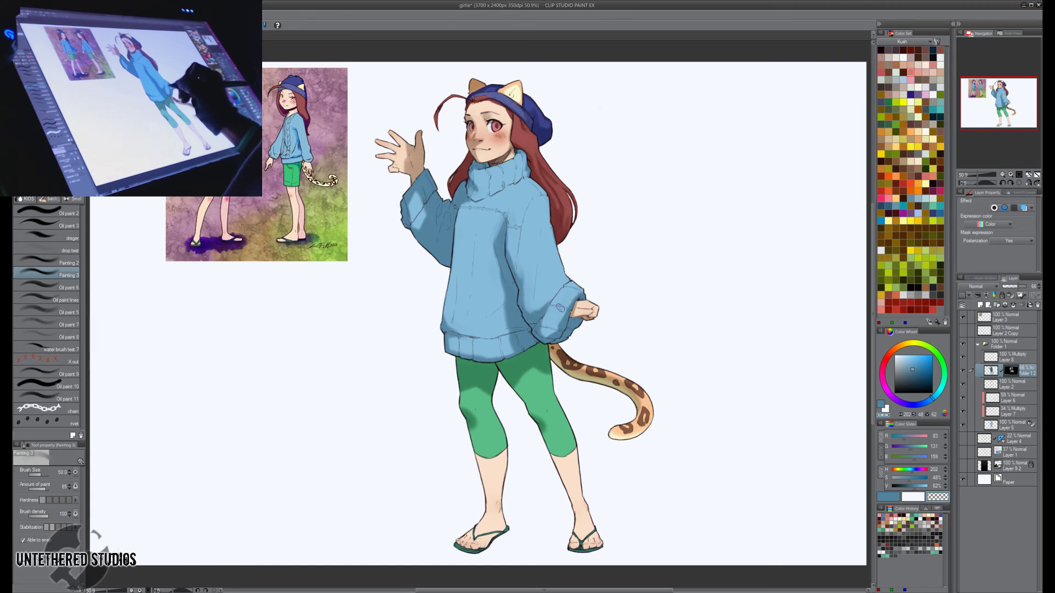
# Touch up the shading on the lowered sleeve just above its cuff and compare it in the mirrored view.
pyautogui.press('c')
pyautogui.moveTo(569, 275)
pyautogui.mouseDown()
pyautogui.moveTo(543, 305)
pyautogui.moveTo(562, 286)
pyautogui.mouseUp()
pyautogui.press('c')
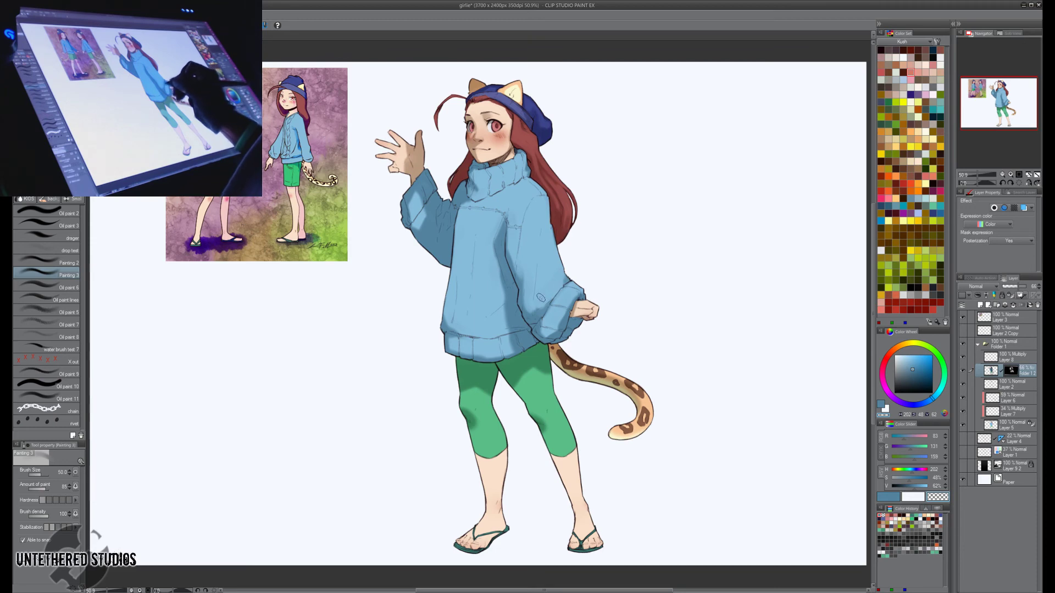
pyautogui.press('h')
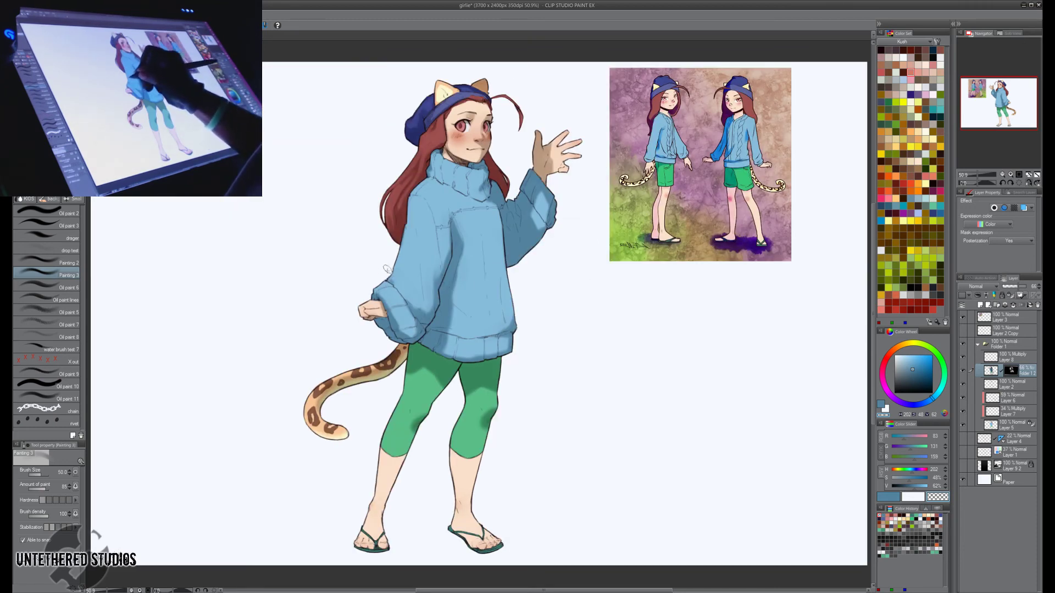
pyautogui.press('c')
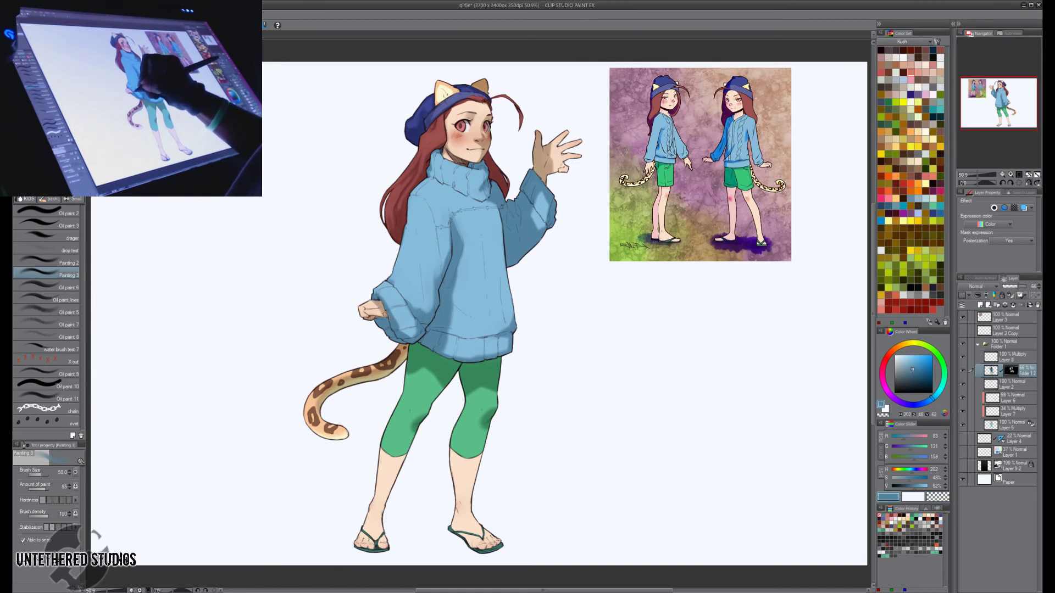
pyautogui.press('h')
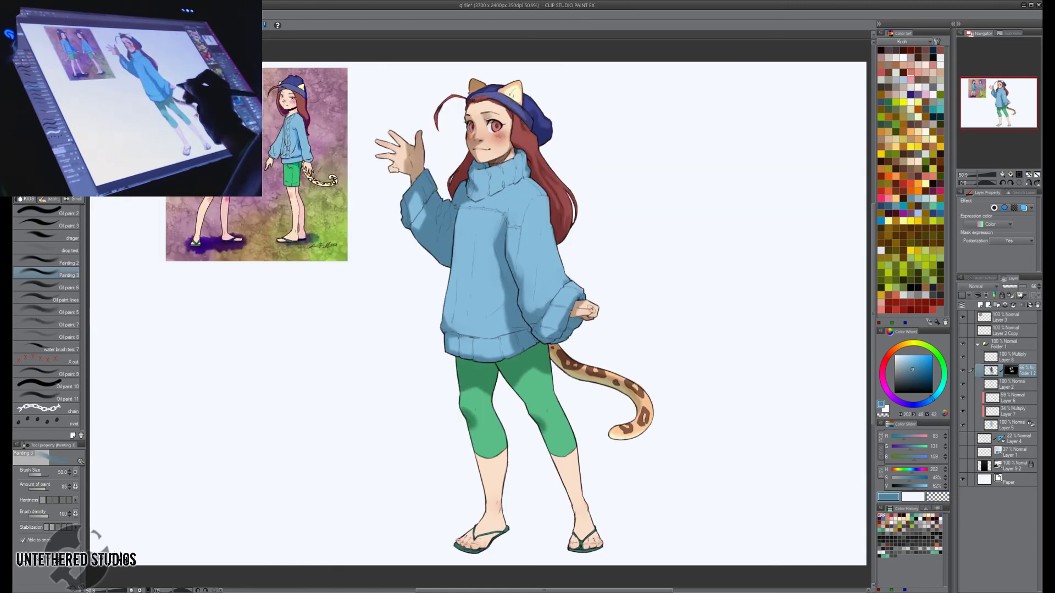
# Set the brush size to 30 and refine the shadow on the lowered hand where it leaves the cuff.
pyautogui.press('c')
pyautogui.press('[')
pyautogui.press('[')
pyautogui.moveTo(585, 305); pyautogui.dragTo(582, 305)
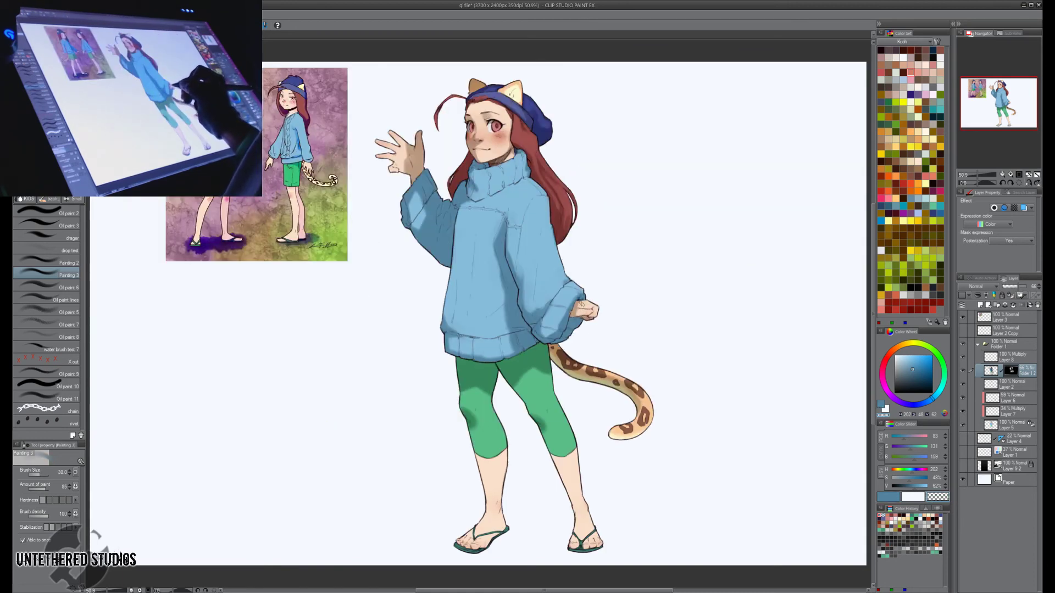
pyautogui.press('c')
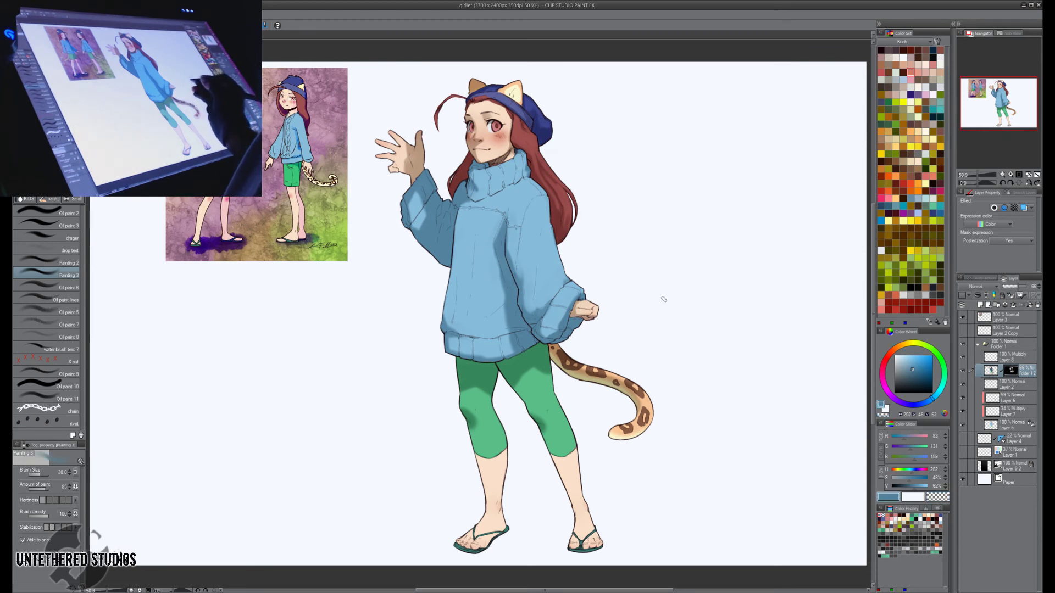
# Set the brush size to 60 and rework the shadow on the thigh of the tail-side legging.
pyautogui.press(']')
pyautogui.press(']')
pyautogui.press(']')
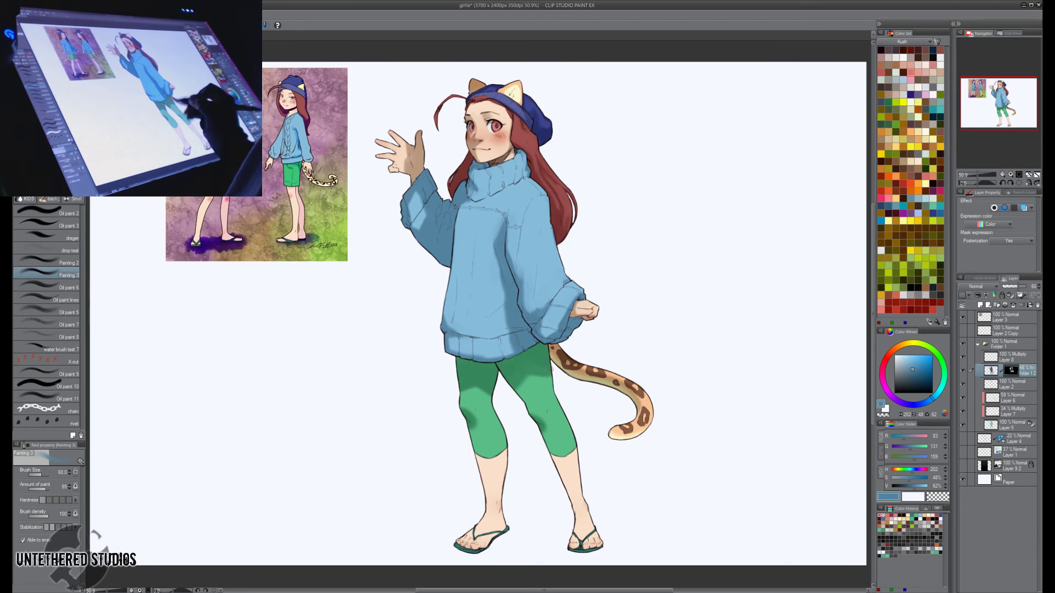
pyautogui.press('c')
pyautogui.moveTo(522, 381); pyautogui.dragTo(515, 397)
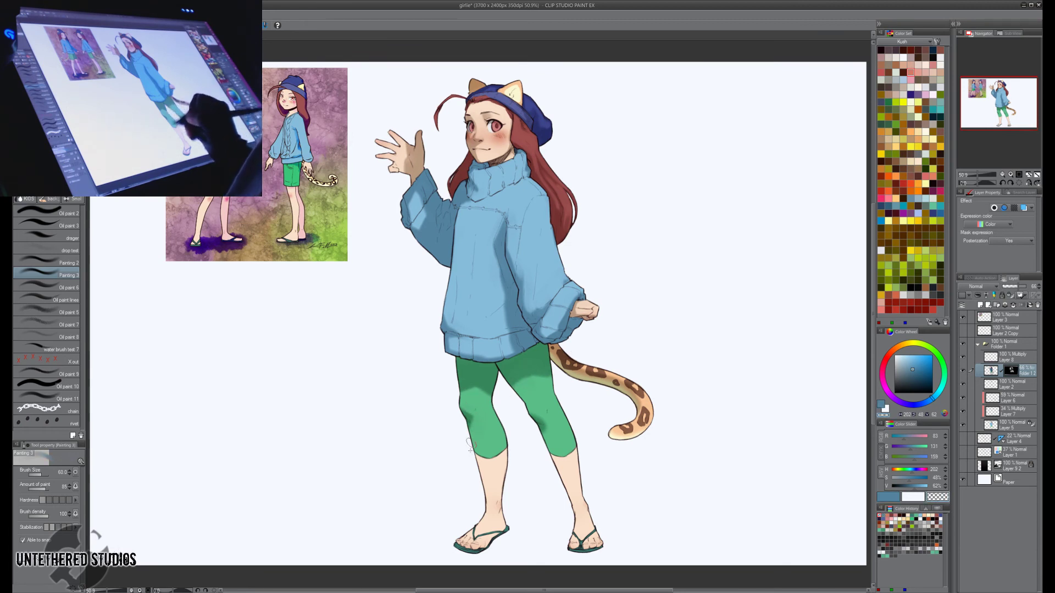
pyautogui.press('c')
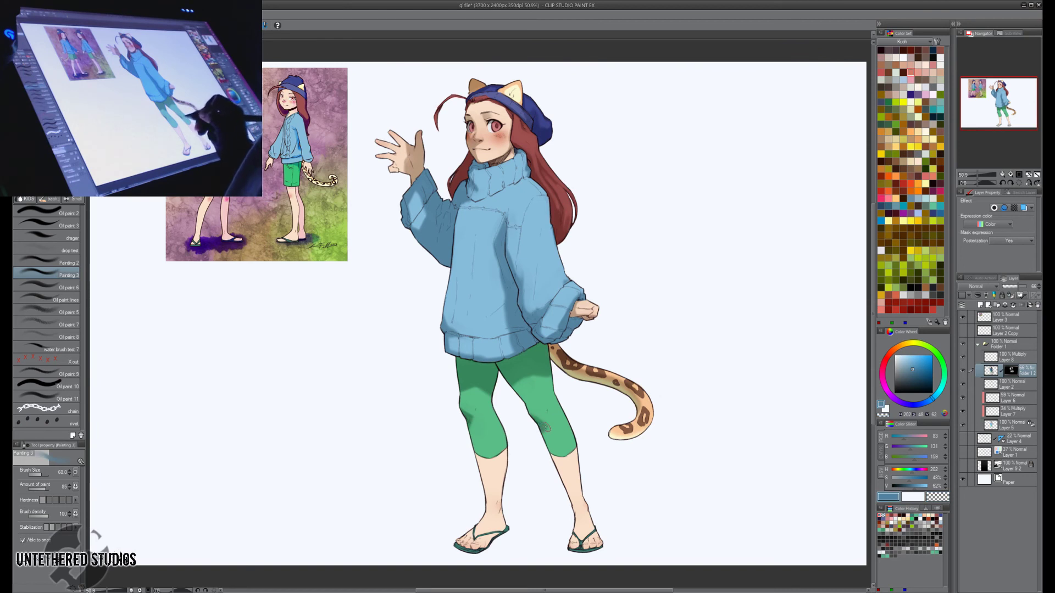
# Soften and reshape the knee shadows on the green leggings, alternating between the blue and transparent colour.
pyautogui.press('c')
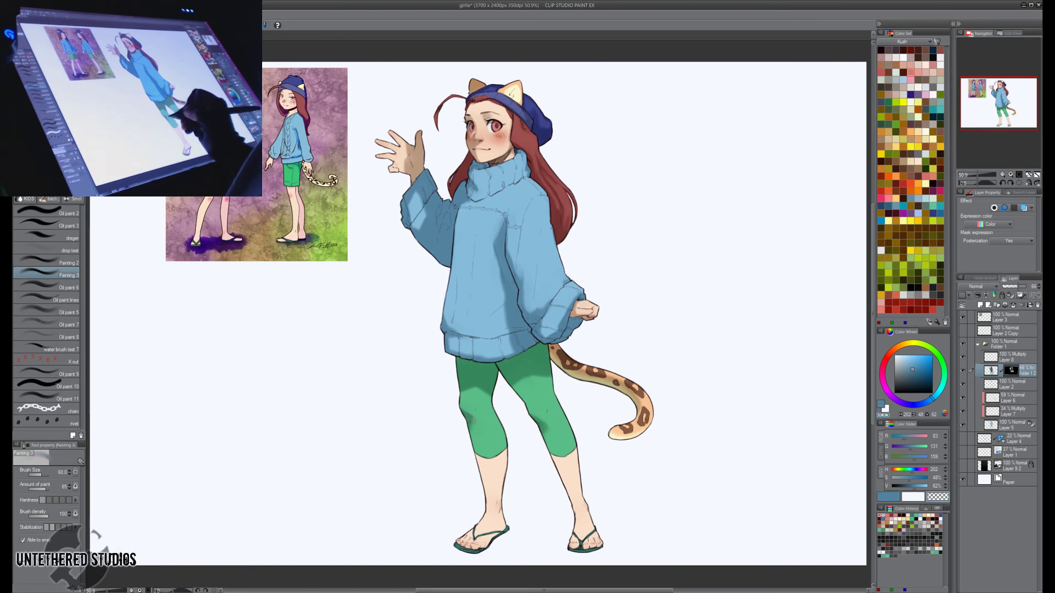
pyautogui.press('c')
pyautogui.moveTo(471, 419)
pyautogui.mouseDown()
pyautogui.moveTo(475, 400)
pyautogui.moveTo(479, 433)
pyautogui.mouseUp()
pyautogui.press('c')
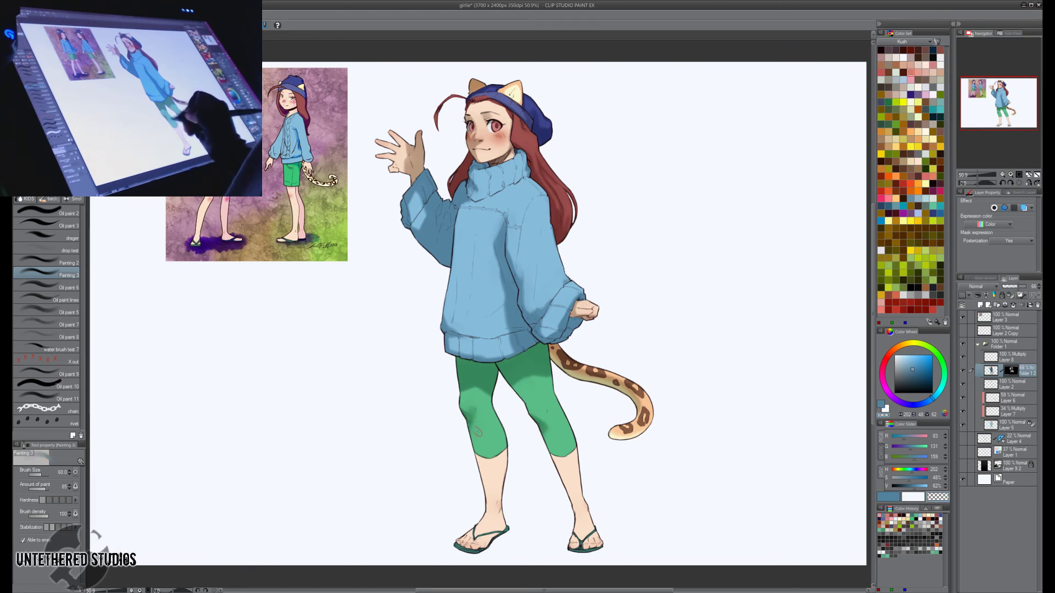
pyautogui.press('c')
pyautogui.press('h')
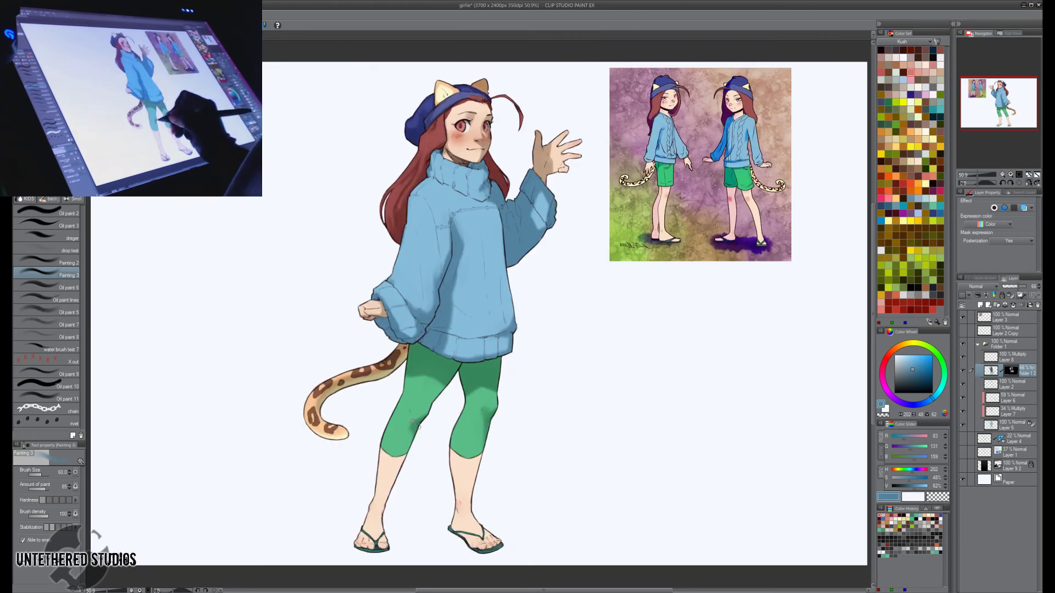
pyautogui.press('c')
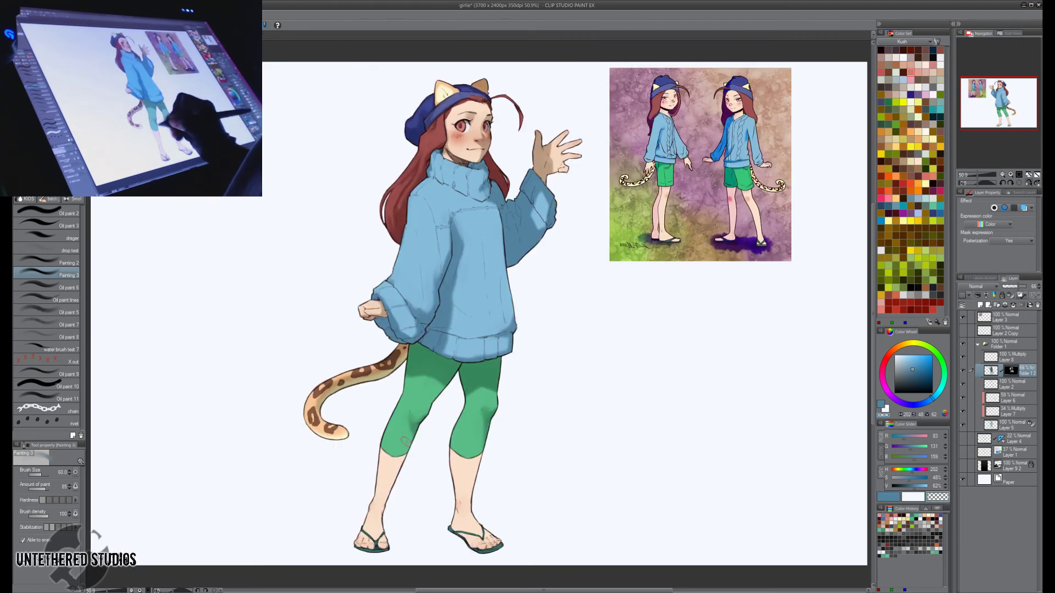
pyautogui.press('c')
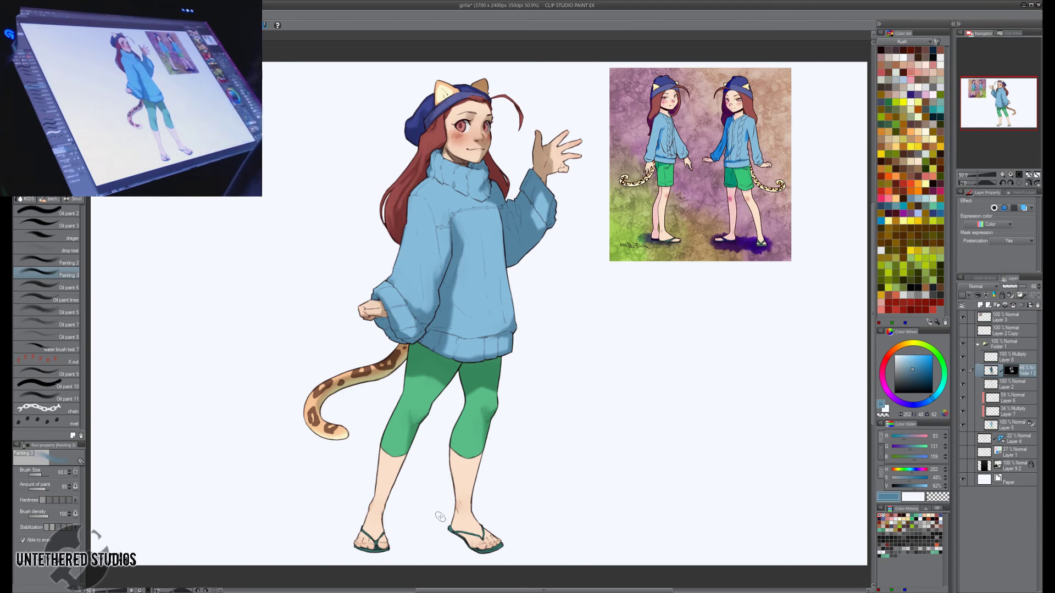
# Extend the shadow down the inner side of the waving-side legging and check the figure in mirrored view.
pyautogui.moveTo(471, 397)
pyautogui.mouseDown()
pyautogui.moveTo(454, 442)
pyautogui.moveTo(462, 427)
pyautogui.mouseUp()
pyautogui.press('h')
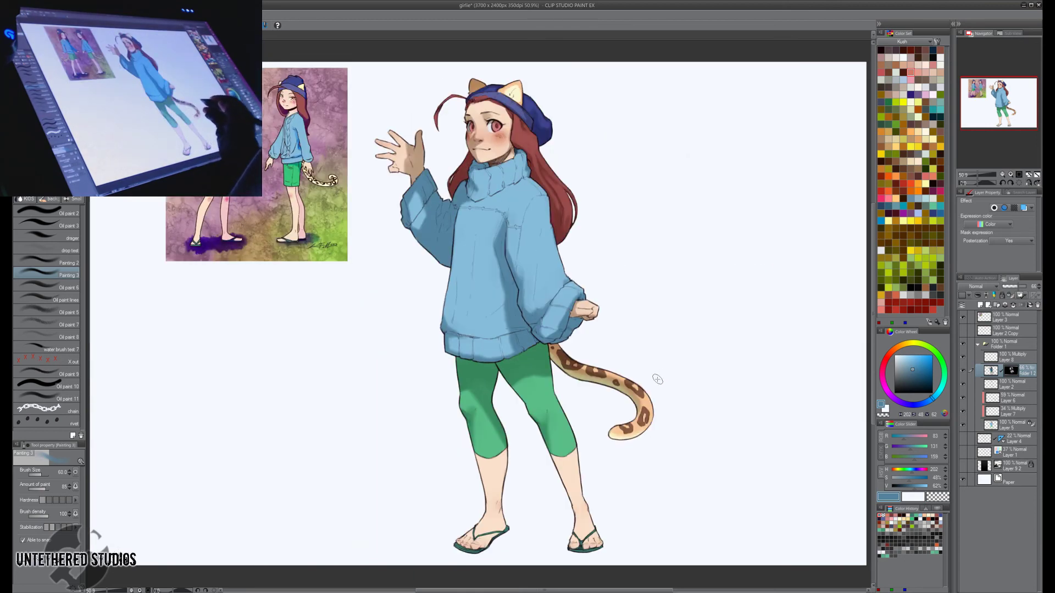
pyautogui.press('h')
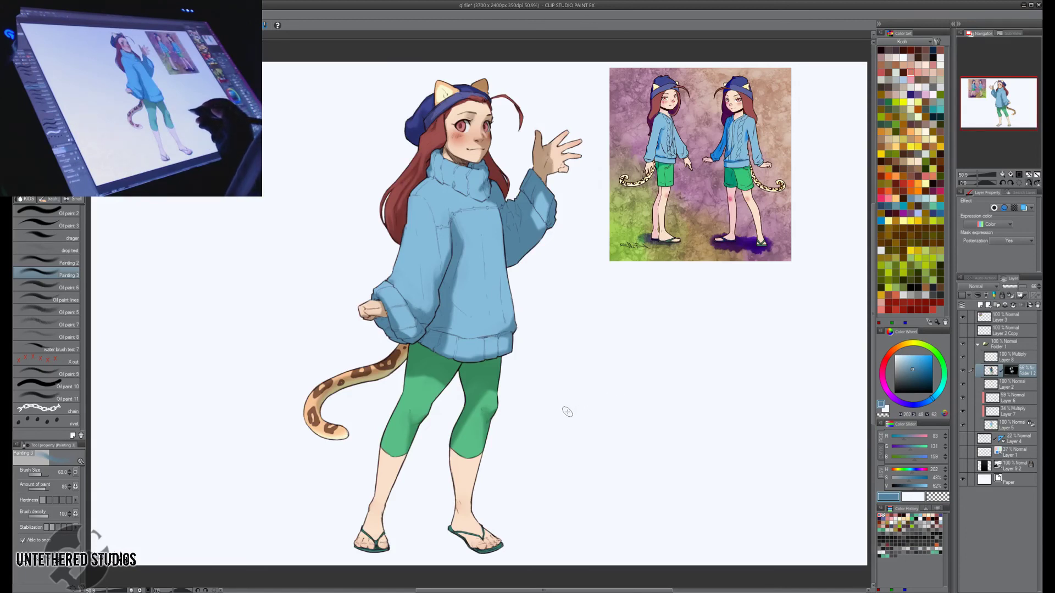
pyautogui.press('h')
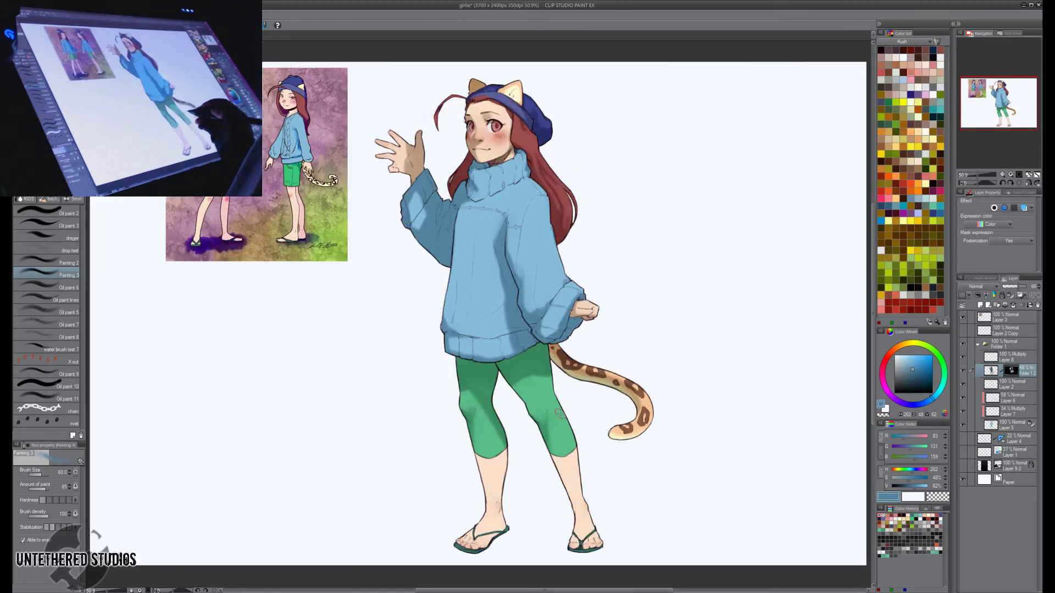
pyautogui.press('h')
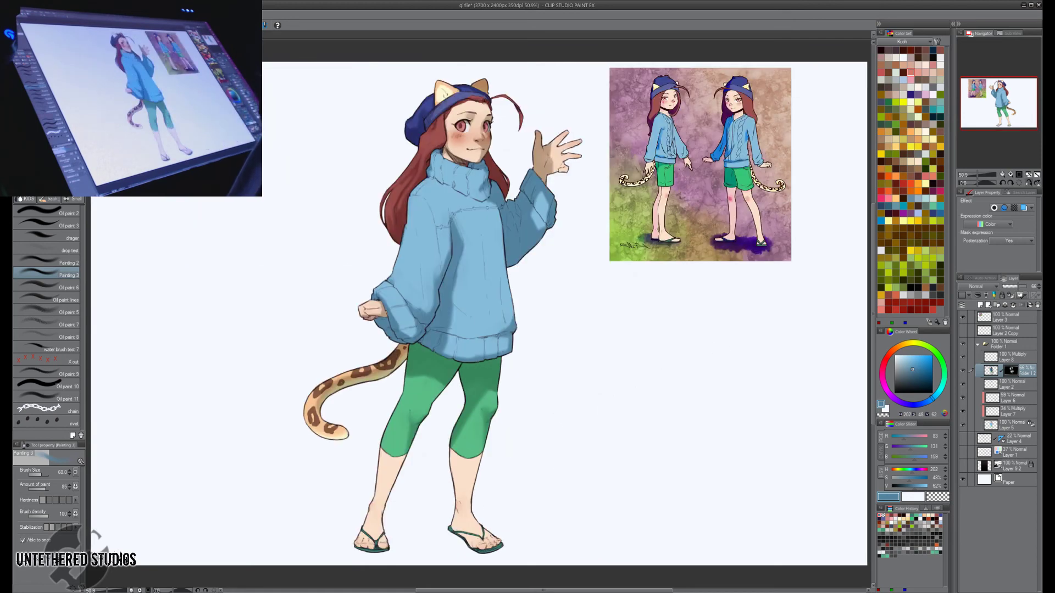
# Hide the shading and Folder 1, examine the rough sketches on Layer 4 and Layer 1, and show Folder 1 again.
pyautogui.click(963, 370)
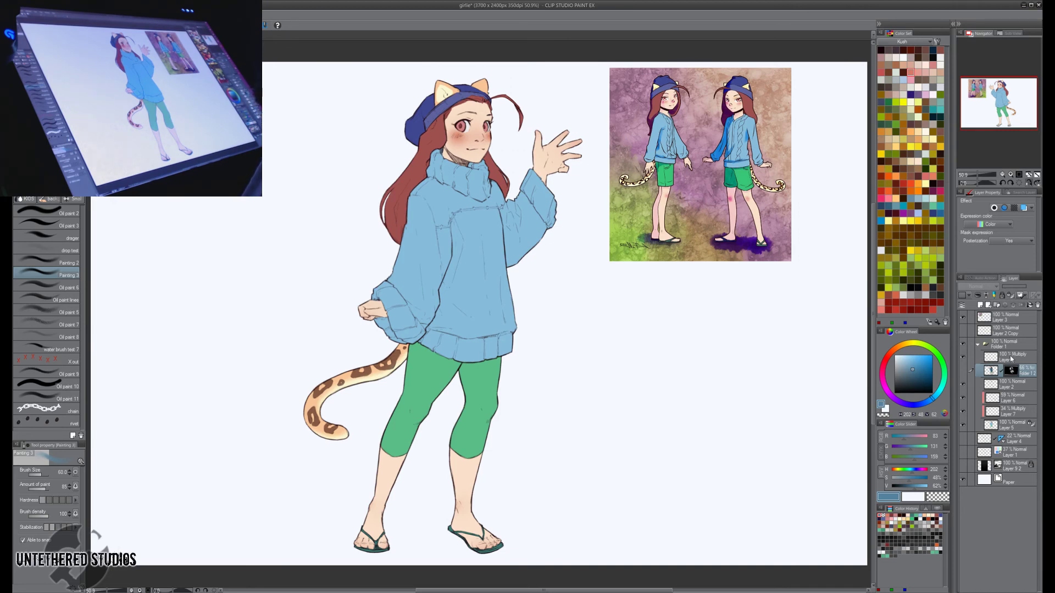
pyautogui.click(963, 448)
pyautogui.click(963, 439)
pyautogui.click(963, 452)
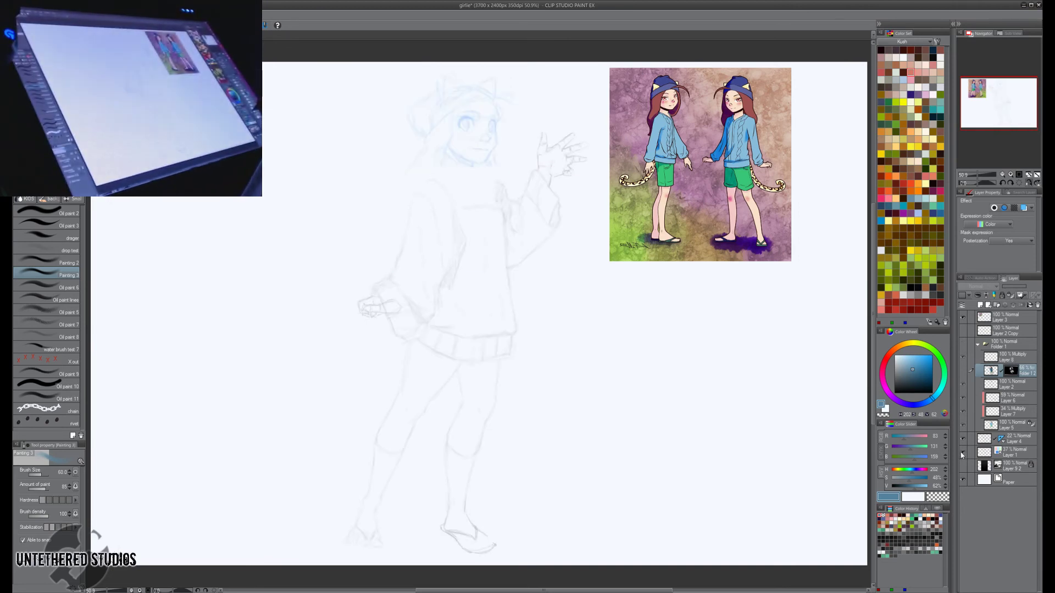
pyautogui.click(962, 451)
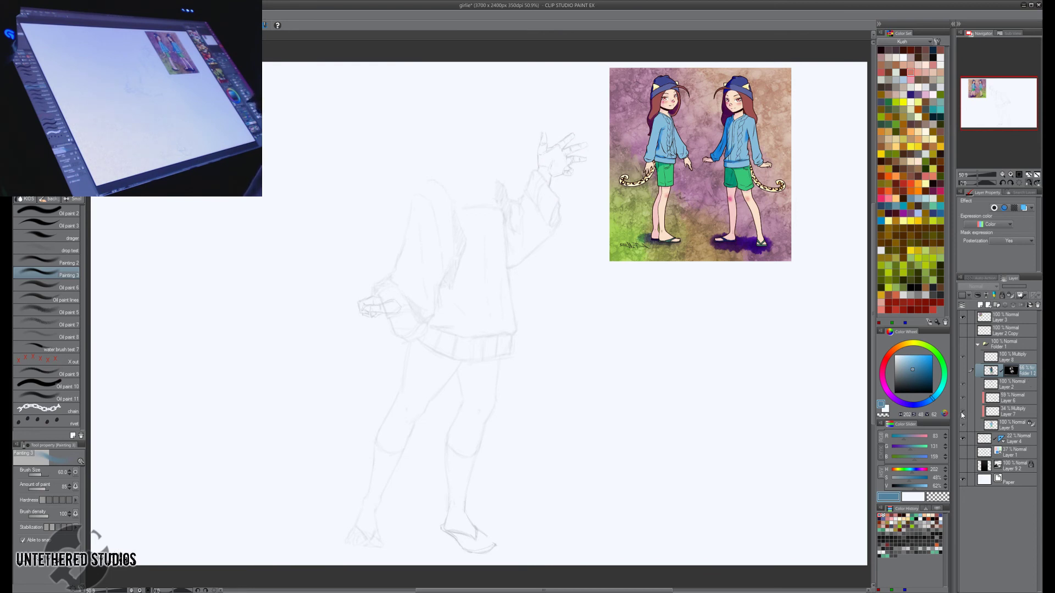
pyautogui.click(962, 455)
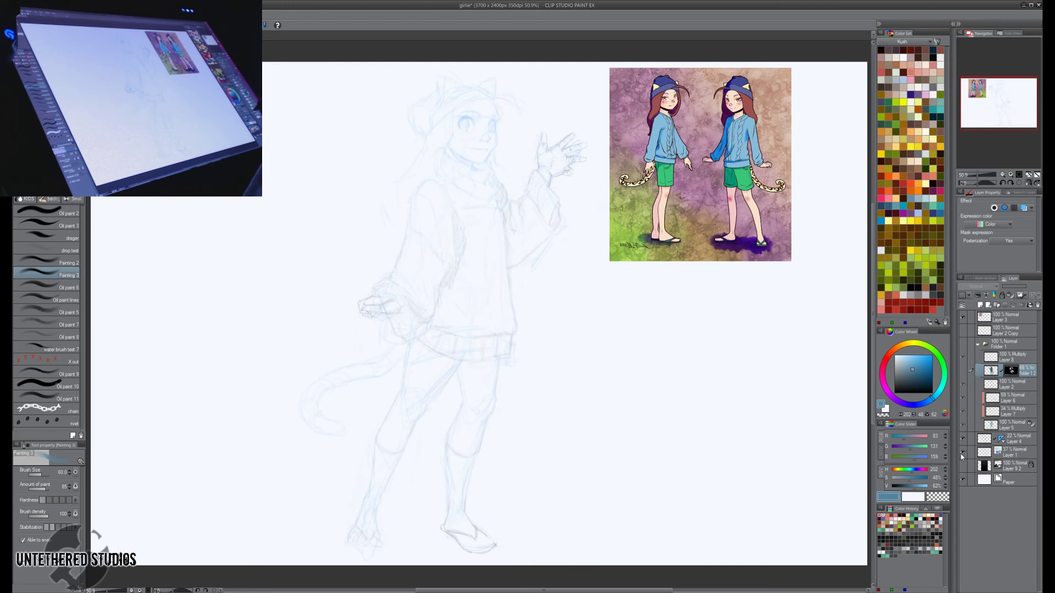
pyautogui.click(962, 453)
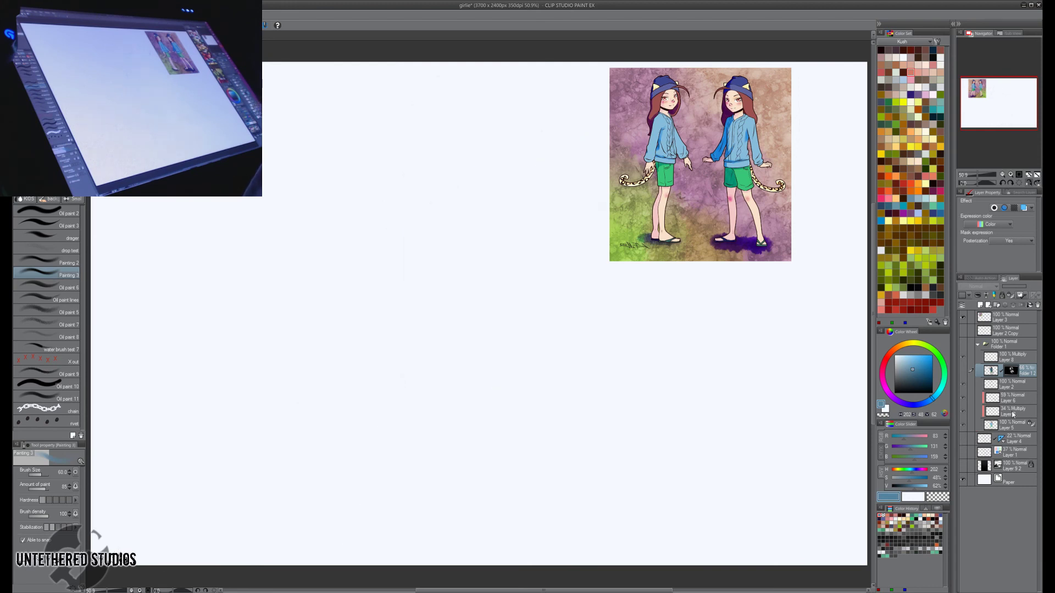
pyautogui.click(963, 344)
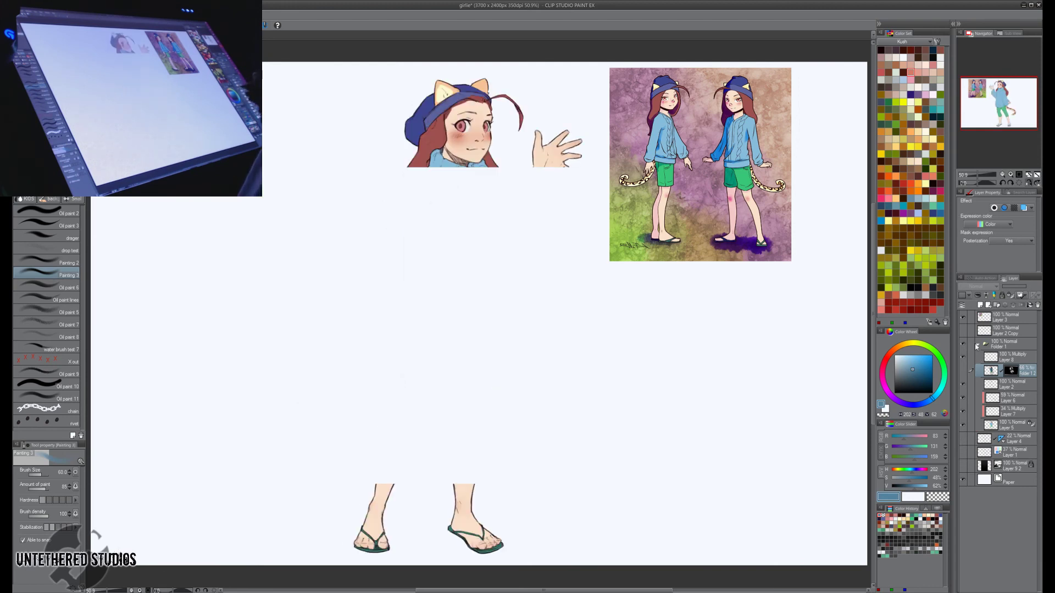
# Move the Multiply tail-spot layer, Layer 8, directly above Layer 5 and clip it to the layer below.
pyautogui.click(1013, 388)
pyautogui.click(962, 385)
pyautogui.click(963, 385)
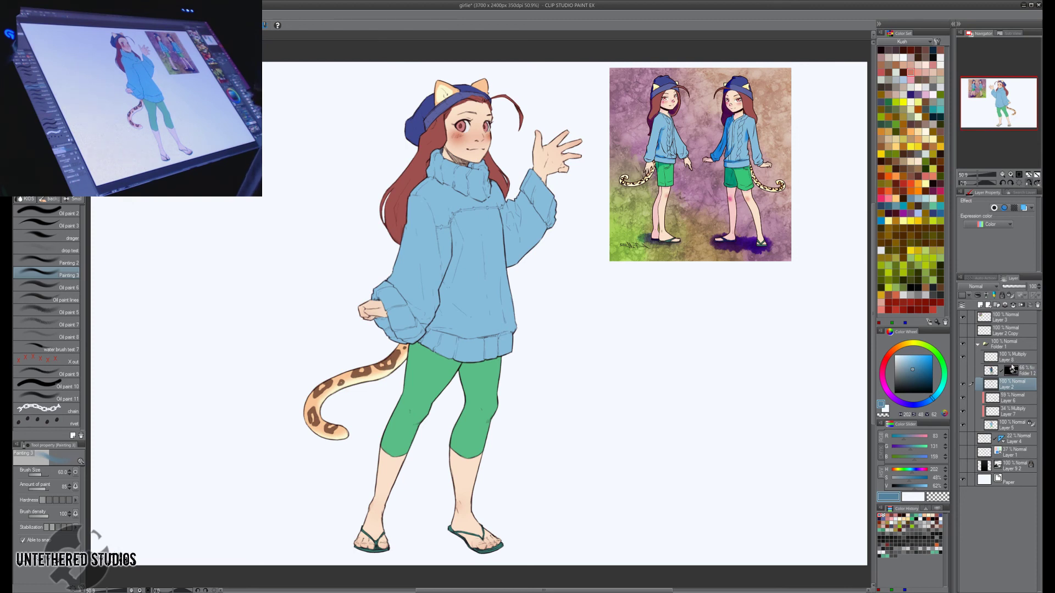
pyautogui.moveTo(1016, 359); pyautogui.dragTo(1006, 419)
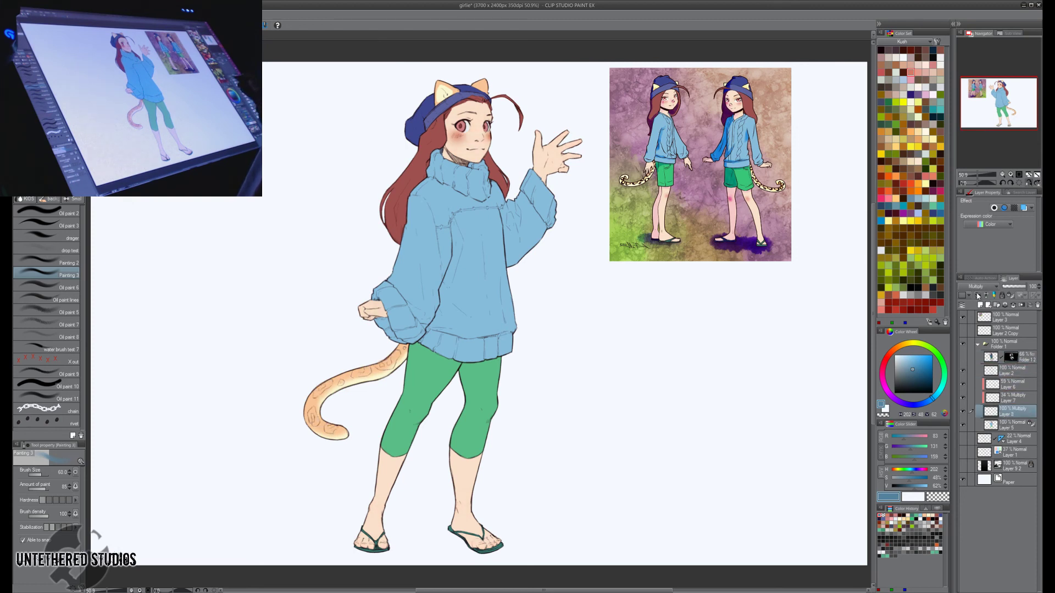
pyautogui.click(979, 295)
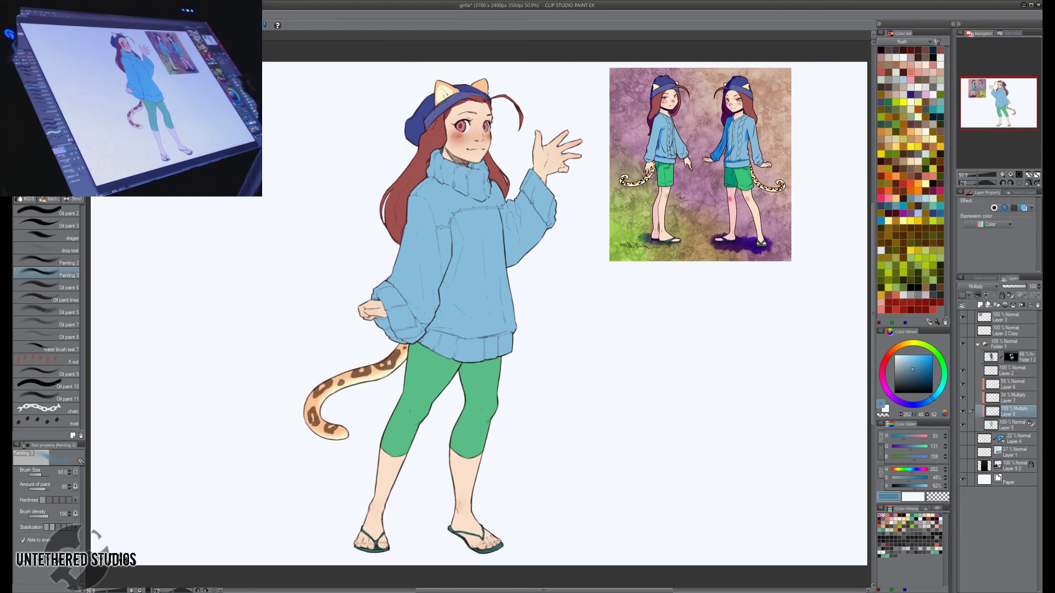
# Toggle the visibility of Layer 8 and Layer 7 to examine what each contributes to the colouring.
pyautogui.click(961, 411)
pyautogui.click(962, 411)
pyautogui.click(962, 397)
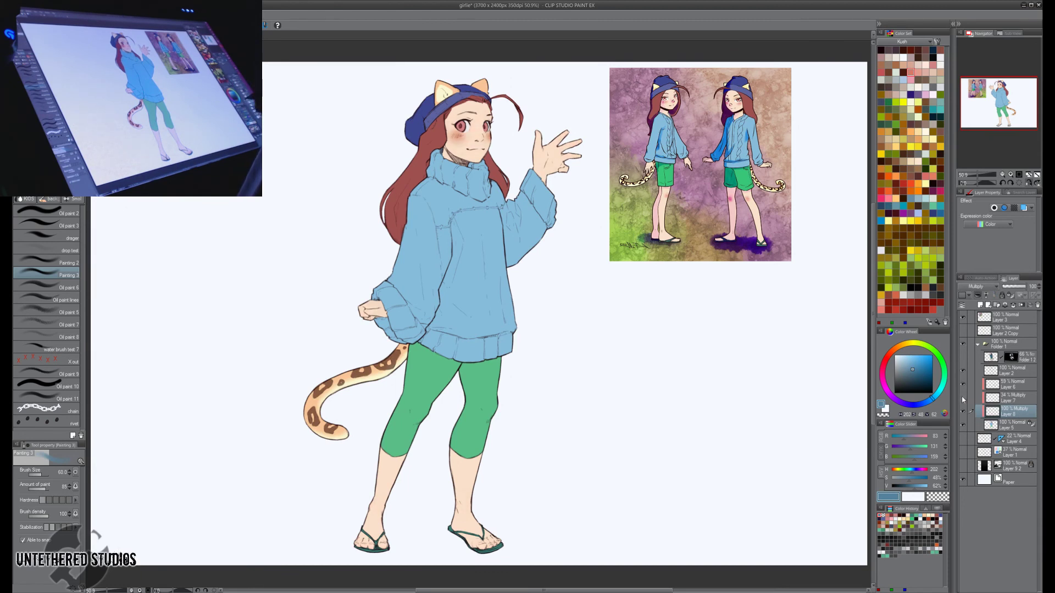
pyautogui.click(962, 397)
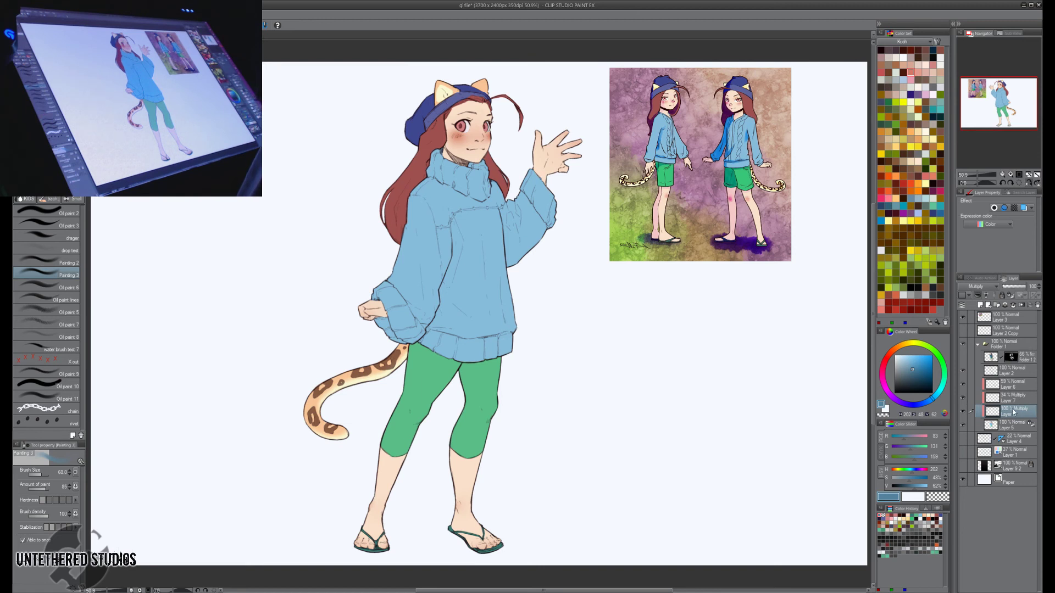
# Move Layer 8 directly above Layer 7 and set the opacity of Layer 7 to about 49%.
pyautogui.moveTo(1010, 412); pyautogui.dragTo(1014, 398)
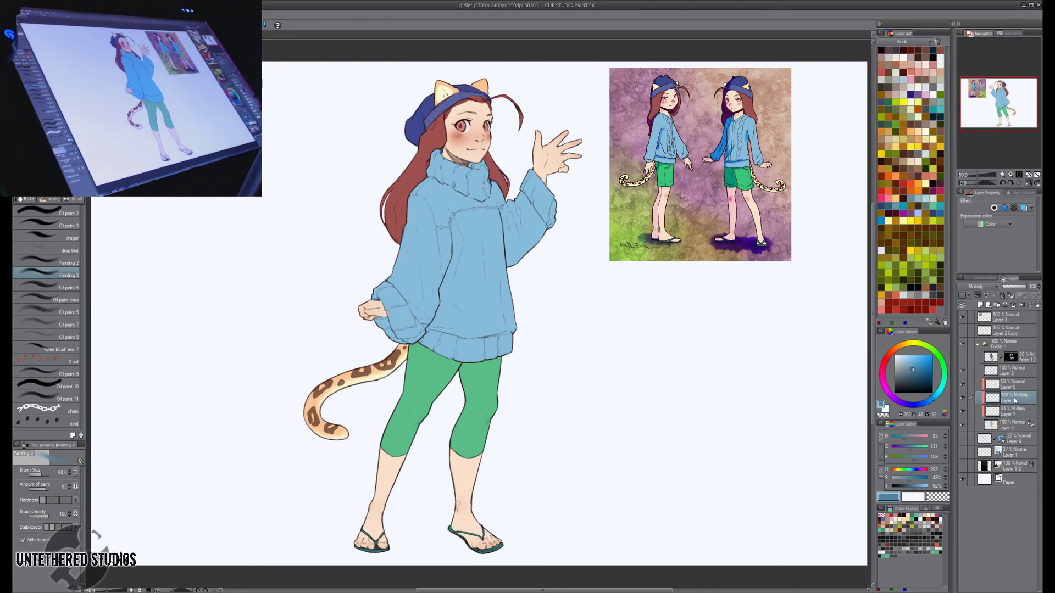
pyautogui.click(1011, 411)
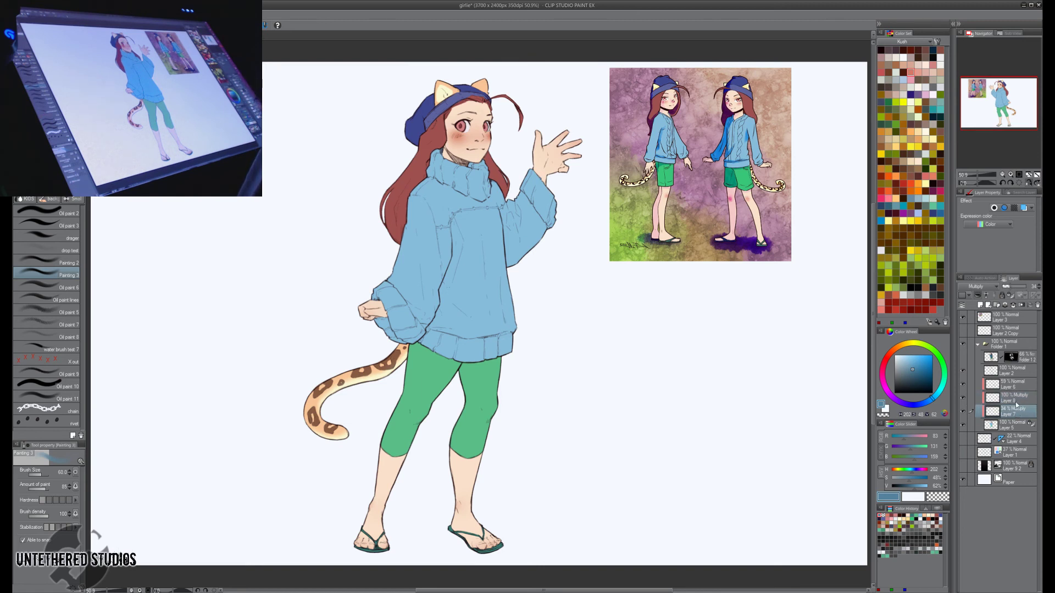
pyautogui.click(1016, 289)
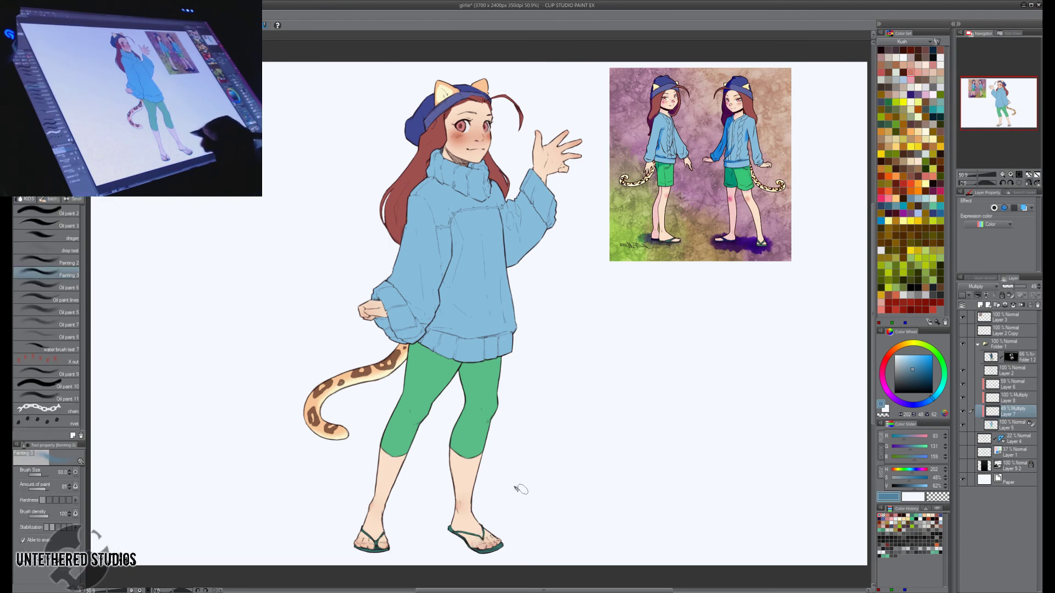
# Enlarge the Blur tool to size 100 and merge Layer 7 down into the Layer 5 colours.
pyautogui.press('k')
pyautogui.press('j')
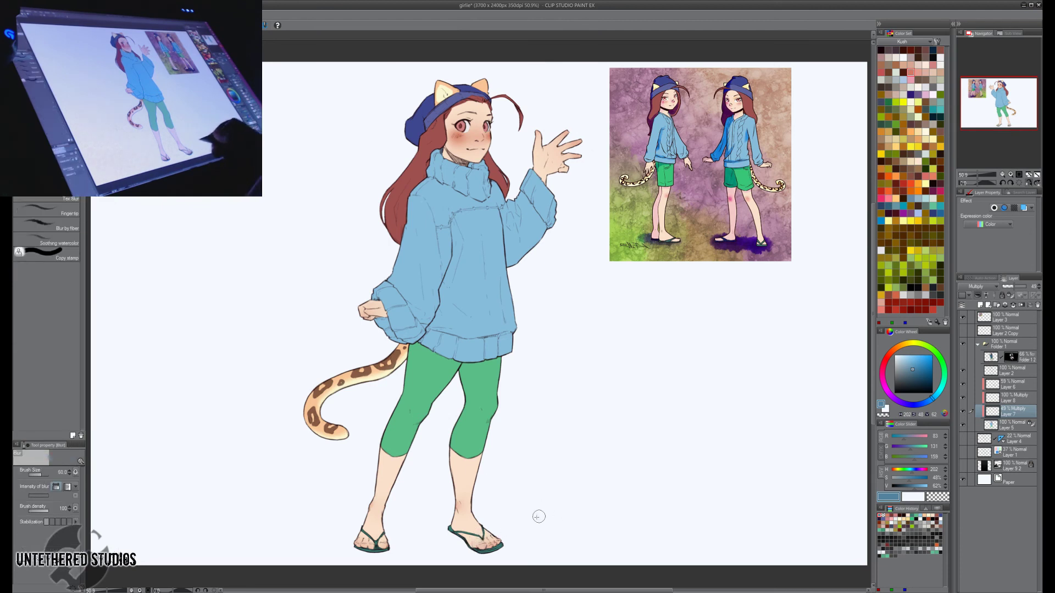
pyautogui.press(']')
pyautogui.press(']')
pyautogui.press(']')
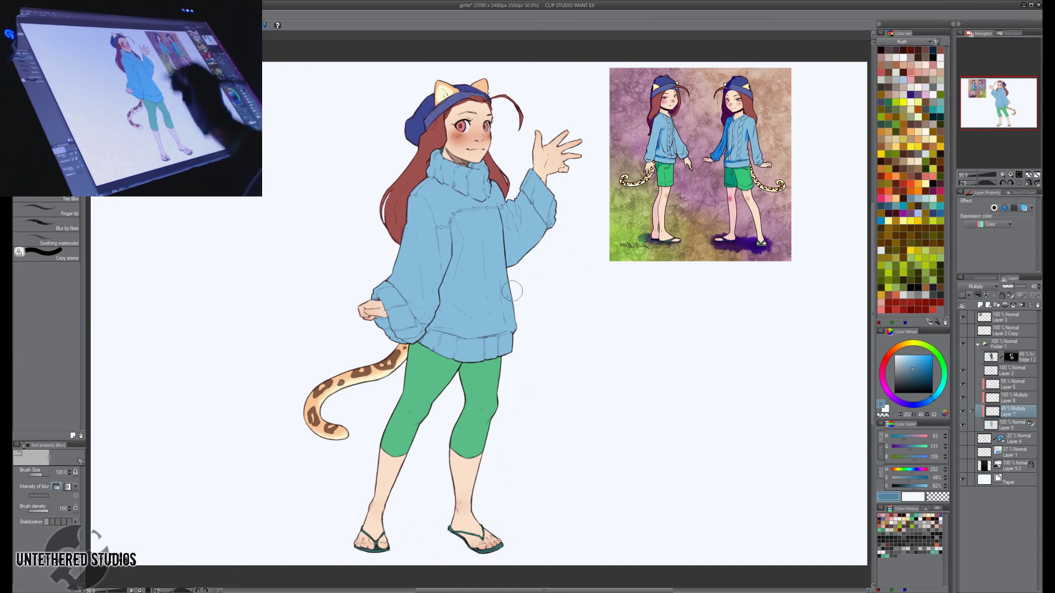
pyautogui.press('b')
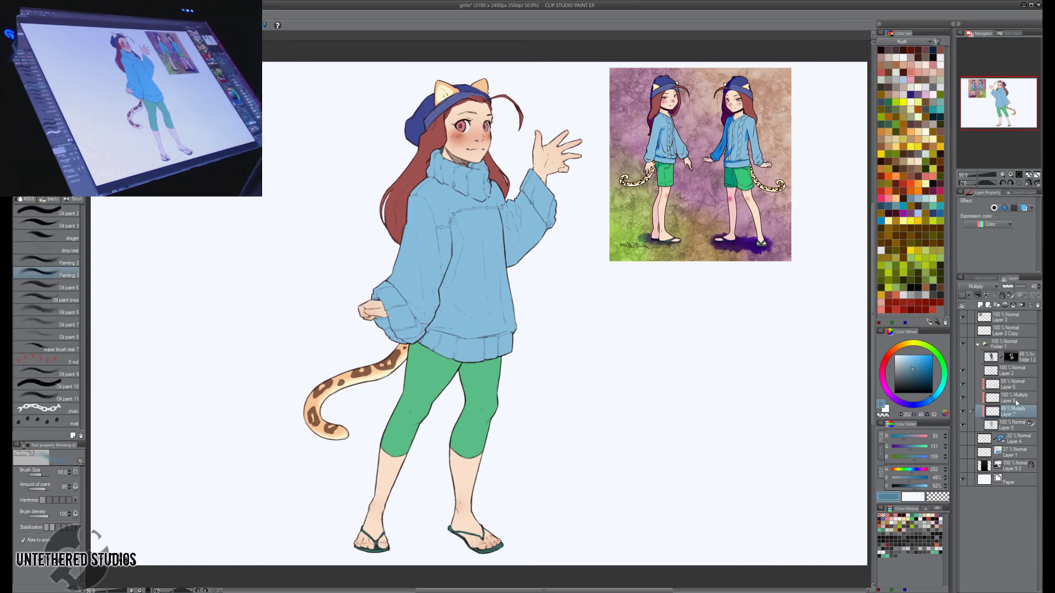
pyautogui.click(1037, 305)
# Paint a soft muted-red blush around the nose on Layer 8 at brush size 30 and merge Layer 8 into Layer 5.
pyautogui.click(1014, 400)
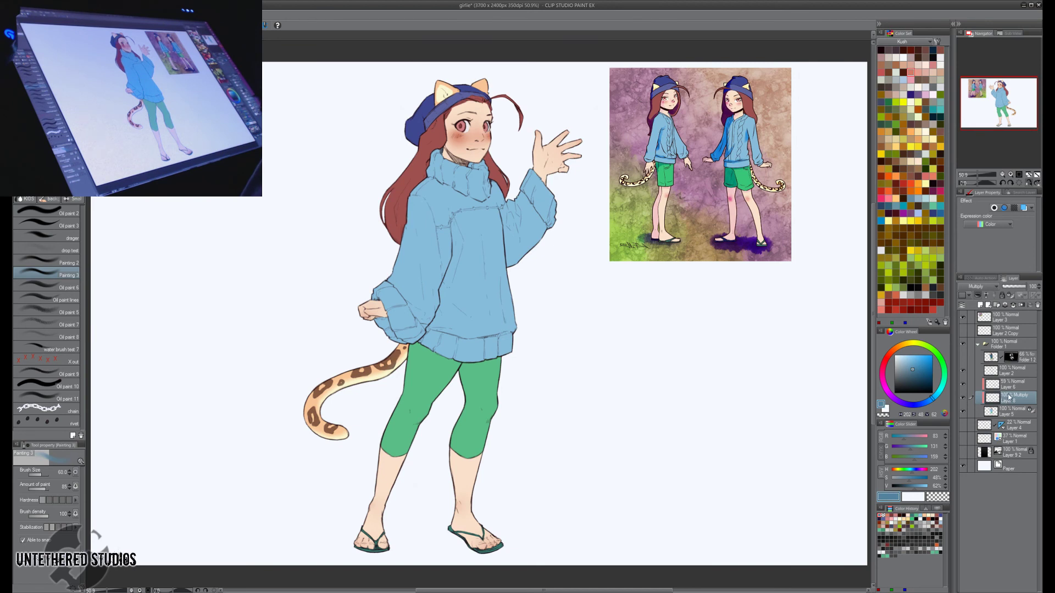
pyautogui.click(910, 72)
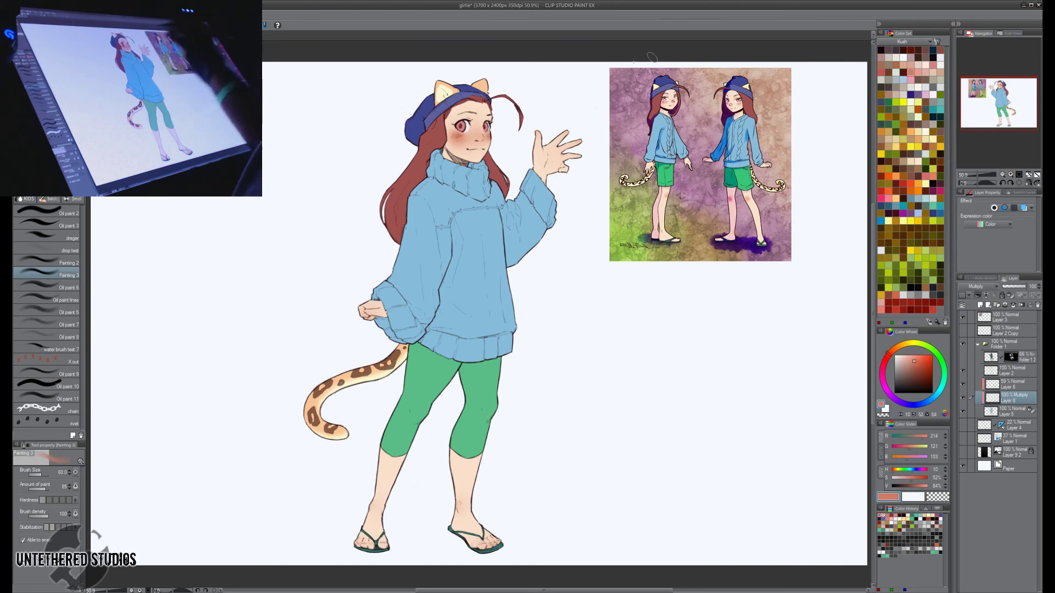
pyautogui.press('[')
pyautogui.press('[')
pyautogui.press('[')
pyautogui.moveTo(466, 135); pyautogui.dragTo(462, 139)
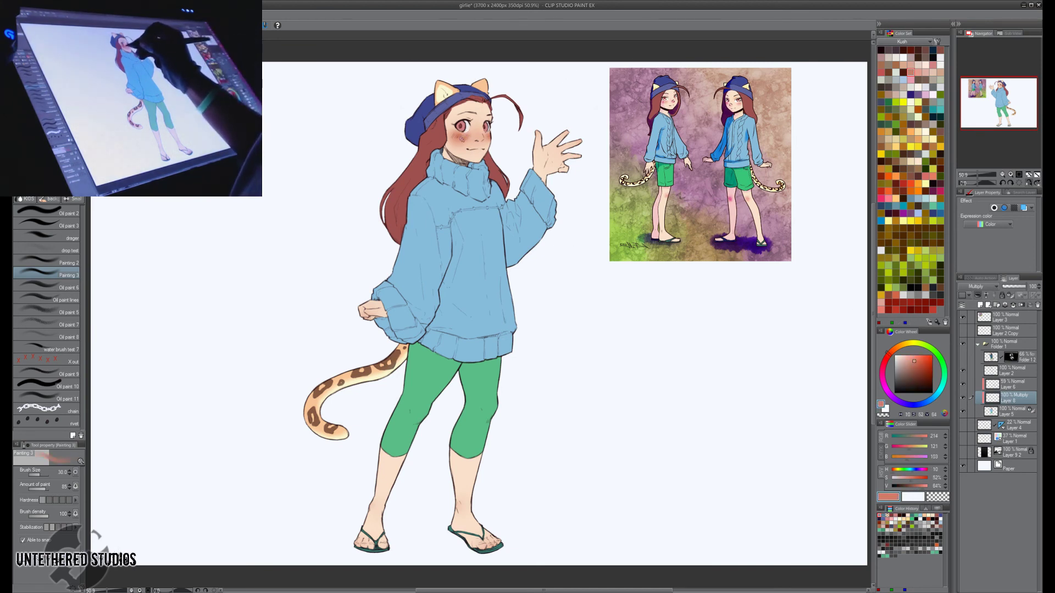
pyautogui.press('j')
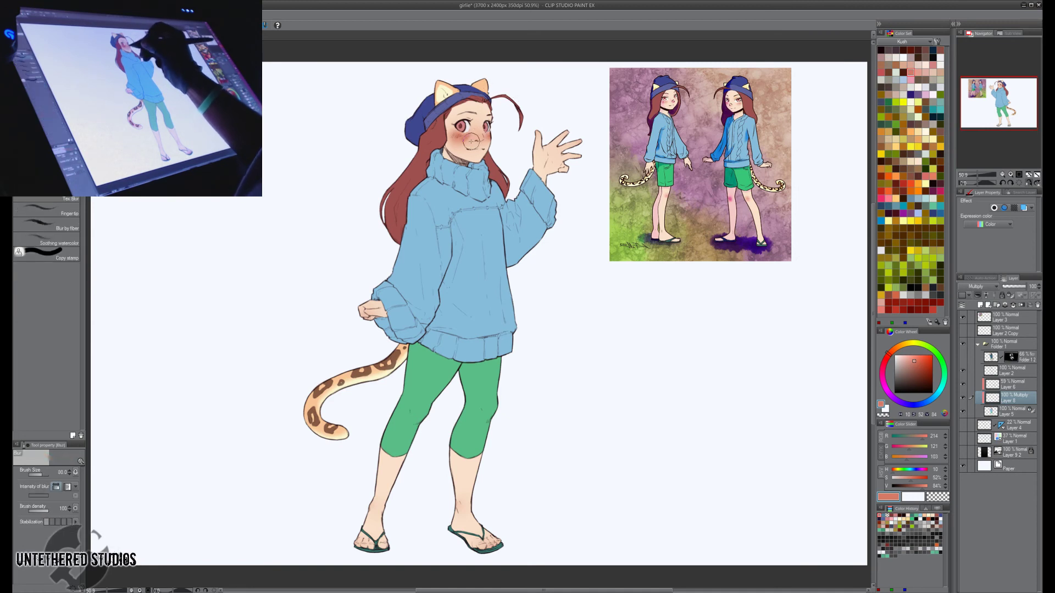
pyautogui.press('b')
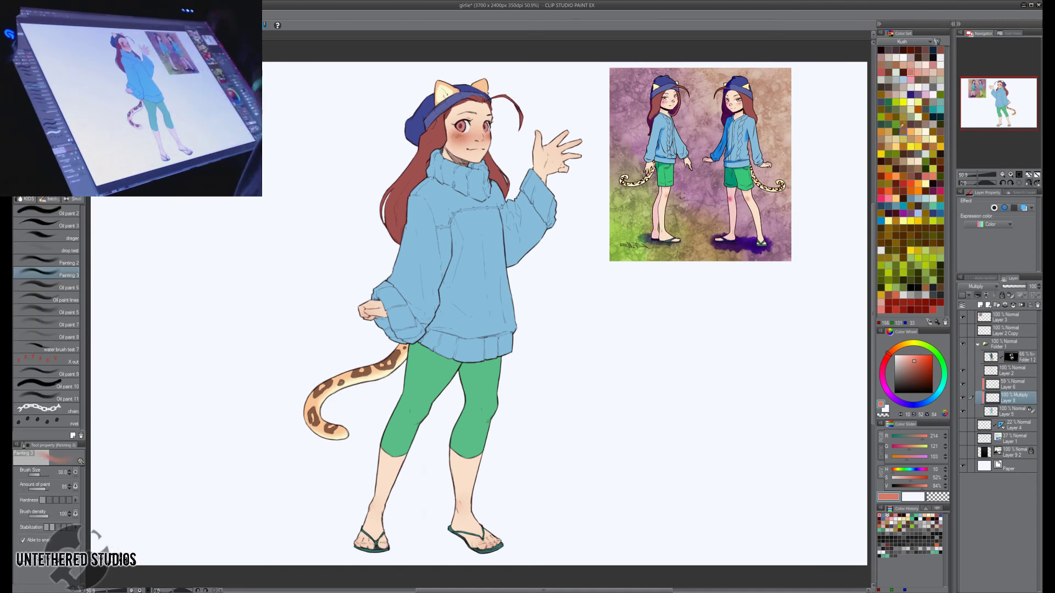
pyautogui.click(1017, 302)
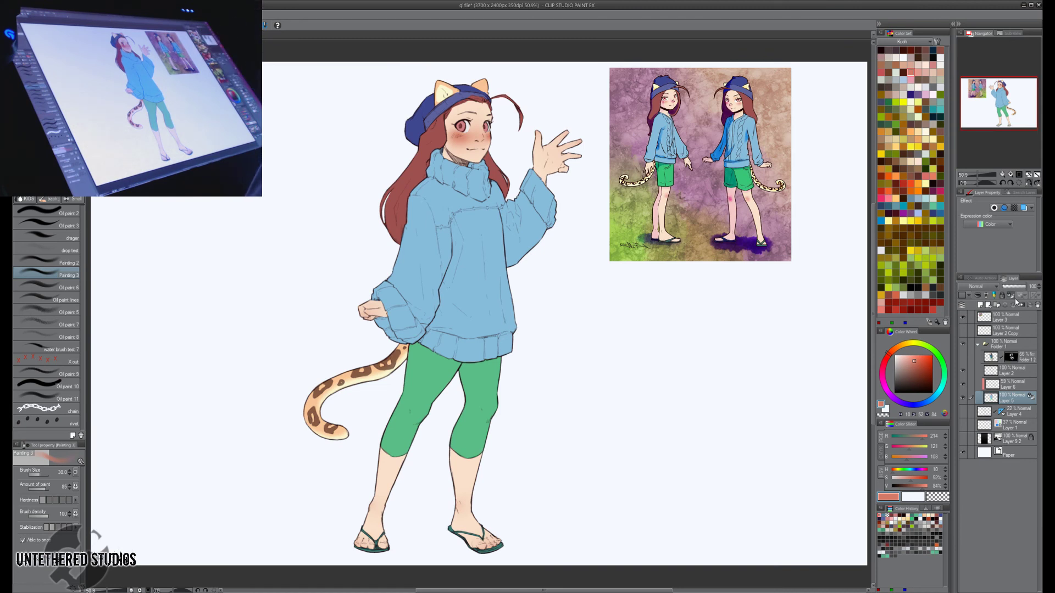
# Trim the green legging's upper outer edge beside the tail with transparent colour at brush size 20, refining it with sampled green in mirrored view.
pyautogui.press('c')
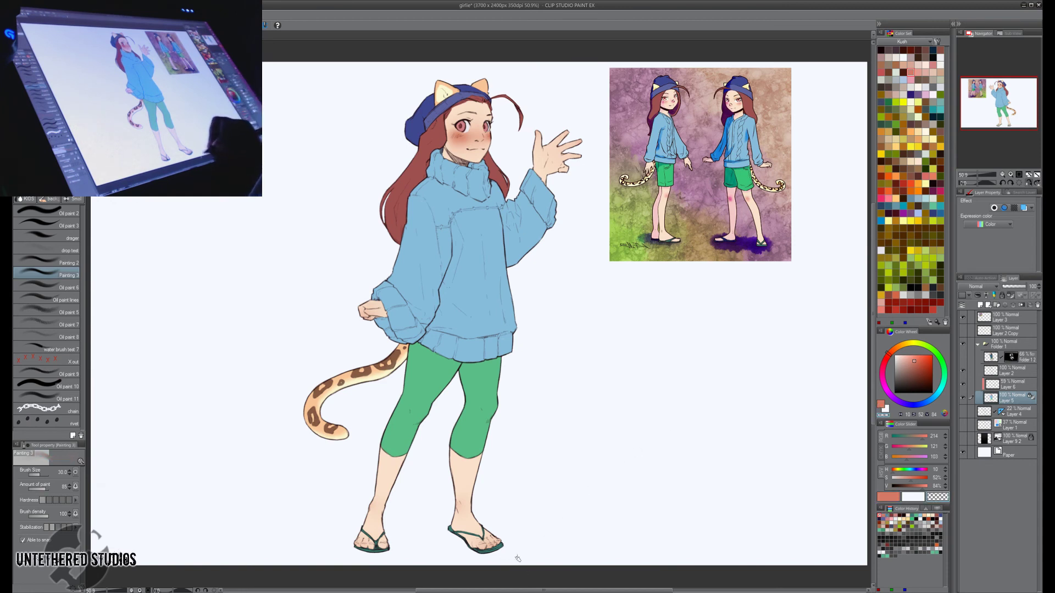
pyautogui.press('[')
pyautogui.press('[')
pyautogui.moveTo(415, 346); pyautogui.dragTo(405, 383)
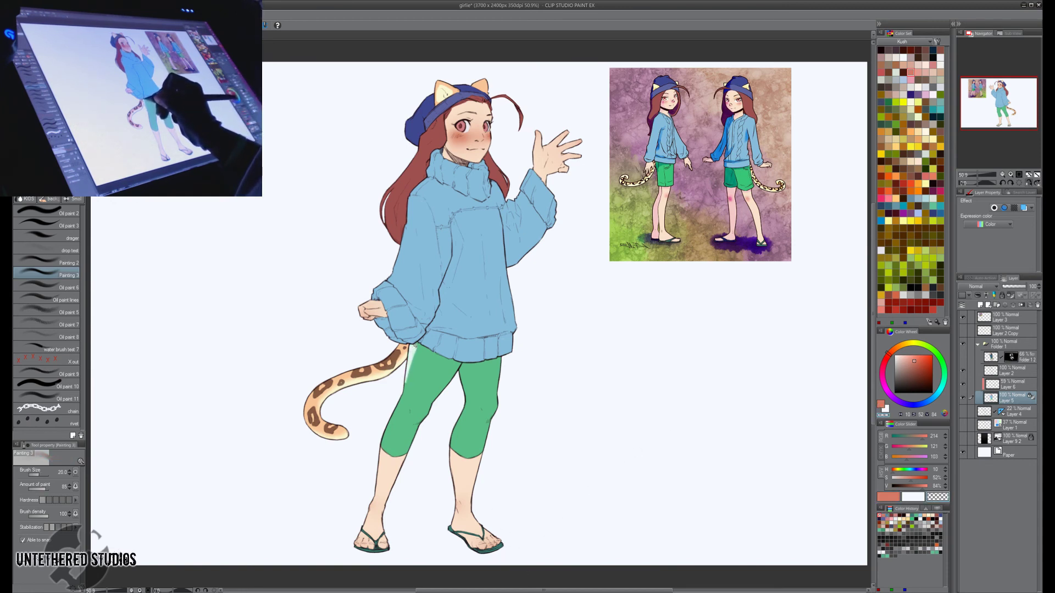
pyautogui.press('h')
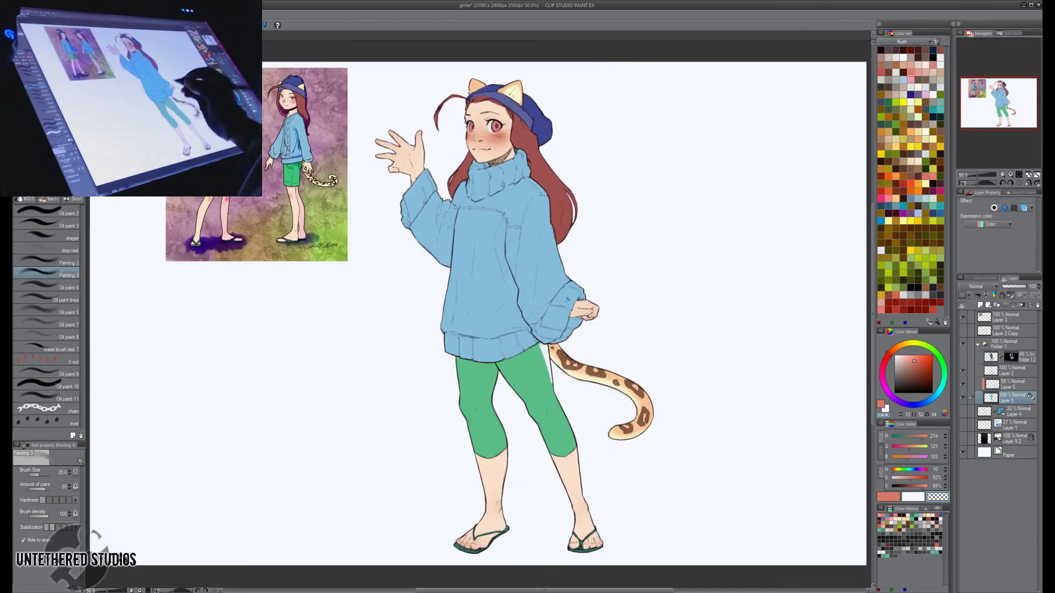
pyautogui.keyDown('alt'); pyautogui.click(539, 347); pyautogui.keyUp('alt')
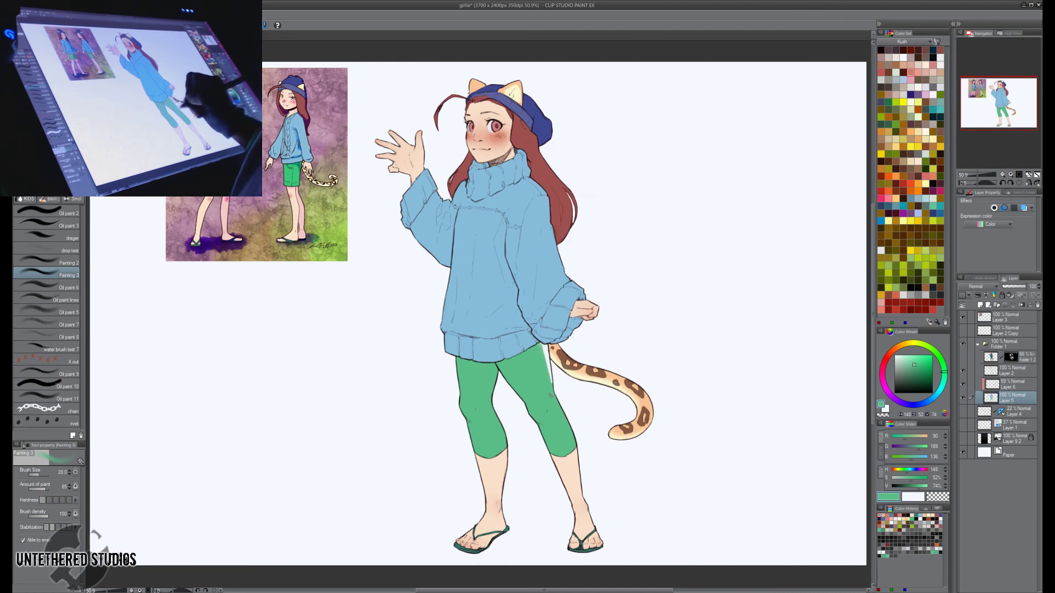
pyautogui.press('h')
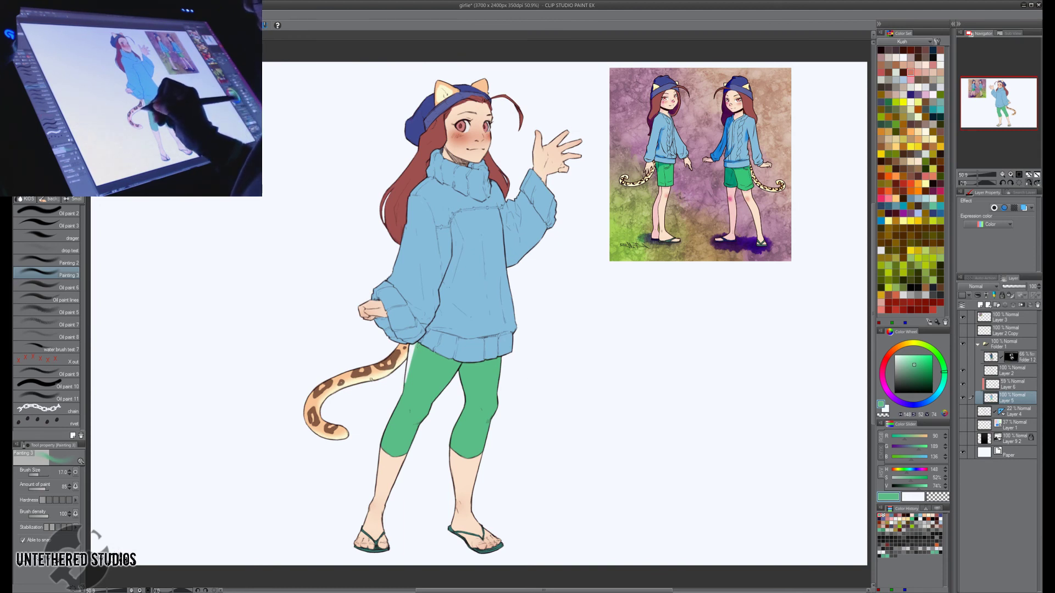
# Touch up the base of the tail beside the legging with sampled cream, brown and light orange tones, using a brush size of up to 17.
pyautogui.keyDown('alt'); pyautogui.click(406, 351); pyautogui.keyUp('alt')
pyautogui.press('[')
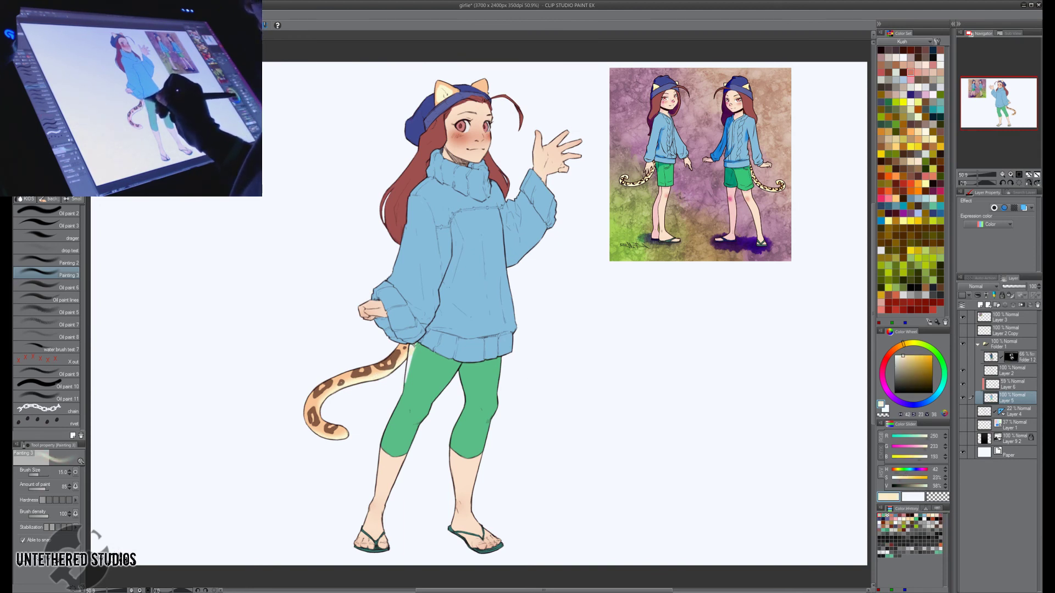
pyautogui.keyDown('alt'); pyautogui.click(408, 348); pyautogui.keyUp('alt')
pyautogui.click(408, 348)
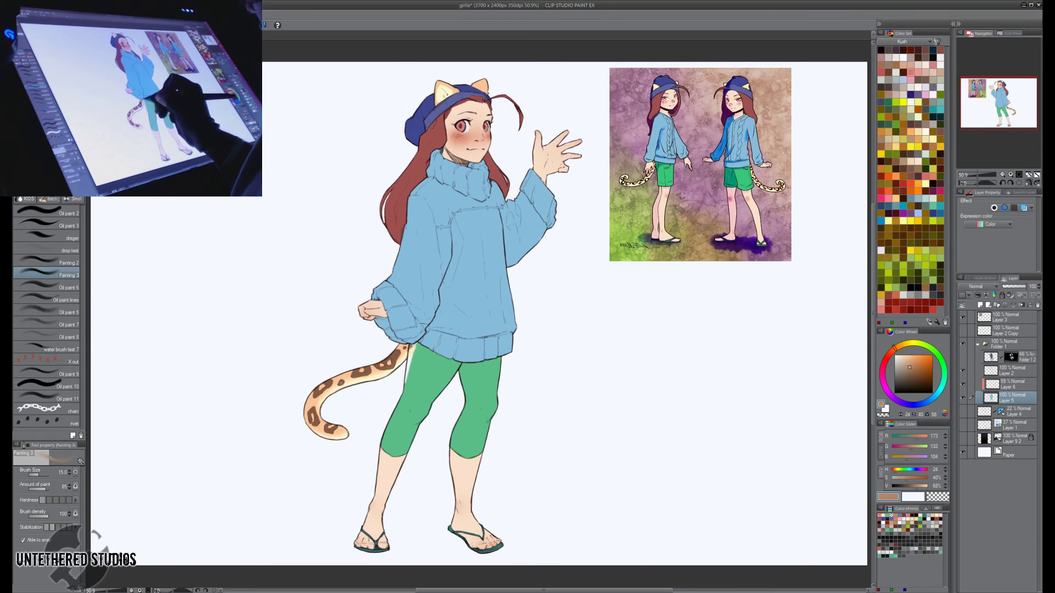
pyautogui.press(']')
pyautogui.keyDown('alt'); pyautogui.click(410, 346); pyautogui.keyUp('alt')
pyautogui.click(410, 346)
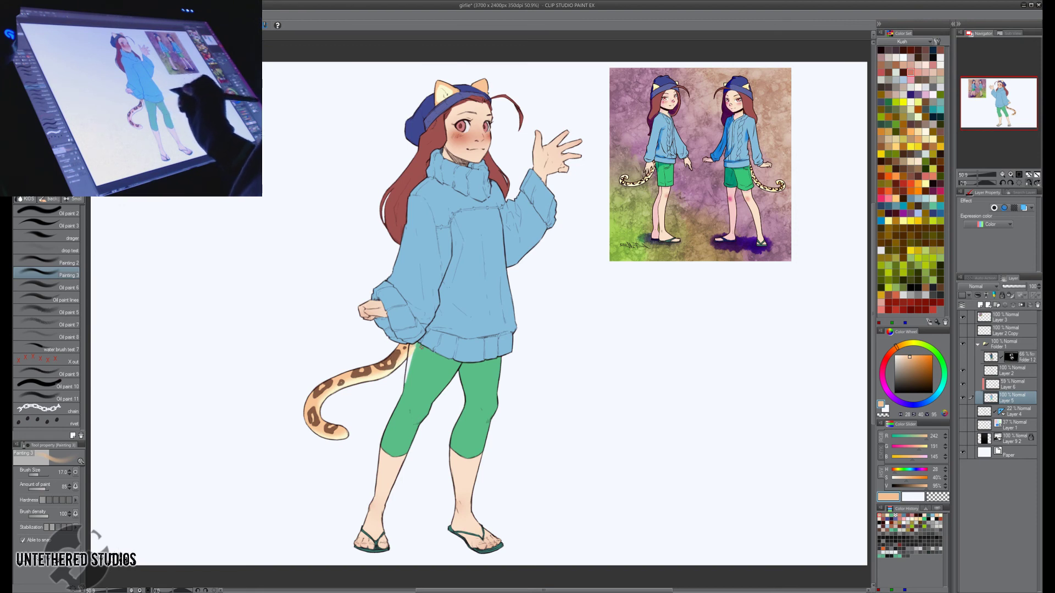
# Erase the old outline along the upper outer thigh beside the tail on the Layer 2 line art with the soft eraser.
pyautogui.click(1015, 370)
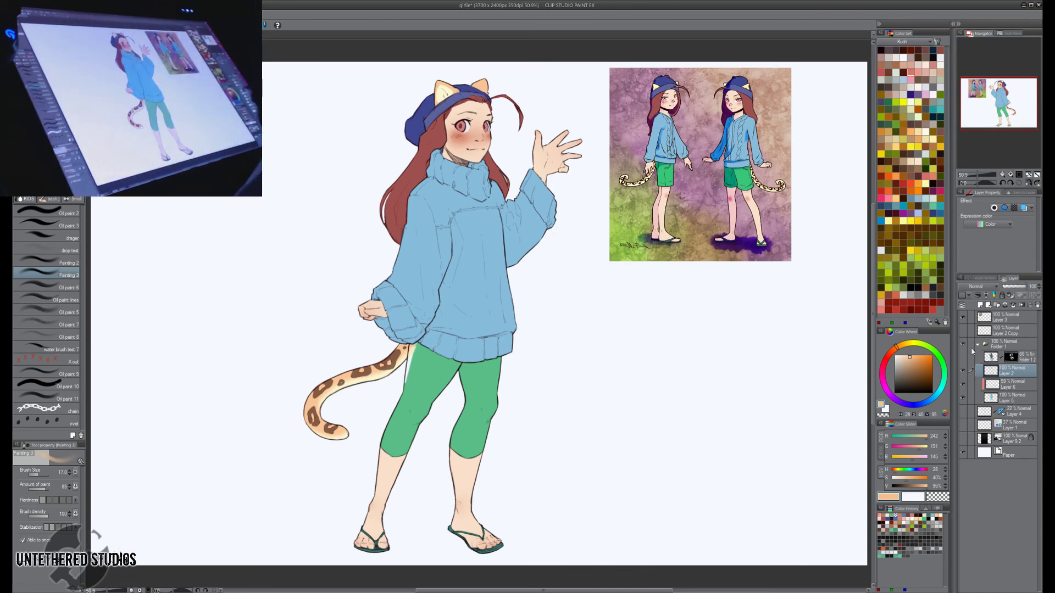
pyautogui.click(881, 50)
pyautogui.press('p')
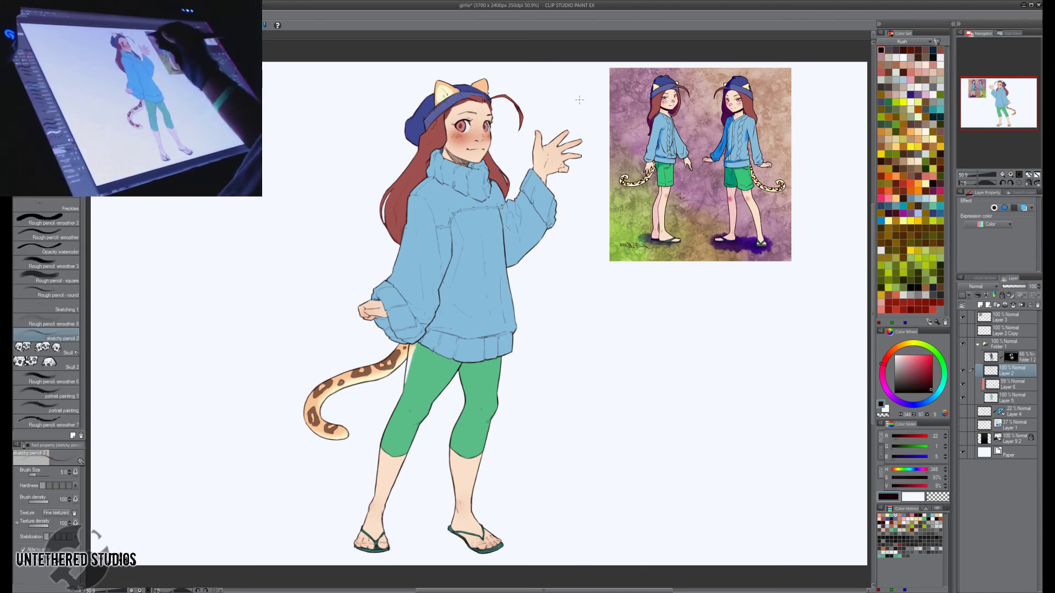
pyautogui.press('e')
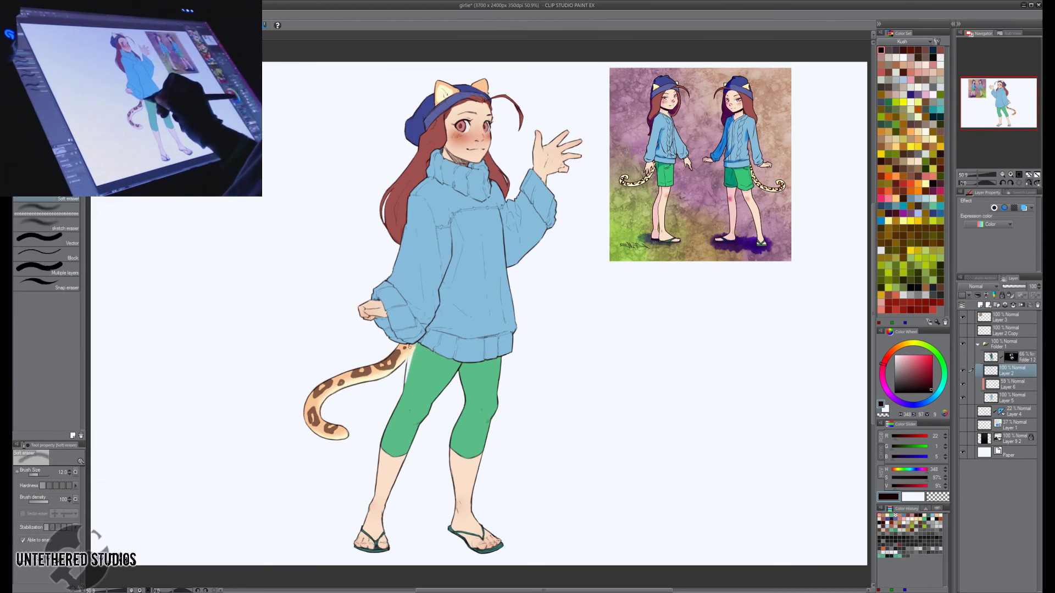
pyautogui.press('p')
pyautogui.moveTo(563, 353); pyautogui.dragTo(619, 315)
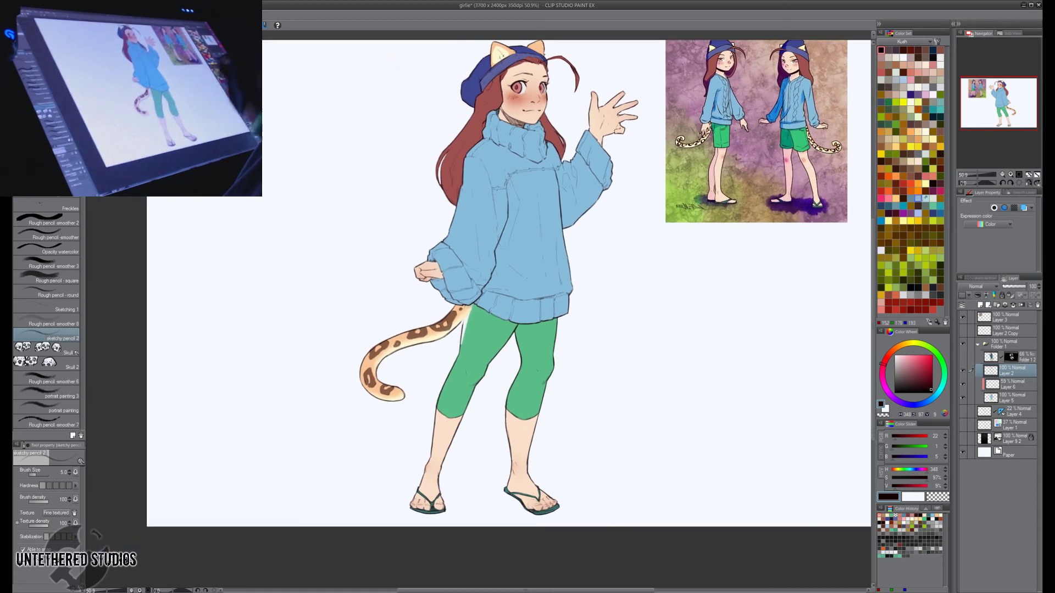
pyautogui.scroll(3, 473, 322)
pyautogui.press('e')
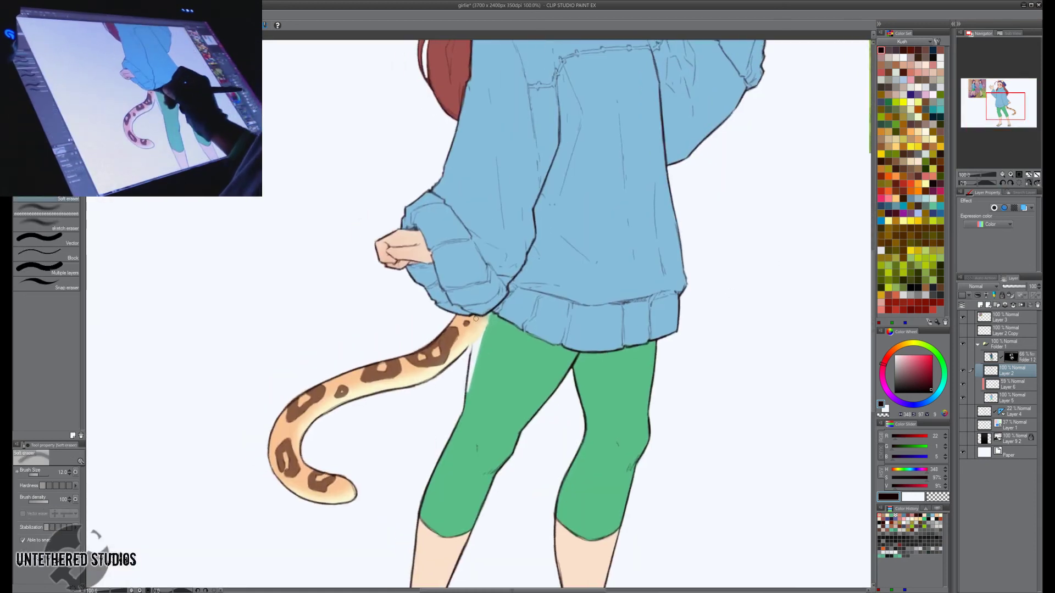
pyautogui.moveTo(471, 350); pyautogui.dragTo(465, 389)
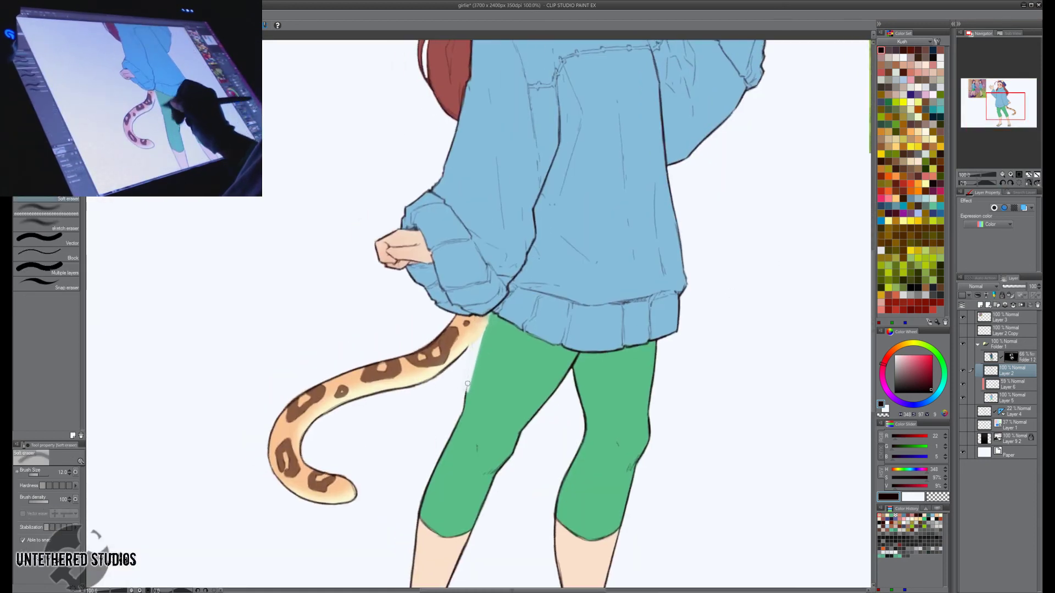
# Try to redraw the upper outer thigh outline in near-black with the sketchy pencil in a rotated view, and undo the strokes.
pyautogui.press('r')
pyautogui.moveTo(612, 397)
pyautogui.mouseDown()
pyautogui.moveTo(523, 463)
pyautogui.moveTo(489, 468)
pyautogui.mouseUp()
pyautogui.press('p')
pyautogui.moveTo(457, 355)
pyautogui.mouseDown()
pyautogui.moveTo(485, 399)
pyautogui.moveTo(430, 402)
pyautogui.mouseUp()
pyautogui.moveTo(488, 377)
pyautogui.mouseDown()
pyautogui.moveTo(426, 405)
pyautogui.moveTo(498, 375)
pyautogui.mouseUp()
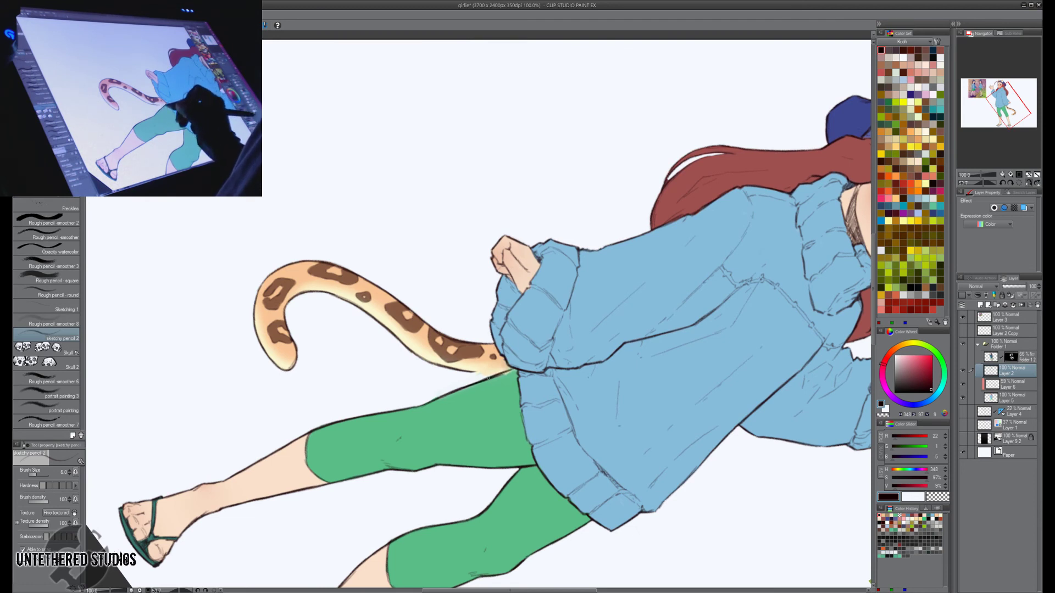
pyautogui.moveTo(512, 372); pyautogui.dragTo(474, 386)
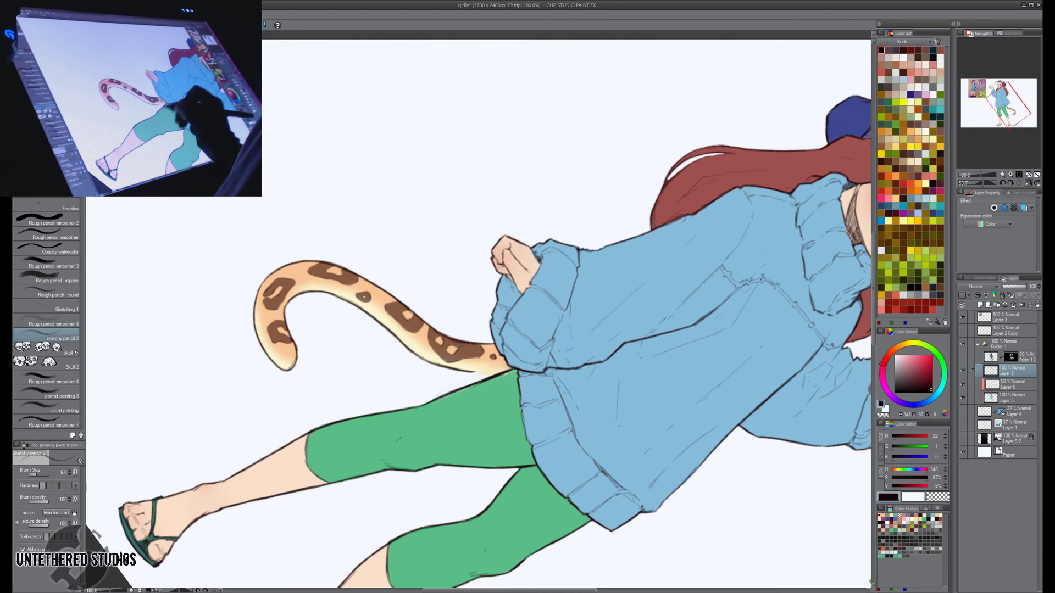
pyautogui.hotkey('ctrl', 'z')
pyautogui.hotkey('ctrl', 'z')
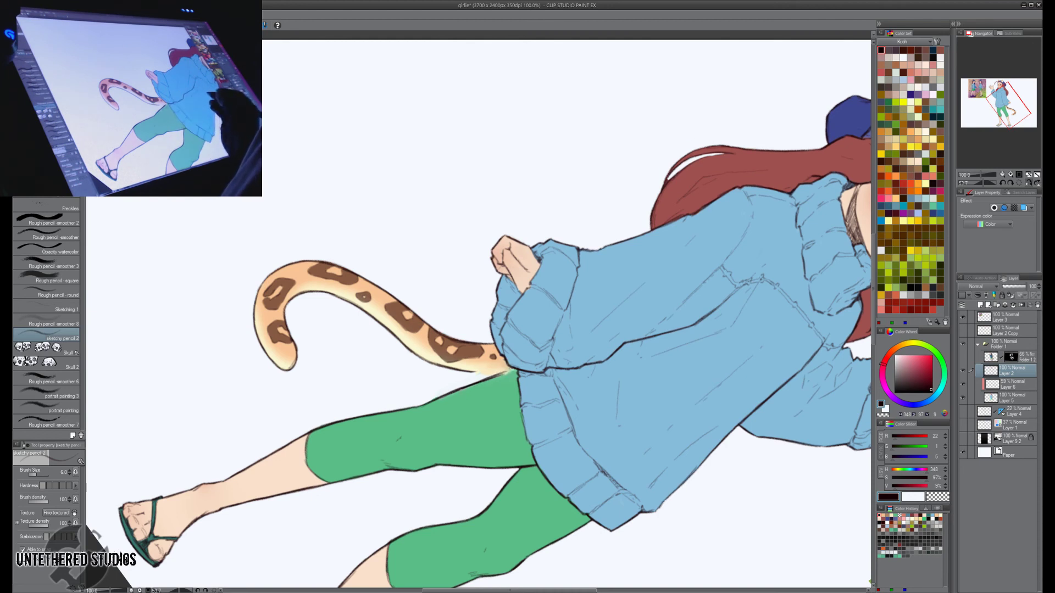
pyautogui.hotkey('ctrl', 'z')
pyautogui.hotkey('ctrl', 'z')
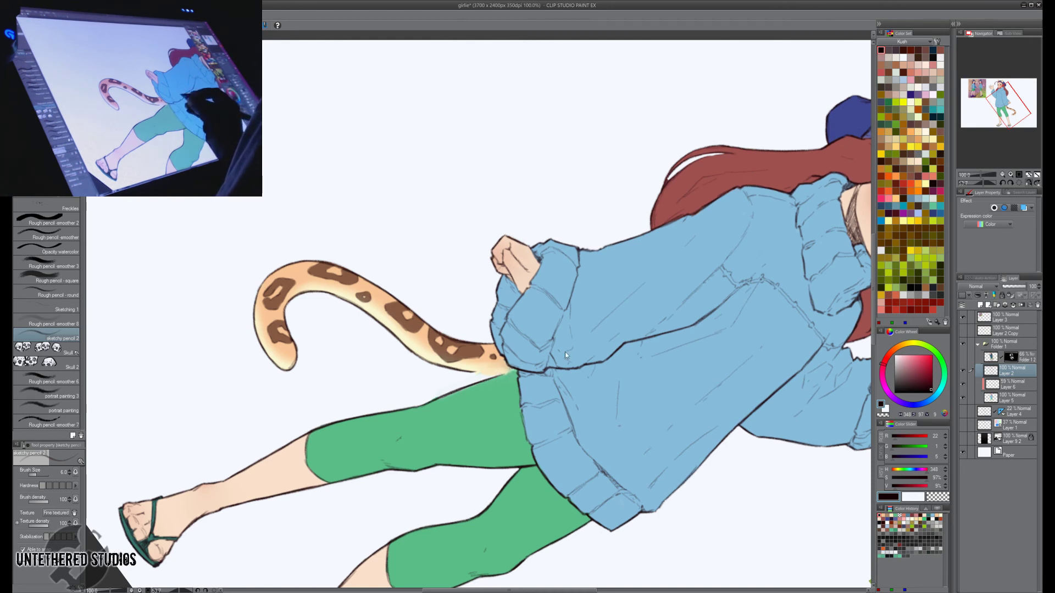
pyautogui.hotkey('ctrl', 'z')
pyautogui.hotkey('ctrl', 'z')
# Draw the outer thigh outline from the sweater hem down beside the tail and clean it up with the soft eraser.
pyautogui.press('e')
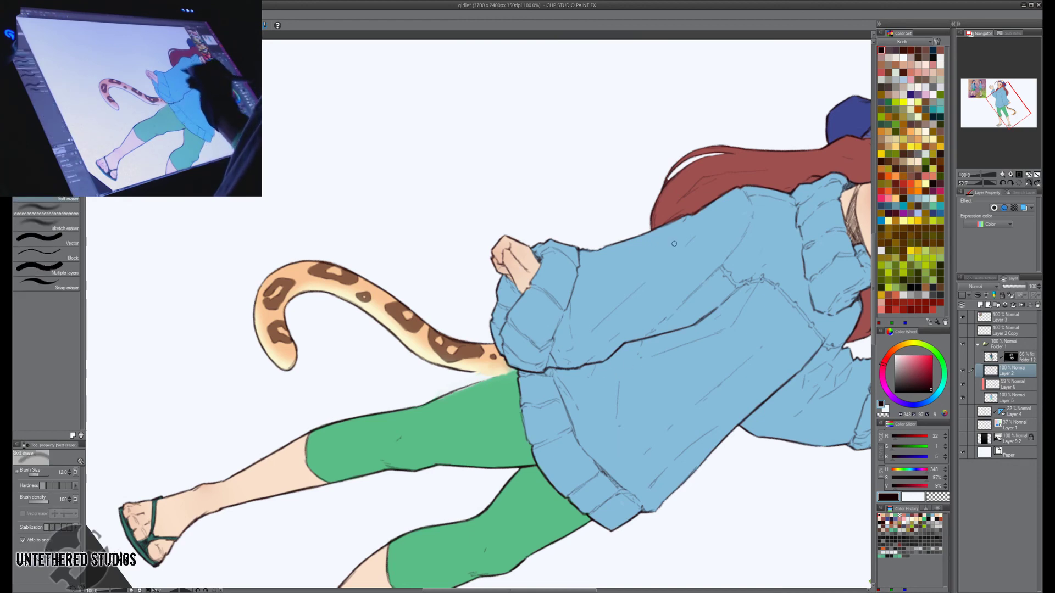
pyautogui.click(656, 225)
pyautogui.press('p')
pyautogui.press('r')
pyautogui.moveTo(735, 342)
pyautogui.mouseDown()
pyautogui.moveTo(693, 184)
pyautogui.moveTo(578, 104)
pyautogui.mouseUp()
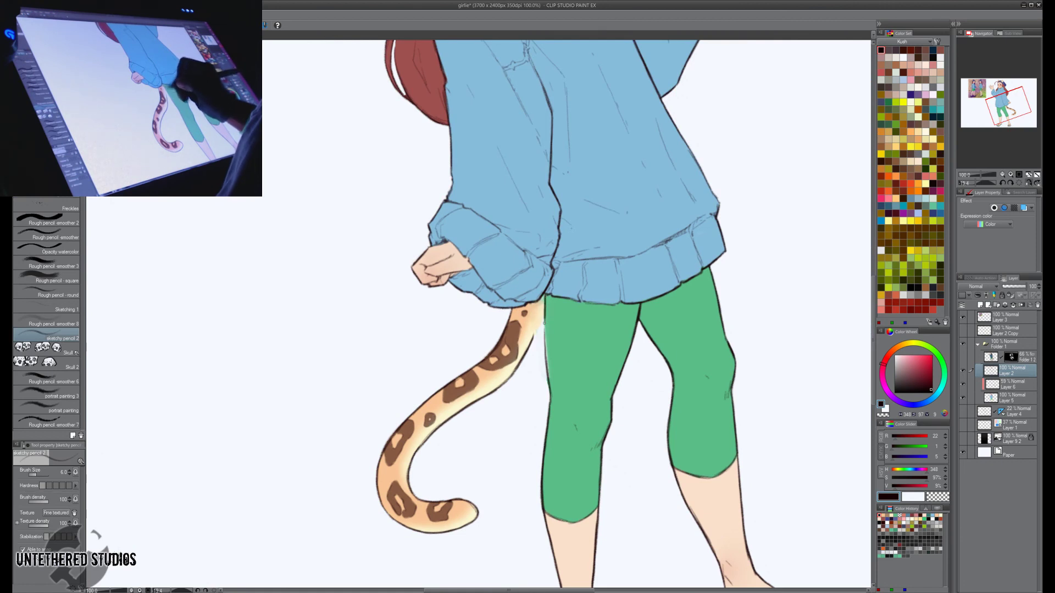
pyautogui.moveTo(543, 297); pyautogui.dragTo(547, 380)
pyautogui.press('e')
pyautogui.moveTo(544, 341); pyautogui.dragTo(548, 379)
# Touch up the outer thigh outline beside the tail with the near-black sketchy pencil on the line art layer.
pyautogui.press('p')
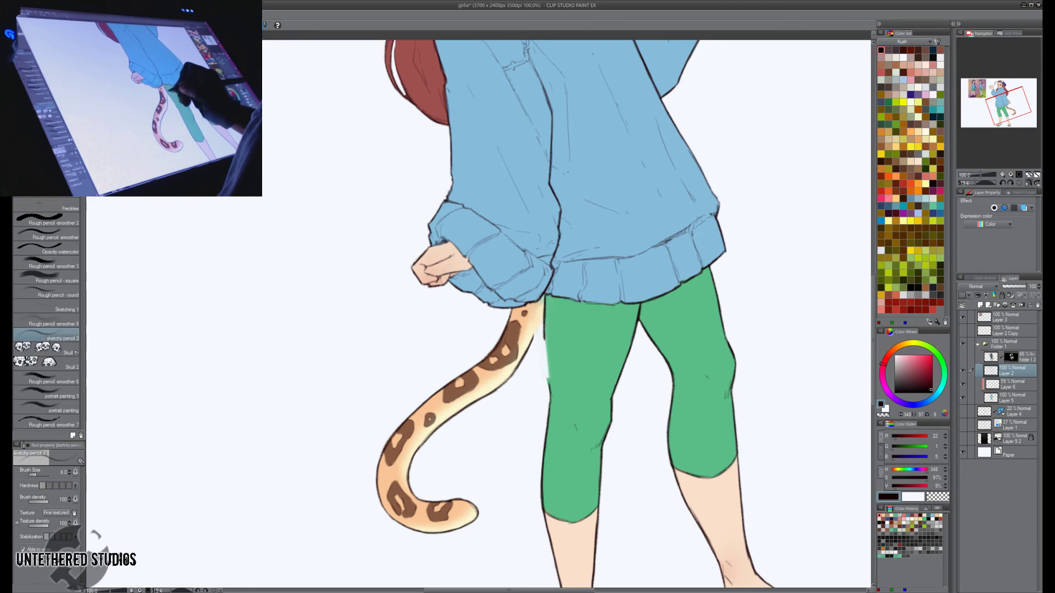
pyautogui.moveTo(545, 333); pyautogui.dragTo(549, 385)
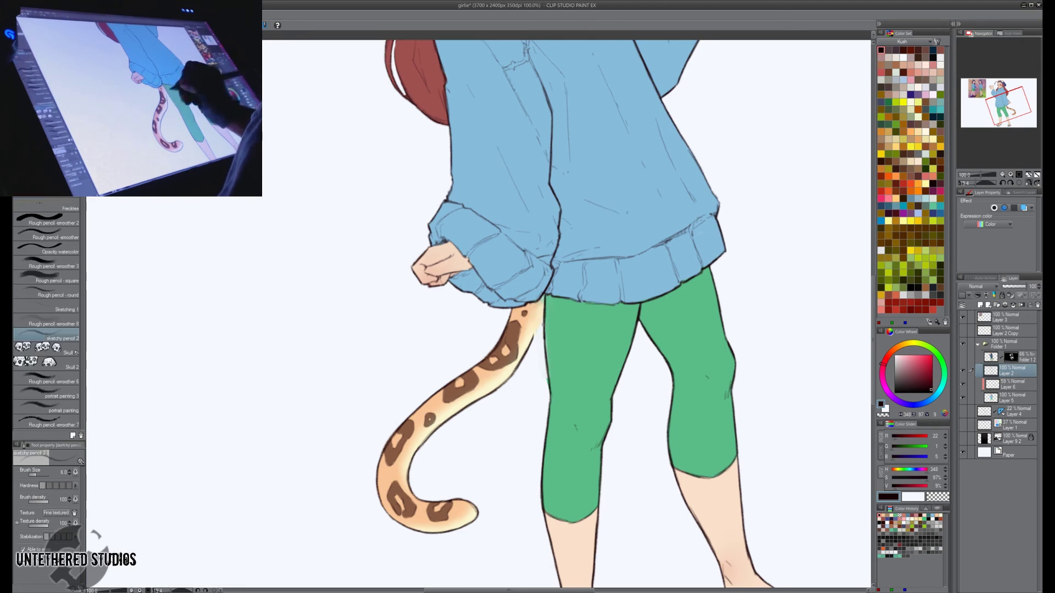
pyautogui.hotkey('shift', 'space')
pyautogui.moveTo(544, 420)
pyautogui.mouseDown()
pyautogui.moveTo(488, 445)
pyautogui.moveTo(365, 301)
pyautogui.moveTo(371, 278)
pyautogui.mouseUp()
pyautogui.moveTo(429, 348); pyautogui.dragTo(460, 378)
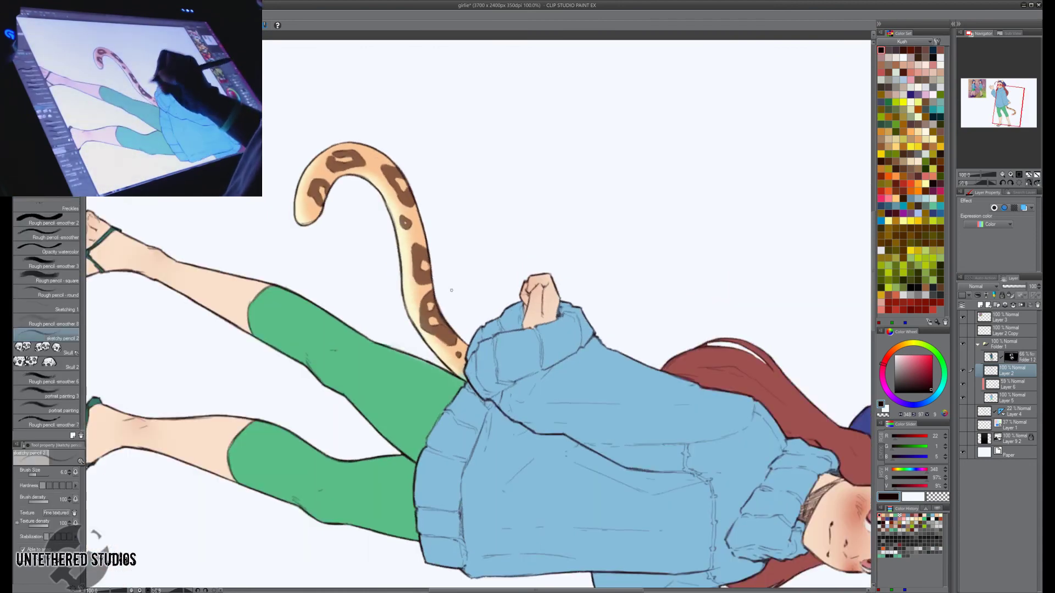
pyautogui.hotkey('shift', 'space')
pyautogui.moveTo(385, 423)
pyautogui.mouseDown()
pyautogui.moveTo(566, 497)
pyautogui.moveTo(671, 438)
pyautogui.moveTo(665, 452)
pyautogui.moveTo(615, 436)
pyautogui.mouseUp()
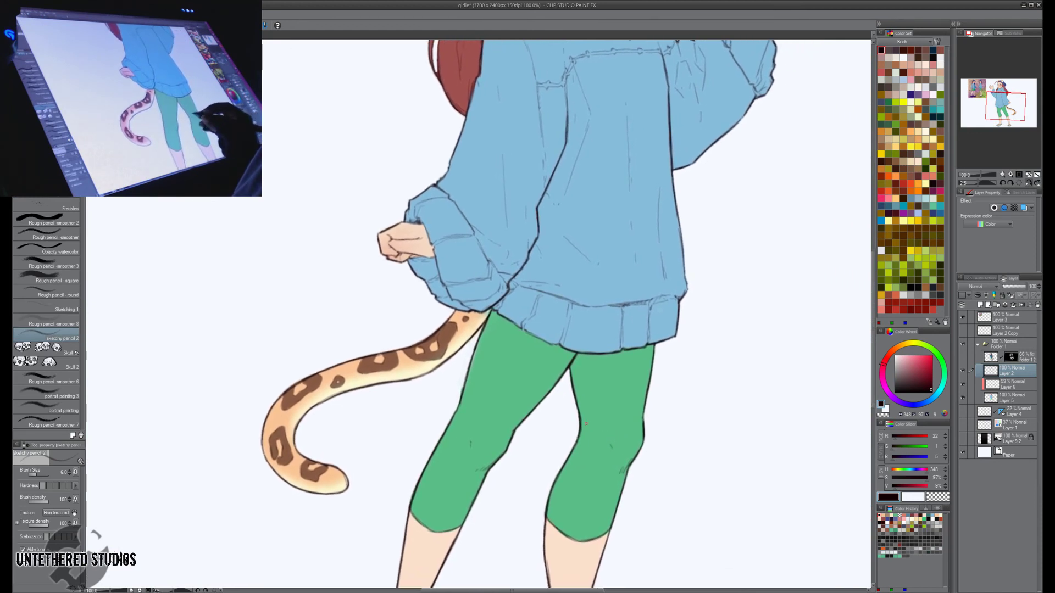
# Touch up the tail base and adjoining legging edge on Layer 5 with the Oil paint 3 brush, using sampled green, cream and light orange.
pyautogui.click(1012, 399)
pyautogui.press('b')
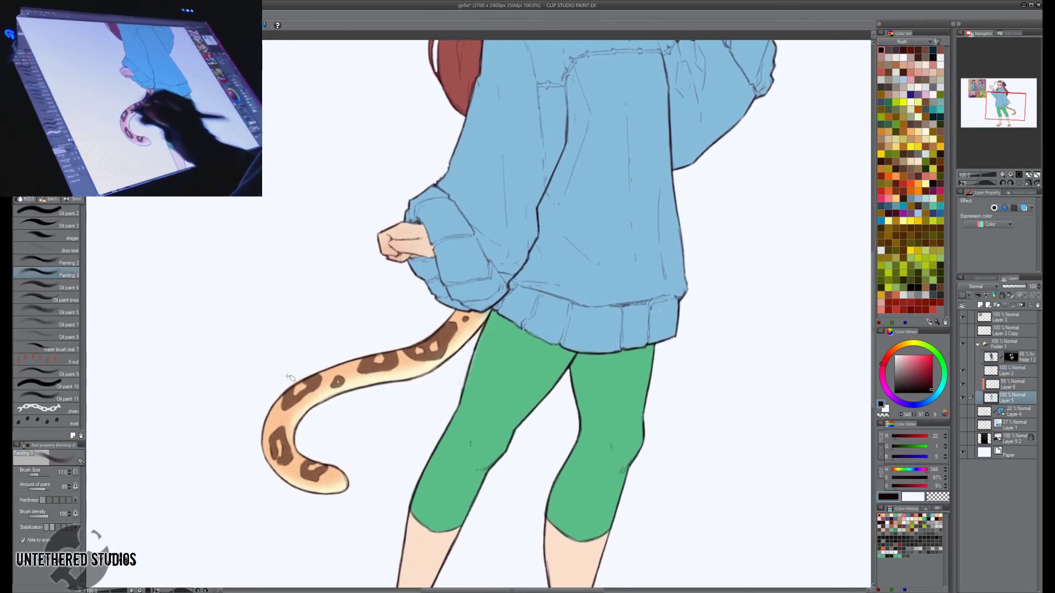
pyautogui.click(69, 225)
pyautogui.keyDown('alt'); pyautogui.click(497, 321); pyautogui.keyUp('alt')
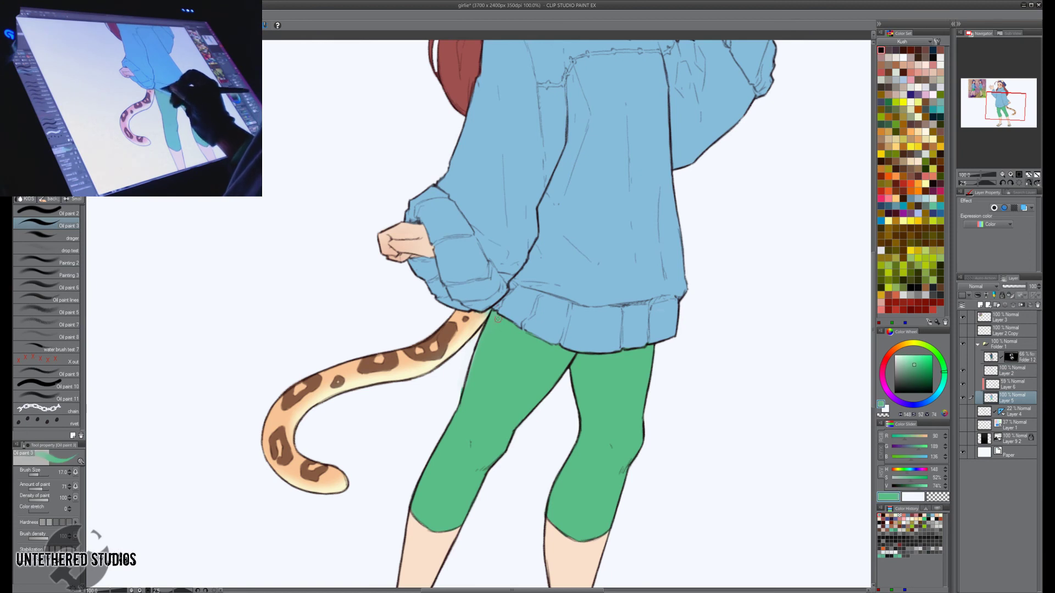
pyautogui.keyDown('alt'); pyautogui.click(410, 371); pyautogui.keyUp('alt')
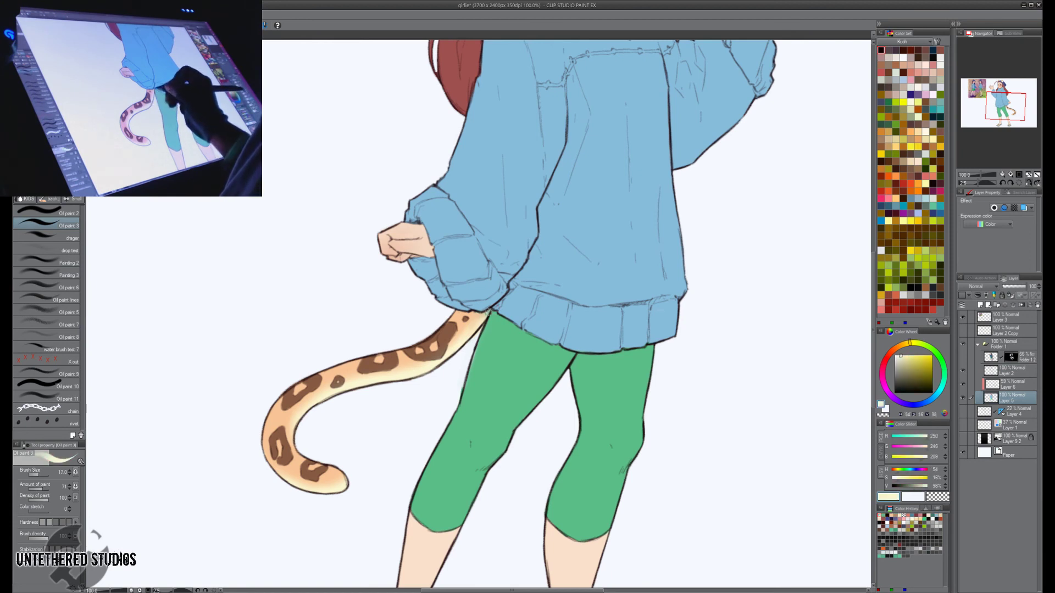
pyautogui.press('[')
pyautogui.keyDown('alt'); pyautogui.click(472, 314); pyautogui.keyUp('alt')
pyautogui.press(']')
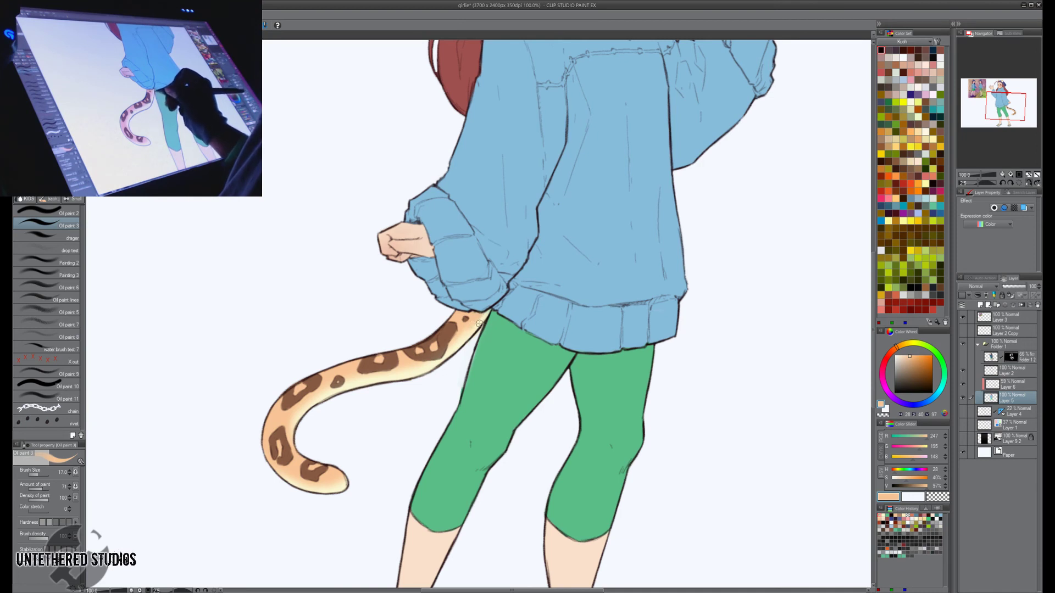
pyautogui.keyDown('alt'); pyautogui.click(475, 326); pyautogui.keyUp('alt')
# Blend the colours at the base of the tail with the Blur tool at brush size 10.
pyautogui.press('j')
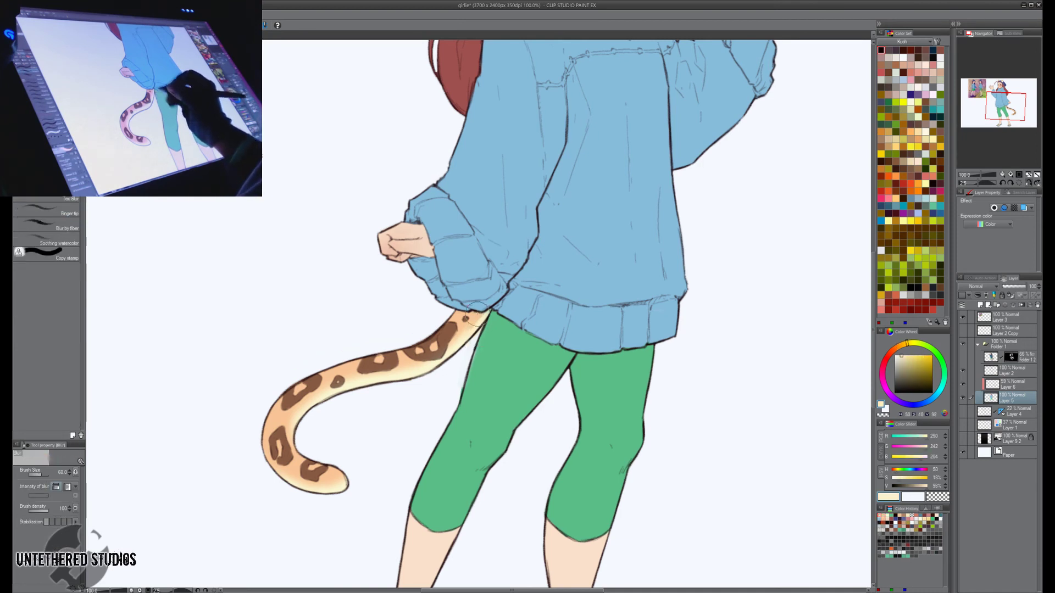
pyautogui.press('[')
pyautogui.press('[')
pyautogui.press('[')
pyautogui.press('[')
pyautogui.press('[')
pyautogui.press('[')
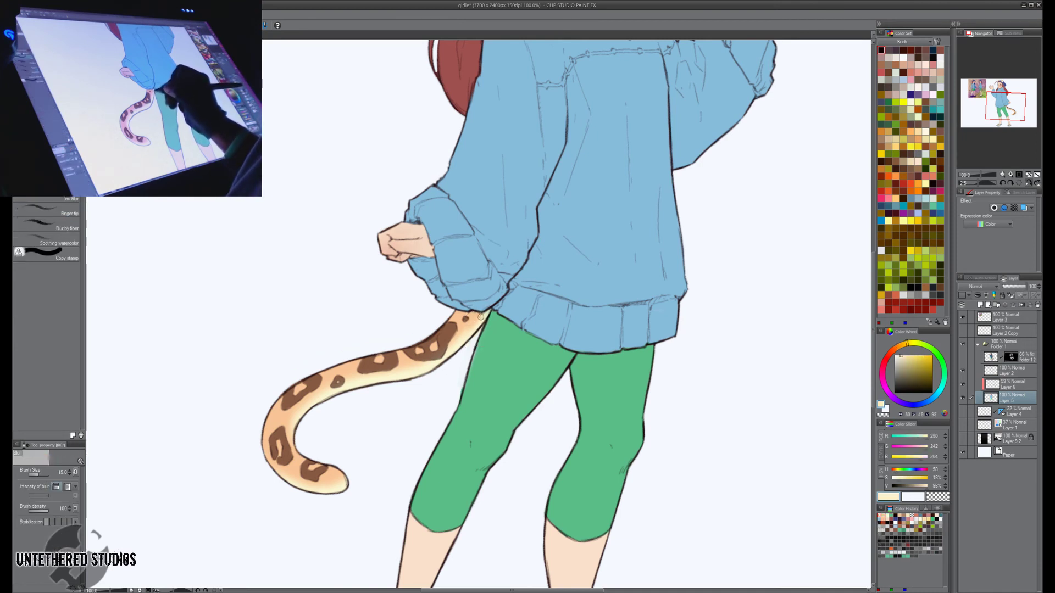
pyautogui.press('b')
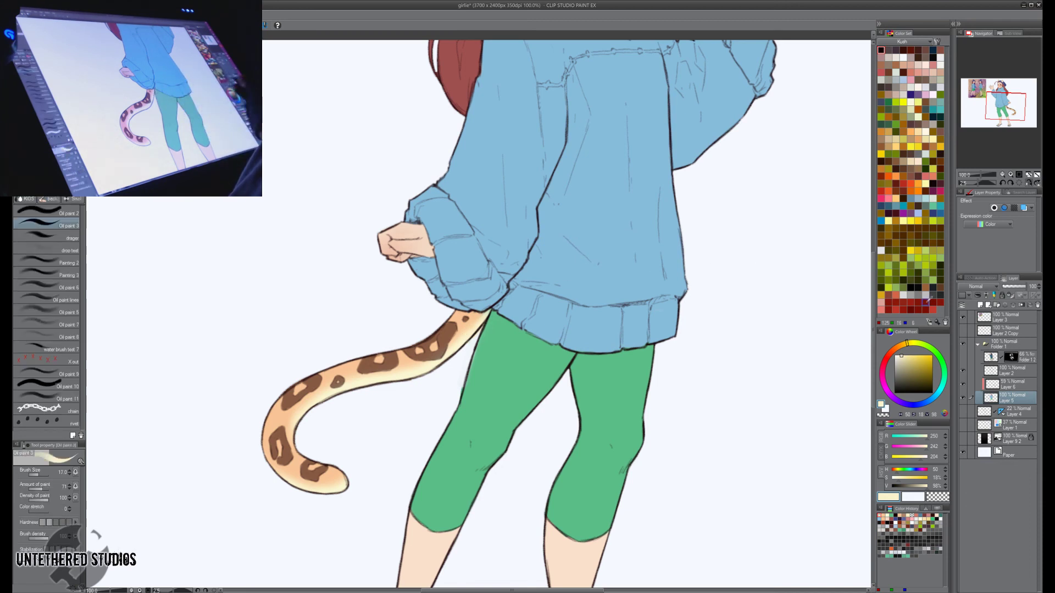
# Erase stray colour around the outer thigh and tail with the soft eraser, temporarily showing the dark backdrop layer to reveal it.
pyautogui.click(962, 439)
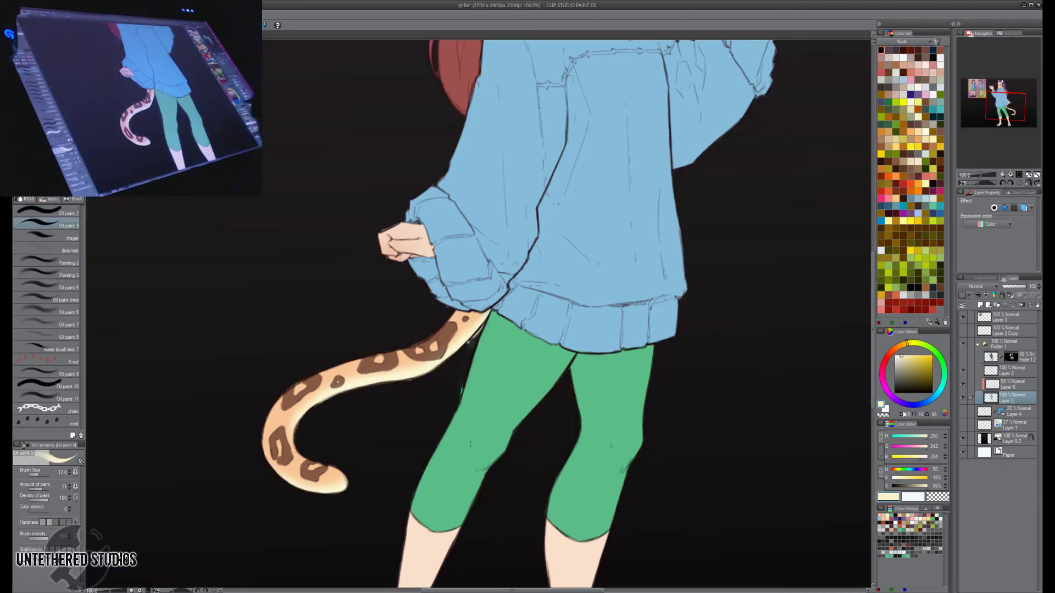
pyautogui.moveTo(518, 426); pyautogui.dragTo(548, 410)
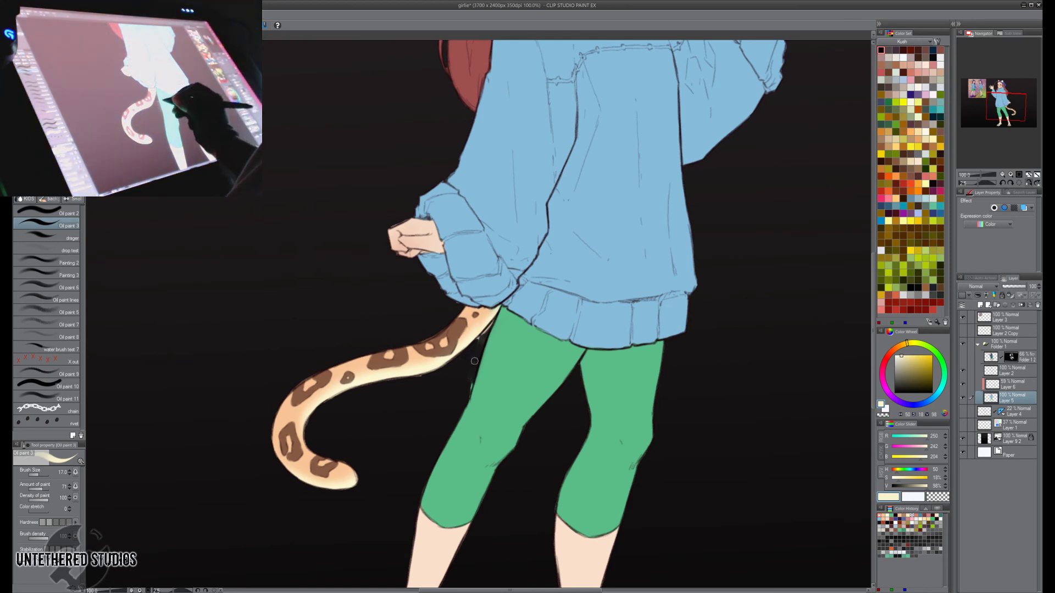
pyautogui.press('p')
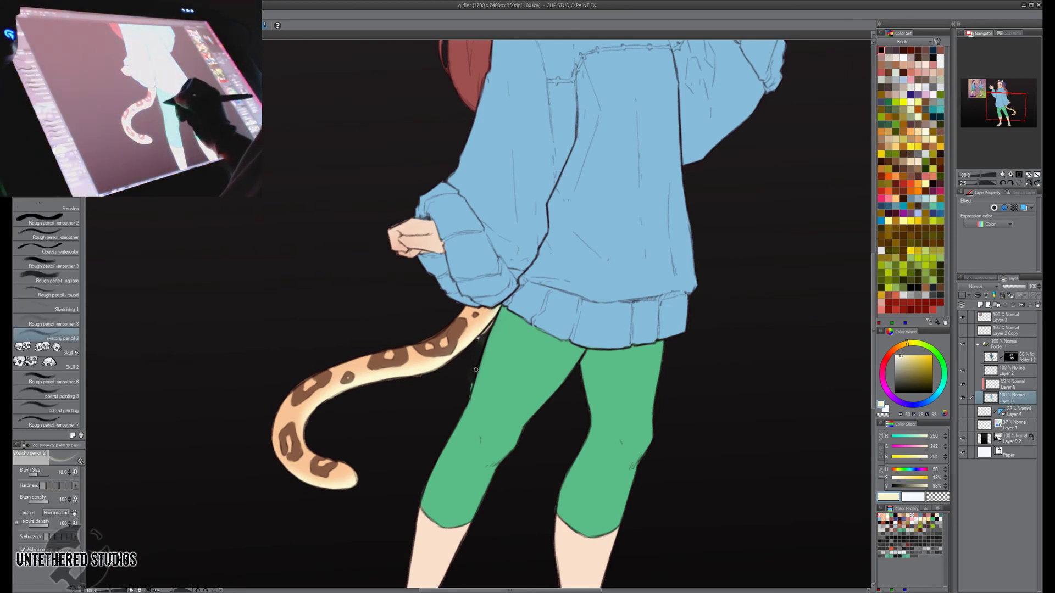
pyautogui.press('e')
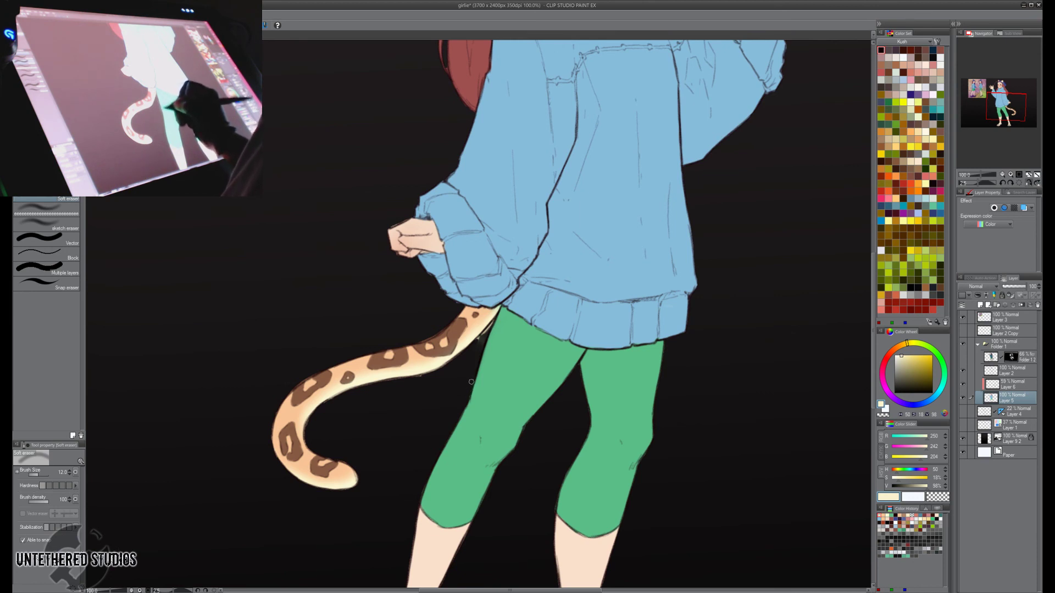
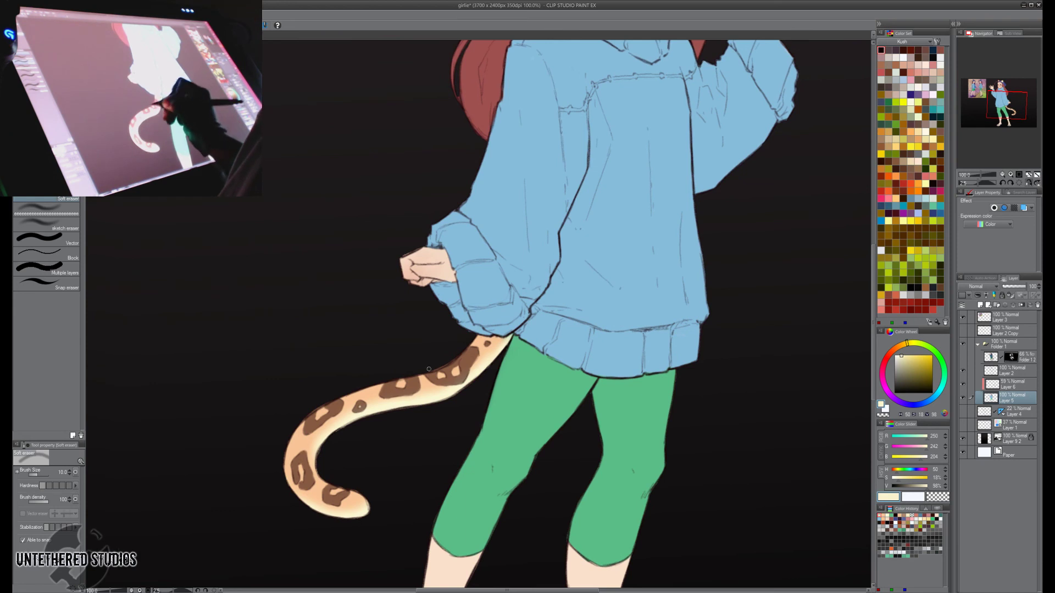
pyautogui.click(963, 438)
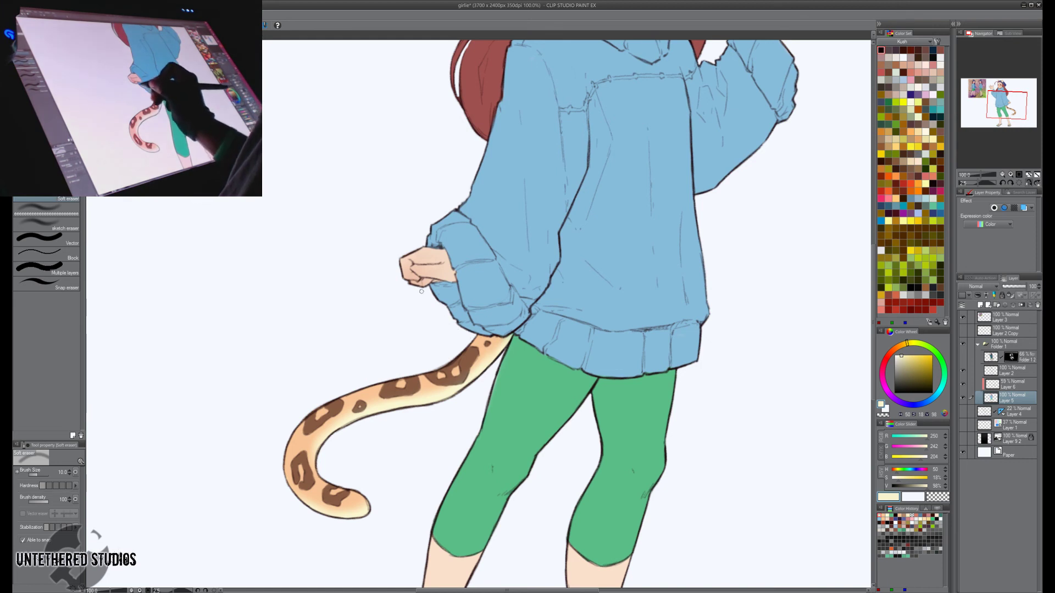
# Fill the light streak on the upper legging with sampled green and touch up the tail with sampled cream, reducing the brush size to 8.
pyautogui.press('b')
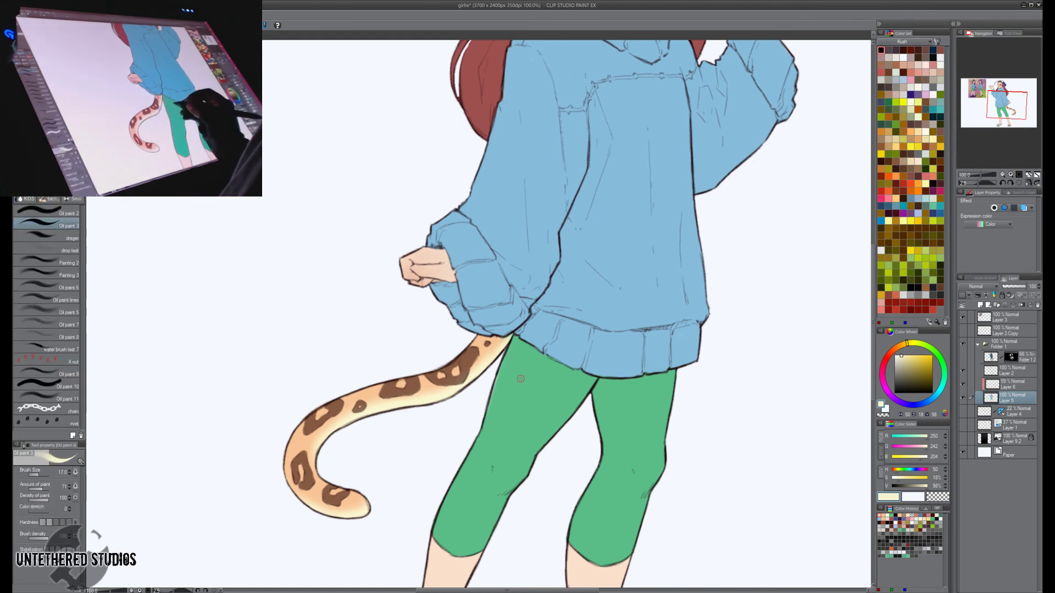
pyautogui.keyDown('alt'); pyautogui.click(521, 385); pyautogui.keyUp('alt')
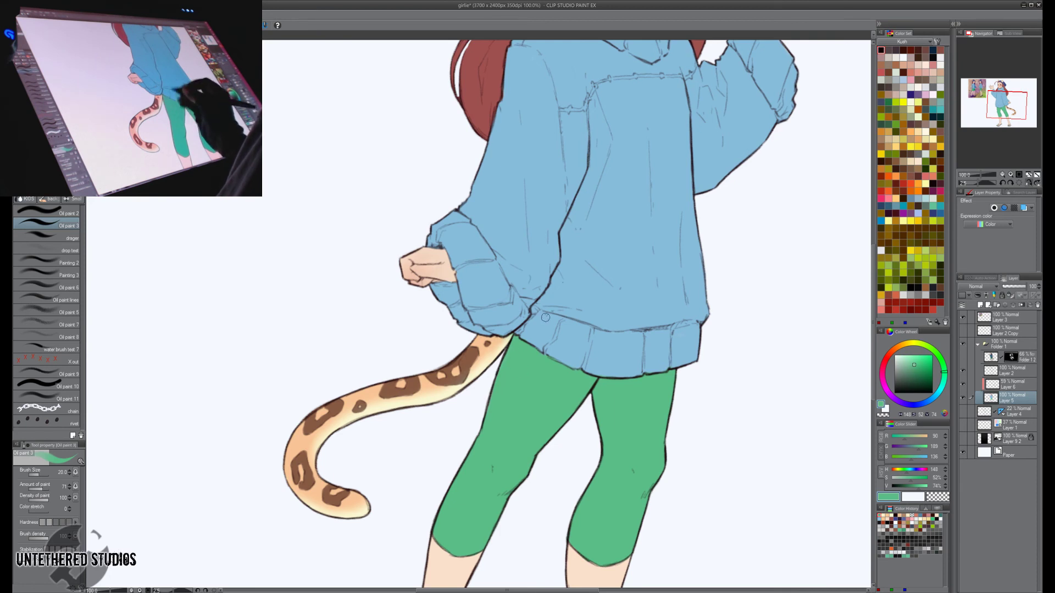
pyautogui.keyDown('alt'); pyautogui.click(525, 325); pyautogui.keyUp('alt')
pyautogui.keyDown('alt'); pyautogui.click(420, 400); pyautogui.keyUp('alt')
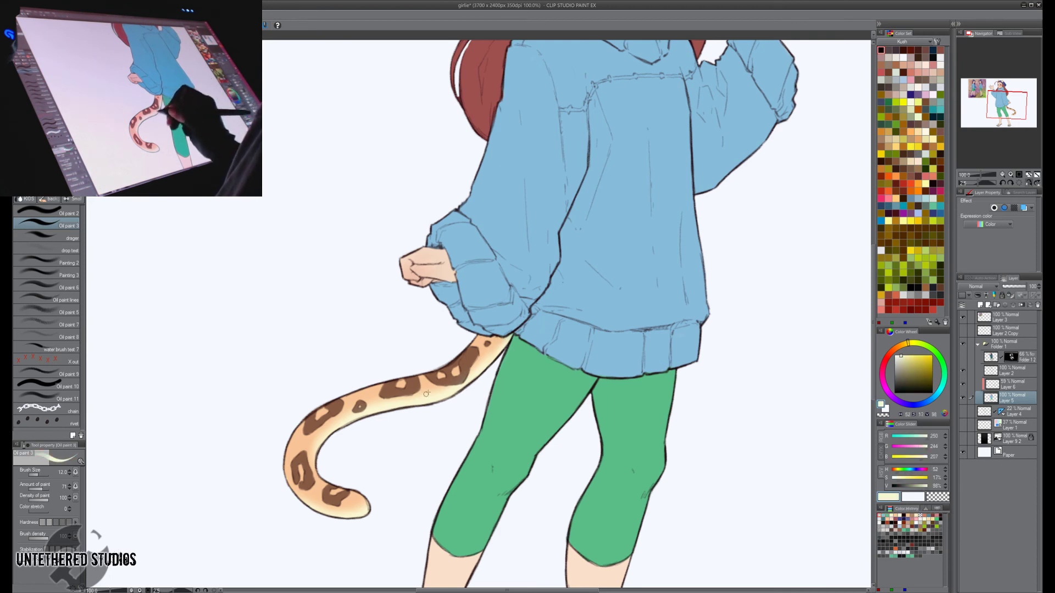
pyautogui.press('[')
pyautogui.press('[')
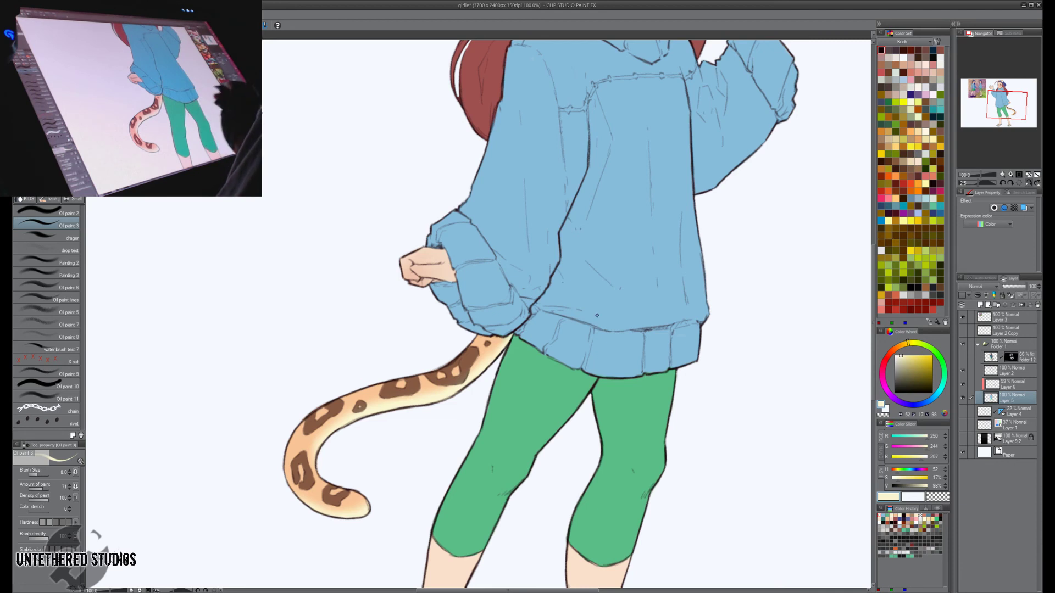
# Compare the whole figure with the shading folder shown and hidden, checking the legging and tail area.
pyautogui.moveTo(719, 433); pyautogui.dragTo(694, 397)
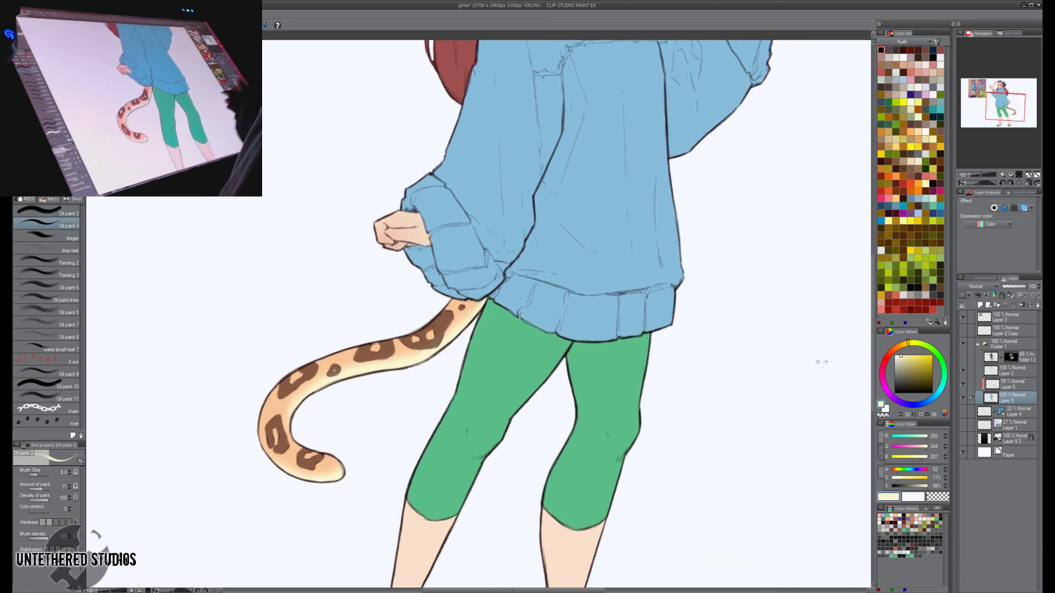
pyautogui.click(963, 357)
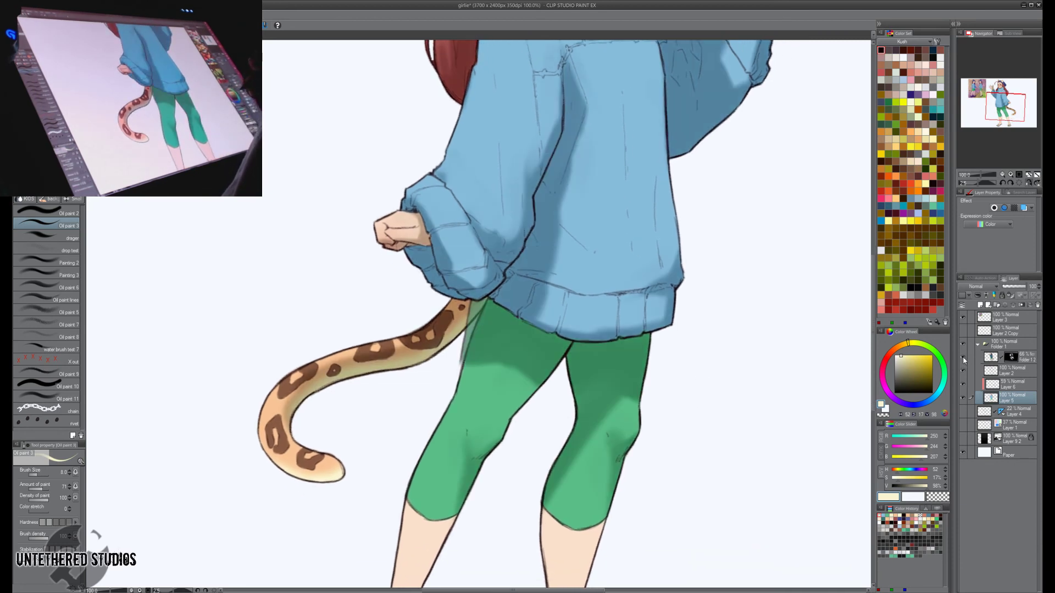
pyautogui.click(962, 358)
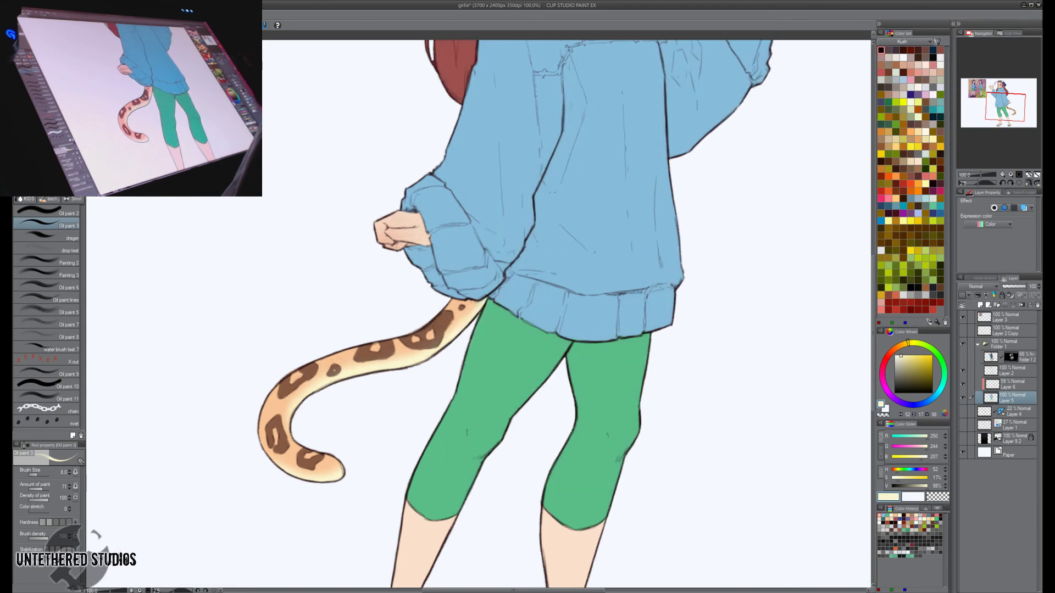
pyautogui.click(1037, 176)
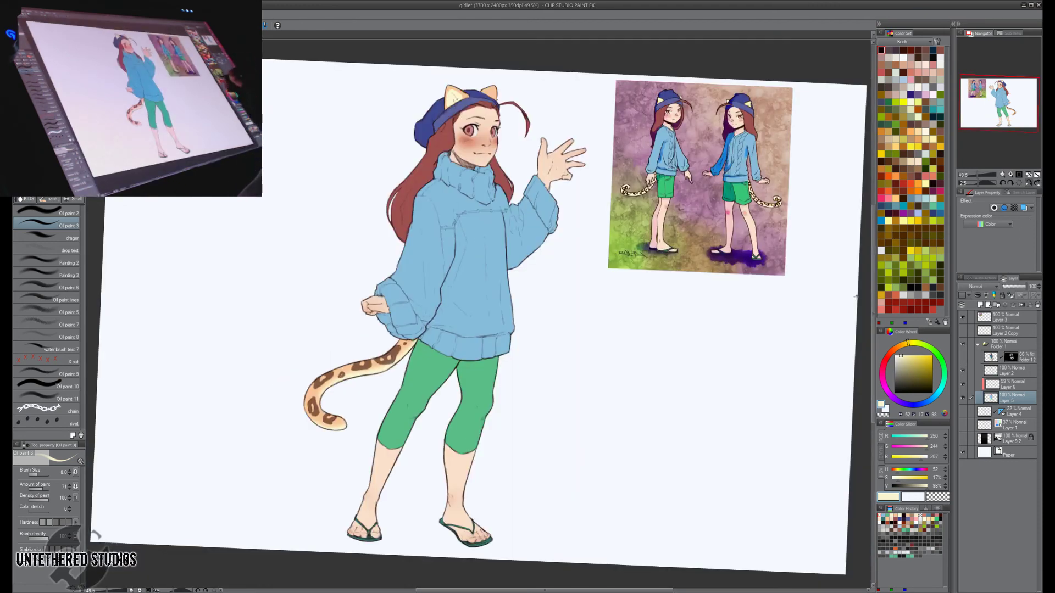
pyautogui.keyDown('alt'); pyautogui.click(428, 363); pyautogui.keyUp('alt')
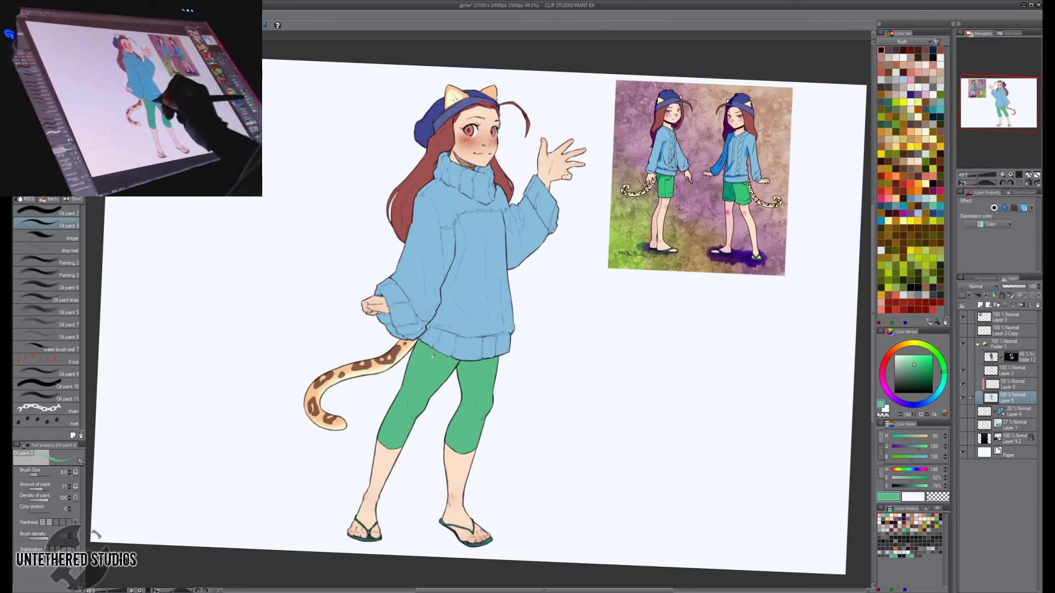
pyautogui.press(']')
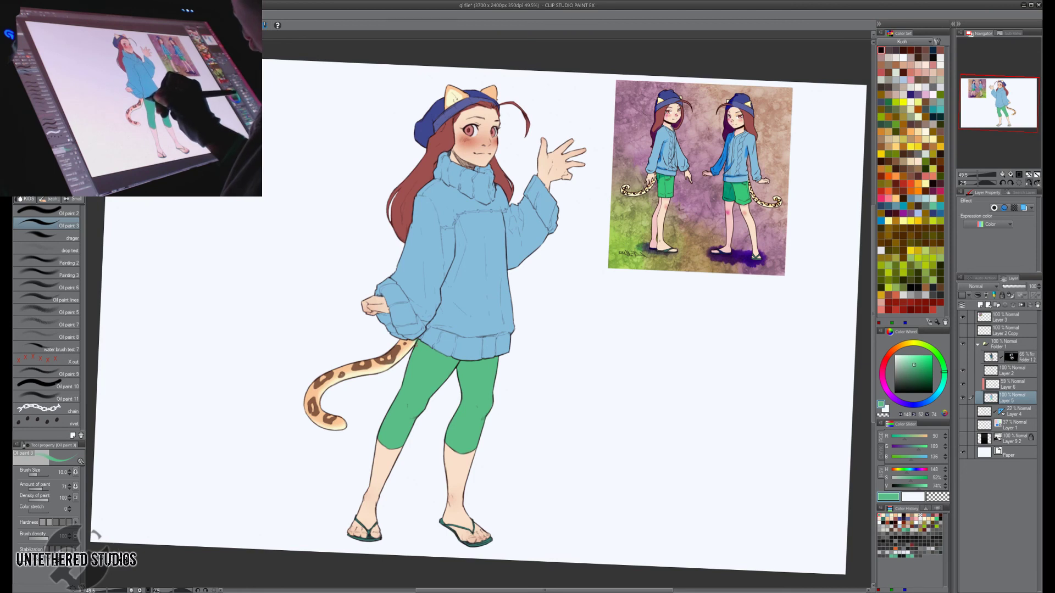
pyautogui.click(962, 357)
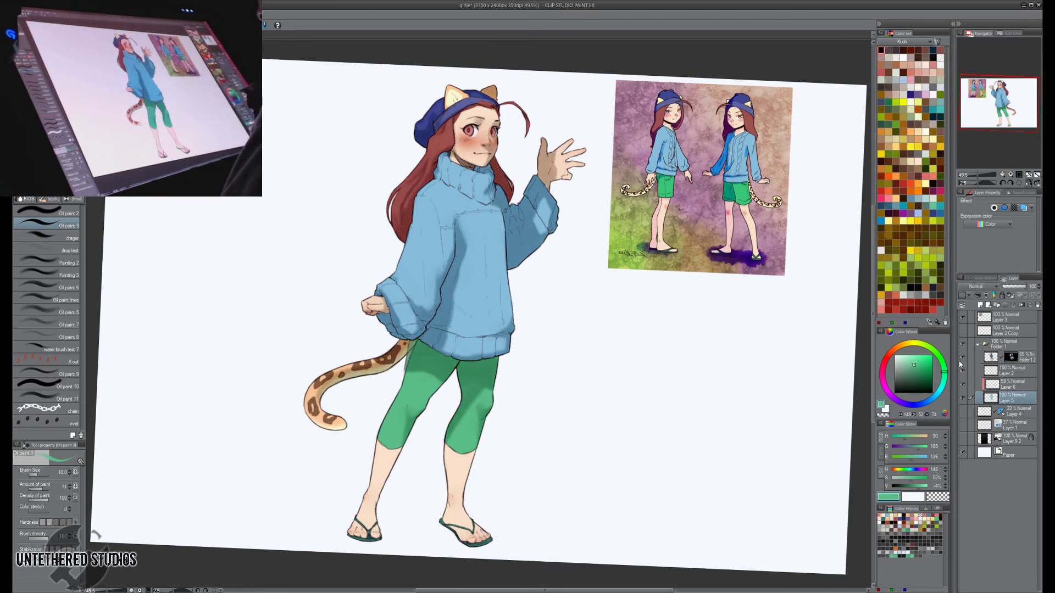
pyautogui.click(962, 357)
pyautogui.press(']')
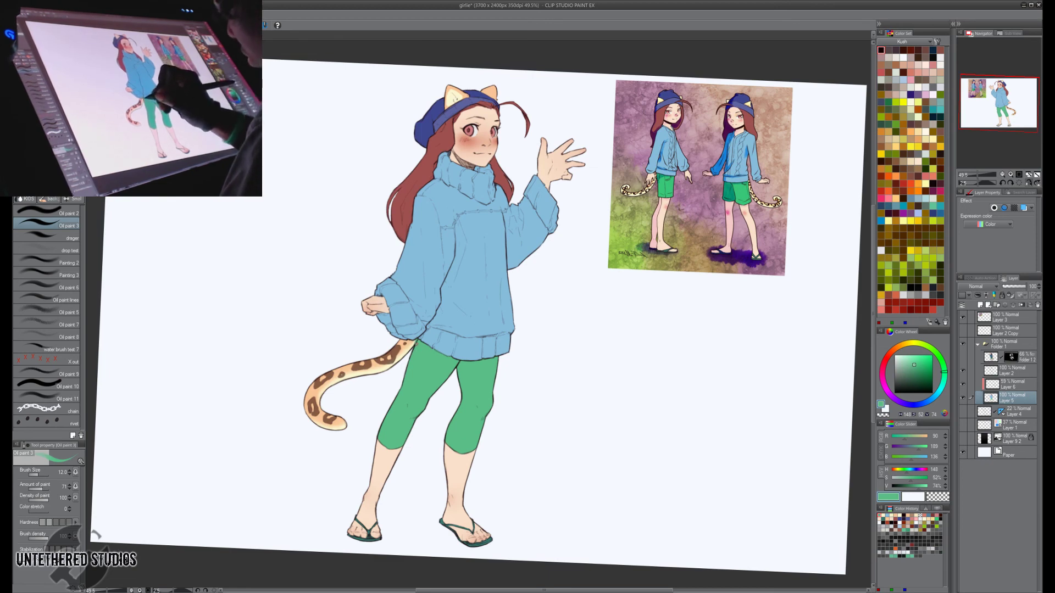
# Clean up the Layer 2 line art where the outer thigh meets the sweater hem with the soft eraser at size 10.
pyautogui.click(1019, 176)
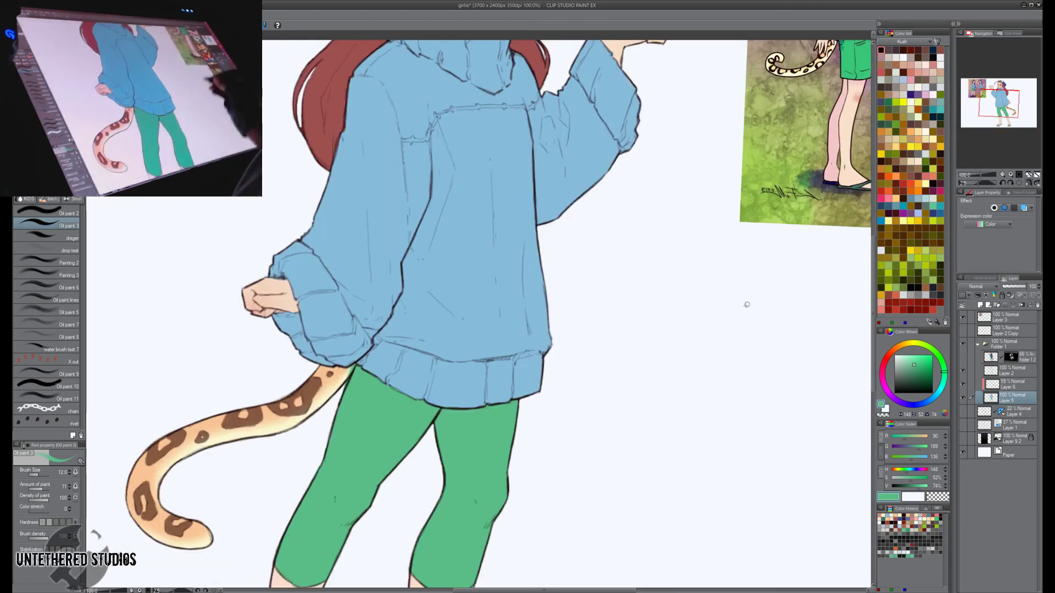
pyautogui.moveTo(573, 441); pyautogui.dragTo(633, 445)
pyautogui.press('e')
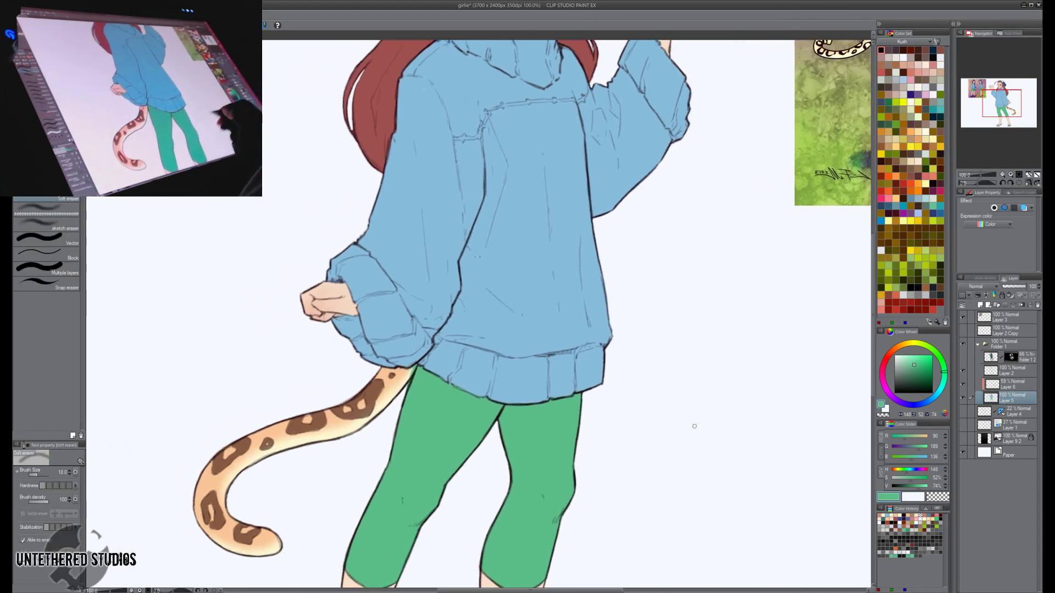
pyautogui.press('b')
pyautogui.click(1006, 371)
pyautogui.press('e')
pyautogui.moveTo(414, 372)
pyautogui.mouseDown()
pyautogui.moveTo(411, 395)
pyautogui.moveTo(415, 372)
pyautogui.mouseUp()
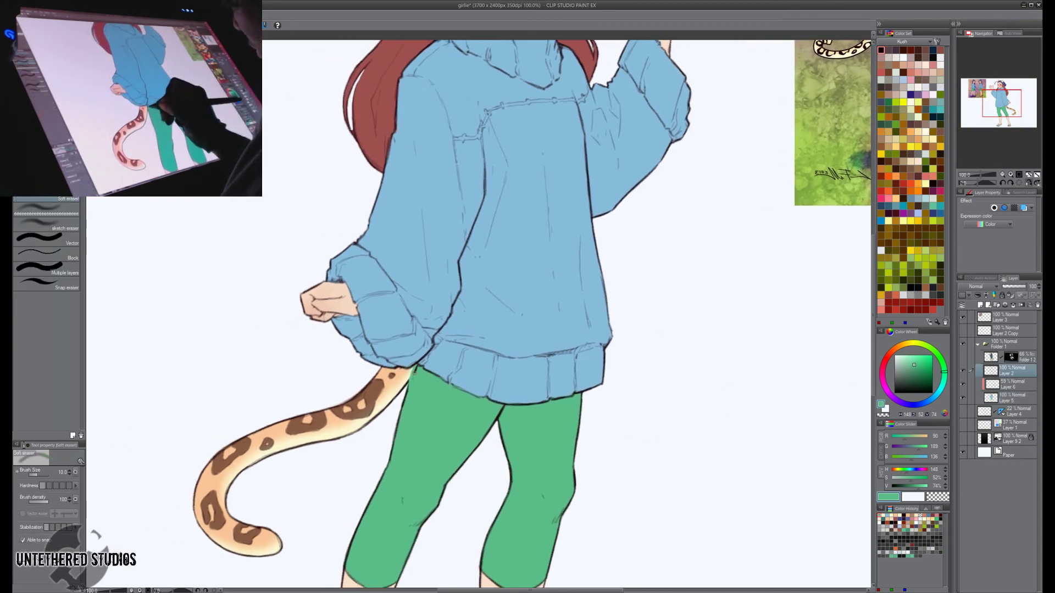
pyautogui.press('b')
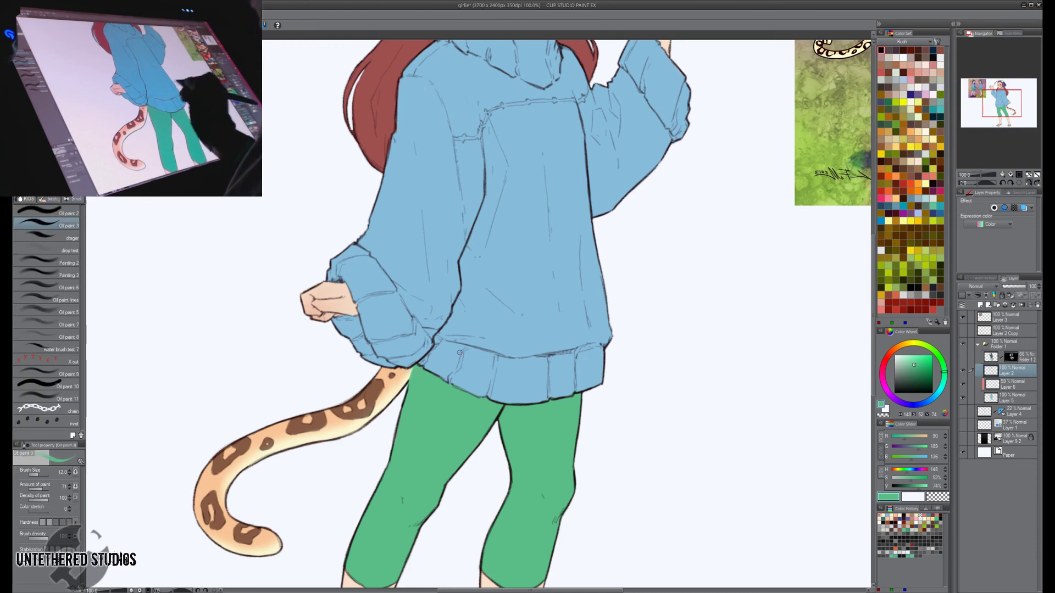
# Set up the sketchy pencil 2 brush with near-black at size 6 for the line art around the sweater hem.
pyautogui.click(1029, 174)
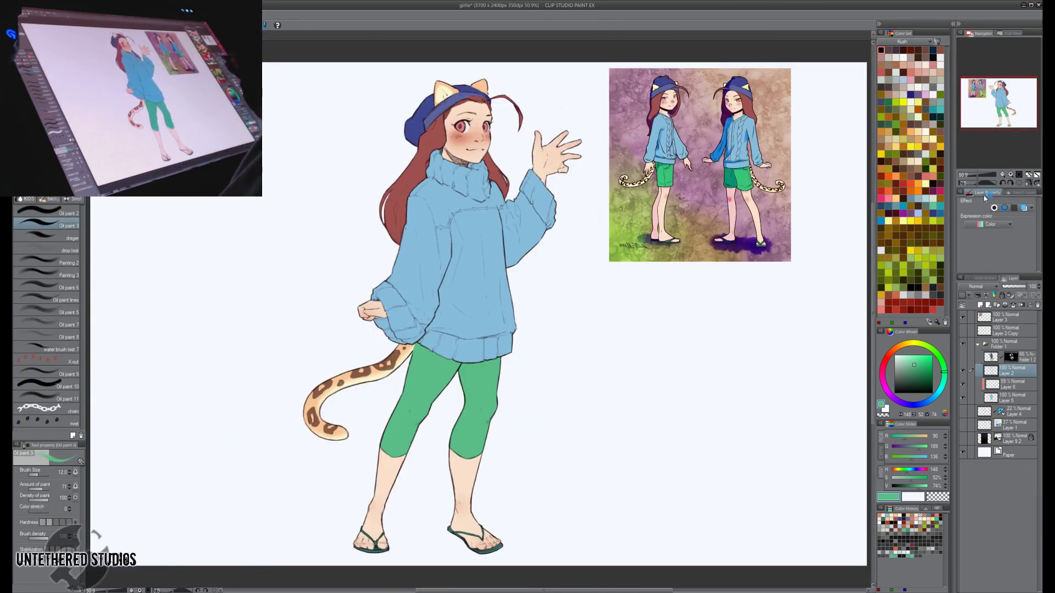
pyautogui.press('p')
pyautogui.click(913, 50)
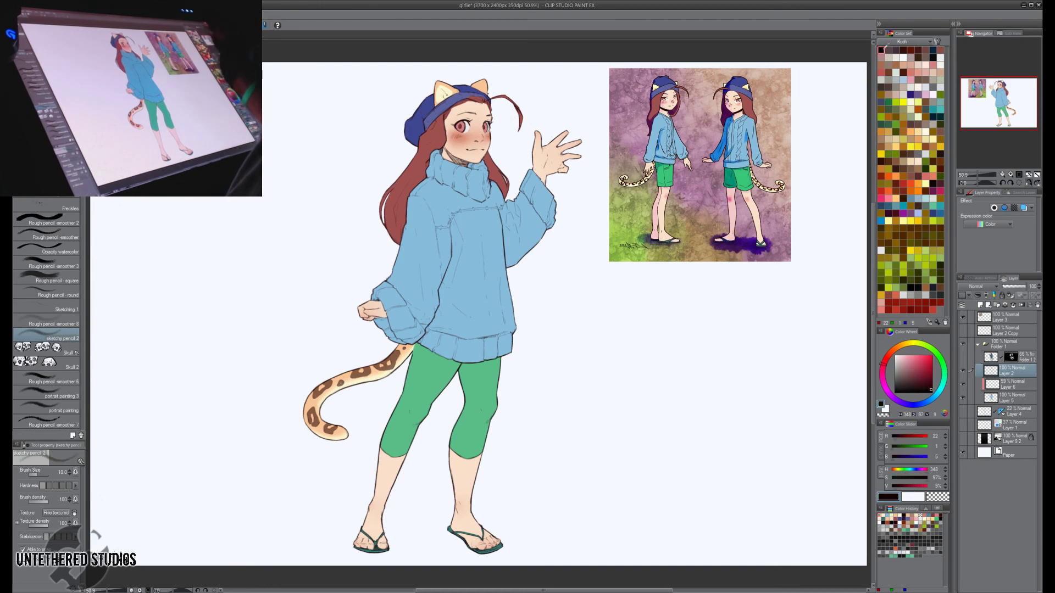
pyautogui.click(1019, 175)
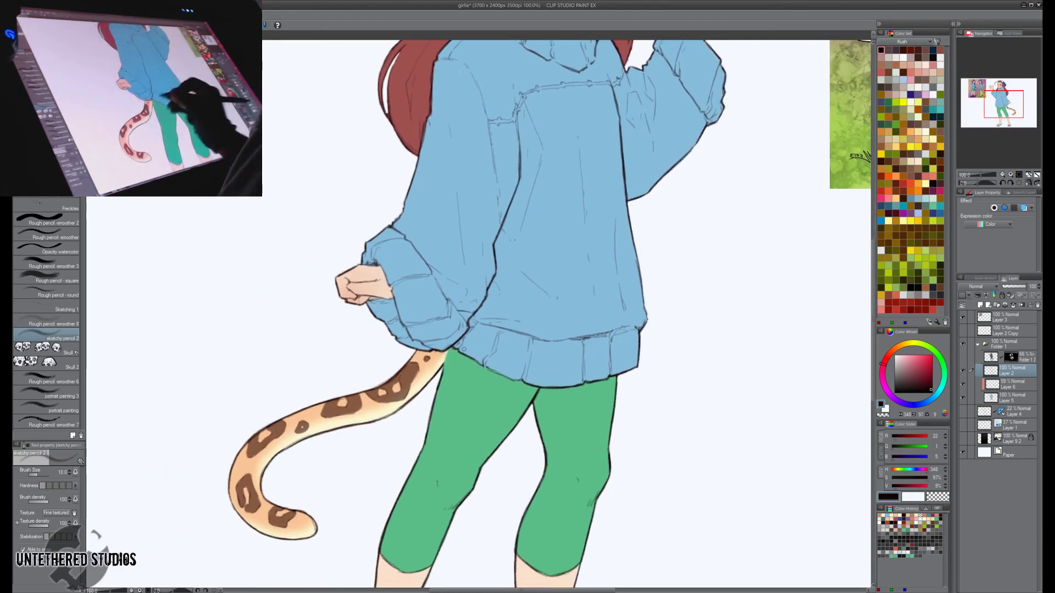
pyautogui.press('[')
pyautogui.press('[')
pyautogui.press('[')
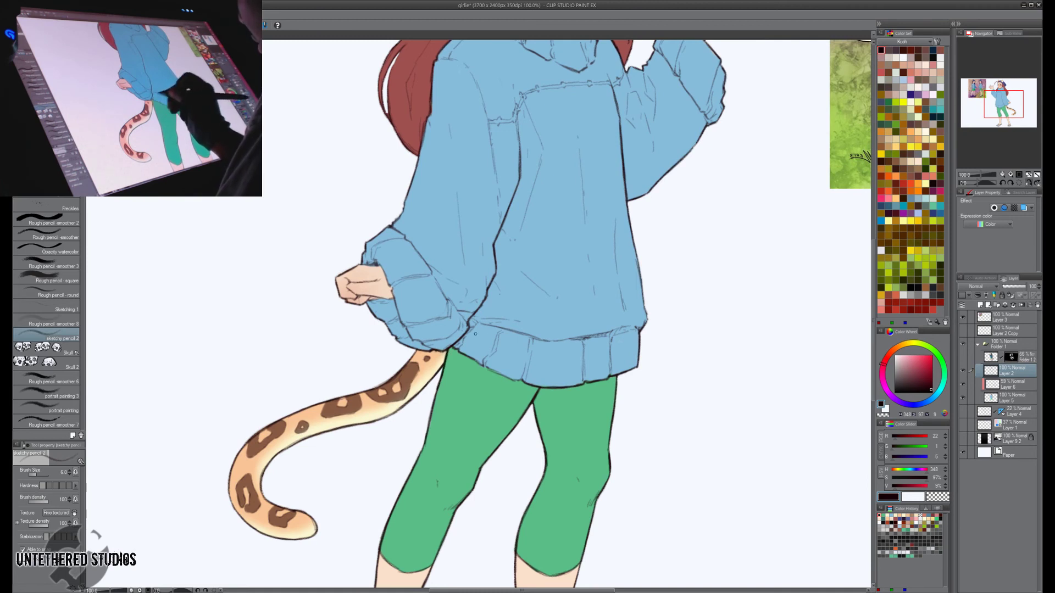
# Check the whole figure in a mirrored view and against the dark backdrop layer, restoring the unflipped view and light background.
pyautogui.press('h')
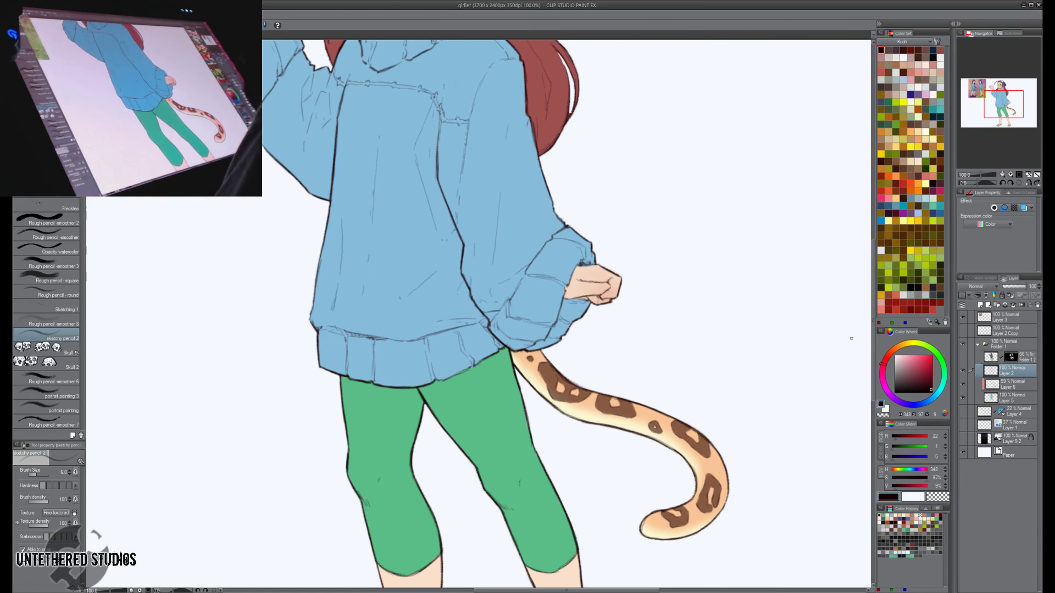
pyautogui.click(1037, 175)
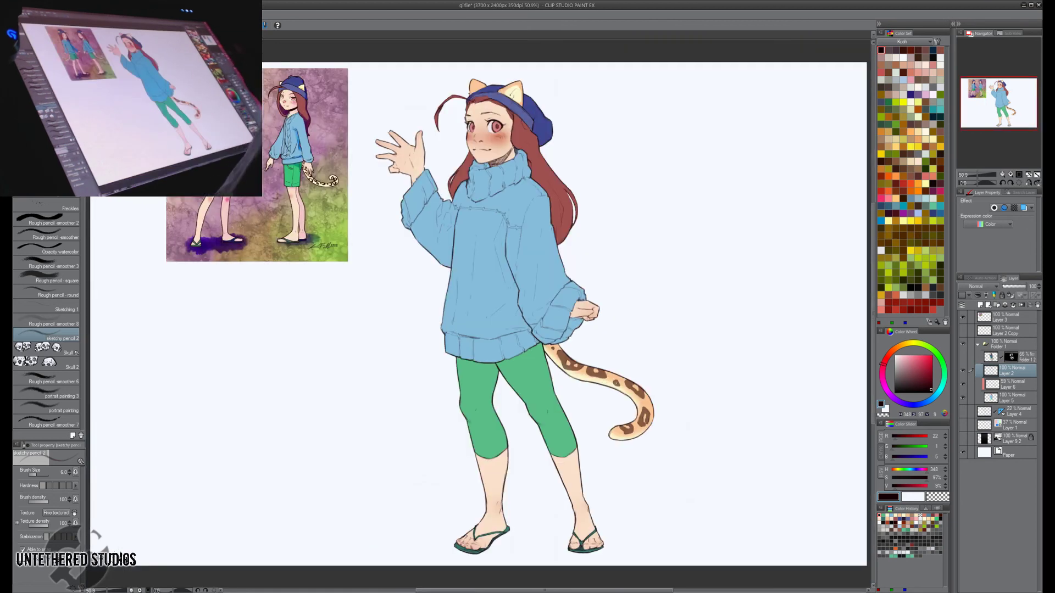
pyautogui.click(963, 439)
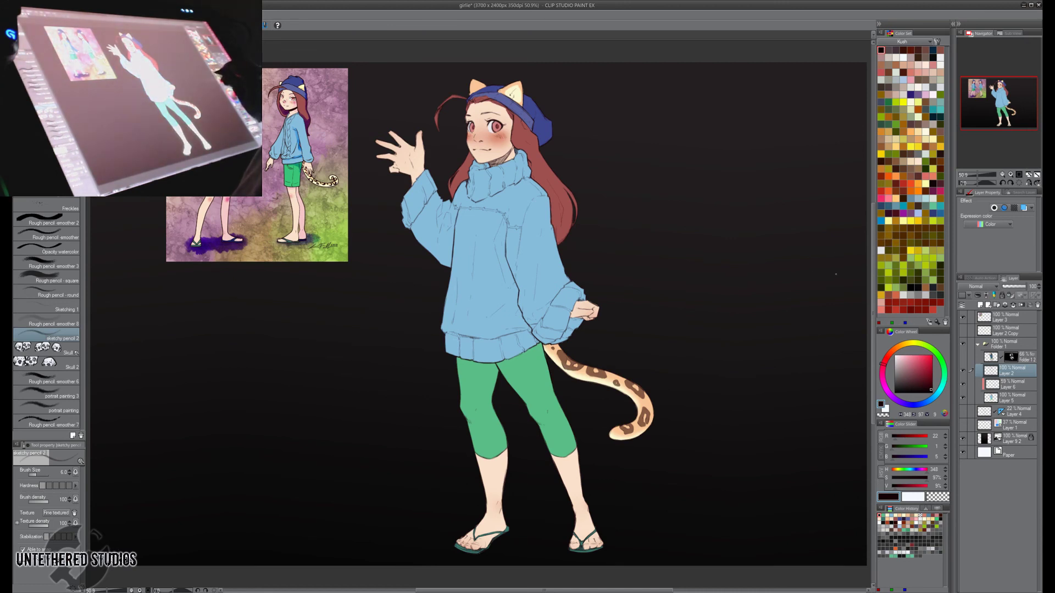
pyautogui.moveTo(806, 292); pyautogui.dragTo(803, 318)
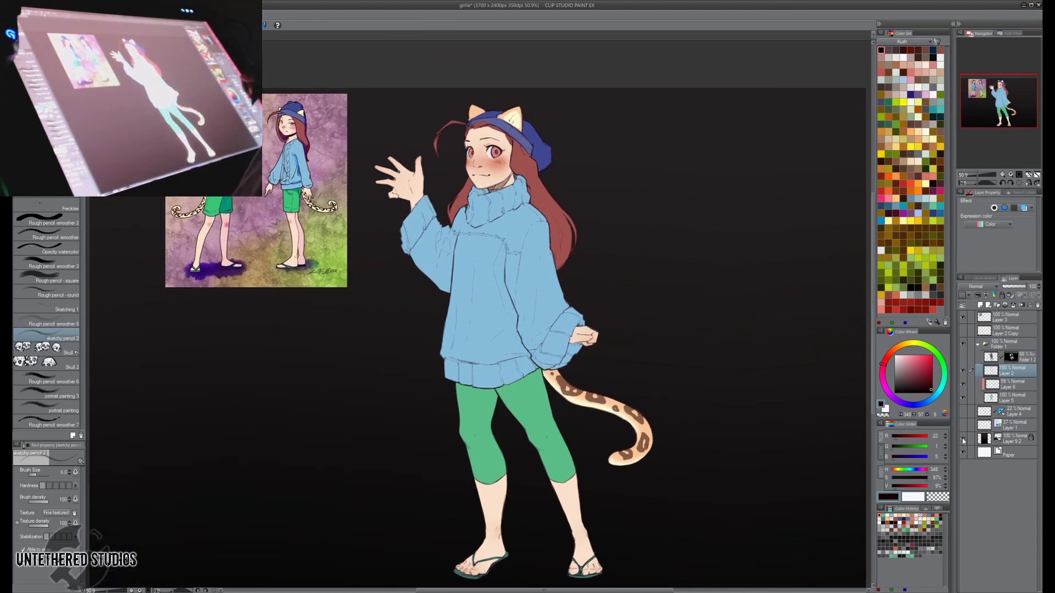
pyautogui.click(964, 440)
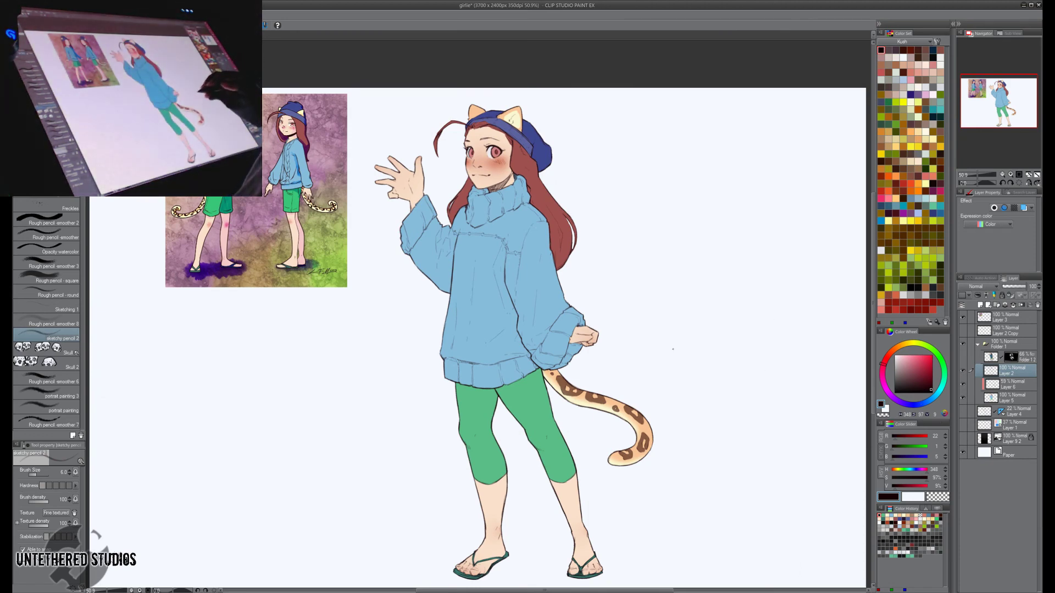
pyautogui.press('h')
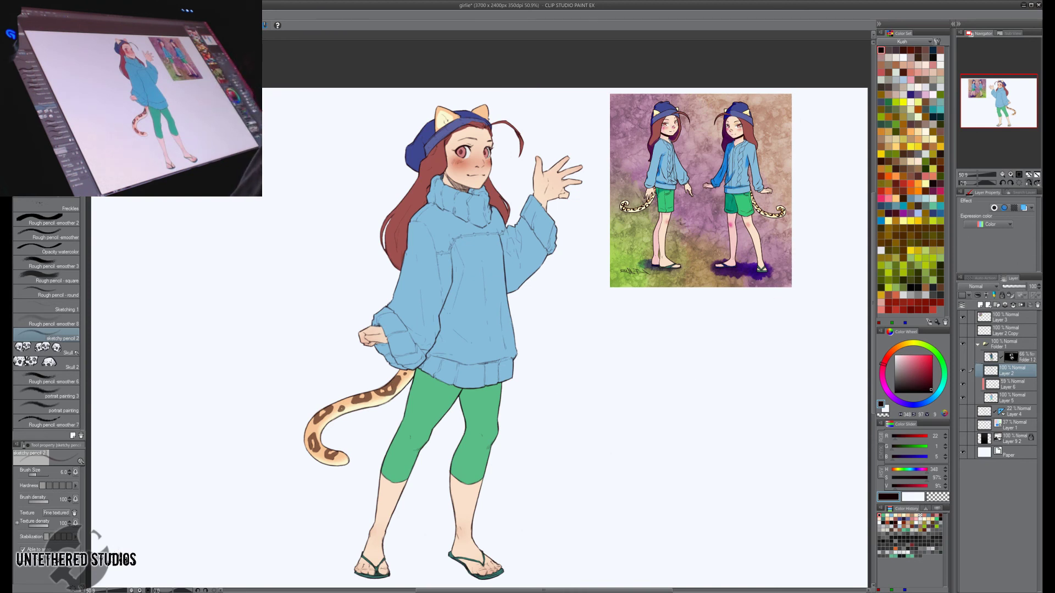
# Convert Folder 1 into a flattened copy, keeping the original, and place the copy inside the folder directly above Layer 2.
pyautogui.rightClick(1013, 347)
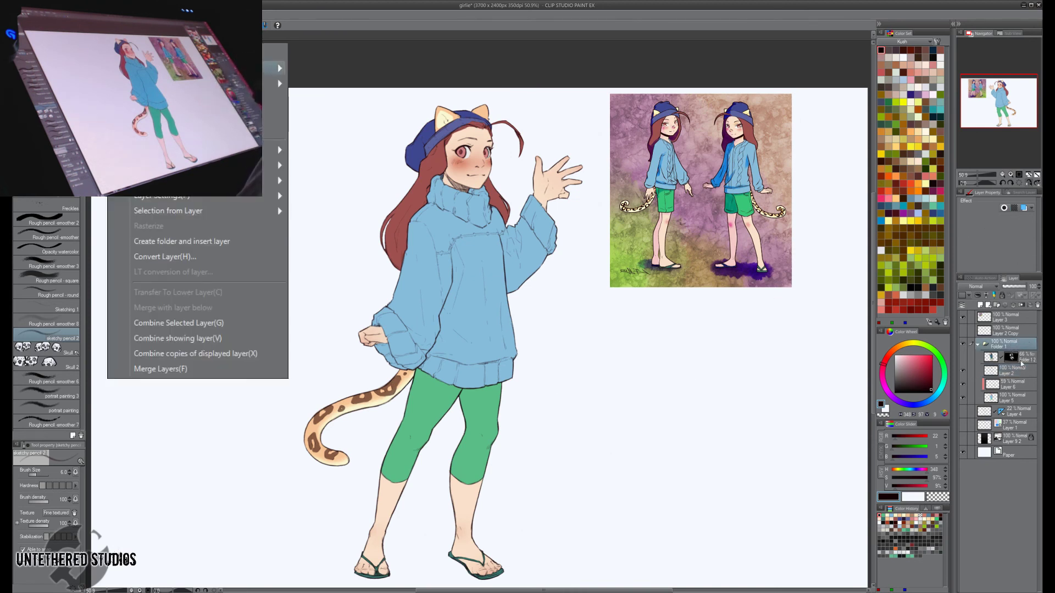
pyautogui.click(185, 257)
pyautogui.click(362, 70)
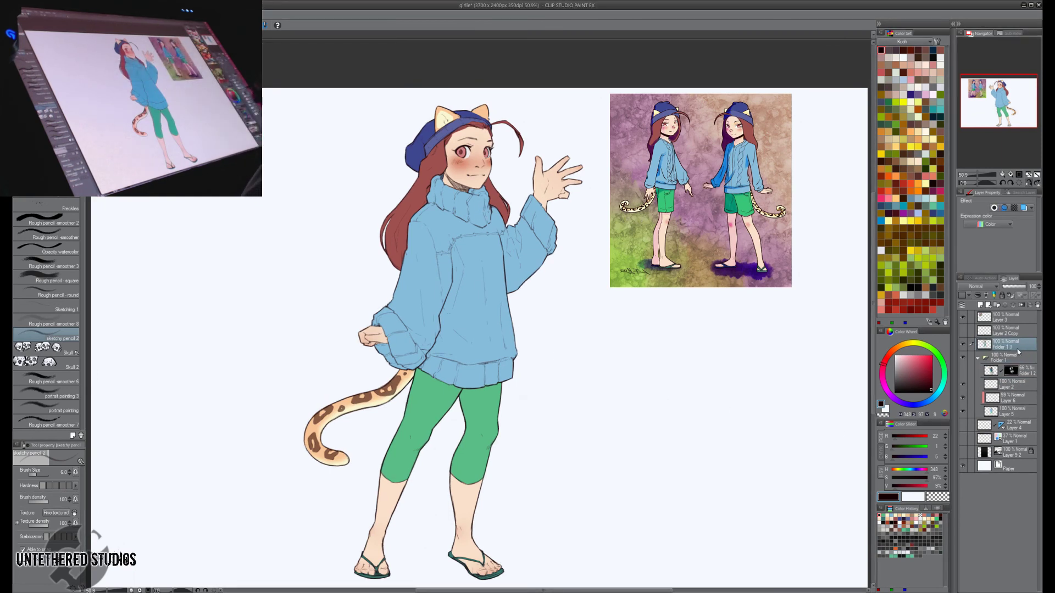
pyautogui.moveTo(1011, 383); pyautogui.dragTo(1012, 380)
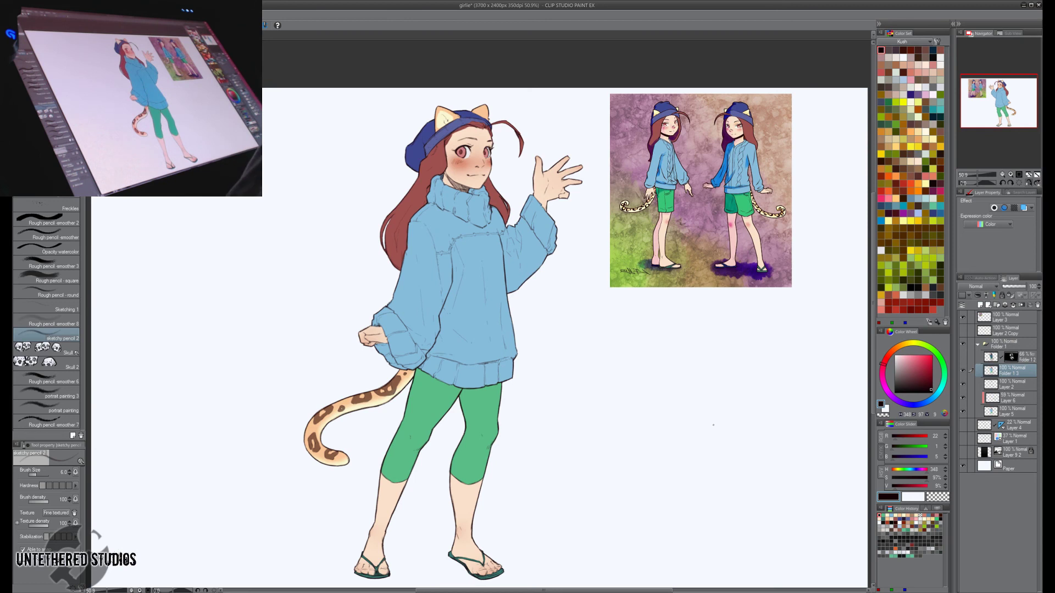
# Darken the flattened copy with Hue/Saturation/Luminosity, setting luminosity to -50 and saturation to 0.
pyautogui.hotkey('ctrl', 'u')
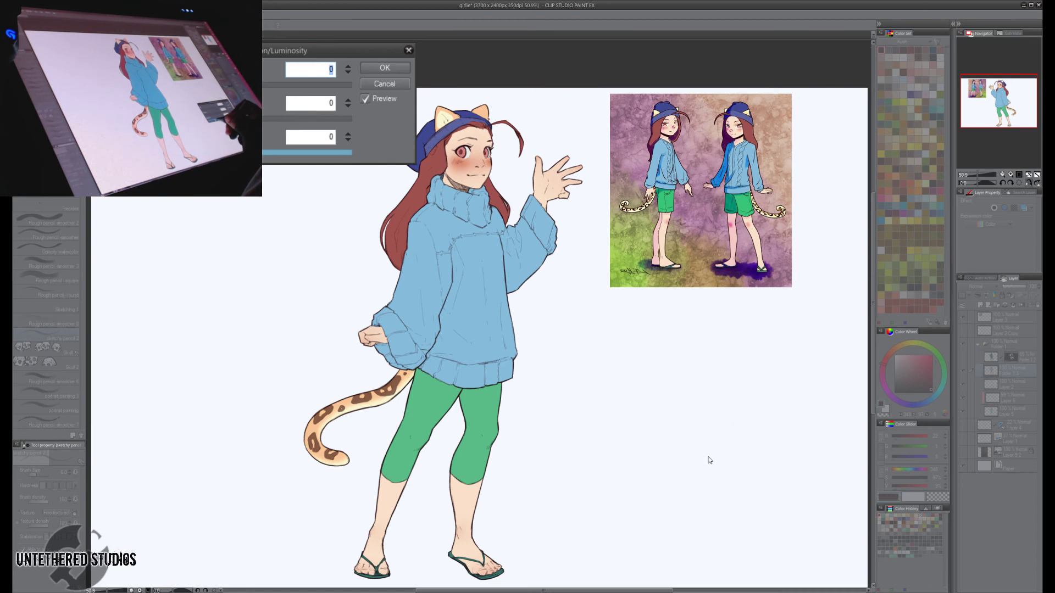
pyautogui.click(242, 152)
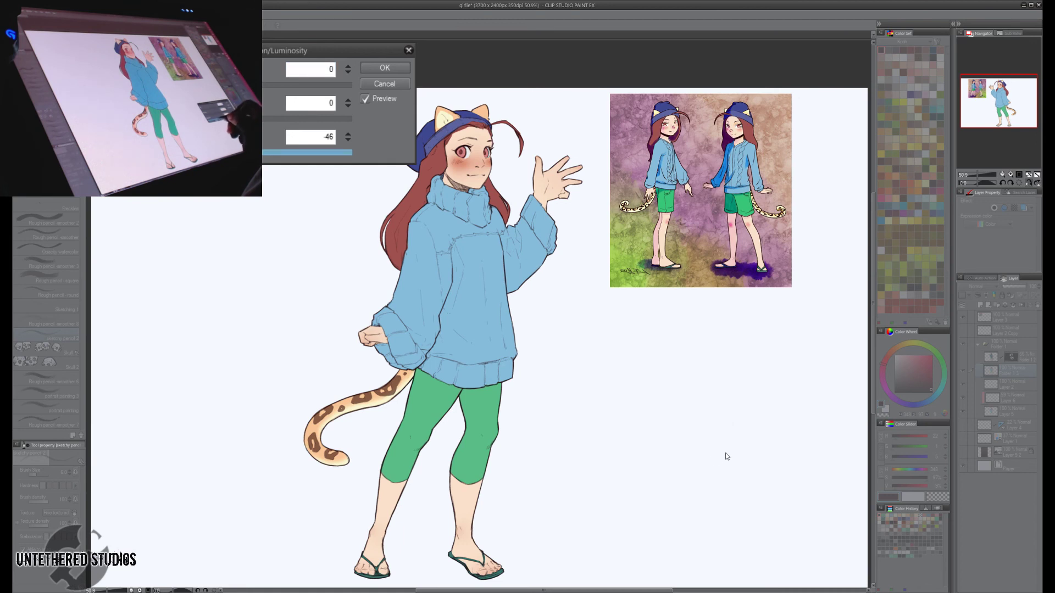
pyautogui.click(348, 142)
pyautogui.moveTo(350, 149); pyautogui.dragTo(351, 147)
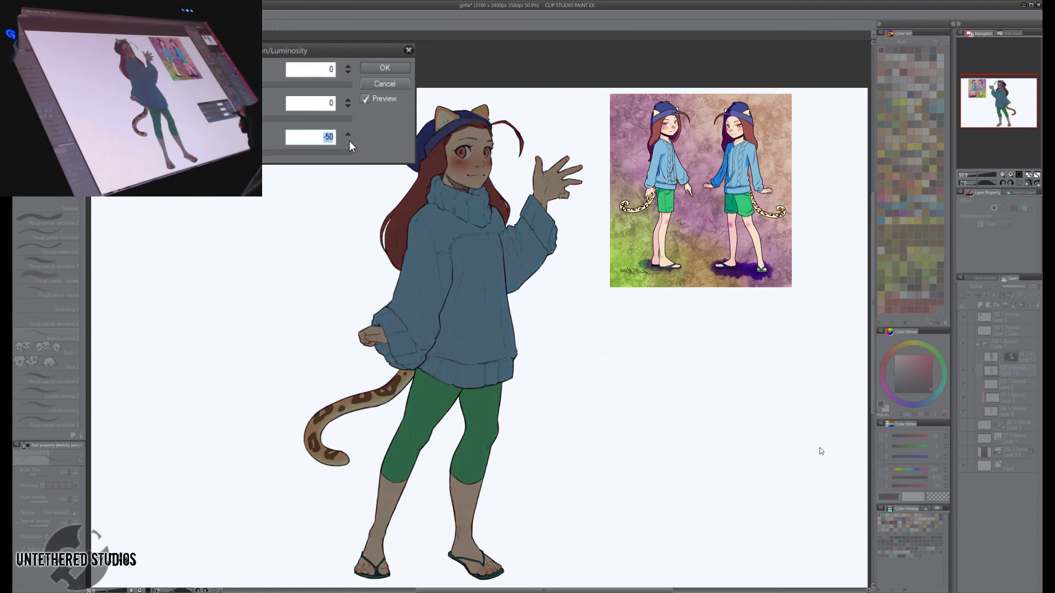
pyautogui.click(261, 120)
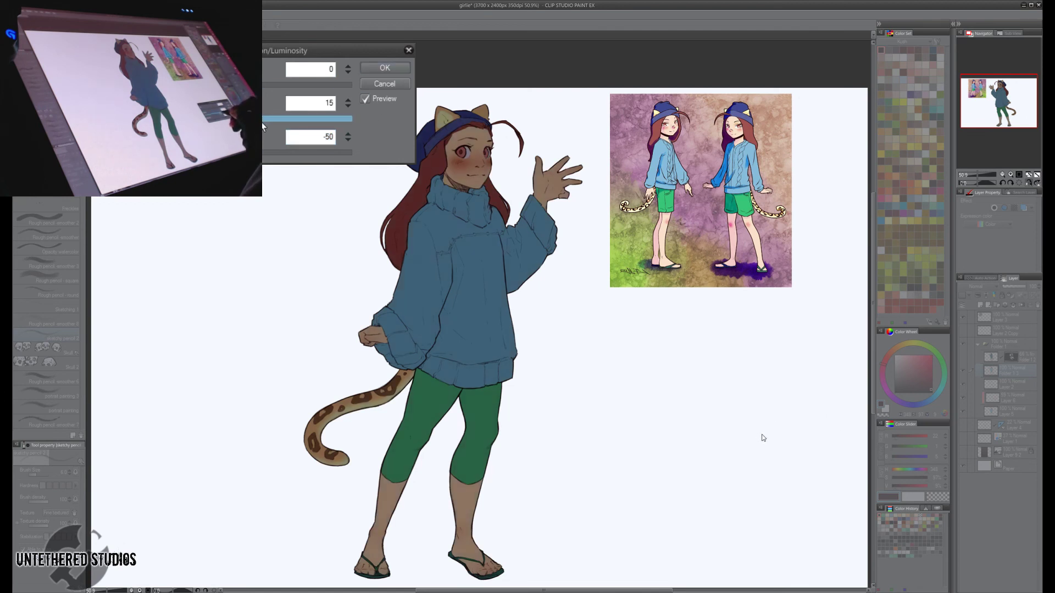
pyautogui.click(324, 102)
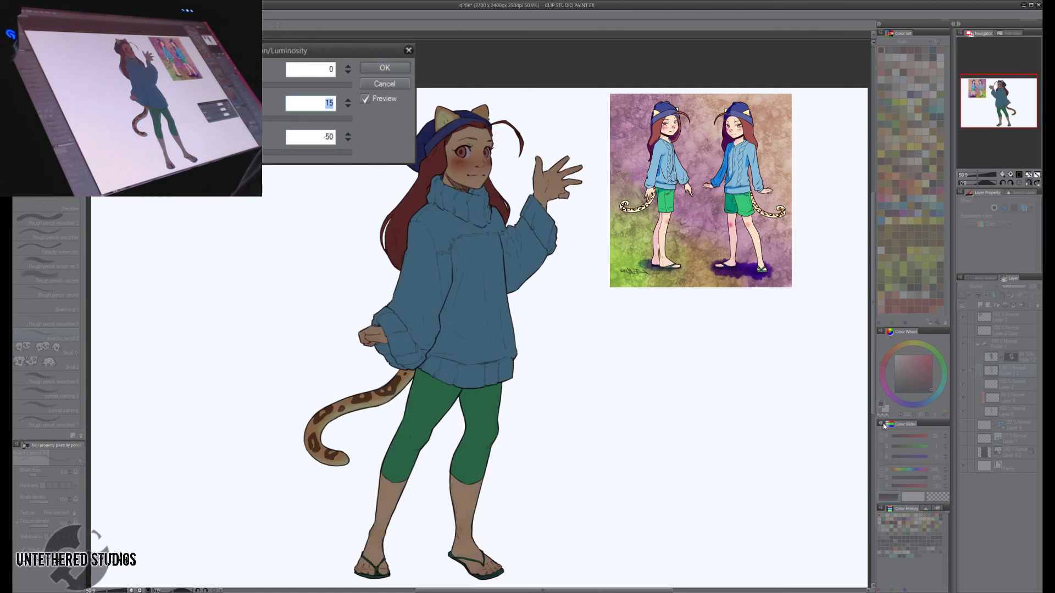
pyautogui.write('0')
pyautogui.press('Return')
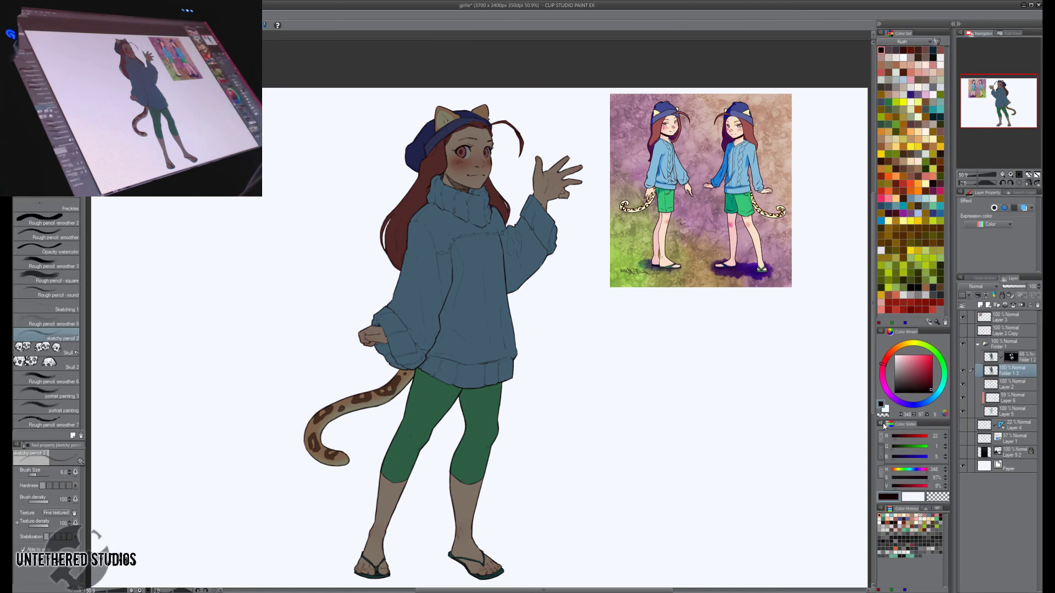
# Auto-select the areas of both eyes on Layer 5 and invert the selection to exclude them.
pyautogui.press('g')
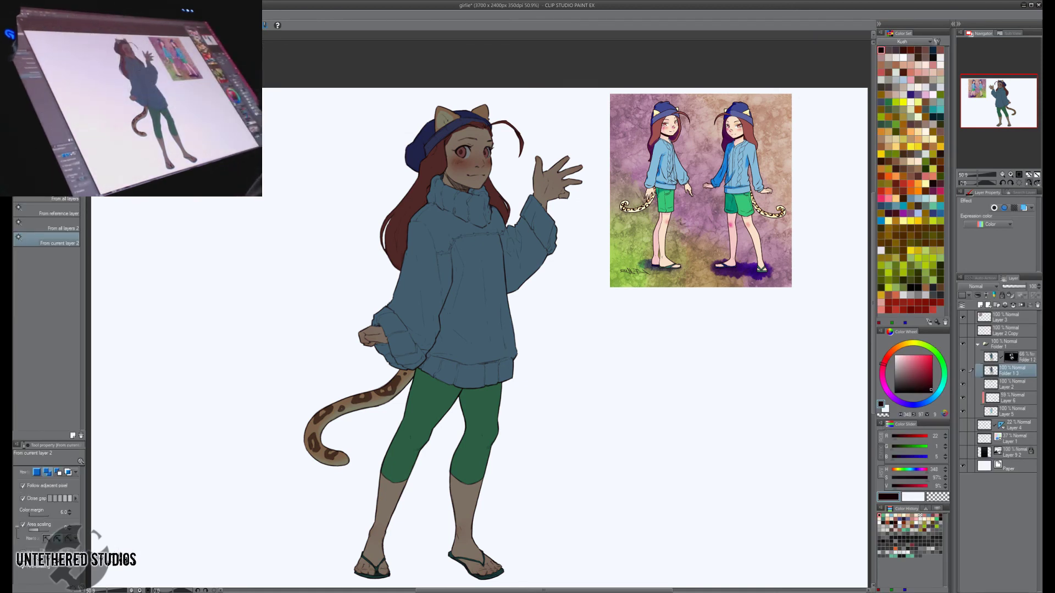
pyautogui.click(1036, 413)
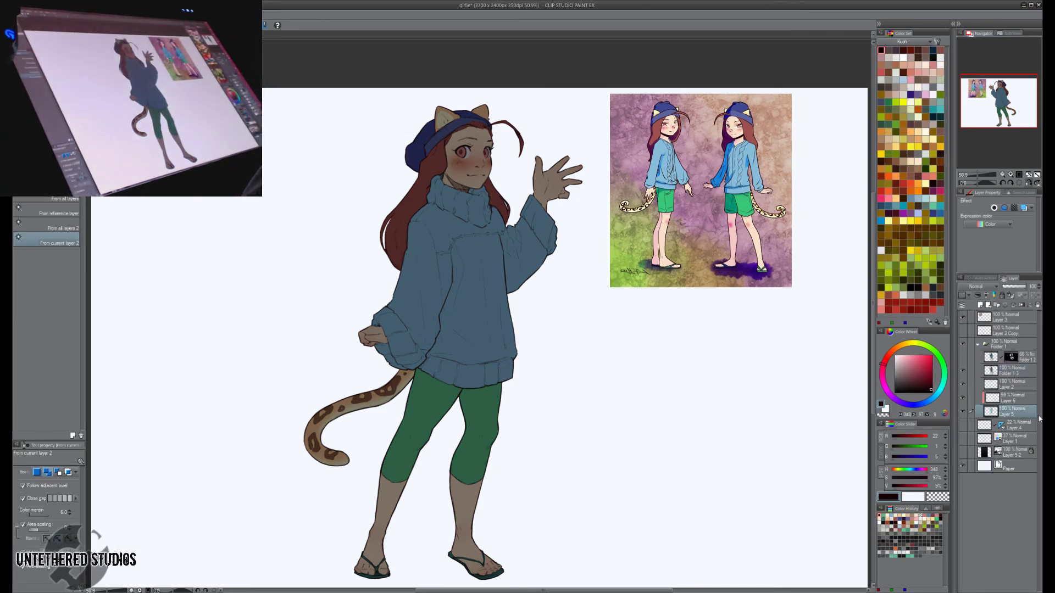
pyautogui.click(467, 152)
pyautogui.keyDown('shift'); pyautogui.click(487, 152); pyautogui.keyUp('shift')
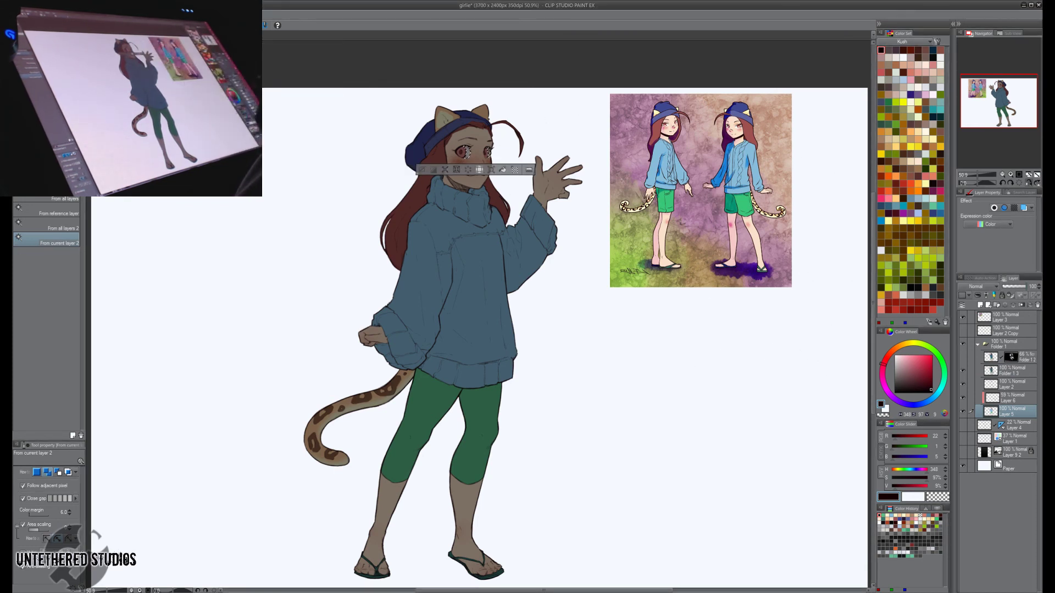
pyautogui.click(432, 174)
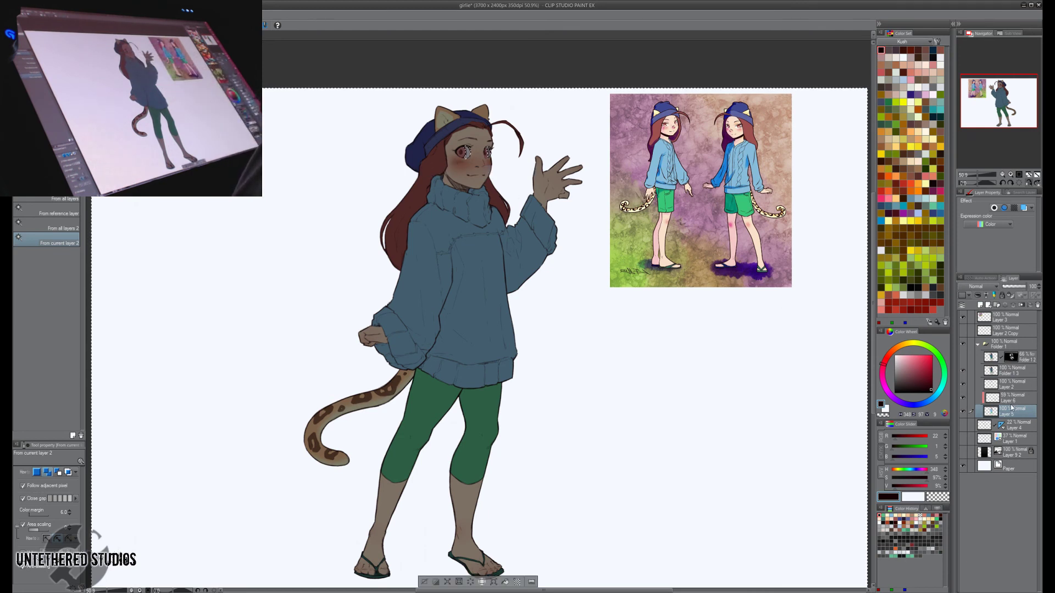
# Raise the saturation of the darkened copy to 40 outside the eyes and clear the selection.
pyautogui.click(1014, 373)
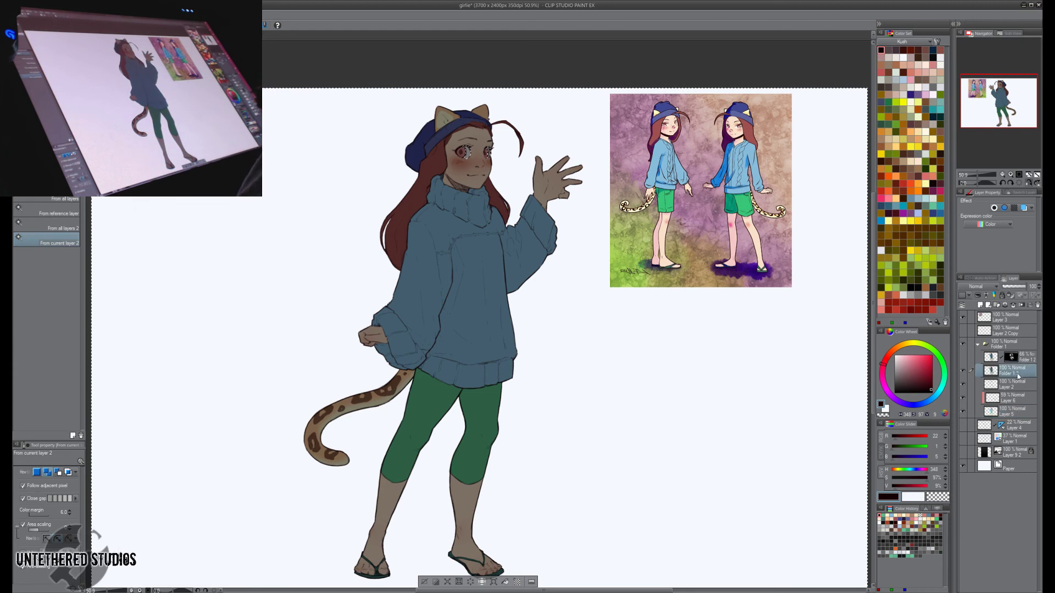
pyautogui.hotkey('ctrl', 'u')
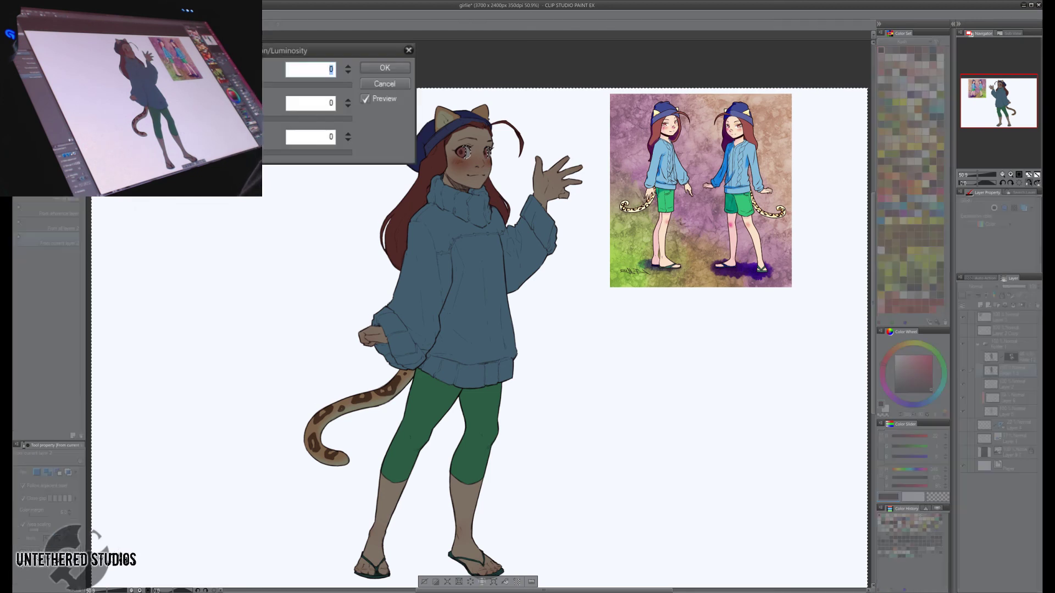
pyautogui.moveTo(240, 122); pyautogui.dragTo(272, 122)
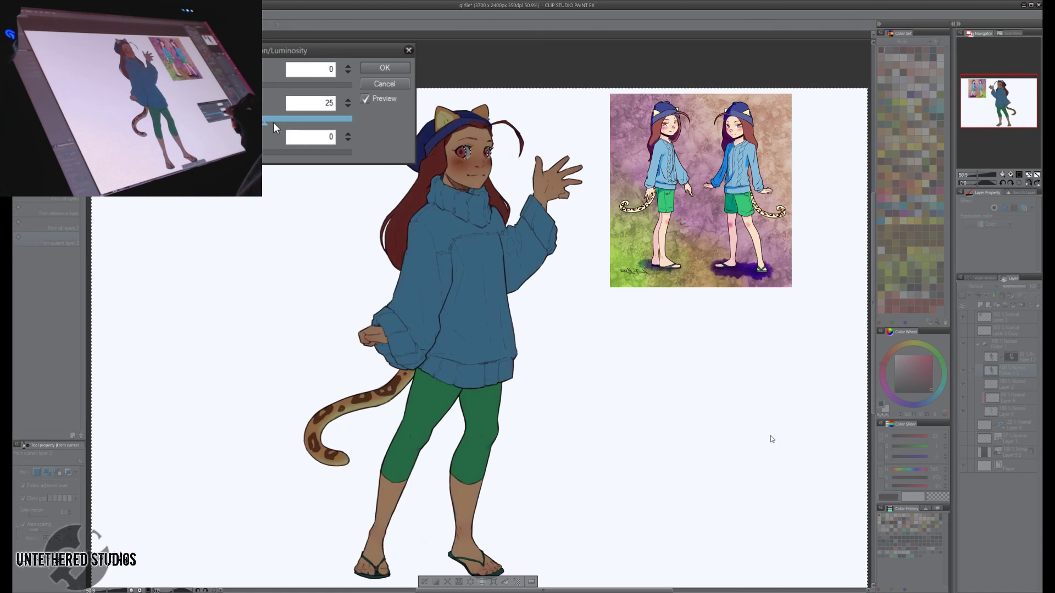
pyautogui.click(272, 122)
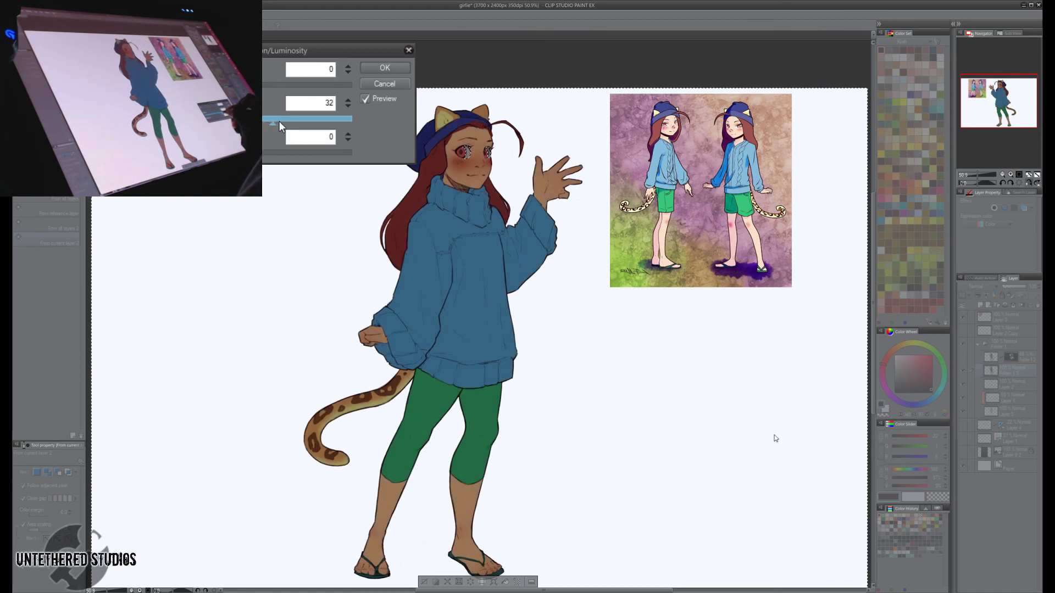
pyautogui.click(275, 122)
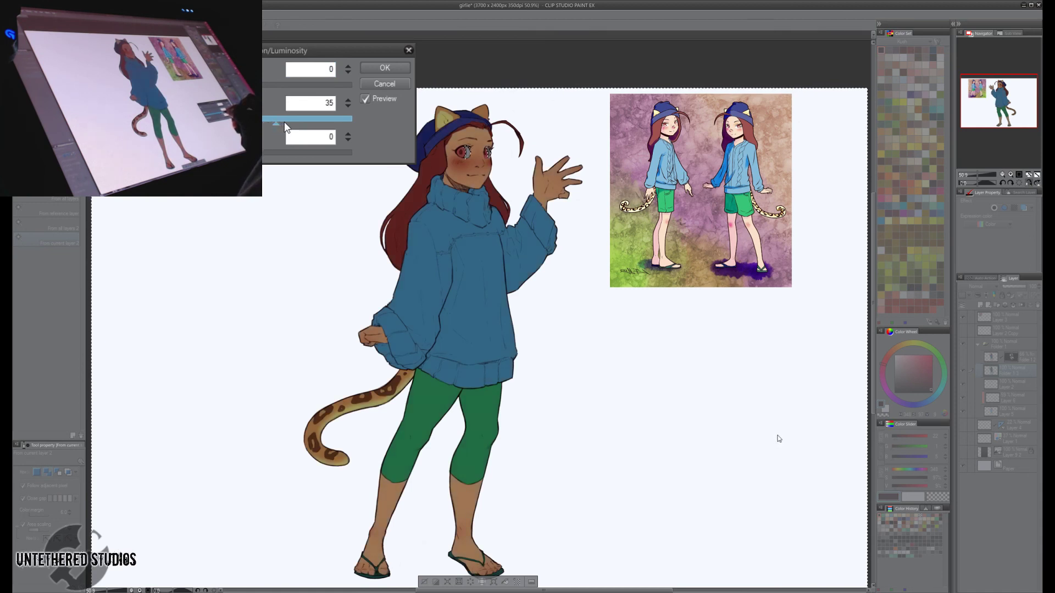
pyautogui.click(287, 123)
pyautogui.click(287, 123)
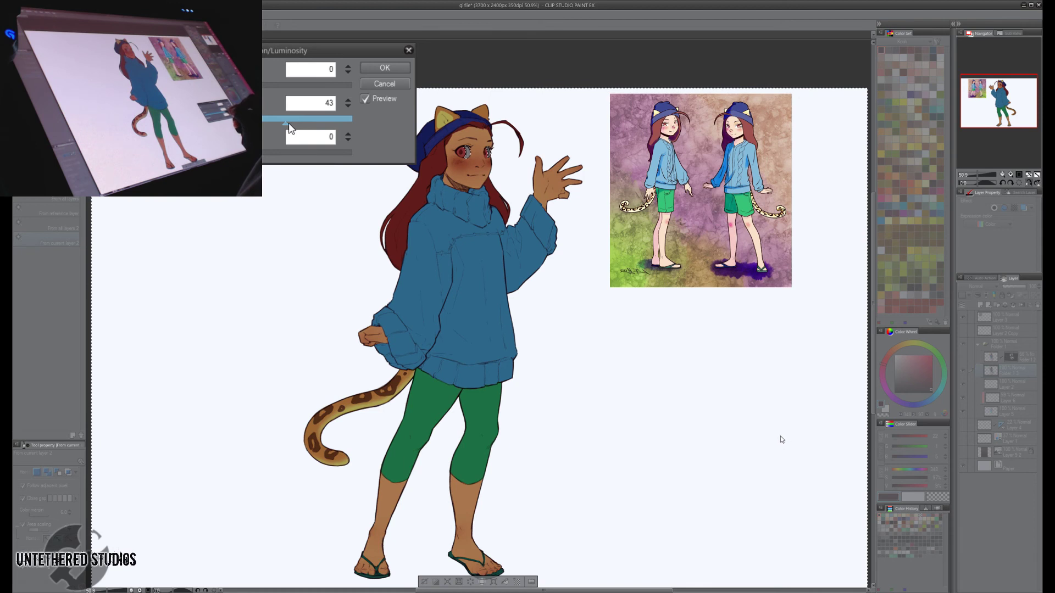
pyautogui.click(347, 105)
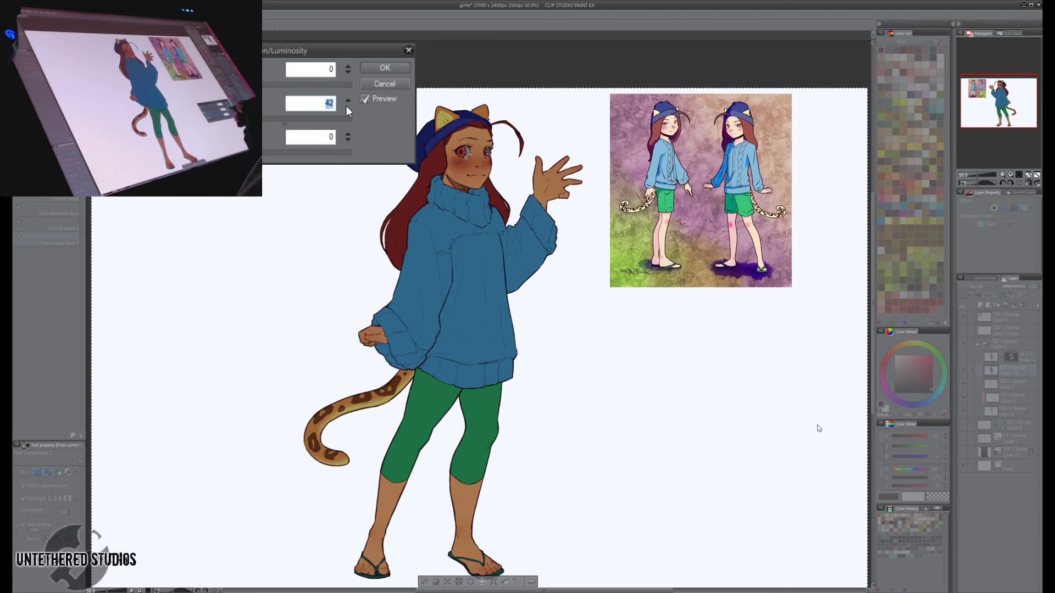
pyautogui.click(348, 106)
pyautogui.click(349, 106)
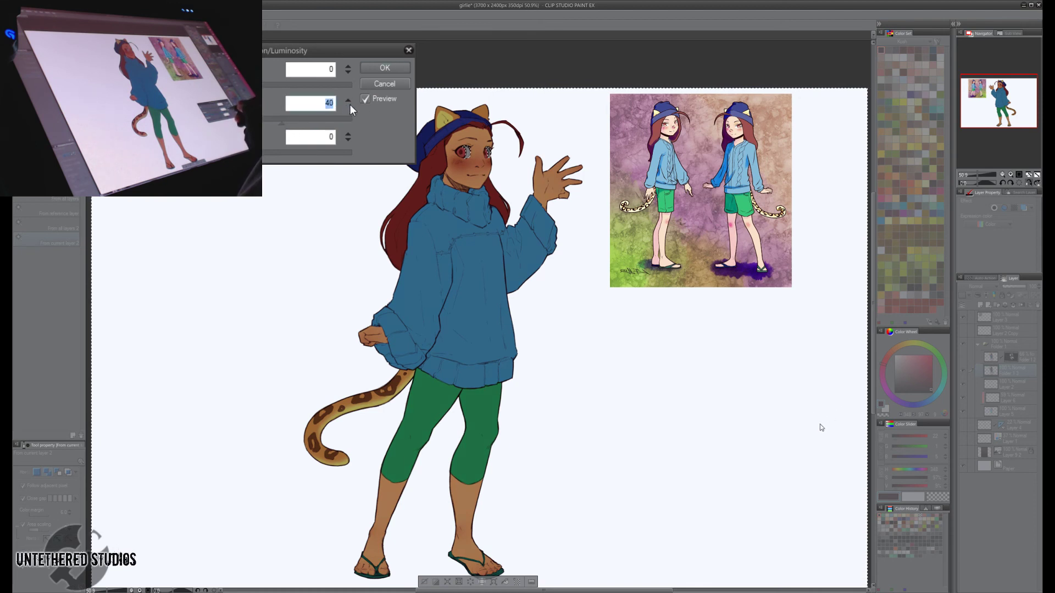
pyautogui.click(384, 67)
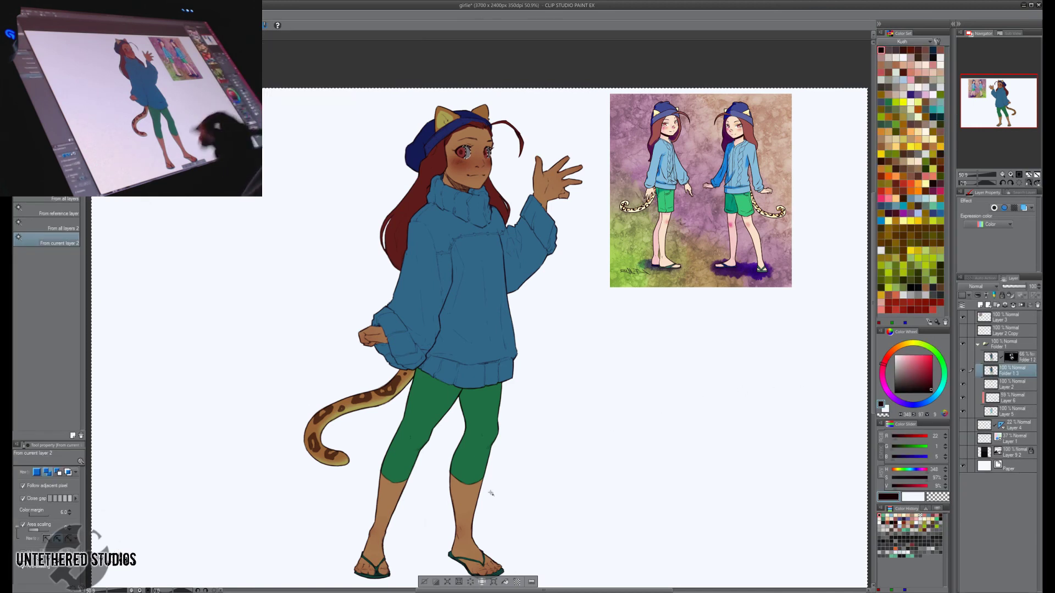
pyautogui.hotkey('ctrl', 'd')
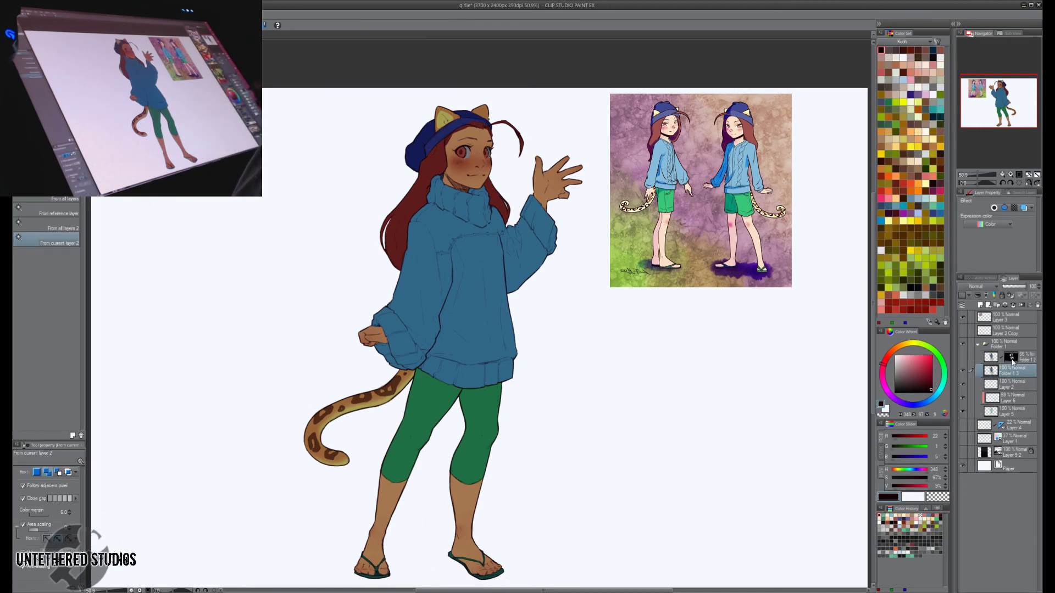
# Move the shading mask from the old shadow layer to the darkened copy and toggle the old layer's visibility to compare.
pyautogui.moveTo(1012, 358); pyautogui.dragTo(1012, 374)
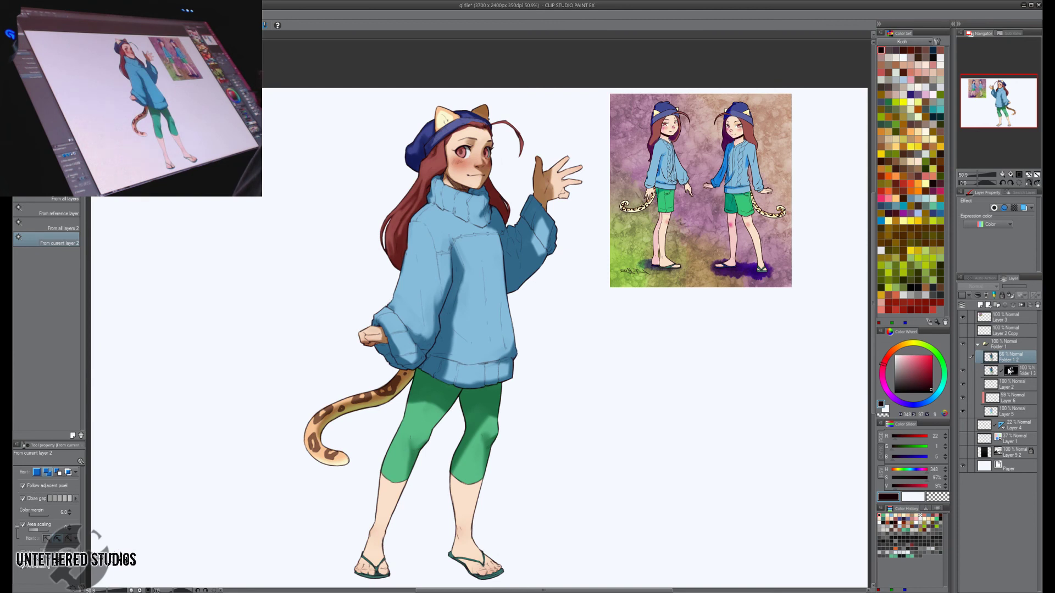
pyautogui.click(969, 361)
pyautogui.click(968, 362)
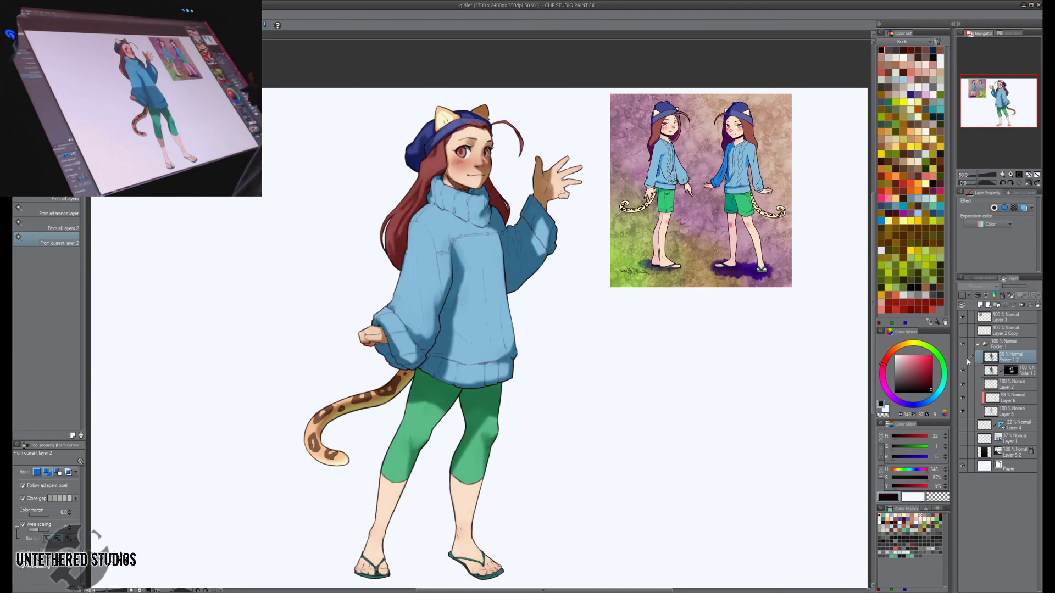
# Delete the old shadow layer and check the character in mirrored view.
pyautogui.click(1037, 305)
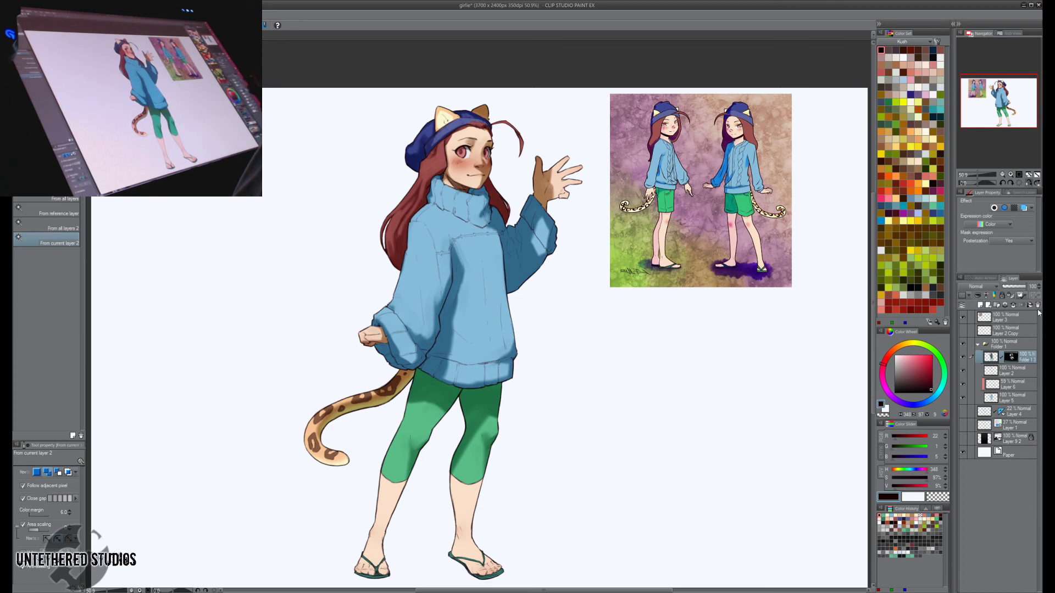
pyautogui.press('h')
pyautogui.press('h')
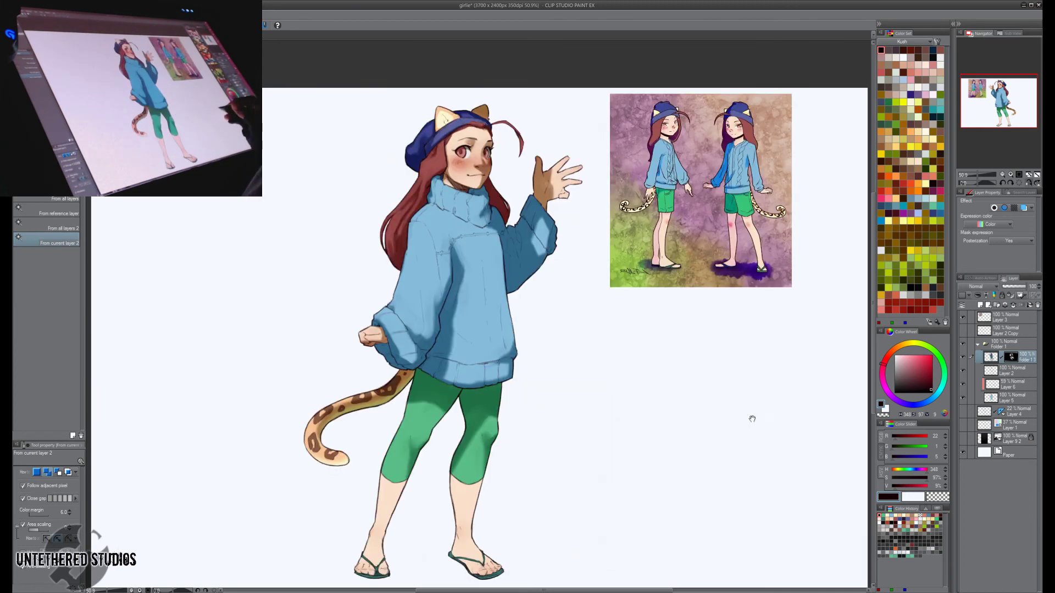
pyautogui.moveTo(744, 429); pyautogui.dragTo(743, 430)
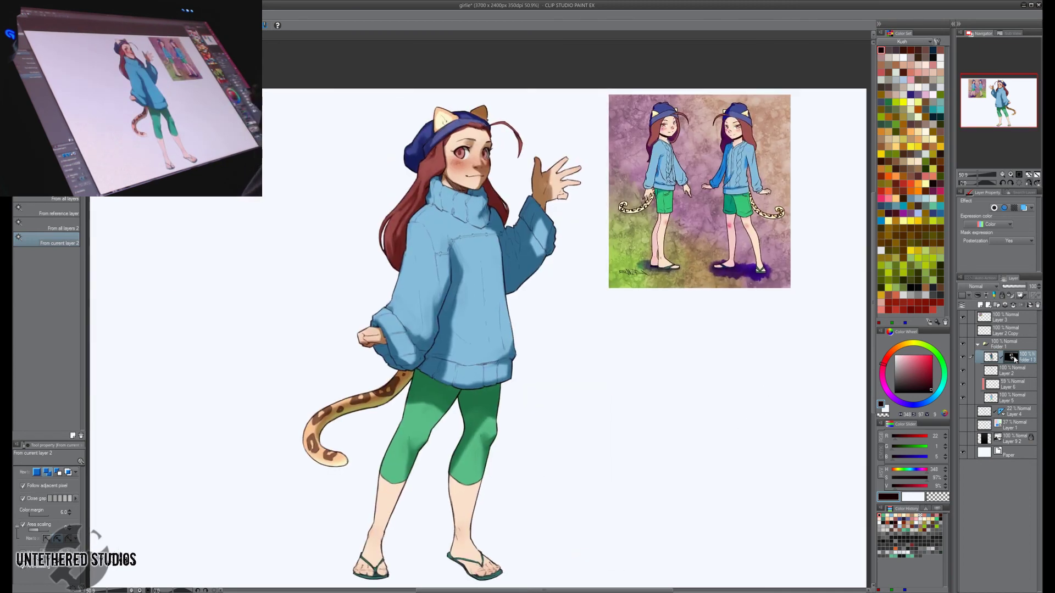
# Rework the hair shadows on the darkened copy's mask, using the Painting 3 and water brush interior brushes.
pyautogui.press('b')
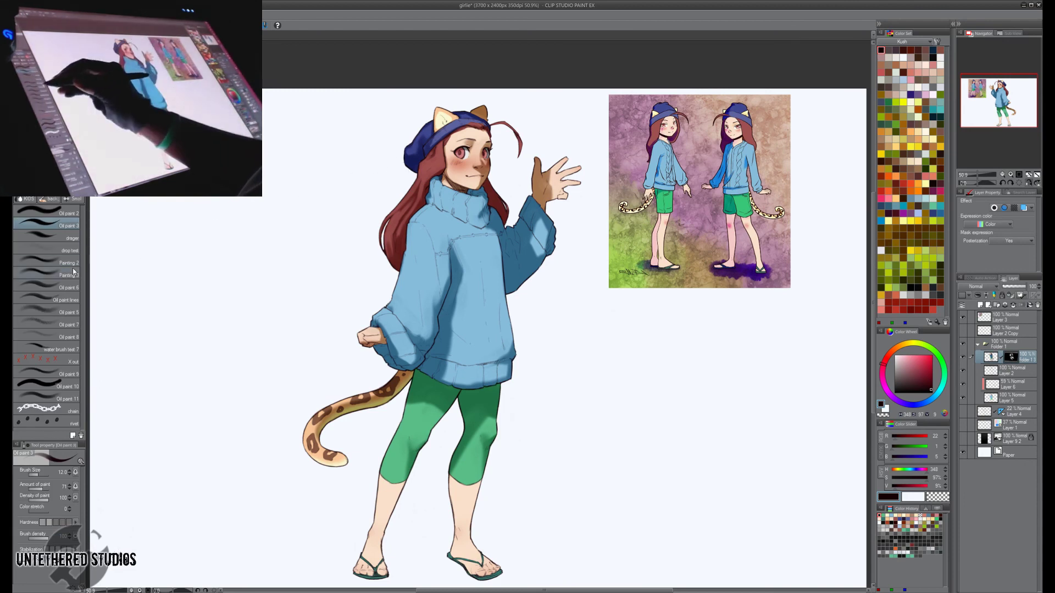
pyautogui.press(']')
pyautogui.press(']')
pyautogui.press('c')
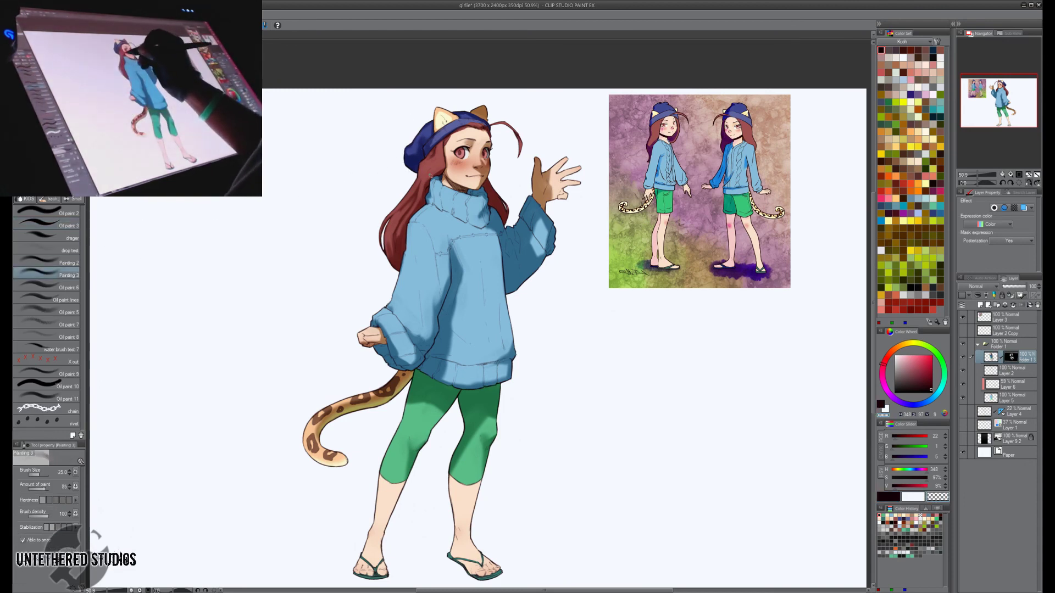
pyautogui.moveTo(418, 190); pyautogui.dragTo(396, 215)
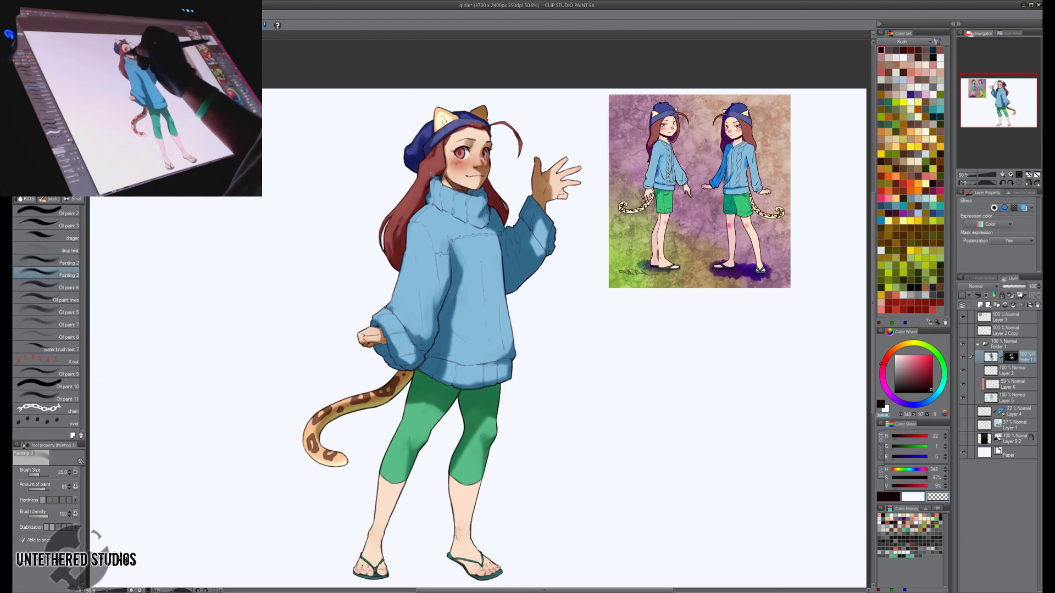
pyautogui.click(52, 190)
pyautogui.click(60, 222)
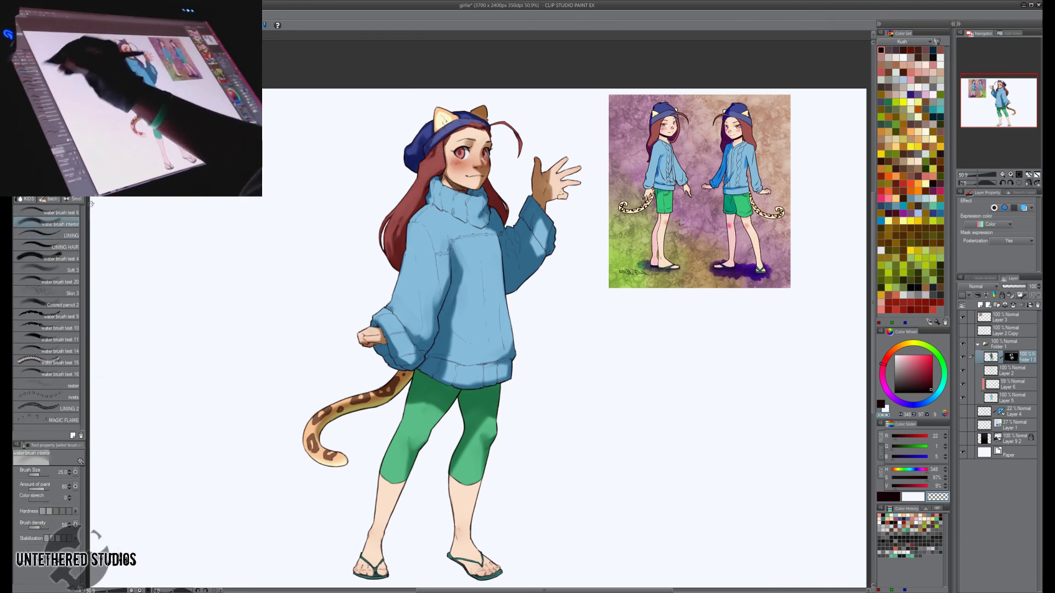
pyautogui.press(']')
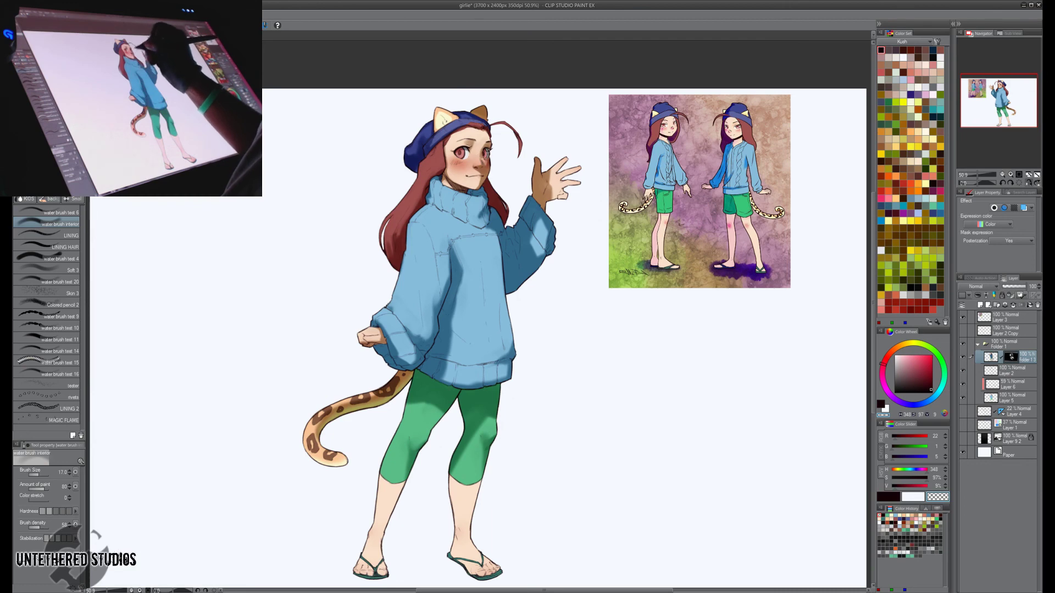
# Refine the mask's shadows around the turtleneck and raised sleeve, alternating paint and transparent colour and checking the mirrored view.
pyautogui.press('h')
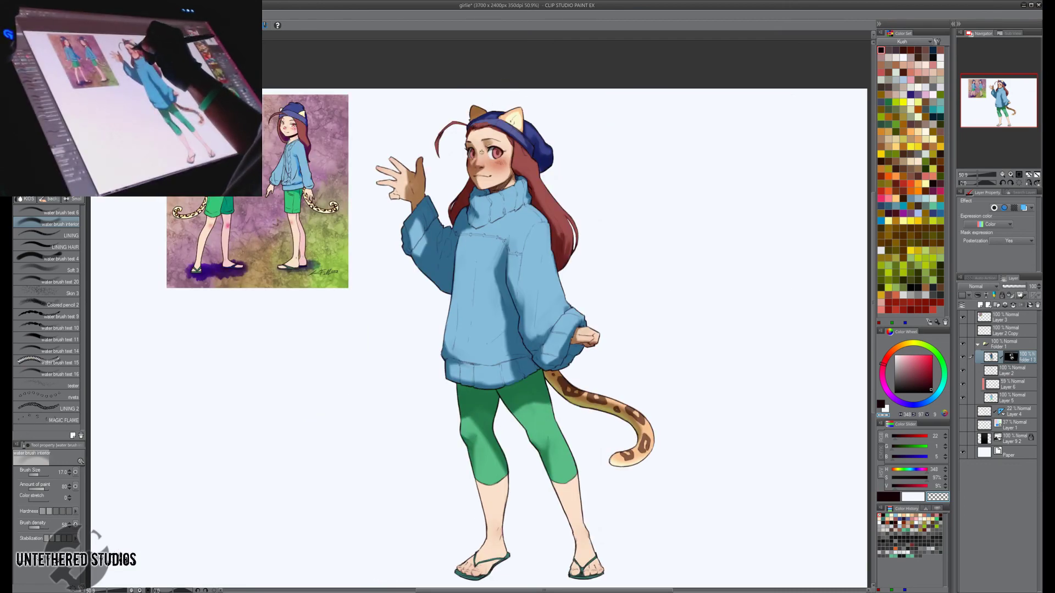
pyautogui.press('h')
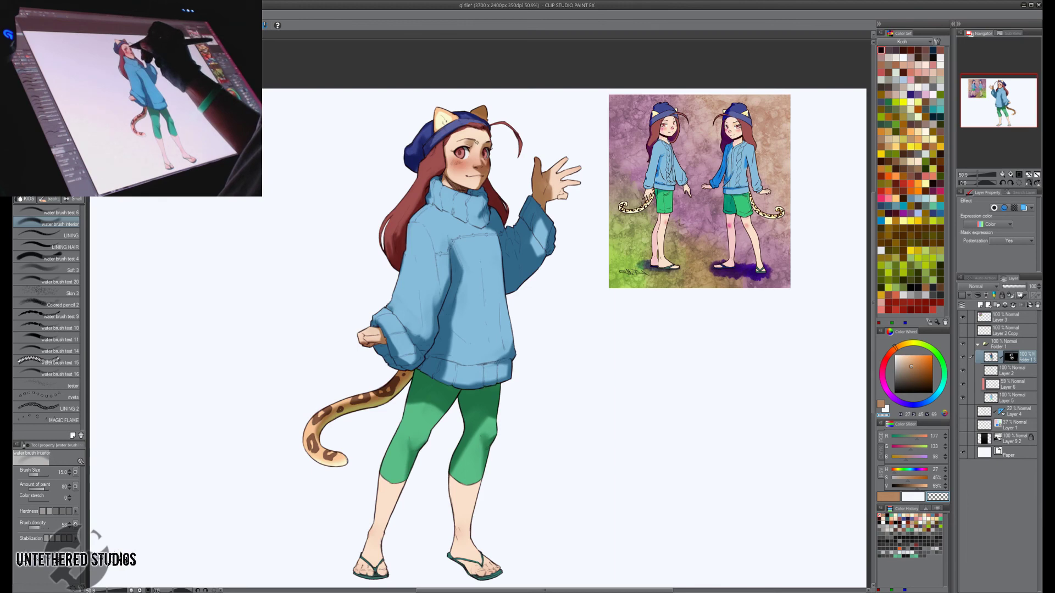
pyautogui.press('h')
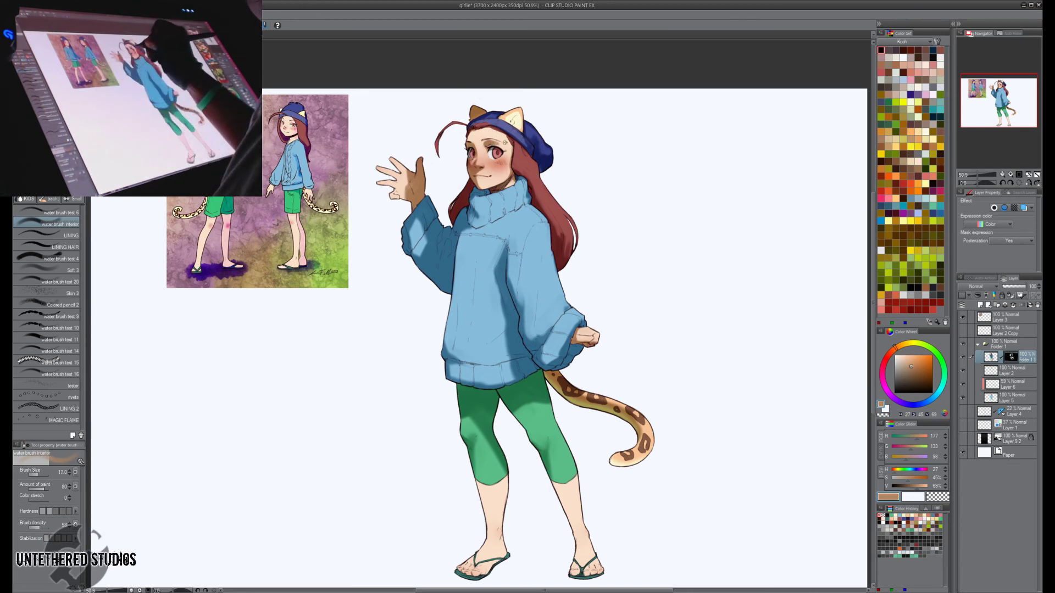
pyautogui.press('h')
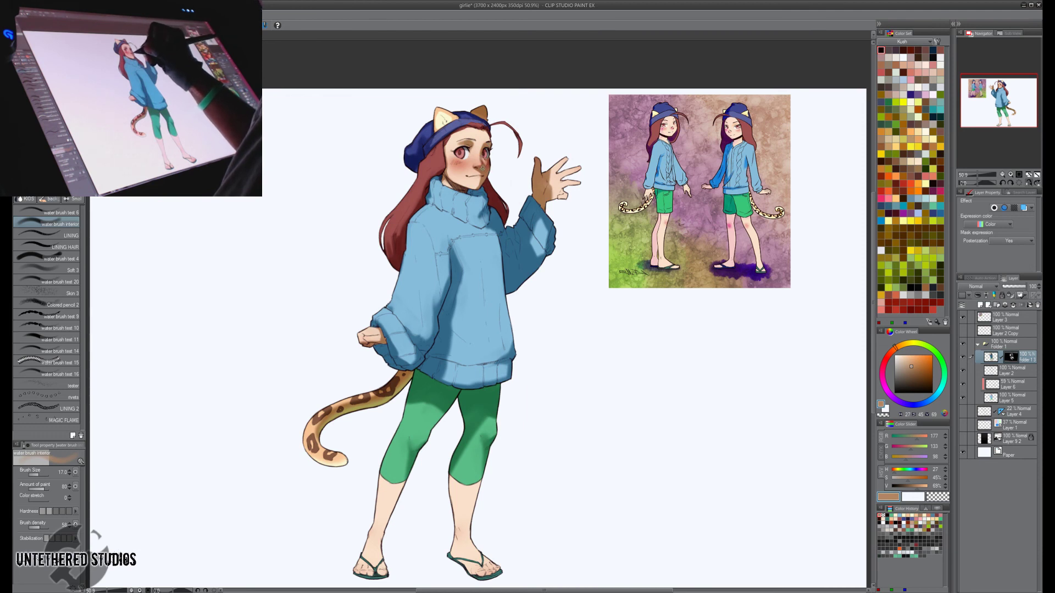
pyautogui.press('c')
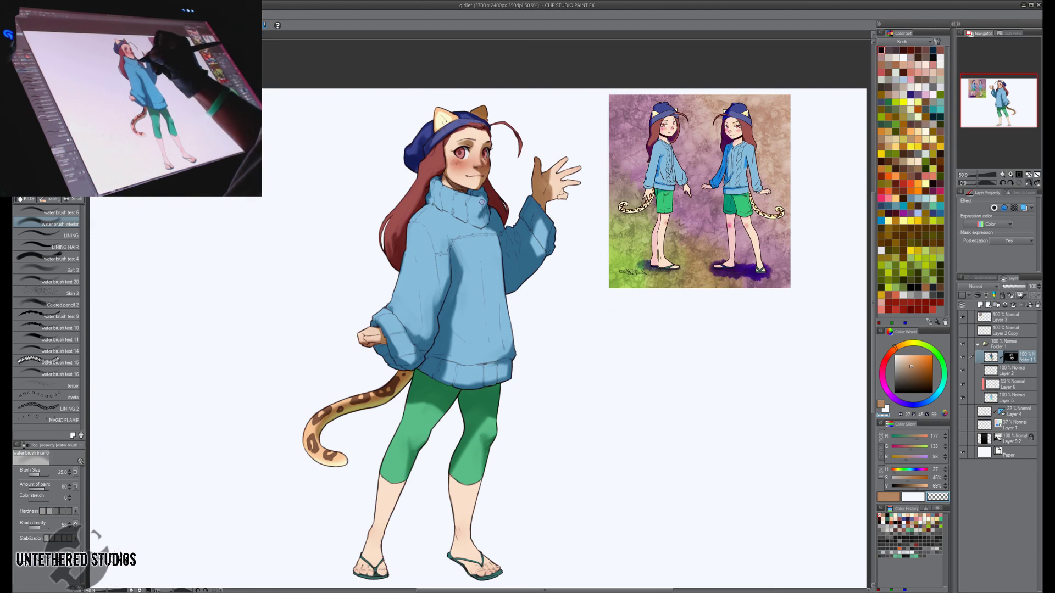
pyautogui.press('c')
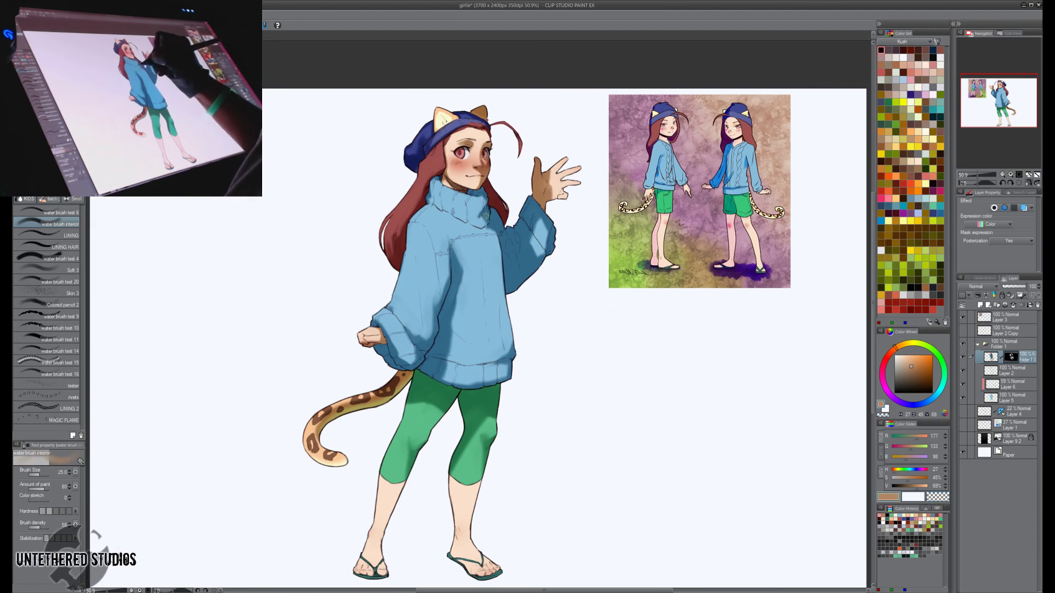
pyautogui.press(']')
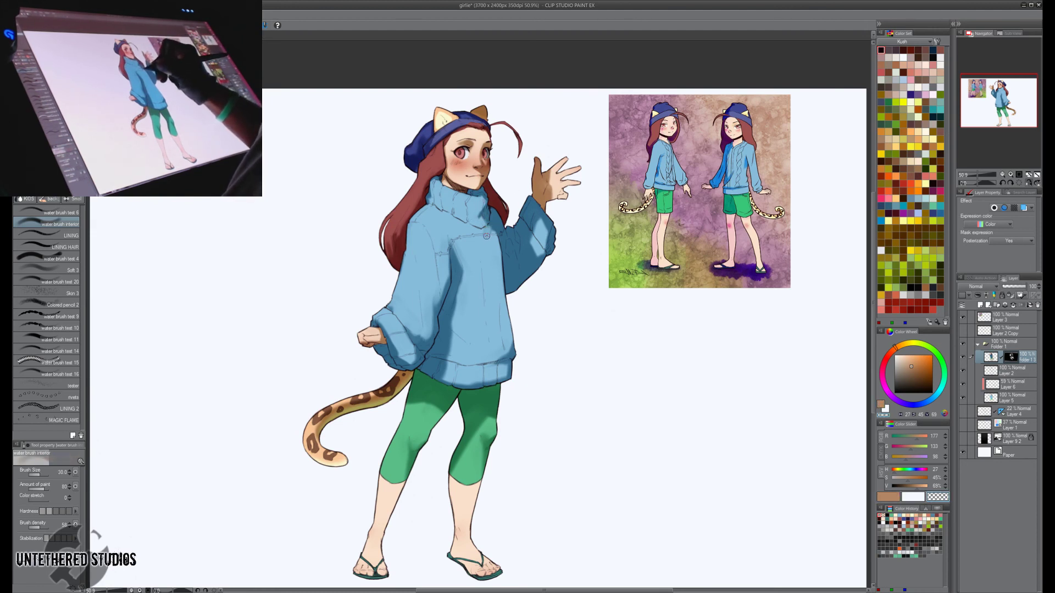
pyautogui.press('c')
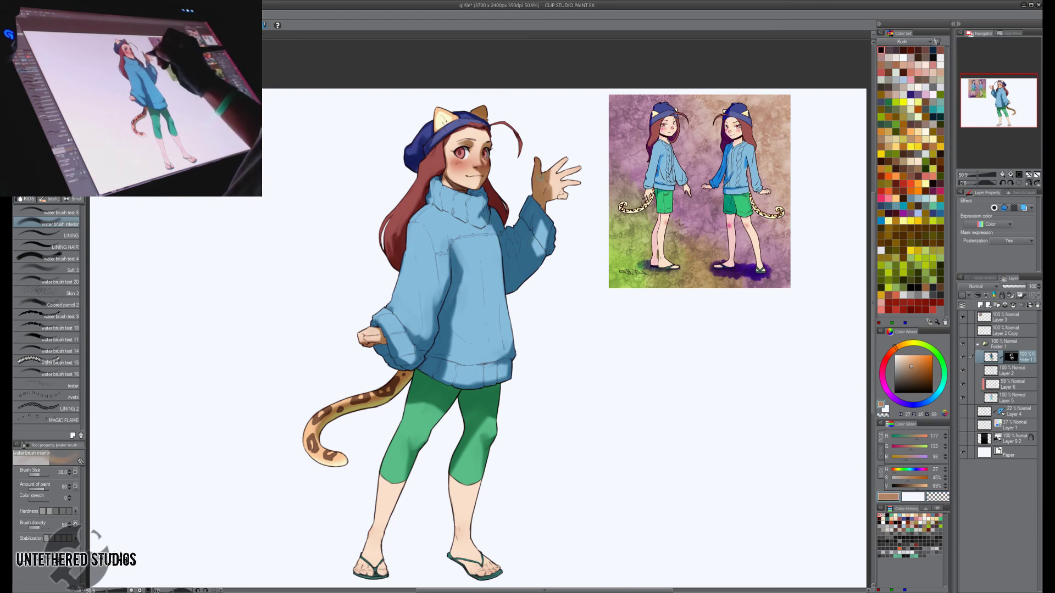
# Lower the opacity of the darkened shadow copy to soften the shading over the whole figure.
pyautogui.moveTo(641, 84); pyautogui.dragTo(662, 120)
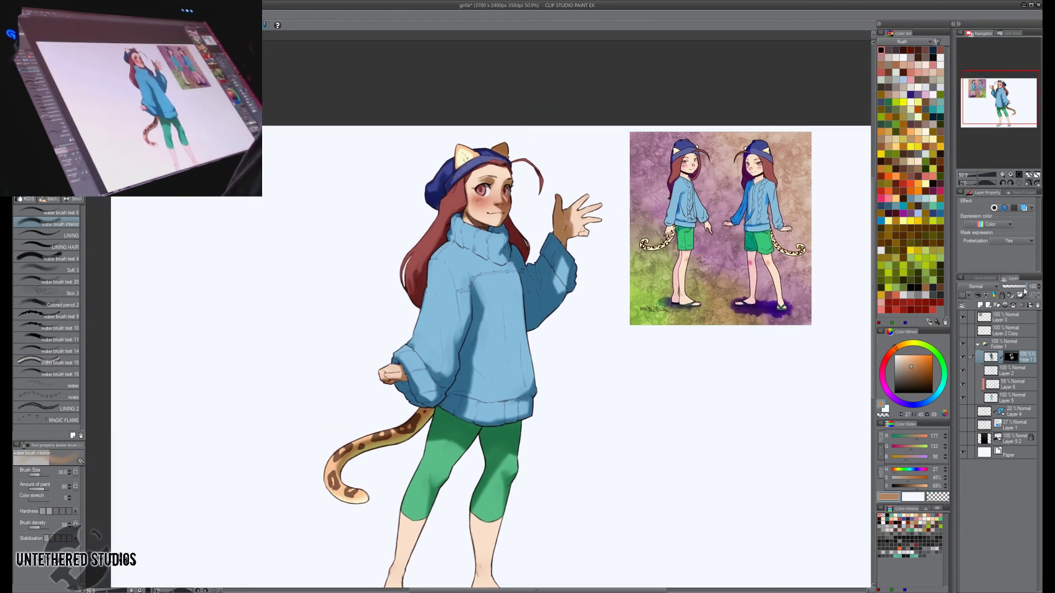
pyautogui.moveTo(1025, 286); pyautogui.dragTo(1017, 287)
pyautogui.moveTo(519, 293); pyautogui.dragTo(542, 228)
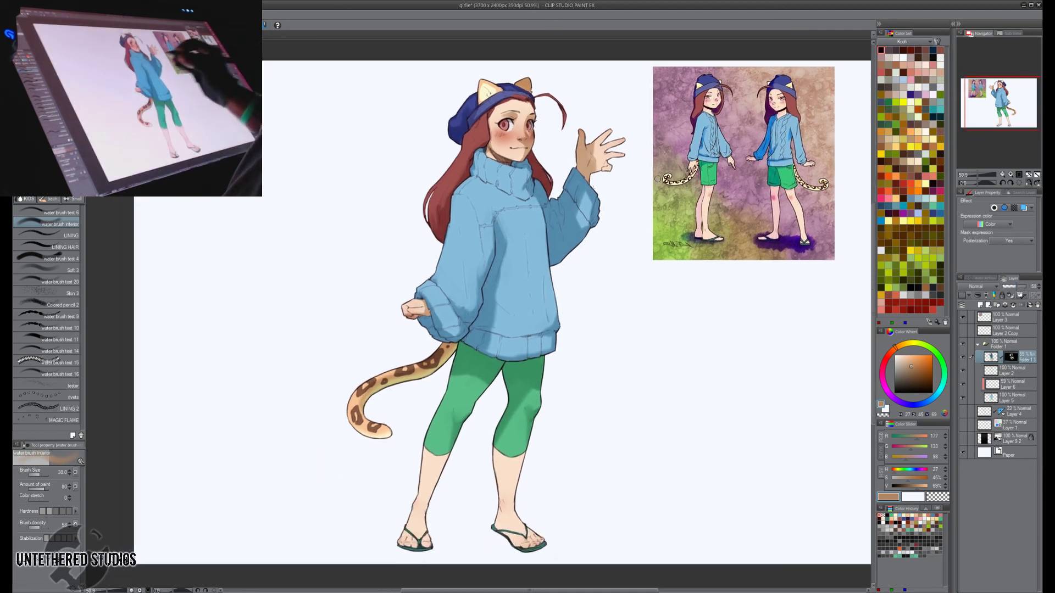
# Paint soft shadows across the sweater's chest and lower front on the mask, enlarging the brush up to size 50.
pyautogui.press('c')
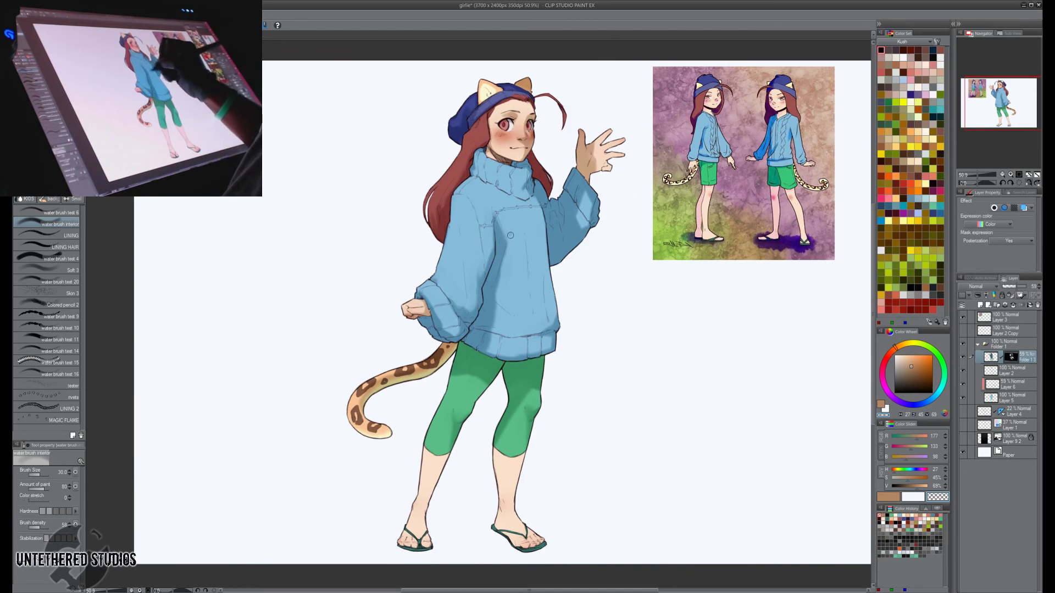
pyautogui.press('c')
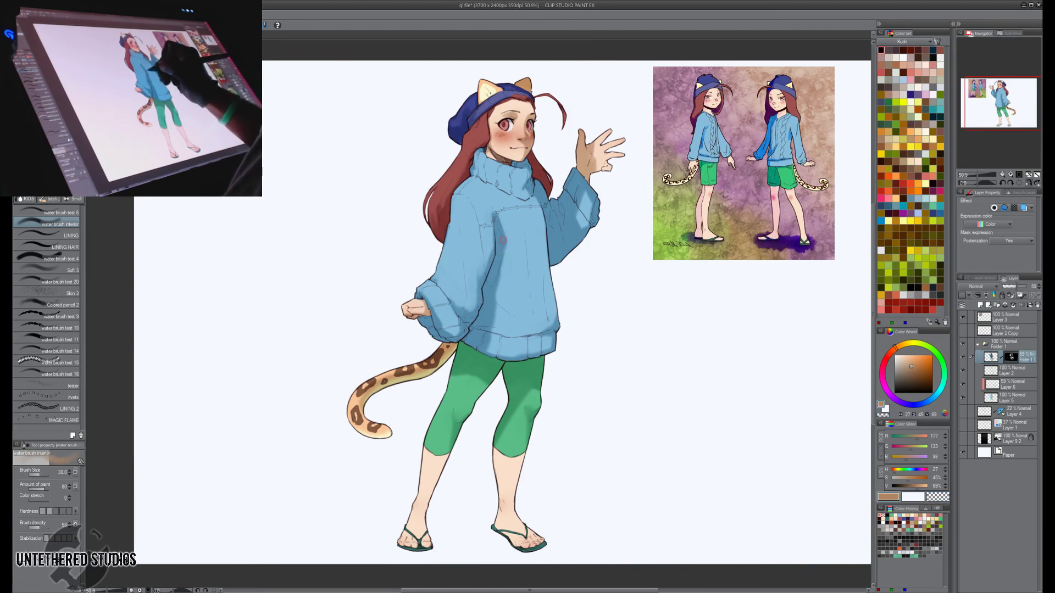
pyautogui.press('c')
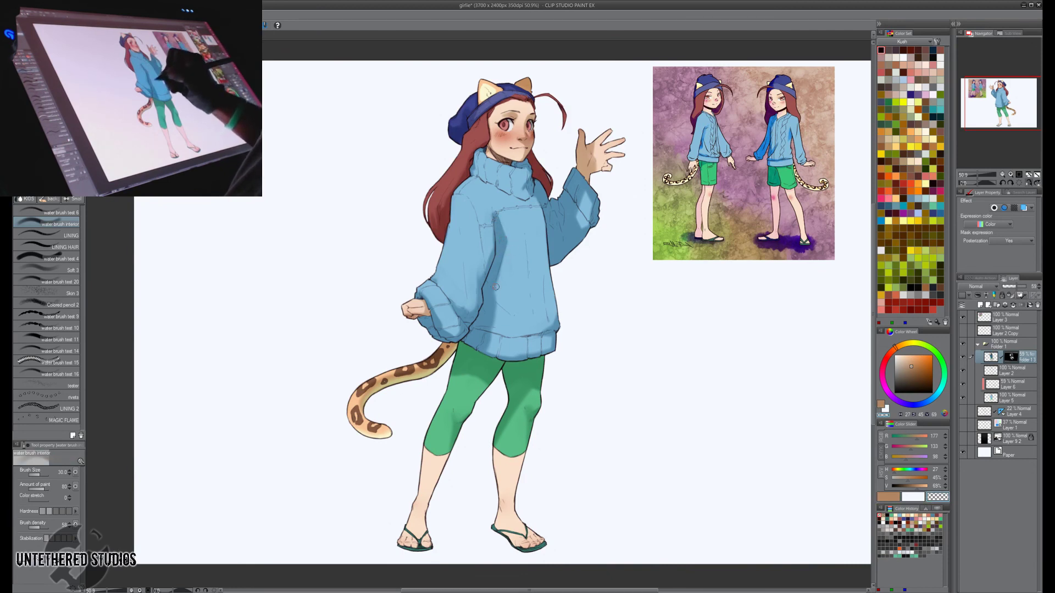
pyautogui.press('c')
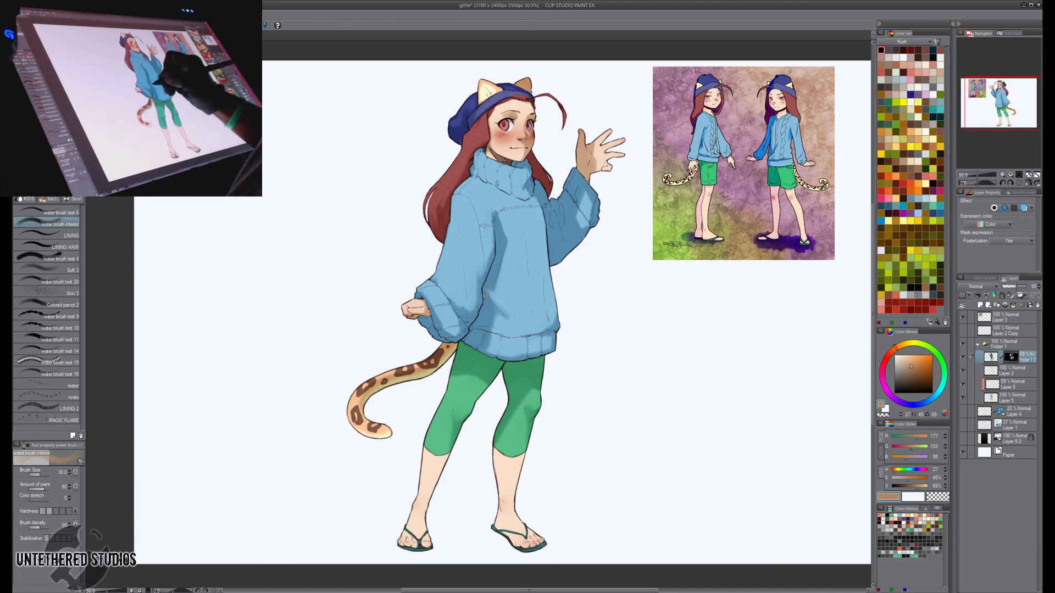
pyautogui.press('h')
pyautogui.press(']')
pyautogui.press(']')
pyautogui.moveTo(462, 318)
pyautogui.mouseDown()
pyautogui.moveTo(449, 321)
pyautogui.moveTo(467, 319)
pyautogui.mouseUp()
pyautogui.press('h')
pyautogui.press('[')
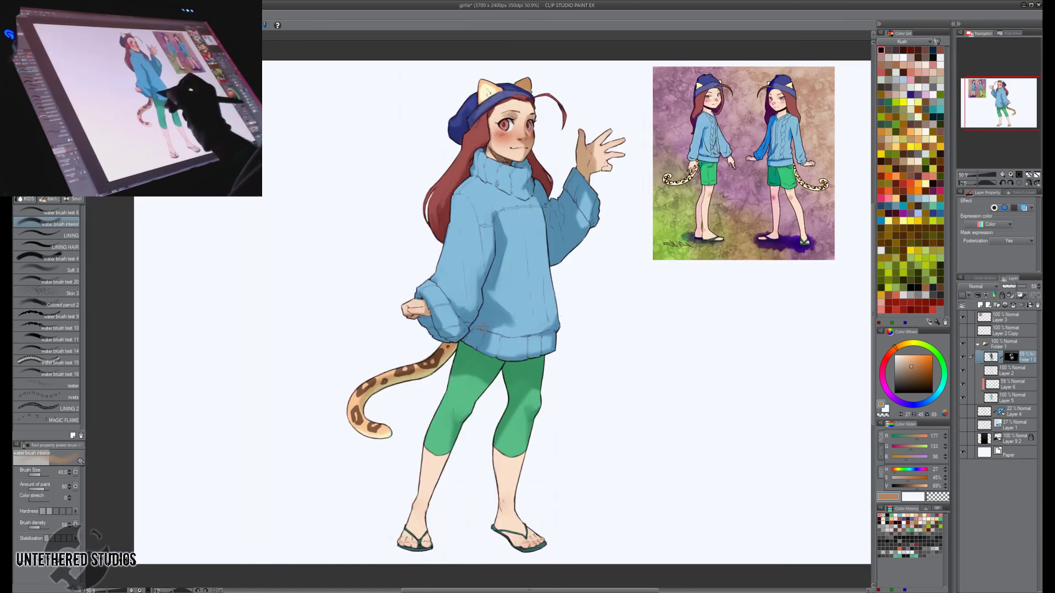
pyautogui.press(']')
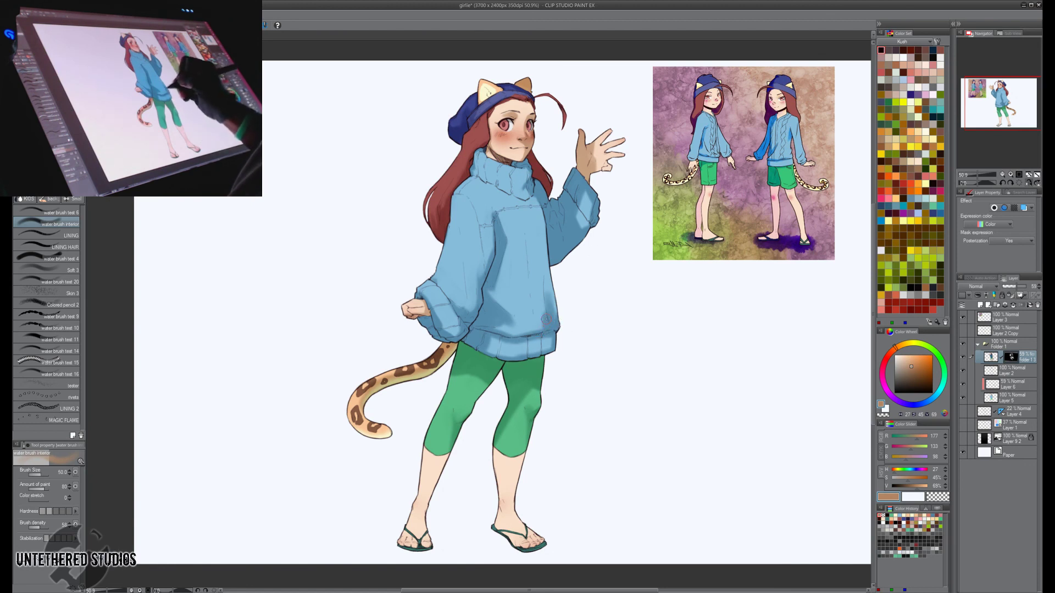
# Refine the mask's shadows along the sweater's side and ribbed hem, alternating paint and transparent colour and comparing in mirrored view.
pyautogui.press('c')
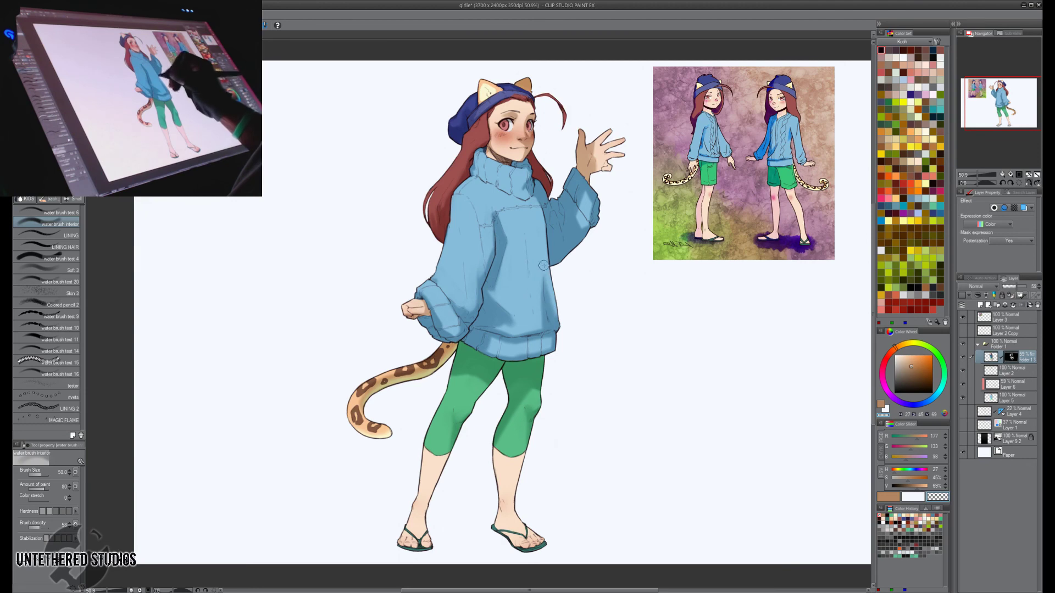
pyautogui.press('c')
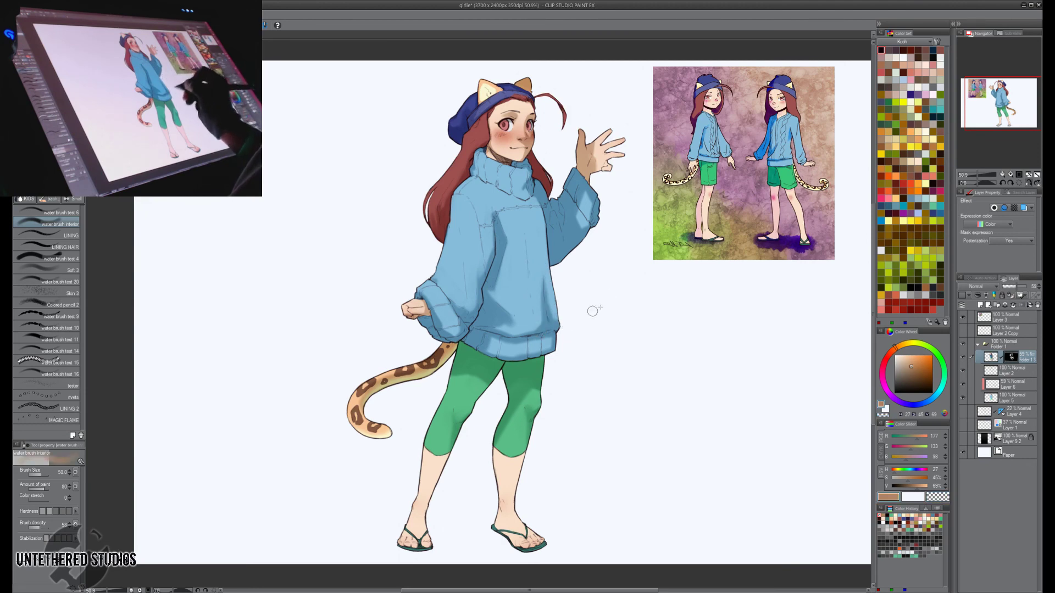
pyautogui.press('h')
pyautogui.moveTo(408, 342)
pyautogui.mouseDown()
pyautogui.moveTo(398, 351)
pyautogui.moveTo(416, 344)
pyautogui.mouseUp()
pyautogui.press('h')
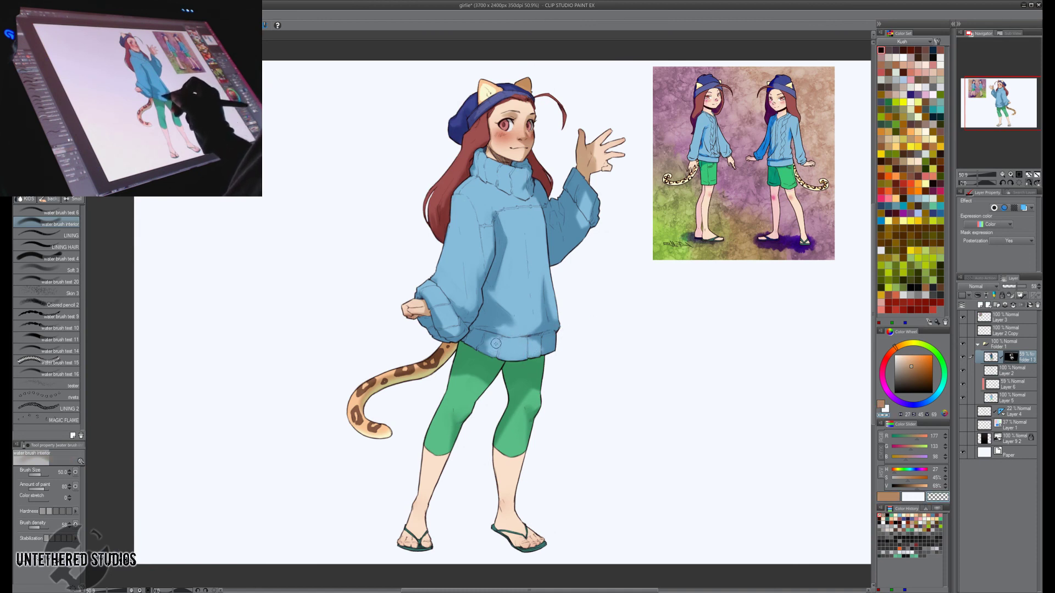
pyautogui.press('c')
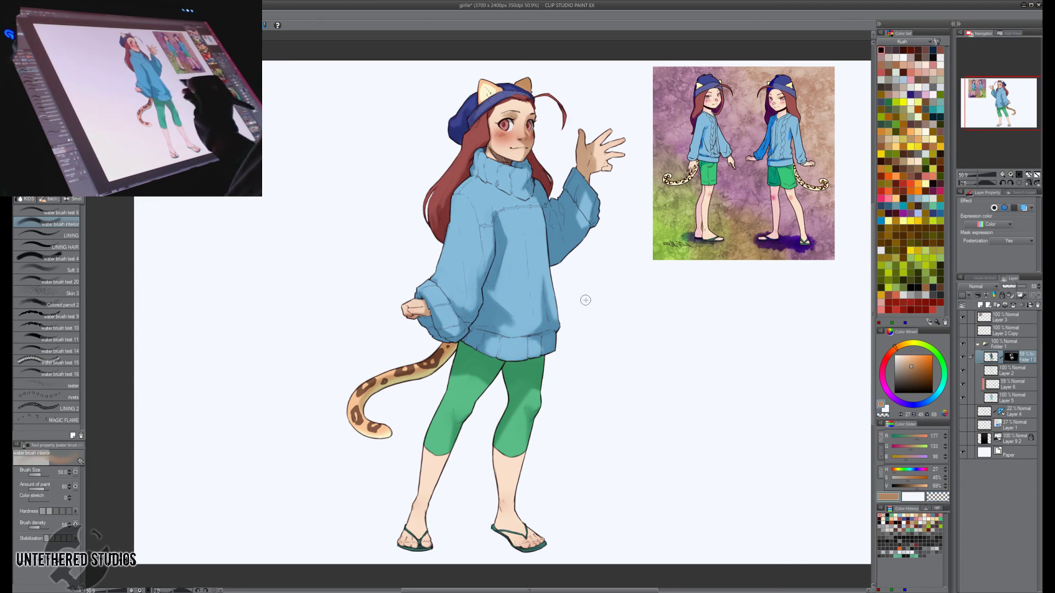
pyautogui.press('c')
pyautogui.press('c')
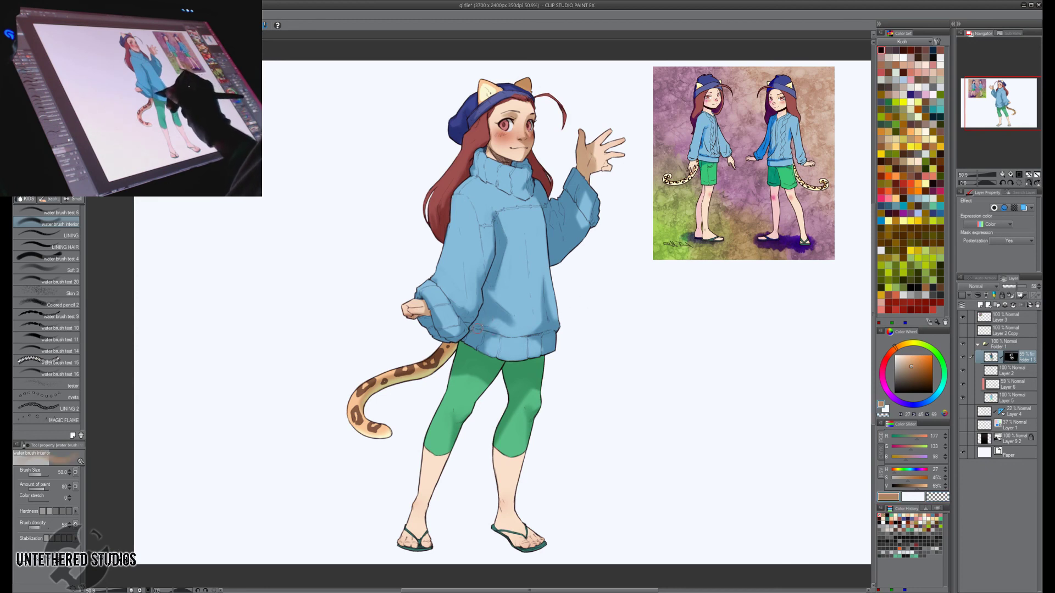
pyautogui.press('h')
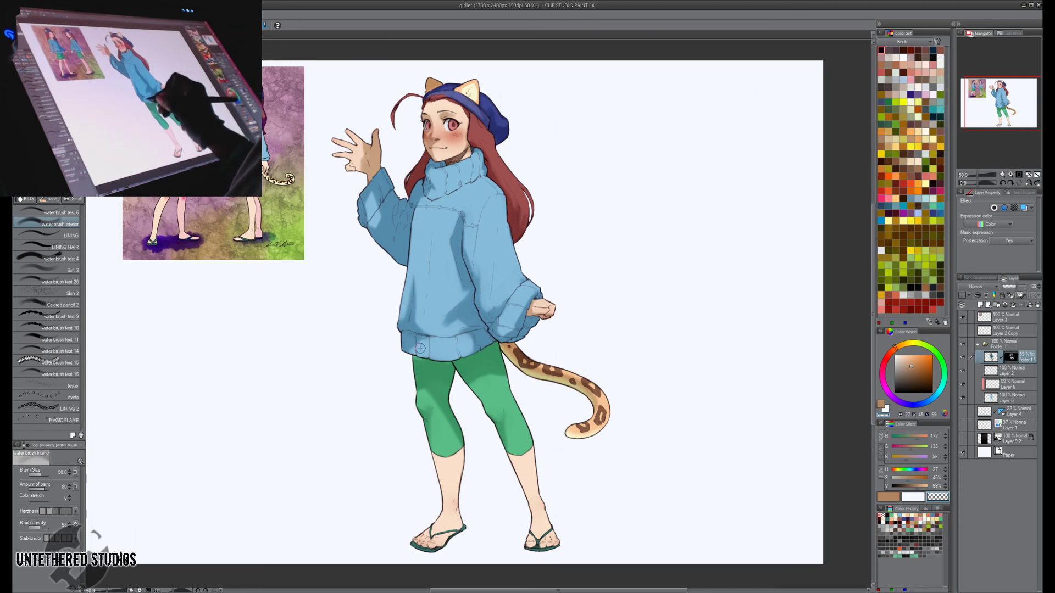
pyautogui.press('h')
pyautogui.press('[')
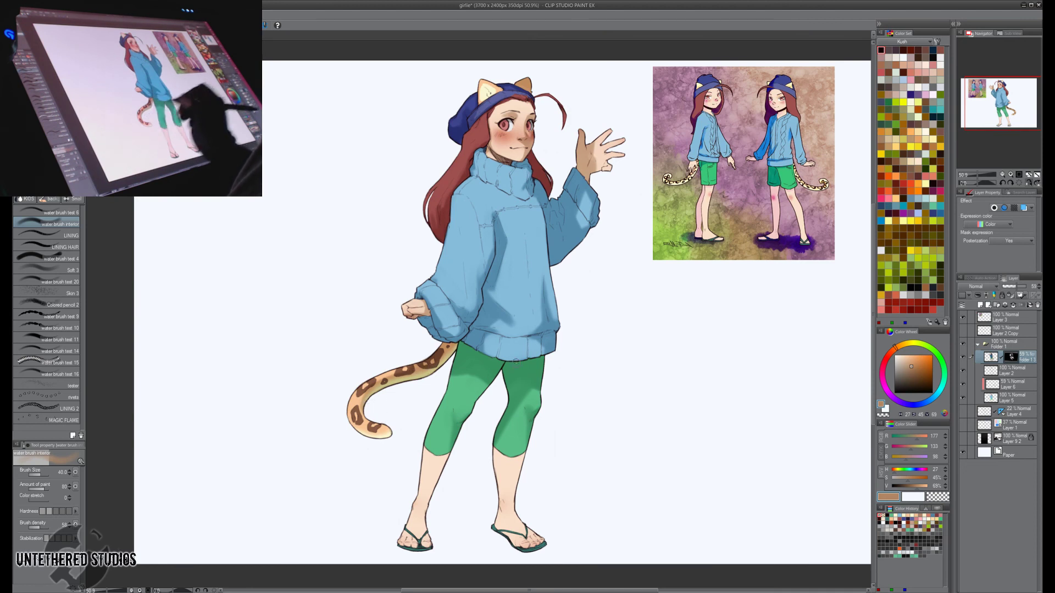
# Unlock and show the dark backdrop Layer 9 2, reduce its opacity to a mid-grey background, and lock it again.
pyautogui.click(1011, 440)
pyautogui.click(963, 439)
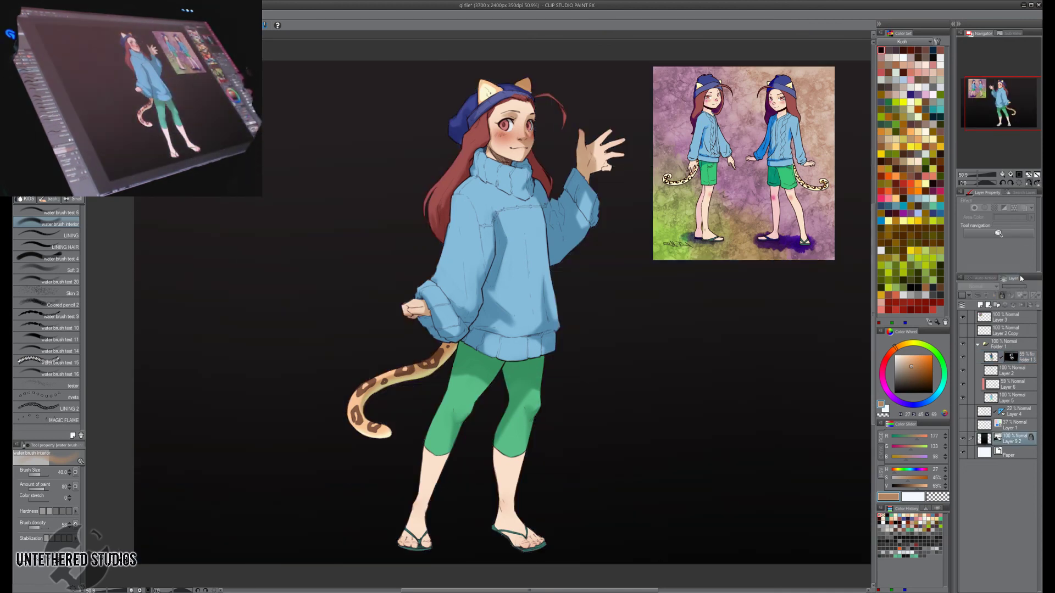
pyautogui.click(1021, 287)
pyautogui.moveTo(1021, 287); pyautogui.dragTo(1018, 290)
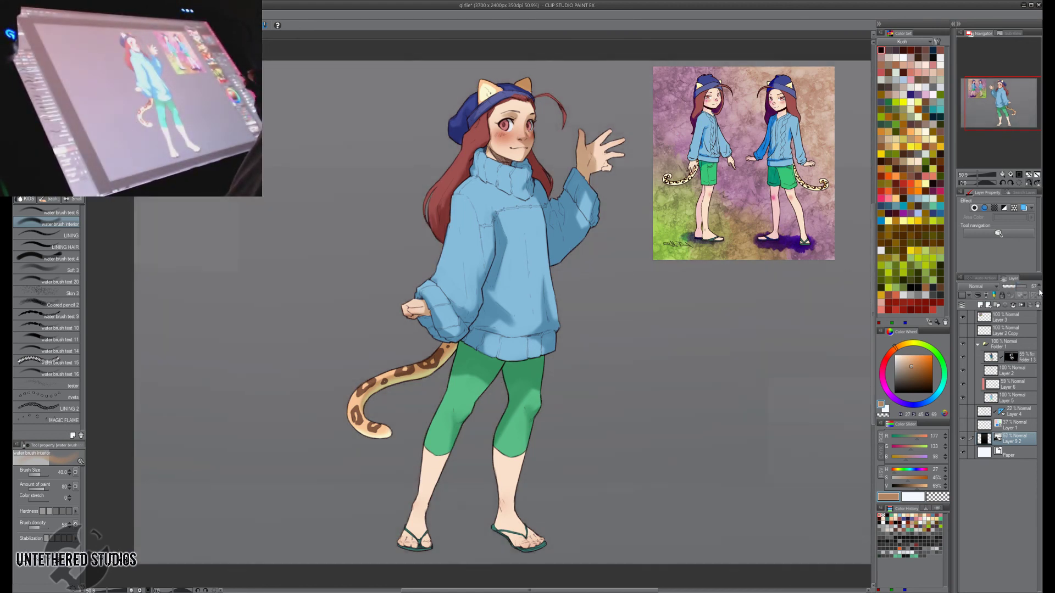
pyautogui.moveTo(1041, 293); pyautogui.dragTo(1040, 293)
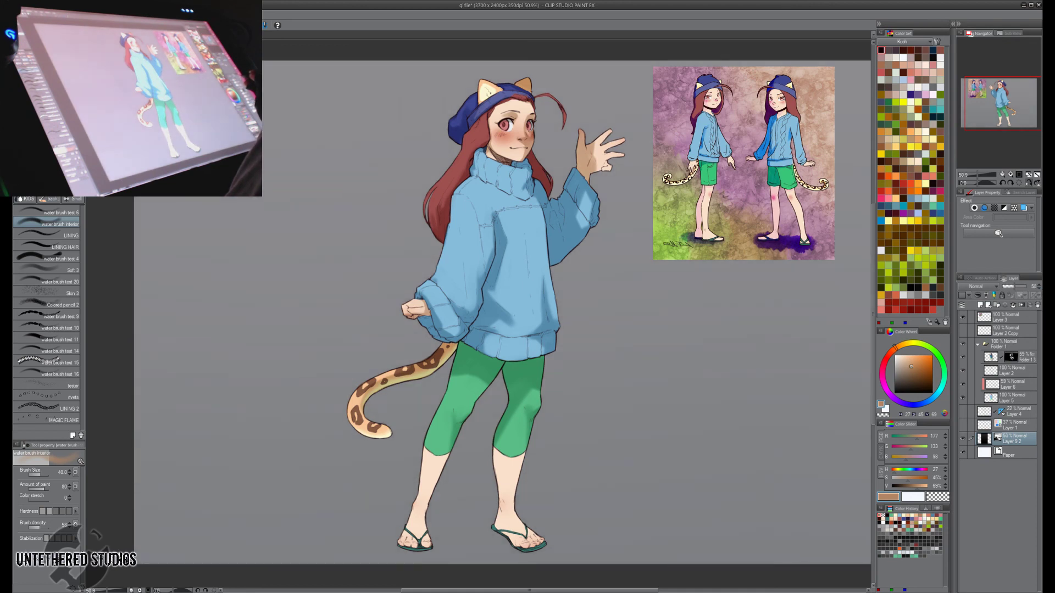
pyautogui.click(1002, 297)
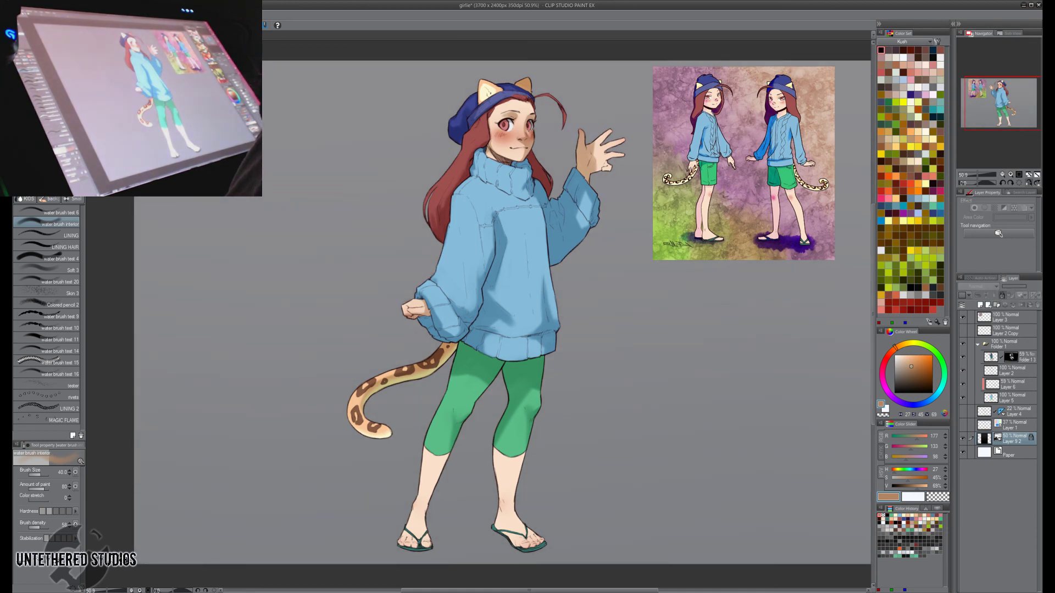
# Select the shadow copy's mask and touch up the shadows on the leggings' hip and the sandalled foot.
pyautogui.click(1017, 360)
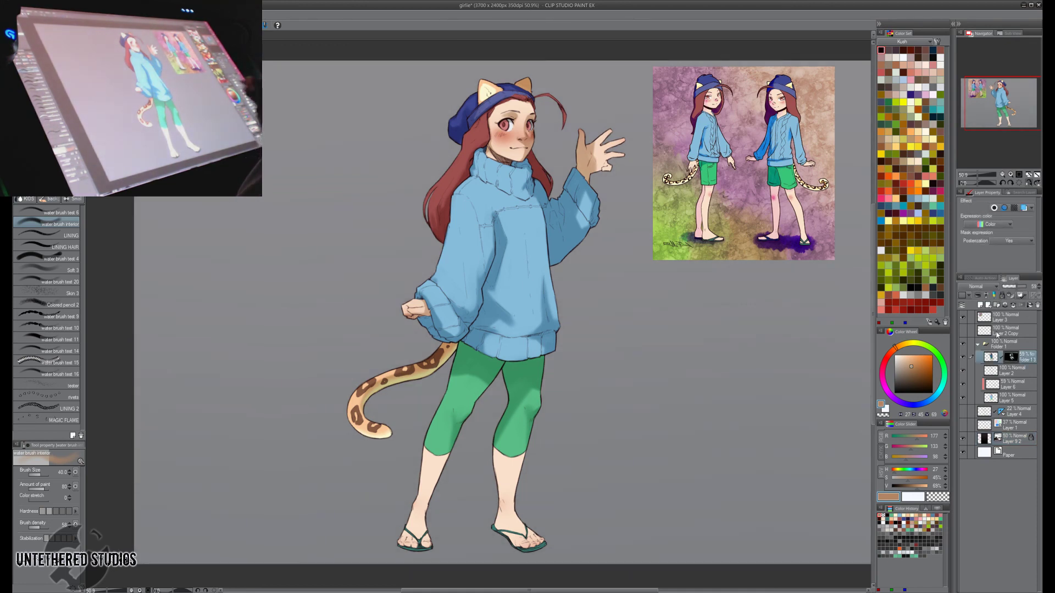
pyautogui.press('h')
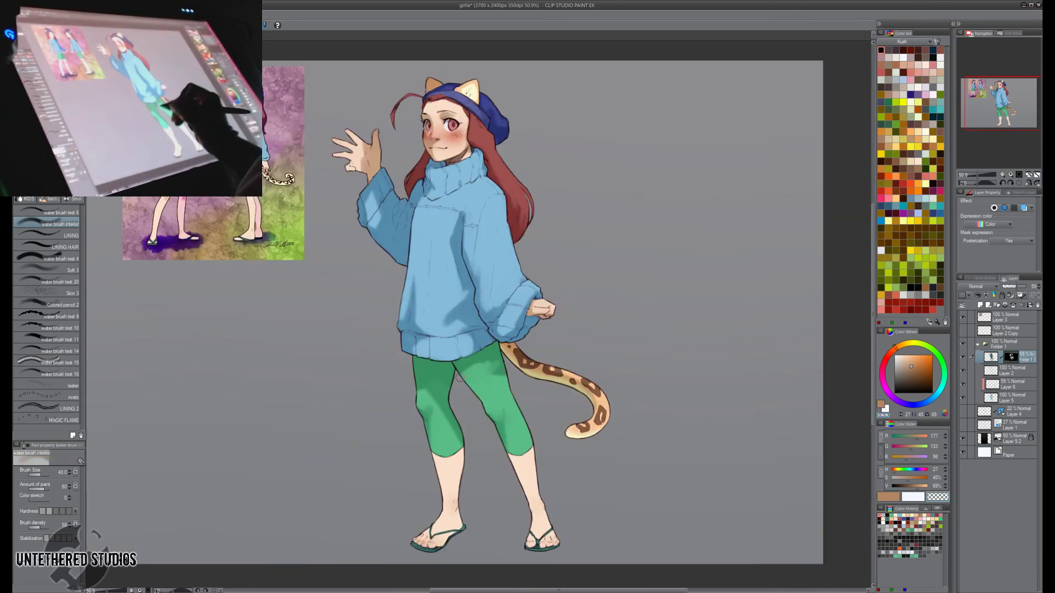
pyautogui.press('h')
pyautogui.press('c')
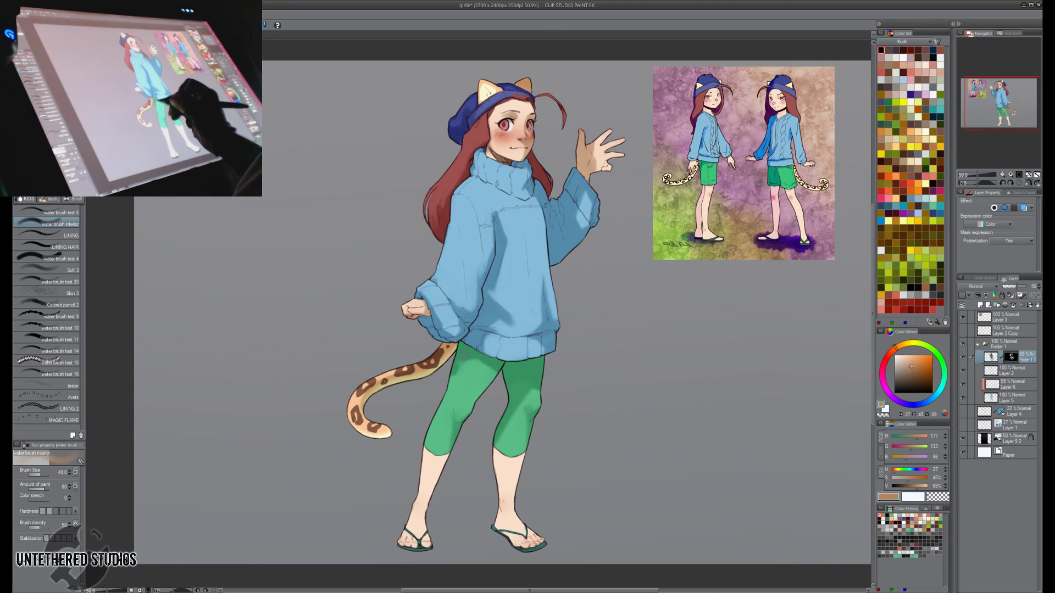
pyautogui.moveTo(470, 364)
pyautogui.mouseDown()
pyautogui.moveTo(460, 376)
pyautogui.moveTo(474, 366)
pyautogui.mouseUp()
pyautogui.press('c')
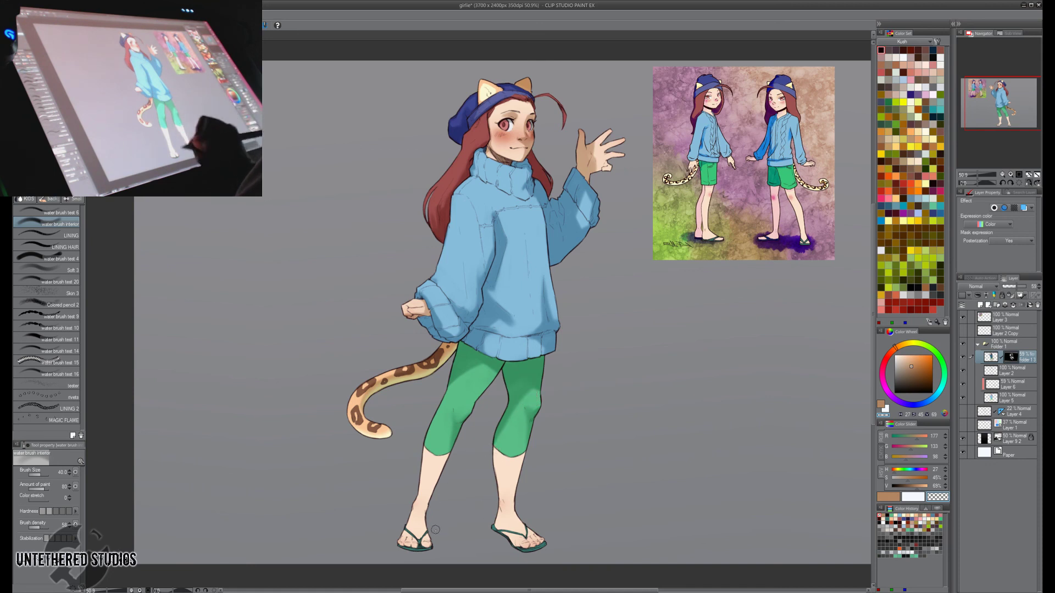
pyautogui.press('c')
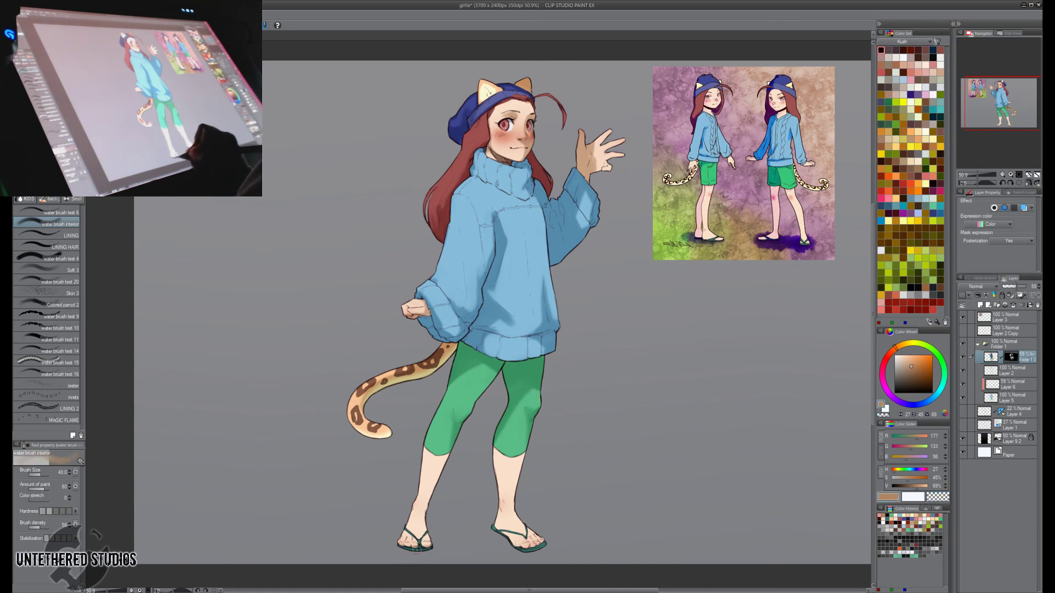
pyautogui.moveTo(416, 550); pyautogui.dragTo(412, 544)
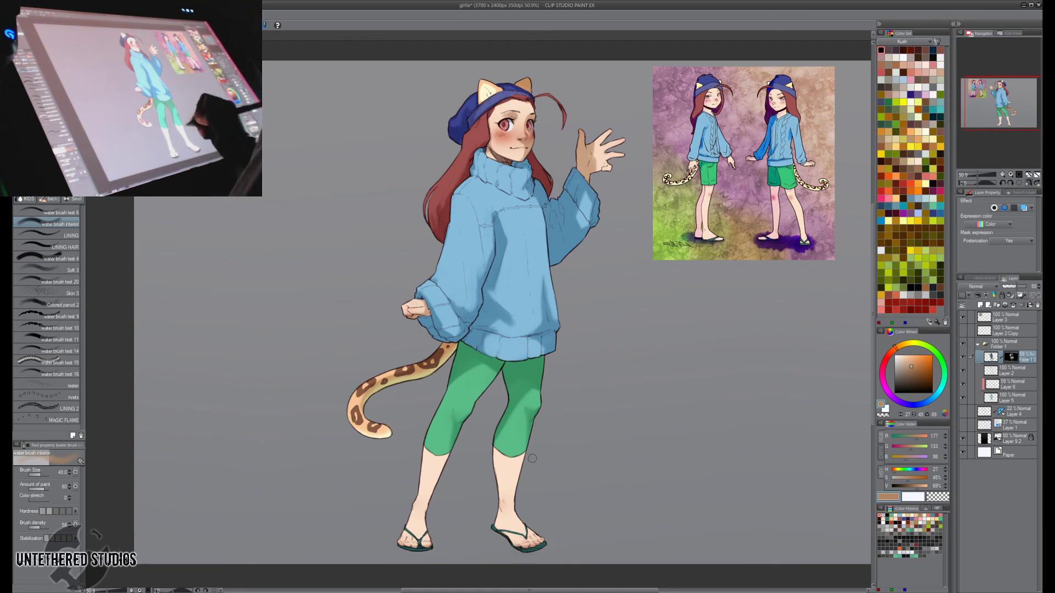
# Reduce the brush to size 25 and refine the mask's shadows on the lowered sleeve, alternating paint and transparent colour and checking in mirrored view.
pyautogui.moveTo(580, 387); pyautogui.dragTo(560, 438)
pyautogui.press('[')
pyautogui.press('[')
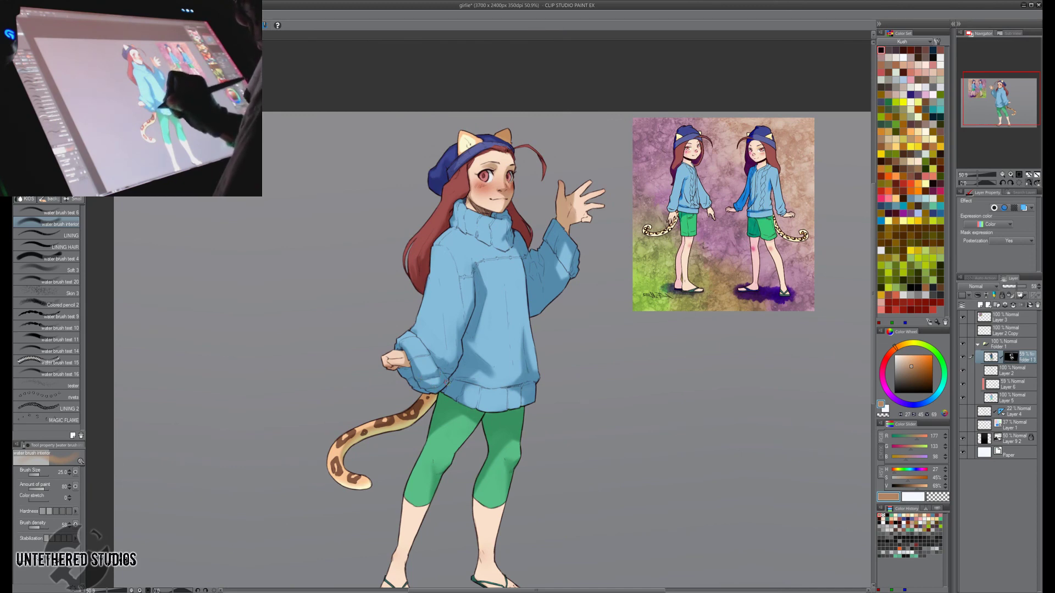
pyautogui.press('h')
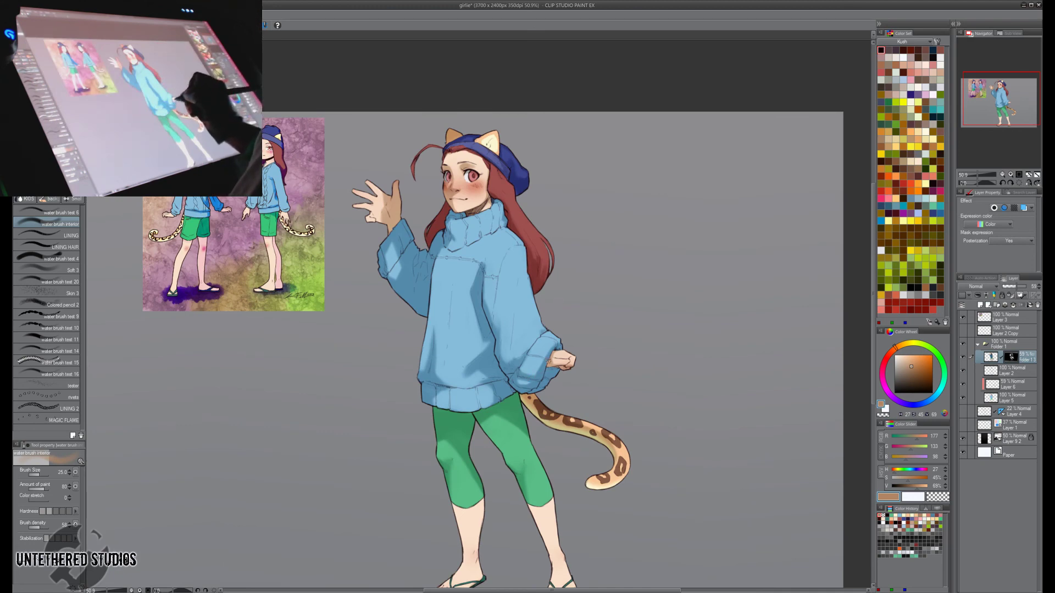
pyautogui.press('h')
pyautogui.press('c')
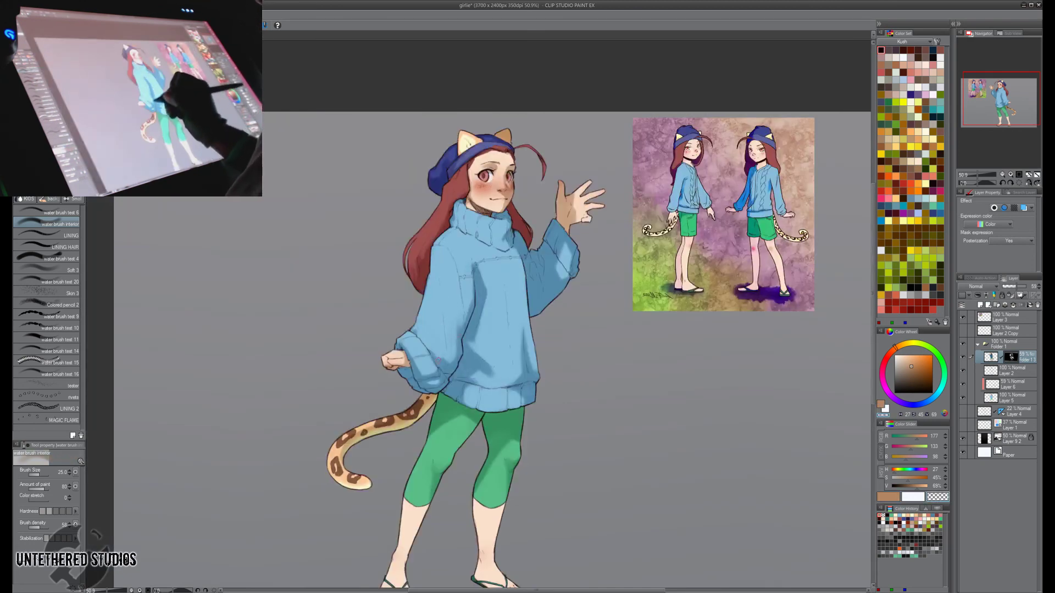
pyautogui.press('c')
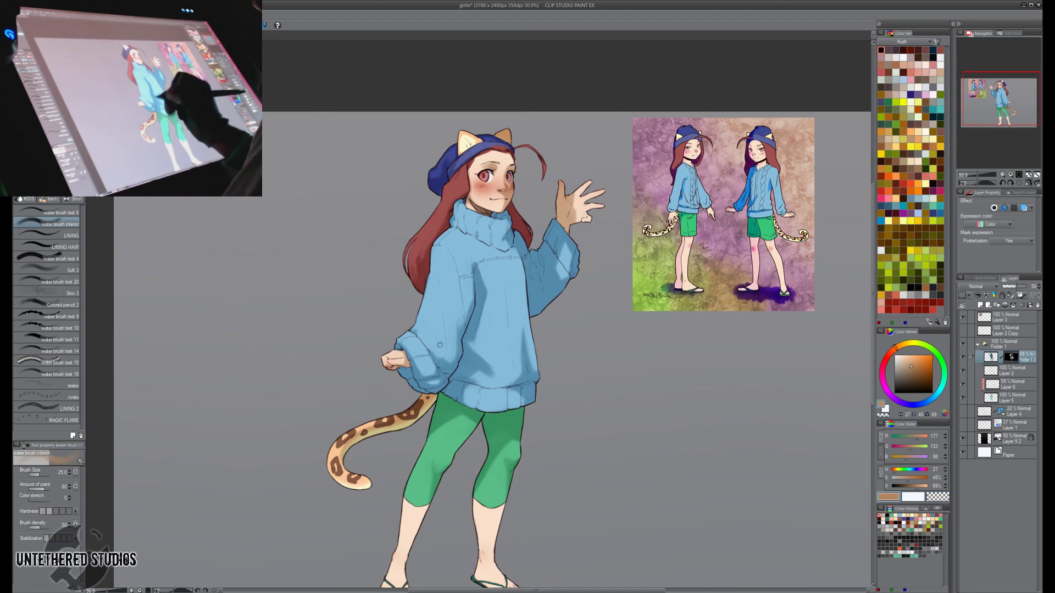
pyautogui.press('h')
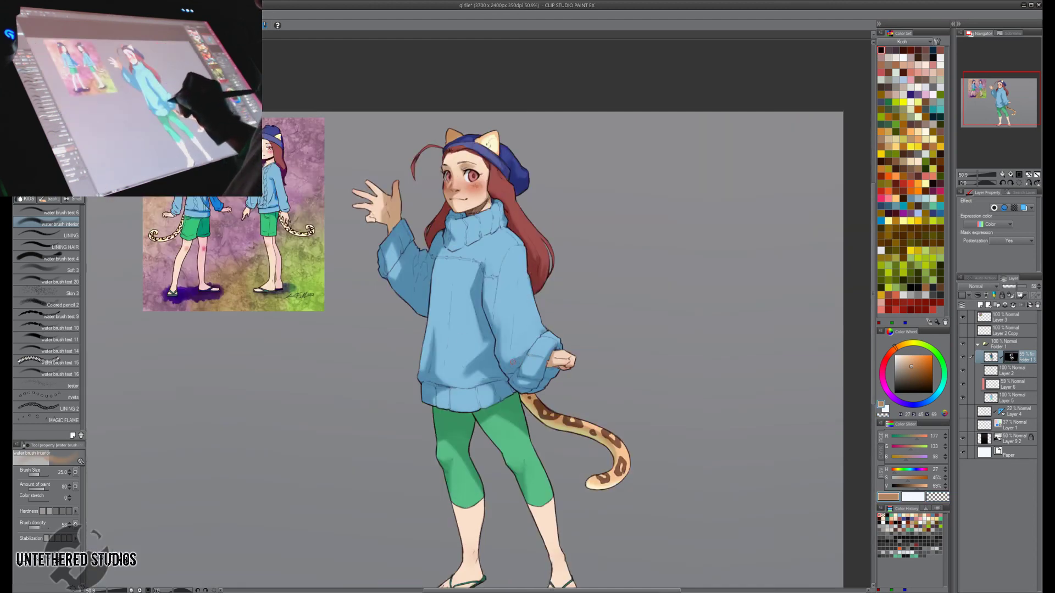
pyautogui.press('c')
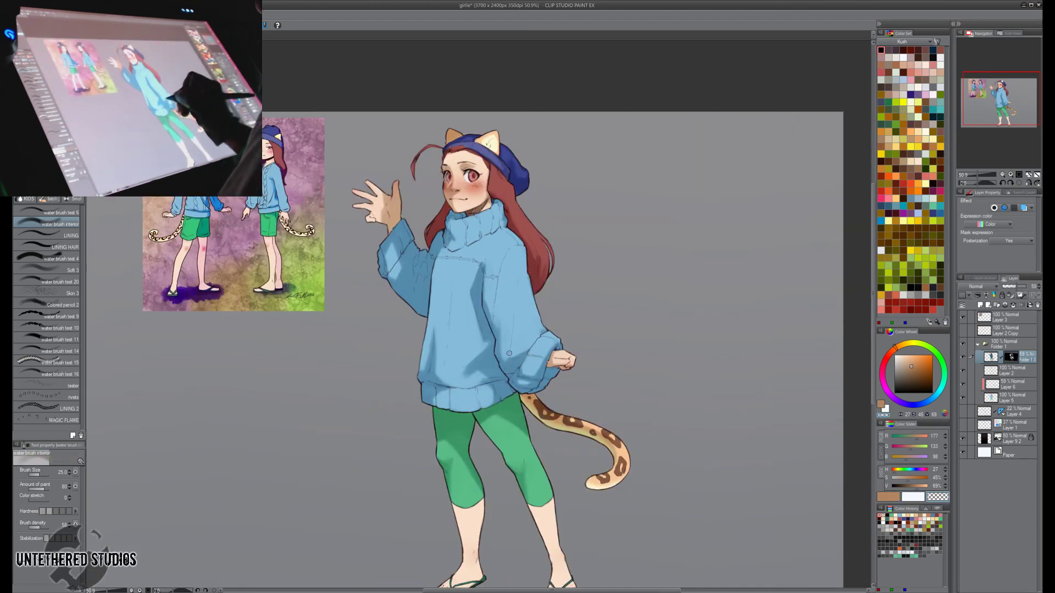
pyautogui.press('h')
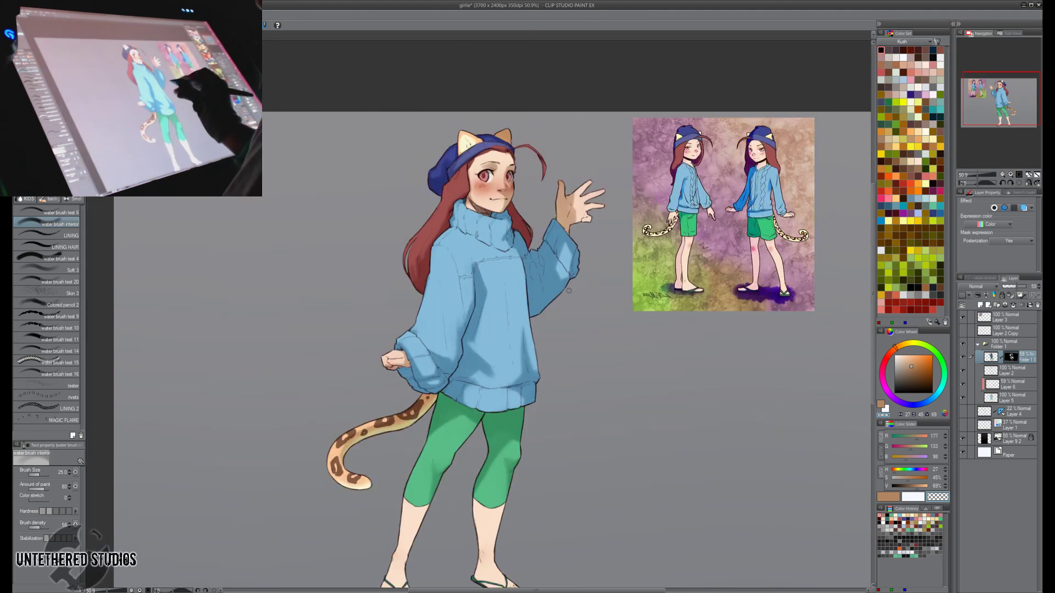
# Clean up the shadow shapes around the lowered sleeve's cuff with paint and transparent colour, comparing in mirrored view.
pyautogui.press('c')
pyautogui.press('c')
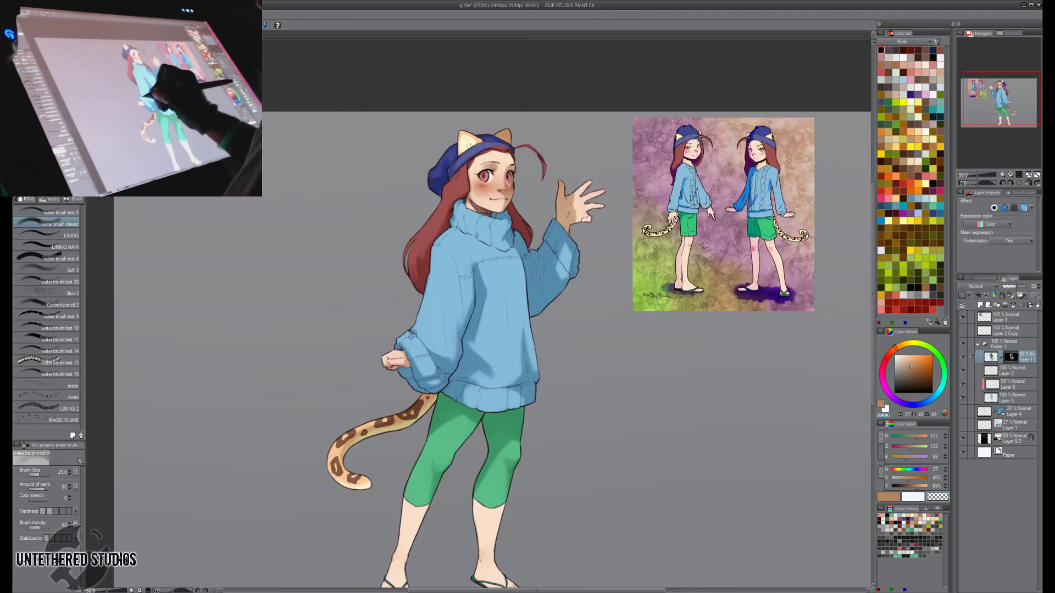
pyautogui.press('h')
pyautogui.press('c')
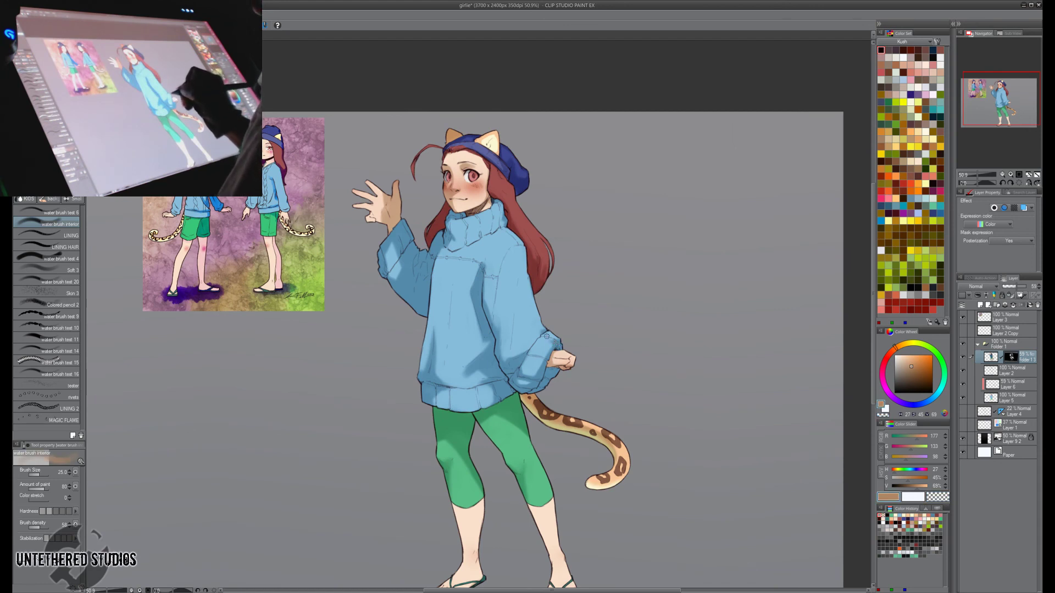
pyautogui.press('c')
pyautogui.press('c')
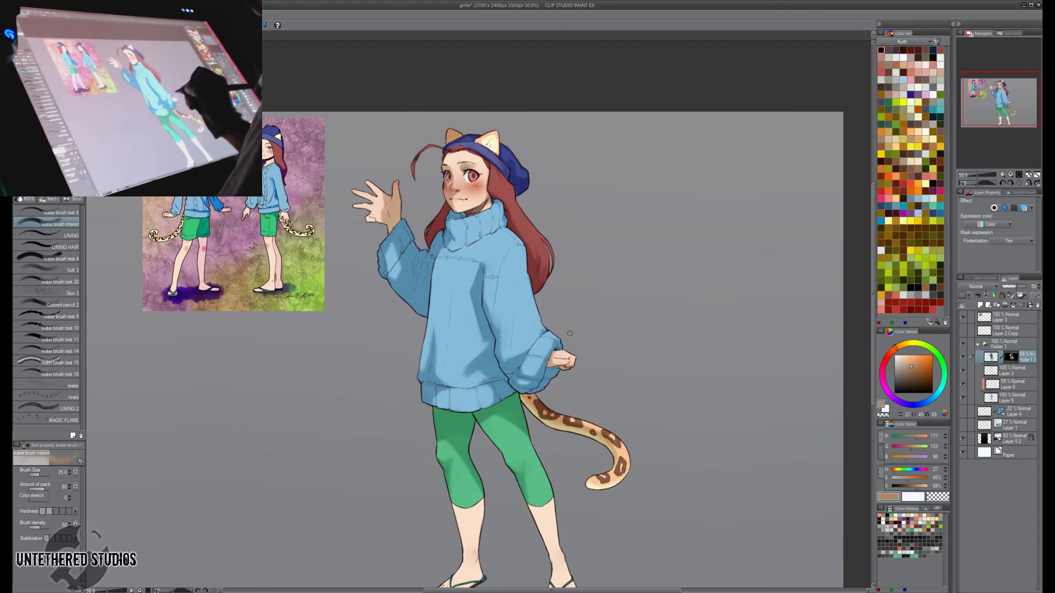
pyautogui.press('c')
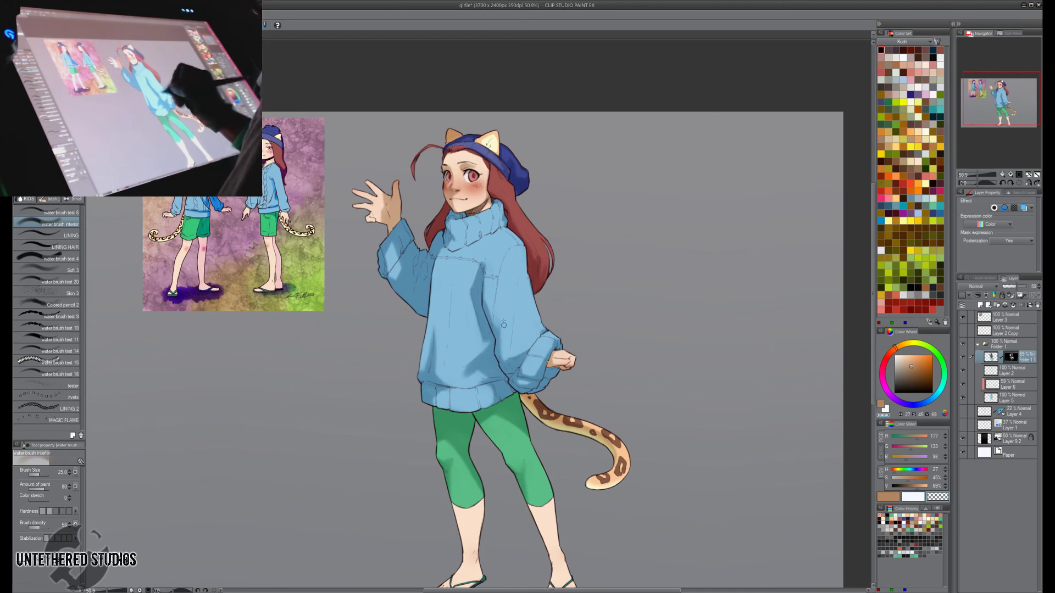
# Enlarge the brush to size 40 and rework the shadow along the sweater's side below the raised arm.
pyautogui.press('h')
pyautogui.press(']')
pyautogui.press(']')
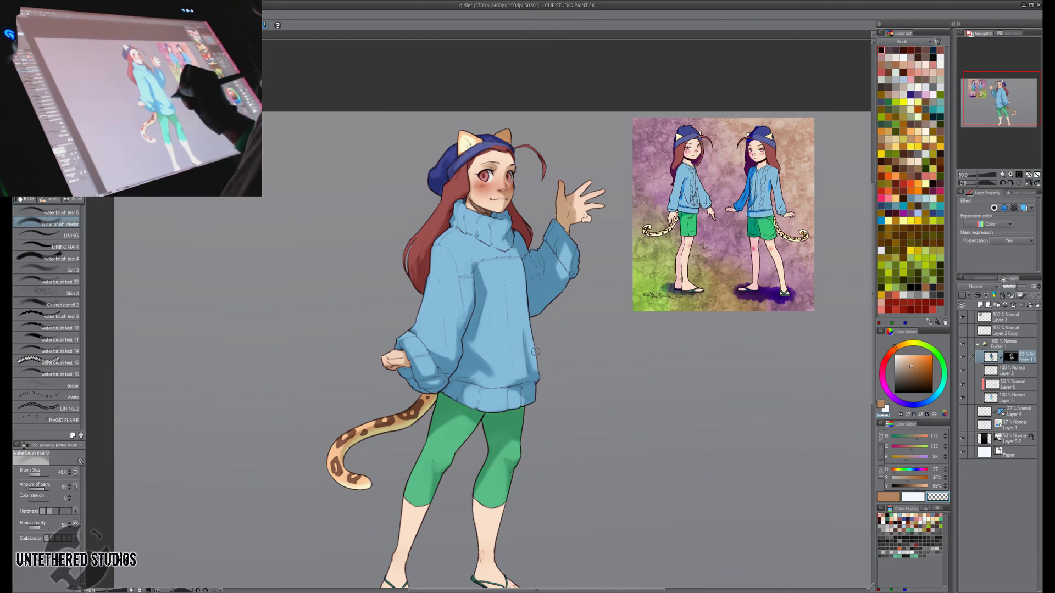
pyautogui.press('c')
pyautogui.moveTo(529, 341)
pyautogui.mouseDown()
pyautogui.moveTo(538, 381)
pyautogui.moveTo(525, 289)
pyautogui.mouseUp()
pyautogui.press('c')
pyautogui.press('c')
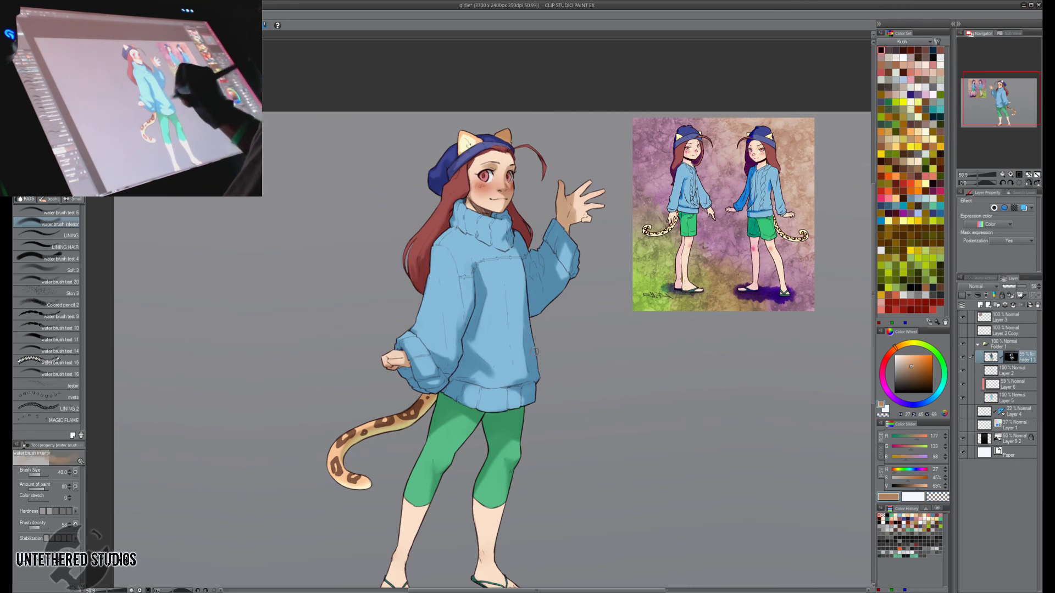
# Adjust the shadows on the sweater's inner sleeve edge and turtleneck collar, checking them in mirrored view.
pyautogui.press('h')
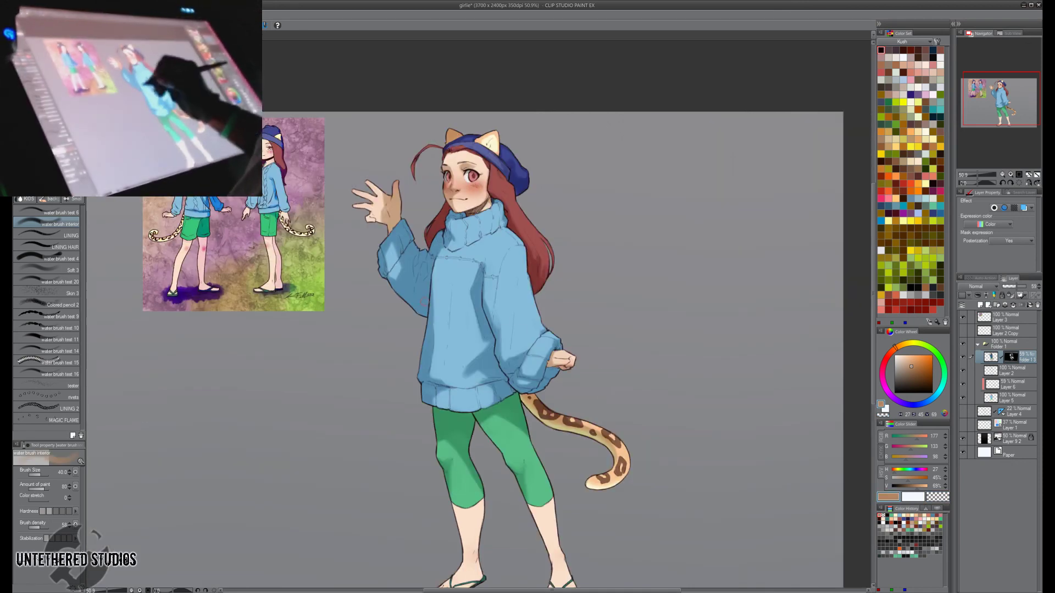
pyautogui.press('h')
pyautogui.press('c')
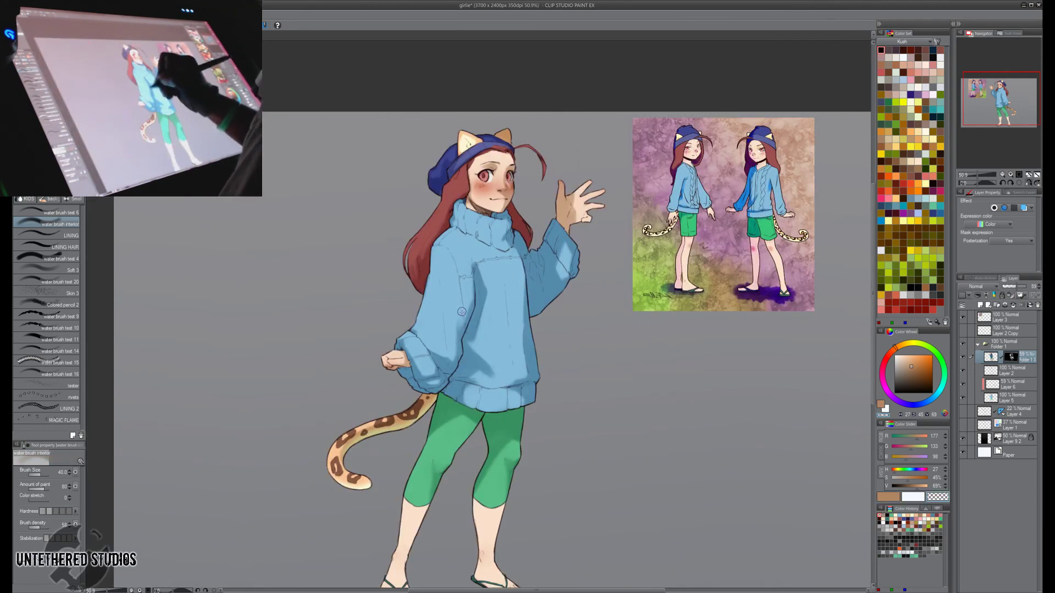
pyautogui.press('h')
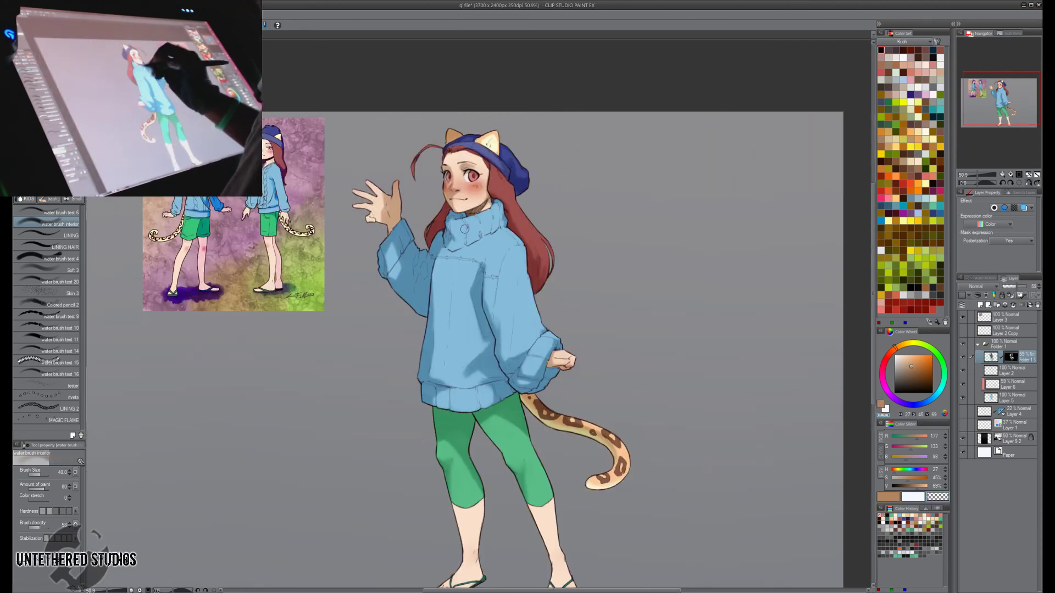
# Shape the shadows on the long red hair with the size 25 brush, alternating paint and transparent colour in normal and mirrored view.
pyautogui.press('c')
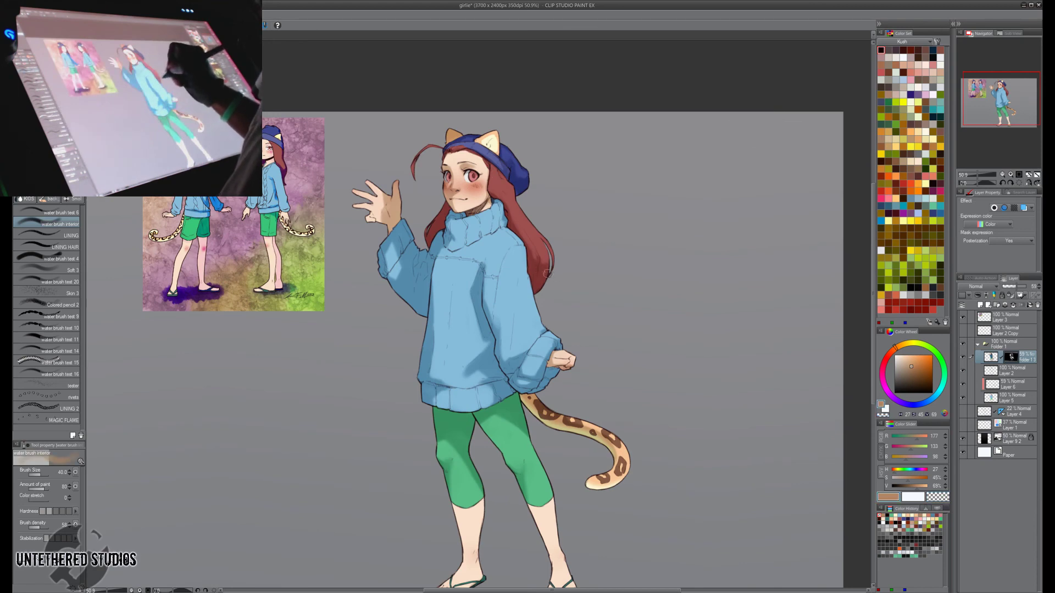
pyautogui.press('h')
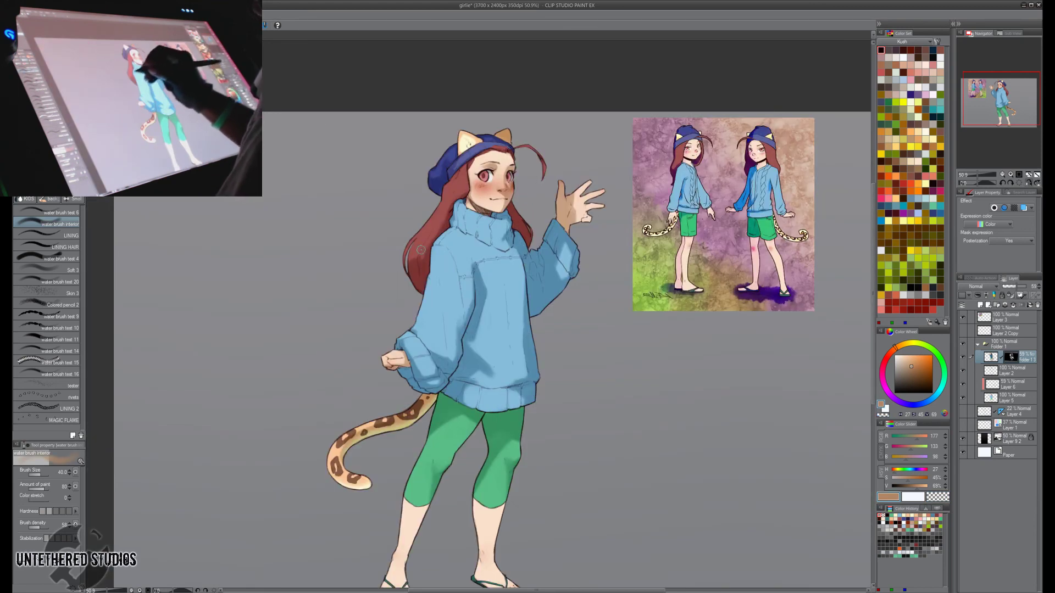
pyautogui.press('h')
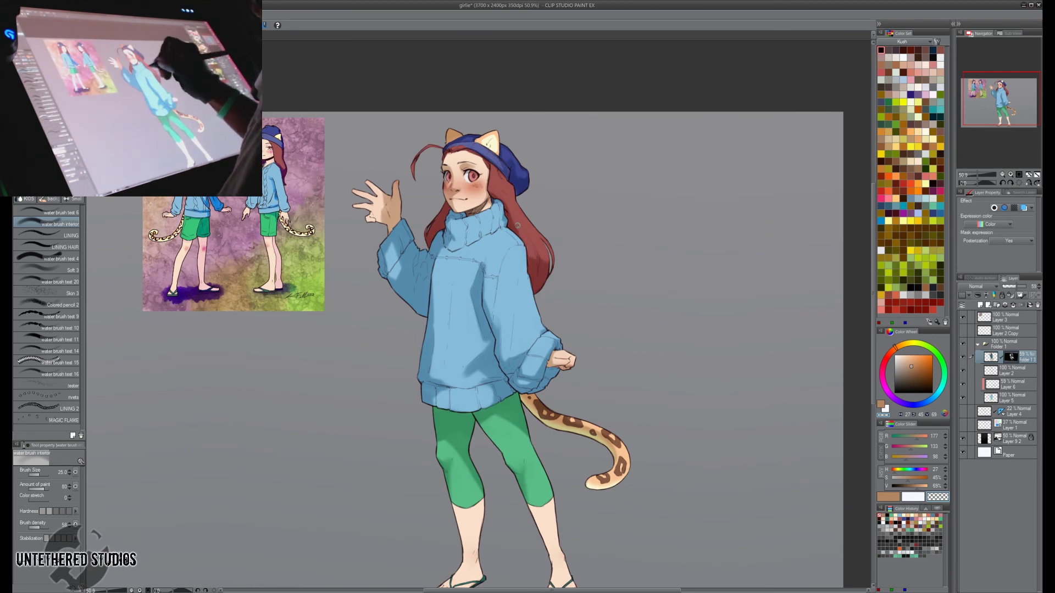
pyautogui.press('h')
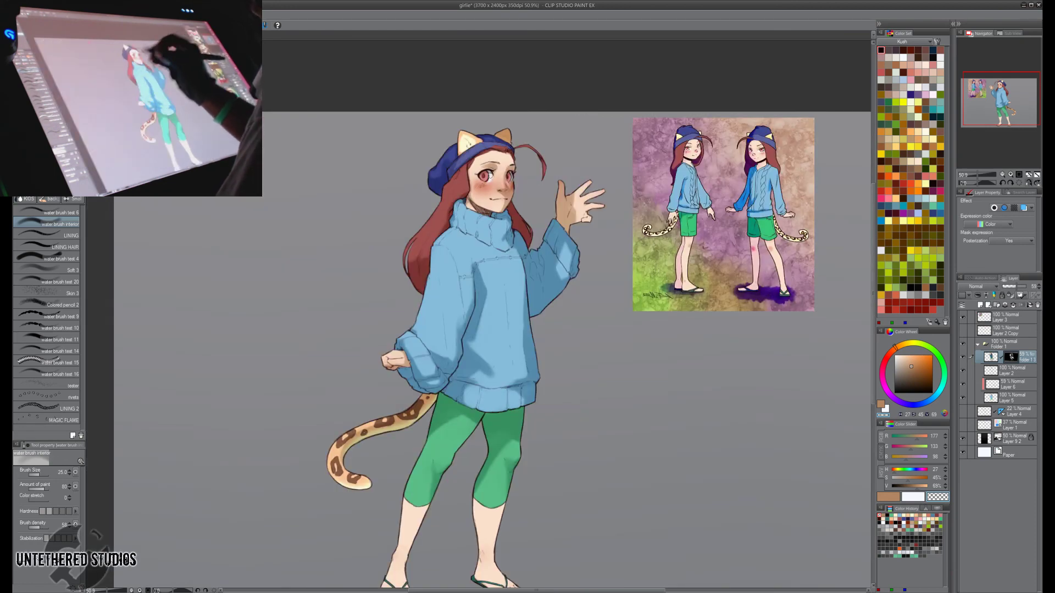
pyautogui.press('c')
pyautogui.press('c')
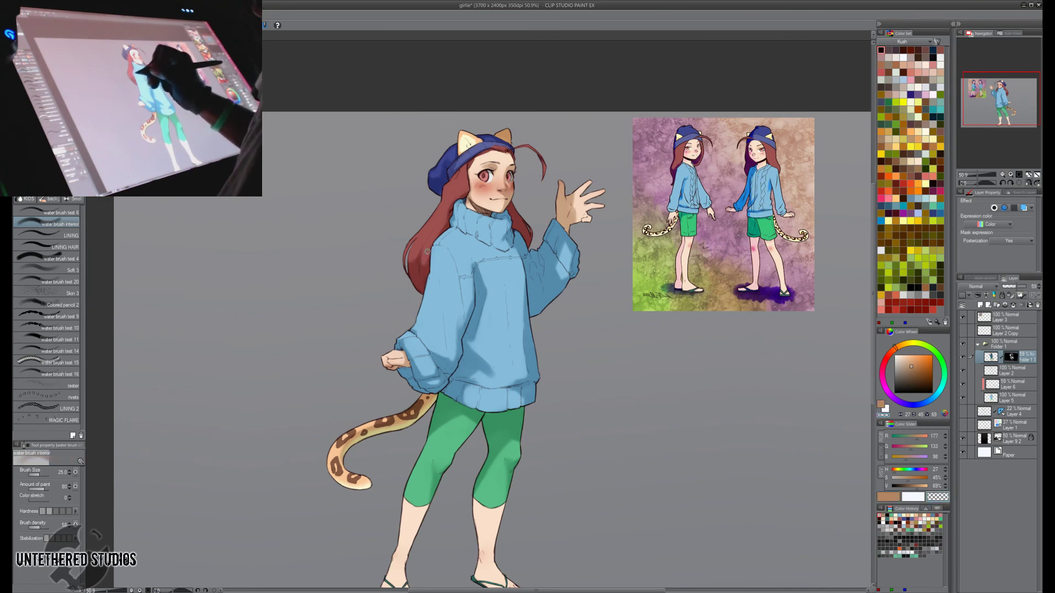
pyautogui.press('h')
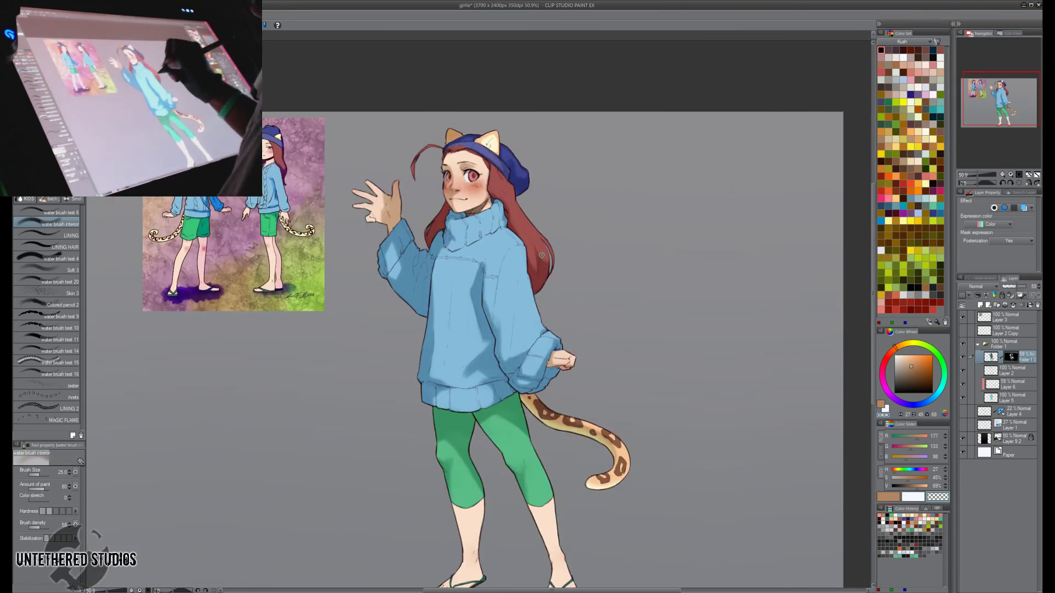
pyautogui.press('c')
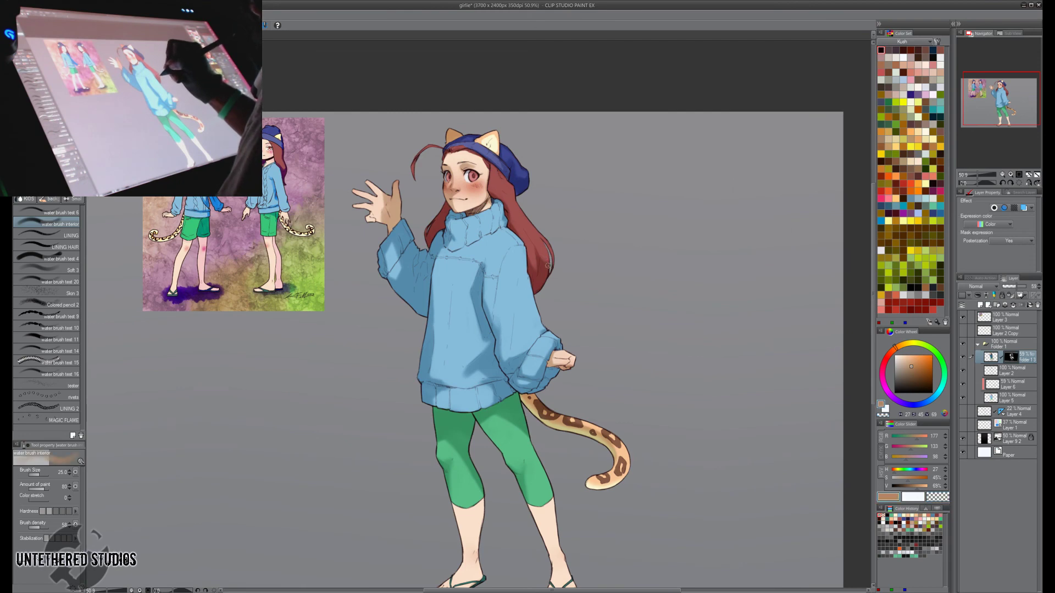
pyautogui.press('c')
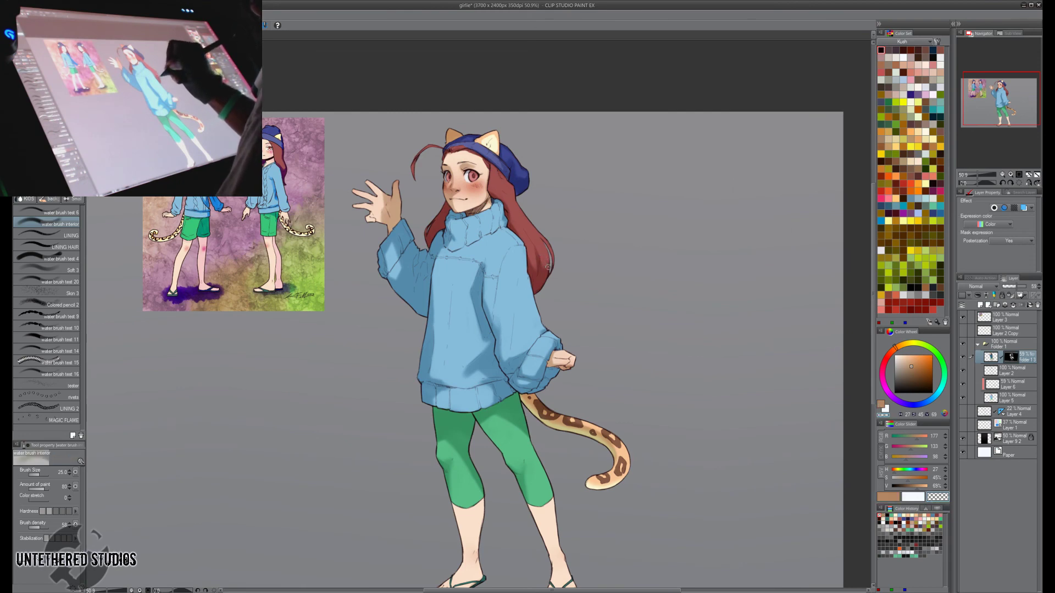
pyautogui.press('h')
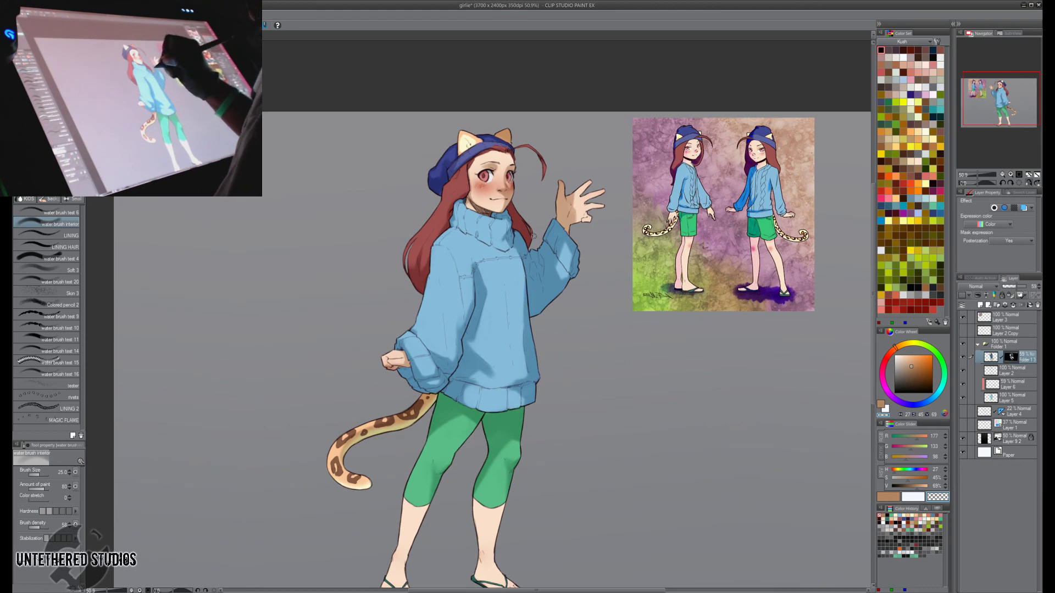
# Touch up the shadows around the hat and head, alternating paint and transparent colour in normal and mirrored view.
pyautogui.press('c')
pyautogui.press('h')
pyautogui.scroll(3, 531, 170)
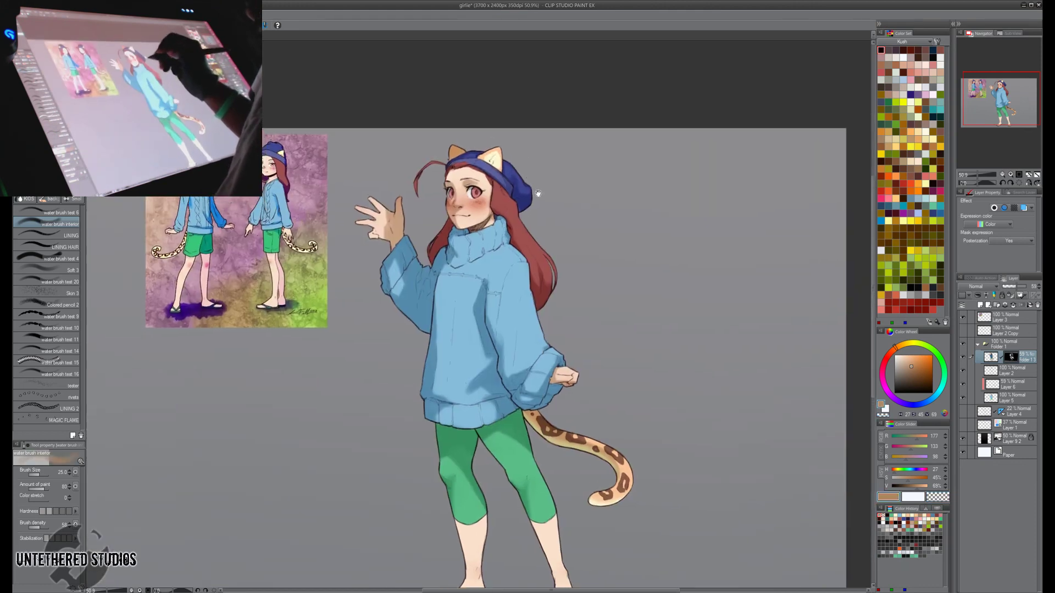
pyautogui.press('h')
pyautogui.press('c')
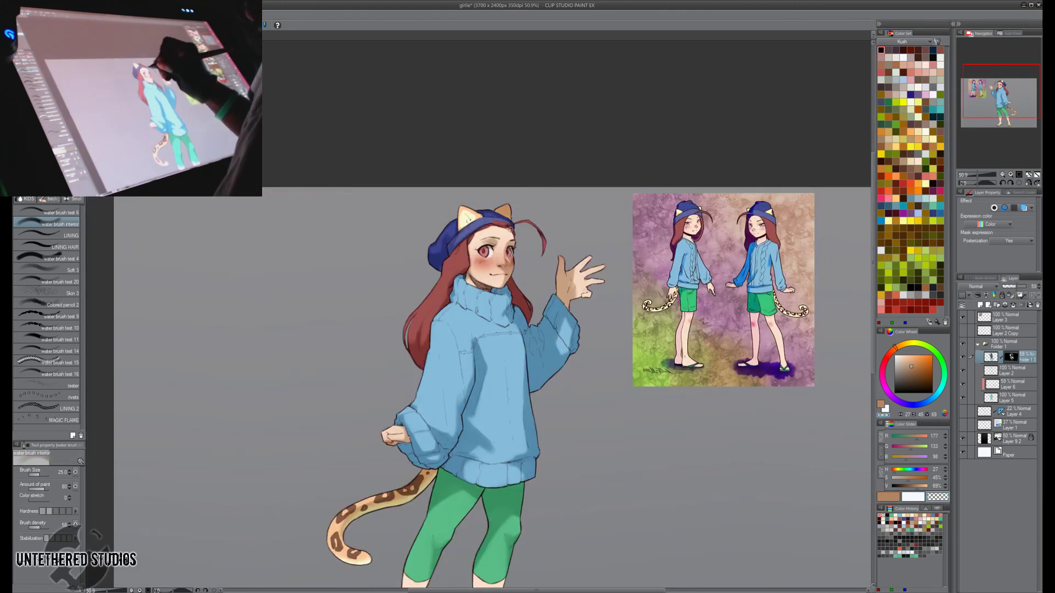
pyautogui.press('c')
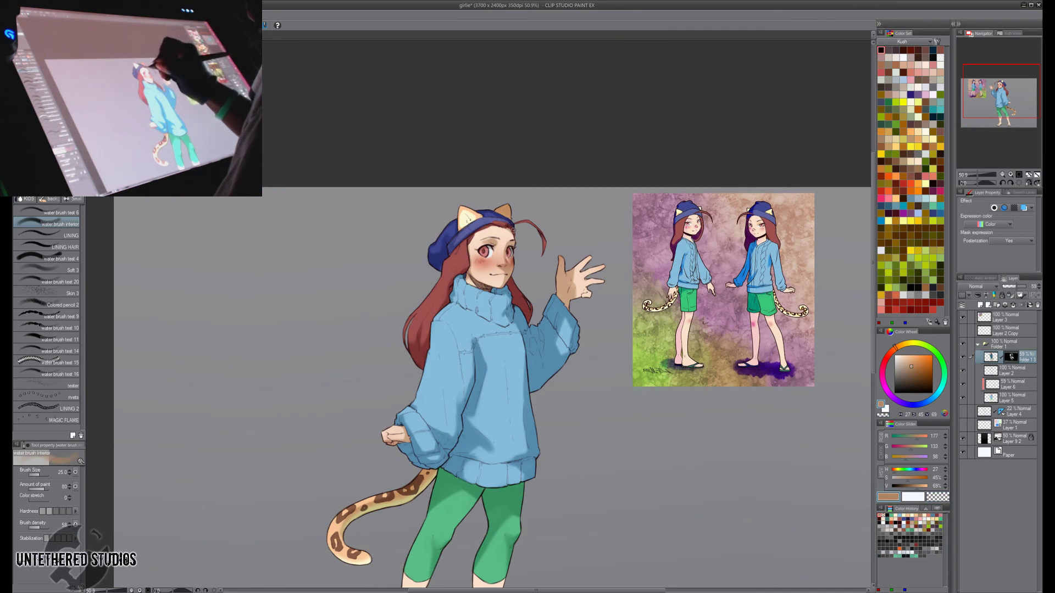
pyautogui.press('c')
pyautogui.press('c')
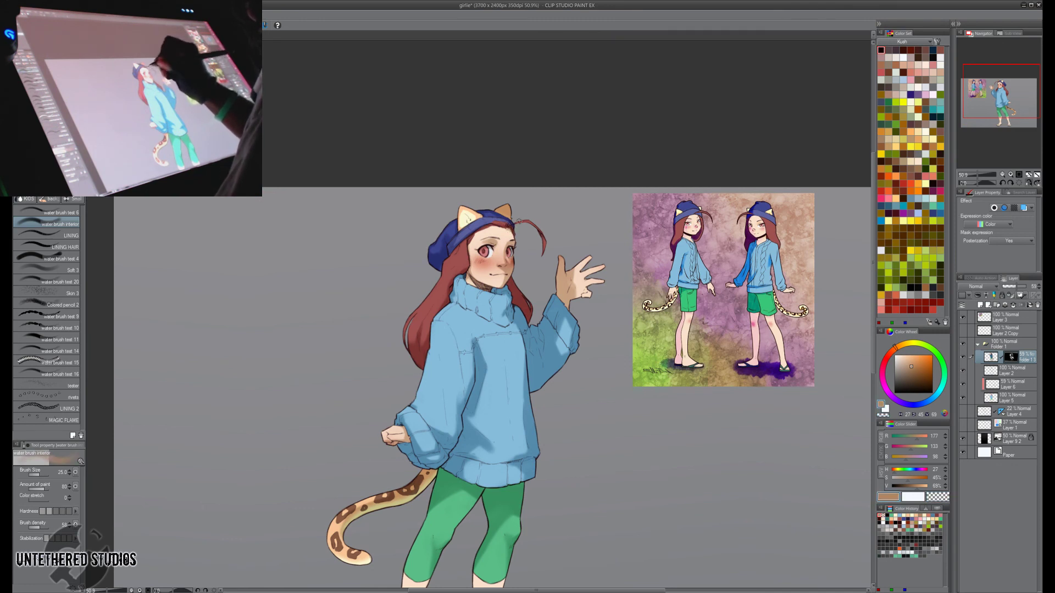
# Enlarge the brush to size 40 and touch up the shadows on the leggings and lower legs.
pyautogui.moveTo(555, 248); pyautogui.dragTo(559, 220)
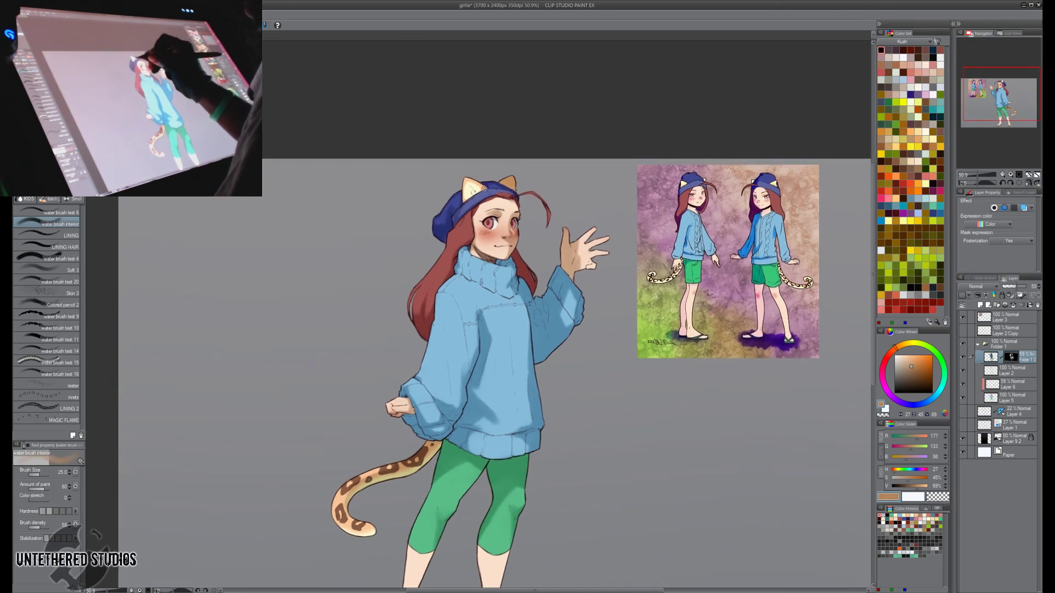
pyautogui.moveTo(596, 288); pyautogui.dragTo(606, 145)
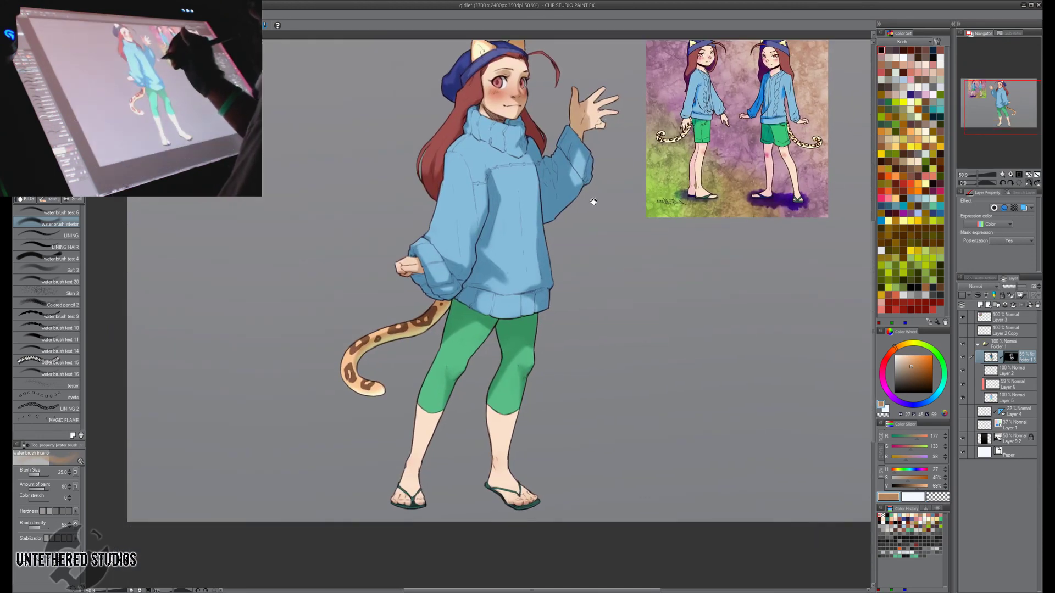
pyautogui.moveTo(590, 195); pyautogui.dragTo(585, 207)
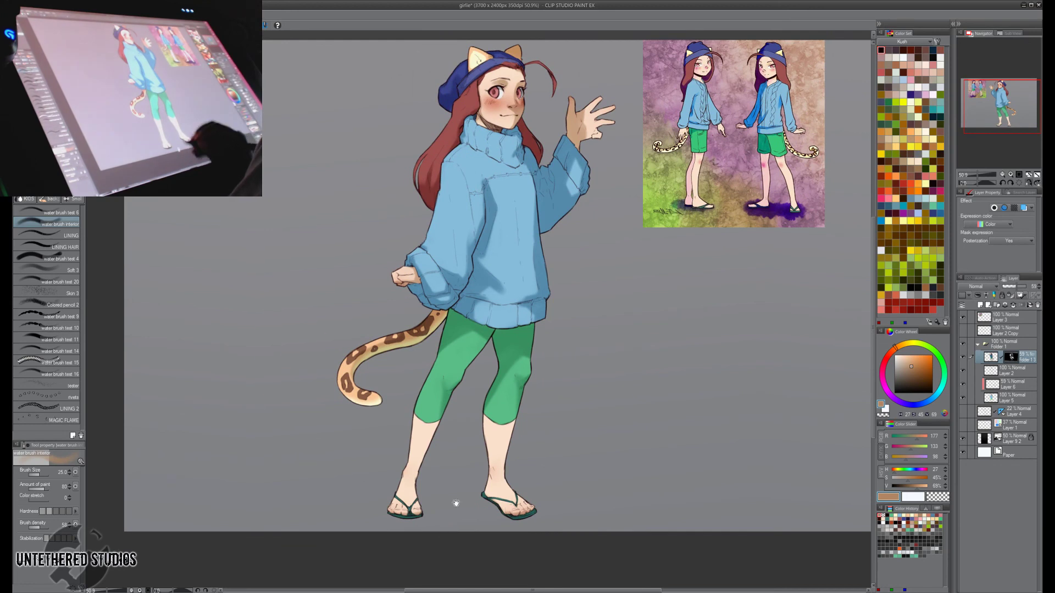
pyautogui.press('c')
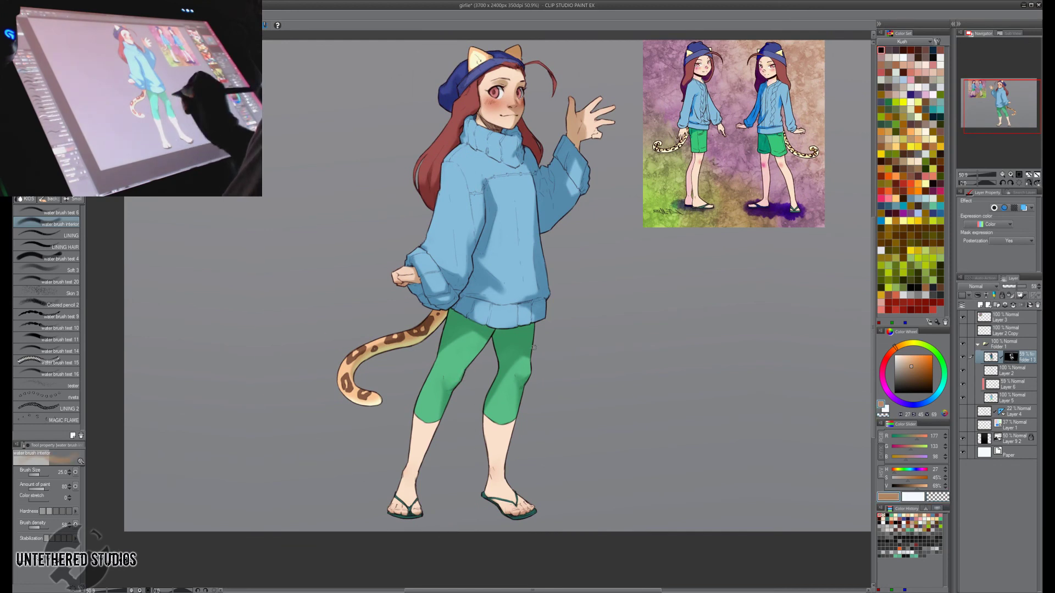
pyautogui.press(']')
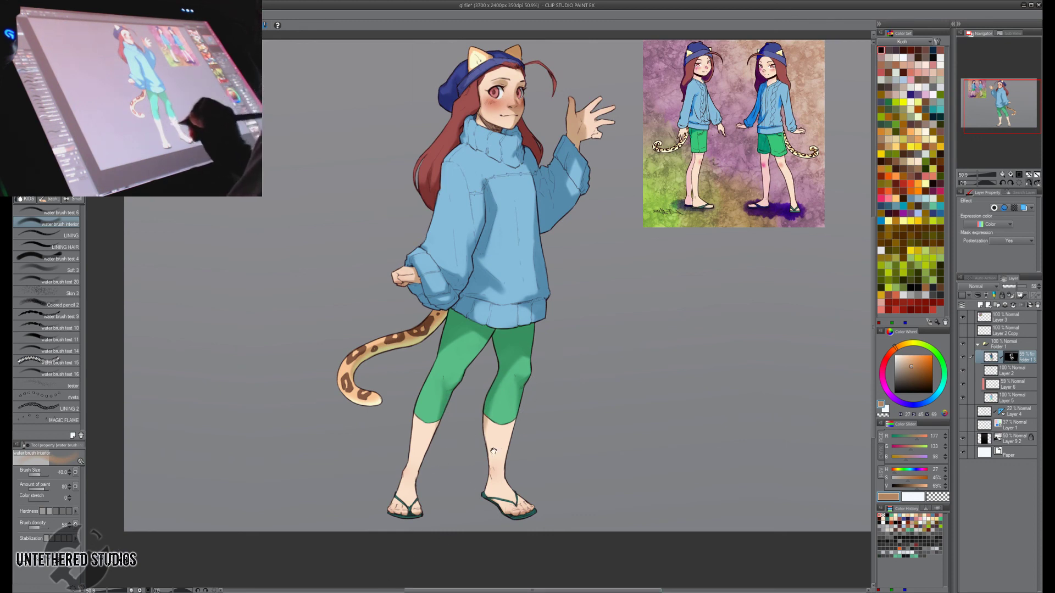
pyautogui.moveTo(458, 420); pyautogui.dragTo(461, 423)
pyautogui.moveTo(384, 404); pyautogui.dragTo(379, 408)
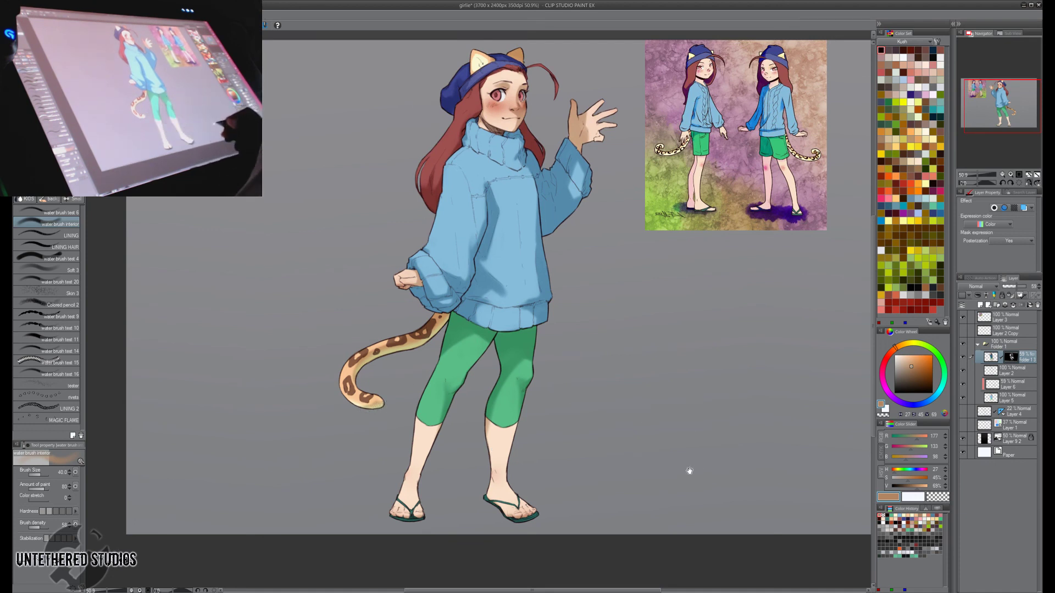
pyautogui.moveTo(689, 471); pyautogui.dragTo(658, 520)
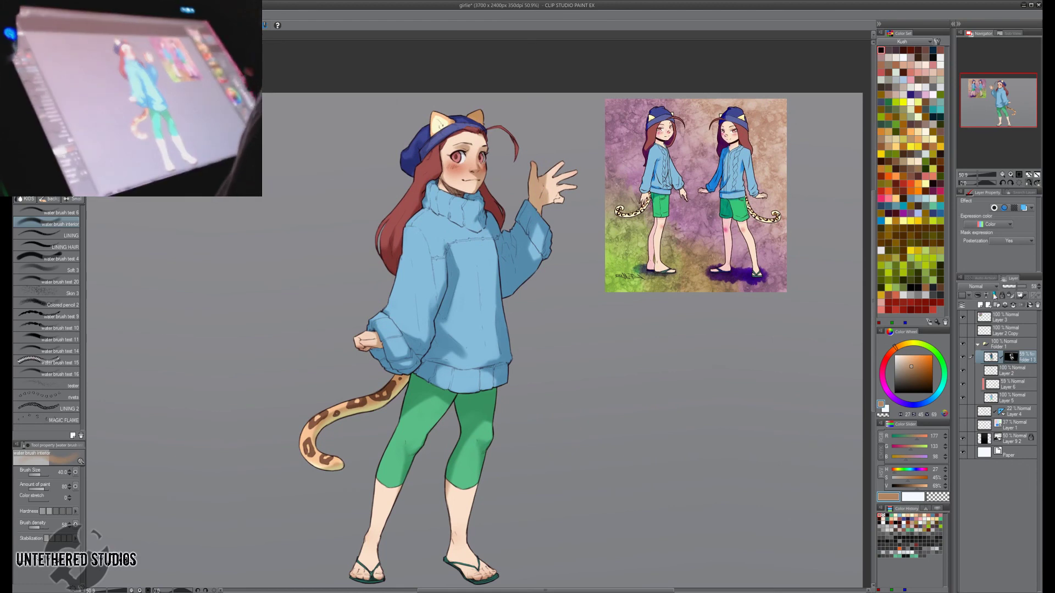
# Add a new layer above the masked shadow layer and choose a near-white paint colour for highlights.
pyautogui.click(981, 305)
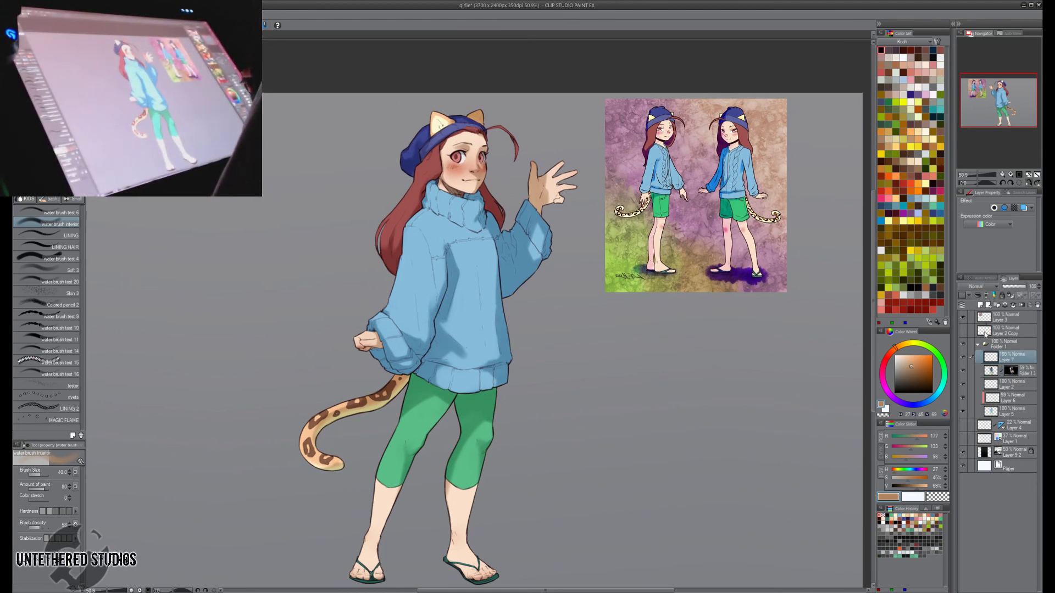
pyautogui.click(903, 57)
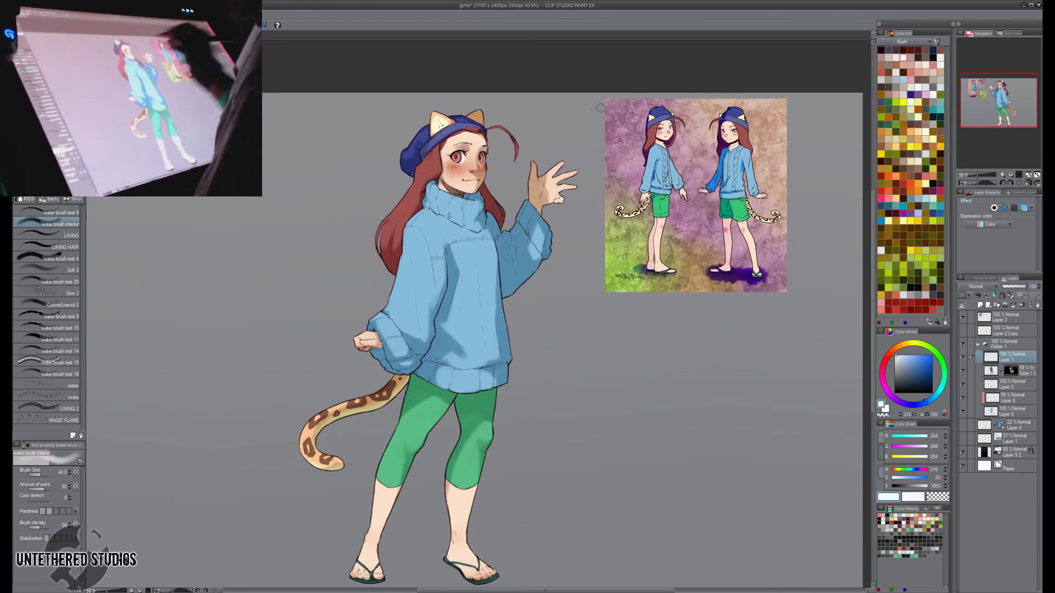
pyautogui.press('[')
pyautogui.press('[')
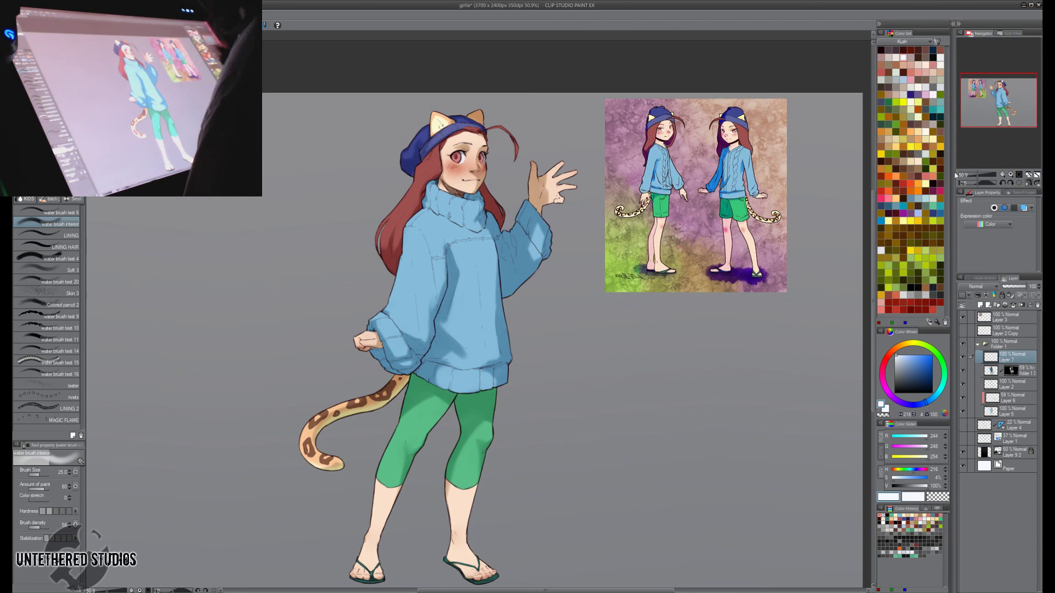
pyautogui.click(927, 486)
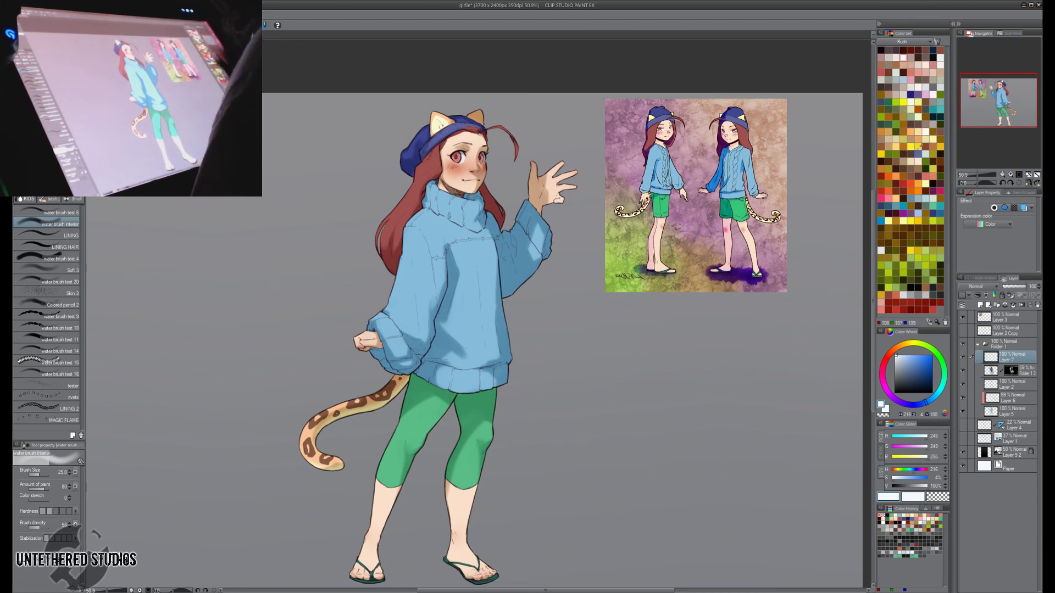
pyautogui.click(903, 58)
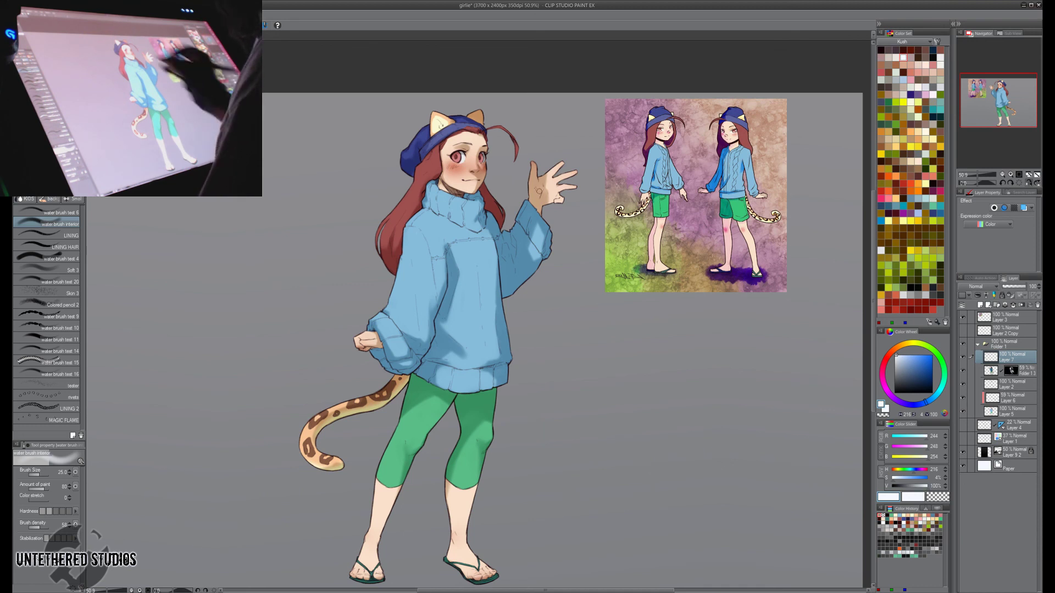
# Reduce the brush to size 10 and dab a highlight on the eye in mirrored view.
pyautogui.press('[')
pyautogui.press('[')
pyautogui.press('[')
pyautogui.press('[')
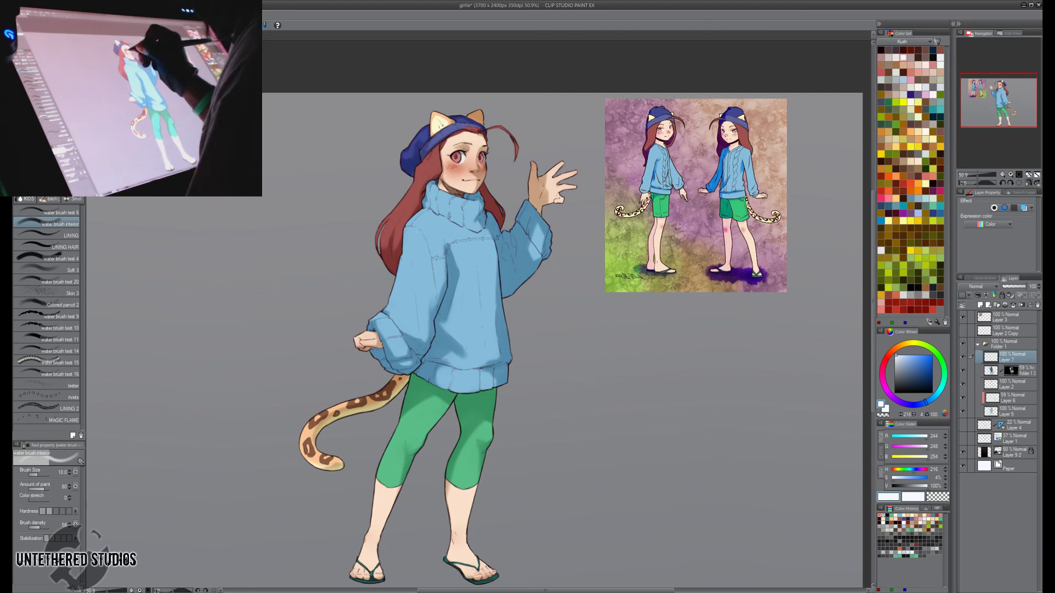
pyautogui.press('h')
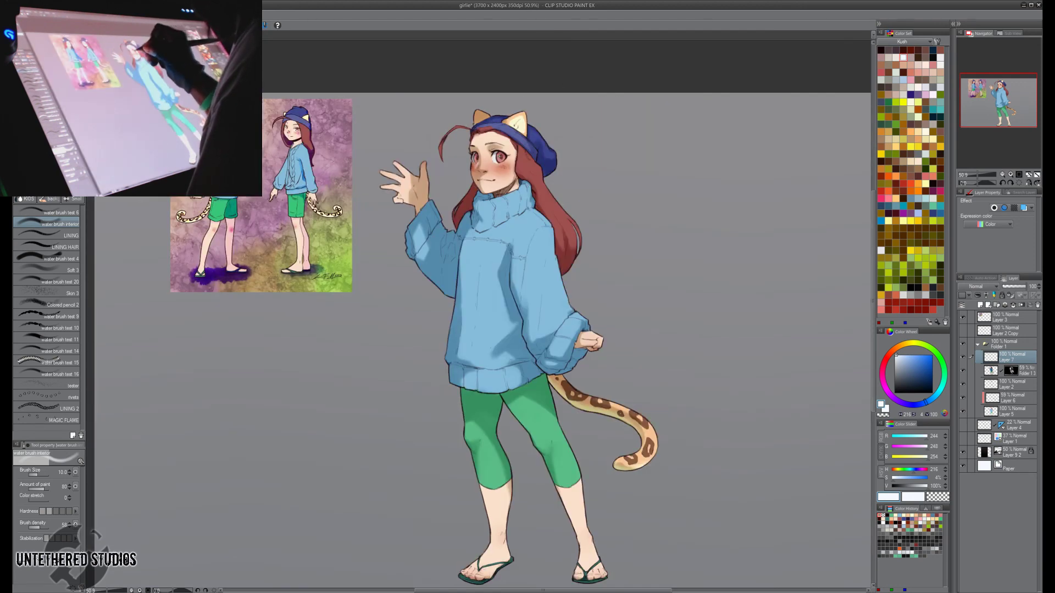
pyautogui.click(497, 156)
pyautogui.press('h')
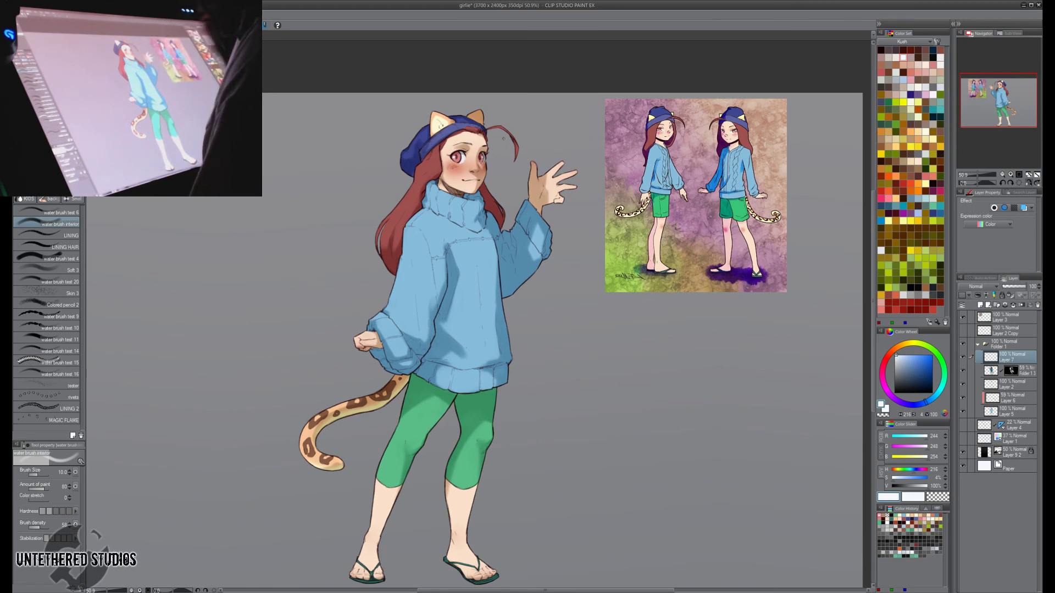
# Add a new layer directly above the masked shadow layer with Soft light blending, and save the illustration.
pyautogui.click(1028, 371)
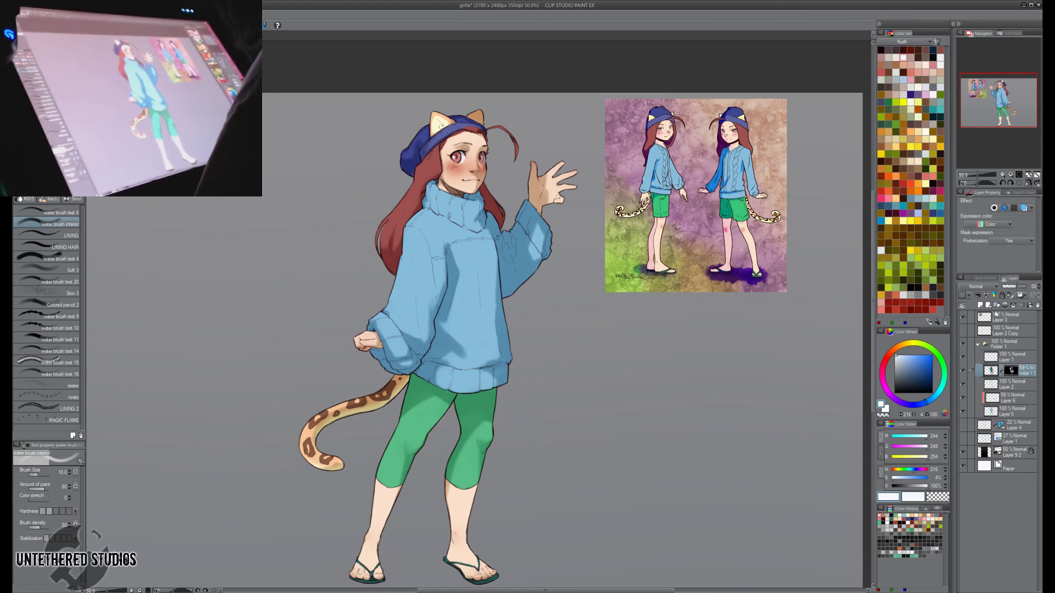
pyautogui.click(981, 305)
pyautogui.click(977, 286)
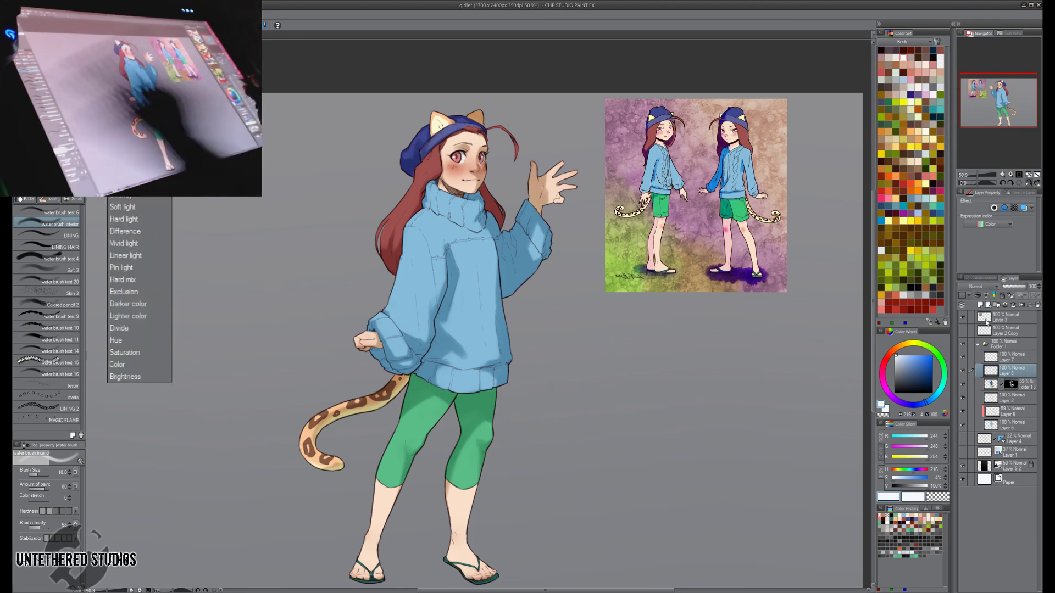
pyautogui.click(131, 209)
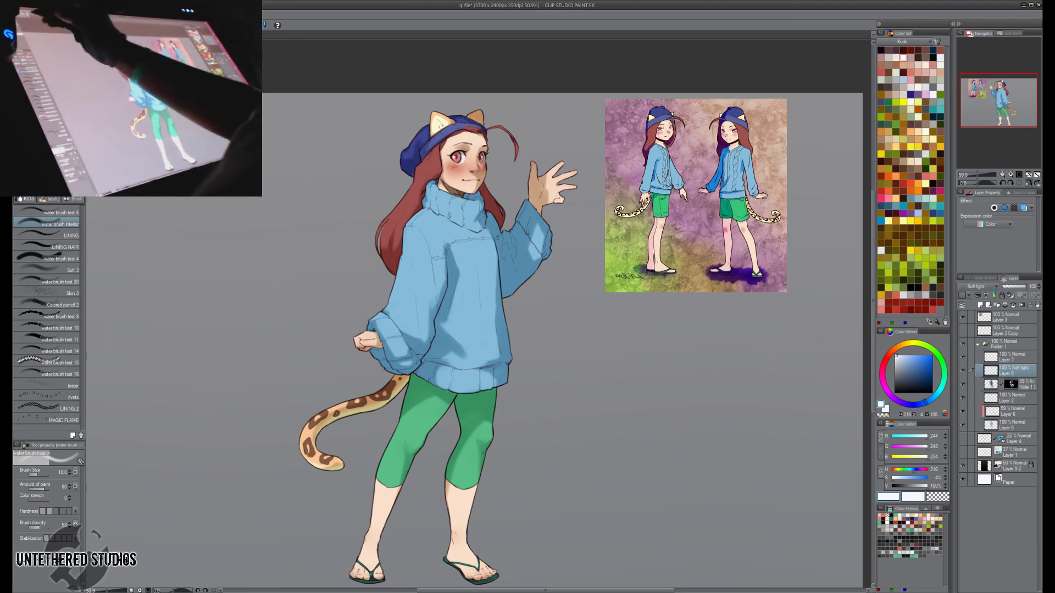
pyautogui.hotkey('ctrl', 's')
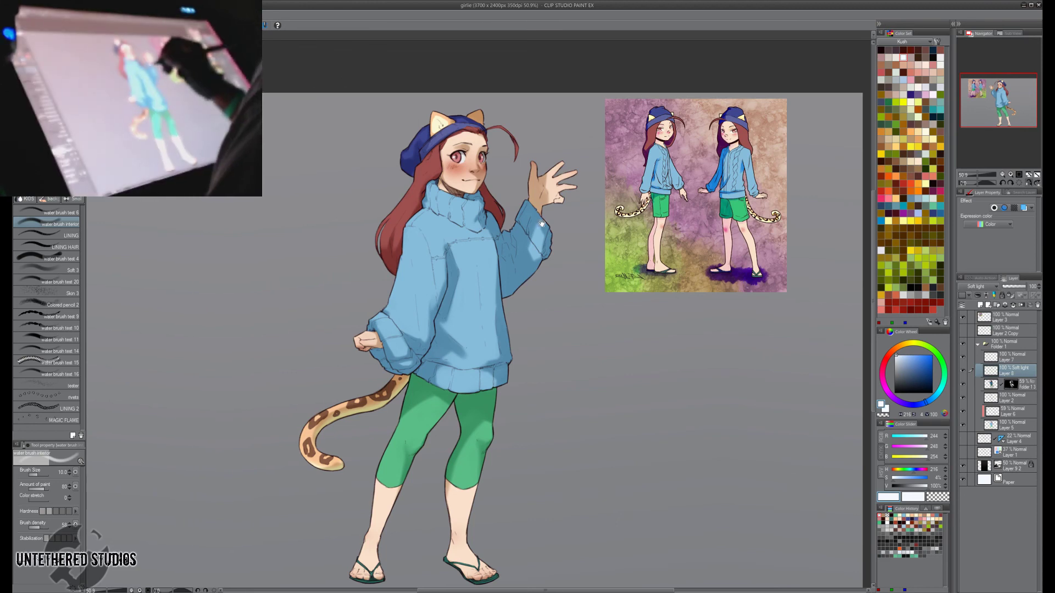
# Examine the face, raised hand and full figure in normal and mirrored view.
pyautogui.moveTo(475, 150); pyautogui.dragTo(502, 209)
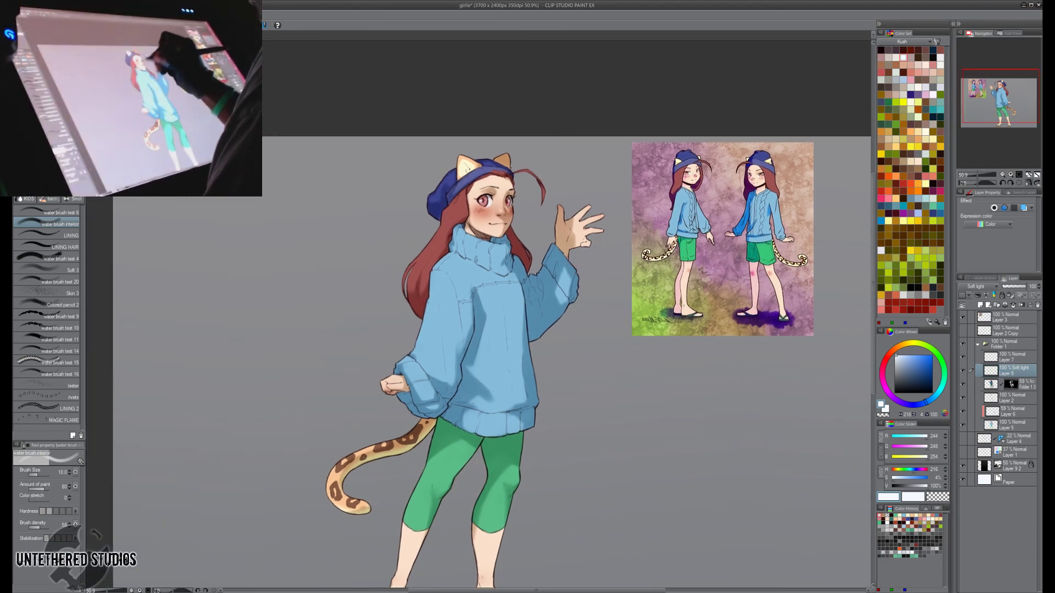
pyautogui.press('h')
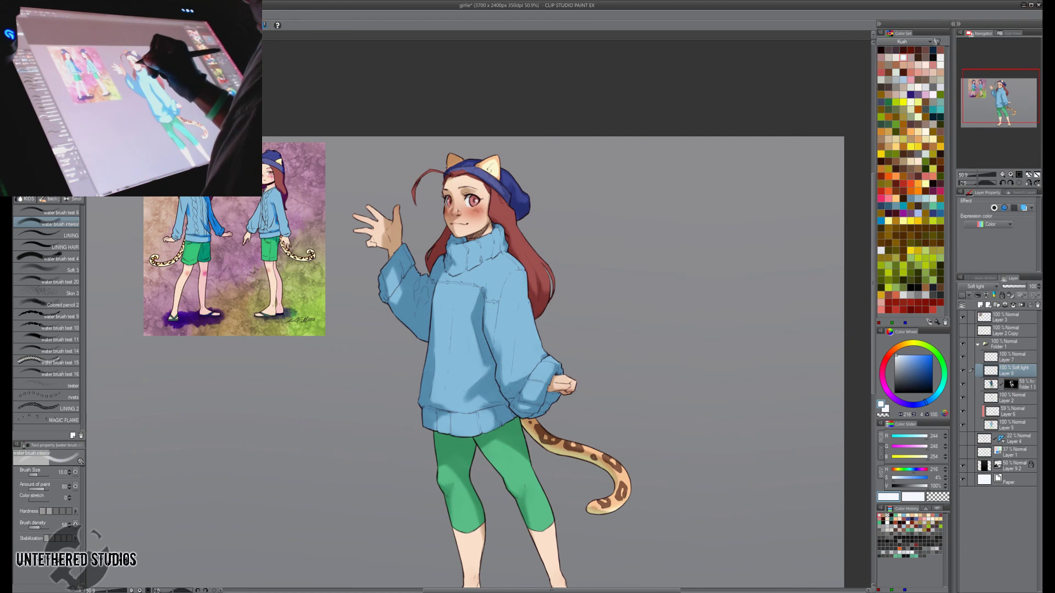
pyautogui.press('h')
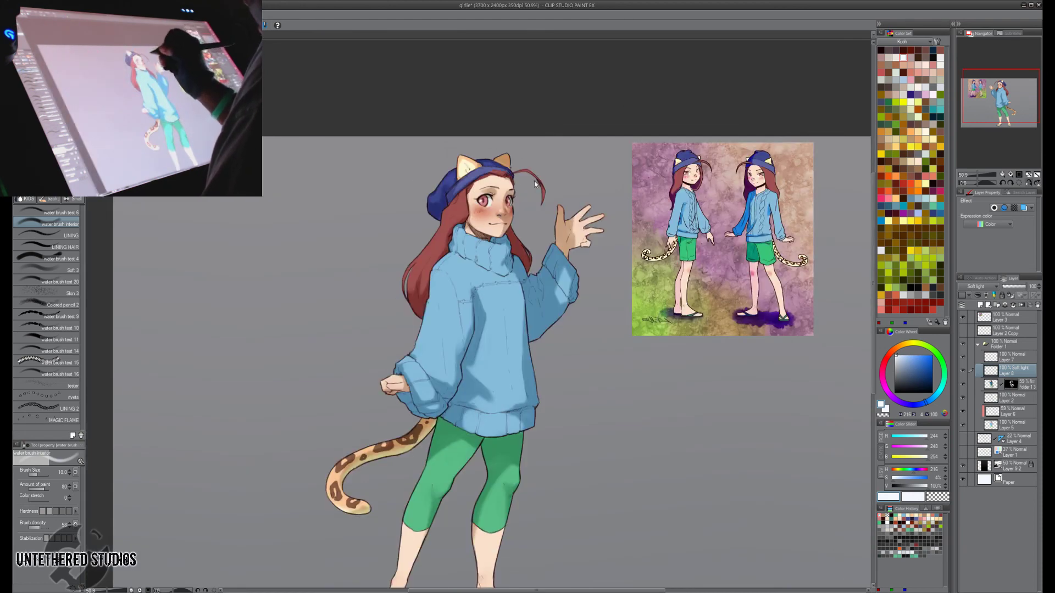
pyautogui.moveTo(534, 164); pyautogui.dragTo(572, 169)
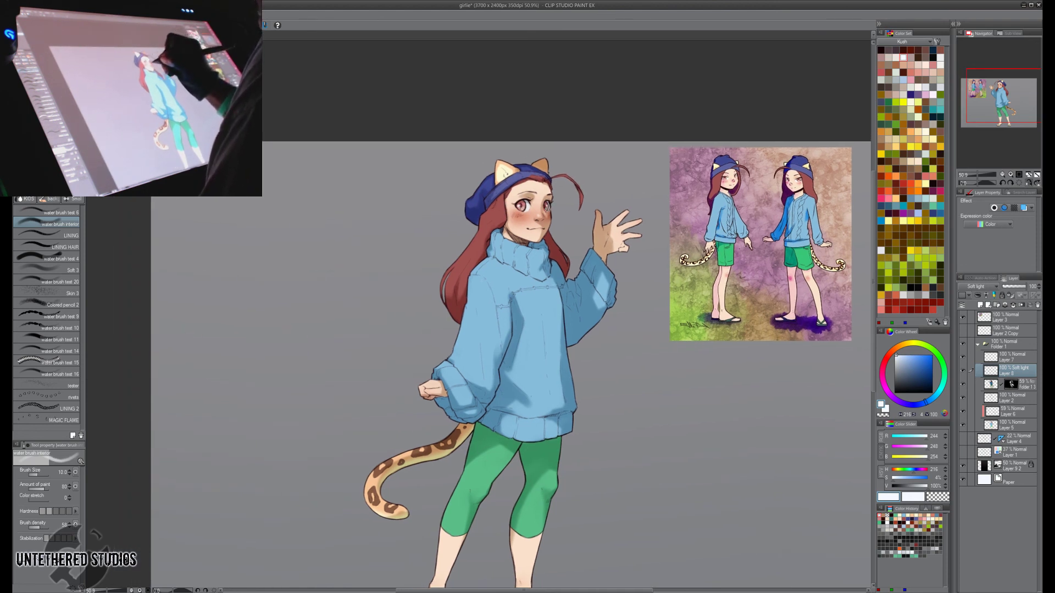
pyautogui.moveTo(840, 236); pyautogui.dragTo(845, 168)
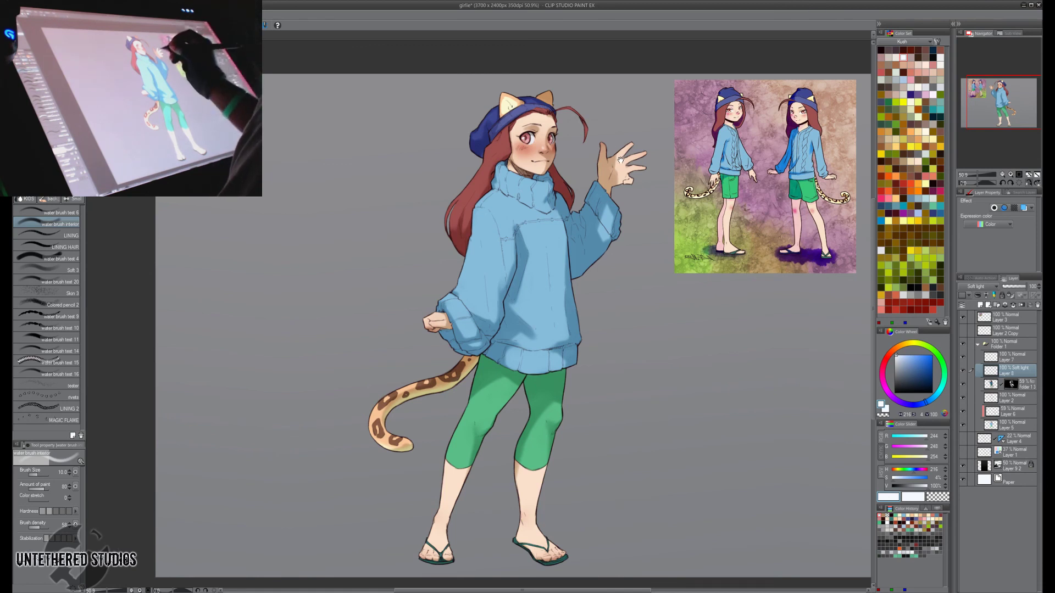
pyautogui.moveTo(629, 154); pyautogui.dragTo(630, 156)
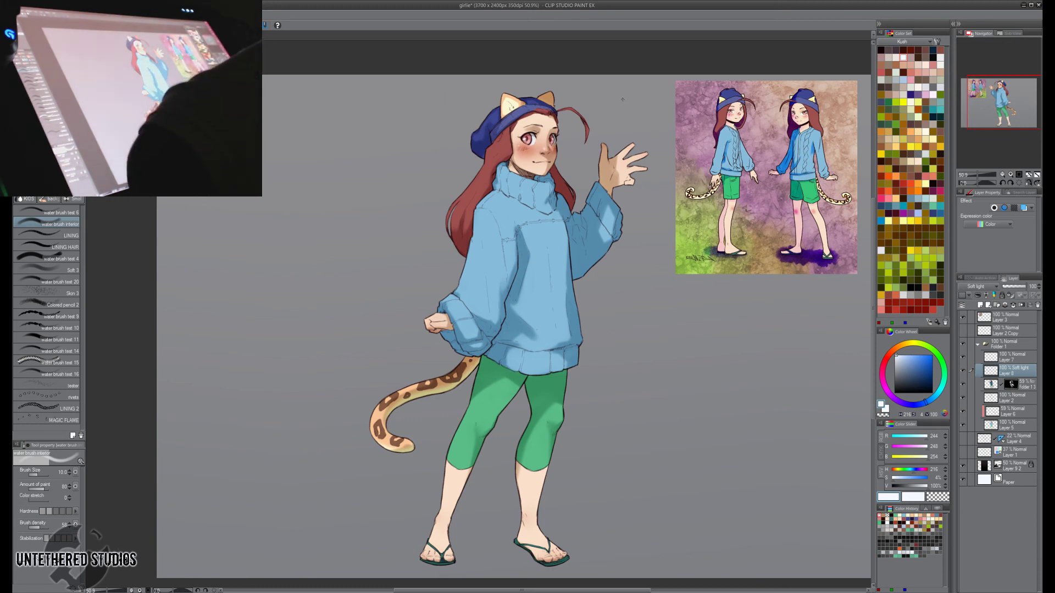
# Collapse the character's layer folder, Folder 1, and add a new layer directly above it.
pyautogui.click(978, 344)
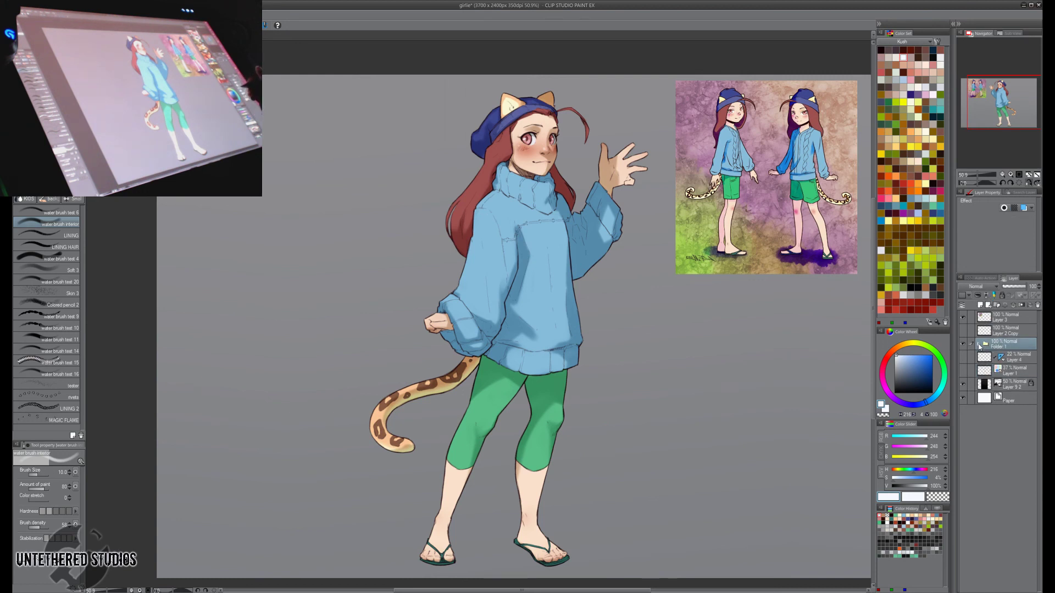
pyautogui.click(978, 344)
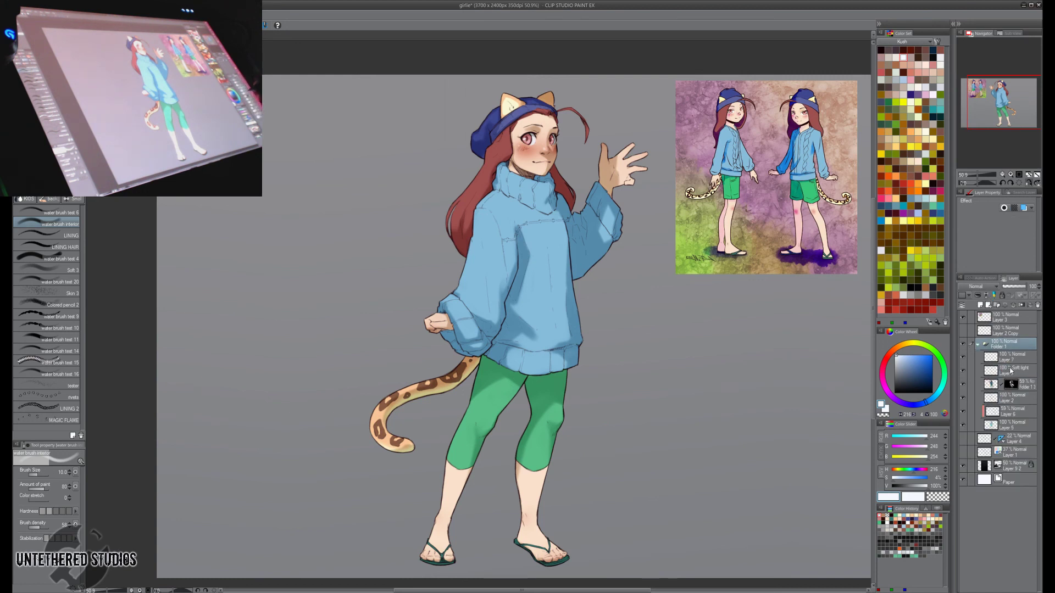
pyautogui.click(1014, 398)
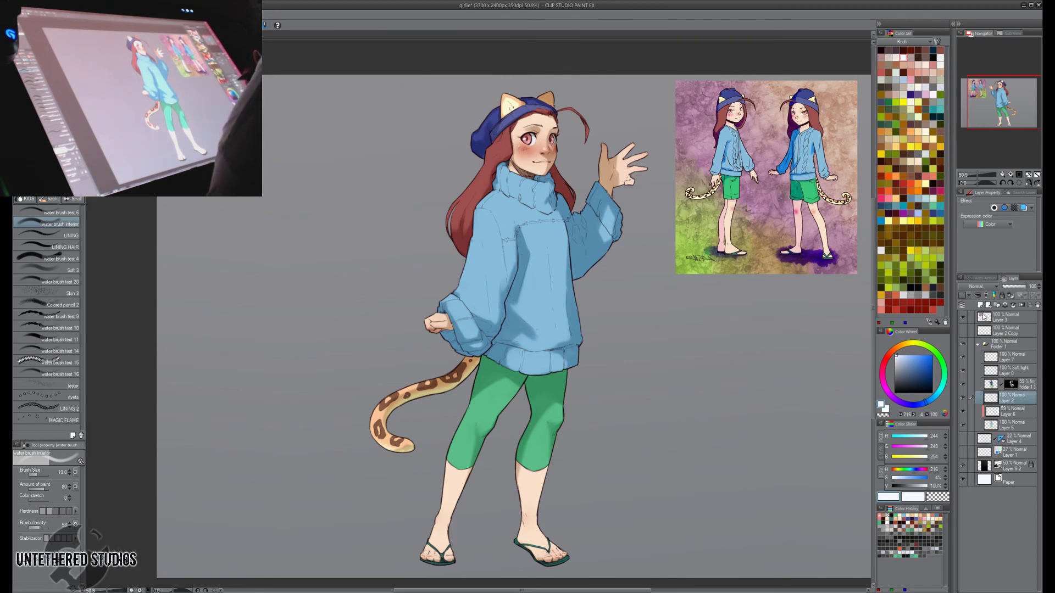
pyautogui.click(978, 346)
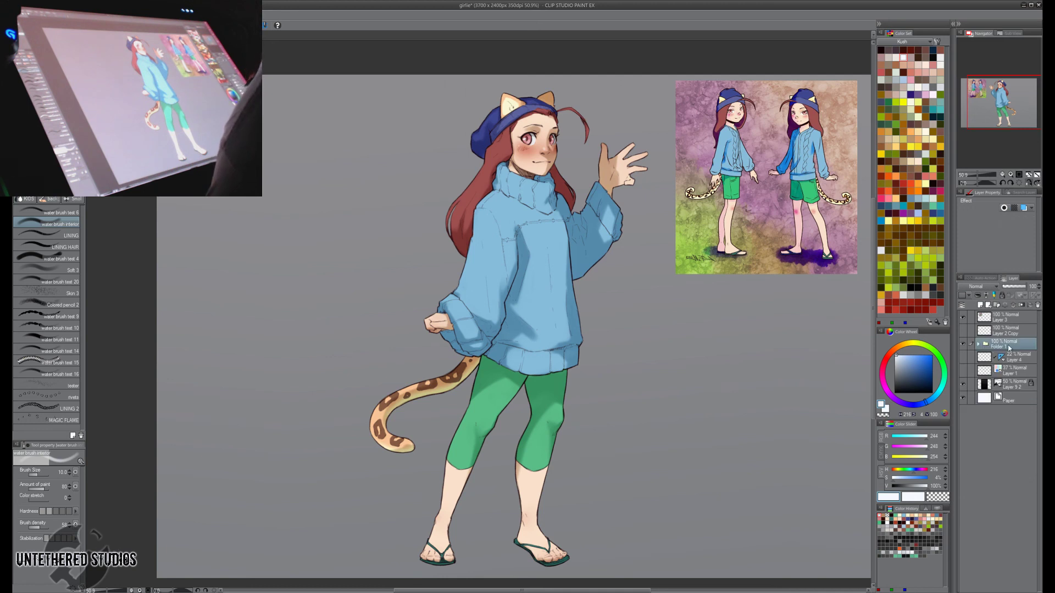
pyautogui.click(978, 296)
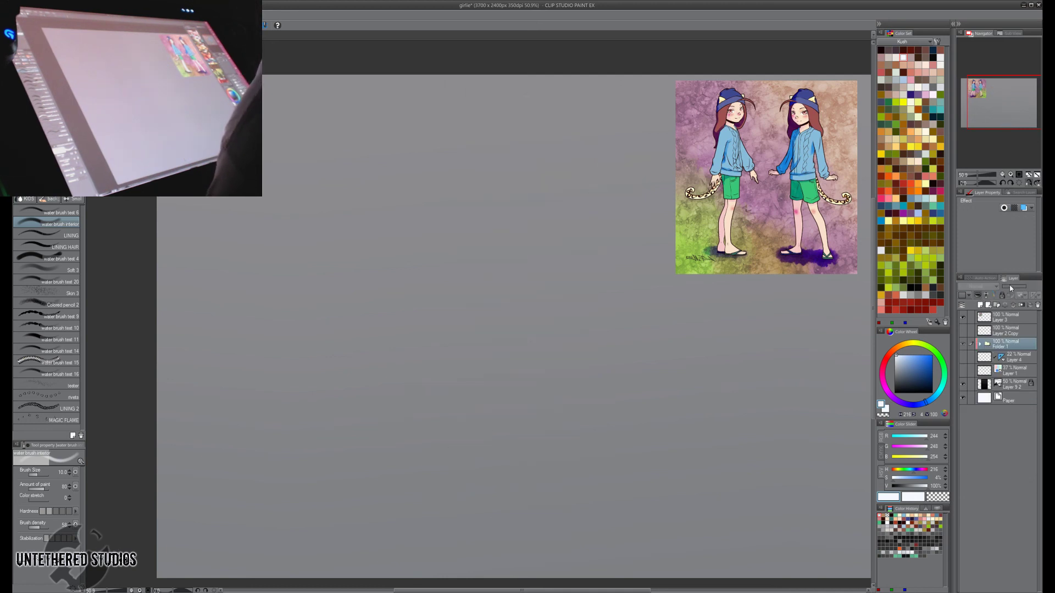
pyautogui.click(978, 296)
pyautogui.click(980, 305)
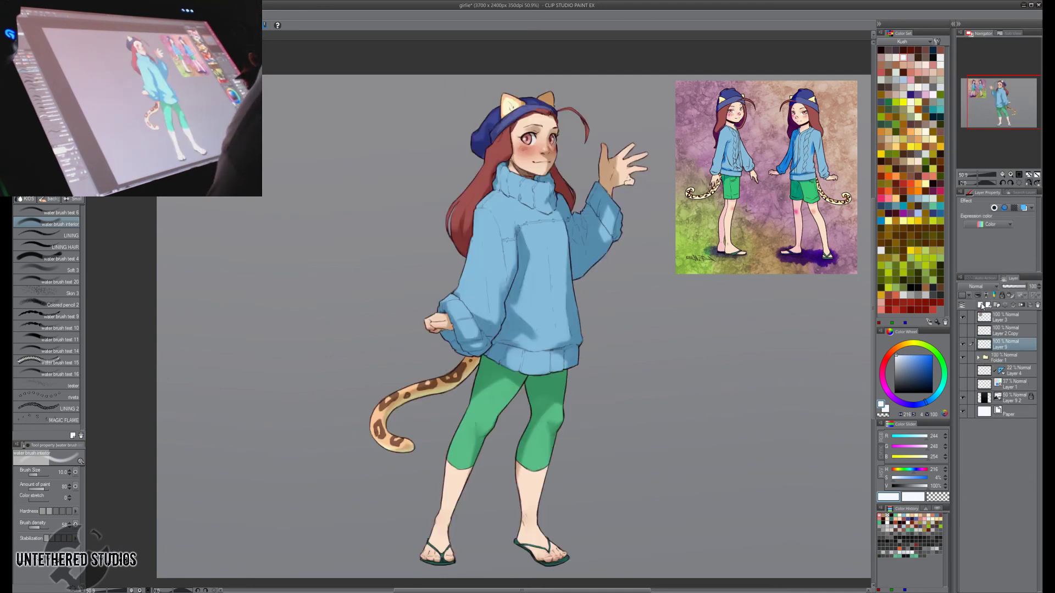
# Clip the new layer to Folder 1 below it and set its blending mode to Lighten.
pyautogui.click(979, 296)
pyautogui.click(984, 287)
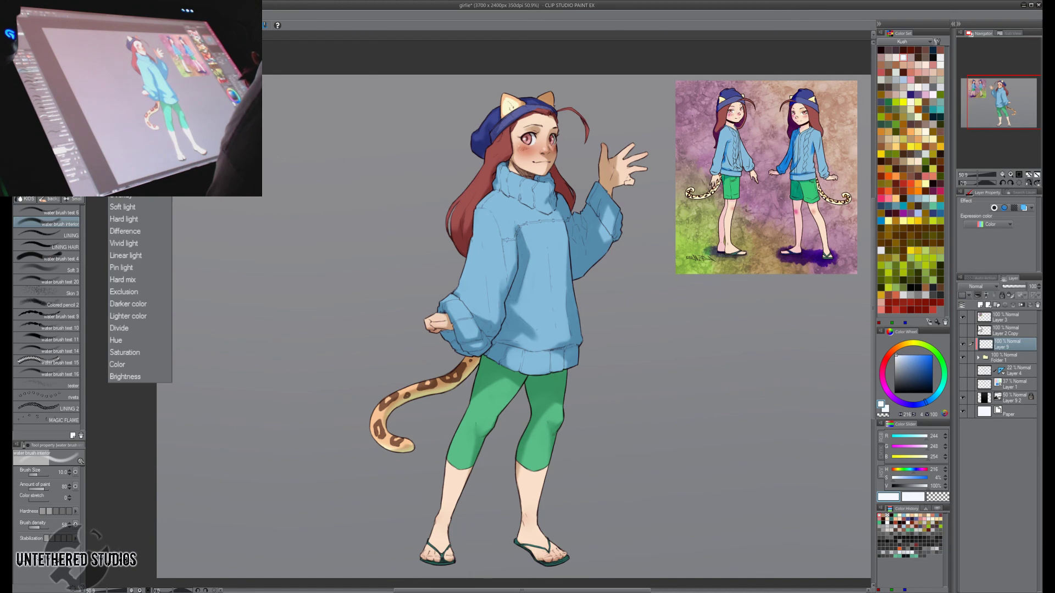
pyautogui.click(974, 346)
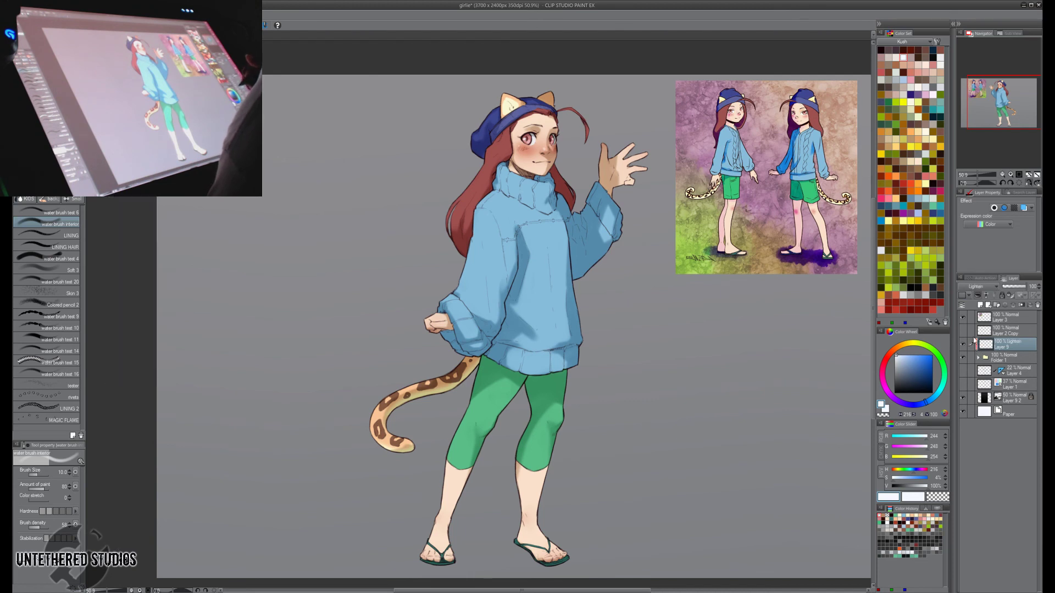
# Fill the clipped layer with dark red-brown and compare the full figure with the layer shown and hidden.
pyautogui.click(903, 50)
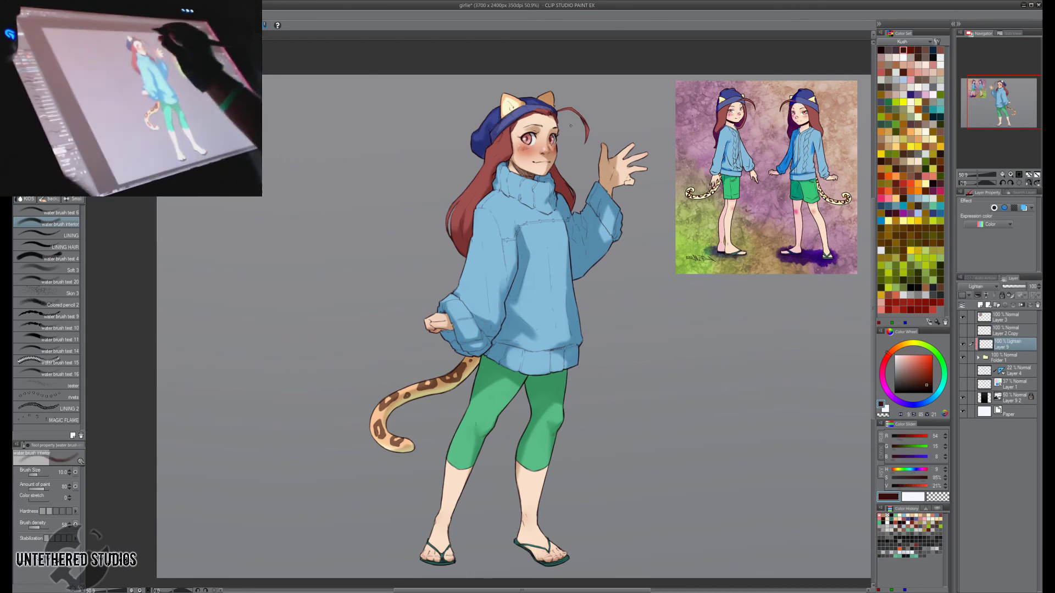
pyautogui.hotkey('alt', 'Delete')
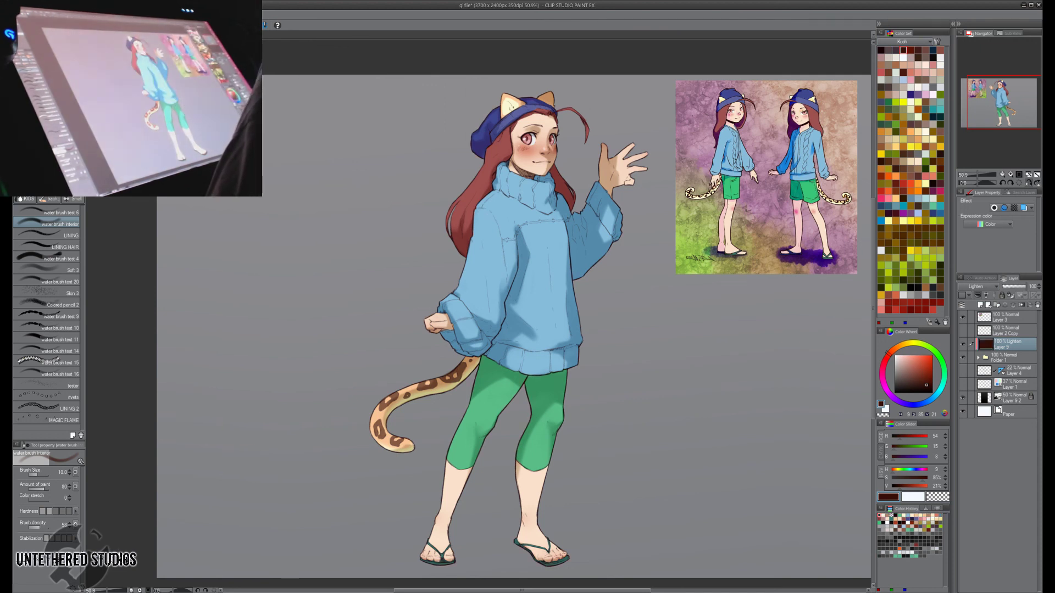
pyautogui.click(963, 345)
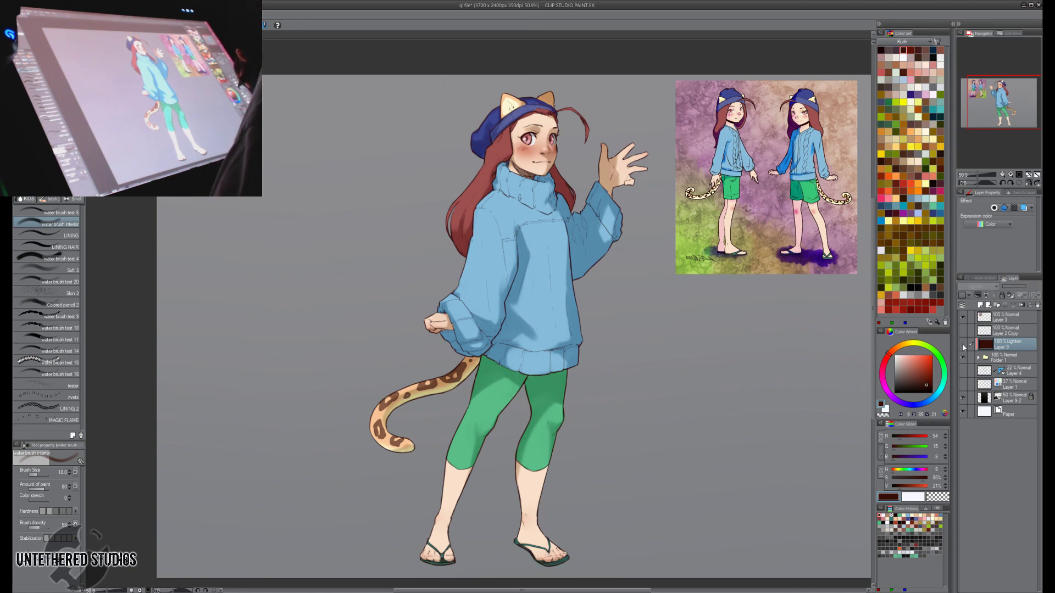
pyautogui.click(963, 346)
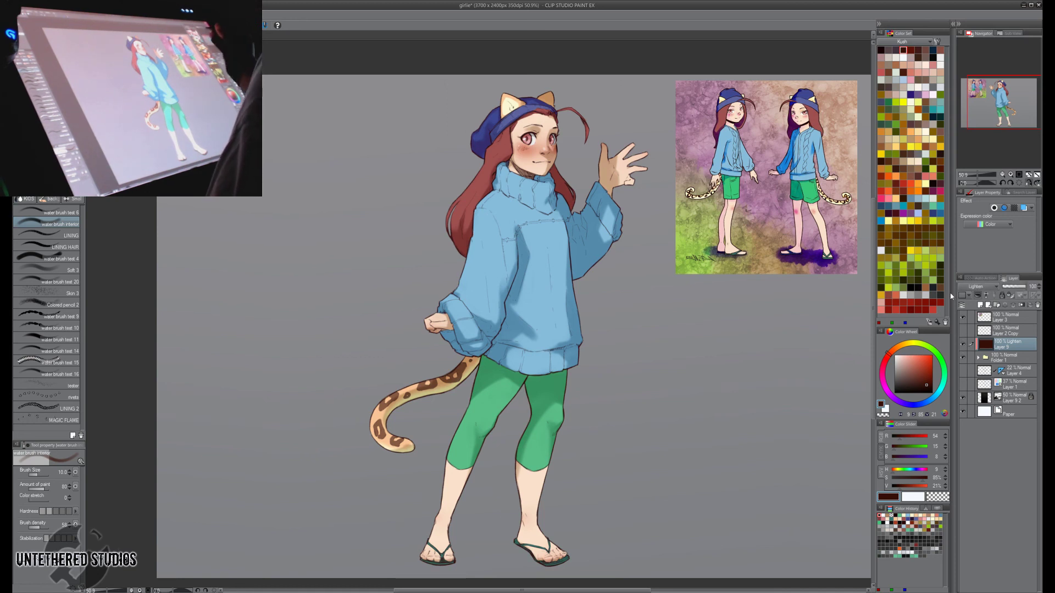
pyautogui.click(907, 49)
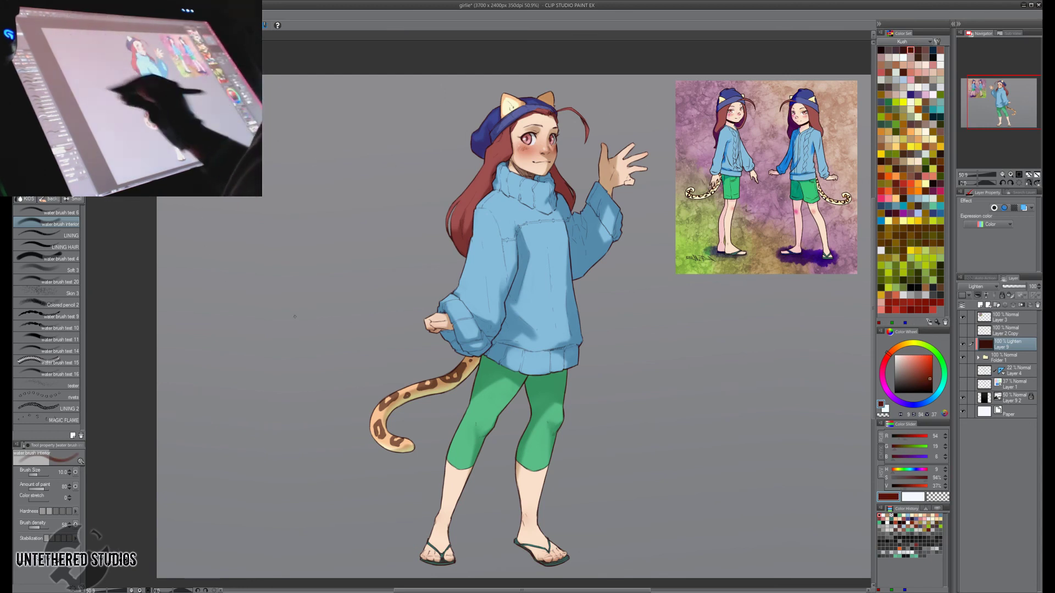
pyautogui.click(963, 345)
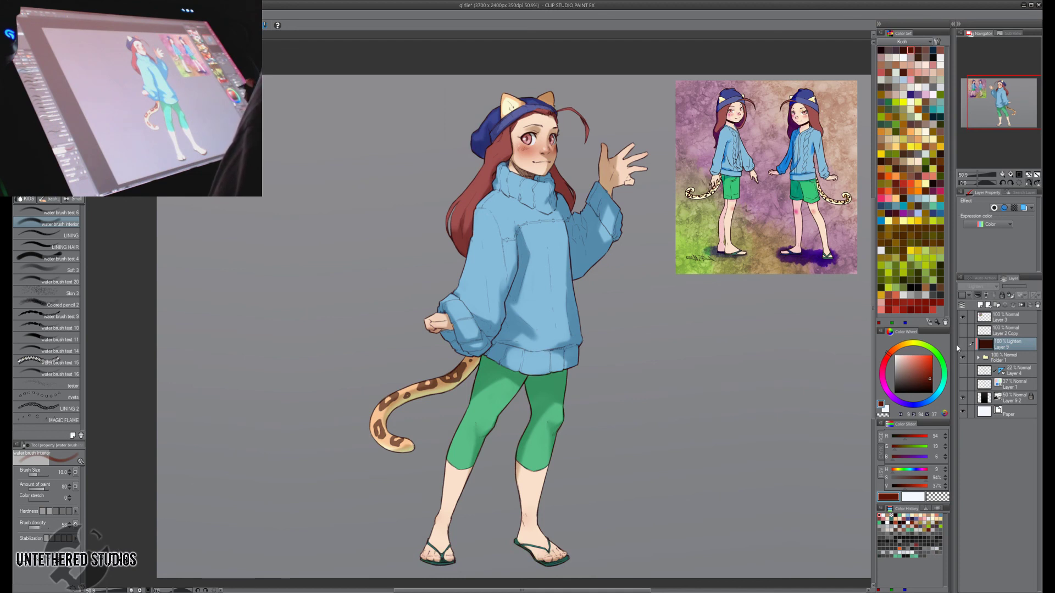
pyautogui.click(963, 345)
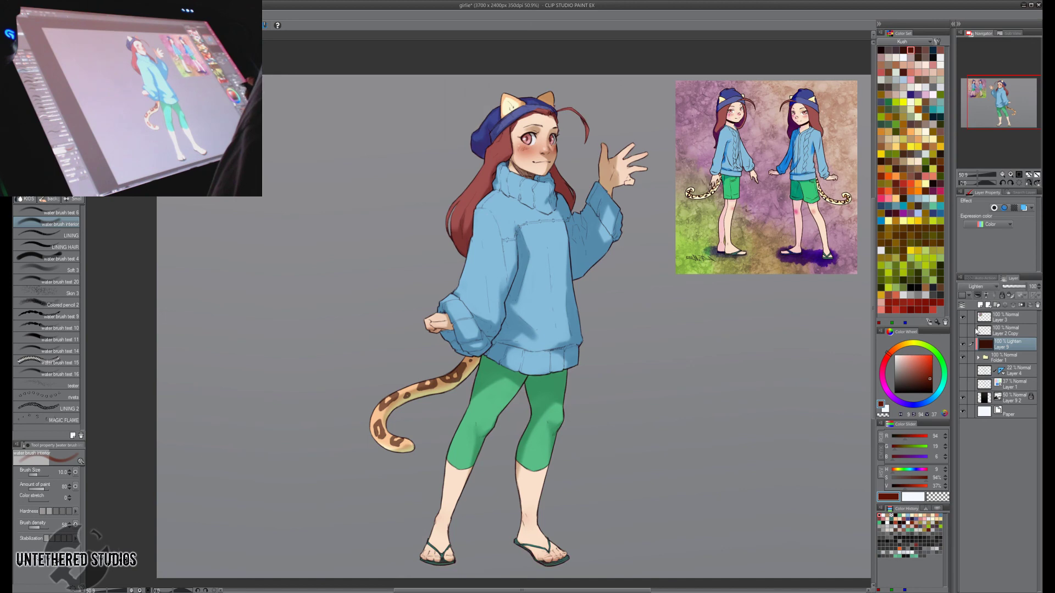
# Compare the face close up with and without the fill, then switch the layer to Pin light and clear it.
pyautogui.click(1019, 175)
pyautogui.moveTo(690, 159); pyautogui.dragTo(610, 497)
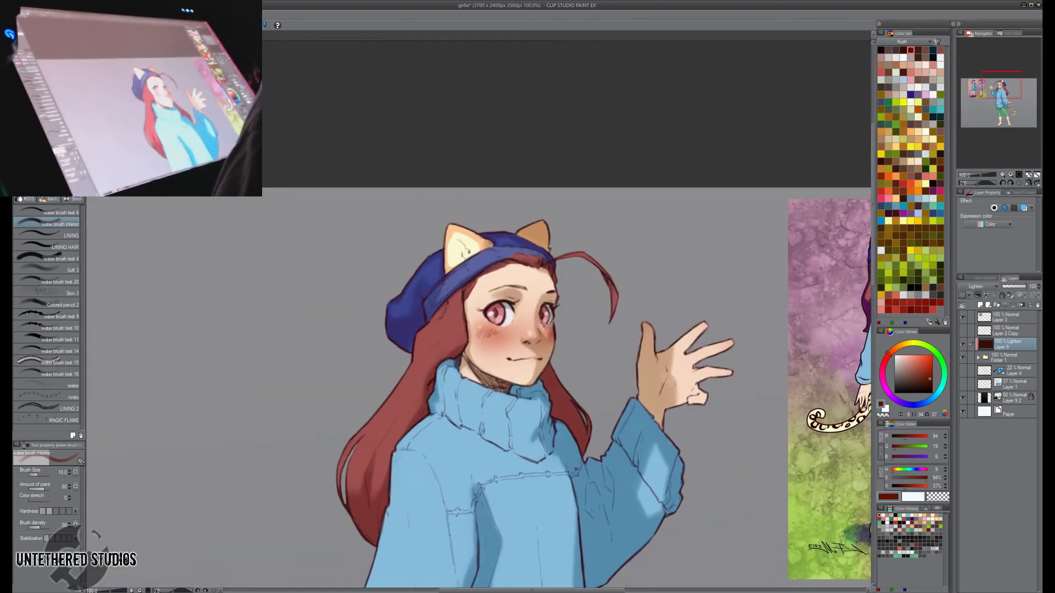
pyautogui.click(962, 345)
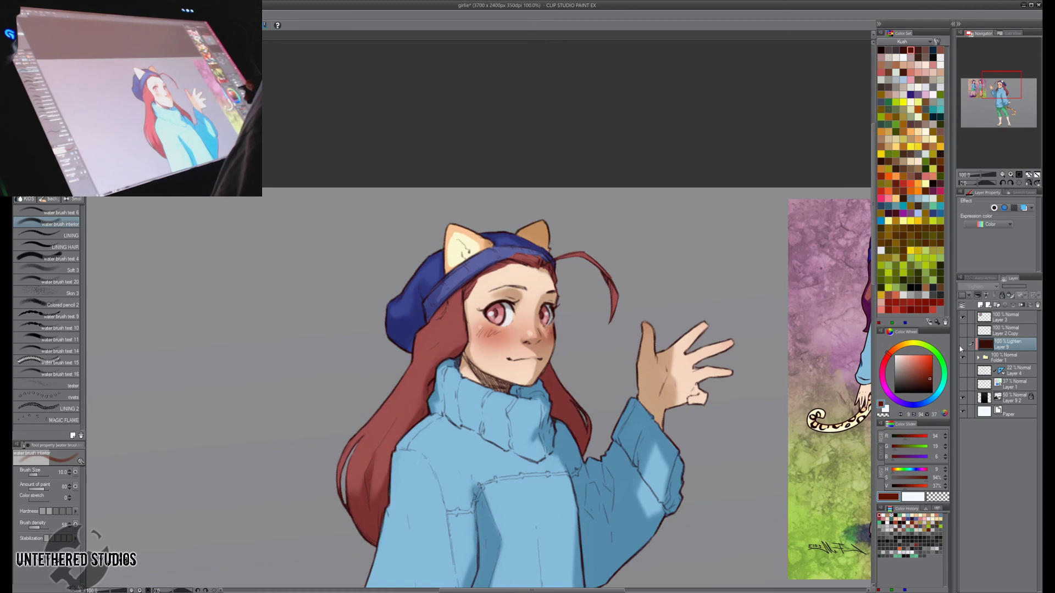
pyautogui.click(962, 345)
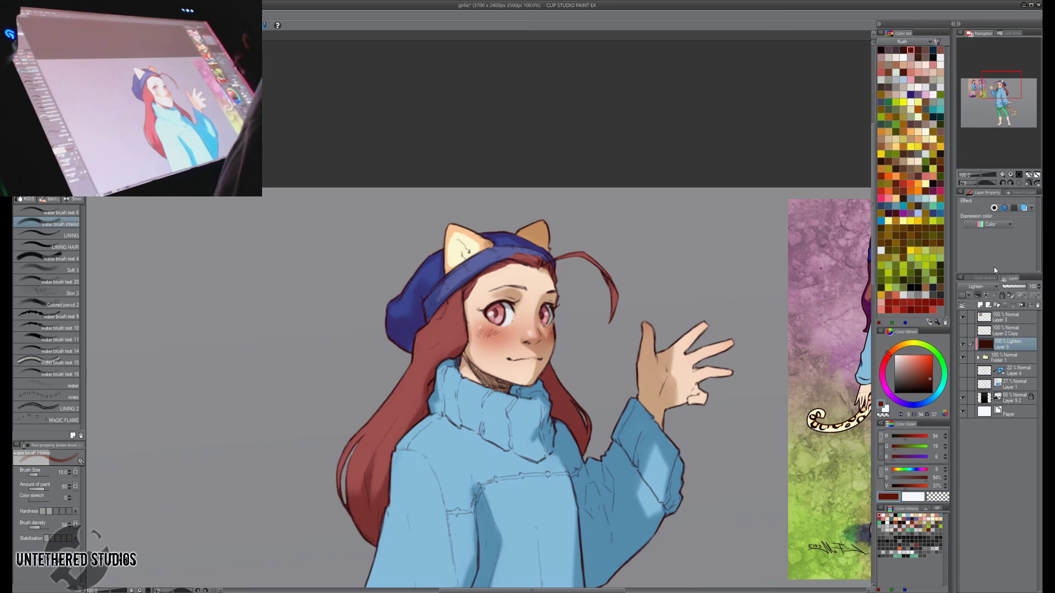
pyautogui.click(977, 286)
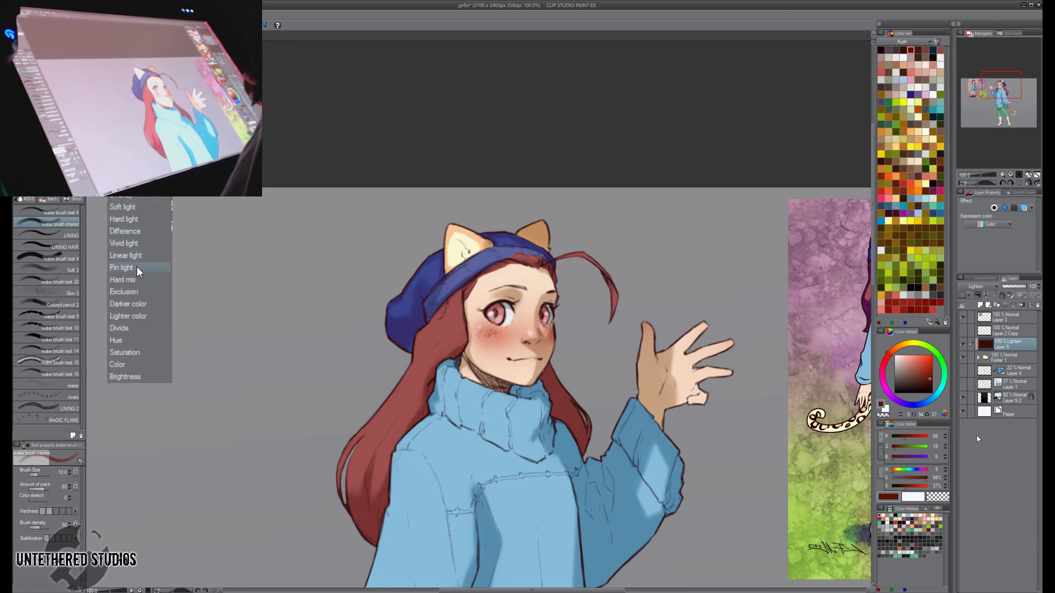
pyautogui.click(123, 268)
pyautogui.press('Delete')
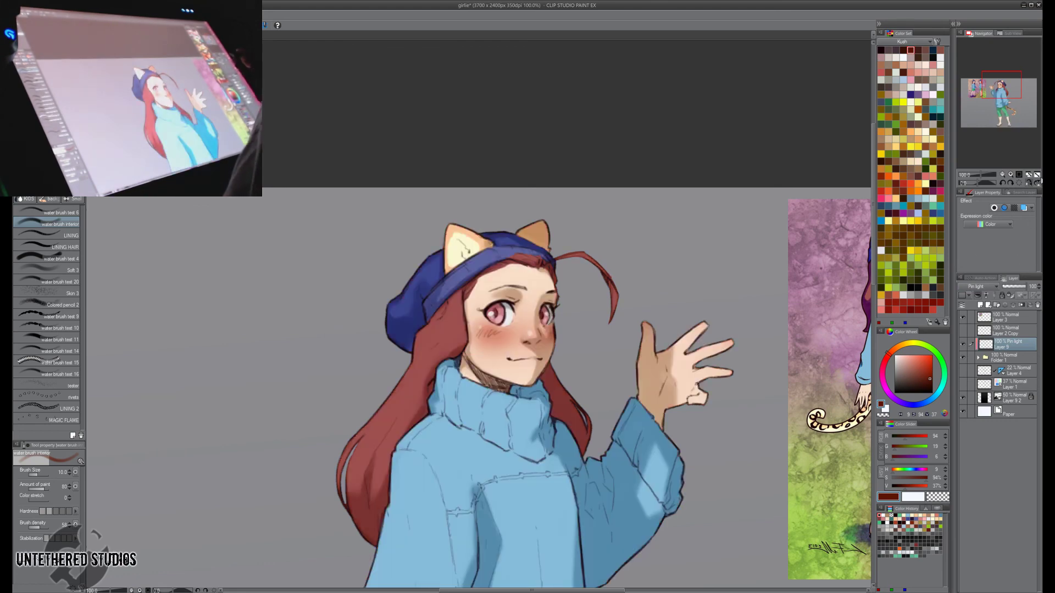
# Draw a grey foreground-to-transparent gradient diagonally across the full figure on the Pin light layer.
pyautogui.click(1036, 175)
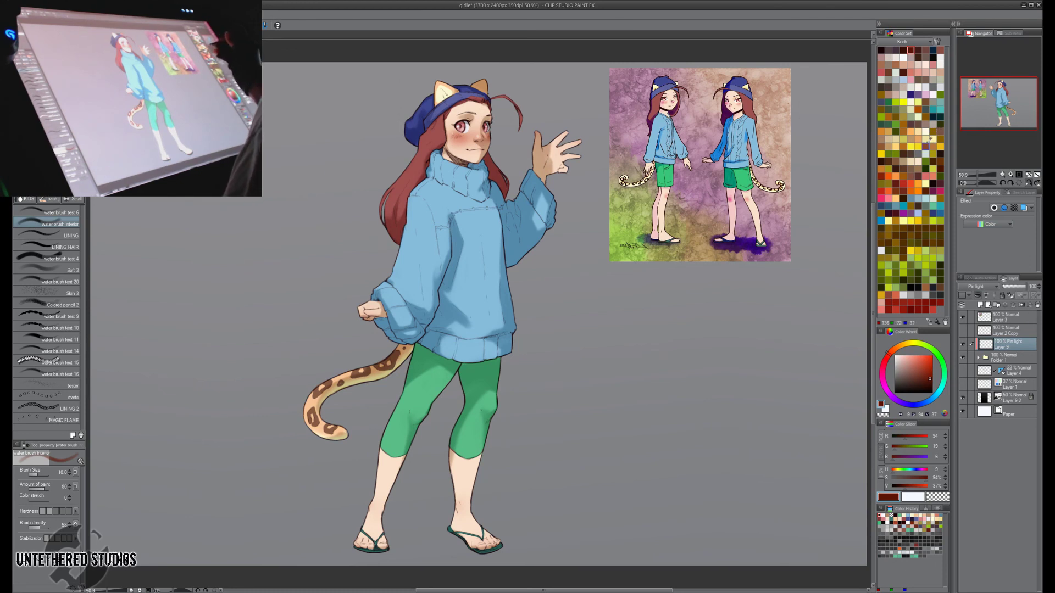
pyautogui.click(918, 155)
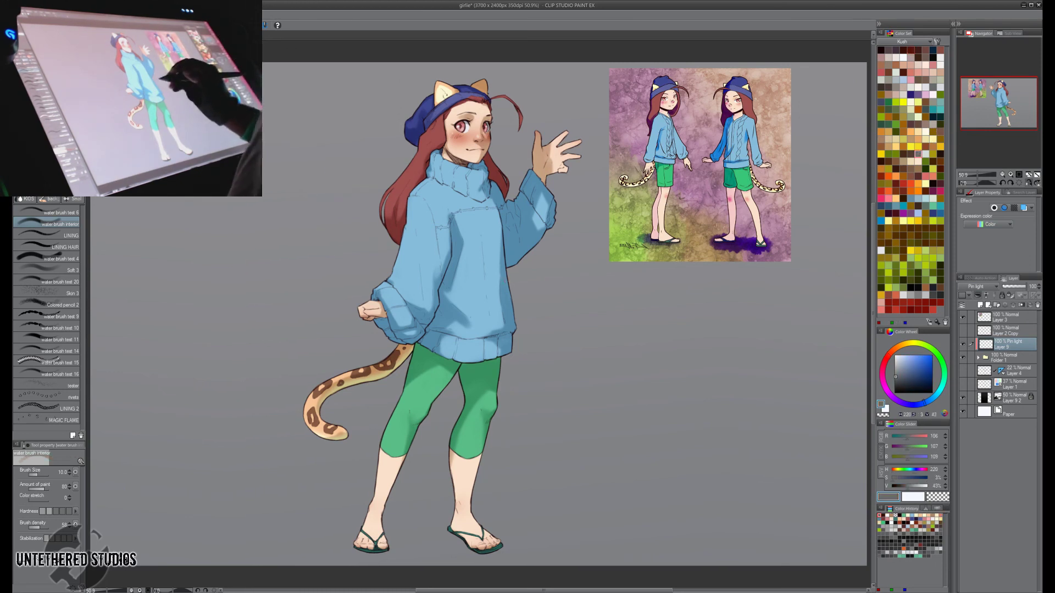
pyautogui.press('g')
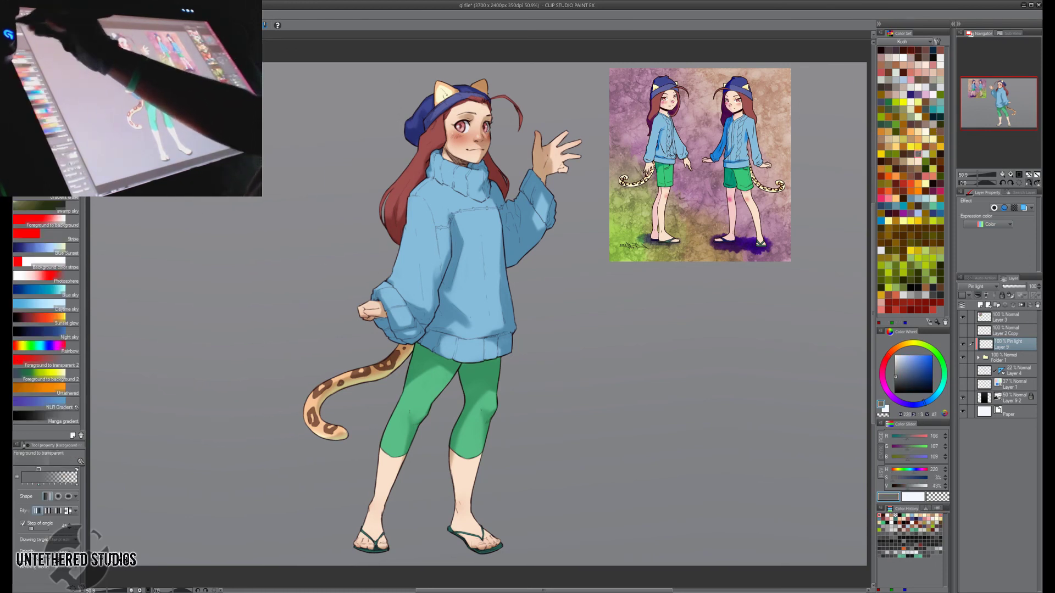
pyautogui.moveTo(392, 204); pyautogui.dragTo(525, 486)
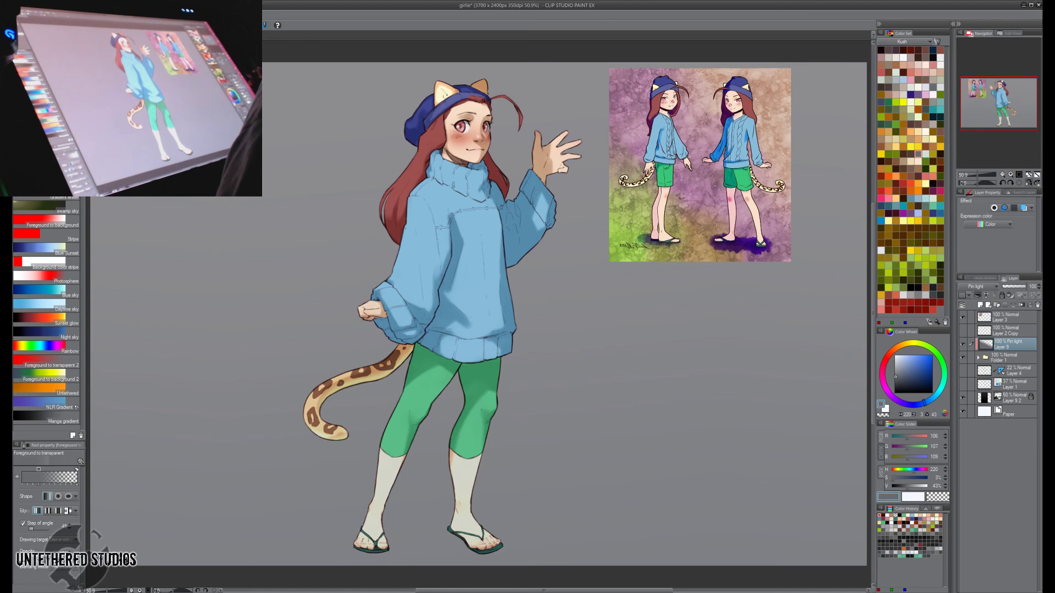
# Set the layer to Soft light and replace its gradient with a near-black one fading upward from the feet.
pyautogui.click(996, 288)
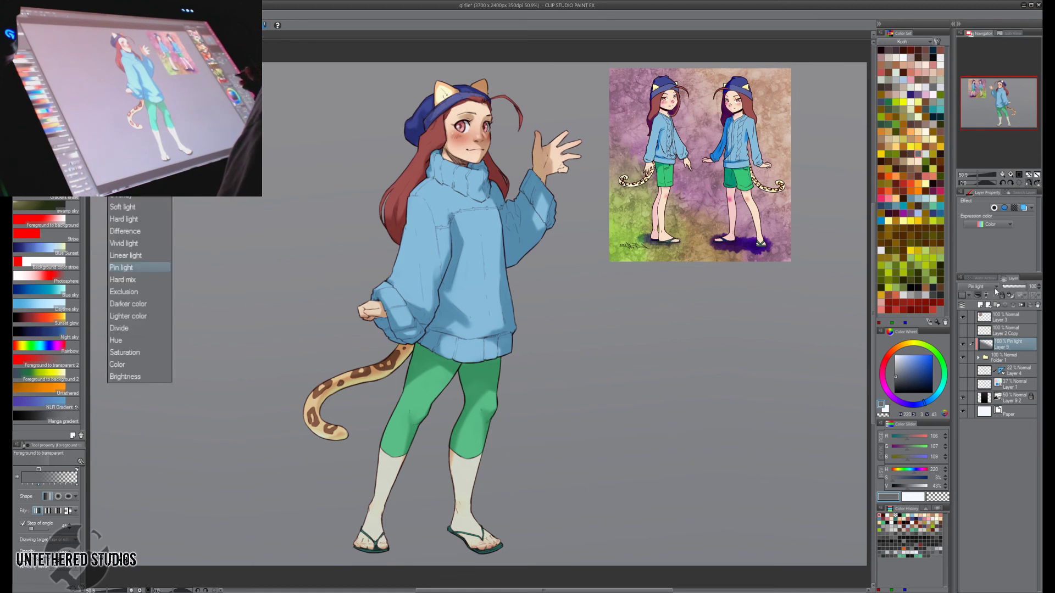
pyautogui.click(122, 207)
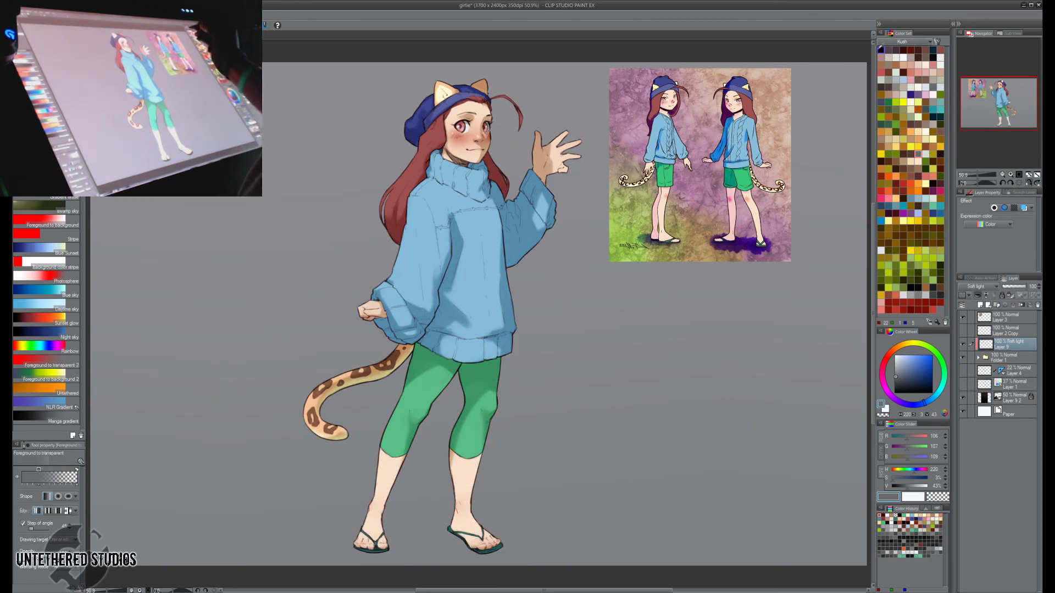
pyautogui.click(881, 50)
pyautogui.moveTo(548, 494); pyautogui.dragTo(420, 137)
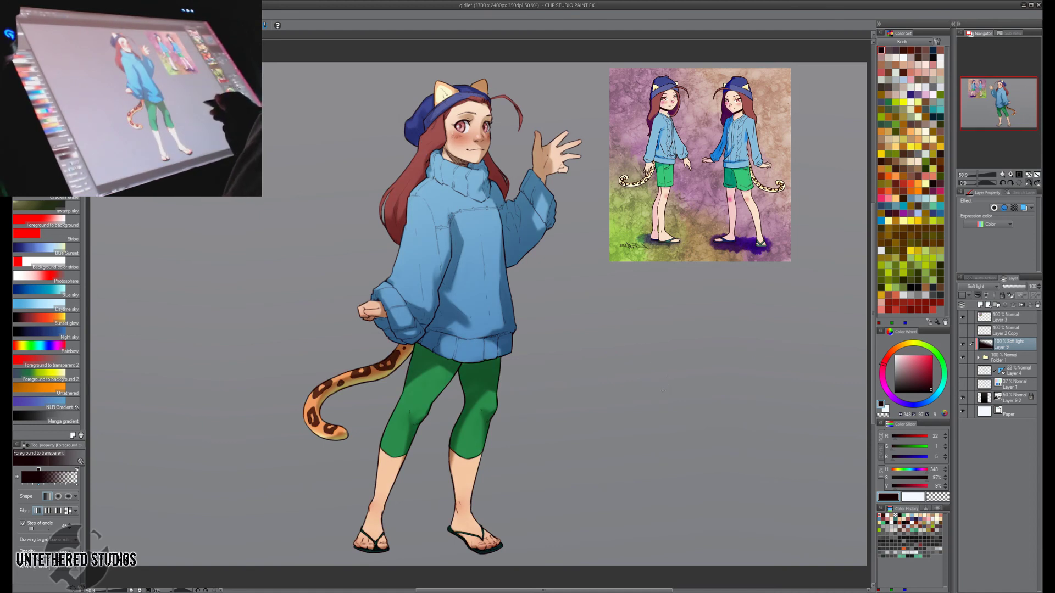
pyautogui.hotkey('ctrl', 'z')
pyautogui.moveTo(457, 532); pyautogui.dragTo(458, 313)
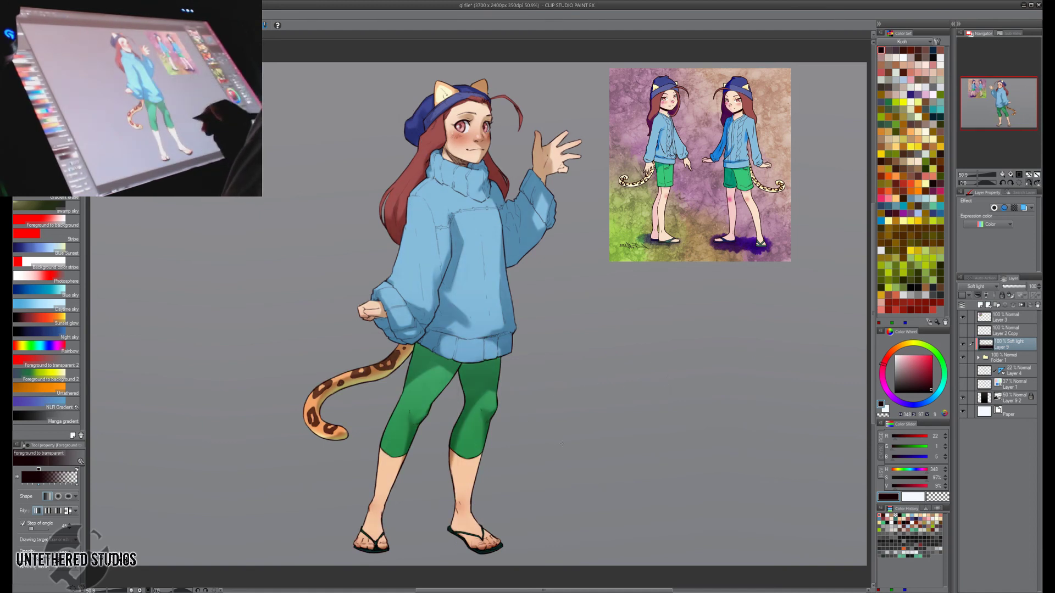
# Rotate and move the dark gradient so it runs diagonally across the figure, and lower the layer's opacity.
pyautogui.hotkey('ctrl', 't')
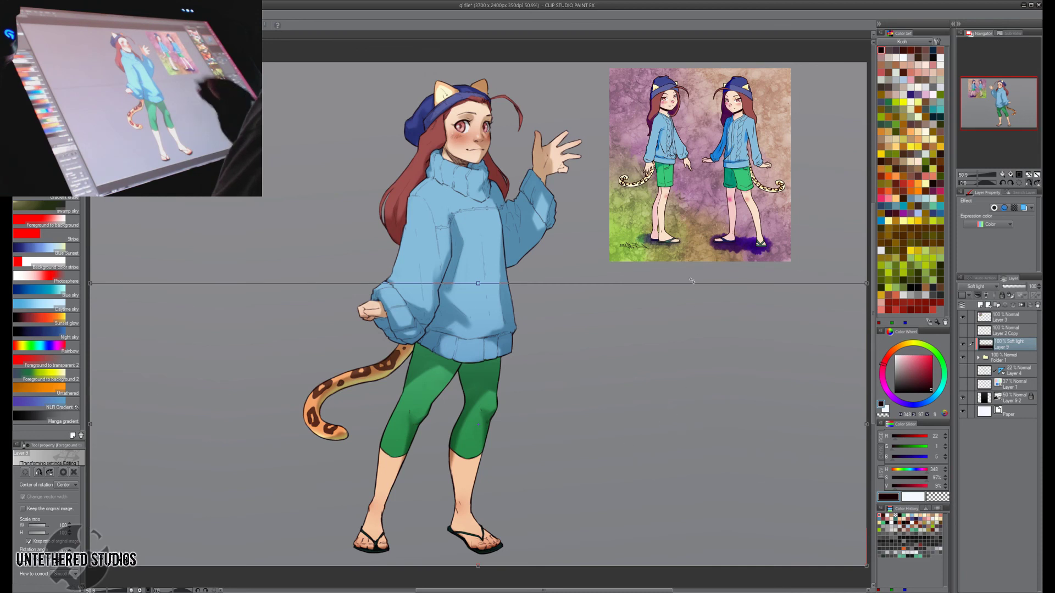
pyautogui.moveTo(691, 280); pyautogui.dragTo(498, 122)
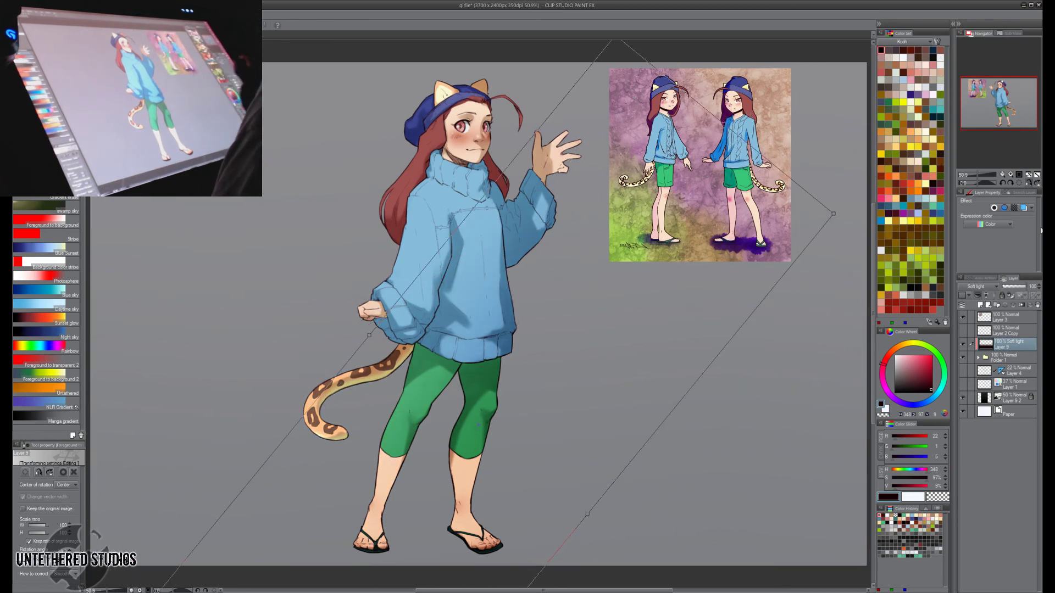
pyautogui.press('Return')
pyautogui.moveTo(1024, 292); pyautogui.dragTo(1019, 292)
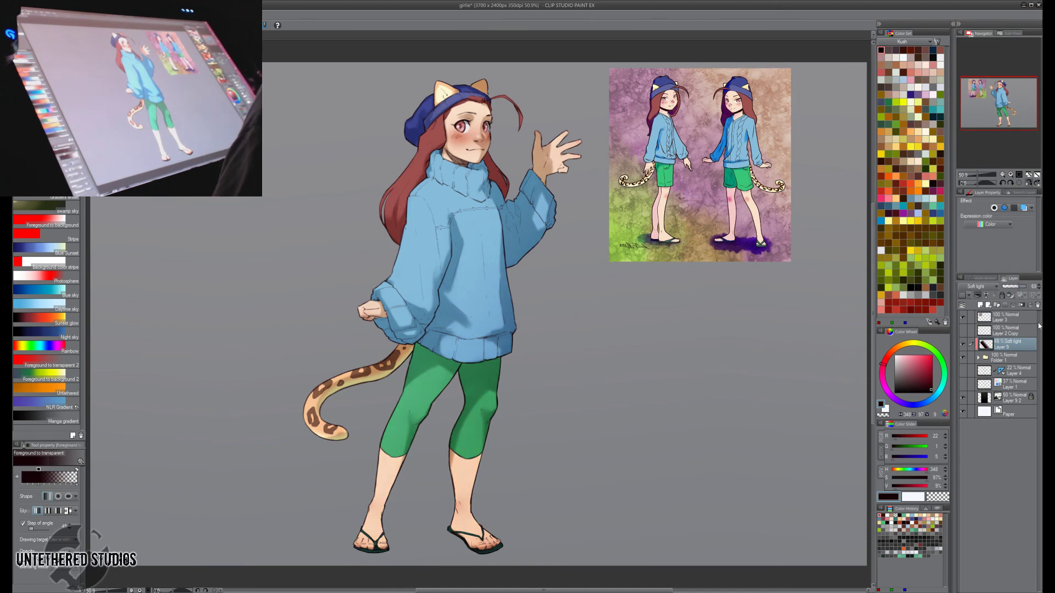
# Create a selection from Folder 1, trim the gradient layer to the character's silhouette, and deselect.
pyautogui.rightClick(998, 356)
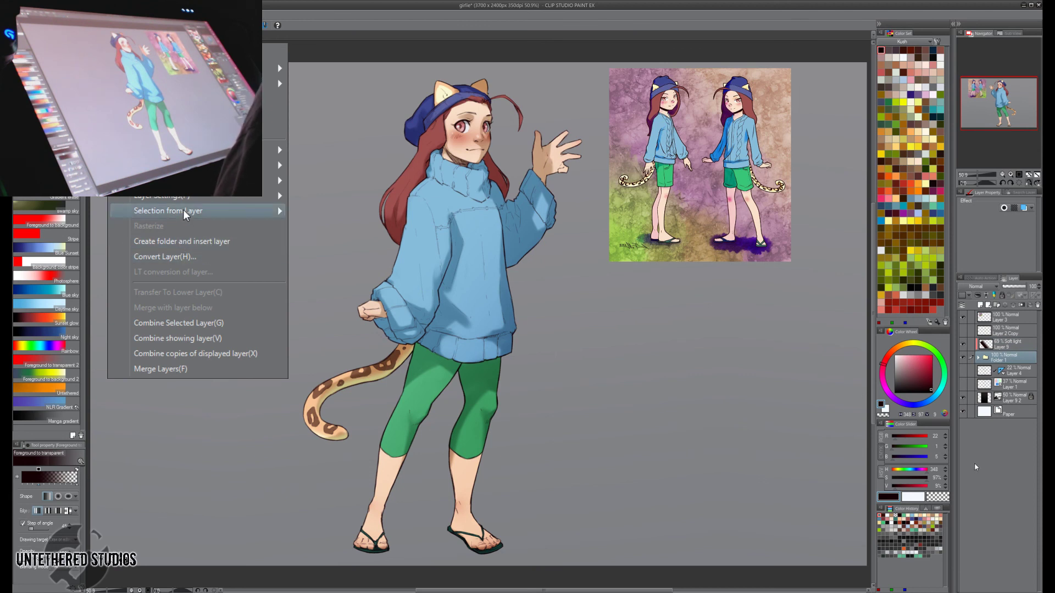
pyautogui.click(916, 443)
pyautogui.keyDown('ctrl'); pyautogui.click(1001, 342); pyautogui.keyUp('ctrl')
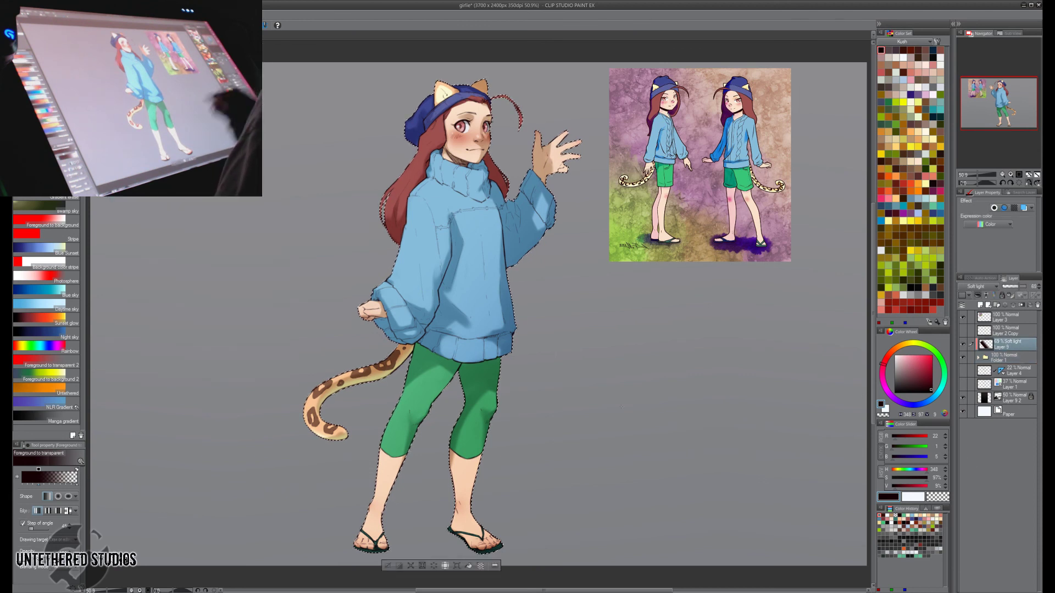
pyautogui.click(388, 566)
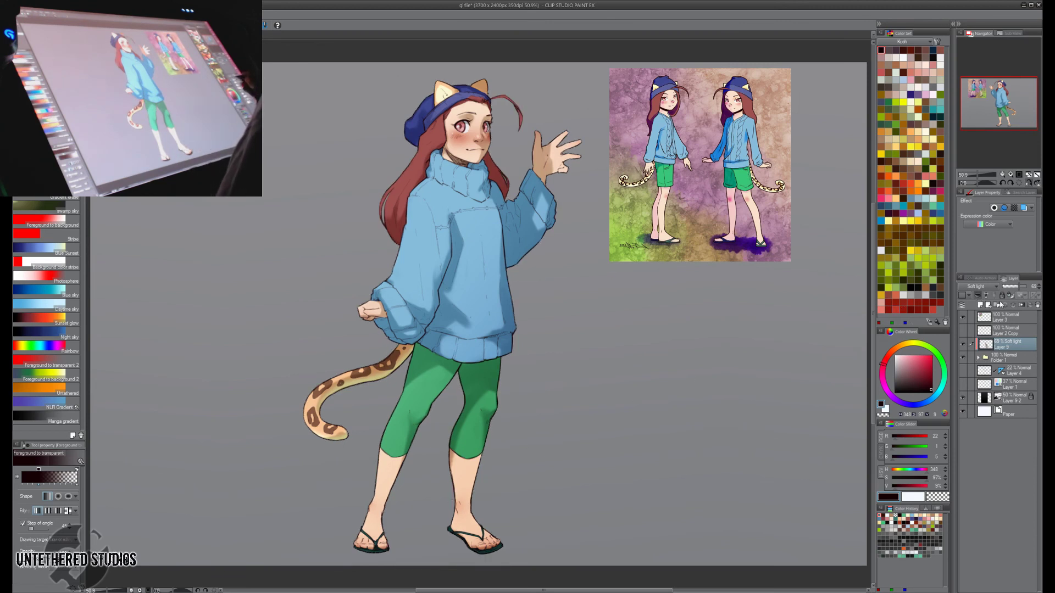
# Move the Soft light gradient layer to the top inside Folder 1 and collapse the folder.
pyautogui.click(980, 358)
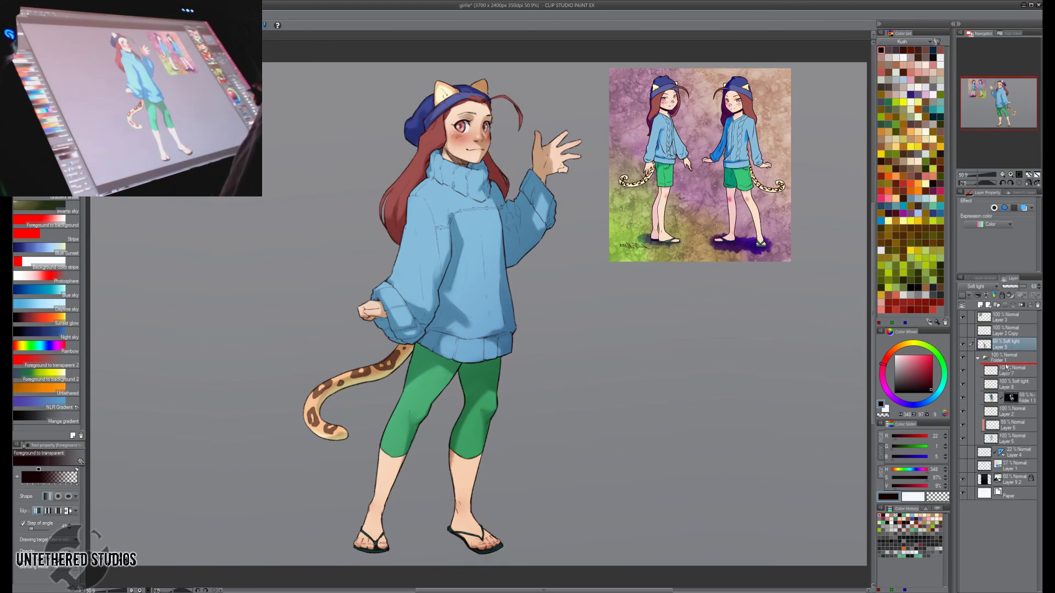
pyautogui.moveTo(1007, 367); pyautogui.dragTo(1005, 366)
pyautogui.click(985, 345)
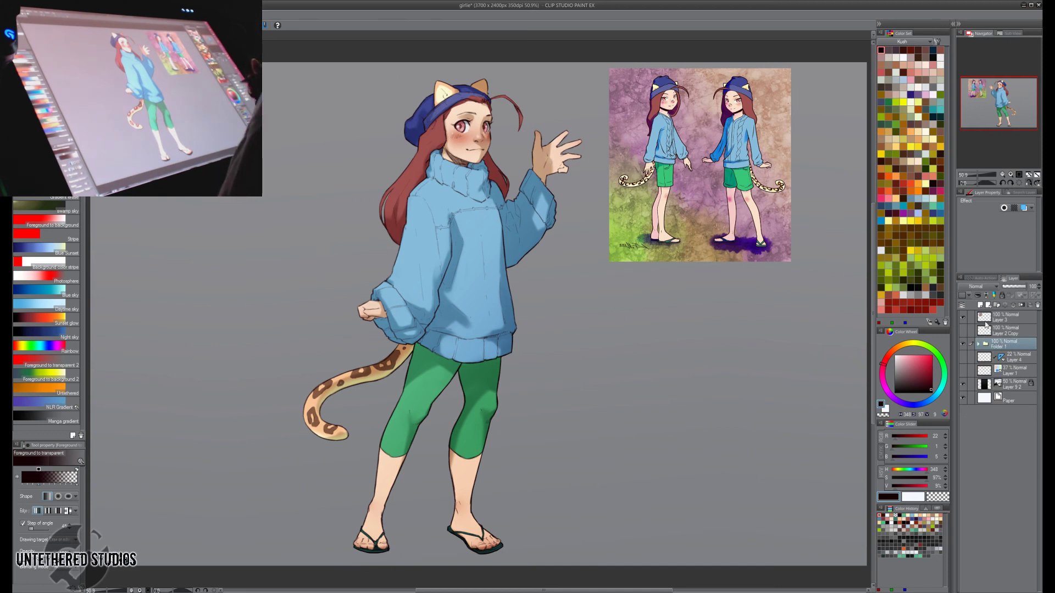
# Add a new layer above Folder 1, clip it to the folder and set its blending to Lighten.
pyautogui.click(982, 305)
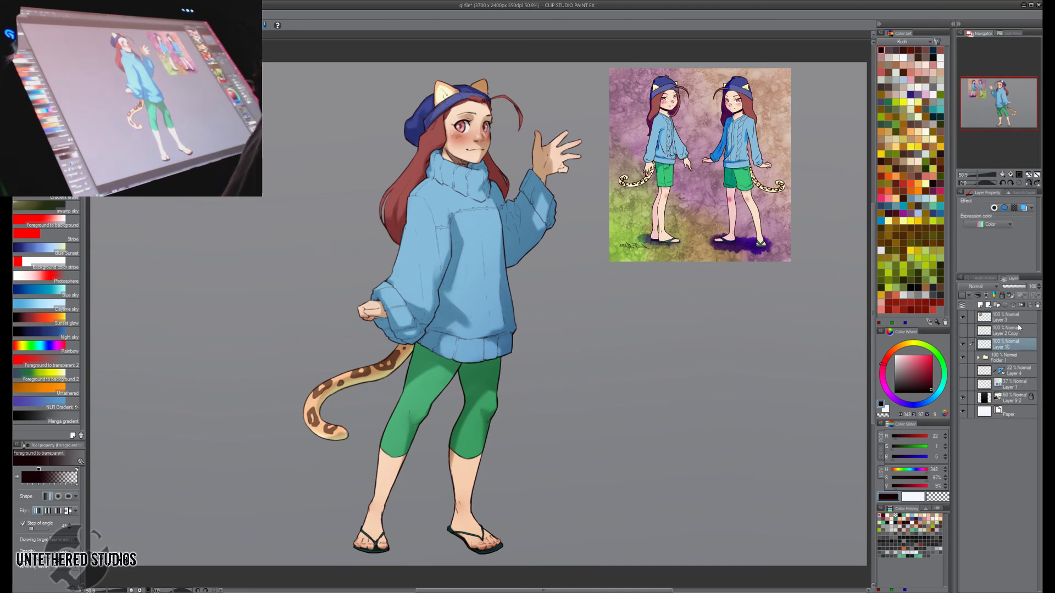
pyautogui.click(988, 287)
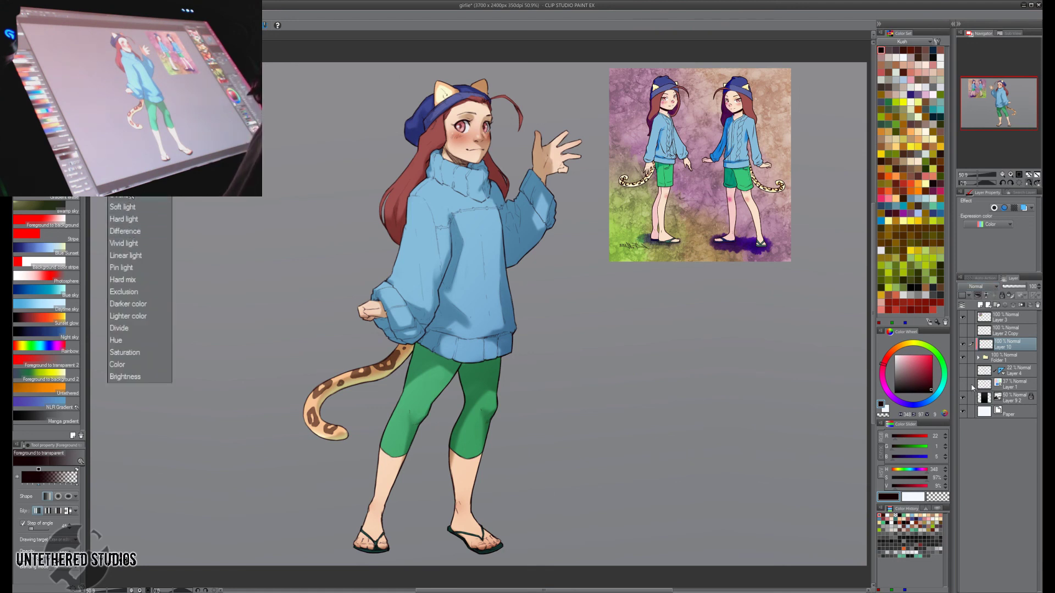
pyautogui.click(973, 345)
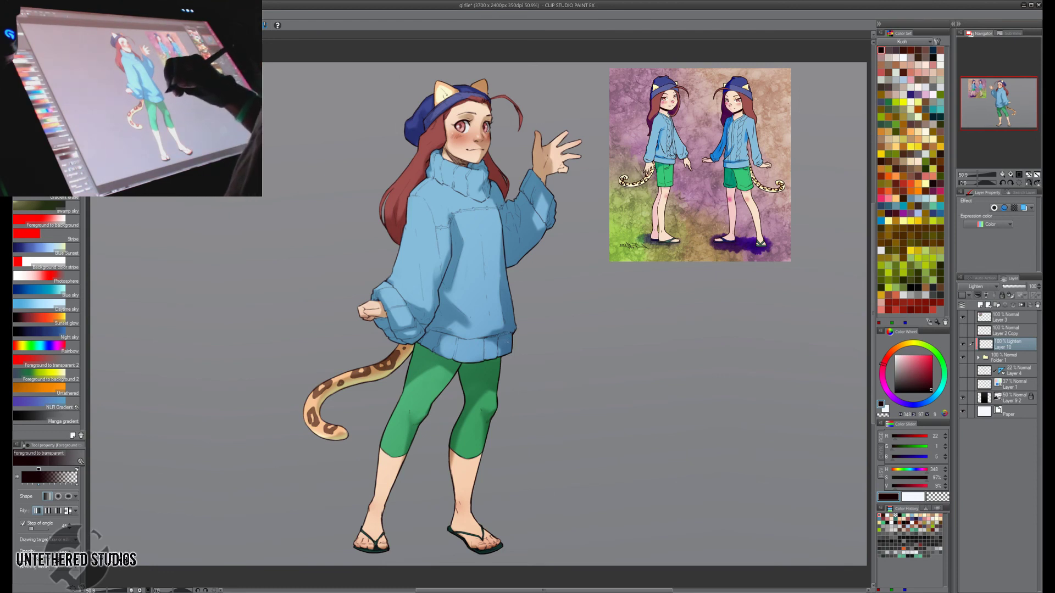
# Sample the sweater's shadow blue, enlarge the brush to size 120, and paint the leg and foot below the raised hand.
pyautogui.keyDown('alt'); pyautogui.click(507, 344); pyautogui.keyUp('alt')
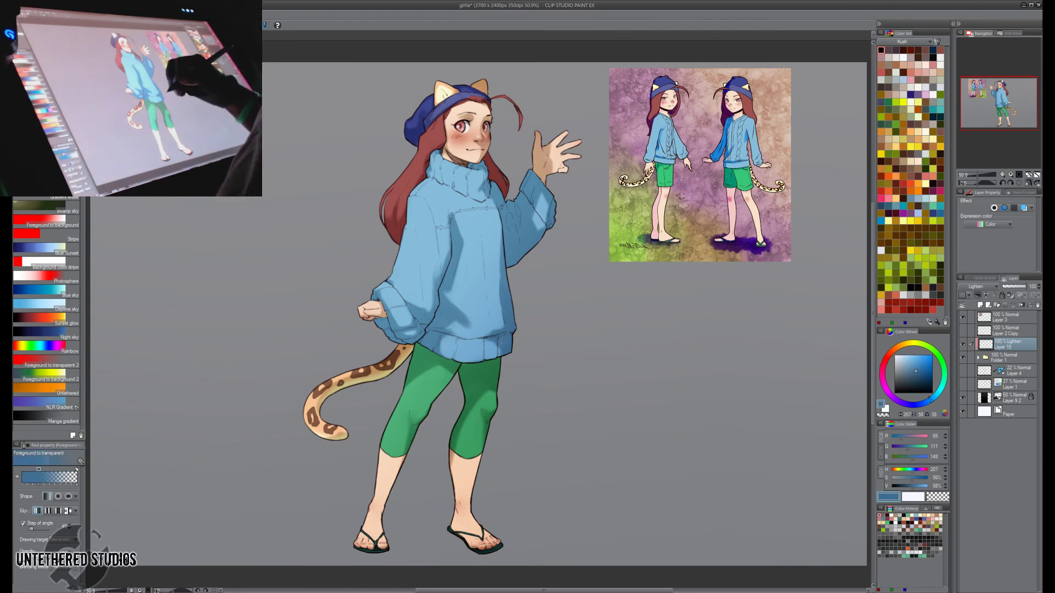
pyautogui.press('b')
pyautogui.press(']')
pyautogui.press(']')
pyautogui.press(']')
pyautogui.press(']')
pyautogui.press(']')
pyautogui.press(']')
pyautogui.press(']')
pyautogui.press(']')
pyautogui.press(']')
pyautogui.press(']')
pyautogui.press(']')
pyautogui.press(']')
pyautogui.press(']')
pyautogui.moveTo(494, 364)
pyautogui.mouseDown()
pyautogui.moveTo(462, 397)
pyautogui.moveTo(446, 435)
pyautogui.moveTo(500, 412)
pyautogui.moveTo(450, 513)
pyautogui.moveTo(461, 547)
pyautogui.moveTo(479, 528)
pyautogui.moveTo(503, 540)
pyautogui.mouseUp()
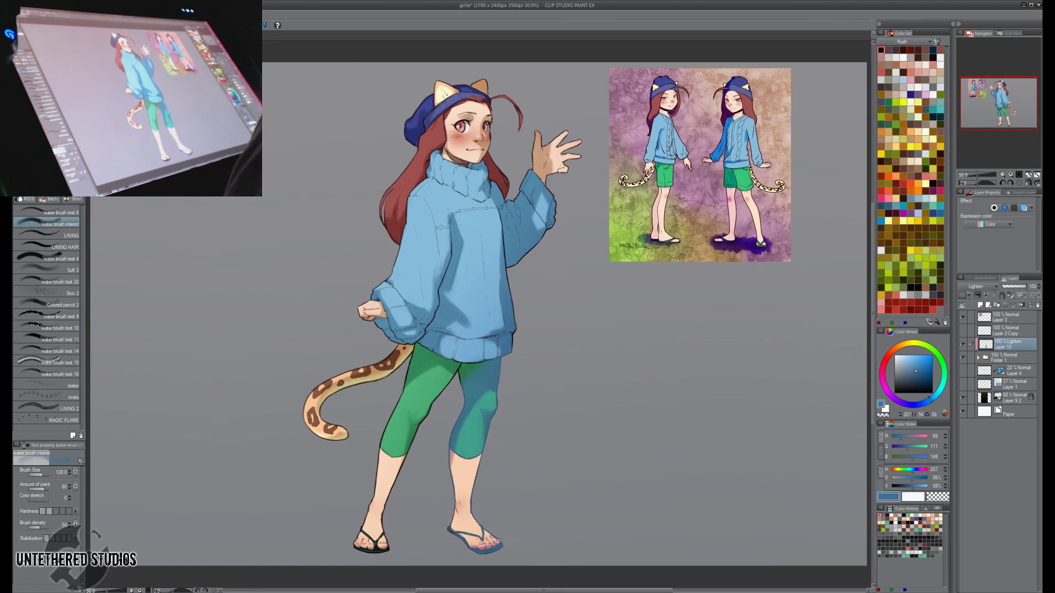
# Enlarge the brush to size 150 and repaint the leg and foot below the raised hand in dark red-brown on the Lighten layer.
pyautogui.click(903, 50)
pyautogui.press(']')
pyautogui.moveTo(503, 378)
pyautogui.mouseDown()
pyautogui.moveTo(471, 481)
pyautogui.moveTo(487, 378)
pyautogui.mouseUp()
pyautogui.moveTo(454, 530); pyautogui.dragTo(498, 550)
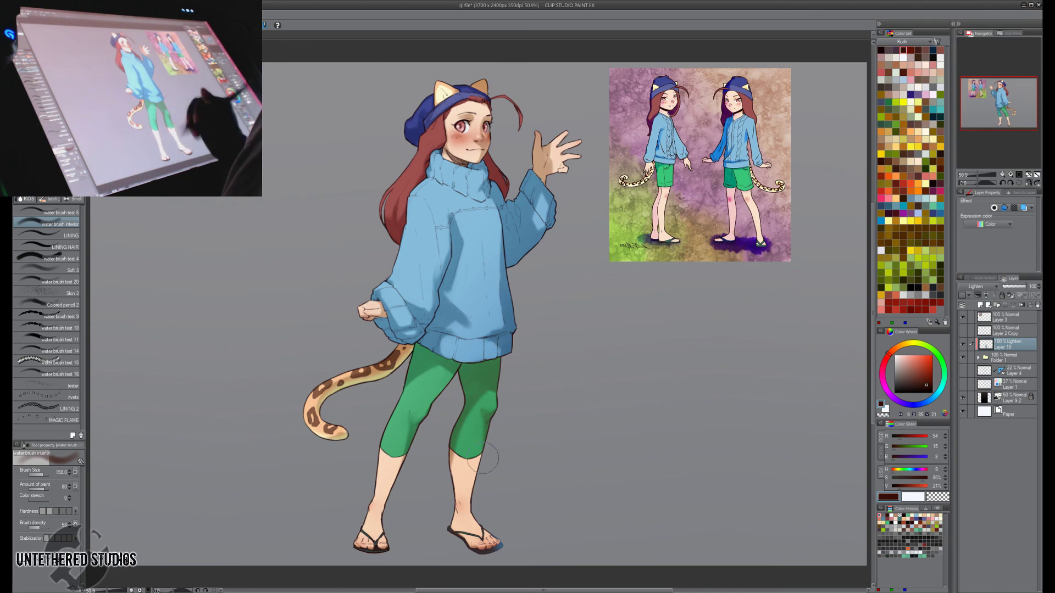
# Choose a dark red, brush it over the whole character's line art on the Lighten layer, and compare with the layer hidden.
pyautogui.click(932, 50)
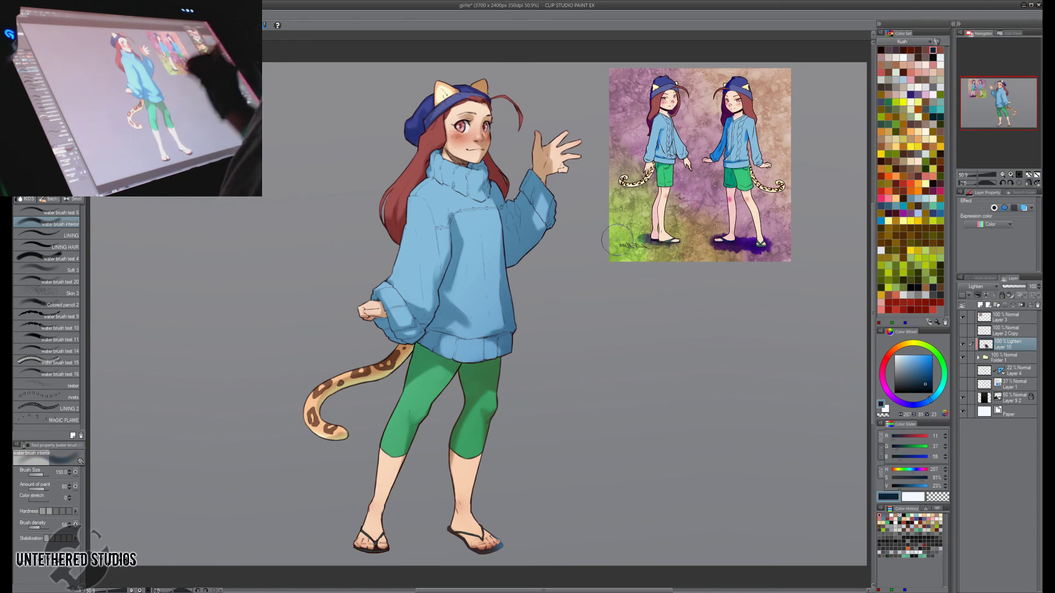
pyautogui.click(918, 206)
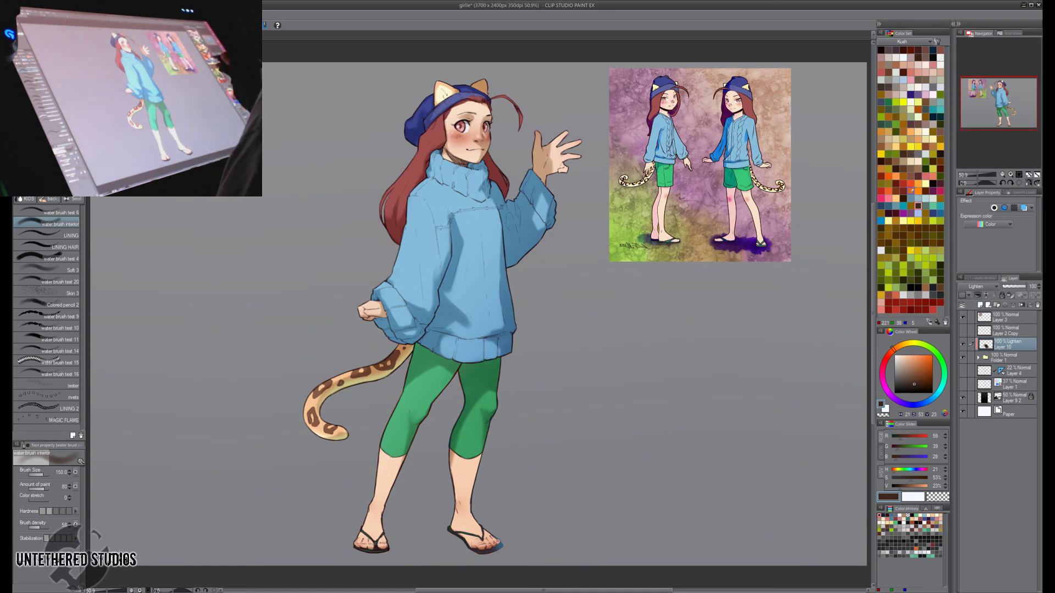
pyautogui.click(896, 183)
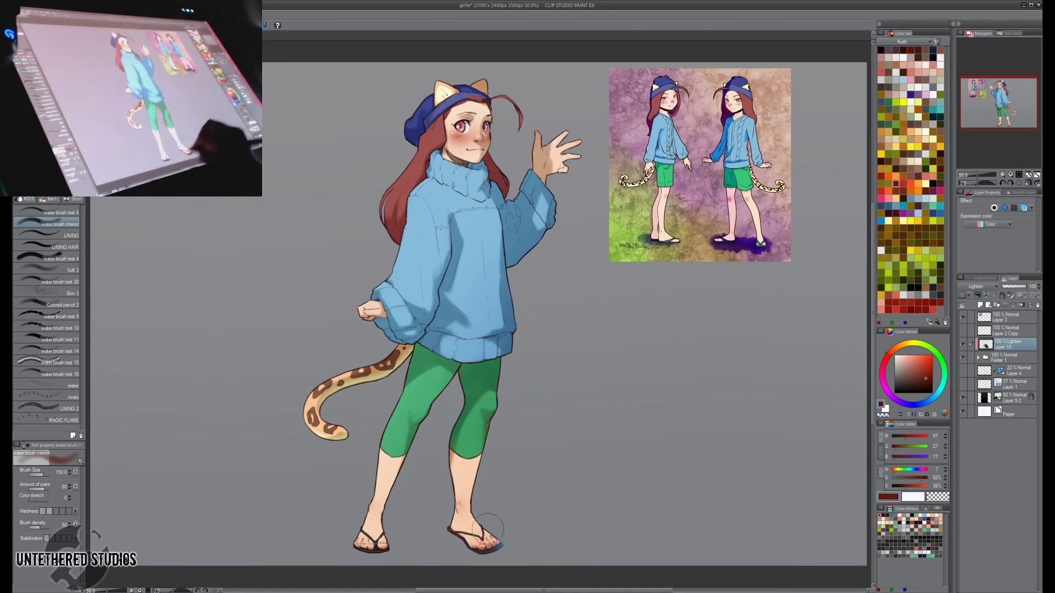
pyautogui.moveTo(490, 529); pyautogui.dragTo(468, 545)
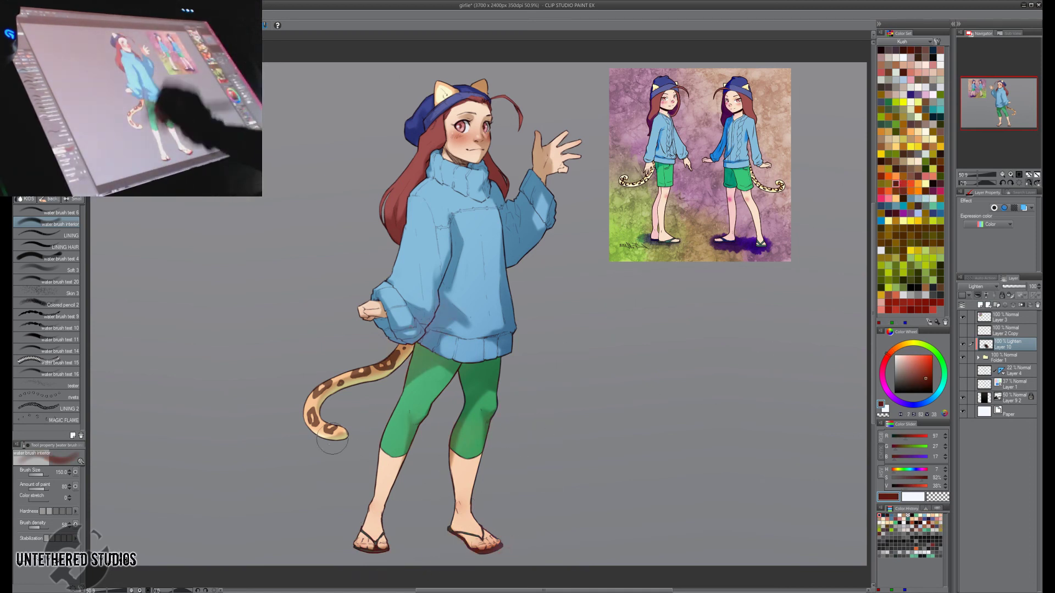
pyautogui.moveTo(405, 142)
pyautogui.mouseDown()
pyautogui.moveTo(438, 96)
pyautogui.moveTo(478, 82)
pyautogui.mouseUp()
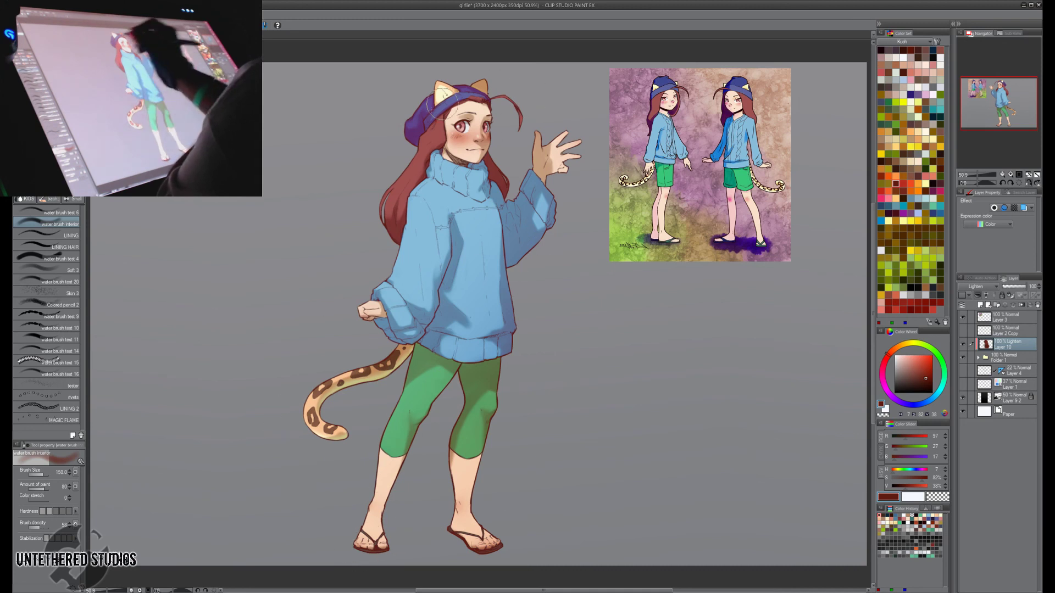
pyautogui.click(962, 345)
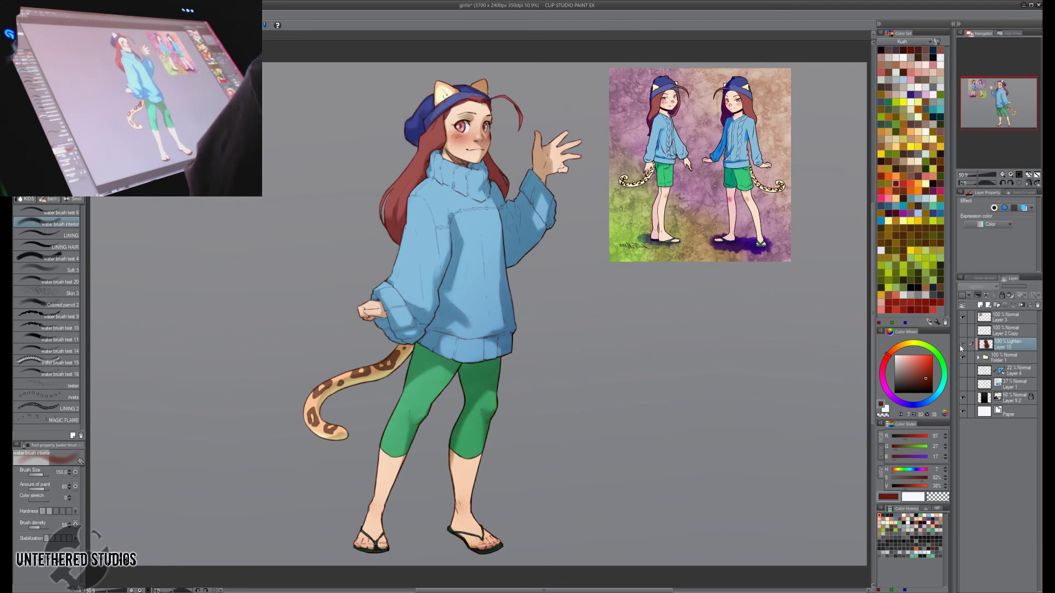
pyautogui.click(962, 346)
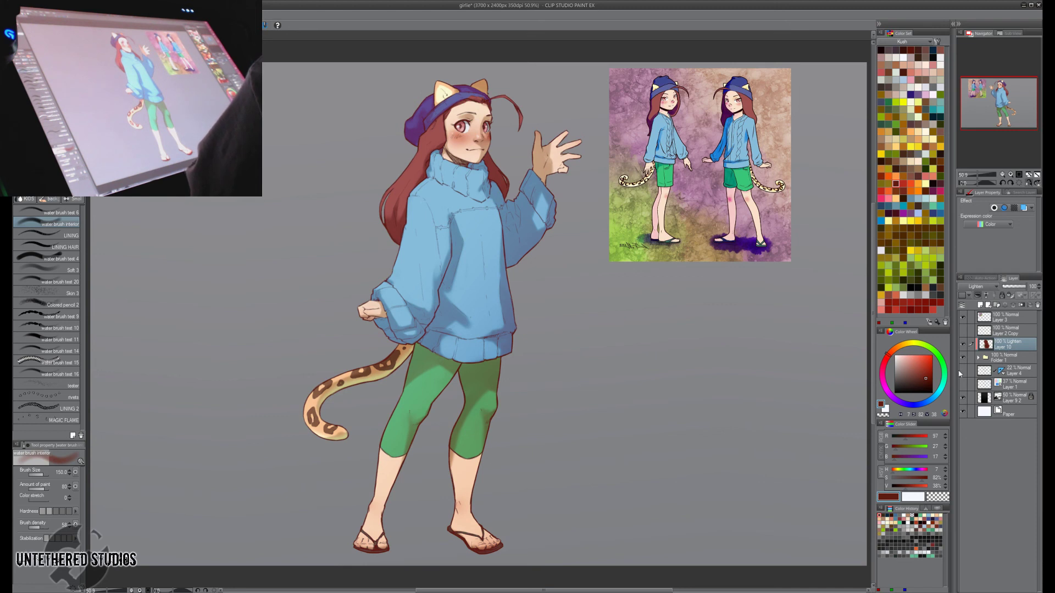
# Try filling the whole Lighten layer with a saturated purple, a muted purple and a very dark purple.
pyautogui.moveTo(886, 357); pyautogui.dragTo(887, 391)
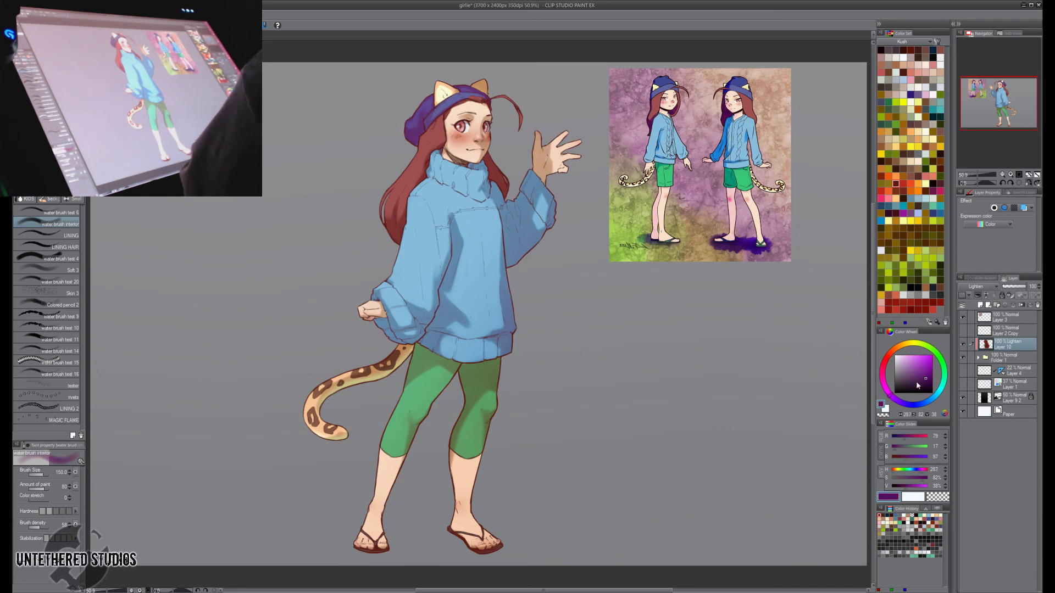
pyautogui.hotkey('alt', 'BackSpace')
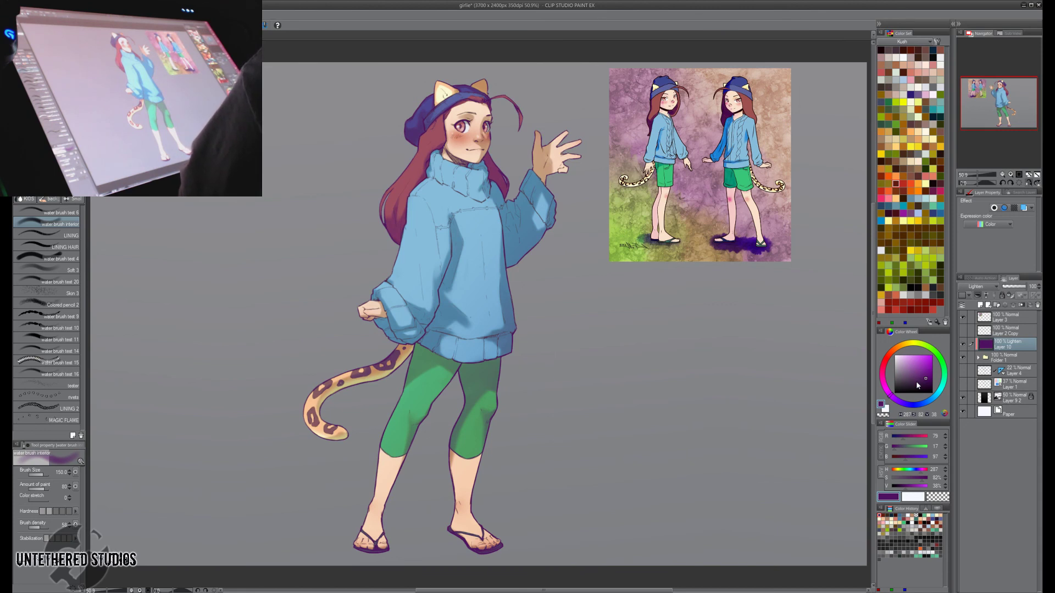
pyautogui.click(910, 378)
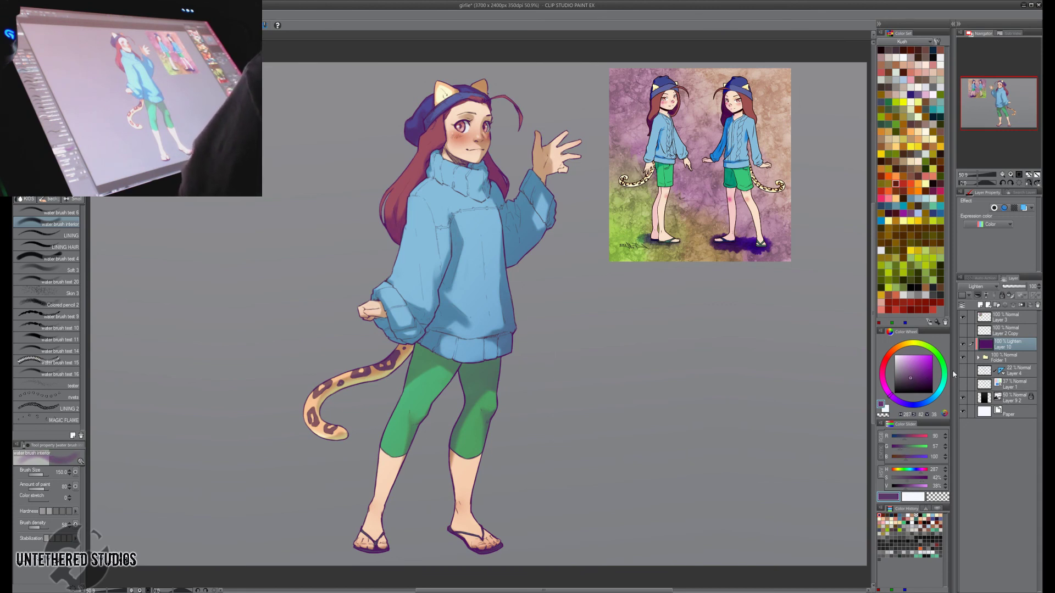
pyautogui.hotkey('alt', 'BackSpace')
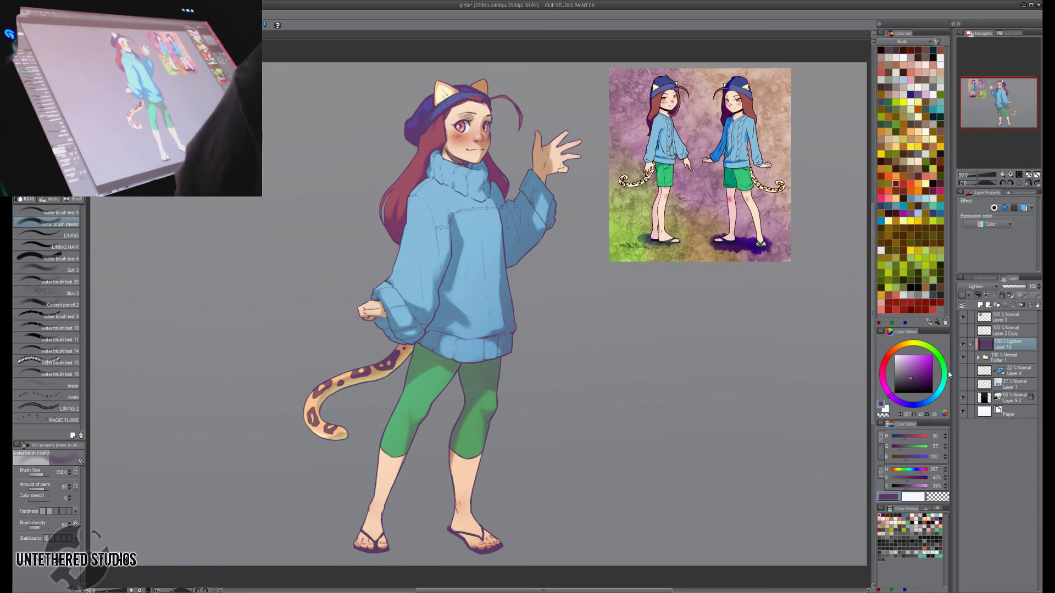
pyautogui.click(916, 384)
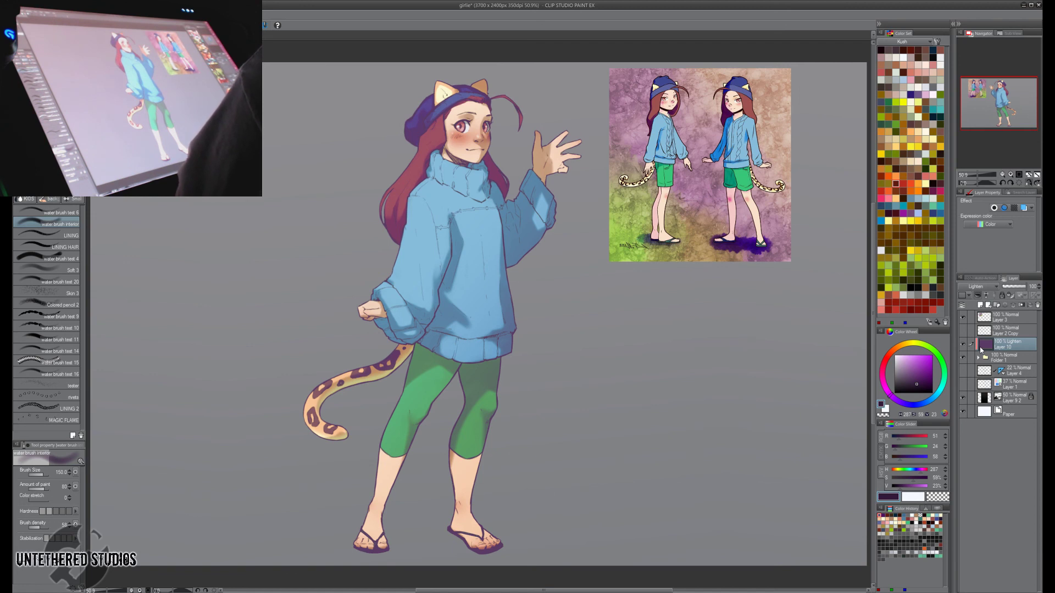
pyautogui.hotkey('alt', 'Delete')
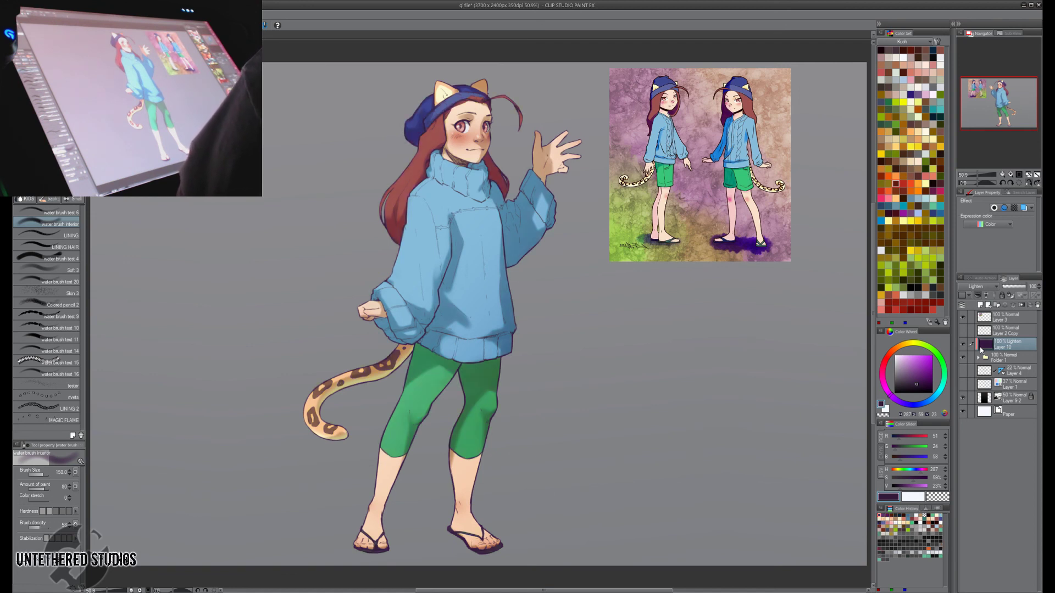
# Fill the Lighten layer with a medium-dark purple and compare the line art with the layer hidden and shown.
pyautogui.click(918, 379)
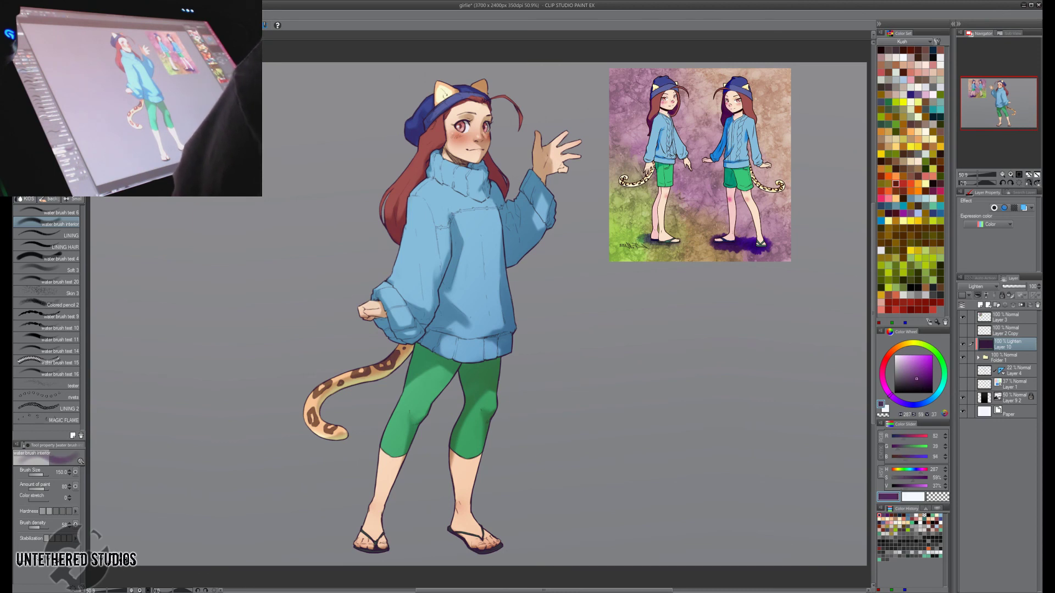
pyautogui.hotkey('alt', 'BackSpace')
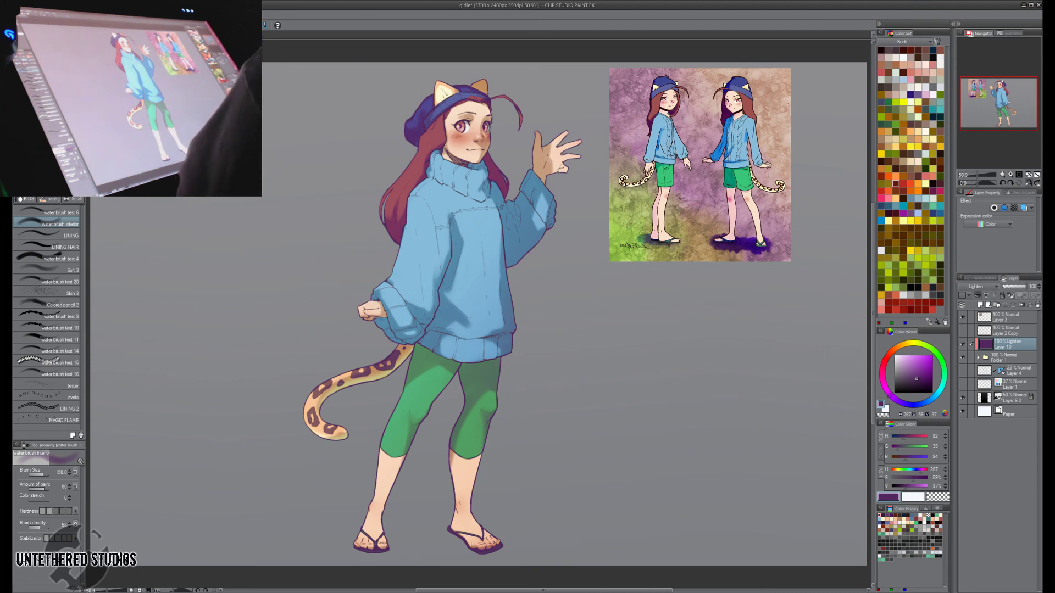
pyautogui.click(964, 345)
pyautogui.click(963, 345)
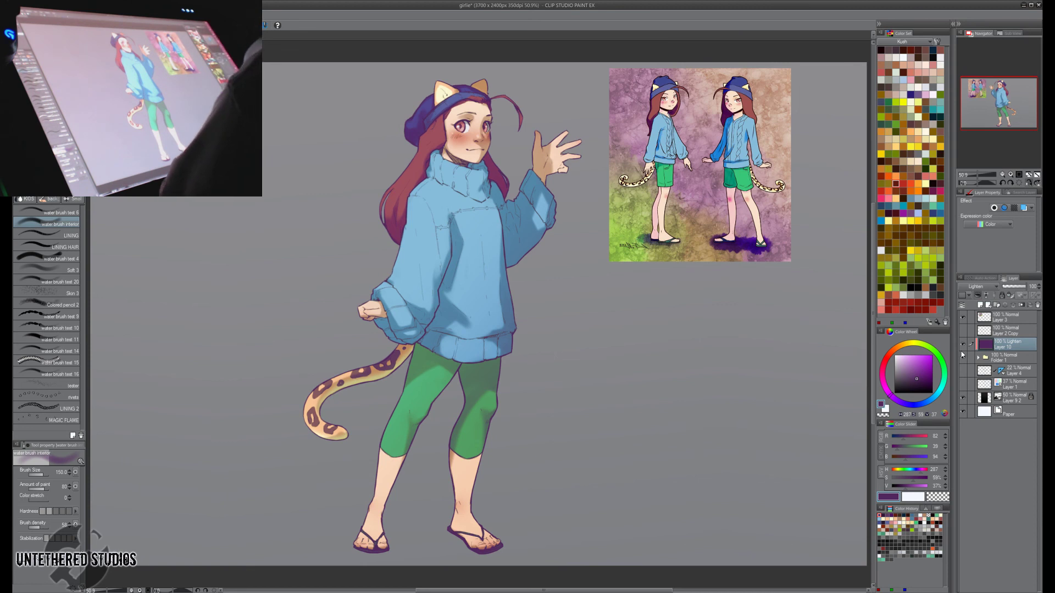
pyautogui.click(38, 15)
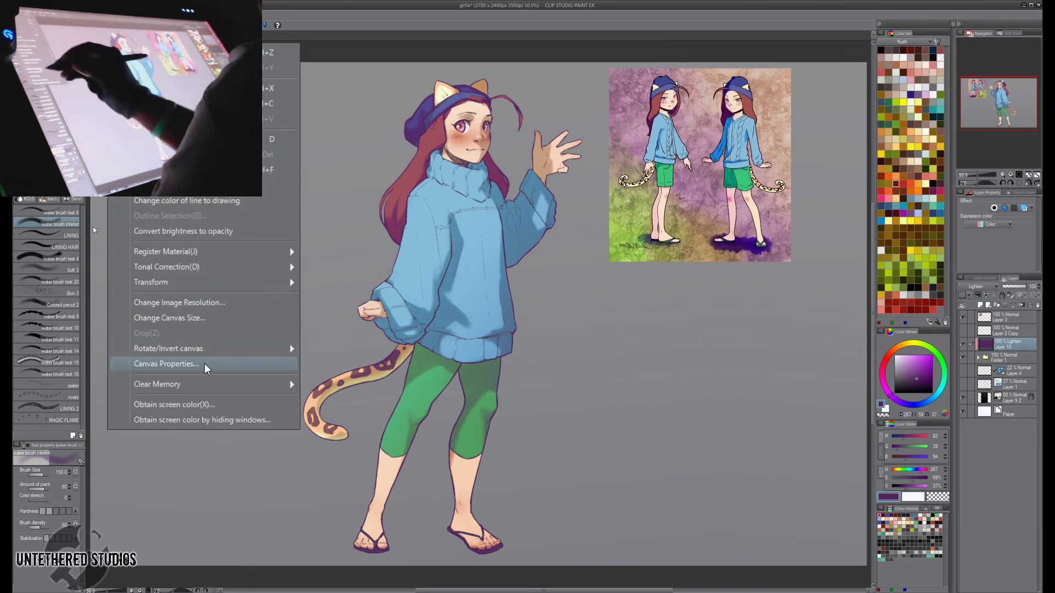
pyautogui.click(200, 318)
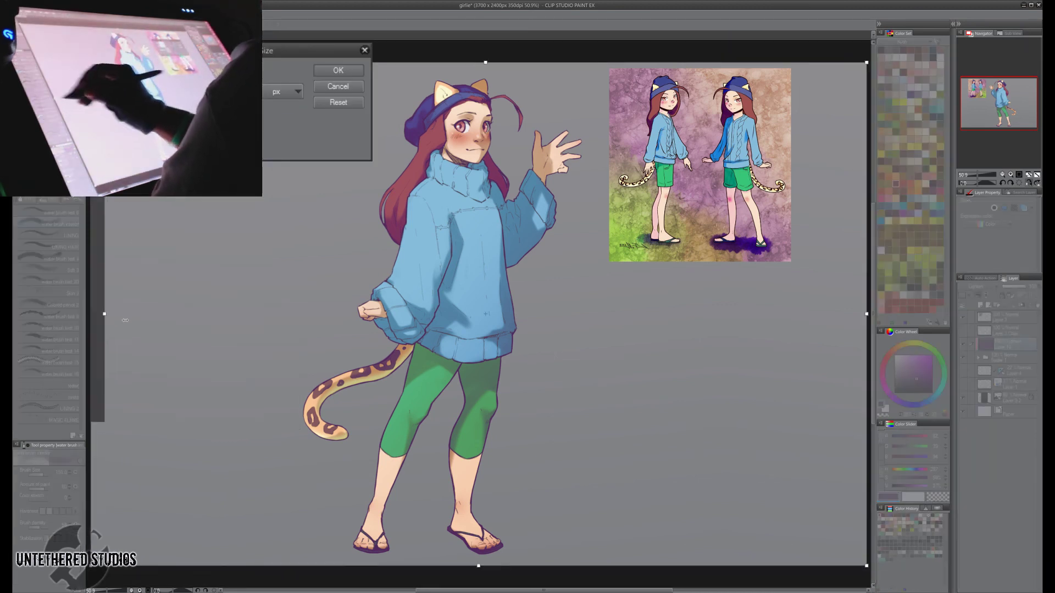
pyautogui.moveTo(125, 320); pyautogui.dragTo(279, 349)
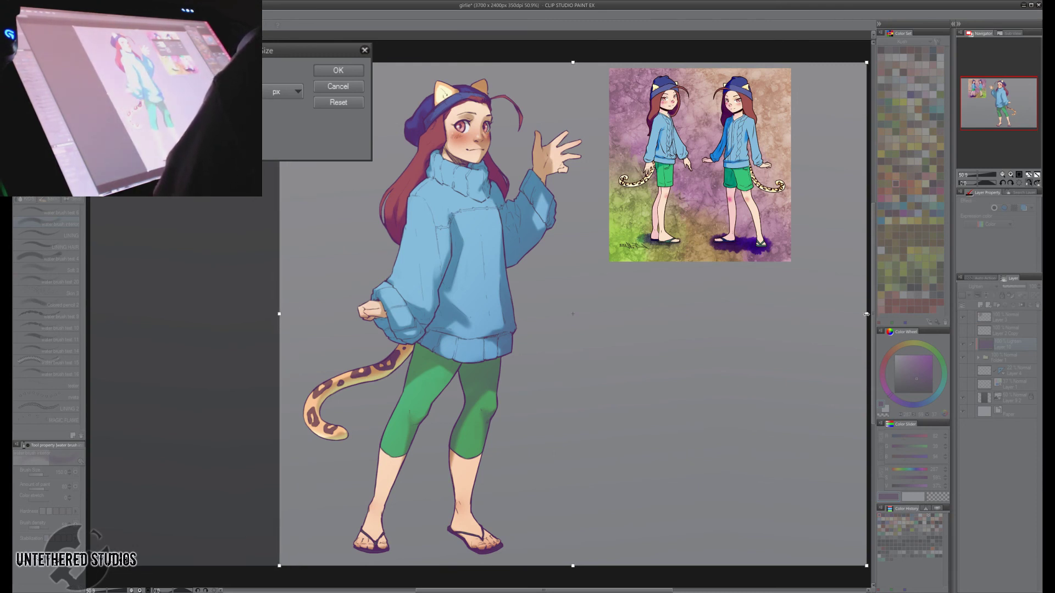
pyautogui.moveTo(867, 313); pyautogui.dragTo(595, 335)
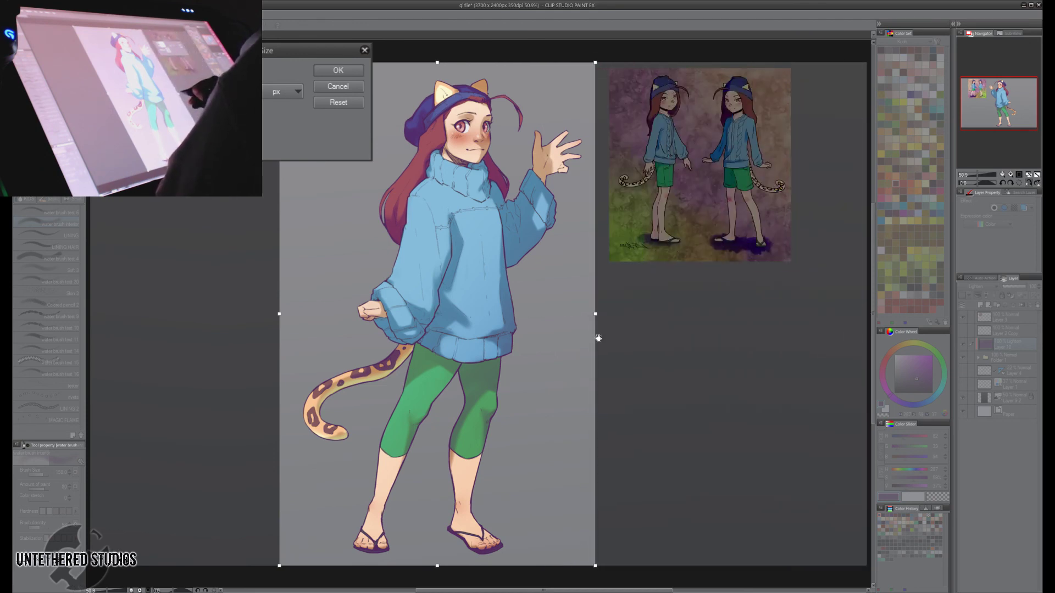
pyautogui.click(338, 86)
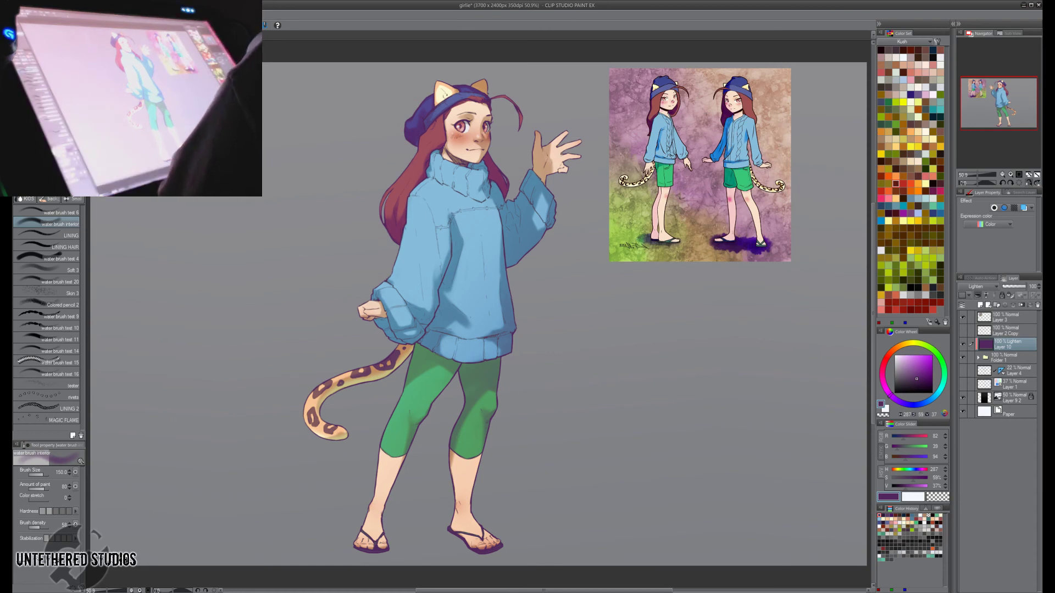
# Convert Folder 1 and its clipped Lighten layer into one combined layer while keeping the originals, and hide both originals.
pyautogui.click(971, 357)
pyautogui.rightClick(1012, 346)
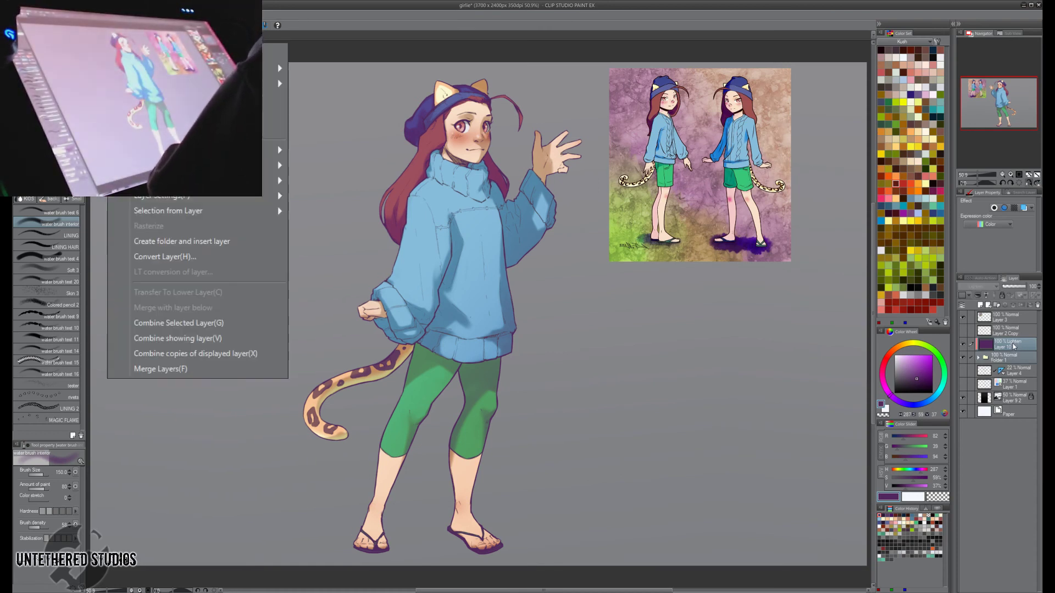
pyautogui.press('h')
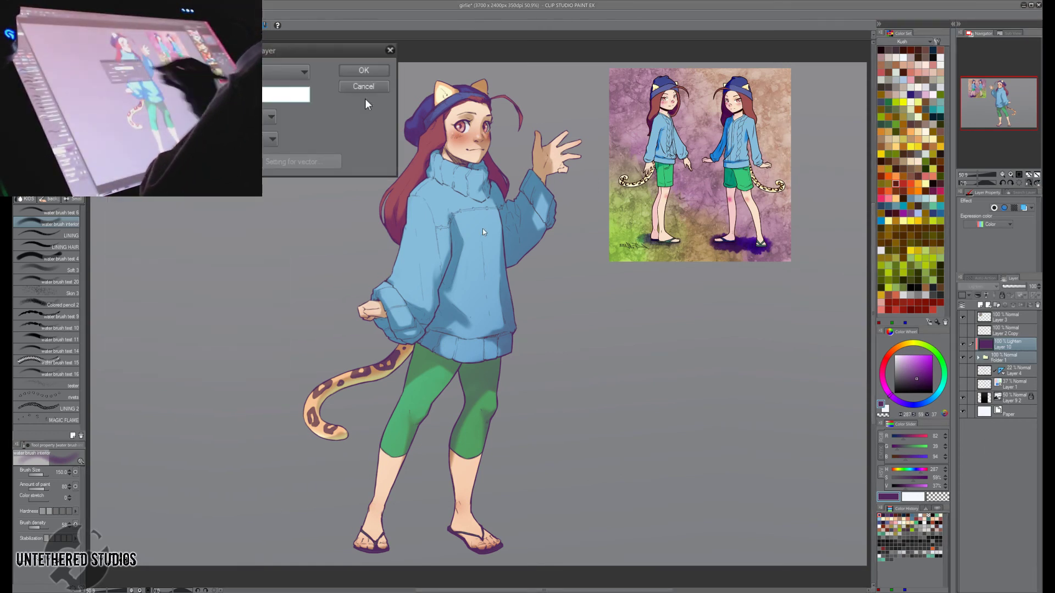
pyautogui.press('Return')
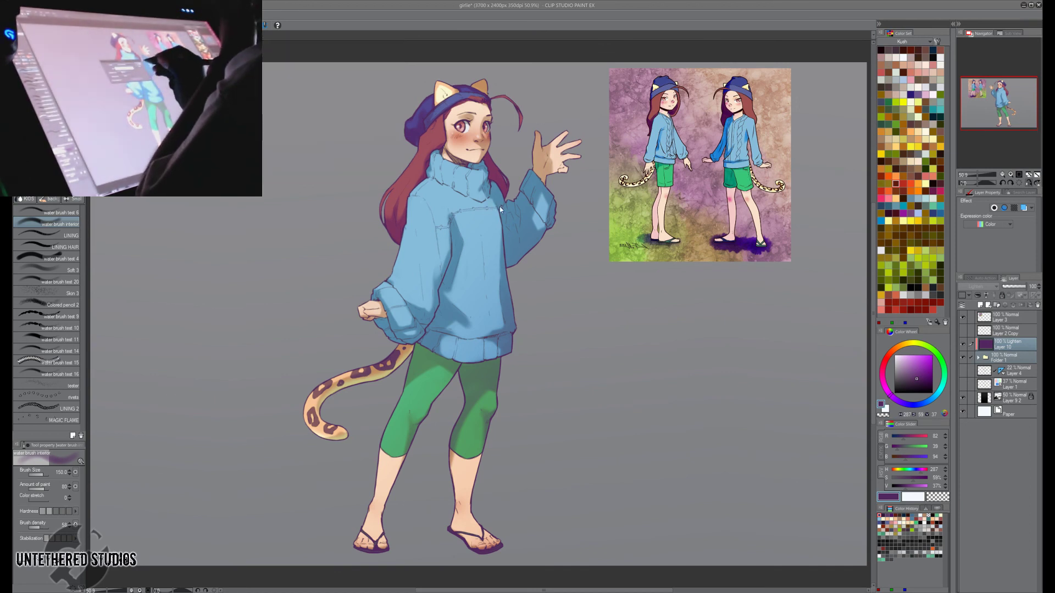
pyautogui.click(963, 371)
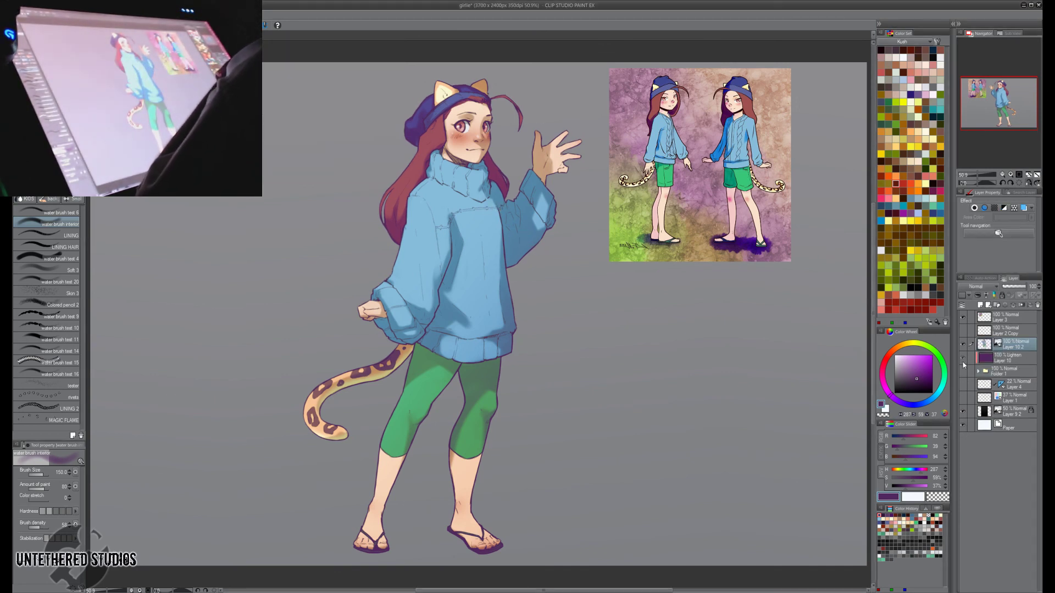
pyautogui.click(963, 358)
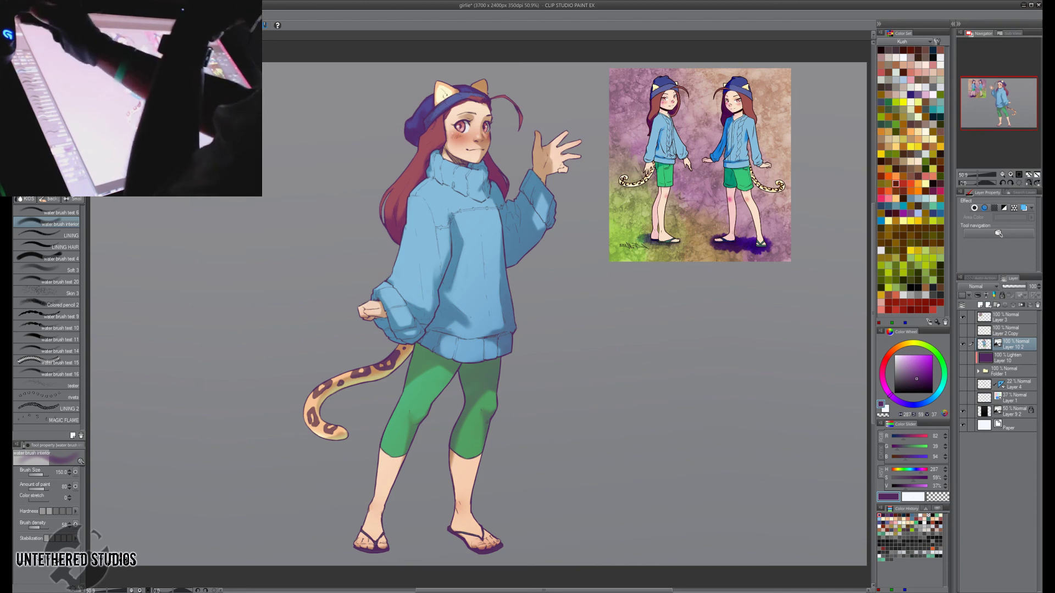
# Change the canvas size to 2400 px wide by 3700 px high.
pyautogui.click(44, 15)
pyautogui.click(243, 319)
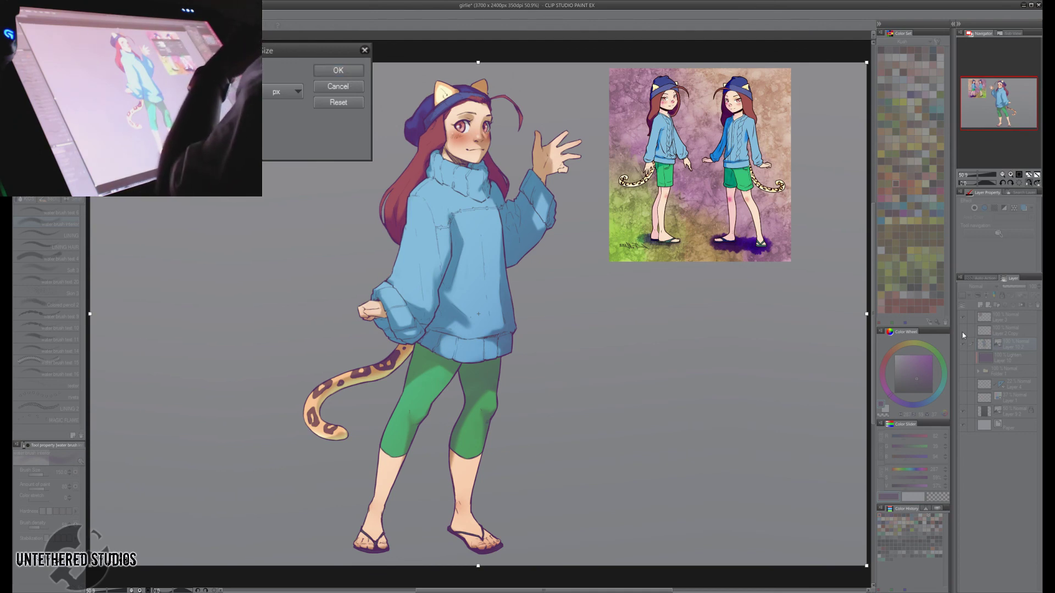
pyautogui.write('2400')
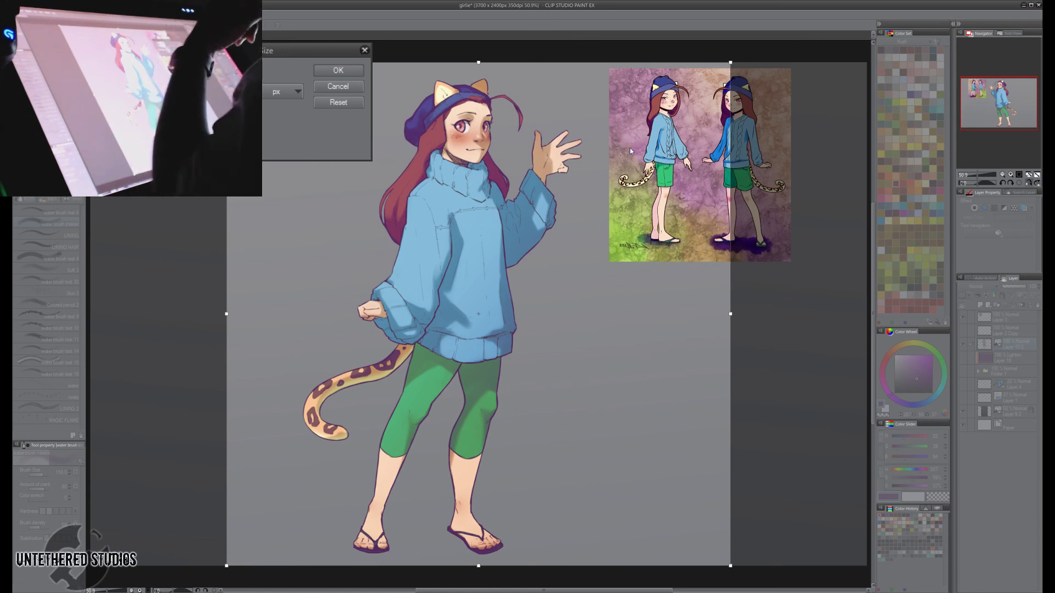
pyautogui.press('Tab')
pyautogui.write('350')
pyautogui.press('BackSpace')
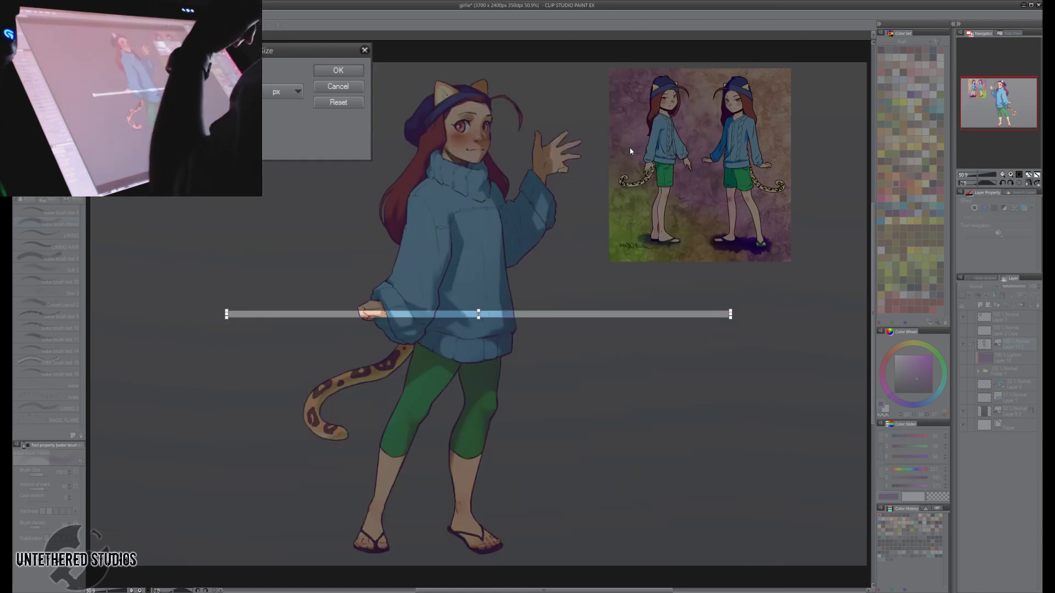
pyautogui.write('00')
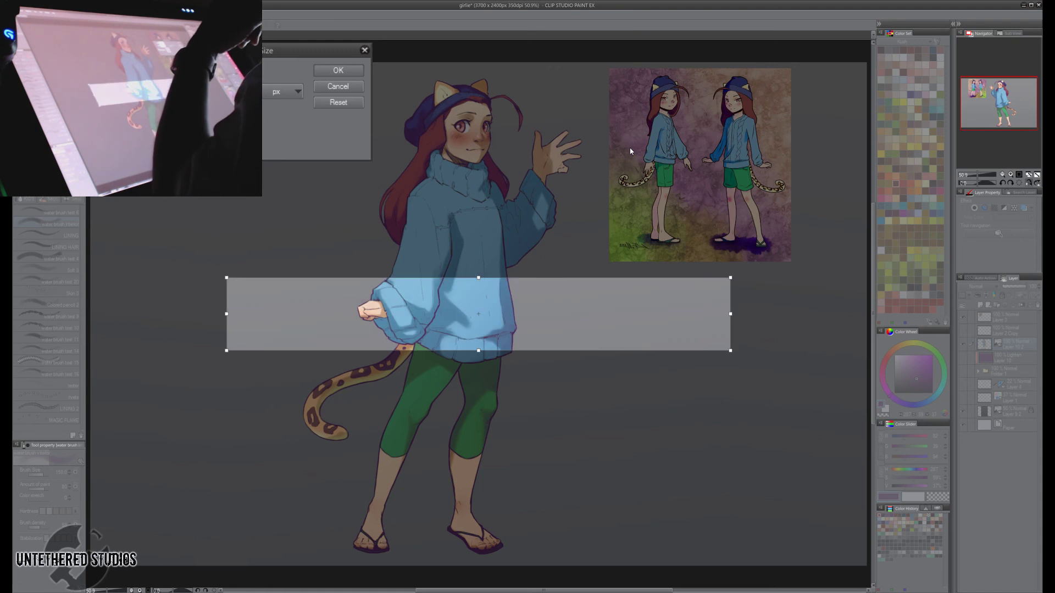
pyautogui.press('BackSpace')
pyautogui.press('BackSpace')
pyautogui.press('BackSpace')
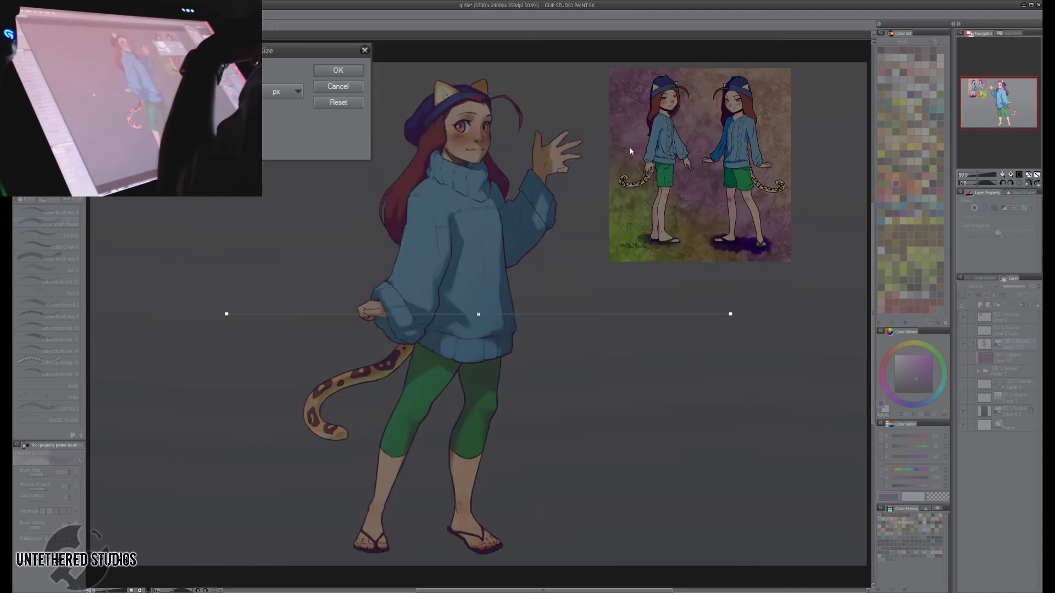
pyautogui.write('000')
pyautogui.press('Return')
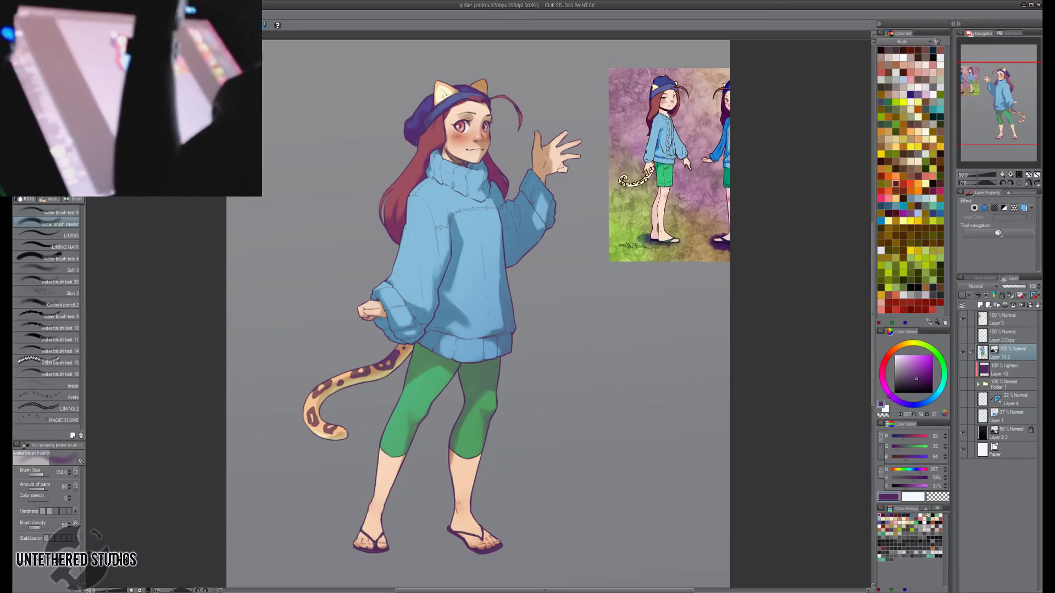
# Move the reference picture on Layer 3 up and to the left so it fits entirely inside the narrower canvas.
pyautogui.click(1020, 323)
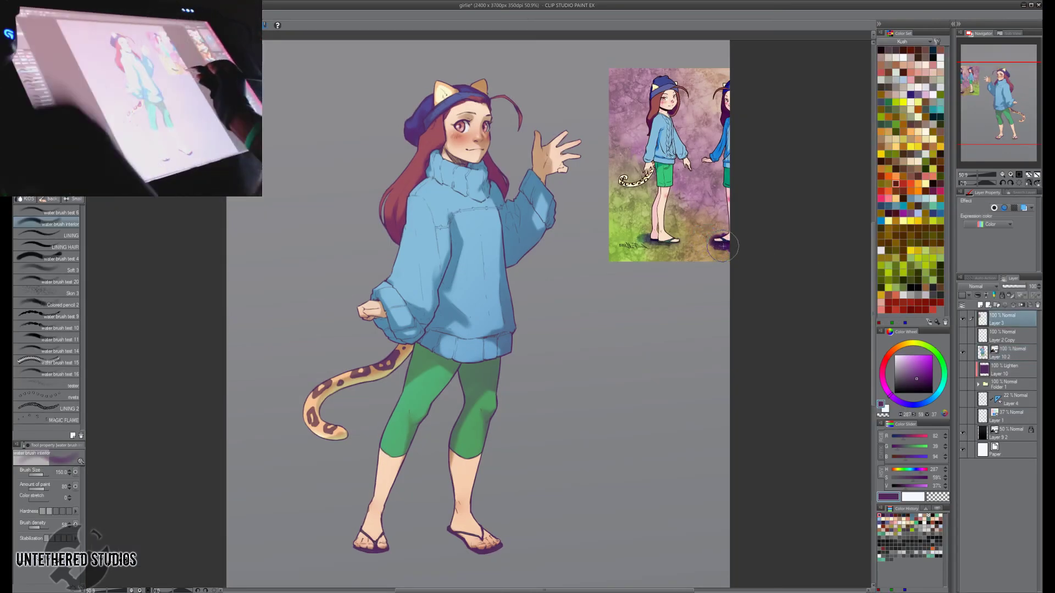
pyautogui.press('k')
pyautogui.moveTo(699, 313); pyautogui.dragTo(633, 290)
pyautogui.press('b')
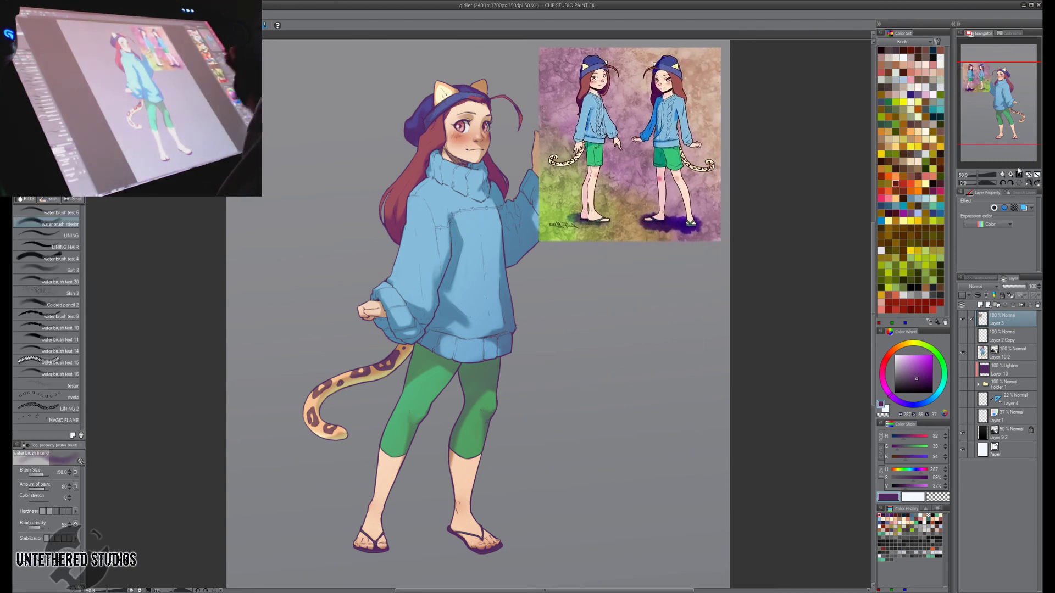
# Move the reference picture on Layer 3 straight up into the canvas's upper-right corner.
pyautogui.hotkey('ctrl', '-')
pyautogui.click(1016, 352)
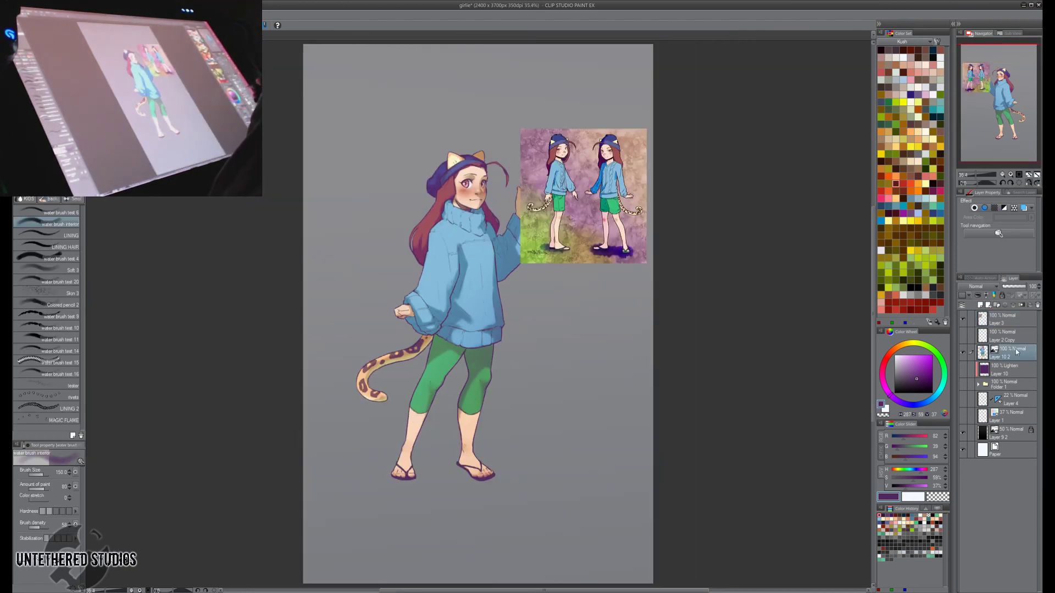
pyautogui.press('k')
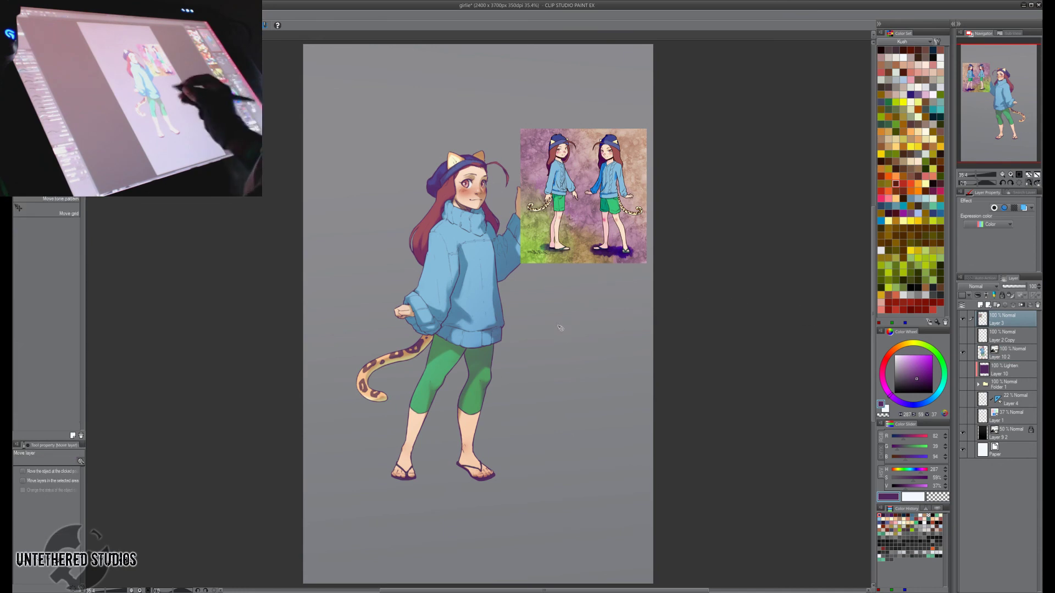
pyautogui.moveTo(571, 349); pyautogui.dragTo(572, 271)
# Enlarge the character on Layer 10 2 to fill most of the canvas height and reposition it near the canvas's centre.
pyautogui.click(1017, 356)
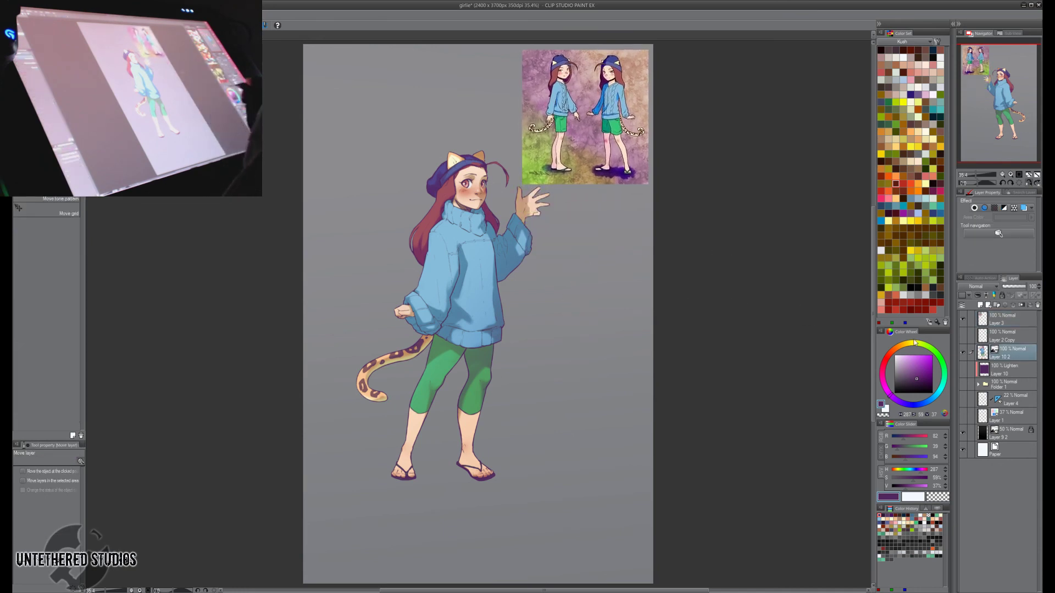
pyautogui.press('o')
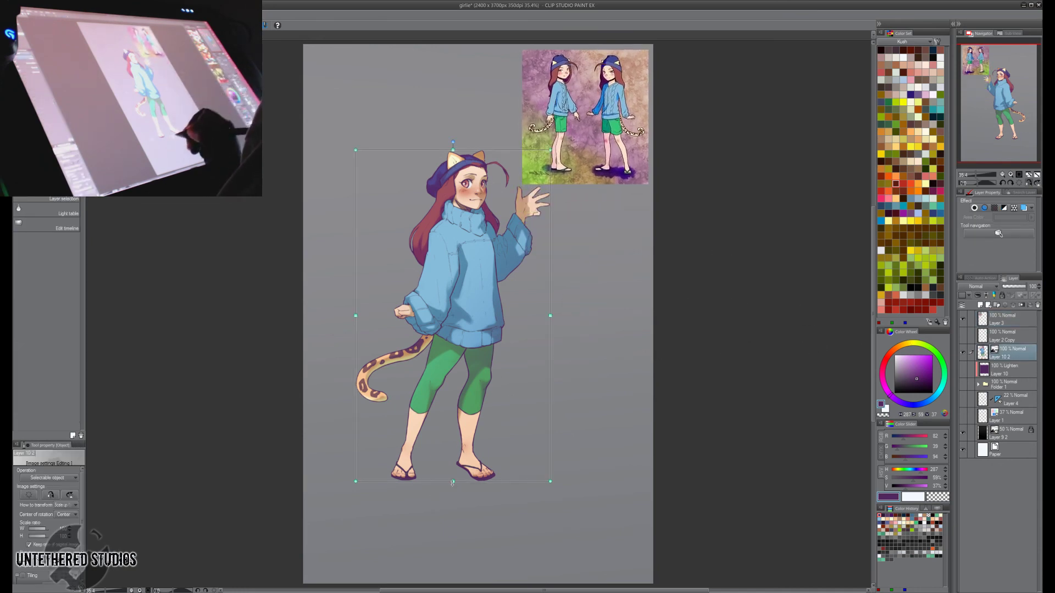
pyautogui.moveTo(453, 483); pyautogui.dragTo(454, 566)
pyautogui.moveTo(472, 453)
pyautogui.mouseDown()
pyautogui.moveTo(469, 438)
pyautogui.moveTo(461, 458)
pyautogui.mouseUp()
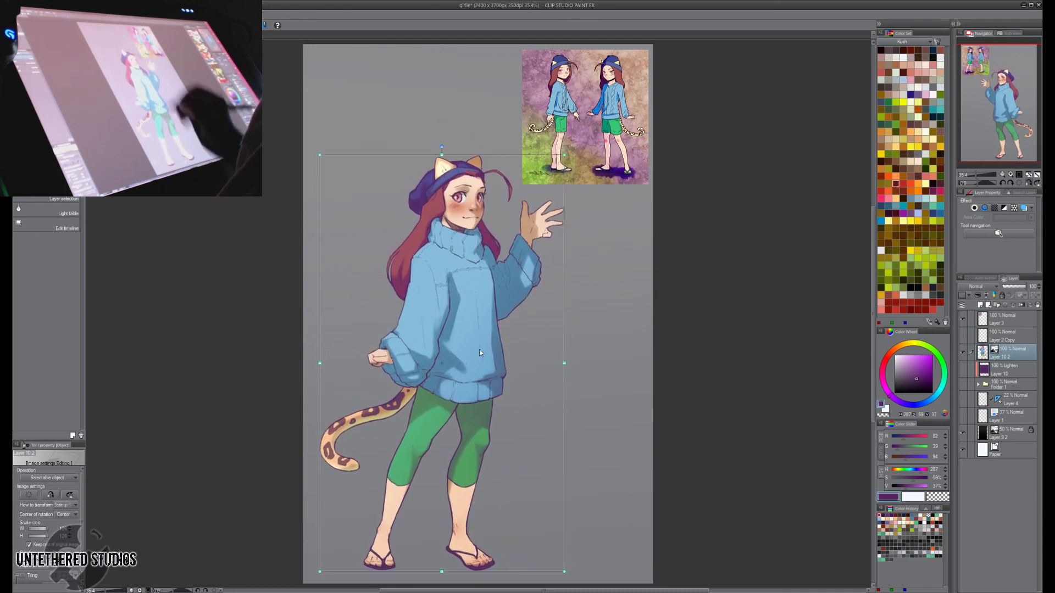
pyautogui.moveTo(442, 155); pyautogui.dragTo(441, 85)
pyautogui.moveTo(496, 388); pyautogui.dragTo(511, 386)
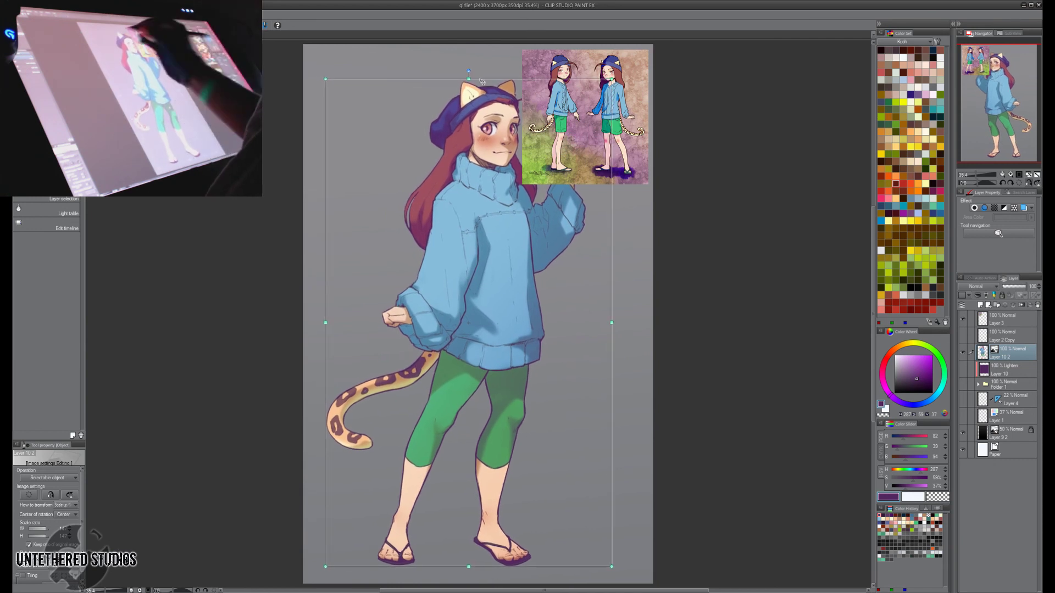
pyautogui.moveTo(469, 79); pyautogui.dragTo(469, 68)
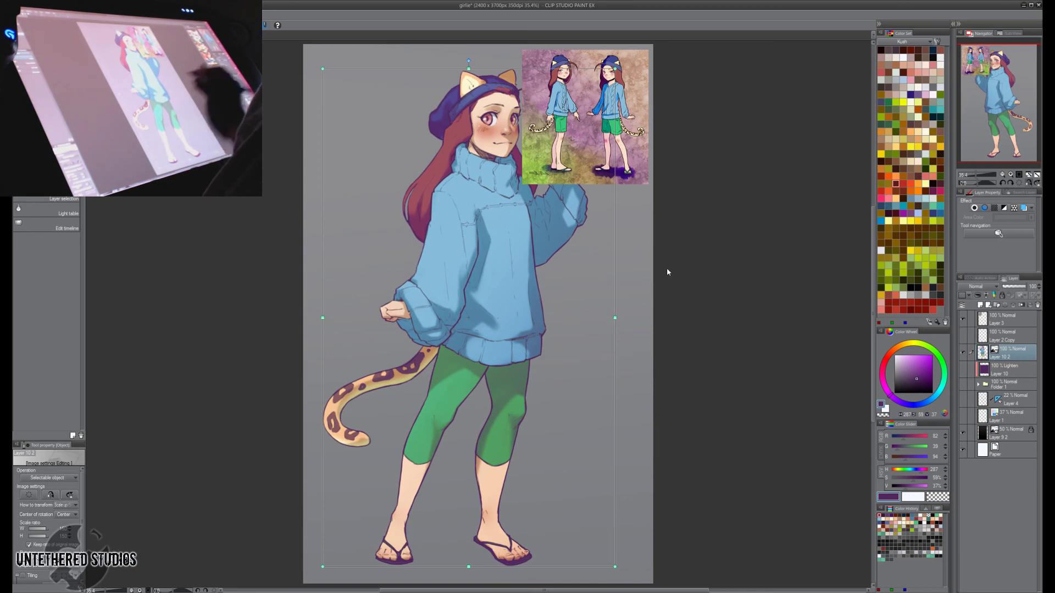
# Crop the reference picture on Layer 3 to its right-hand figure and move it to the canvas's lower-right corner.
pyautogui.click(986, 324)
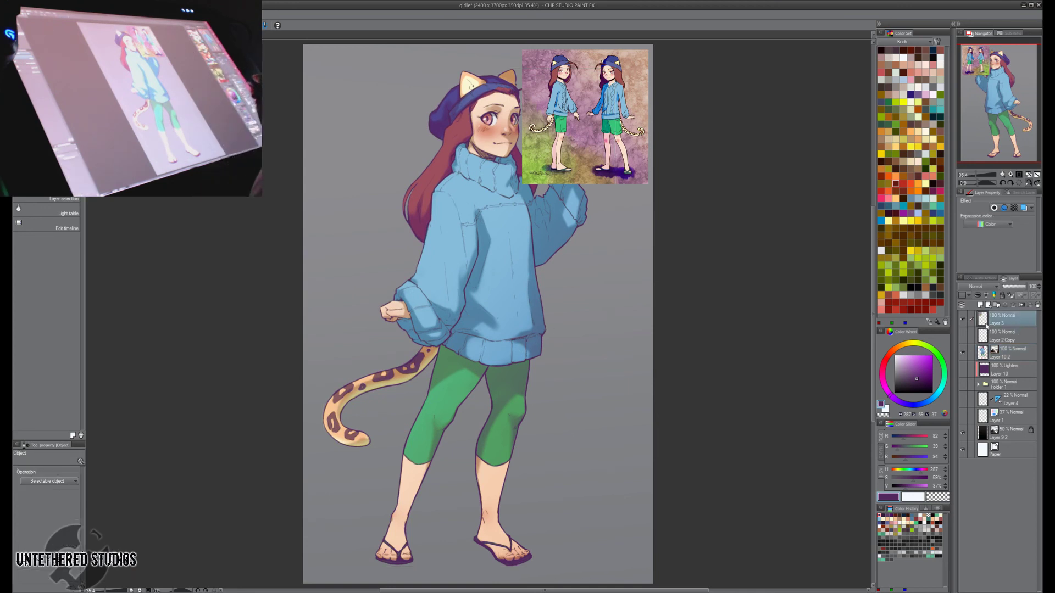
pyautogui.press('m')
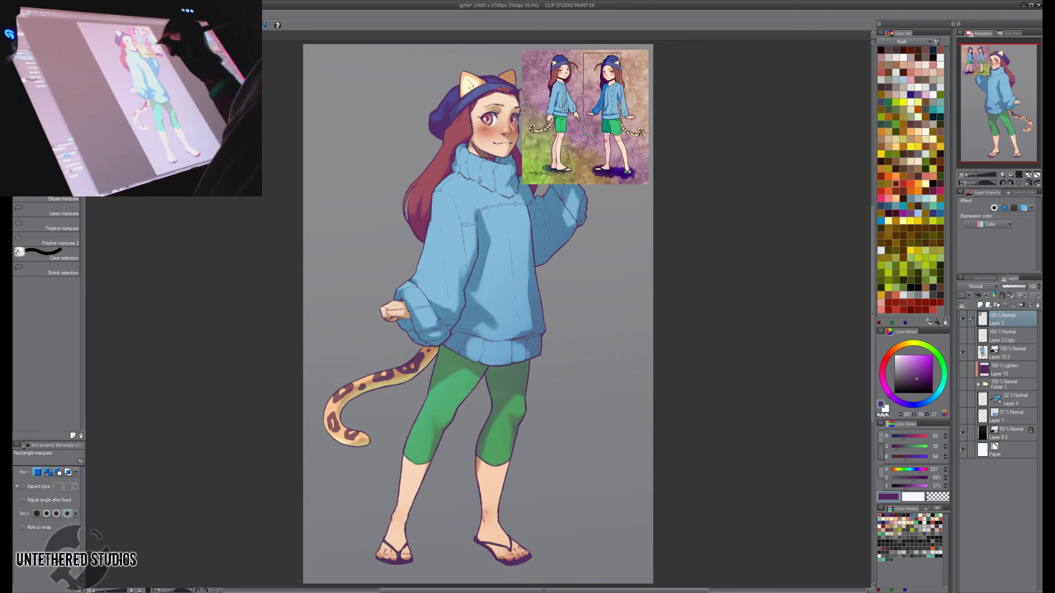
pyautogui.moveTo(583, 53); pyautogui.dragTo(647, 181)
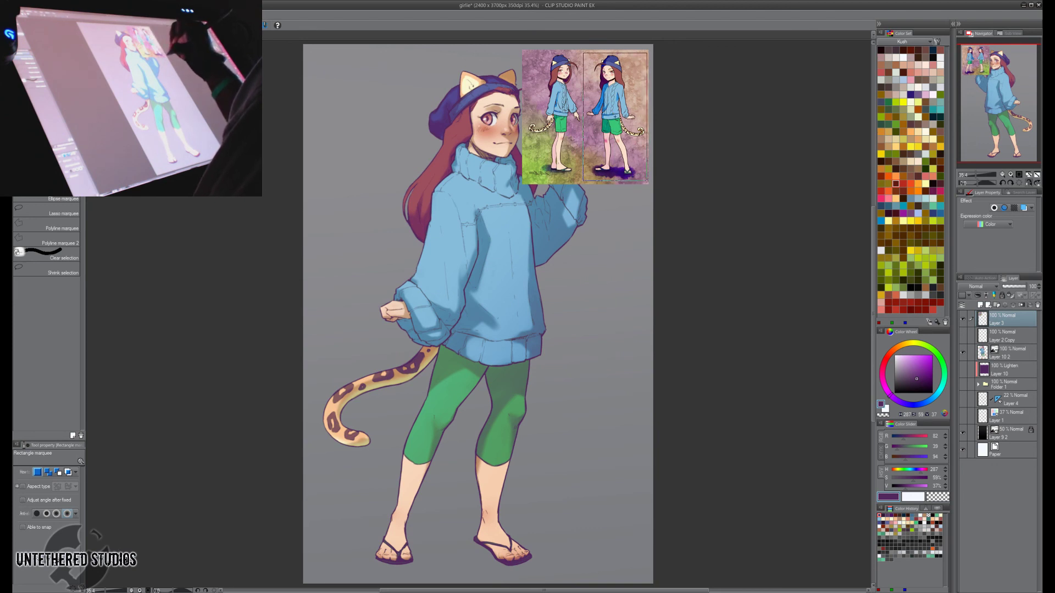
pyautogui.press('o')
pyautogui.click(617, 190)
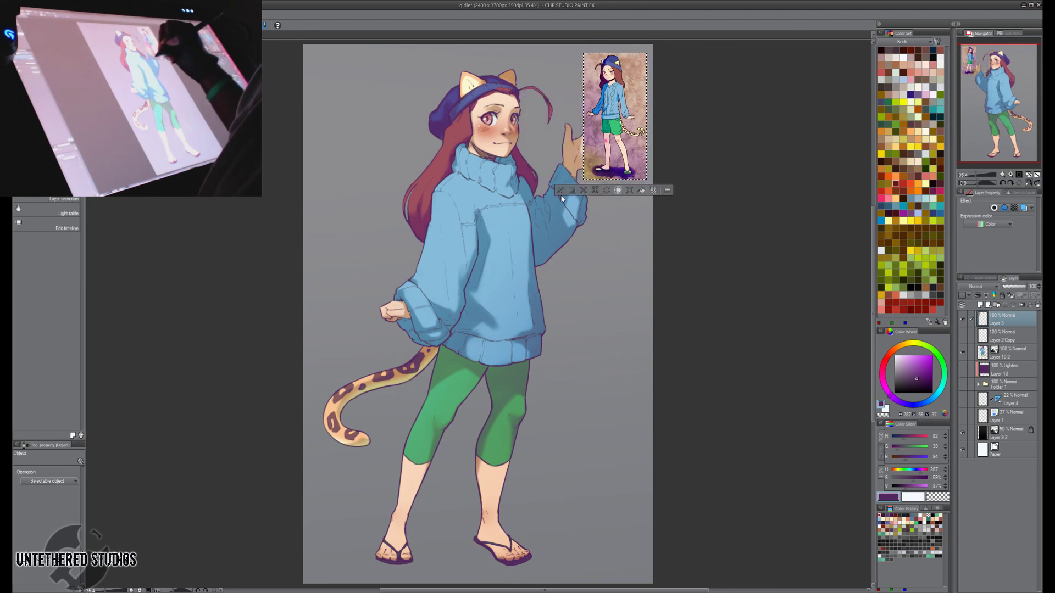
pyautogui.hotkey('ctrl', 'd')
pyautogui.press('k')
pyautogui.moveTo(642, 203); pyautogui.dragTo(637, 569)
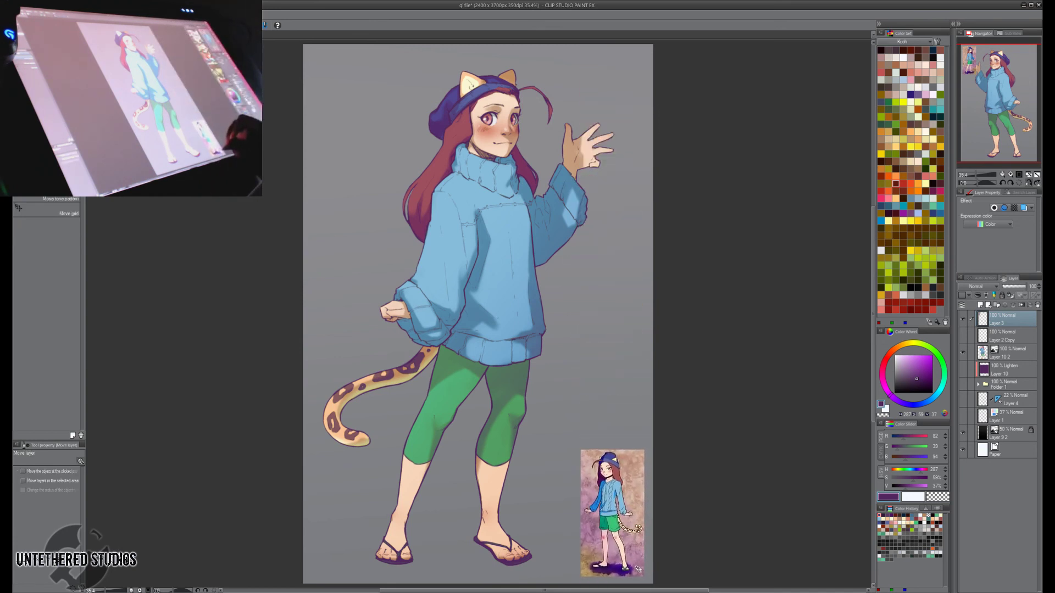
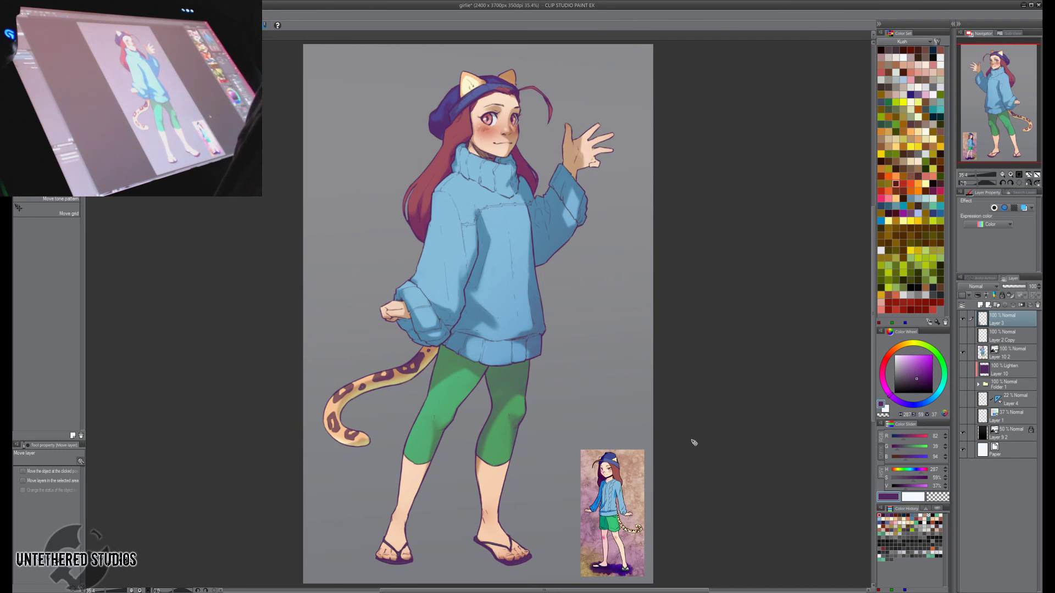
# Compare the character against the grey and white backgrounds, leaving the grey Layer 9 2 hidden.
pyautogui.click(962, 437)
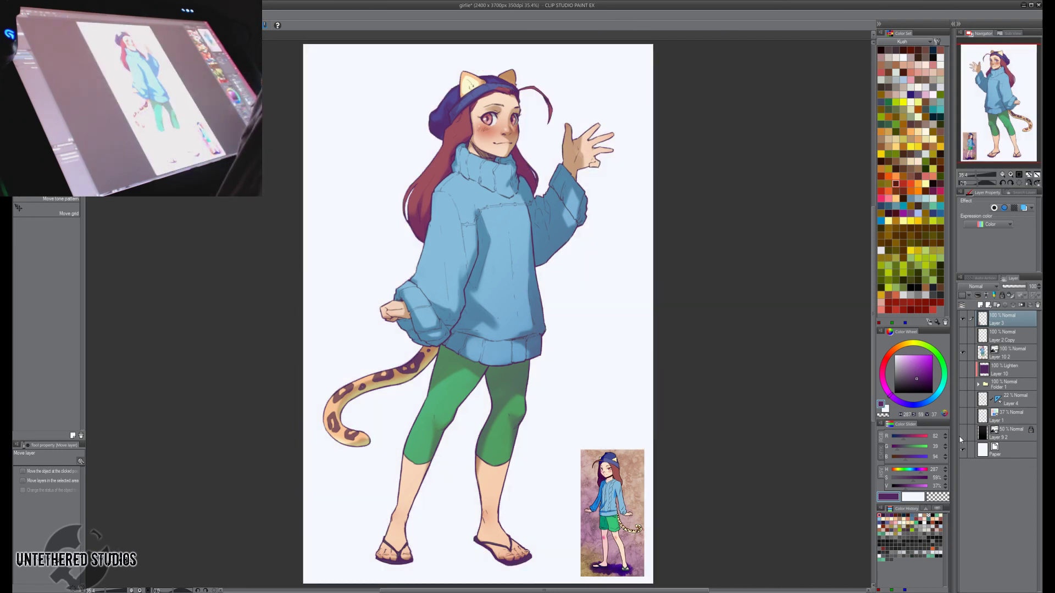
pyautogui.click(962, 437)
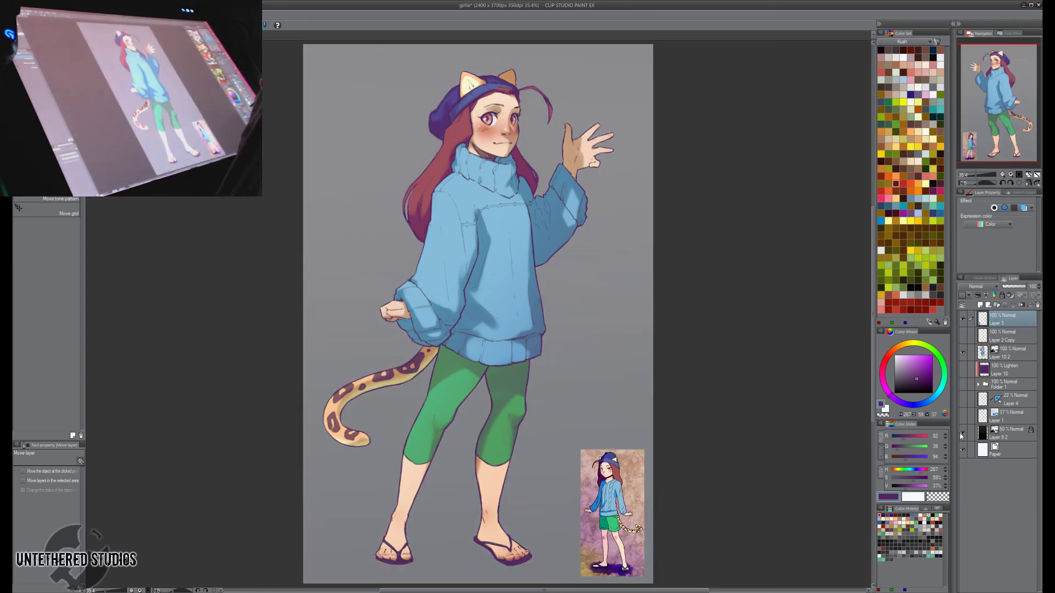
pyautogui.click(961, 435)
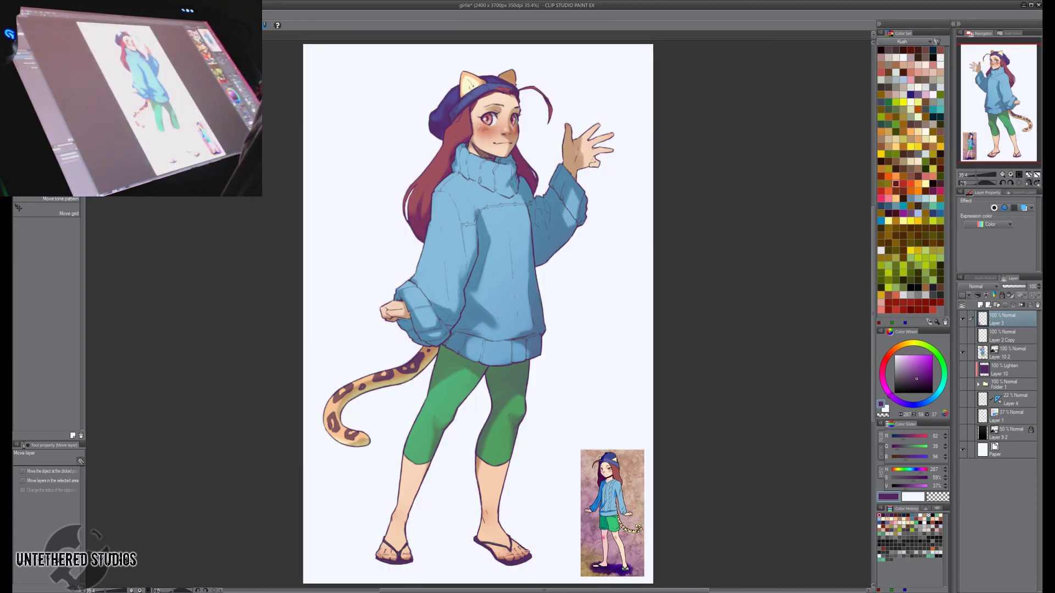
# Duplicate the character layer, Layer 10 2, and flip the copy vertically.
pyautogui.click(1021, 357)
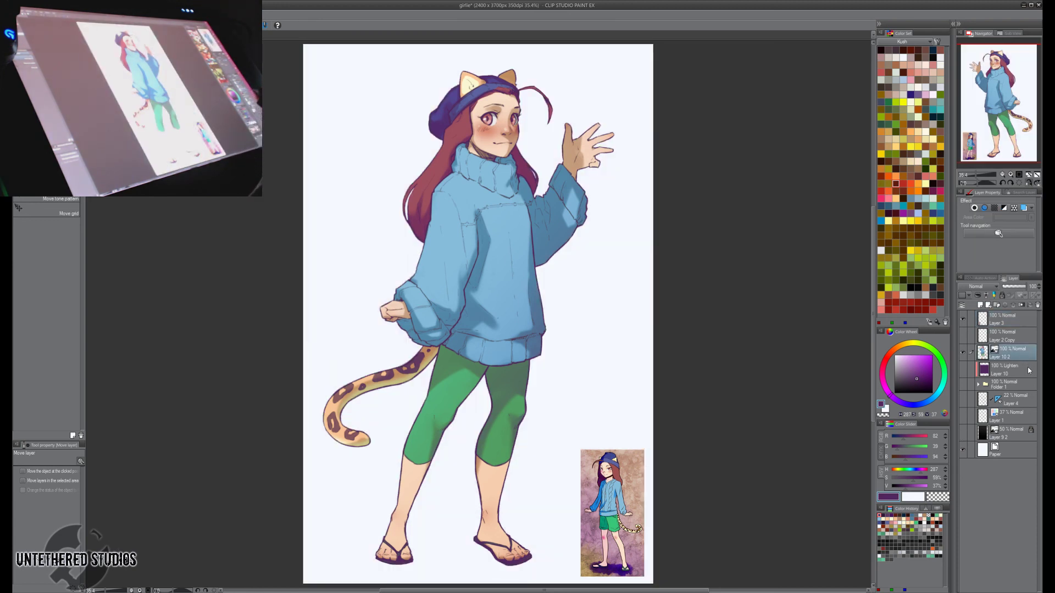
pyautogui.hotkey('ctrl', 'c')
pyautogui.hotkey('ctrl', 'v')
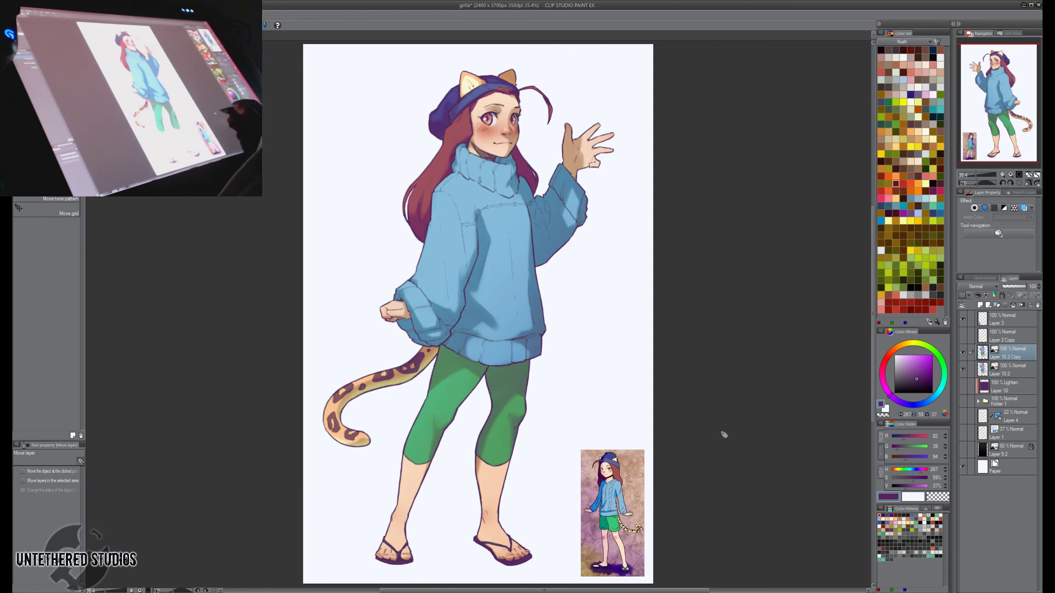
pyautogui.press('o')
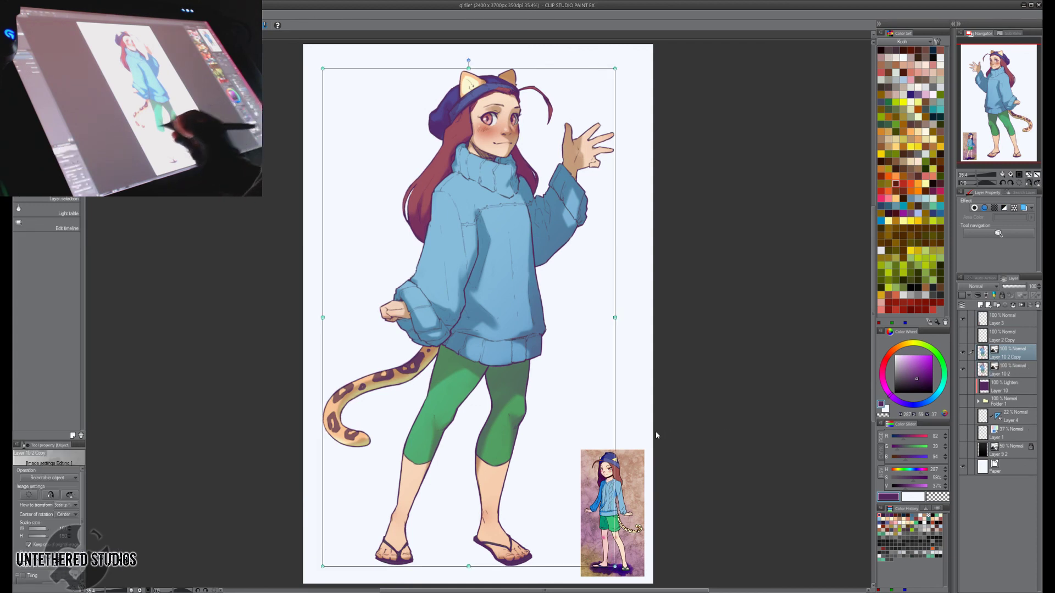
pyautogui.click(69, 495)
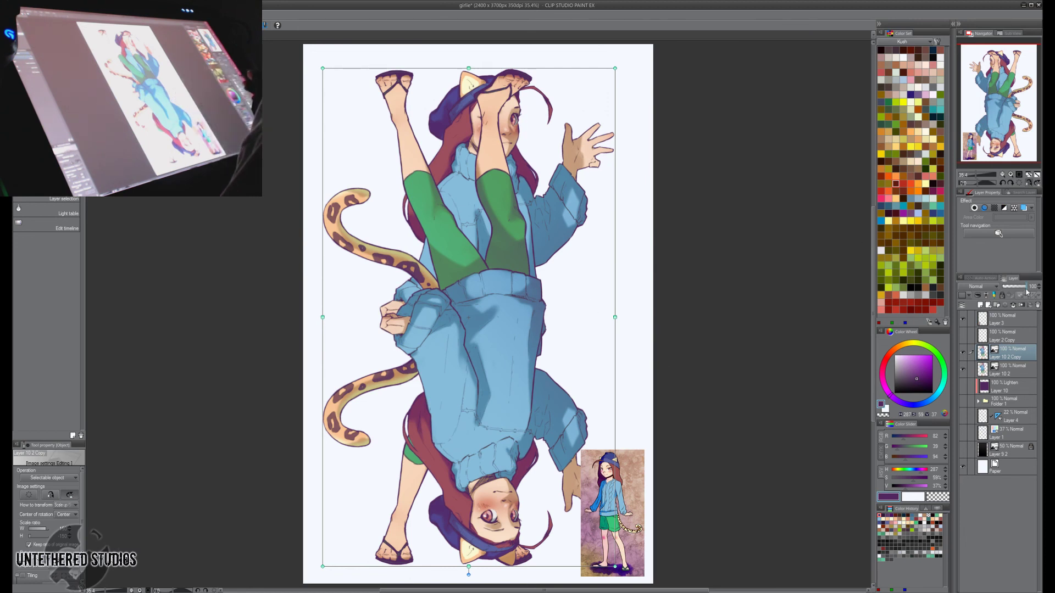
# Place the flipped copy beneath the original layer at 41% opacity, shifted down as a reflection that overlaps the character's feet.
pyautogui.moveTo(1026, 287); pyautogui.dragTo(1014, 291)
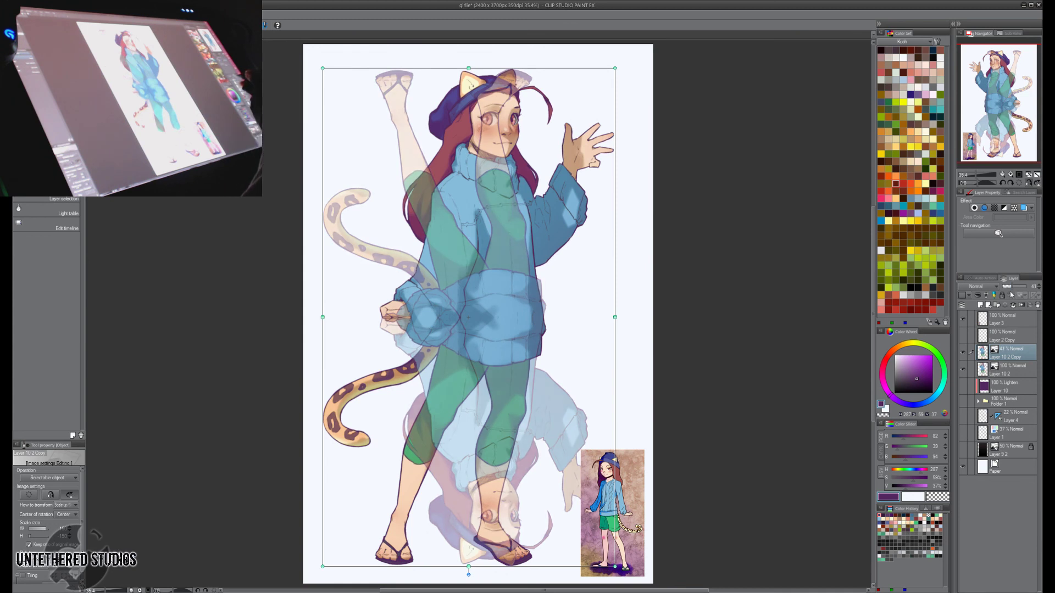
pyautogui.moveTo(1009, 381); pyautogui.dragTo(1009, 379)
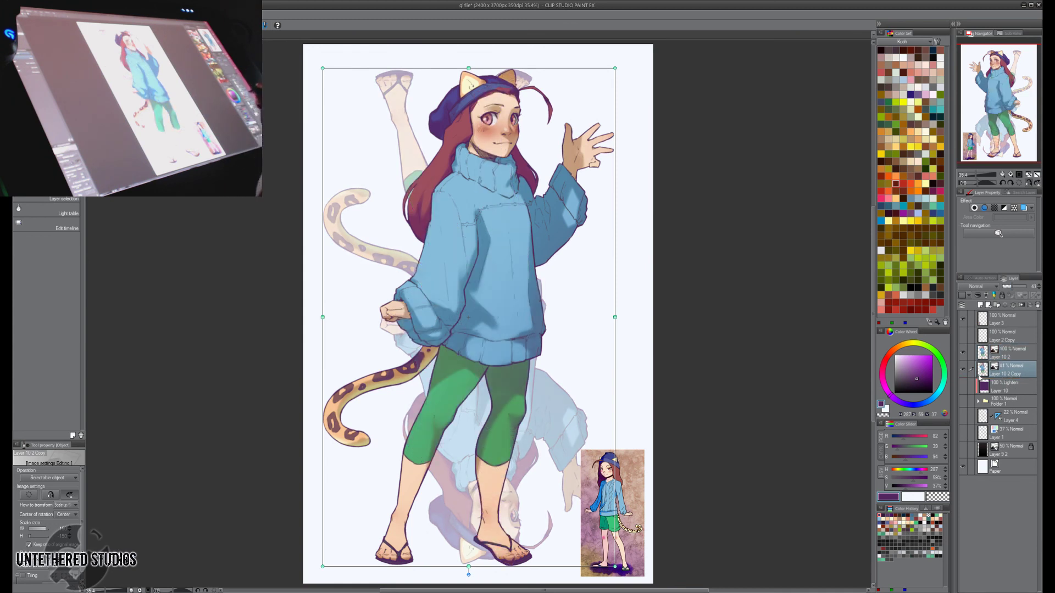
pyautogui.press('k')
pyautogui.moveTo(509, 218); pyautogui.dragTo(522, 544)
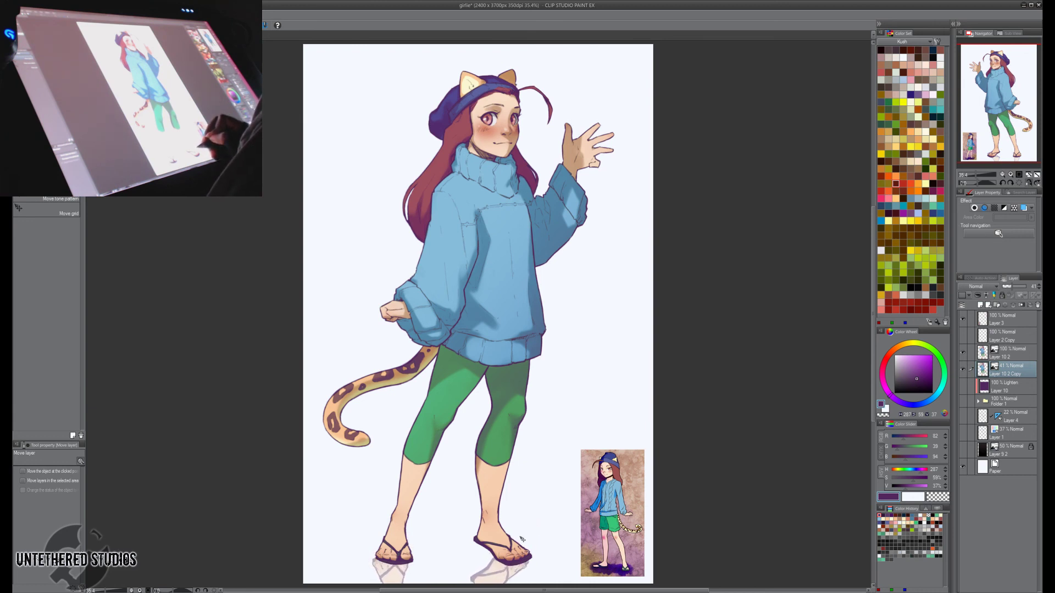
pyautogui.moveTo(520, 532)
pyautogui.mouseDown()
pyautogui.moveTo(523, 485)
pyautogui.moveTo(525, 530)
pyautogui.mouseUp()
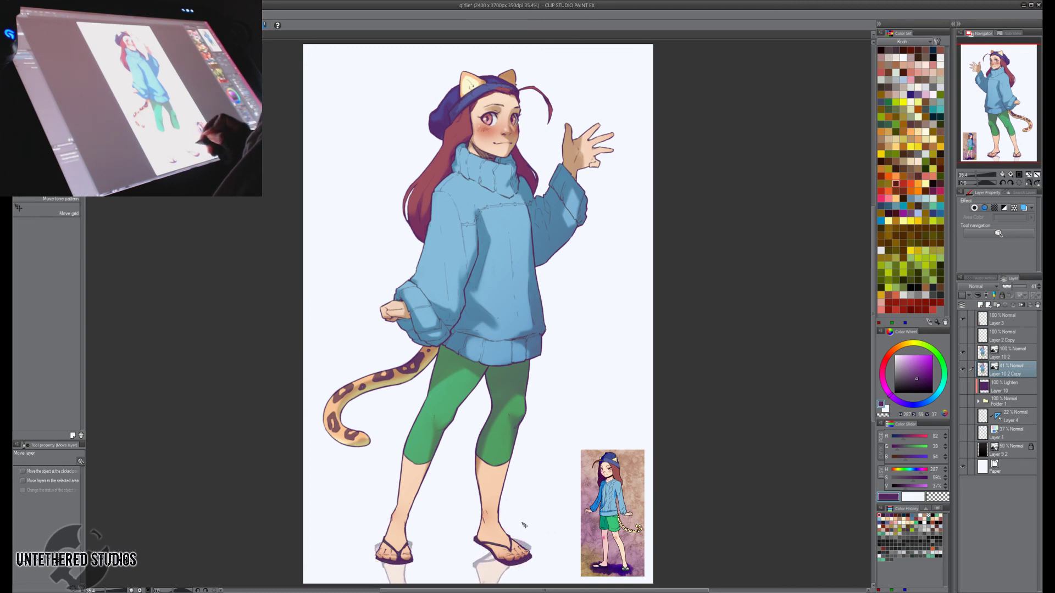
pyautogui.moveTo(531, 517)
pyautogui.mouseDown()
pyautogui.moveTo(523, 513)
pyautogui.moveTo(526, 493)
pyautogui.moveTo(533, 498)
pyautogui.mouseUp()
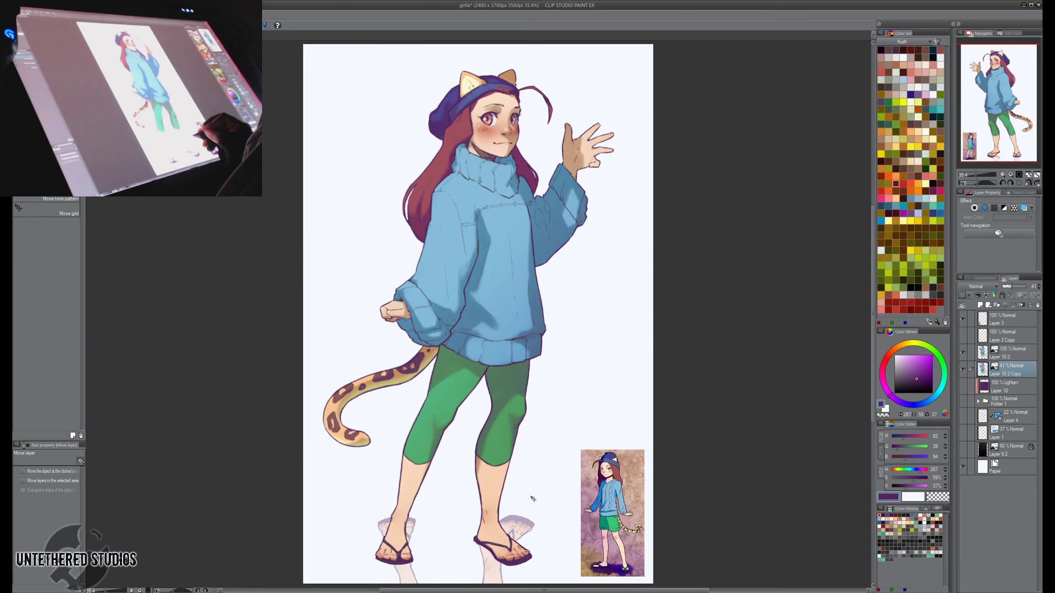
# Mask out the reflected feet showing above the sandals, using an inverted lasso selection on the flipped copy.
pyautogui.press('m')
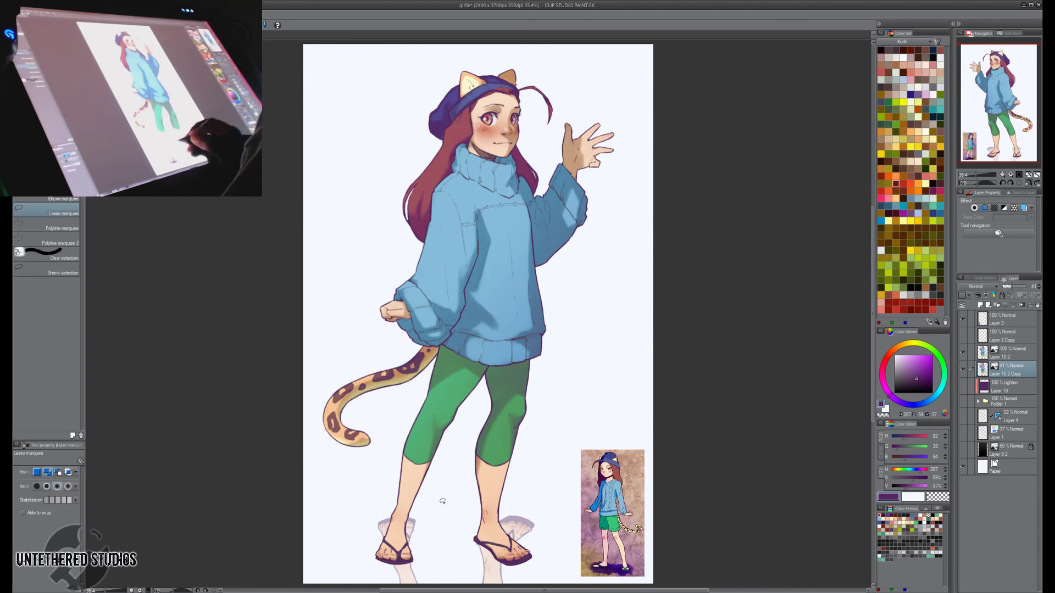
pyautogui.moveTo(432, 501)
pyautogui.mouseDown()
pyautogui.moveTo(358, 539)
pyautogui.moveTo(445, 555)
pyautogui.moveTo(493, 534)
pyautogui.moveTo(530, 556)
pyautogui.moveTo(560, 491)
pyautogui.mouseUp()
pyautogui.press('k')
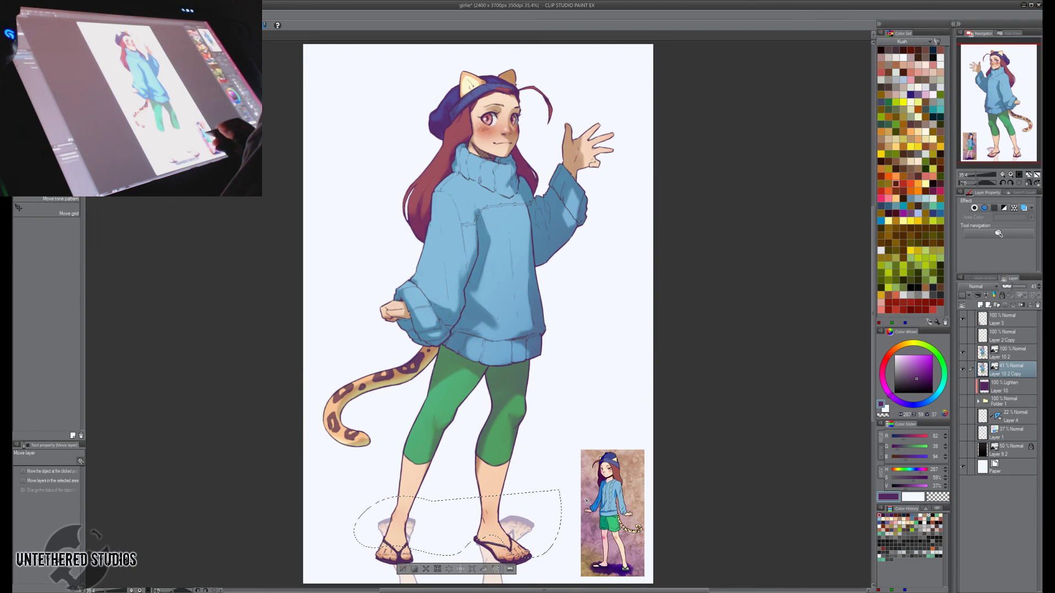
pyautogui.click(416, 568)
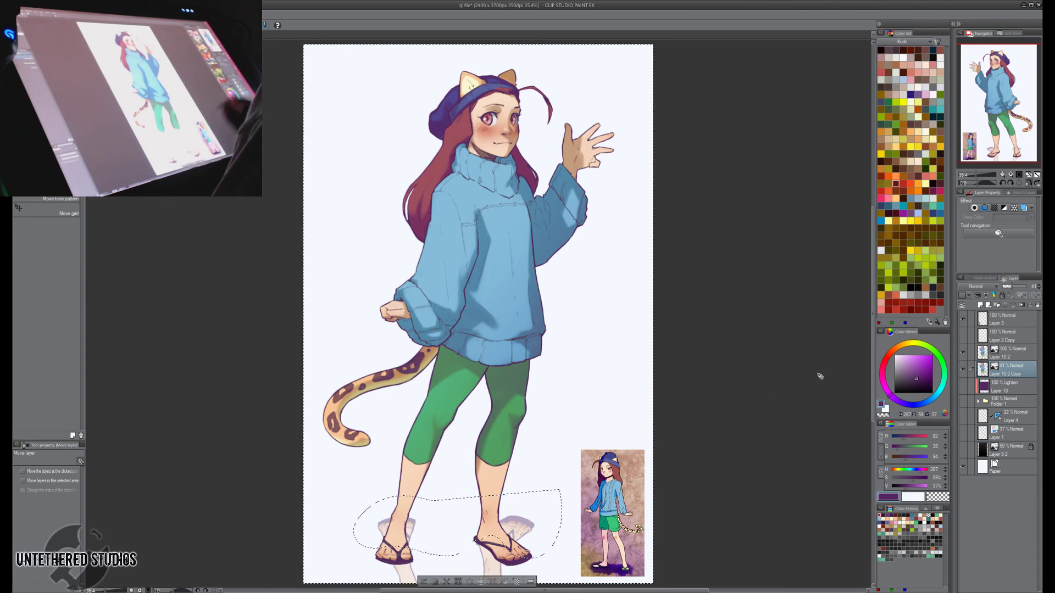
pyautogui.click(1023, 306)
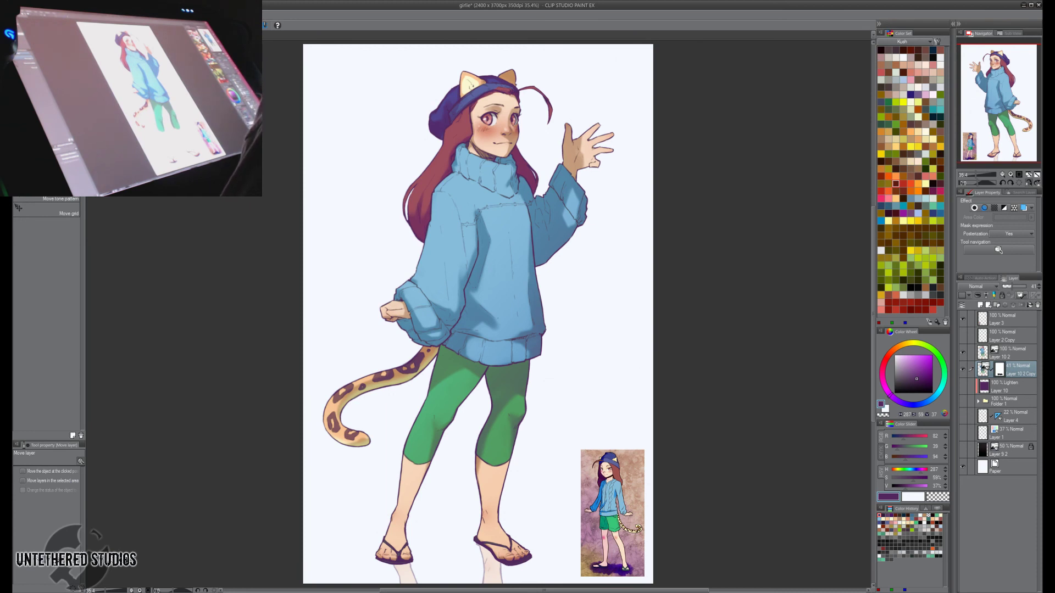
# Fade the lower part of the reflection on its layer mask with a soft airbrush of size 250 in transparent colour.
pyautogui.press('b')
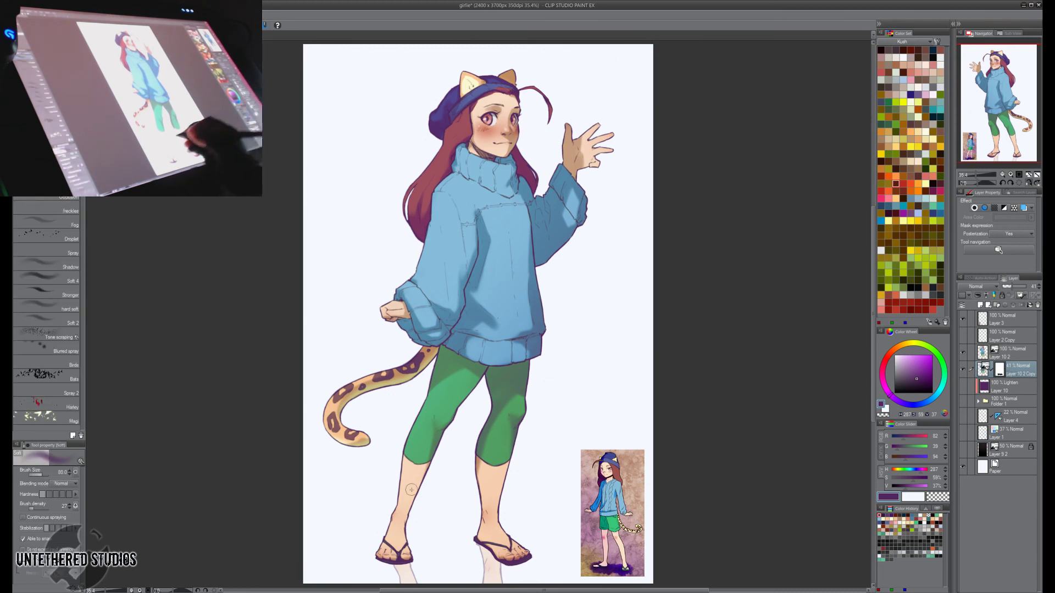
pyautogui.press(']')
pyautogui.press(']')
pyautogui.press(']')
pyautogui.press(']')
pyautogui.press(']')
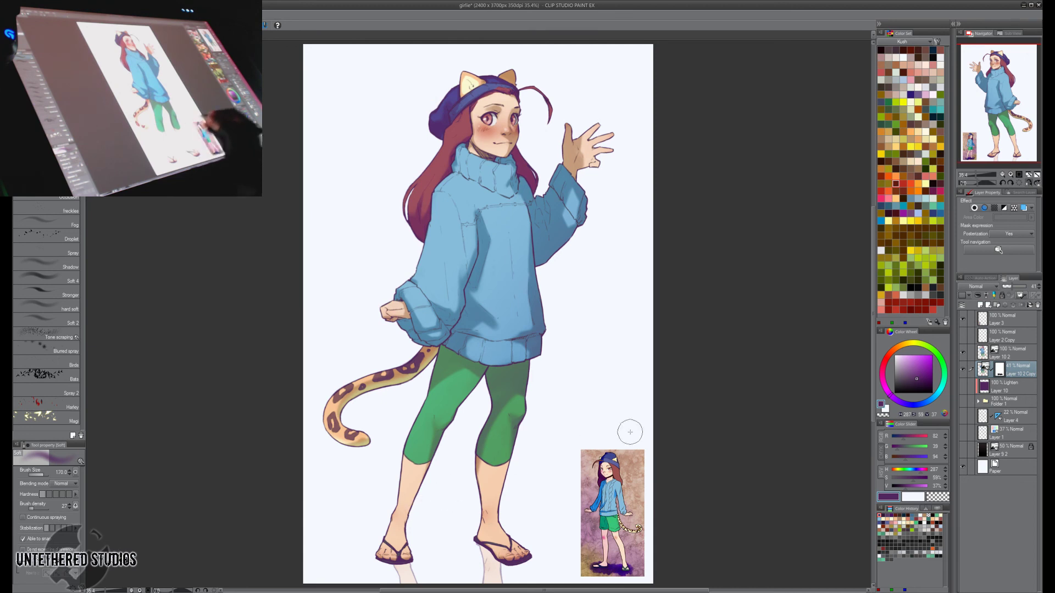
pyautogui.press('c')
pyautogui.moveTo(718, 446); pyautogui.dragTo(741, 333)
pyautogui.press(']')
pyautogui.moveTo(482, 453); pyautogui.dragTo(551, 478)
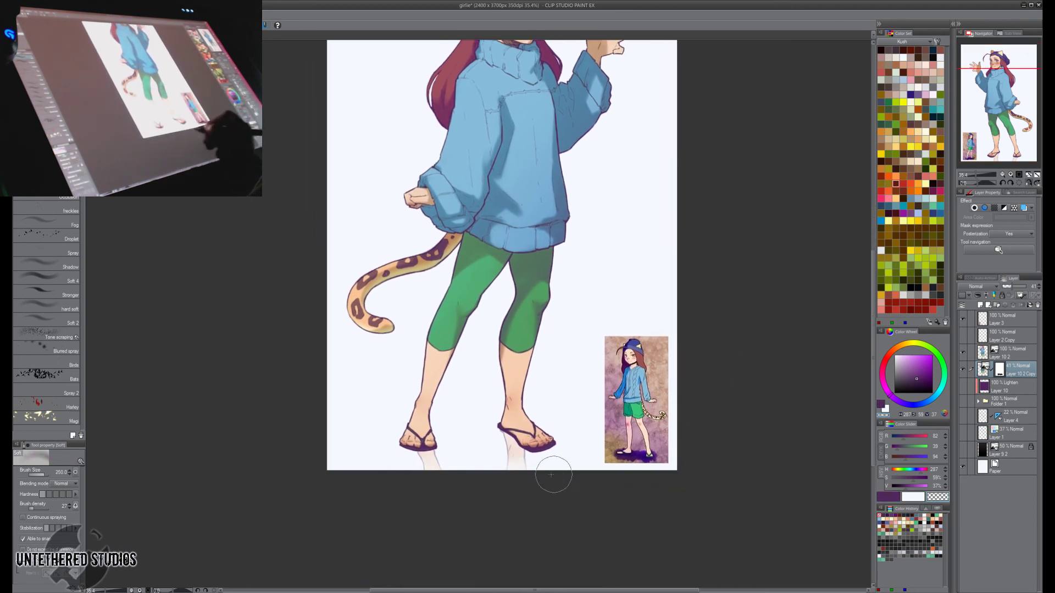
pyautogui.moveTo(397, 482); pyautogui.dragTo(542, 478)
pyautogui.moveTo(390, 461); pyautogui.dragTo(596, 466)
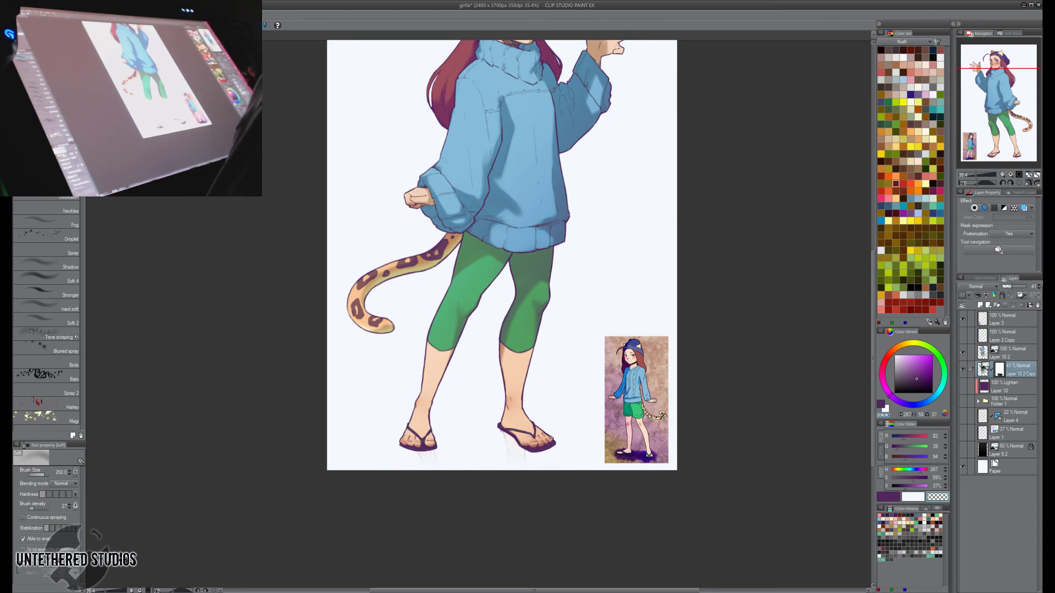
# Remove the reflection's mask and delete the flipped character copy.
pyautogui.hotkey('ctrl', '0')
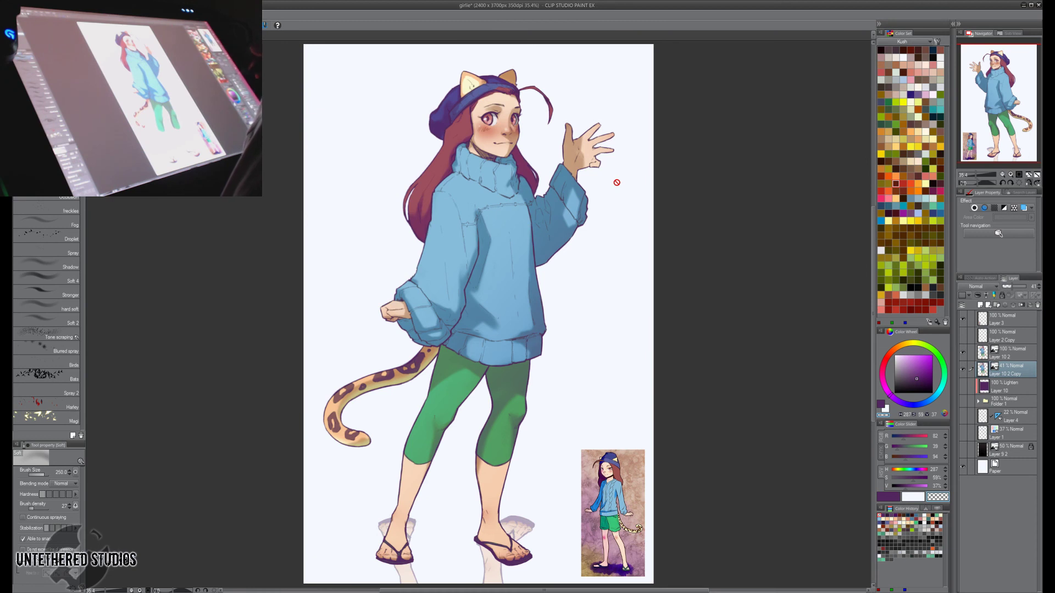
pyautogui.click(1038, 306)
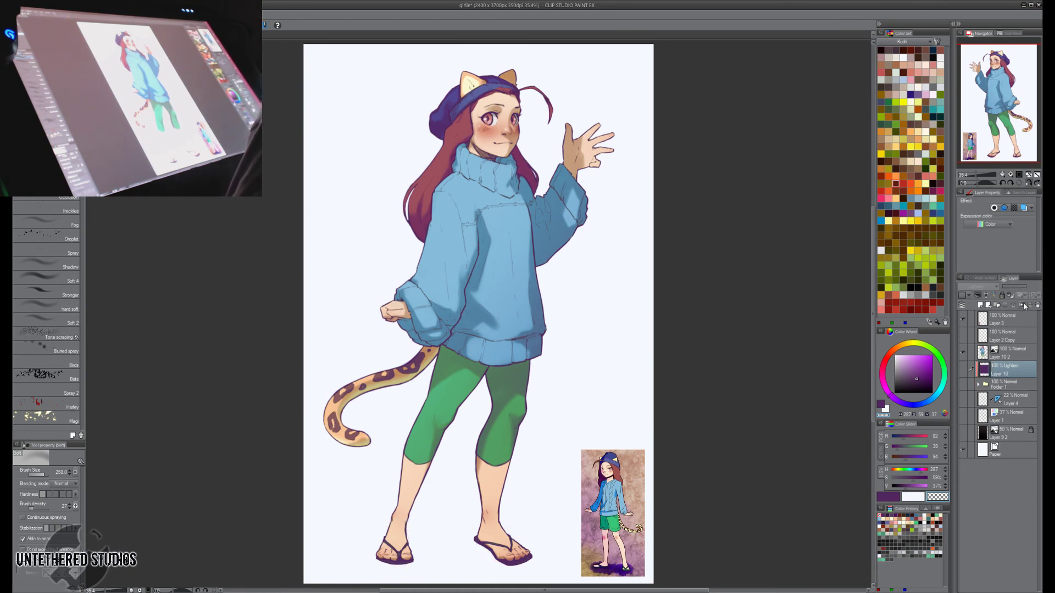
# Undo the deletion of the flipped character copy layer.
pyautogui.hotkey('ctrl', 'z')
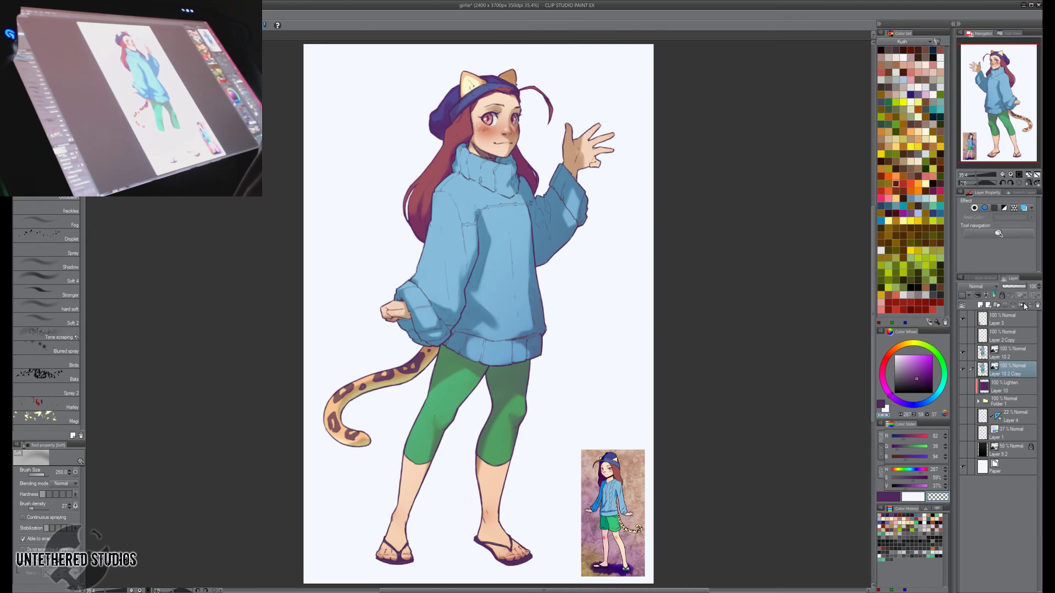
pyautogui.rightClick(1013, 374)
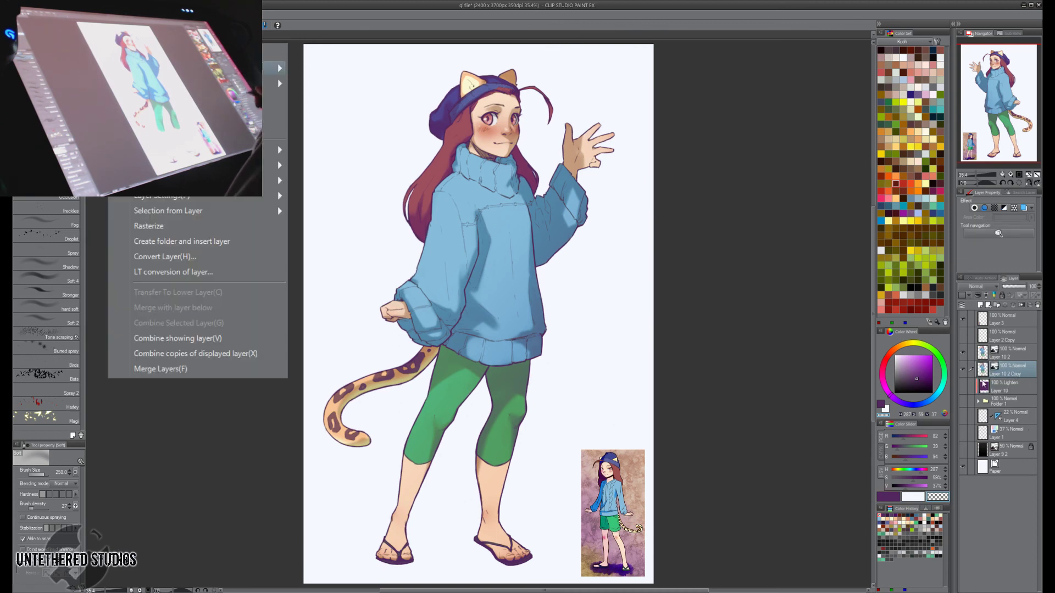
pyautogui.click(1005, 372)
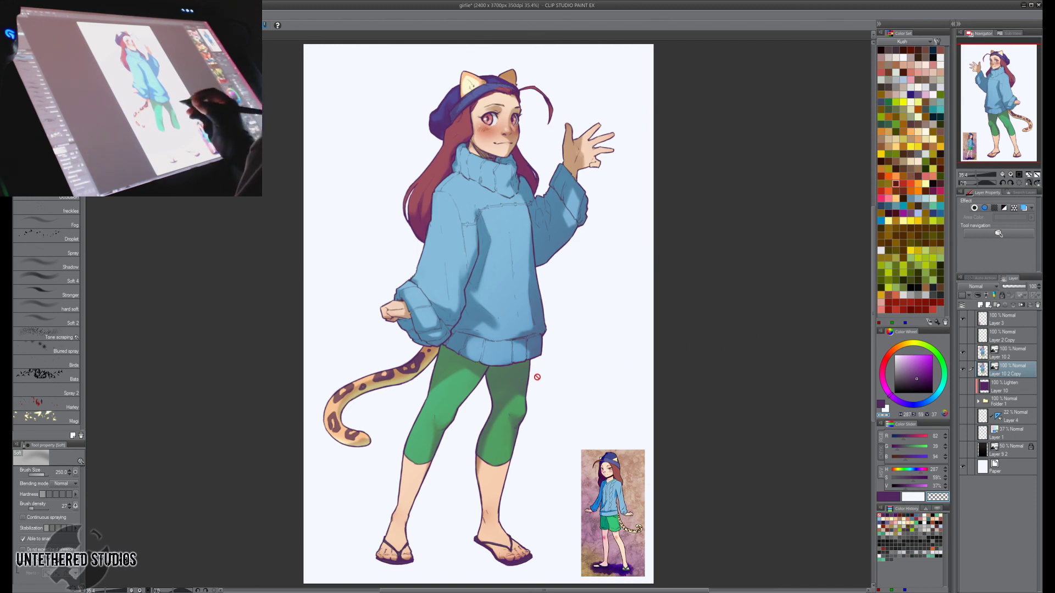
# Squash the character copy vertically into a flat band on the ground around the feet.
pyautogui.press('o')
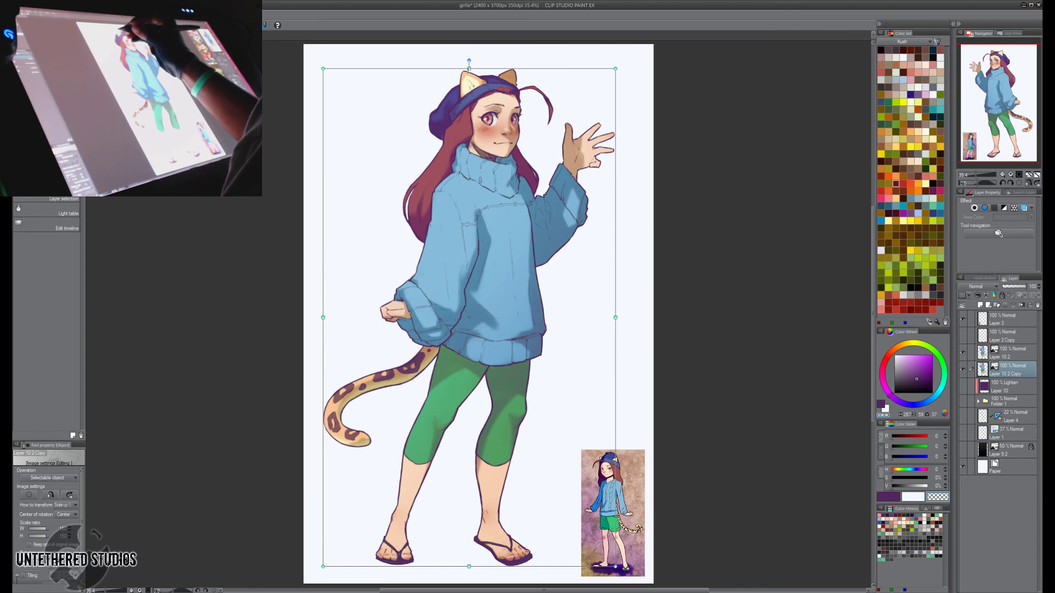
pyautogui.moveTo(469, 60); pyautogui.dragTo(469, 494)
pyautogui.moveTo(526, 525); pyautogui.dragTo(529, 520)
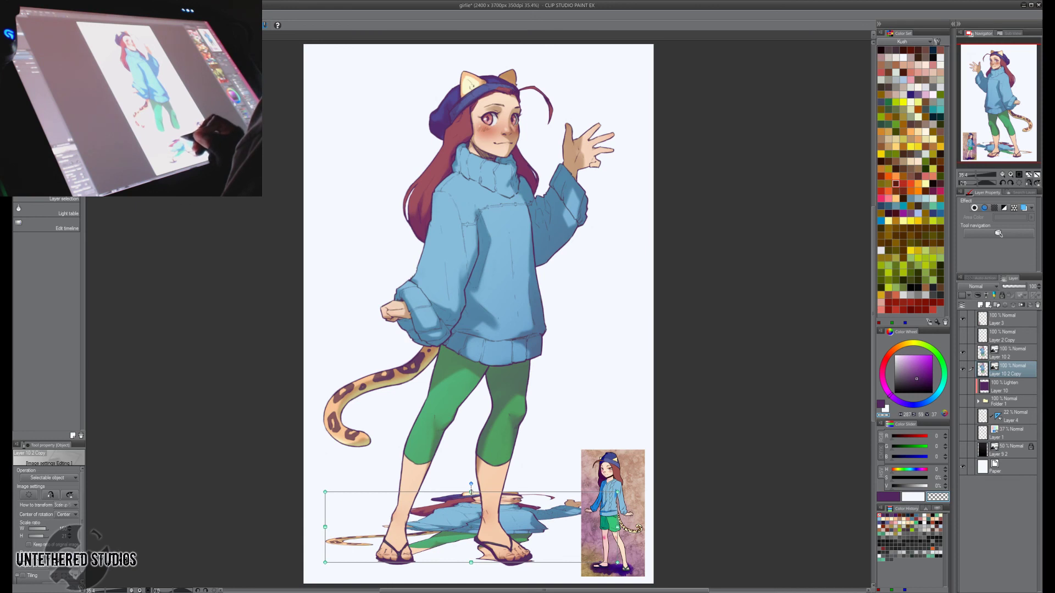
pyautogui.moveTo(471, 492); pyautogui.dragTo(471, 510)
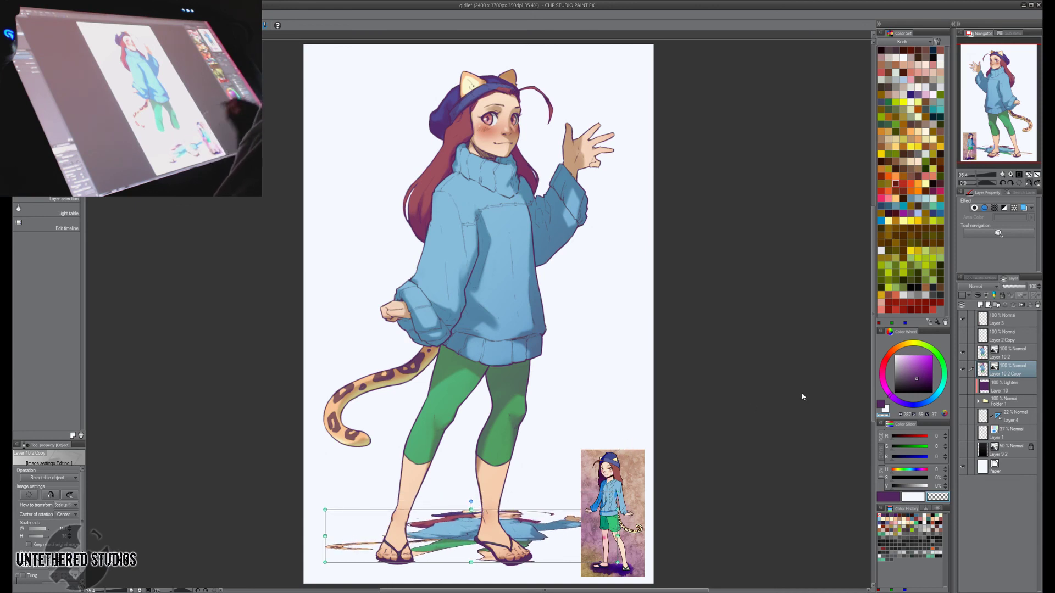
# Rasterize the squashed character copy layer.
pyautogui.rightClick(1013, 381)
pyautogui.press('Down')
pyautogui.press('Down')
pyautogui.press('Down')
pyautogui.press('Down')
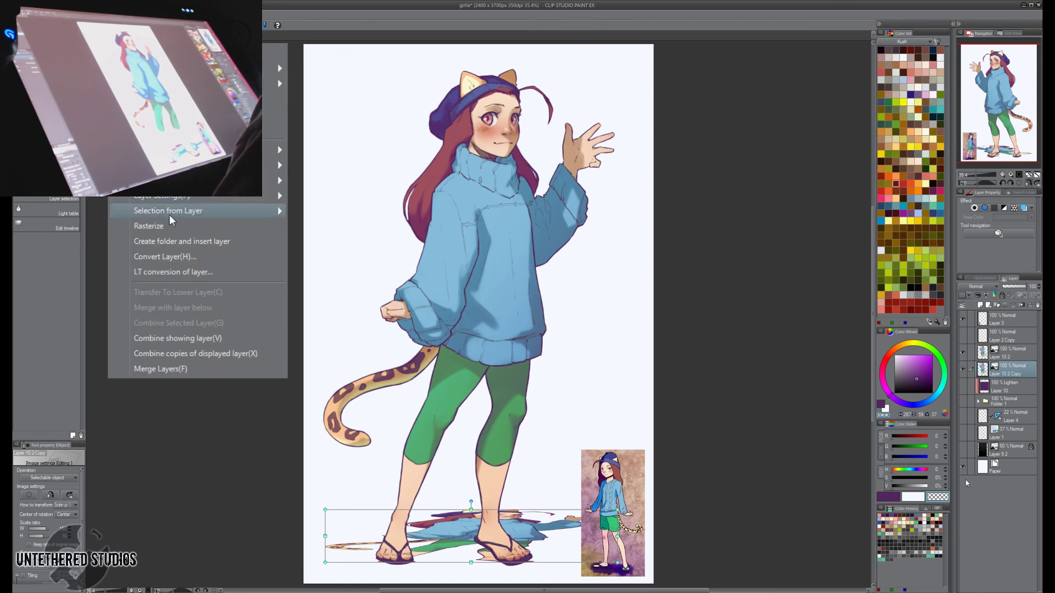
pyautogui.press('Down')
pyautogui.press('Down')
pyautogui.press('Up')
pyautogui.press('Return')
# Skew the squashed copy towards the reference image so it lies like a slanted cast shadow.
pyautogui.hotkey('ctrl', 't')
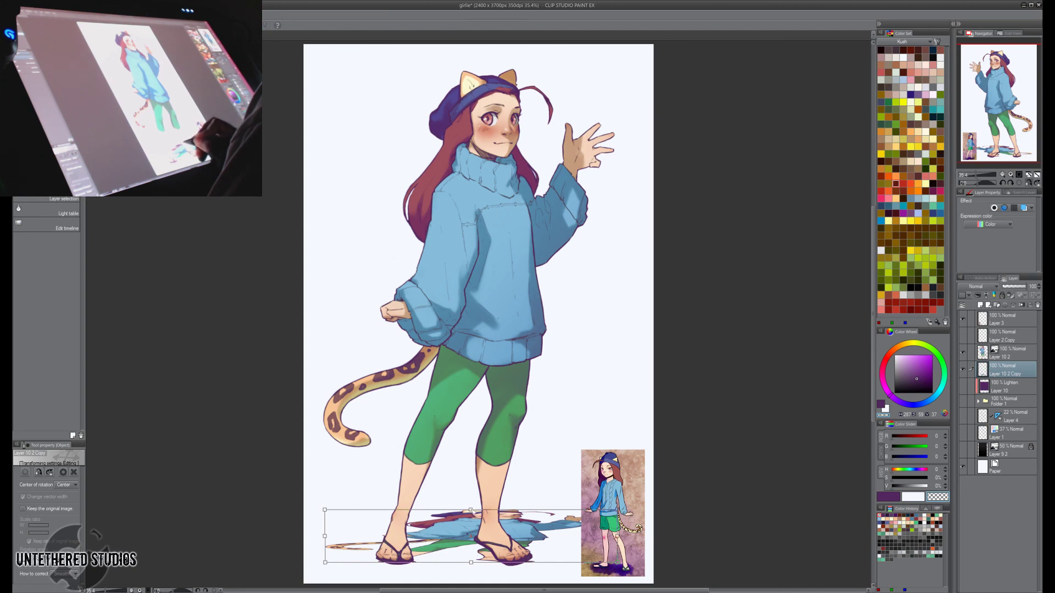
pyautogui.moveTo(471, 510); pyautogui.dragTo(516, 517)
pyautogui.moveTo(554, 553)
pyautogui.mouseDown()
pyautogui.moveTo(552, 544)
pyautogui.moveTo(567, 547)
pyautogui.mouseUp()
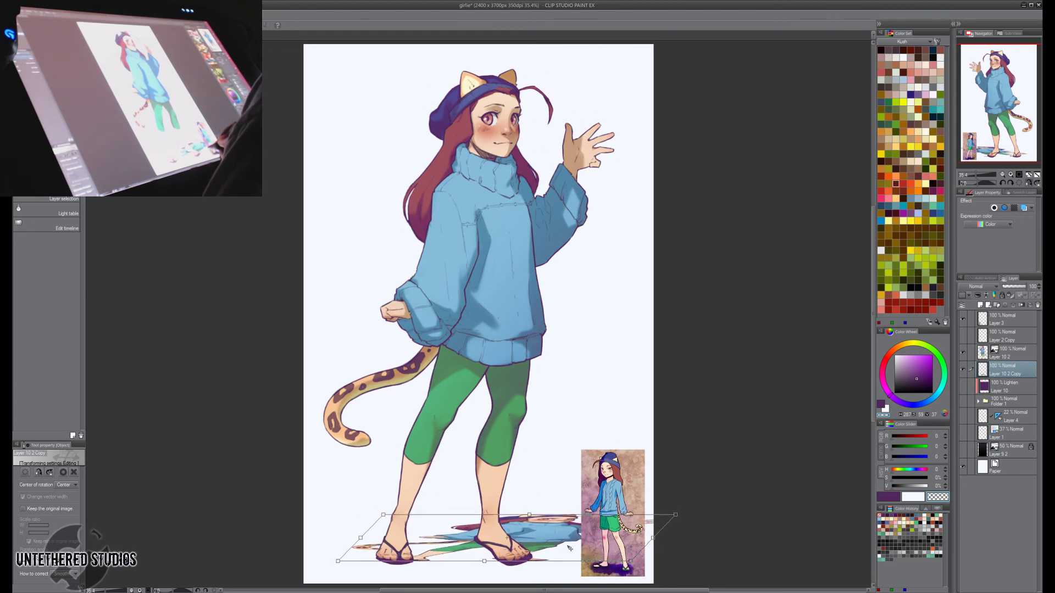
pyautogui.press('Return')
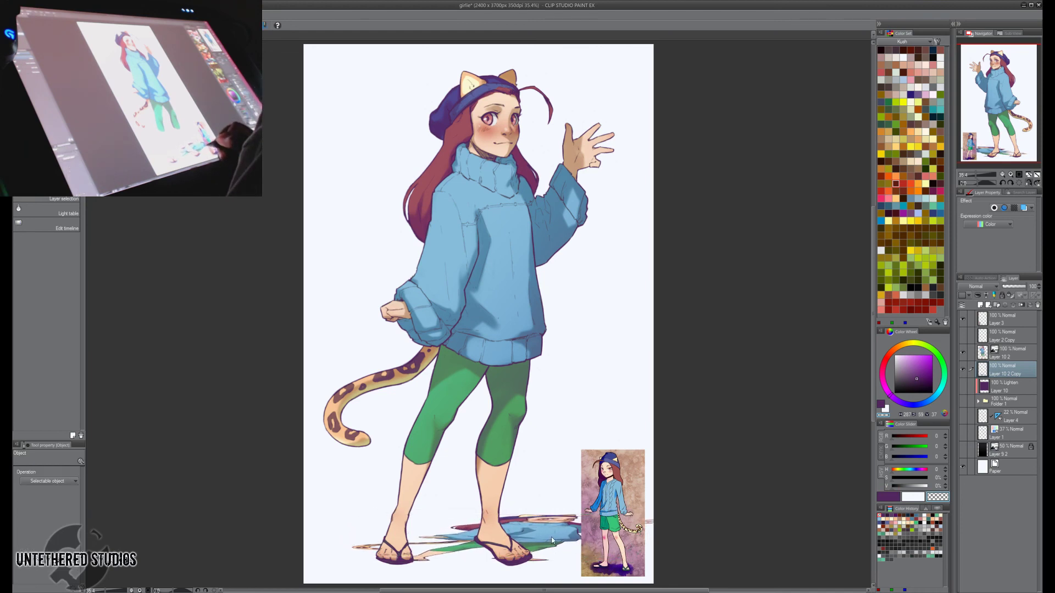
# Recolour the whole skewed copy with the dark purple drawing colour to make a shadow silhouette.
pyautogui.press('e')
pyautogui.press(']')
pyautogui.press(']')
pyautogui.press(']')
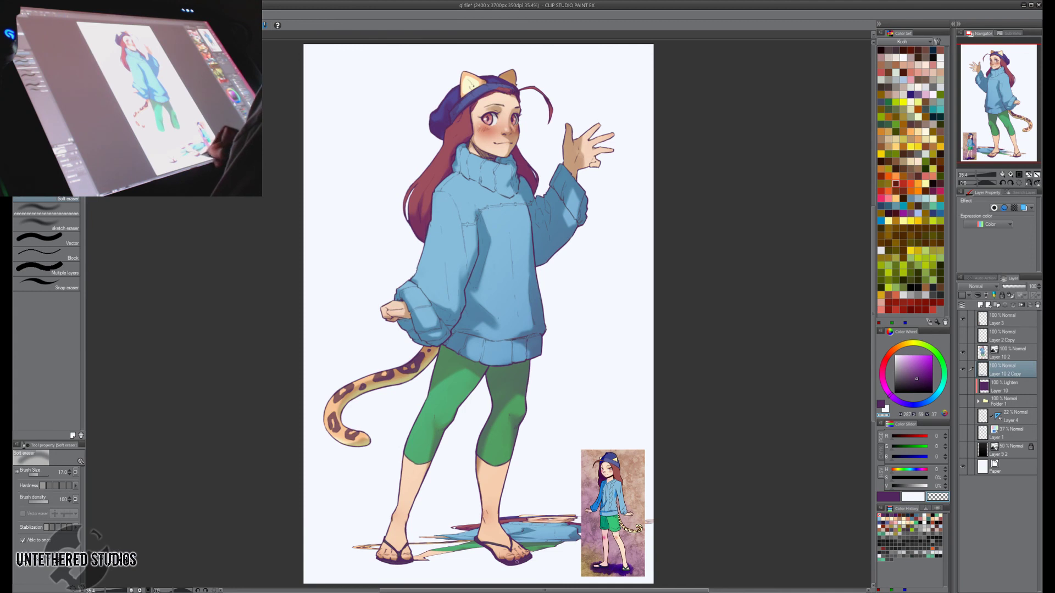
pyautogui.press('o')
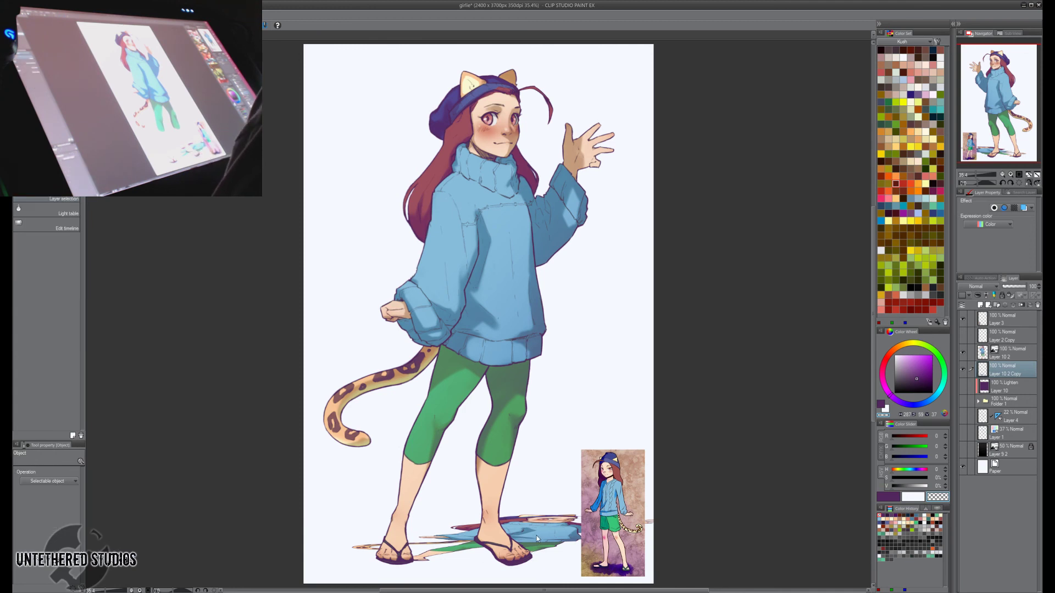
pyautogui.press('c')
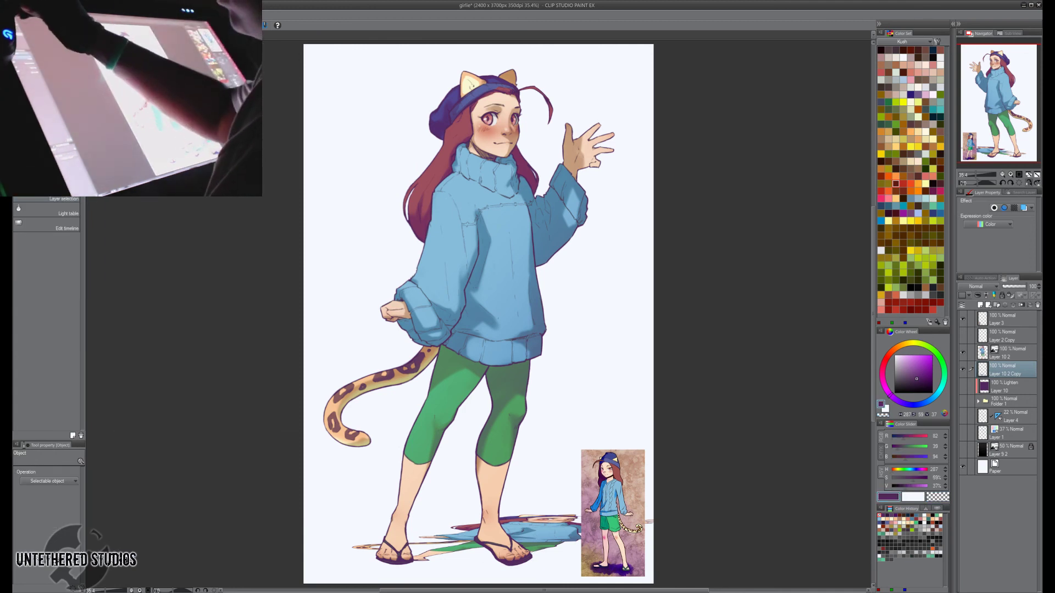
pyautogui.click(115, 14)
pyautogui.click(226, 204)
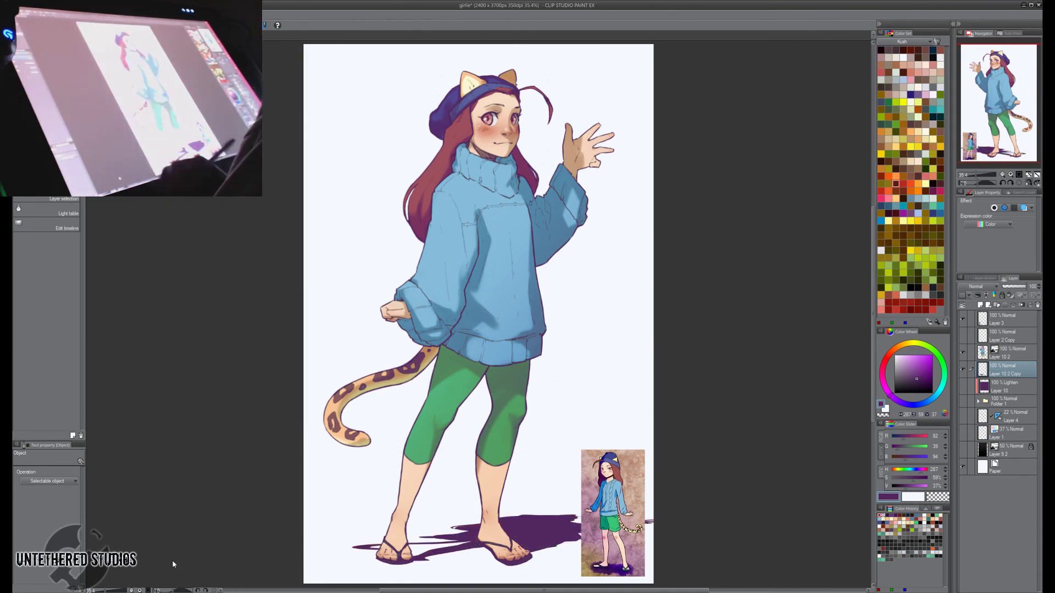
# Select the Oil paint 2 brush and lower the shadow layer's opacity to 54%.
pyautogui.press('e')
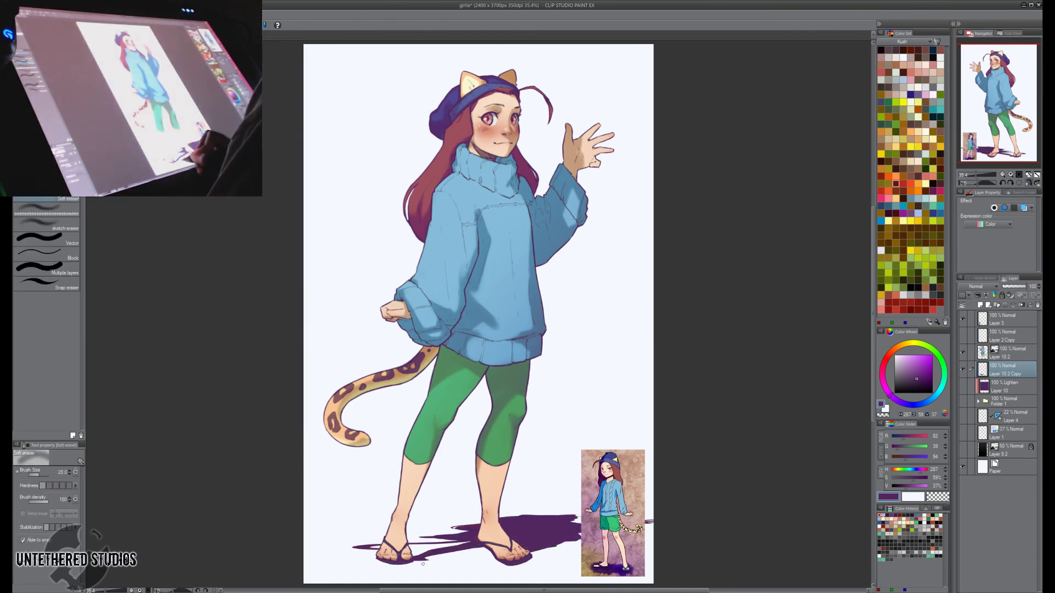
pyautogui.press('b')
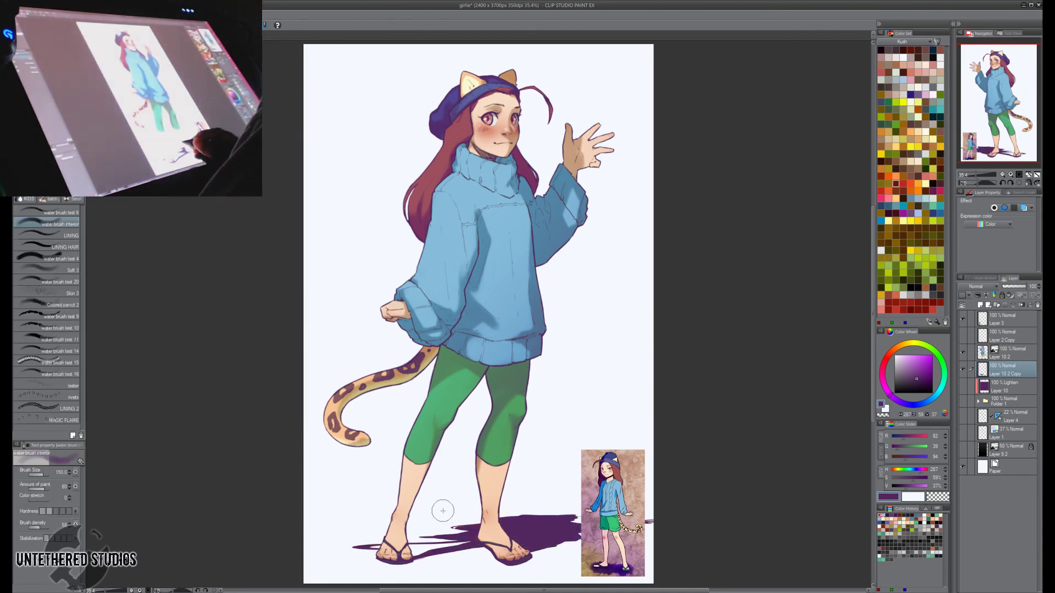
pyautogui.click(33, 187)
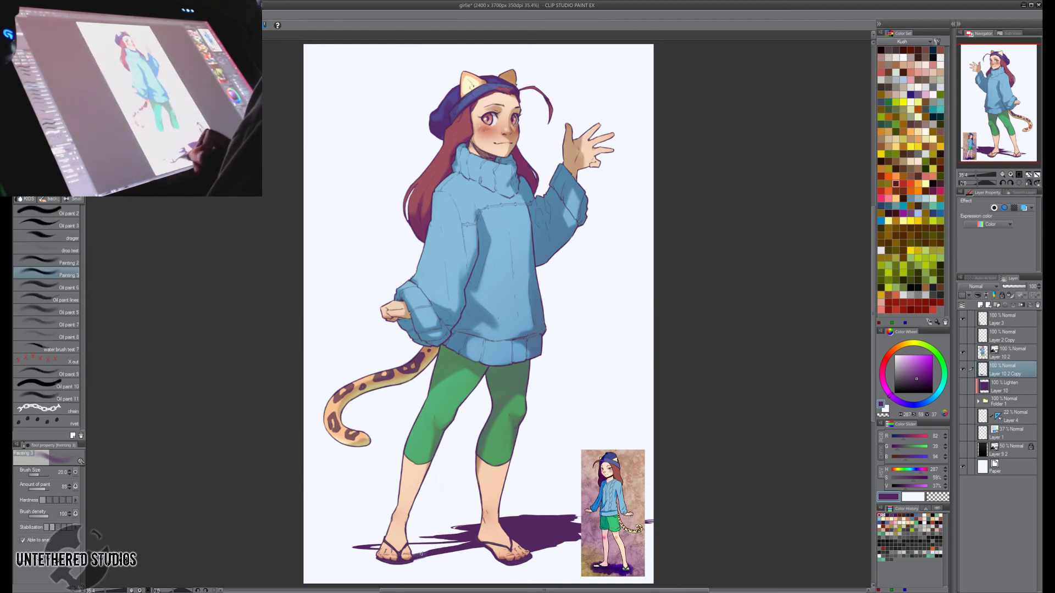
pyautogui.click(47, 213)
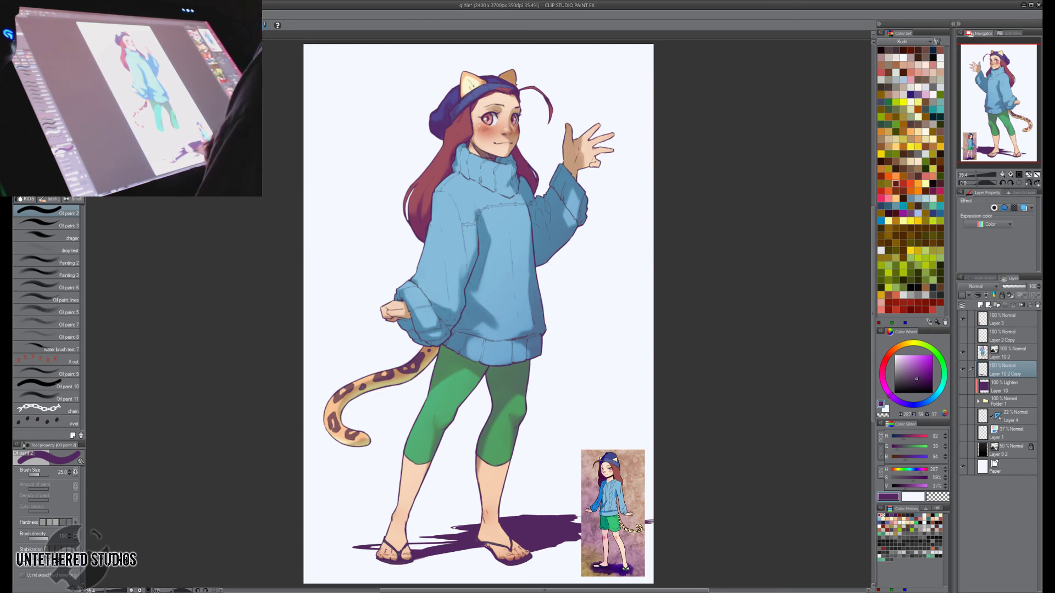
pyautogui.click(1016, 287)
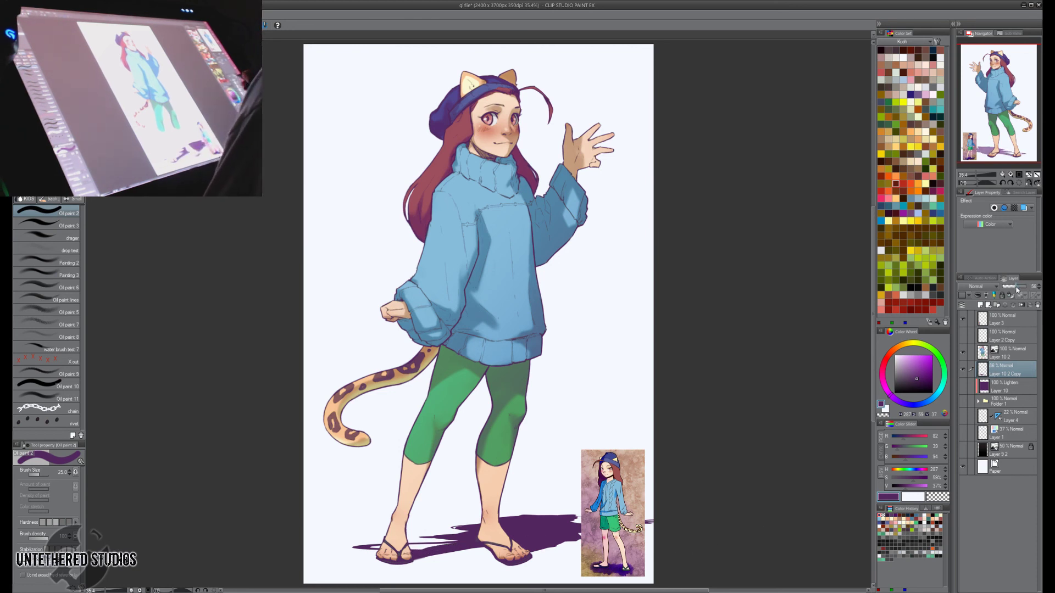
pyautogui.moveTo(1016, 289); pyautogui.dragTo(1017, 289)
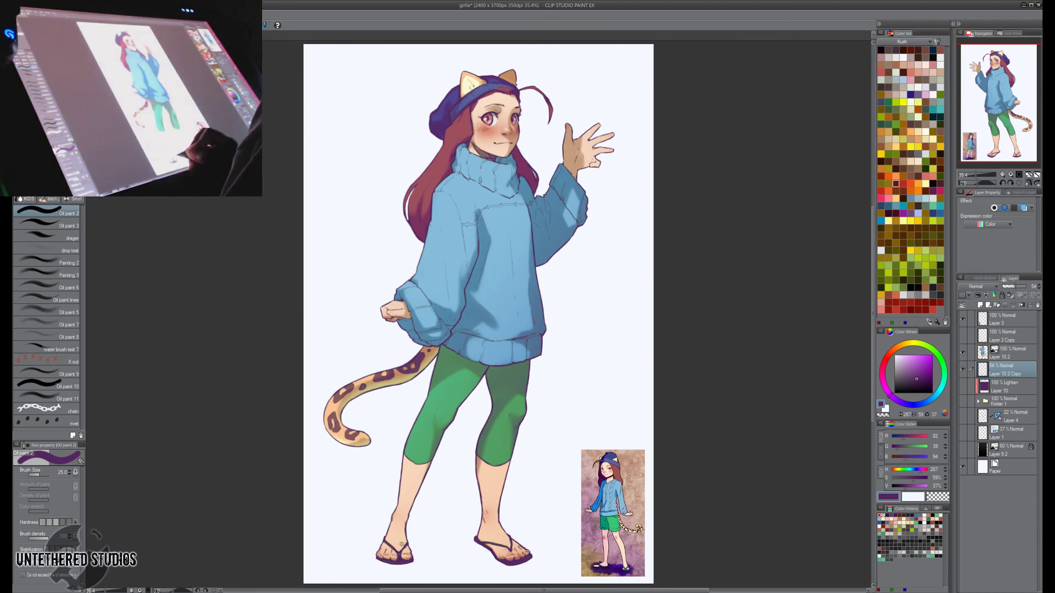
# Lasso a simple cast shadow shape on the ground behind the feet and fill it with dark purple.
pyautogui.press('m')
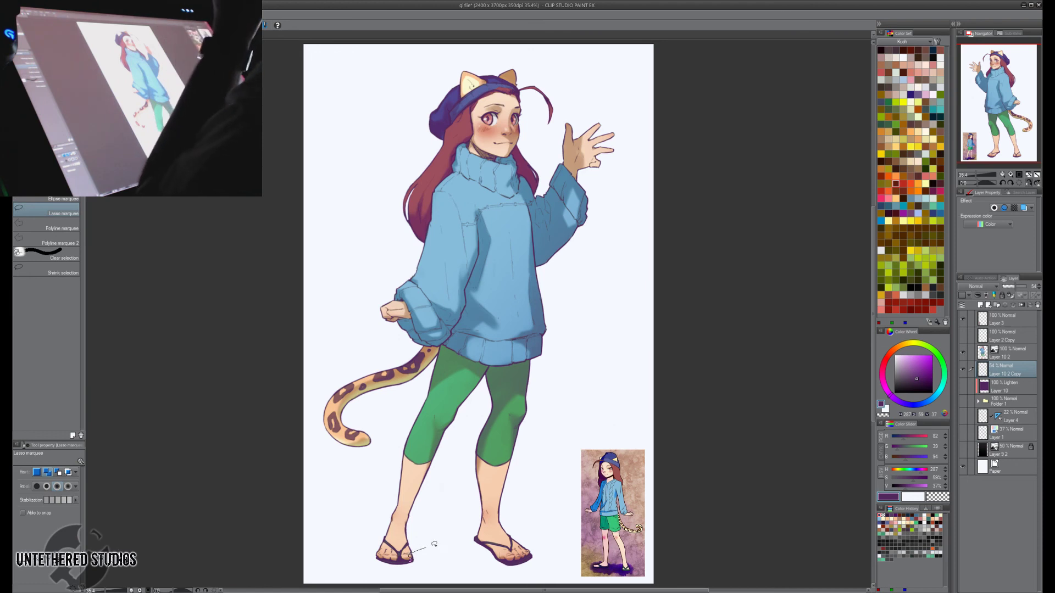
pyautogui.moveTo(409, 555)
pyautogui.mouseDown()
pyautogui.moveTo(469, 542)
pyautogui.moveTo(531, 558)
pyautogui.moveTo(608, 530)
pyautogui.moveTo(448, 512)
pyautogui.moveTo(393, 546)
pyautogui.moveTo(404, 550)
pyautogui.mouseUp()
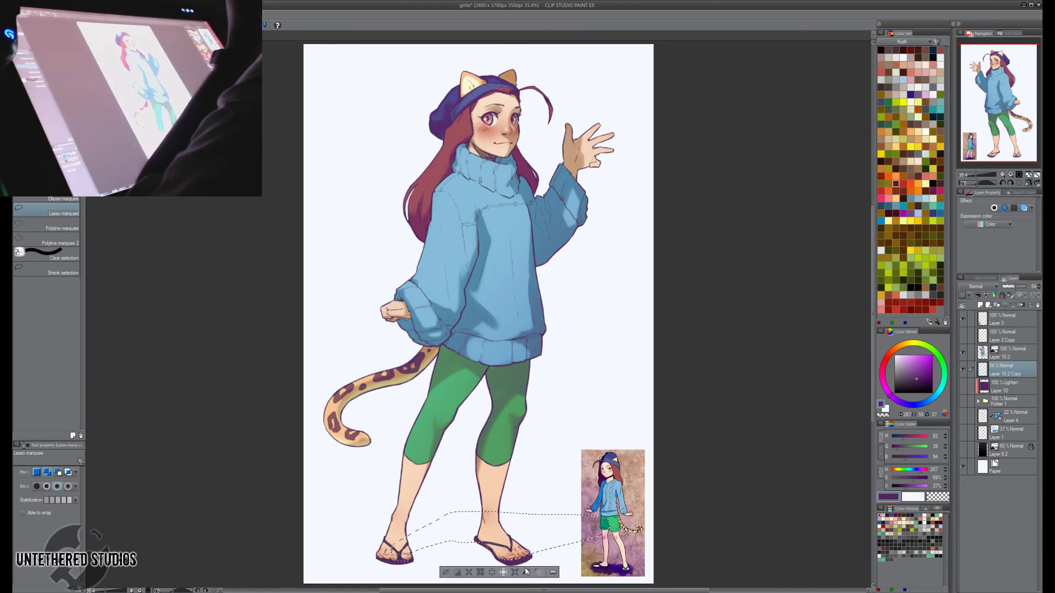
pyautogui.hotkey('alt', 'BackSpace')
pyautogui.click(446, 572)
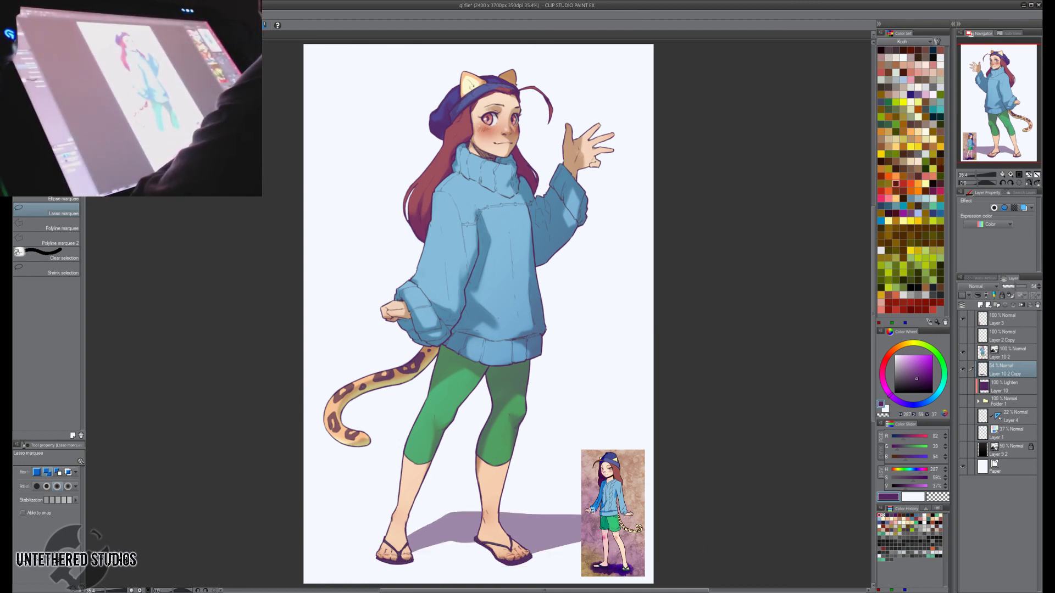
# Trim the shadow's upper edge into a smoother curve using a lasso selection above it.
pyautogui.moveTo(583, 513)
pyautogui.mouseDown()
pyautogui.moveTo(462, 511)
pyautogui.moveTo(391, 531)
pyautogui.moveTo(587, 477)
pyautogui.moveTo(442, 469)
pyautogui.mouseUp()
pyautogui.hotkey('ctrl', 'd')
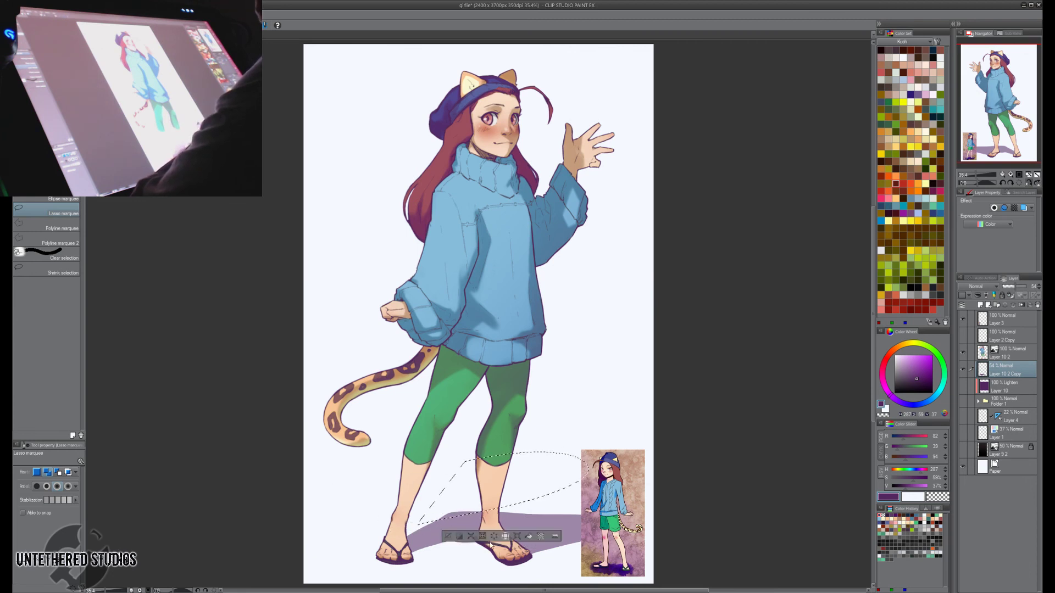
pyautogui.click(447, 537)
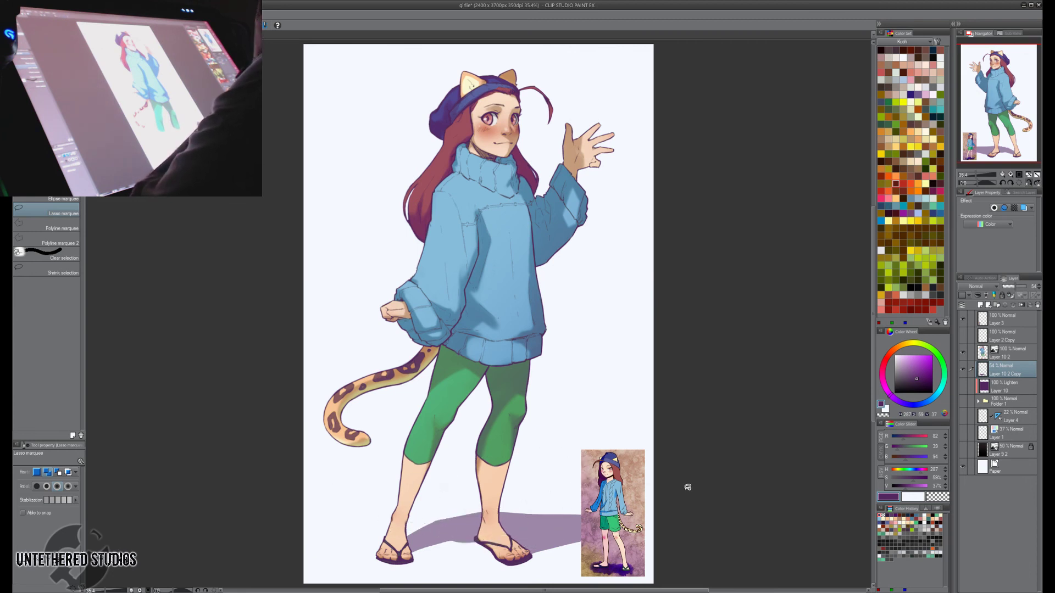
# Hide the small reference image and trim the shadow's far end to a point with a lasso selection.
pyautogui.click(963, 320)
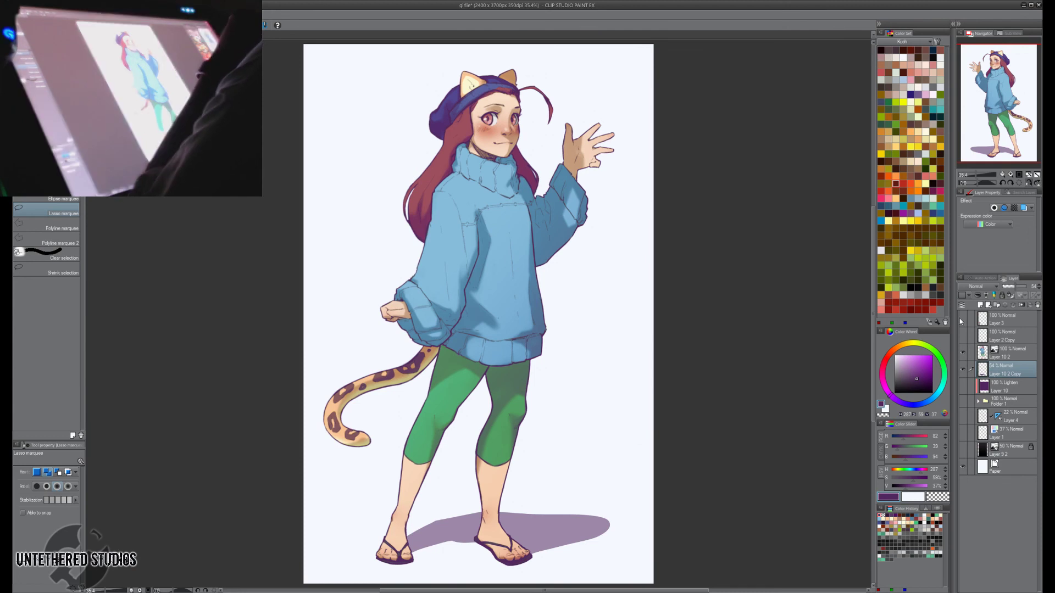
pyautogui.moveTo(588, 503)
pyautogui.mouseDown()
pyautogui.moveTo(544, 541)
pyautogui.moveTo(632, 527)
pyautogui.moveTo(584, 504)
pyautogui.mouseUp()
pyautogui.click(521, 574)
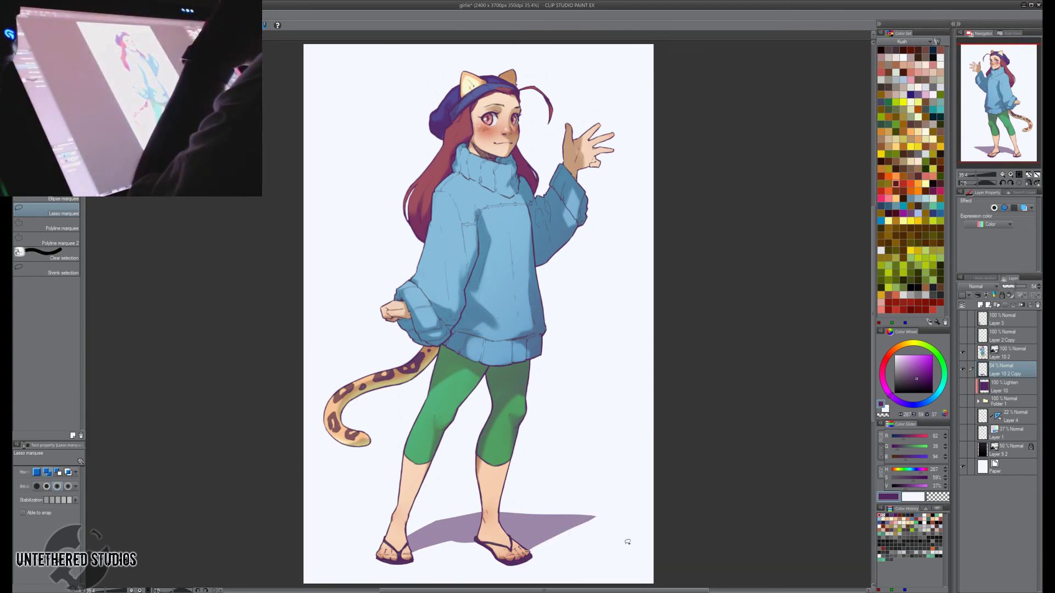
# Fill small lassoed areas beside both sandals with purple so the shadow meets the feet.
pyautogui.moveTo(544, 538)
pyautogui.mouseDown()
pyautogui.moveTo(531, 560)
pyautogui.moveTo(513, 550)
pyautogui.mouseUp()
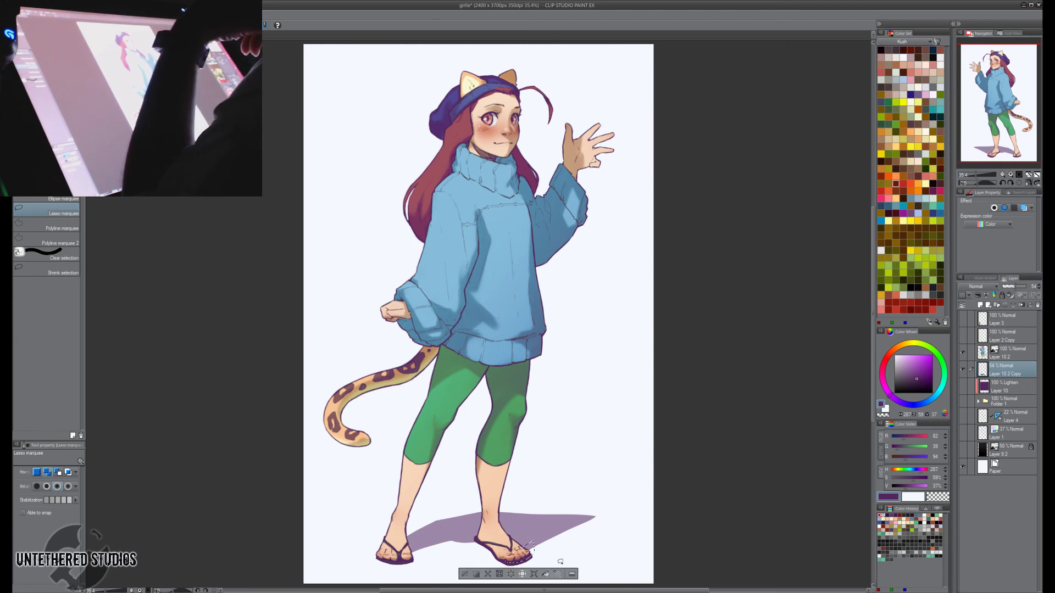
pyautogui.click(545, 574)
pyautogui.click(465, 575)
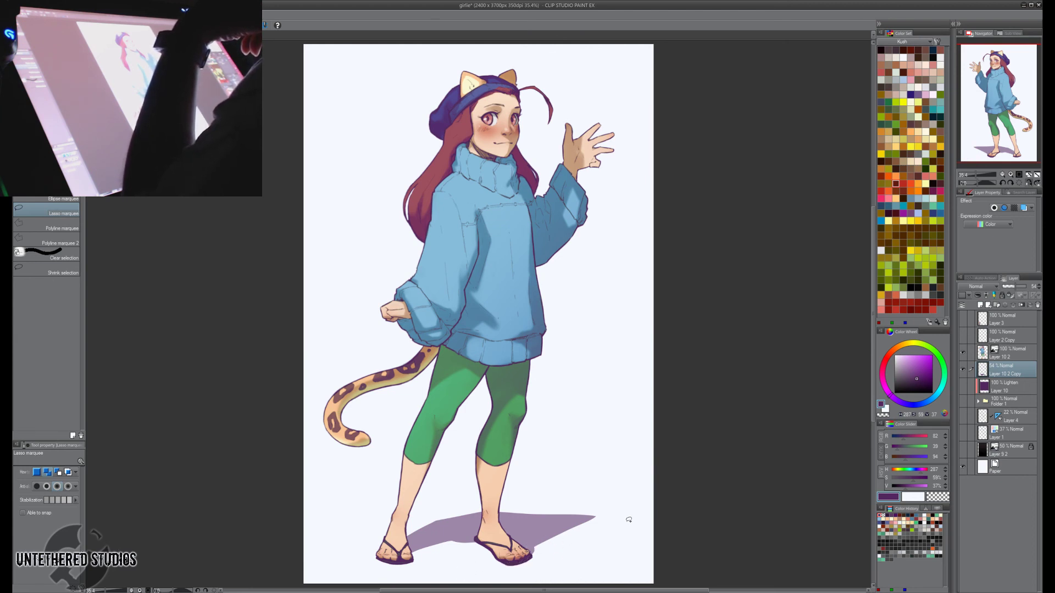
pyautogui.moveTo(414, 550); pyautogui.dragTo(473, 530)
pyautogui.click(476, 564)
pyautogui.click(398, 563)
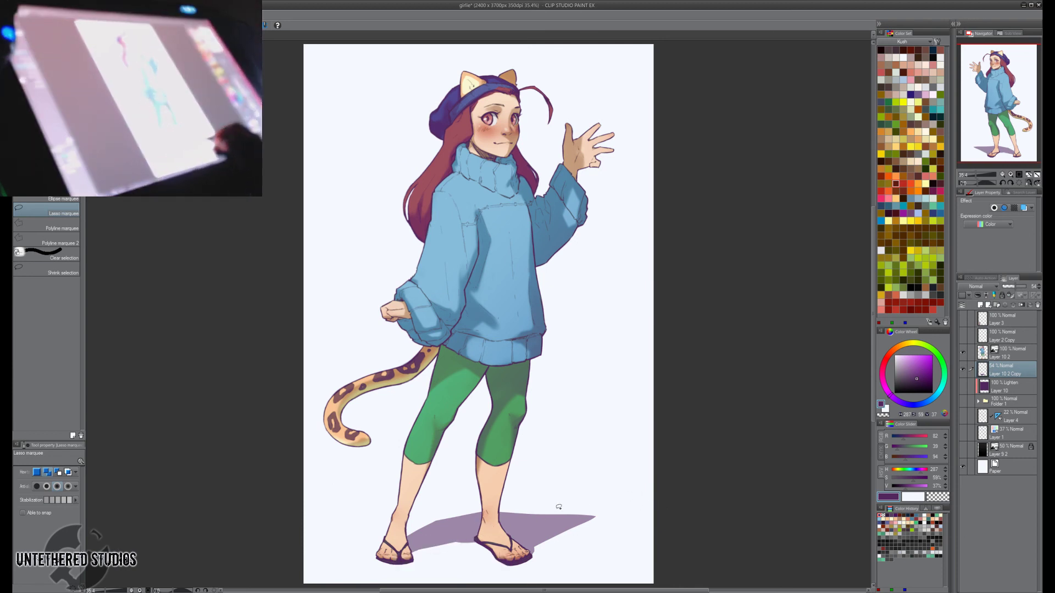
# Cut off the shadow's pointed tip and fill a lassoed rounded end in its place.
pyautogui.moveTo(545, 508); pyautogui.dragTo(576, 523)
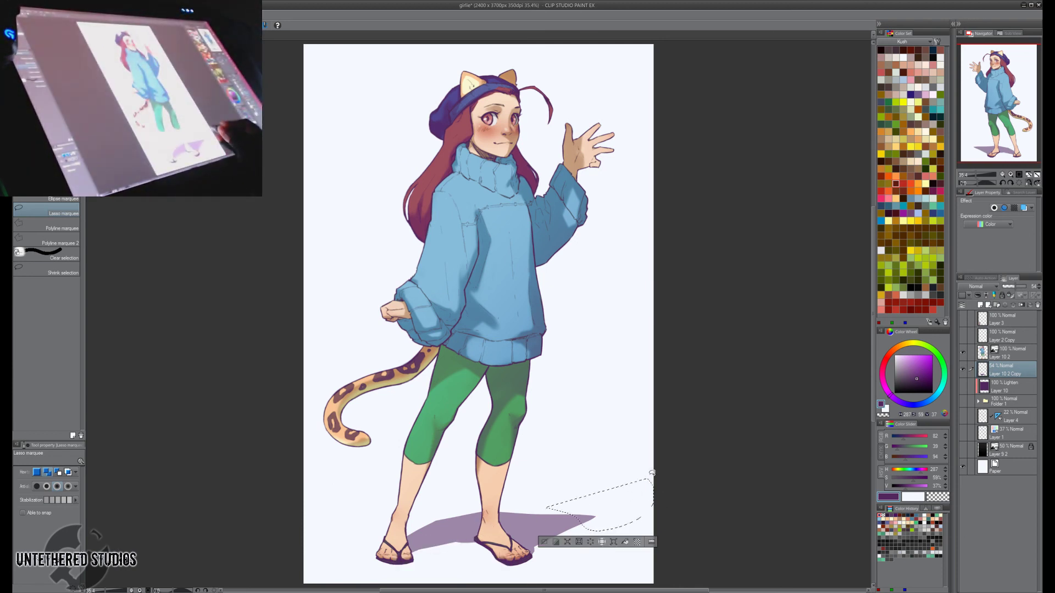
pyautogui.click(601, 544)
pyautogui.click(544, 542)
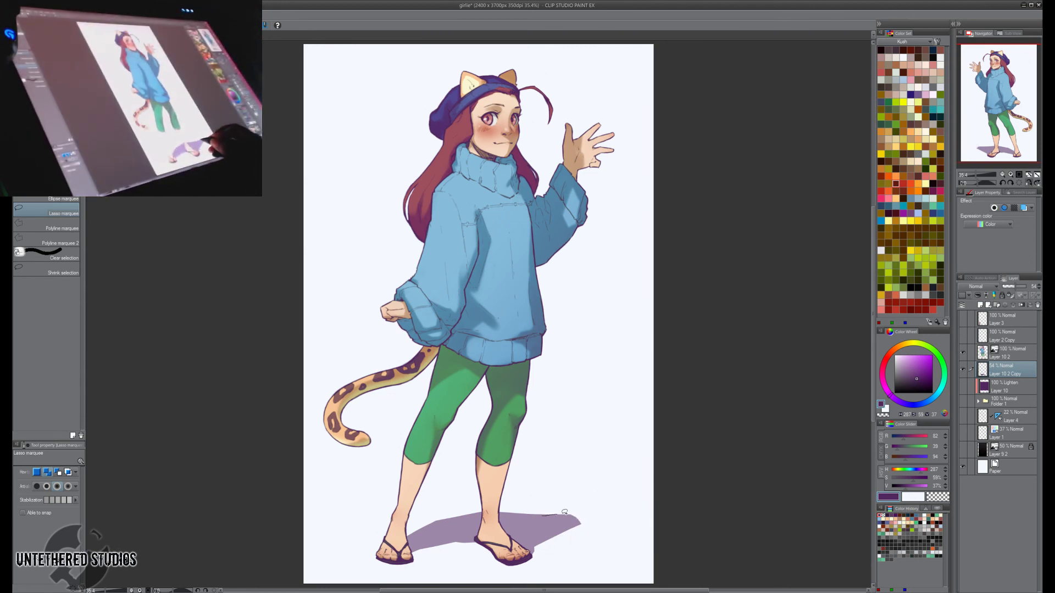
pyautogui.moveTo(587, 518); pyautogui.dragTo(525, 544)
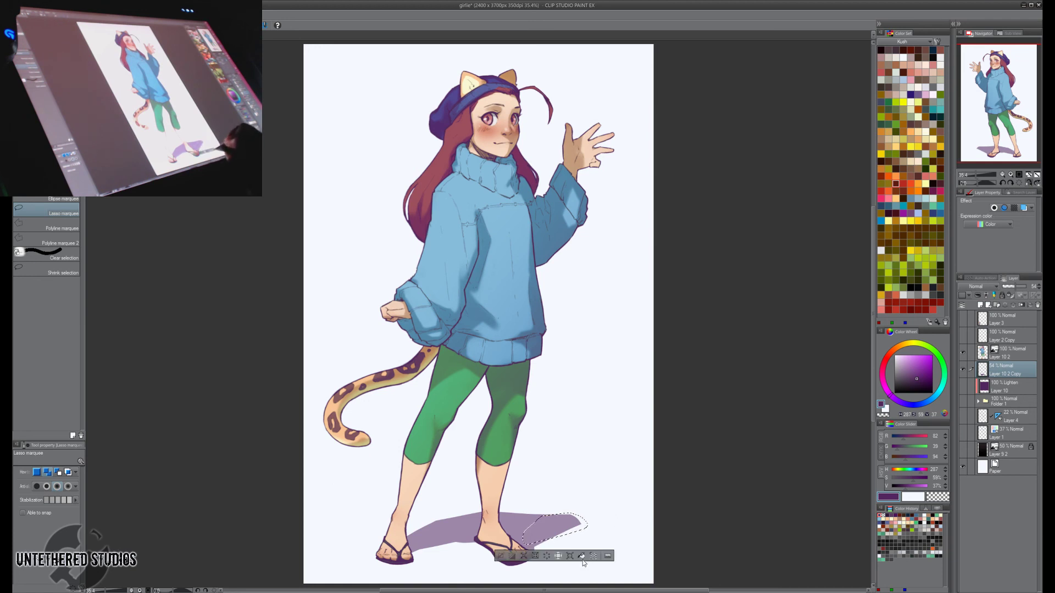
pyautogui.click(501, 556)
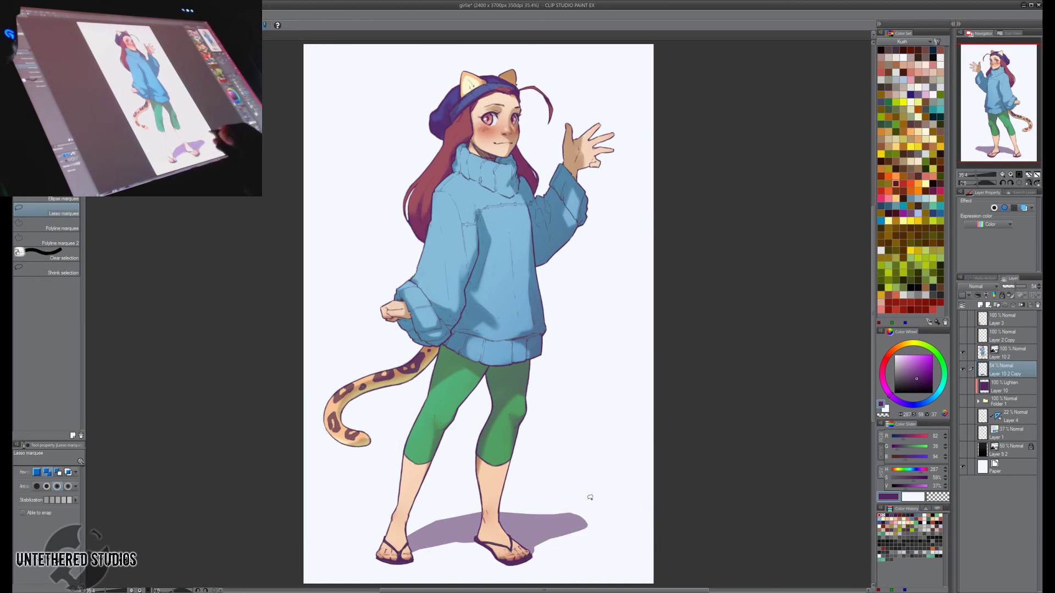
# Squash the purple cast shadow vertically with a transform, lowering its upper edge toward the feet.
pyautogui.hotkey('ctrl', 't')
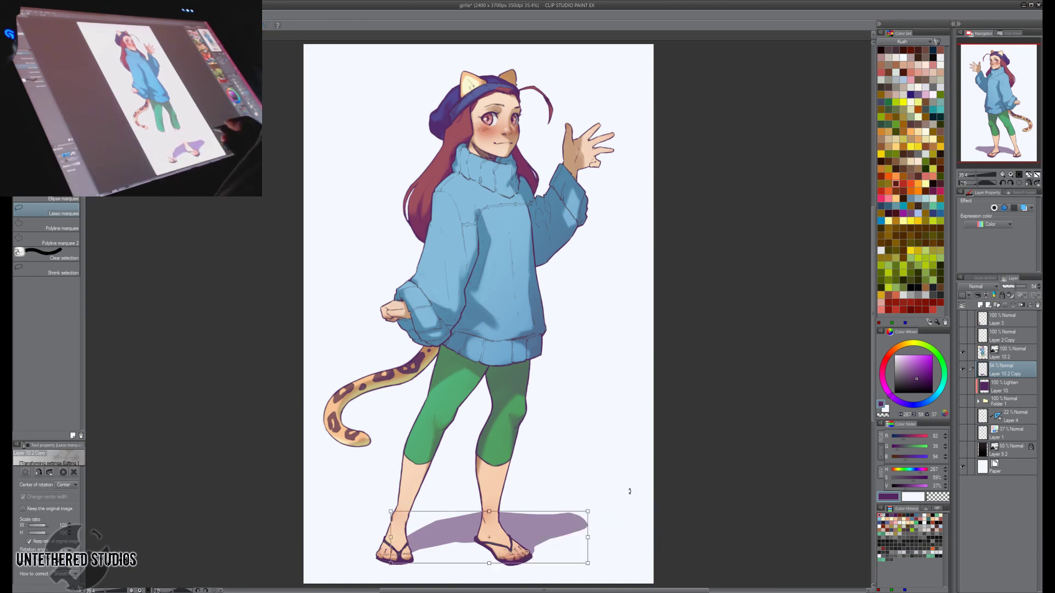
pyautogui.moveTo(489, 510); pyautogui.dragTo(489, 524)
pyautogui.click(29, 541)
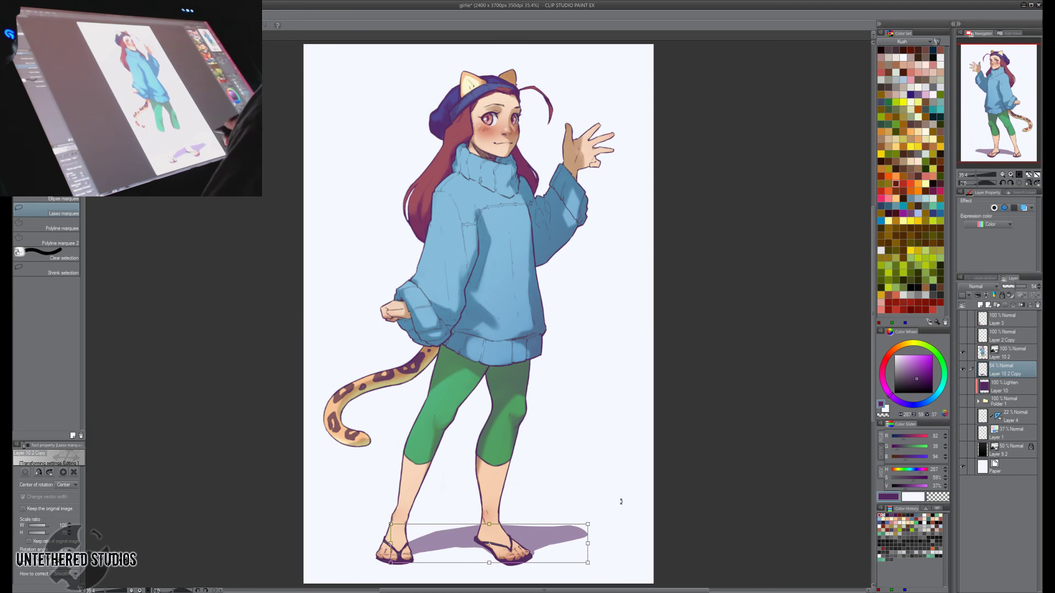
pyautogui.press('Return')
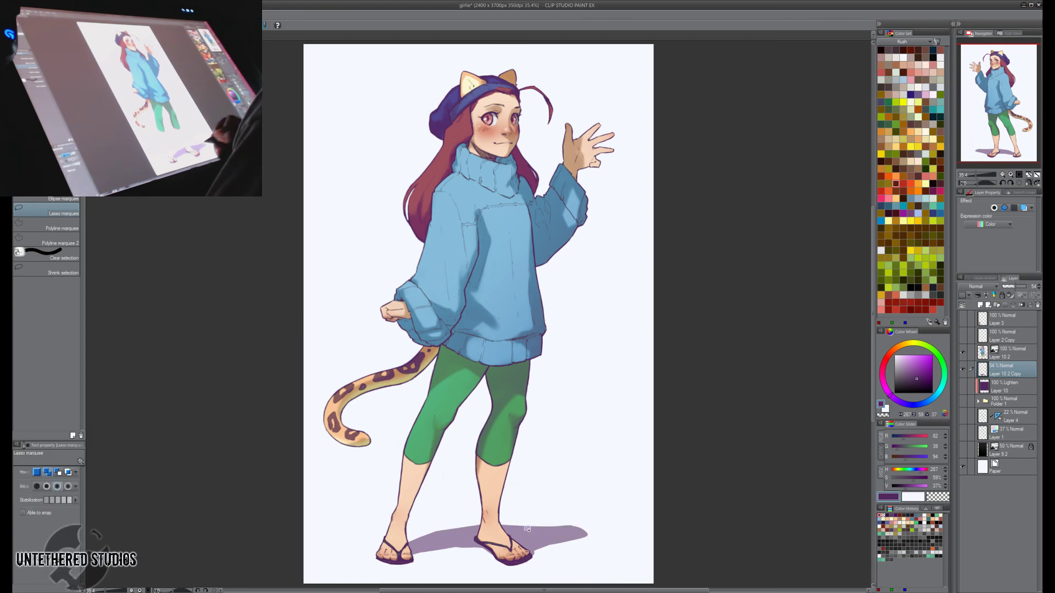
# Reshape the shadow's upper and lower edges between the two sandals using small lasso selections.
pyautogui.moveTo(481, 546); pyautogui.dragTo(517, 564)
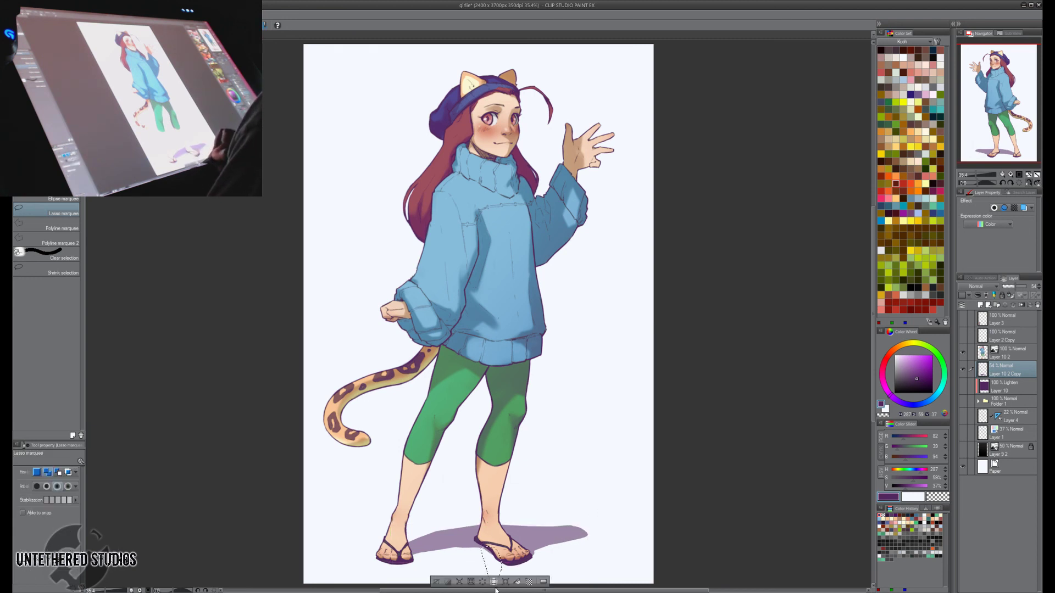
pyautogui.click(436, 581)
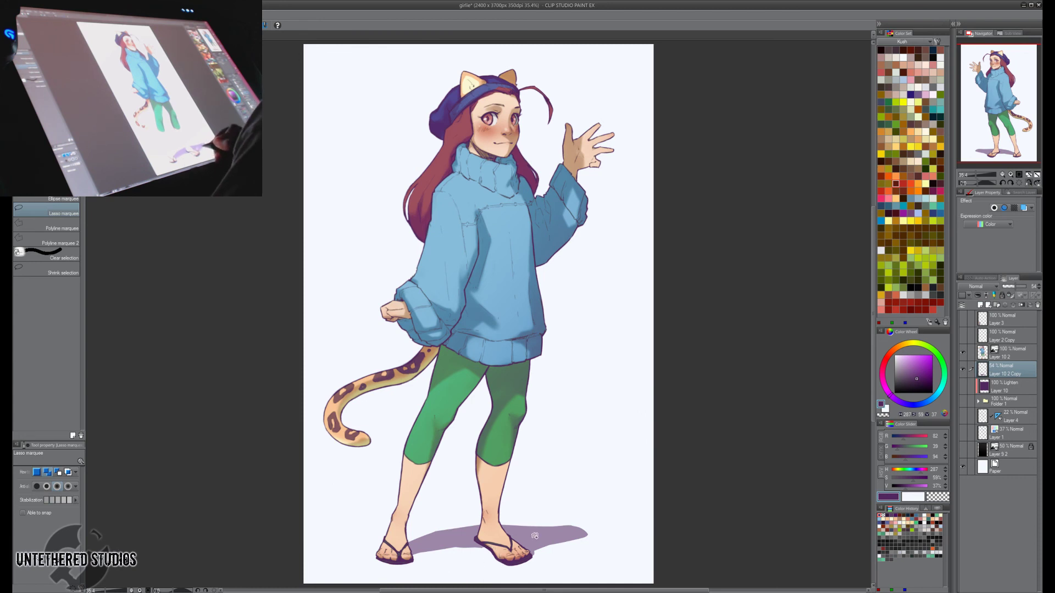
pyautogui.moveTo(485, 533)
pyautogui.mouseDown()
pyautogui.moveTo(457, 548)
pyautogui.moveTo(484, 536)
pyautogui.mouseUp()
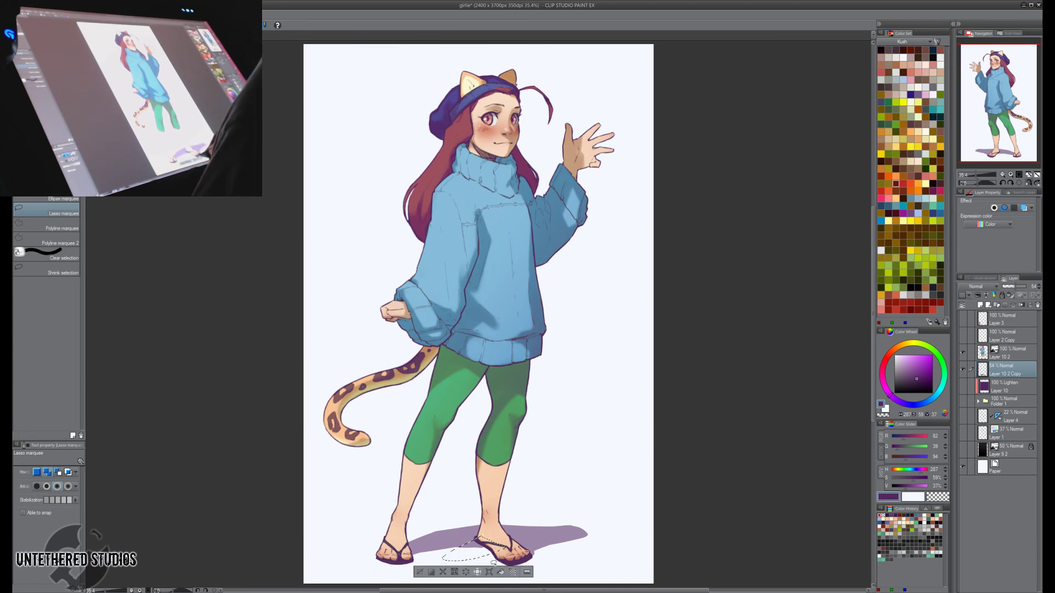
pyautogui.click(420, 572)
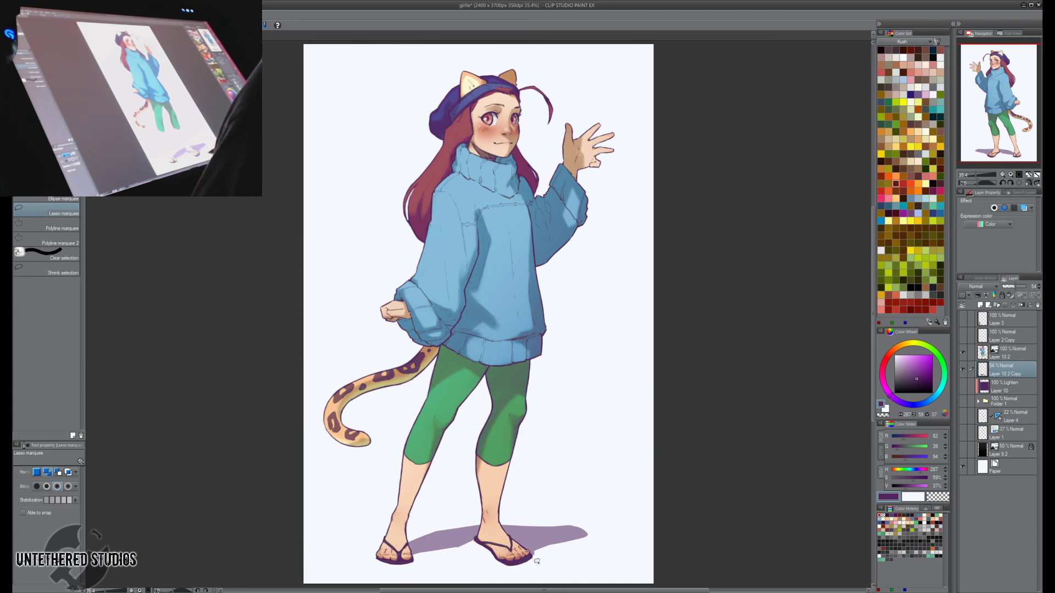
pyautogui.moveTo(483, 537)
pyautogui.mouseDown()
pyautogui.moveTo(398, 555)
pyautogui.moveTo(483, 549)
pyautogui.mouseUp()
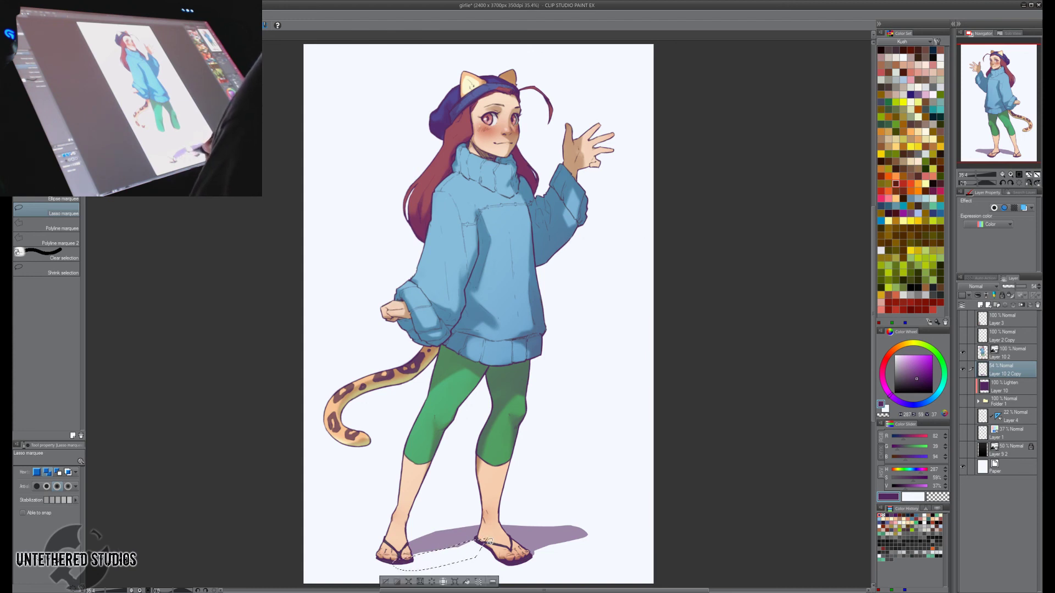
pyautogui.click(432, 558)
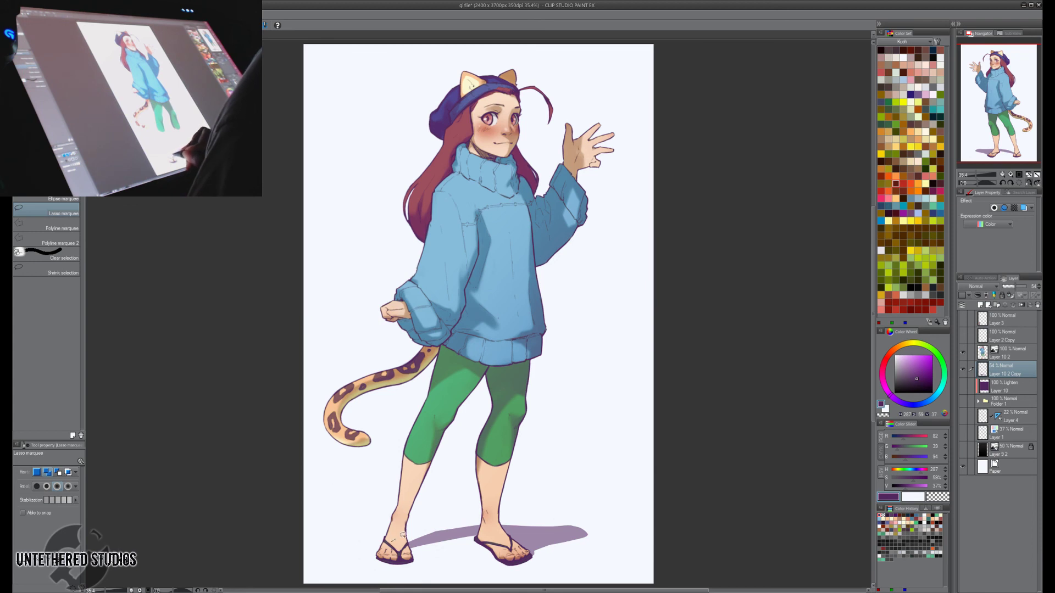
pyautogui.moveTo(403, 536)
pyautogui.mouseDown()
pyautogui.moveTo(467, 524)
pyautogui.moveTo(434, 545)
pyautogui.moveTo(398, 549)
pyautogui.mouseUp()
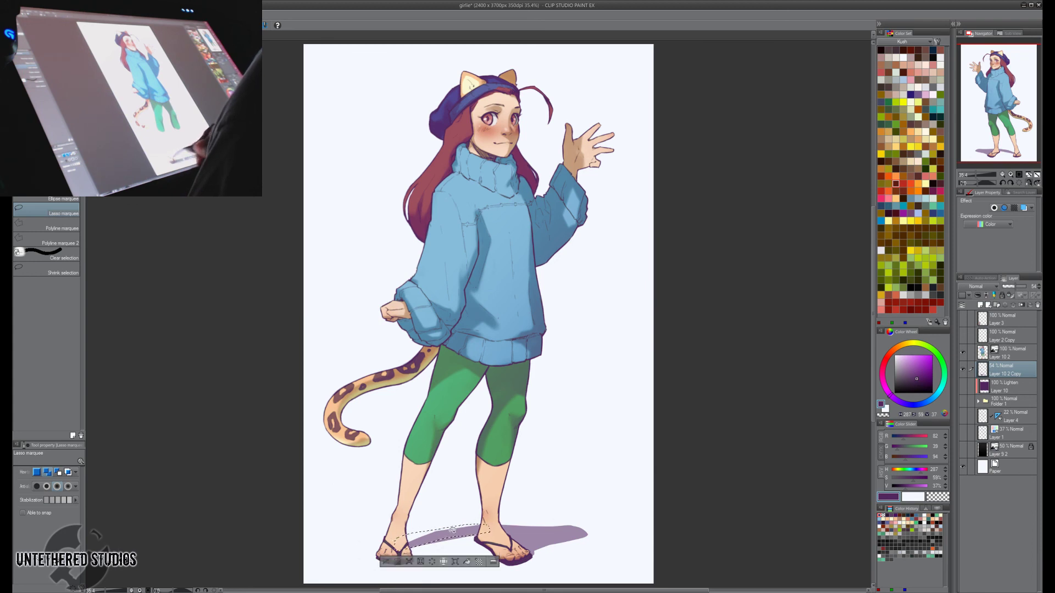
pyautogui.click(387, 561)
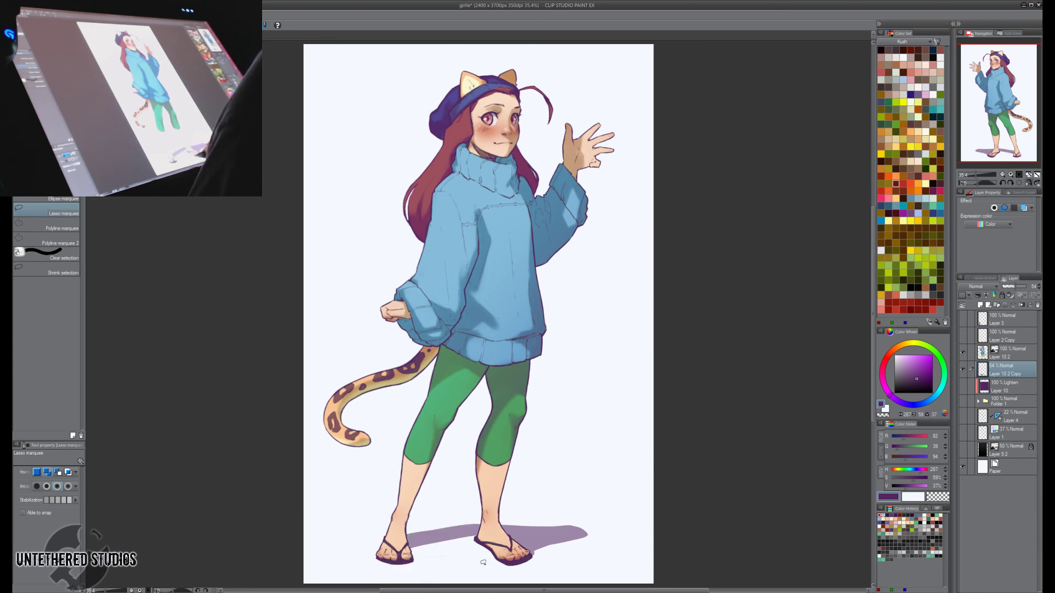
# Fill a lassoed bulge along the shadow's upper edge beyond the front foot and trim its lower edge to a tapered end.
pyautogui.moveTo(465, 526)
pyautogui.mouseDown()
pyautogui.moveTo(569, 516)
pyautogui.moveTo(565, 537)
pyautogui.mouseUp()
pyautogui.click(523, 553)
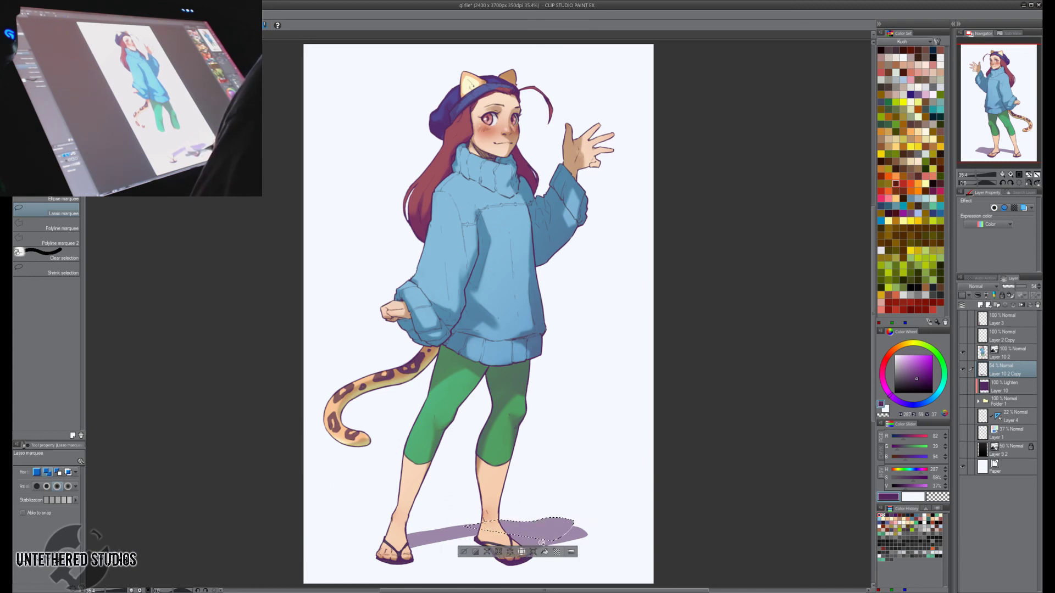
pyautogui.hotkey('ctrl', 'd')
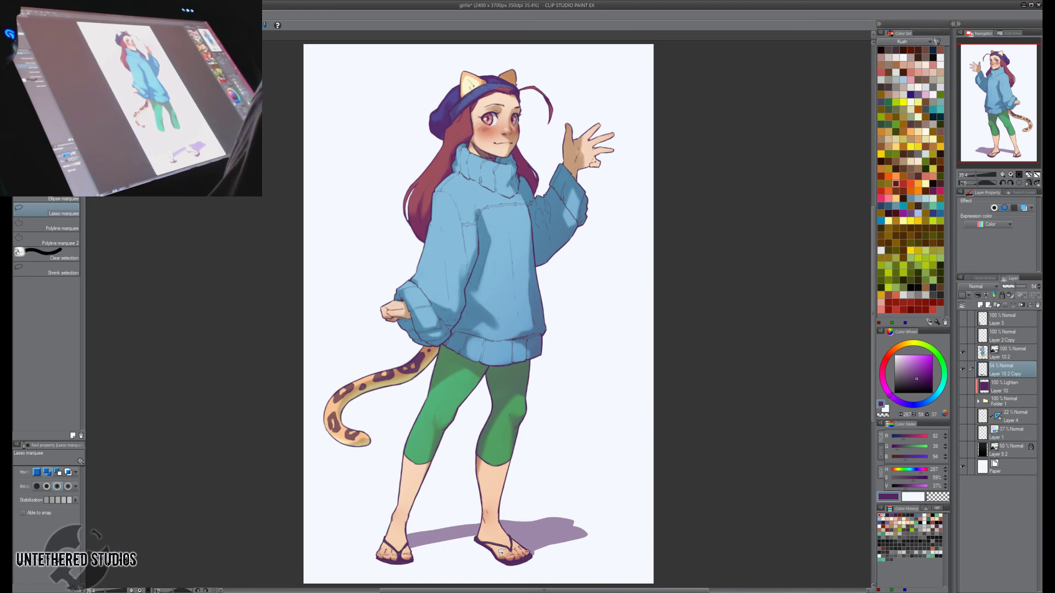
pyautogui.moveTo(581, 526)
pyautogui.mouseDown()
pyautogui.moveTo(527, 543)
pyautogui.moveTo(530, 554)
pyautogui.moveTo(544, 565)
pyautogui.moveTo(587, 525)
pyautogui.mouseUp()
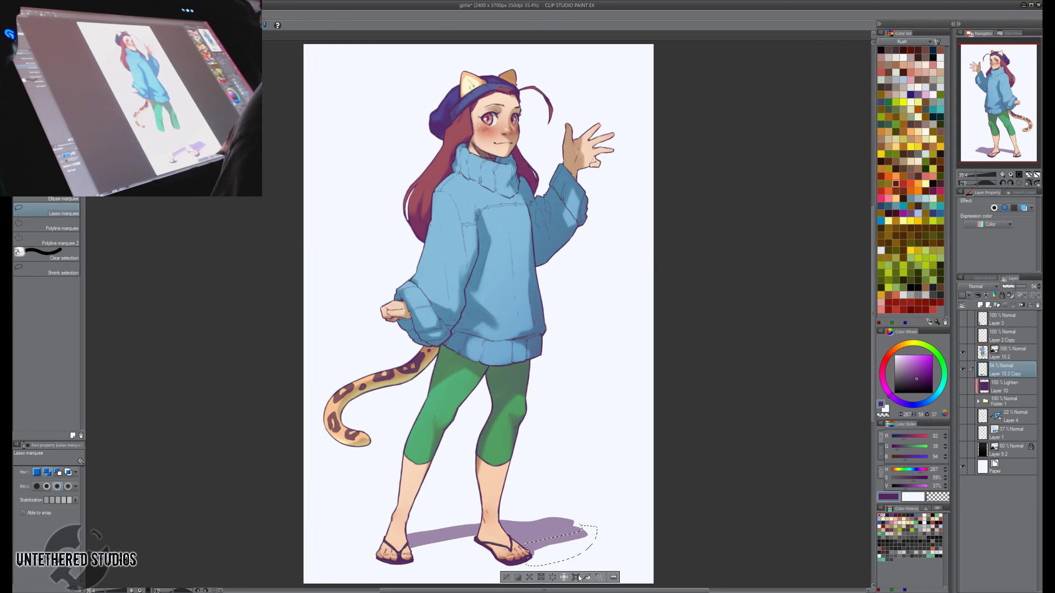
pyautogui.click(551, 577)
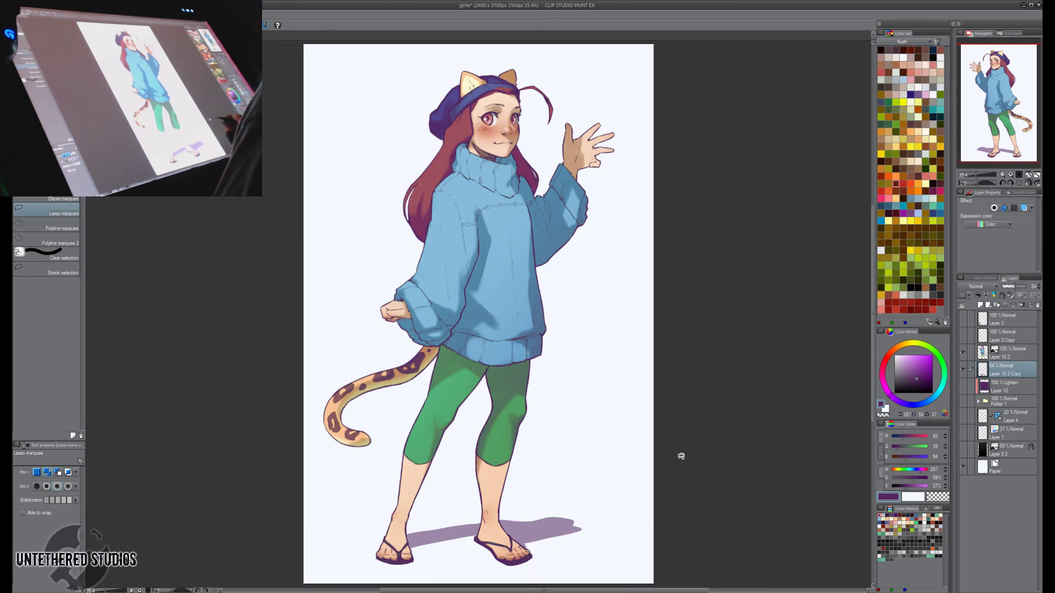
# Show the small reference image and fill a new layer, clipped to the character layer, with dark purple.
pyautogui.press('h')
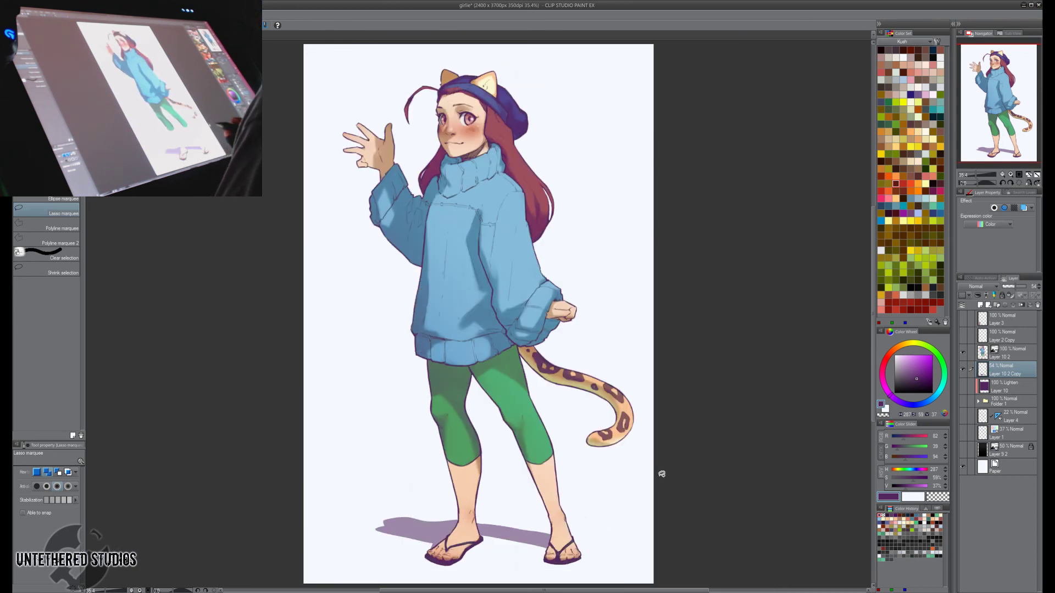
pyautogui.click(963, 319)
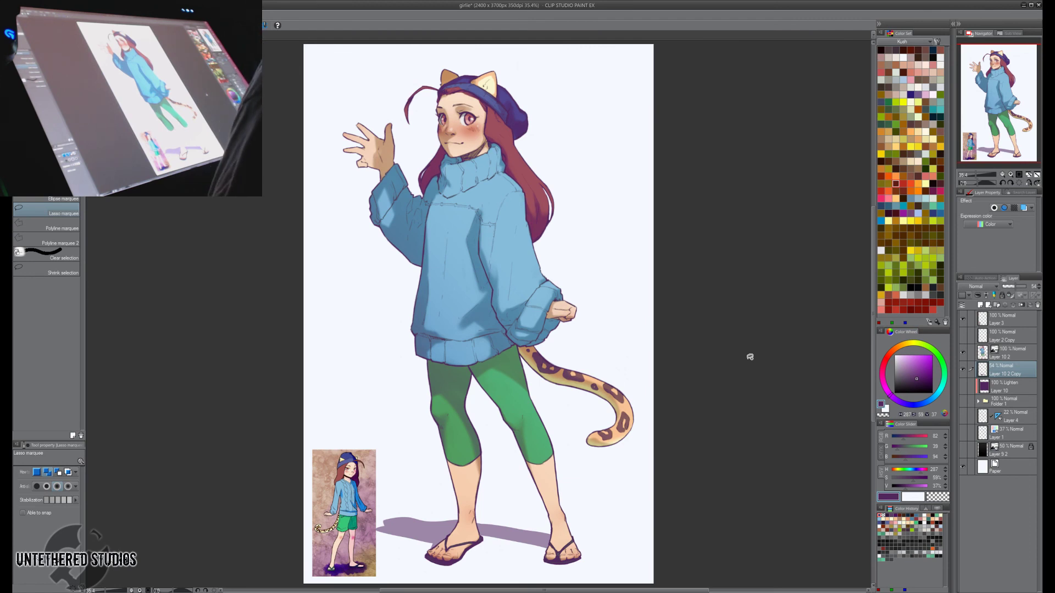
pyautogui.click(1011, 353)
pyautogui.click(981, 305)
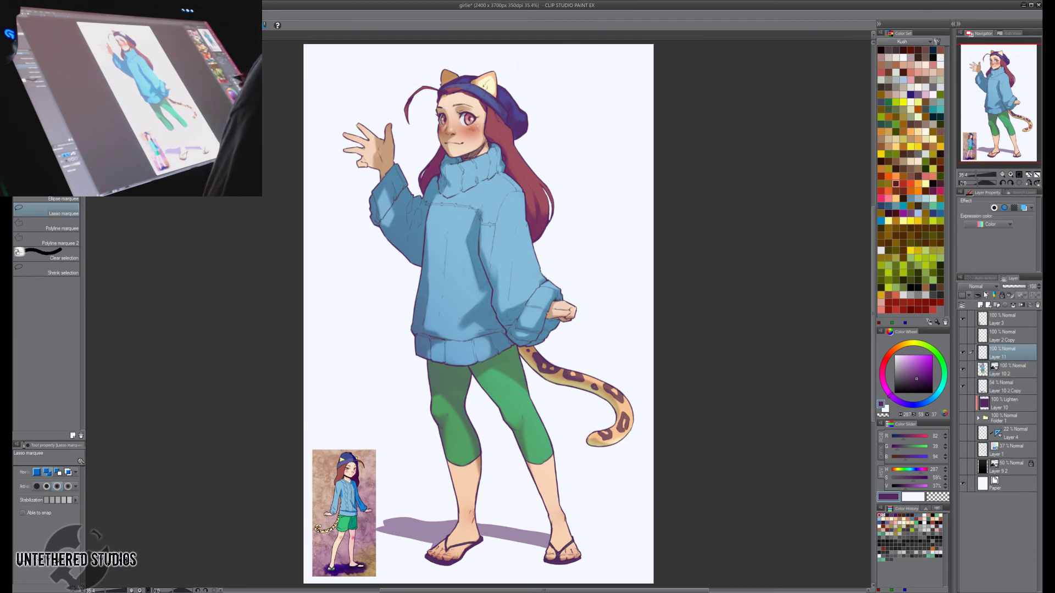
pyautogui.click(979, 295)
pyautogui.hotkey('alt', 'Delete')
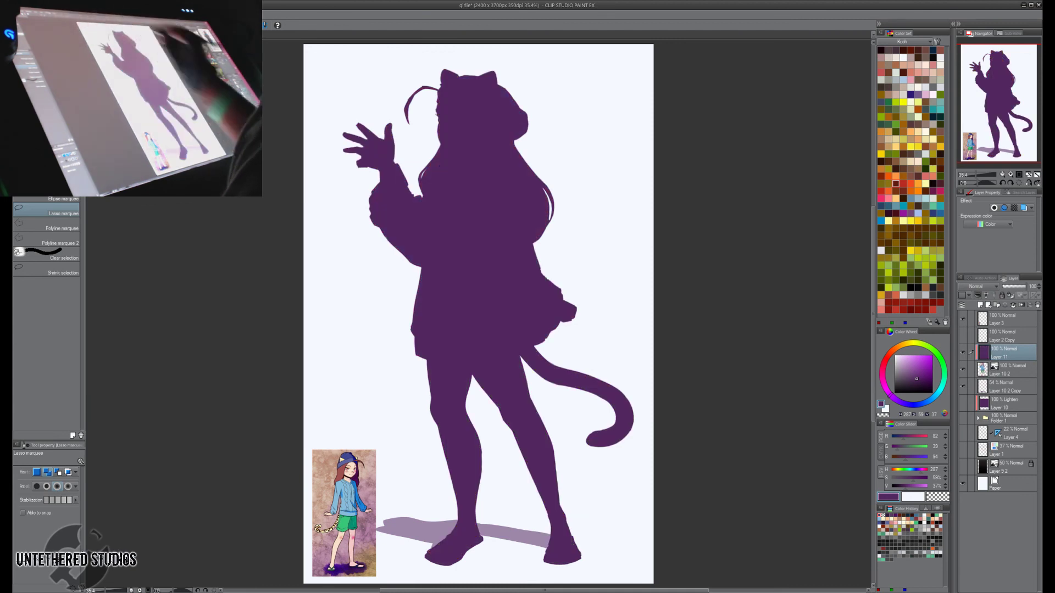
pyautogui.press('h')
pyautogui.press('h')
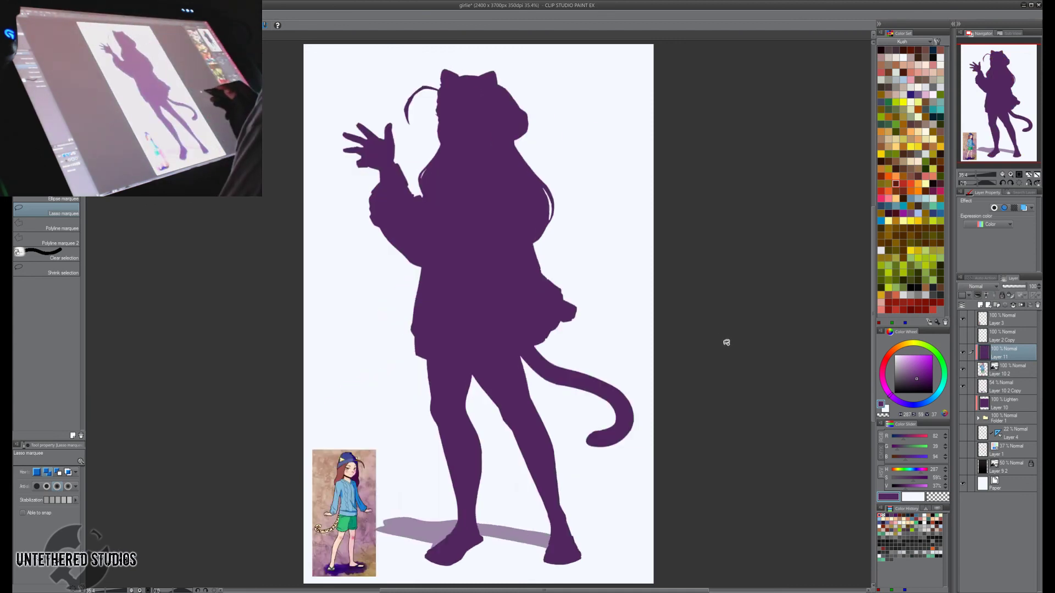